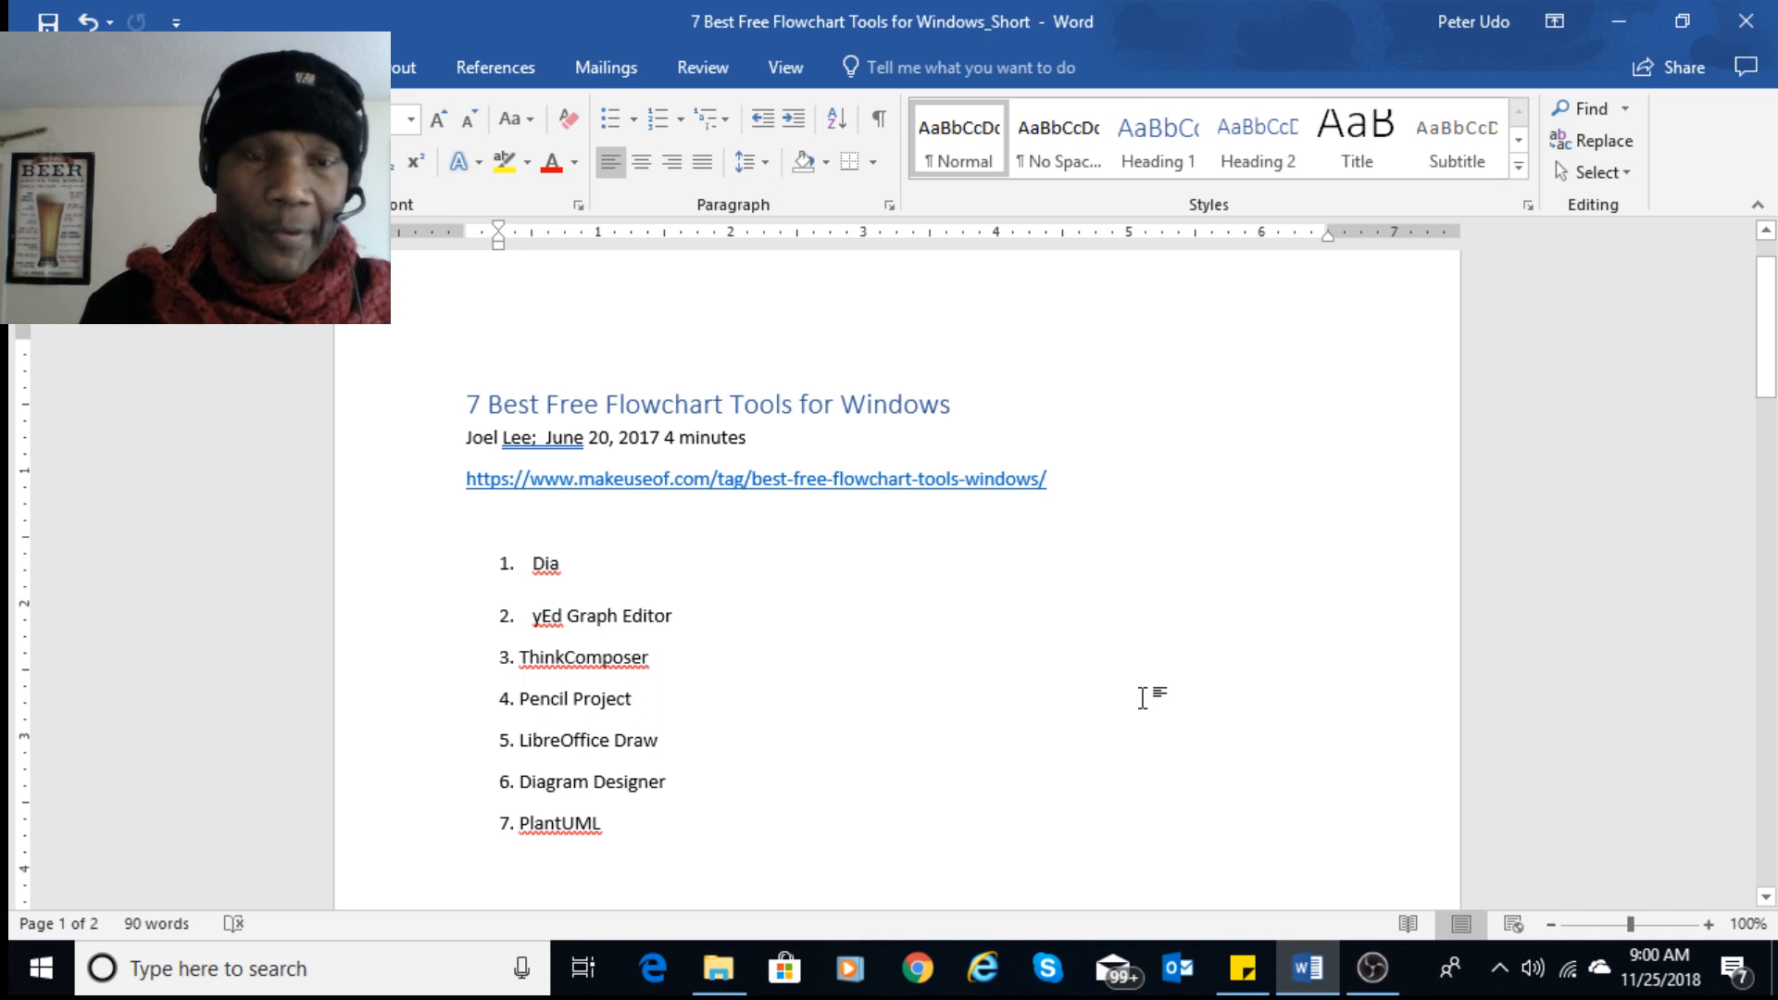
left_click(1051, 734)
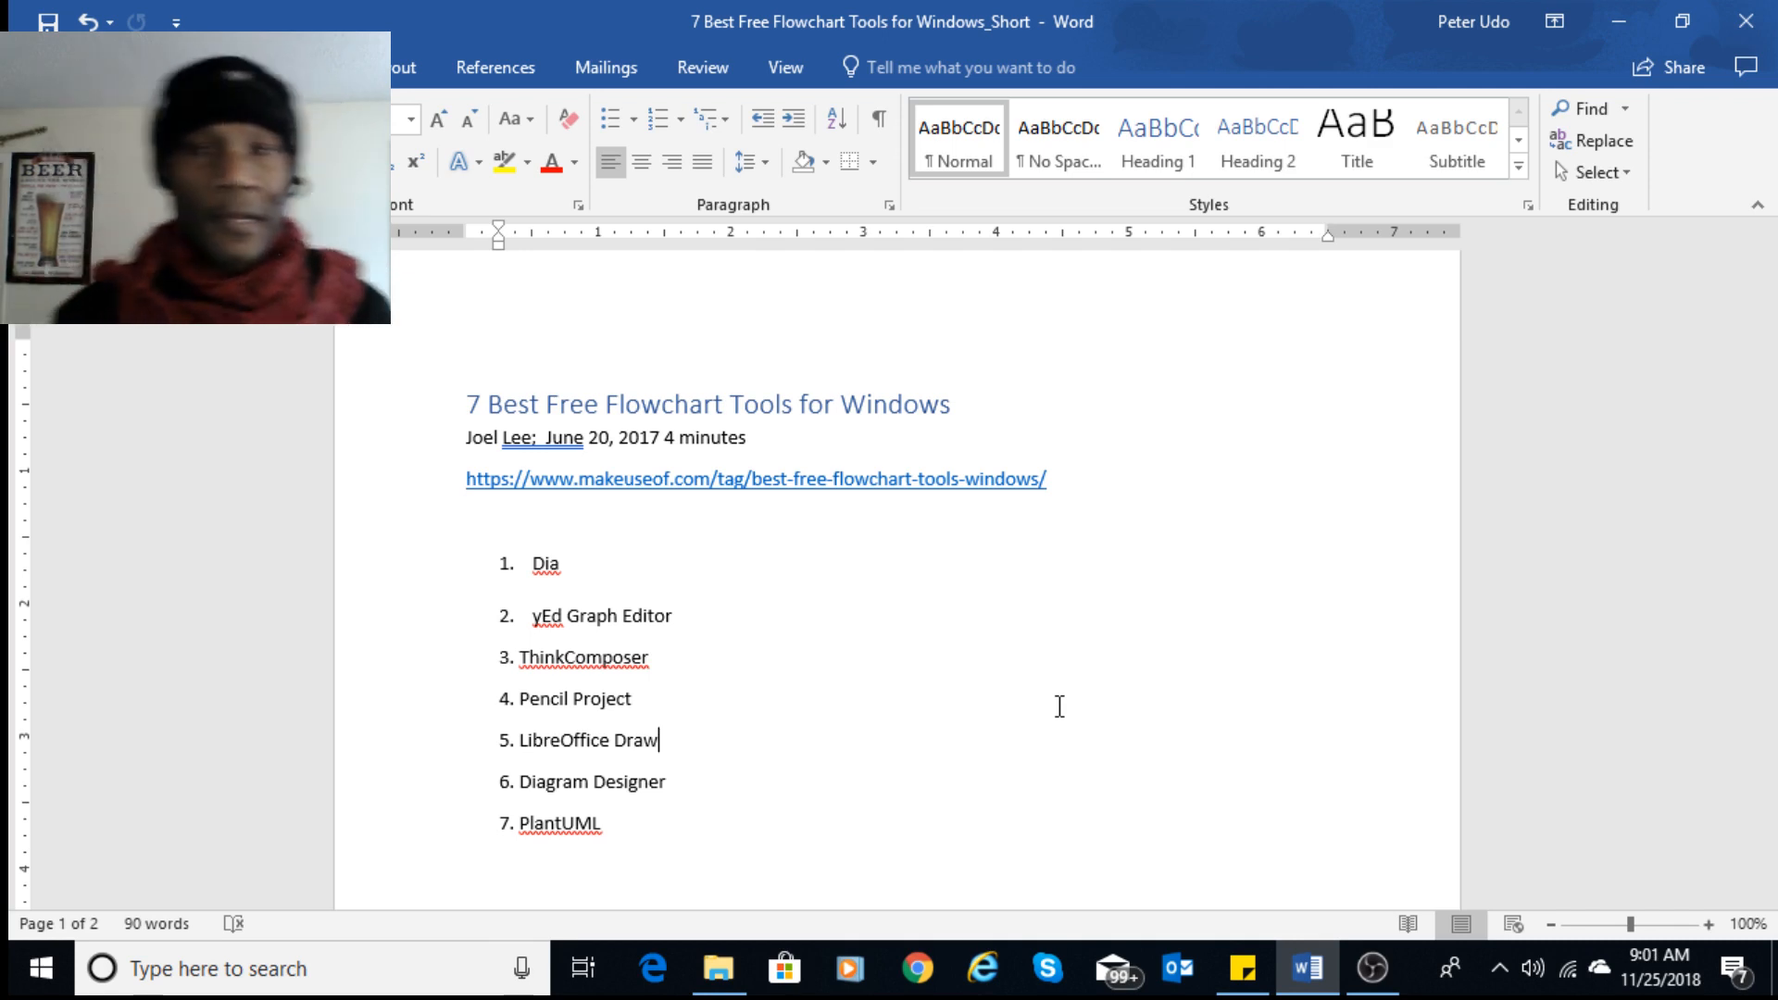
left_click(1062, 702)
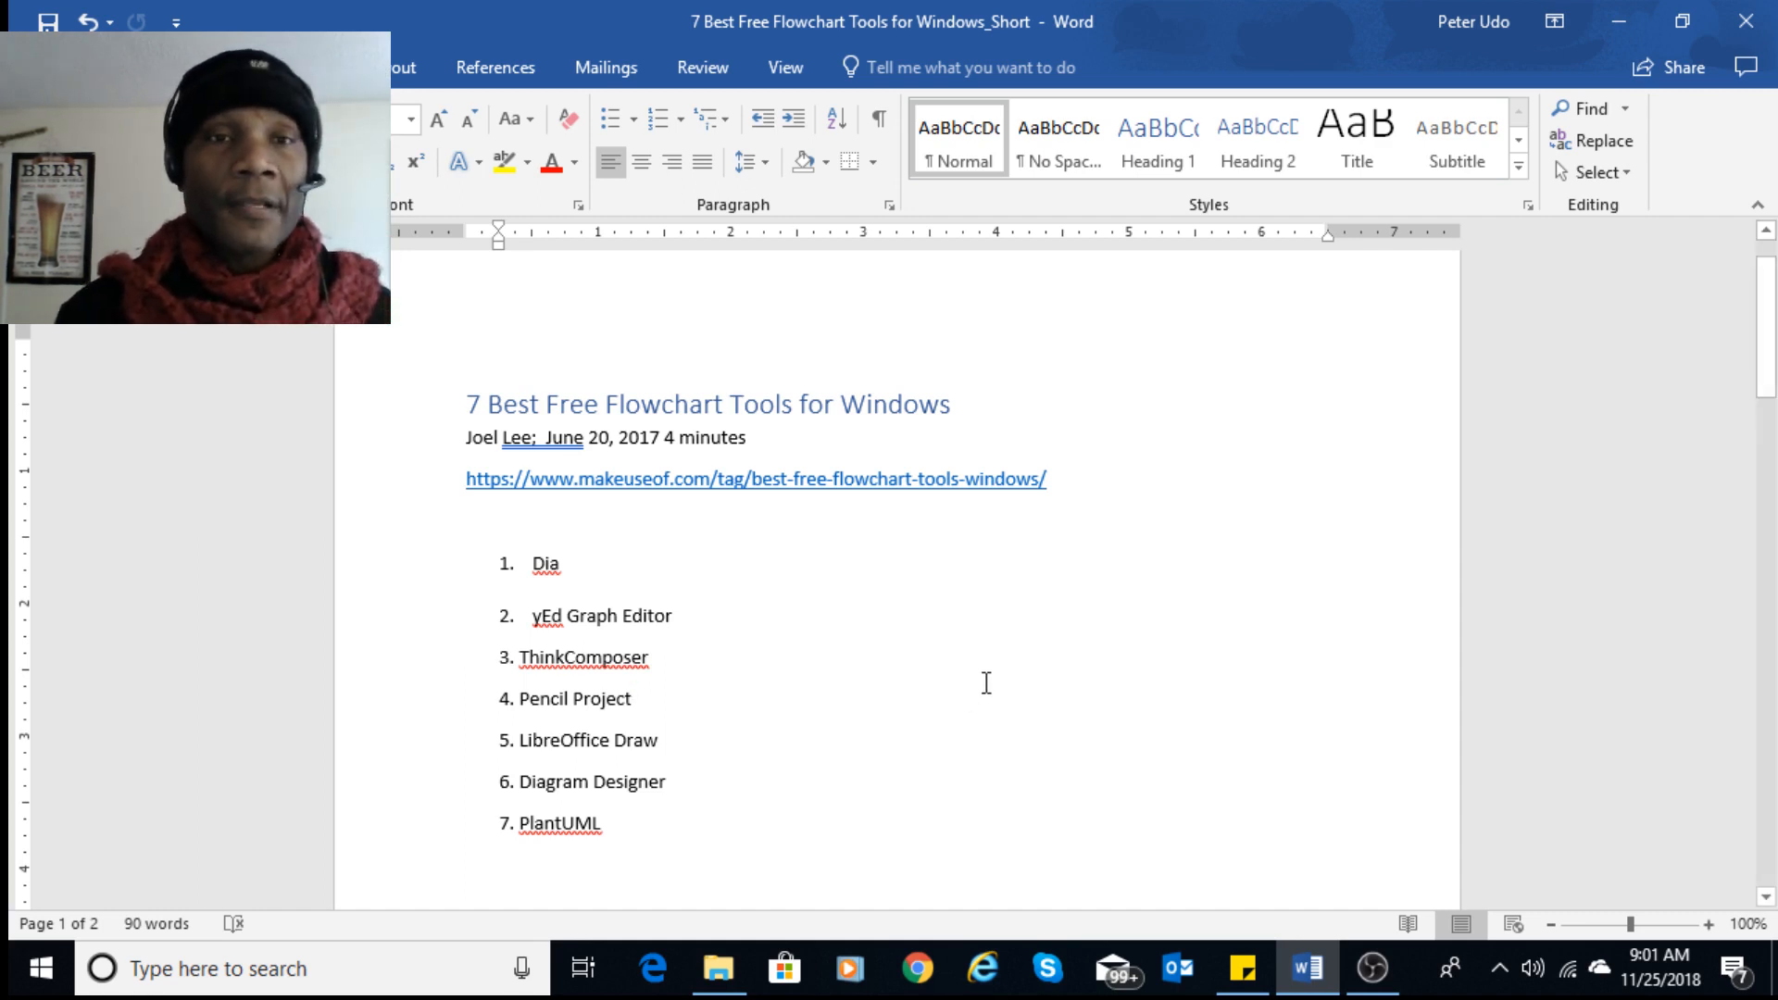
left_click(661, 657)
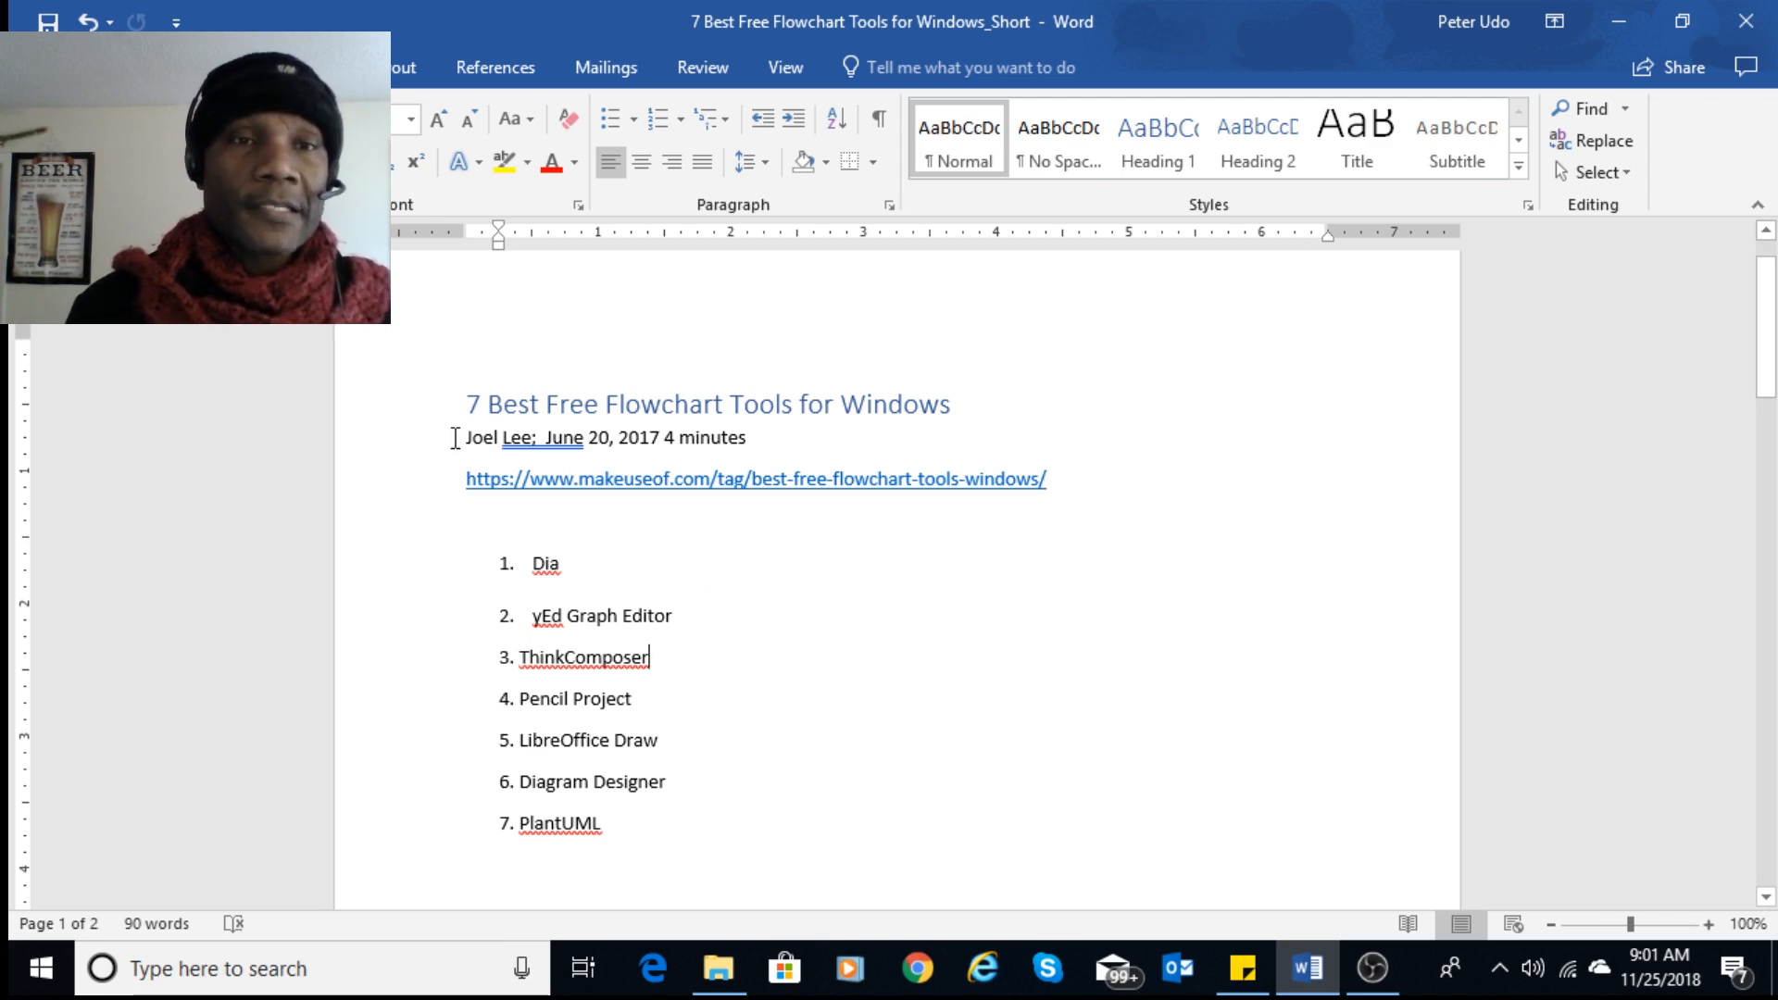
- Examine the article's byline and the numbered list of flowchart tools, from Dia through PlantUML
left_click_drag(454, 438, 546, 438)
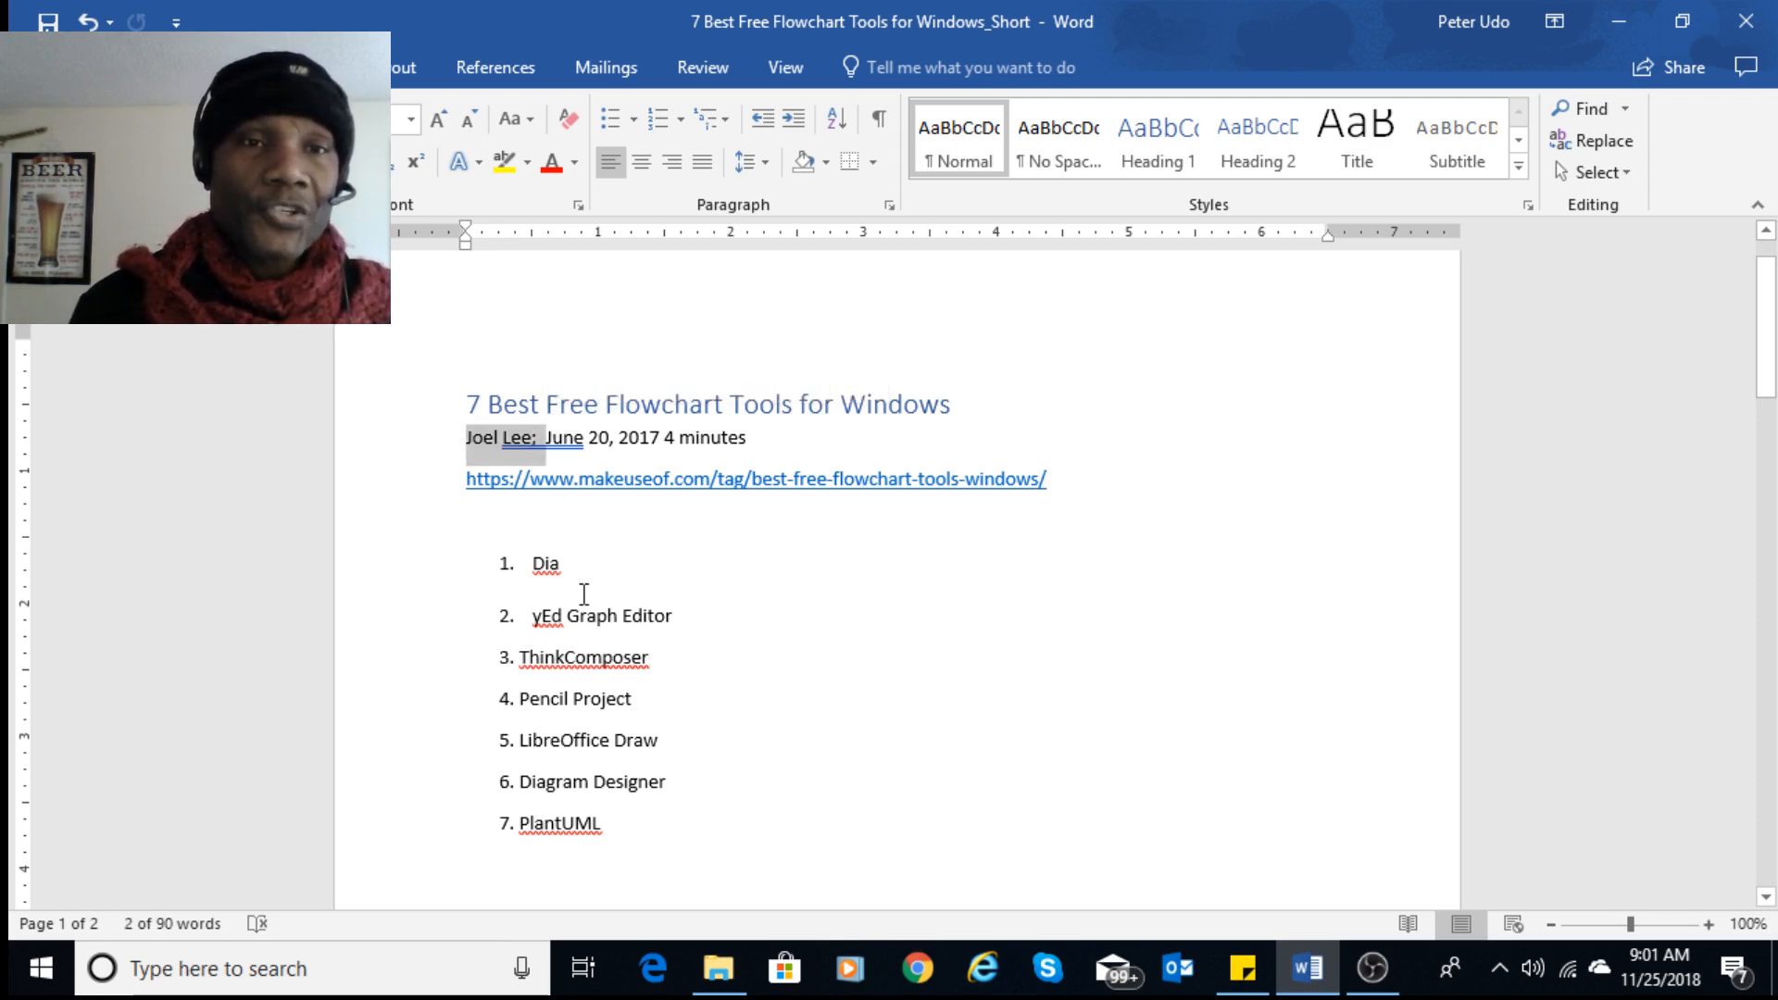
left_click(626, 616)
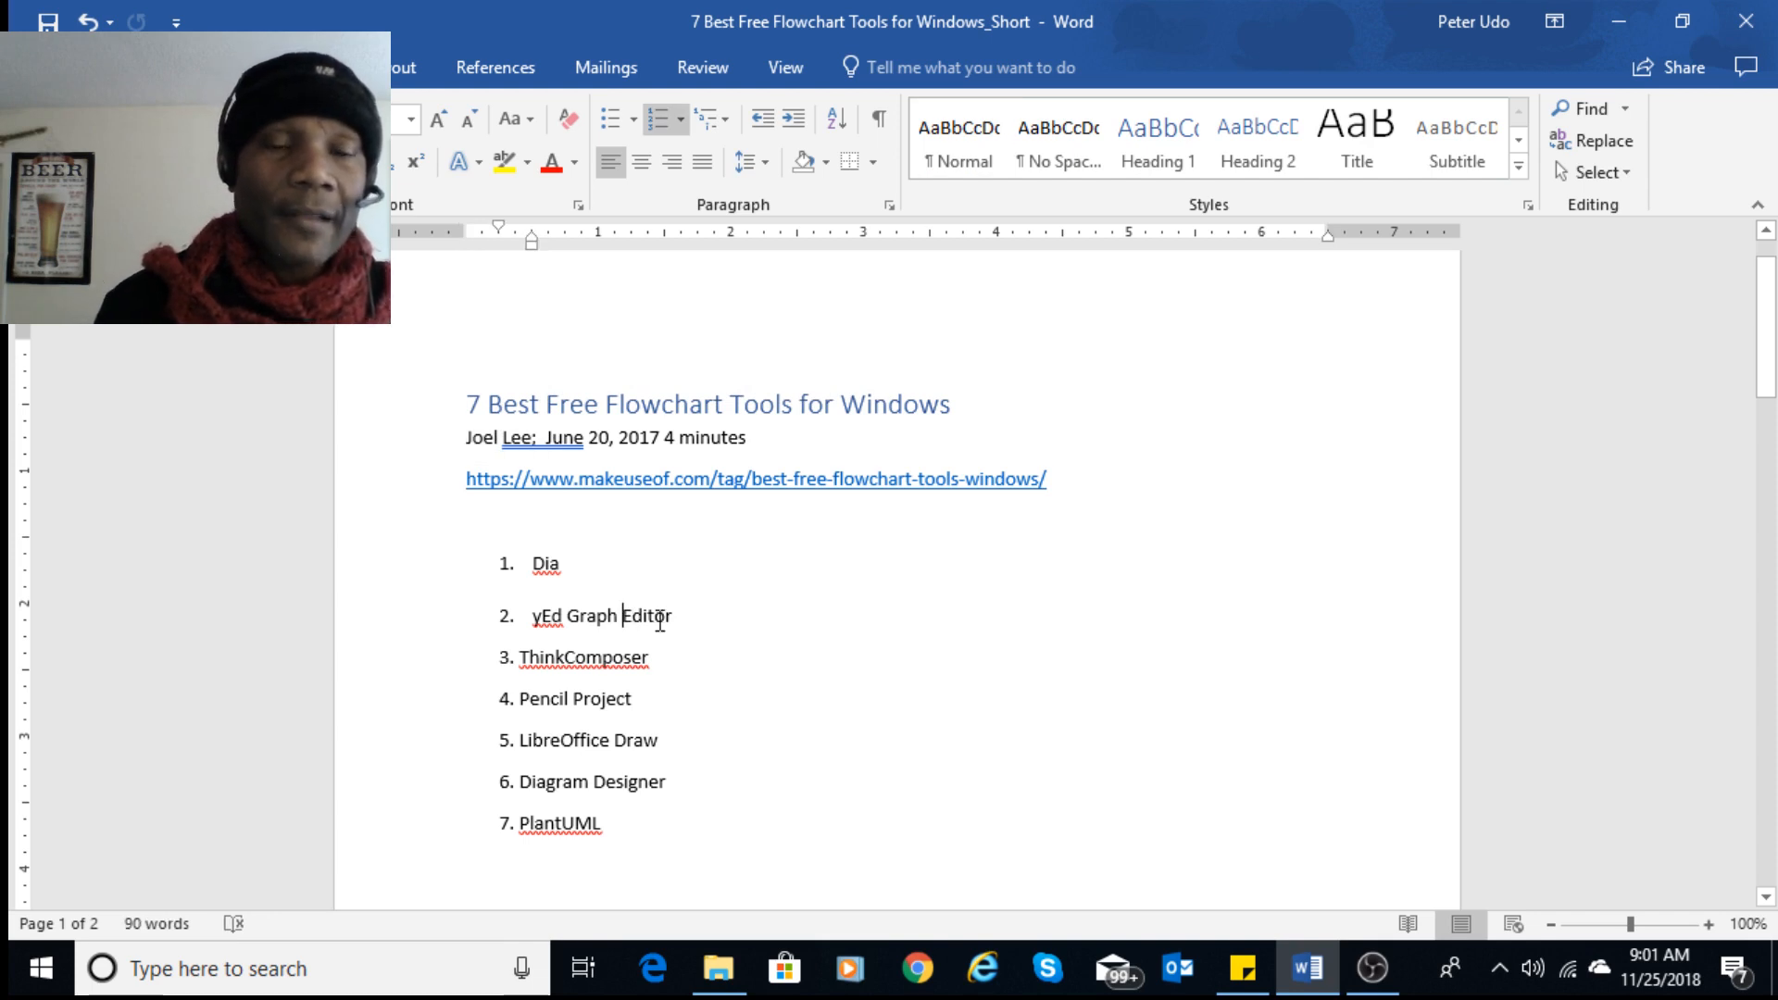
left_click(659, 619)
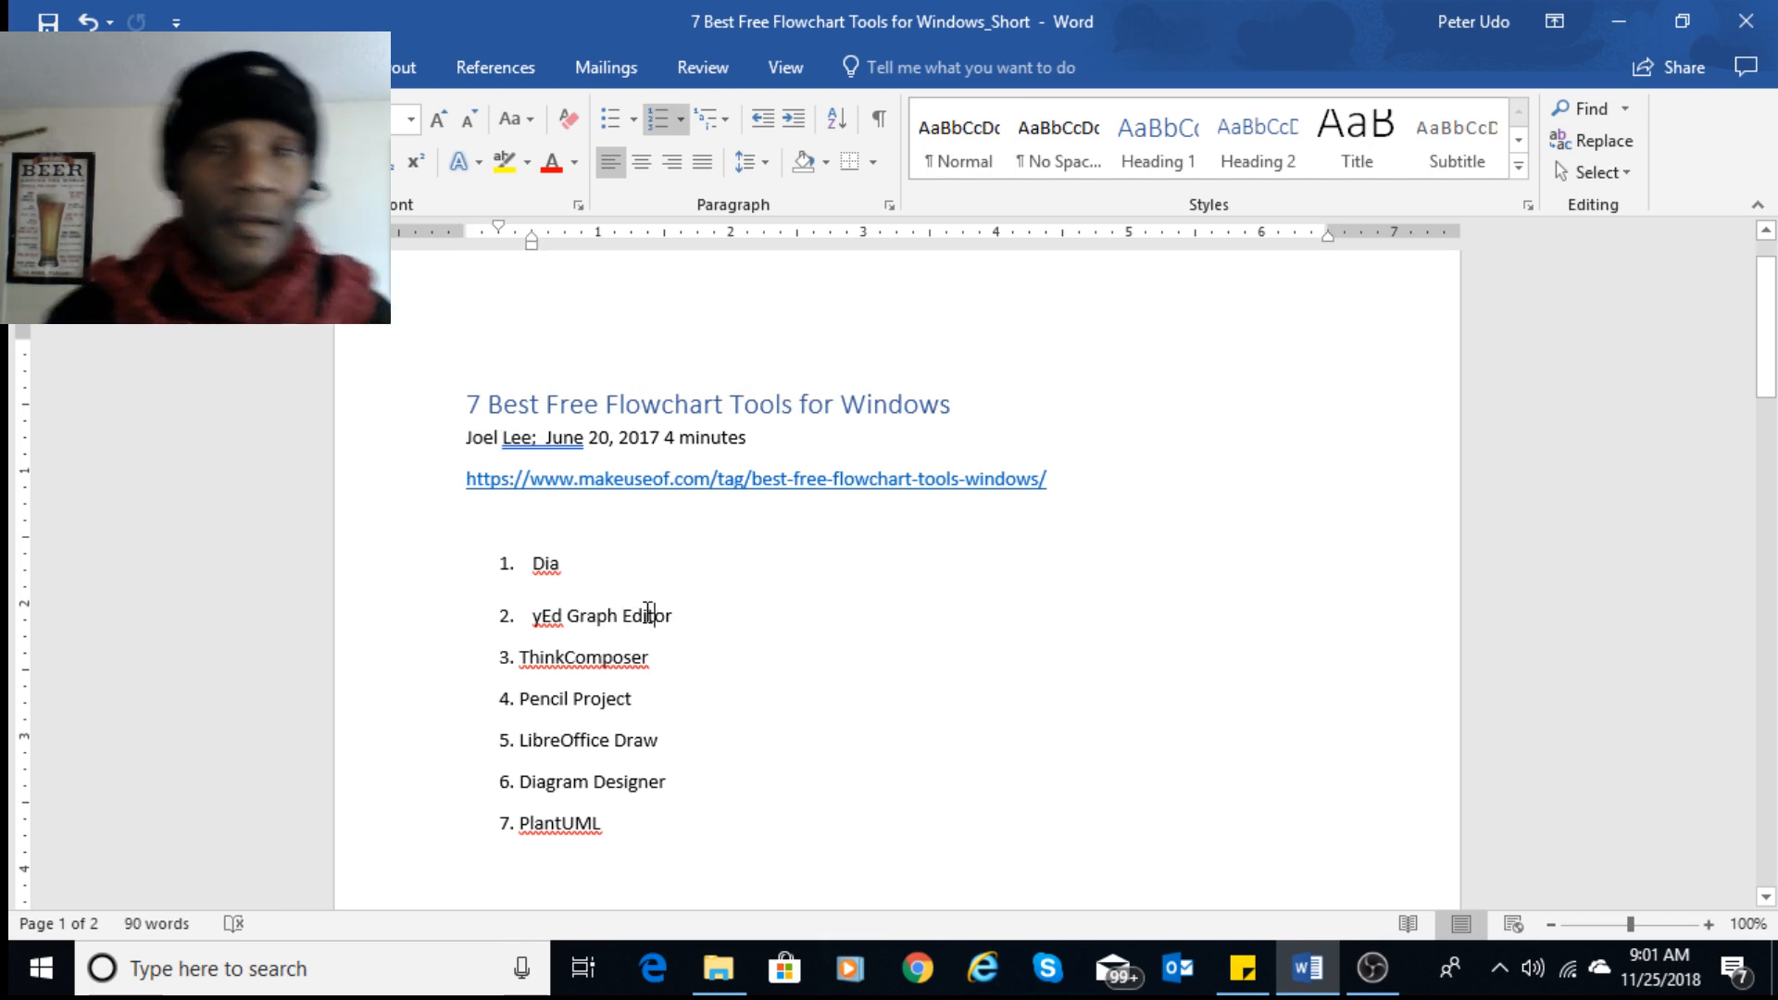
left_click(536, 562)
double_click(545, 562)
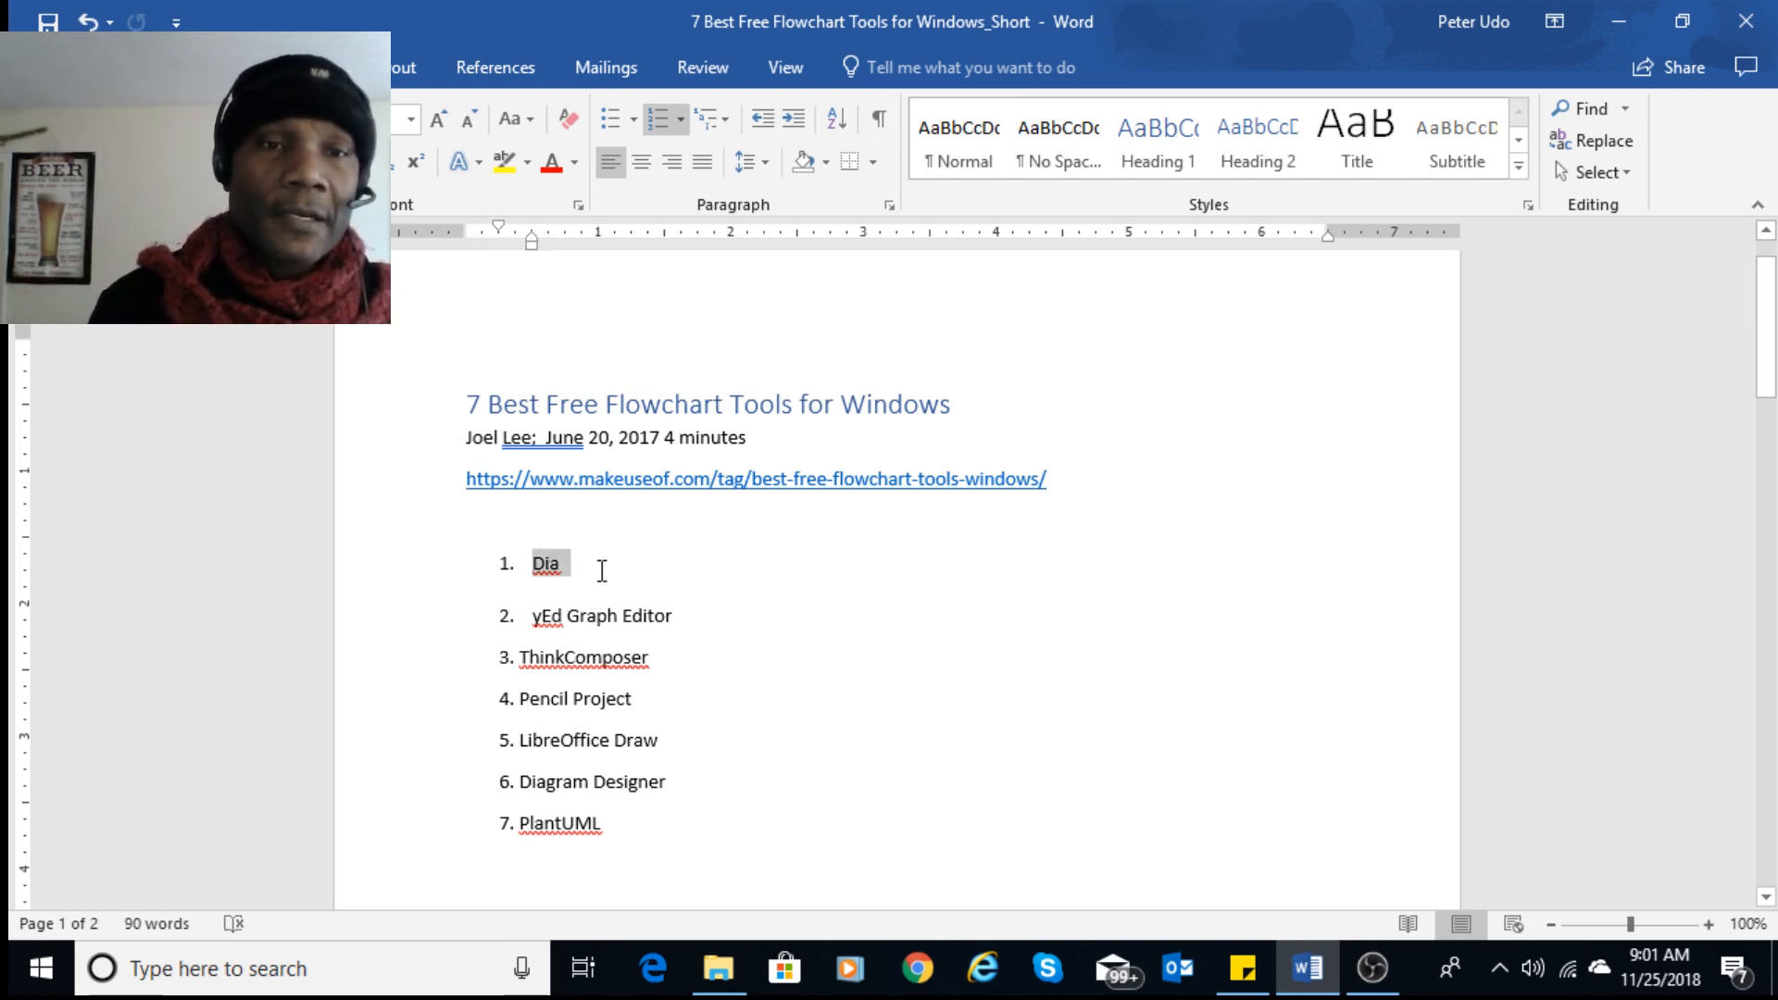
left_click_drag(532, 619, 682, 619)
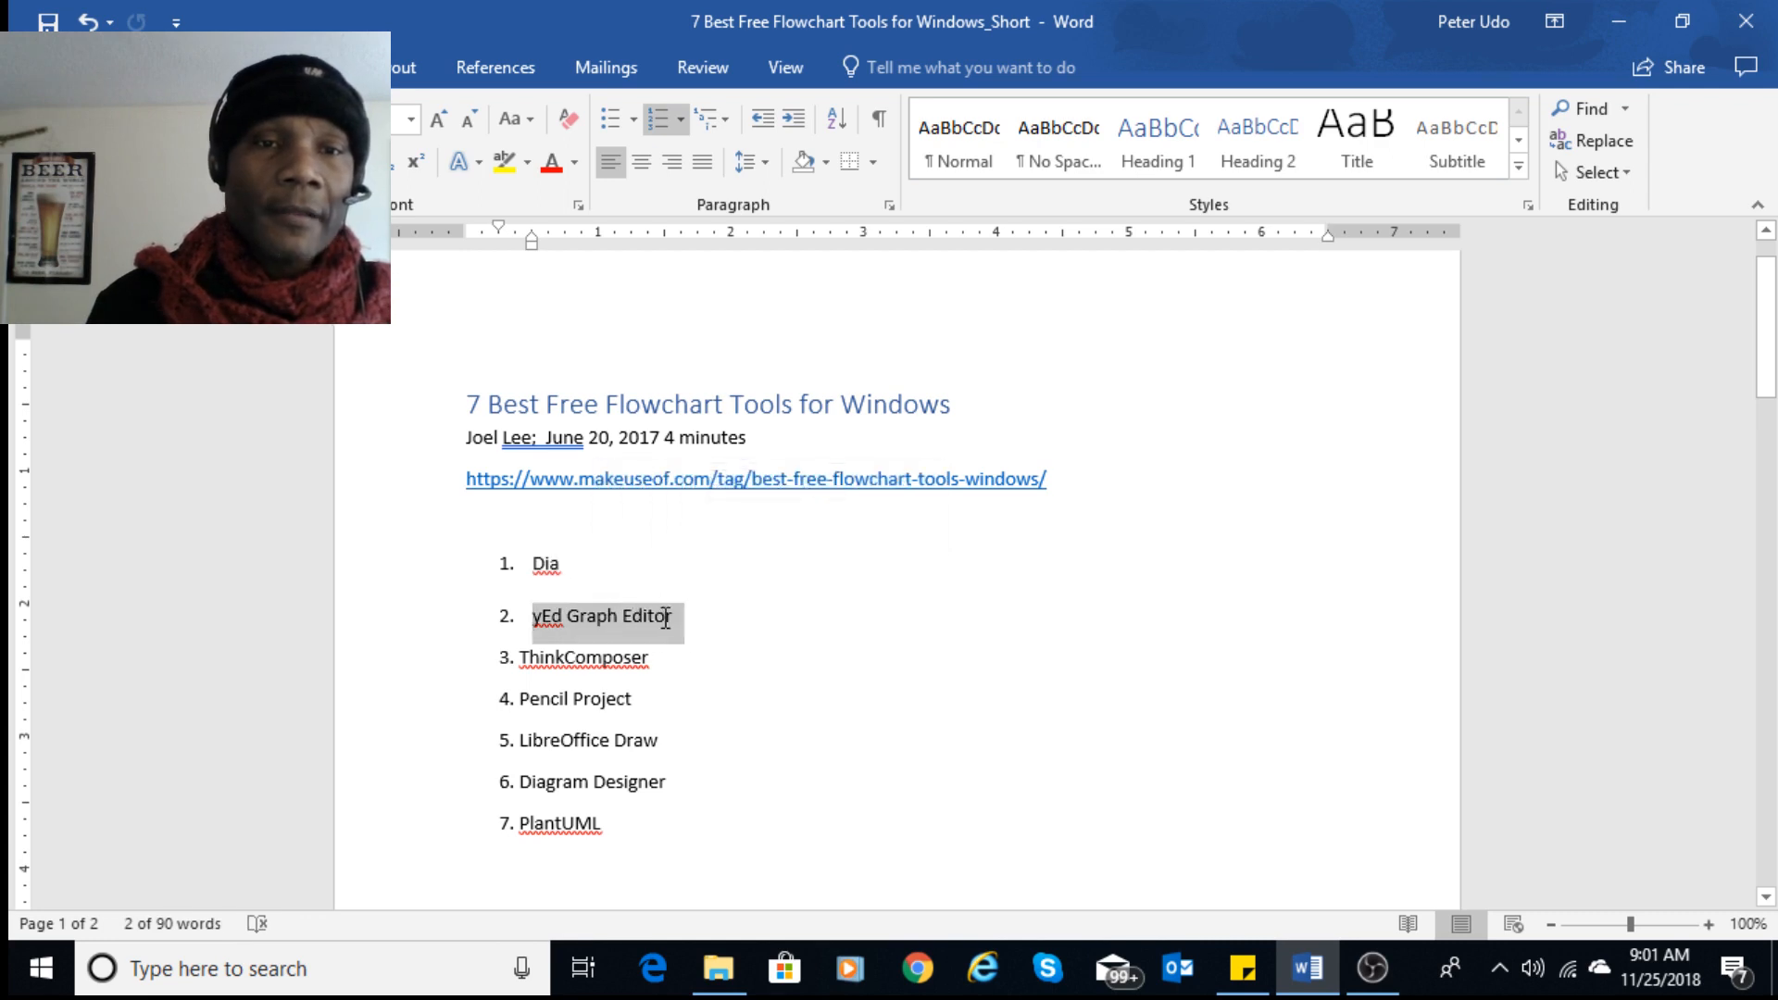
left_click_drag(525, 658, 667, 659)
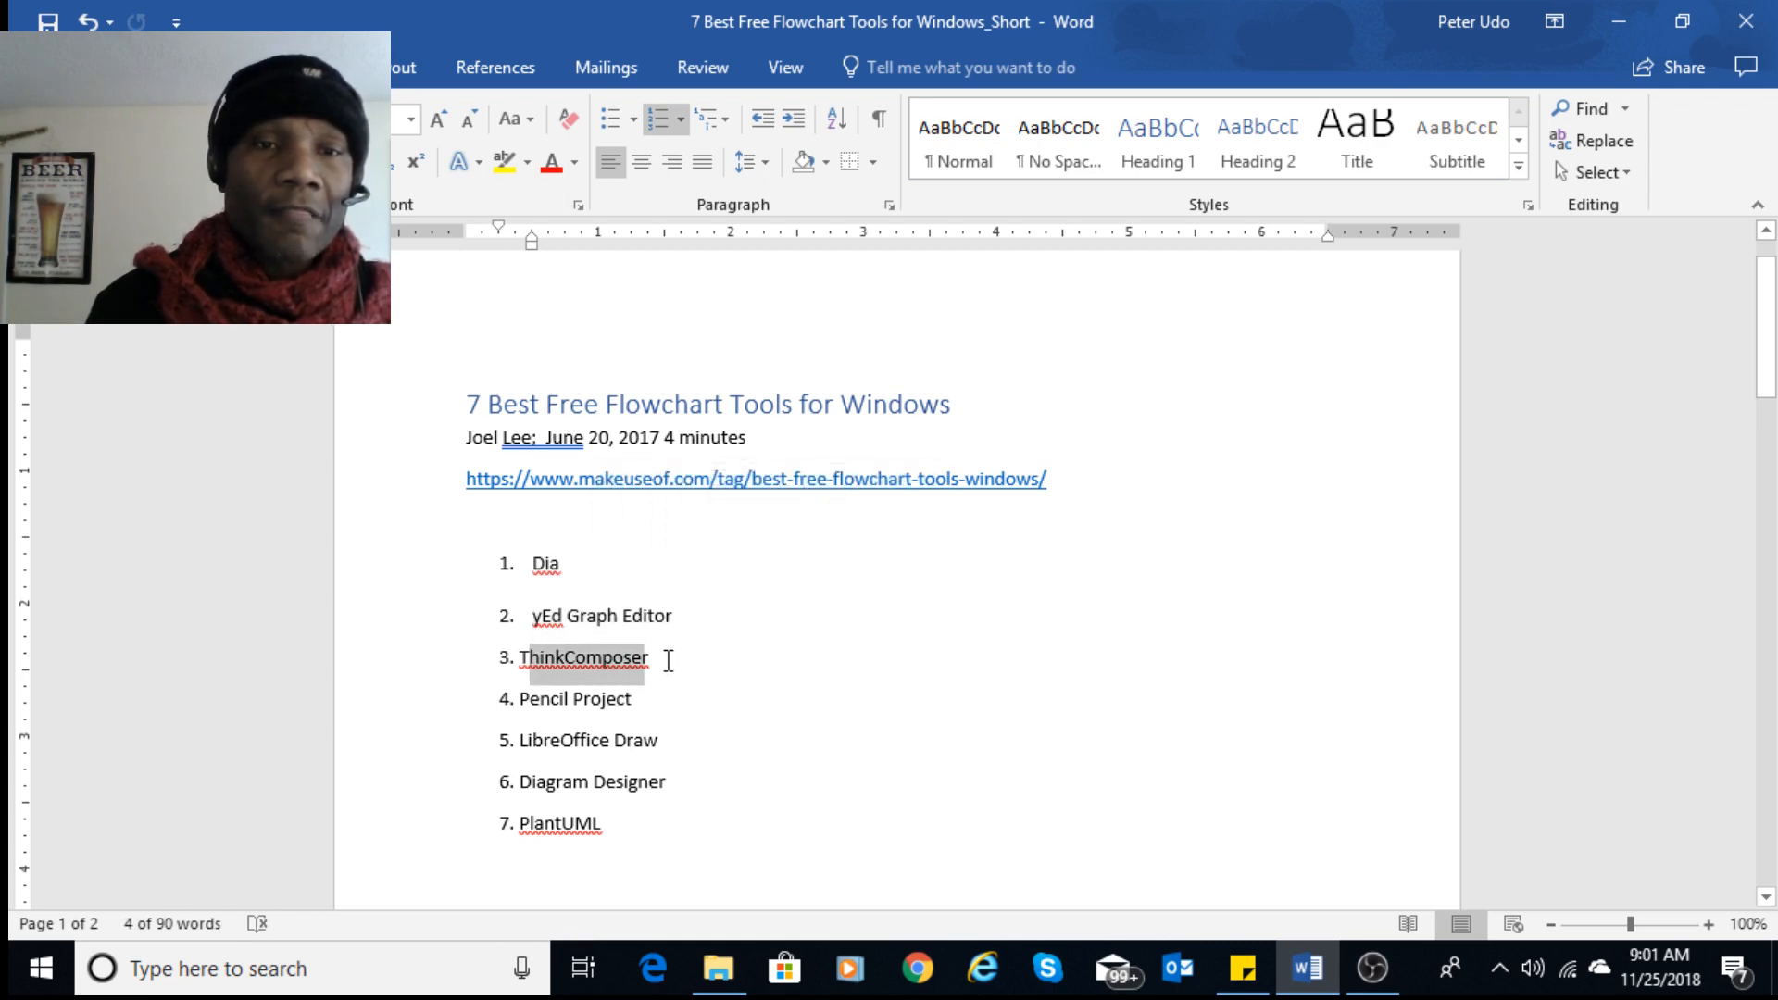
left_click_drag(524, 697, 688, 698)
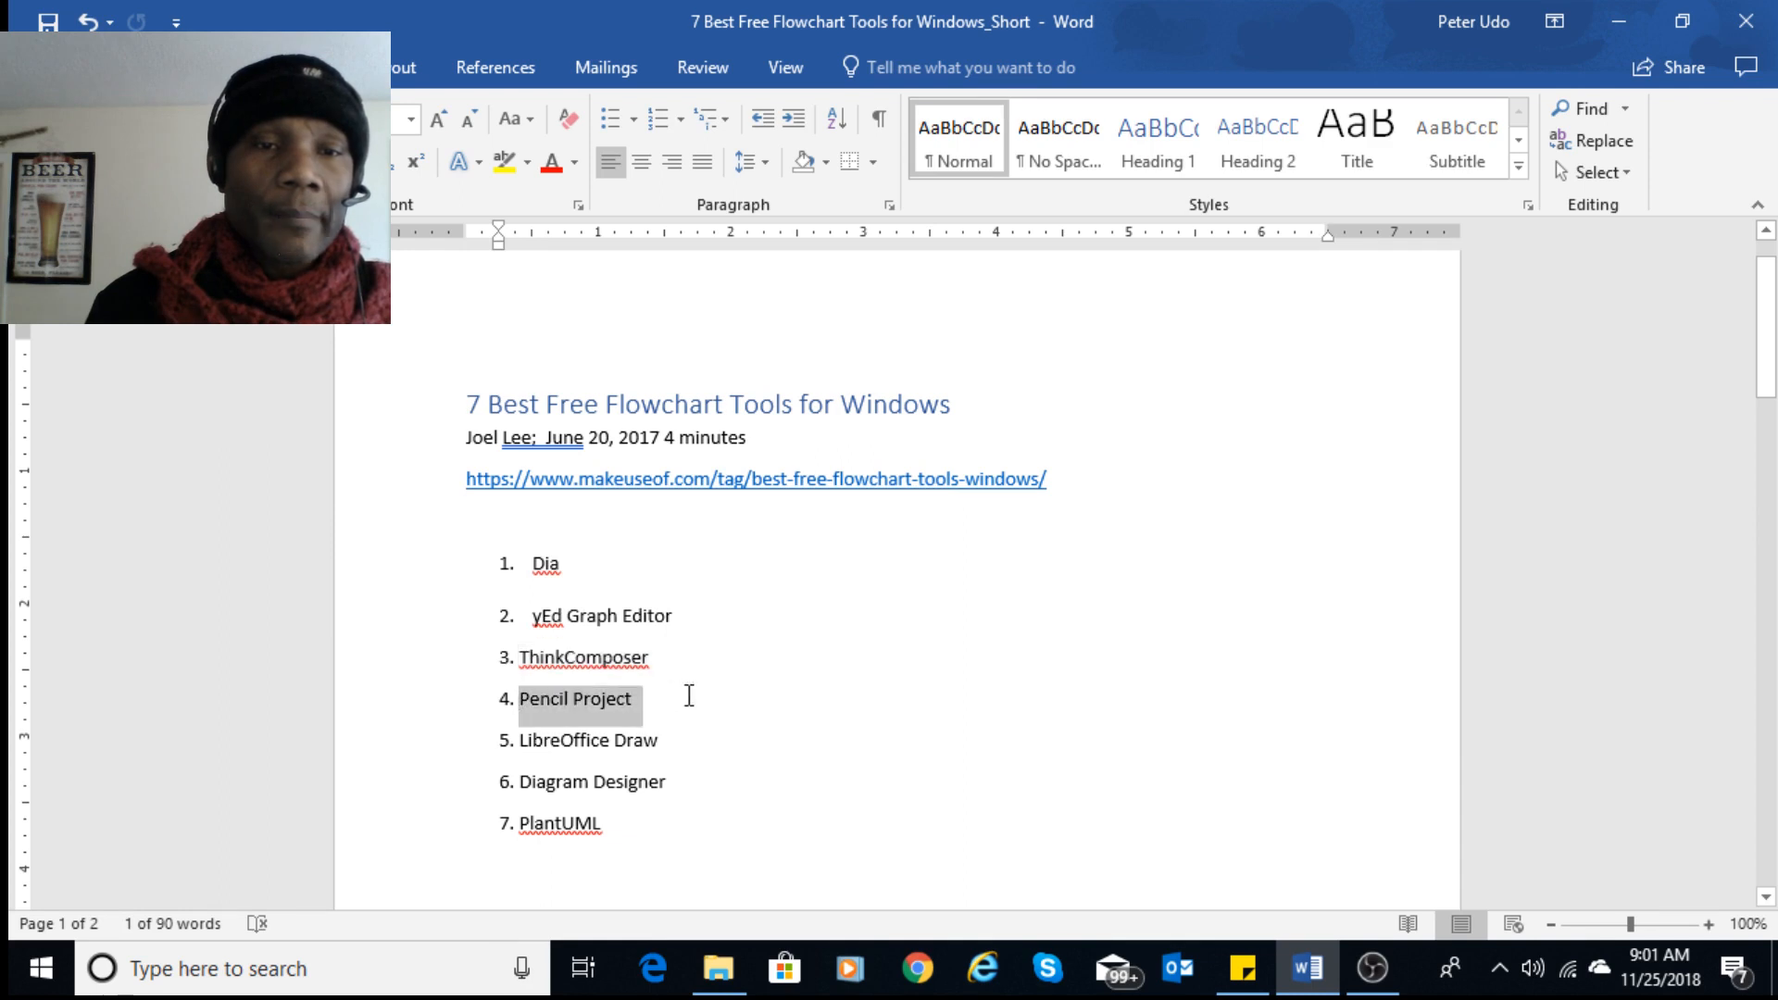
left_click_drag(534, 738, 675, 754)
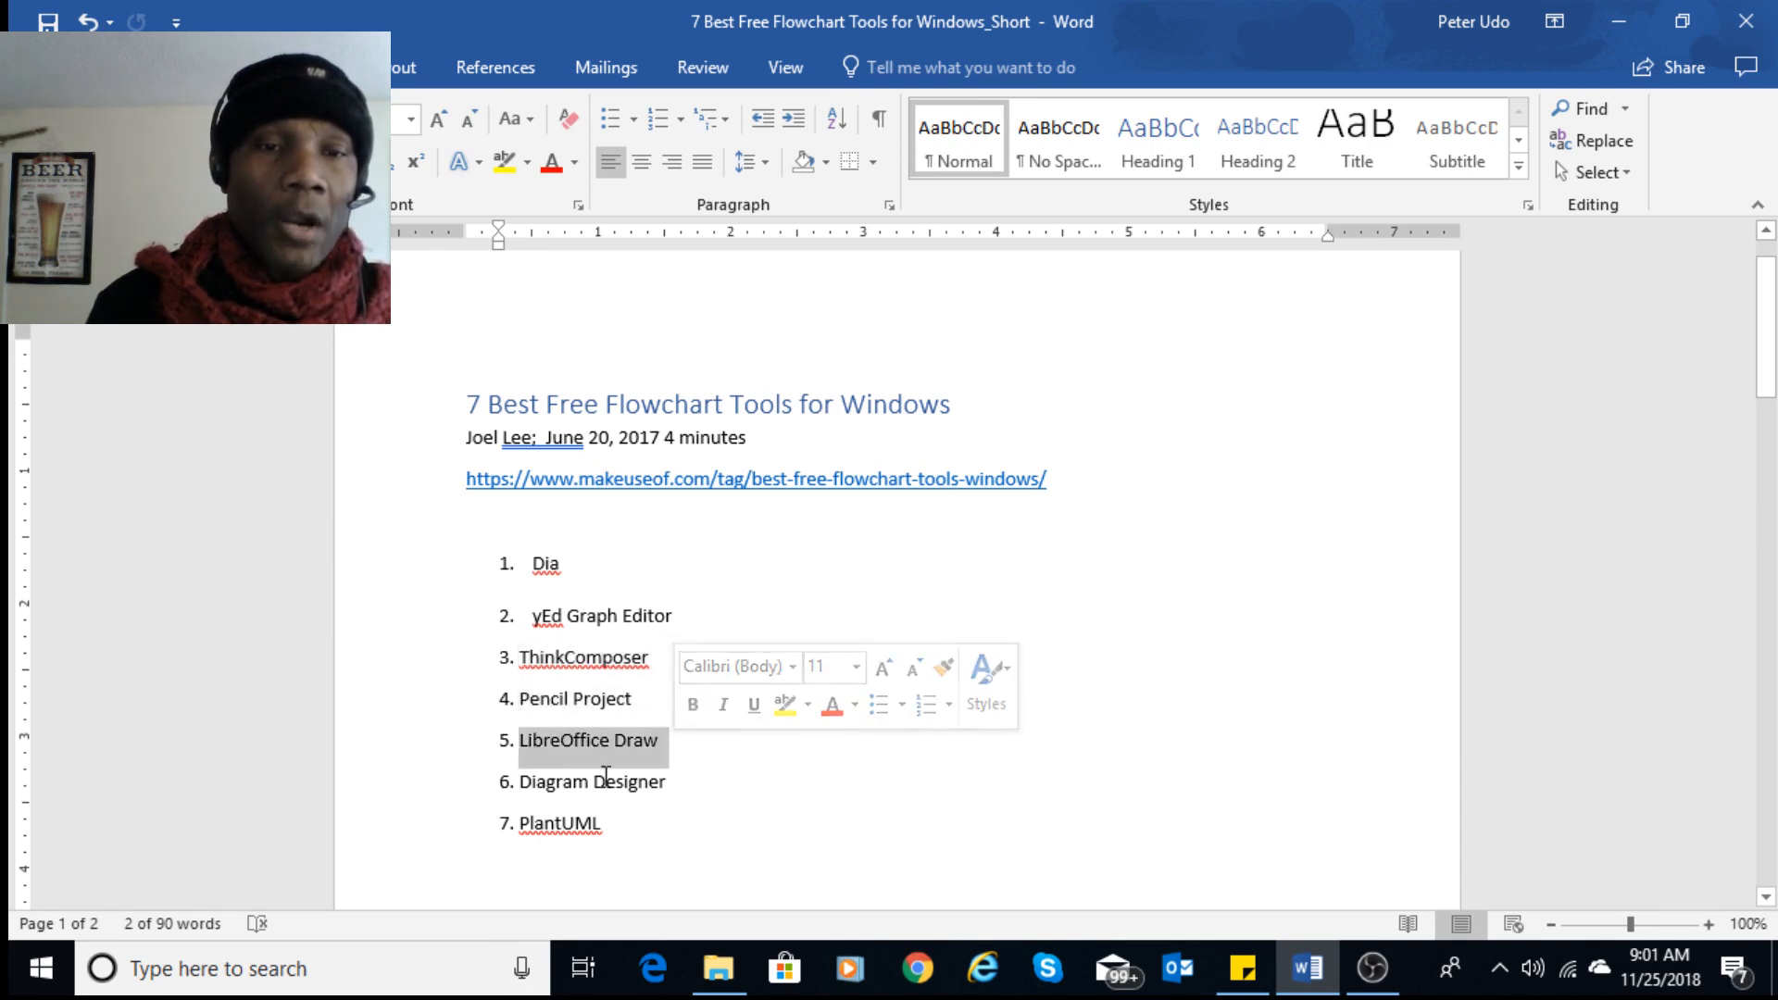
left_click(659, 786)
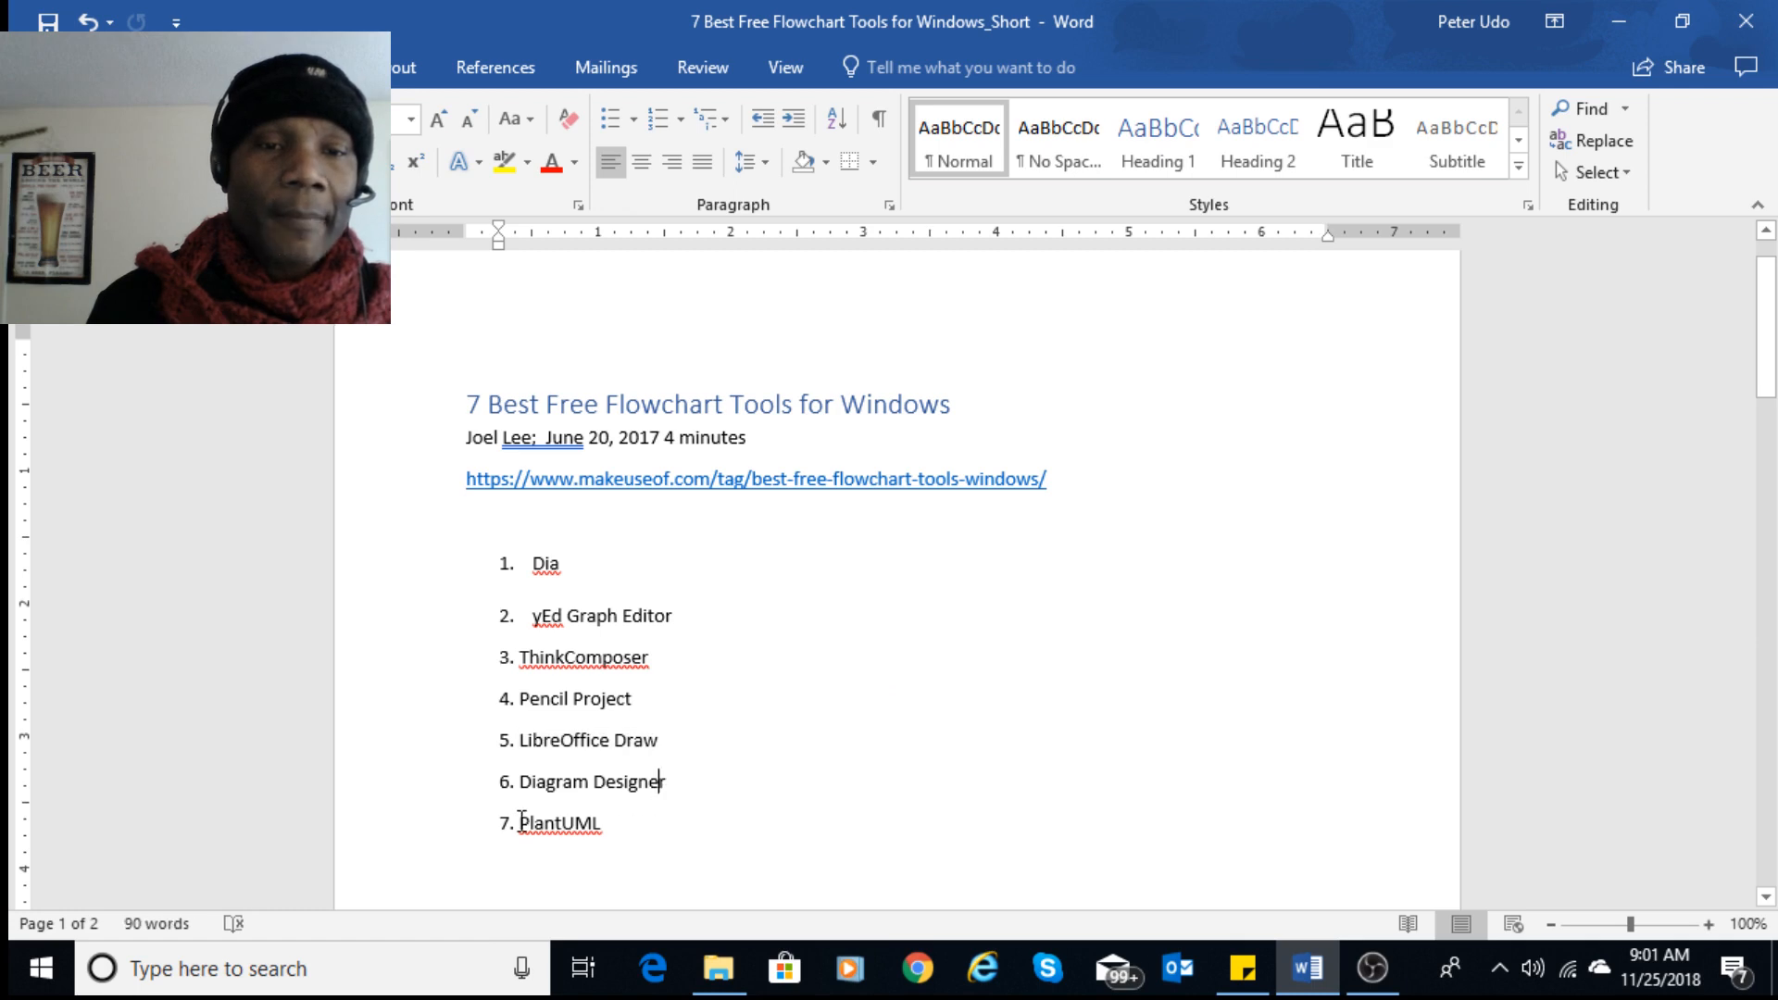
left_click_drag(524, 823, 619, 836)
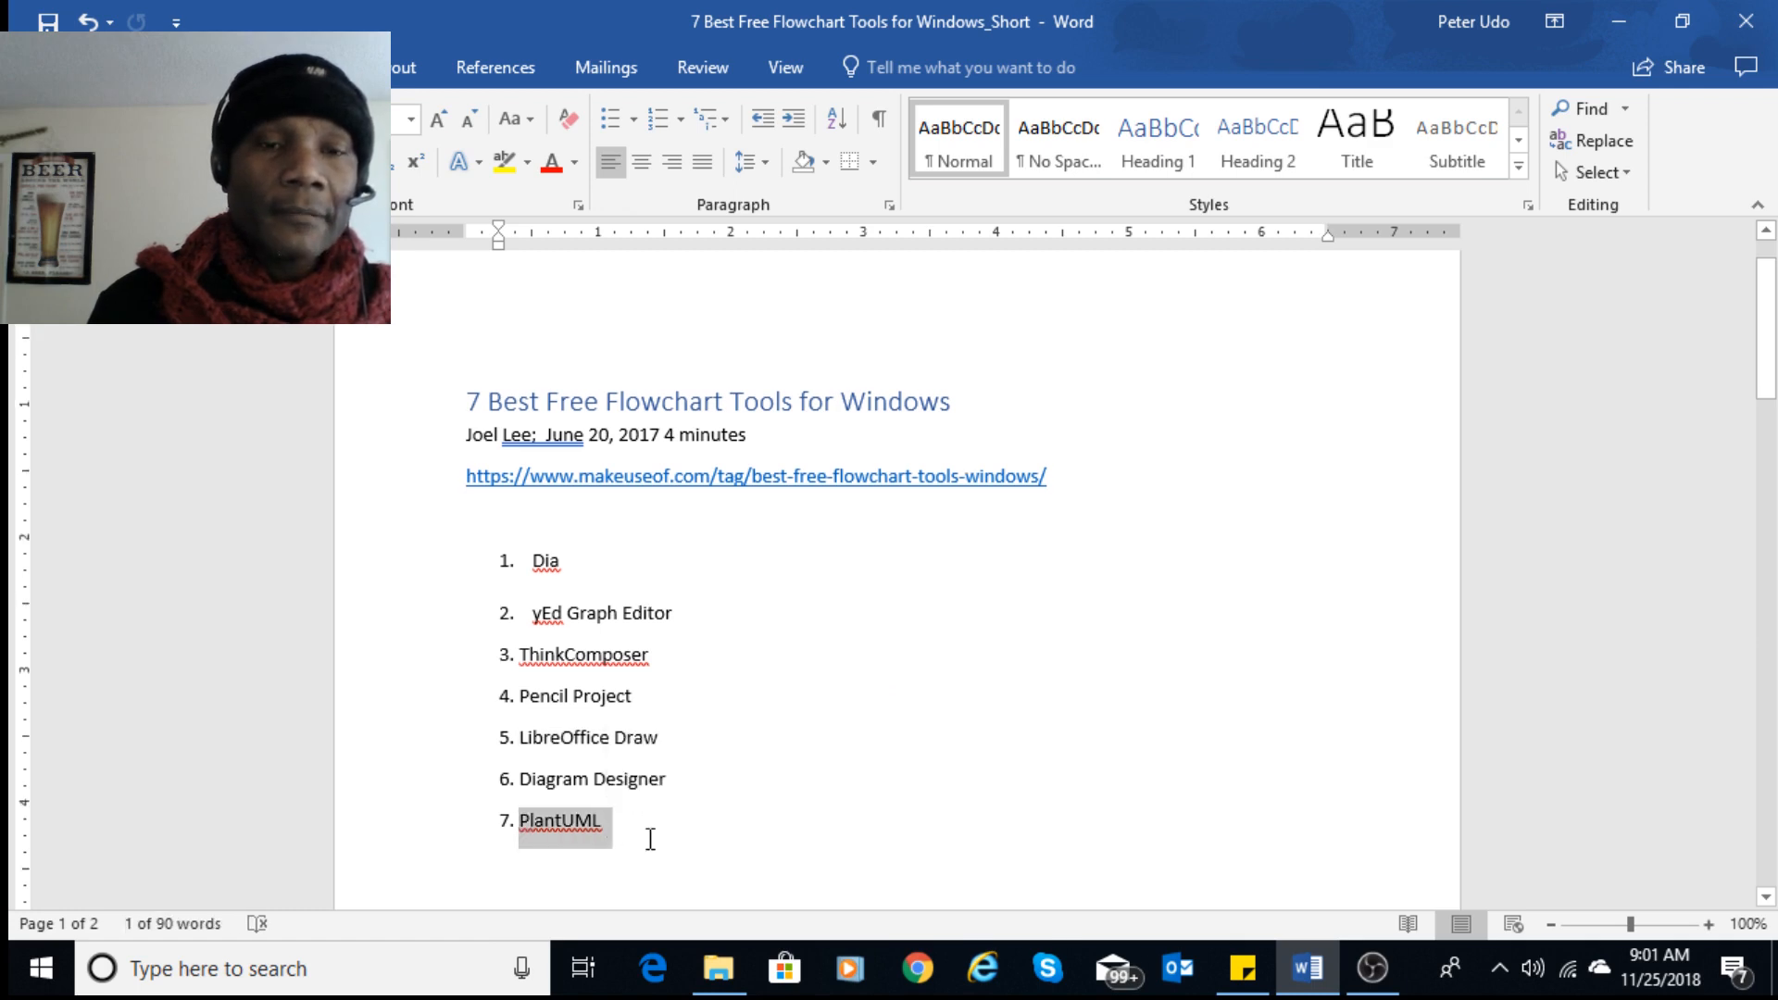
left_click(925, 731)
scroll(1086, 739, "down", 5)
scroll(1075, 718, "up", 3)
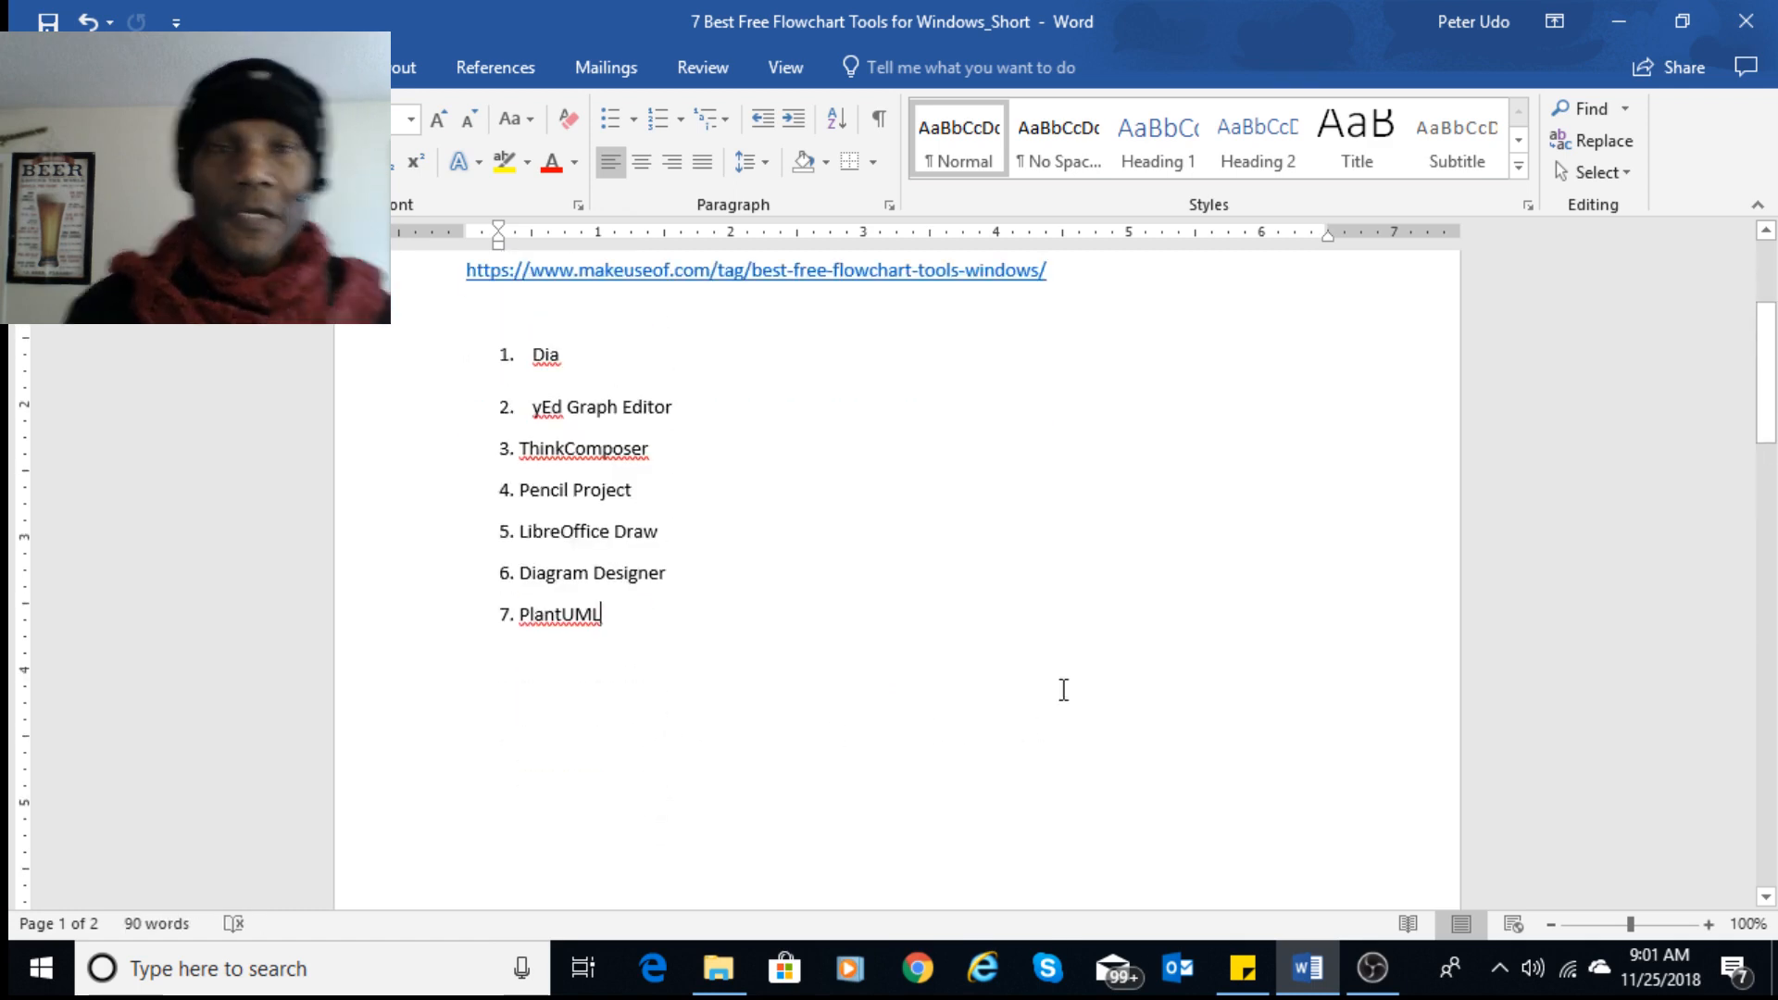
- Review the "Parts of a wireframe" section on the second page: heading or home page, business description and contact information
scroll(903, 634, "down", 1)
scroll(913, 617, "down", 2)
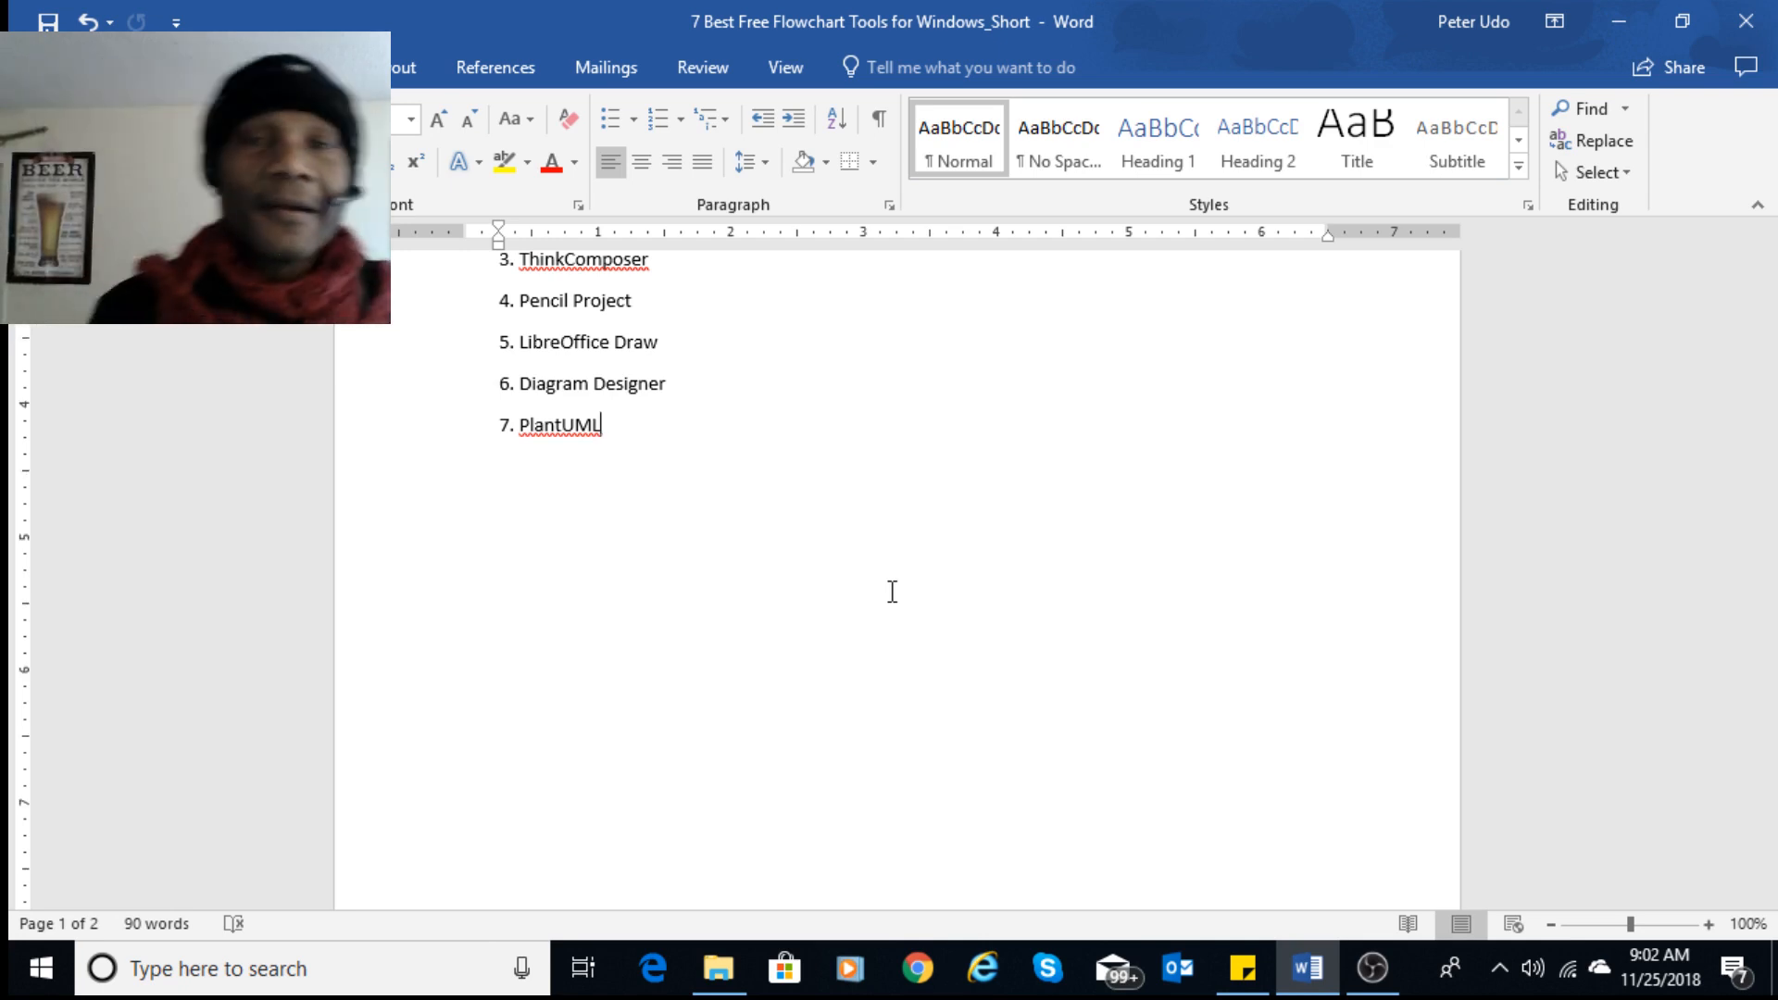
scroll(916, 608, "down", 8)
scroll(907, 649, "down", 4)
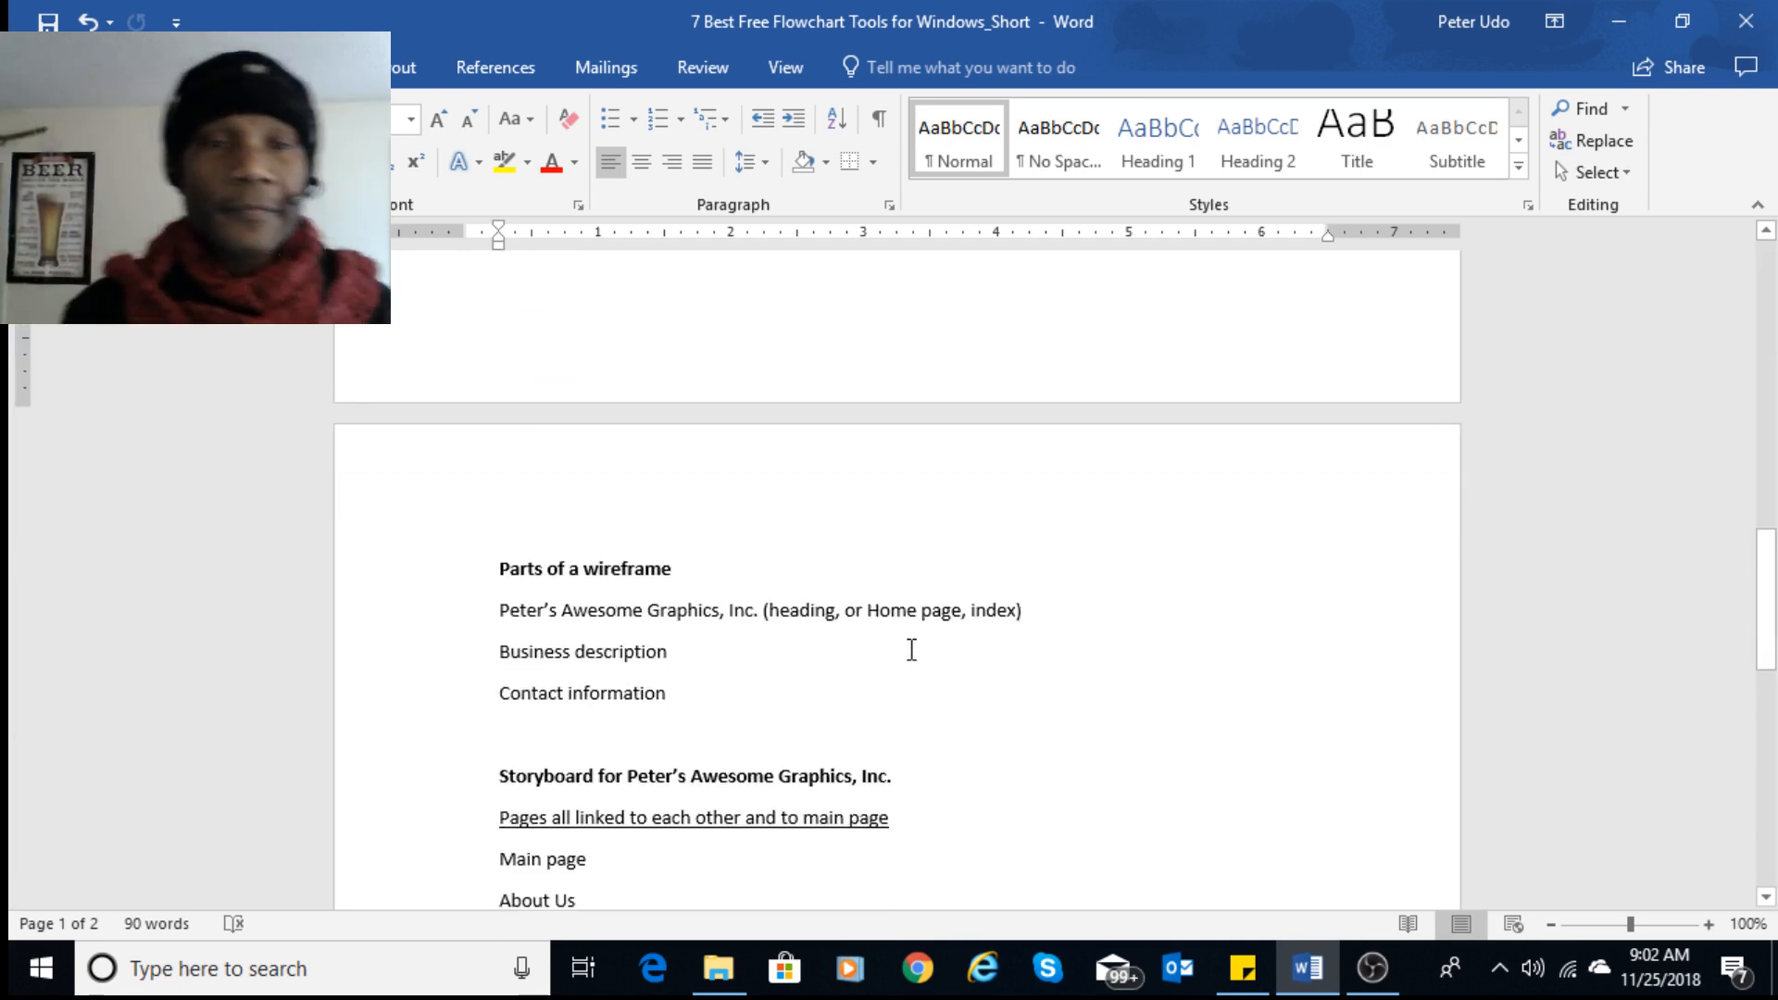
scroll(926, 630, "up", 1)
scroll(931, 628, "down", 1)
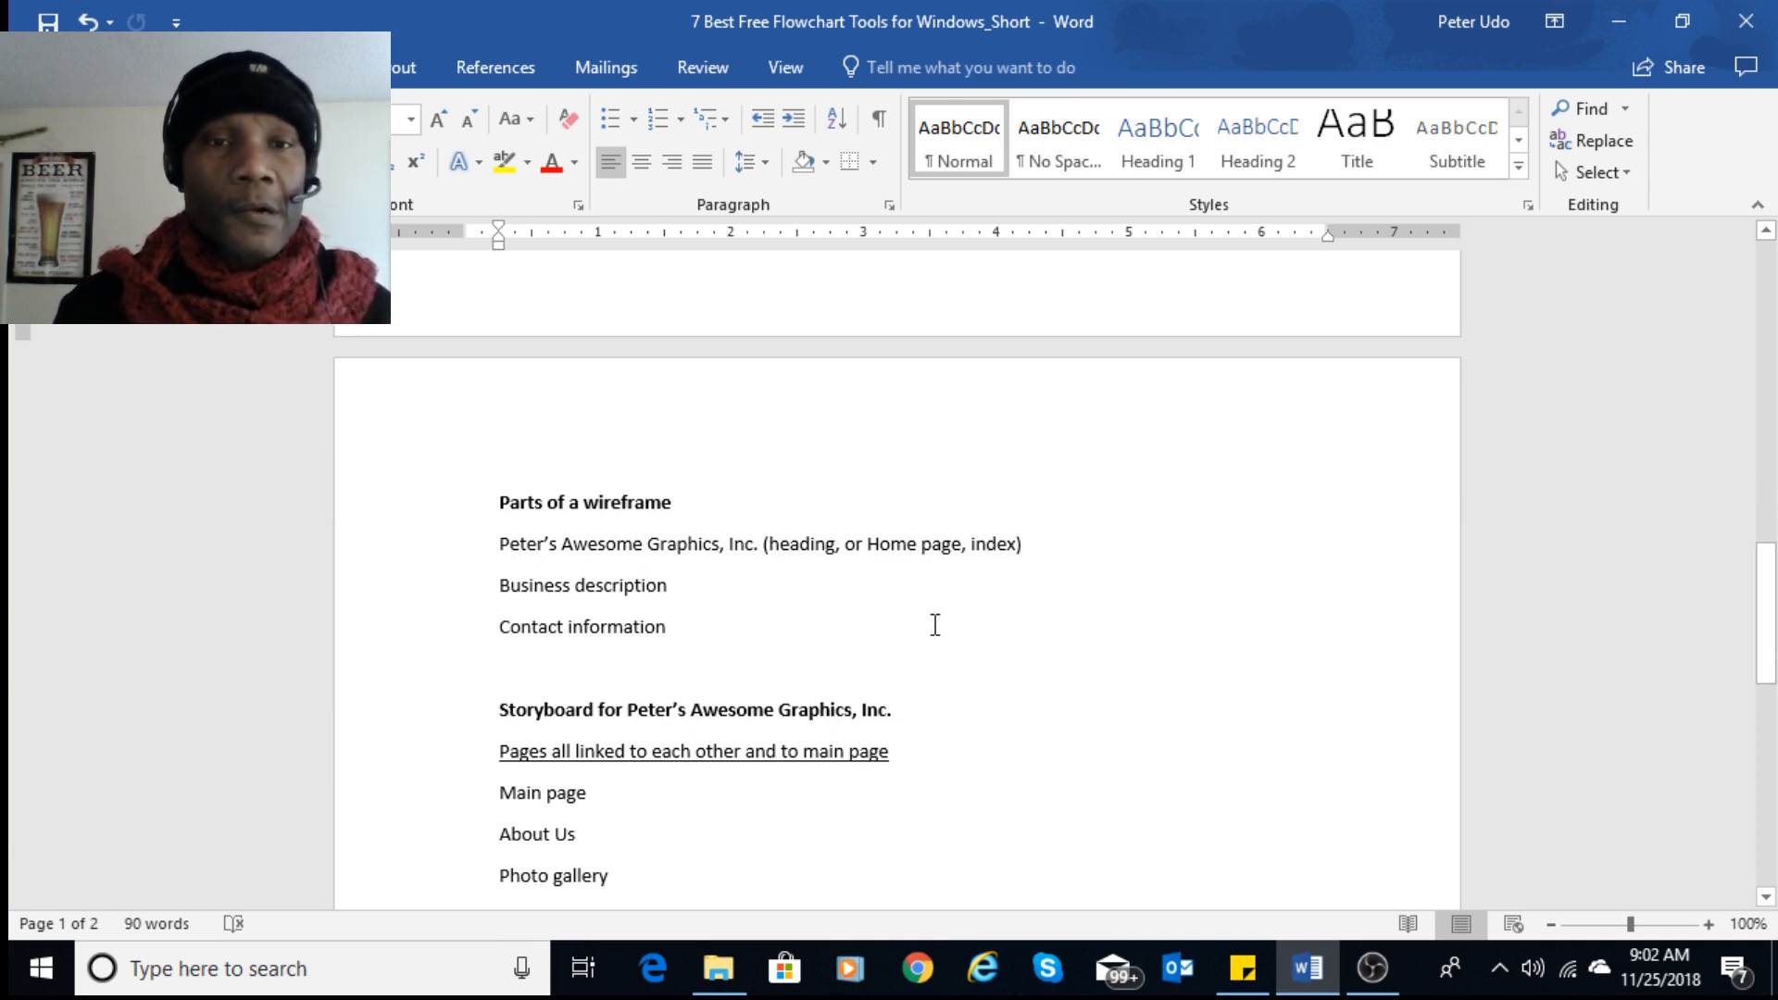
scroll(950, 620, "down", 1)
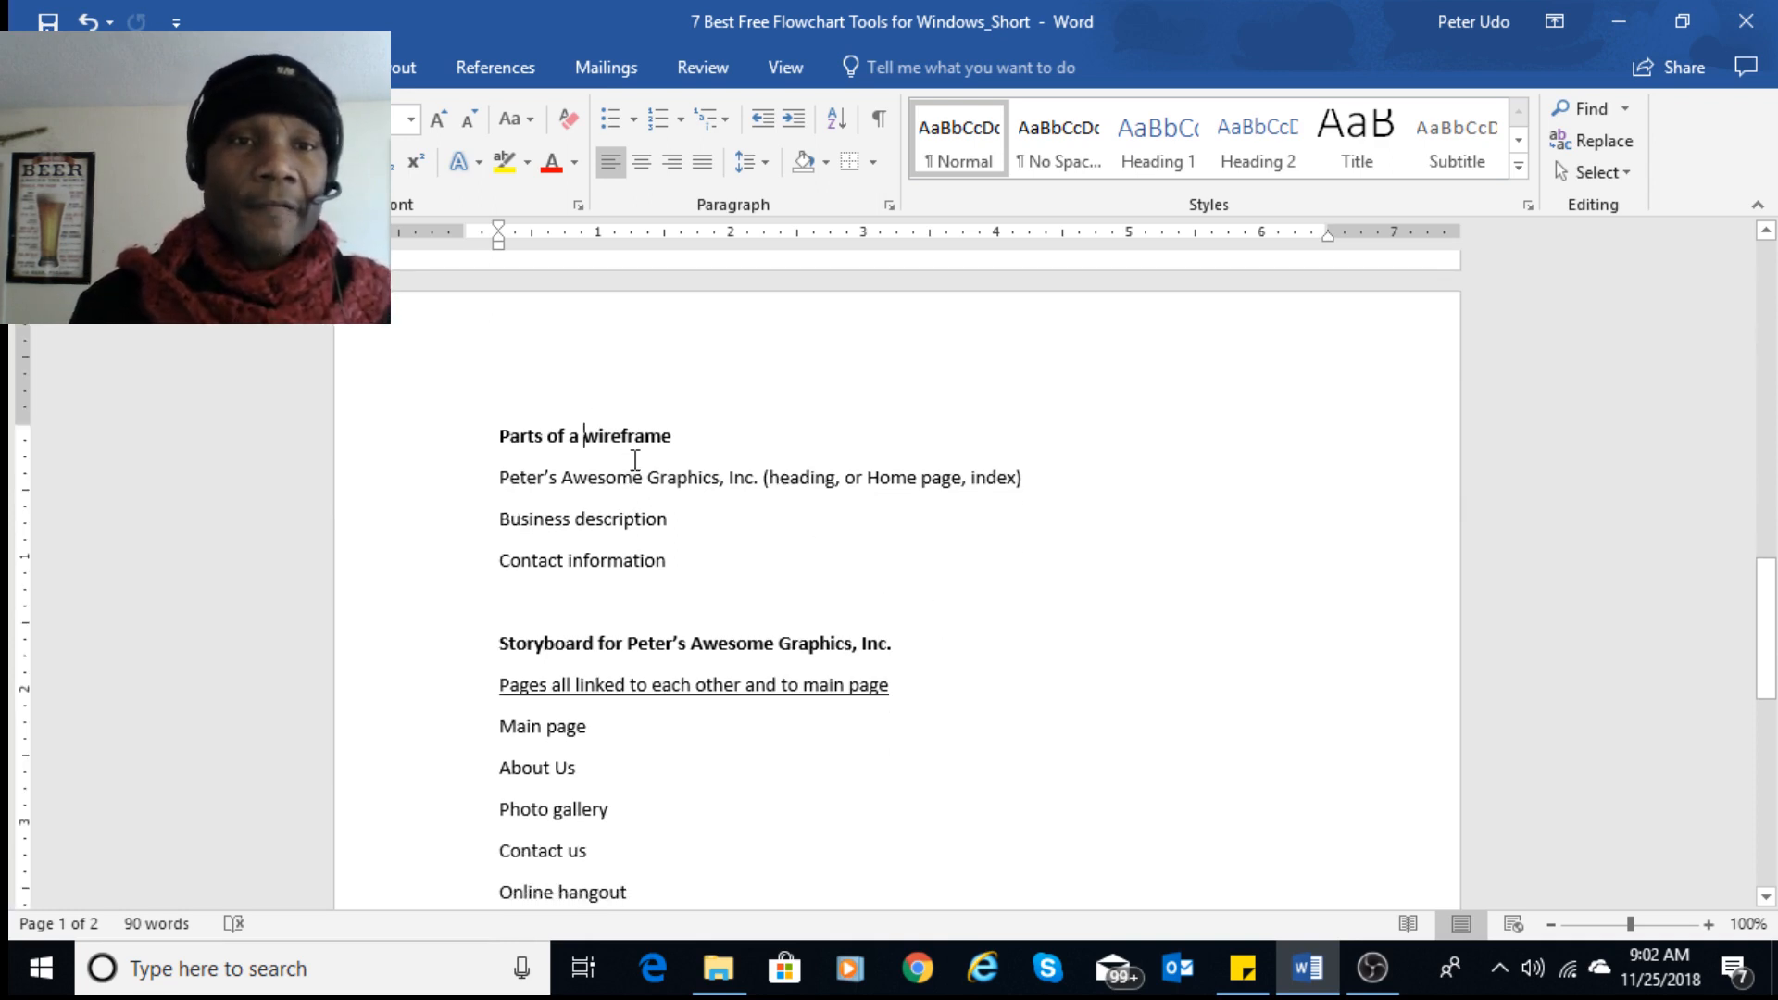
left_click(767, 509)
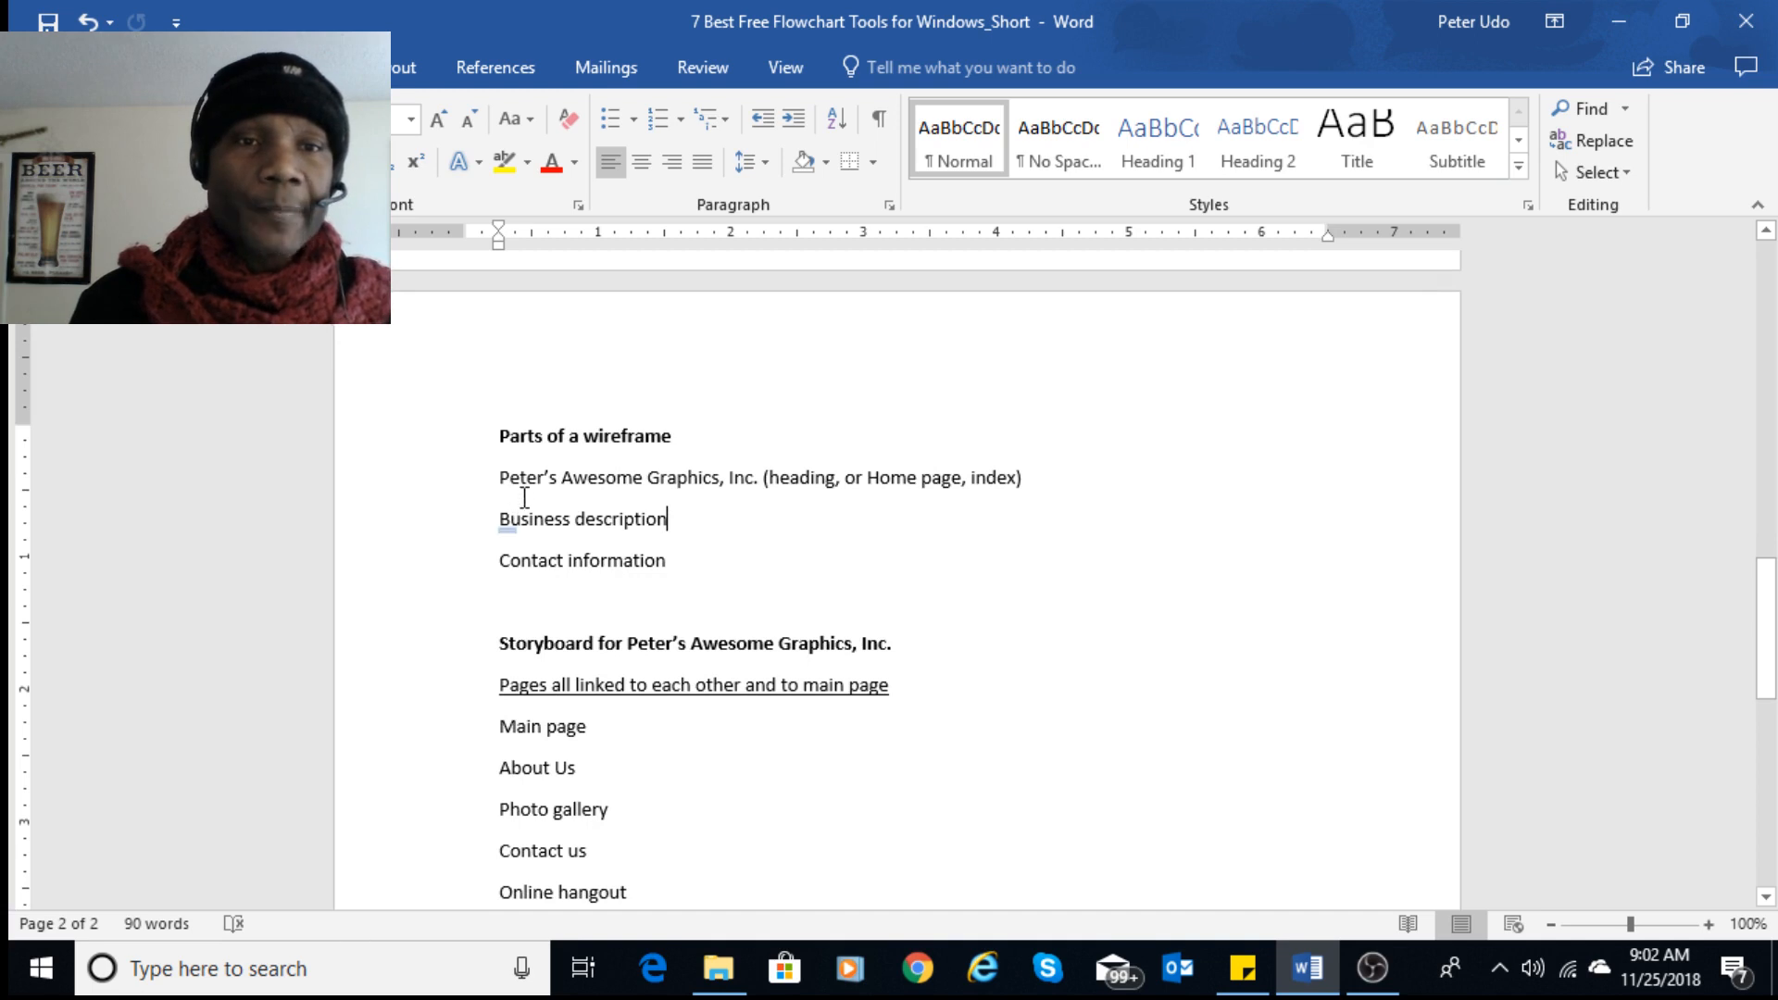
left_click(701, 489)
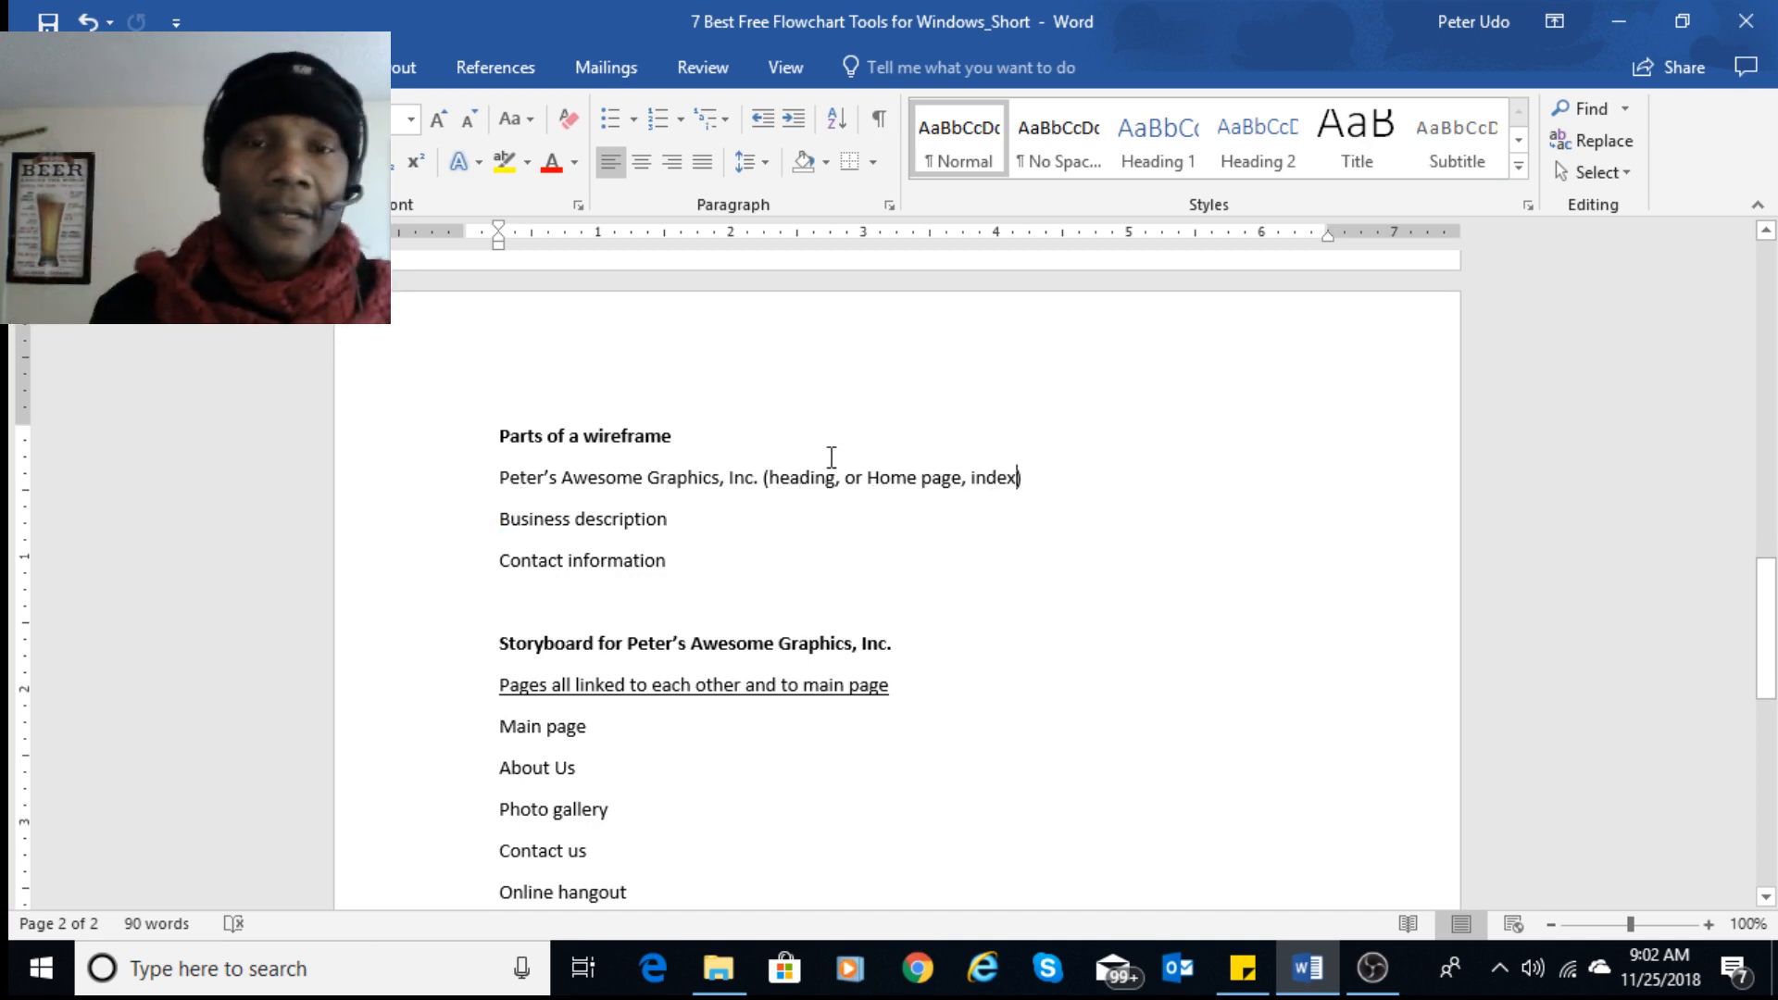
left_click(746, 478)
left_click_drag(784, 474, 906, 511)
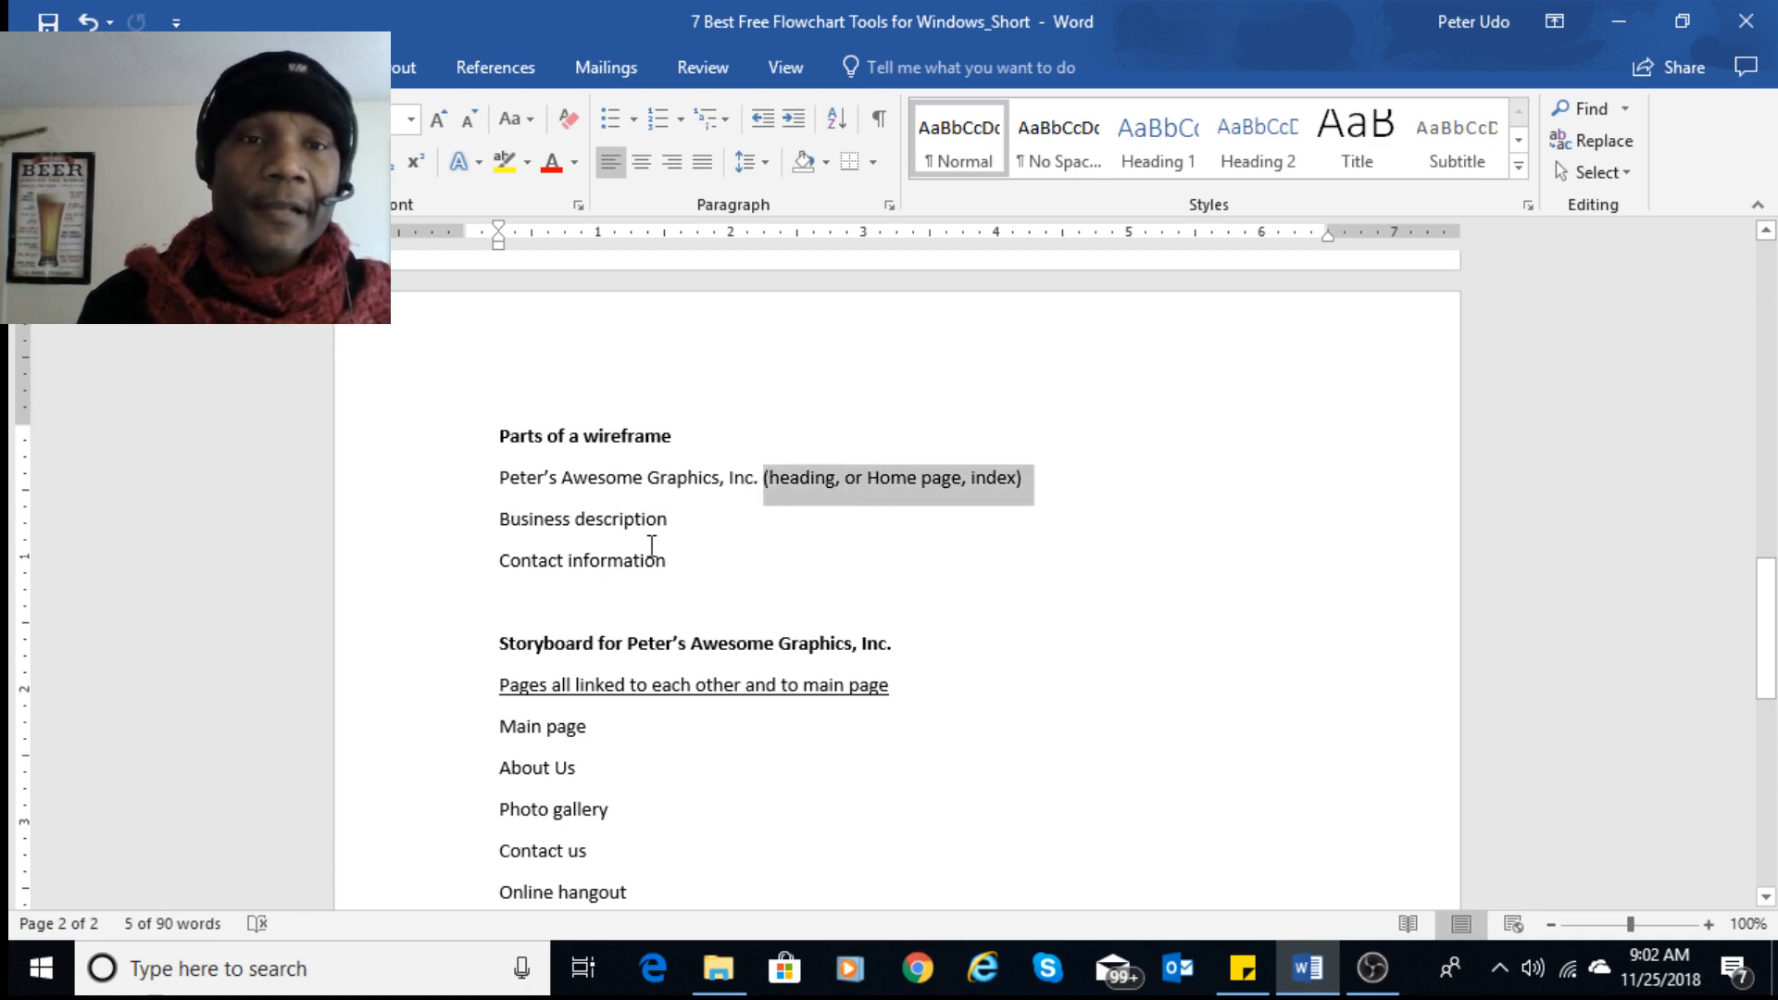
left_click(604, 520)
left_click_drag(510, 521, 690, 508)
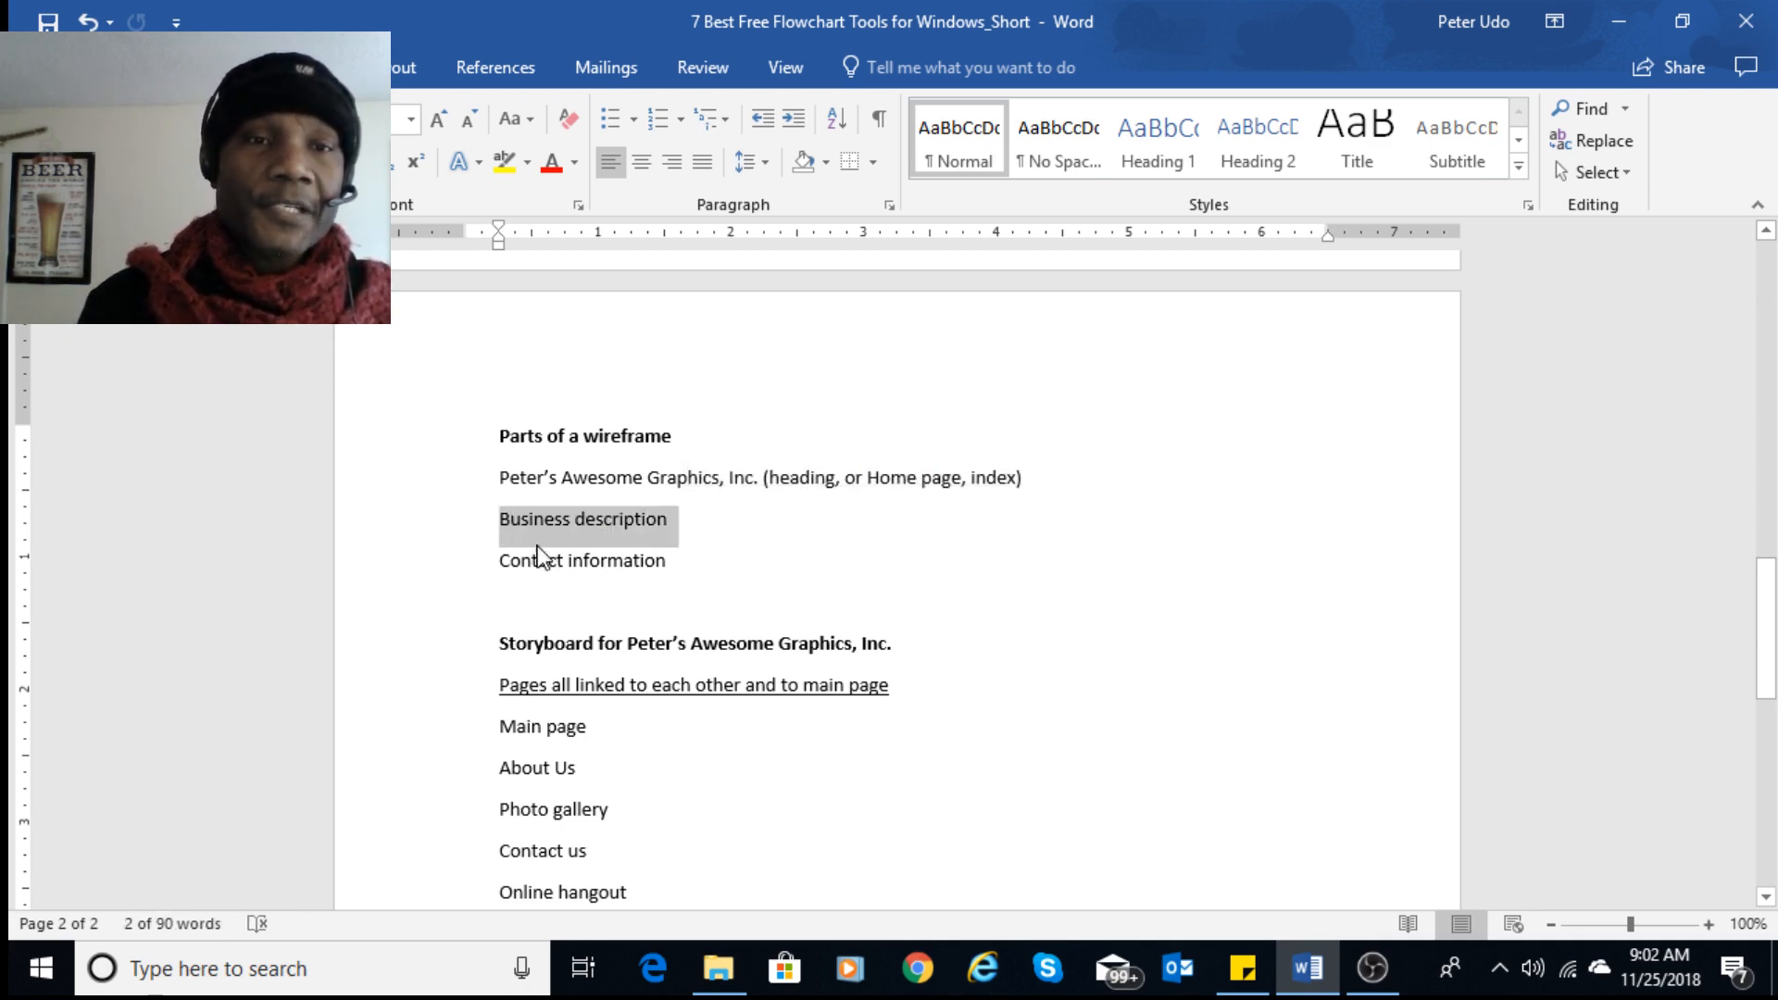
left_click_drag(500, 560, 722, 562)
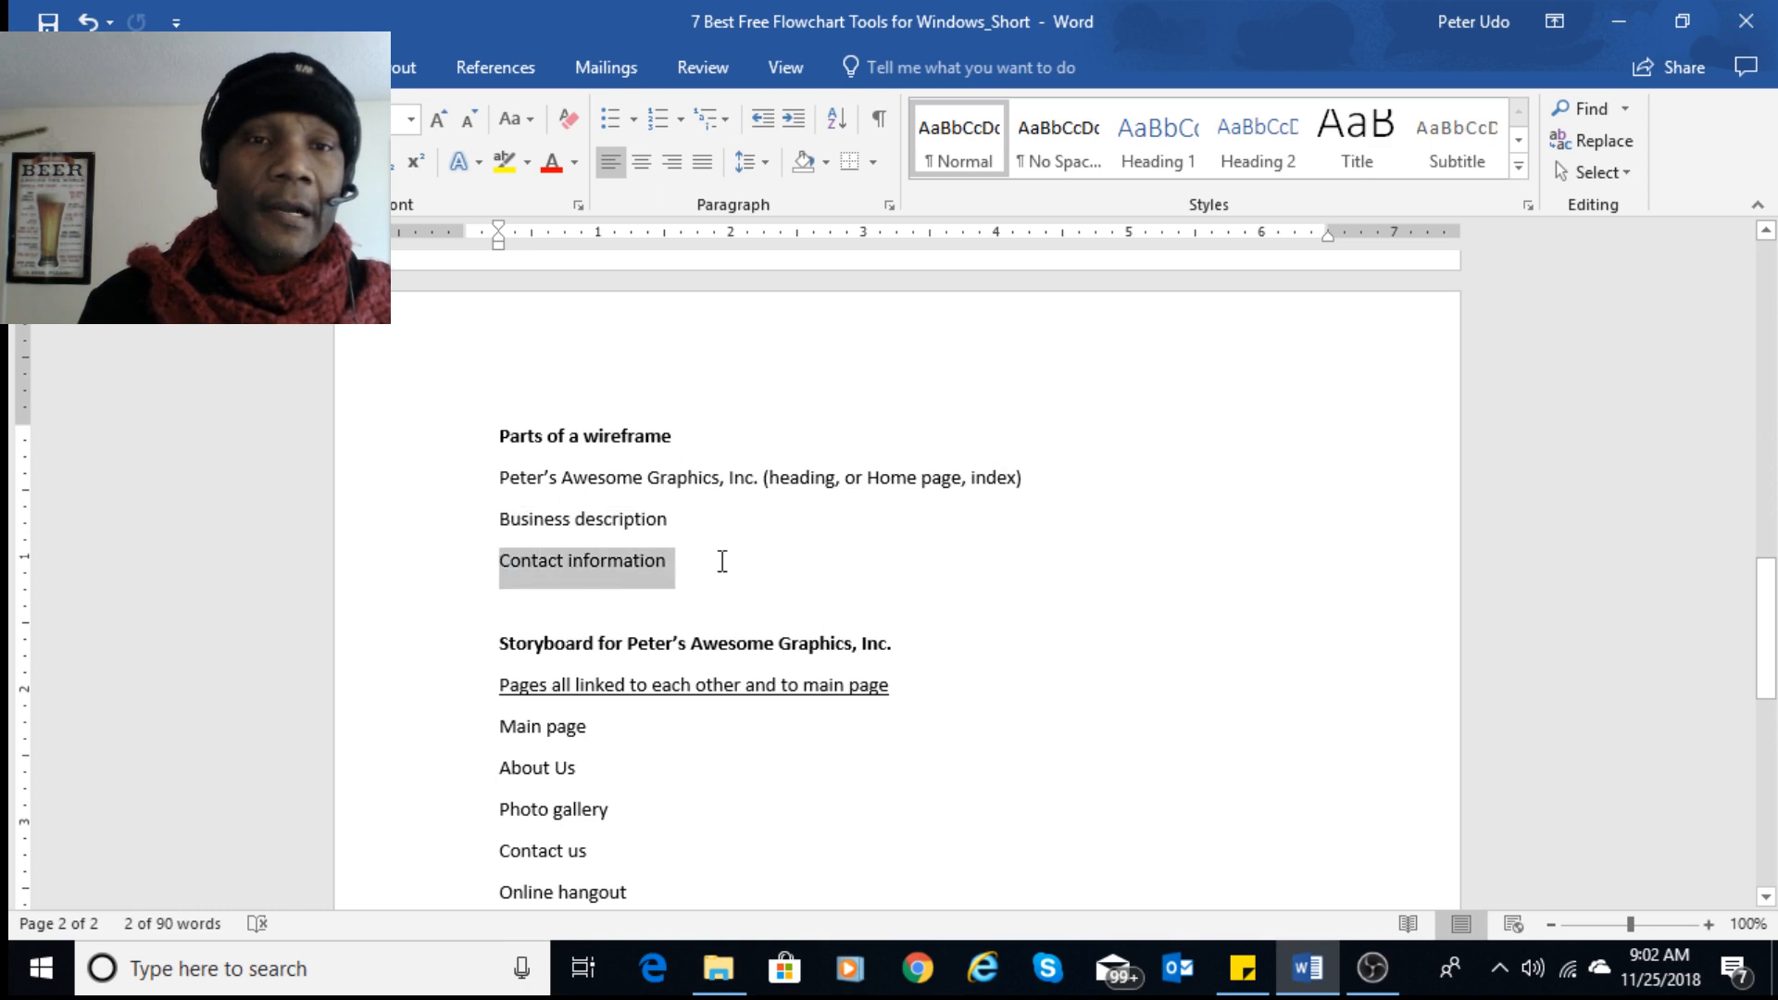
left_click(636, 566)
left_click(498, 437)
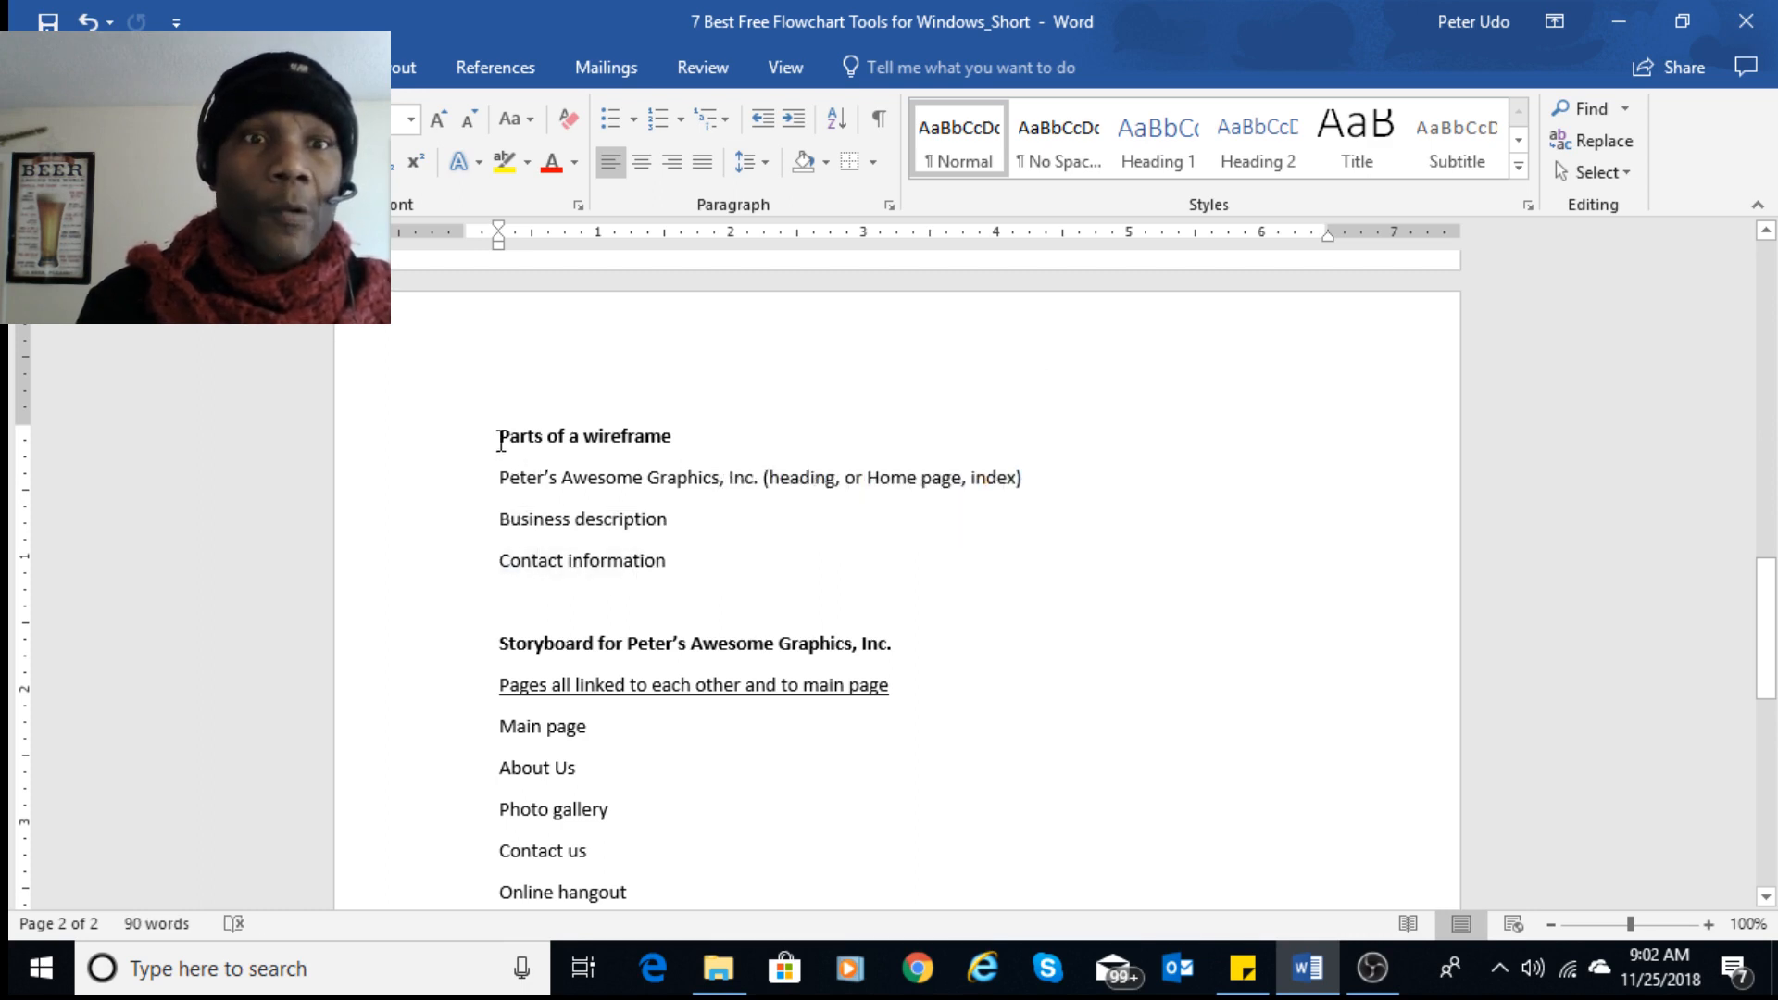
left_click_drag(565, 470, 648, 559)
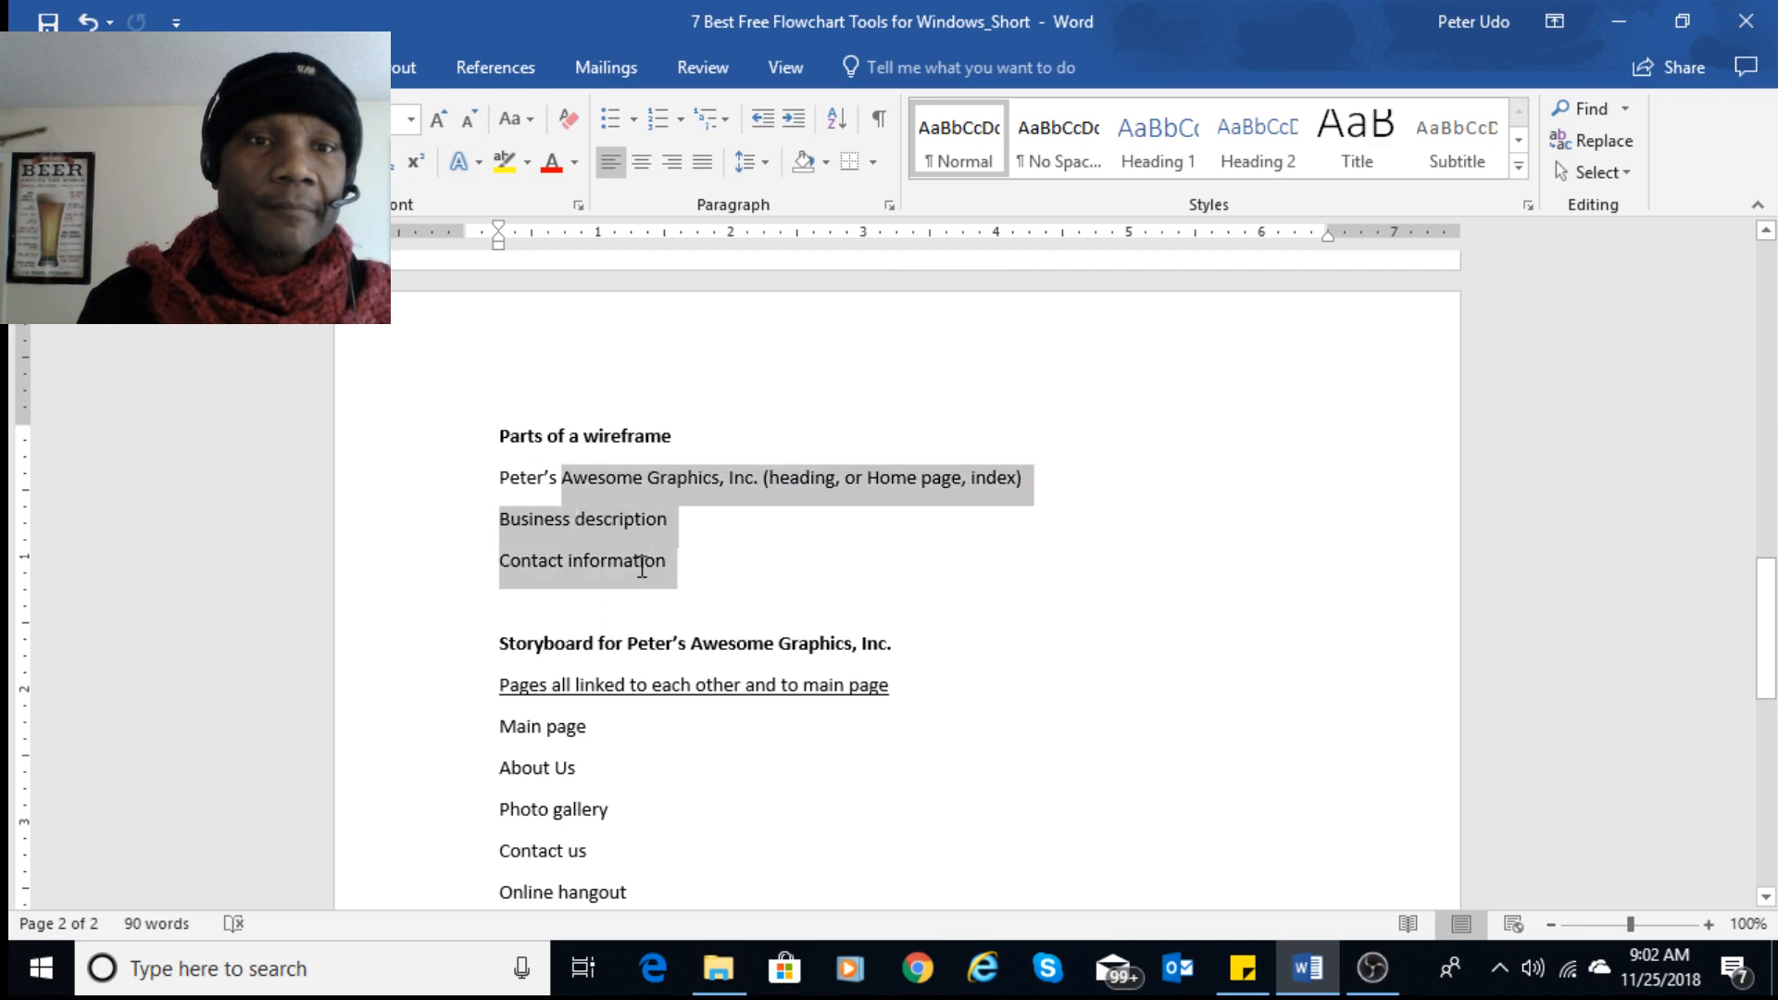
left_click(597, 521)
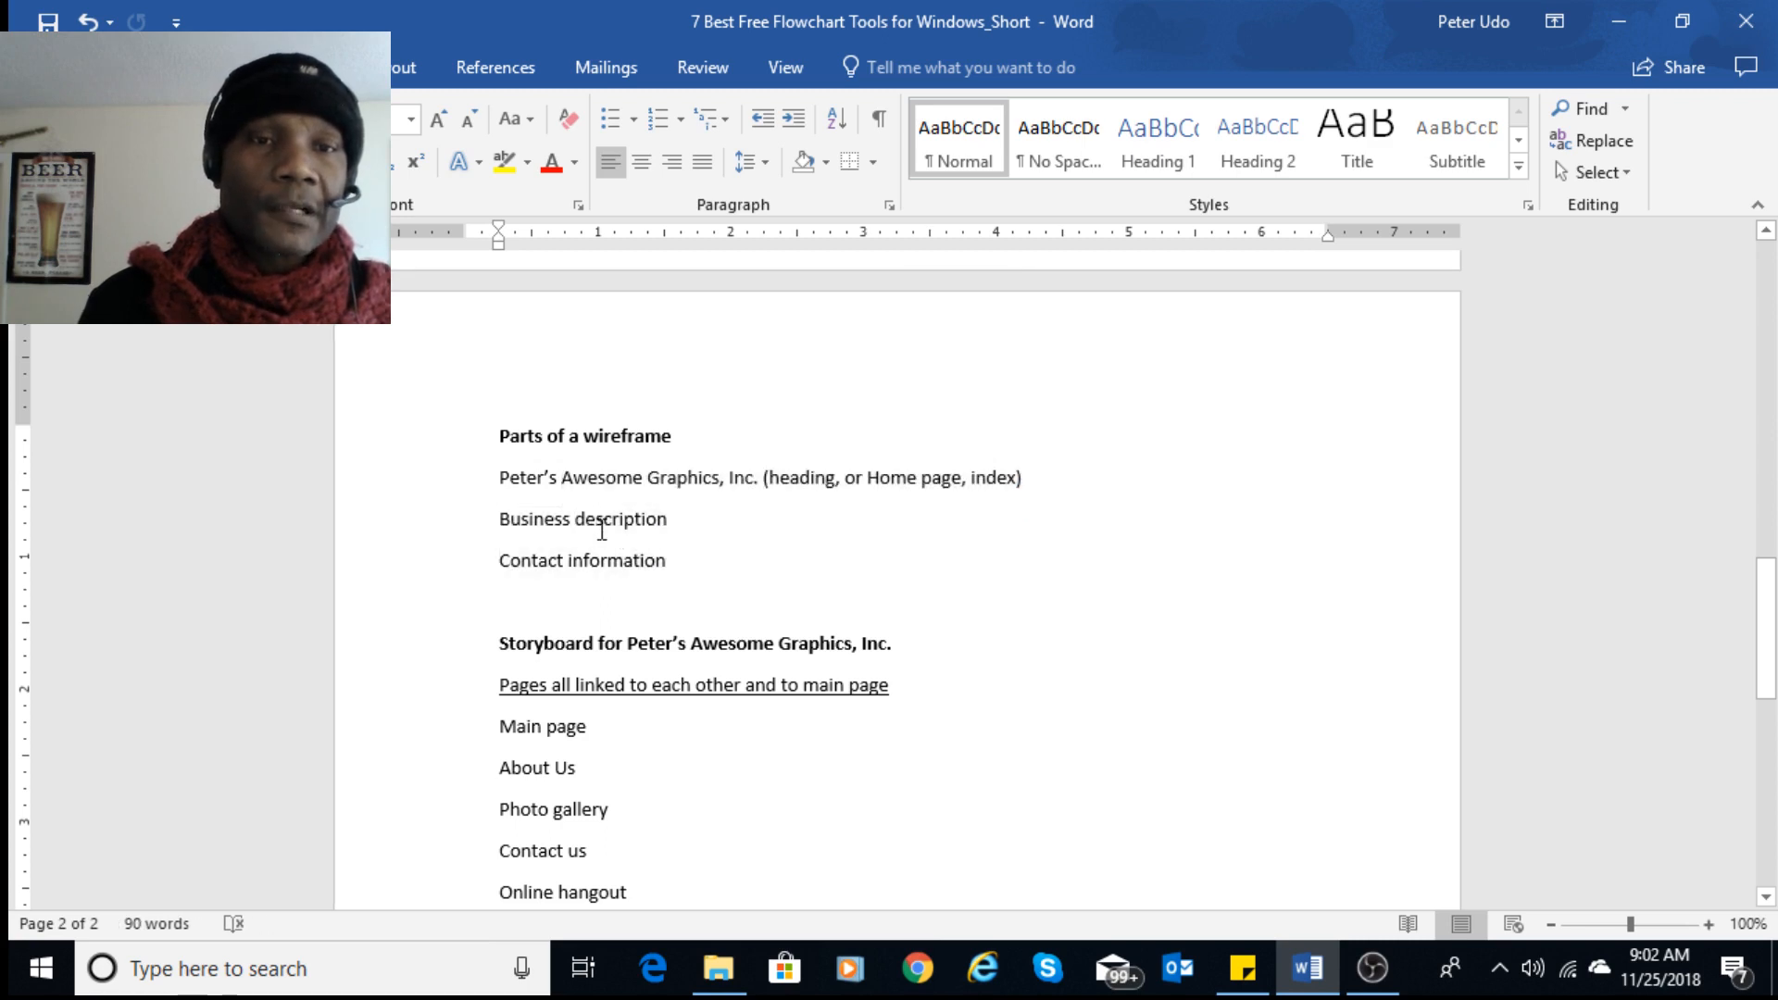
- Review the storyboard section and its linked pages, from Main page through Online hangout
scroll(602, 519, "down", 1)
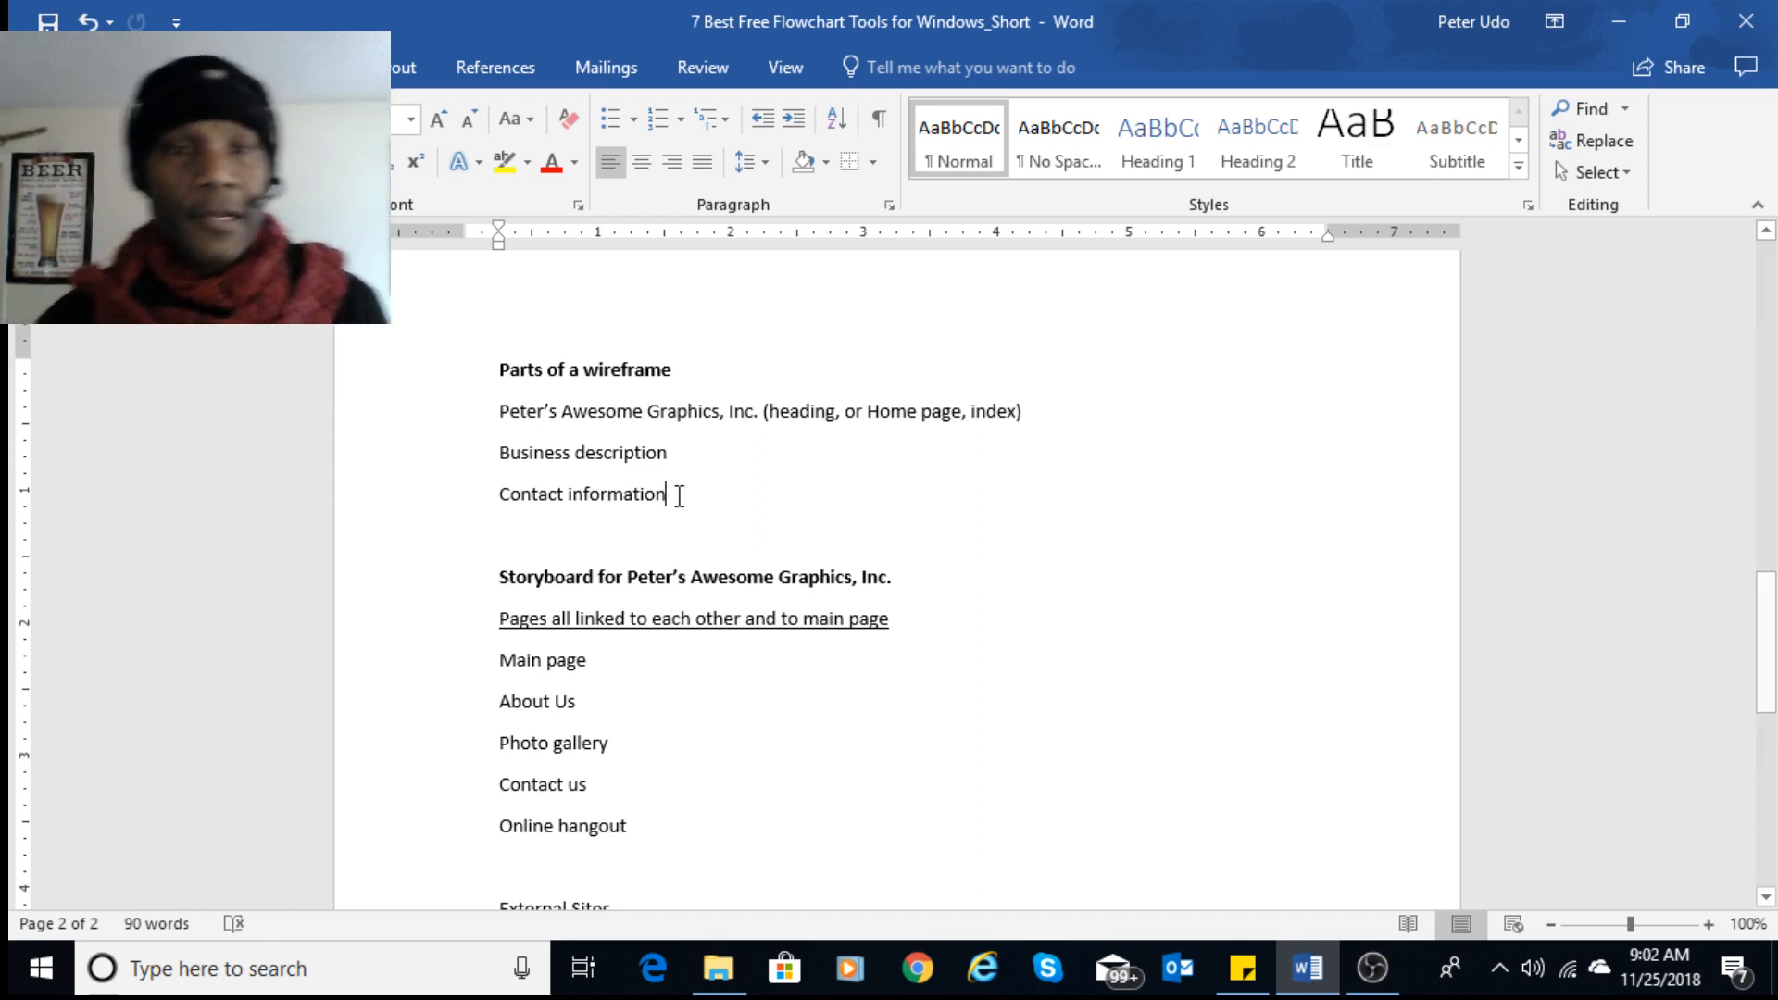
scroll(781, 643, "down", 1)
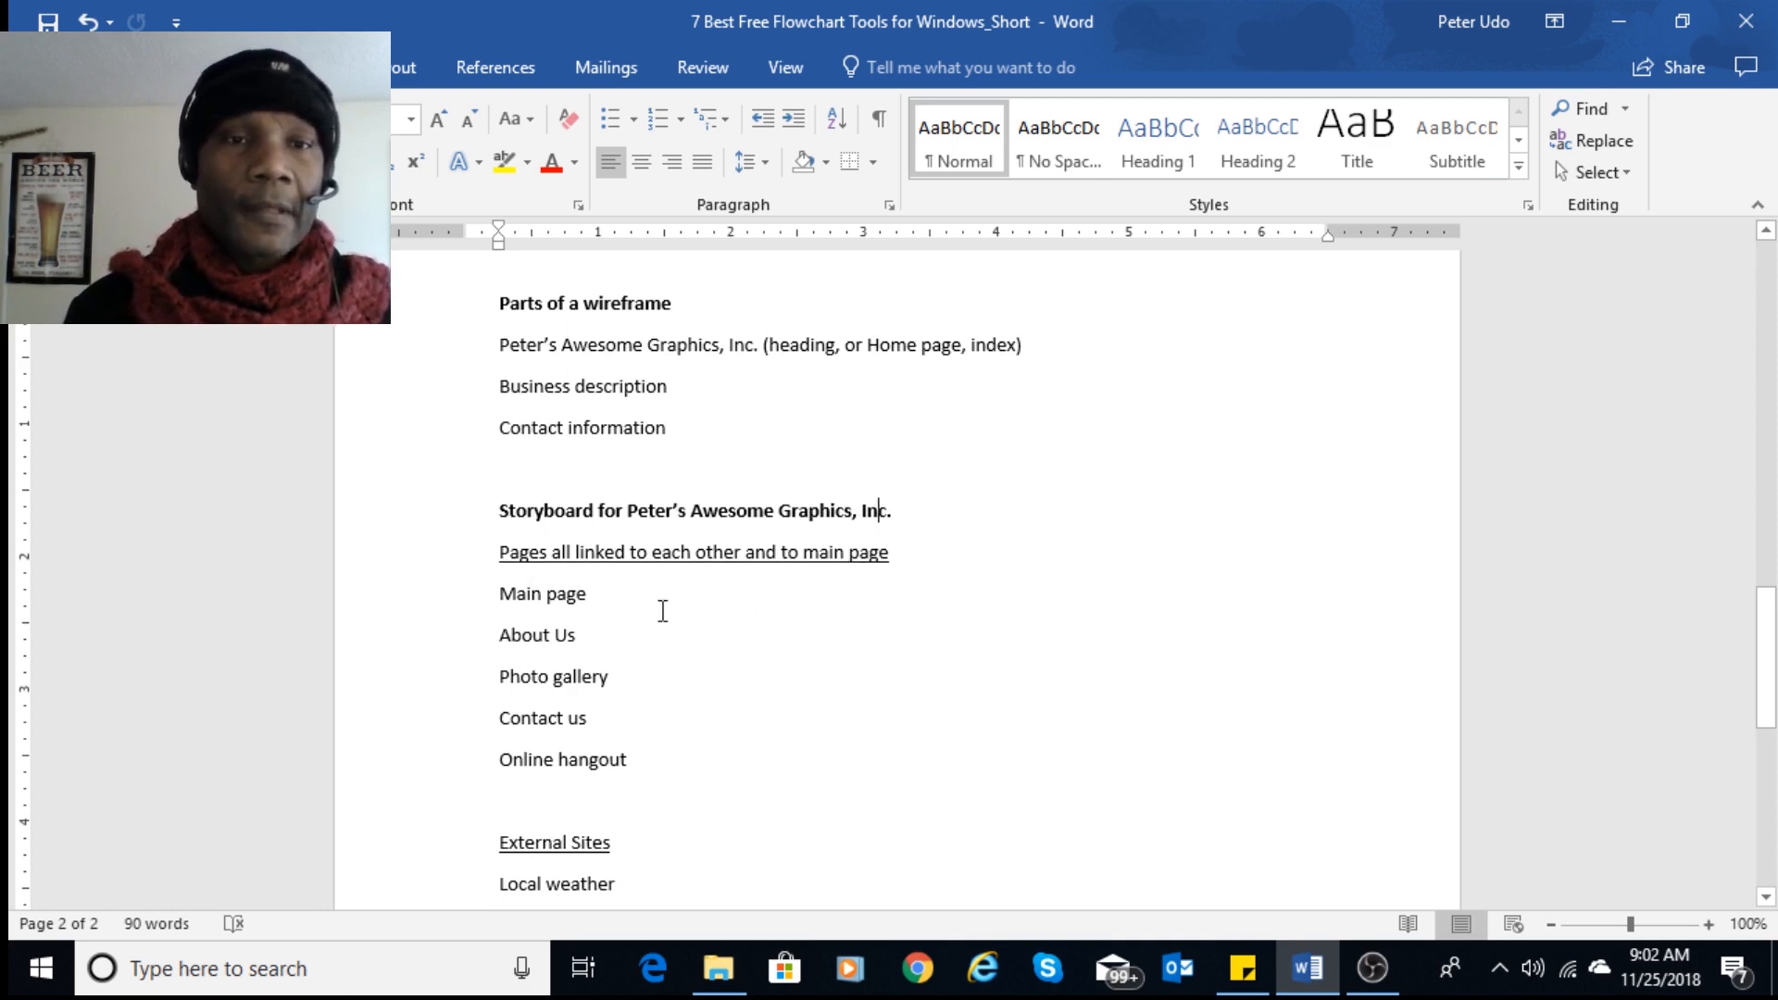
scroll(663, 609, "down", 1)
scroll(679, 552, "down", 1)
left_click(613, 491)
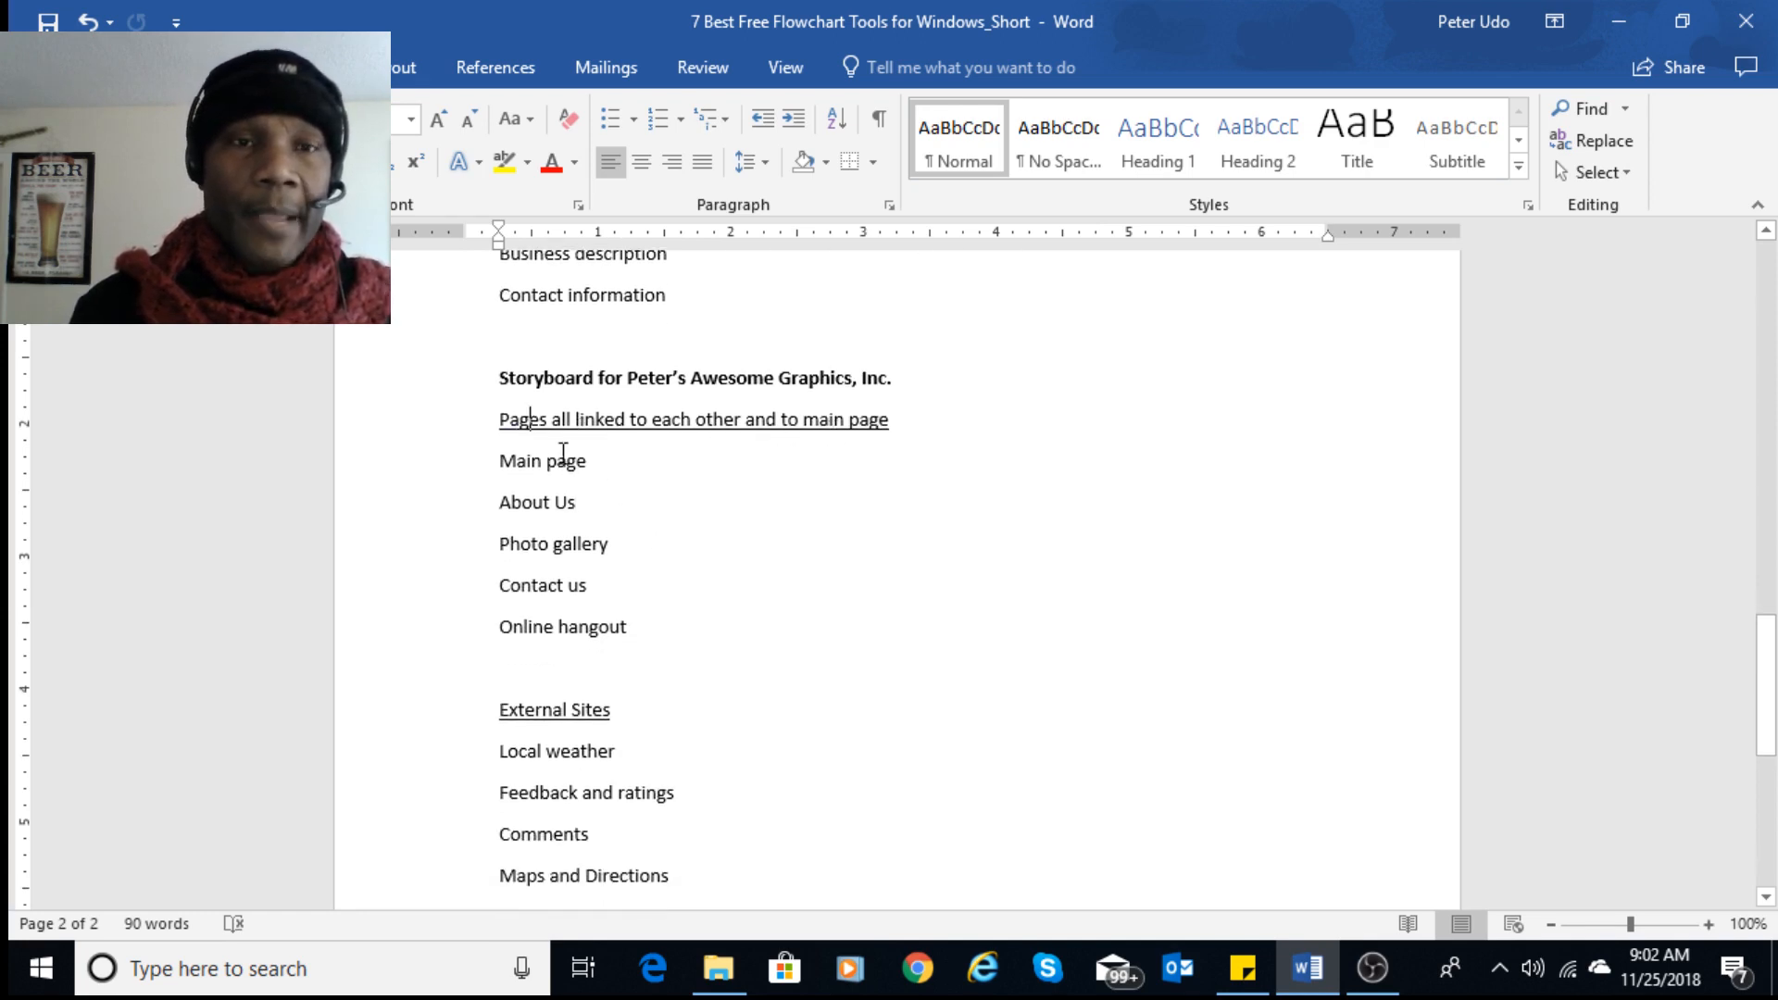
left_click_drag(500, 461, 637, 639)
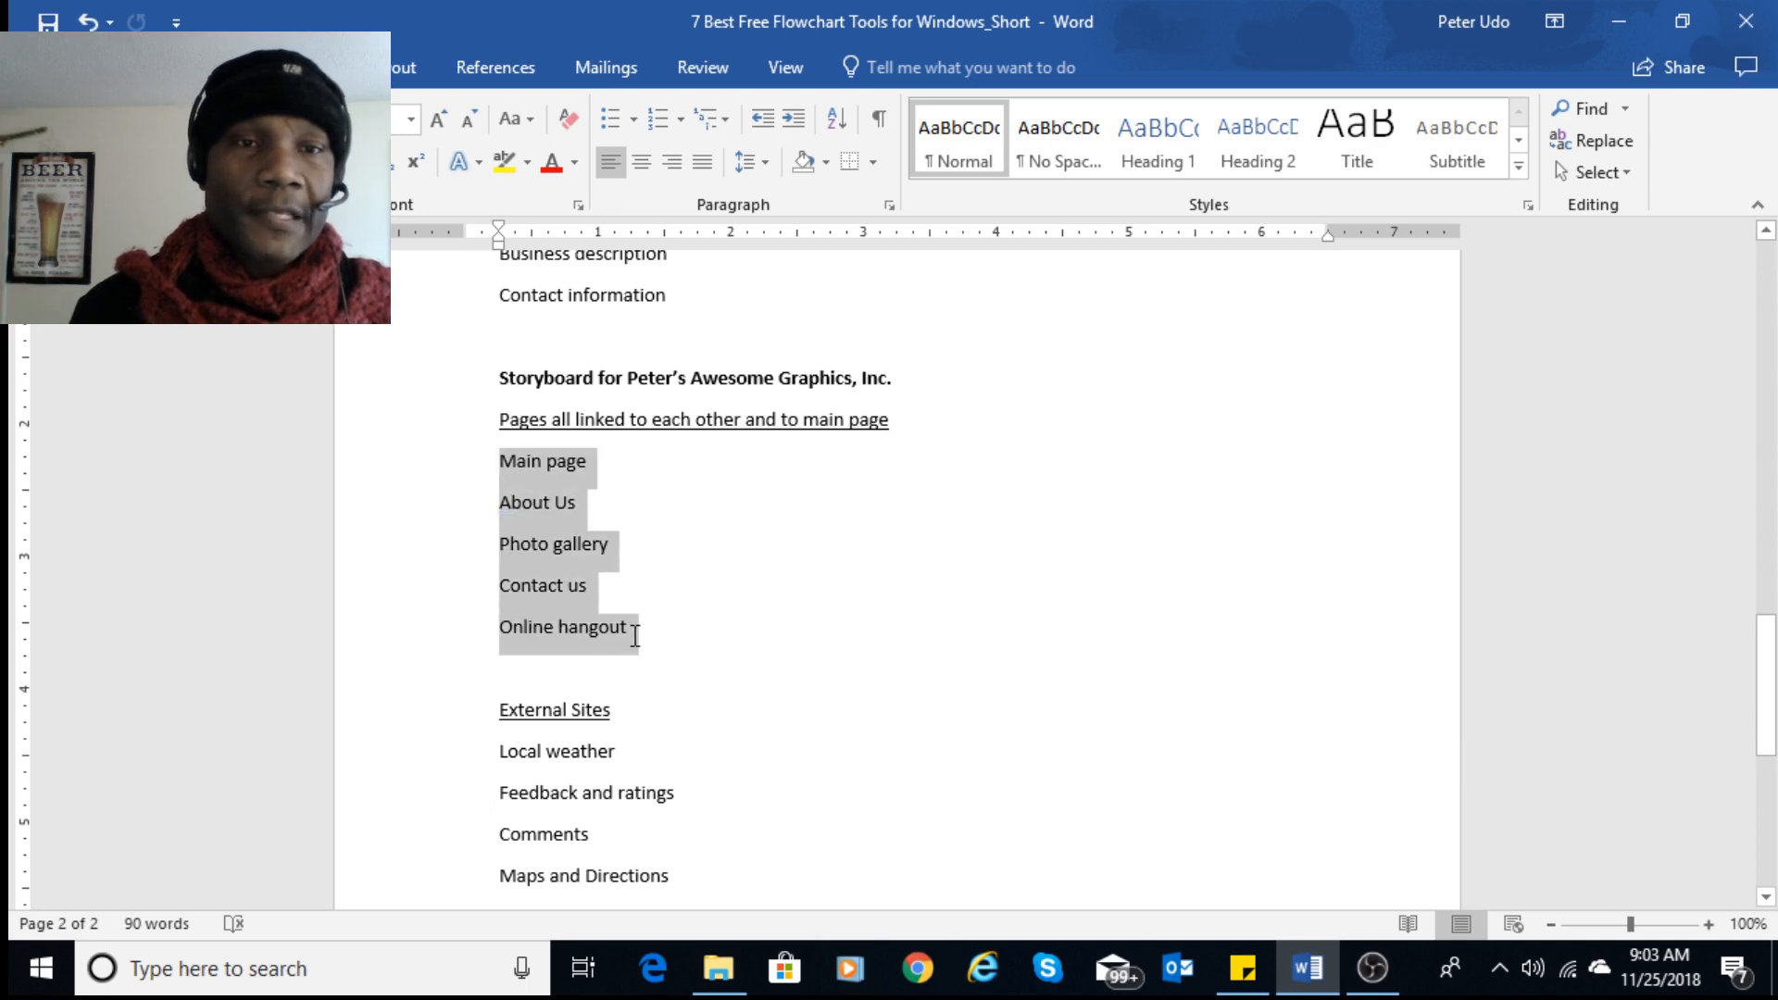
left_click(554, 480)
left_click_drag(514, 507, 636, 632)
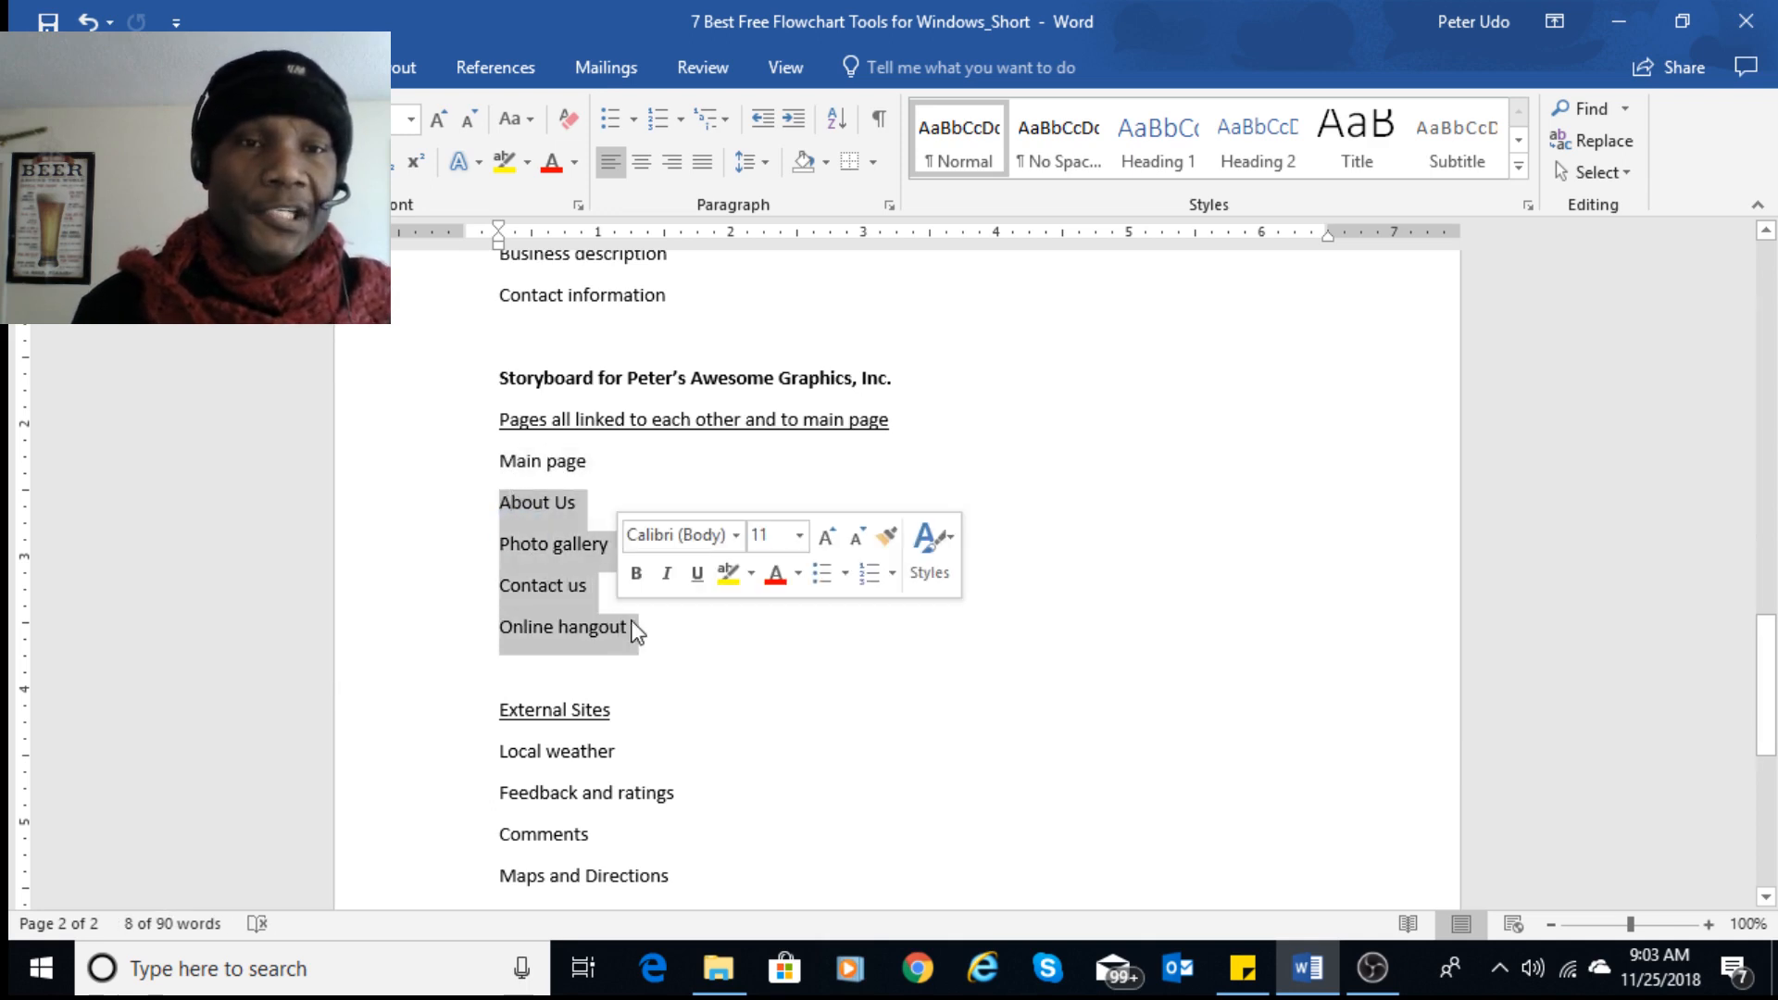
left_click(569, 460)
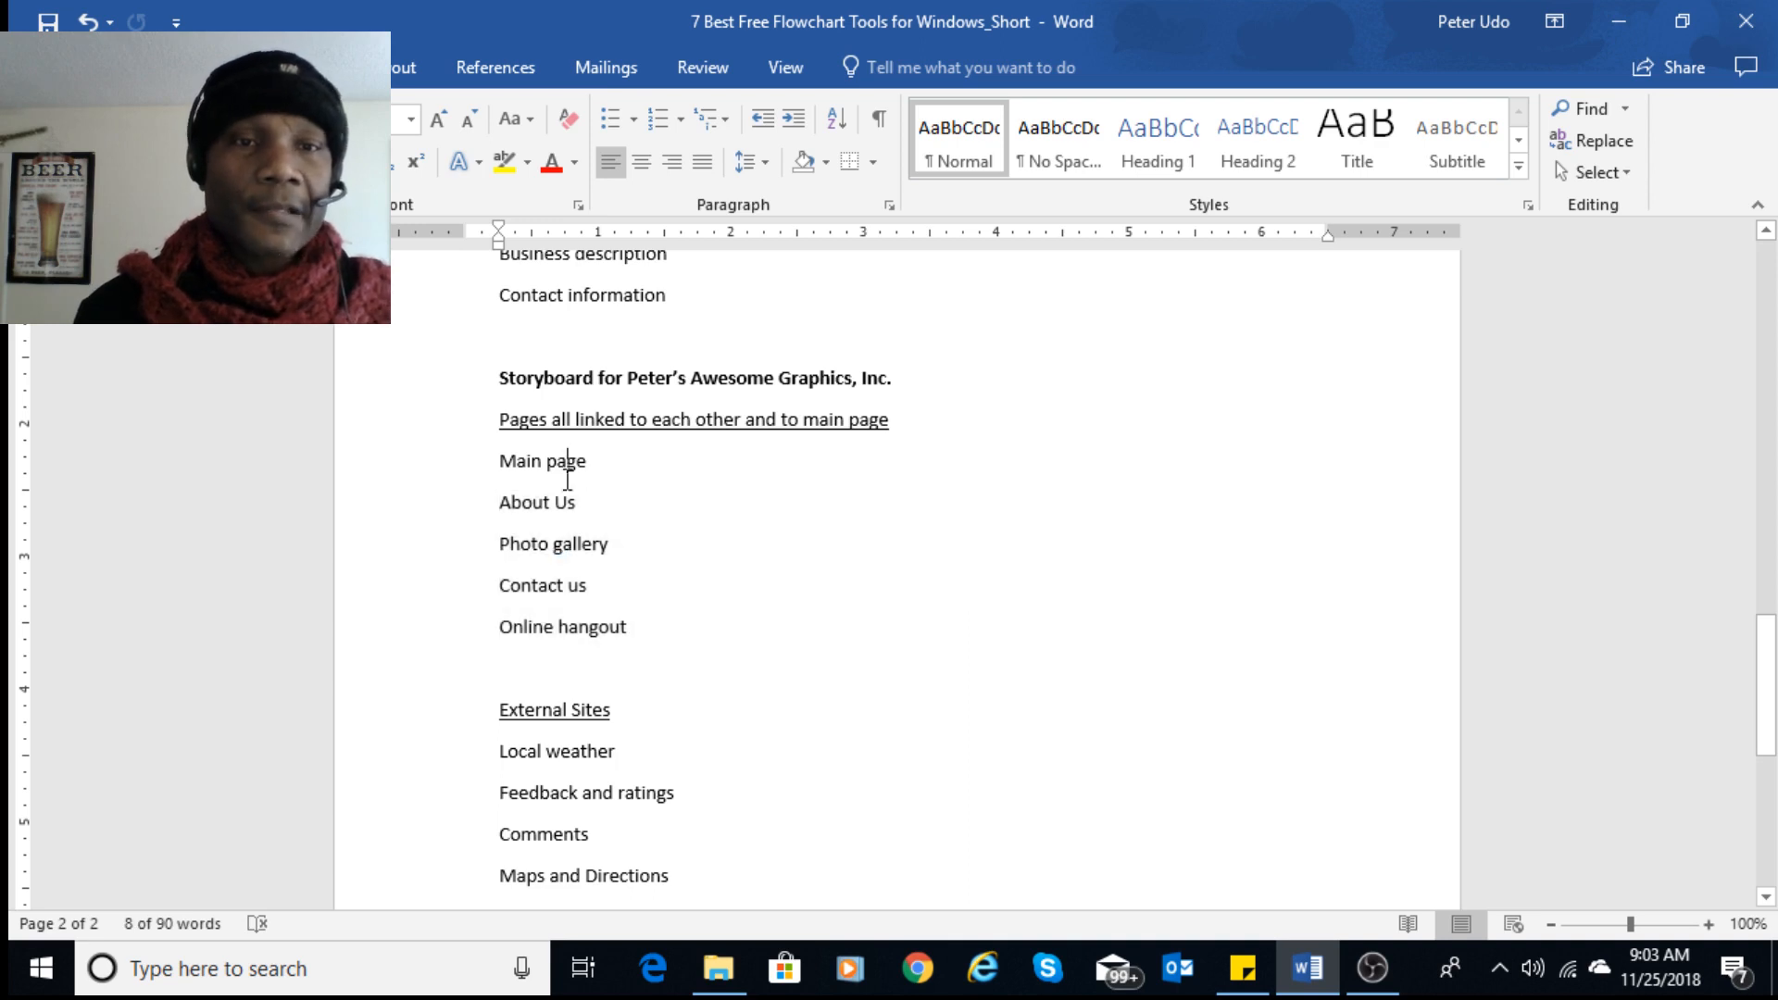
left_click(564, 589)
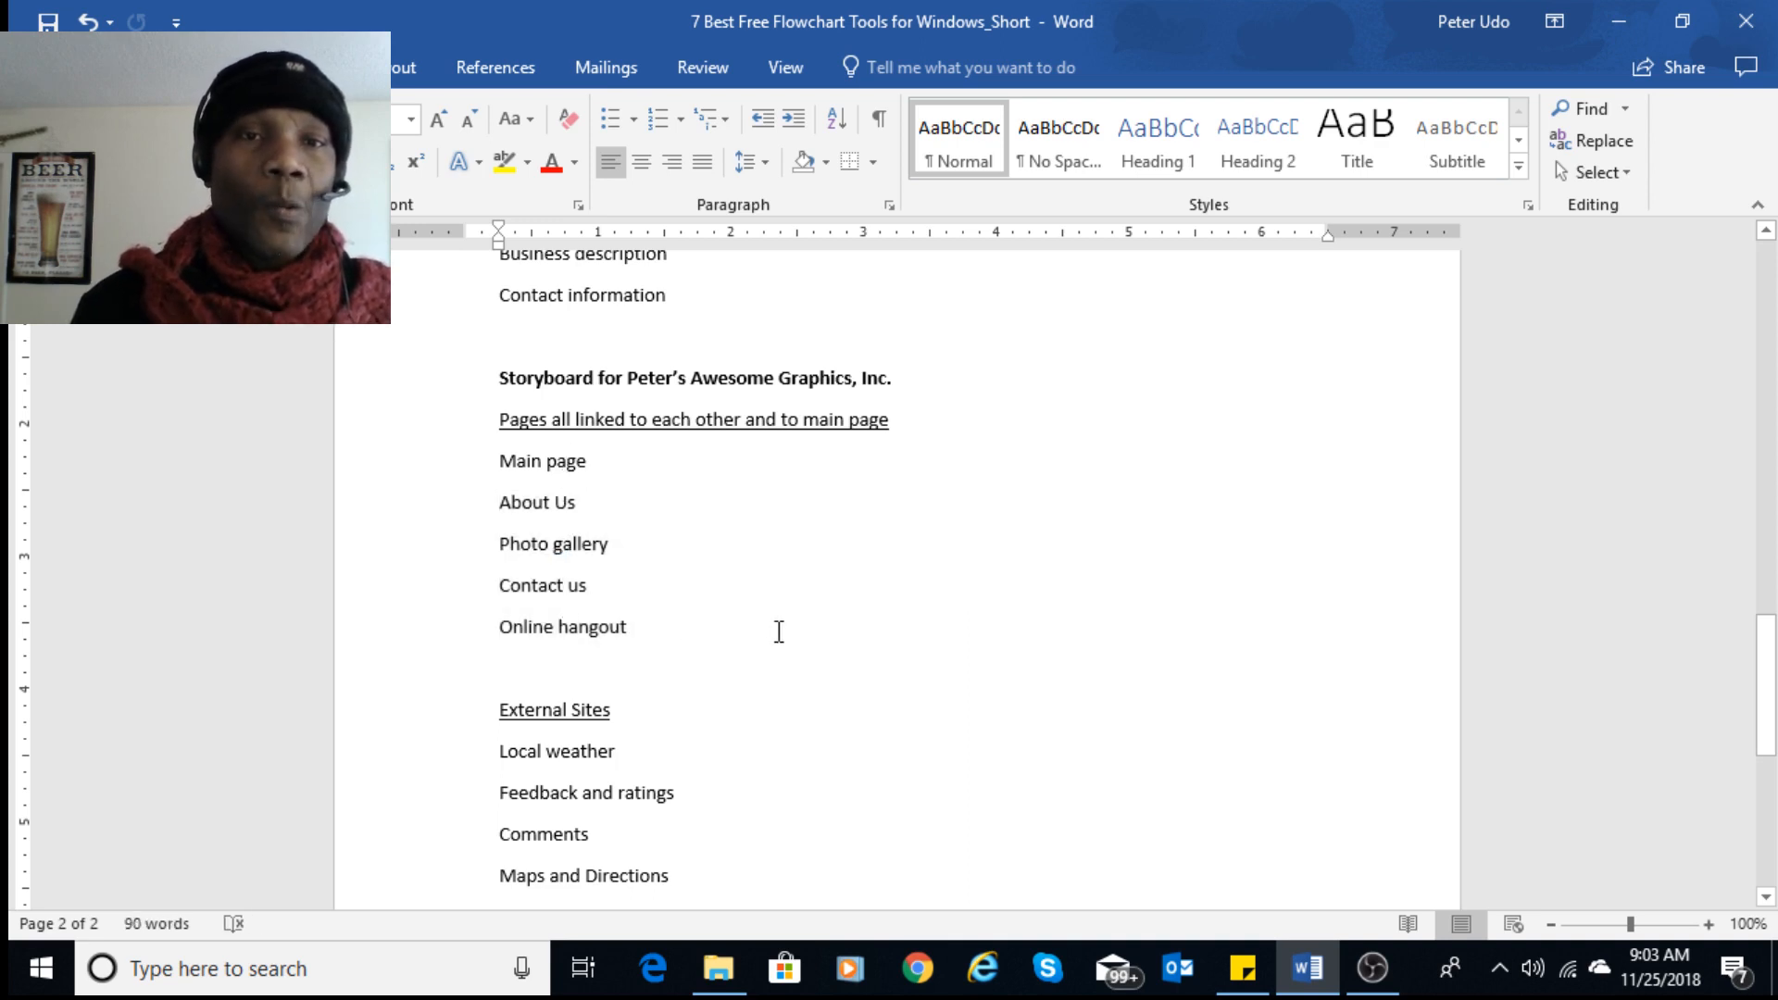
- Replace "each other" with "one another" in the underlined line about linked pages under the storyboard heading
left_click(652, 418)
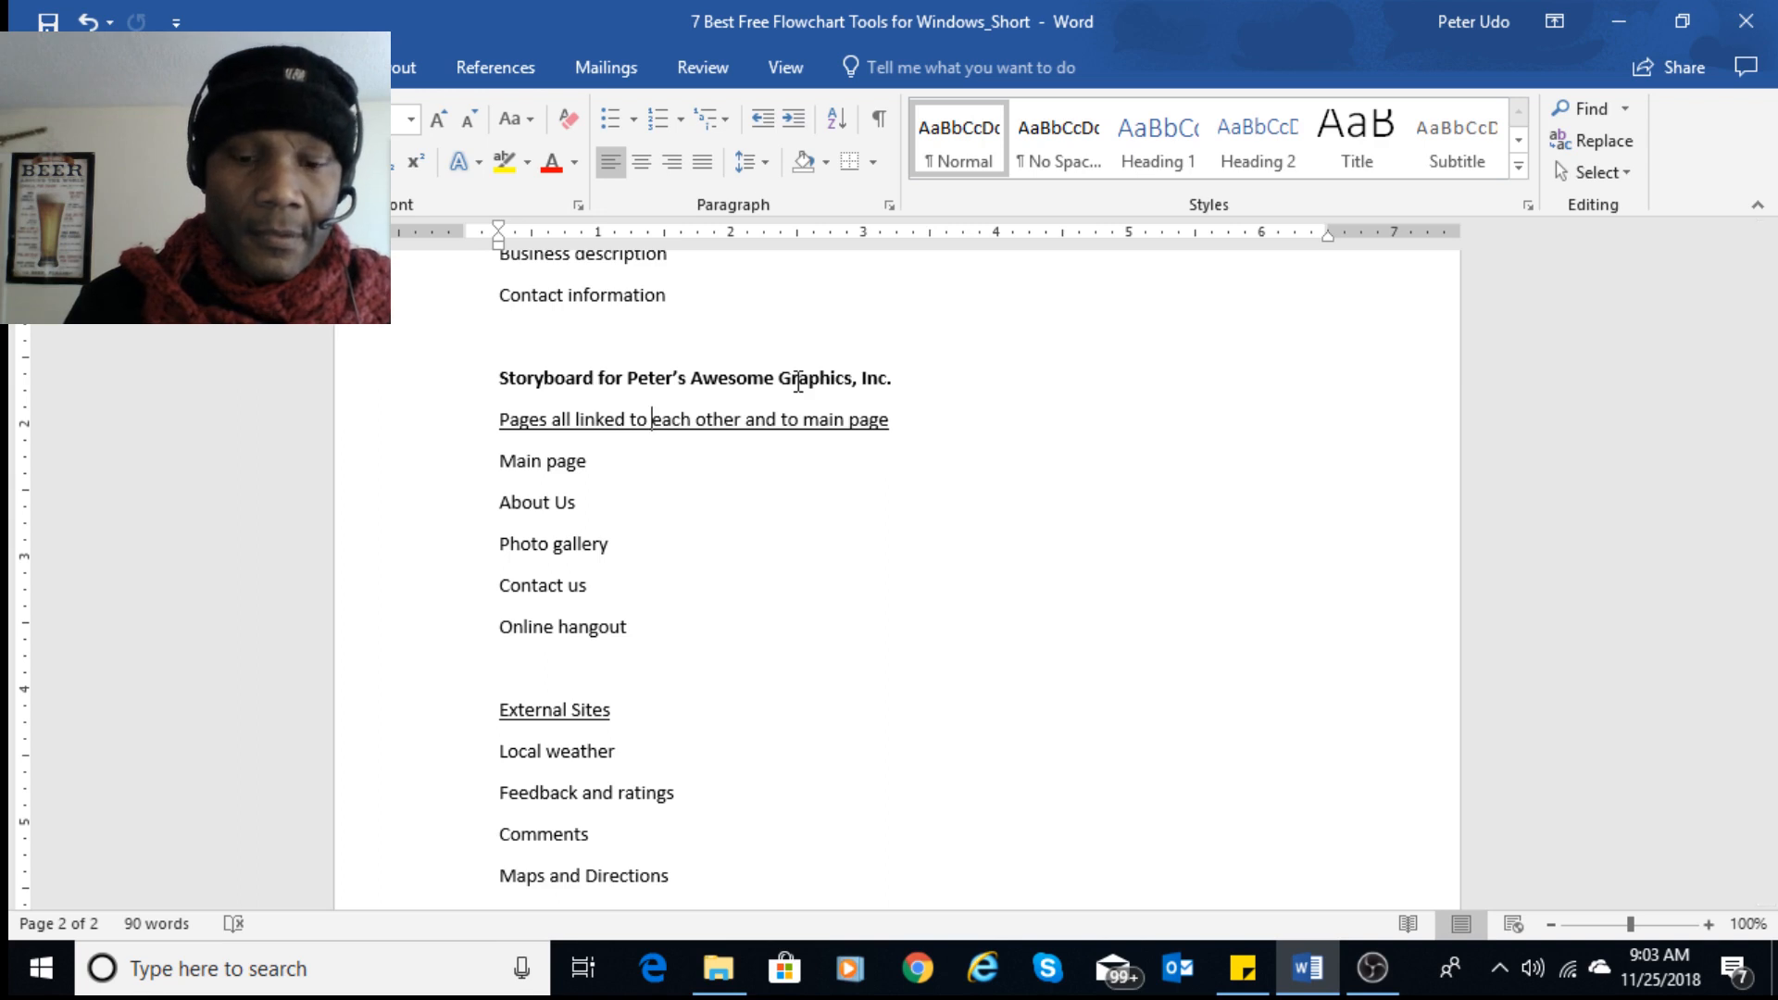
type("one anoth")
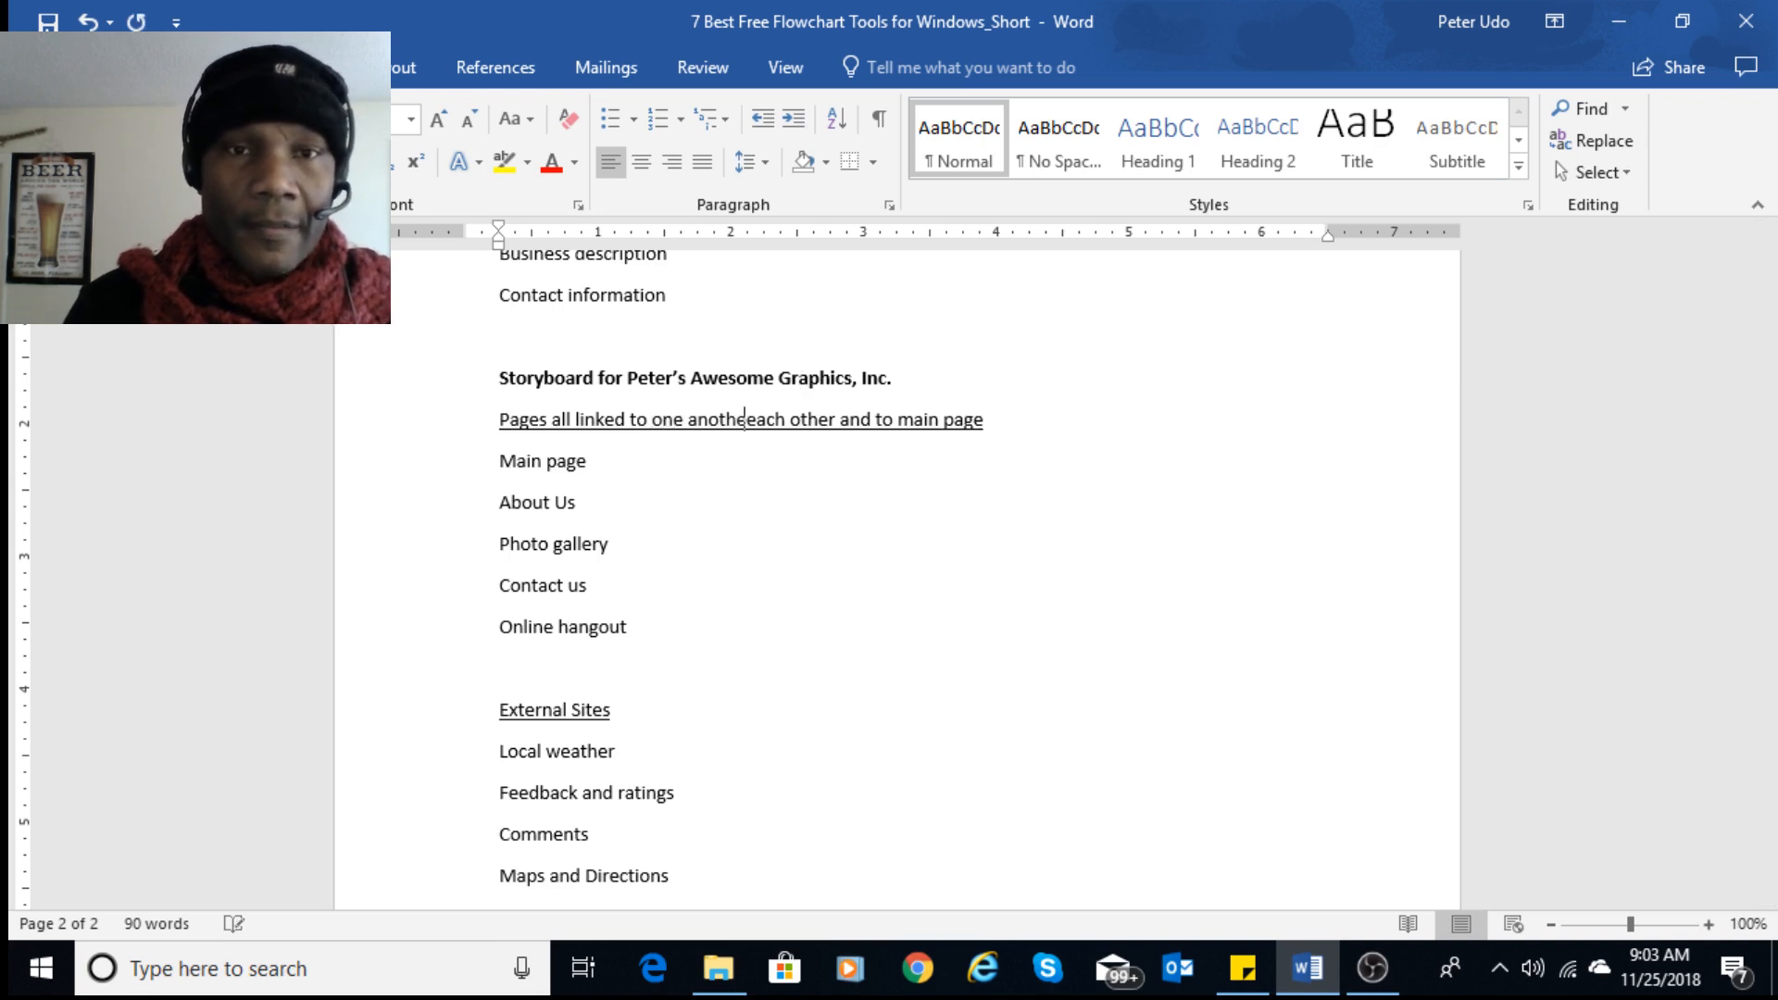
type("er")
key("Delete")
key("Delete")
key("Delete")
key("Delete")
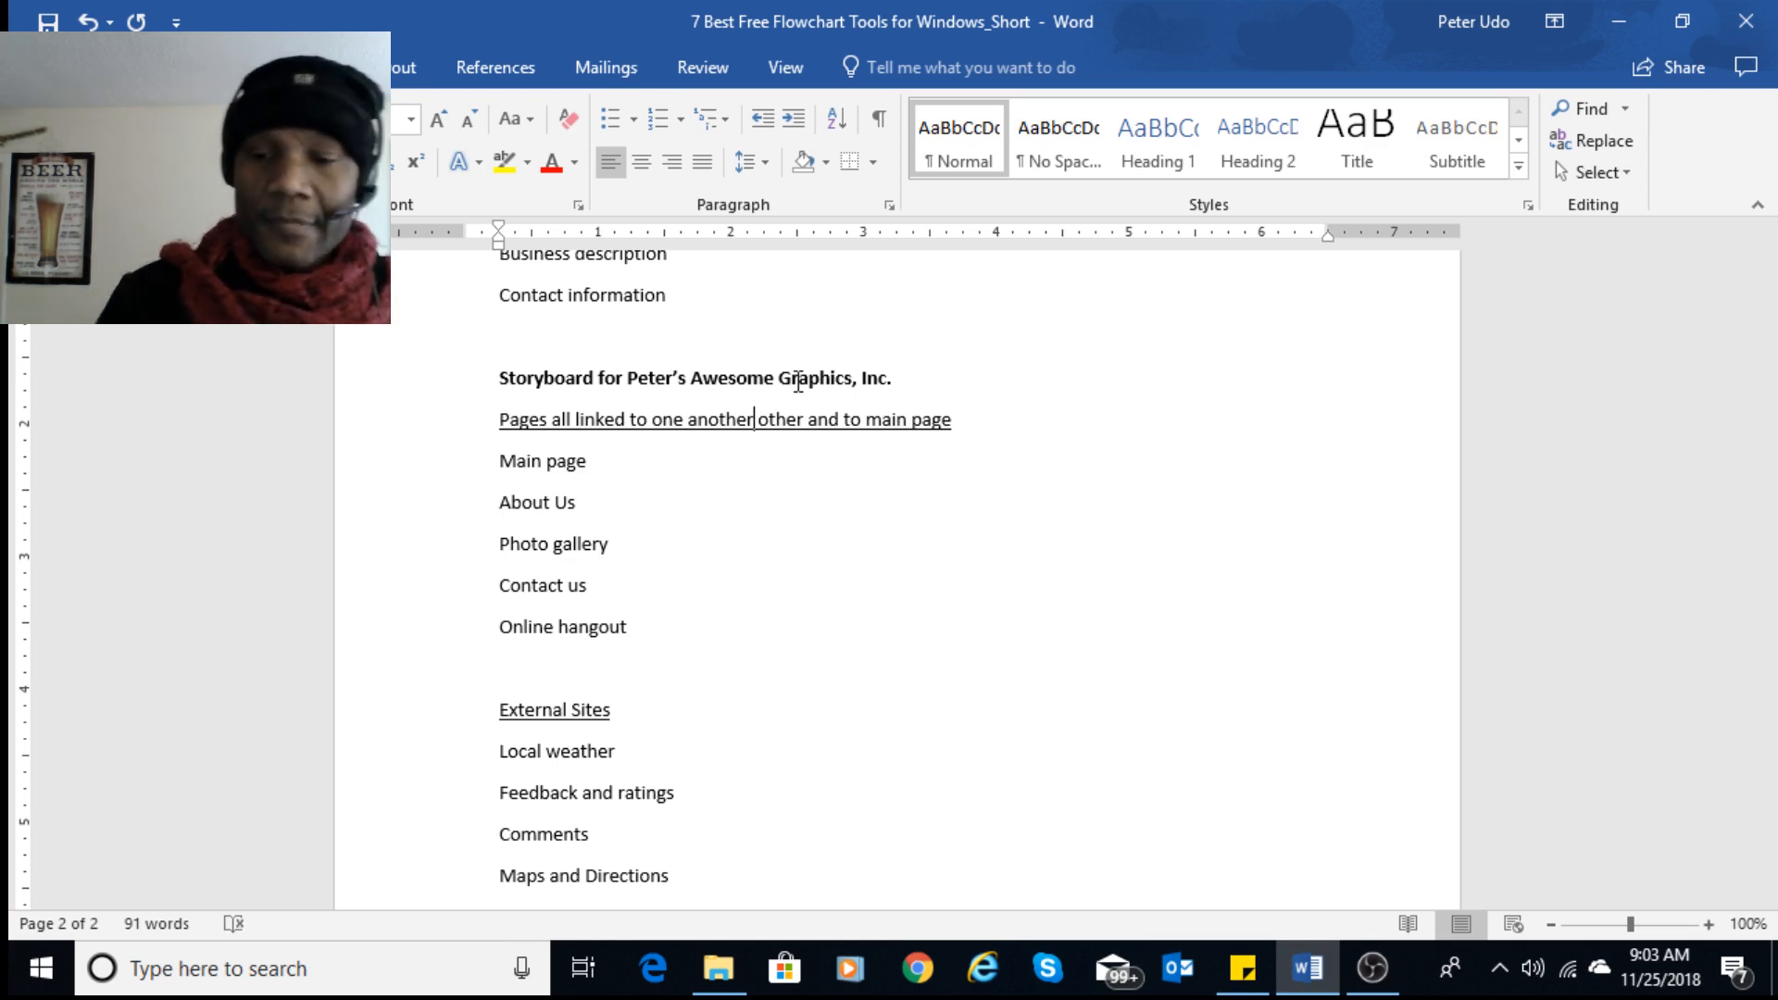
key("Delete")
key("Delete")
key("Delete")
key("Delete")
key("Delete")
key("Delete")
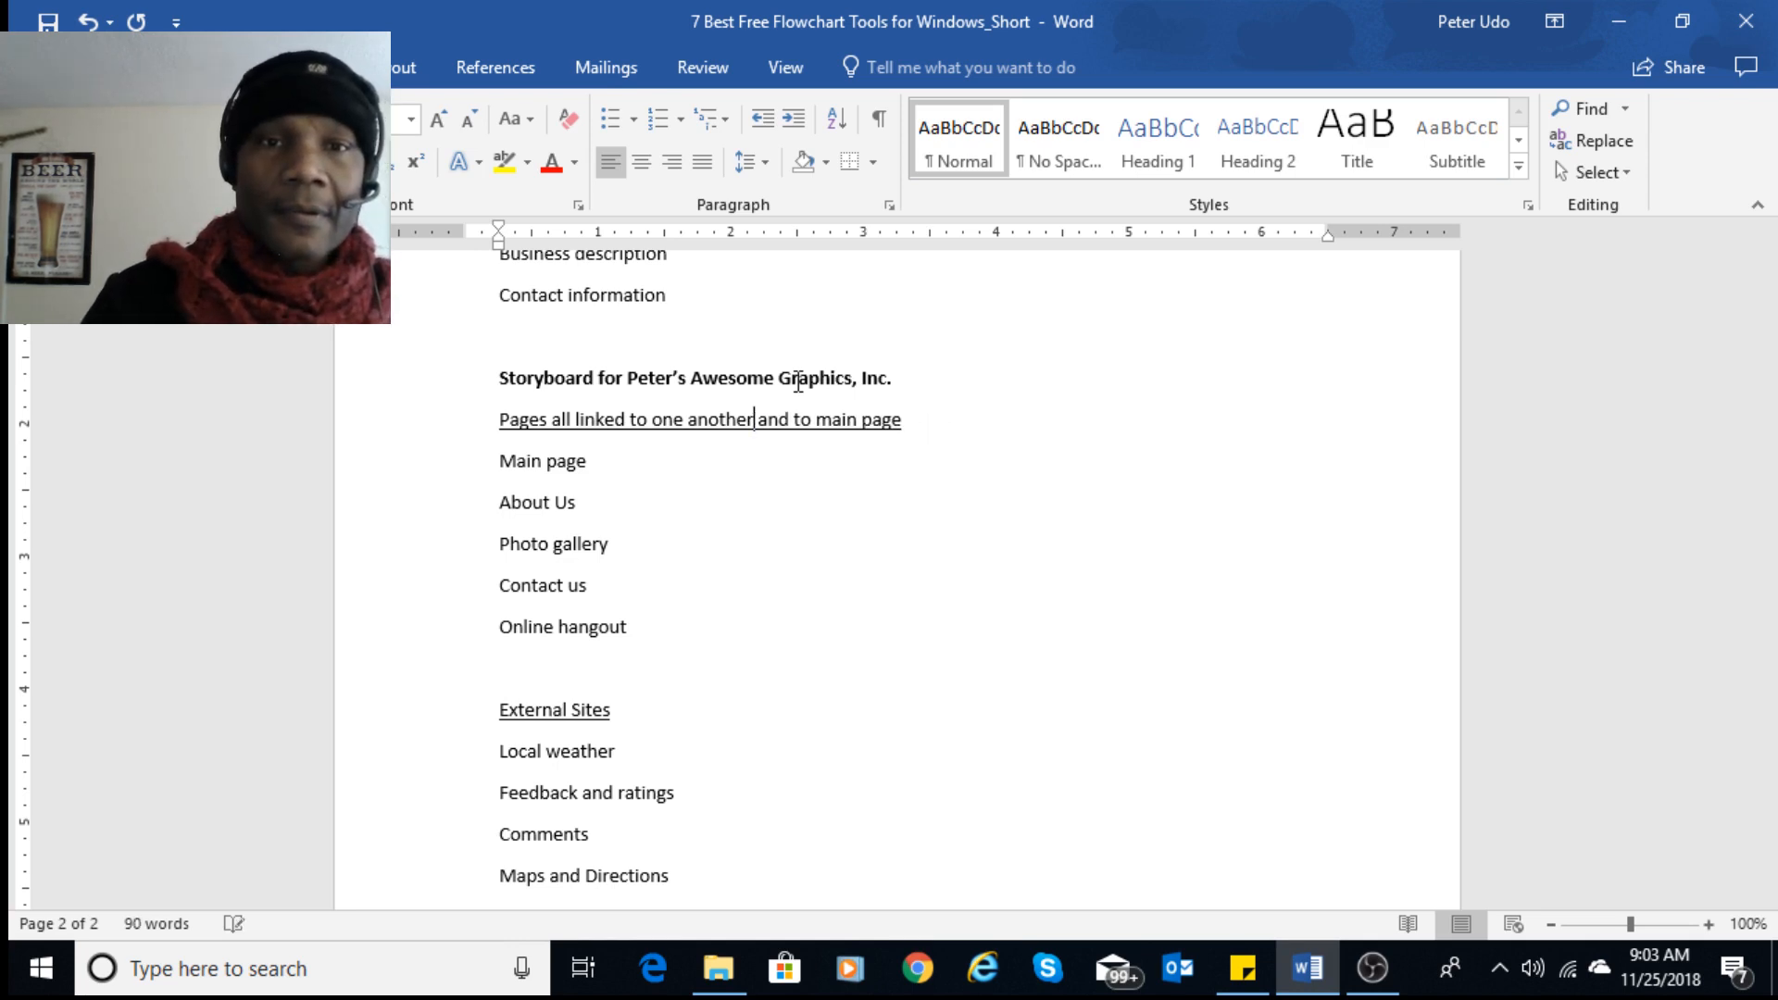
- Review the remaining storyboard pages and the "External Sites" list, from Local weather through Operations Calendar
left_click(690, 542)
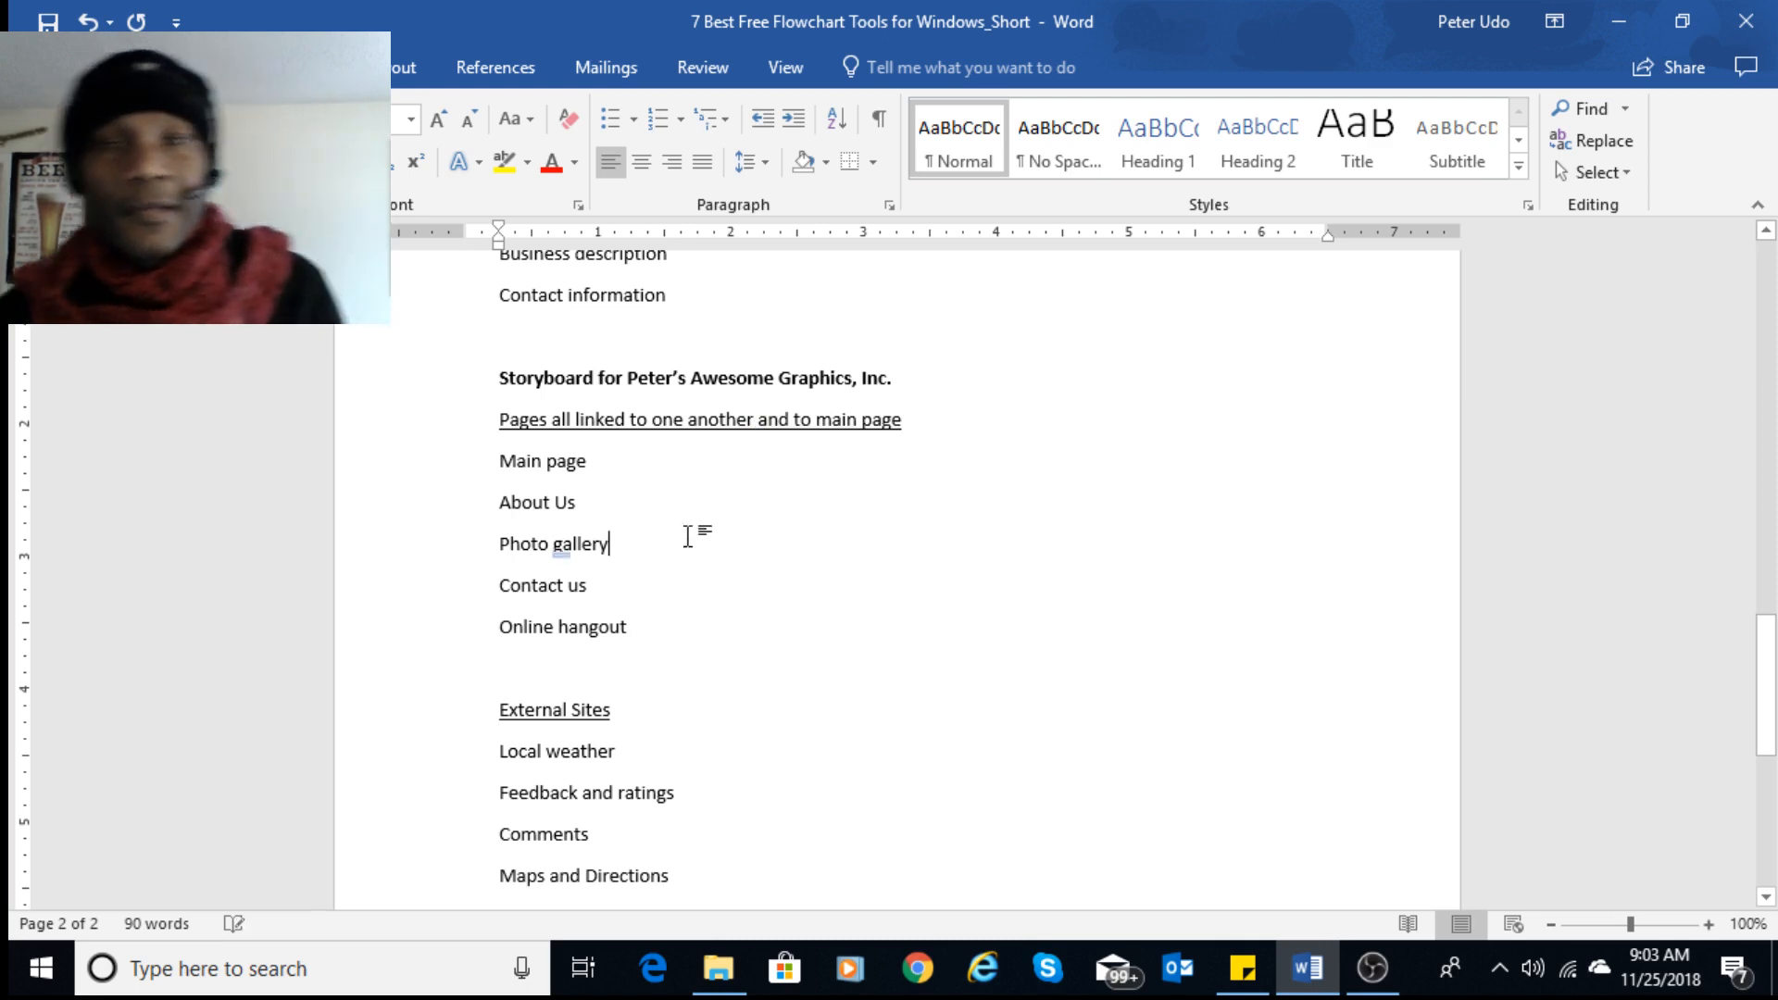
scroll(664, 539, "down", 3)
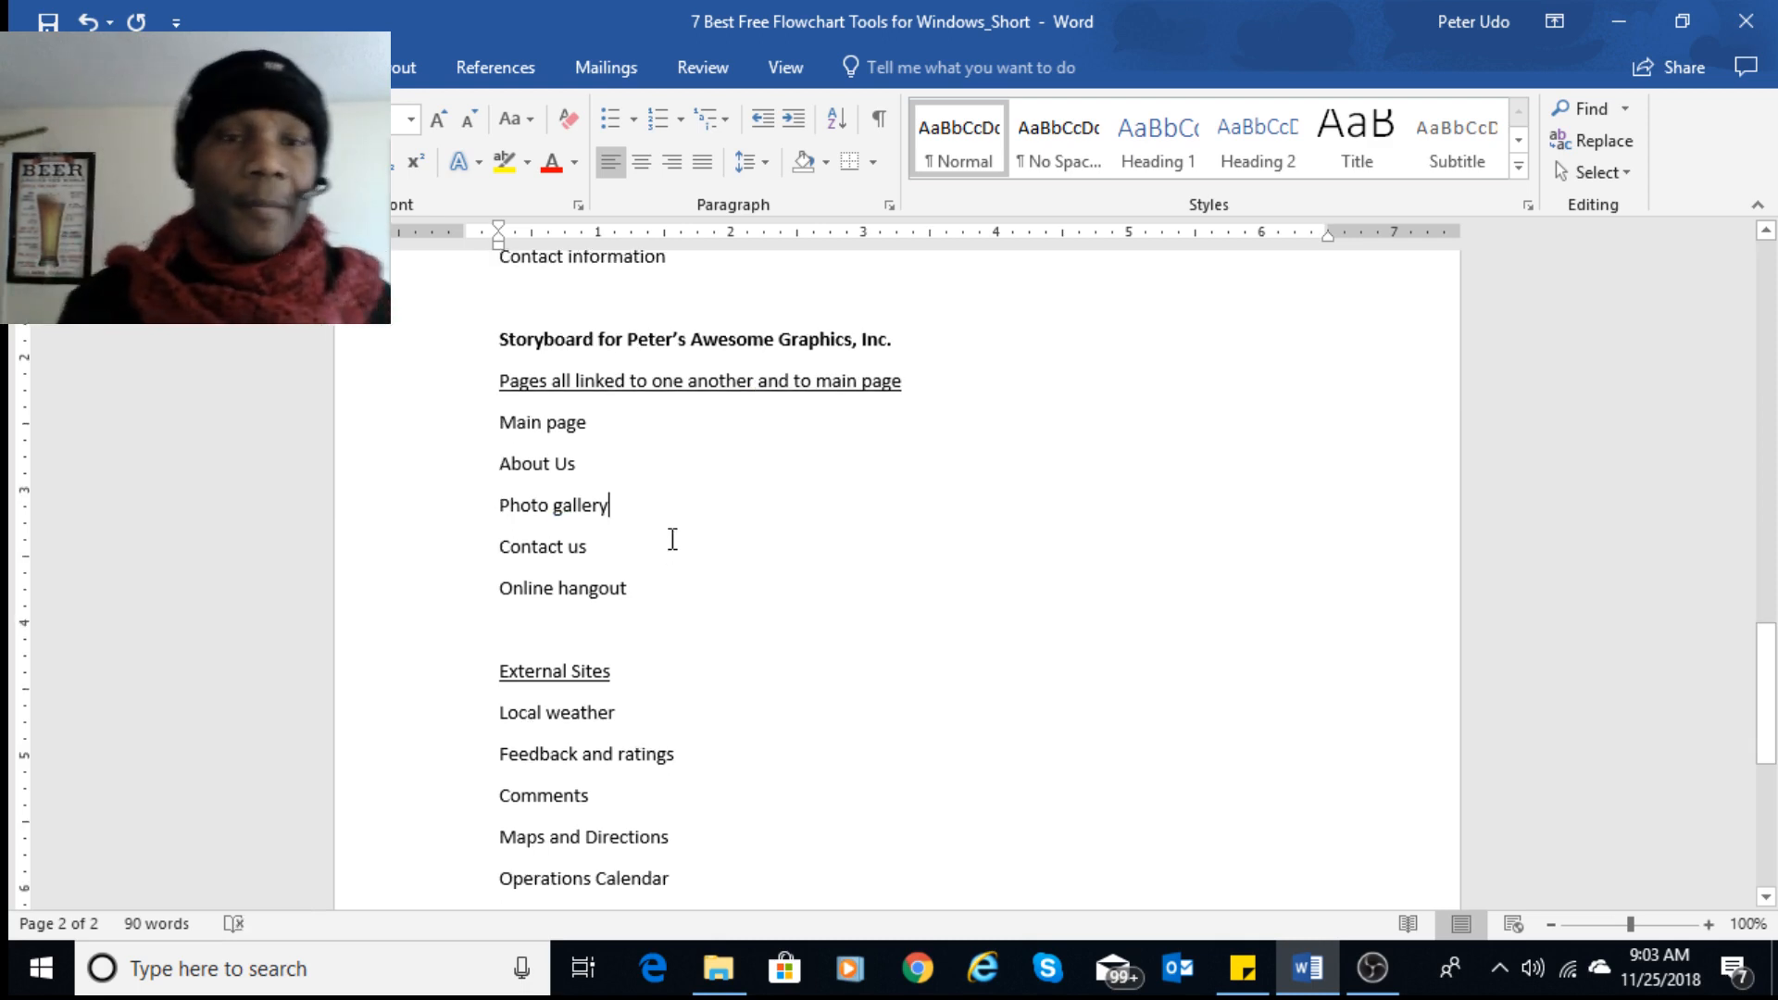
left_click(624, 594)
scroll(623, 596, "down", 2)
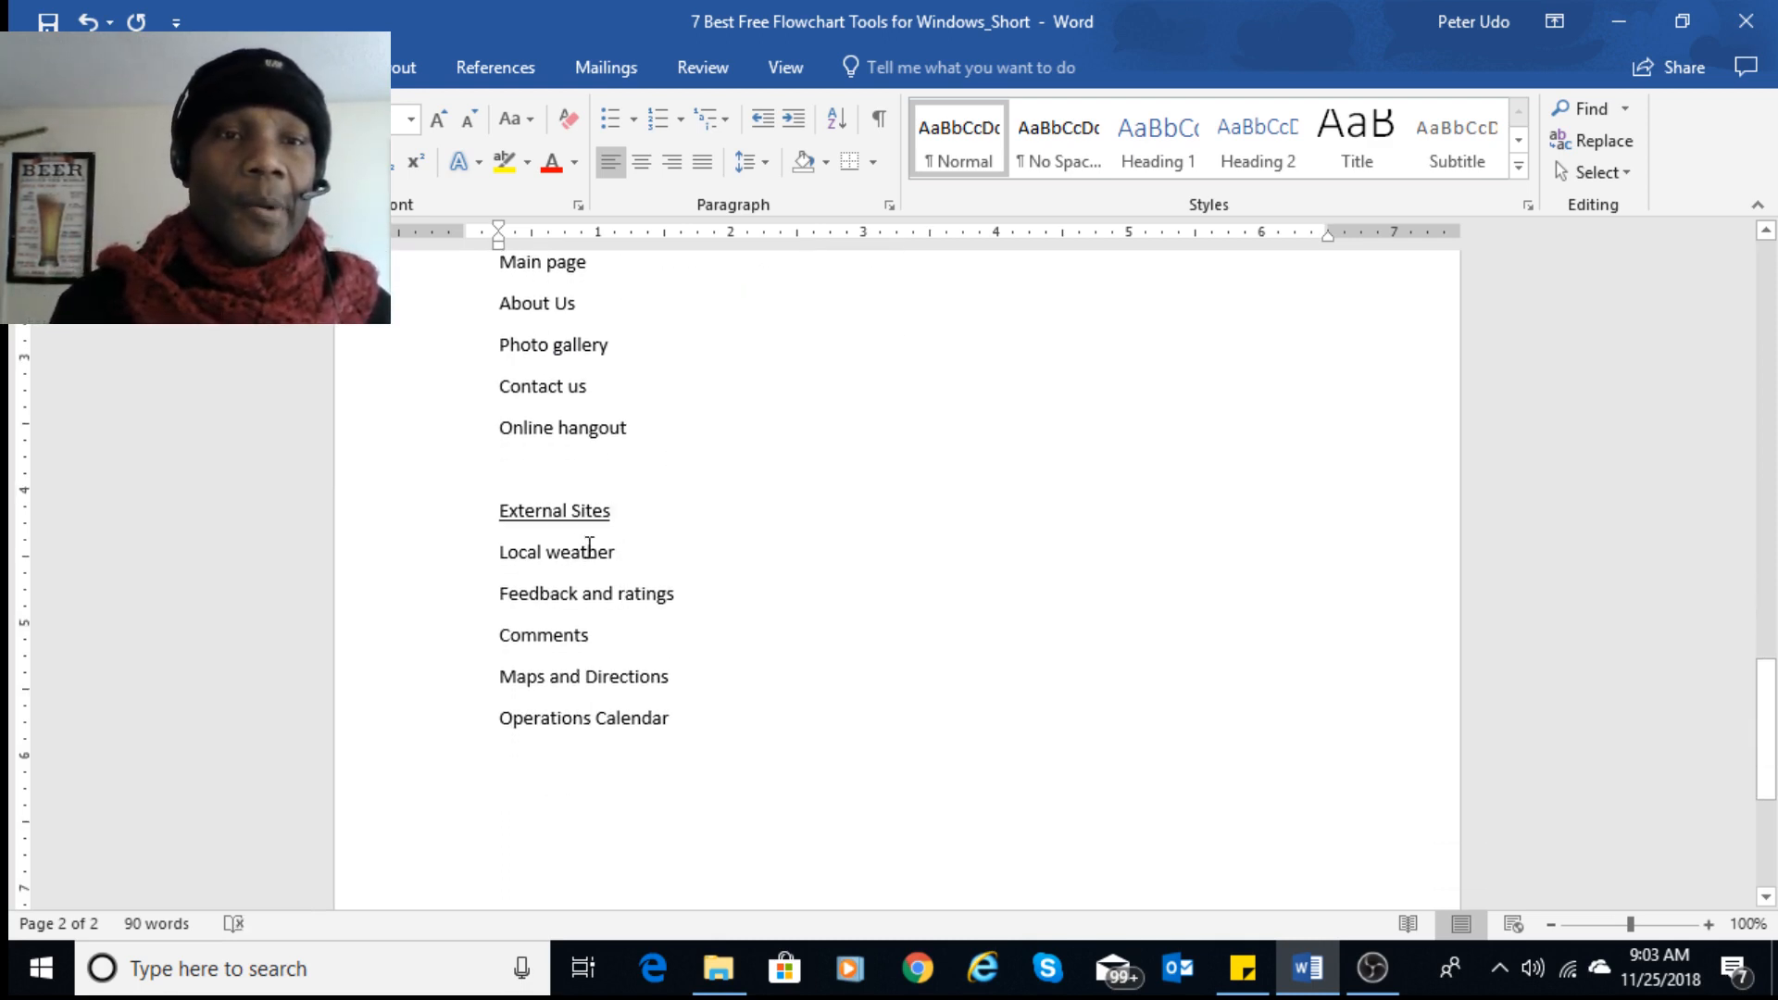
left_click_drag(509, 519, 635, 496)
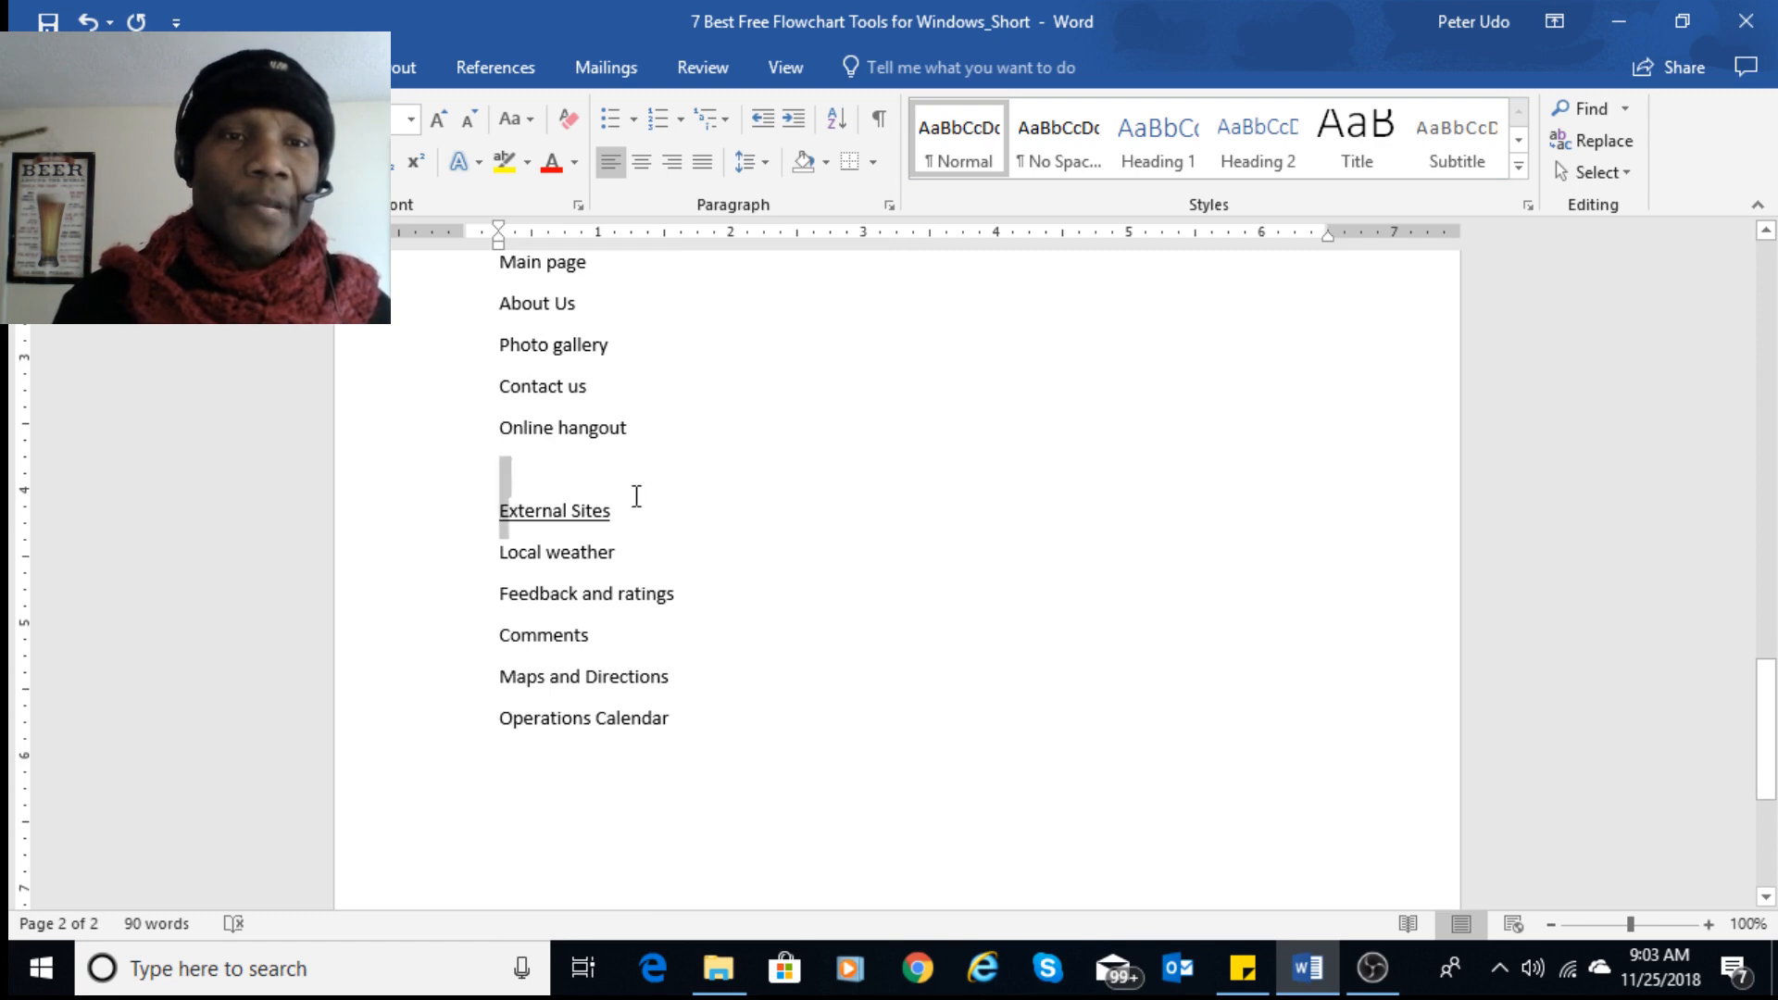
left_click(624, 509)
left_click_drag(502, 515, 627, 509)
left_click(543, 563)
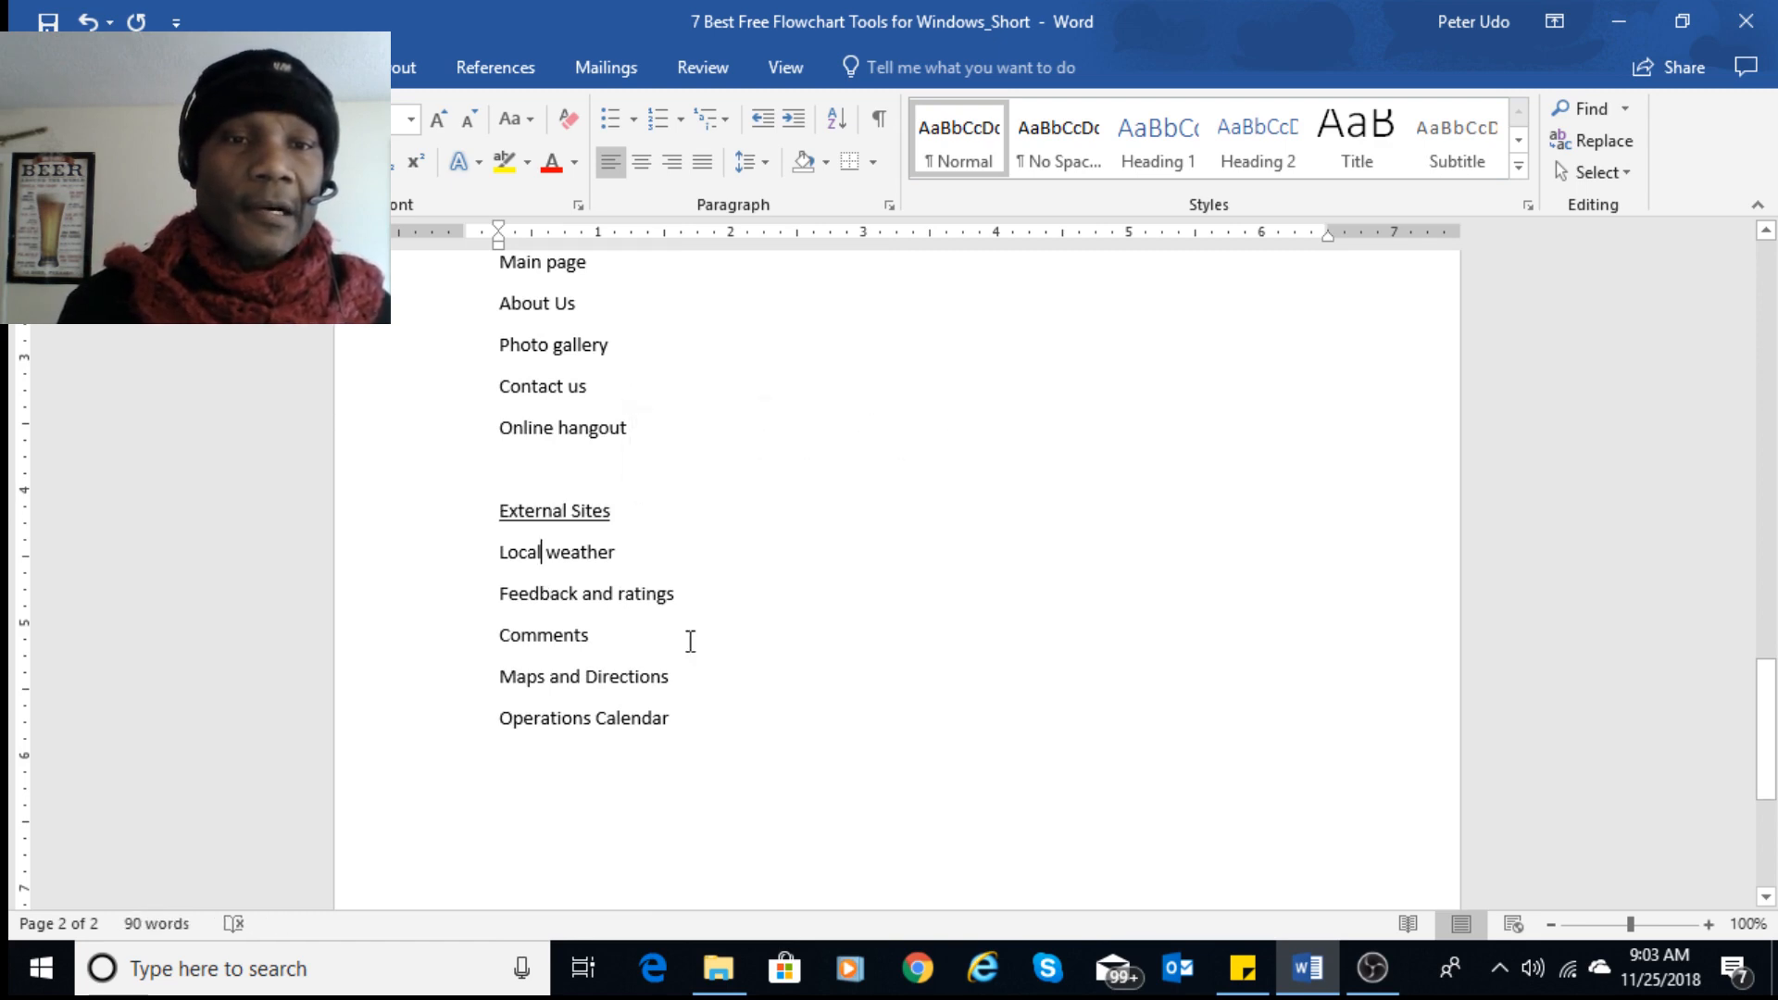
scroll(697, 648, "down", 3)
scroll(698, 649, "up", 1)
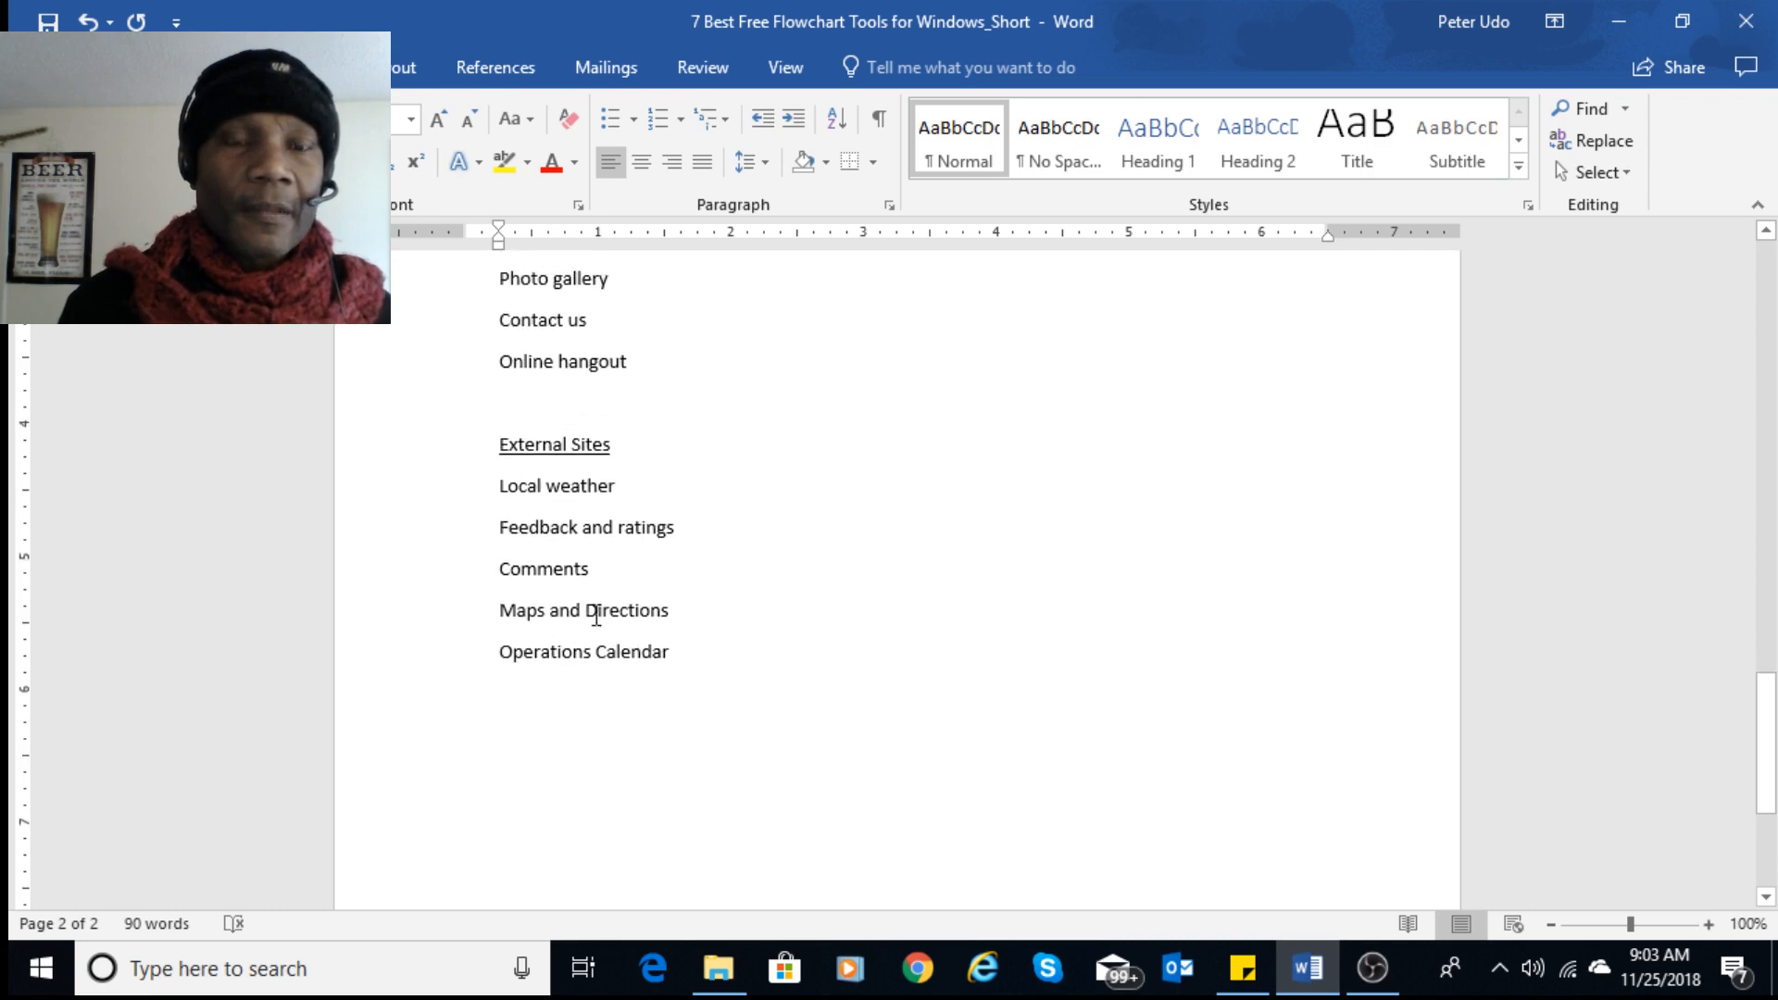
left_click(538, 609)
scroll(786, 651, "up", 15)
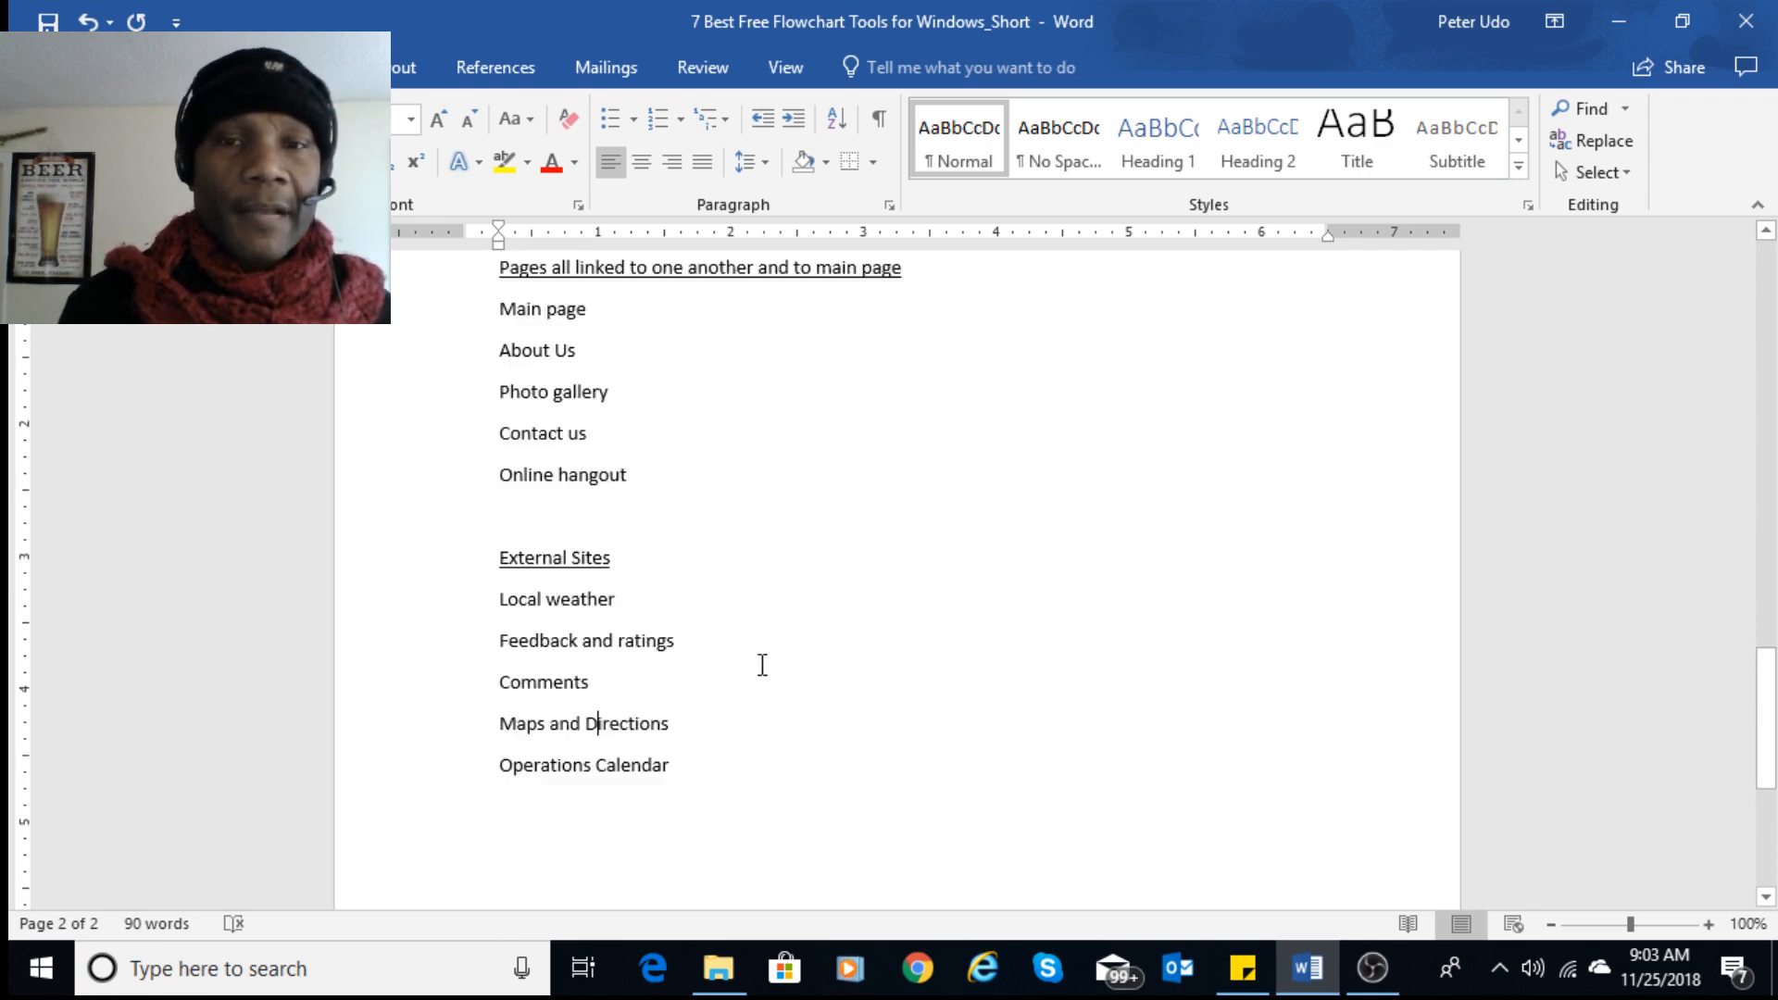
scroll(790, 643, "down", 14)
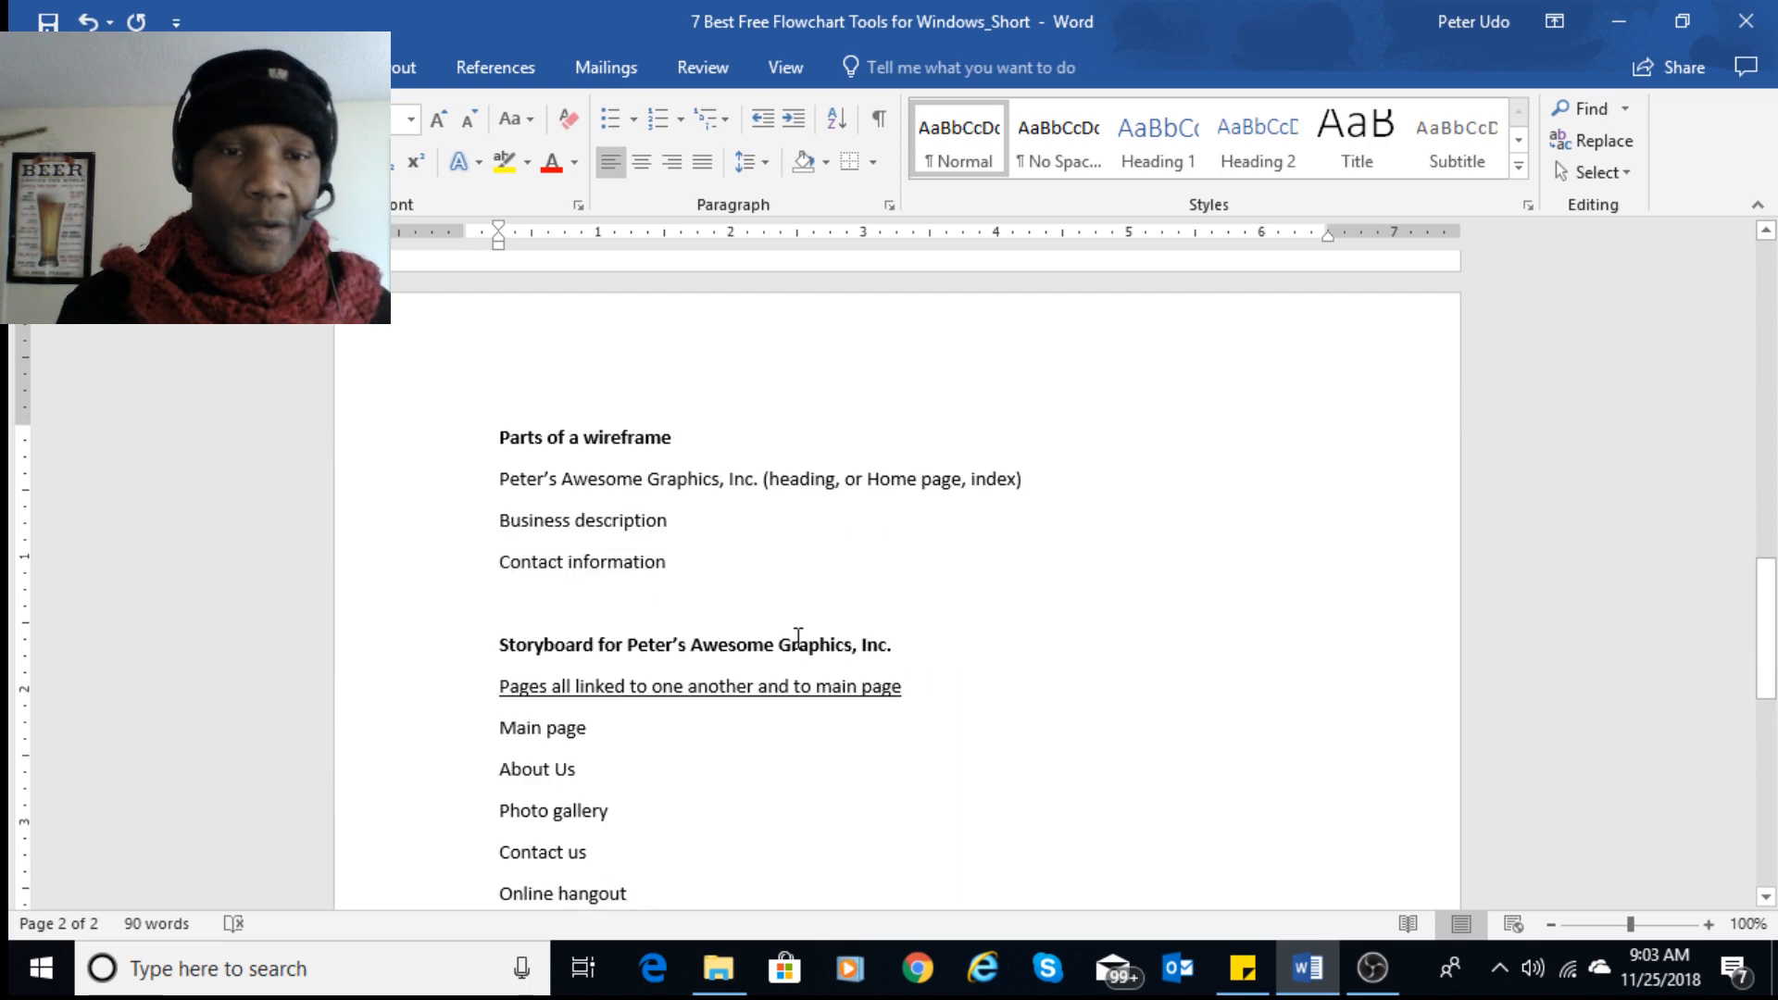
scroll(949, 701, "down", 4)
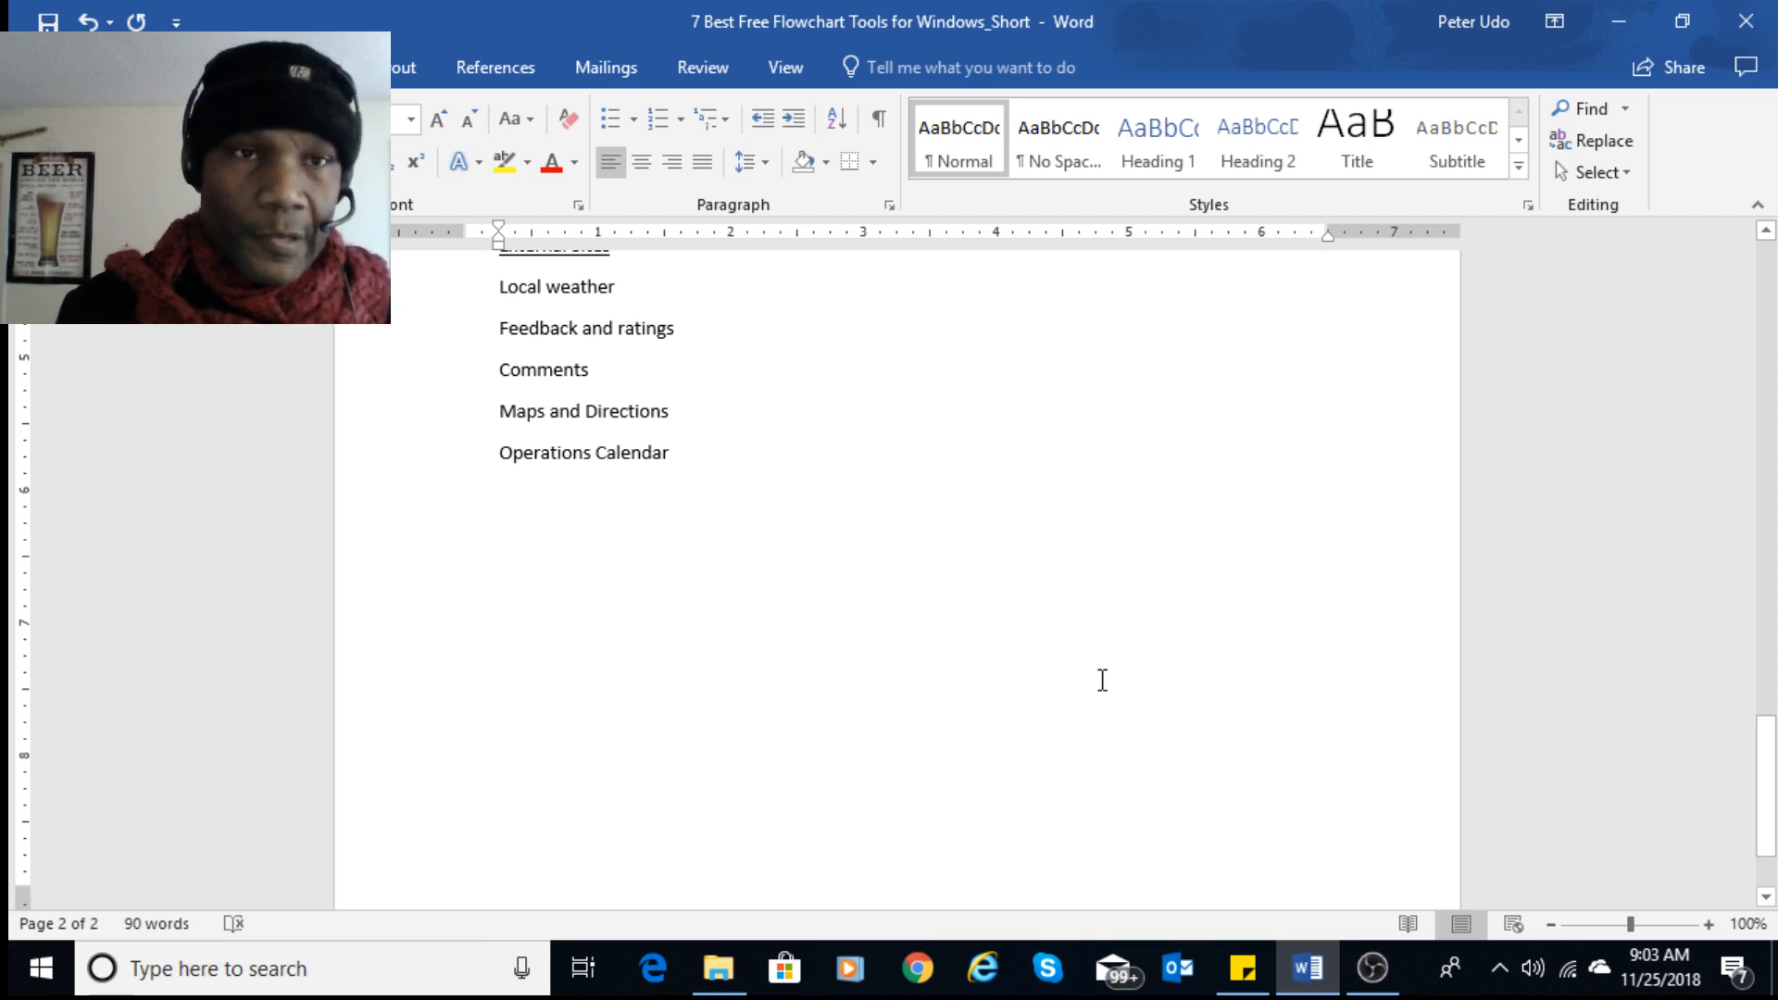
- Create a new blank document
key("ctrl+n")
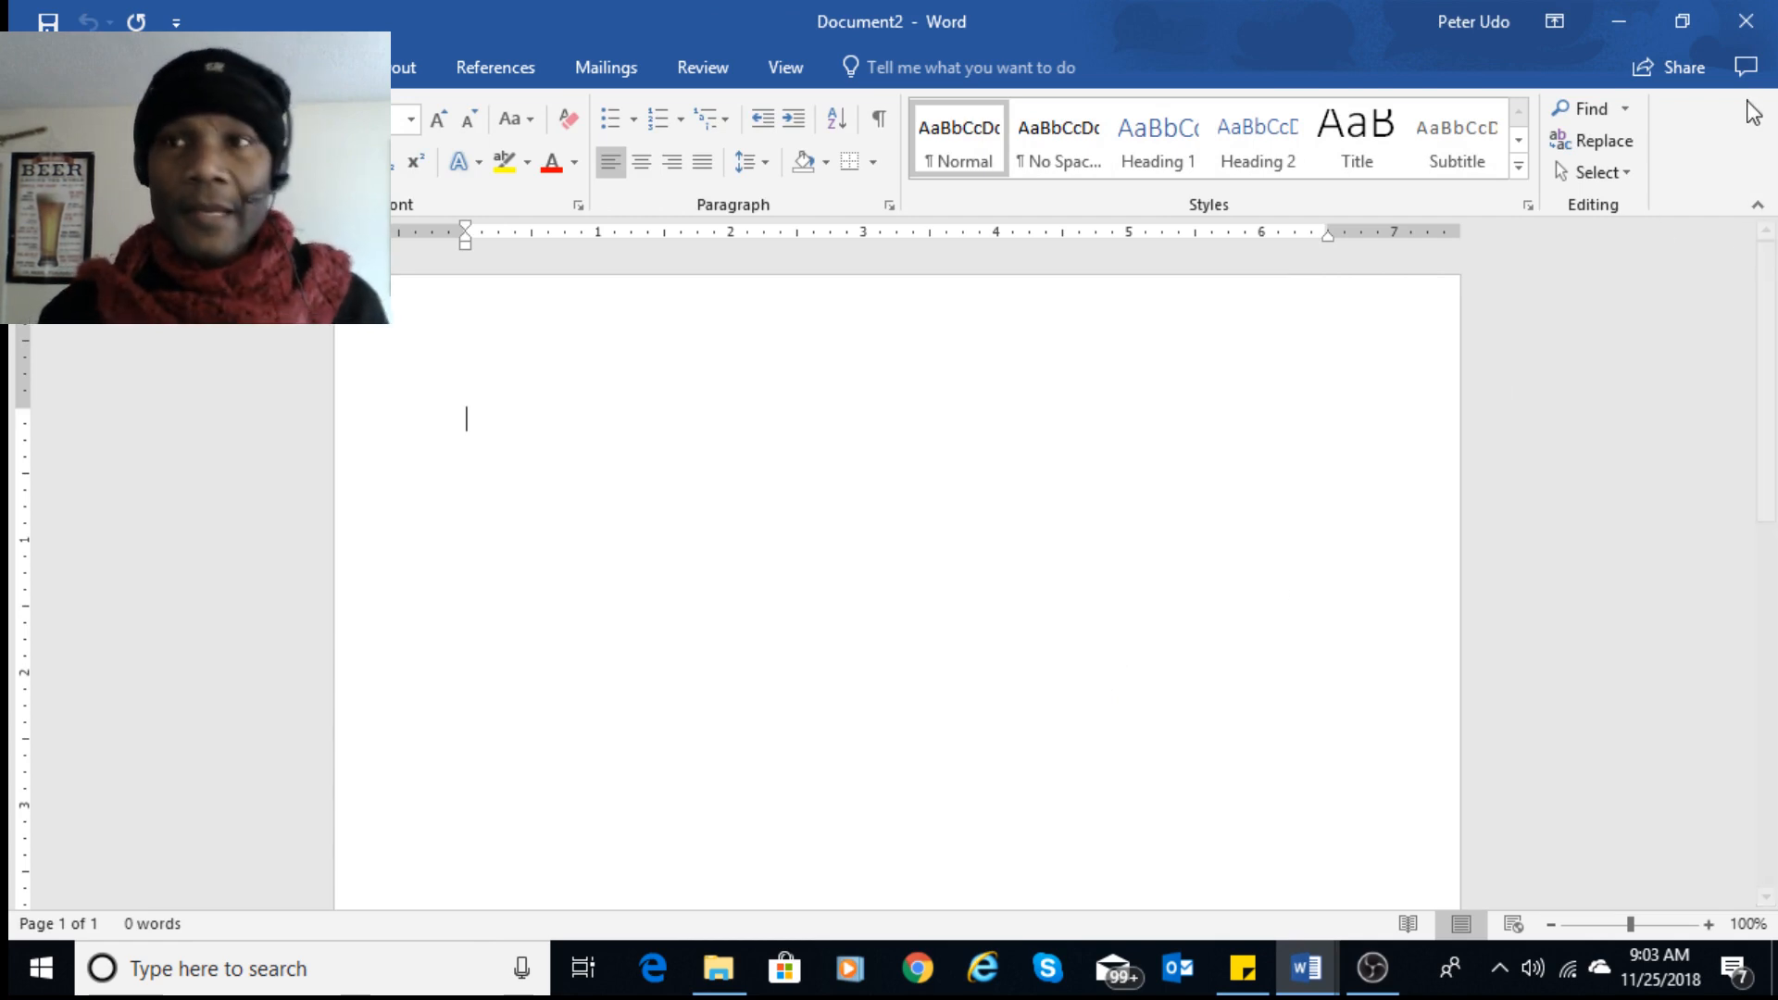
left_click(1745, 14)
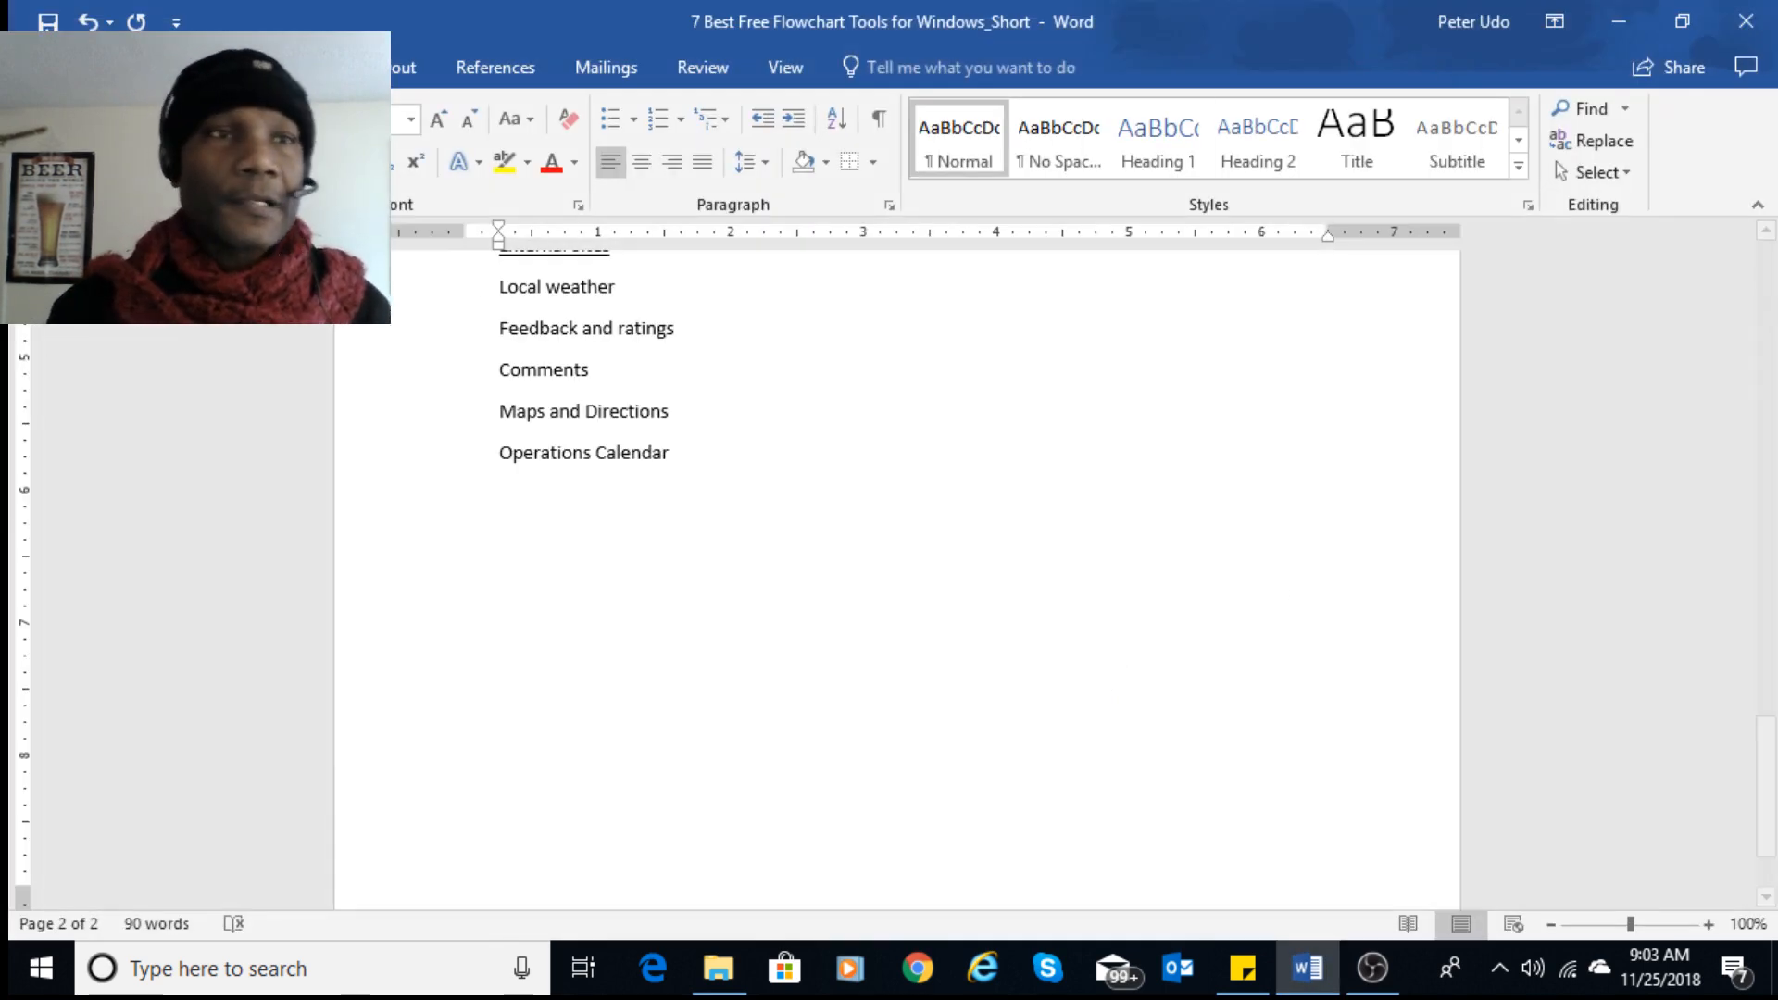
left_click(43, 68)
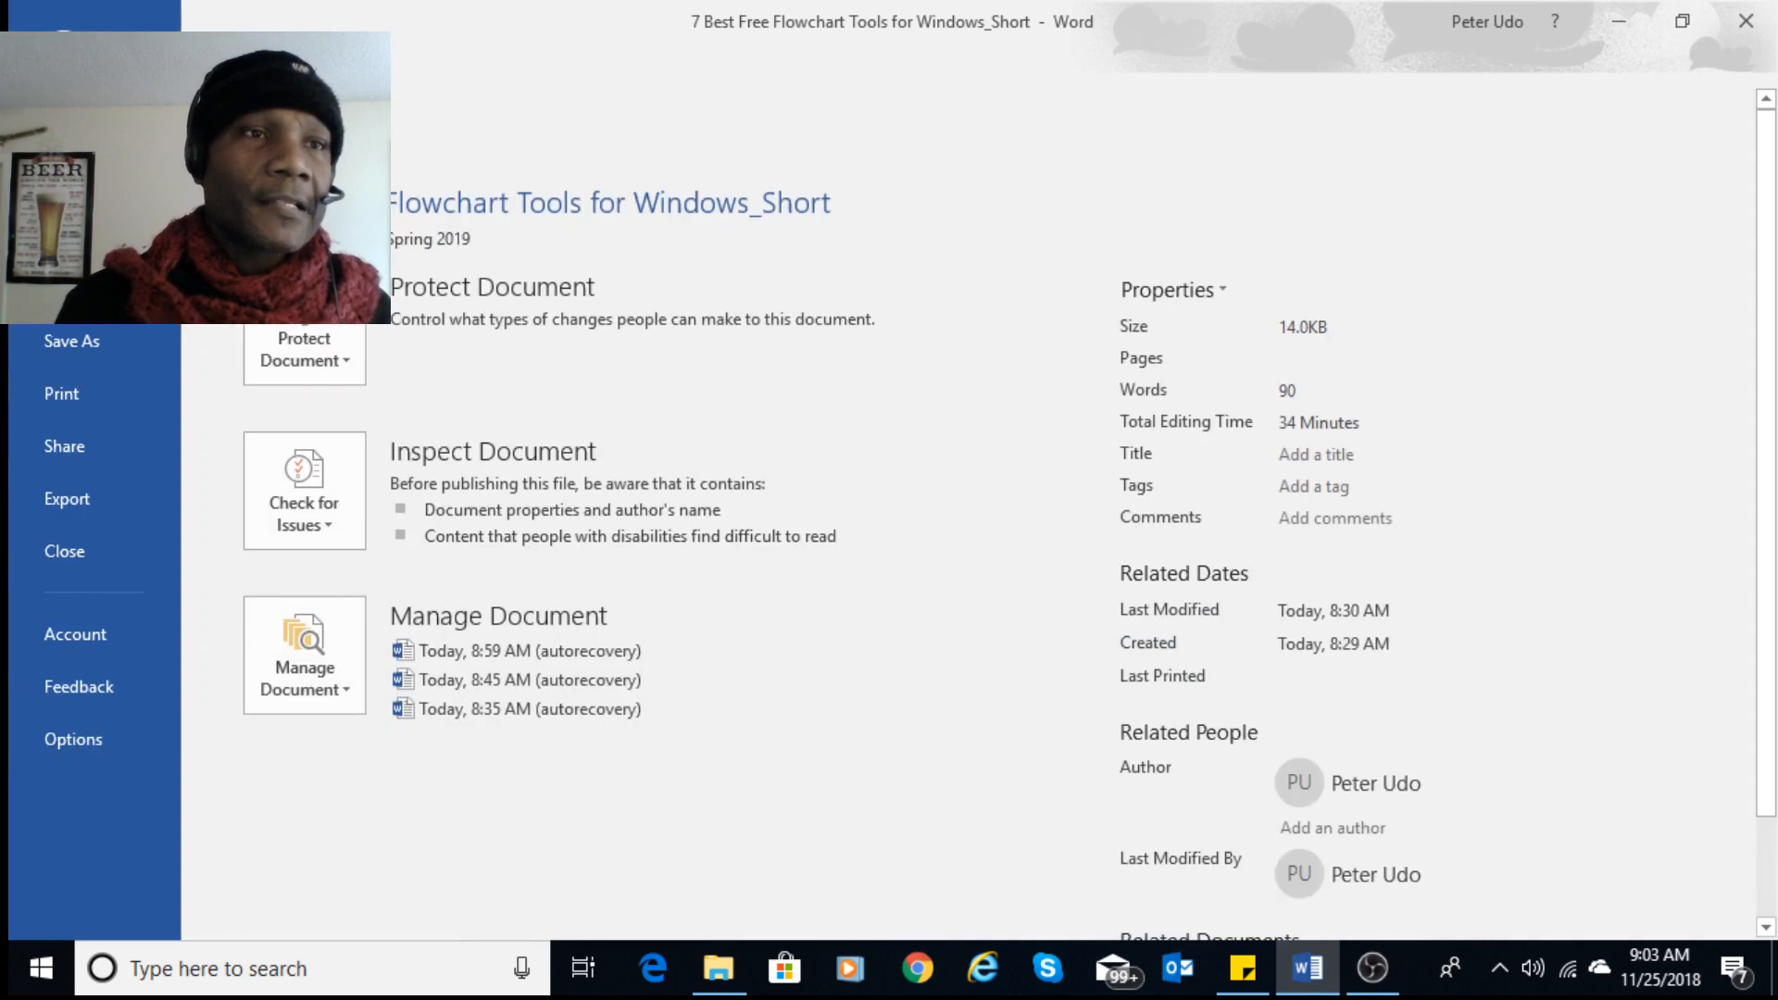
left_click(61, 183)
left_click(420, 494)
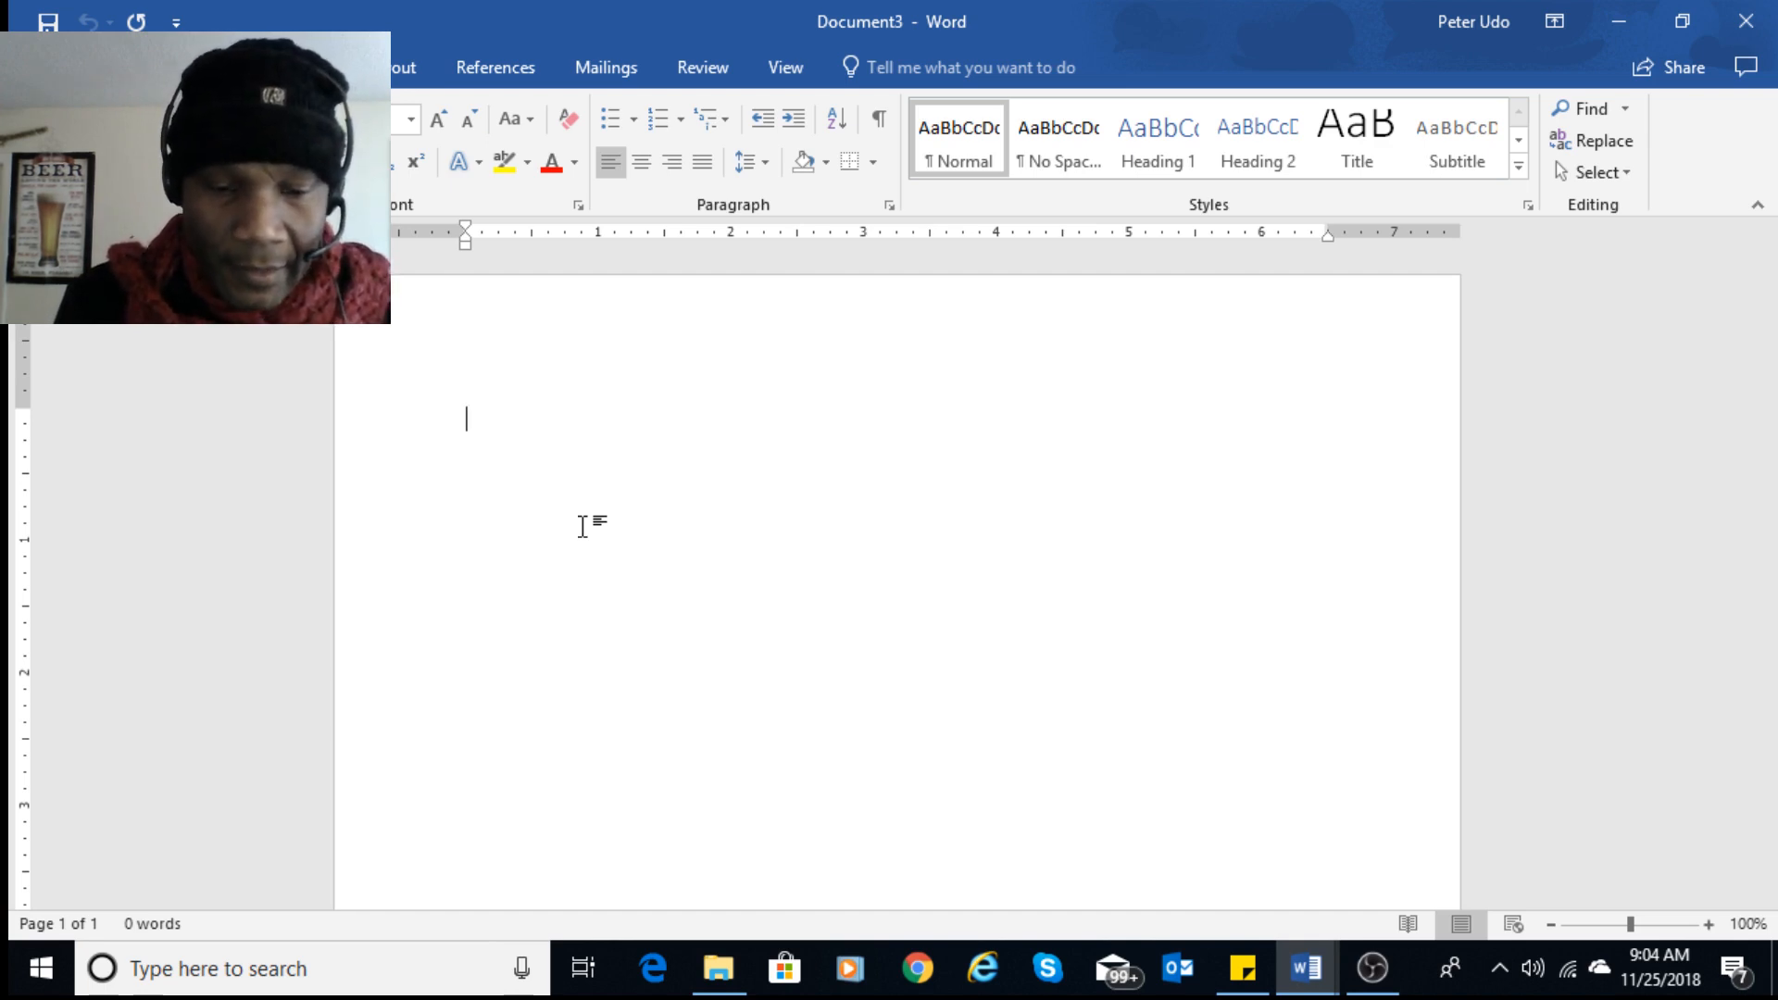
- Enter the title line "Wireframe and Storyboard for Peter's Awesome Graphics, Inc." and start a new line below it
type("Wirefra")
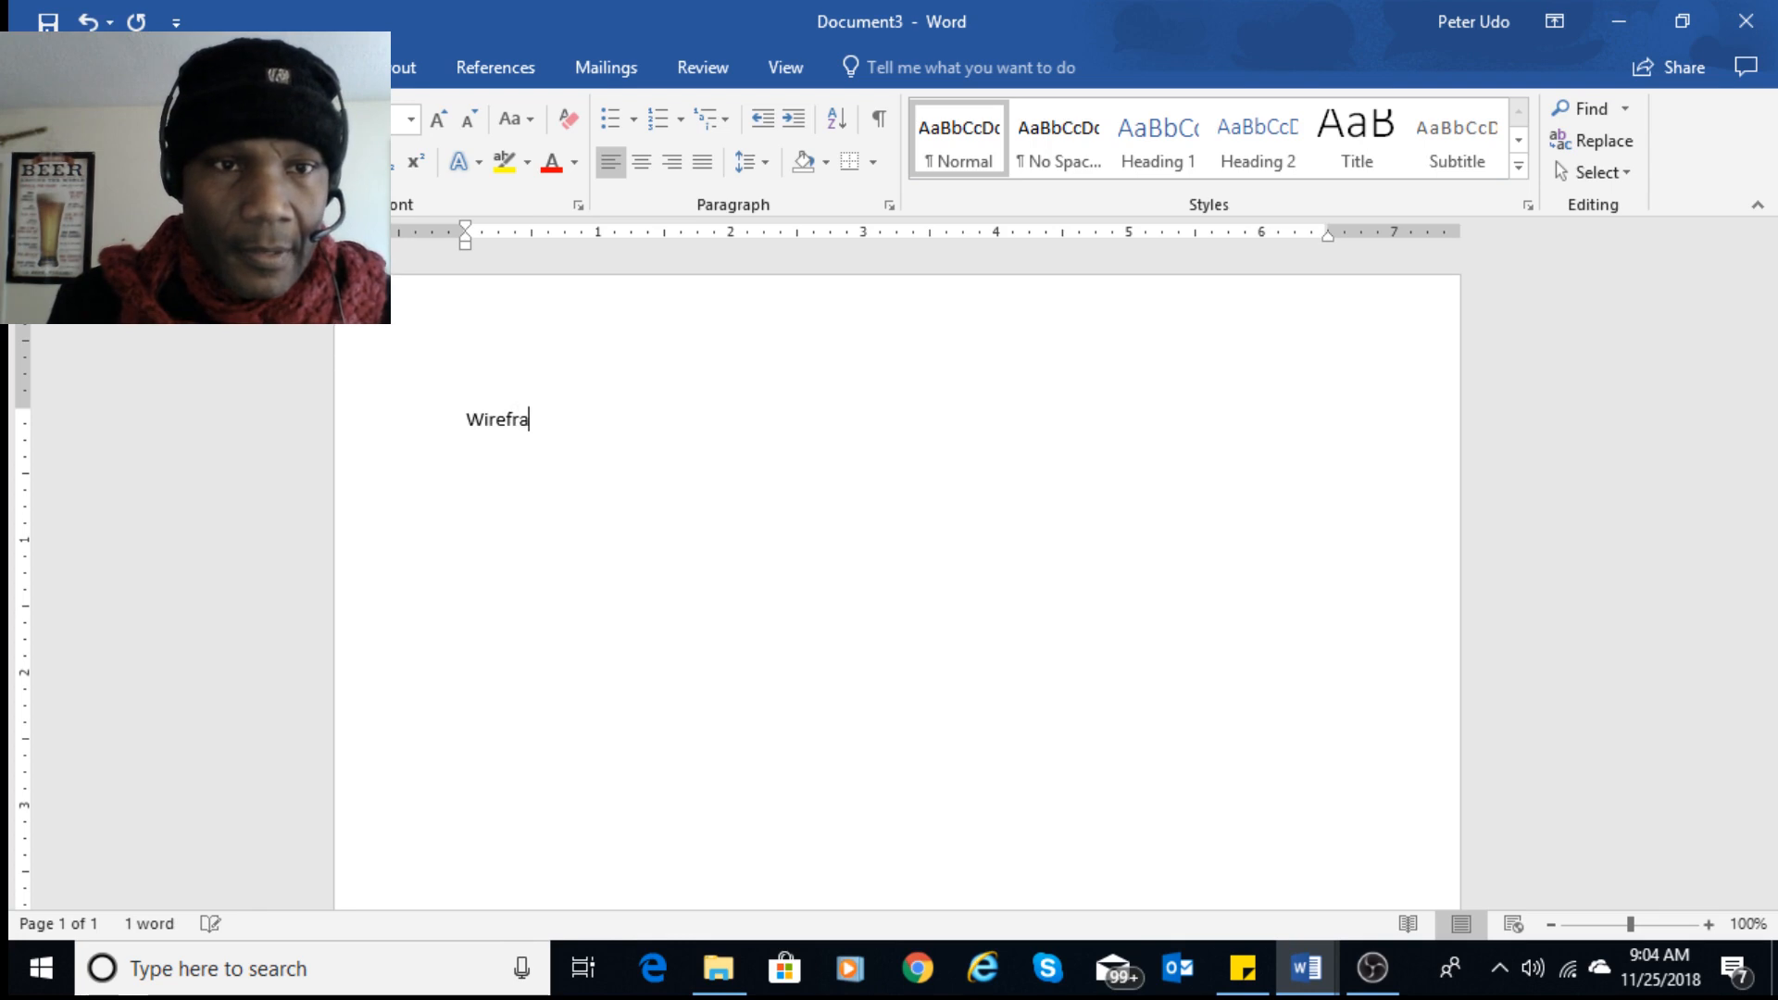
type("me and St")
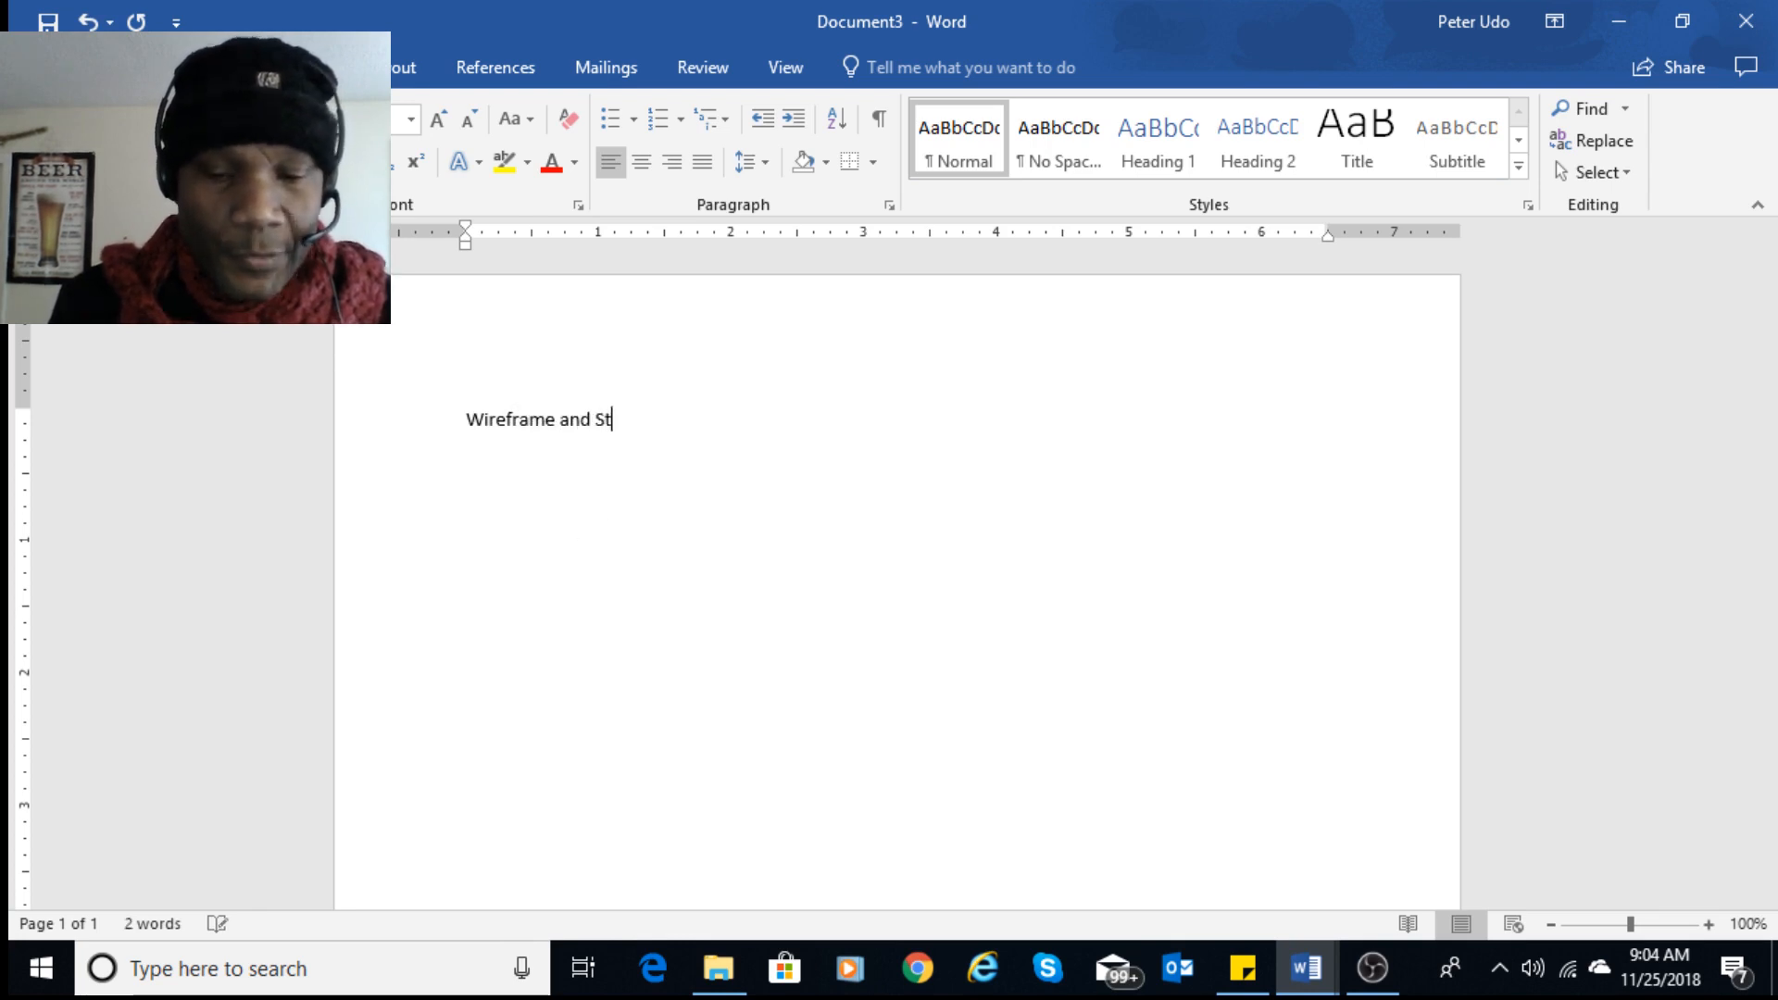
type("oryboa")
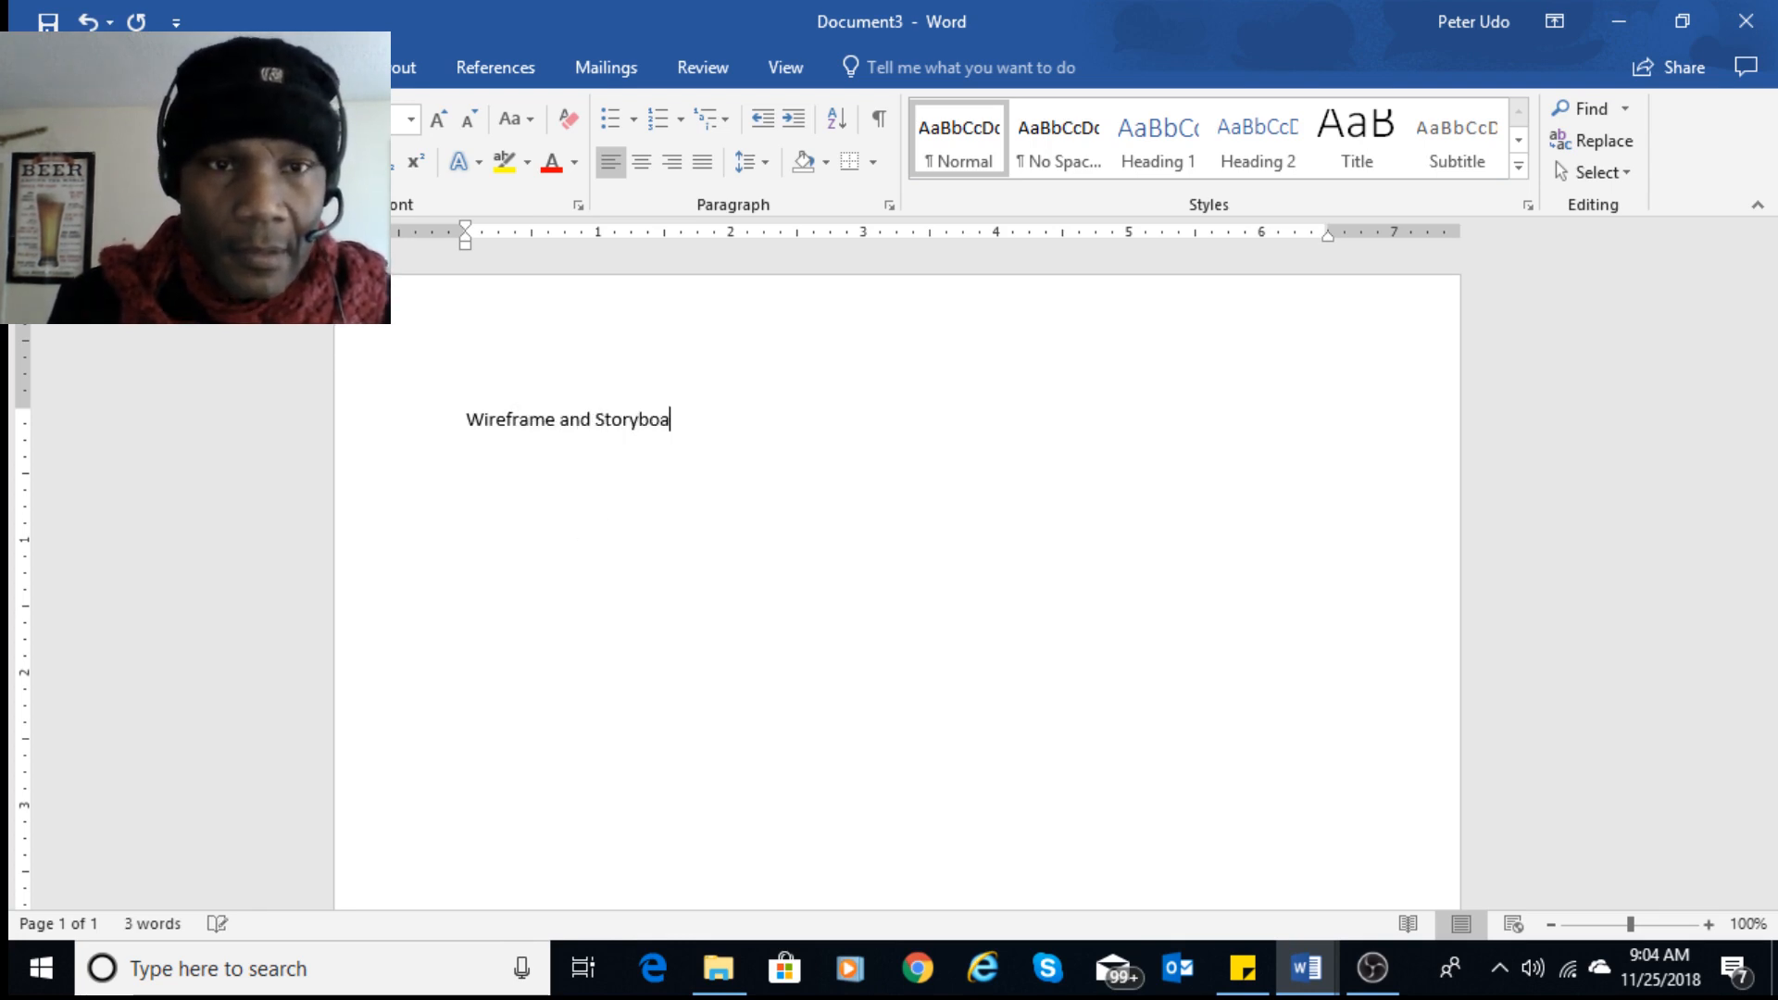
type("rd for P")
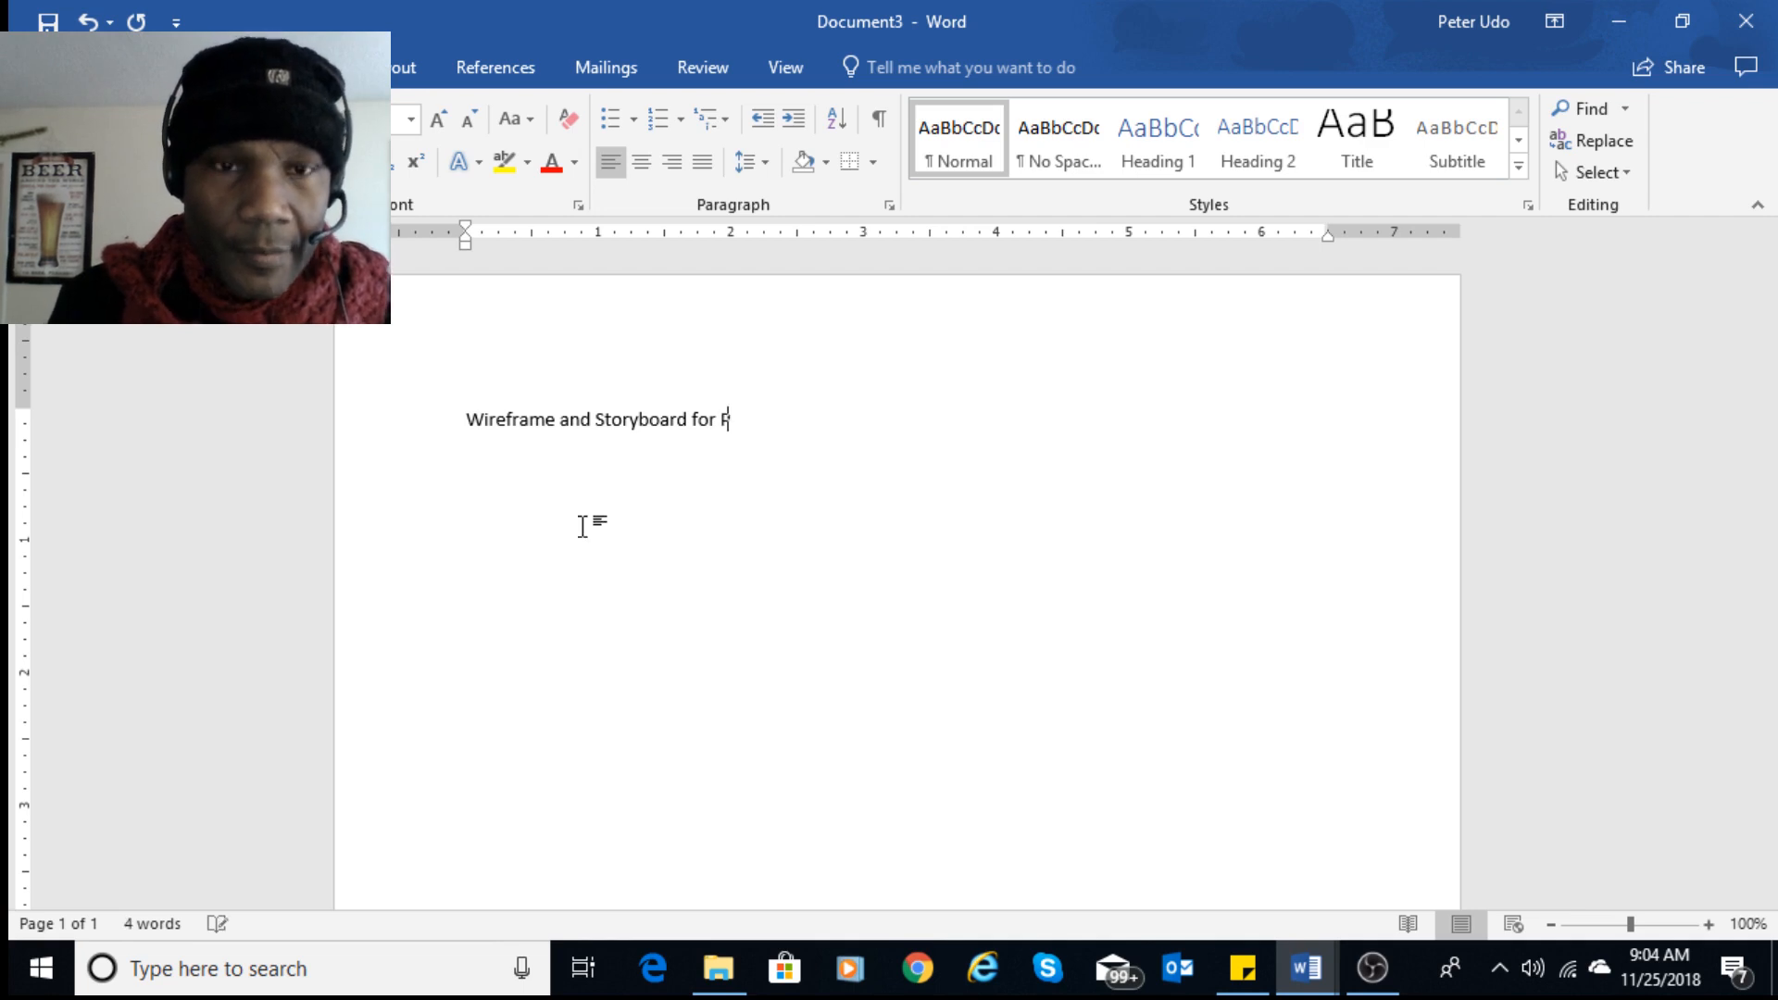
type("eter's ")
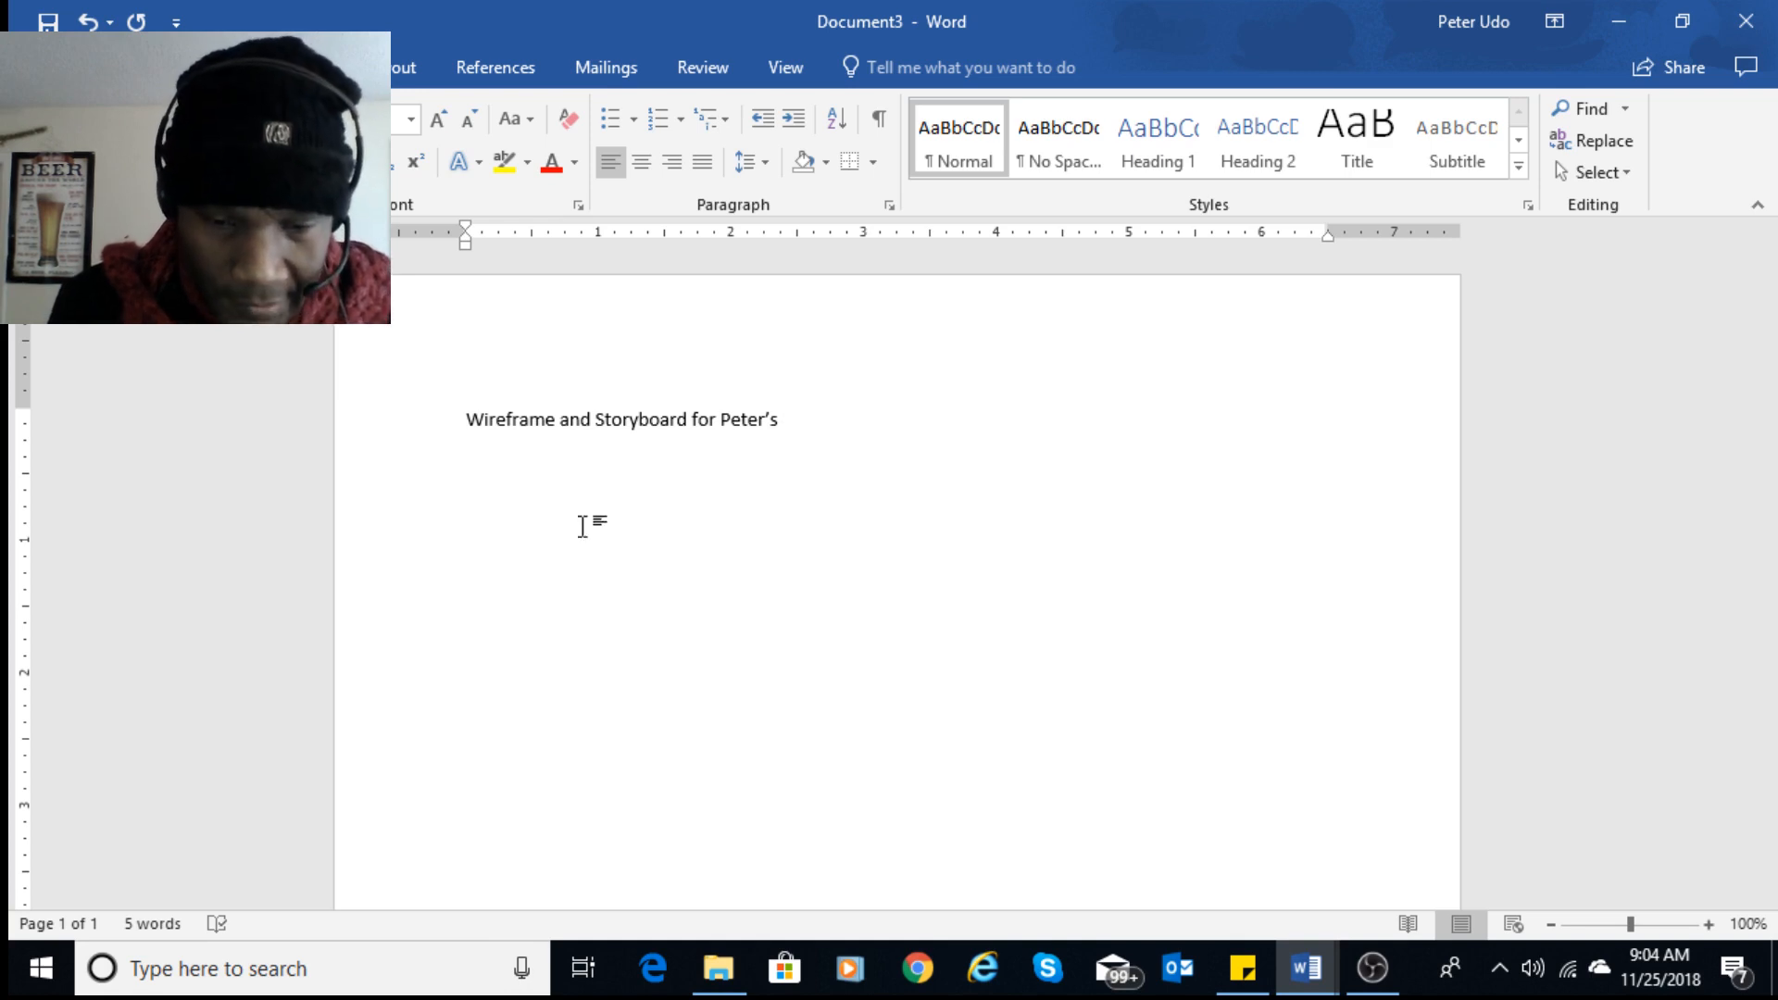
type("Awesonme")
key("BackSpace")
key("BackSpace")
key("BackSpace")
key("BackSpace")
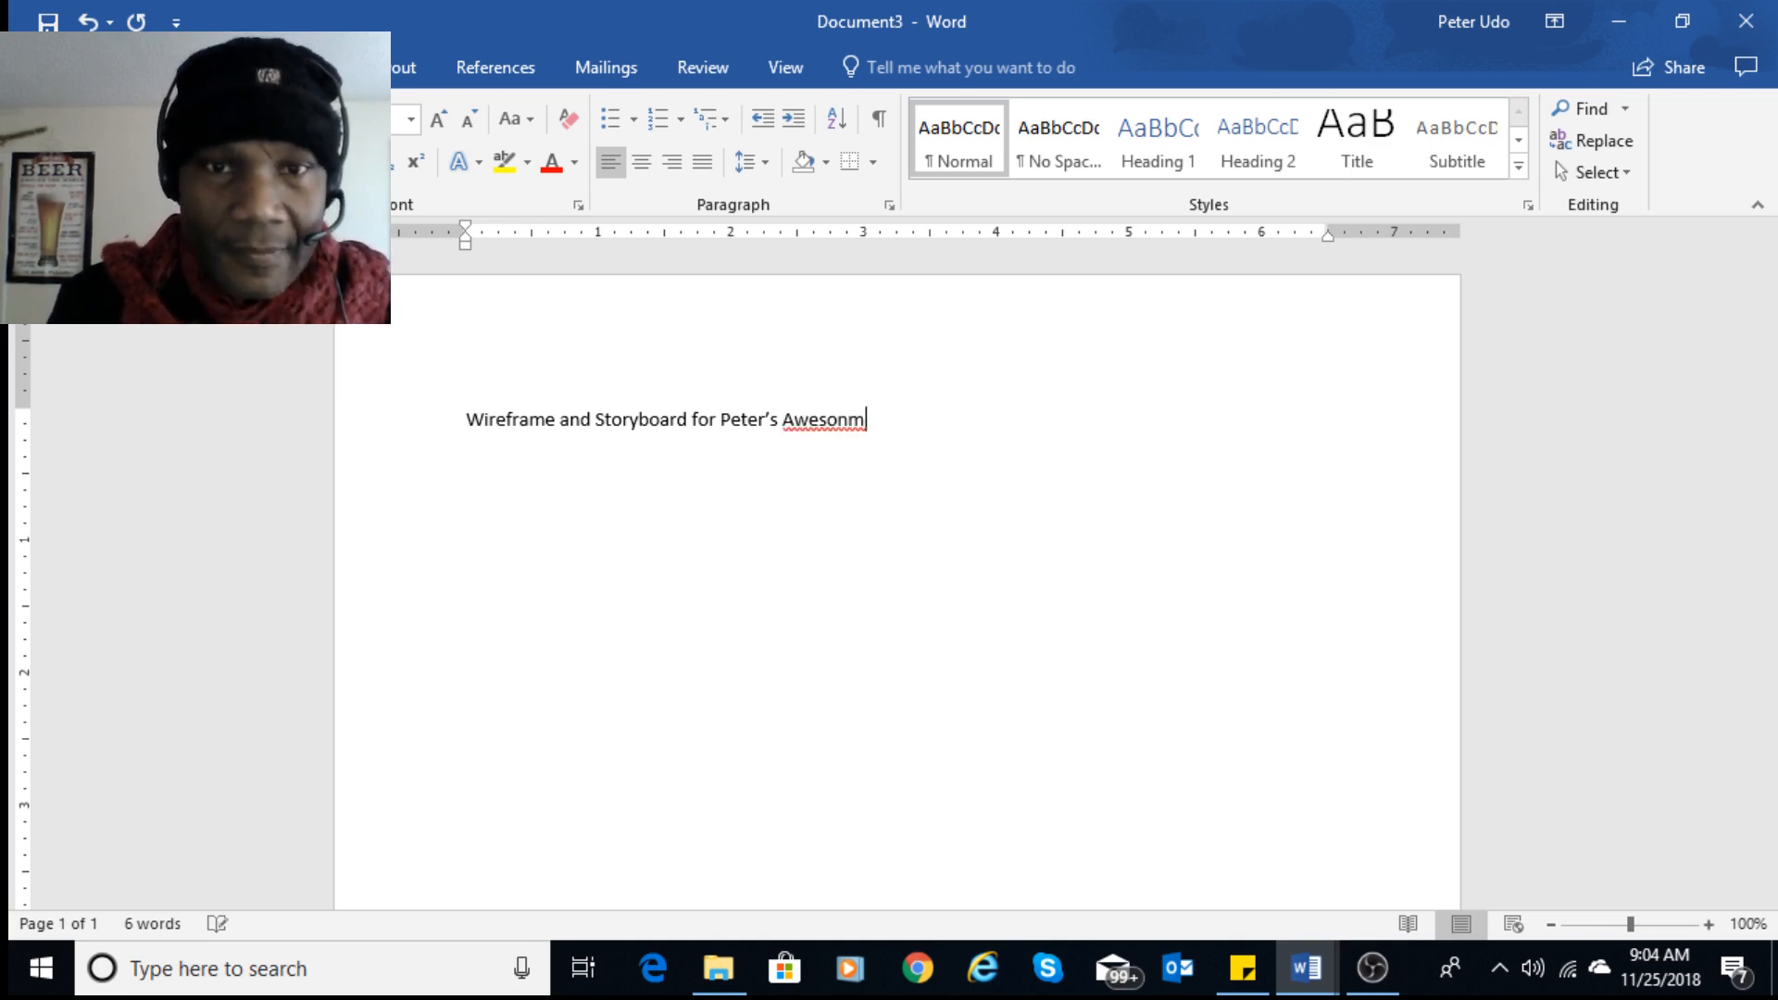
type("me Gra")
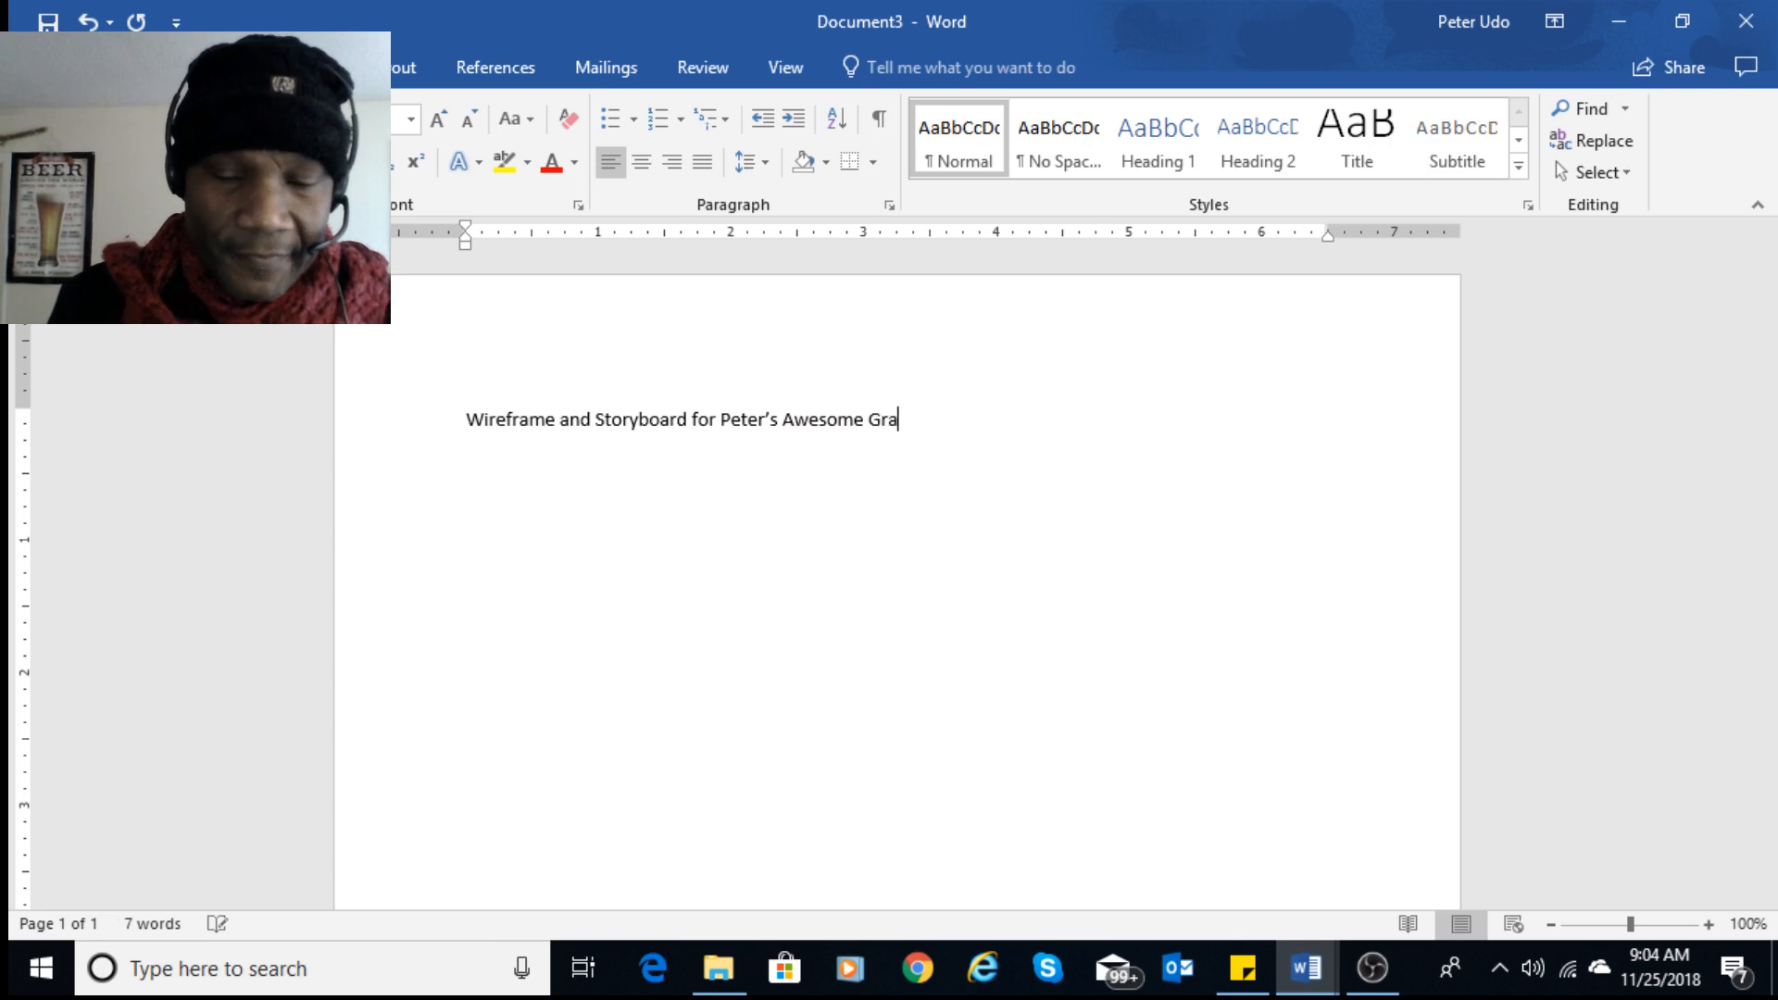
type("phics,")
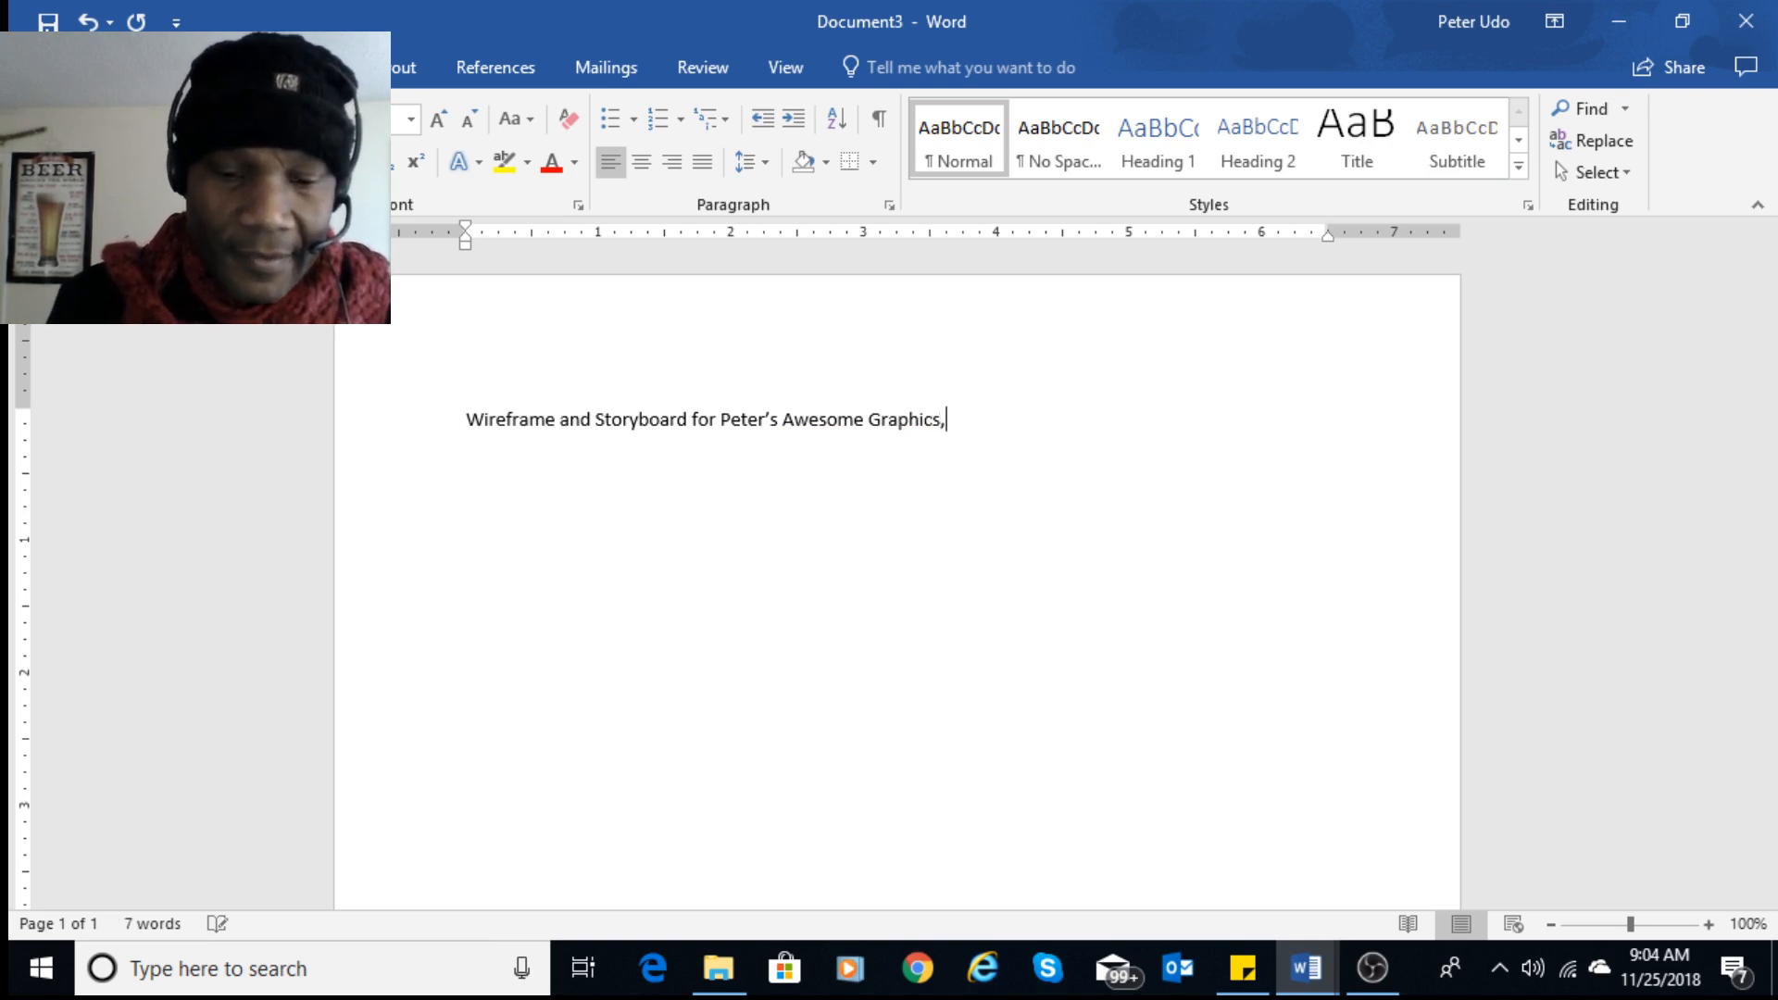
type(" Inc.")
key("Return")
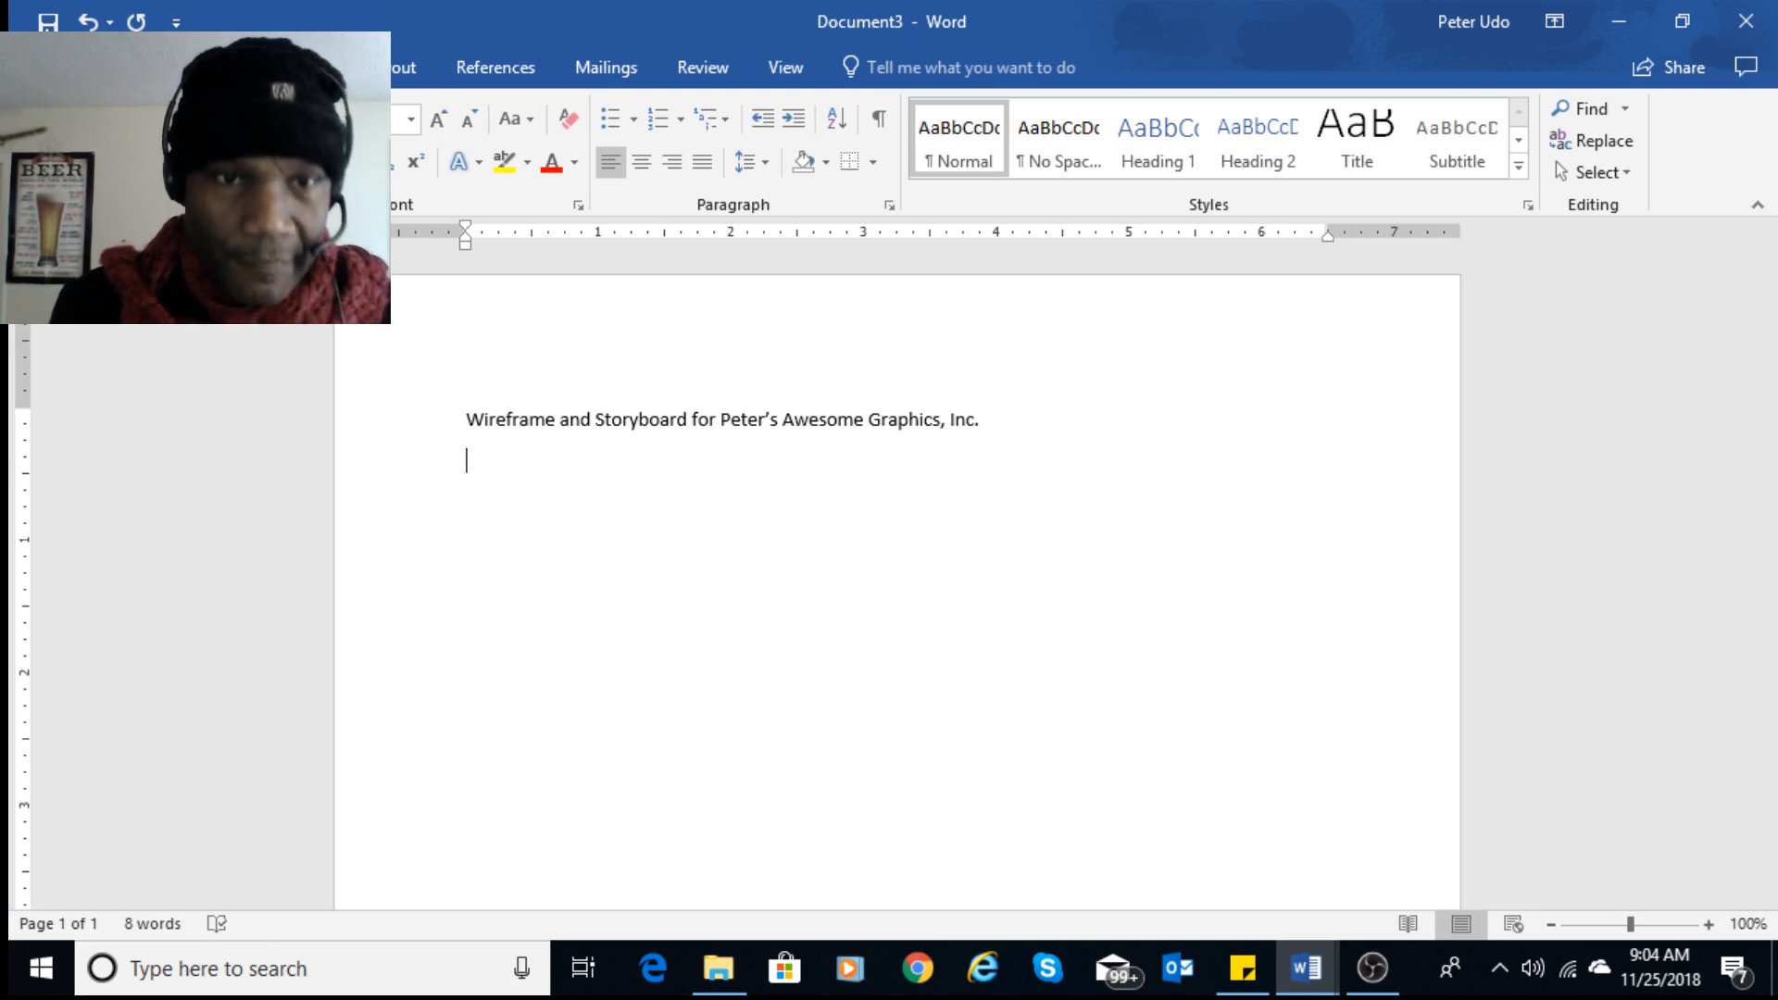
- Return to the flowchart tools document and select the three lines under "Parts of a wireframe", from the heading line through Contact information
left_click(1308, 971)
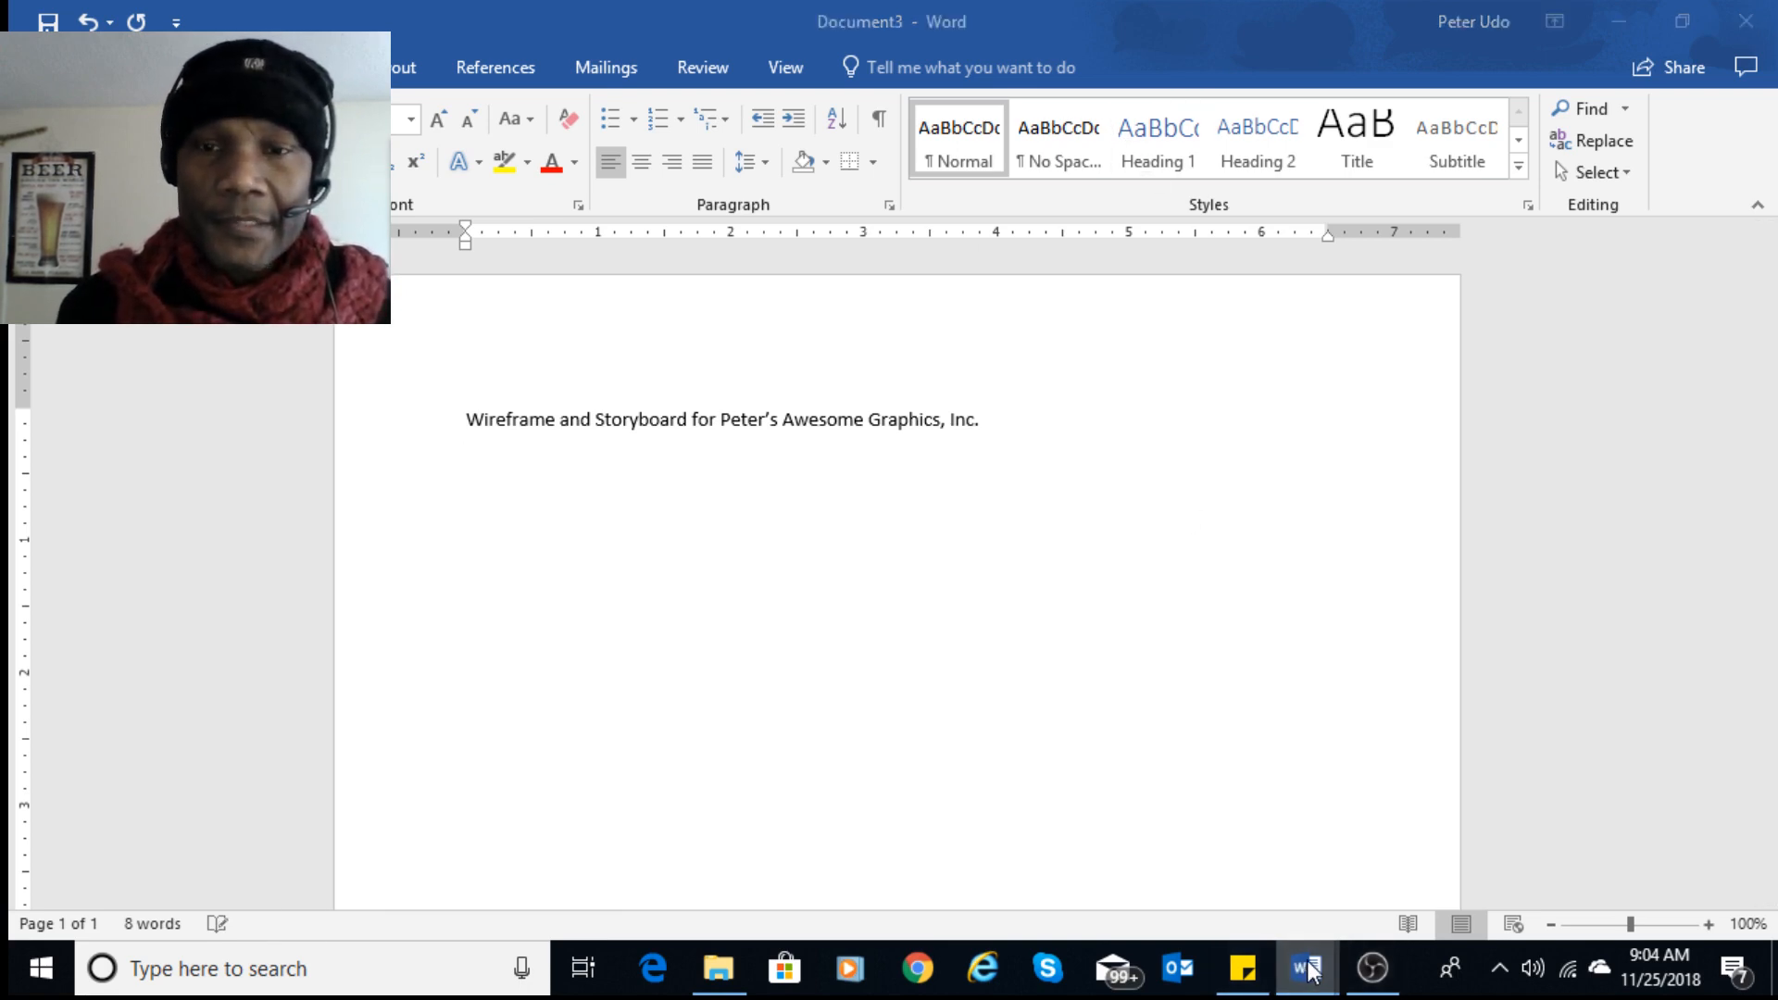
left_click(1218, 853)
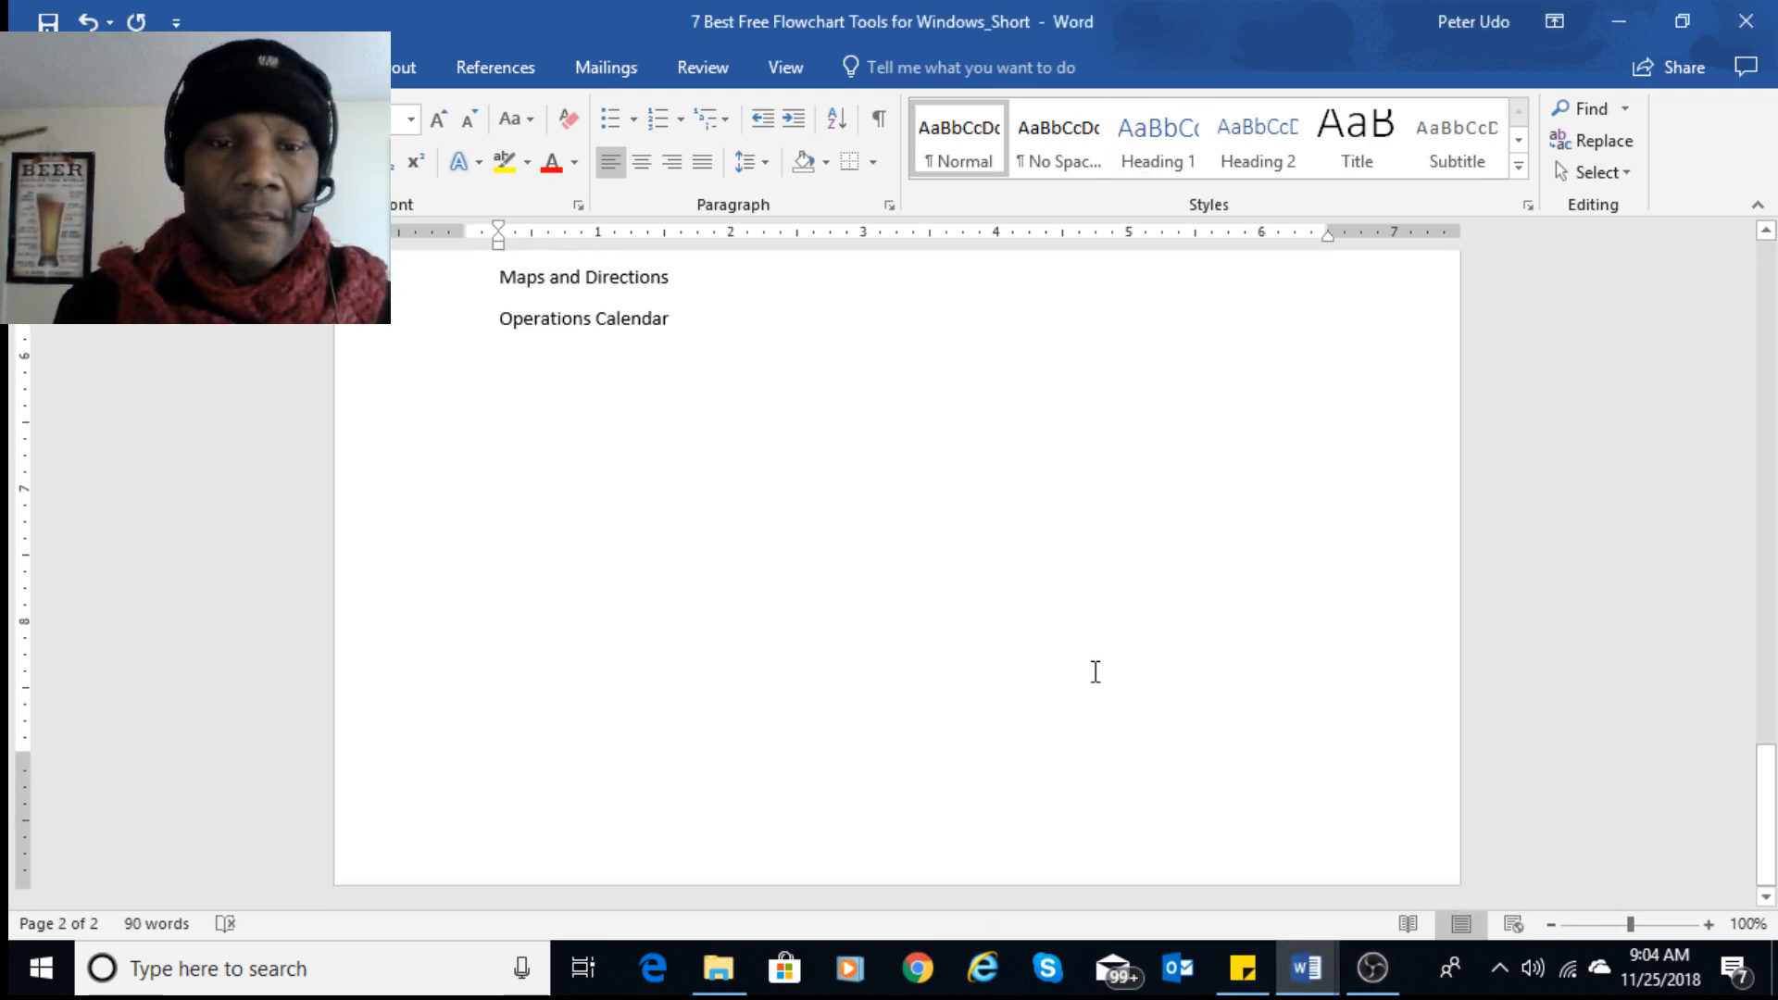
scroll(1075, 619, "up", 5)
scroll(1075, 619, "down", 1)
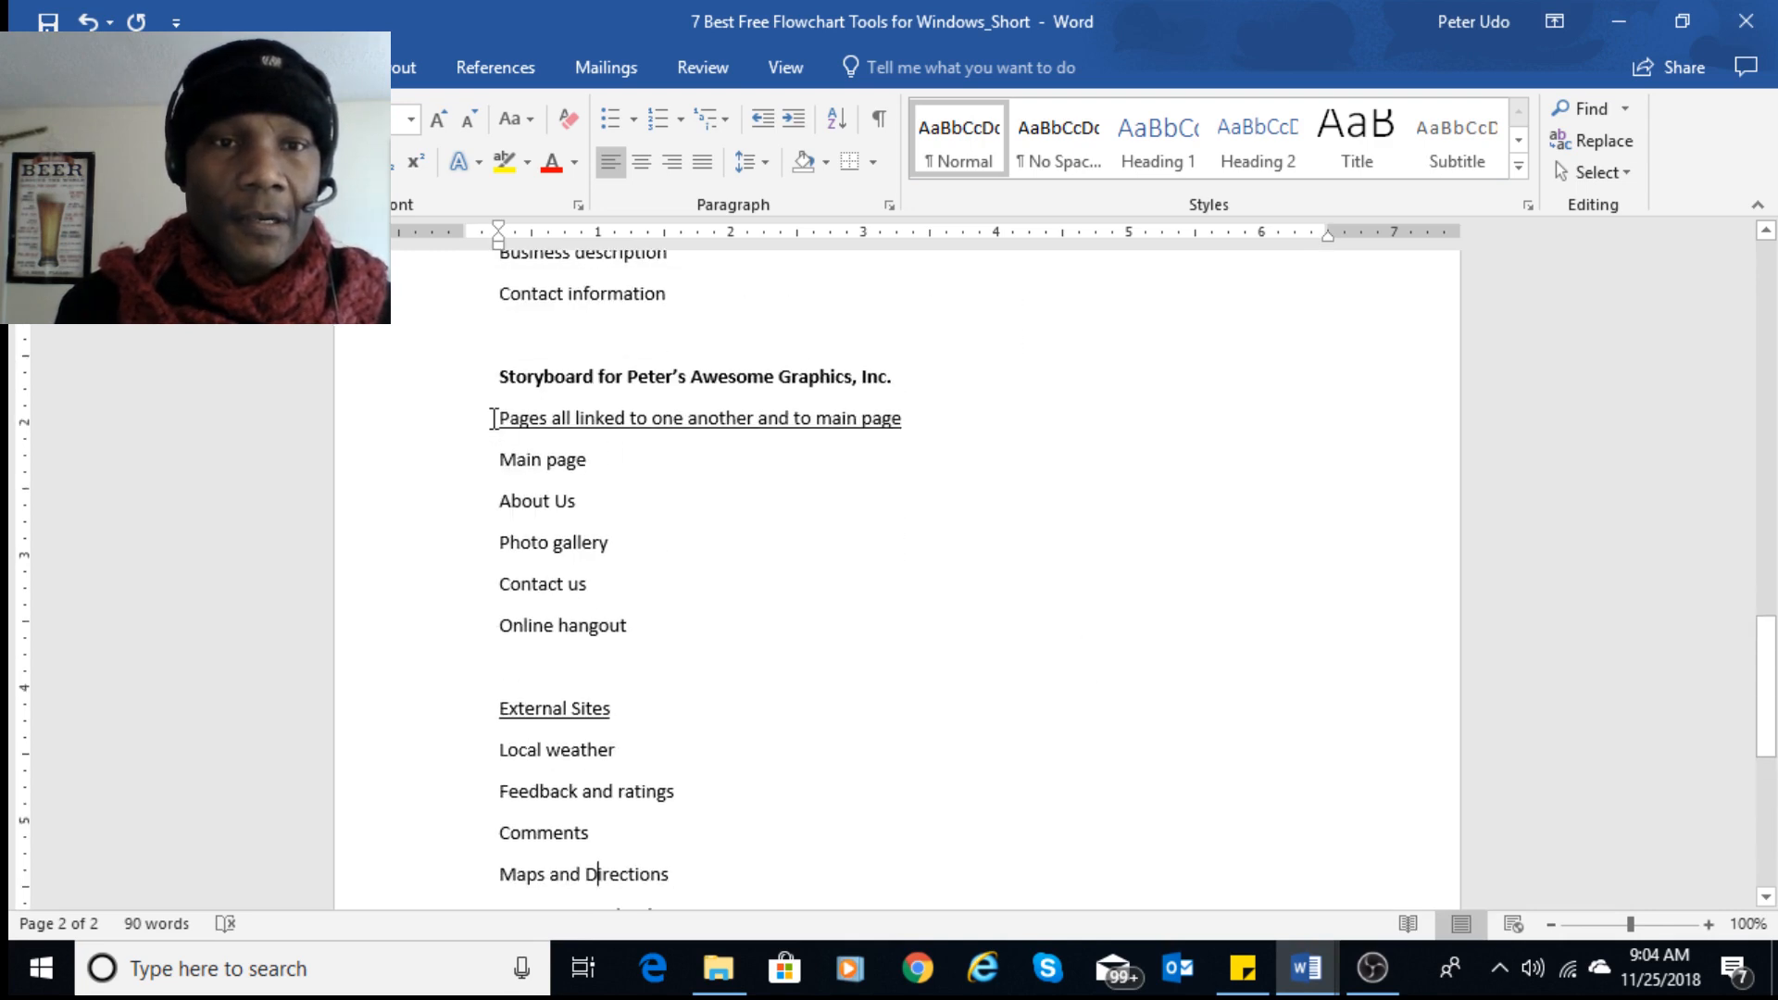
left_click(701, 378)
scroll(766, 461, "up", 2)
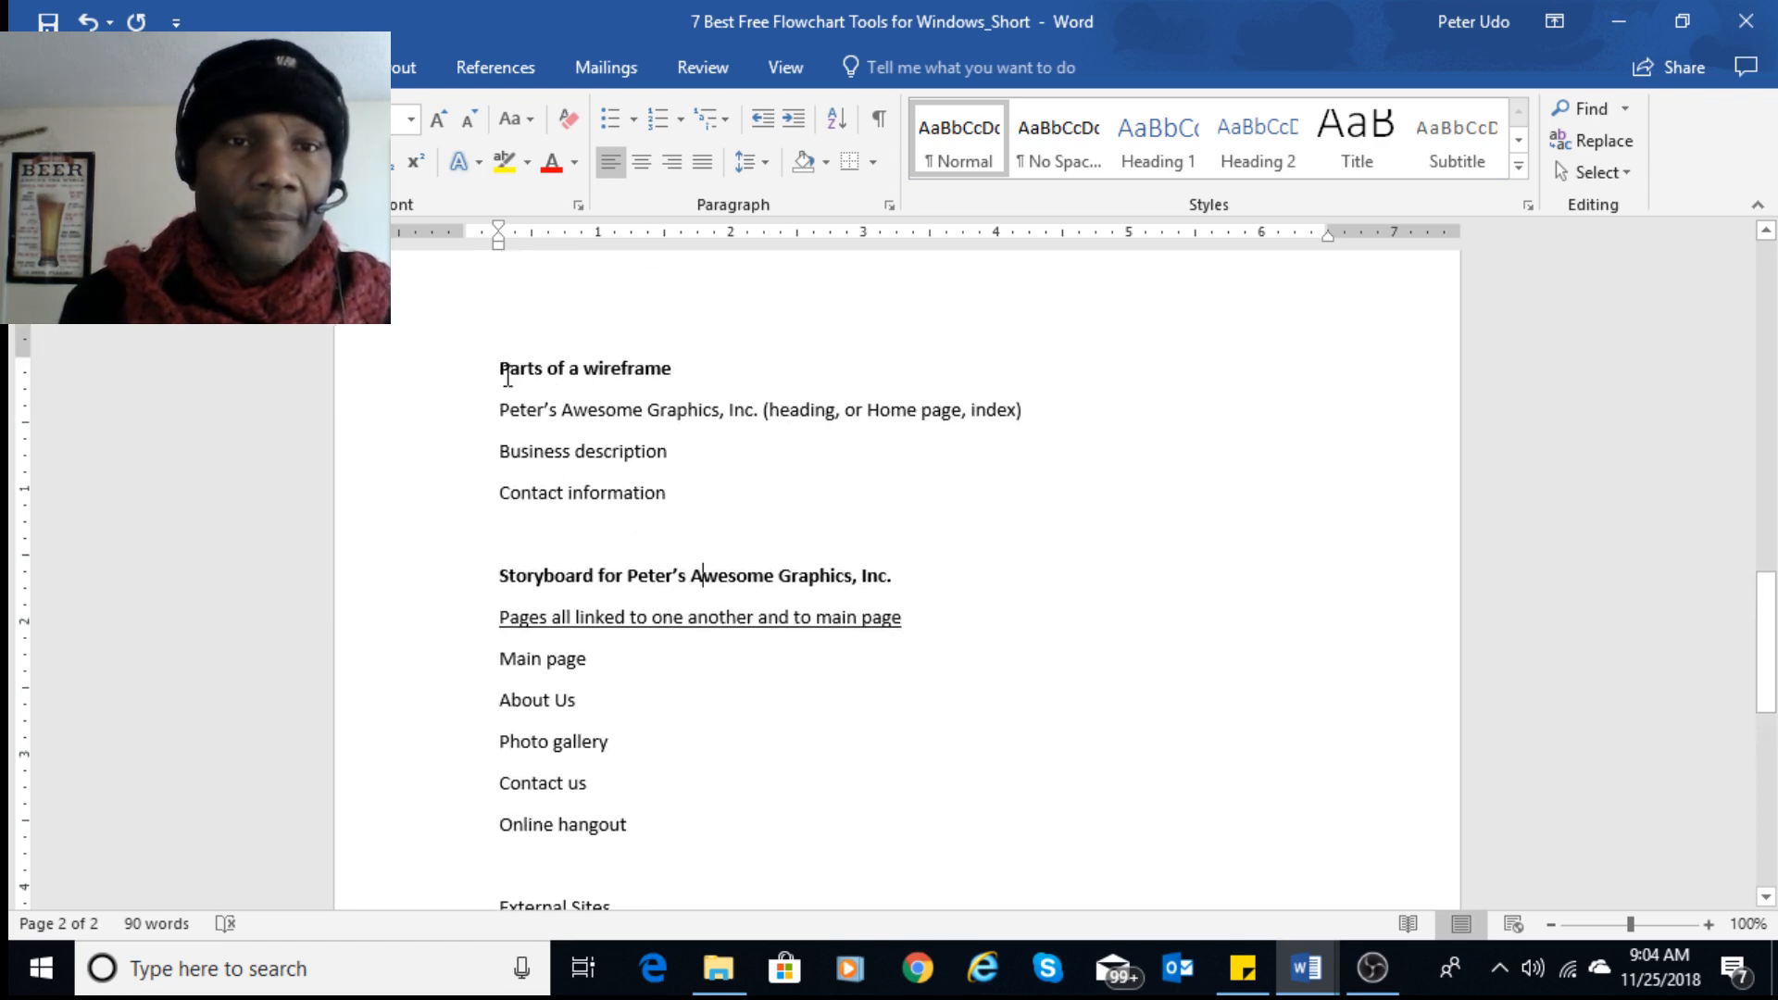
left_click_drag(519, 367, 678, 398)
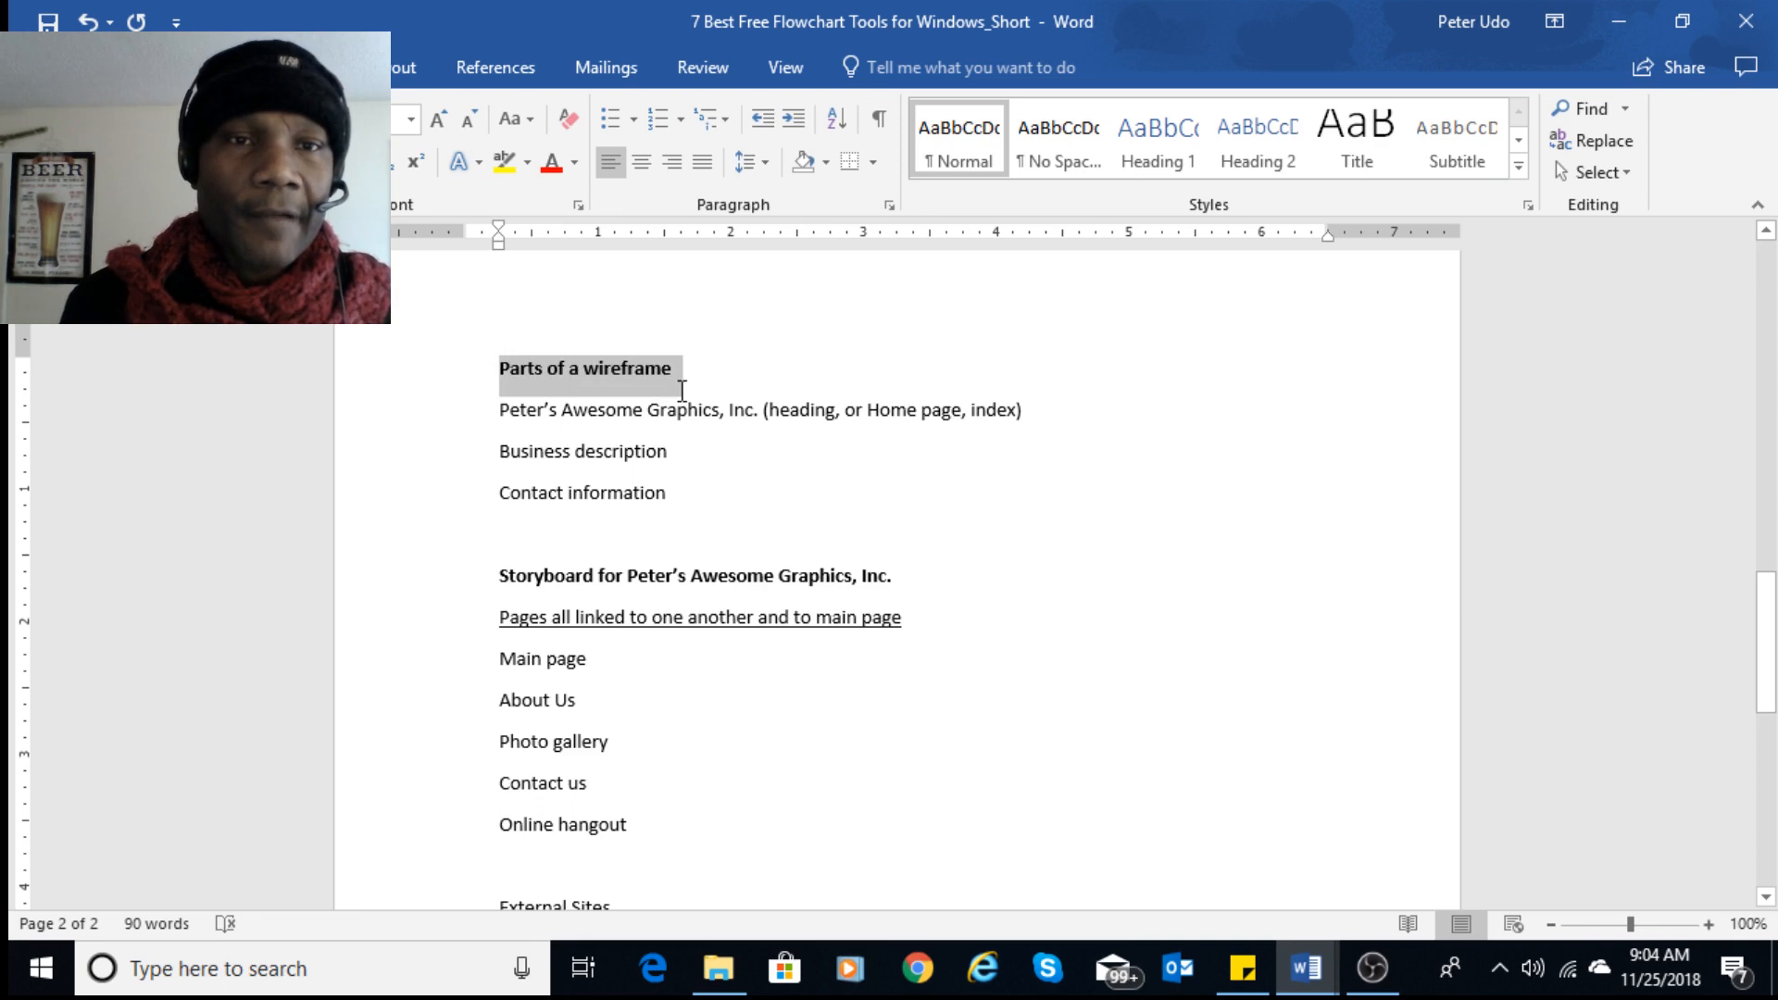
left_click(655, 493)
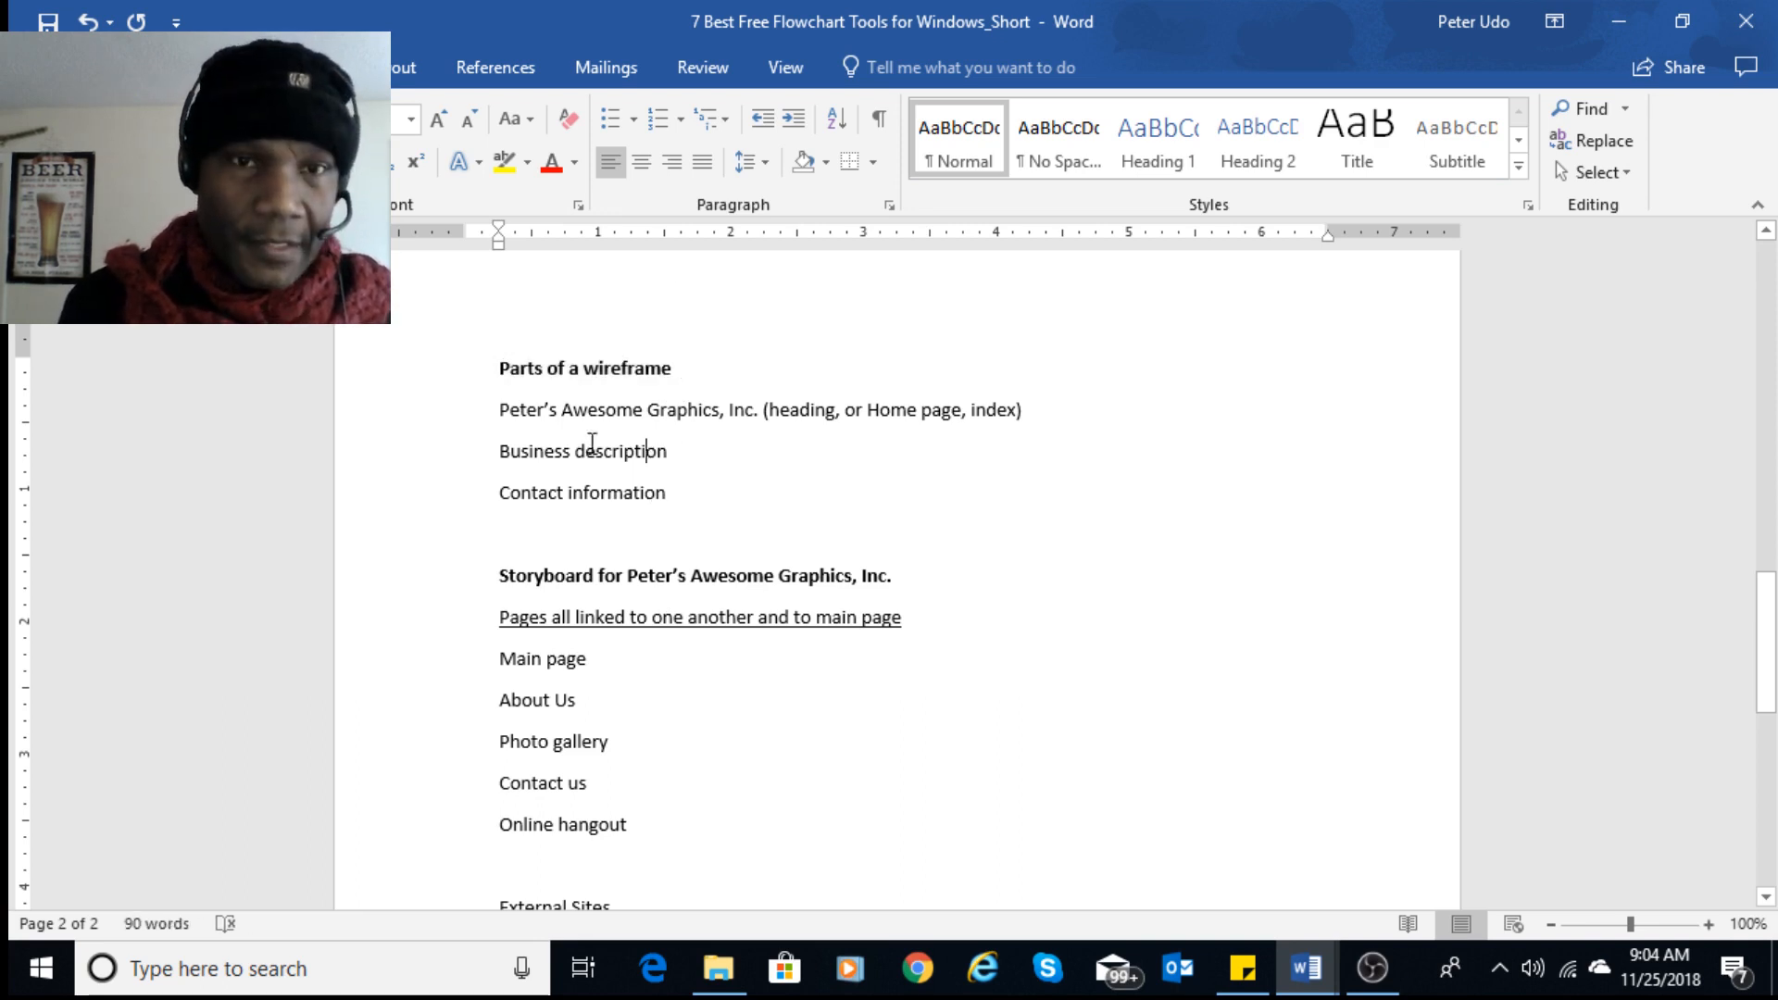
left_click_drag(499, 410, 673, 515)
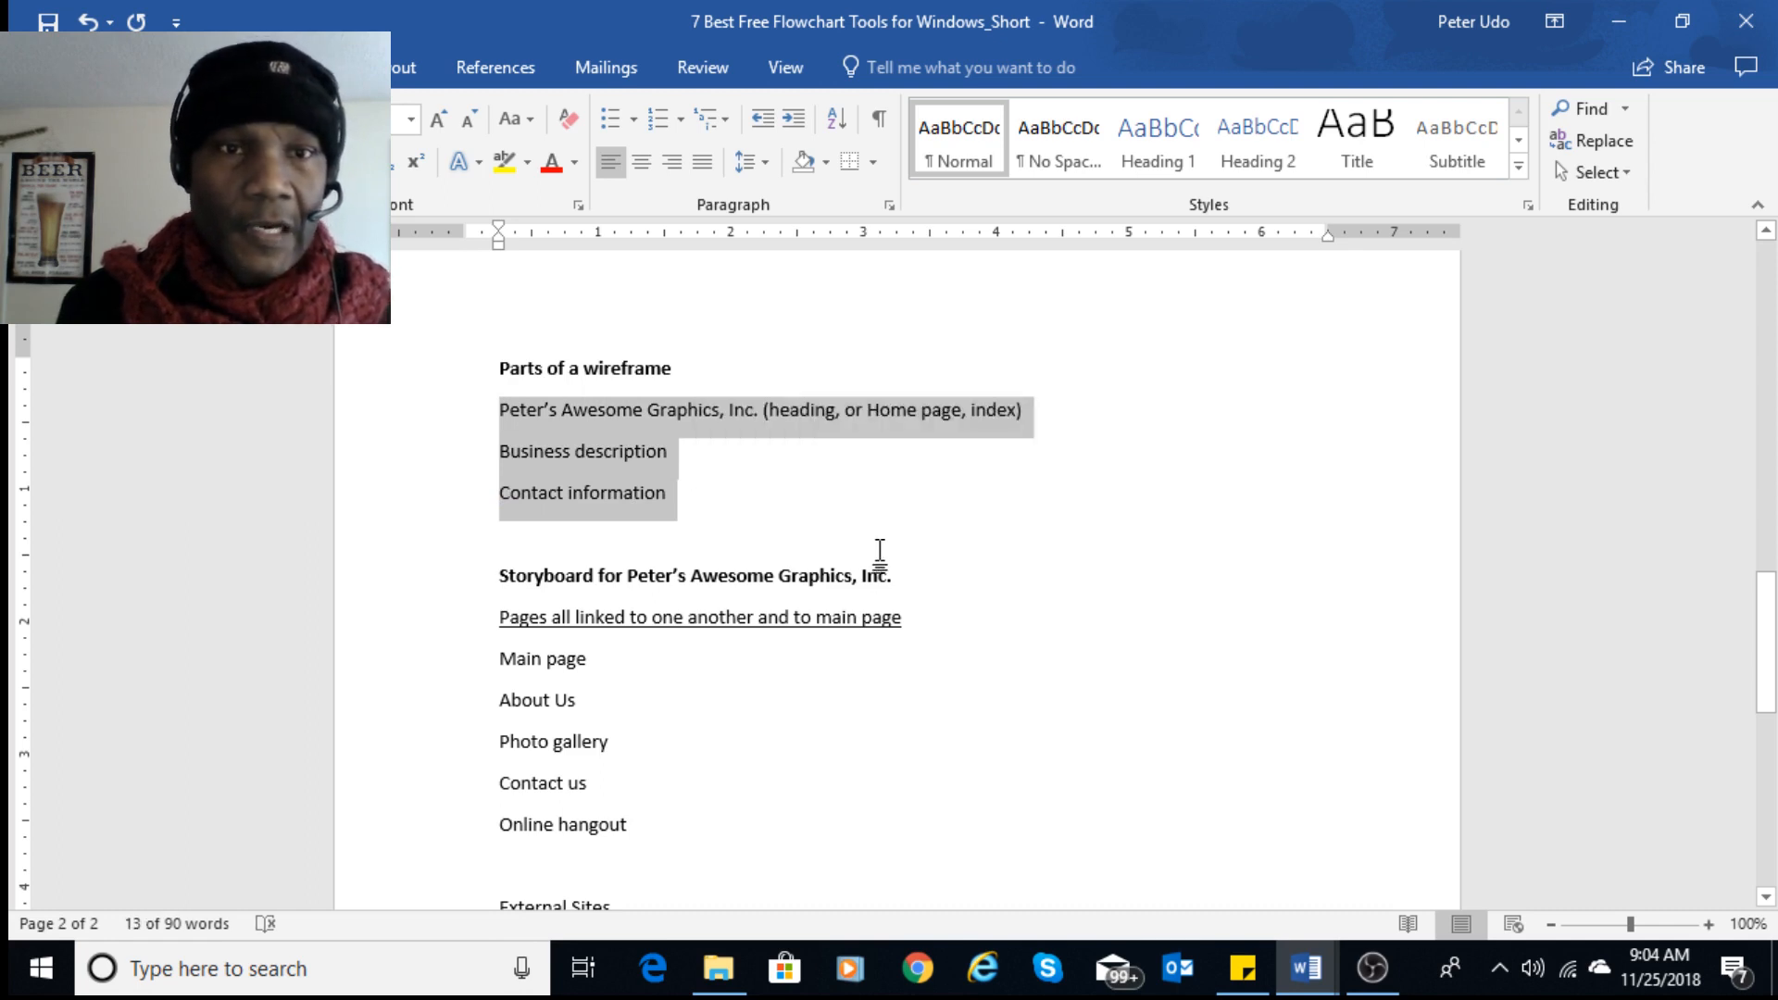
- Switch back to the new wireframe document and add a "Wireframe" line beneath the title, followed by a new line
mouse_move(1297, 958)
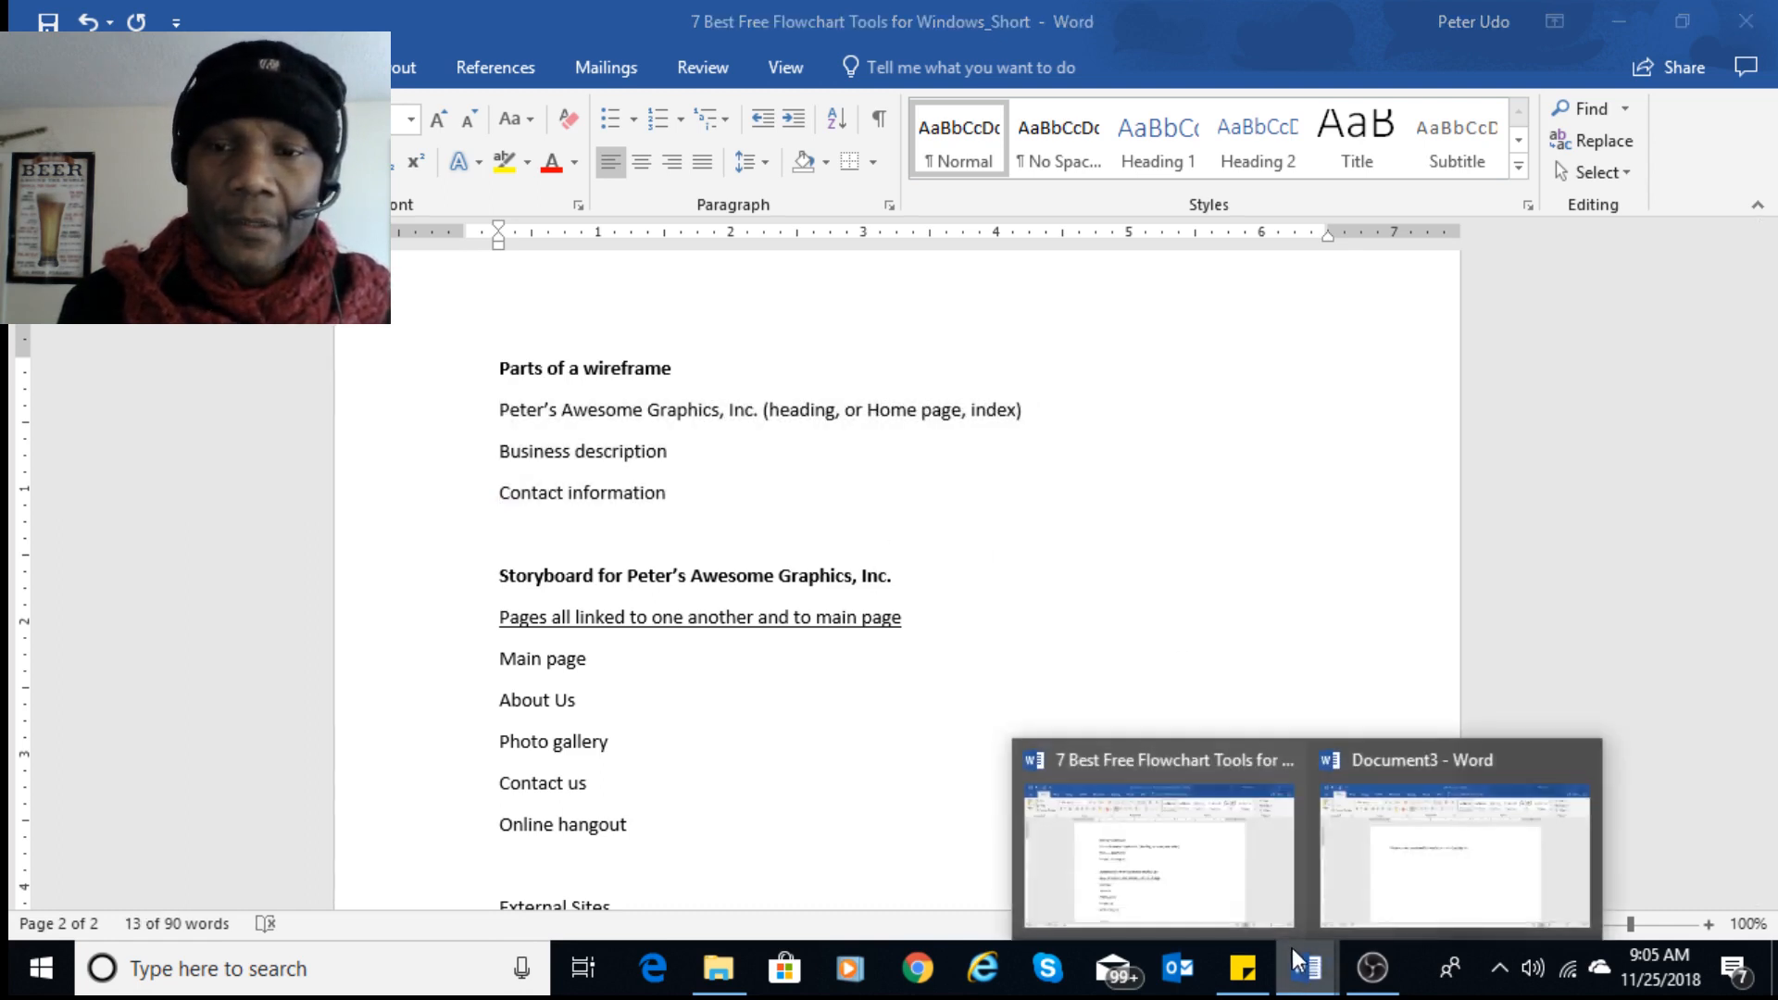
left_click(1387, 885)
key("Return")
key("Return")
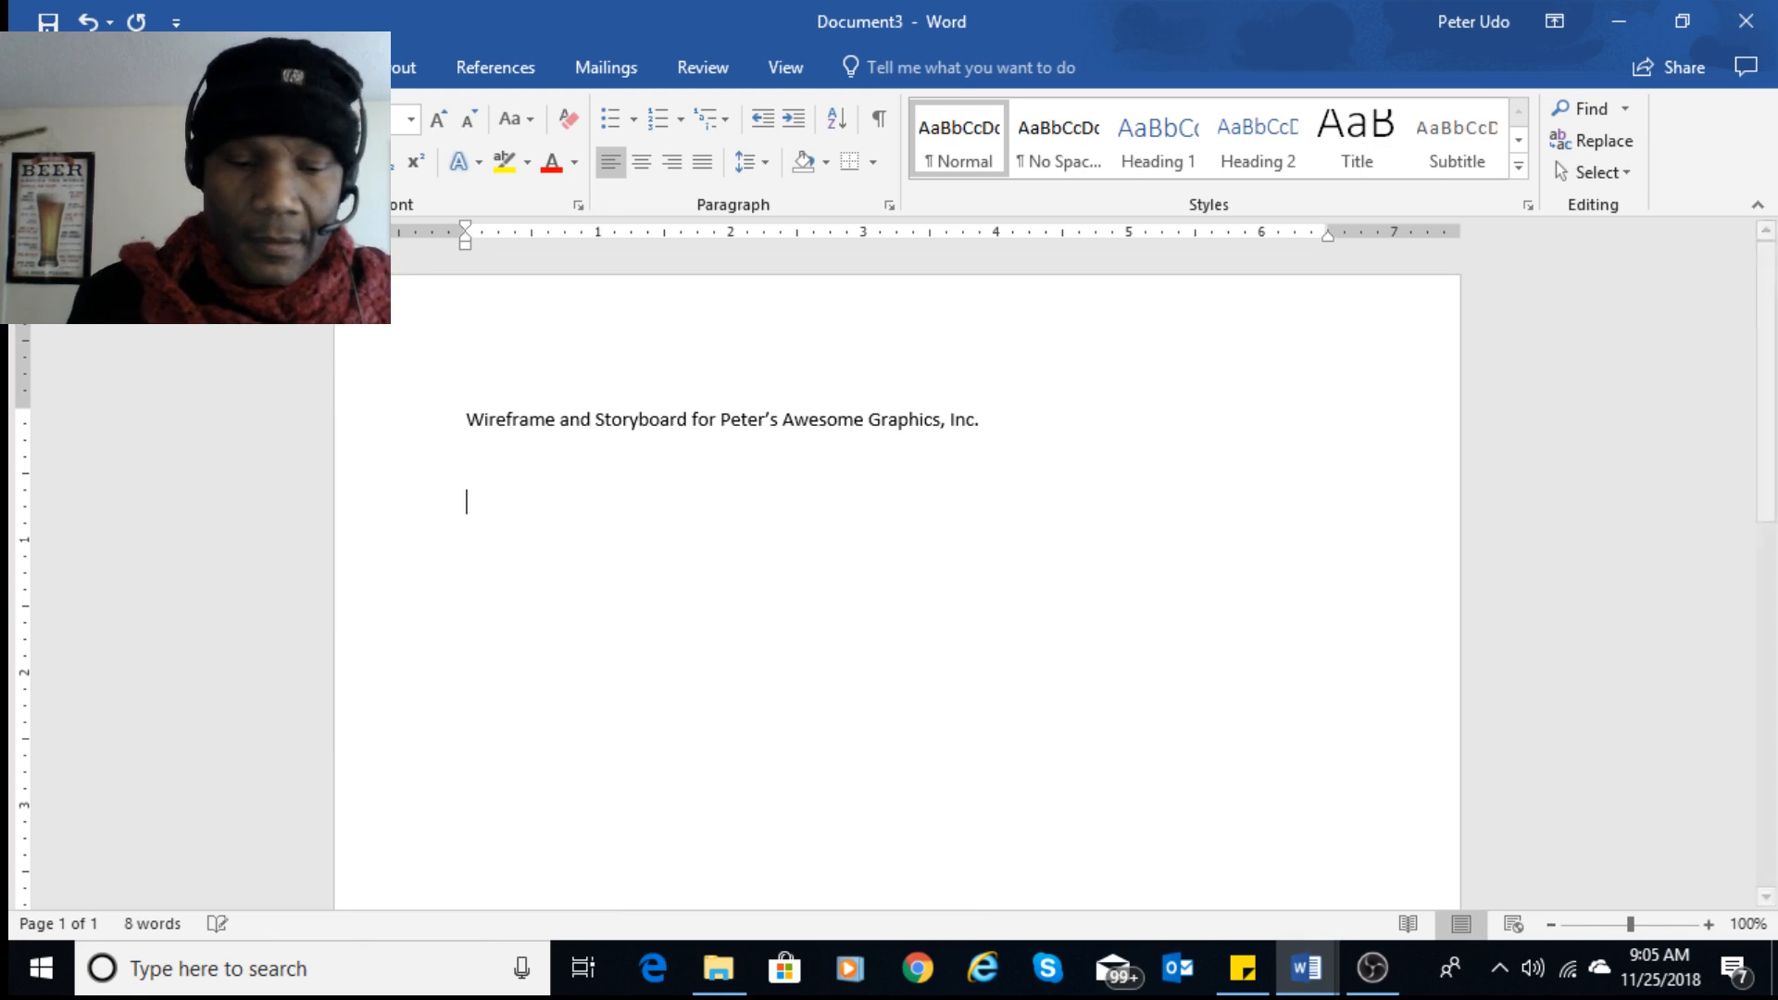
key("BackSpace")
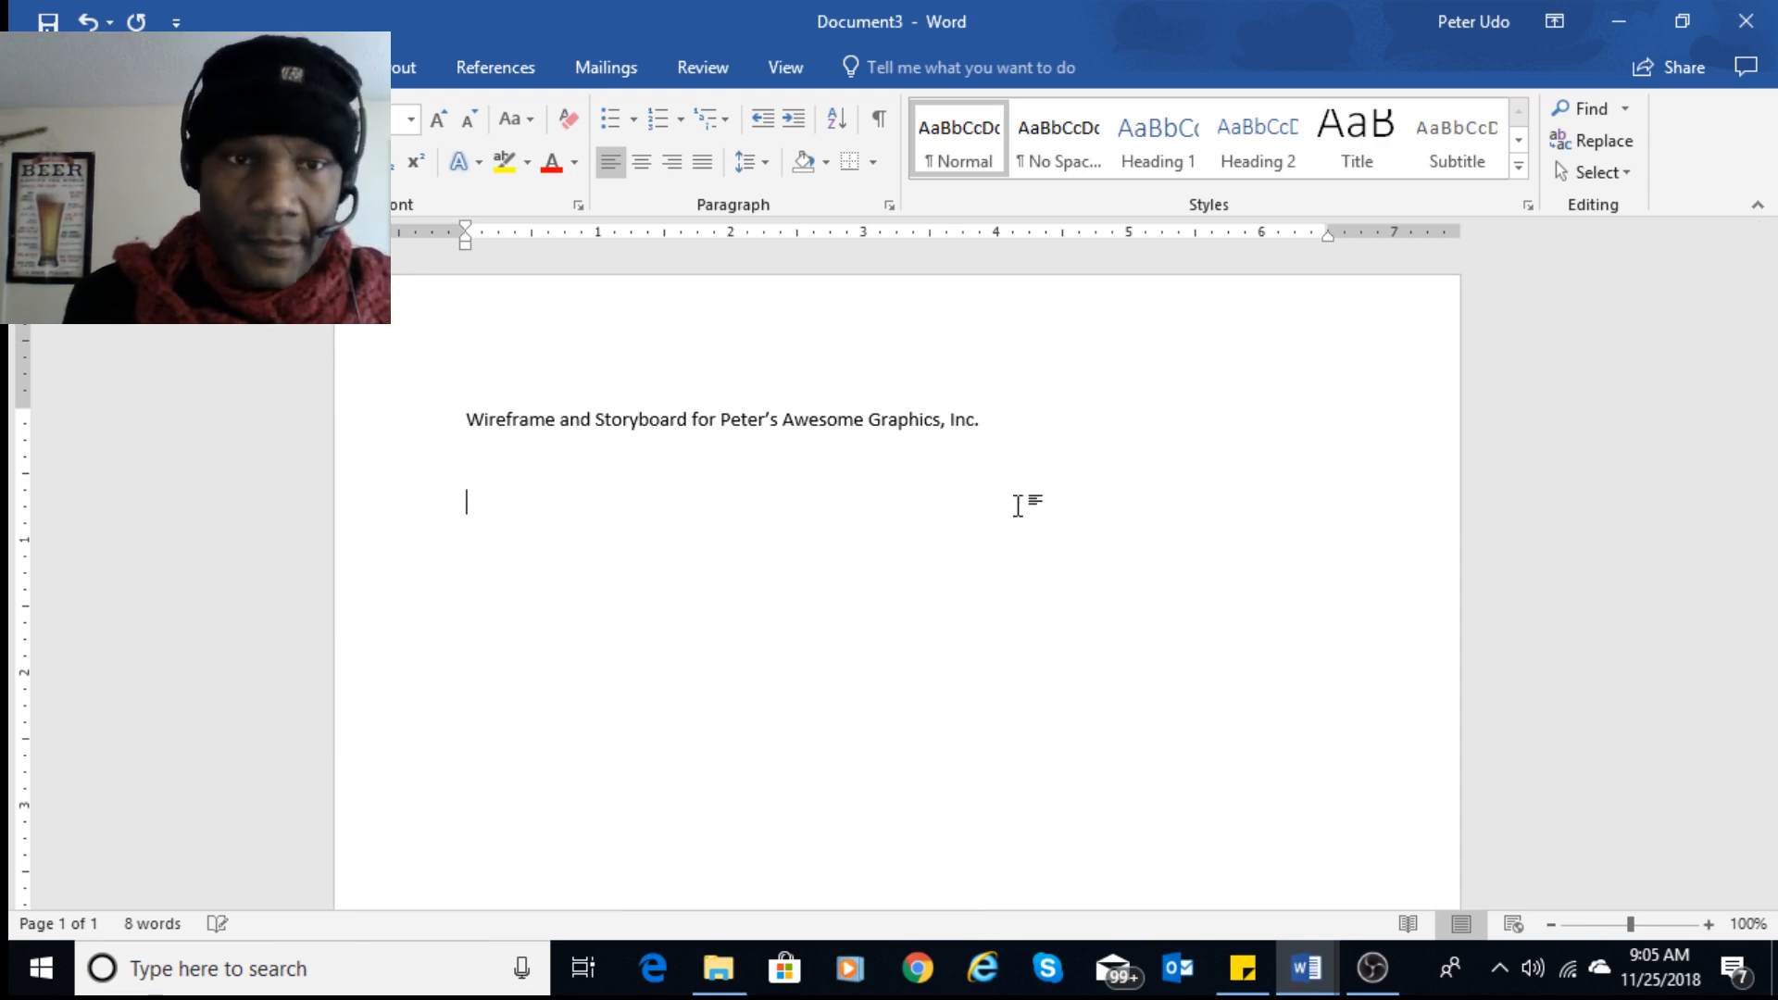
type("Wiref")
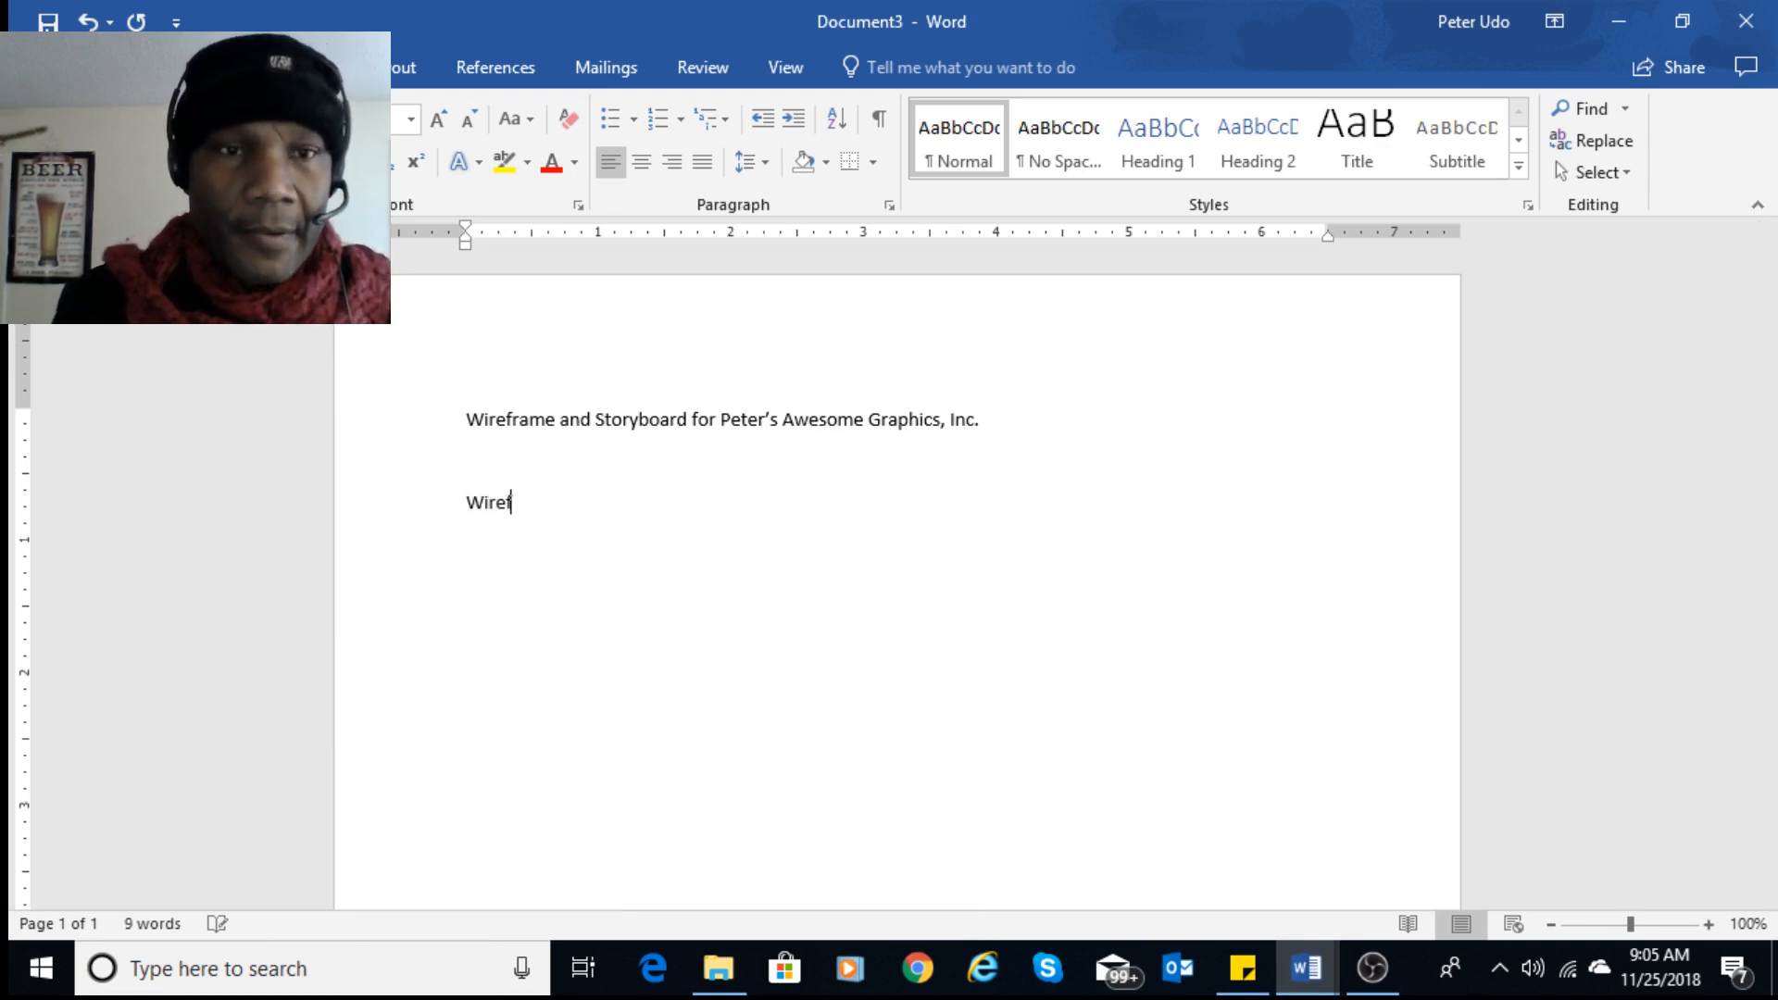
type("rame")
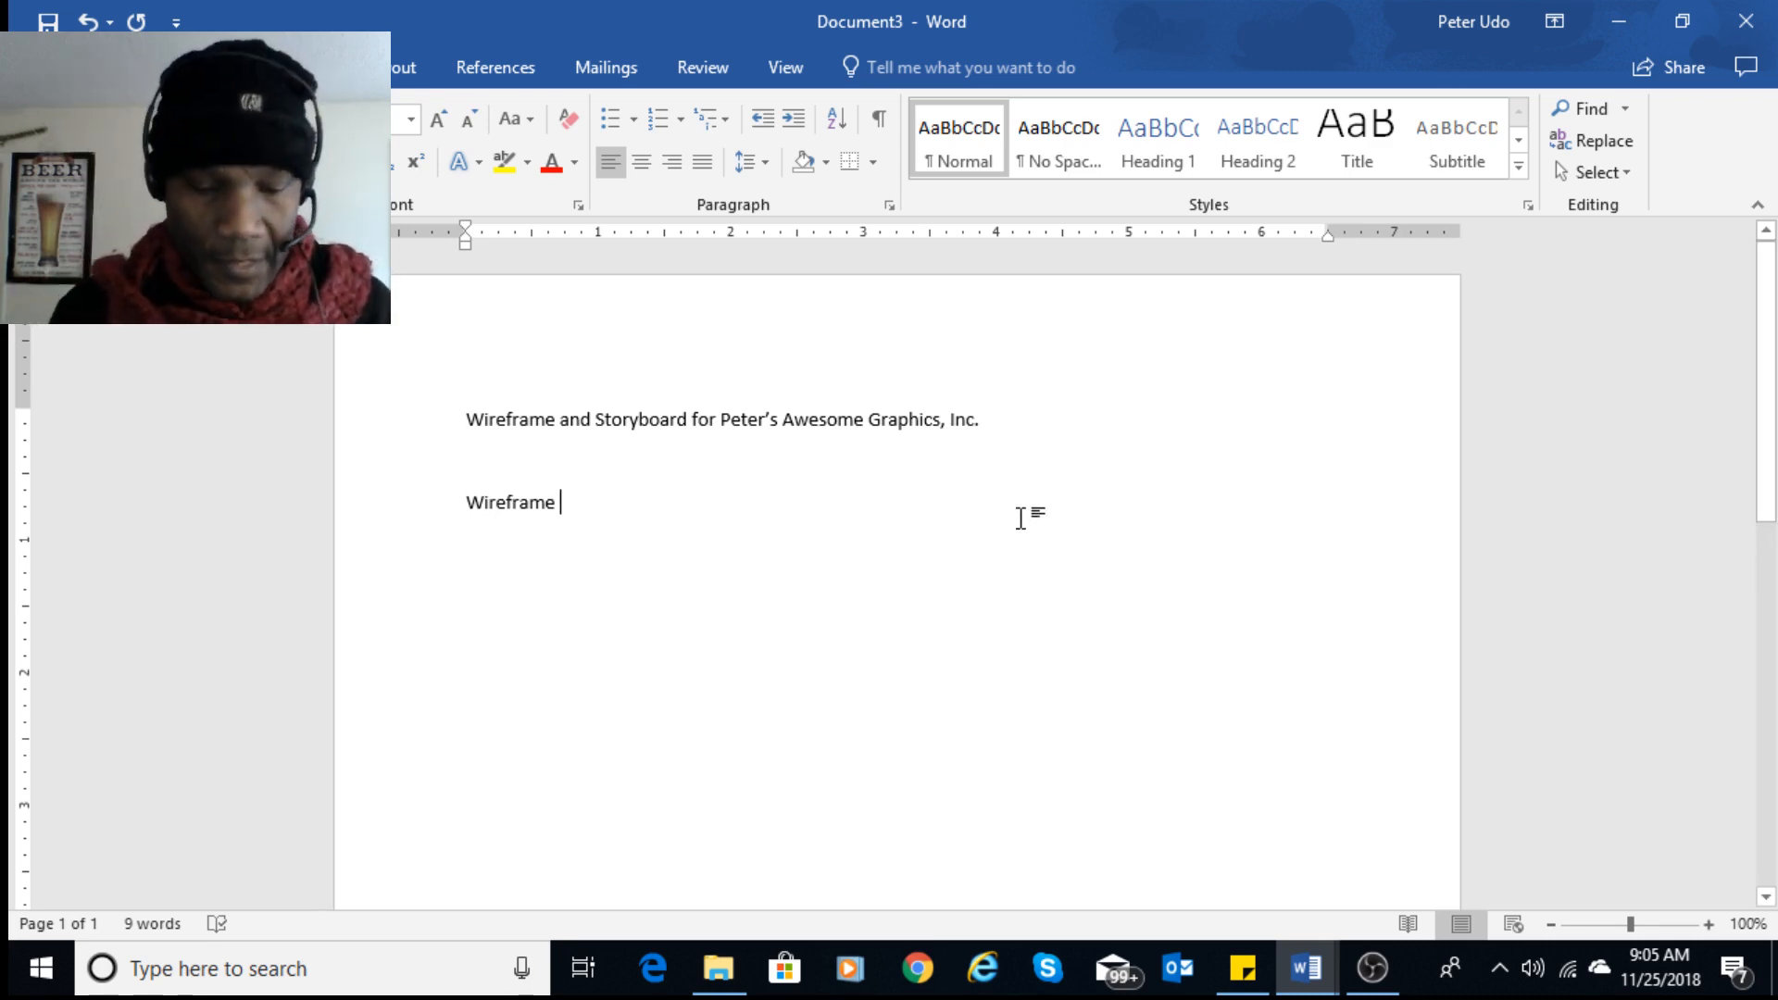
key("Return")
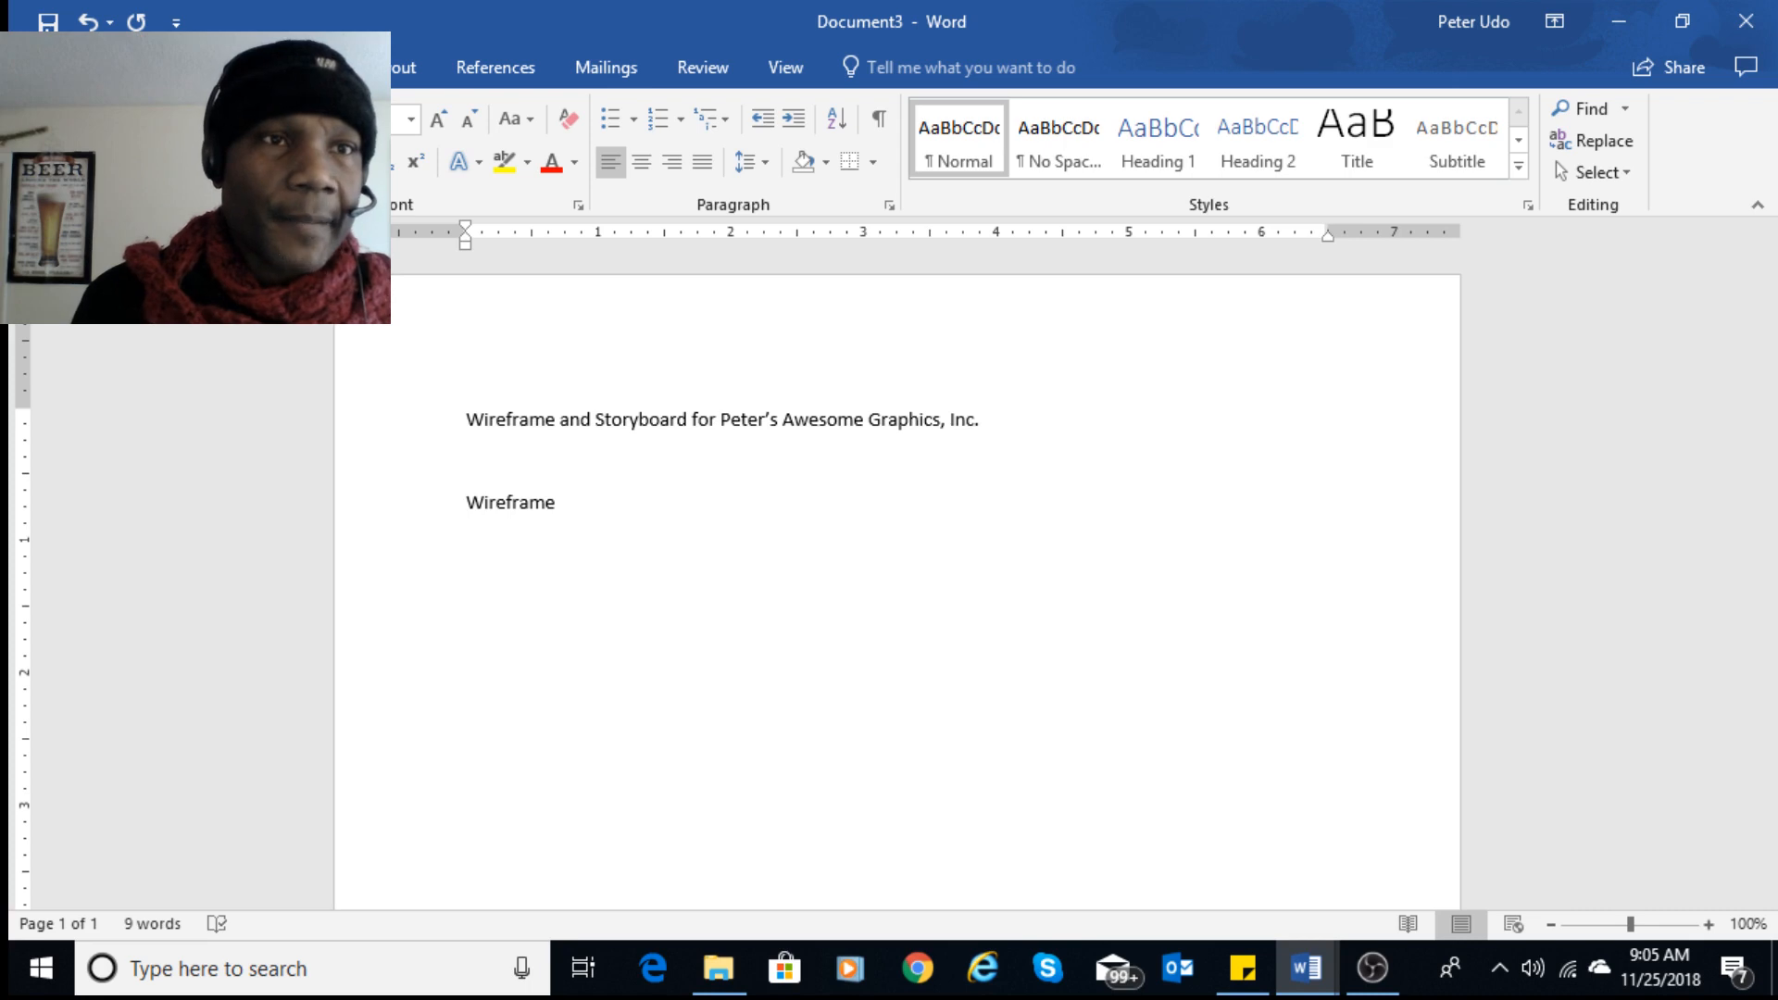
- Insert a one-cell table below the "Wireframe" line and enlarge it into a tall frame about as wide as the text area
left_click(203, 68)
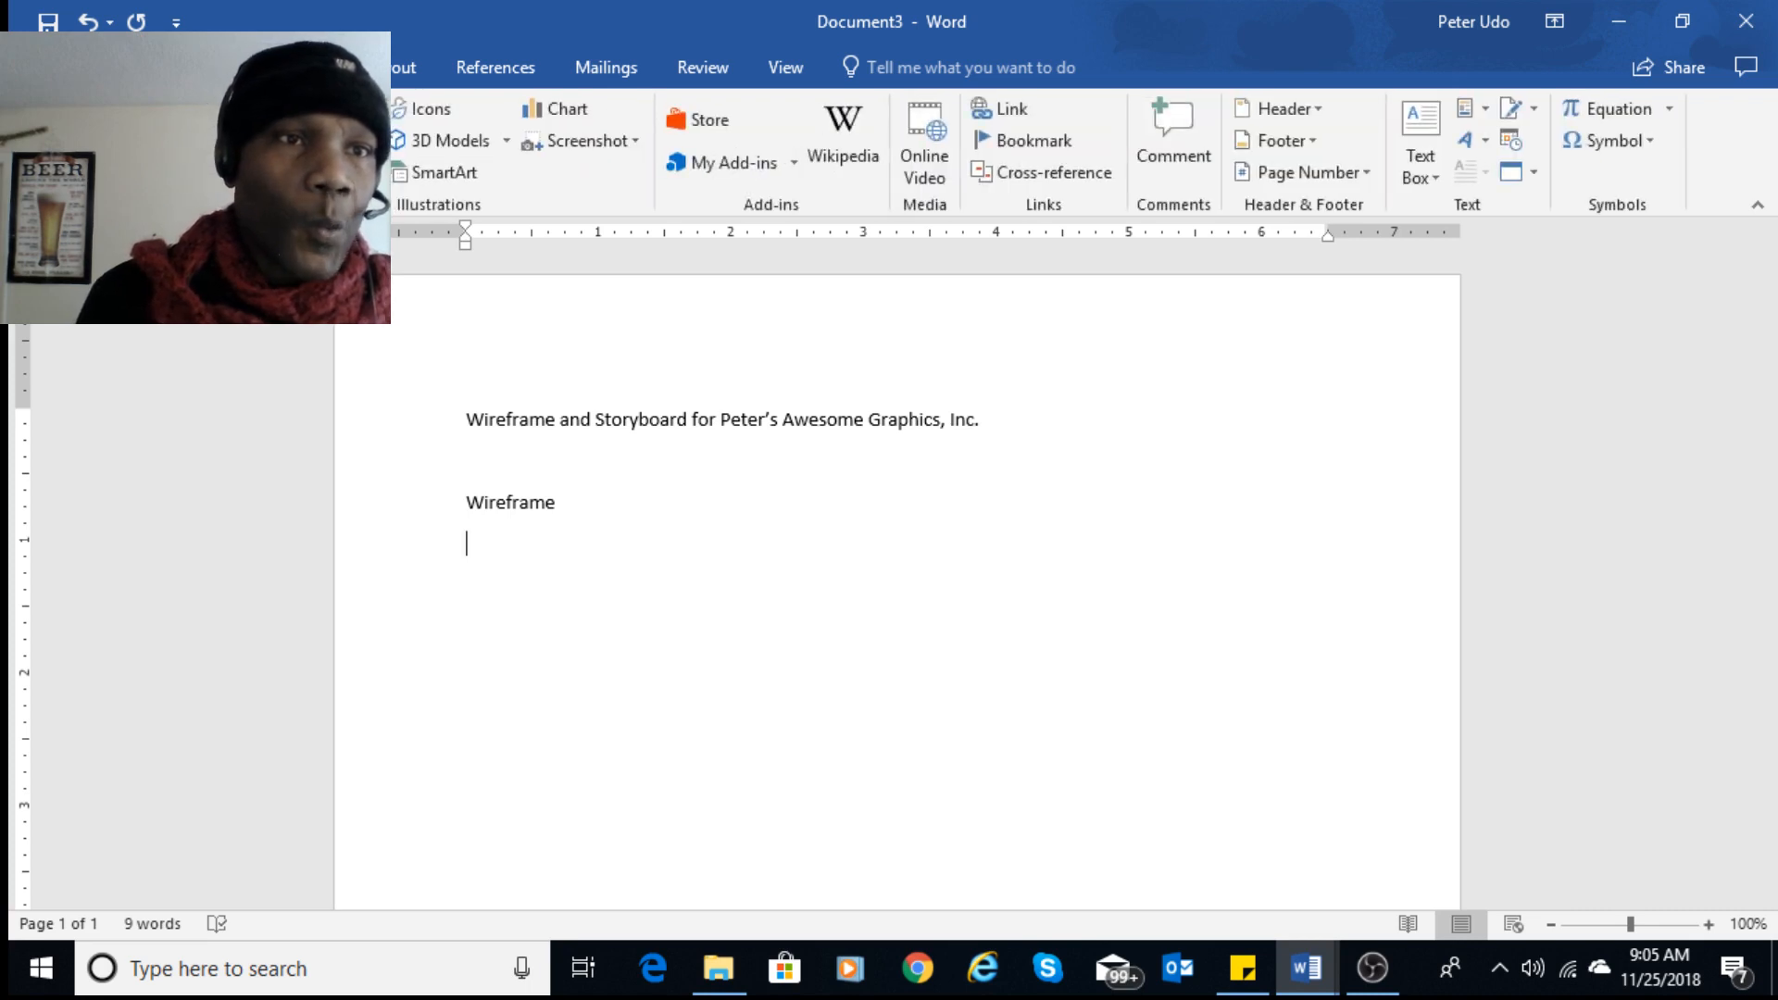
left_click(188, 141)
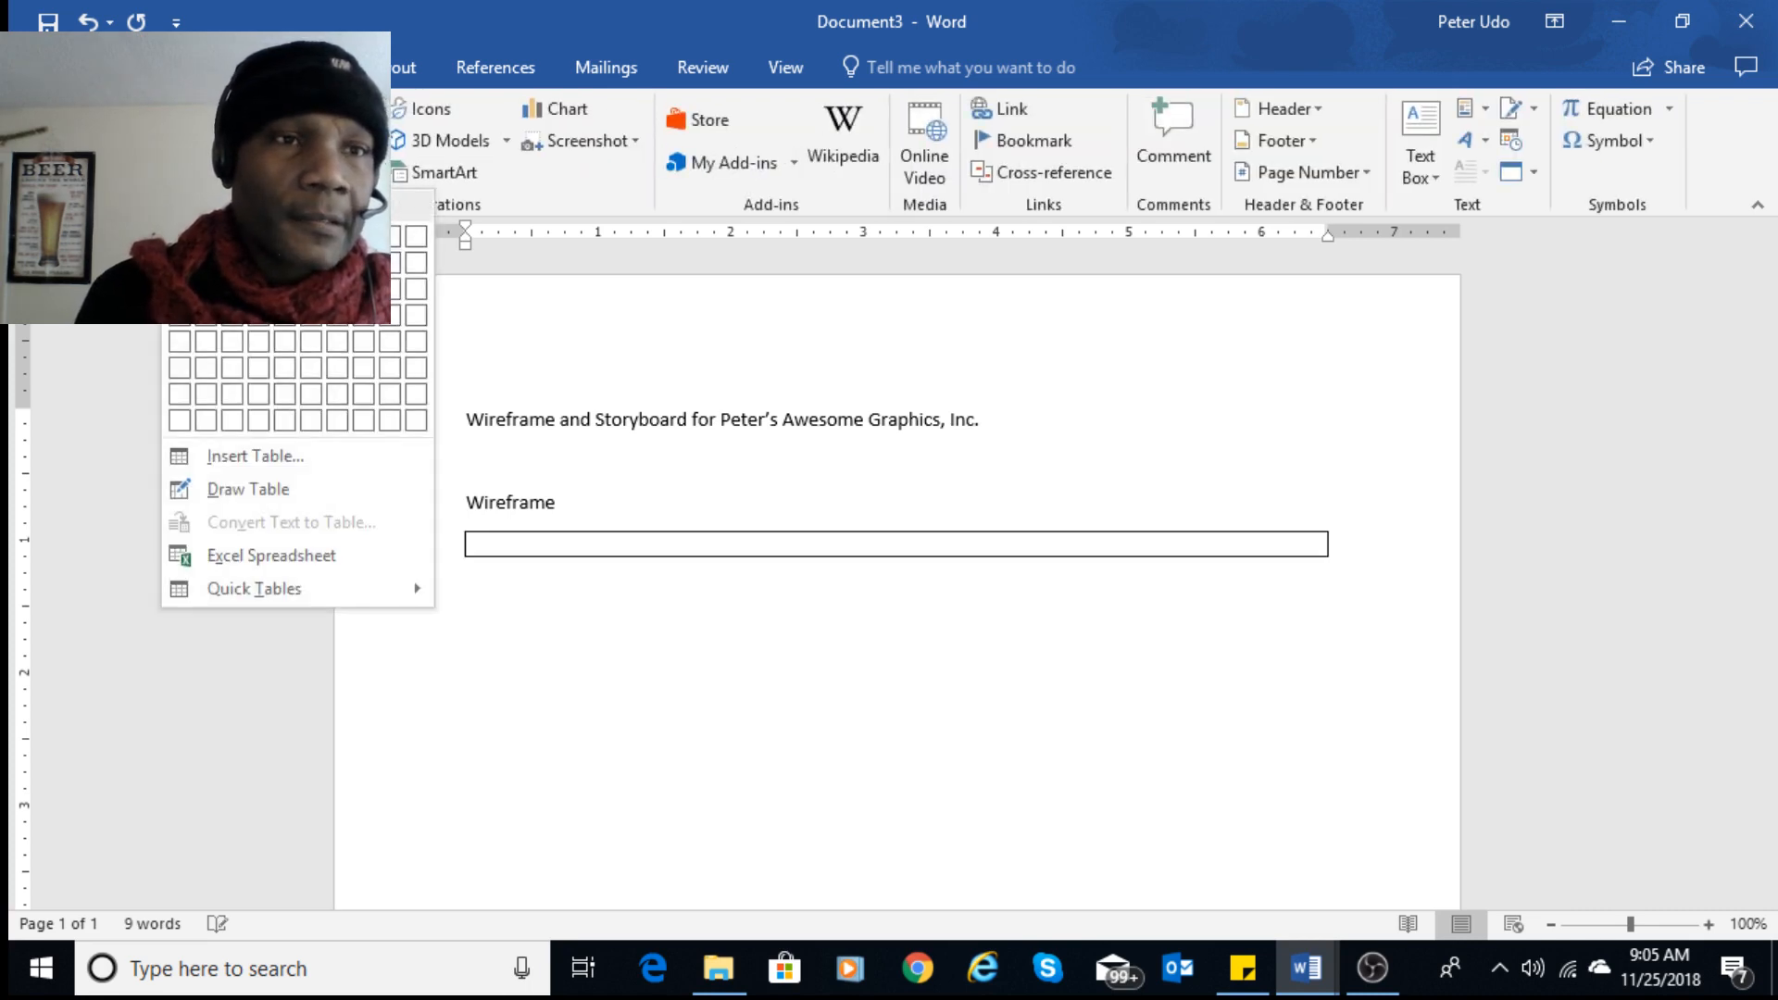
left_click(179, 237)
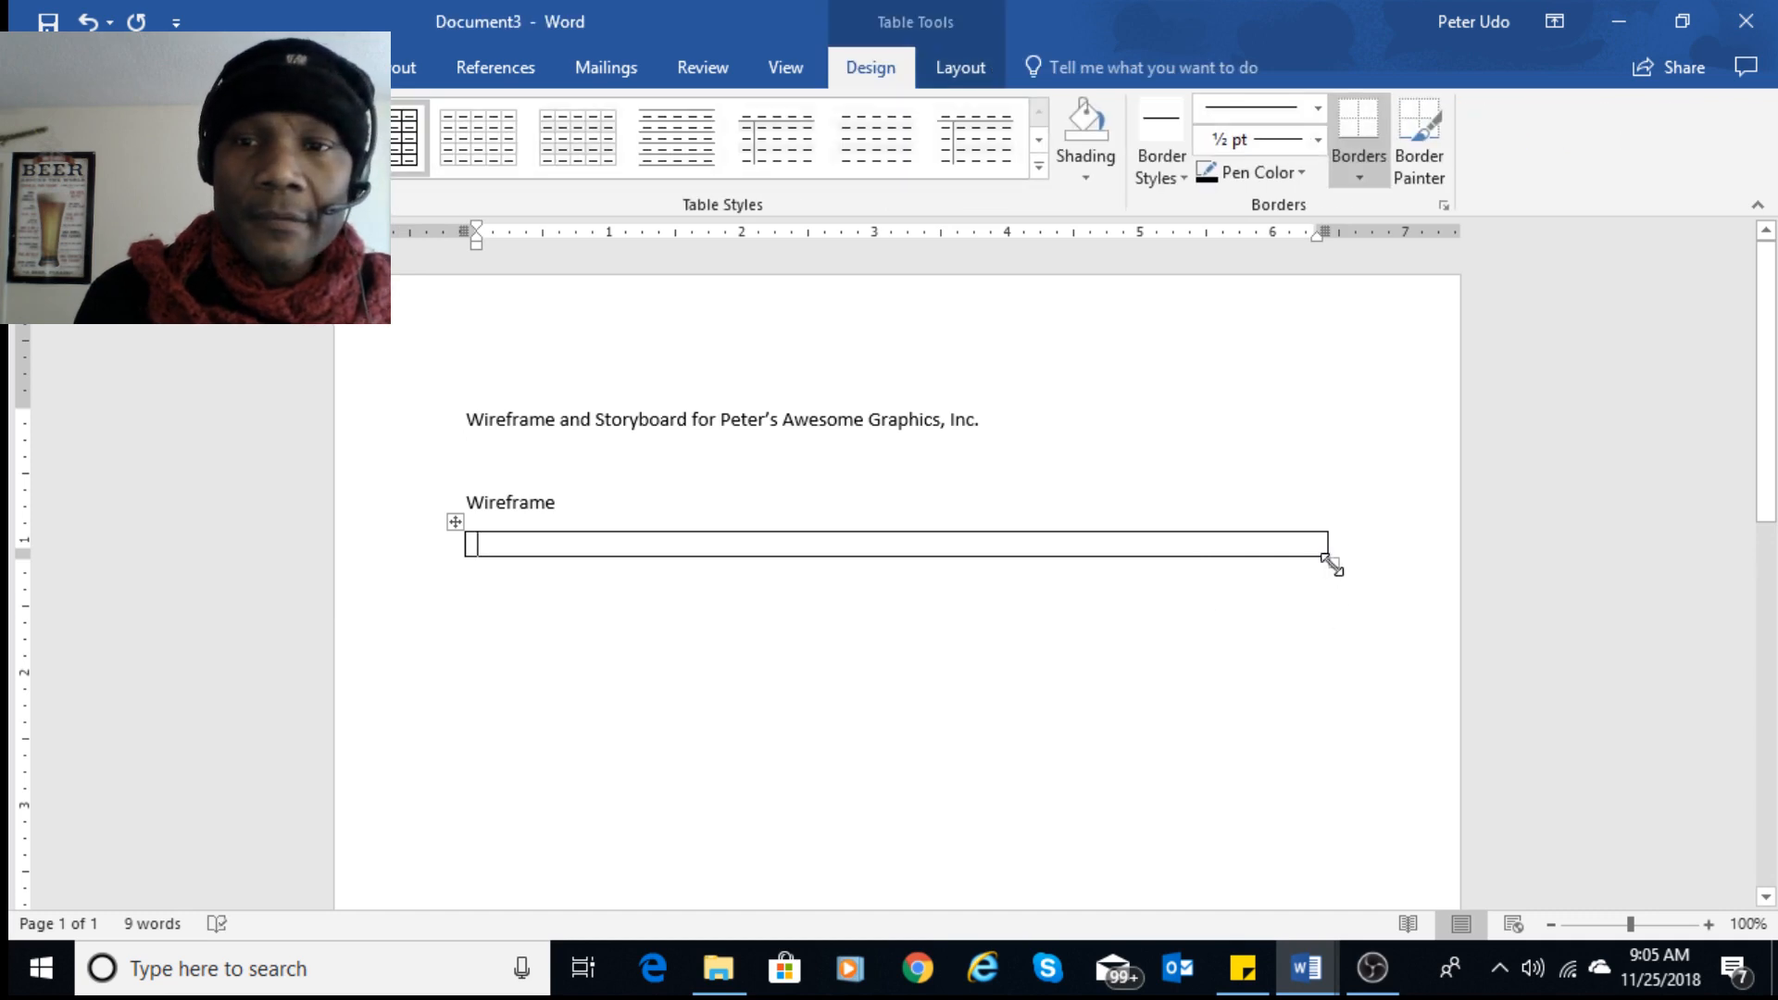
left_click_drag(1331, 564, 1333, 884)
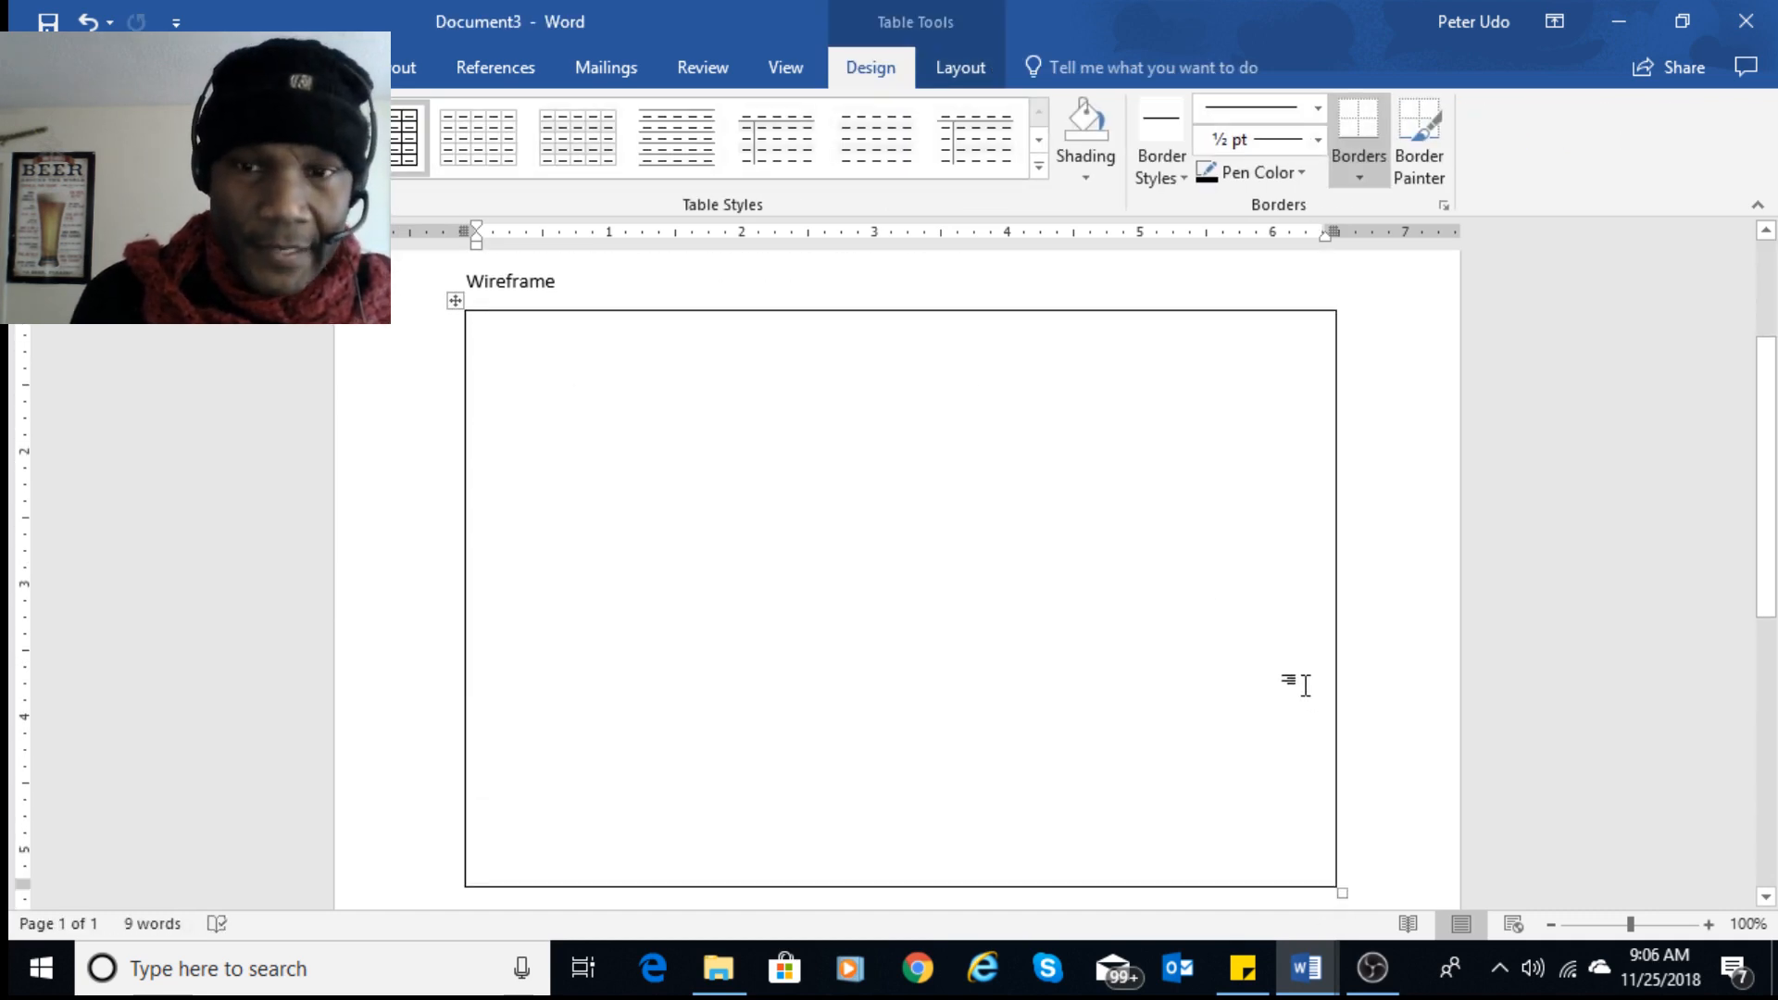
scroll(1302, 666, "down", 3)
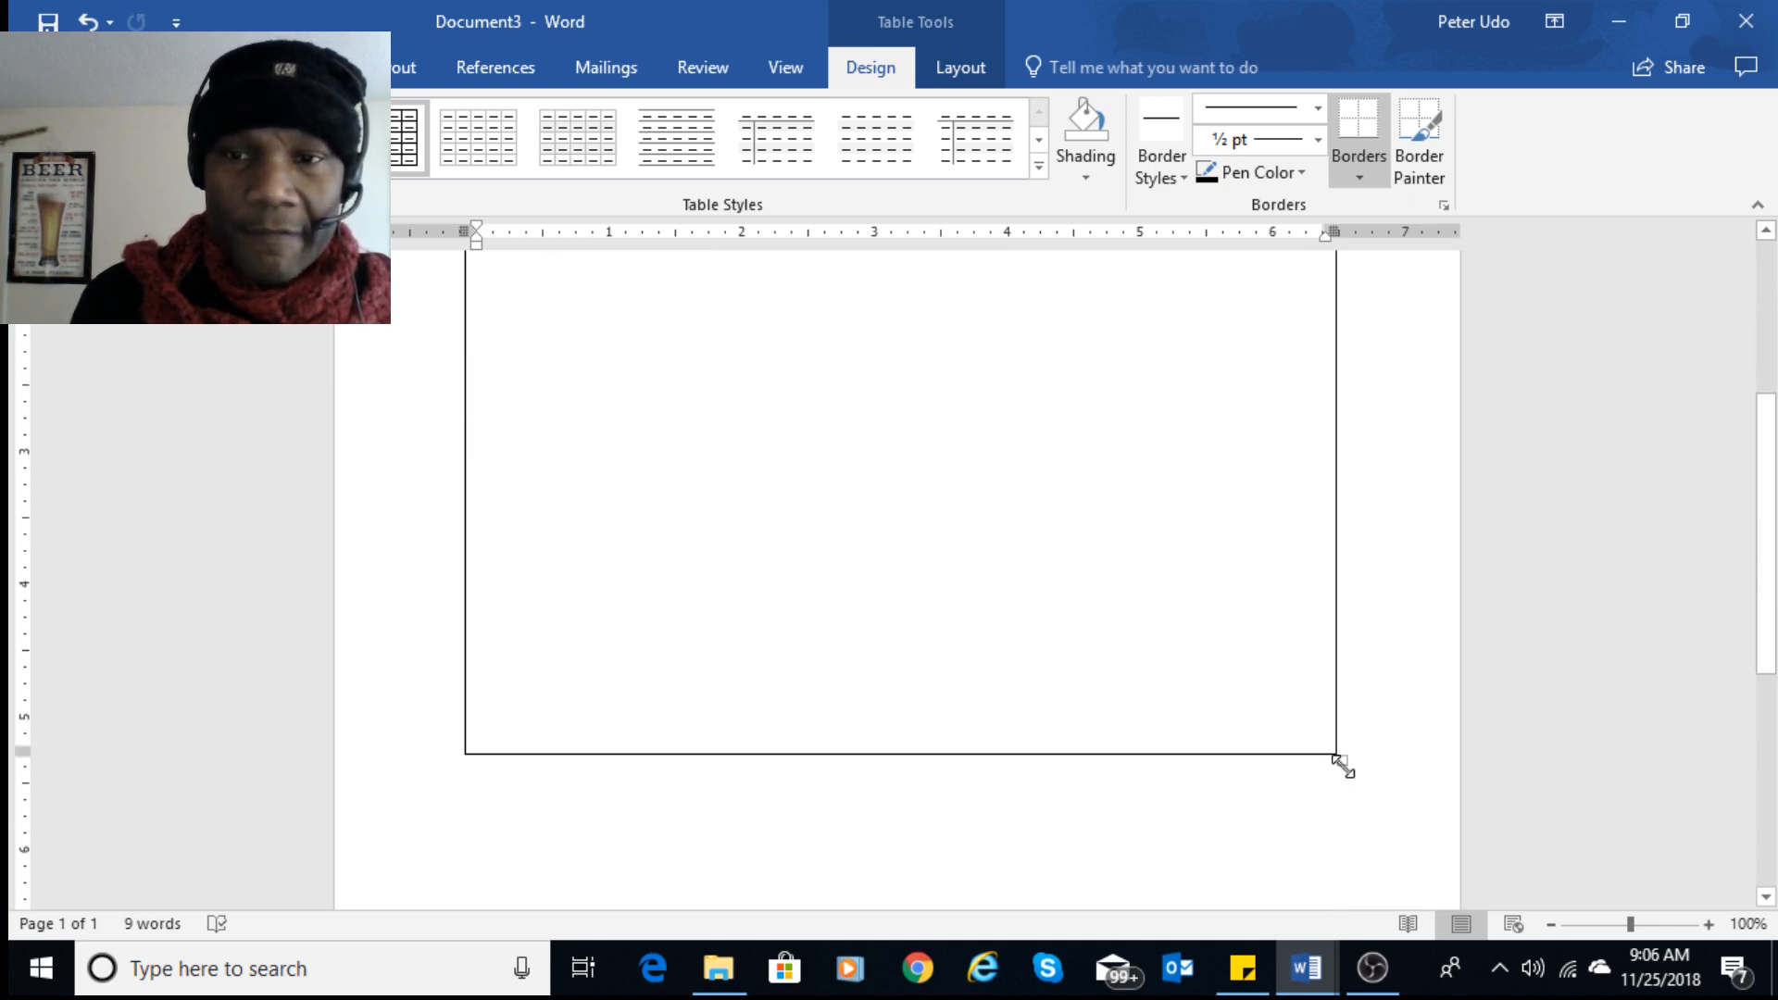
left_click_drag(1343, 765, 1299, 695)
scroll(1151, 639, "up", 5)
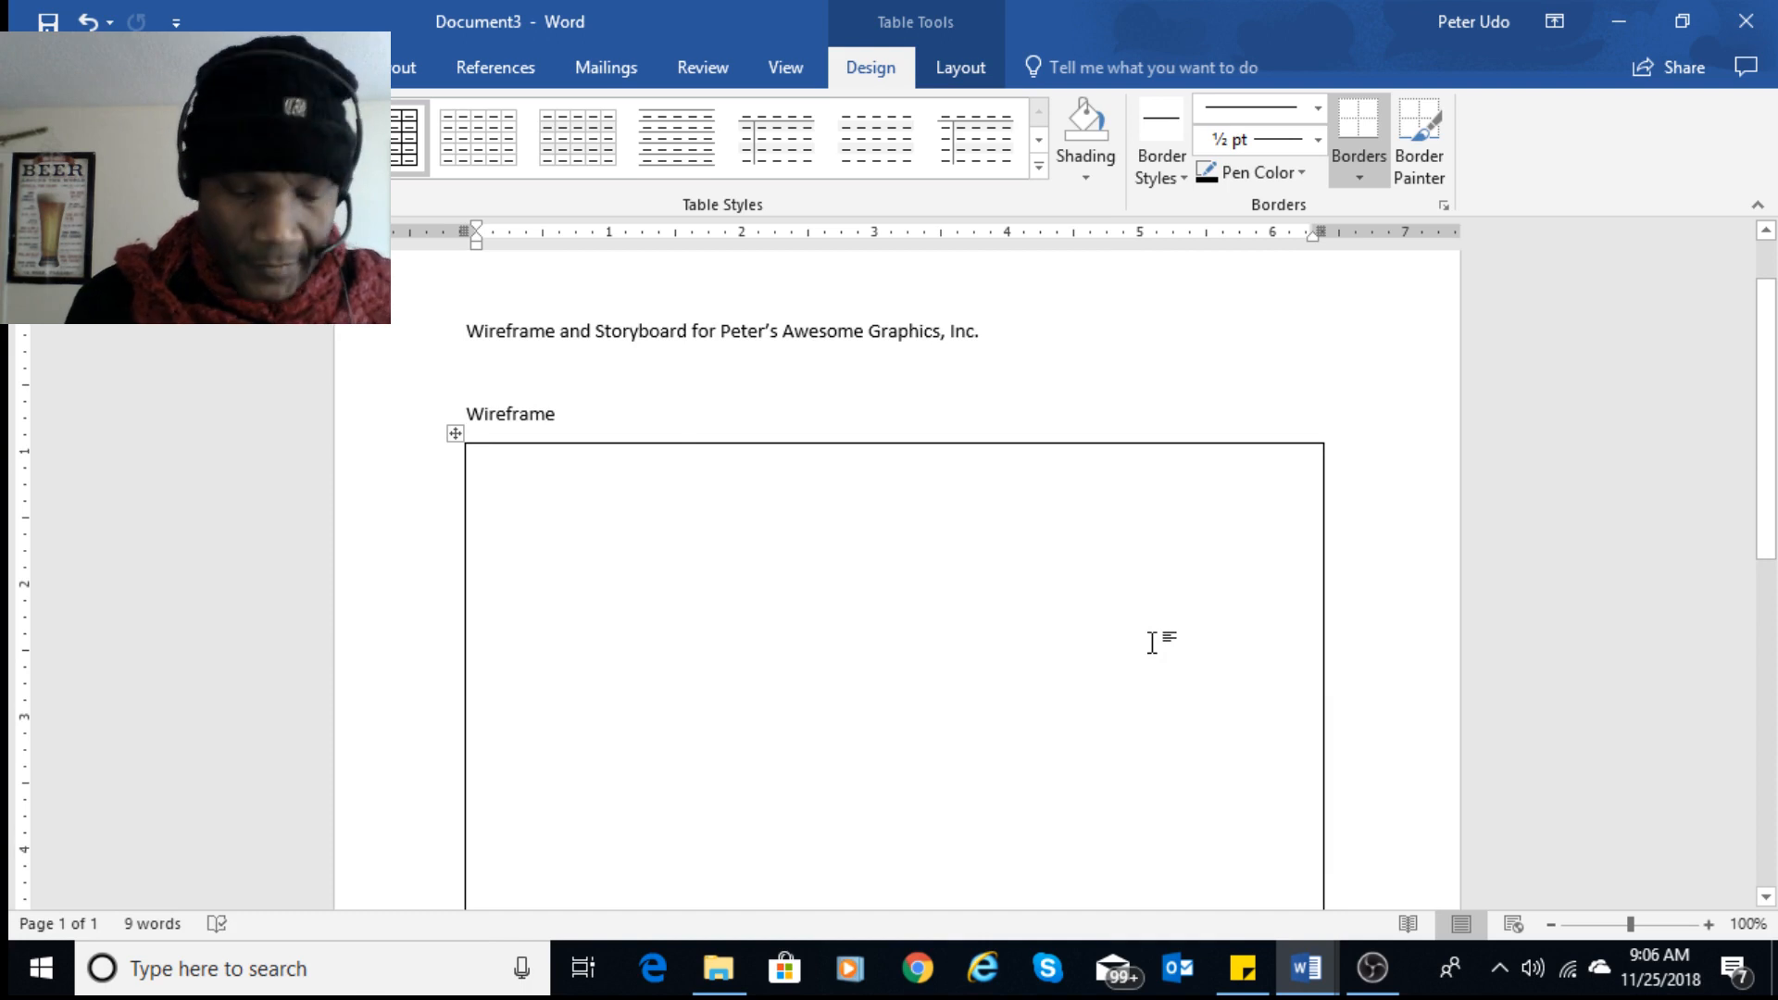
- Copy "Peter's Awesome Graphics, Inc." from the title to the end of the "Wireframe" line and remove the extra blank line above the table
left_click(1152, 642)
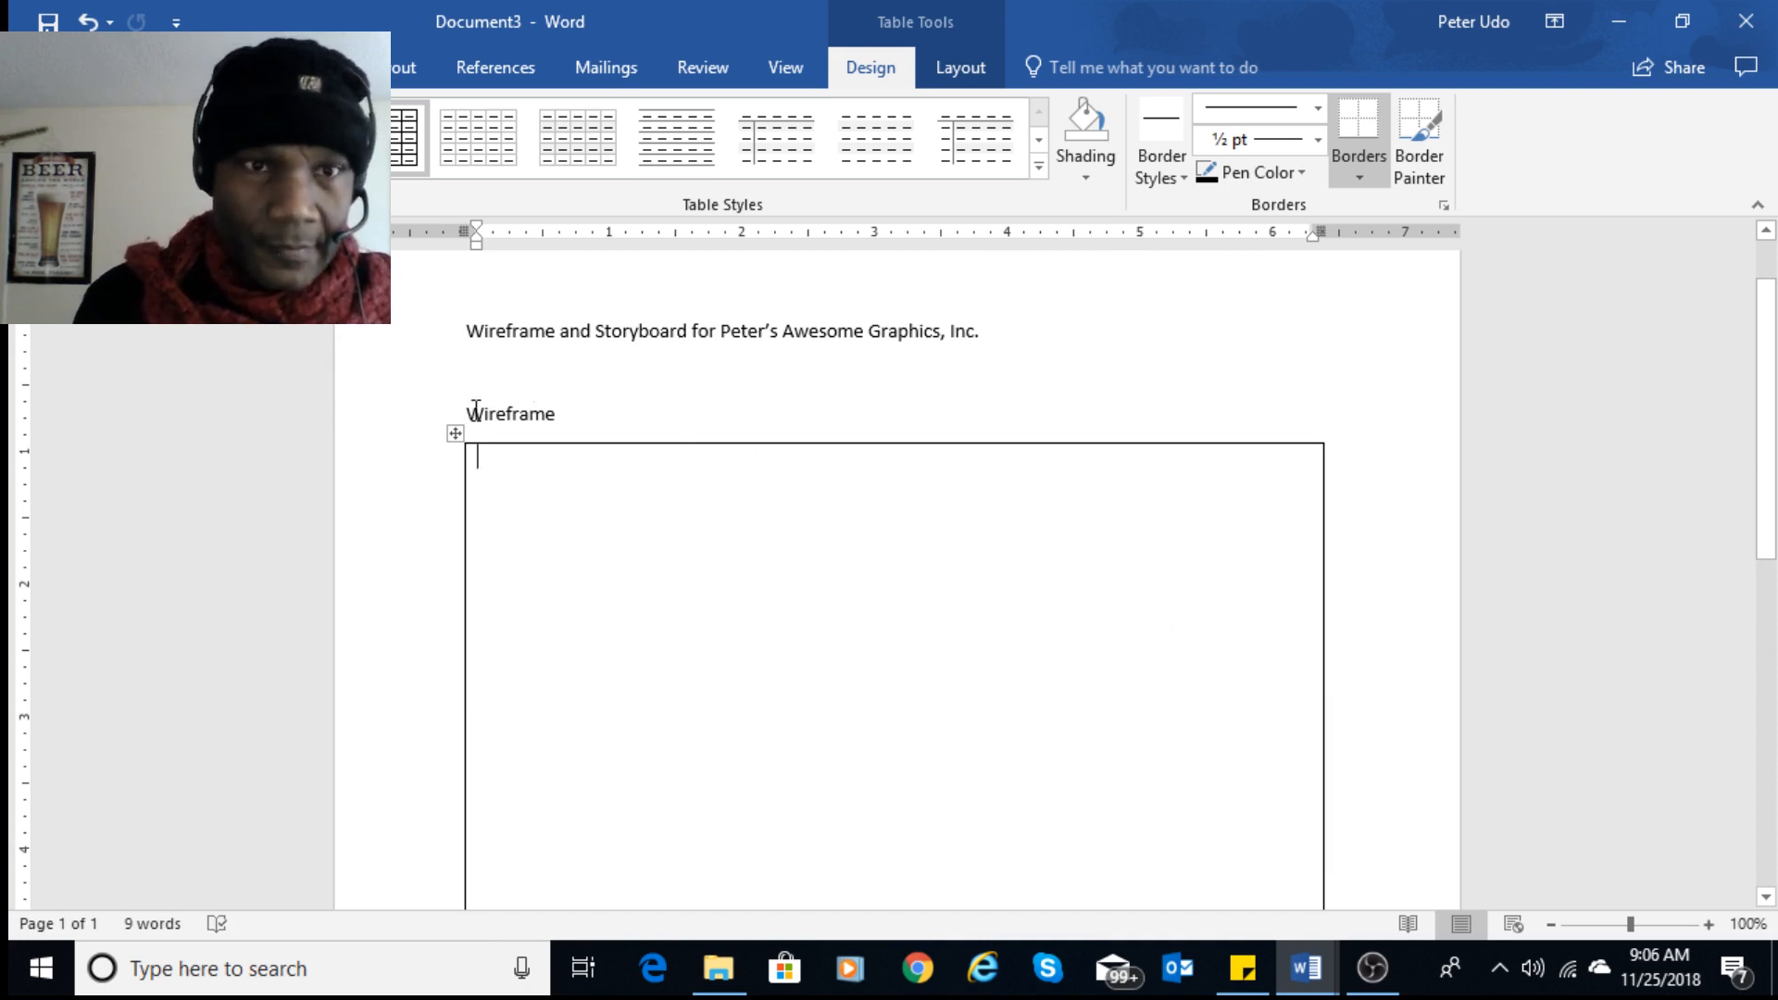
left_click_drag(476, 408, 627, 420)
left_click(652, 408)
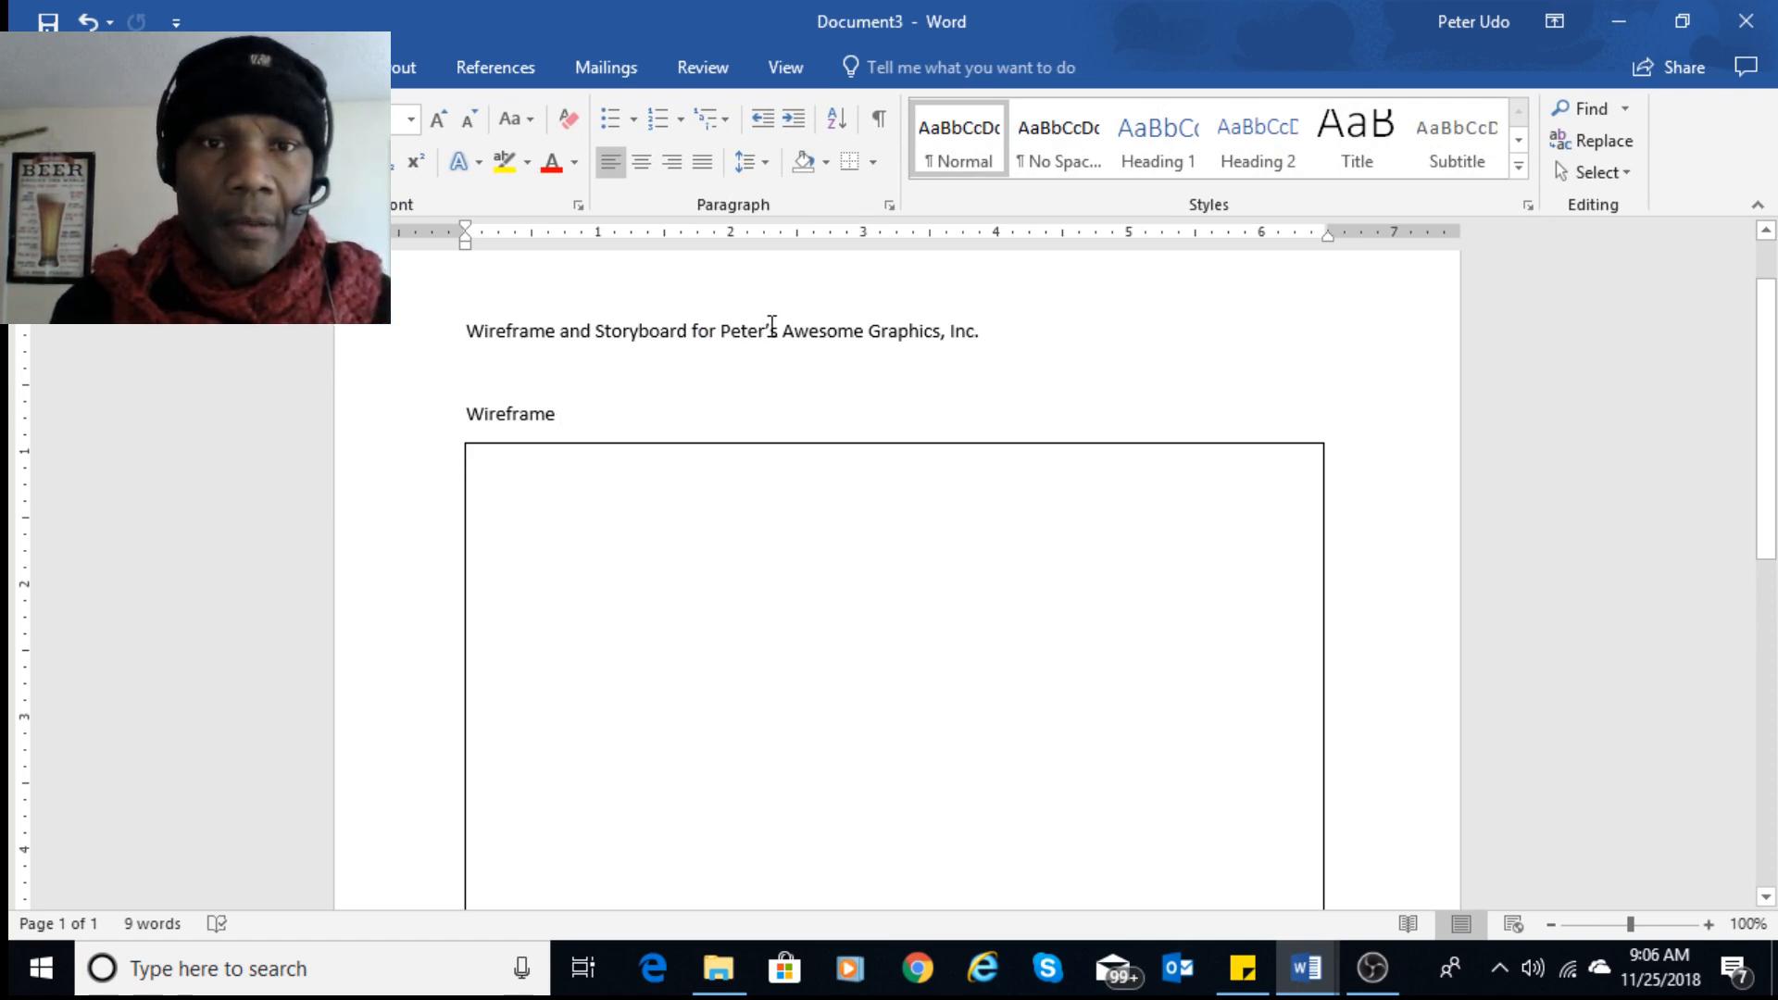
left_click_drag(721, 331, 992, 339)
key("ctrl+c")
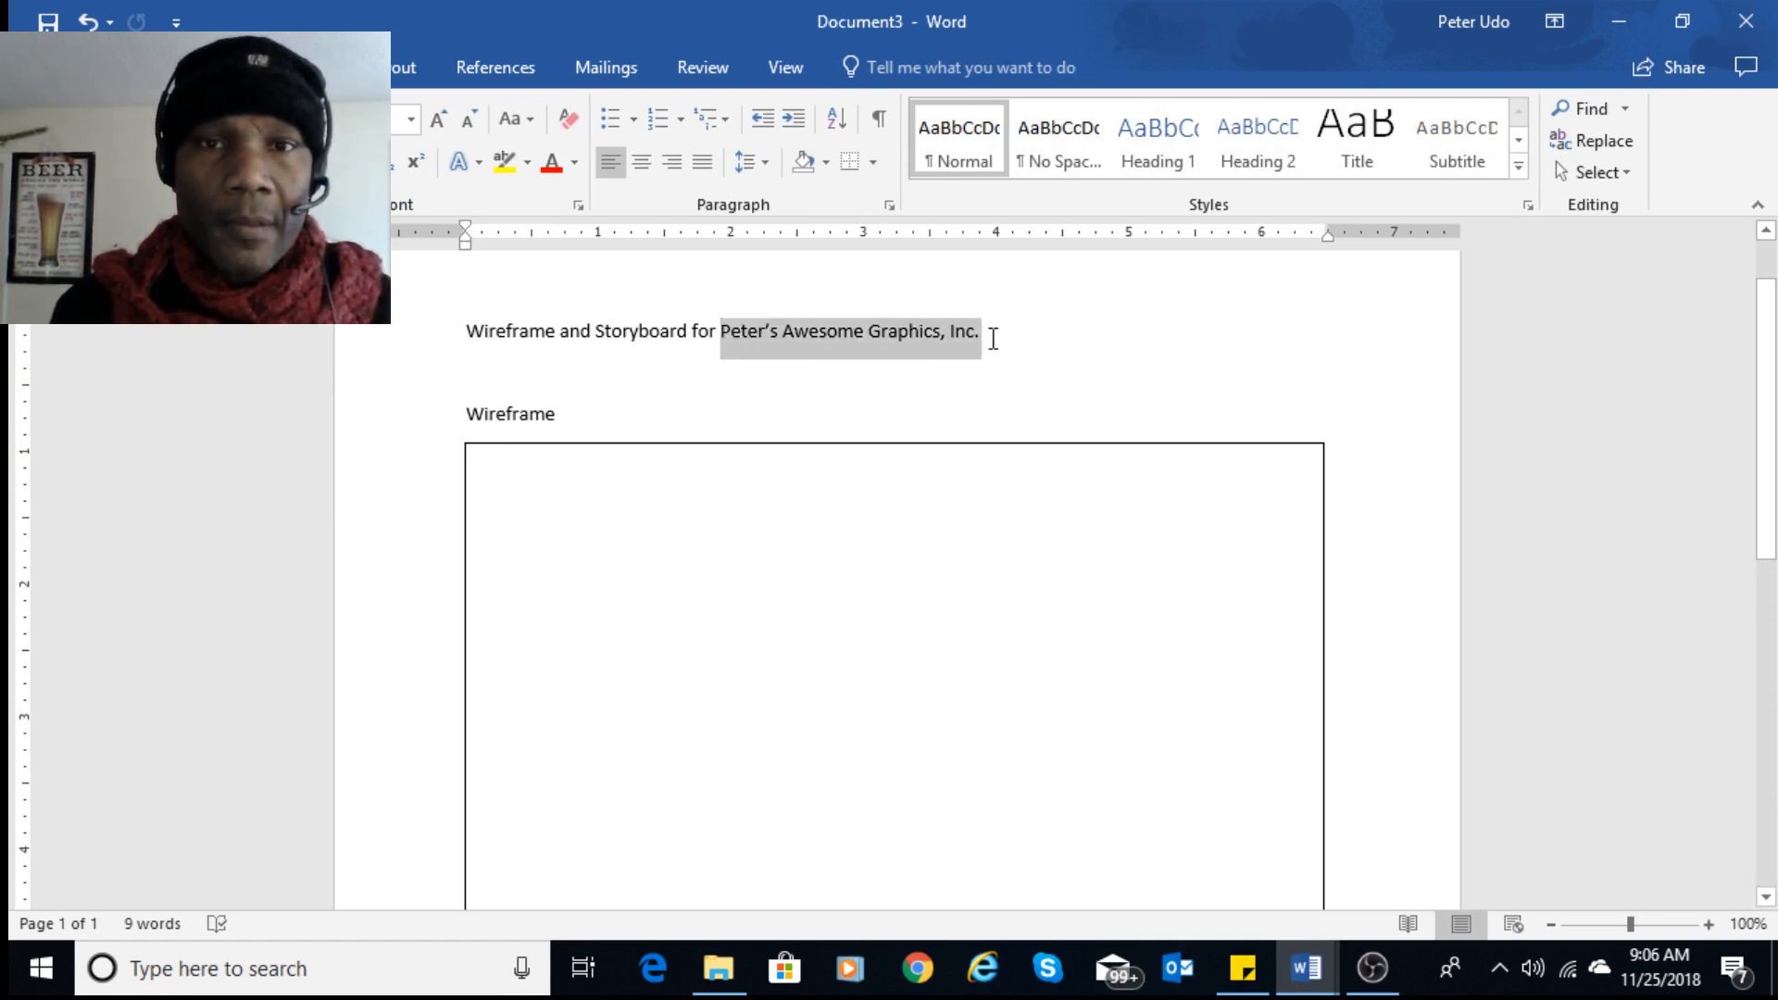
left_click(639, 404)
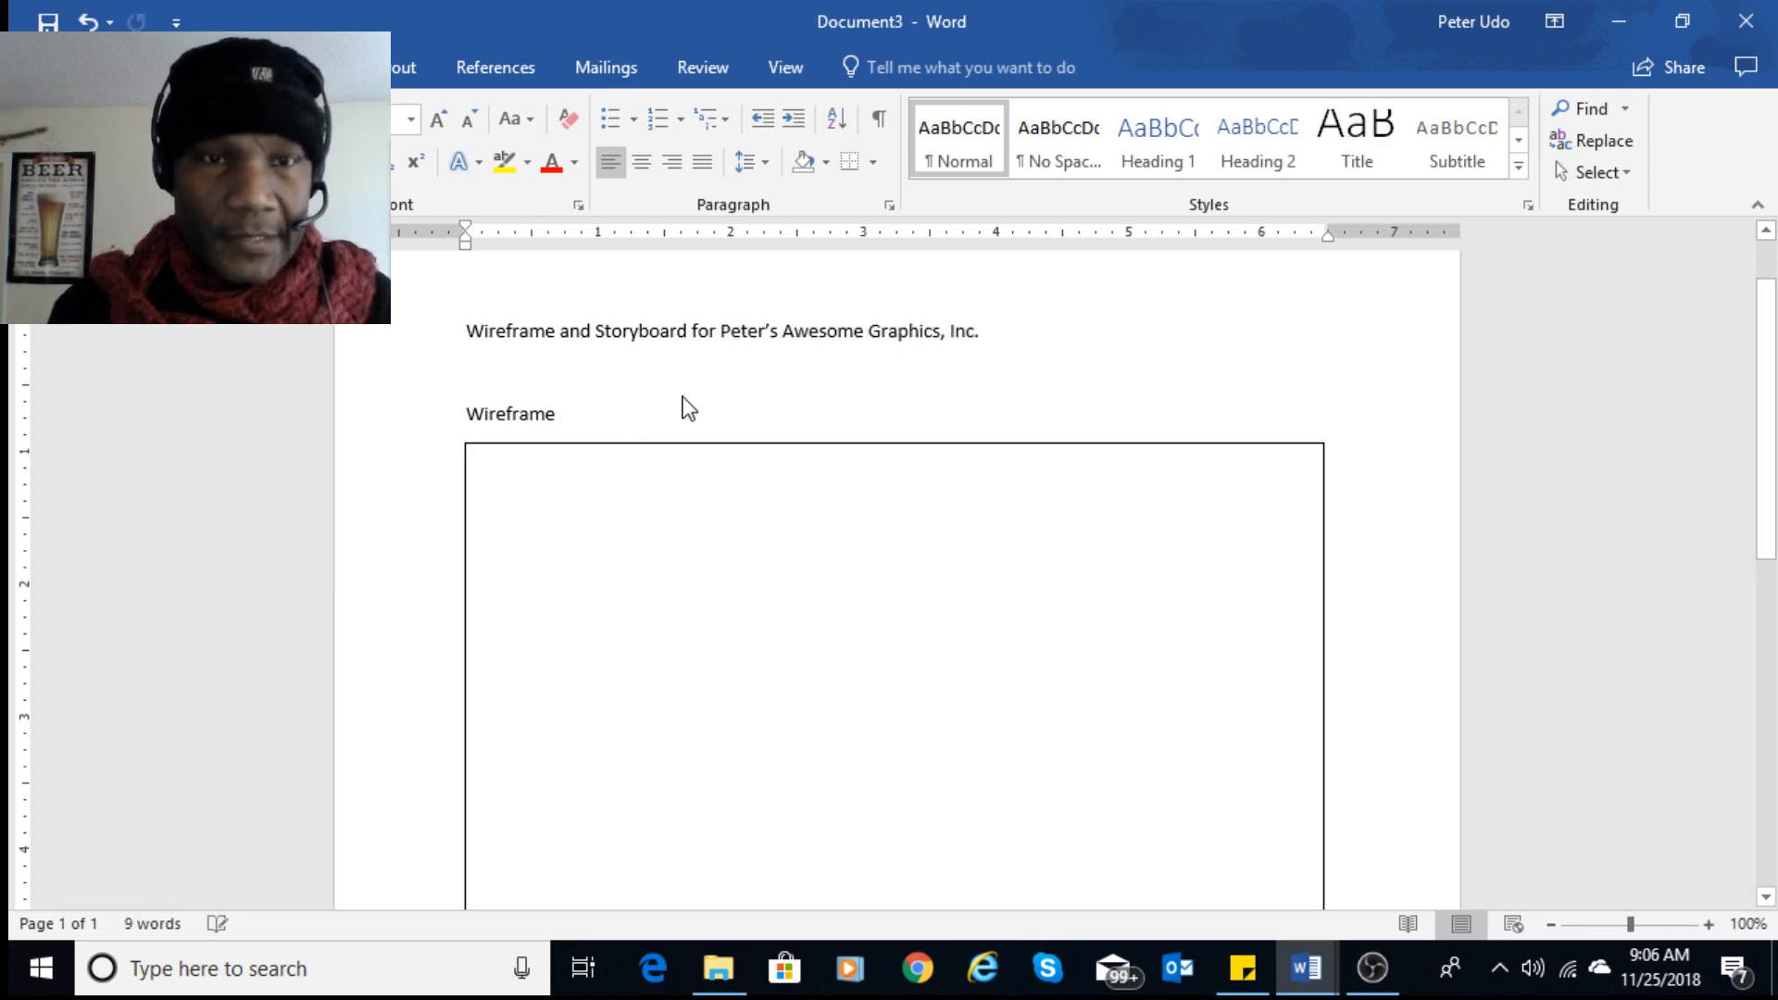
key("ctrl+v")
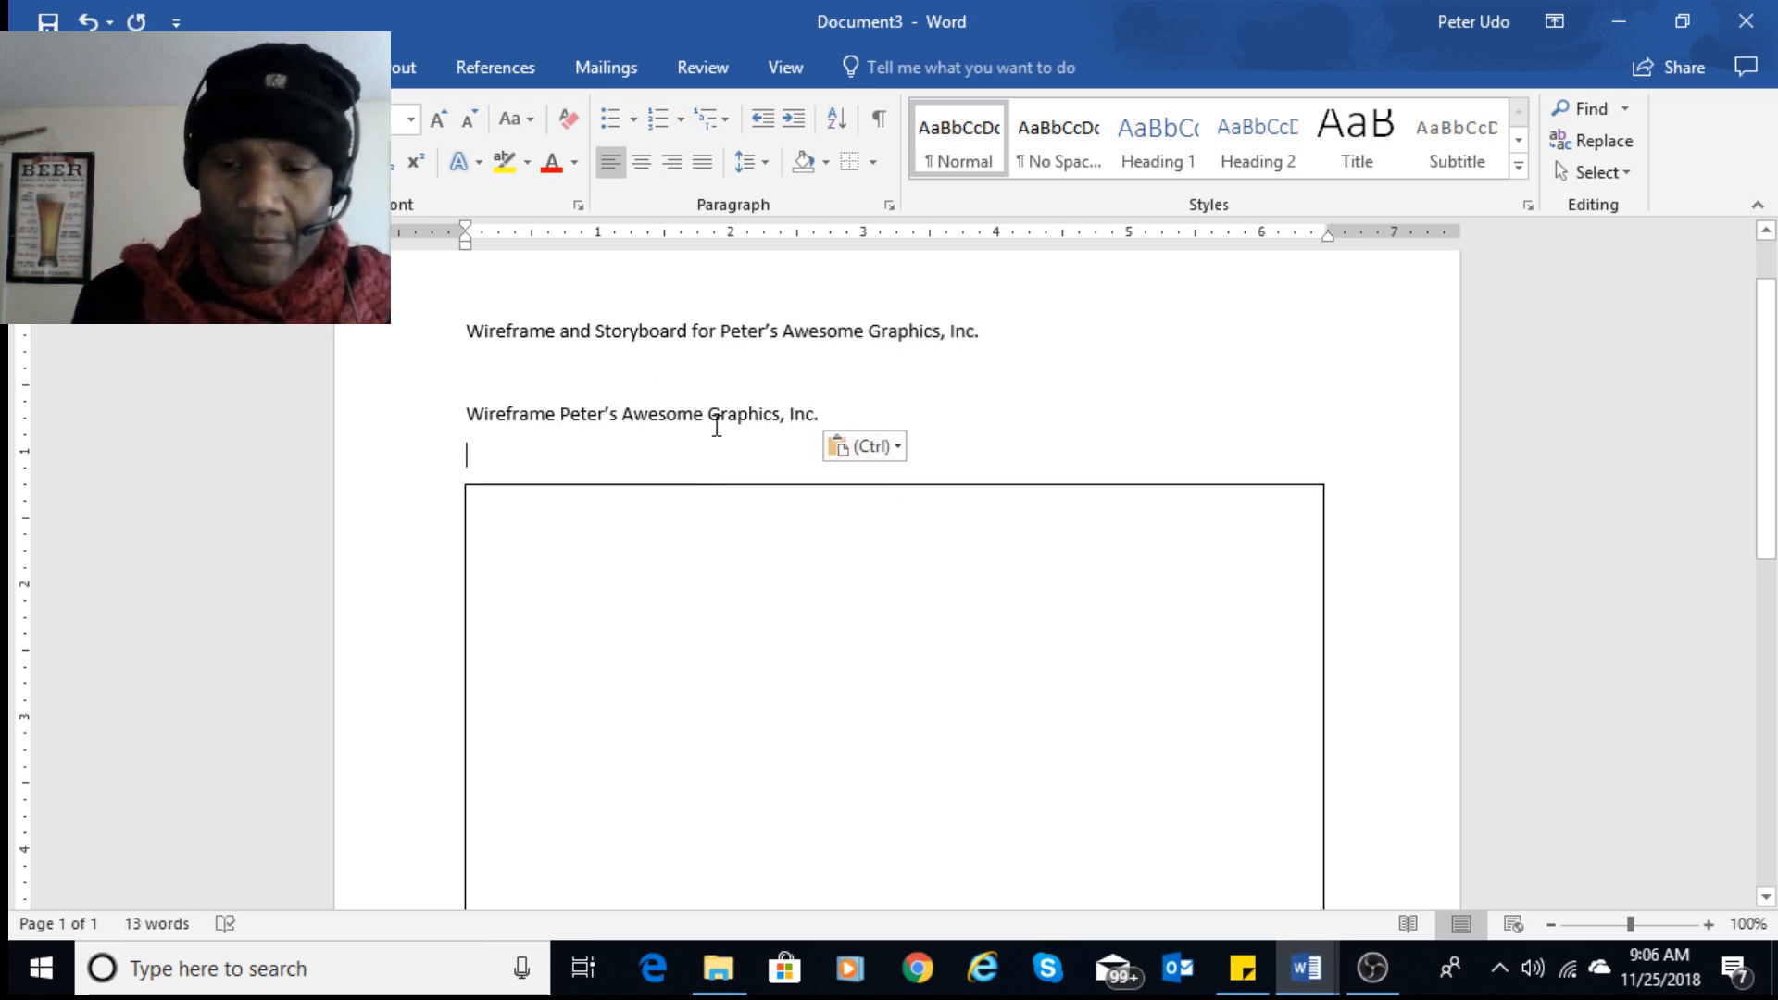
key("Delete")
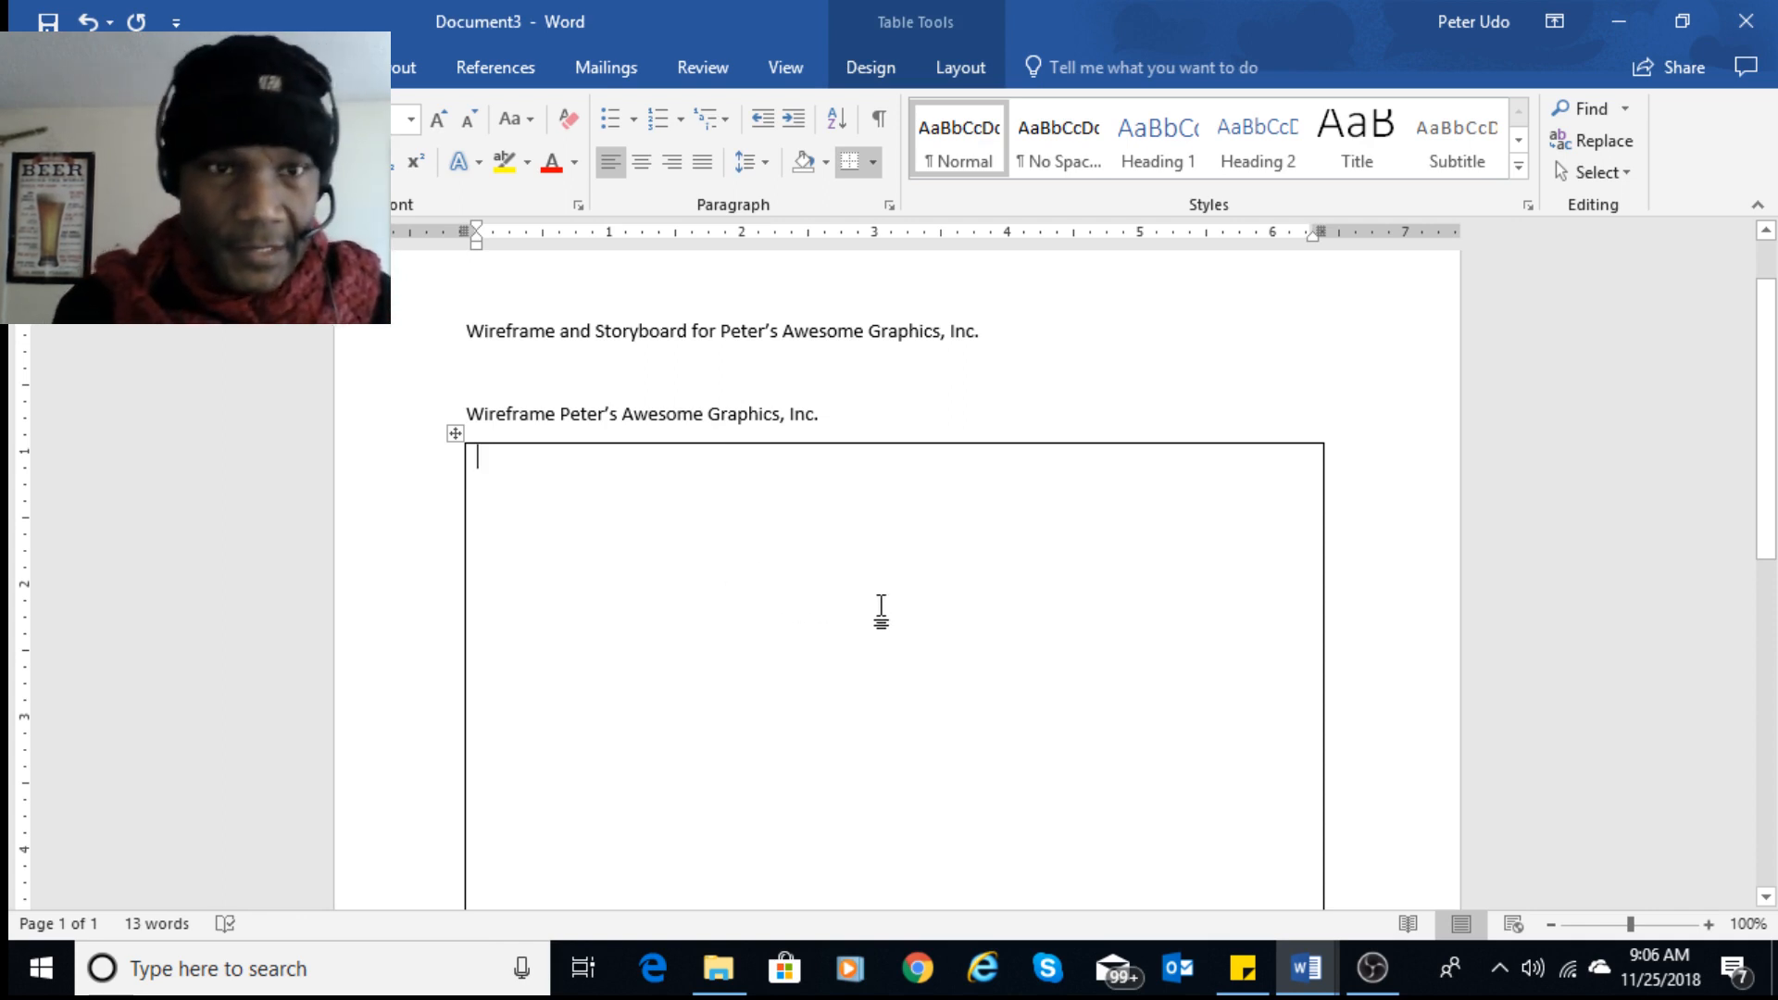
left_click_drag(472, 421, 837, 432)
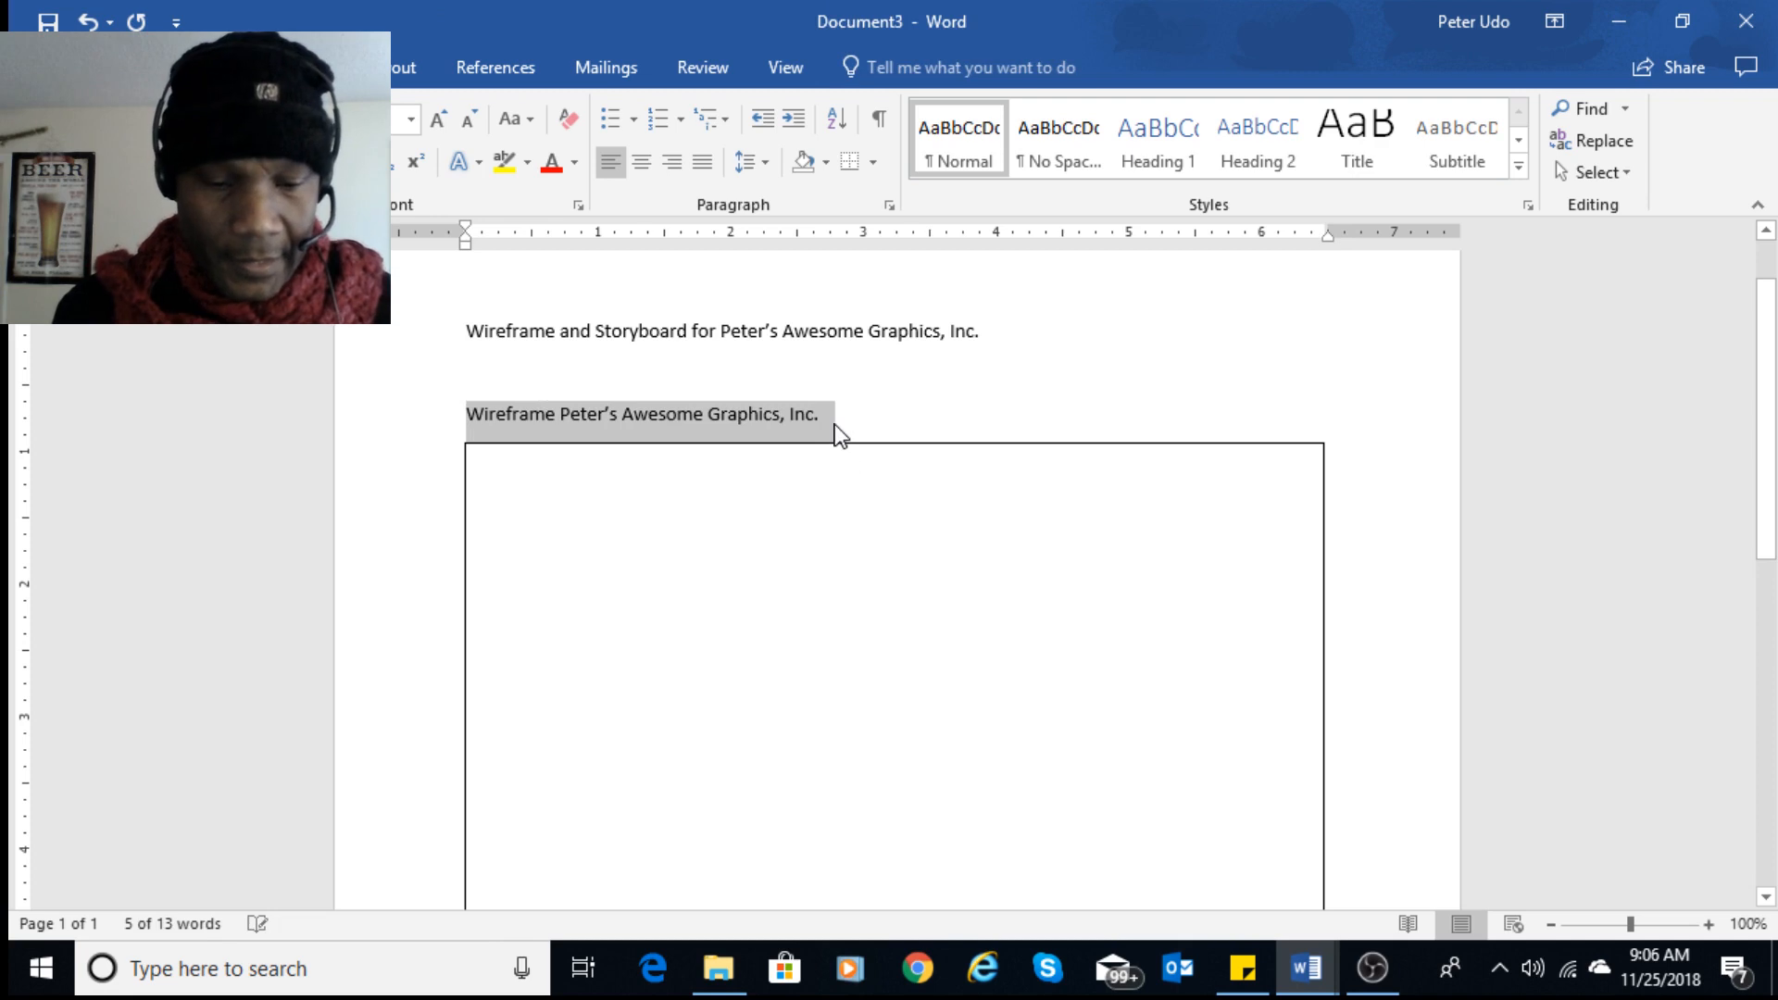
left_click(799, 535)
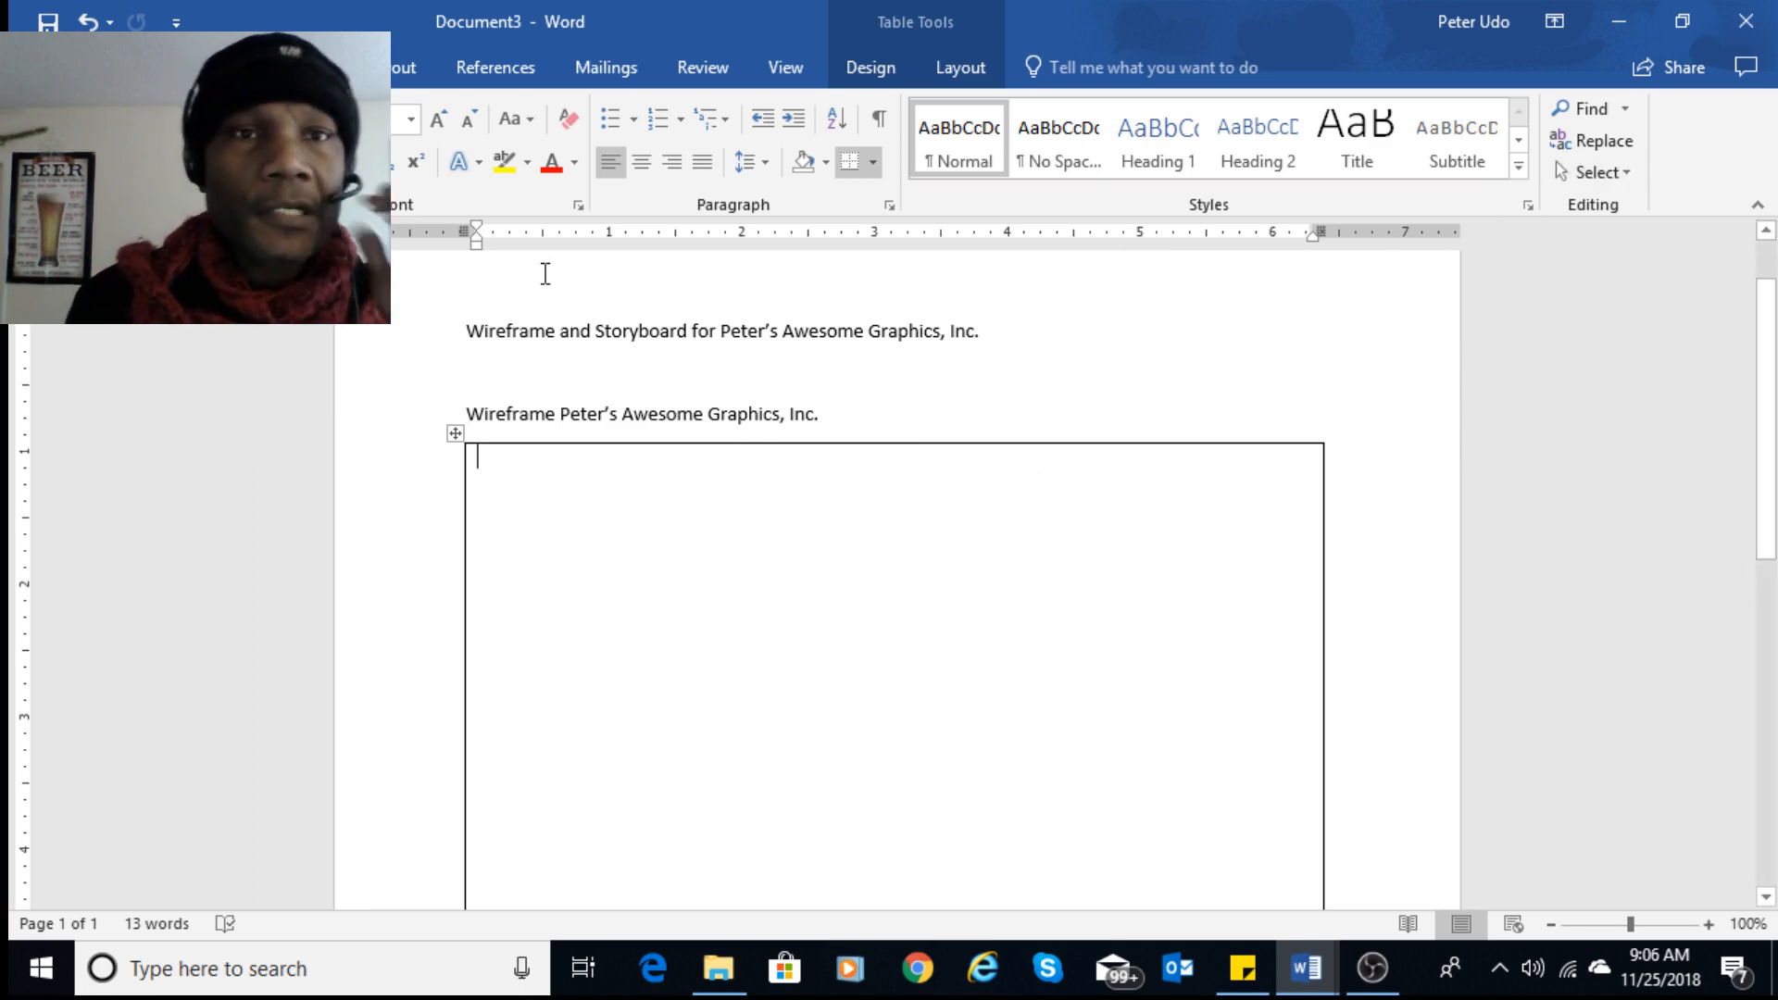
- Draw a rectangle about 0.62" high and 5.92" wide across the upper part of the table frame as a heading banner
left_click(250, 67)
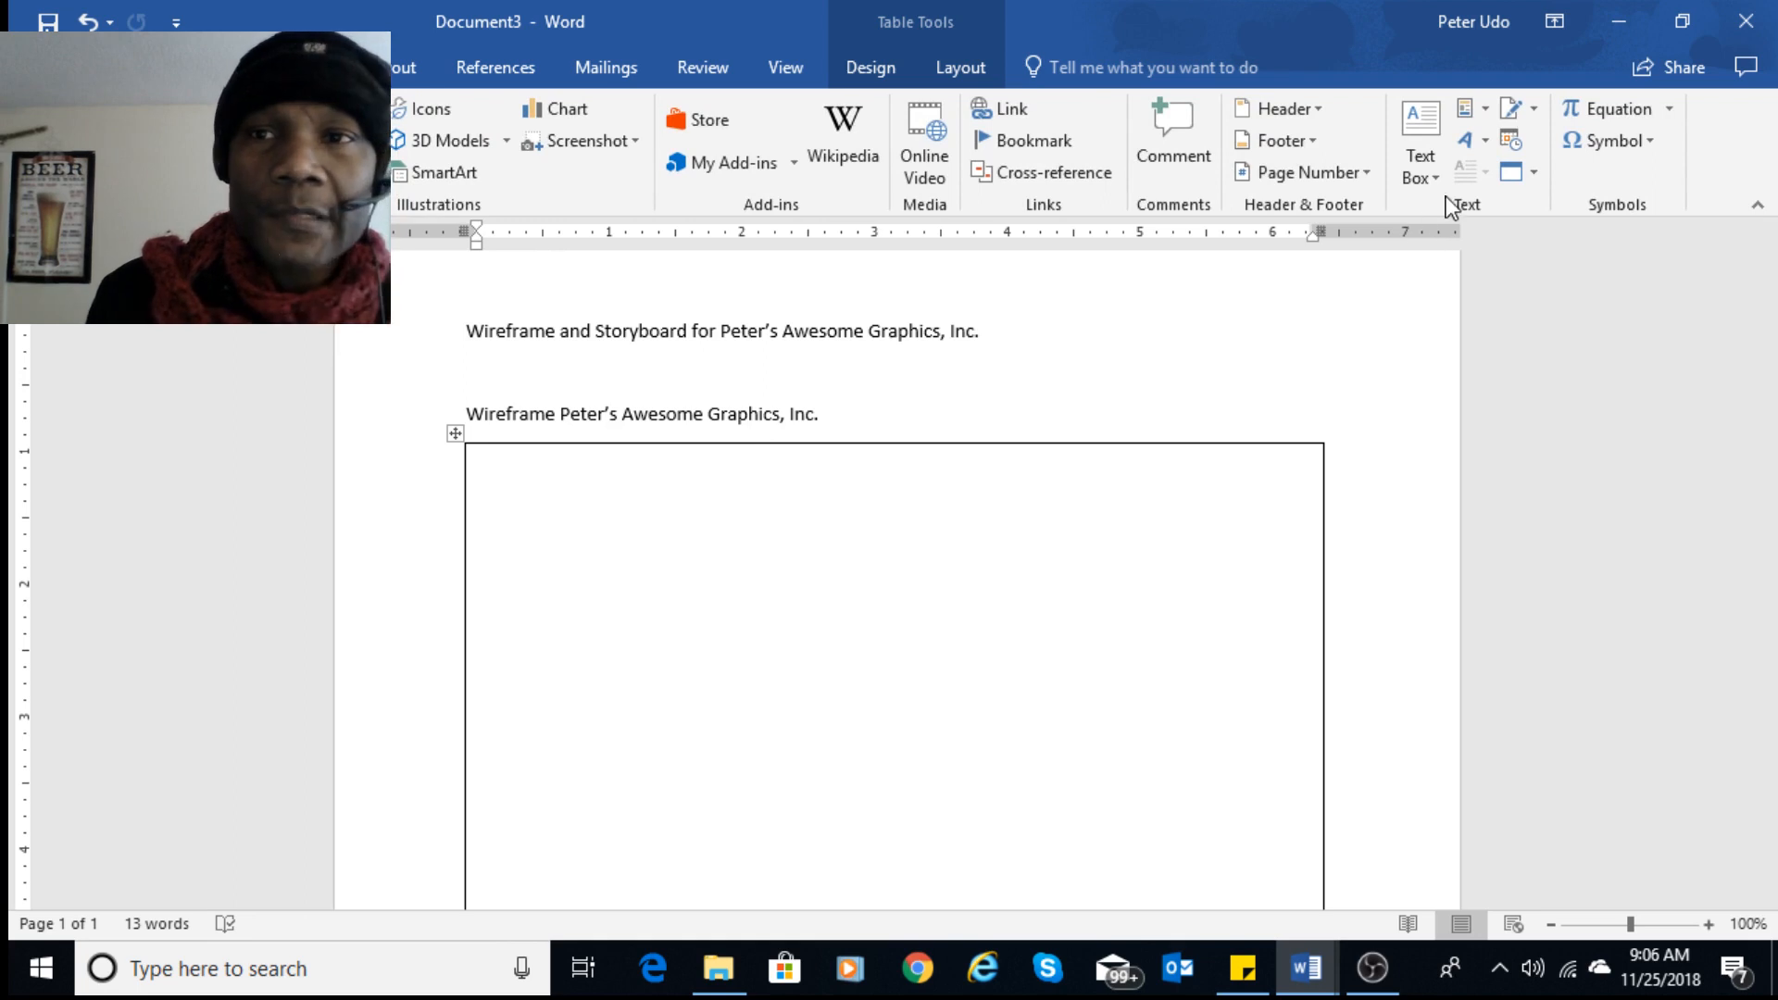
left_click(1431, 174)
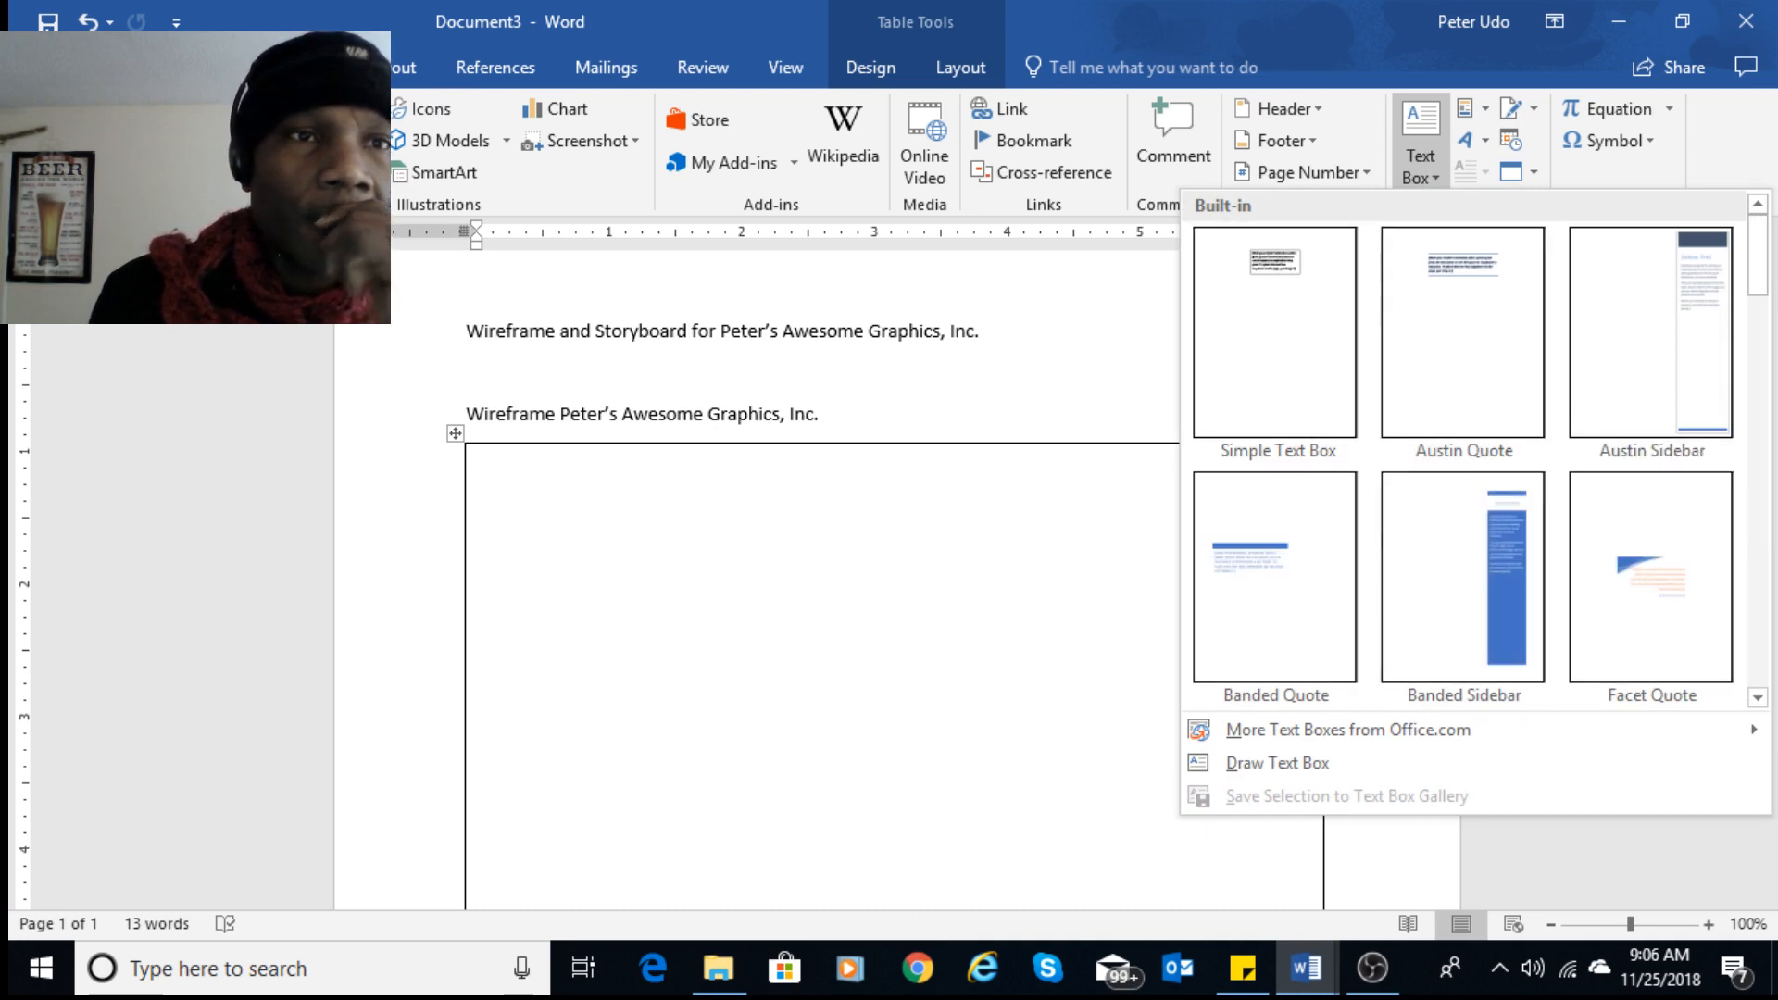
left_click(281, 172)
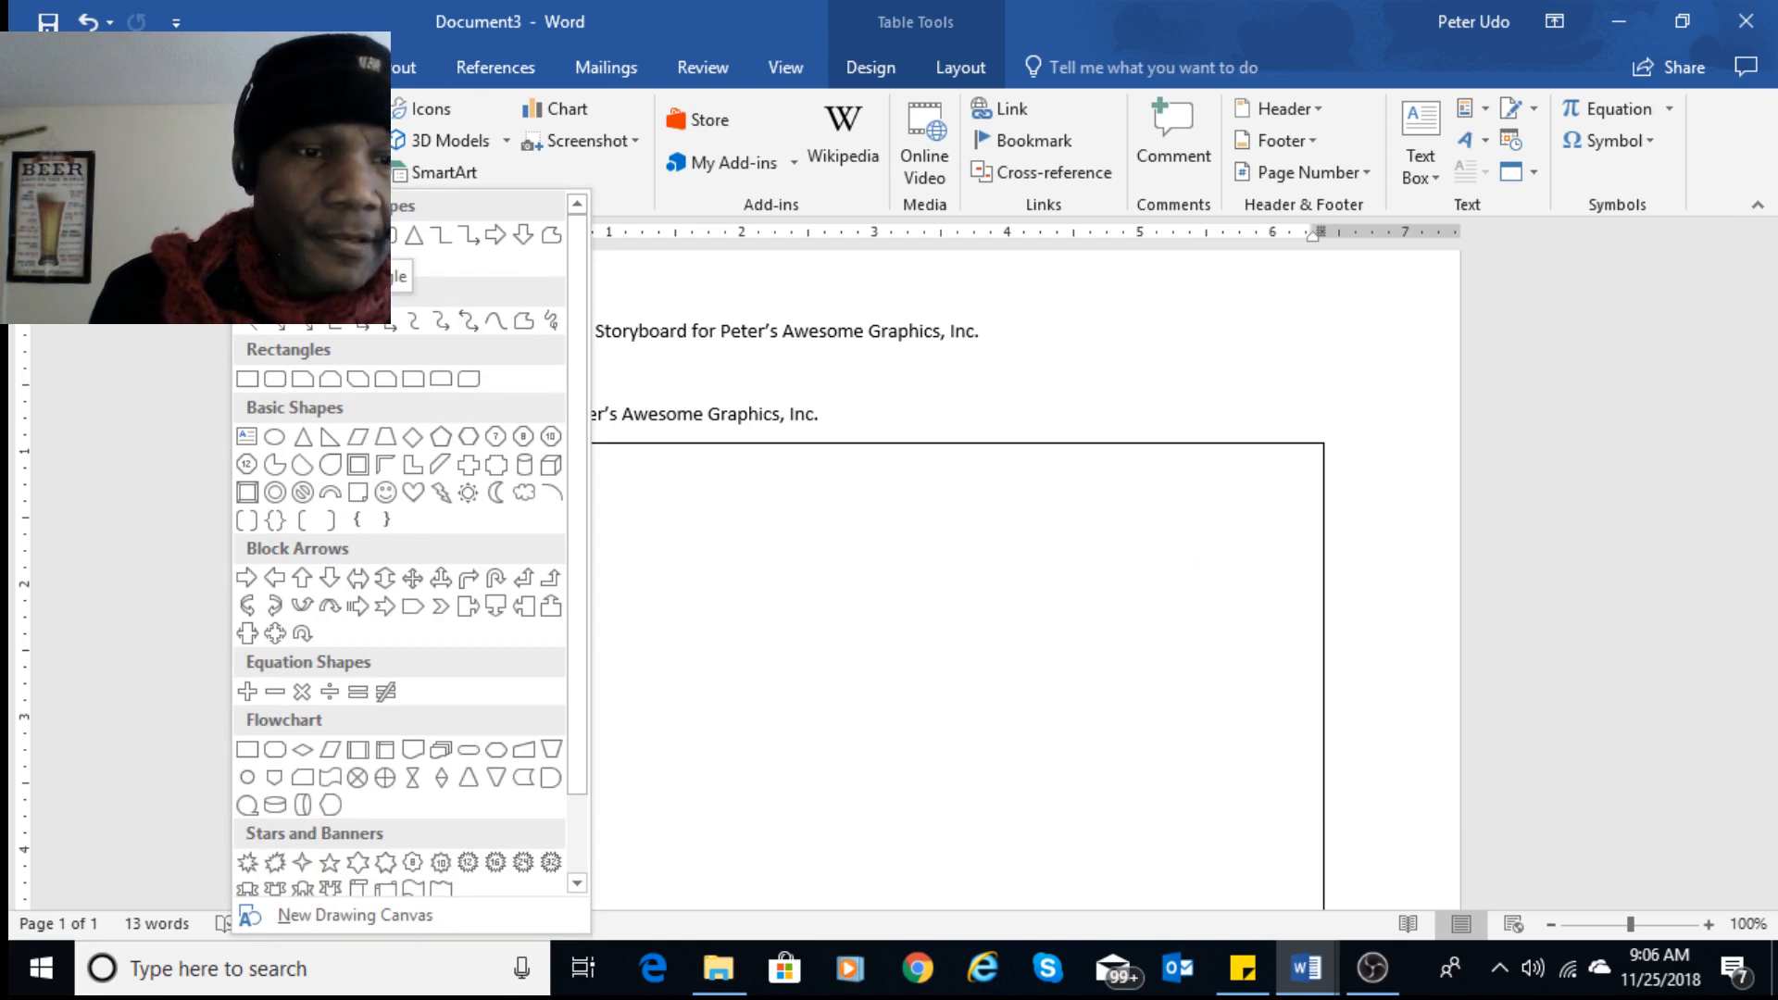
left_click(331, 235)
mouse_move(481, 465)
left_mouse_down()
mouse_move(500, 524)
mouse_move(932, 564)
mouse_move(1242, 564)
mouse_move(1267, 546)
left_mouse_up()
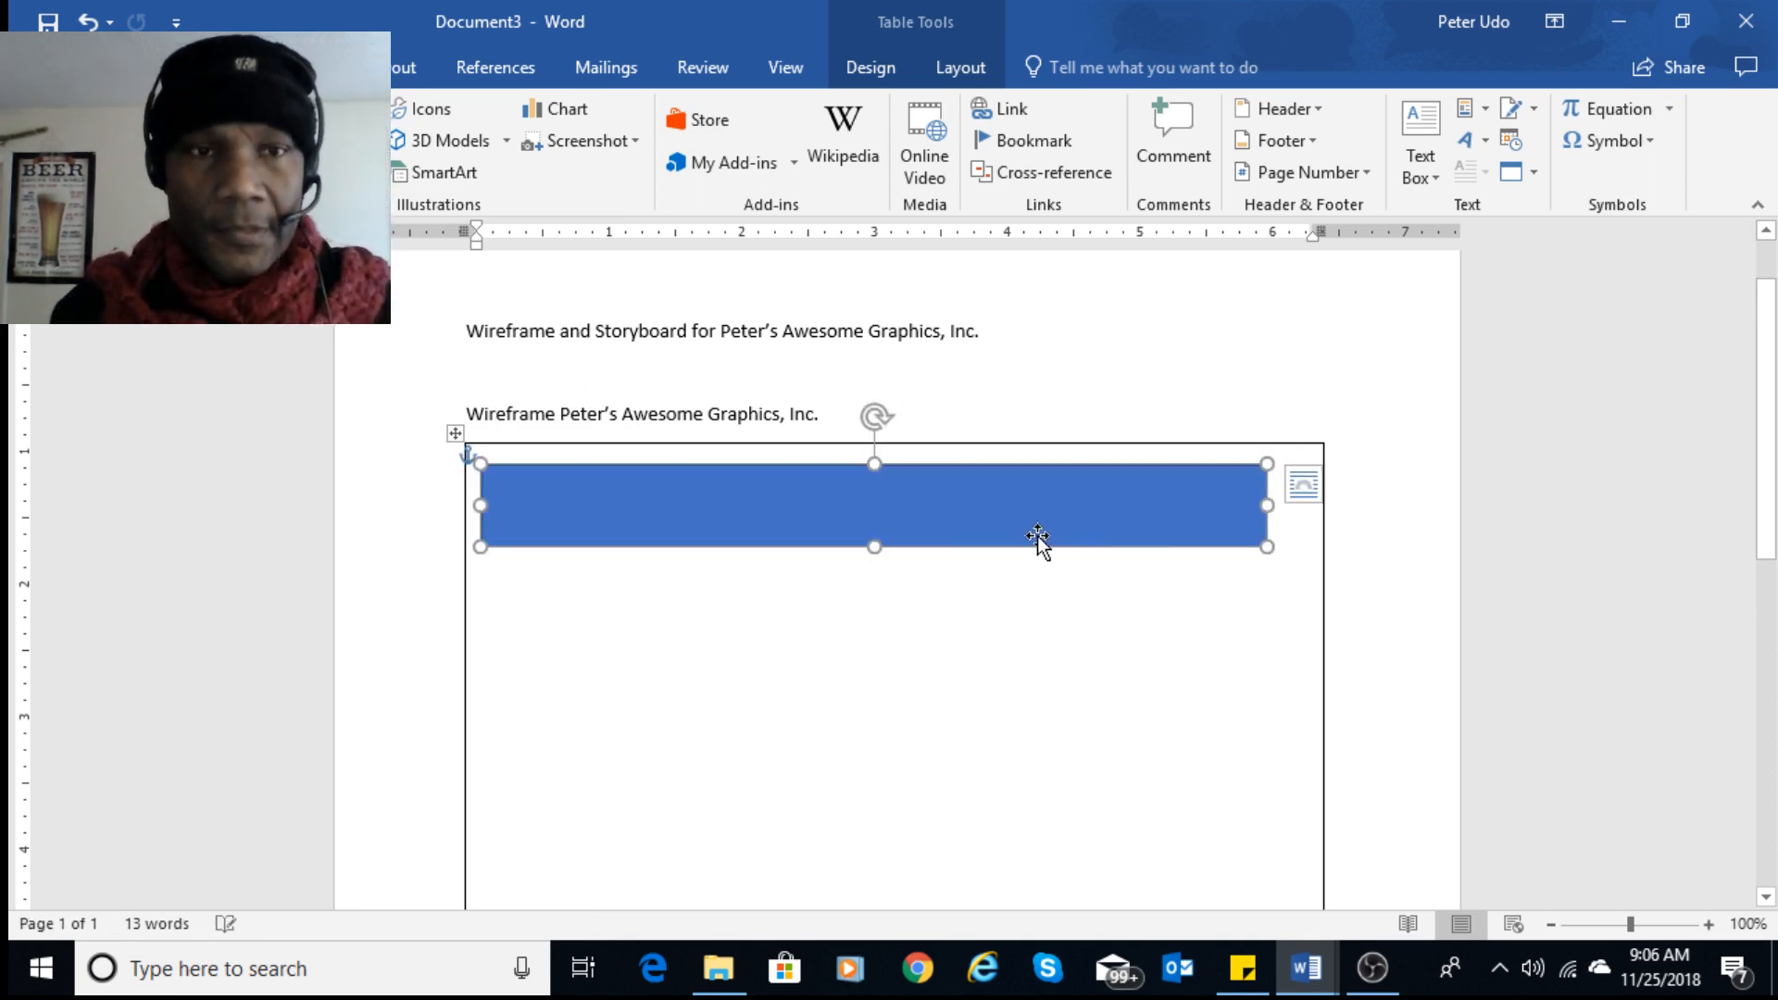
key("ctrl")
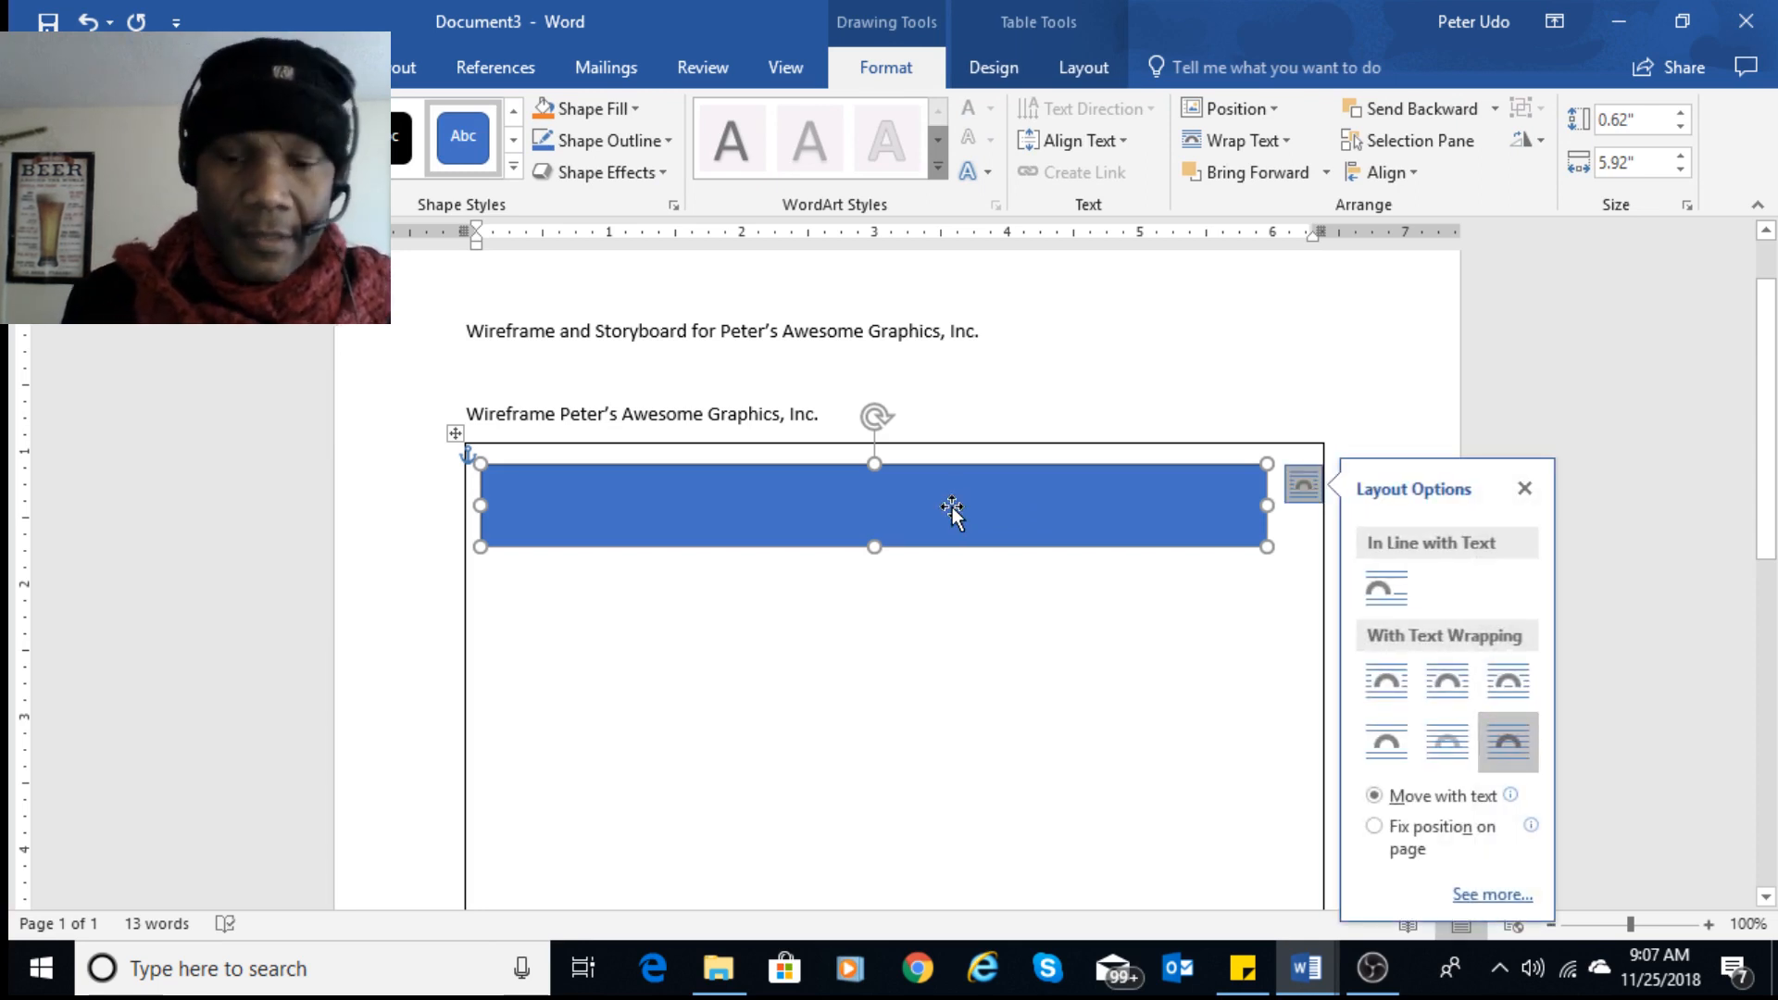
- Label the banner rectangle "Peter's Awesome Graphics, Inc."
type("Pe")
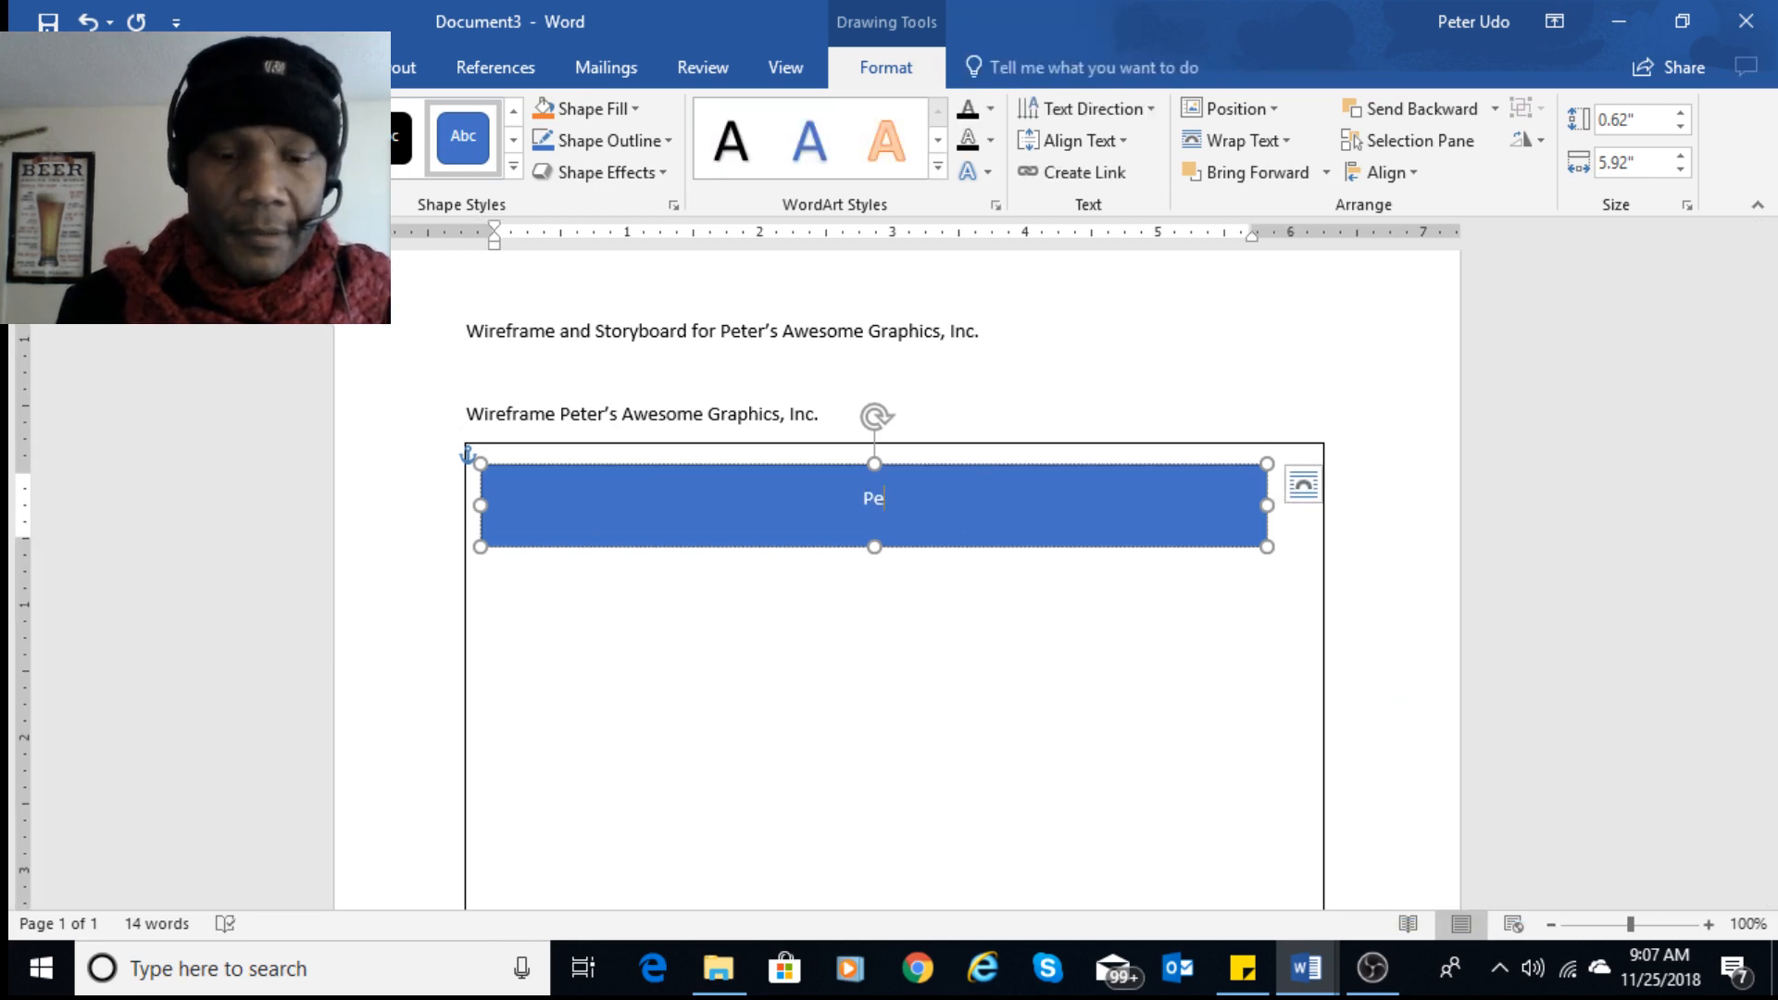
type("ter's")
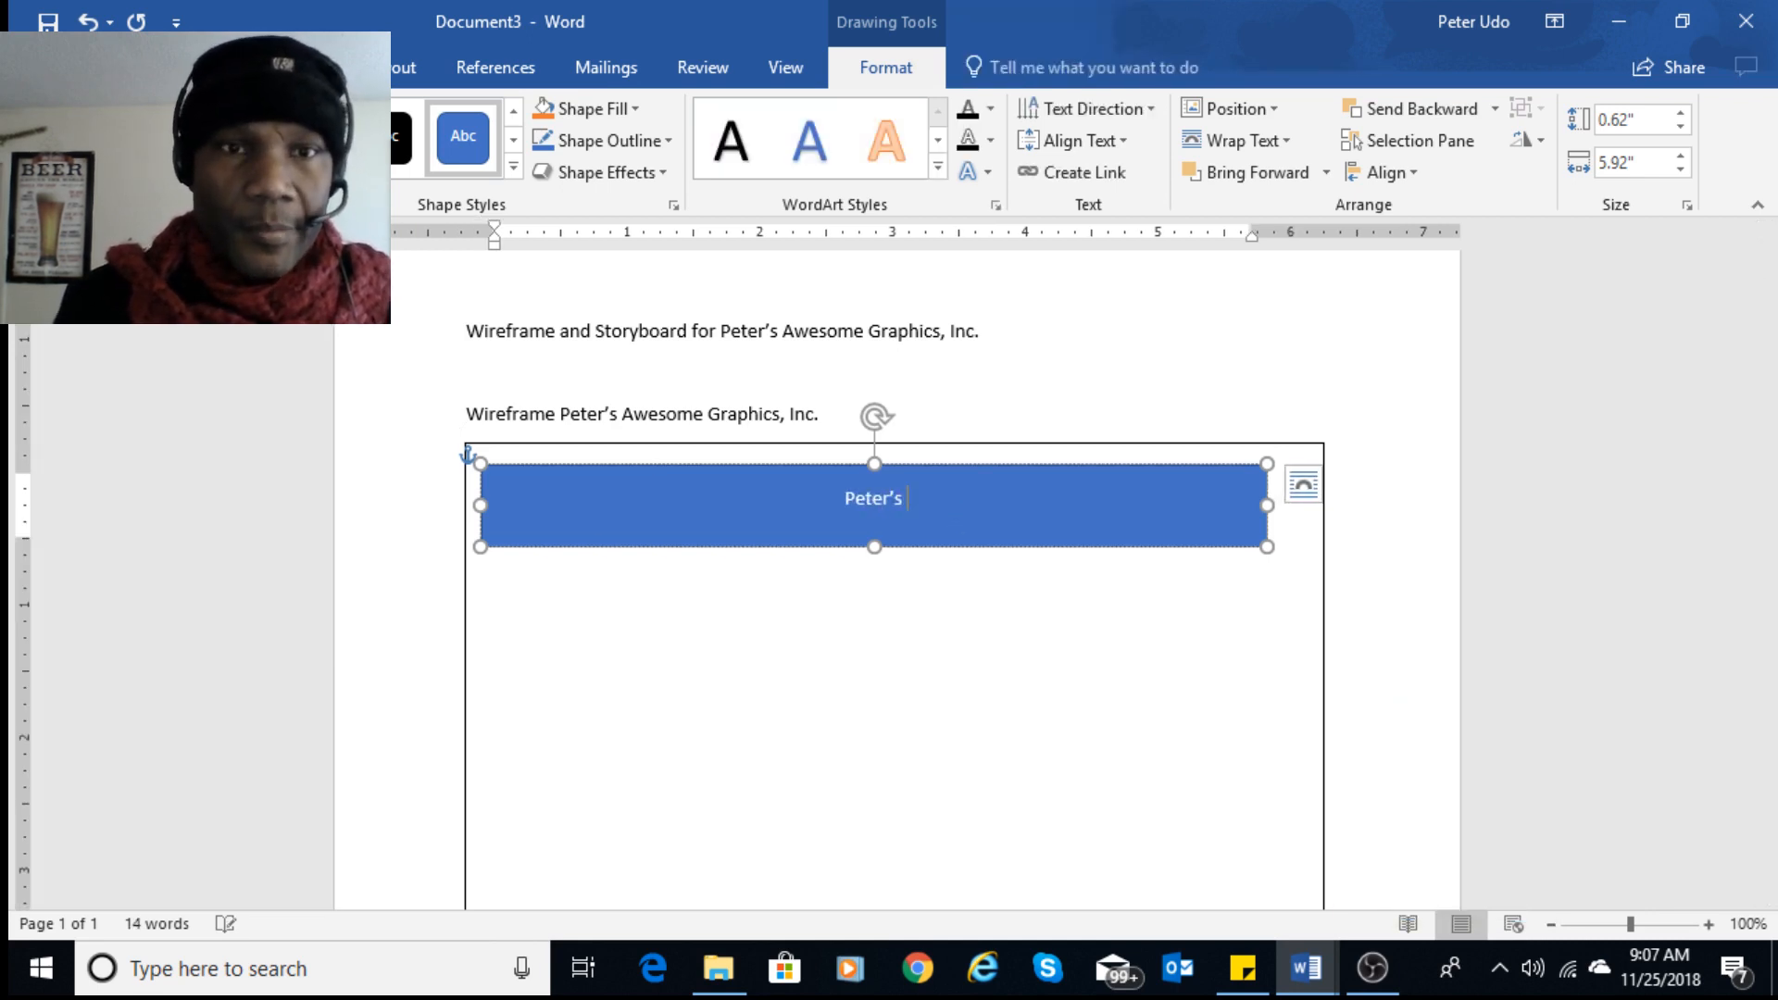
type(" Wa")
key("BackSpace")
key("BackSpace")
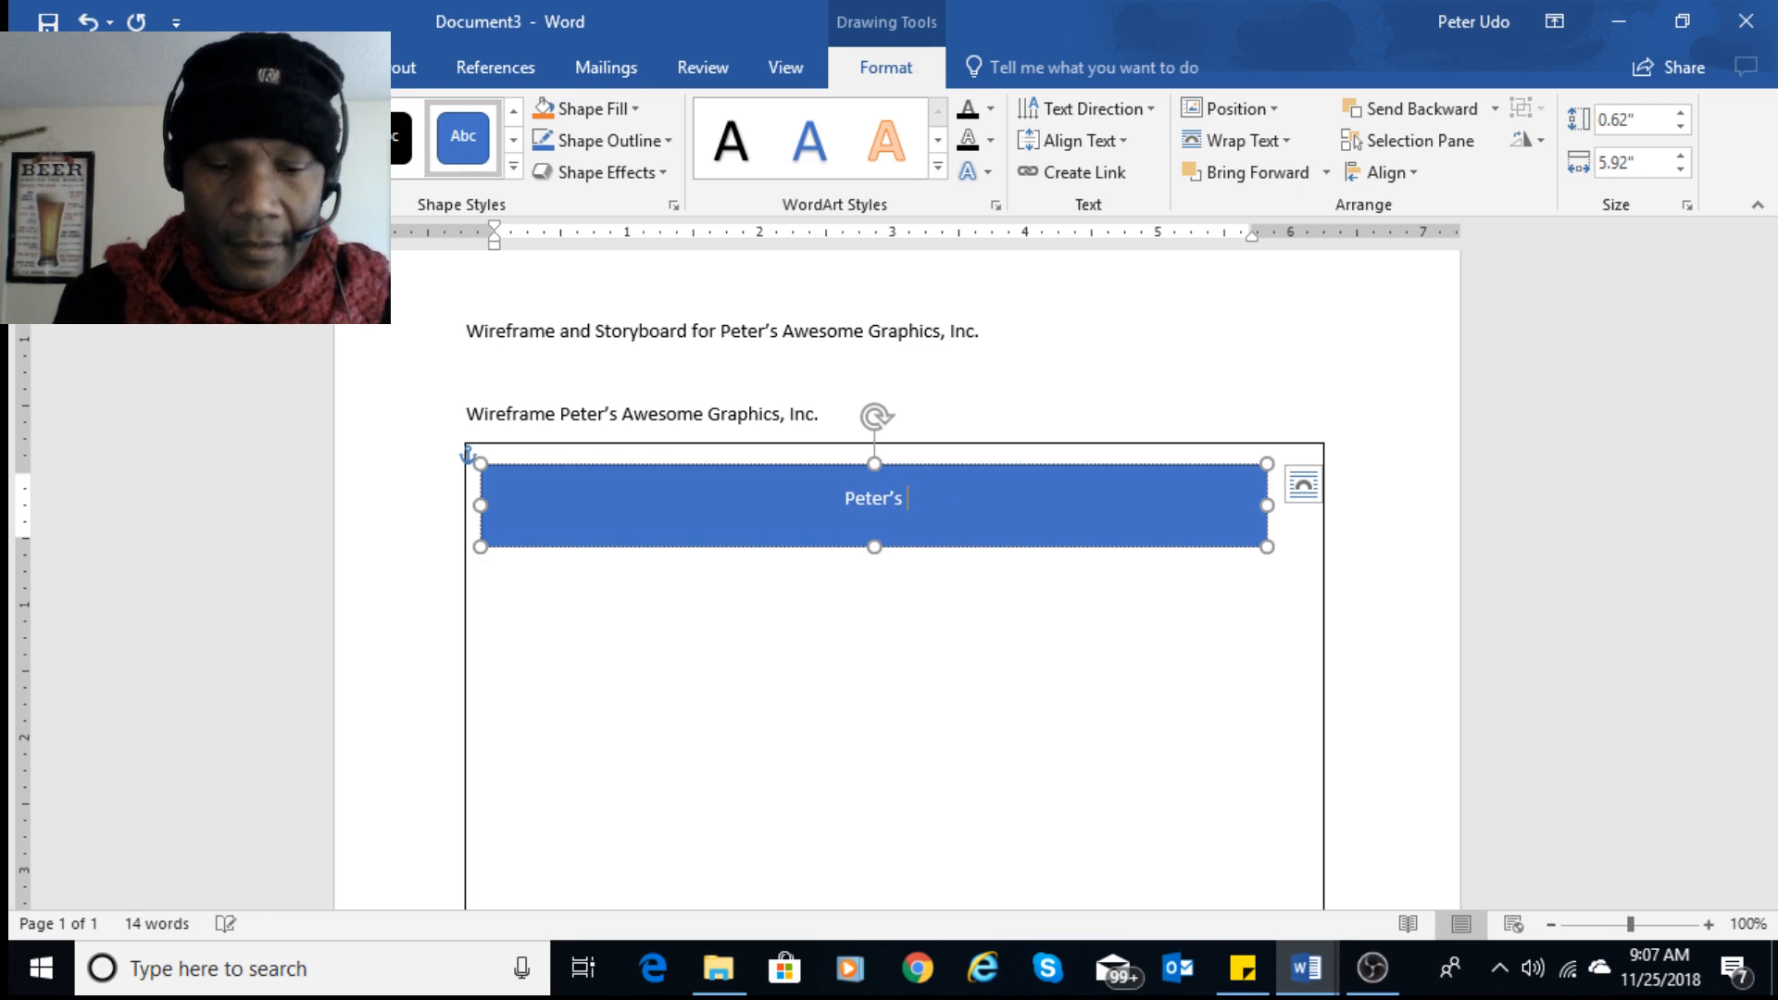
type("Awesome ")
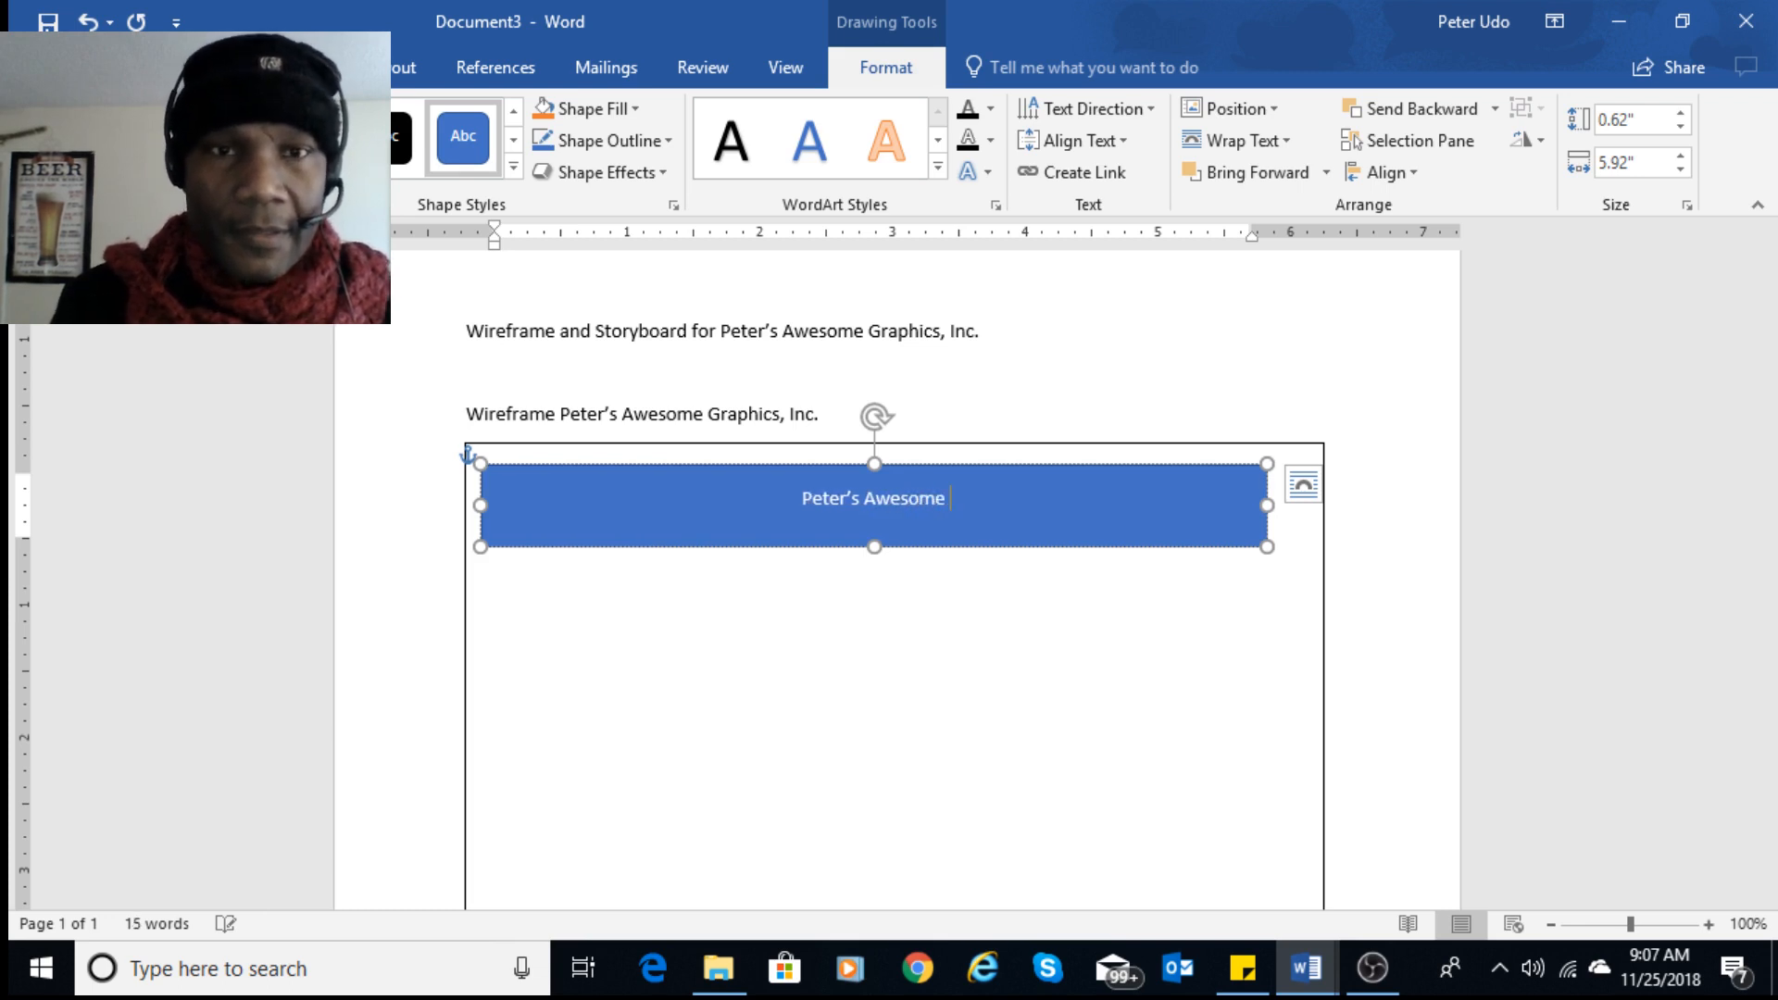
type("Graphics")
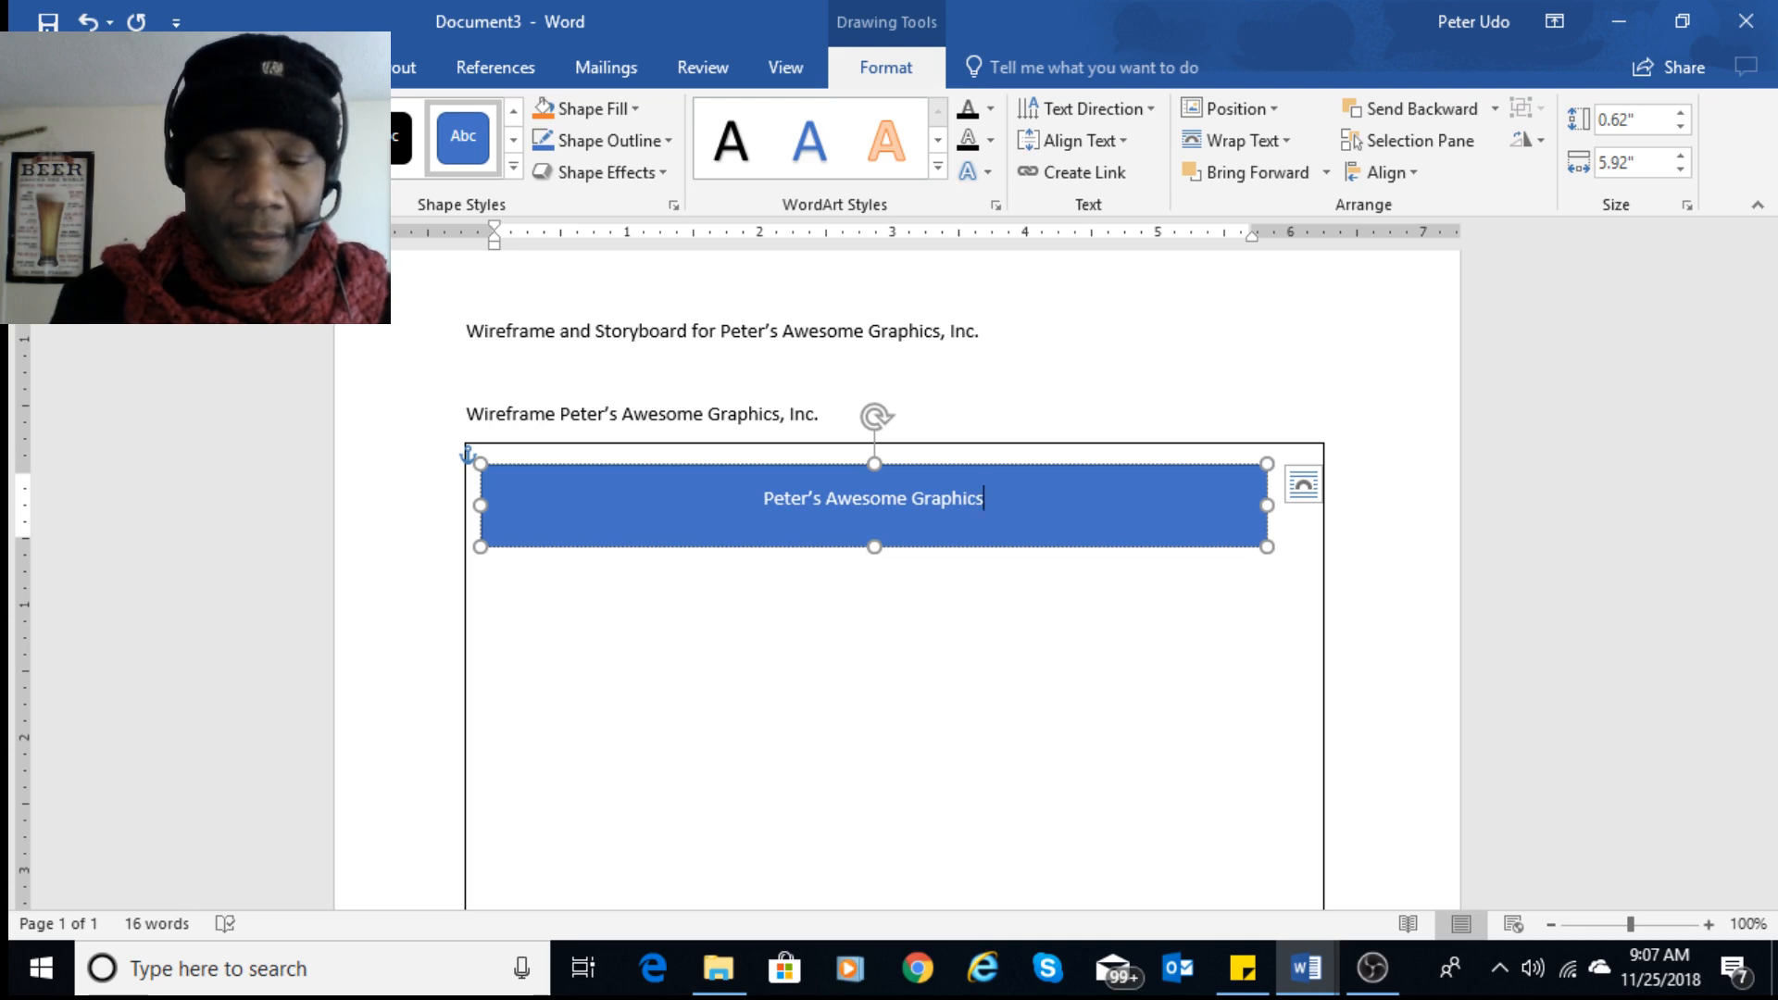
type(", Inc")
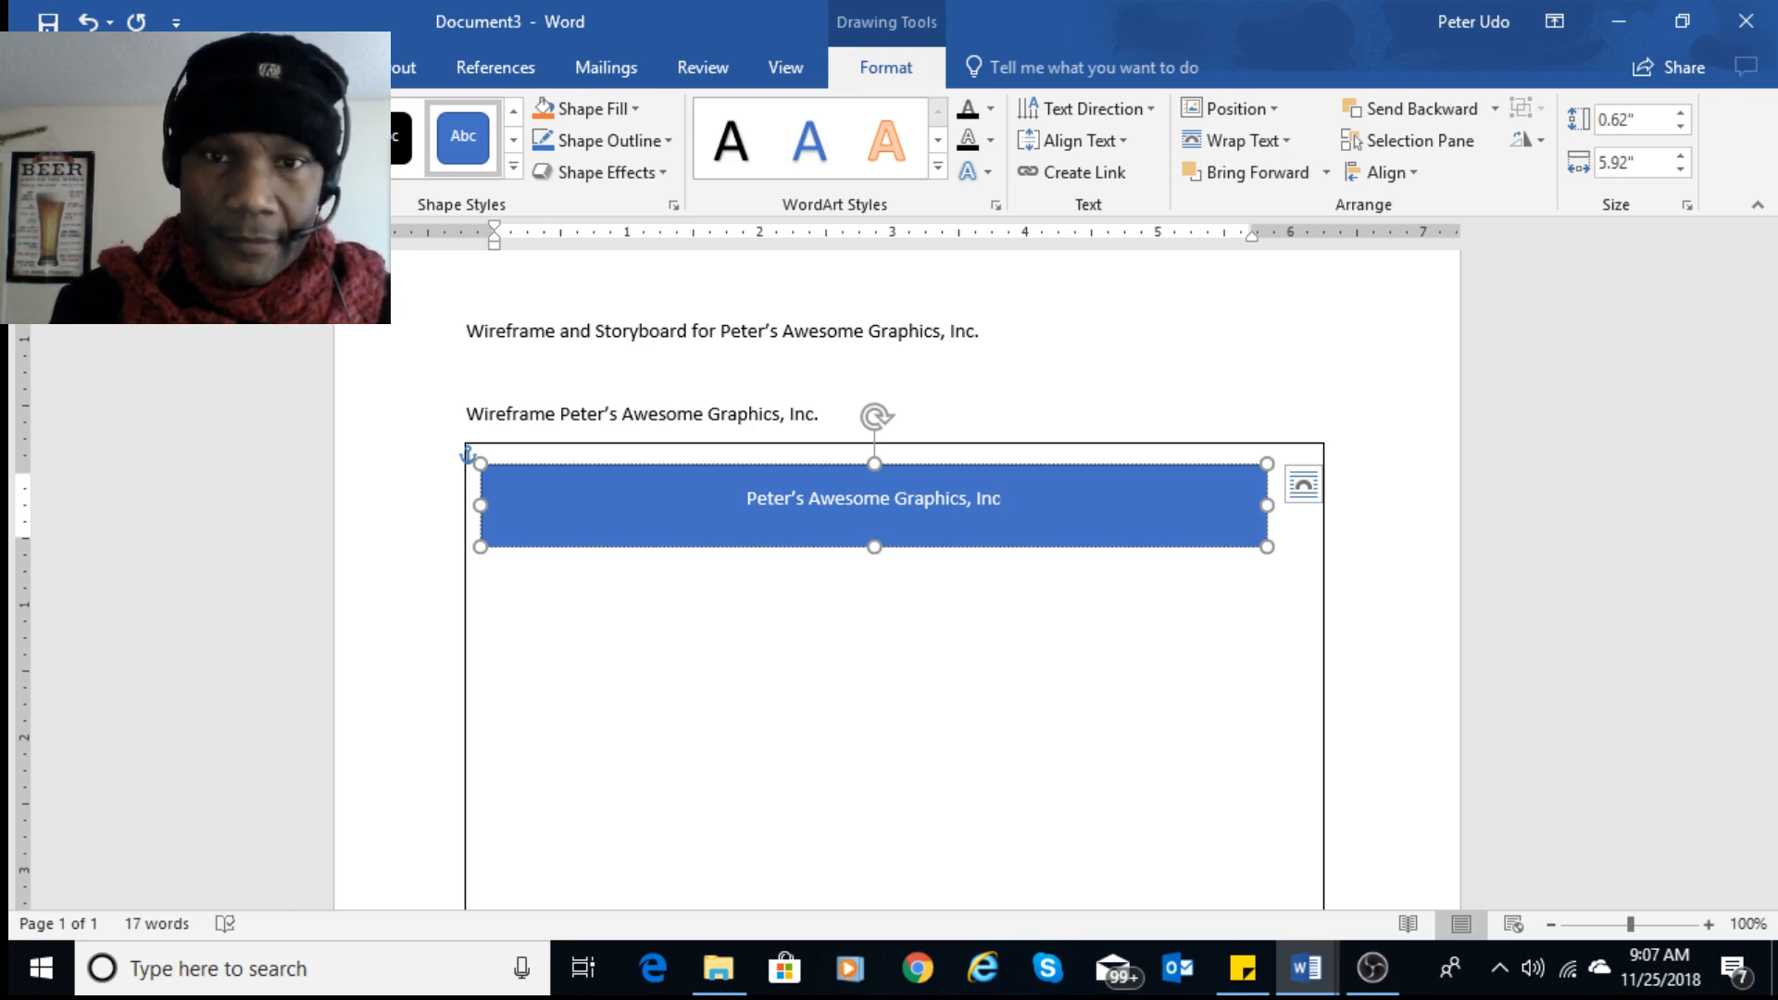
type(".")
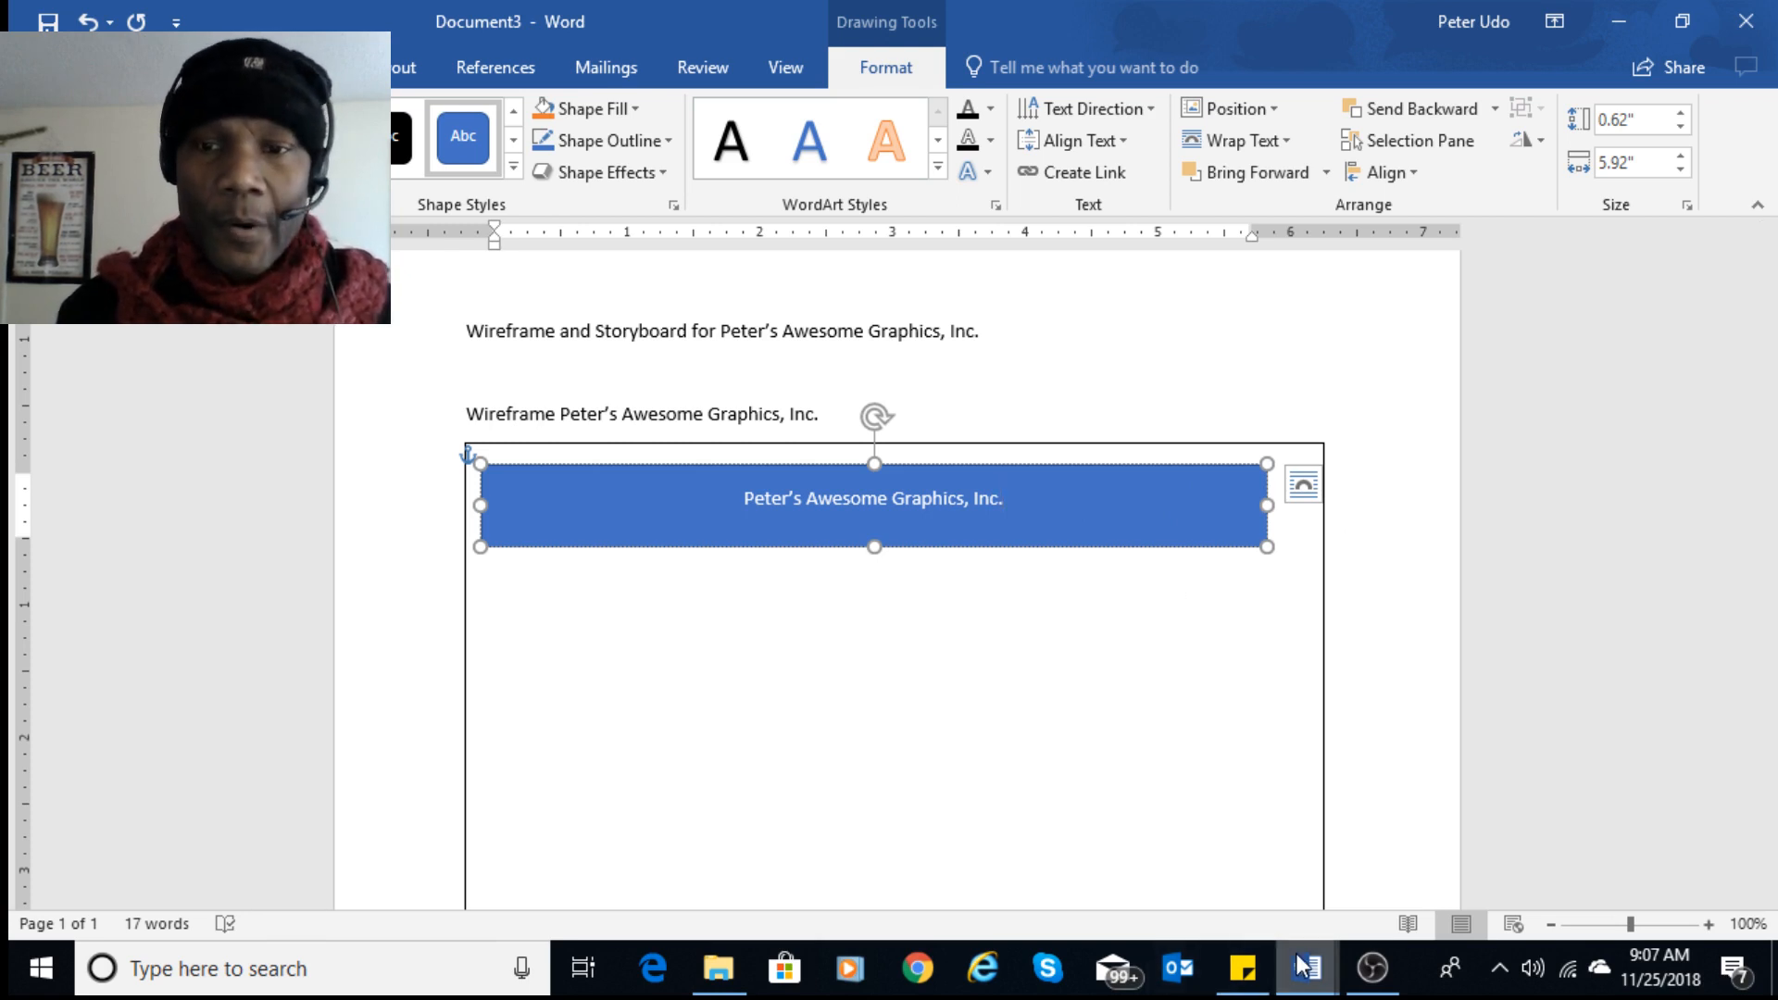
- Return to the flowchart tools document and select the "Business description" line under "Parts of a wireframe"
mouse_move(1303, 966)
left_click(1174, 801)
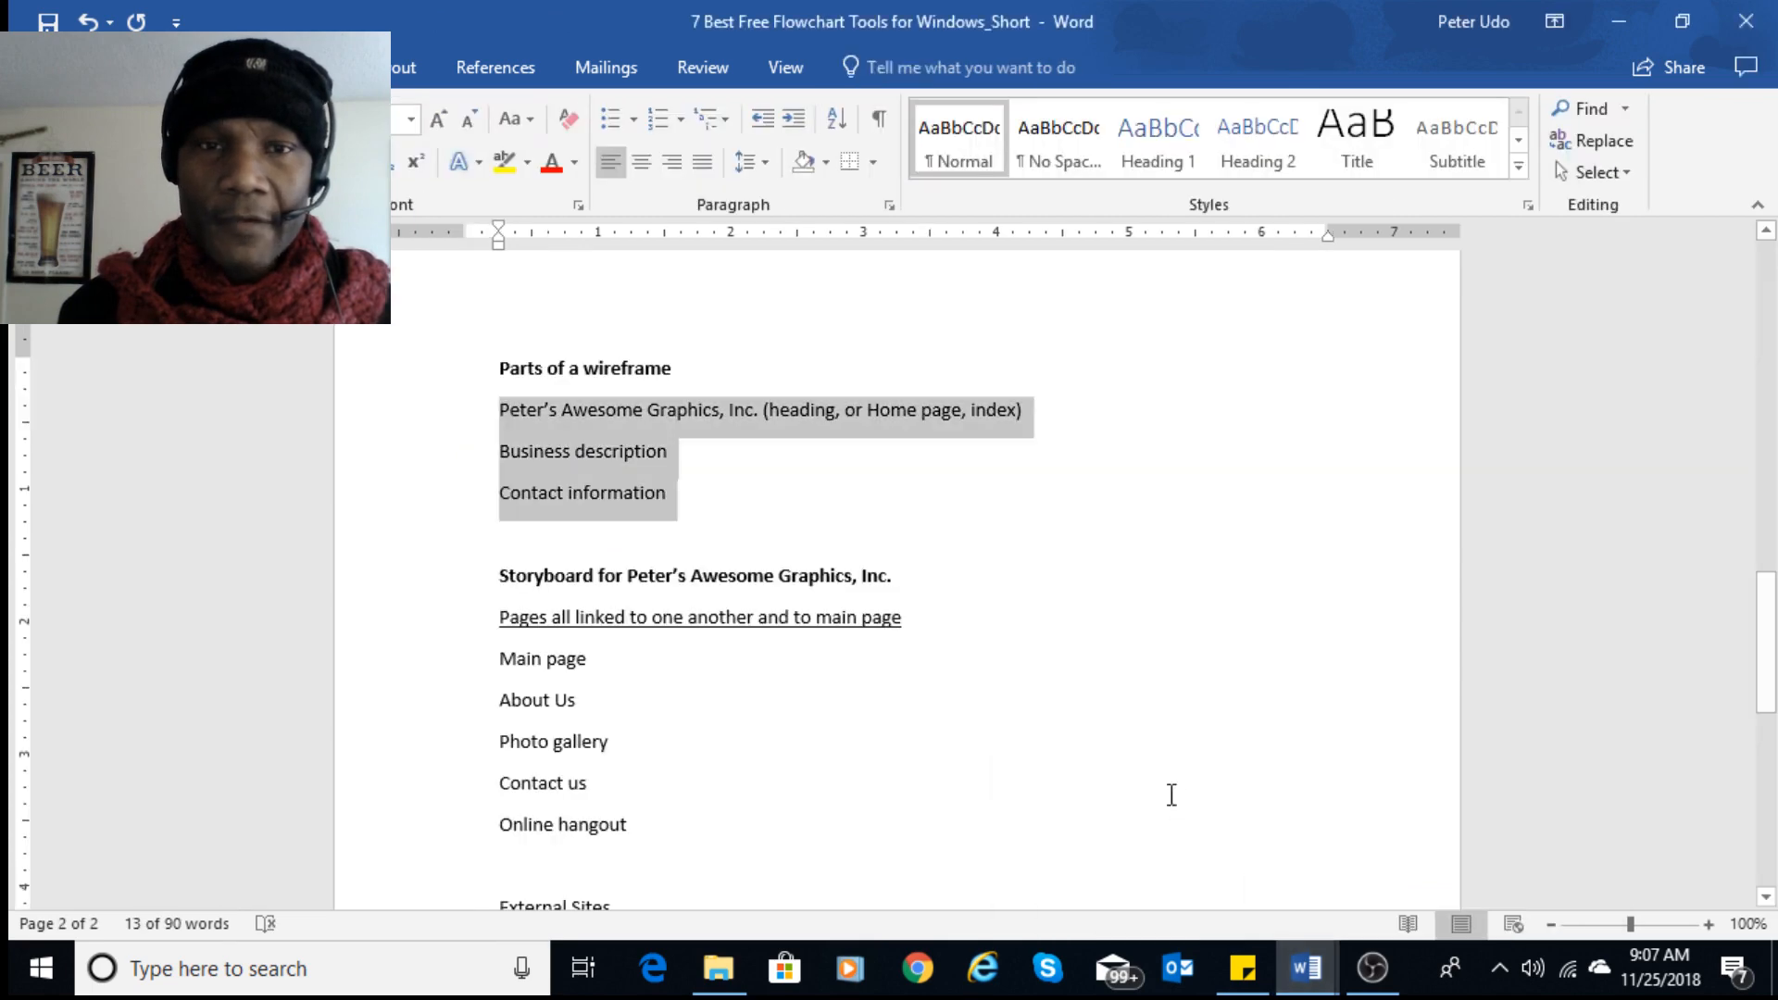
left_click(613, 413)
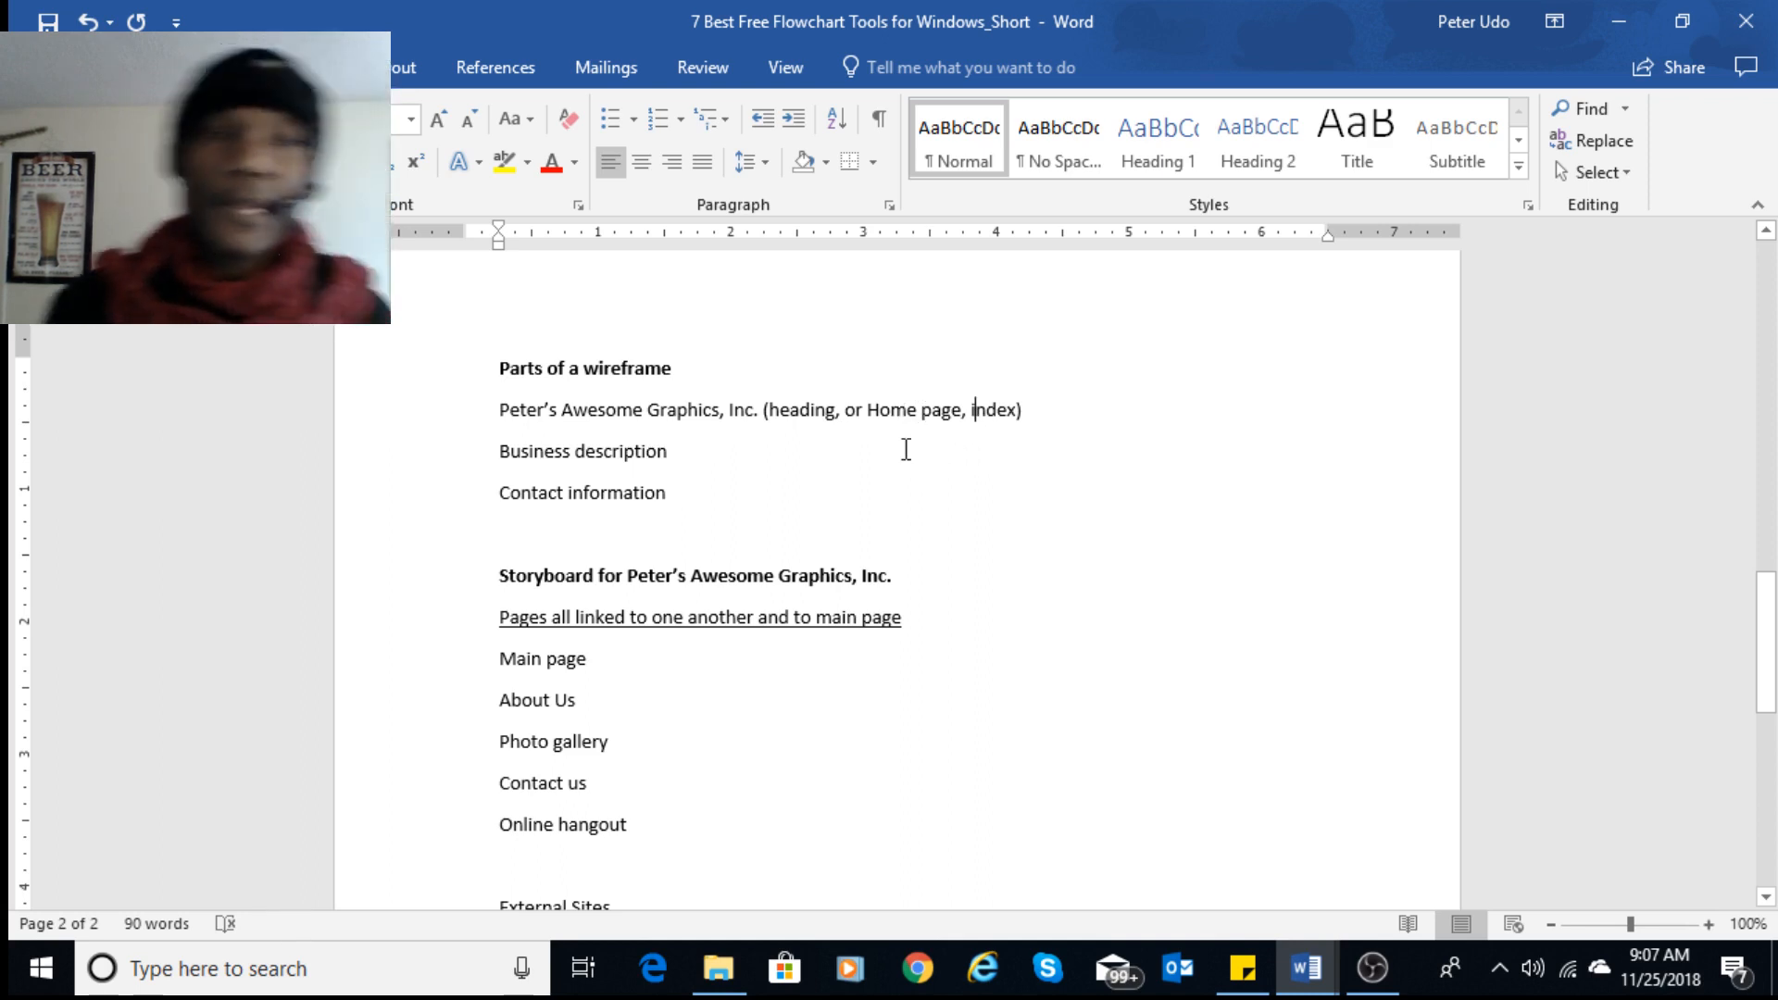
left_click_drag(665, 458, 700, 460)
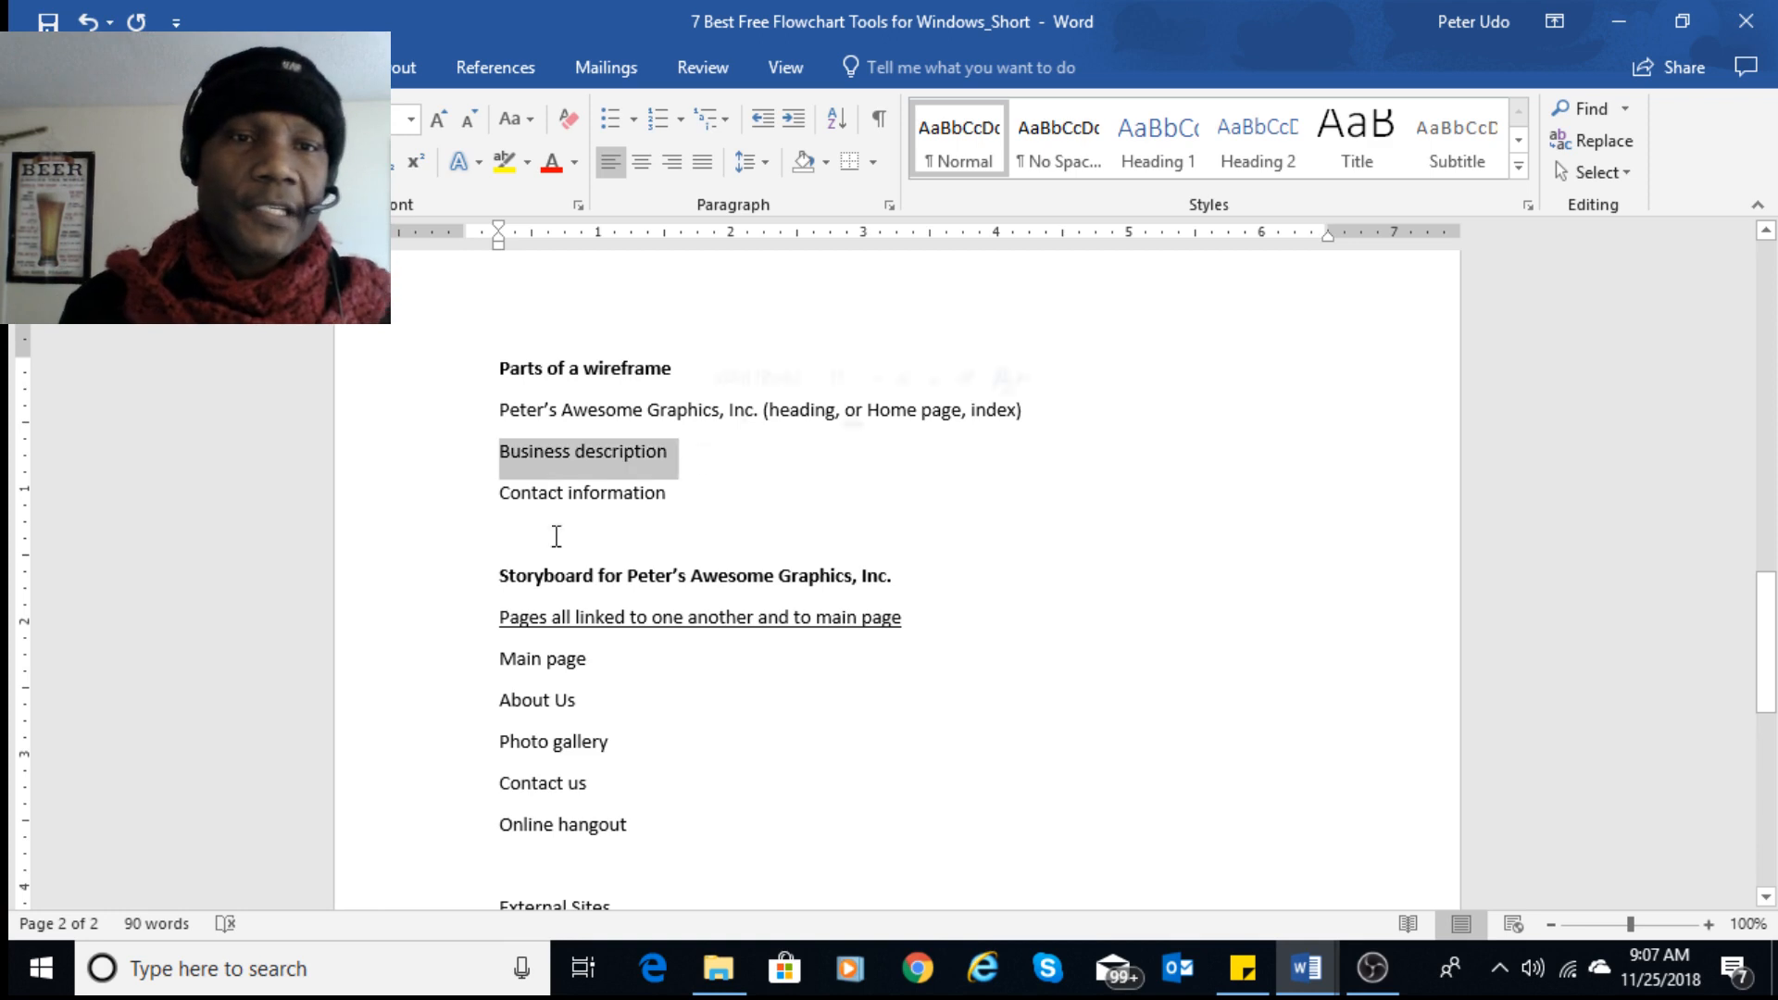
- Select the "Contact information" line under "Parts of a wireframe" and return to the wireframe document
left_click_drag(501, 493, 655, 504)
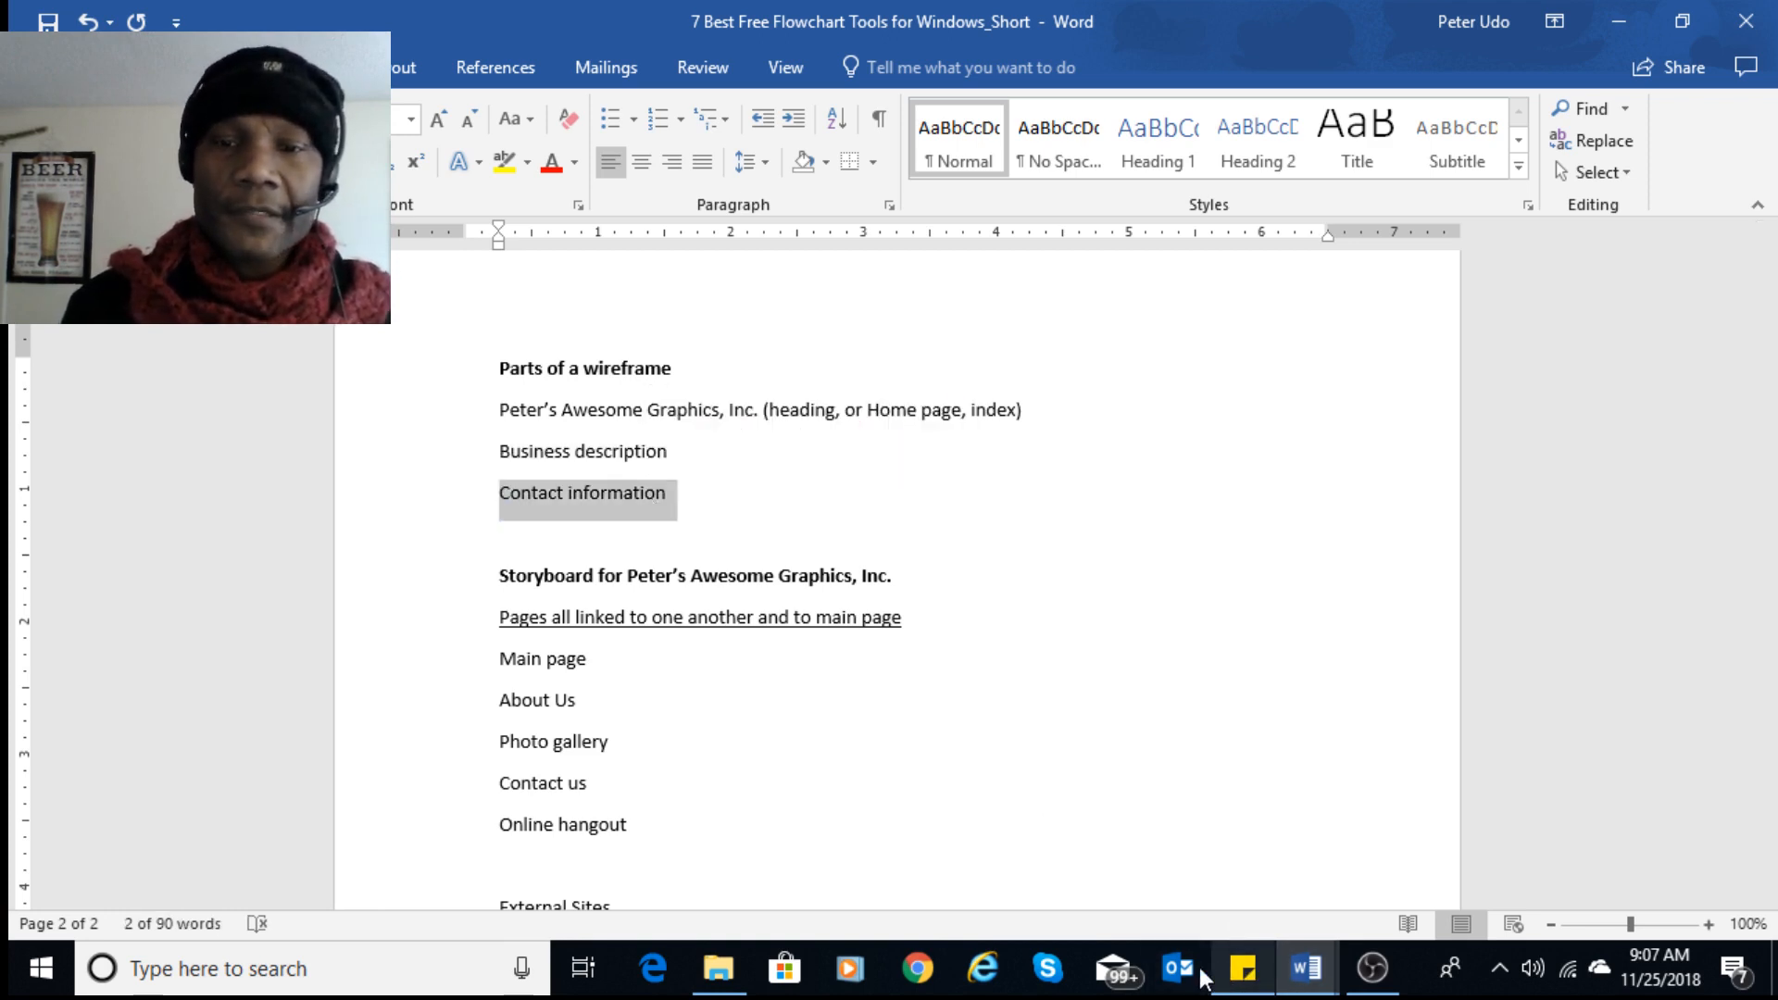
left_click(1305, 967)
left_click(1454, 838)
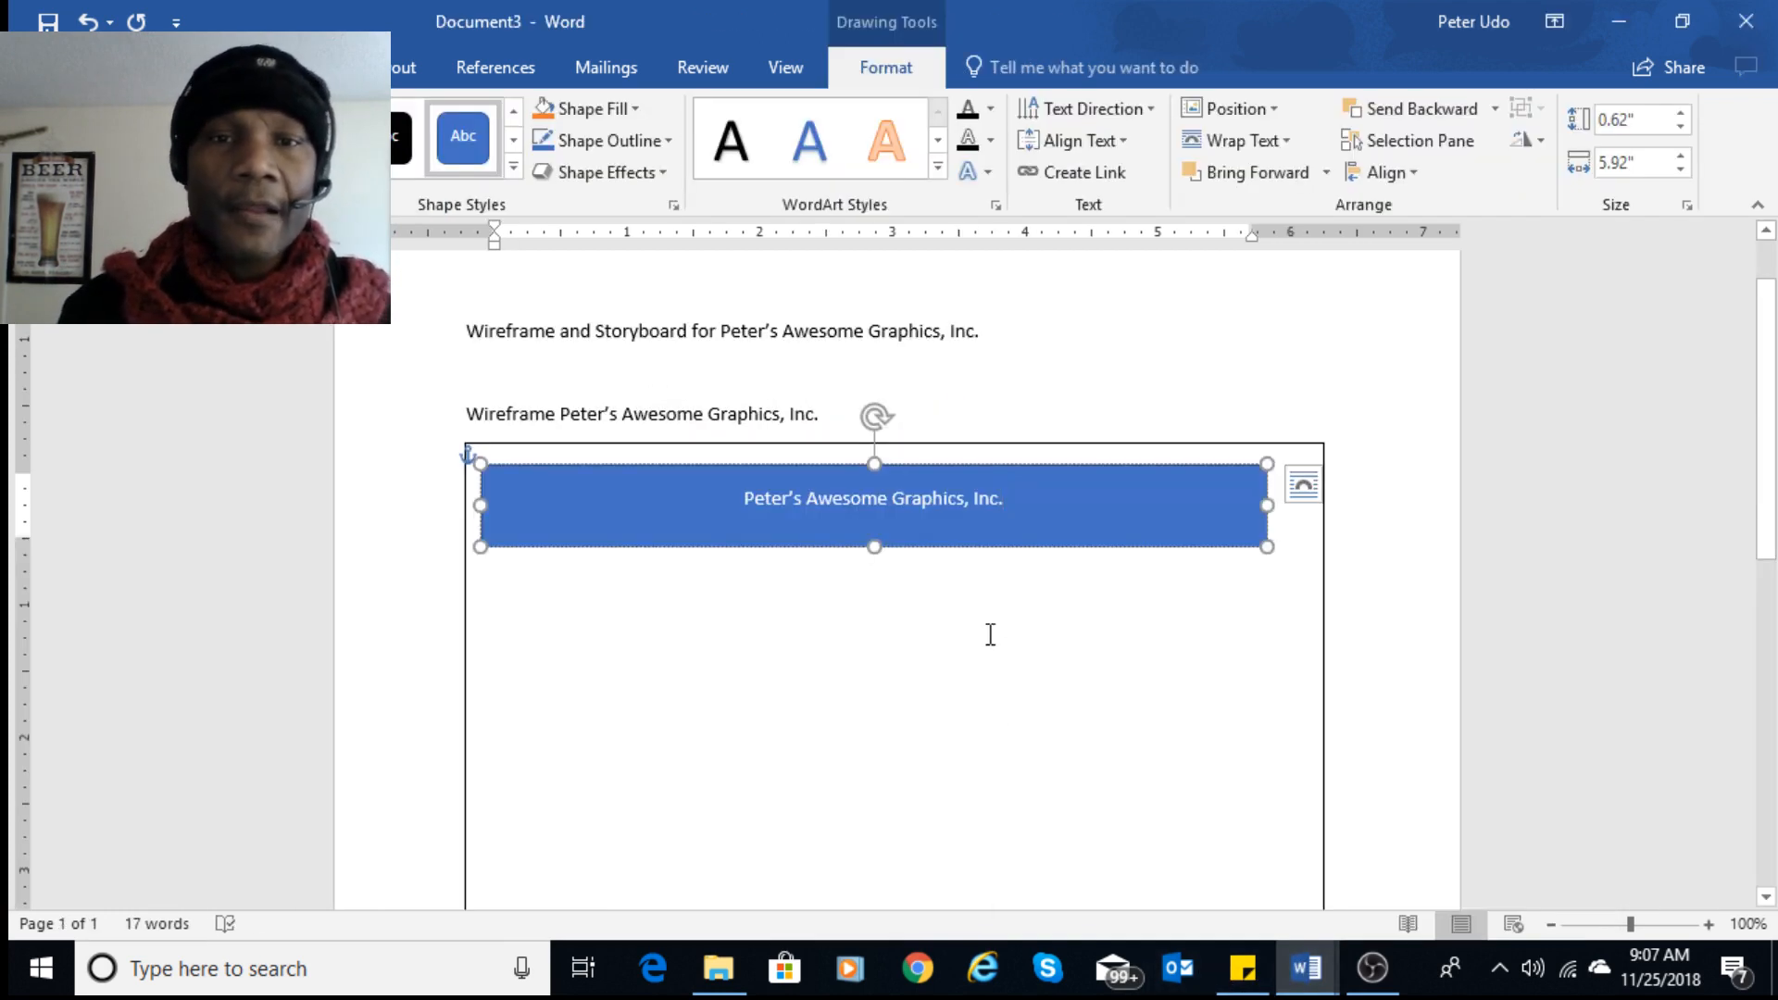
left_click(1084, 537)
right_click(1096, 519)
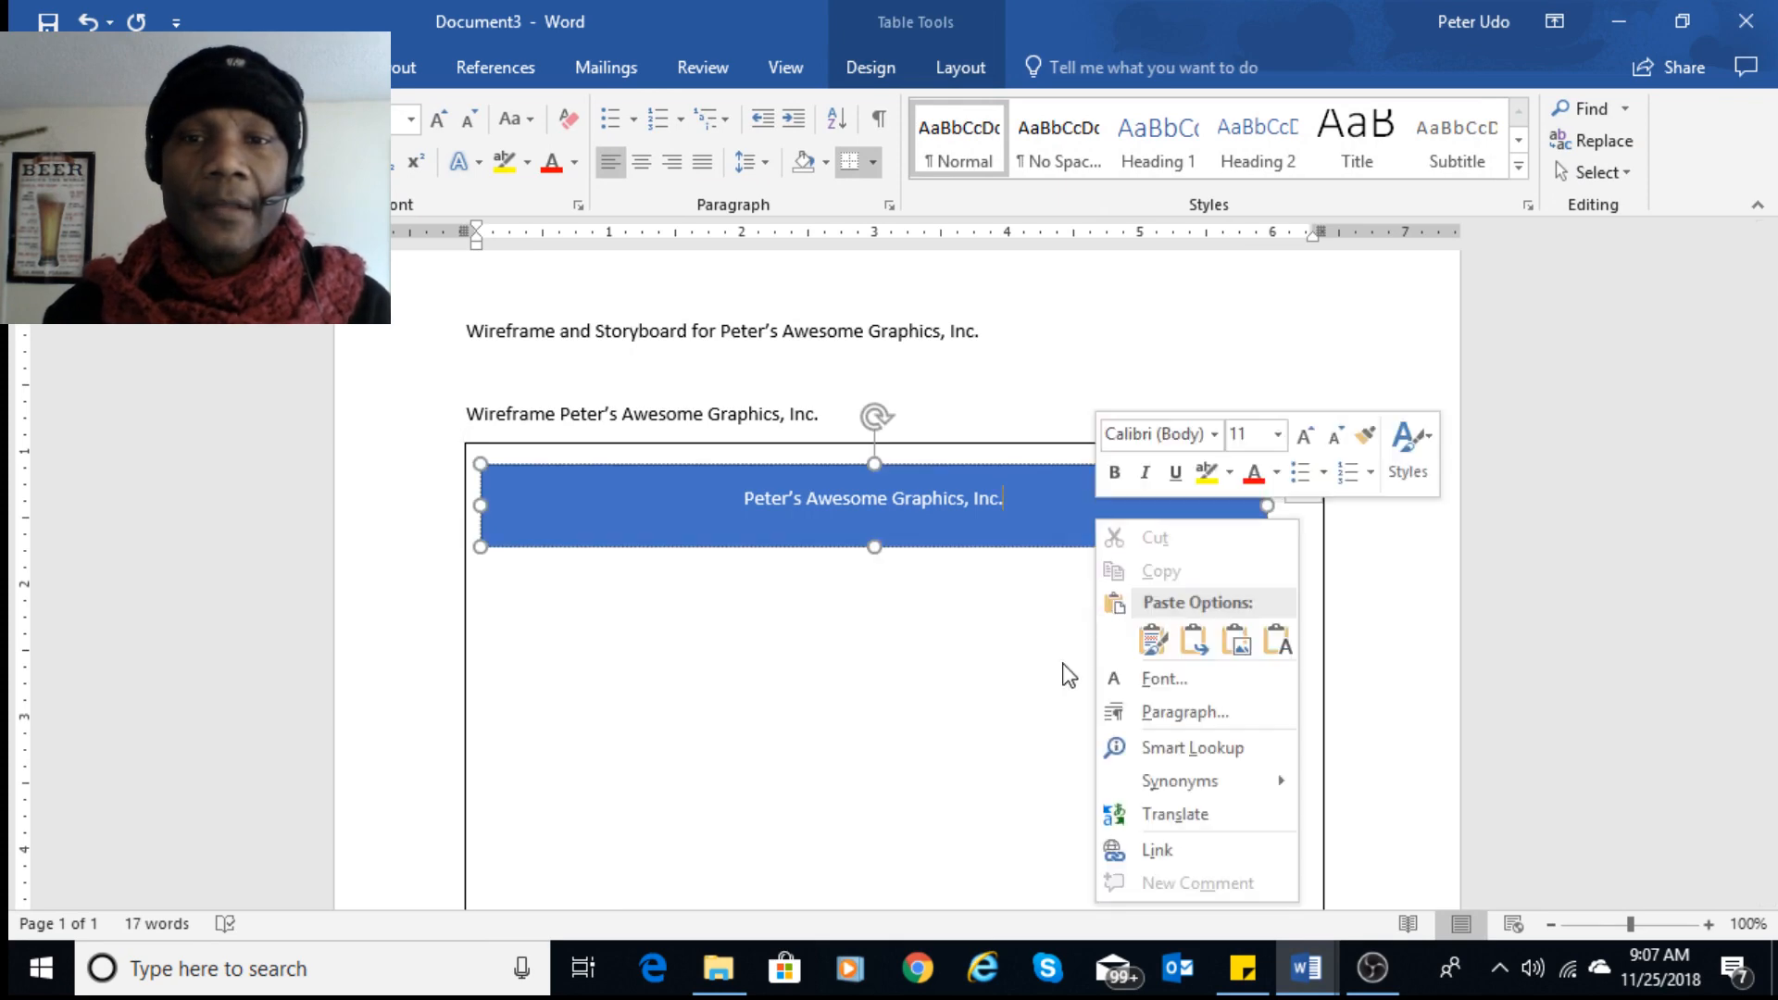
left_click(804, 719)
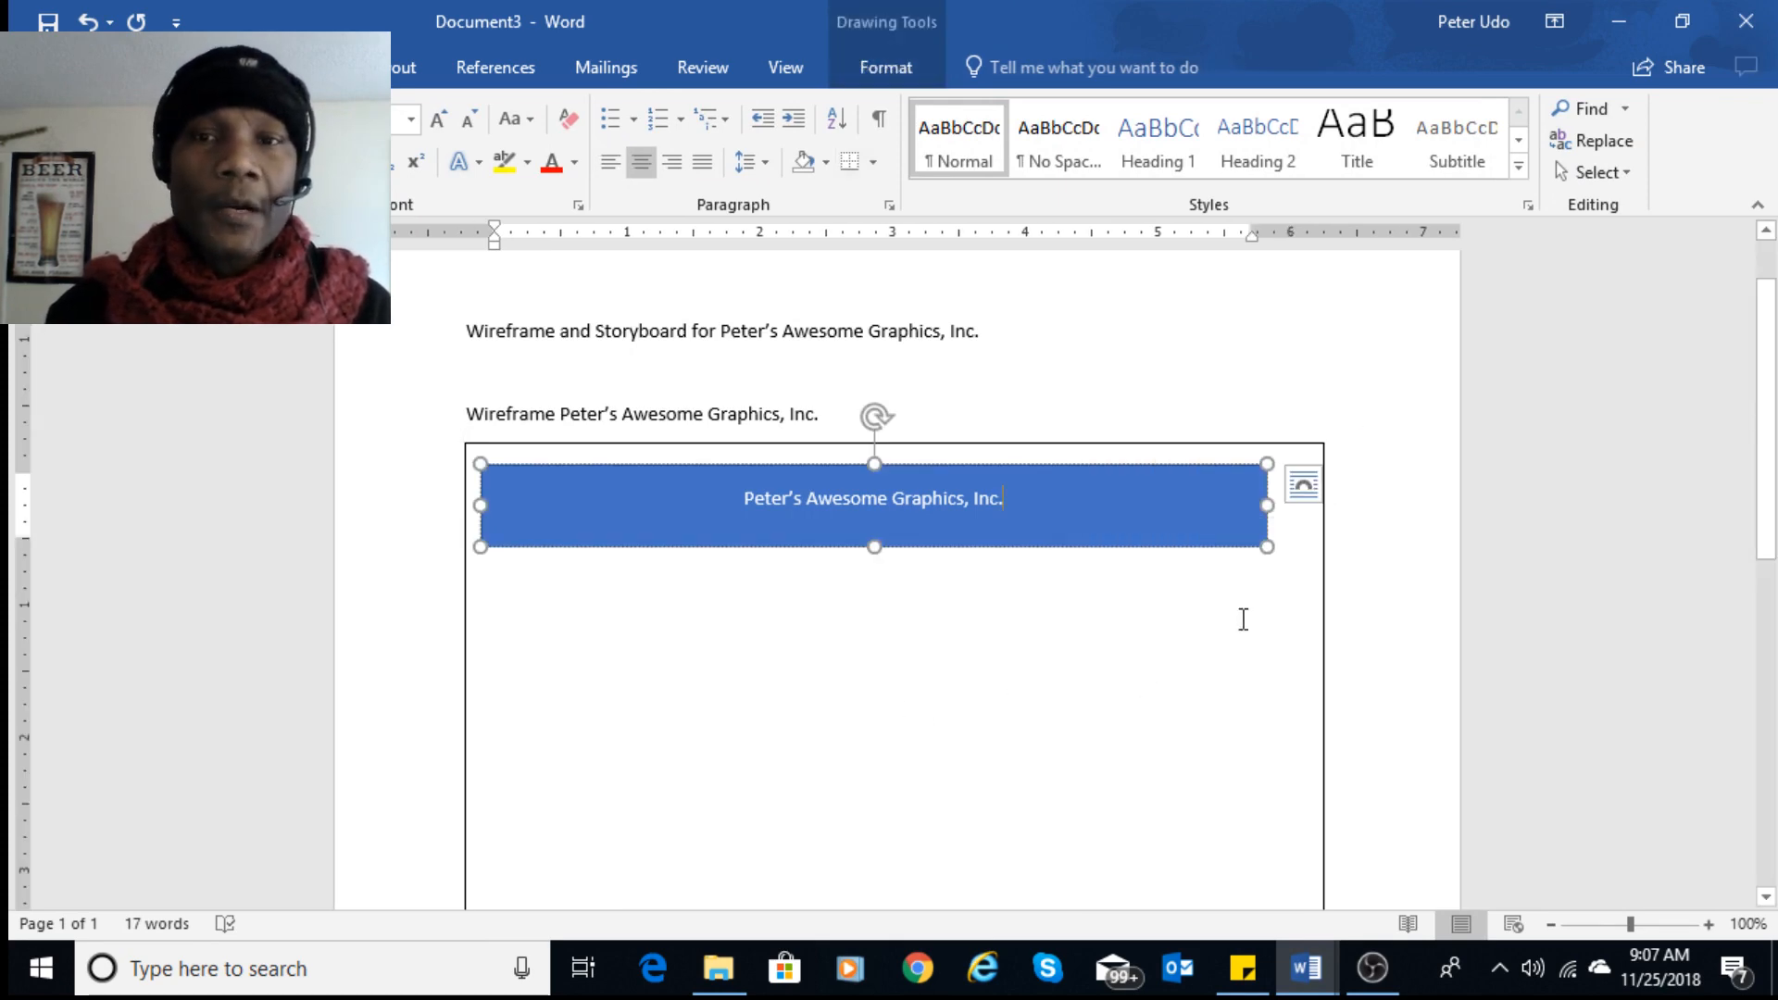
left_click(1301, 565)
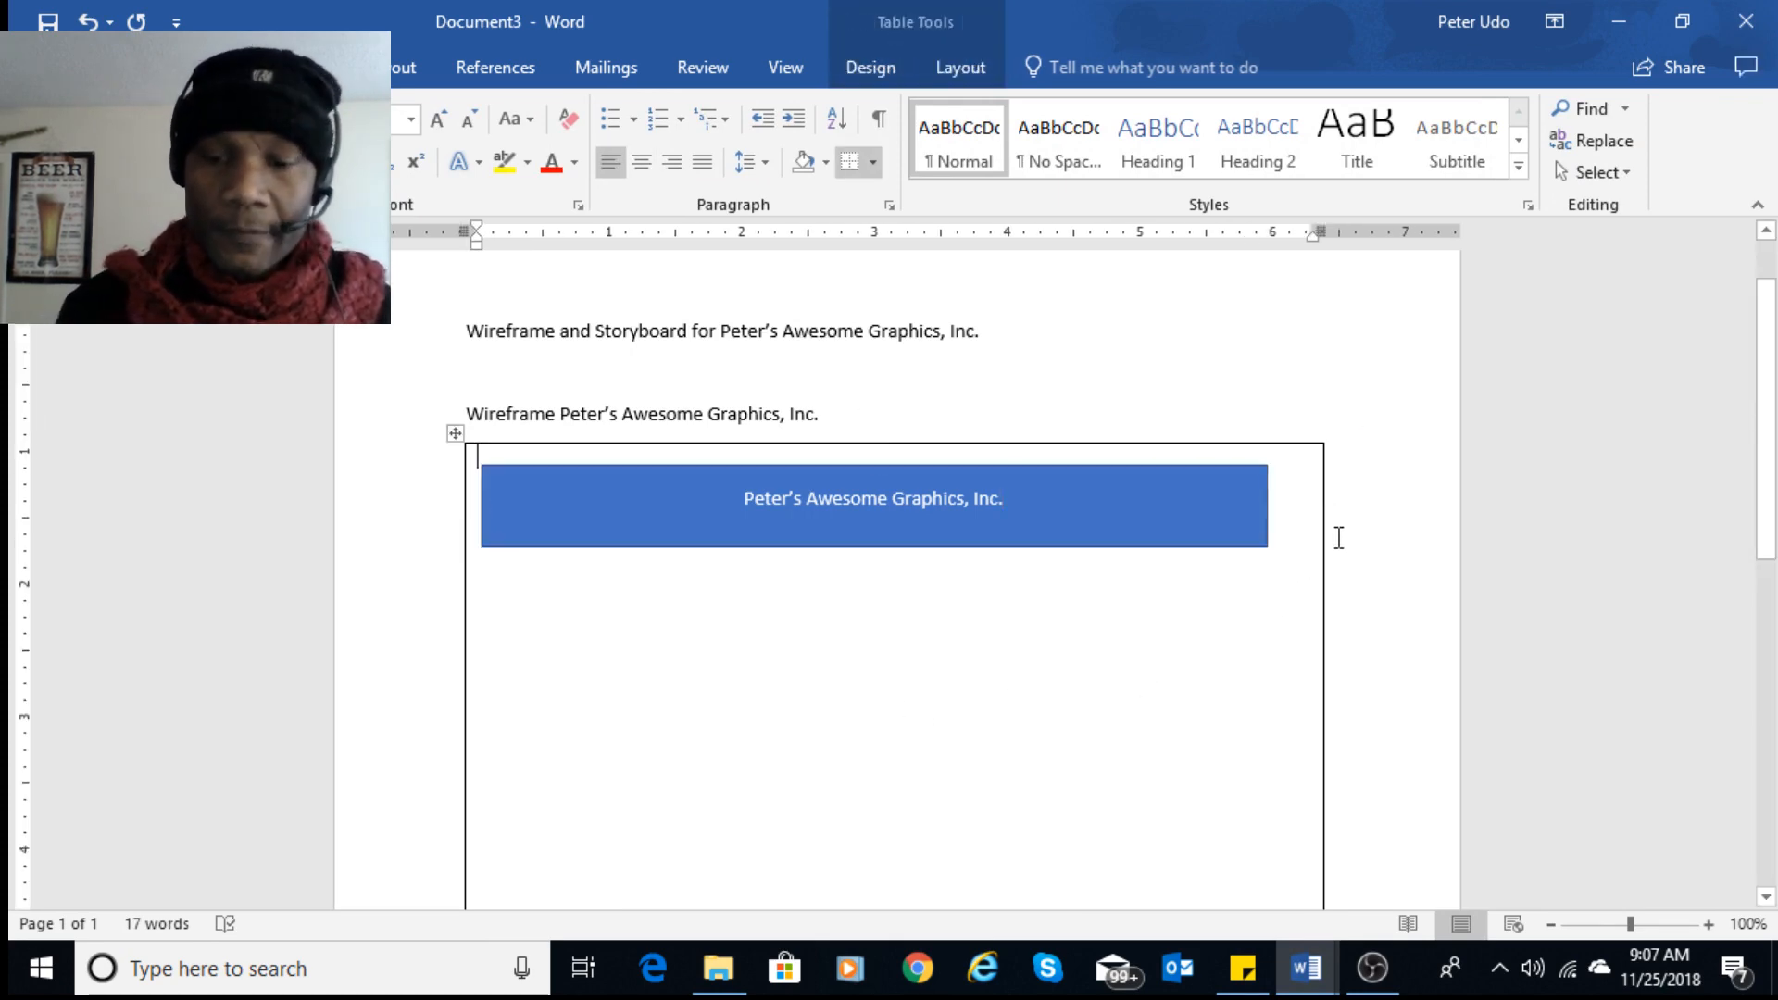
key("Return")
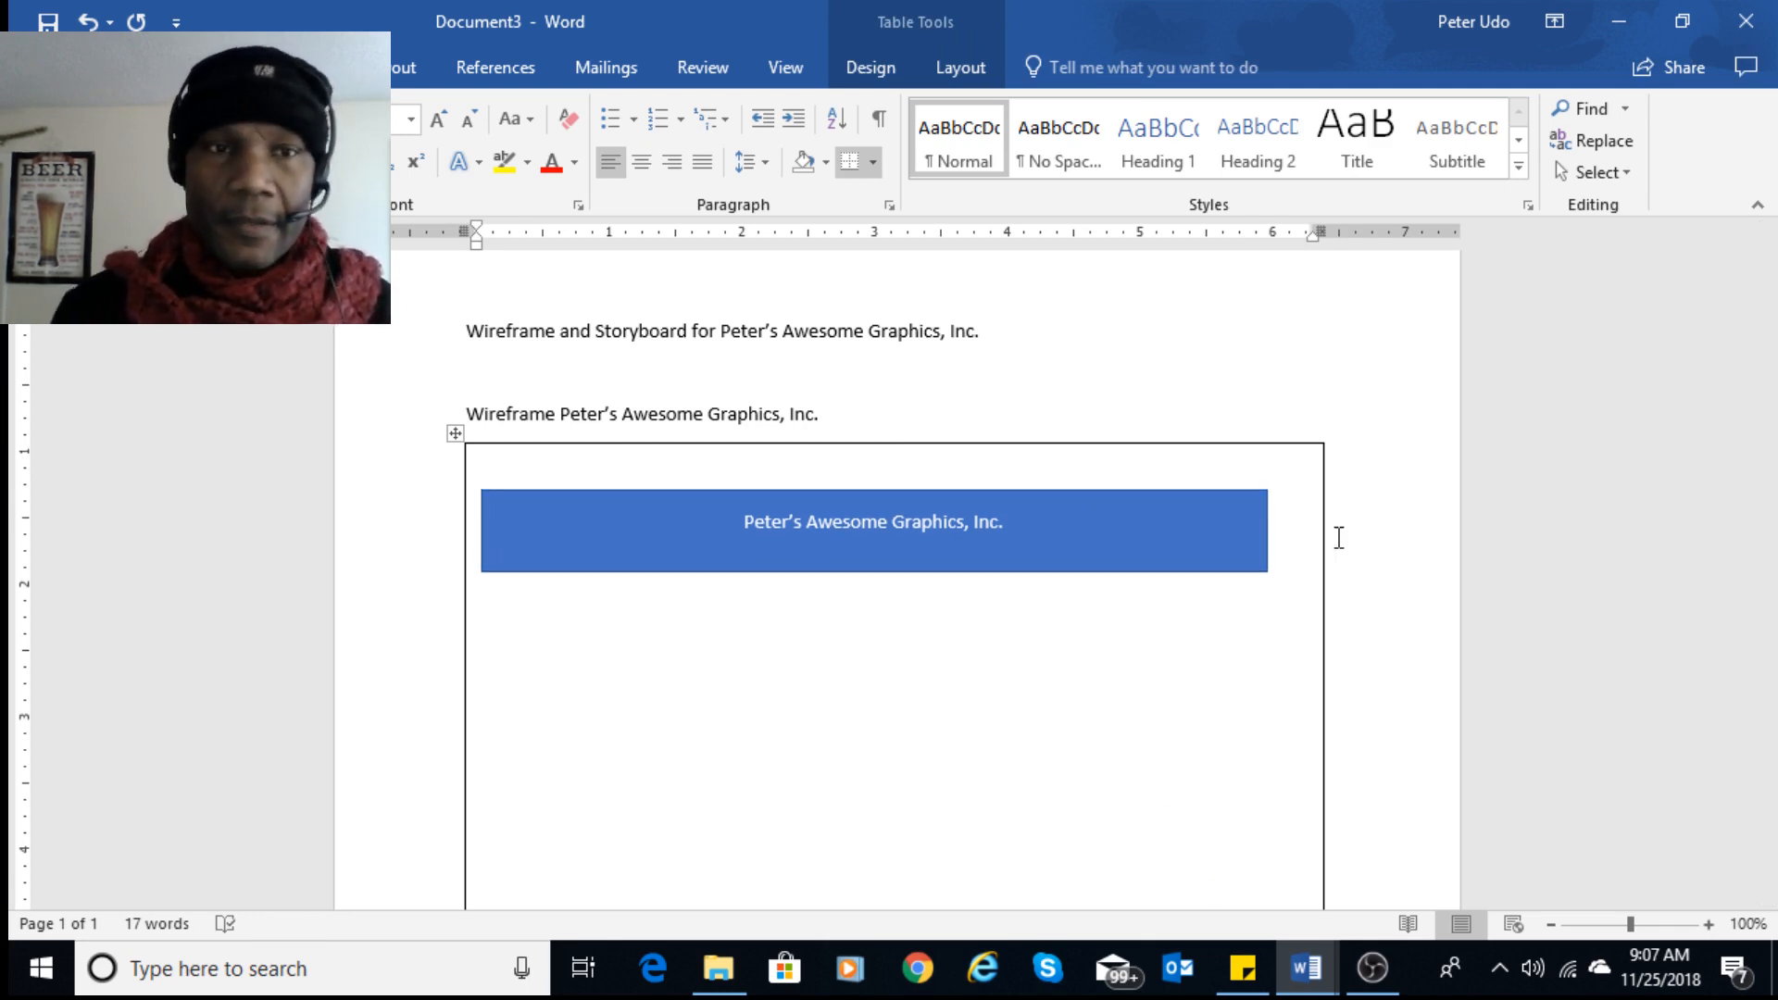
key("ctrl+z")
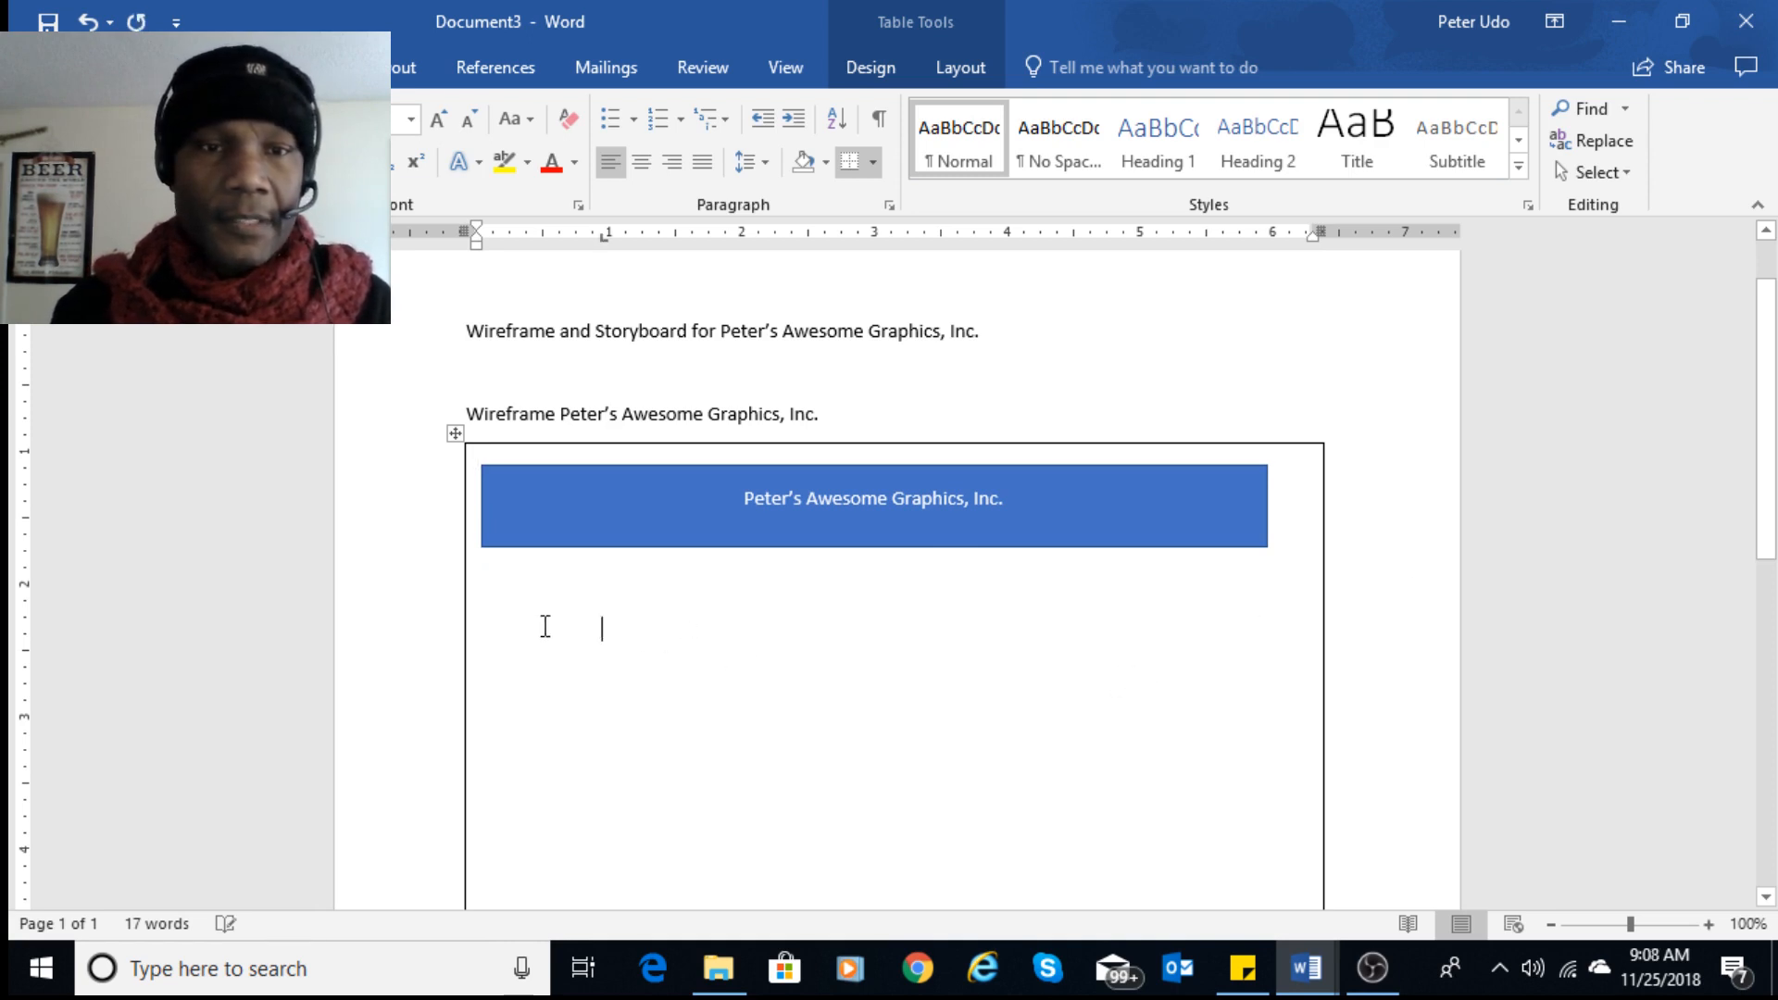
key("BackSpace")
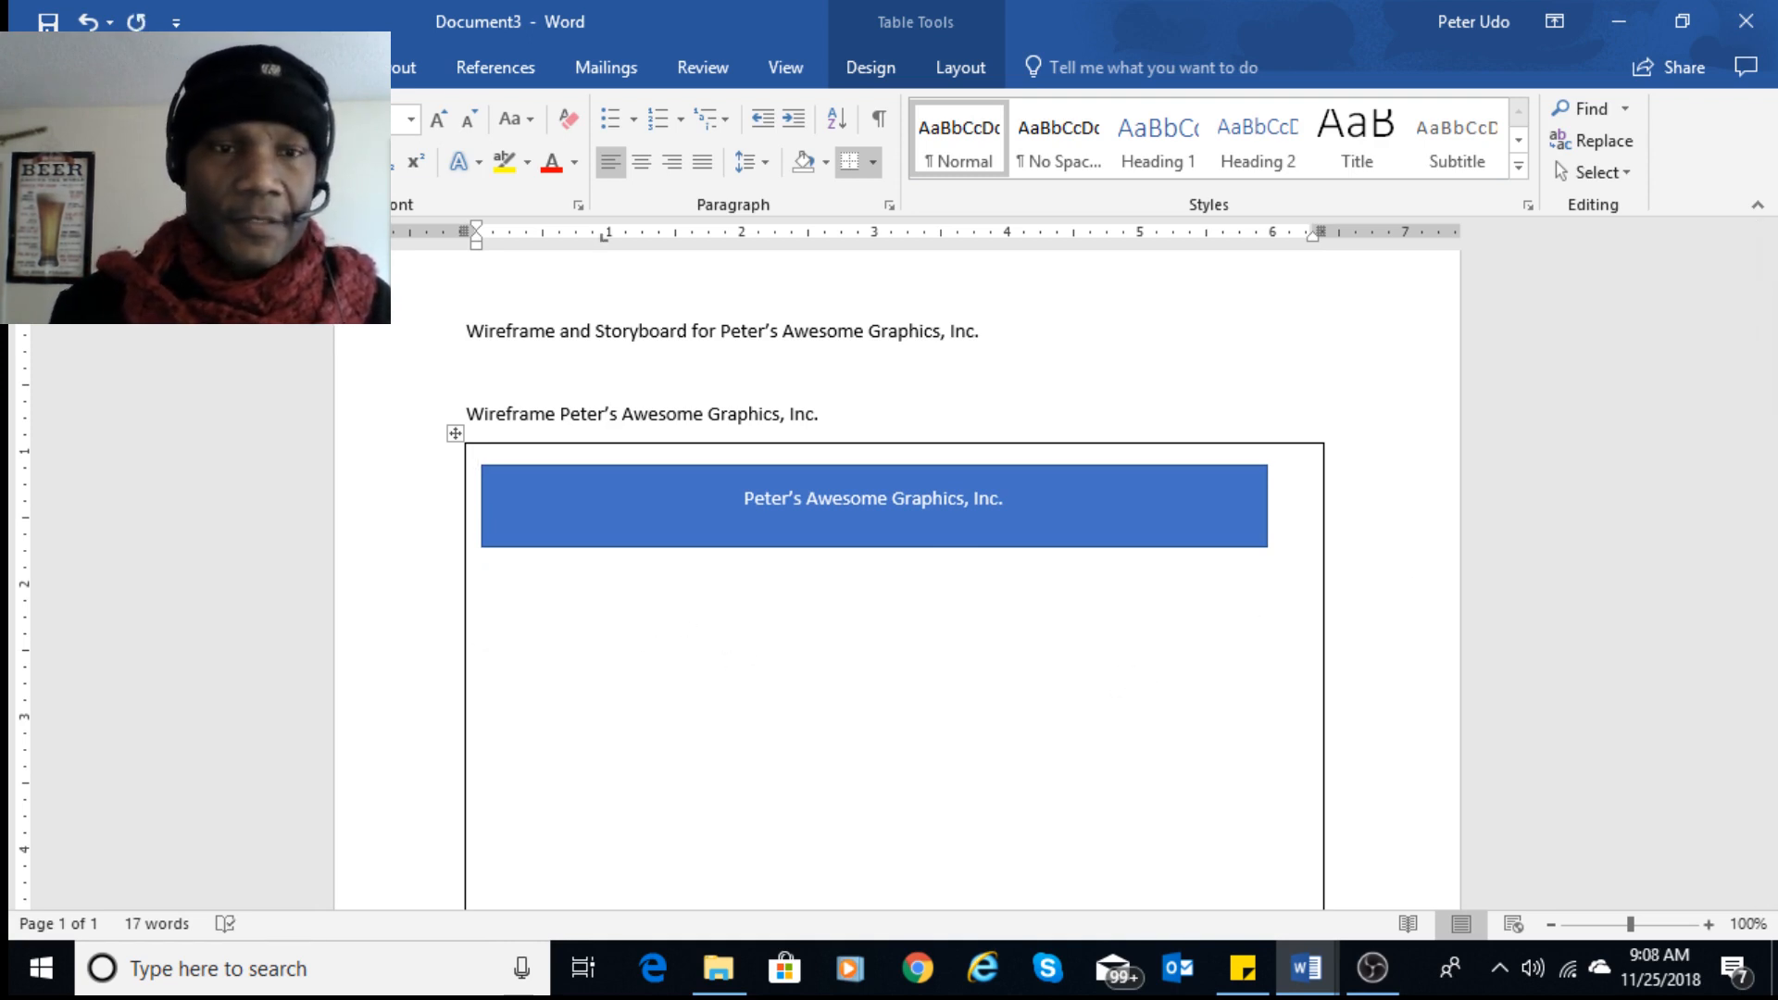
- Draw a rectangle about 1.33" high and 2.71" wide below the heading banner and label it "Business Description"
left_click(215, 67)
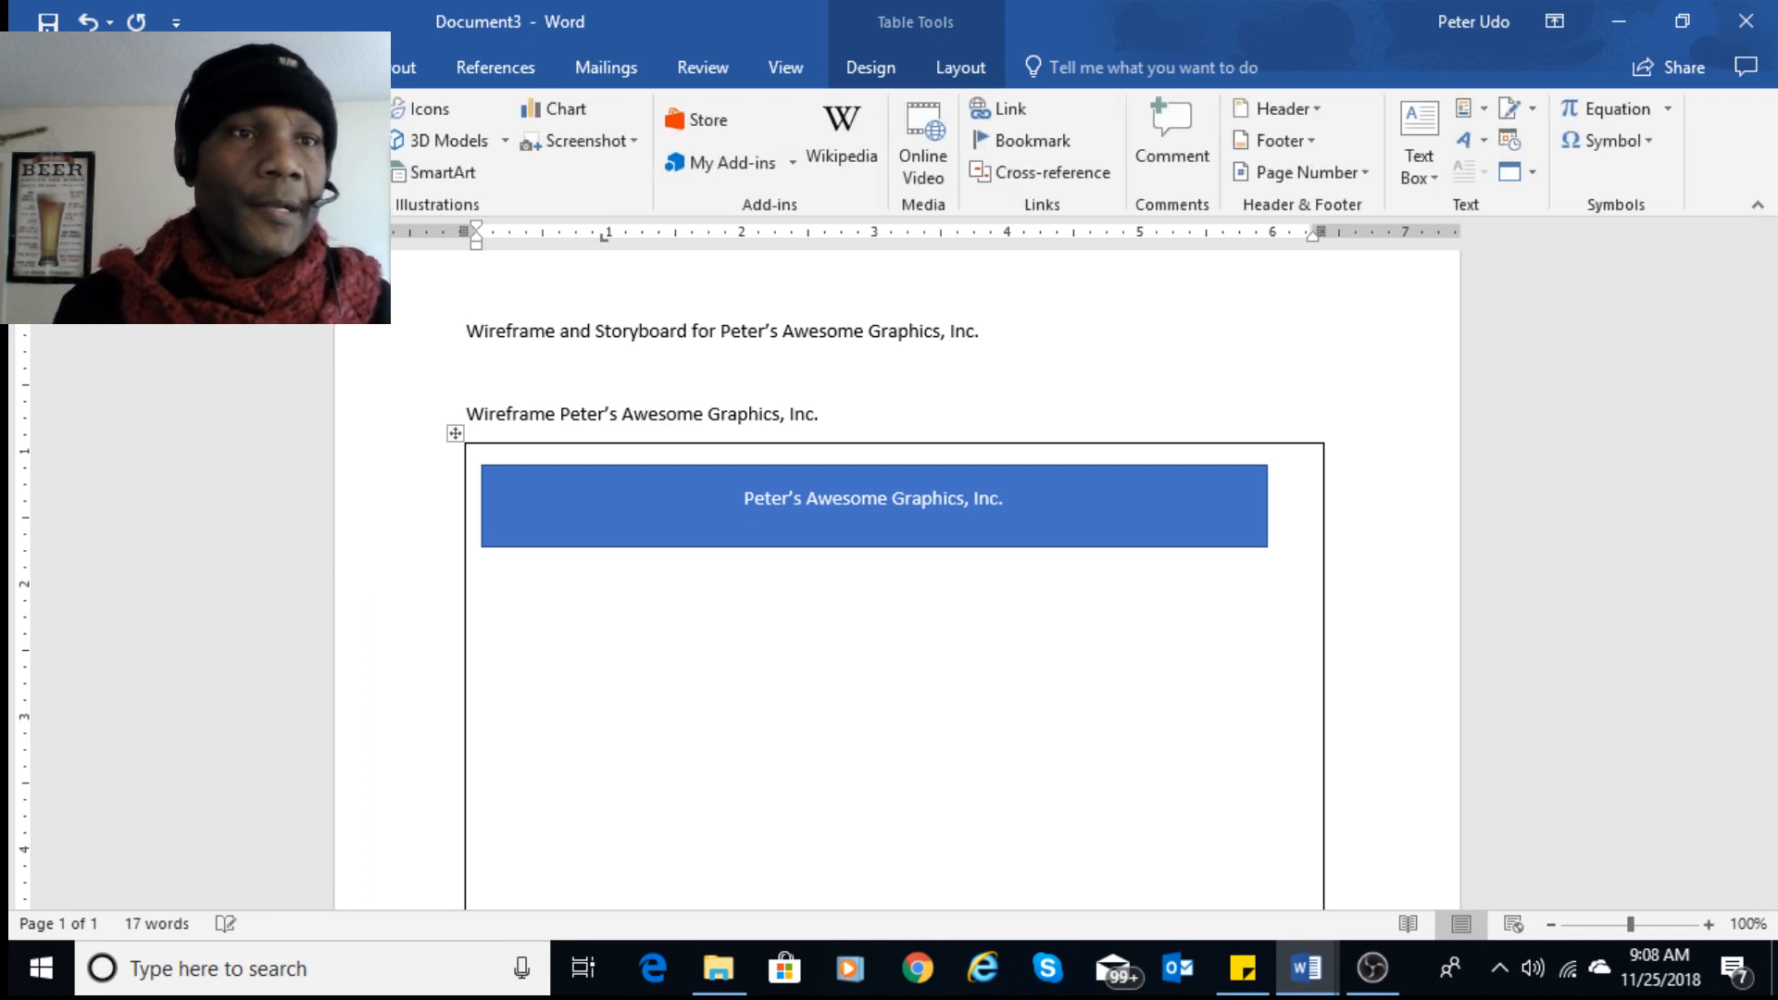
left_click(279, 172)
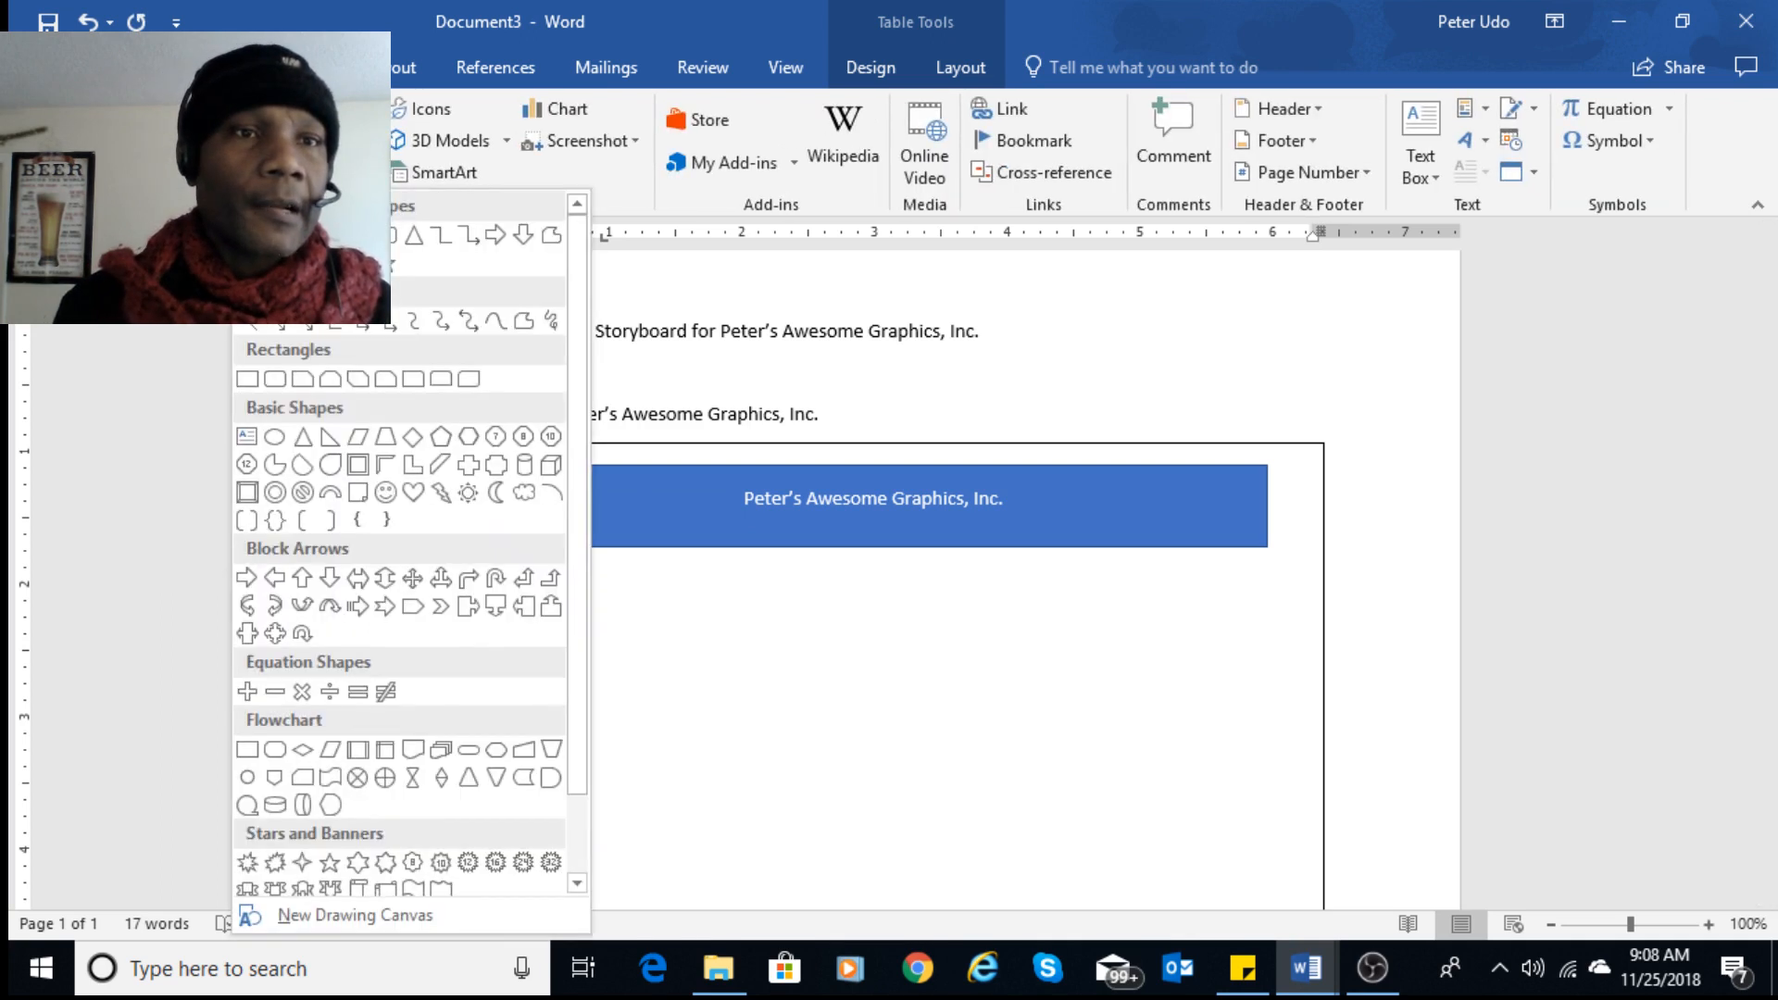
left_click(331, 235)
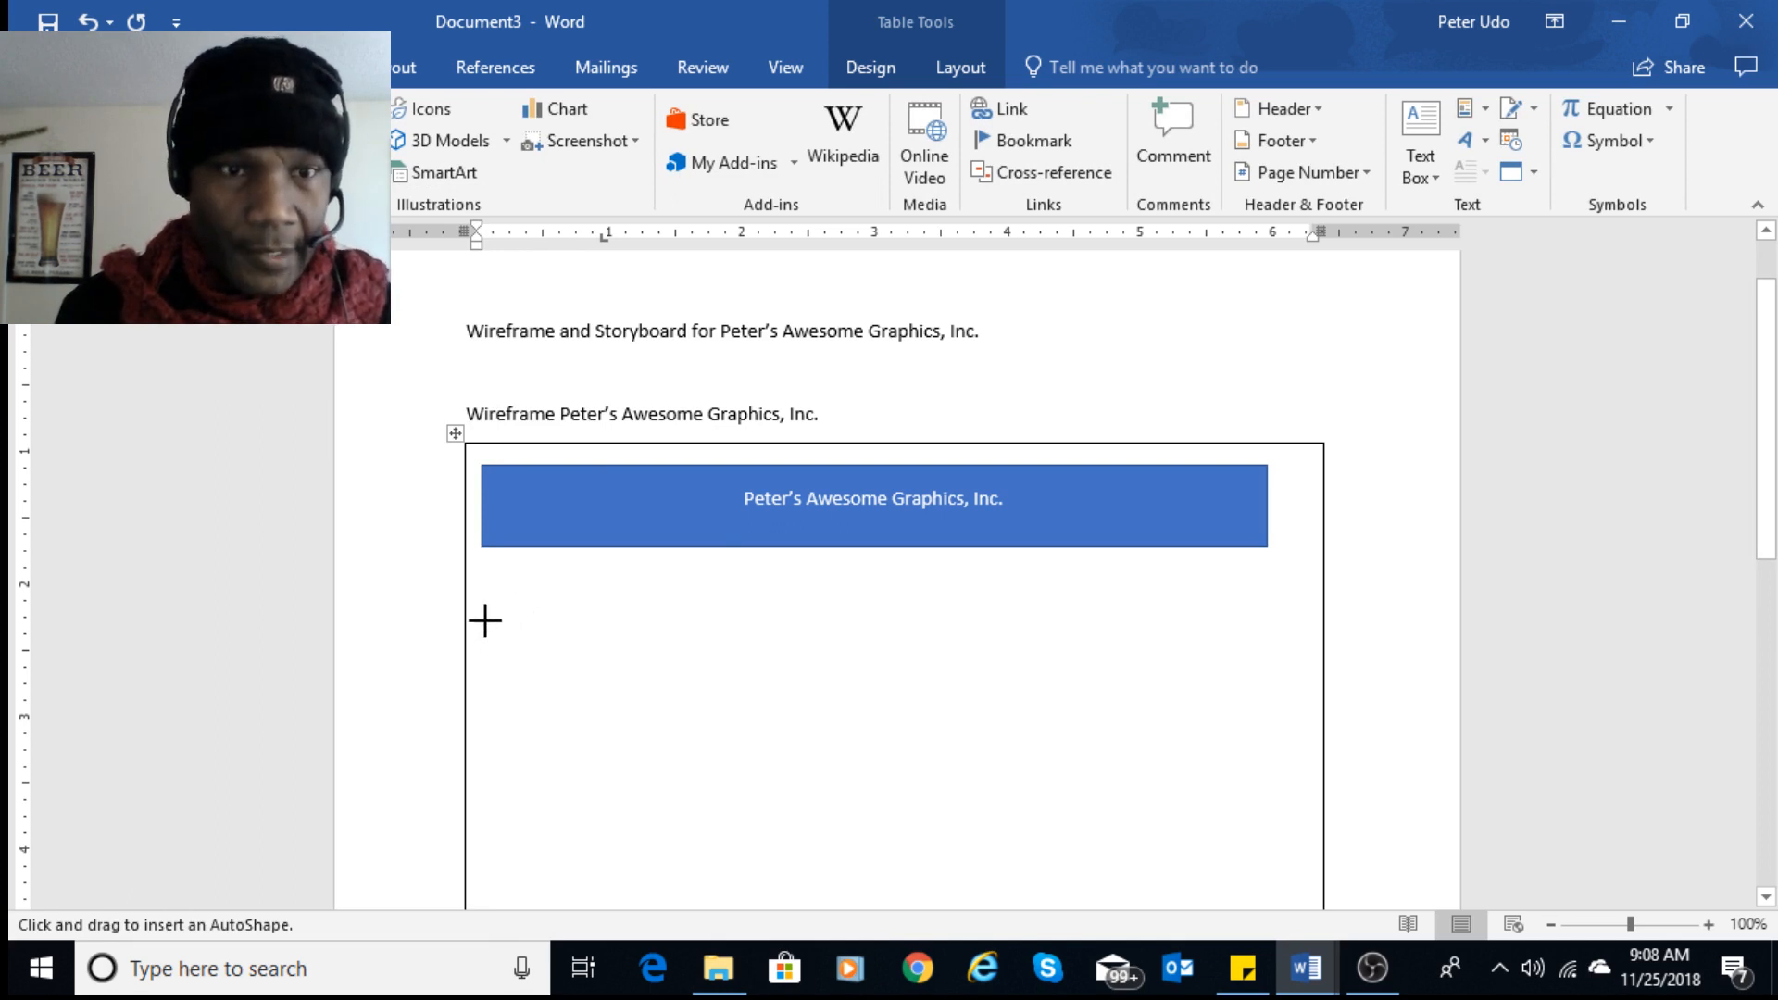
left_click_drag(484, 622, 844, 802)
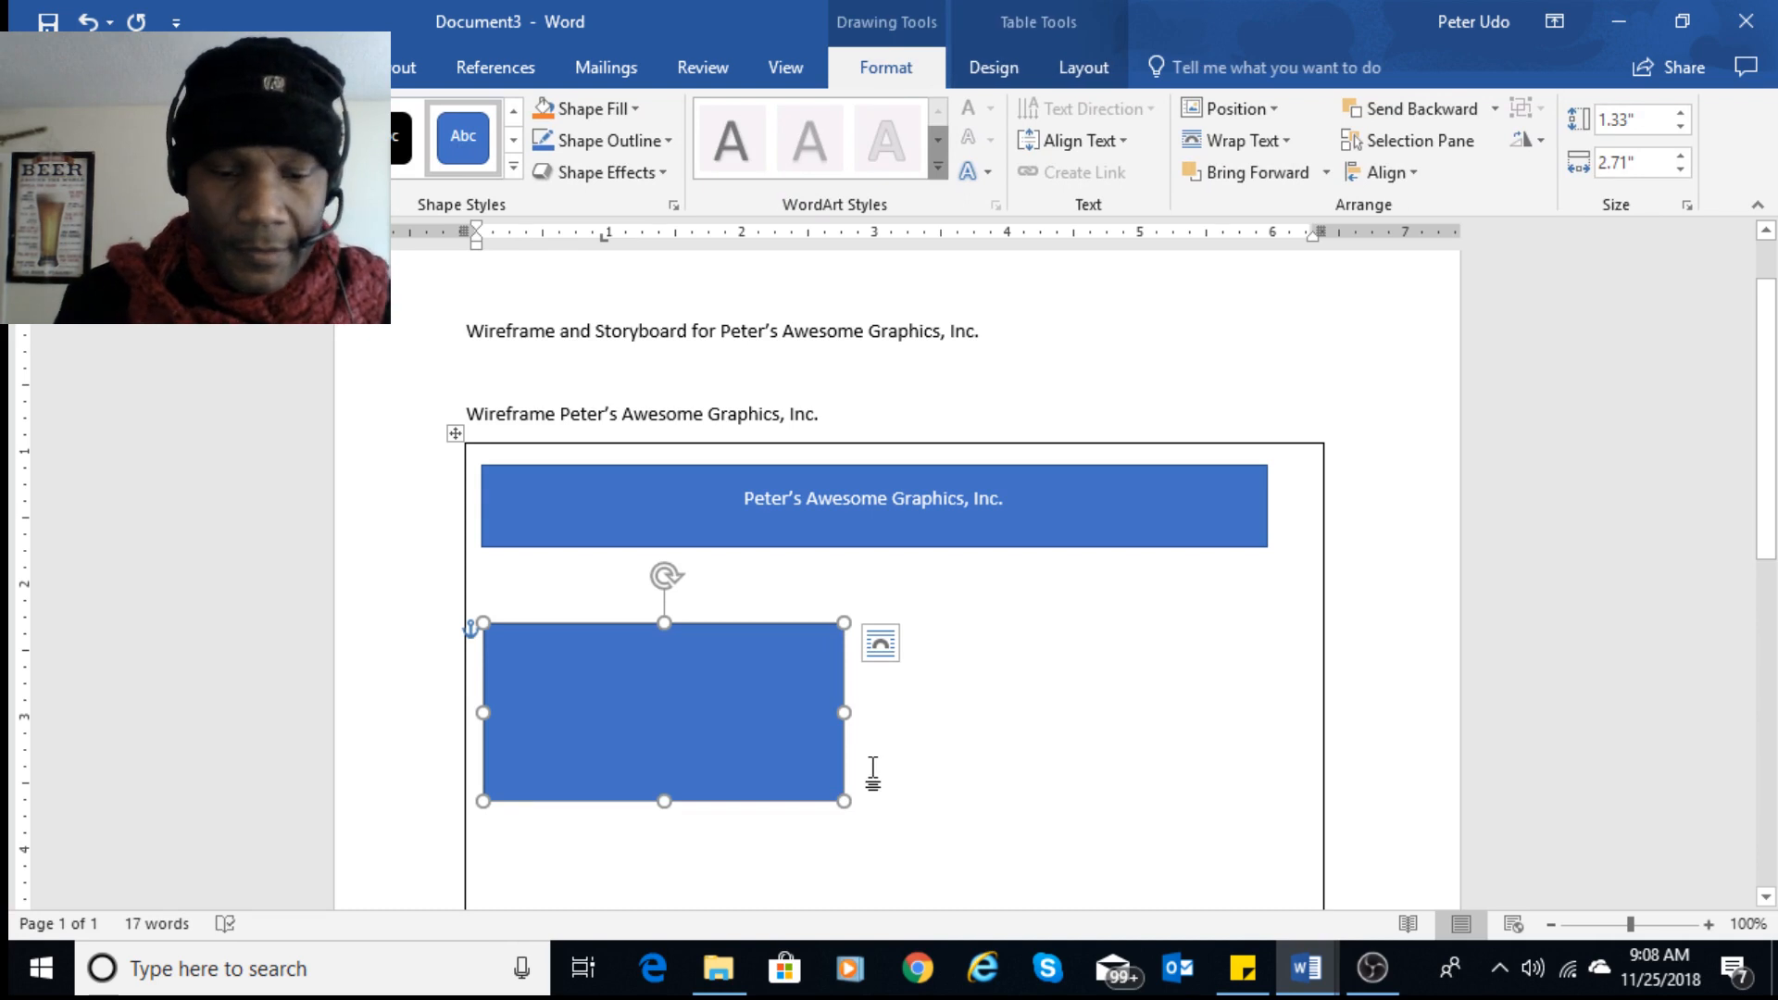
type("Busine")
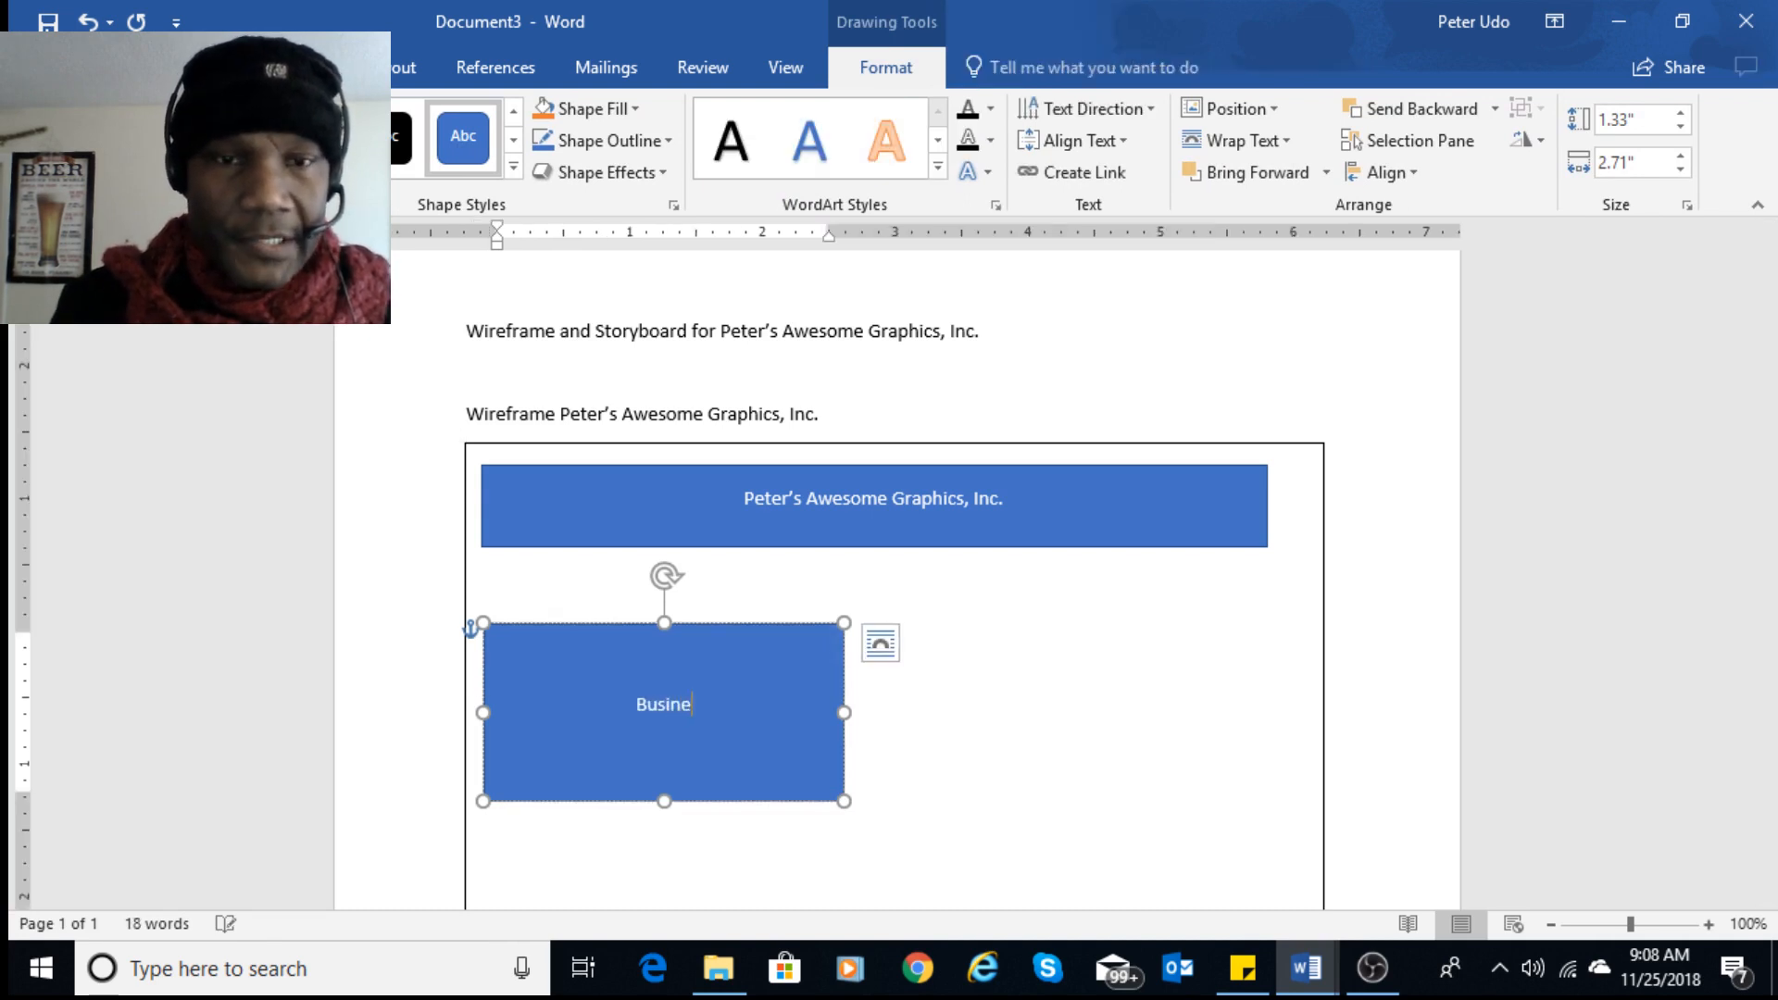
type("ss Description")
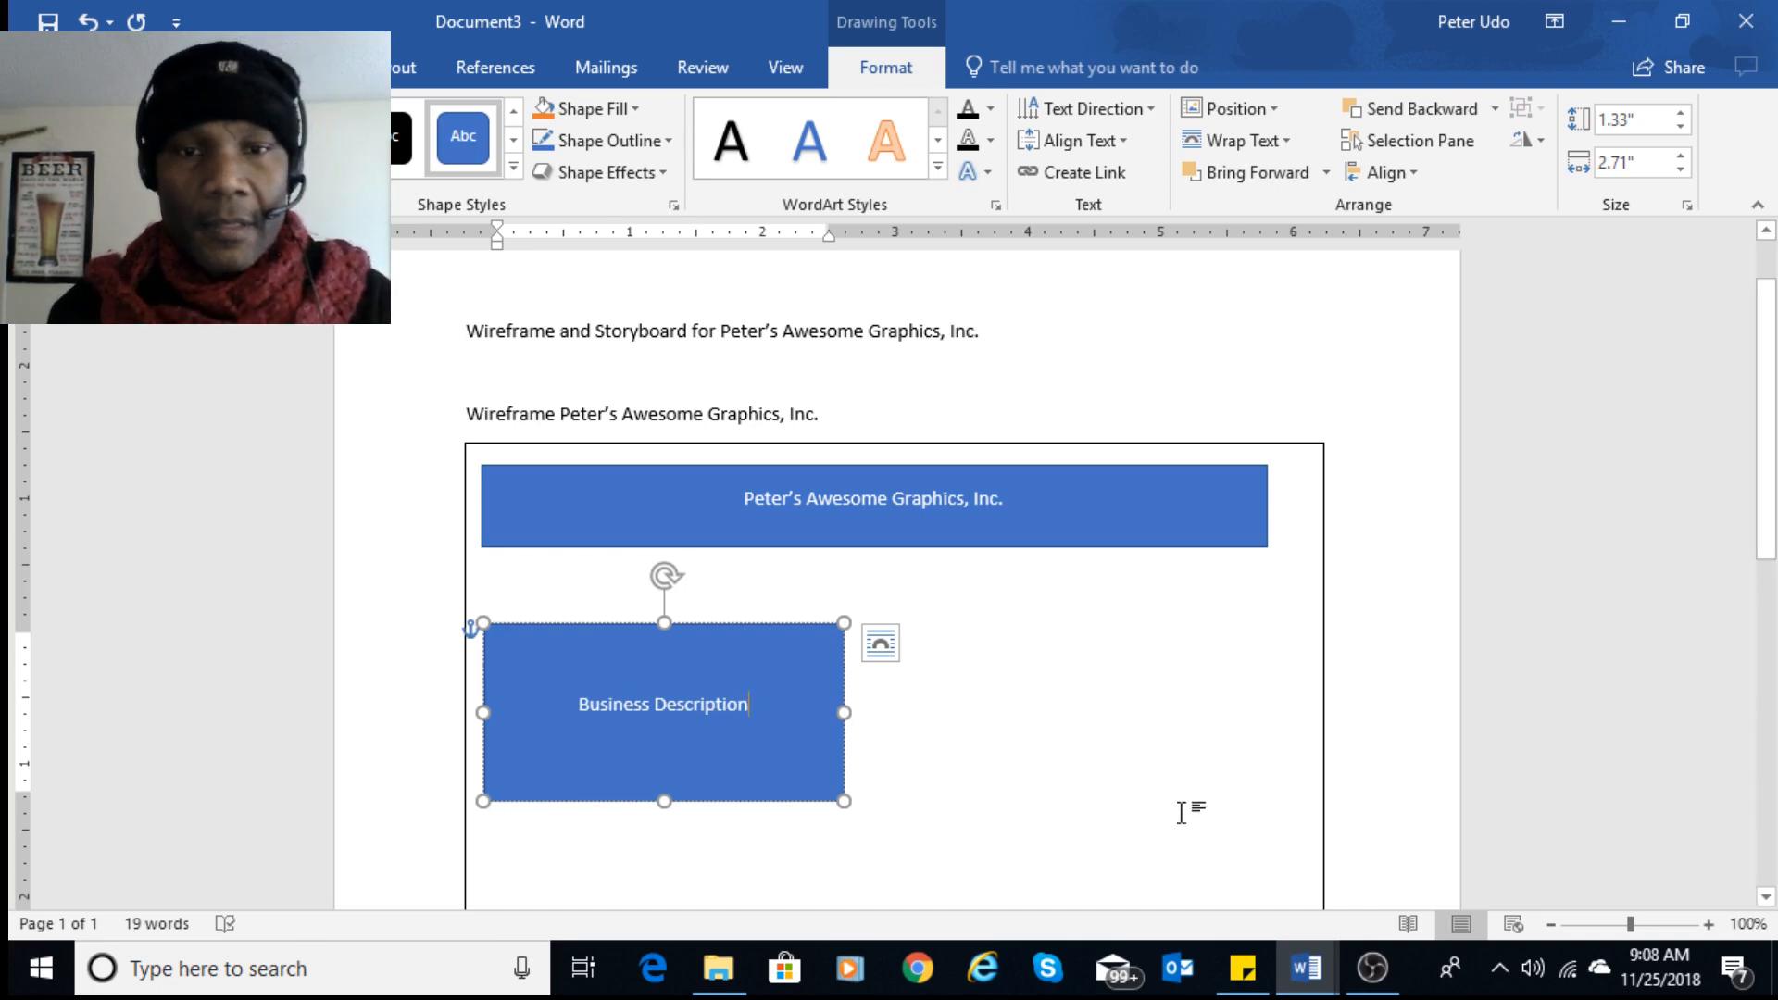
left_click(1127, 703)
scroll(1127, 713, "down", 3)
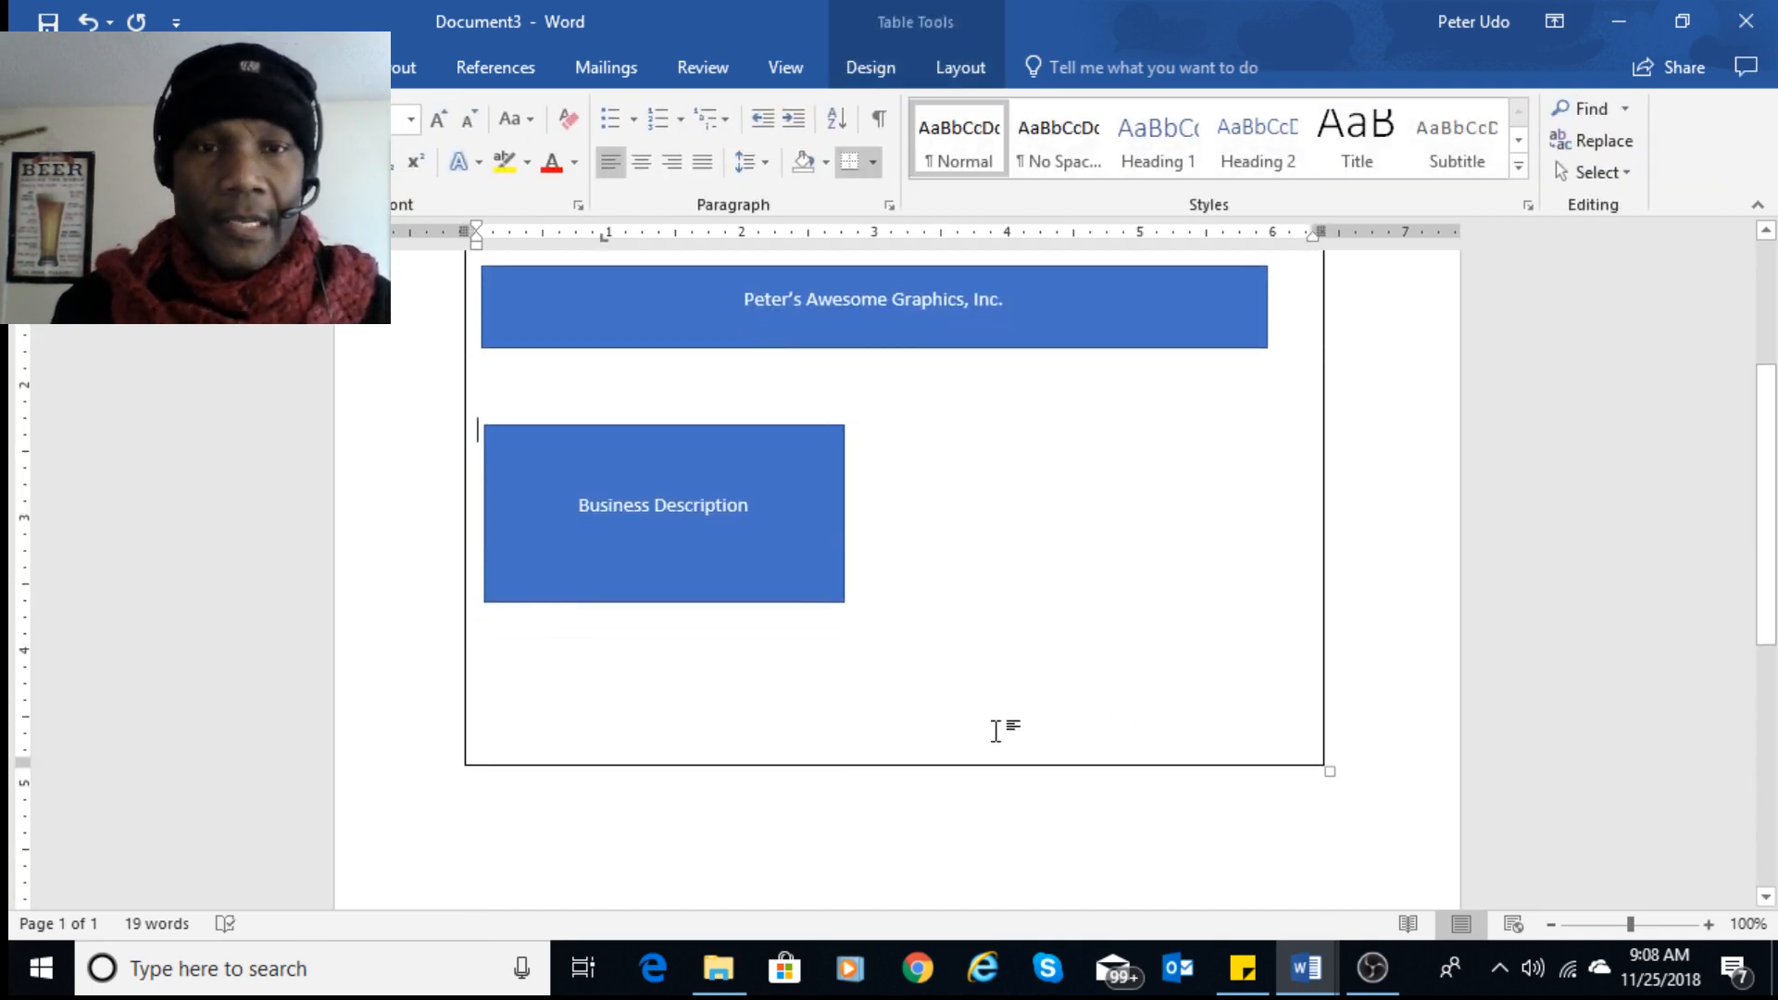
left_click(710, 547)
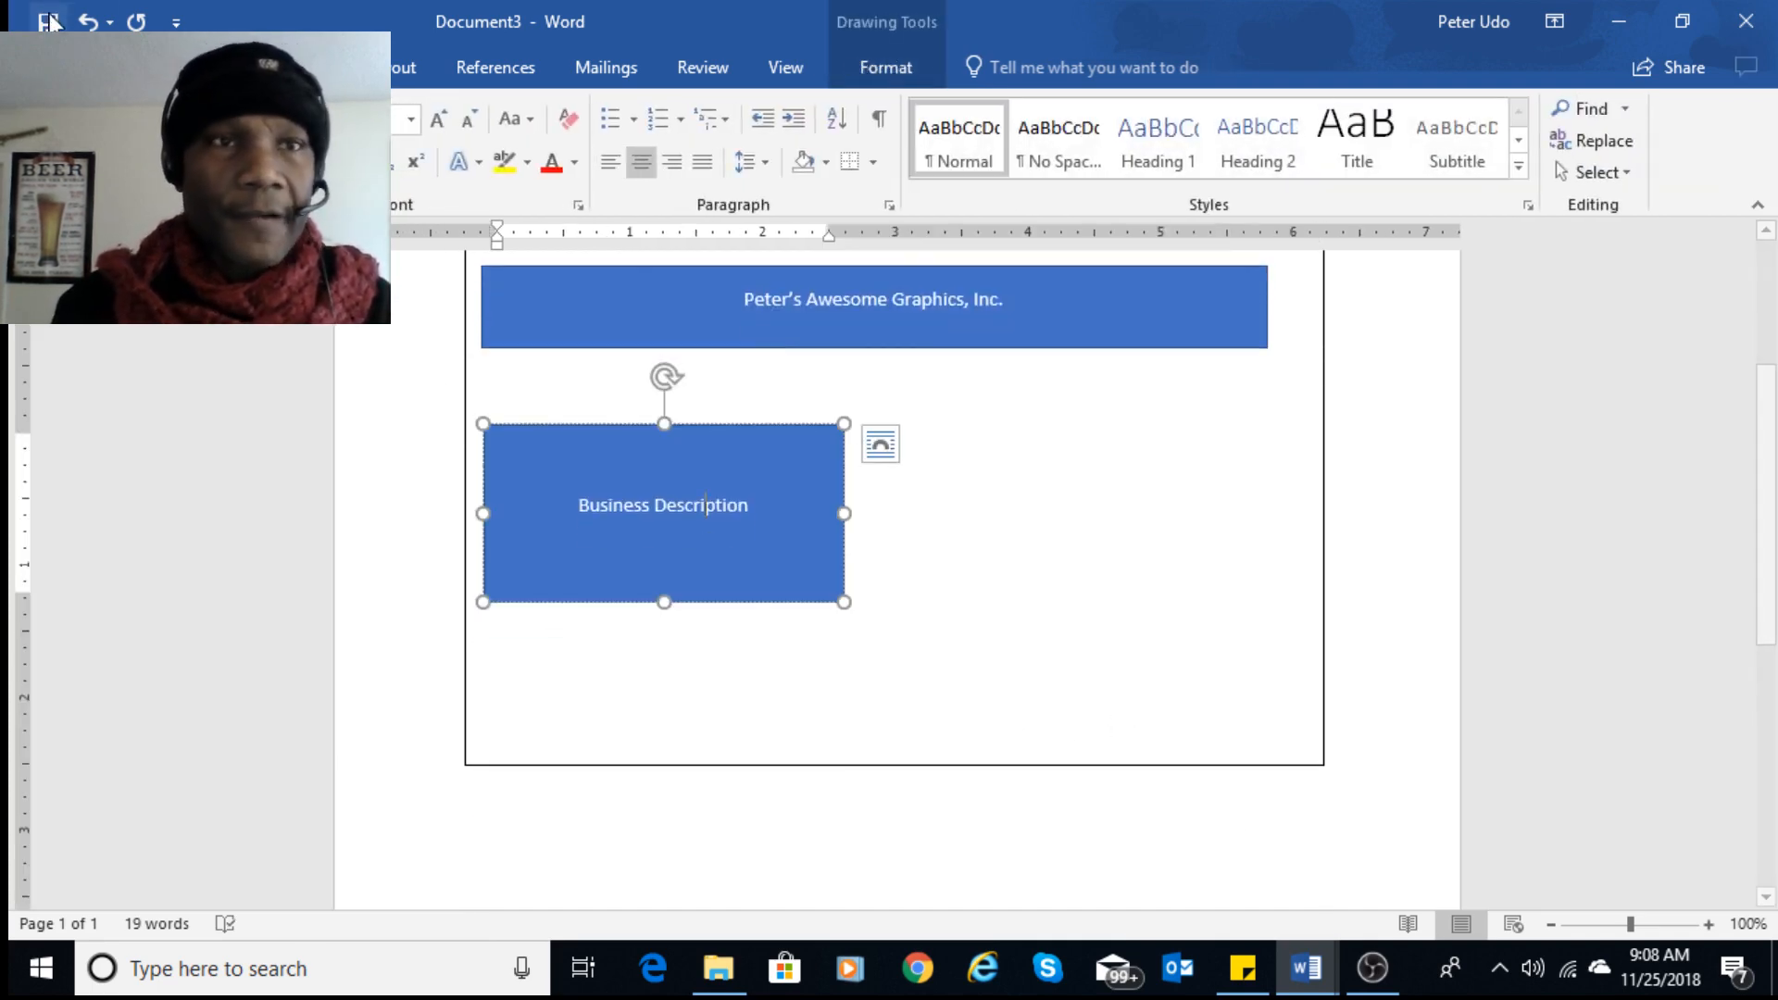
right_click(766, 505)
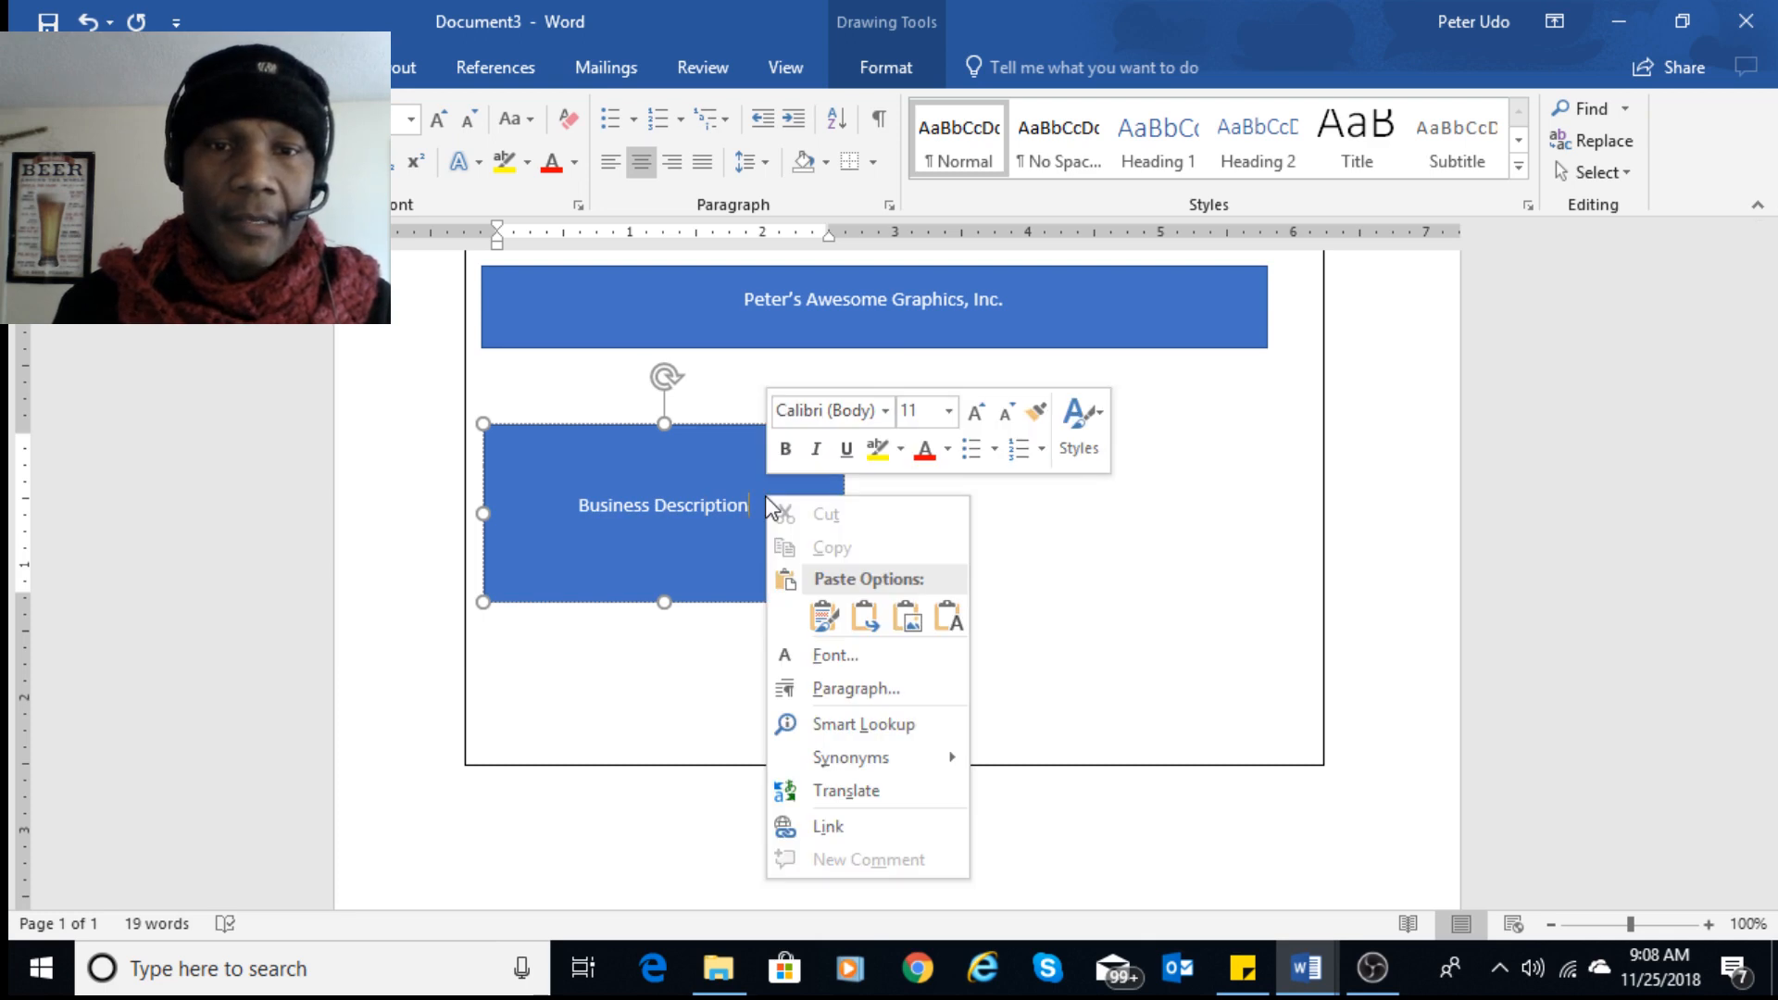
left_click(702, 498)
key("ctrl")
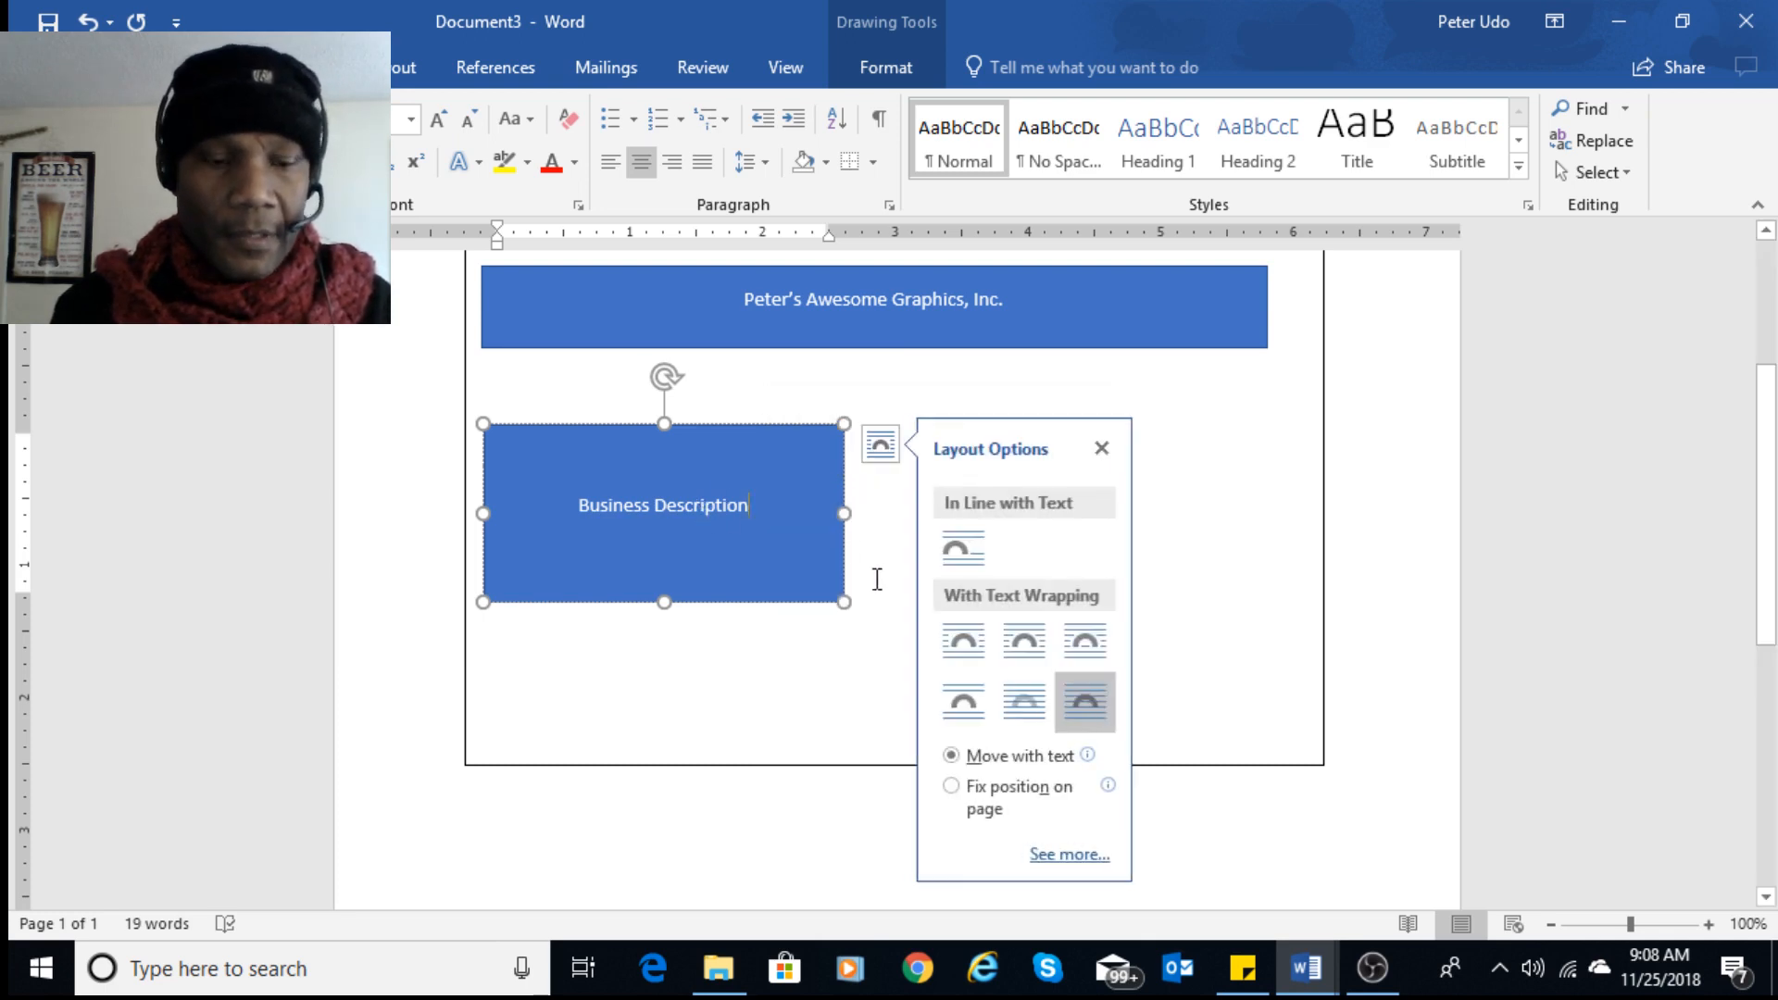
key("ctrl")
key("ctrl")
left_click(861, 508)
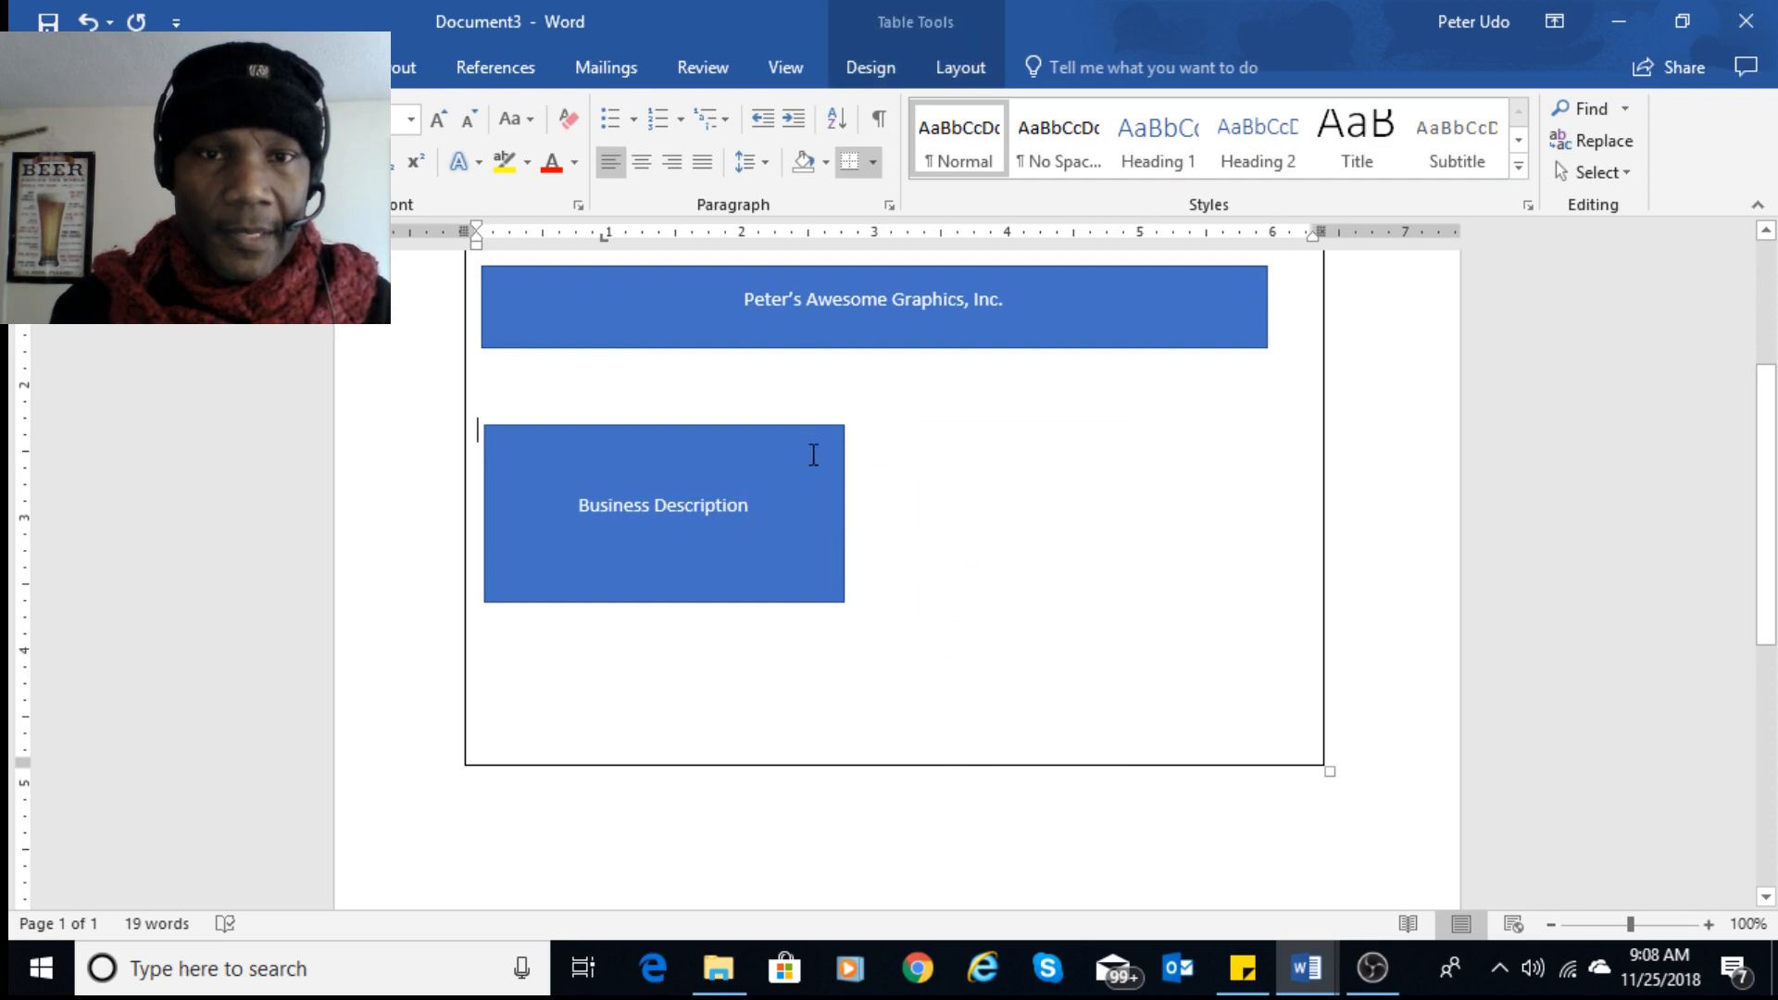
- Duplicate the "Business Description" rectangle, placing the copy slightly lower and to the right of the original
left_click(830, 460)
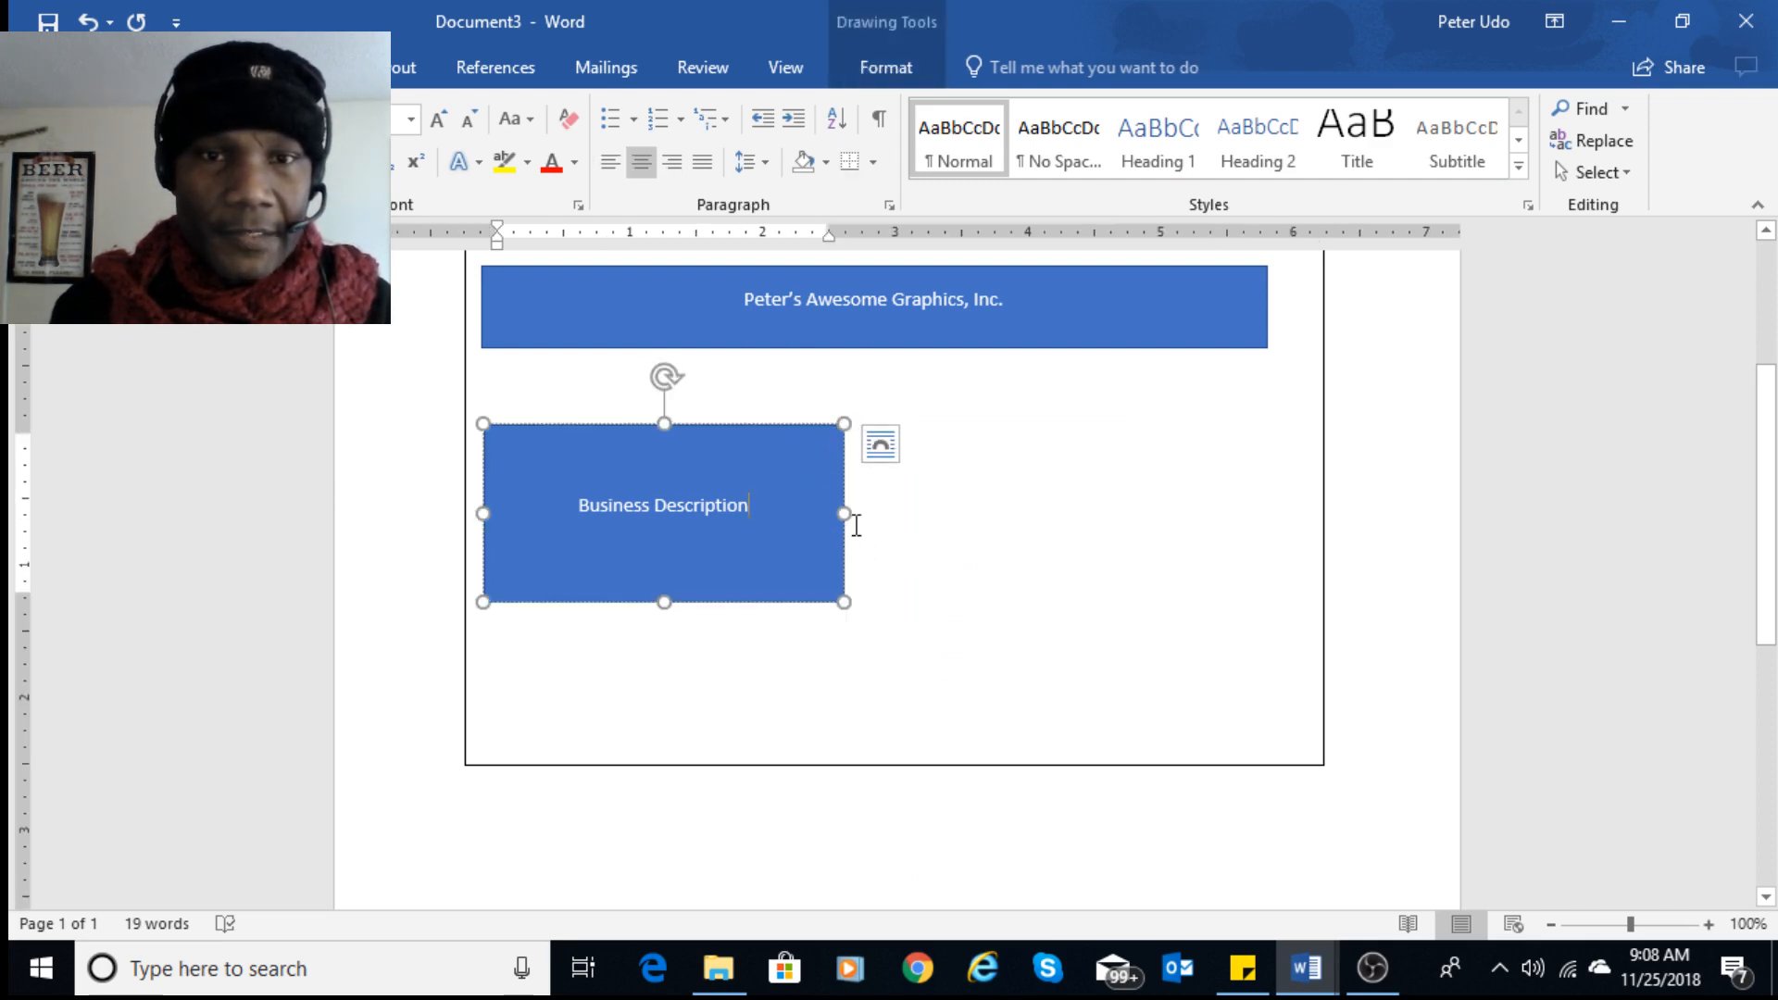
left_click_drag(845, 528, 1009, 547)
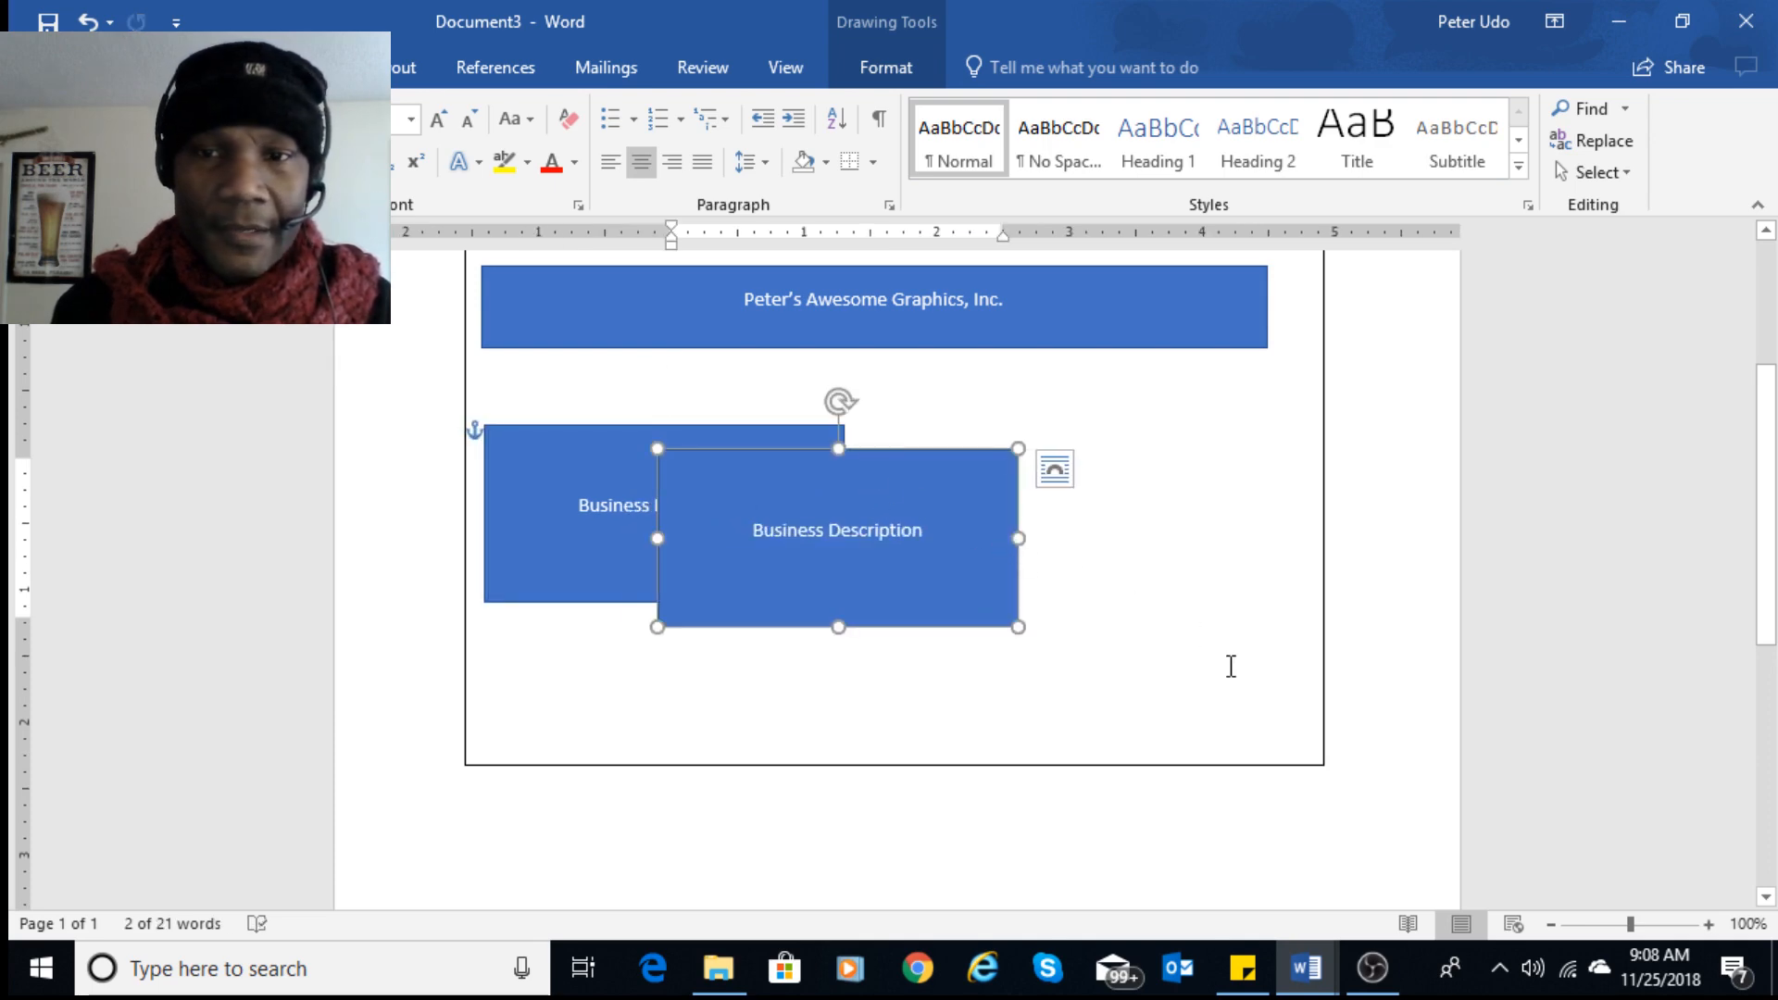
scroll(1236, 664, "up", 3)
scroll(1203, 611, "down", 6)
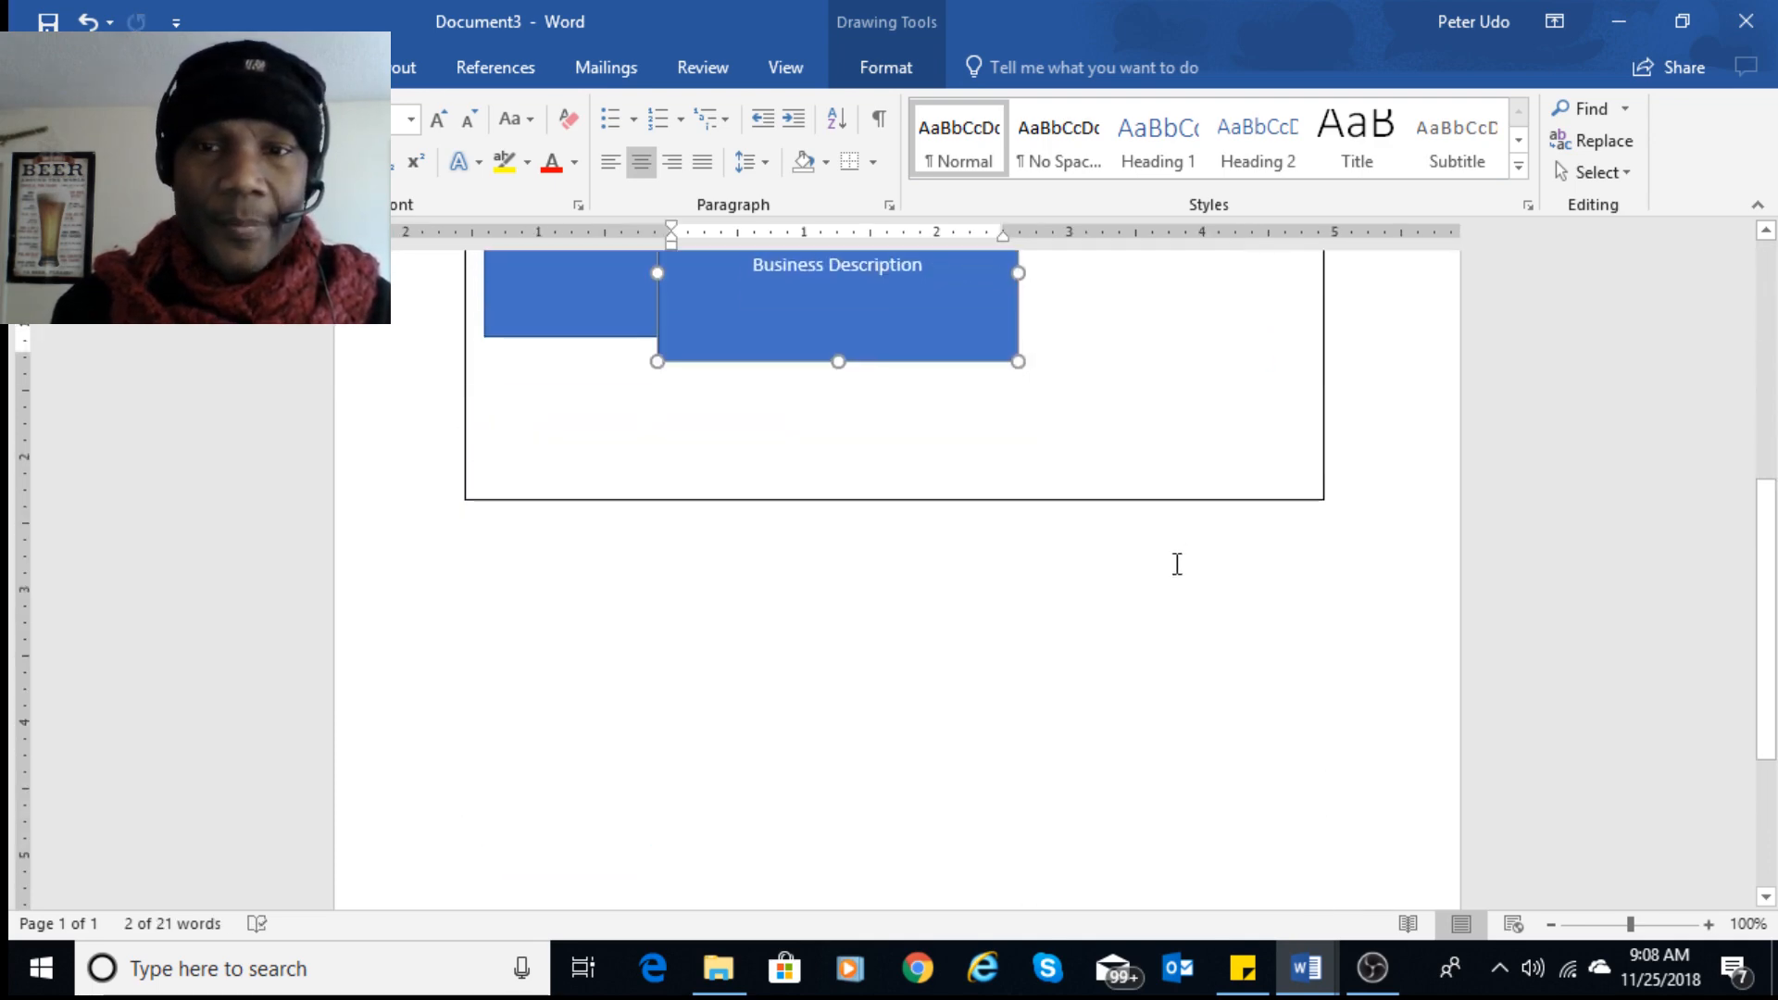
- Enlarge the table frame downward to make room for another box below
left_click(1155, 490)
scroll(1274, 512, "up", 2)
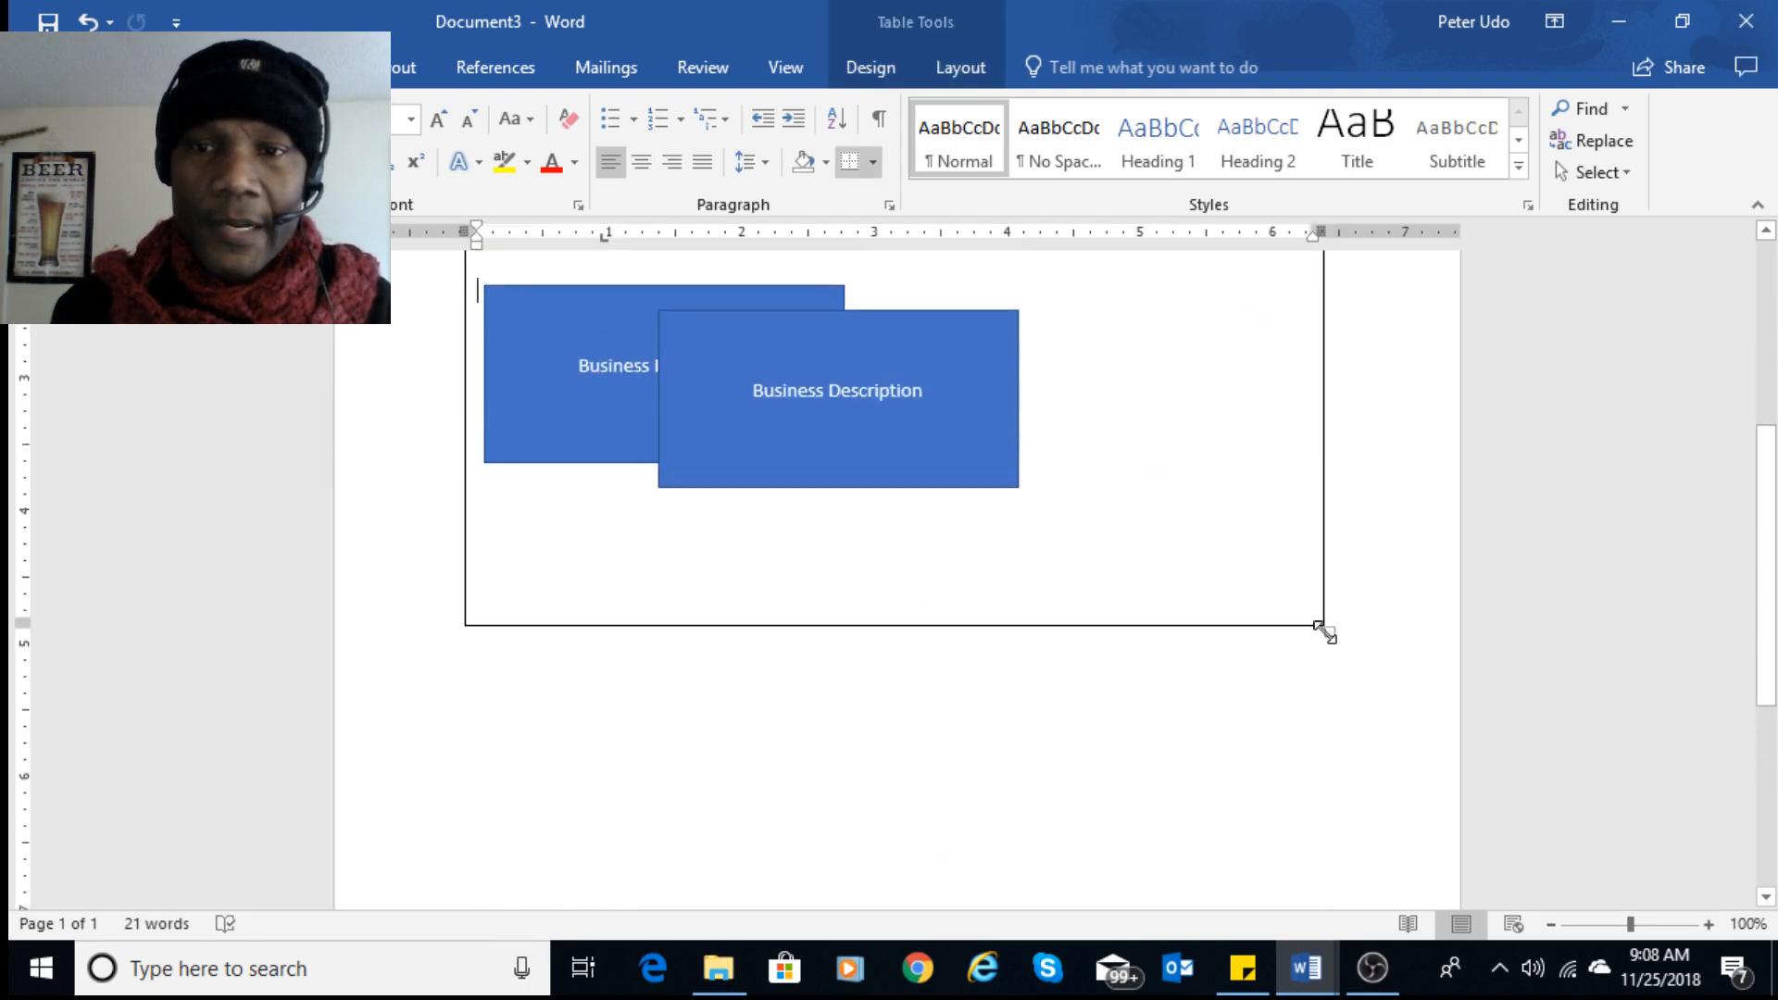
left_click_drag(1324, 633, 1327, 818)
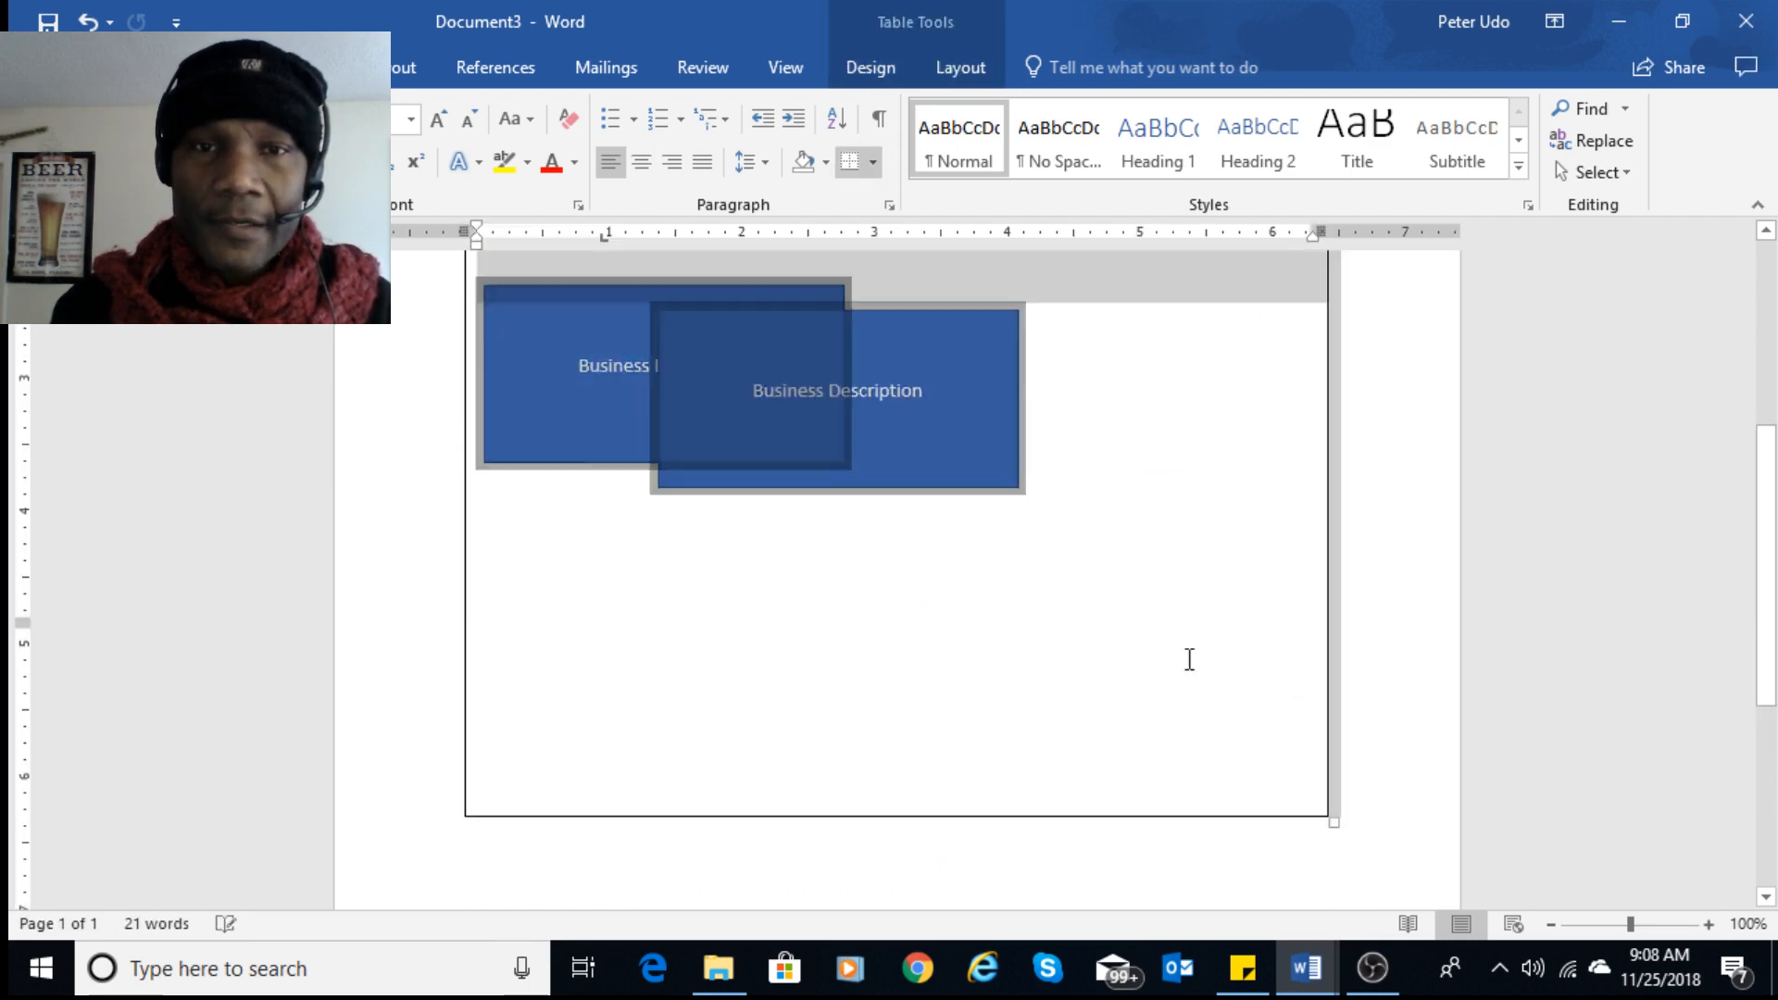
- Move the duplicated rectangle just below the original and widen it leftward to the frame's edge
left_click(981, 559)
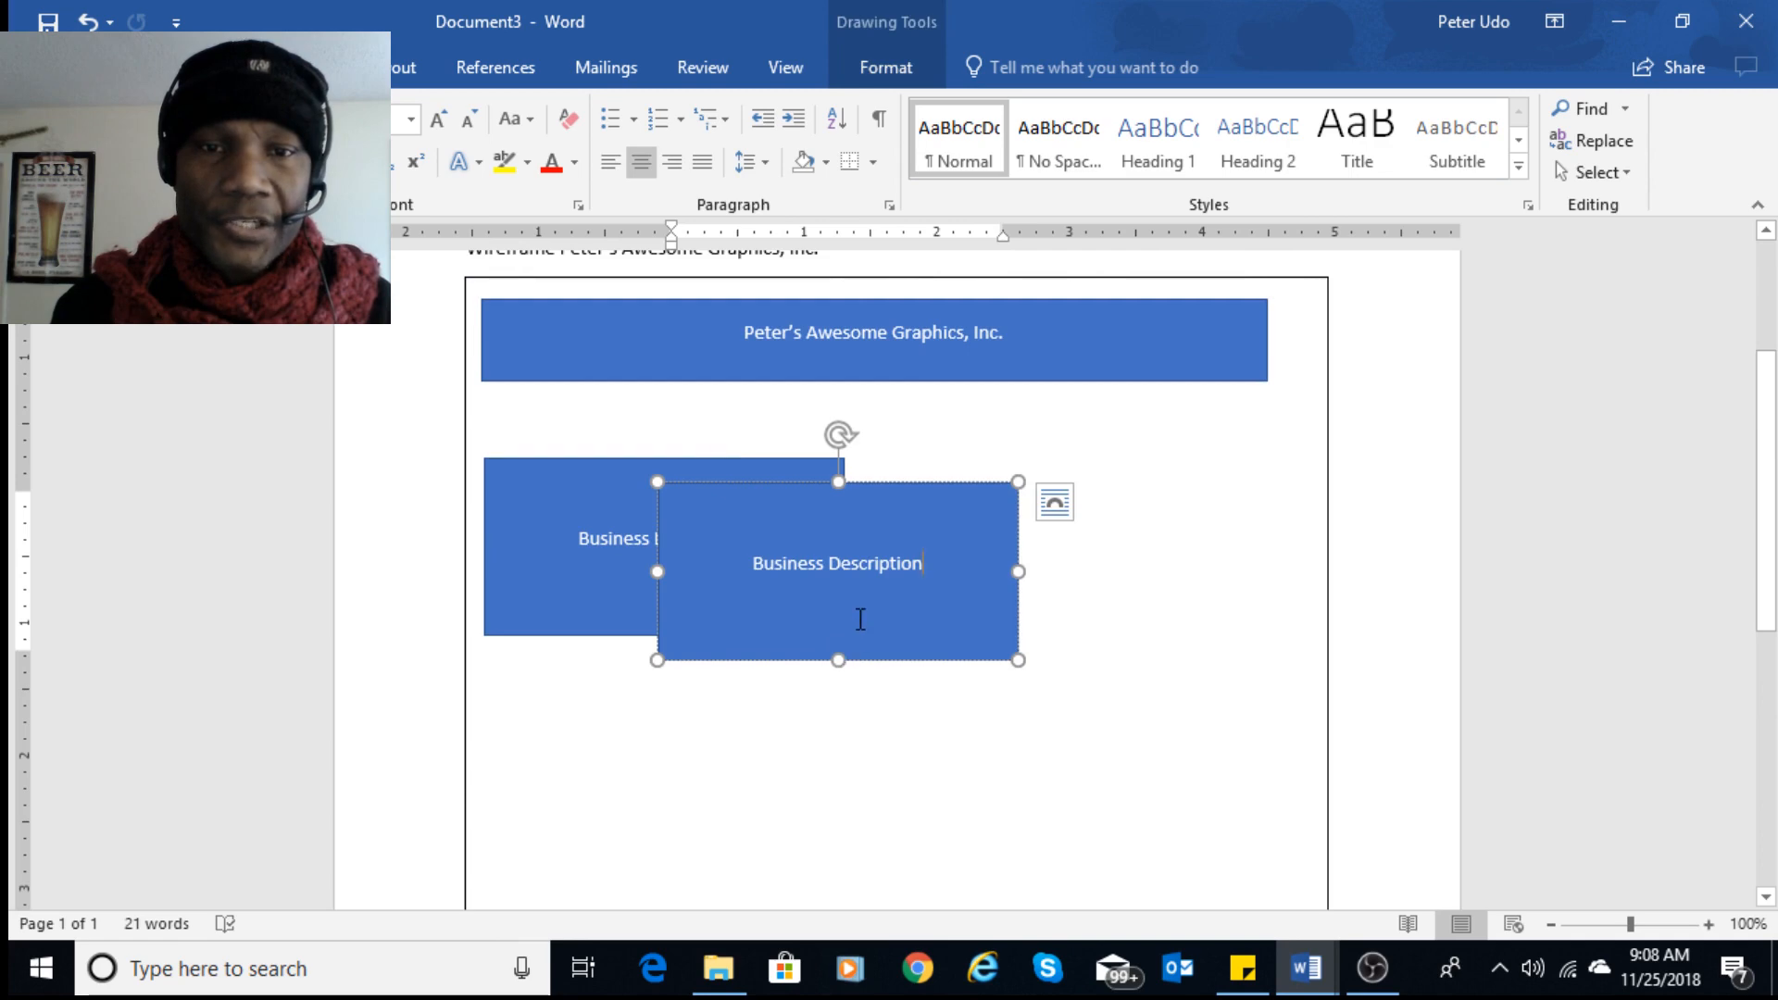
left_click_drag(825, 485, 825, 739)
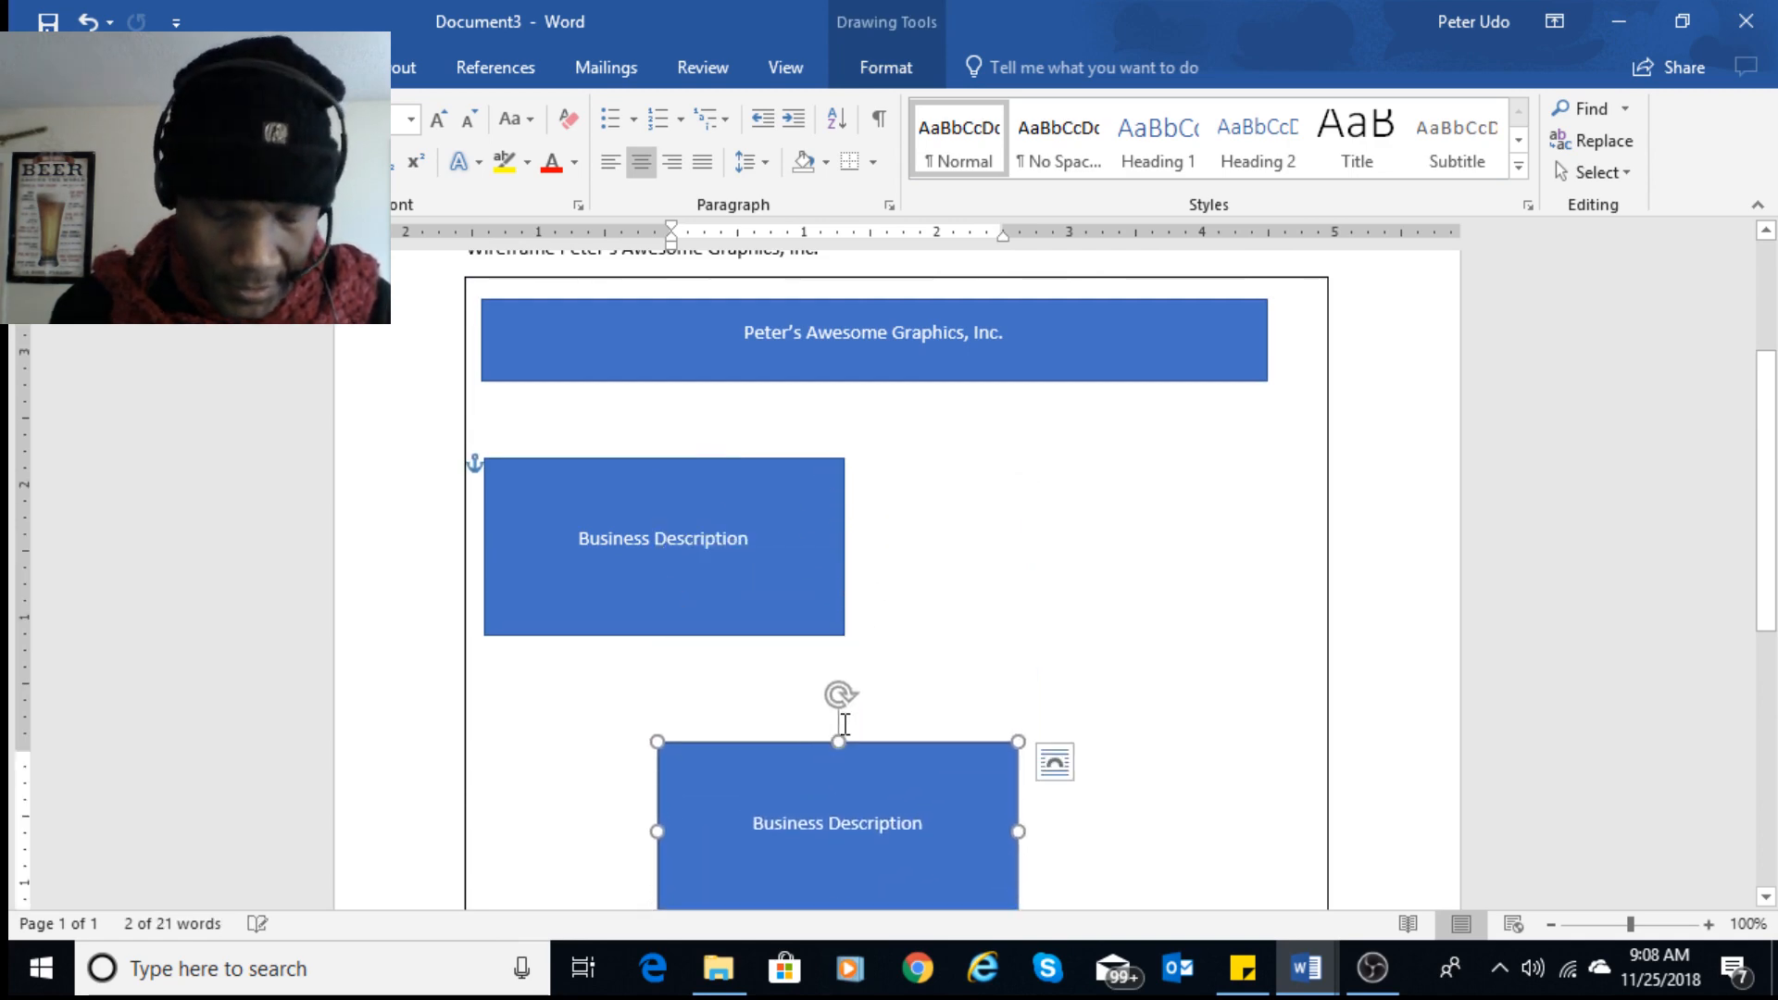
scroll(844, 741, "down", 1)
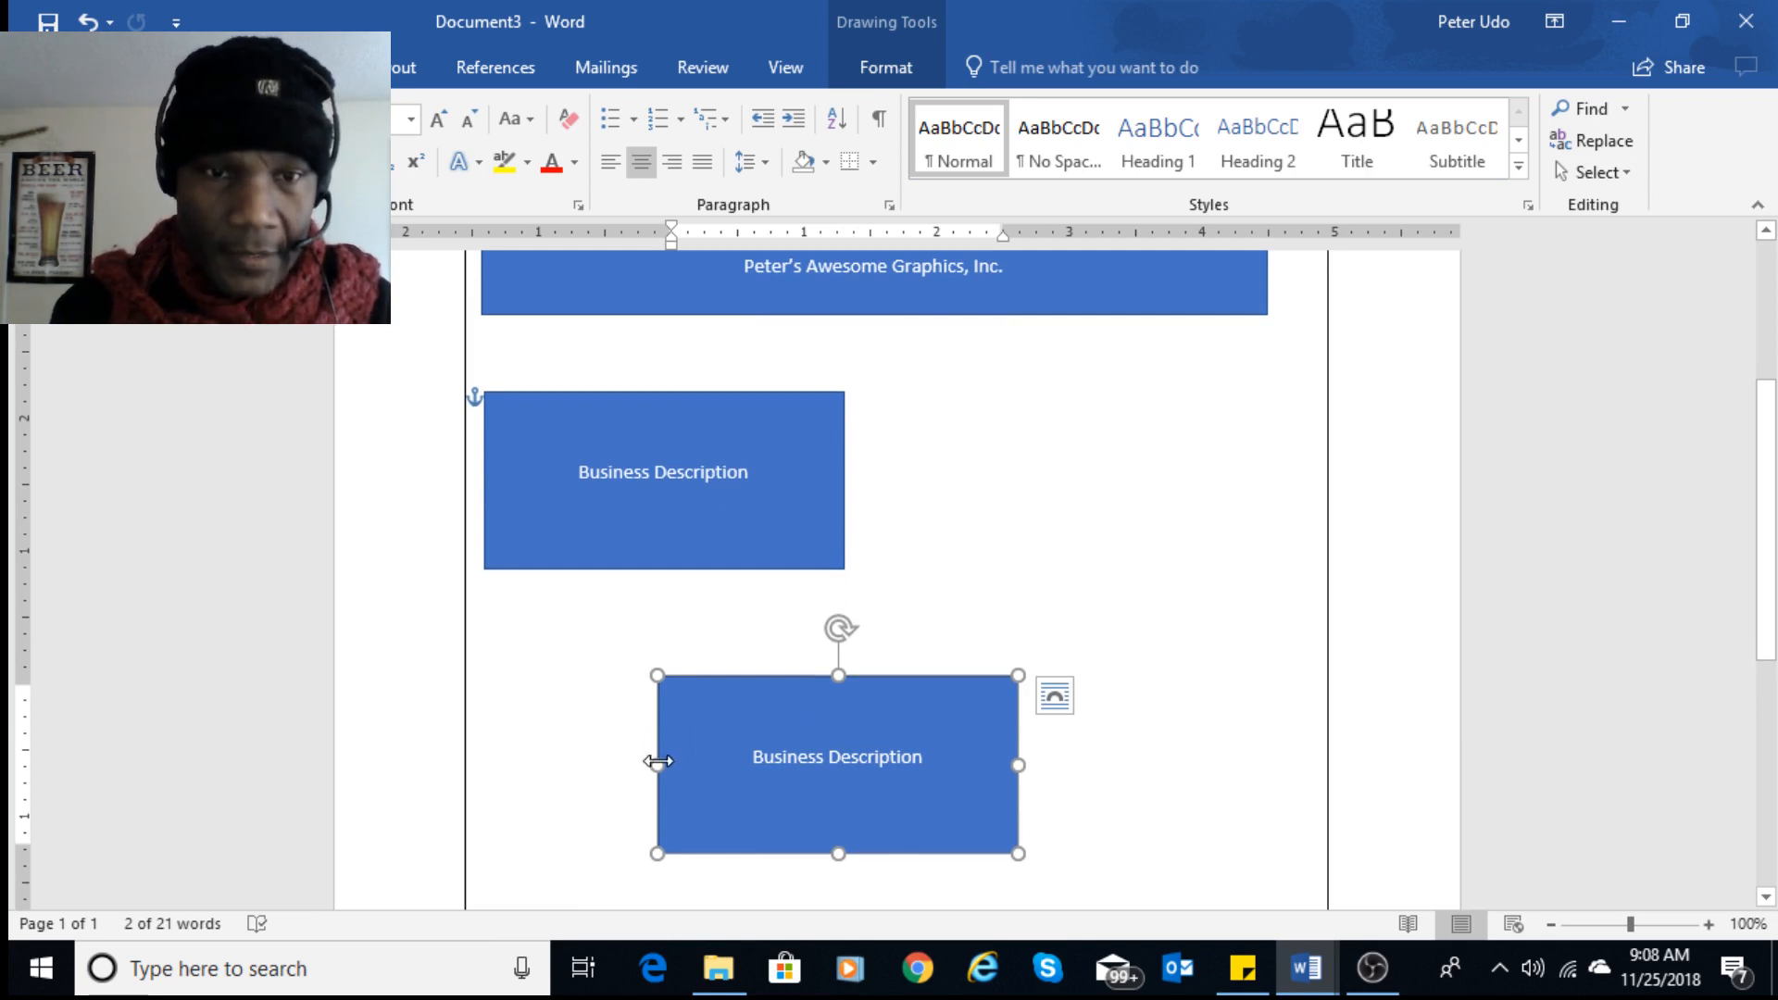
left_click_drag(657, 761, 476, 761)
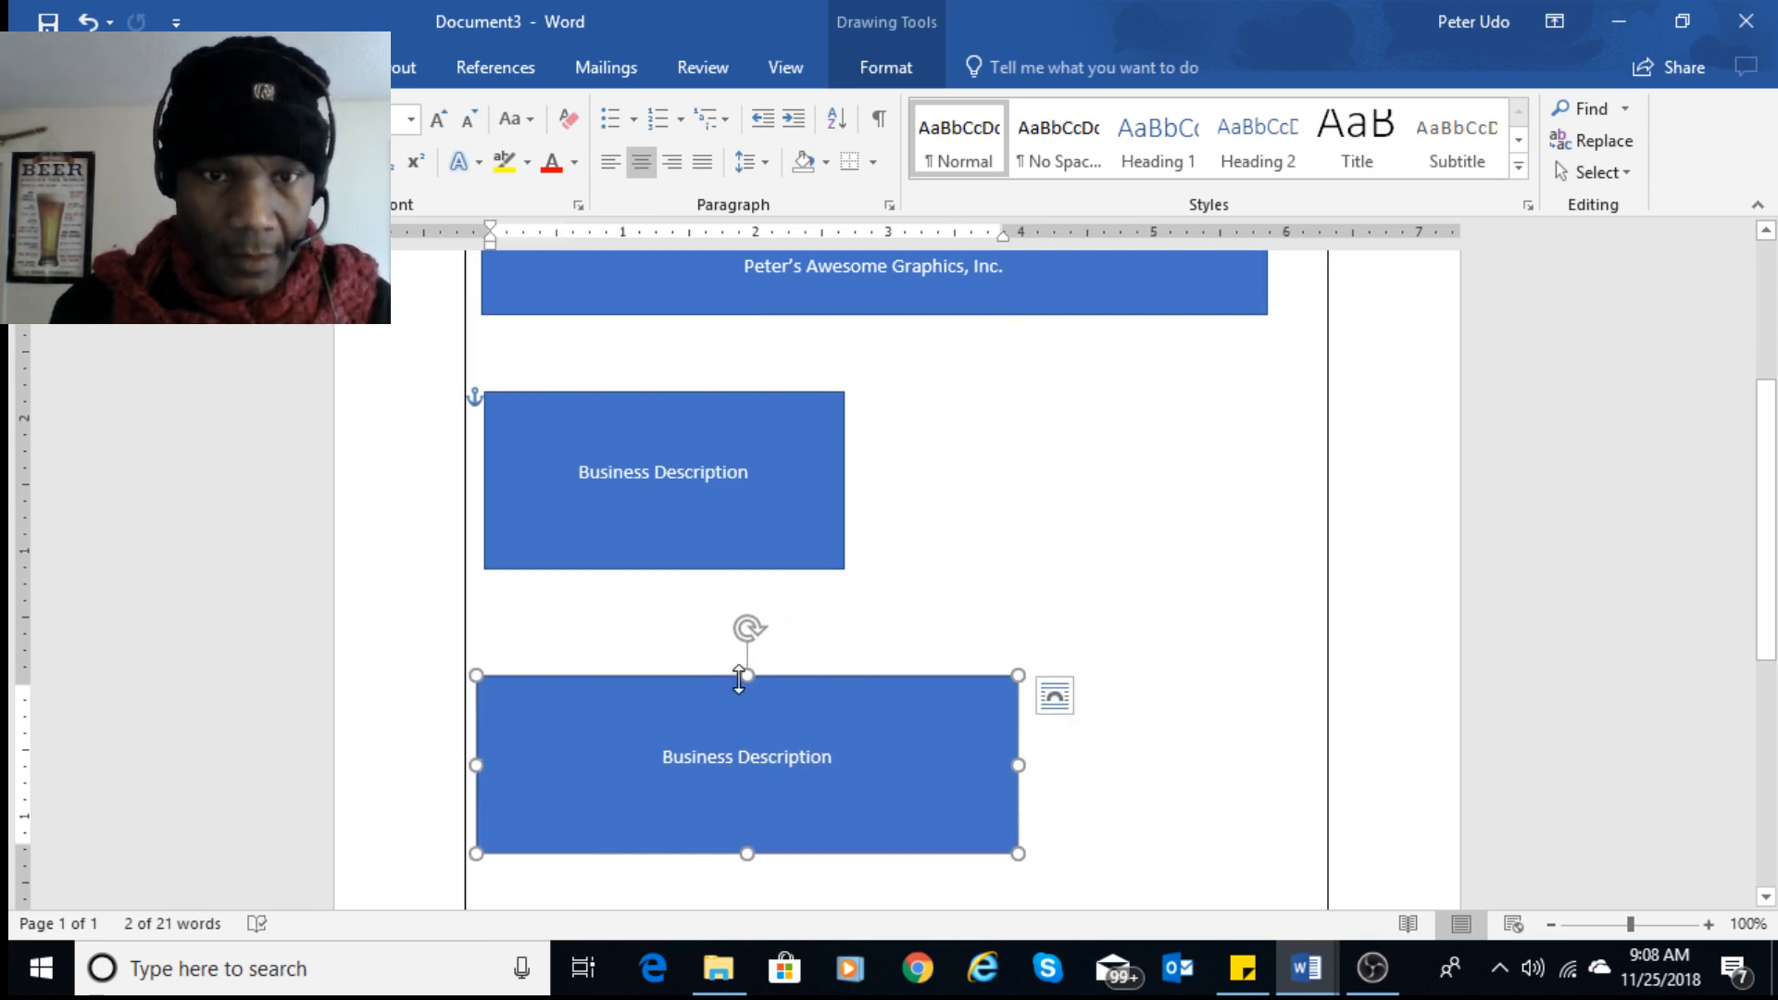
left_click_drag(721, 677, 714, 634)
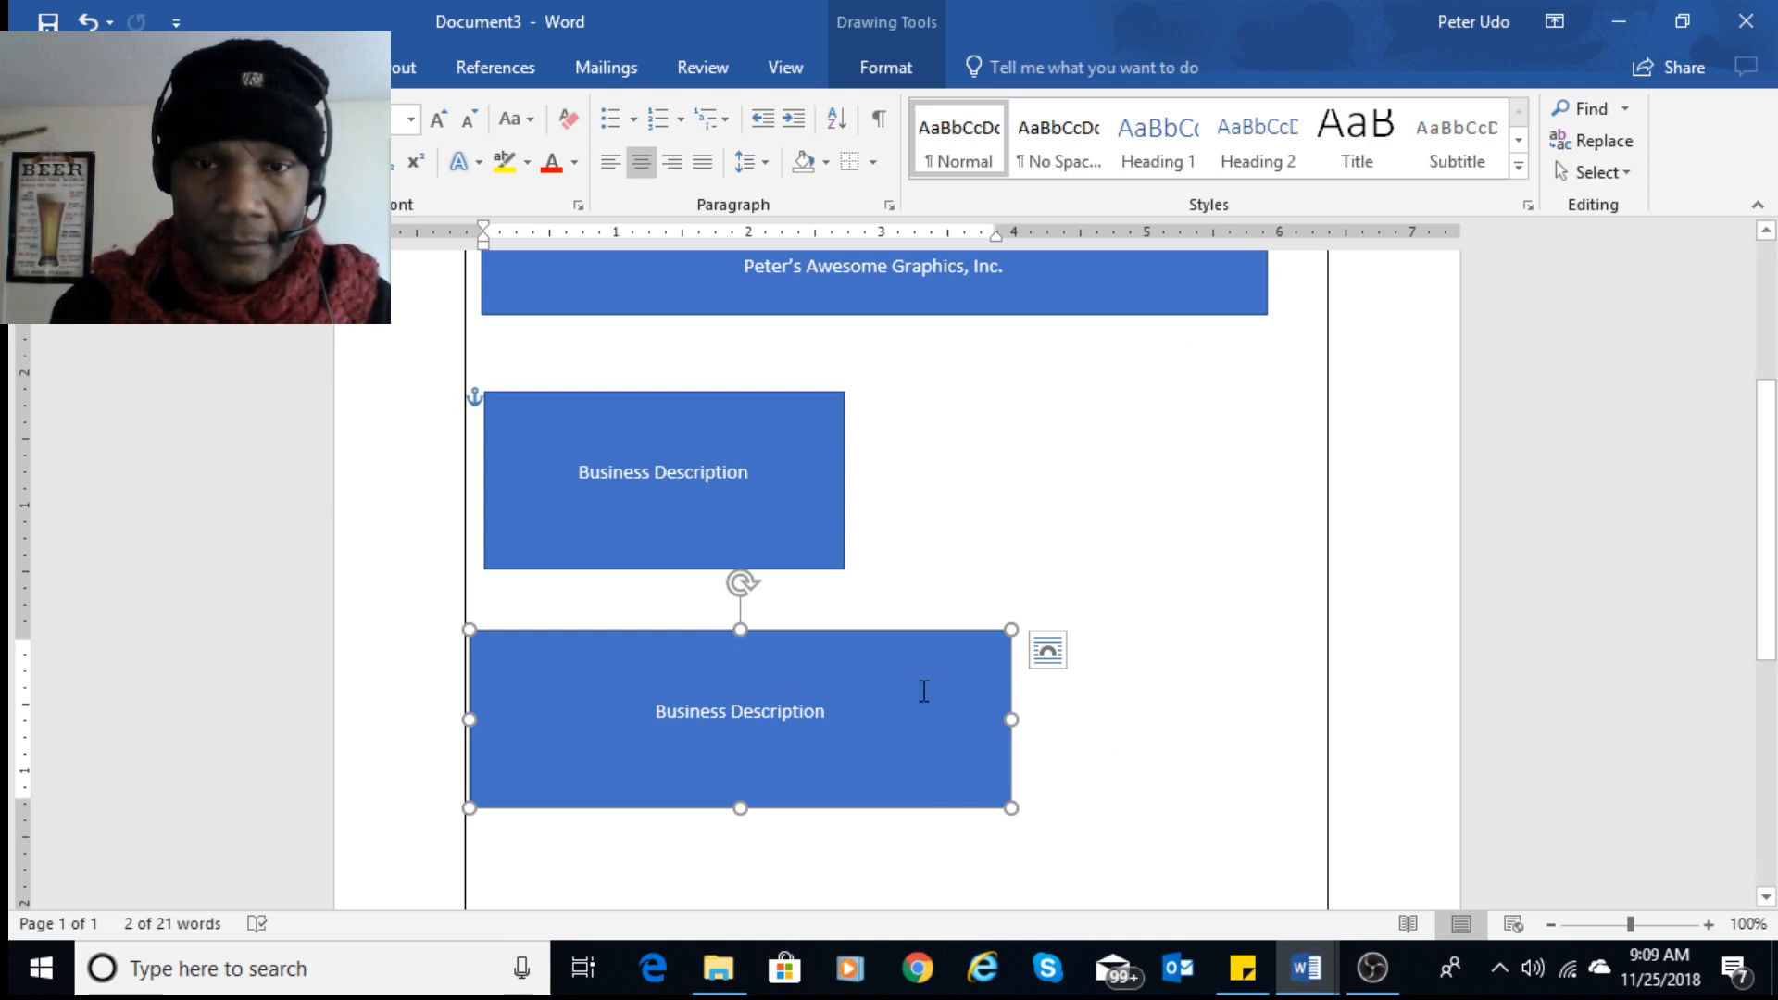
- Replace the lower rectangle's text with "Contact Information"
left_click_drag(924, 706, 516, 669)
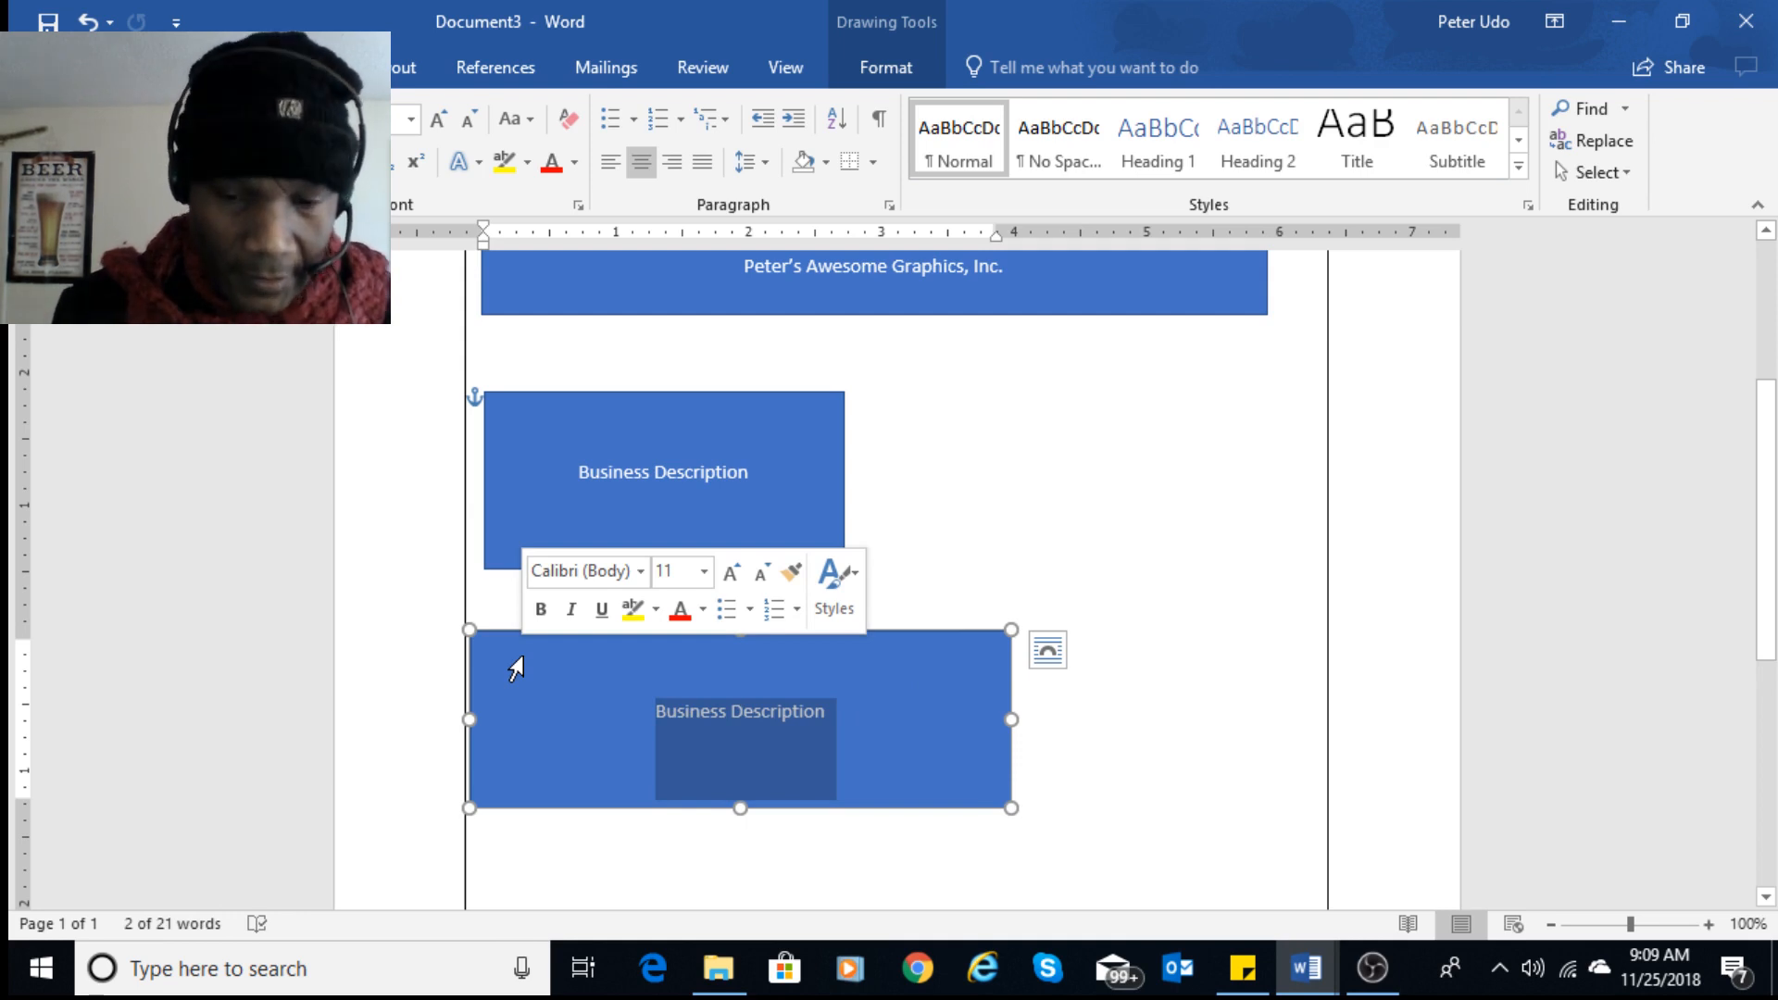
type("Contact Inf")
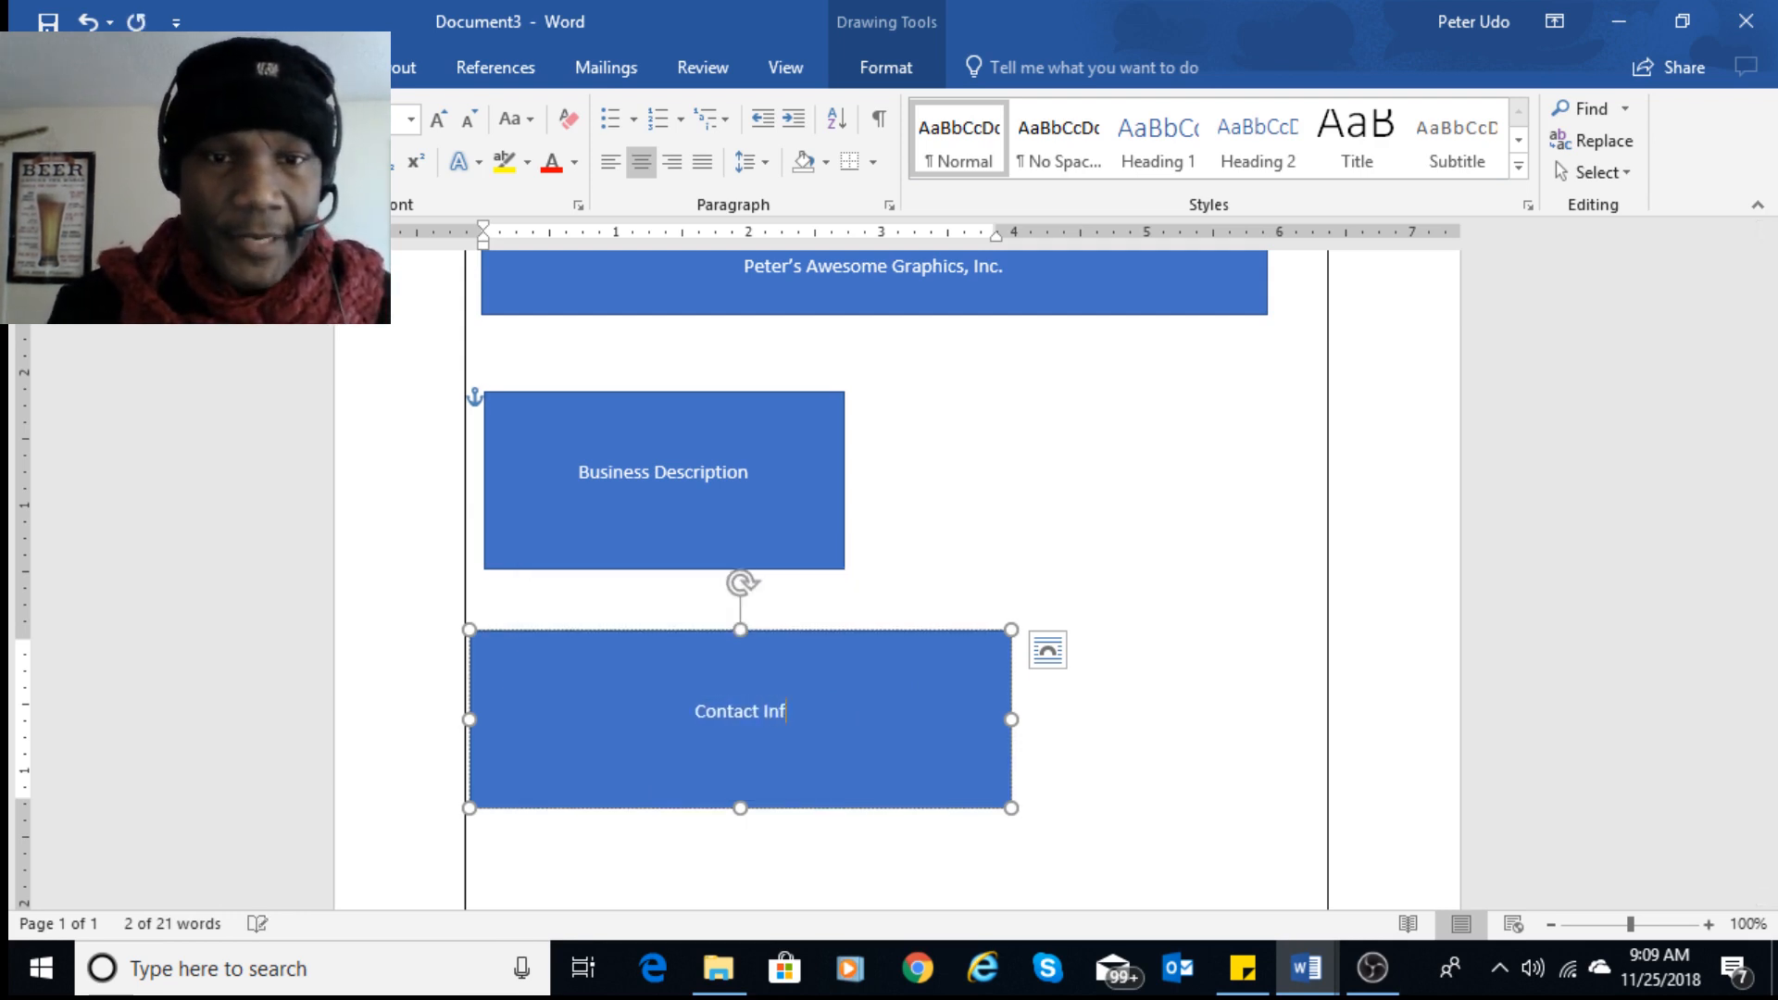
type("ormation")
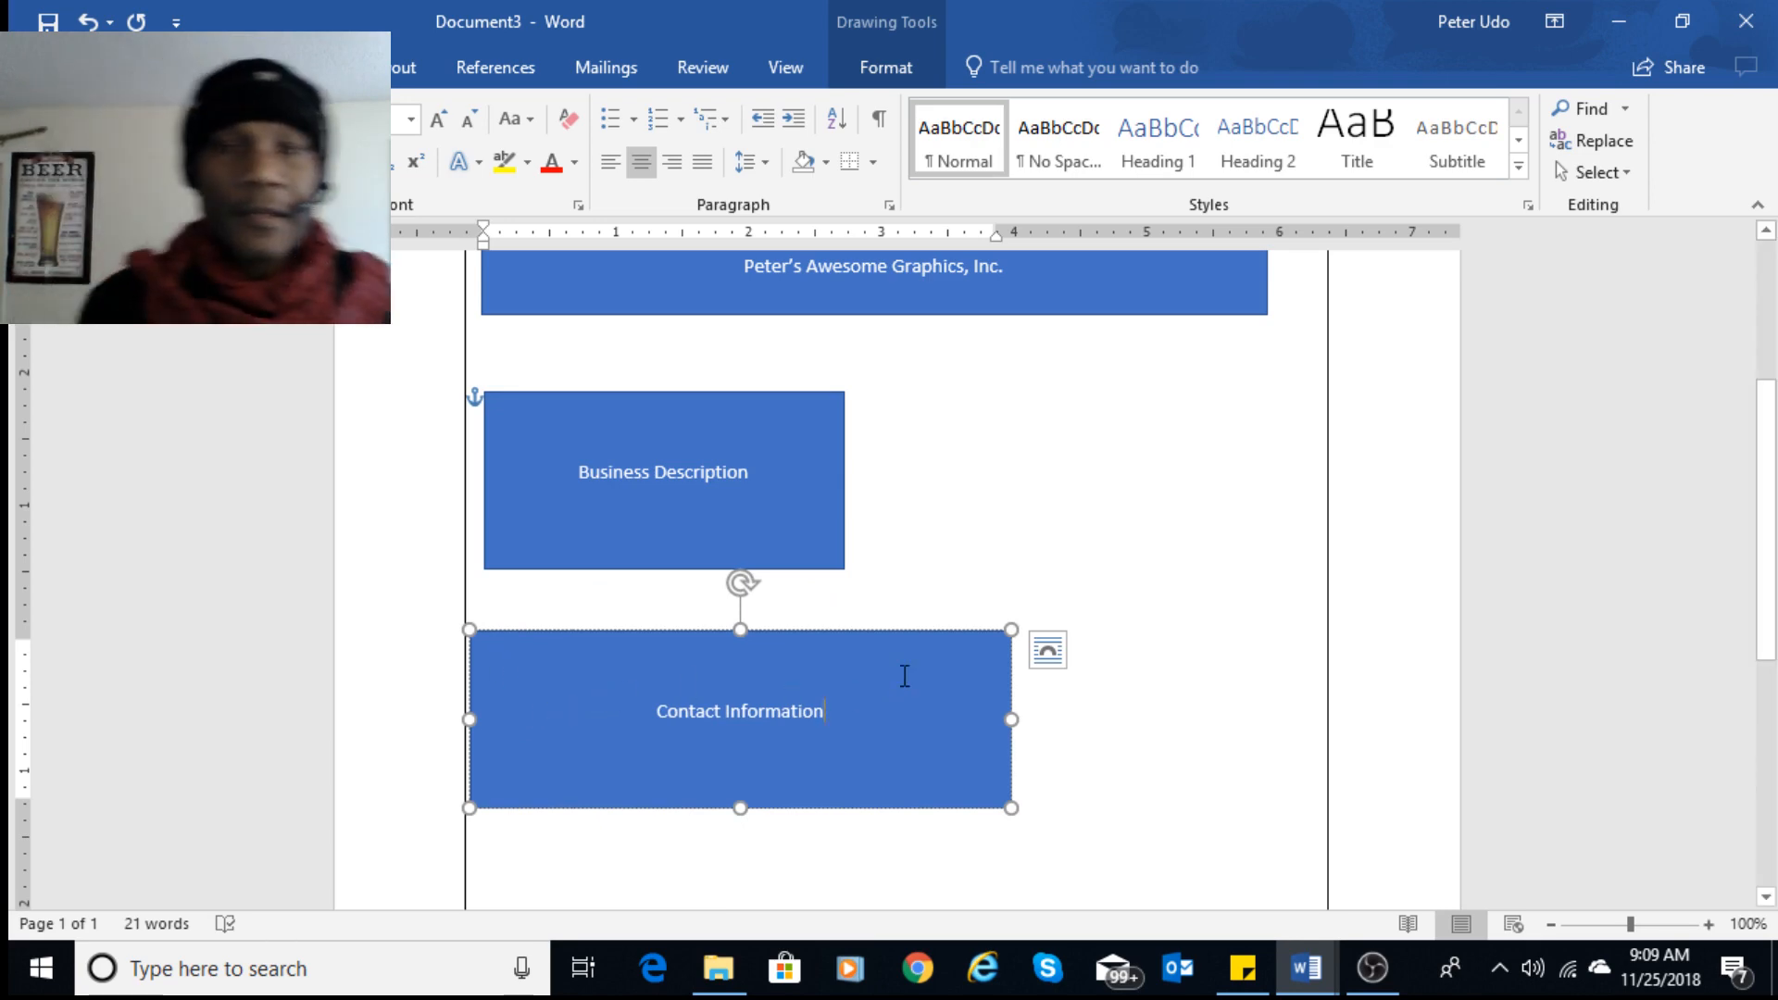
scroll(1016, 706, "down", 3)
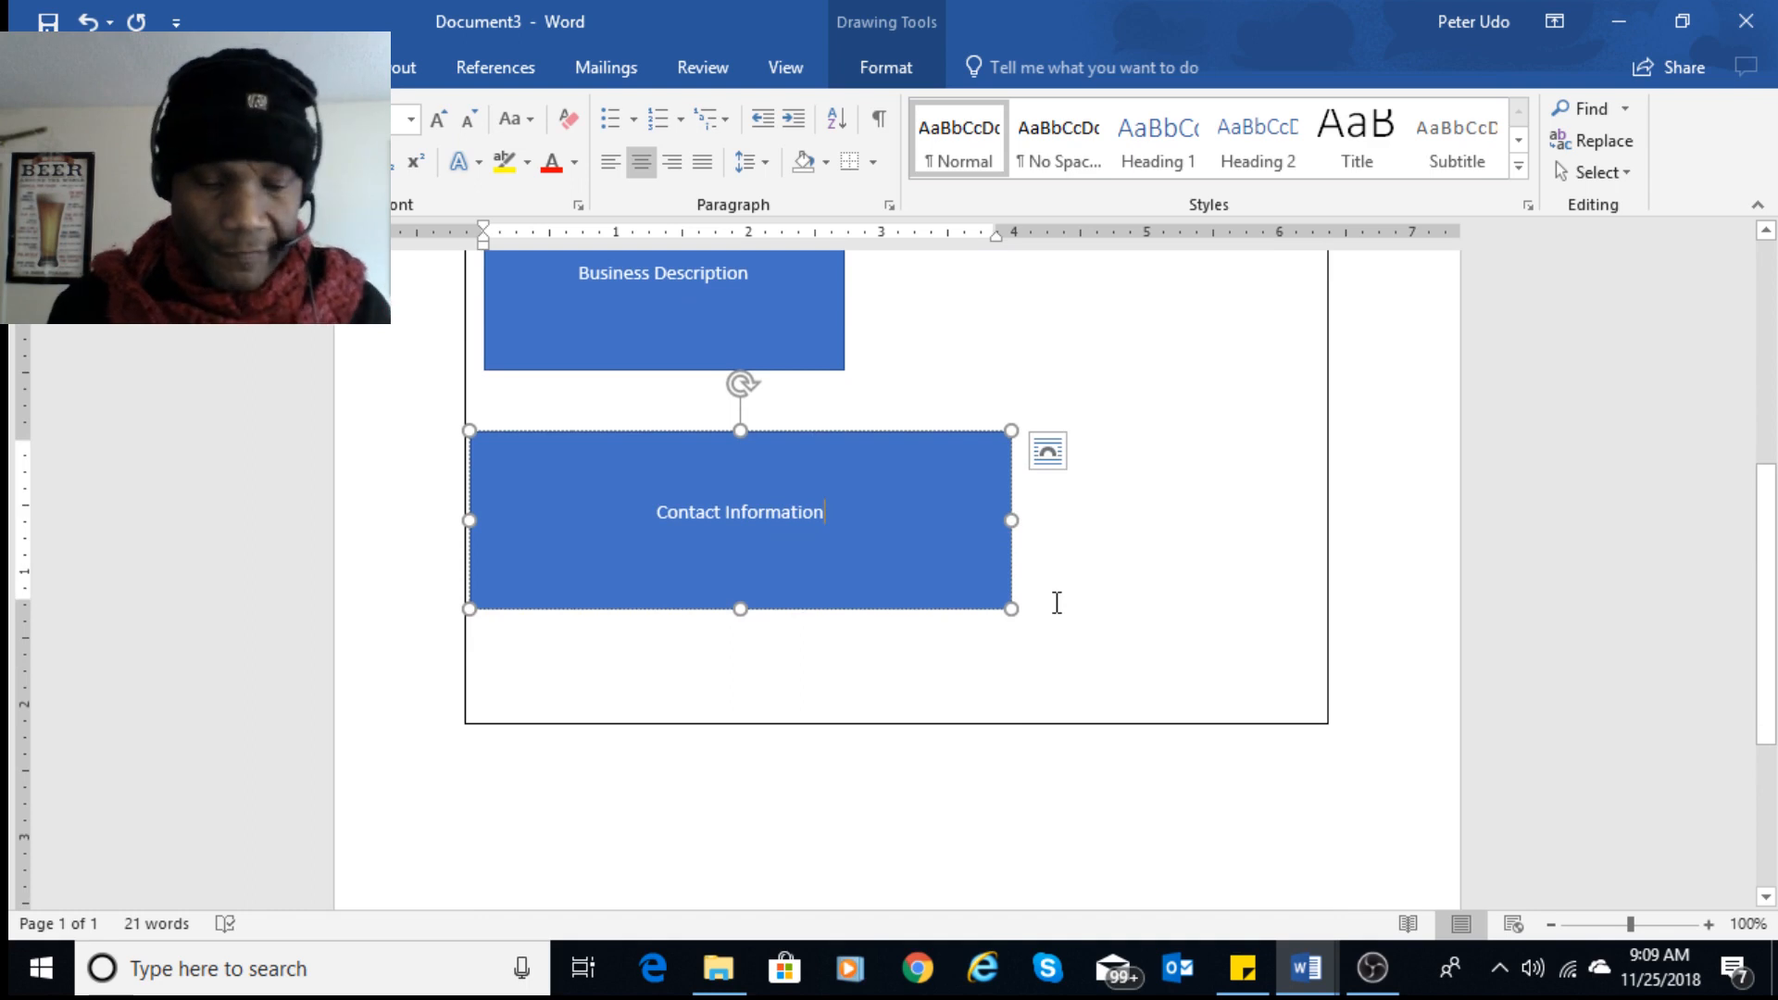
scroll(1056, 603, "up", 5)
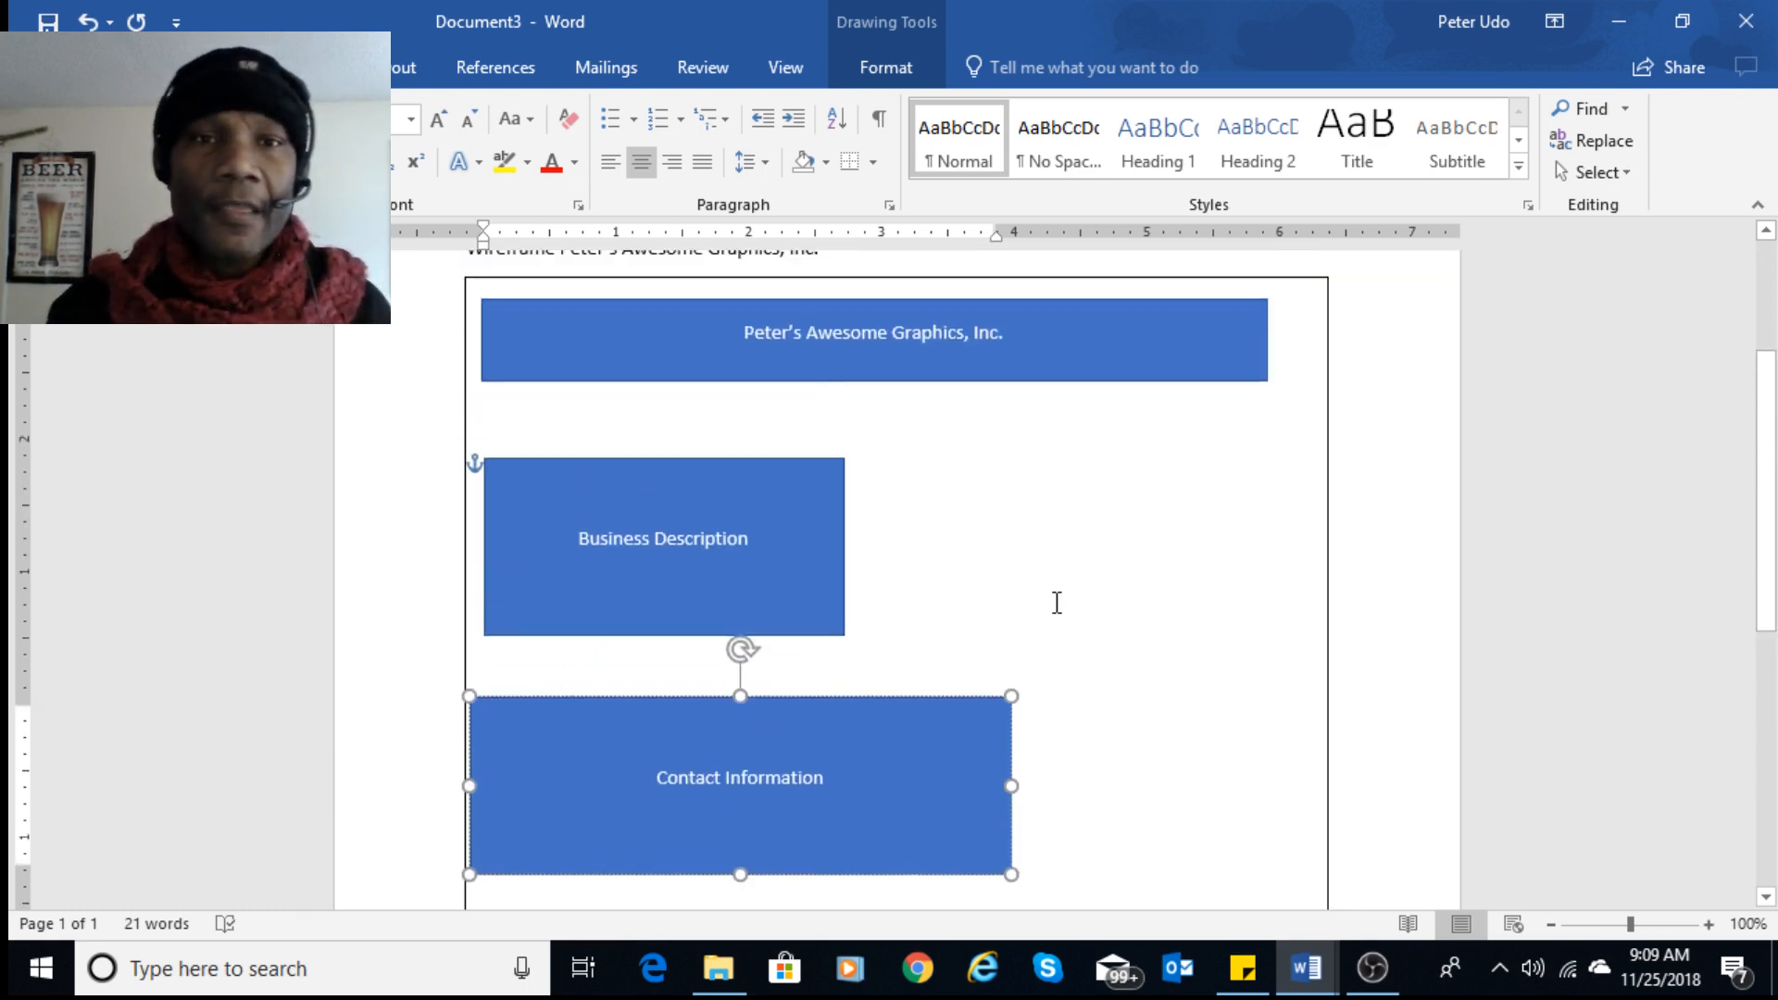
scroll(1057, 600, "up", 3)
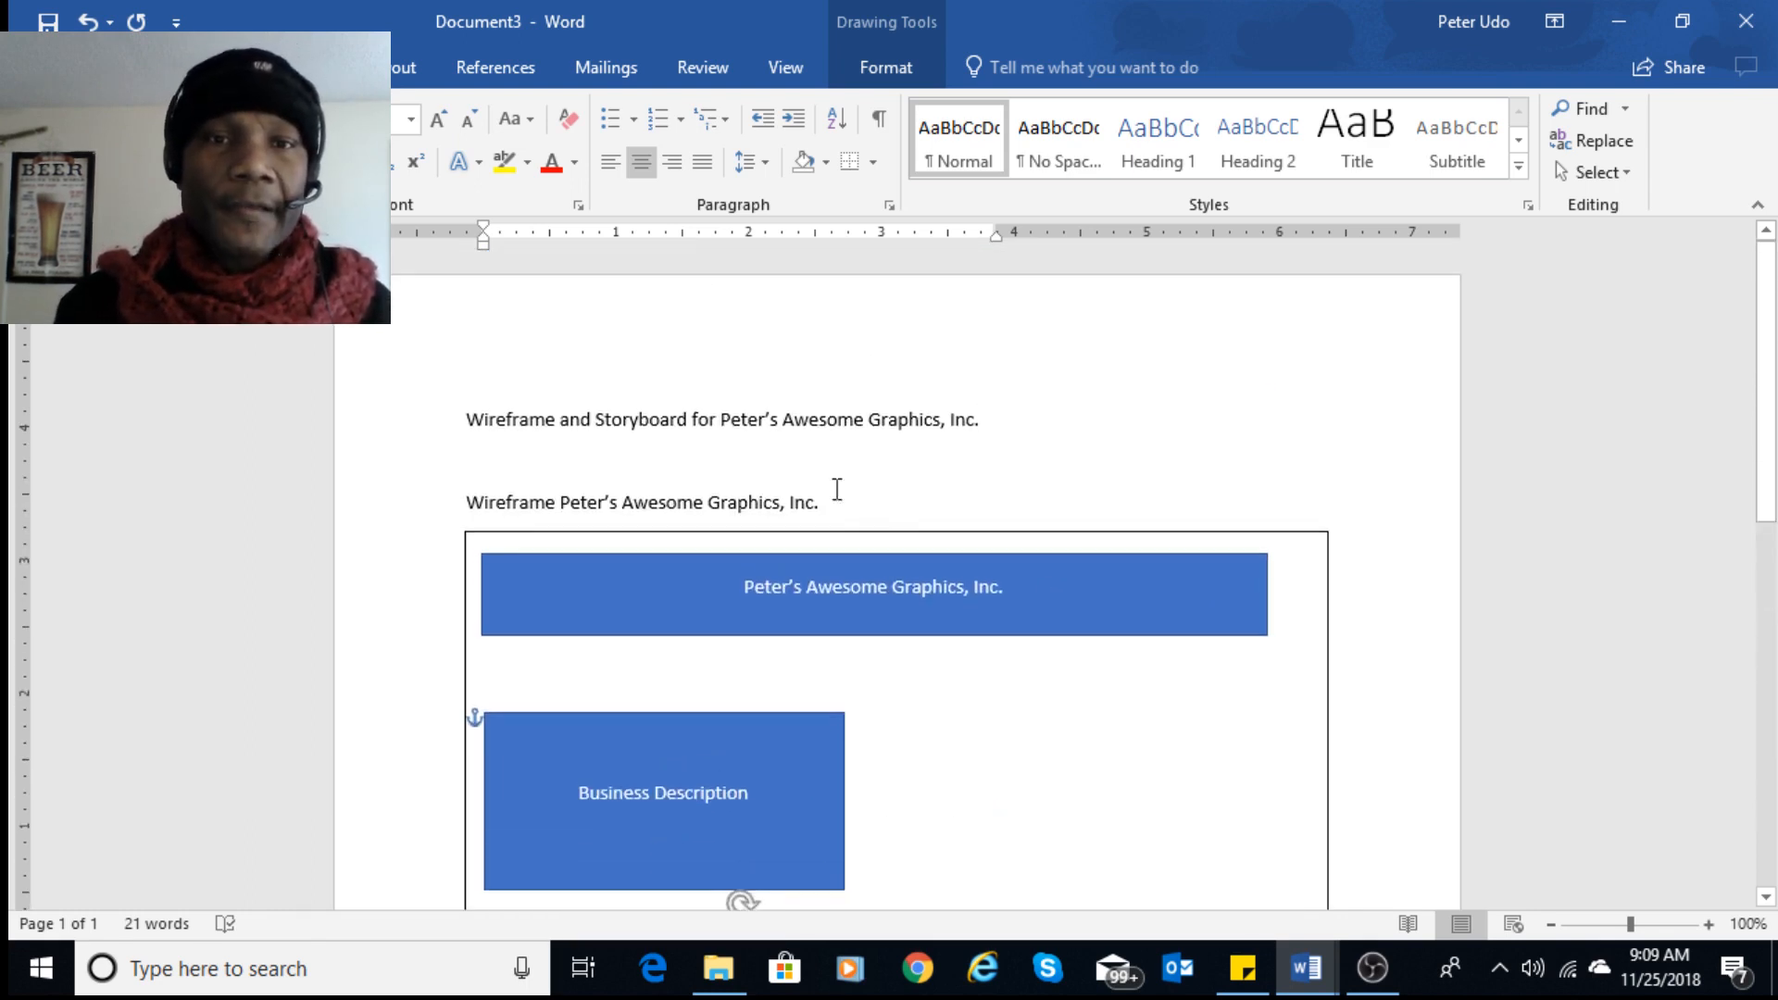
- Apply the Heading 1 style to the title line "Wireframe and Storyboard for Peter's Awesome Graphics, Inc."
left_click_drag(471, 500, 873, 514)
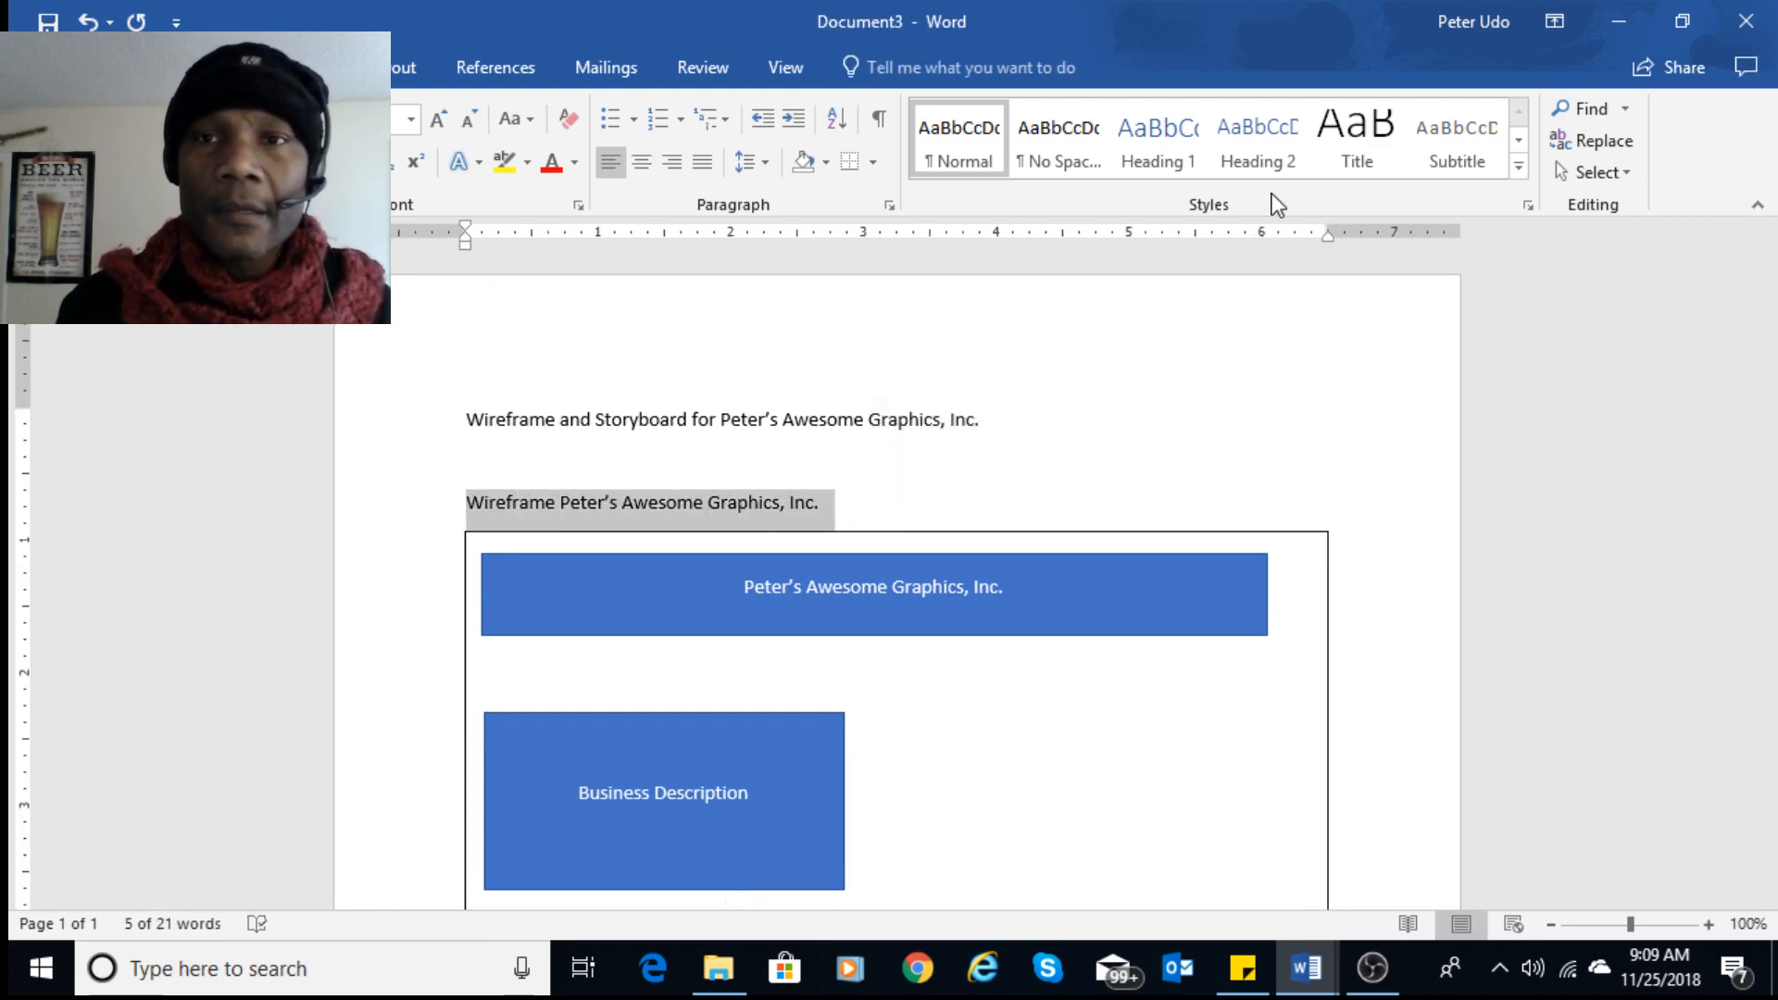
left_click(913, 412)
left_click(415, 436)
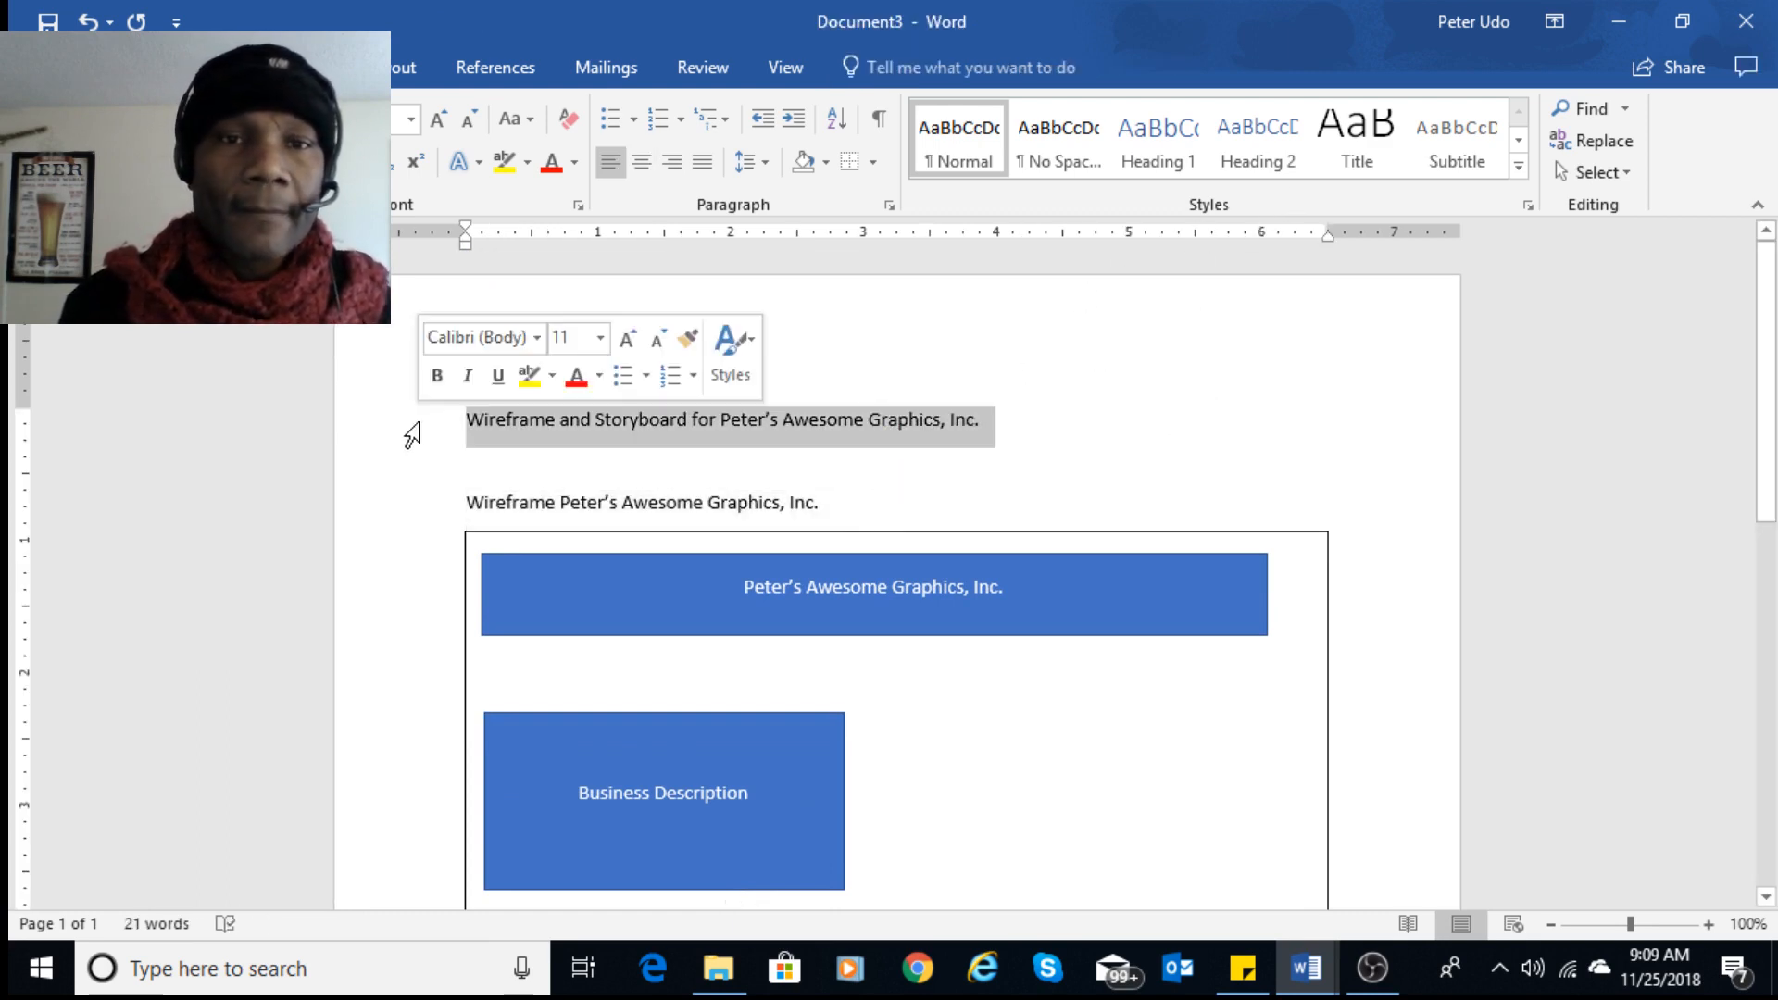
left_click(1172, 147)
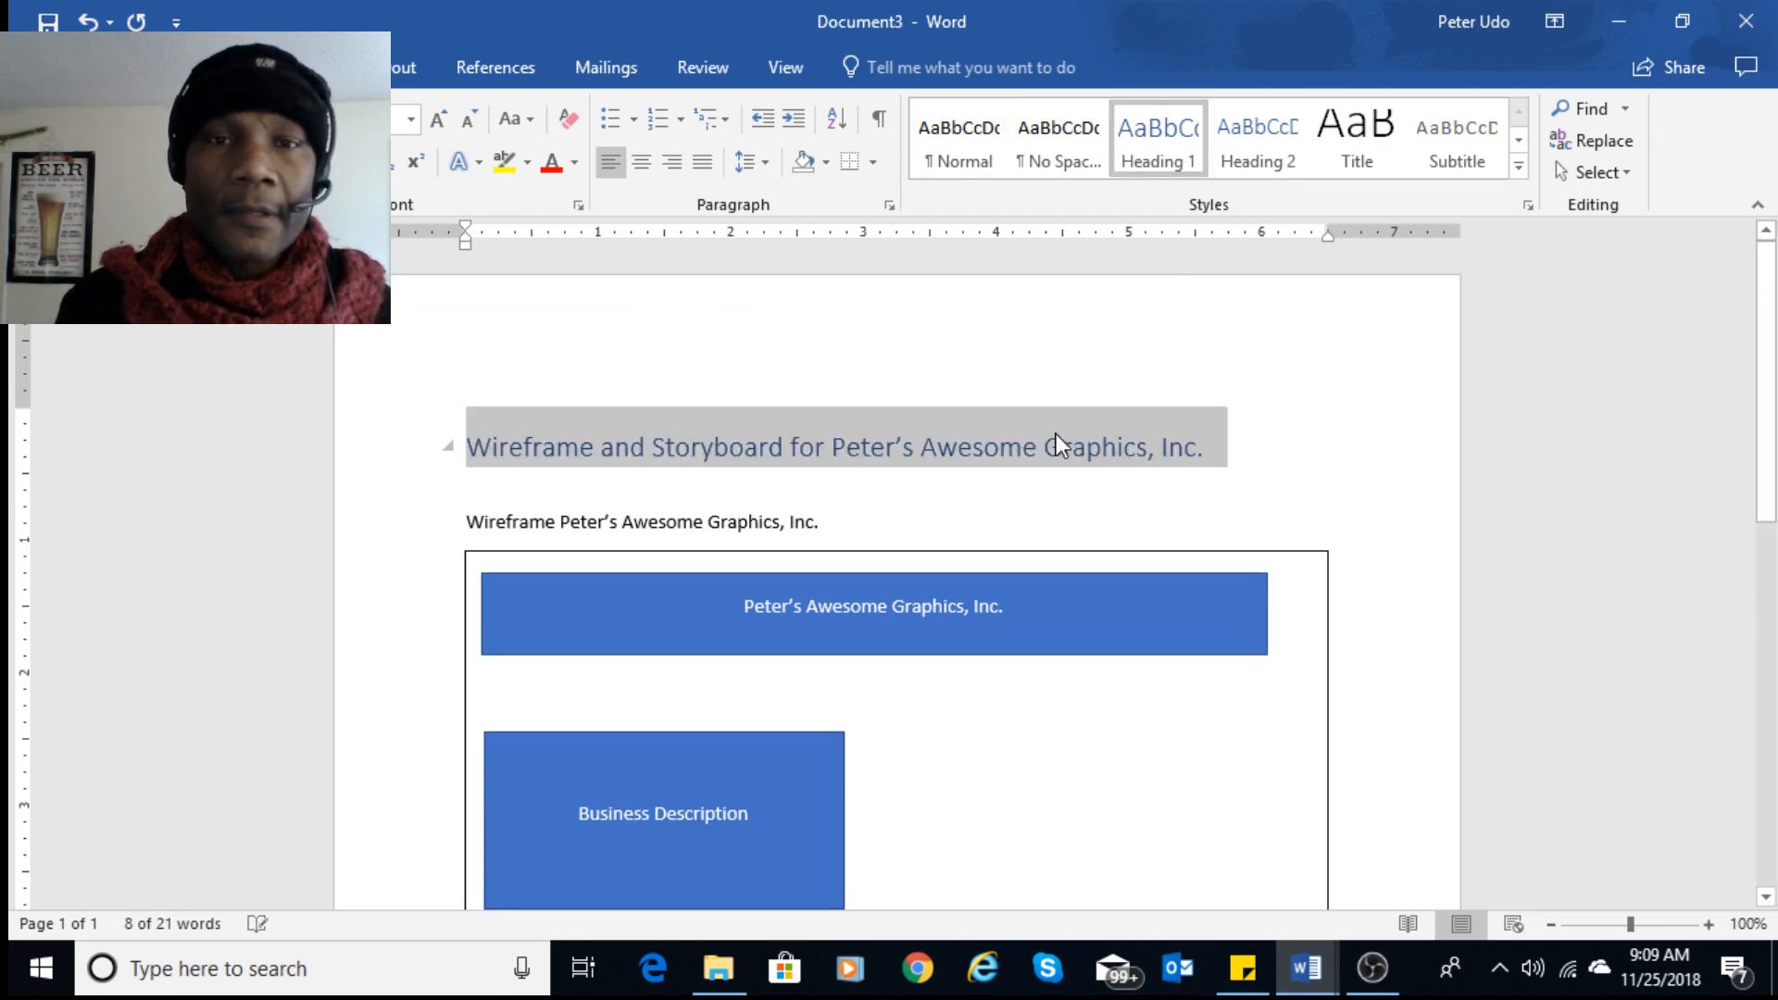
left_click(1061, 445)
- Make the "Wireframe Peter's Awesome Graphics, Inc." caption above the table frame bold
left_click(430, 520)
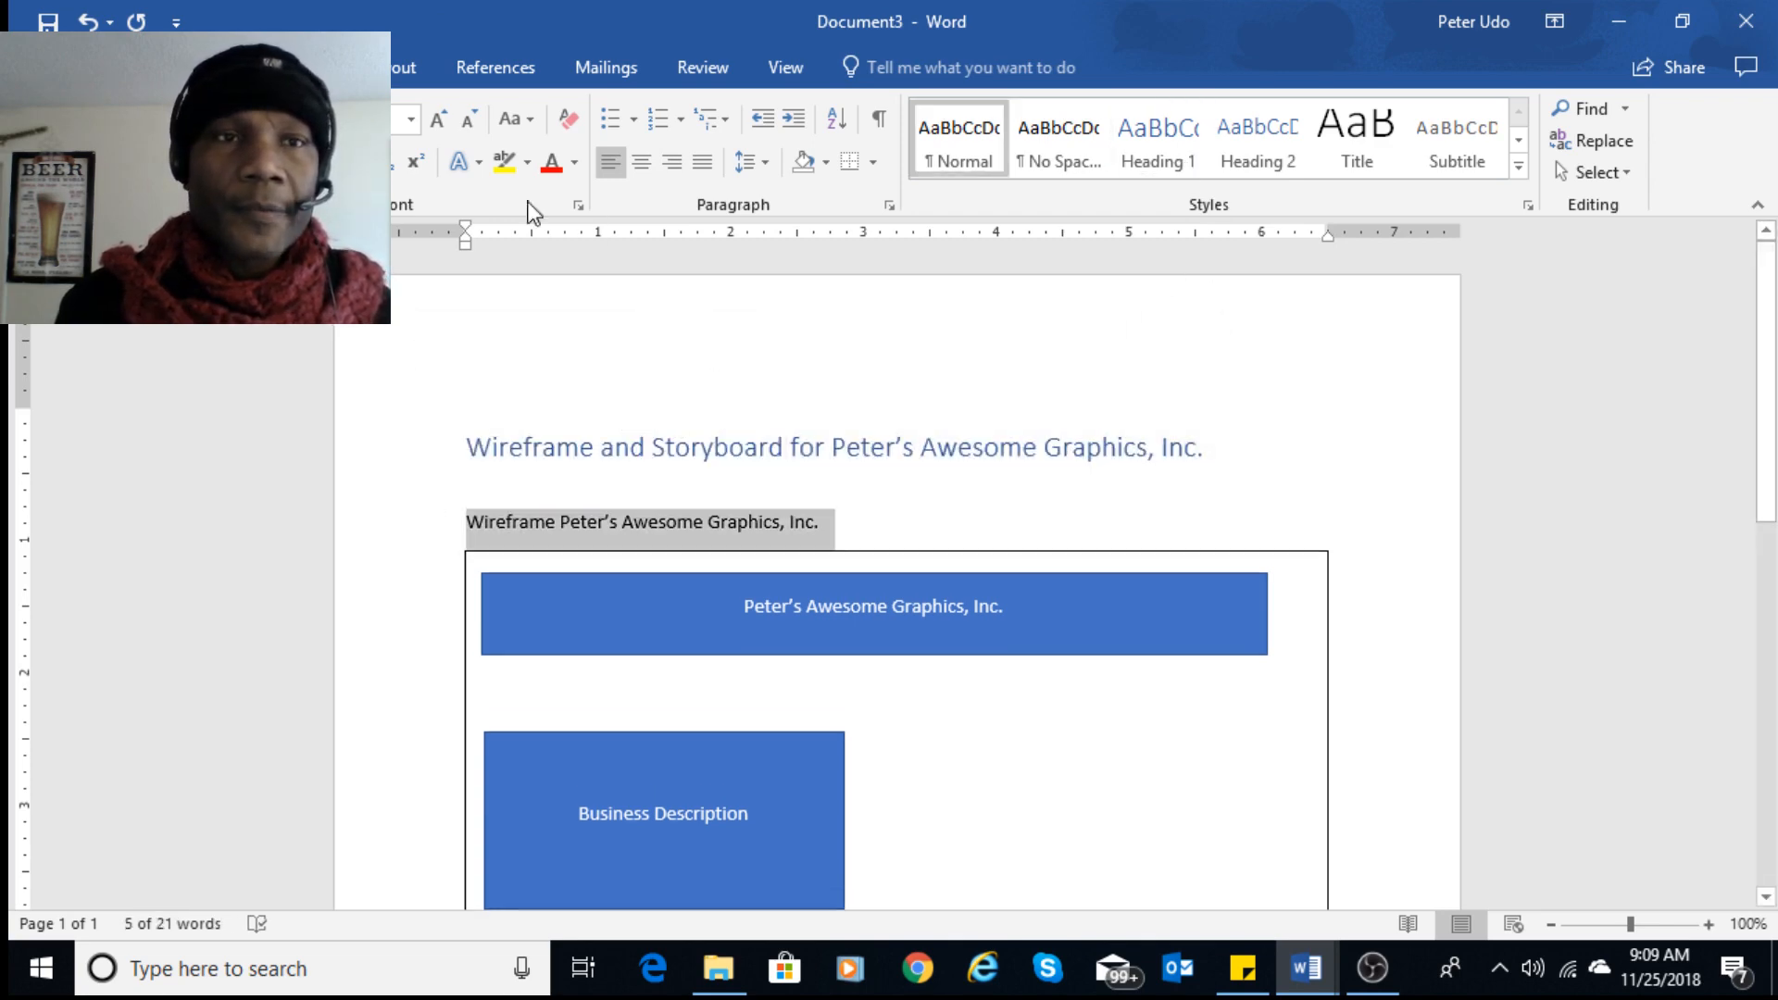
key("ctrl+b")
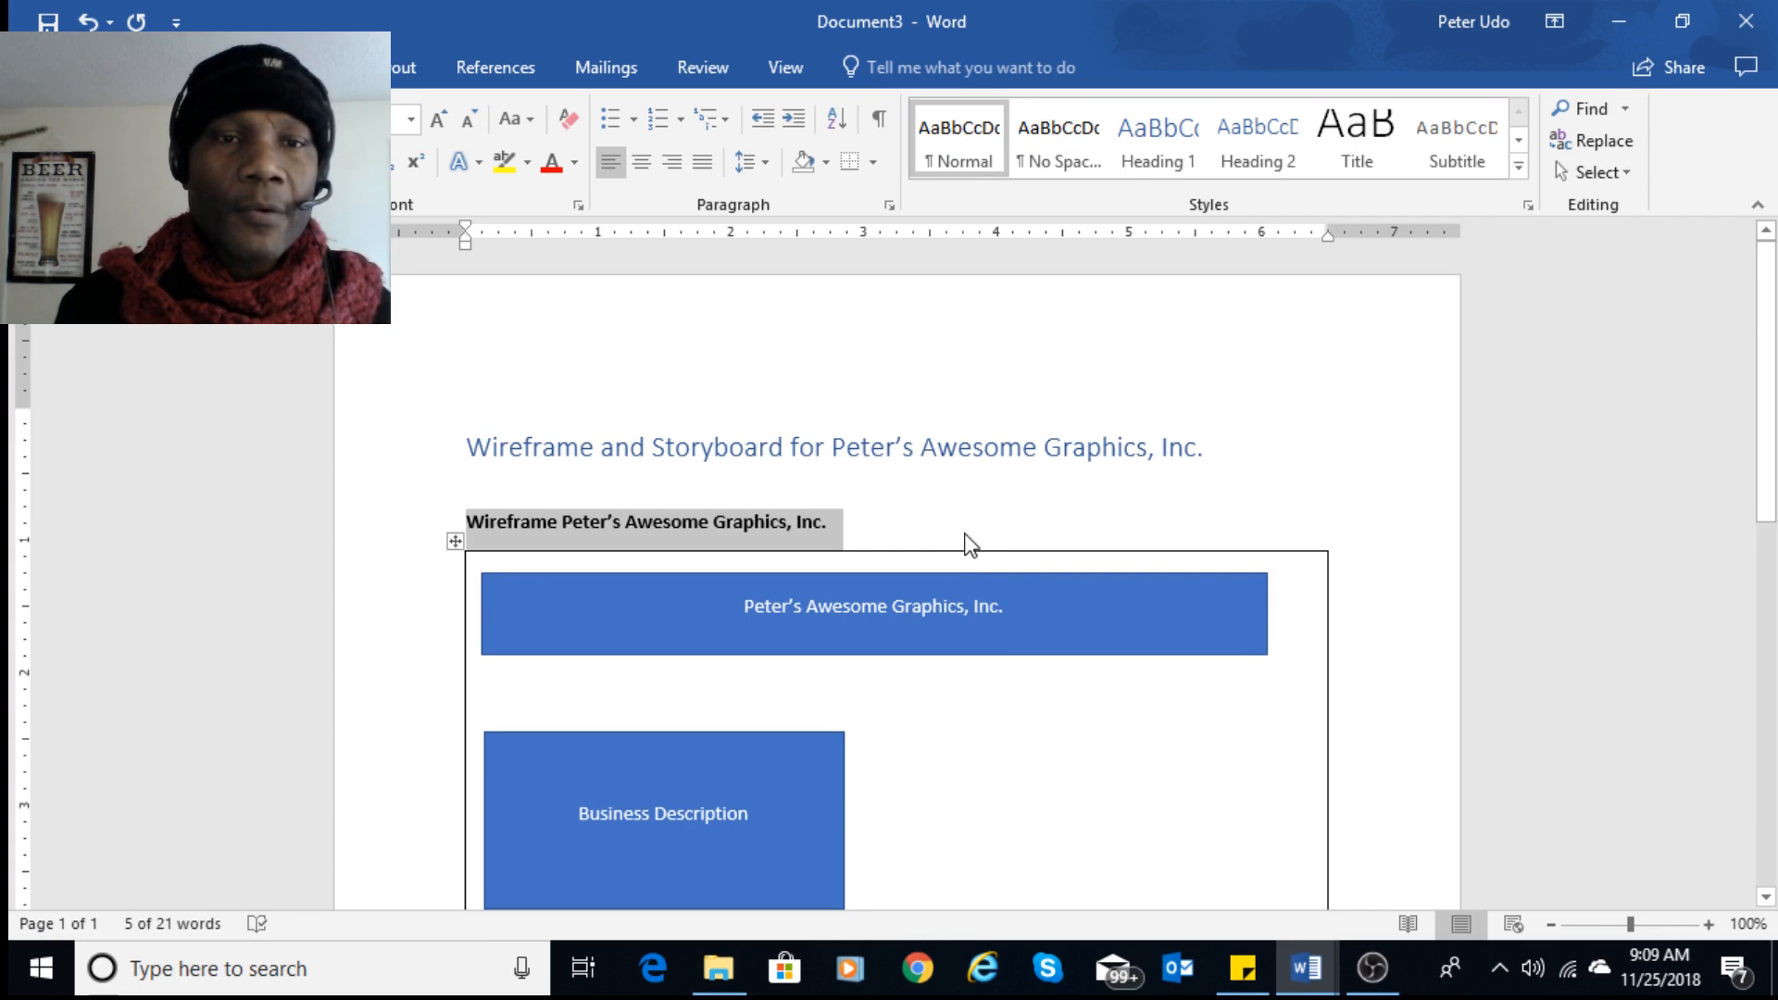
left_click(967, 542)
scroll(1026, 597, "down", 3)
scroll(1026, 597, "down", 5)
scroll(1067, 714, "up", 8)
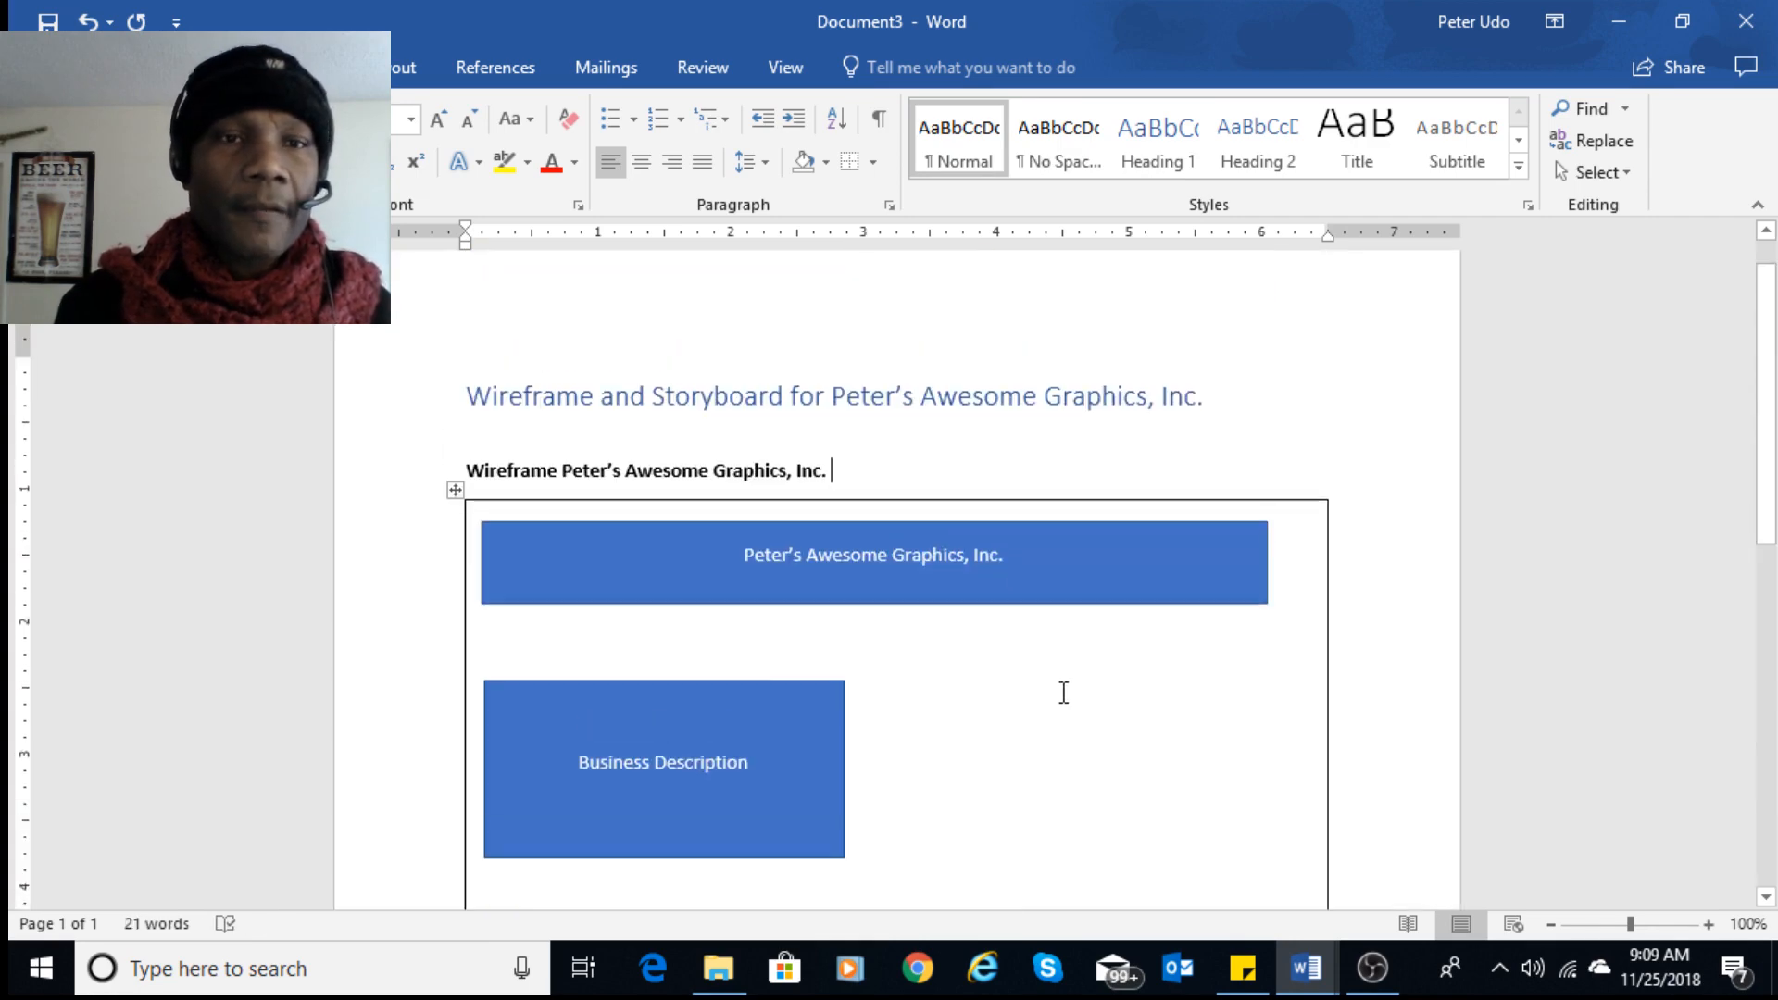
- Start a caption reading "Stroyboard for" in the empty area below the table frame
scroll(1062, 695, "down", 4)
scroll(1070, 743, "down", 3)
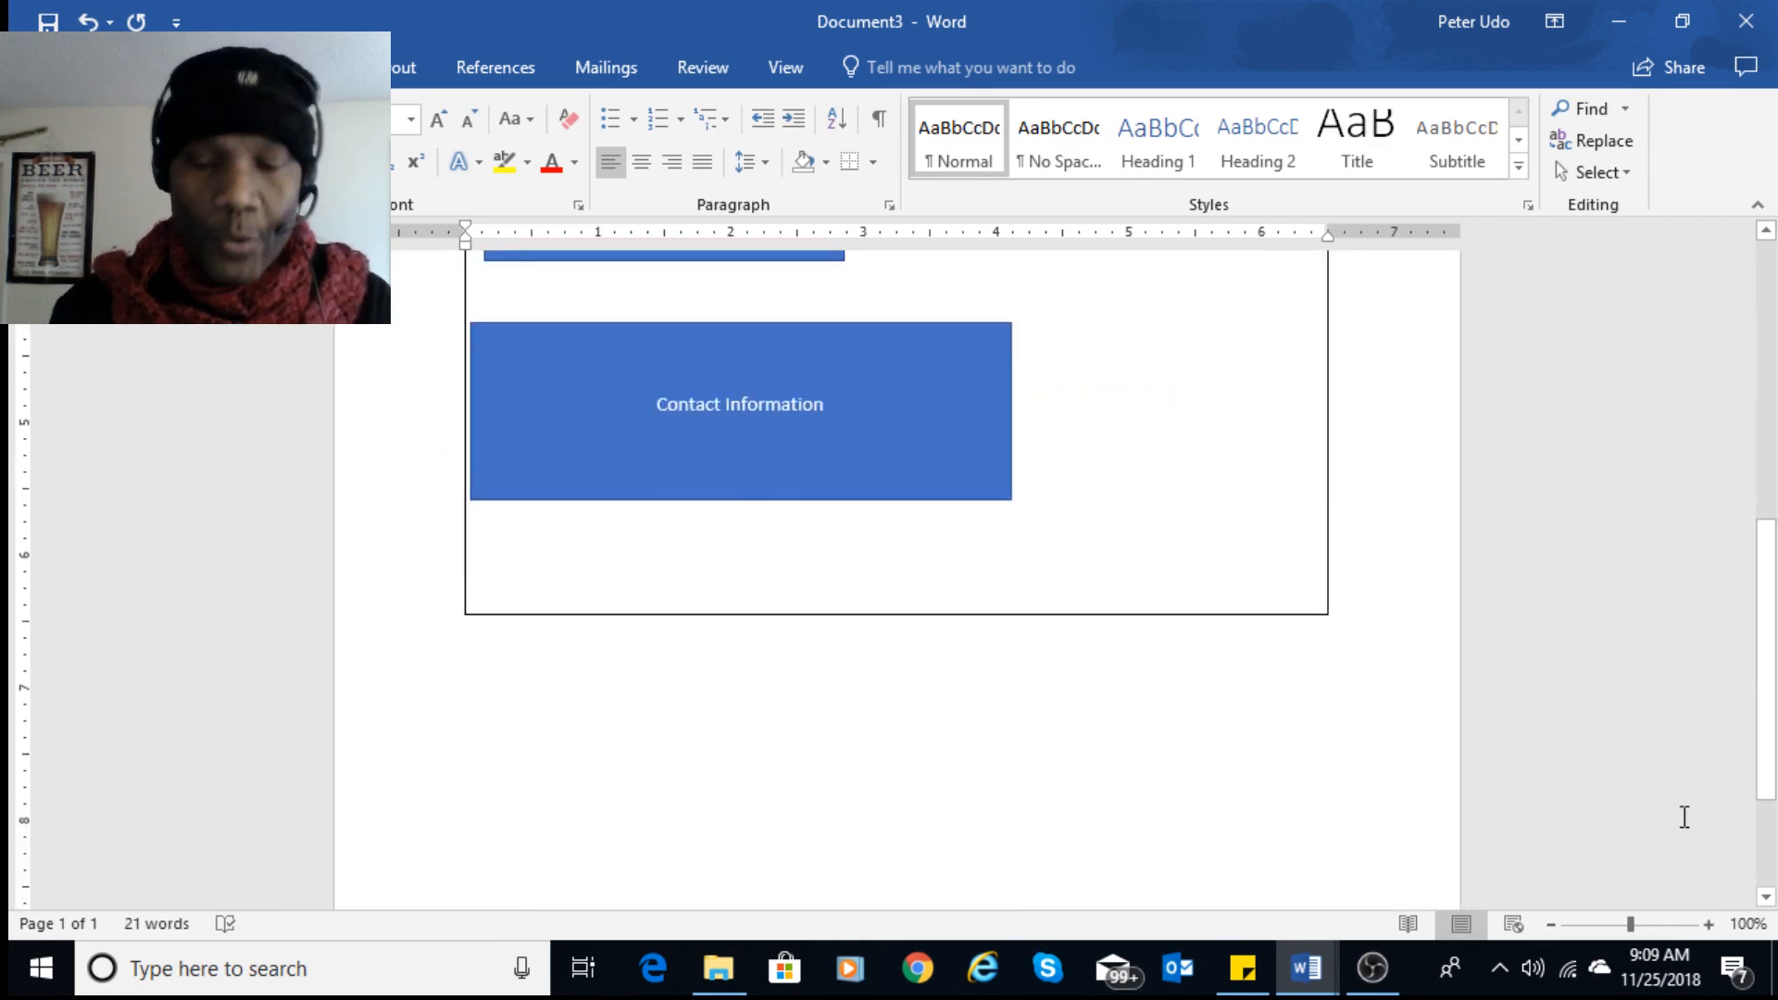
type("Stro")
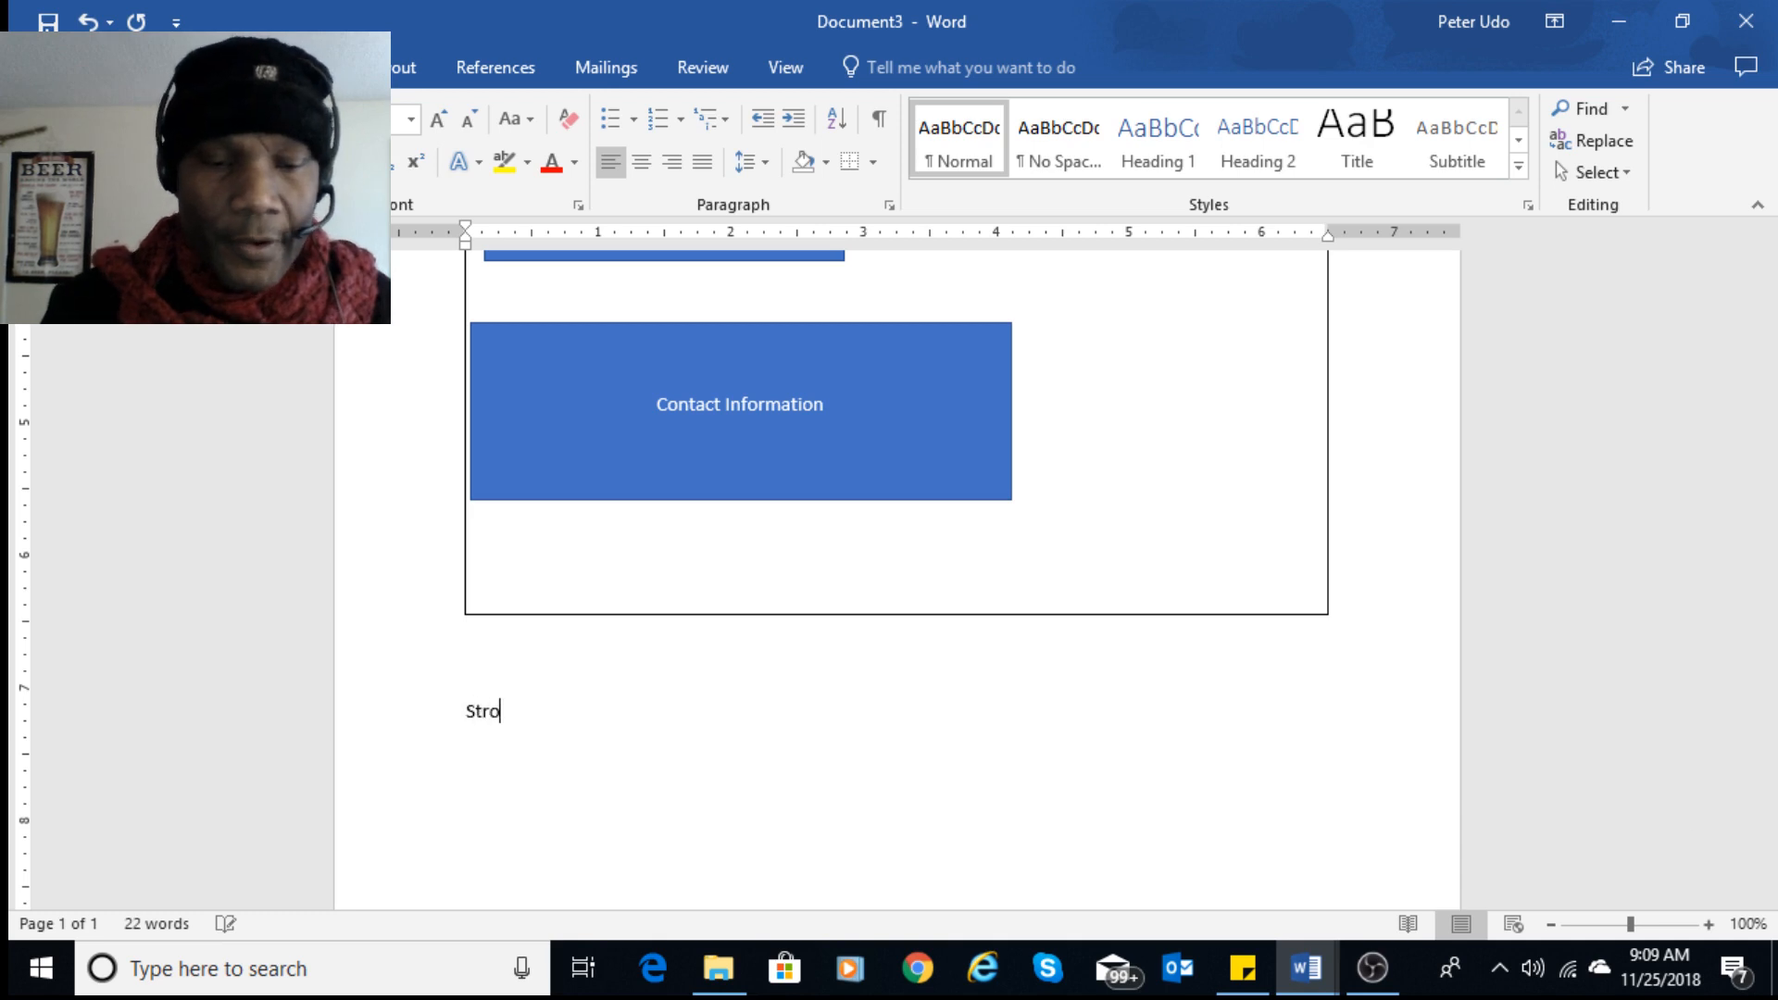
type("yboard")
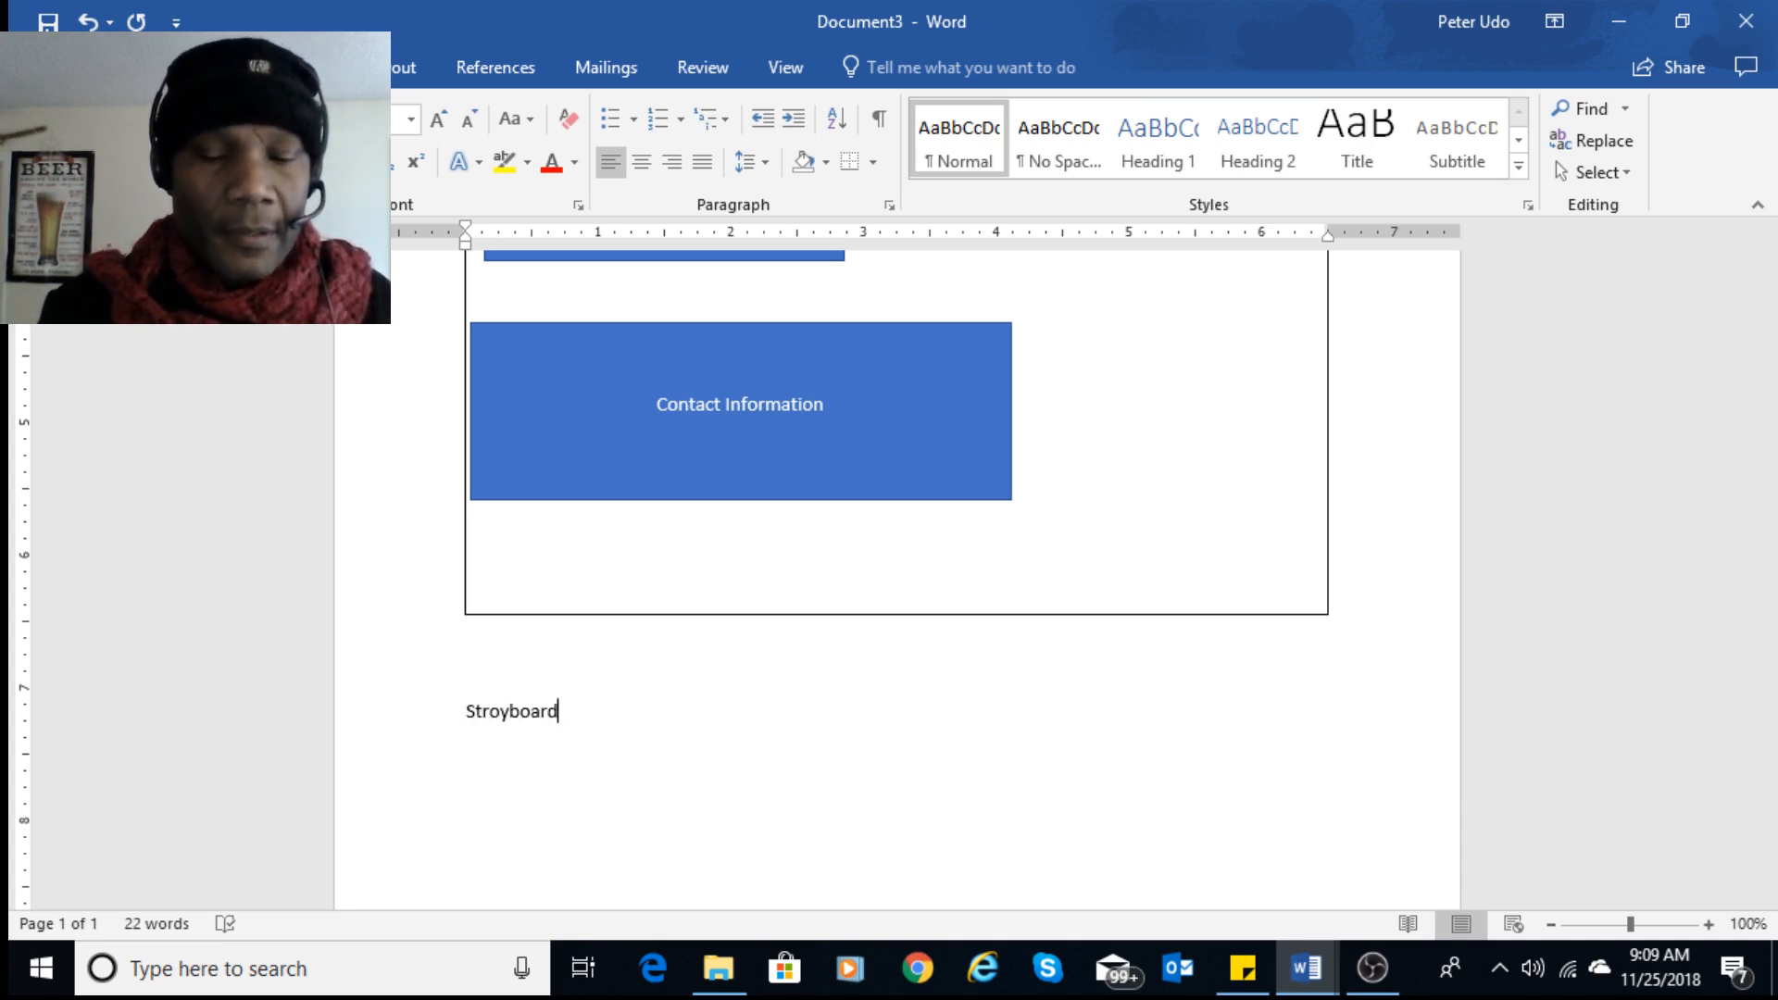
type("for")
- Copy the bold wireframe caption and paste it over the unfinished caption below the table frame
scroll(1774, 783, "up", 8)
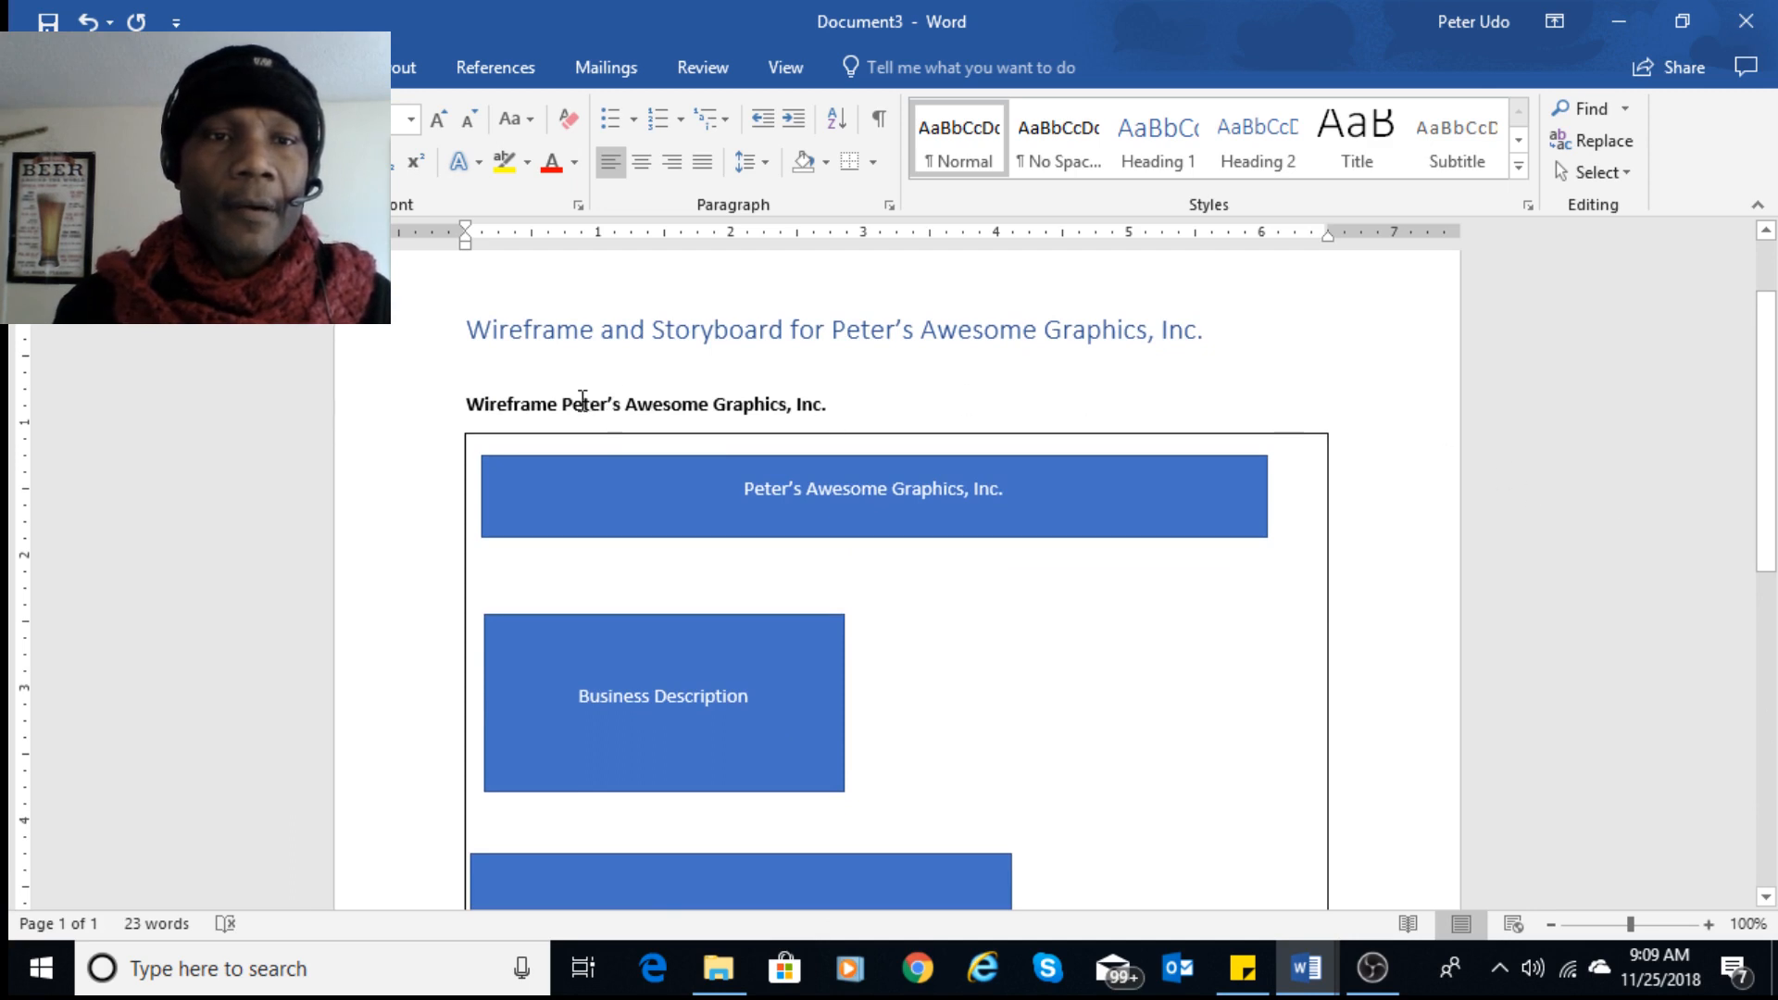
left_click_drag(469, 398, 806, 401)
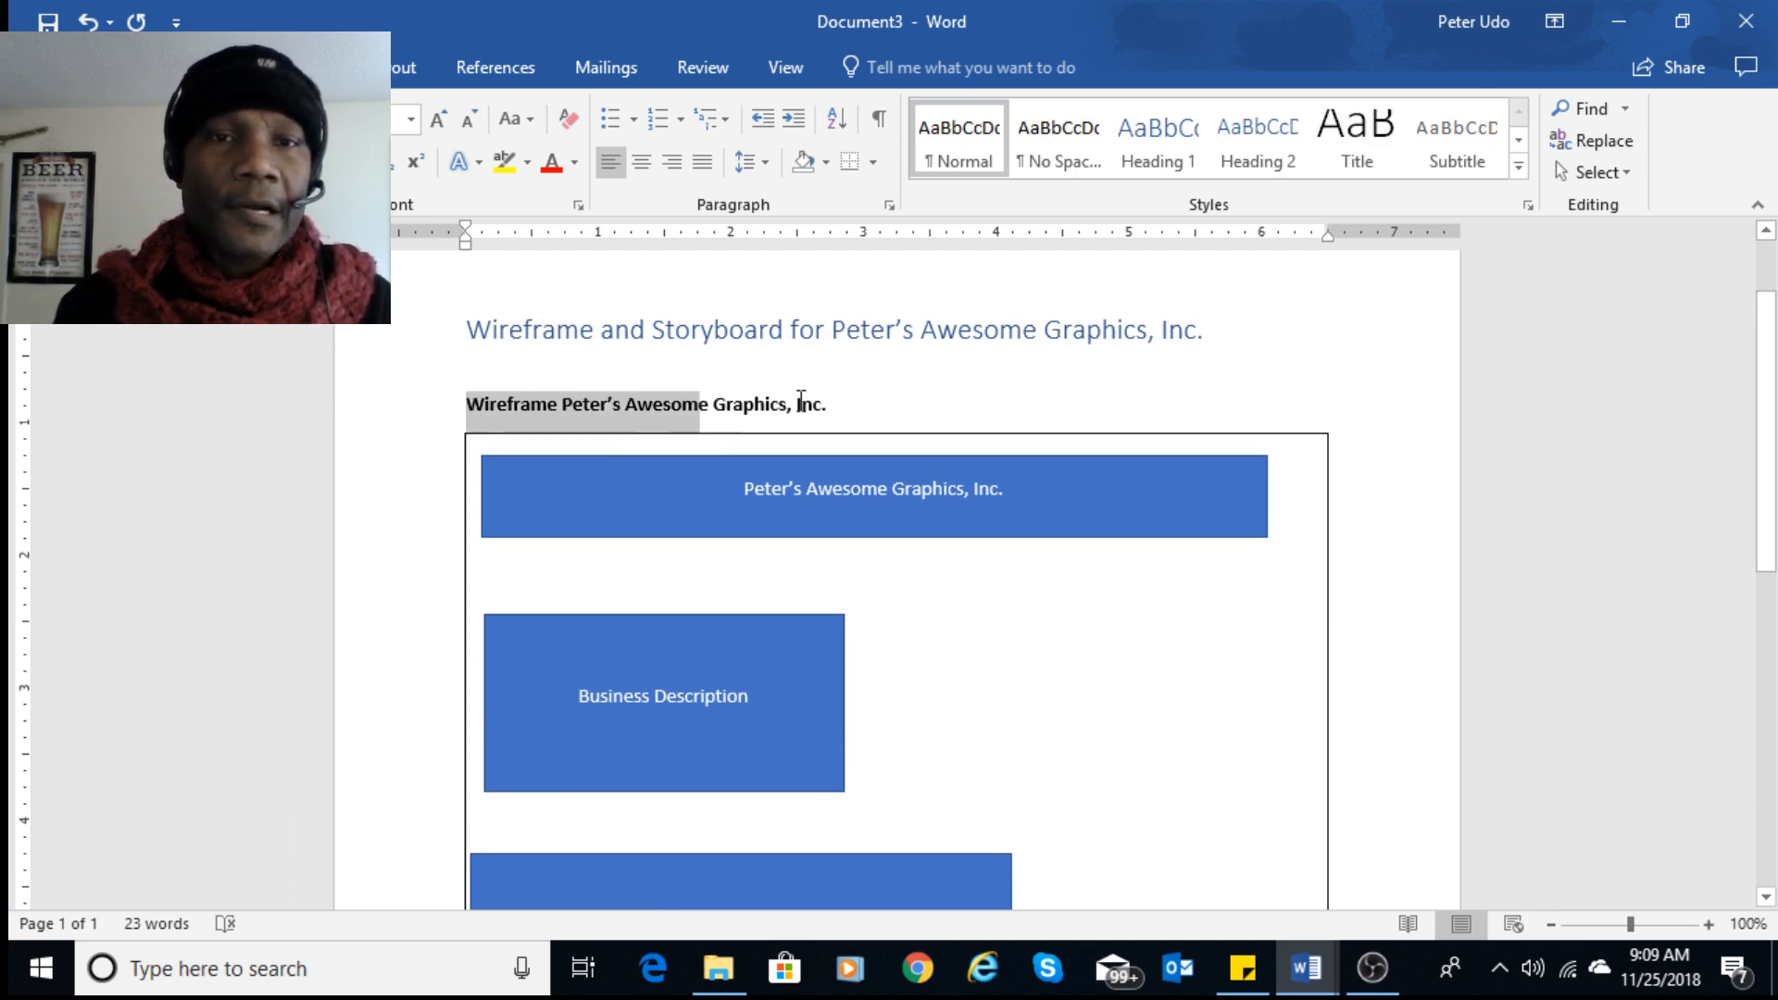
triple_click(835, 403)
key("ctrl+c")
scroll(988, 568, "down", 10)
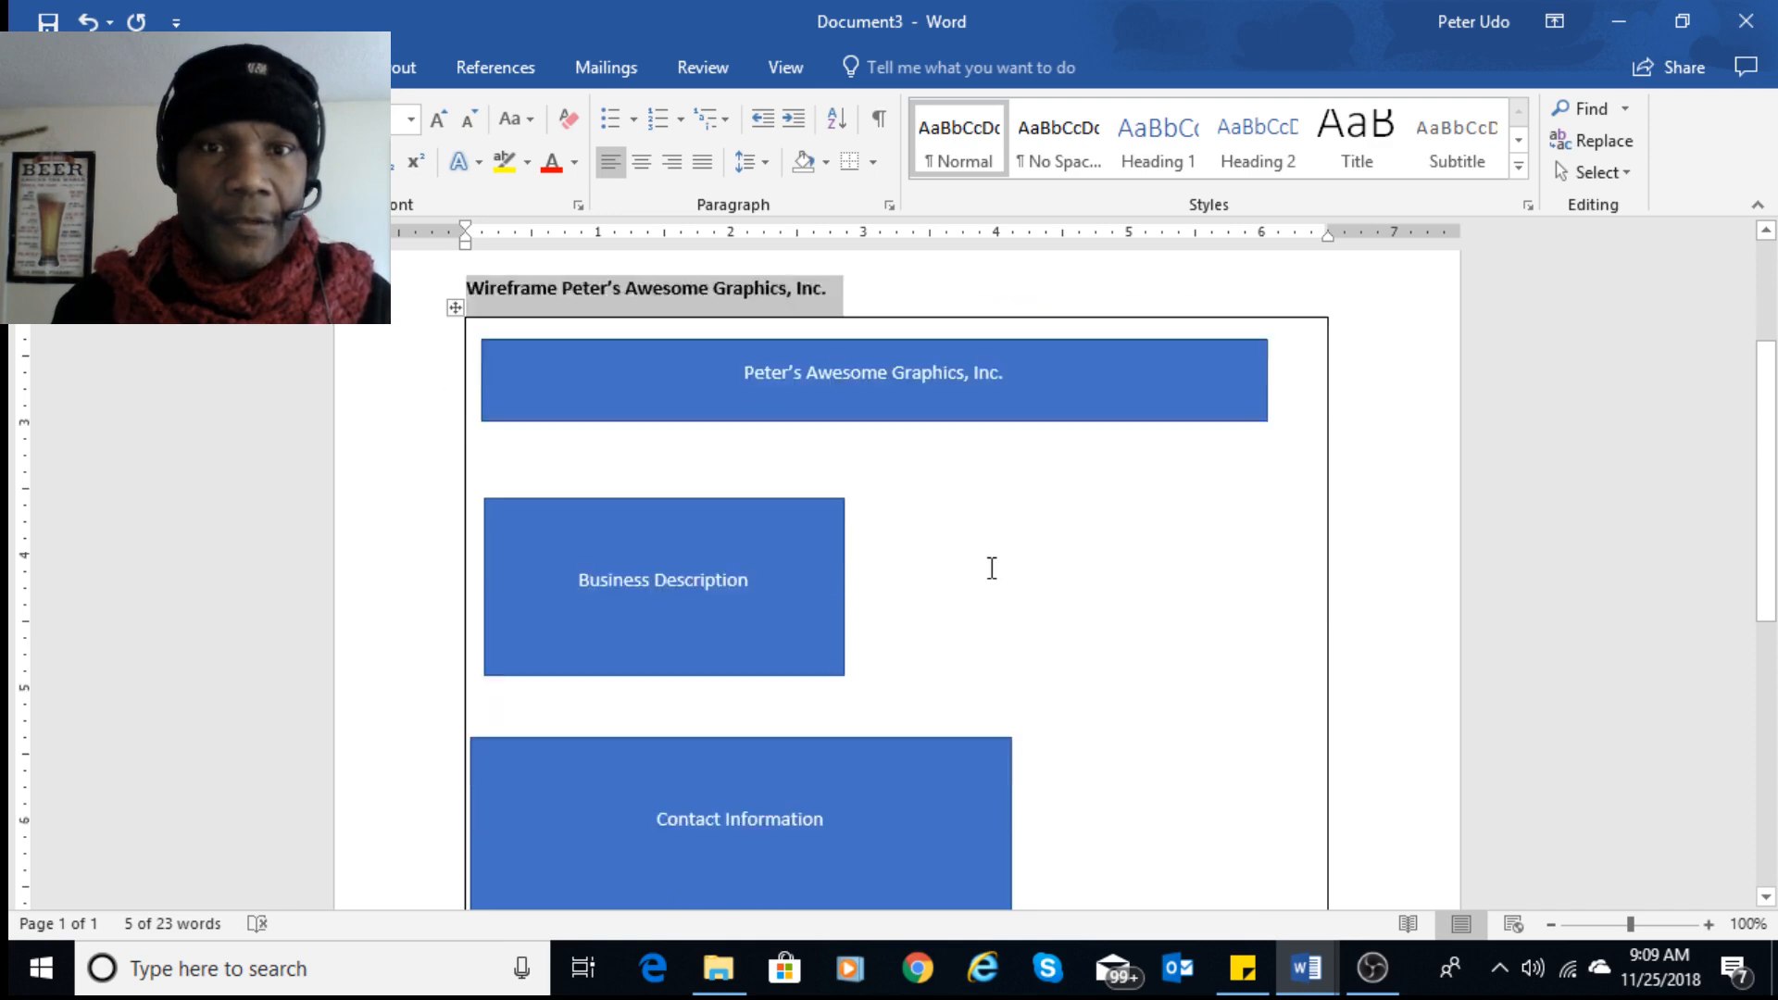
left_click(418, 525)
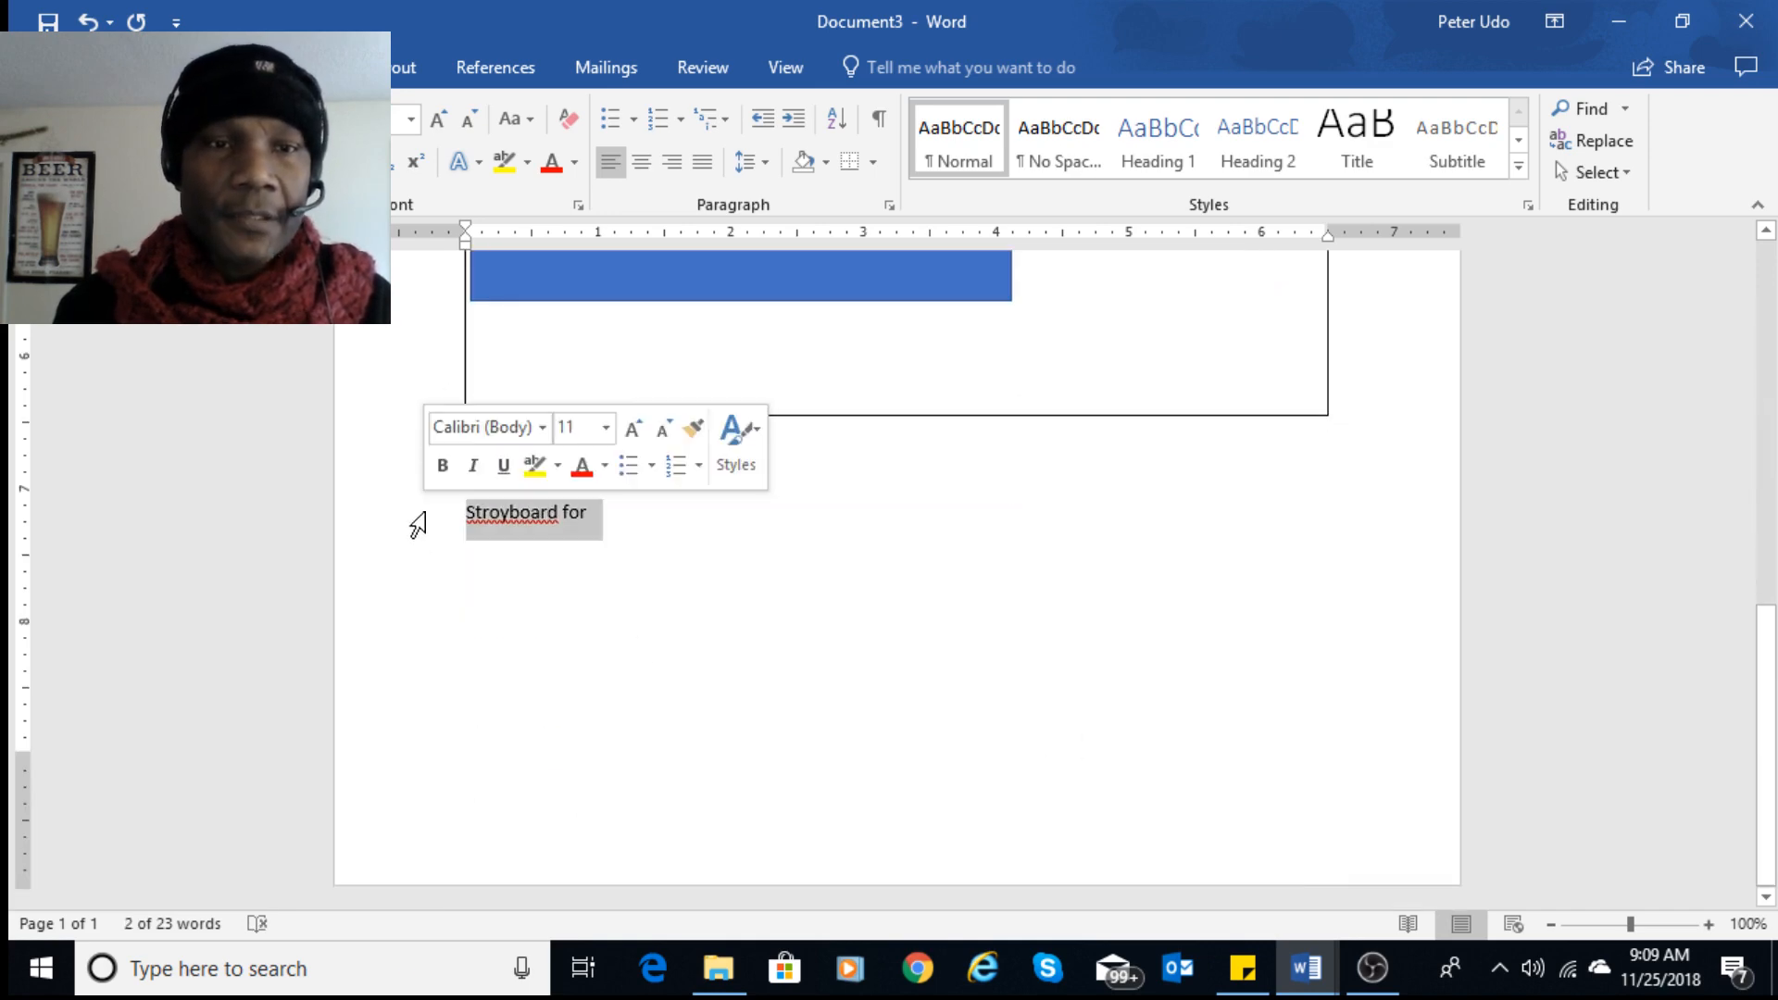
key("ctrl+v")
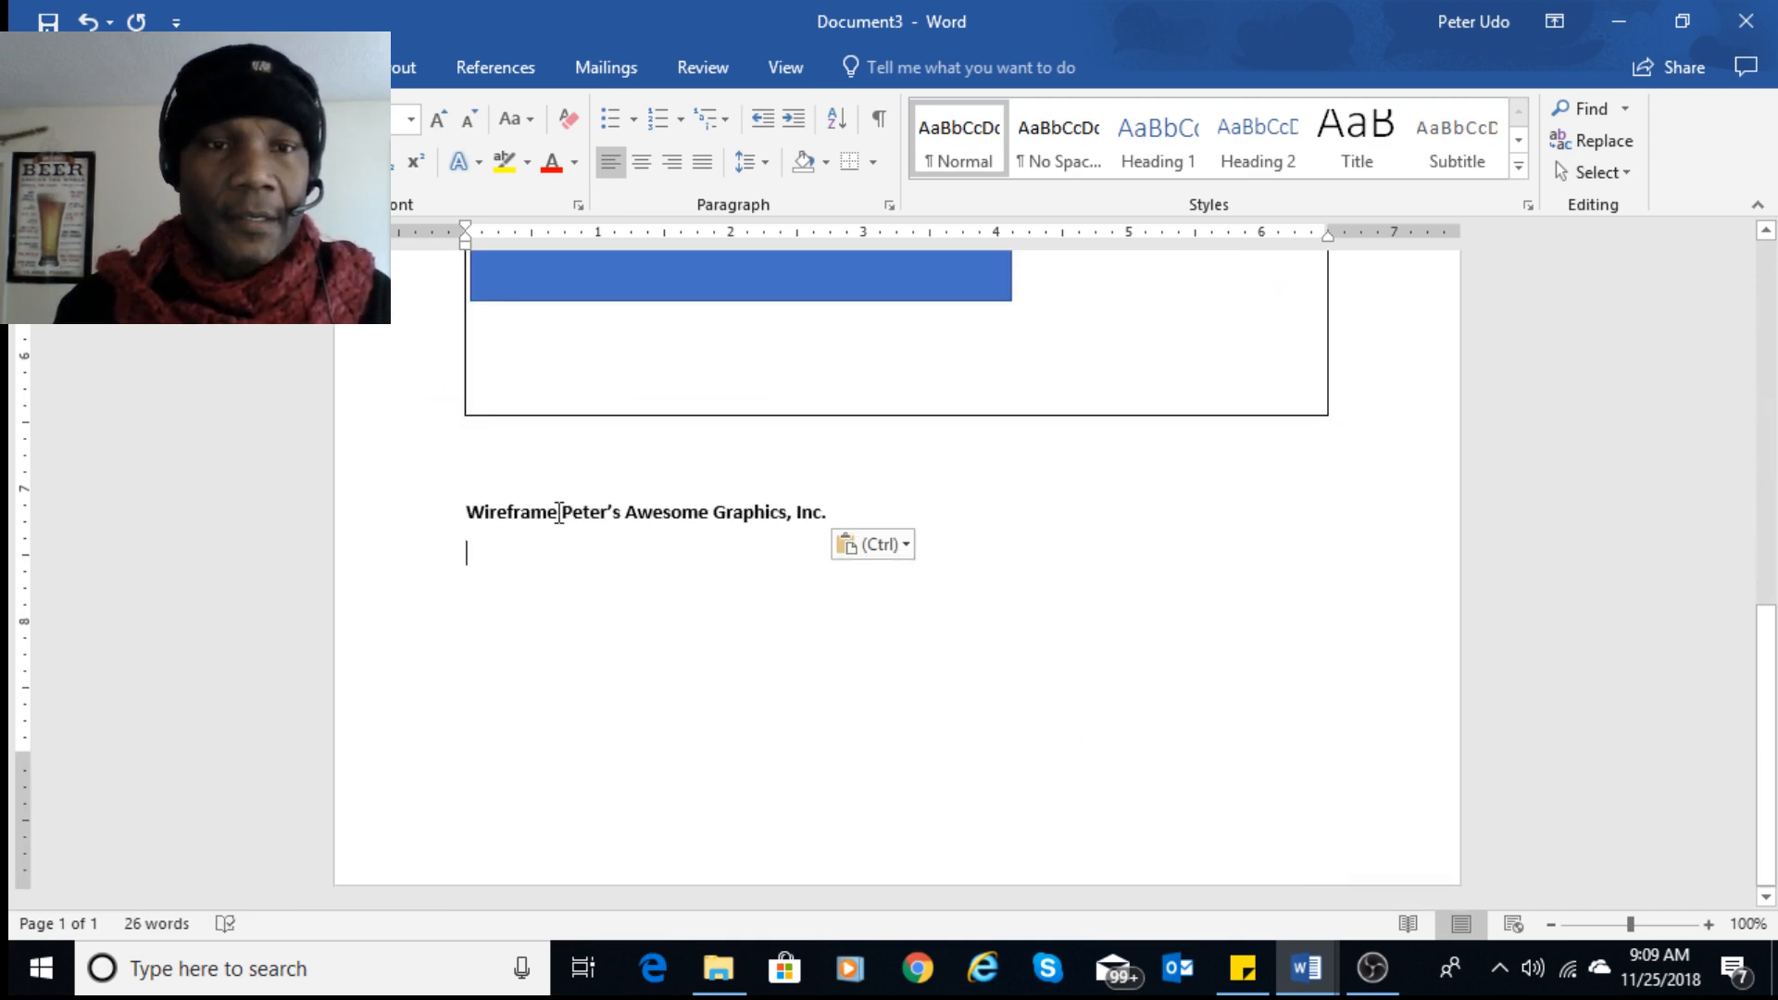
- Replace the word "Wireframe" in the pasted caption with "Stroyboard for"
double_click(556, 512)
type("Stro")
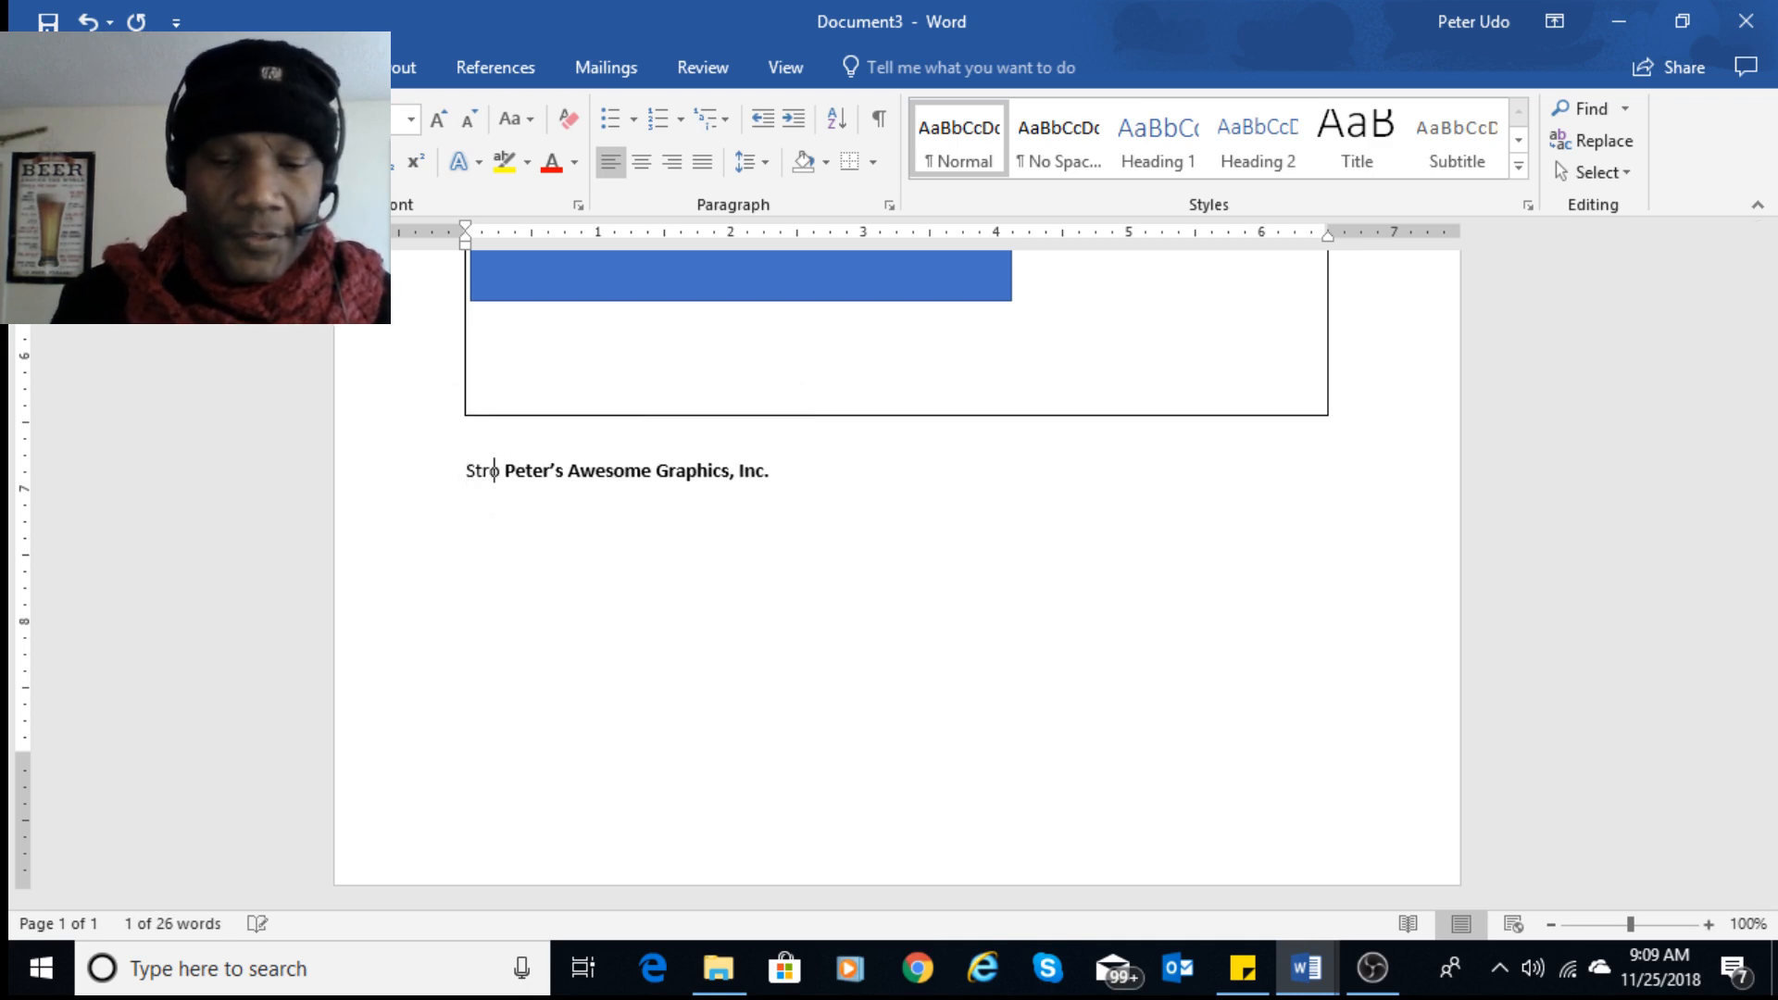
type("ybaro")
key("BackSpace")
key("BackSpace")
key("BackSpace")
key("BackSpace")
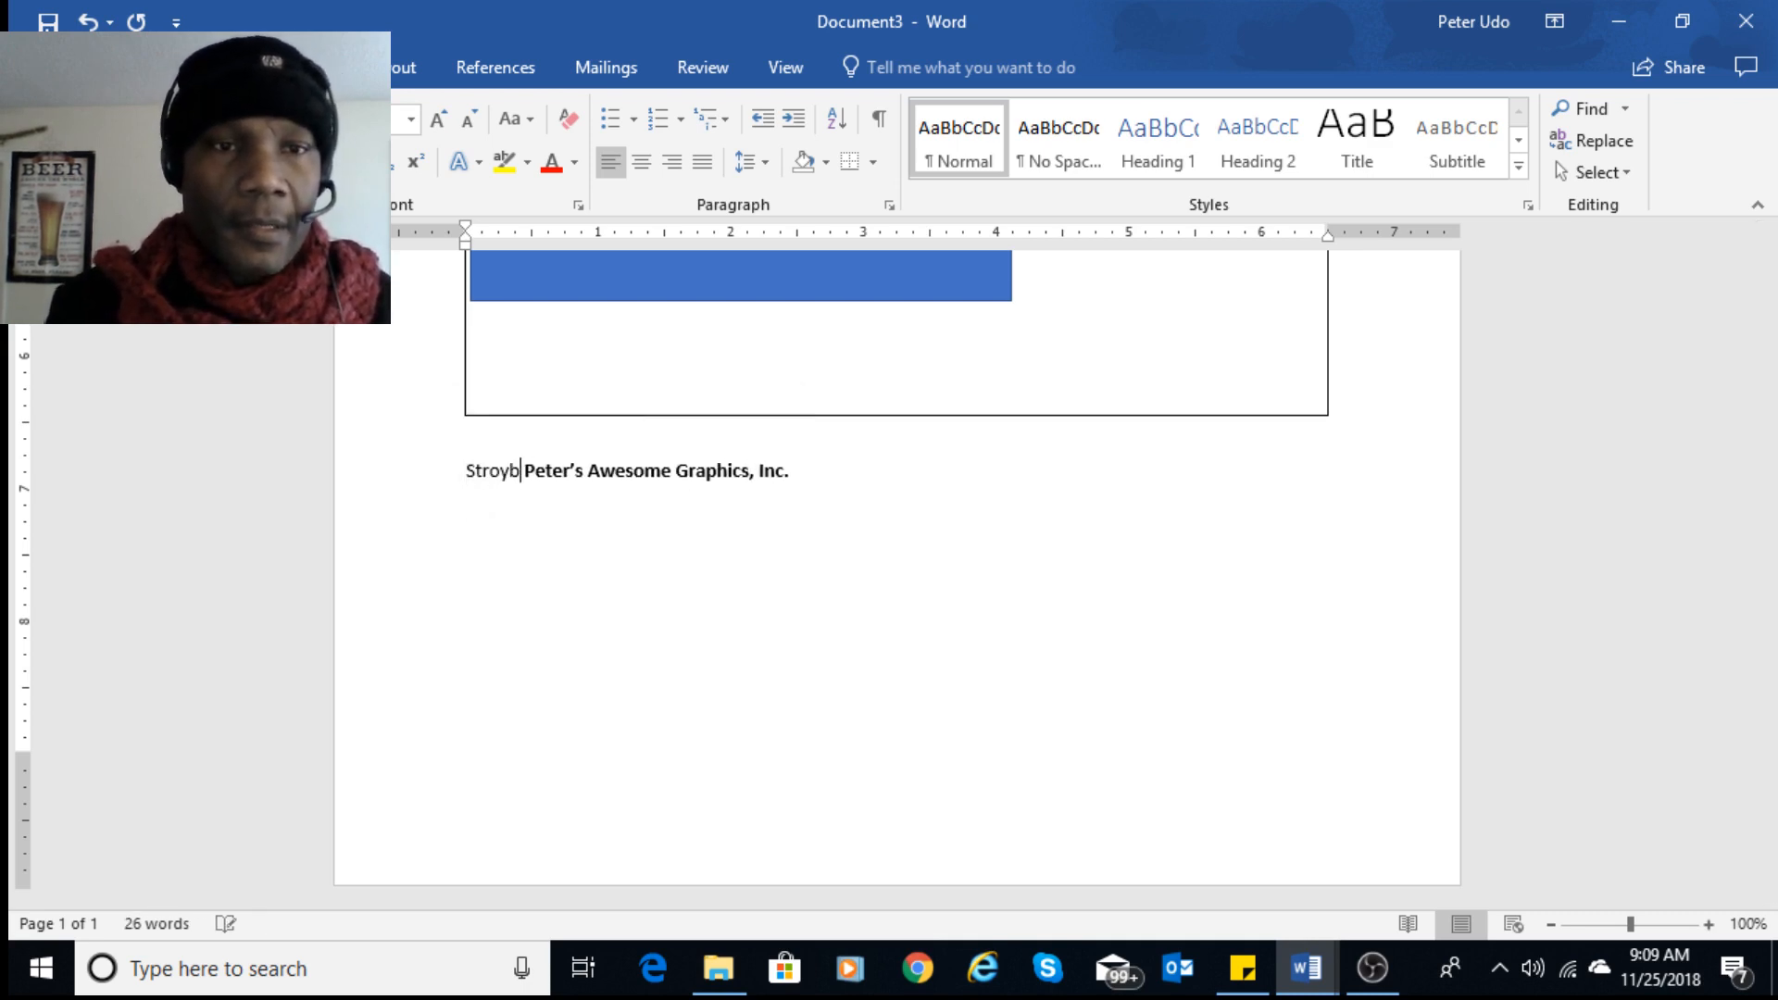
type("oard")
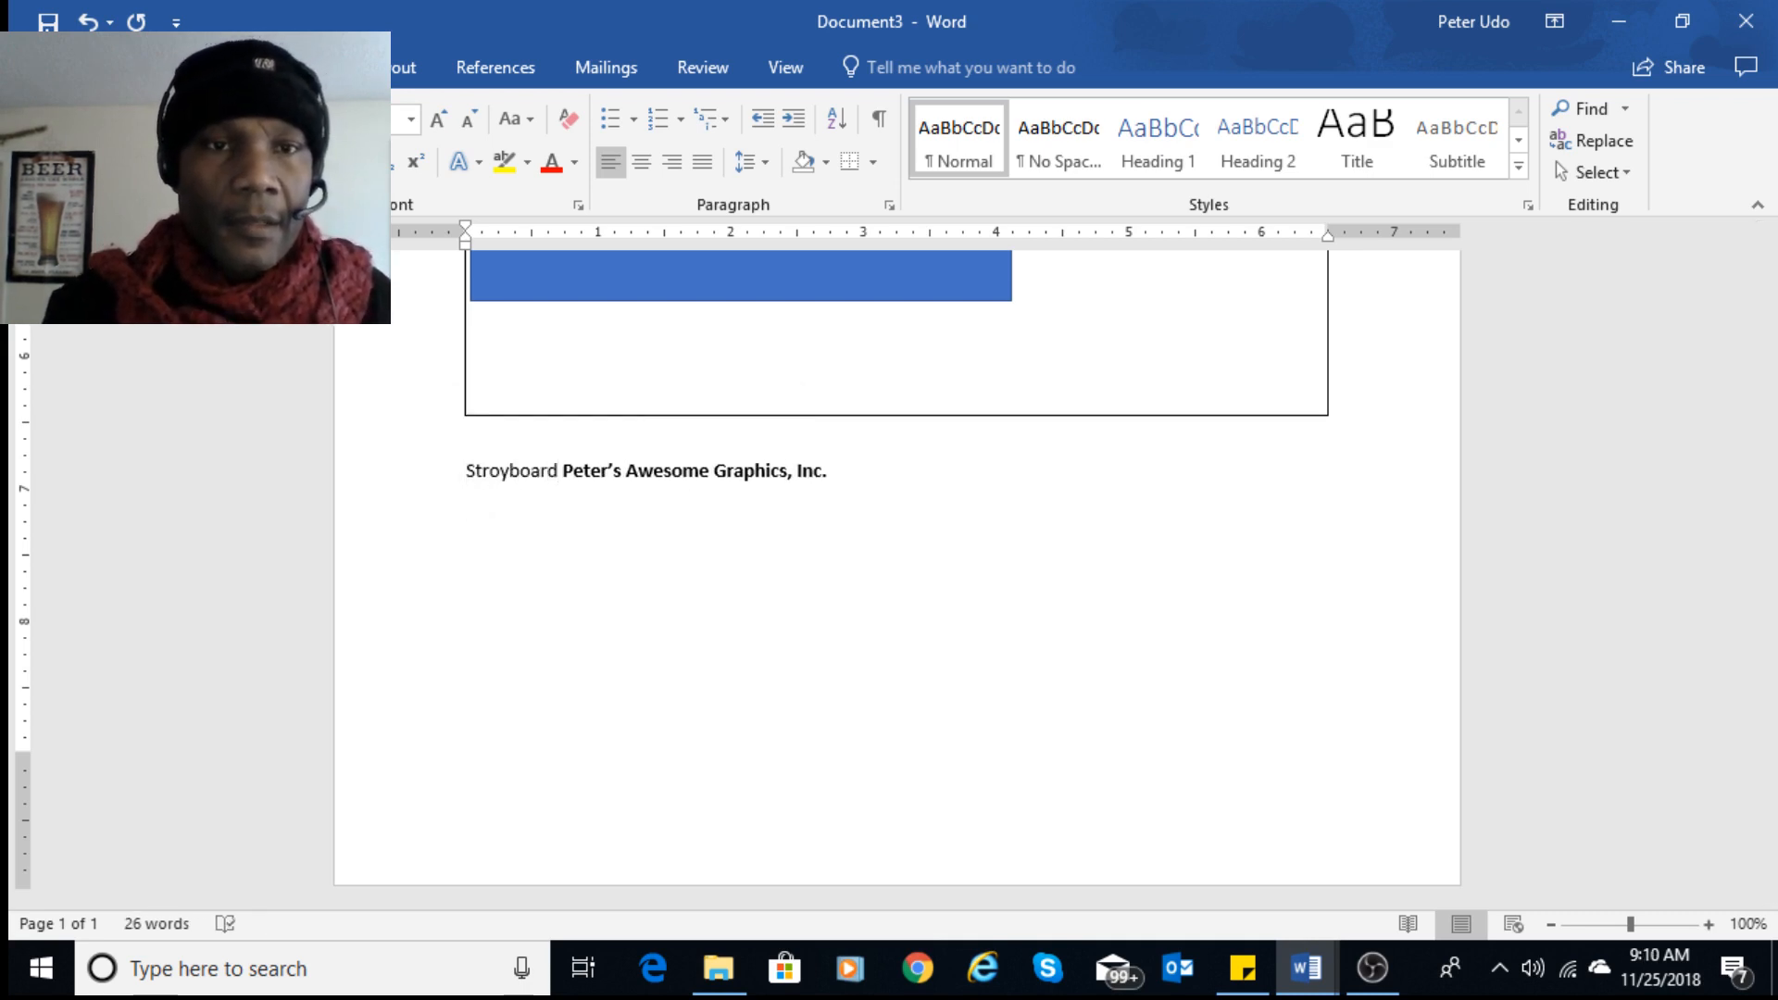
type(" for")
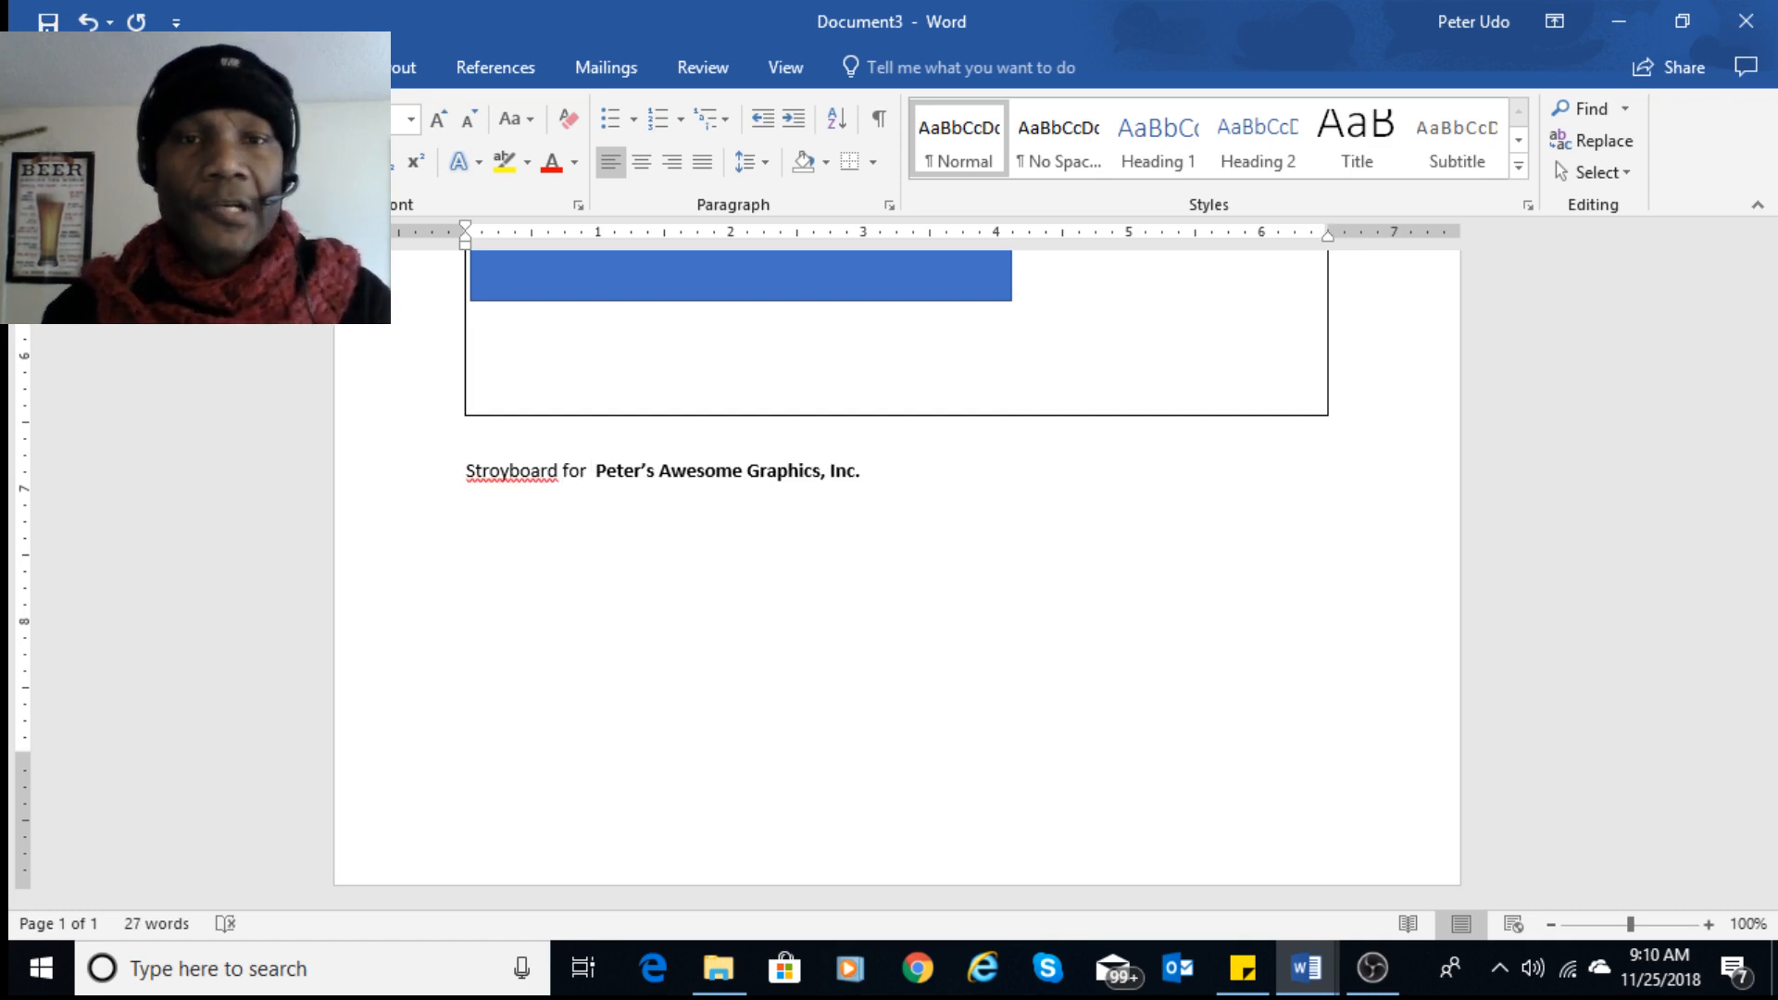
- Correct the misspelled word in the lower caption to "Storyboard" and make "Storyboard for" bold
right_click(528, 476)
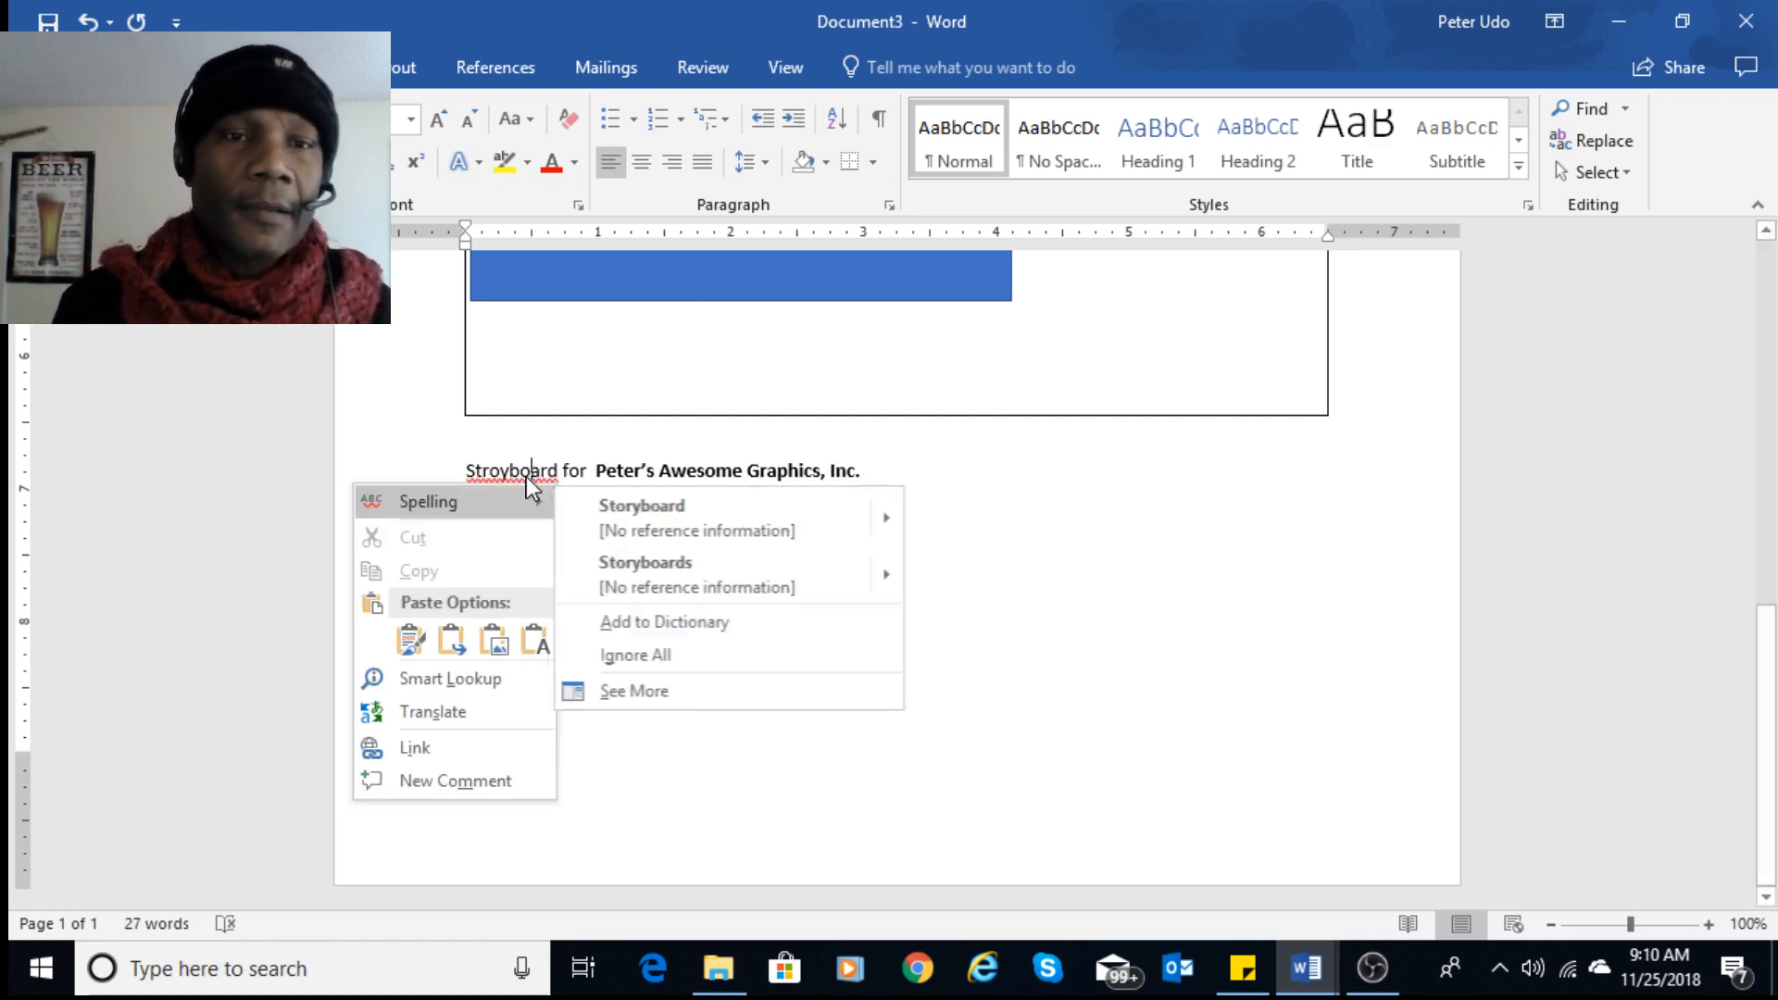
left_click(635, 519)
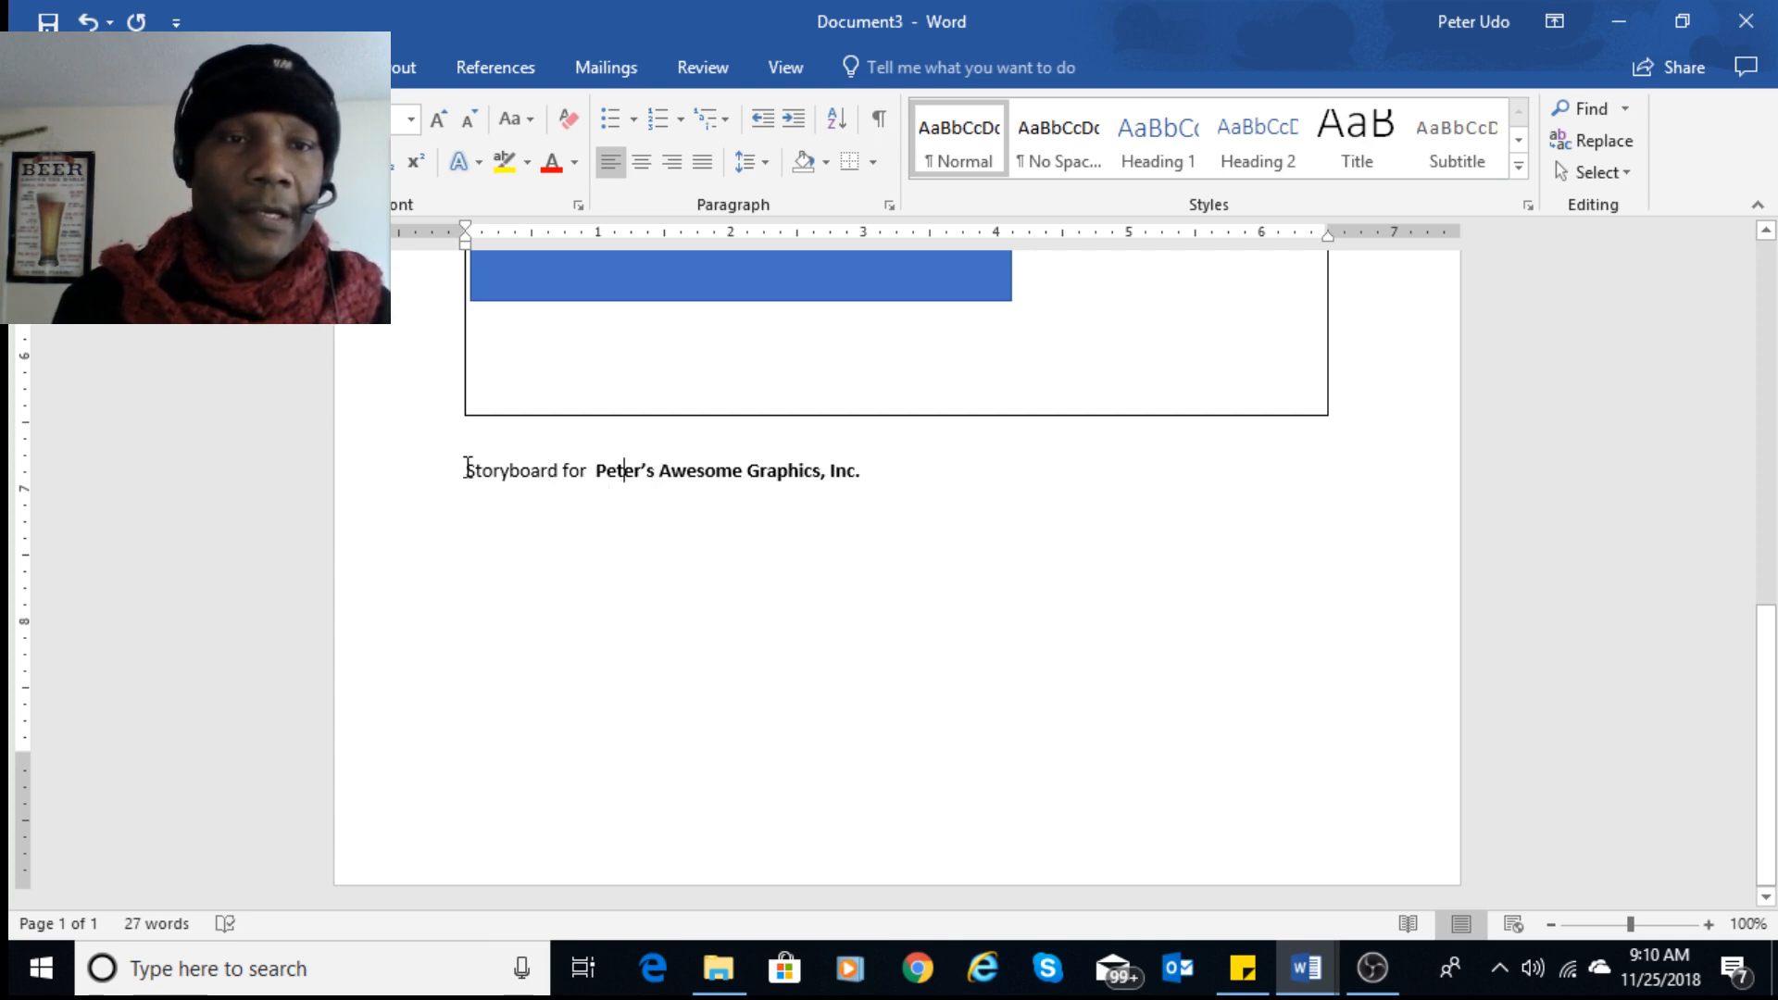
left_click_drag(468, 468, 596, 470)
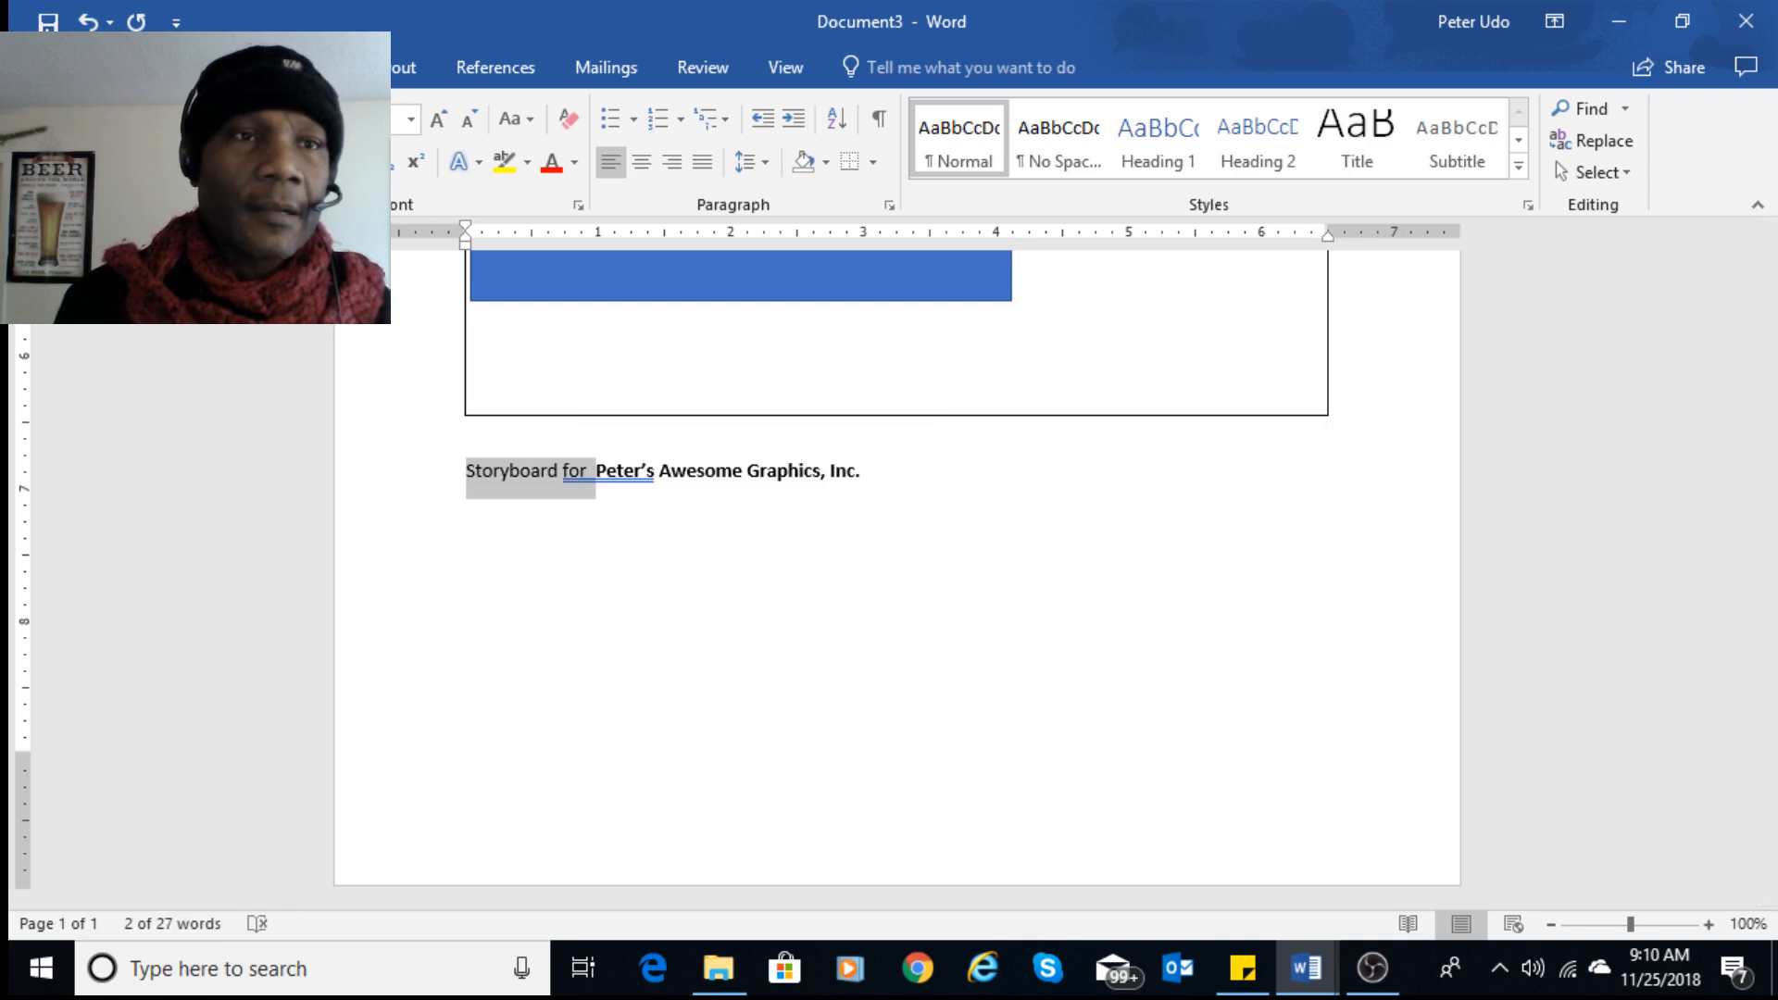
left_click(871, 619)
- Insert "for" after "Wireframe" in the upper caption and remove the extra space before "Peter's" in the storyboard caption
scroll(901, 643, "up", 10)
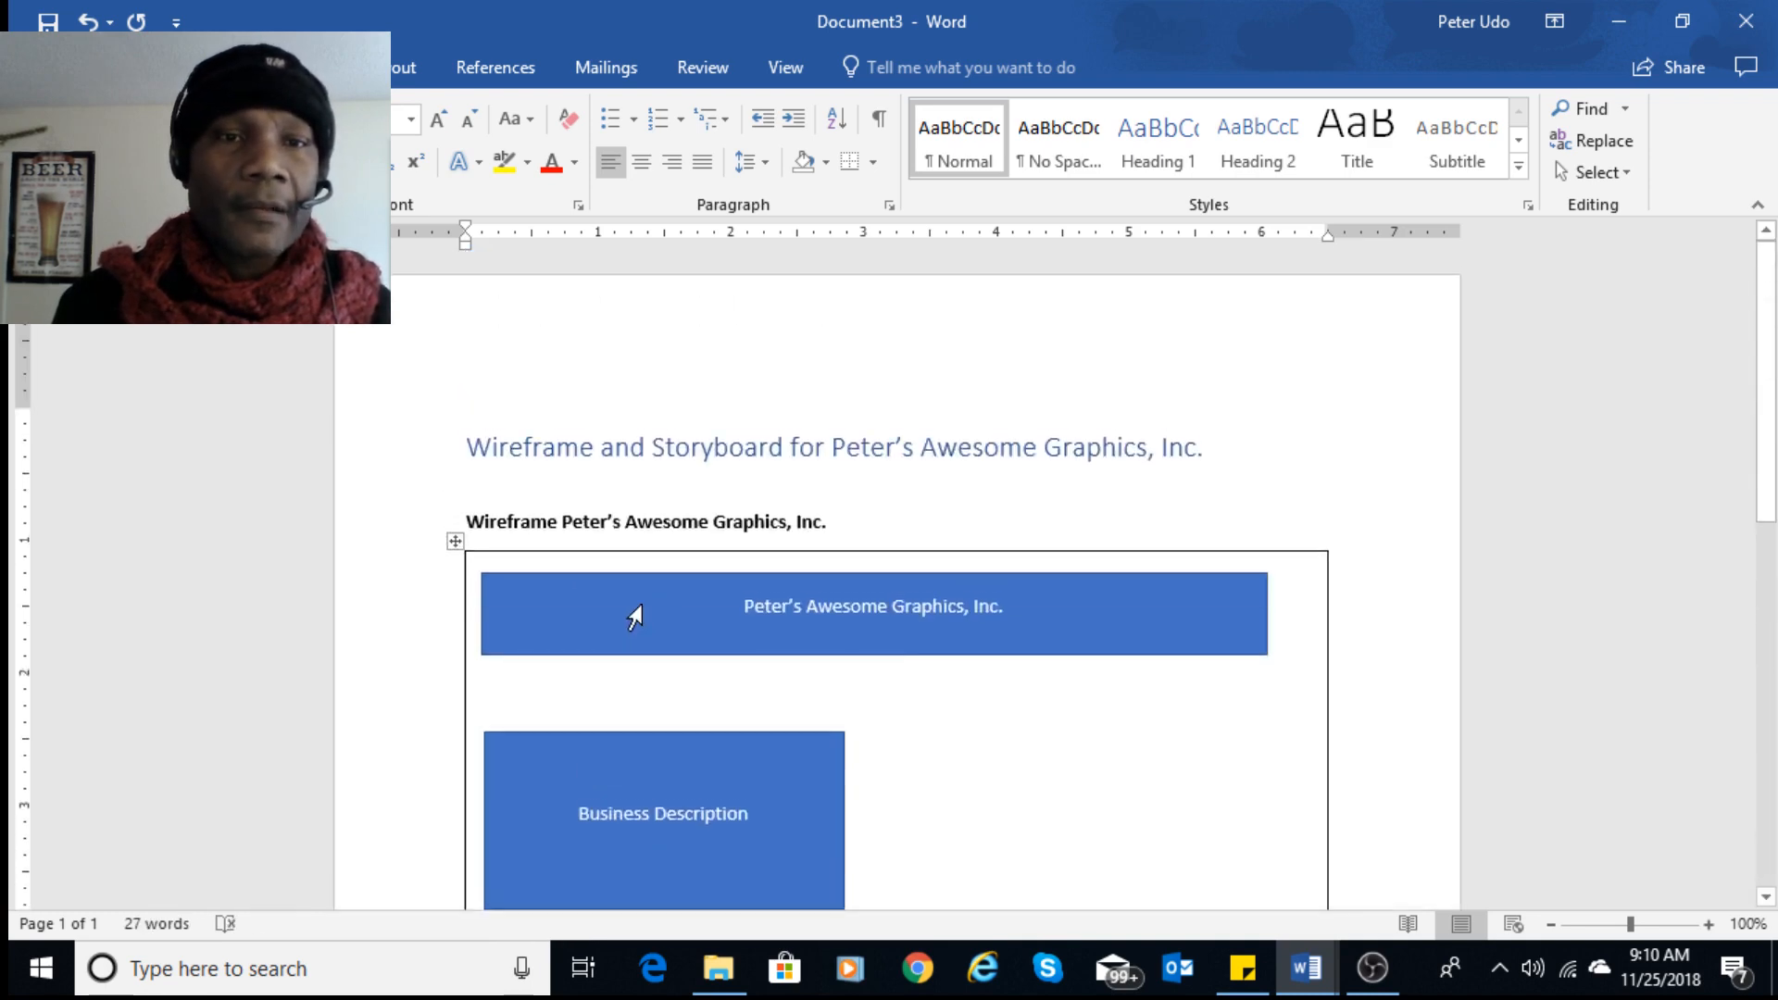
type("for")
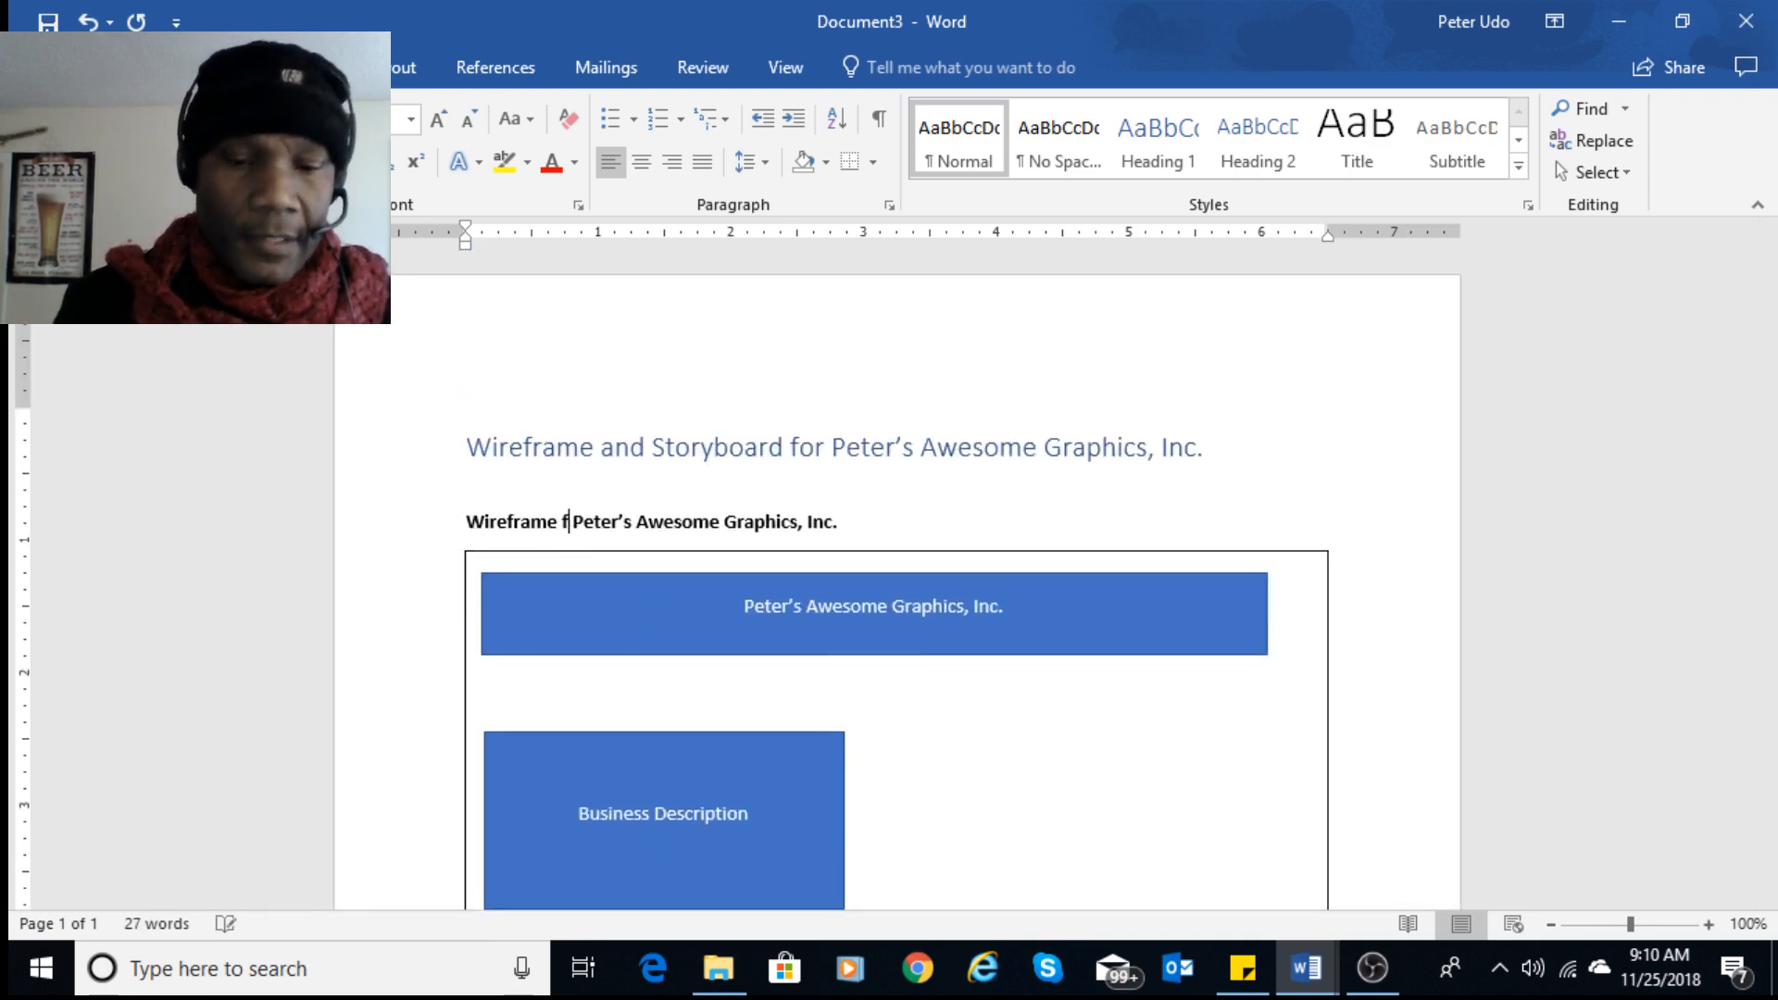
scroll(1131, 673, "down", 3)
scroll(1132, 673, "down", 5)
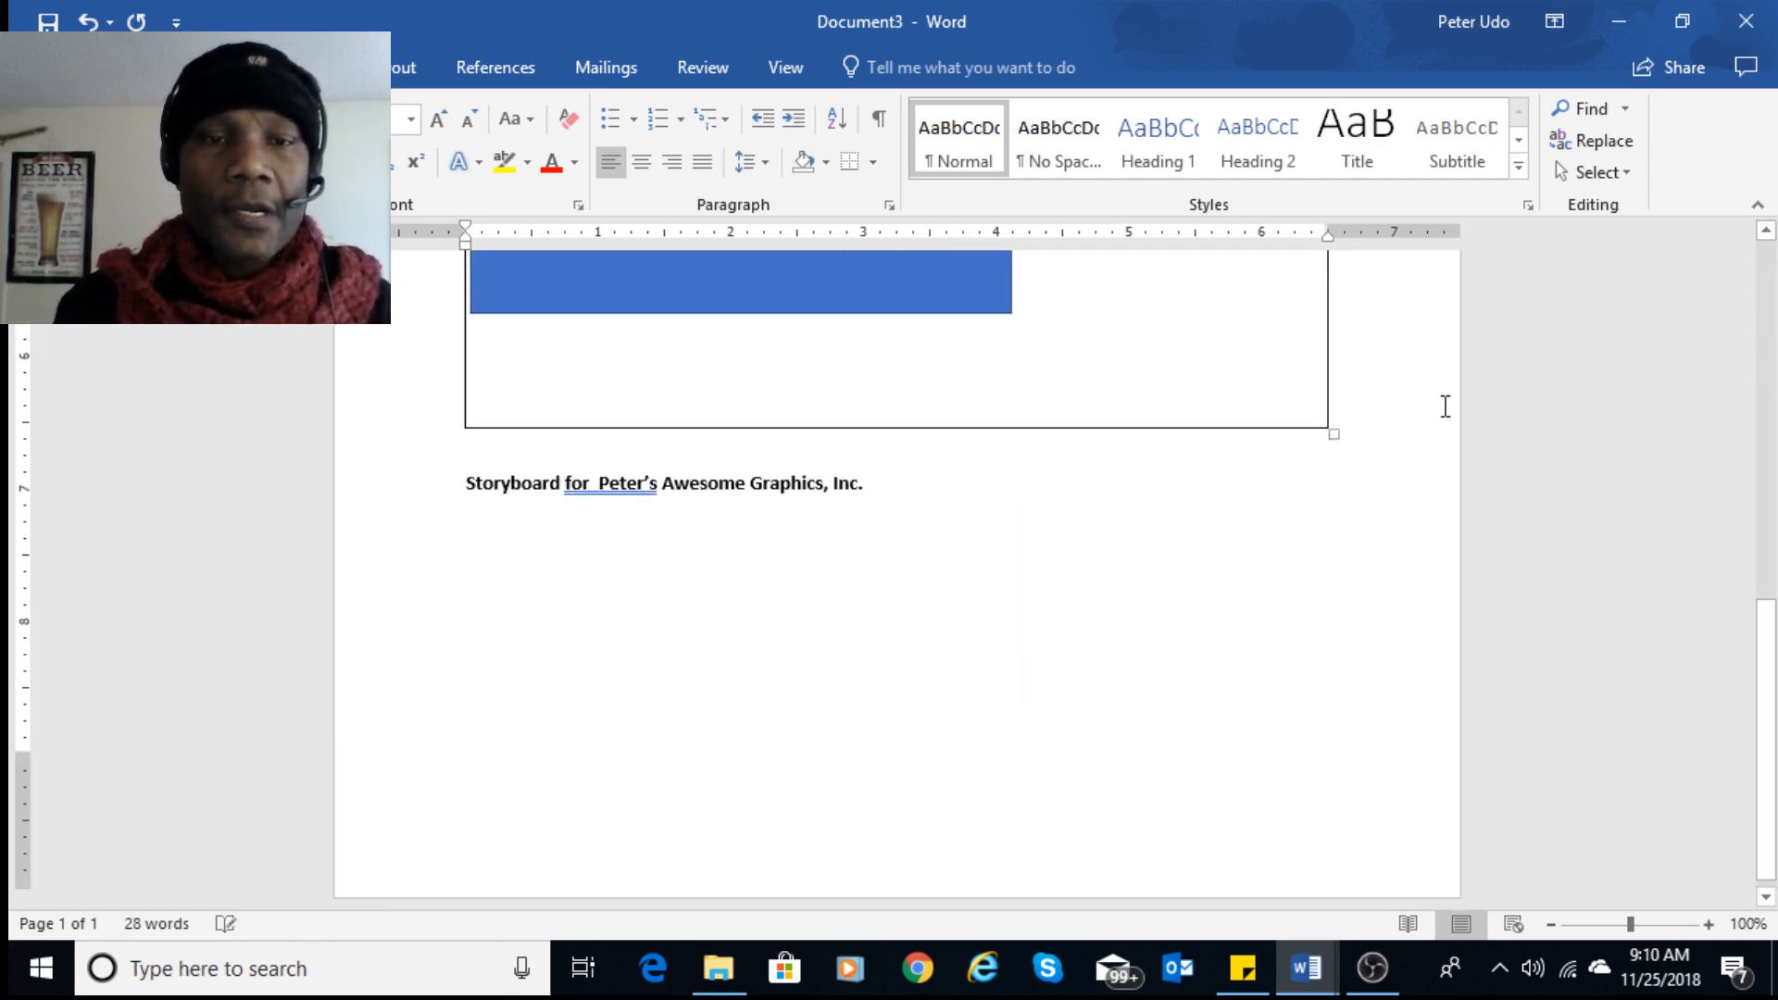
right_click(644, 472)
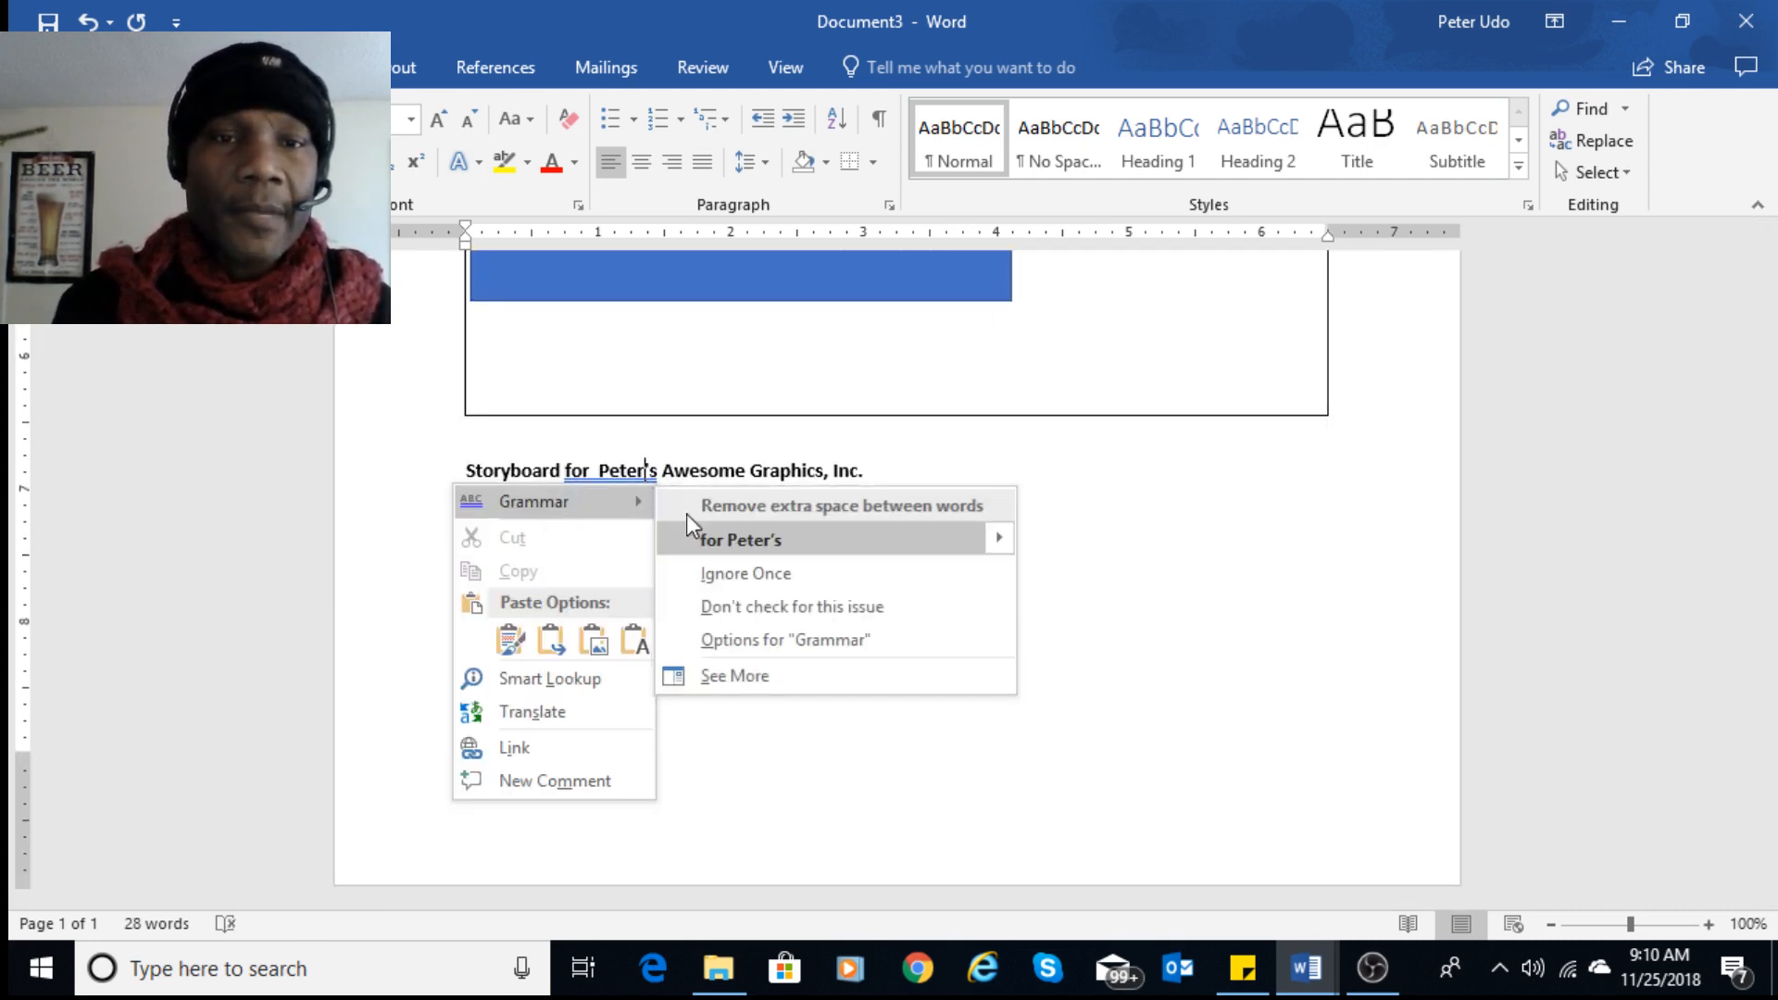
left_click(639, 536)
left_click(845, 532)
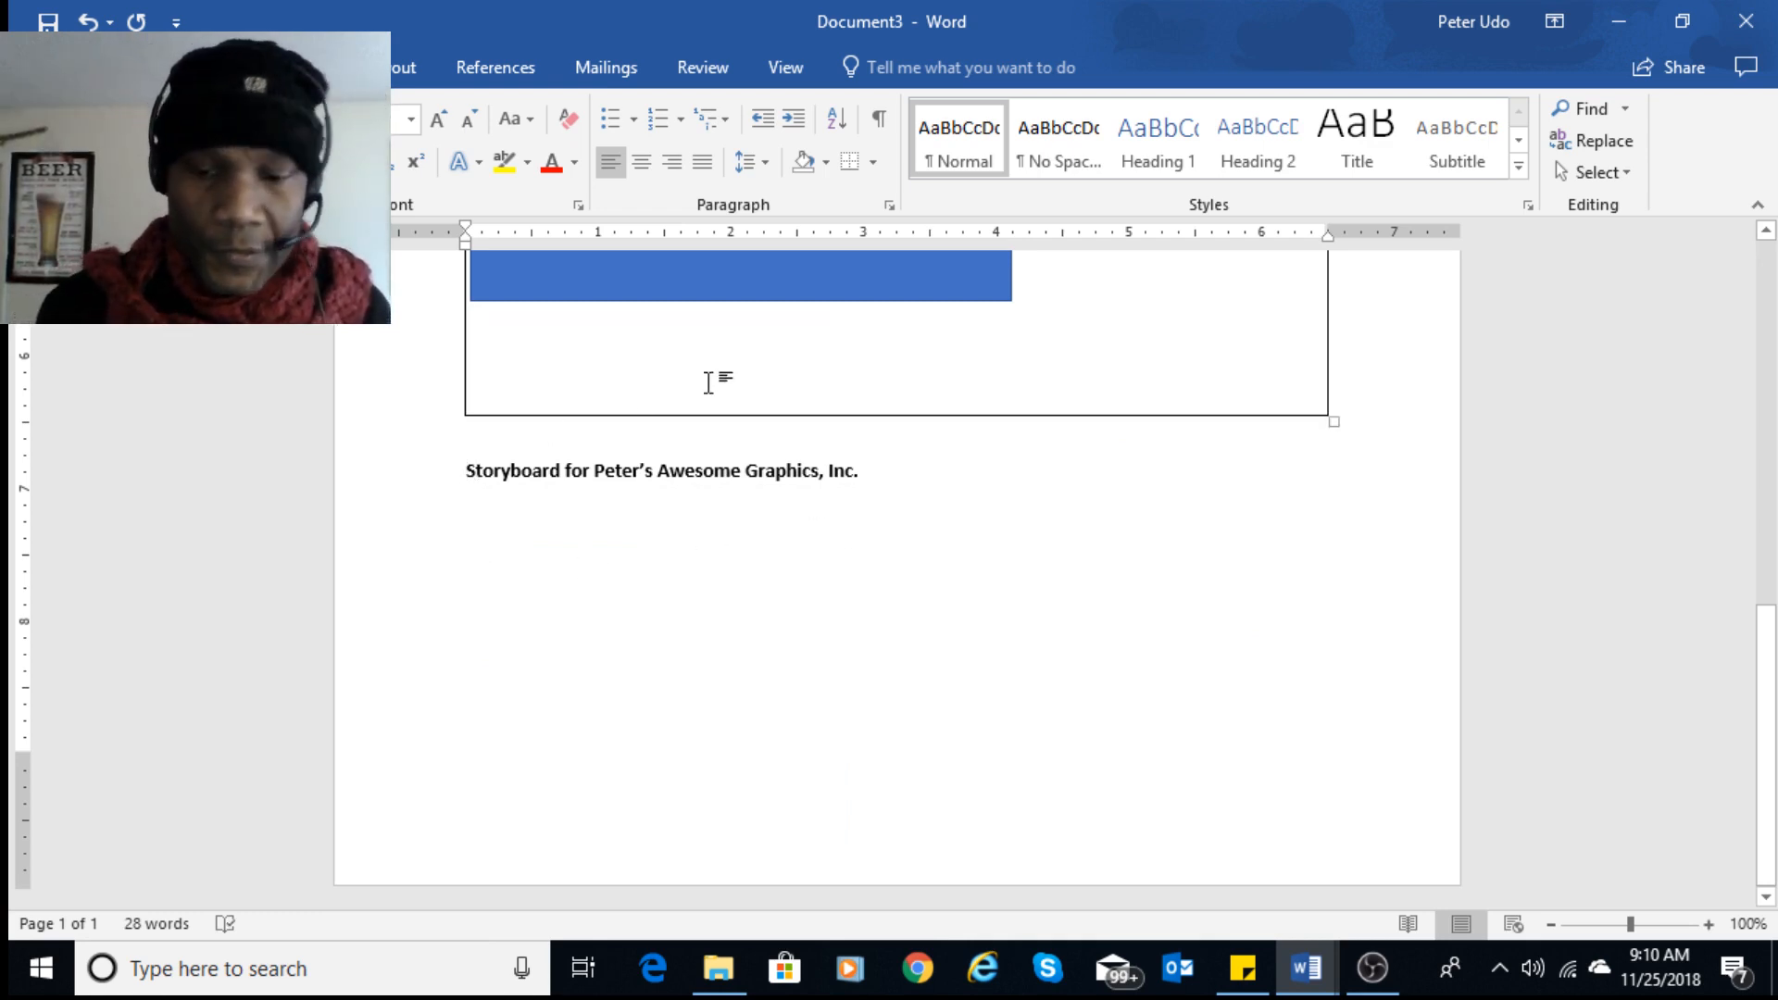
- Insert blank lines before the storyboard caption until it moves onto the second page
key("Return")
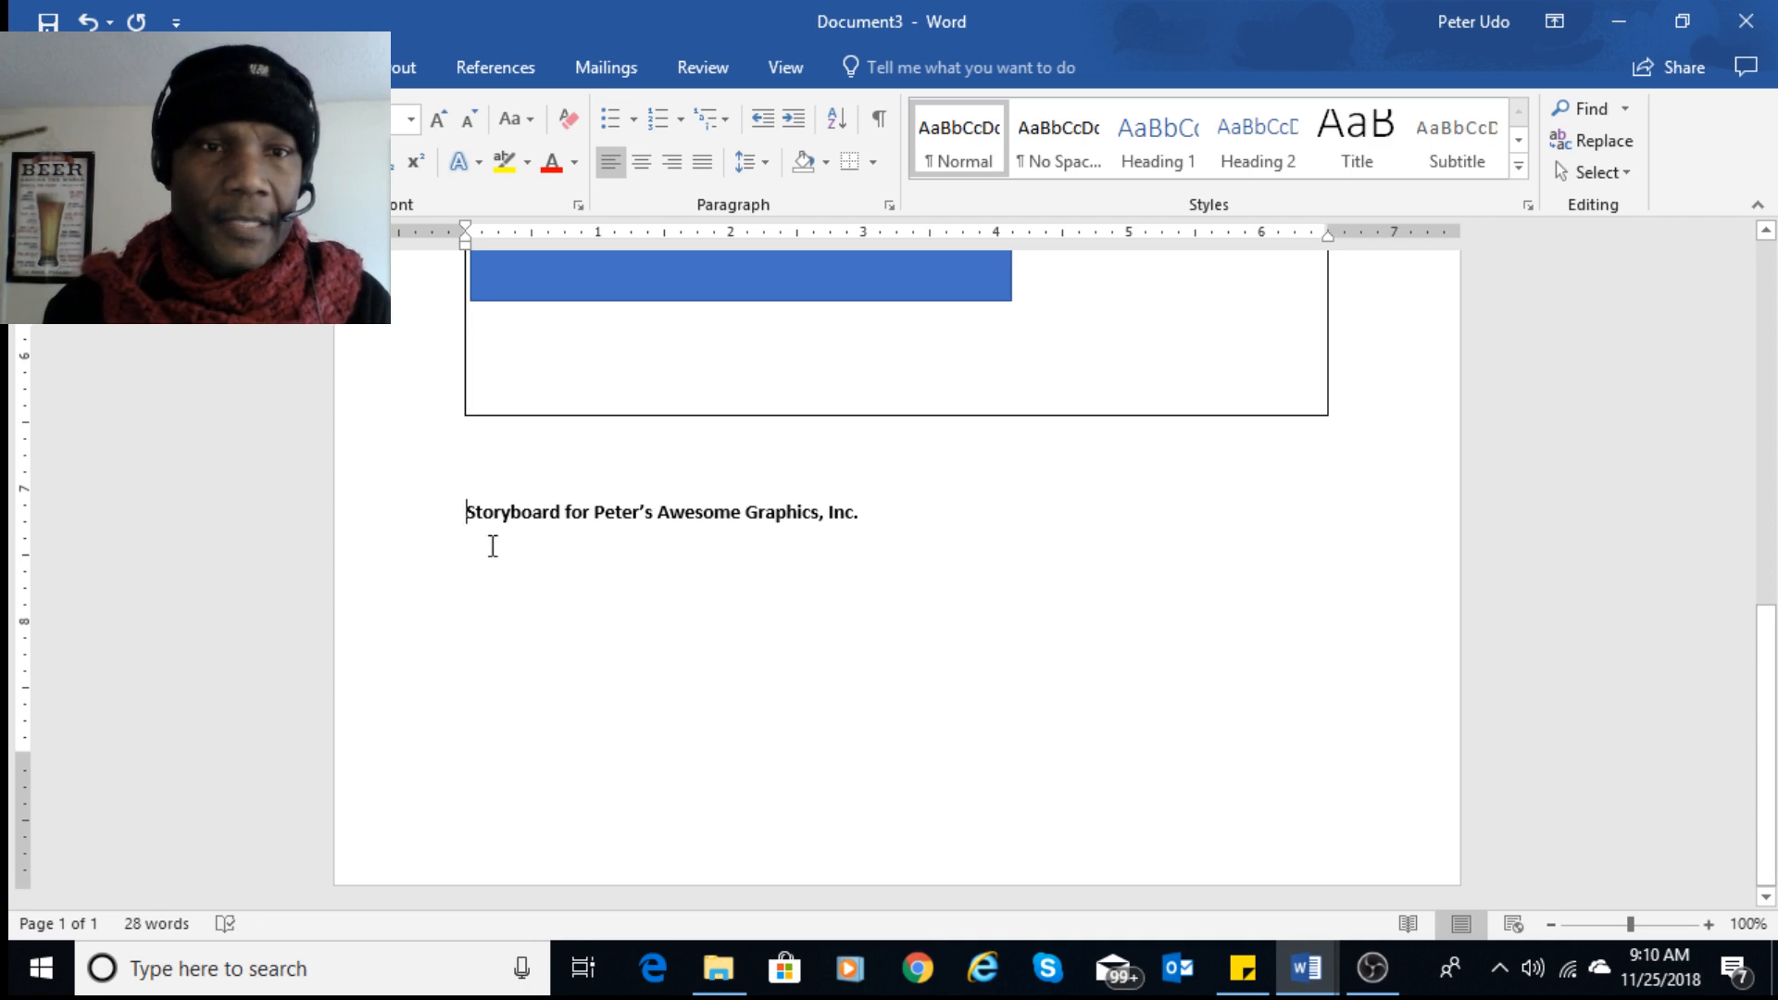
left_click(466, 512)
key("Return")
key("Return")
key("Return")
key("Return")
key("Return")
key("Return")
key("Return")
key("Return")
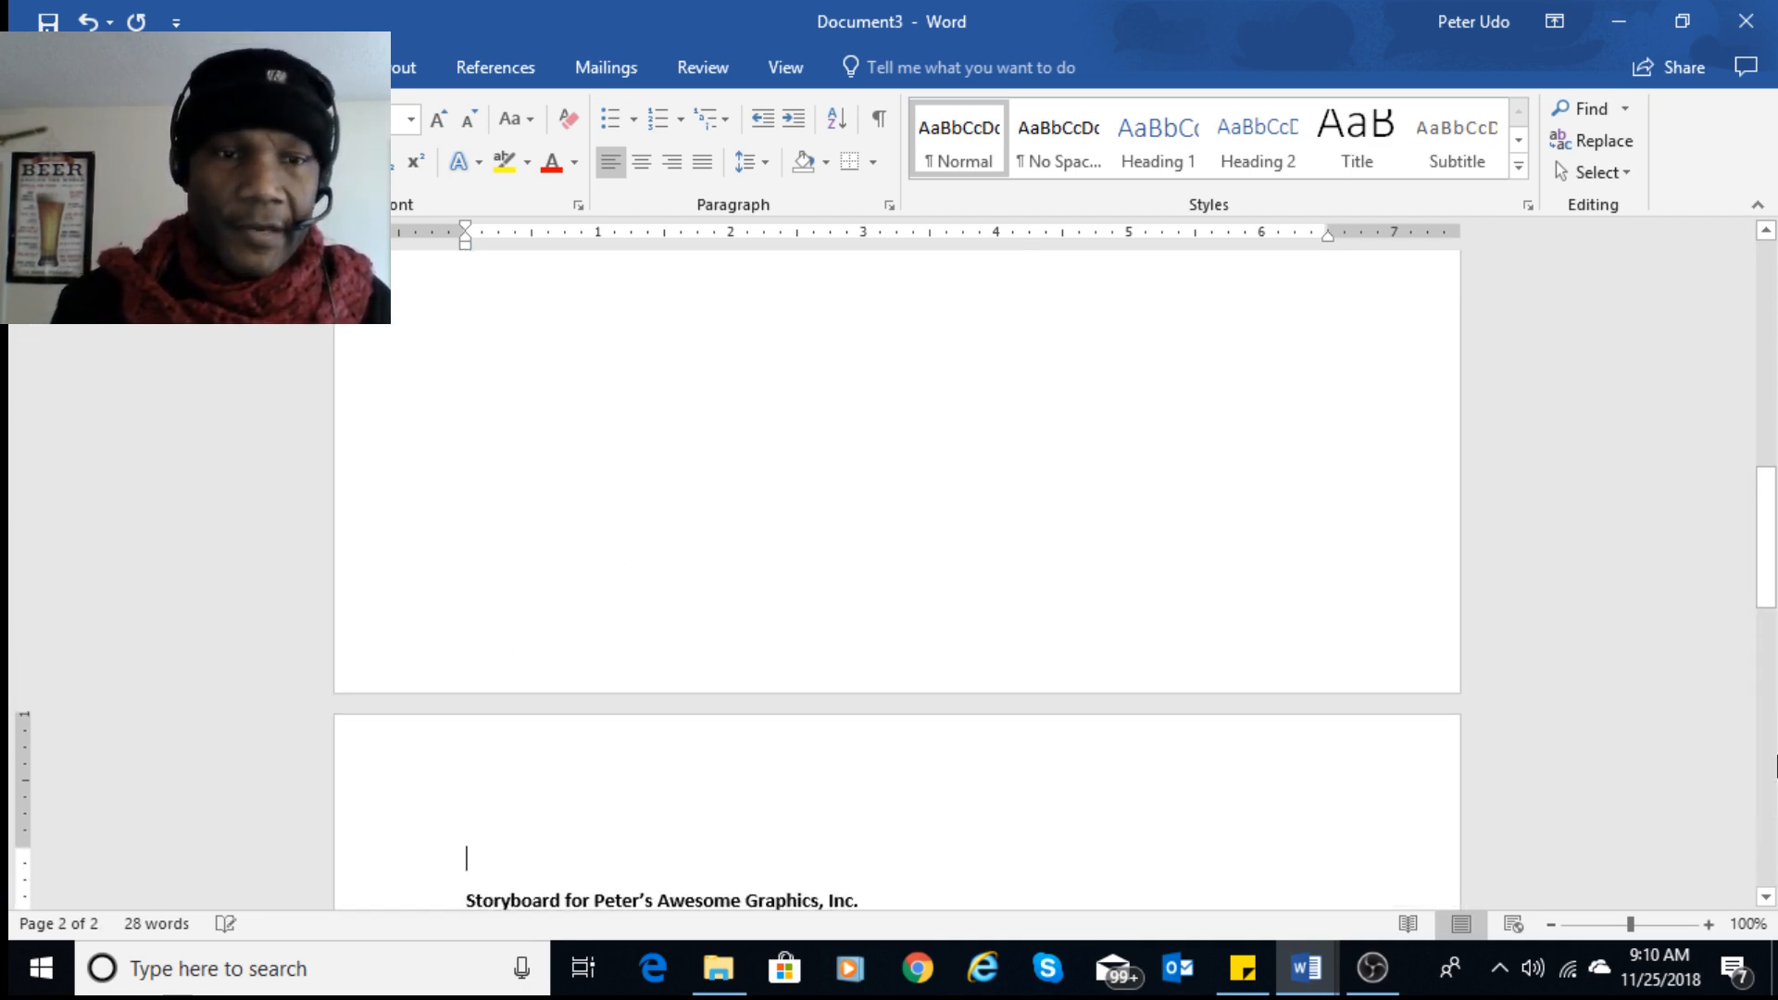
- Change the document's page orientation to landscape
key("Up")
key("Down")
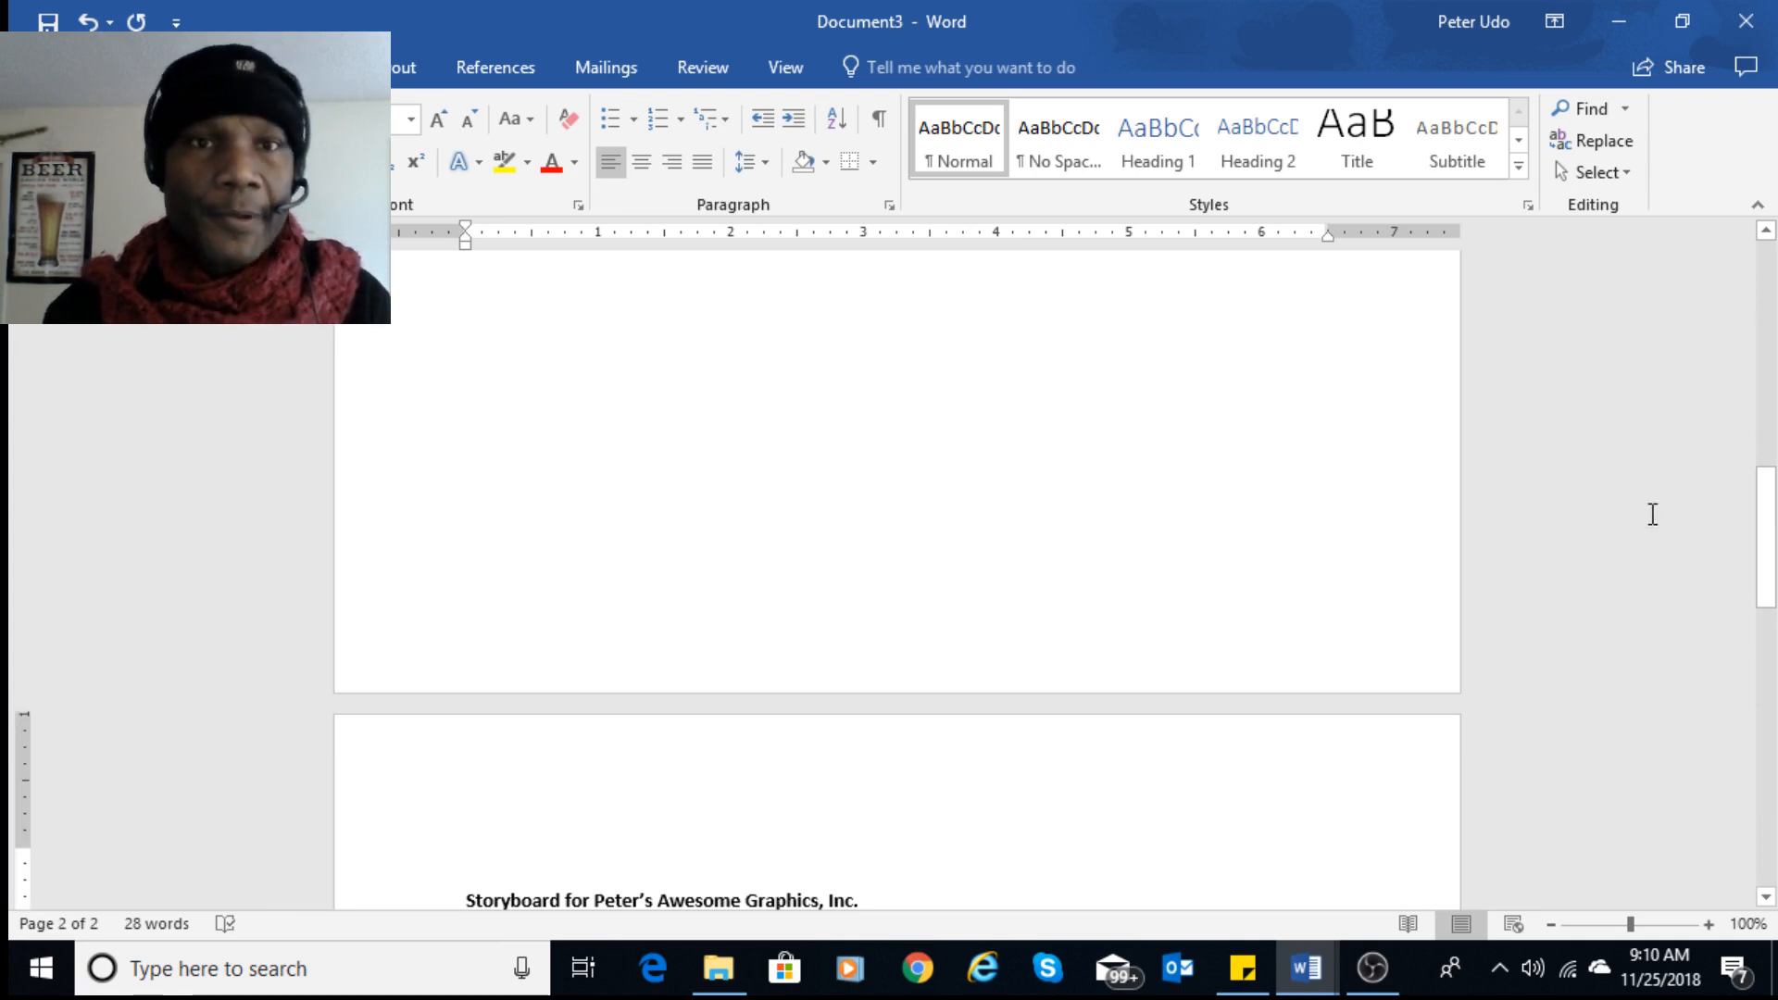
left_click(398, 58)
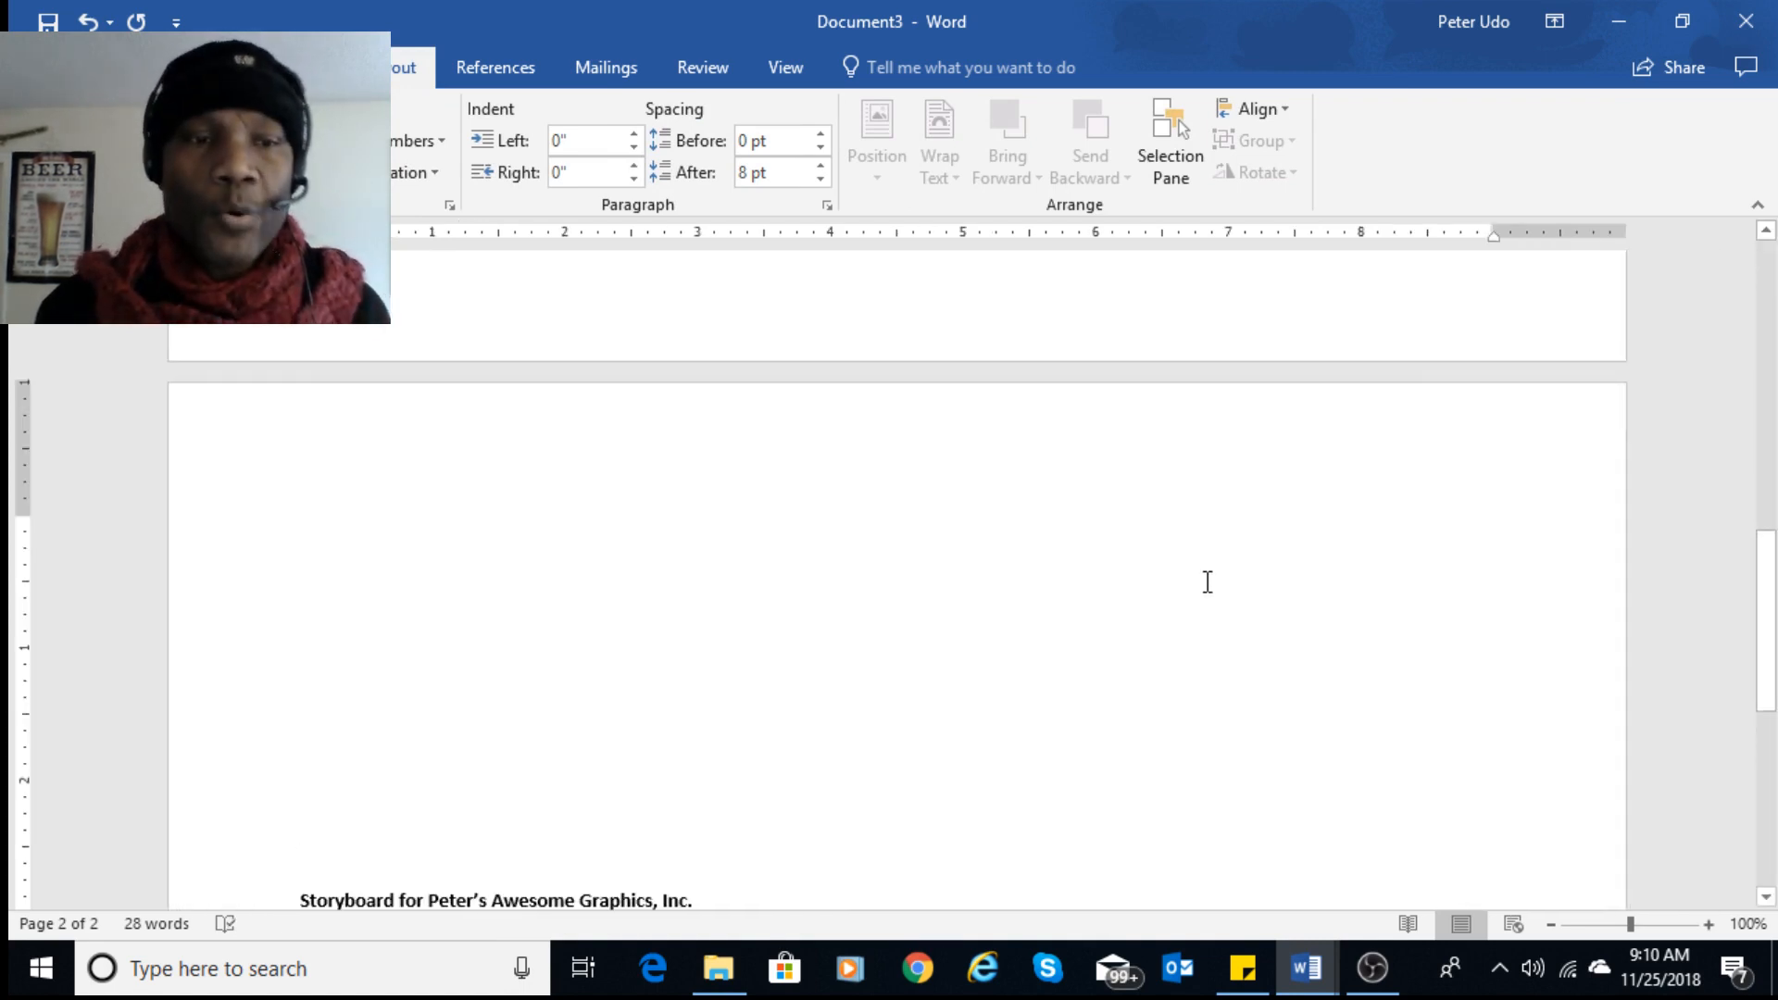
- Delete the blank lines above the storyboard caption so it sits at the start of the second page
scroll(1238, 596, "down", 3)
scroll(1238, 600, "up", 2)
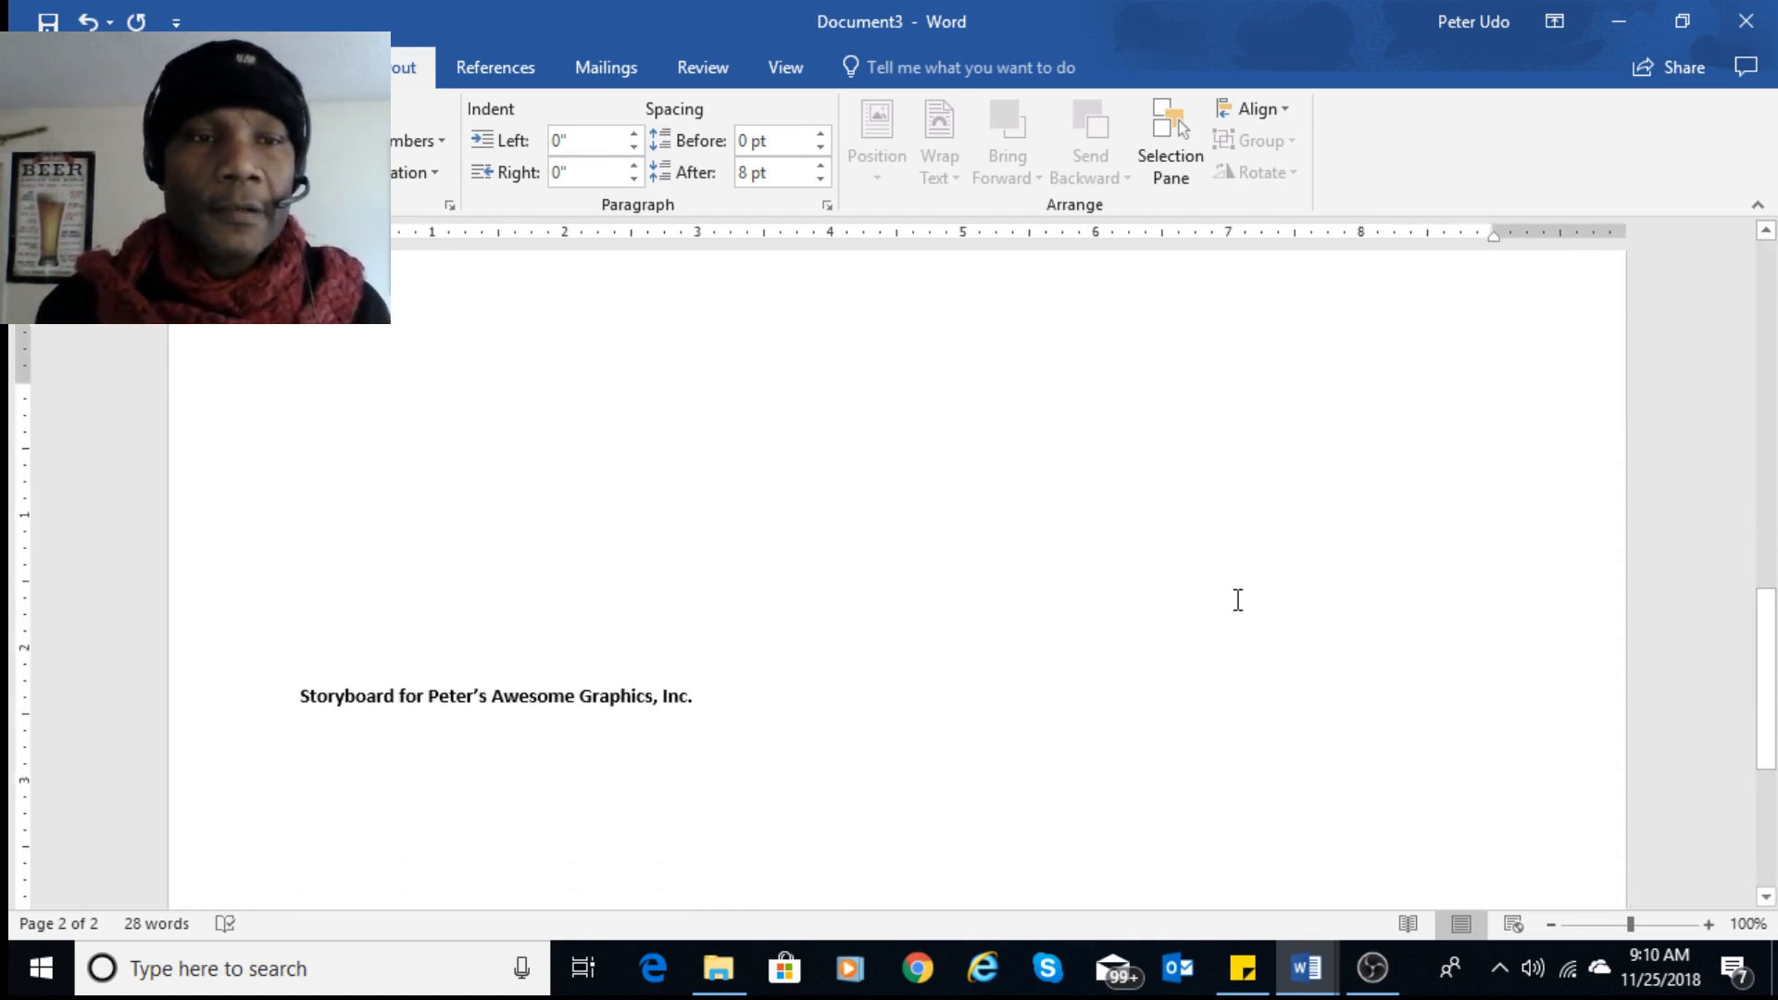
left_click(326, 538)
key("Delete")
key("Delete")
key("Delete")
key("Delete")
key("Delete")
key("Delete")
key("Delete")
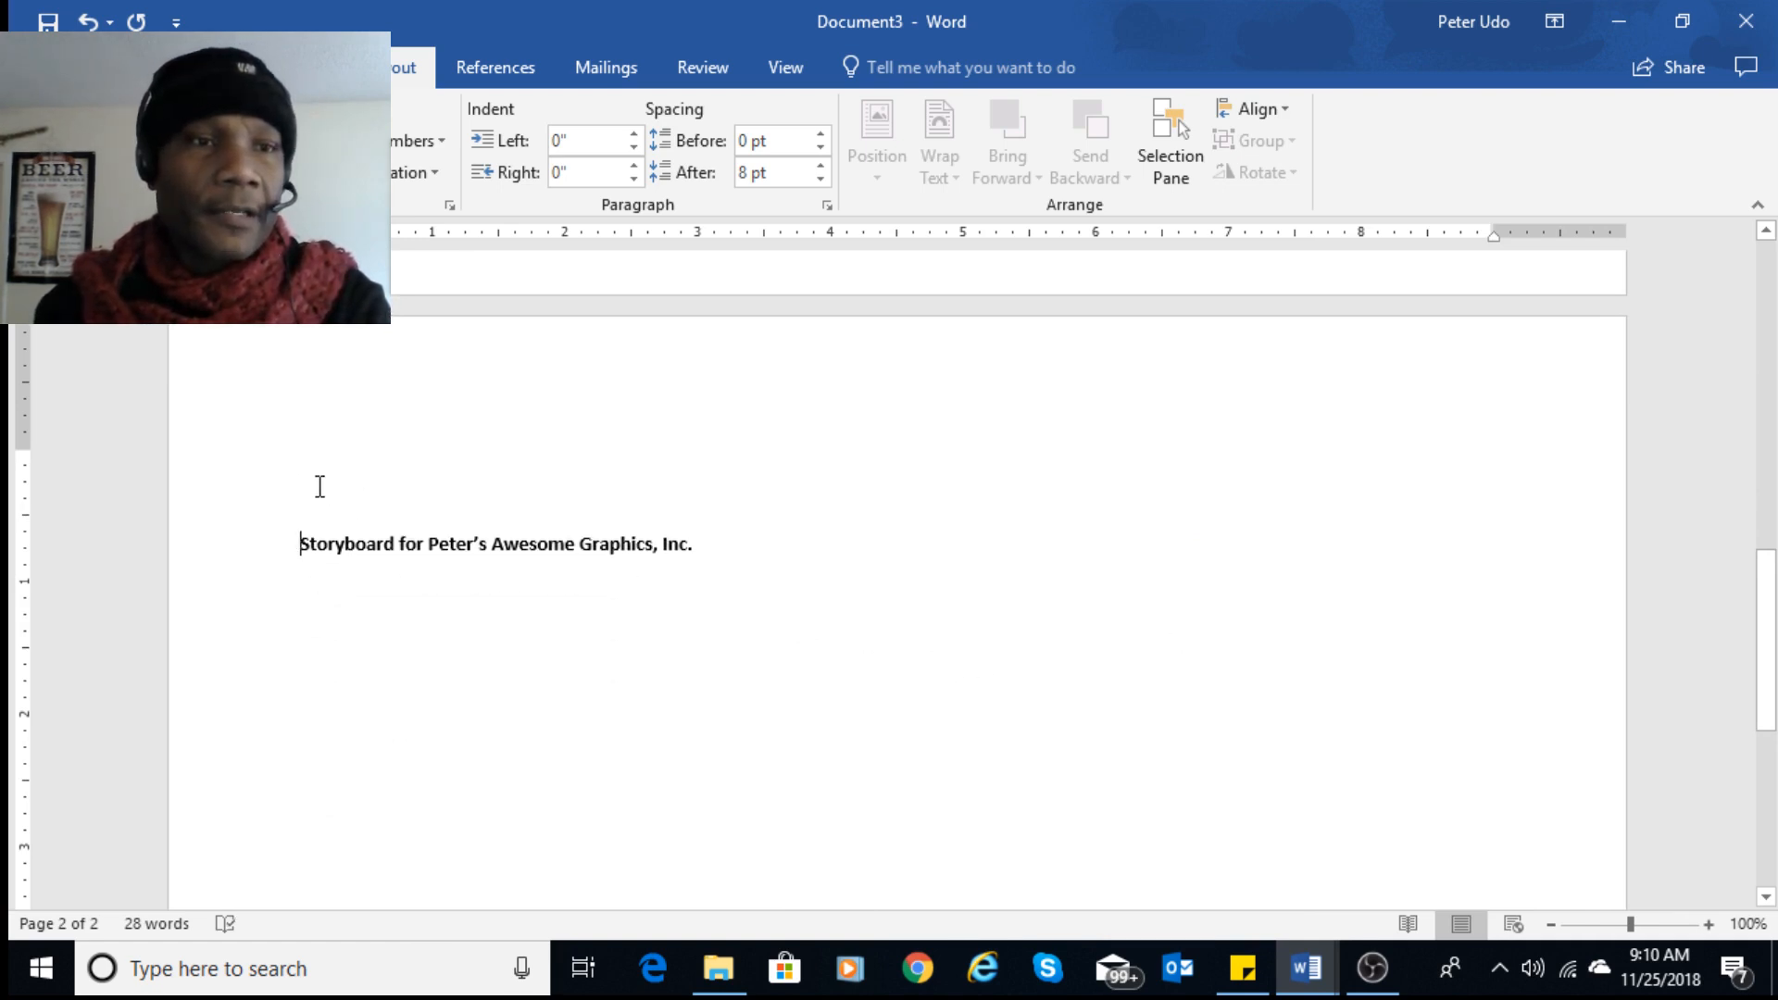
key("BackSpace")
key("BackSpace")
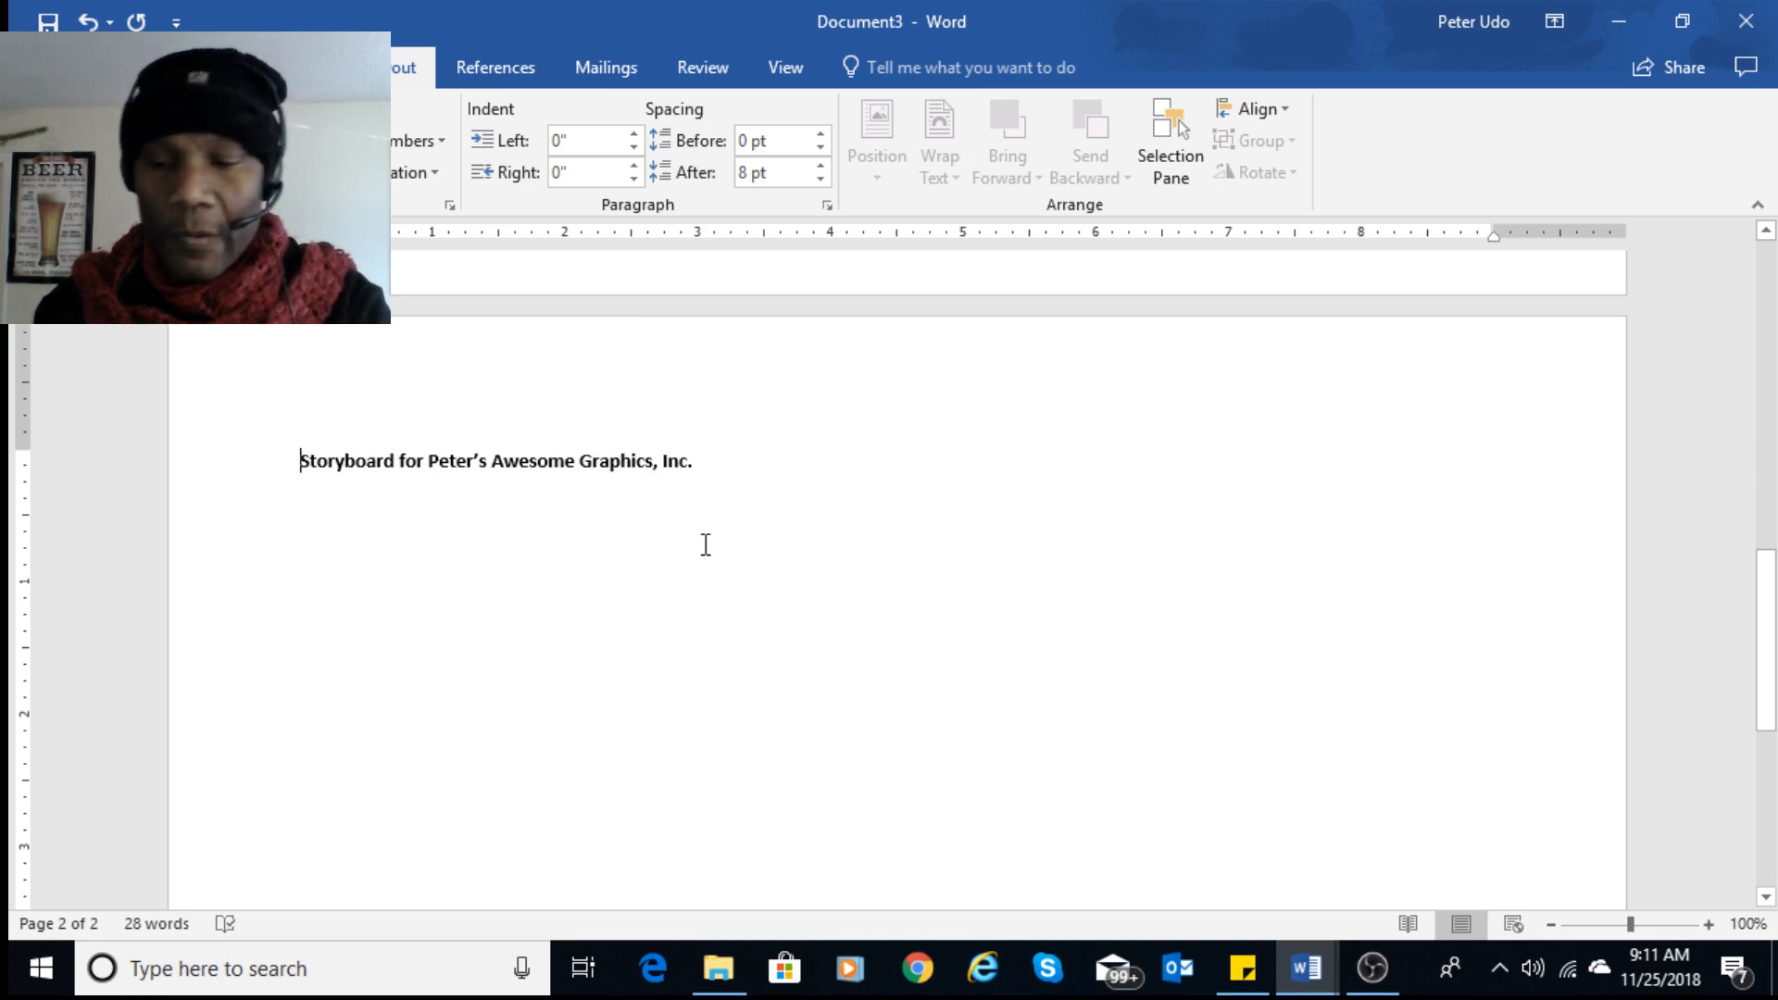
left_click(466, 556)
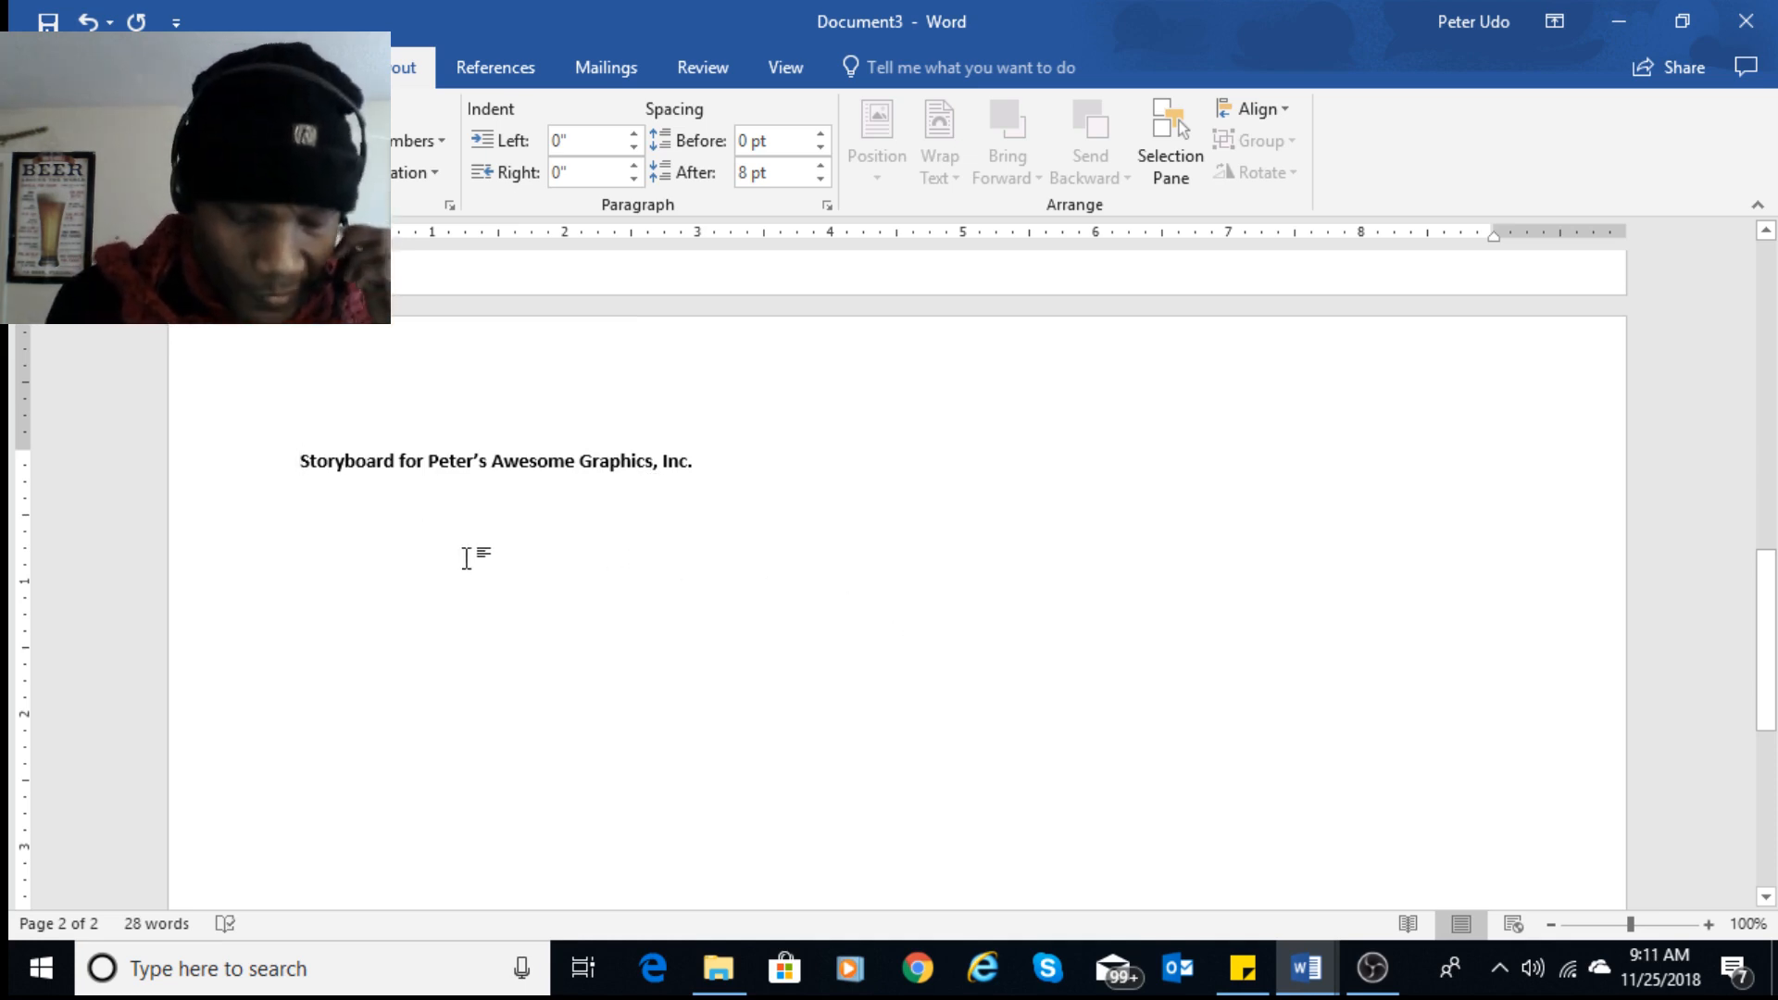
scroll(1107, 662, "up", 3)
scroll(1157, 658, "up", 5)
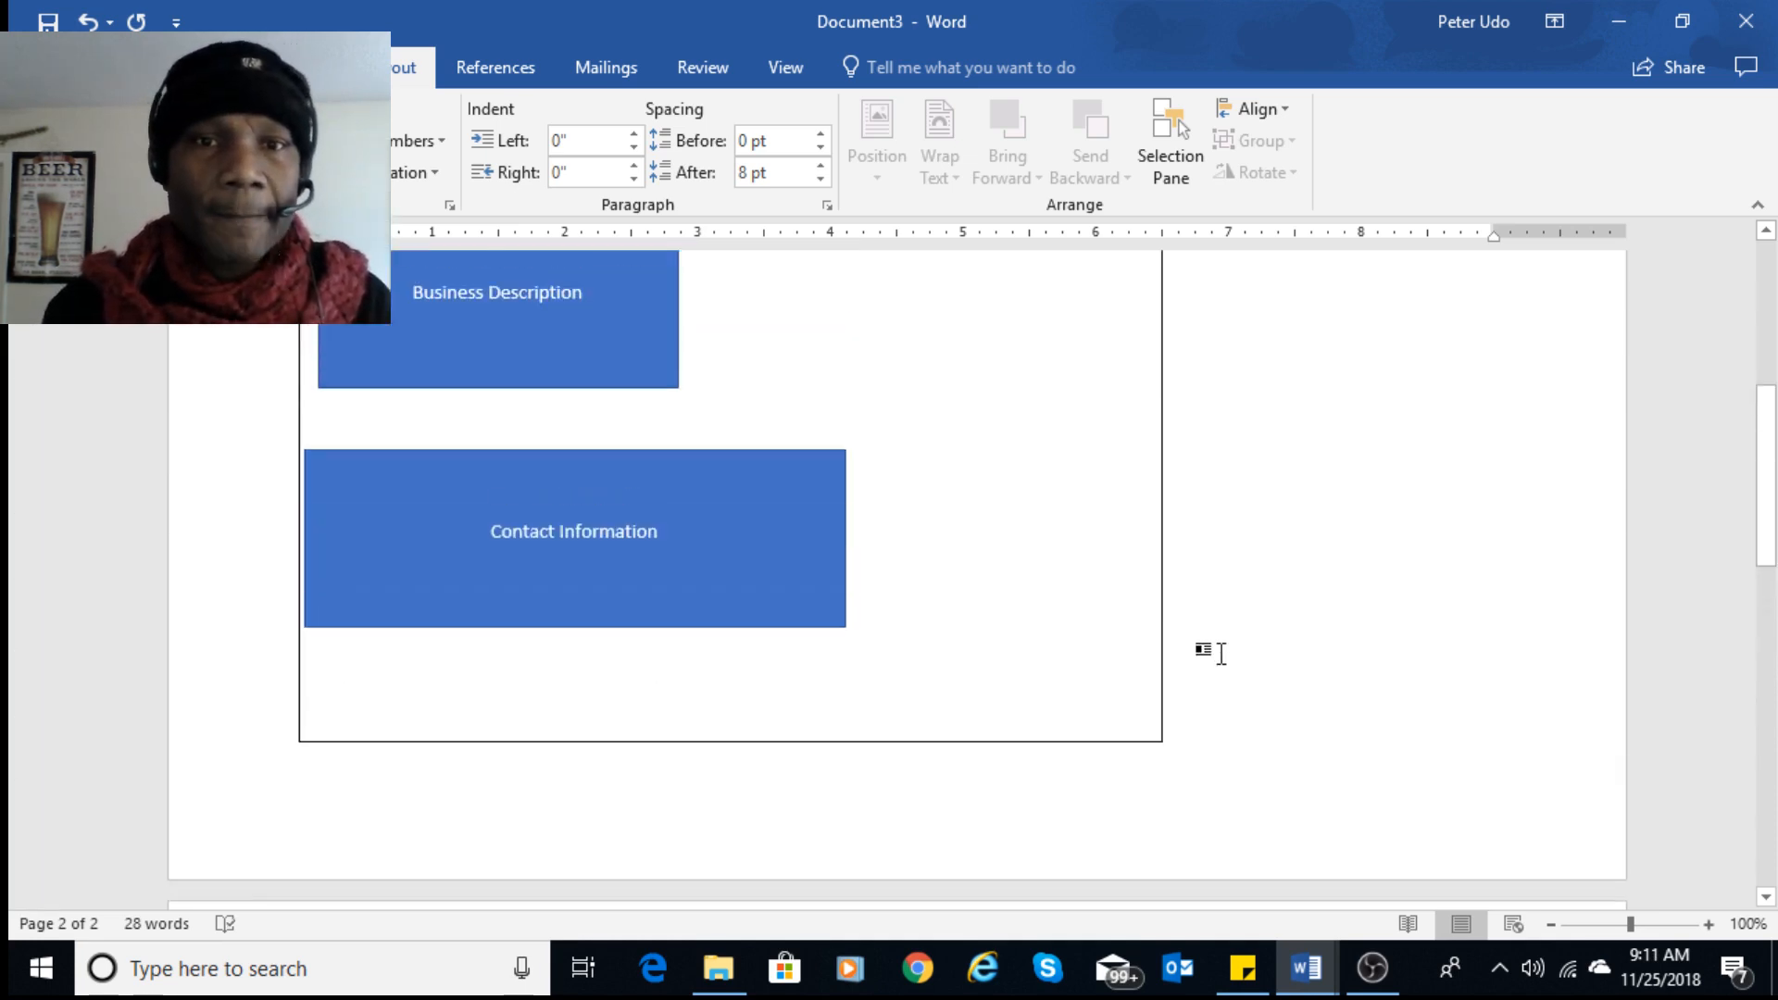
left_click(1124, 757)
left_click(1123, 757)
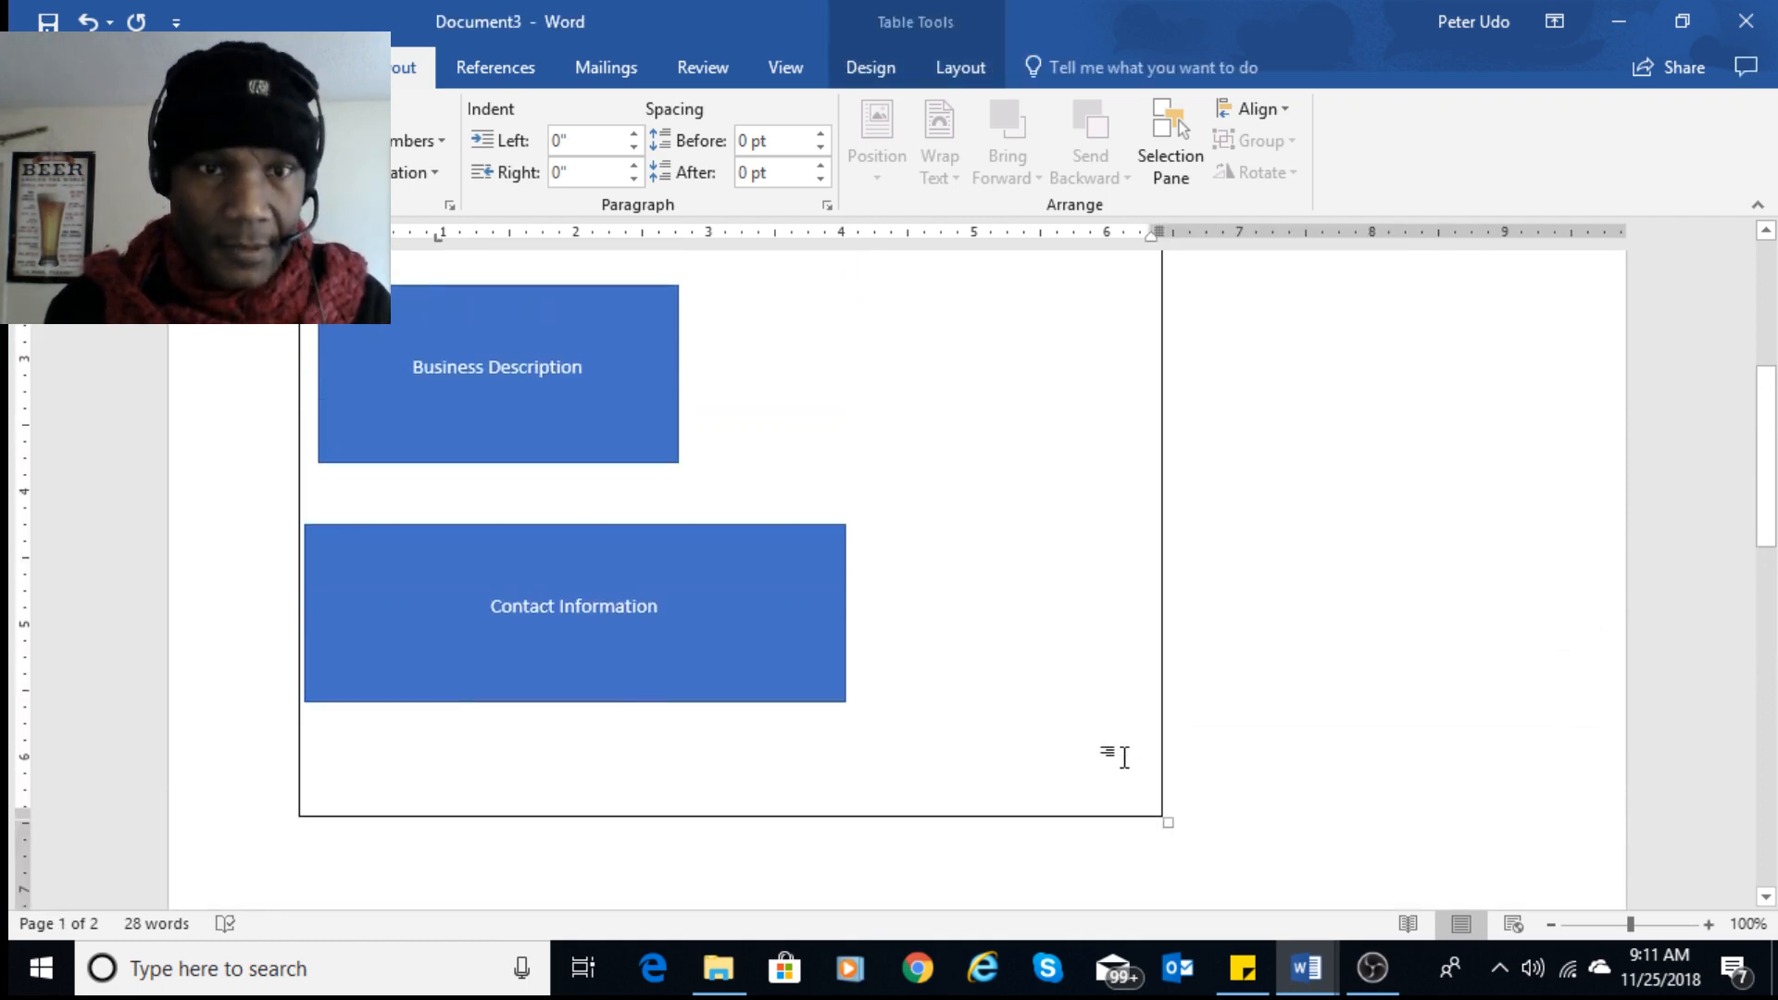
scroll(998, 648, "up", 3)
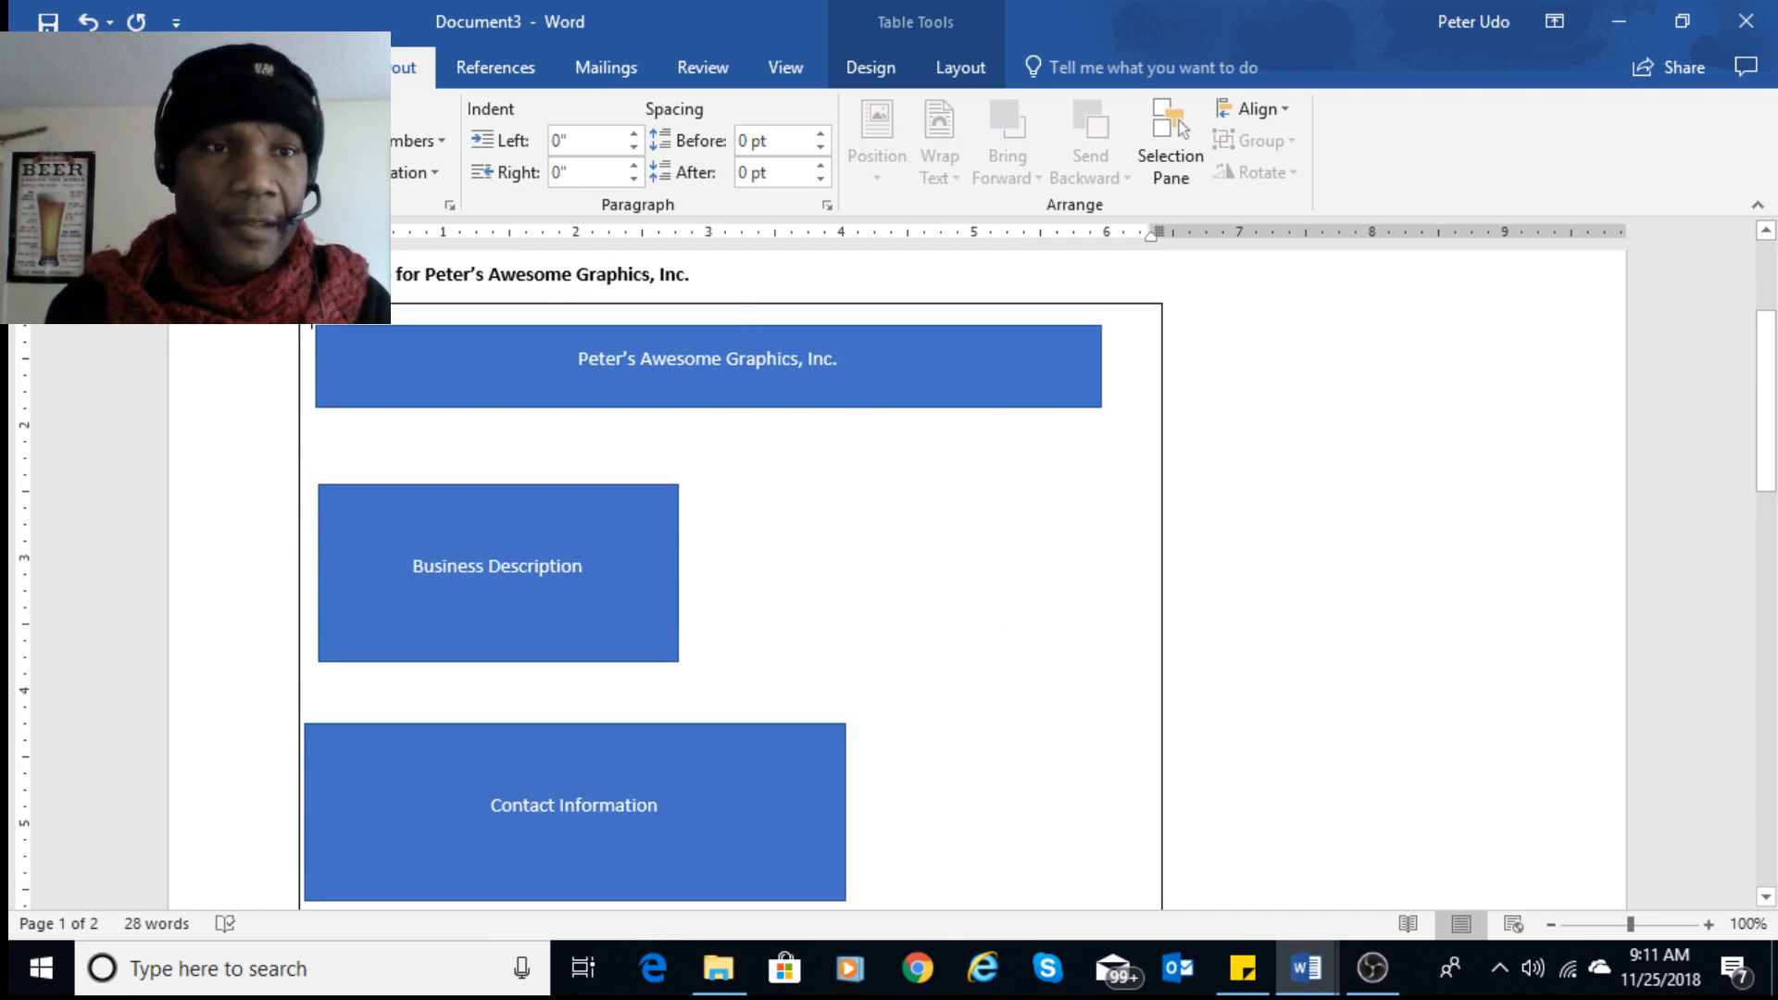
- Insert a one-cell table on the line below the storyboard caption on the second page
scroll(988, 694, "down", 12)
left_click(574, 451)
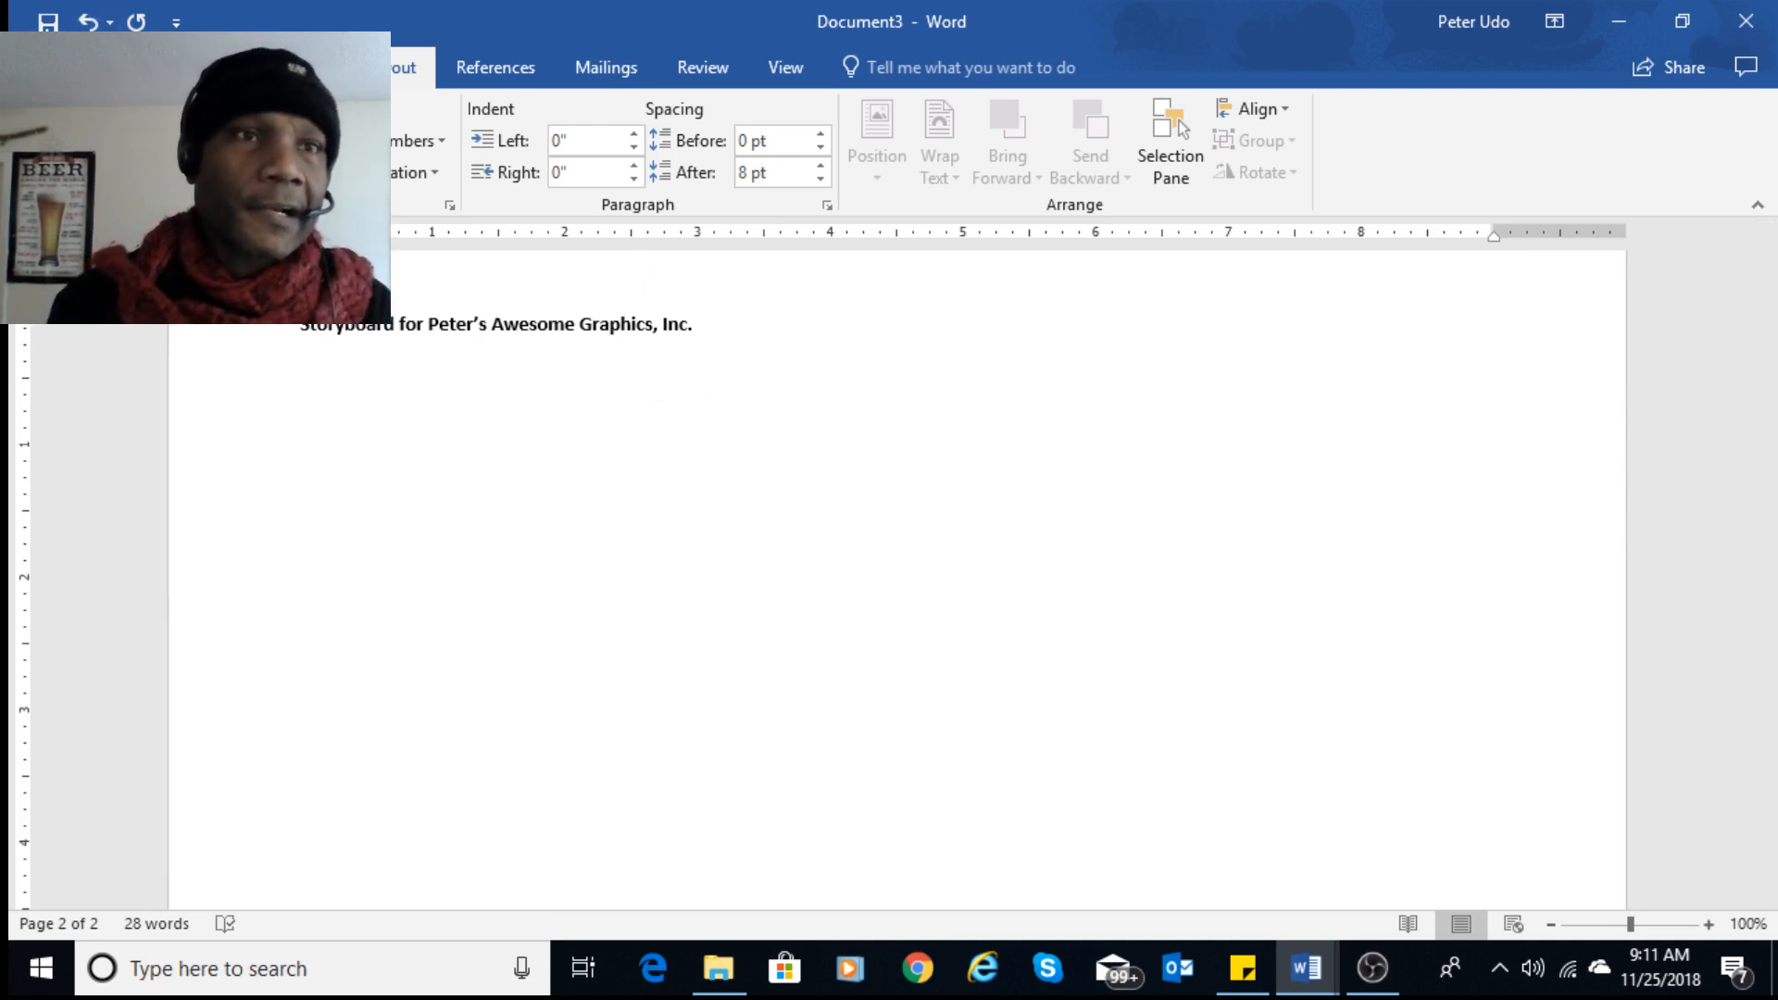
left_click(206, 67)
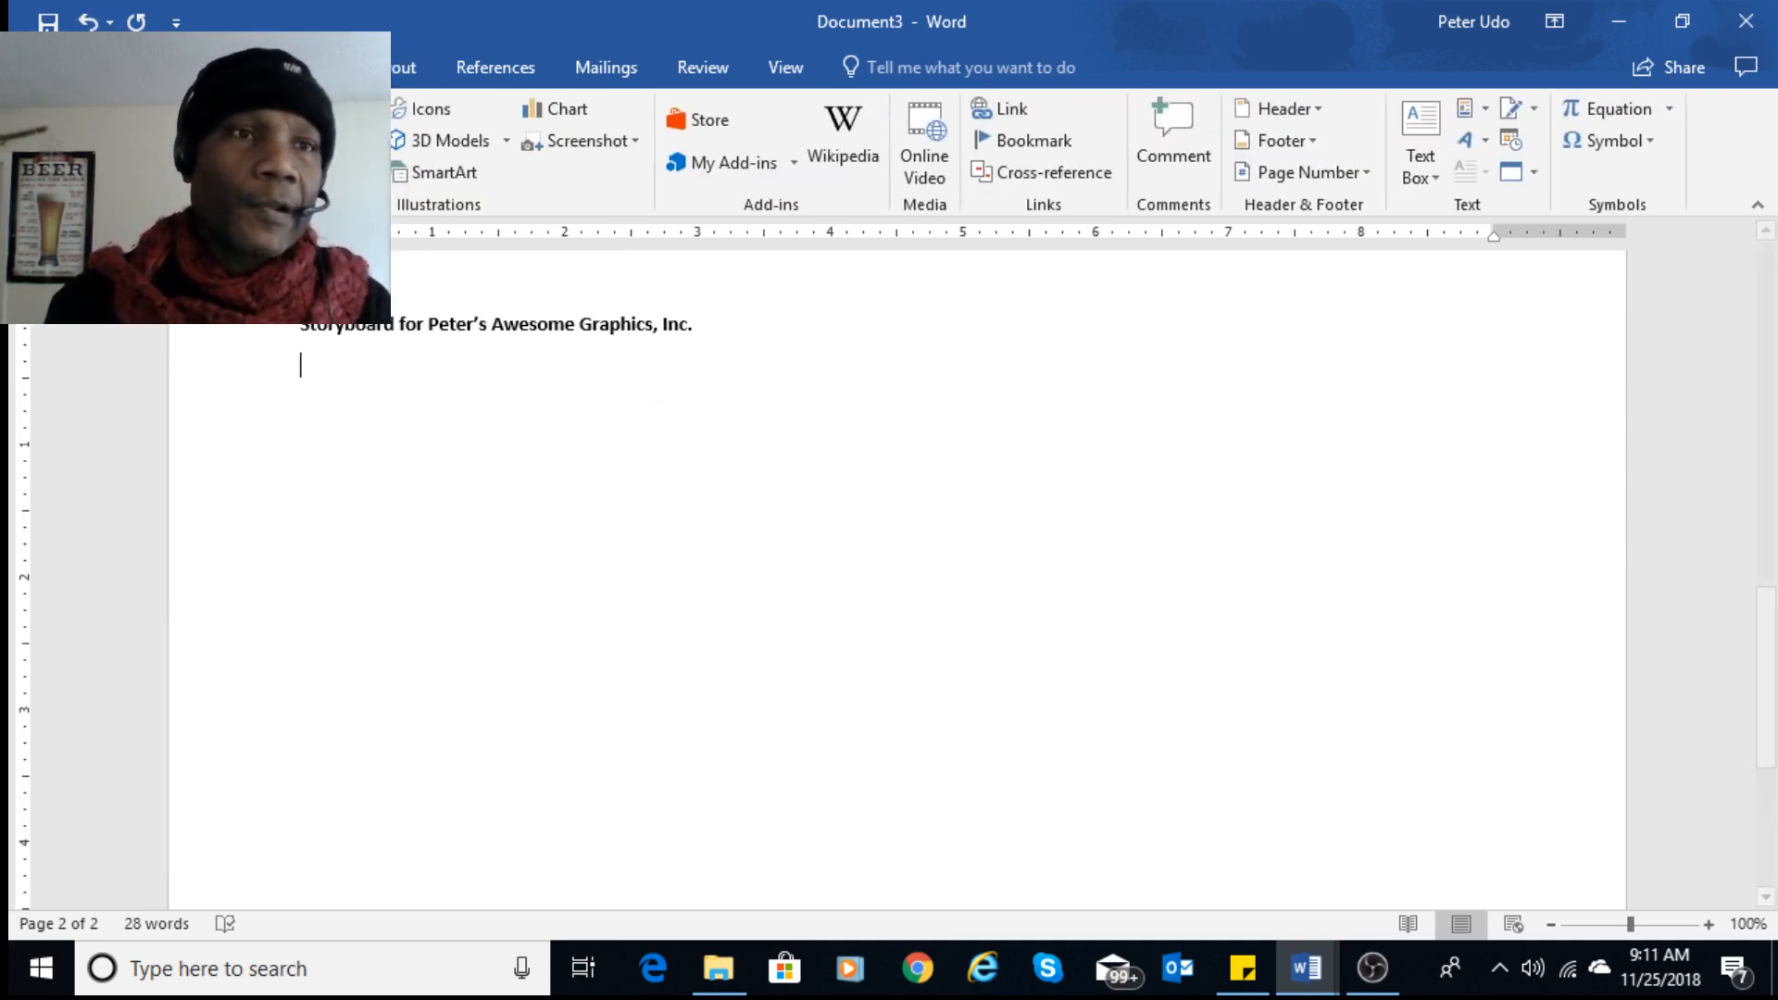
left_click(189, 143)
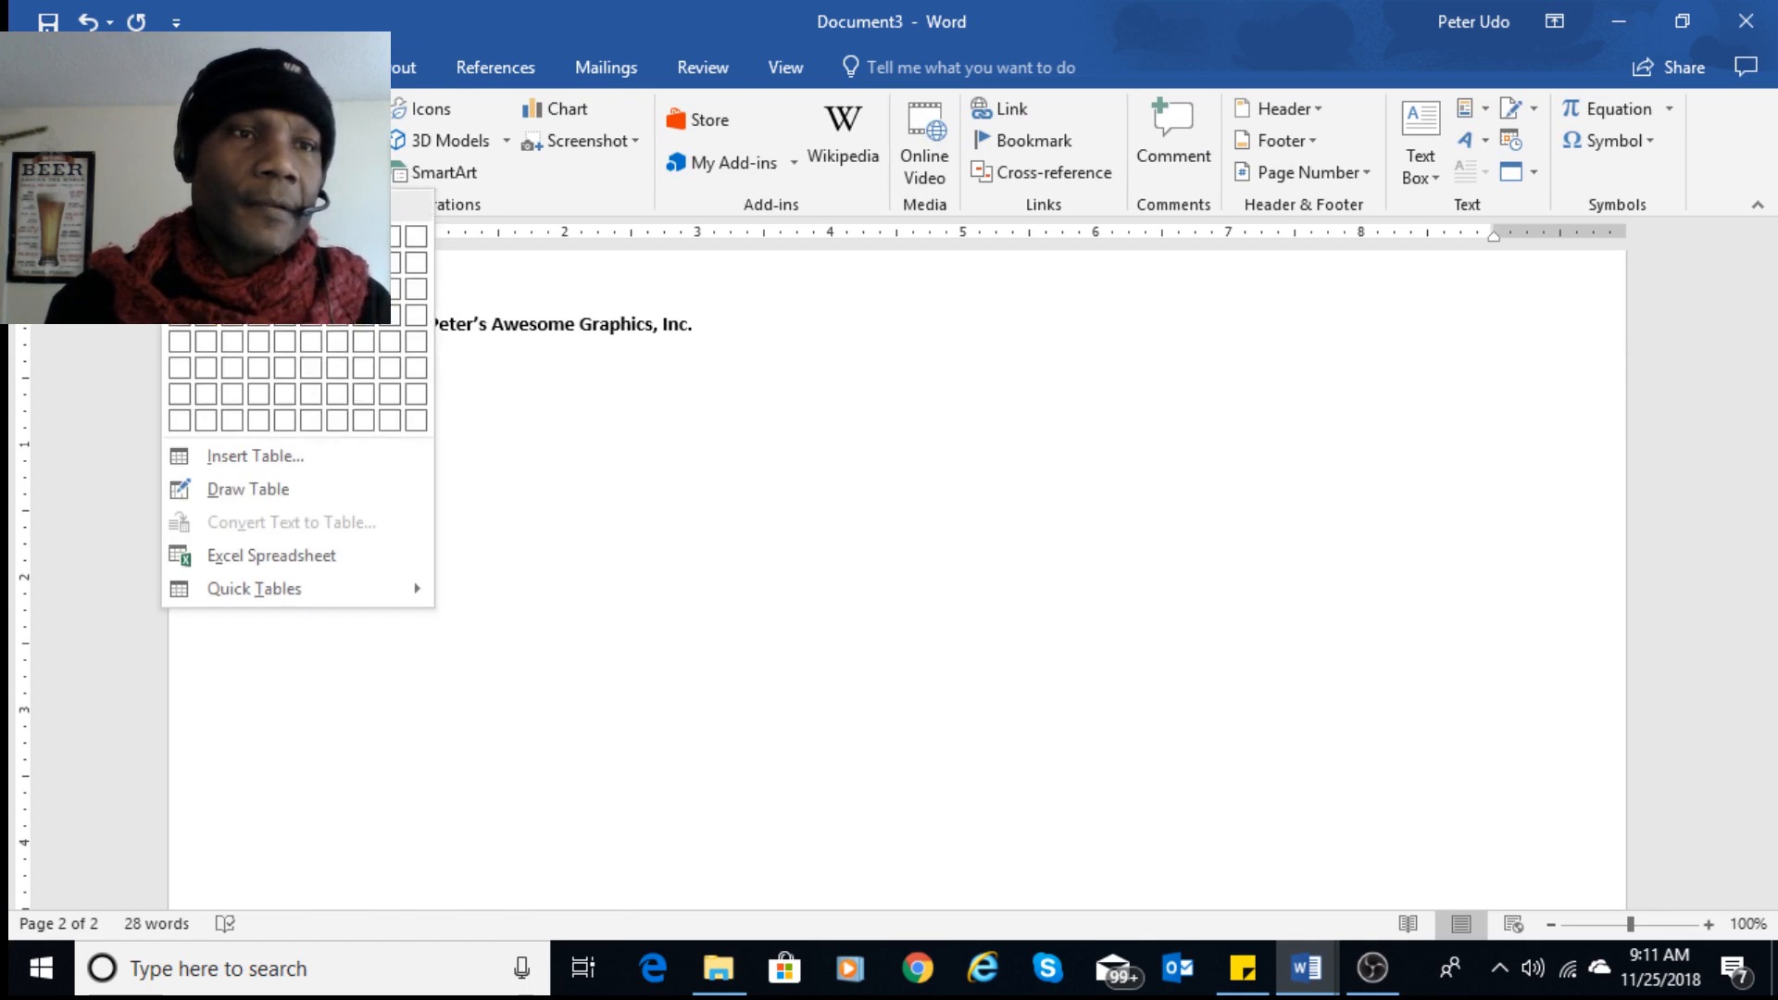
left_click(179, 237)
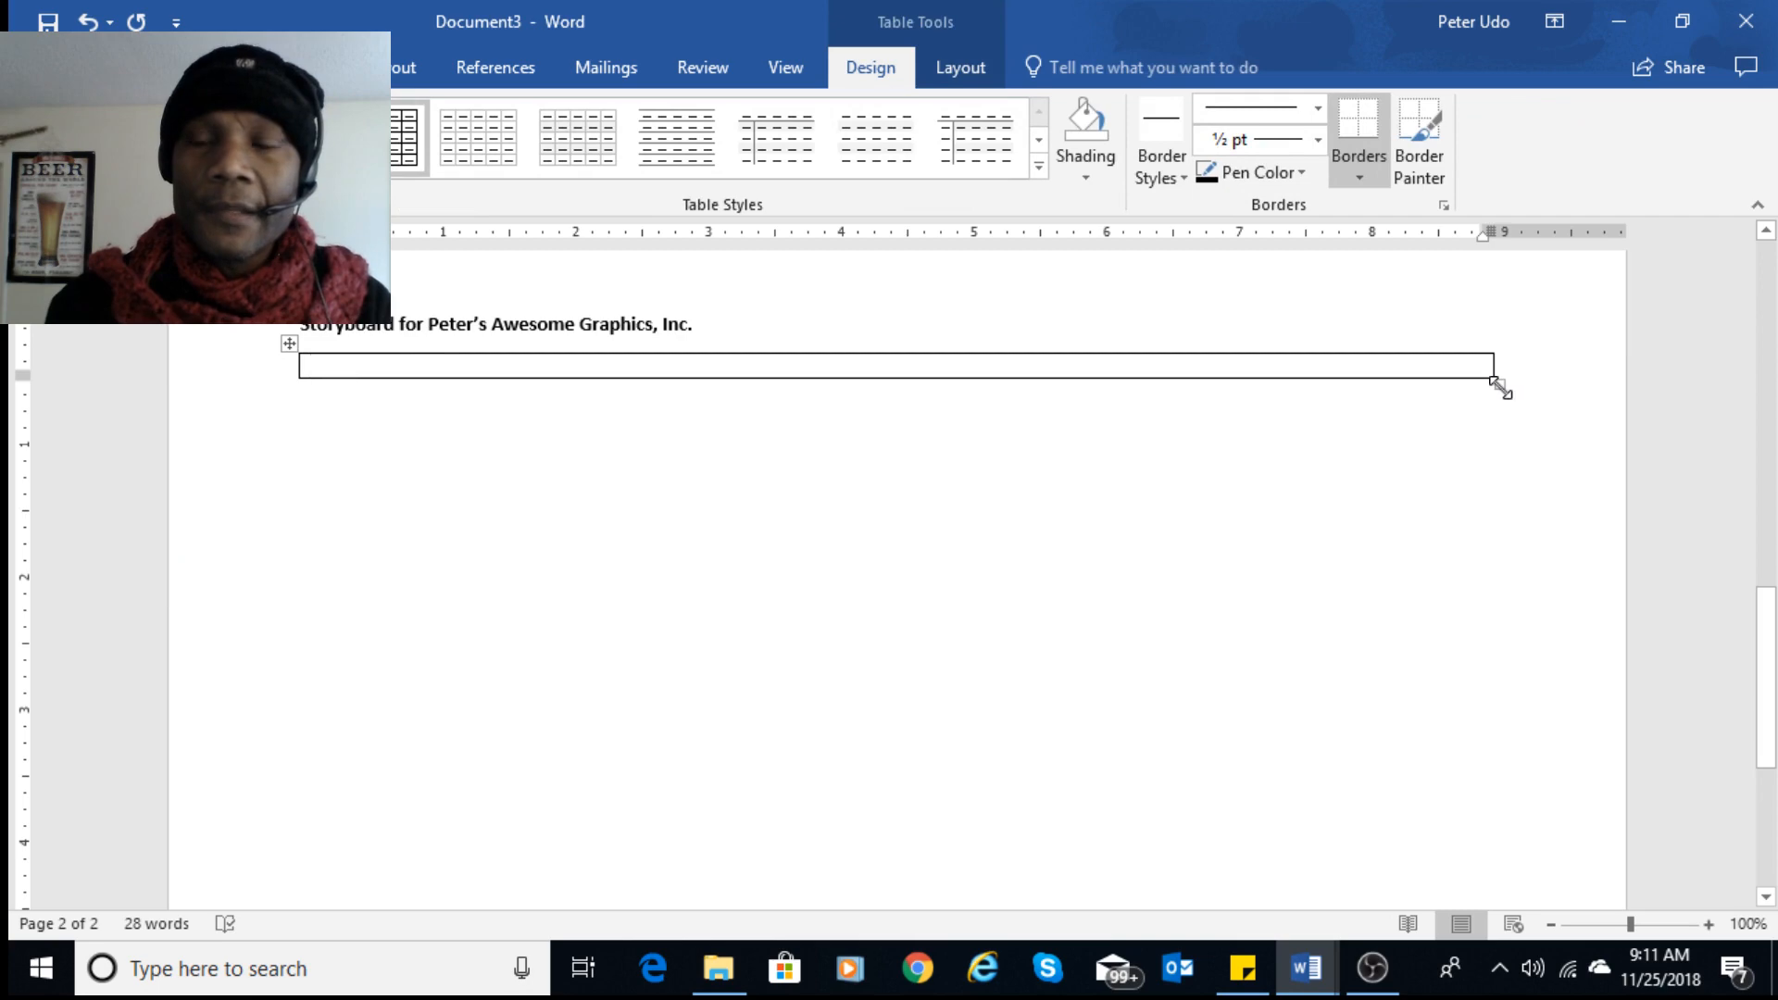
- Enlarge the one-cell table into a storyboard frame that spans the full width between the margins and fills most of the page height
left_click_drag(1500, 387, 1452, 623)
scroll(1451, 628, "up", 3)
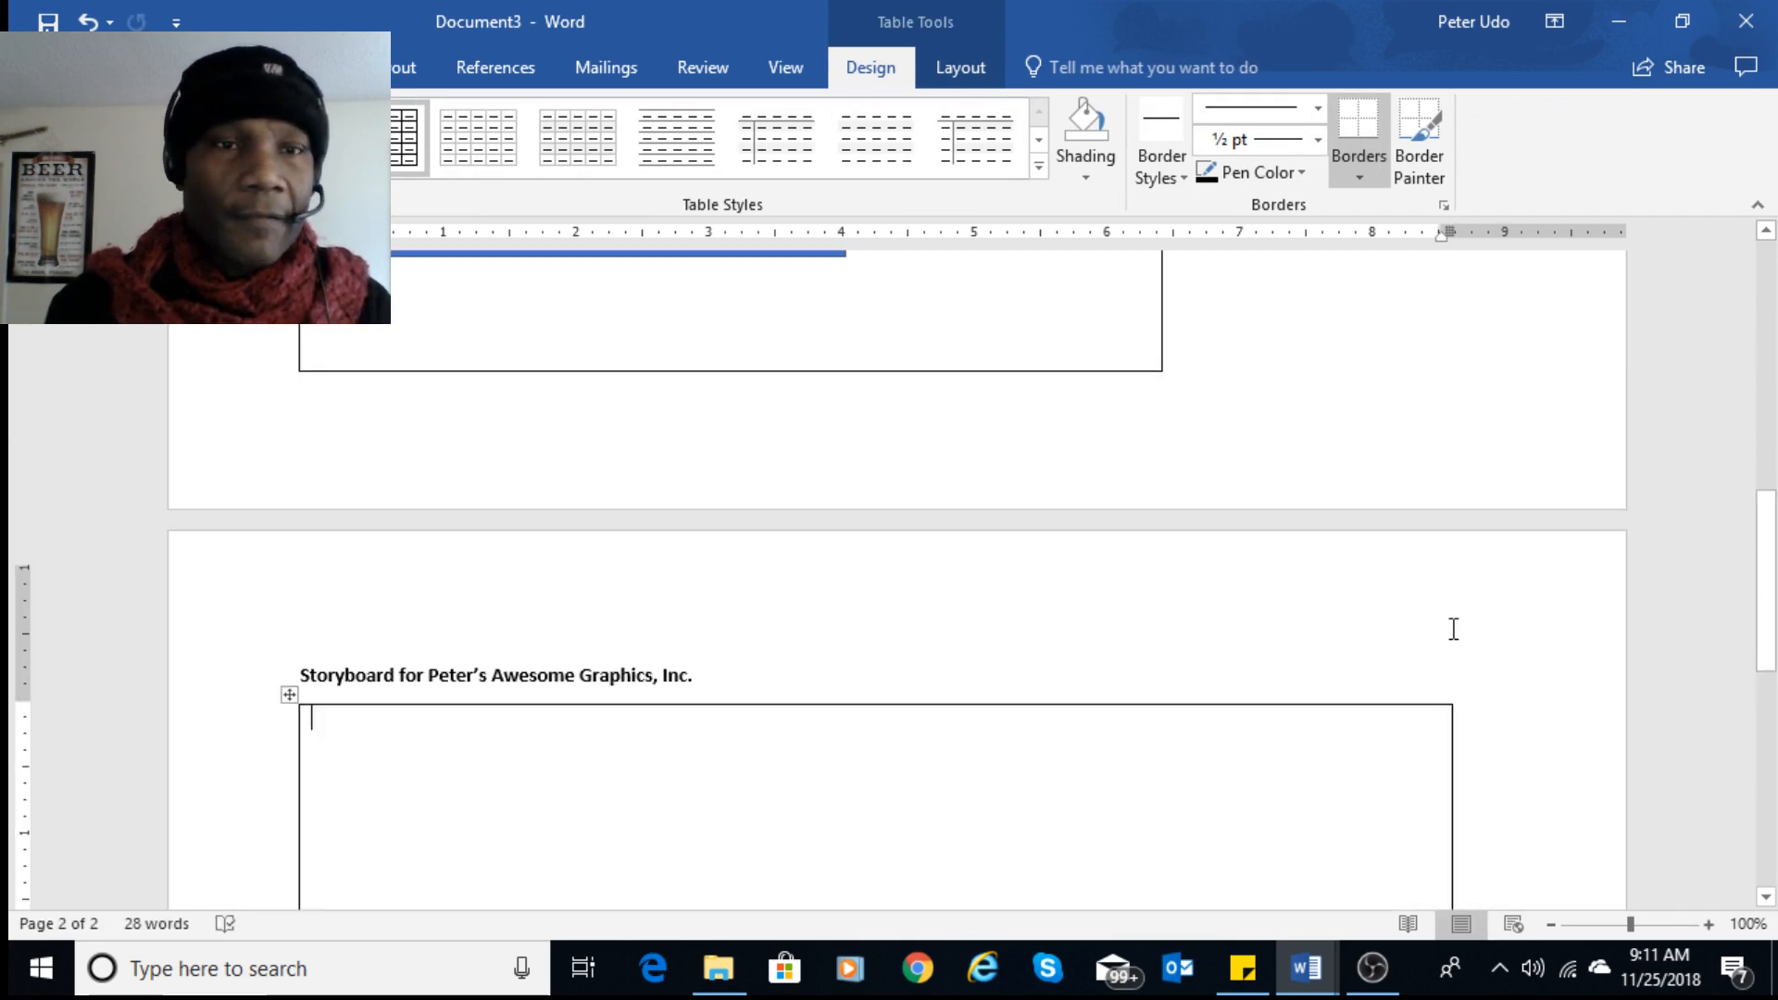
scroll(1451, 627, "down", 3)
scroll(1275, 738, "down", 10)
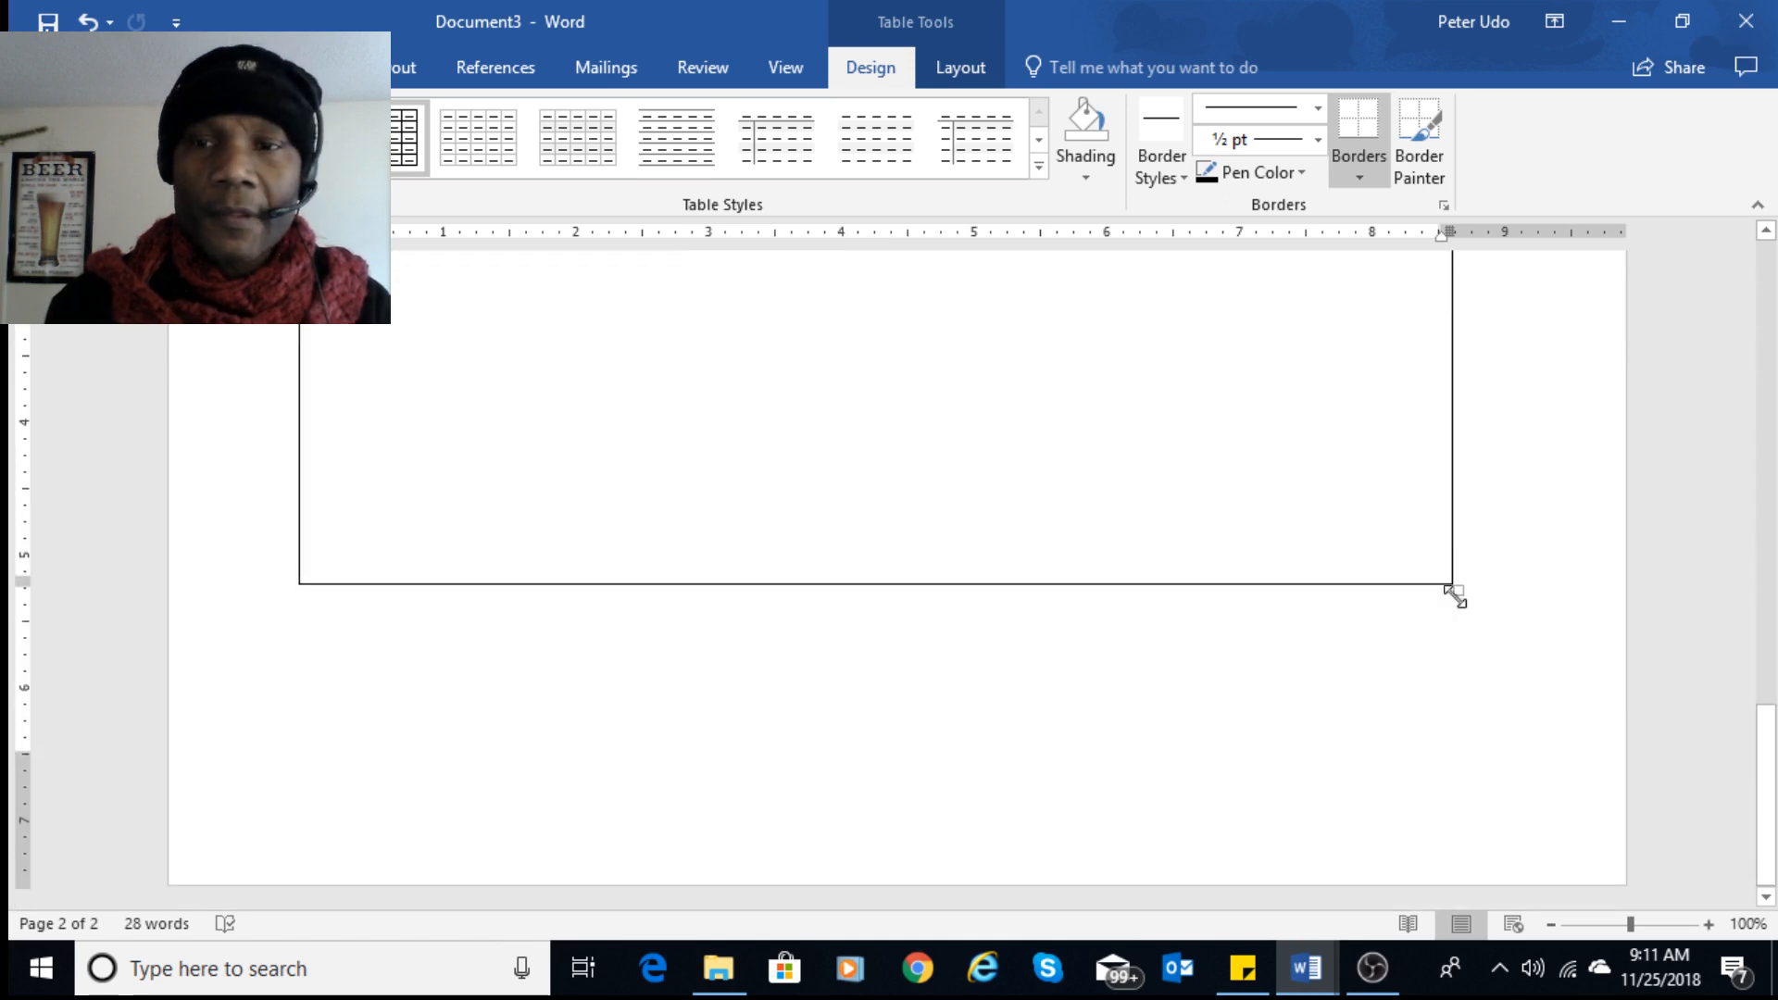
left_click_drag(1454, 595, 1492, 754)
scroll(1369, 719, "up", 5)
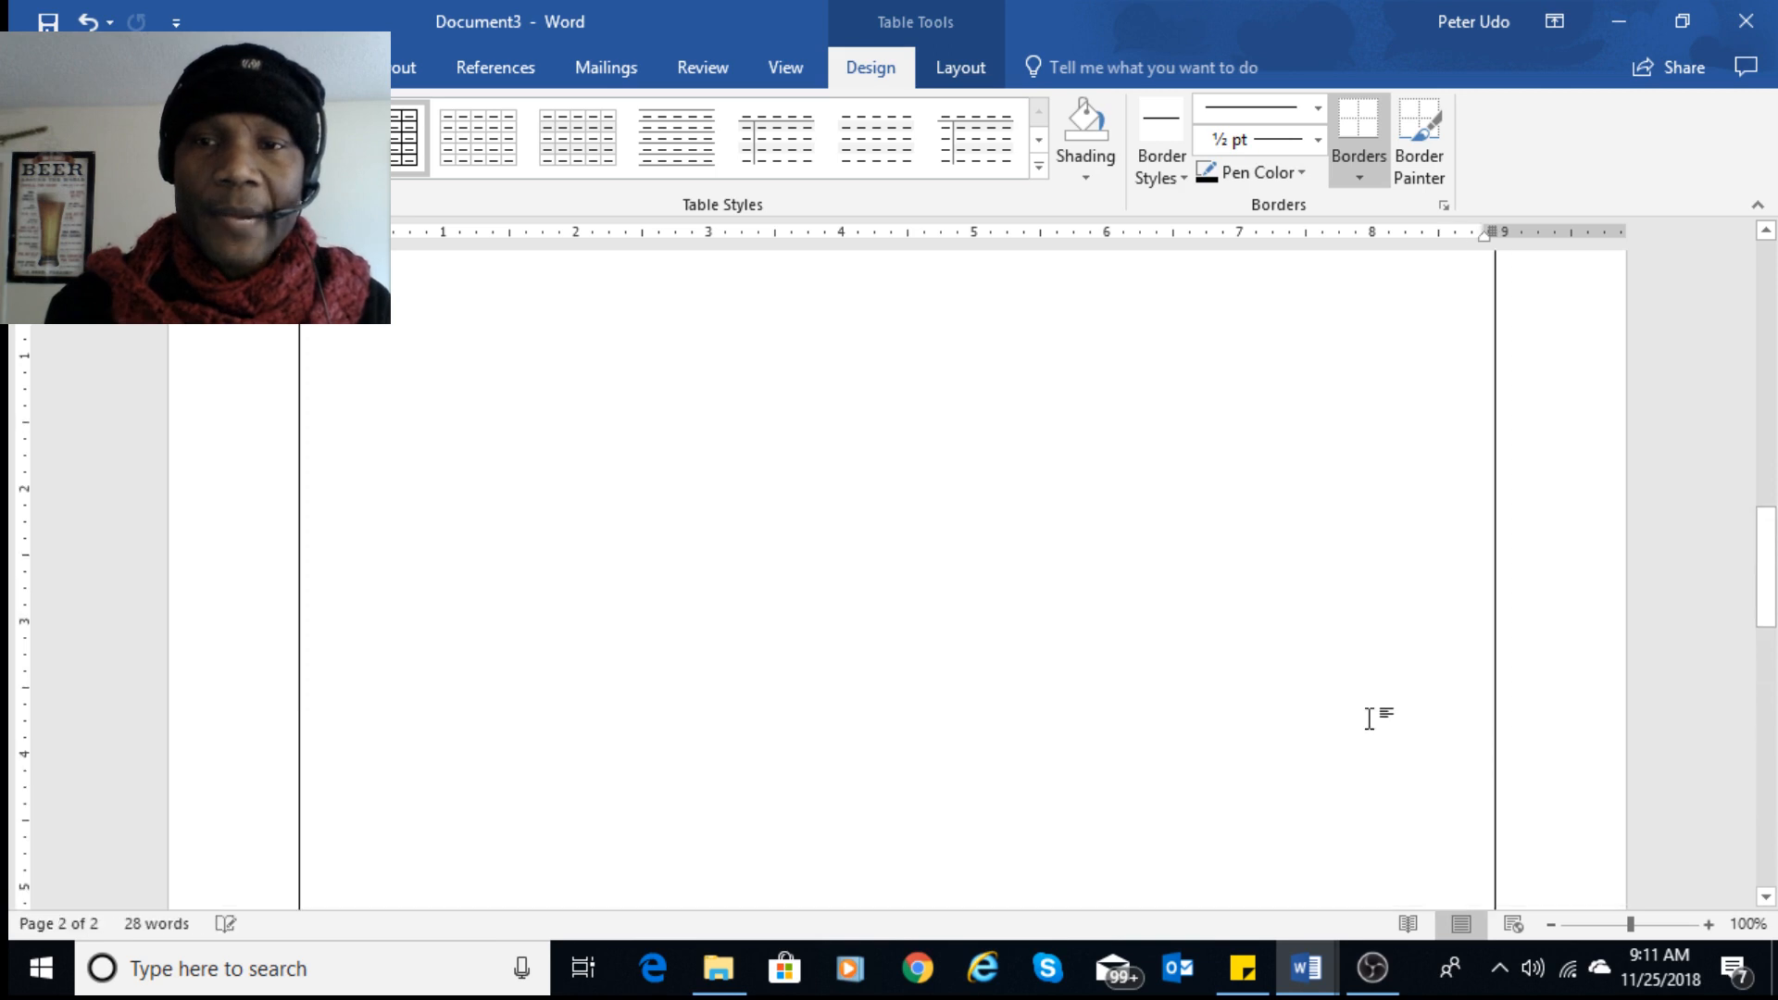
scroll(1163, 648, "up", 3)
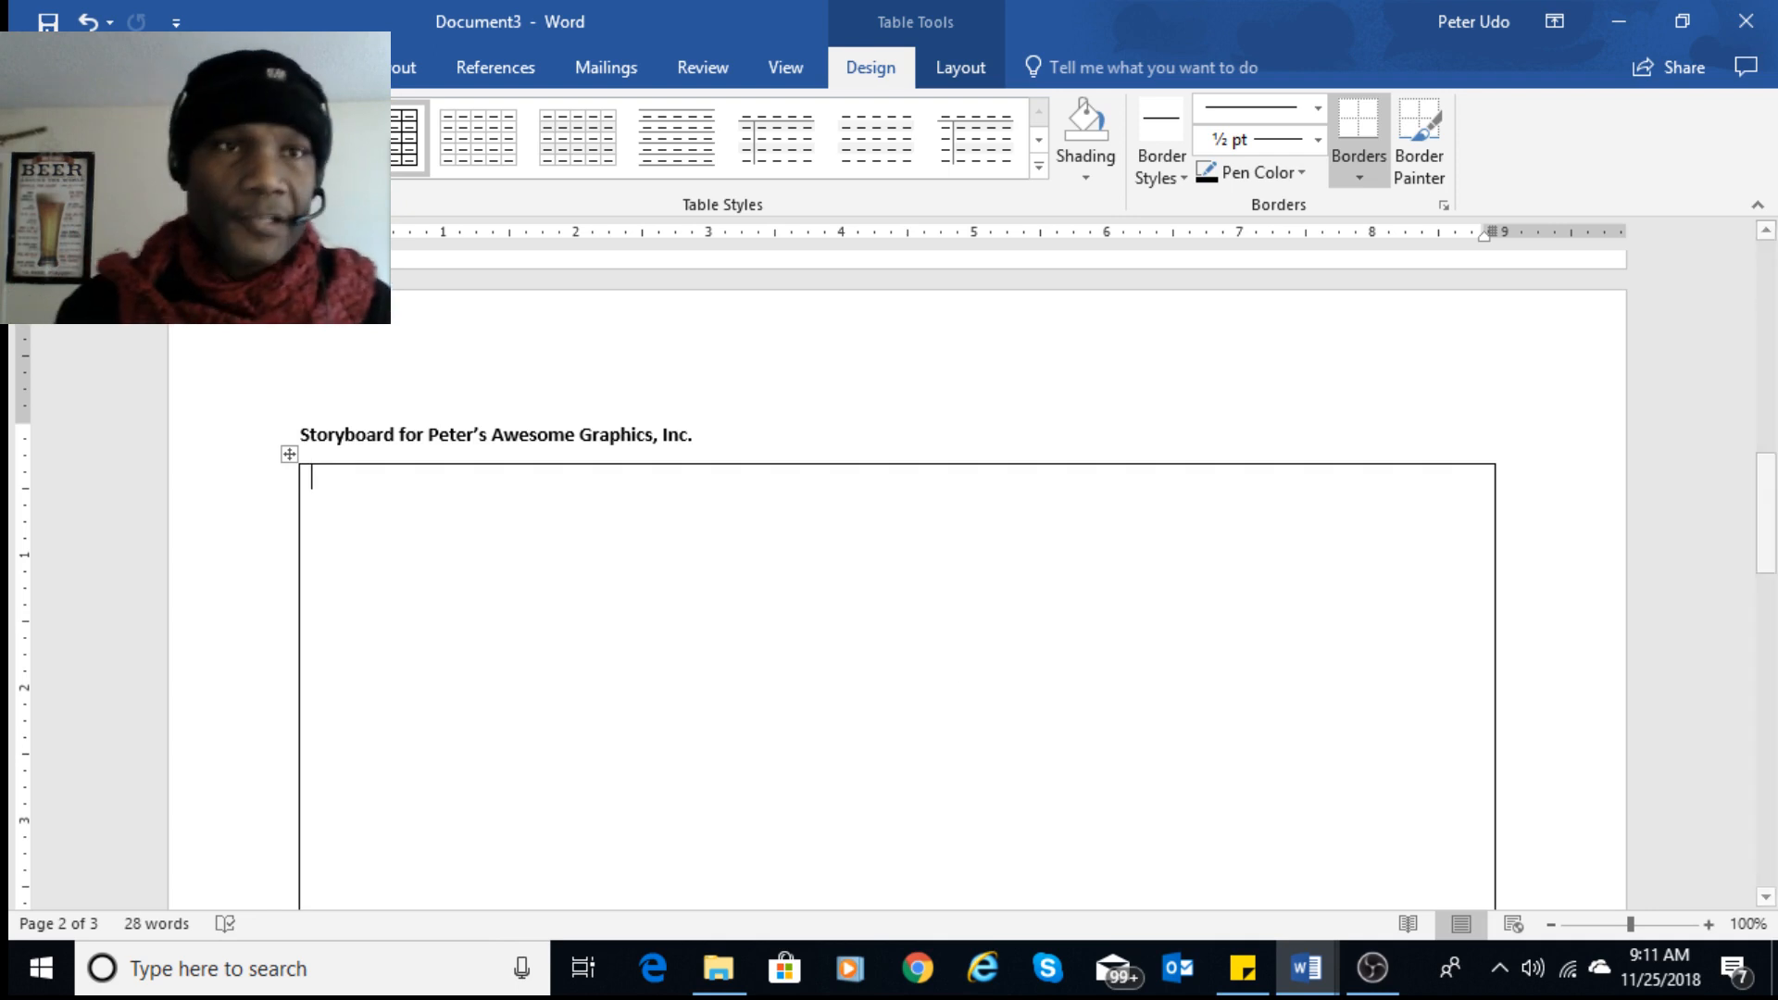
- Draw a rectangle about 2.84" wide and 1.29" high at the top centre of the storyboard frame and label it "Main page"
left_click(215, 68)
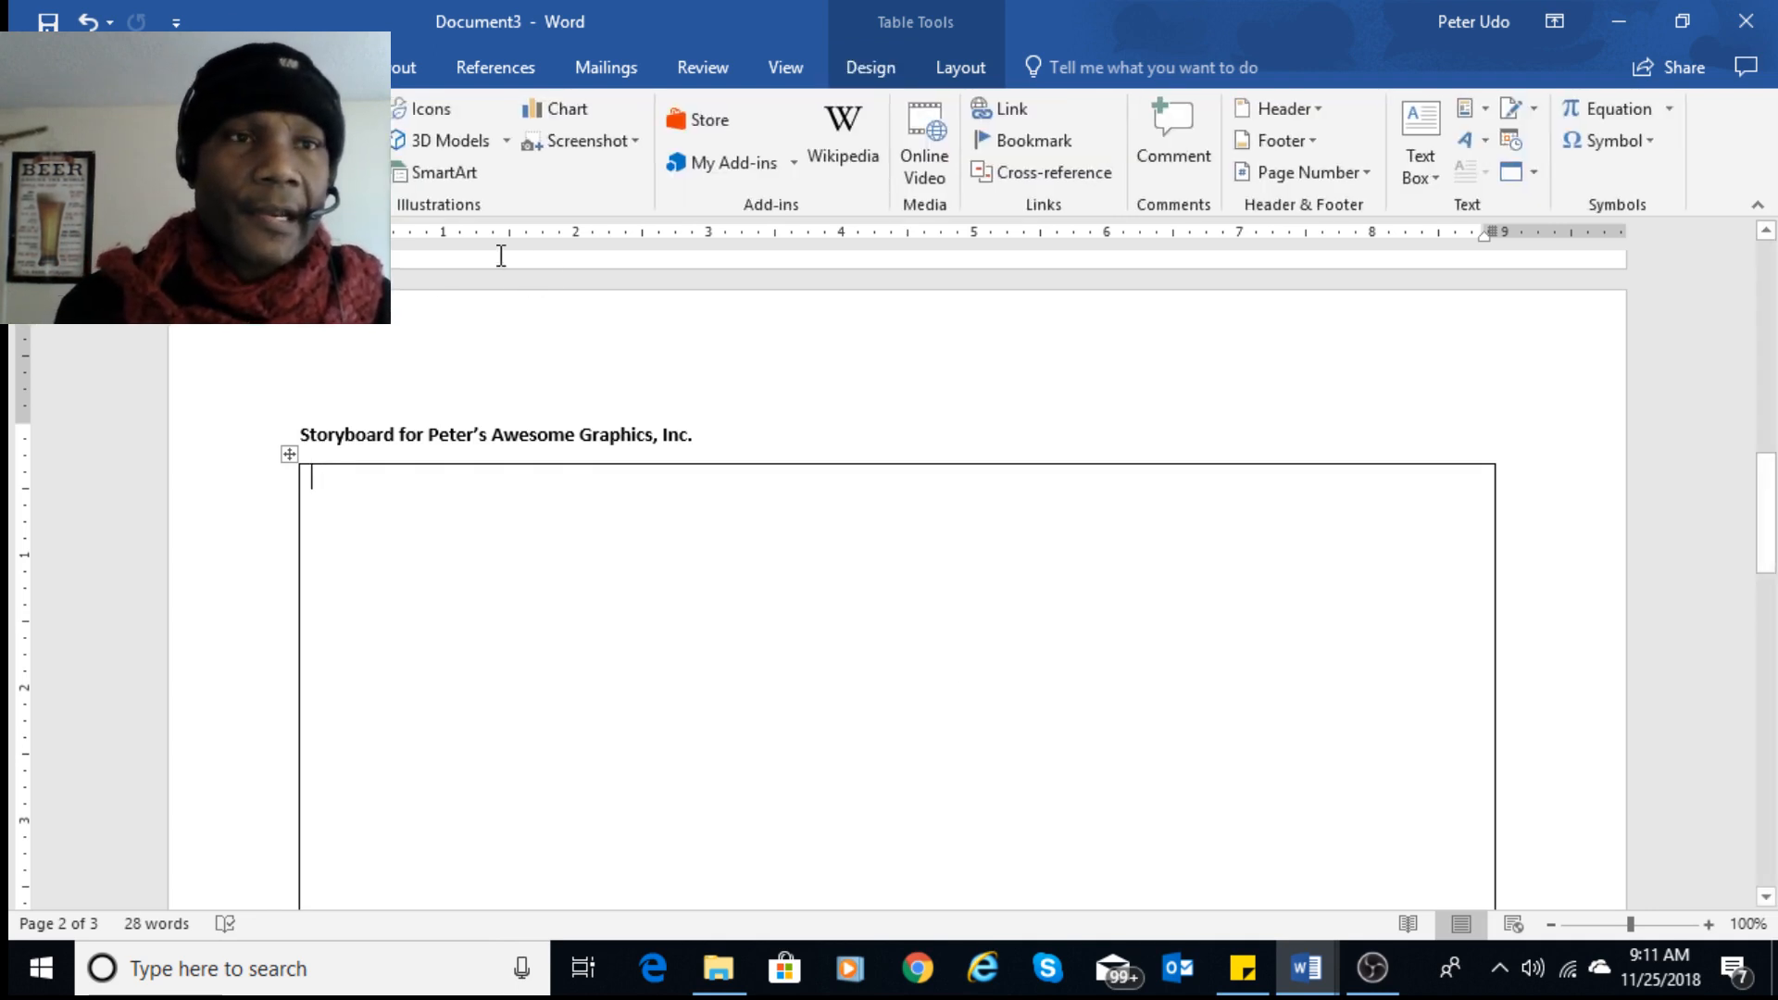
left_click(260, 149)
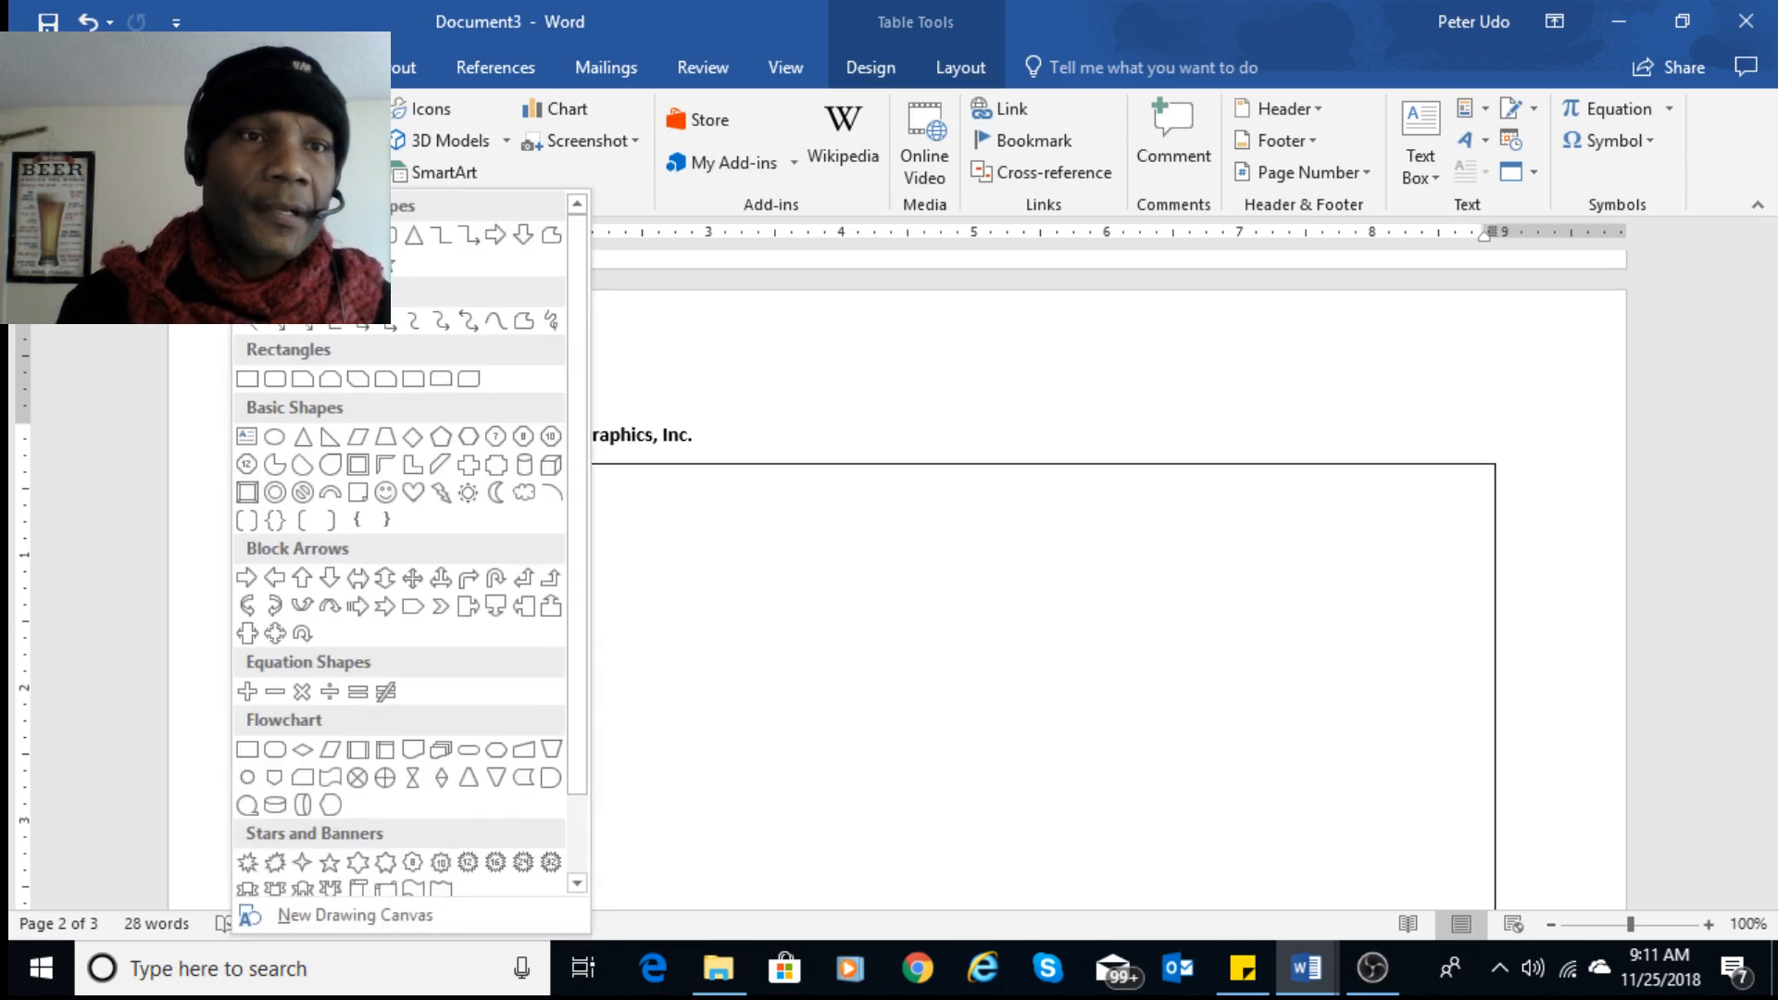
left_click(330, 236)
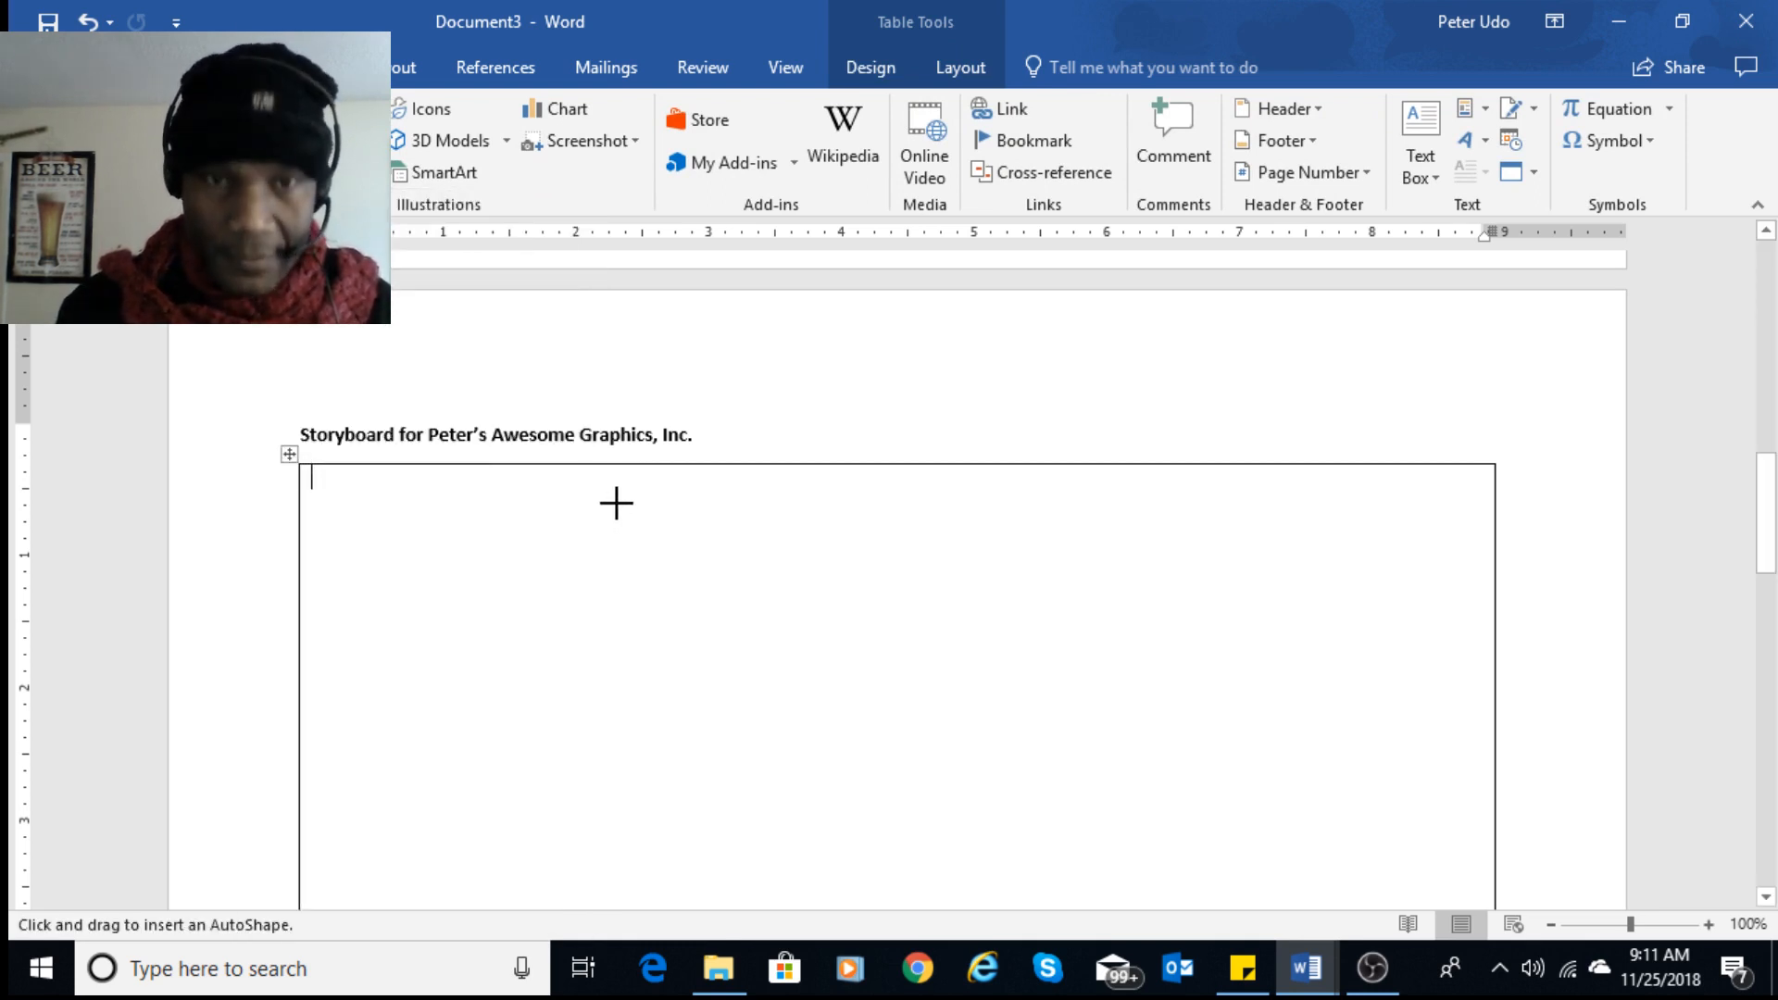
mouse_move(617, 506)
left_mouse_down()
mouse_move(616, 584)
mouse_move(1032, 639)
mouse_move(993, 674)
left_mouse_up()
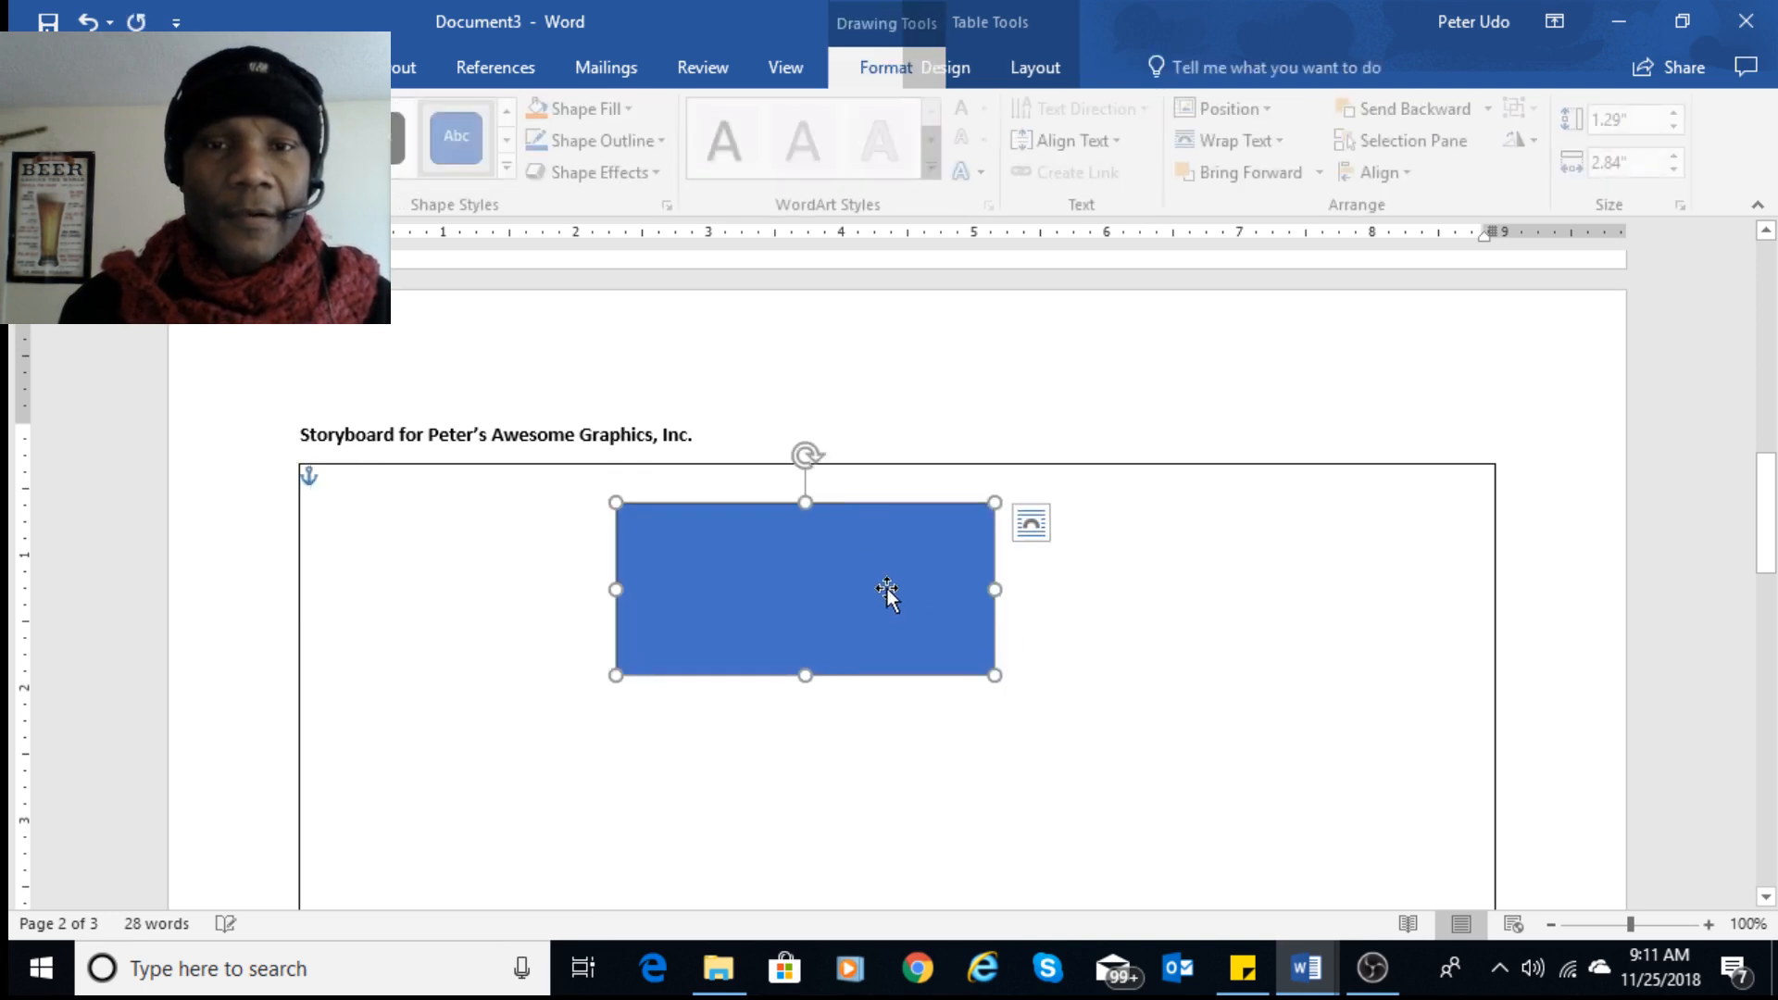
left_click_drag(859, 553, 934, 554)
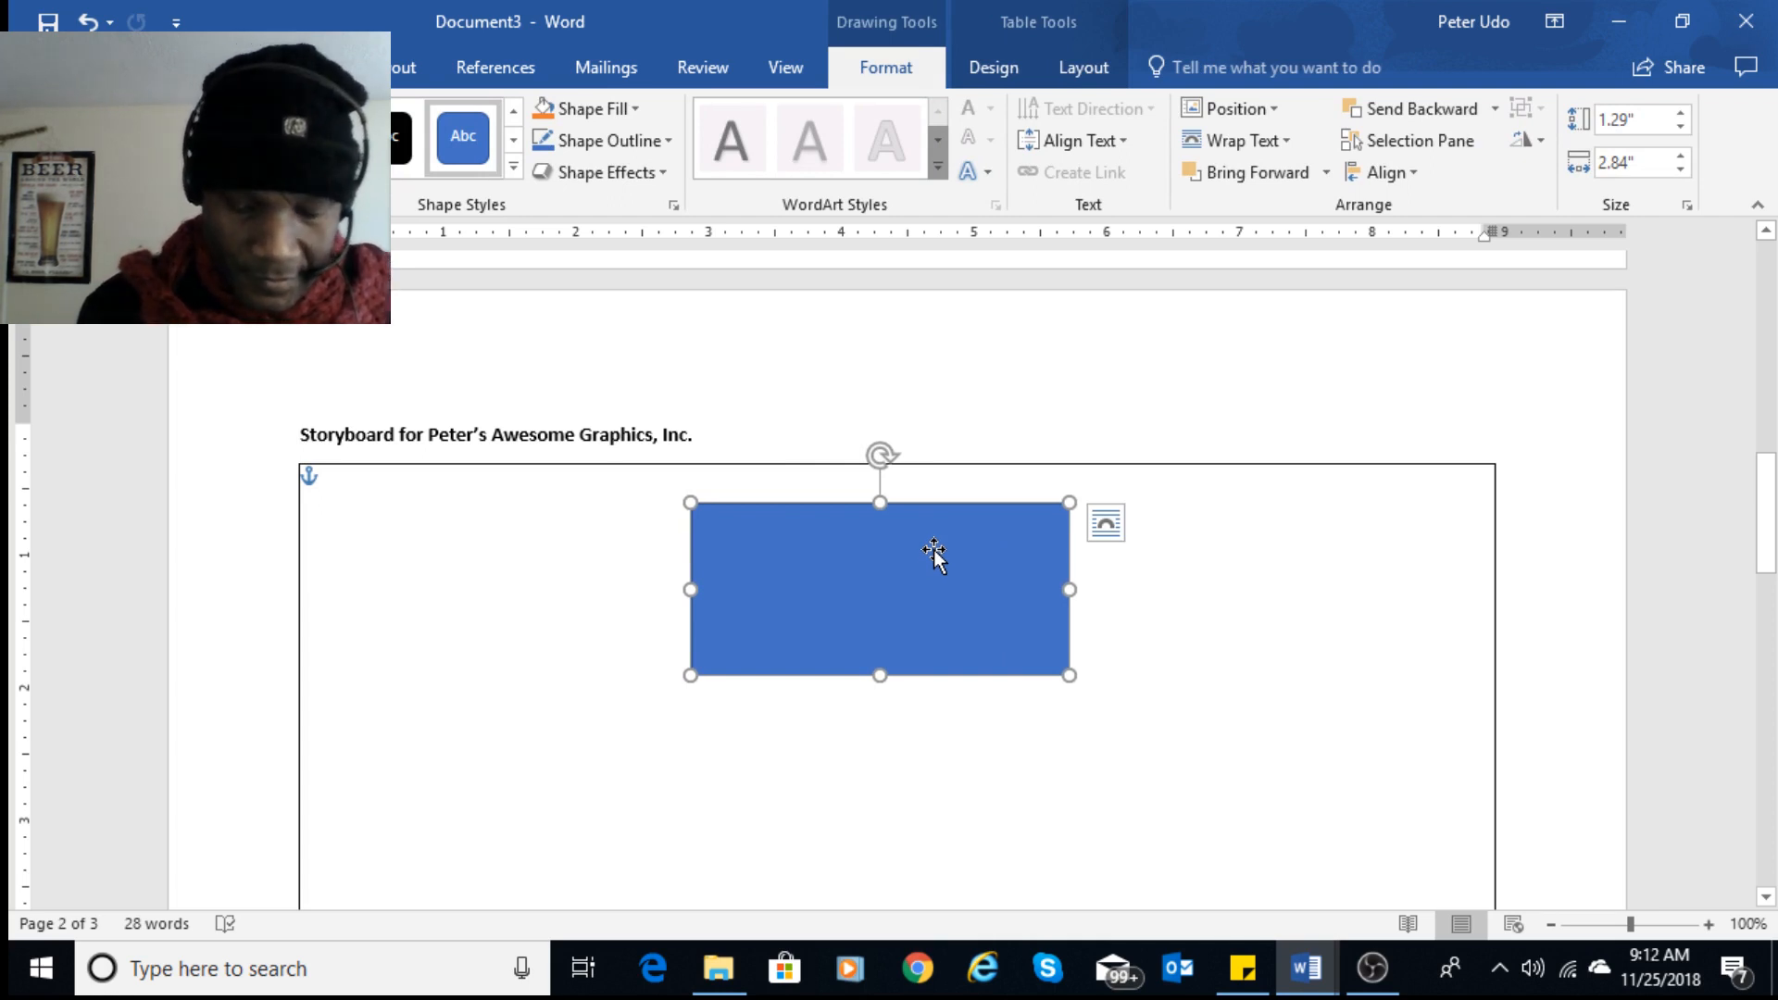
type("Main")
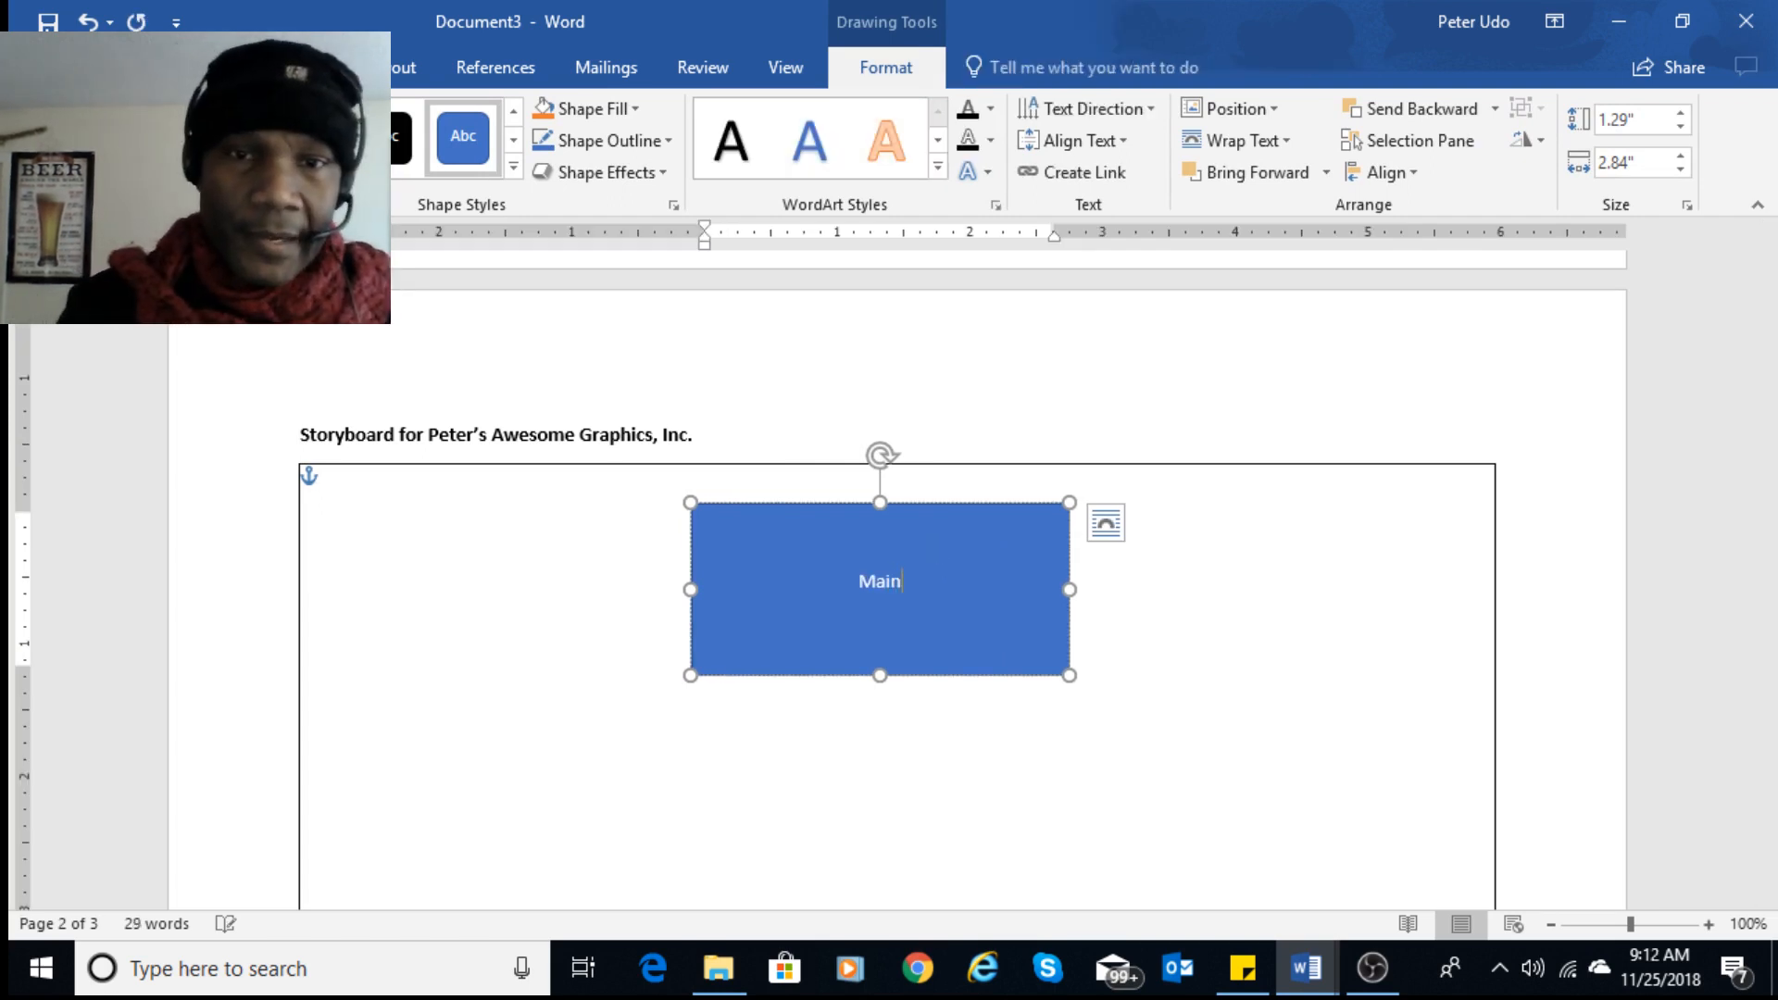
type(" page")
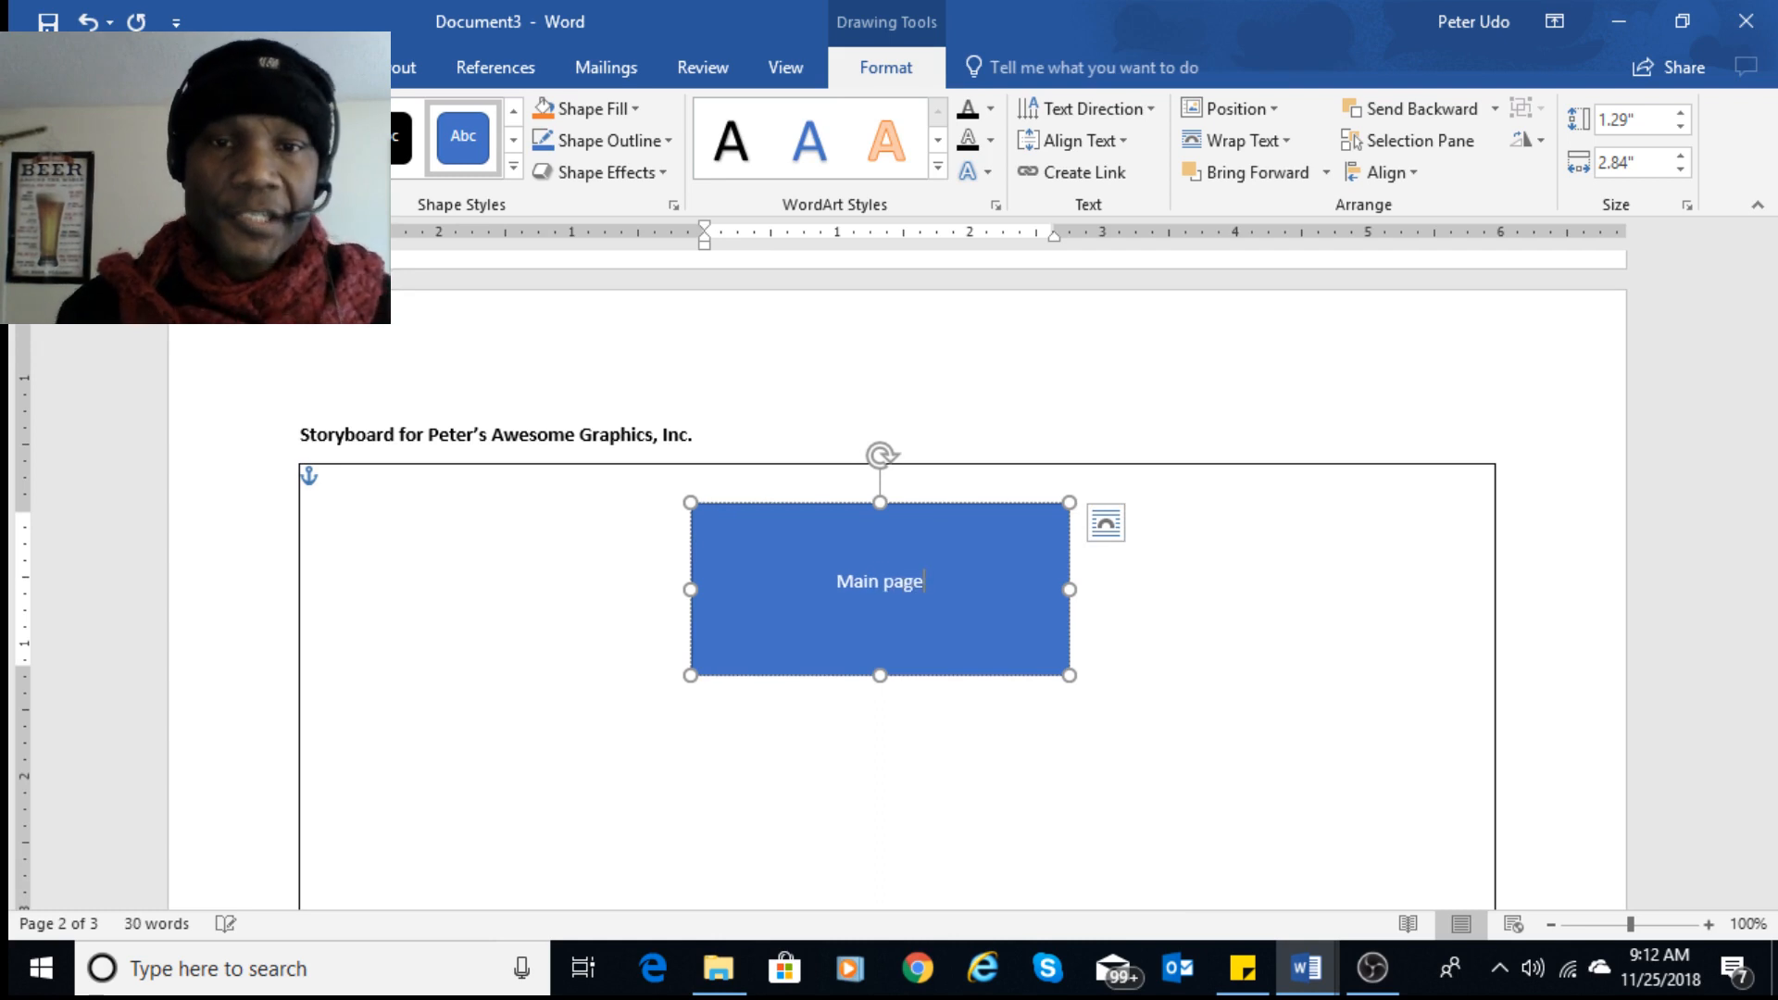
- Try to insert a one-cell table while the text cursor is in the "Main page" rectangle, and undo it
scroll(937, 608, "down", 3)
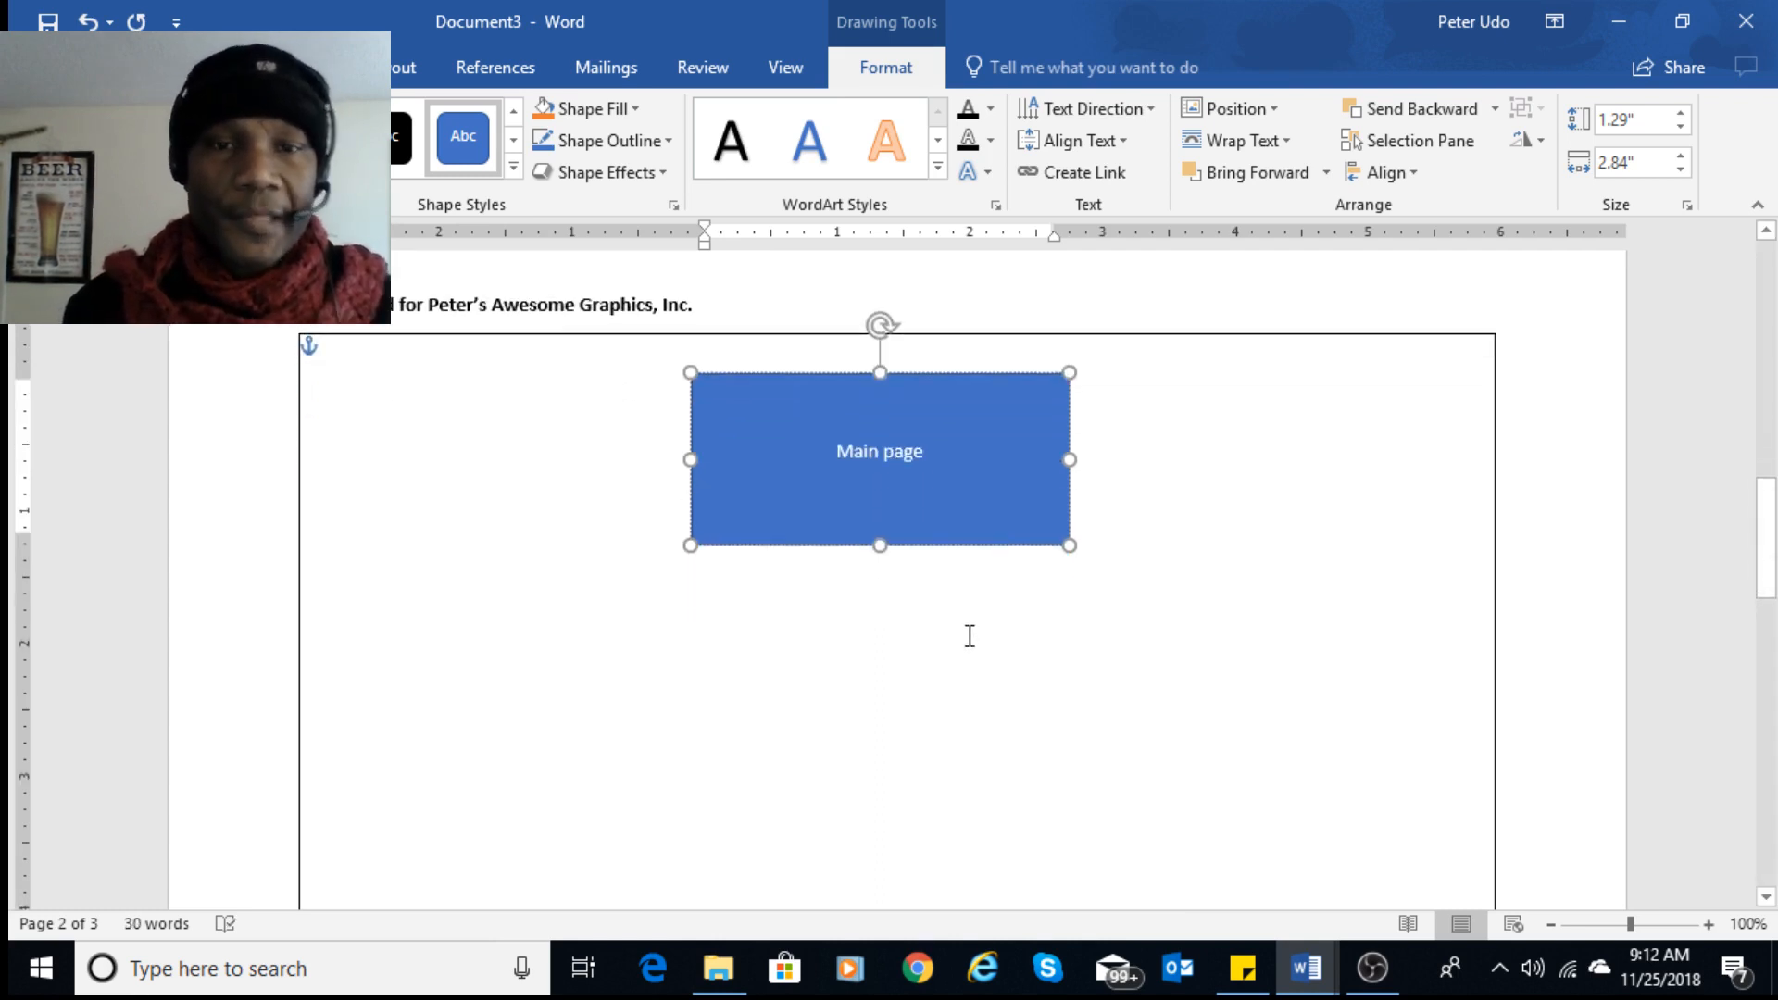
scroll(954, 639, "down", 2)
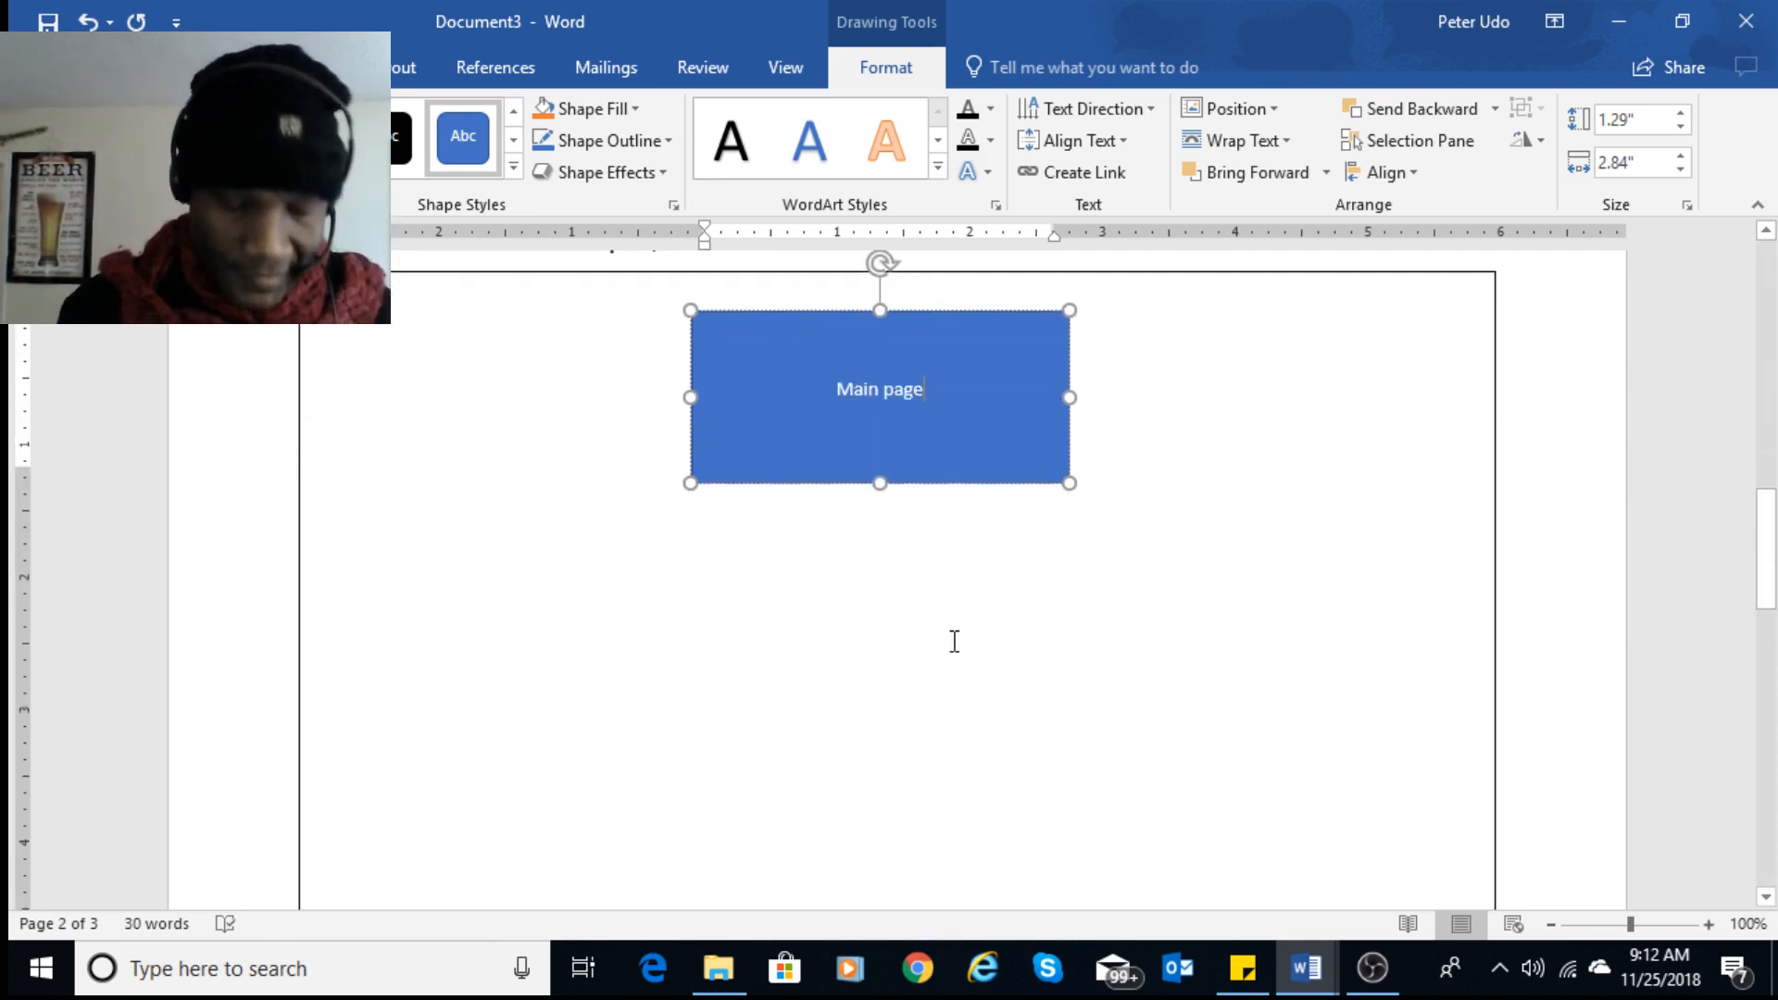
scroll(977, 620, "down", 2)
scroll(979, 619, "down", 3)
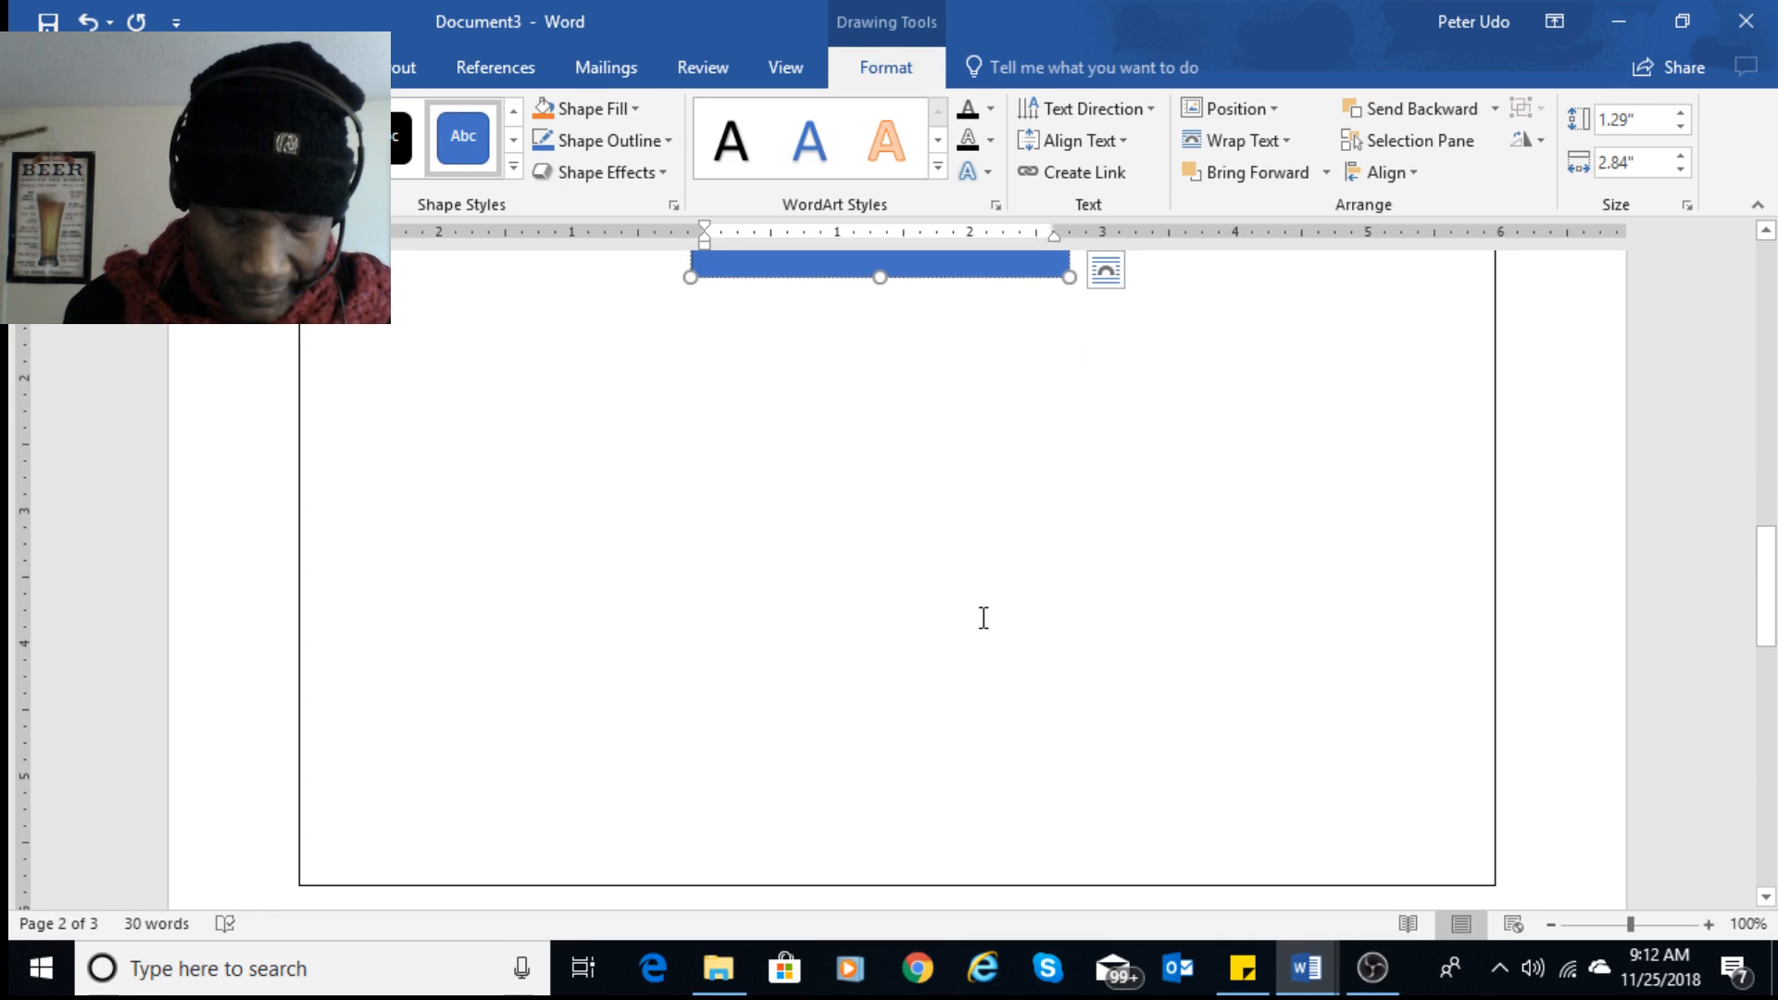
scroll(989, 614, "down", 2)
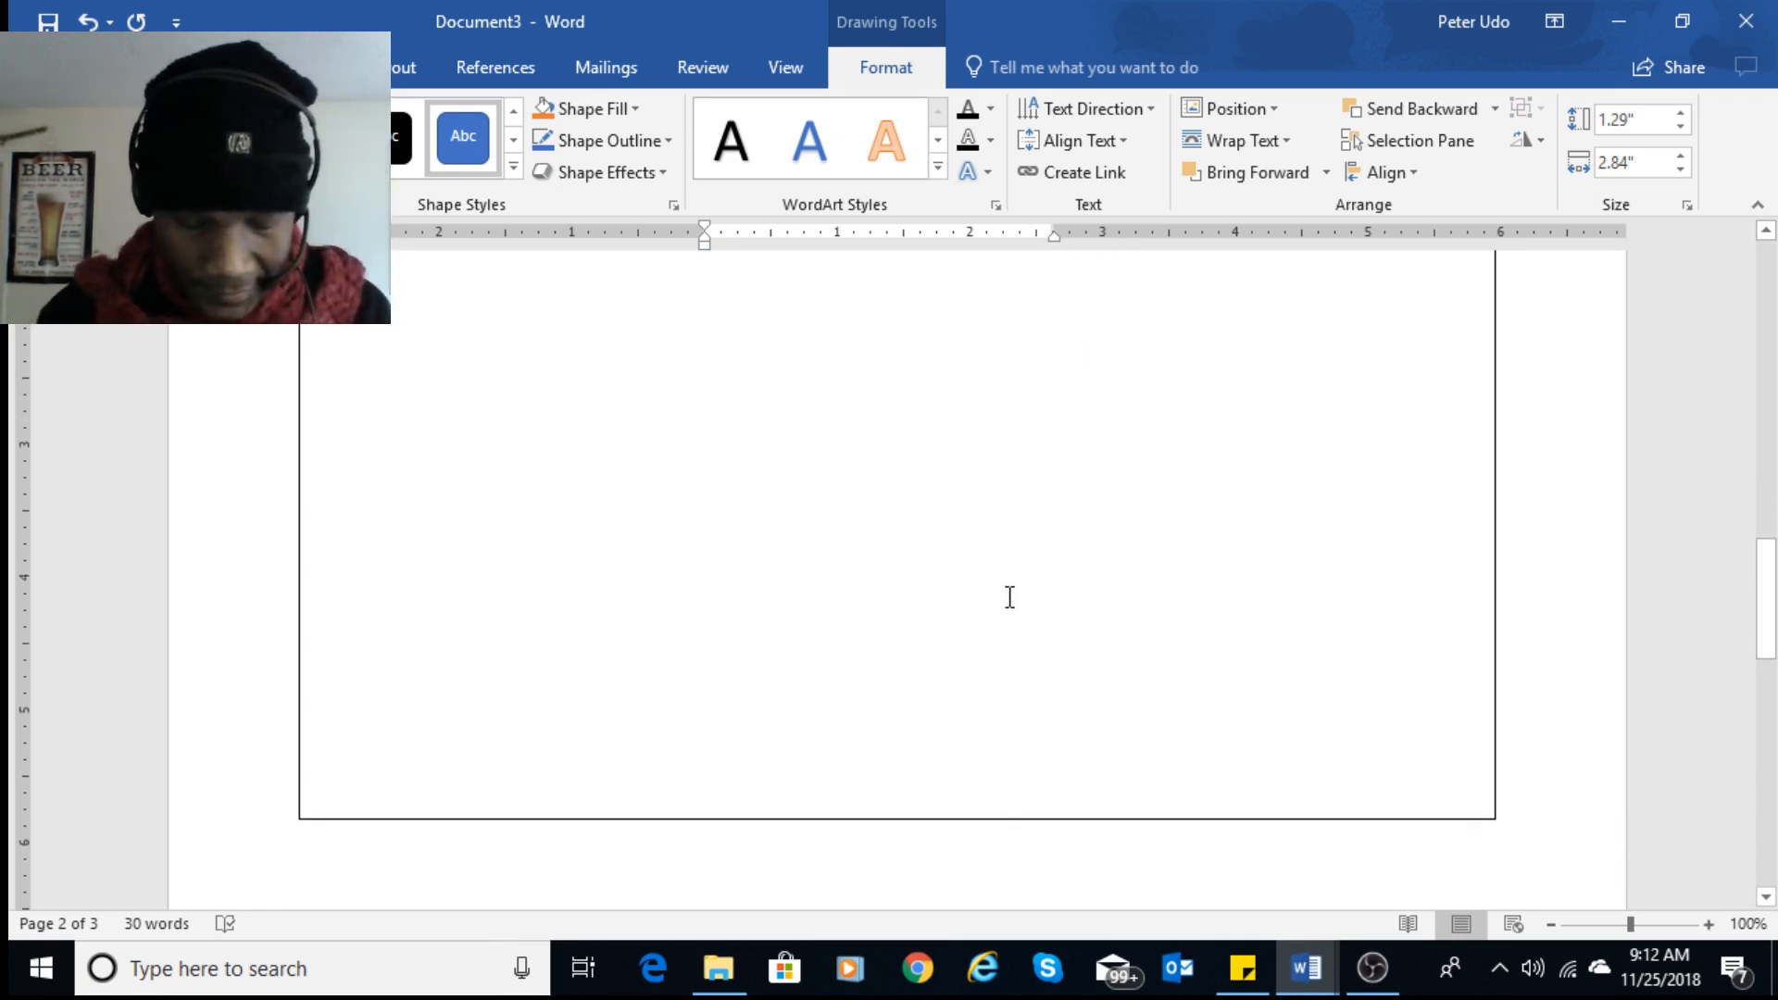
scroll(1010, 588, "up", 1)
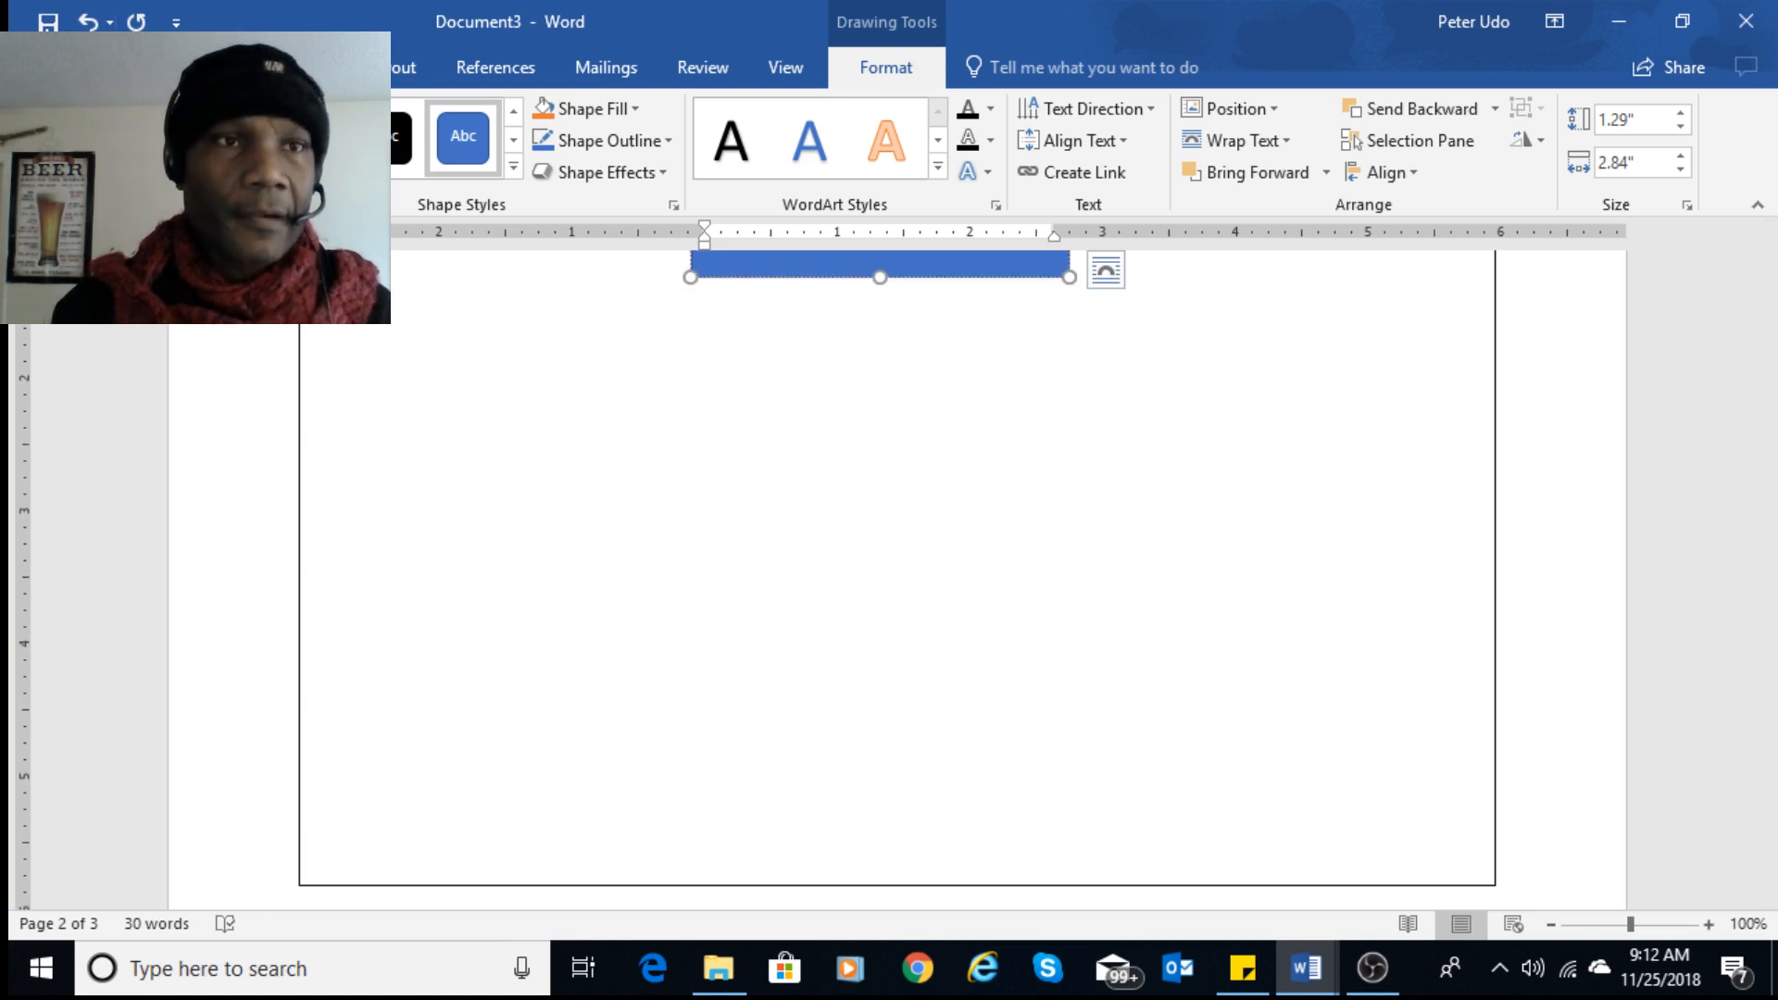
left_click(210, 67)
left_click(188, 139)
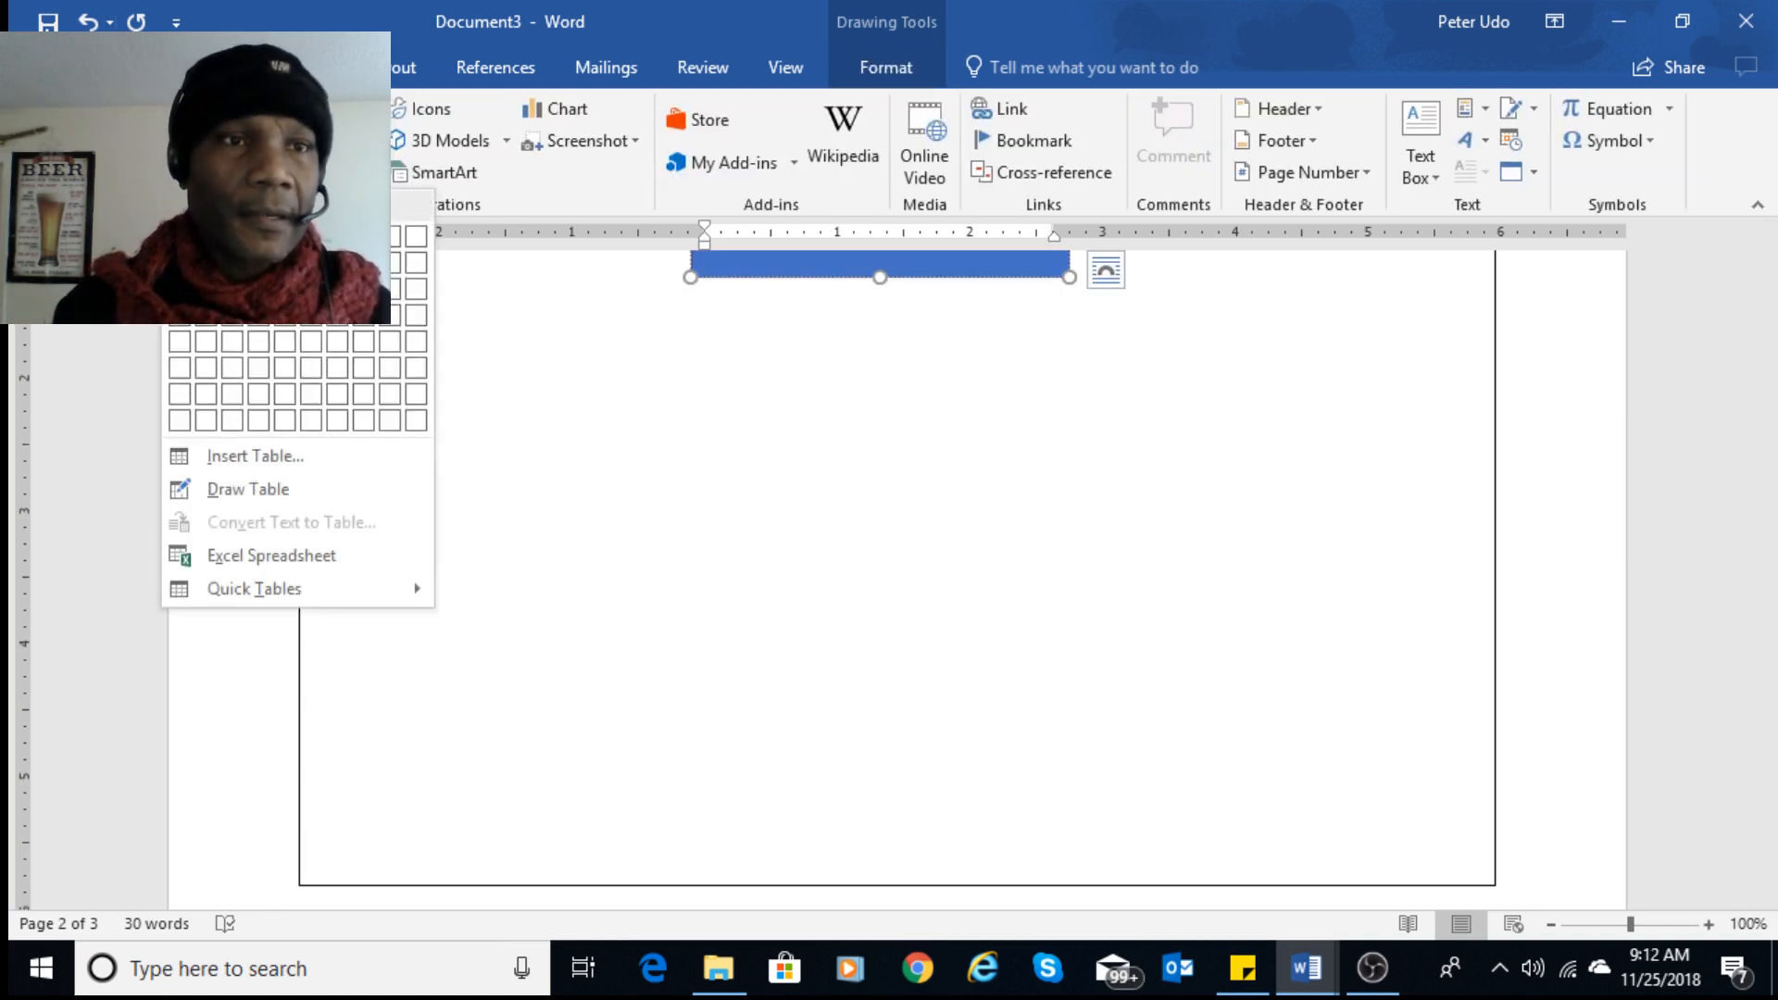
left_click(180, 236)
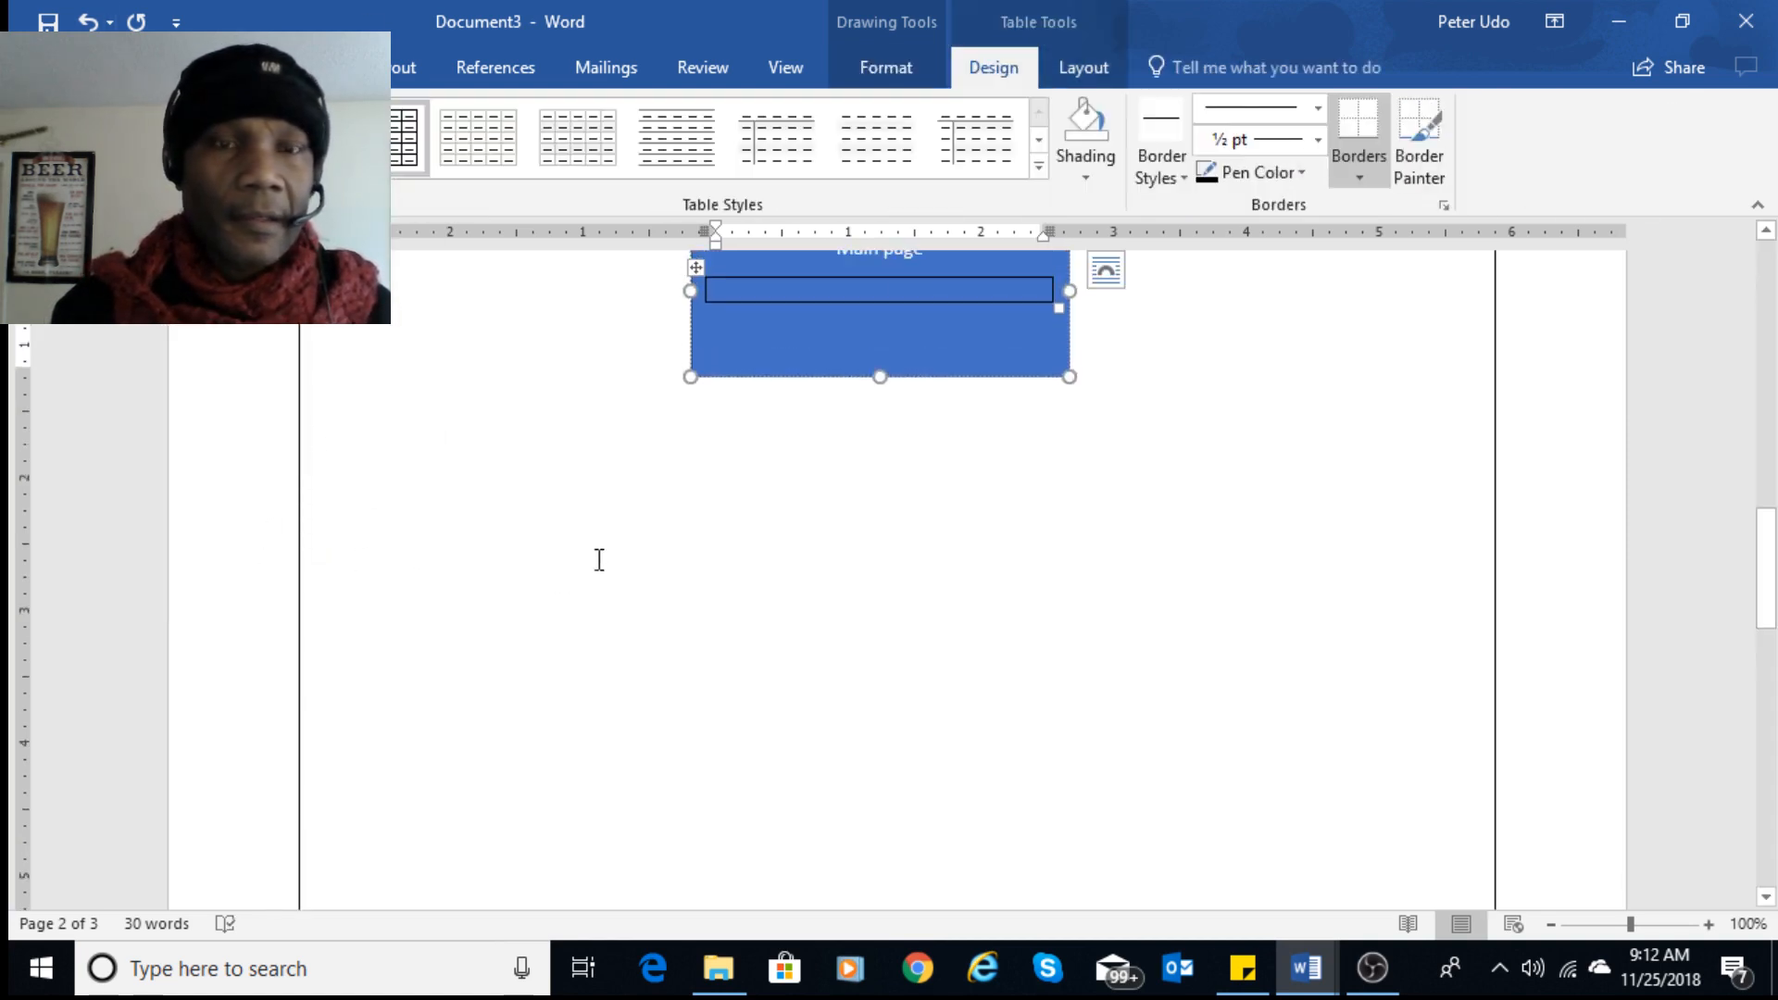
key("ctrl+z")
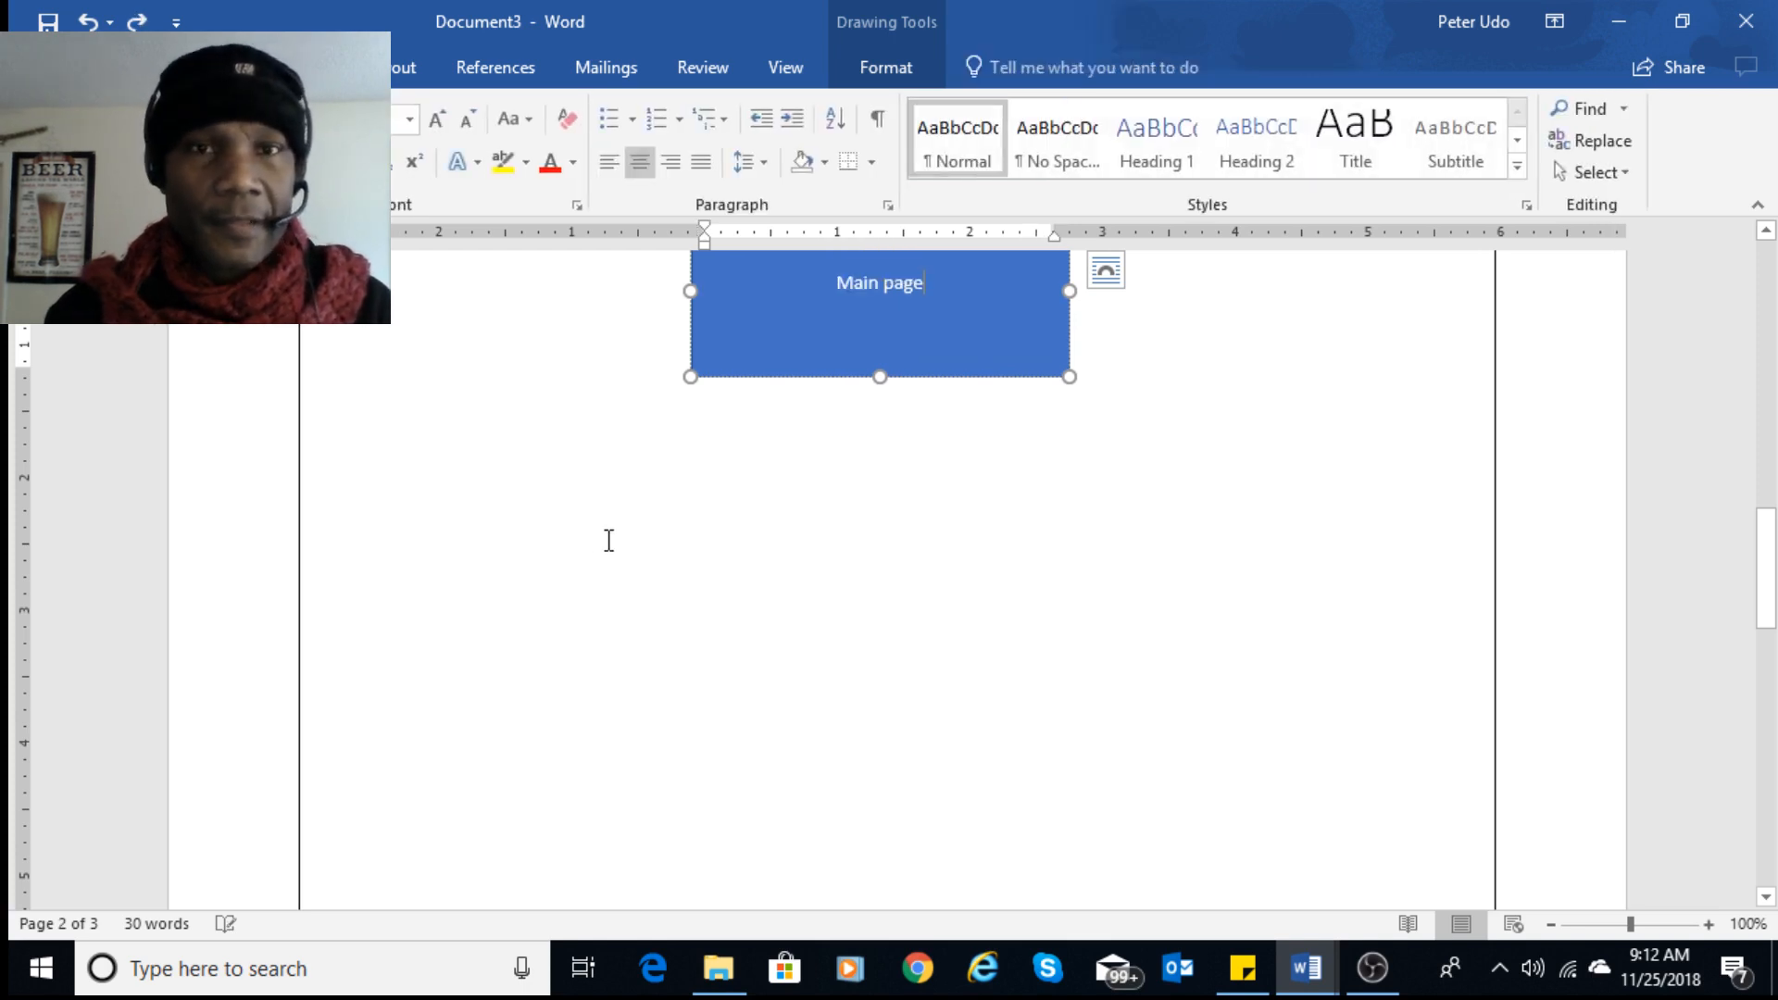
- Try to insert a one-cell table directly inside the storyboard frame, outside the "Main page" rectangle, and undo it
left_click(491, 690)
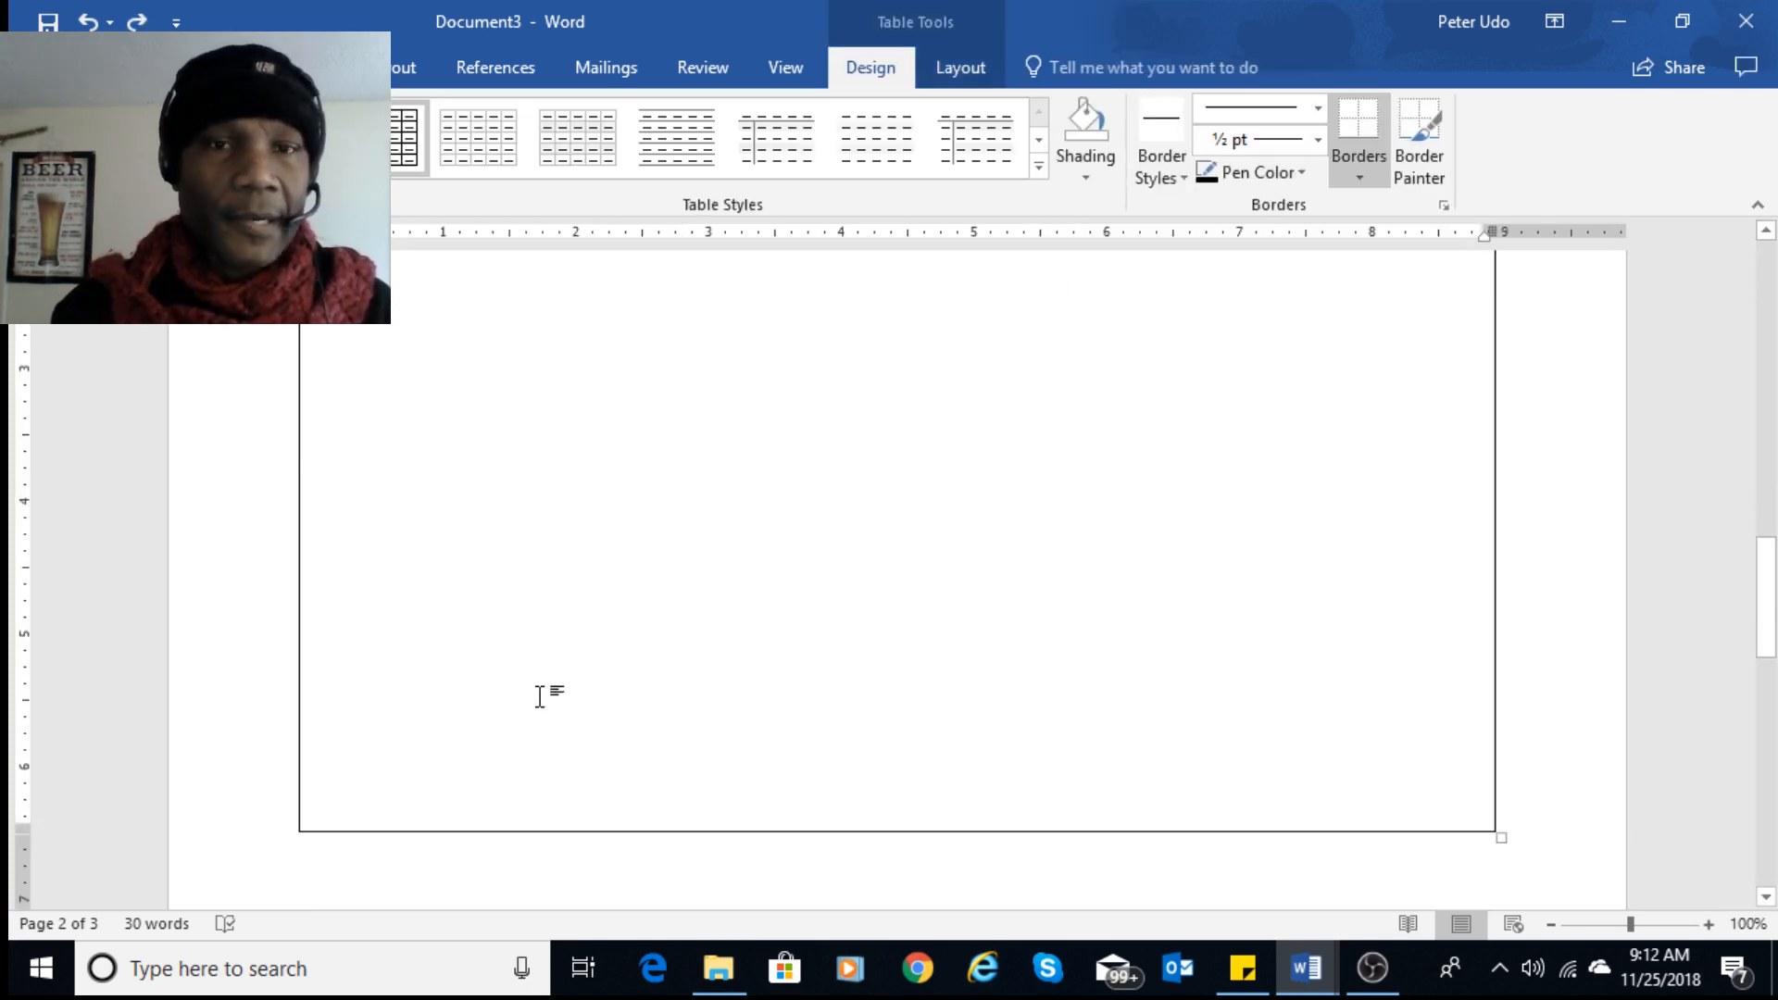
scroll(570, 643, "down", 10)
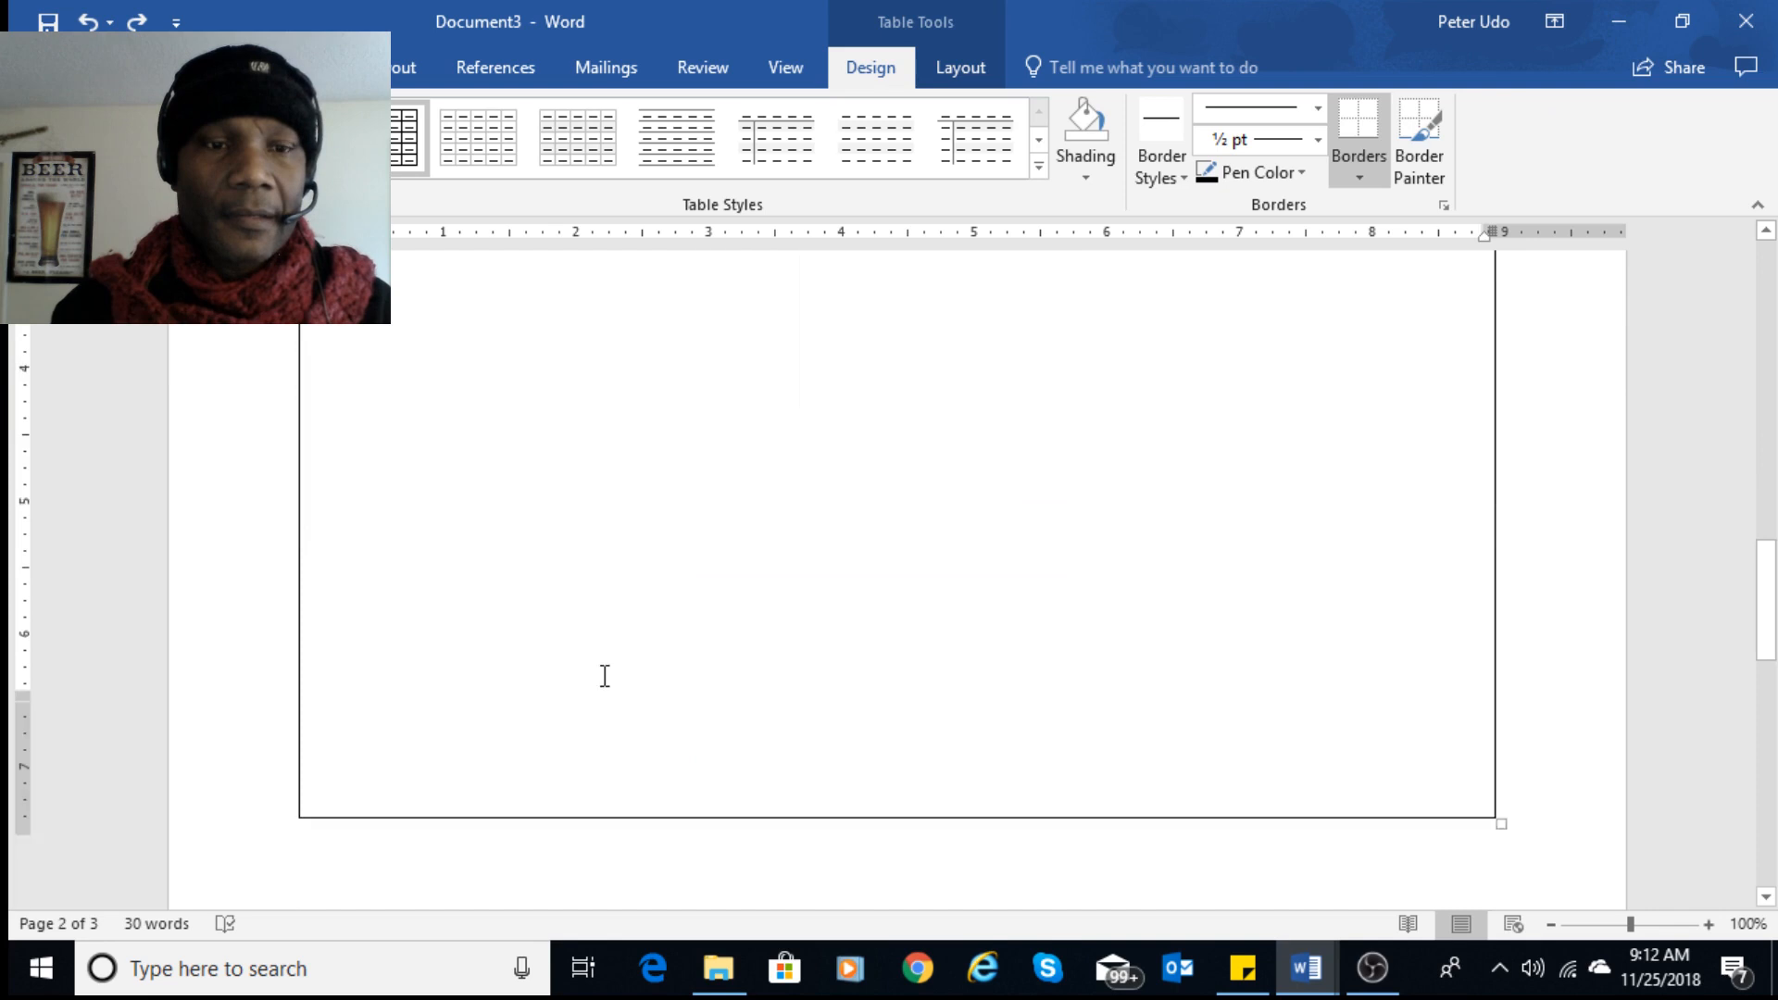
scroll(375, 510, "up", 3)
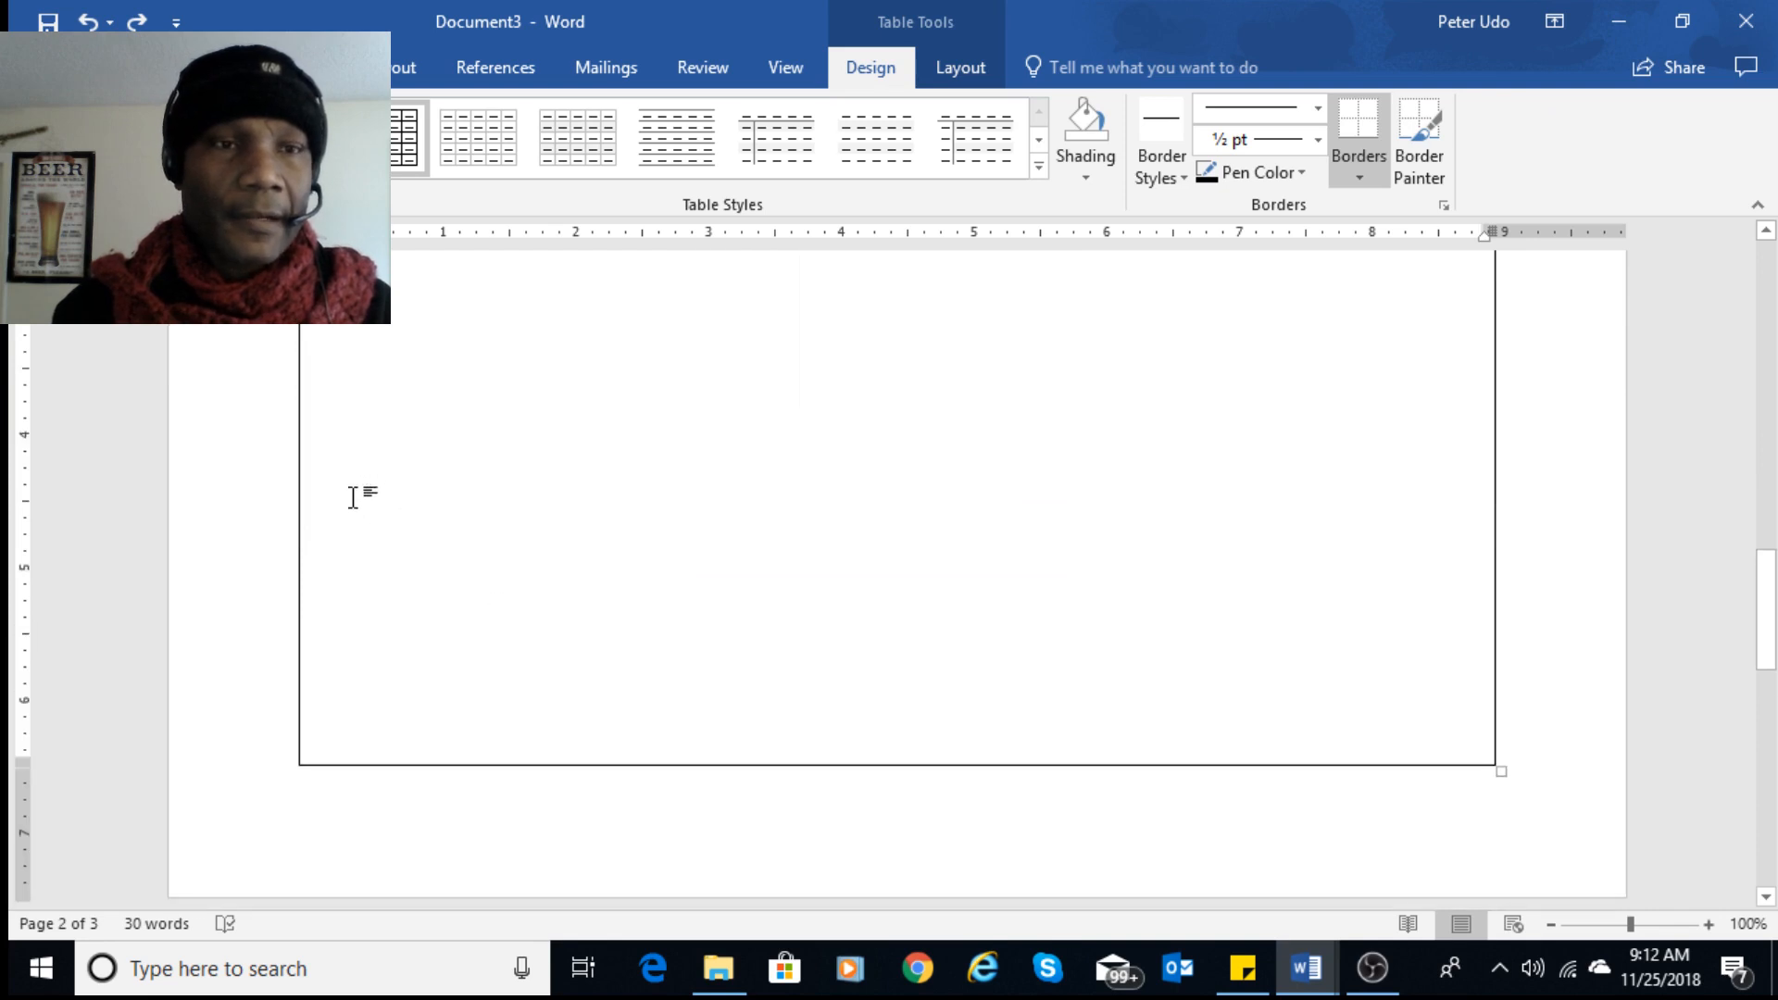
scroll(353, 499, "up", 7)
scroll(398, 684, "down", 5)
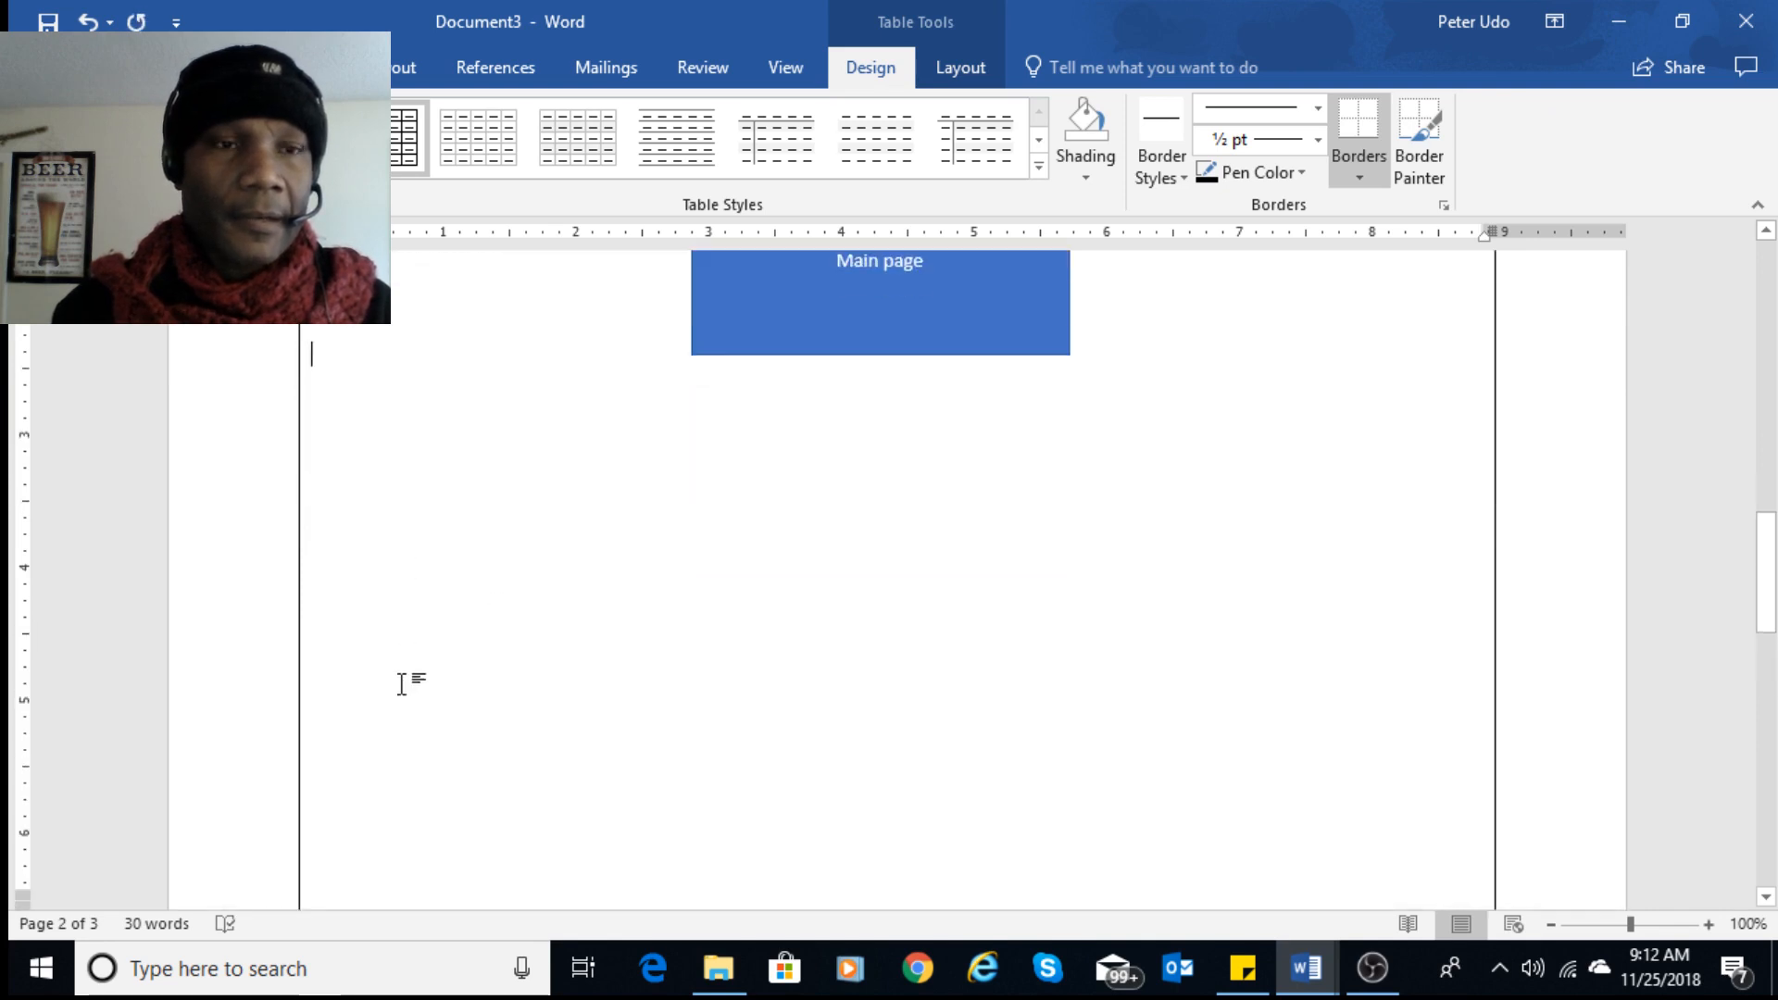
scroll(392, 659, "up", 5)
scroll(445, 686, "down", 6)
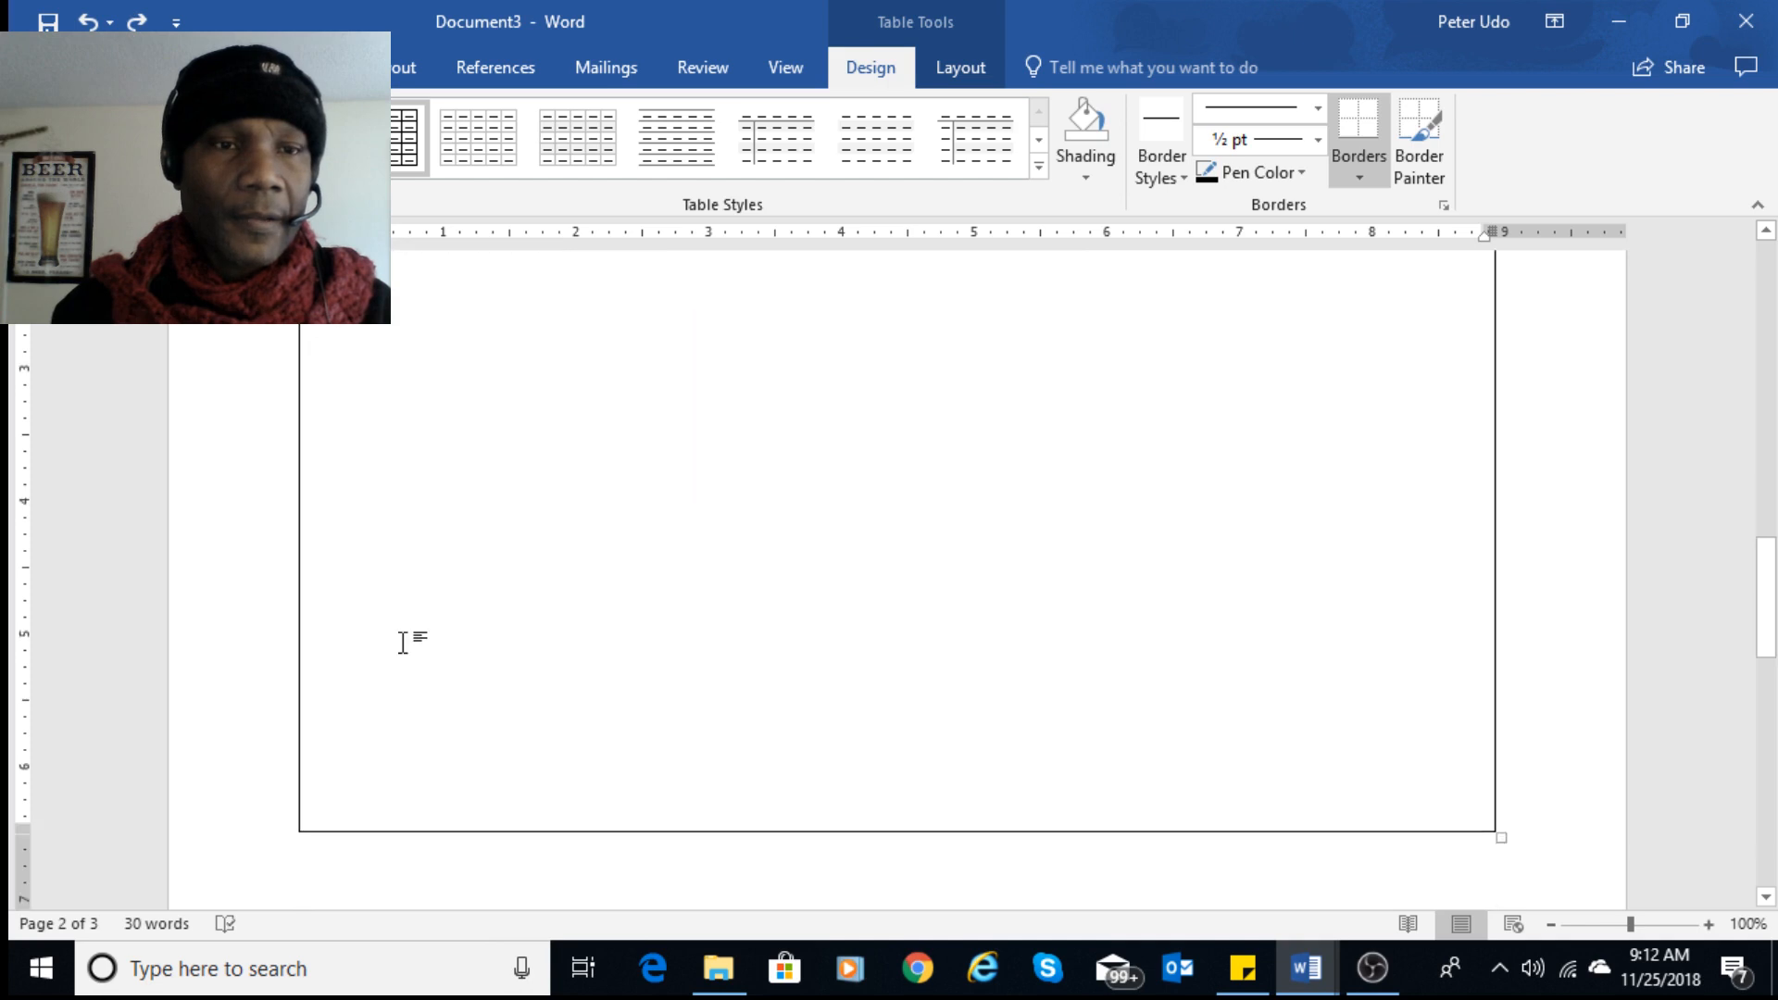
scroll(408, 637, "up", 6)
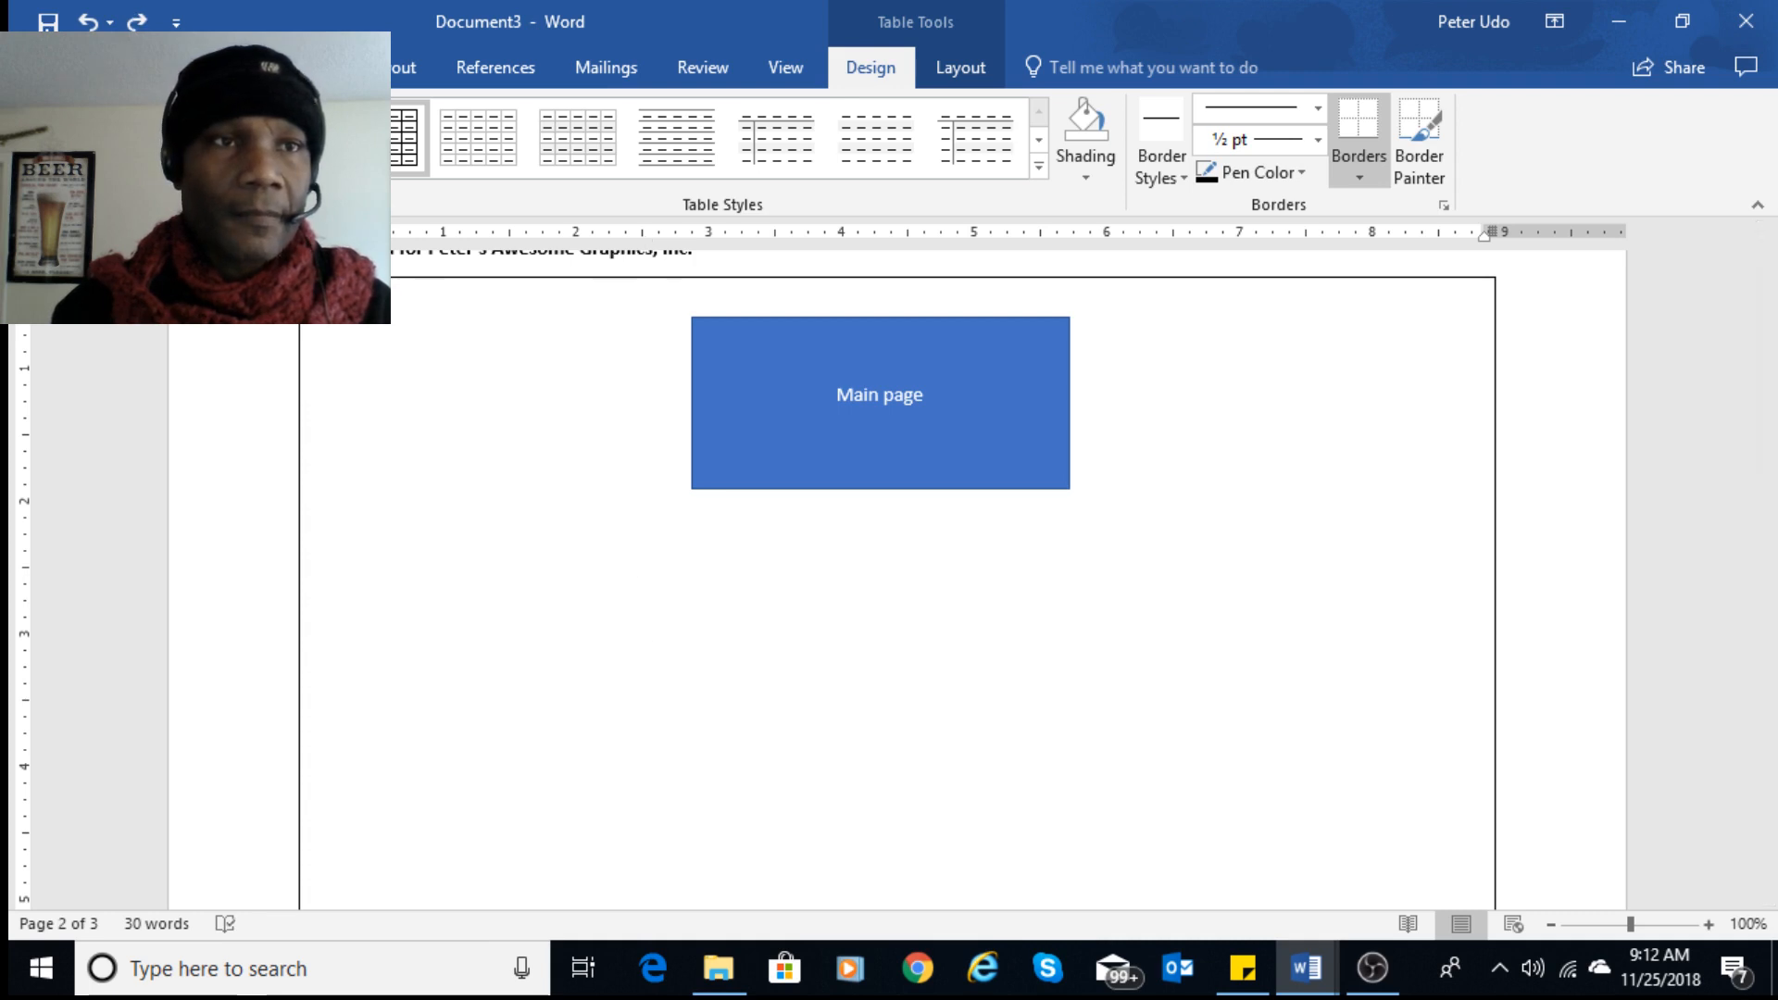
left_click(214, 67)
left_click(187, 148)
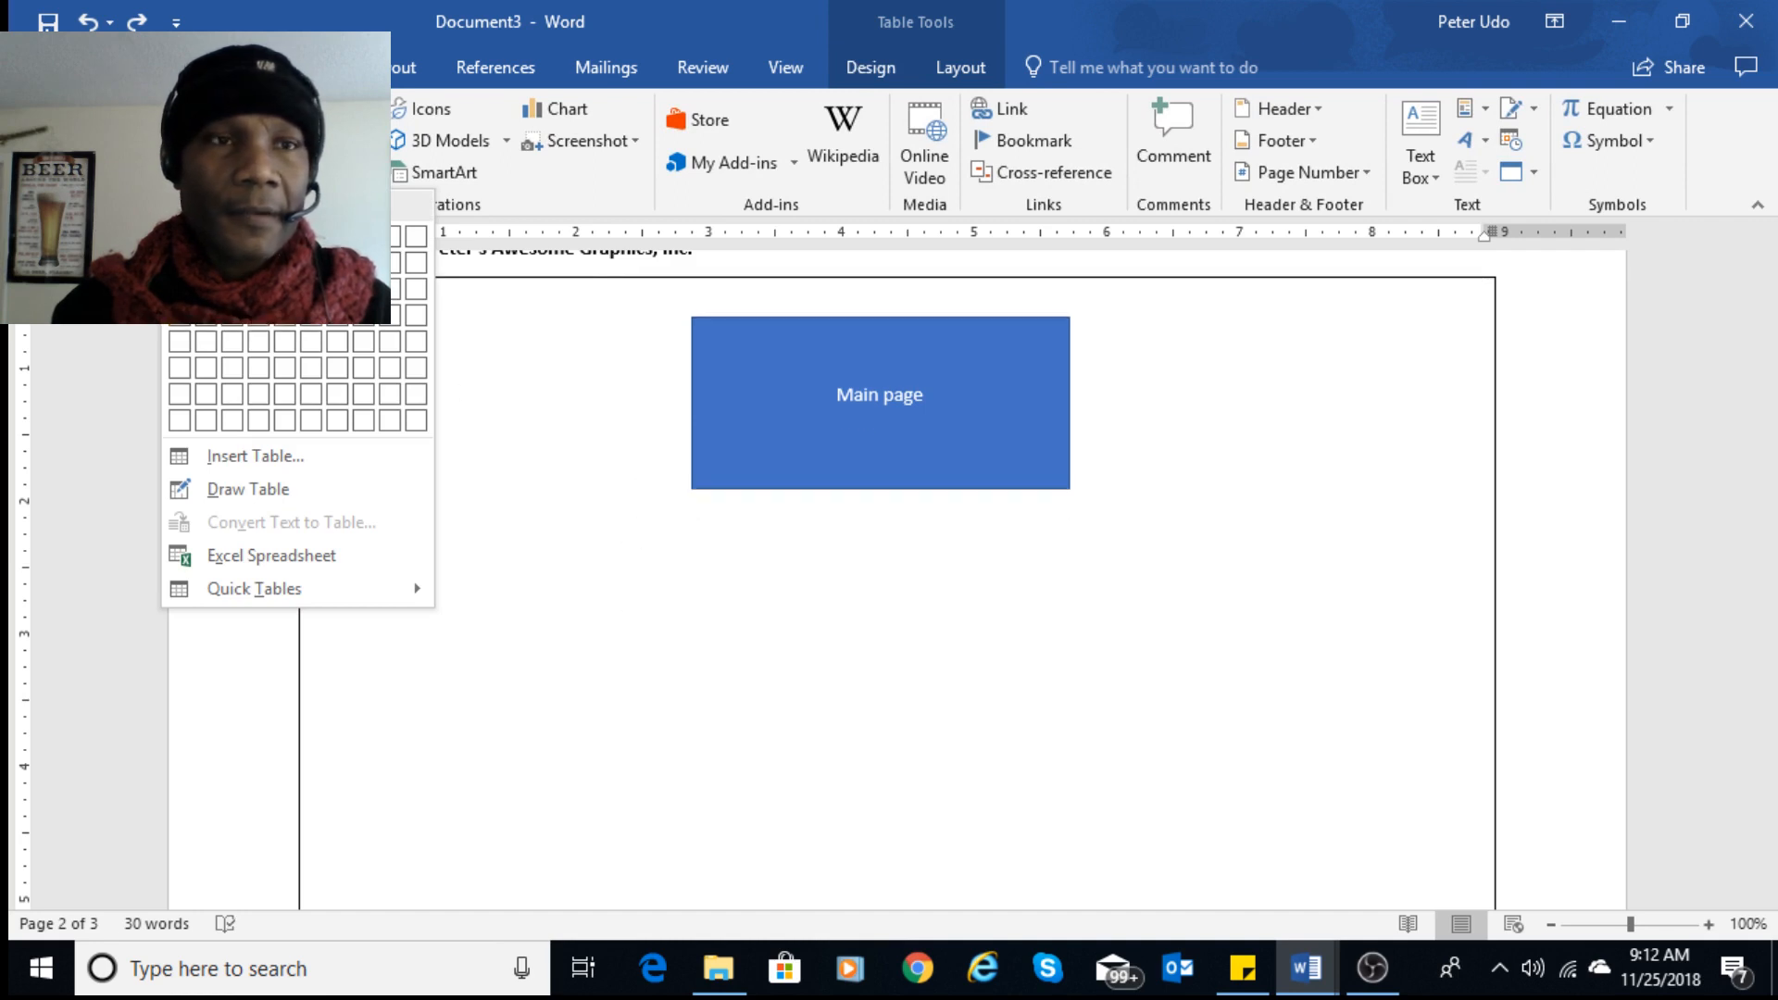
left_click(180, 237)
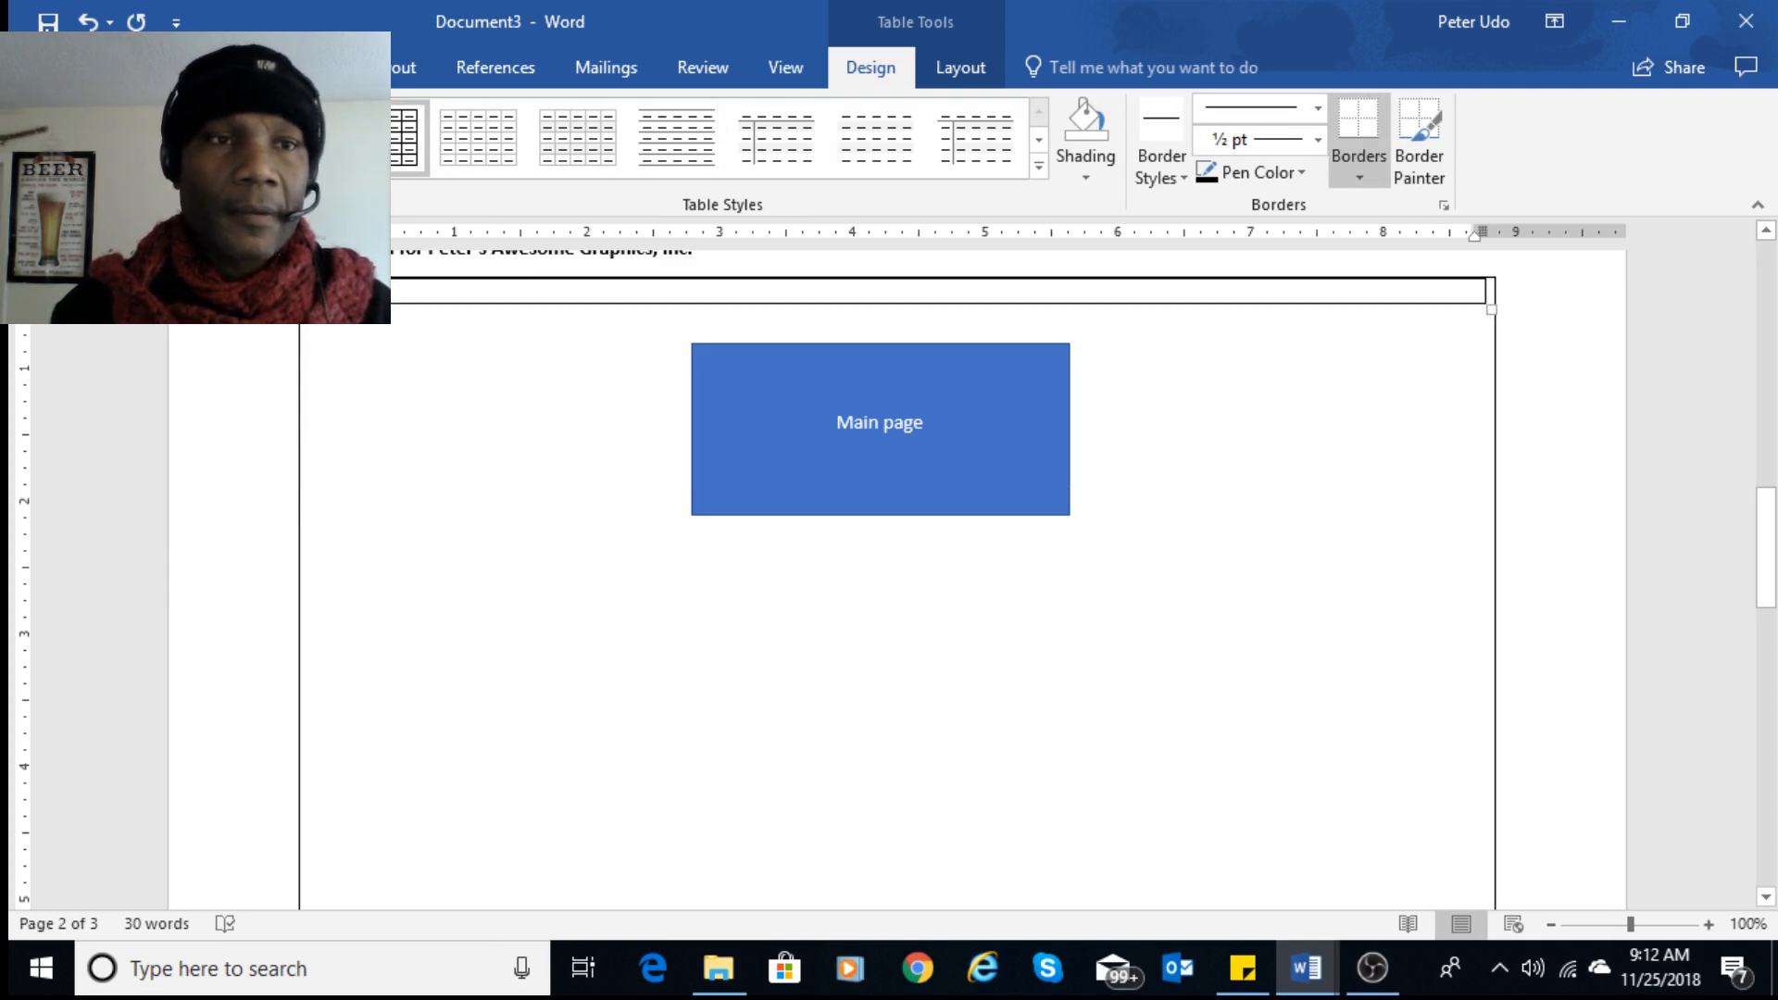
scroll(635, 444, "down", 1)
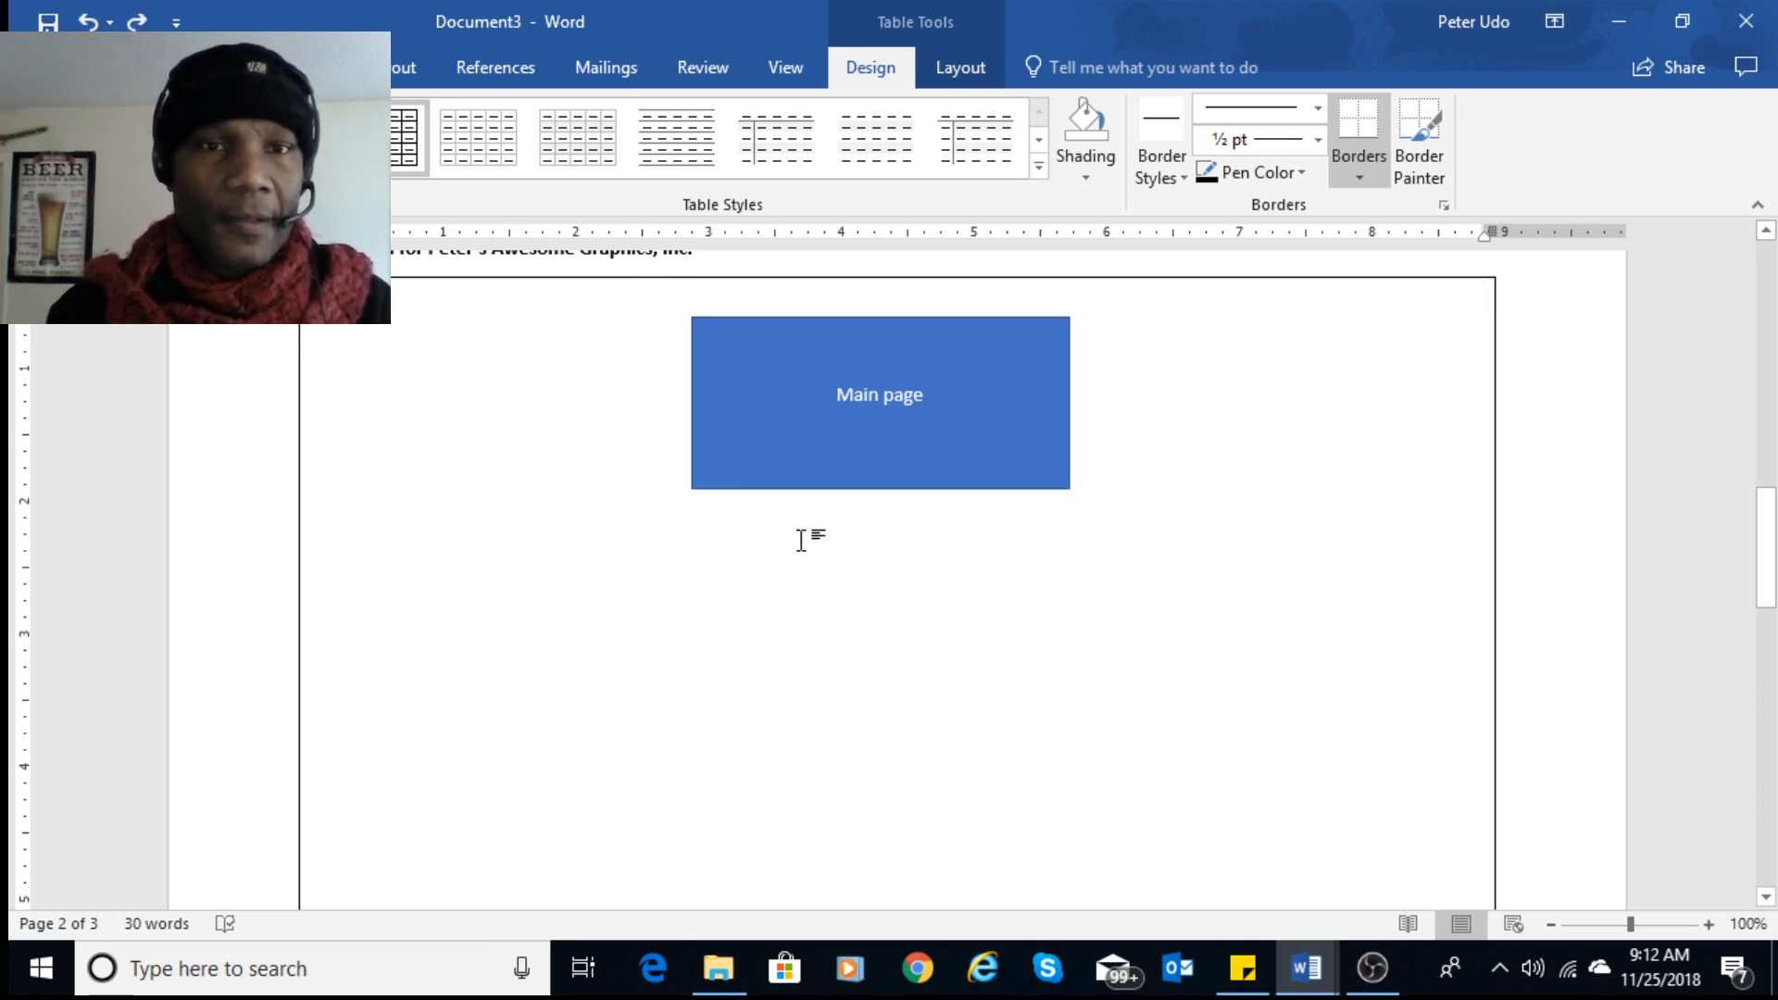
scroll(802, 531, "down", 4)
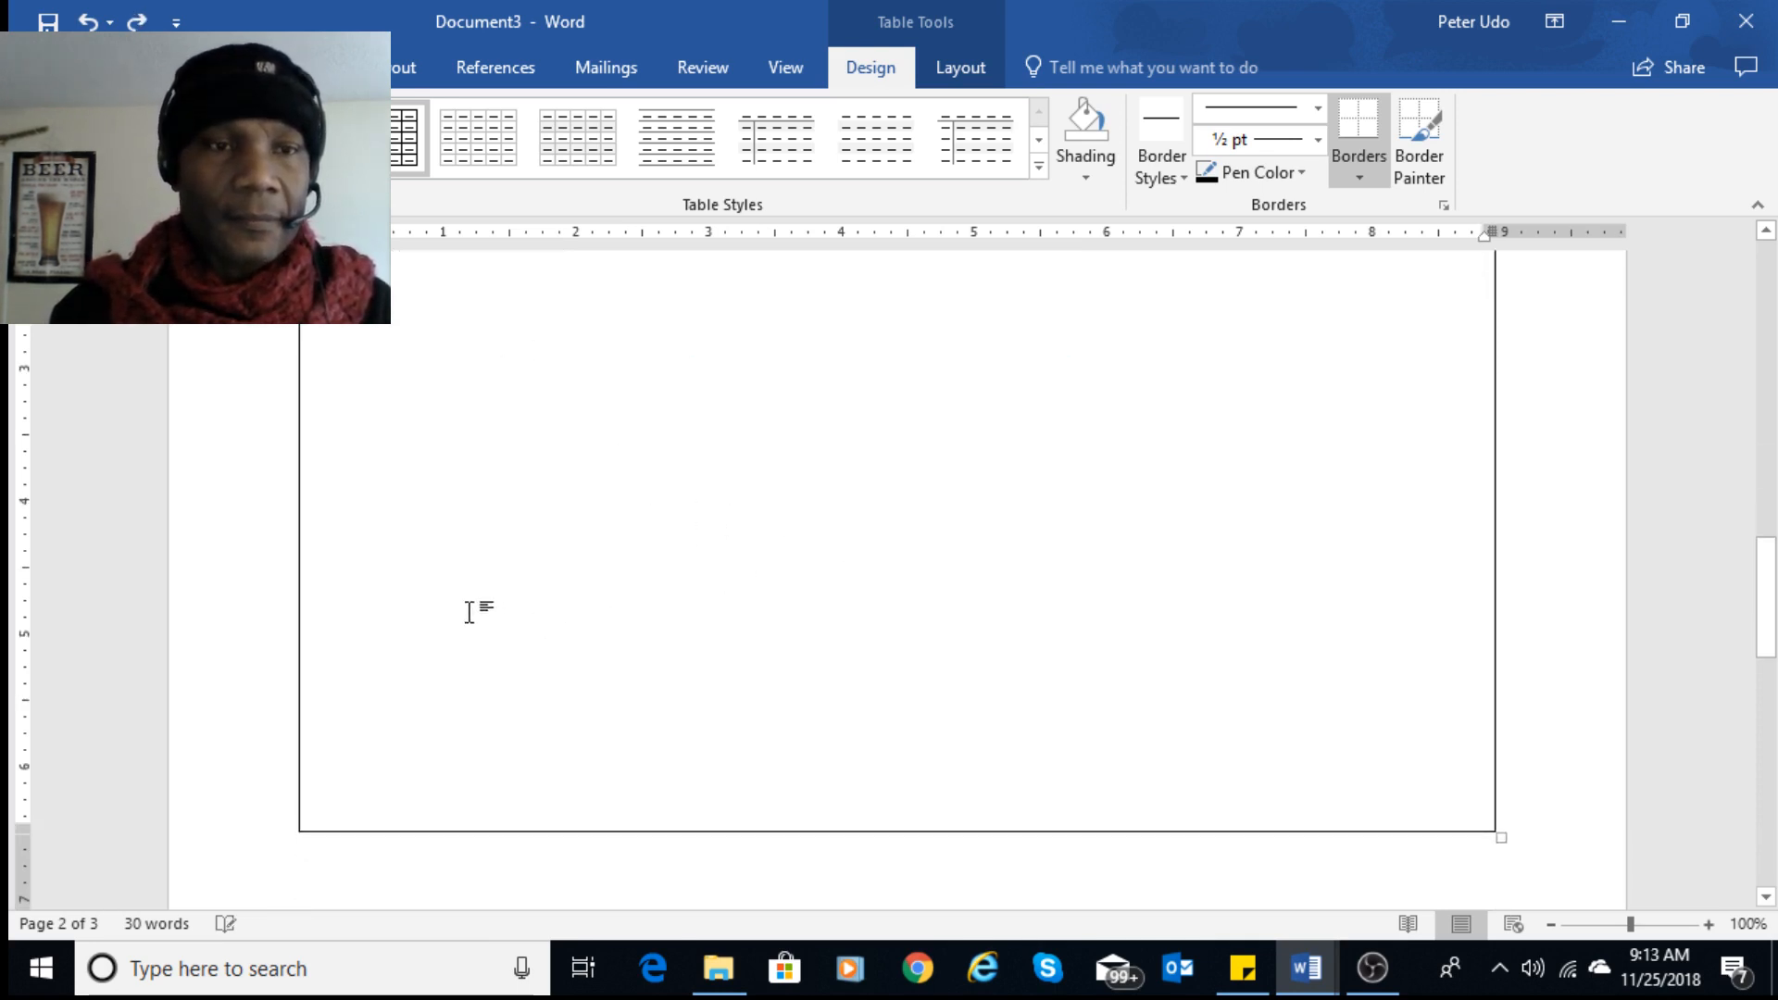
- Insert a one-cell table inside the storyboard frame, below the "Main page" rectangle
scroll(468, 607, "up", 4)
scroll(675, 642, "down", 2)
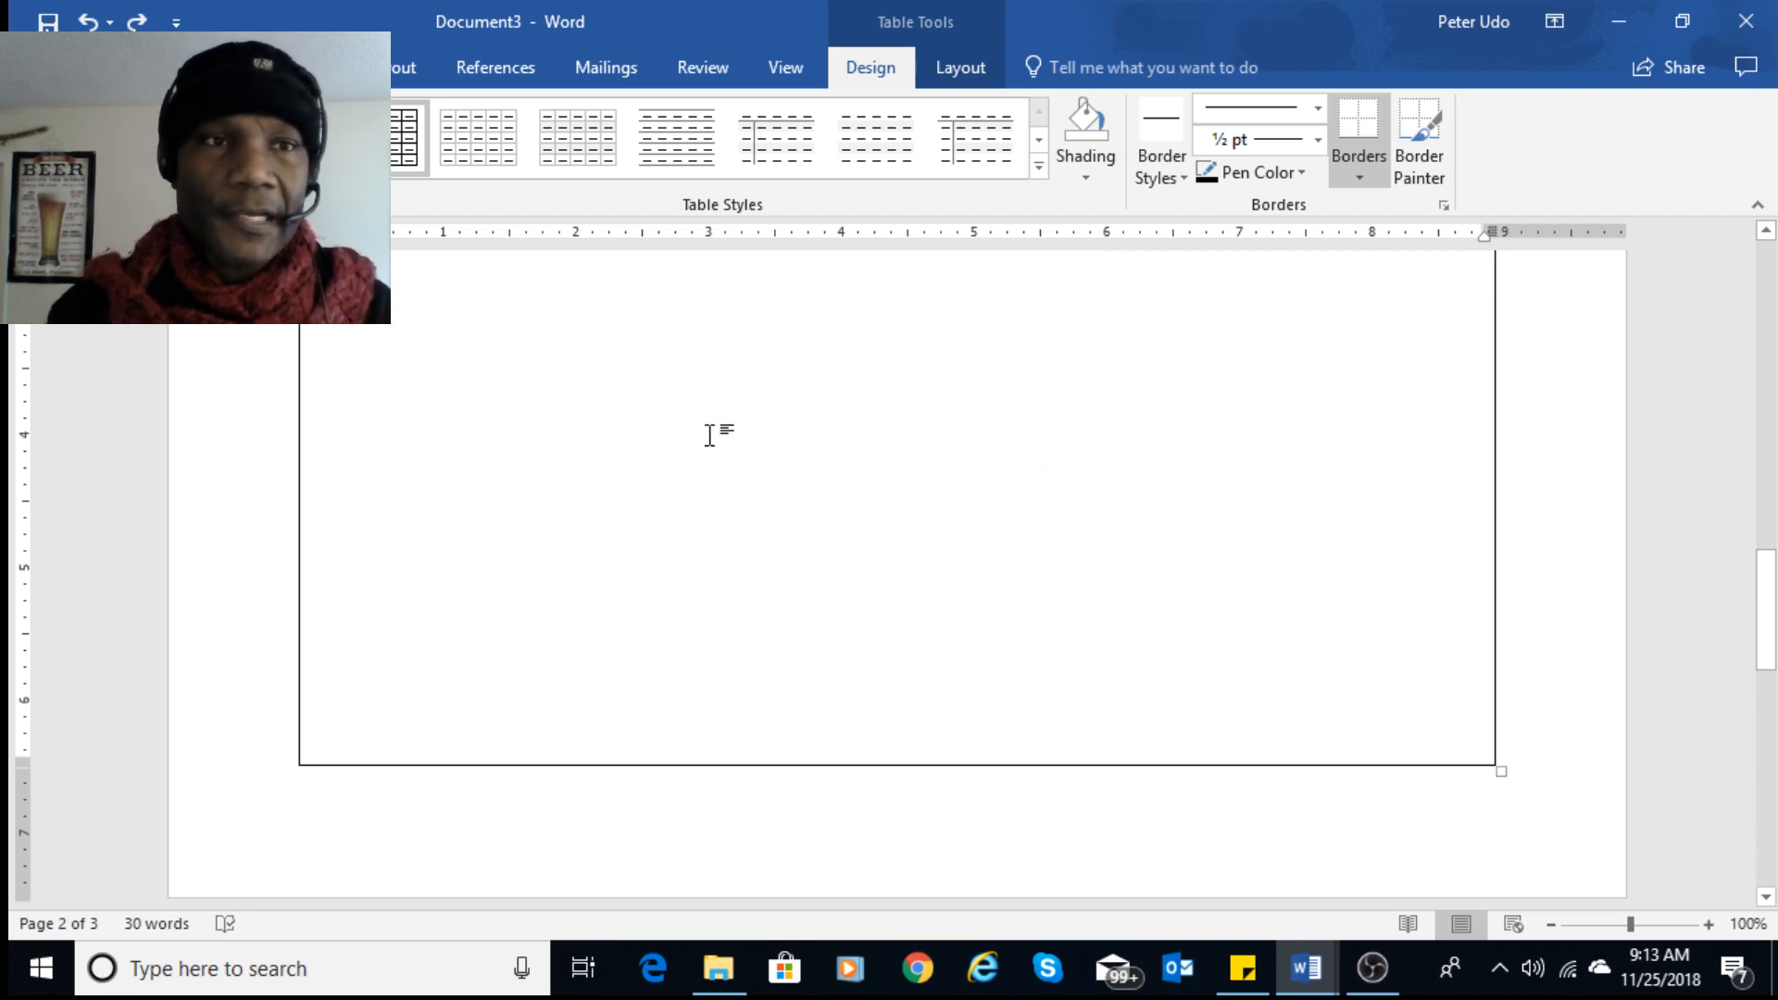
scroll(648, 389, "up", 3)
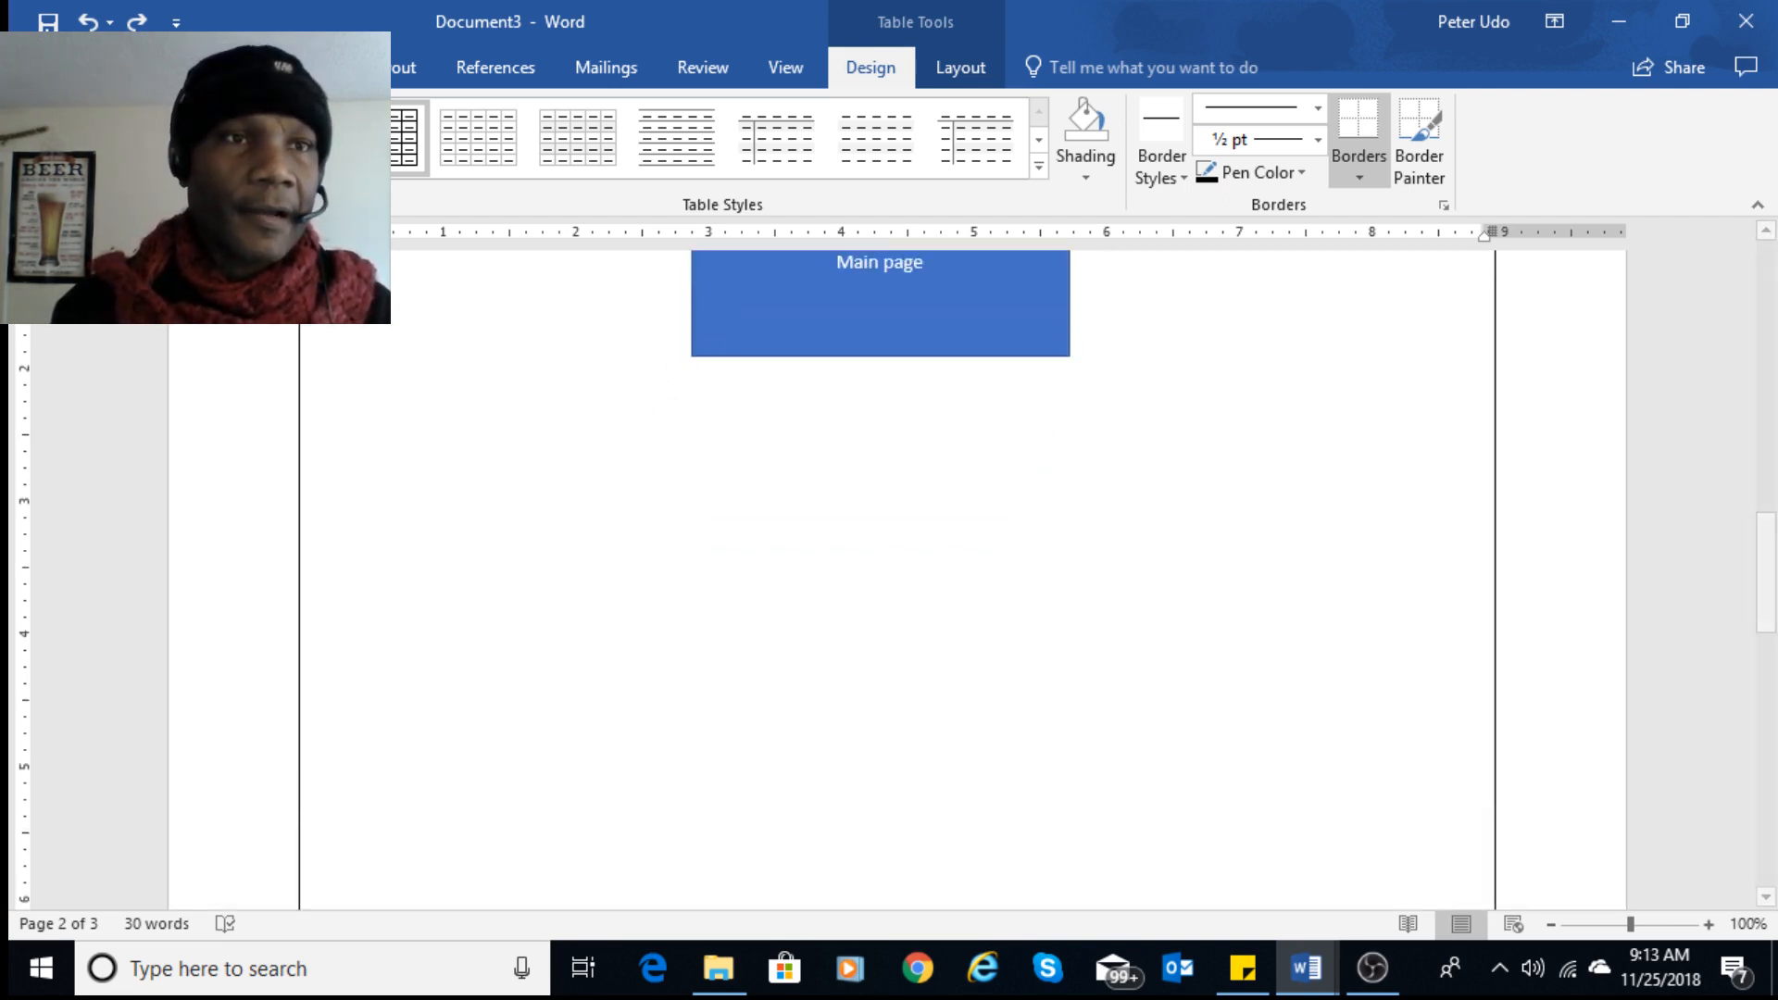
left_click(246, 67)
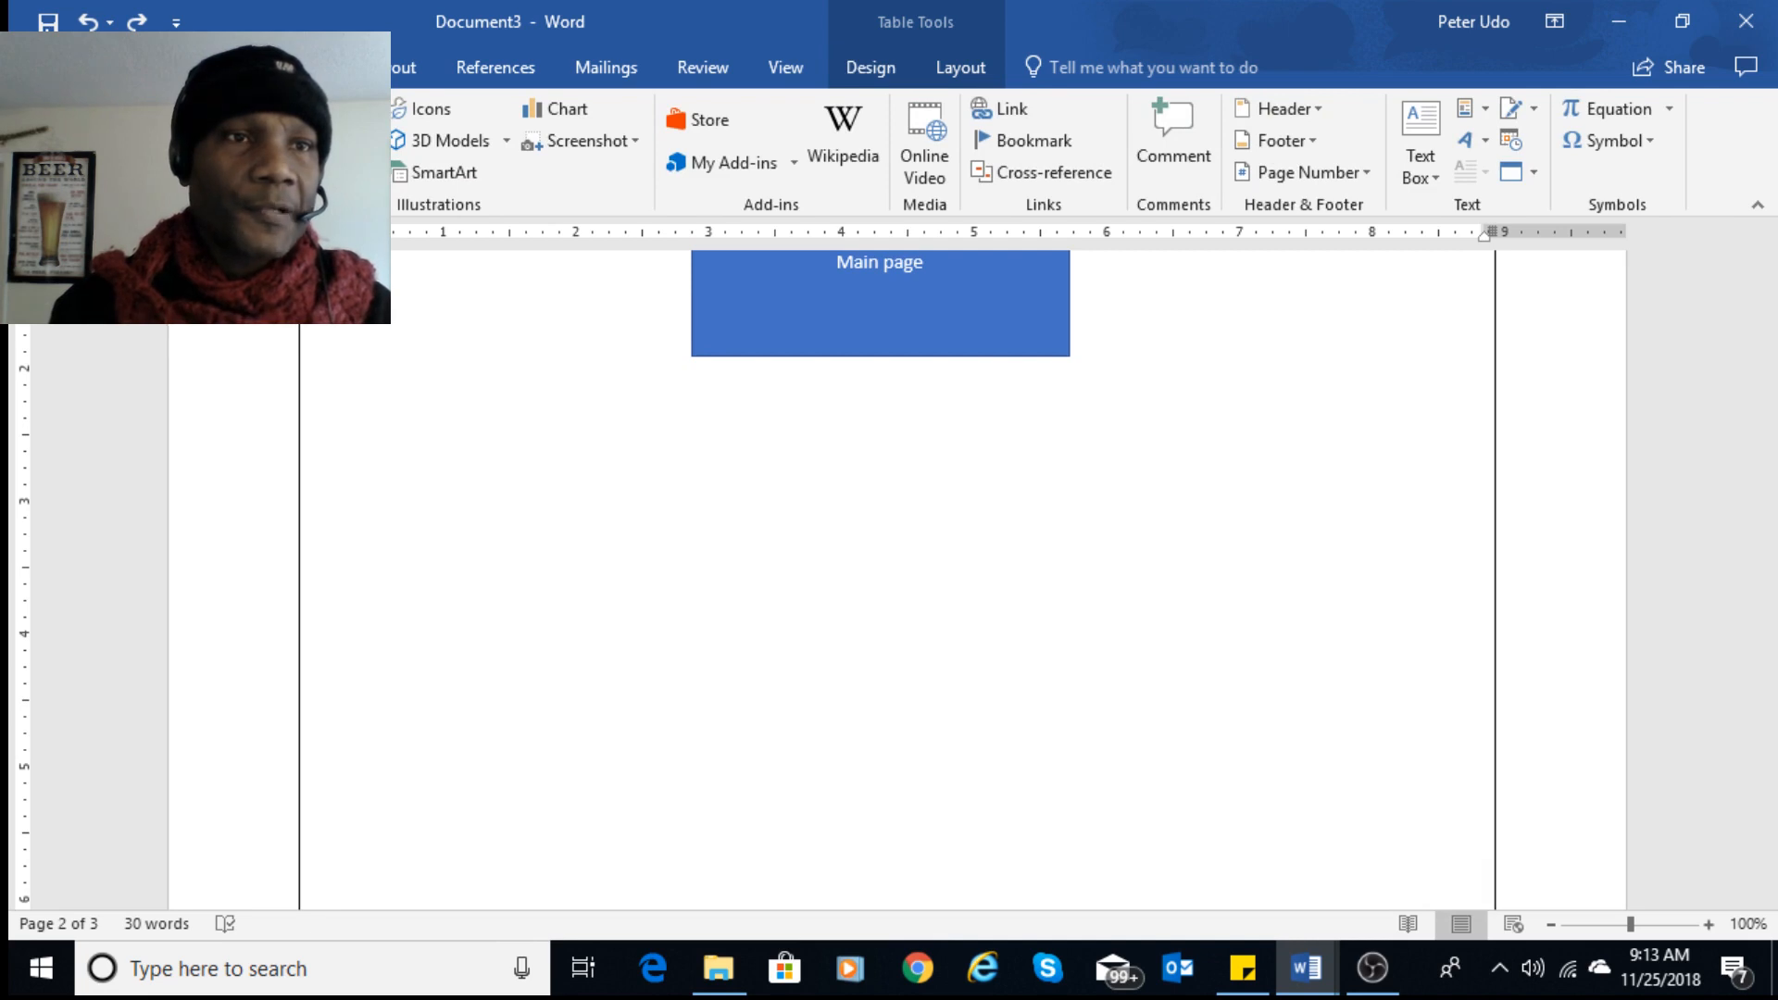
left_click(185, 138)
left_click(911, 656)
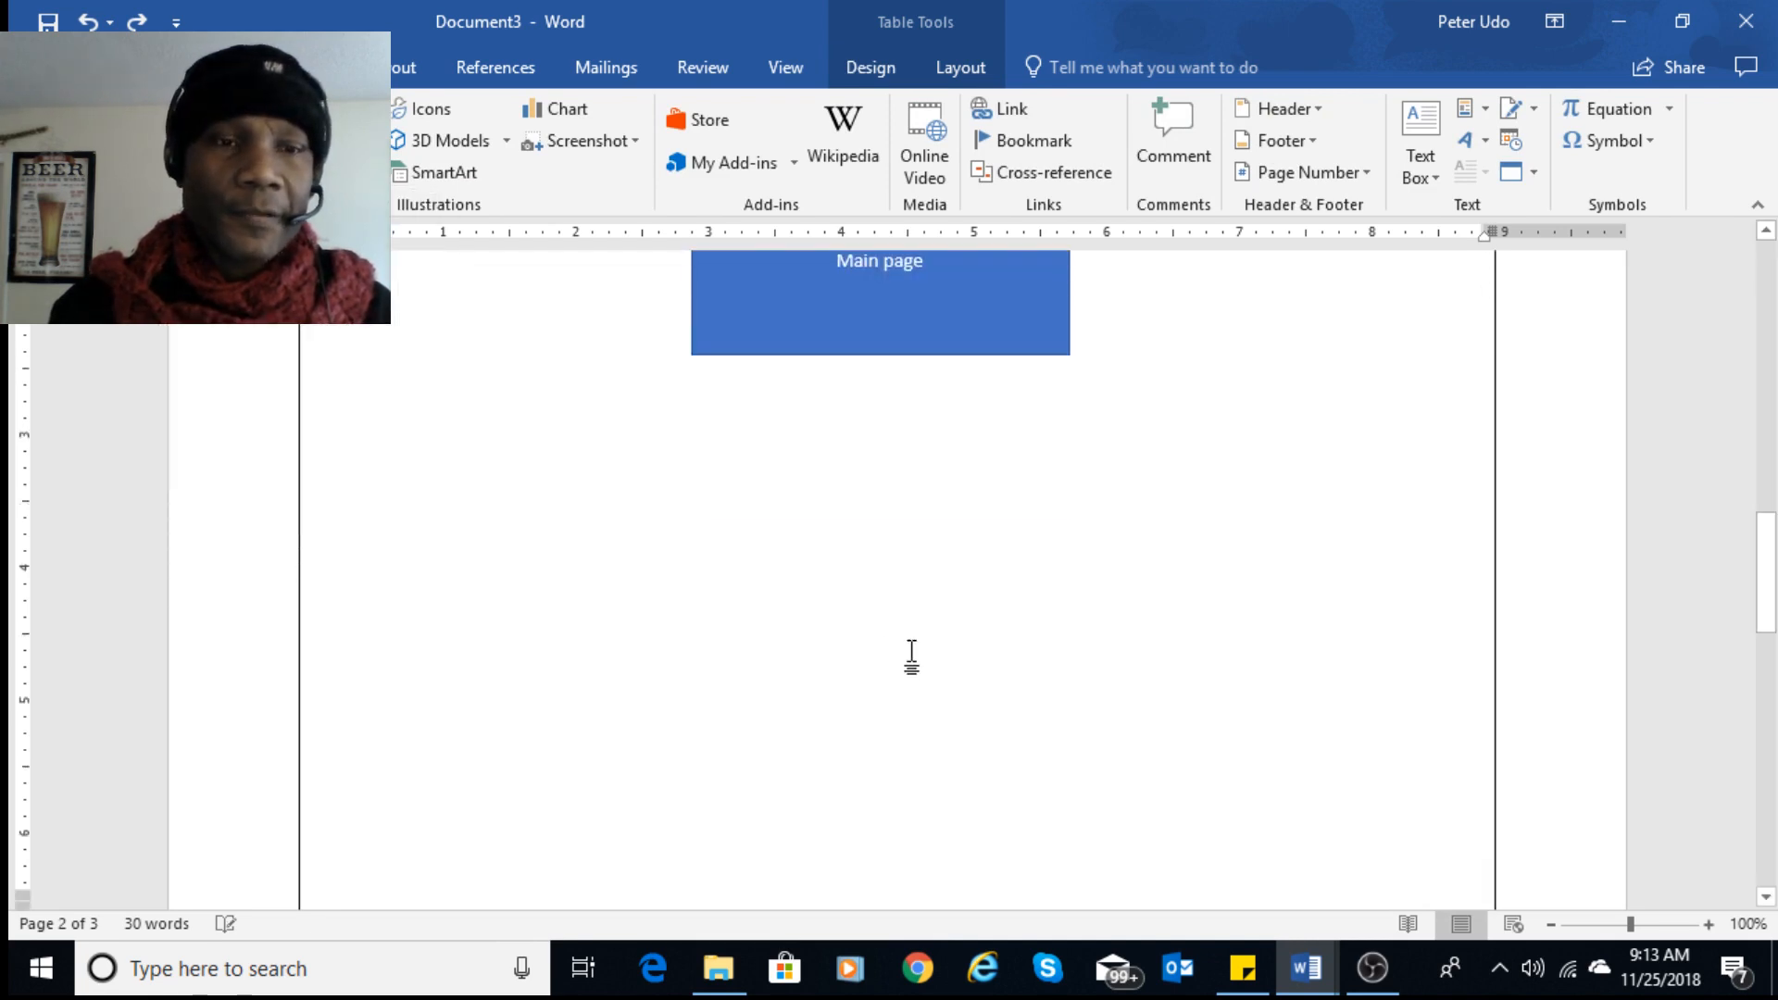
scroll(516, 603, "down", 6)
scroll(396, 619, "up", 7)
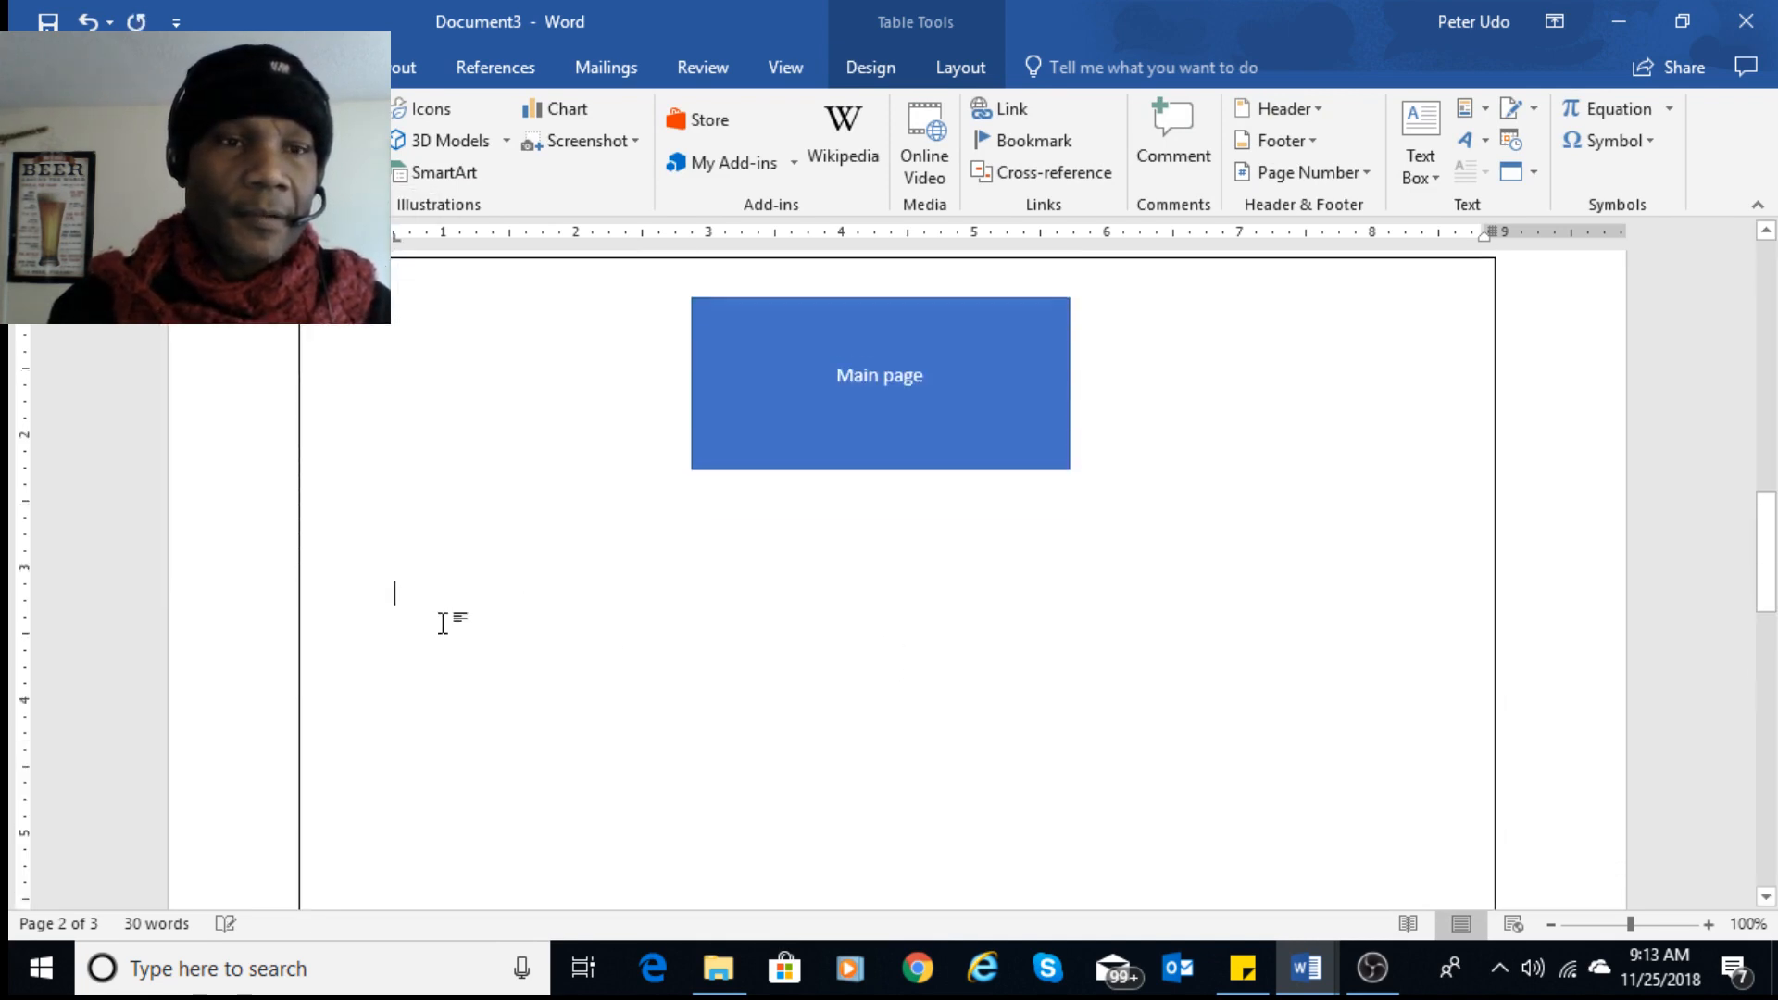
scroll(450, 622, "down", 4)
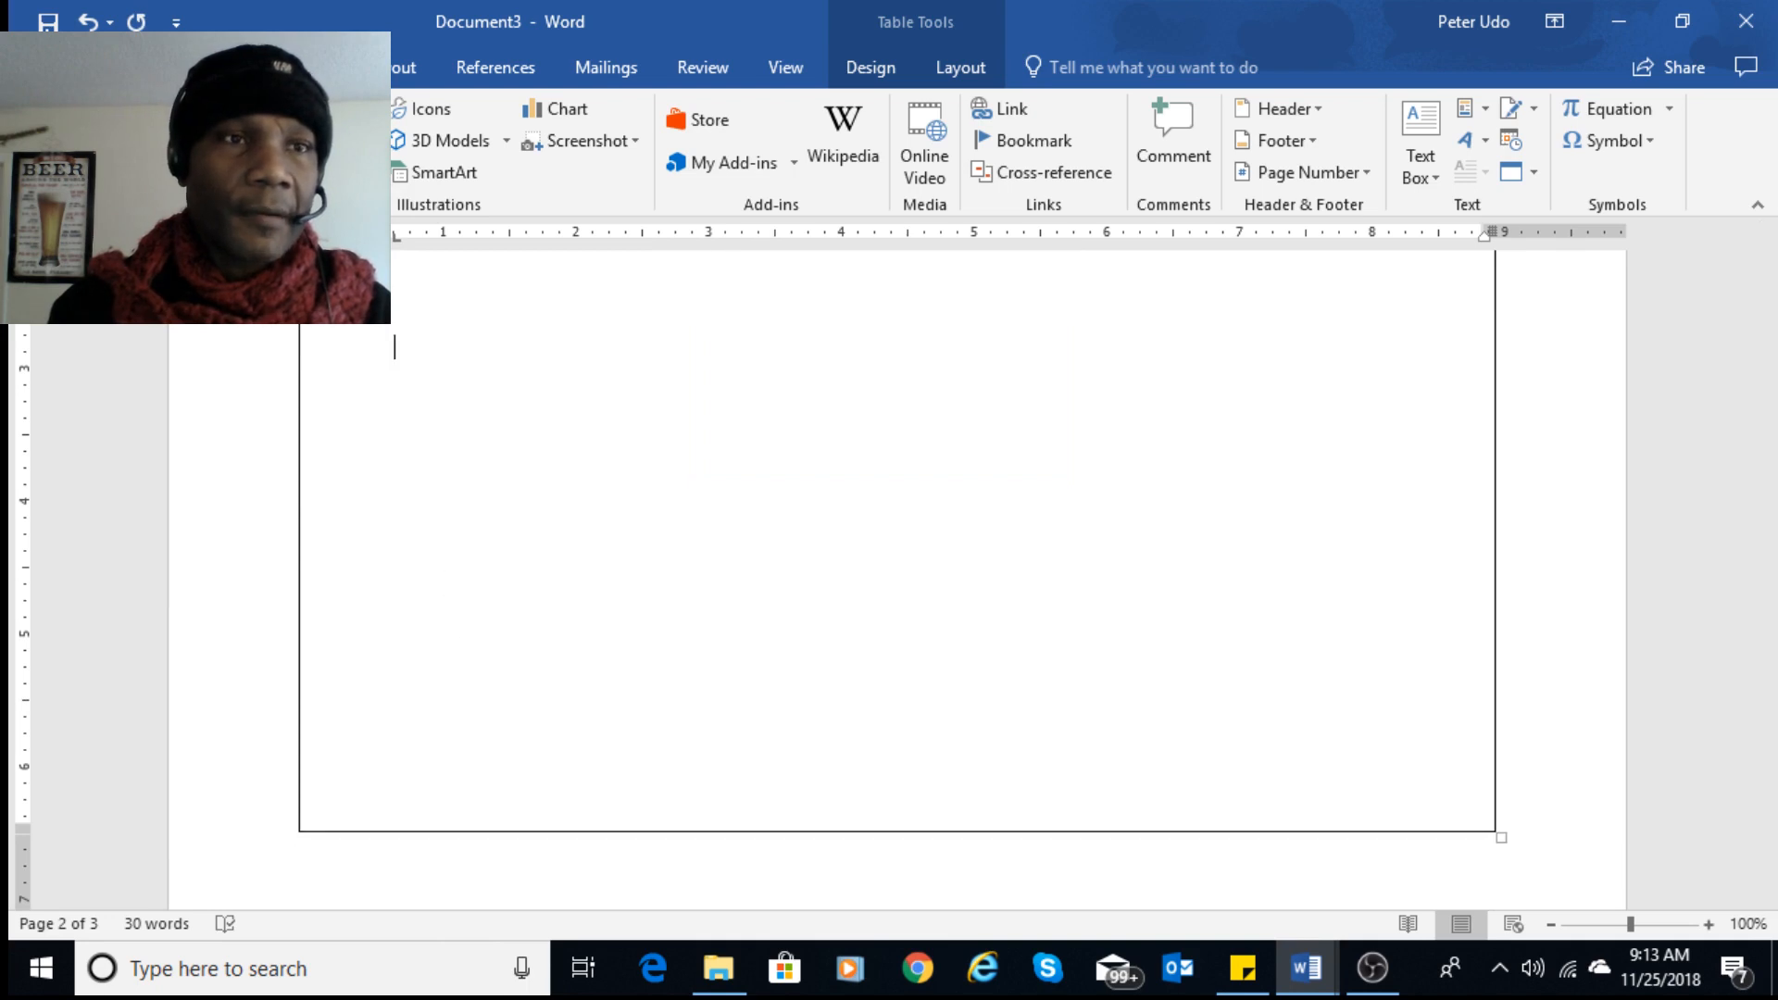
left_click(176, 139)
left_click(171, 259)
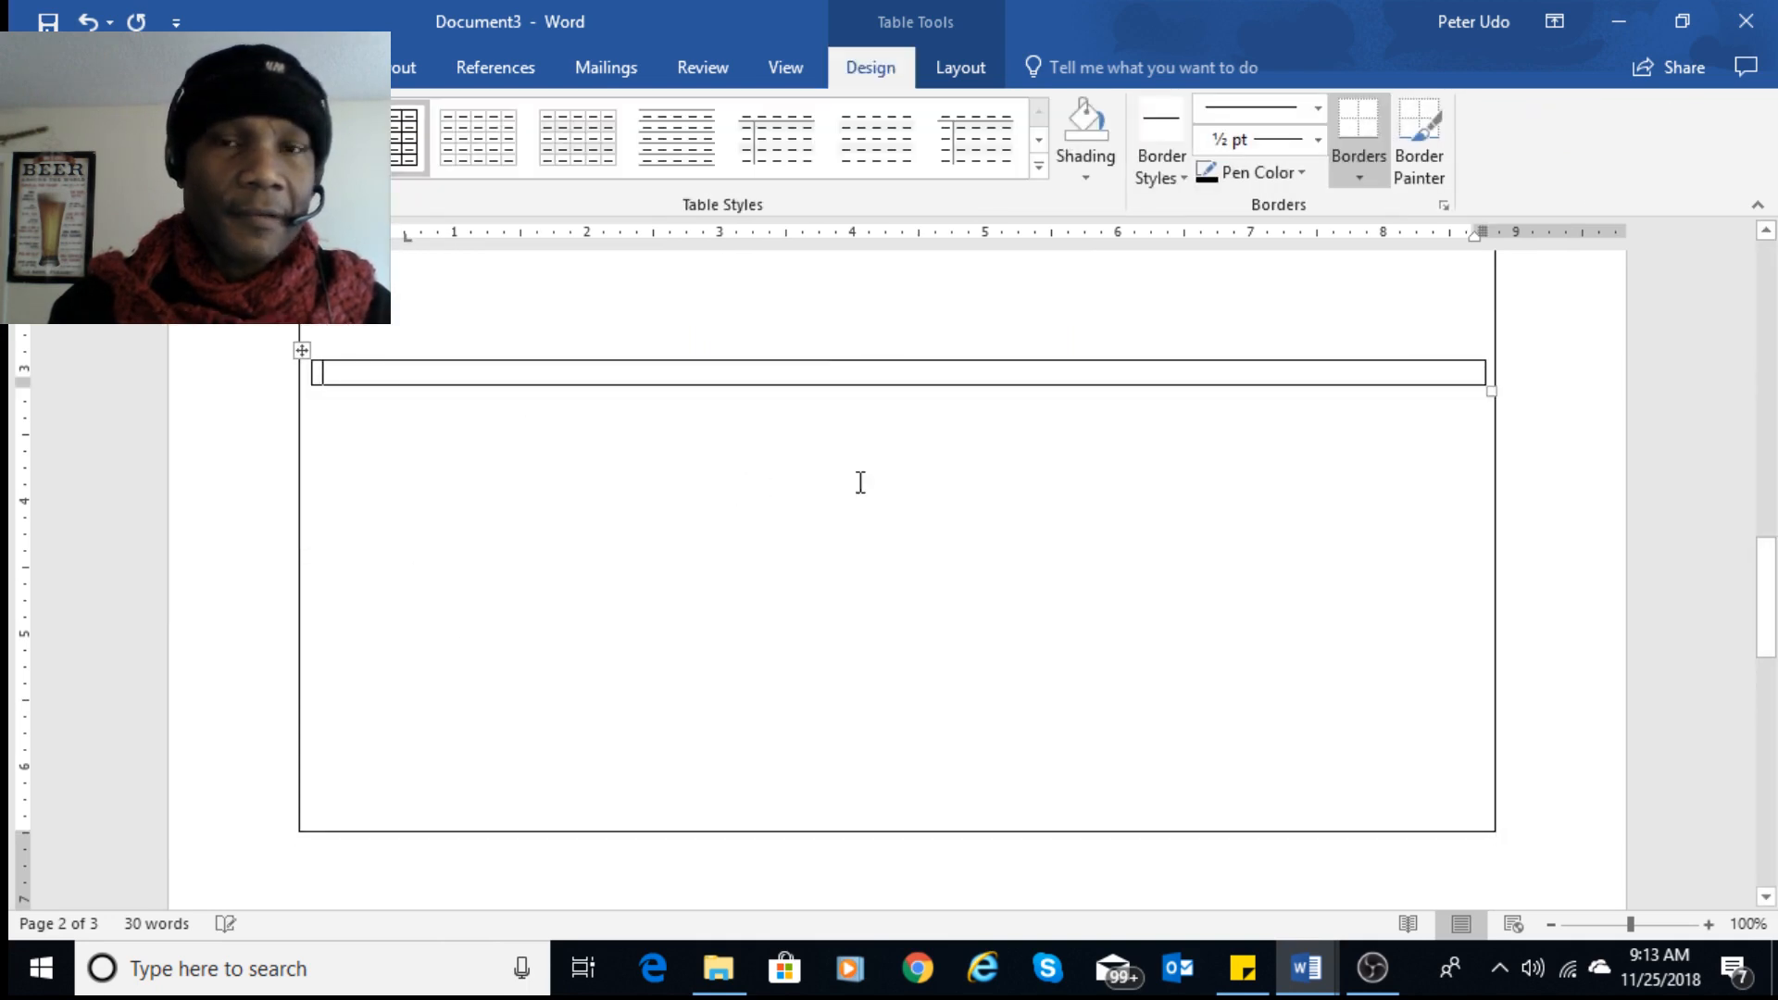
- Resize the inner one-cell table to about 5.5" wide and 1.4" high
left_click_drag(1482, 370, 880, 381)
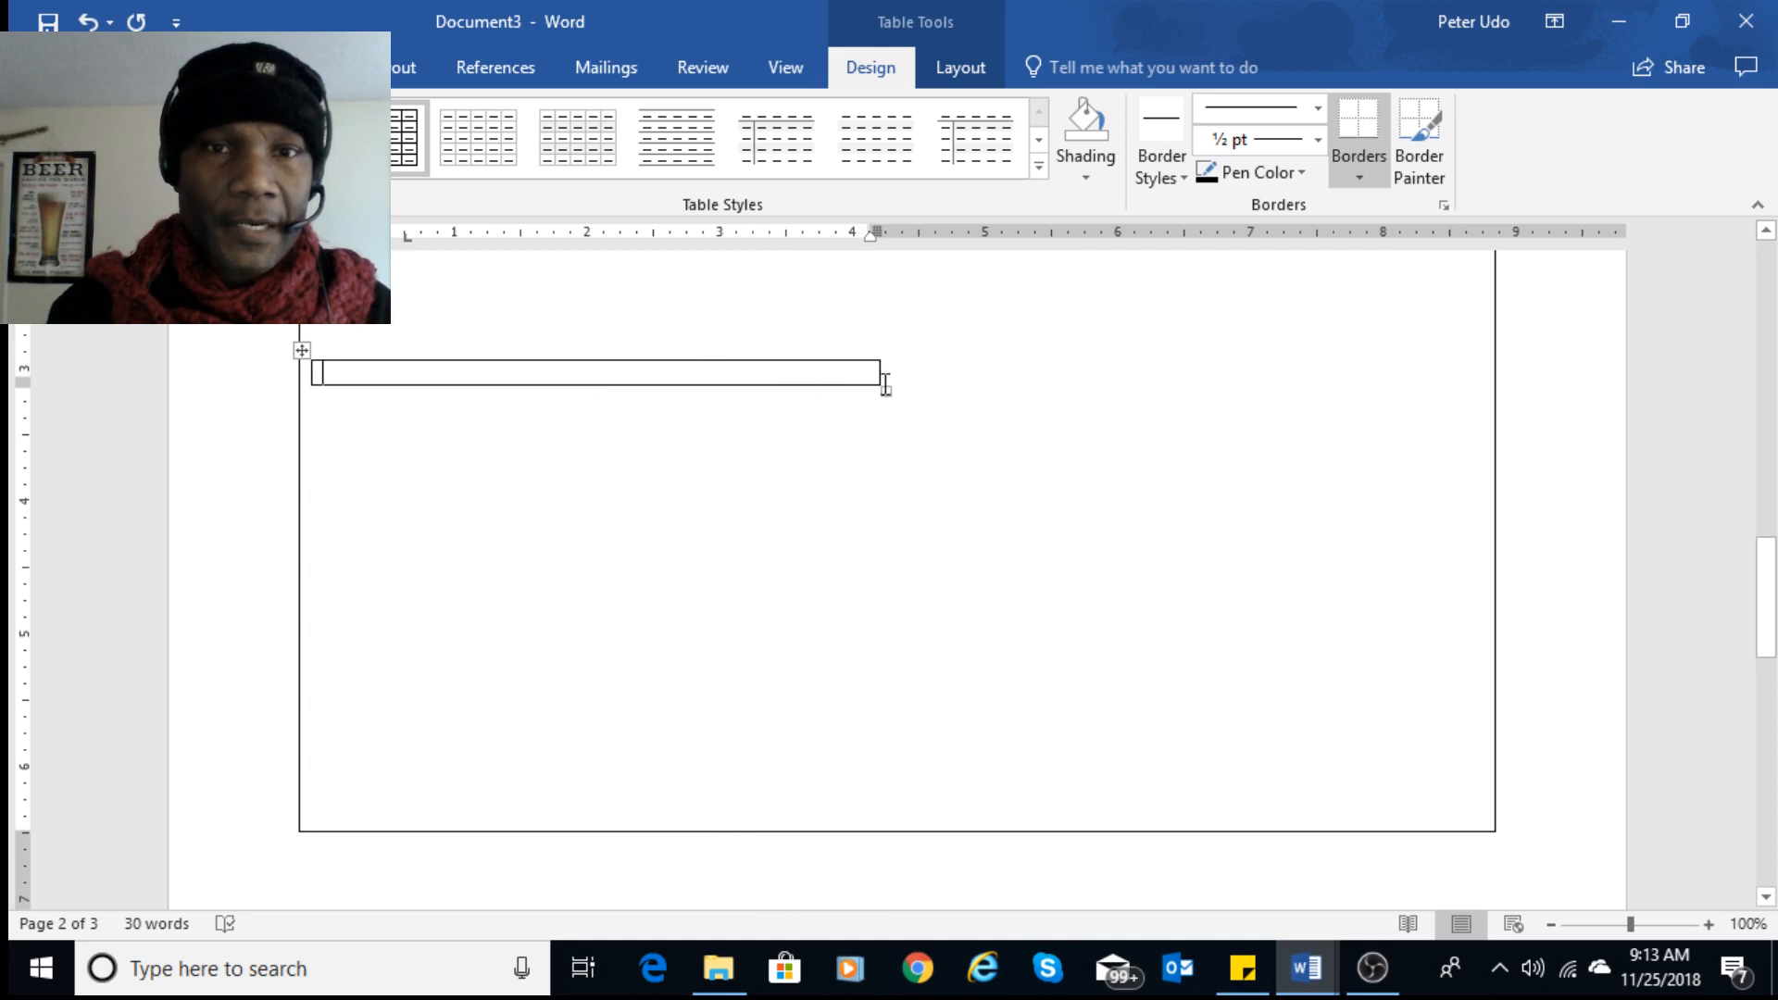
left_click_drag(880, 385, 904, 631)
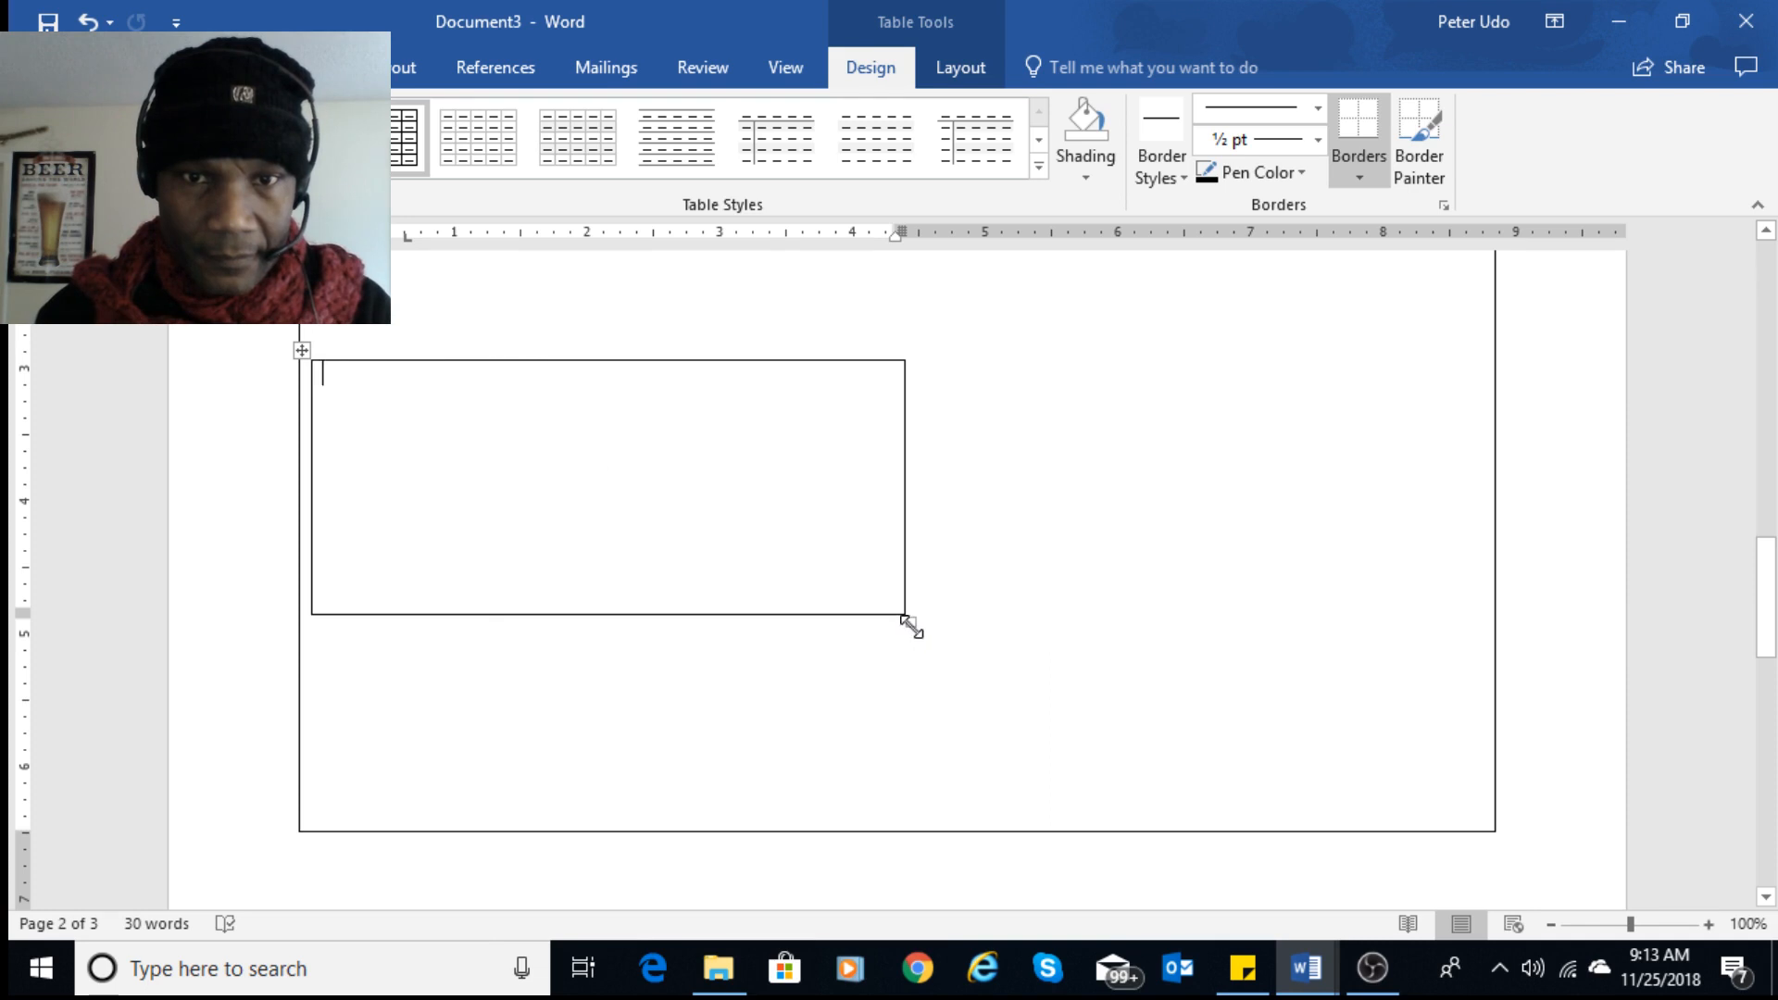
mouse_move(911, 627)
left_mouse_down()
mouse_move(1004, 592)
mouse_move(1049, 543)
left_mouse_up()
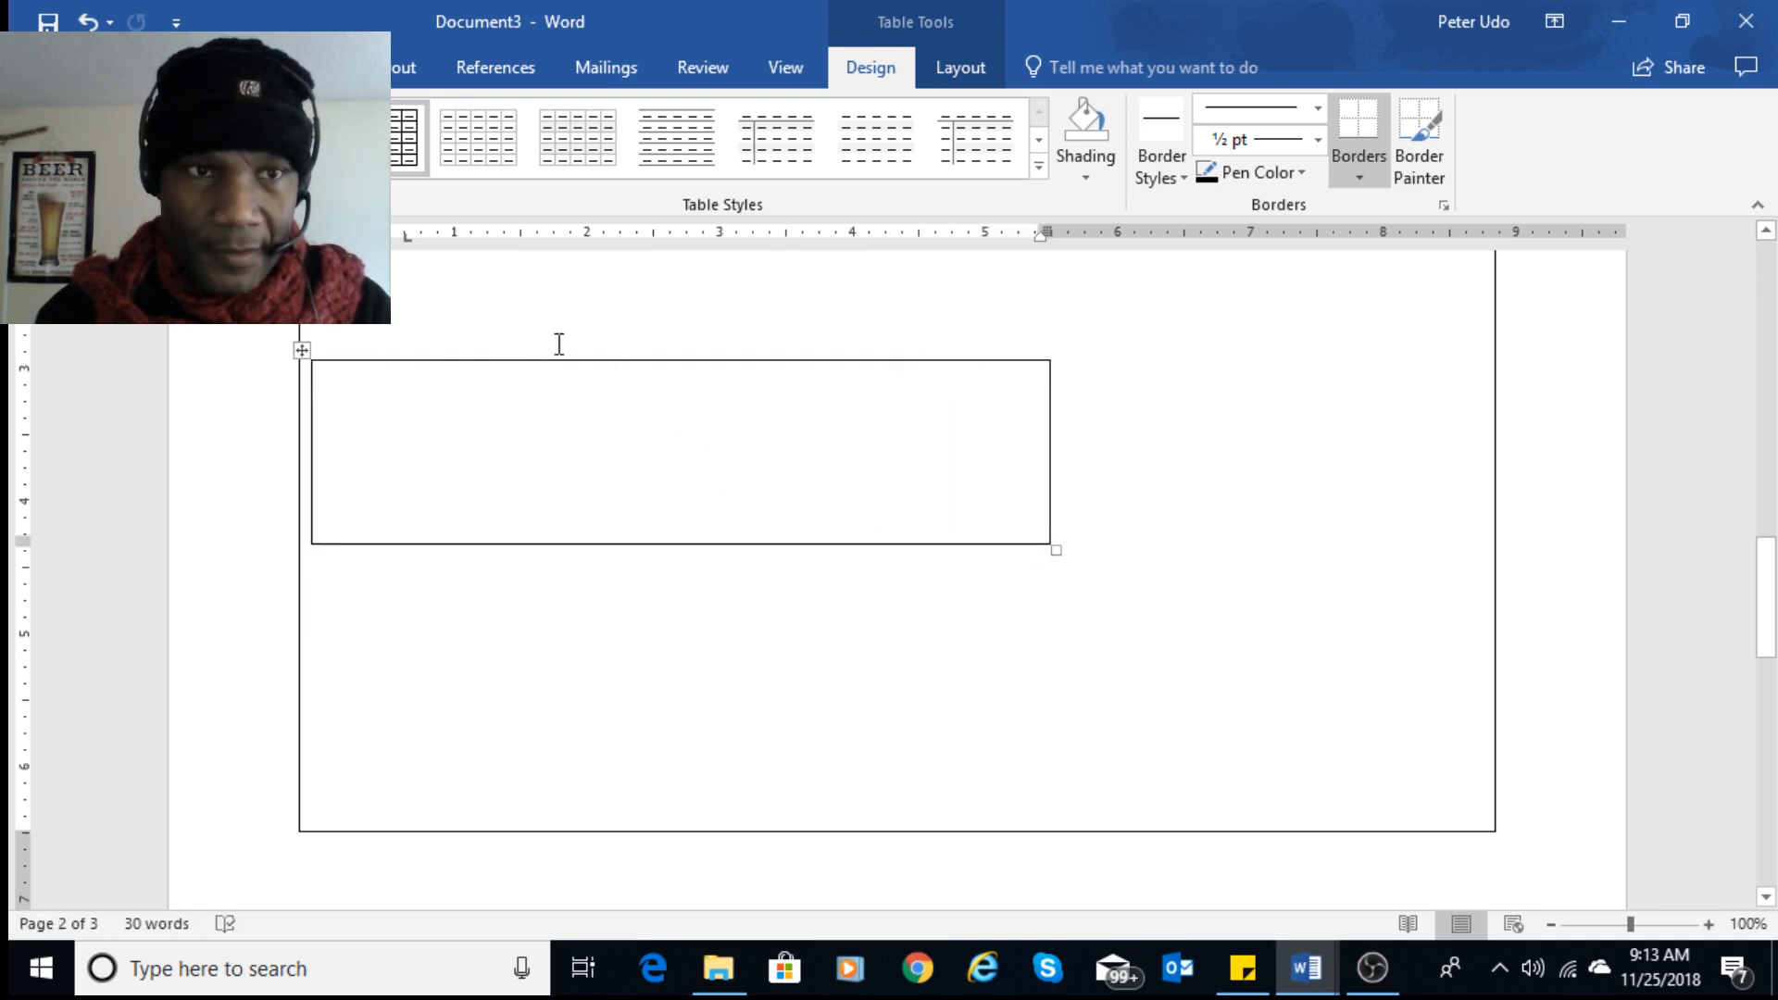
- Try to reposition the inner table within the storyboard frame by its move handle, and undo it
left_click(937, 556)
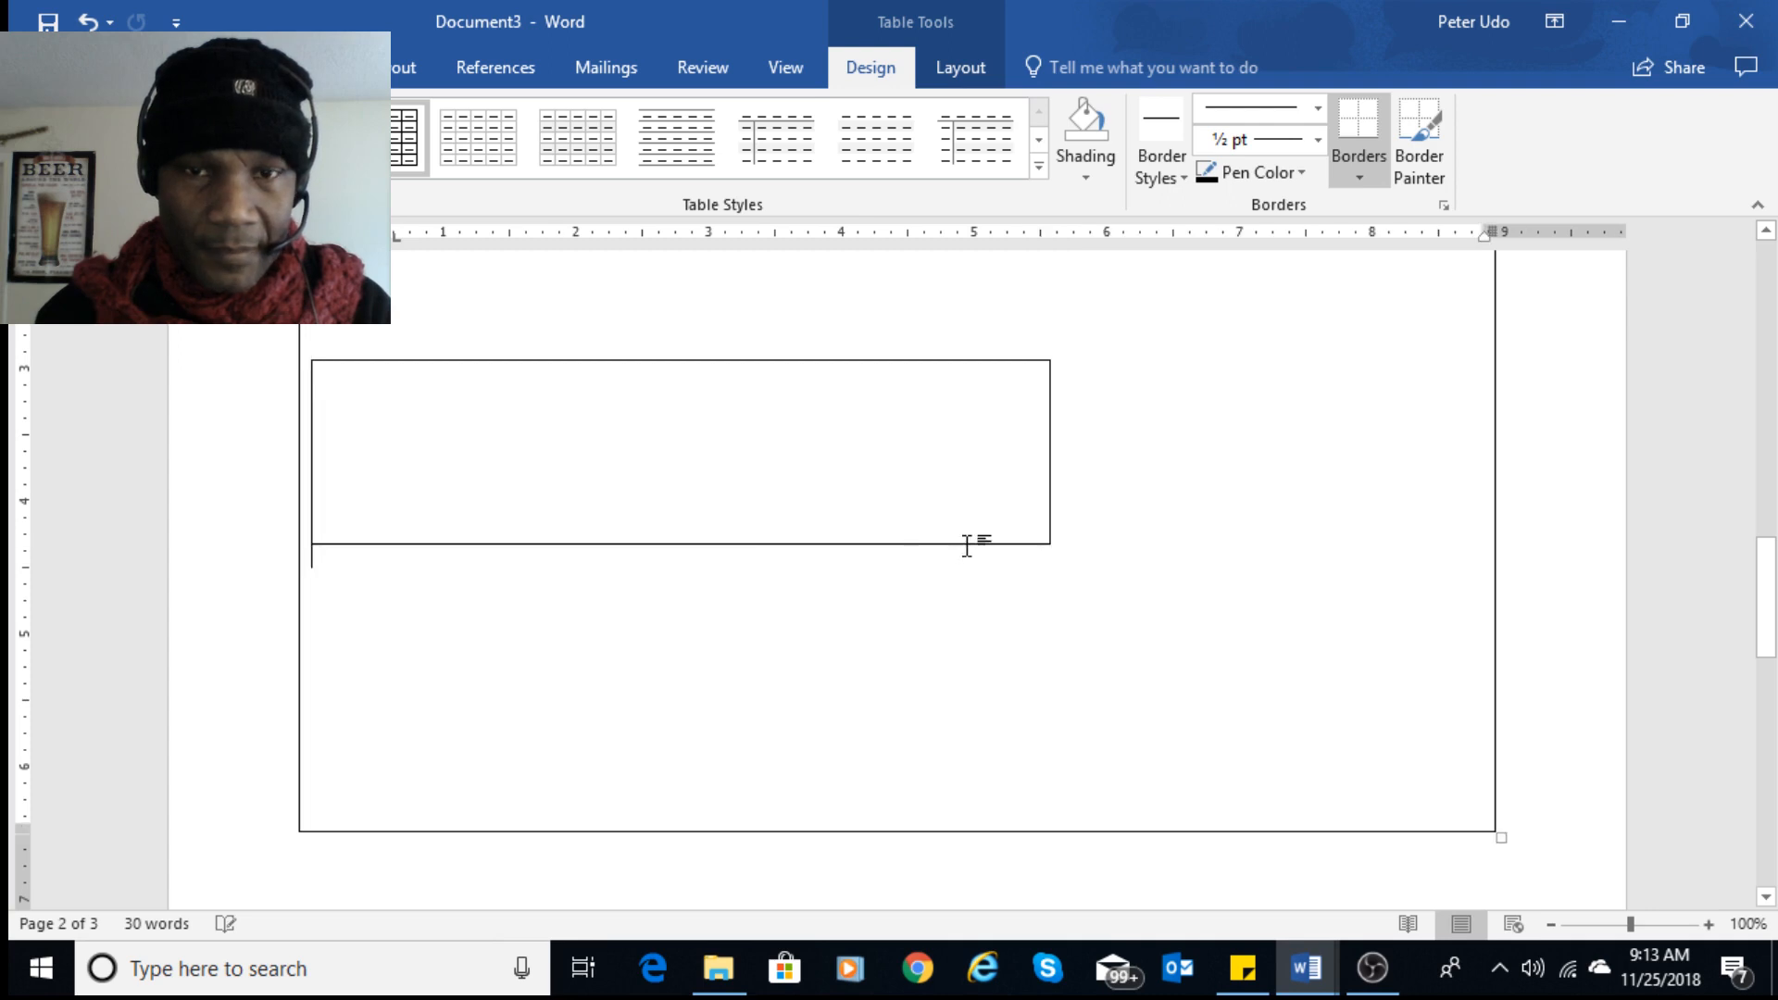
left_click(815, 348)
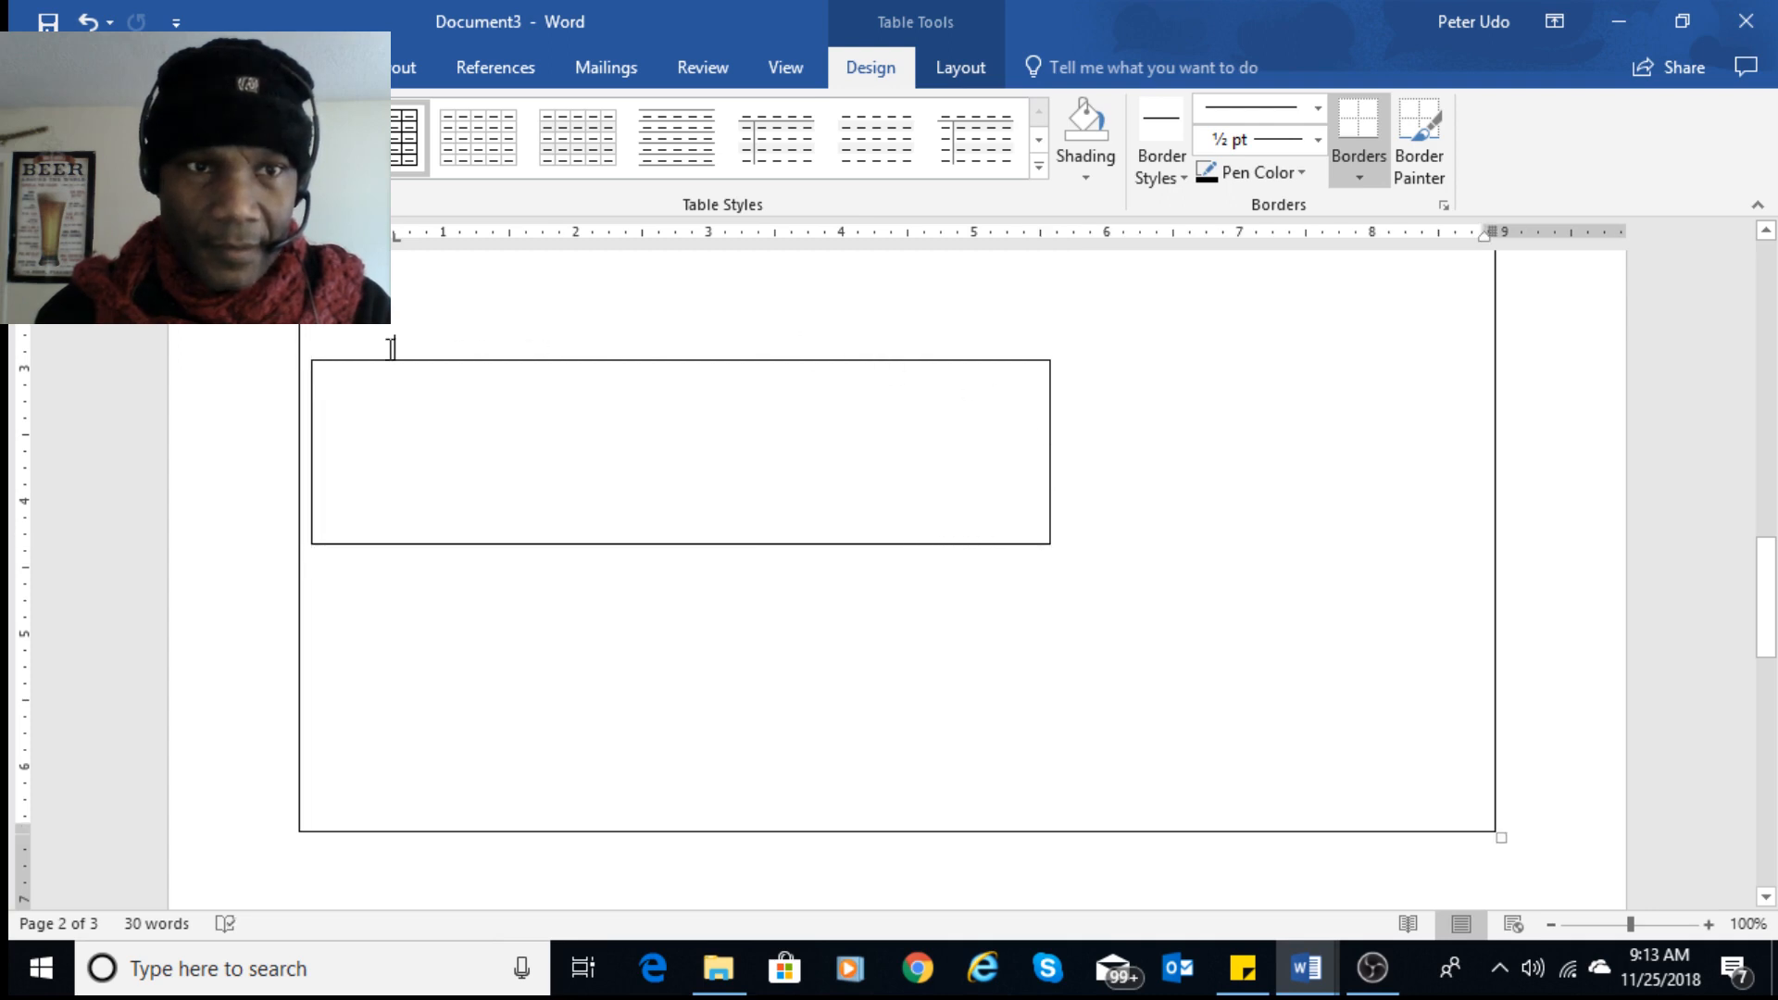
key("Down")
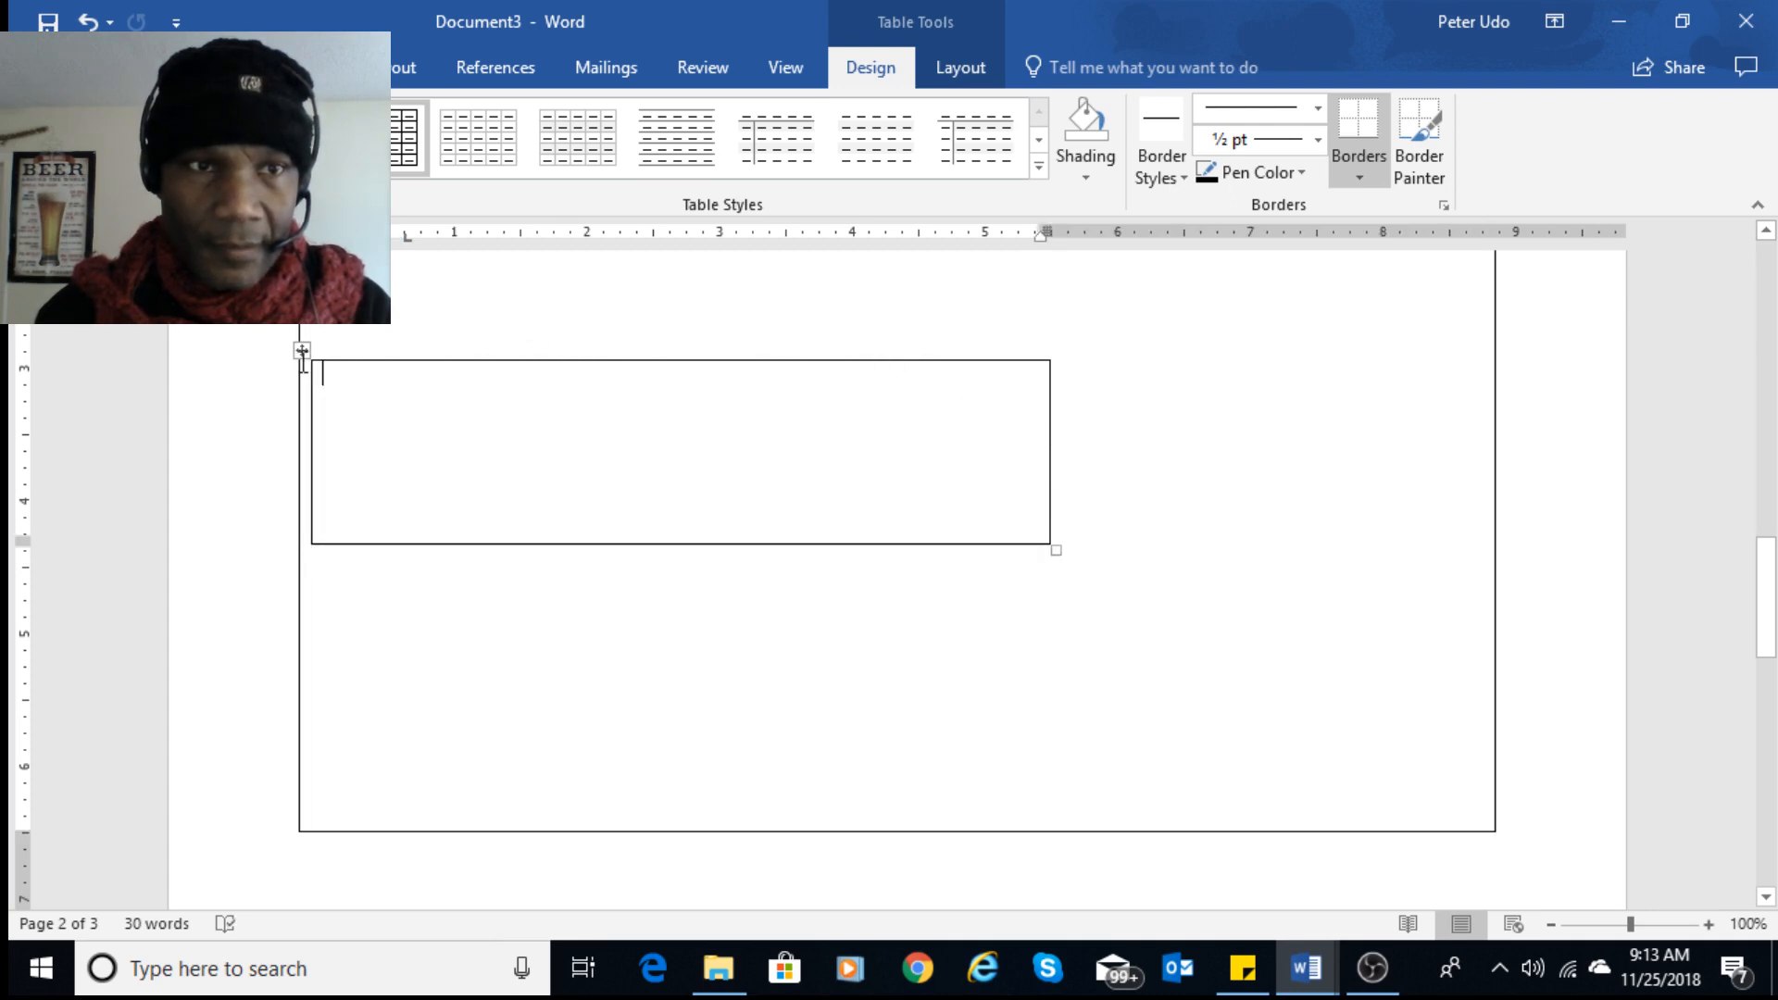
mouse_move(301, 355)
left_mouse_down()
mouse_move(301, 404)
mouse_move(305, 386)
left_mouse_up()
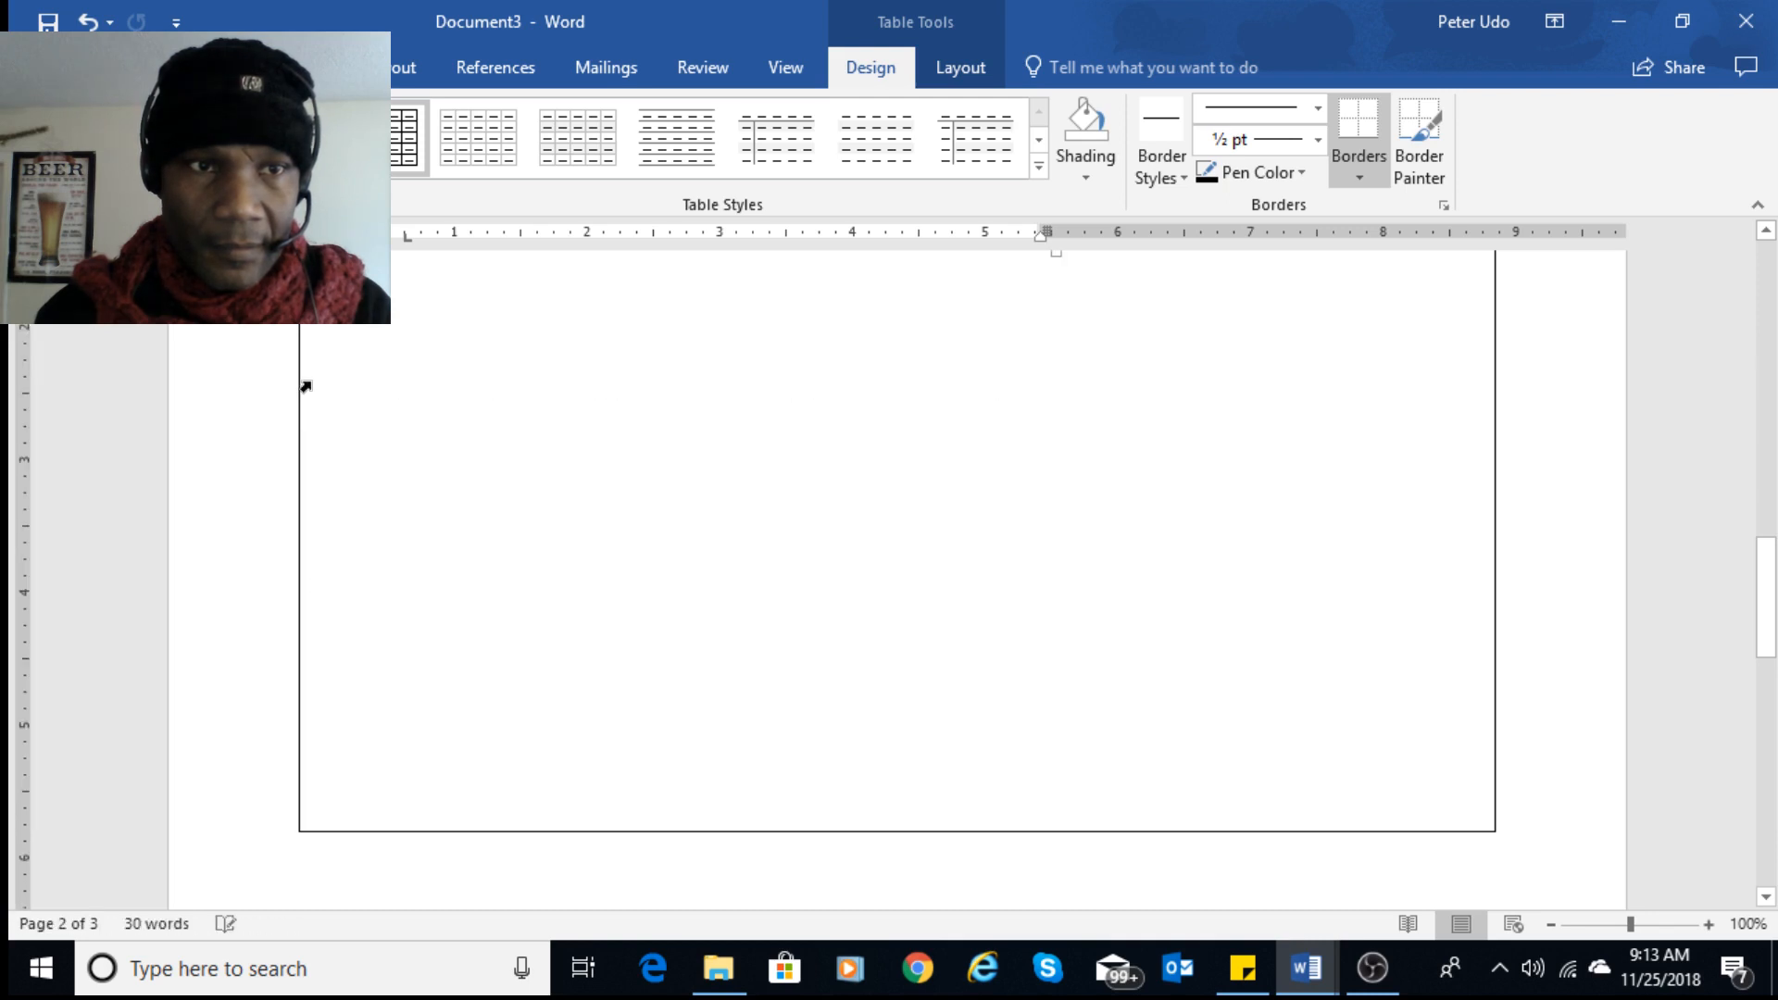
scroll(624, 483, "up", 3)
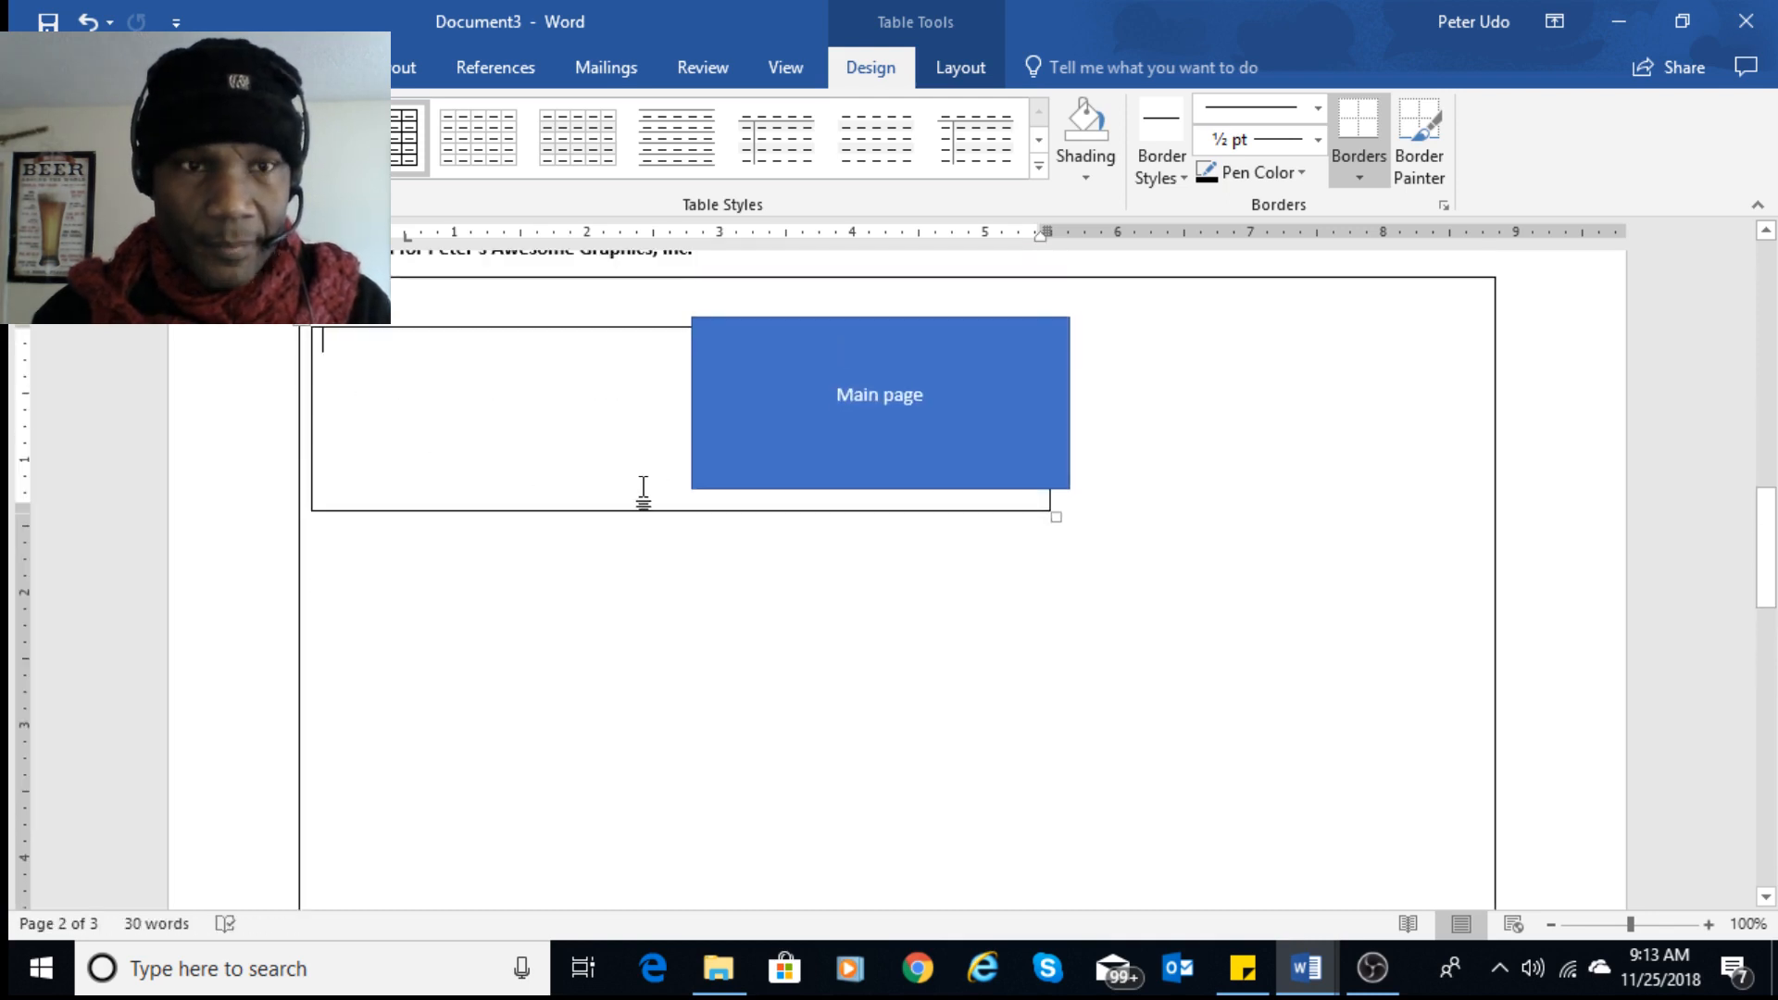
key("ctrl+z")
- Add blank lines above the inner table until it sits near the frame's lower edge, and narrow it to about 4.7" wide
left_click(462, 594)
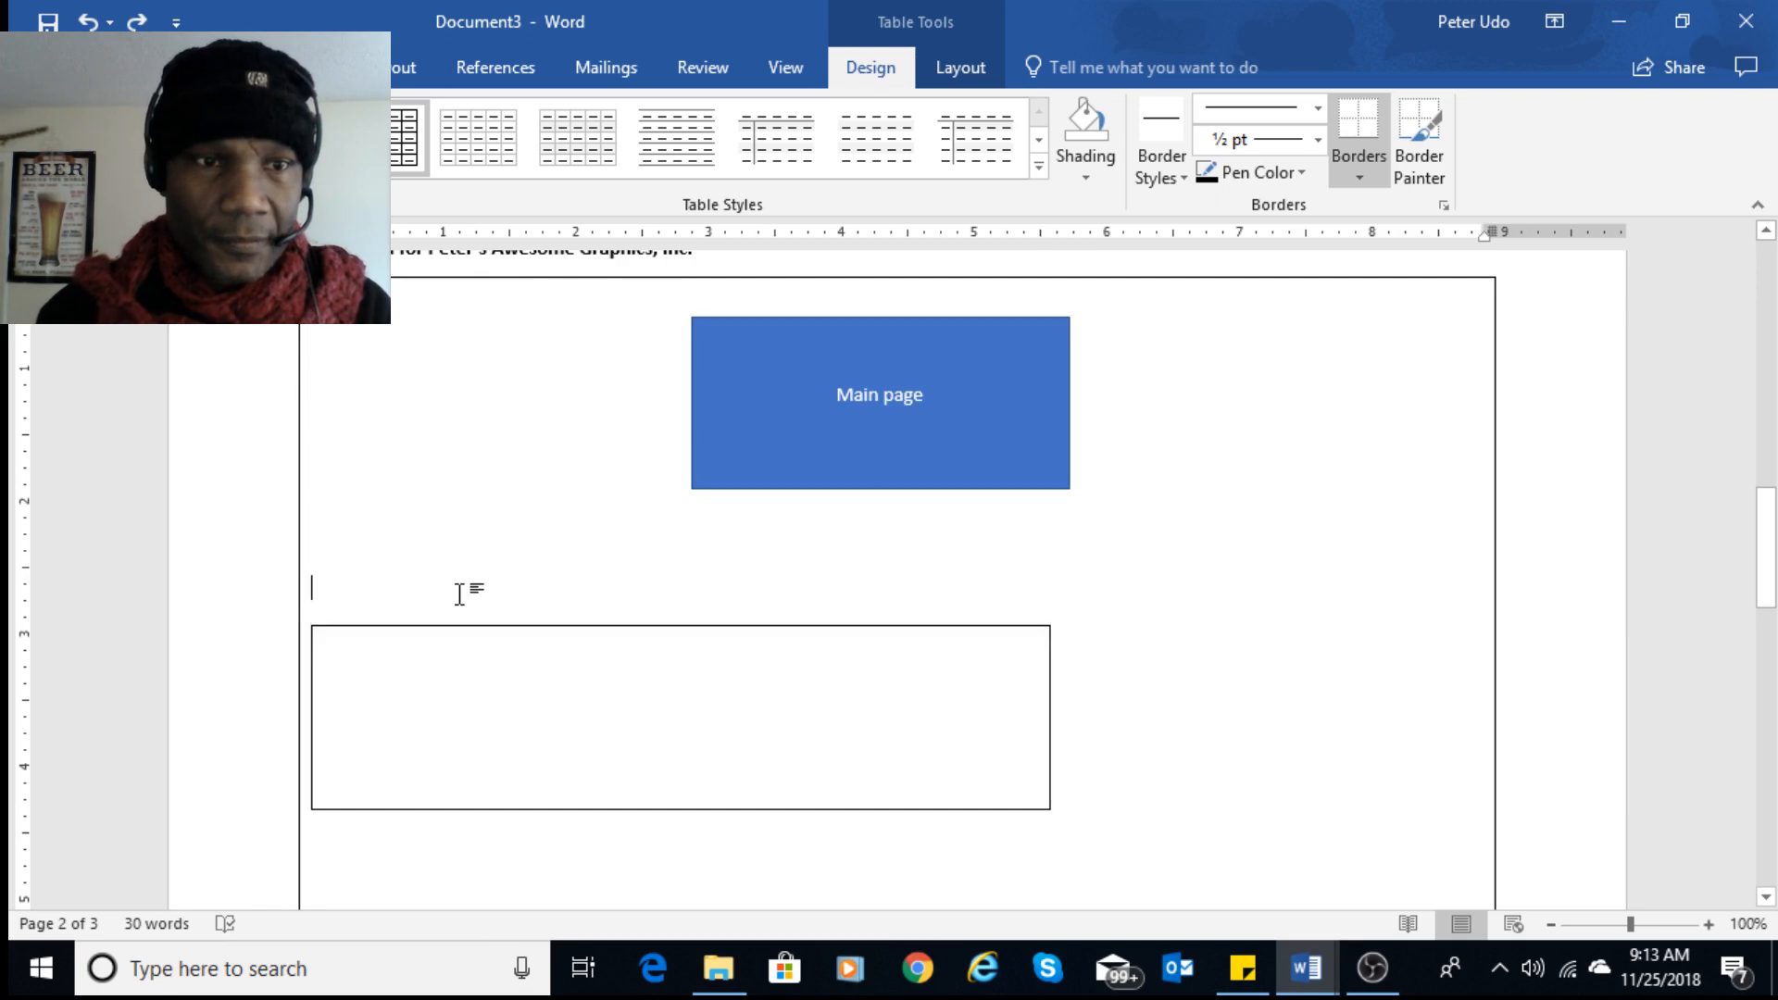
key("Return")
key("Return")
key("Return")
key("Return")
key("Return")
key("Return")
key("Return")
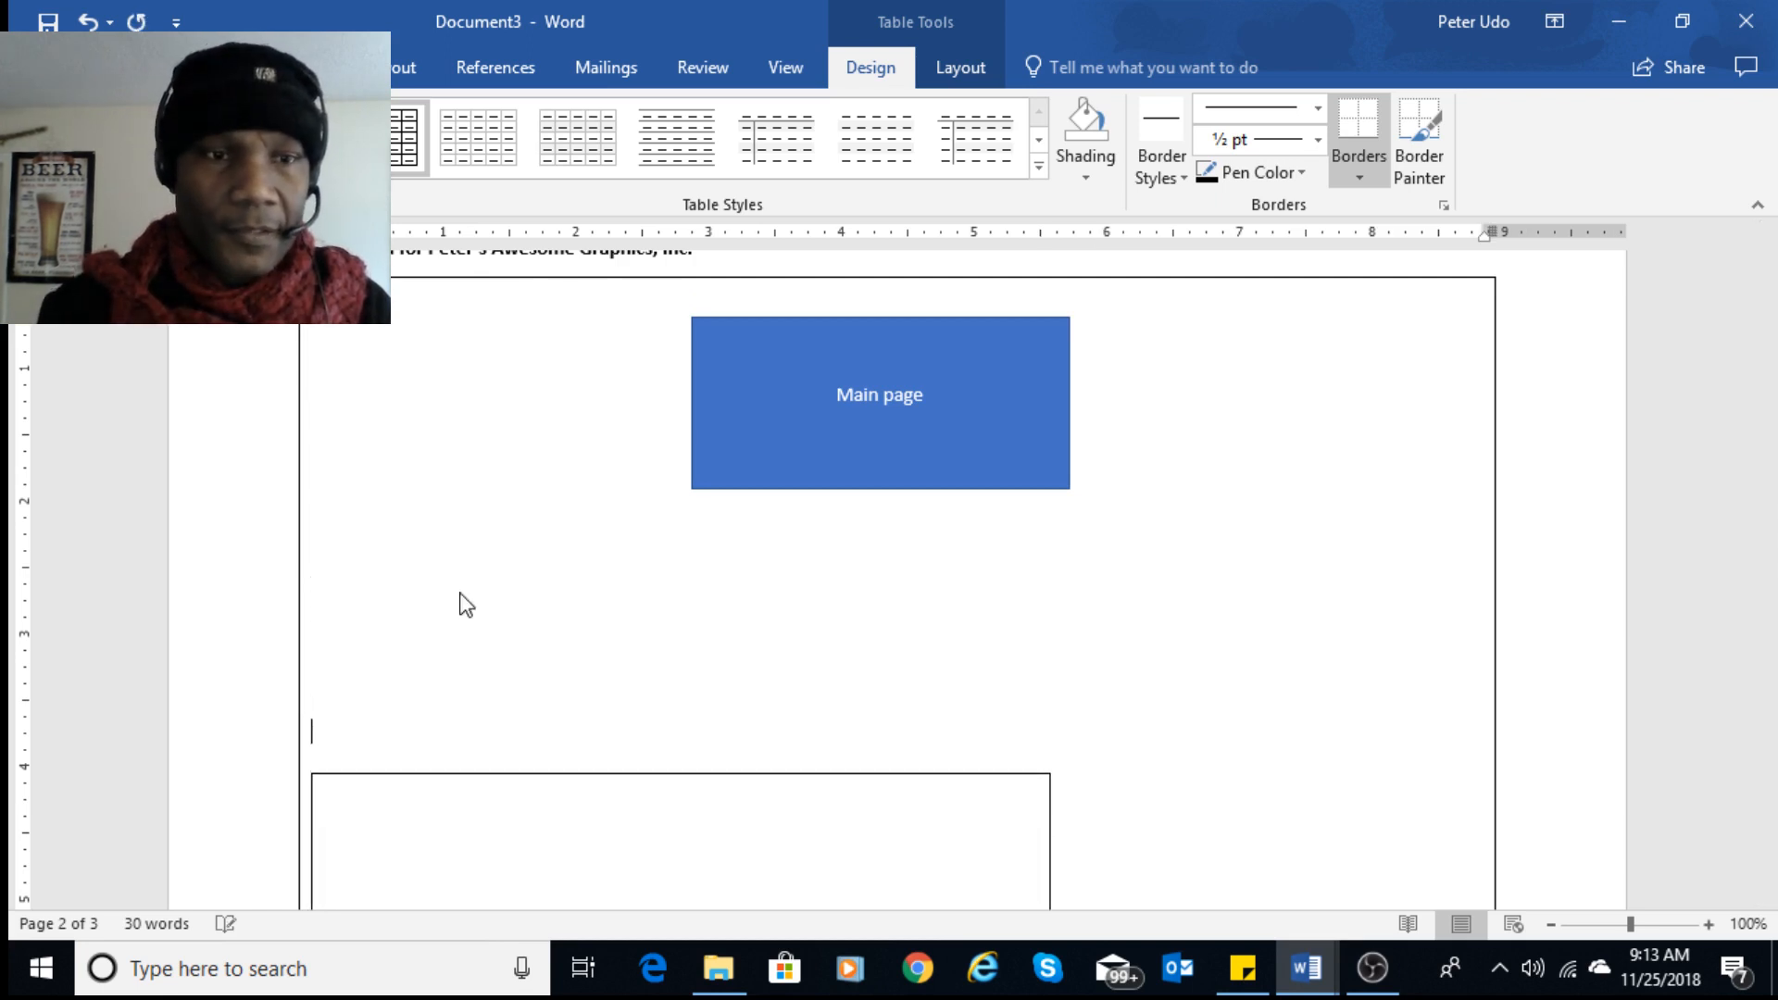
scroll(466, 604, "down", 3)
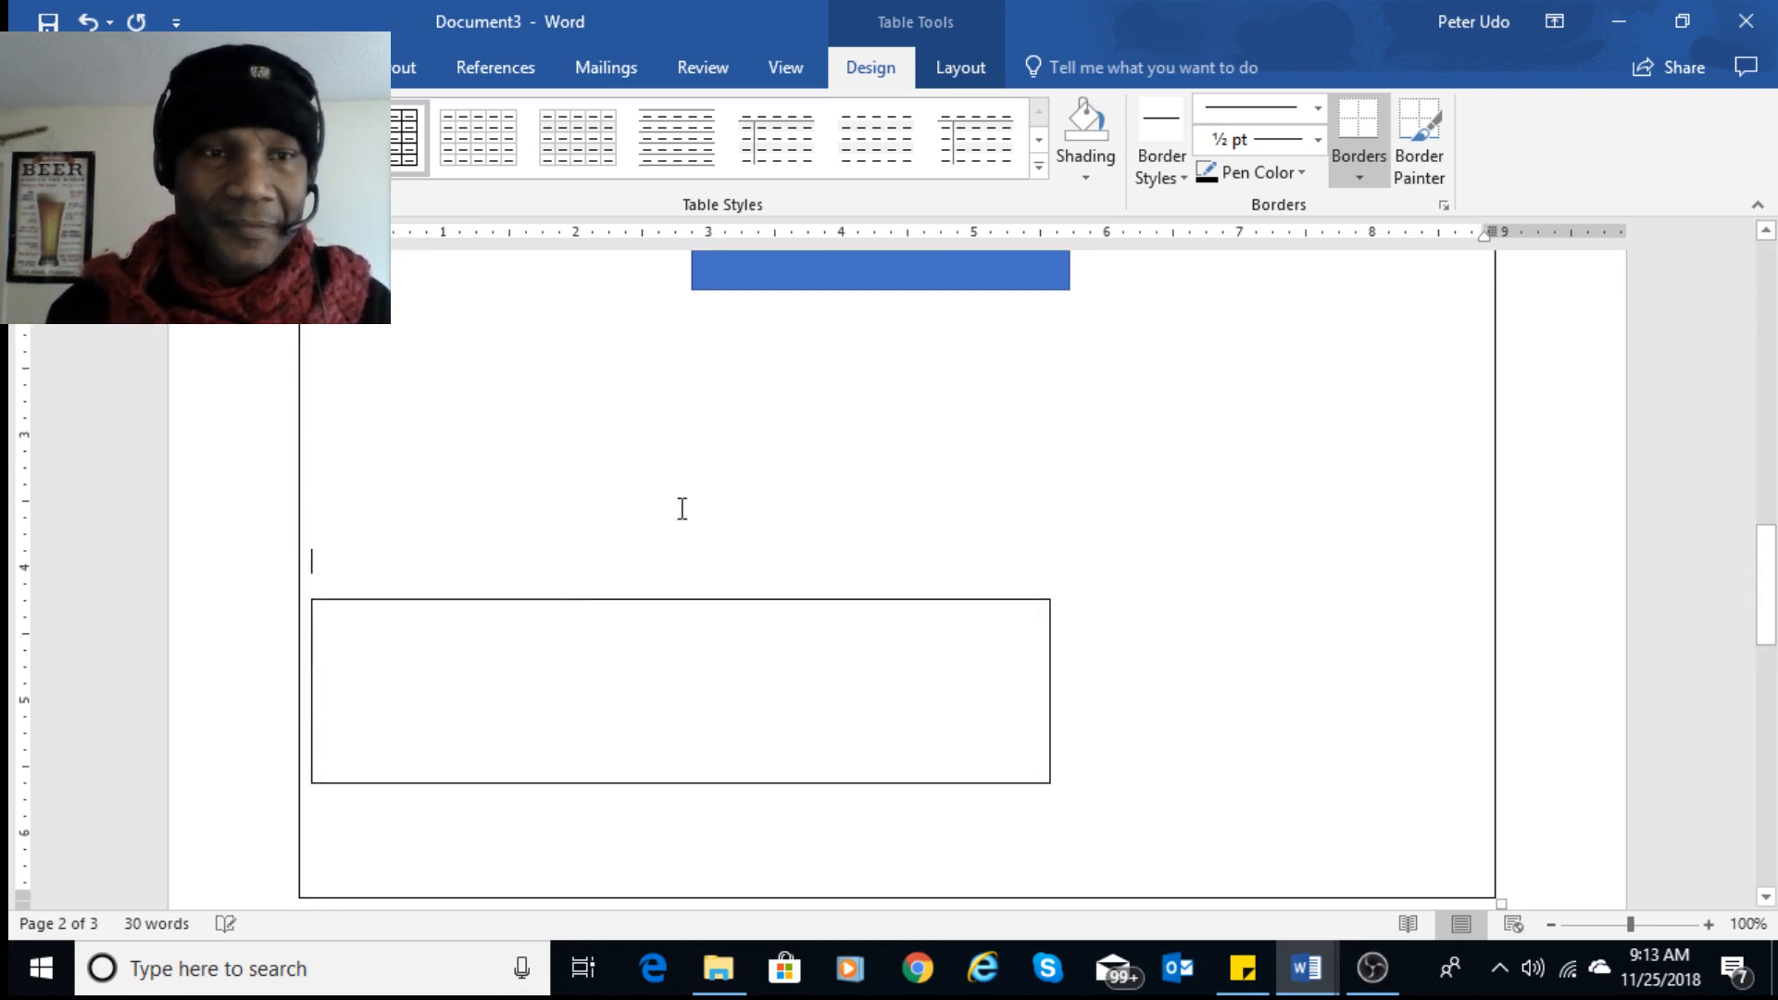
key("Return")
key("Return")
key("Return")
key("Return")
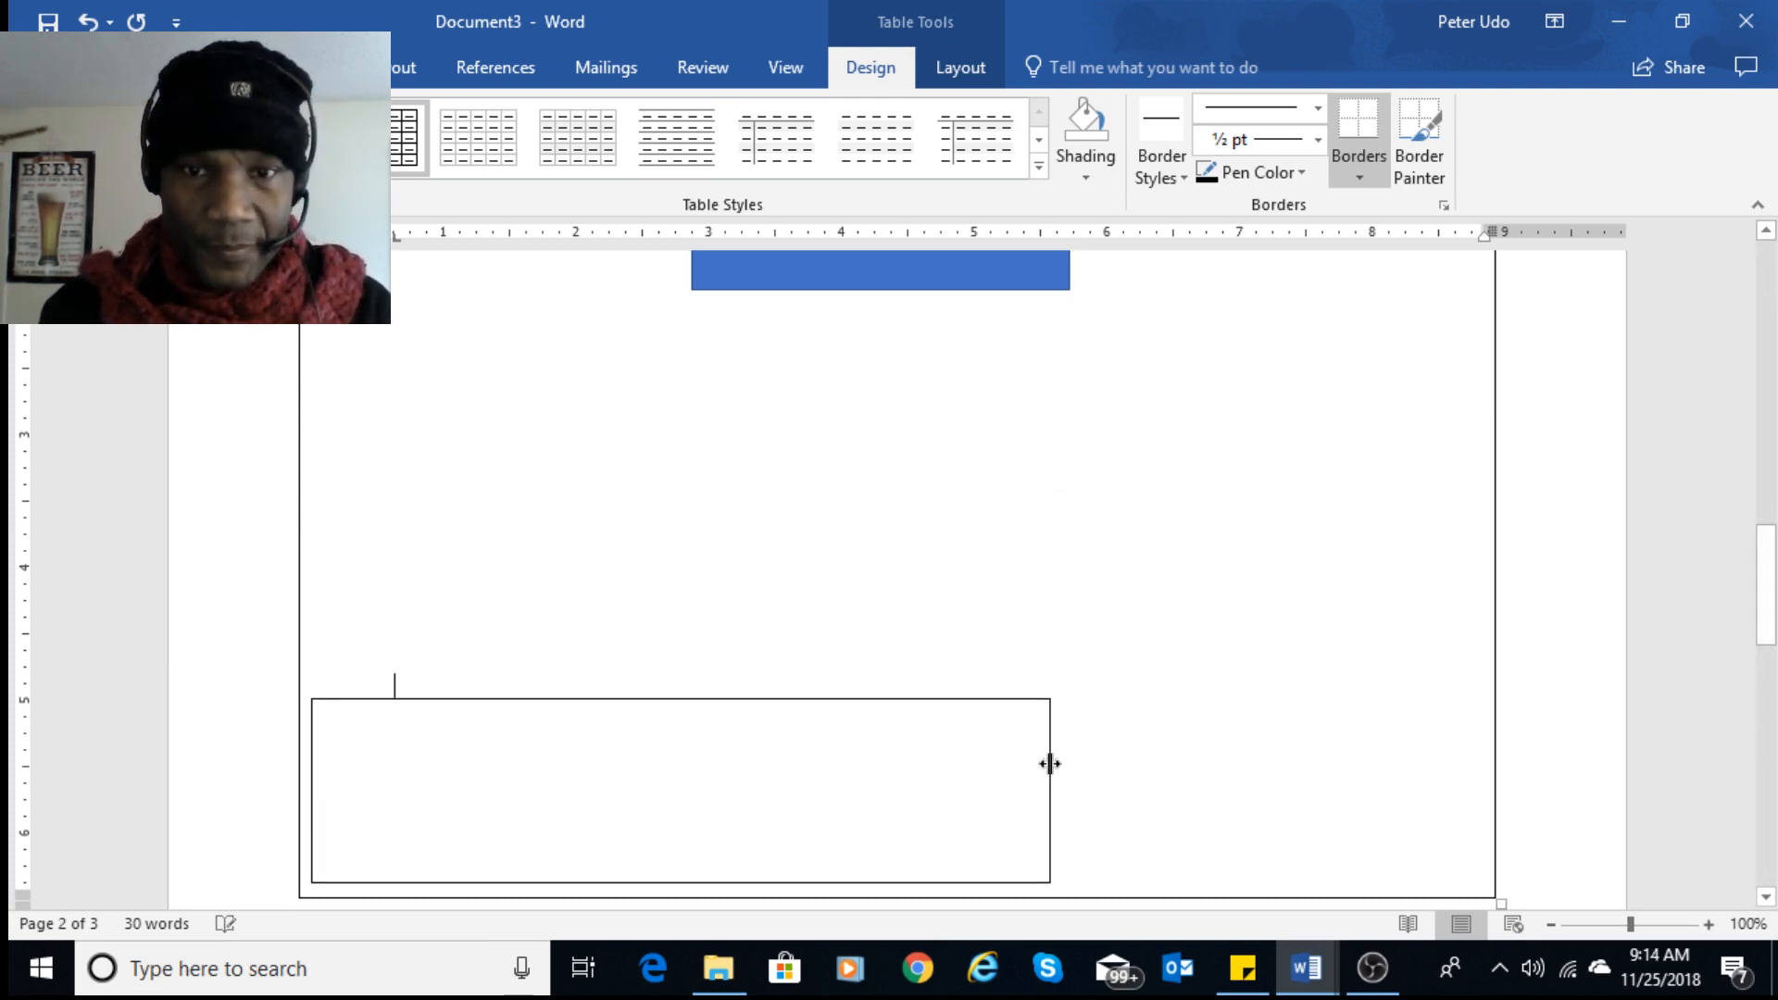
left_click_drag(1050, 764, 936, 758)
left_click(828, 766)
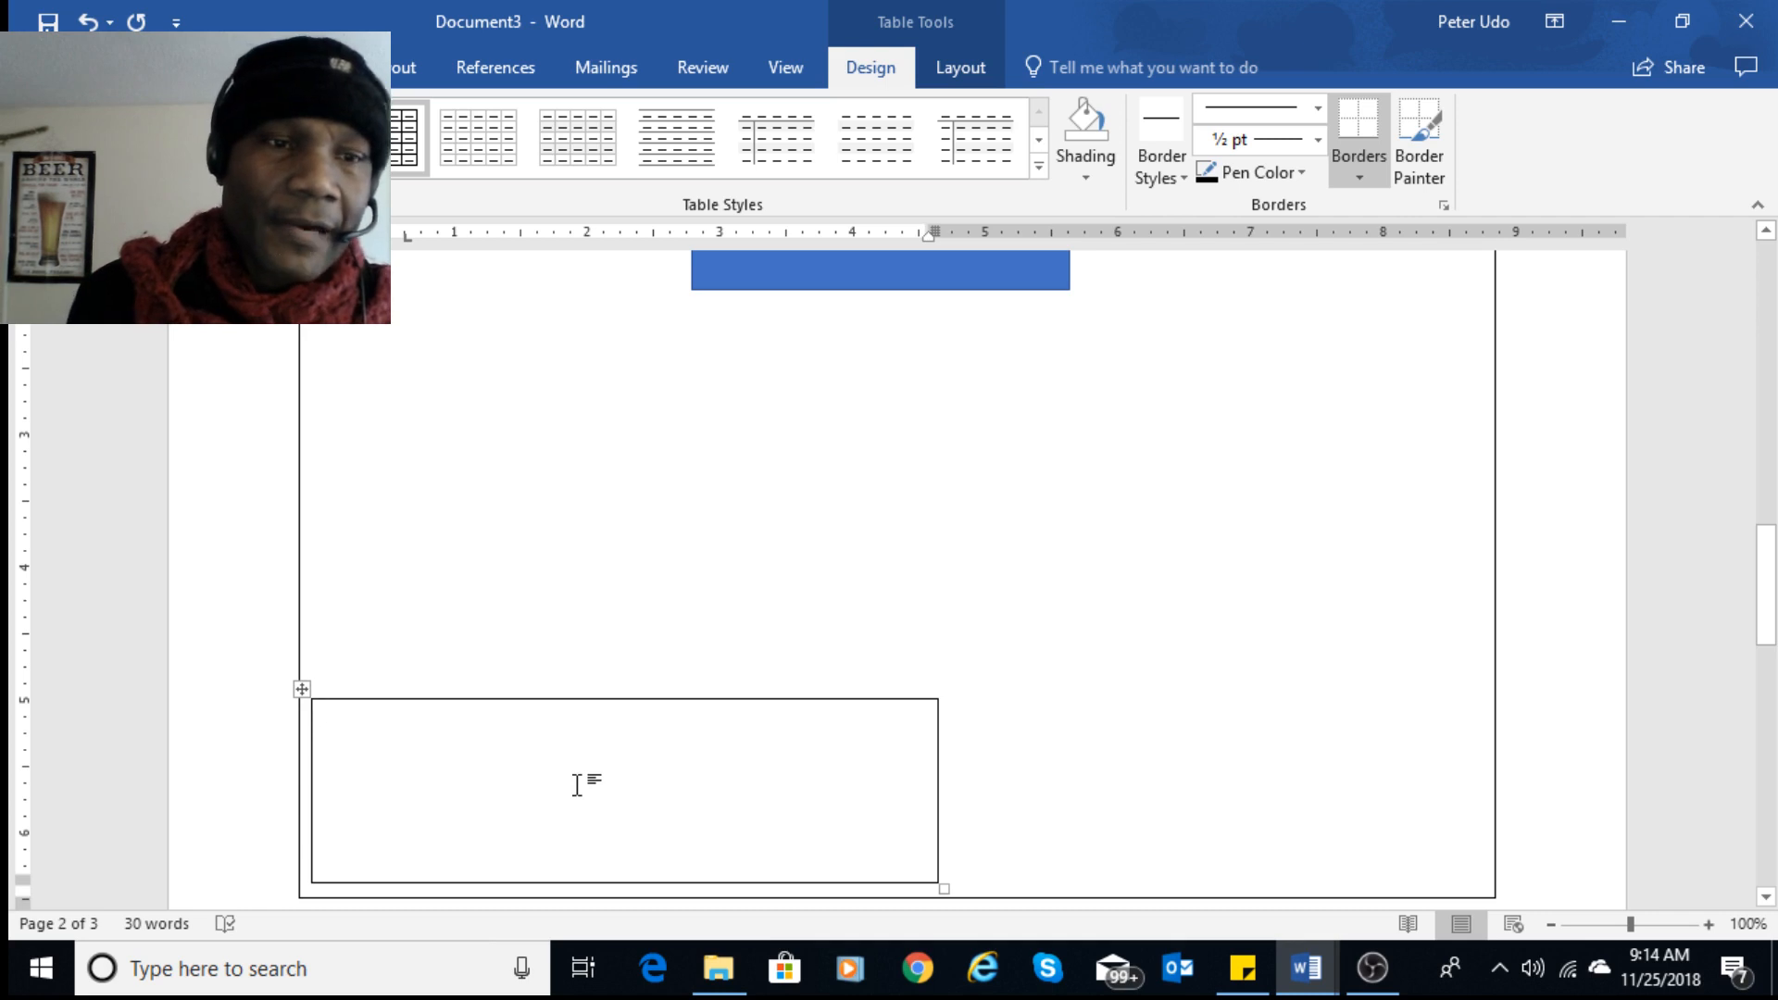
scroll(576, 785, "up", 3)
scroll(580, 785, "up", 4)
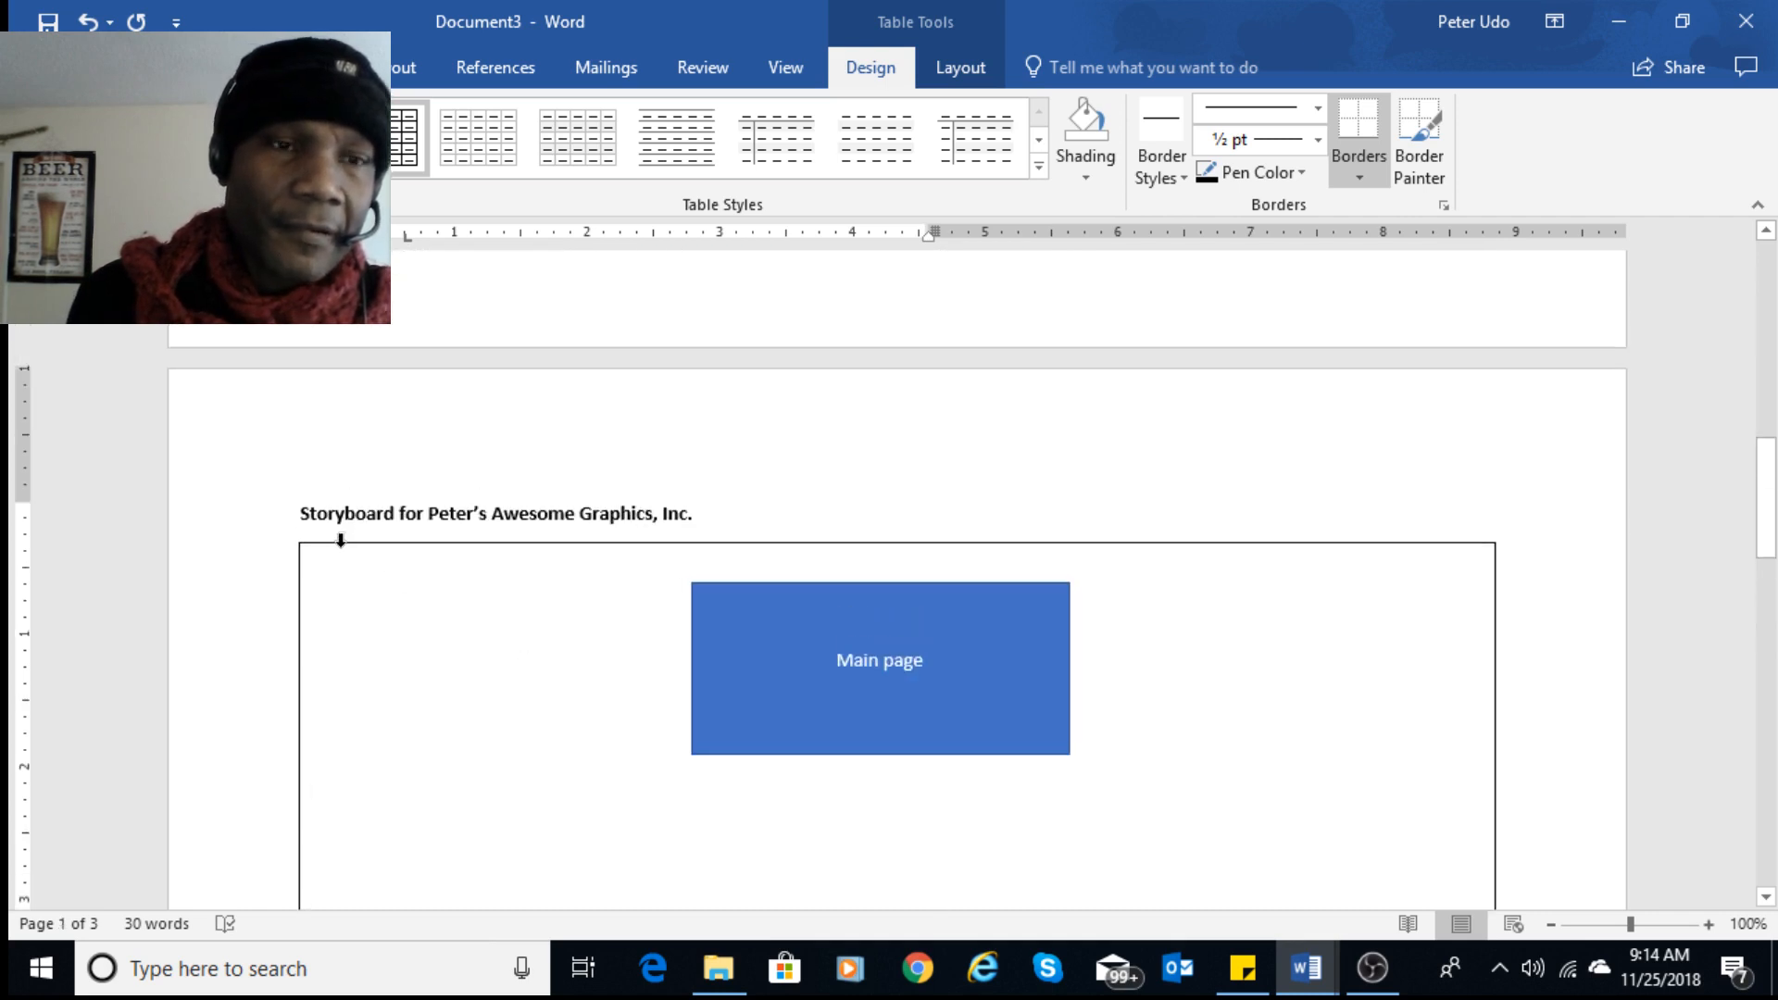
left_click(341, 540)
left_click(377, 513)
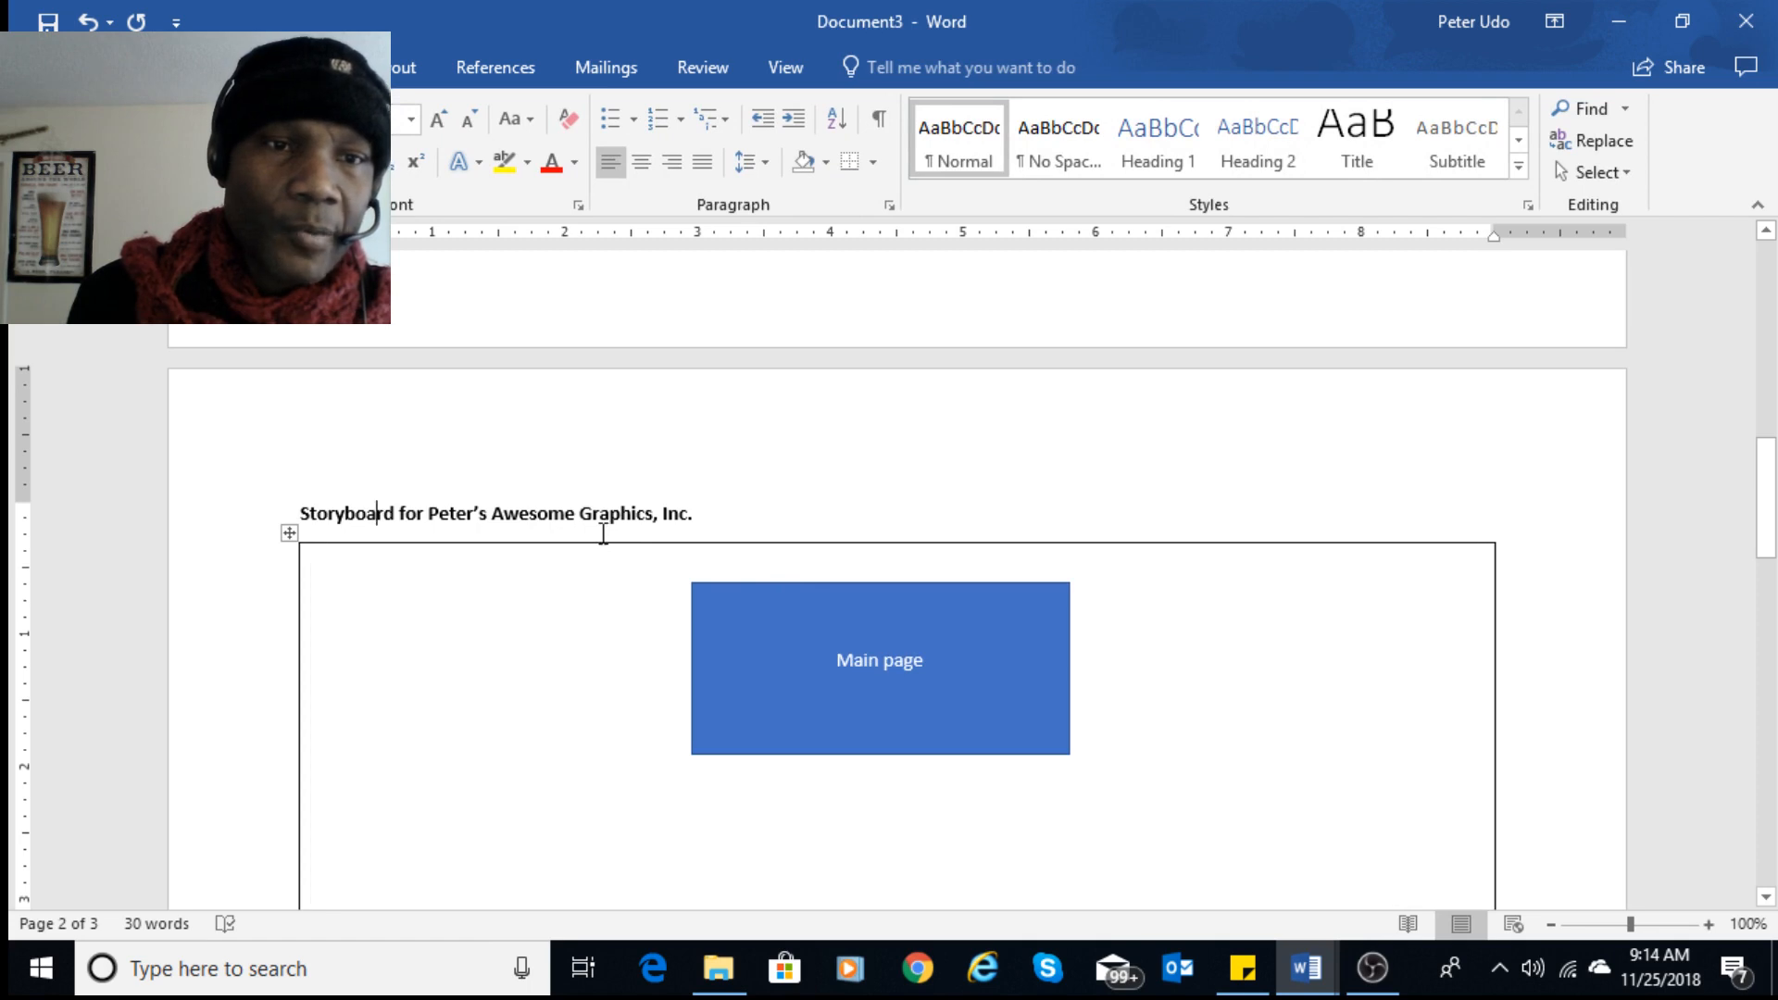
scroll(603, 534, "down", 8)
left_click(543, 719)
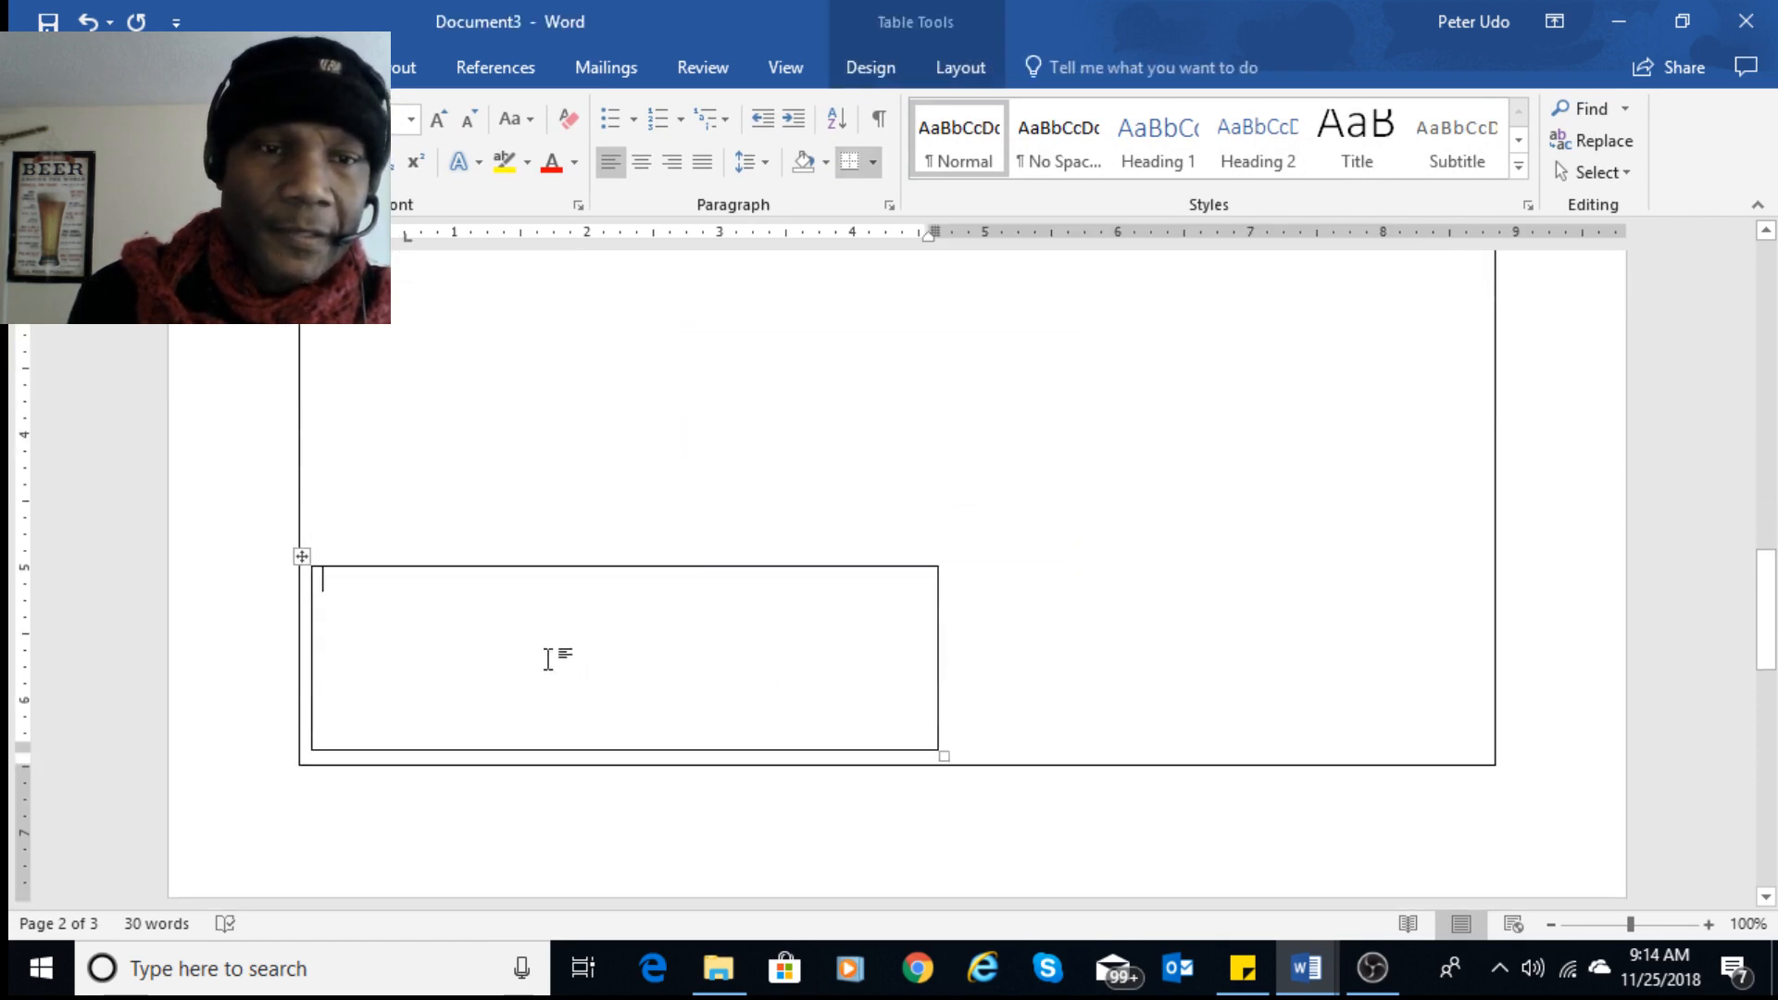
- Switch to the "7 Best Free Flowchart Tools for Windows_Short" document and bullet the pages from "About Us" to "Online hangout" under "Main page"
mouse_move(1307, 970)
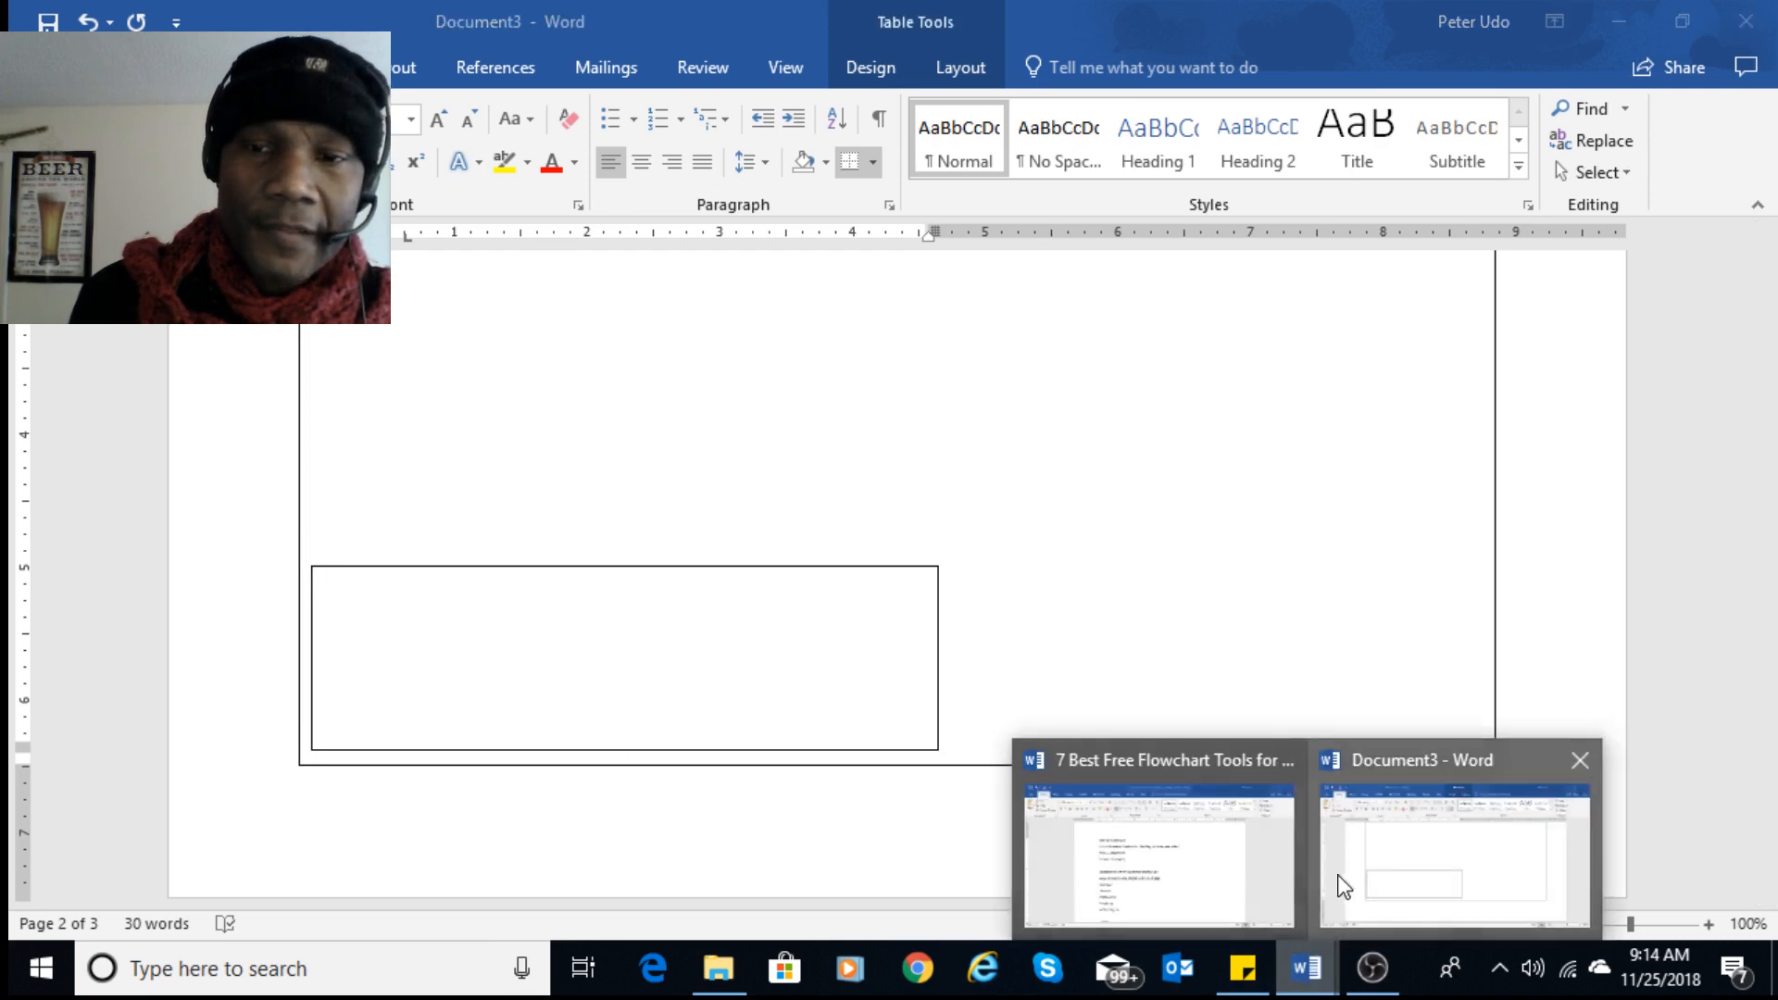
left_click(1159, 831)
scroll(957, 702, "down", 2)
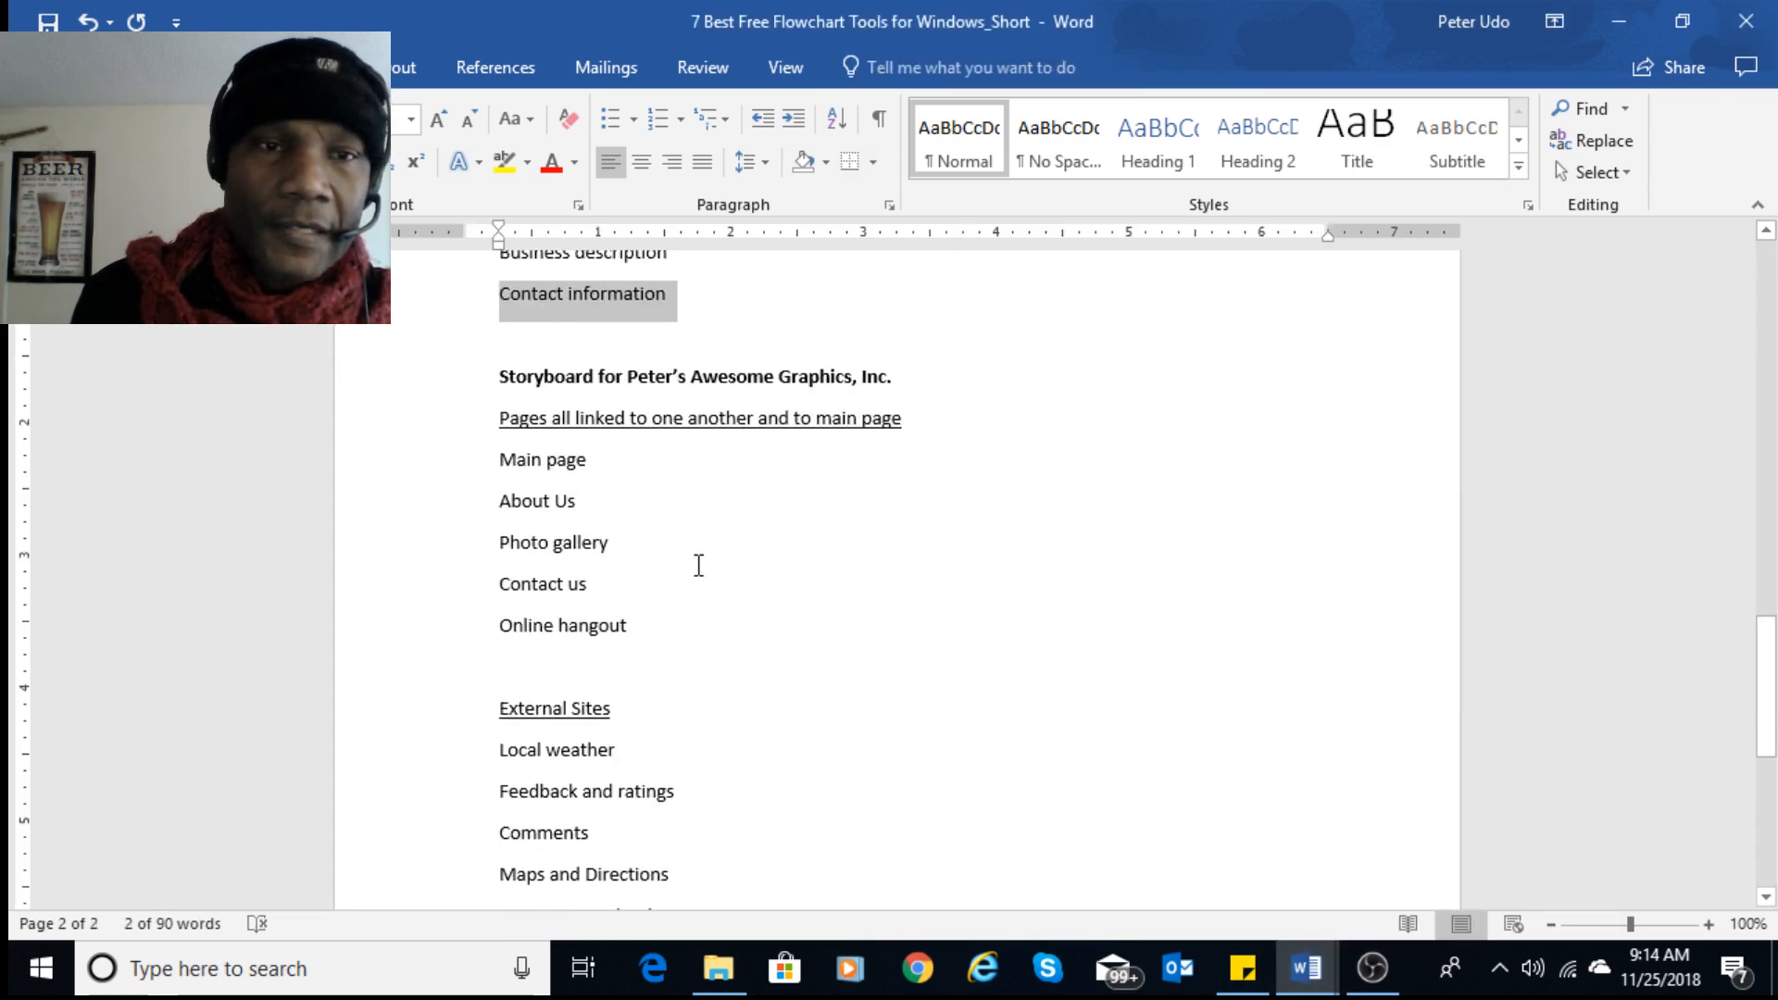
left_click(580, 501)
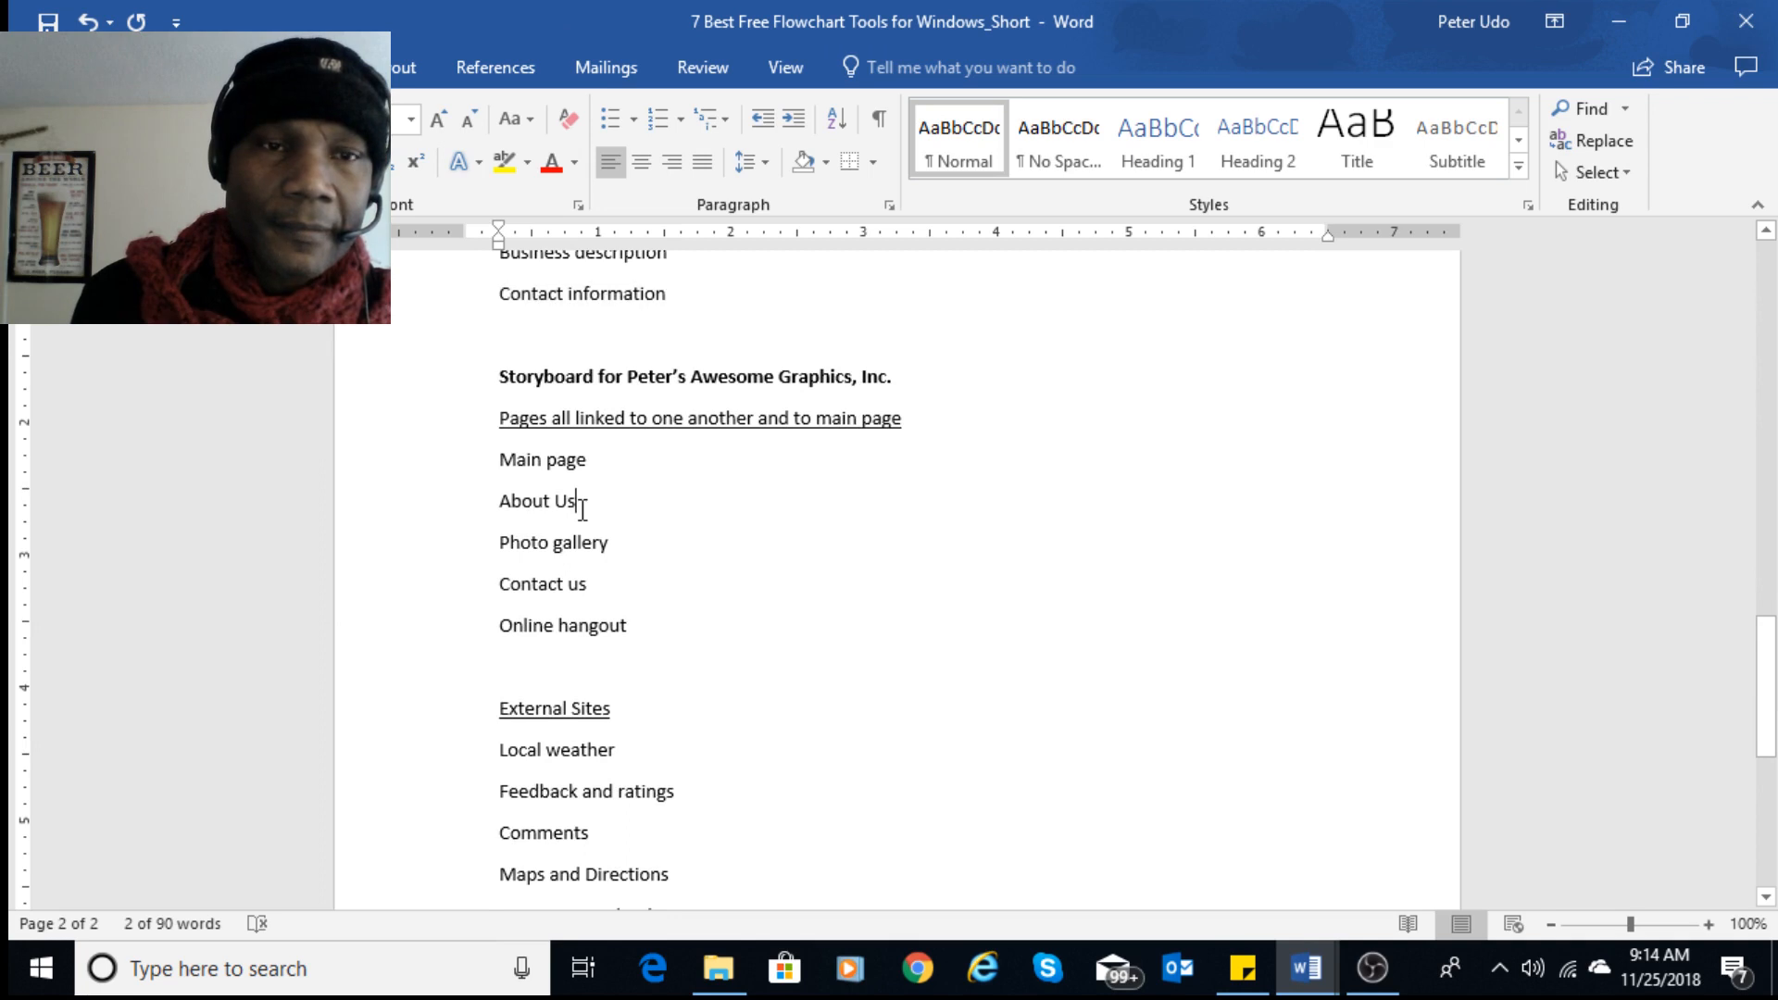
left_click_drag(502, 497, 648, 646)
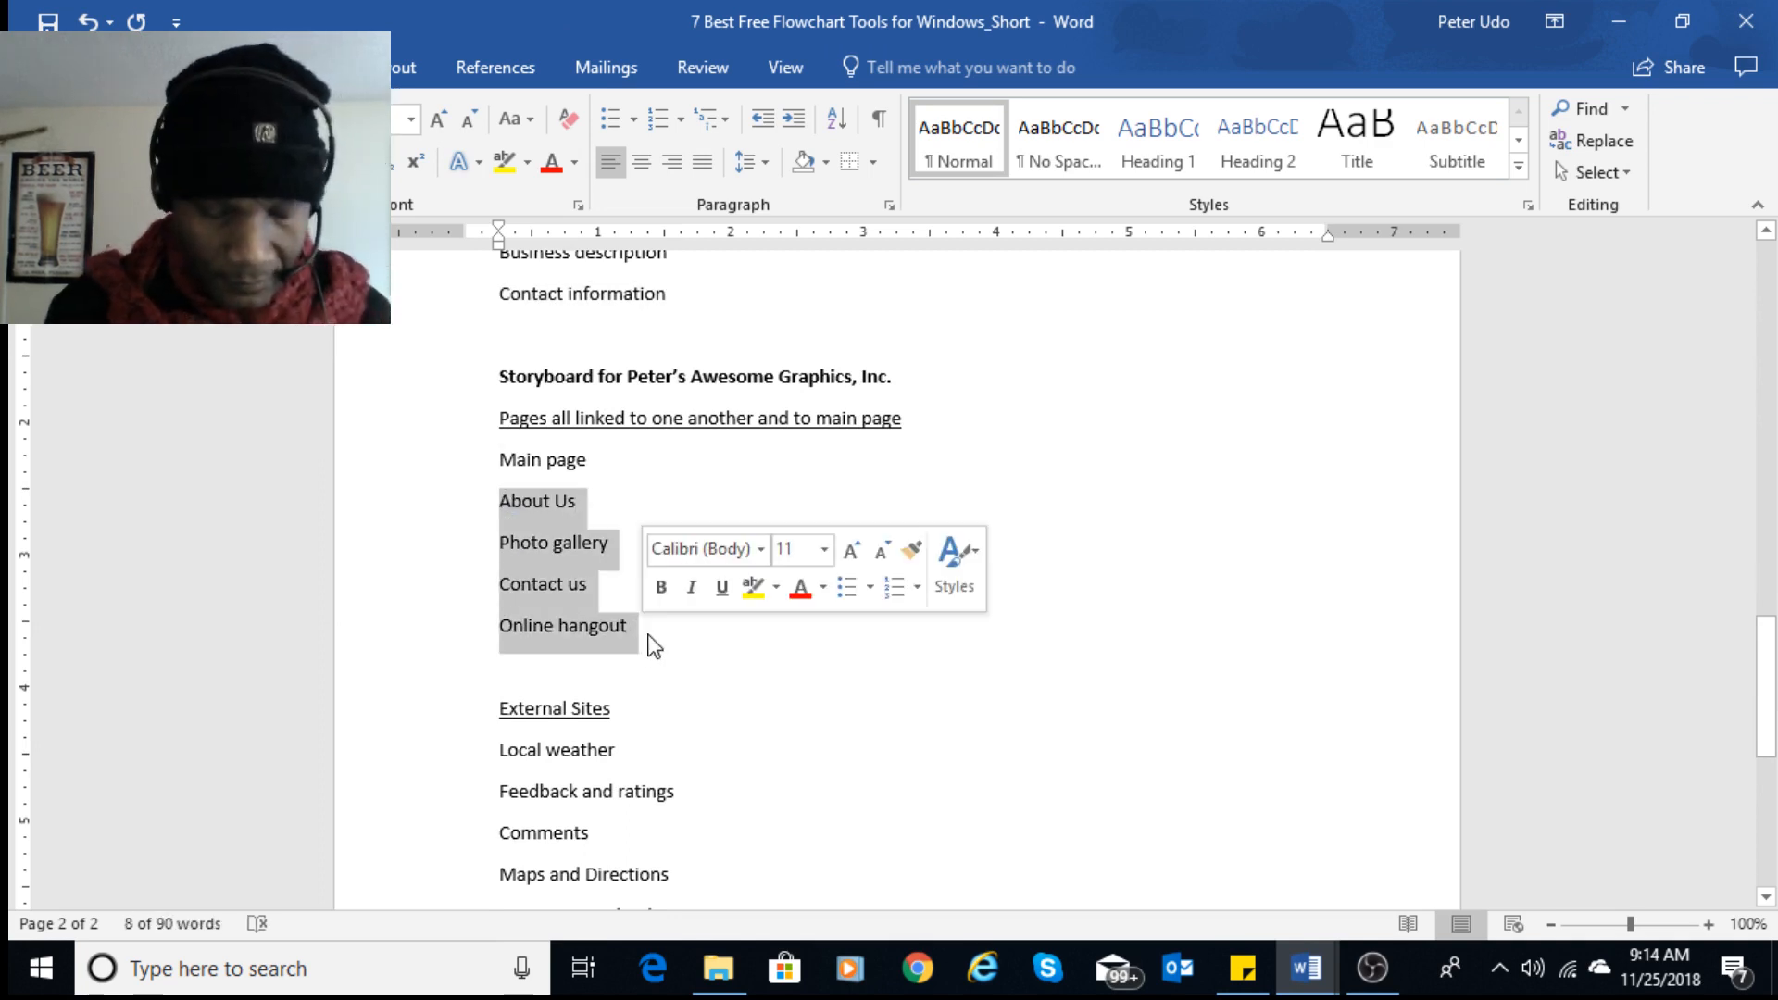
left_click(536, 460)
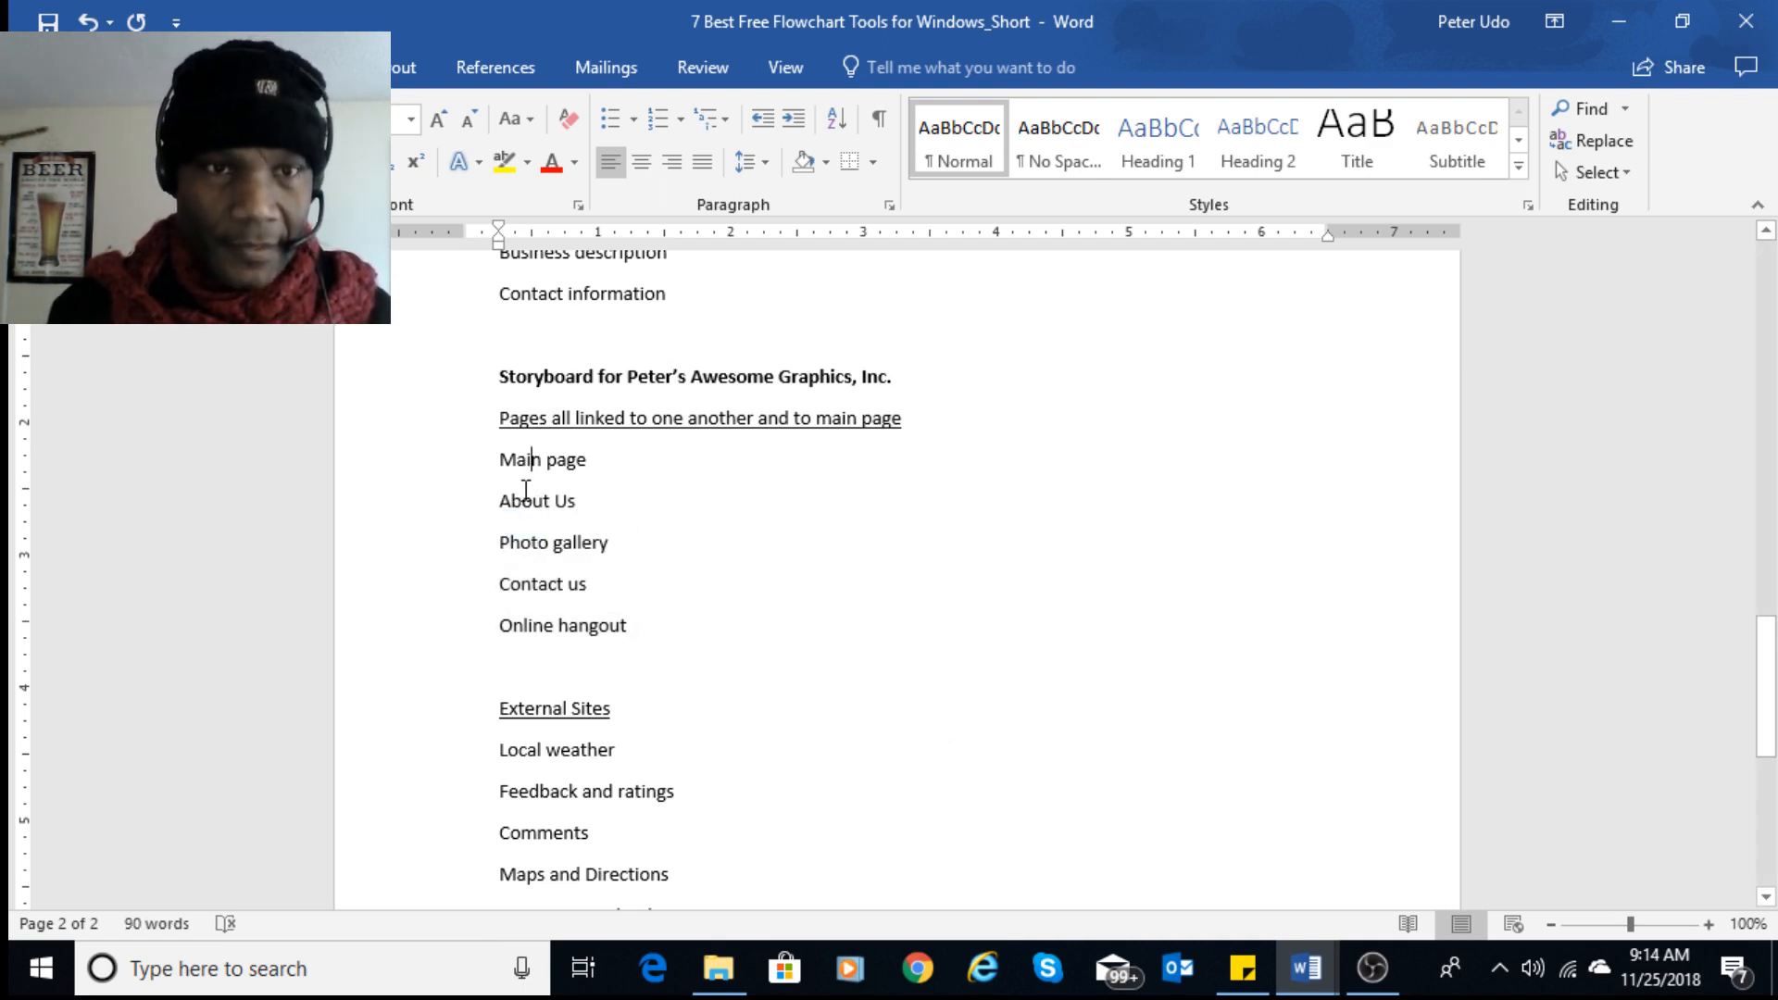
left_click_drag(507, 505, 652, 619)
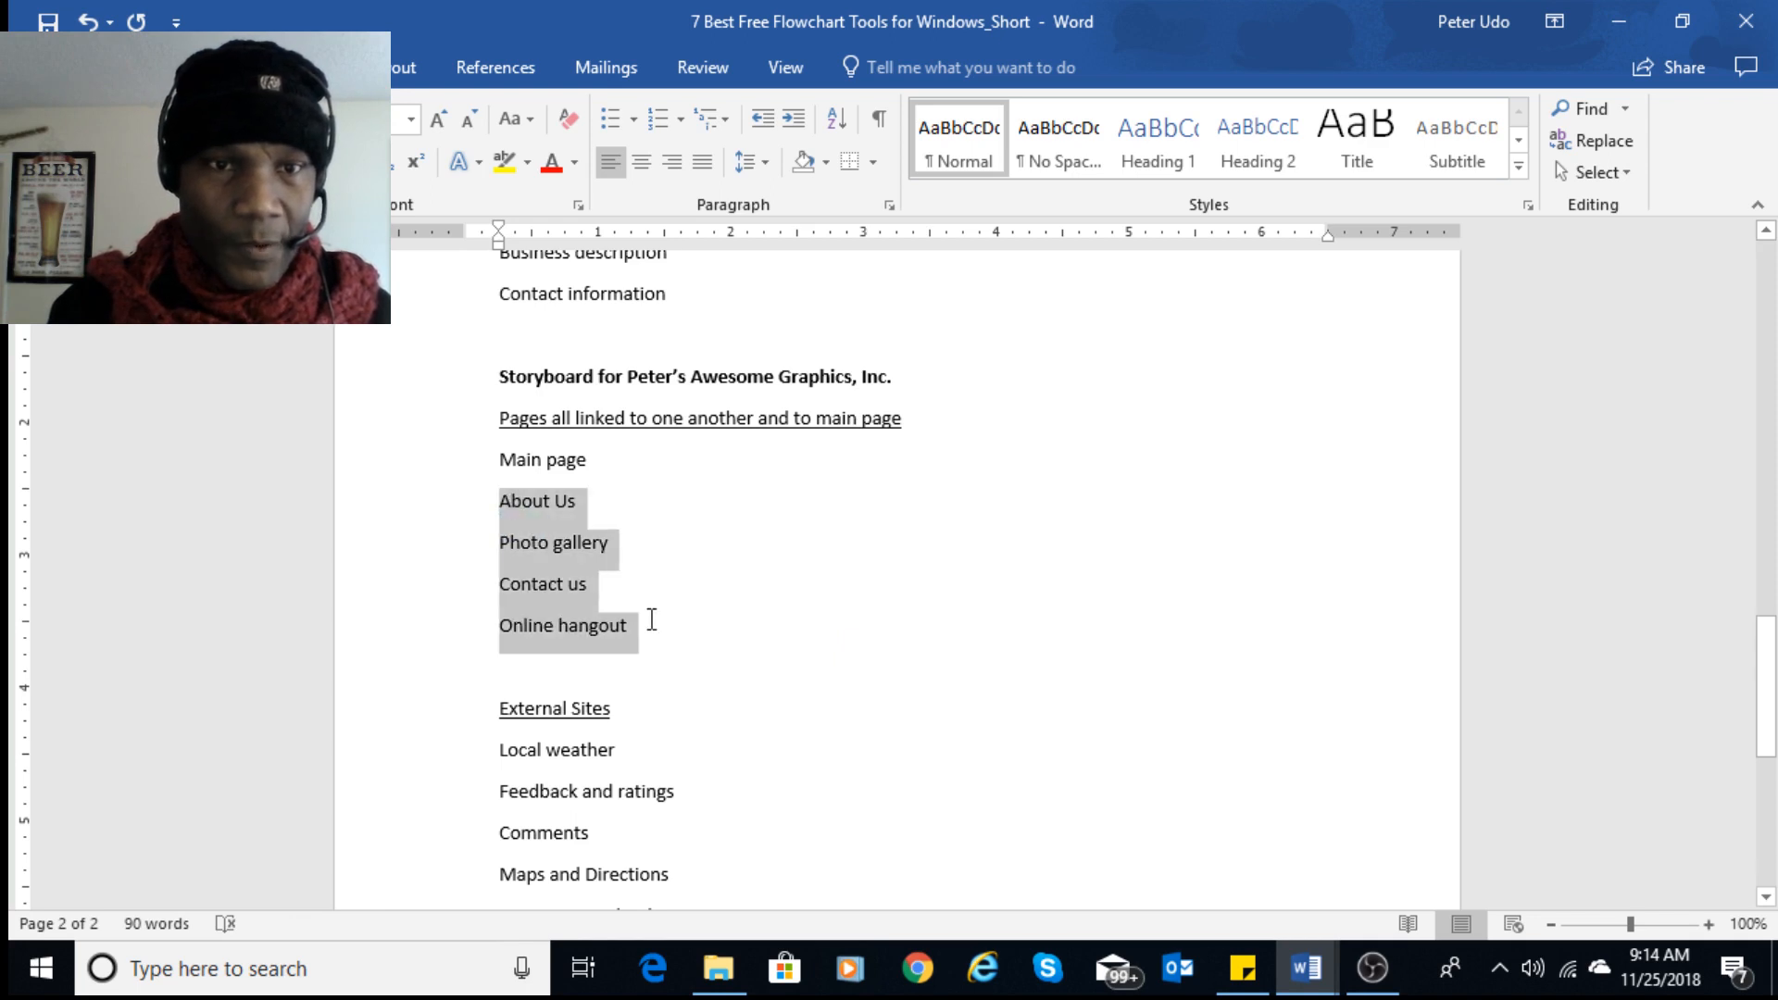
left_click(608, 118)
left_click(686, 563)
- Format the entries under "External Sites", from "Local weather" to "Operations Calendar", as a bulleted list
scroll(567, 621, "down", 1)
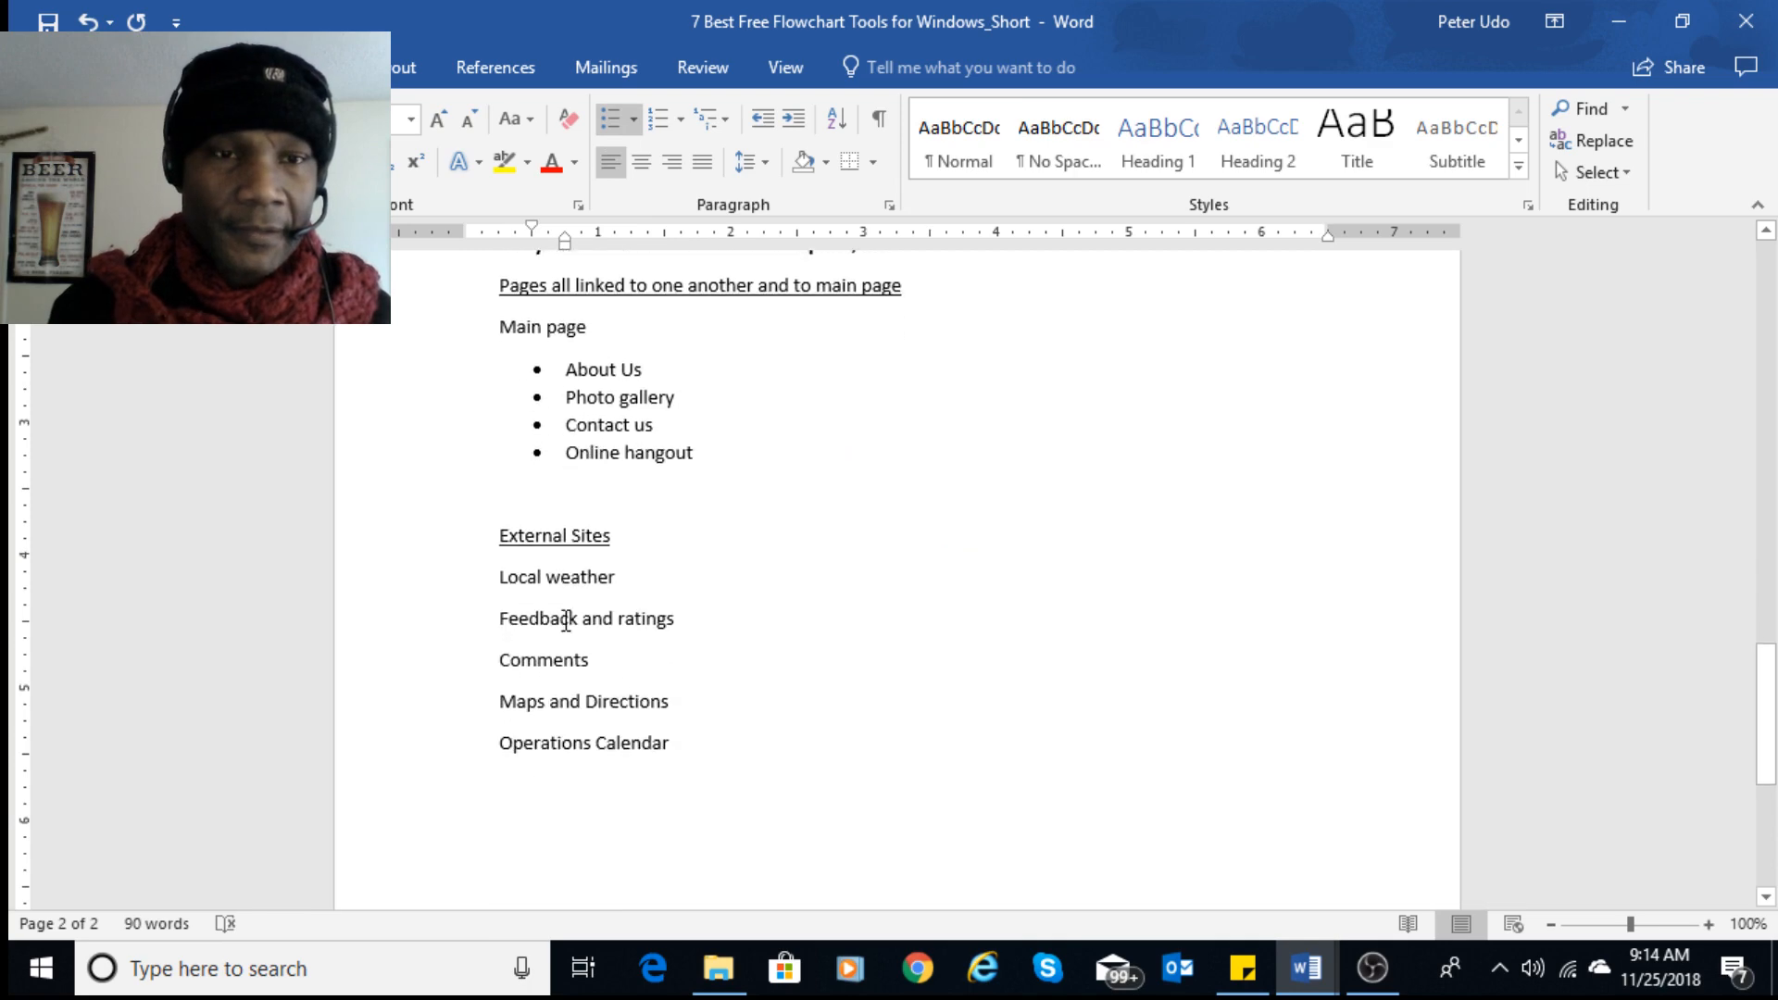
left_click_drag(506, 584, 692, 732)
left_click(608, 119)
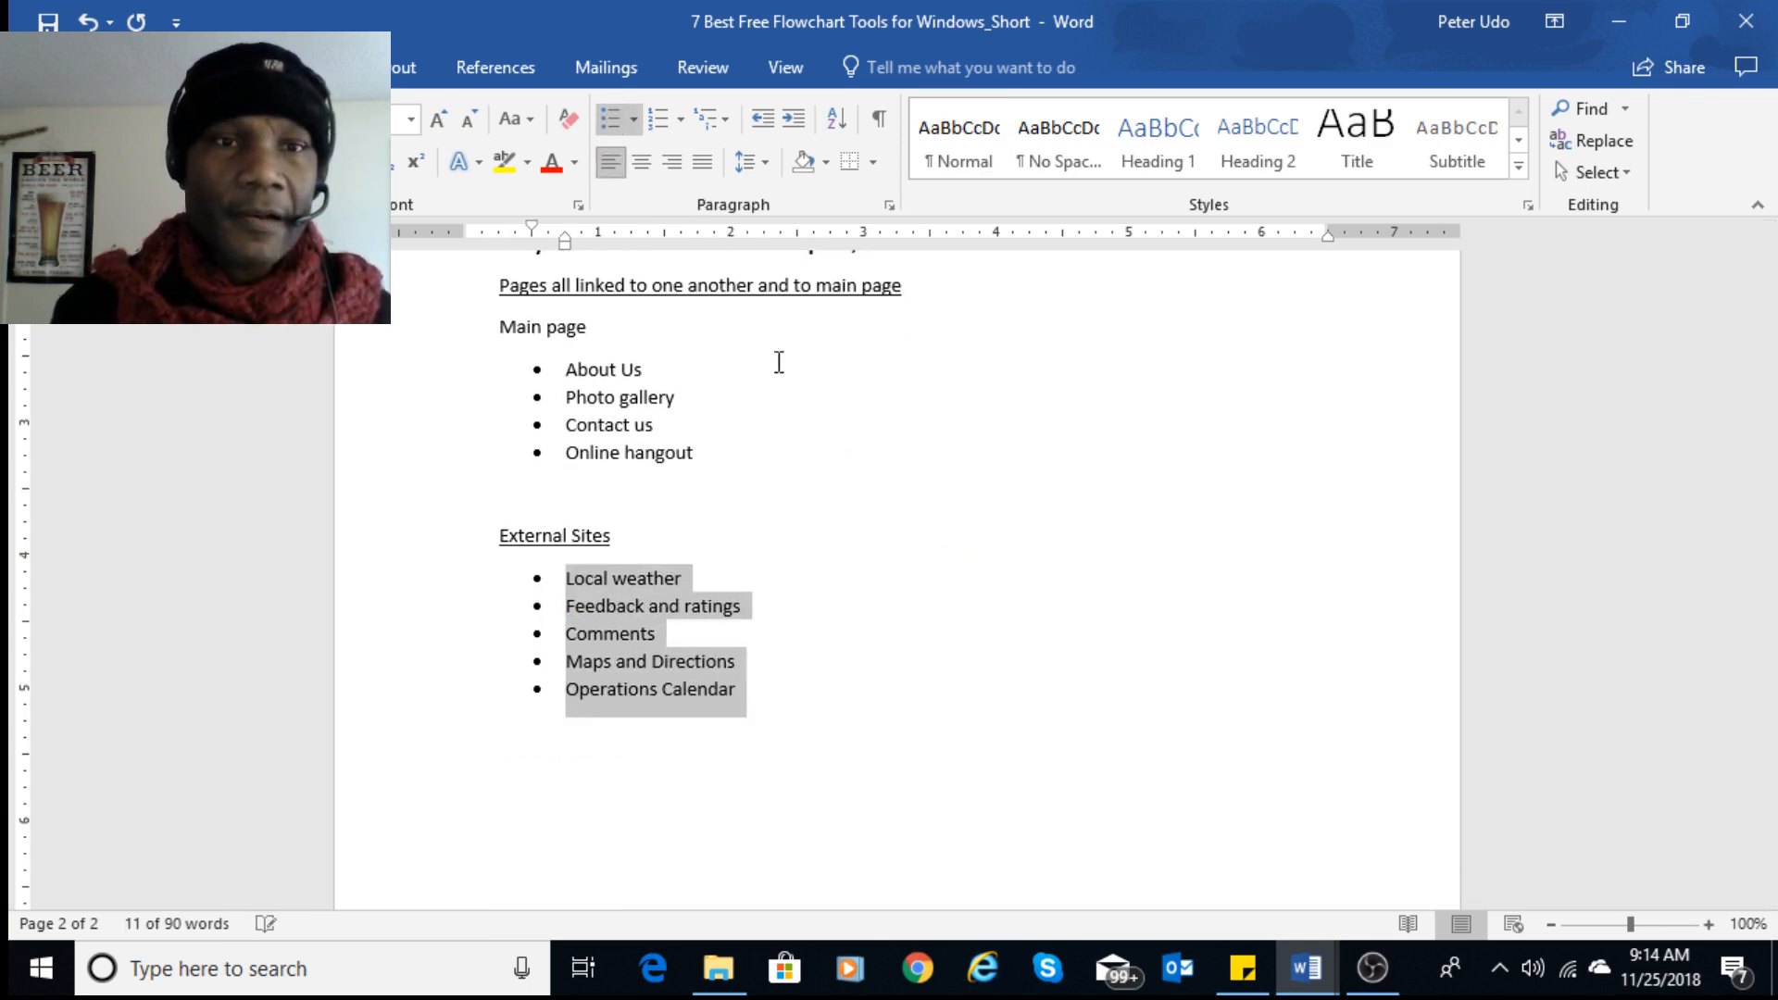
left_click(846, 467)
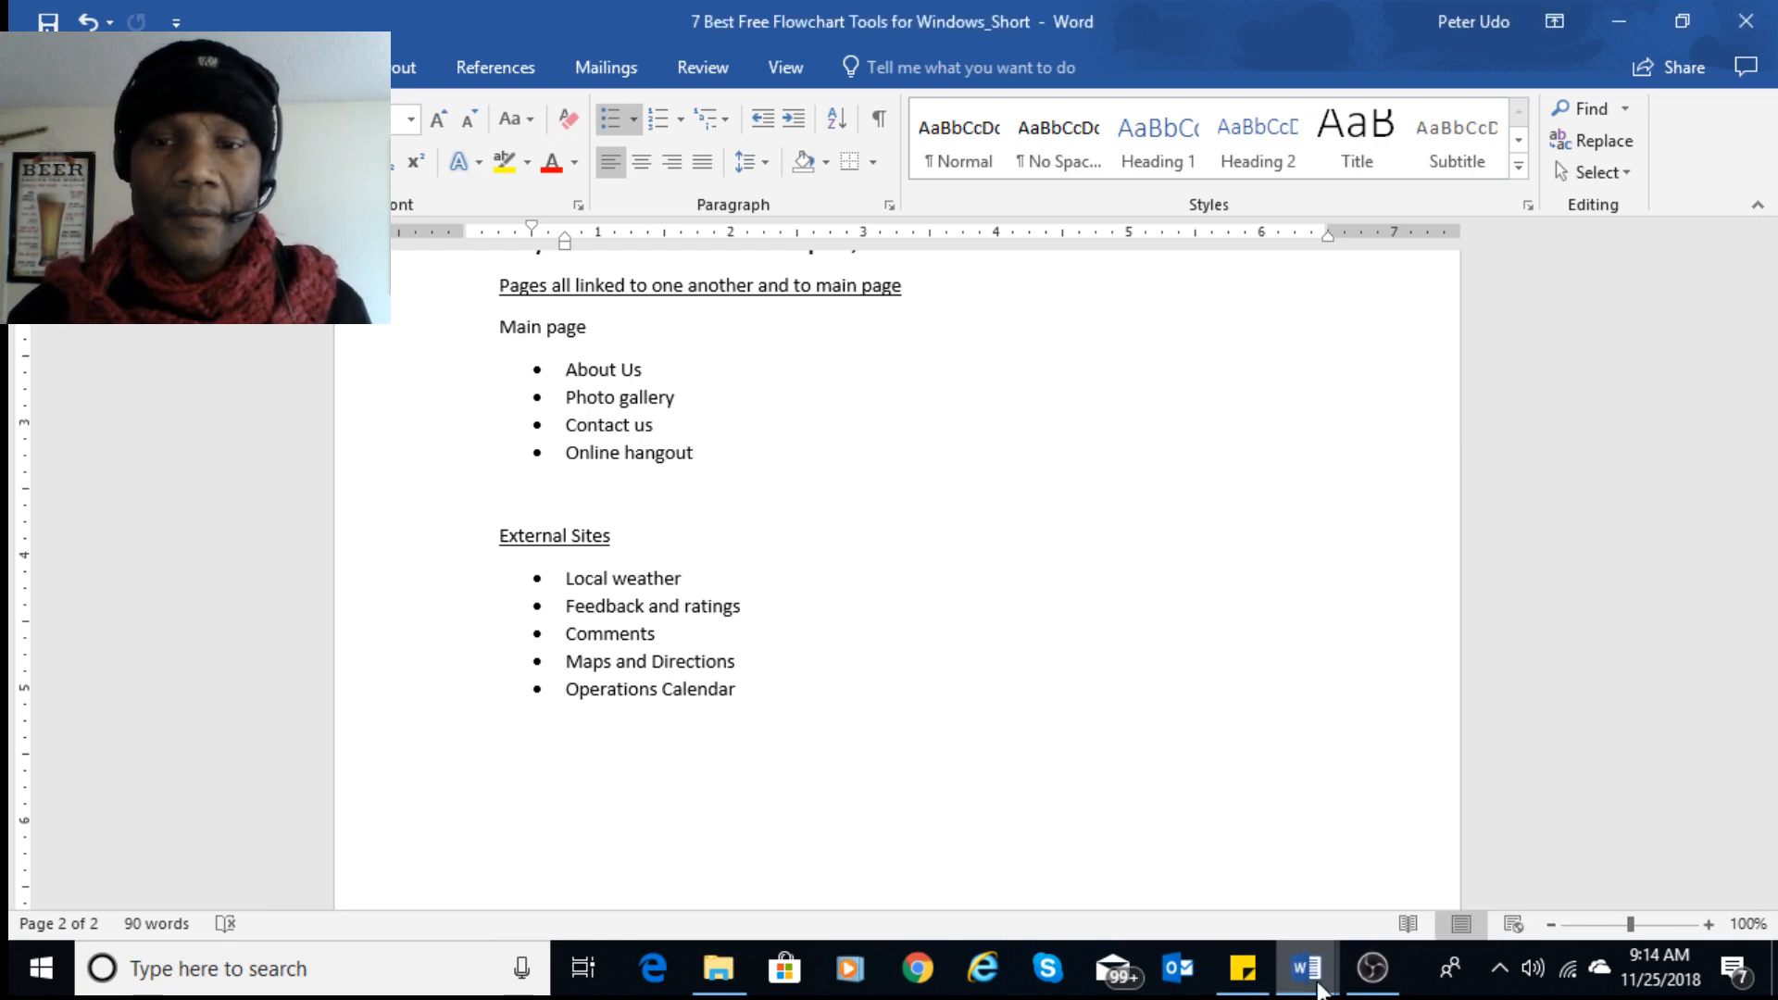
- Switch to Document3 and go to the inner table near the storyboard frame's lower edge
mouse_move(1315, 968)
left_click(1398, 894)
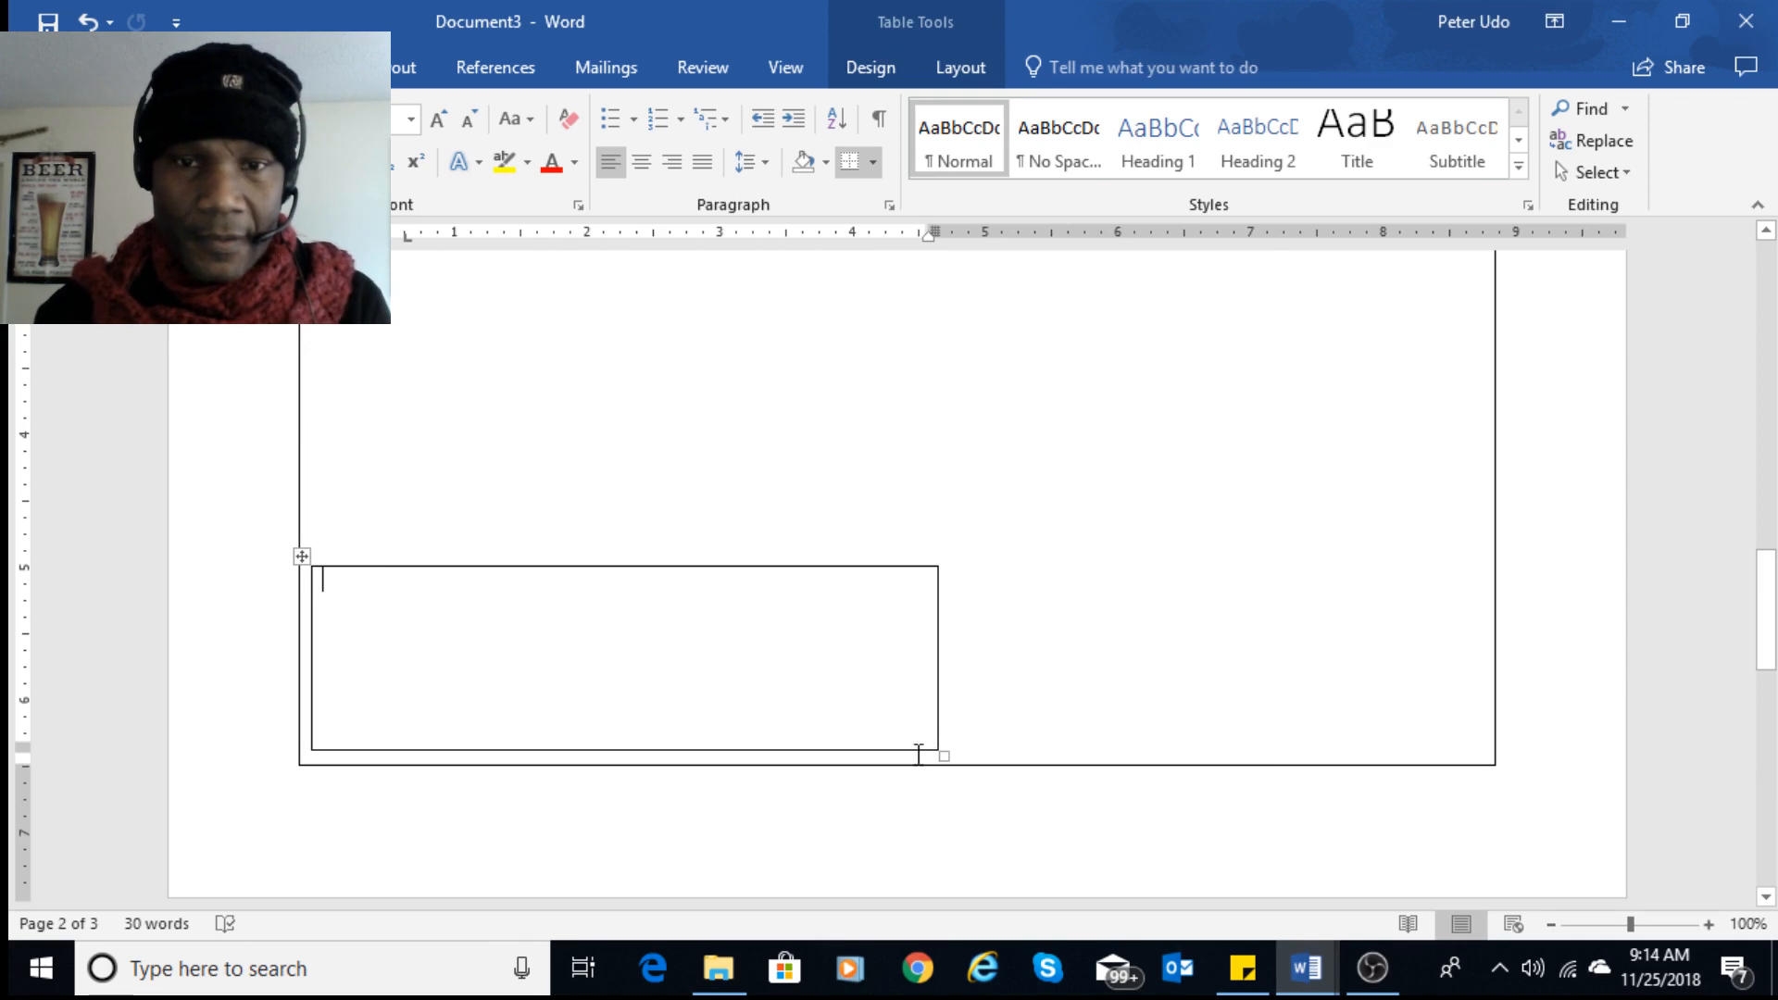
left_click(939, 750)
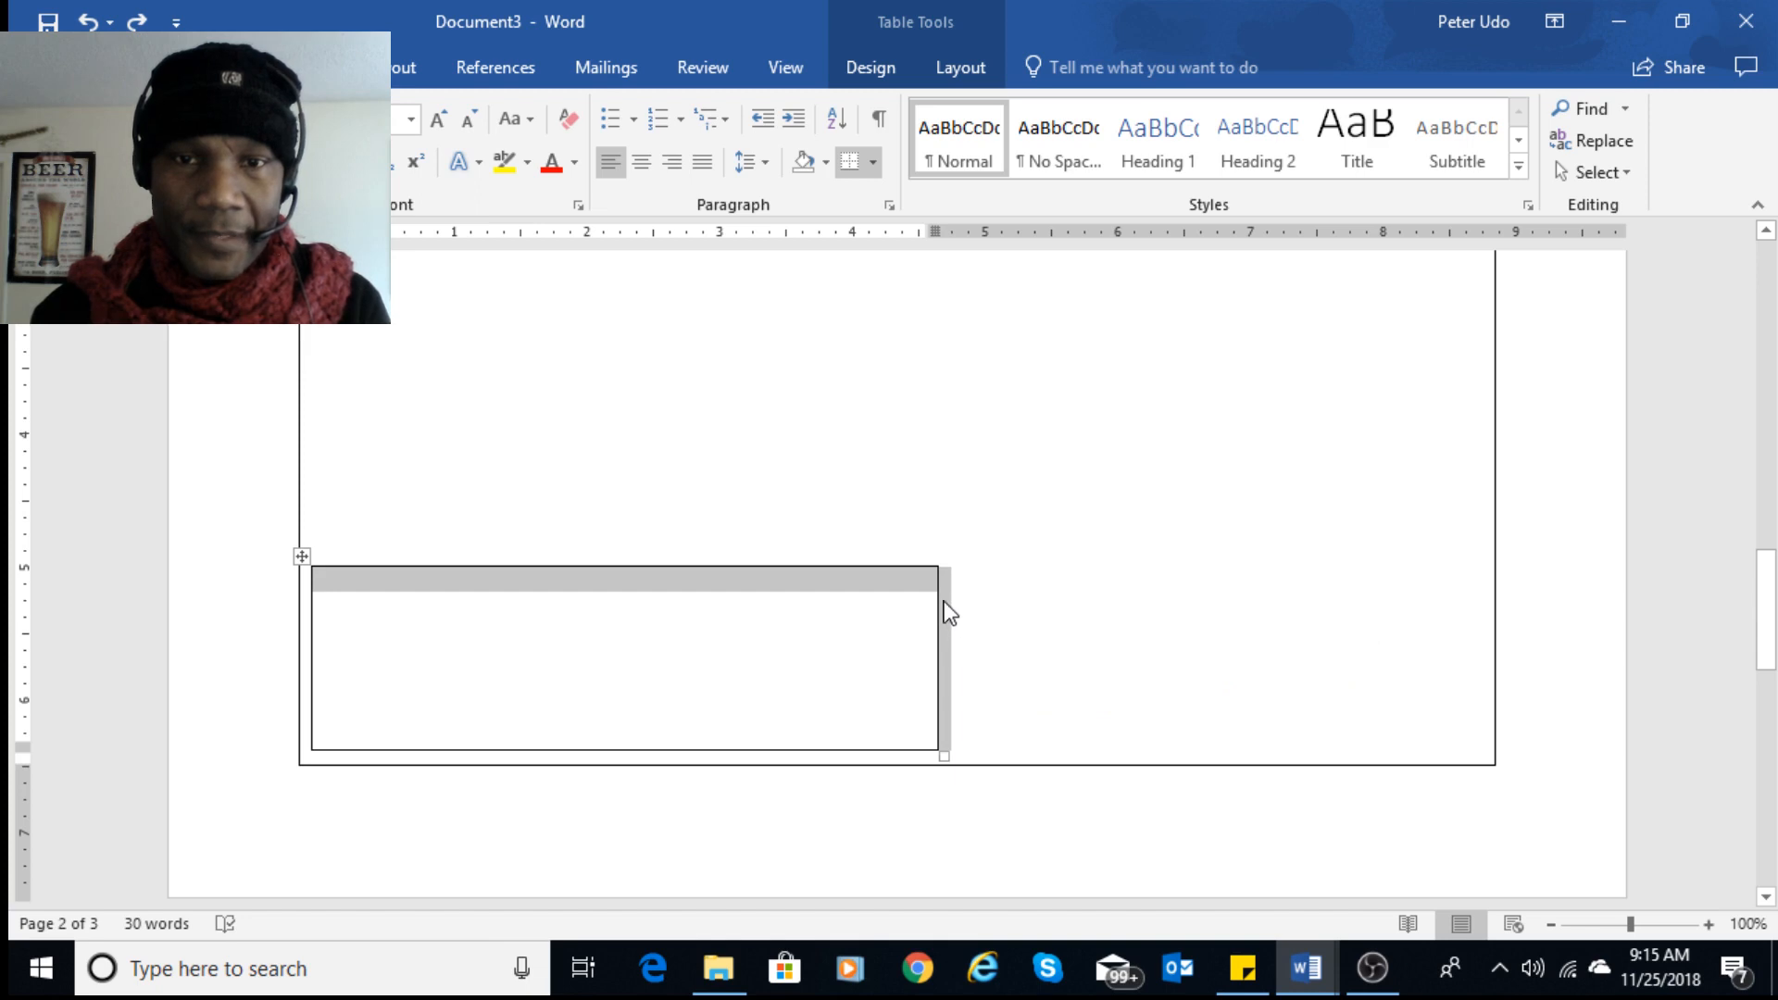
- Try to insert a second table beside the inner table, within the storyboard frame
left_click_drag(942, 602, 1080, 602)
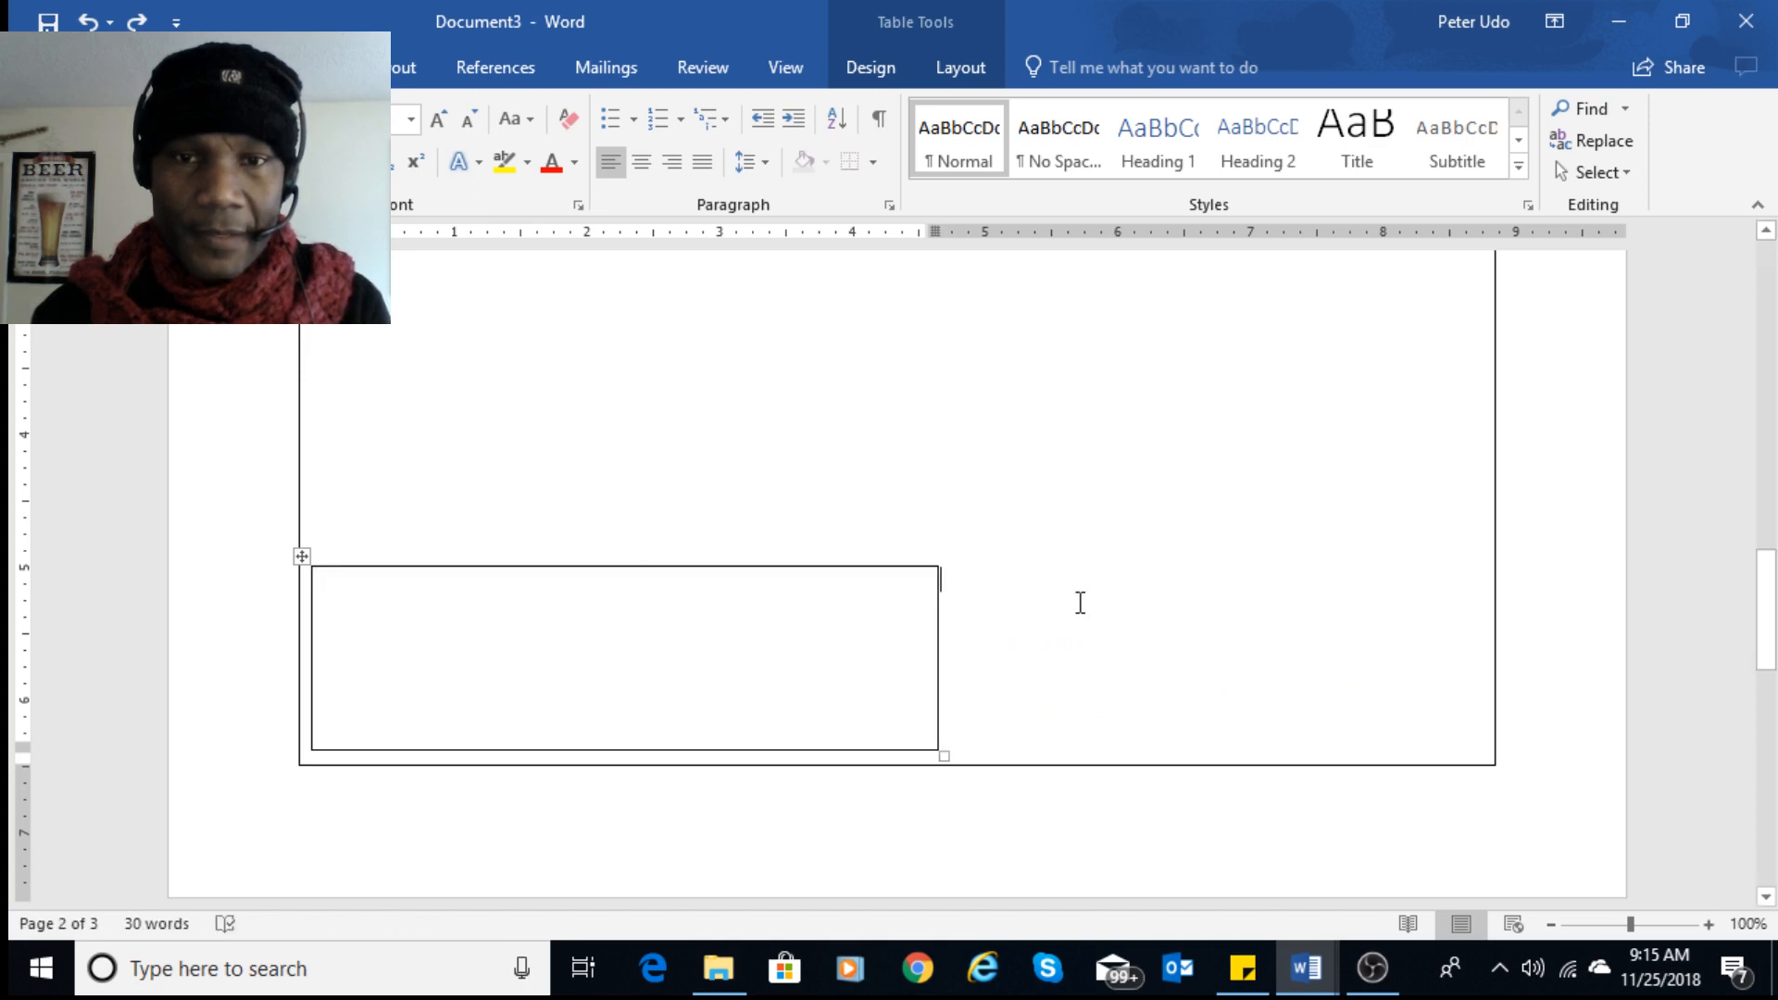
scroll(1078, 605, "up", 10)
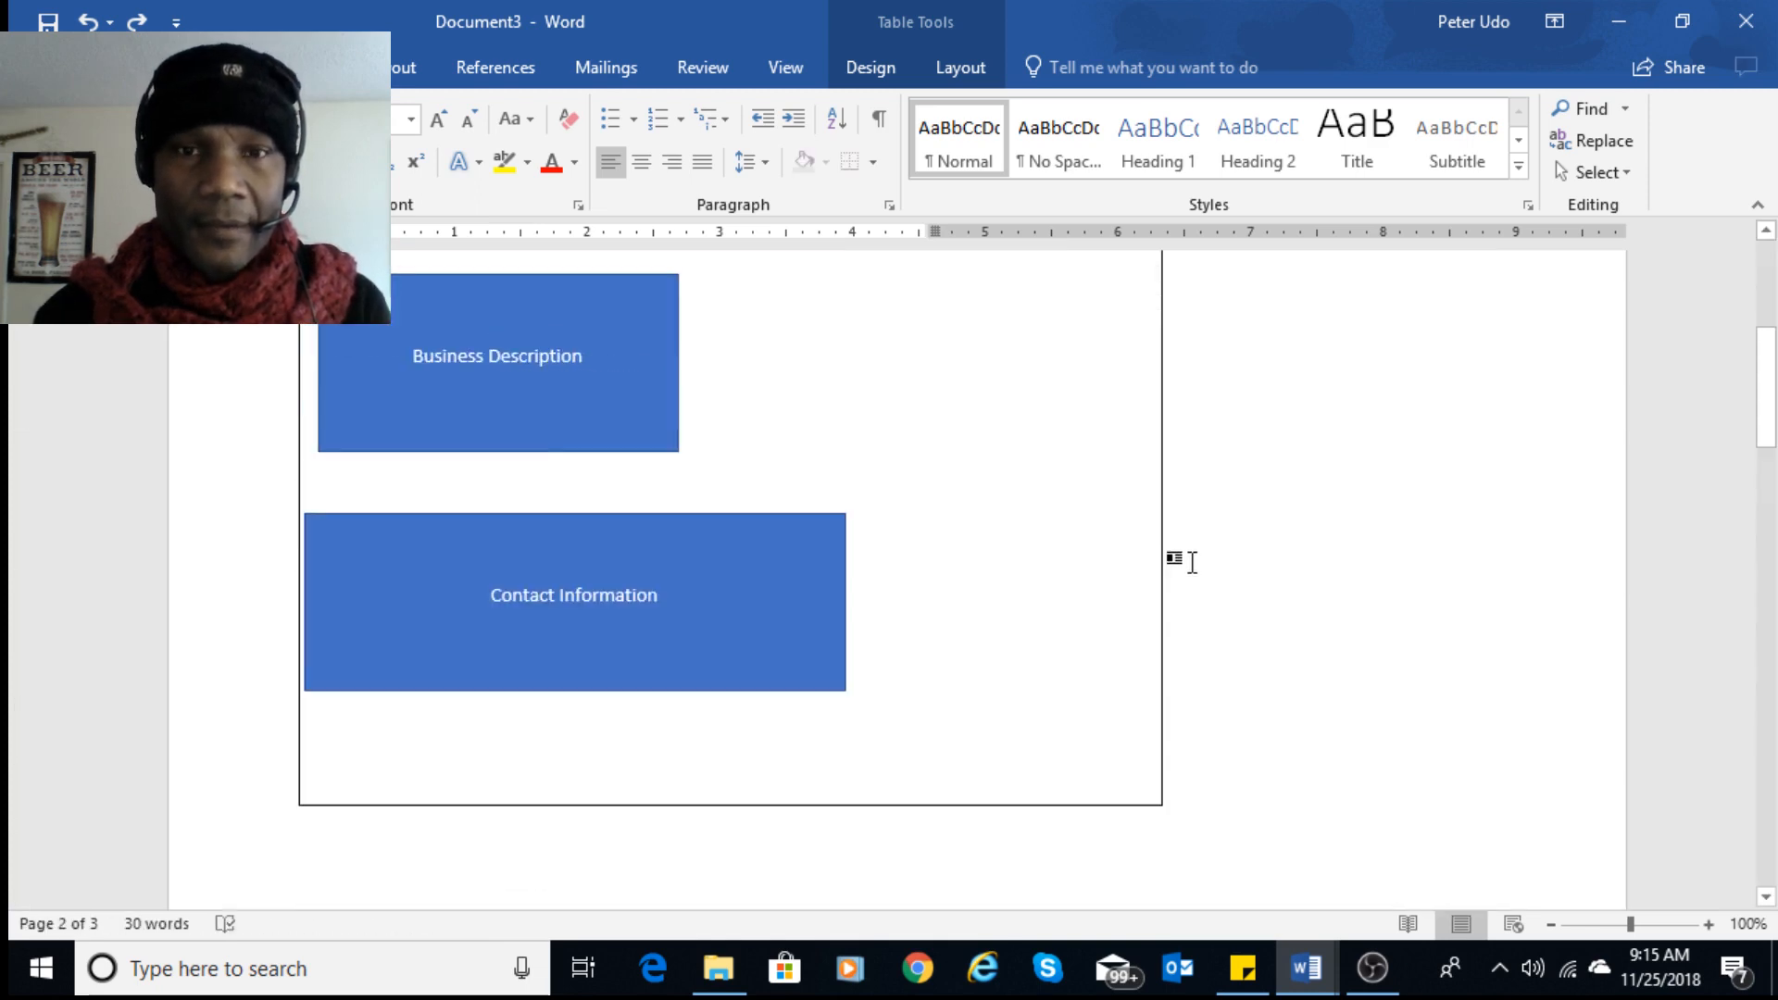
scroll(1223, 549, "down", 10)
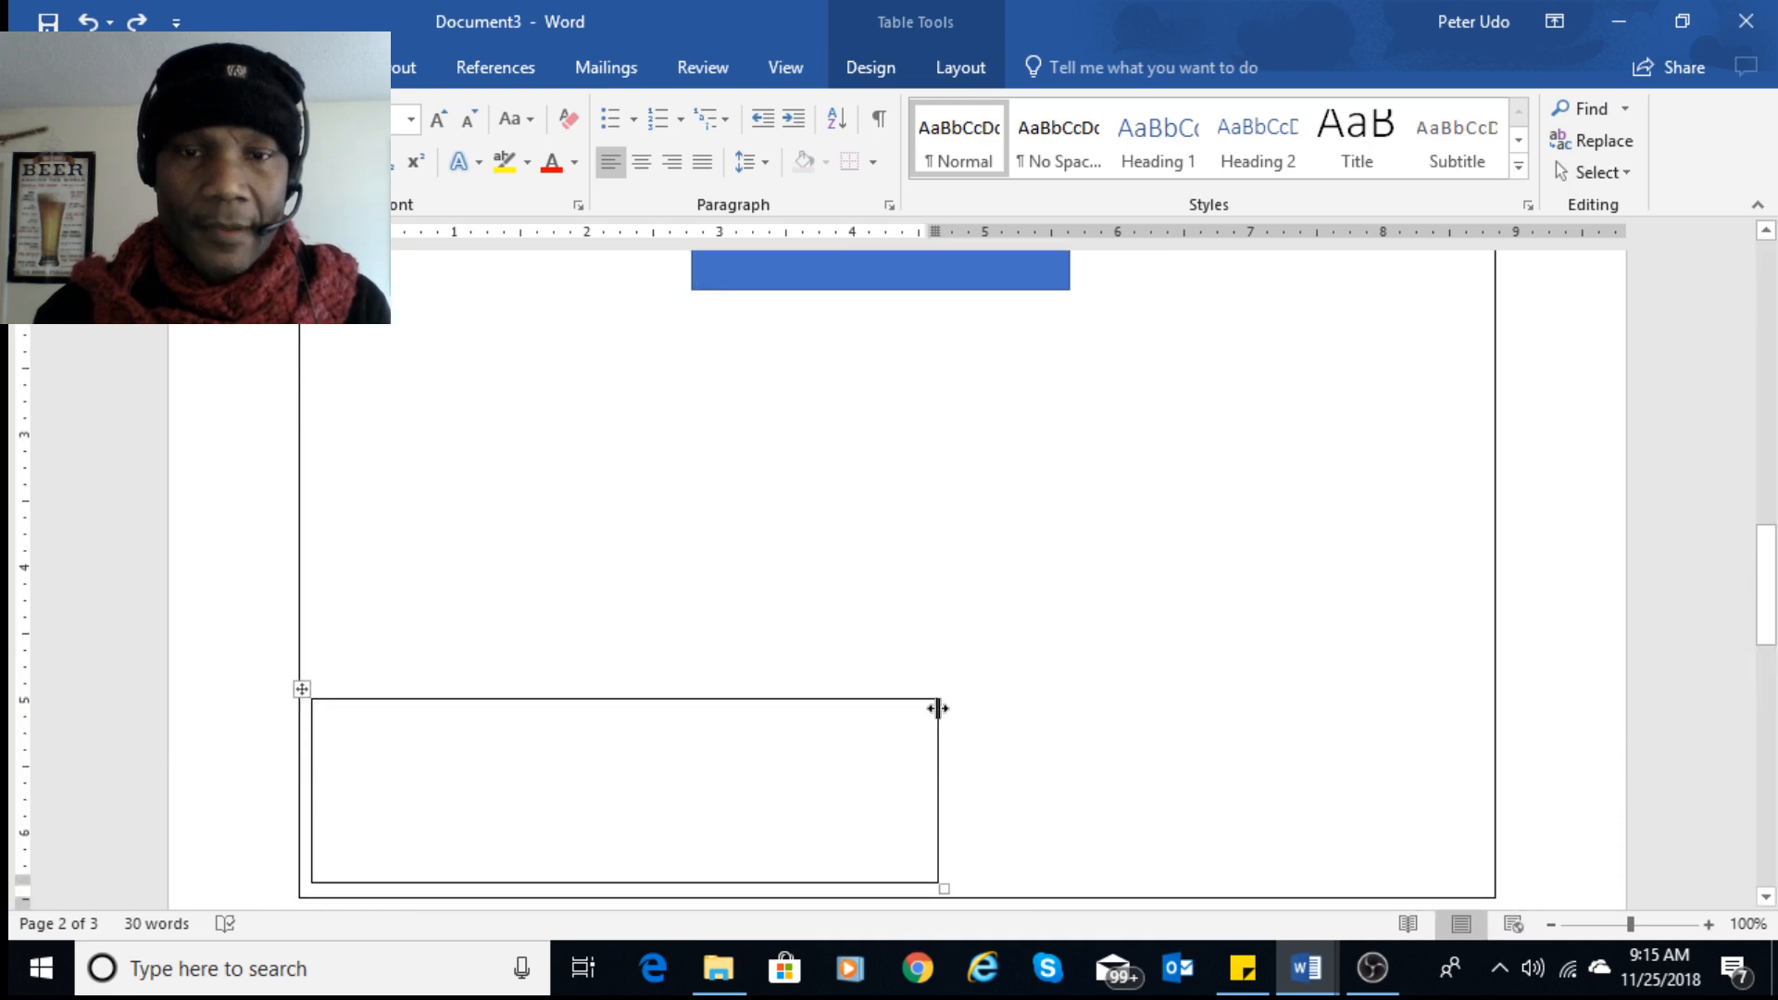
left_click(940, 841)
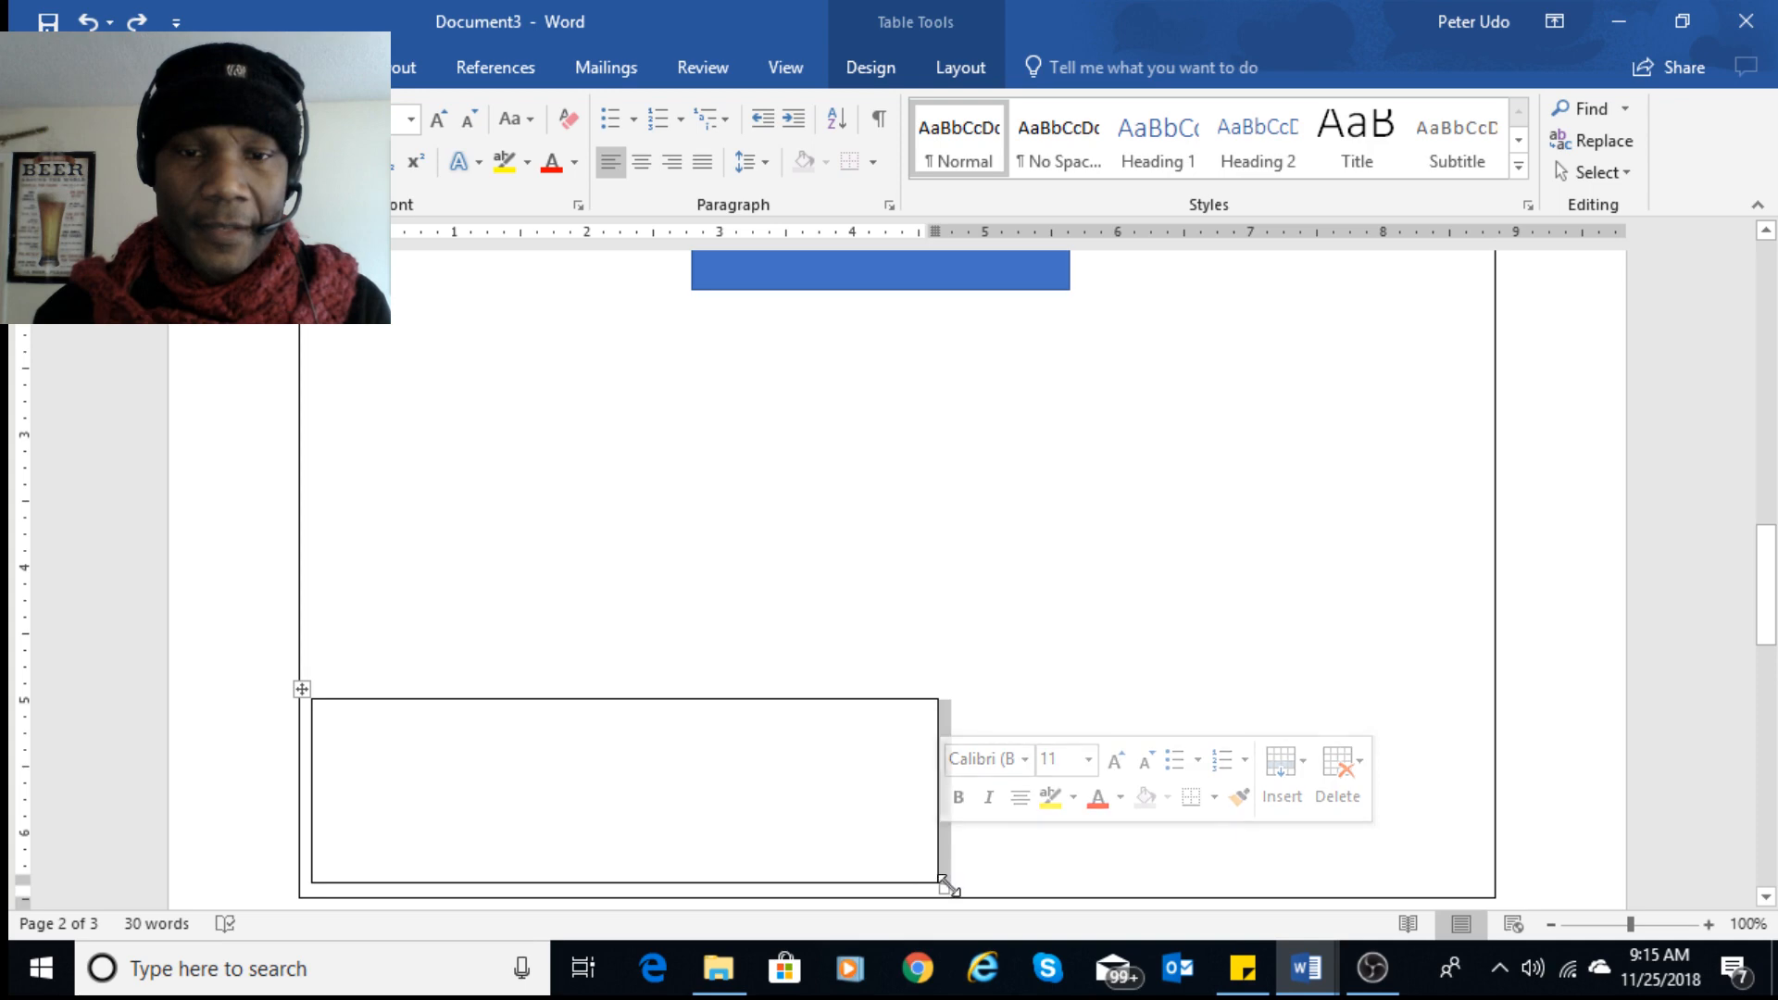
left_click(1097, 818)
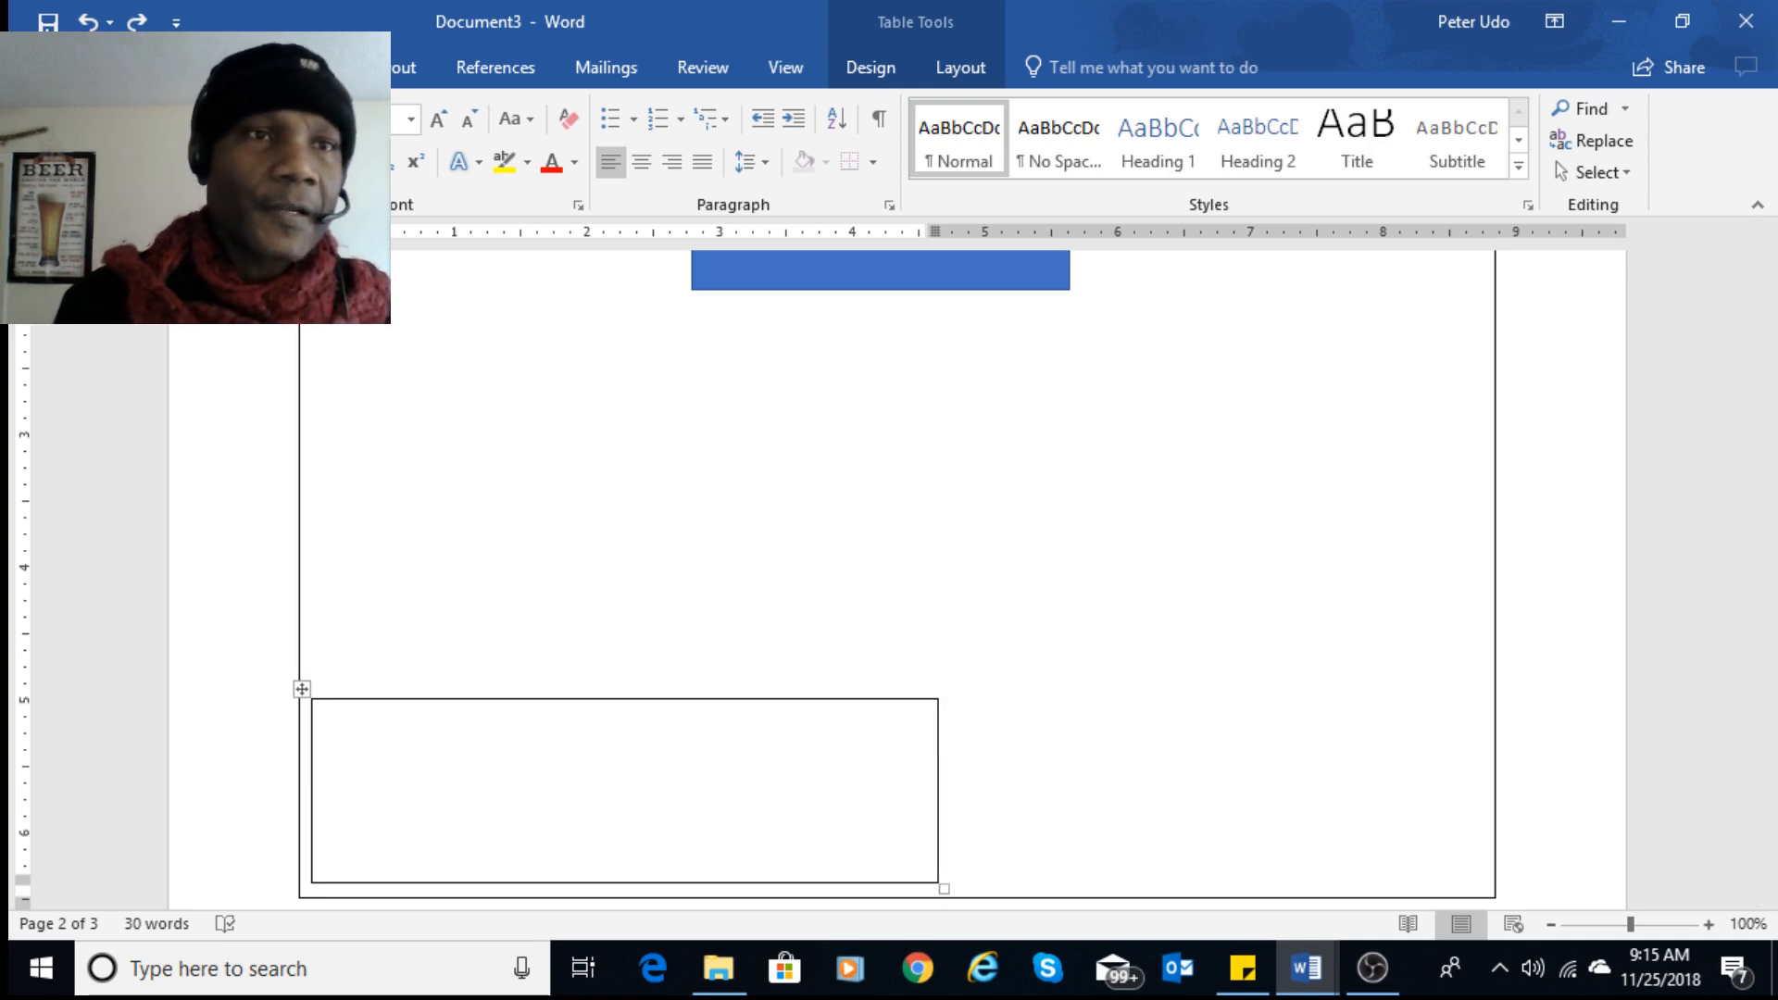
left_click(215, 68)
left_click(181, 139)
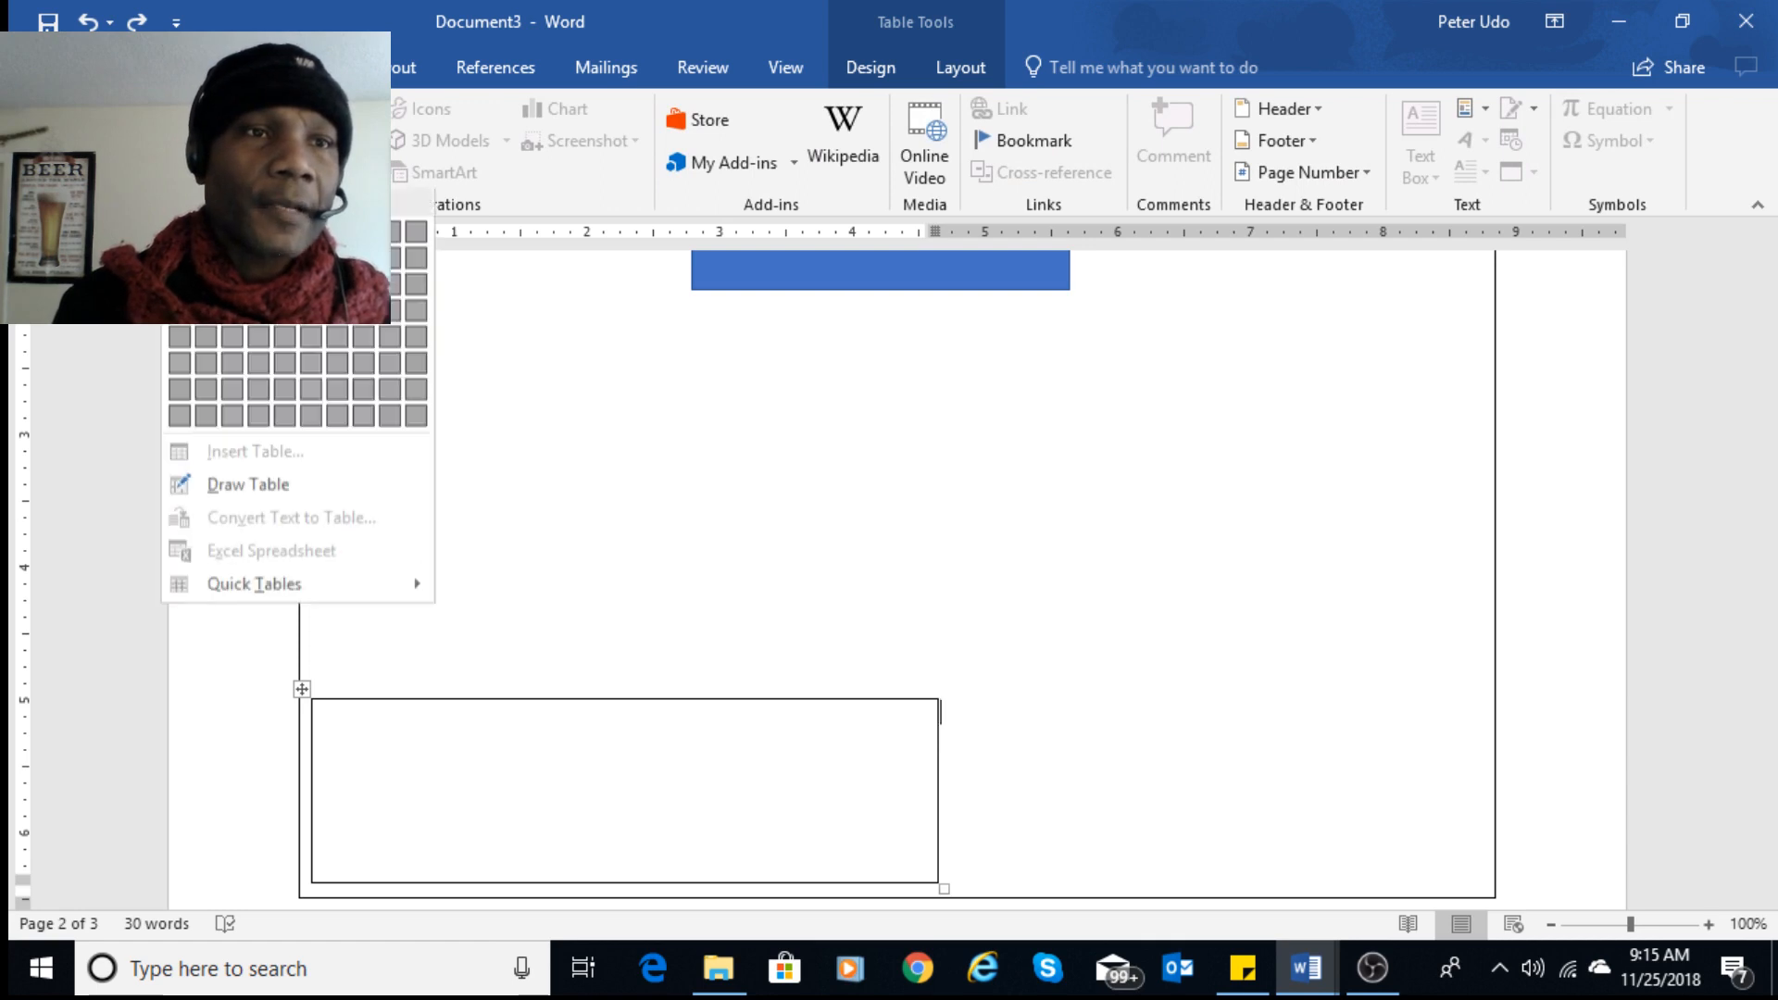
left_click(669, 402)
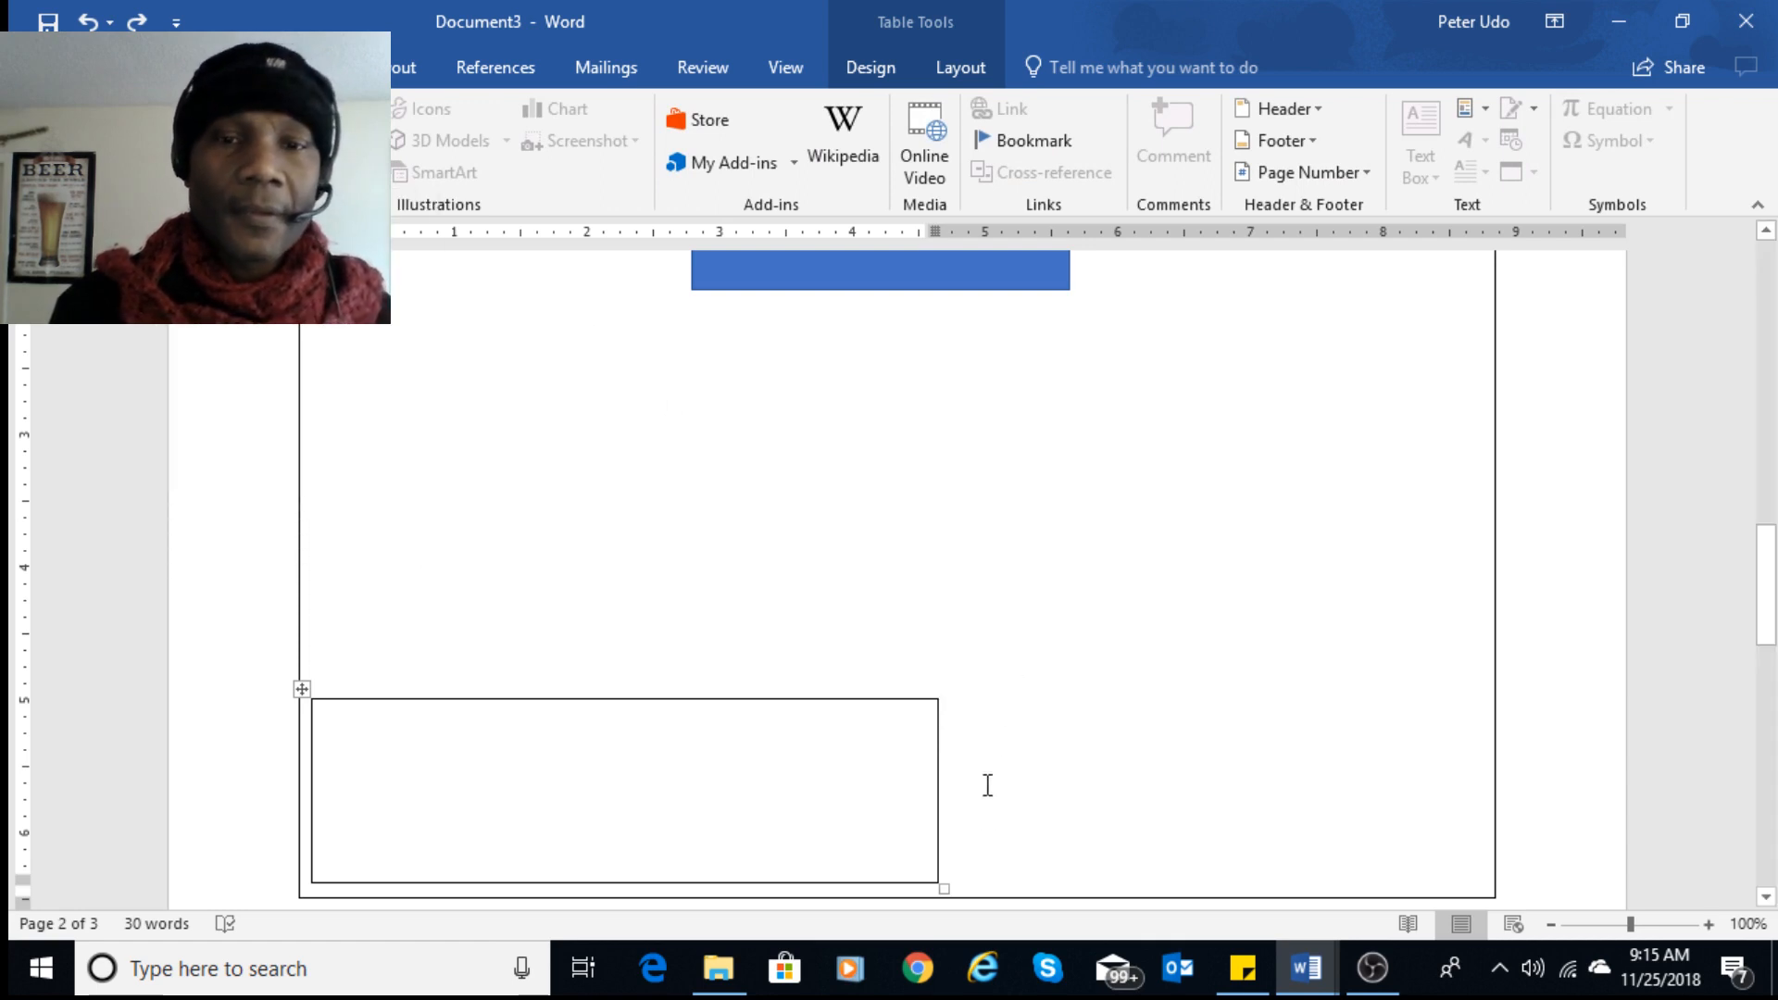
- Undo the last narrowing of the inner table and resize it to about 5.1" wide and 1.3" high
key("Down")
scroll(1028, 748, "down", 2)
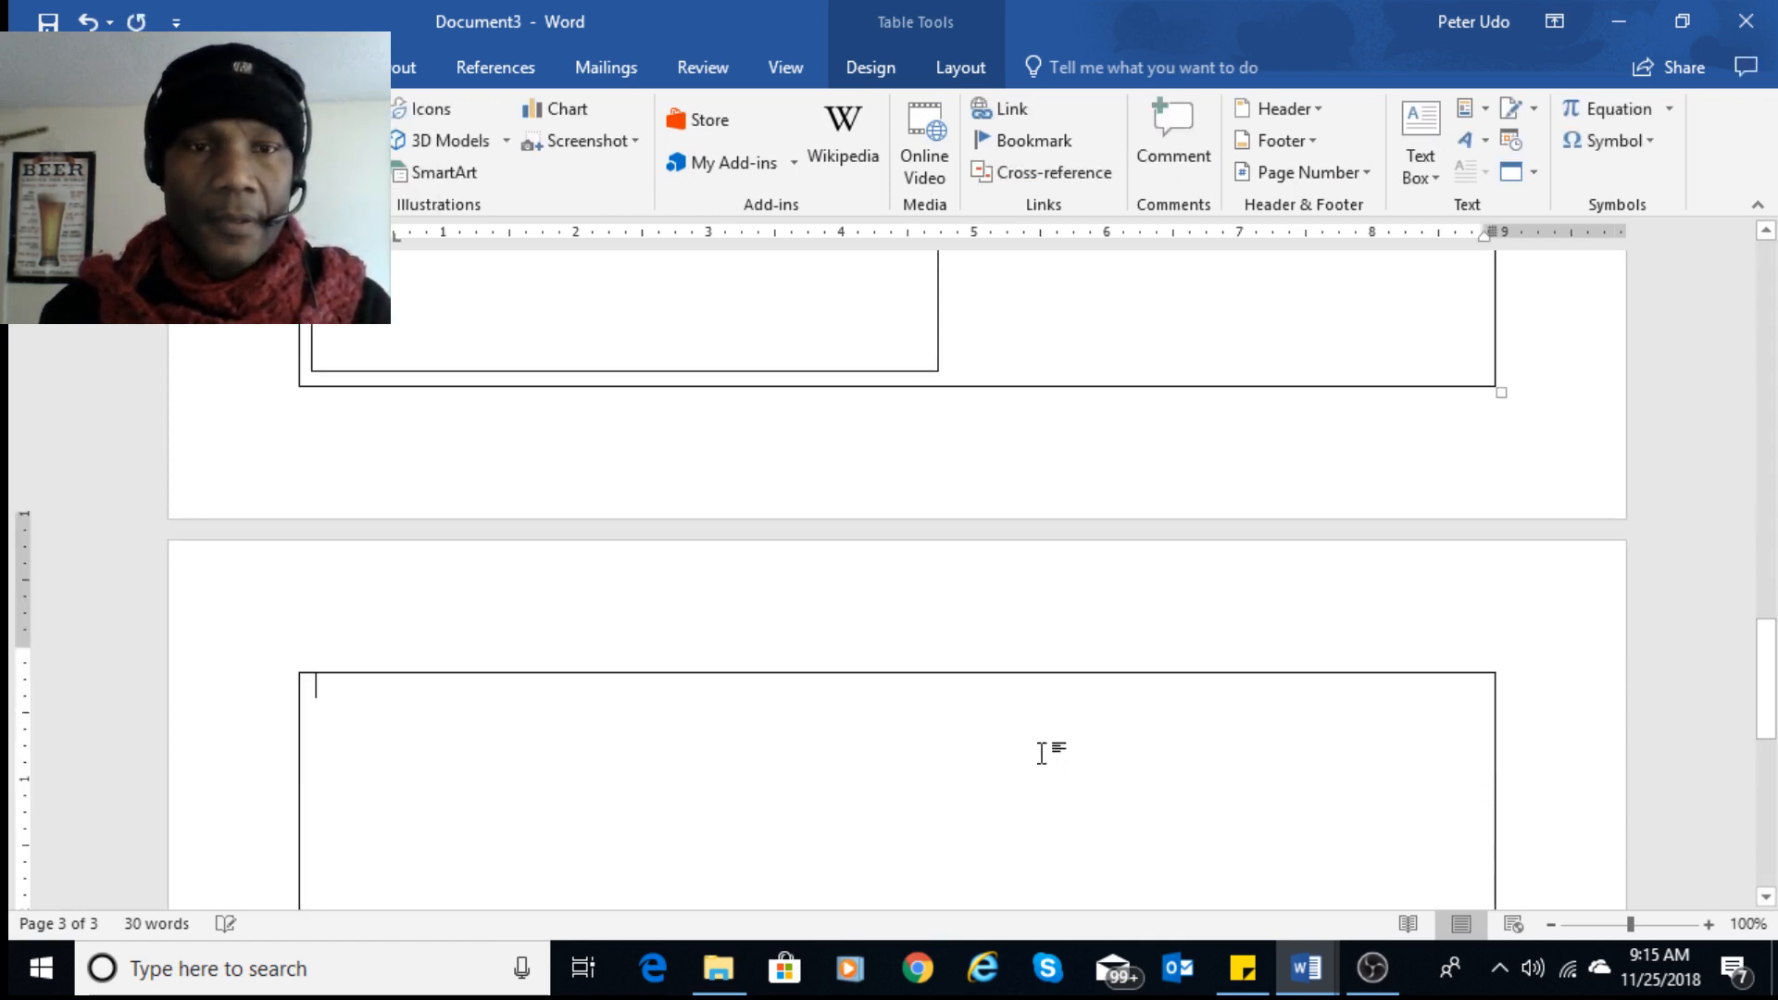
scroll(1042, 750, "up", 2)
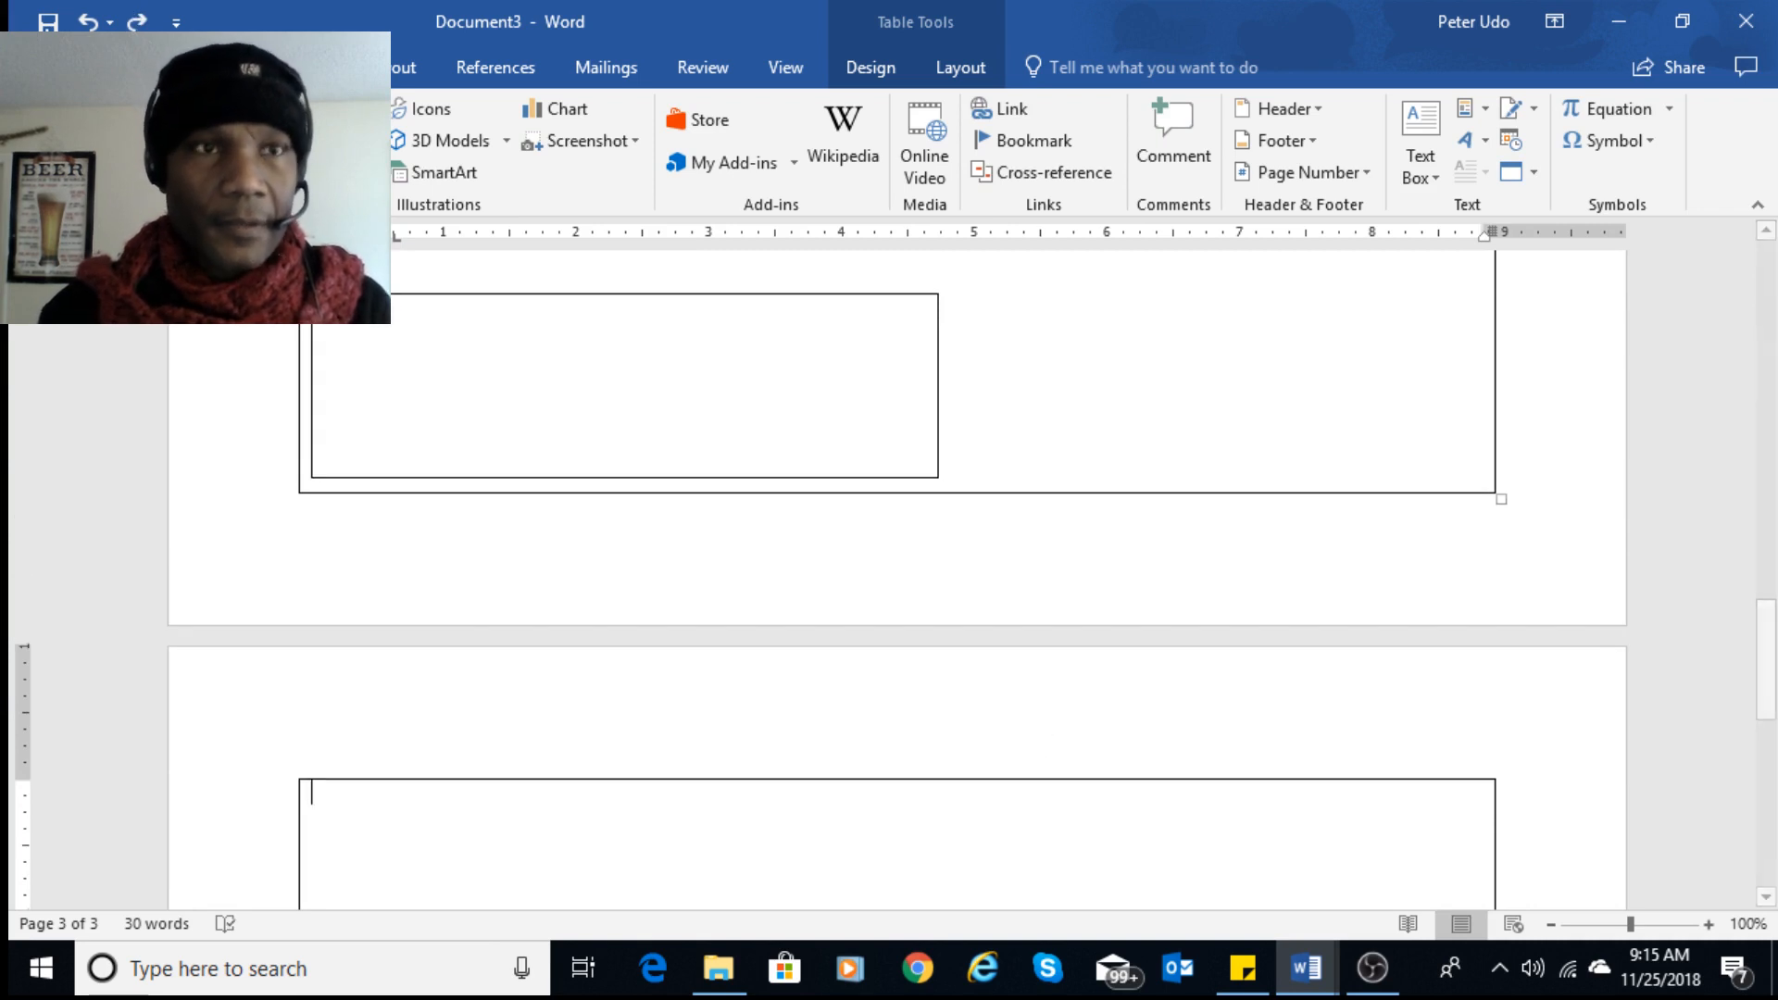
left_click(86, 23)
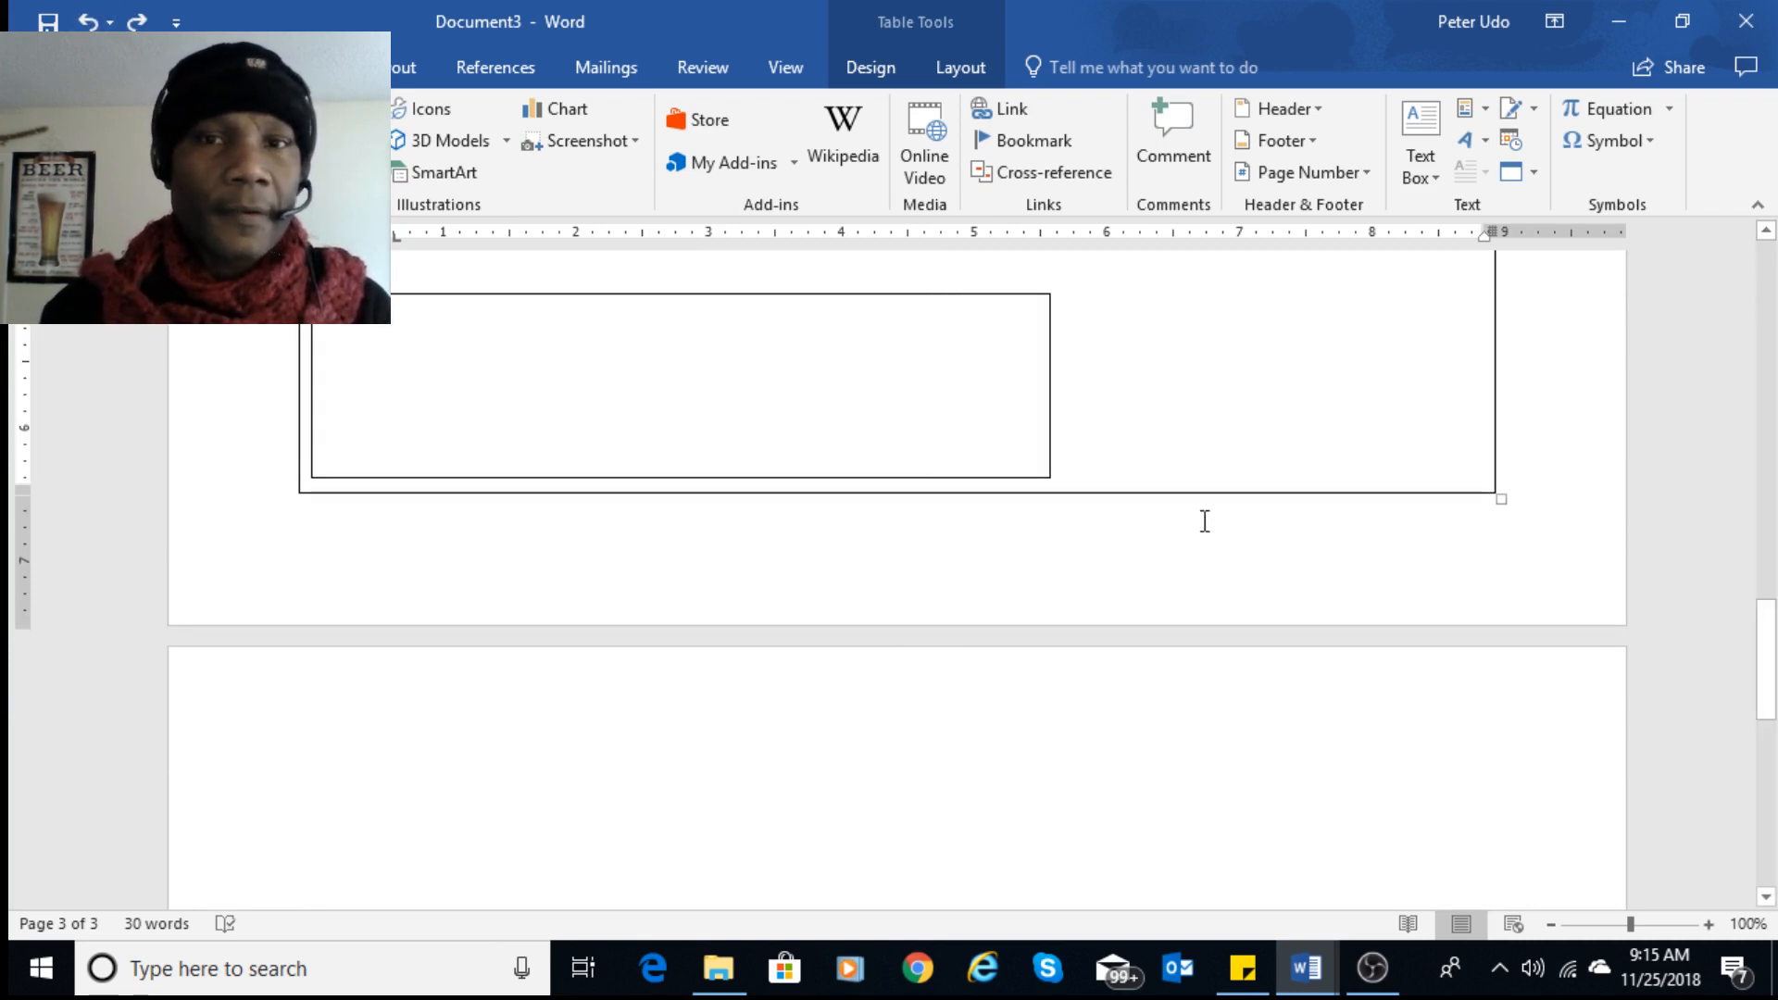
left_click(1183, 398)
scroll(1210, 448, "up", 2)
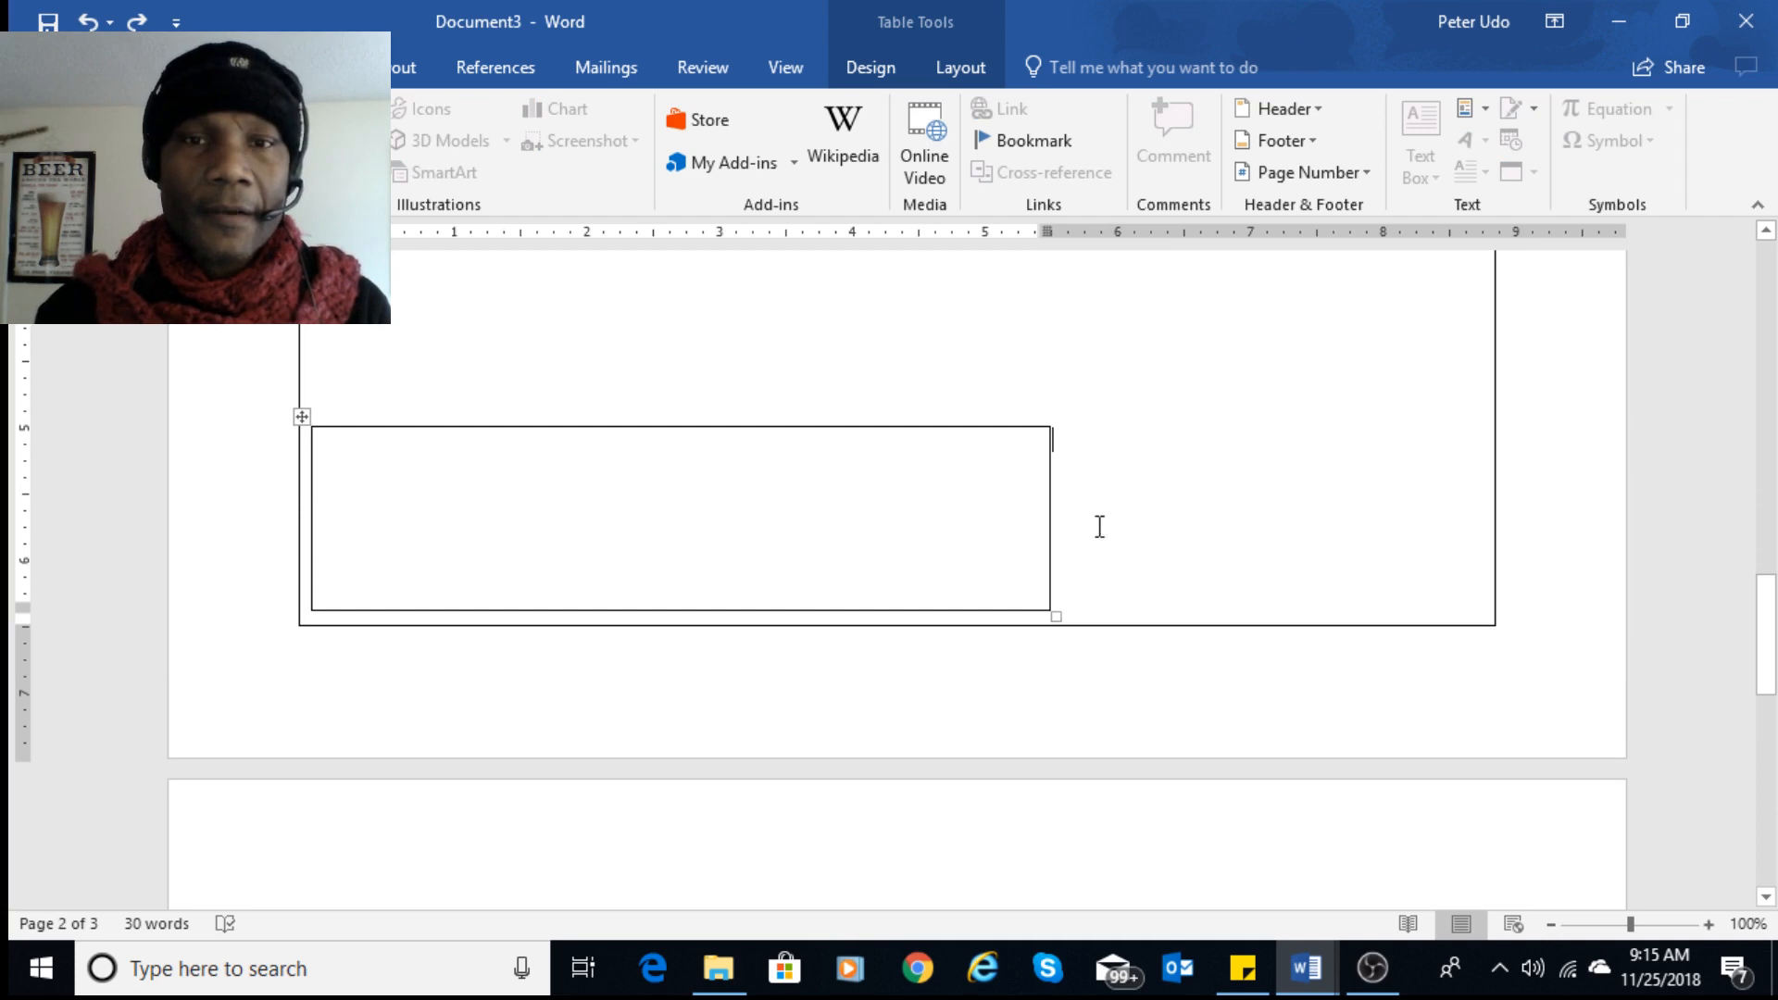
left_click_drag(1055, 613, 990, 600)
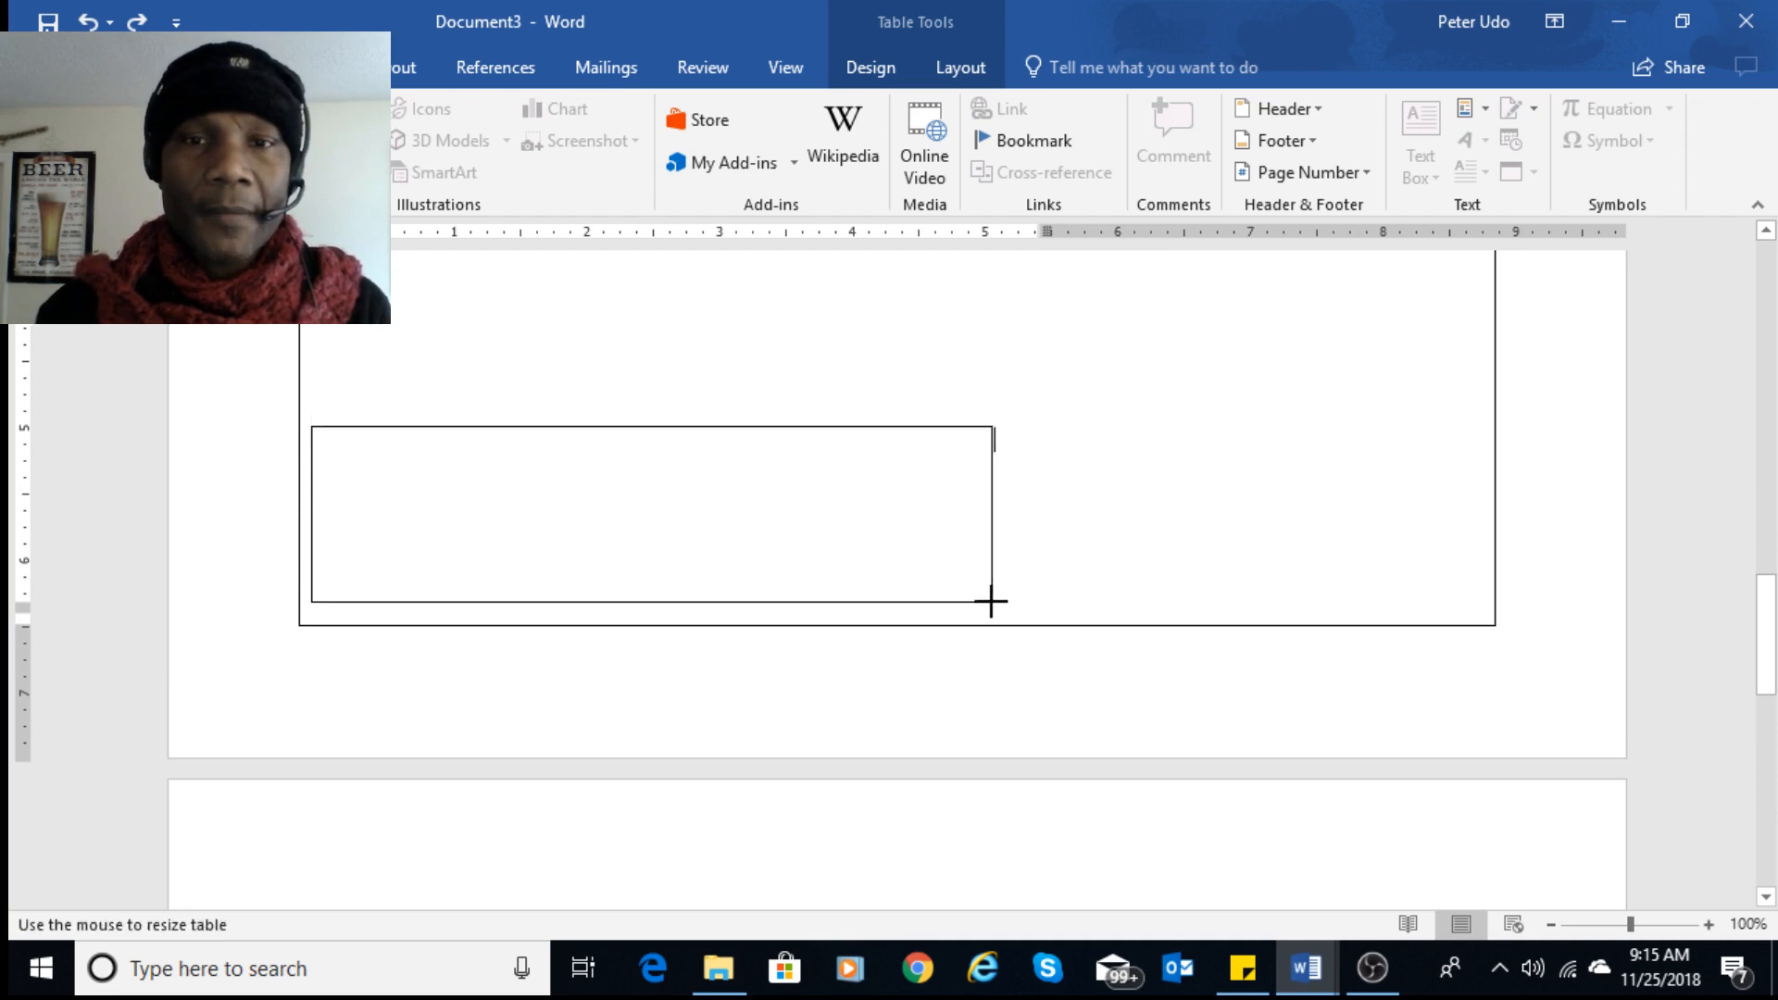
- Retry adding a table from the end of the resized inner table's row
left_click(1050, 458)
left_click(1054, 459)
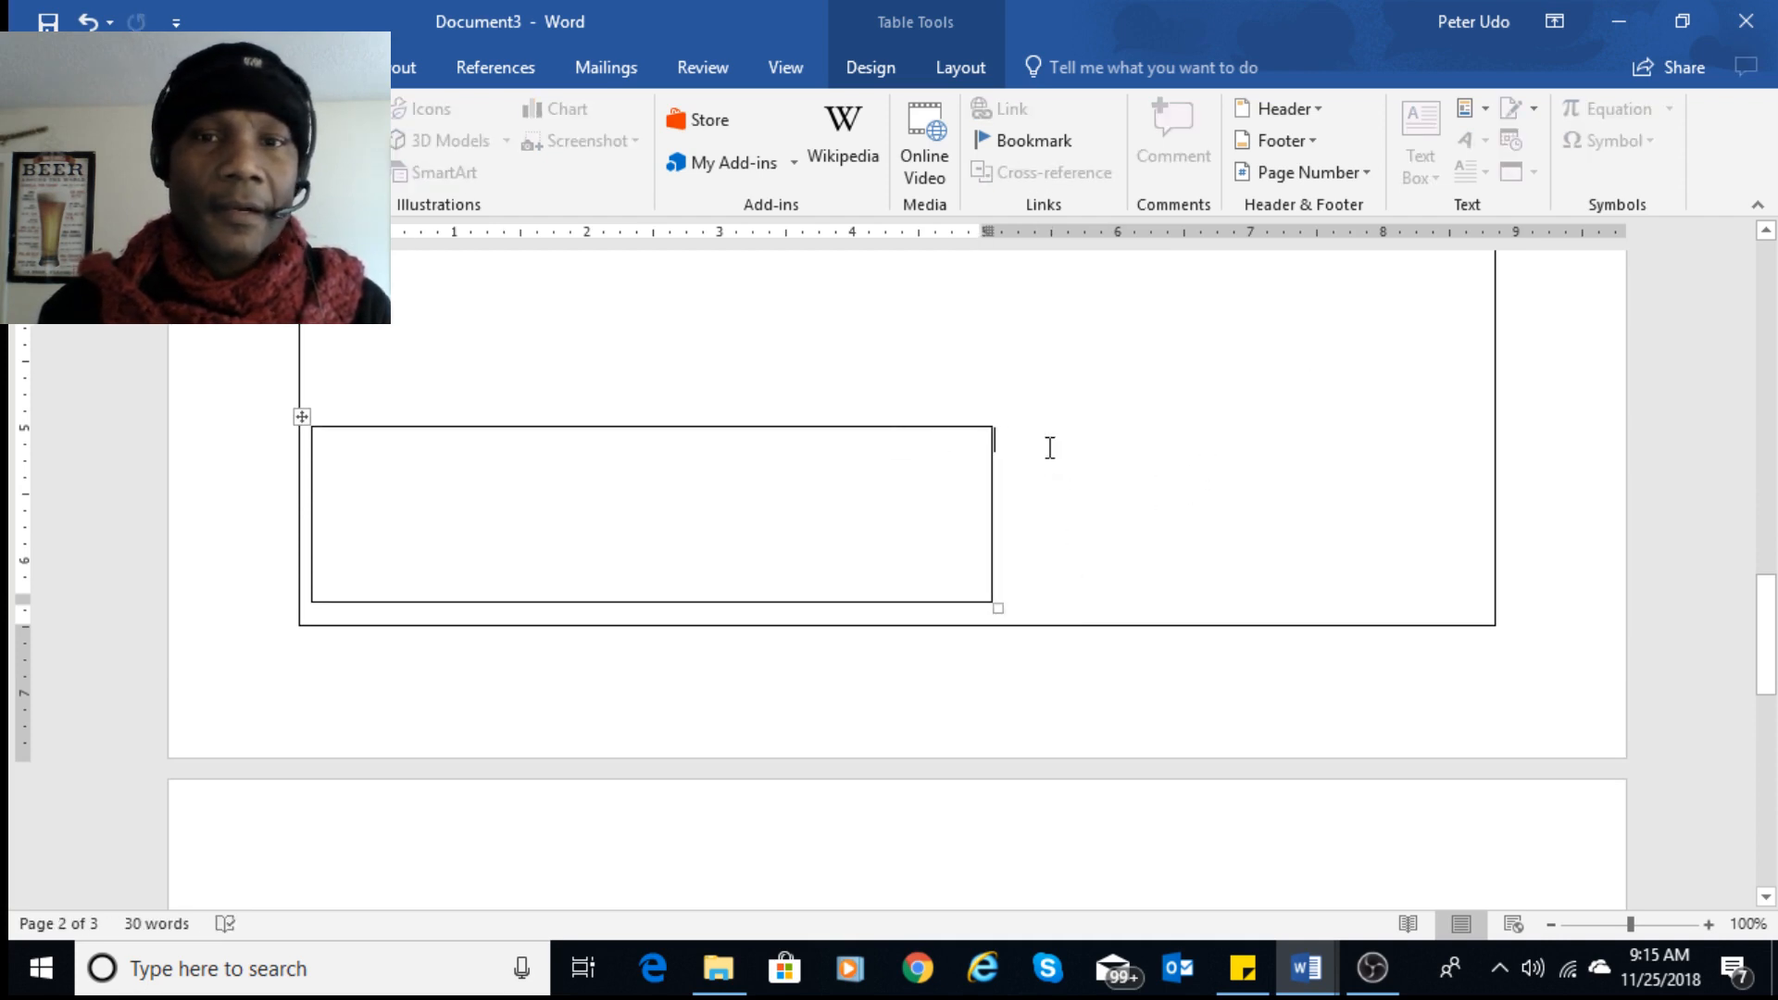
left_click(188, 146)
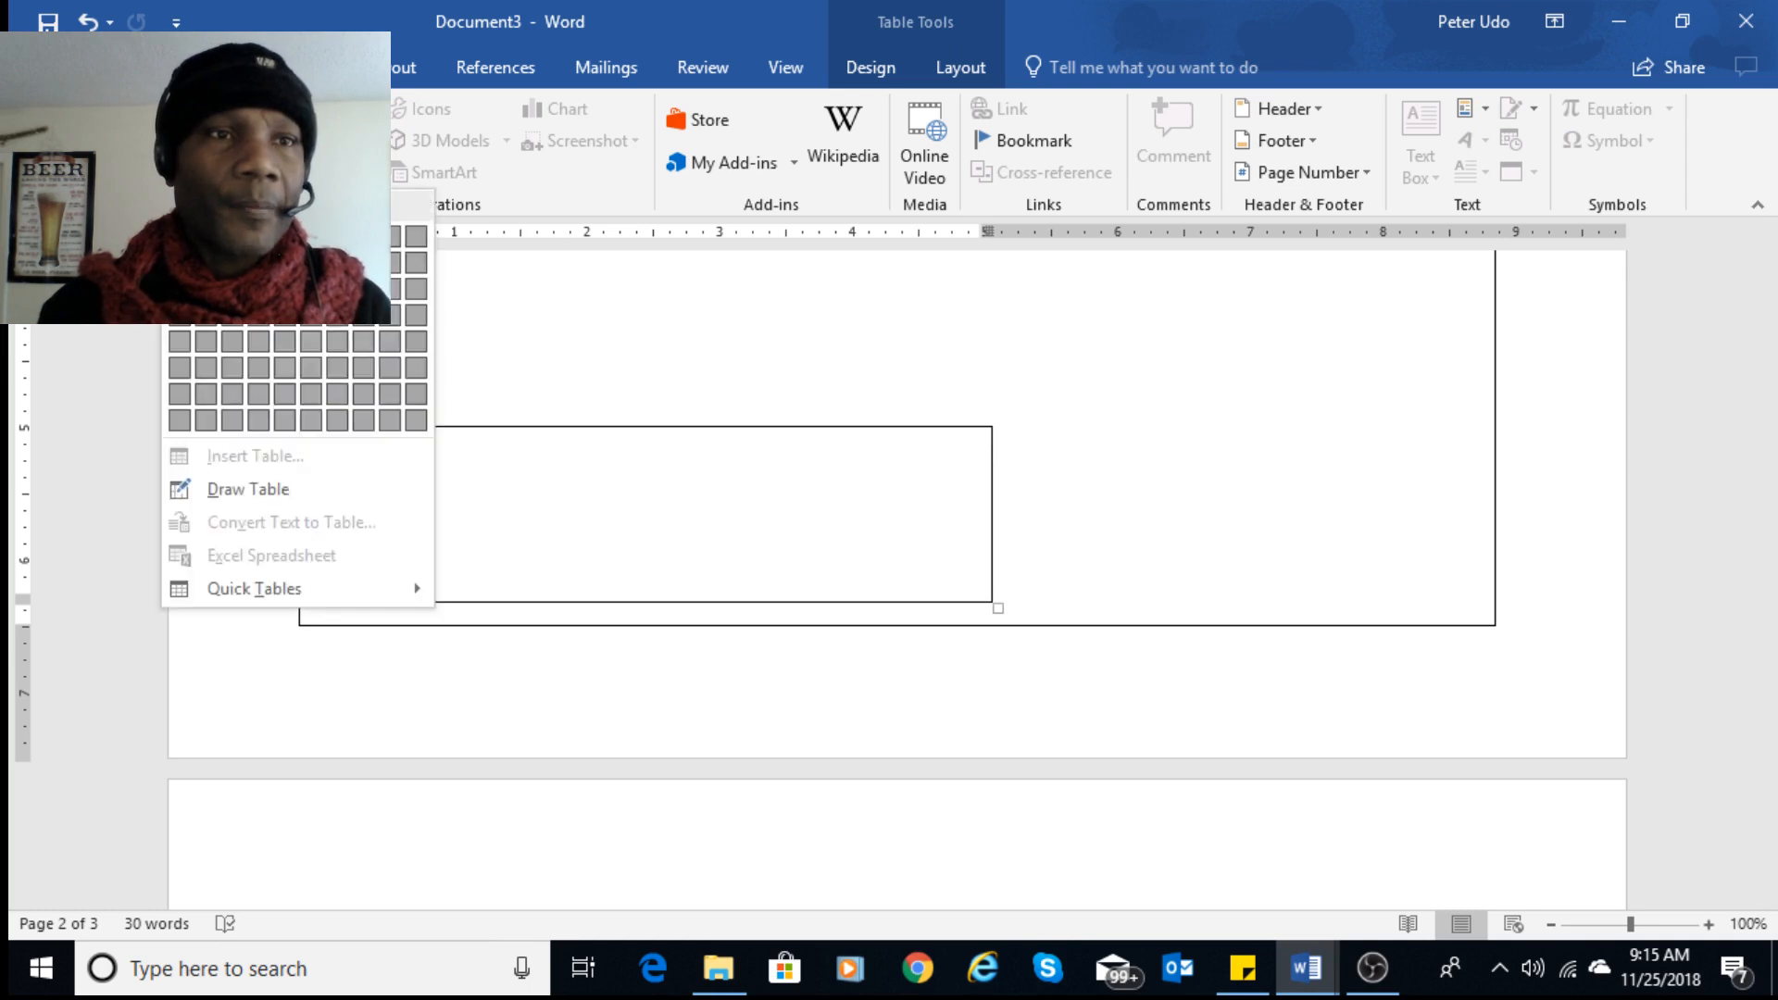
left_click(1090, 479)
left_click(776, 329)
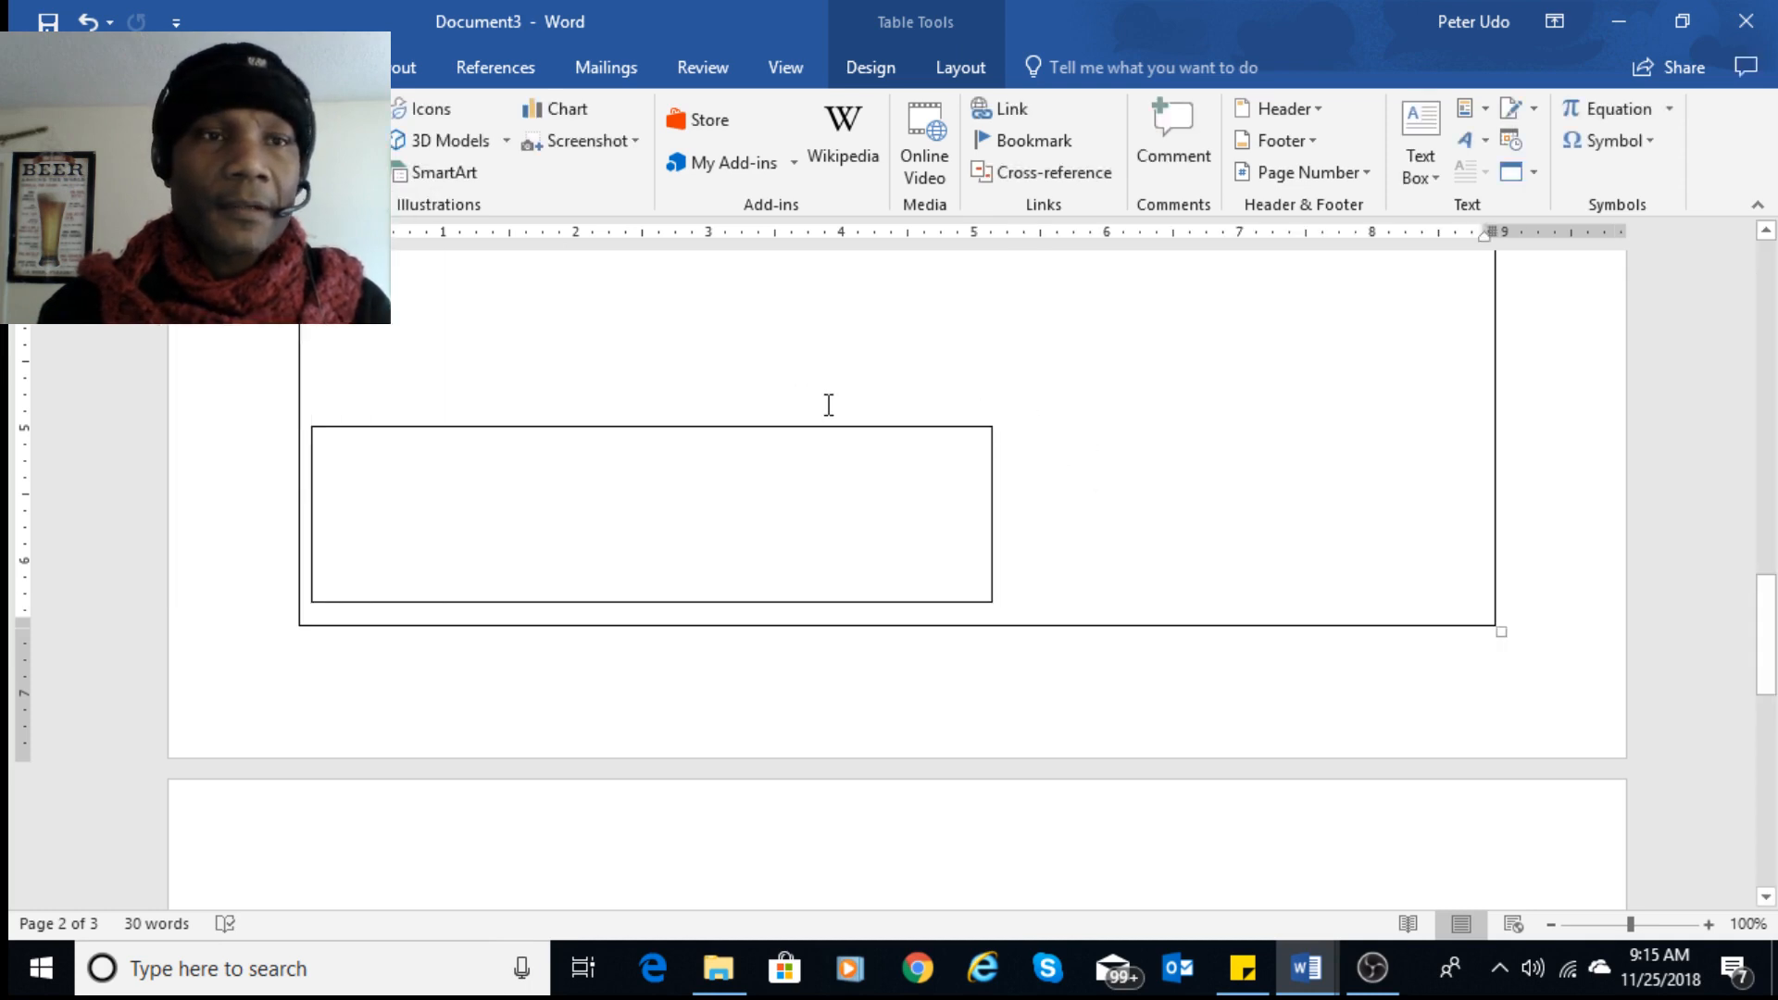
- Insert a single-cell table in the blank area above the inner table and narrow it to about 2.6" wide
scroll(829, 405, "up", 1)
left_click(188, 146)
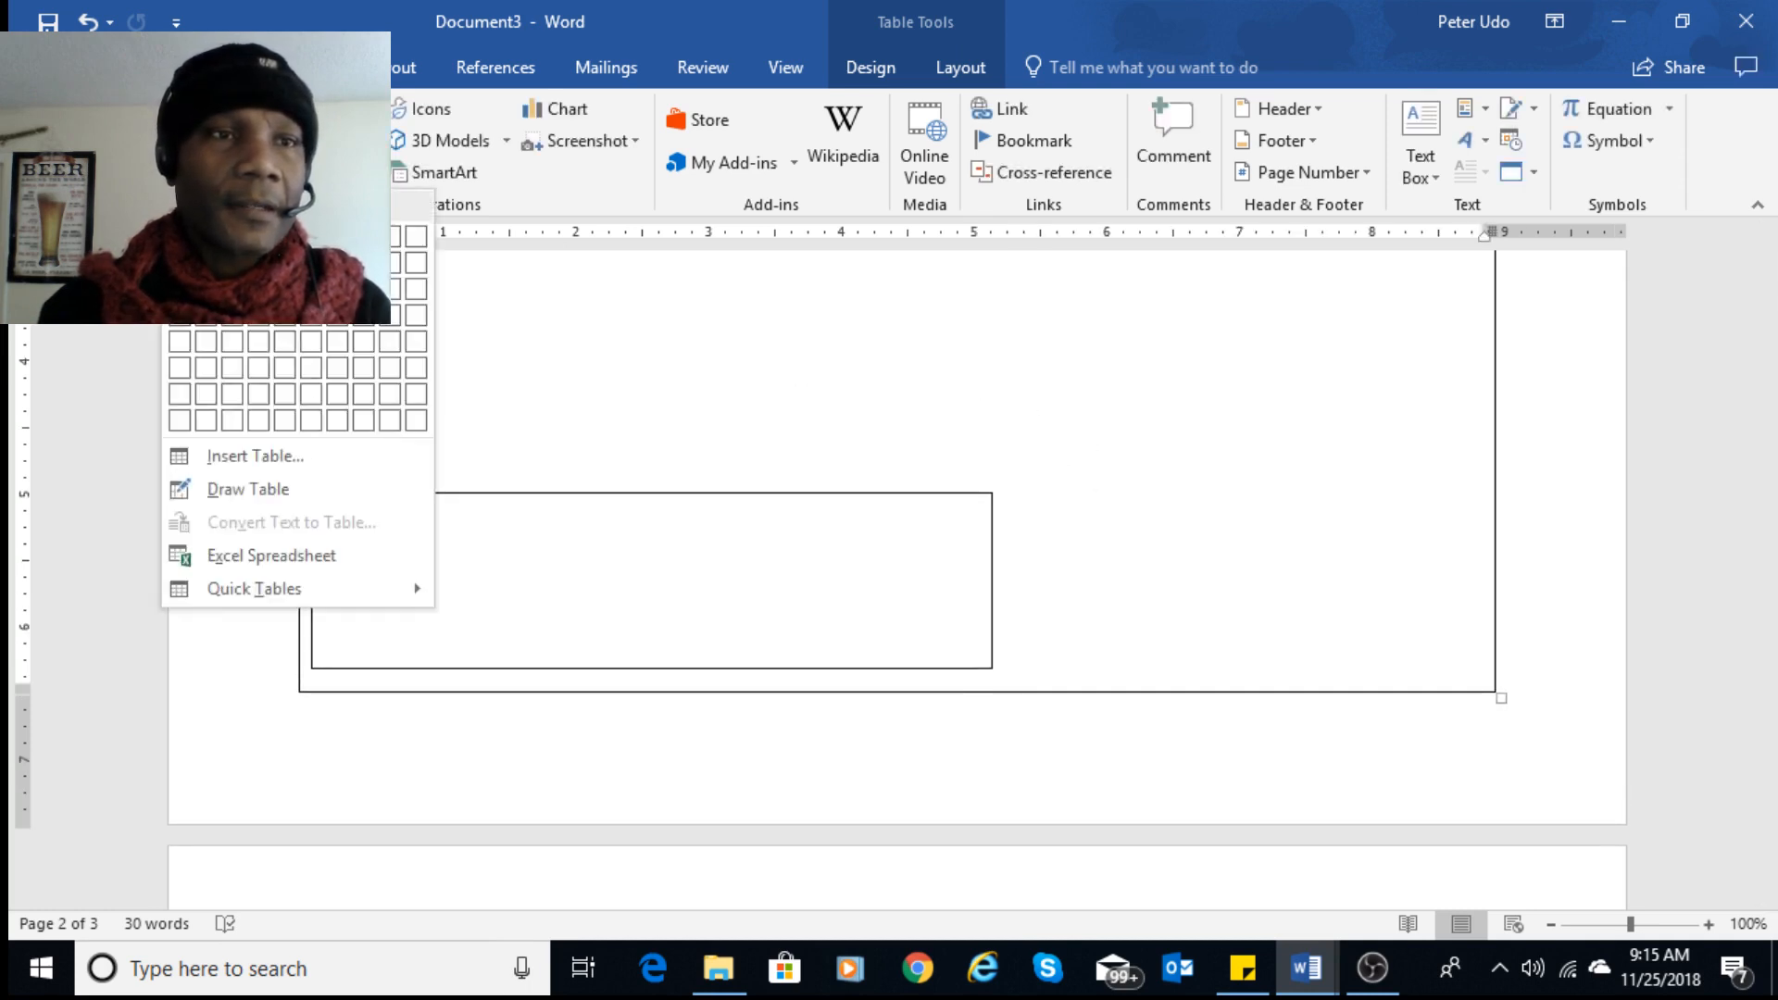
left_click(180, 236)
scroll(829, 504, "up", 3)
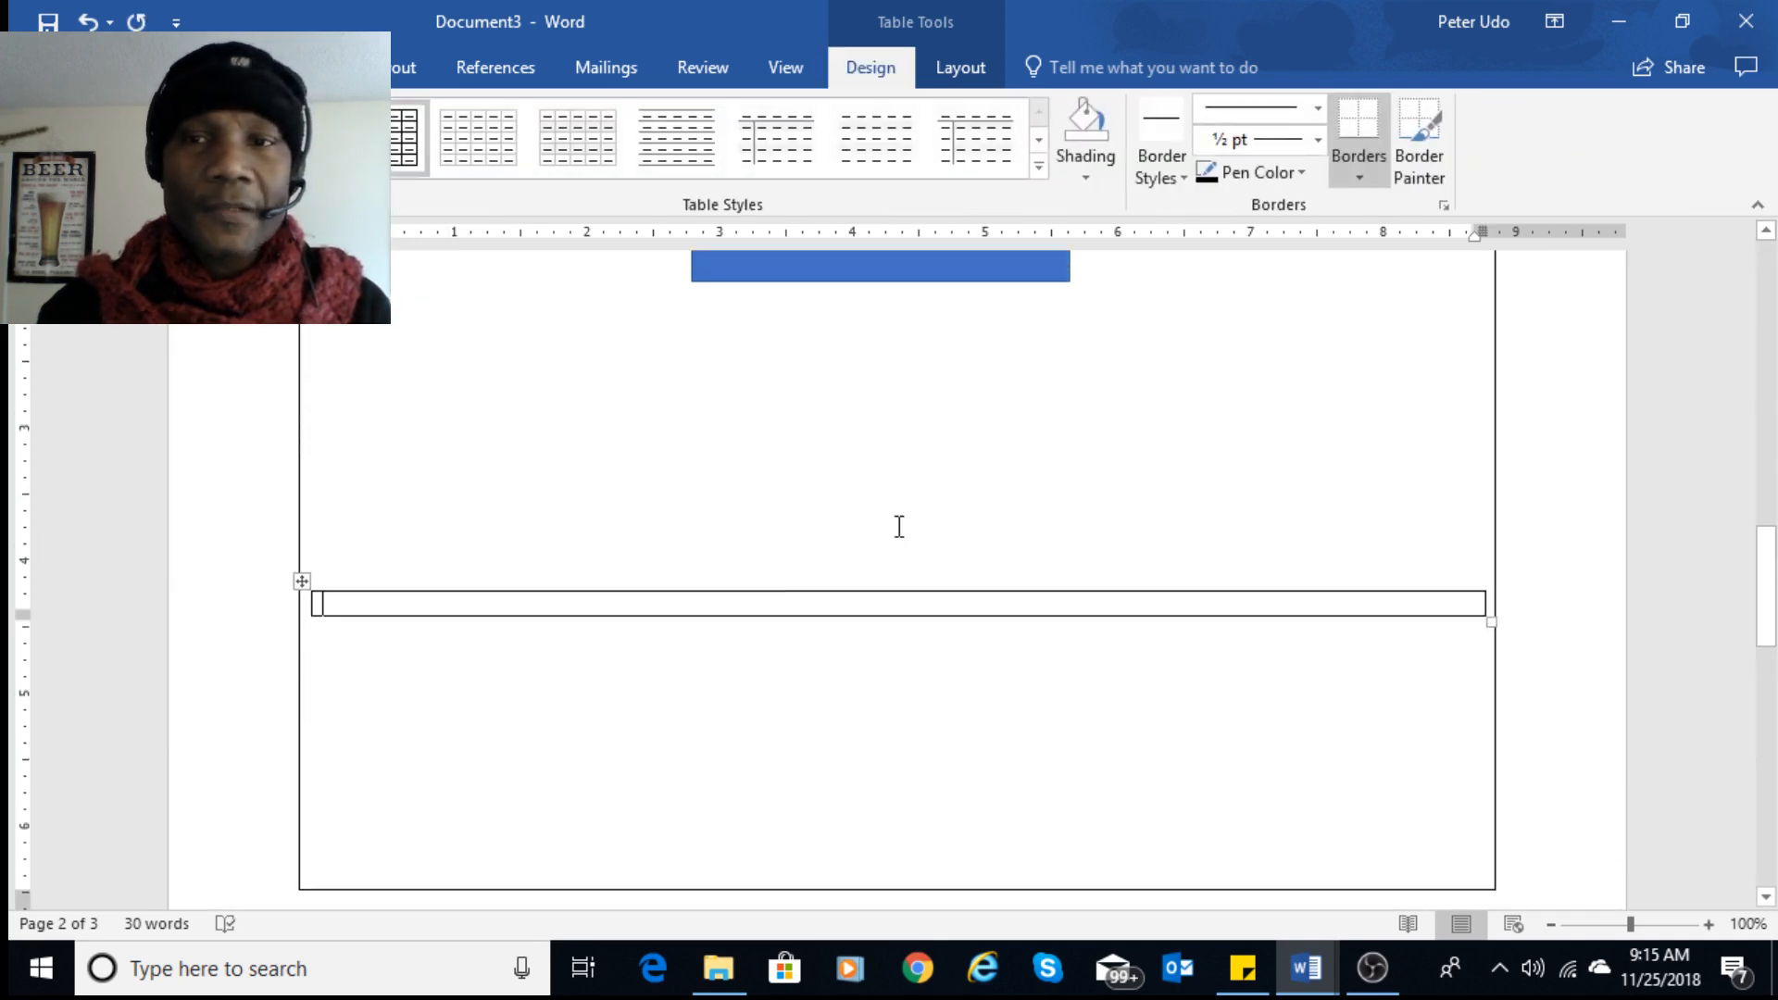
scroll(899, 526, "down", 3)
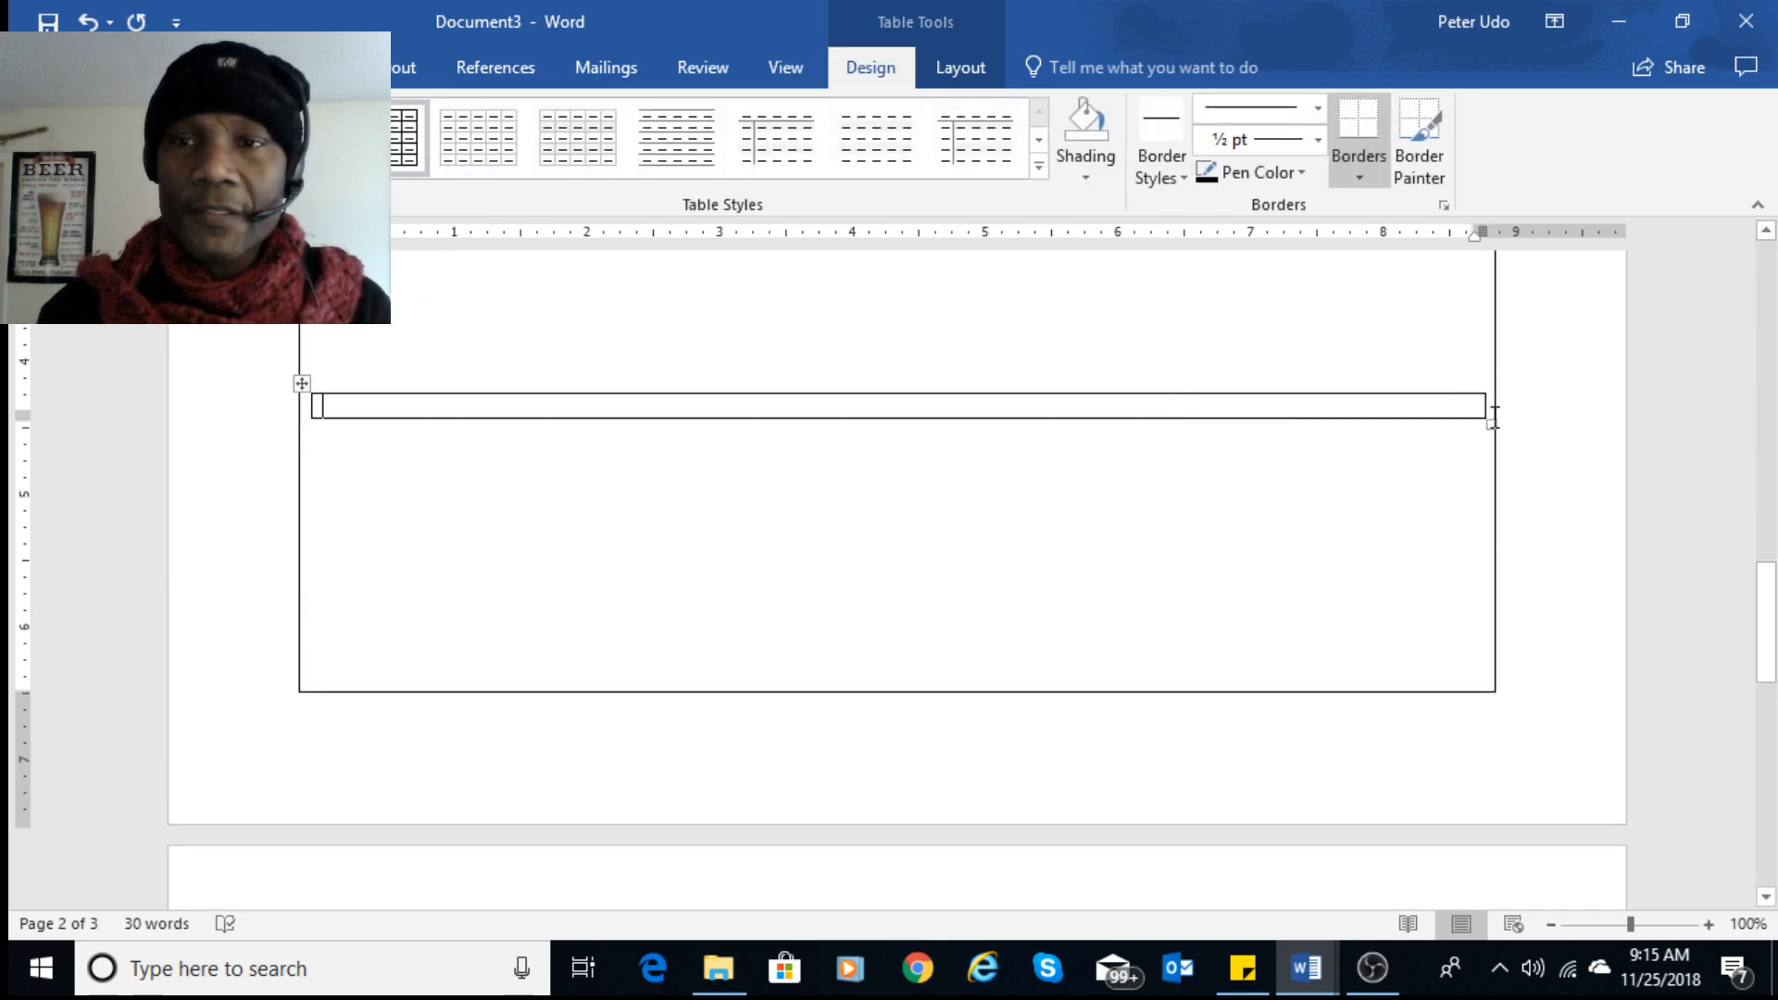
left_click_drag(1481, 405, 657, 406)
- Examine where the small table and the larger inner table sit within the storyboard frame and across the pages
scroll(941, 591, "down", 8)
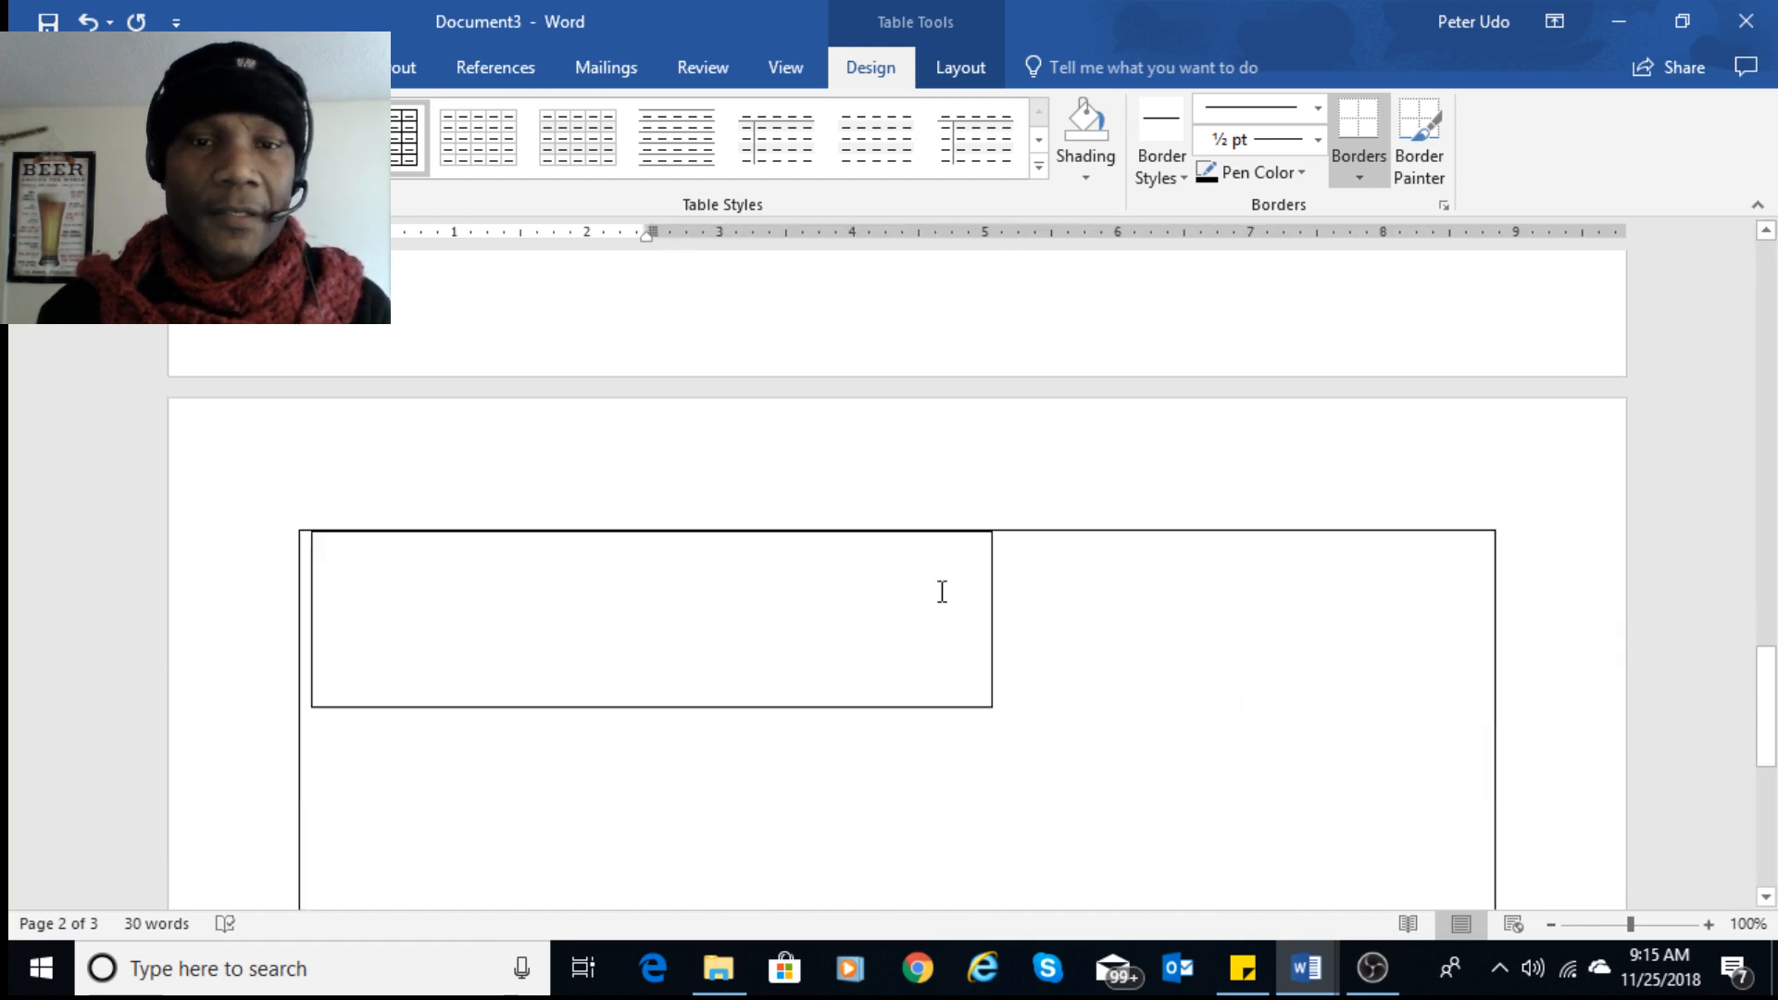
scroll(940, 590, "up", 5)
scroll(944, 590, "down", 3)
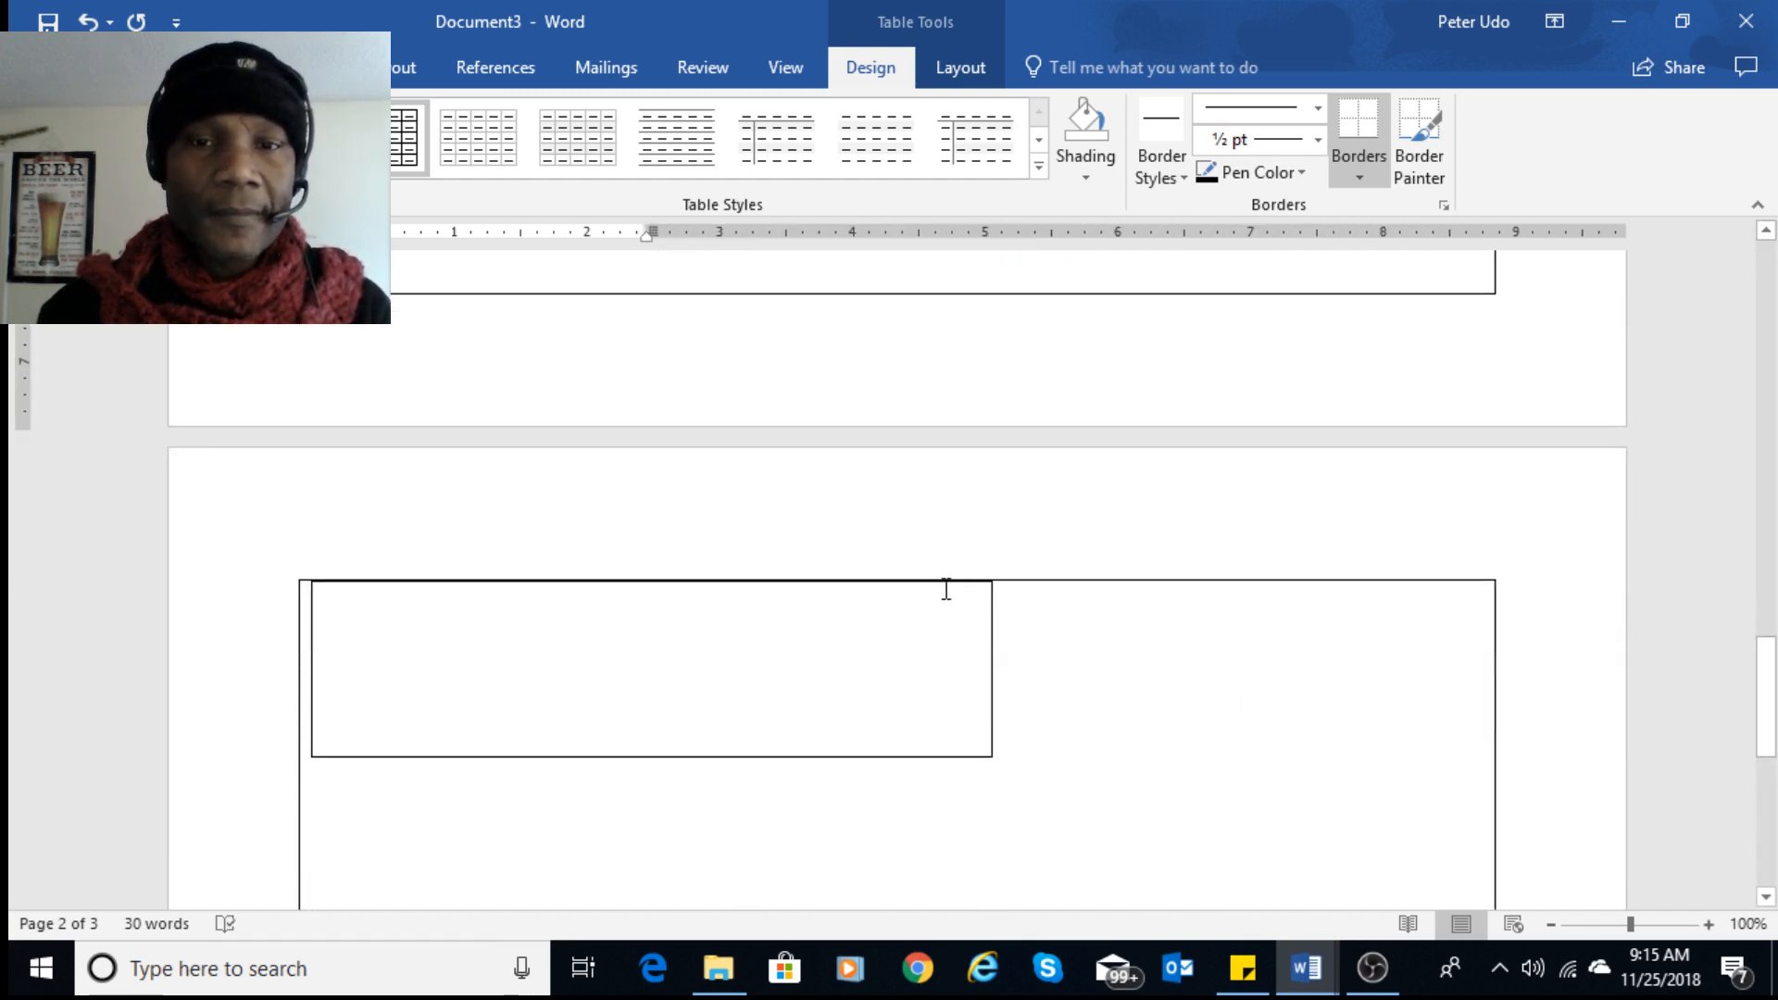
scroll(947, 585, "up", 8)
scroll(950, 574, "down", 4)
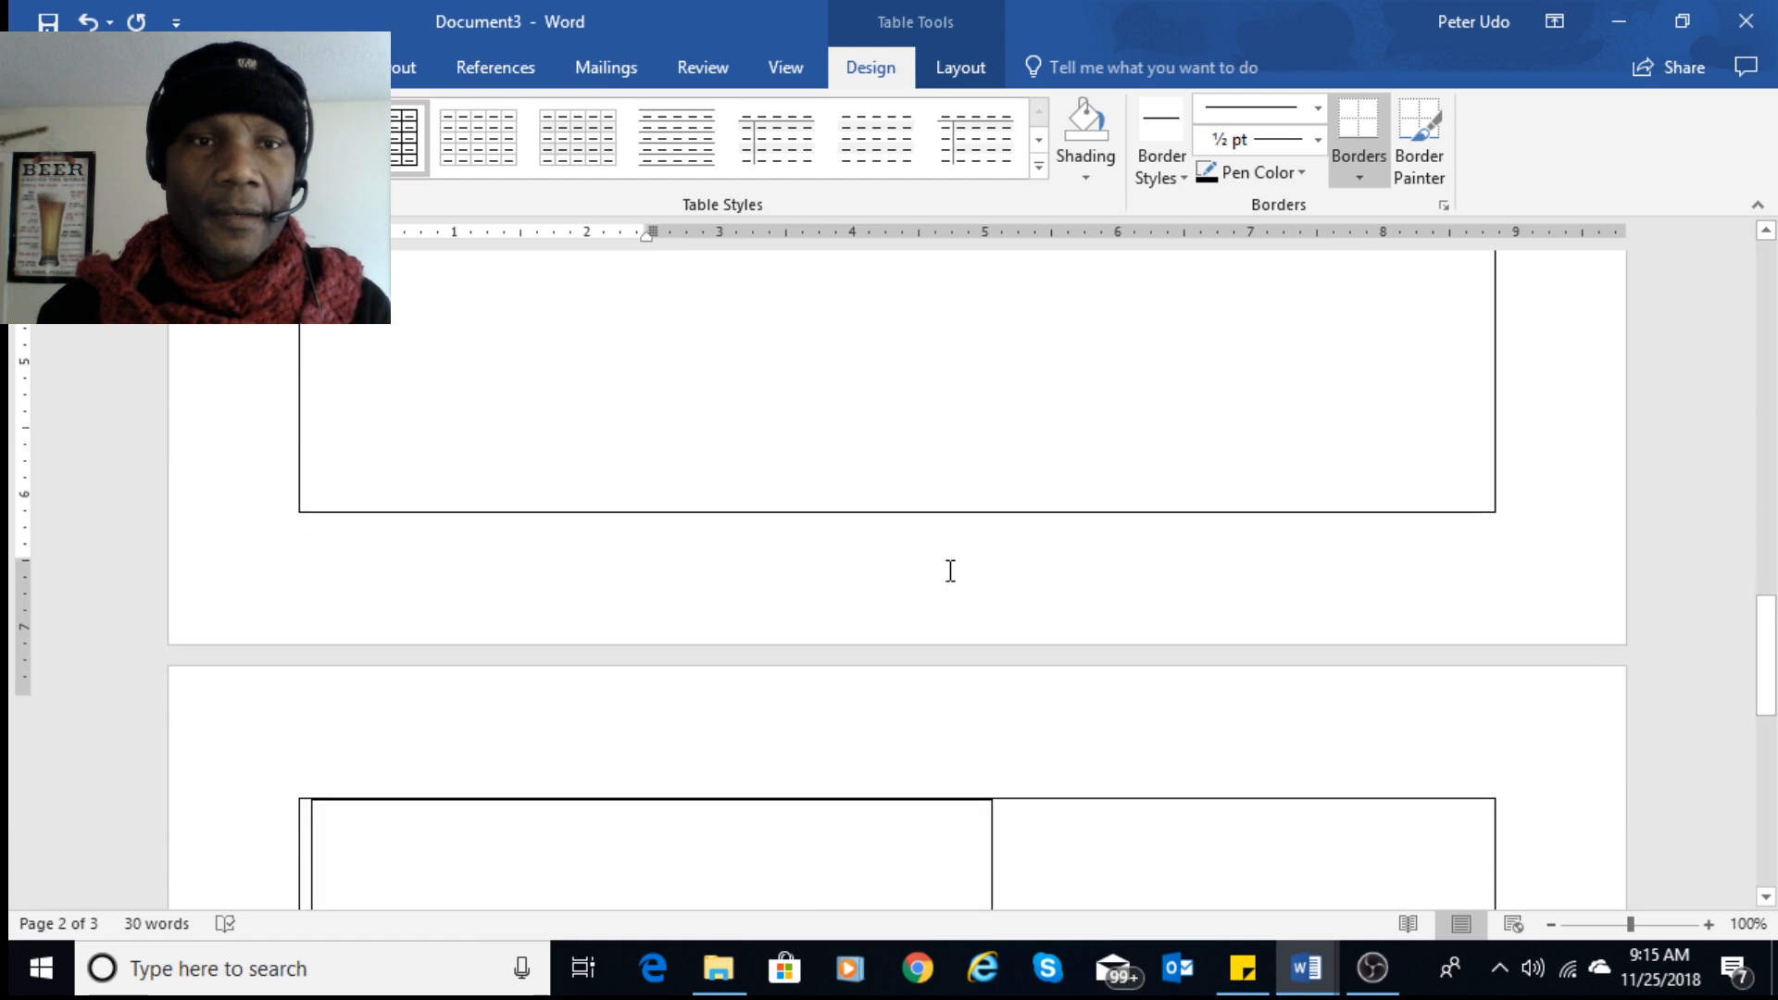
scroll(950, 570, "up", 2)
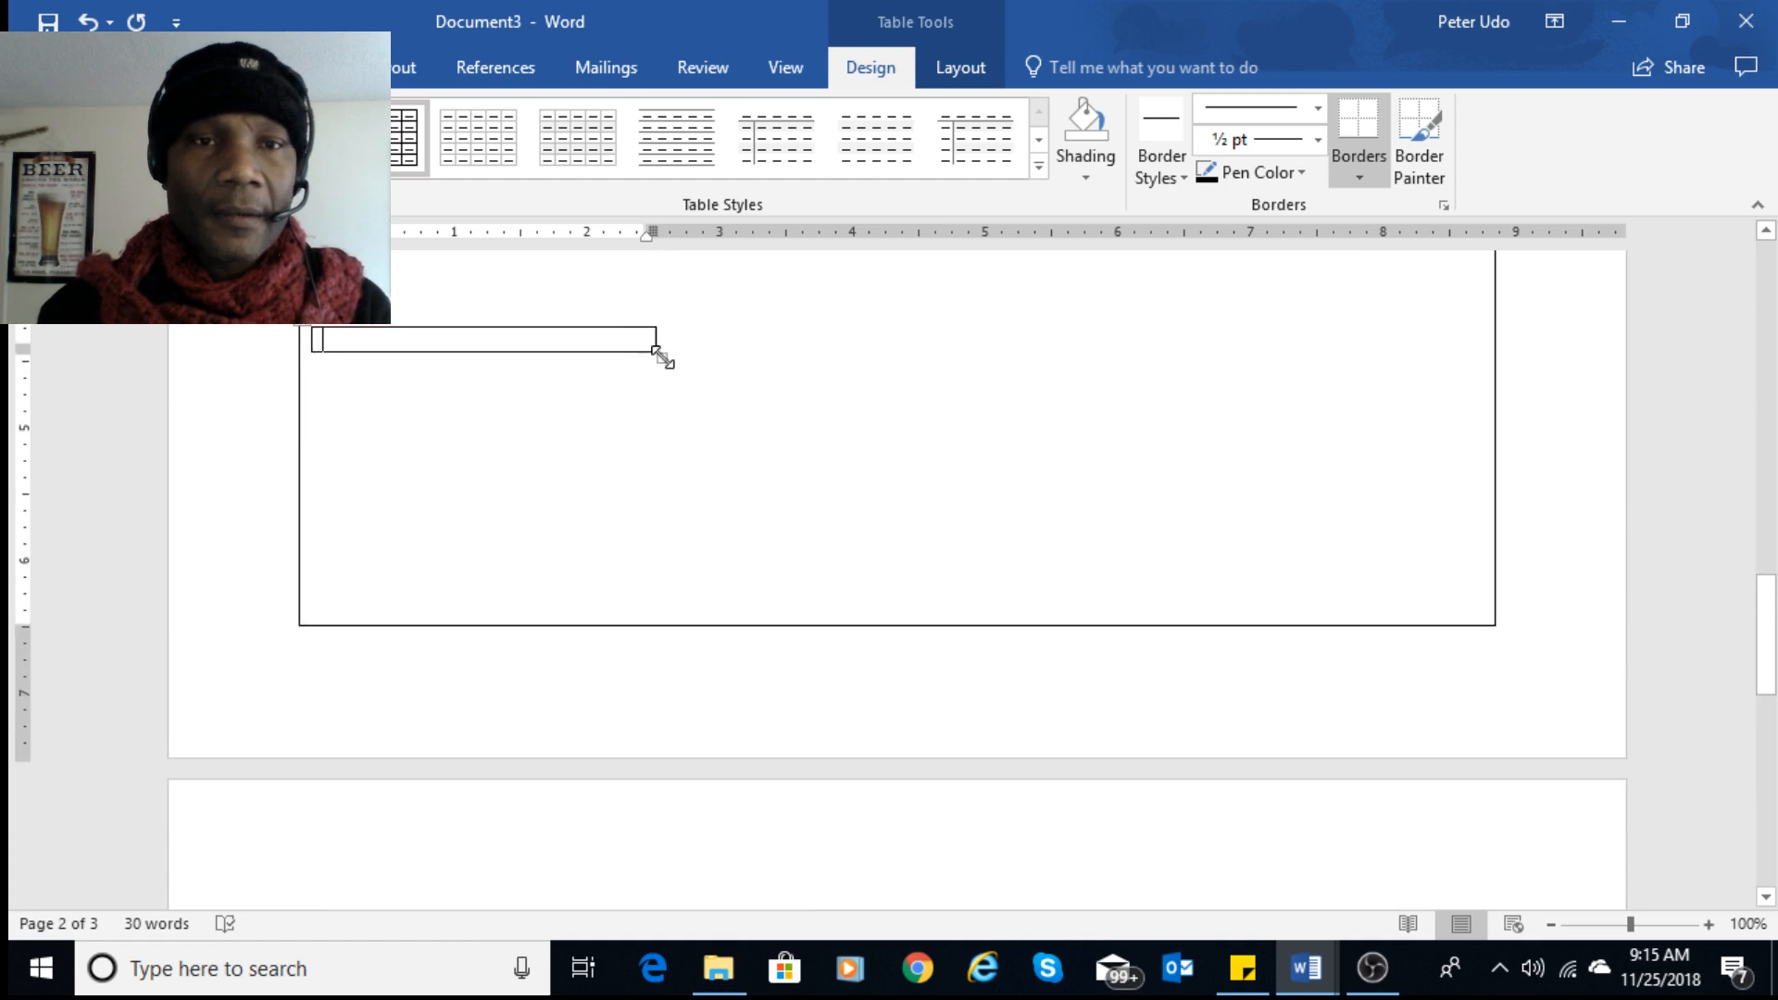
scroll(648, 389, "up", 3)
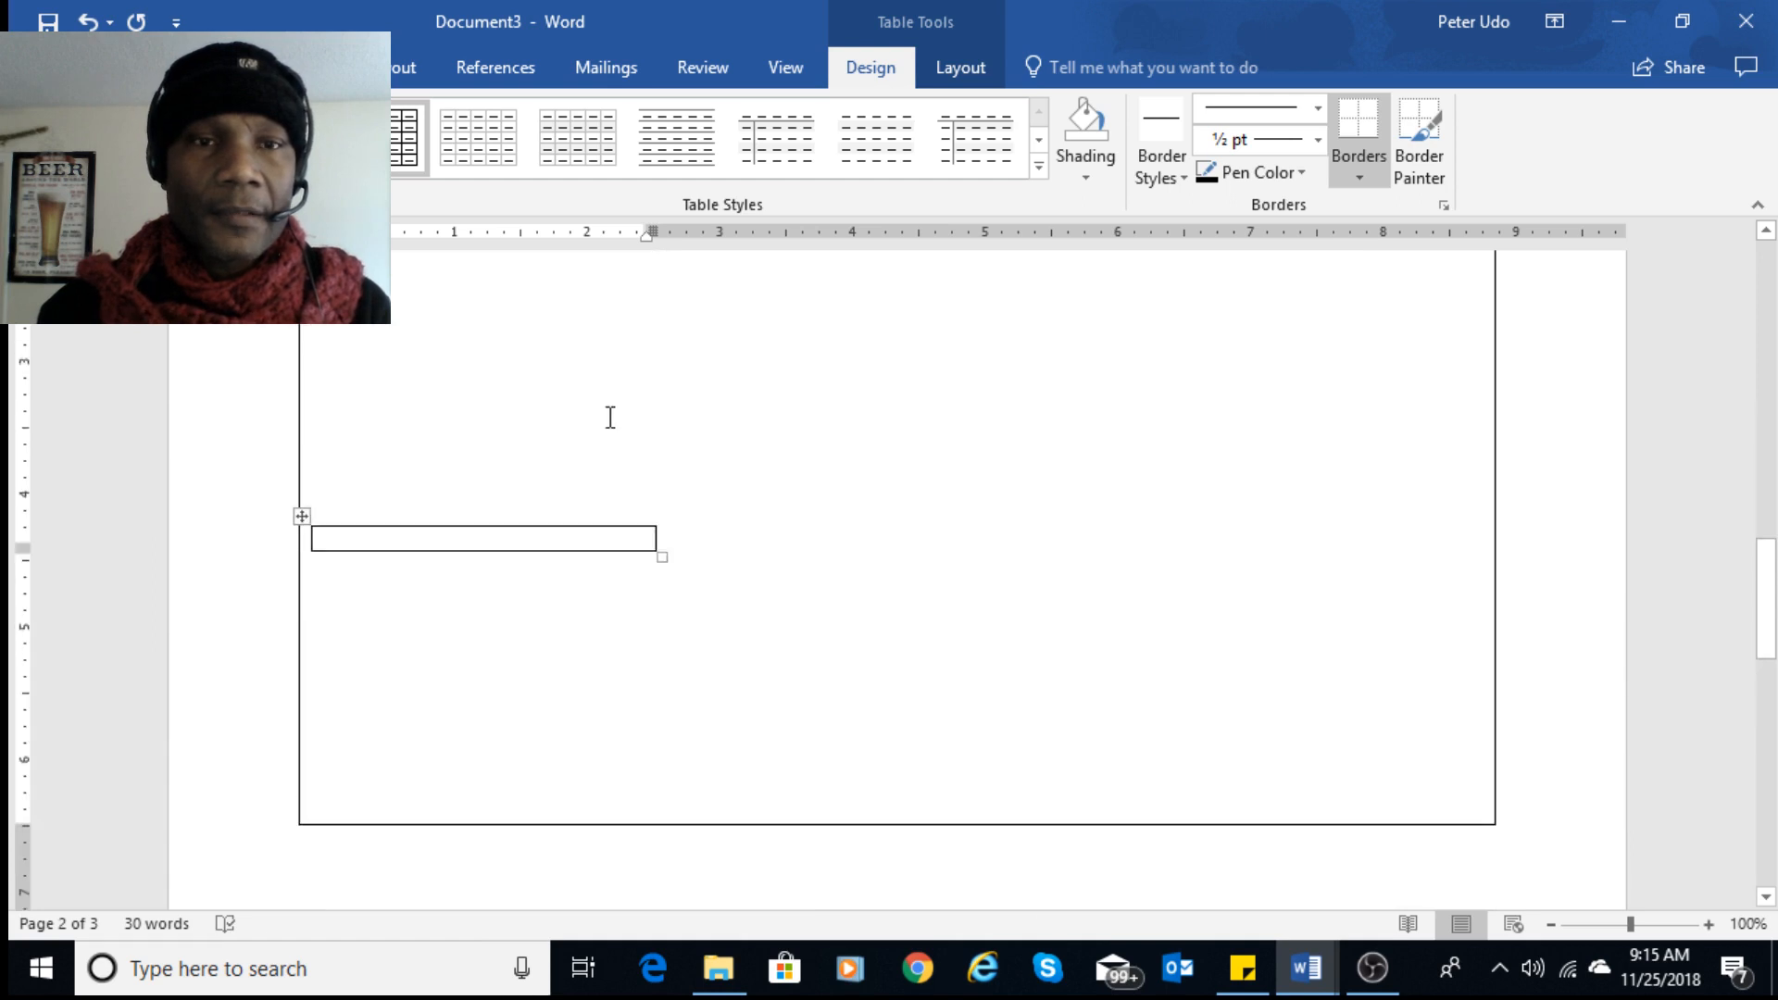
scroll(610, 418, "up", 4)
left_click(538, 579)
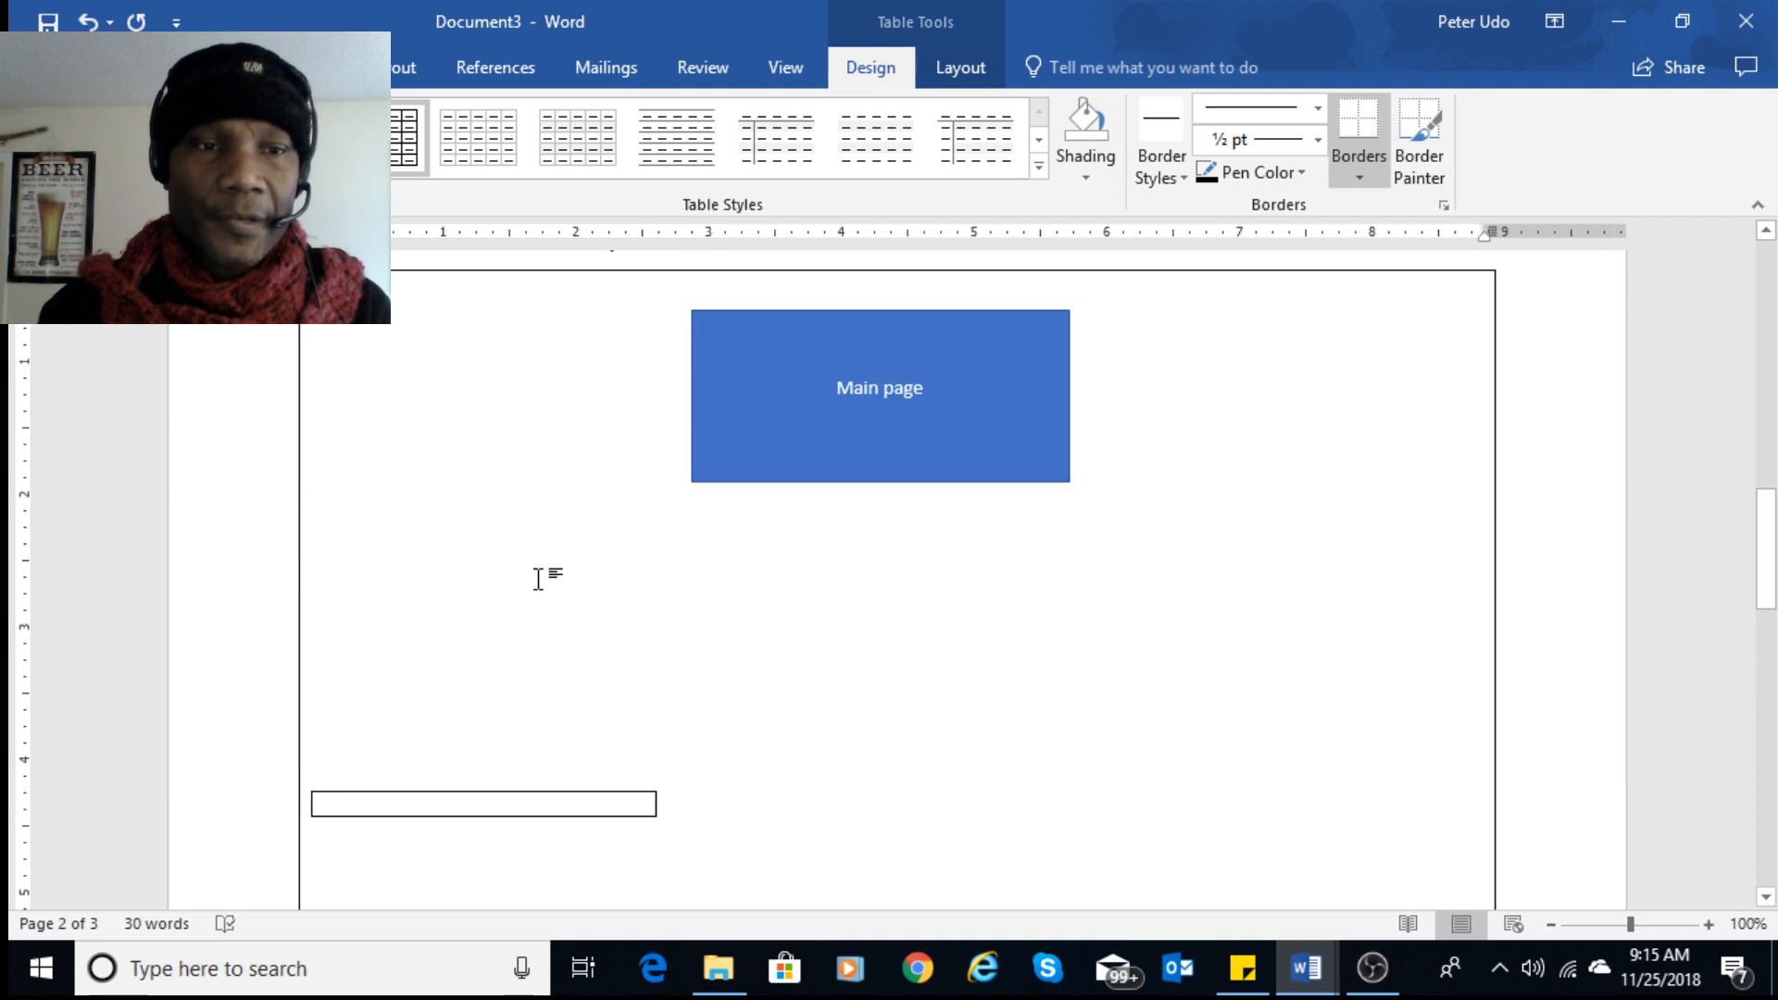
scroll(538, 579, "down", 3)
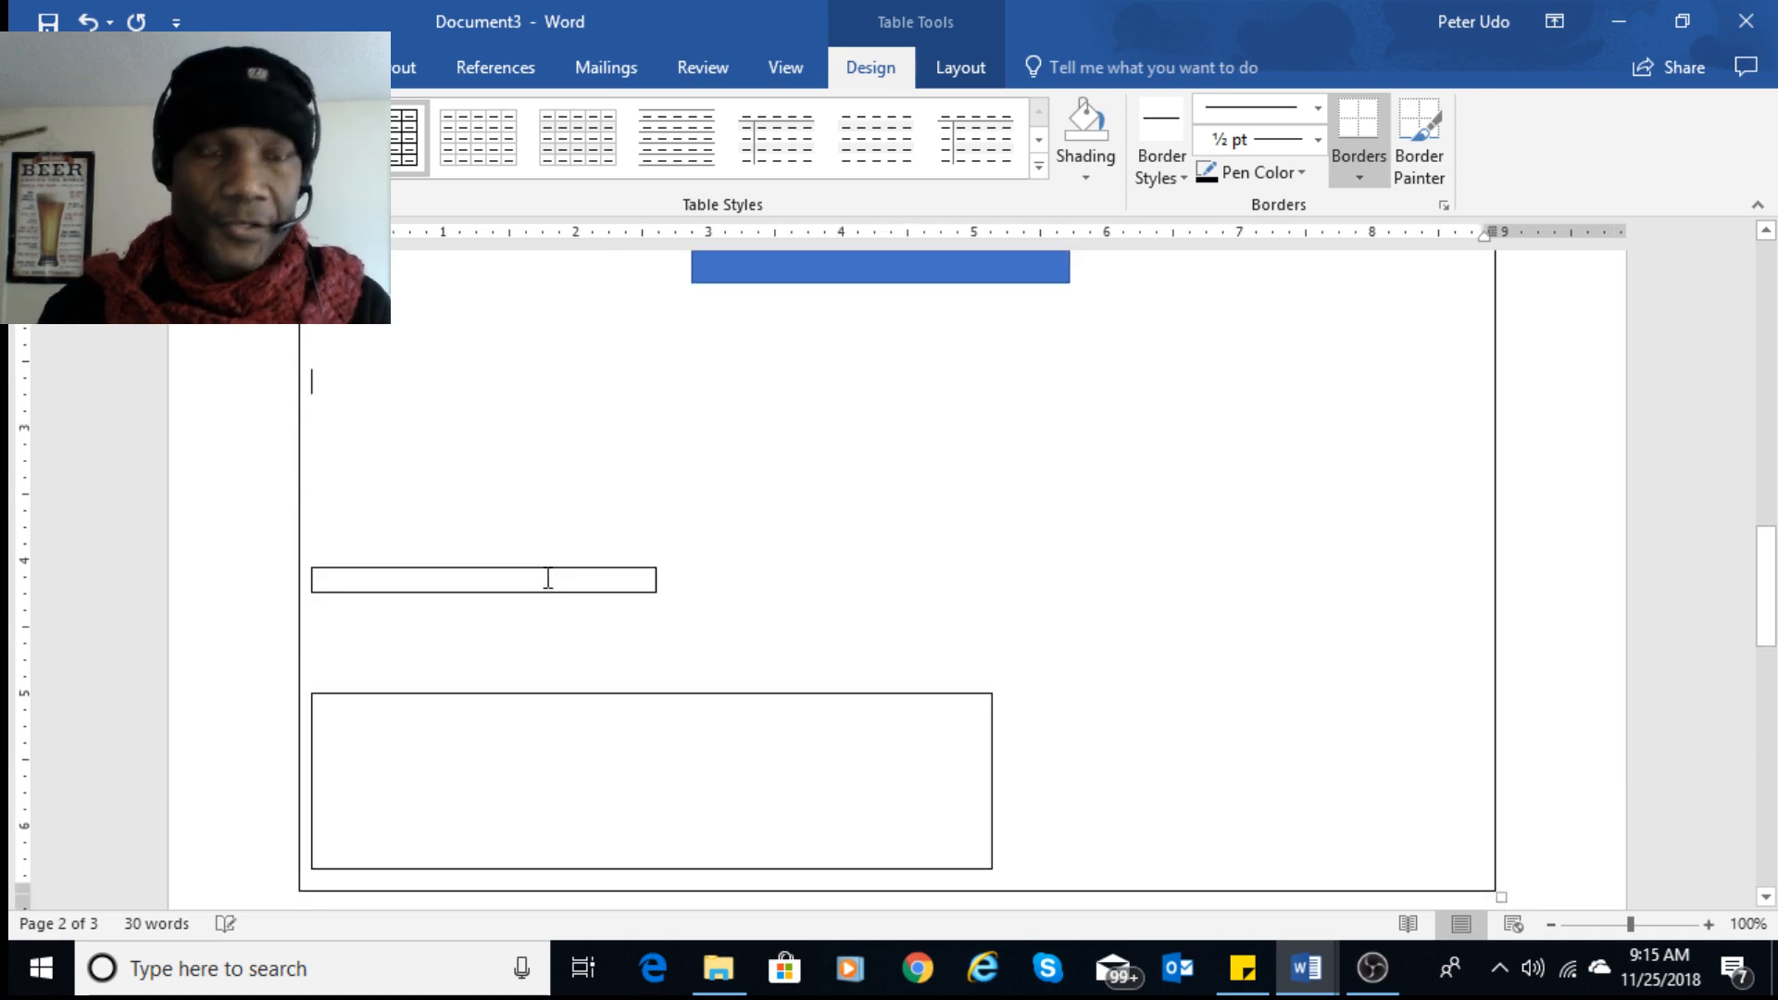
- Delete the small single-cell table above the larger inner table
left_click(489, 600)
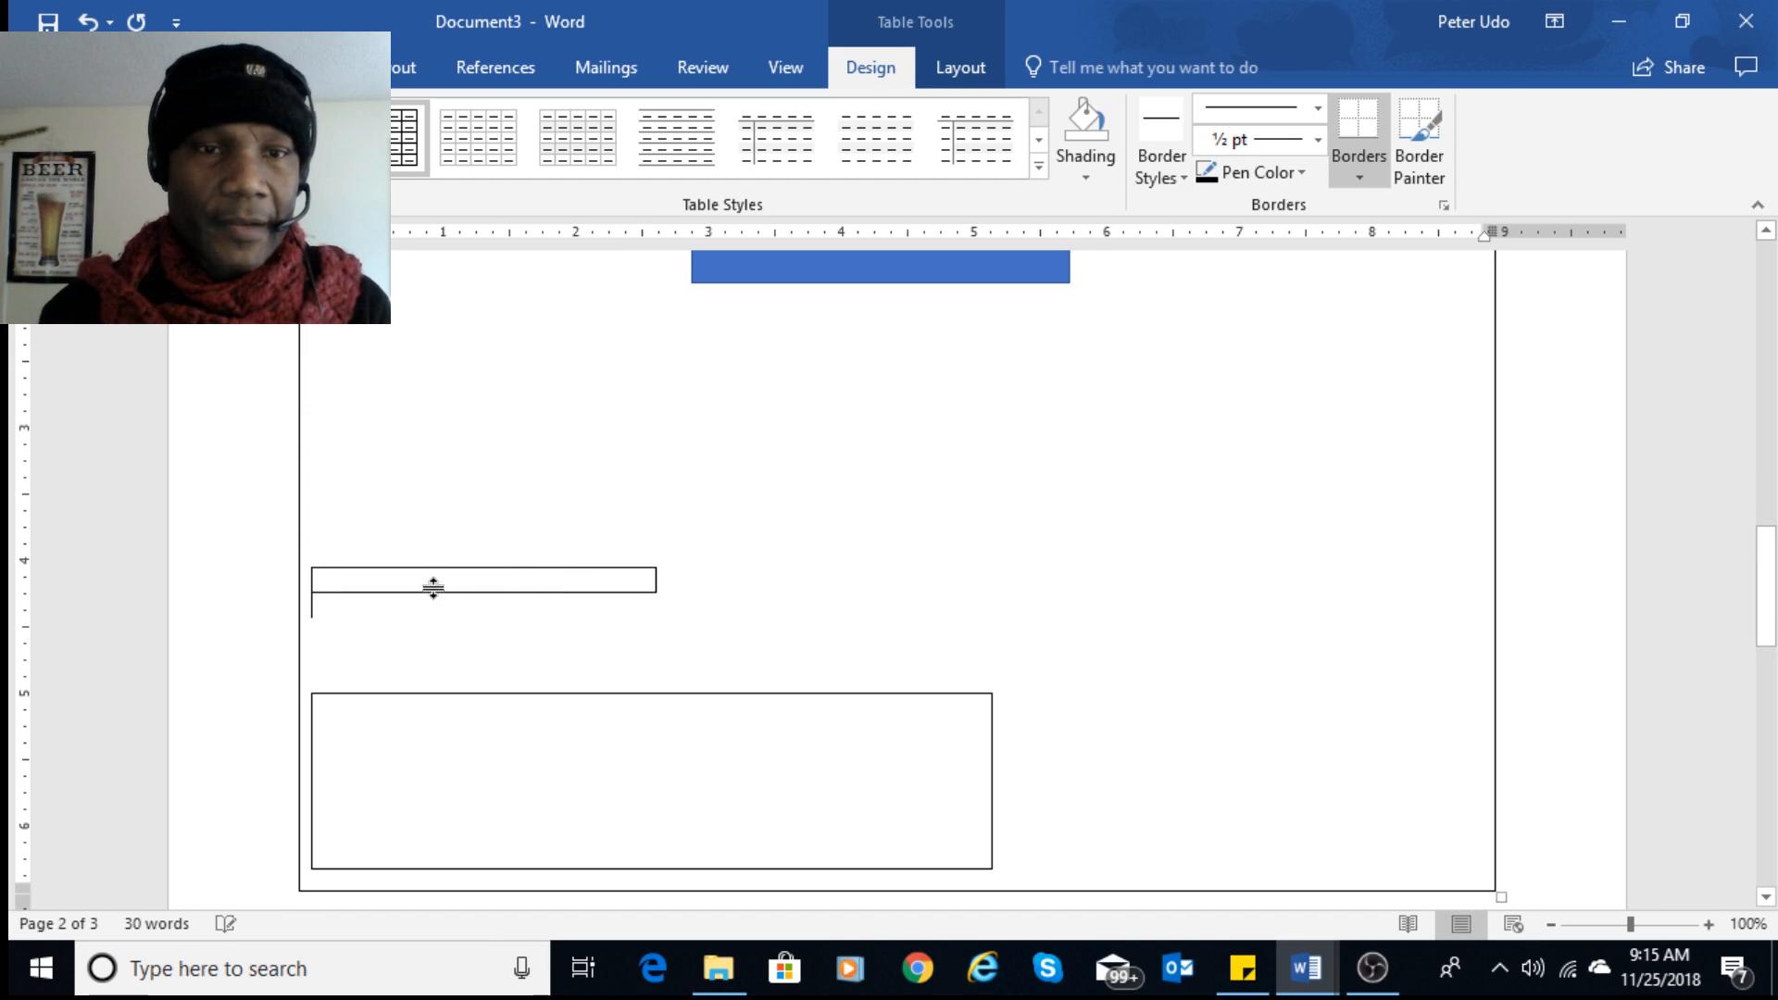
left_click(394, 574)
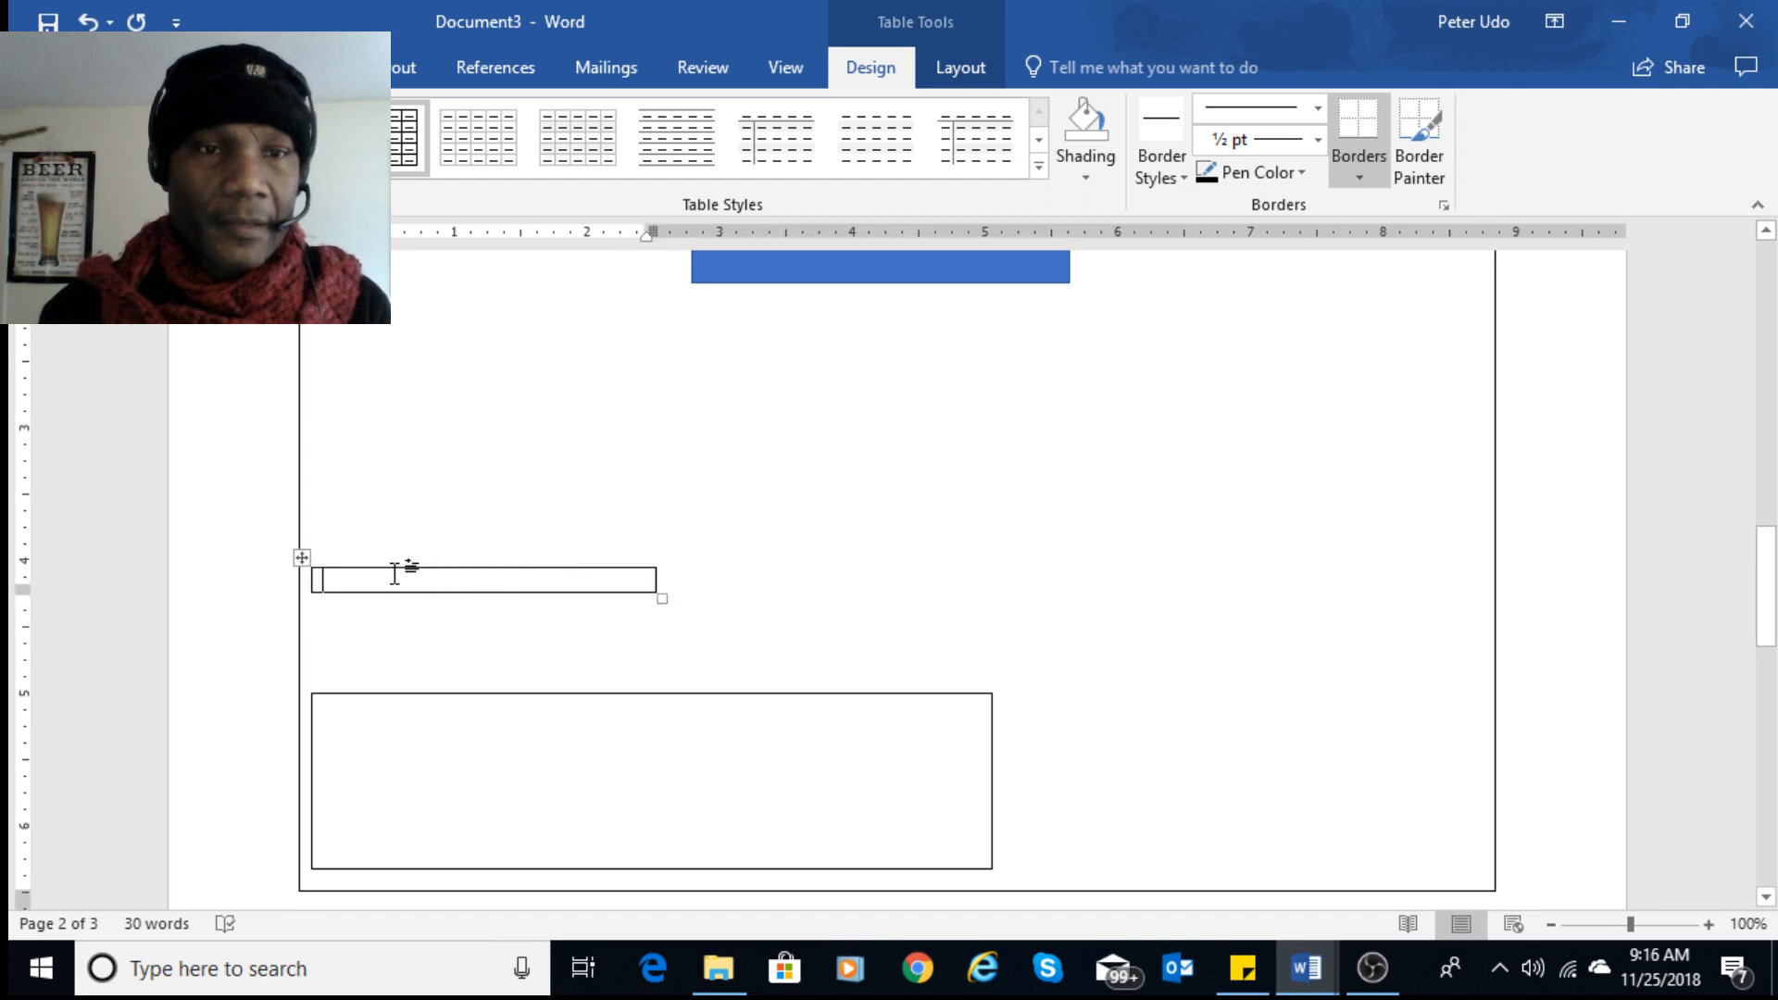
left_click(669, 584)
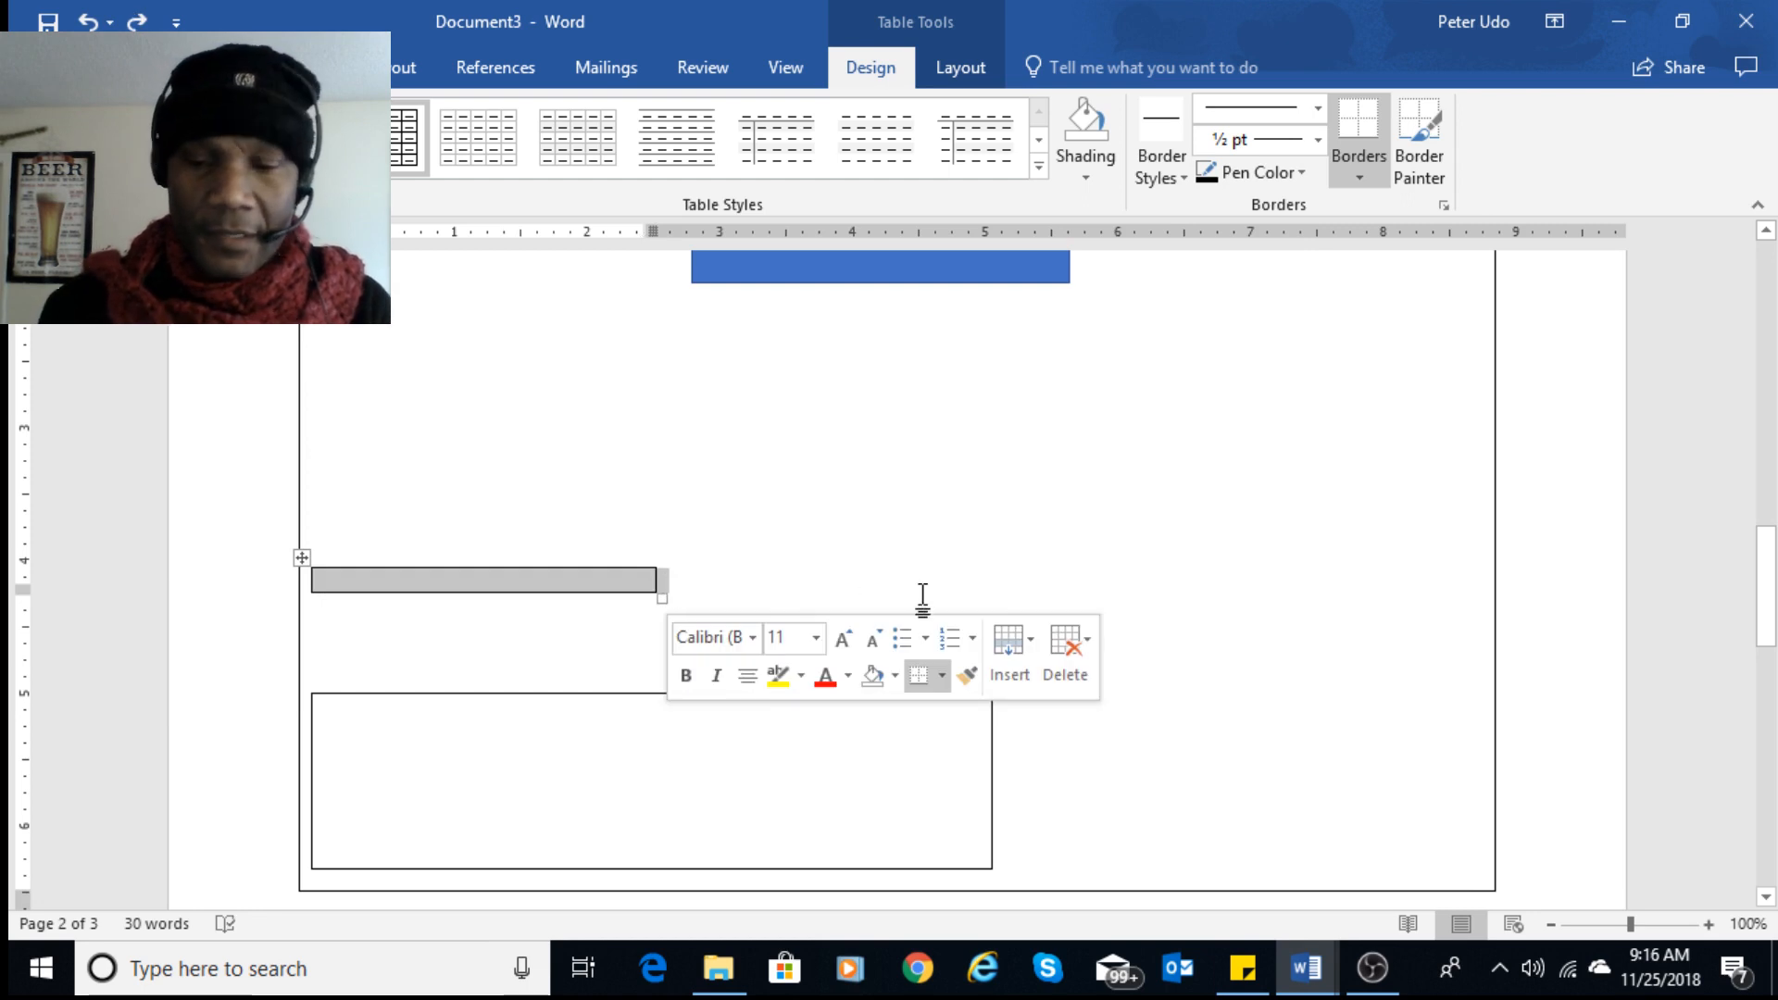
key("BackSpace")
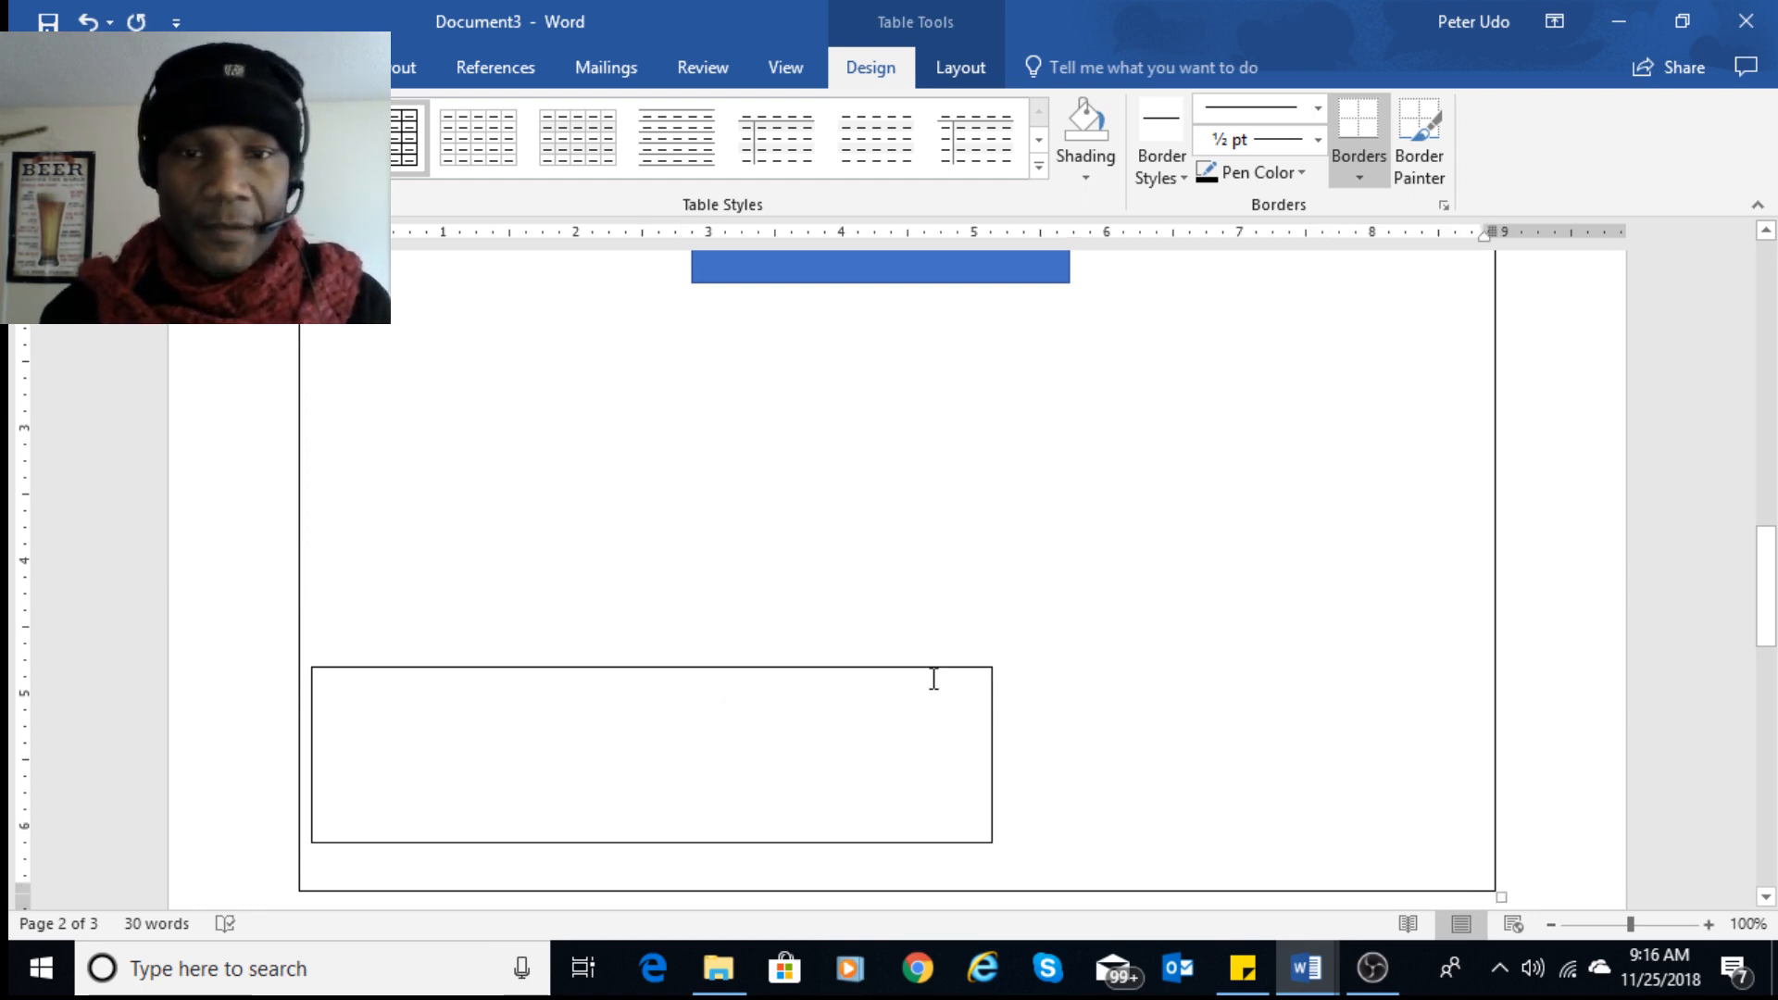
- Split the inner table's cell into two columns and one row
left_click(943, 705)
right_click(943, 704)
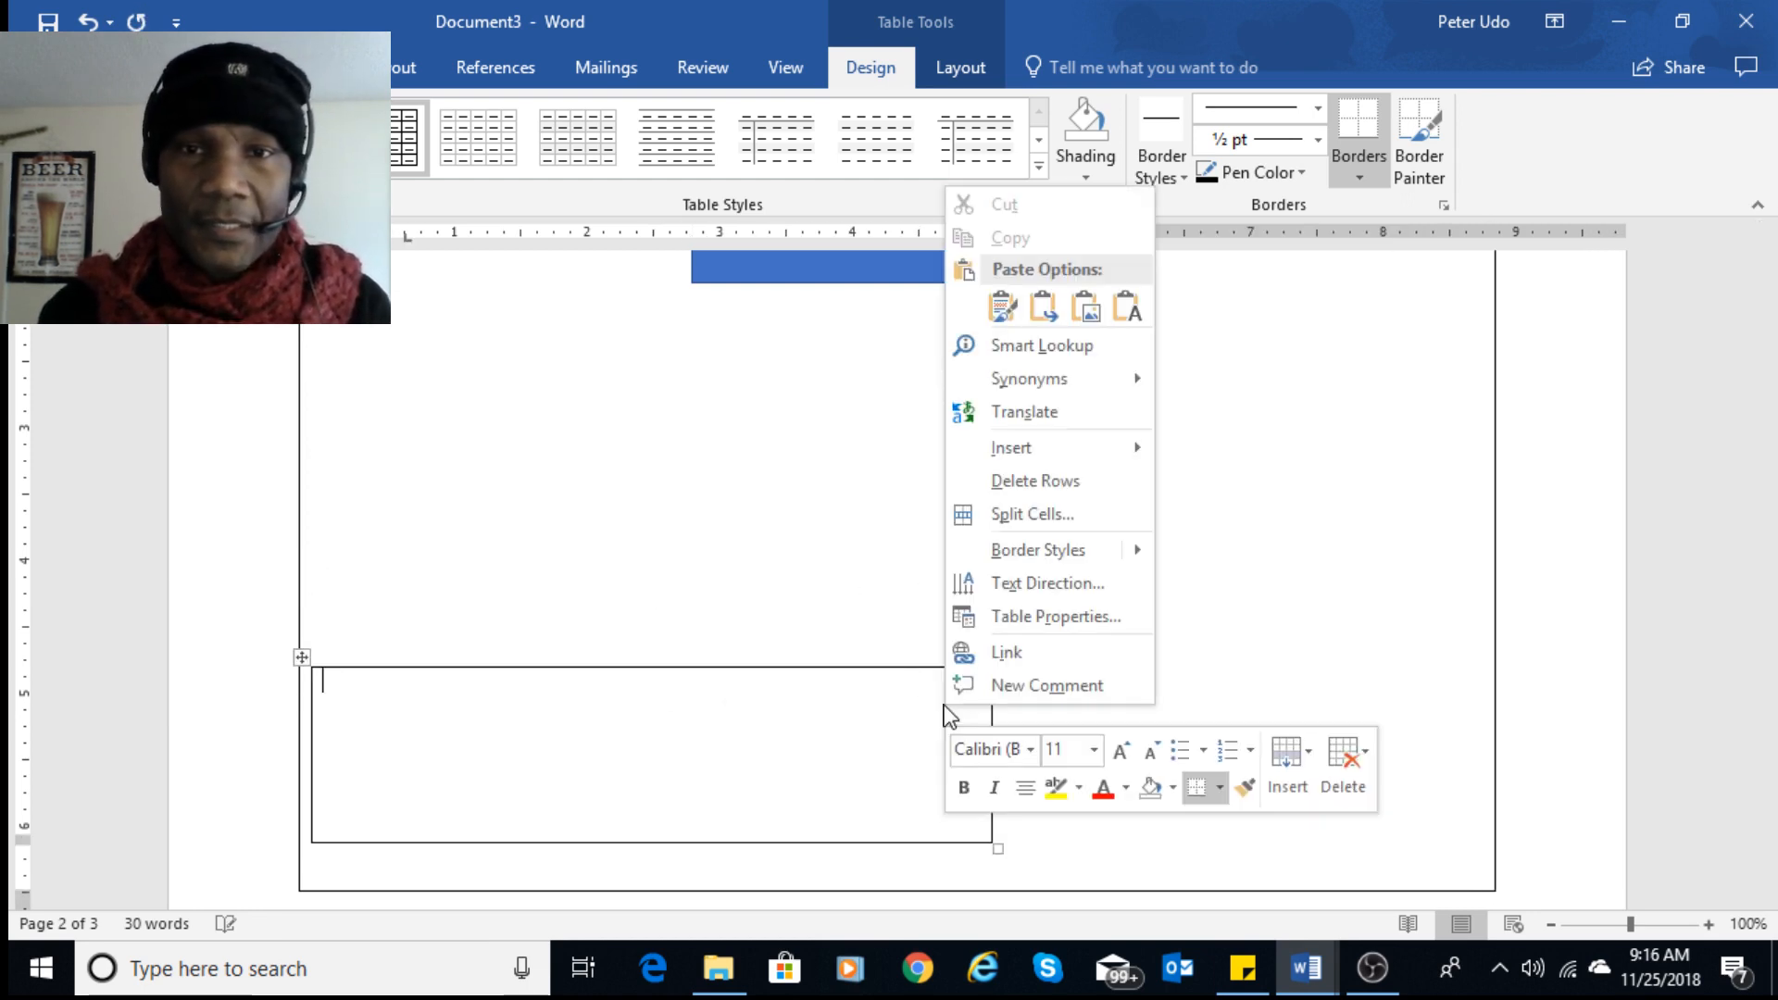
left_click(1064, 511)
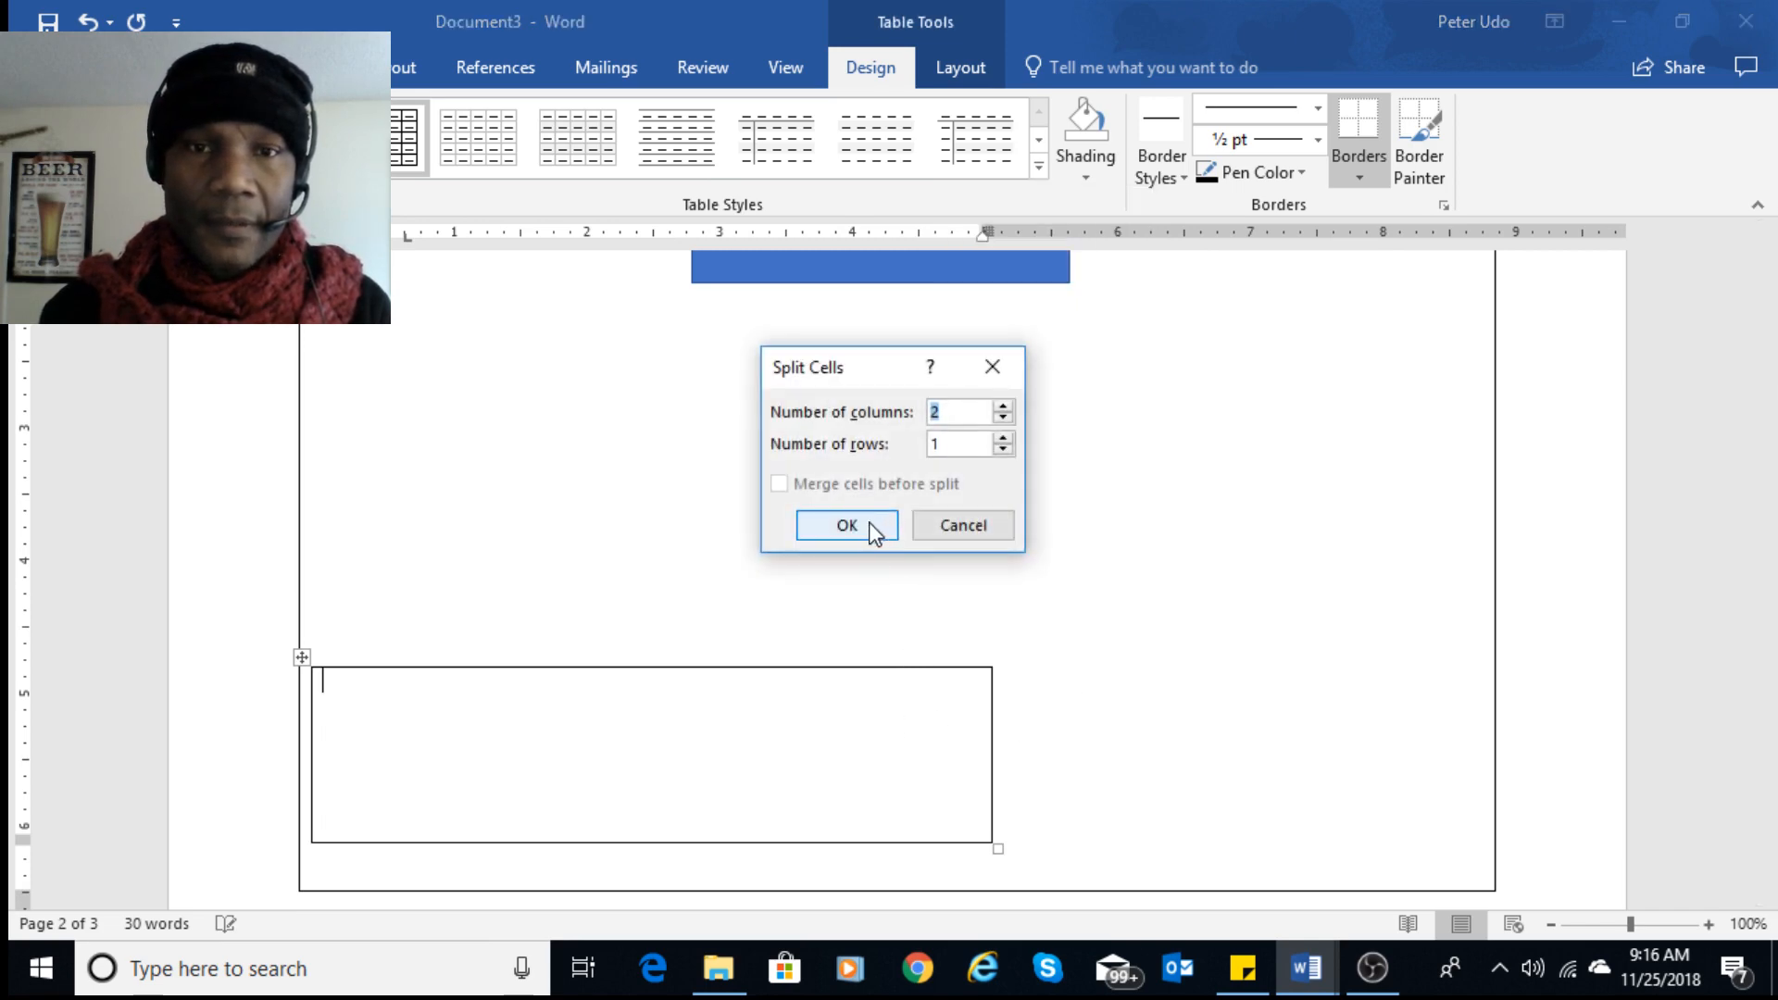
left_click(872, 526)
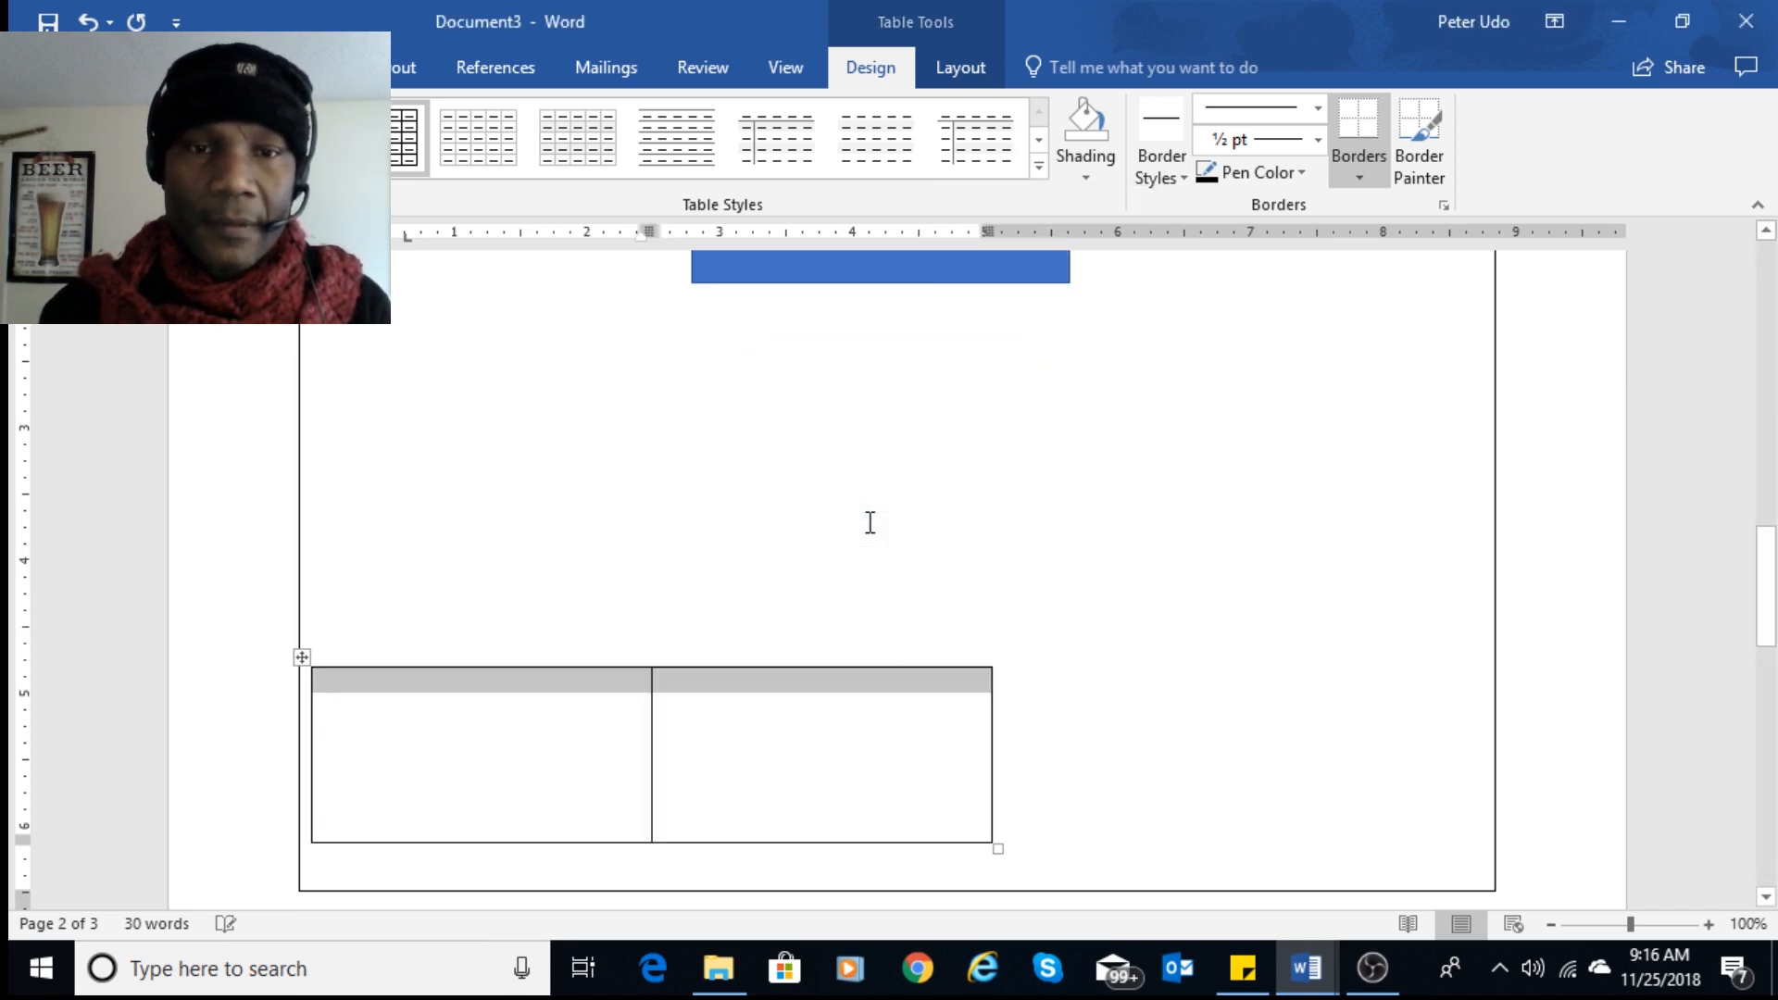
right_click(967, 731)
mouse_move(1069, 571)
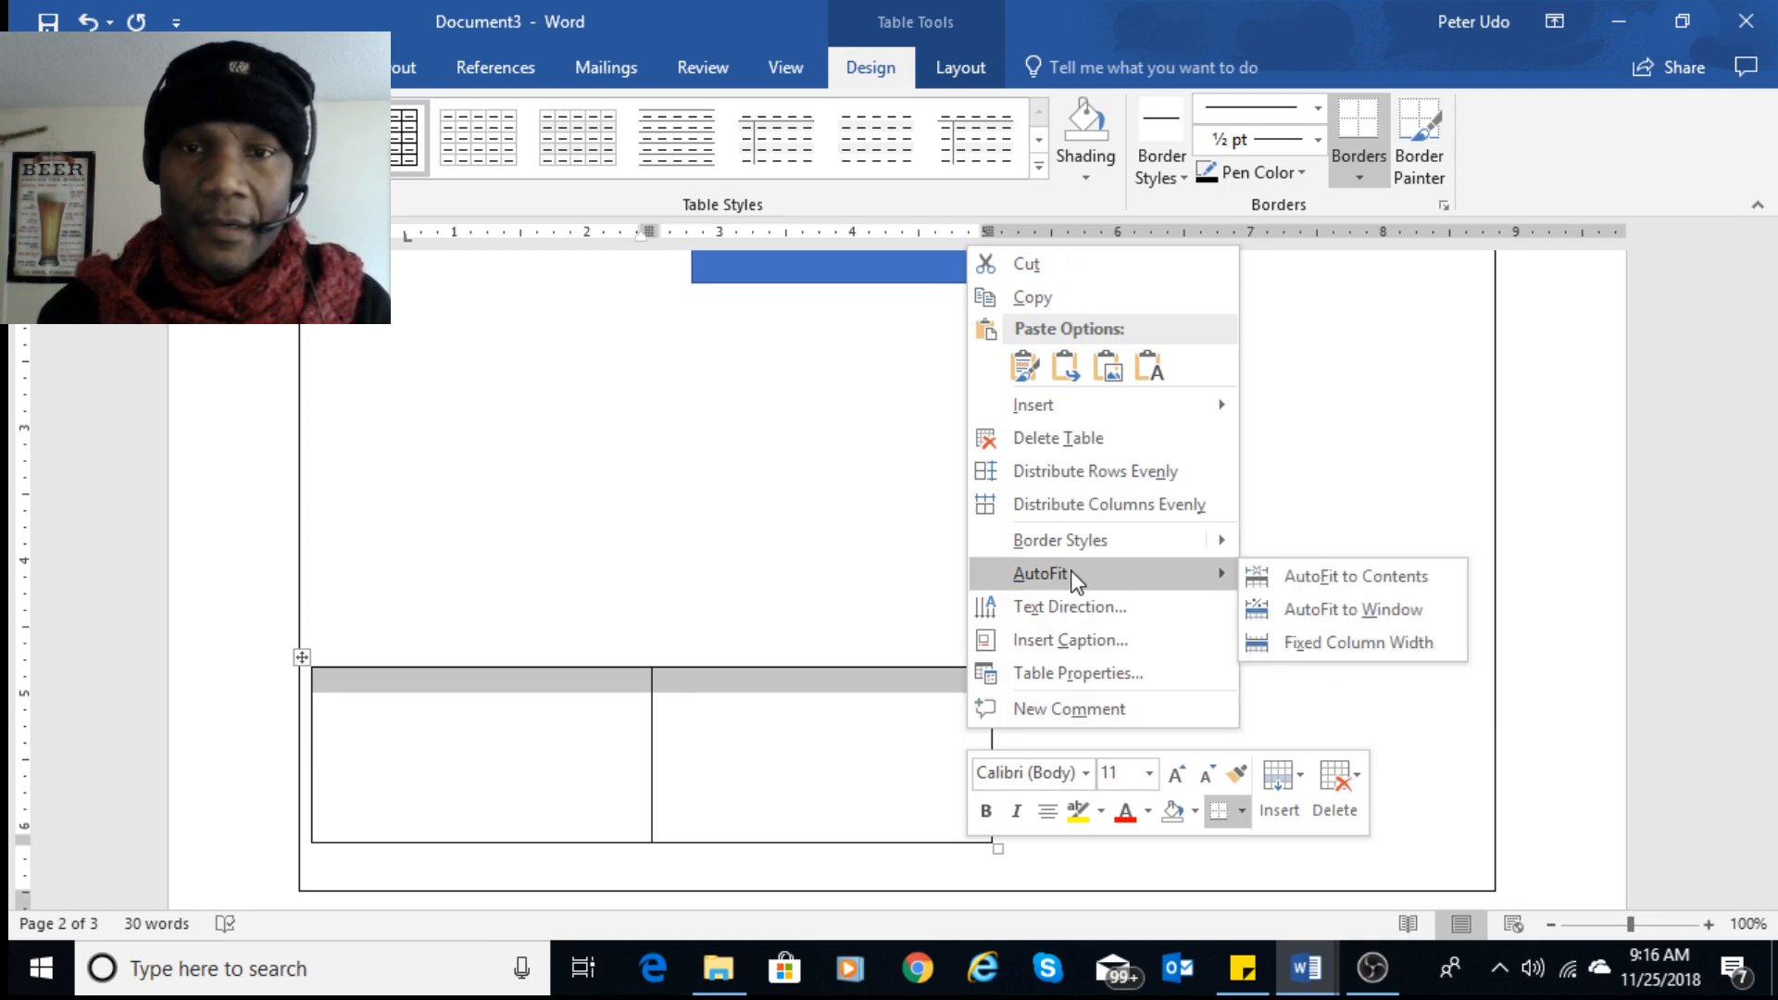
left_click(857, 746)
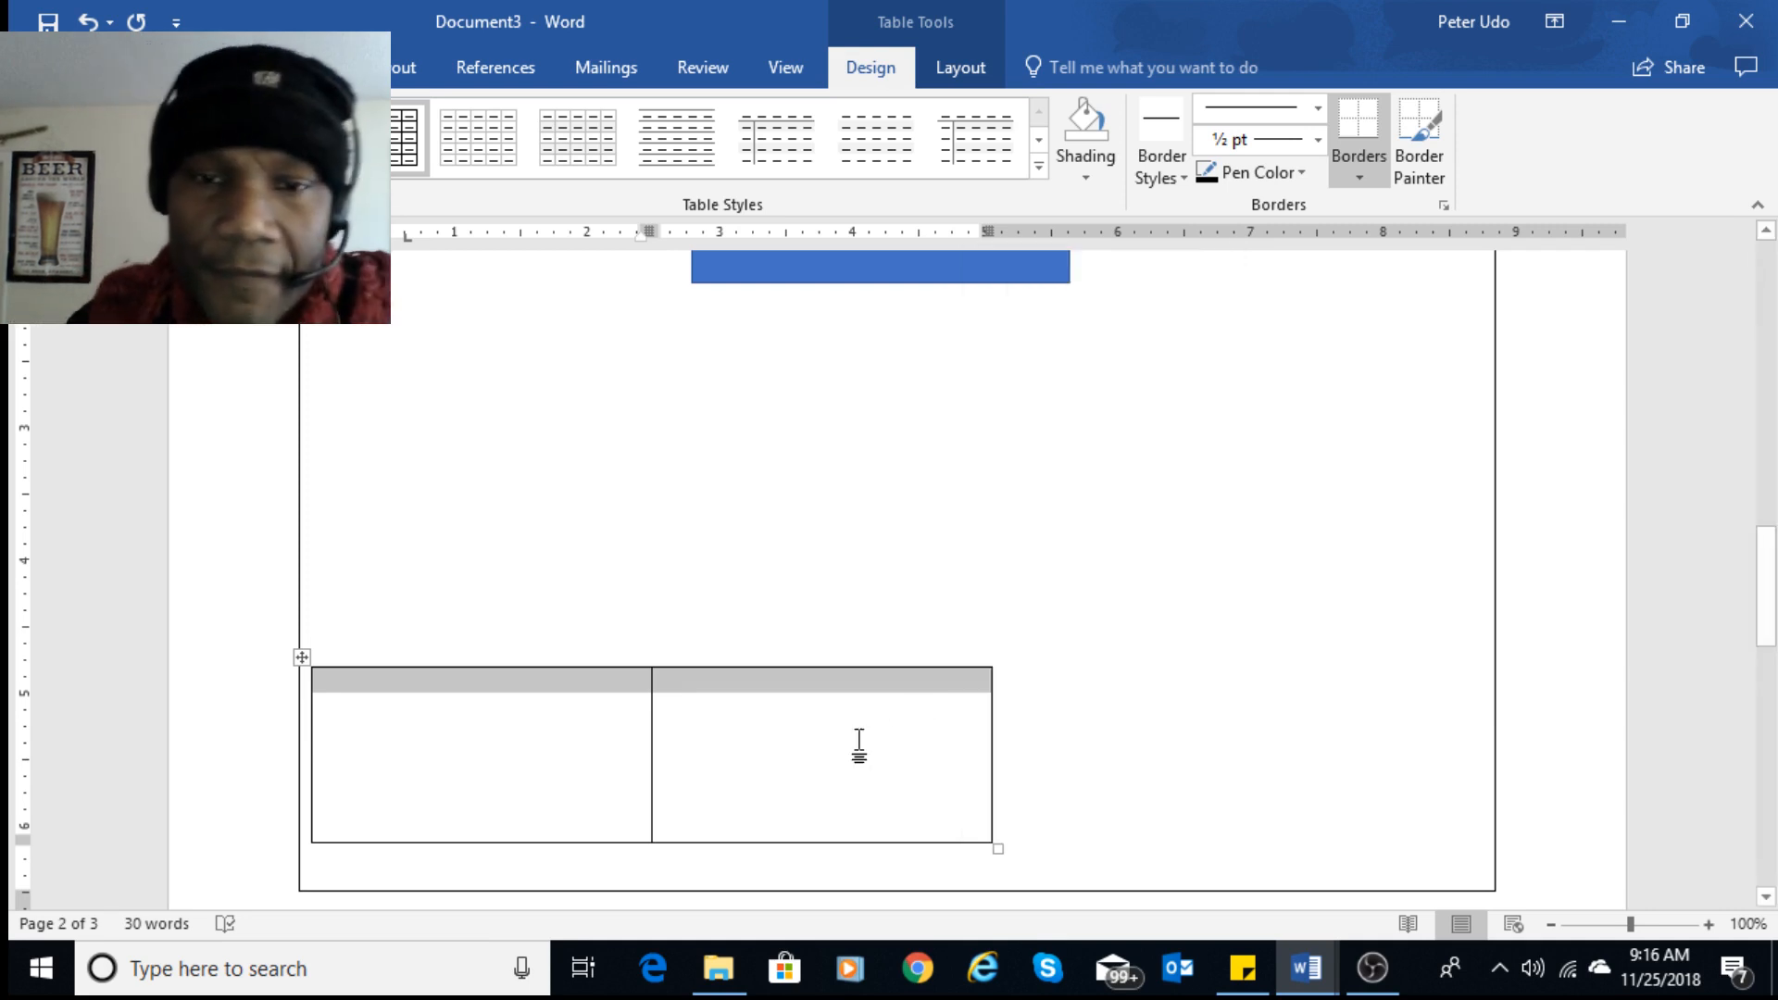
right_click(968, 701)
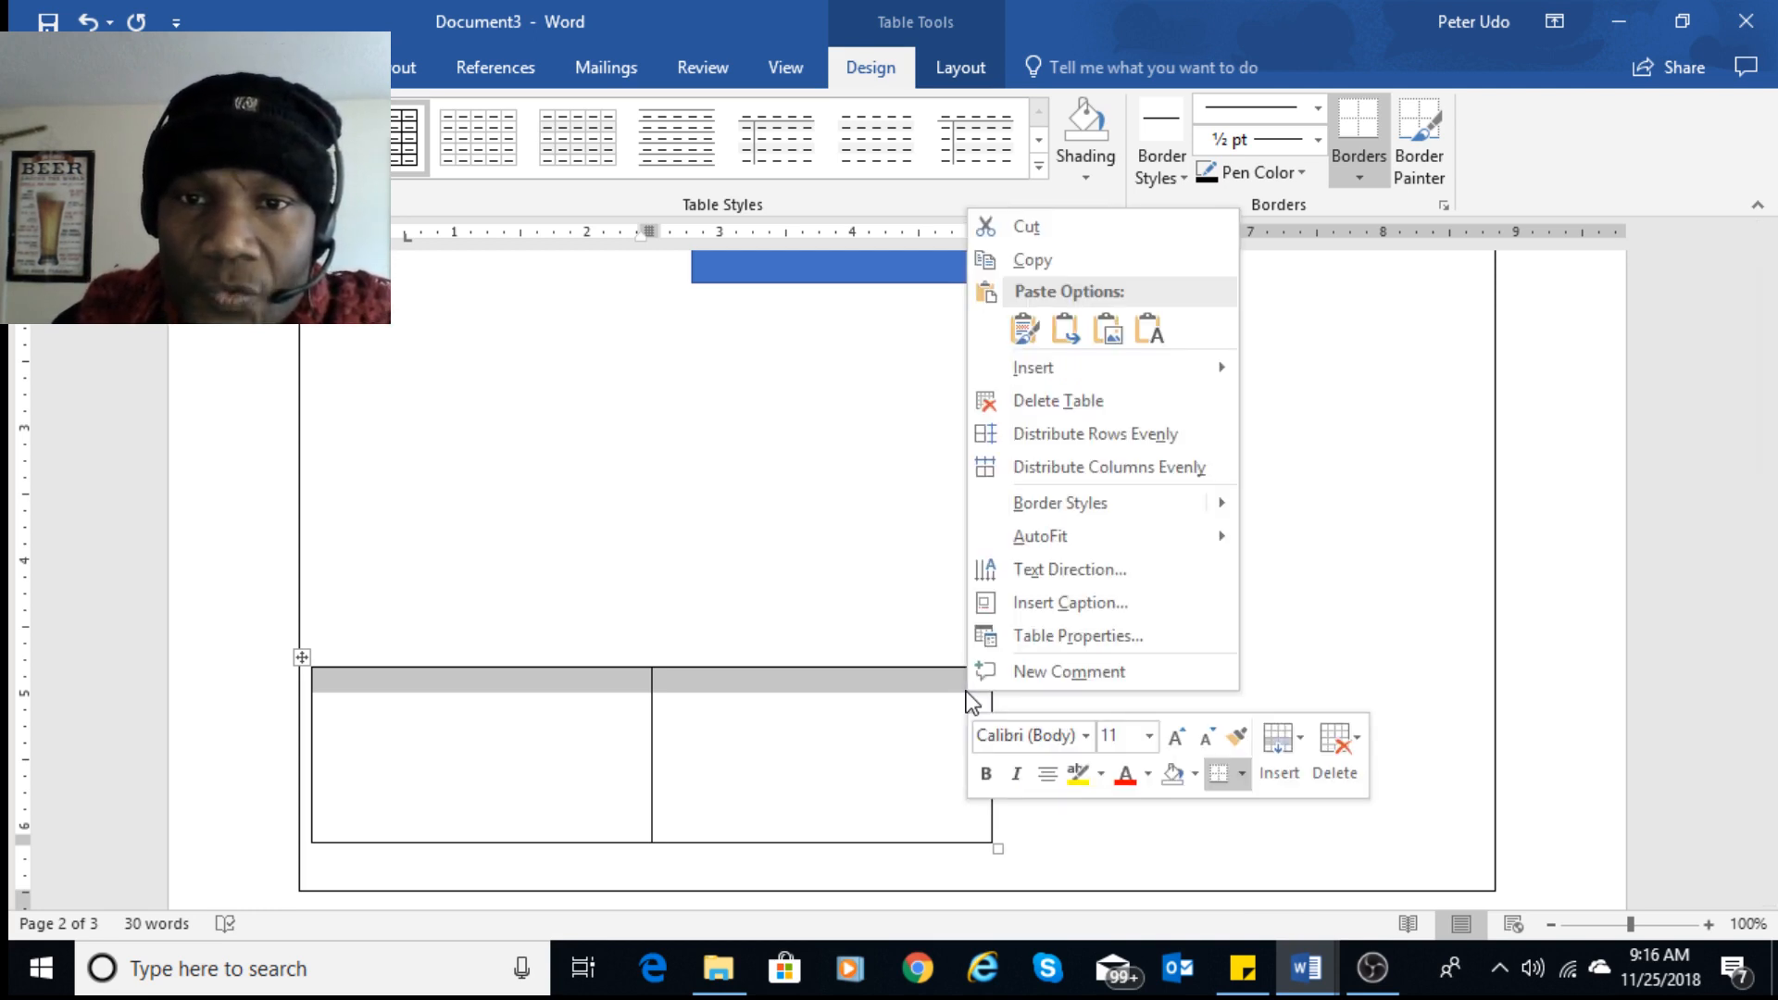
left_click(953, 694)
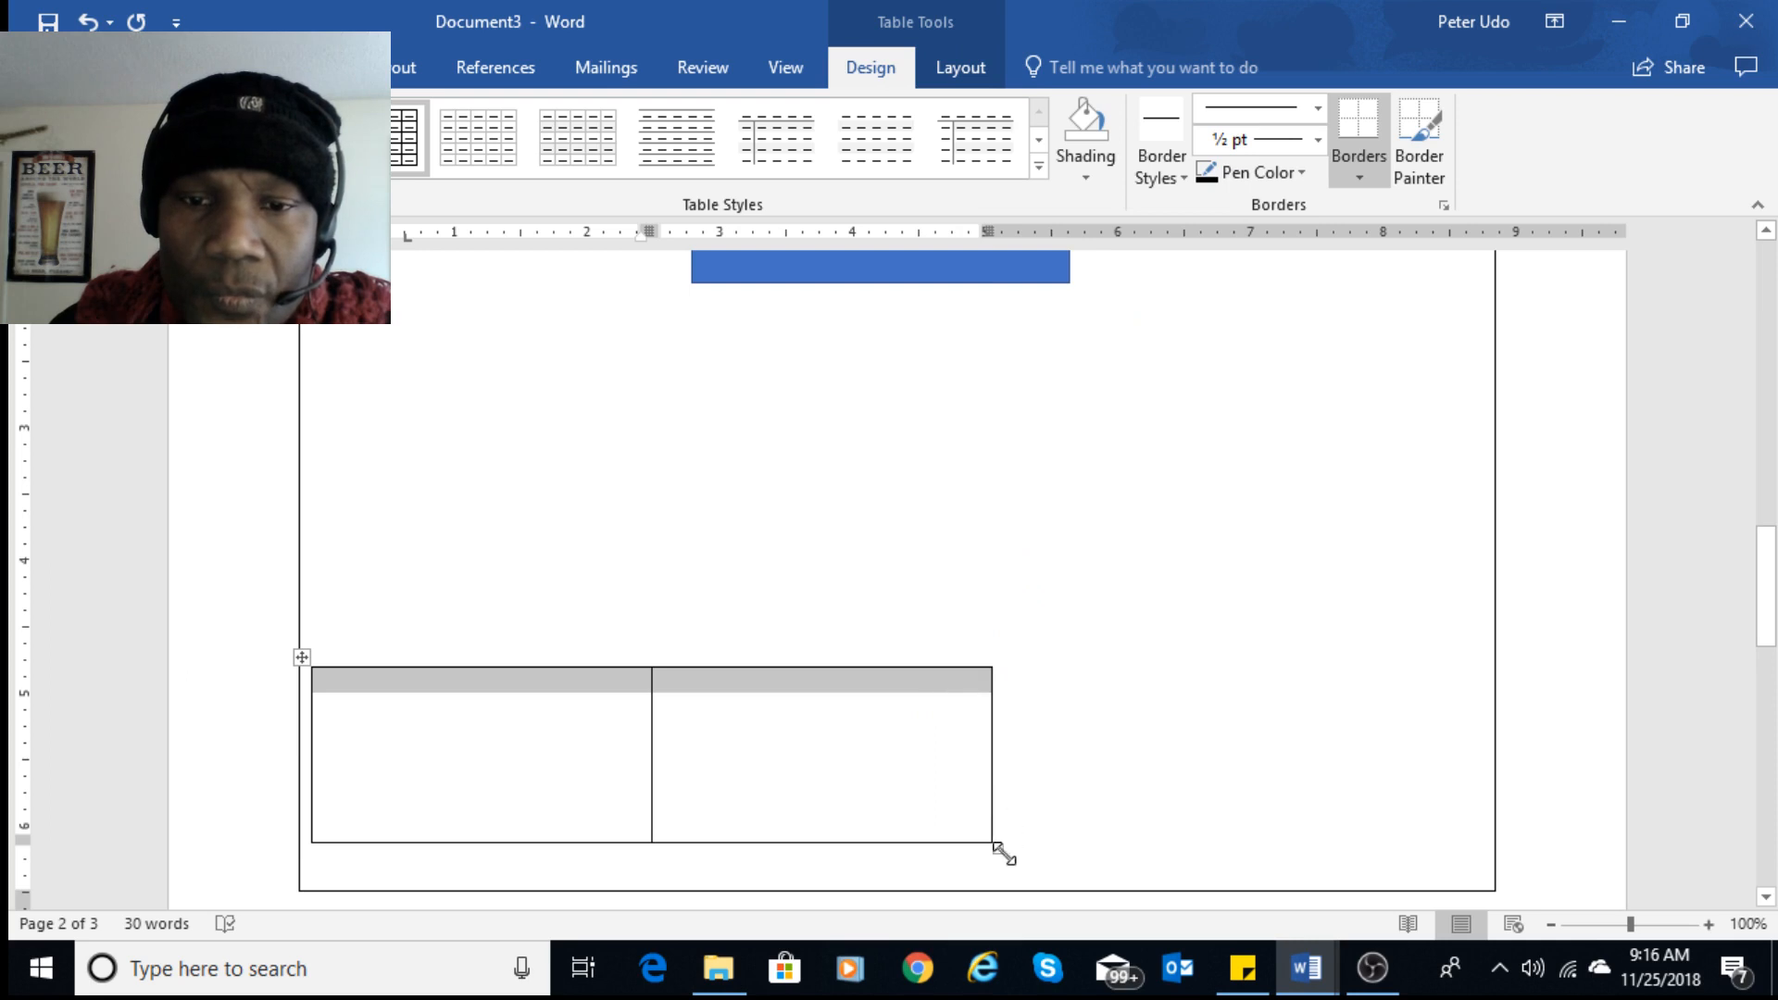
- Widen the two-column inner table across the storyboard frame and insert two more columns to its right
left_click_drag(995, 850, 1460, 832)
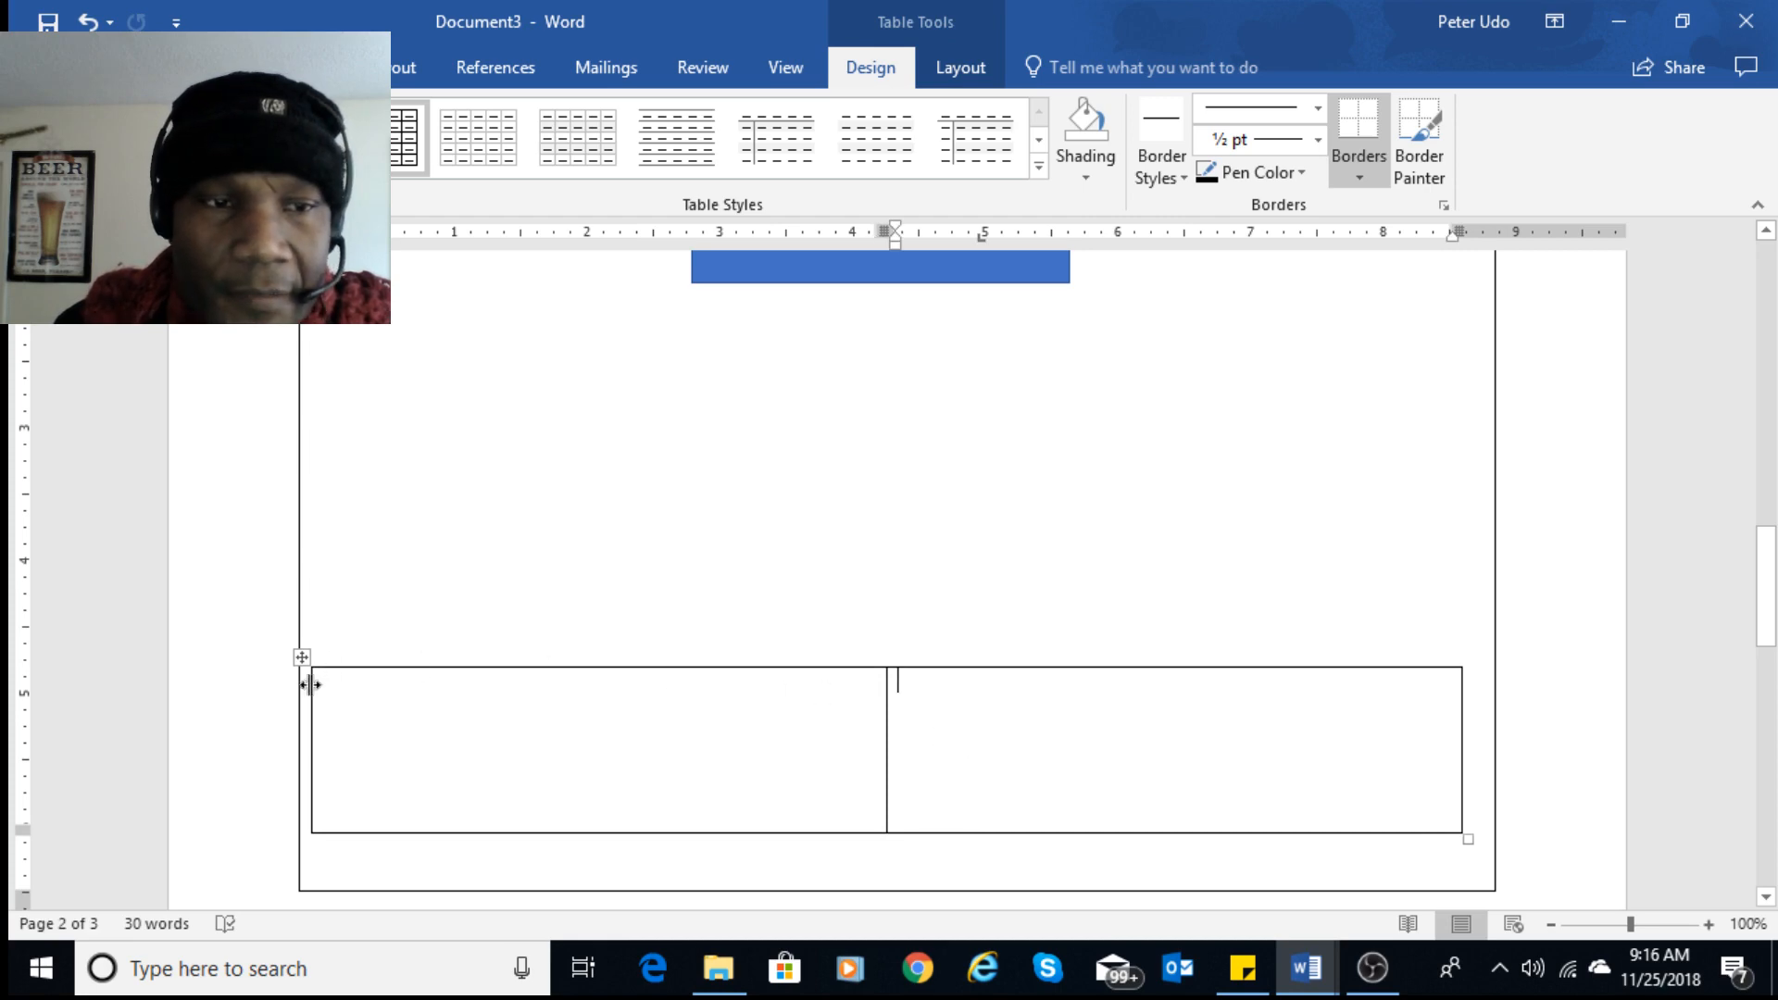
left_click(289, 706)
right_click(422, 700)
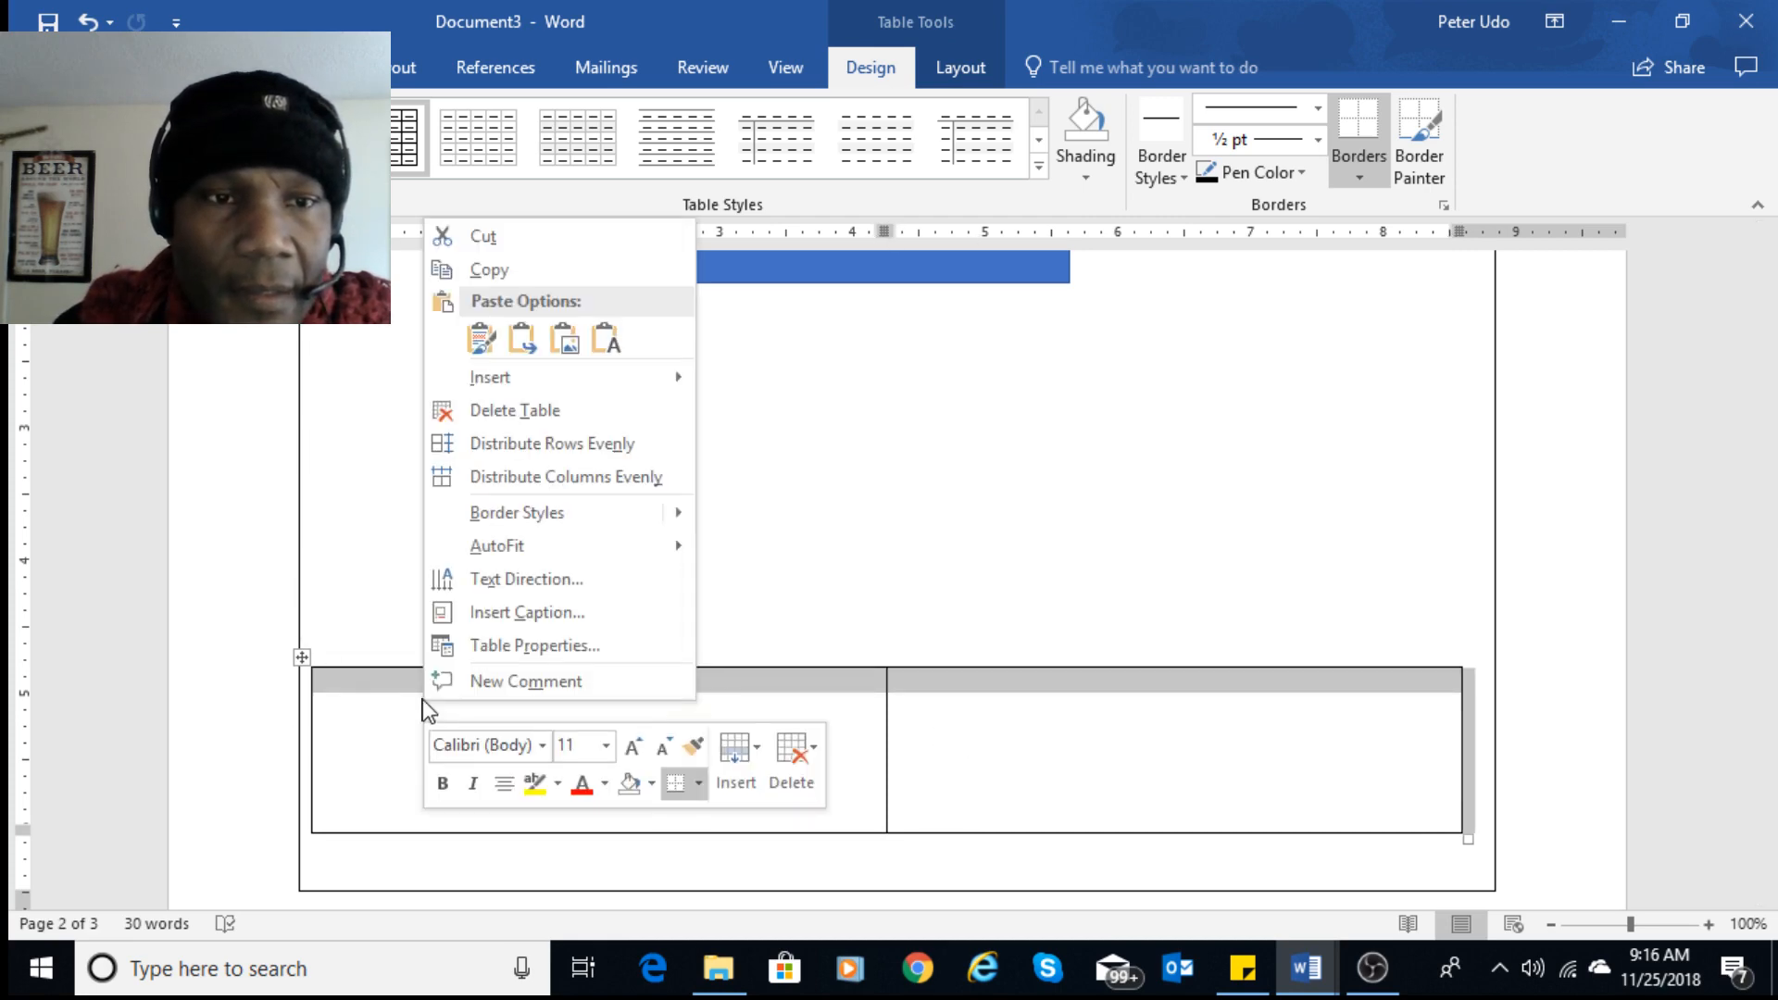
mouse_move(573, 392)
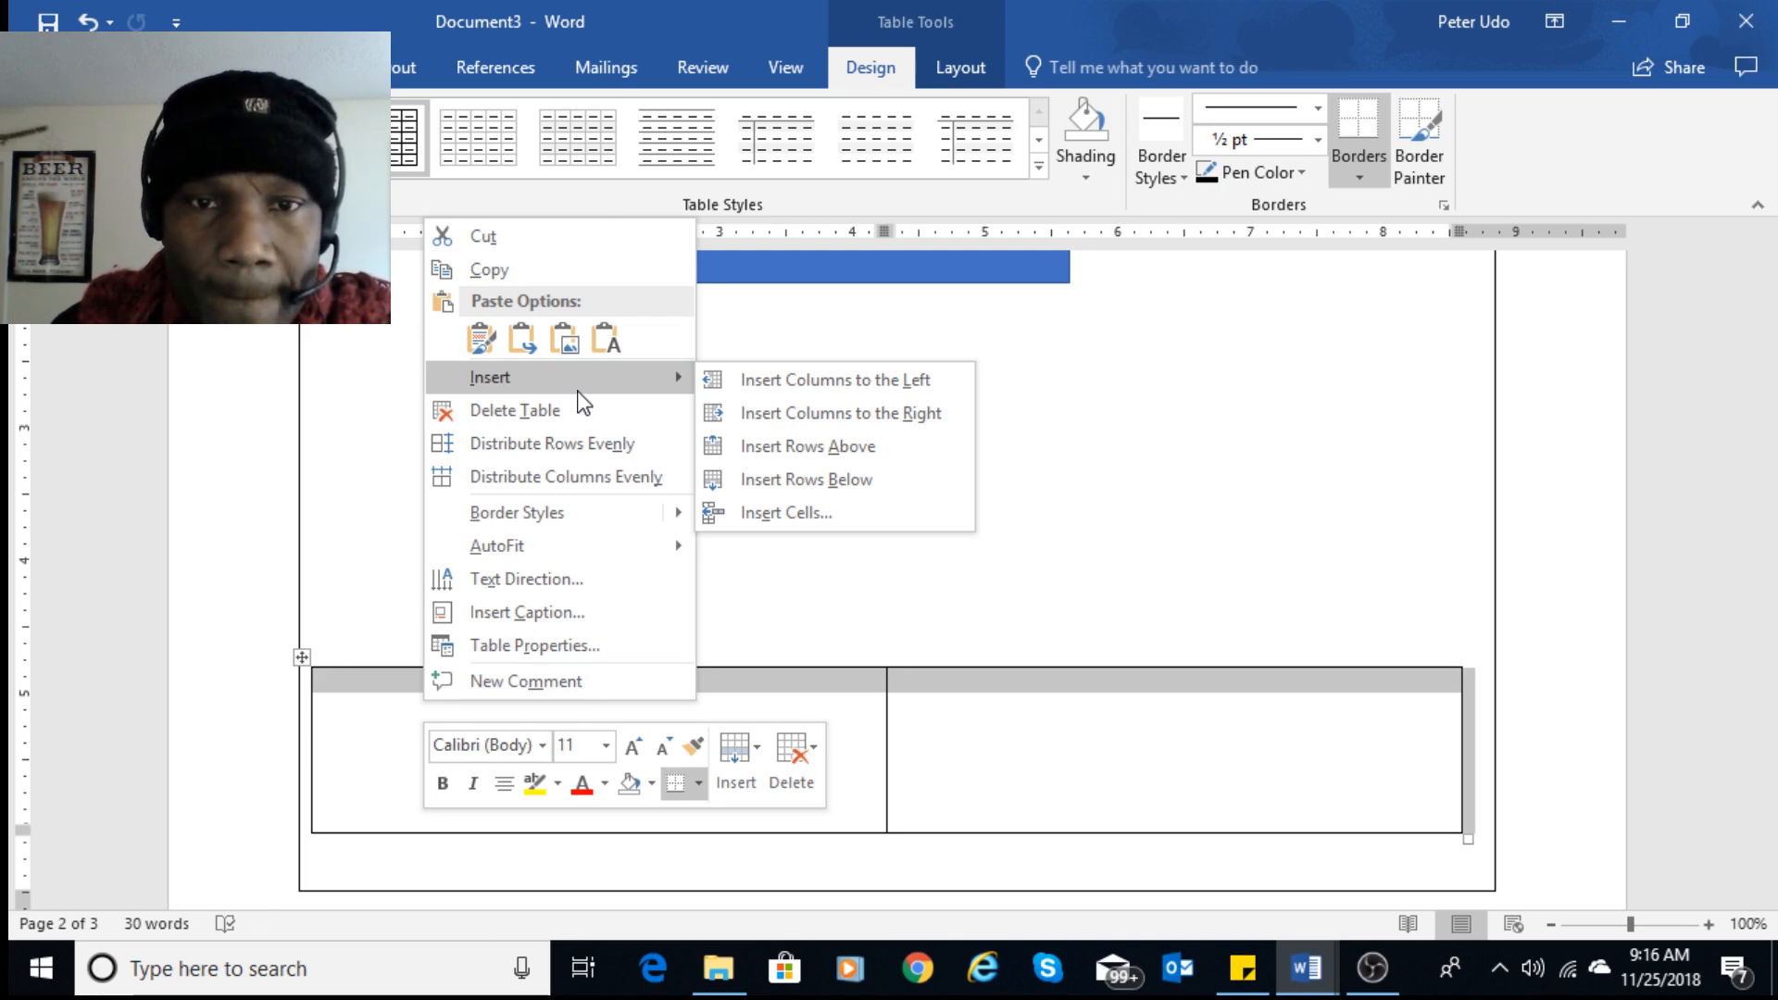
left_click(891, 417)
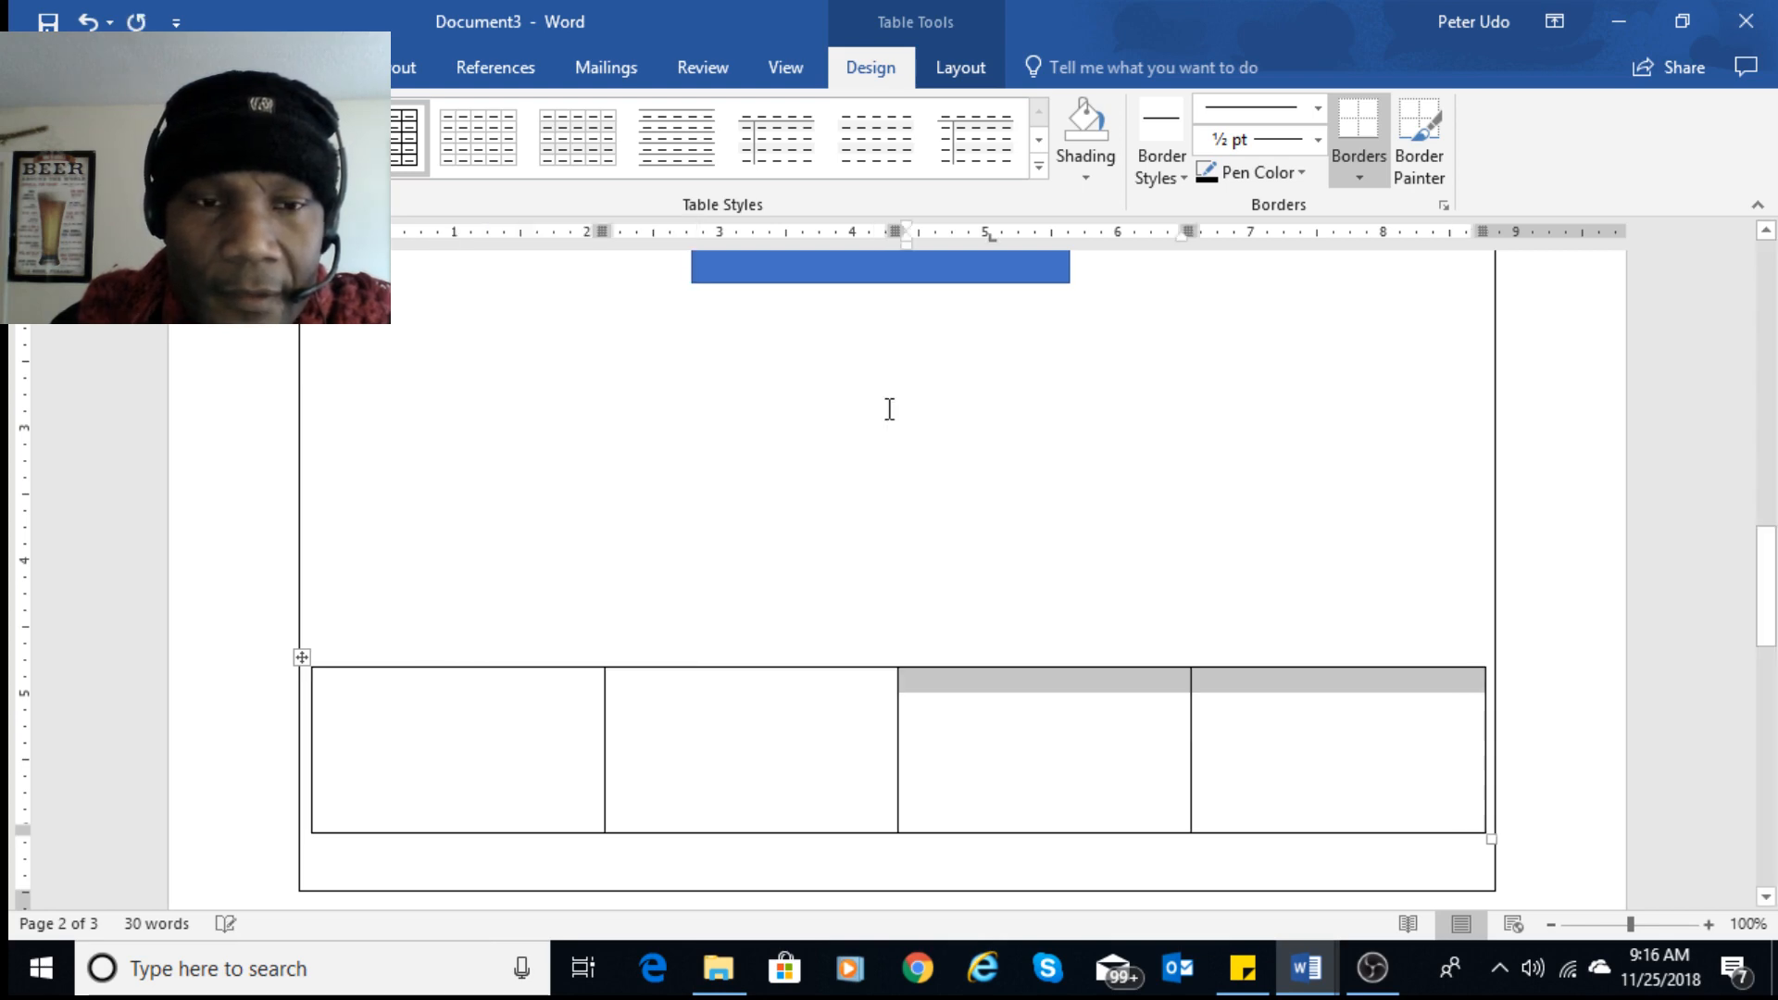
left_click(1079, 755)
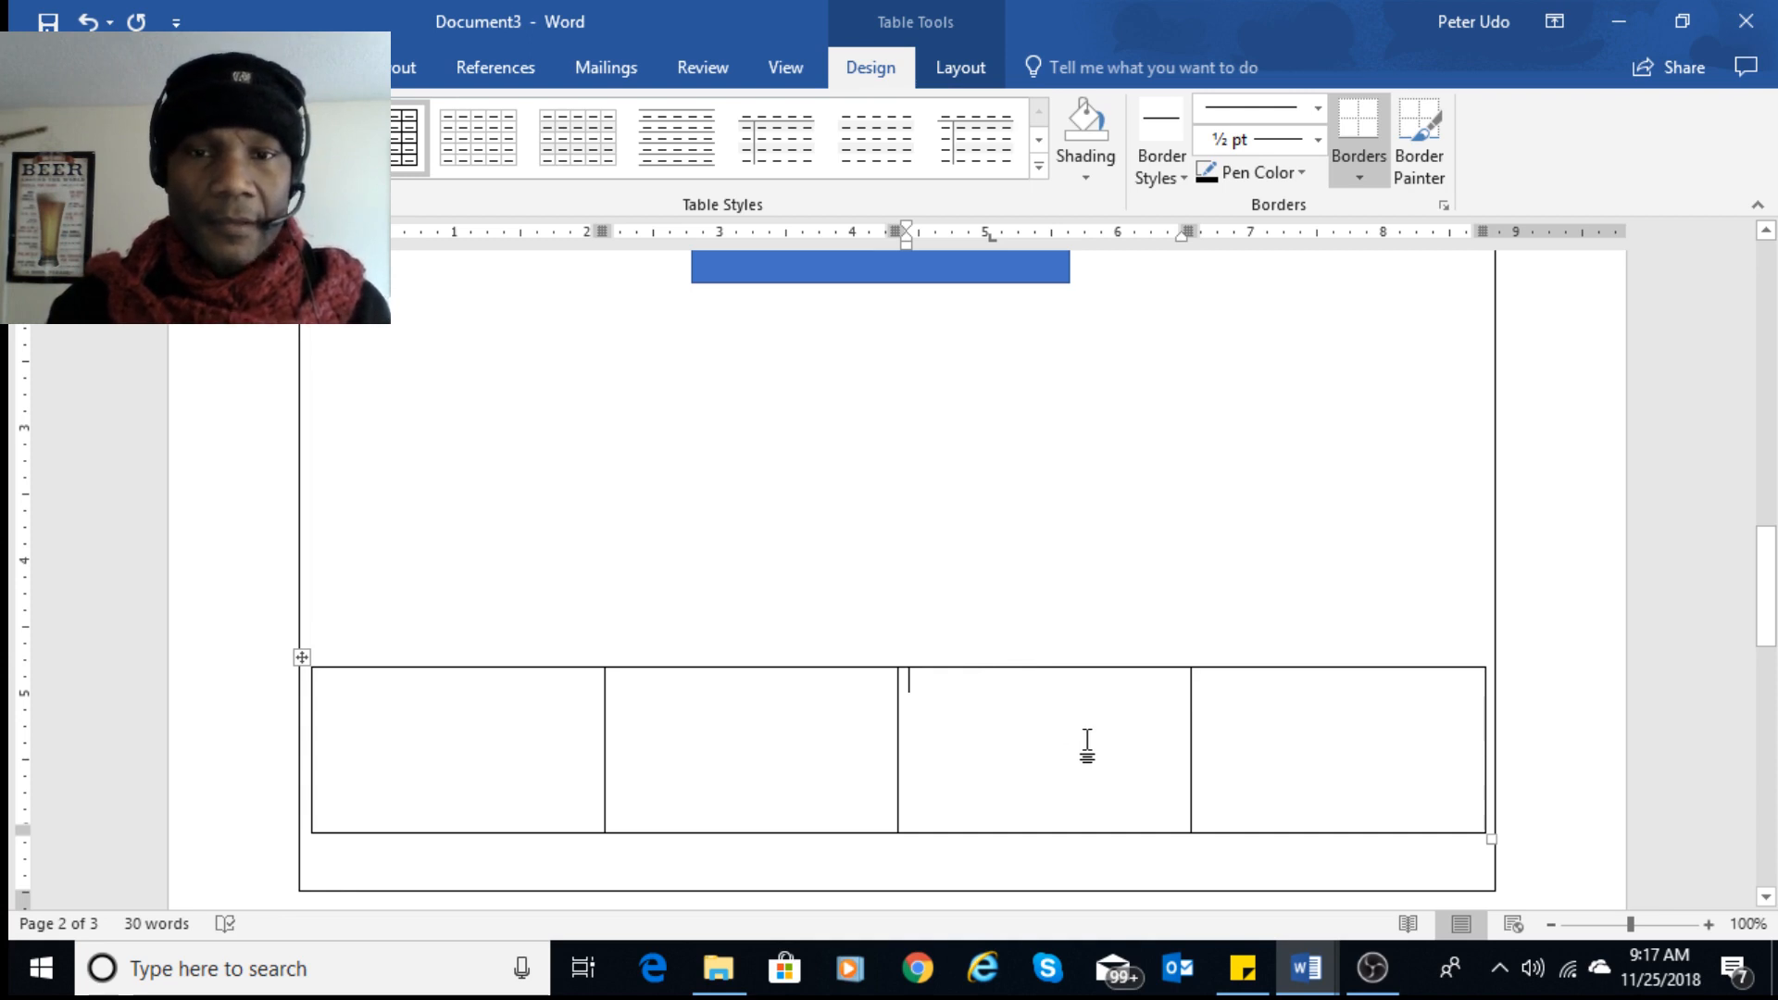
- Delete the entire four-column inner table from the lower part of the storyboard frame
scroll(1100, 731, "down", 1)
scroll(1100, 730, "up", 2)
scroll(1104, 733, "down", 4)
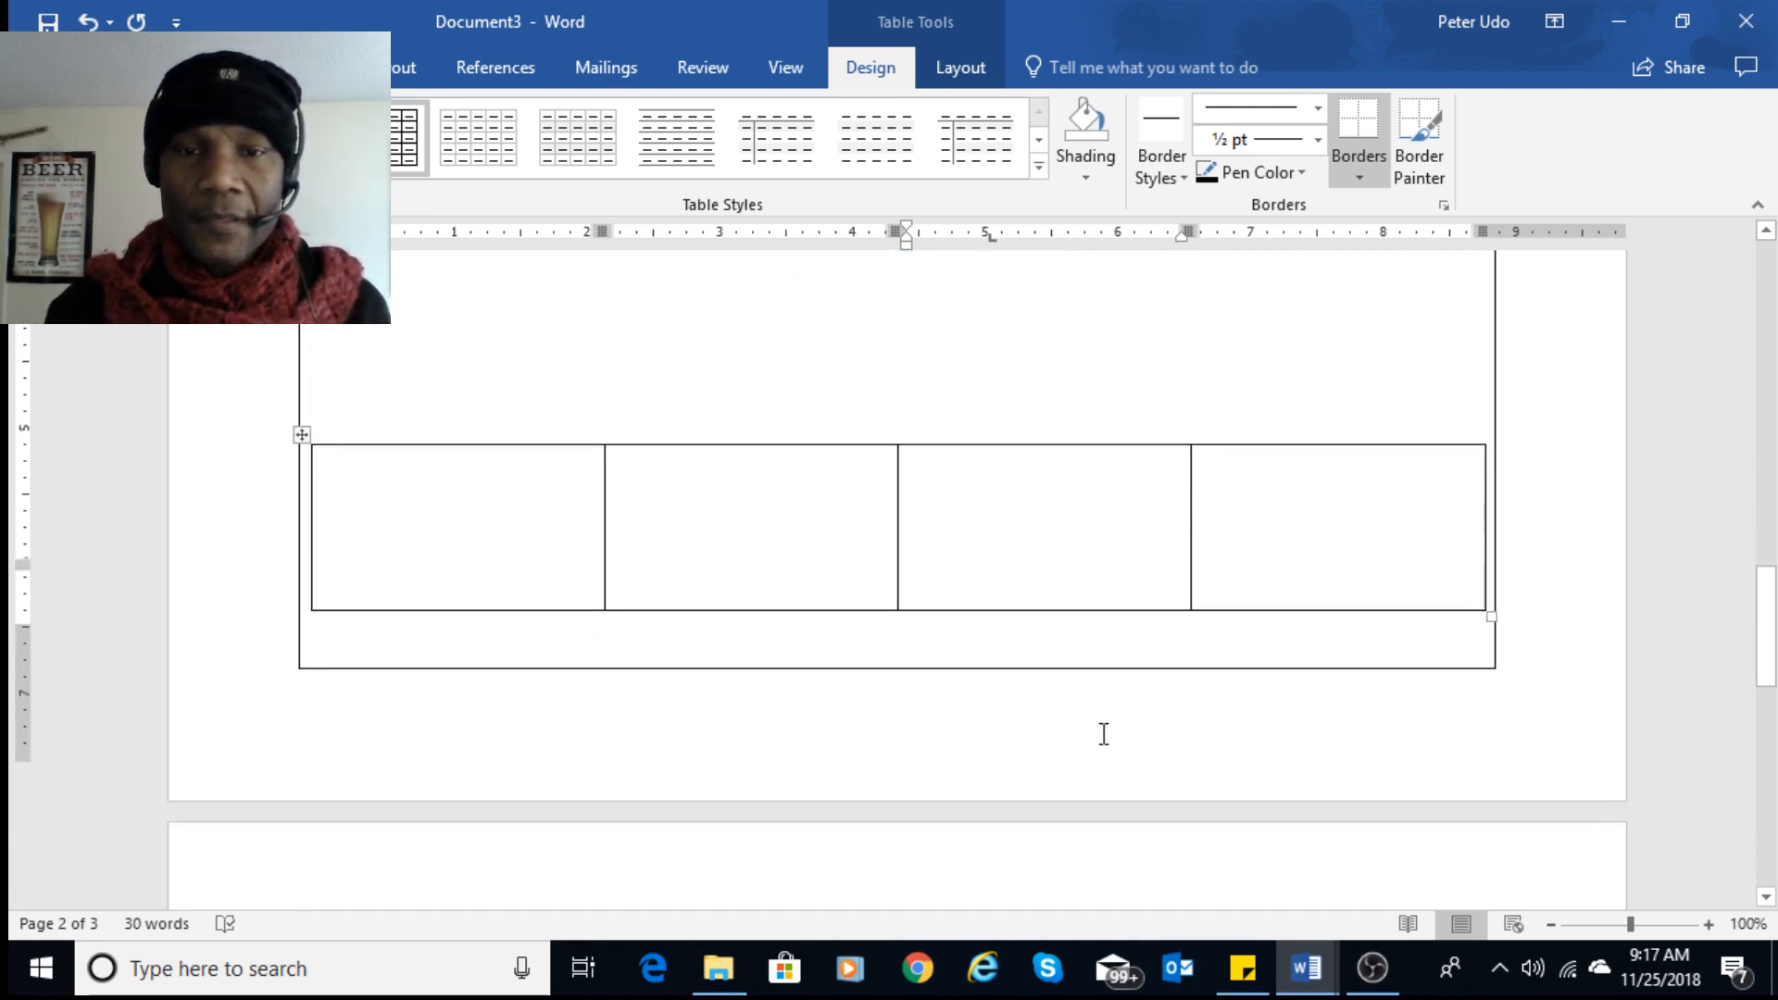
scroll(1119, 731, "up", 3)
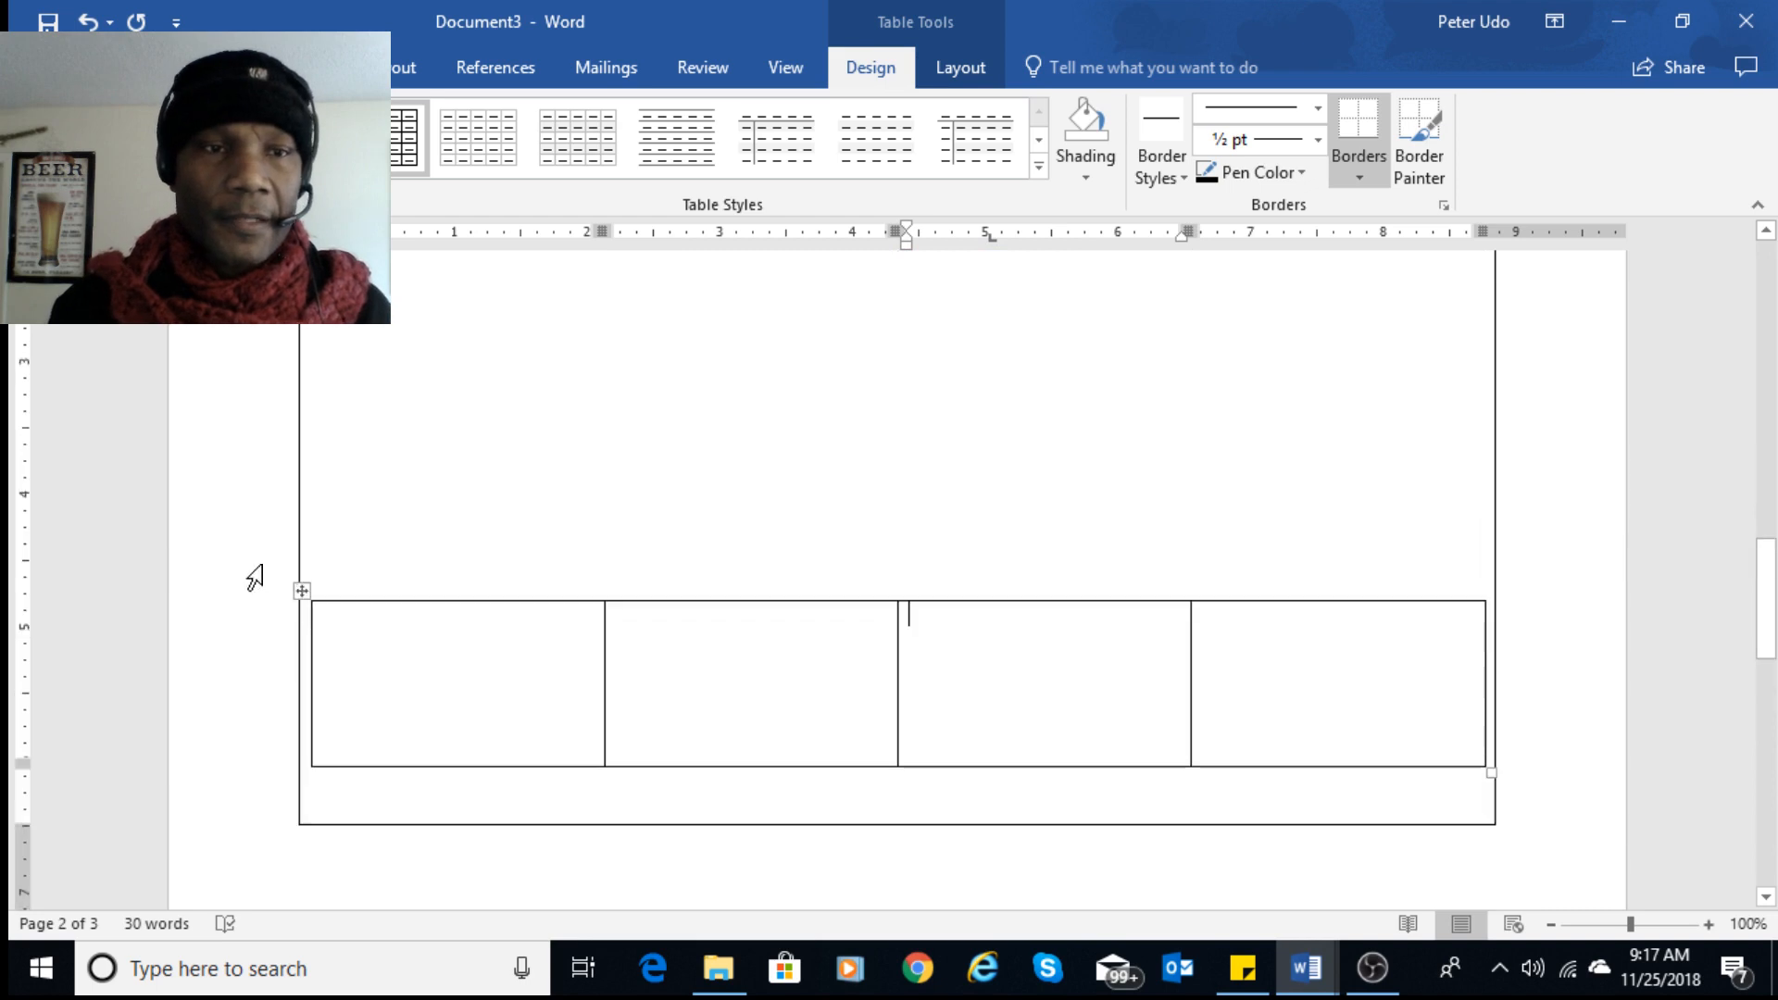
left_click(301, 593)
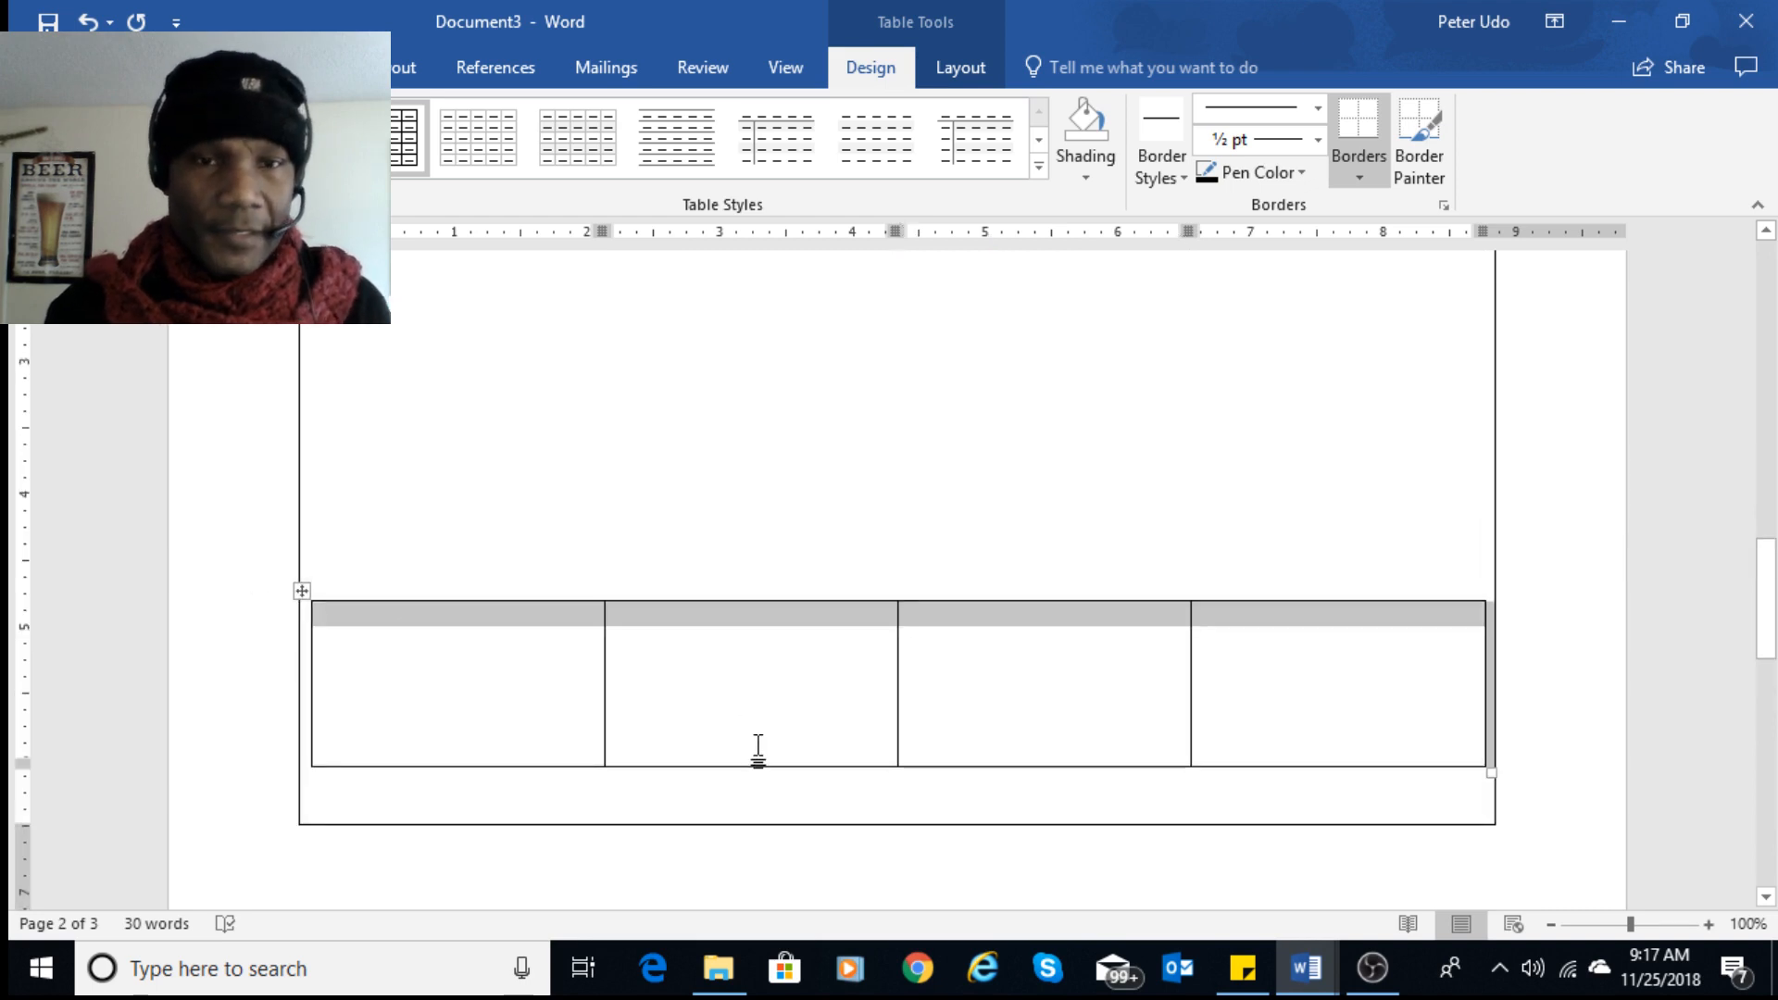
key("BackSpace")
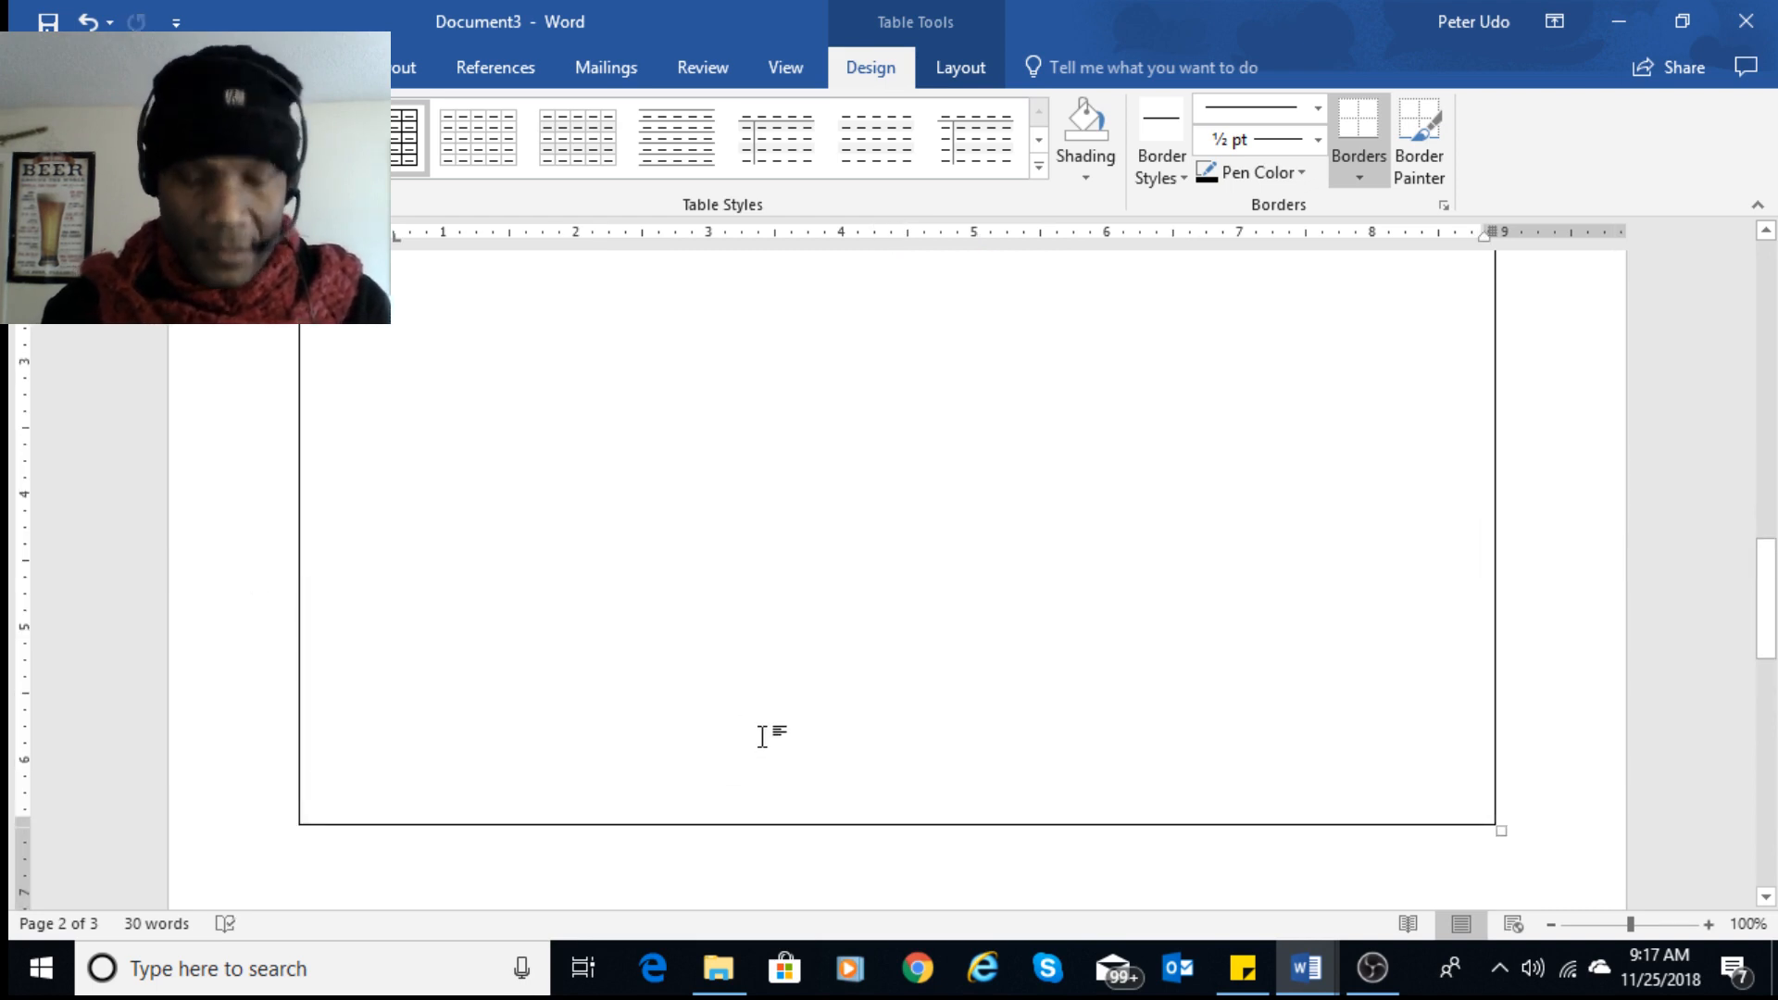
- Insert a table with ten columns and one row inside the frame, in the blank area below the Main page box
scroll(765, 725, "up", 3)
scroll(765, 723, "down", 3)
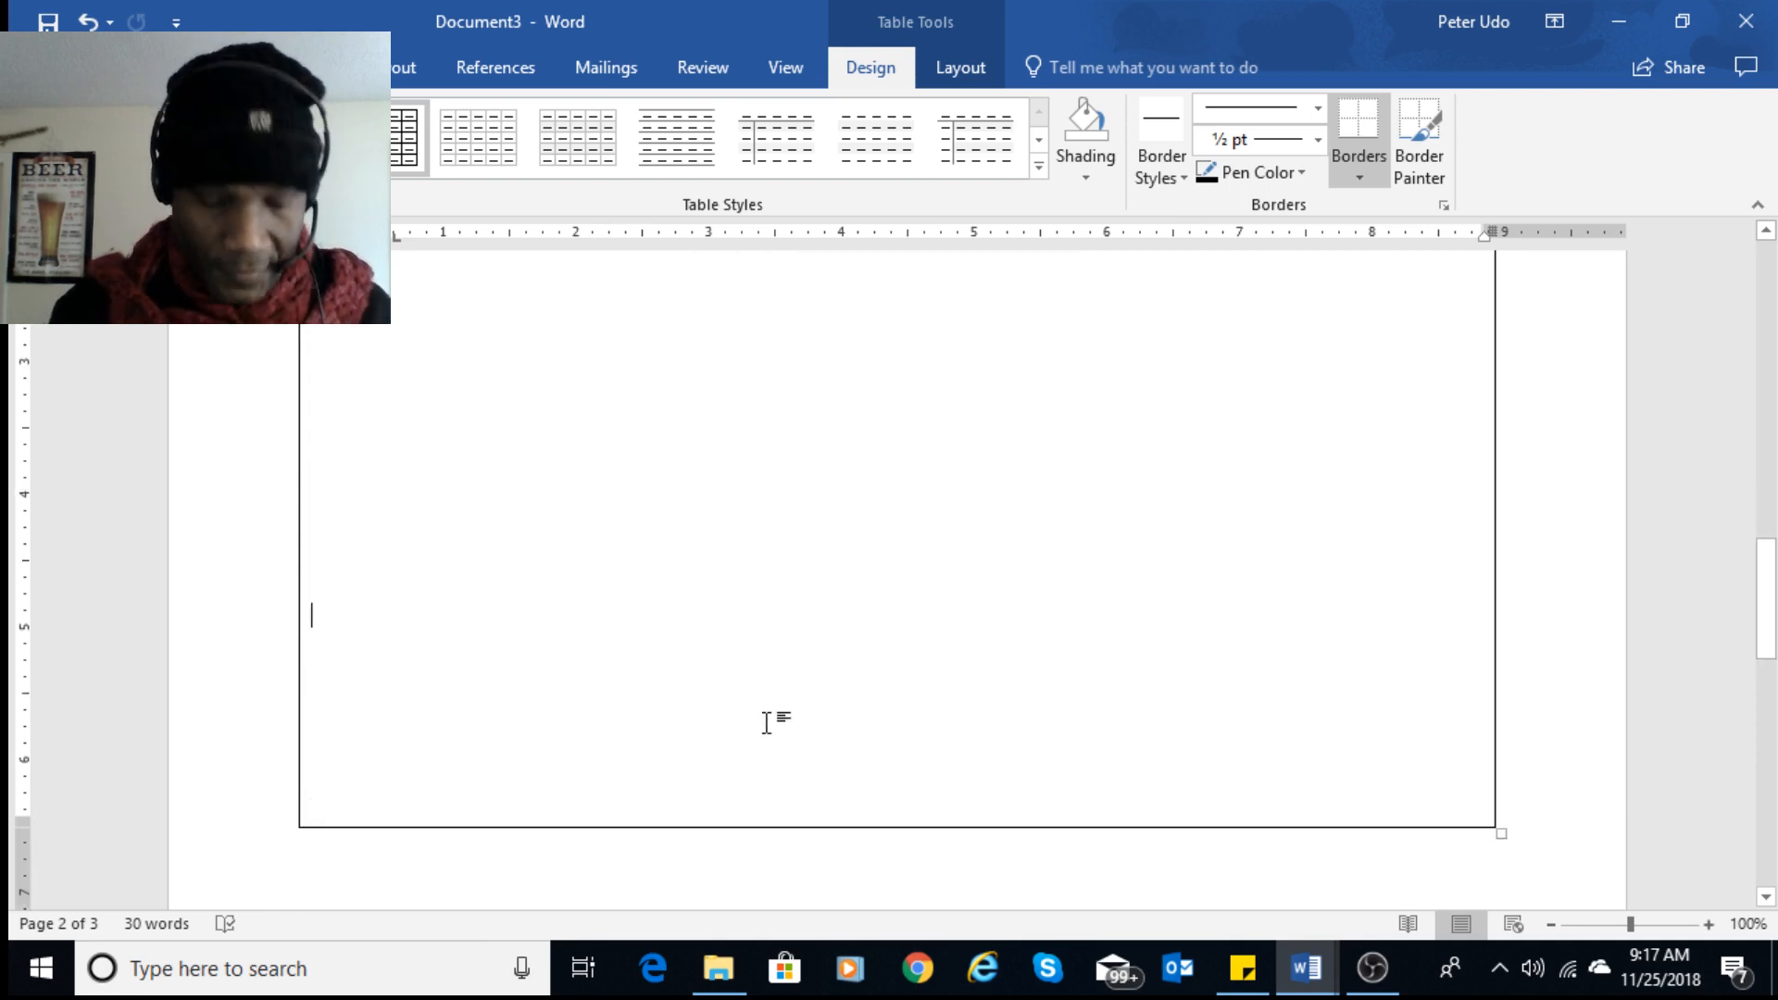
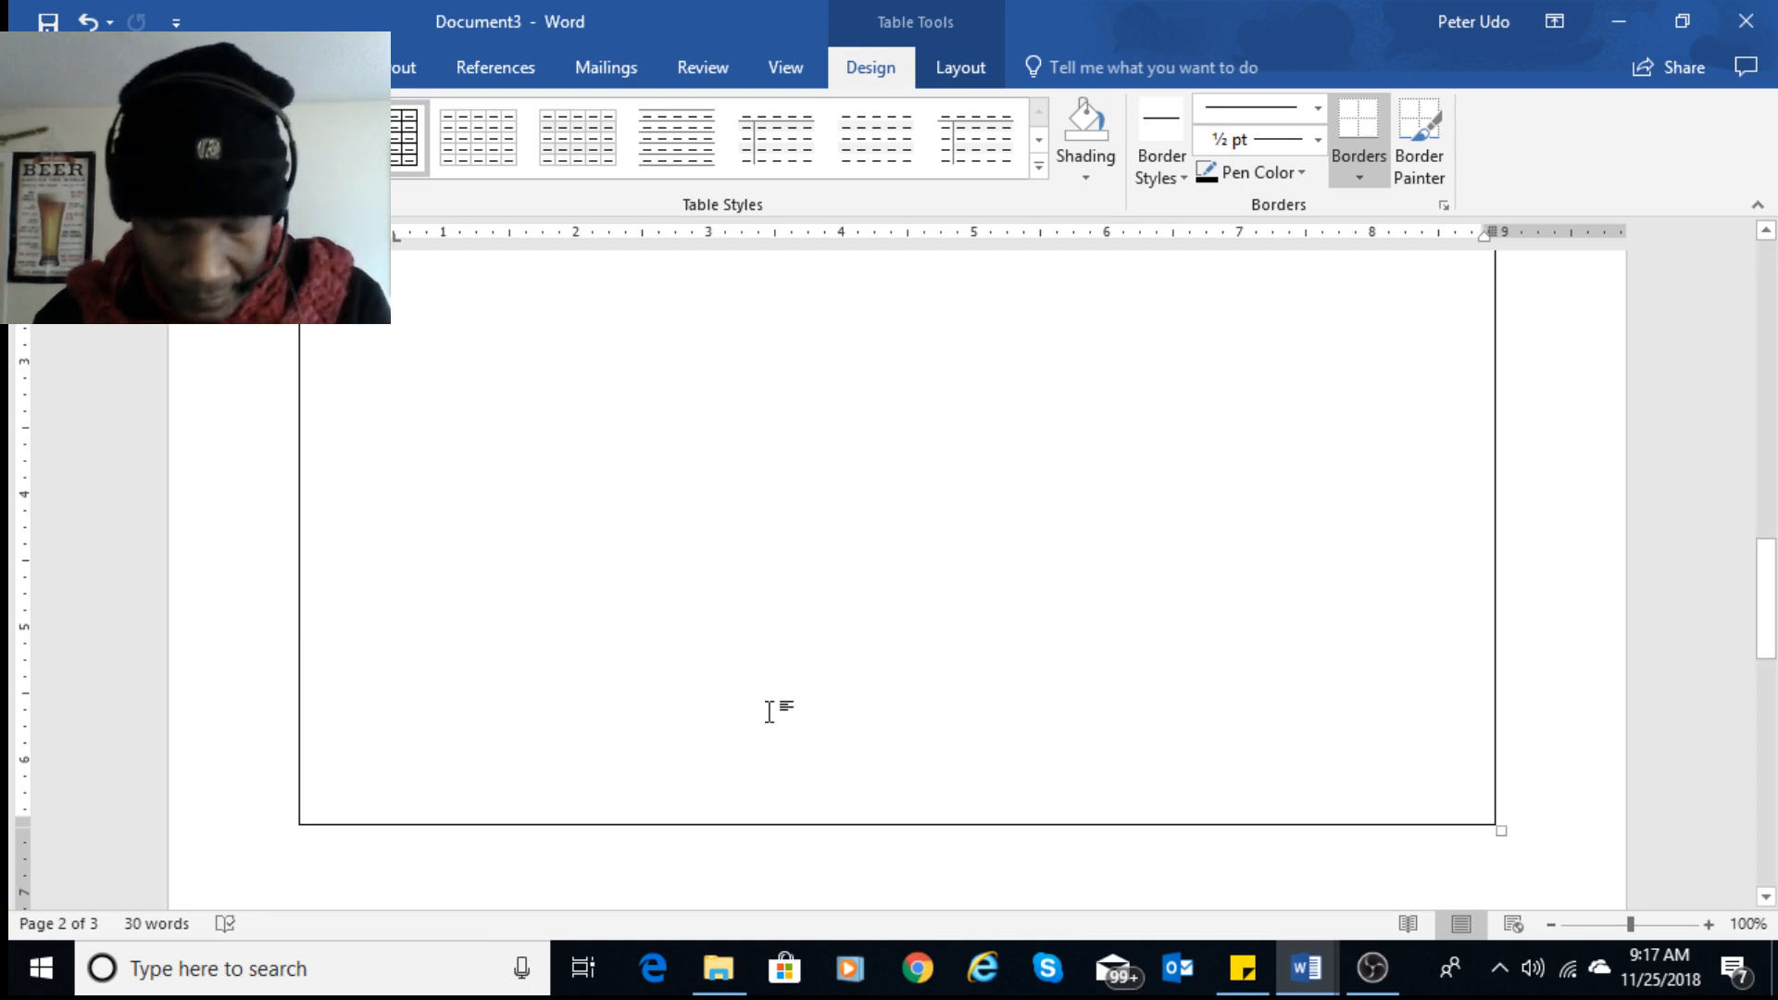
scroll(773, 709, "up", 2)
scroll(774, 707, "down", 1)
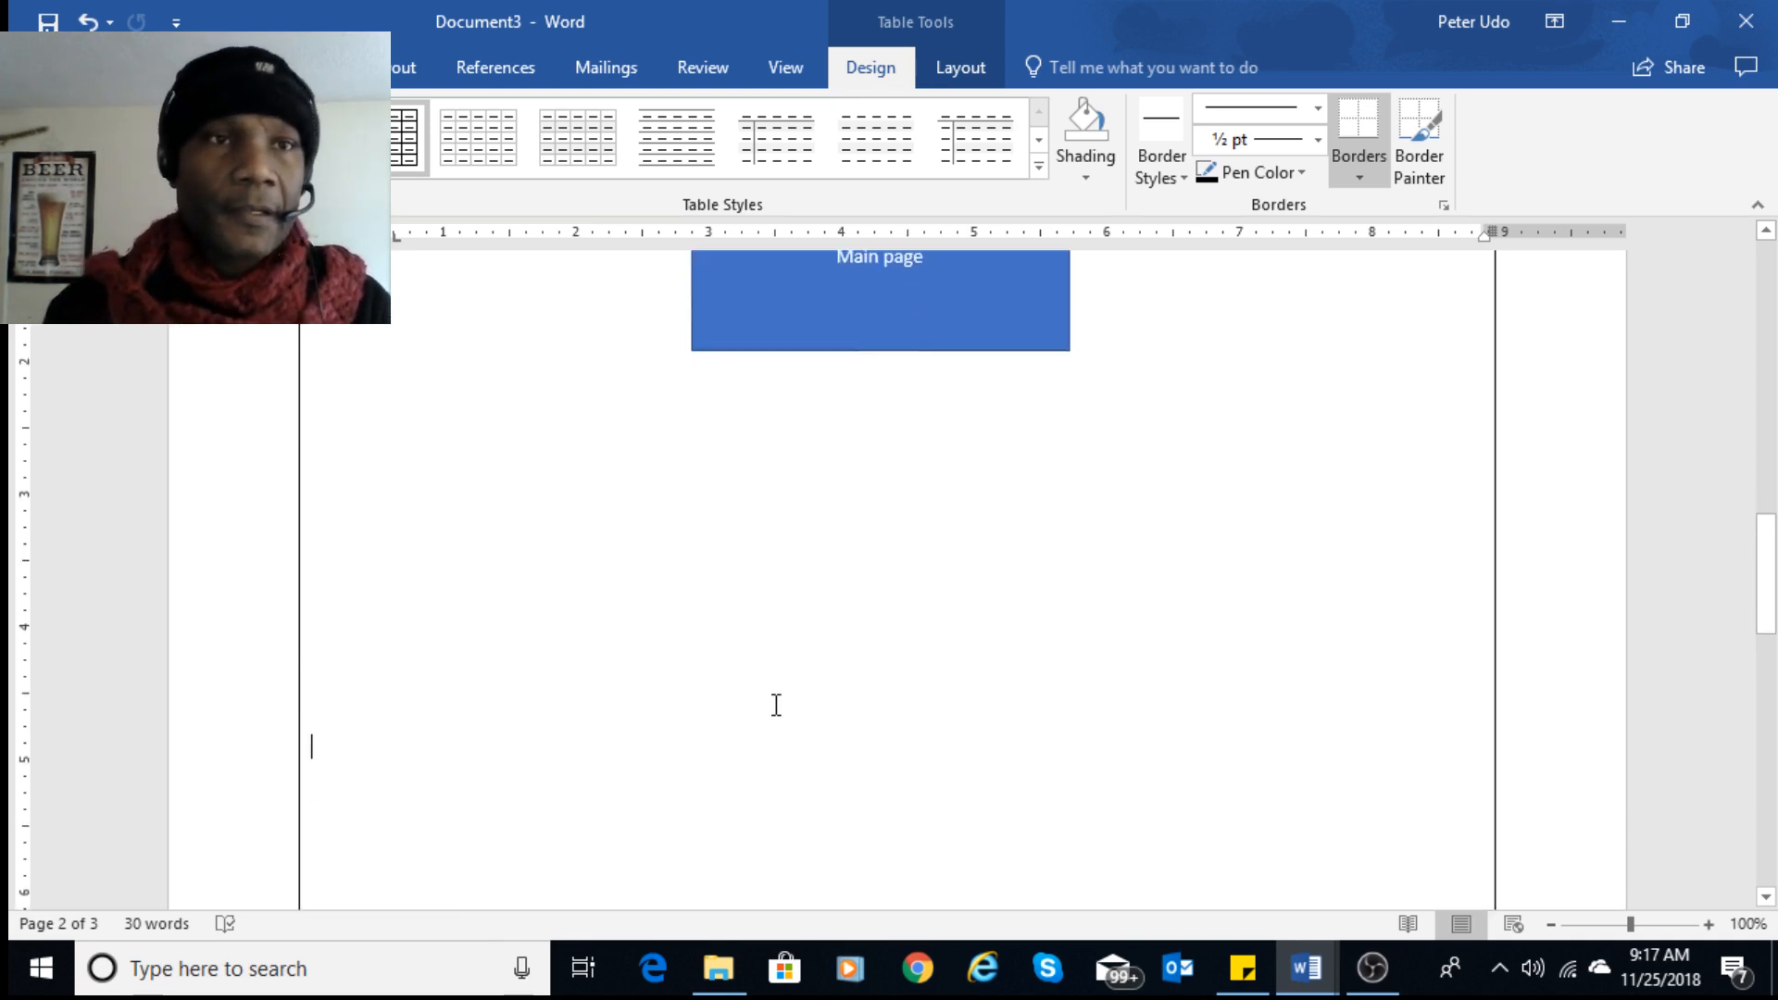
left_click(216, 68)
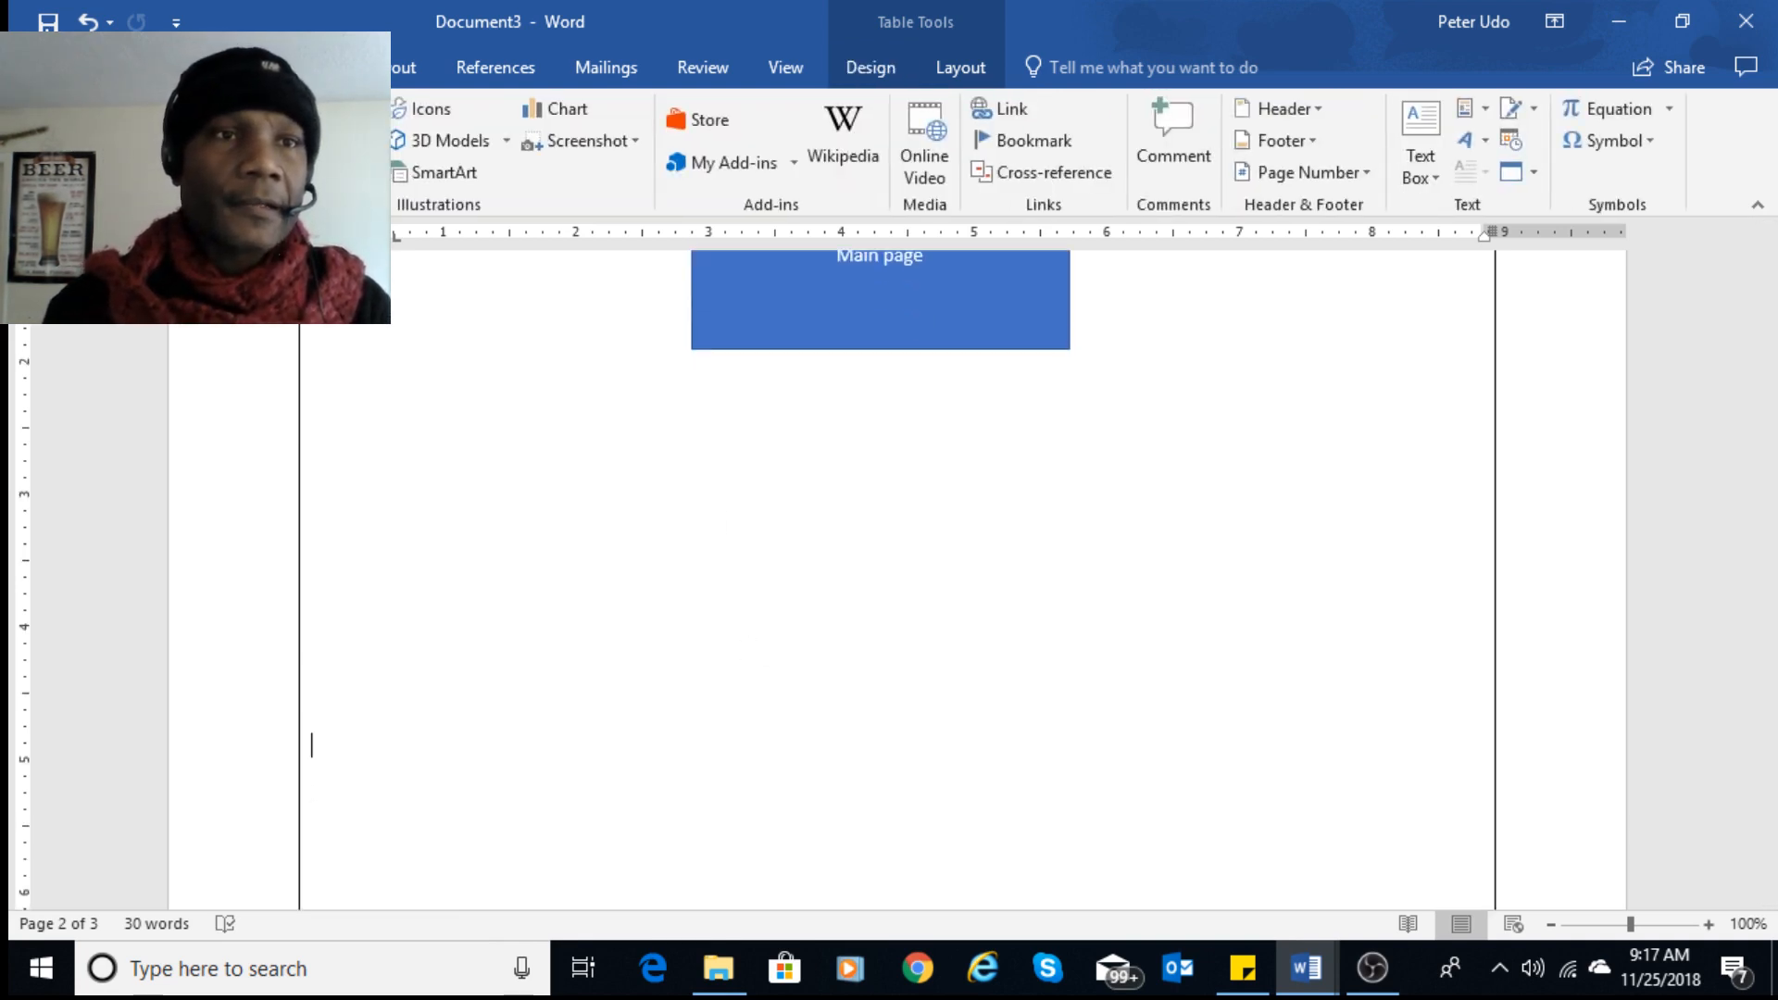
left_click(188, 143)
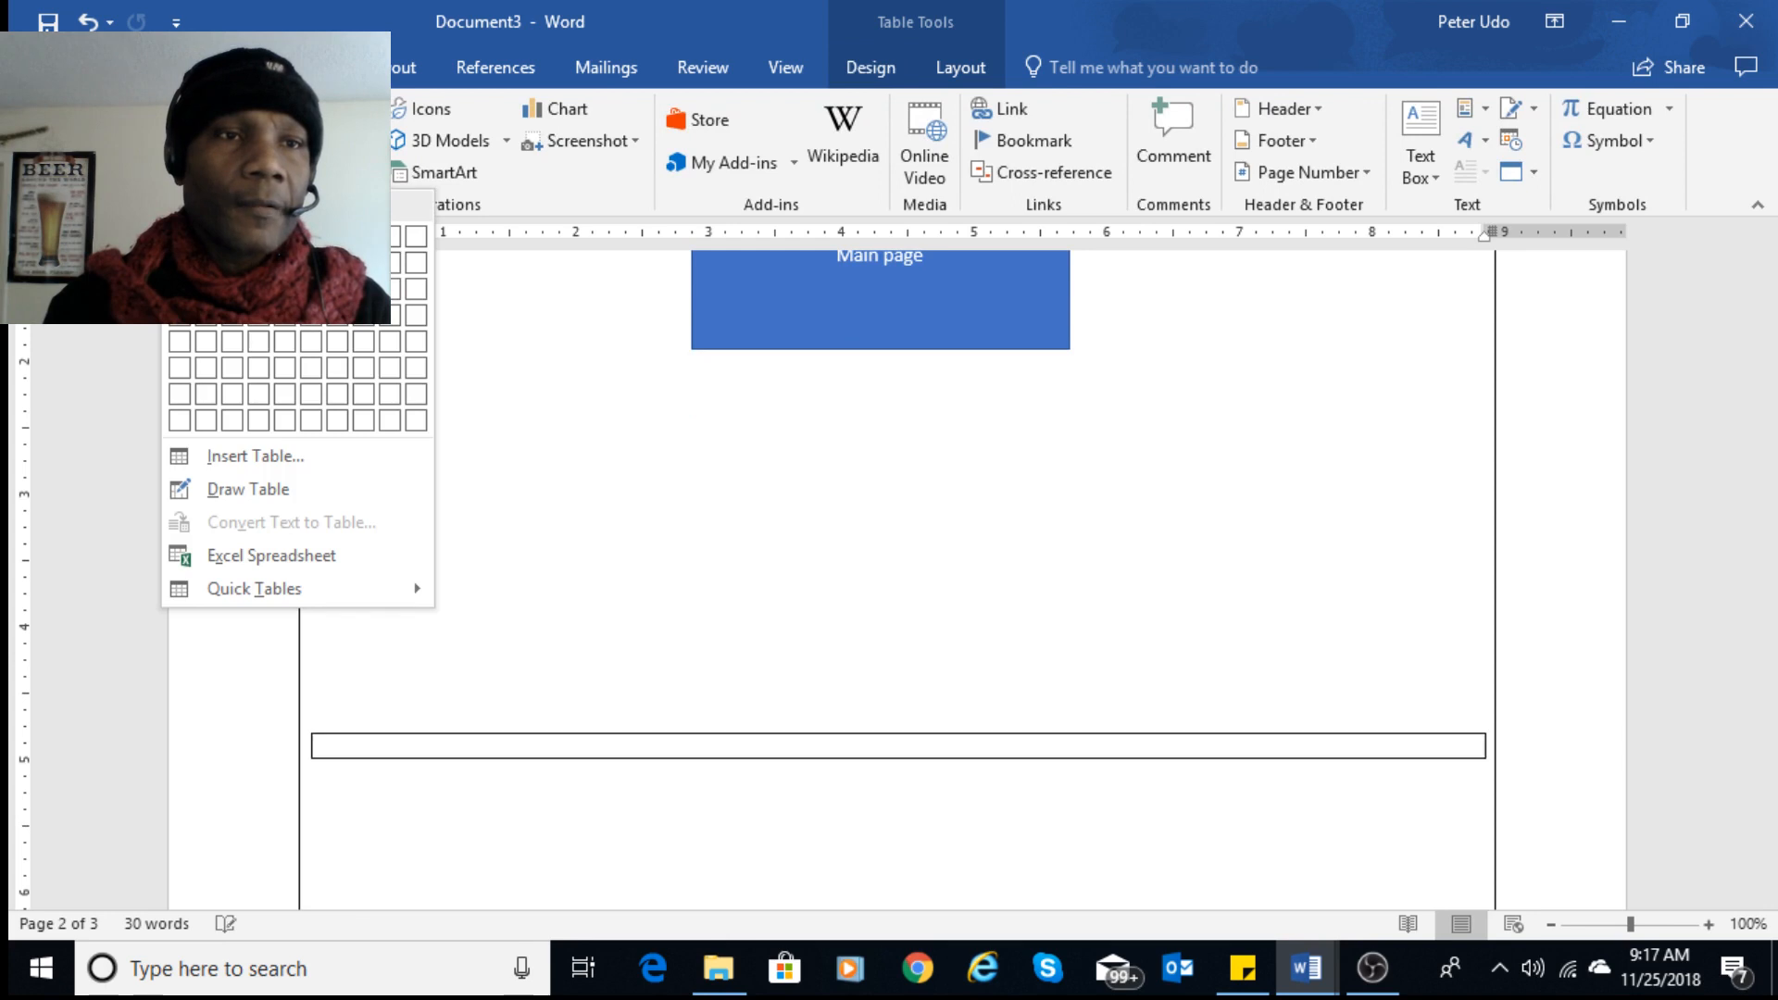
left_click(419, 246)
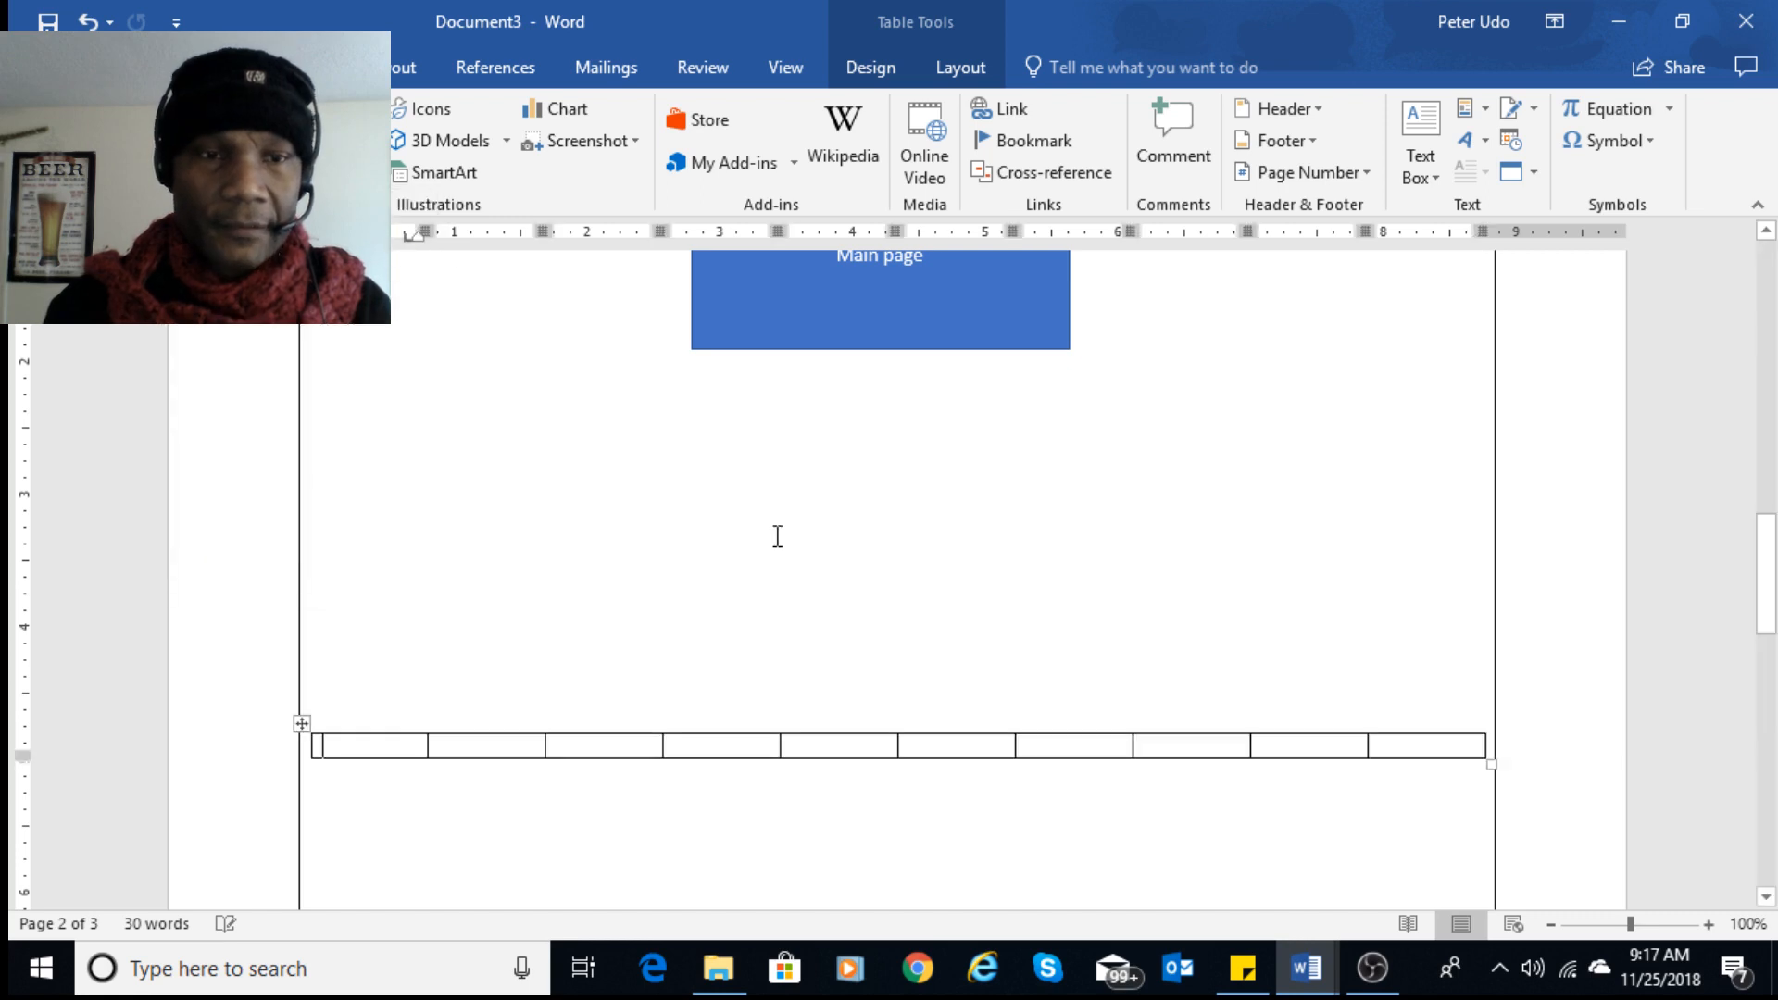
- Enlarge the ten-column table to about 1.1" tall and stretch it slightly wider inside the storyboard frame
scroll(815, 574, "down", 3)
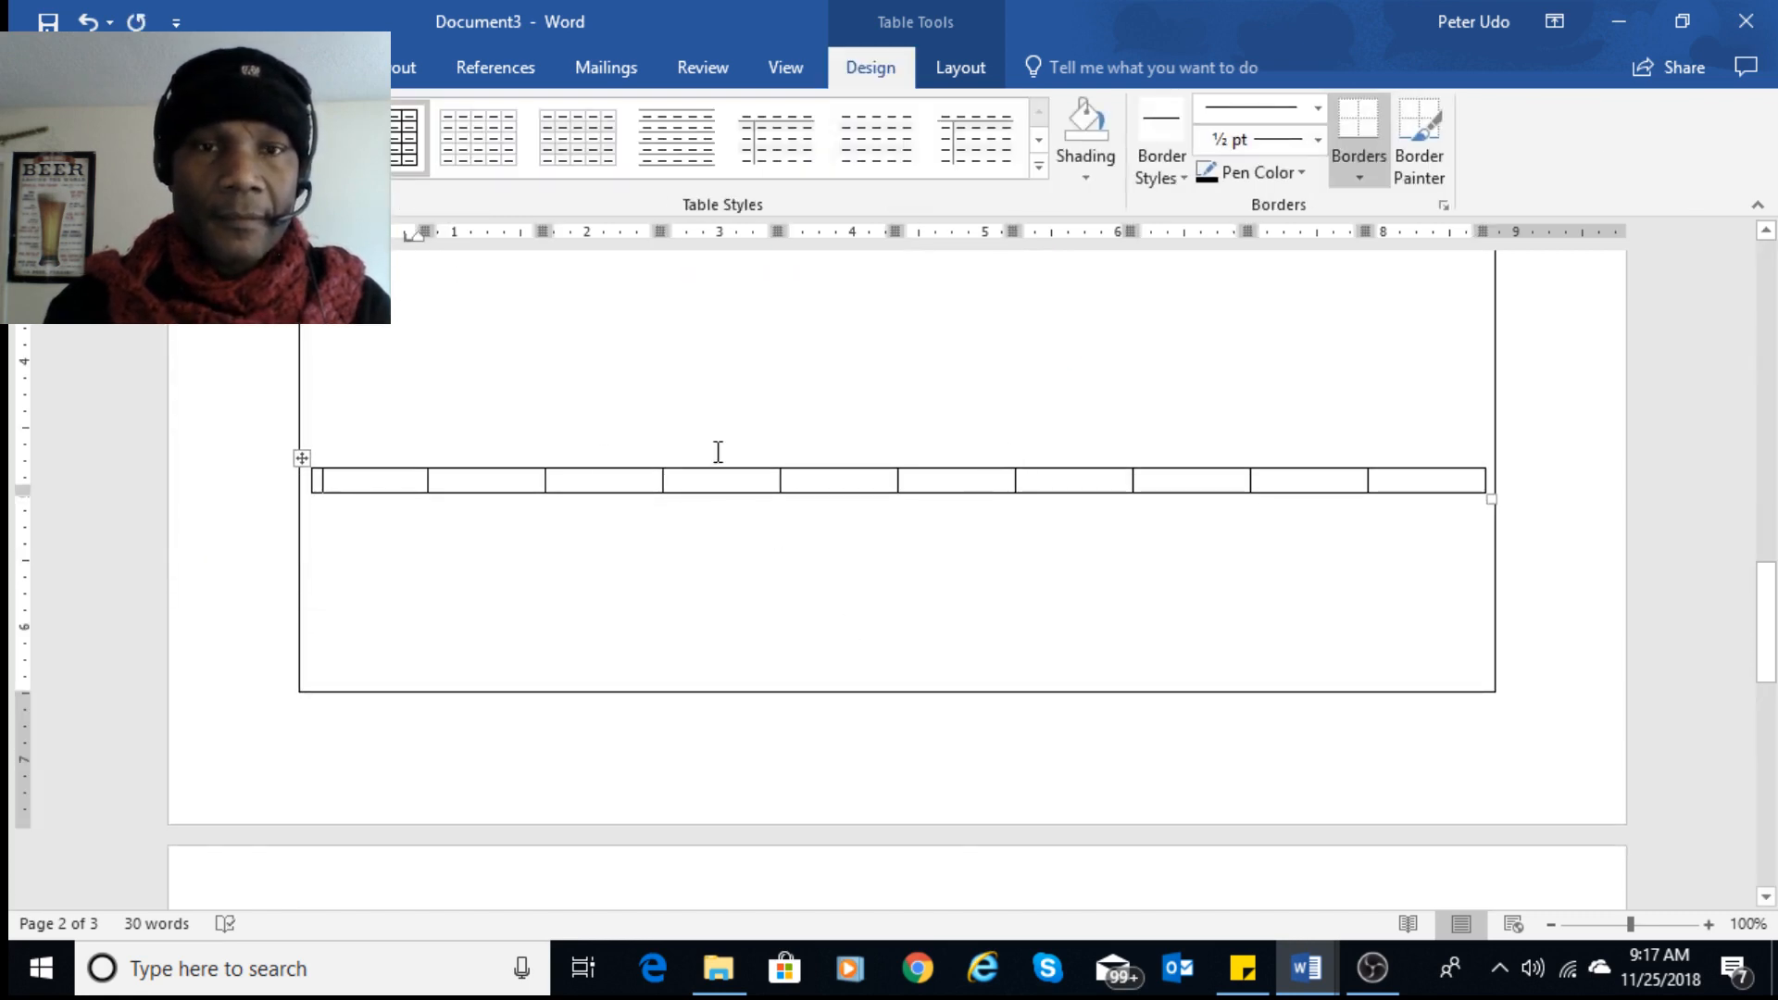
scroll(925, 608, "down", 3)
scroll(955, 639, "up", 3)
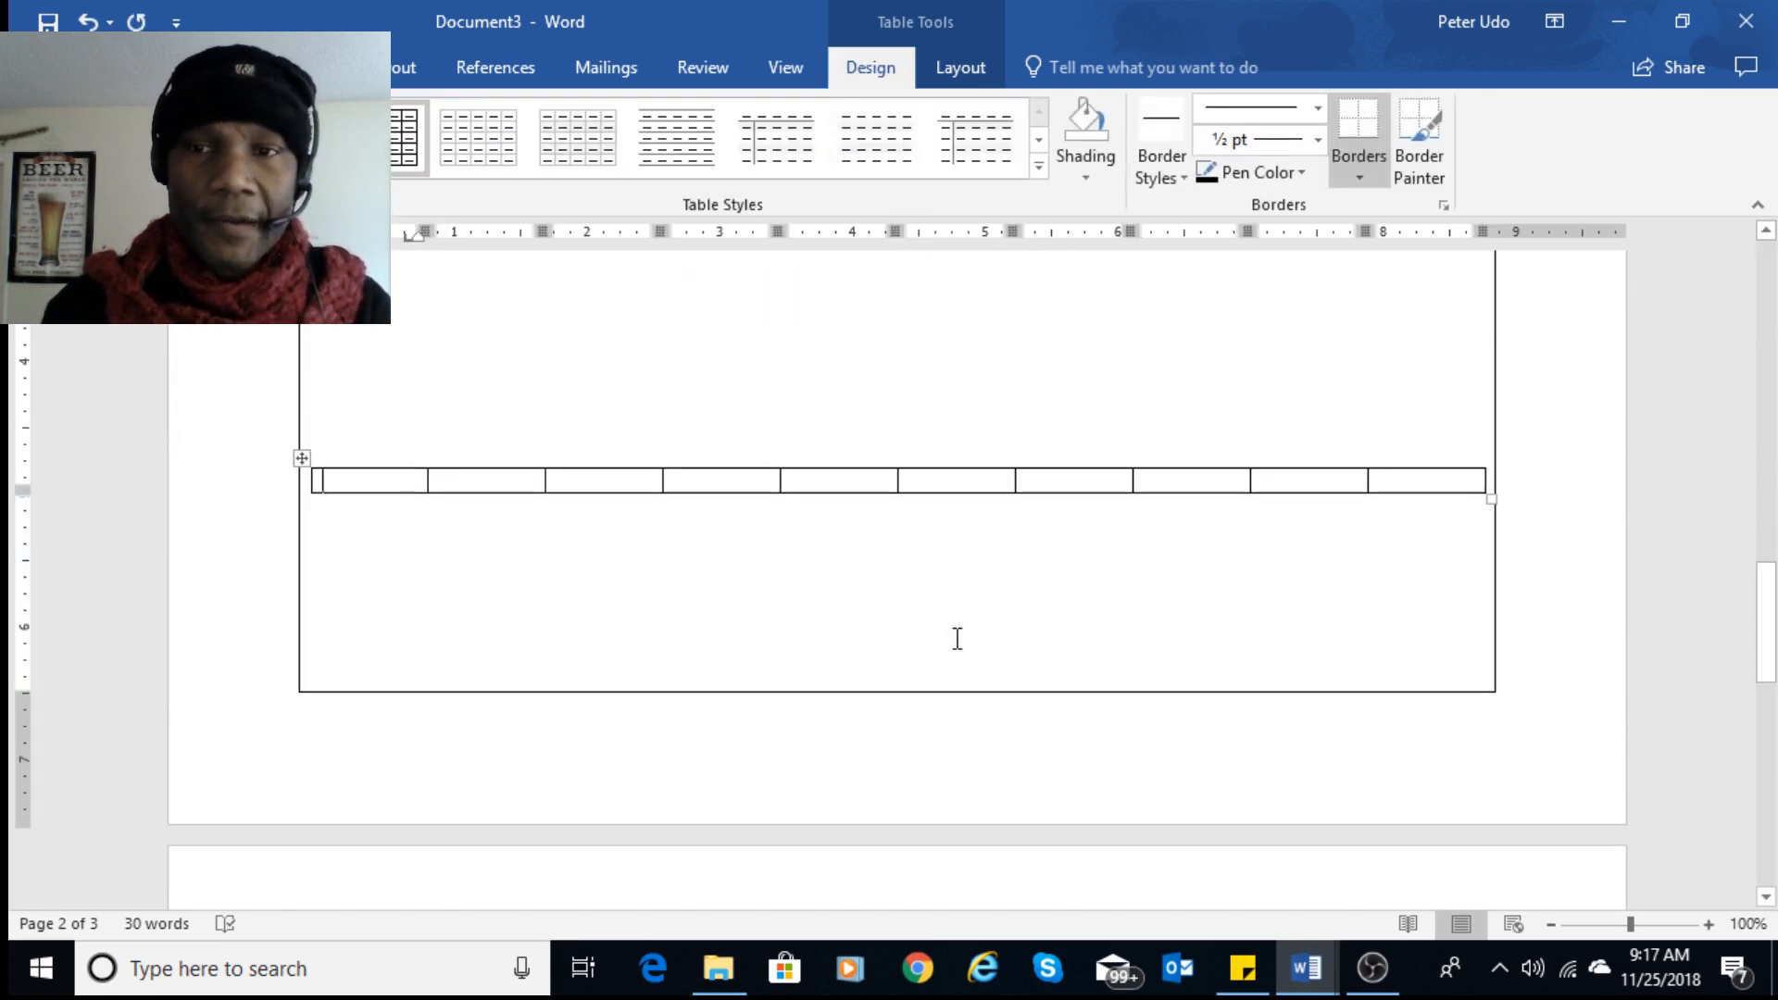
scroll(964, 667, "down", 2)
left_click(813, 791)
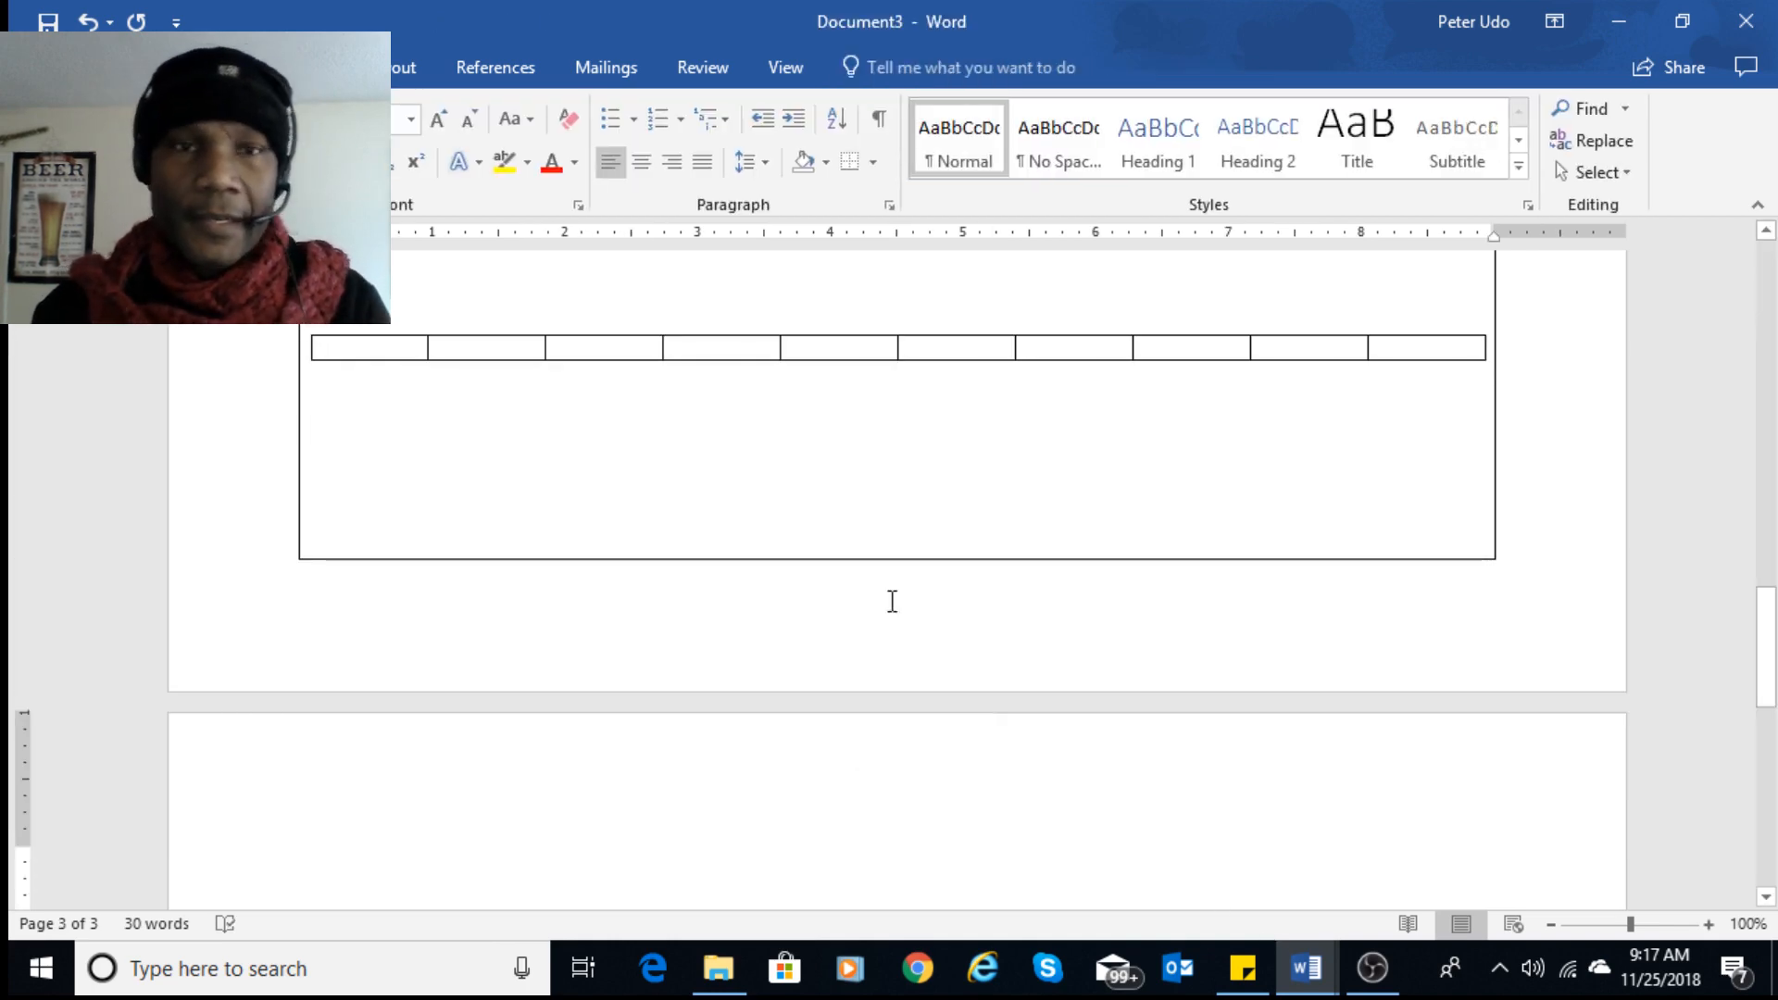
scroll(889, 603, "up", 3)
left_click(886, 556)
scroll(888, 560, "up", 2)
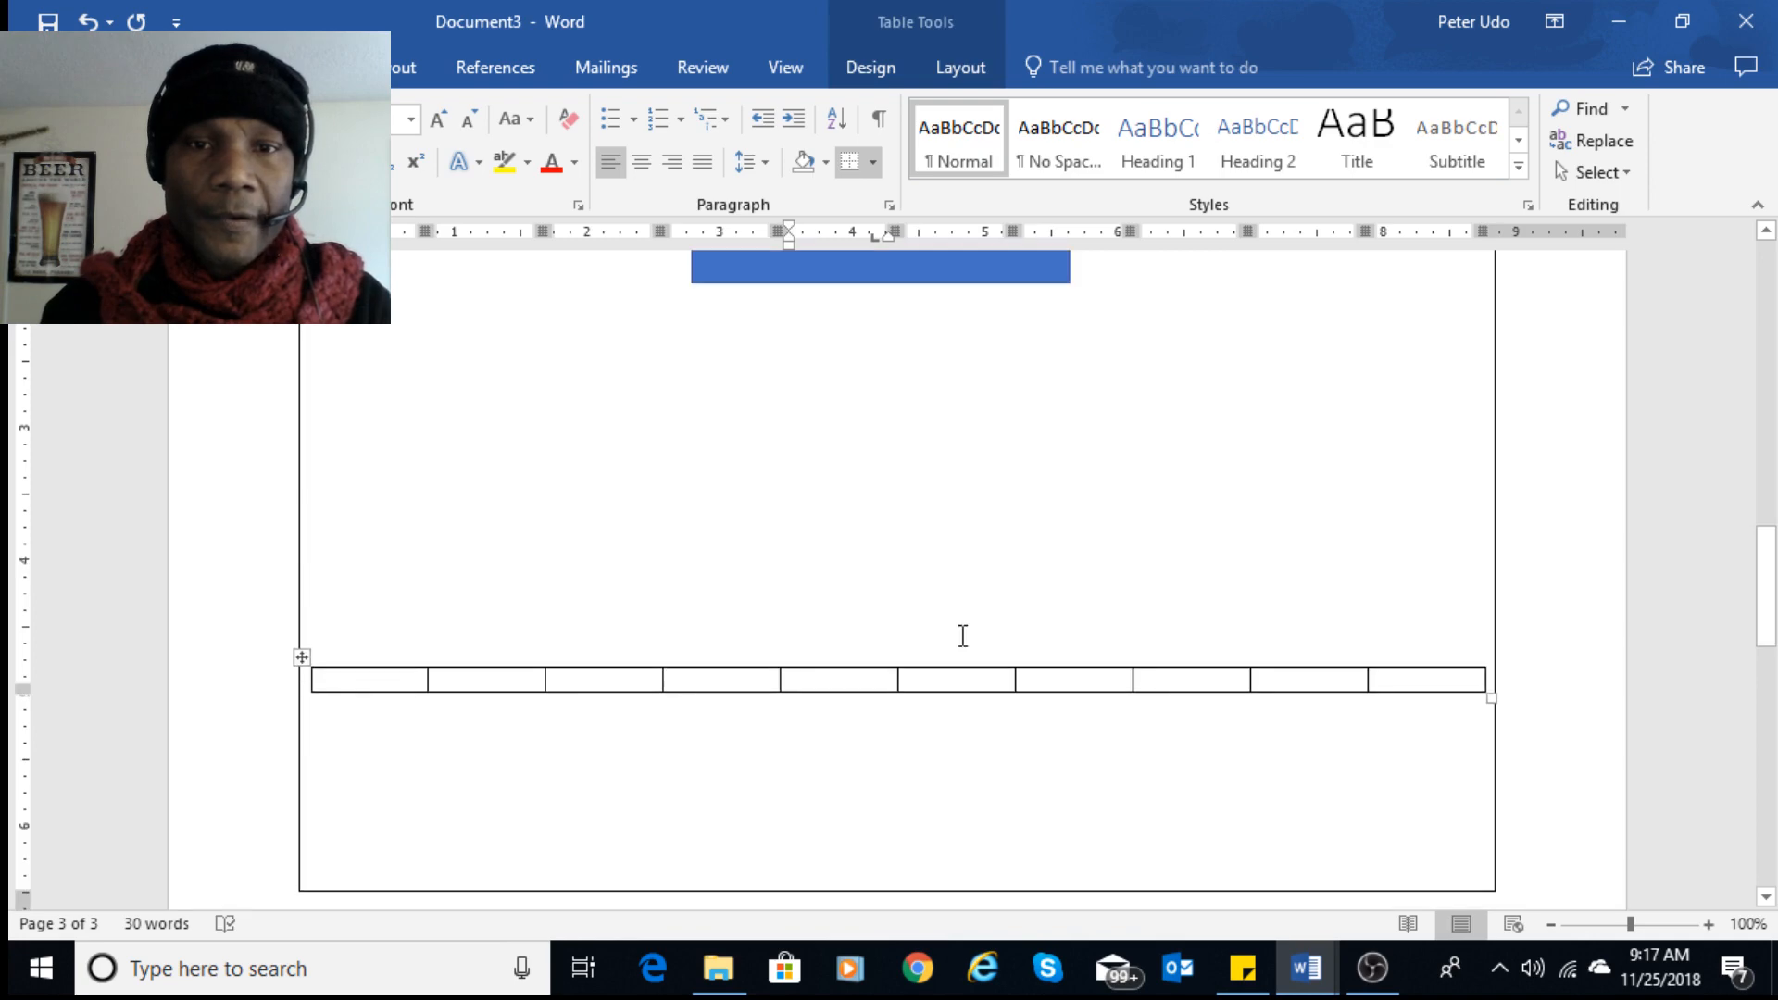
left_click(883, 663)
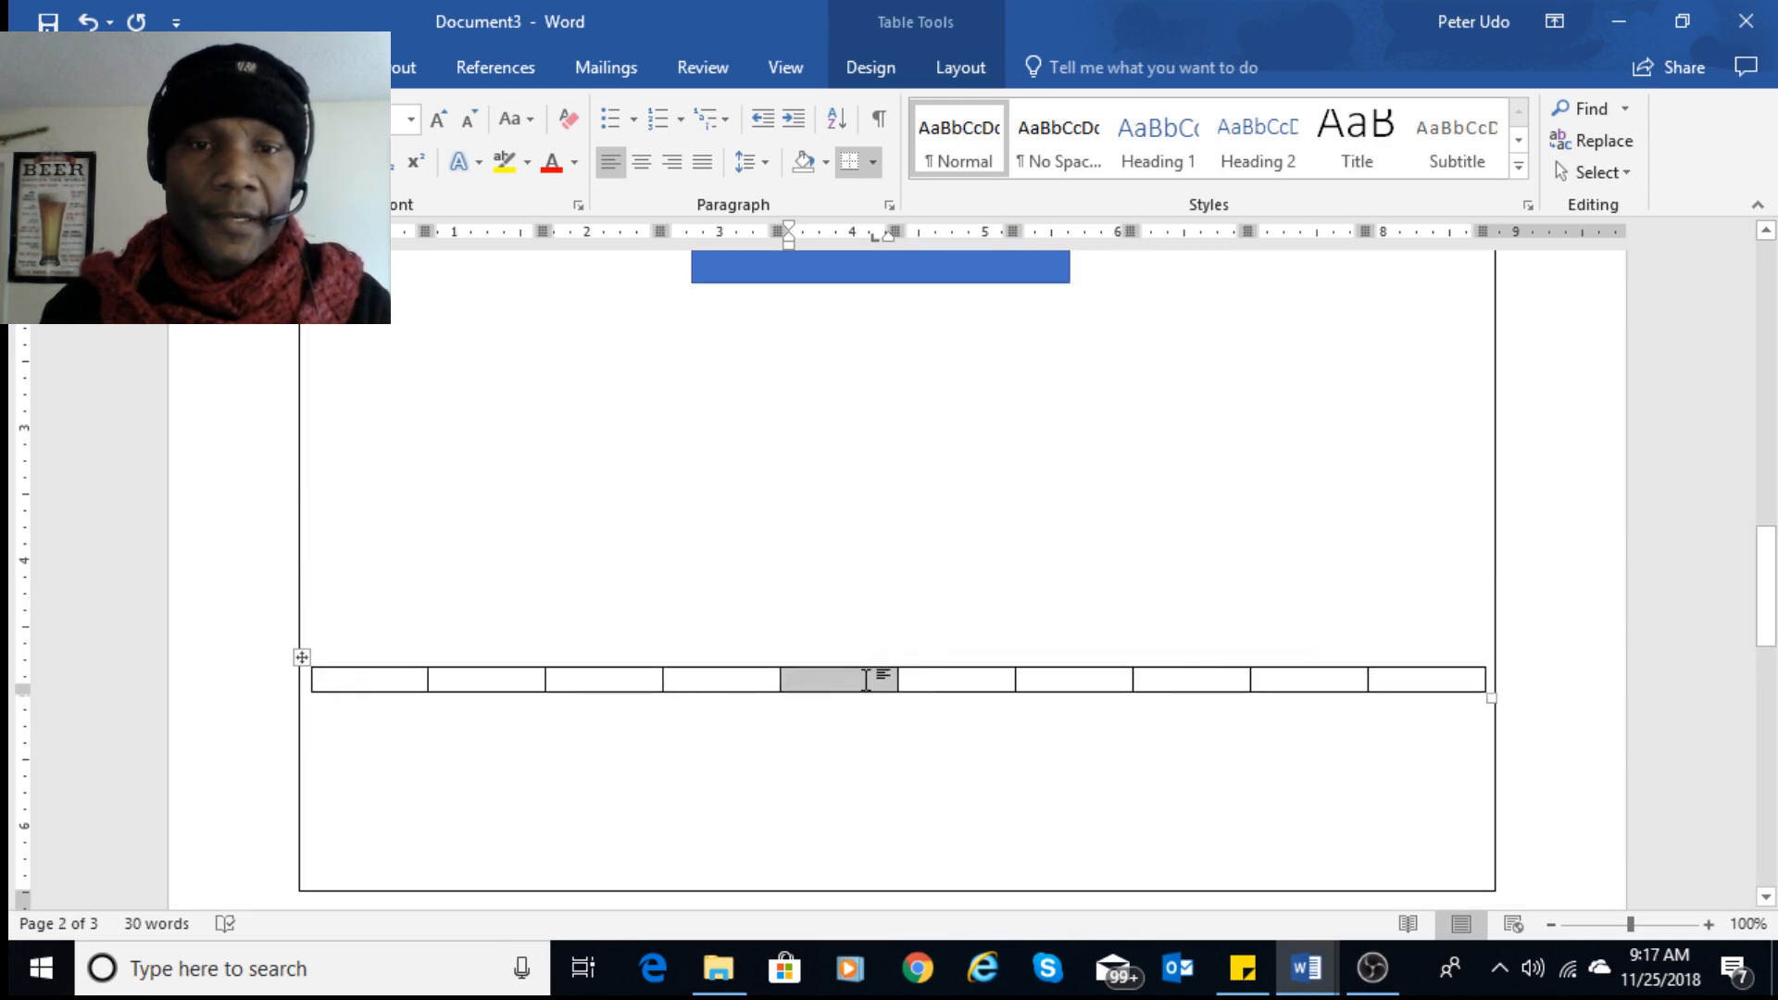
left_click(870, 681)
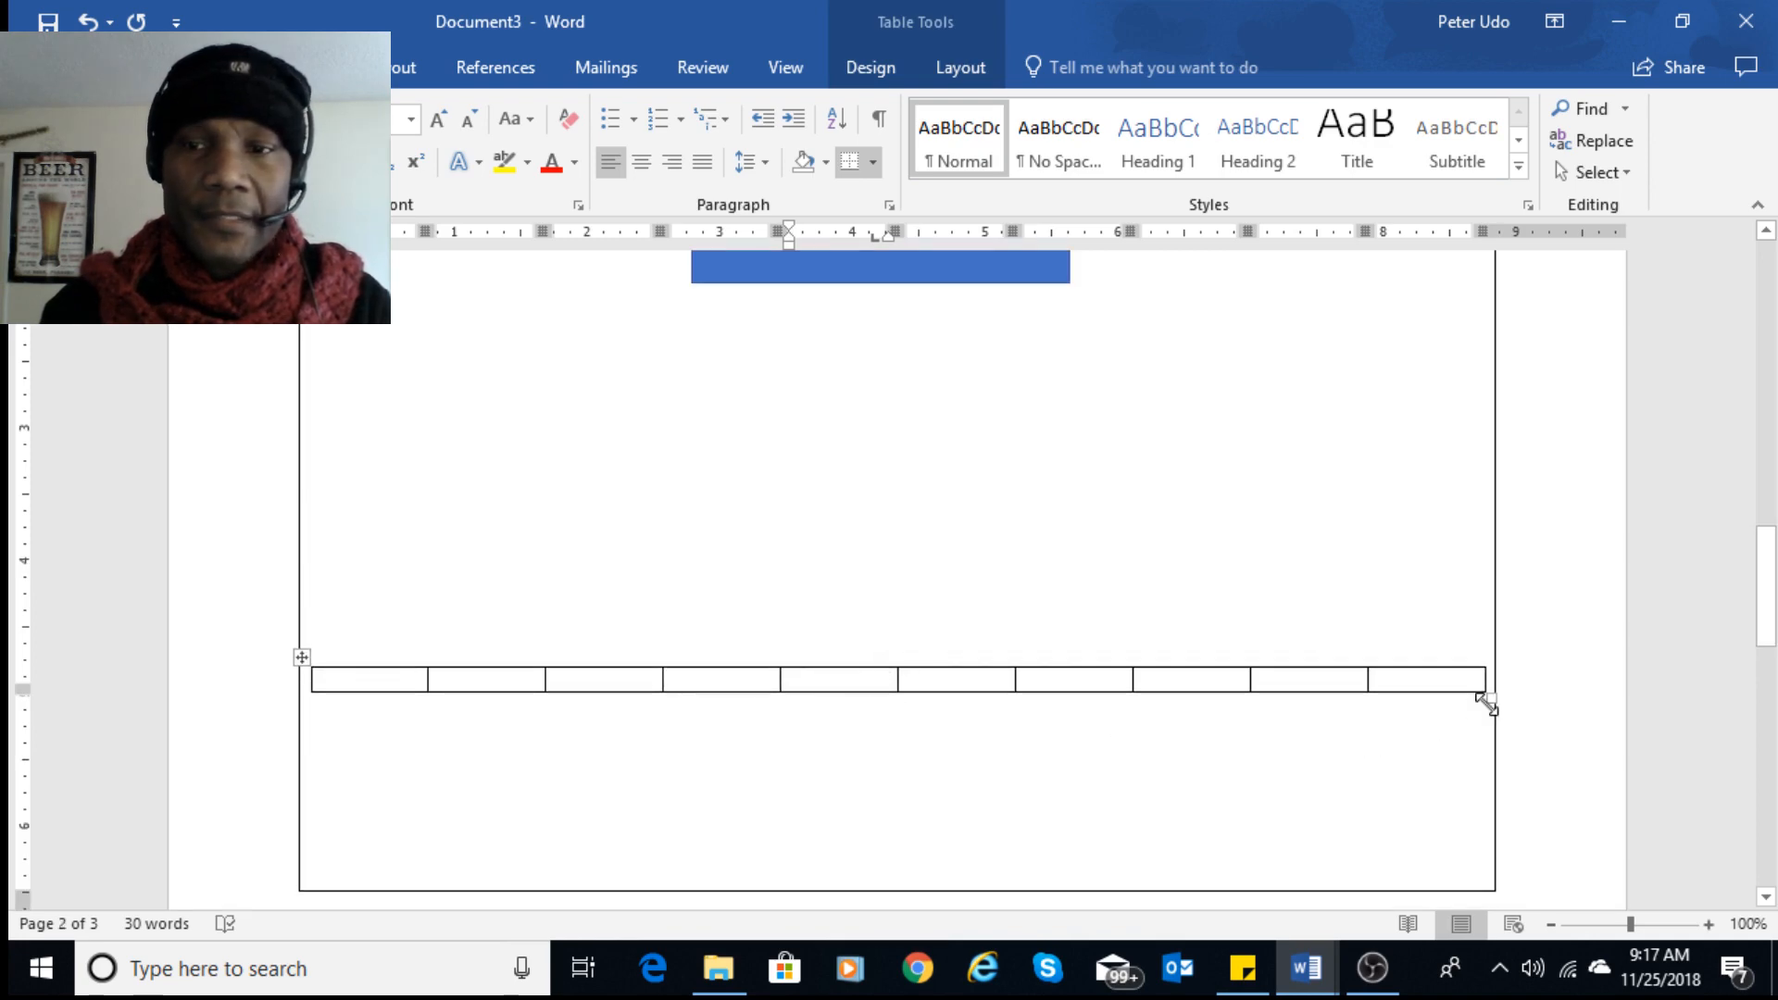
left_click_drag(1486, 692, 1500, 821)
left_click(905, 687)
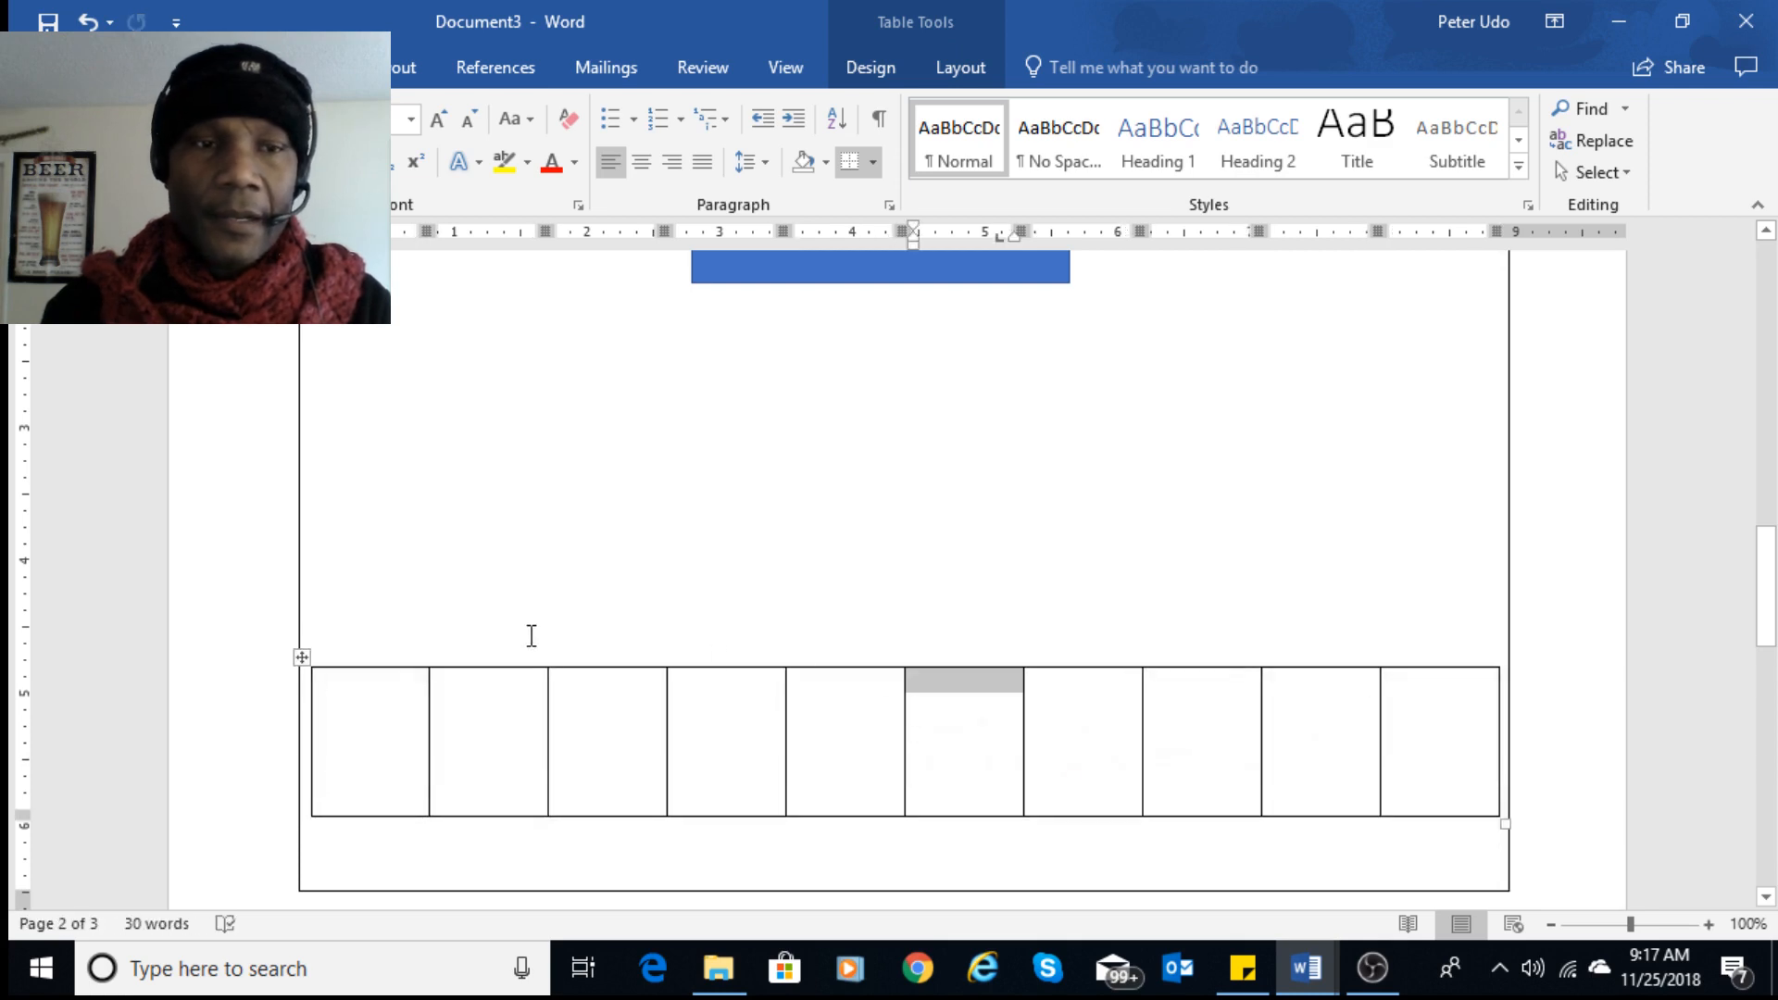
- Move the ten-column table up about 0.5" within the storyboard frame
left_click(304, 659)
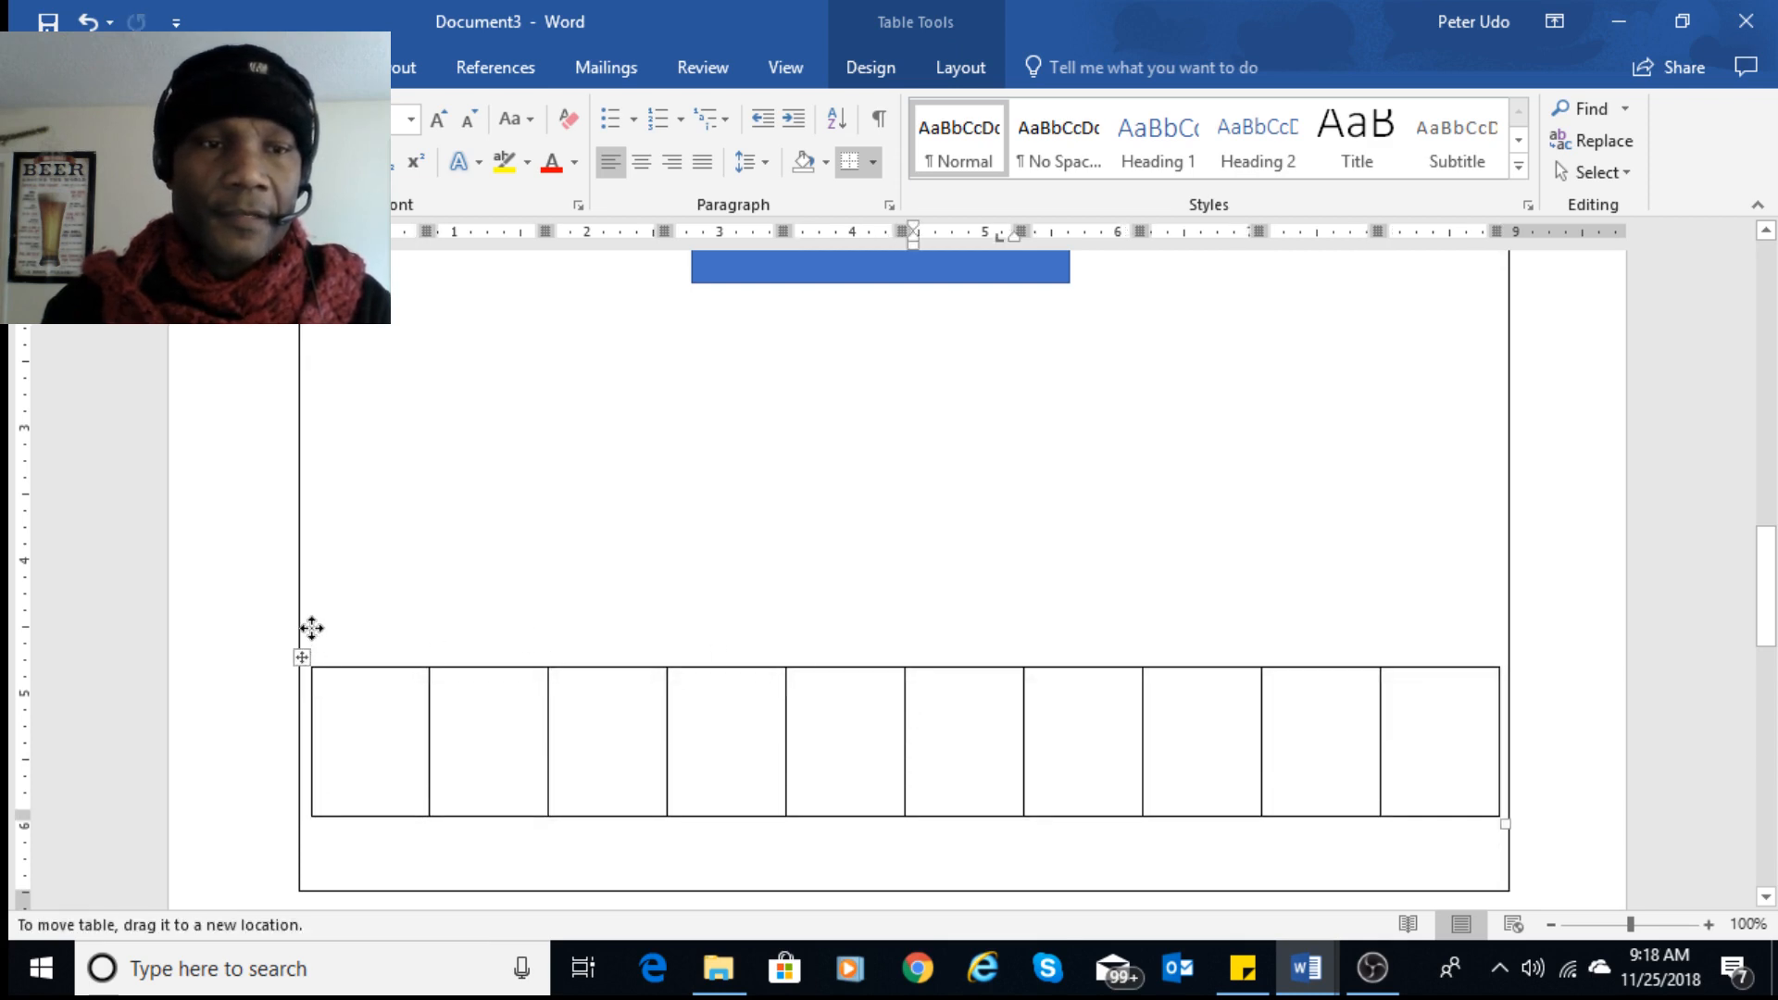
left_click_drag(307, 658, 313, 598)
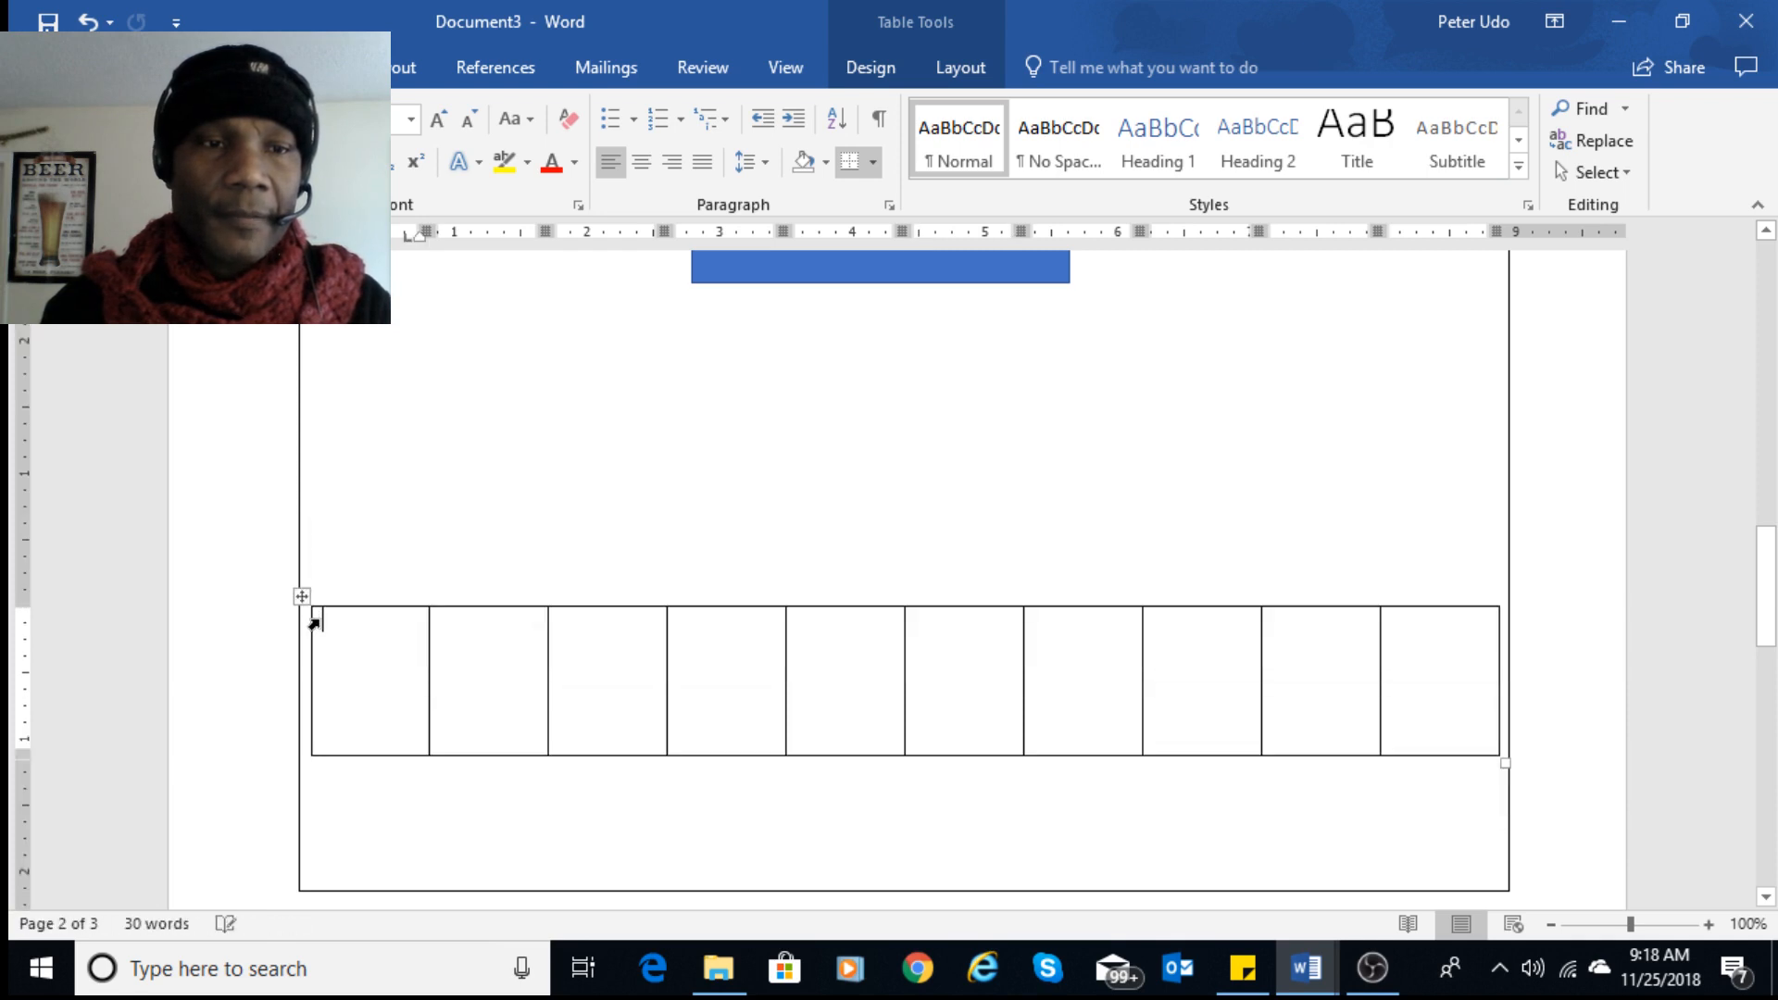
left_click(569, 671)
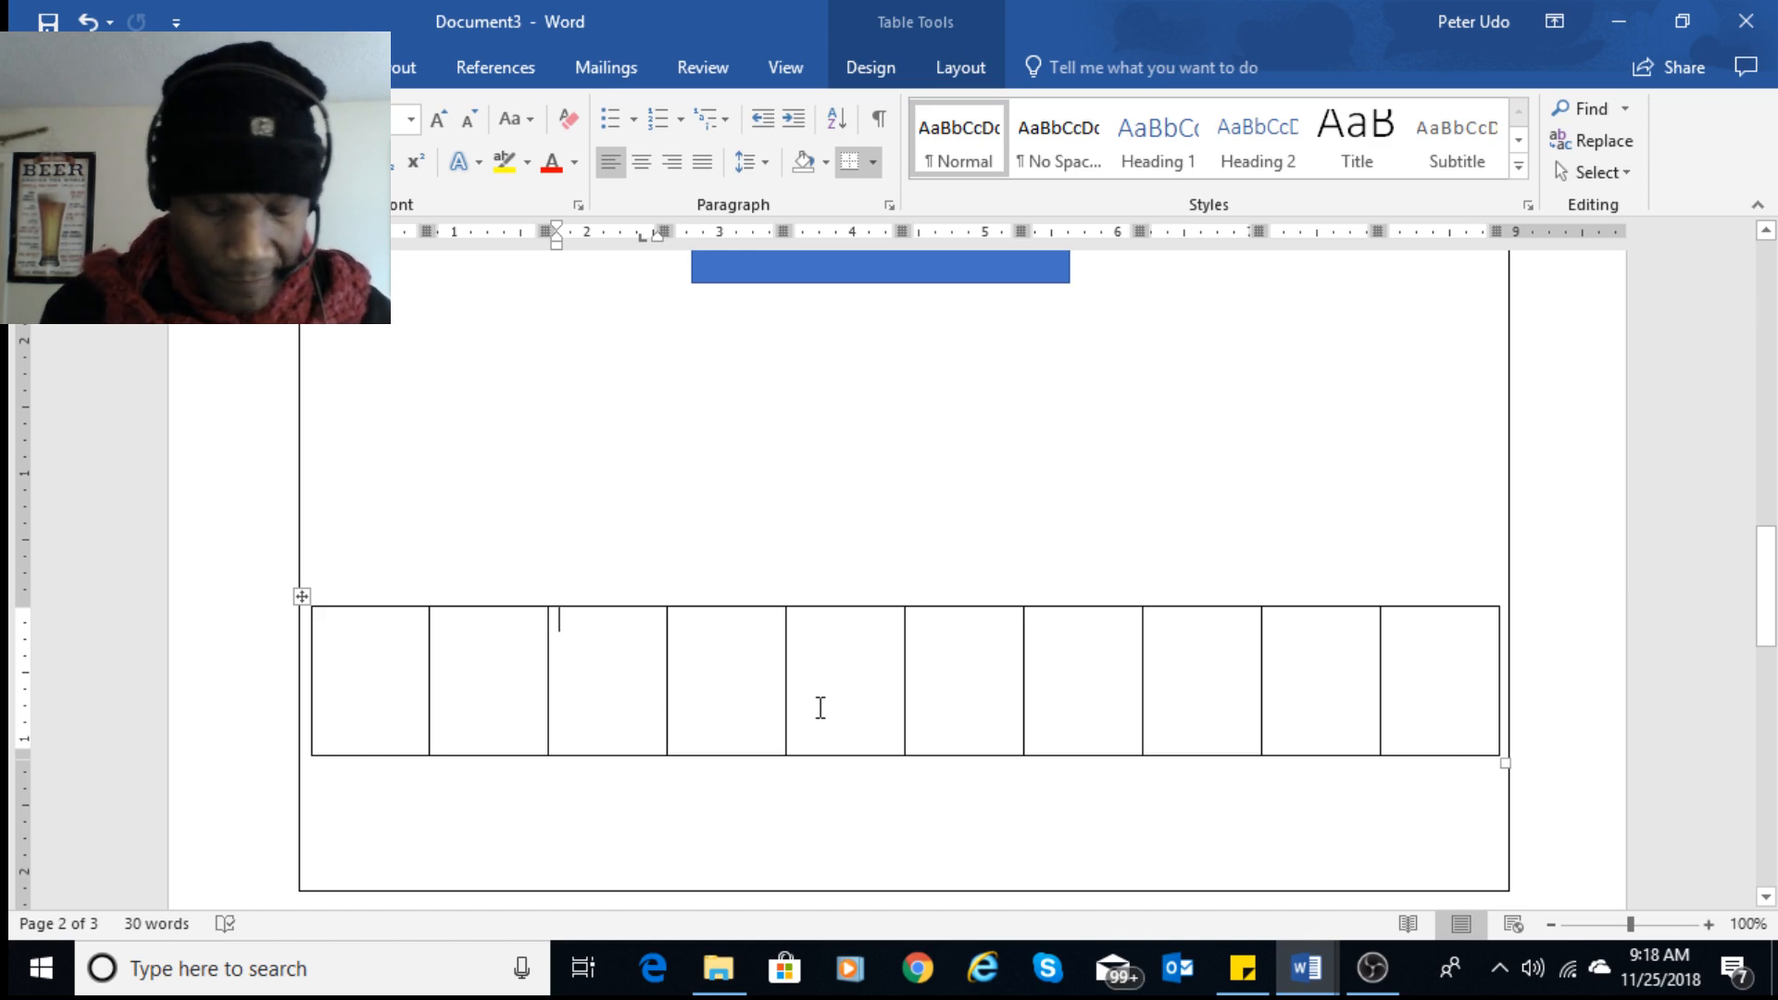
- Count off the table's first cells and review the linked pages and external sites listed in "7 Best Free Flowchart Tools for Windows_Short"
left_click(385, 694)
left_click(453, 691)
left_click(619, 674)
left_click(704, 674)
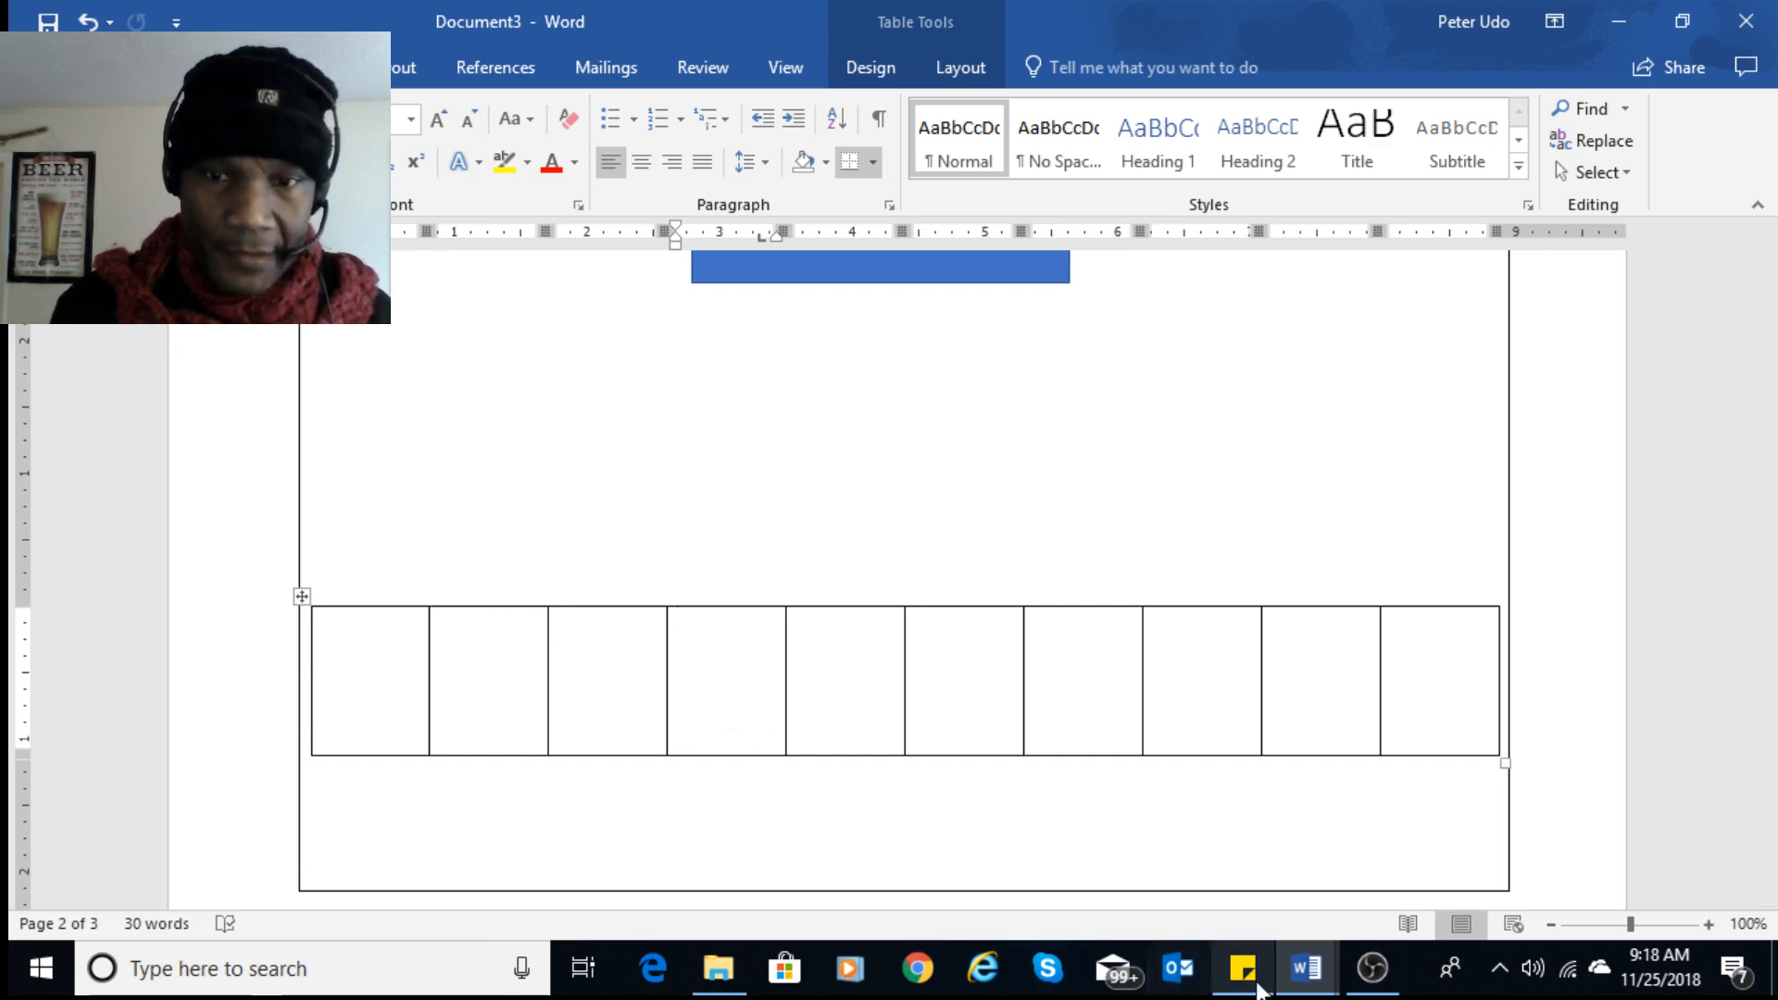
mouse_move(1305, 968)
left_click(1202, 849)
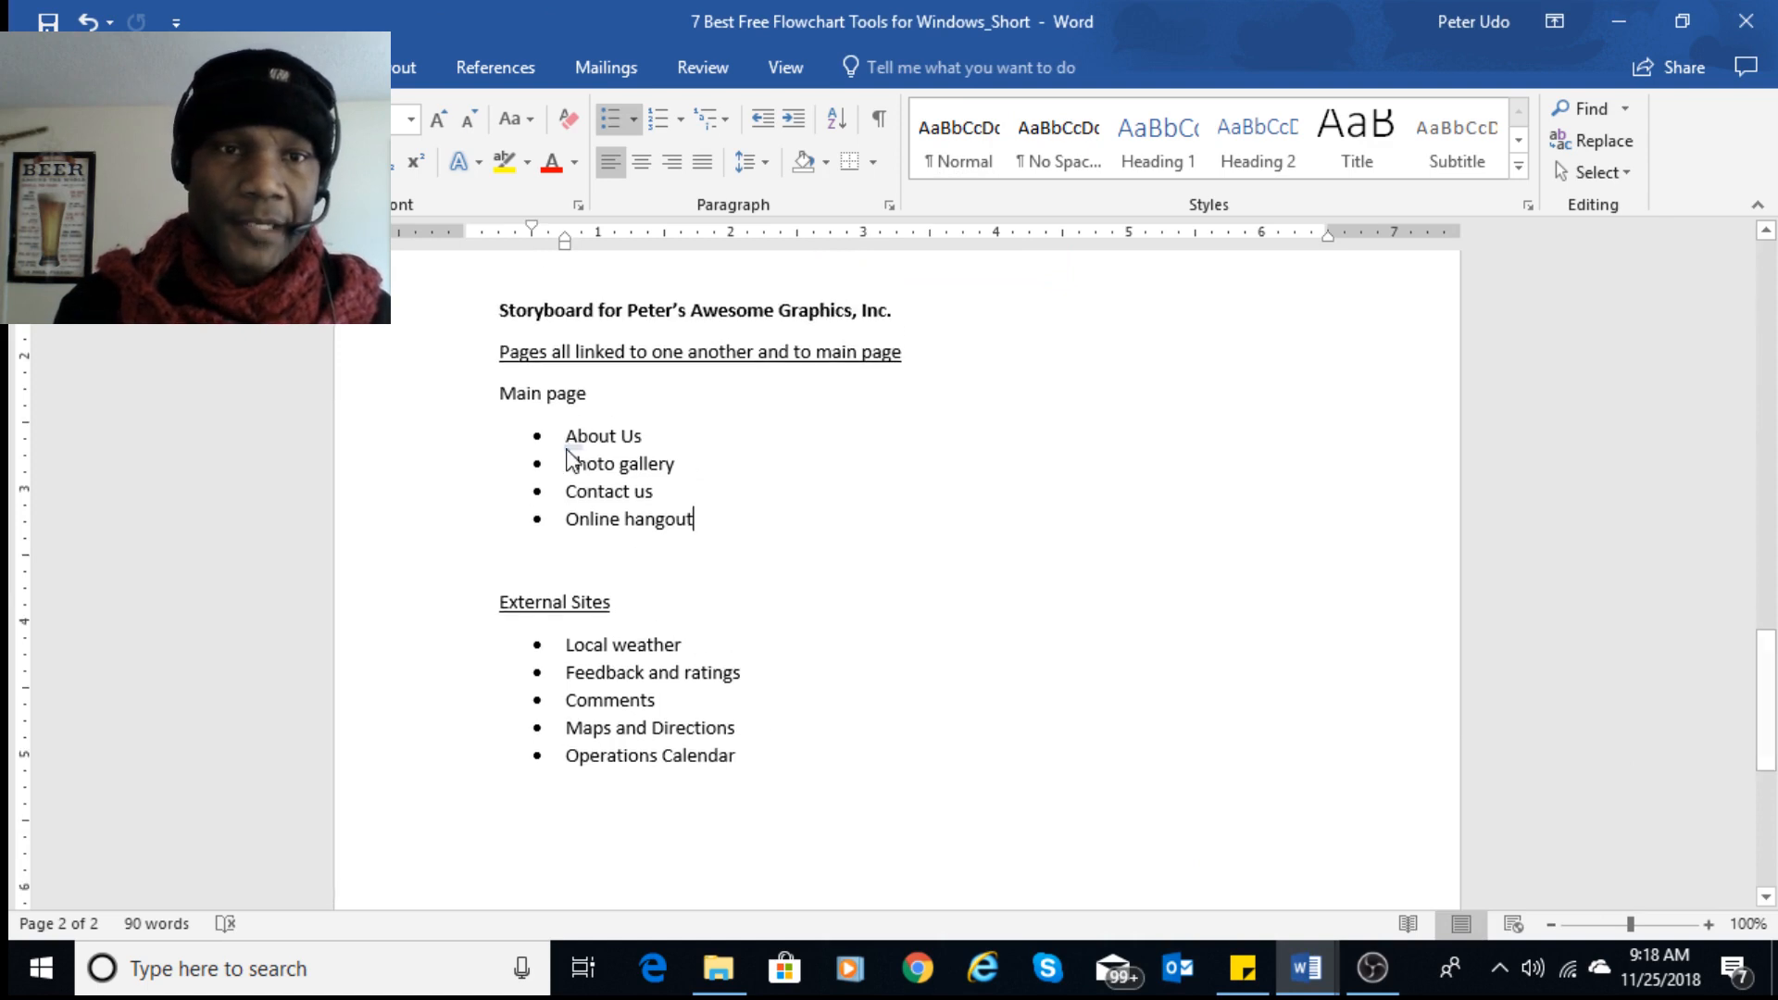
left_click(587, 465)
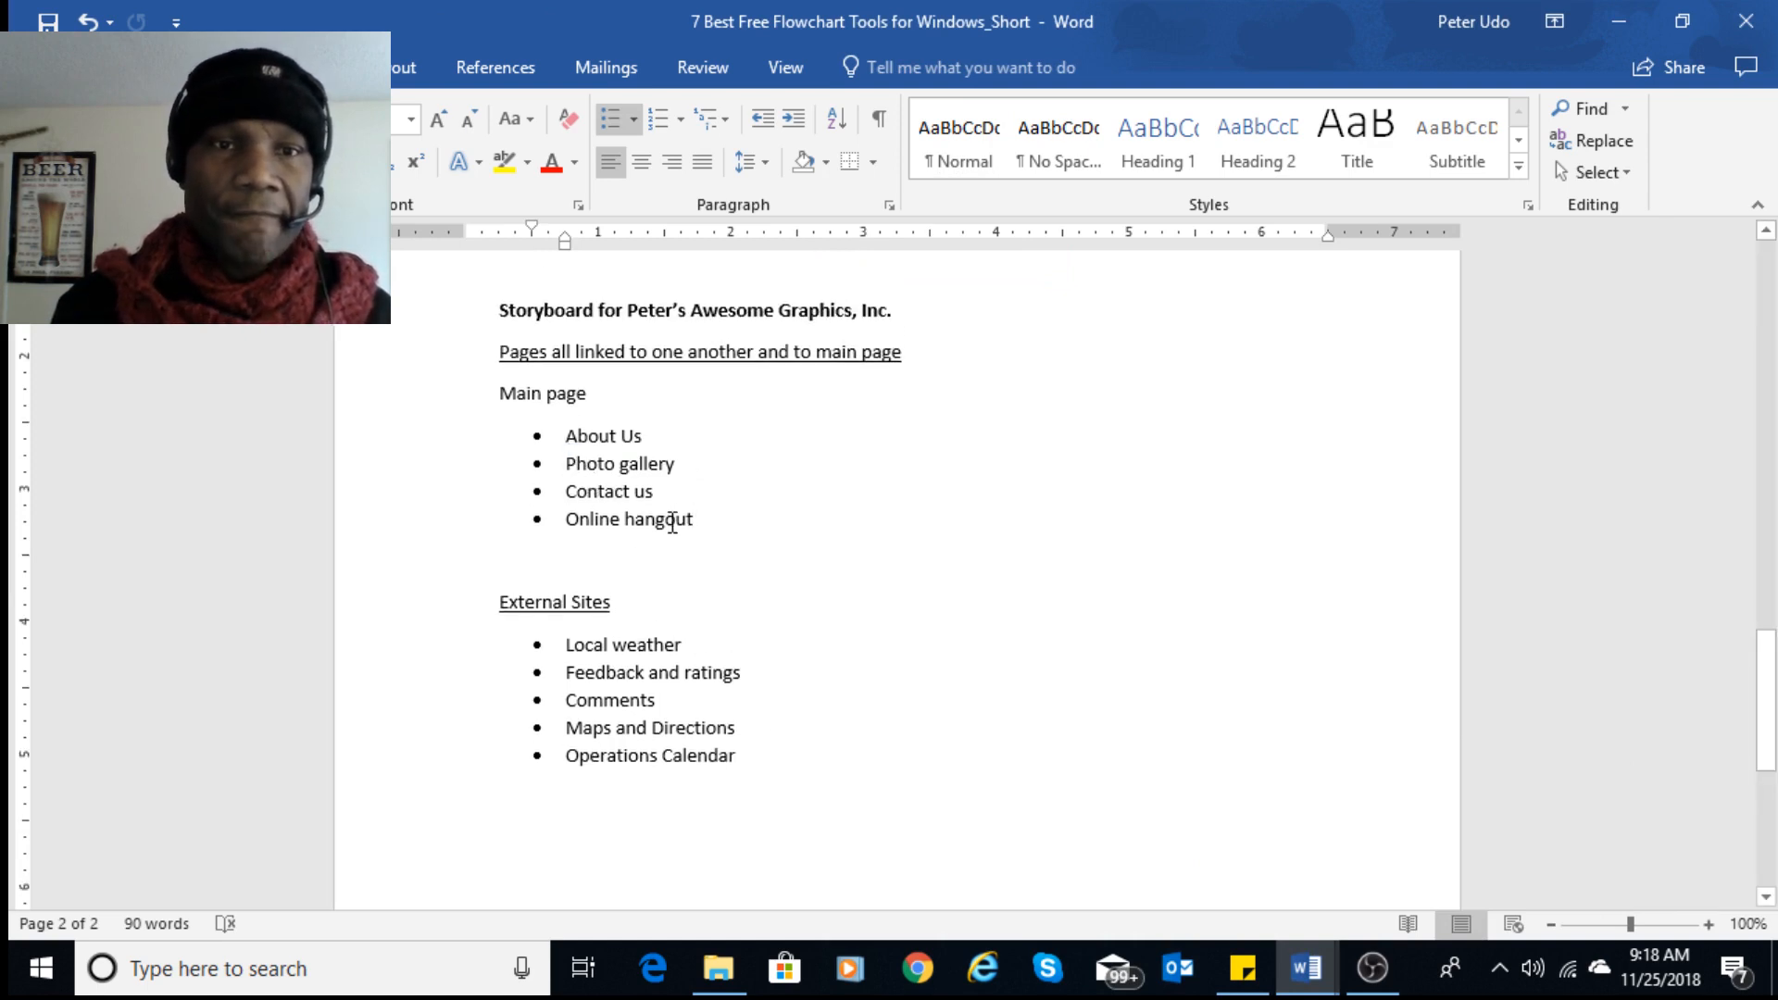
key("Down")
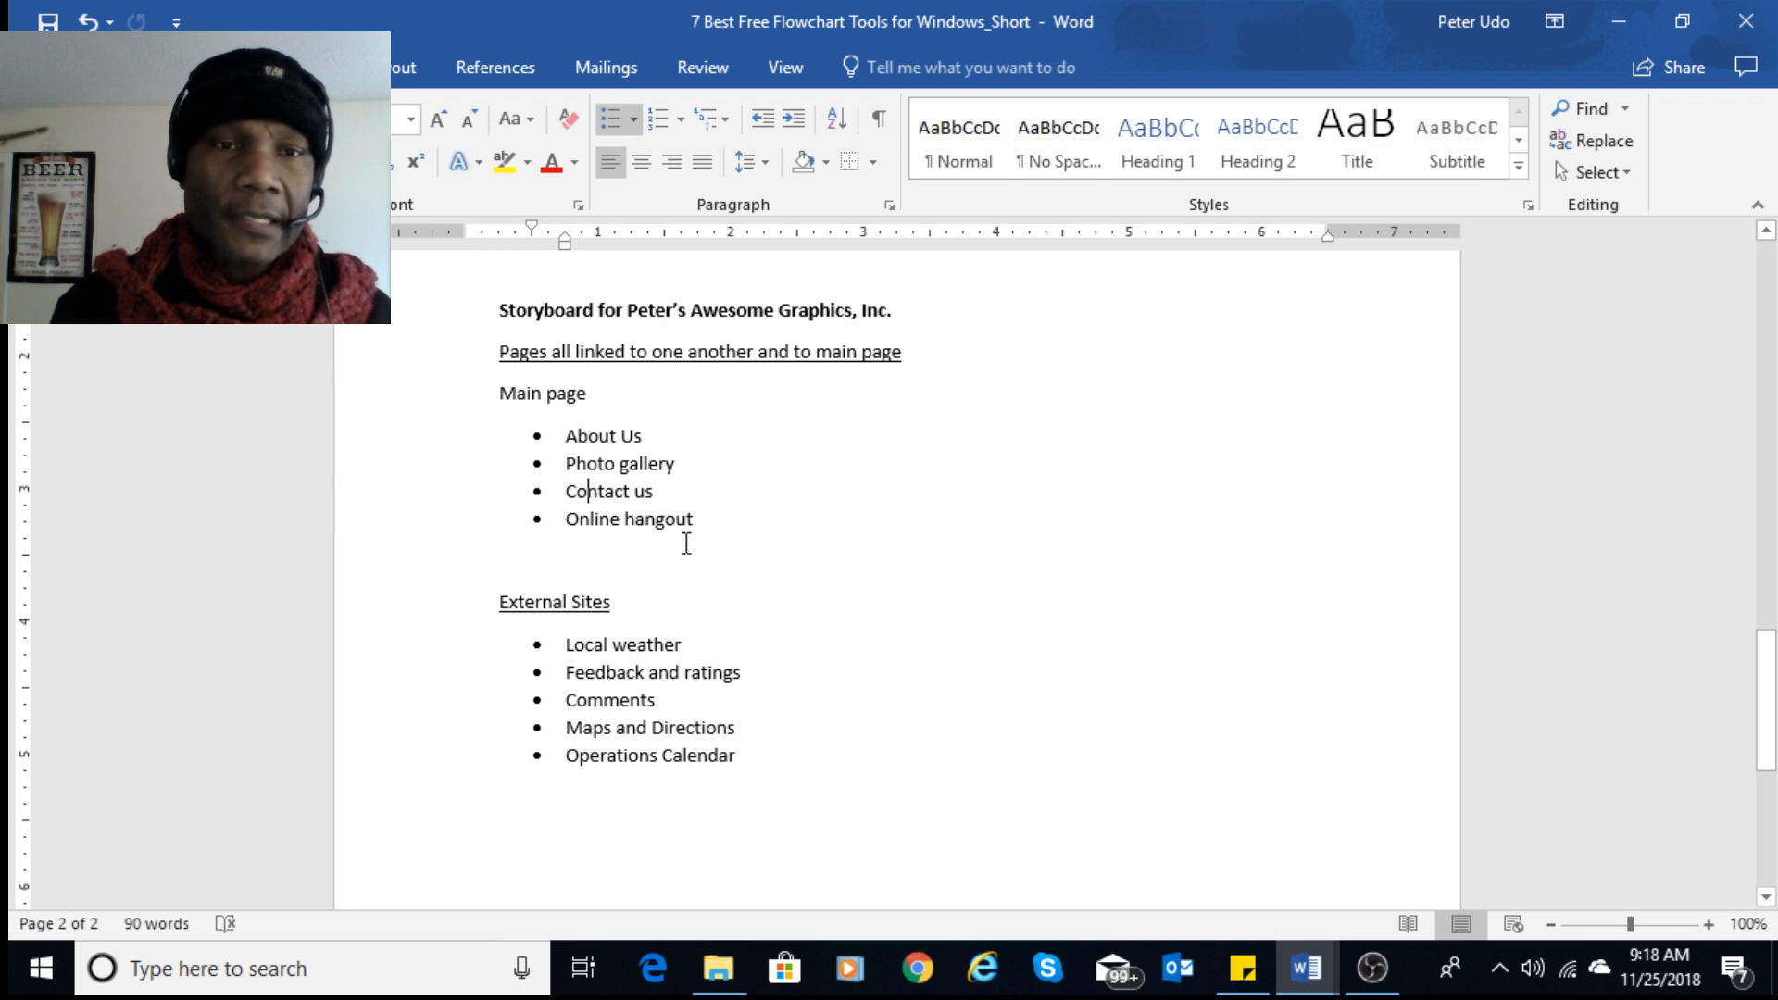
left_click(1308, 968)
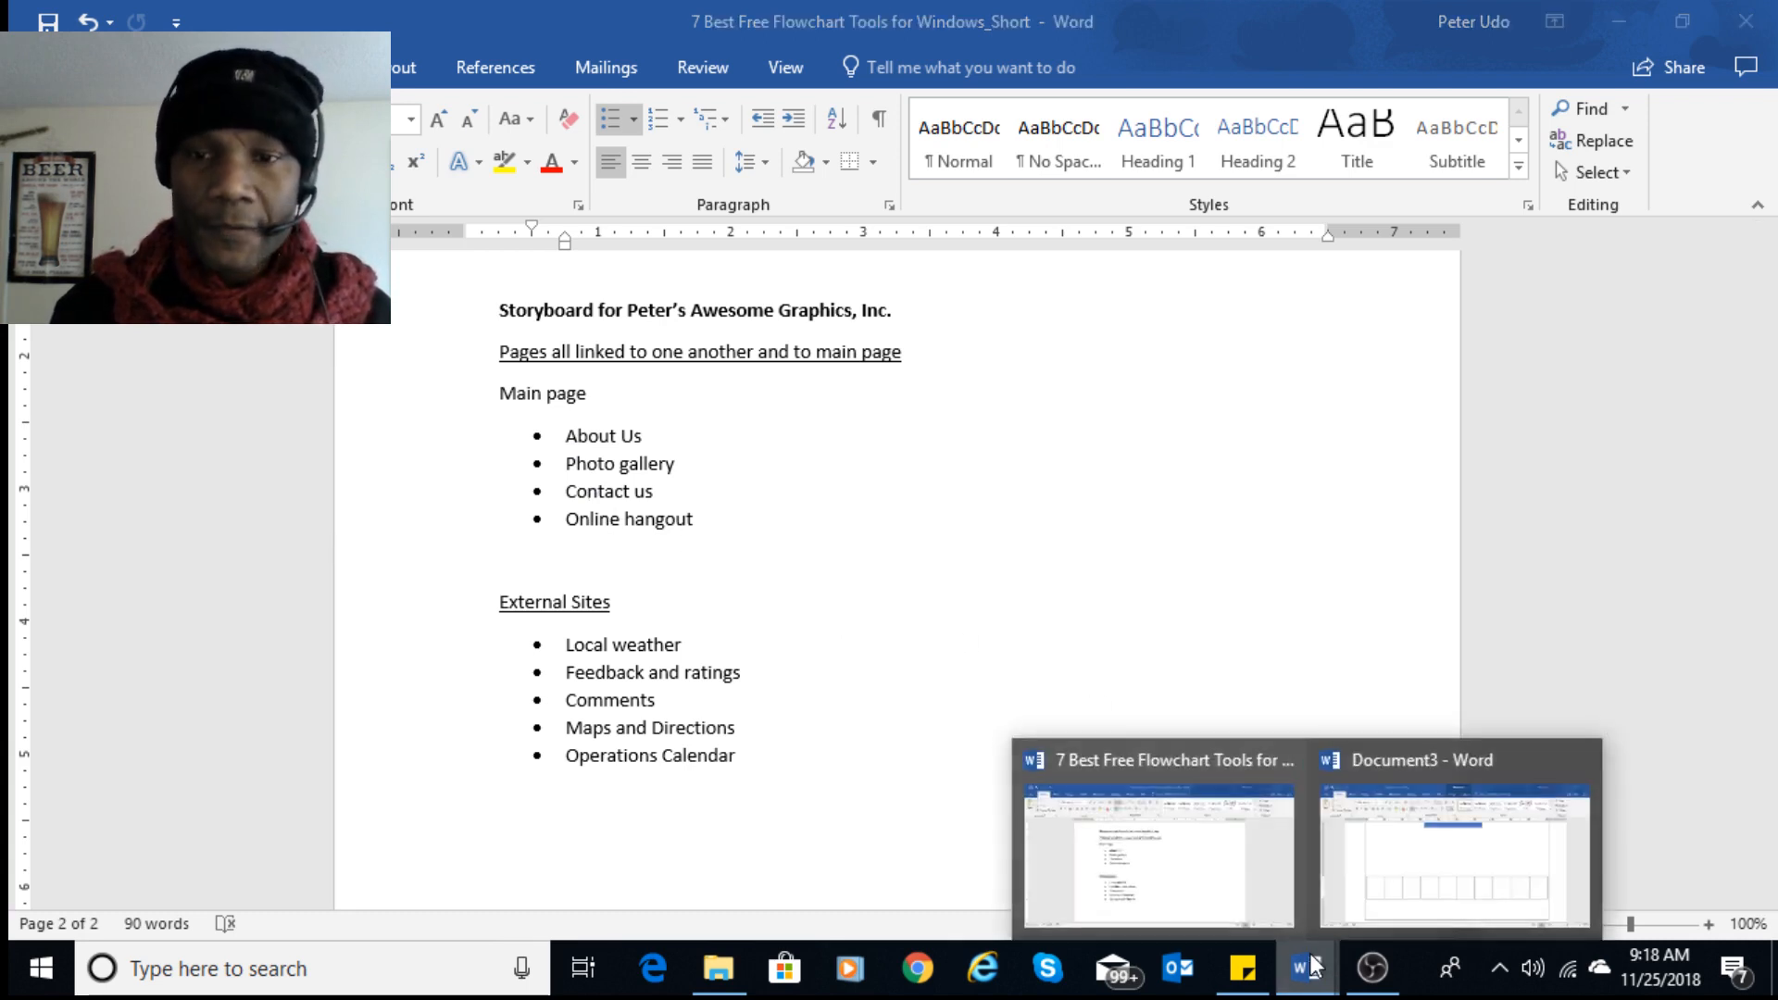
left_click(1185, 868)
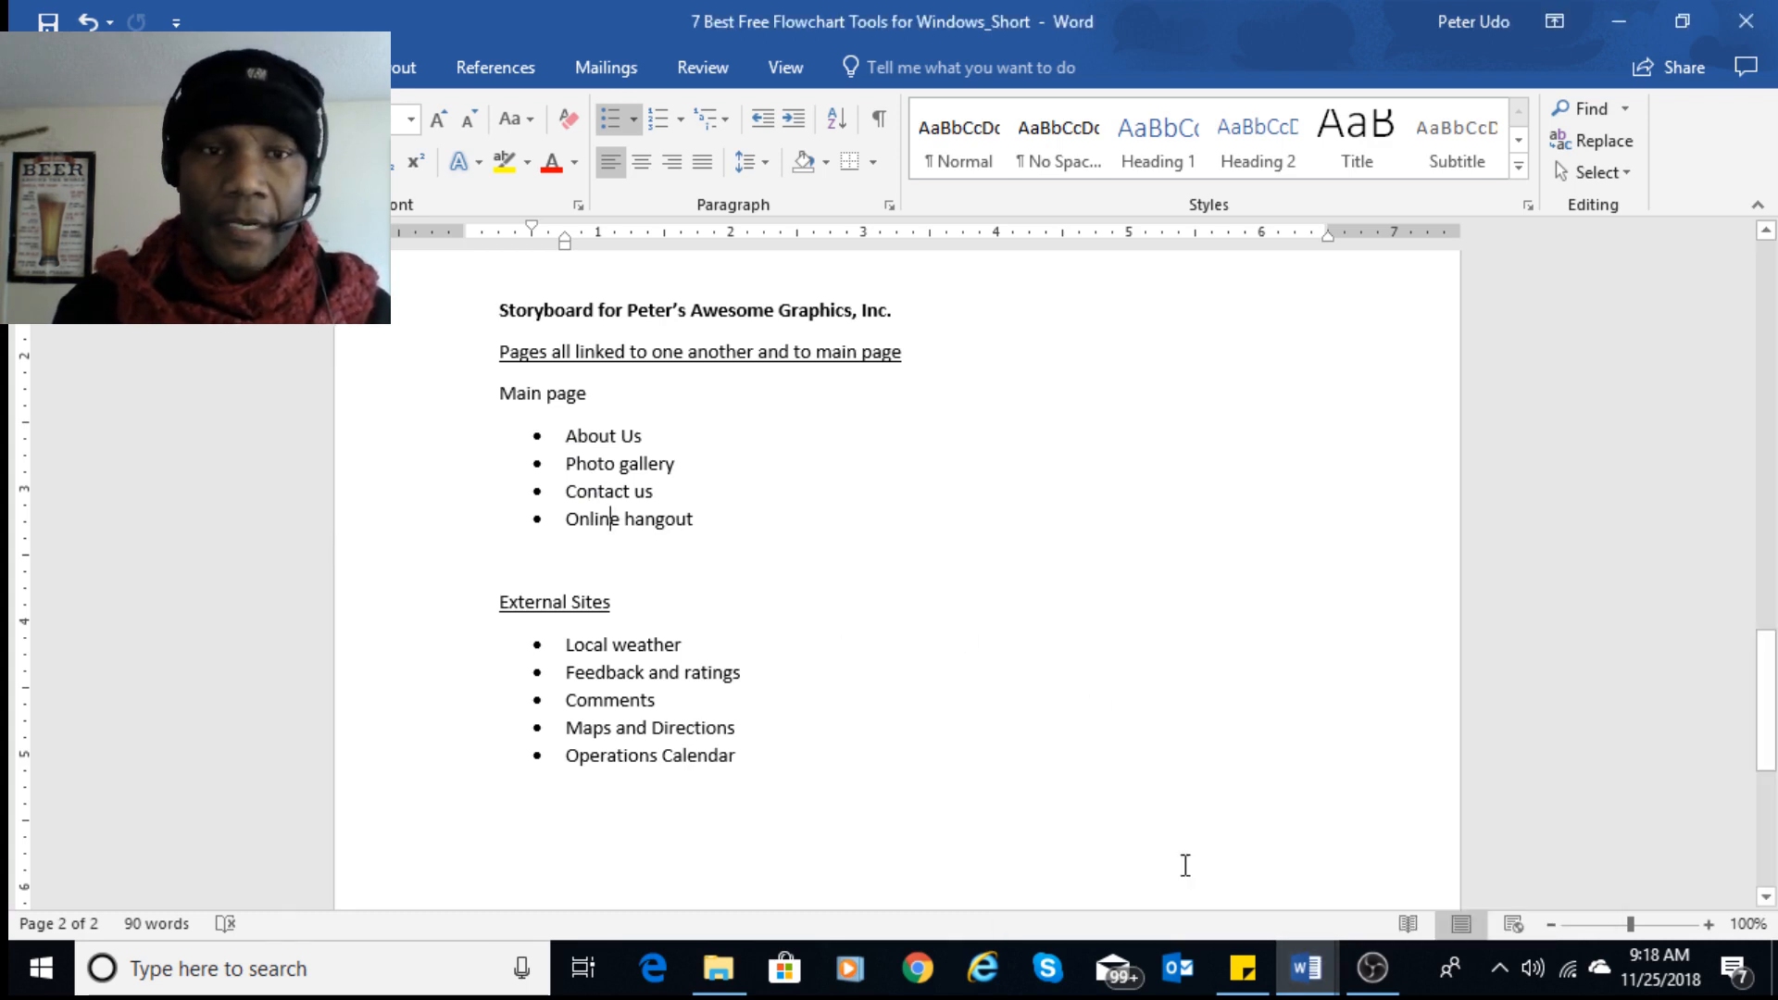
- Switch back to Document3 and examine how the Main page box relates to the ten table cells below it
left_click(1307, 968)
left_click(1391, 873)
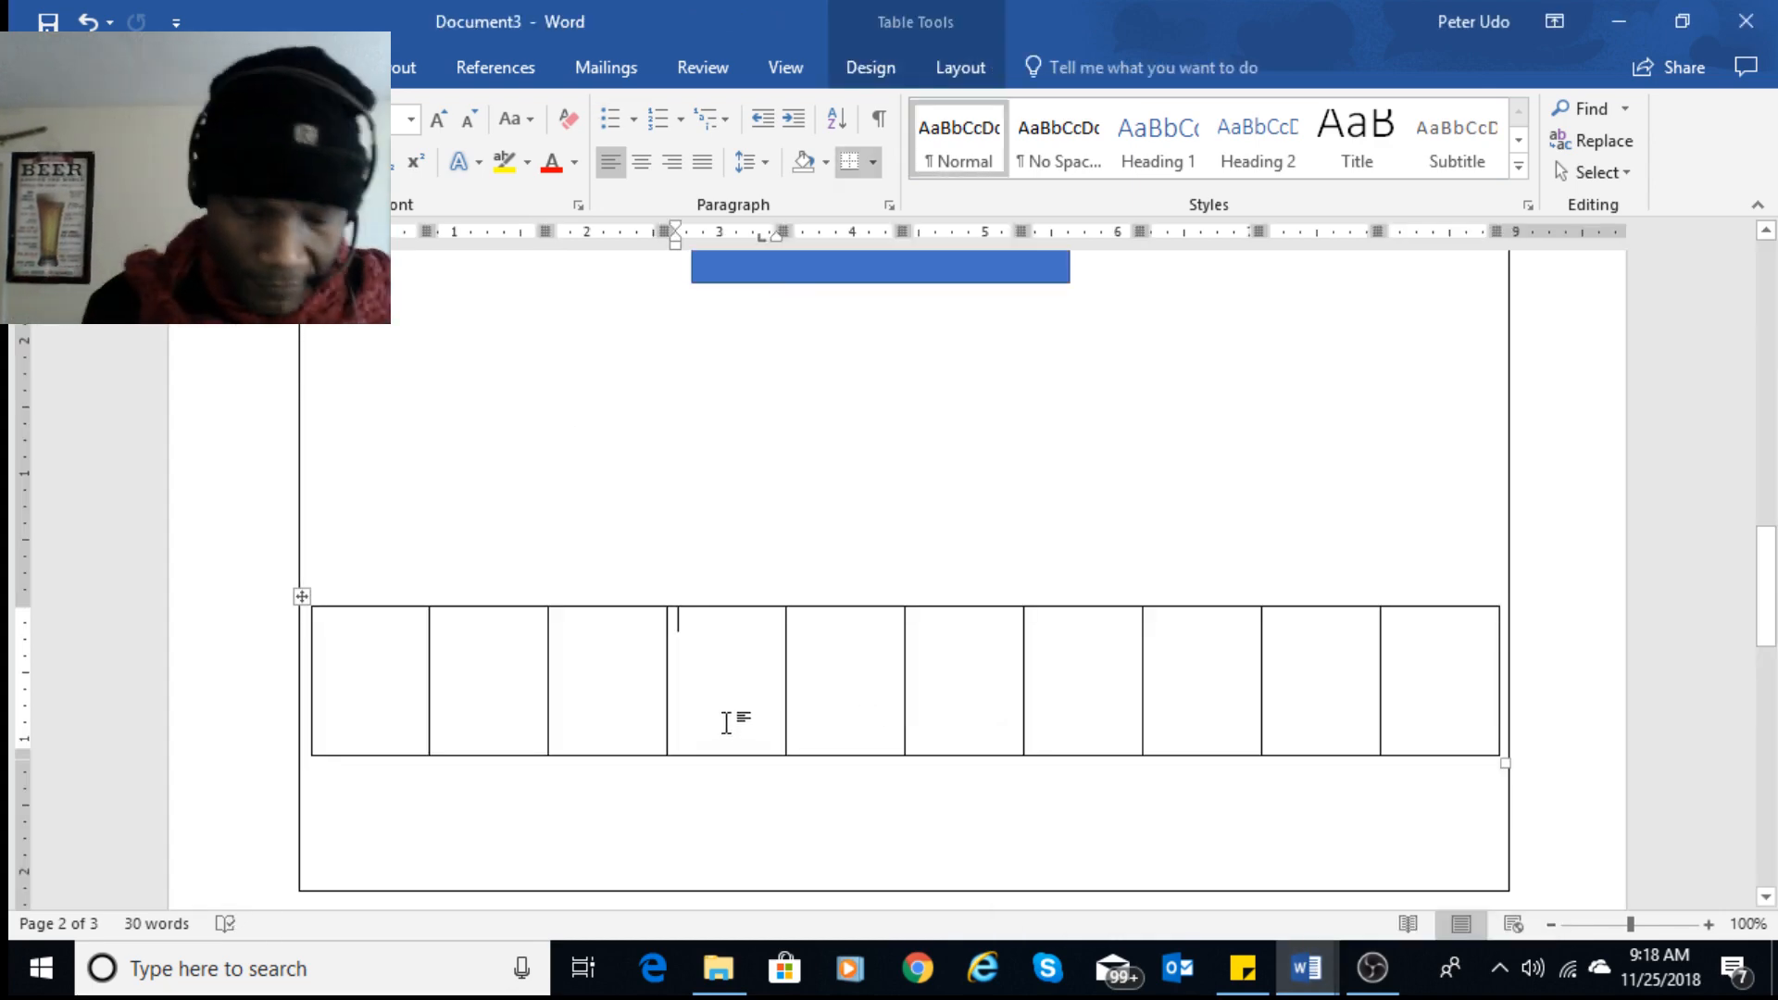
scroll(1127, 567, "up", 3)
left_click(976, 391)
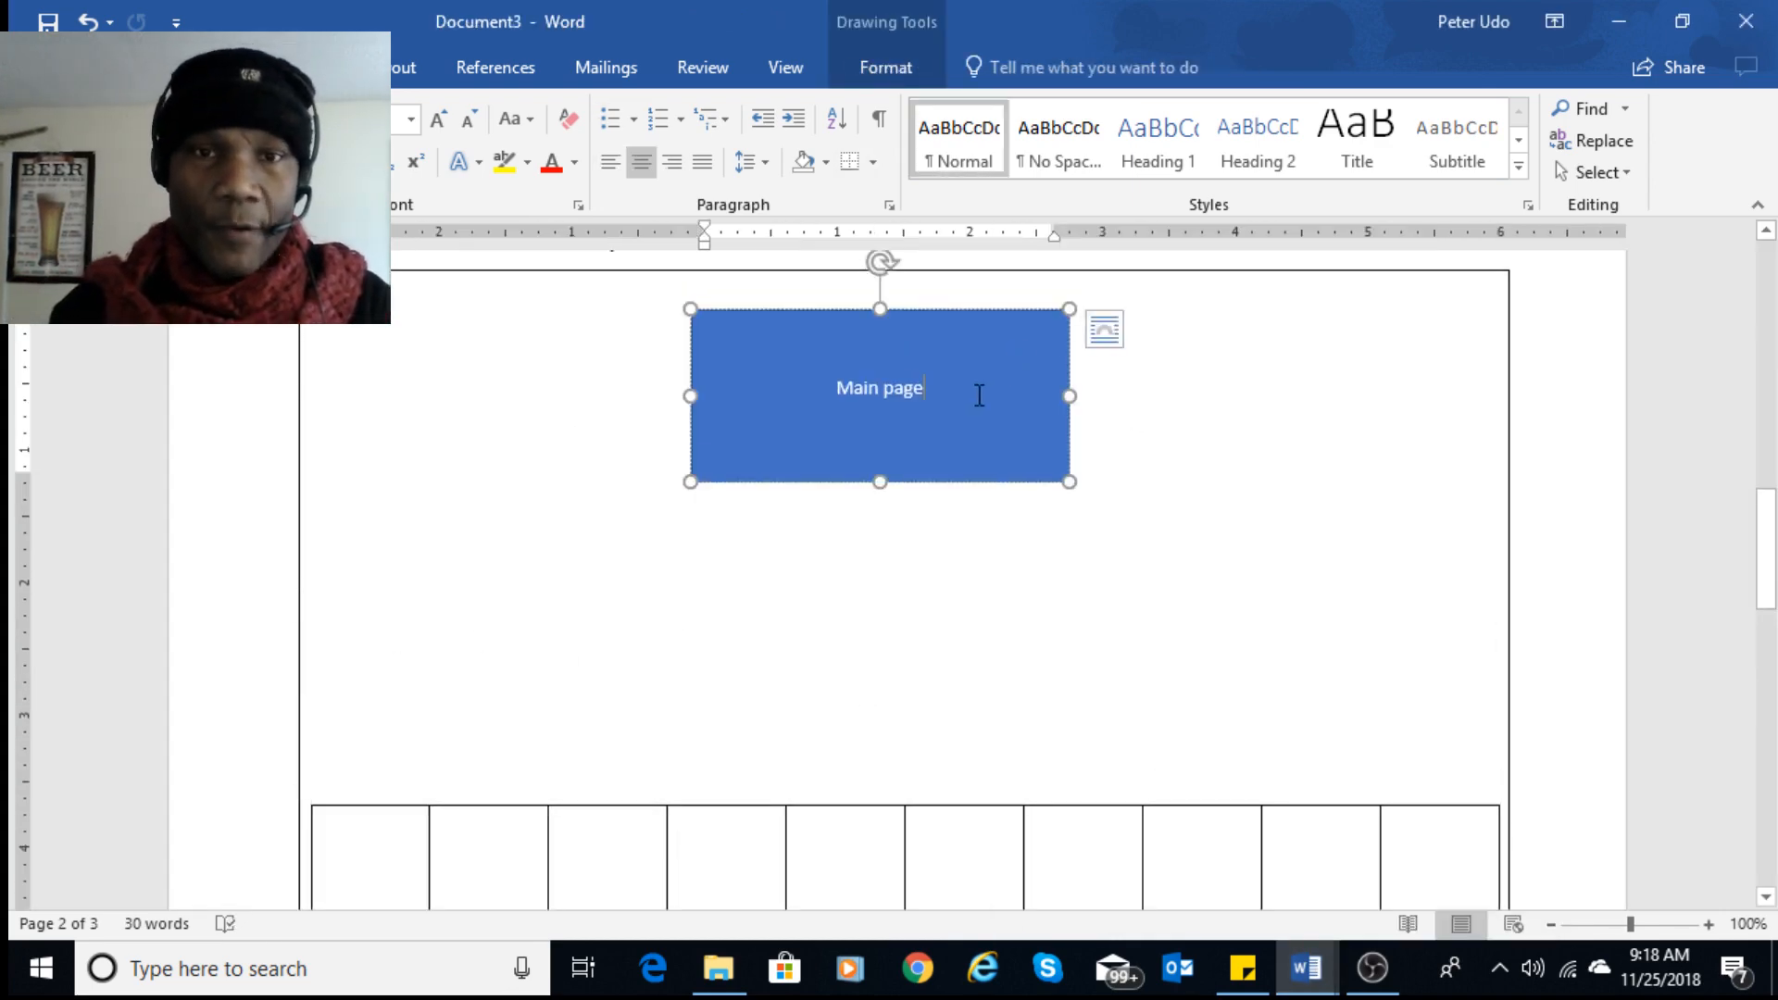
scroll(980, 408, "down", 3)
scroll(1055, 621, "up", 3)
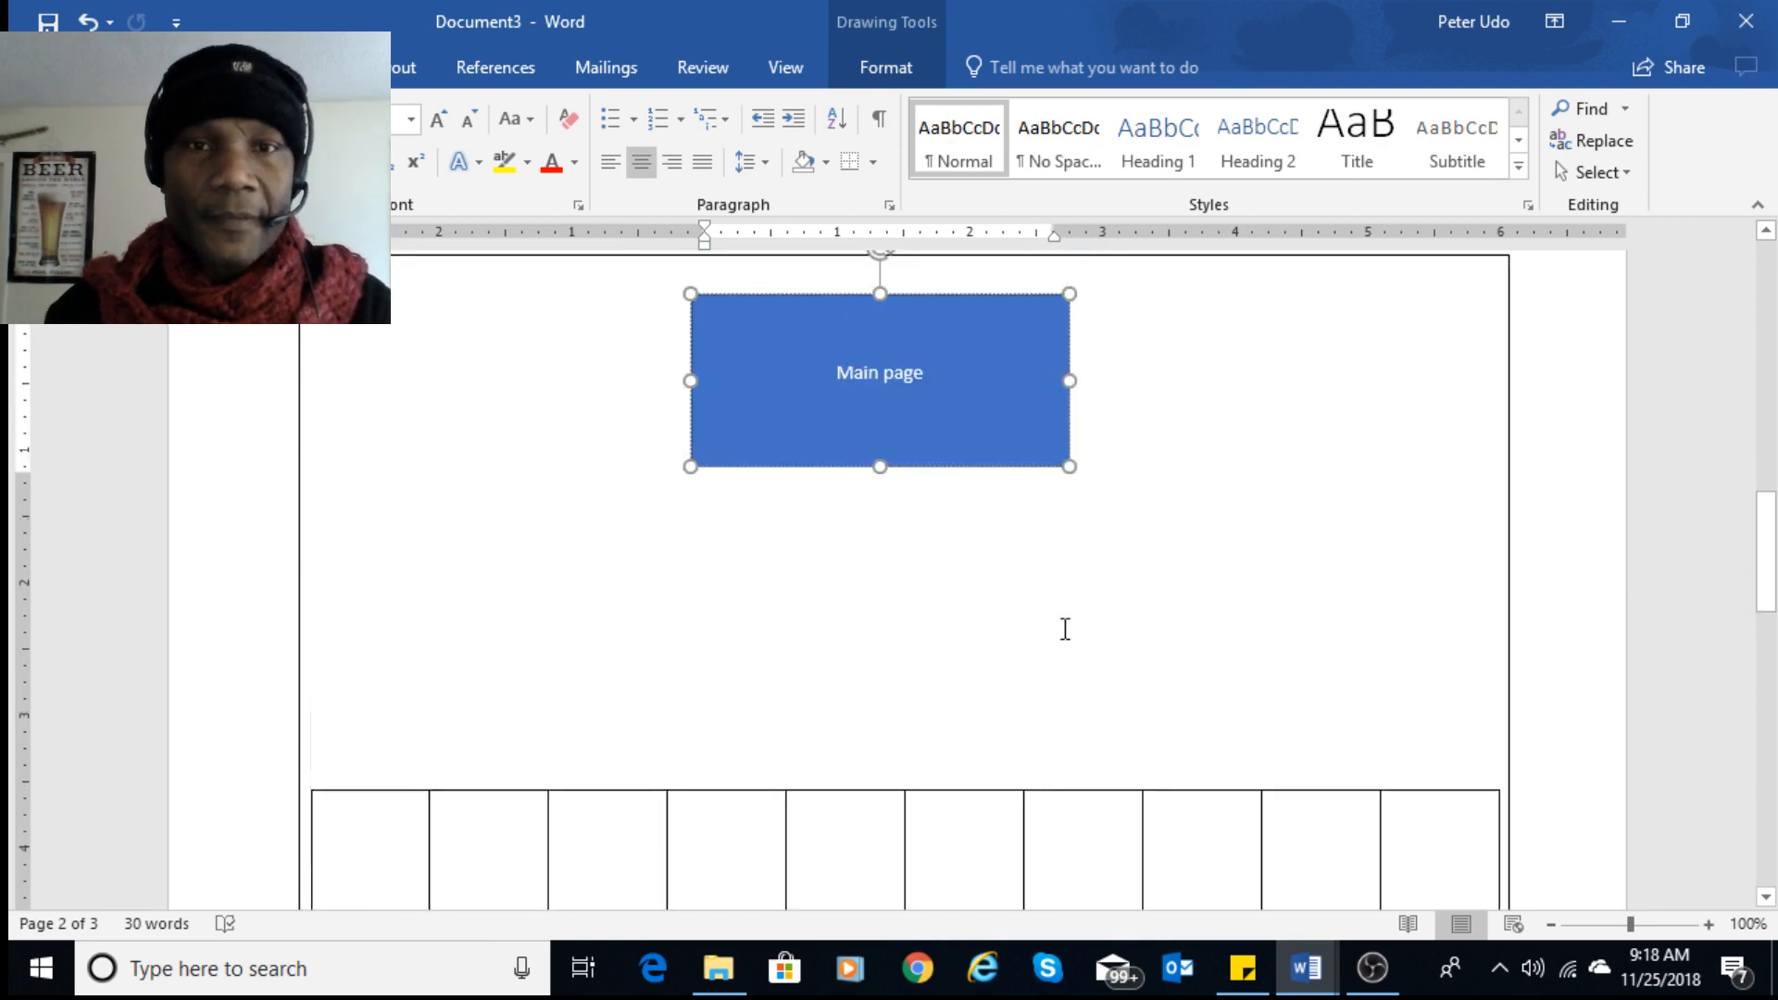
double_click(868, 392)
left_click(864, 395)
scroll(865, 397, "down", 1)
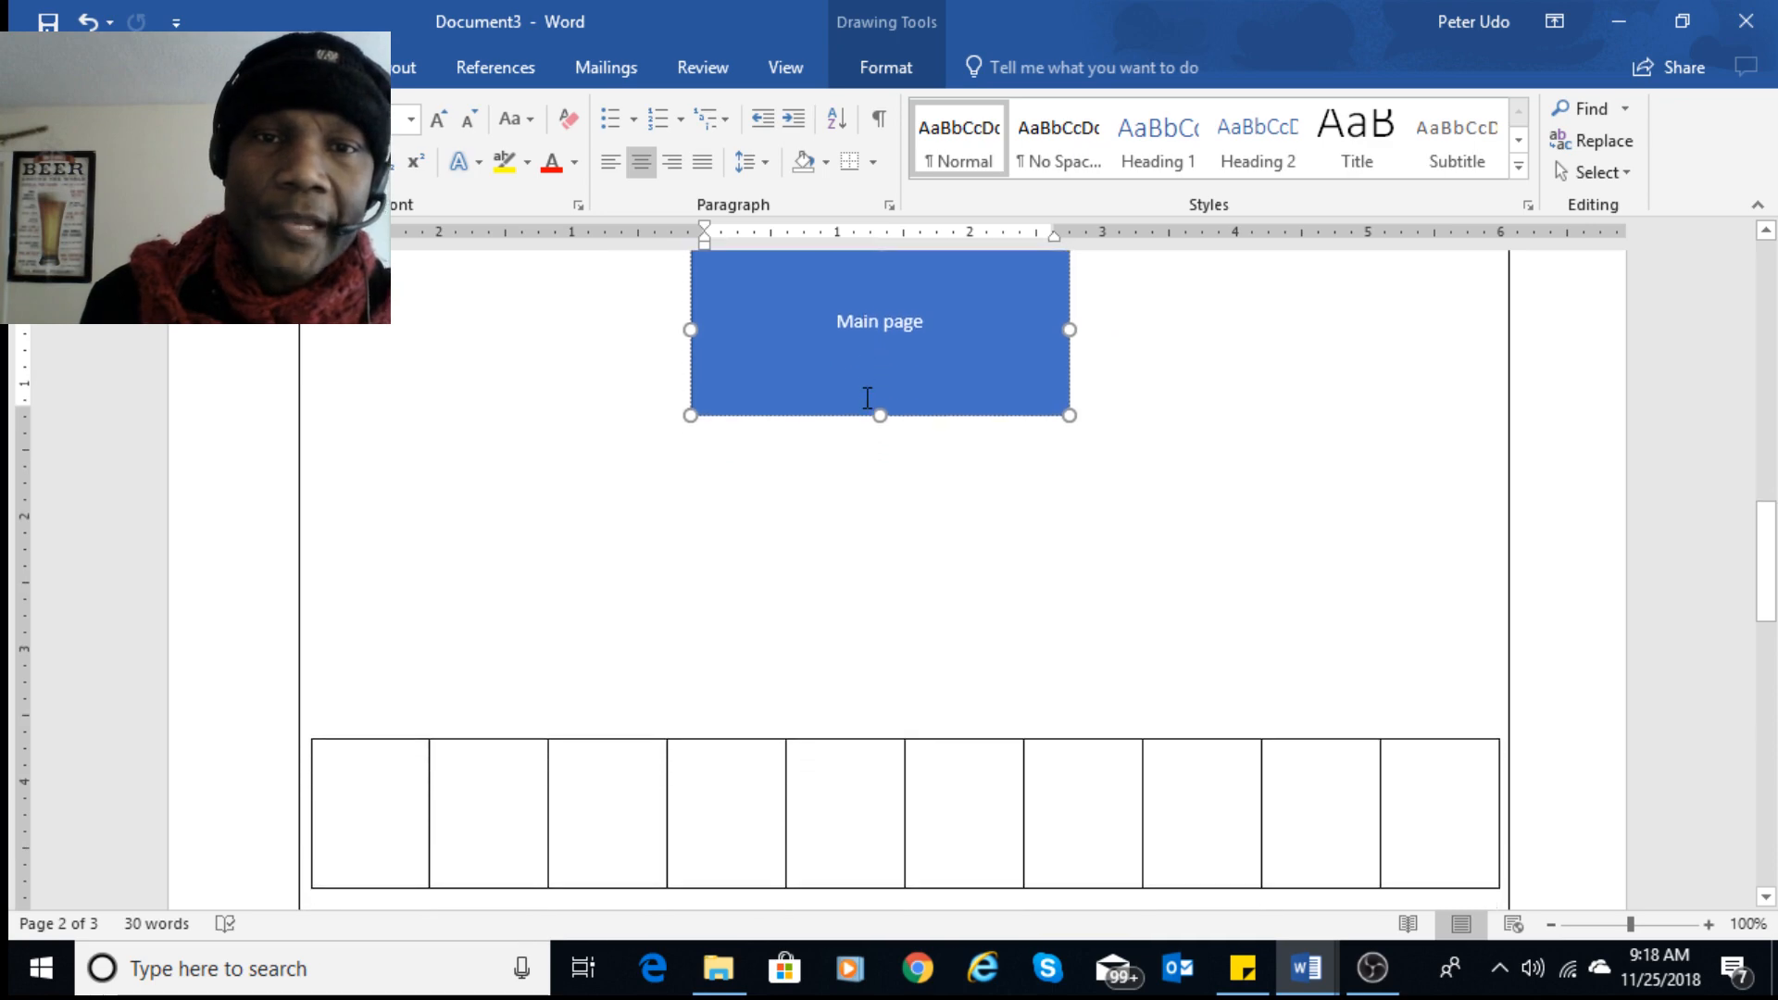
left_click_drag(904, 849, 966, 848)
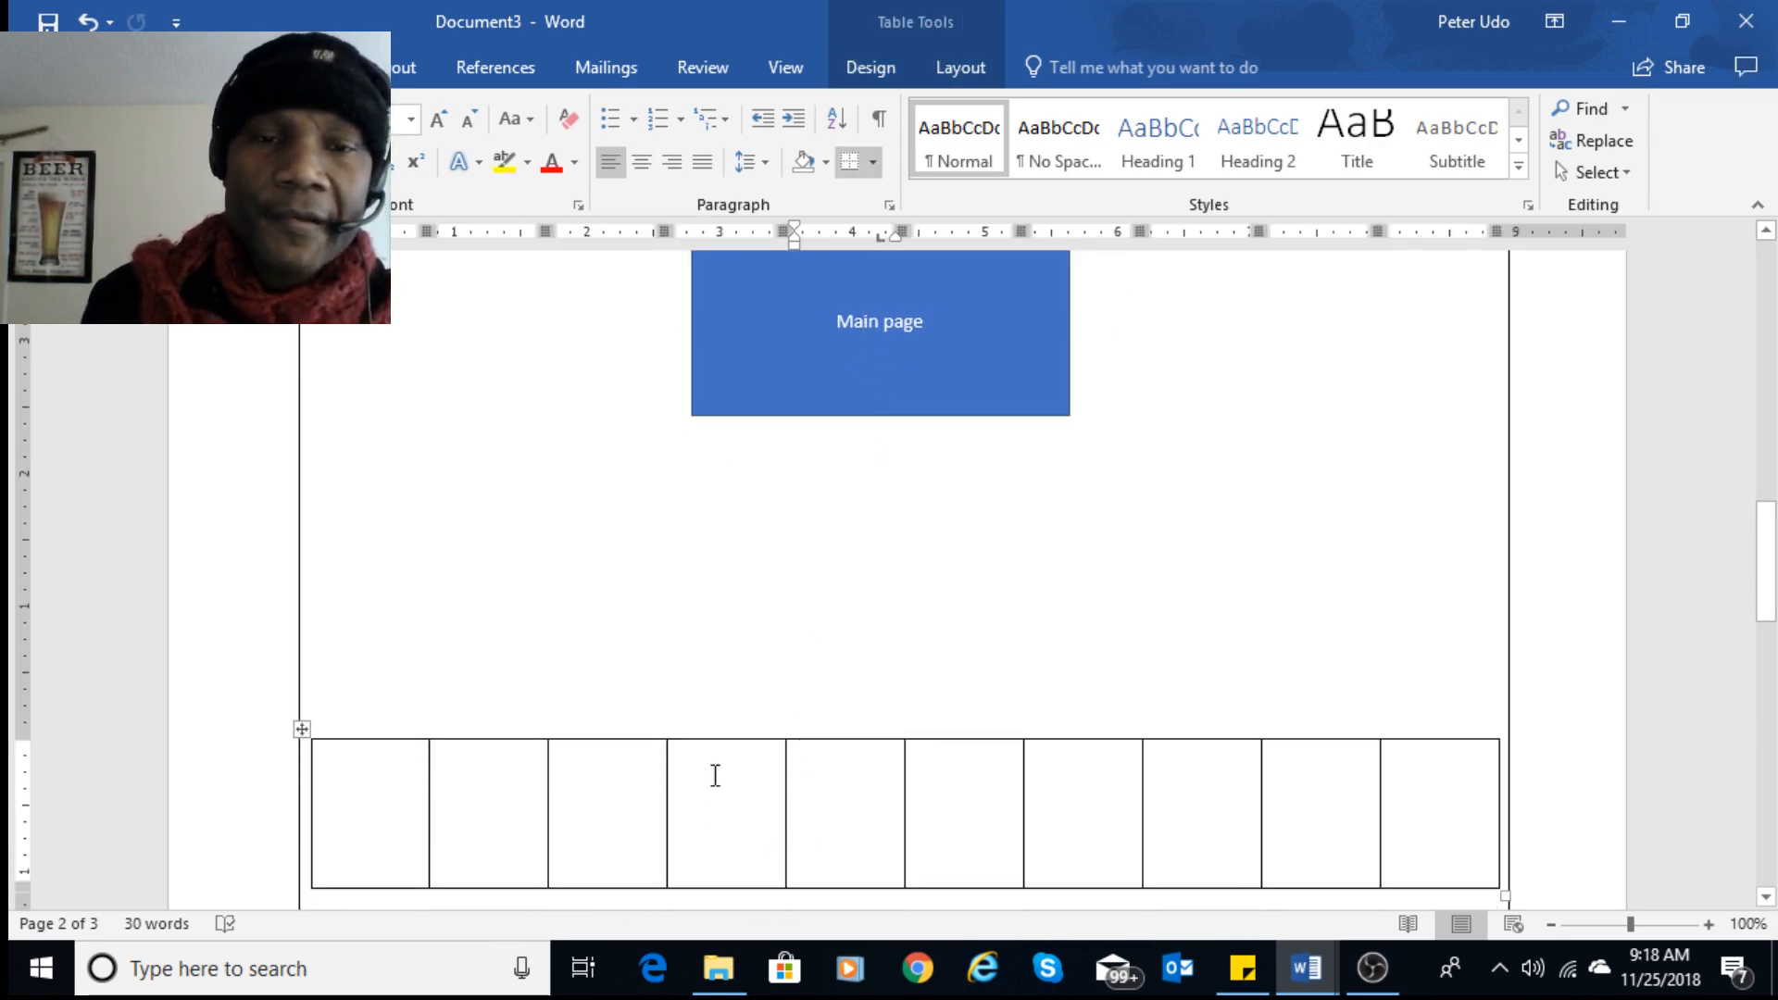
left_click(587, 797)
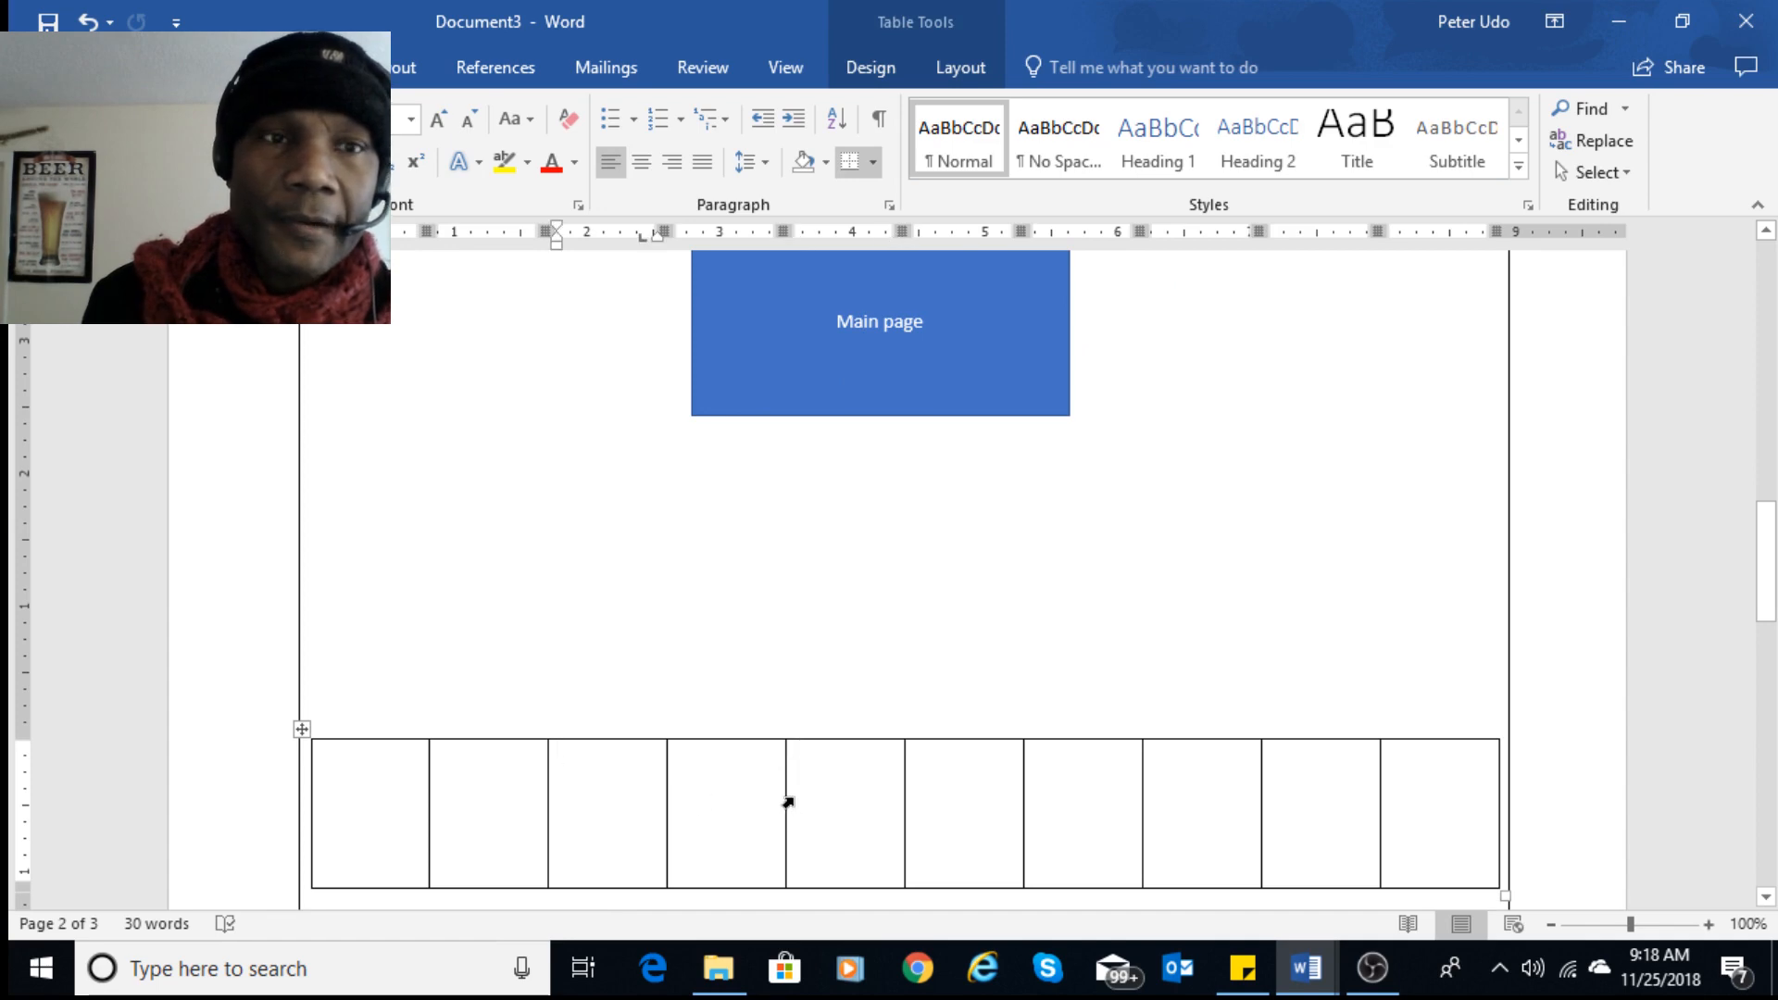
left_click(911, 389)
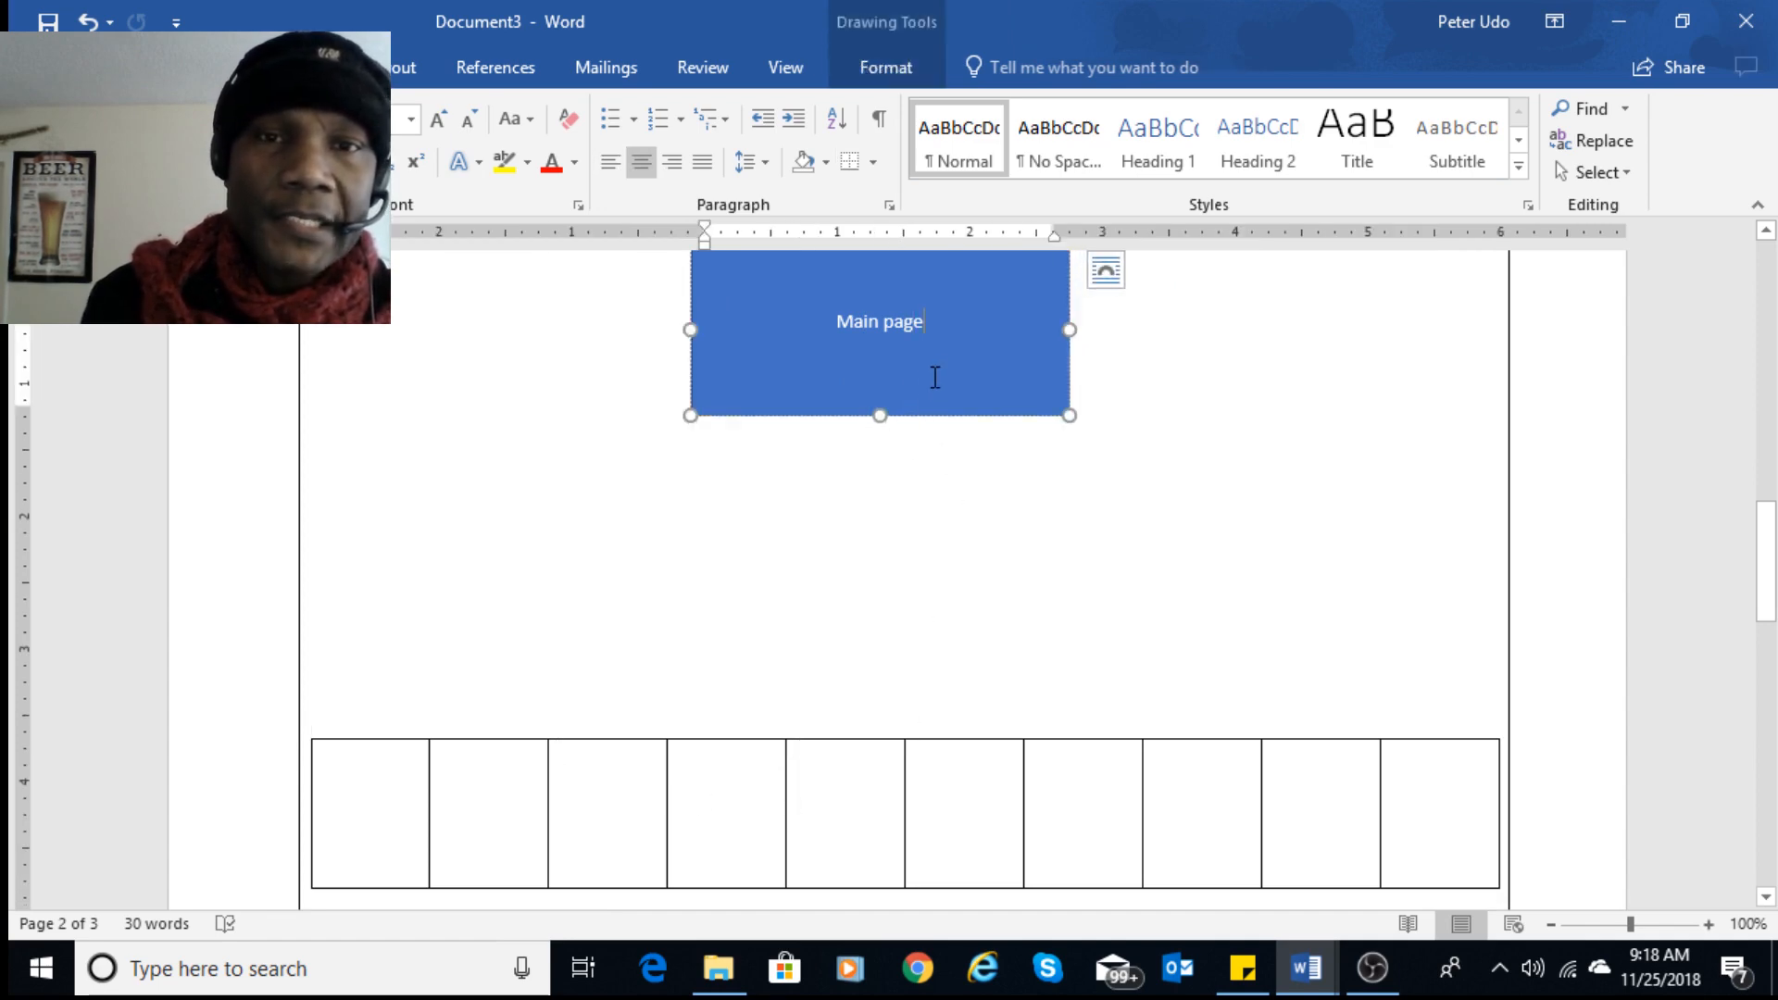
double_click(896, 358)
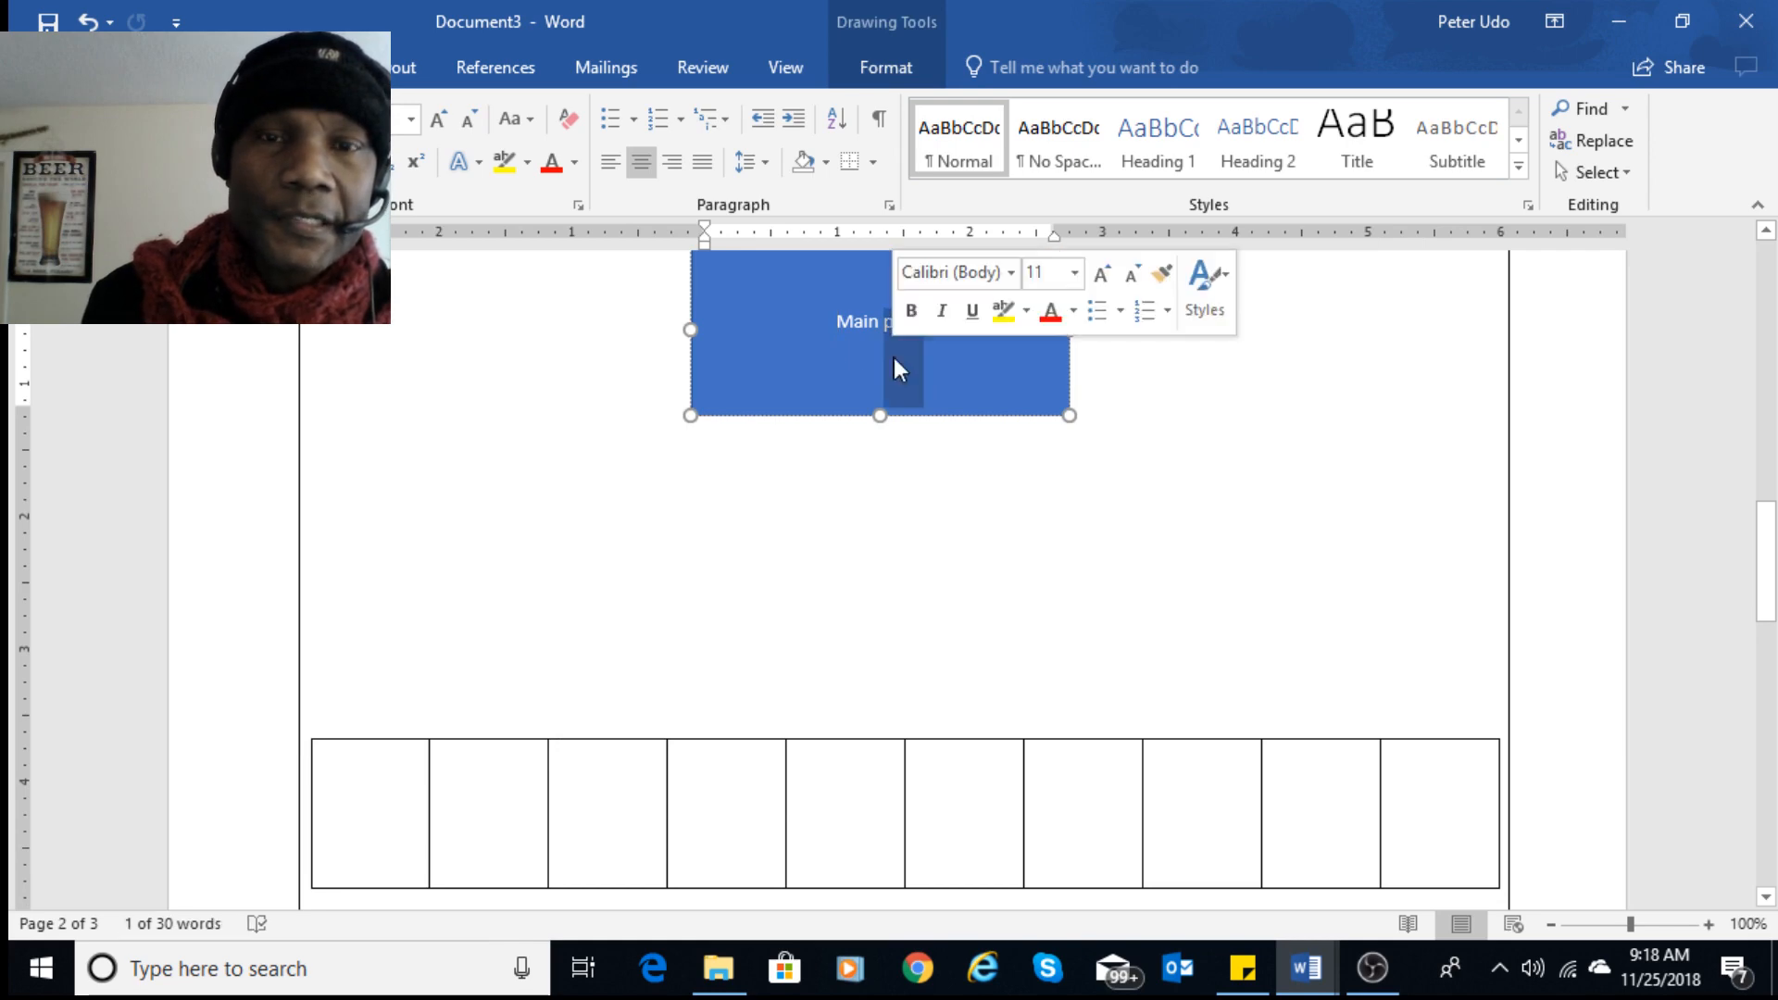
left_click(871, 375)
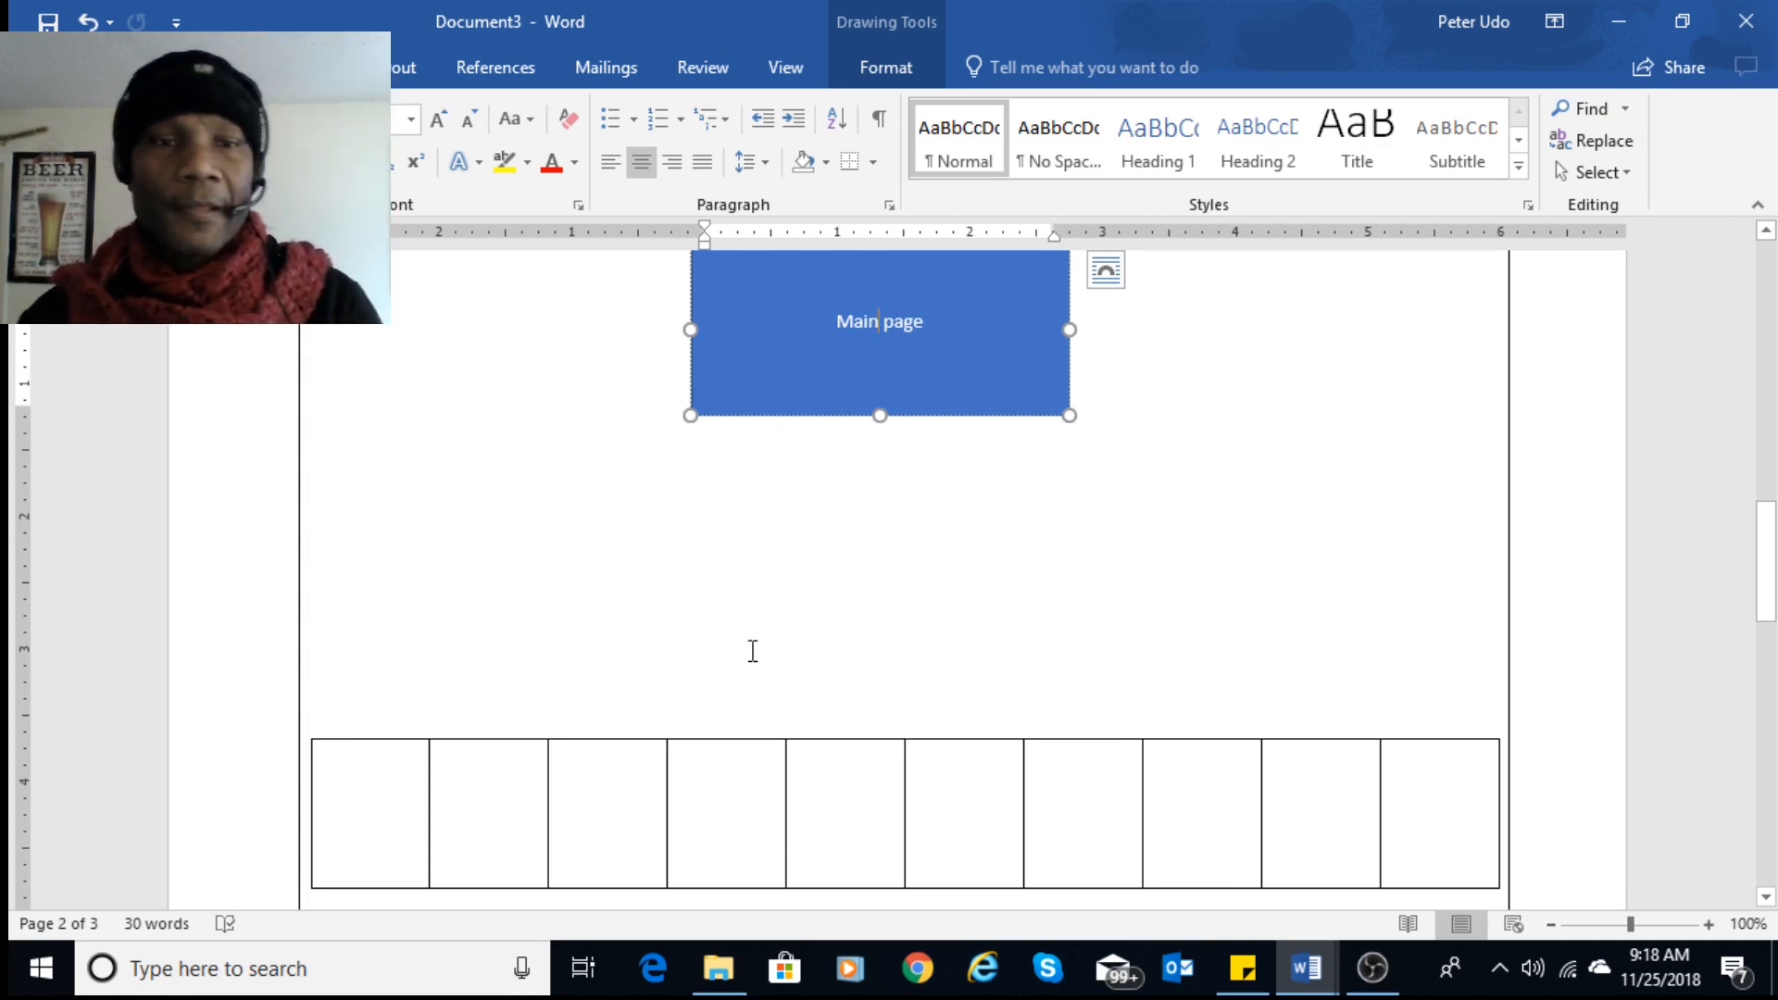
scroll(690, 713, "down", 1)
left_click(408, 770)
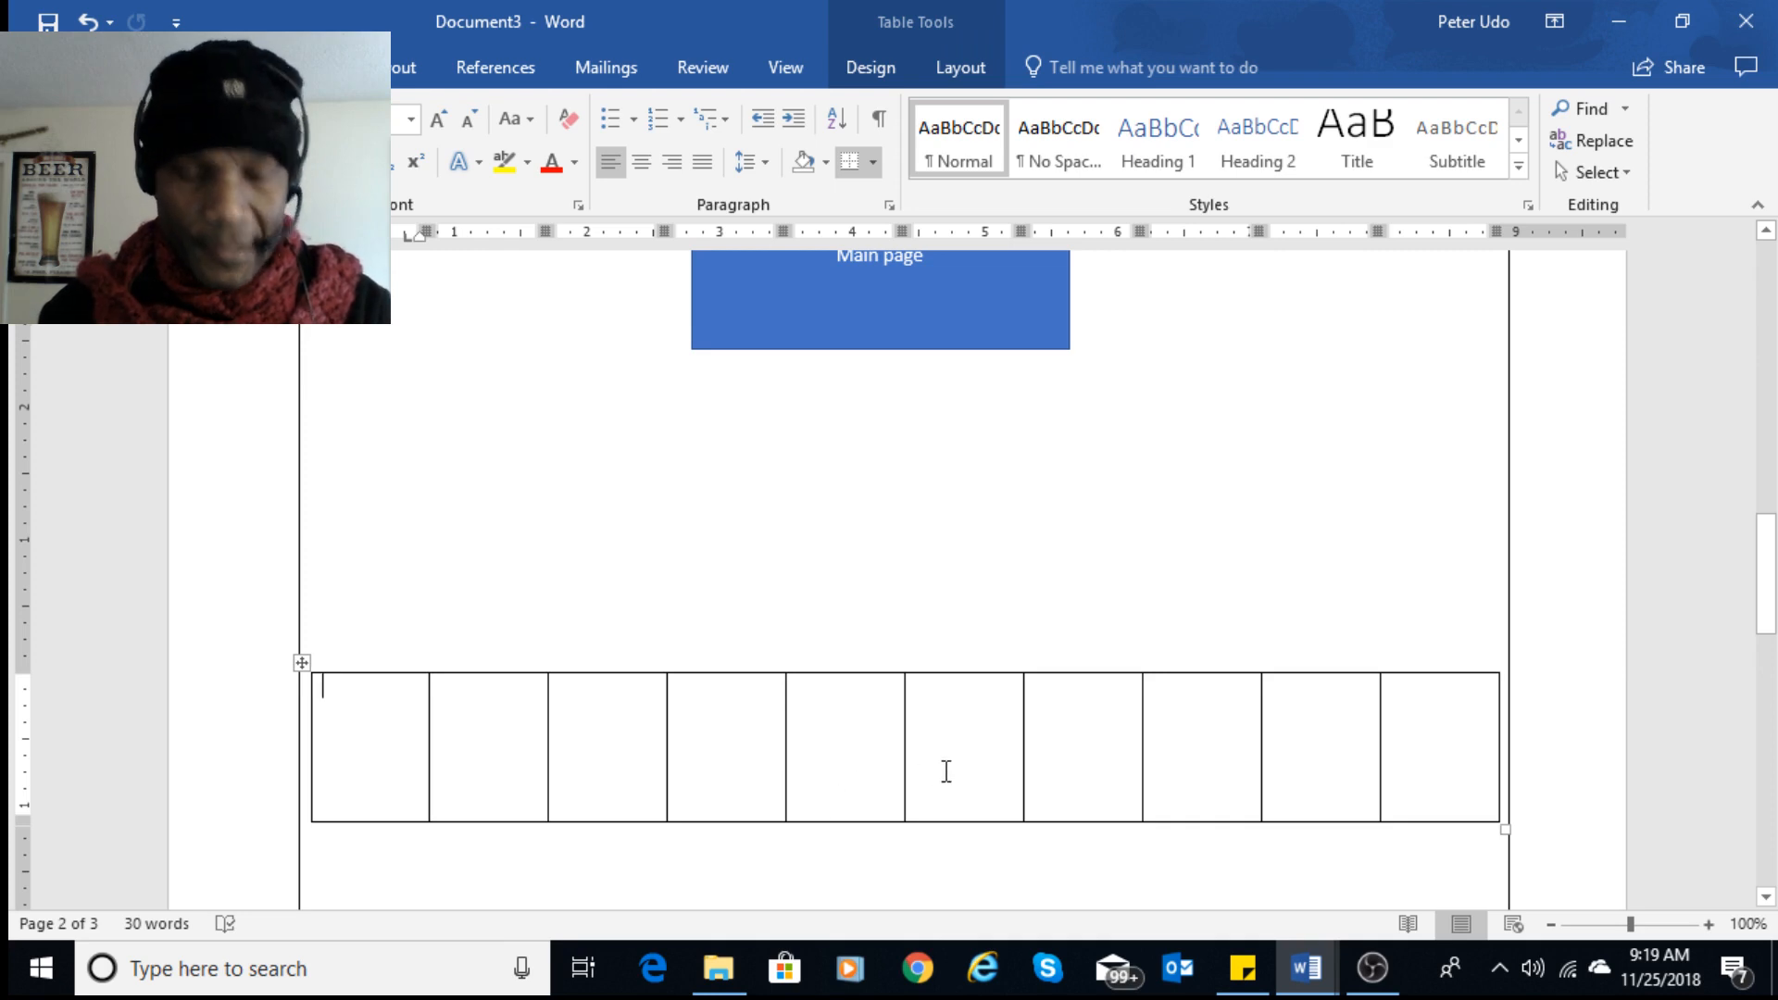
scroll(838, 767, "up", 1)
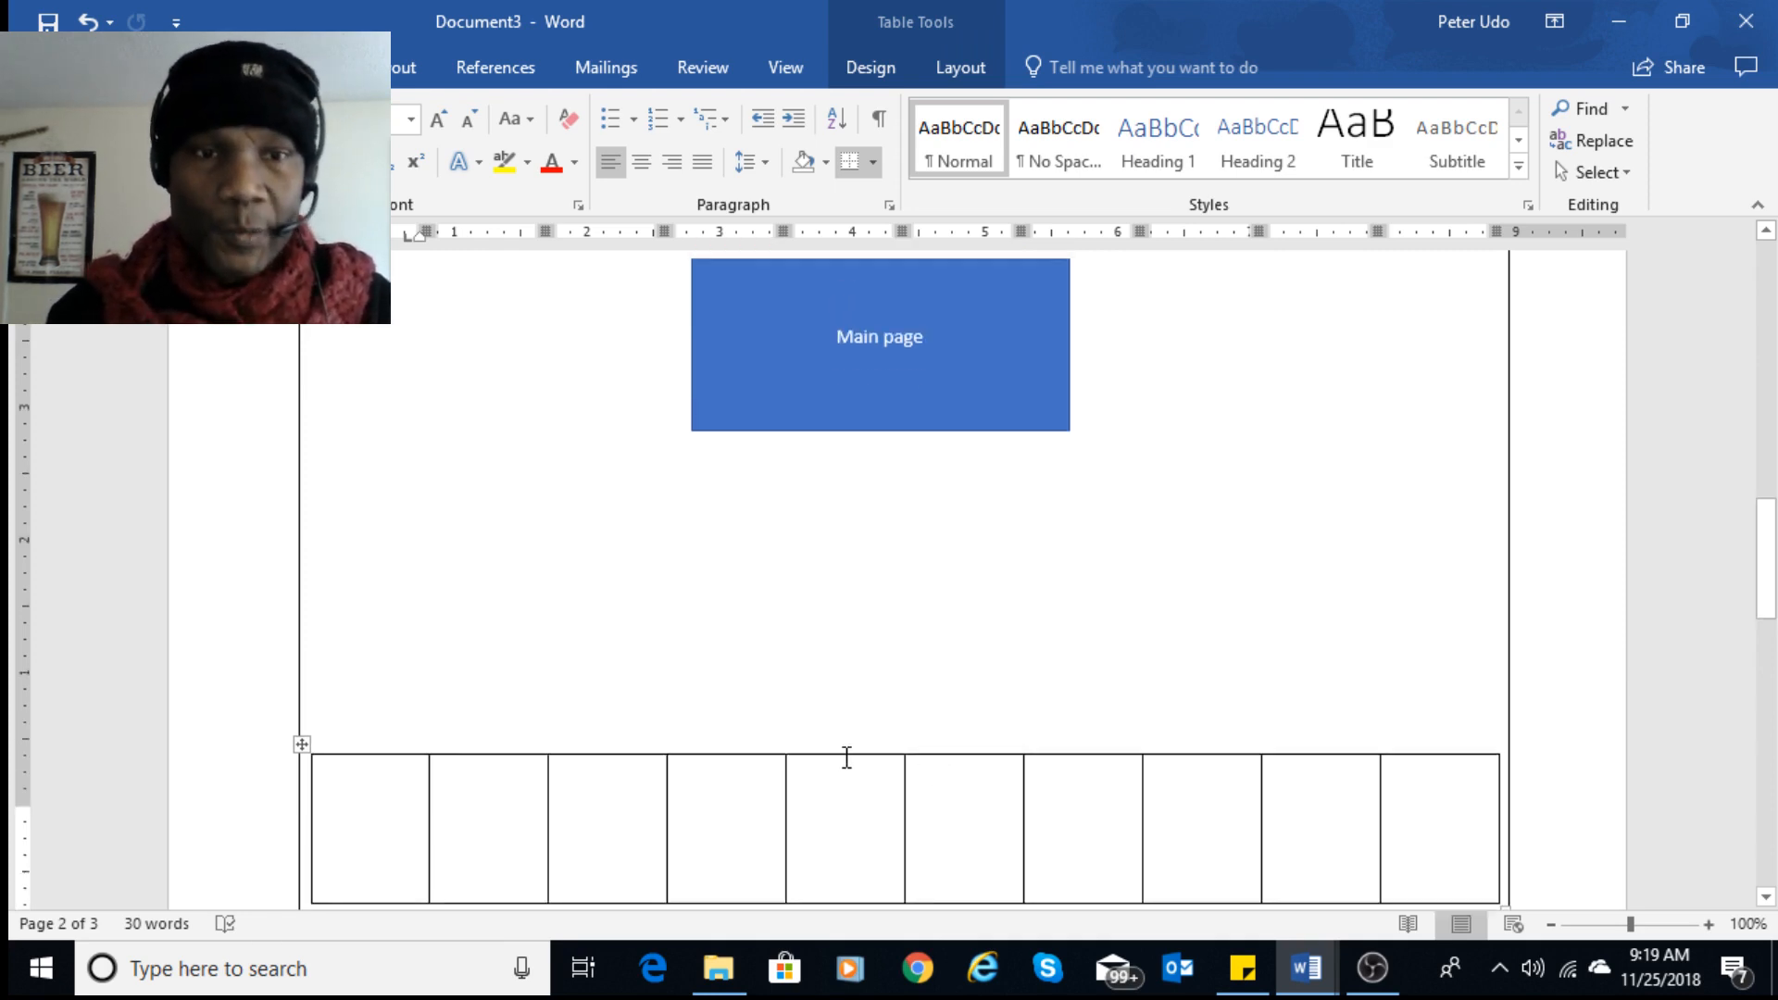
scroll(845, 754, "down", 2)
left_click_drag(357, 659, 1262, 730)
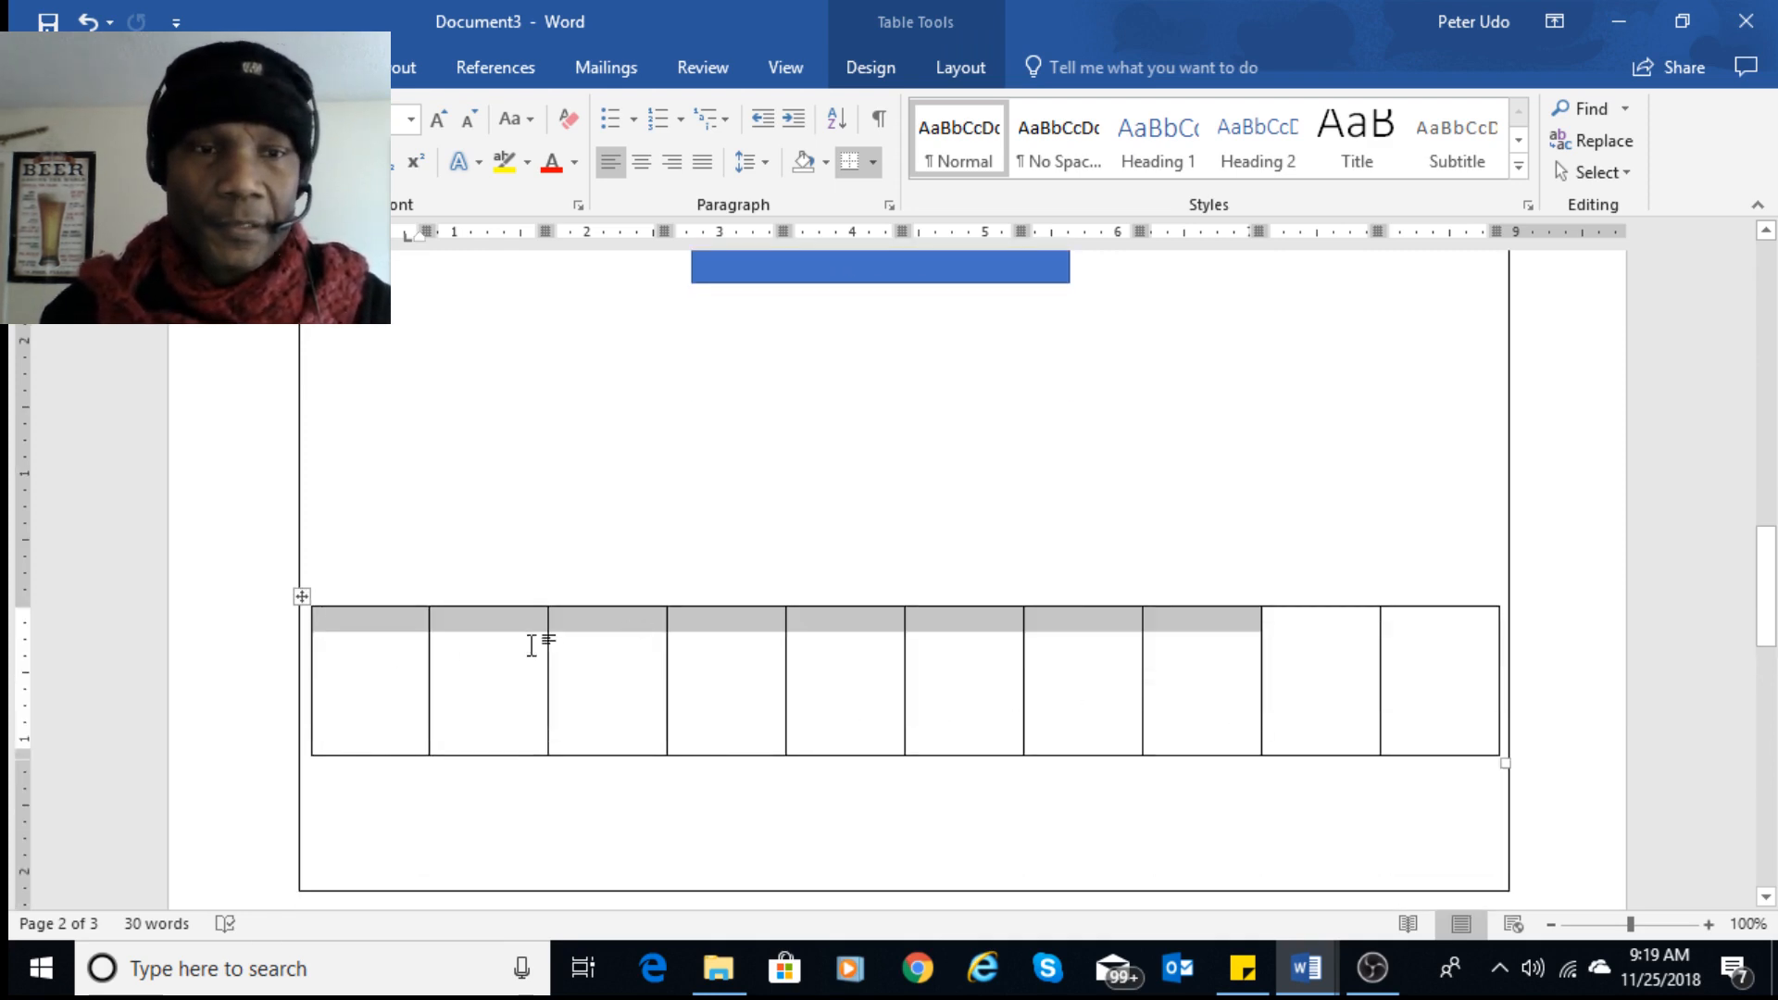
- Enter "About us" and "Photo gallary" in the first two cells of the ten-column table
left_click(416, 676)
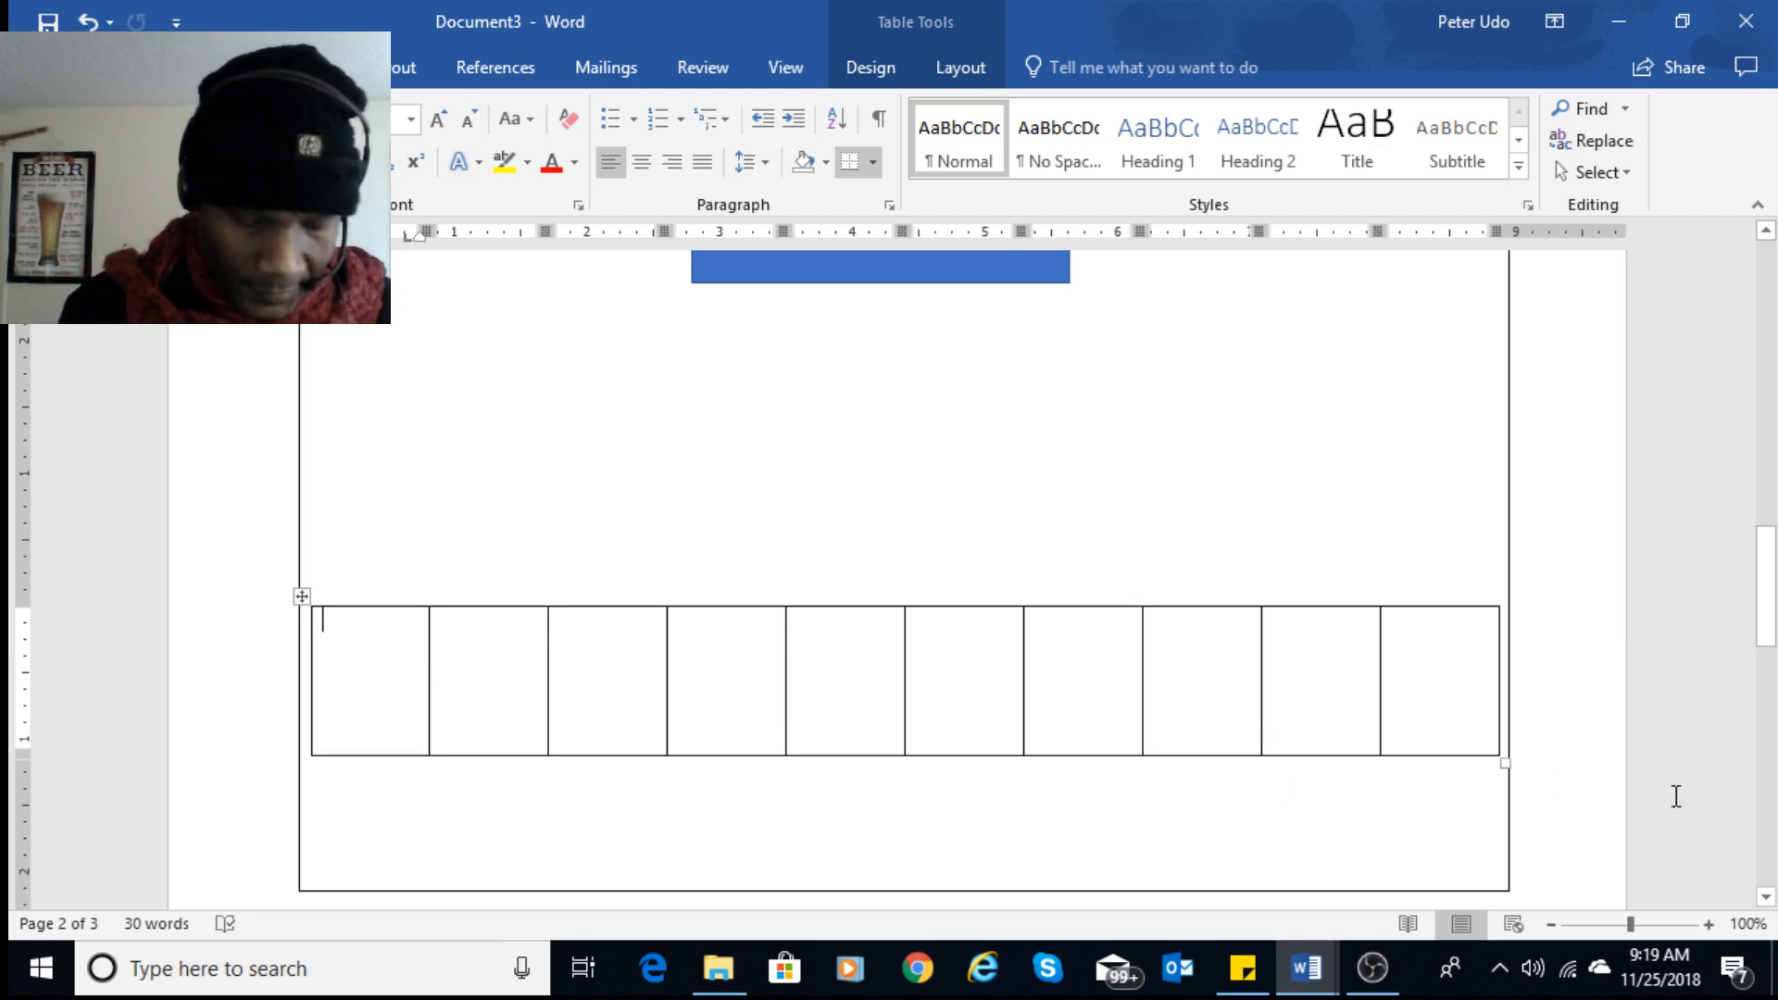
type("About us")
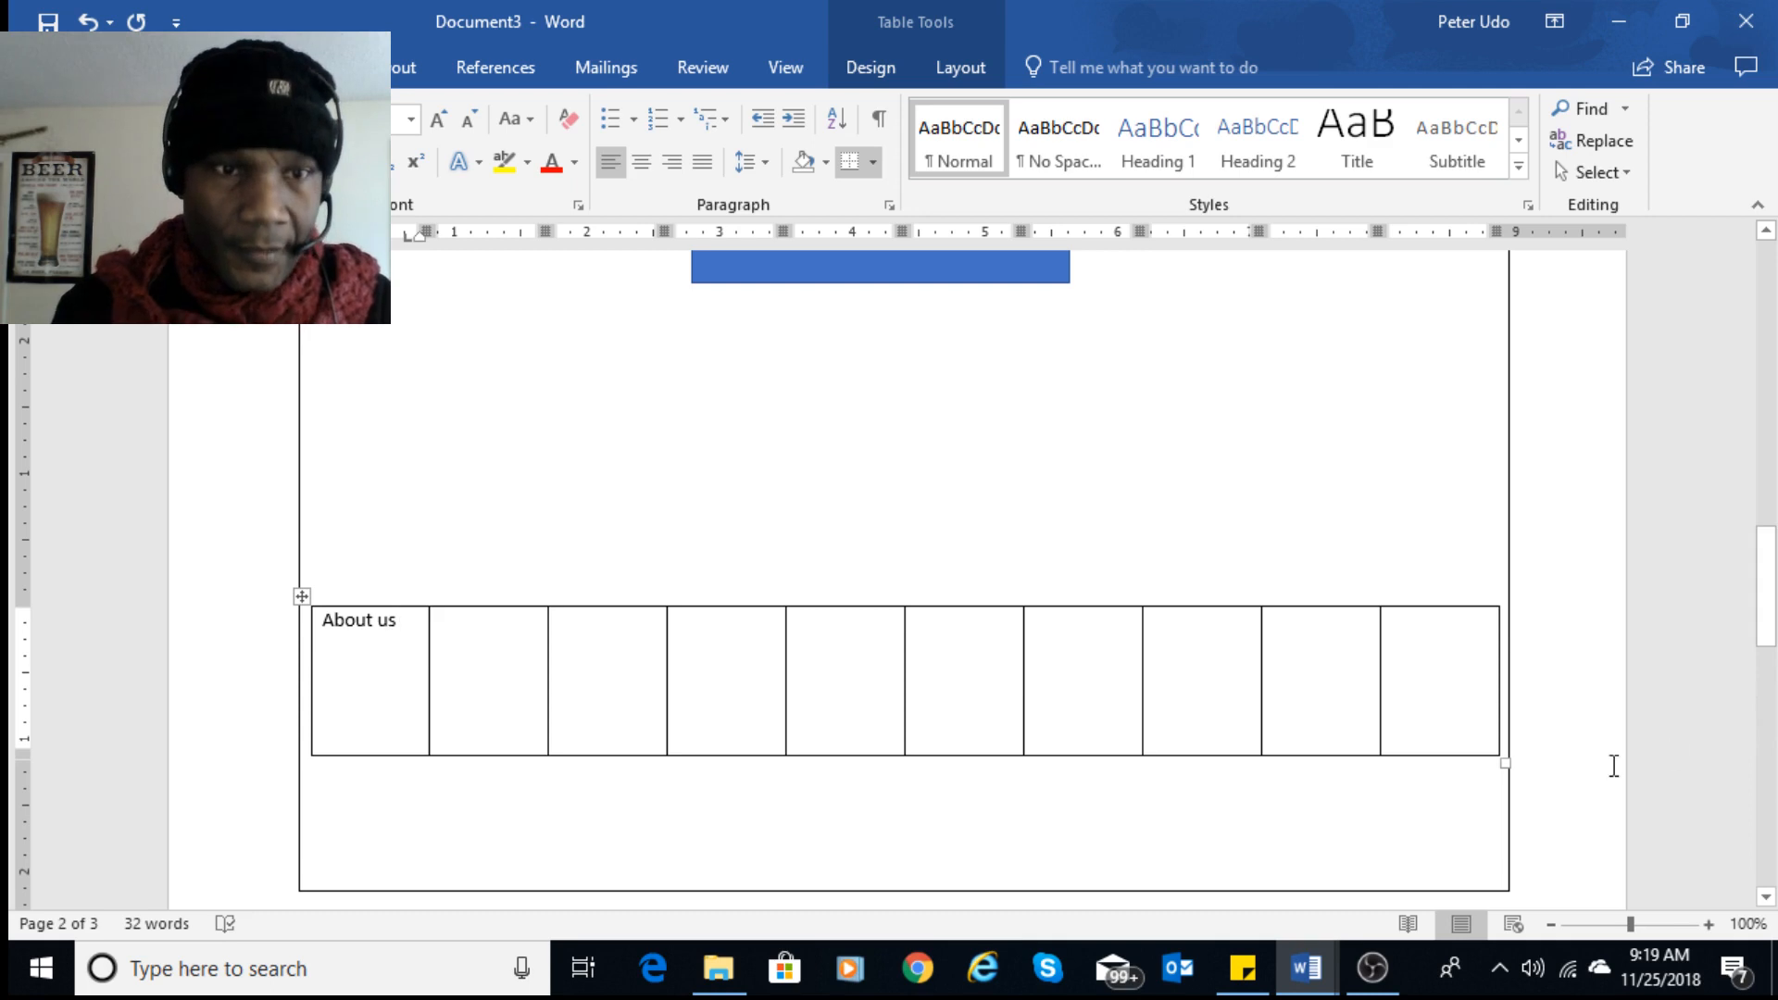
left_click(526, 671)
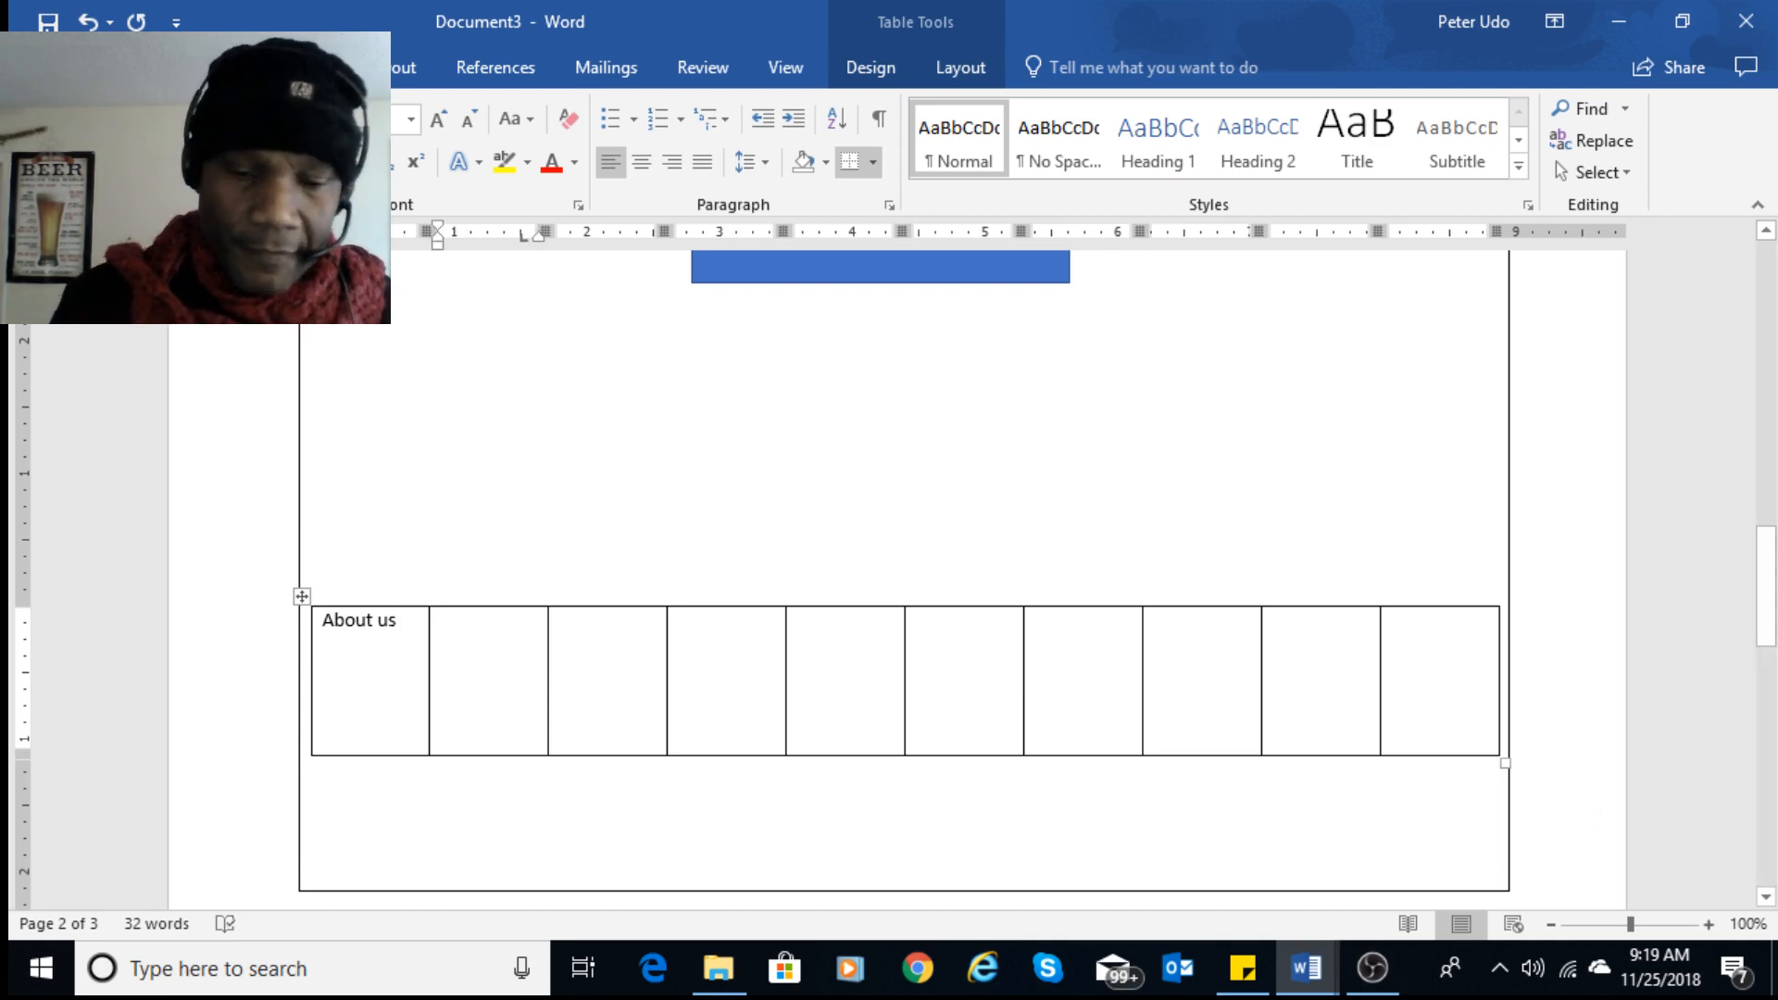
type("Photo")
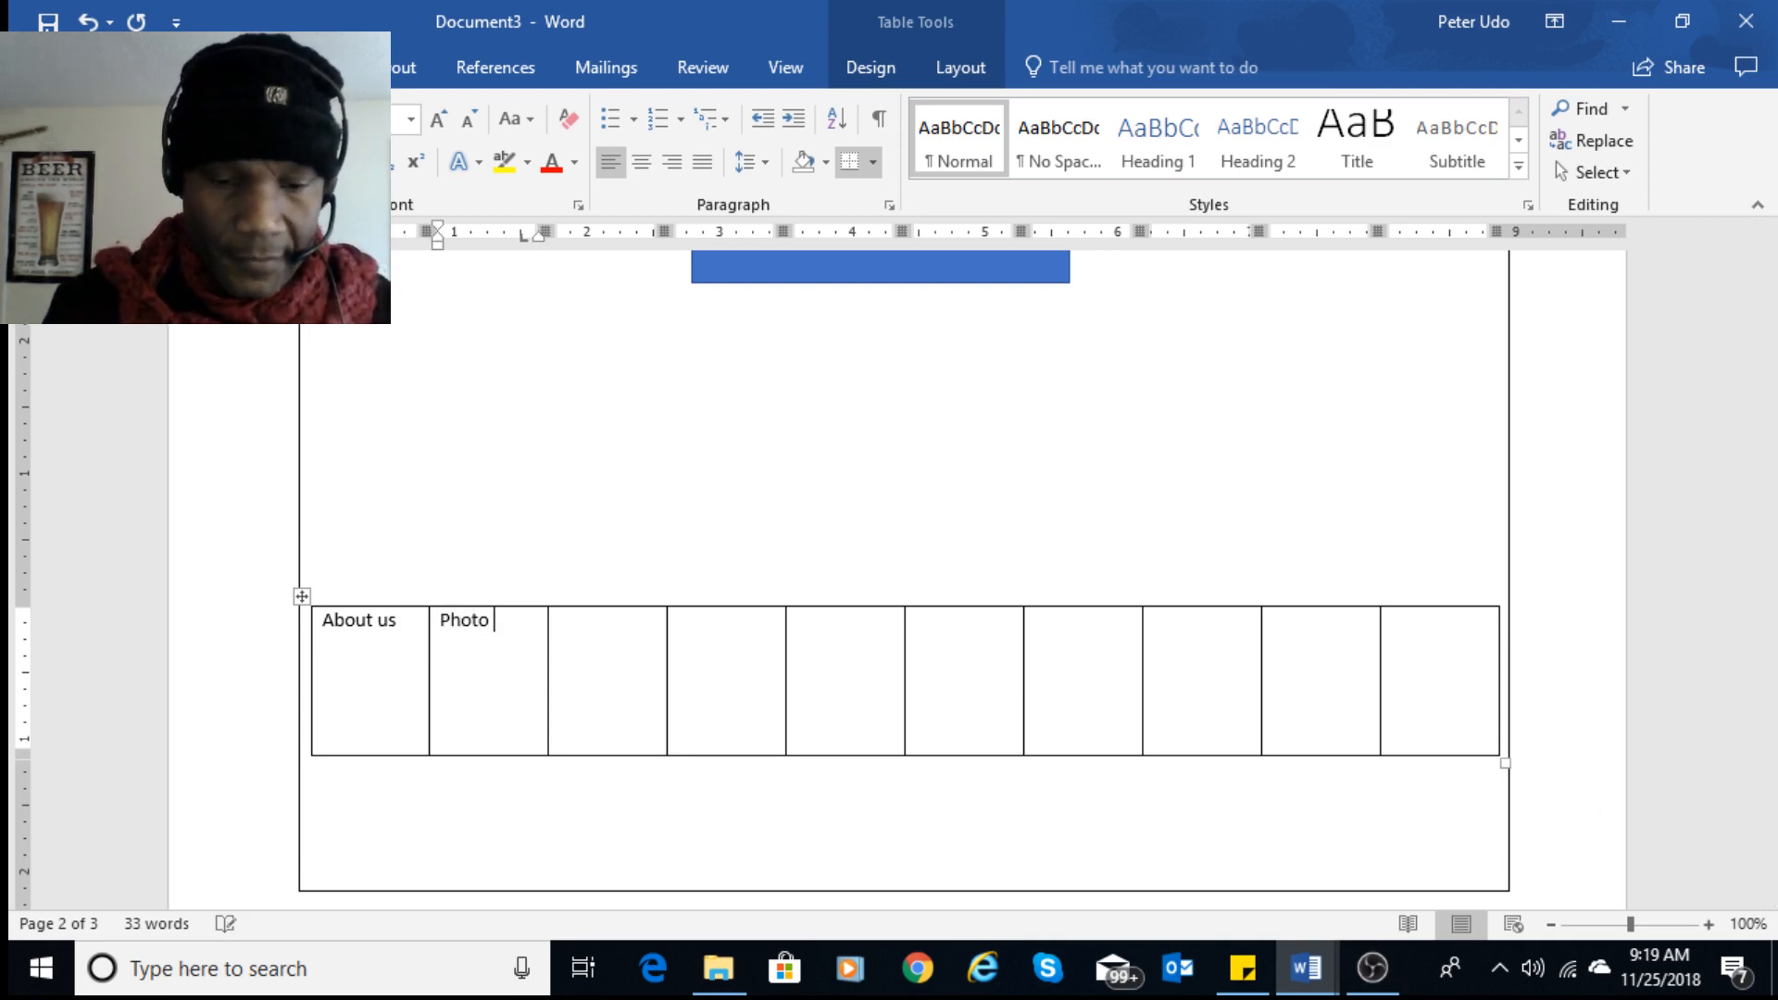
type(" gallary")
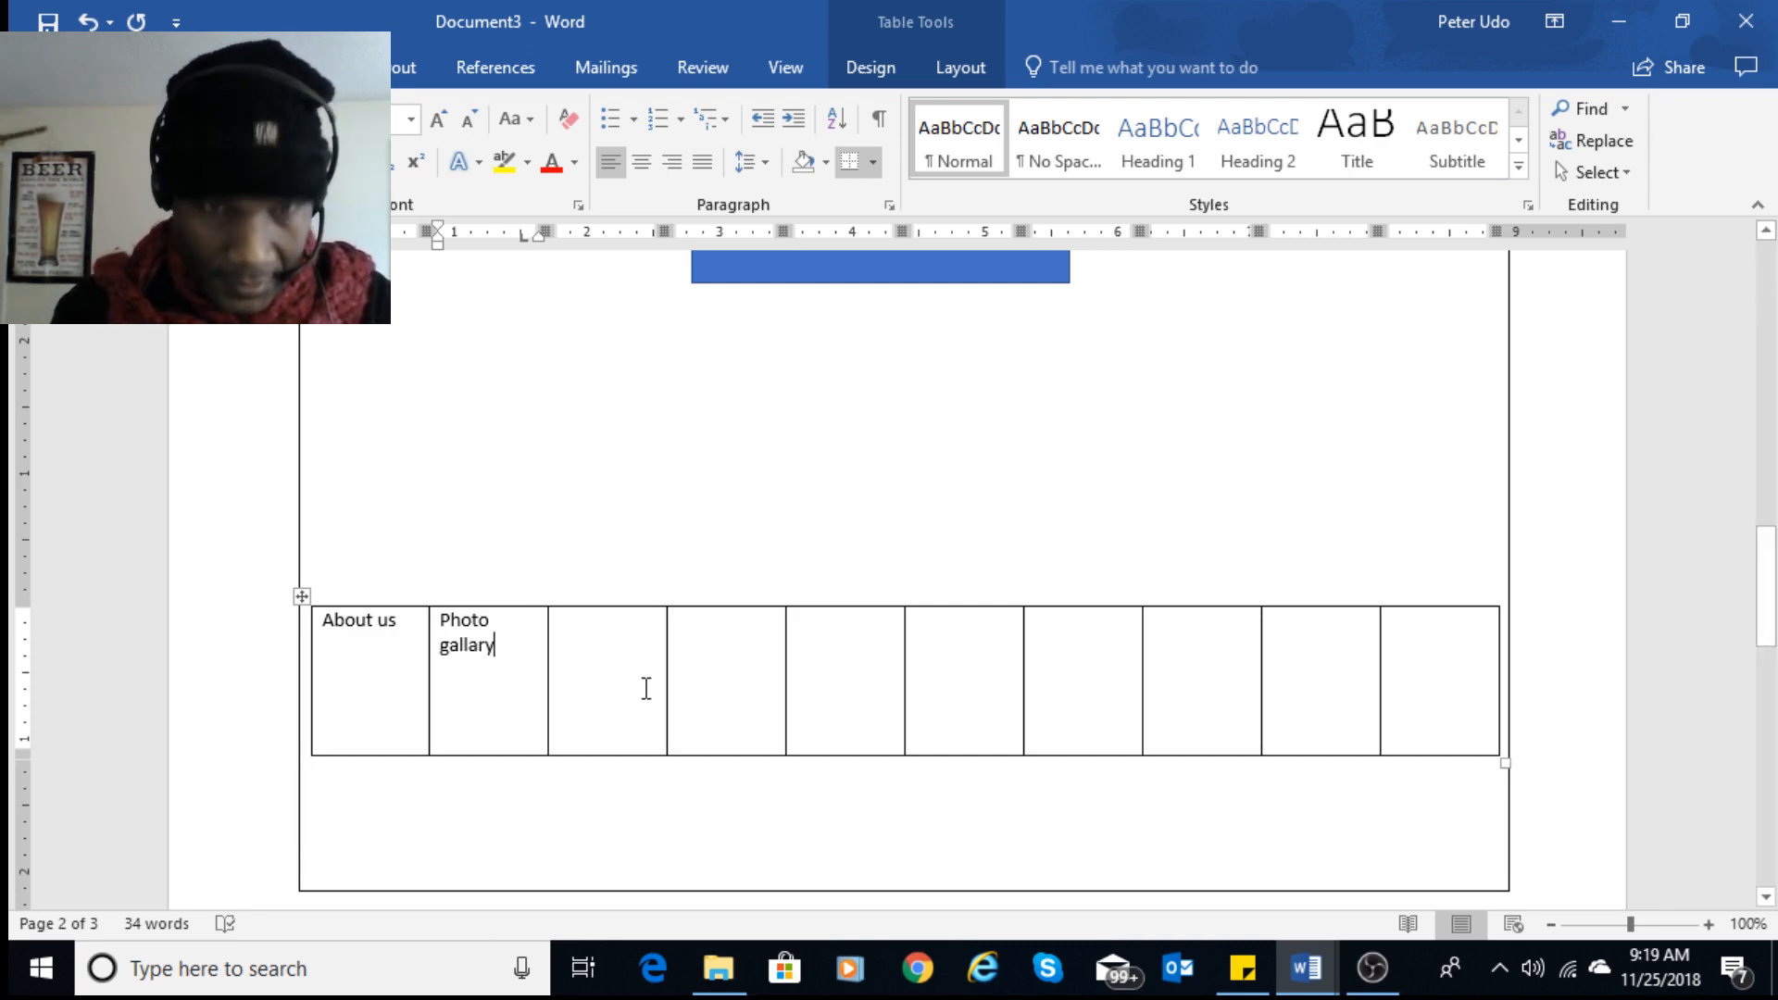
- Enter "Contact us" in the table's third cell and correct the second cell's spelling to "Photo gallery"
left_click(595, 655)
type("Co")
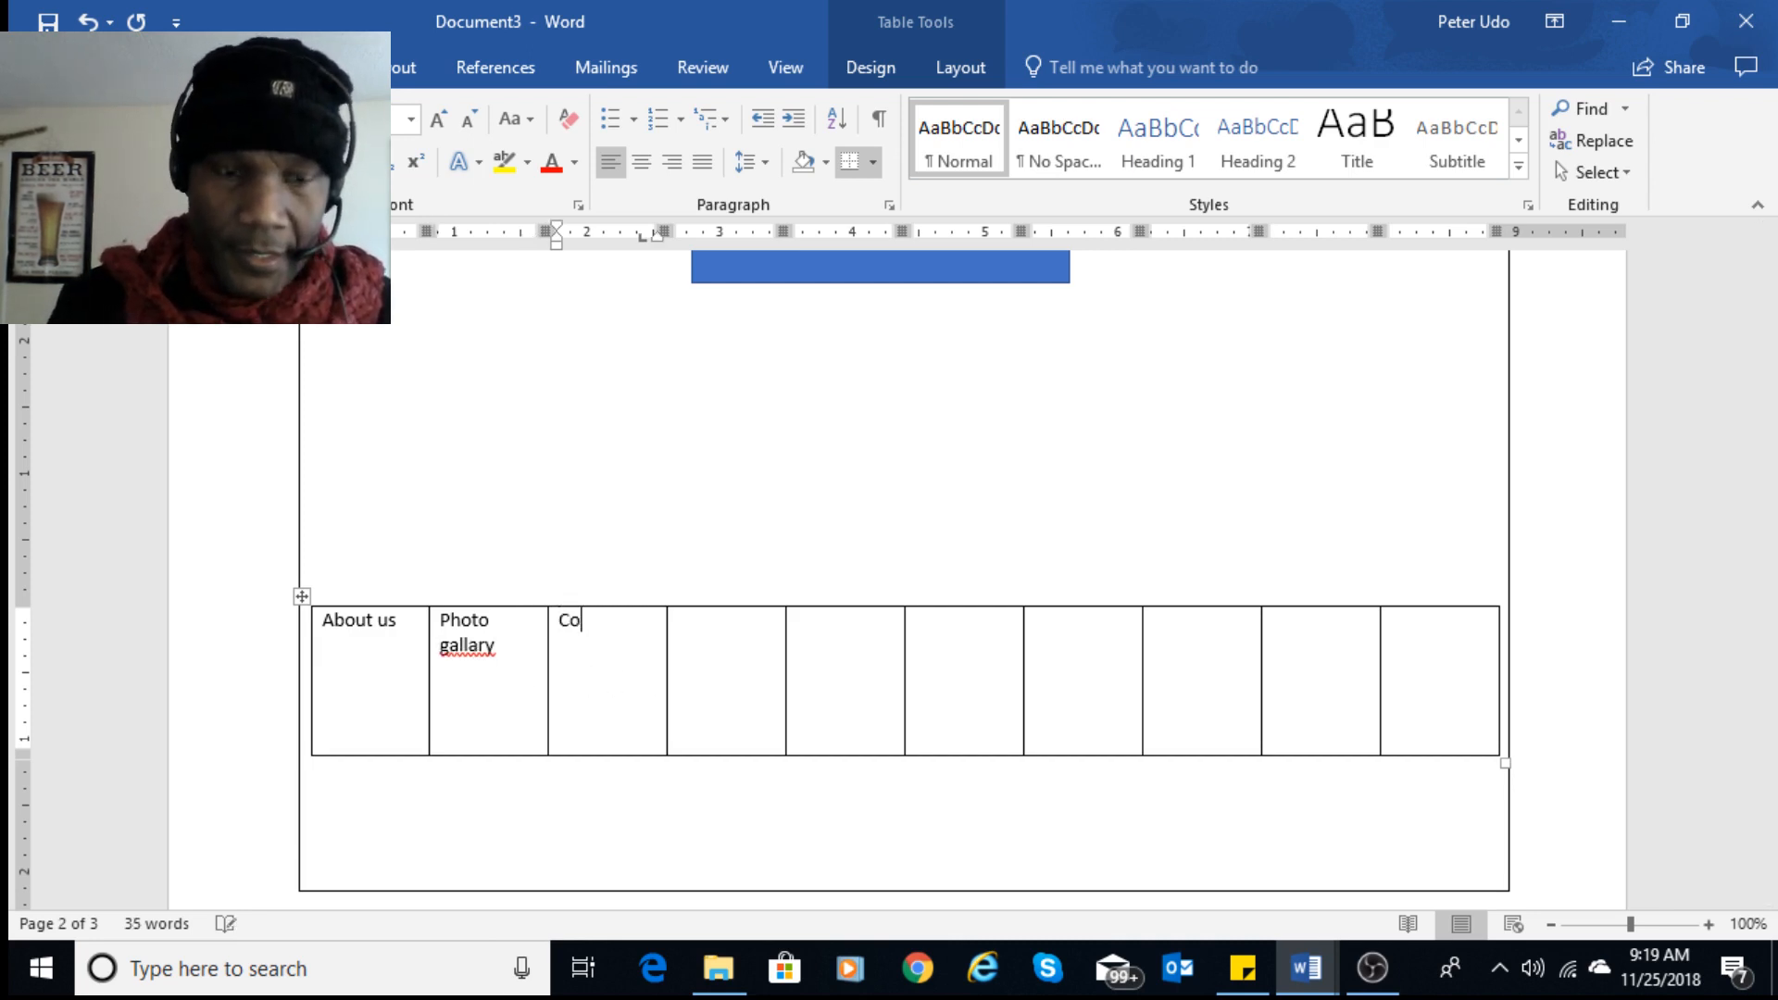
type("ntact us")
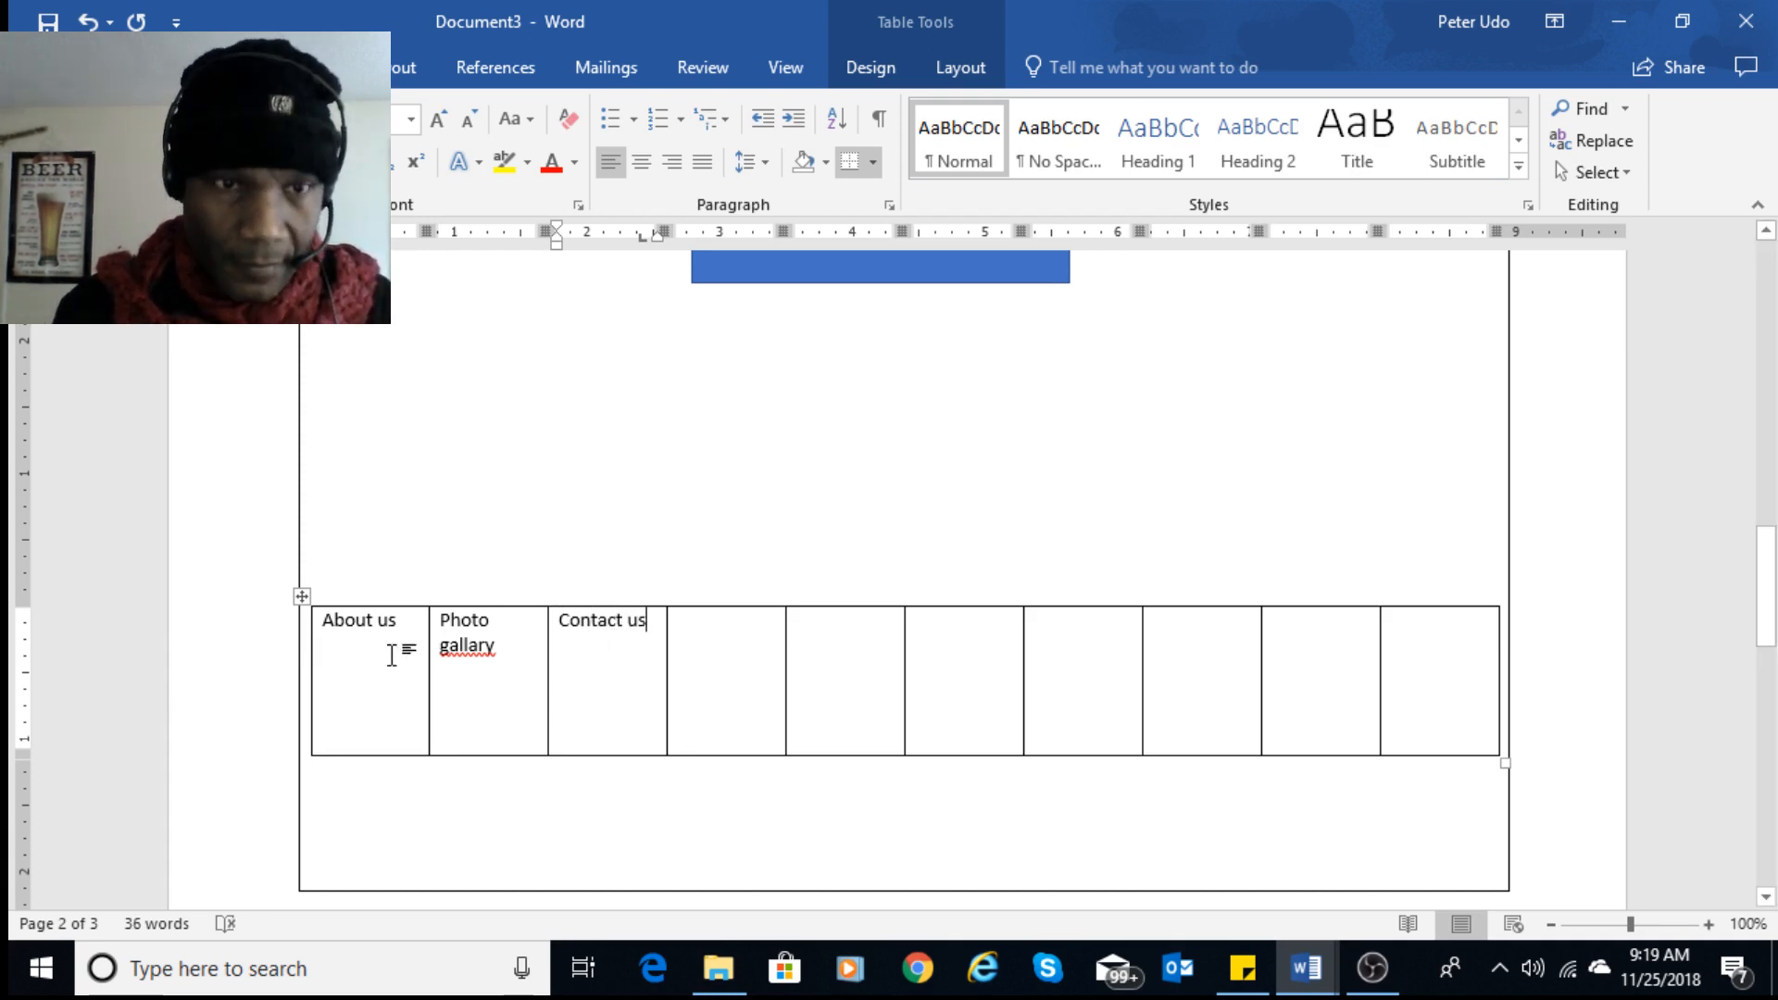
left_click(474, 659)
key("BackSpace")
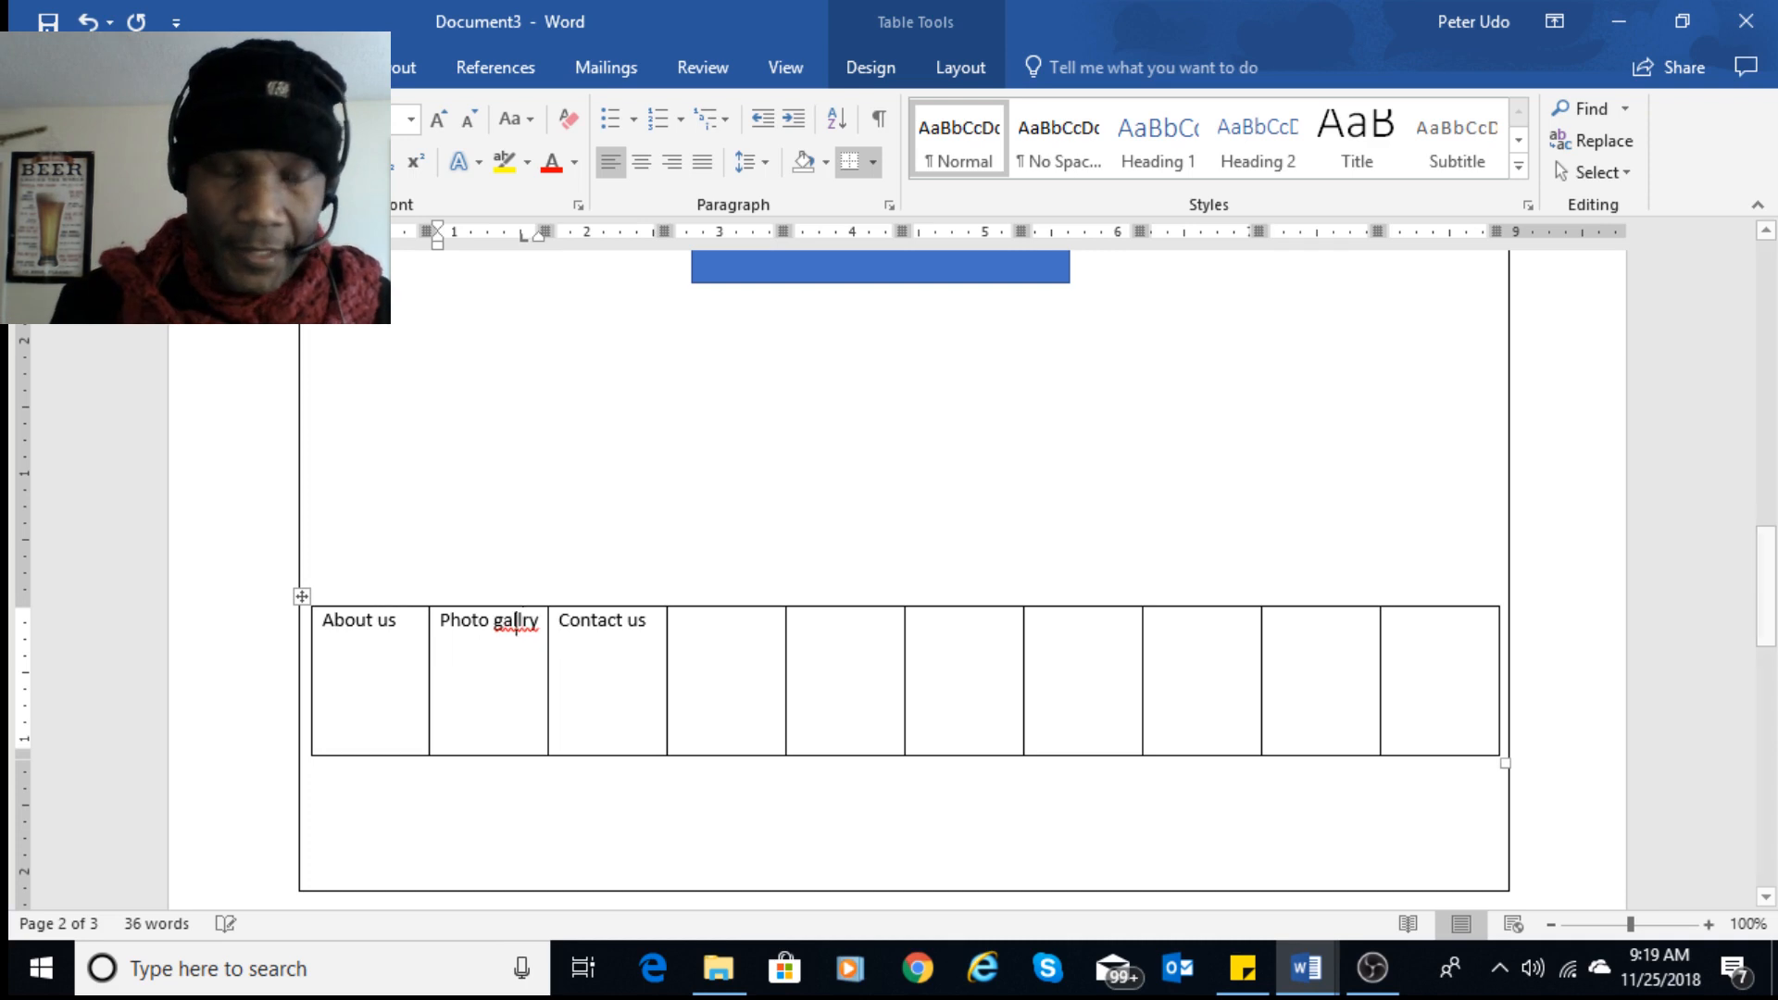
type("e")
- Enter "Online hangout" in the fourth cell of the ten-column table
left_click(750, 664)
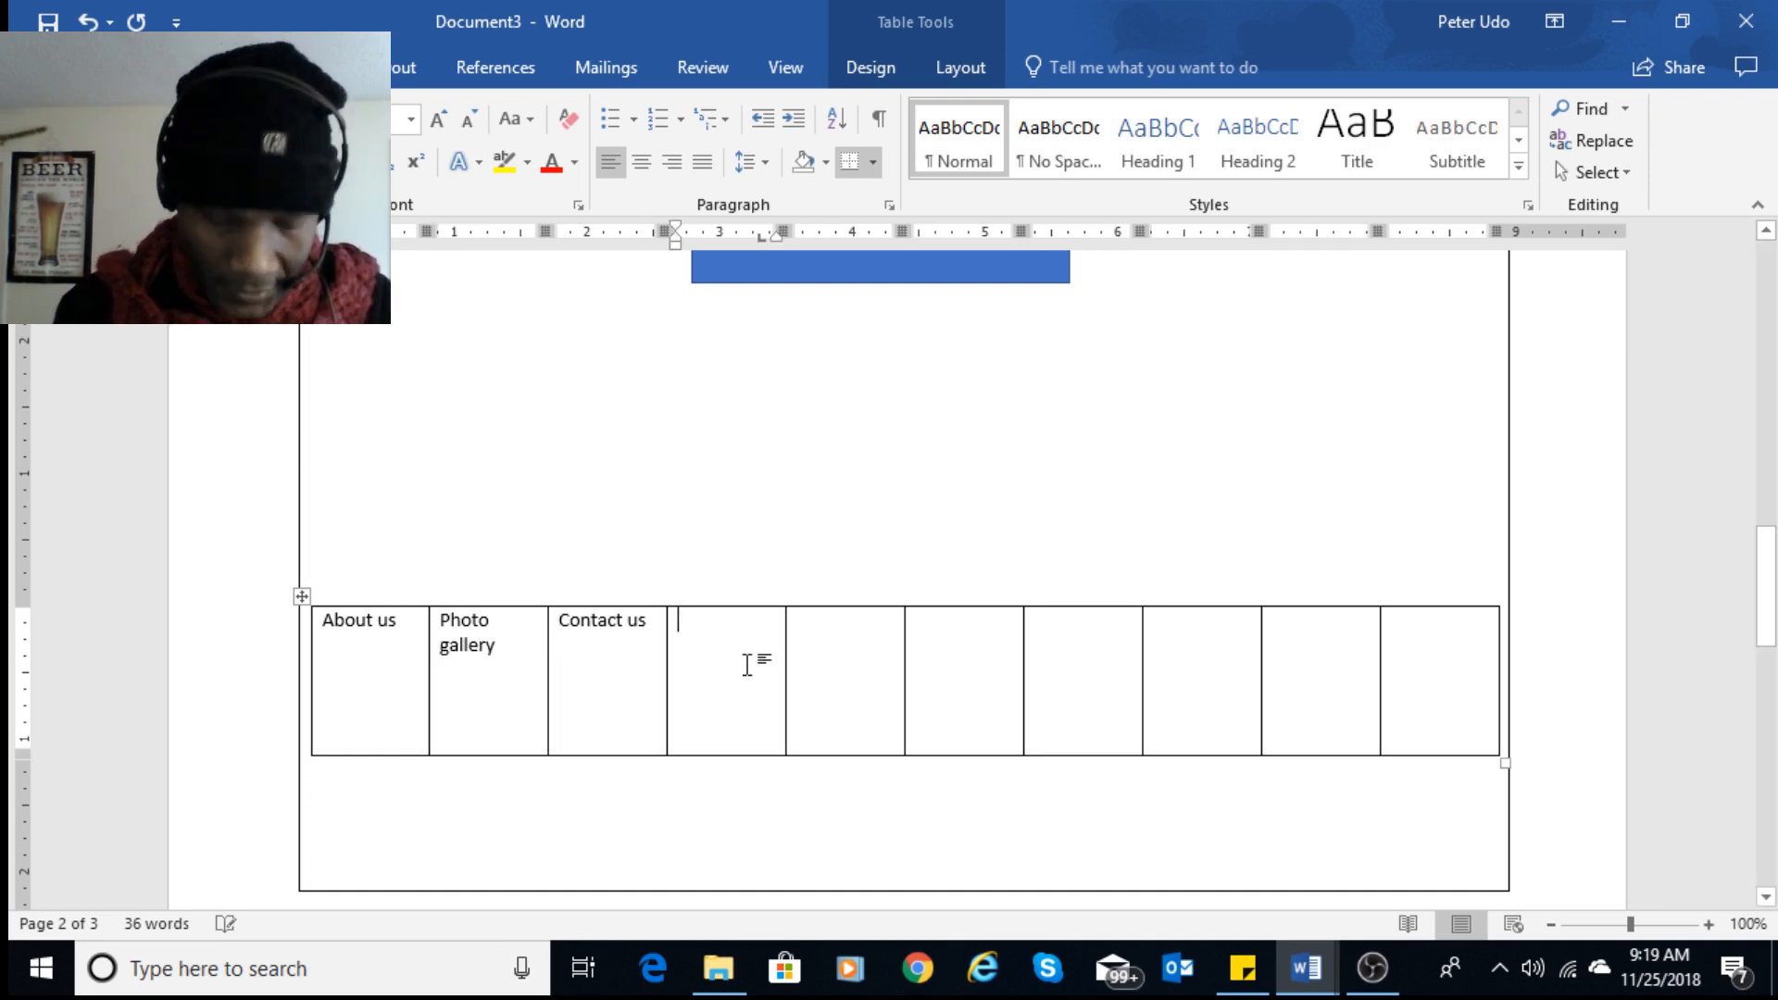
type("Onl")
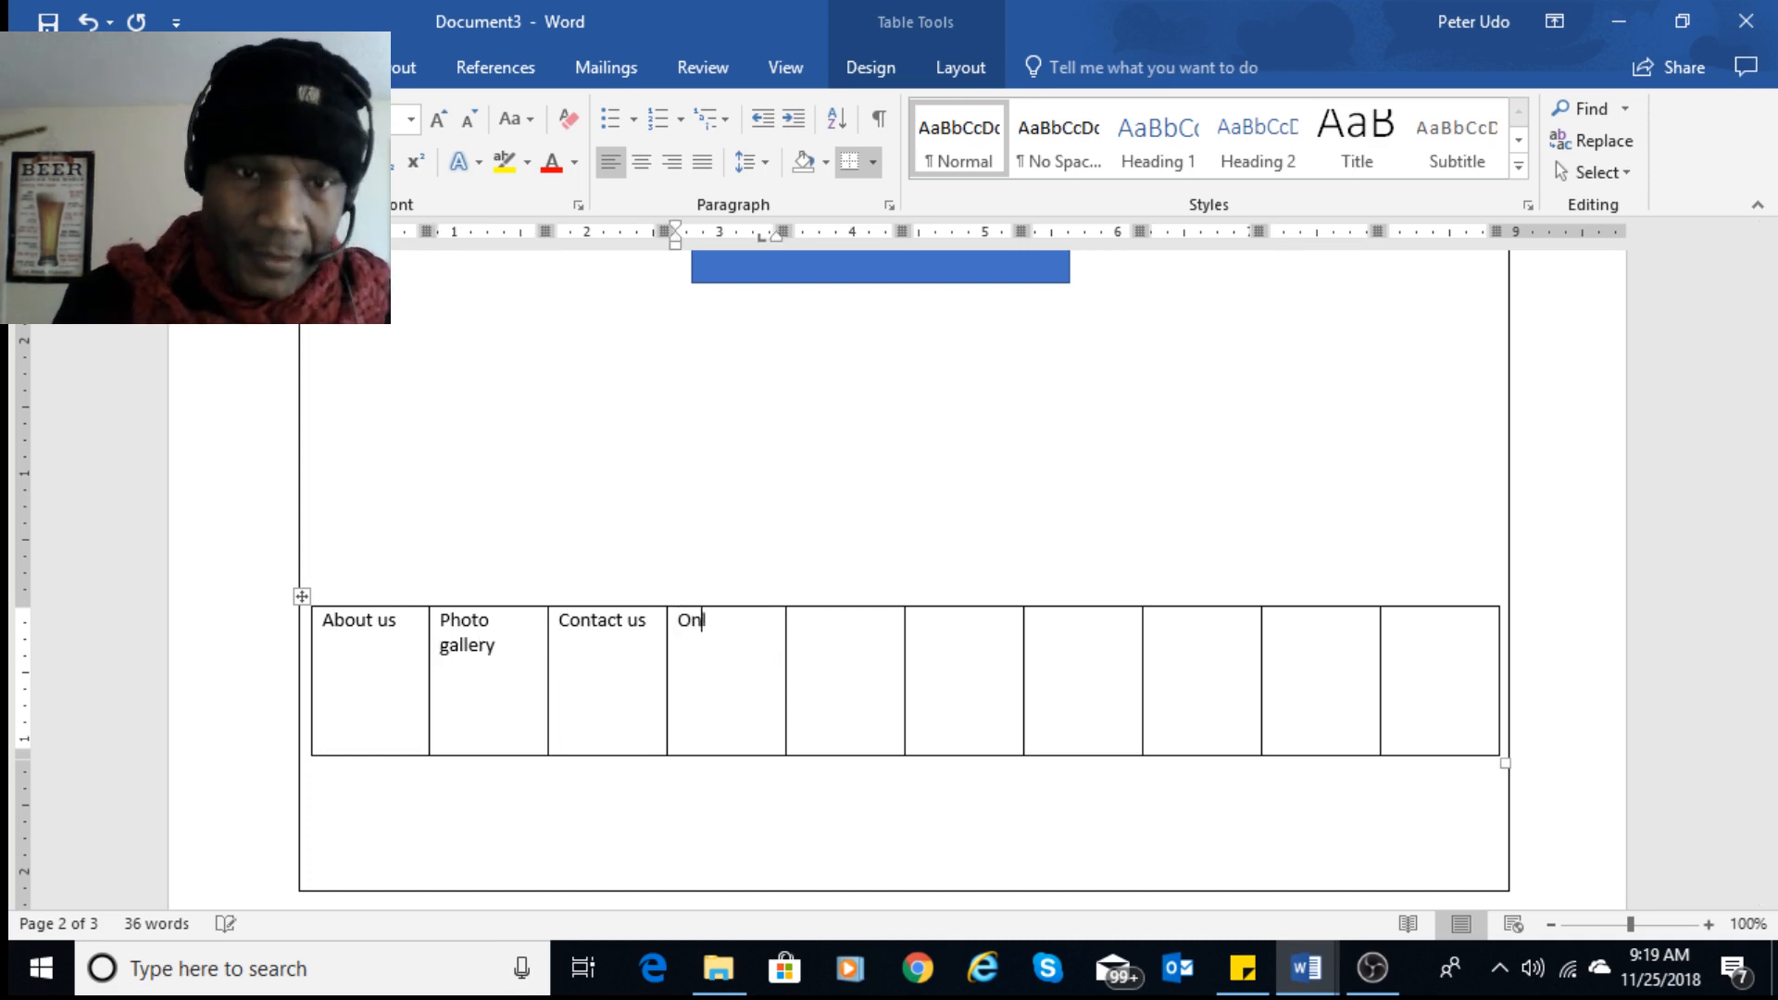
type("ine hangour")
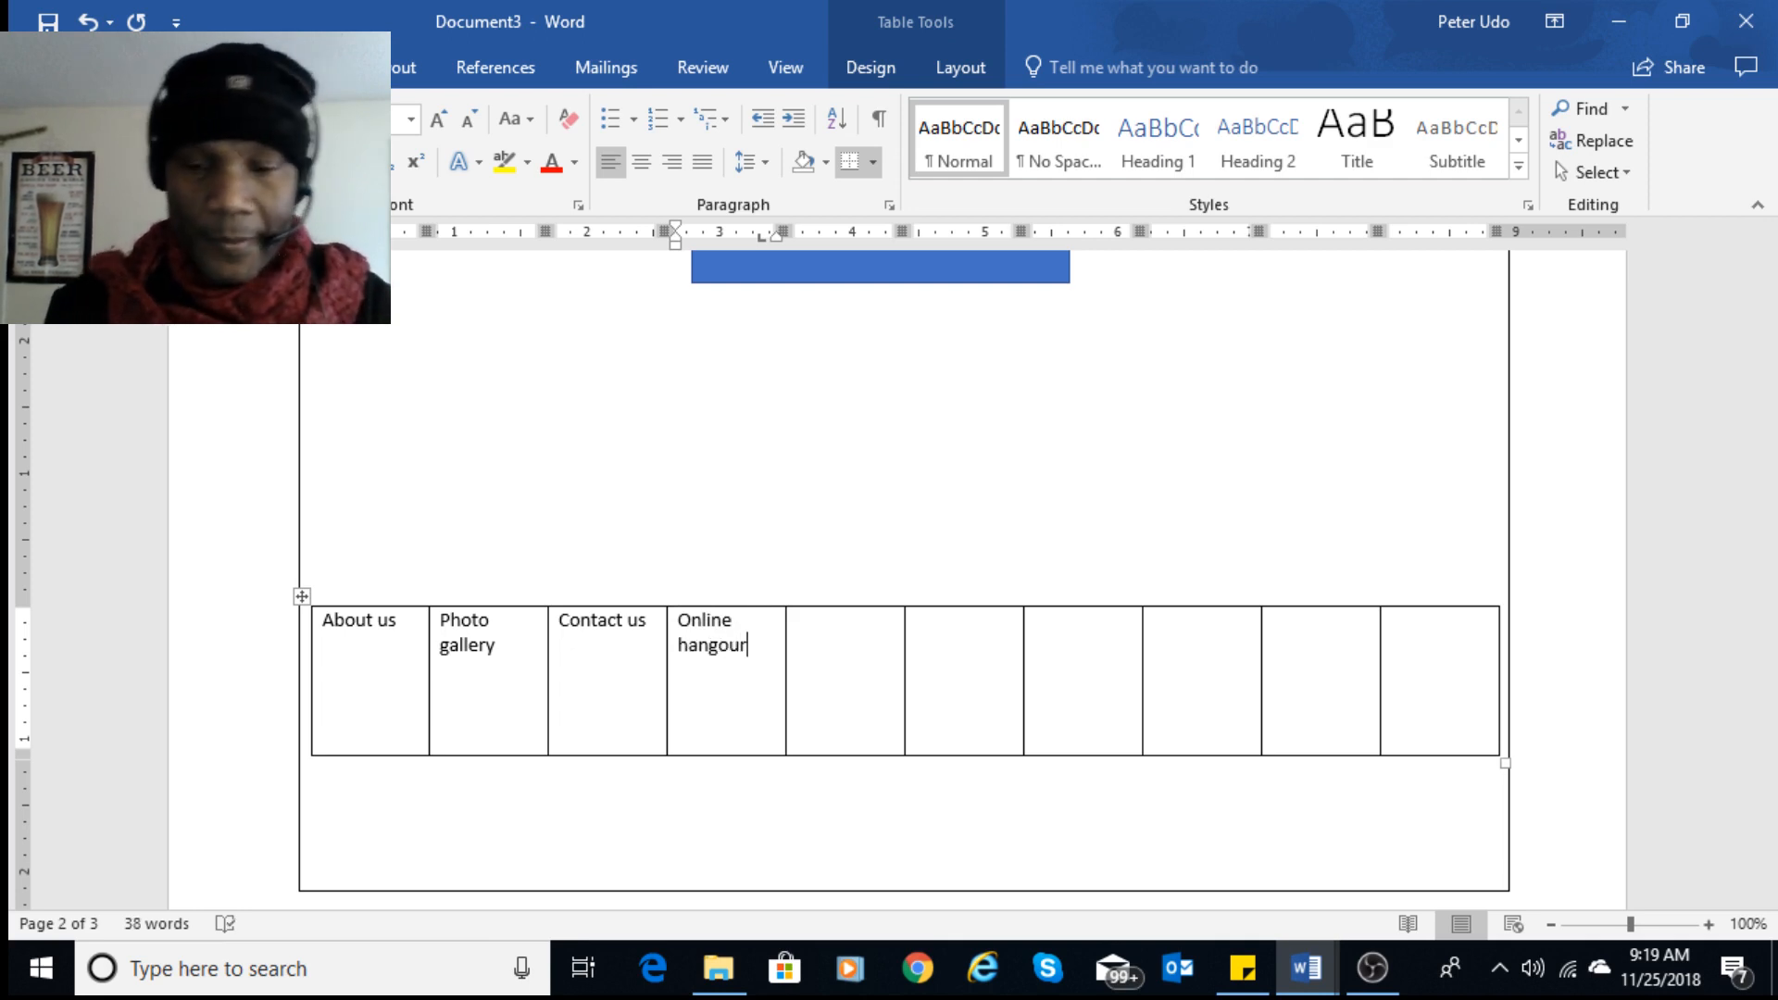
key("BackSpace")
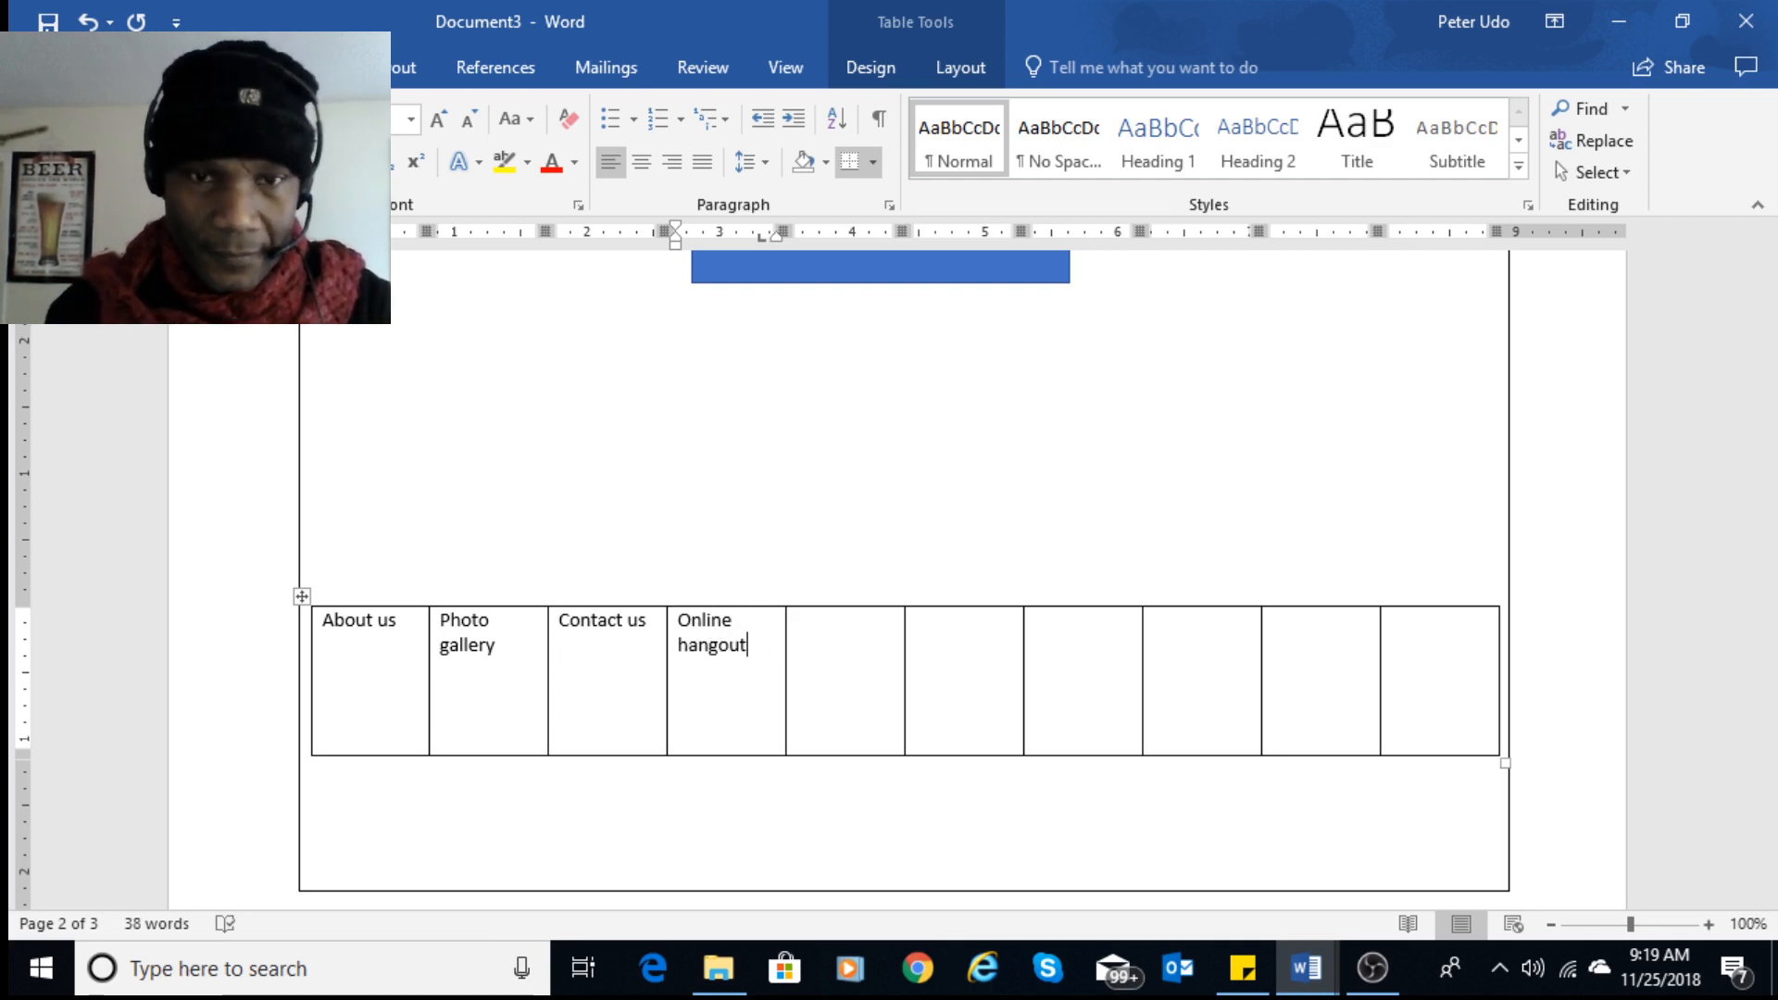
- Leave the fifth cell blank as a gap and enter "Local wheather" in the table's sixth cell
left_click(870, 667)
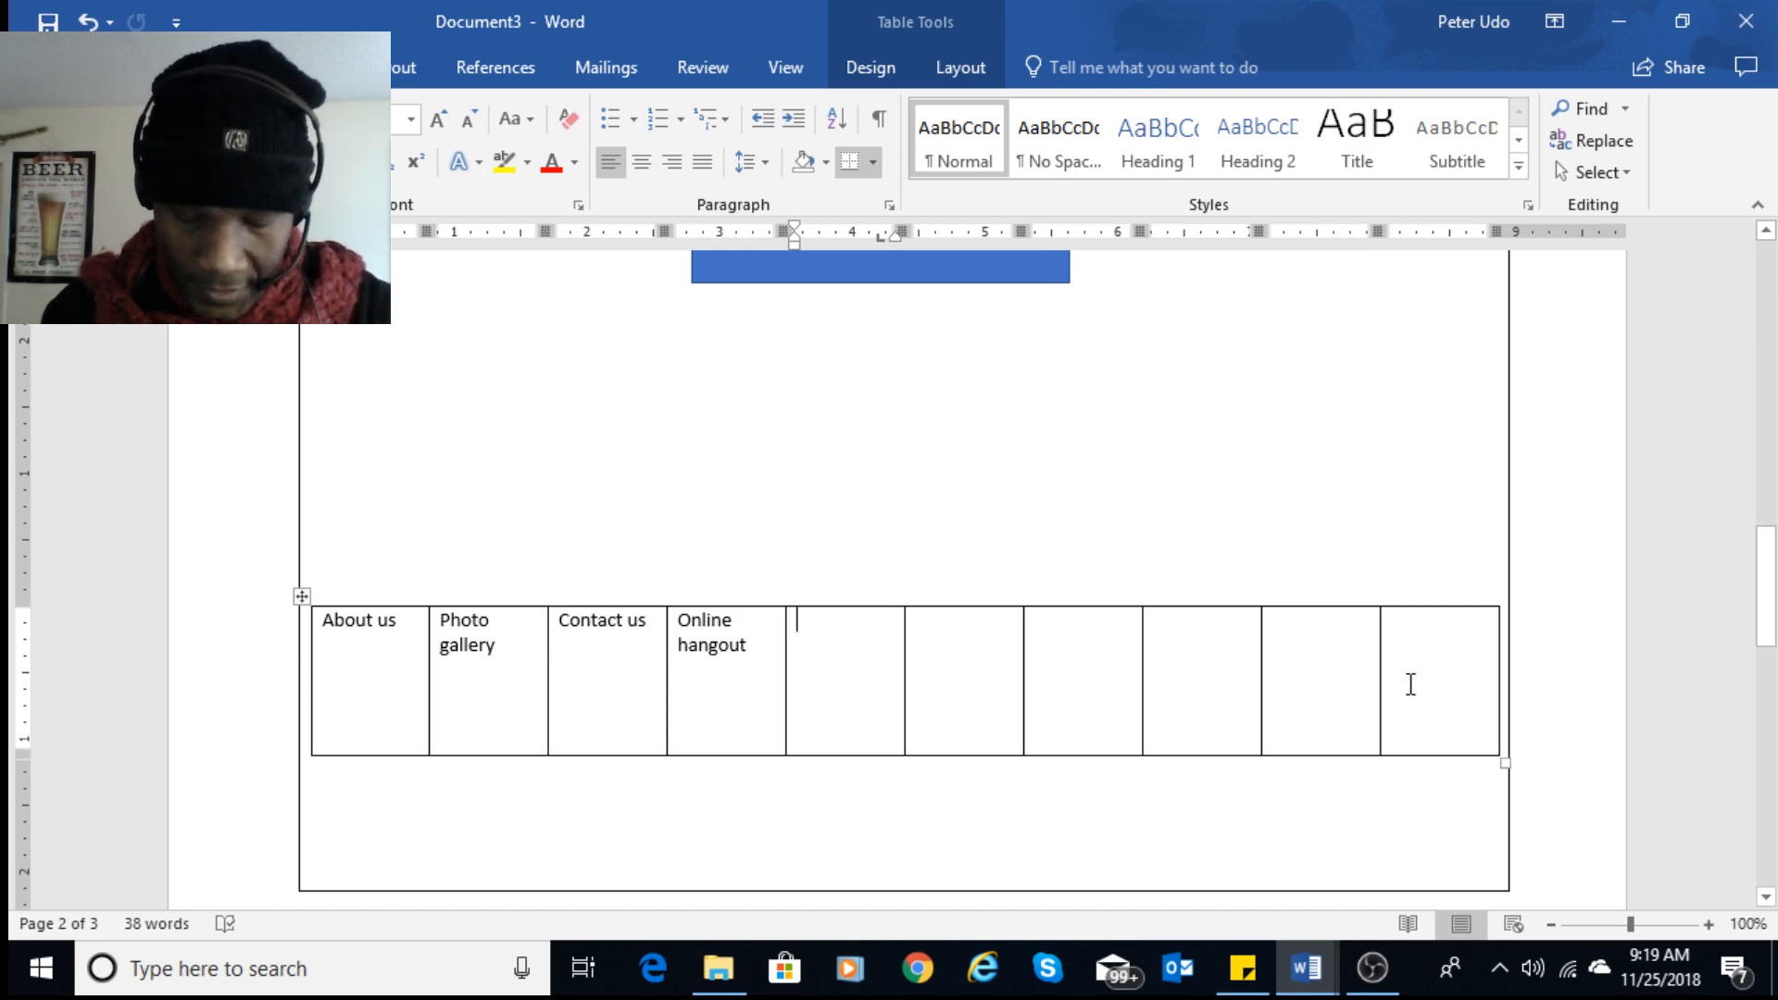
left_click(975, 657)
type("Local whe")
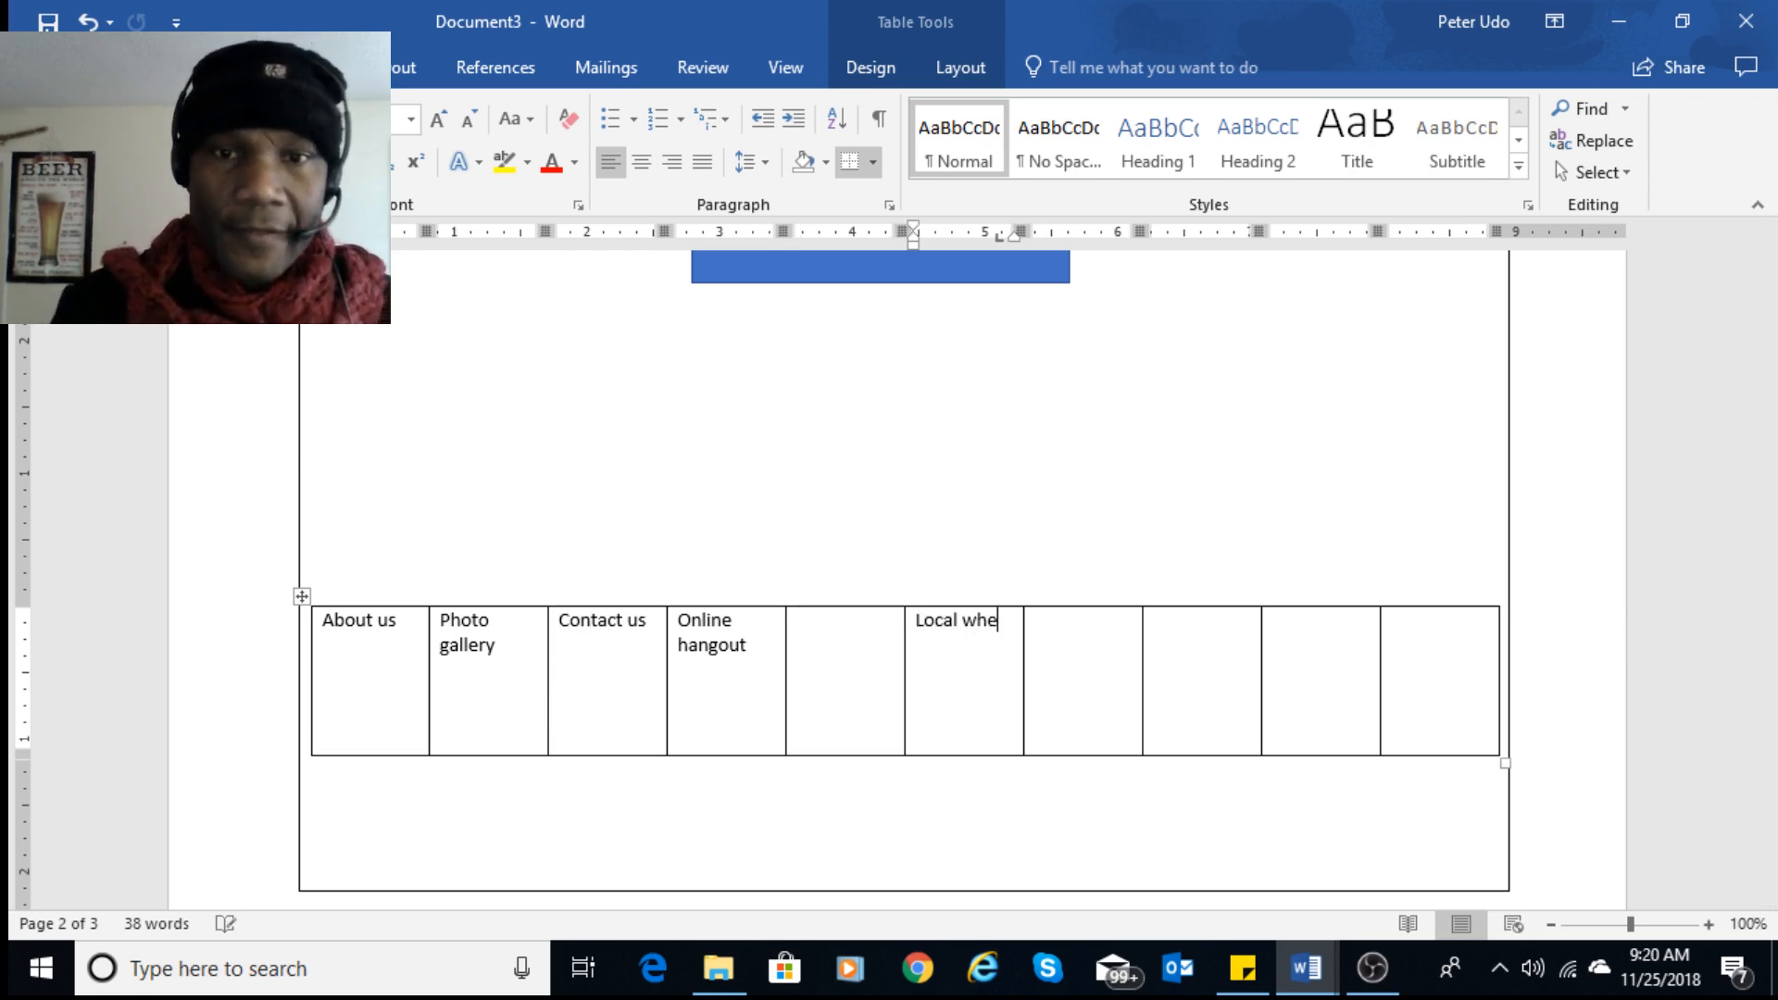
type("at")
key("BackSpace")
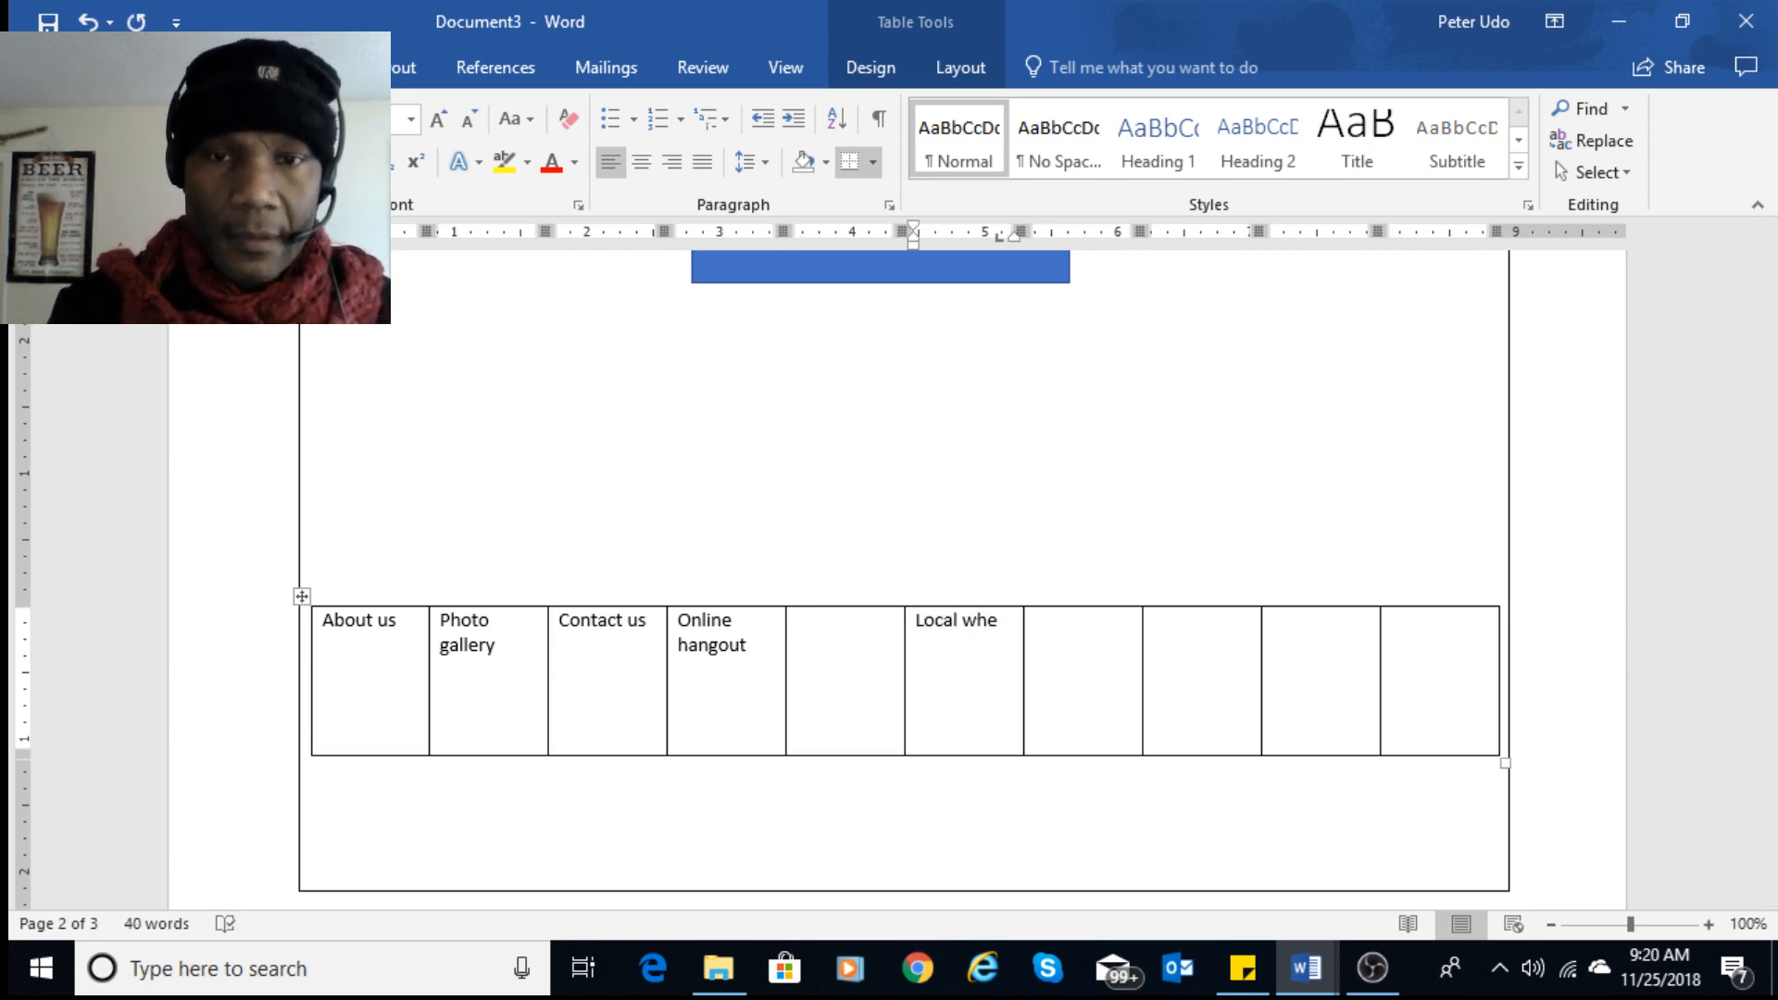
type("th")
key("BackSpace")
key("BackSpace")
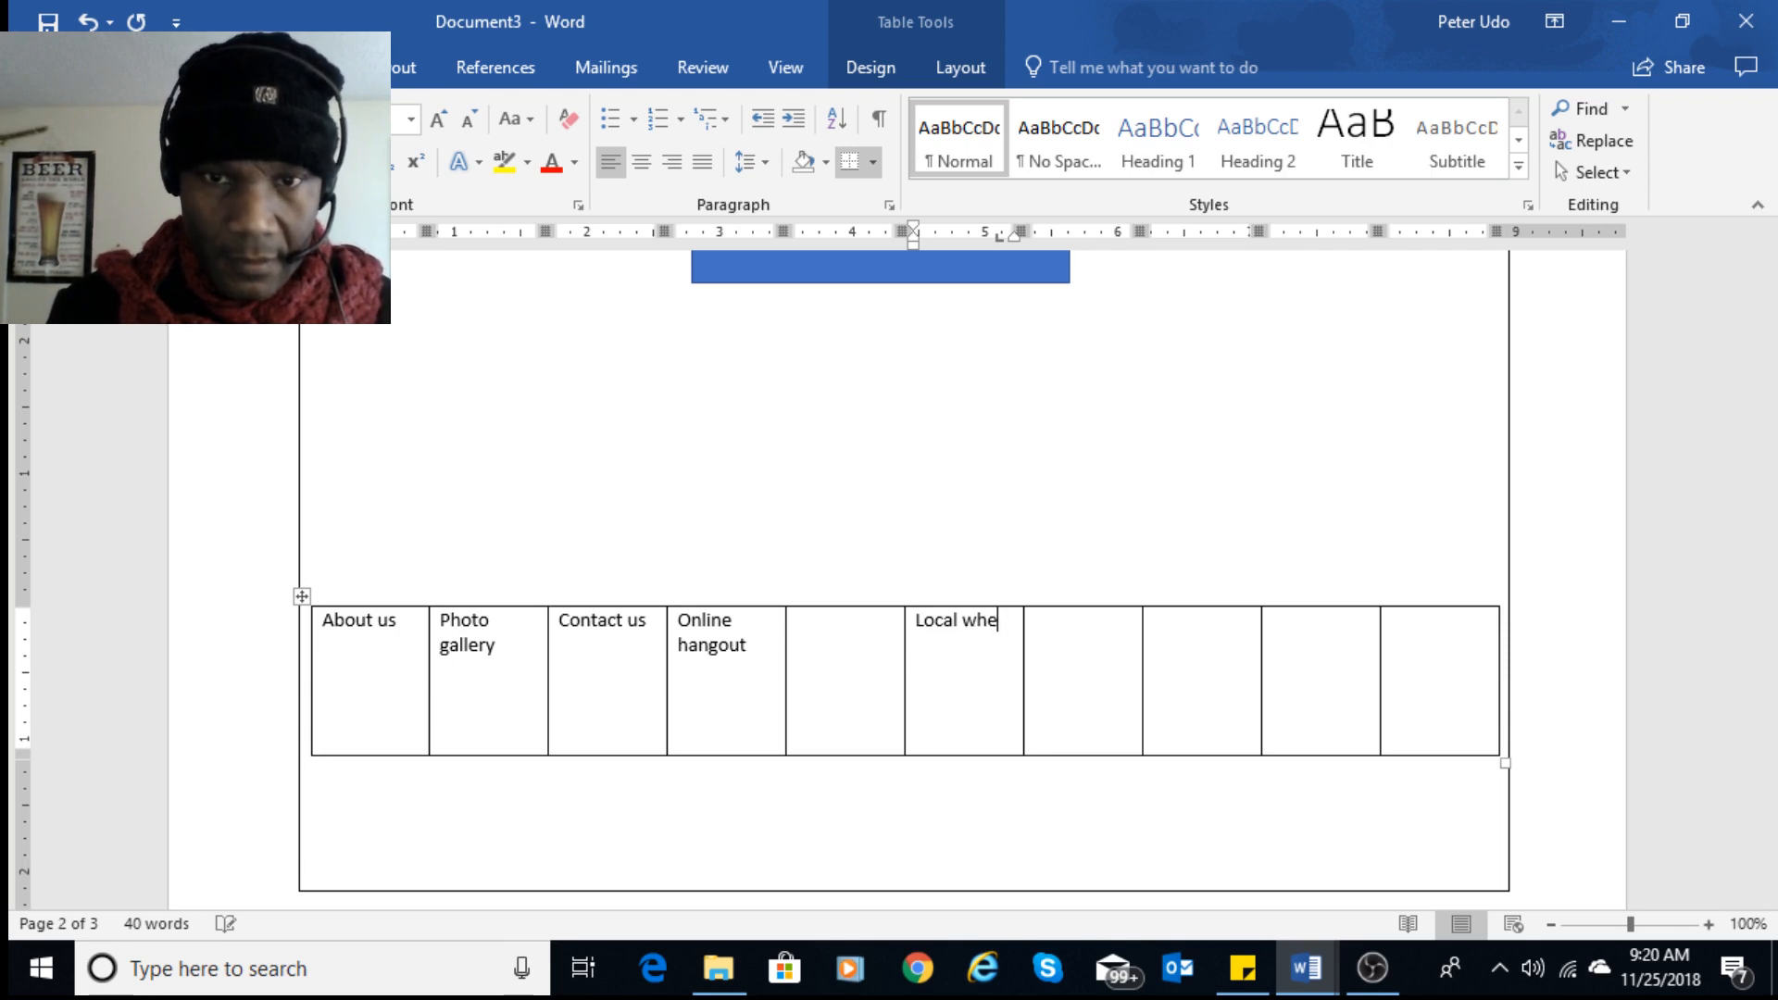
type("ather")
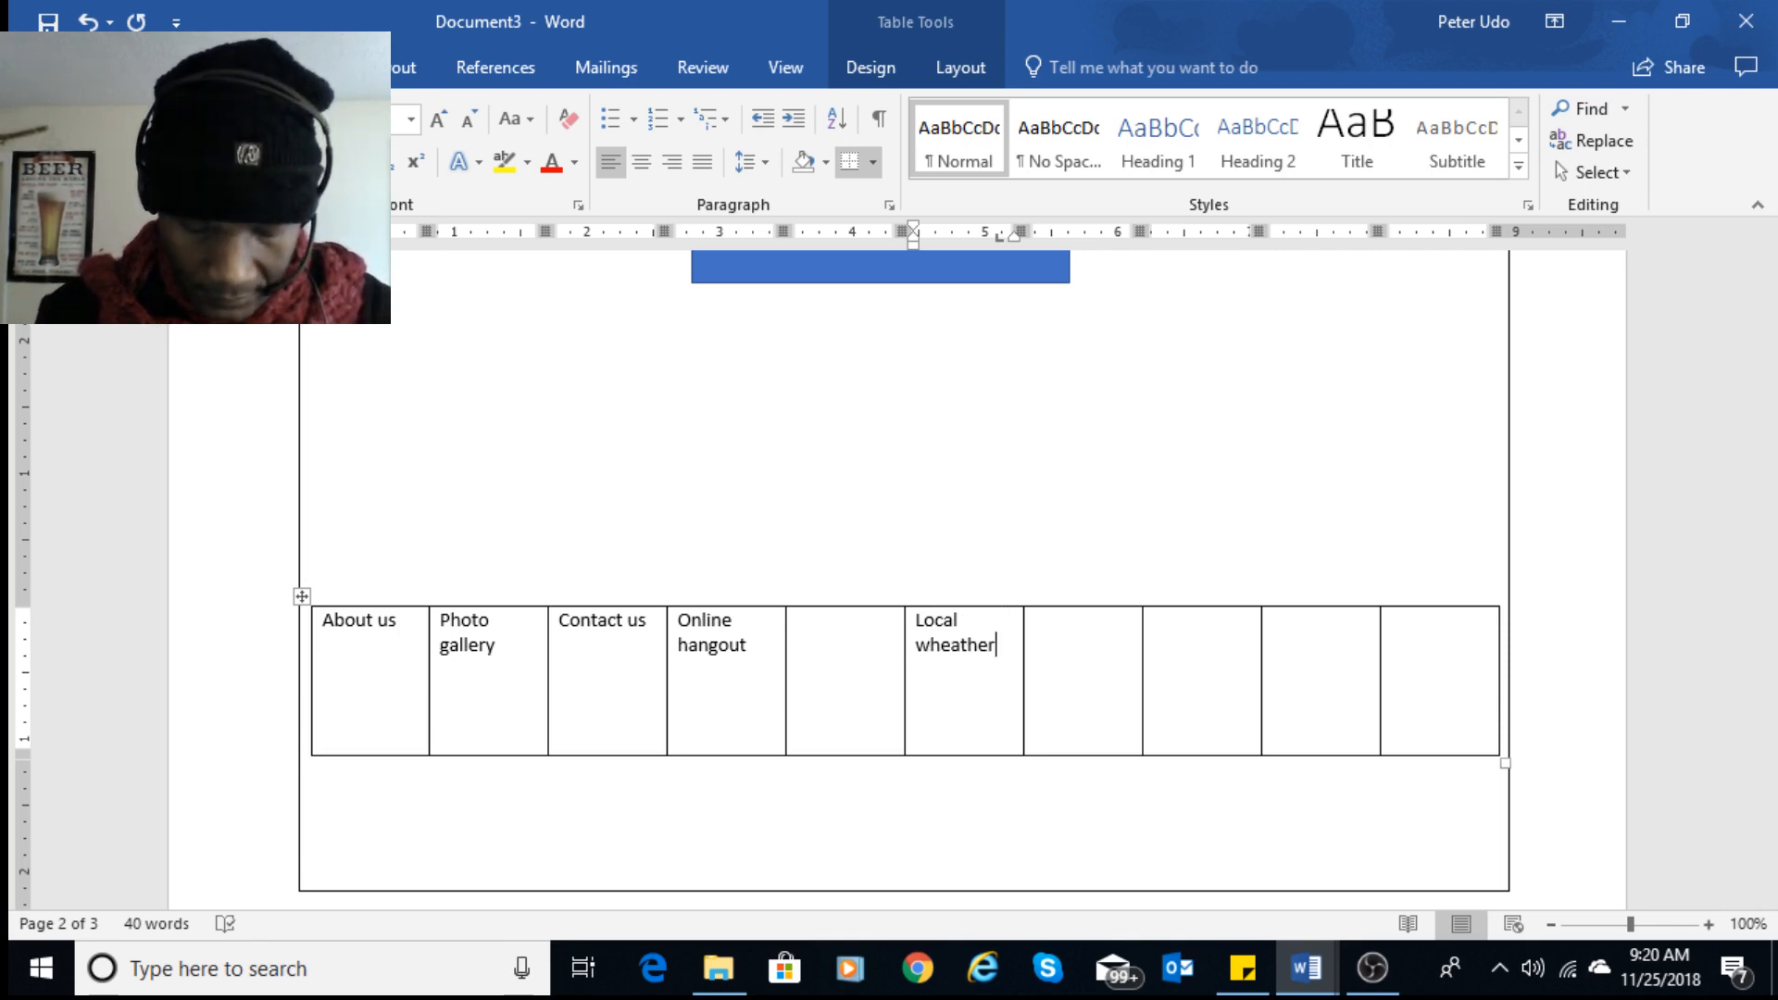
- Enter "Feedback and ratings" in the seventh cell of the ten-column table
key("Tab")
type("f")
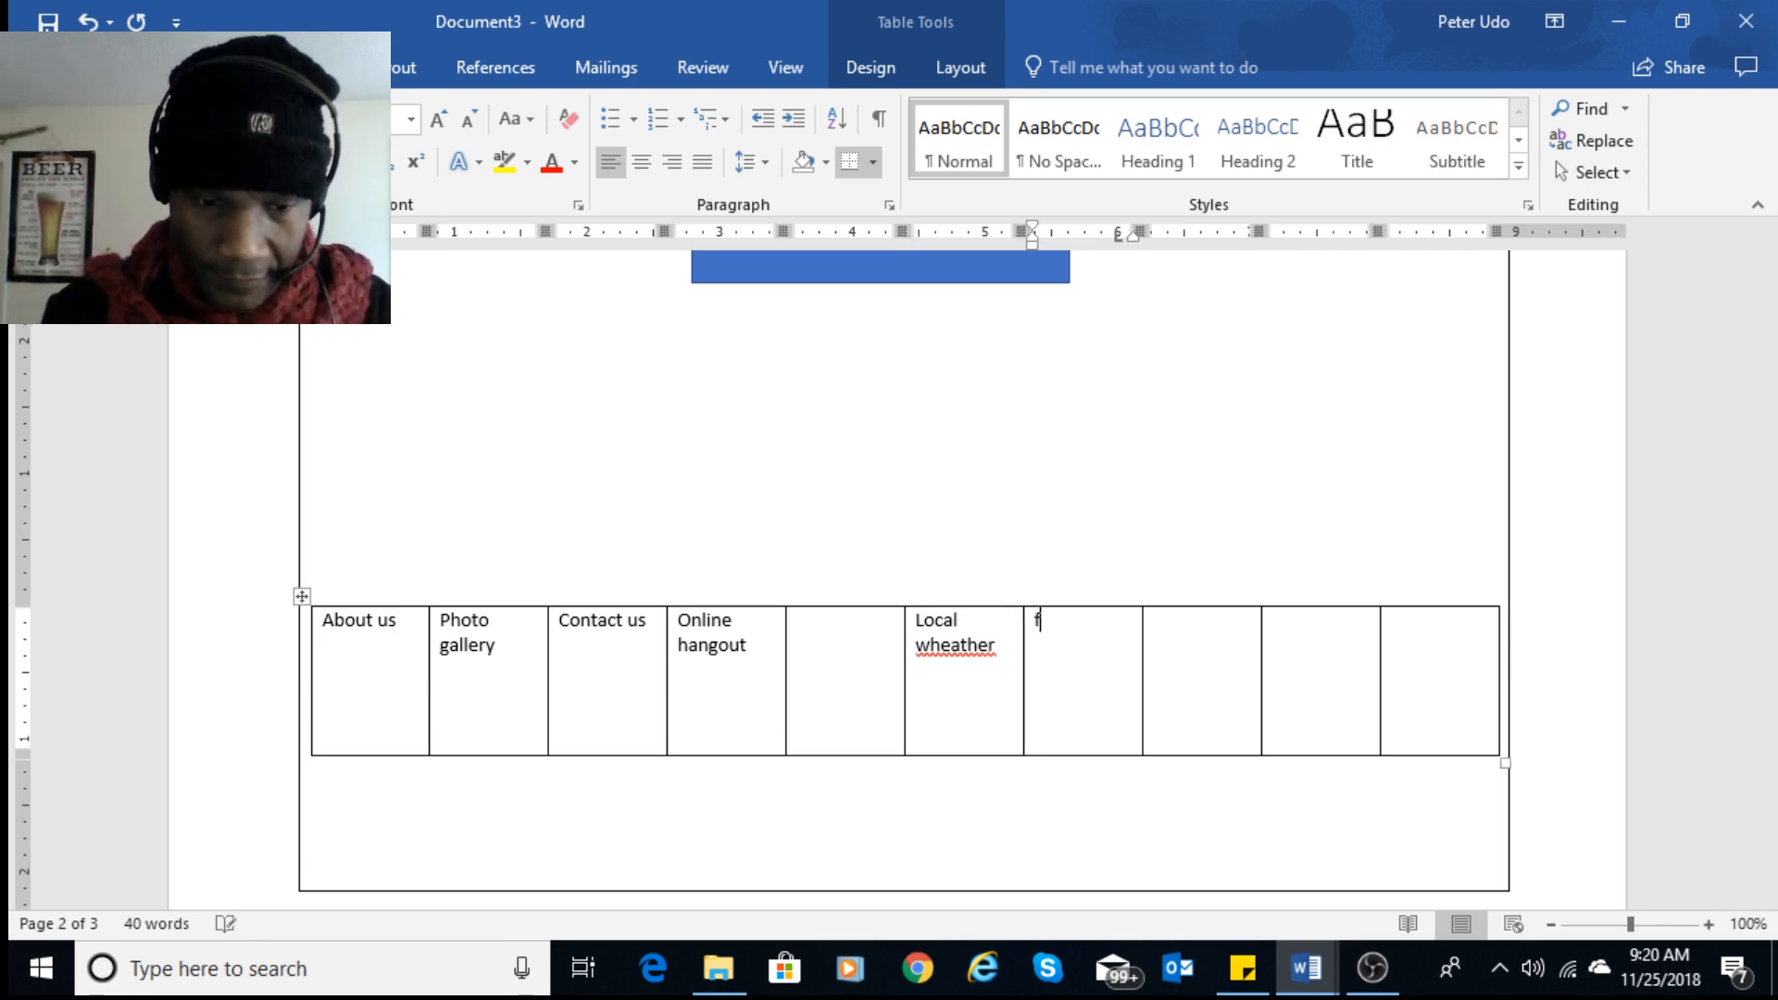
type("eede")
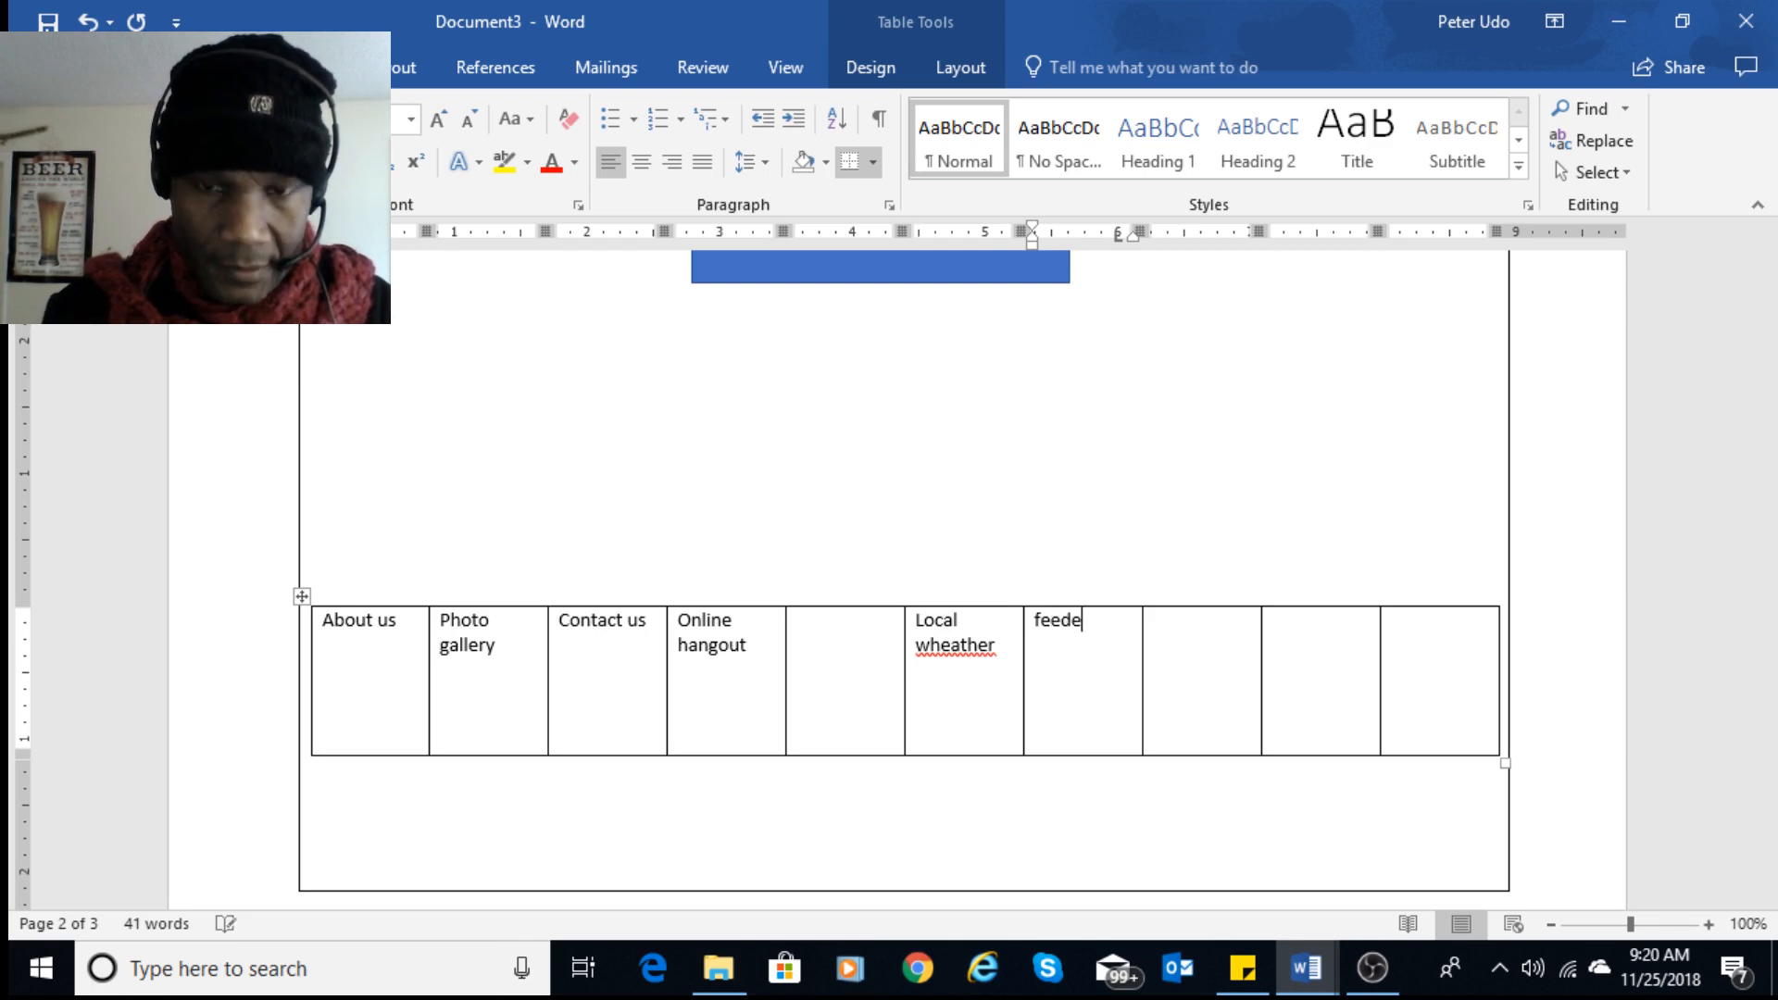
key("BackSpace")
type("back")
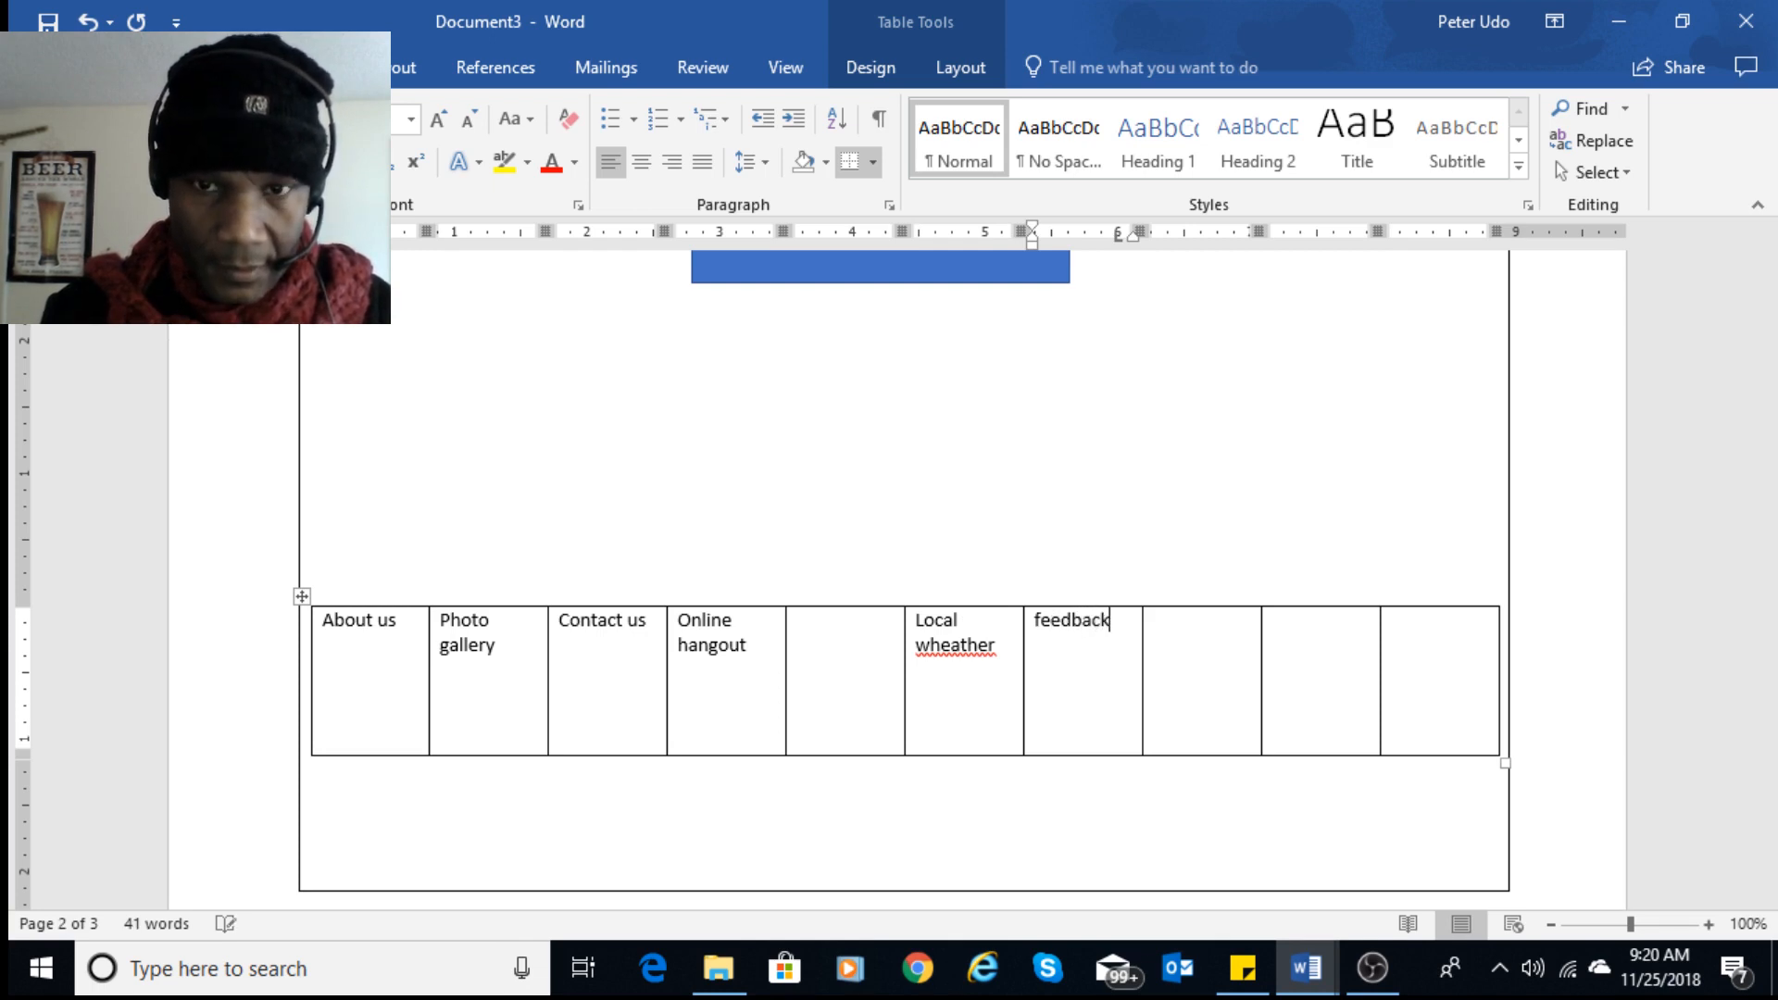
type(" and r")
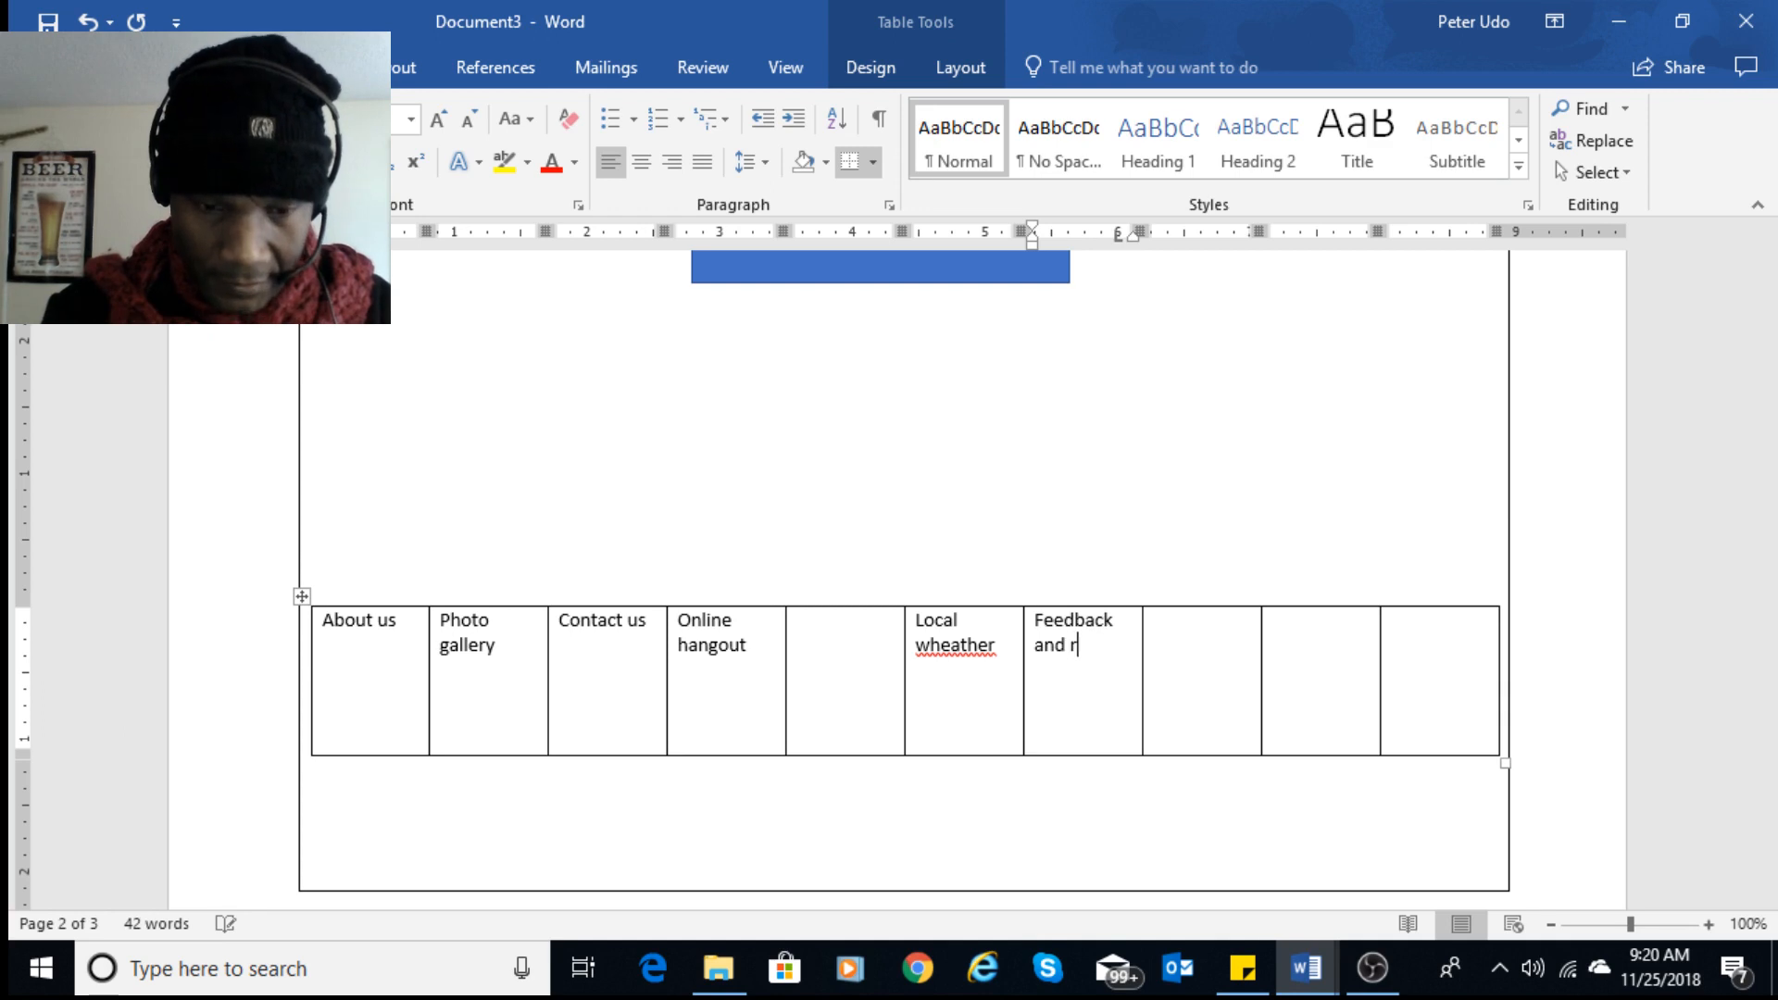
type("atings")
- Enter "Maps and directions" in the eighth cell of the ten-column table
key("Tab")
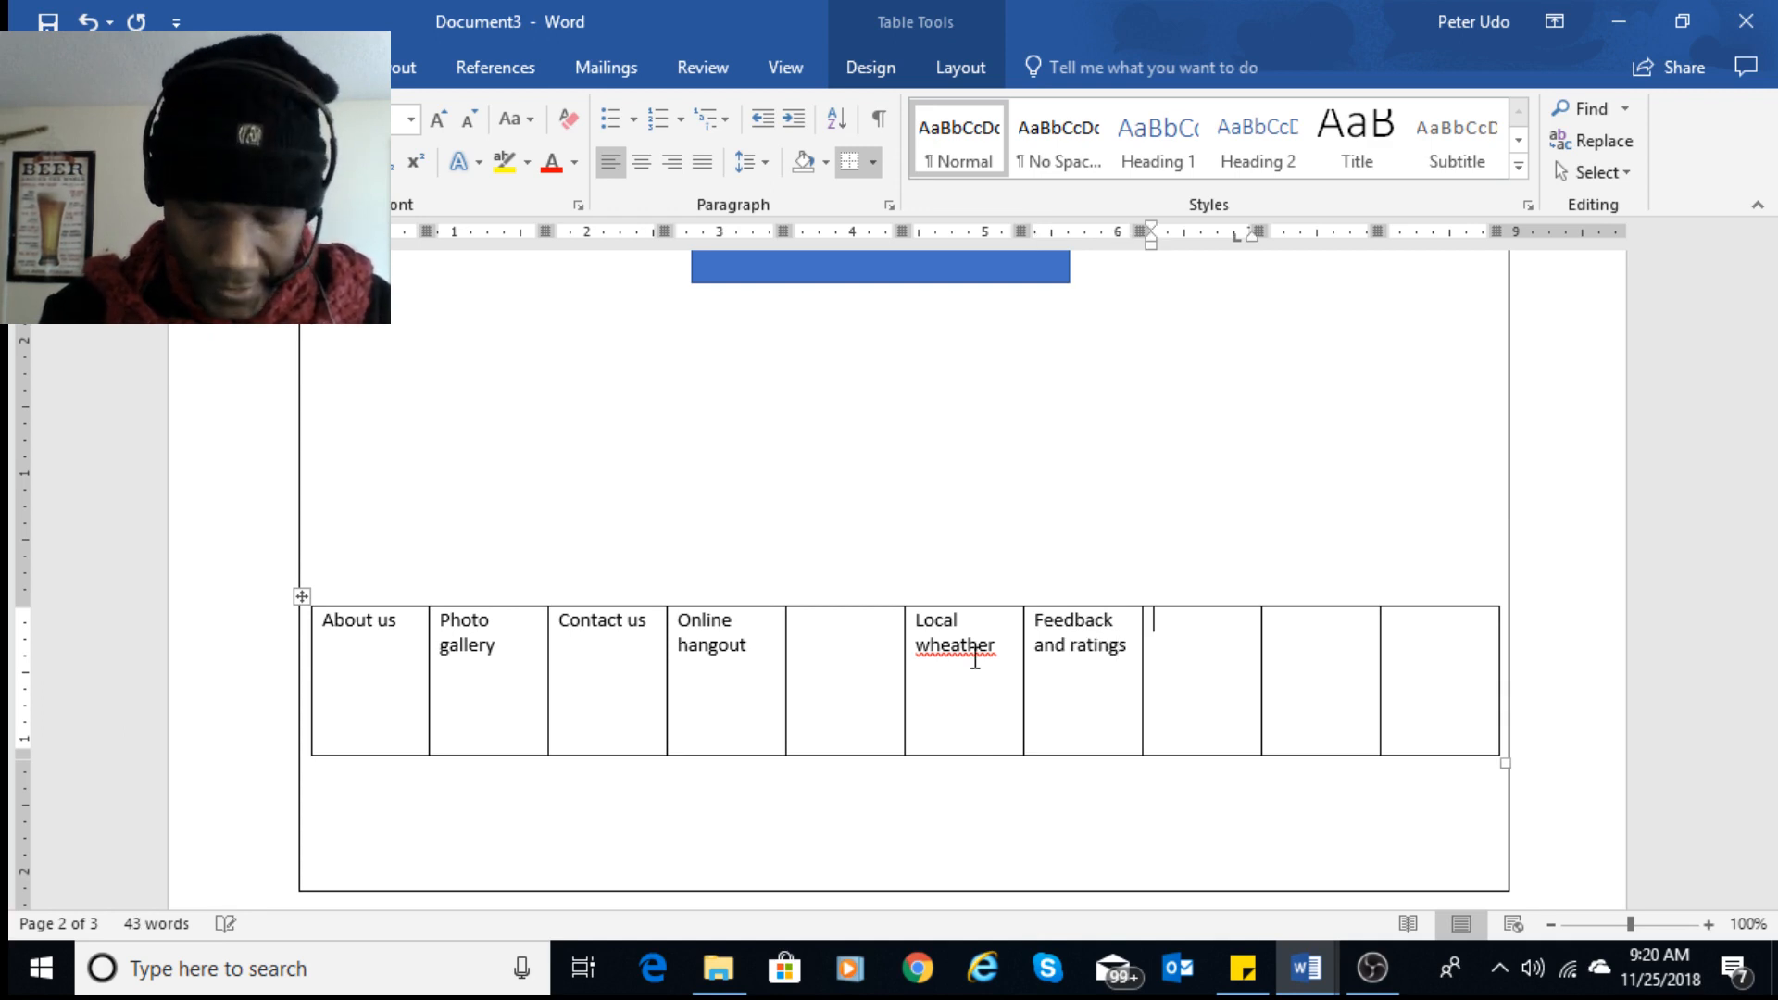
type("Mapr a")
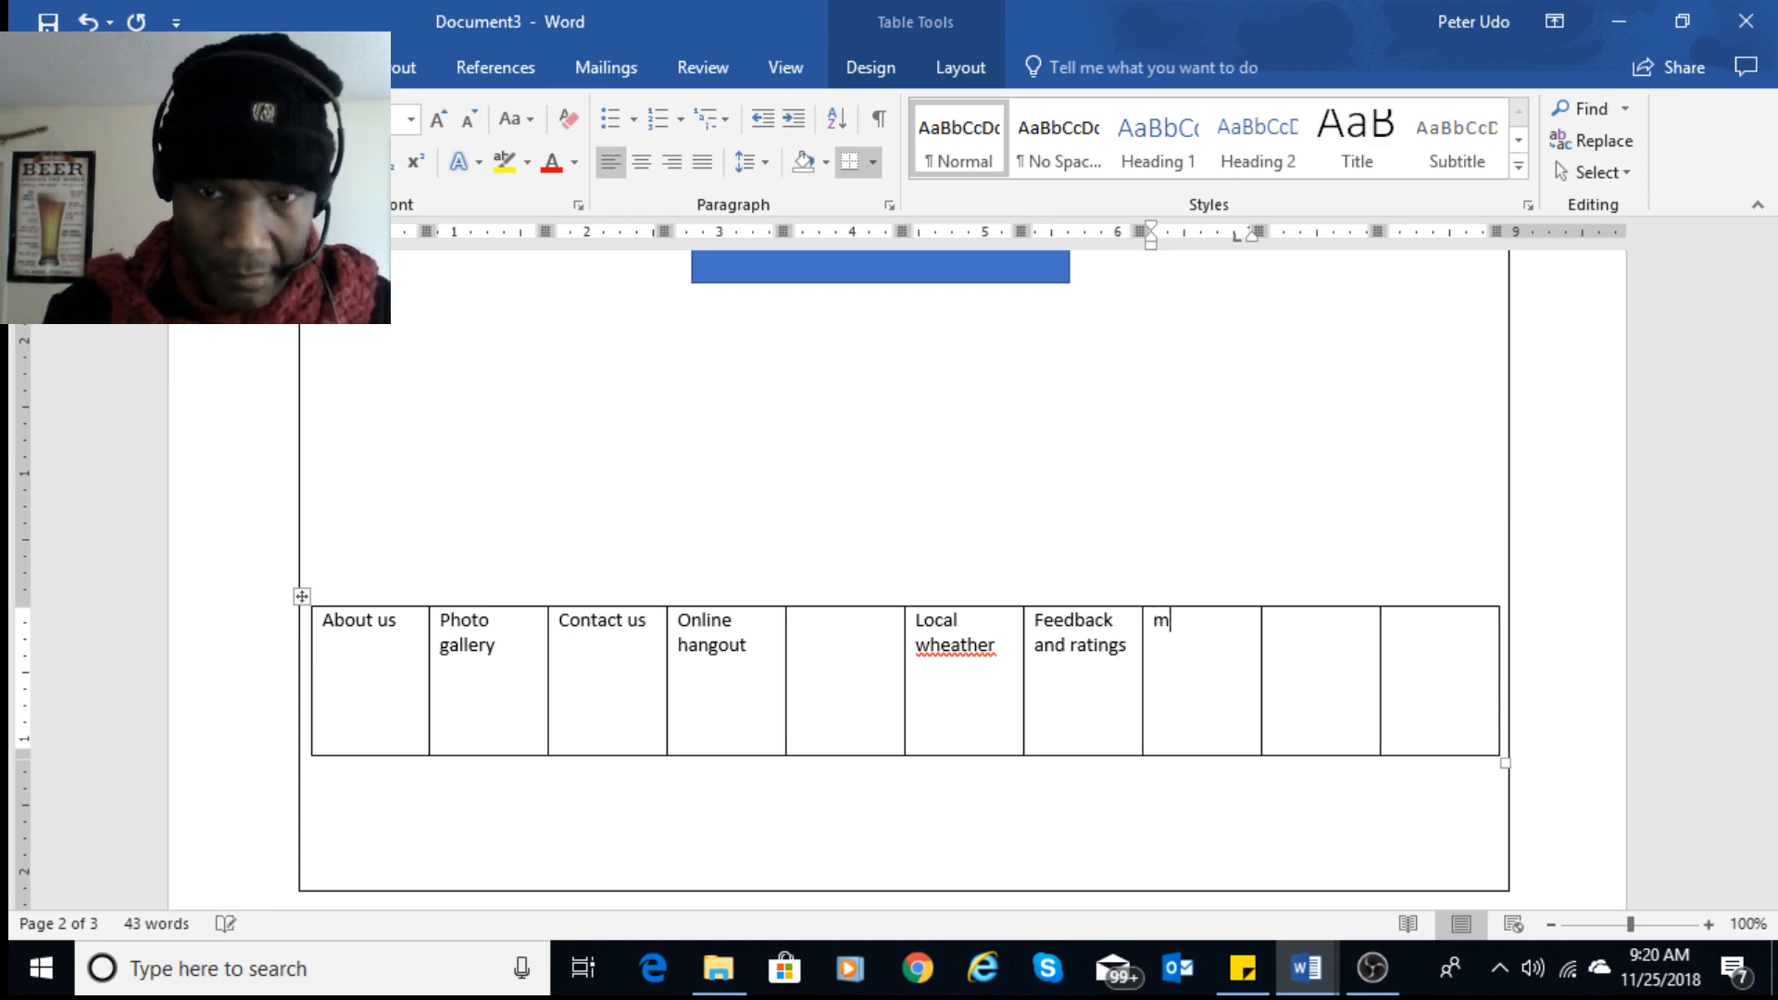
key("BackSpace")
key("BackSpace")
key("BackSpace")
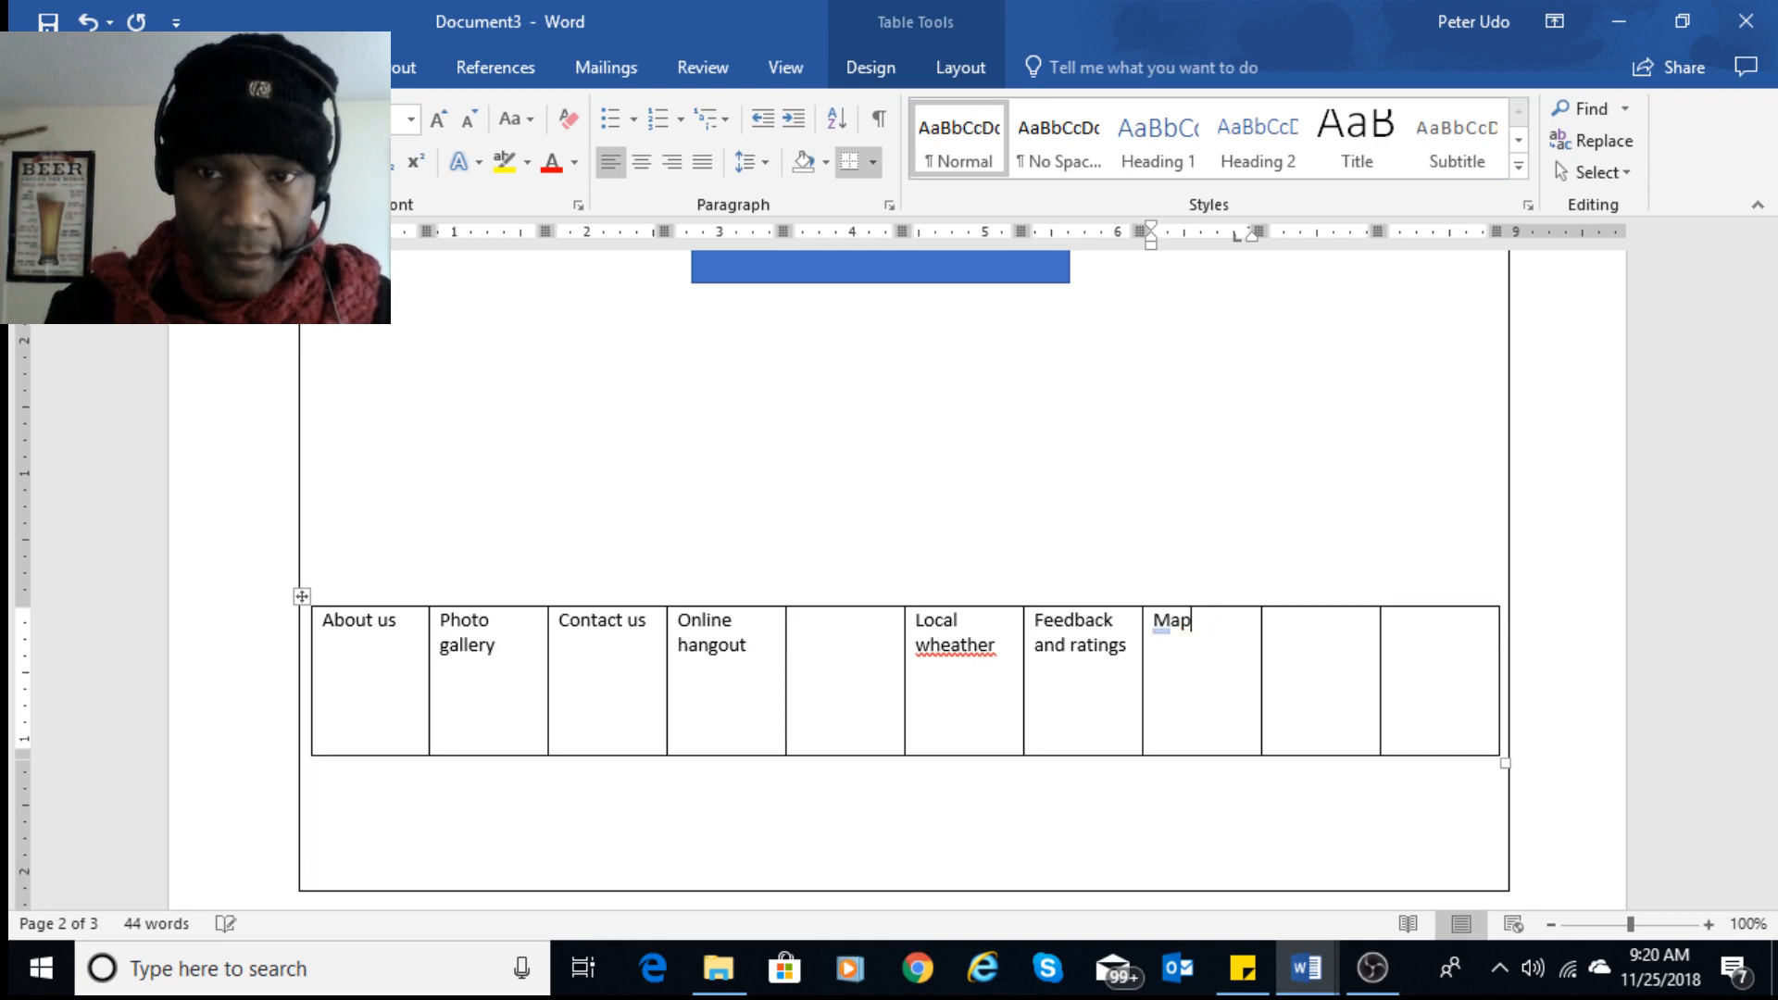
type("s and direc")
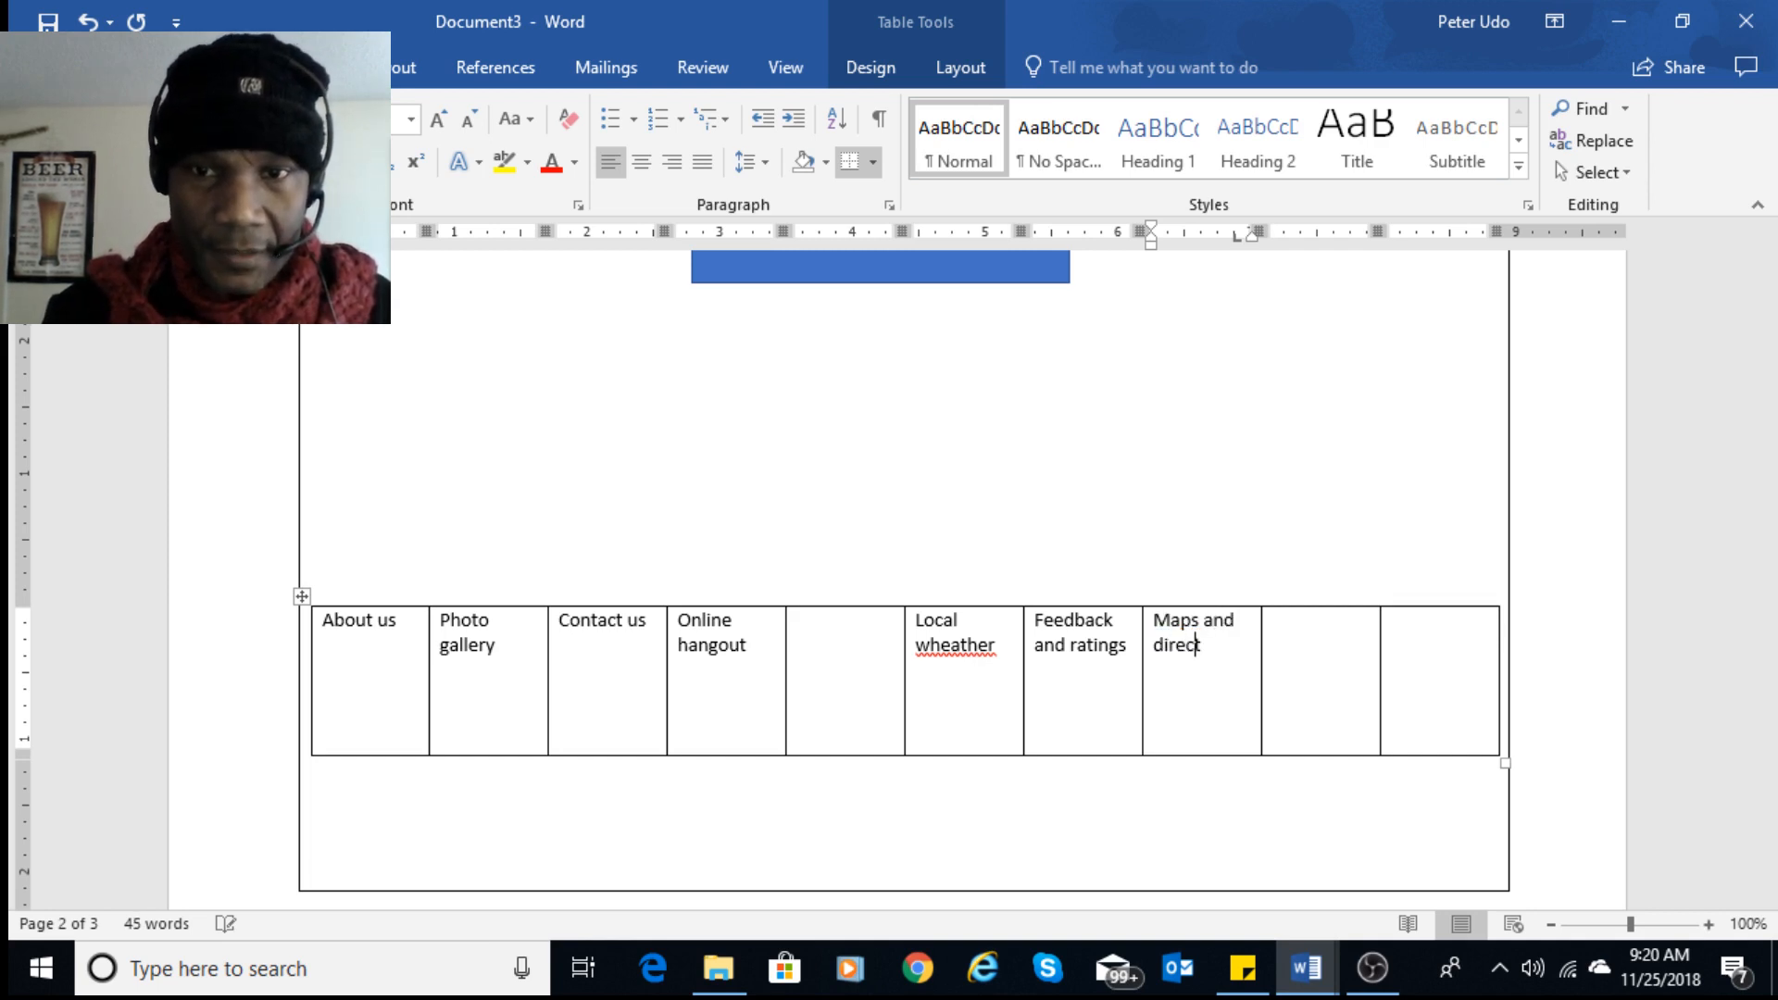
type("tions")
- Enter "Operational calendar" in the ninth cell of the ten-column table
key("Tab")
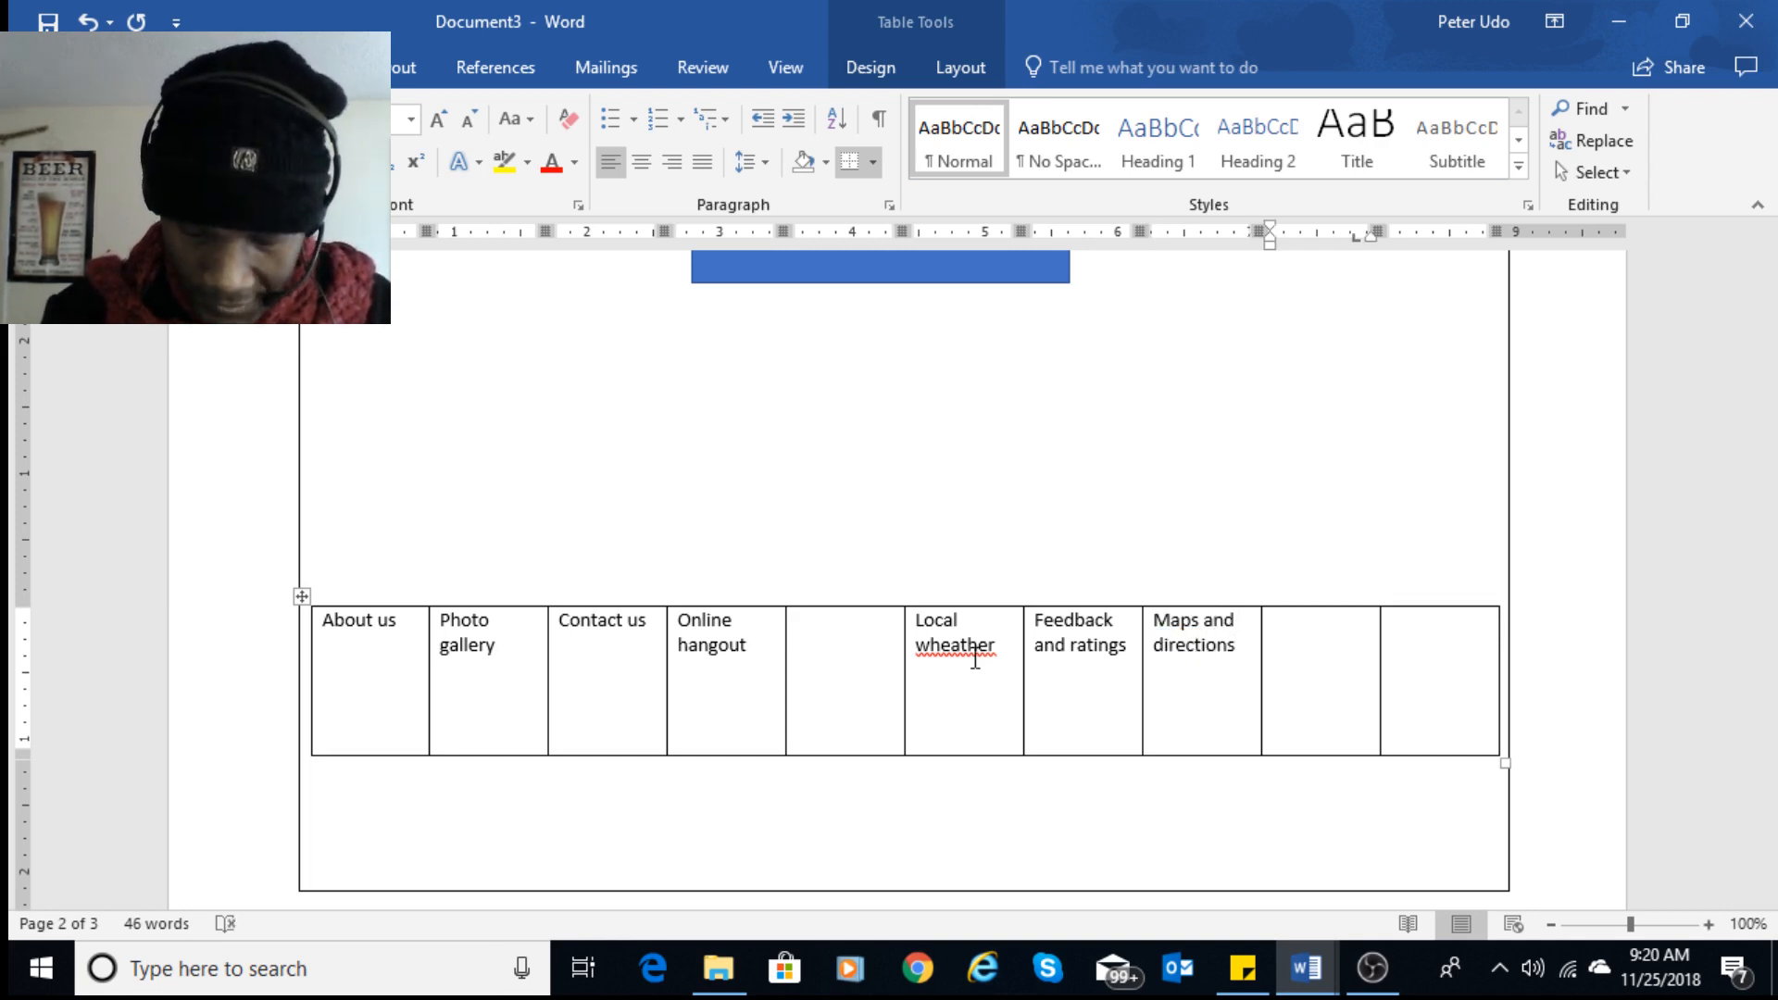
type("oper")
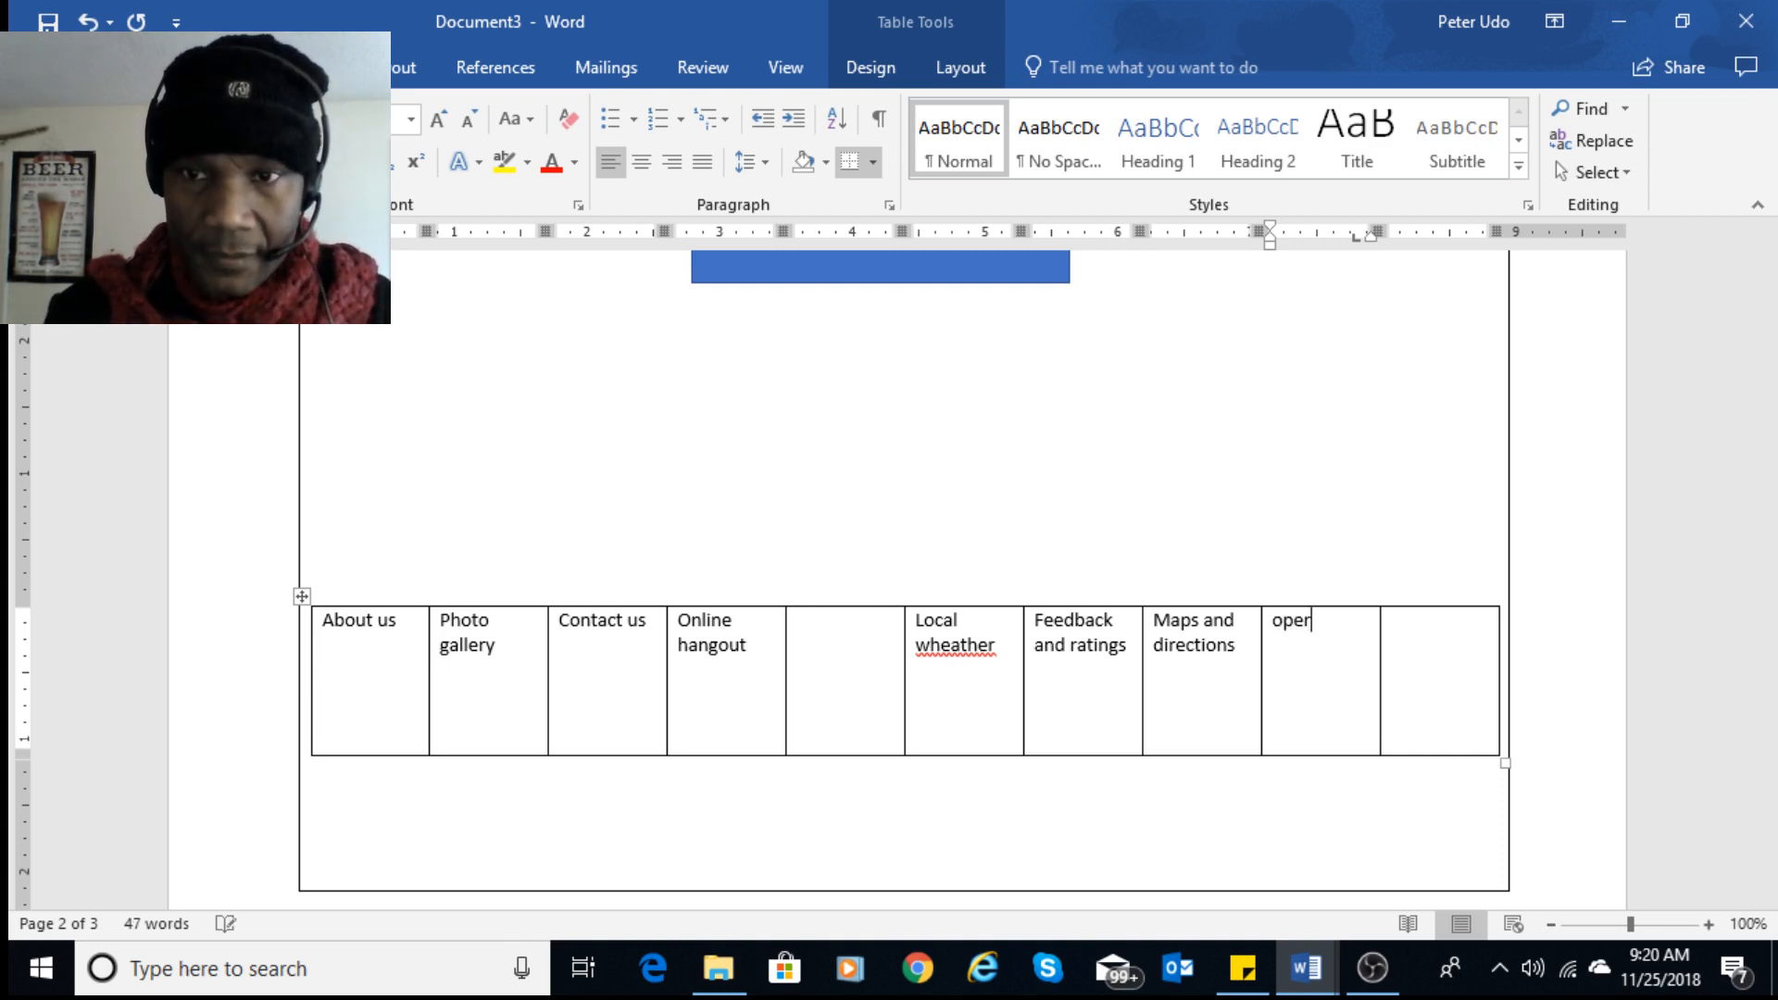
type("ationa")
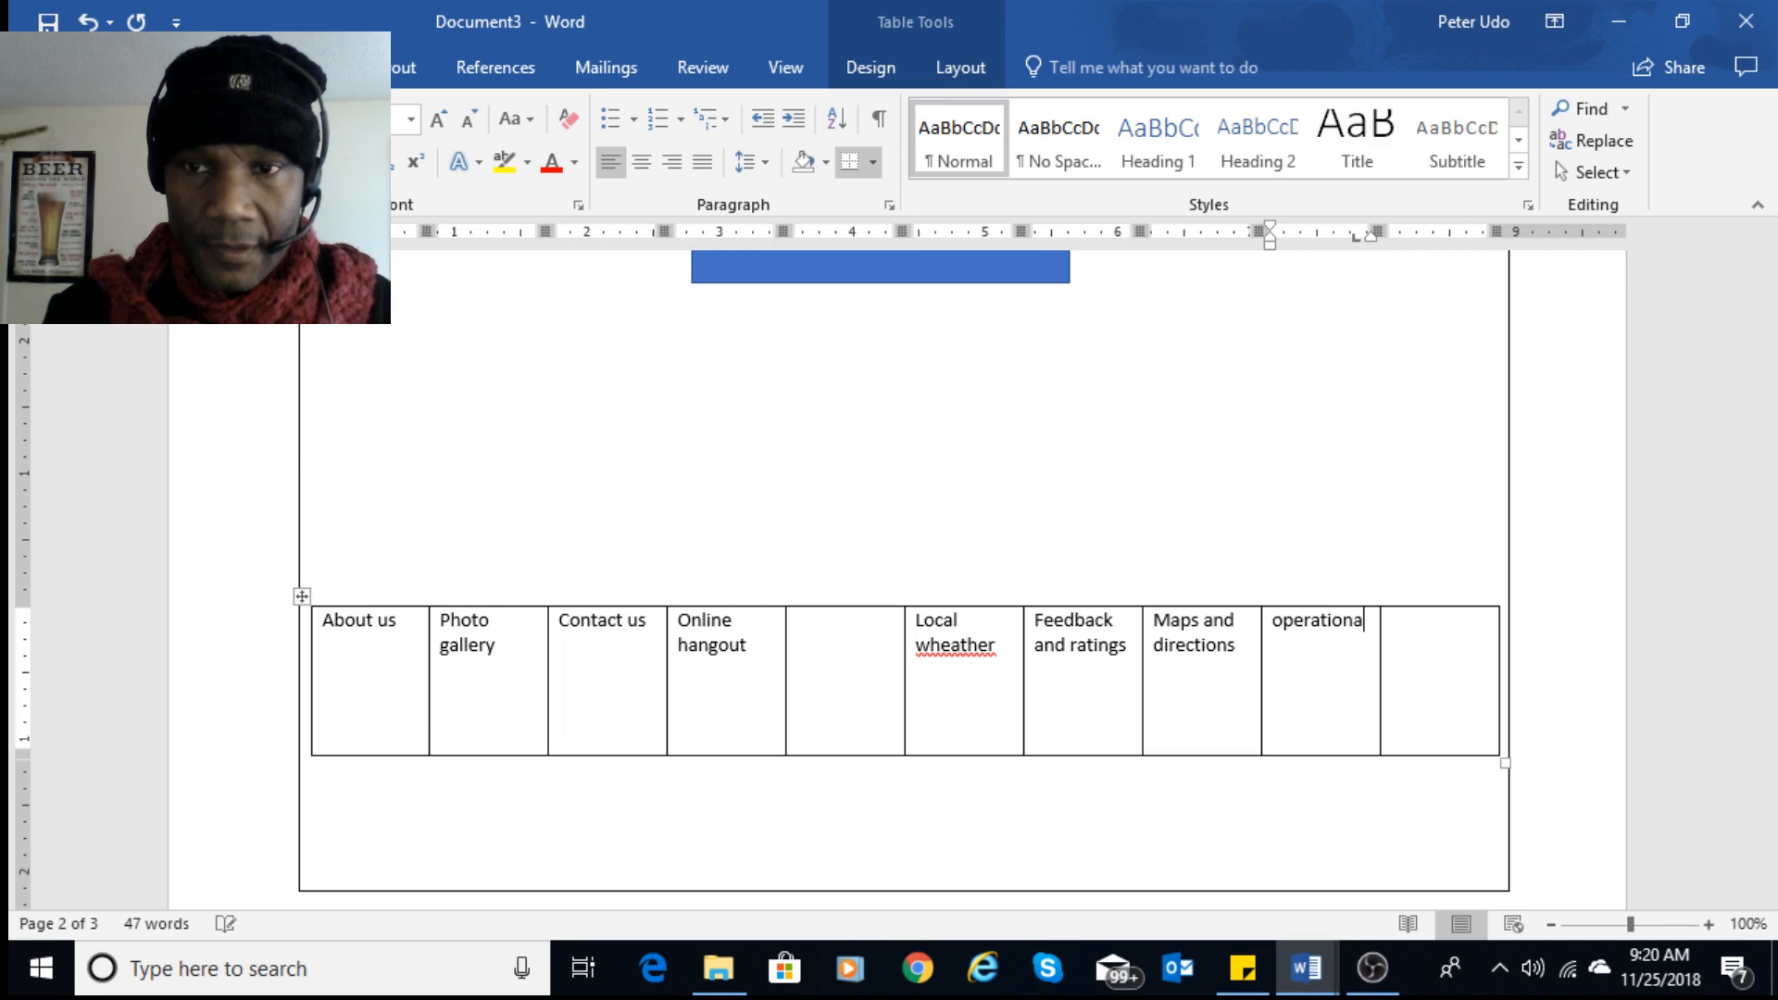
type("l calendar")
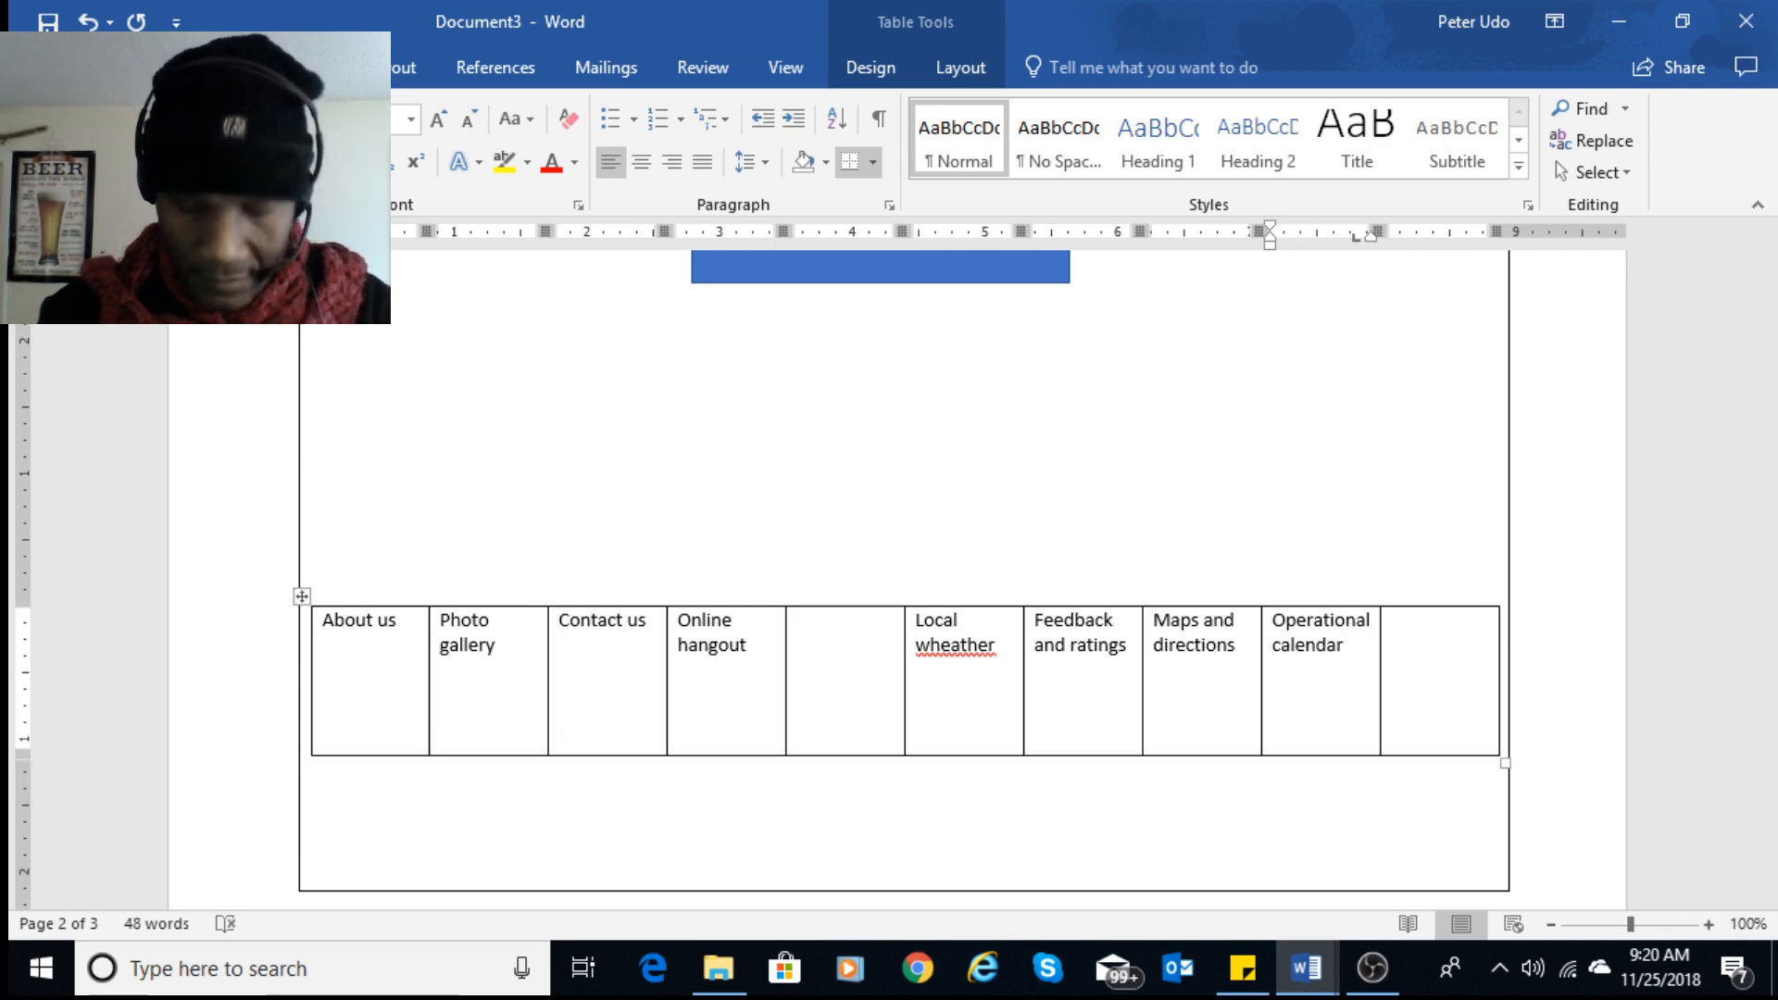
- Enter "Partner sites" in the table's tenth cell and correct the sixth cell's spelling to "Local weather"
key("Tab")
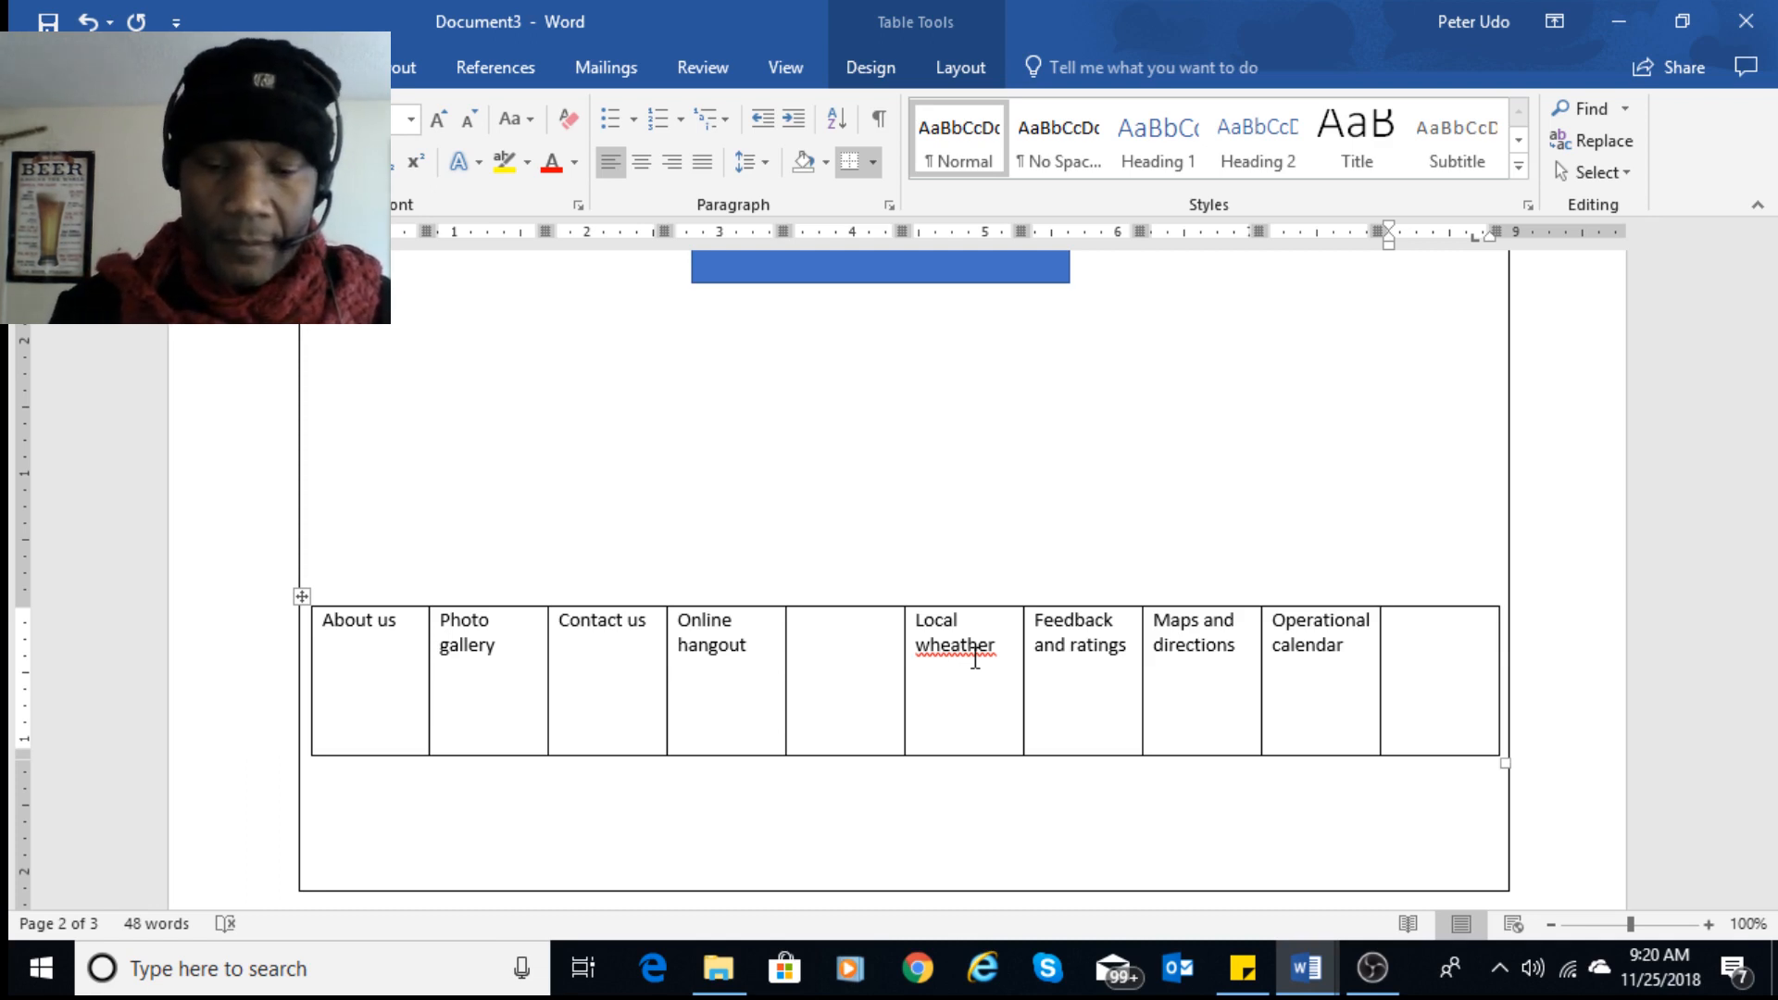
type("Par")
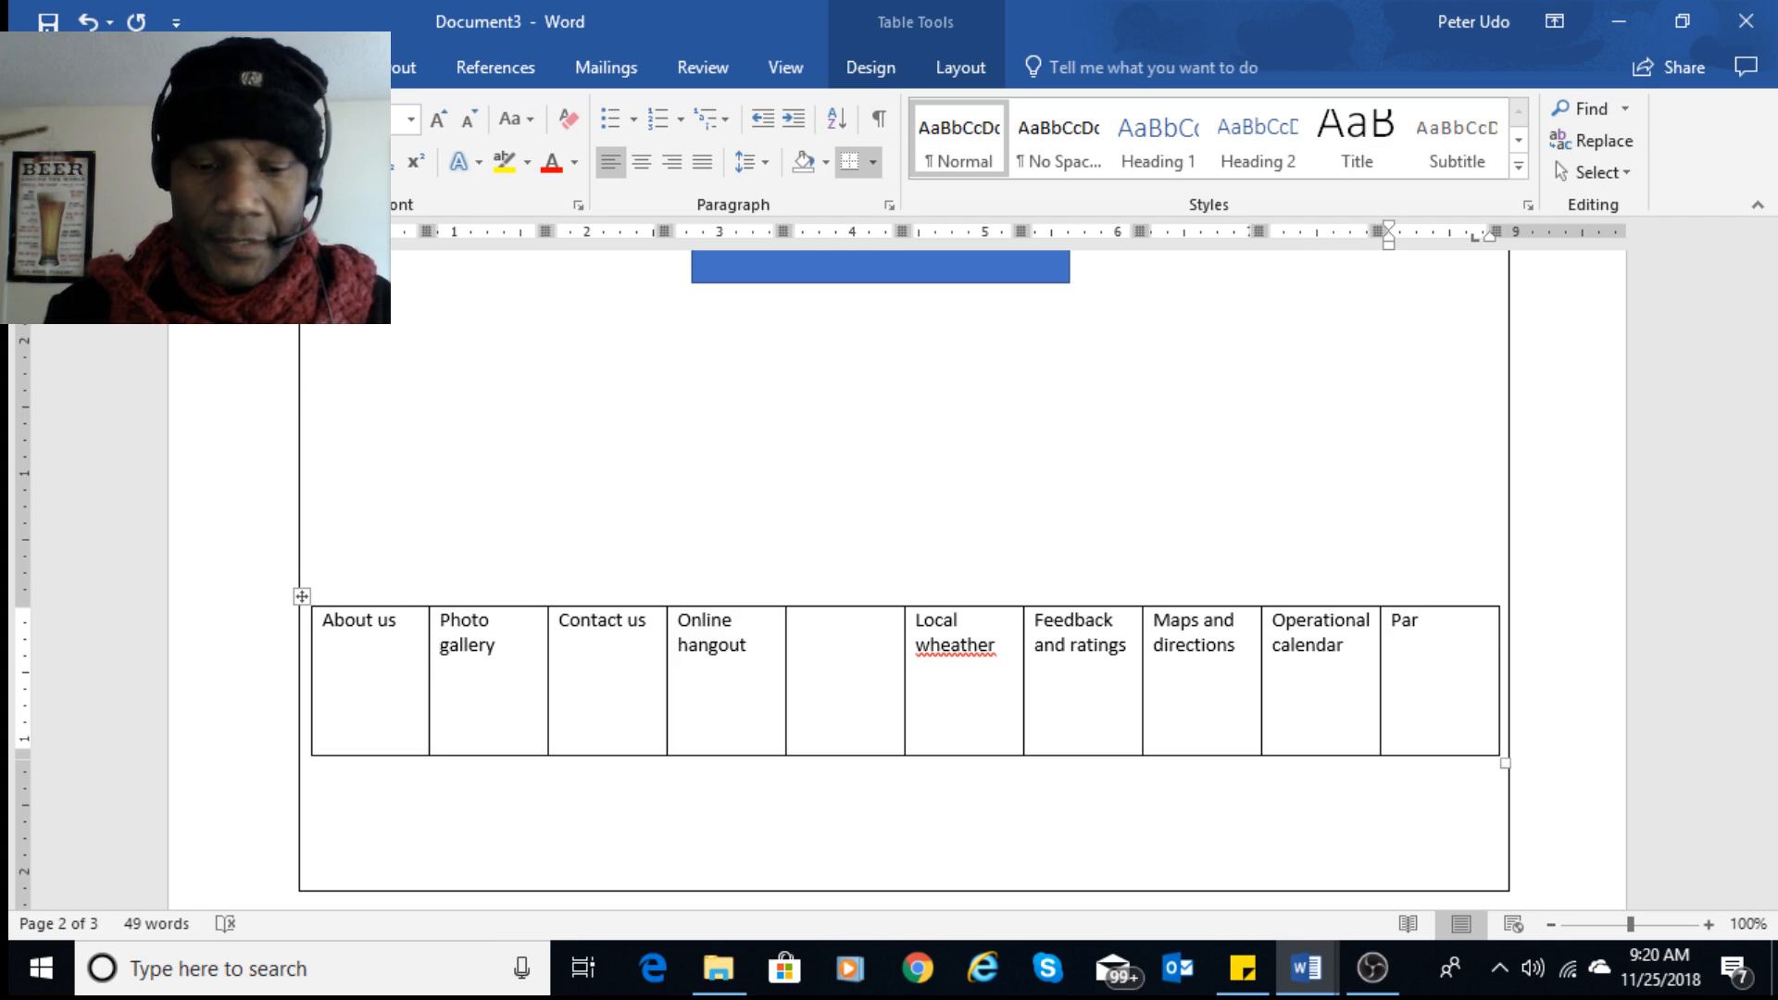
type("r")
key("BackSpace")
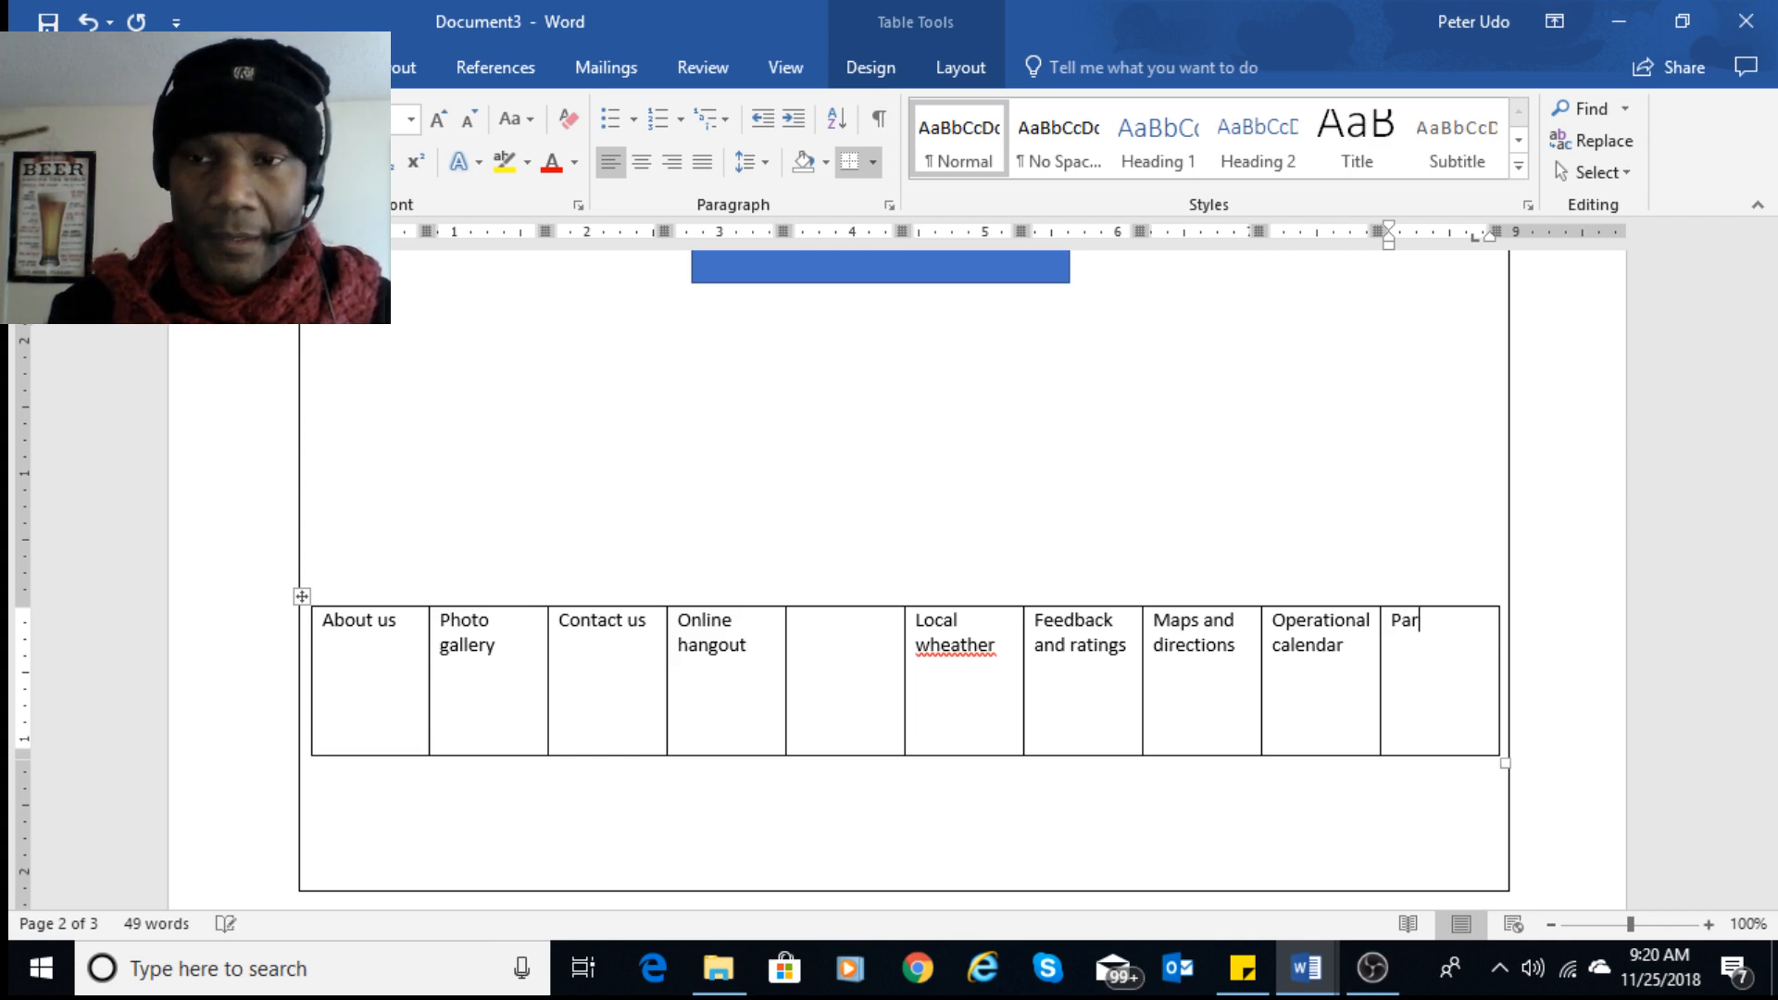
type("tner")
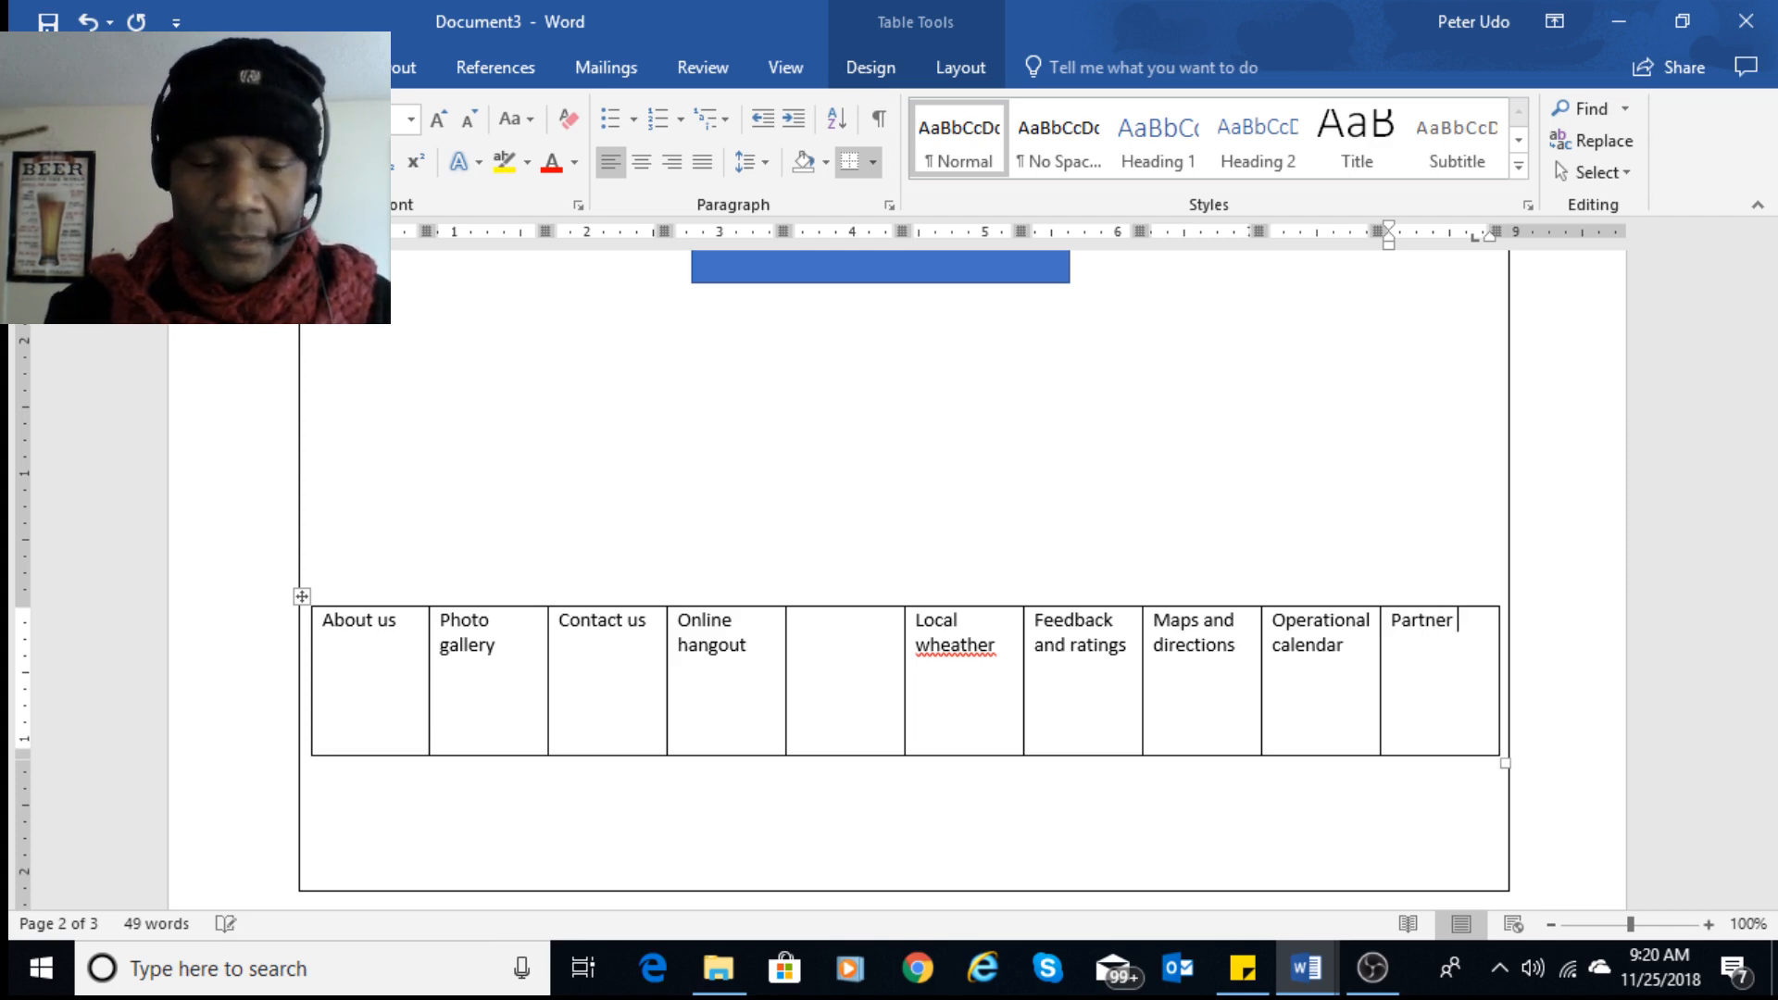
type(" sites")
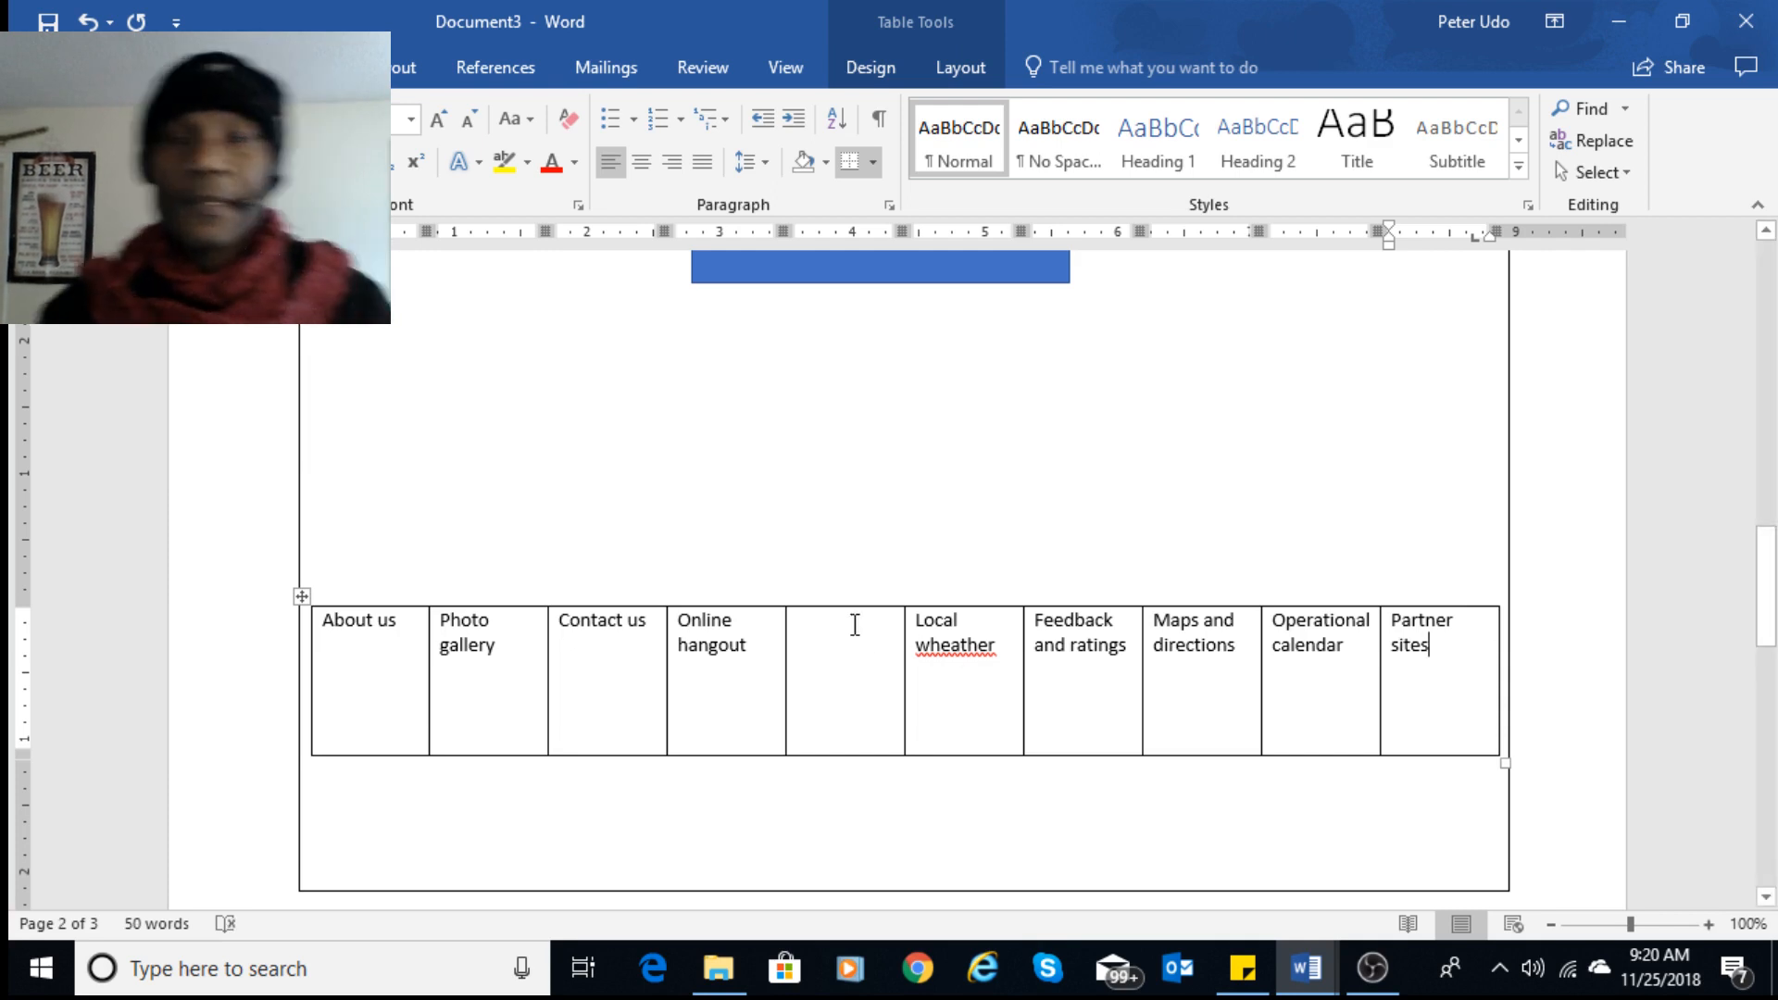
right_click(959, 645)
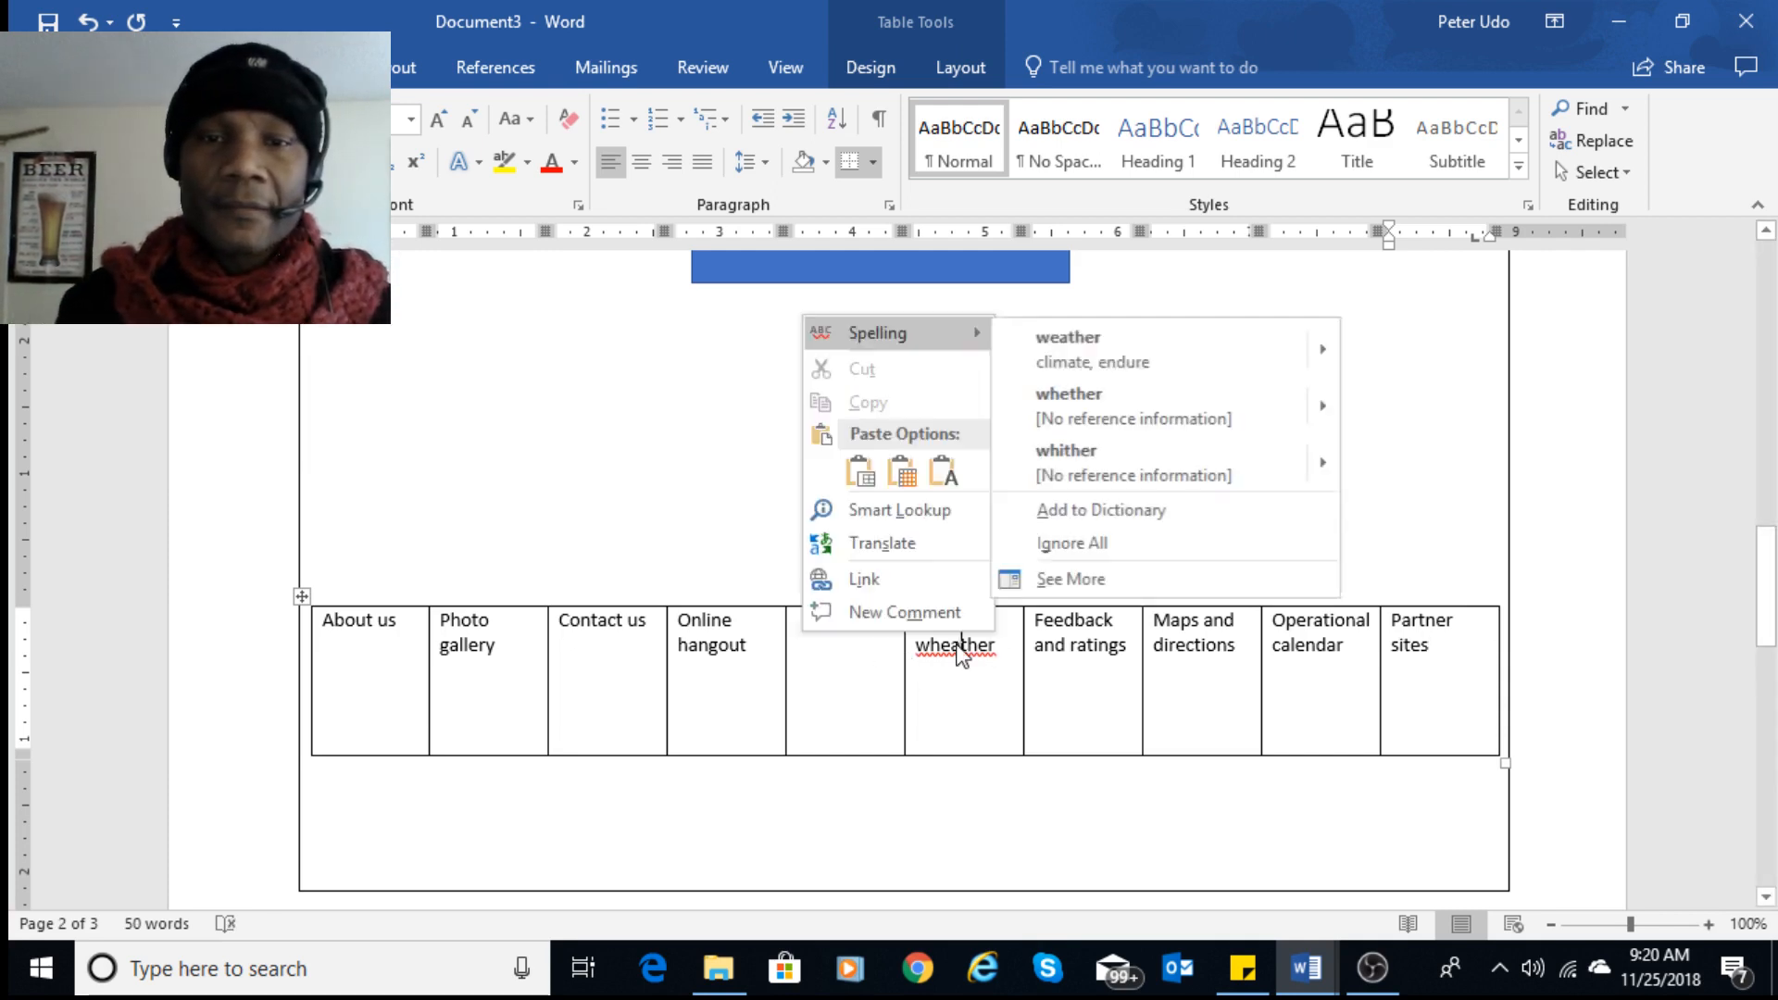
left_click(1104, 333)
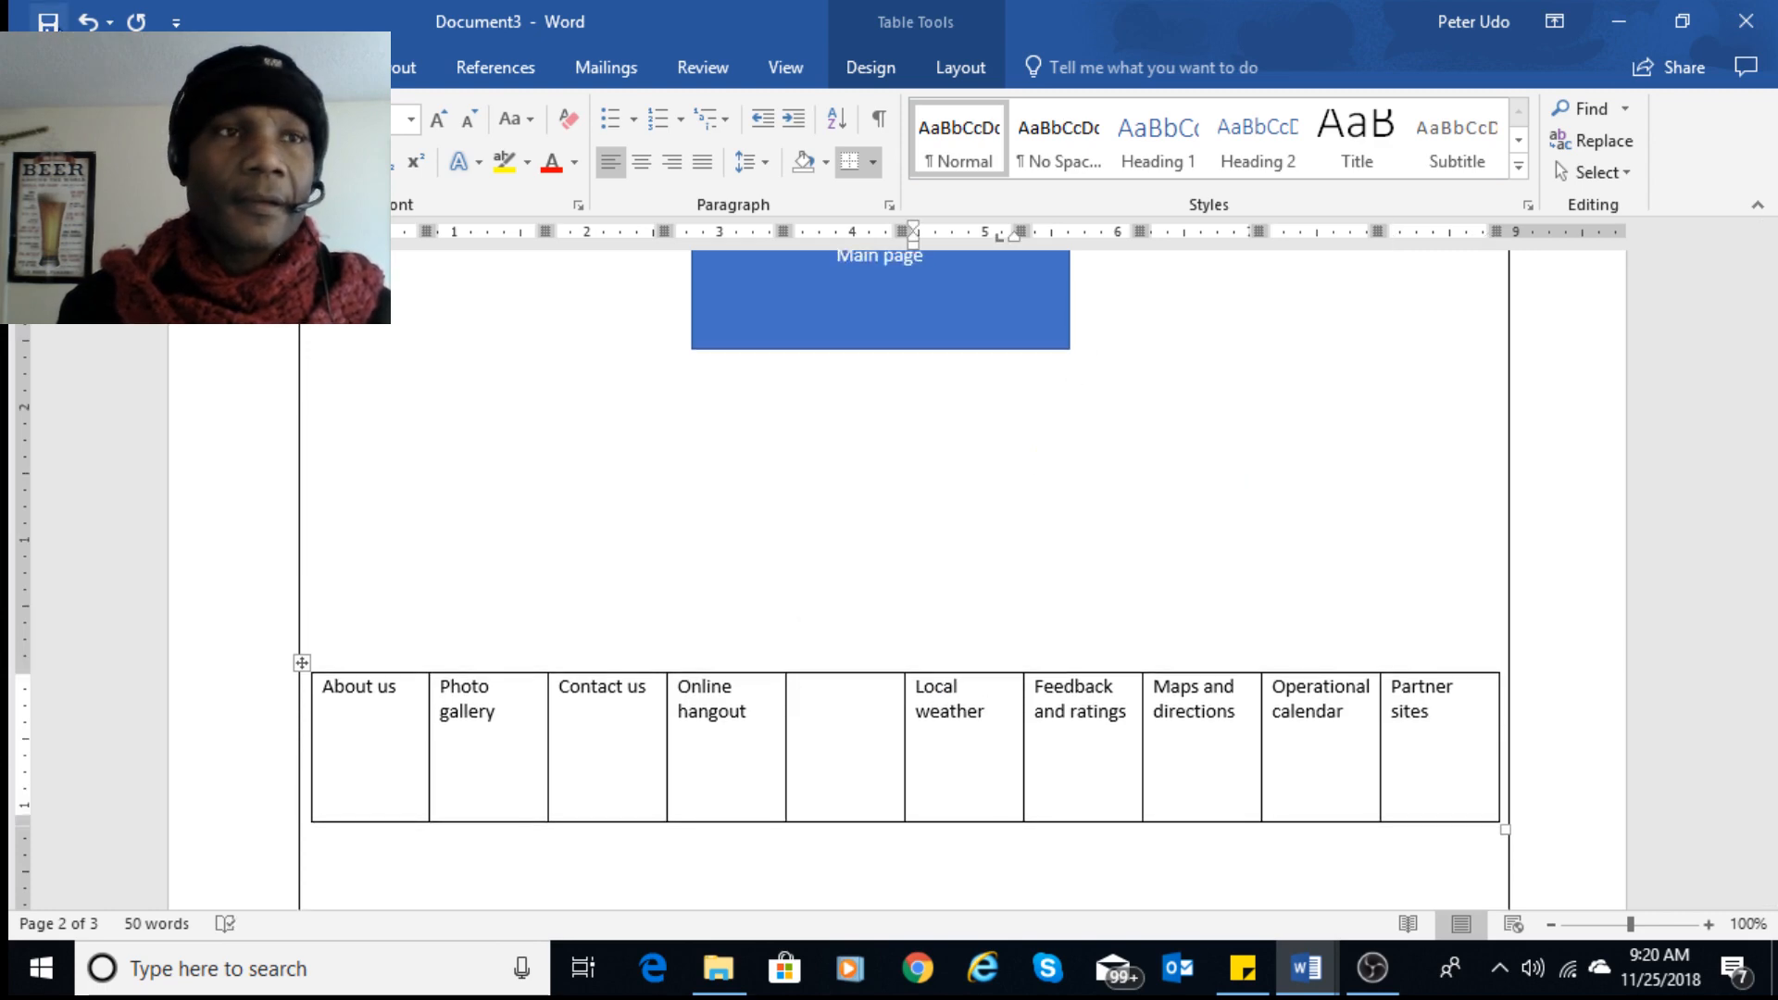
key("ctrl+s")
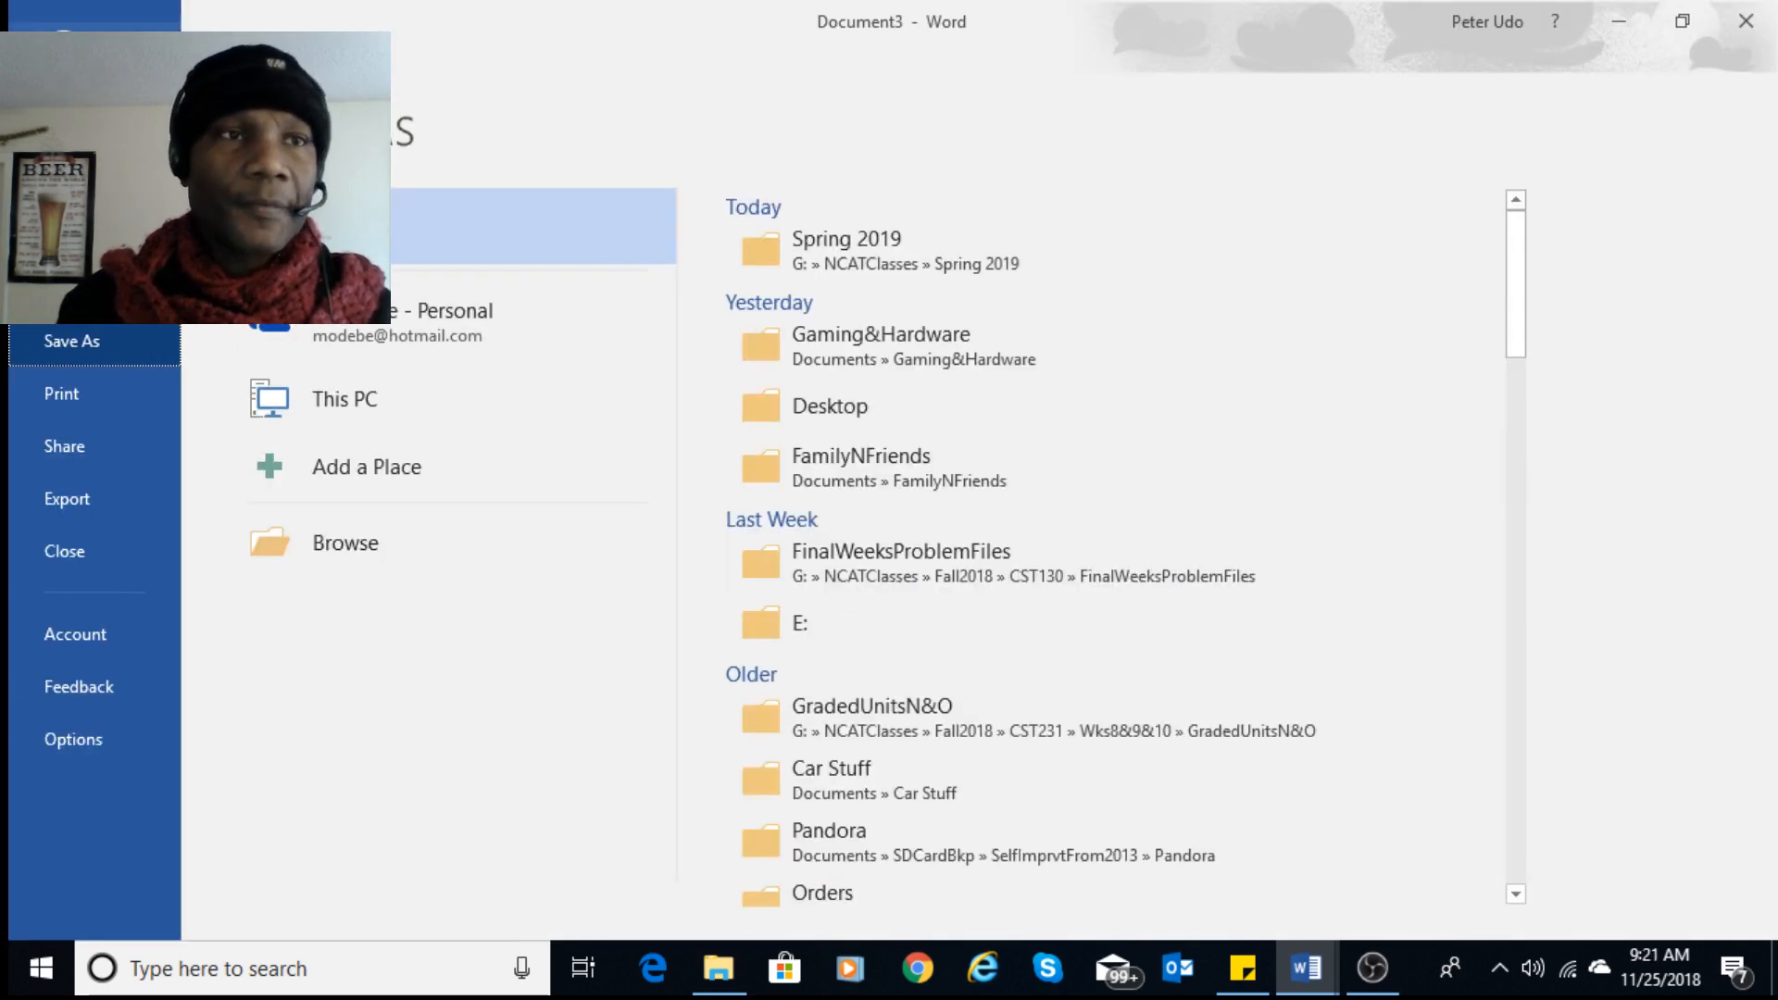
key("Escape")
scroll(885, 469, "down", 10)
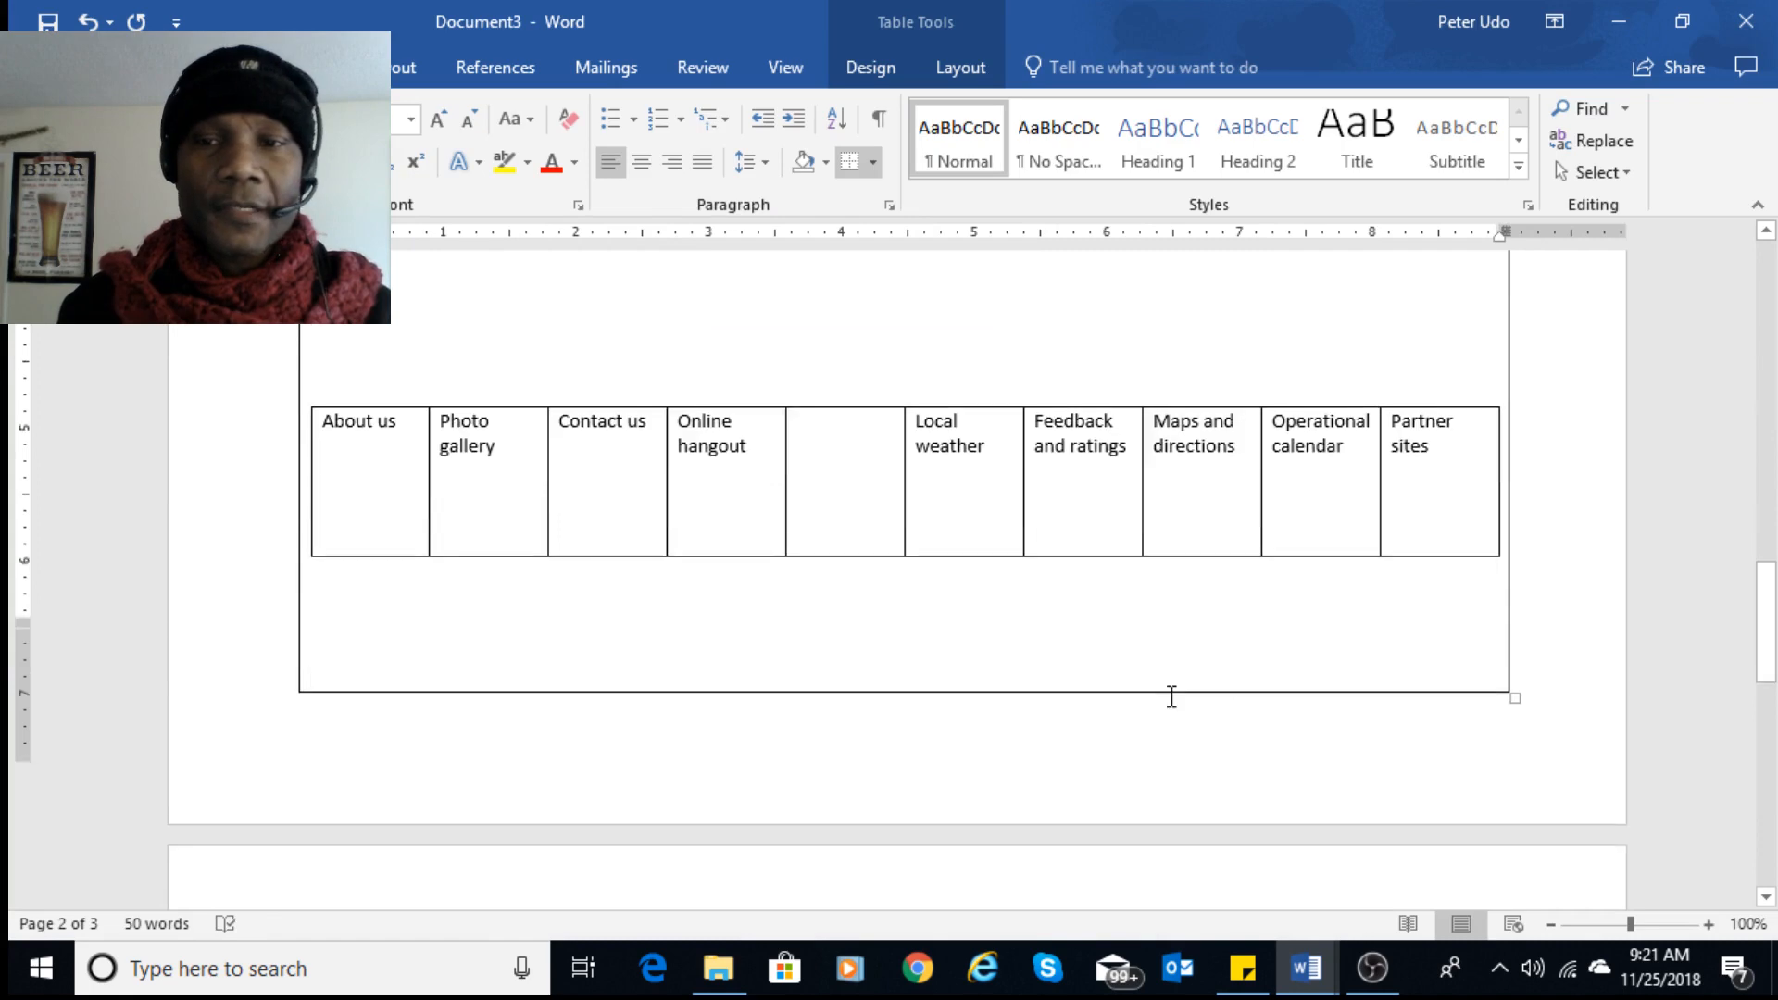
scroll(1155, 759, "up", 1)
scroll(858, 766, "down", 1)
left_click(857, 766)
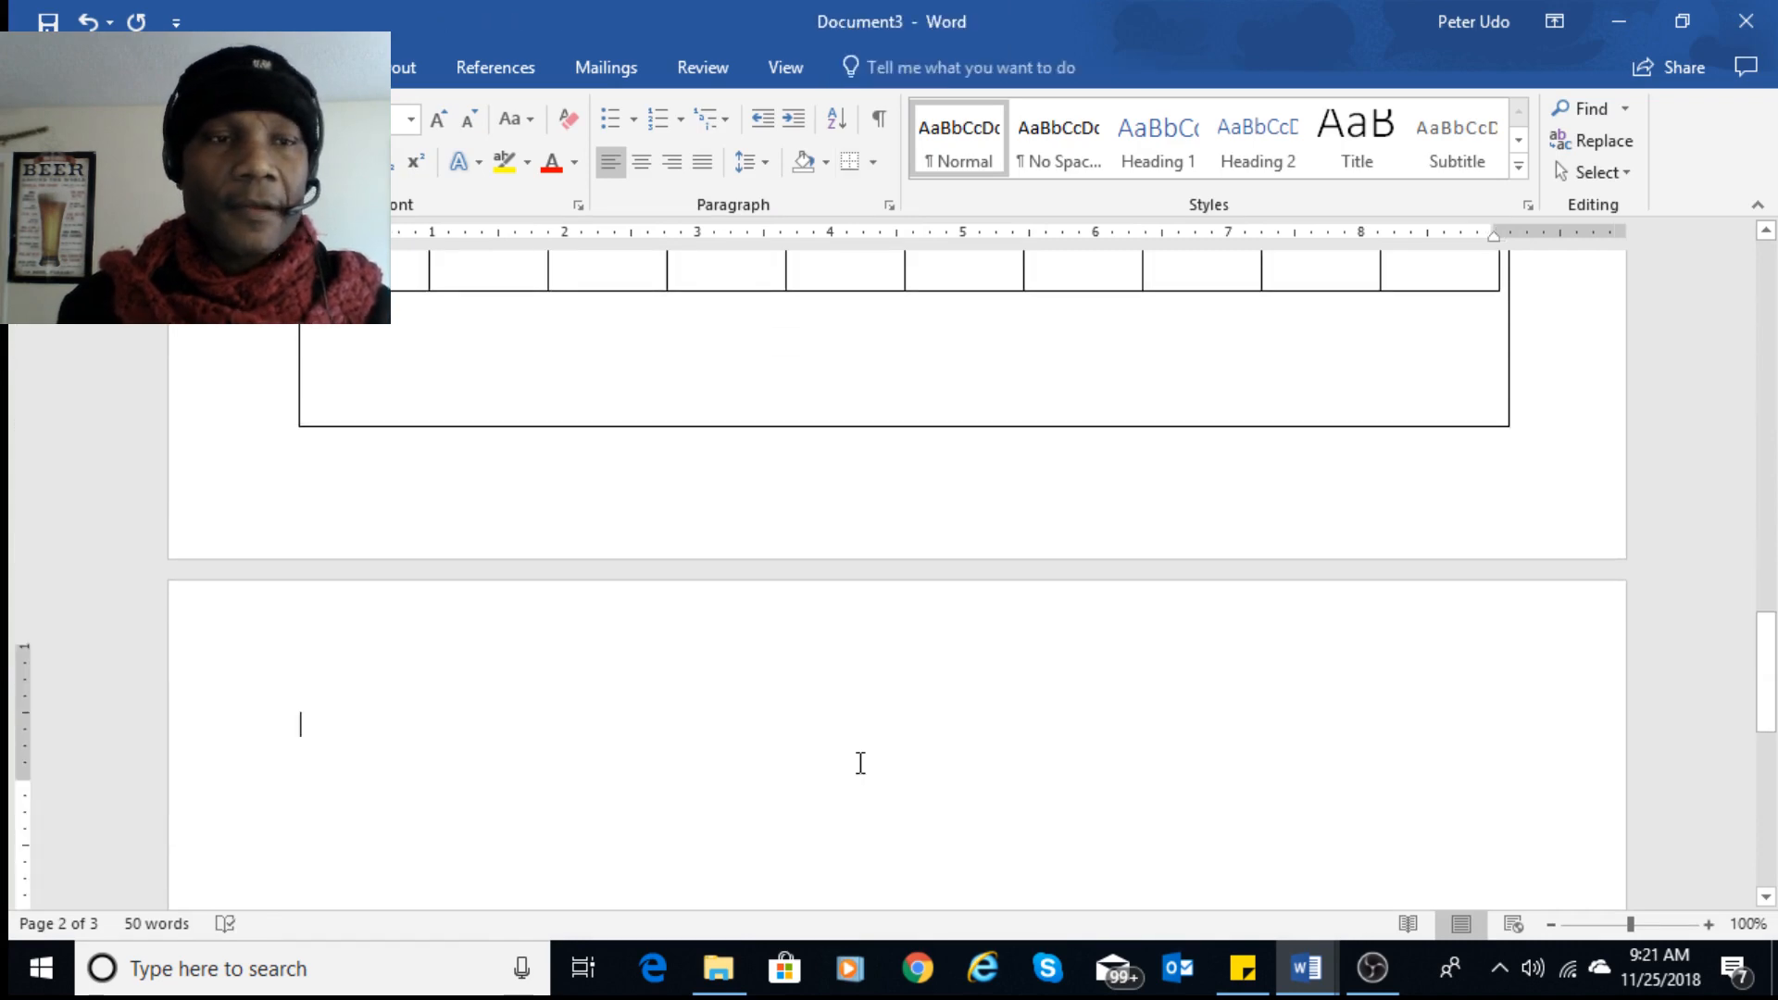
scroll(858, 762, "up", 6)
scroll(857, 760, "up", 7)
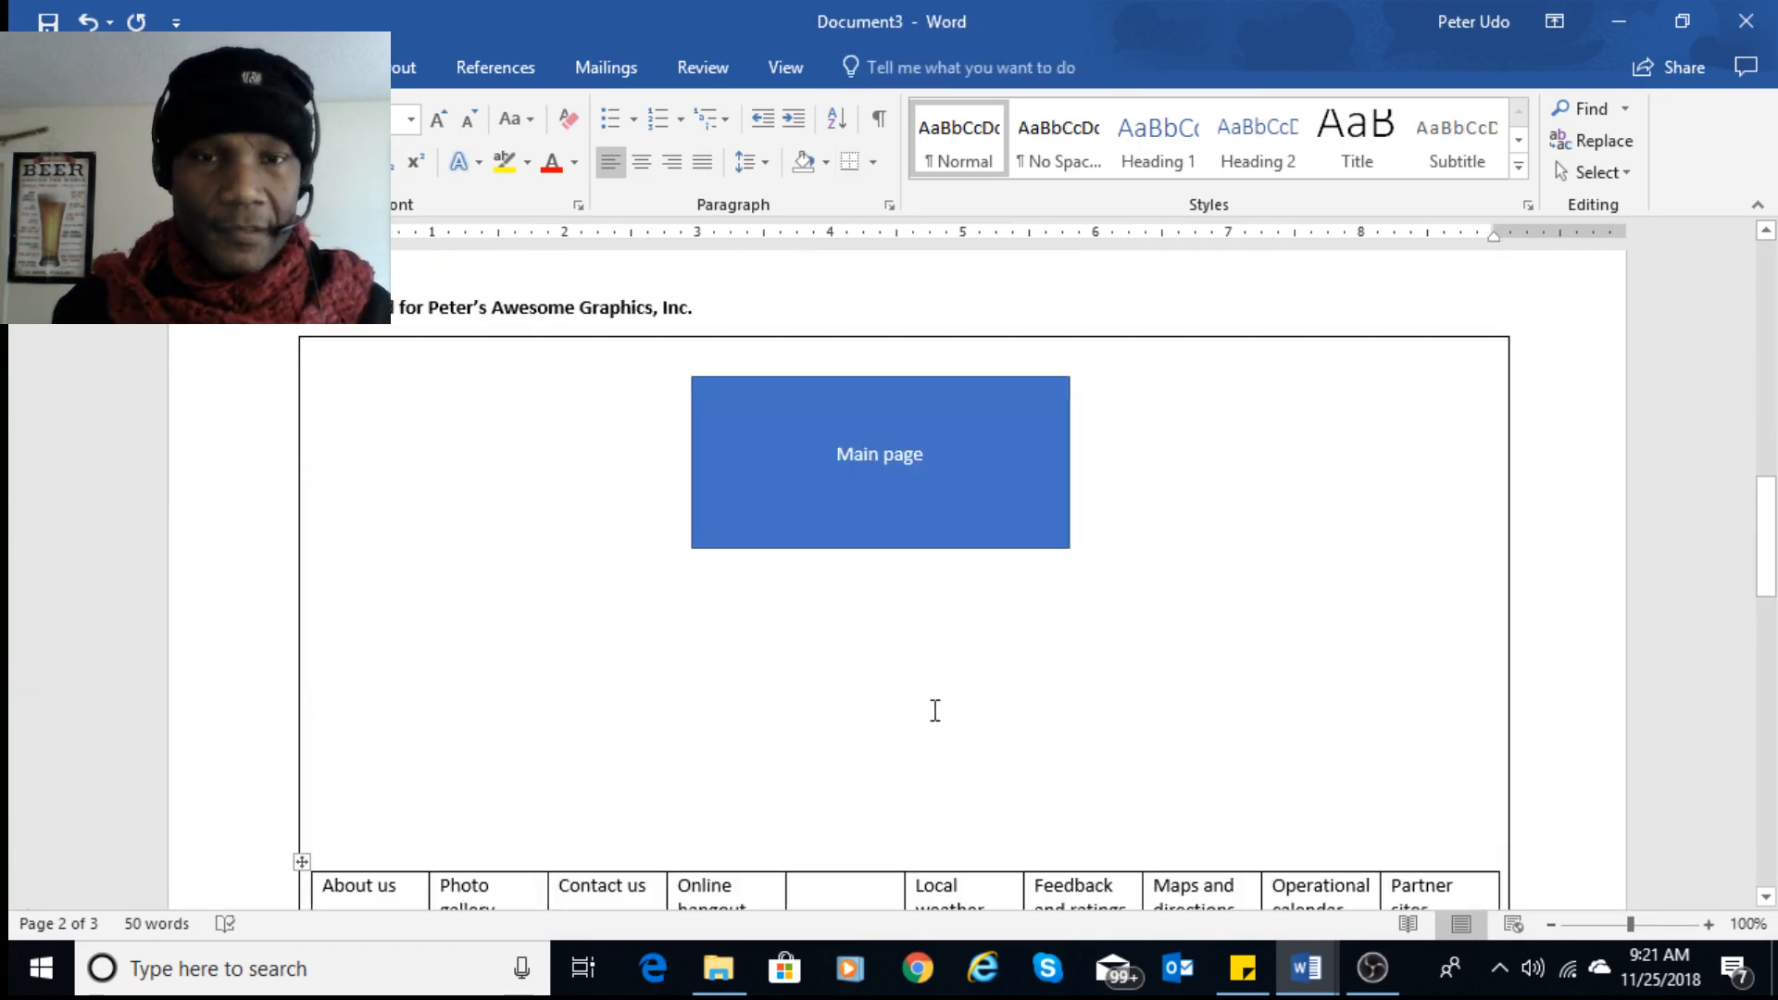
scroll(963, 750, "down", 5)
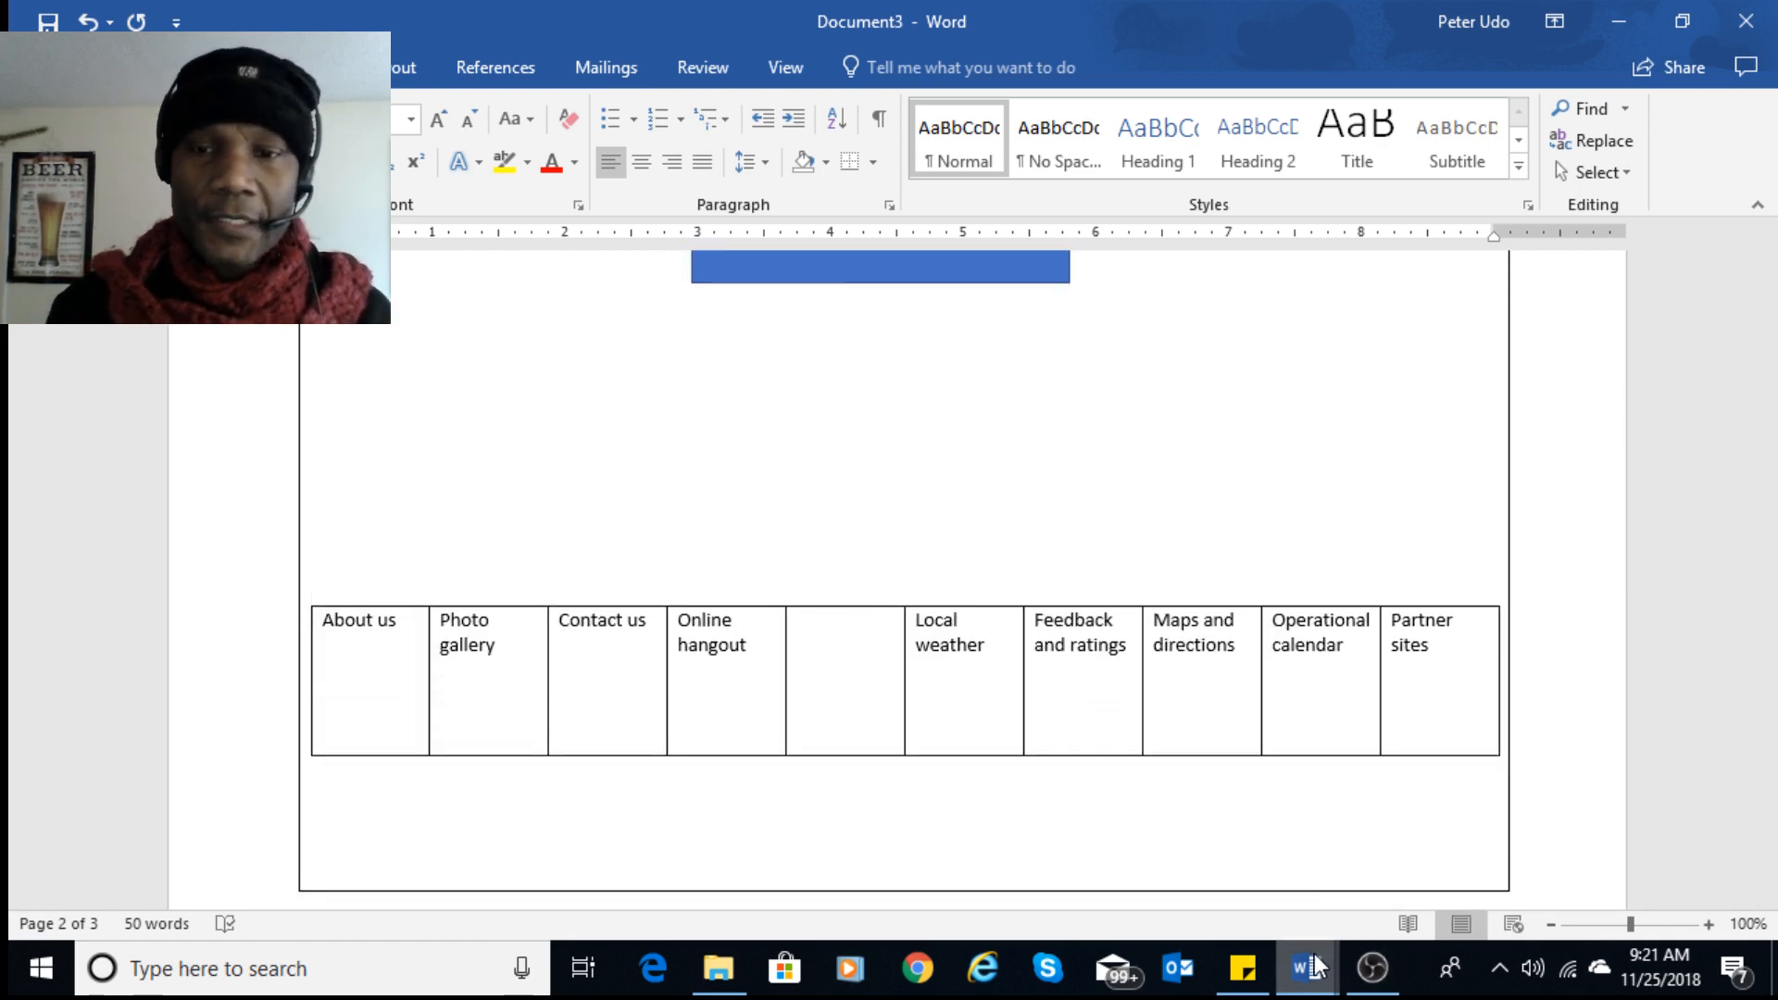
- Try widening the "About us" column of the ten-column table, and undo the column width changes
left_click_drag(429, 698, 661, 696)
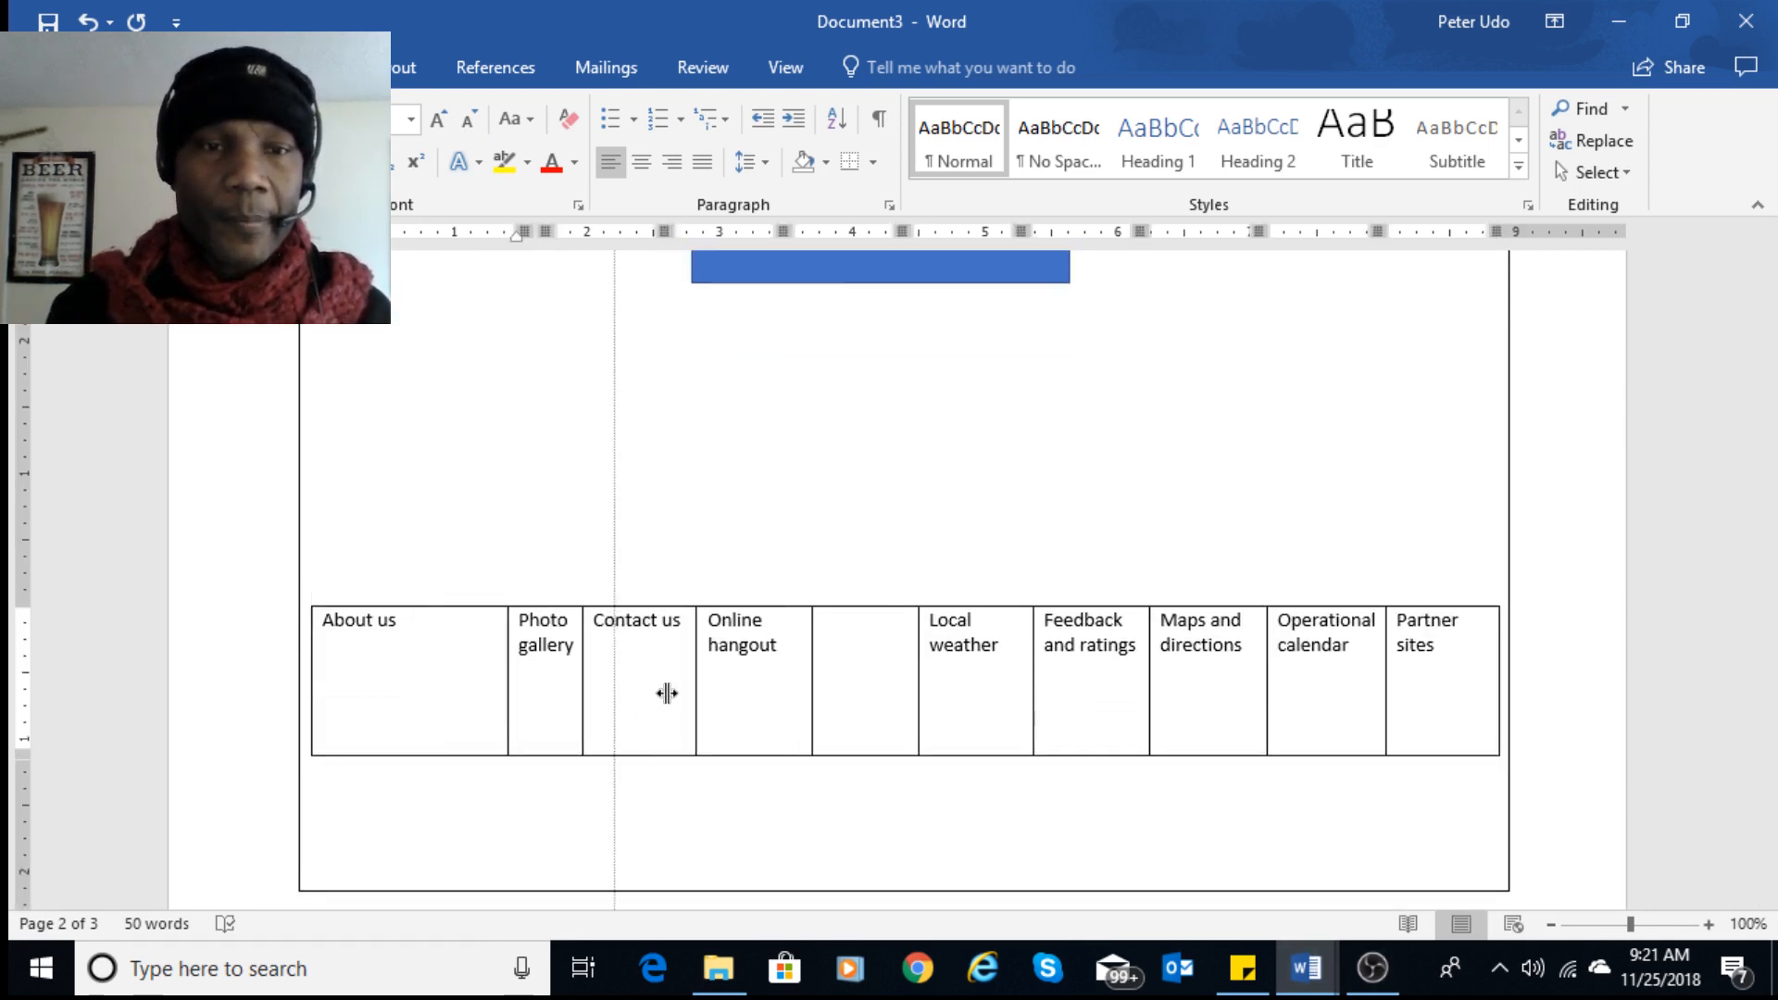
key("ctrl+End")
left_click(88, 22)
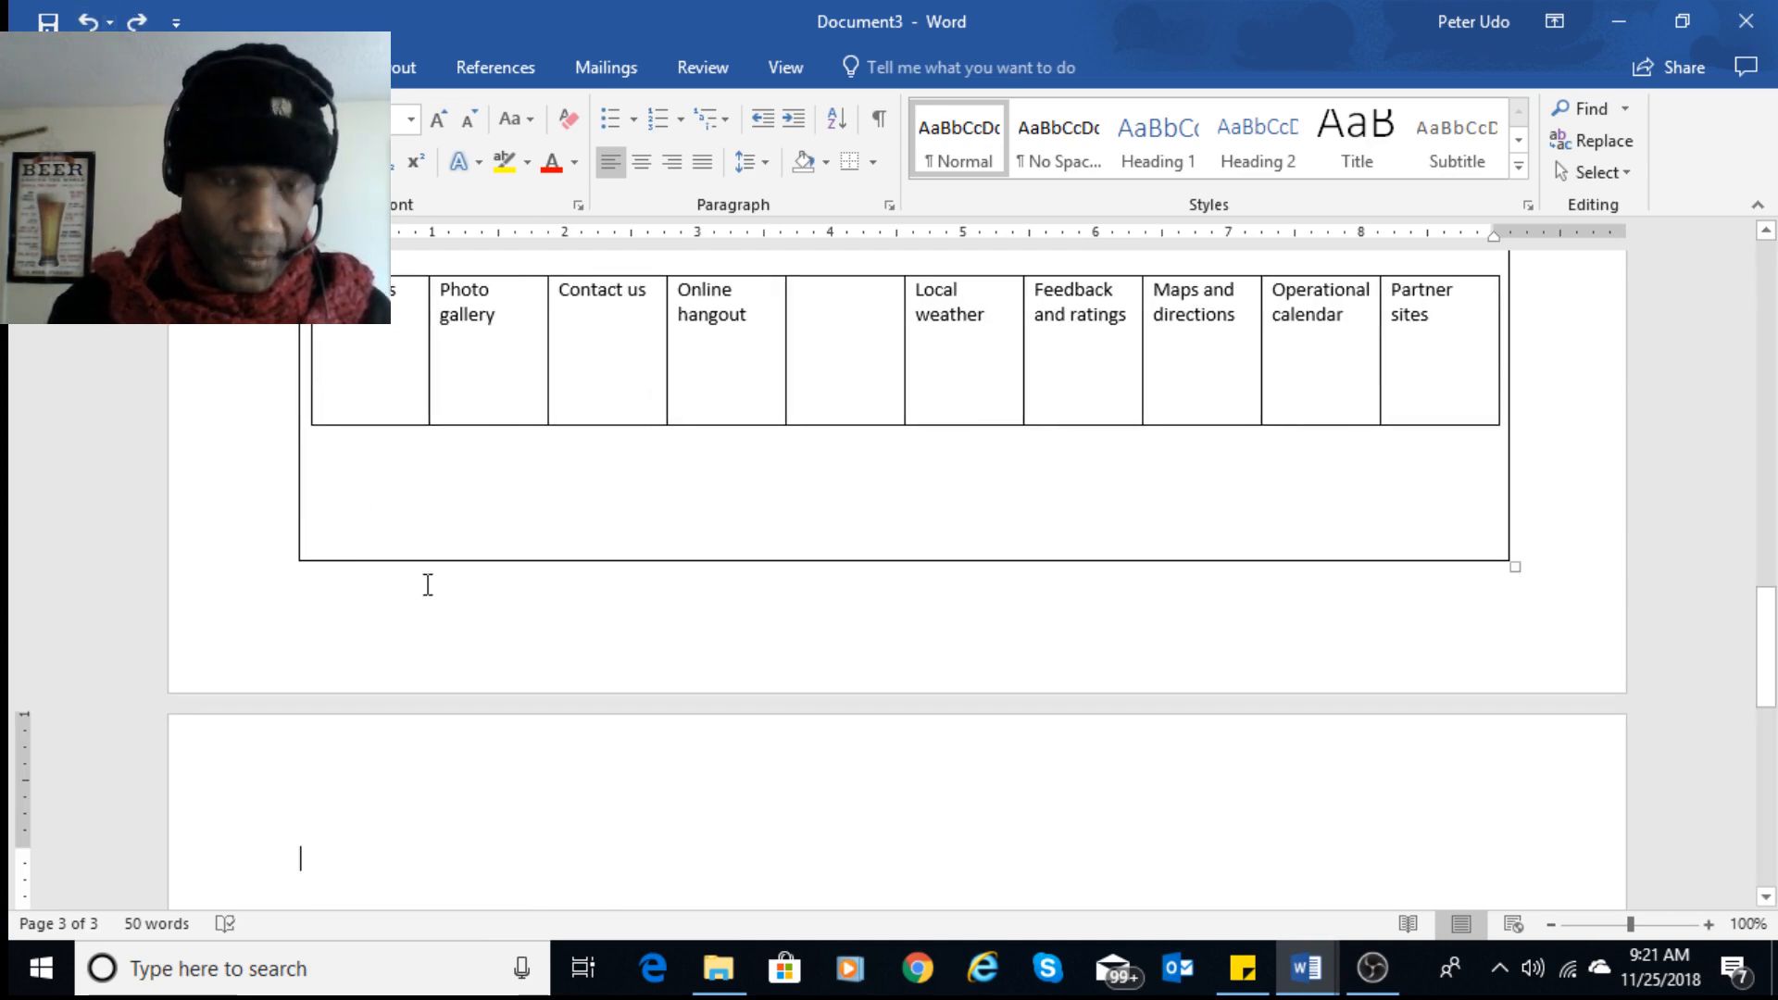
scroll(646, 627, "up", 4)
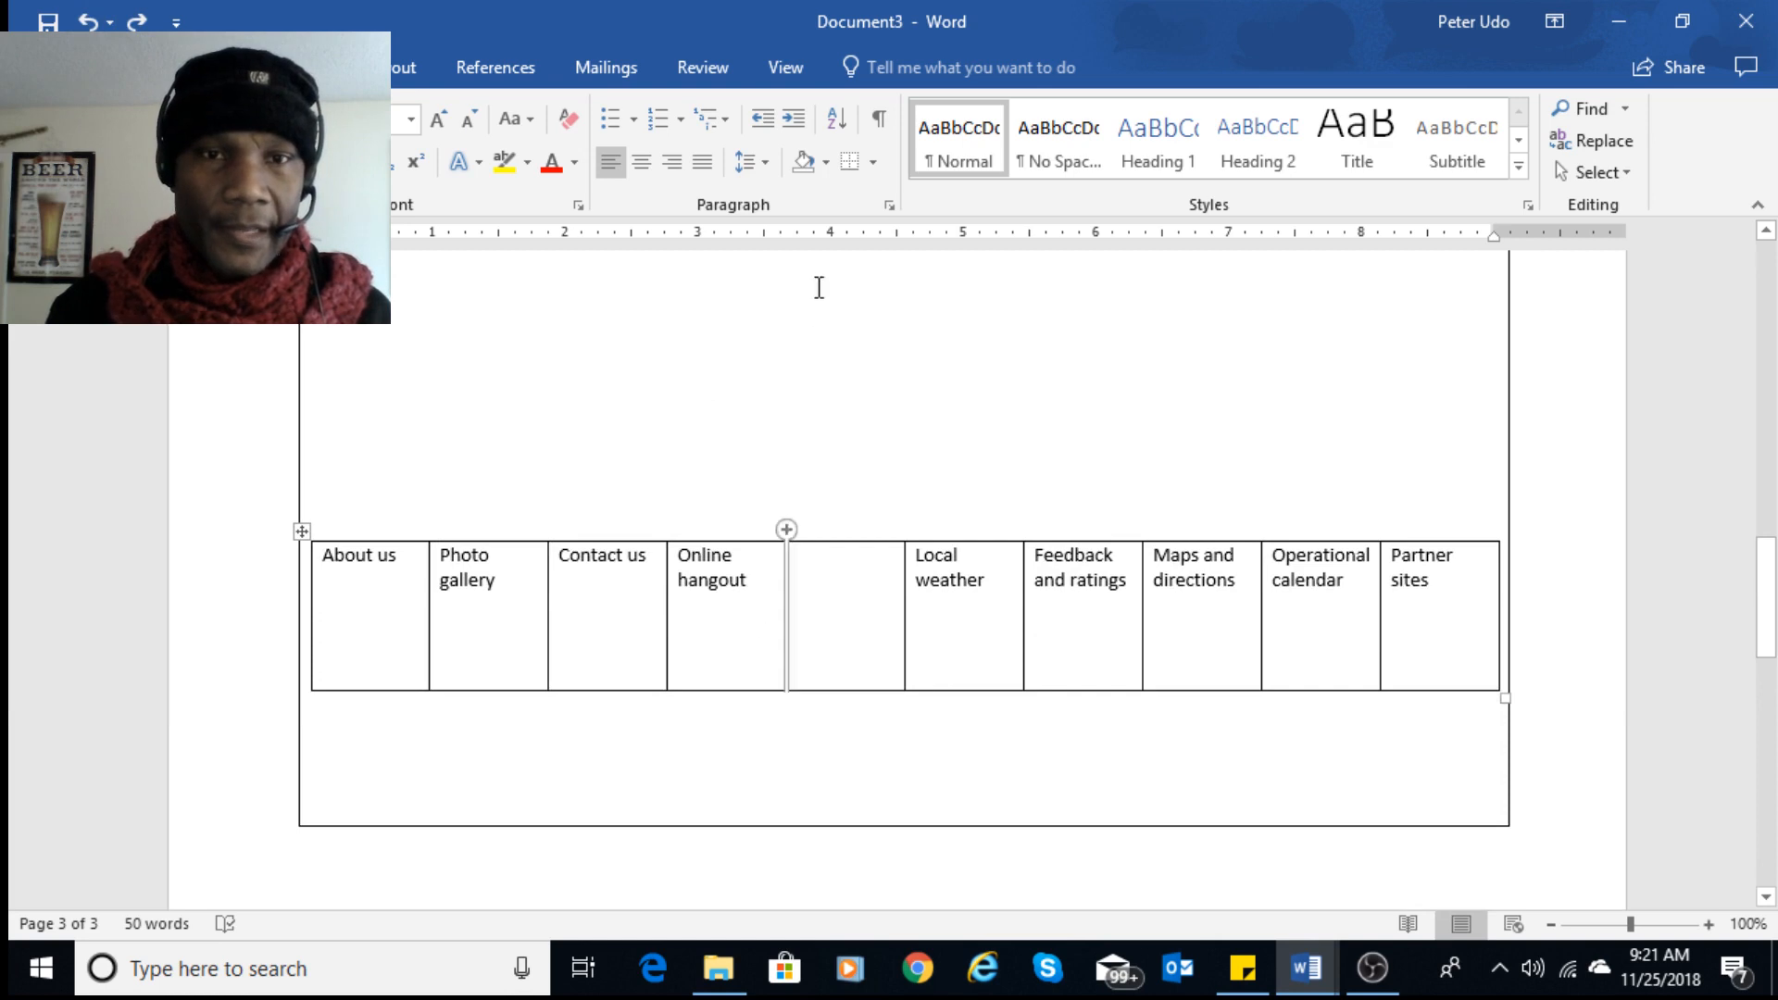
left_click_drag(839, 535, 852, 708)
left_click(851, 708)
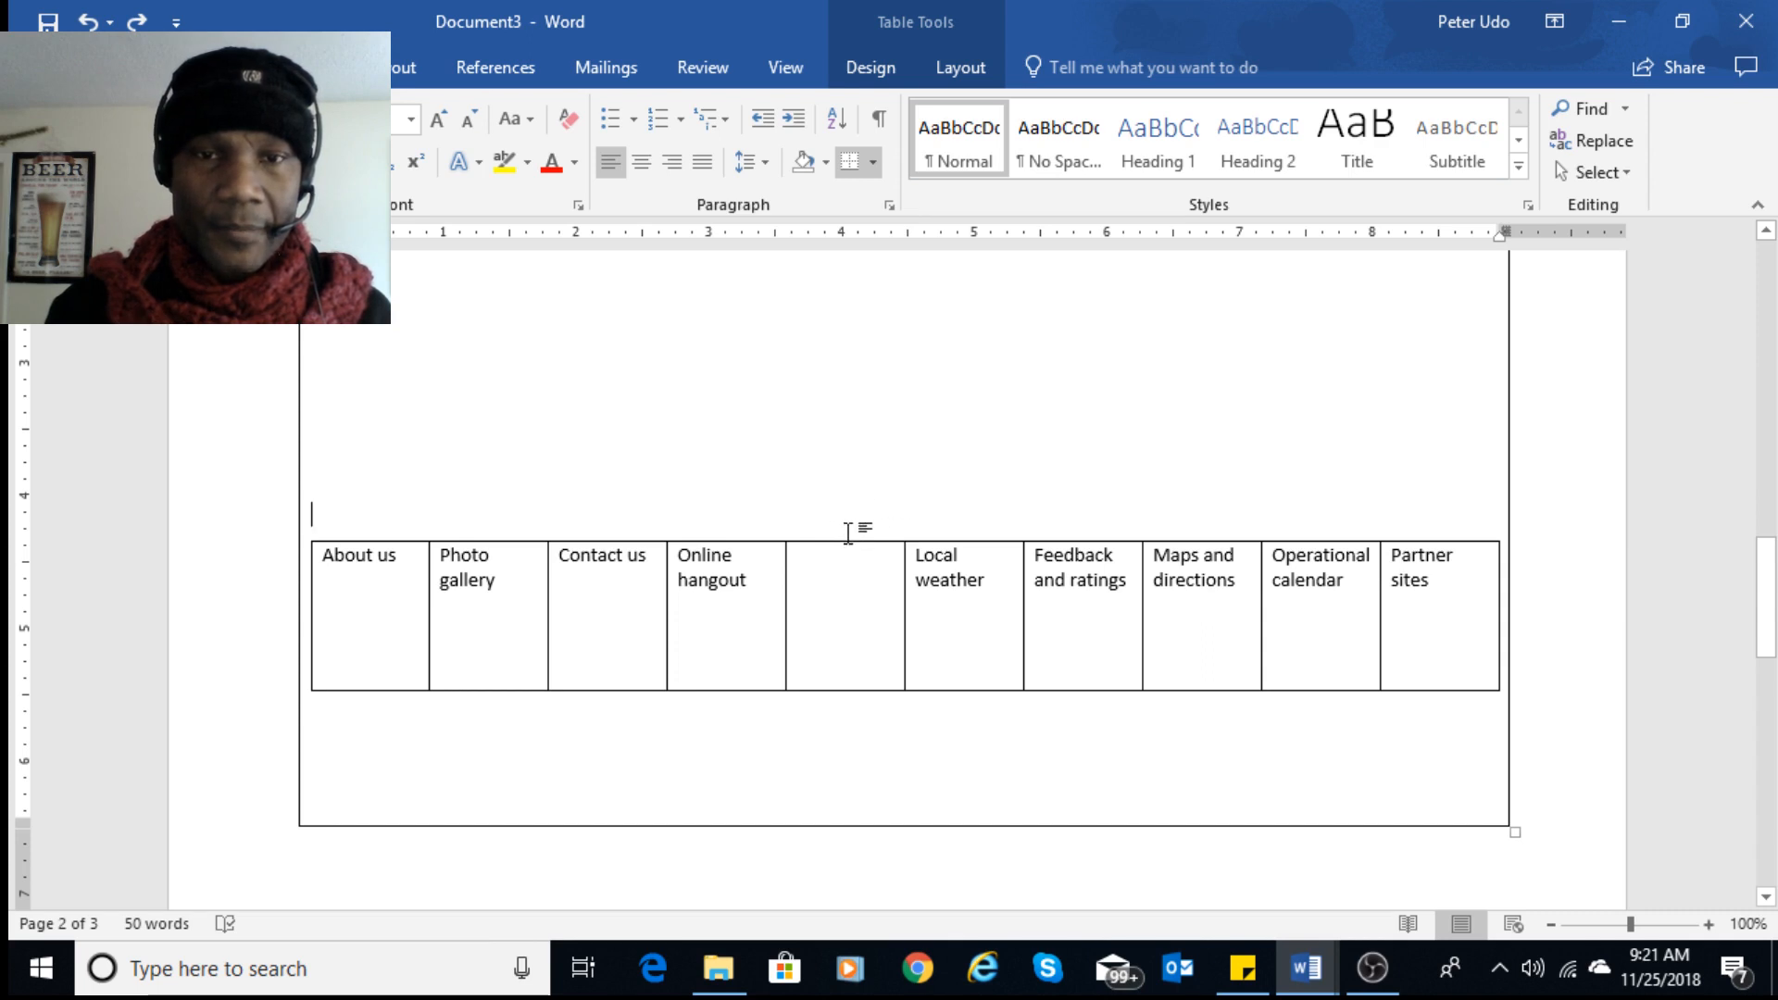
left_click(852, 535)
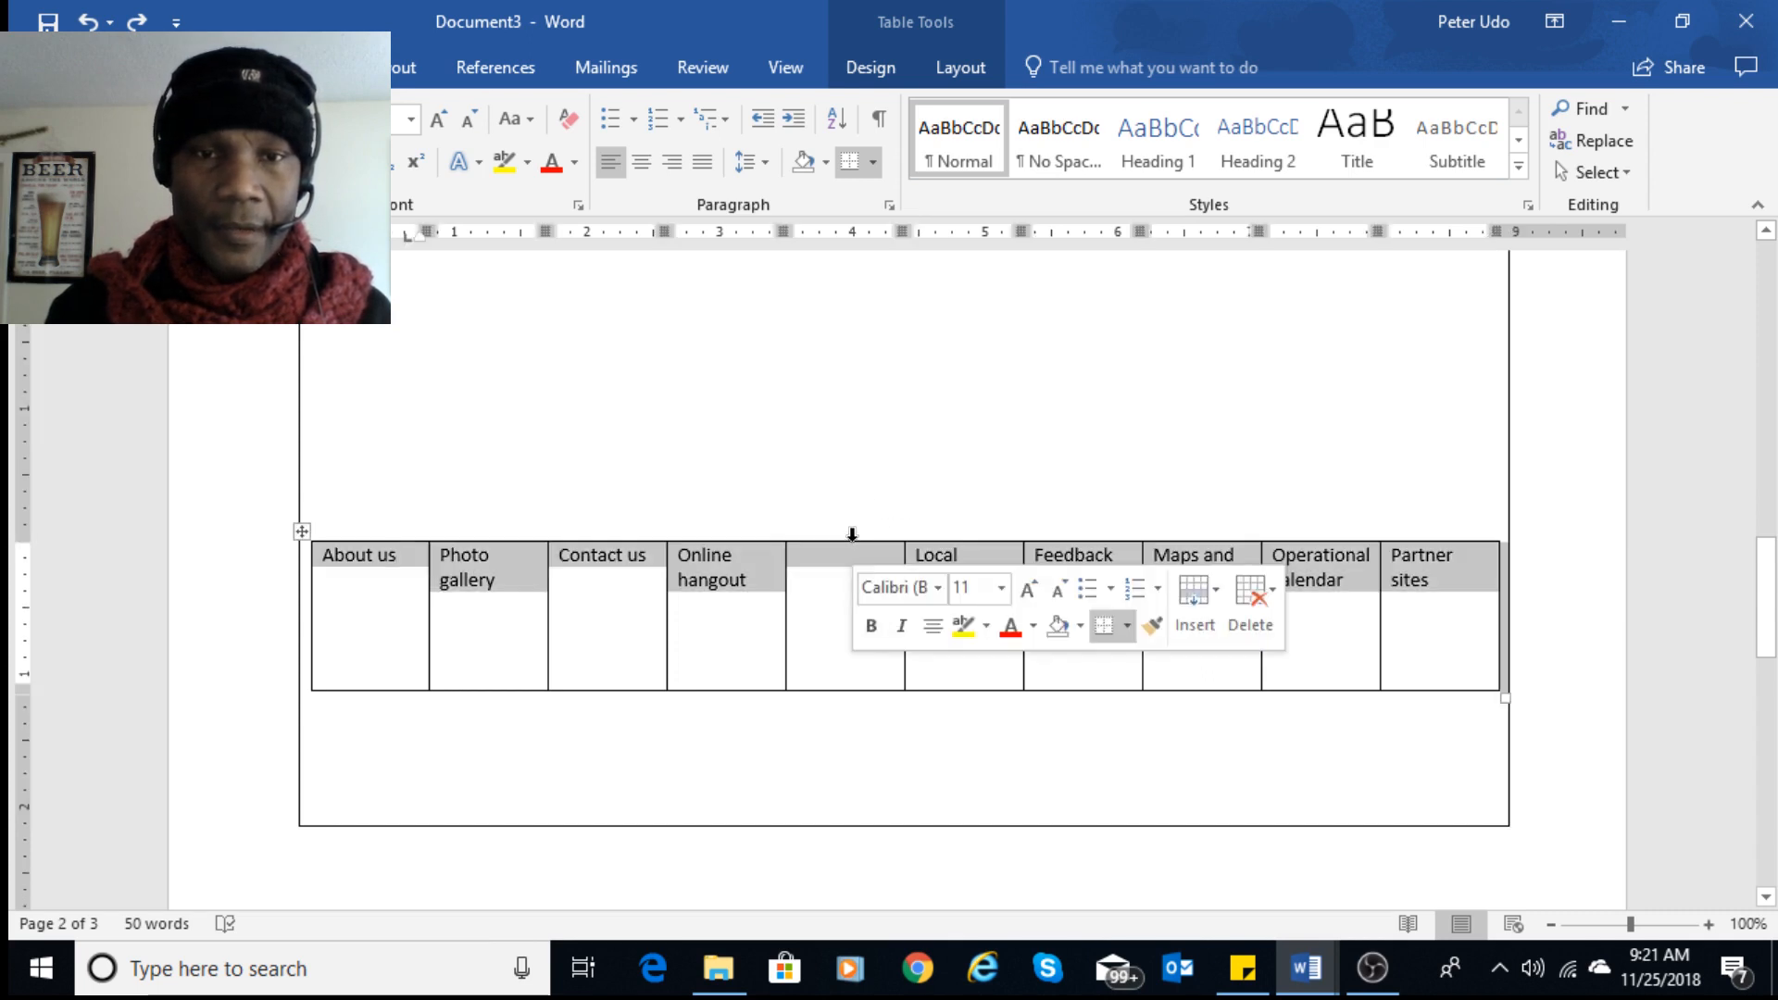
left_click(857, 611)
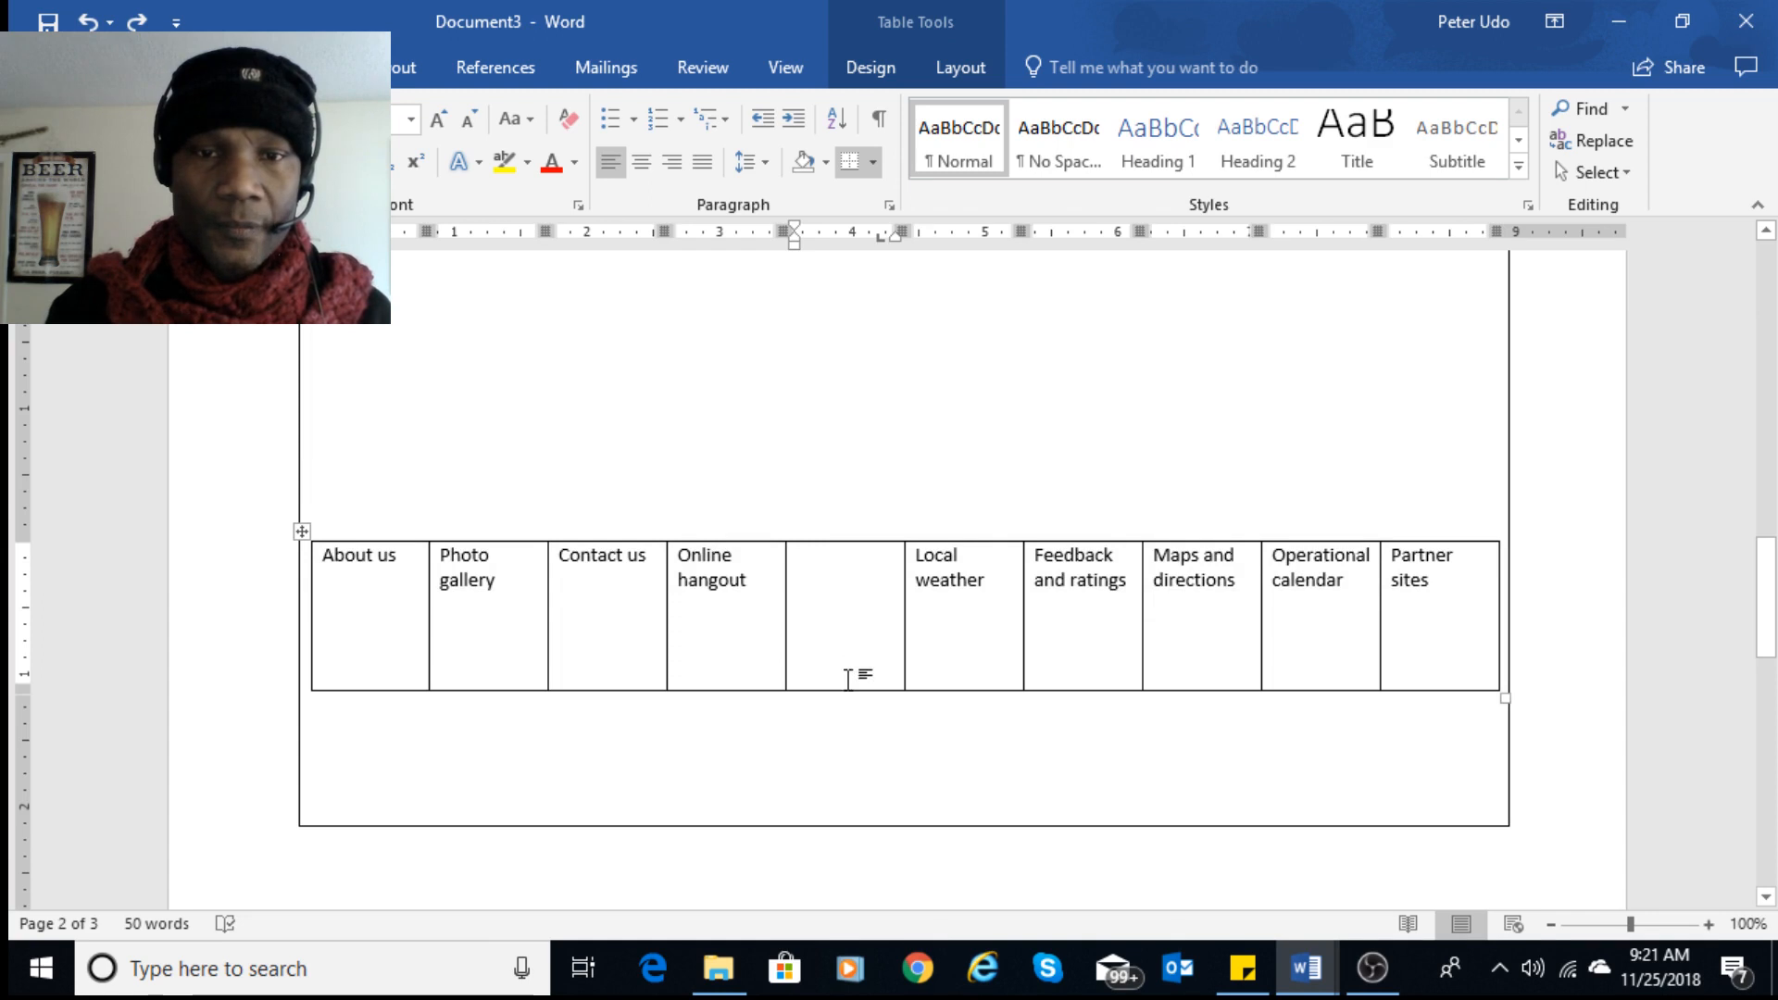
left_click(845, 530)
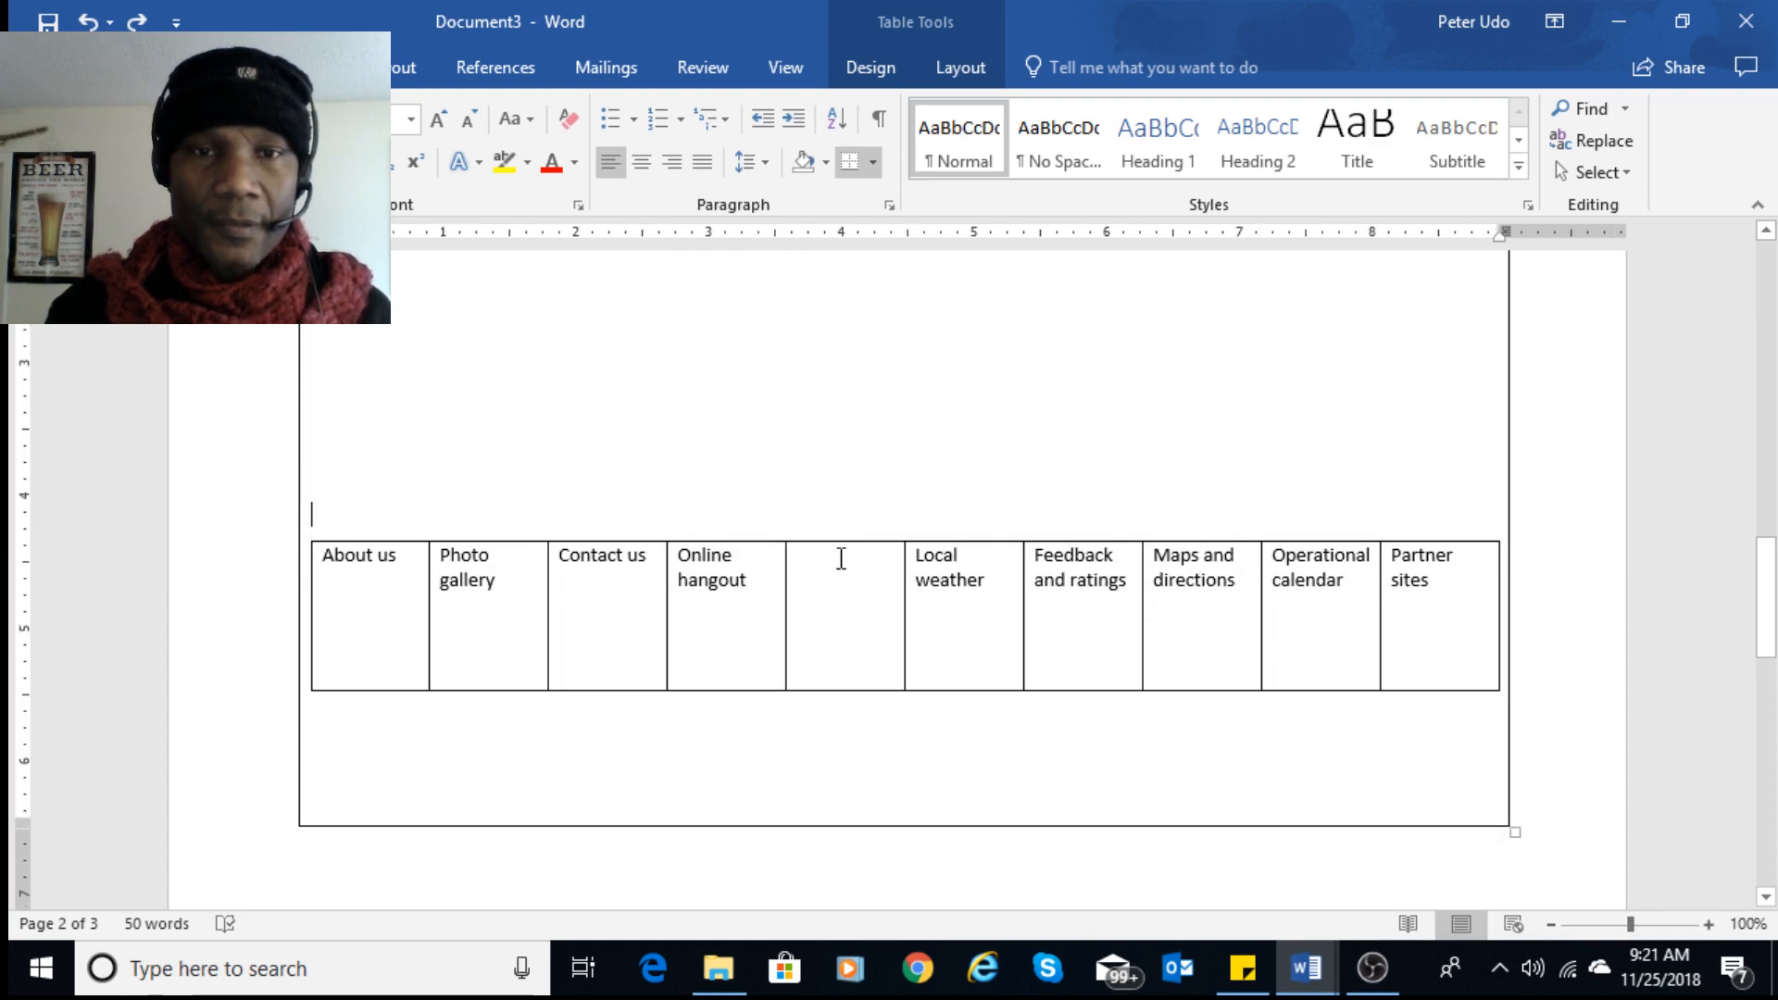
left_click(838, 538)
left_click(838, 547)
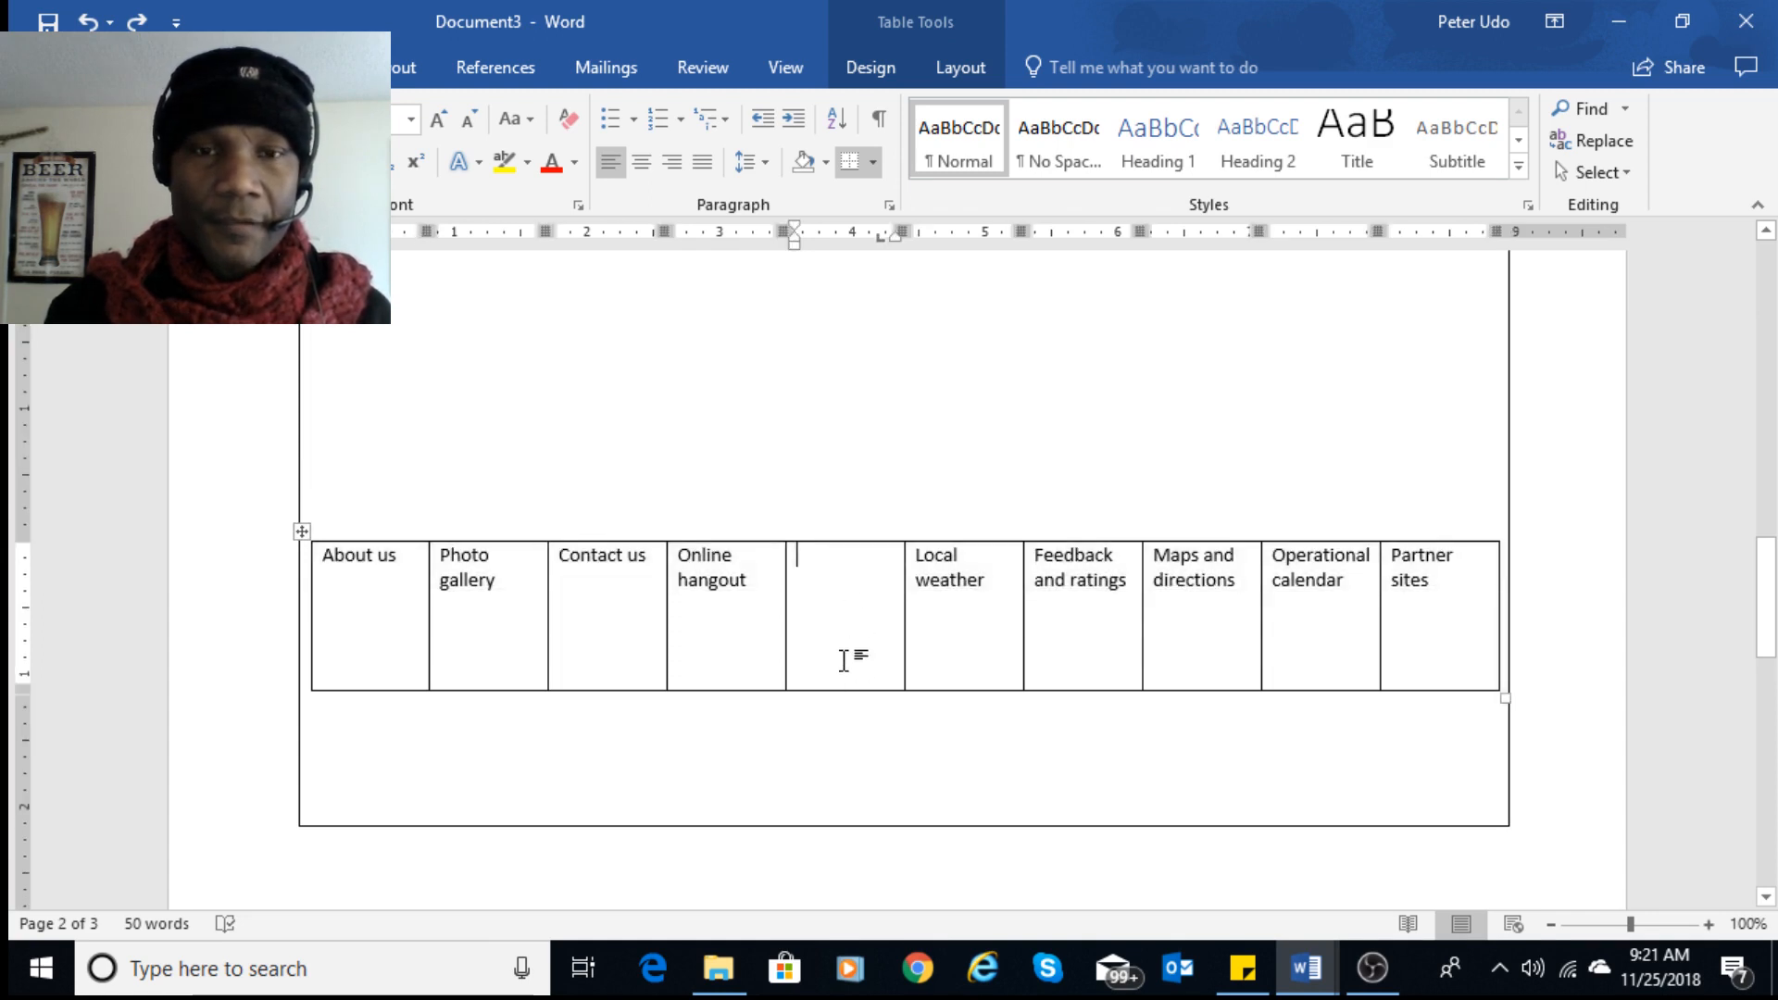
scroll(837, 686, "up", 3)
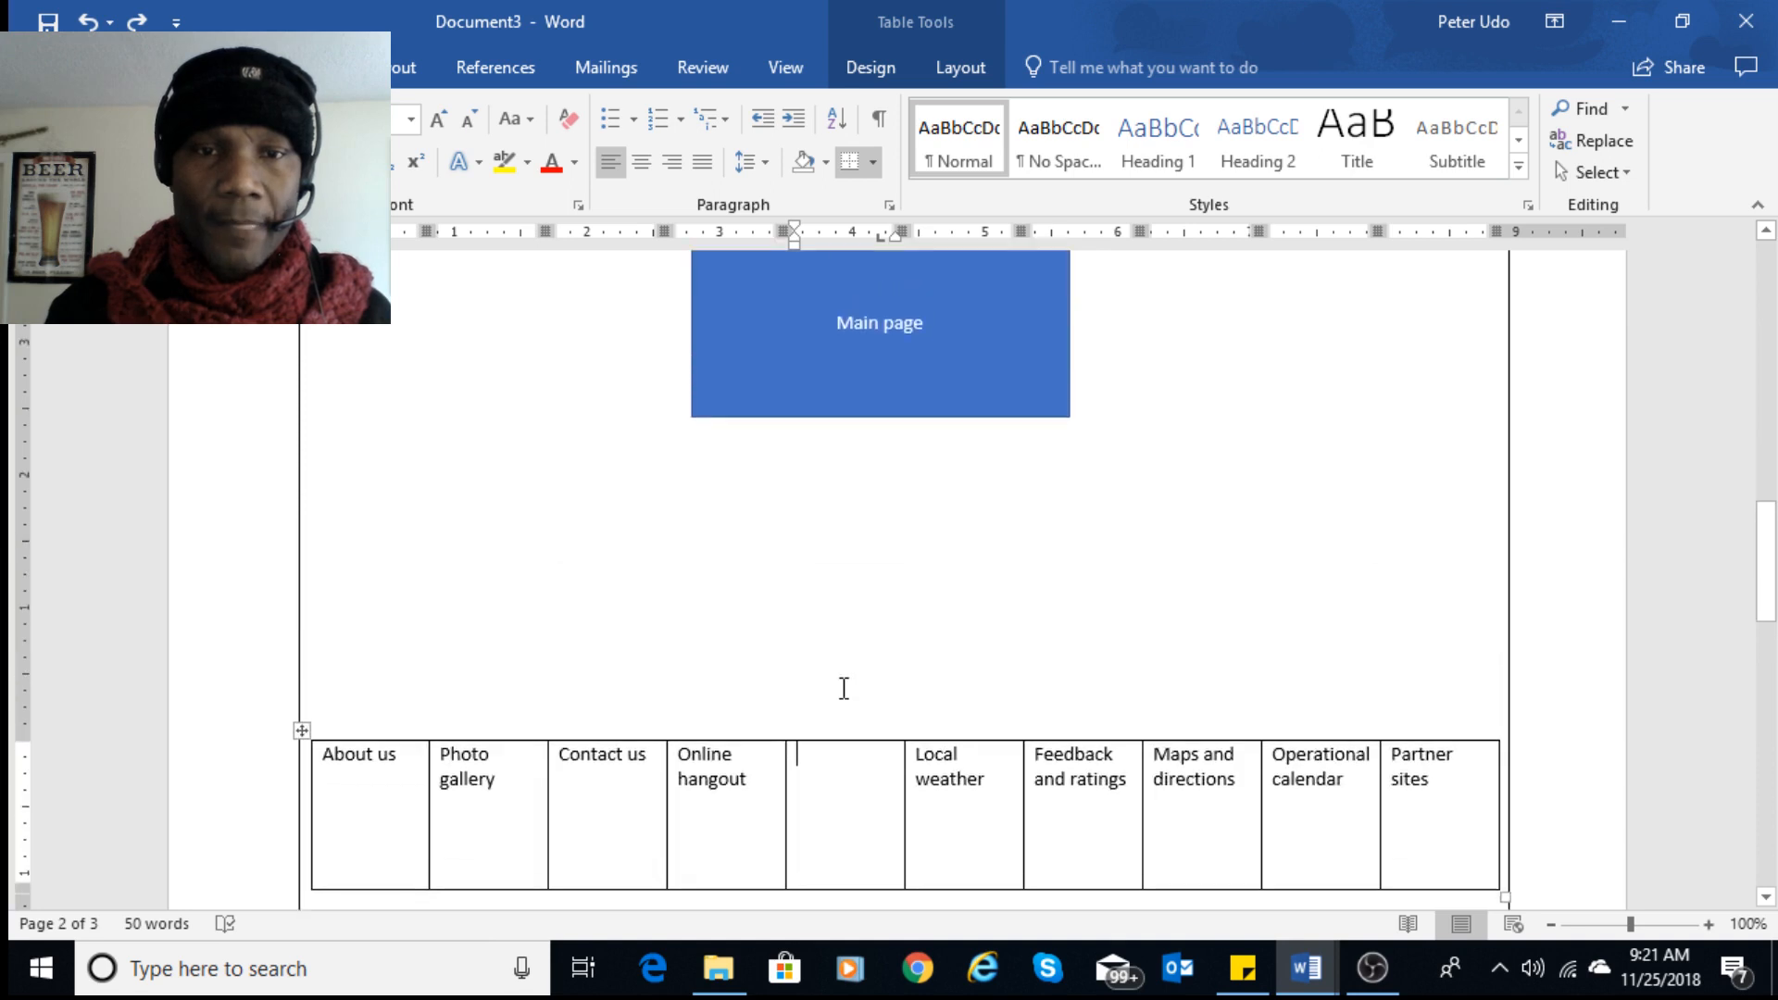
left_click(806, 615)
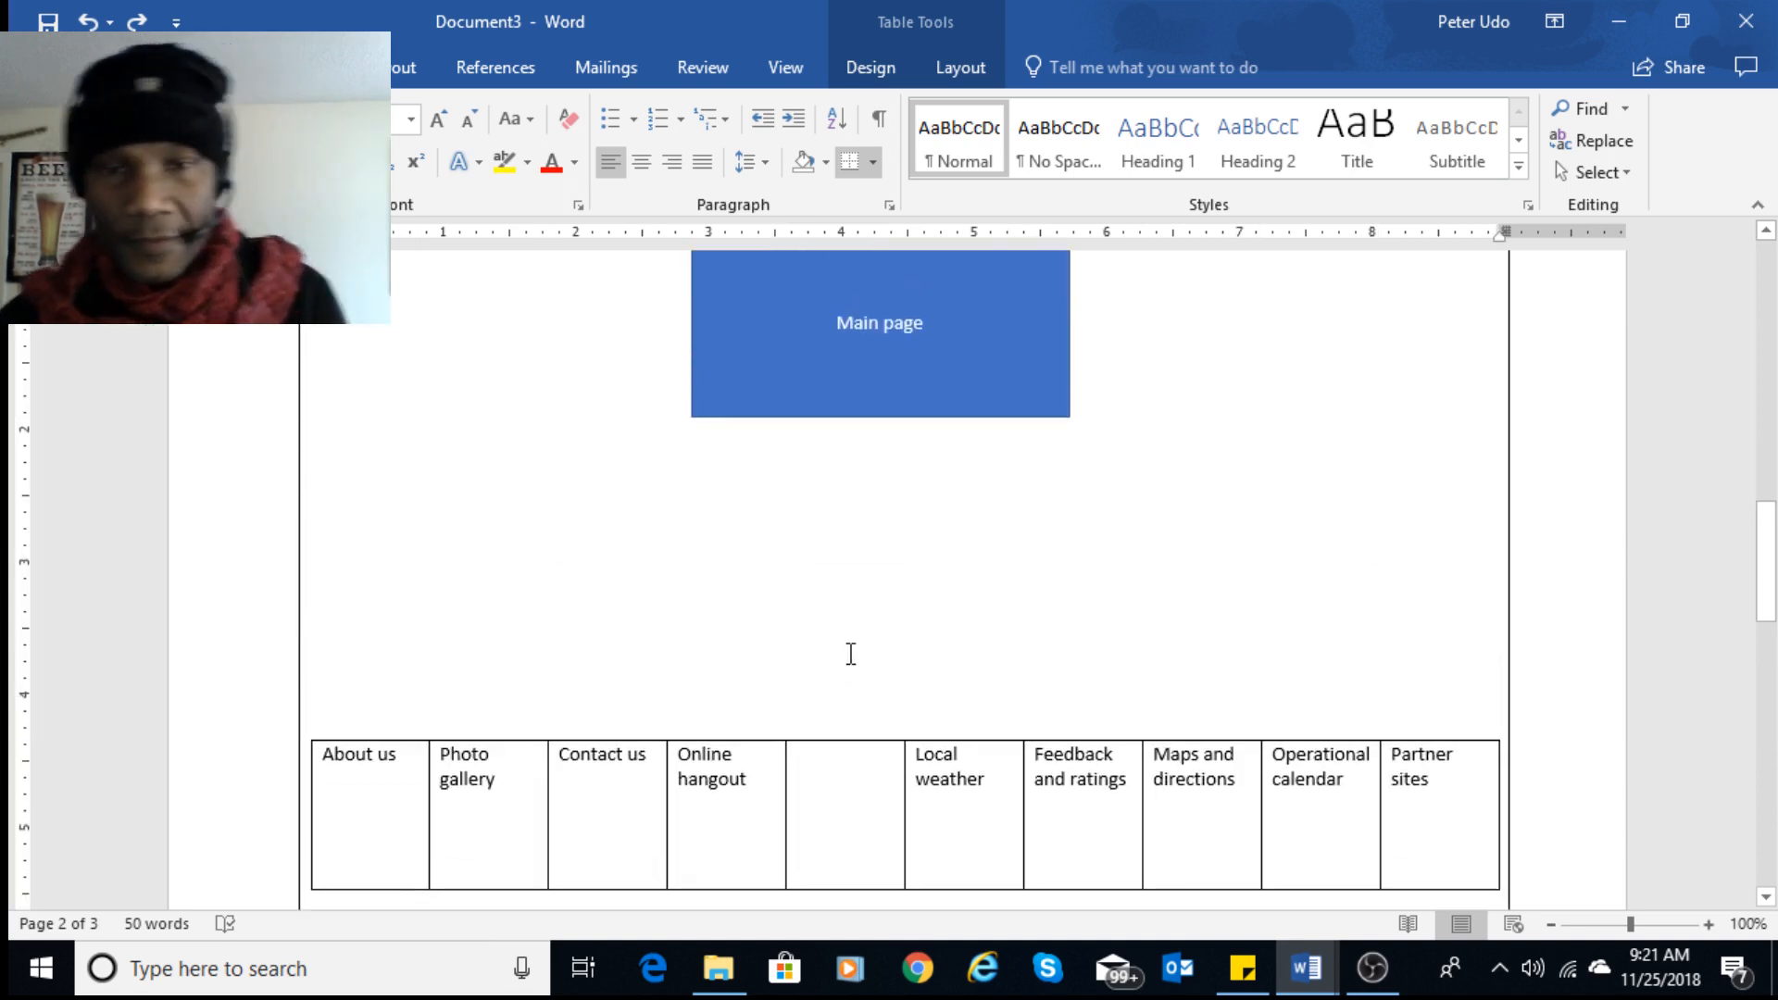
- Switch to the "7 Best Free Flowchart Tools for Windows_Short" document and review the Main page and External Sites bullet lists
left_click(817, 765)
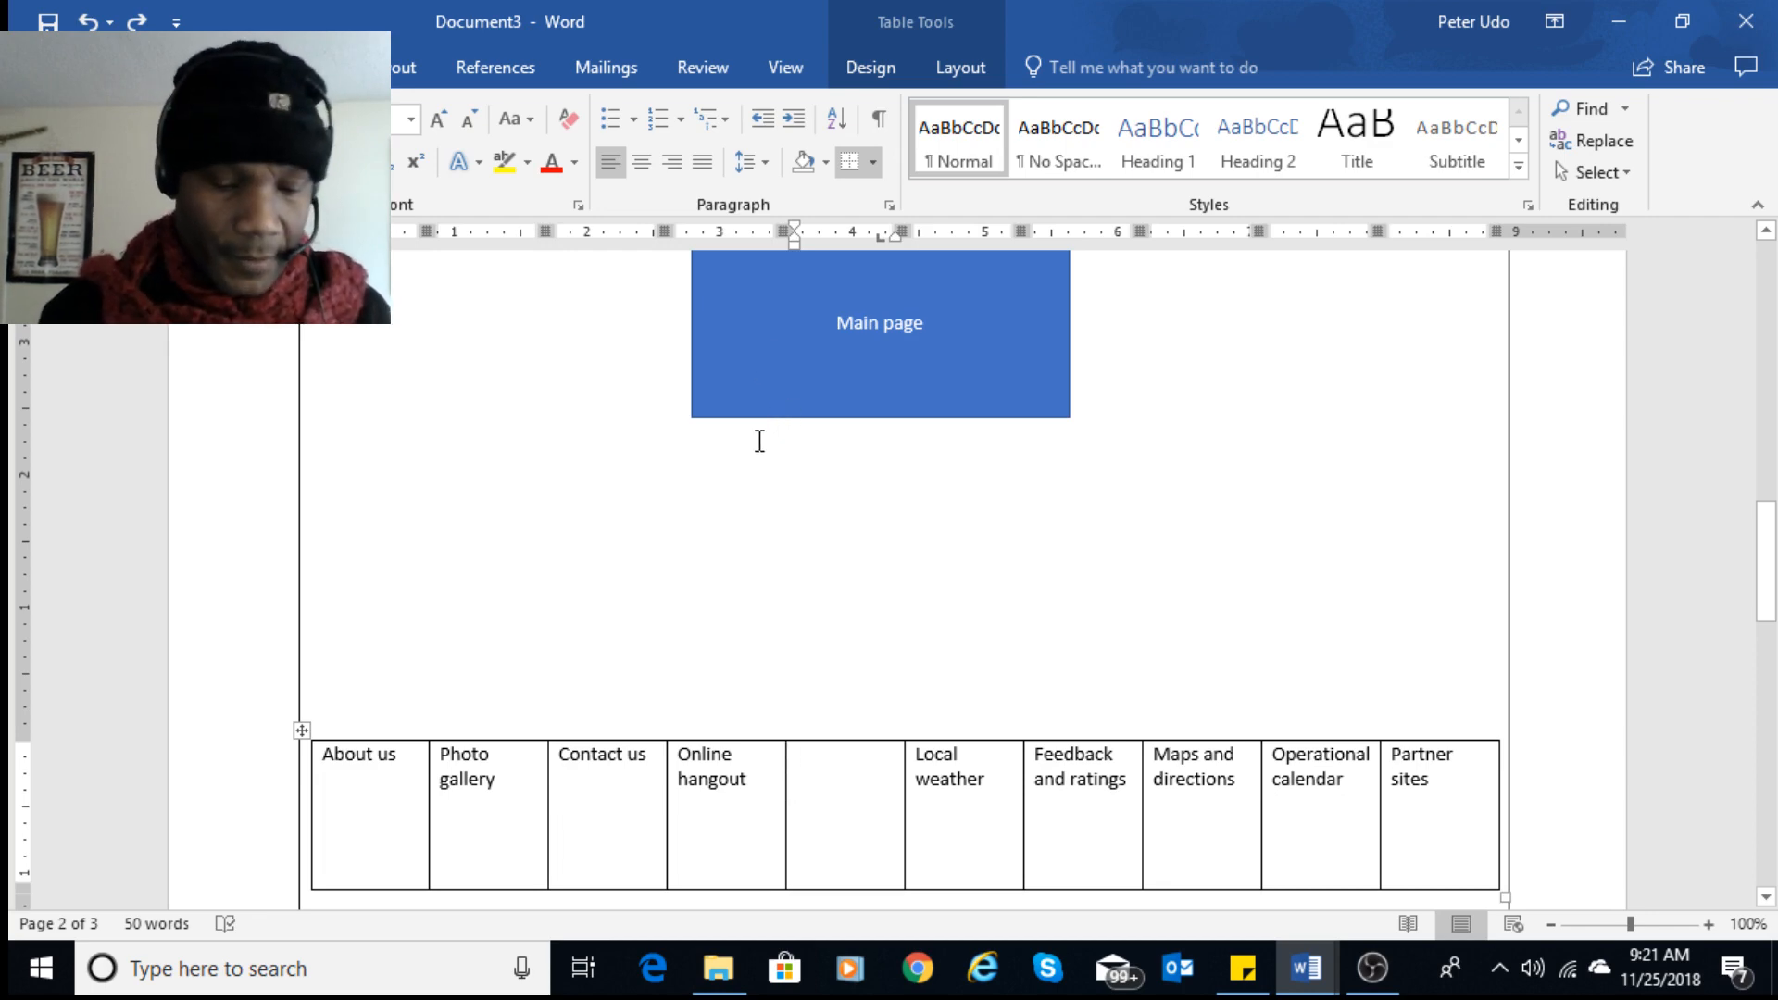
left_click(245, 68)
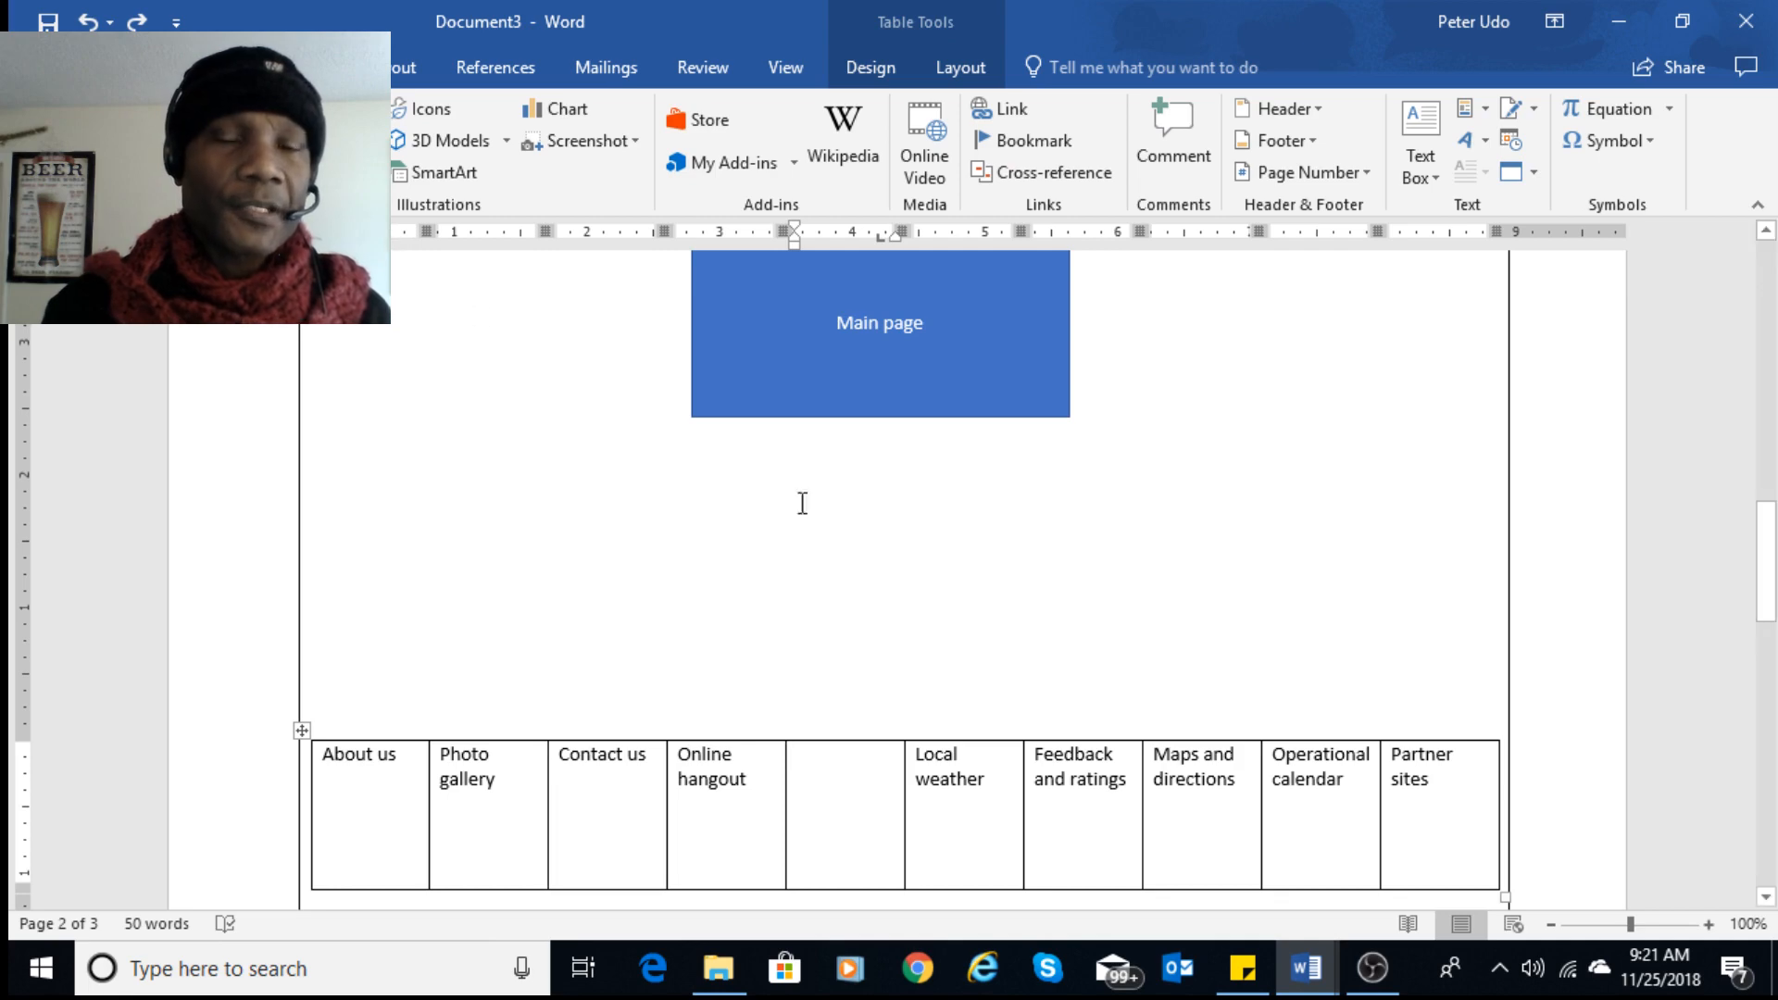
left_click(1301, 980)
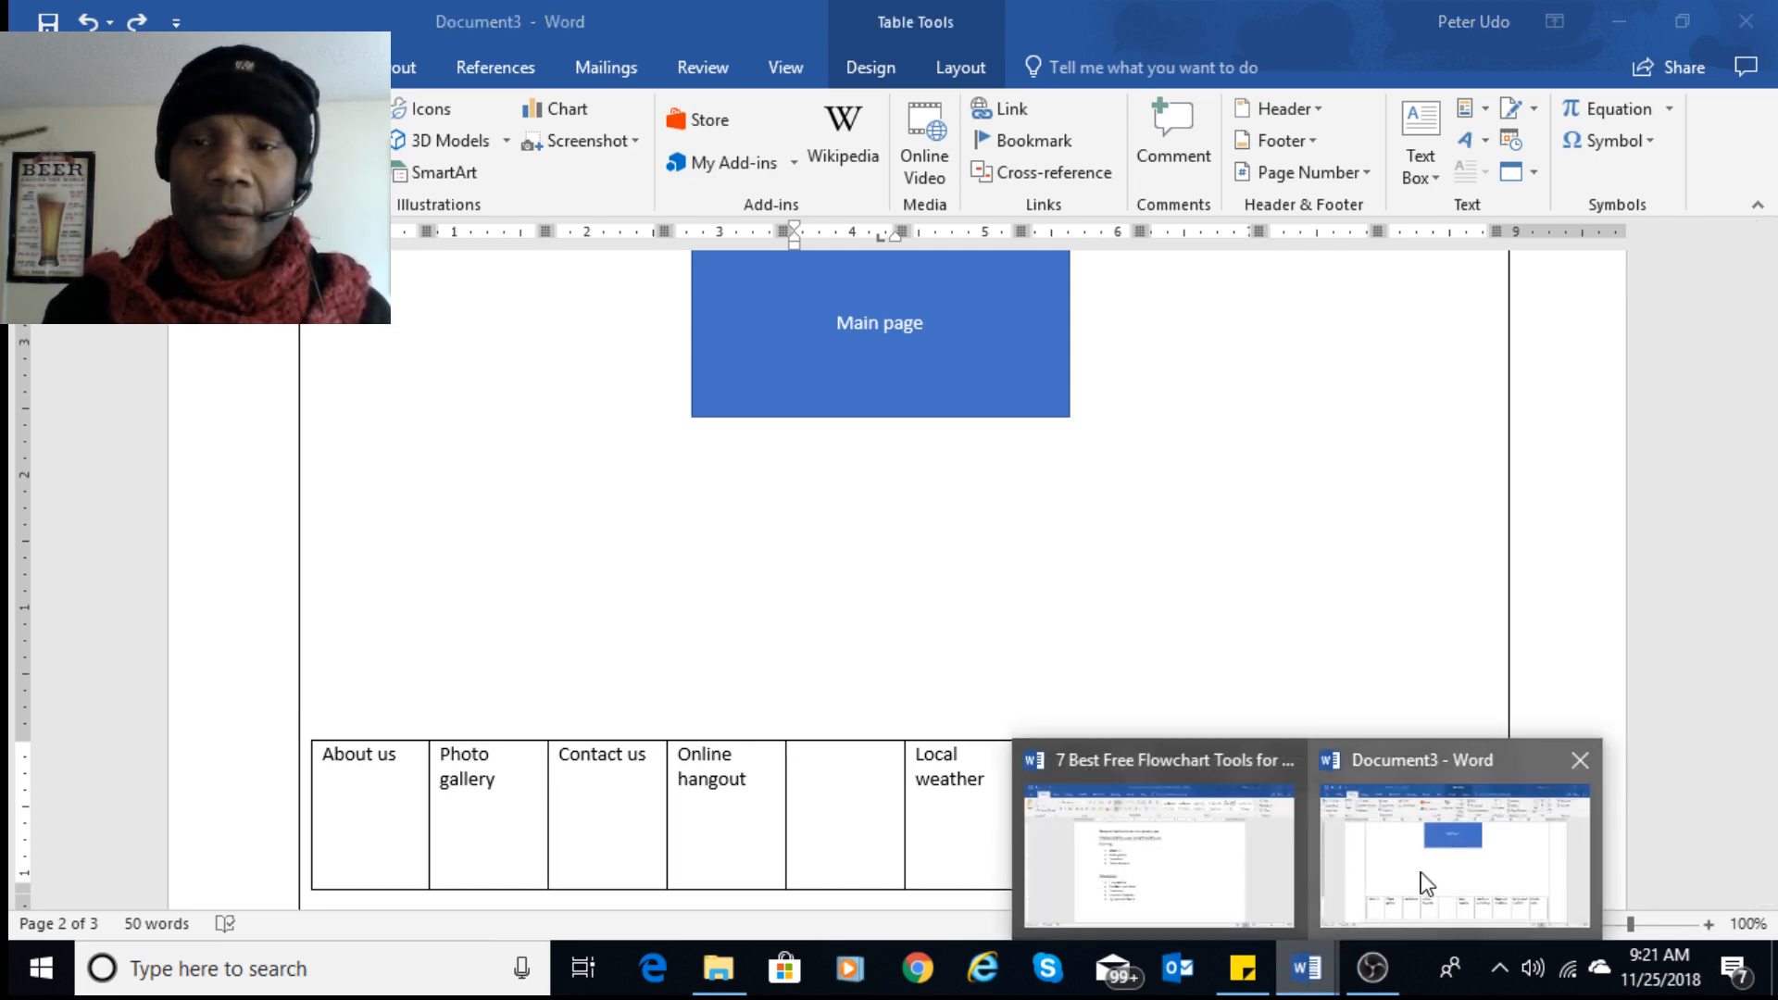
left_click(1230, 861)
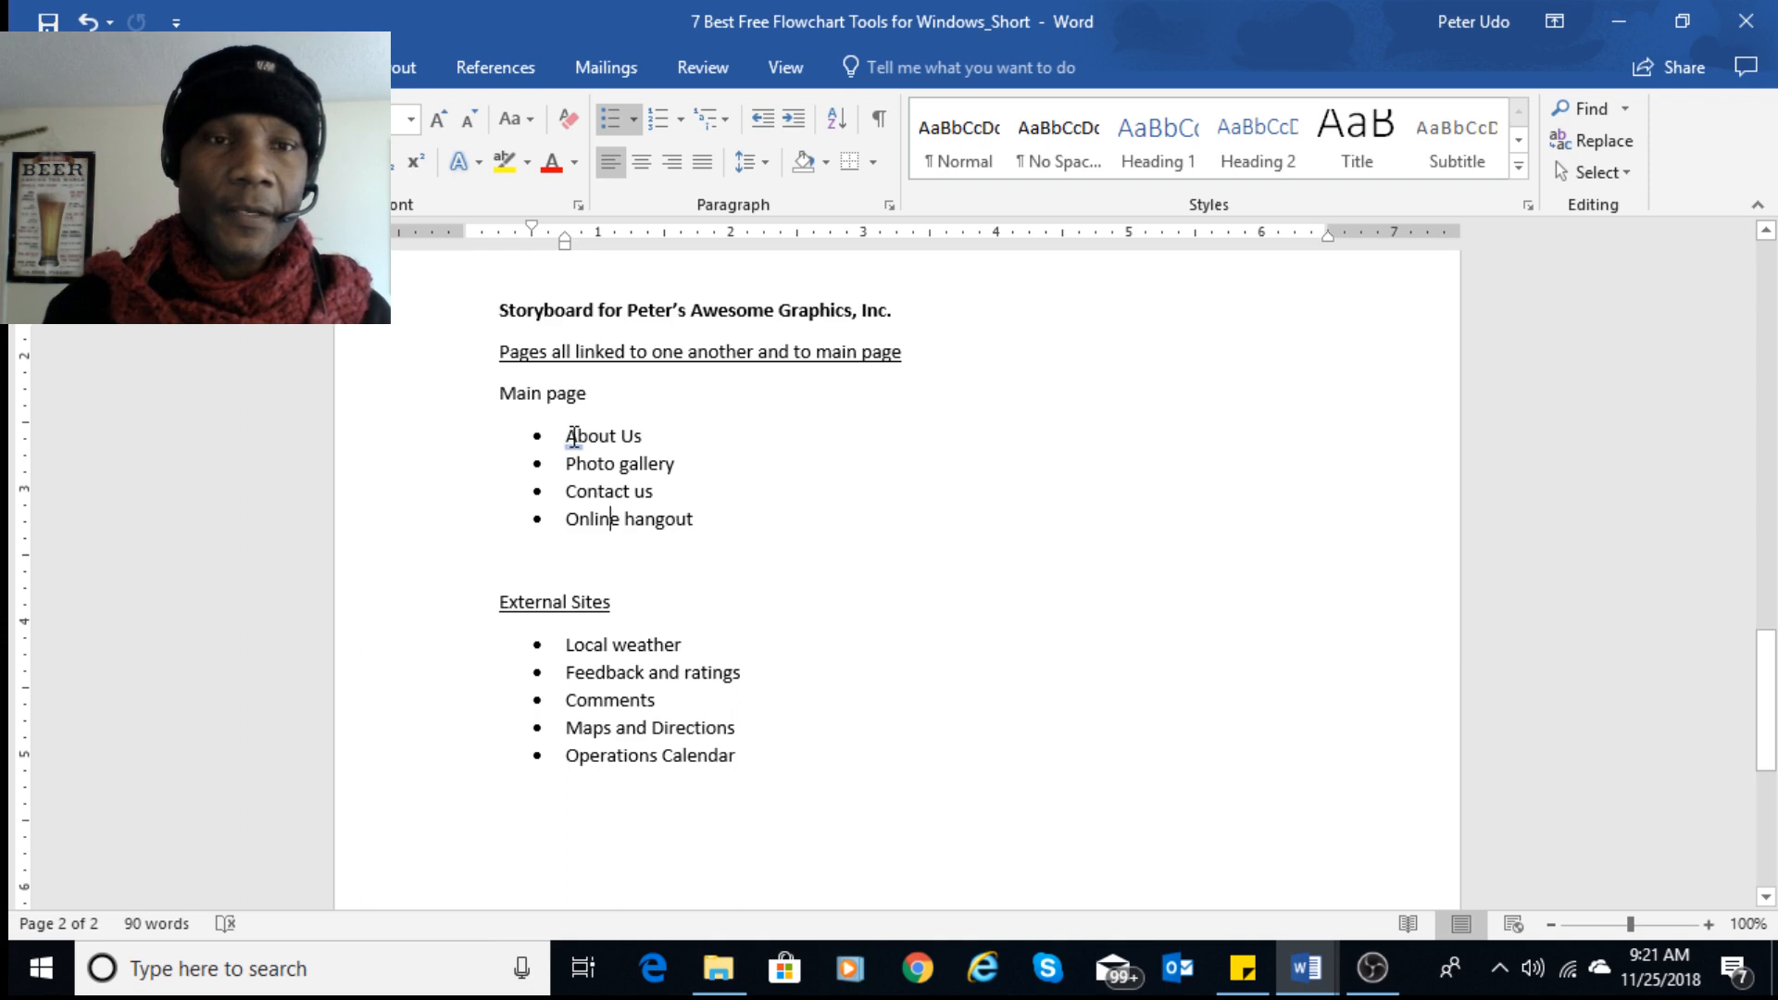
left_click_drag(566, 436, 697, 520)
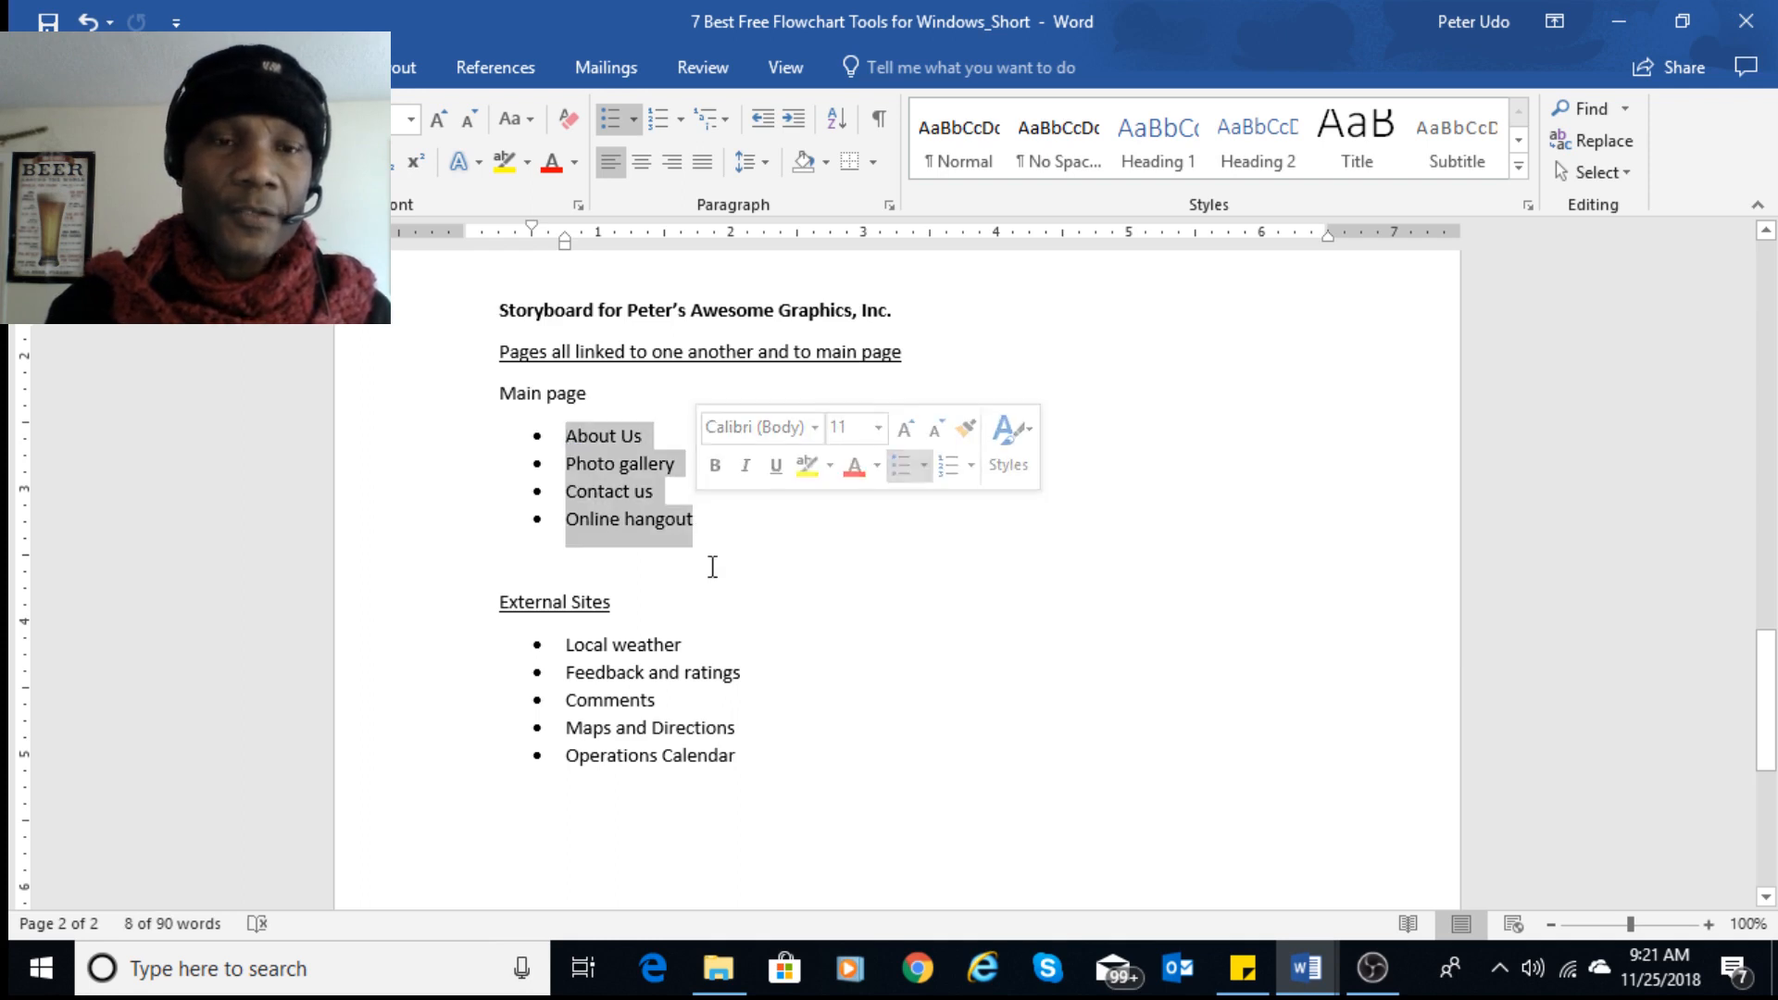
left_click_drag(582, 670, 637, 711)
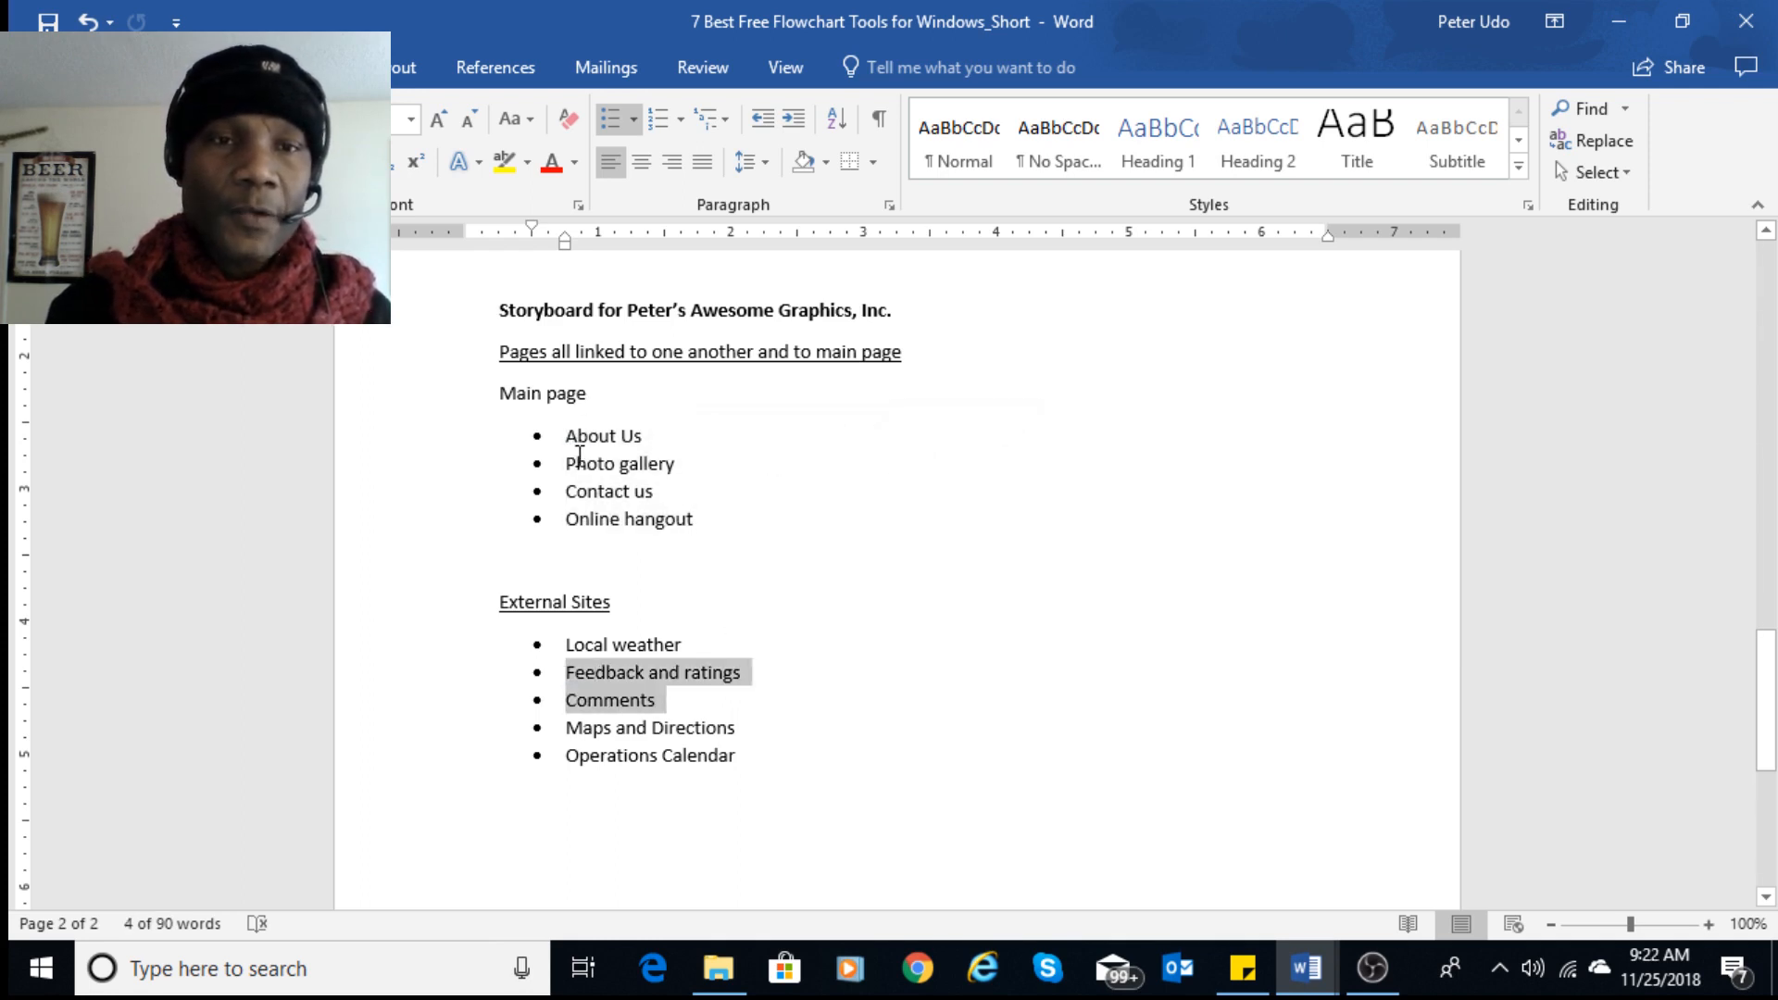
left_click_drag(574, 463, 692, 533)
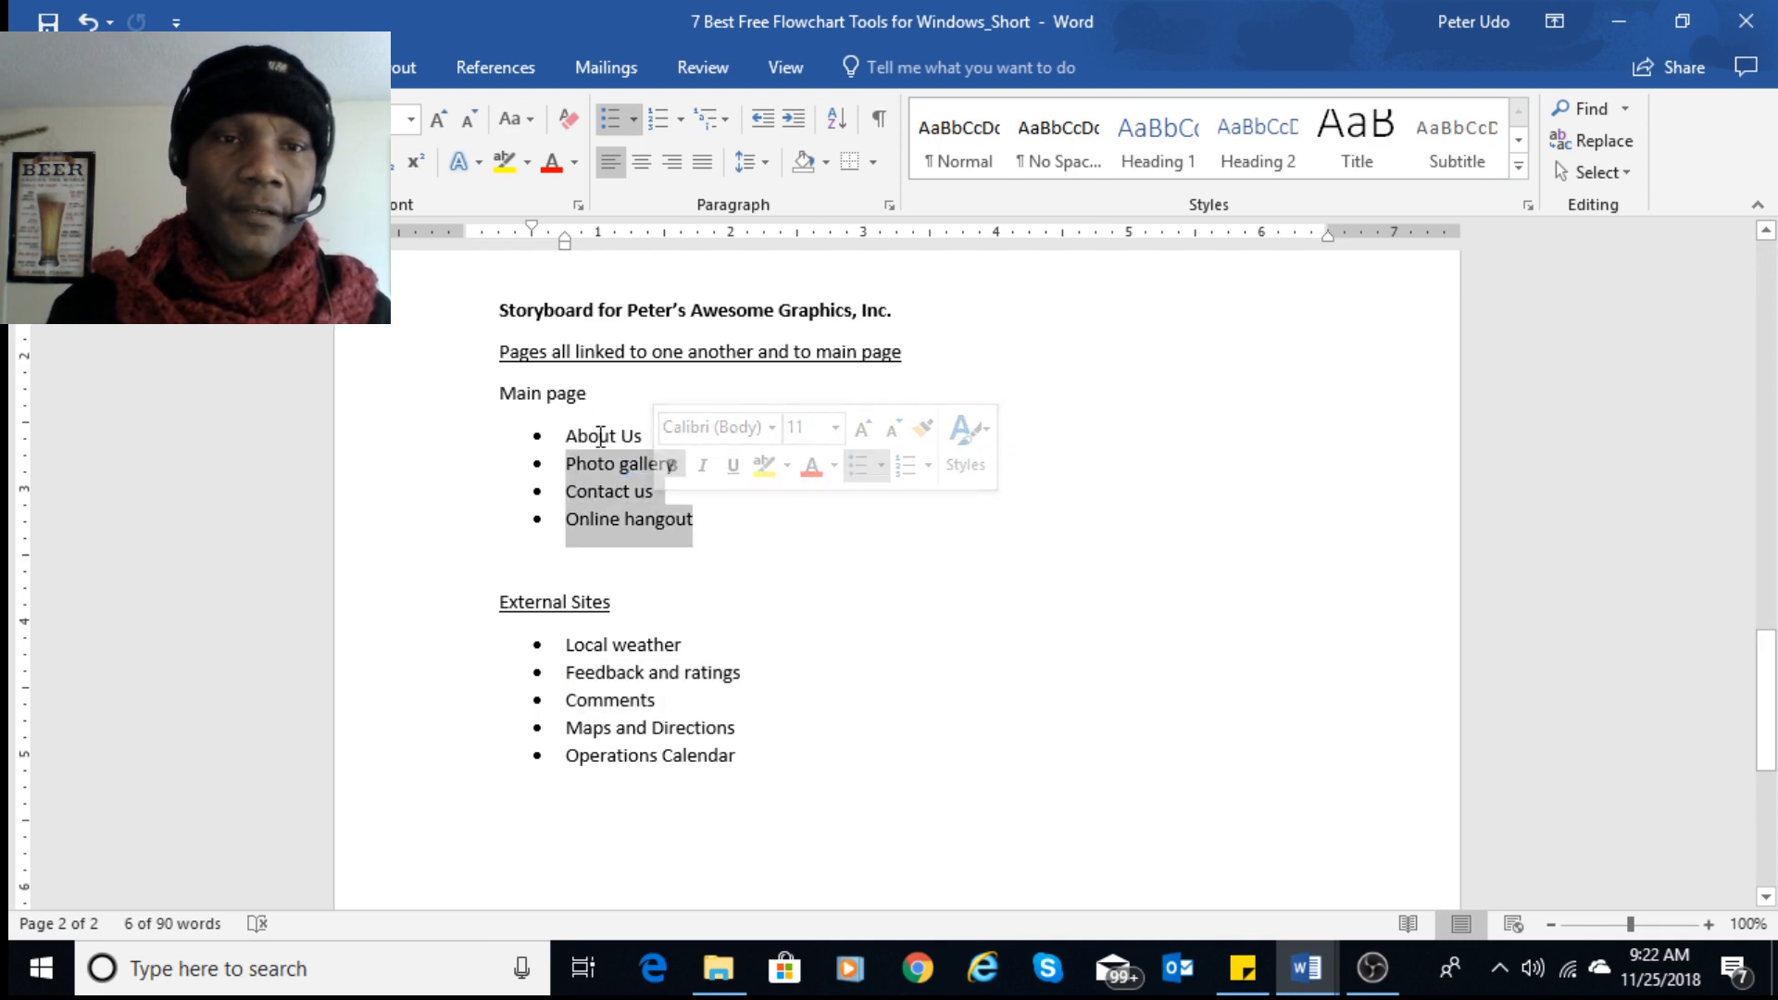
left_click_drag(573, 439, 603, 519)
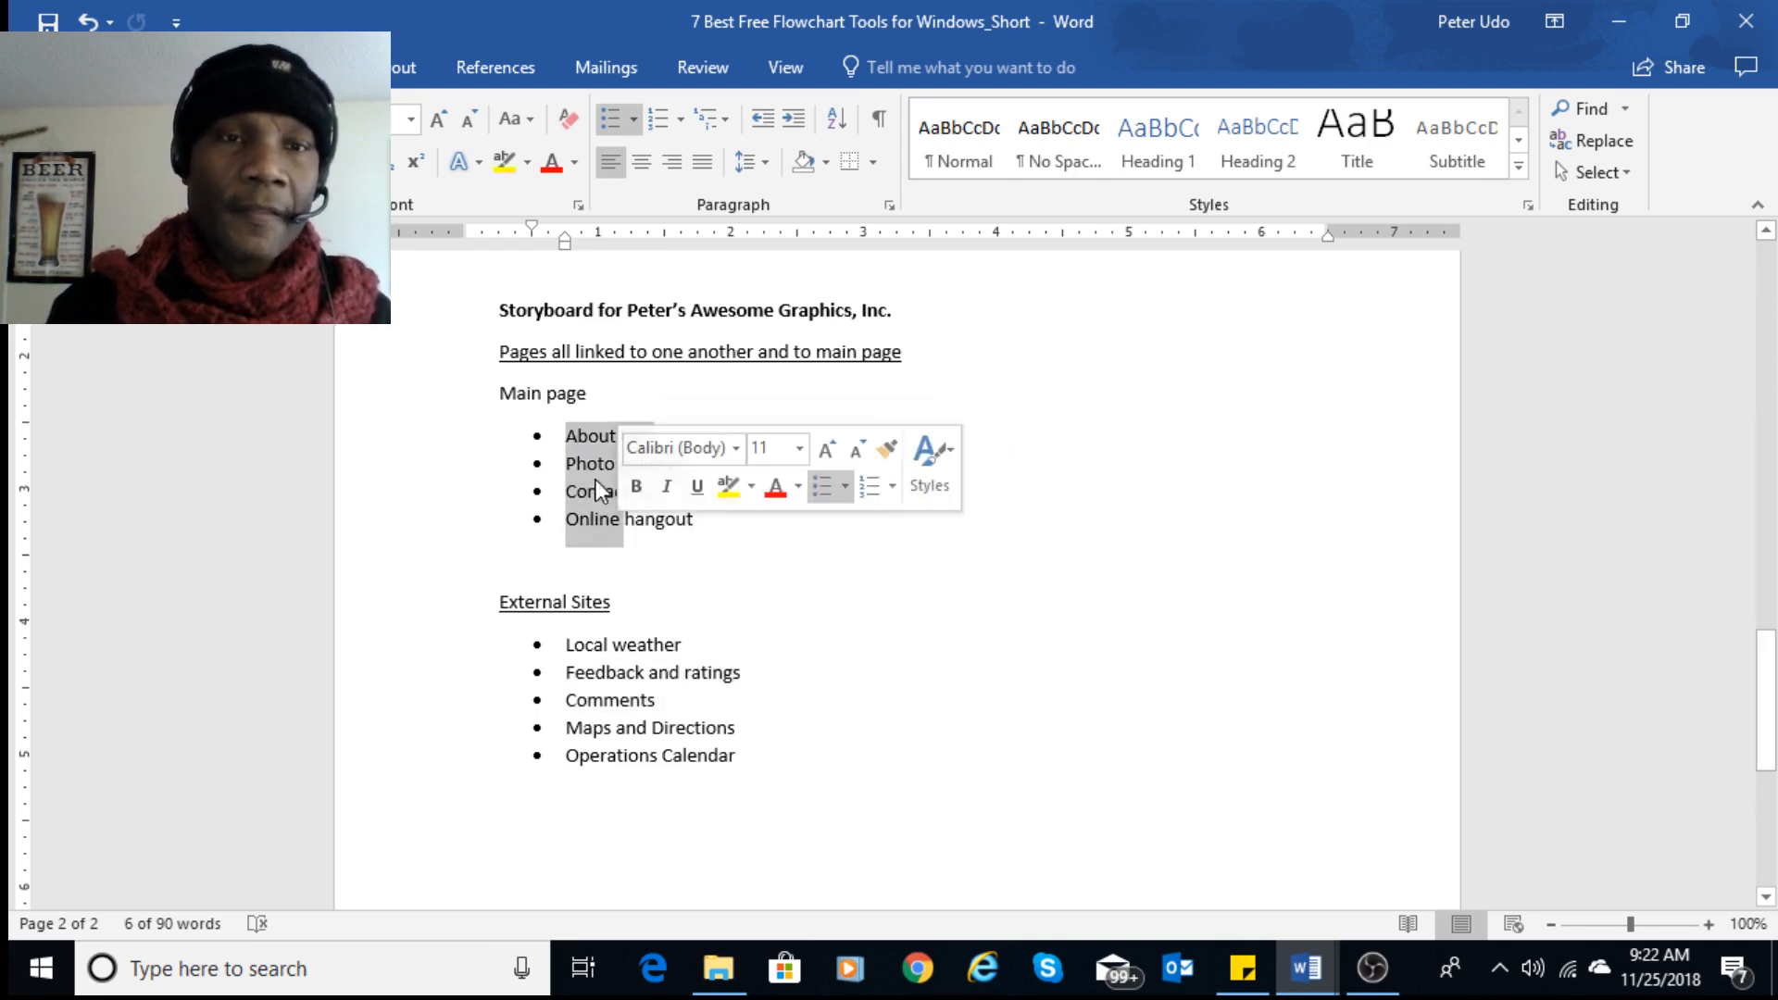
left_click(557, 395)
left_click_drag(567, 631, 736, 732)
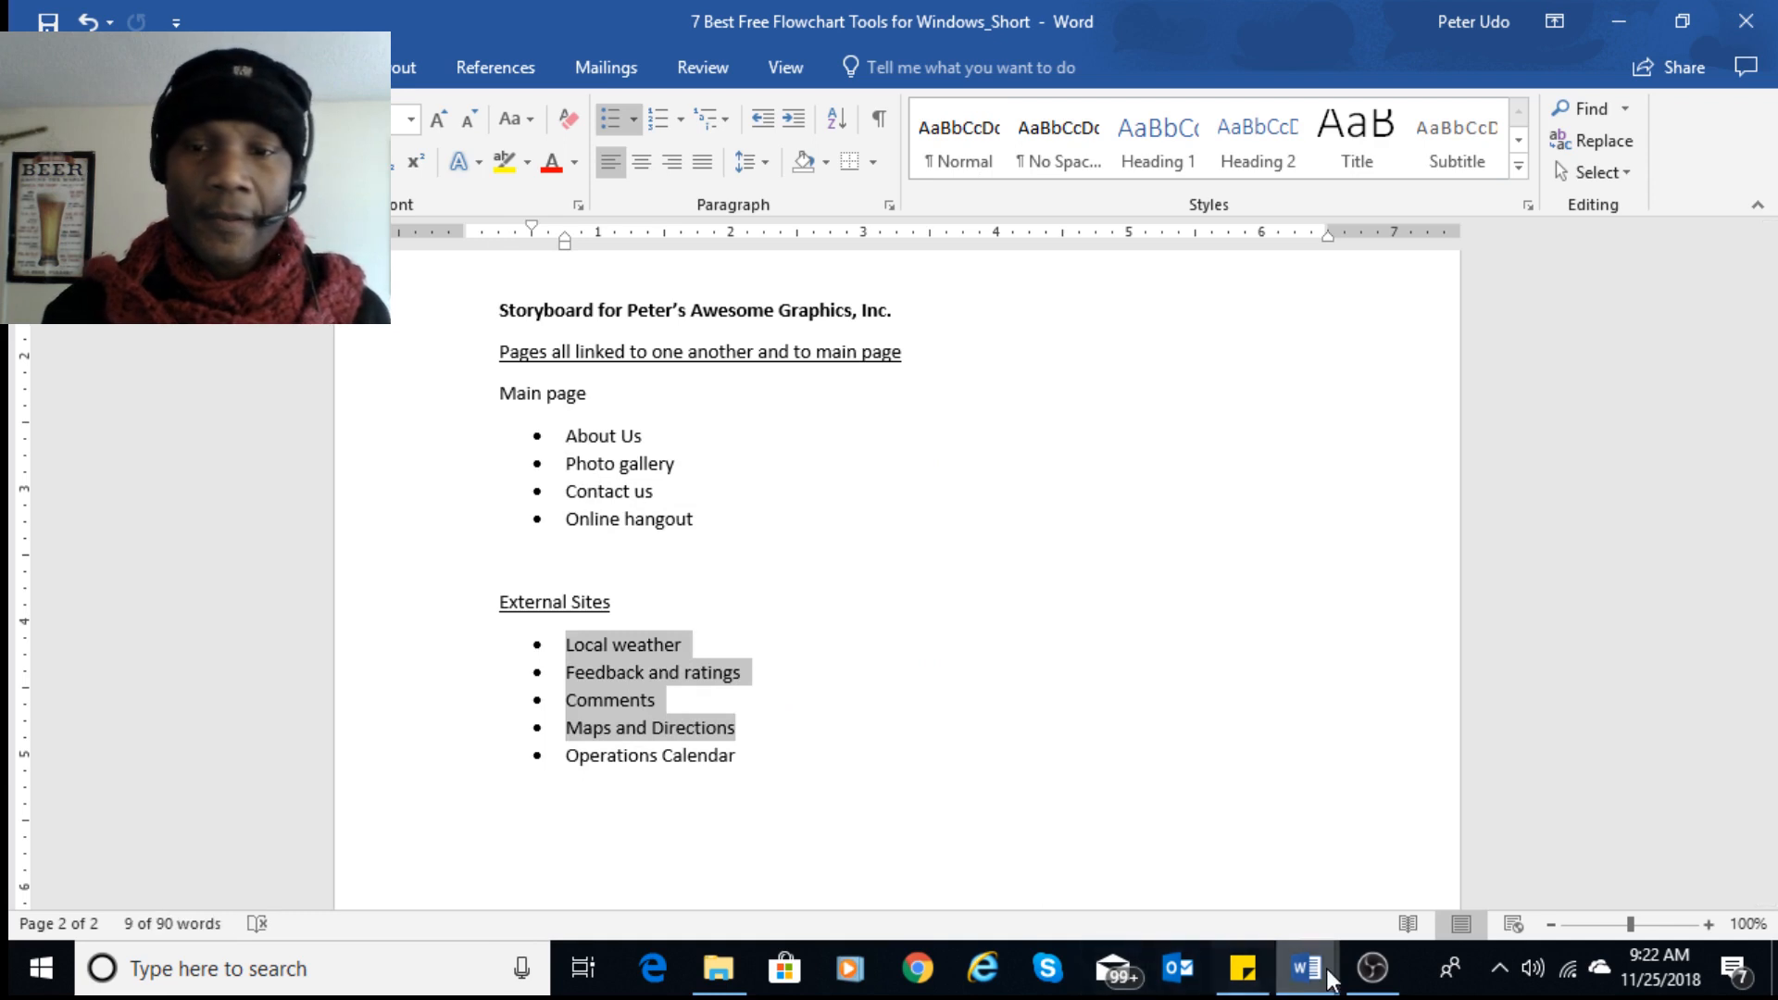
- Switch back to the Document3 window containing the storyboard diagram
mouse_move(1310, 967)
left_click(1148, 842)
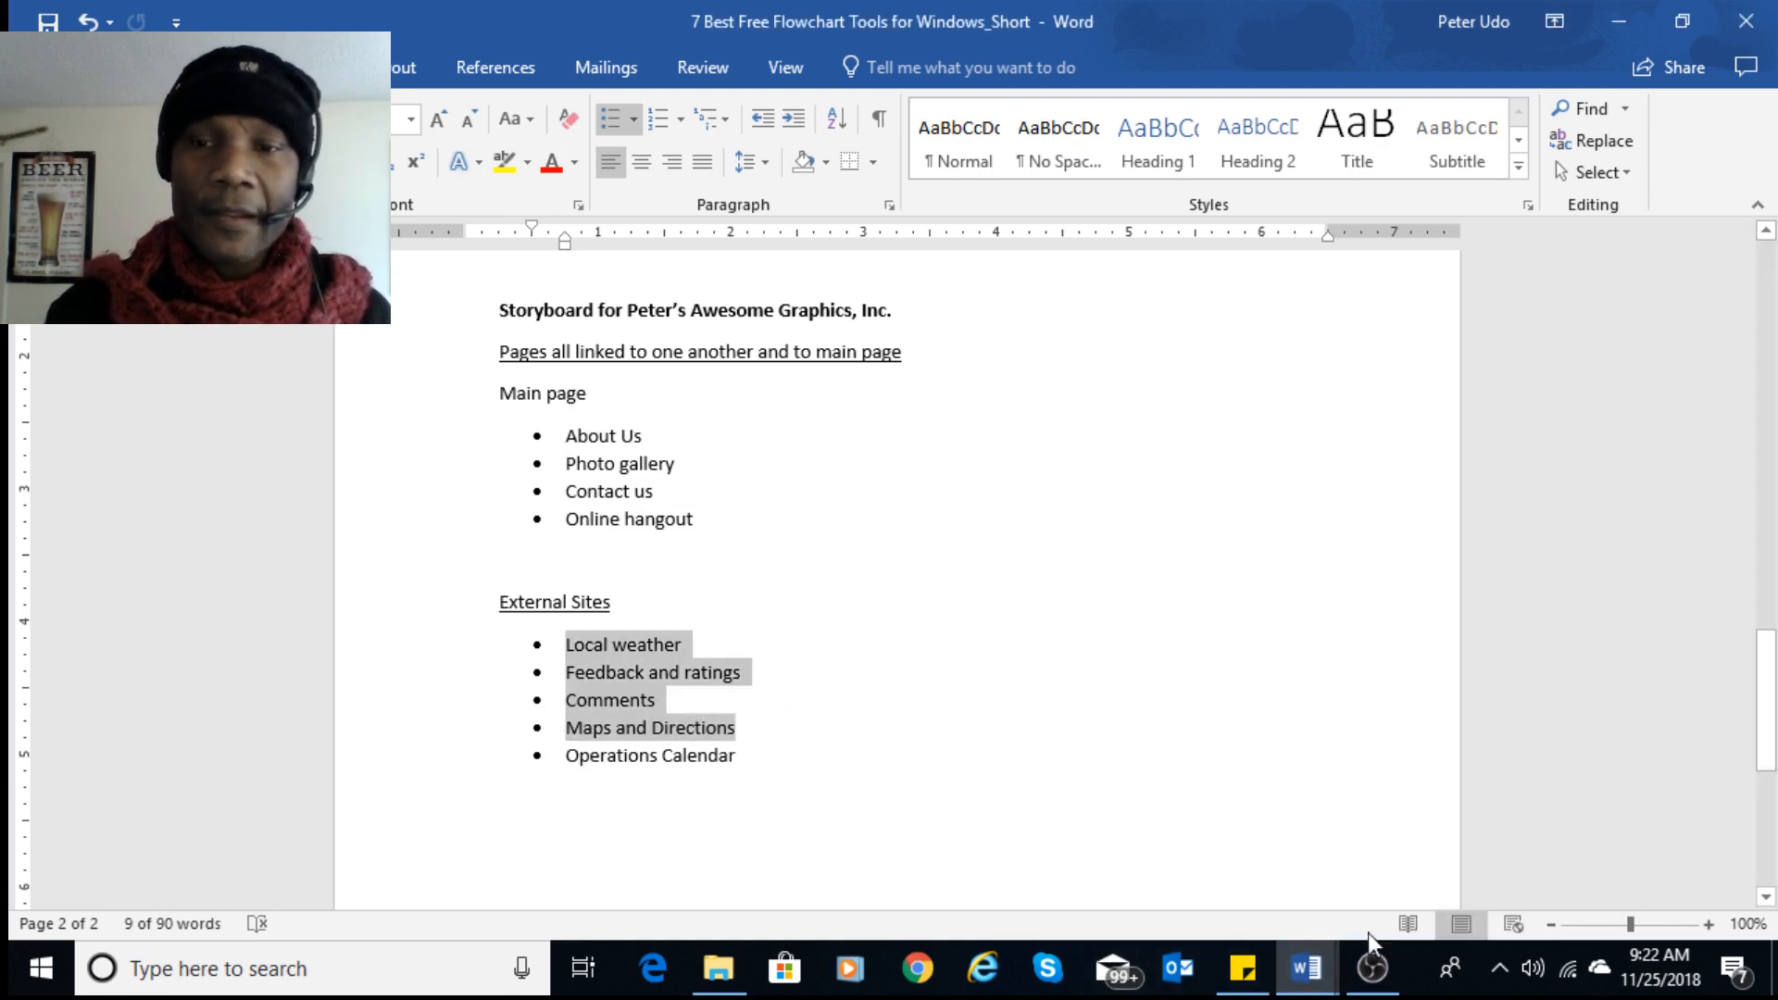
left_click(1308, 968)
scroll(985, 675, "down", 4)
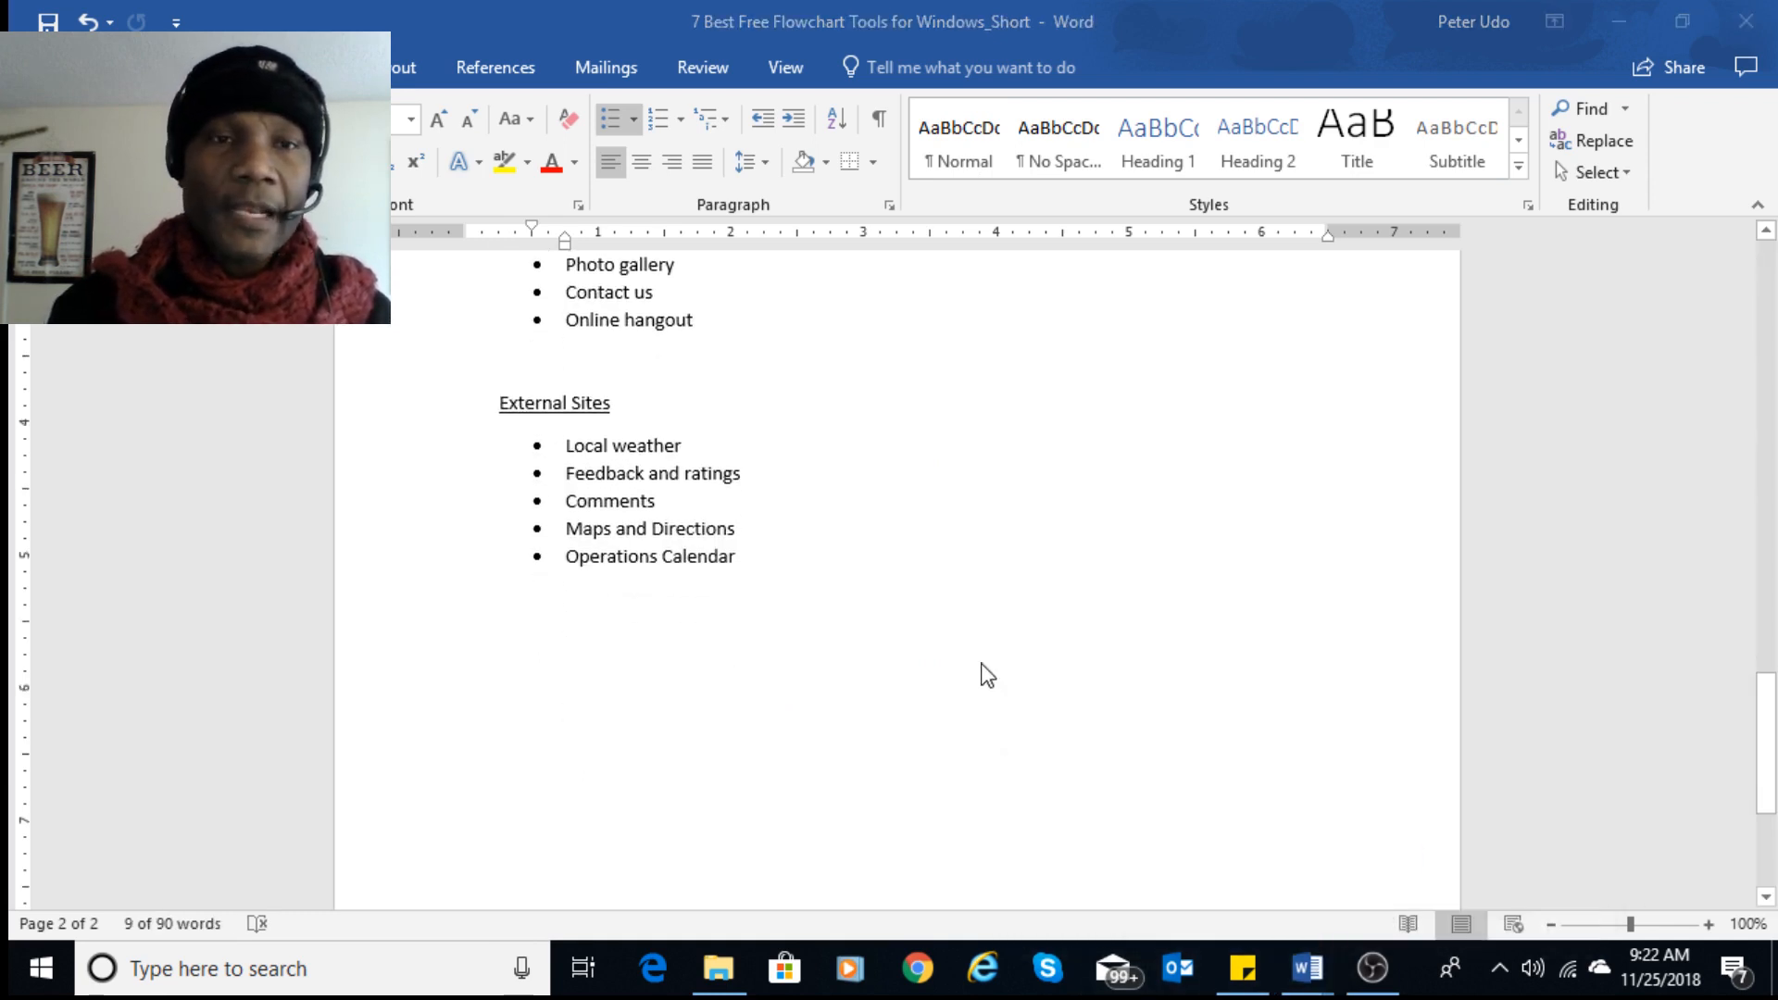
scroll(984, 675, "up", 1)
mouse_move(1309, 968)
left_click(1202, 845)
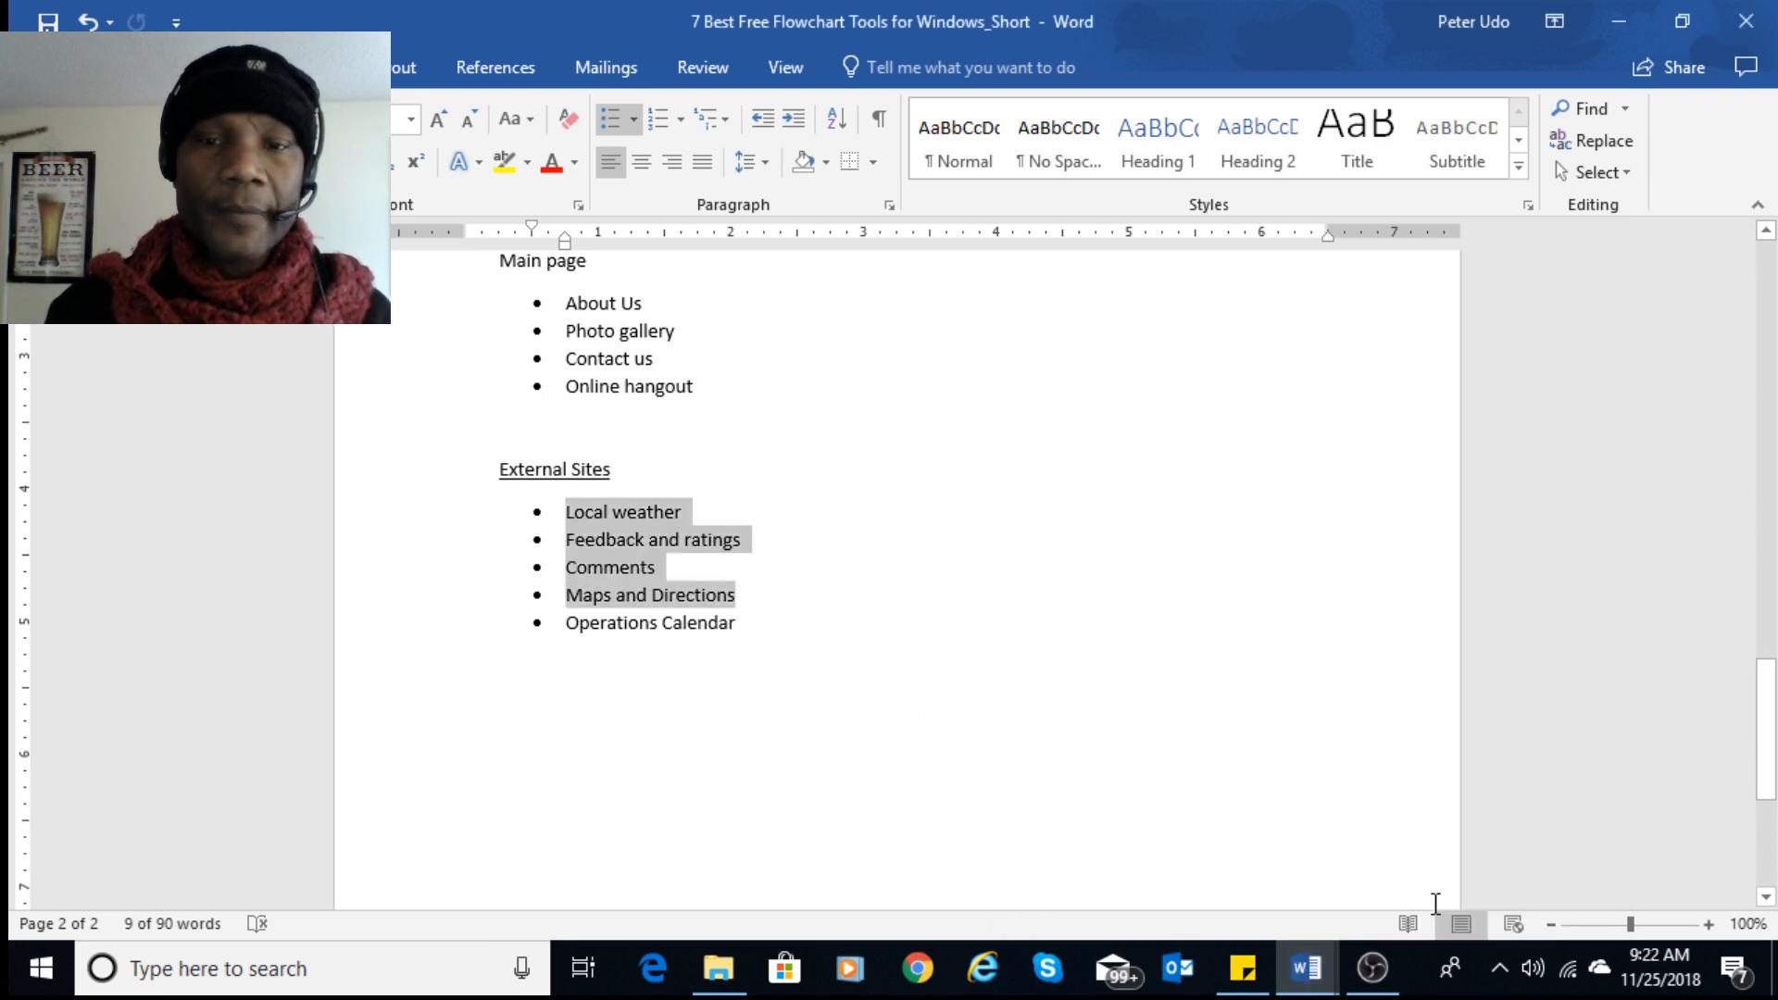
left_click(1420, 824)
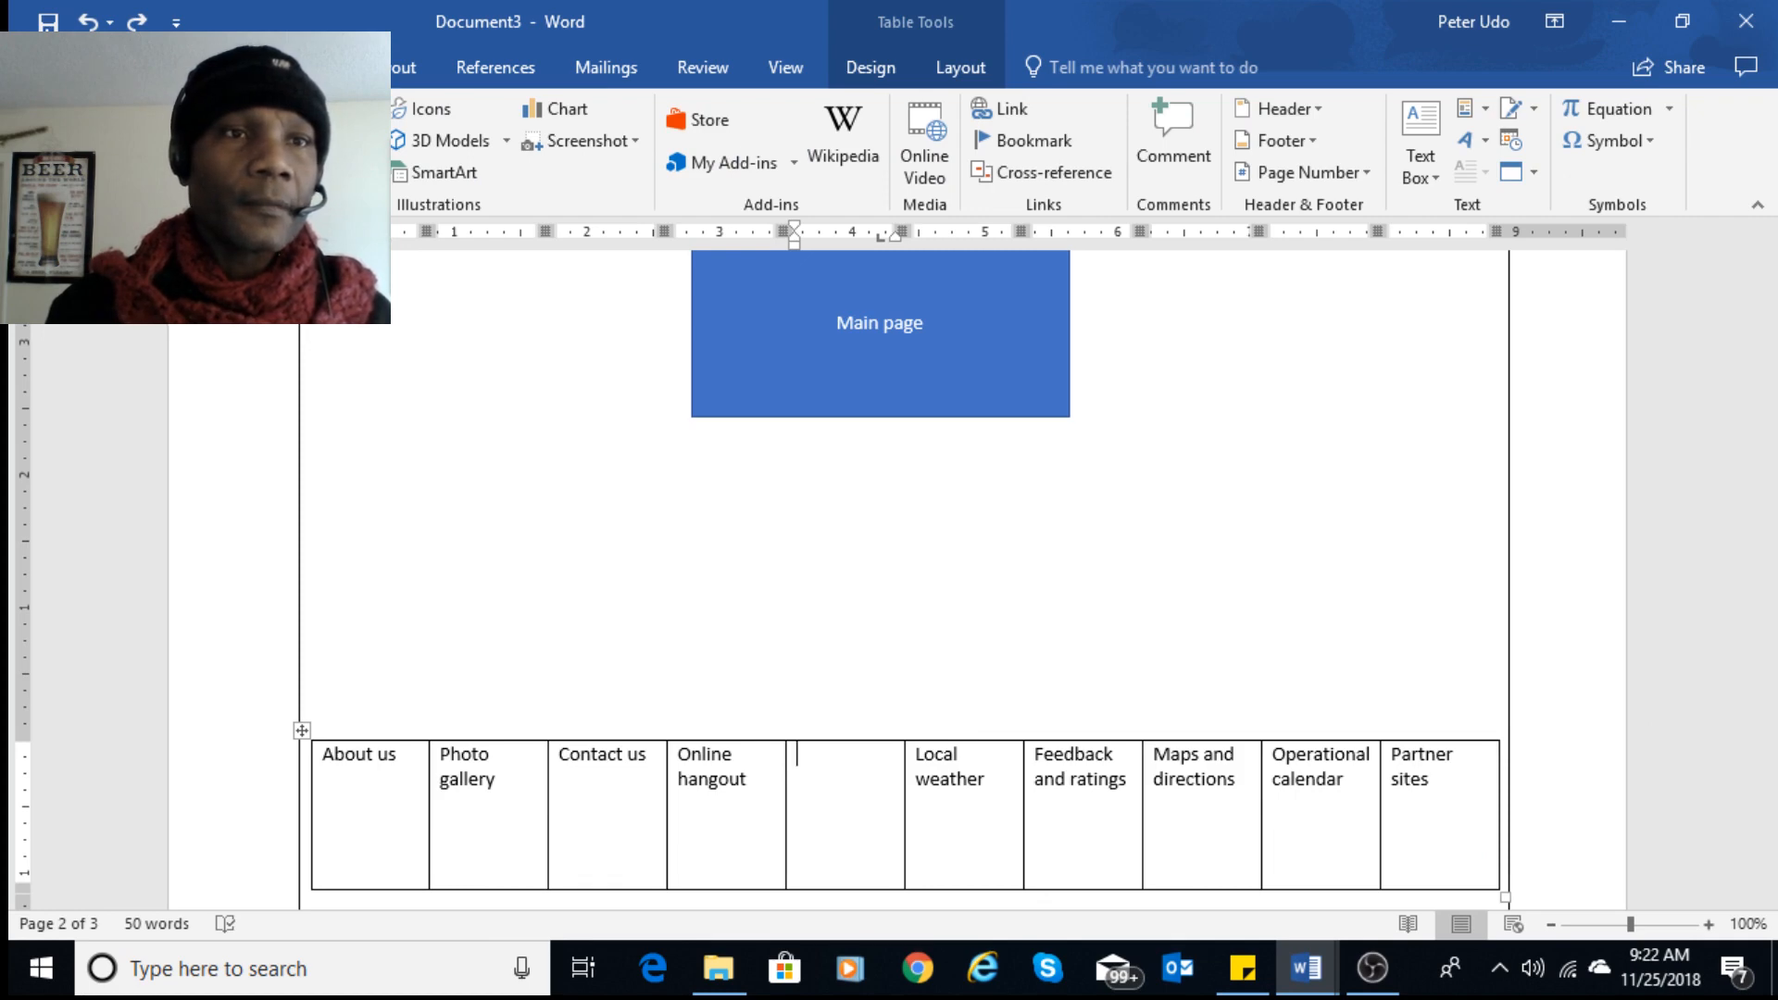
- Draw a straight line, about 2.43" high and 2.73" wide, from the About us cell to the lower-left corner of the Main page box
left_click(276, 173)
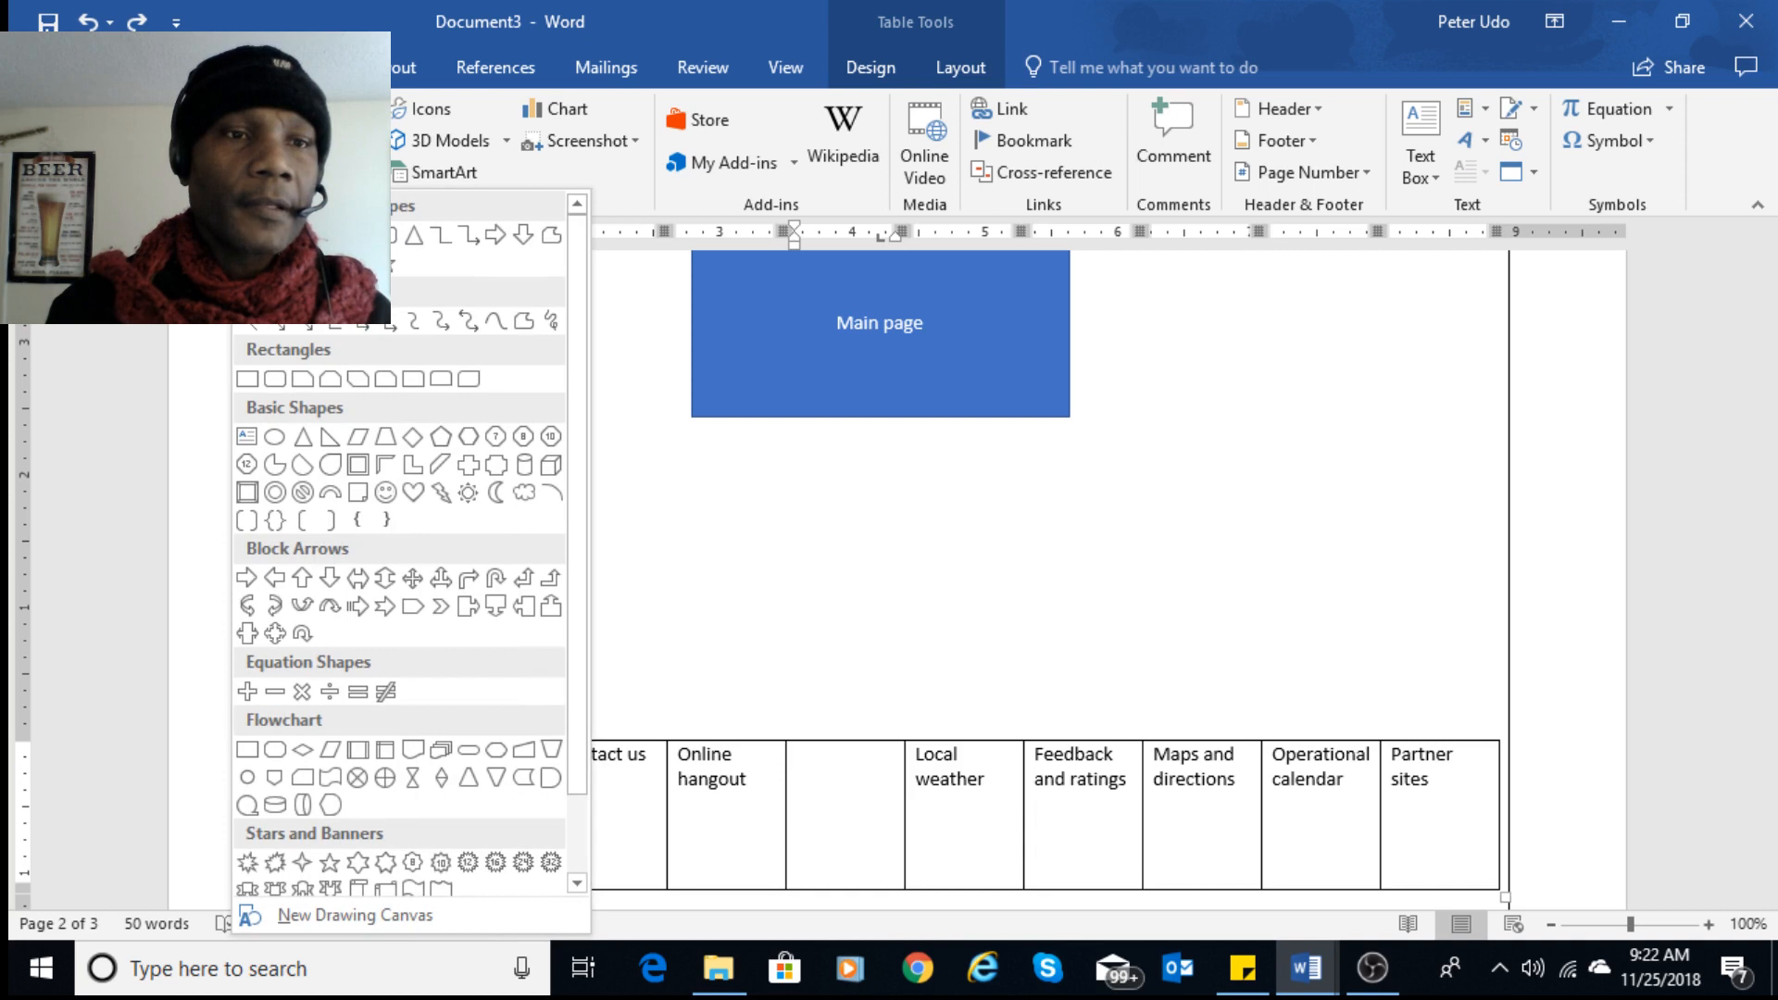
left_click(275, 236)
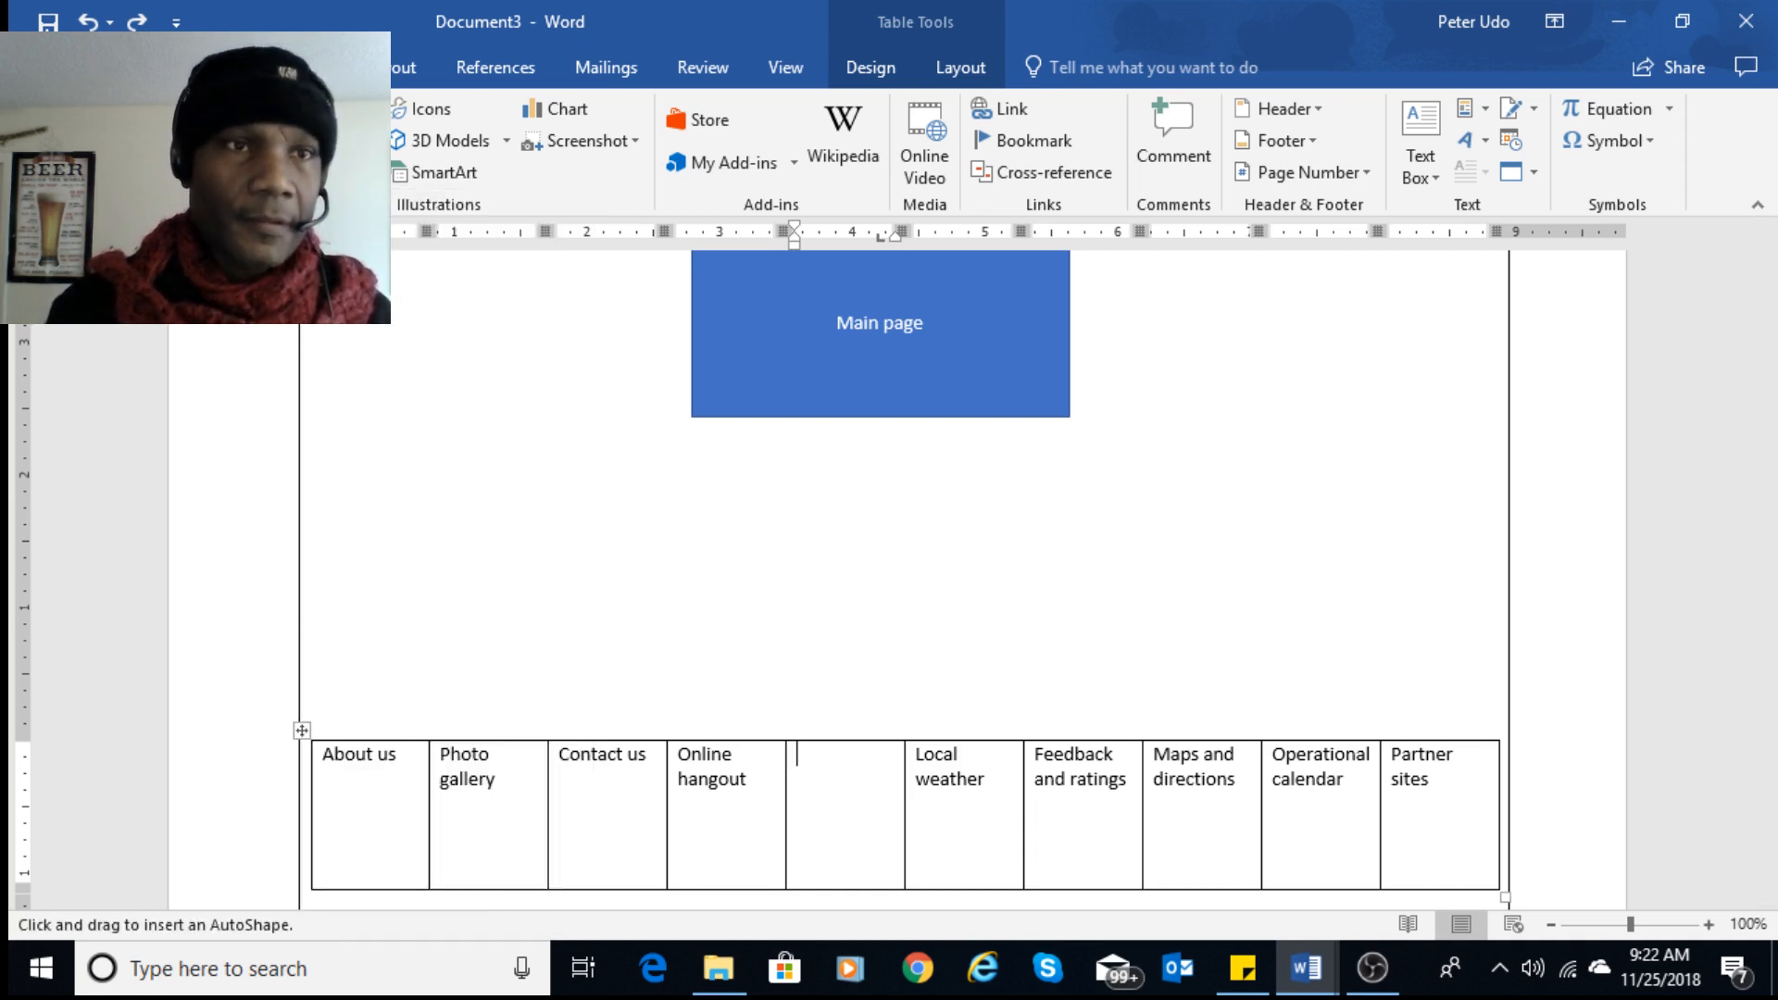
left_click(276, 173)
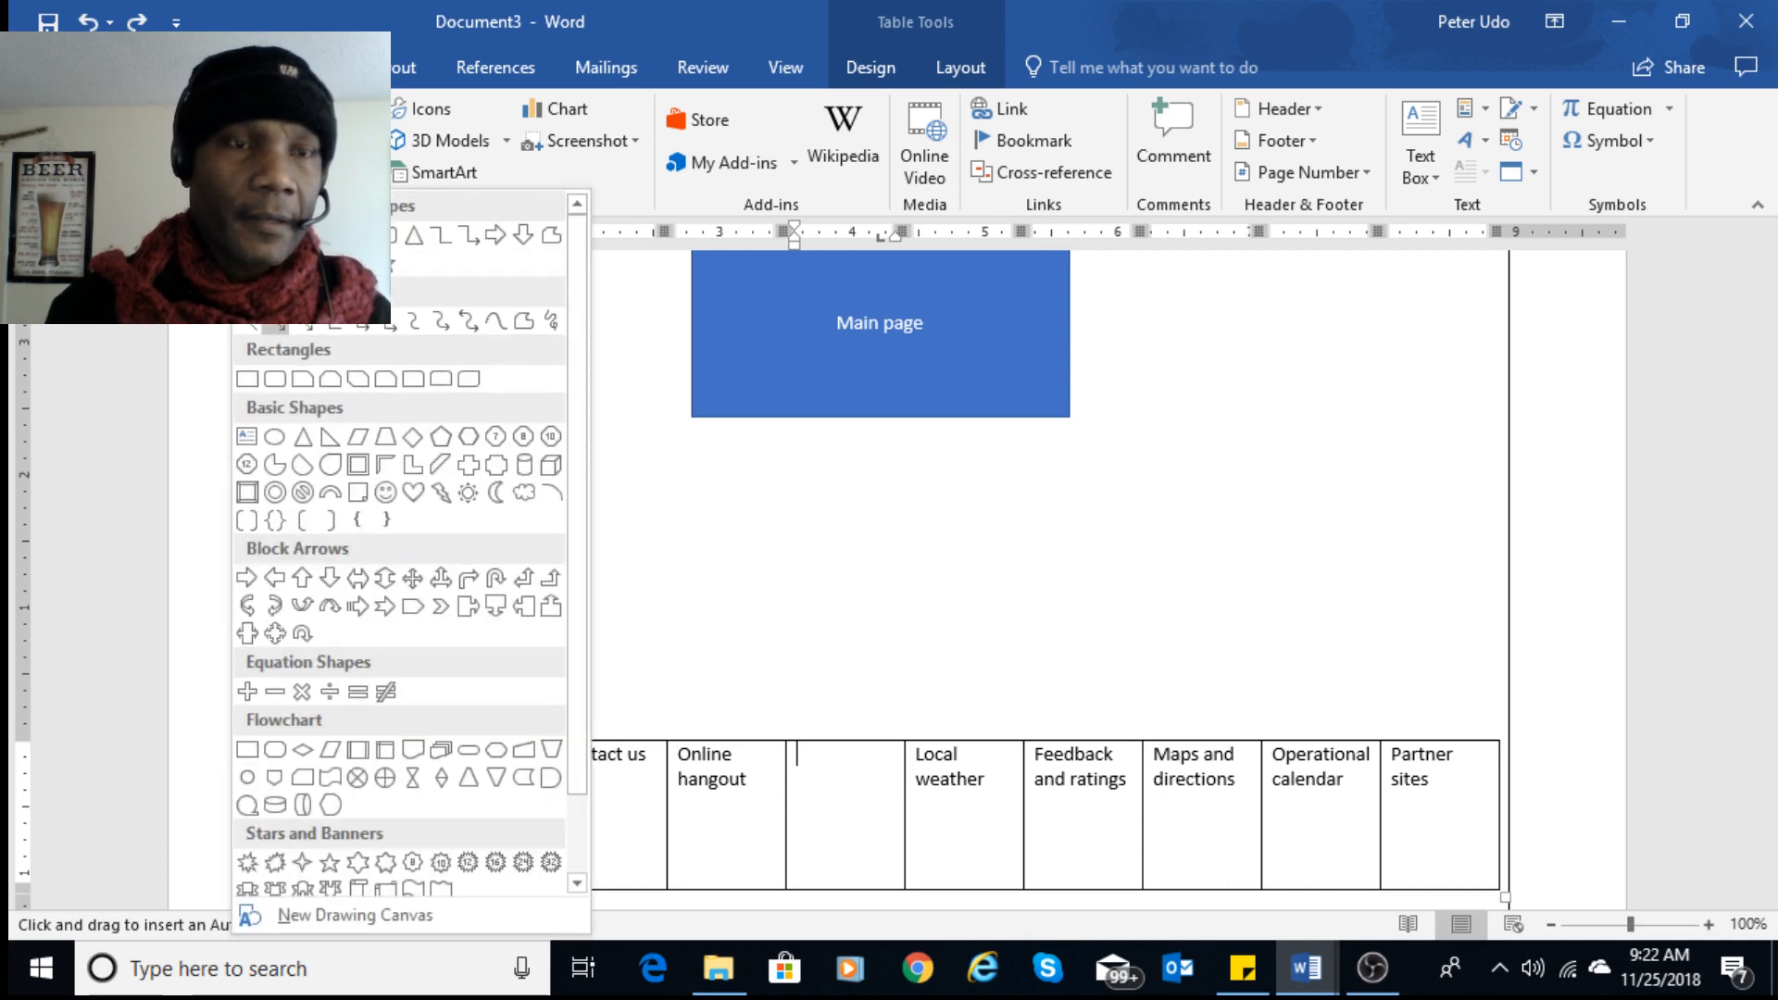
left_click(276, 320)
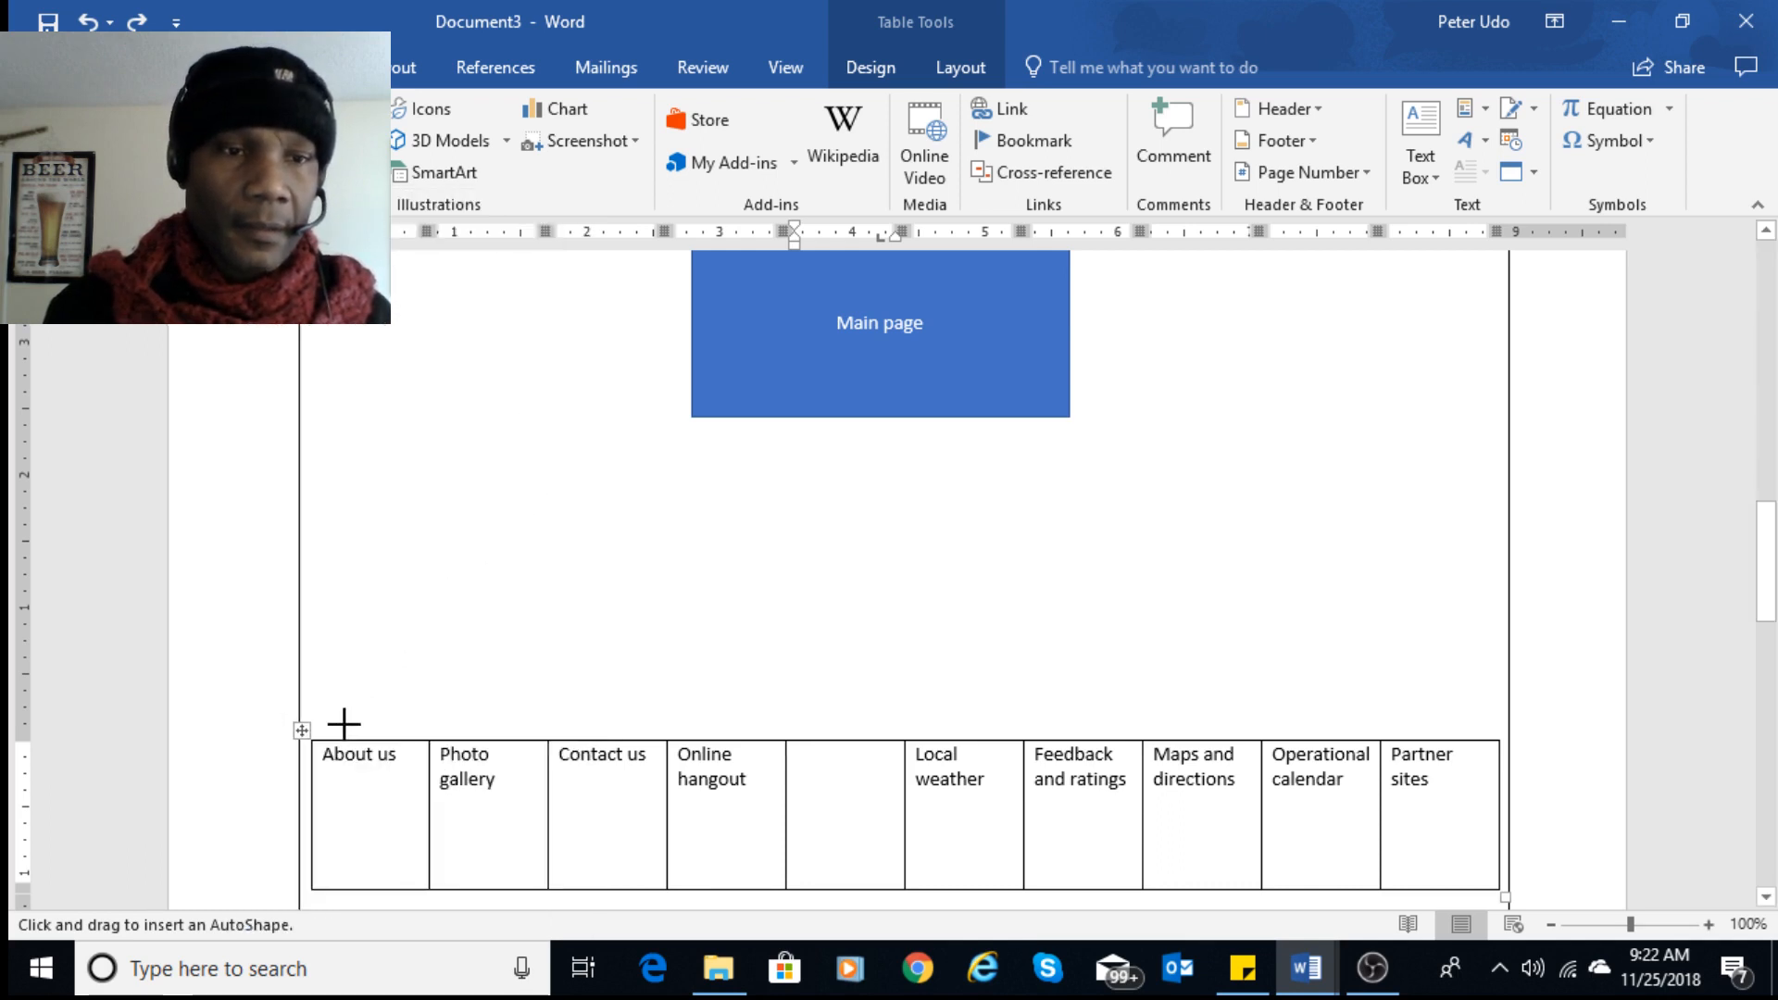
mouse_move(350, 732)
left_mouse_down()
mouse_move(754, 377)
mouse_move(710, 412)
left_mouse_up()
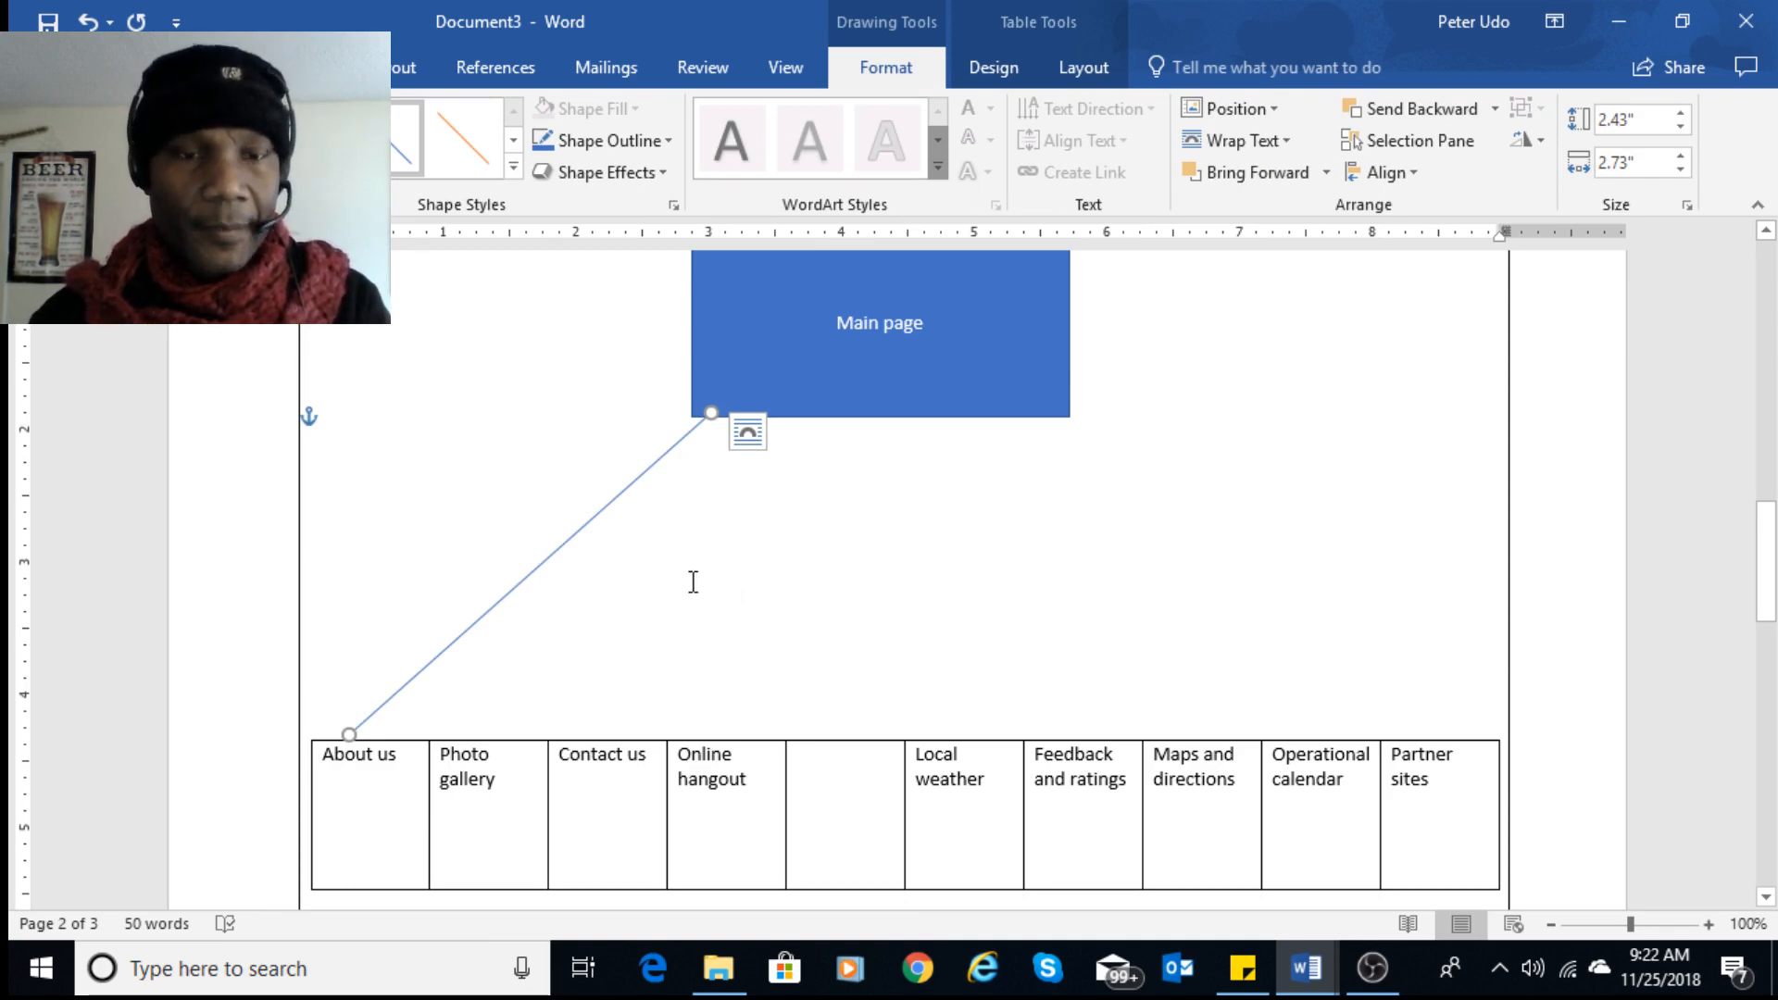
- Cut and paste the connector line, and move it so it runs from About us to the Main page box's lower-left corner
key("ctrl+x")
key("ctrl+v")
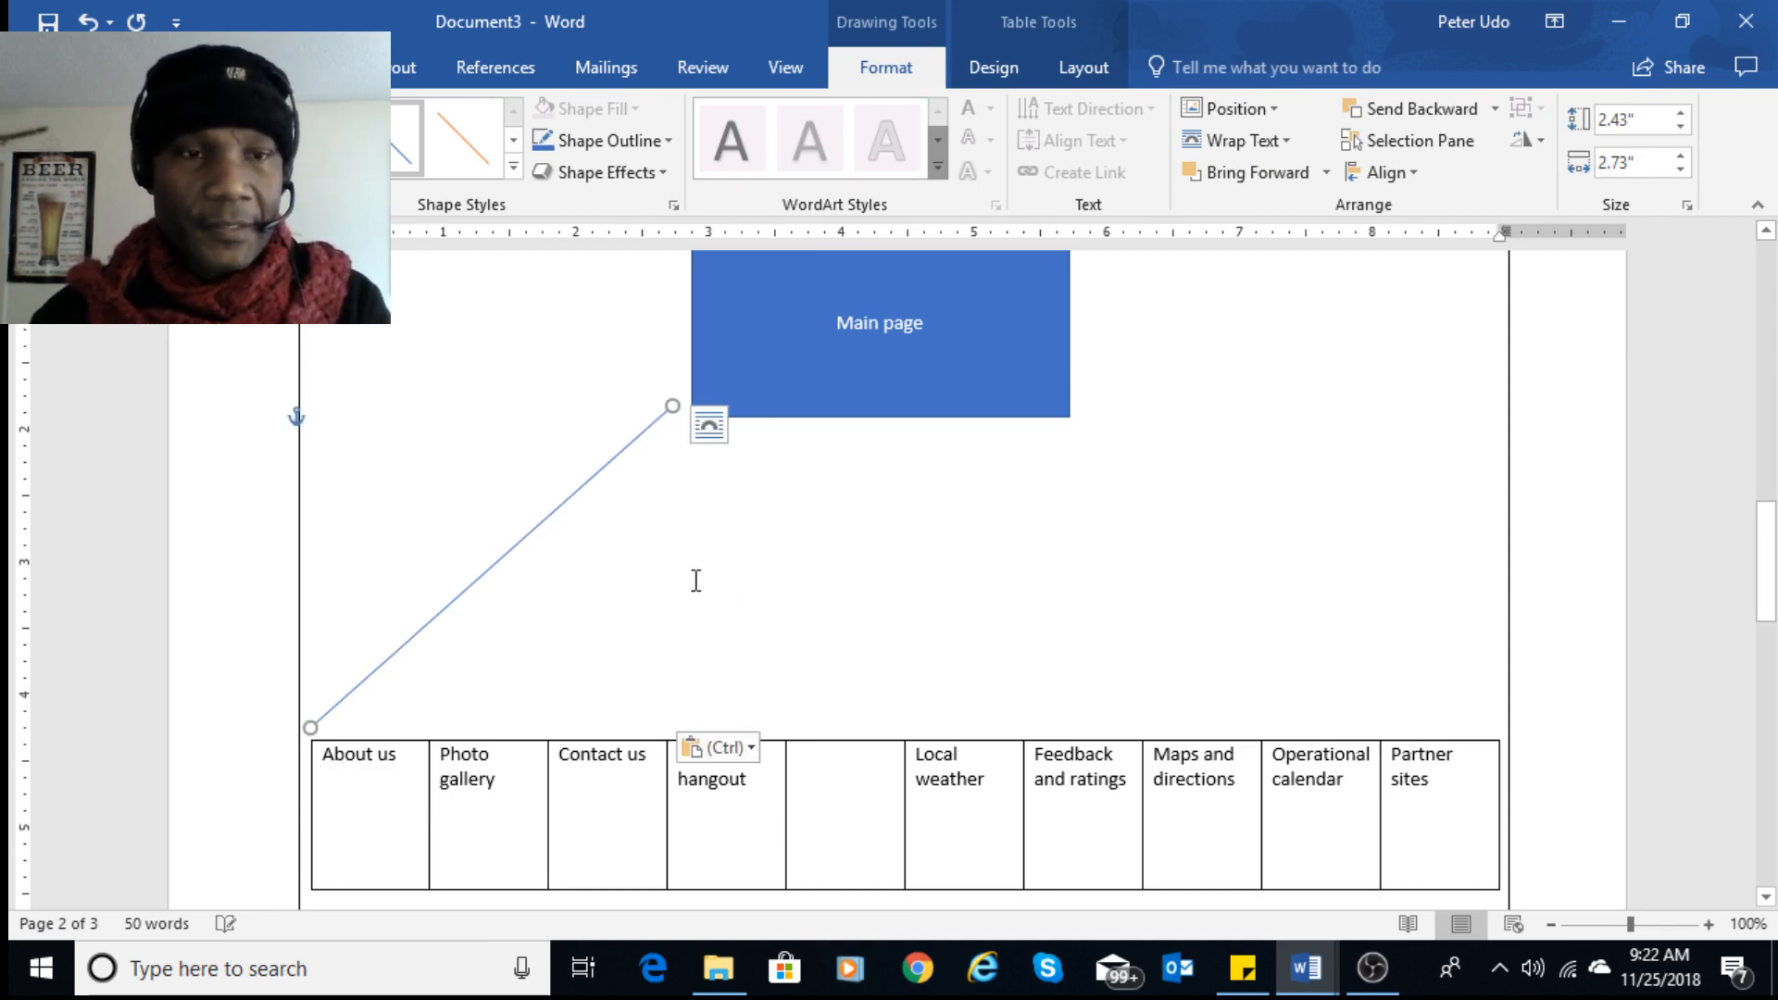
left_click(789, 539)
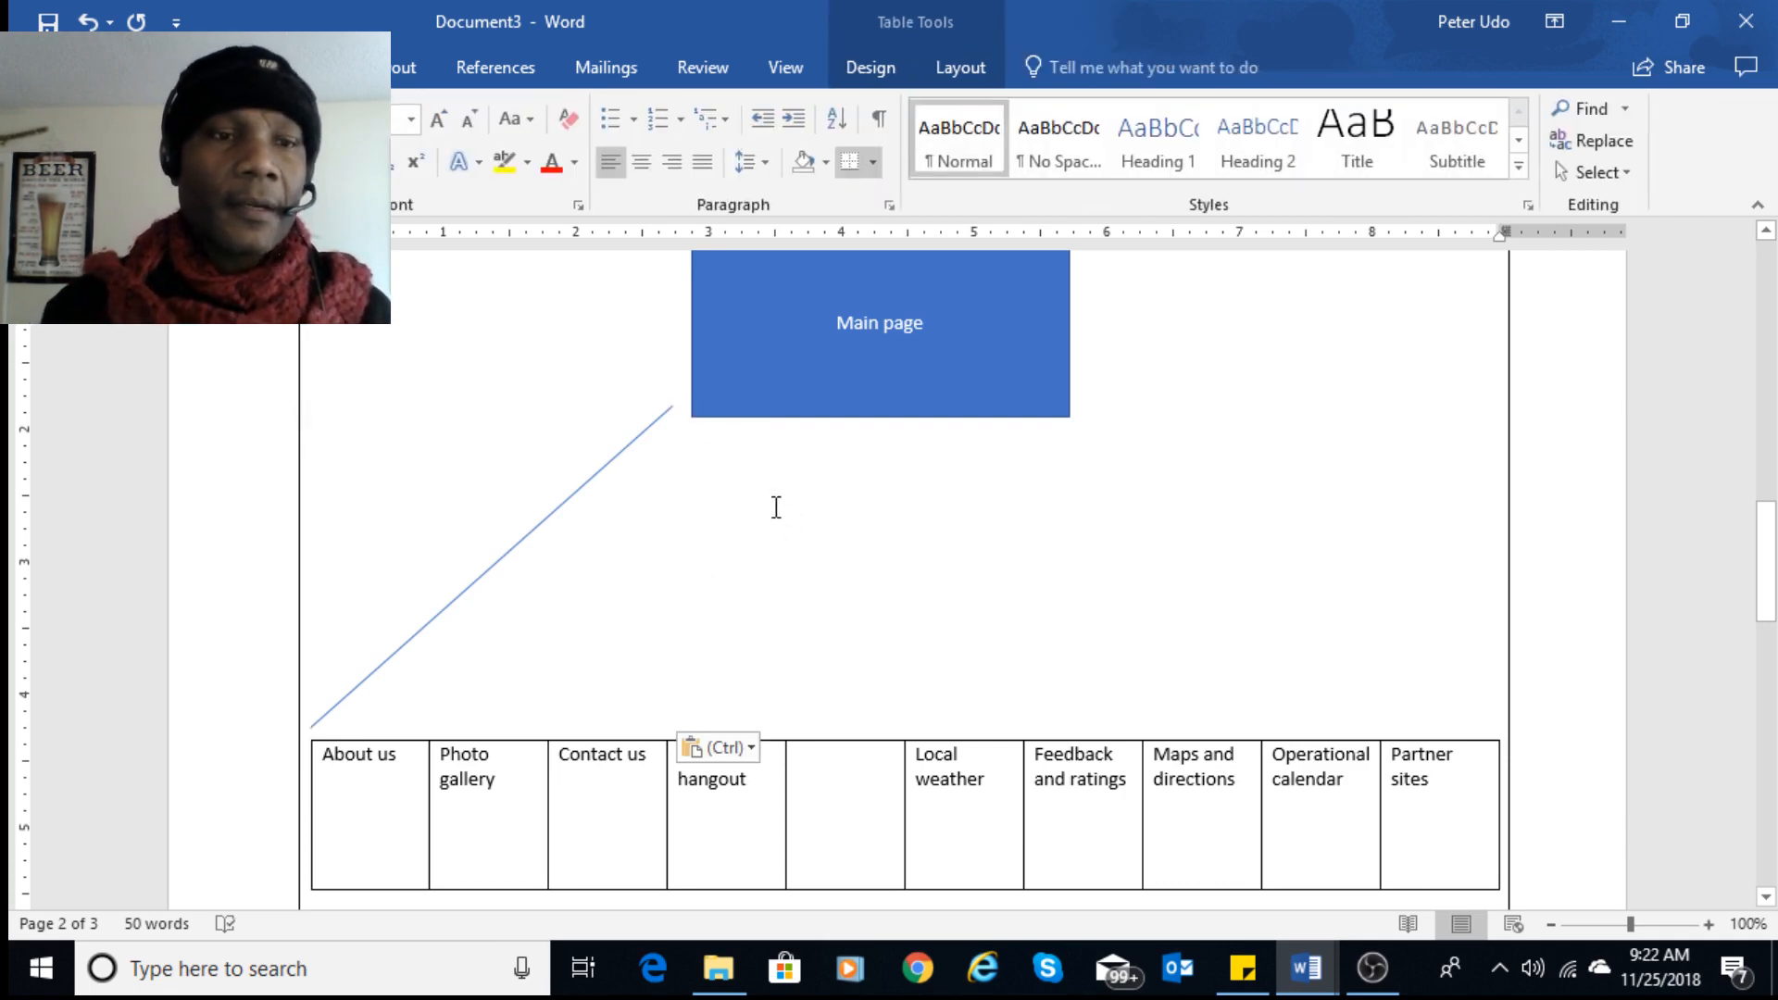
left_click_drag(546, 524, 568, 517)
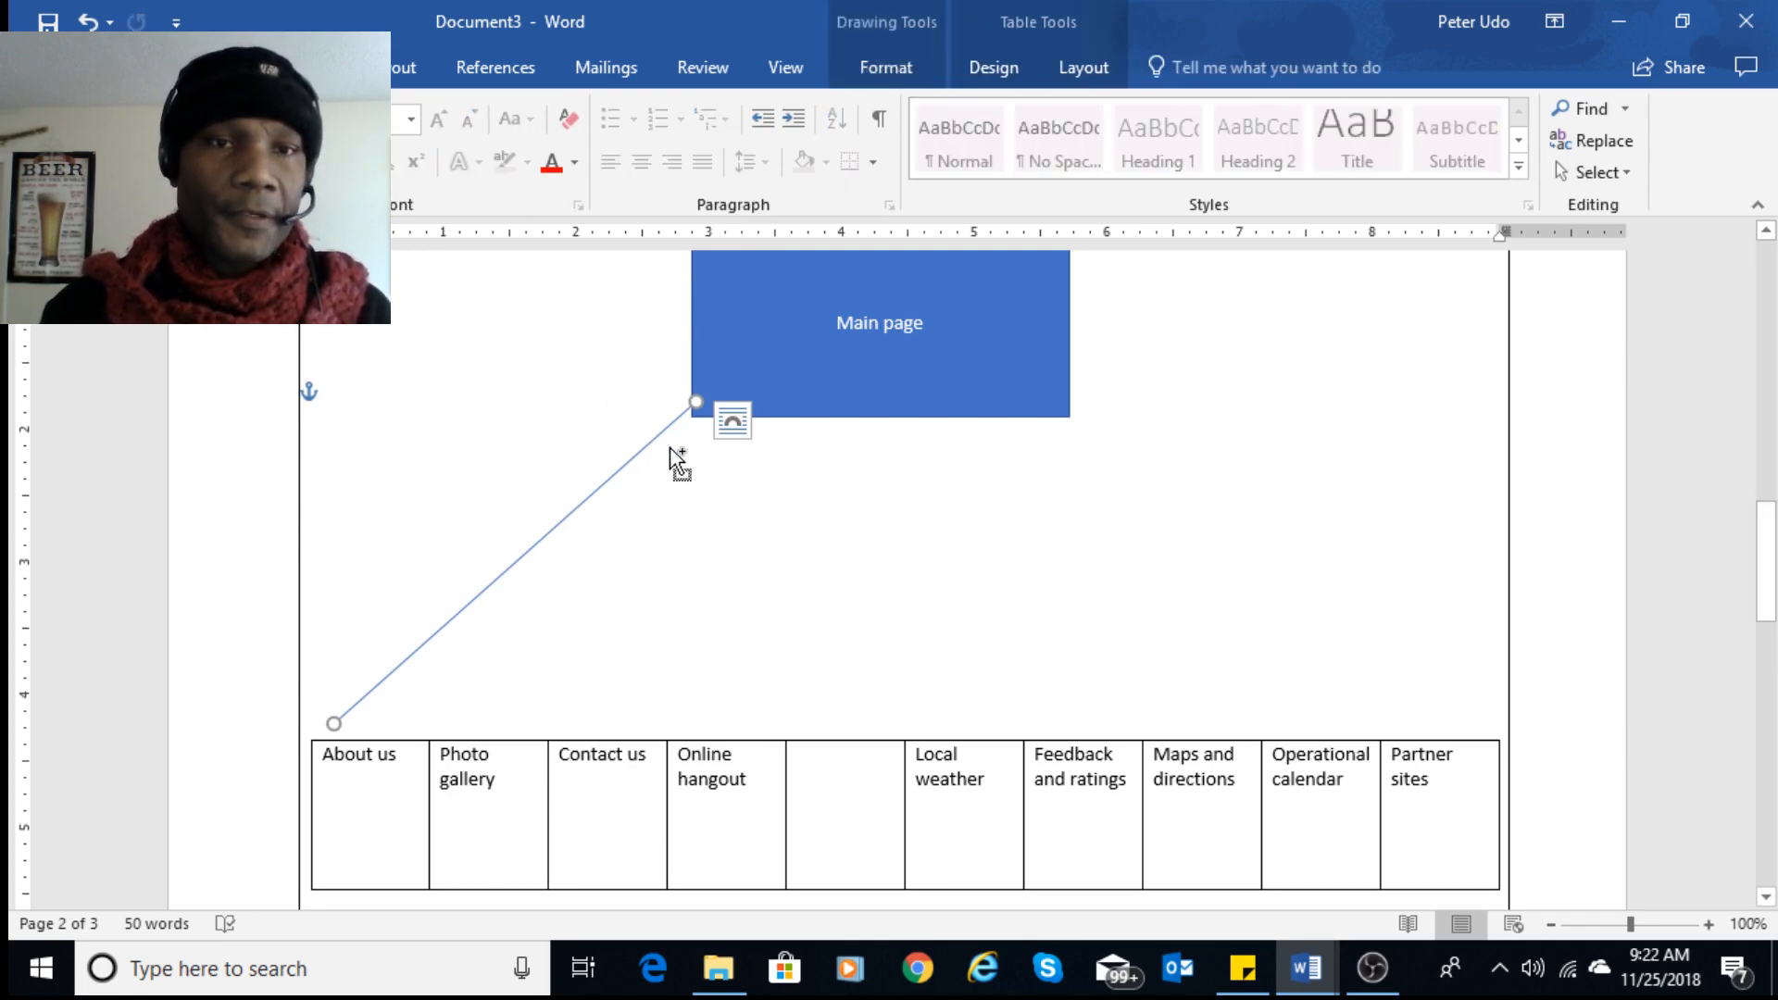
- Copy the About us connector line three times, placing the copies' lower ends at Photo gallery, Contact us and Online hangout
left_click_drag(677, 460, 720, 459)
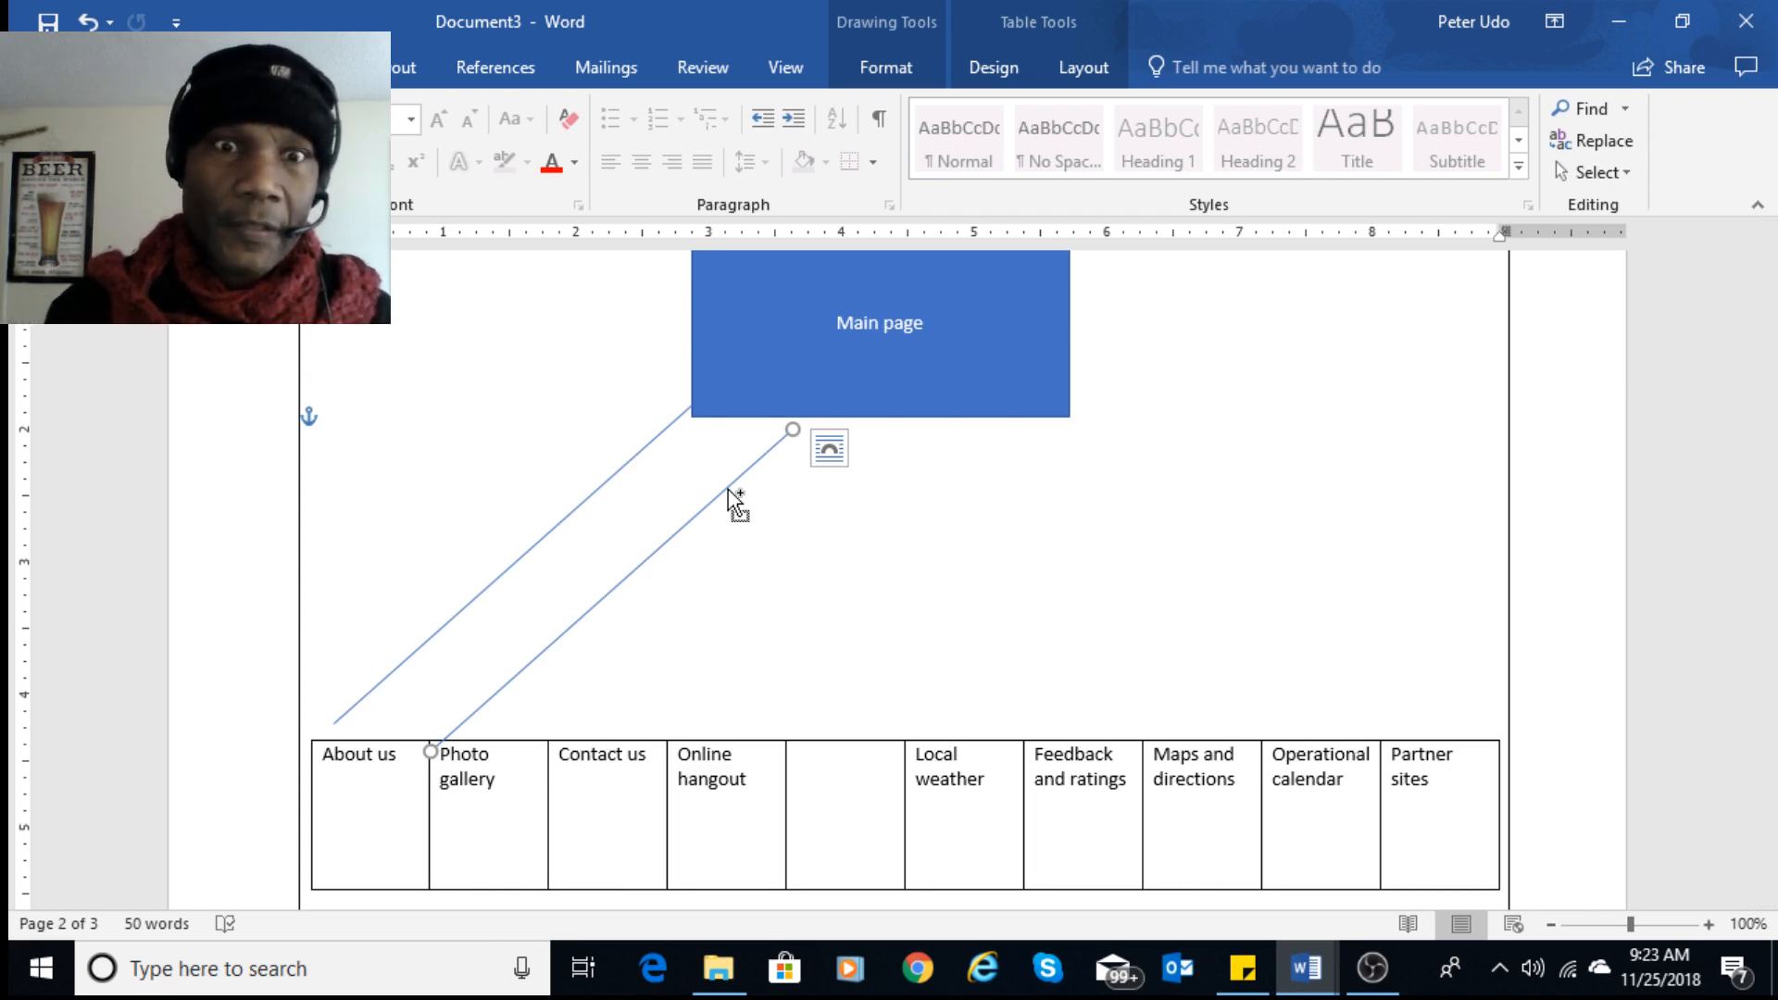
left_click_drag(728, 489, 893, 500)
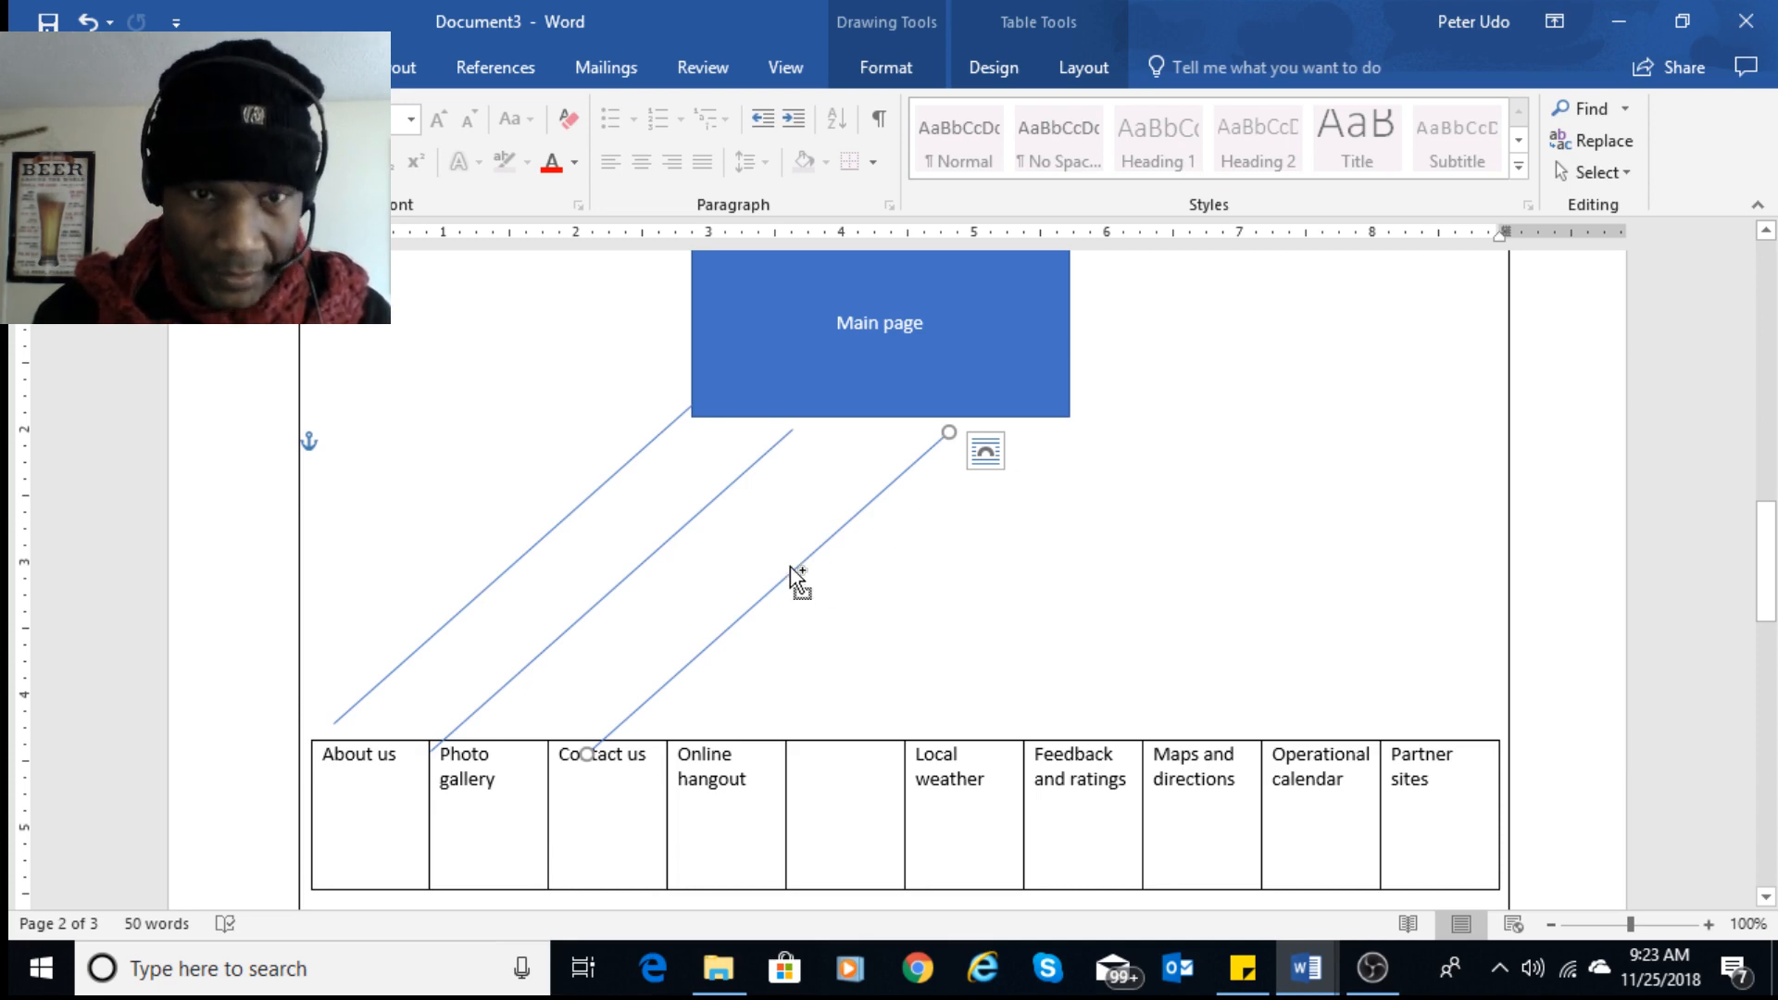
left_click_drag(791, 568, 903, 588)
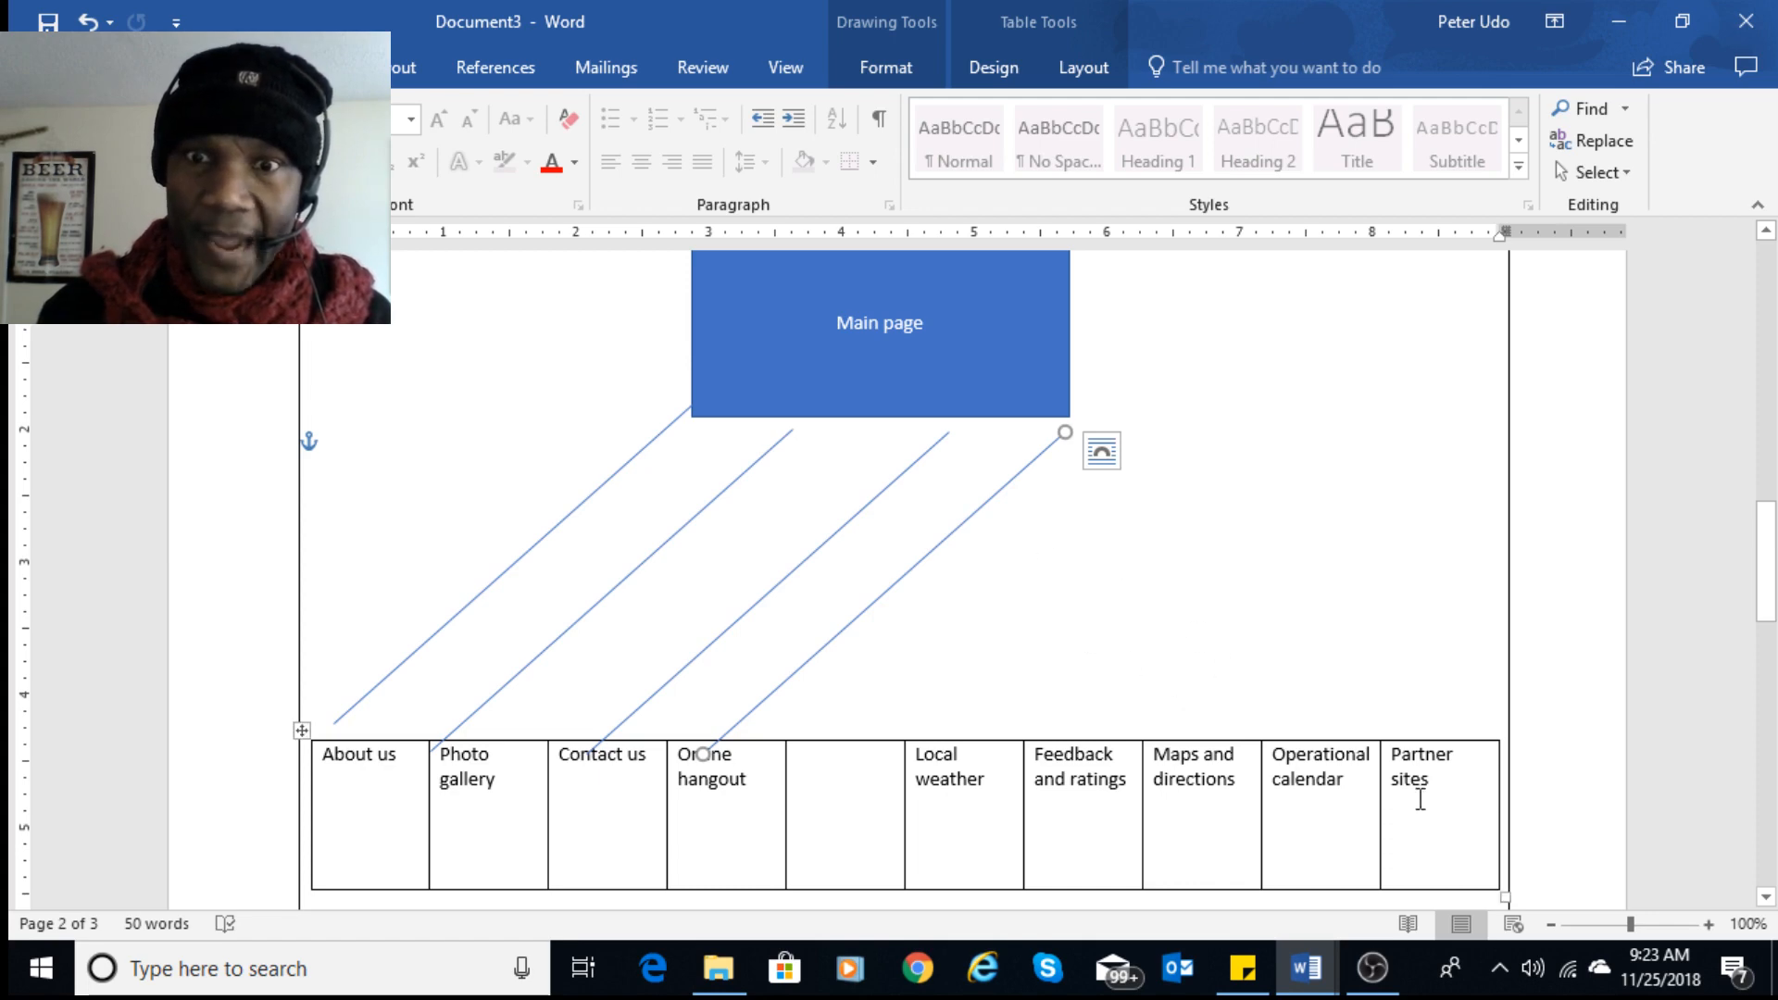
- Move the upper ends of the Photo gallery, Contact us and Online hangout lines to the lower-left corner of the Main page box
left_click(791, 433)
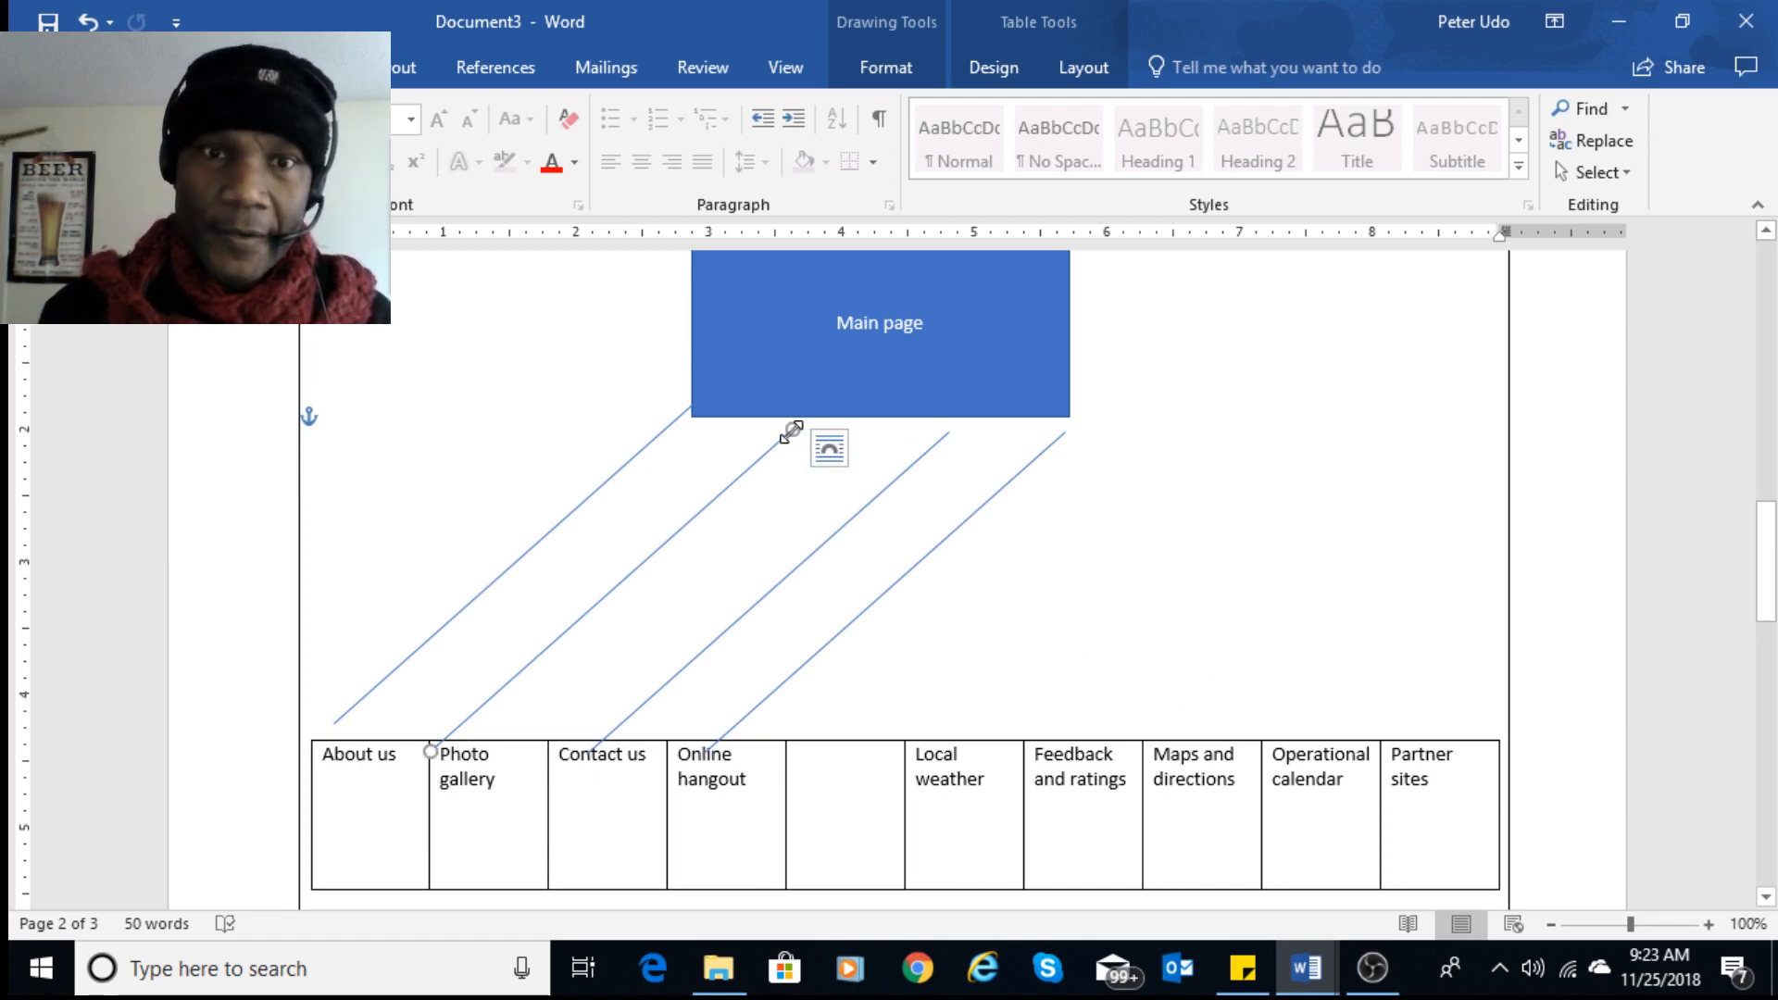
left_click_drag(791, 432, 706, 398)
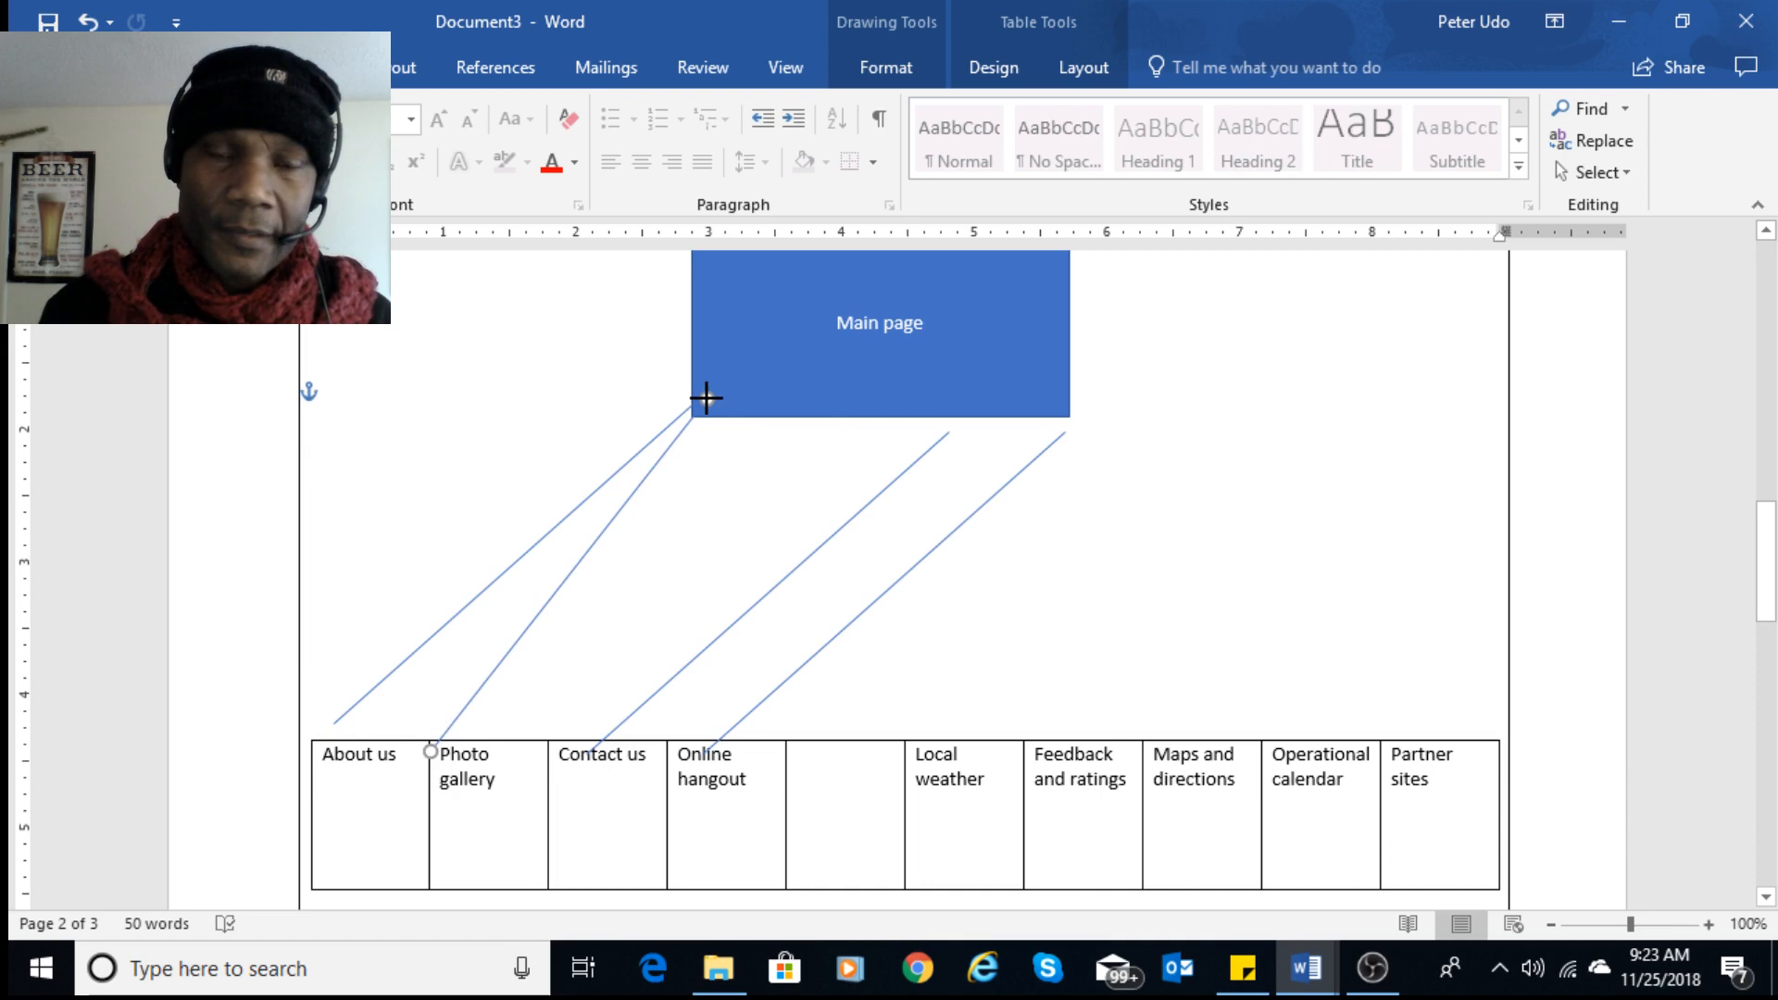
left_click(941, 438)
left_click_drag(945, 431, 709, 395)
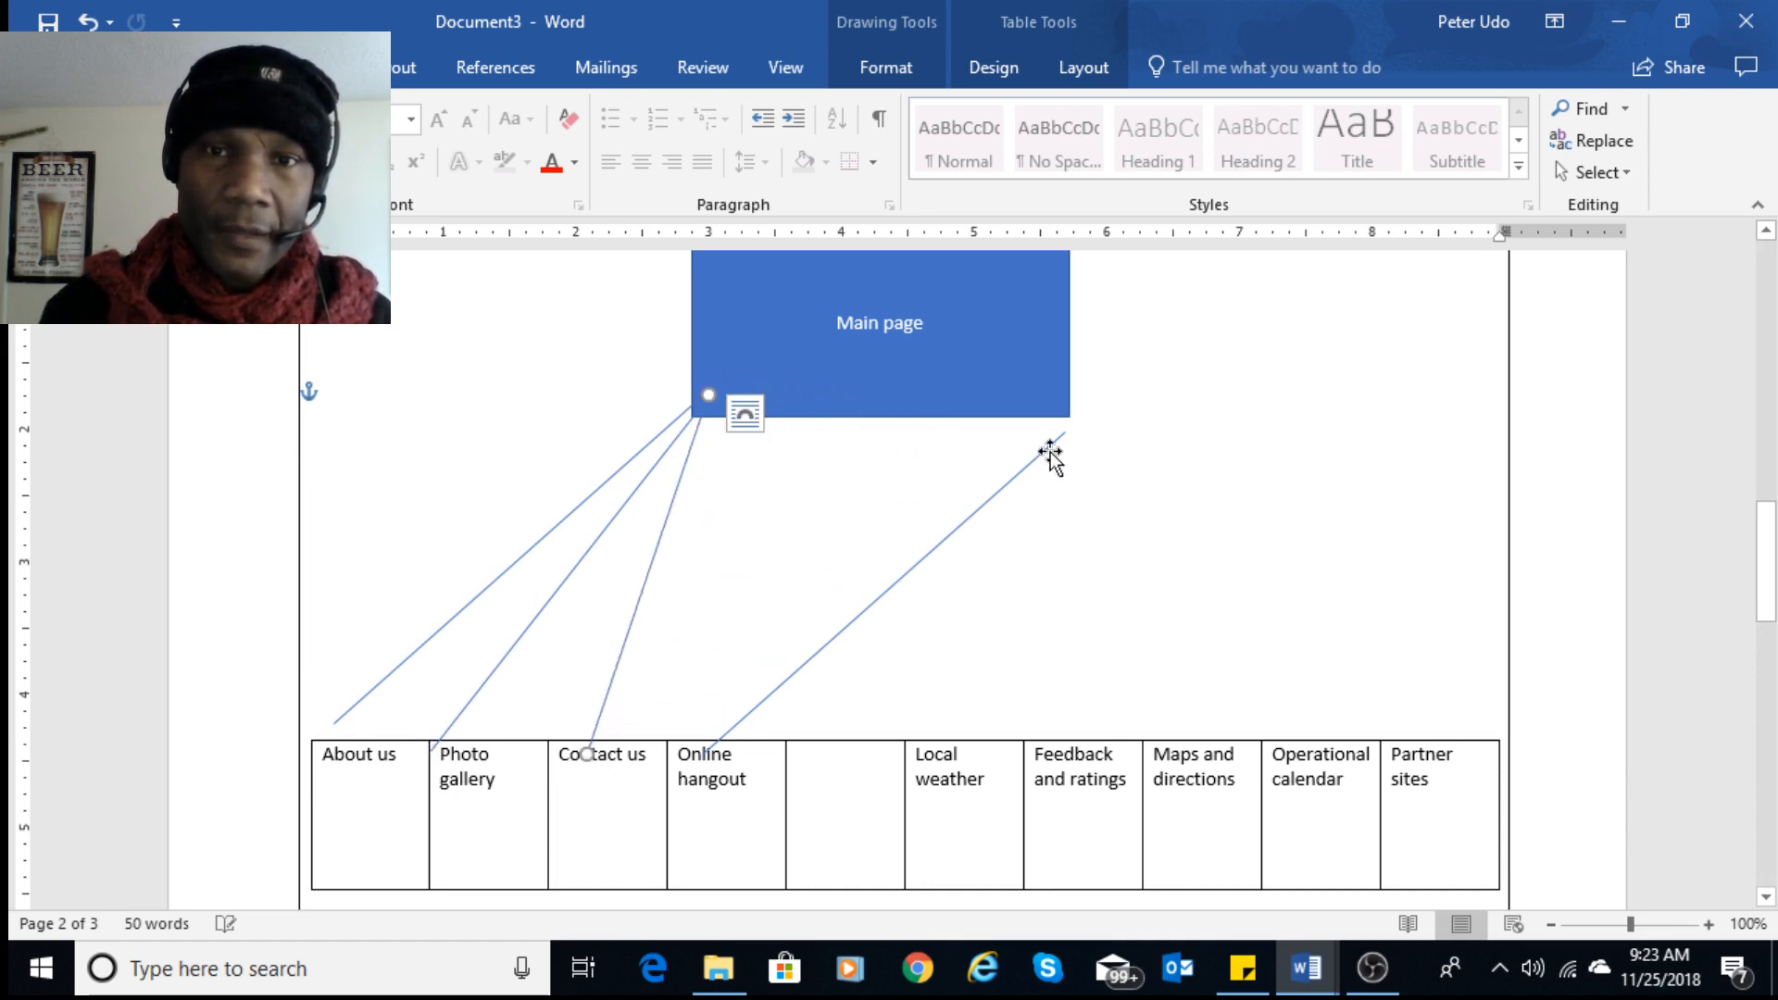
left_click(1064, 434)
left_click_drag(1064, 435, 711, 395)
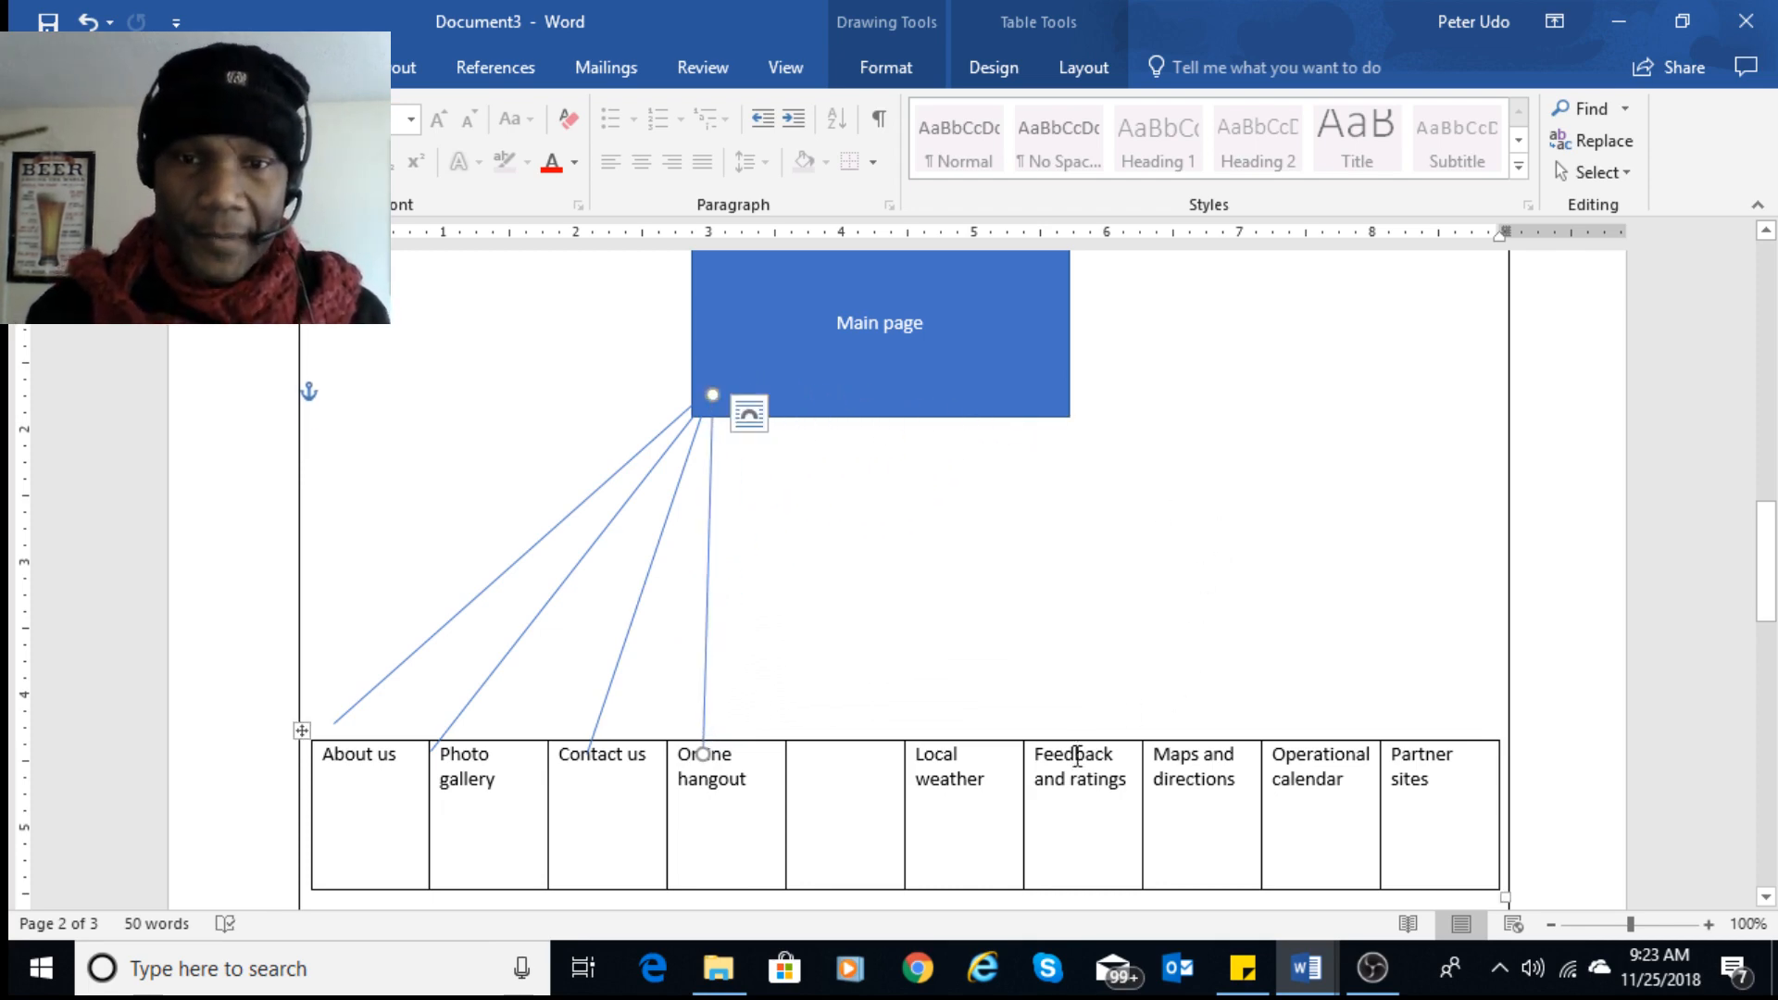
- Copy the Online hangout line to the middle of the Main page box's lower edge and move its lower end to Local weather
left_click(681, 611)
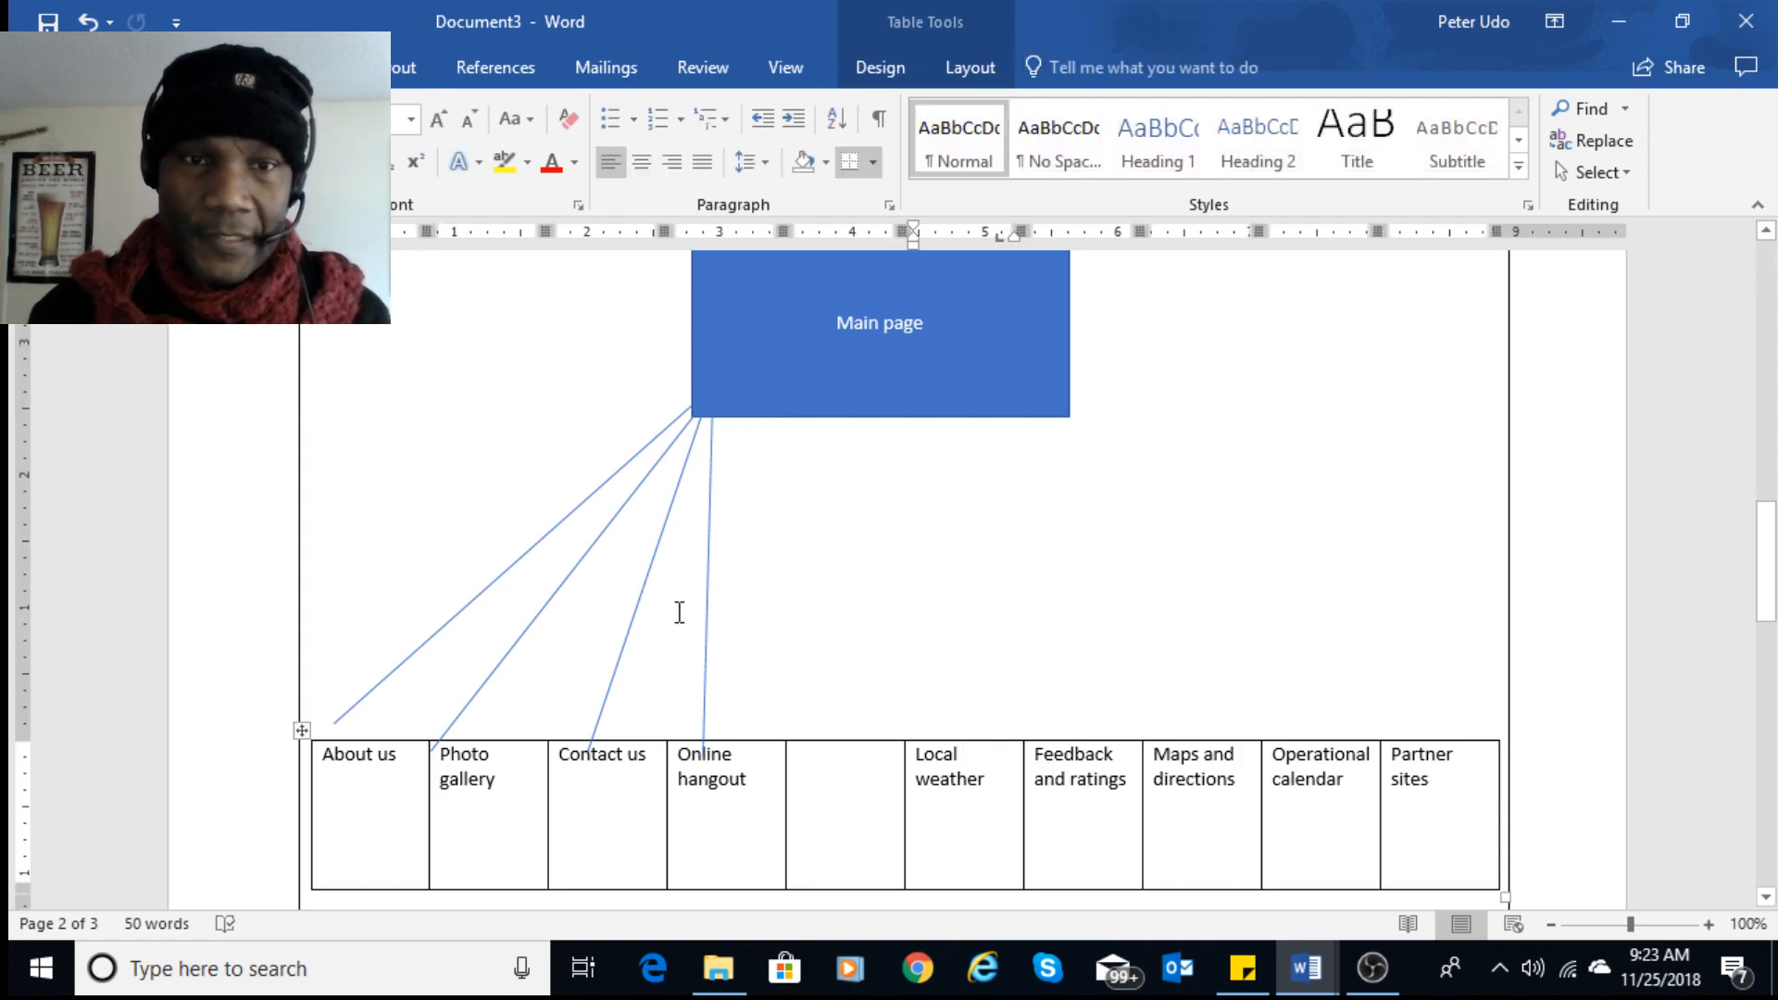
left_click(710, 606)
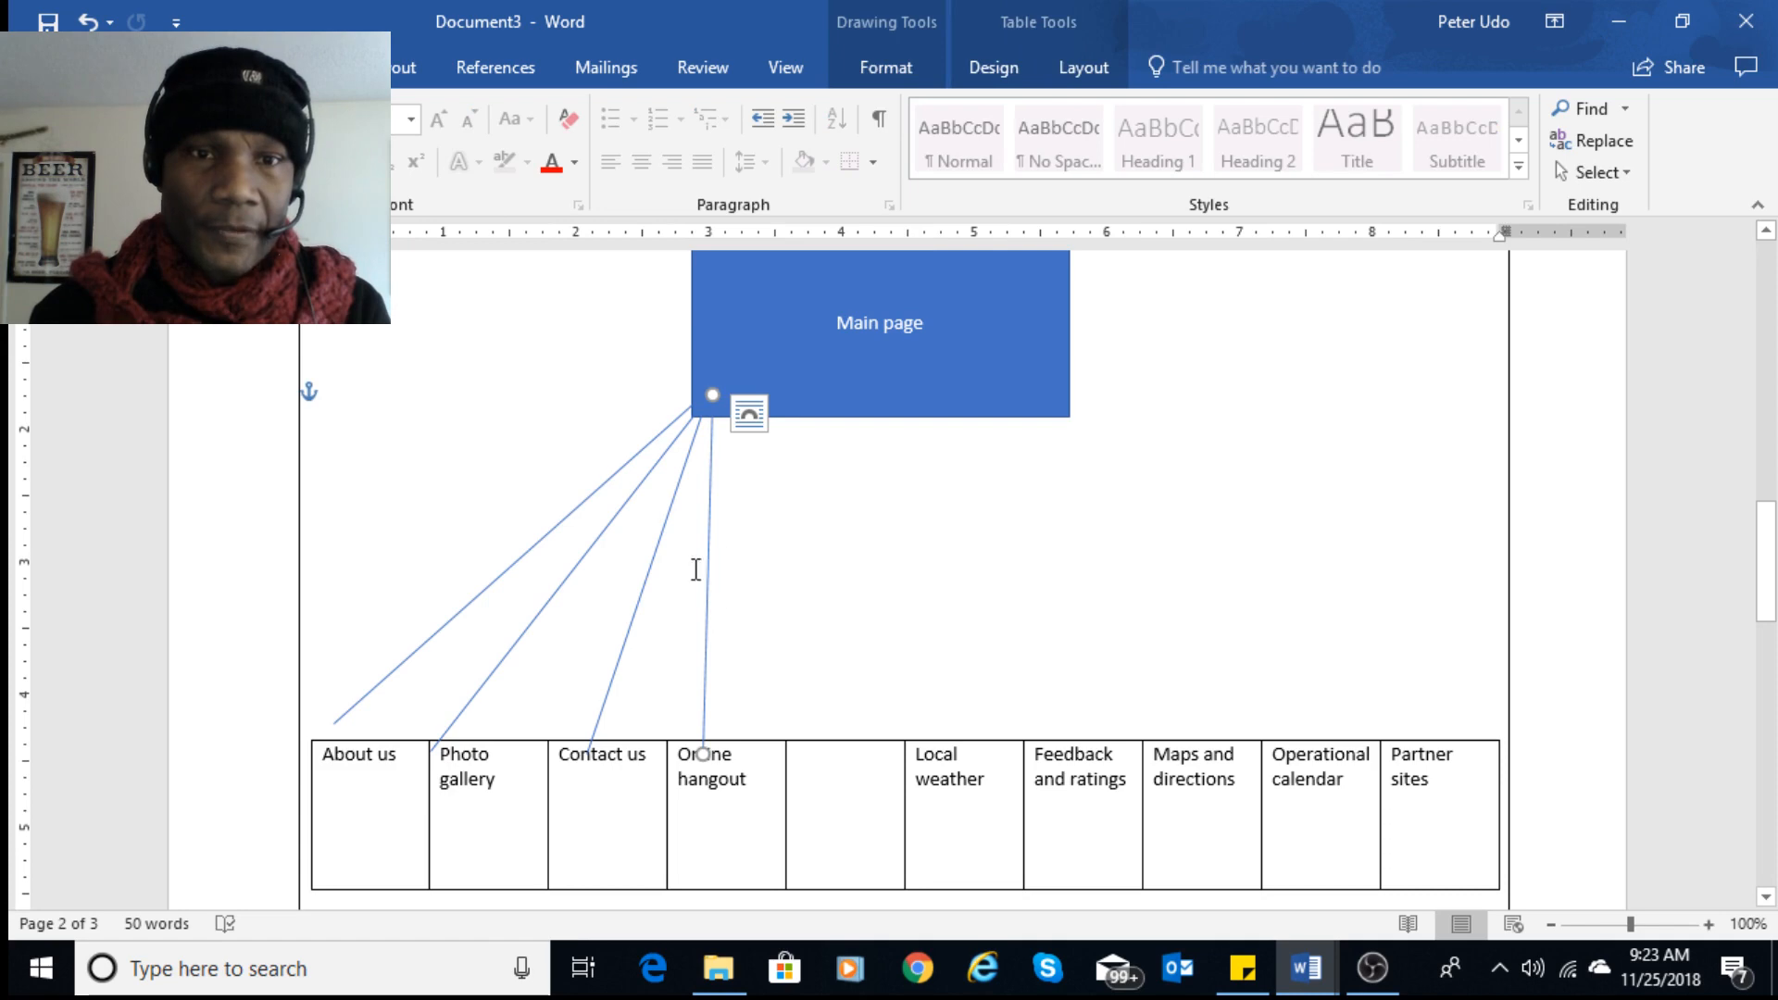
left_click_drag(706, 574, 890, 572)
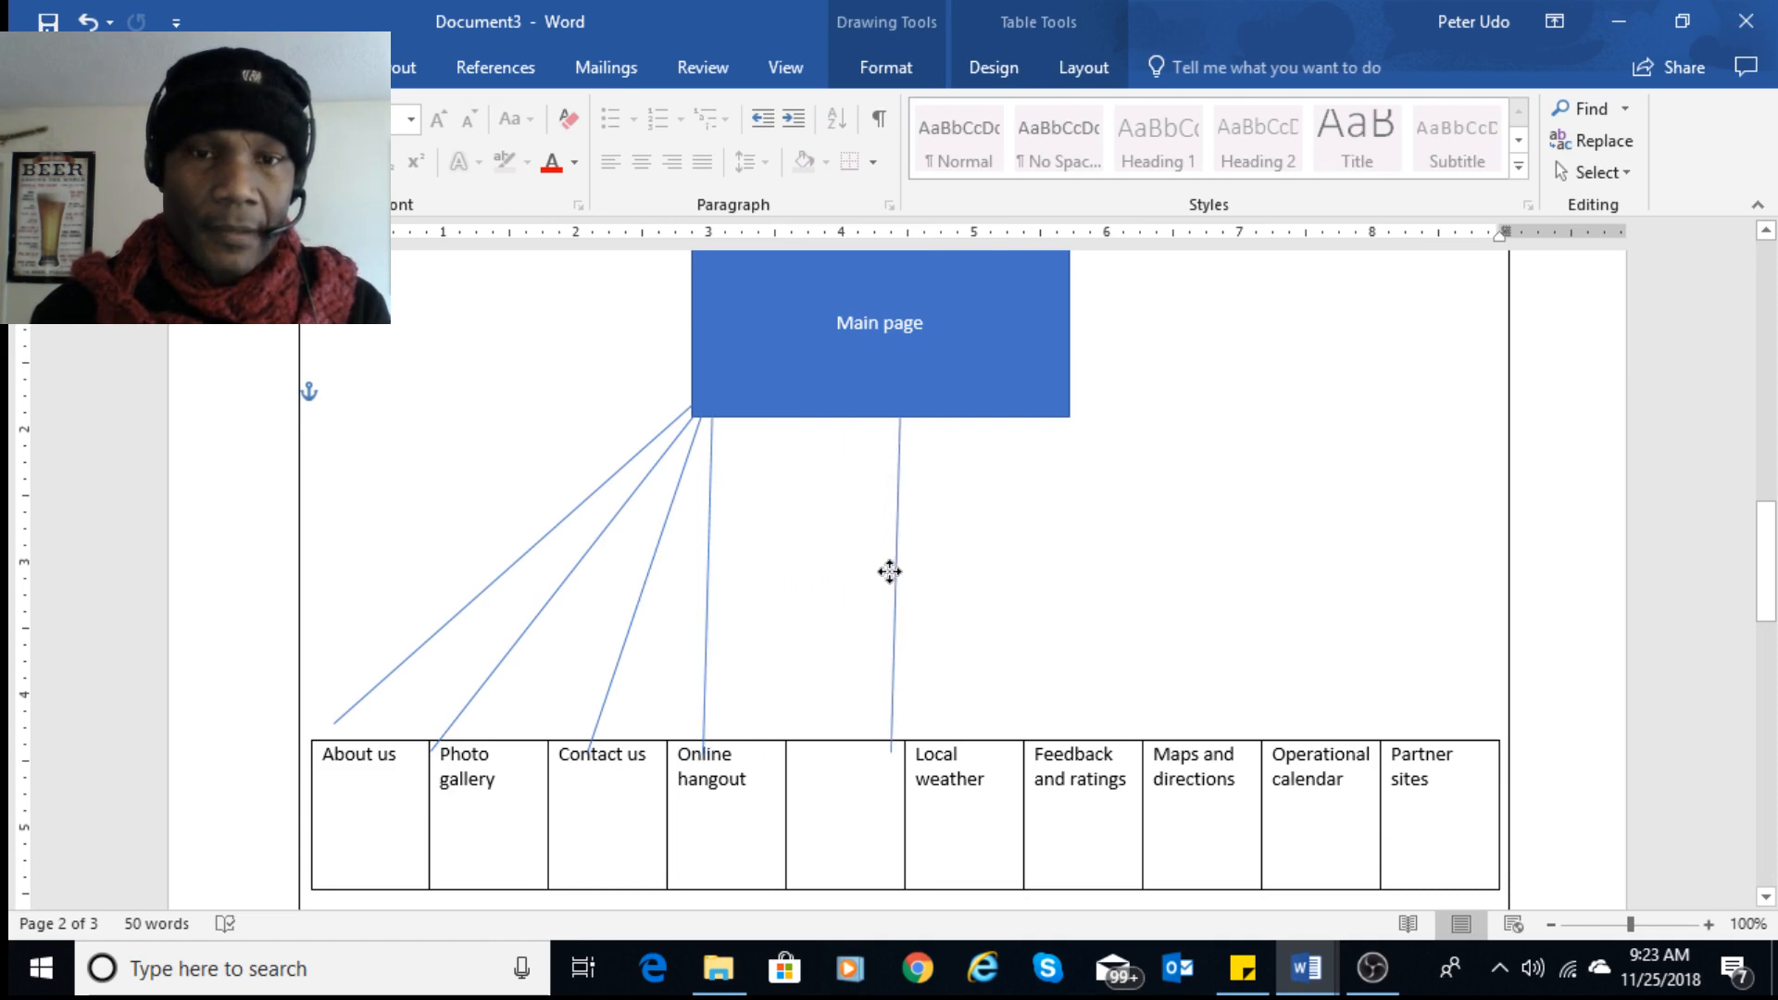
left_click_drag(890, 752, 968, 754)
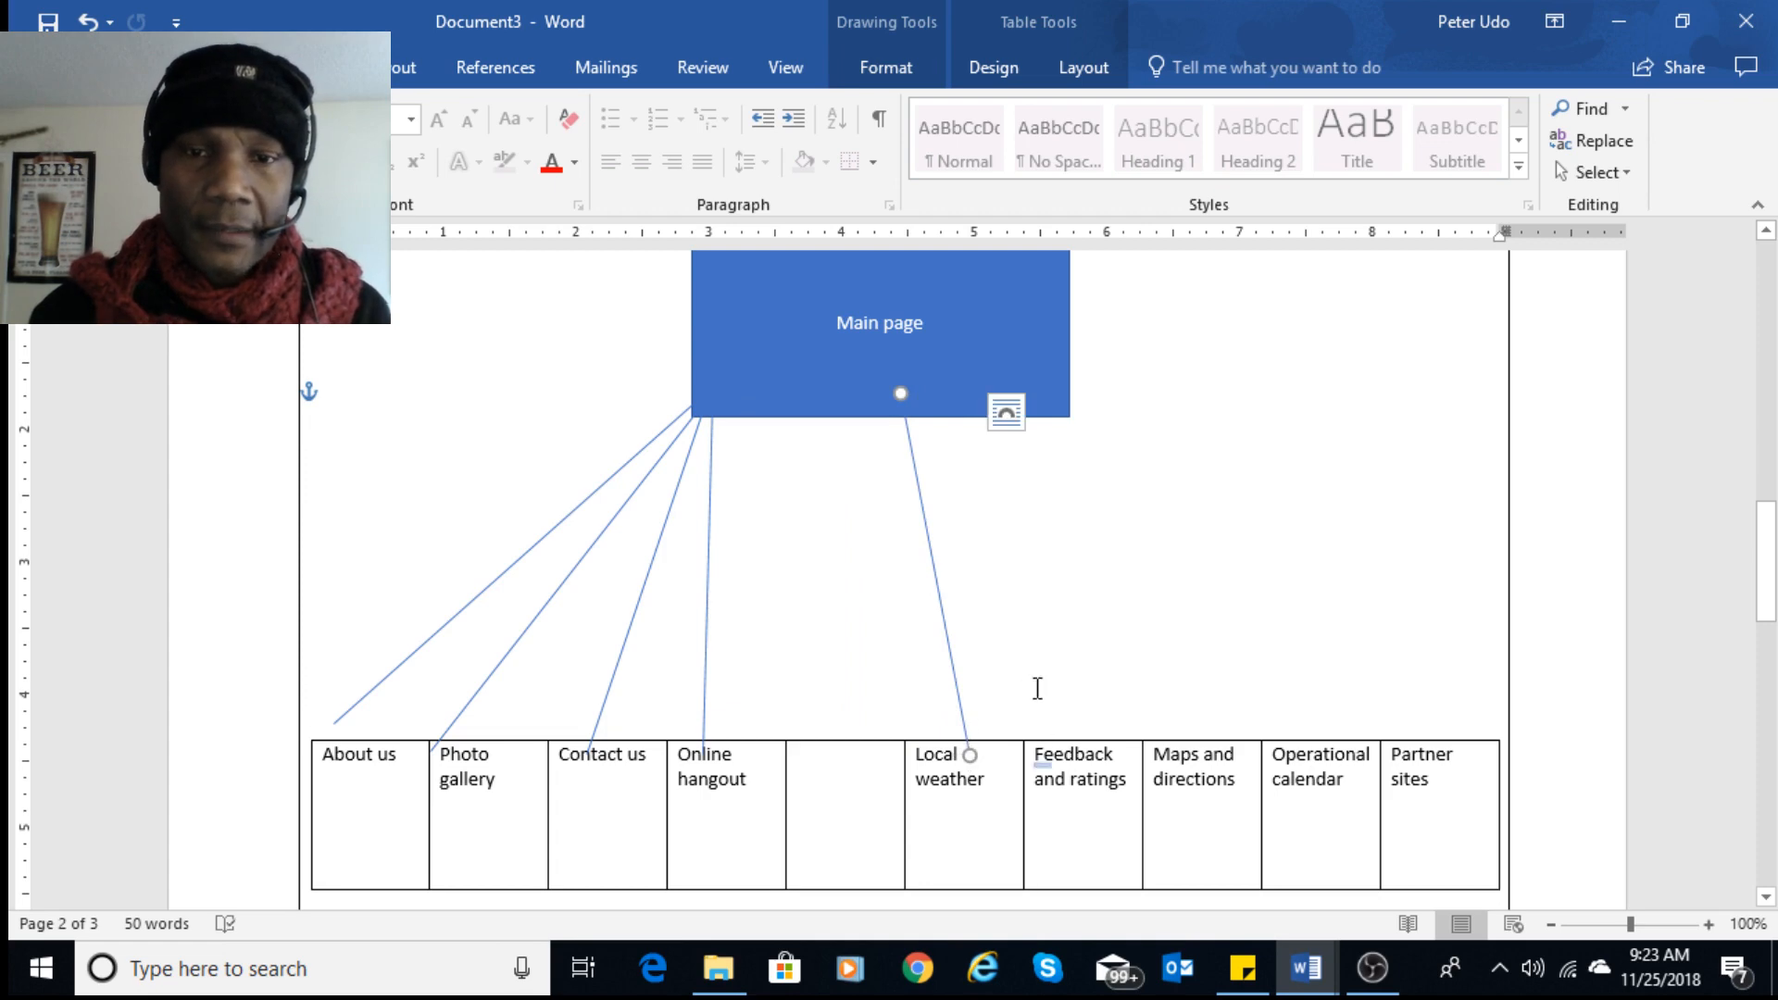
left_click(1007, 412)
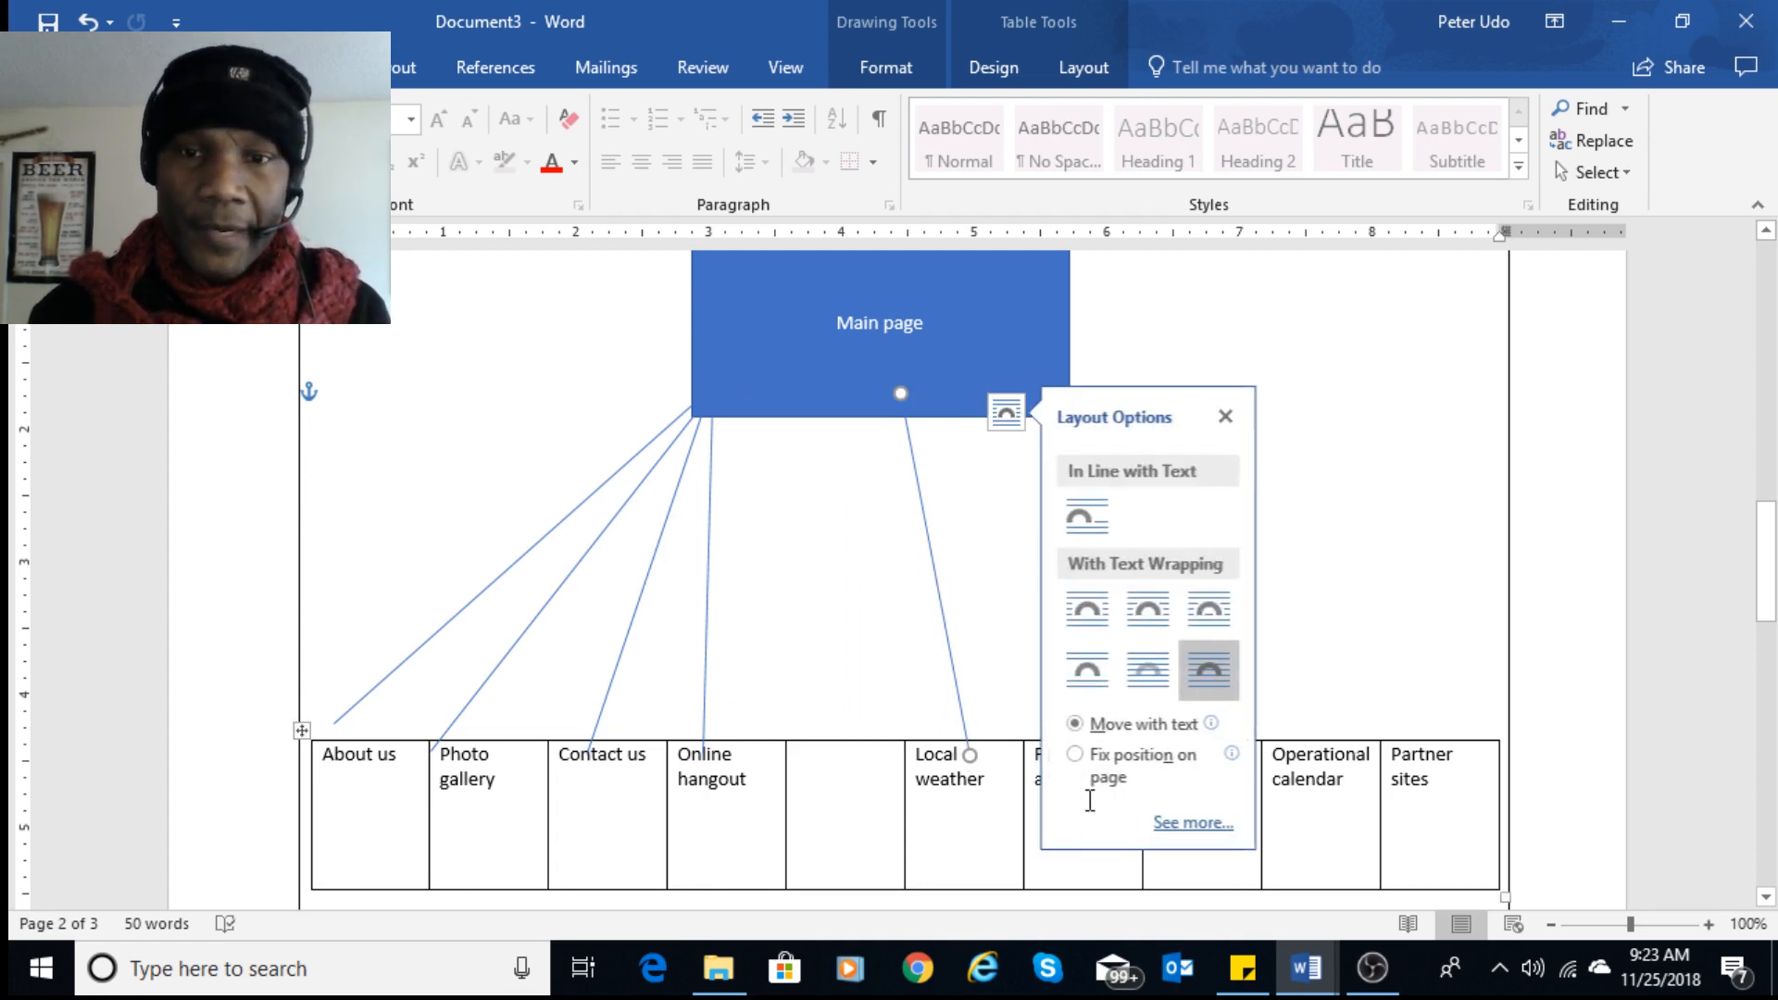
left_click(1317, 849)
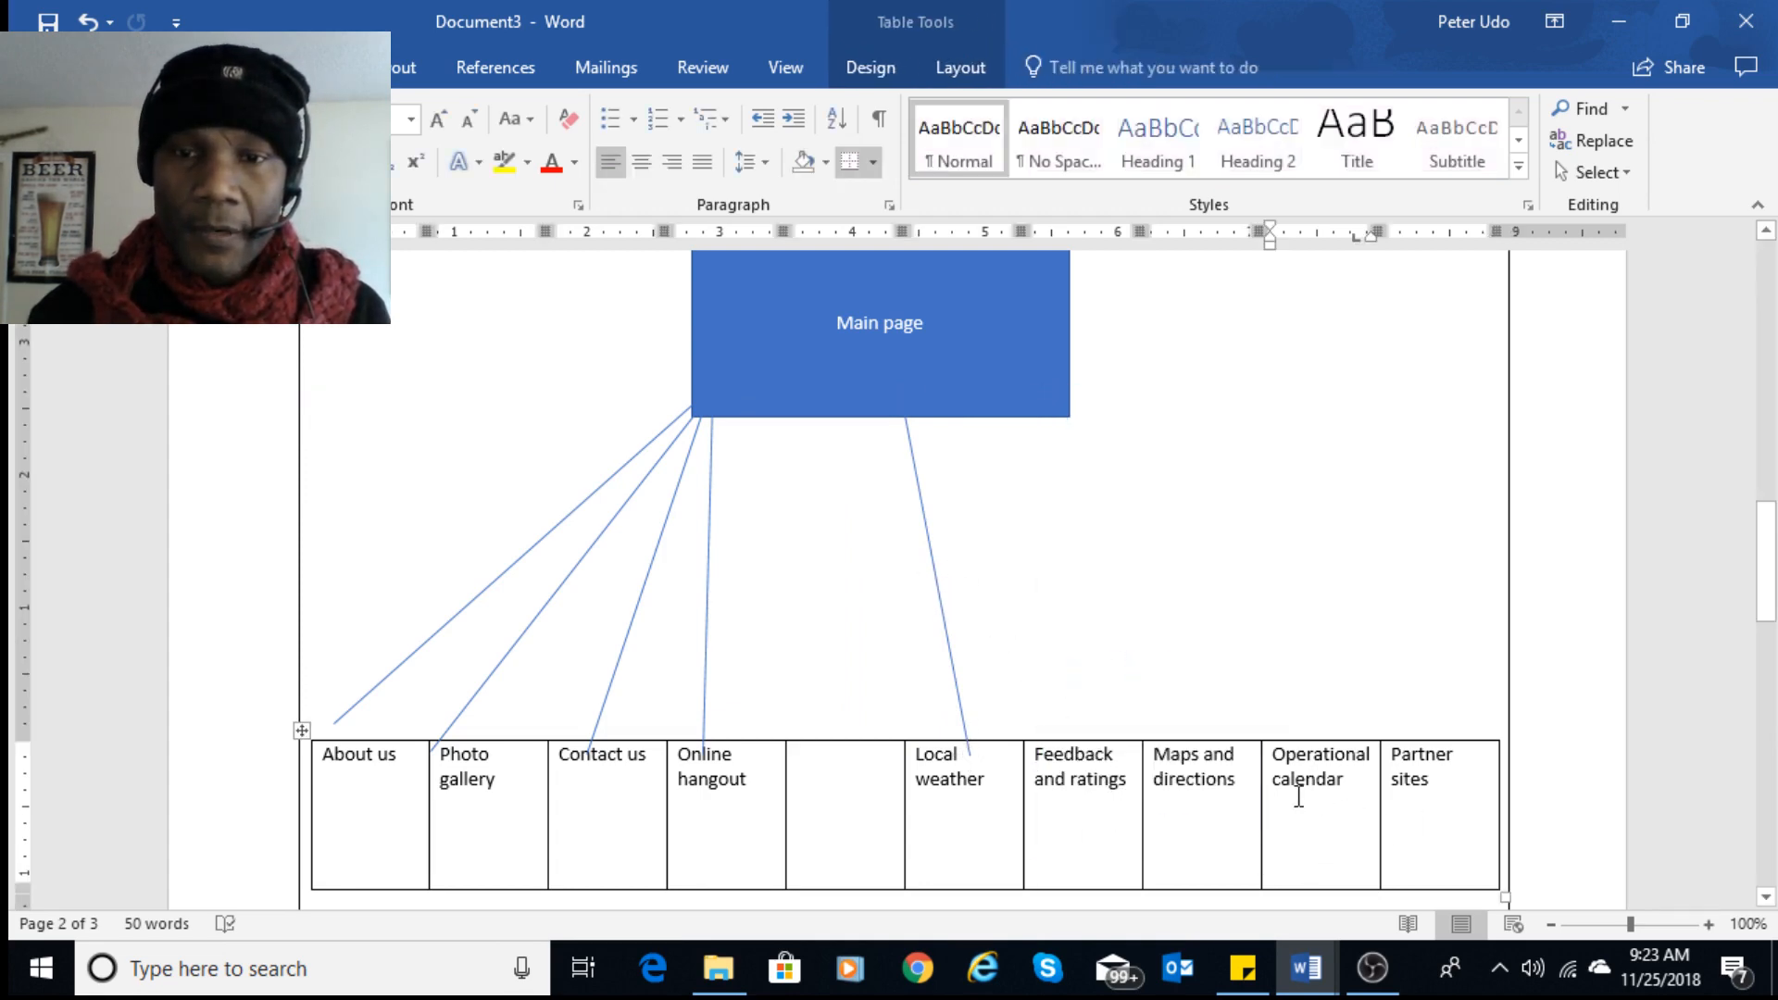
- Copy the Local weather line four times, placing the copies' lower ends at Feedback and ratings, Maps and directions, Operational calendar and Partner sites
mouse_move(958, 639)
left_mouse_down()
mouse_move(1191, 655)
mouse_move(1325, 641)
mouse_move(1329, 663)
mouse_move(1366, 645)
left_mouse_up()
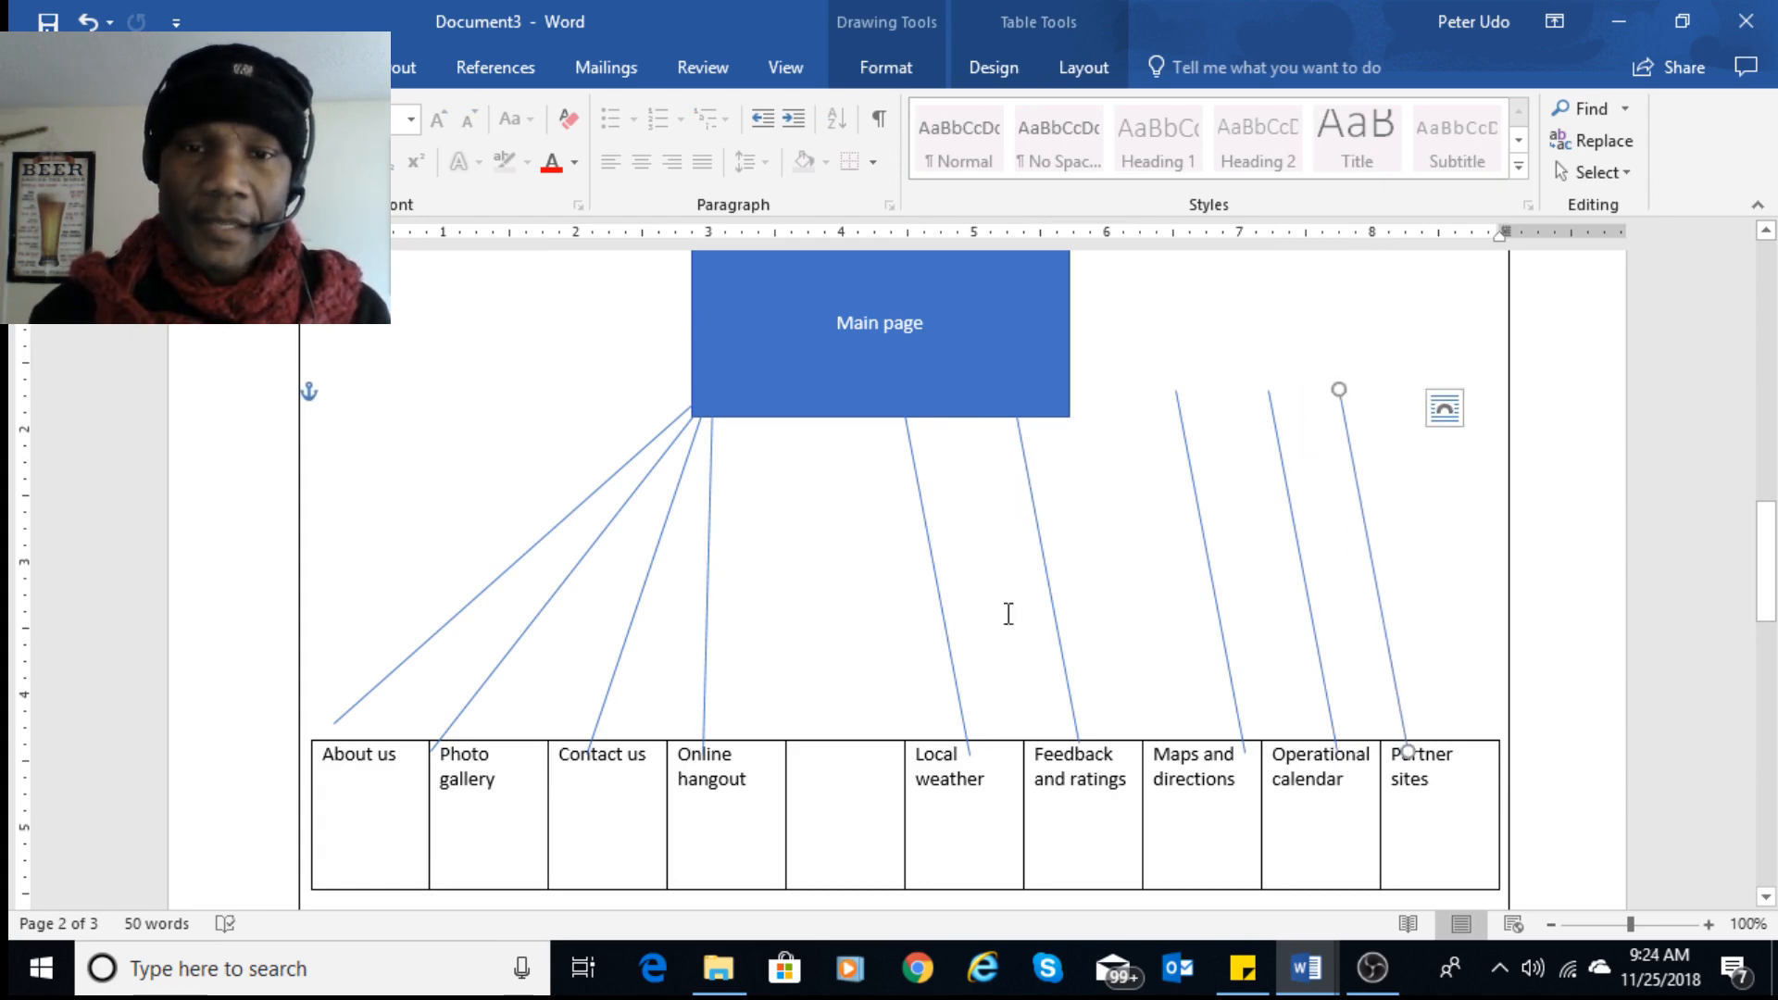
- Align the Local weather line's lower end with its cell's top edge and move the Feedback and ratings line's upper end to the Local weather line's start
left_click(967, 747)
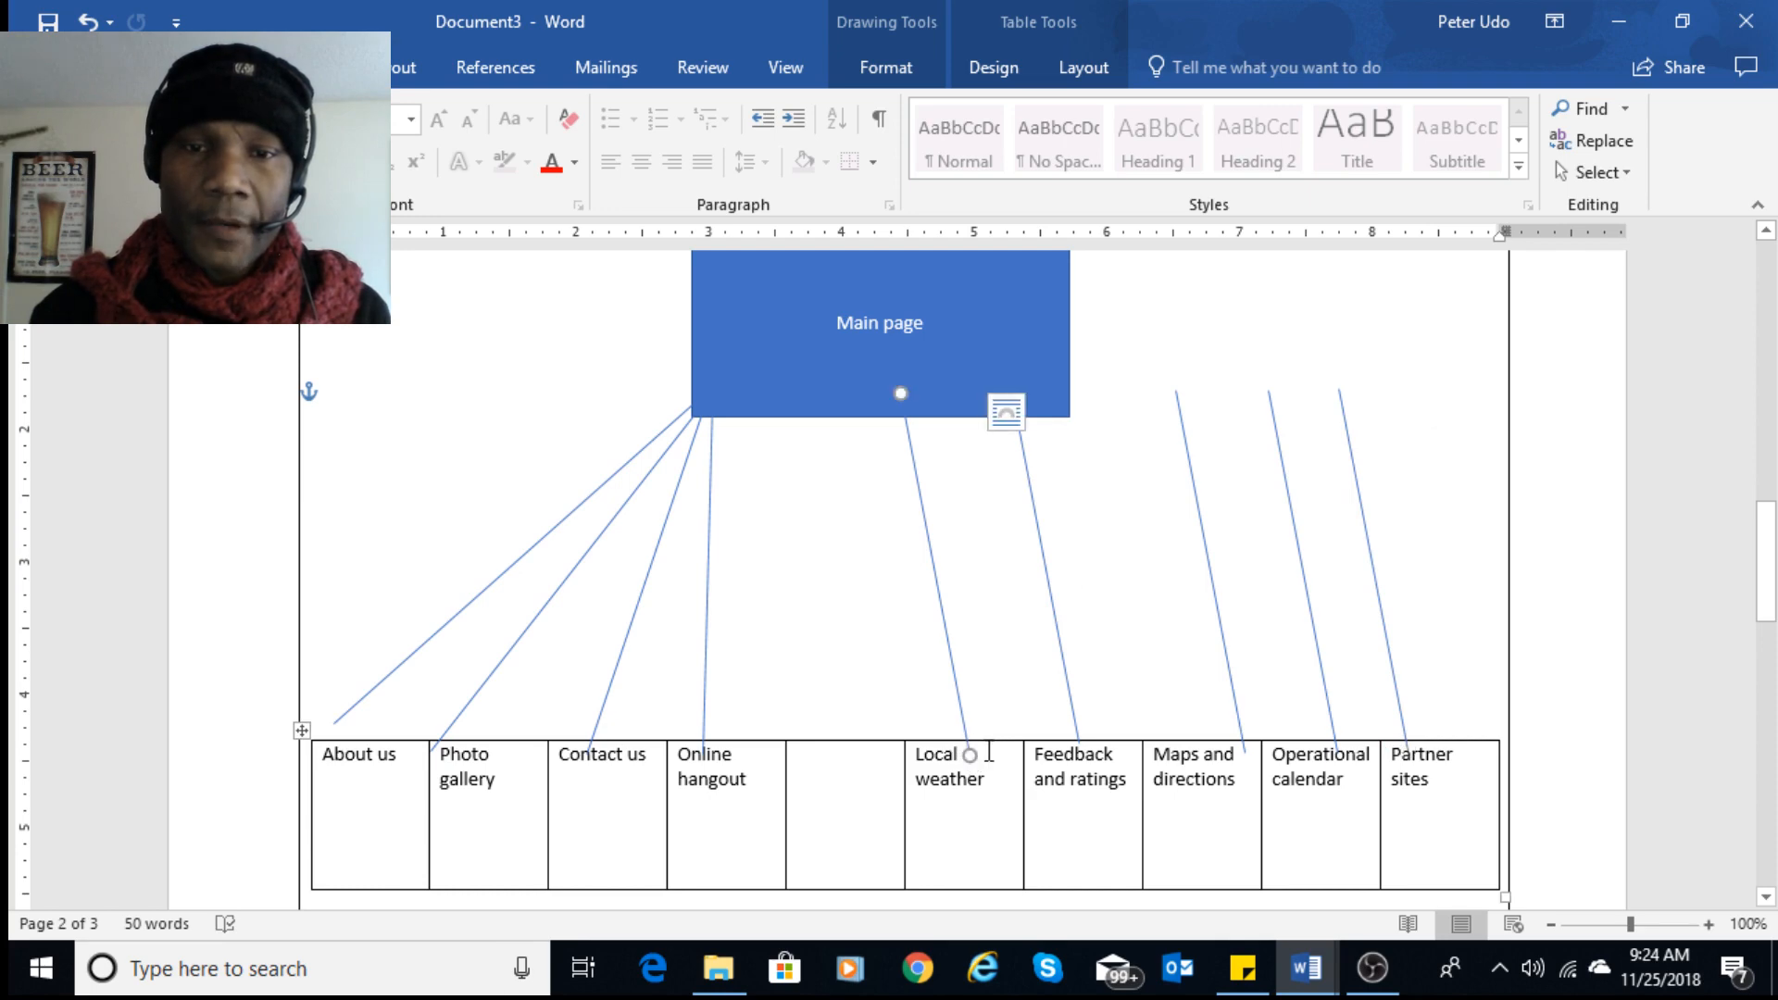
left_click_drag(970, 746, 974, 737)
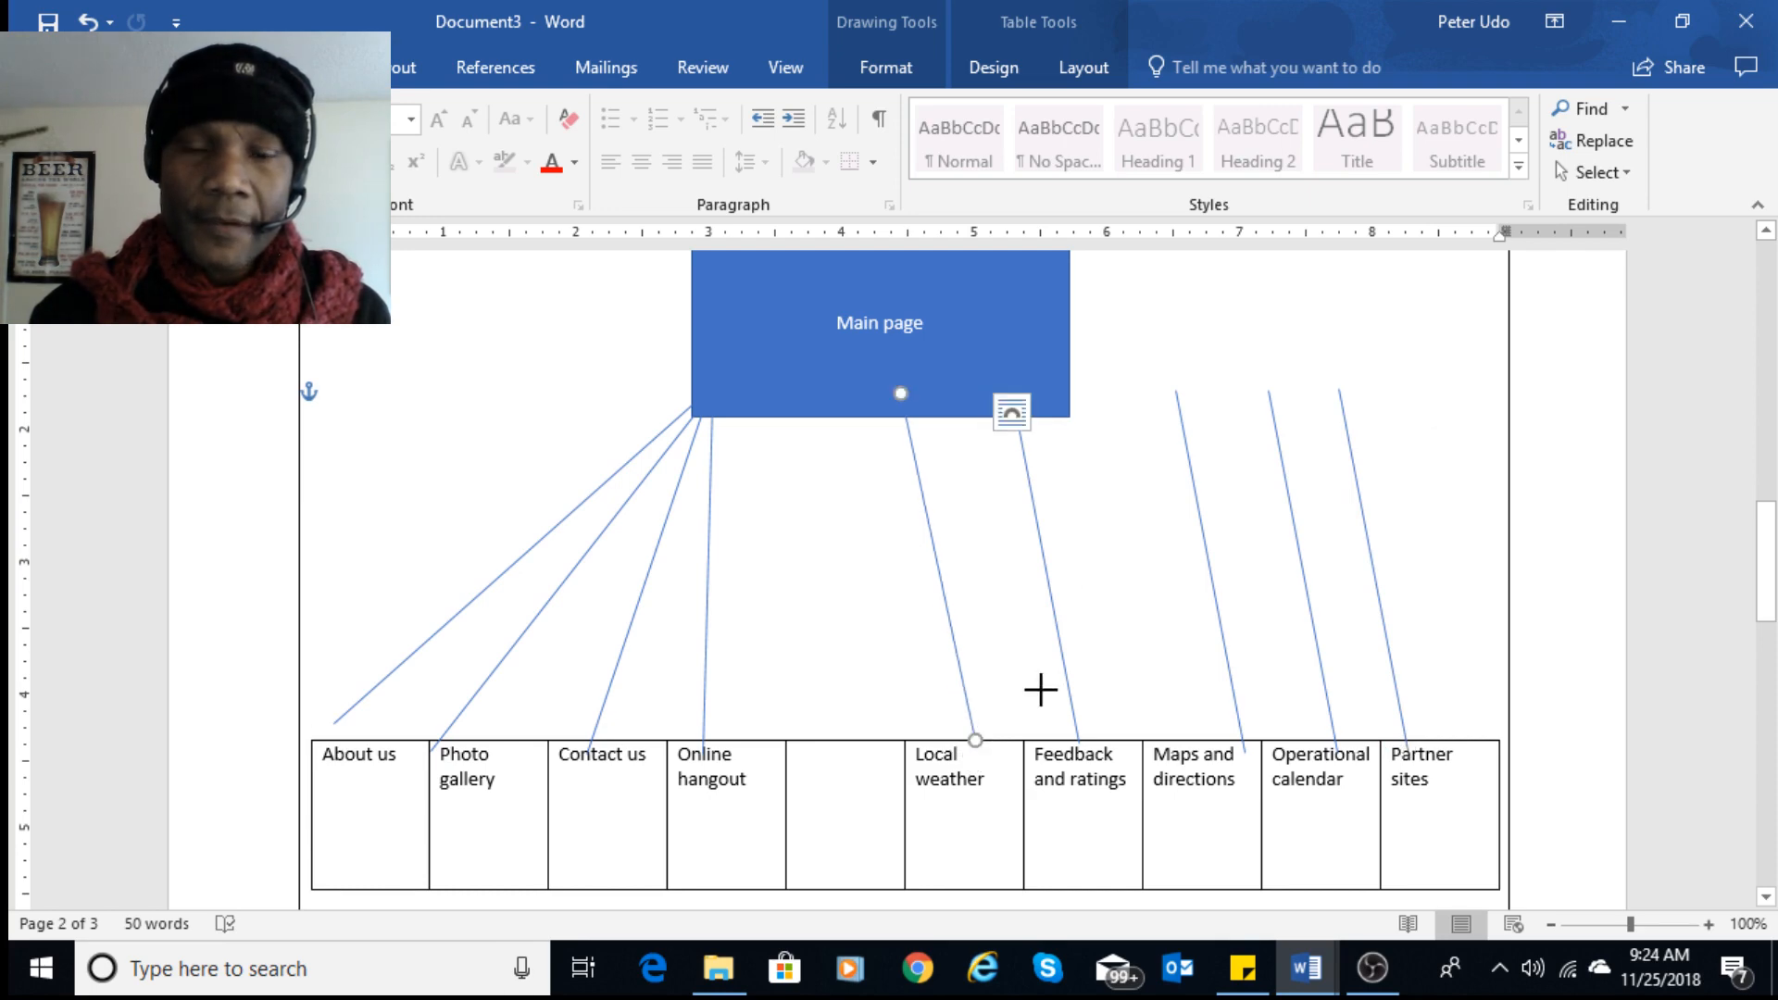
left_click(1077, 739)
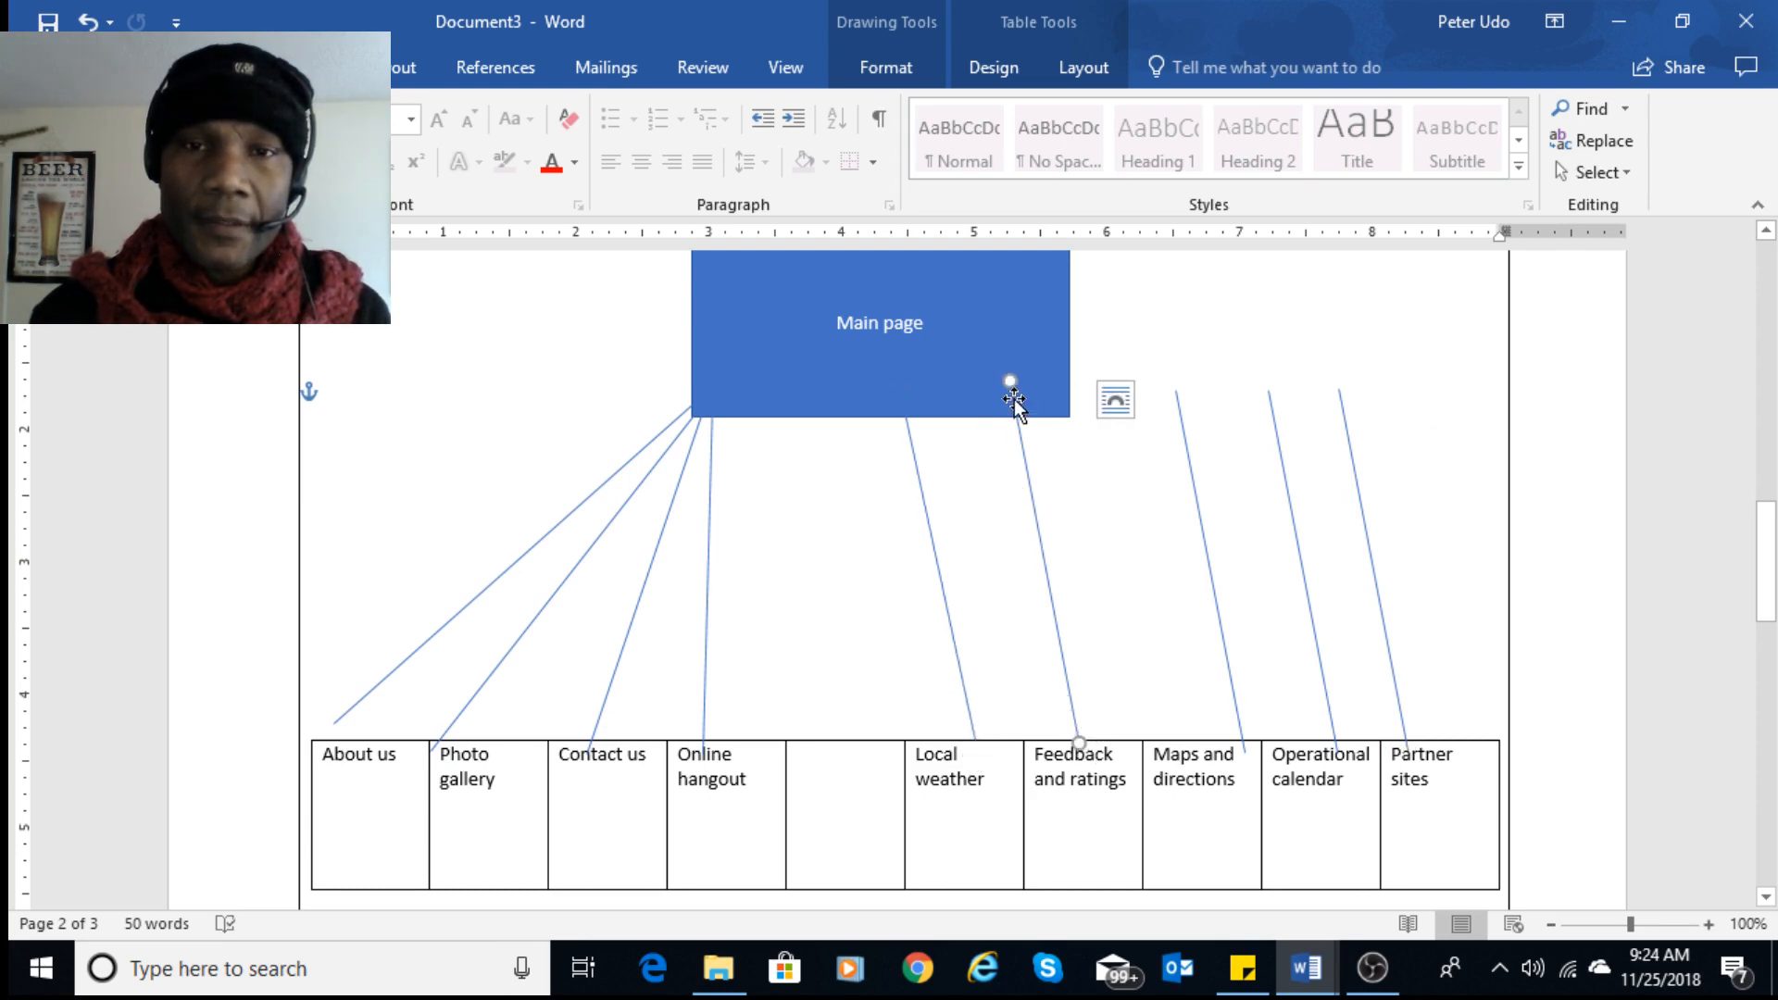
left_click_drag(1008, 377, 910, 415)
- Move the Maps and directions line's upper end to the Local weather line's start and its lower end to its cell's top edge
left_click(1176, 400)
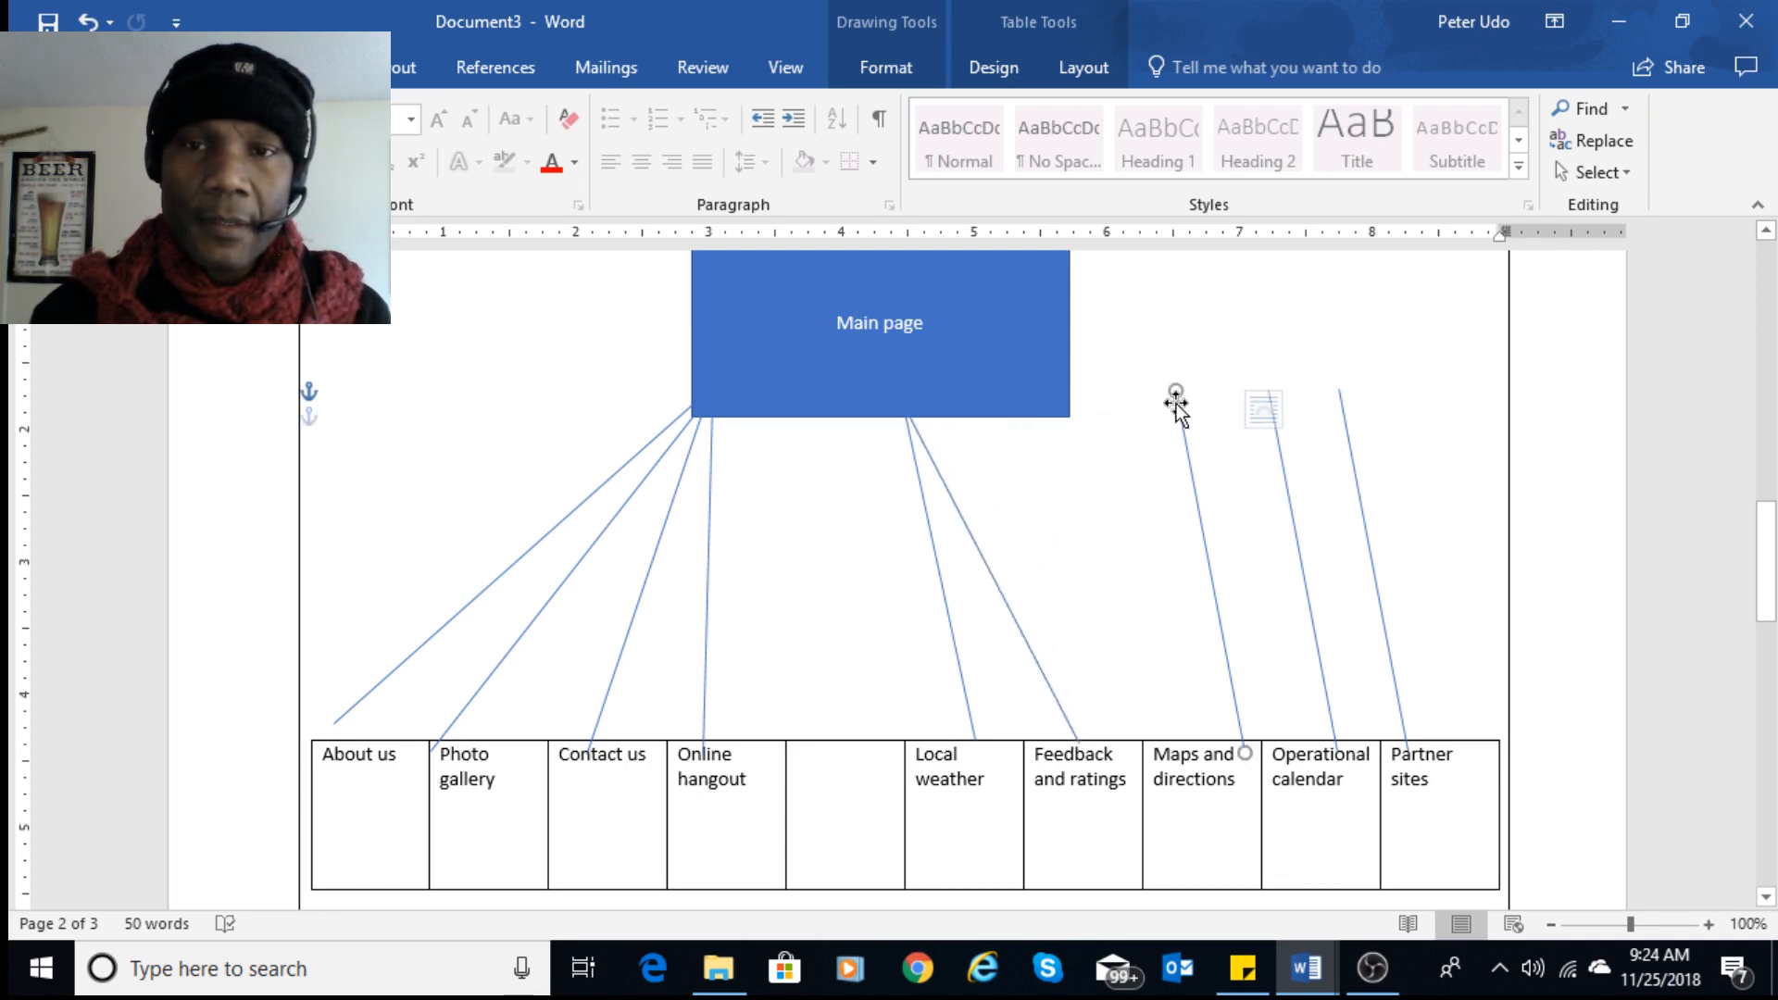
left_click_drag(1175, 390, 914, 426)
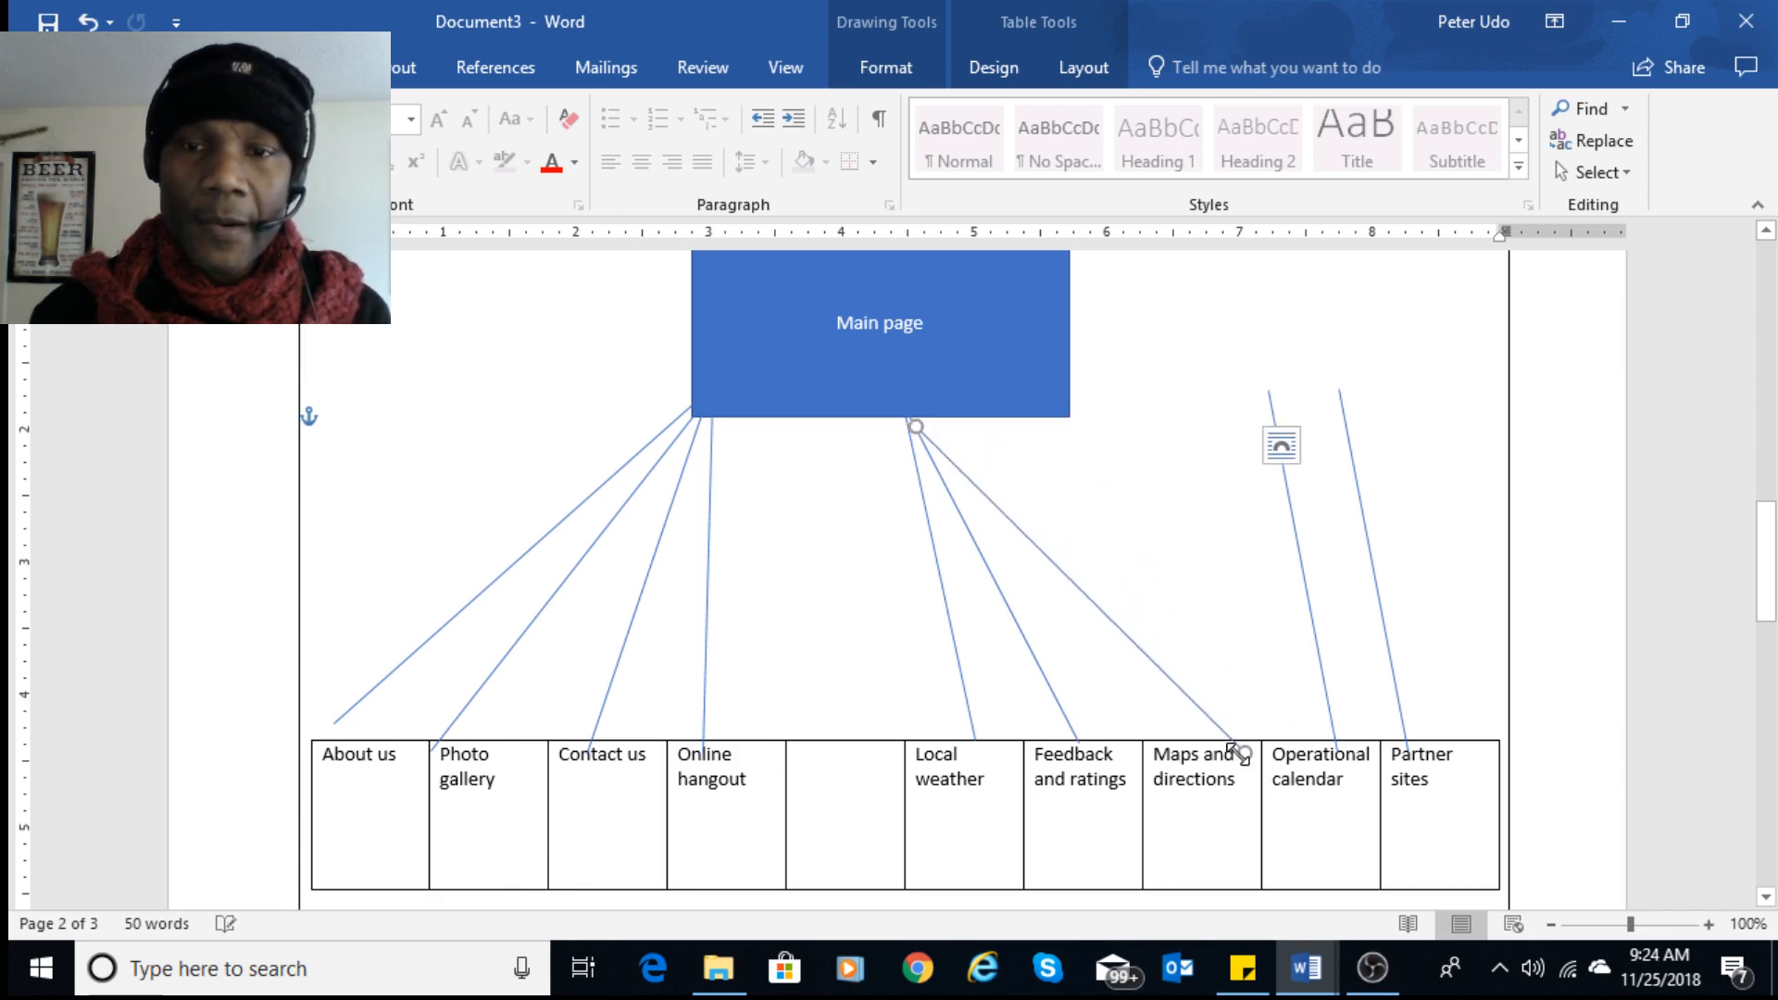
left_click_drag(1241, 752, 1189, 738)
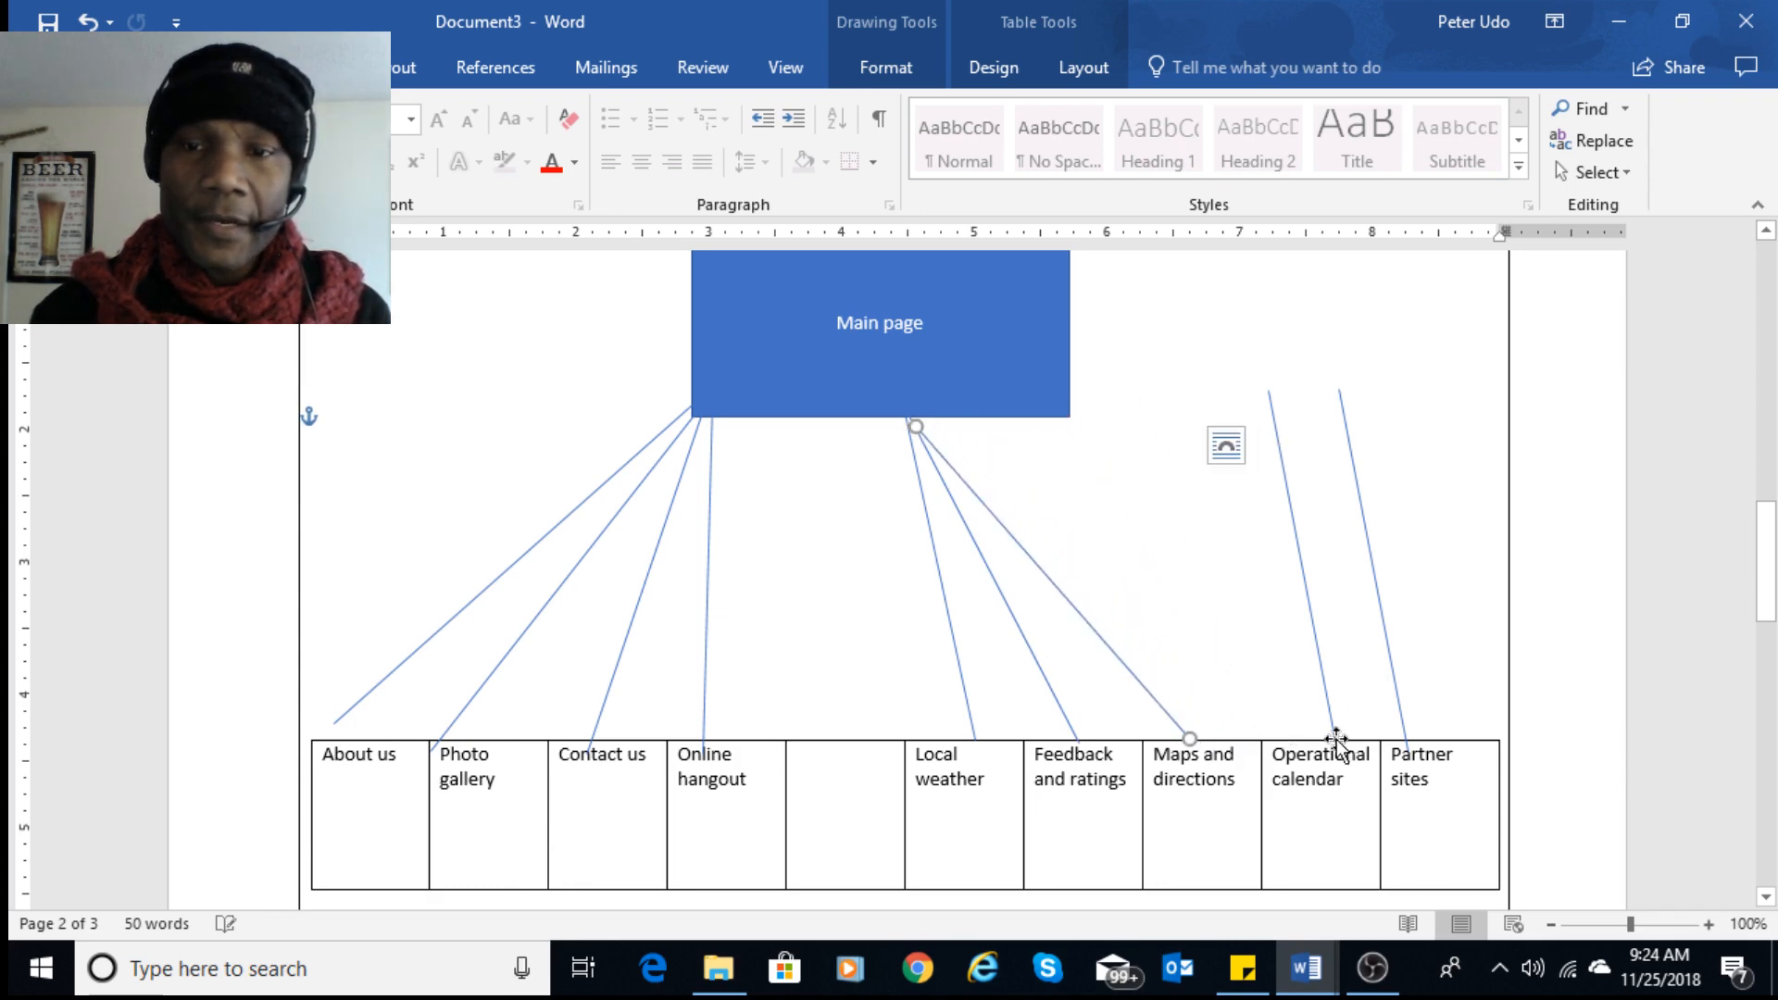
- Attach the Operational calendar line's upper end to the Main page box's lower edge and shift its lower end toward its cell's top middle
left_click(1311, 608)
left_click_drag(1271, 393, 942, 410)
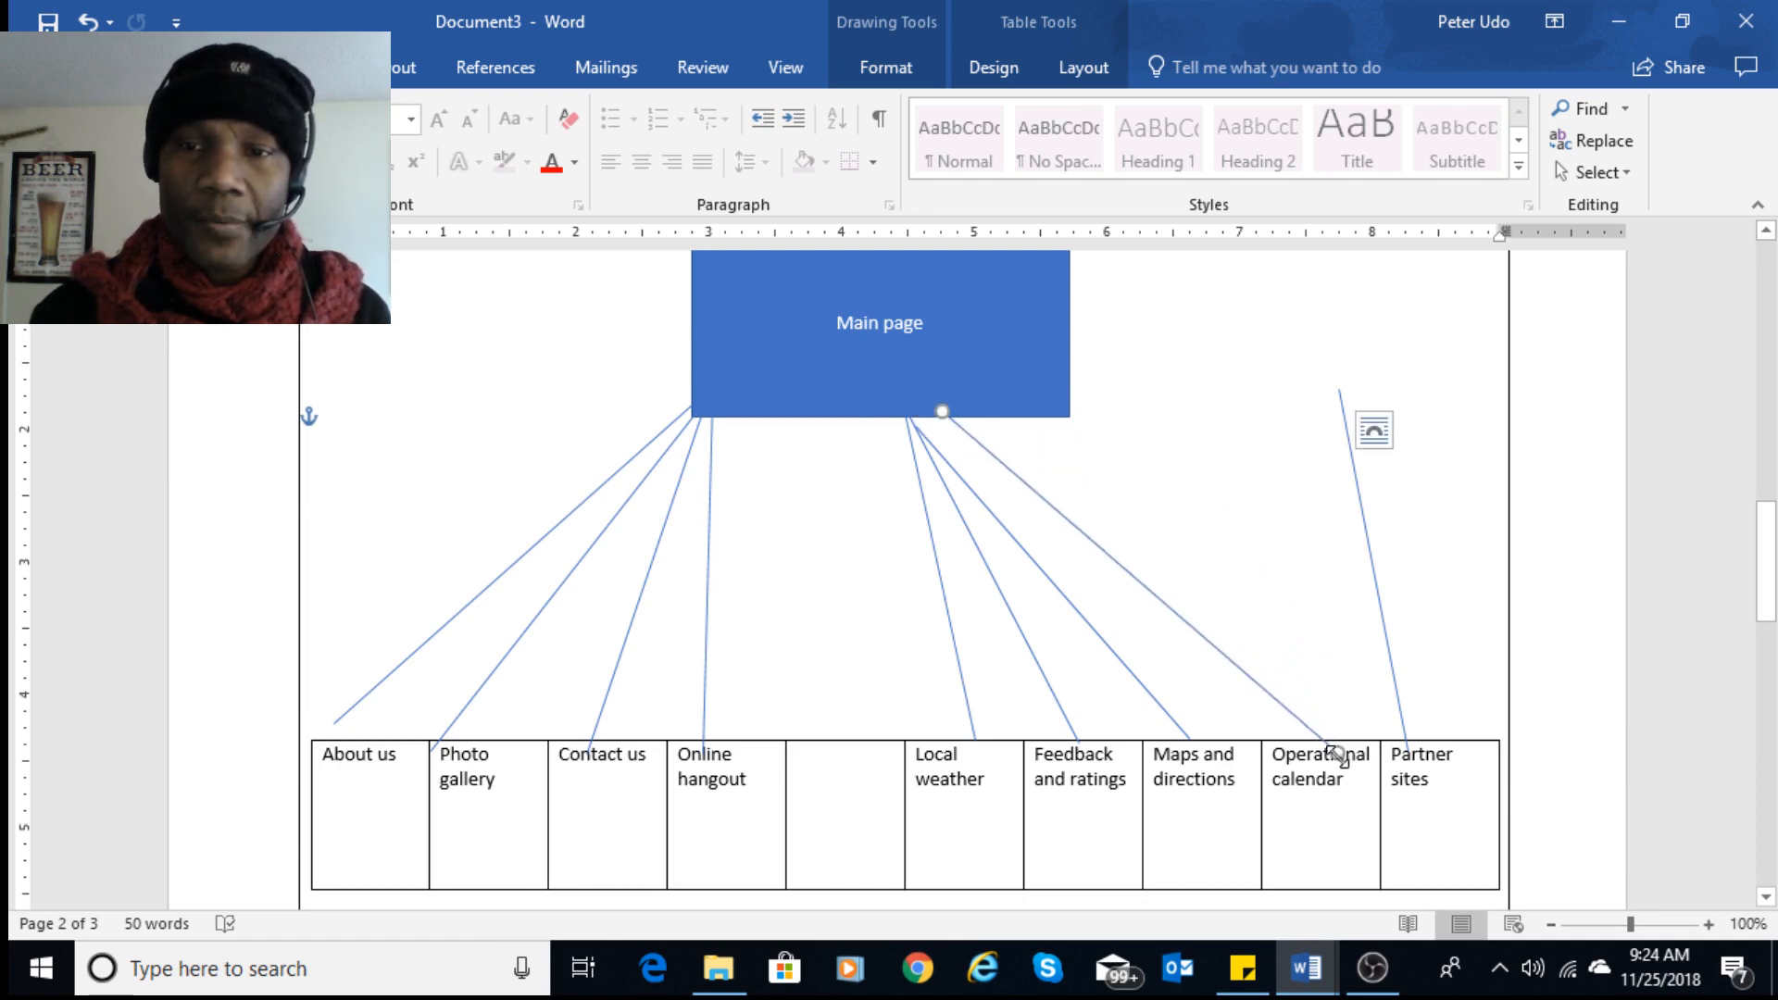
left_click_drag(1337, 753, 1301, 744)
- Move the Partner sites line's upper end to the Main page box's lower edge and its lower end to its cell's top edge
left_click(1401, 718)
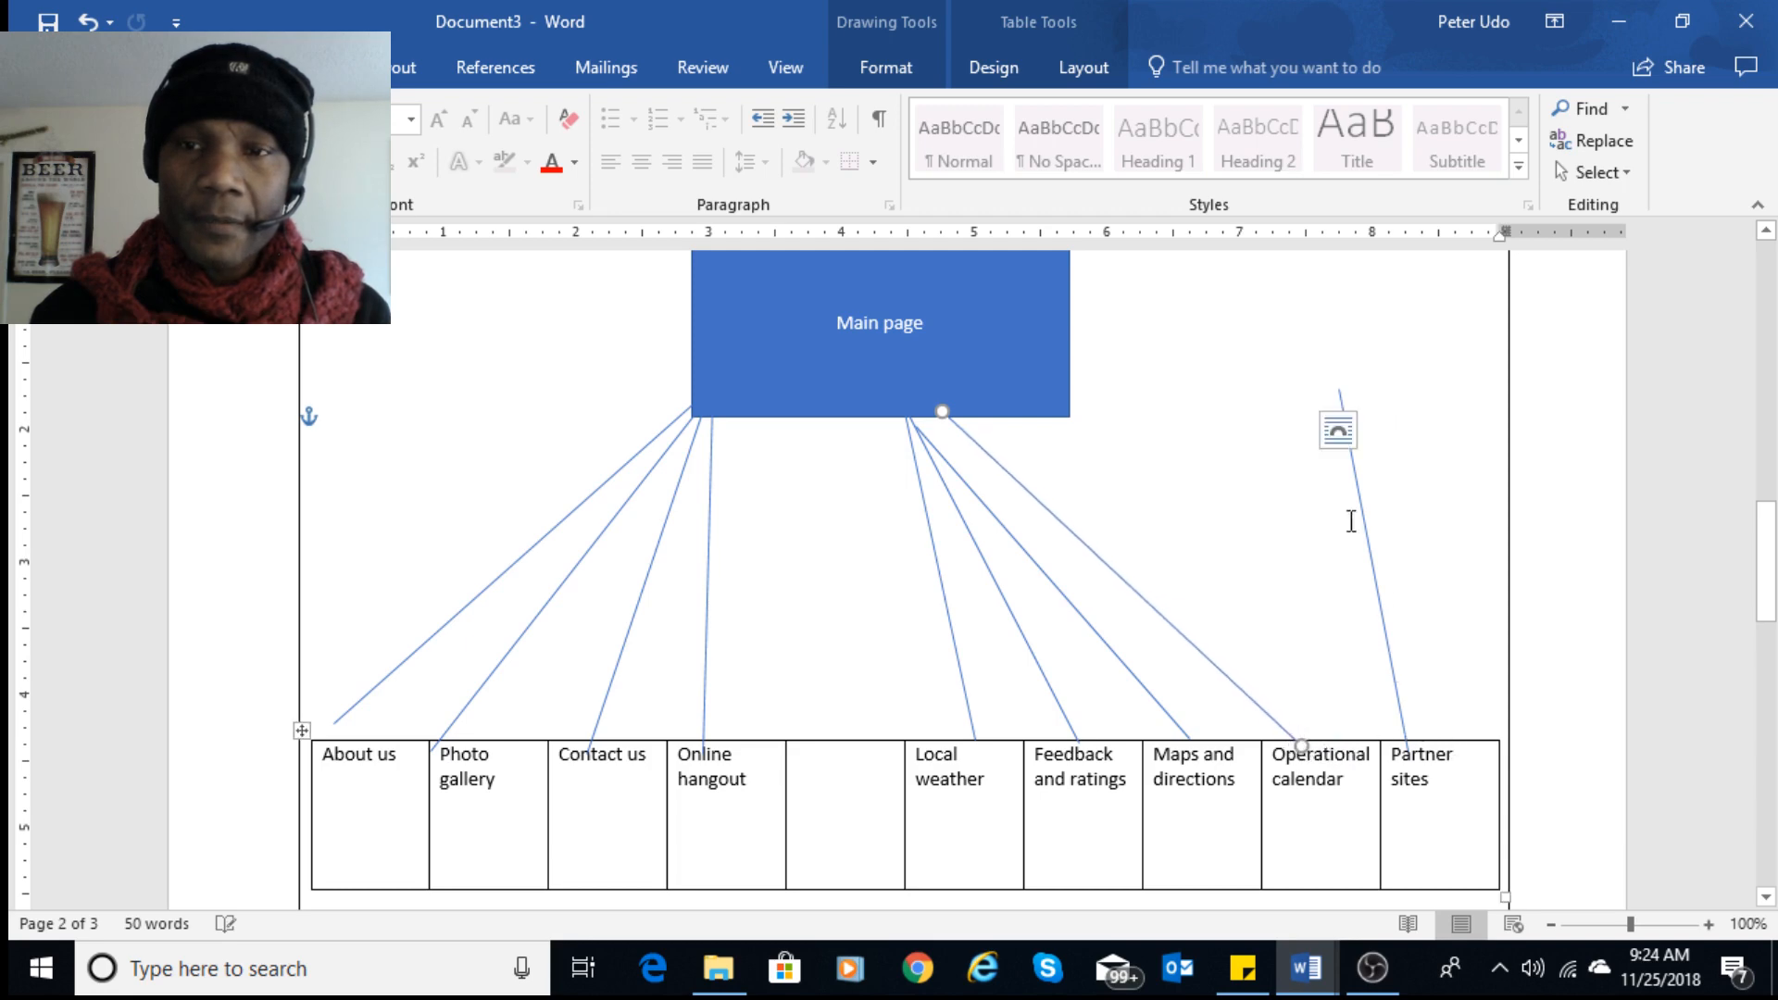
left_click(1409, 759)
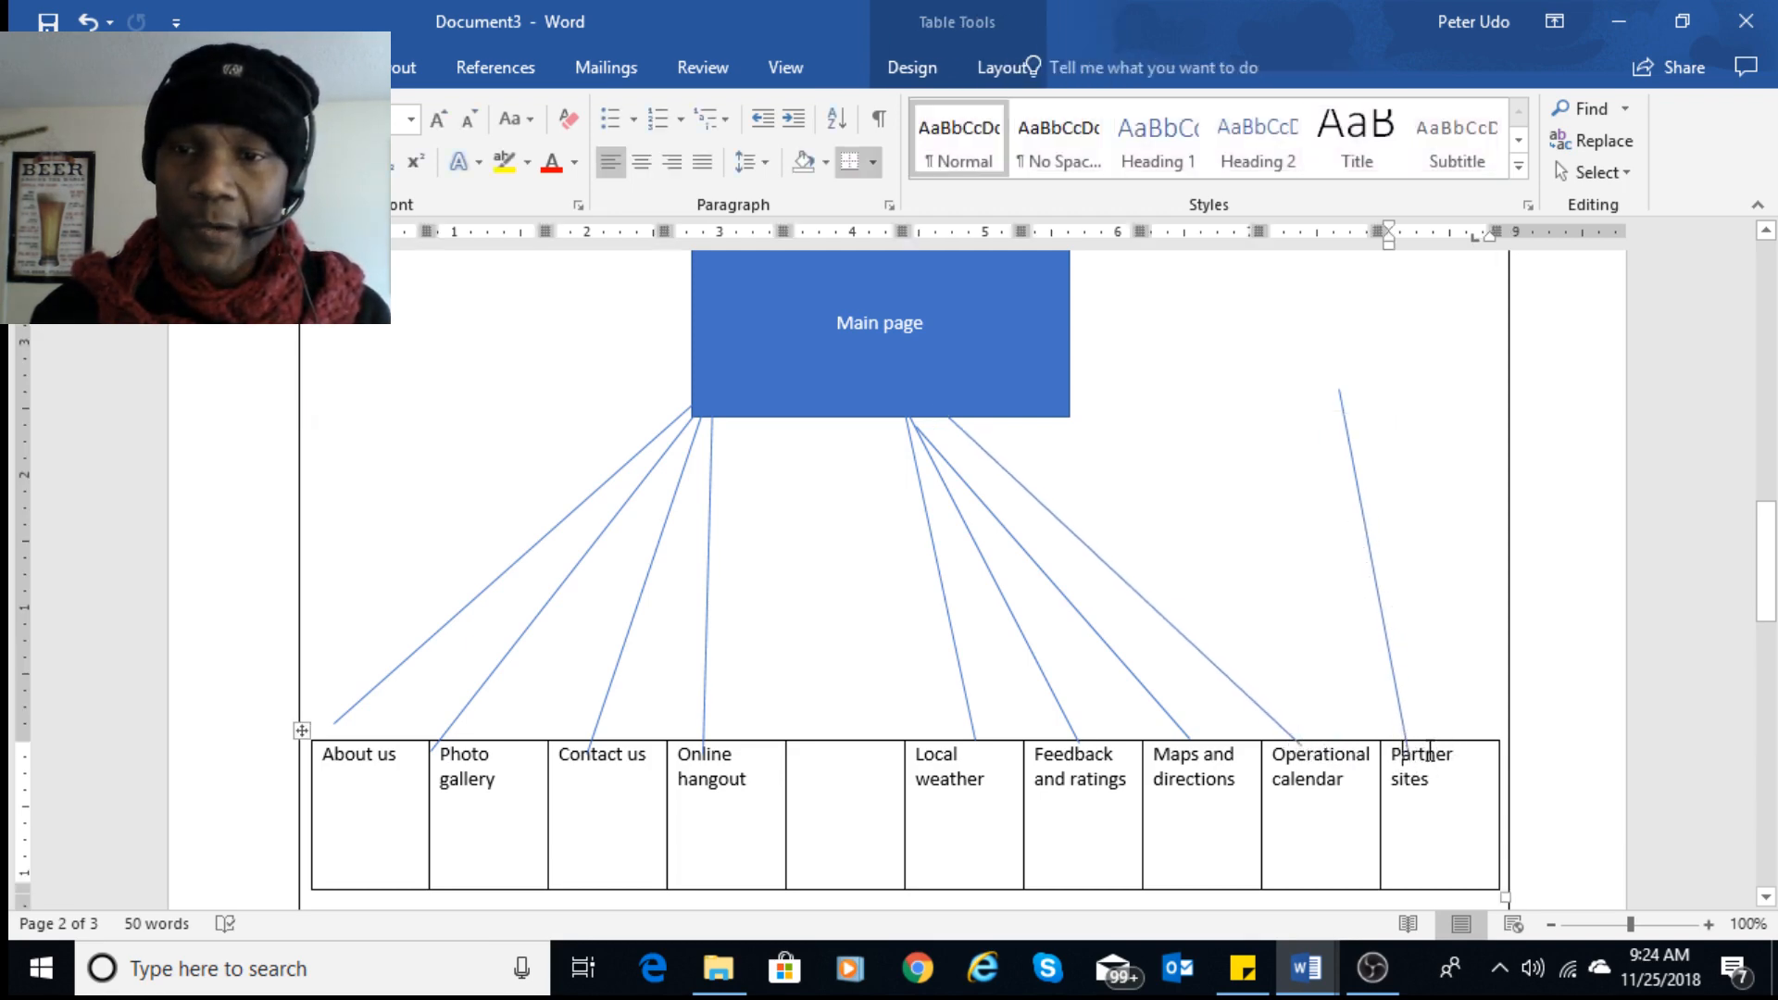
left_click(1338, 391)
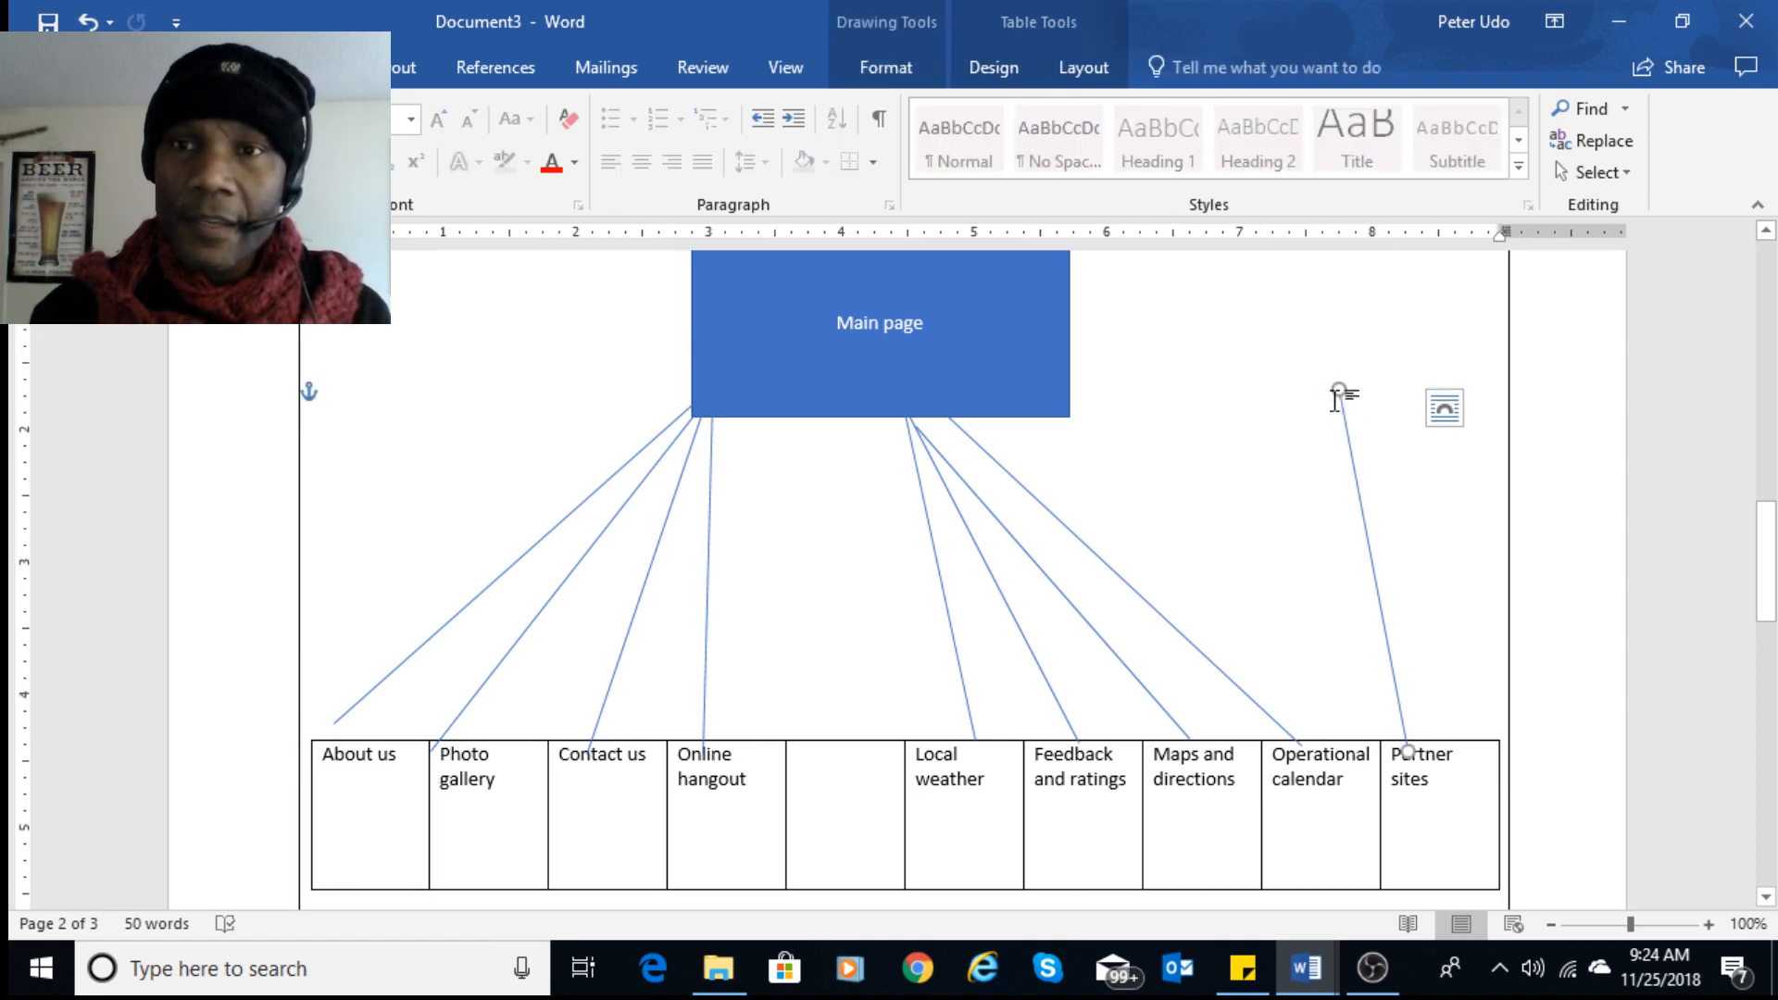
left_click_drag(1338, 390, 1016, 416)
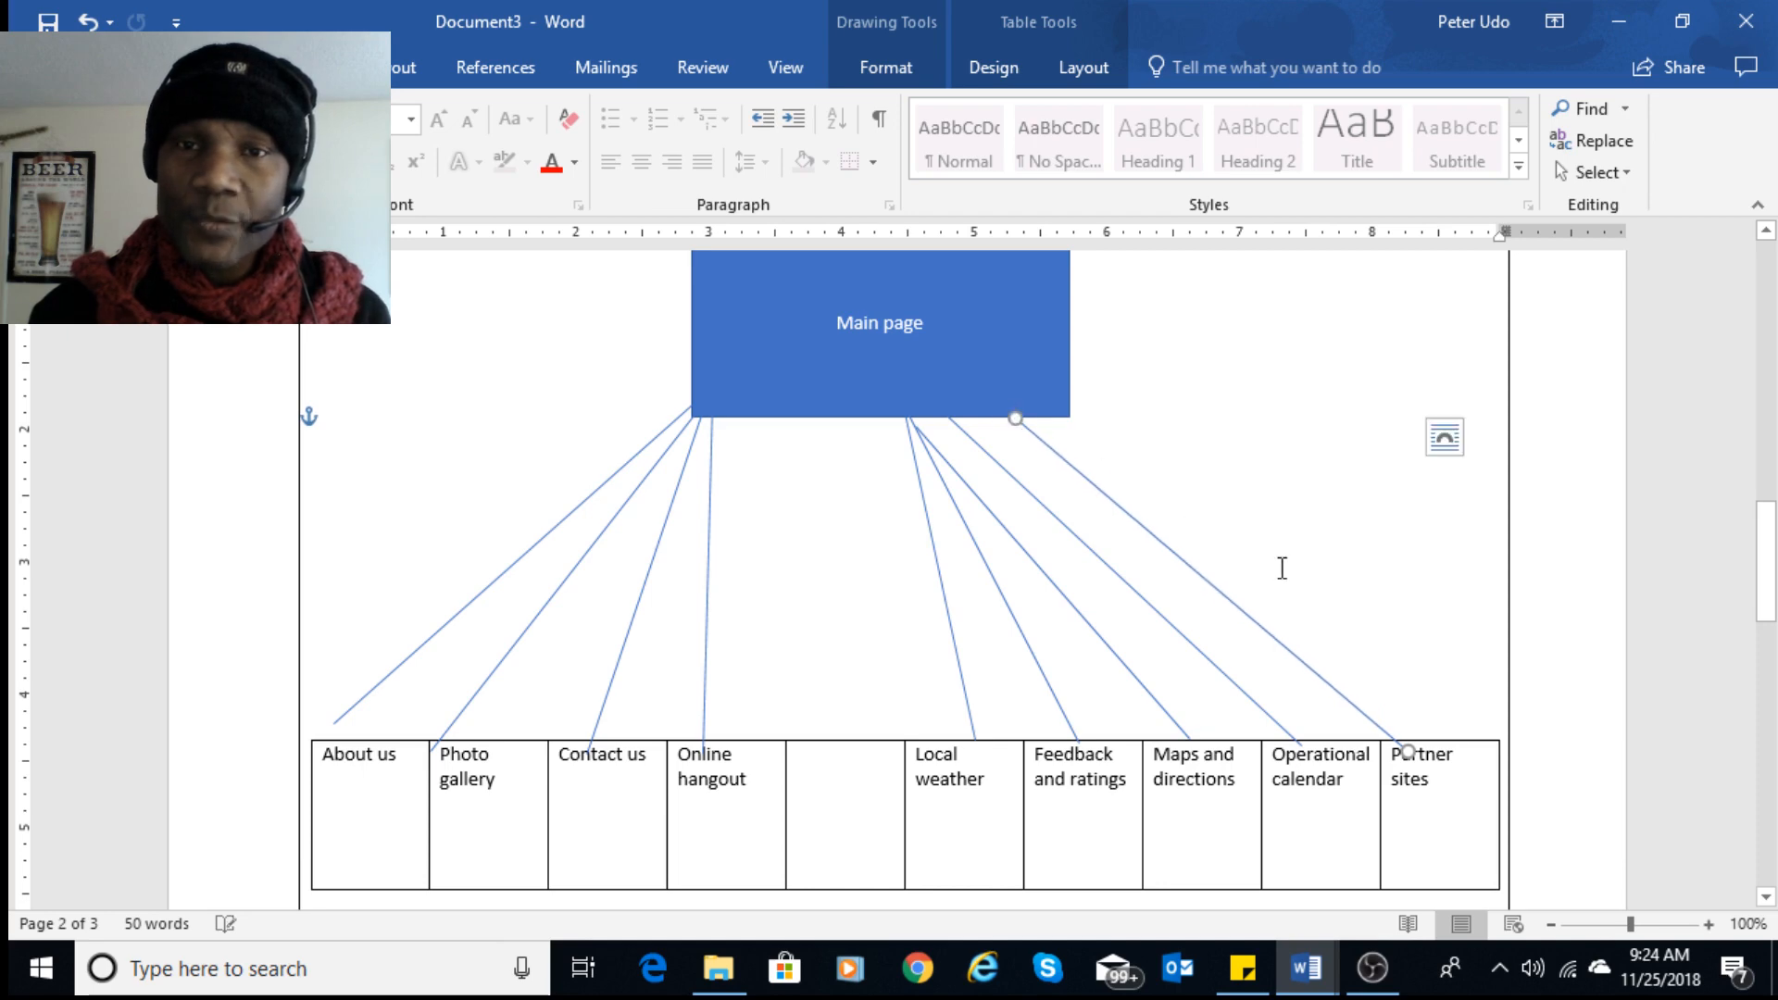
left_click_drag(1403, 751, 1405, 738)
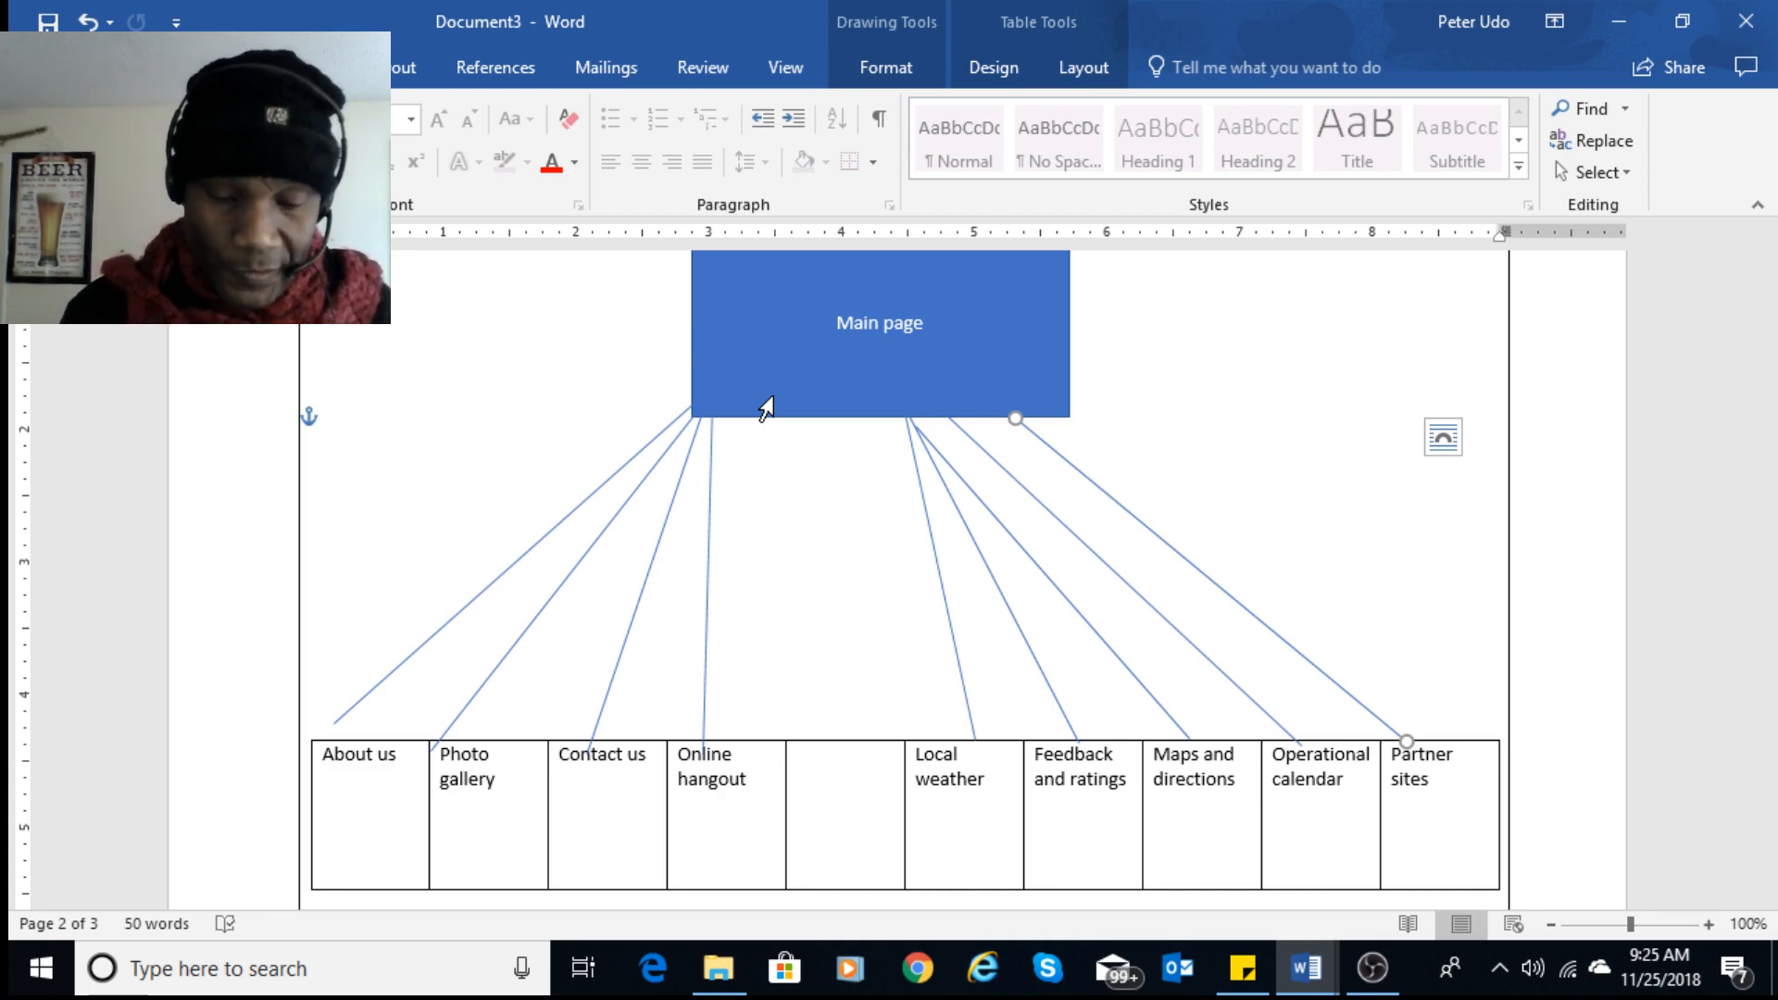
- Review the Main page connector lines and the internal page cells from About us to Online hangout
scroll(869, 552, "down", 2)
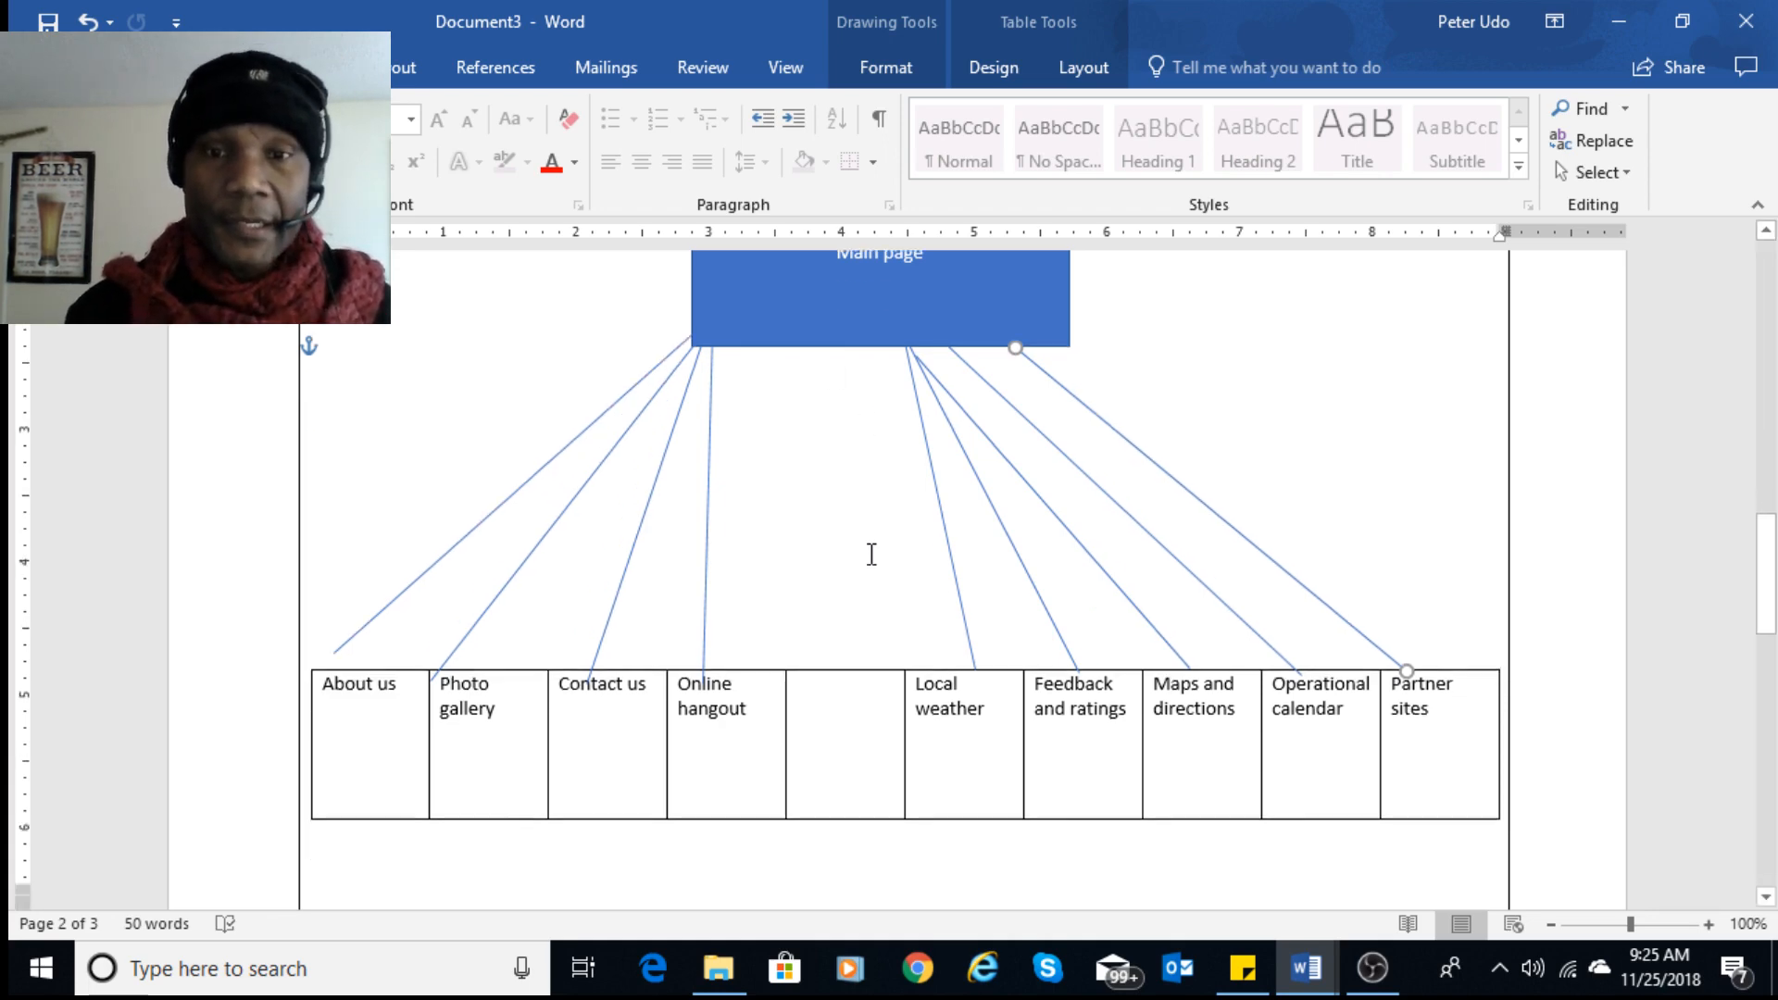
left_click(672, 648)
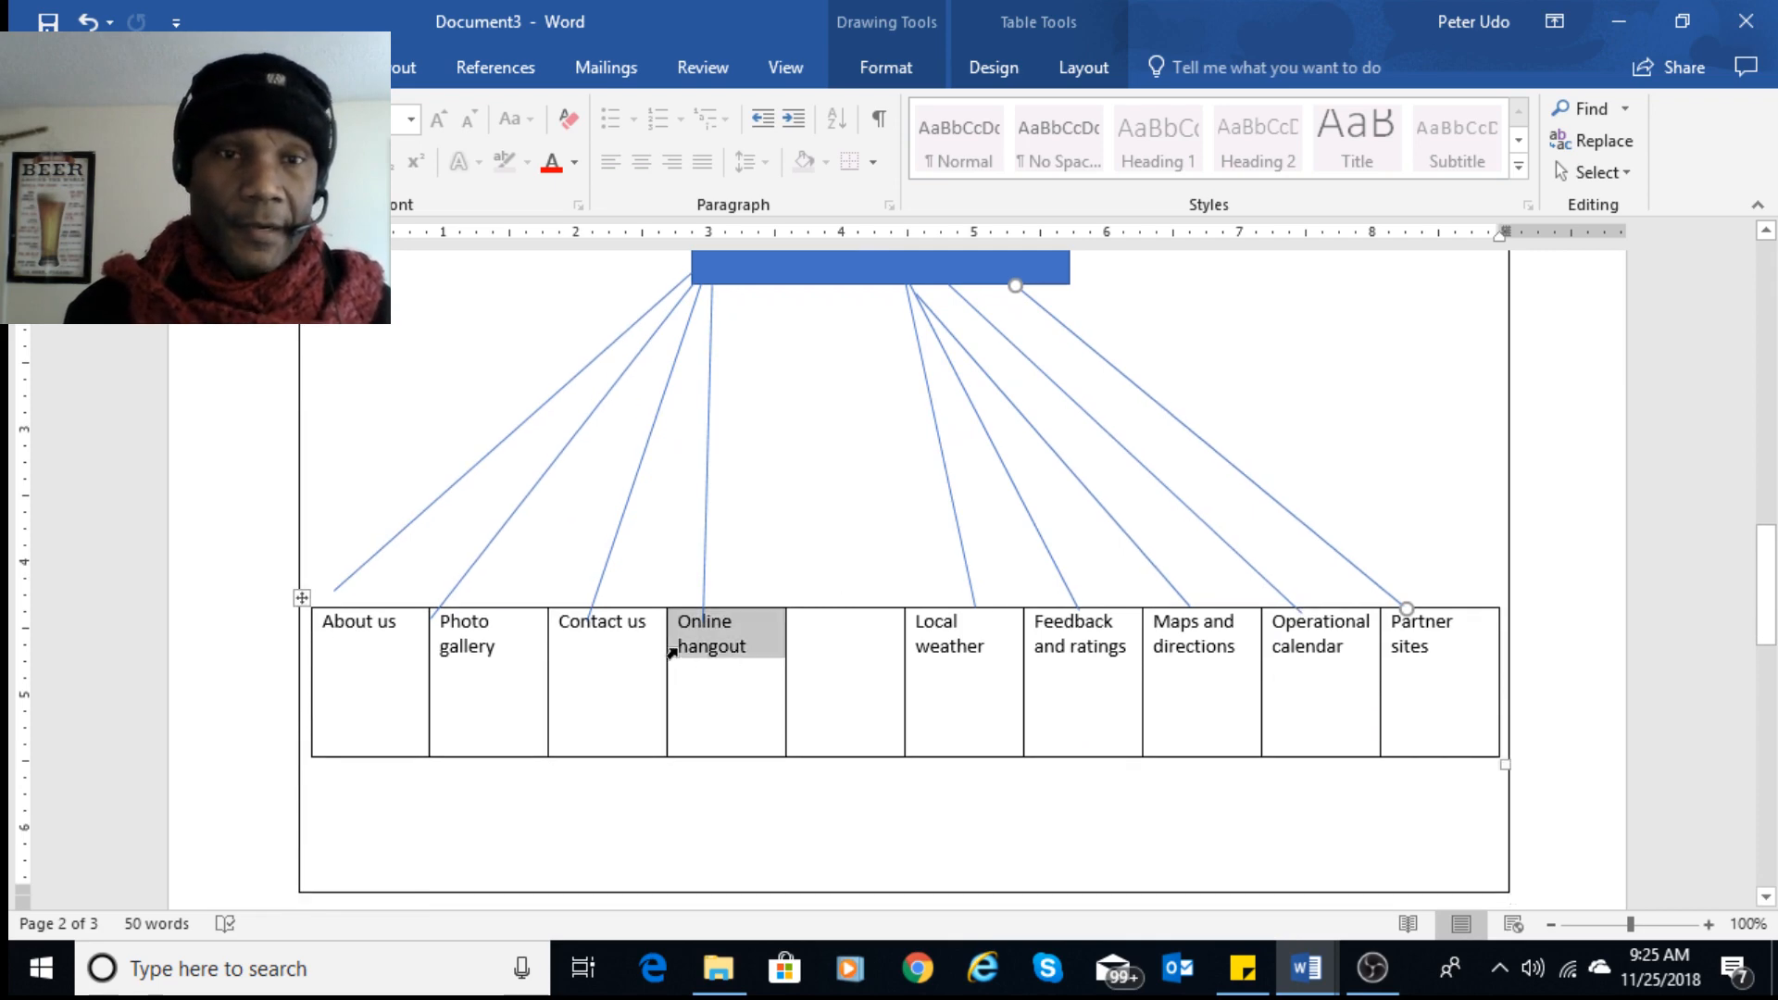
left_click(433, 650)
left_click(406, 650)
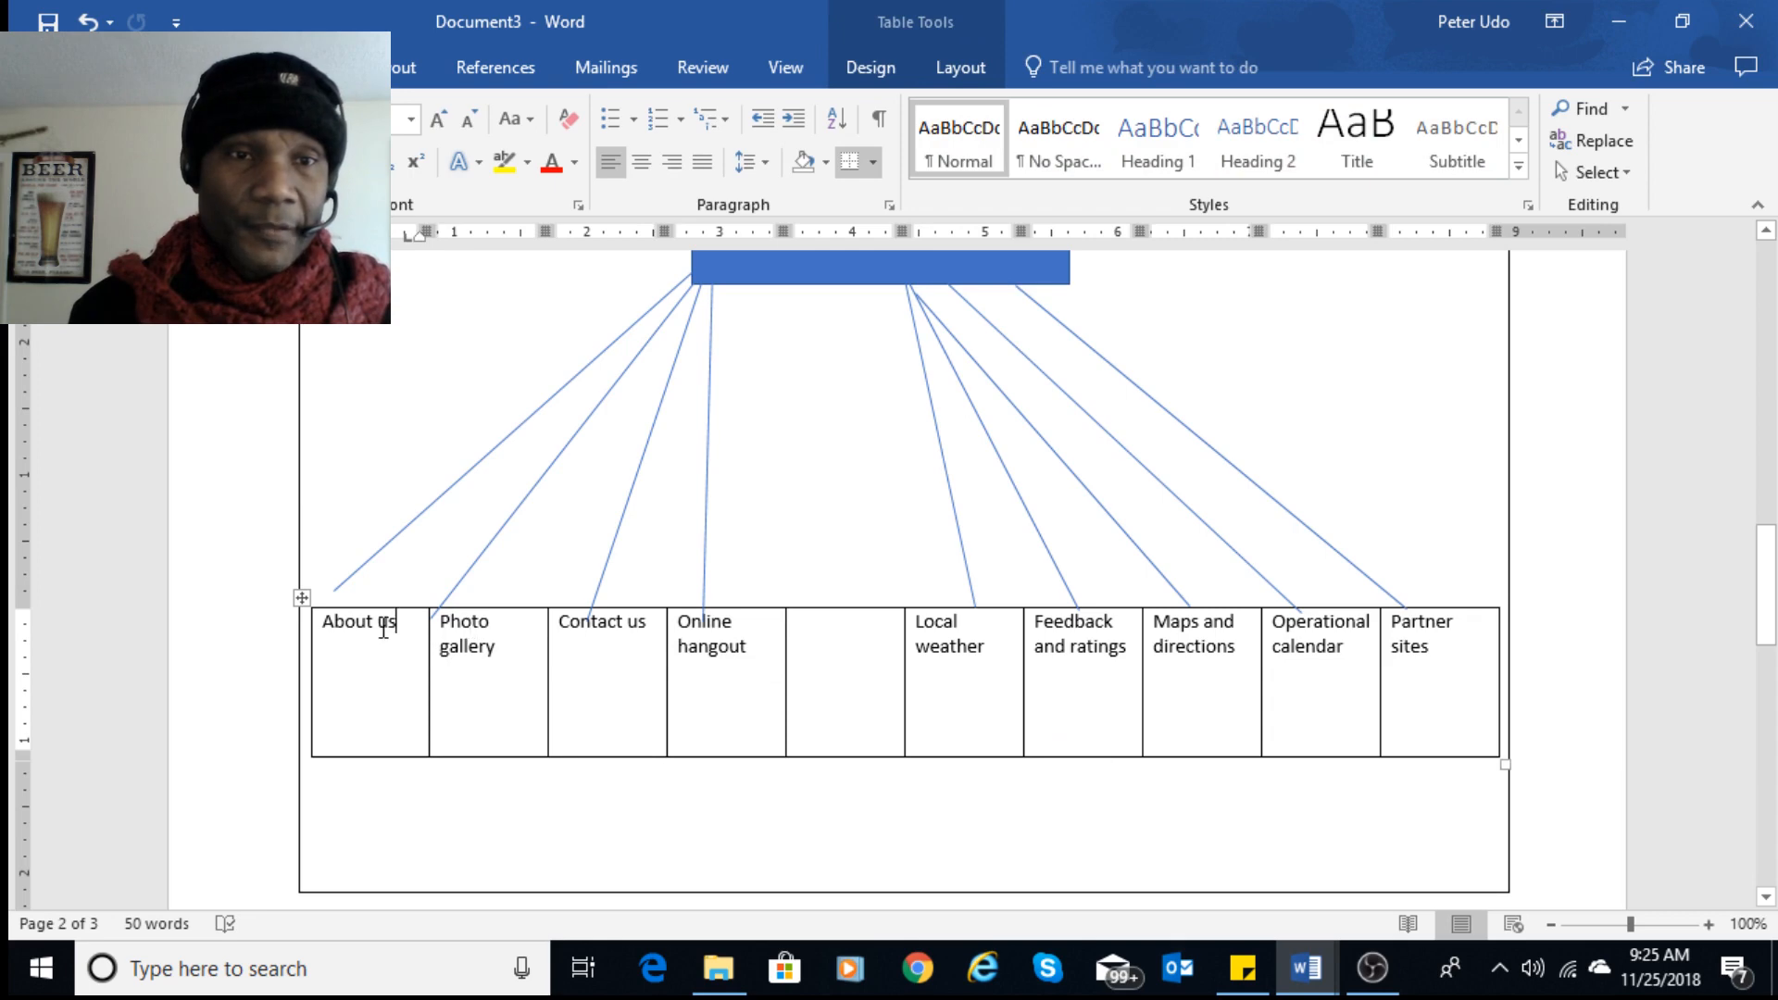
left_click(455, 645)
left_click(592, 646)
left_click(718, 646)
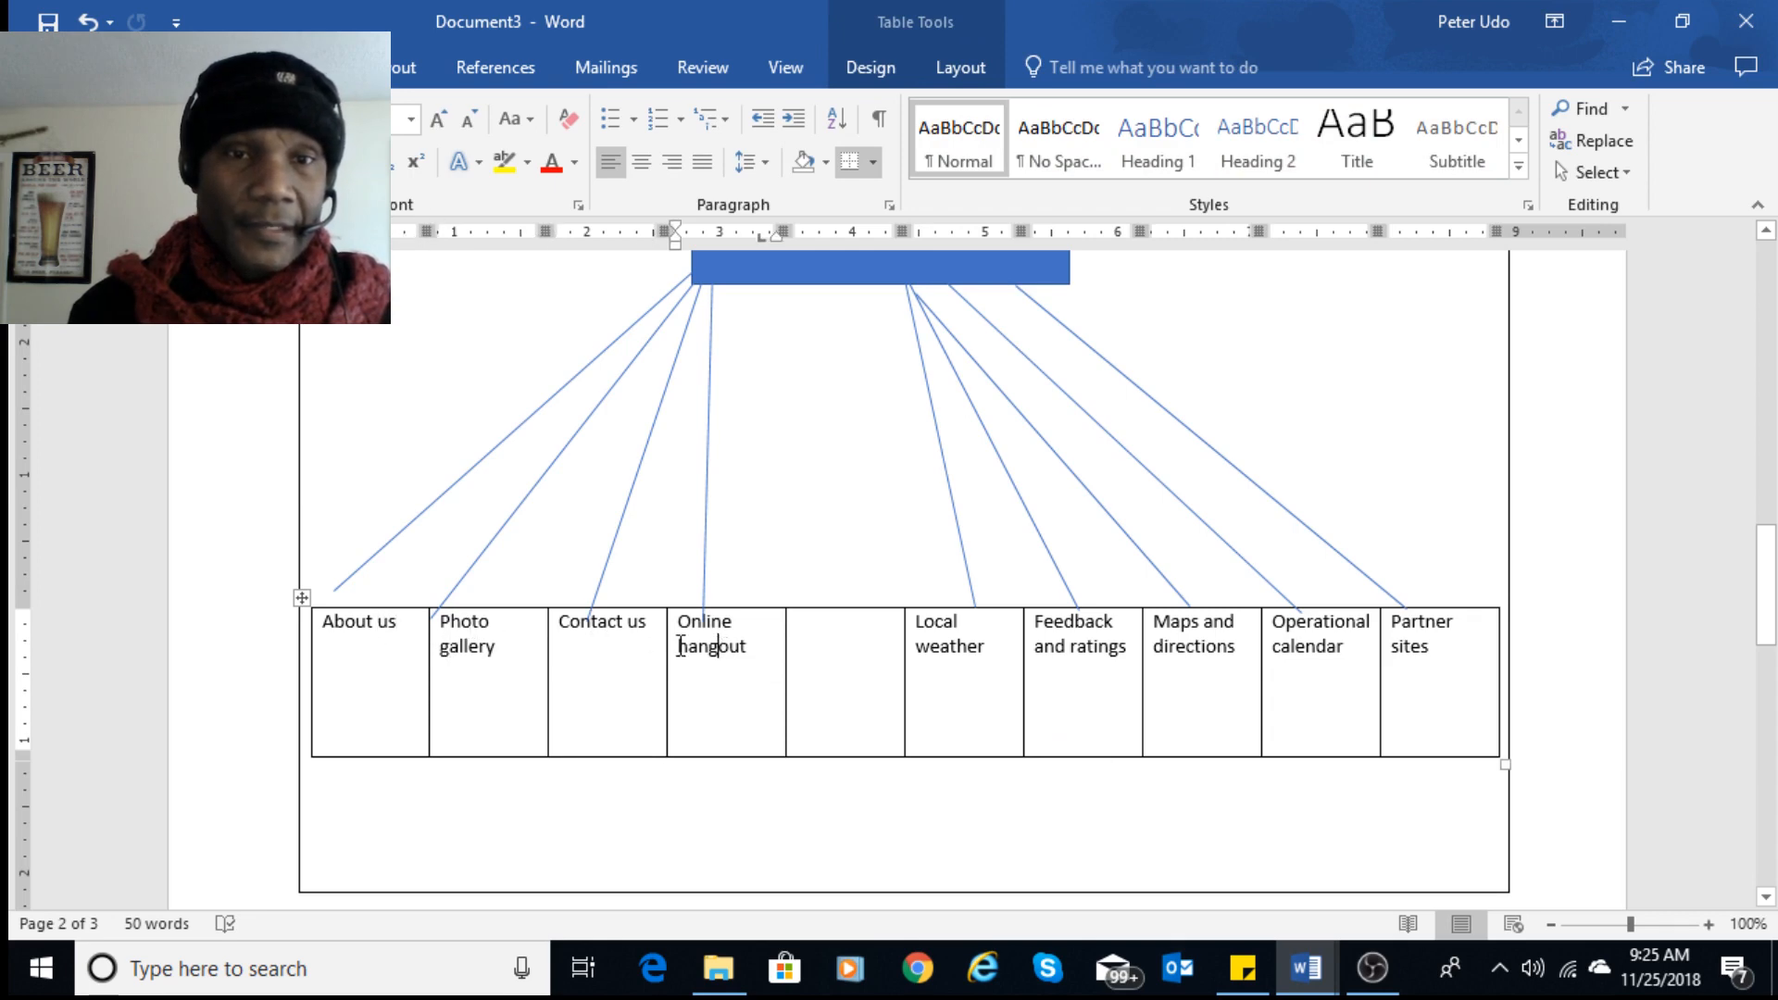
left_click(722, 289)
scroll(868, 376, "up", 3)
scroll(875, 382, "down", 1)
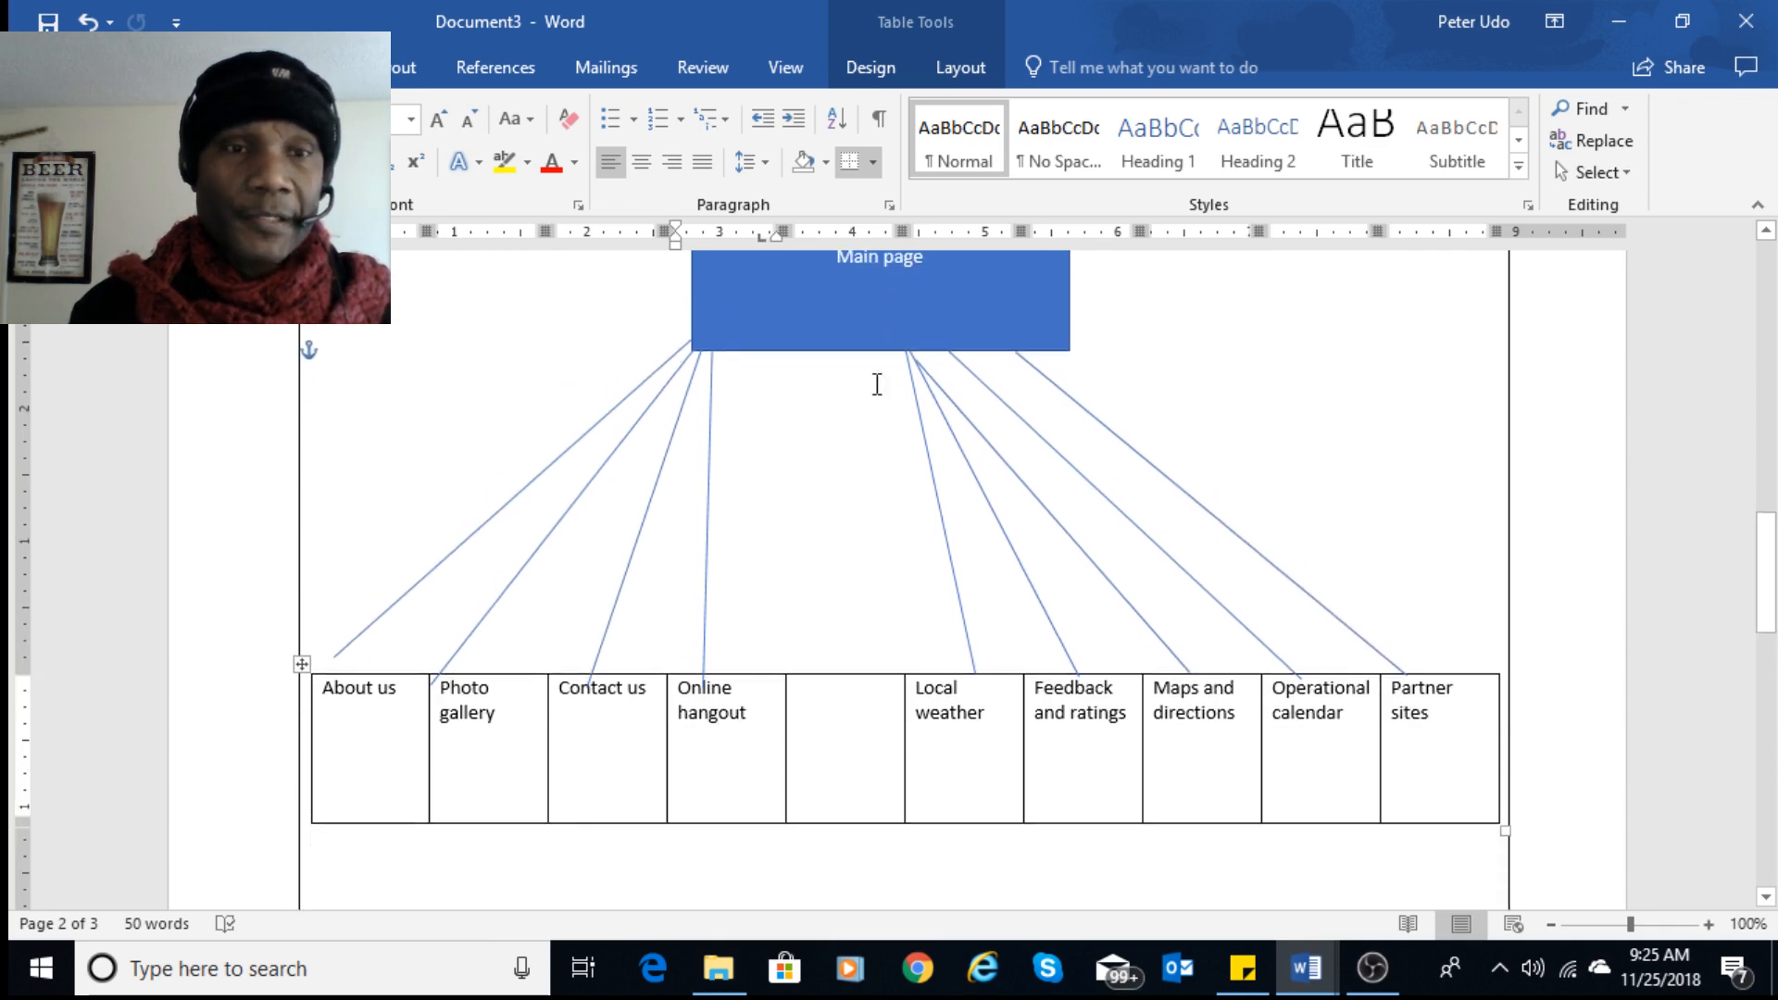
scroll(875, 385, "down", 1)
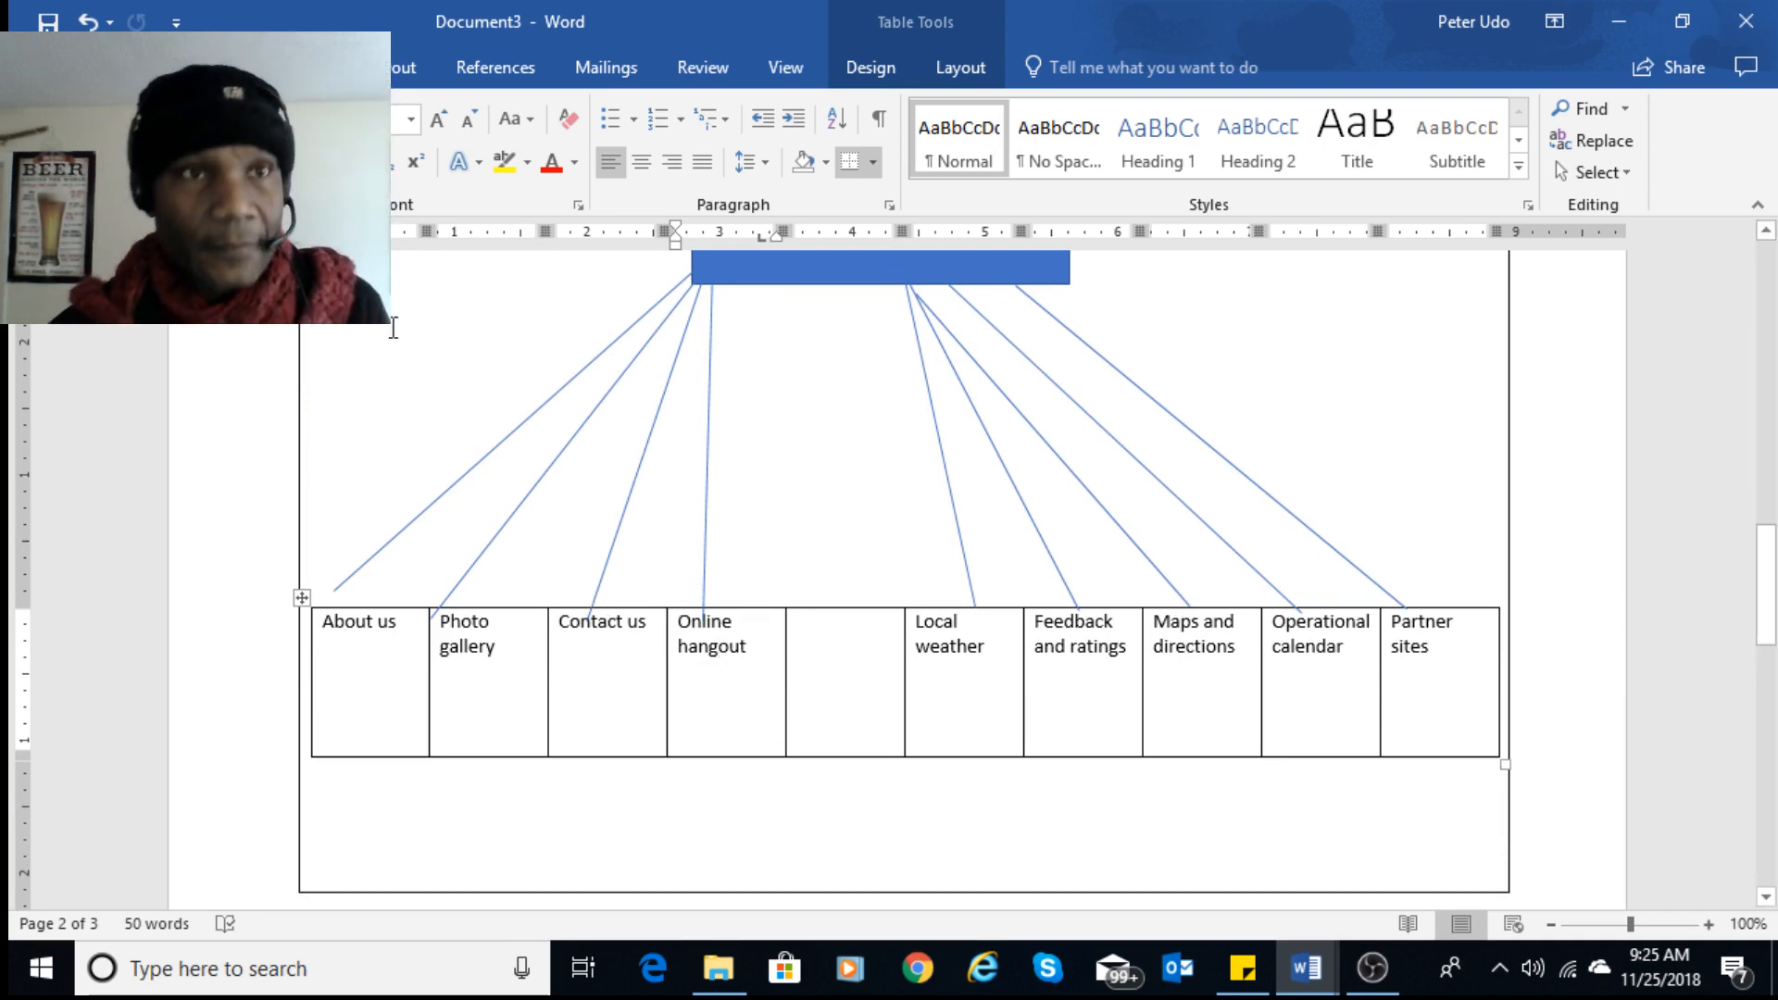
left_click(718, 646)
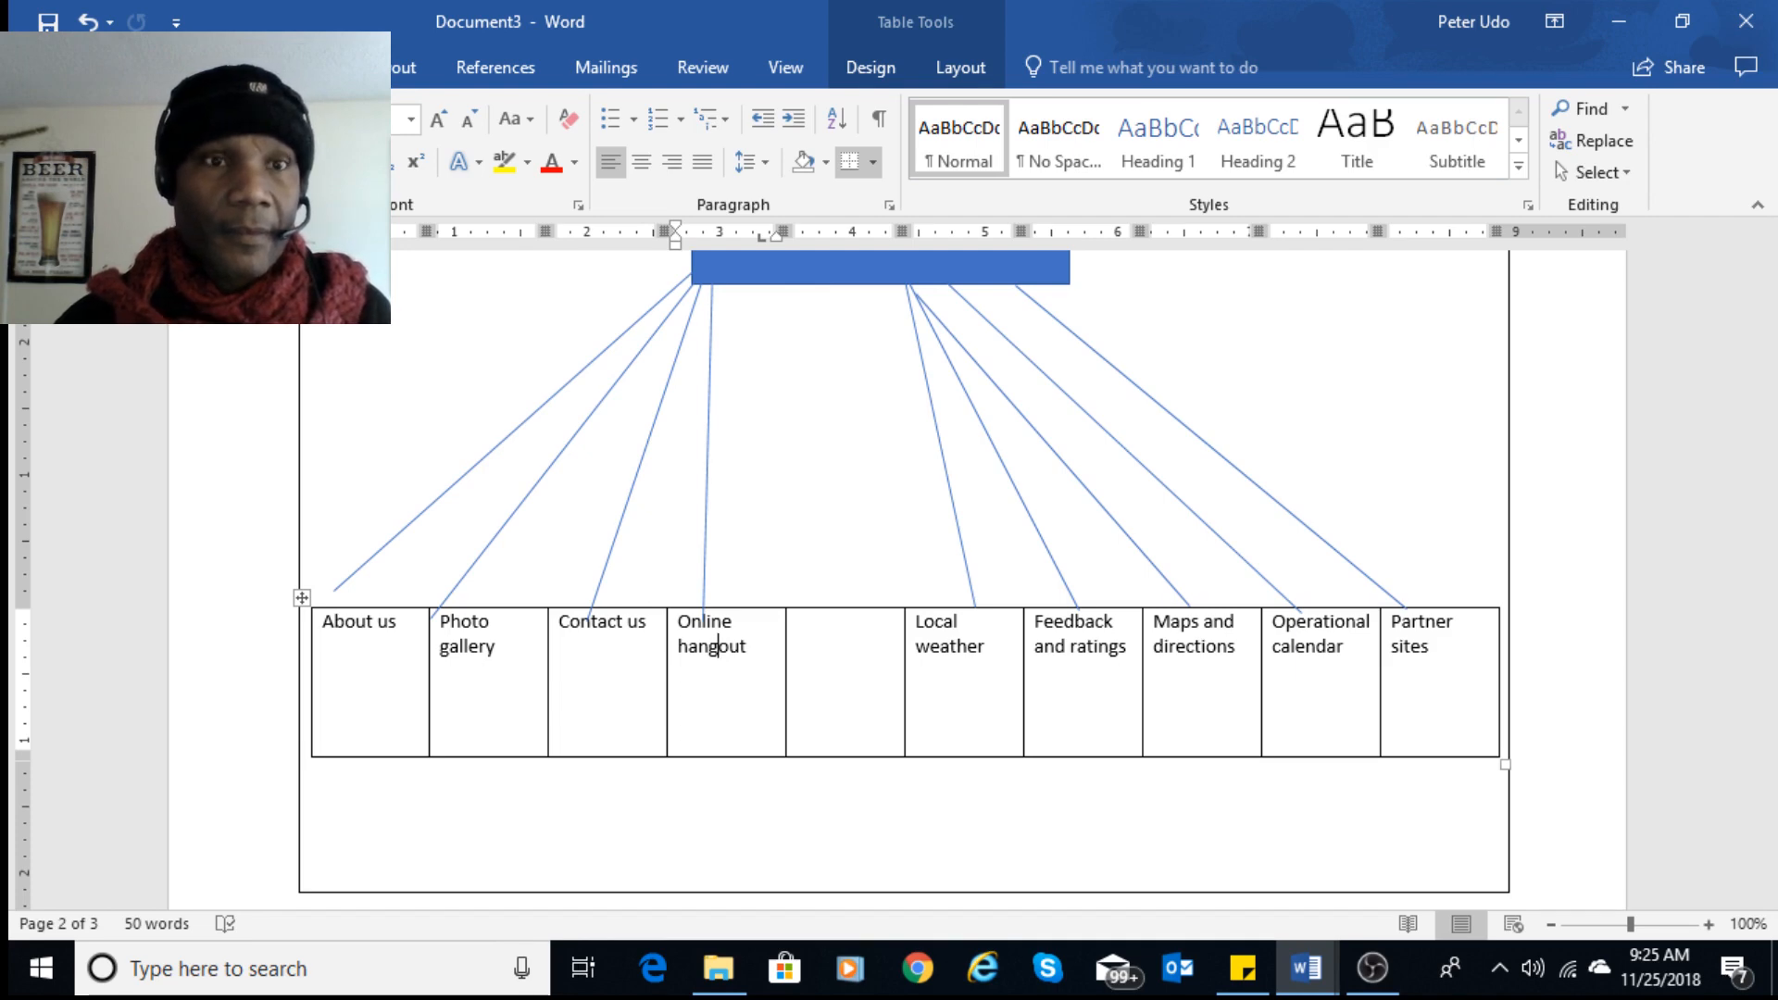
- Draw a horizontal double-headed arrow about 0.76" wide from the About us cell to the Photo gallery cell
left_click(215, 68)
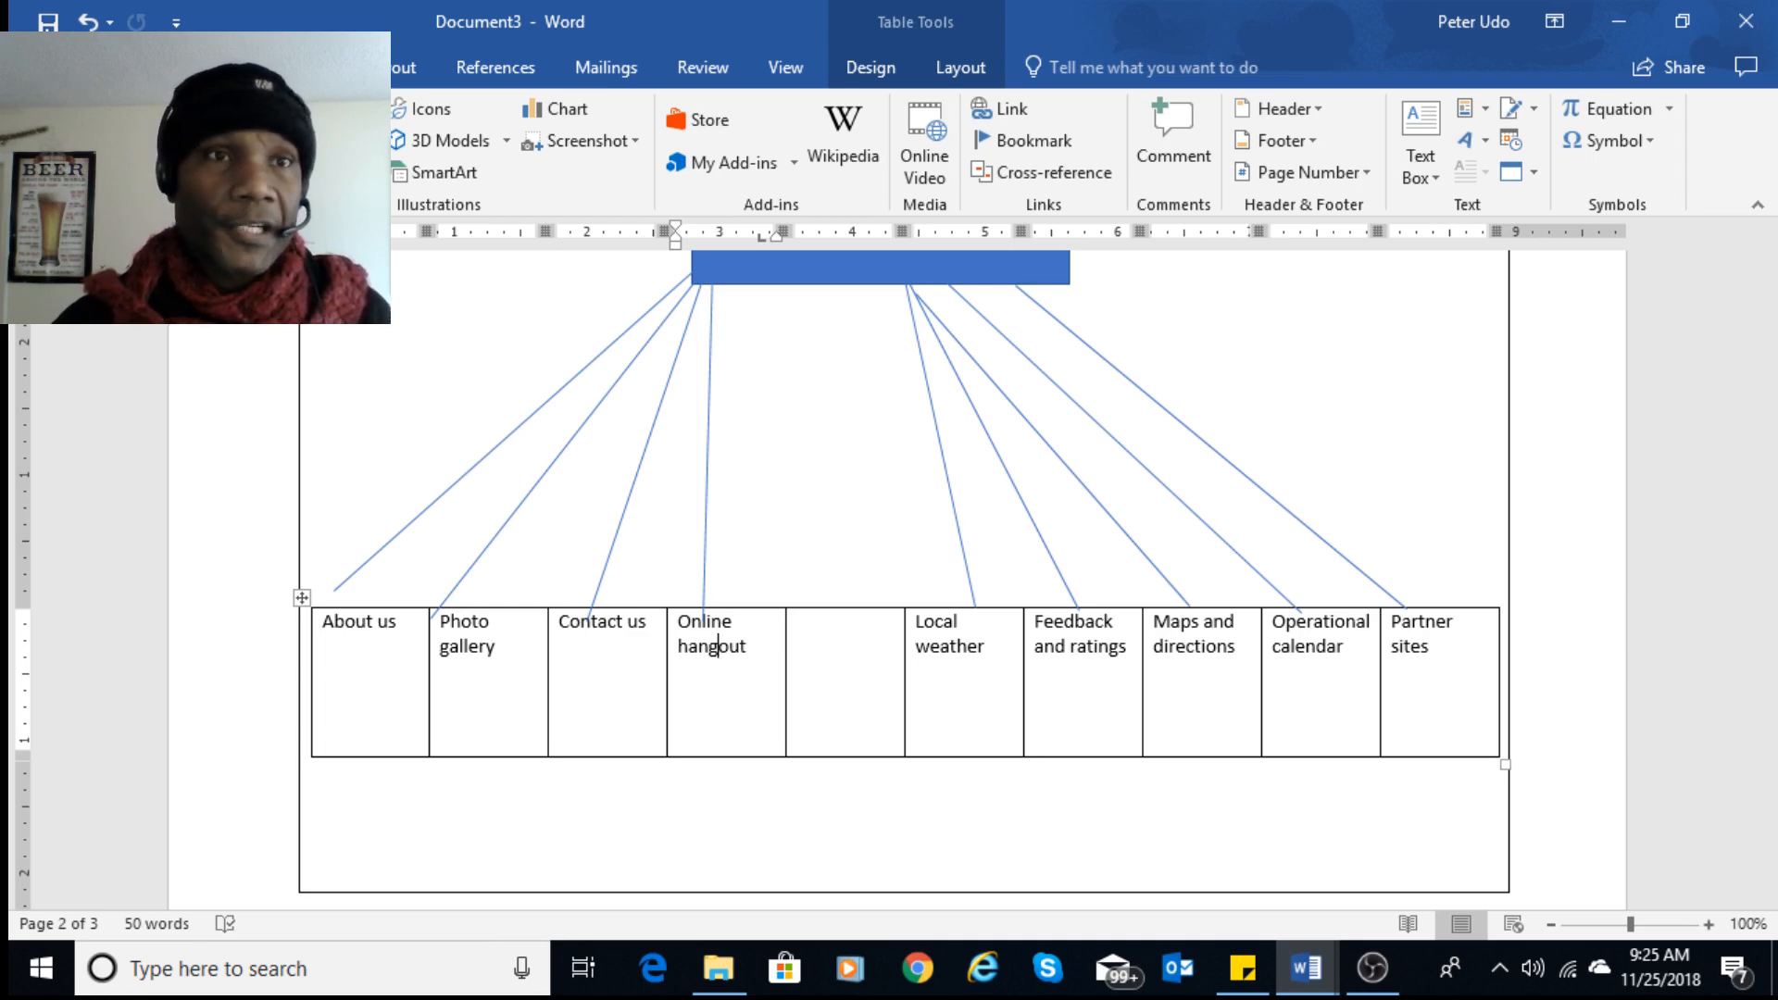
left_click(274, 174)
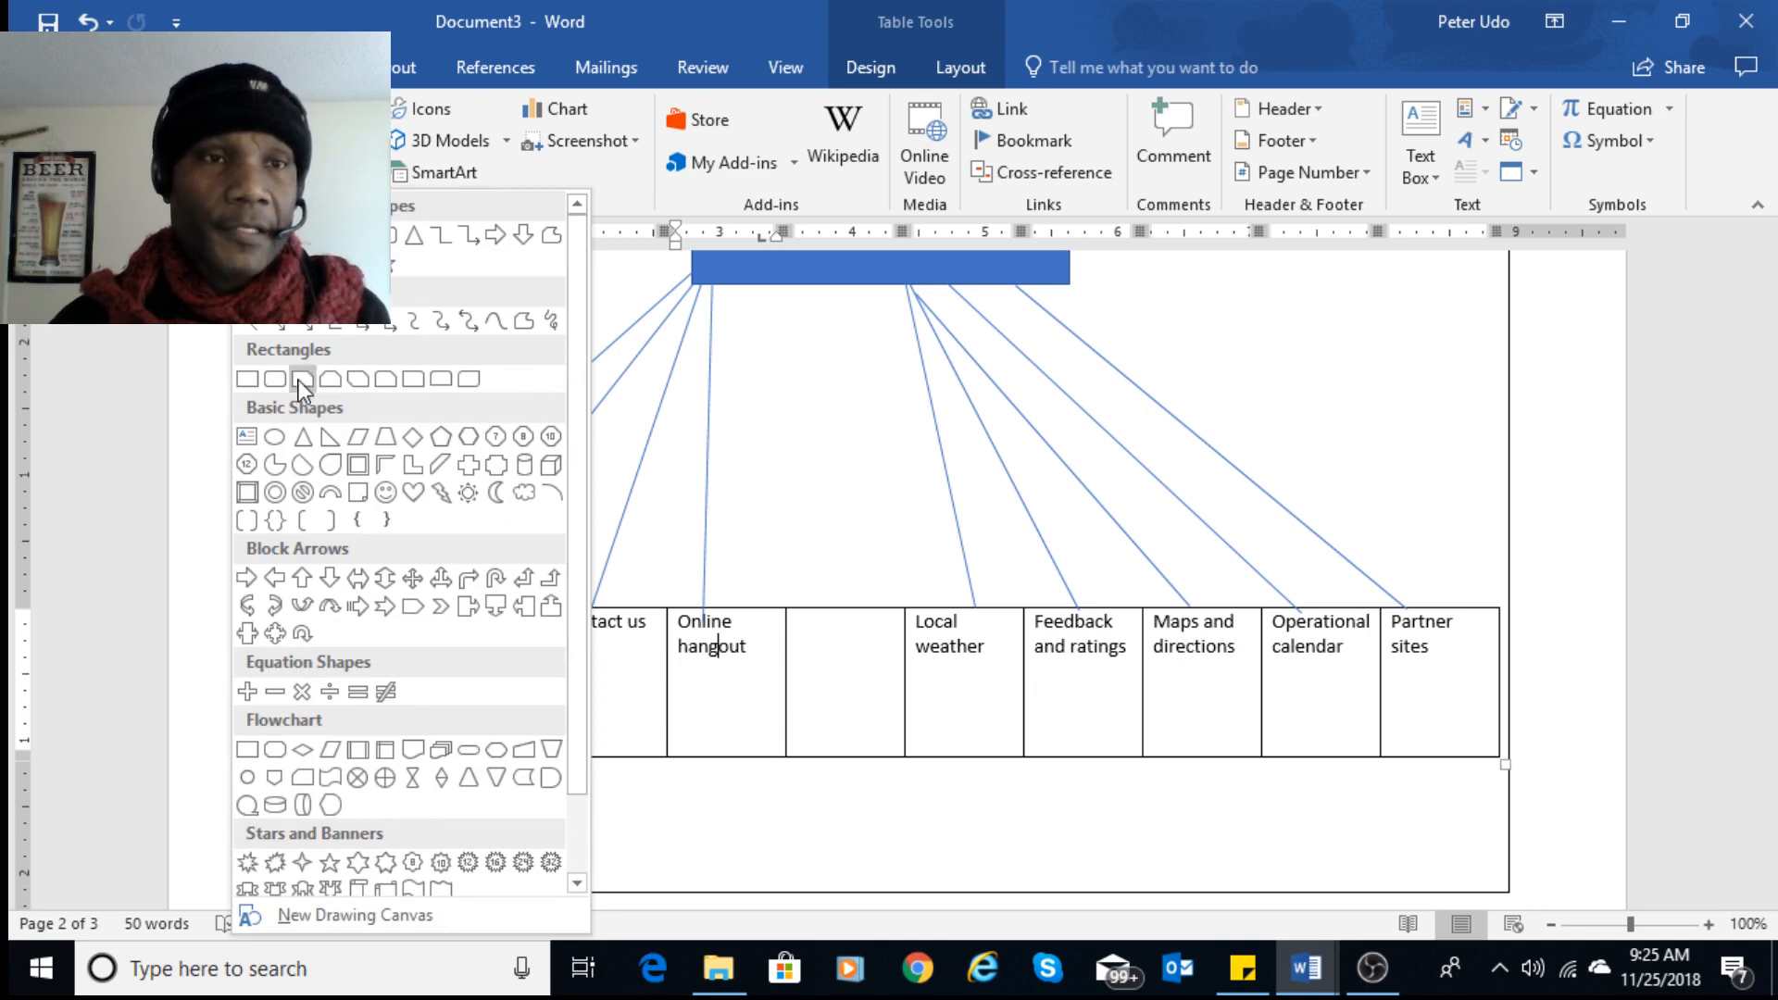
left_click(316, 326)
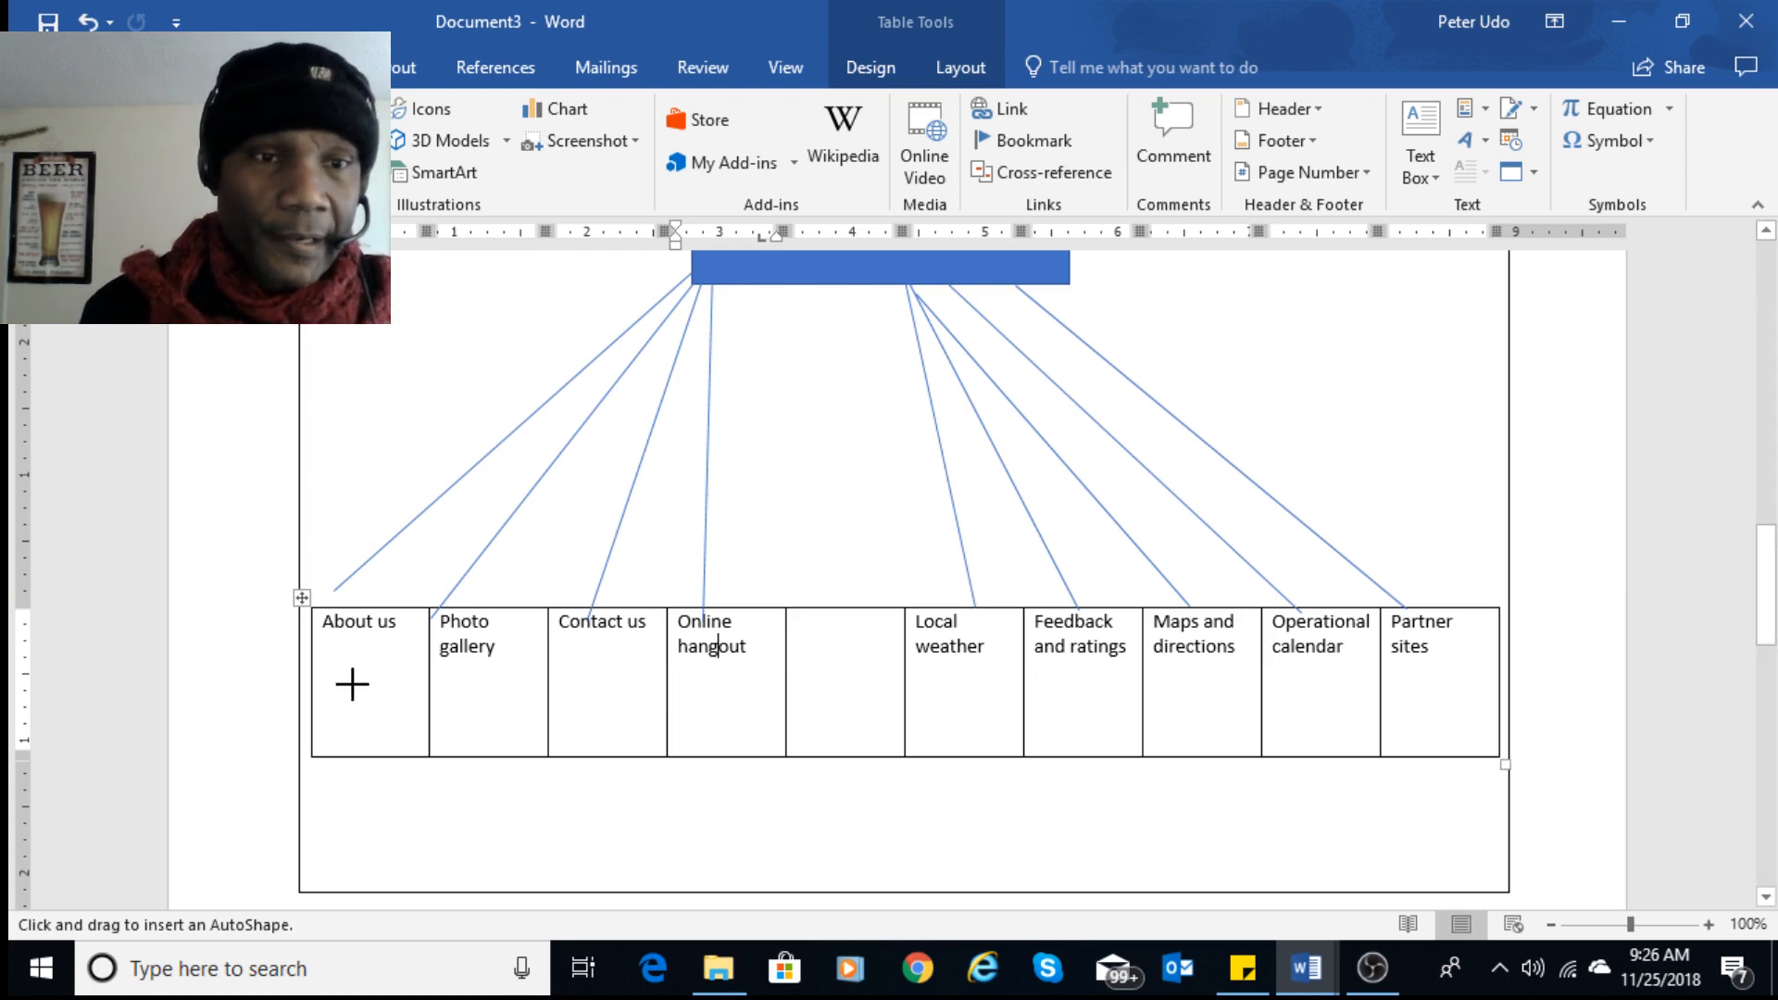
left_click_drag(352, 684, 452, 683)
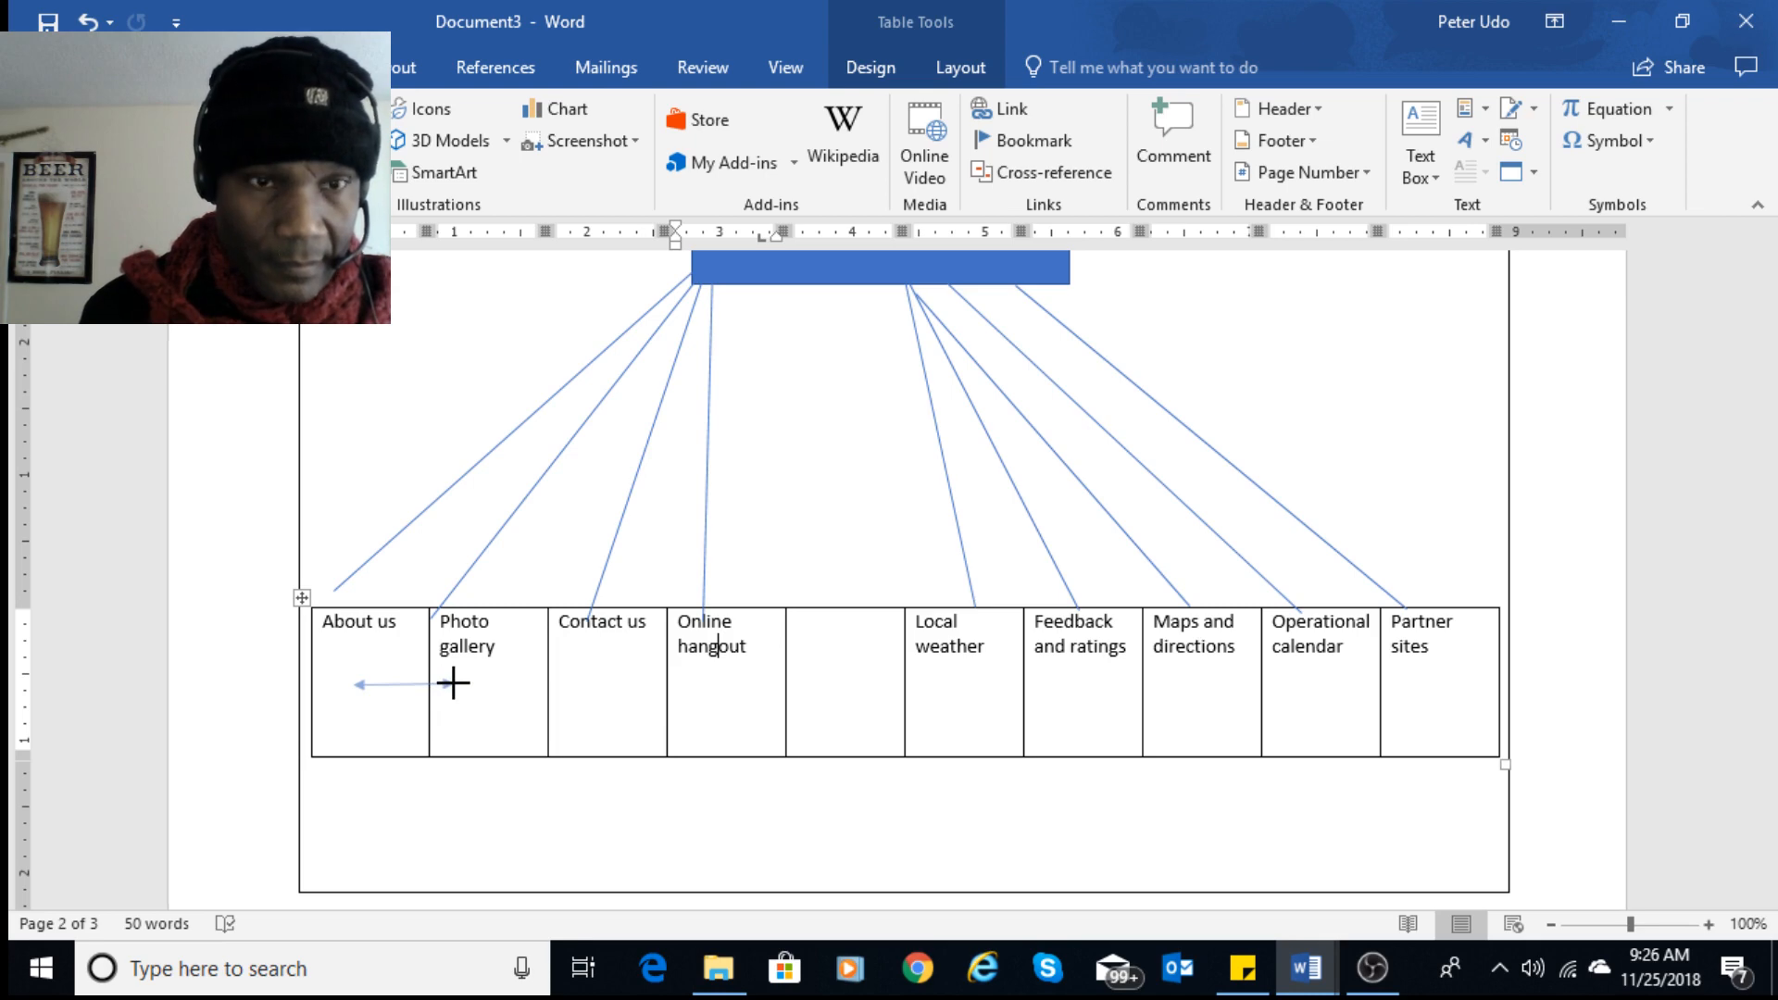
left_click_drag(453, 682, 453, 682)
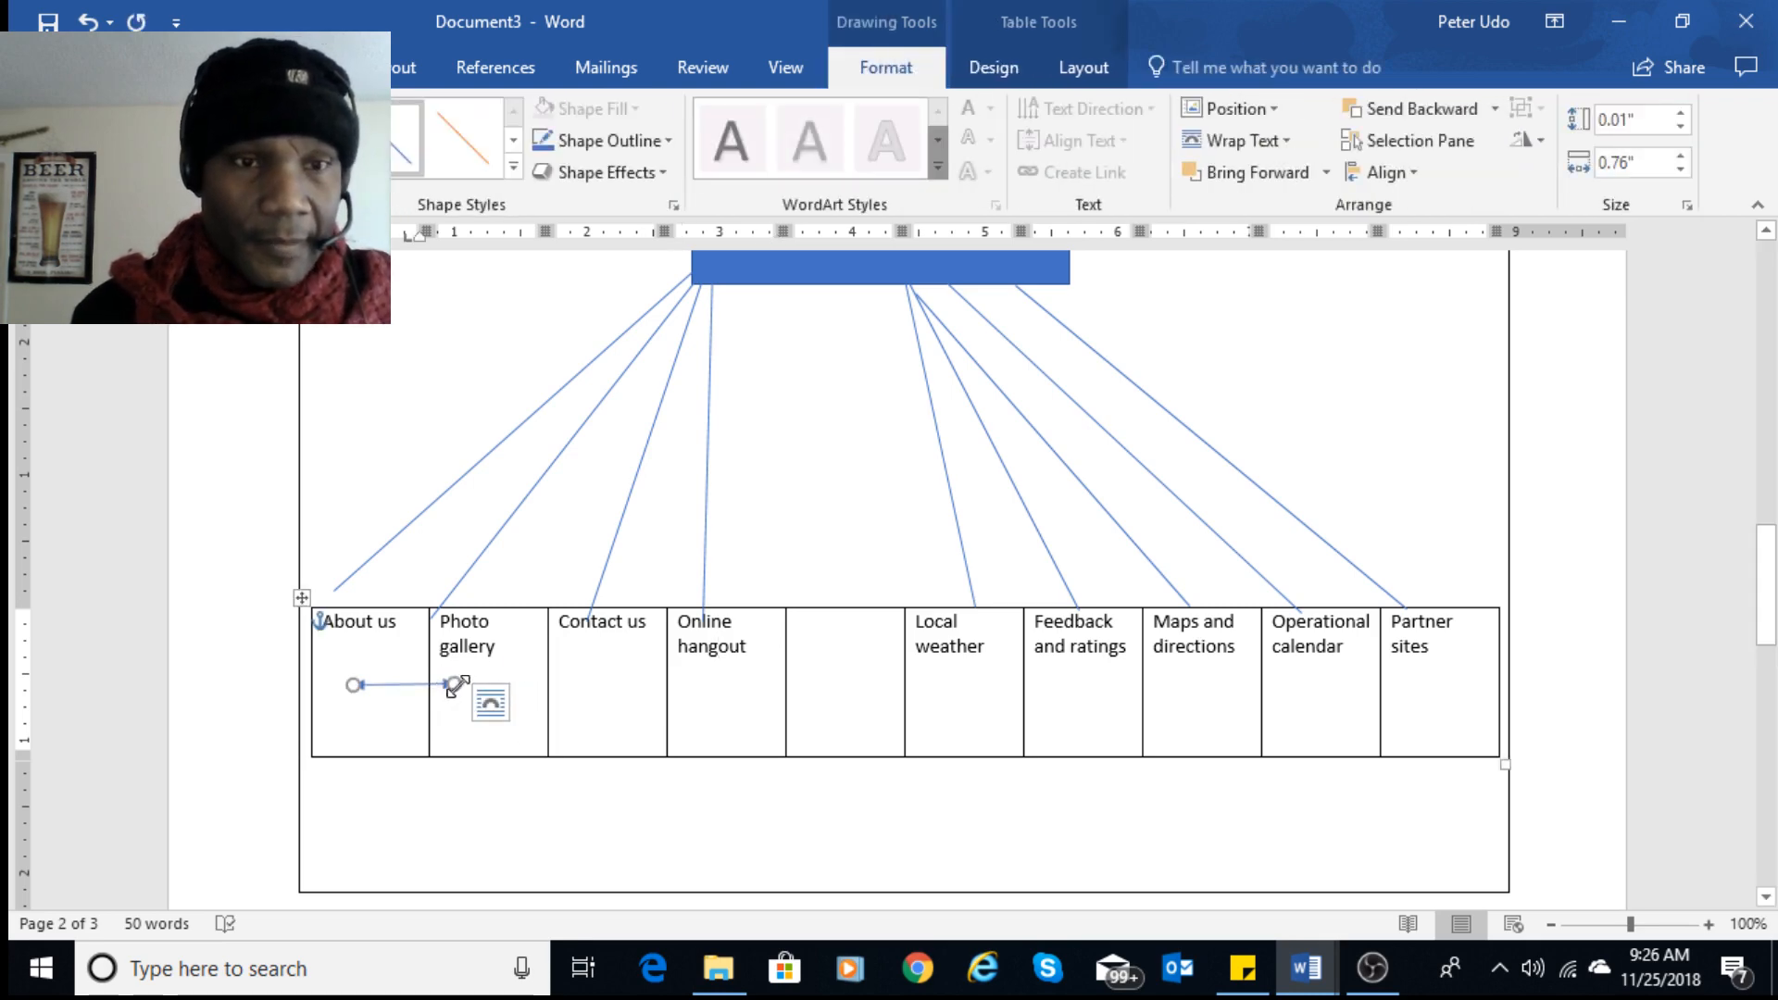
left_click(490, 701)
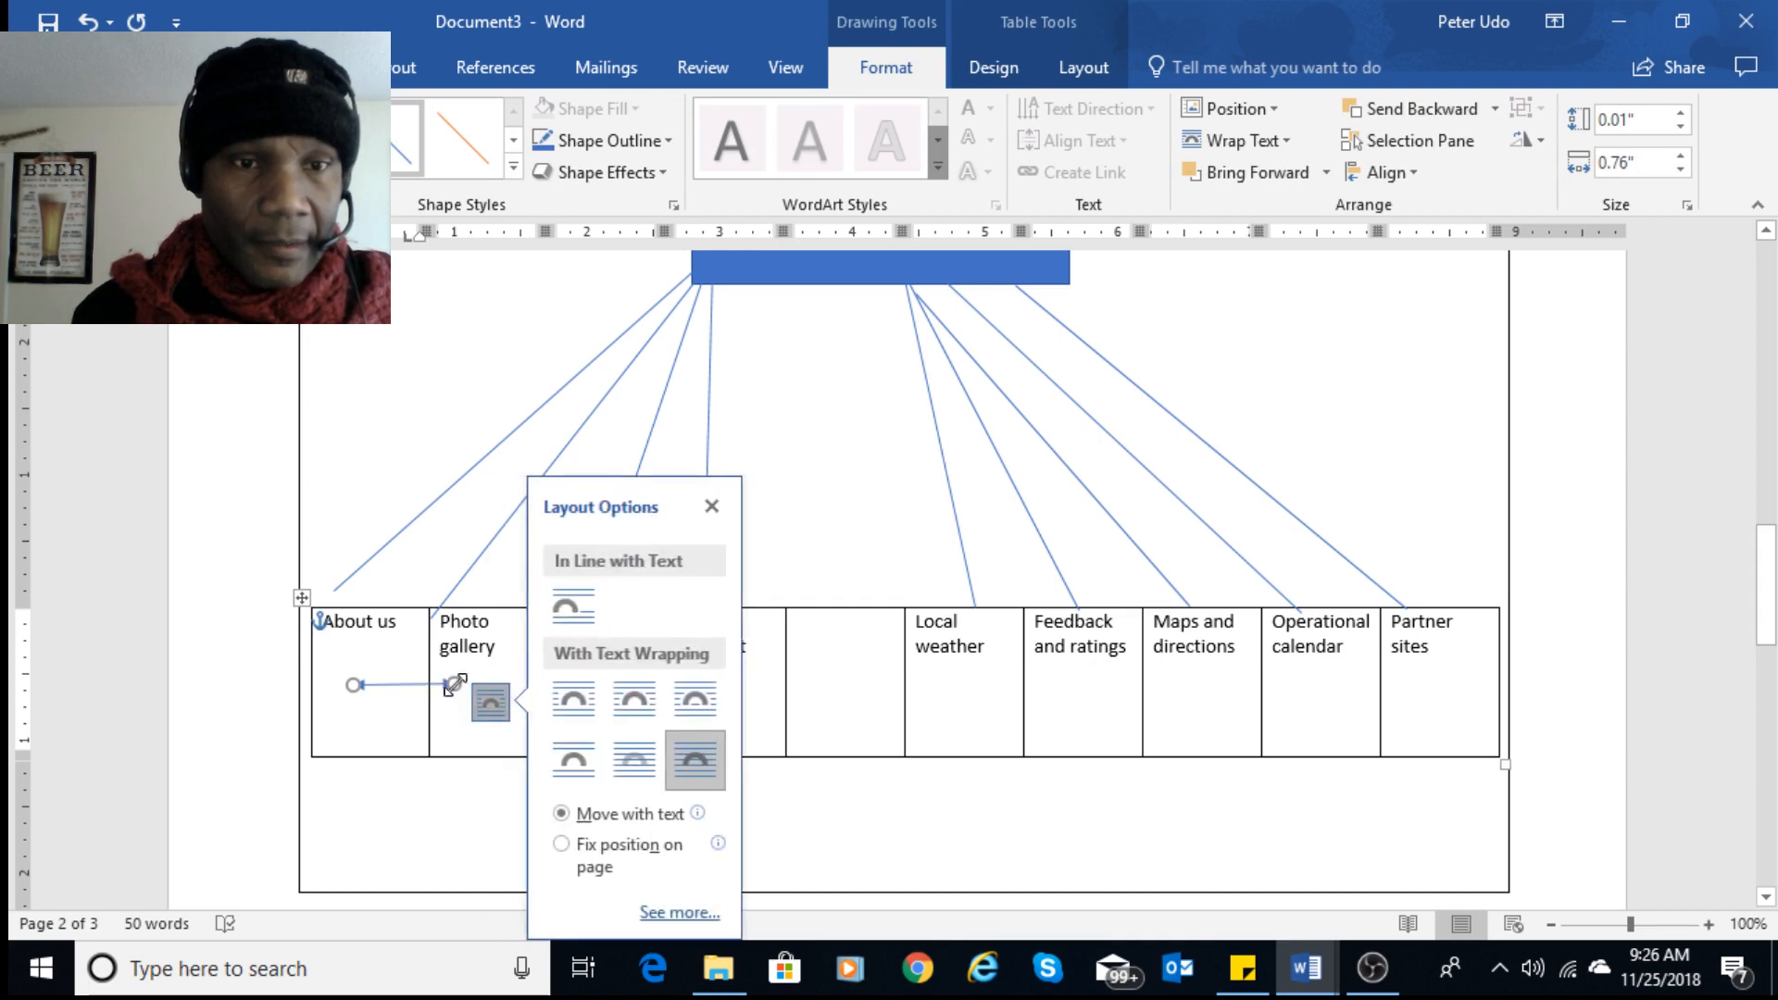
left_click(434, 741)
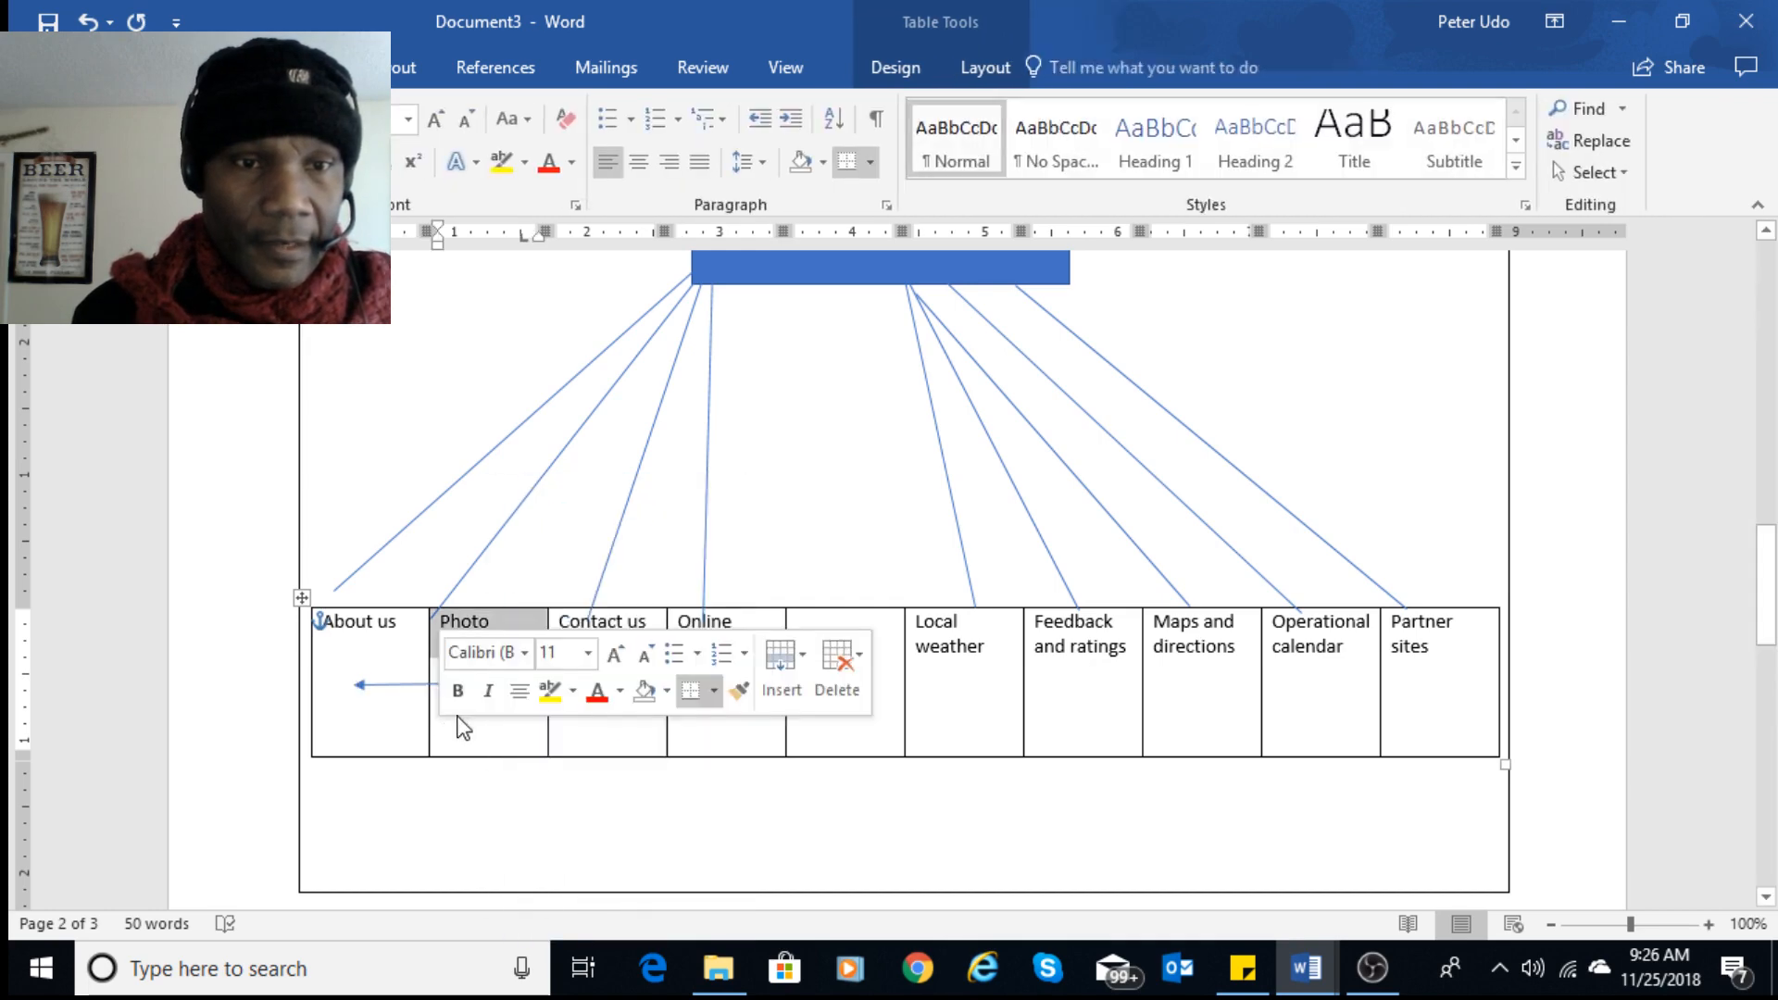
left_click(453, 710)
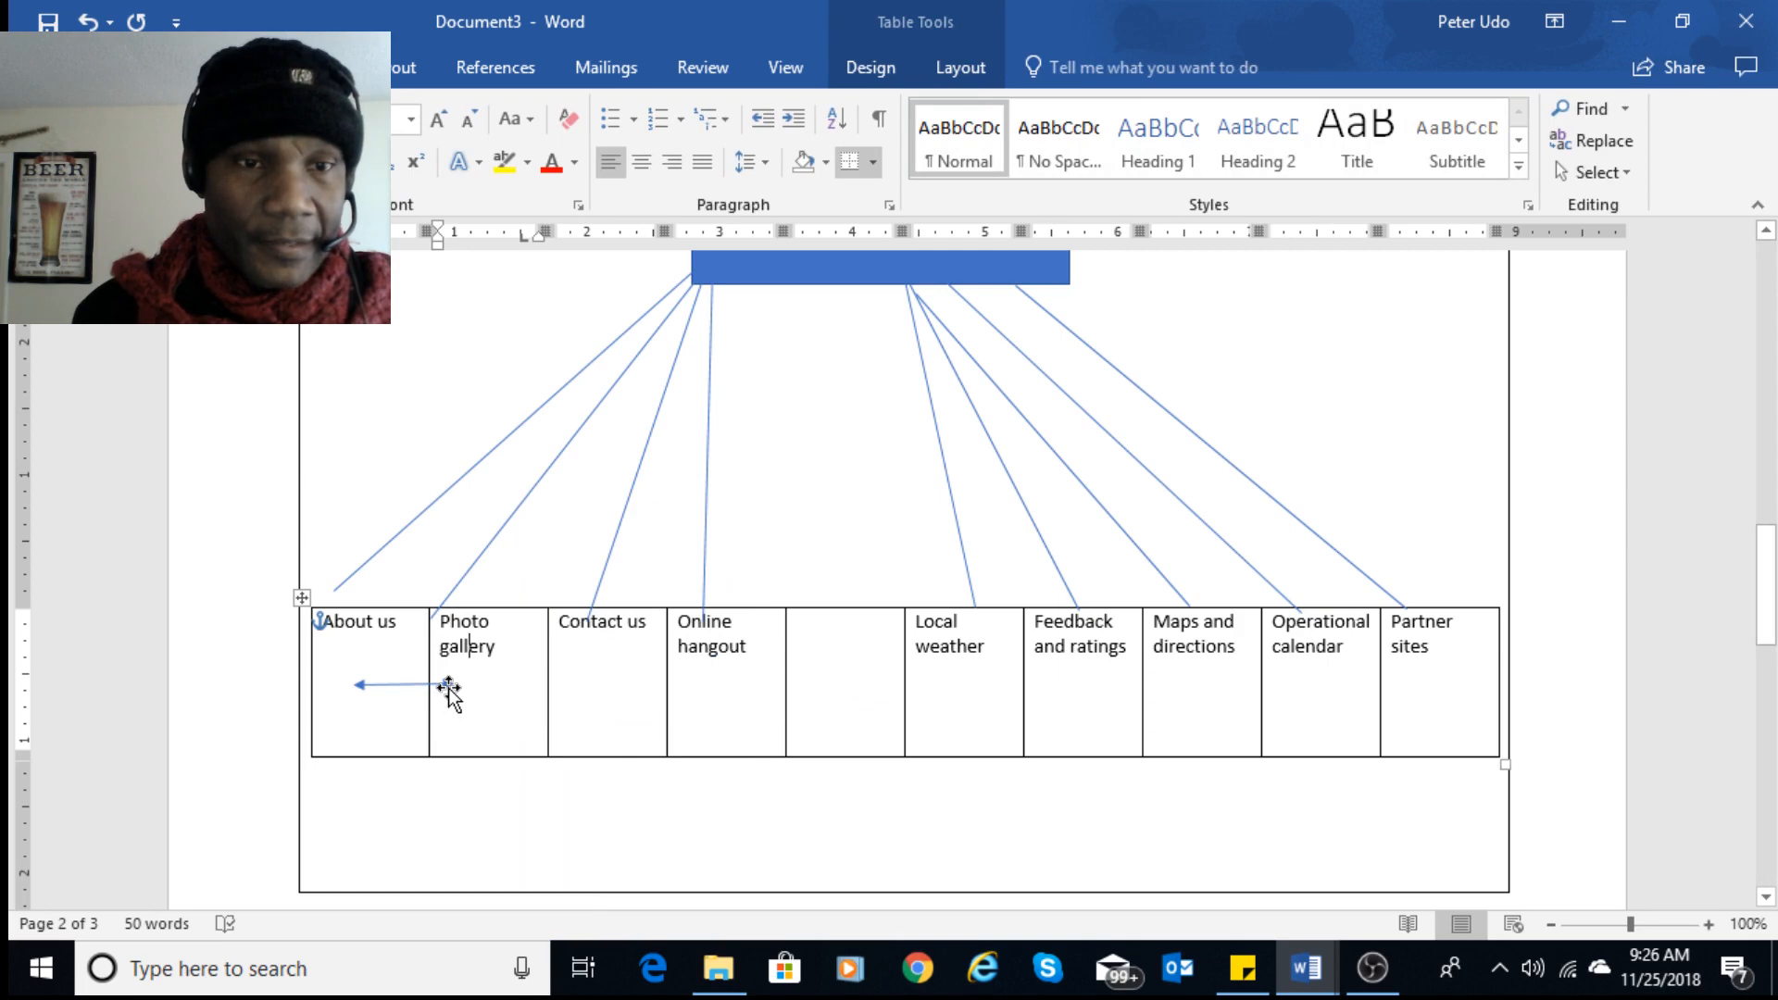
- Copy the double-headed arrow between Photo gallery and Contact us and between Contact us and Online hangout, level with the first arrow
left_click_drag(449, 687, 588, 693)
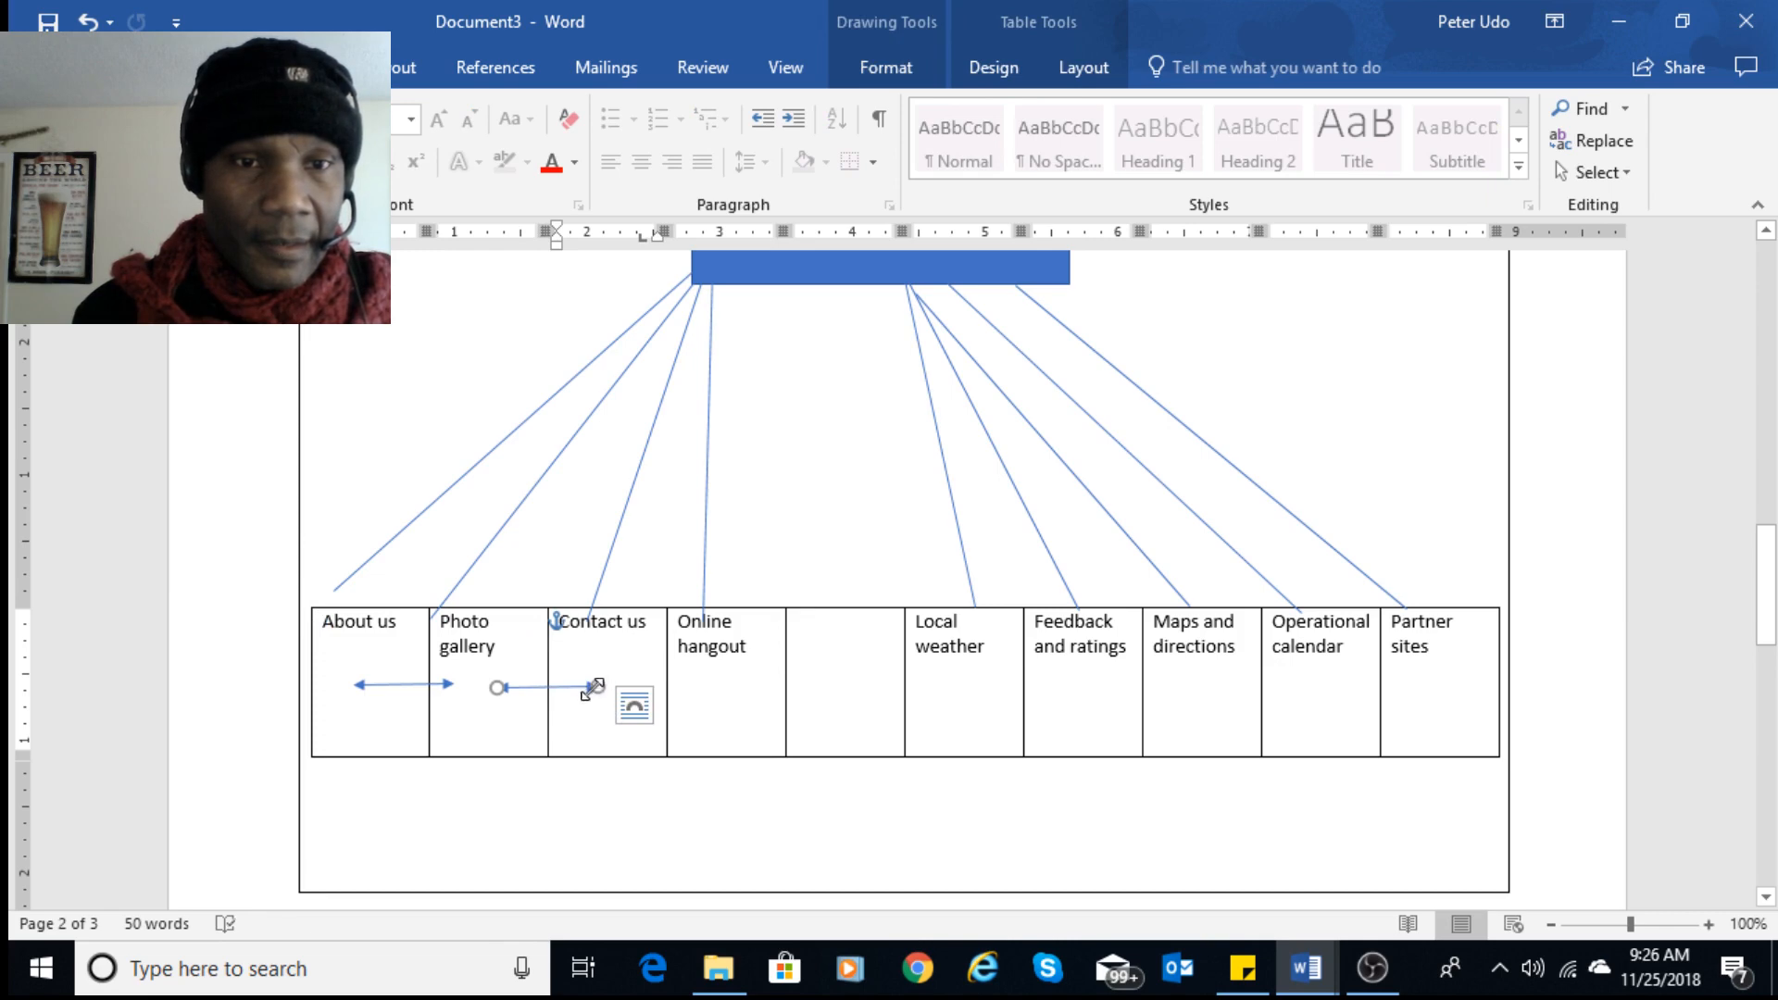
left_click(635, 706)
left_click(570, 788)
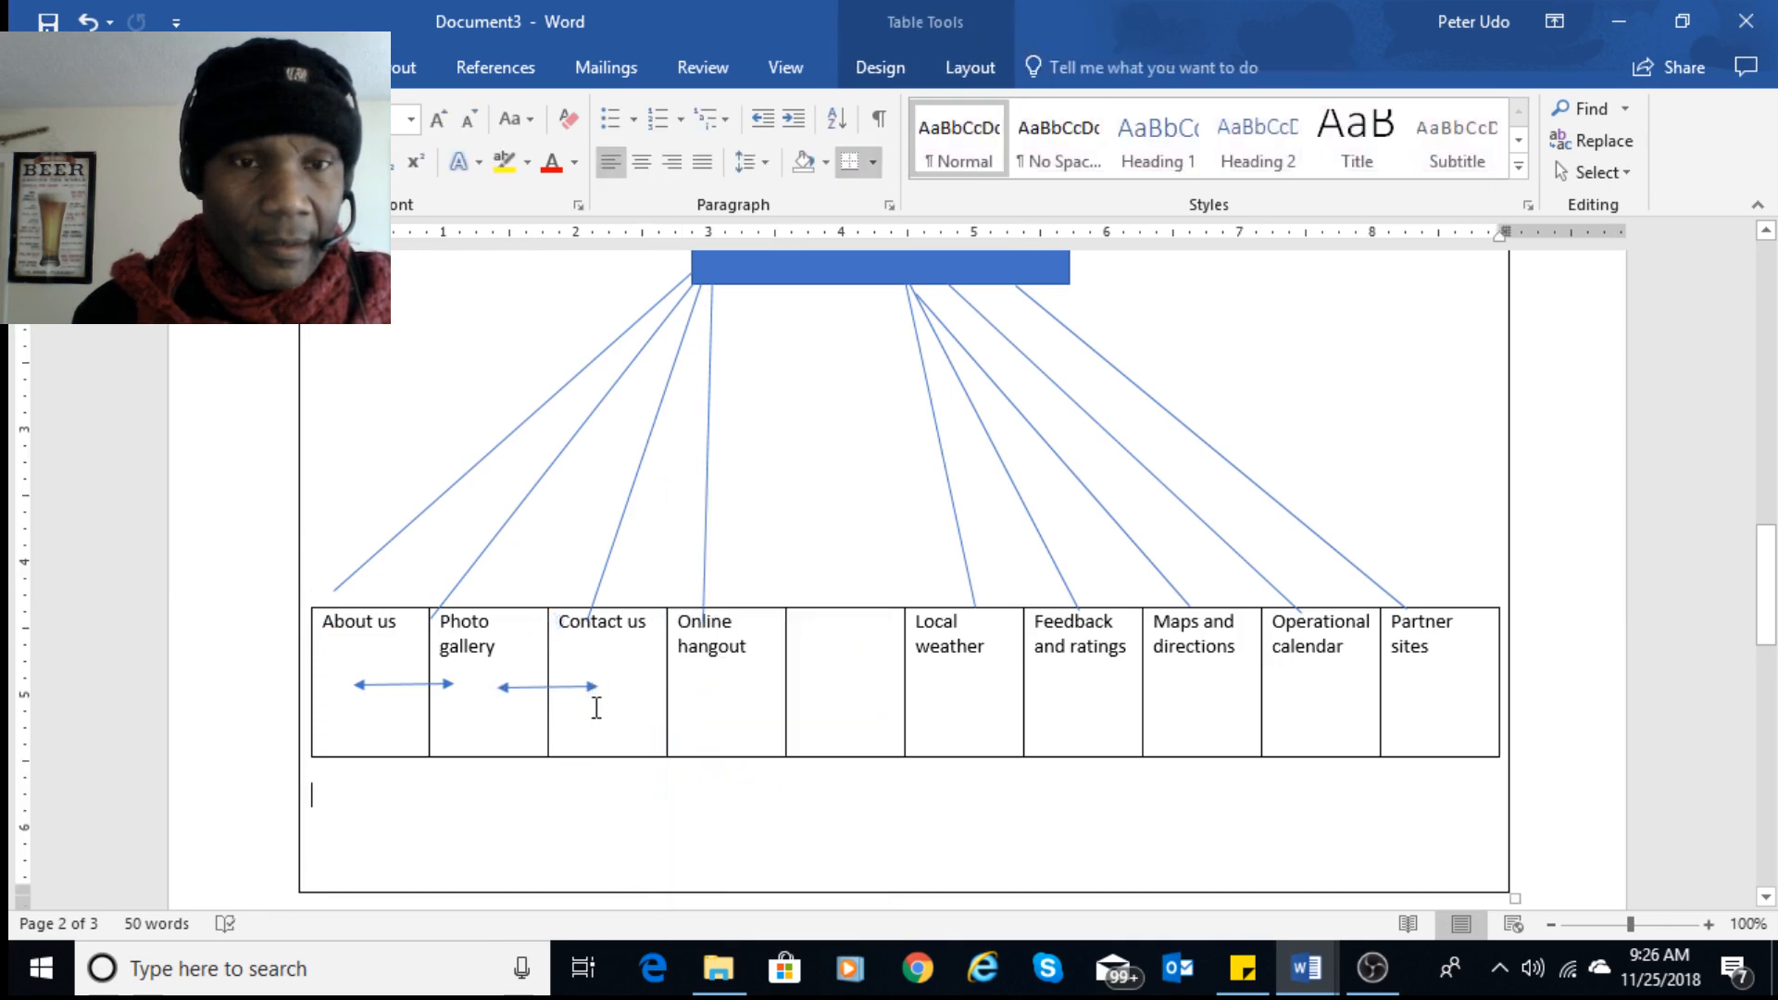
left_click_drag(594, 702, 705, 701)
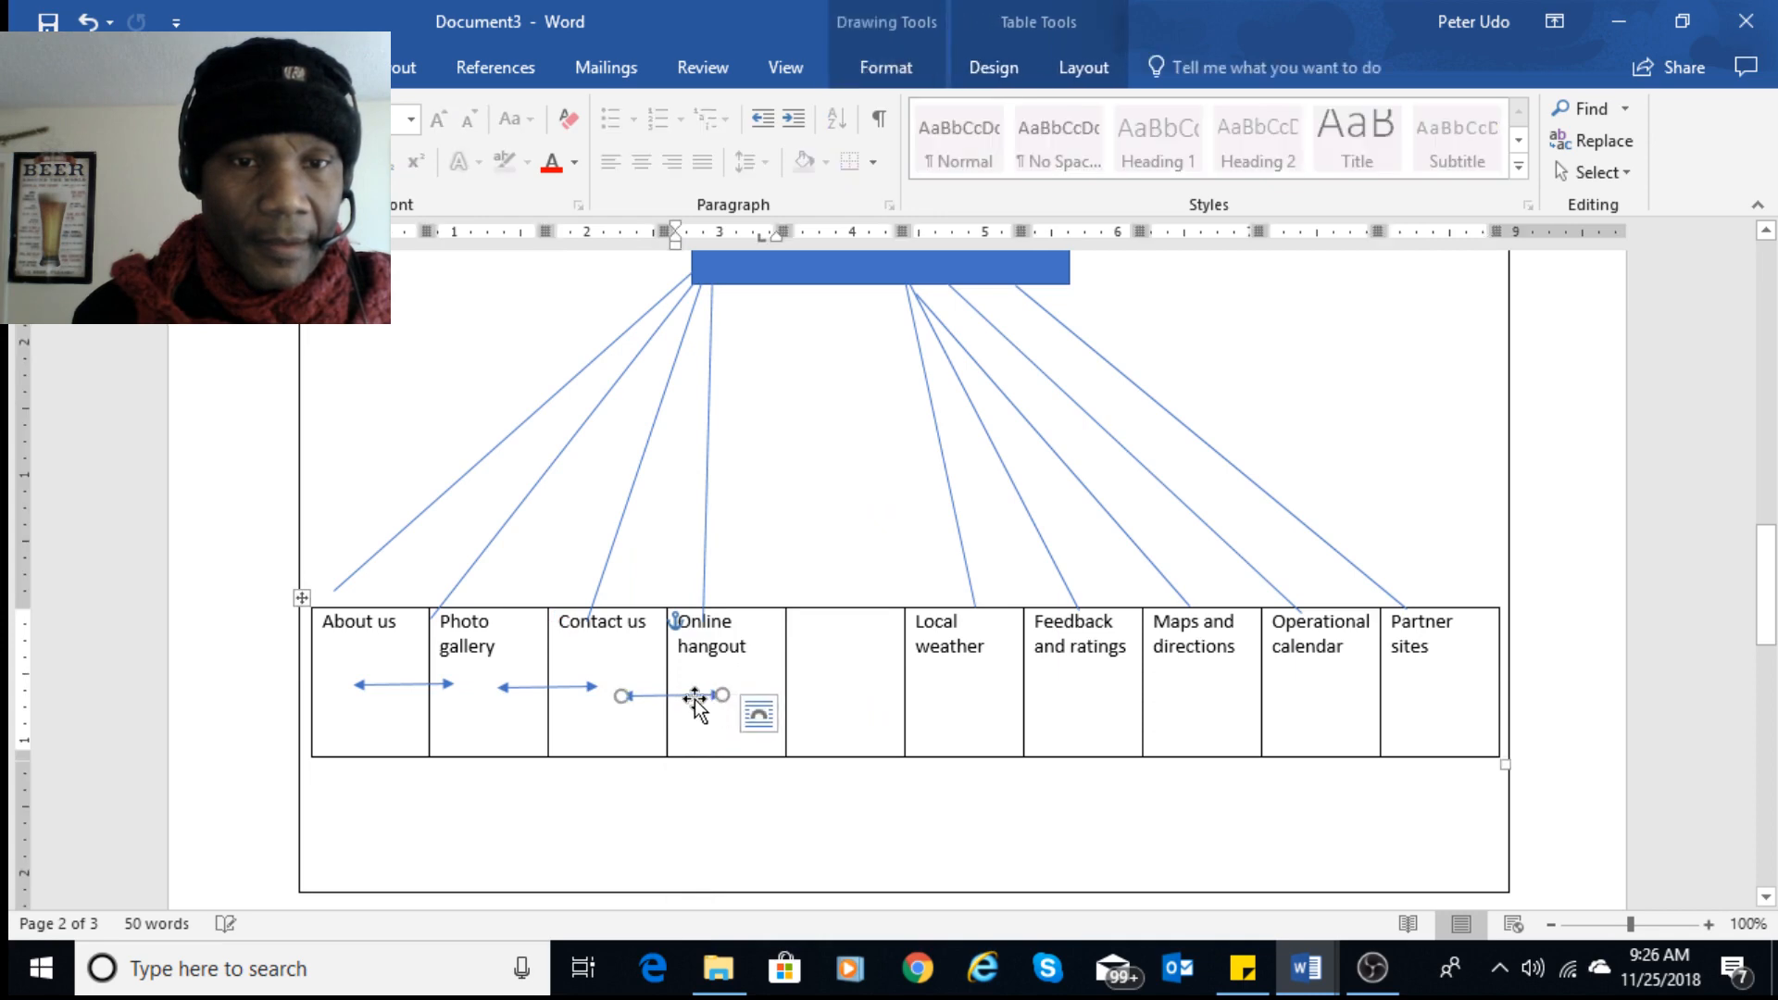
left_click_drag(695, 701, 694, 692)
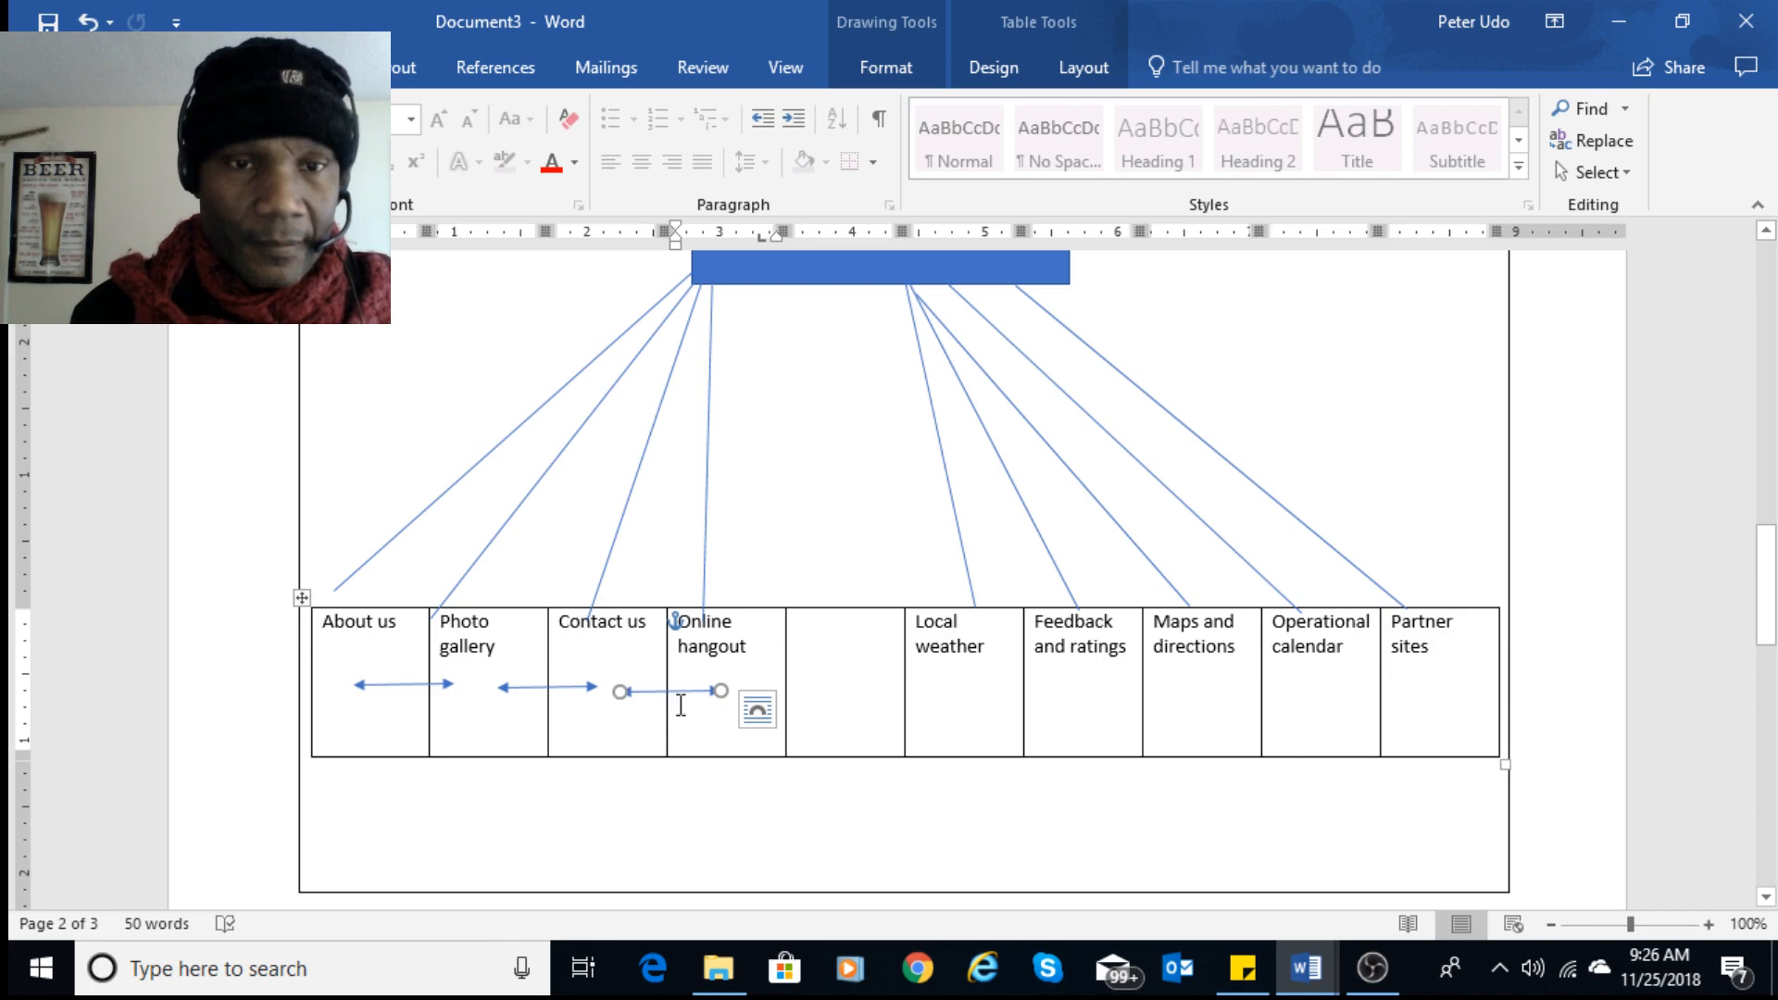
left_click_drag(680, 694, 680, 689)
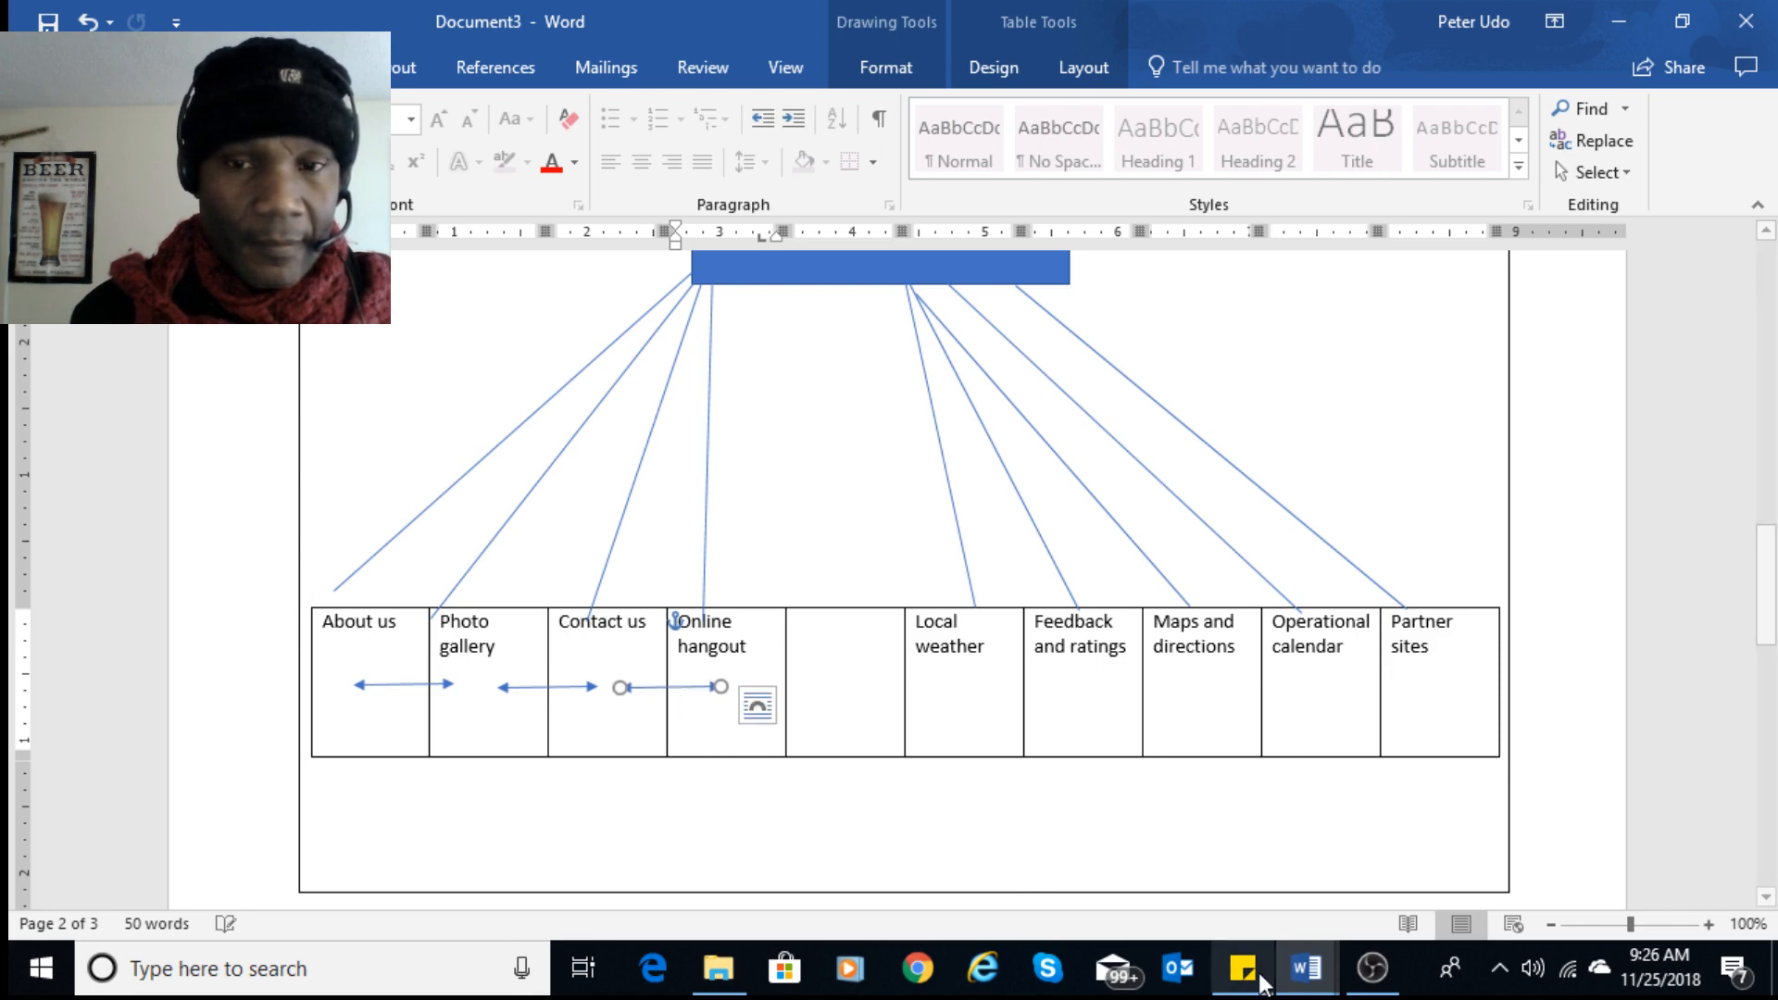
- Switch to the document 7 Best Free Flowchart Tools for Windows_Short and review the storyboard's lists of linked pages and external sites
mouse_move(1310, 965)
left_click(1182, 854)
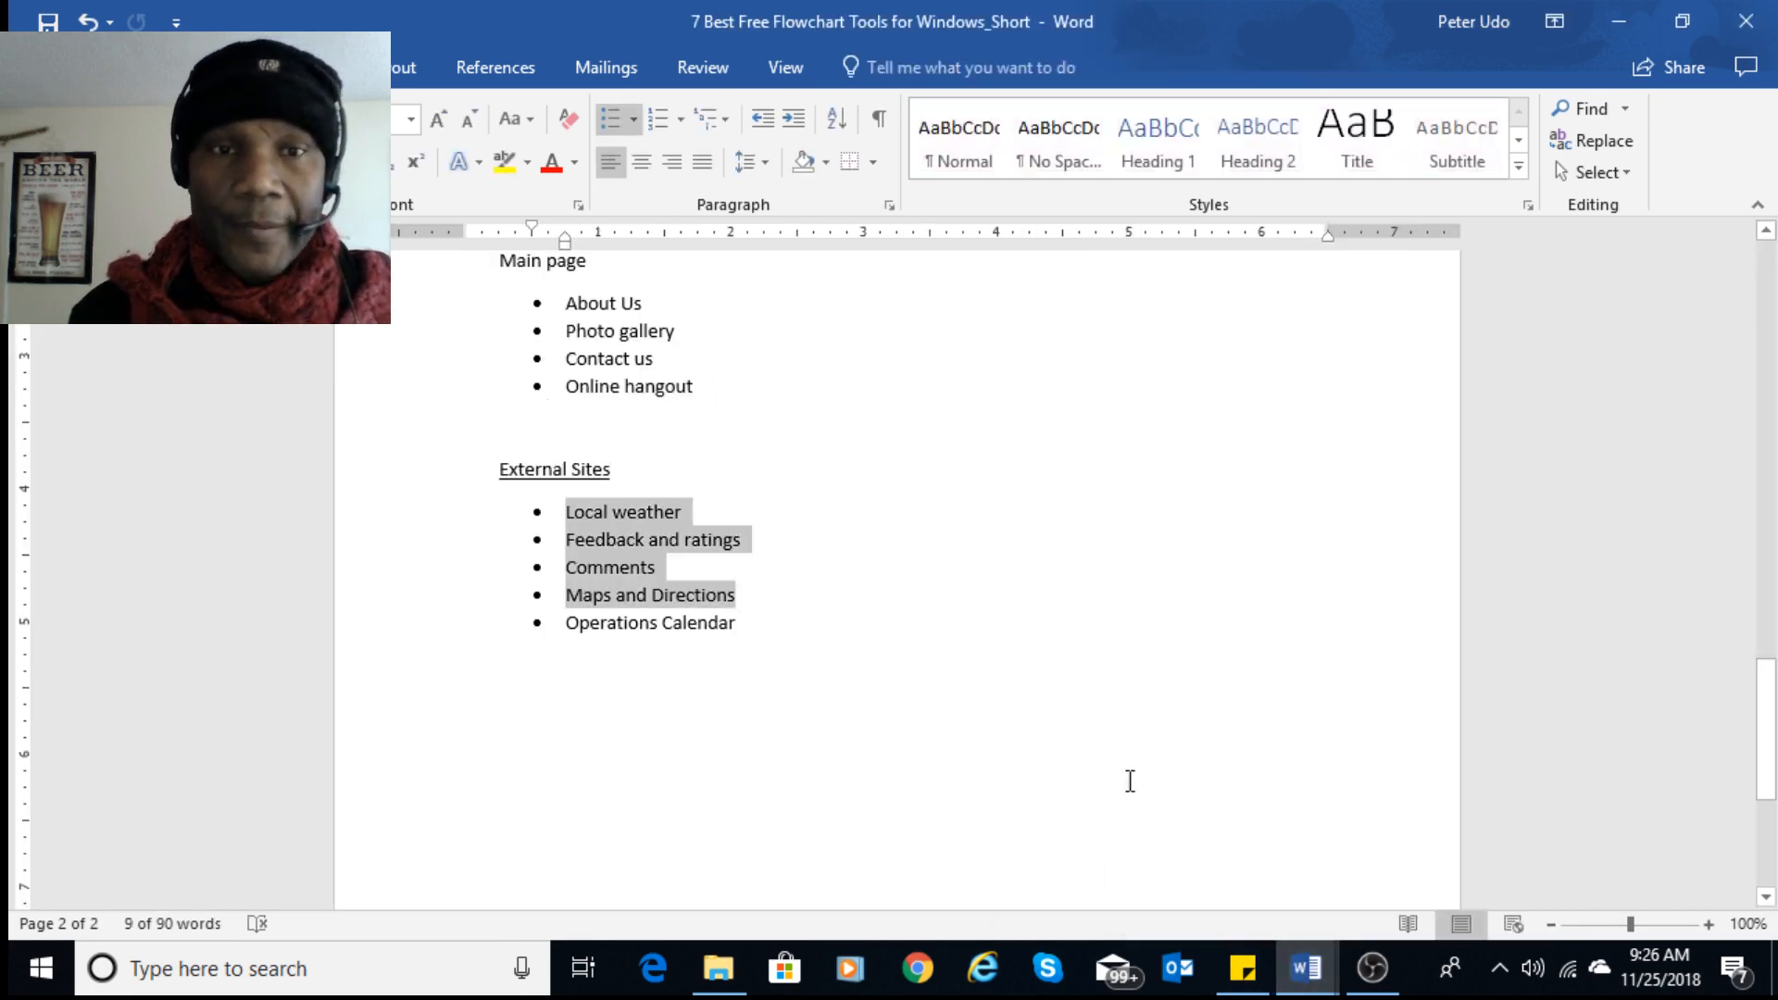
left_click(893, 694)
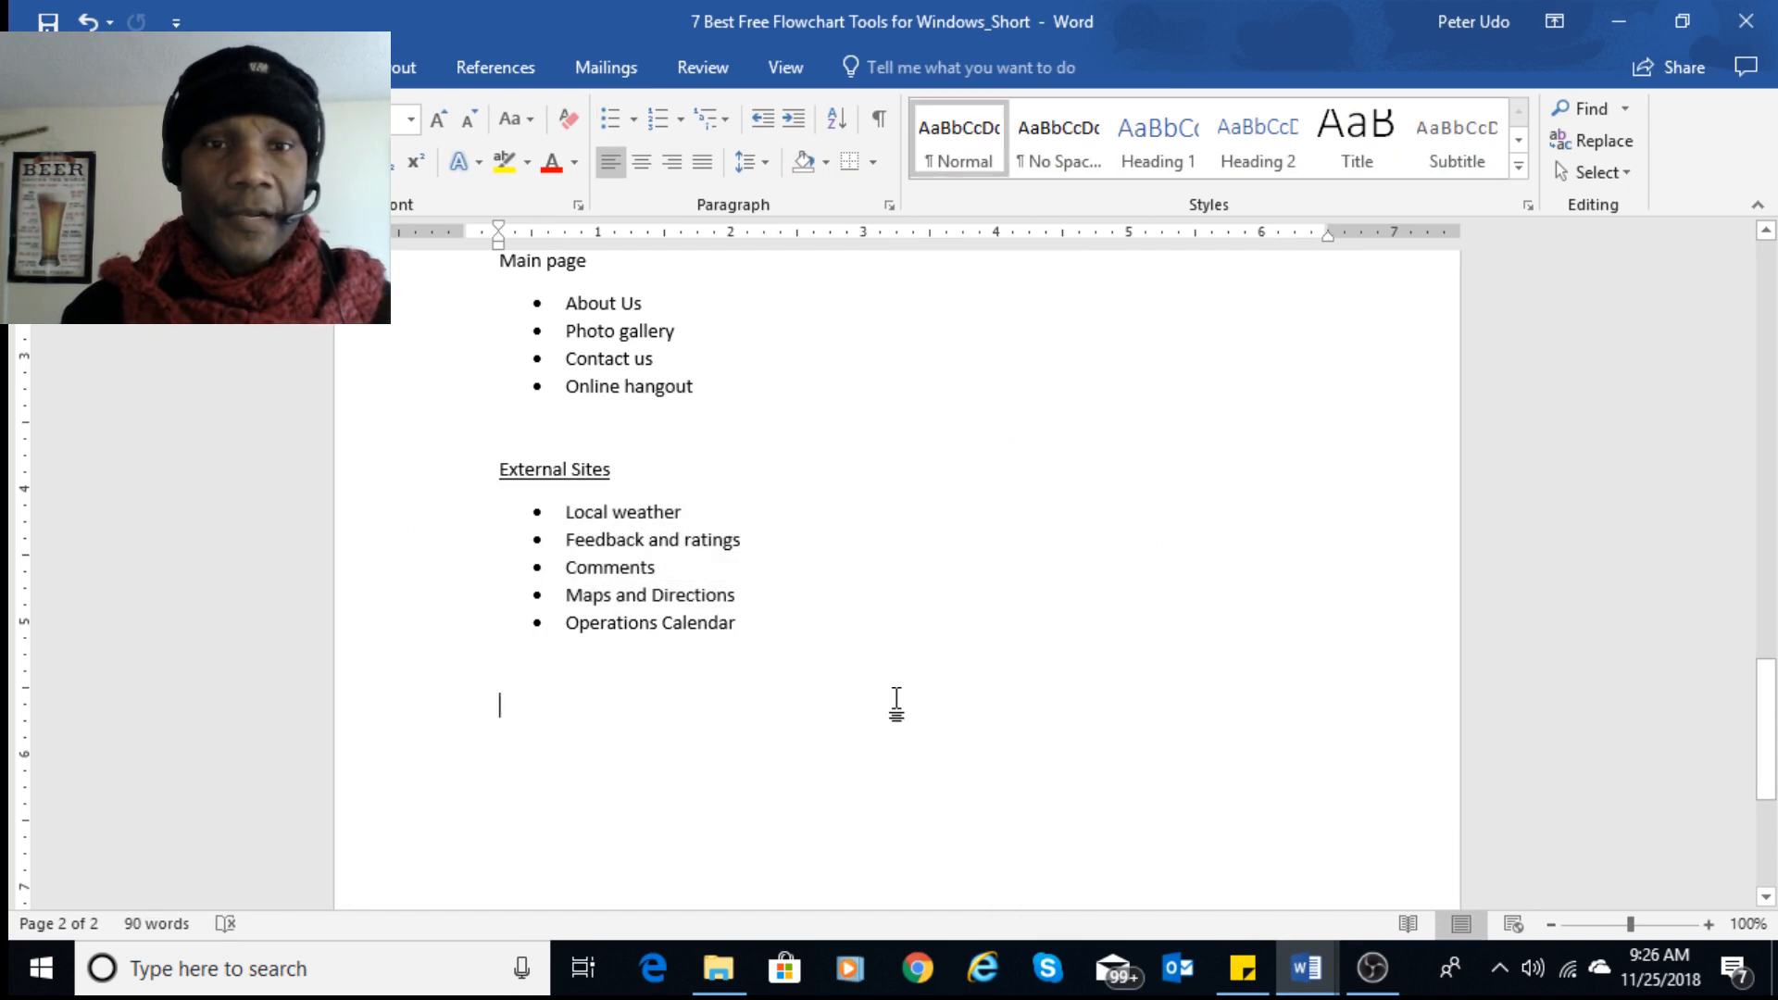
scroll(894, 696, "up", 3)
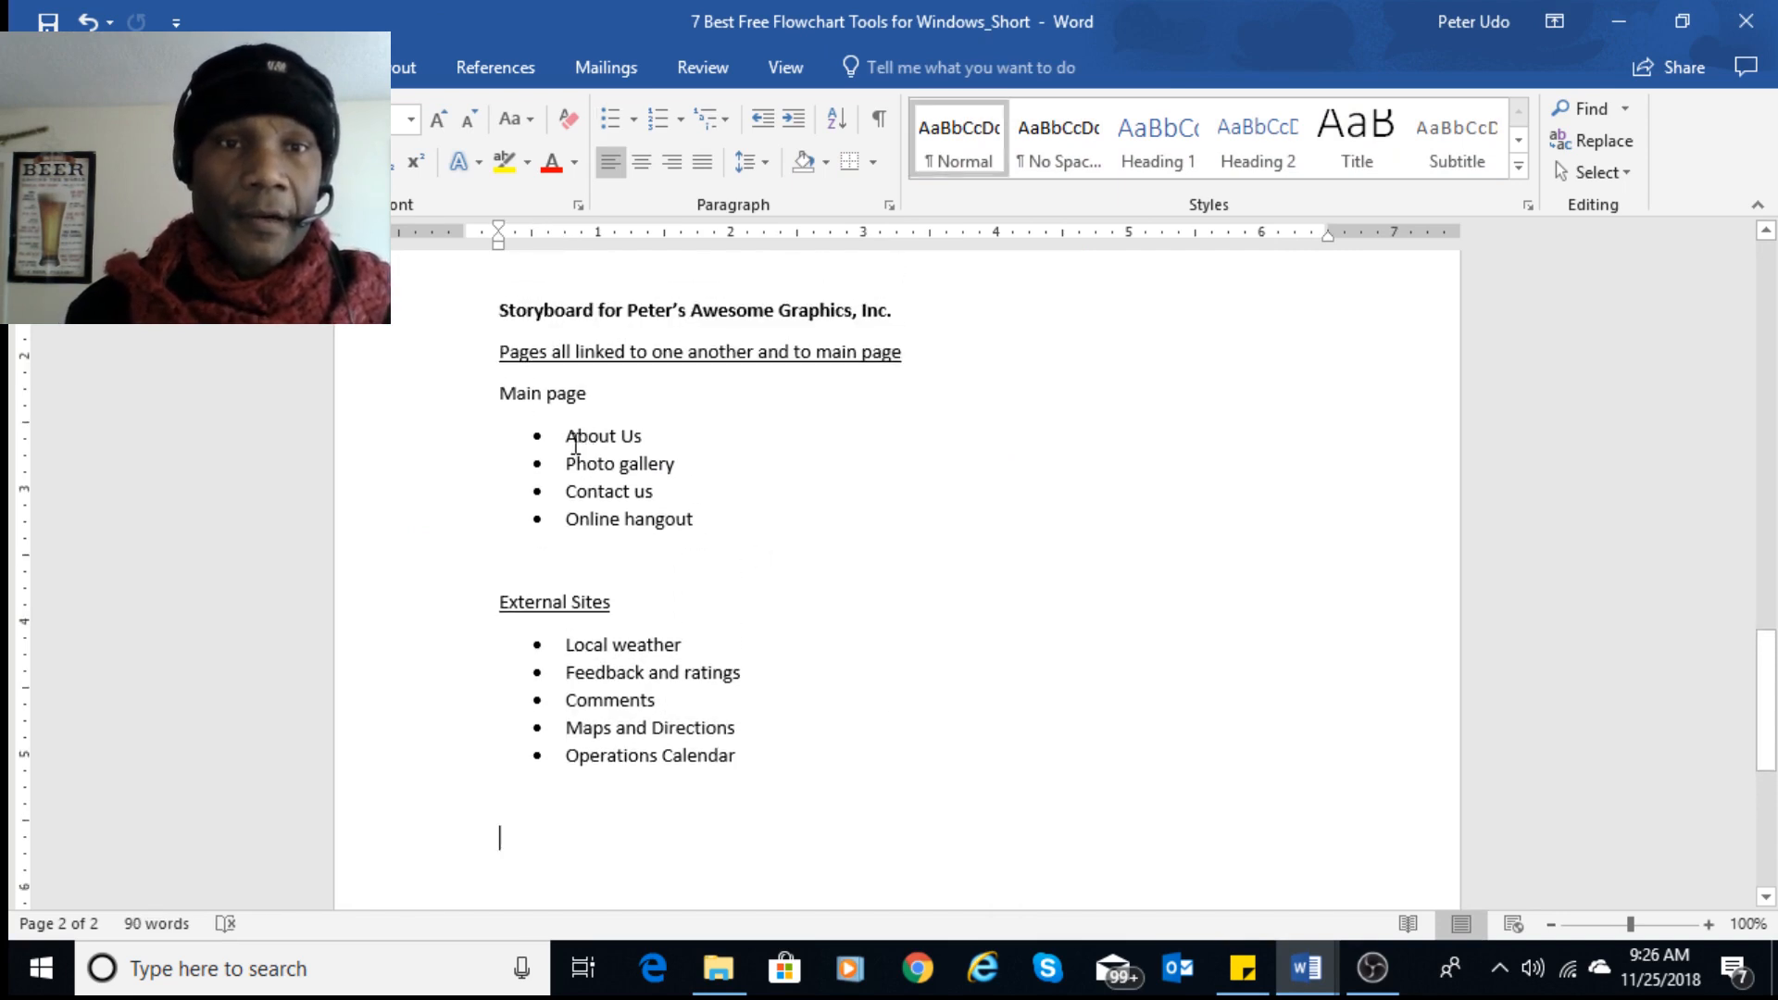
- Switch back to Document3 and extend the About us connector's lower end down to the top edge of its cell
left_click_drag(567, 437, 701, 519)
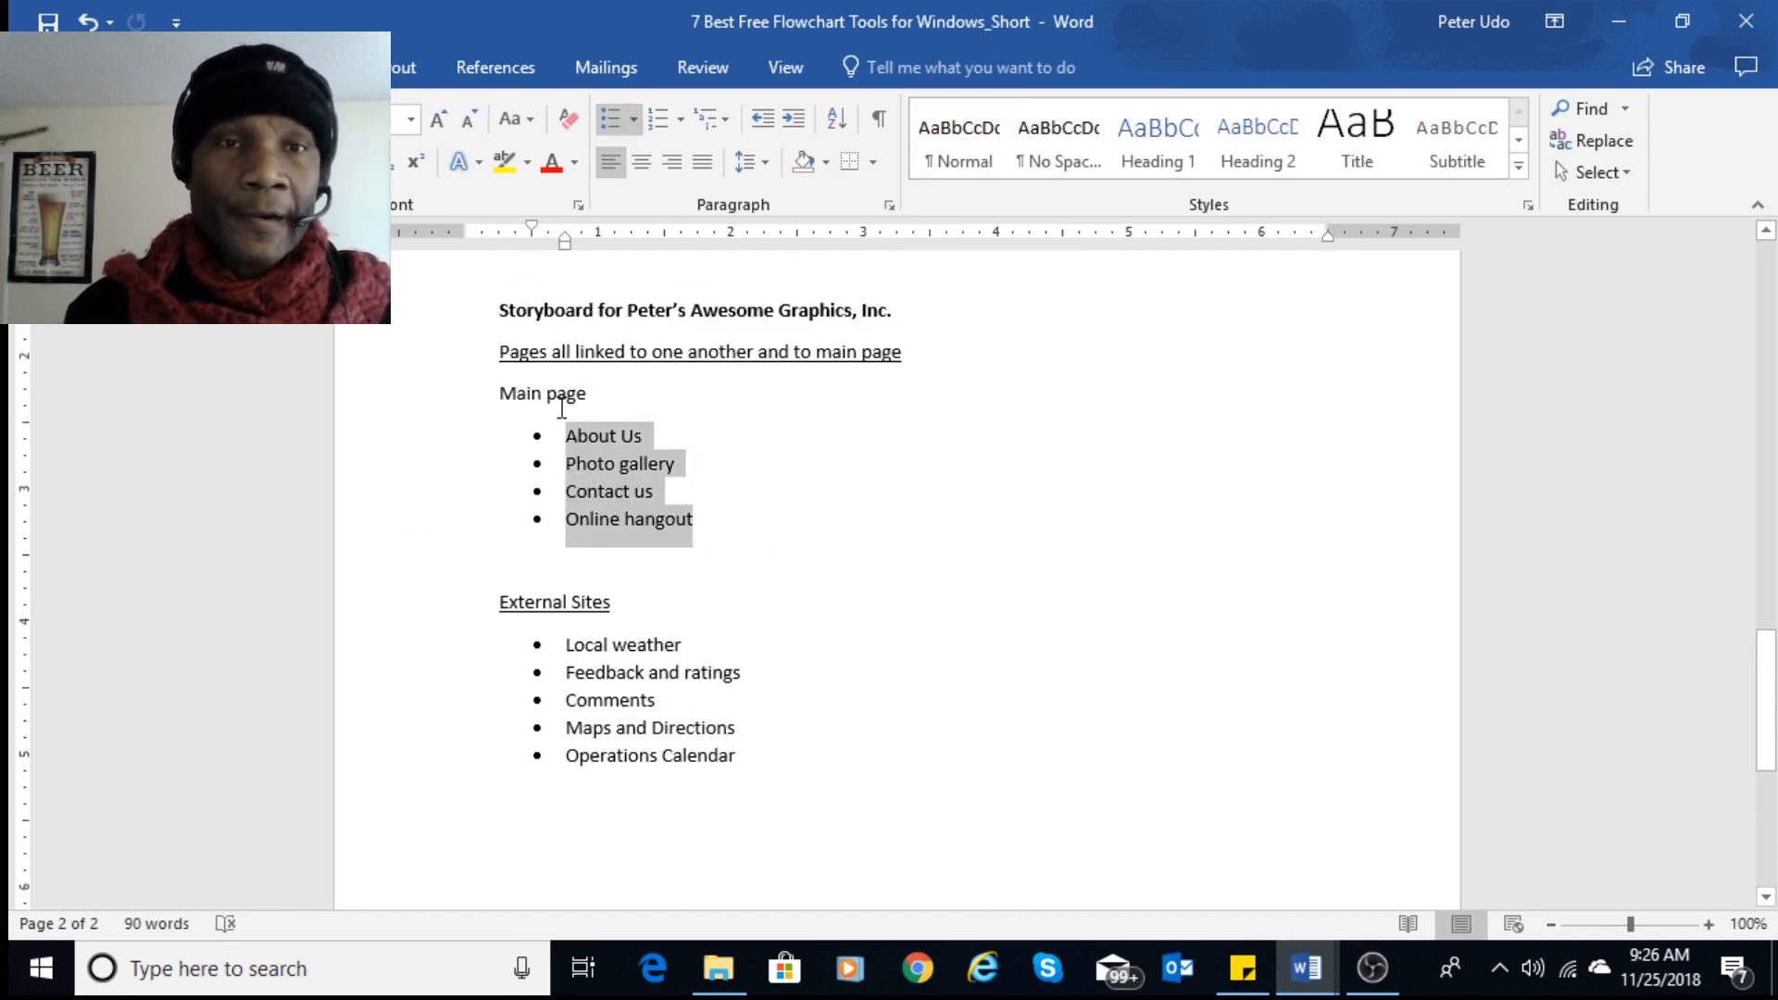
left_click(1307, 967)
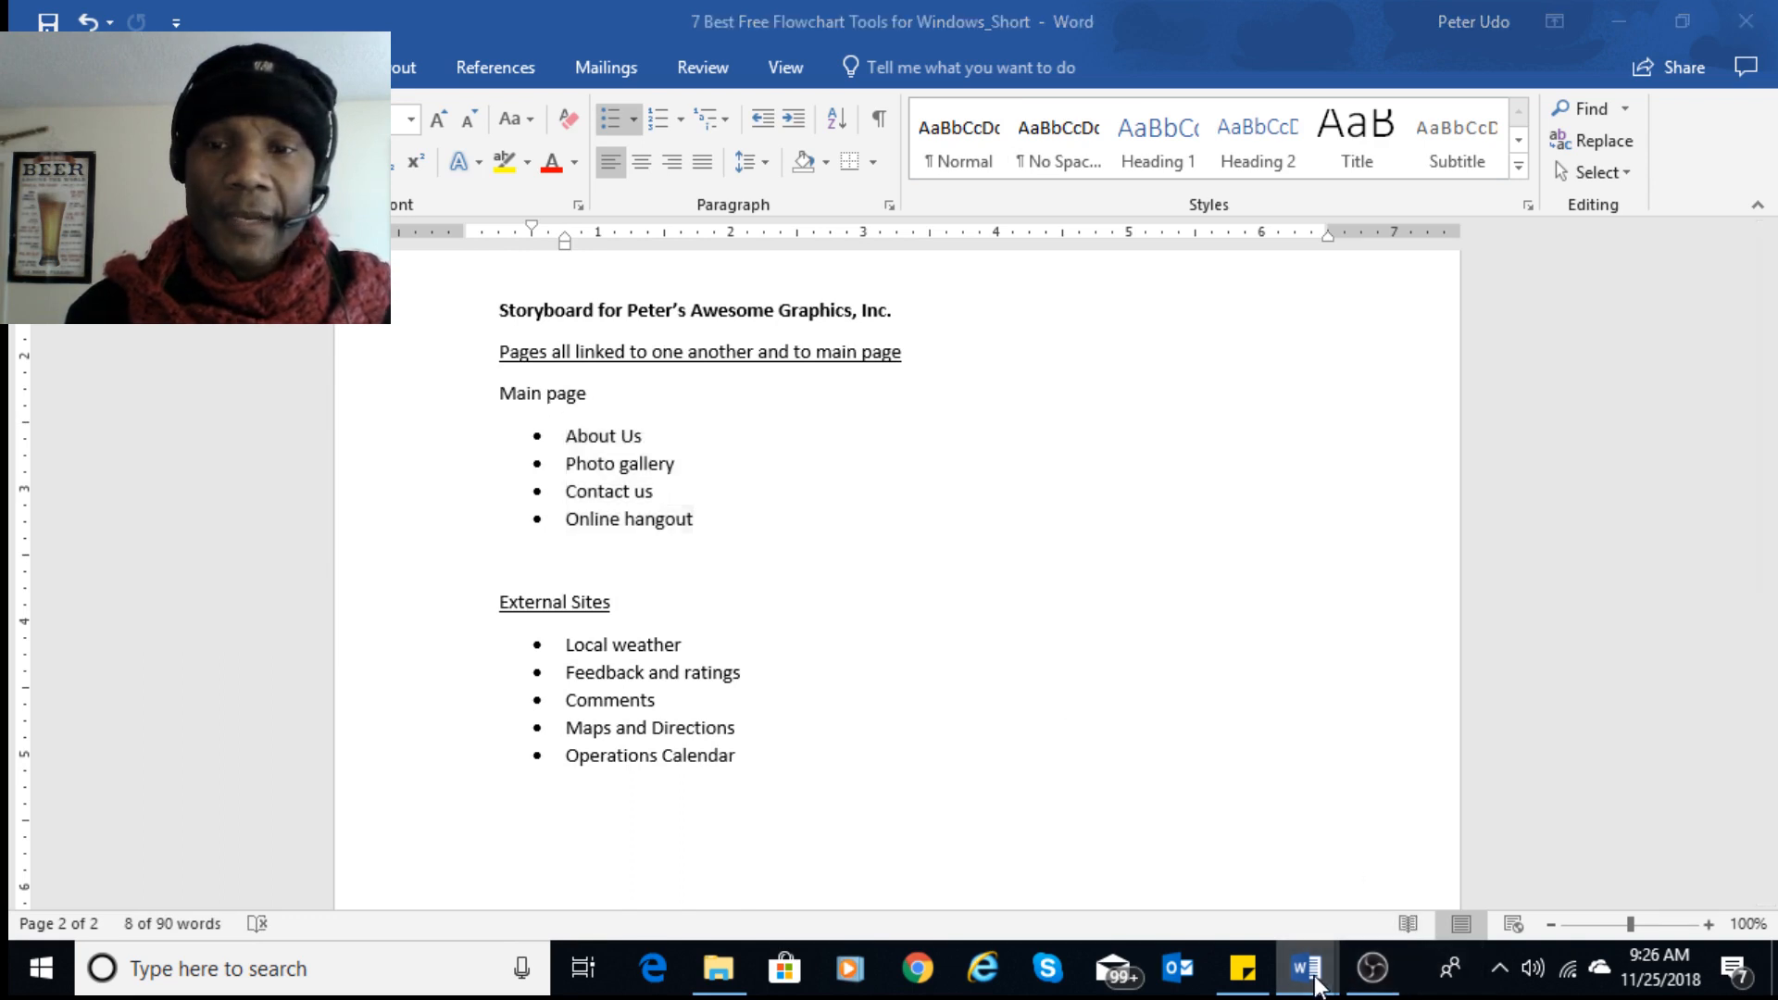
left_click(1418, 875)
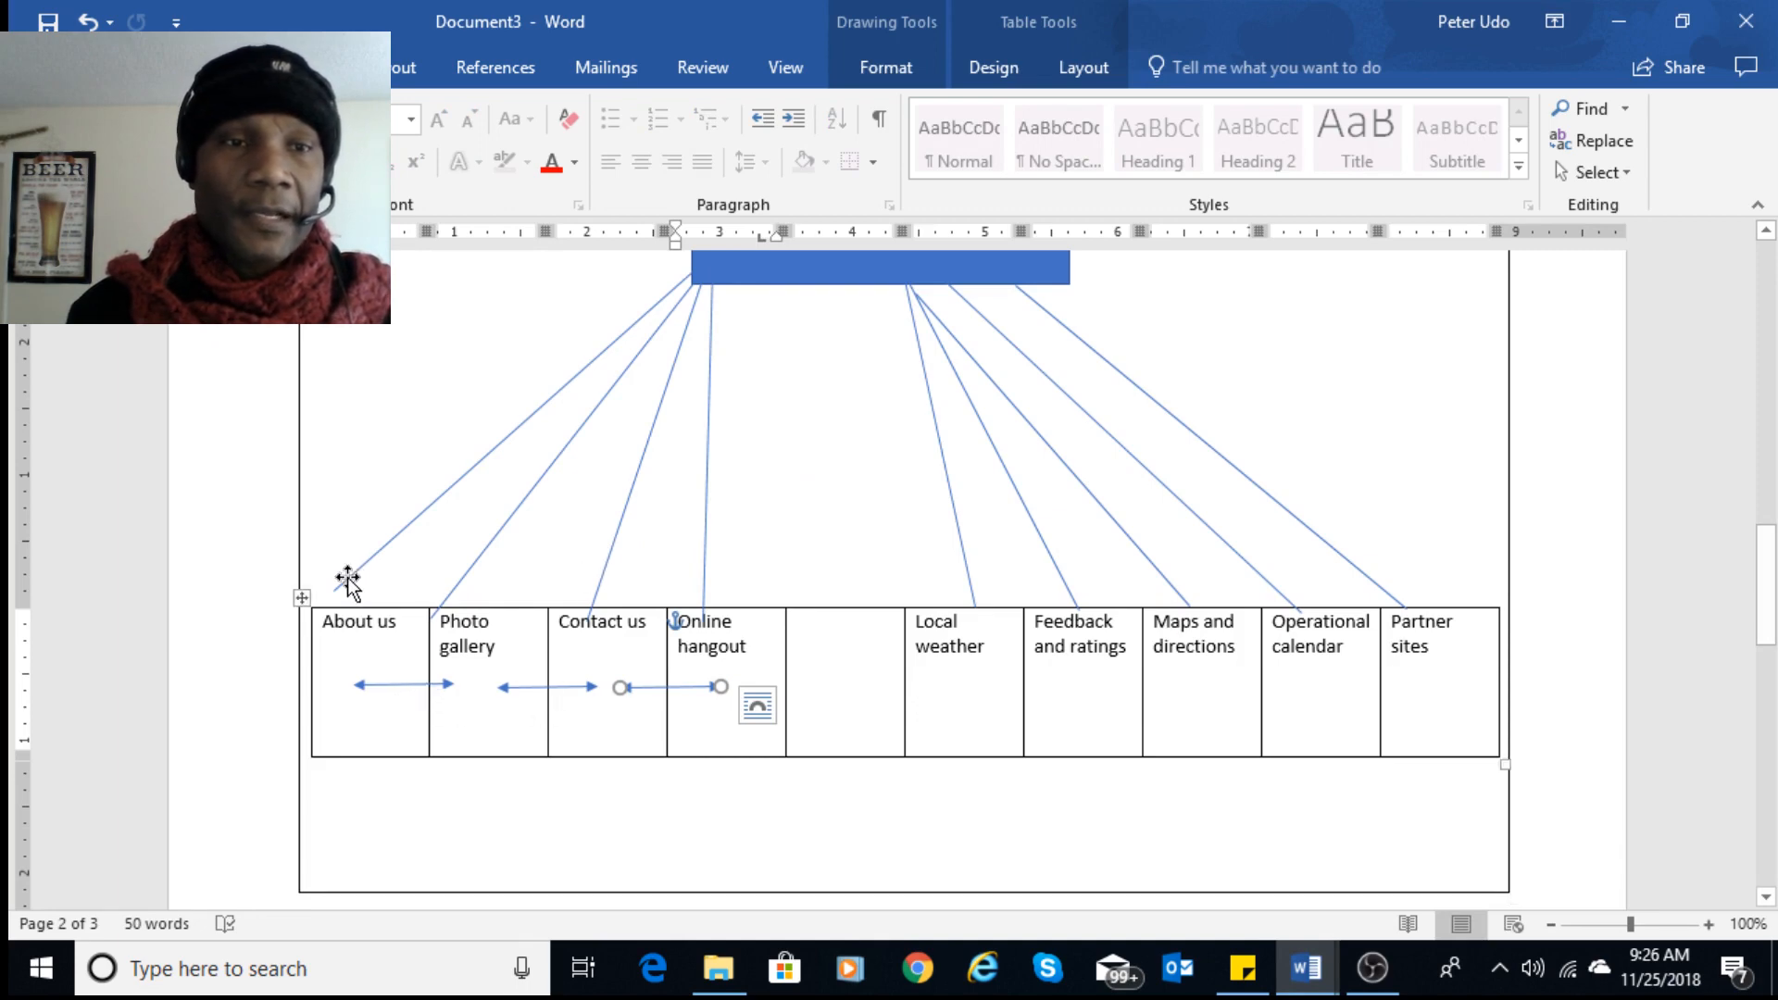
left_click_drag(352, 579, 349, 595)
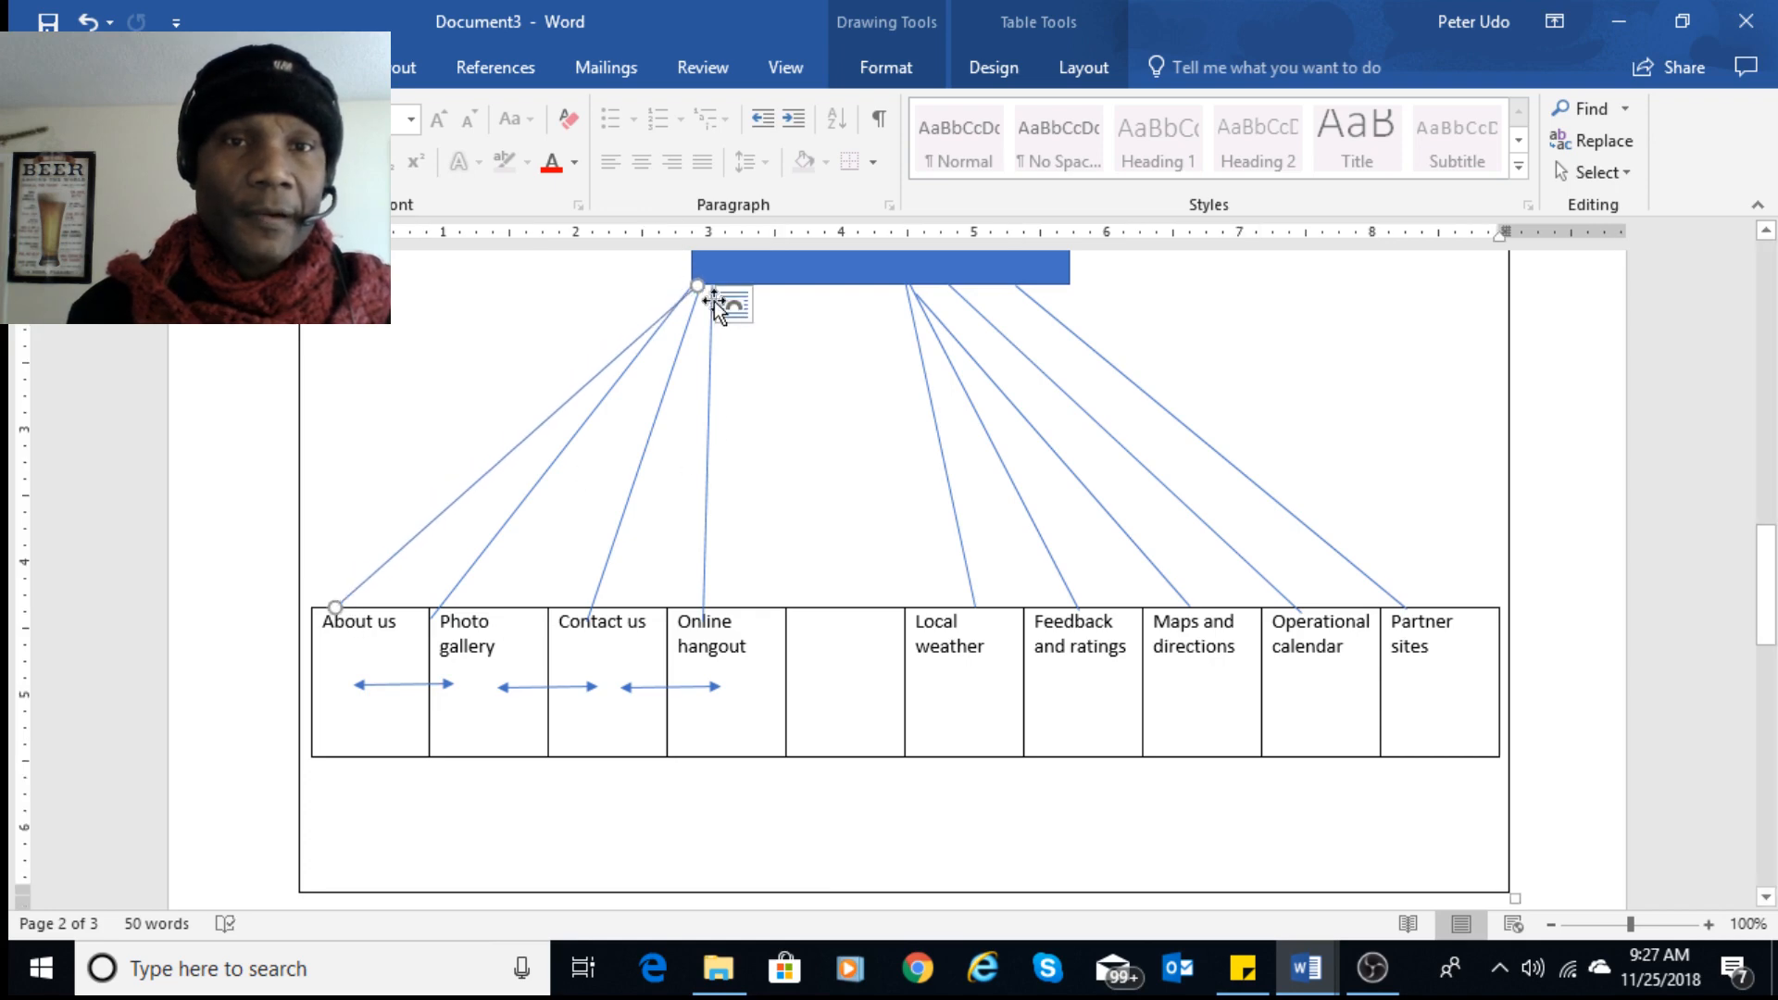
- Shift the upper ends of the Contact us and Online hangout connectors right and move the Photo gallery connector's lower end toward its cell's centre
left_click(718, 294)
mouse_move(721, 269)
left_mouse_down()
mouse_move(747, 274)
mouse_move(694, 316)
mouse_move(708, 292)
left_mouse_up()
left_click(704, 299)
left_click(701, 303)
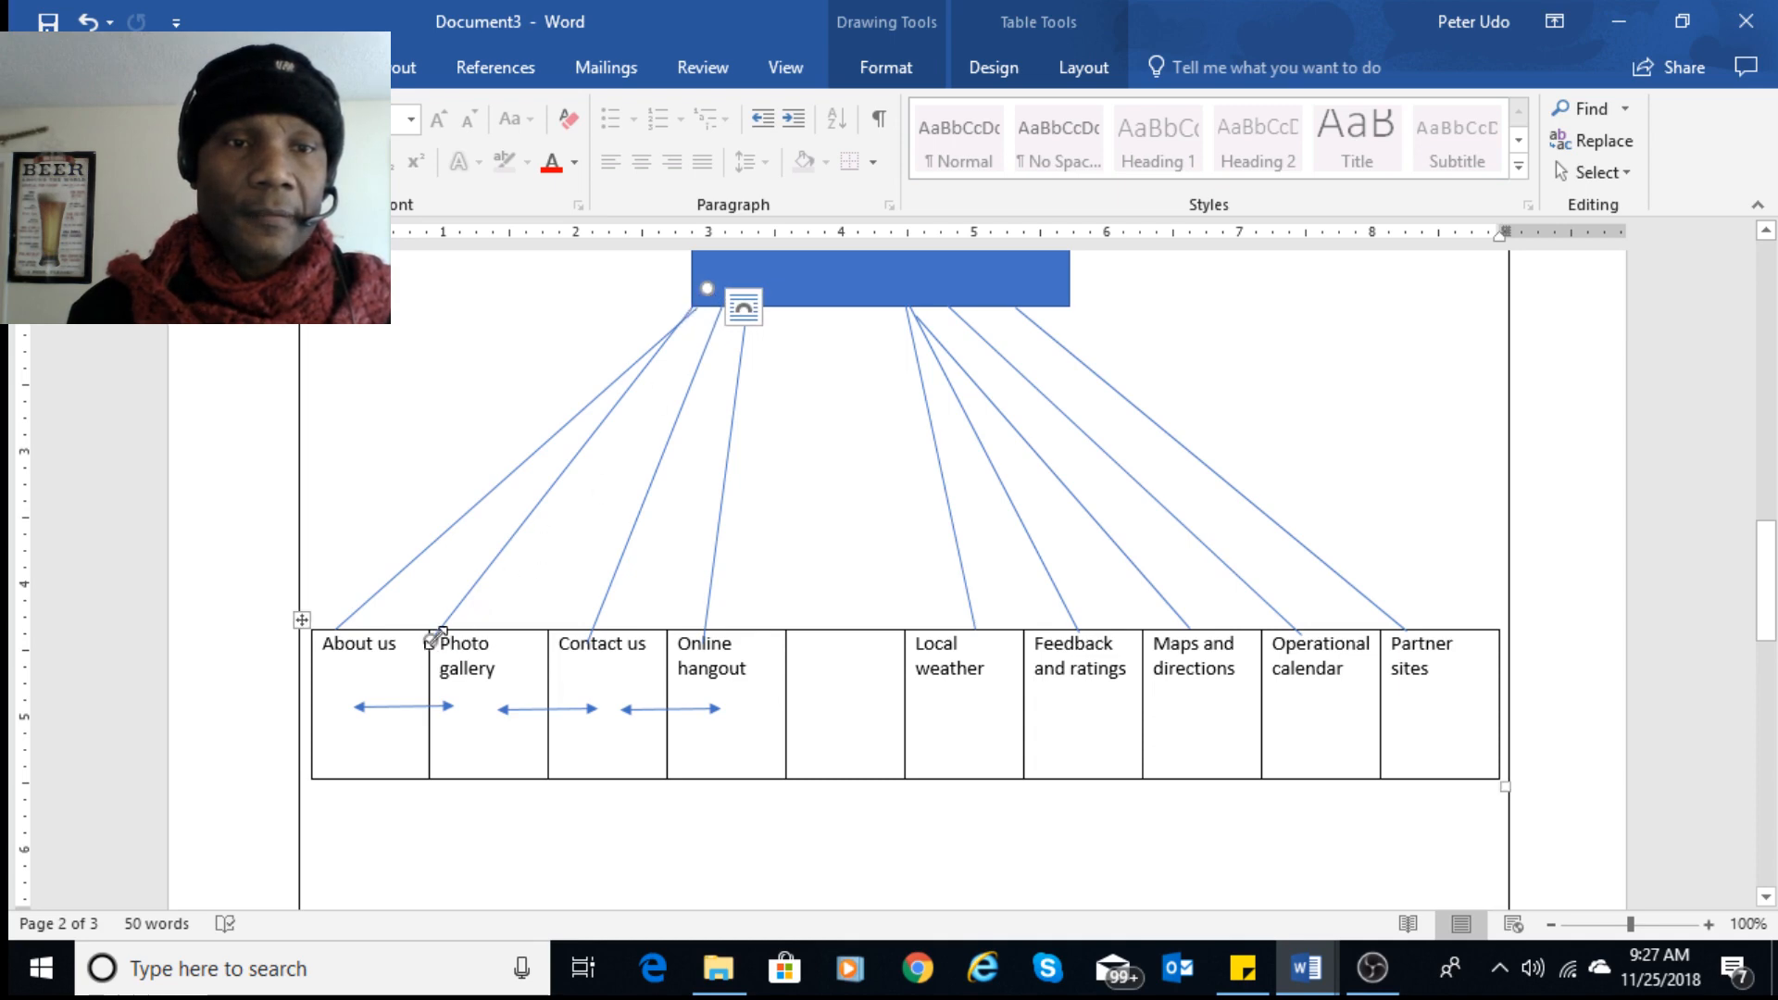
left_click_drag(432, 638, 476, 639)
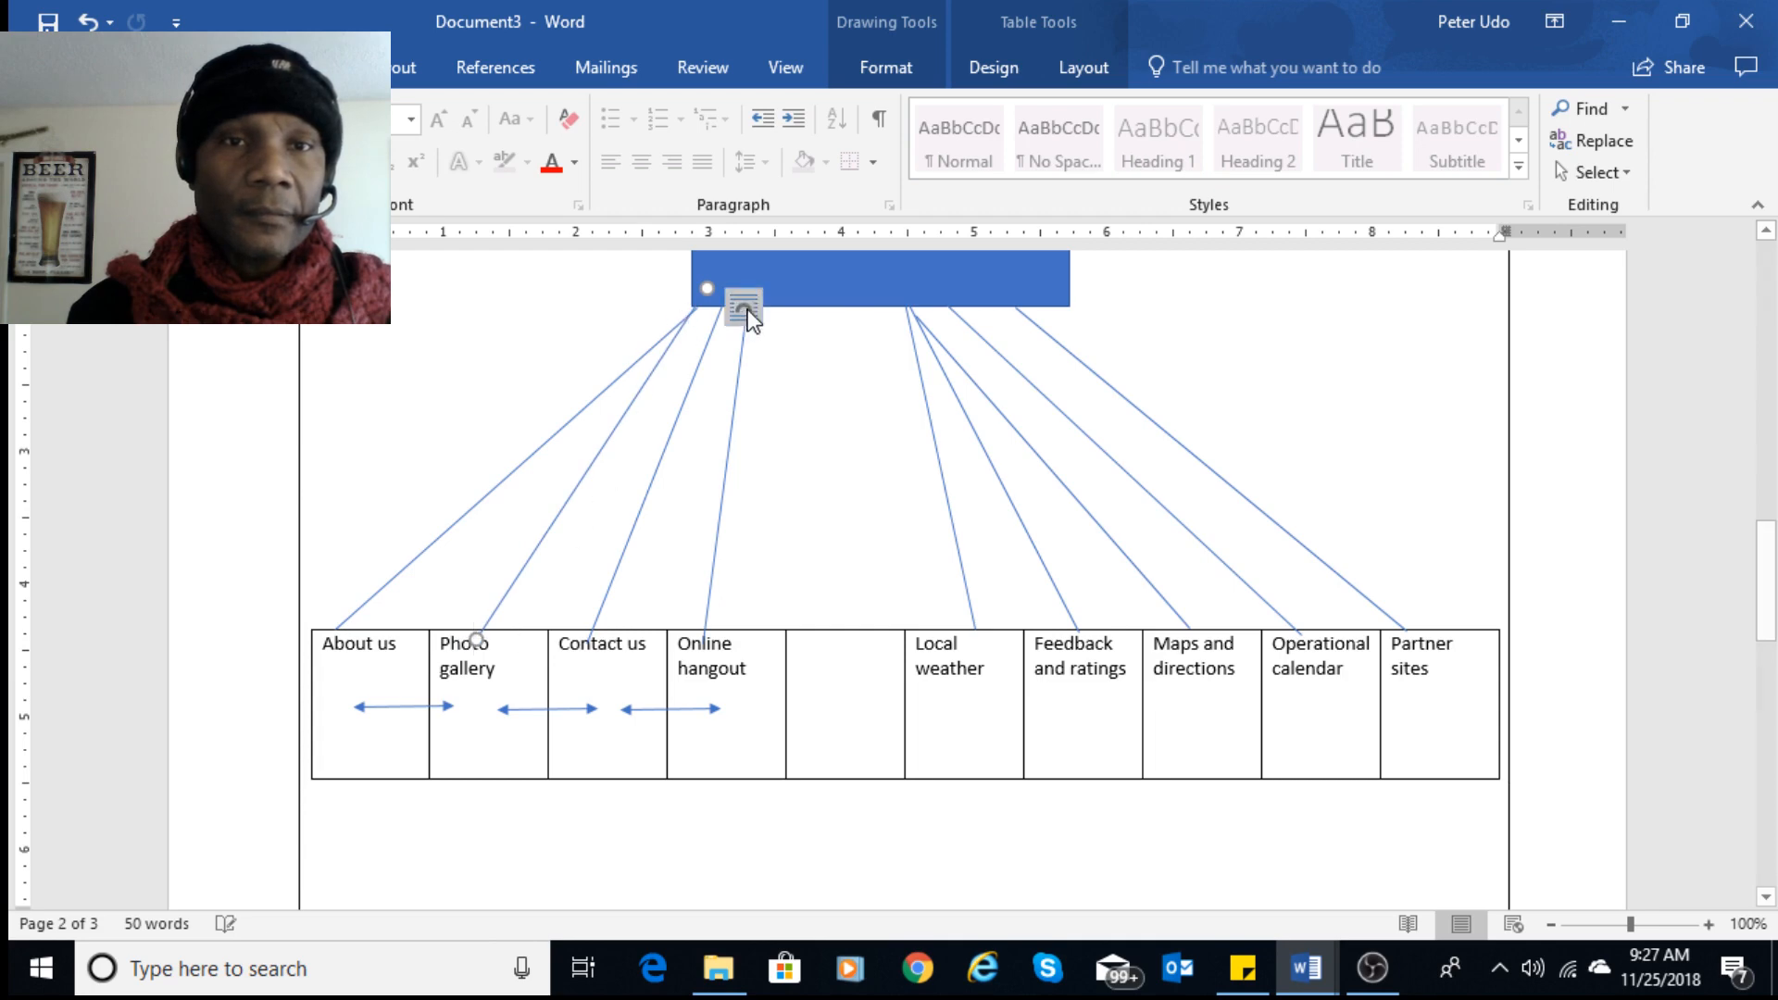
- Space out the upper ends of the Online hangout, Contact us and Photo gallery connectors along the Main page box's bottom edge
left_click(769, 366)
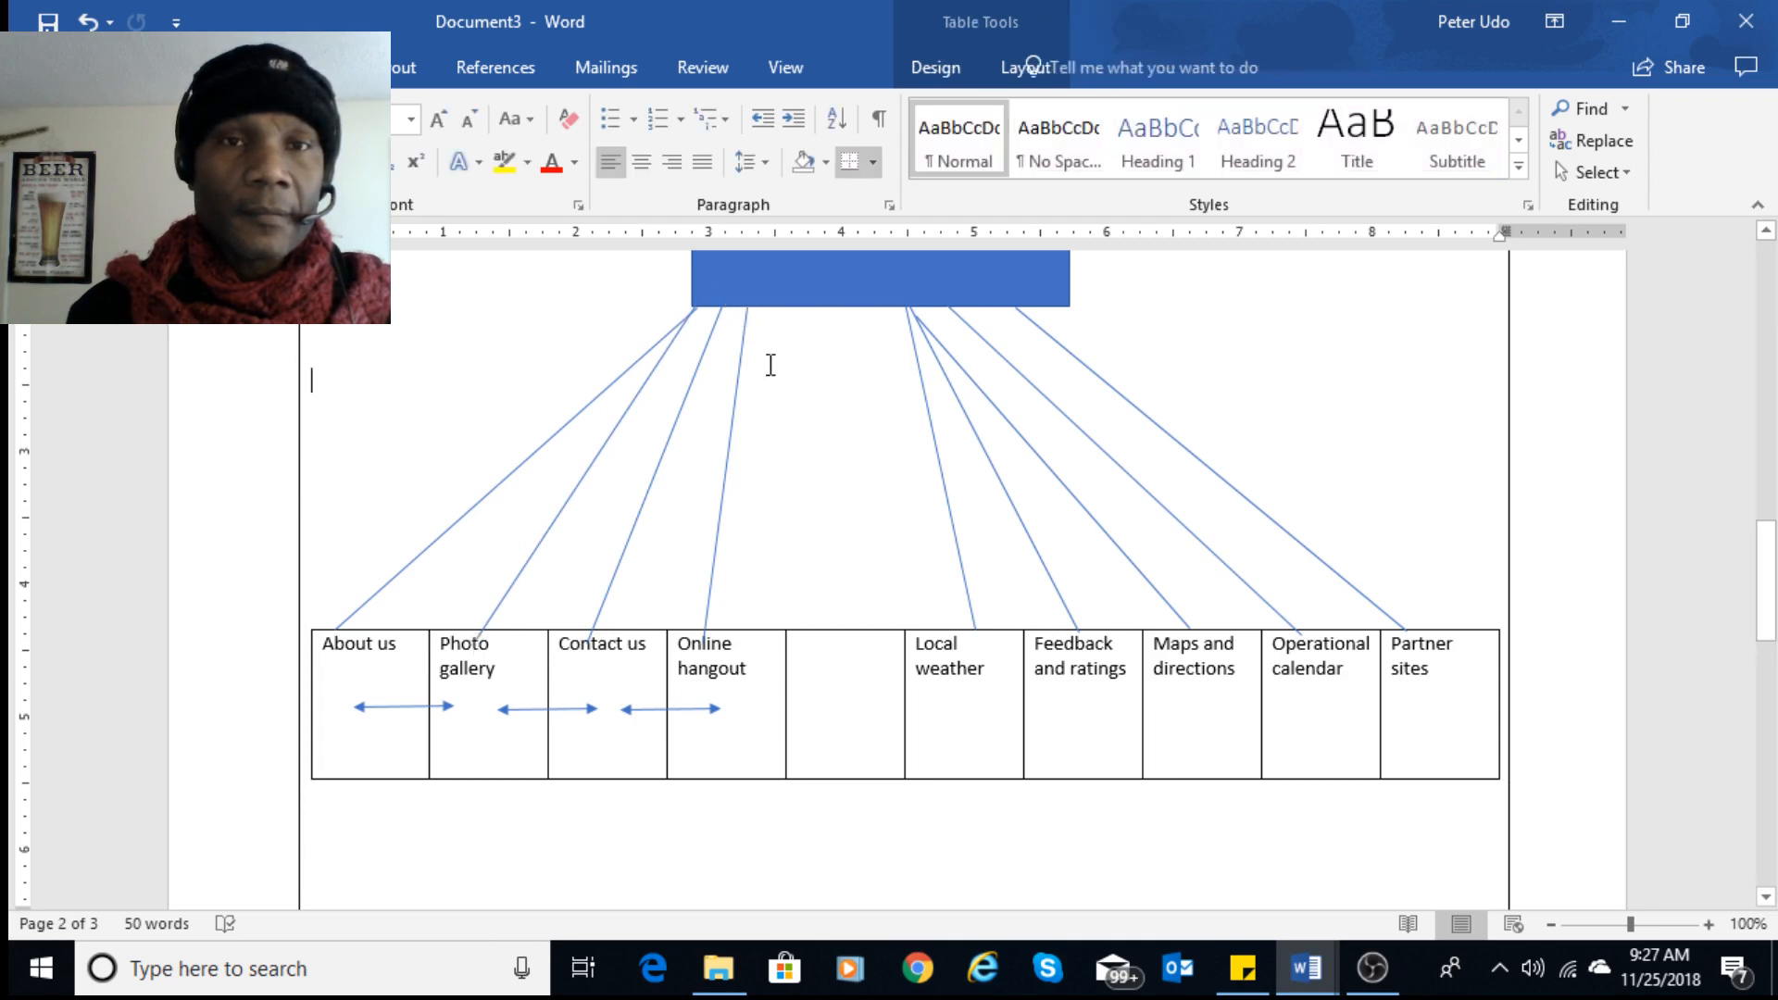
left_click(750, 304)
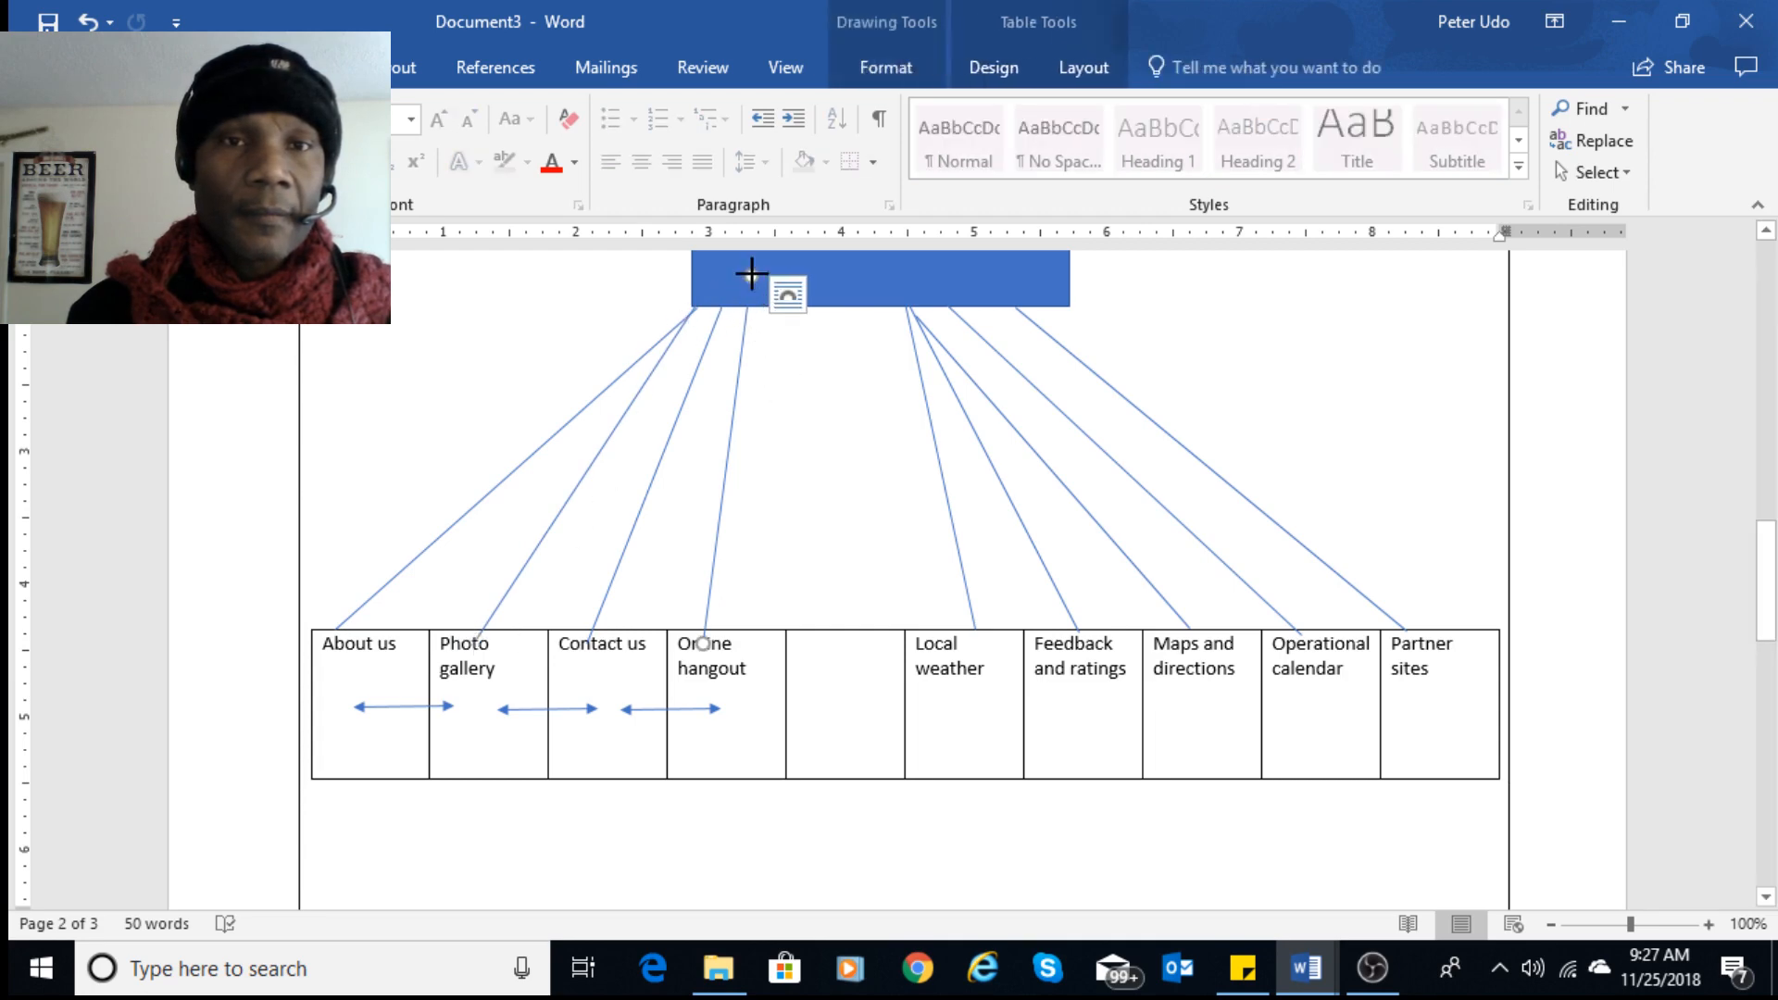
left_click_drag(750, 273, 768, 306)
left_click(727, 306)
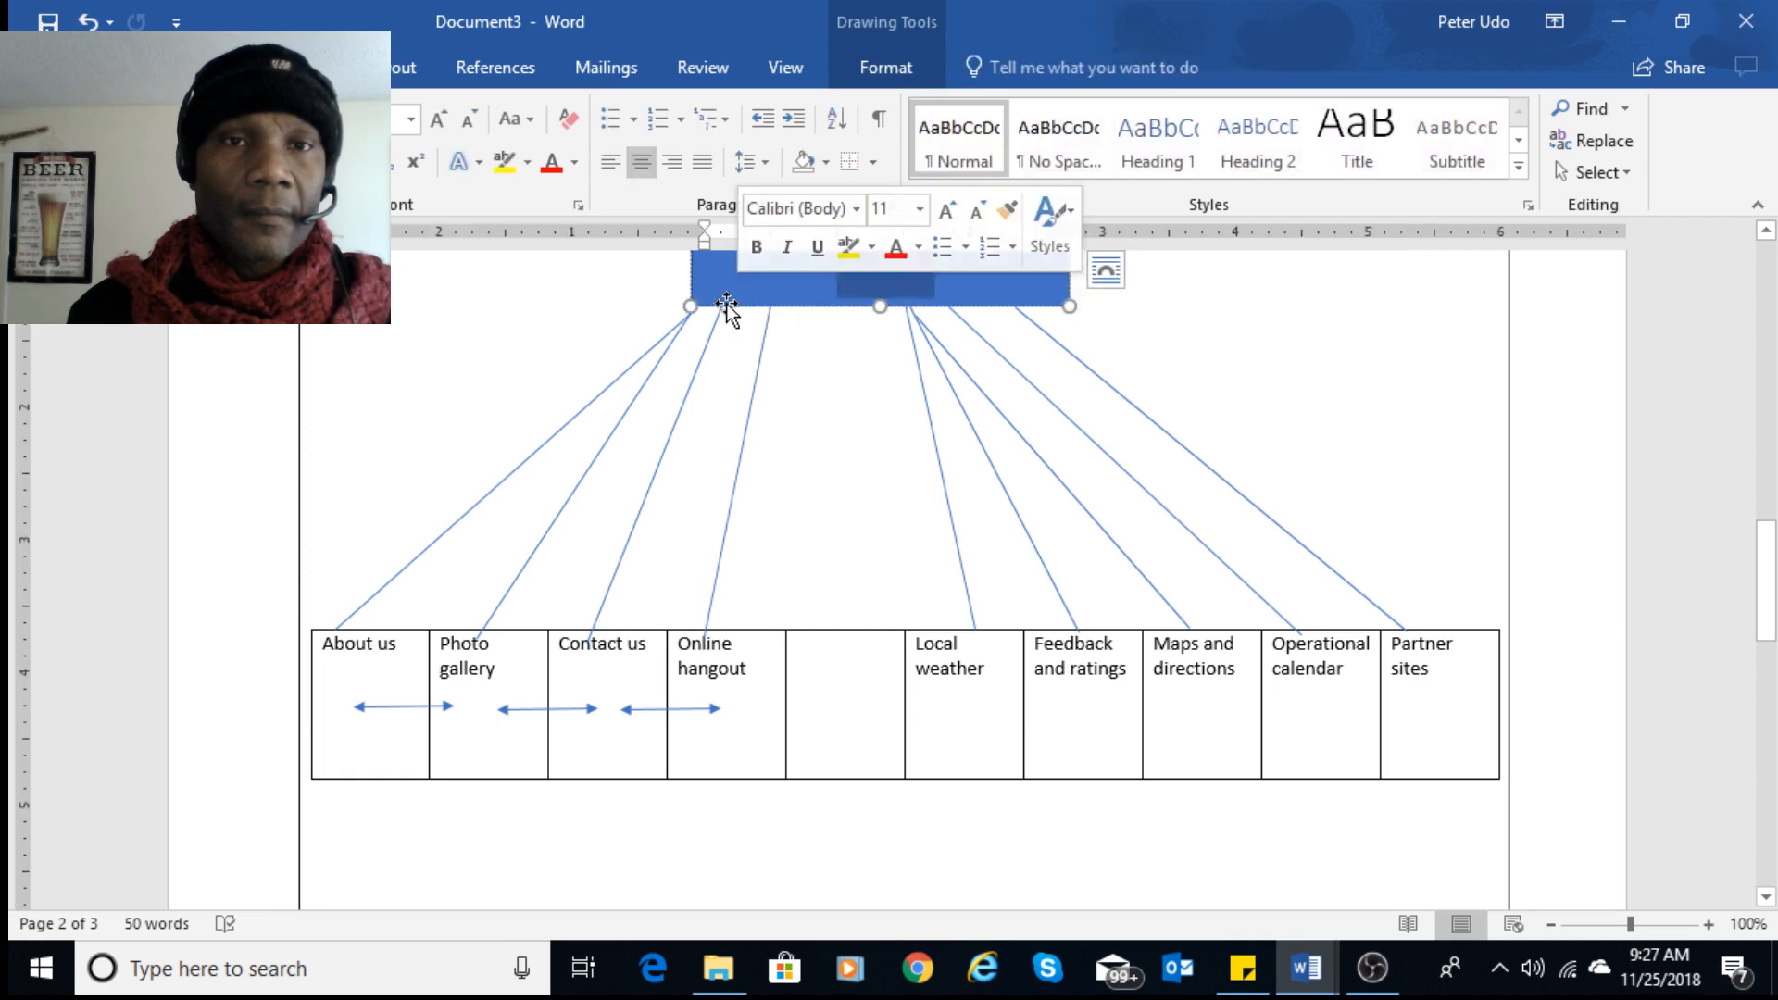
left_click(723, 317)
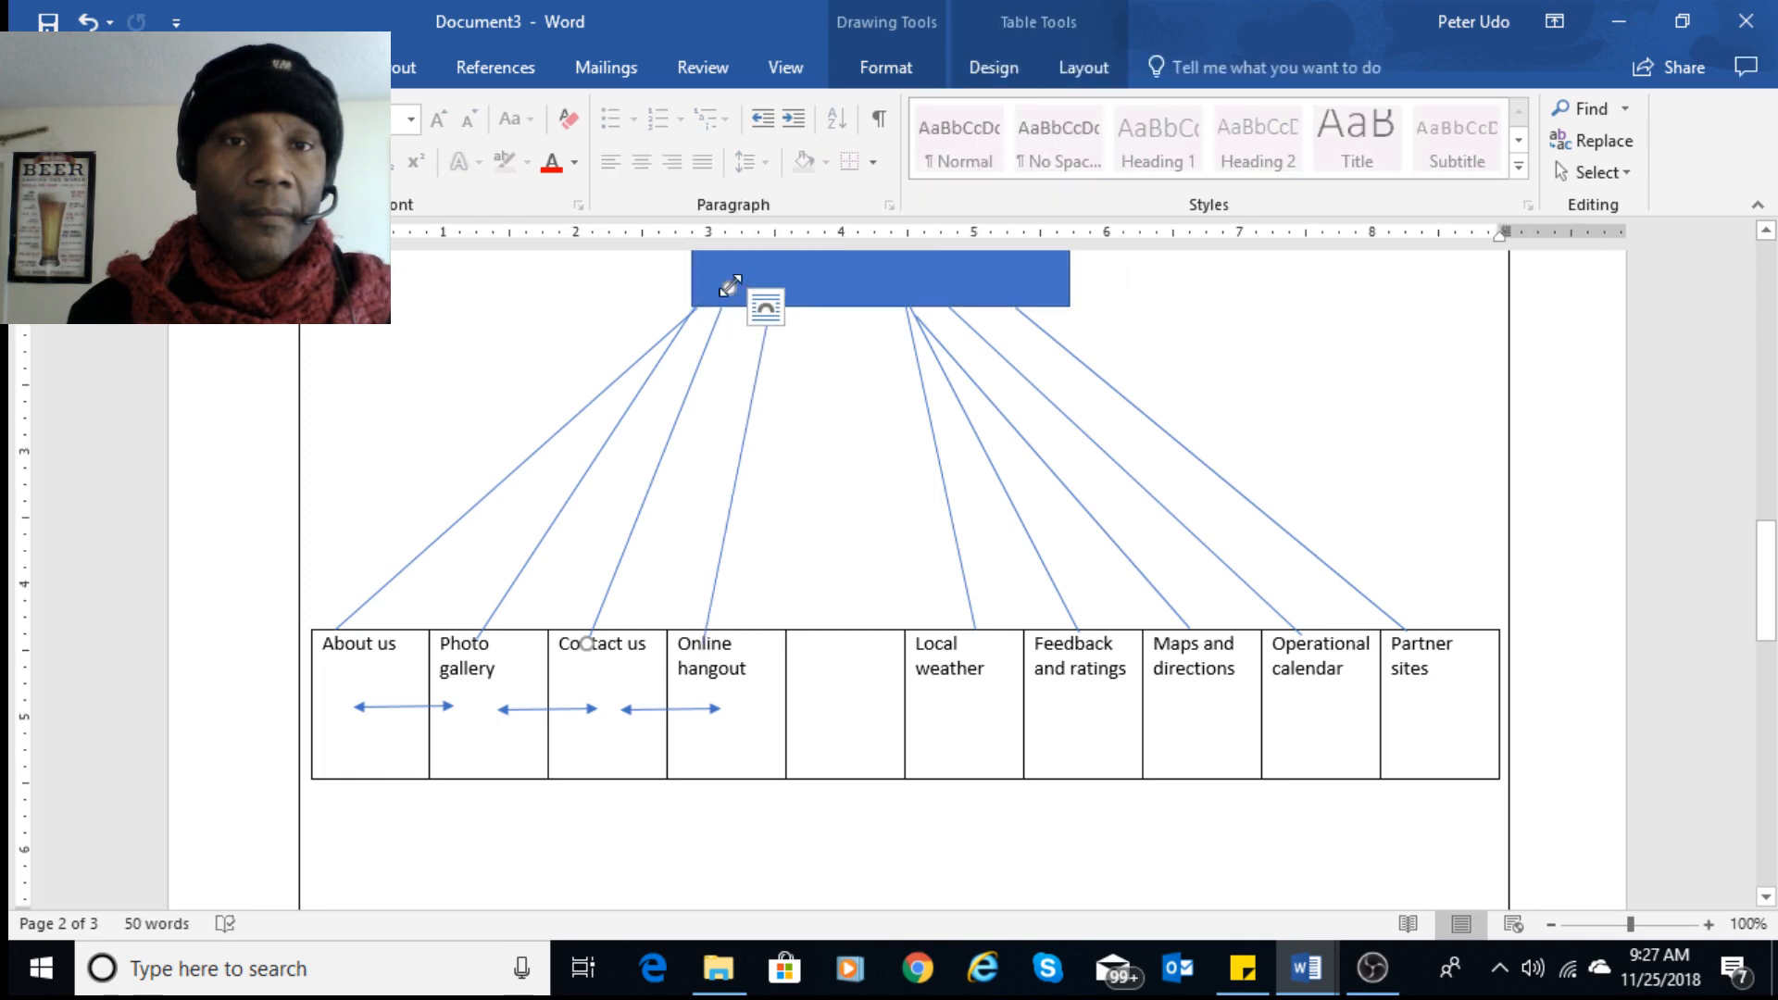
left_click_drag(731, 286, 749, 287)
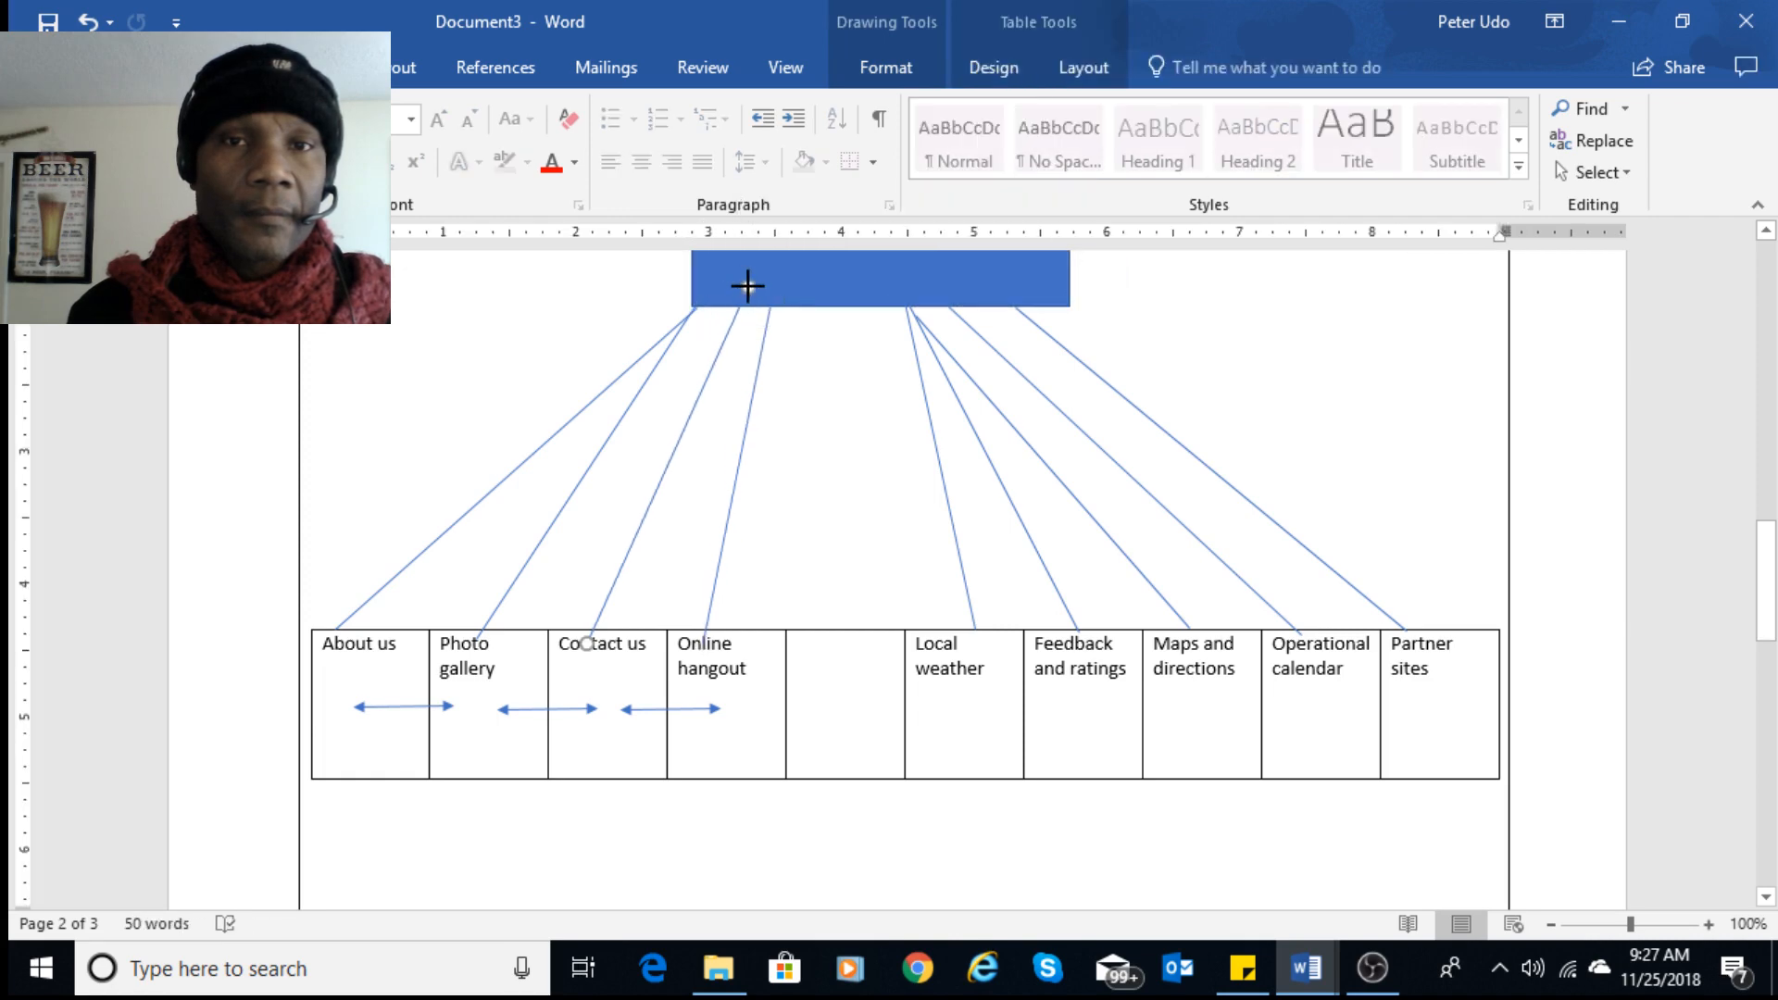
left_click(698, 315)
left_click_drag(718, 288, 726, 290)
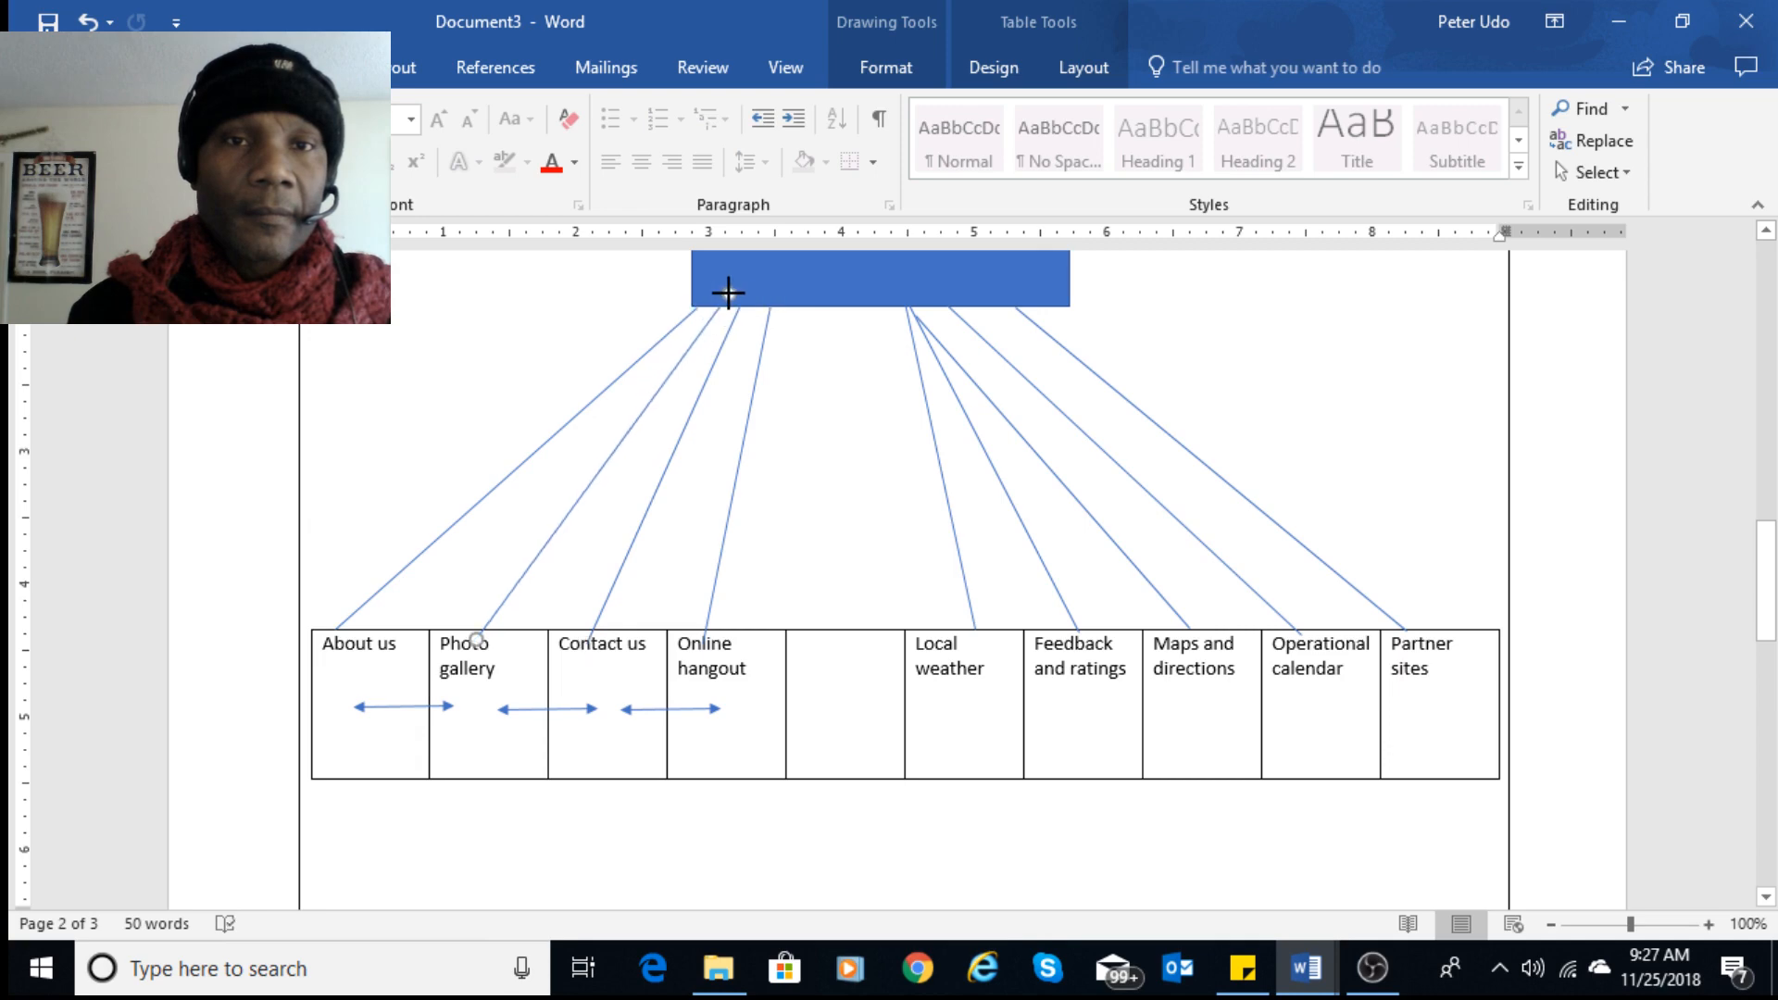
left_click(704, 302)
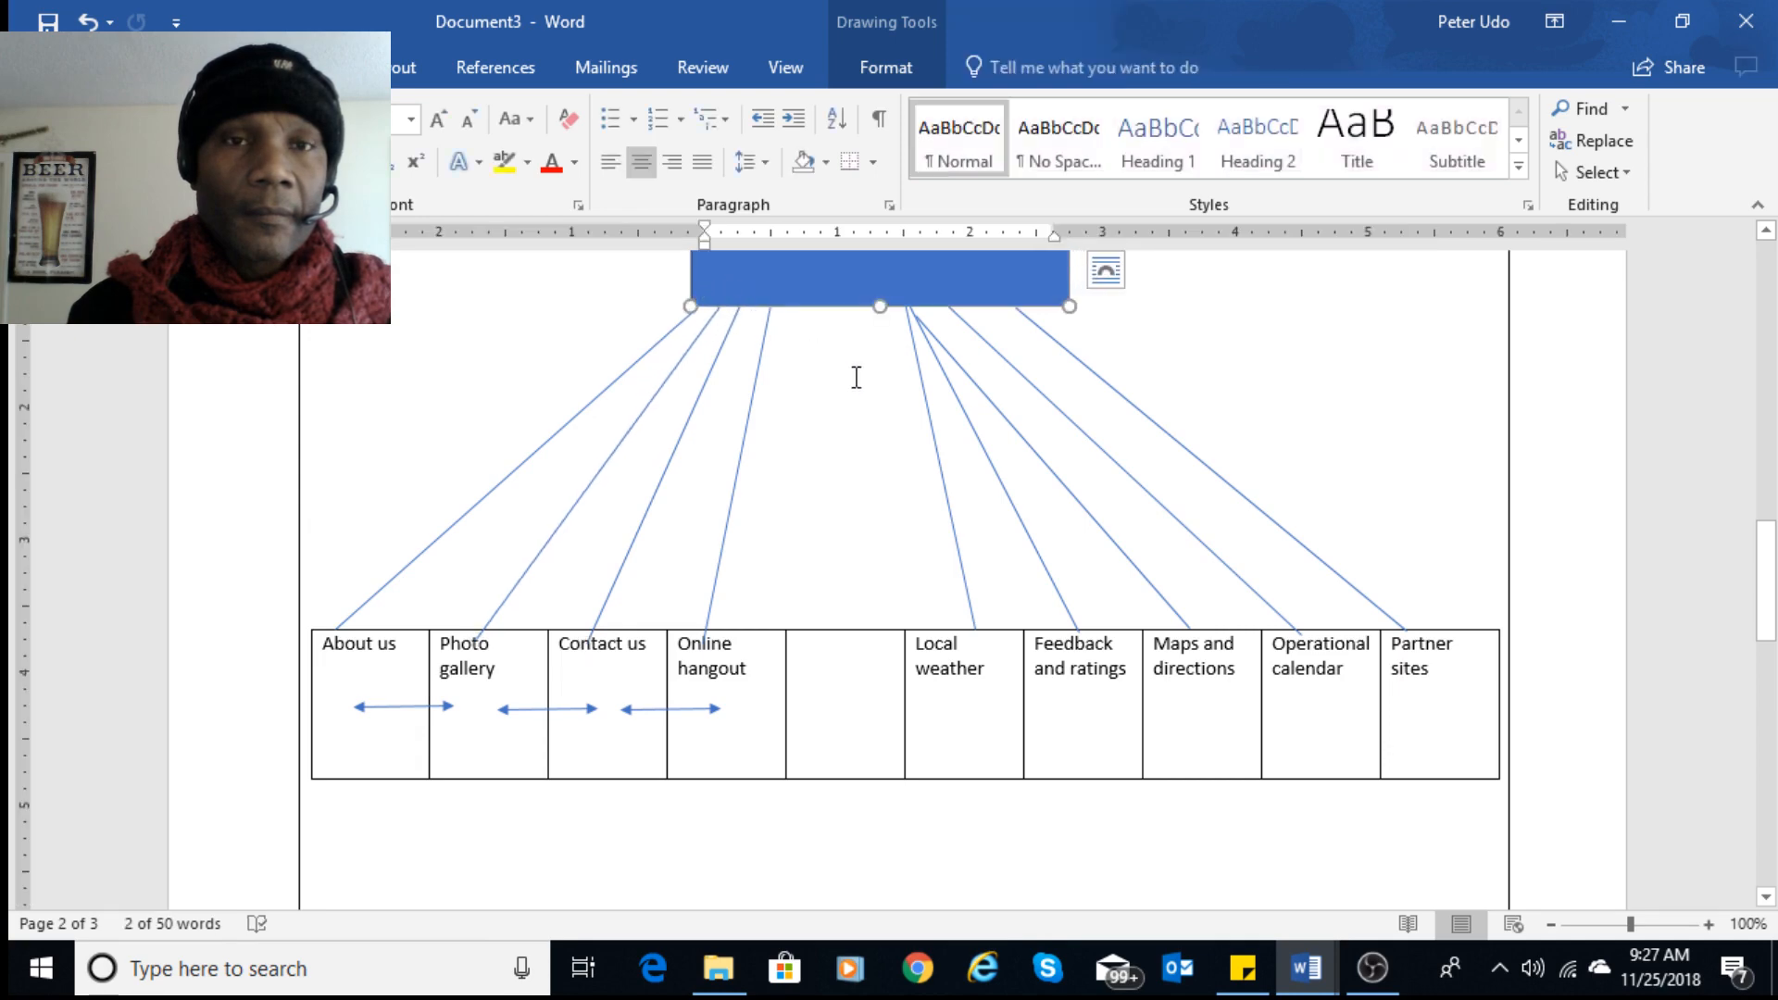
- Spread the upper ends of the Partner sites, Operational calendar, Maps and directions, and Feedback and ratings connectors along the Main page box
left_click(973, 389)
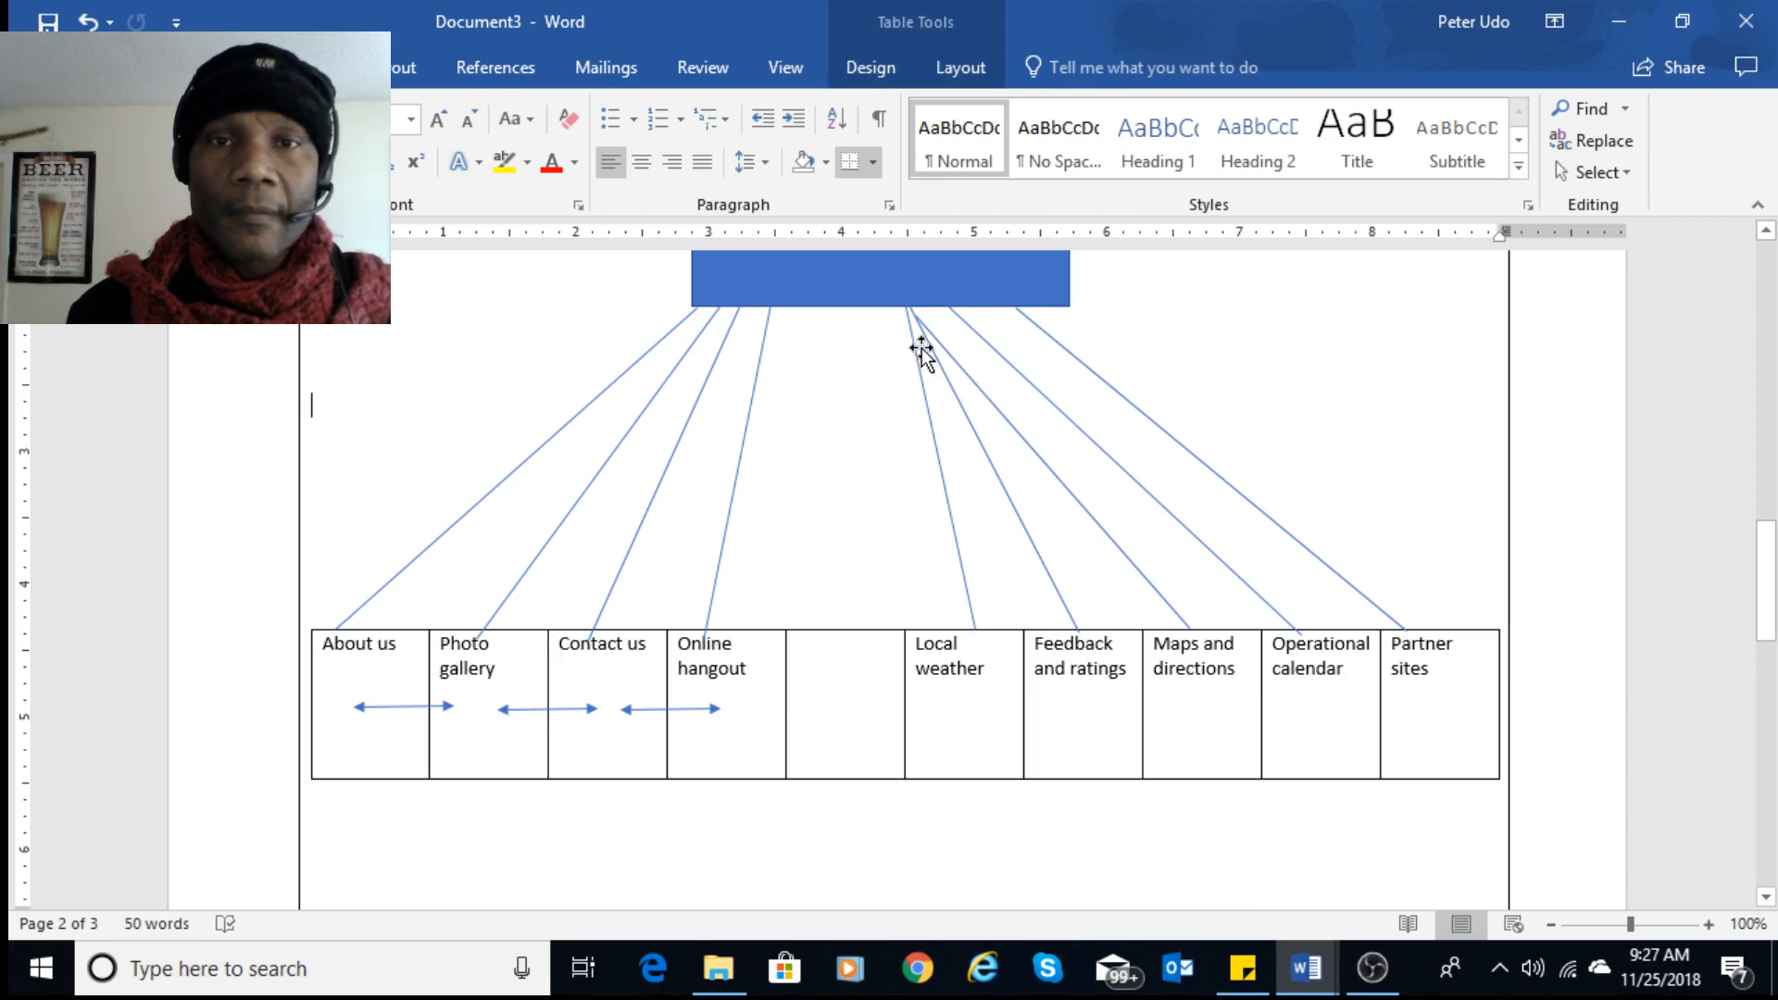
left_click(1025, 313)
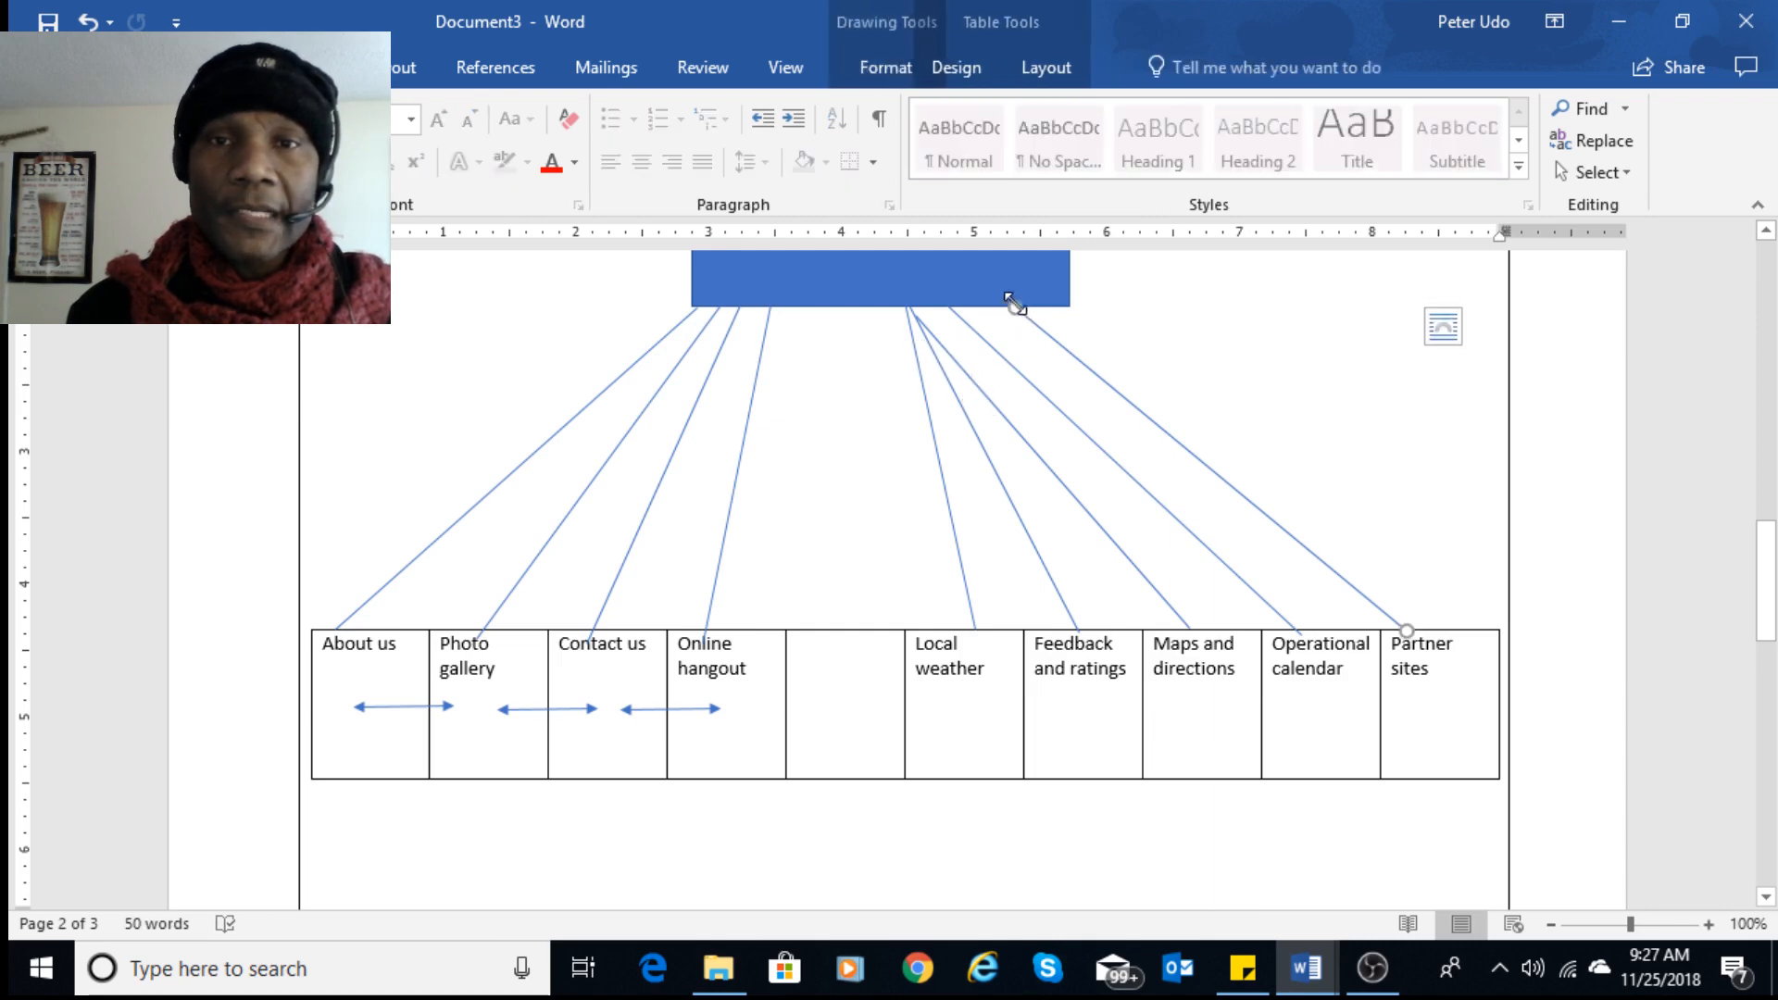
left_click_drag(1010, 304, 932, 301)
left_click(944, 306)
left_click(924, 320)
left_click(915, 313)
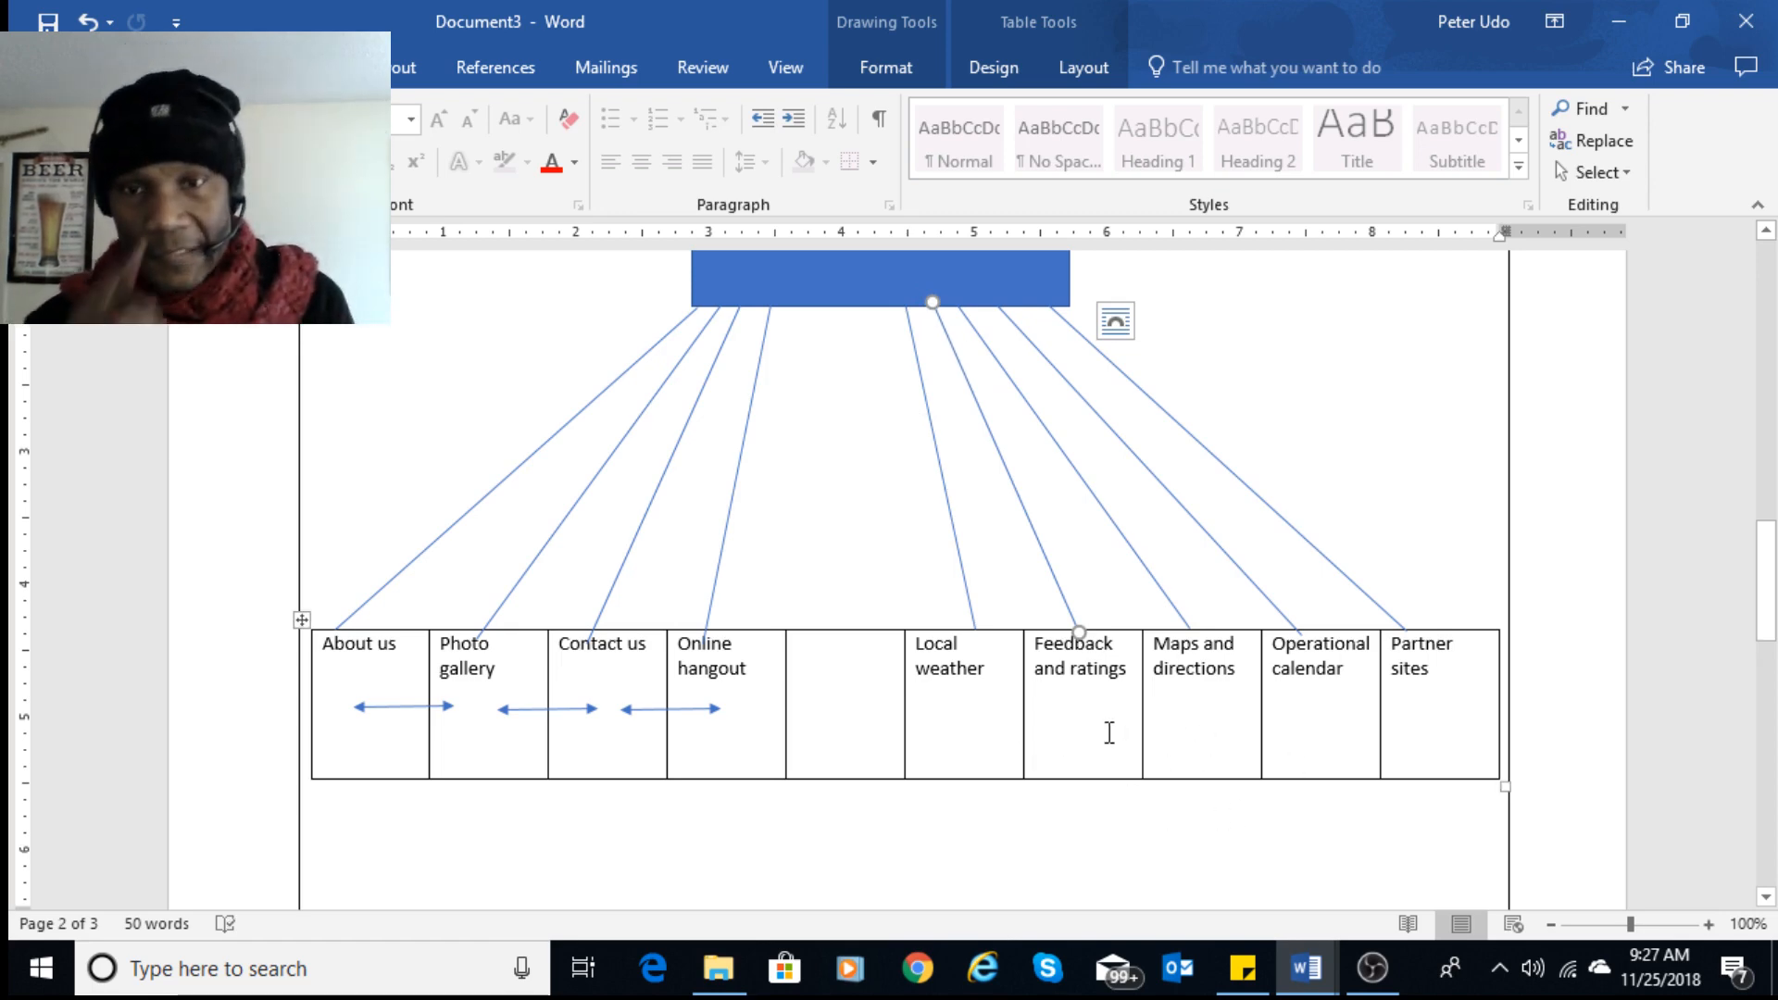
- Nudge the double-headed arrows between the internal page cells into a more even row
left_click(574, 708)
left_click_drag(574, 704, 568, 708)
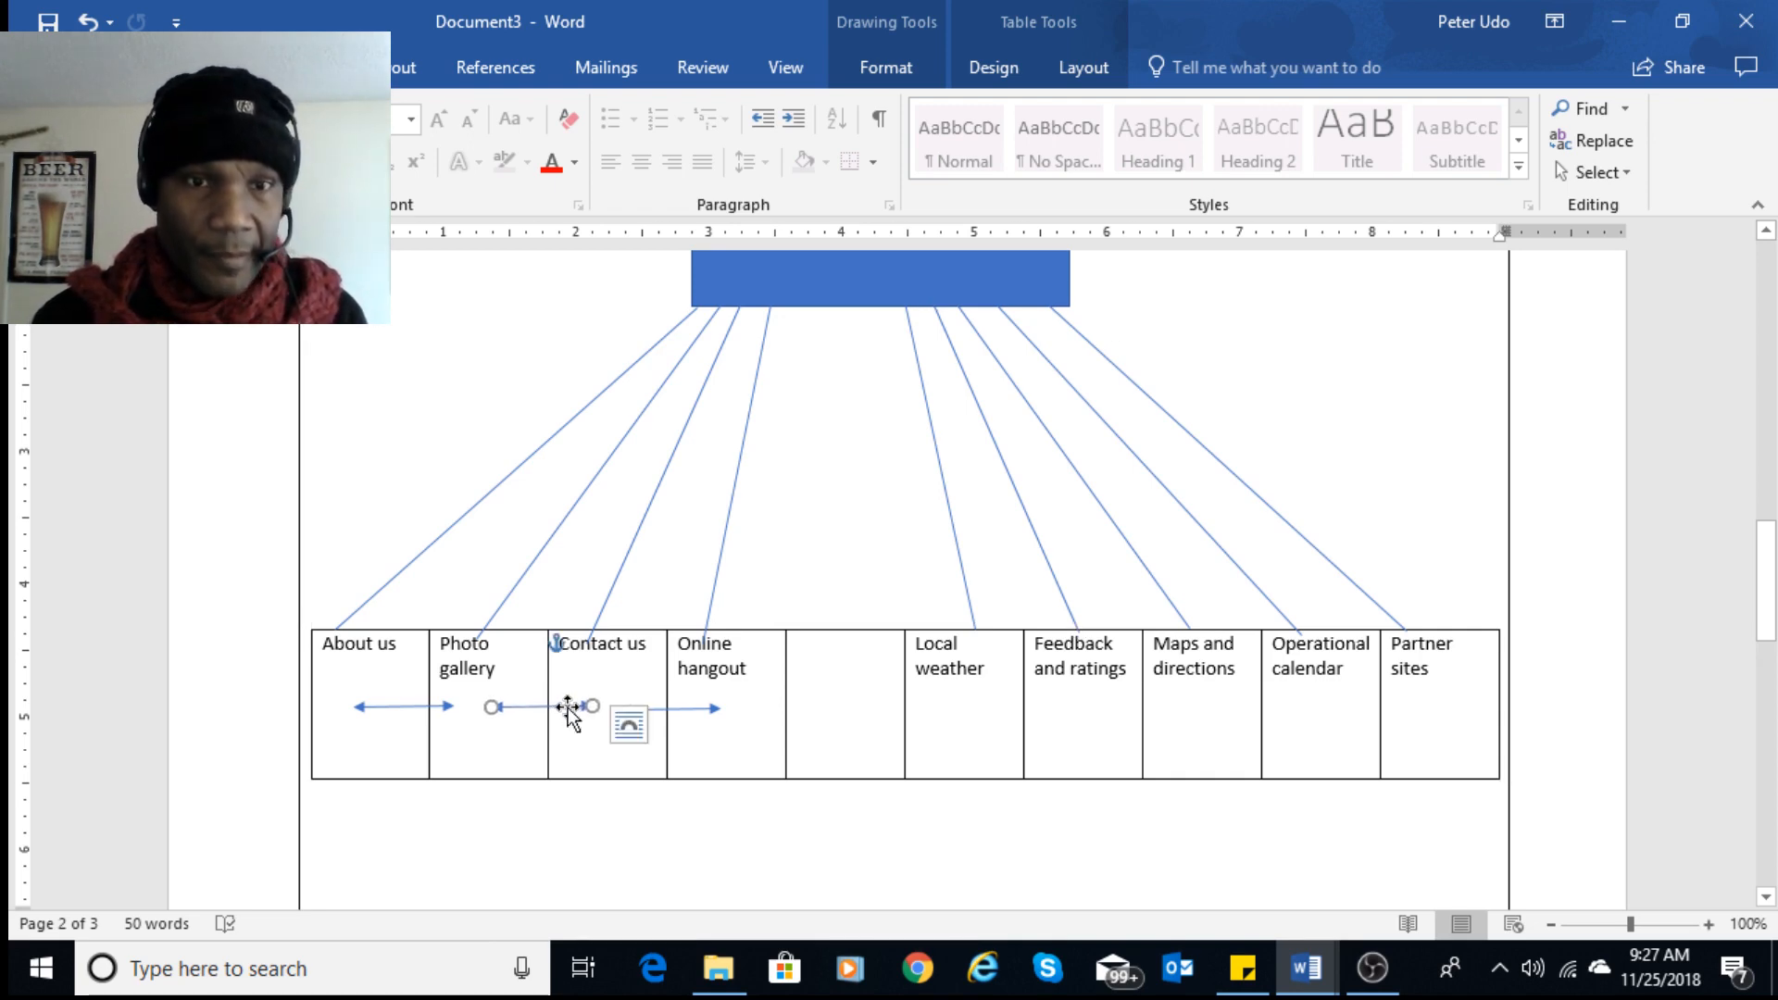
left_click(704, 711)
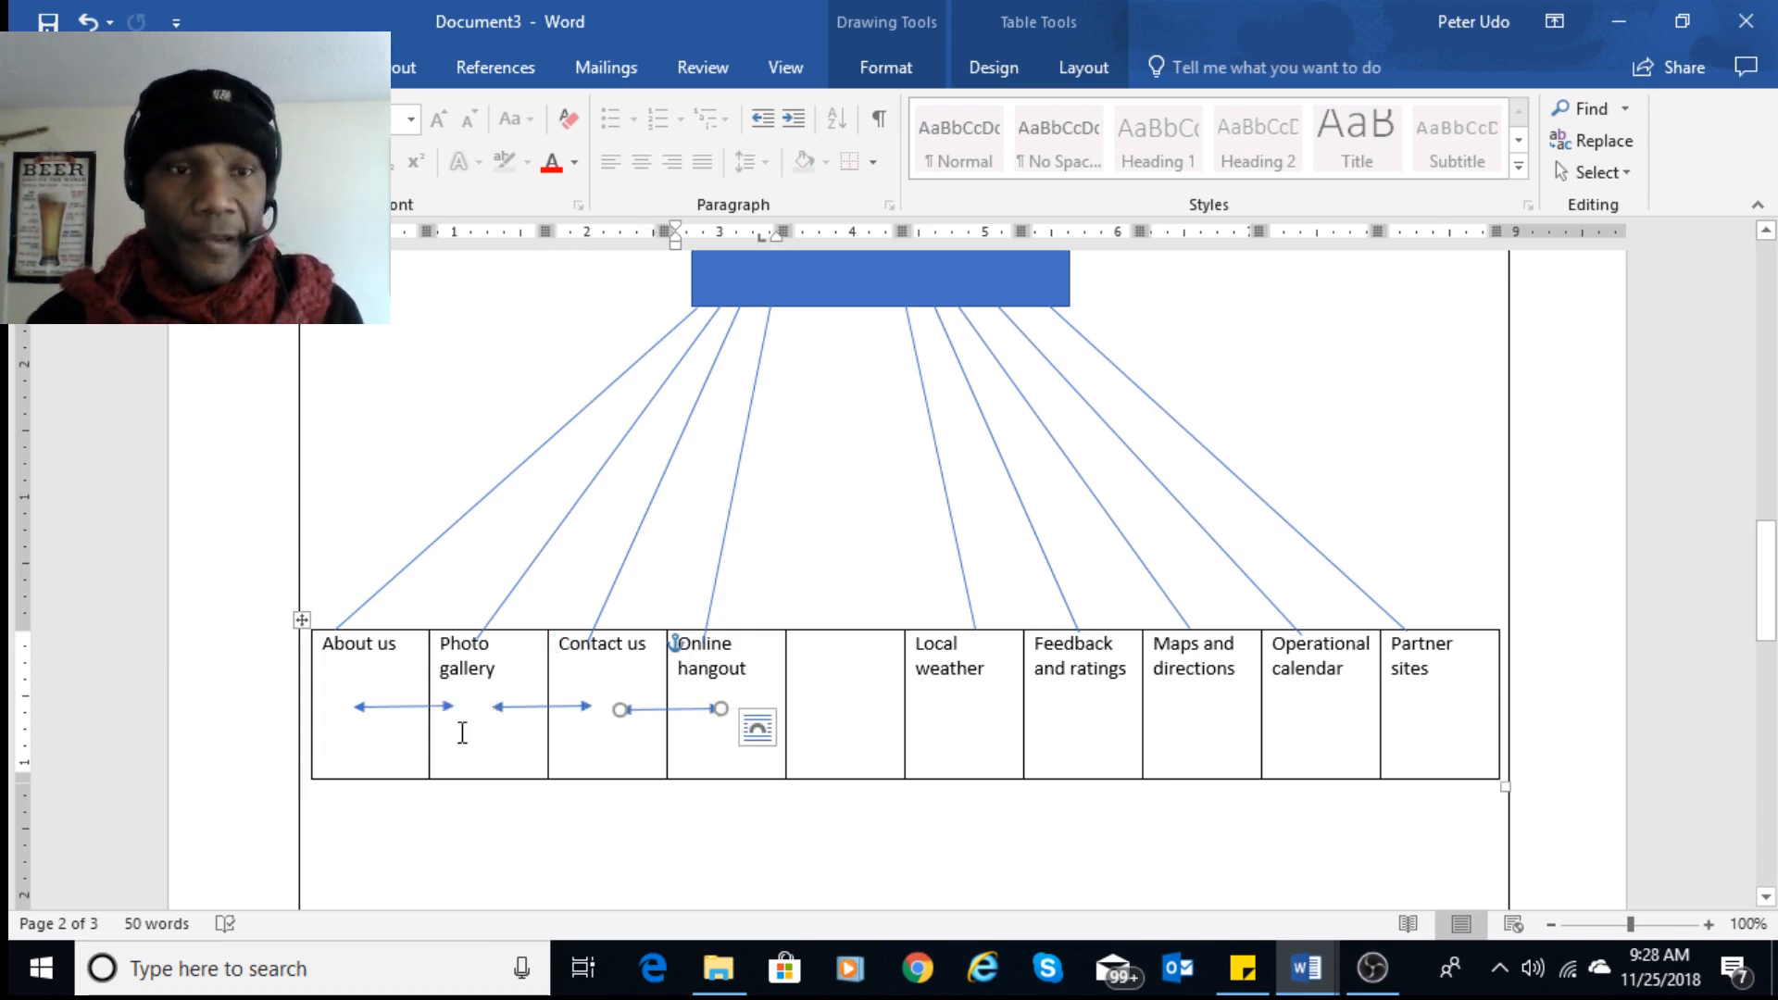
left_click(447, 706)
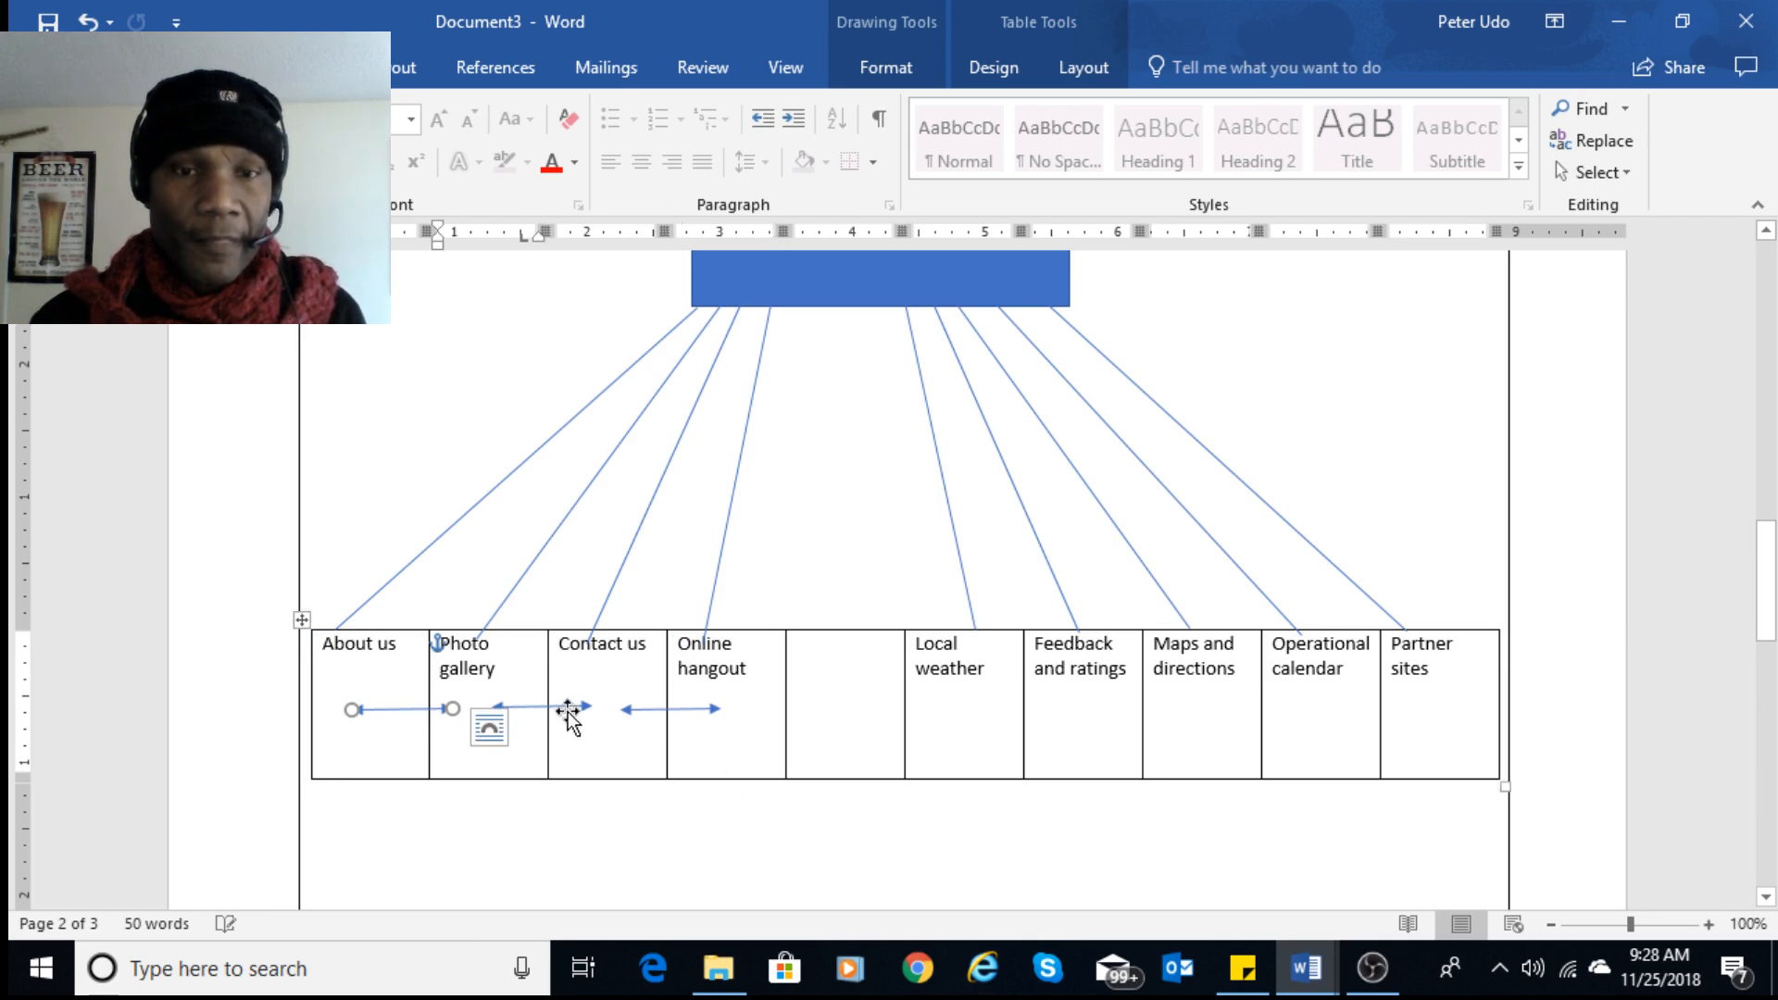
- Switch to 7 Best Free Flowchart Tools for Windows_Short and copy the line "Pages all linked to one another and to main page"
left_click(1305, 968)
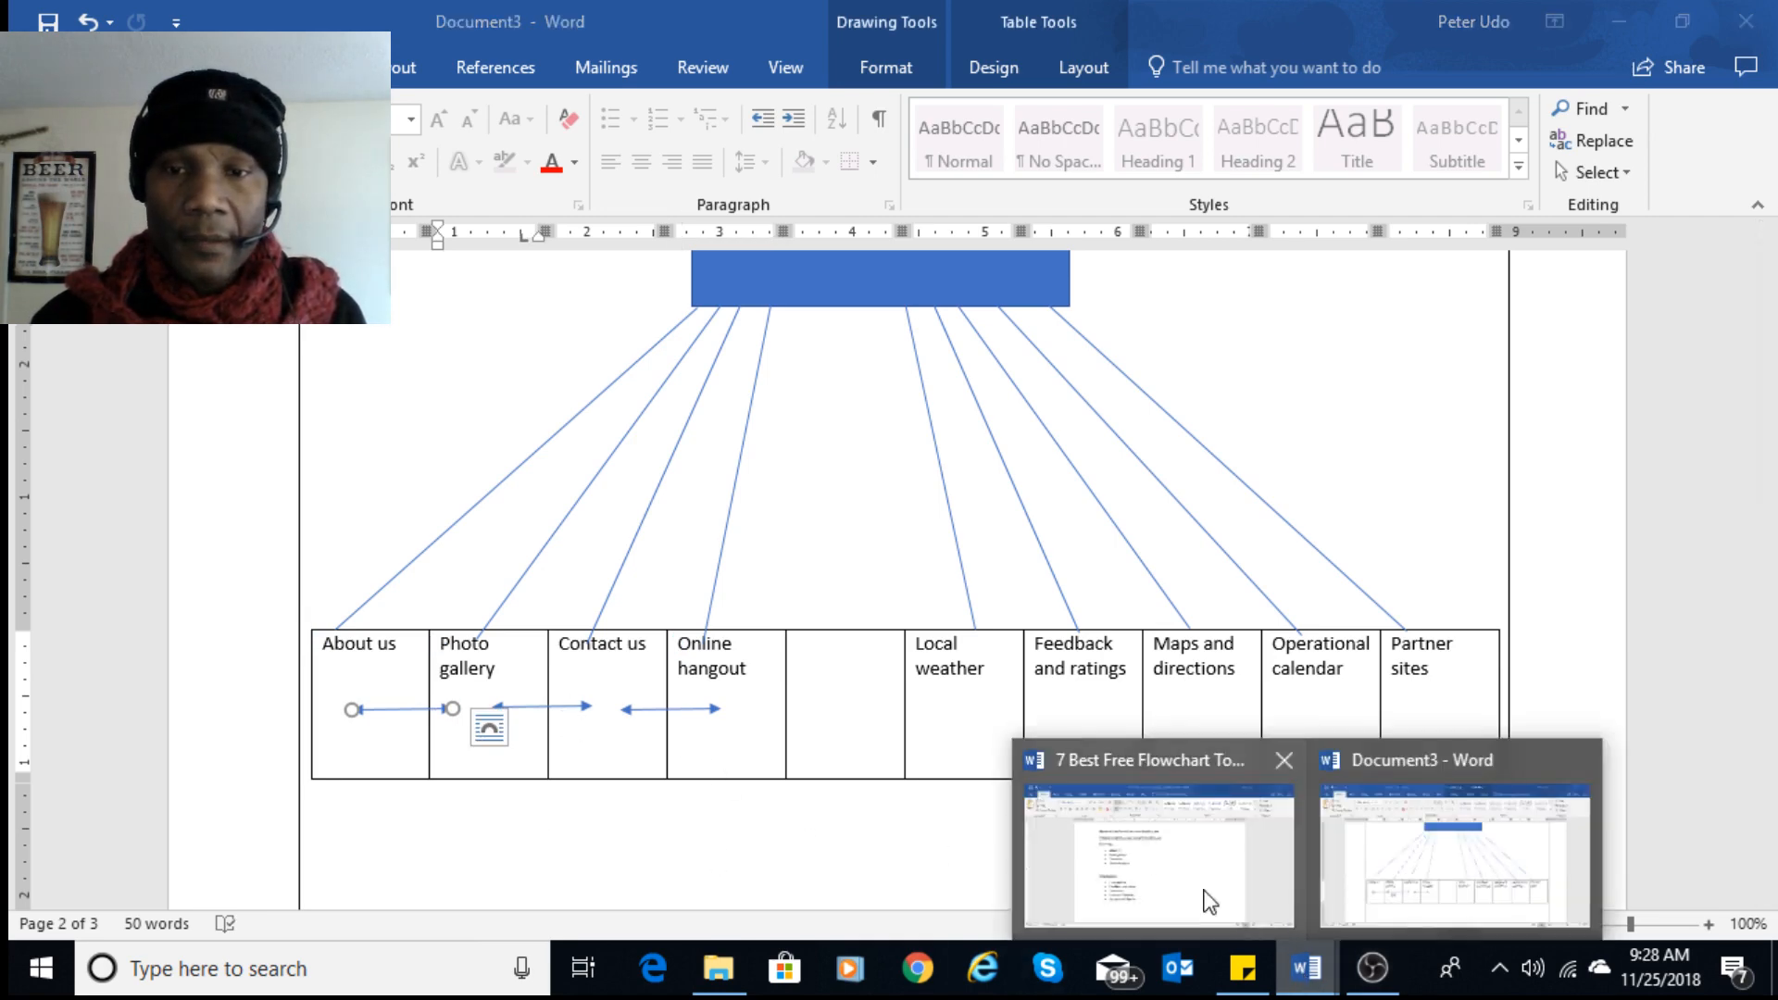
left_click(1210, 900)
left_click(567, 395)
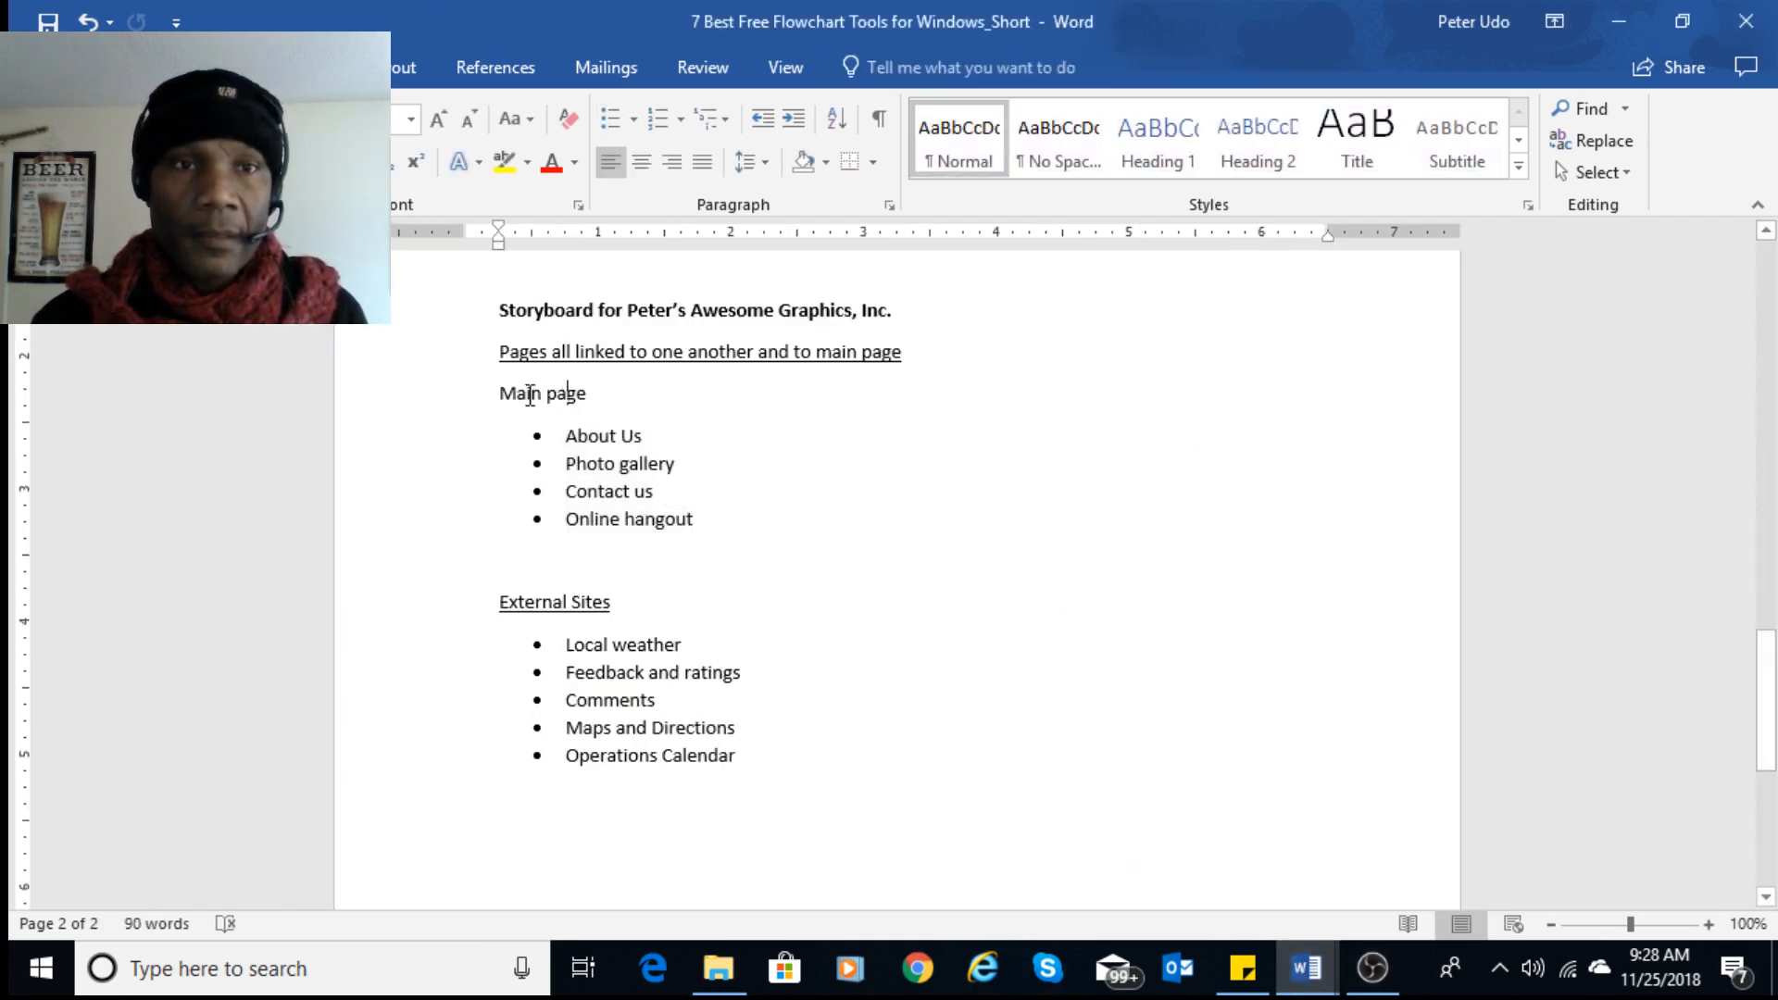
left_click_drag(512, 356, 923, 372)
right_click(881, 366)
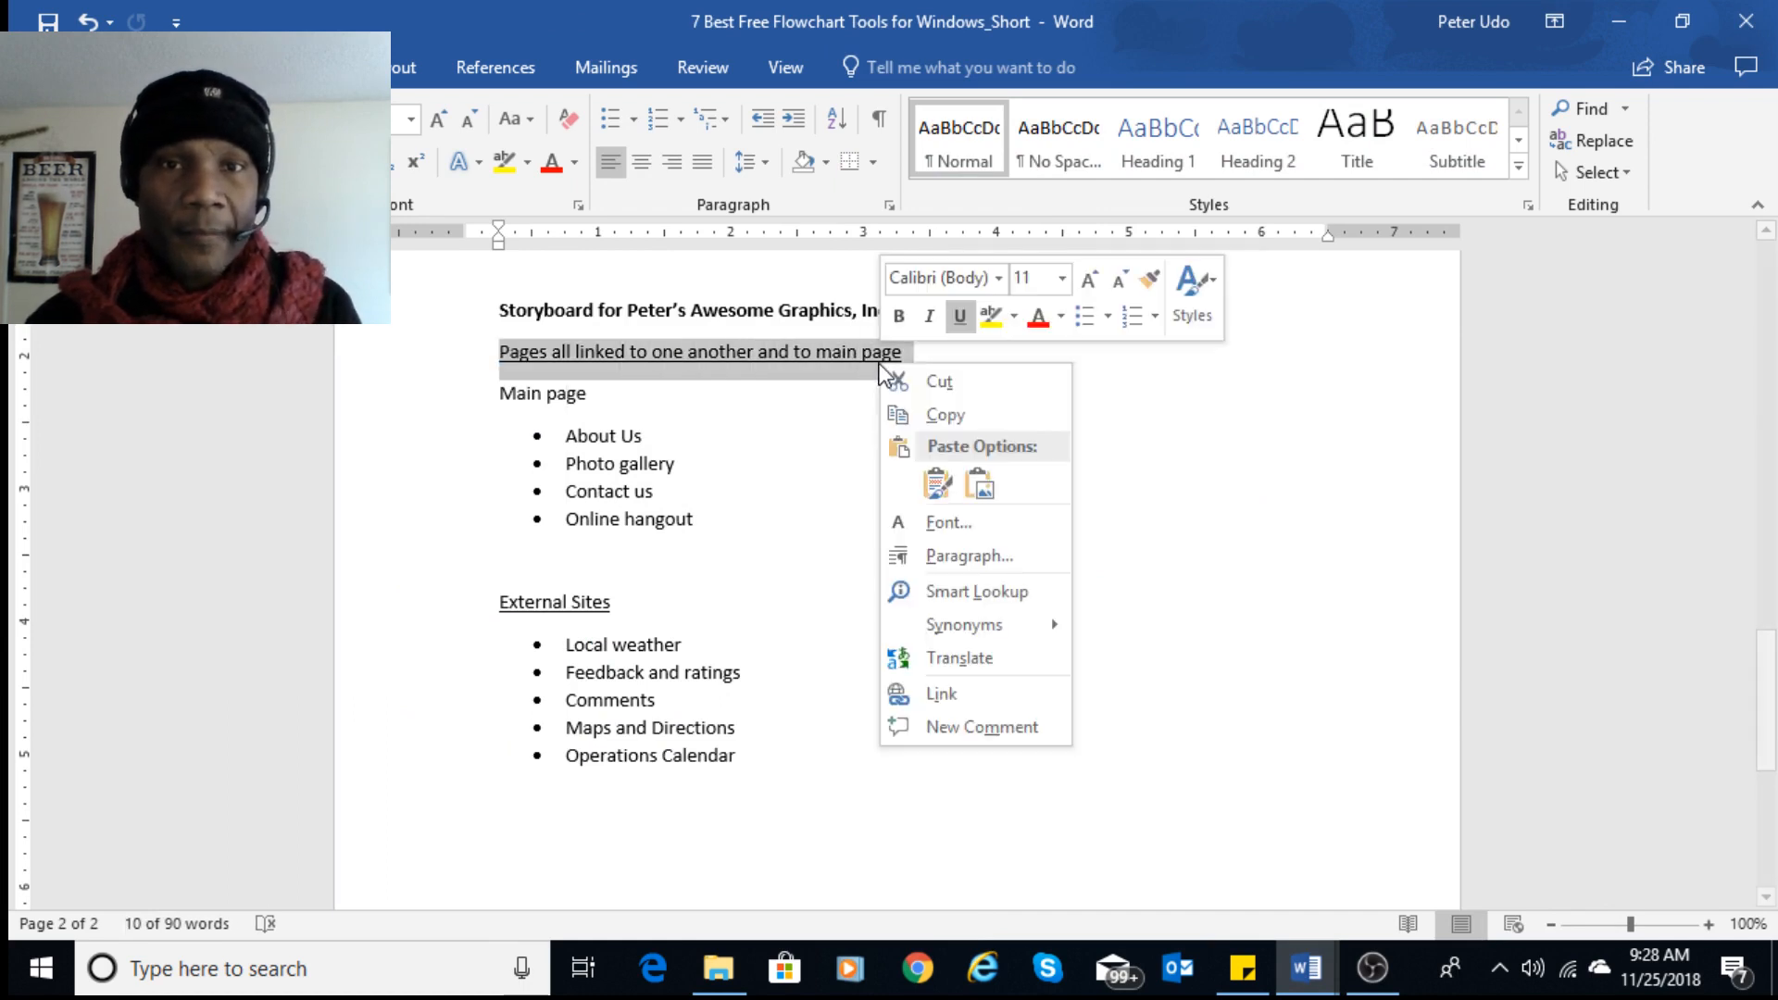
left_click(959, 414)
- Return to Document3, insert a one-cell table below the page cells, and narrow it to span About us through Online hangout
left_click(1306, 968)
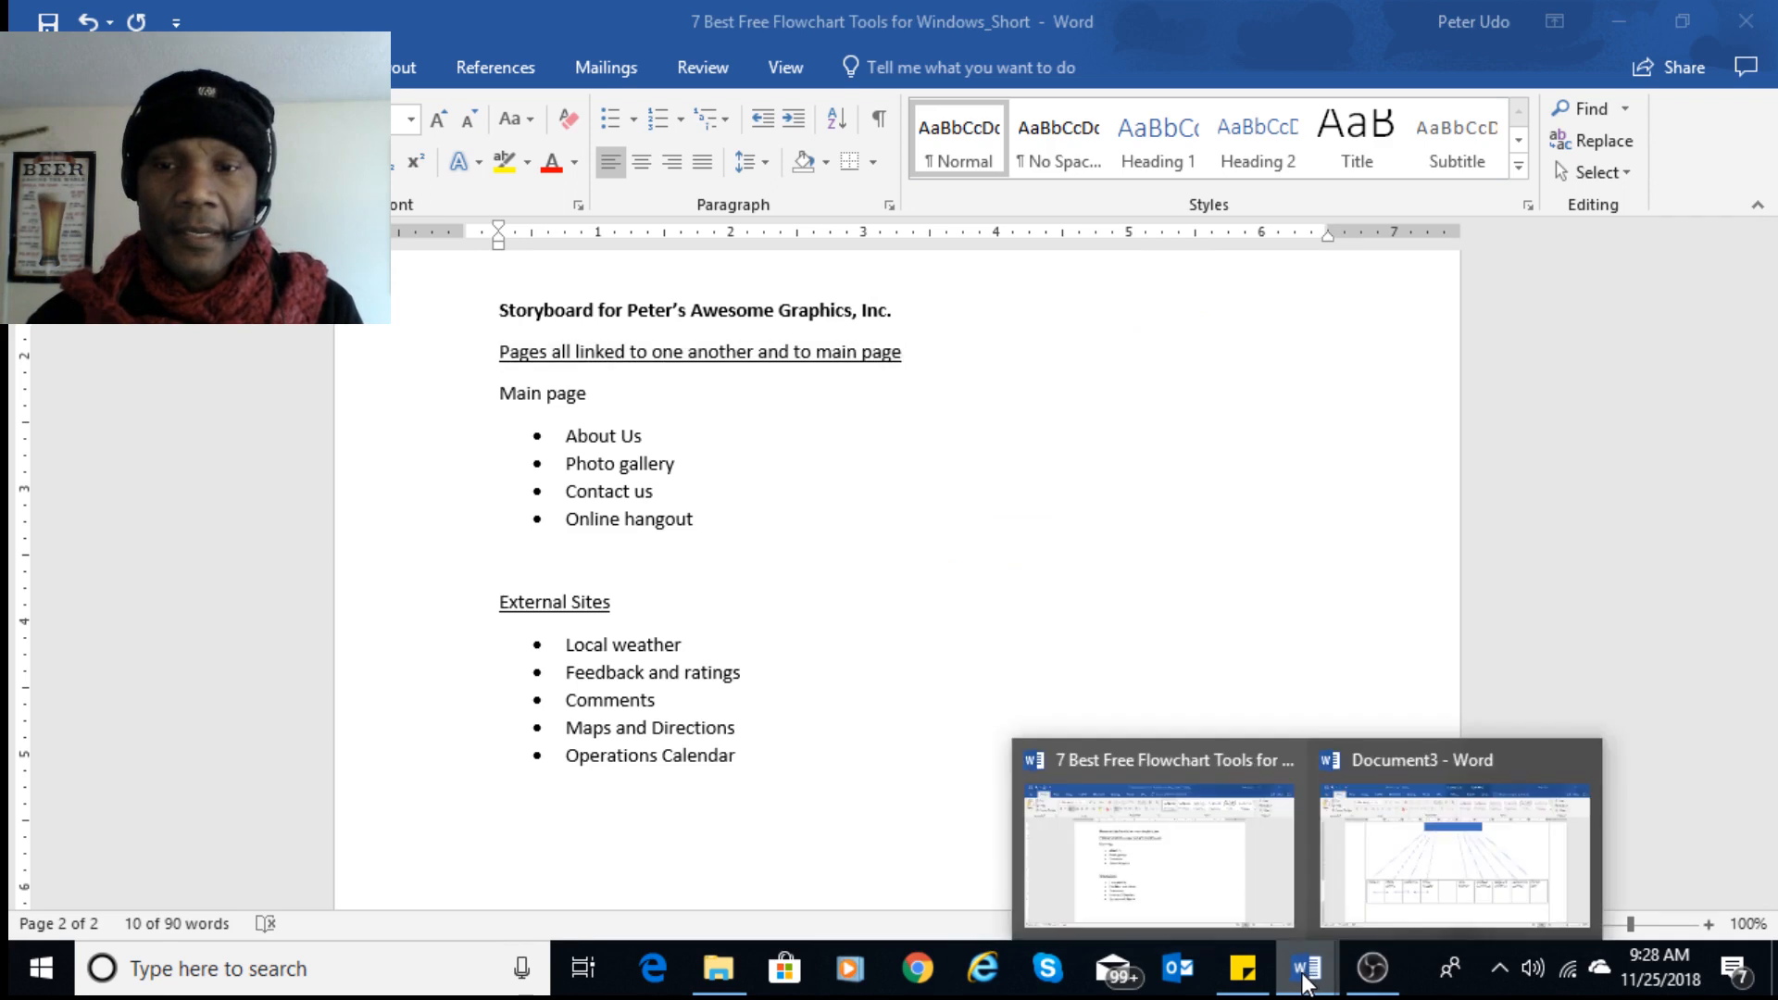
left_click(1168, 843)
left_click(1305, 968)
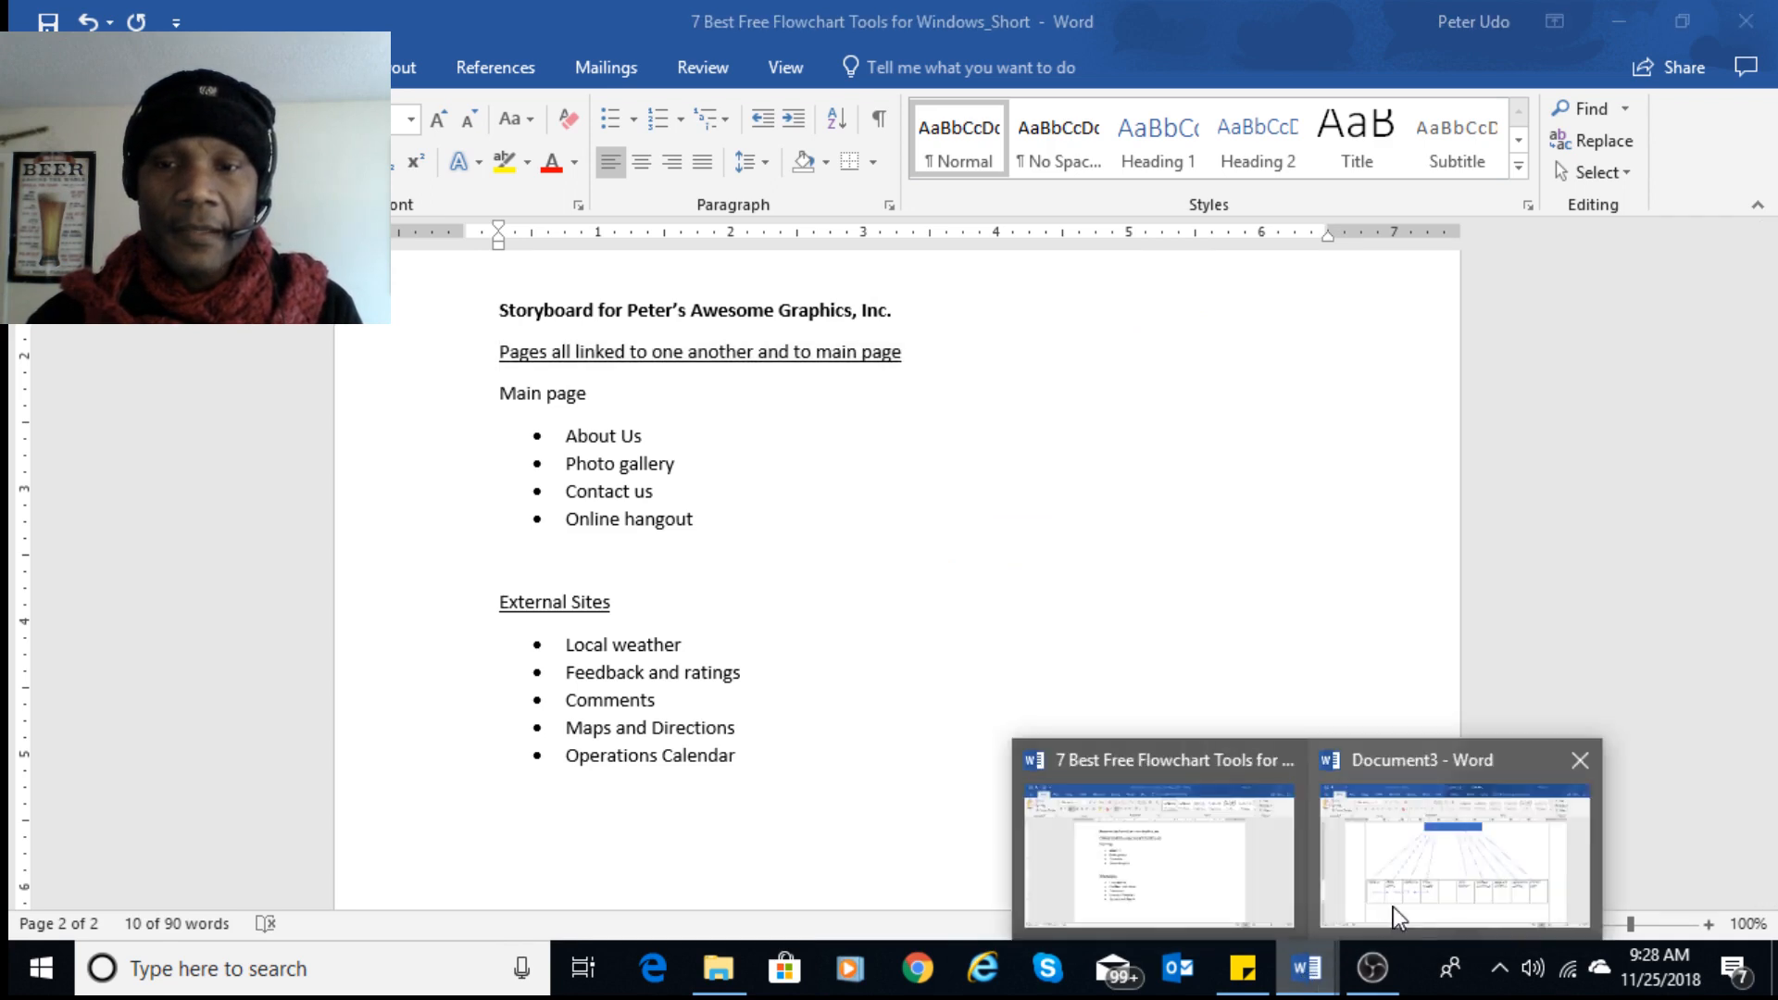
left_click(1392, 908)
scroll(1019, 796, "down", 2)
left_click(642, 695)
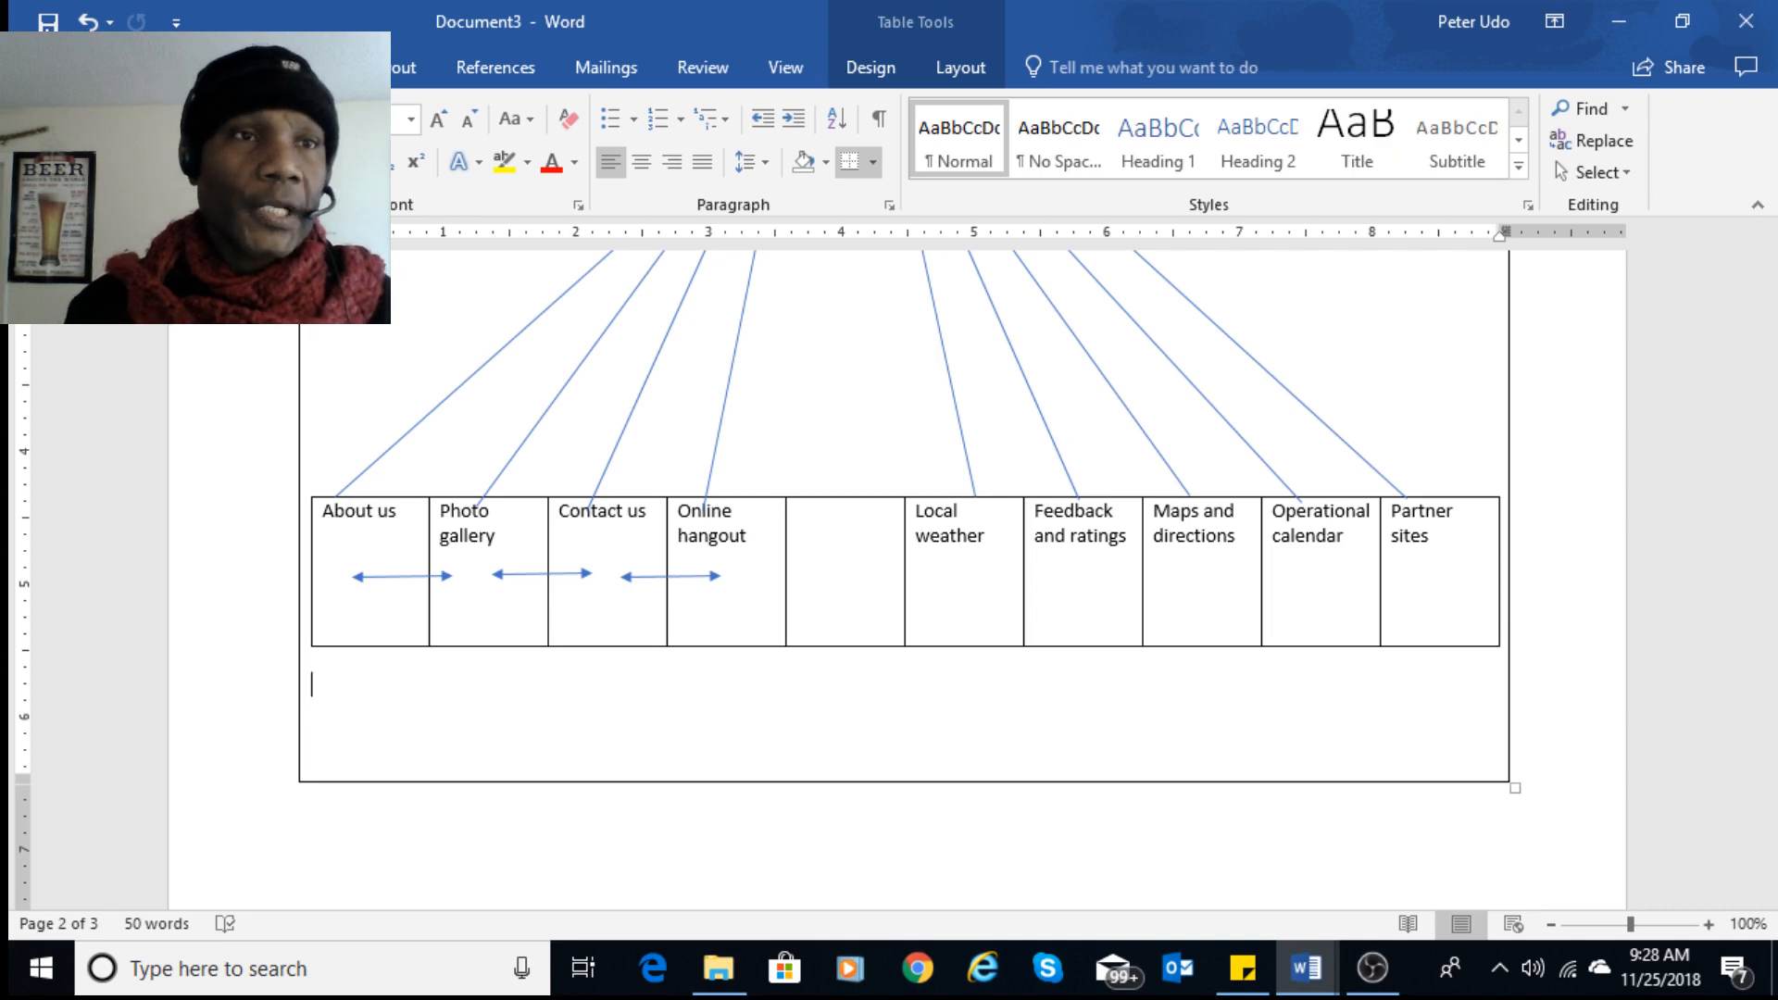
left_click(213, 68)
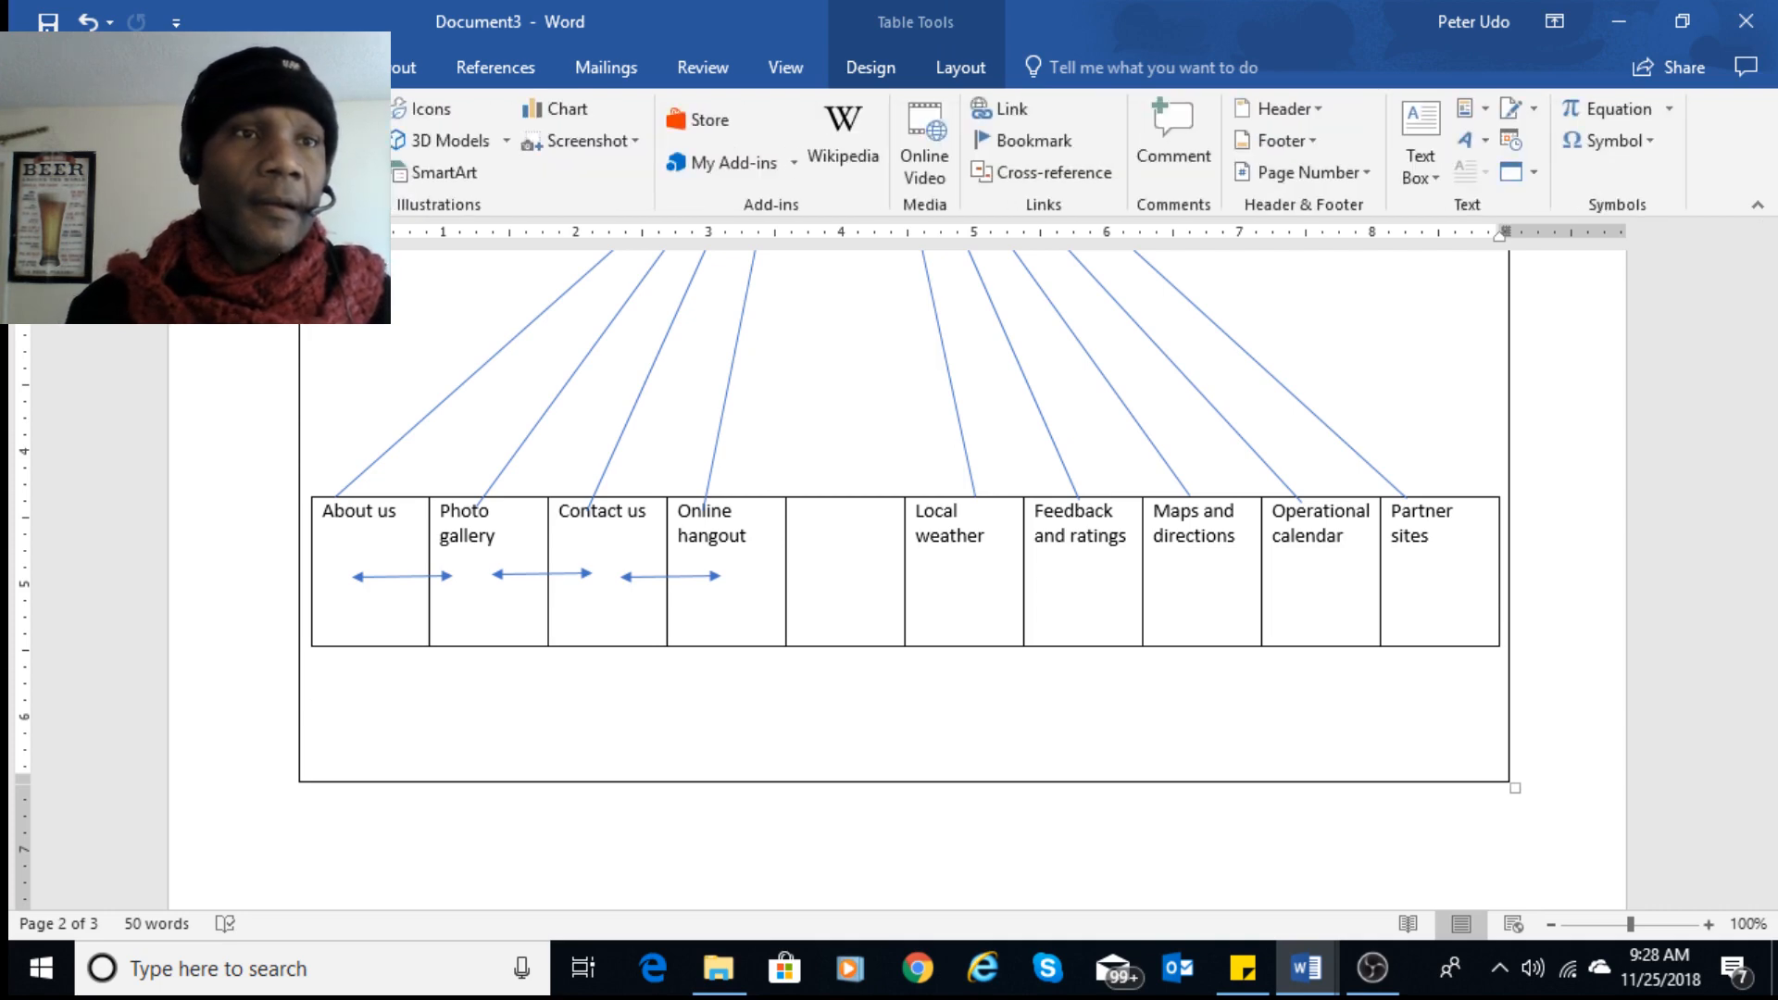
left_click(189, 139)
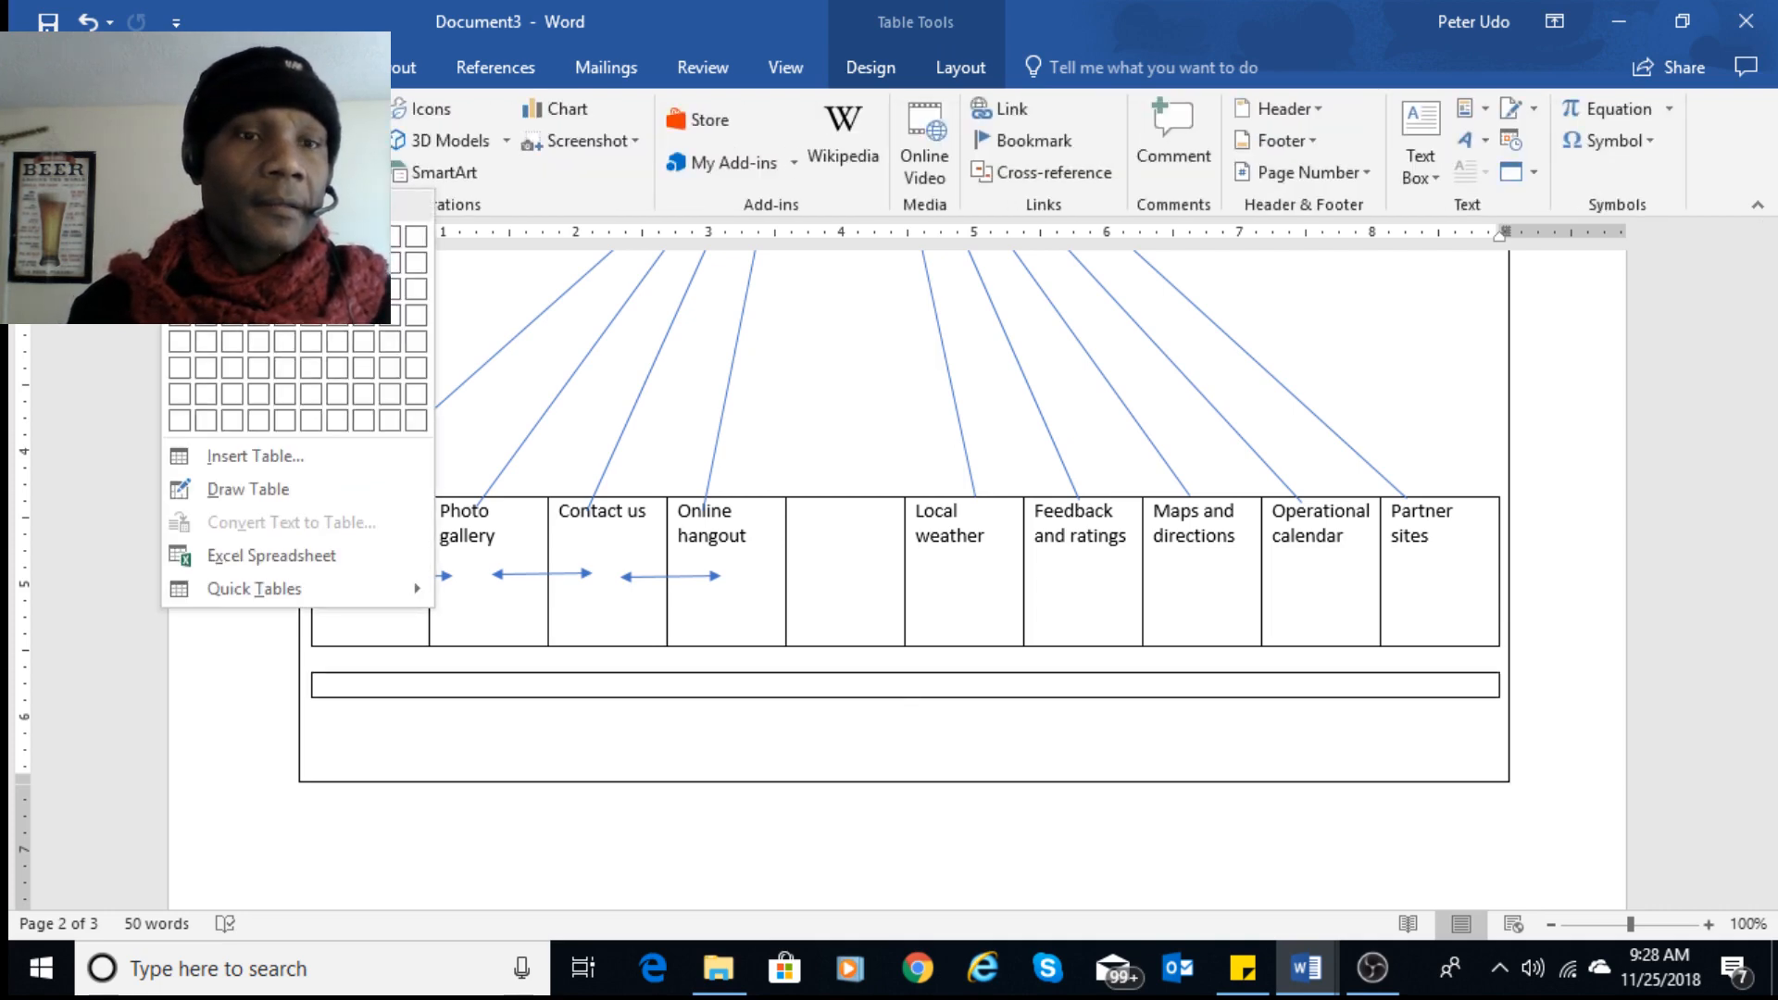
left_click(180, 237)
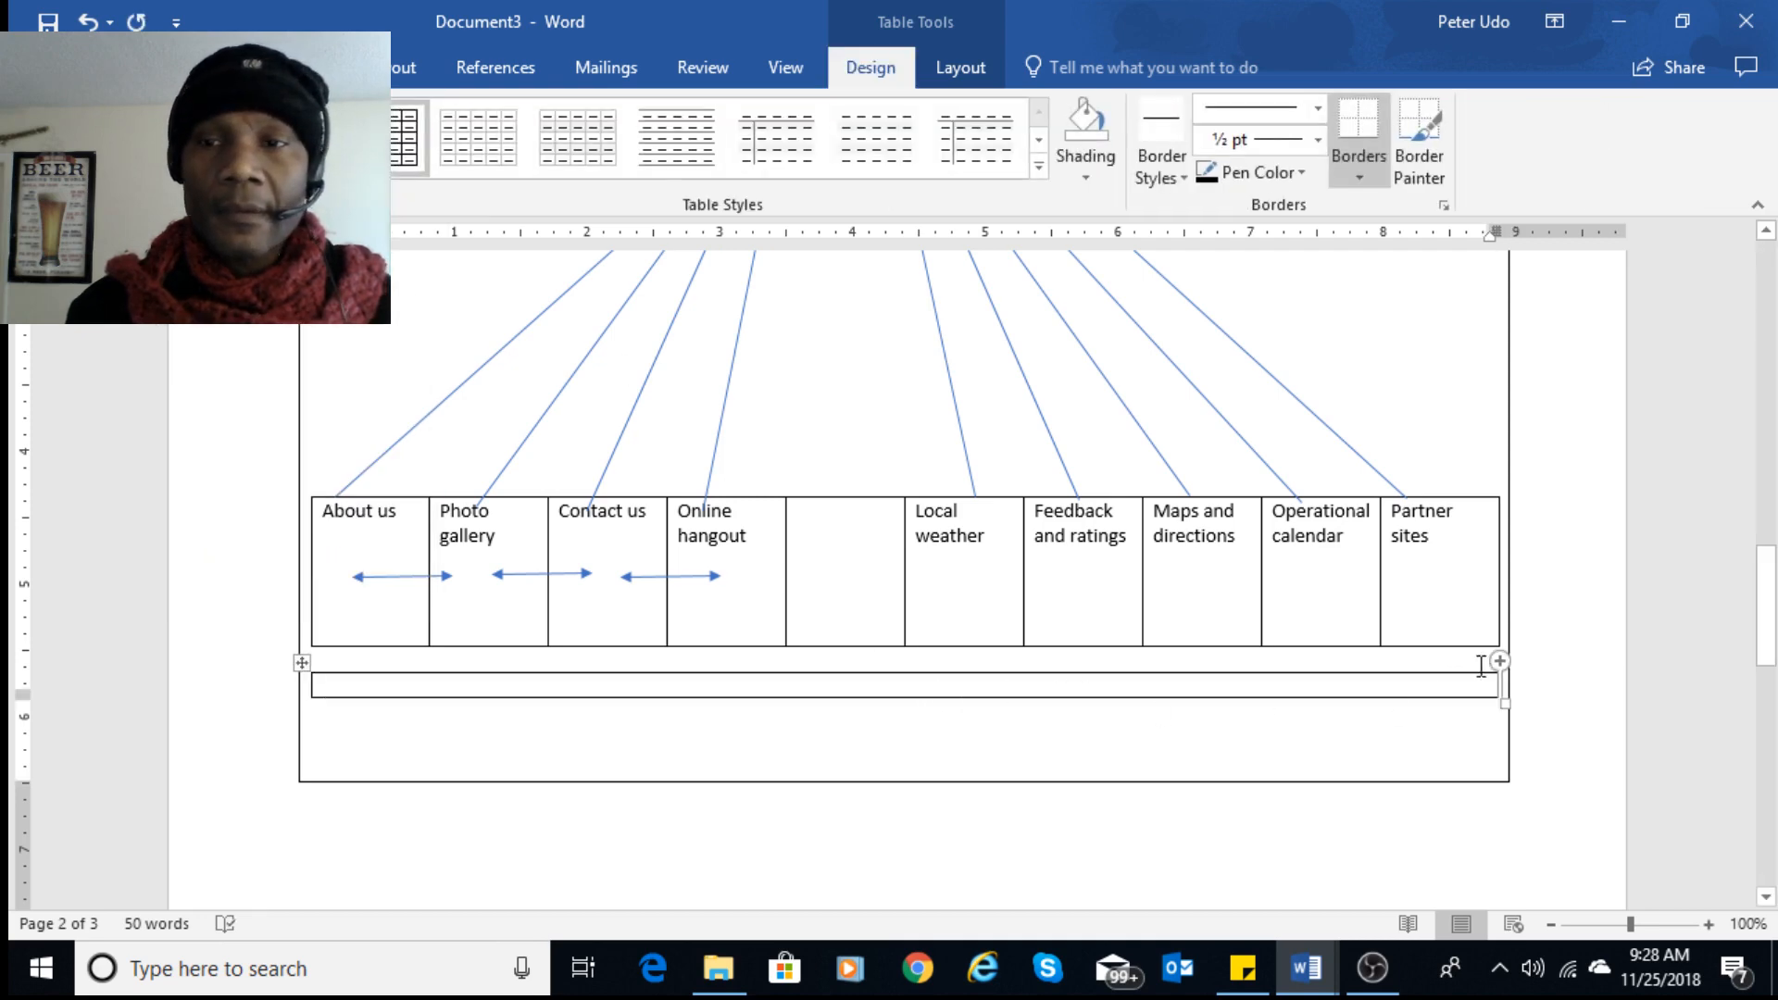
left_click_drag(1503, 707, 789, 667)
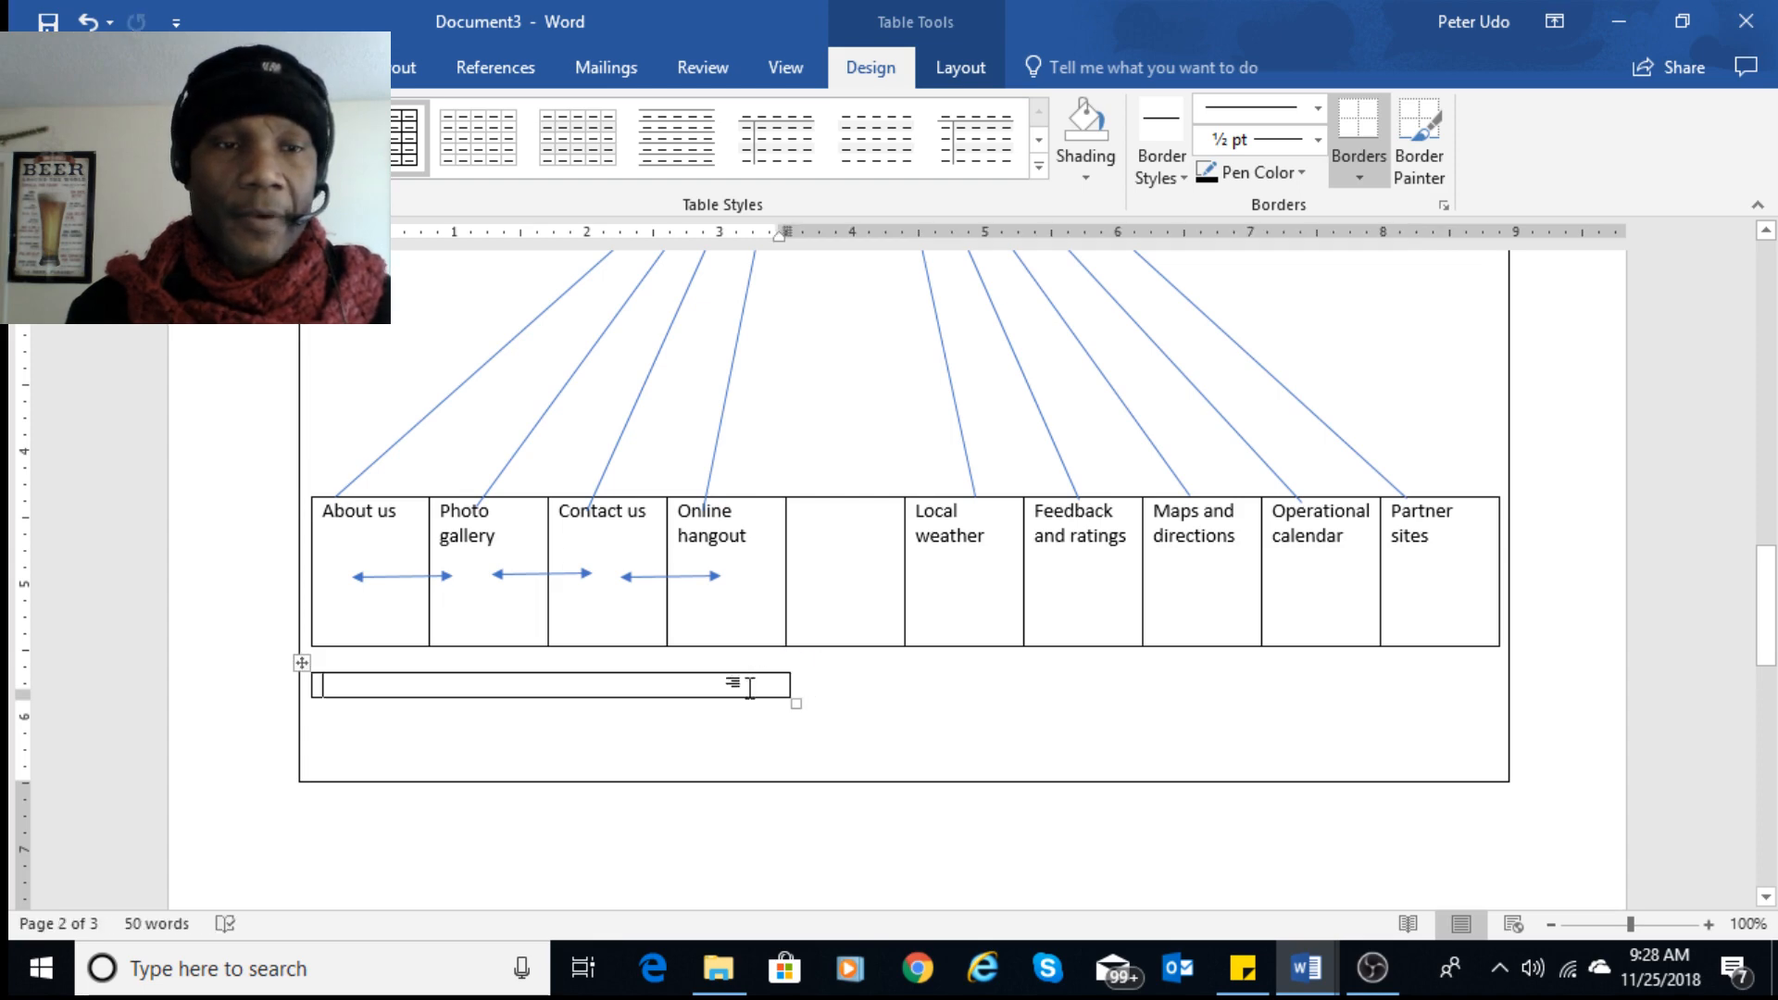
- Paste the copied line into the one-cell table, remove the extra blank line, and resize the table to fit the text closely
key("ctrl+v")
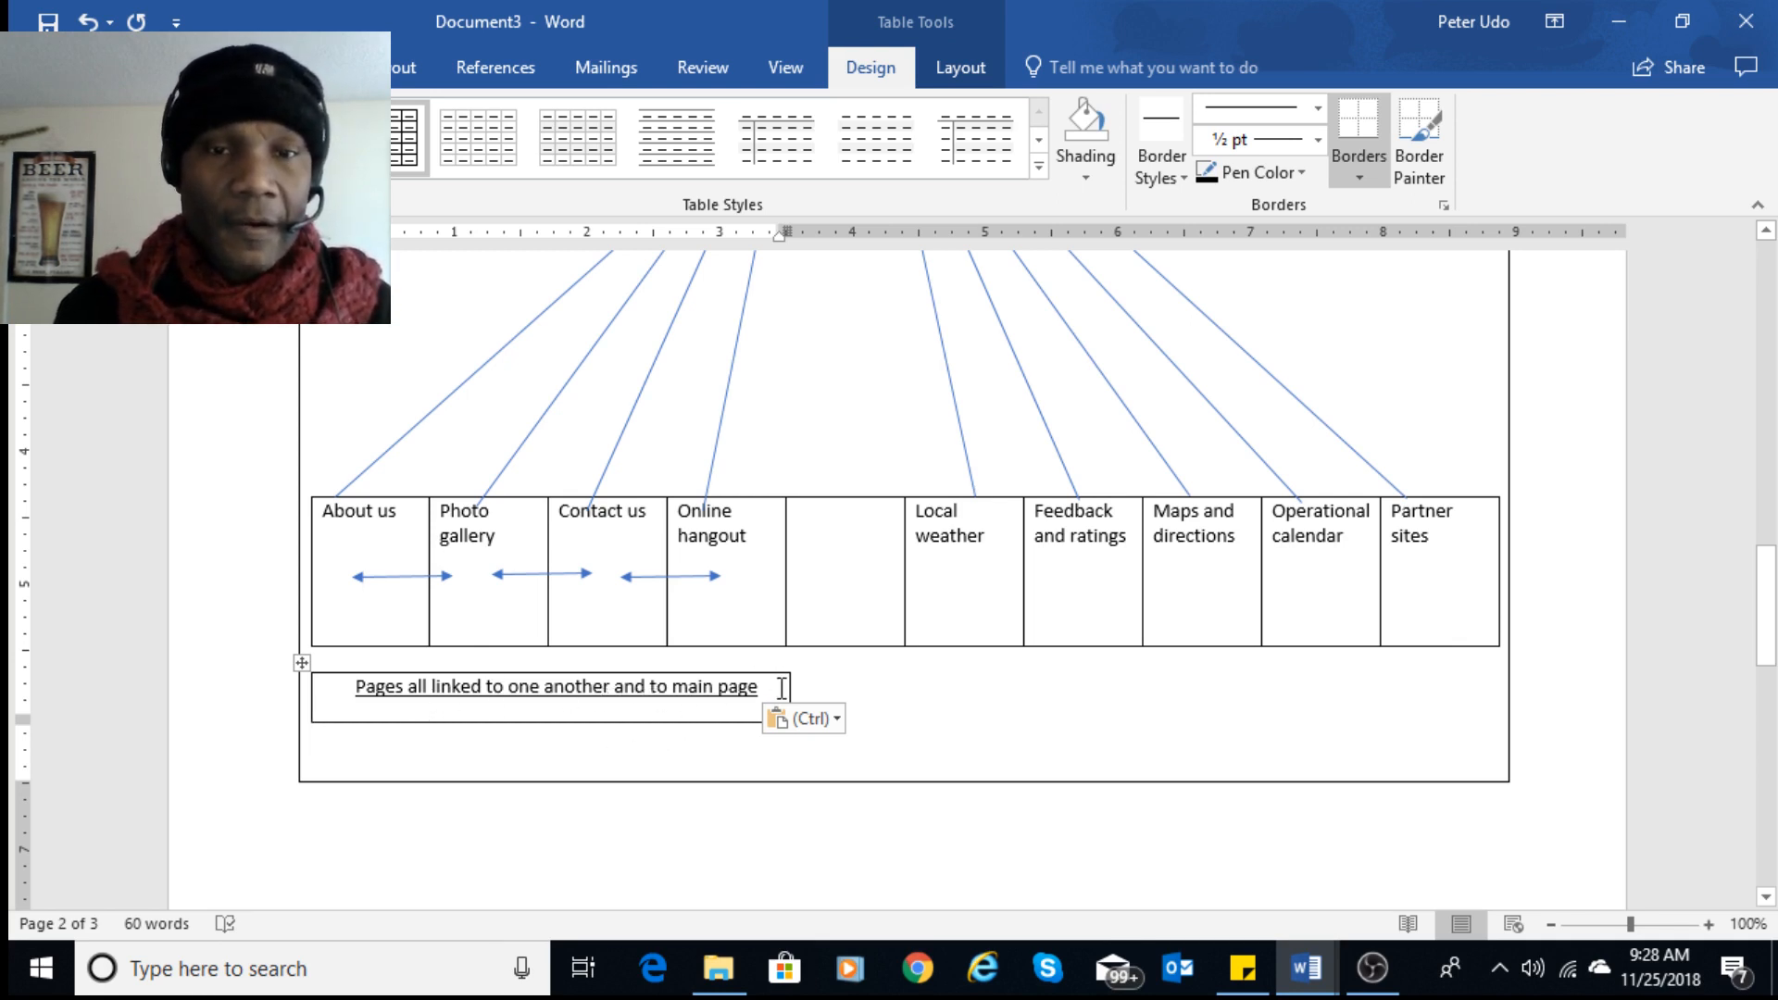
key("Delete")
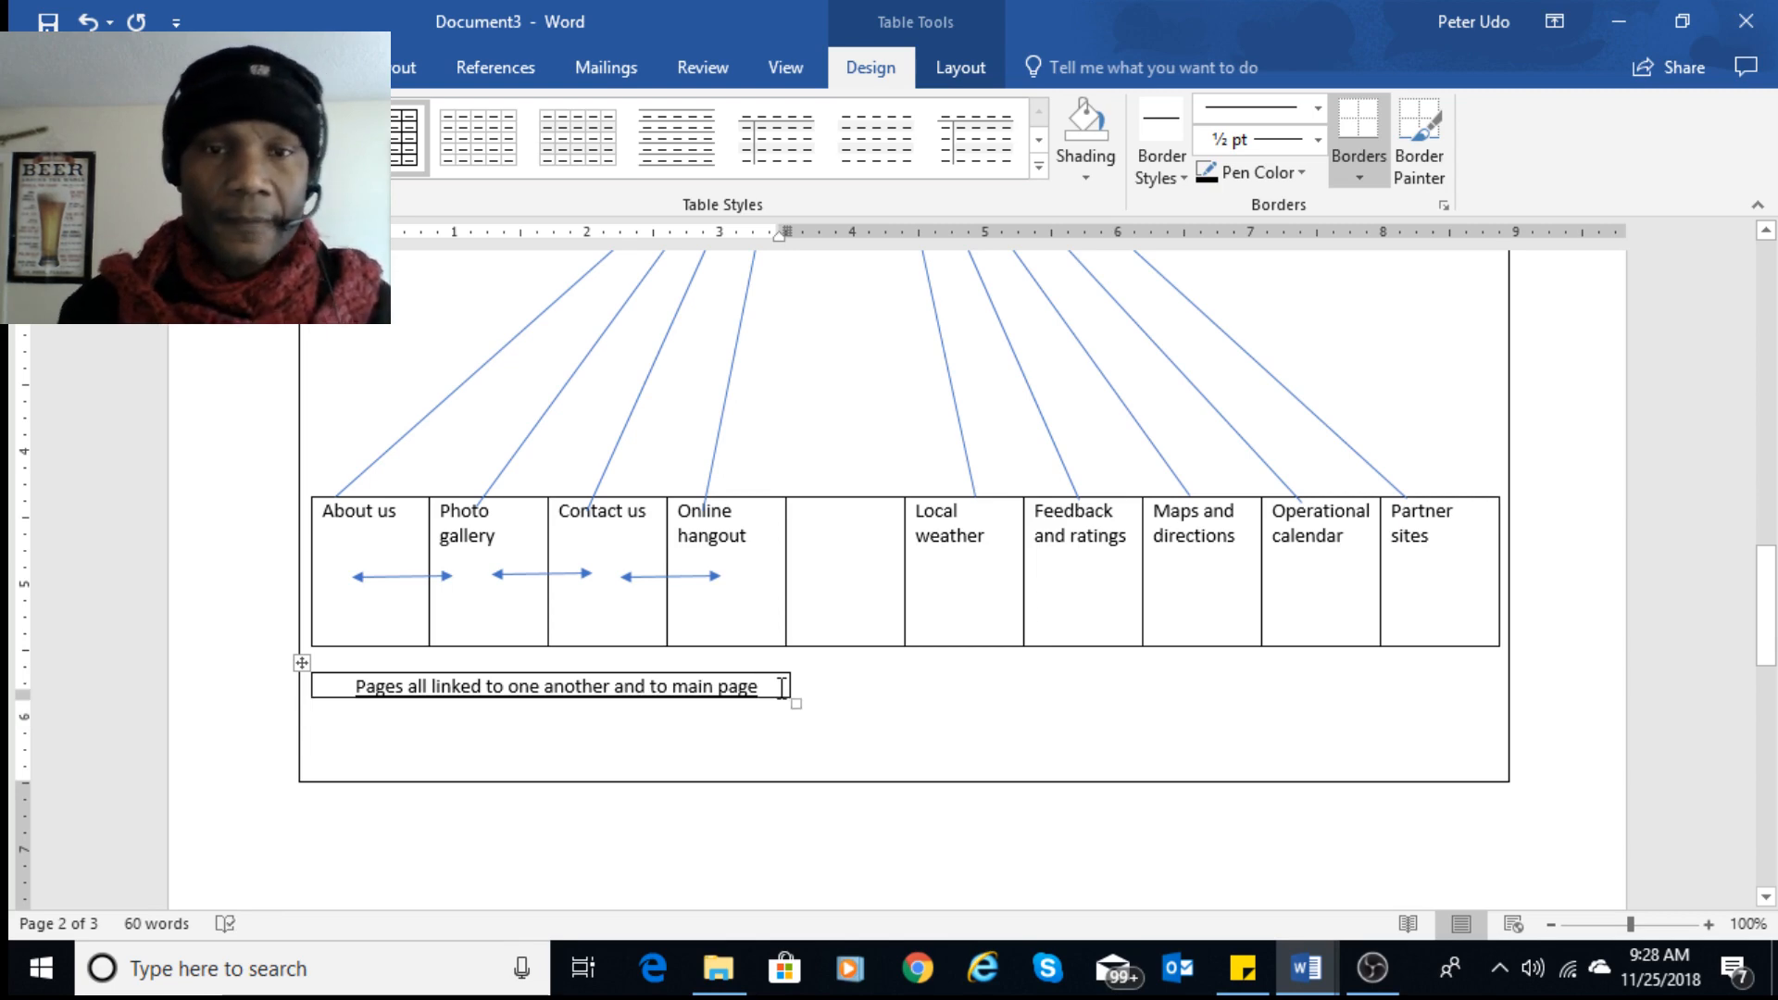
left_click_drag(800, 707, 785, 705)
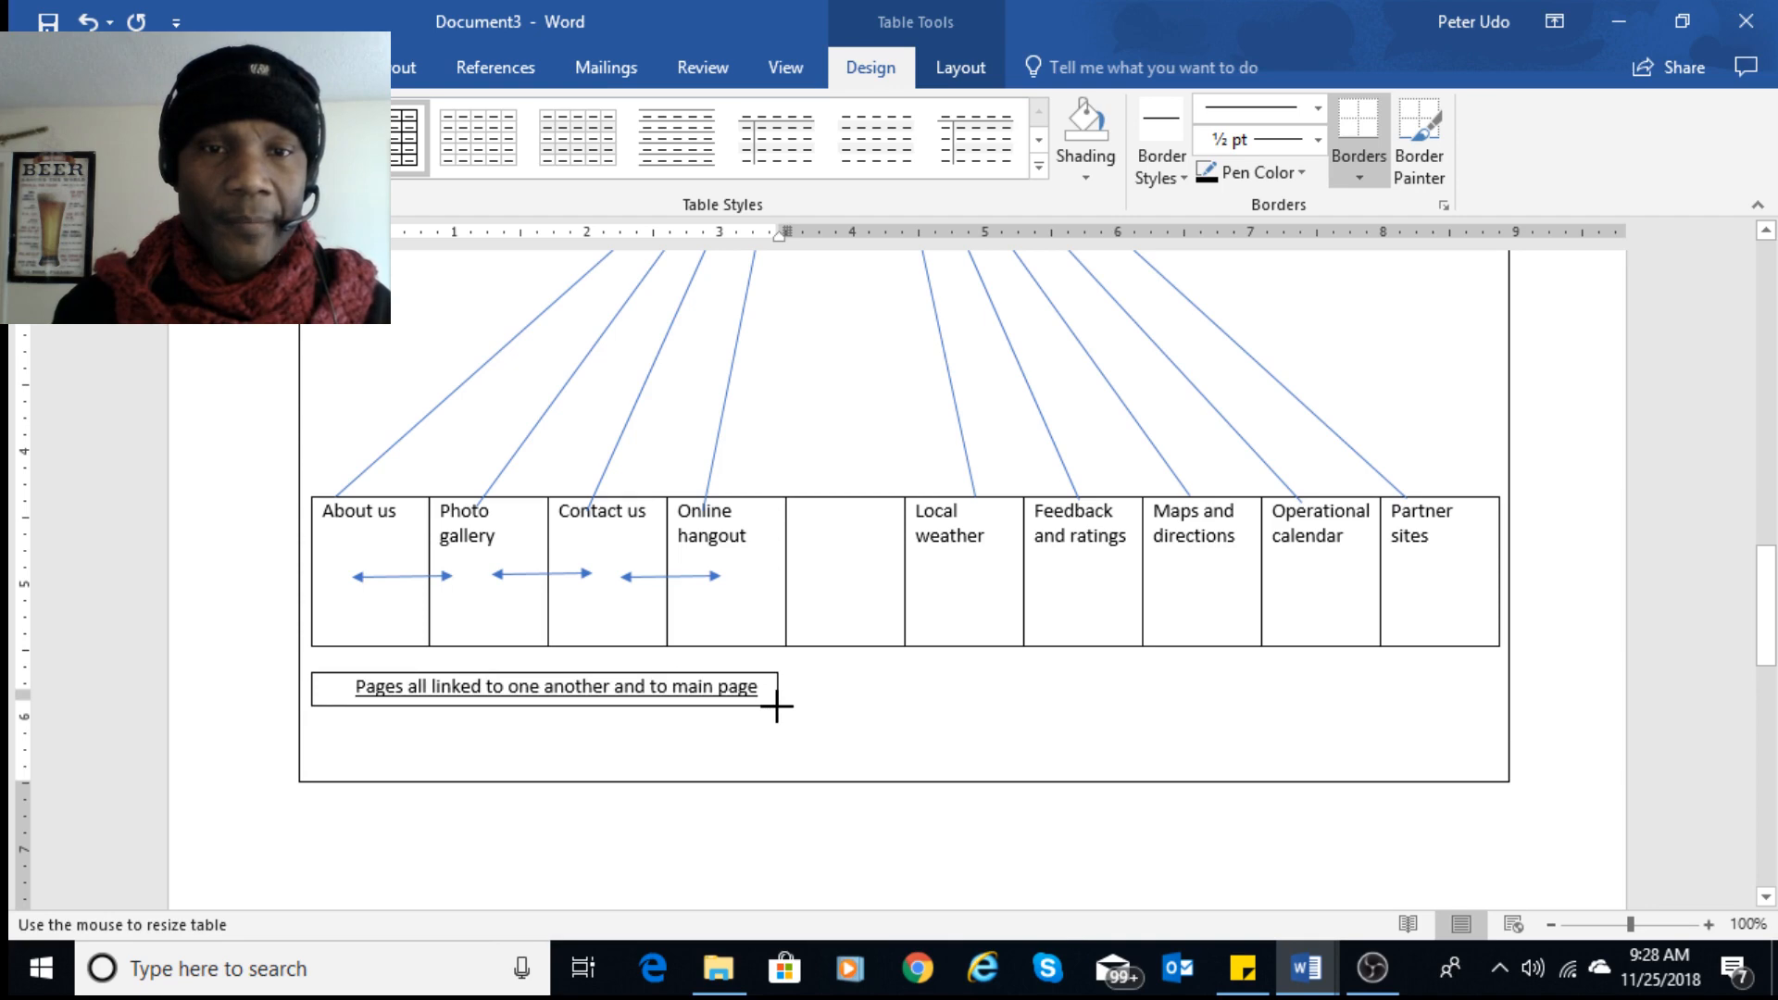
left_click_drag(776, 707, 778, 707)
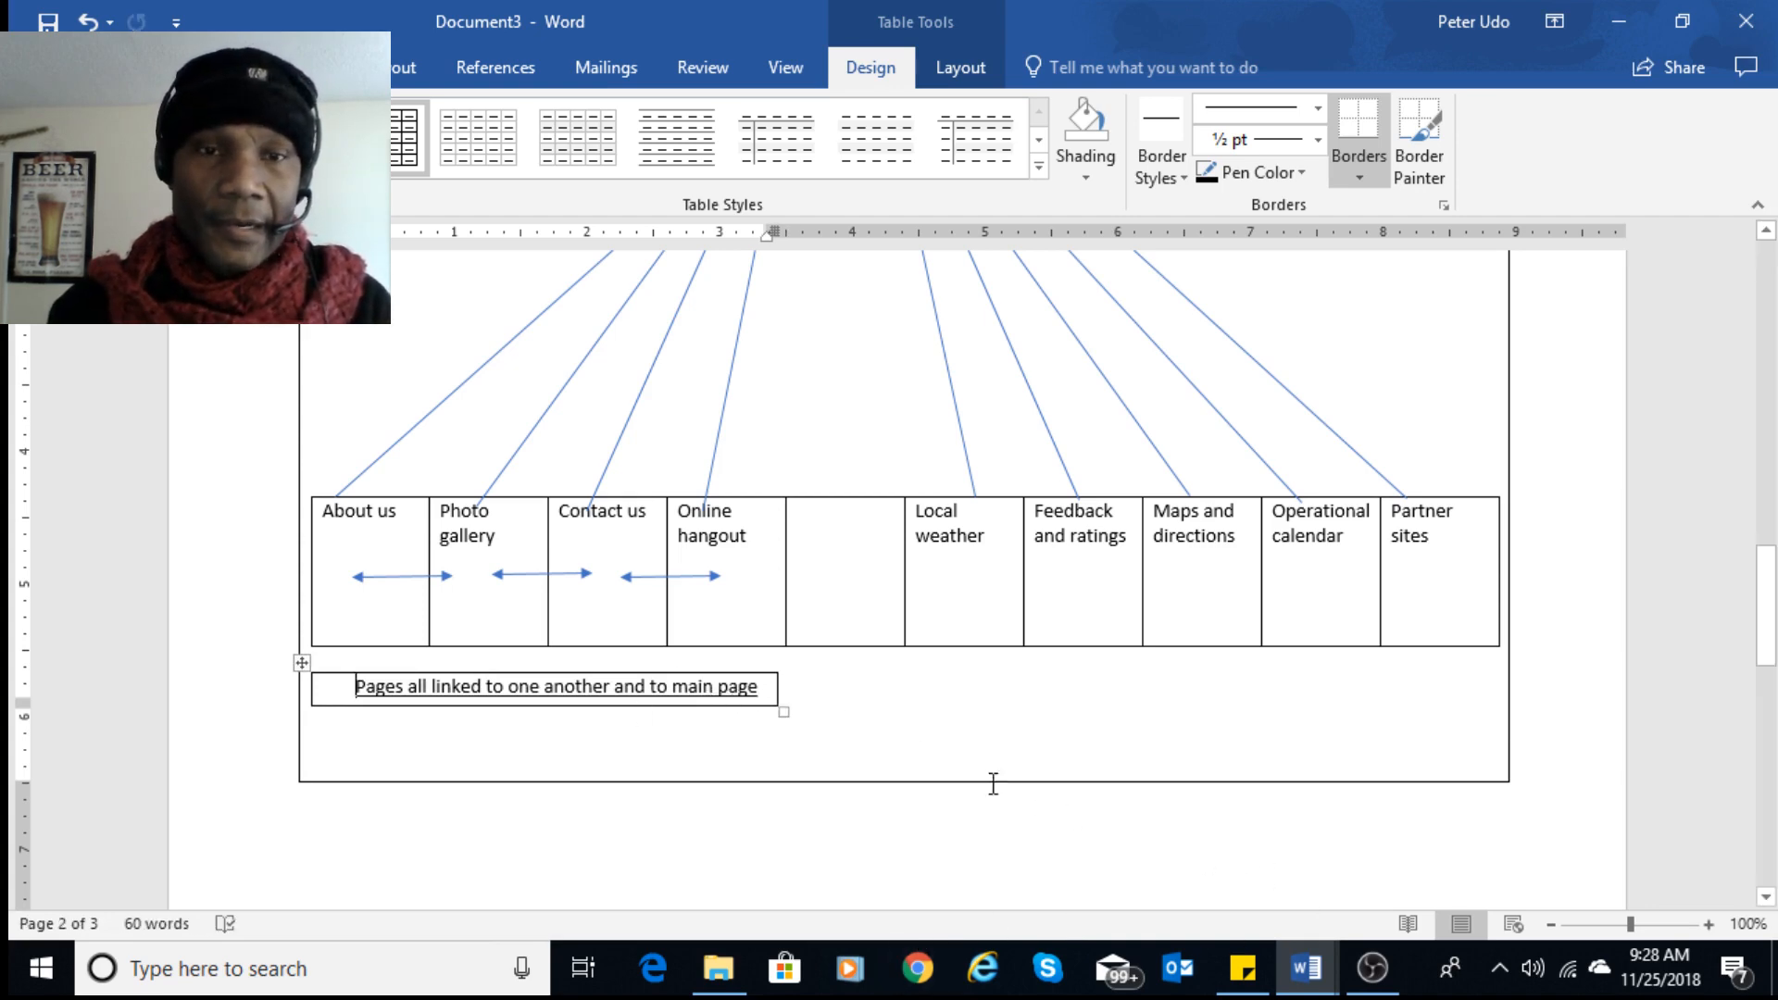
left_click(776, 709)
left_click(740, 693)
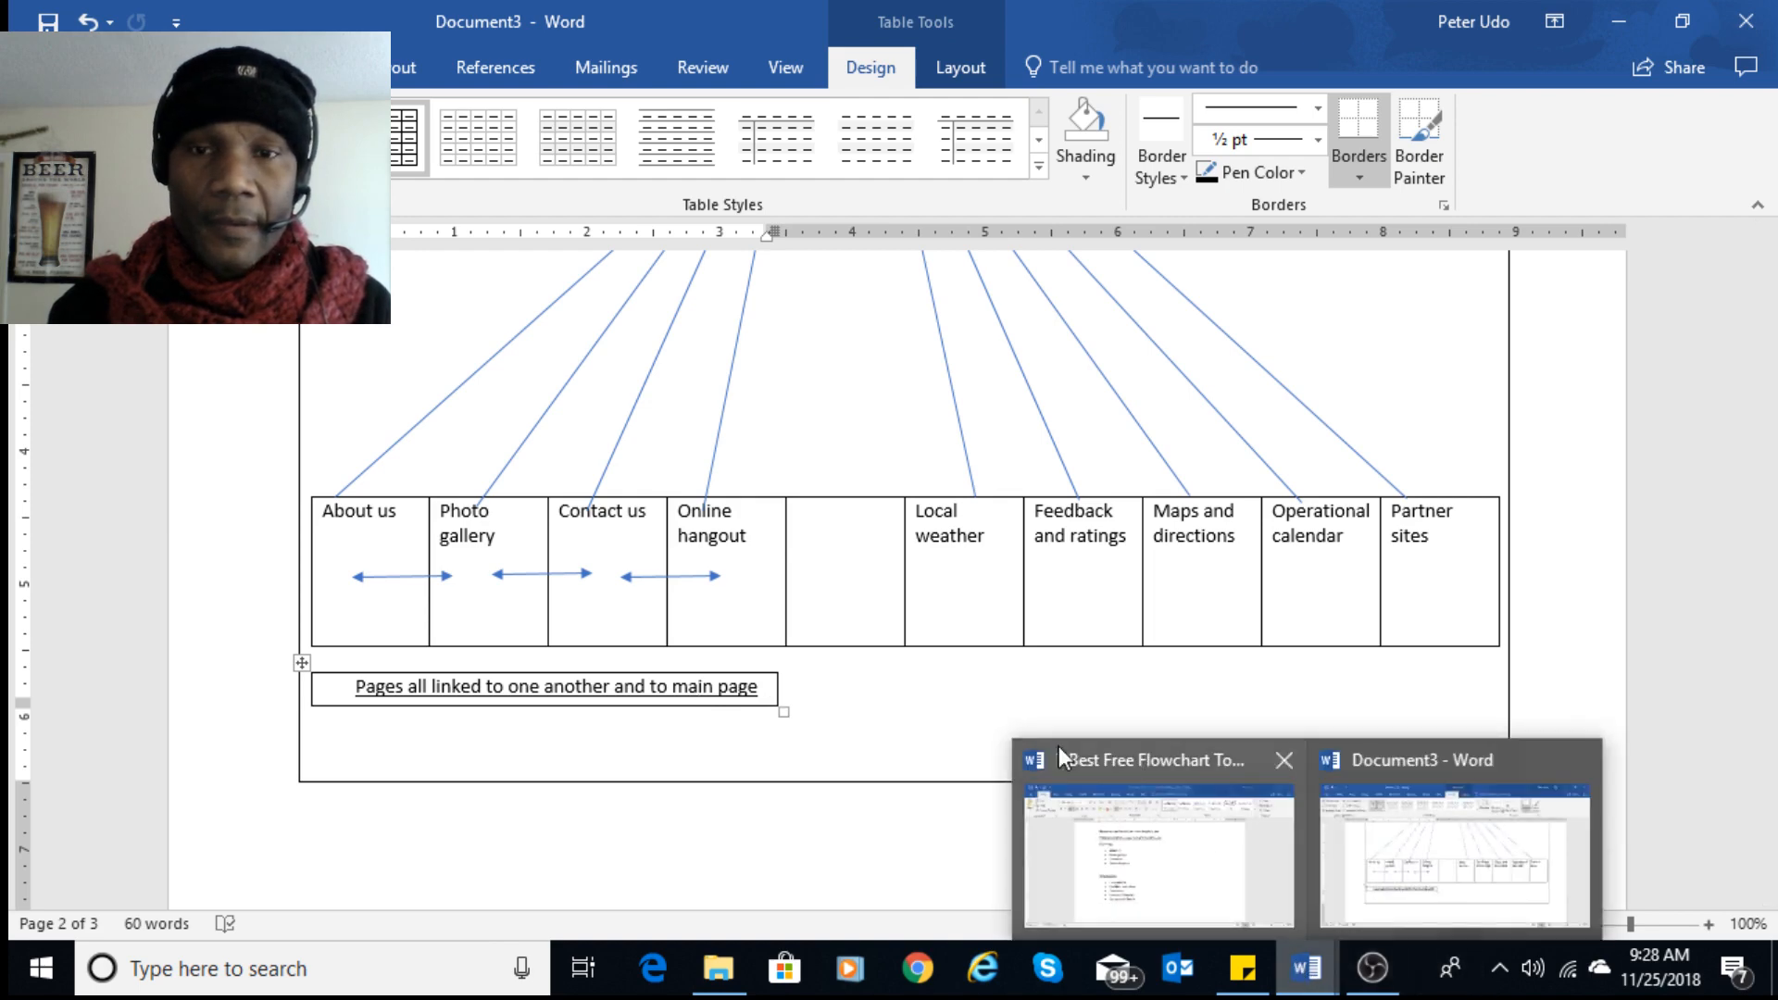
- Try to draw a separate table cell beside the "Pages all linked to one another and to main page" caption
left_click(949, 688)
key("Return")
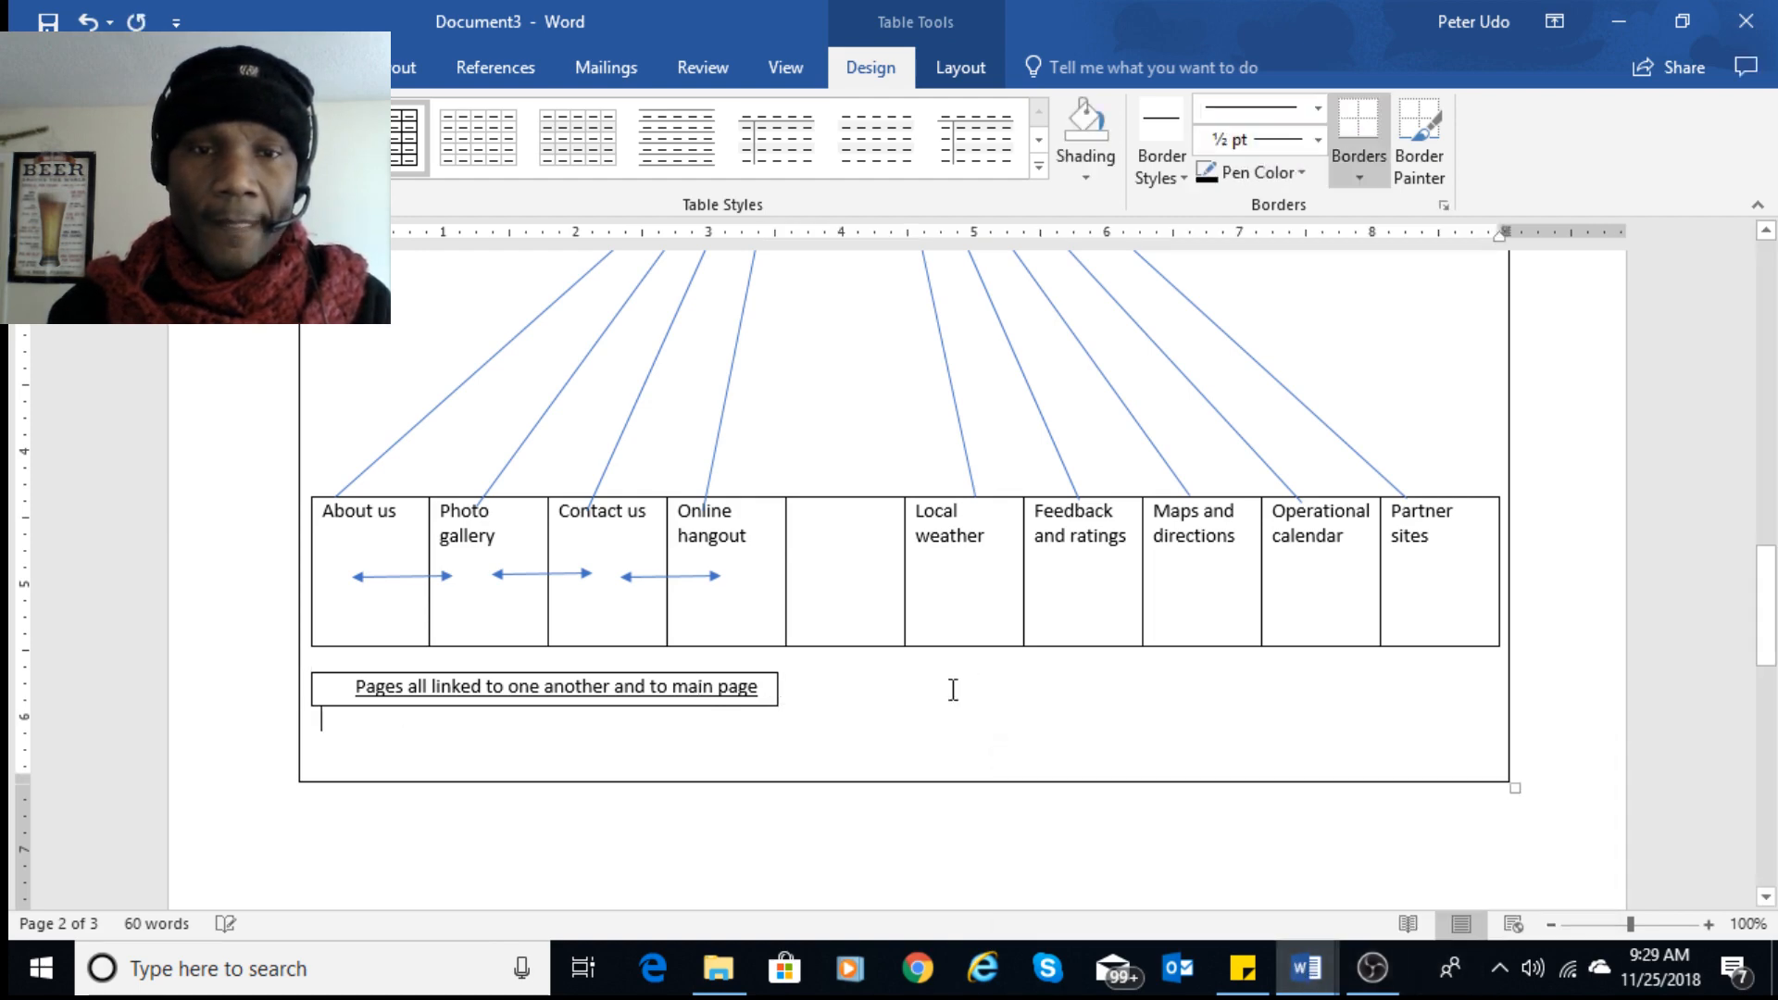
left_click(953, 690)
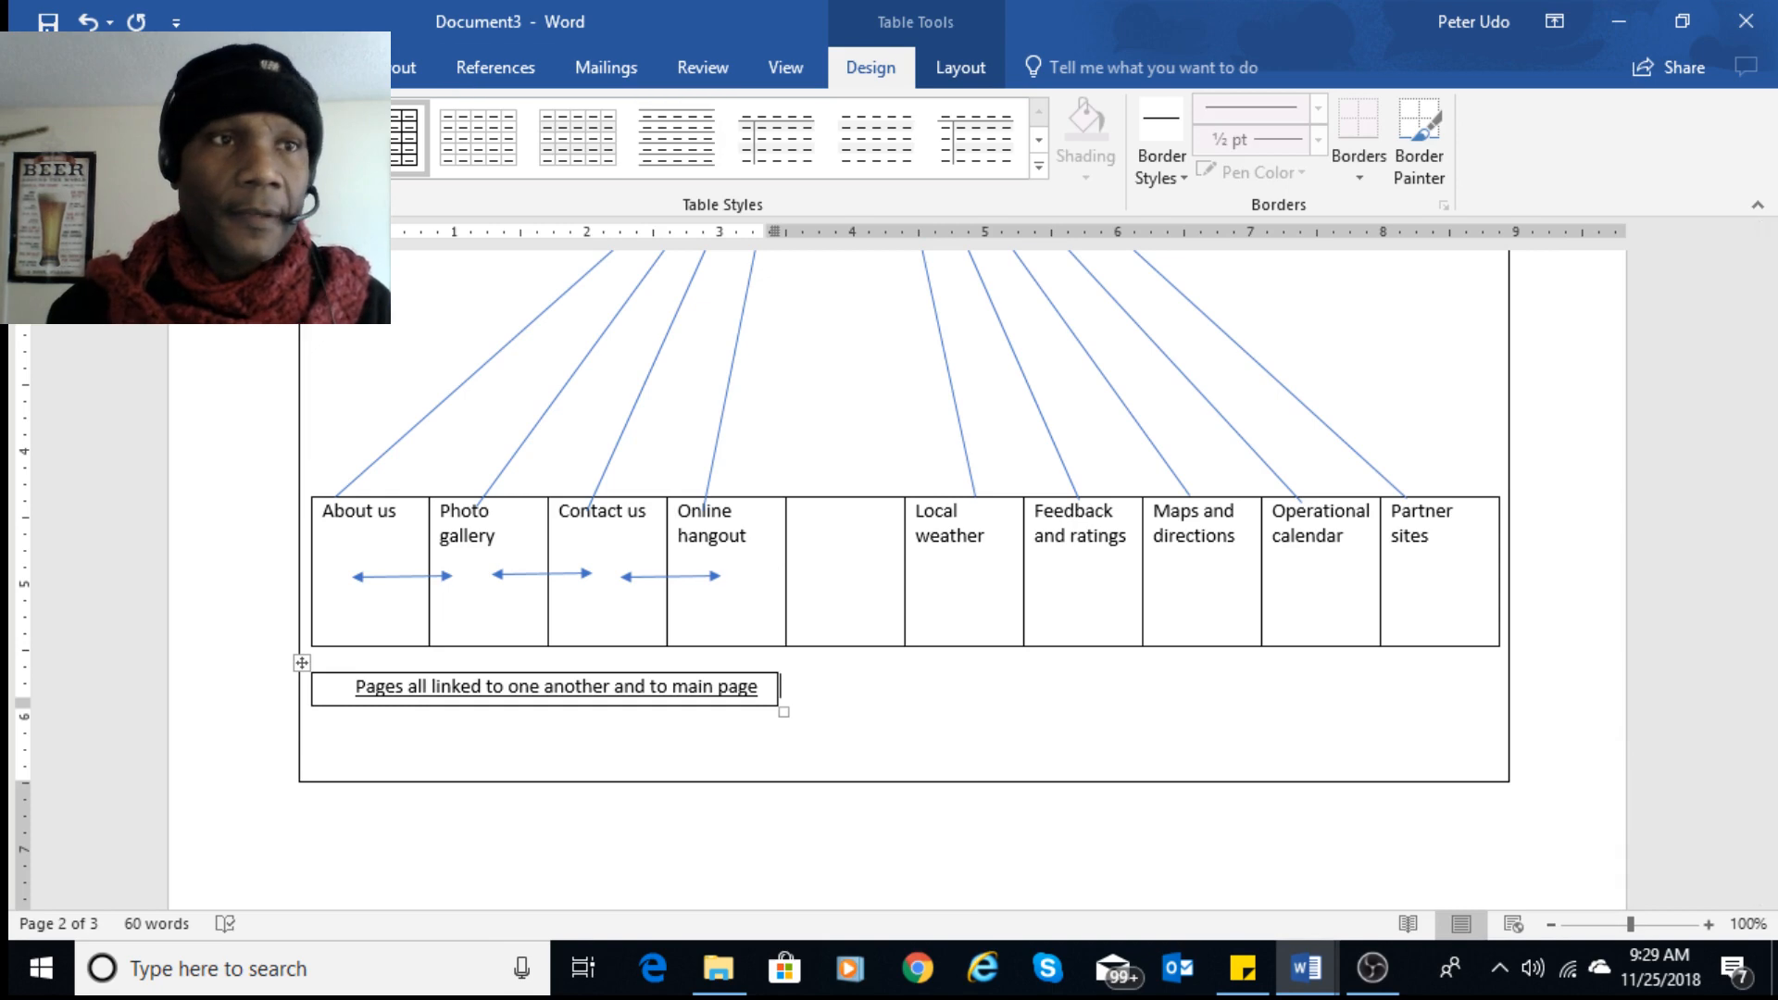
left_click(213, 67)
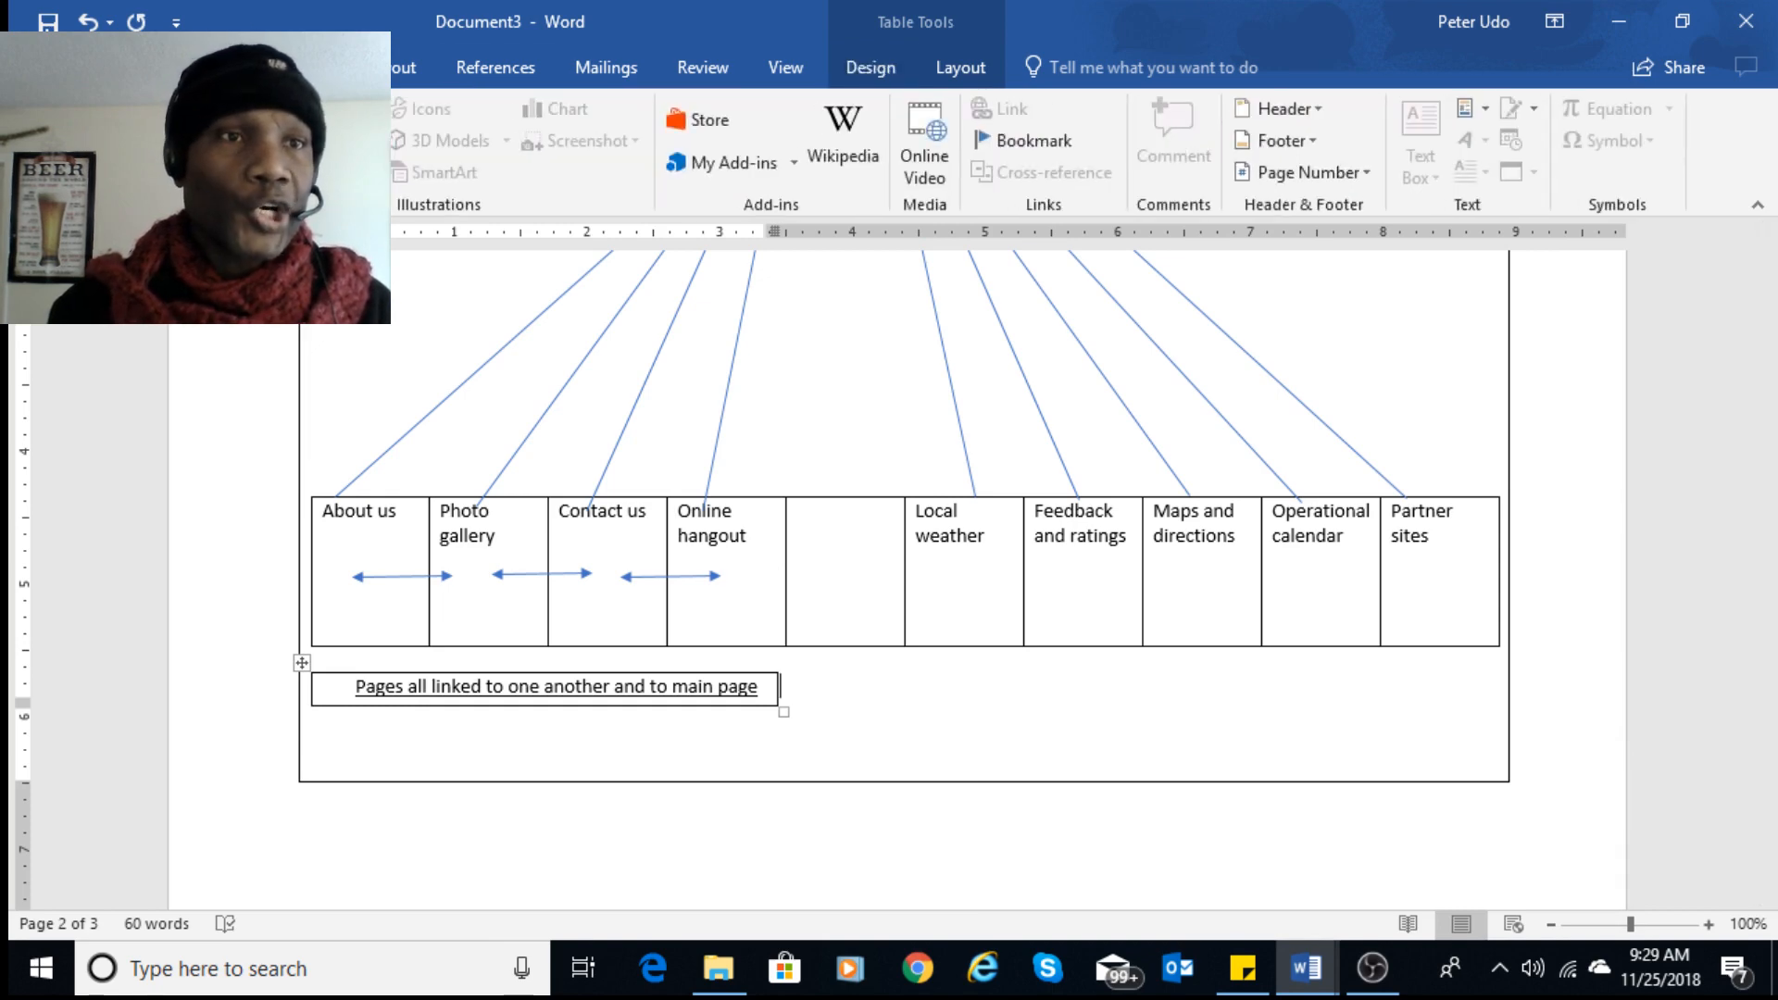
left_click(188, 145)
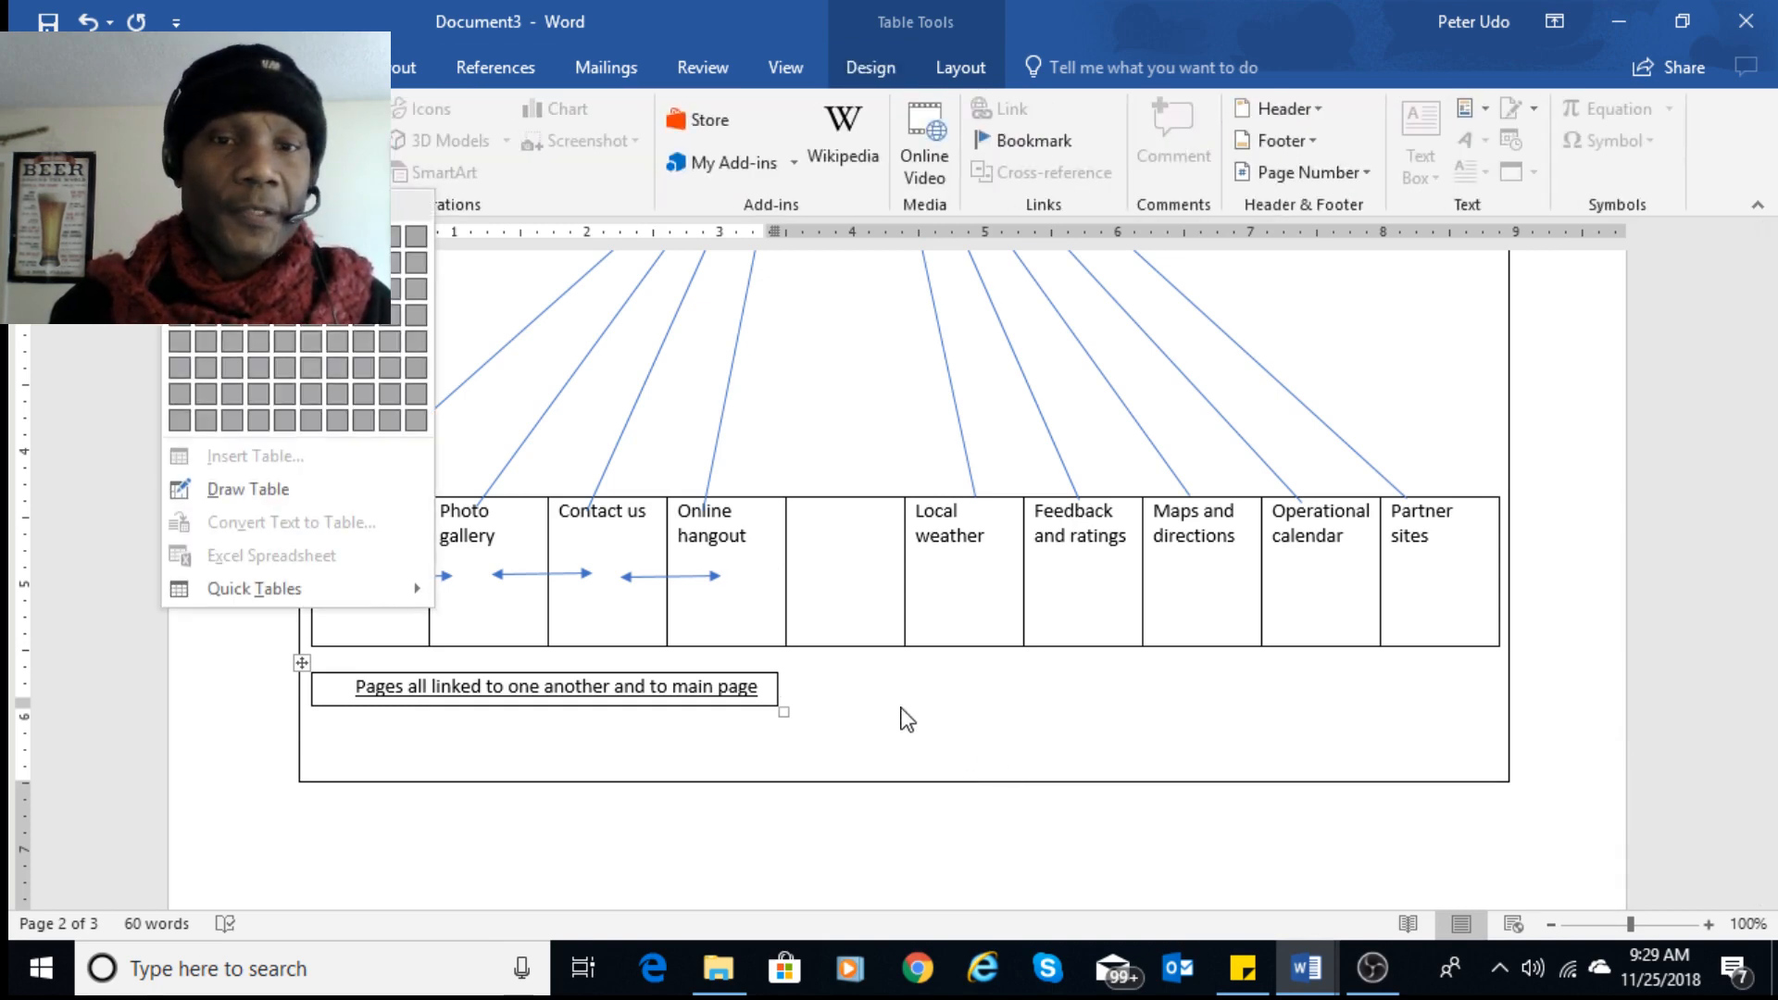
left_click(869, 688)
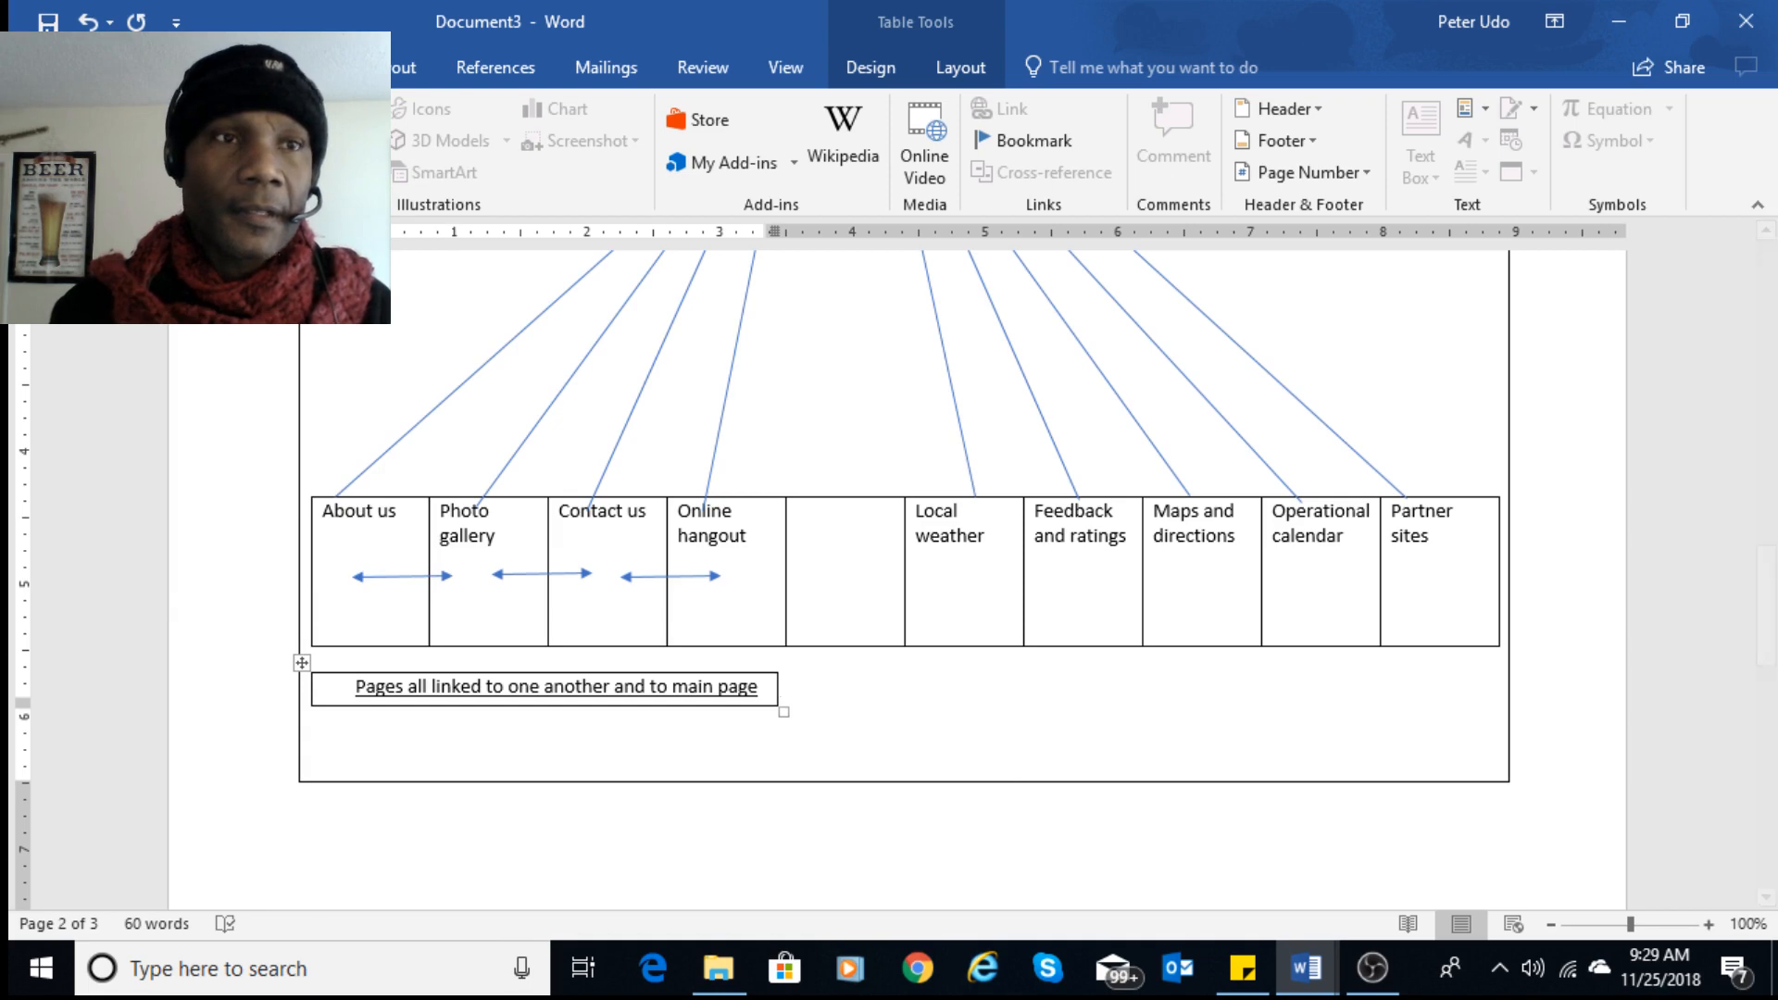
left_click(188, 145)
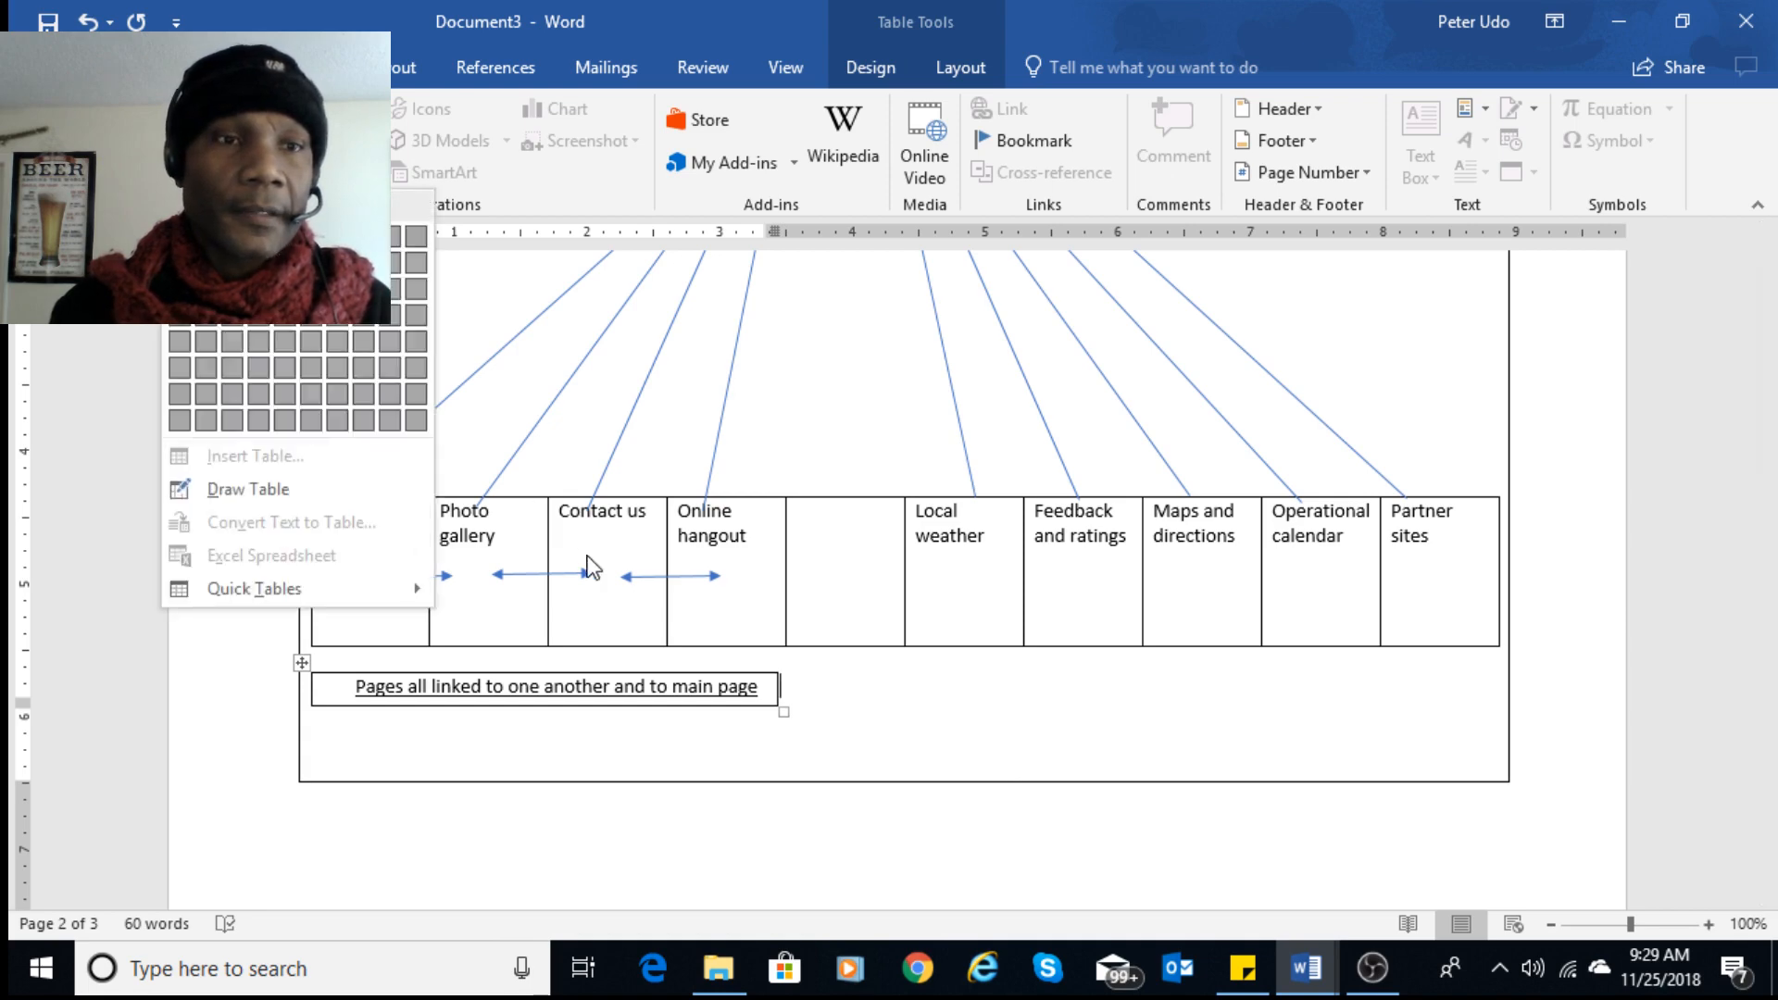
left_click(269, 489)
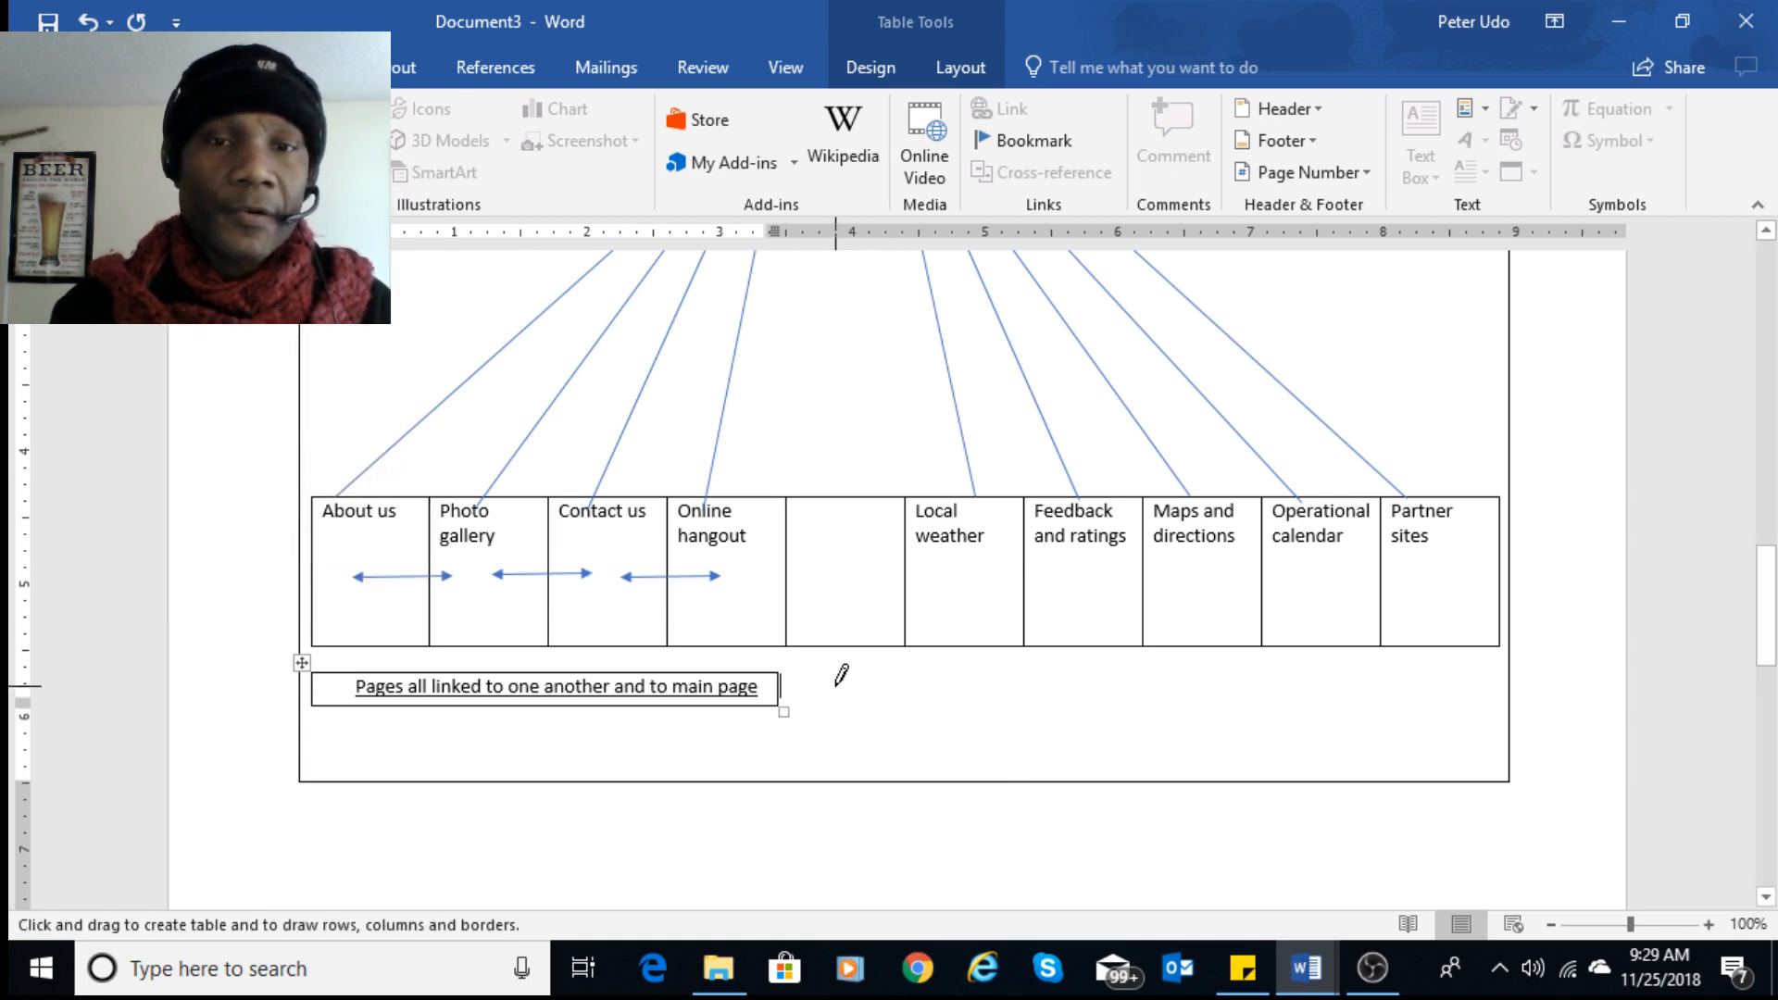
left_click_drag(837, 681, 1120, 683)
scroll(1174, 704, "up", 5)
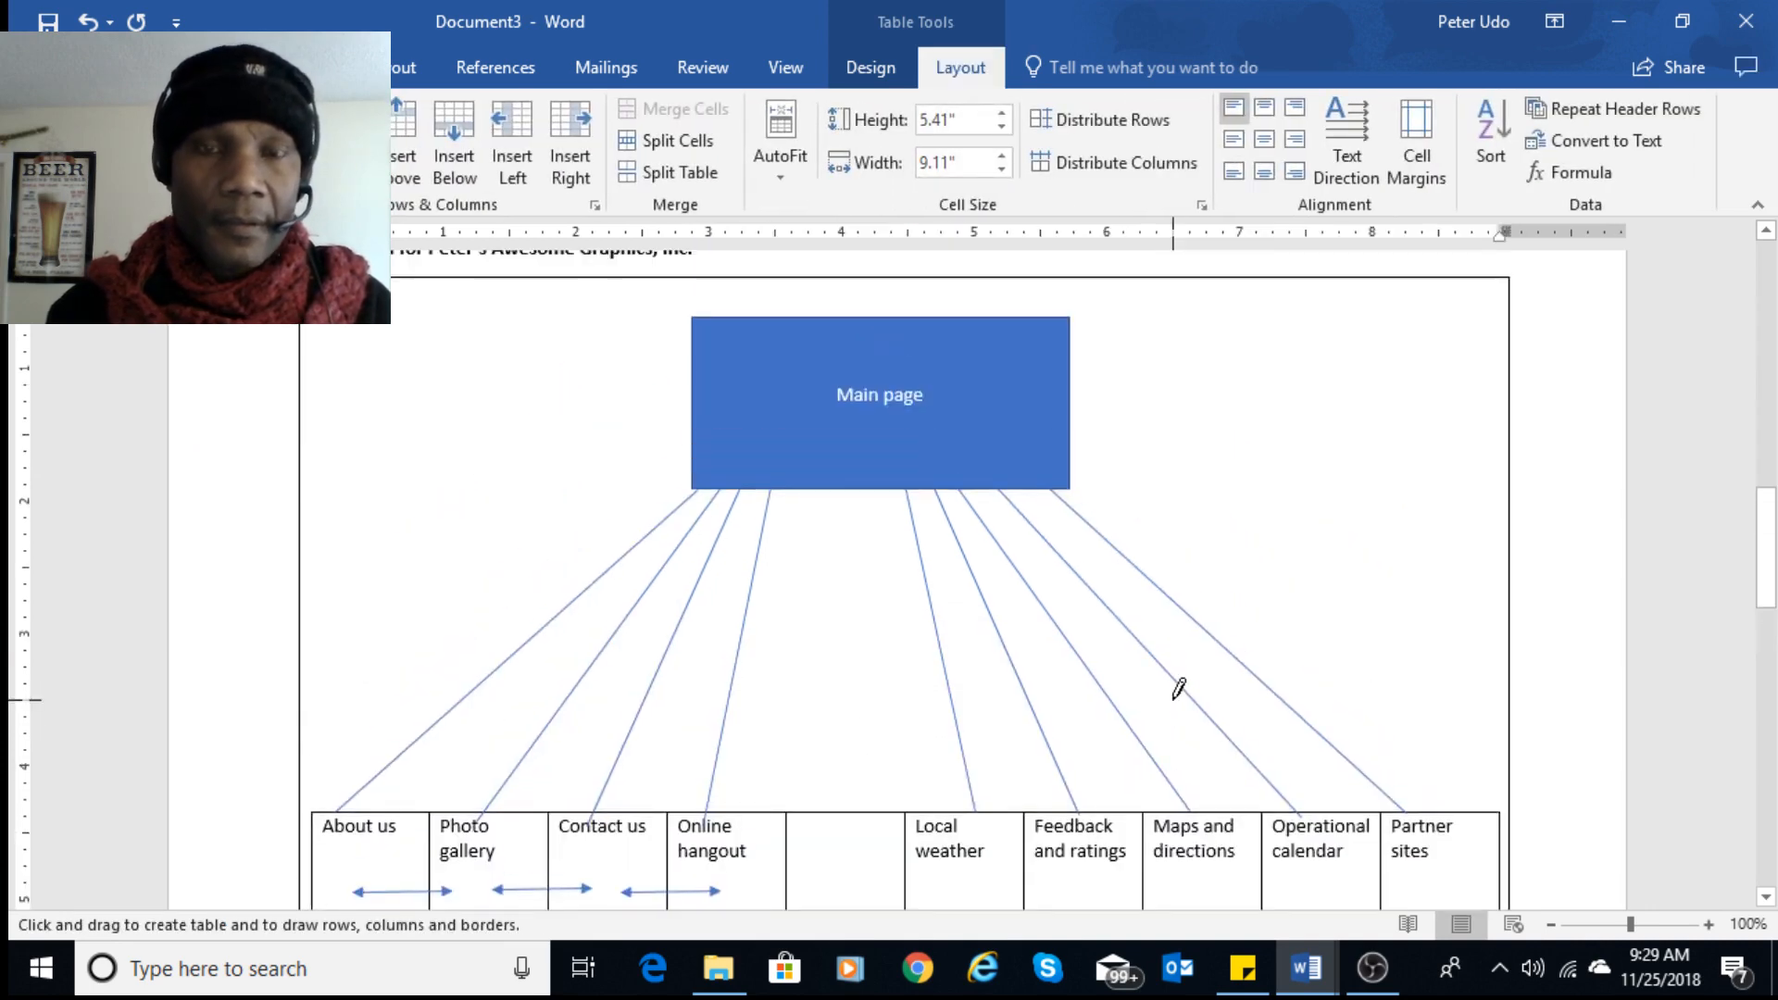
scroll(1179, 689, "down", 3)
scroll(940, 770, "down", 5)
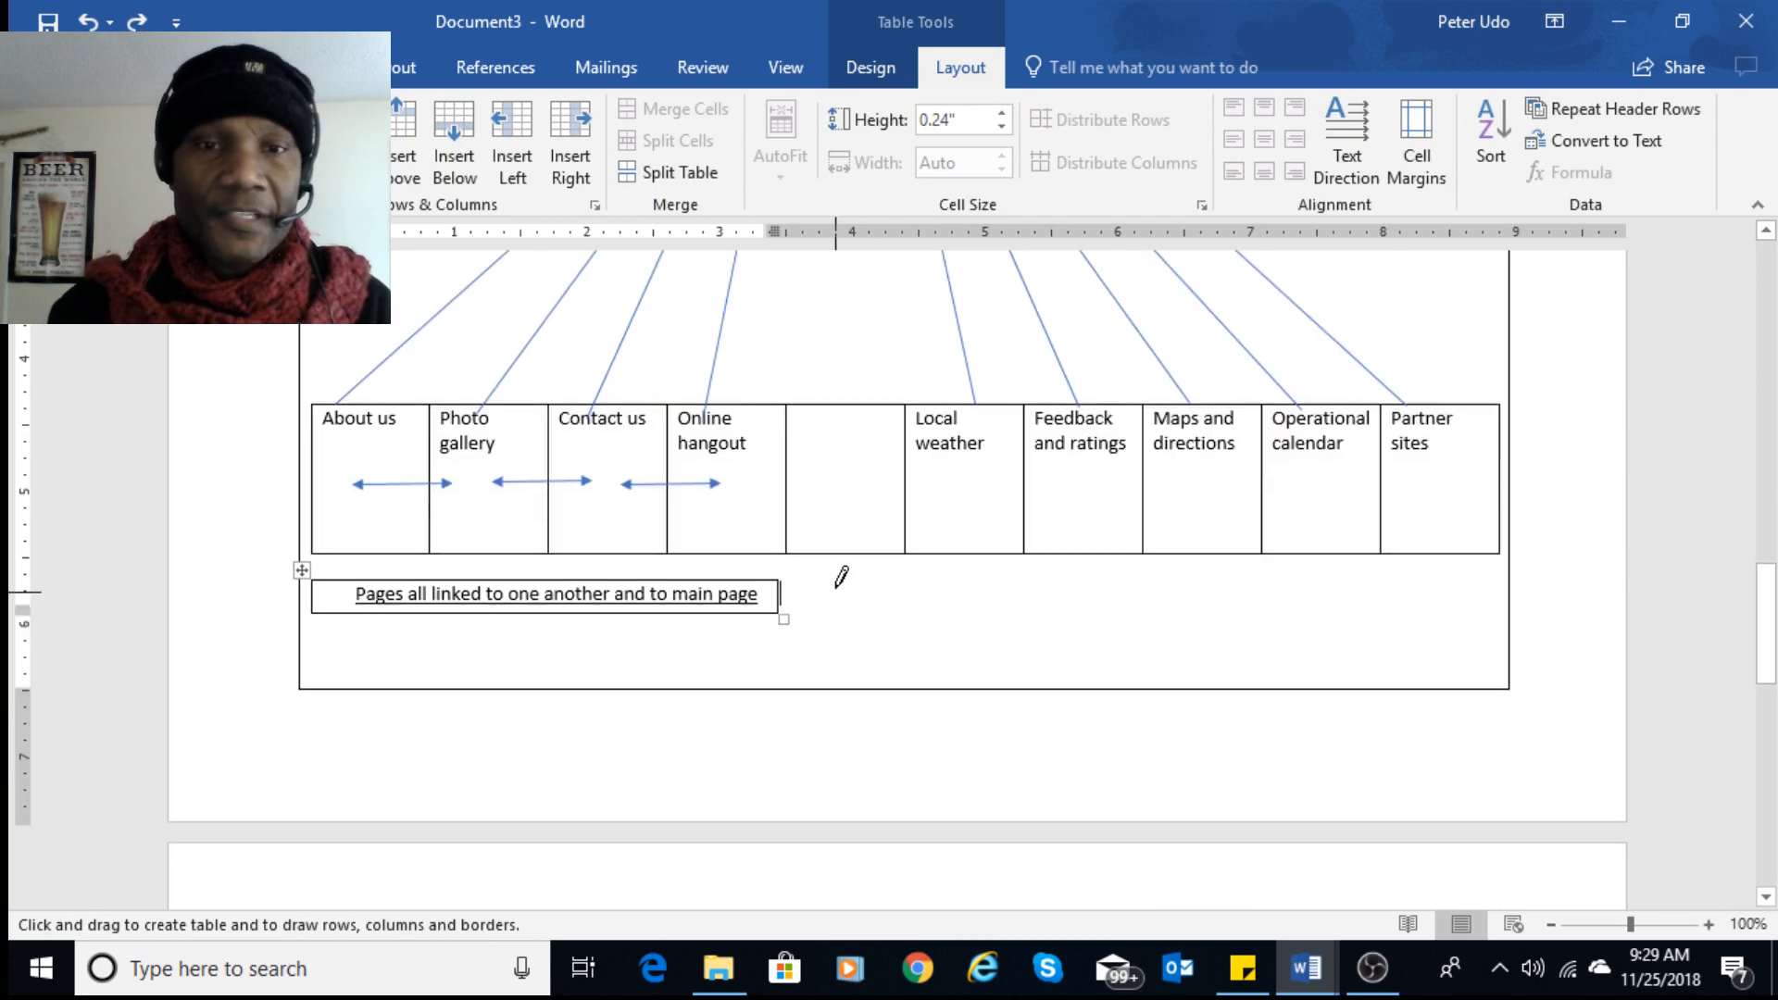
scroll(834, 553, "up", 5)
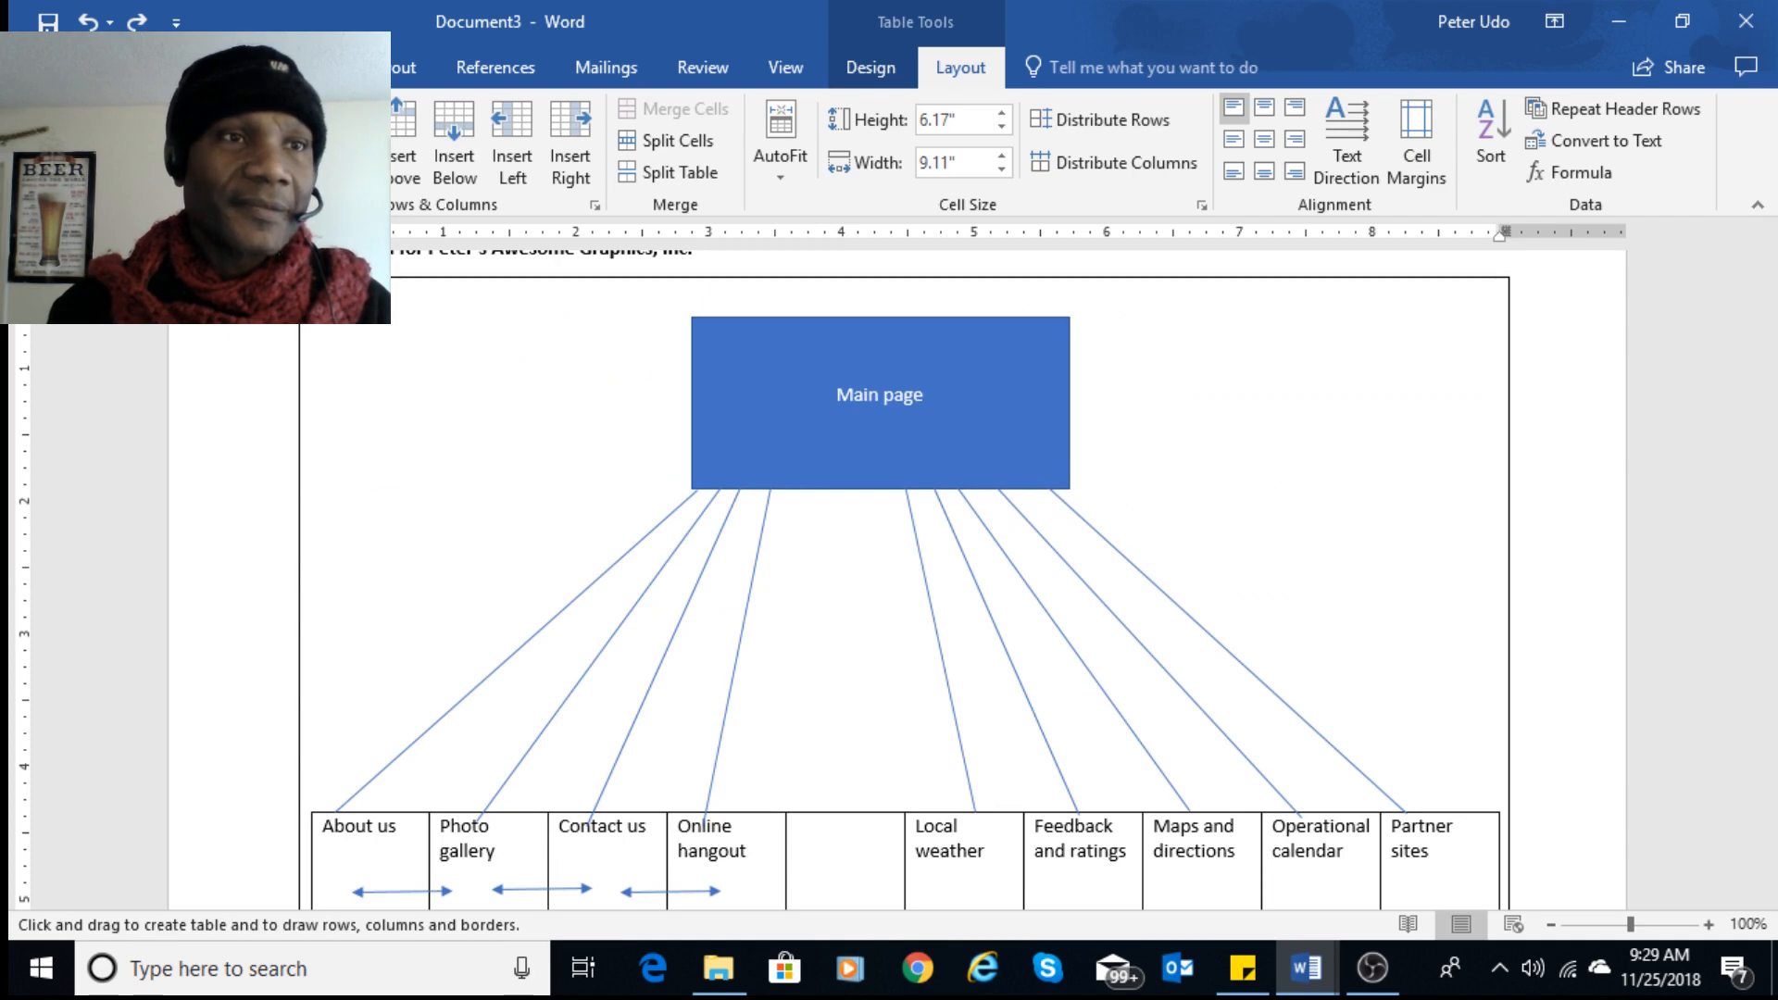
- Insert a one-cell table on the empty line below the caption table, inside the outer storyboard frame
left_click(215, 68)
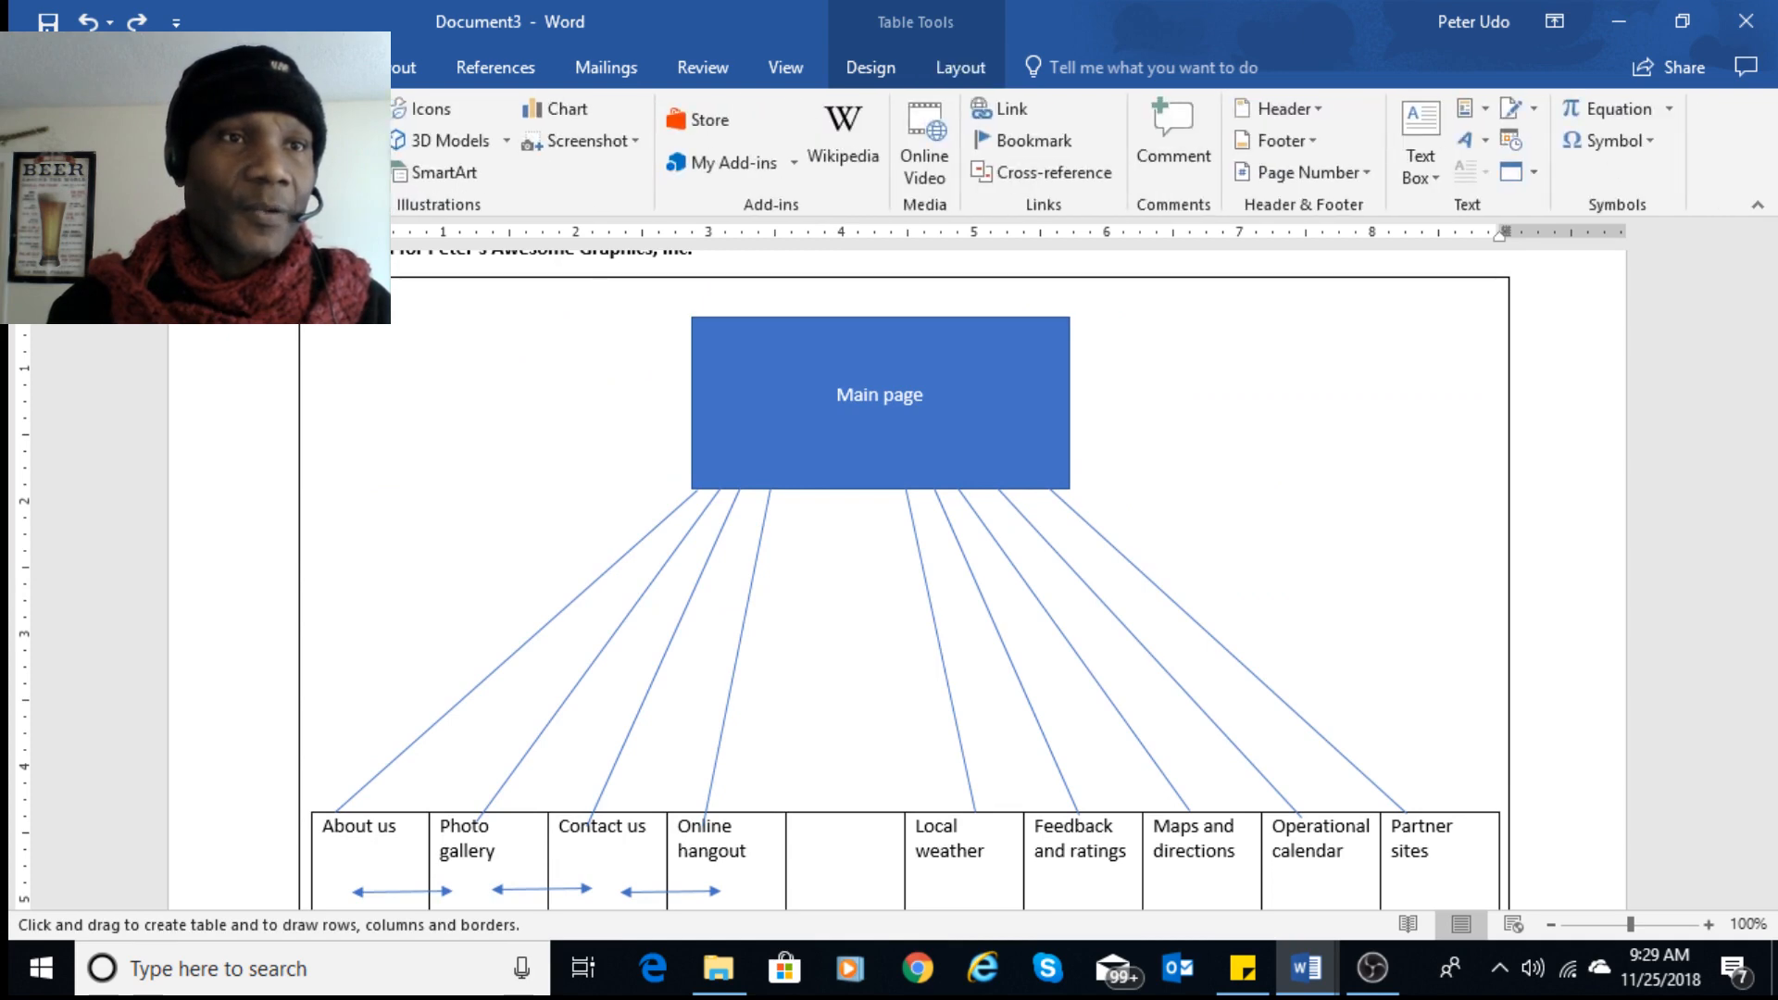
left_click(185, 148)
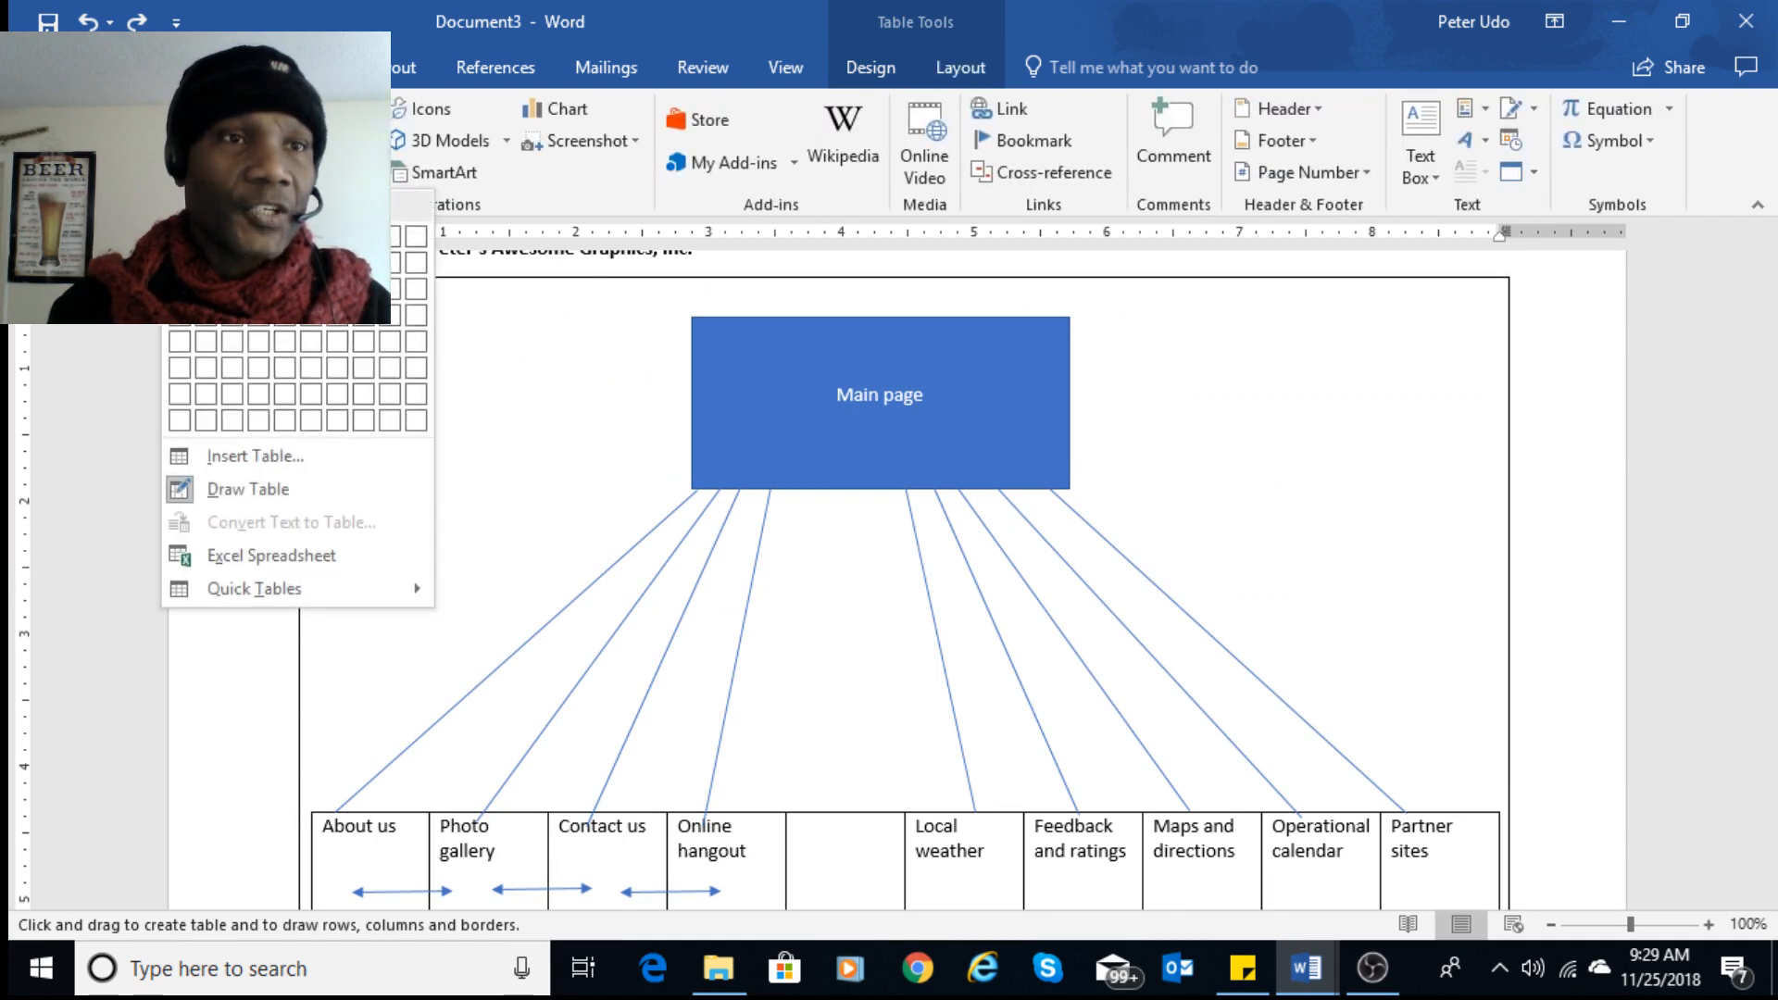
left_click(1337, 484)
scroll(1389, 518, "down", 4)
scroll(1204, 537, "down", 3)
left_click(836, 473)
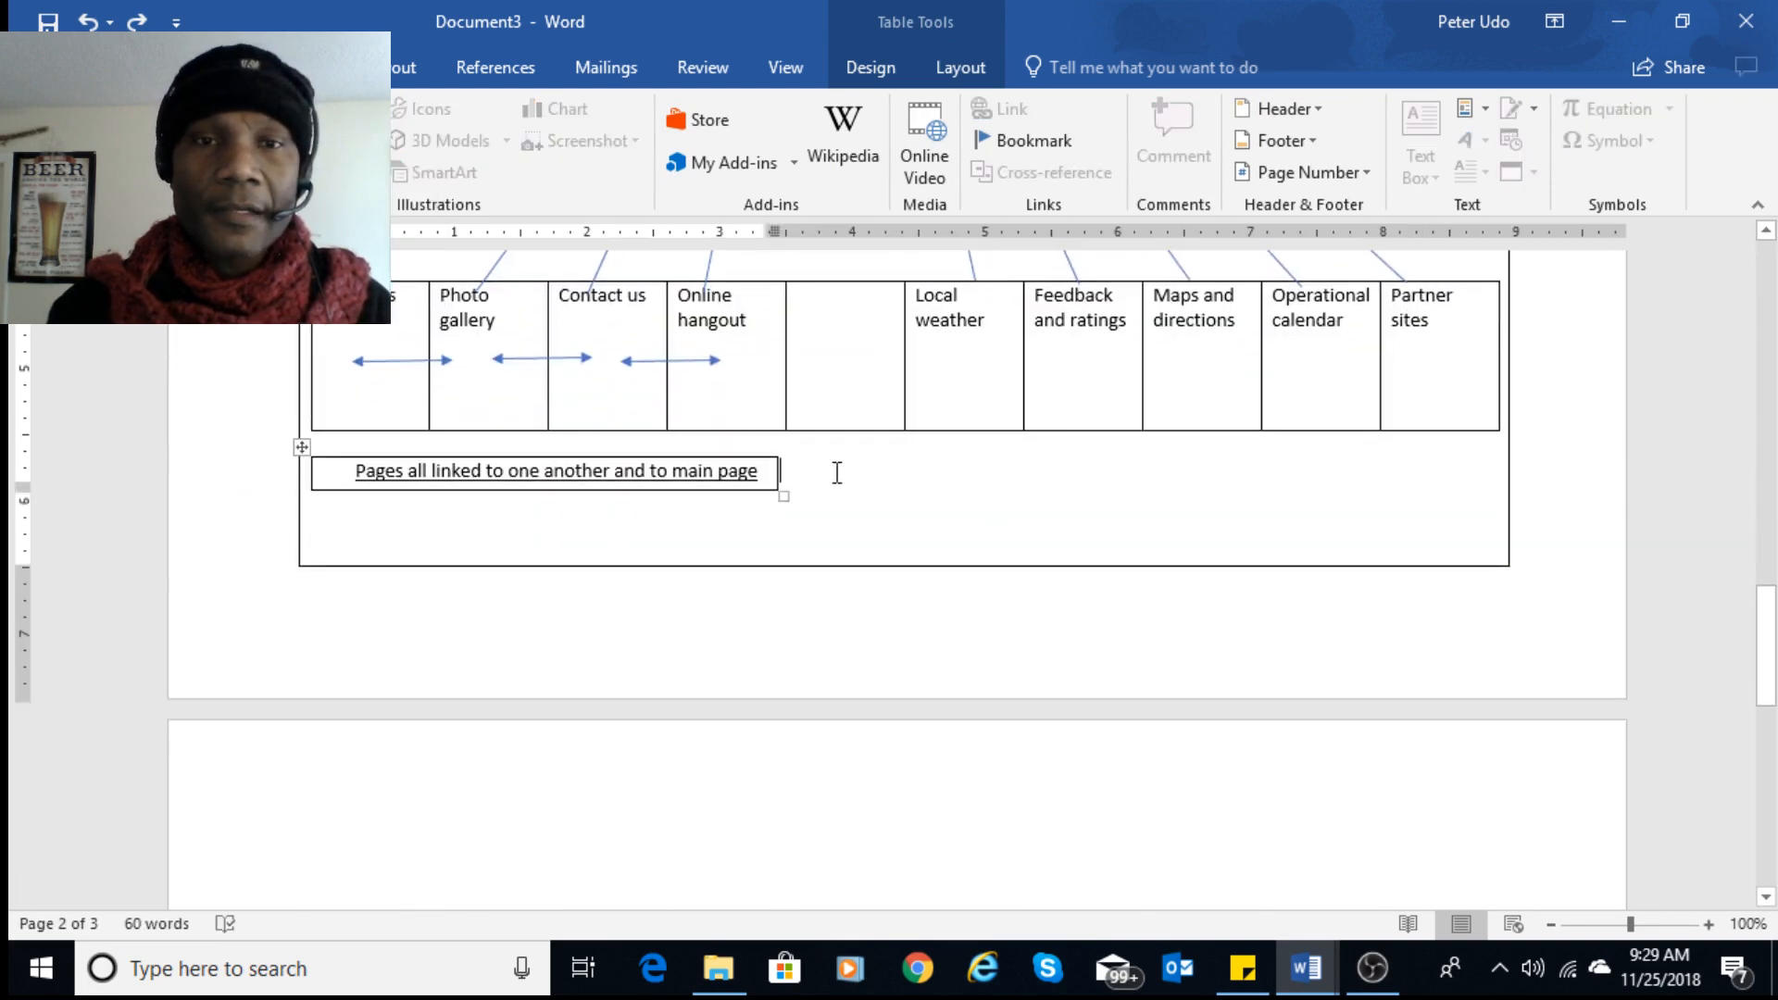
left_click(968, 519)
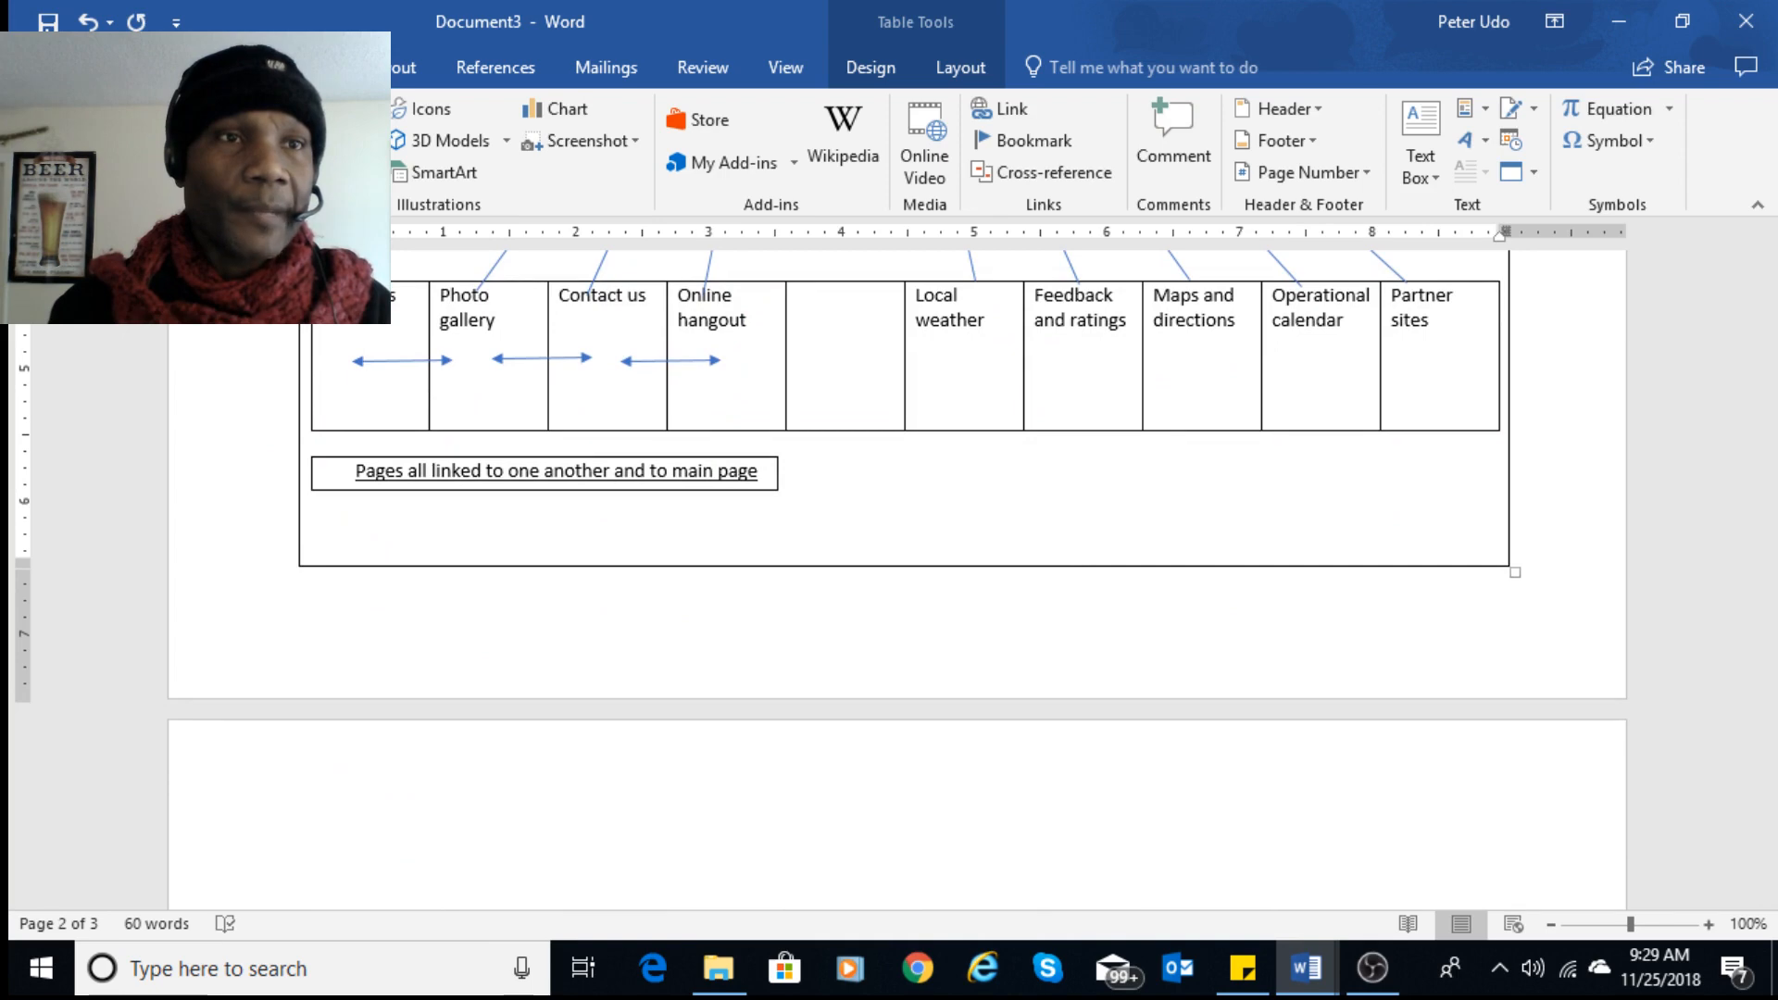
left_click(185, 144)
left_click(178, 237)
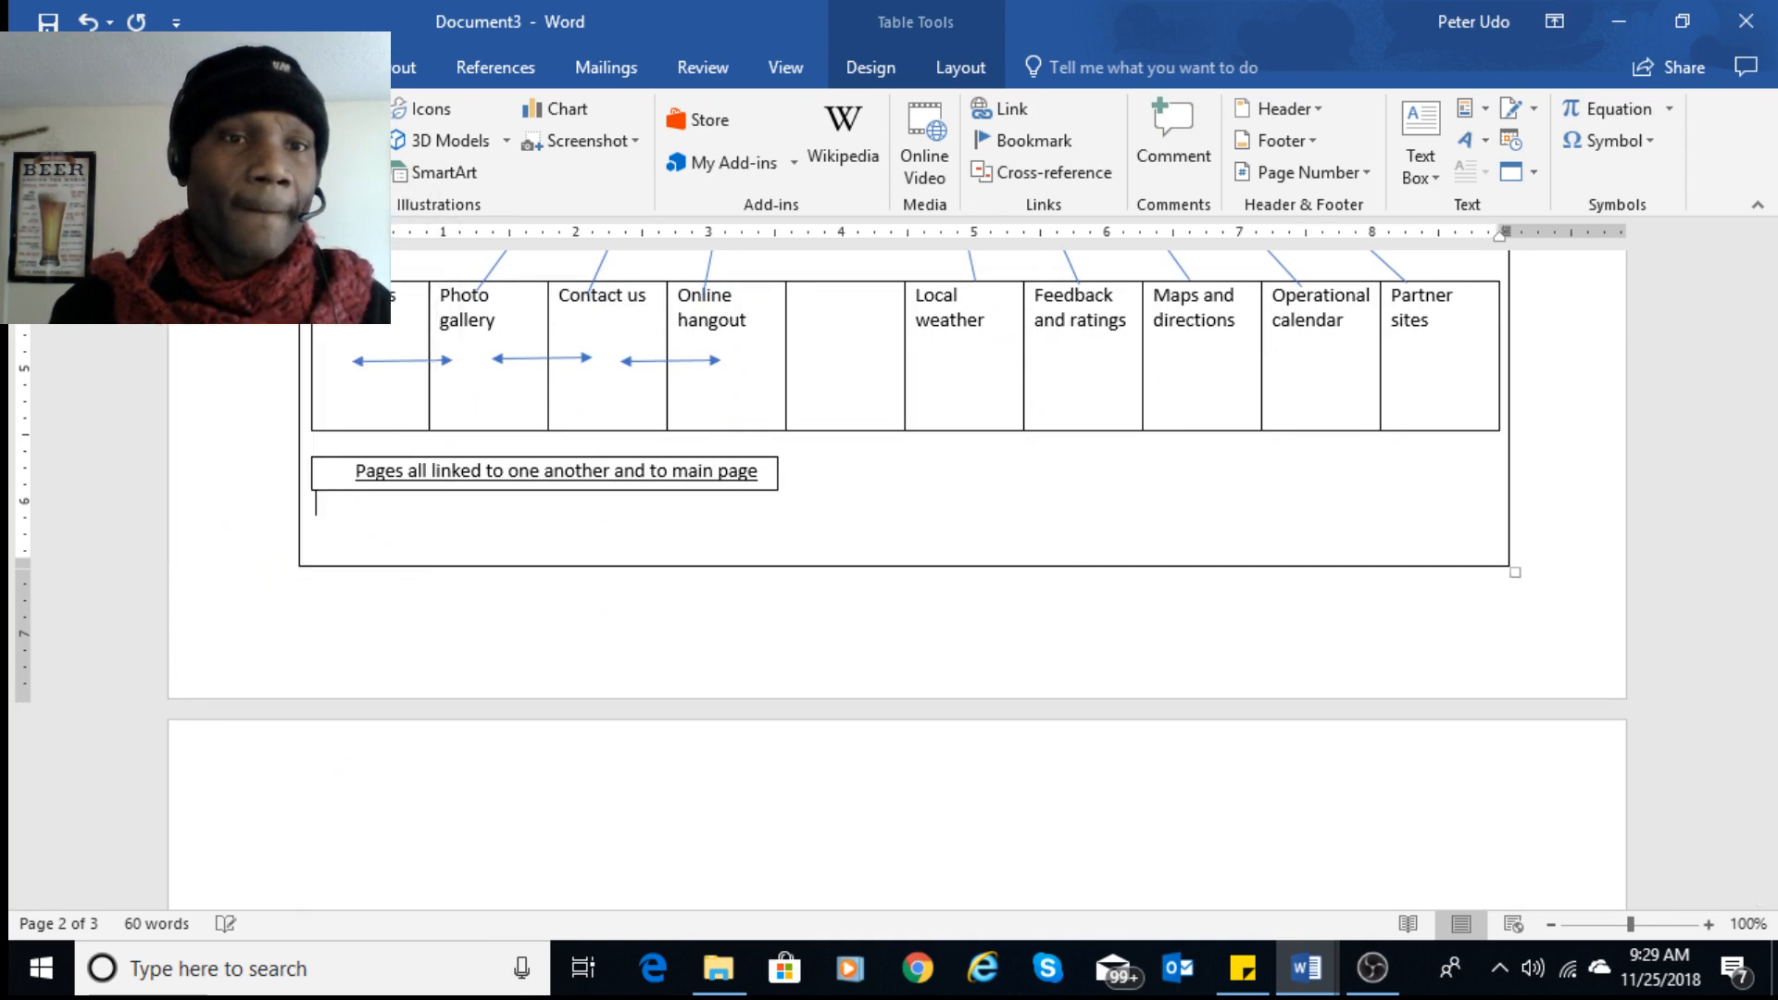
- Move the new one-cell table below the external site cells and size it to span Local weather through Partner sites
scroll(637, 552, "down", 3)
scroll(825, 544, "up", 2)
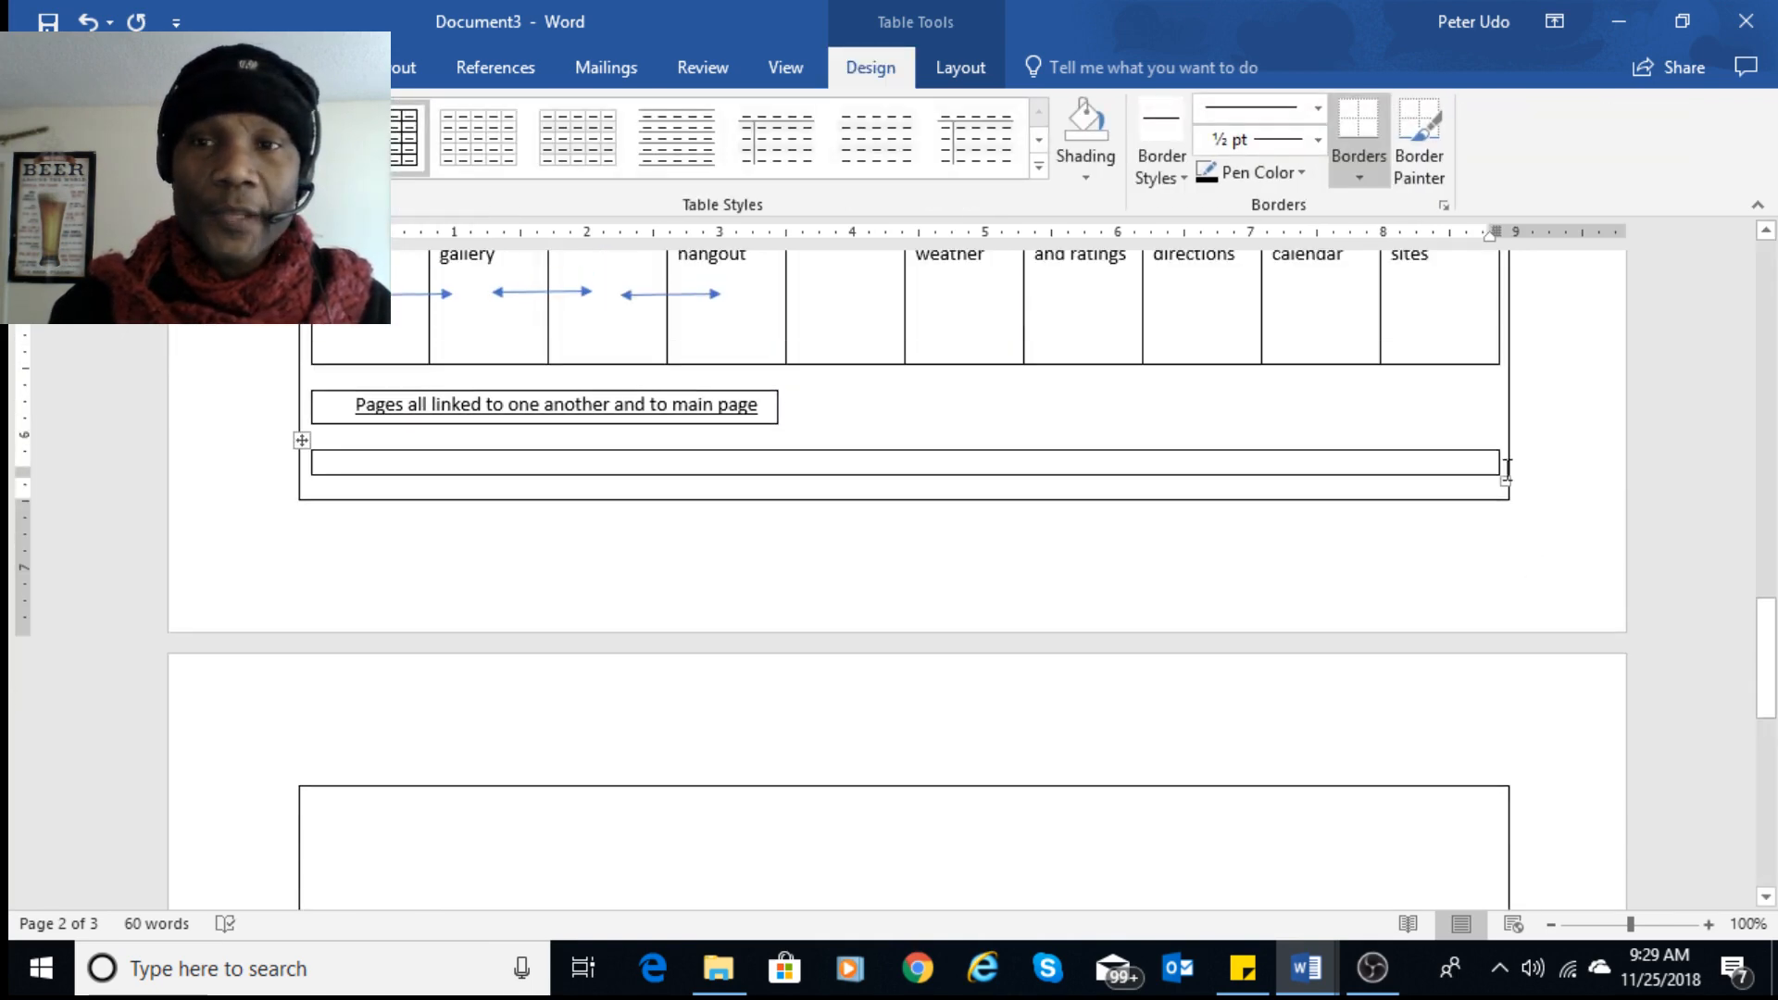
left_click_drag(1497, 470, 738, 456)
left_click(611, 463)
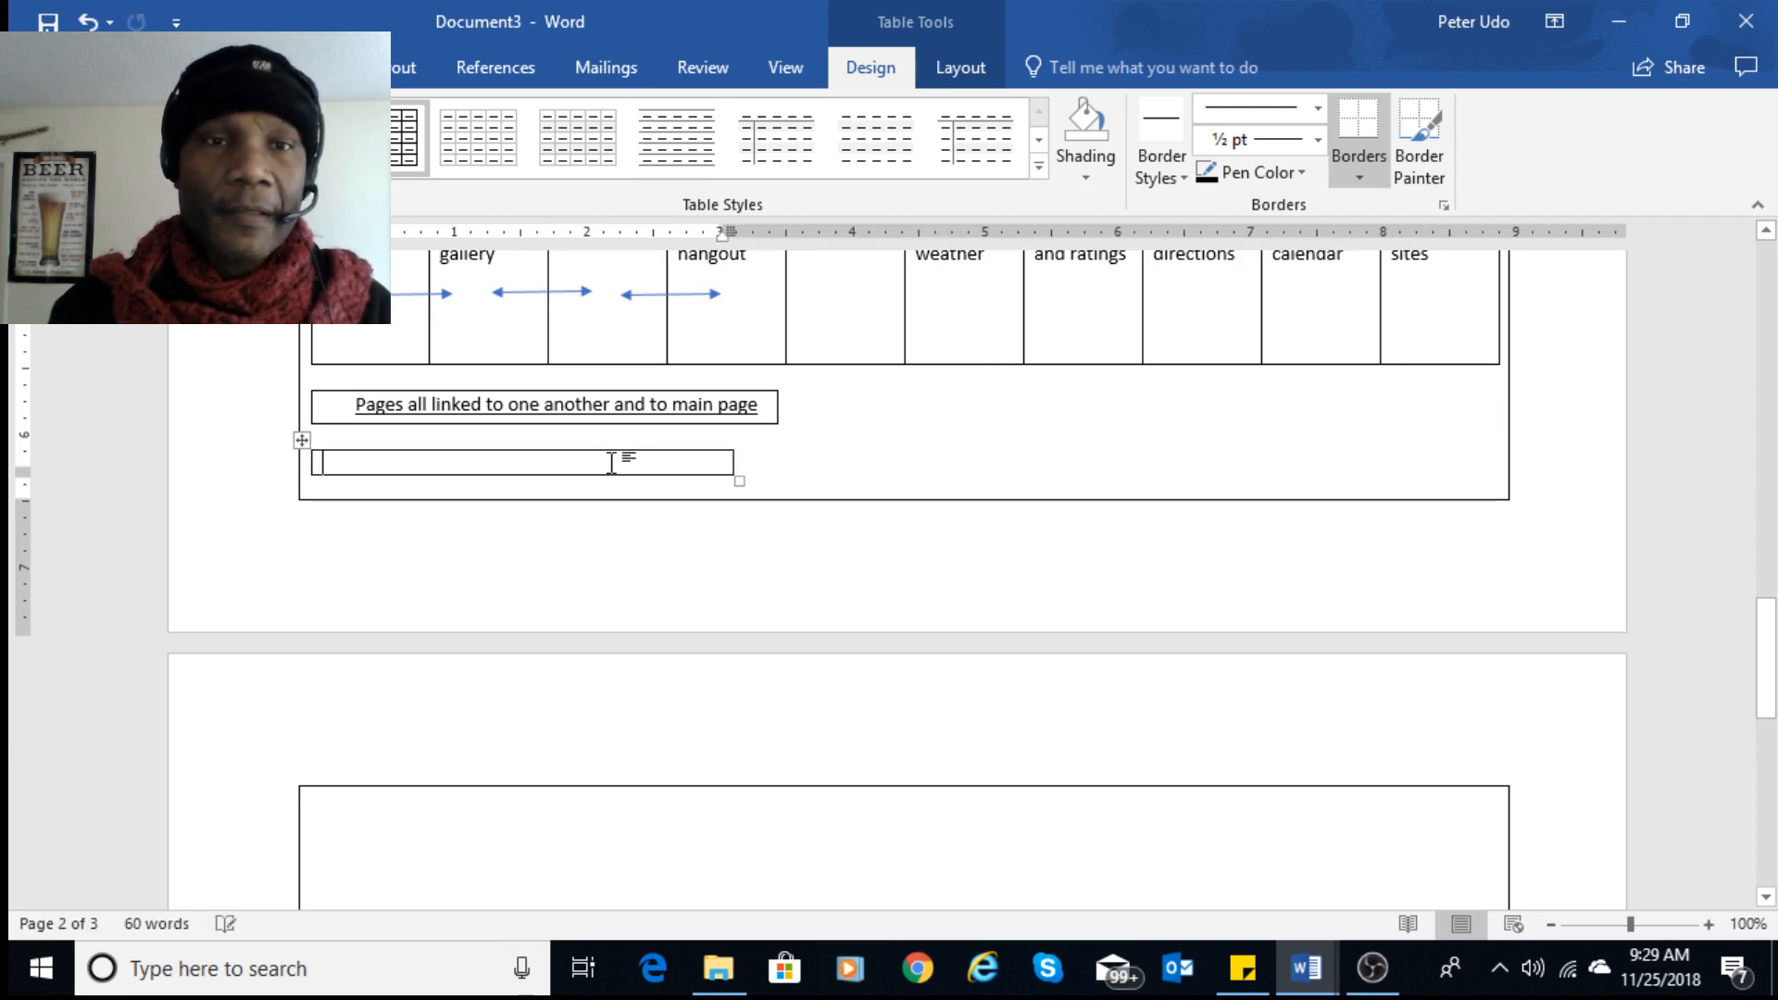
left_click_drag(302, 440, 899, 386)
left_click(1334, 401)
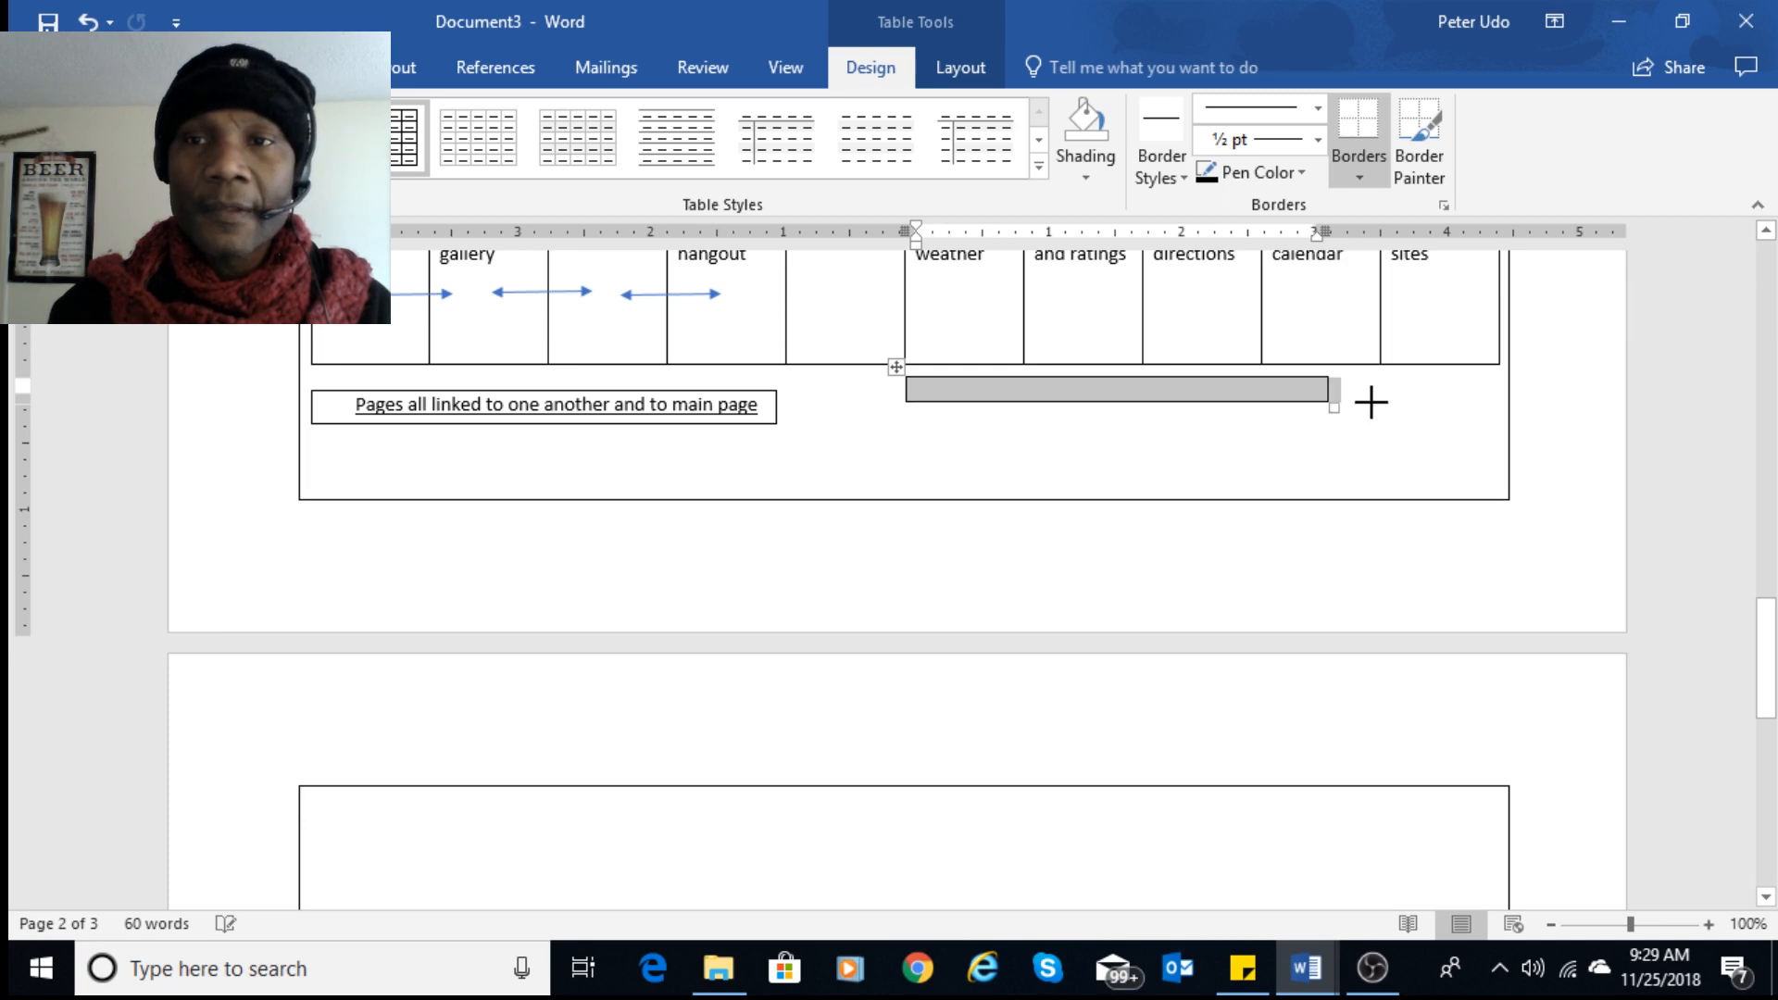
left_click_drag(1370, 402, 1501, 401)
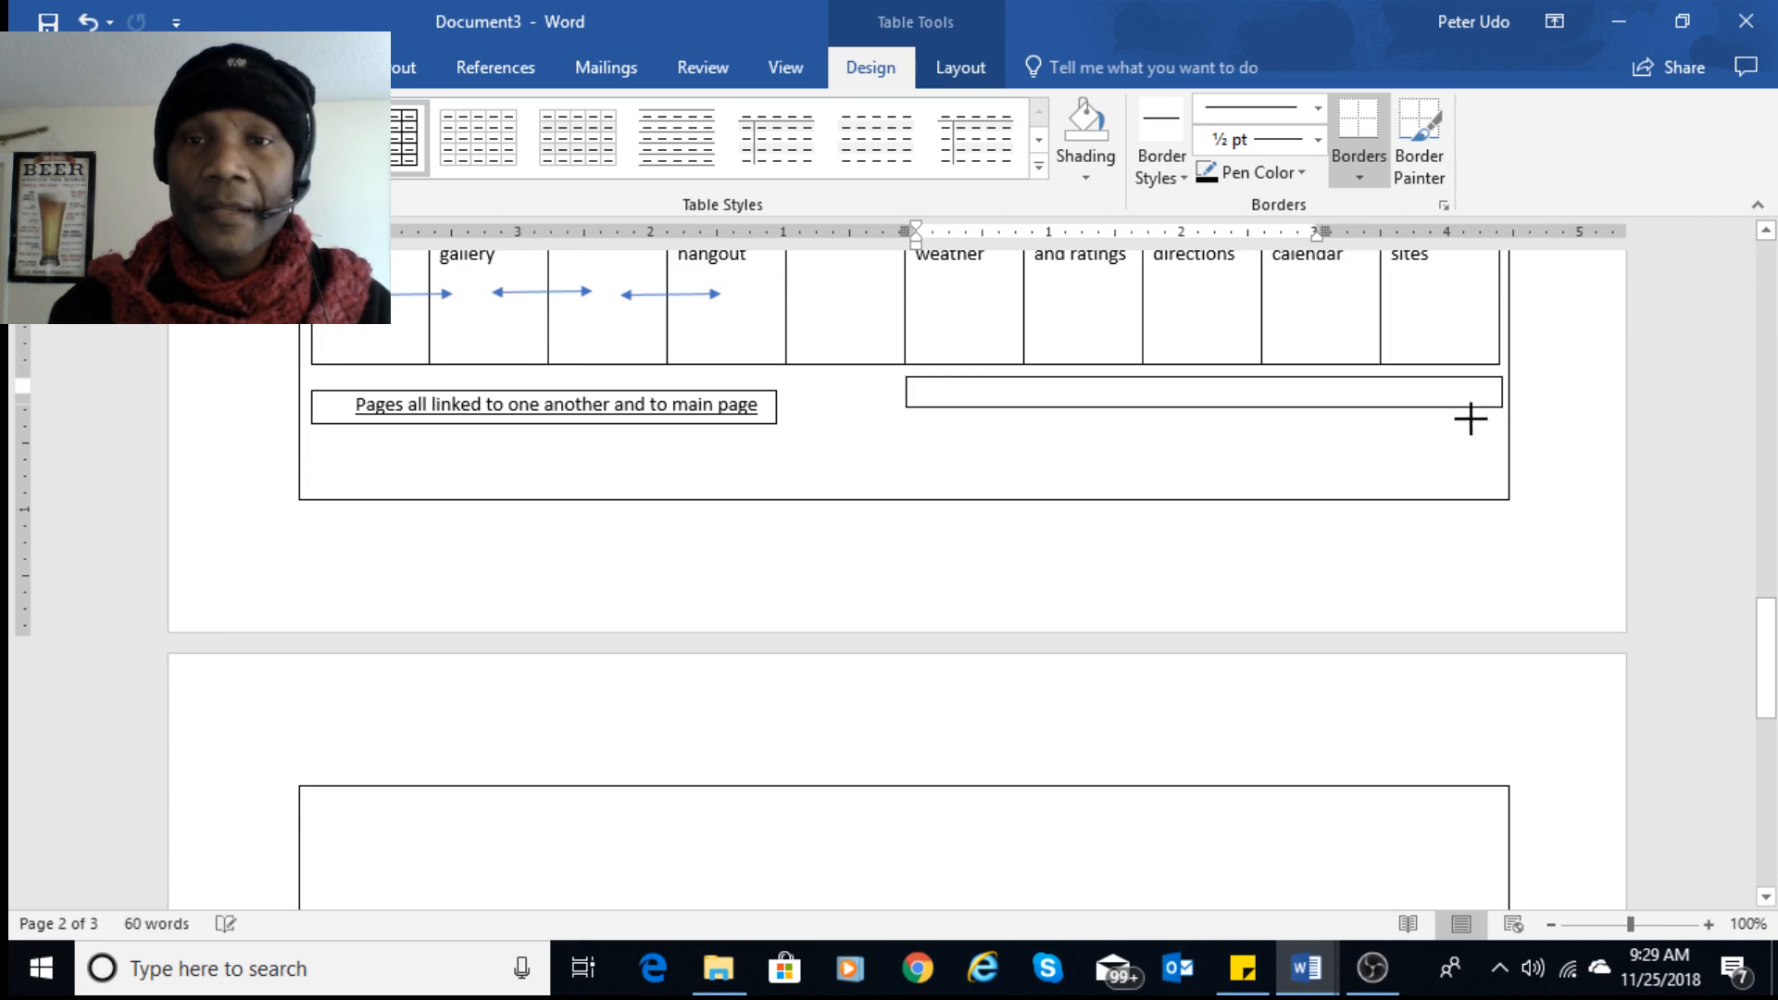
left_click(1259, 398)
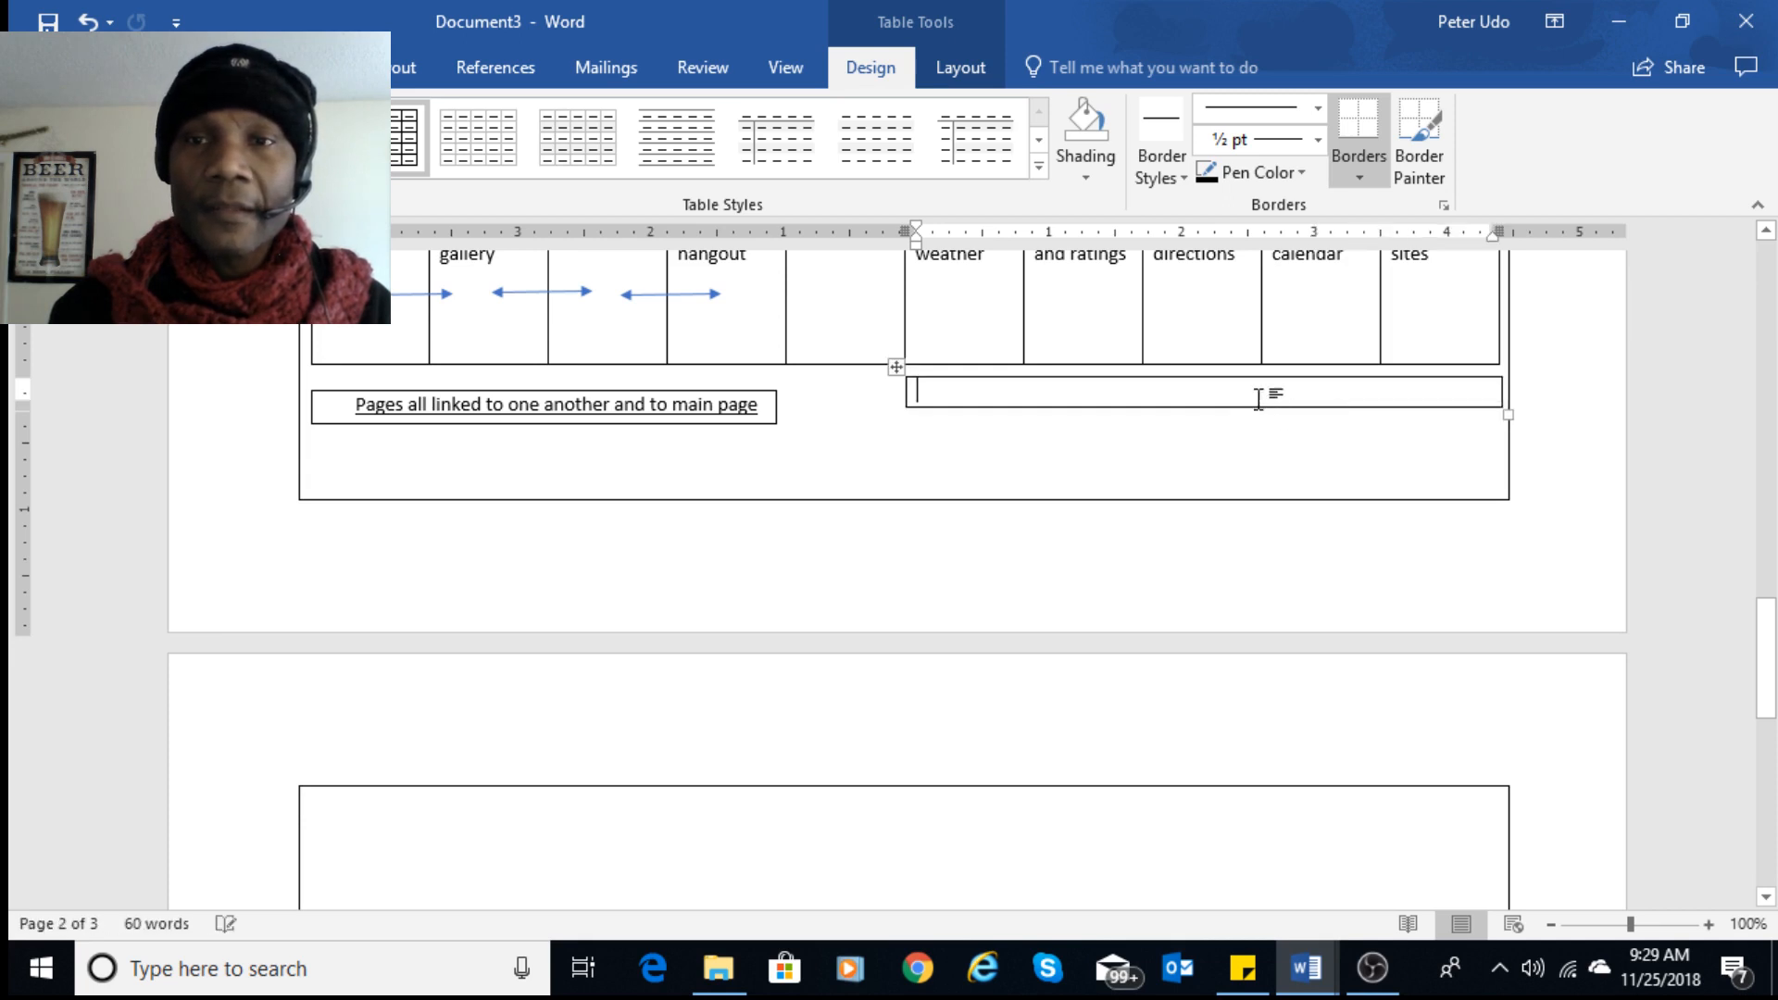
left_click(896, 382)
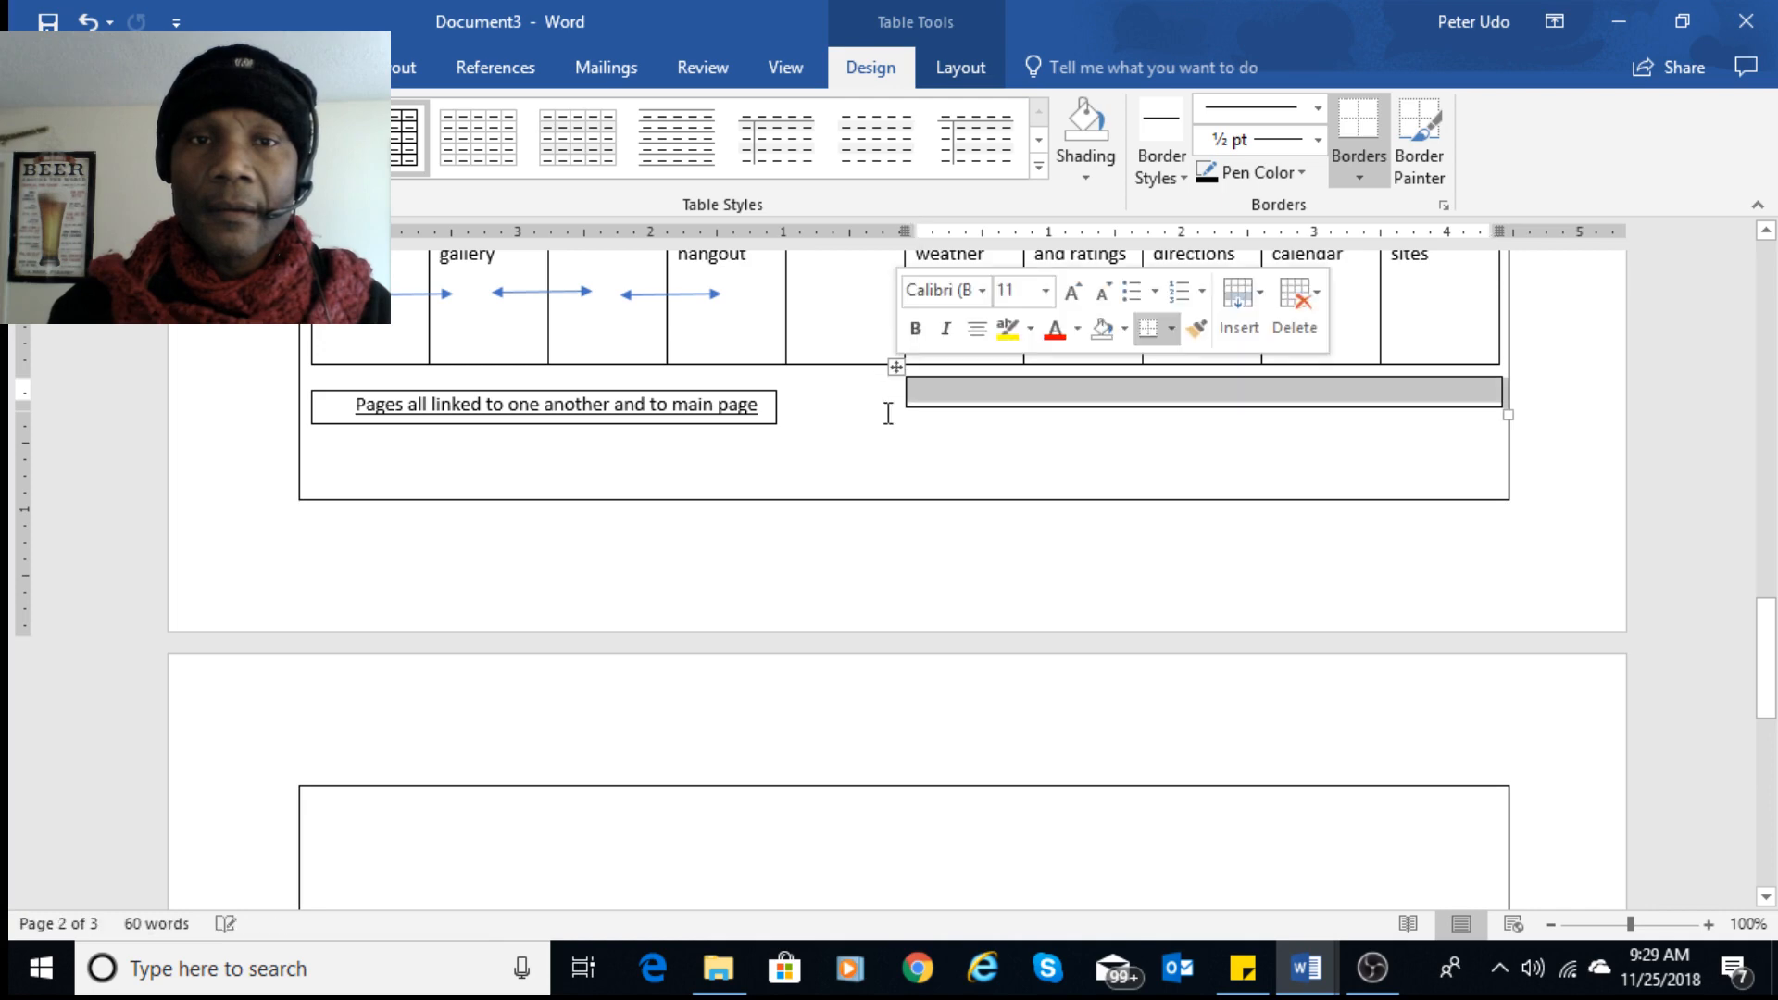
left_click(1088, 396)
left_click(1432, 447)
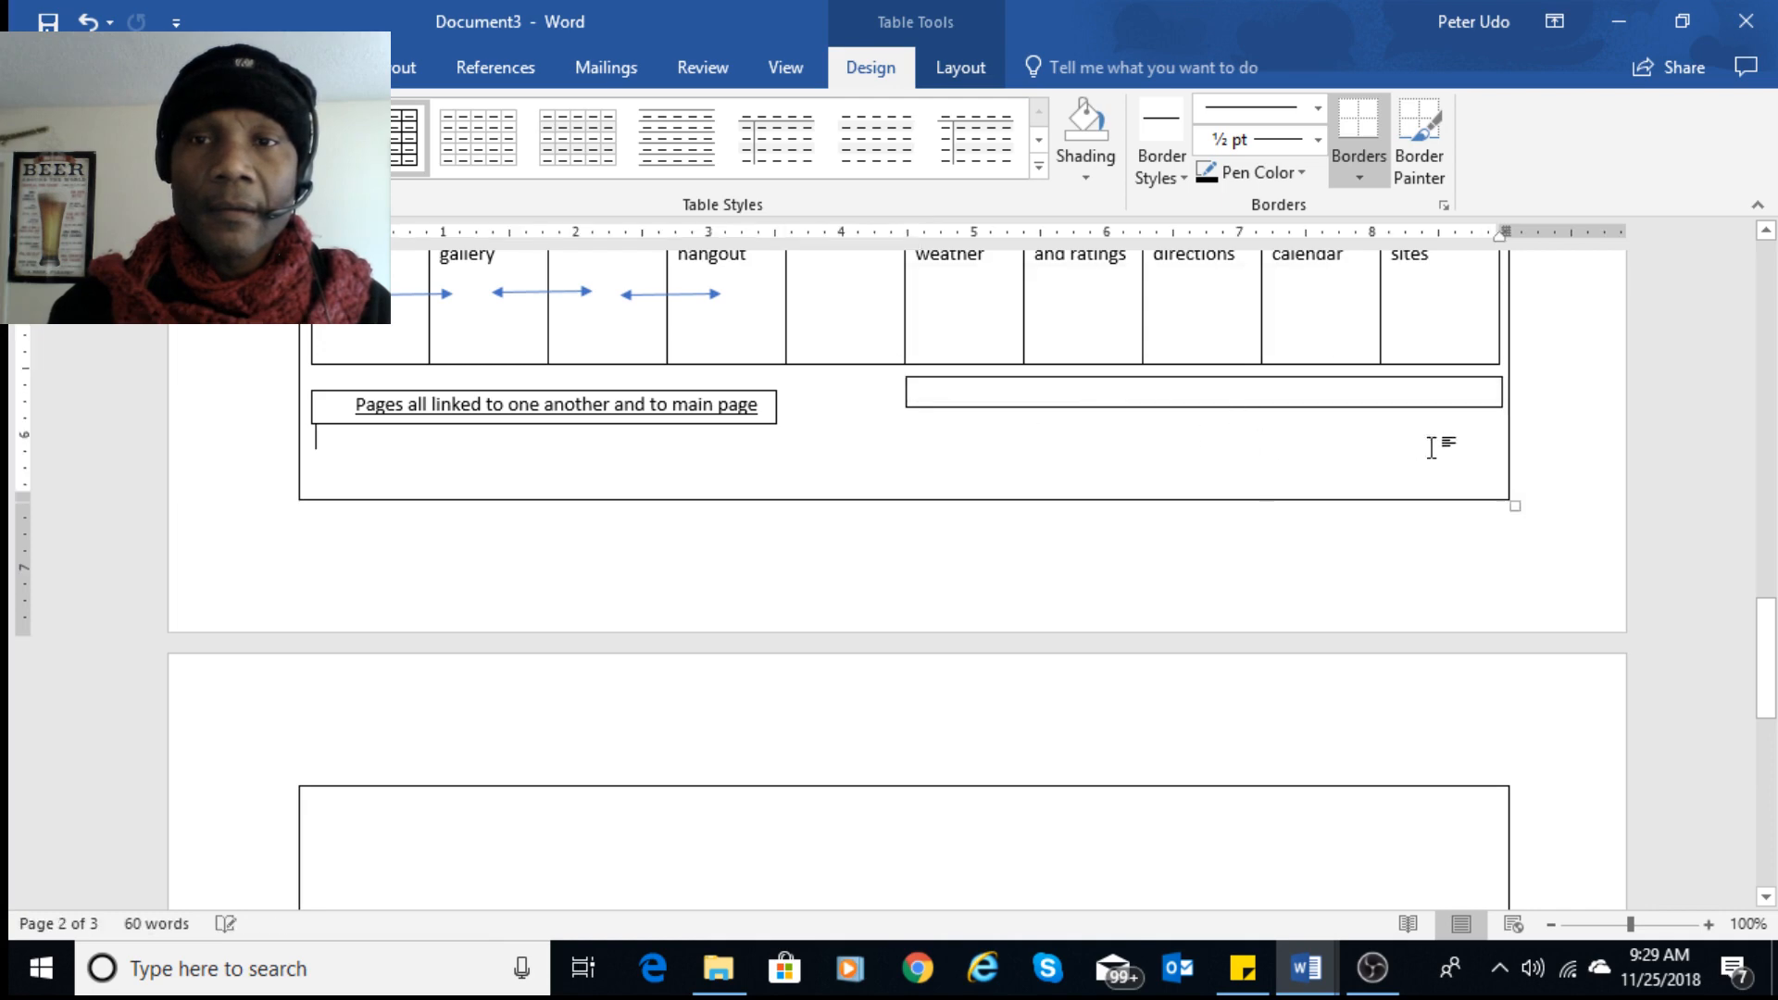
left_click(1491, 398)
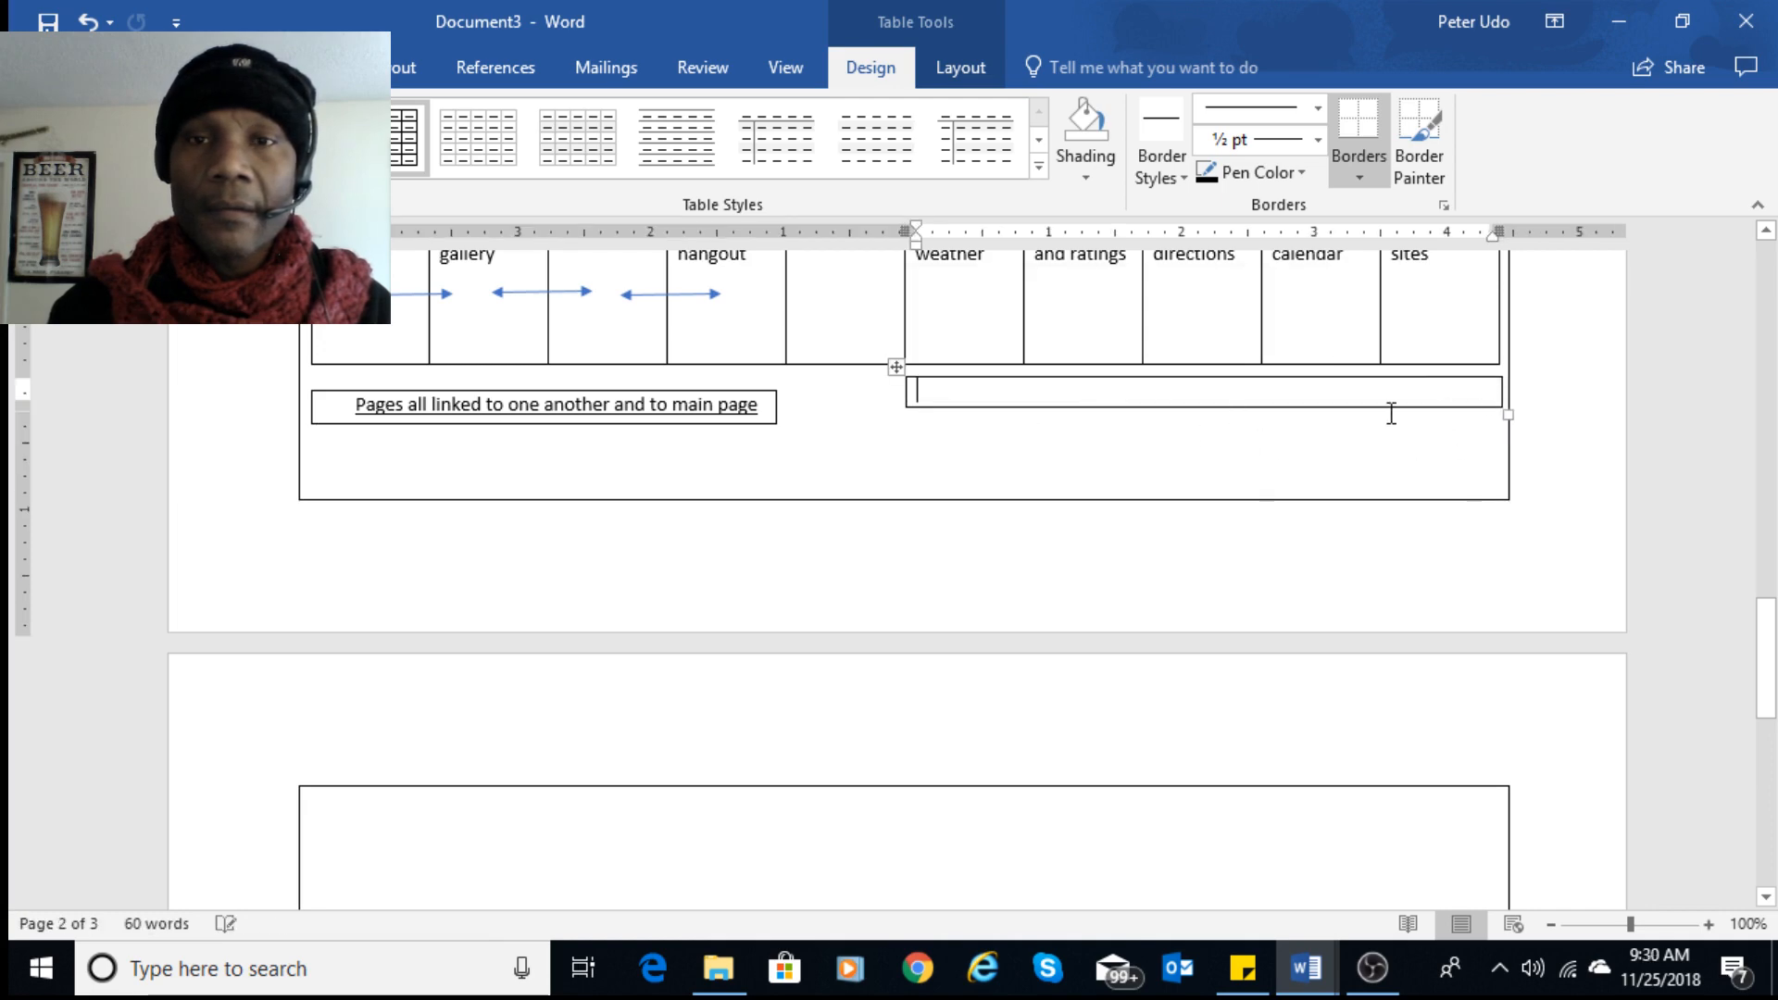
left_click(896, 369)
left_click(896, 375)
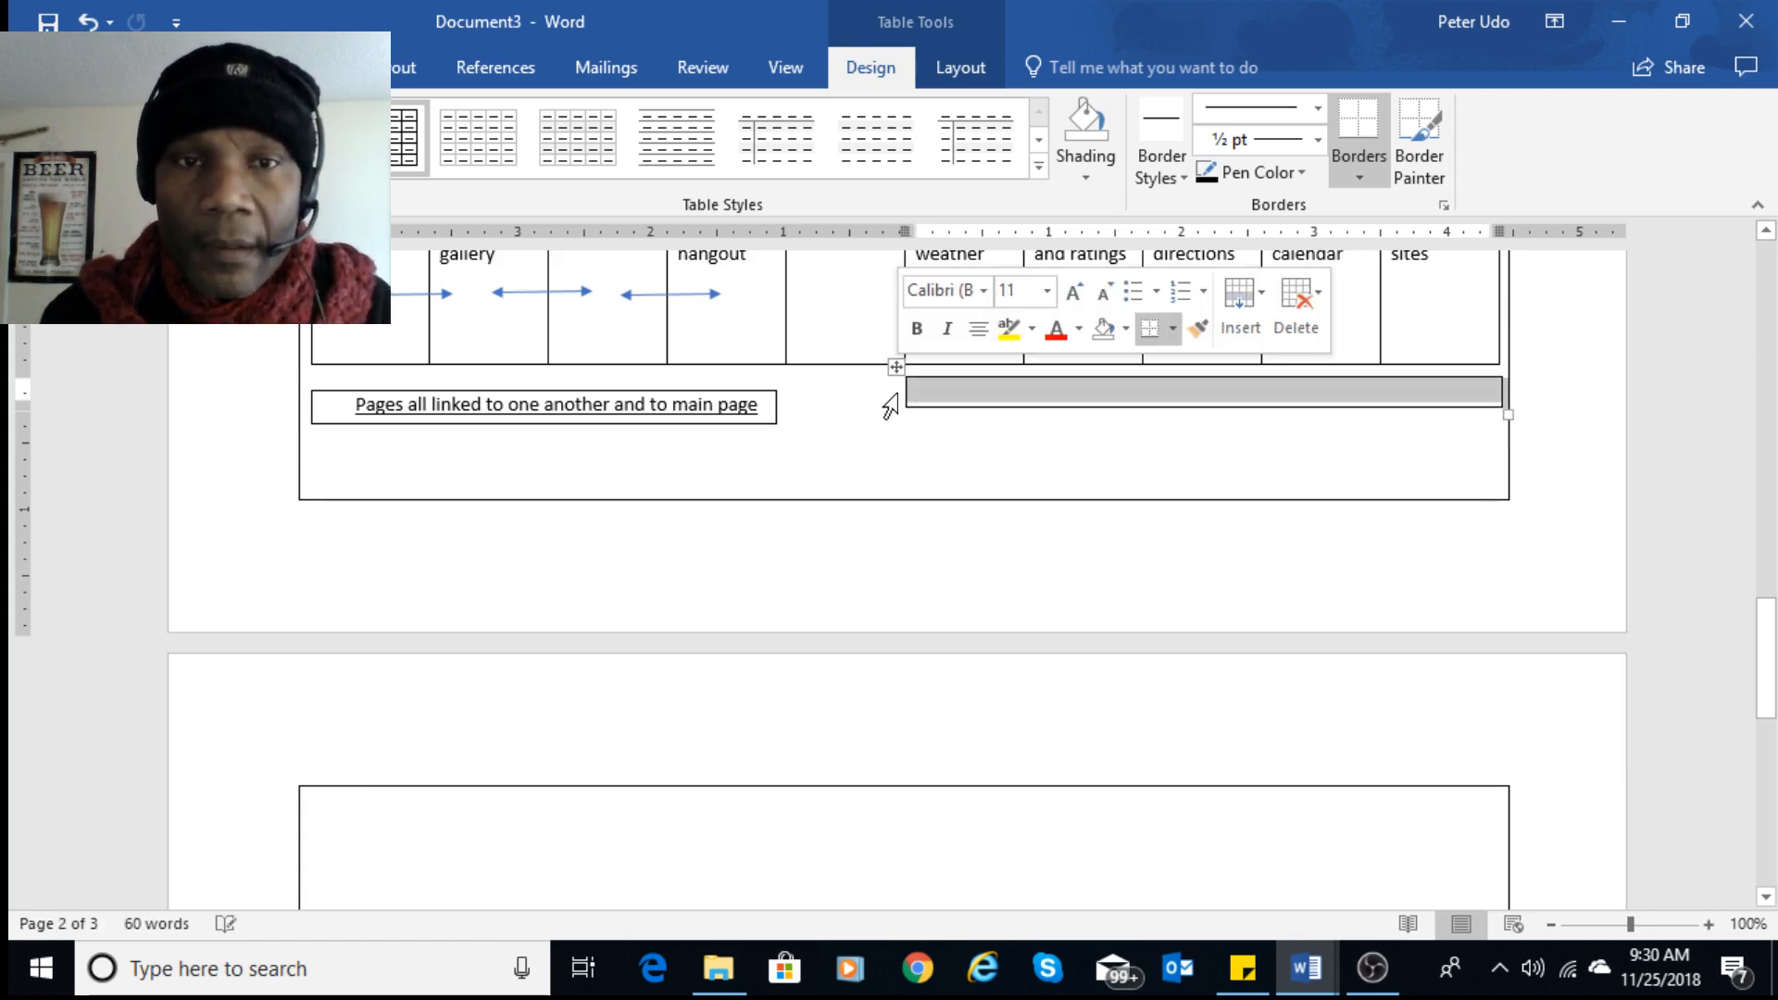
left_click(885, 409)
scroll(1023, 449, "up", 2)
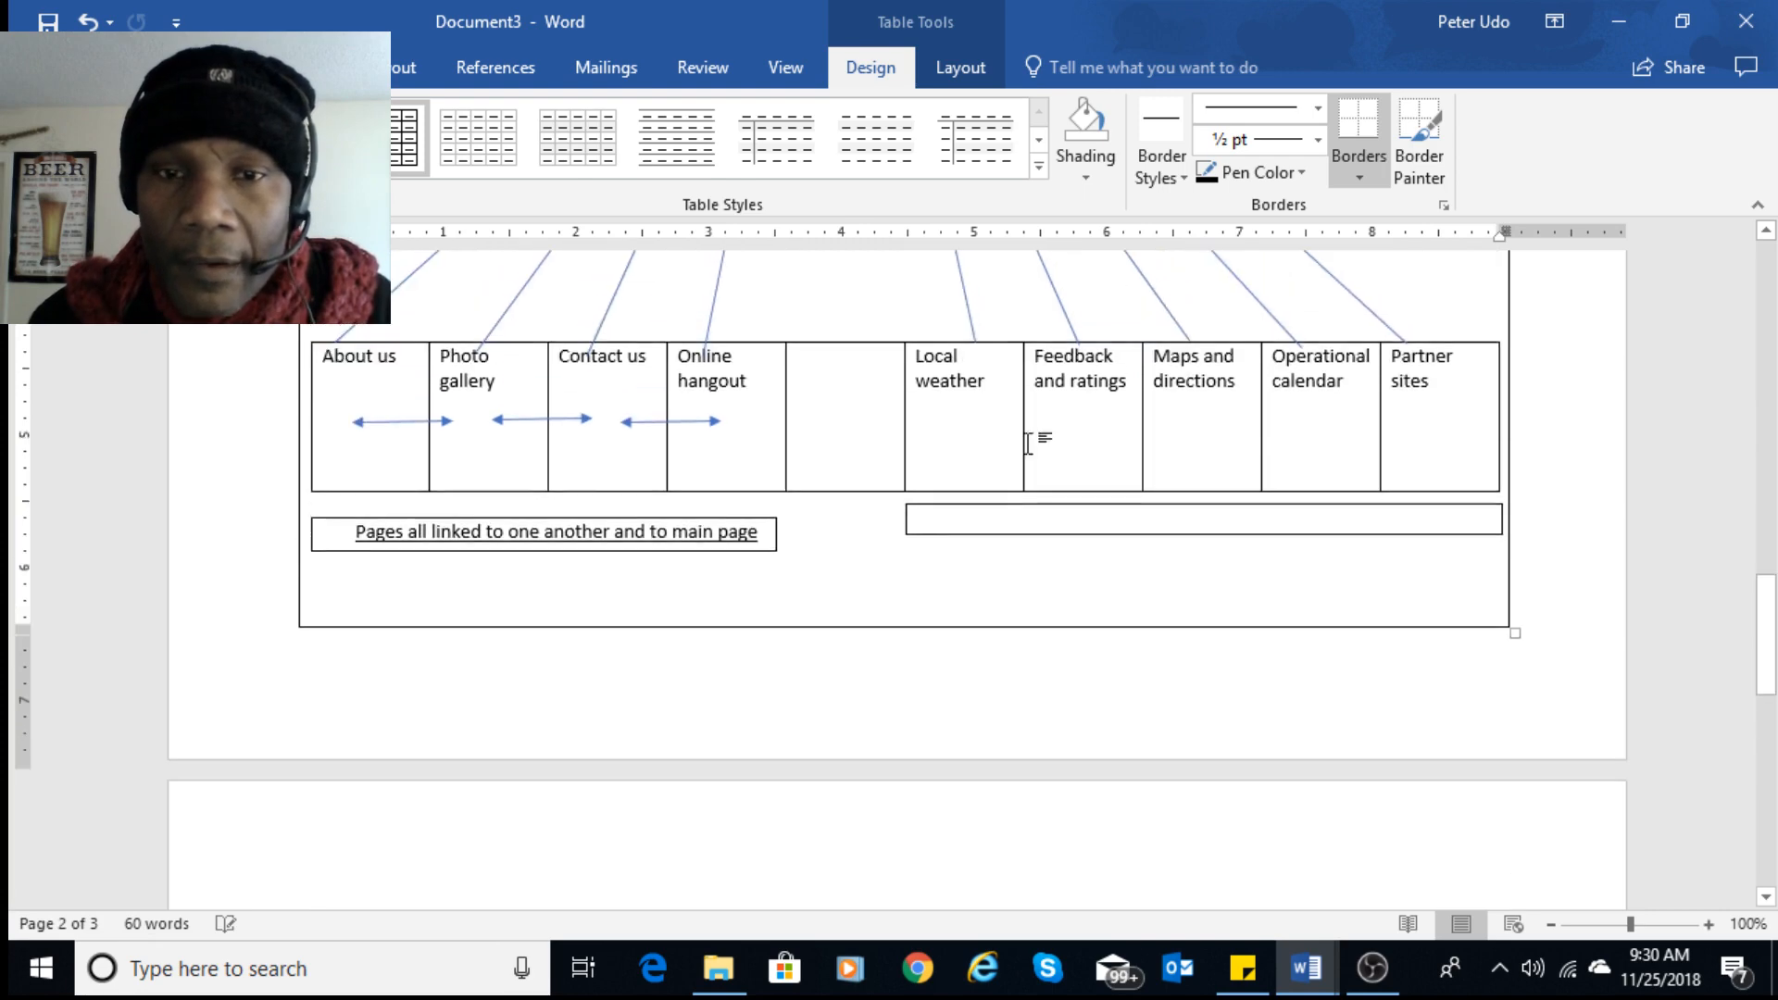
scroll(1028, 442, "down", 5)
scroll(1040, 436, "up", 4)
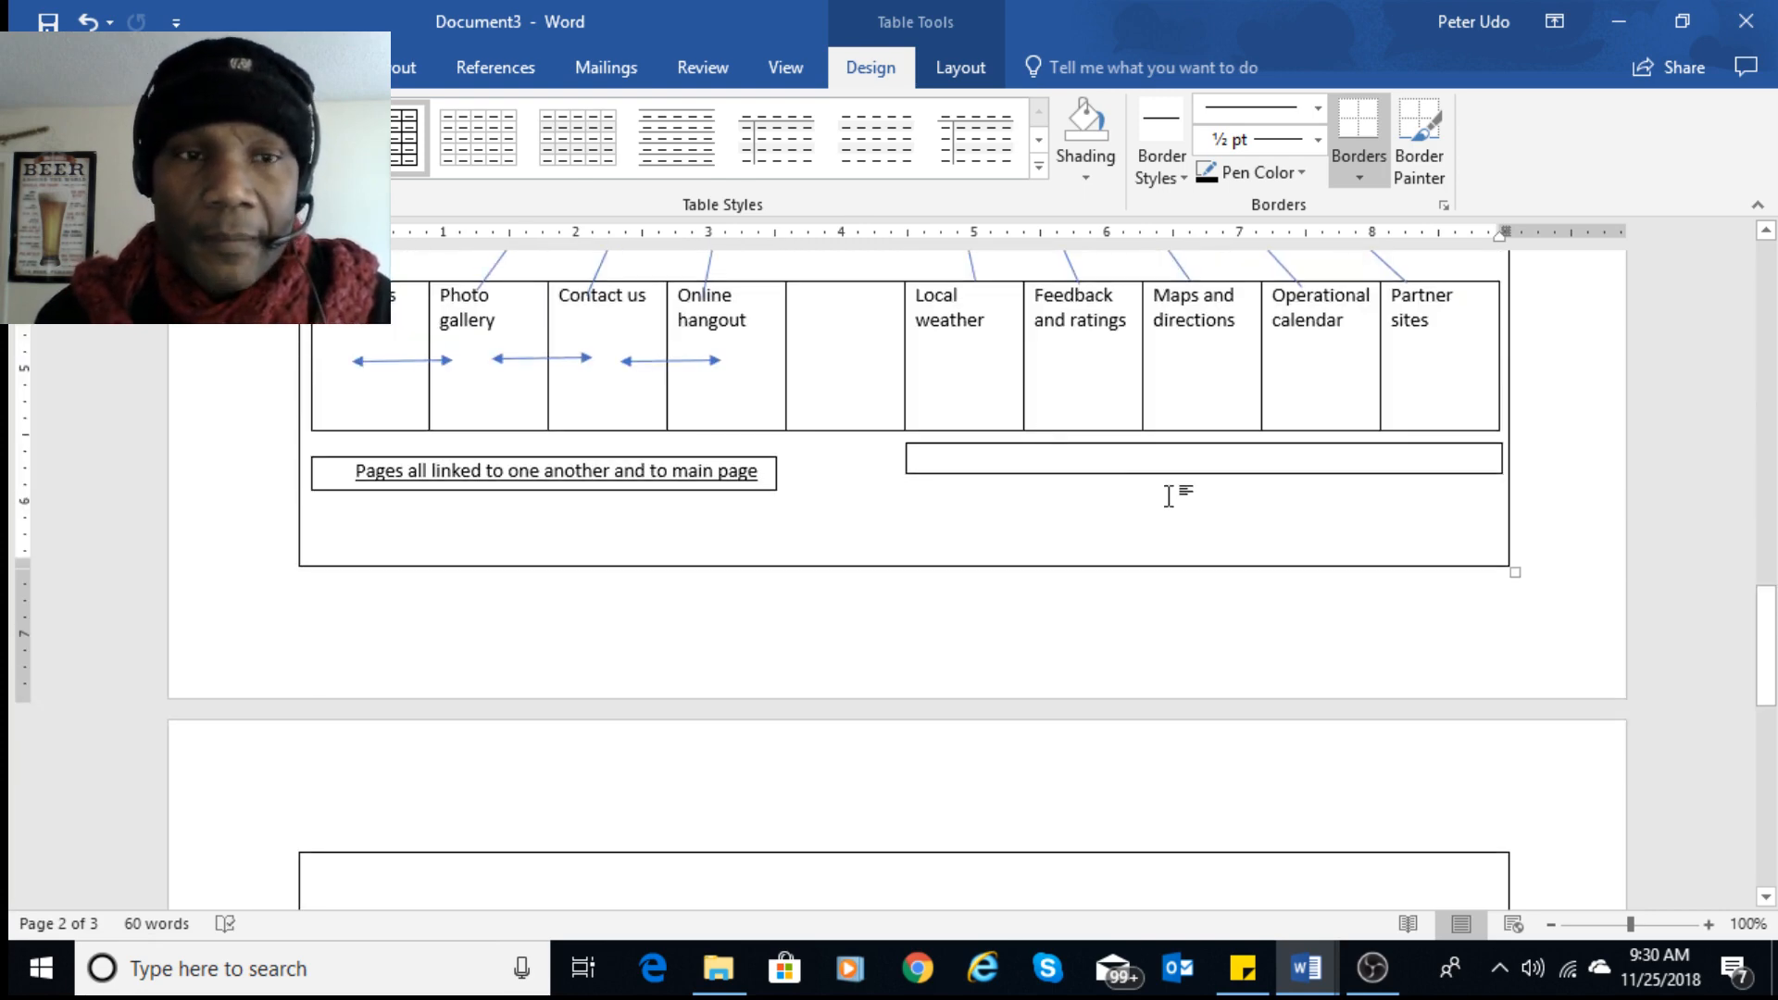
left_click(1429, 453)
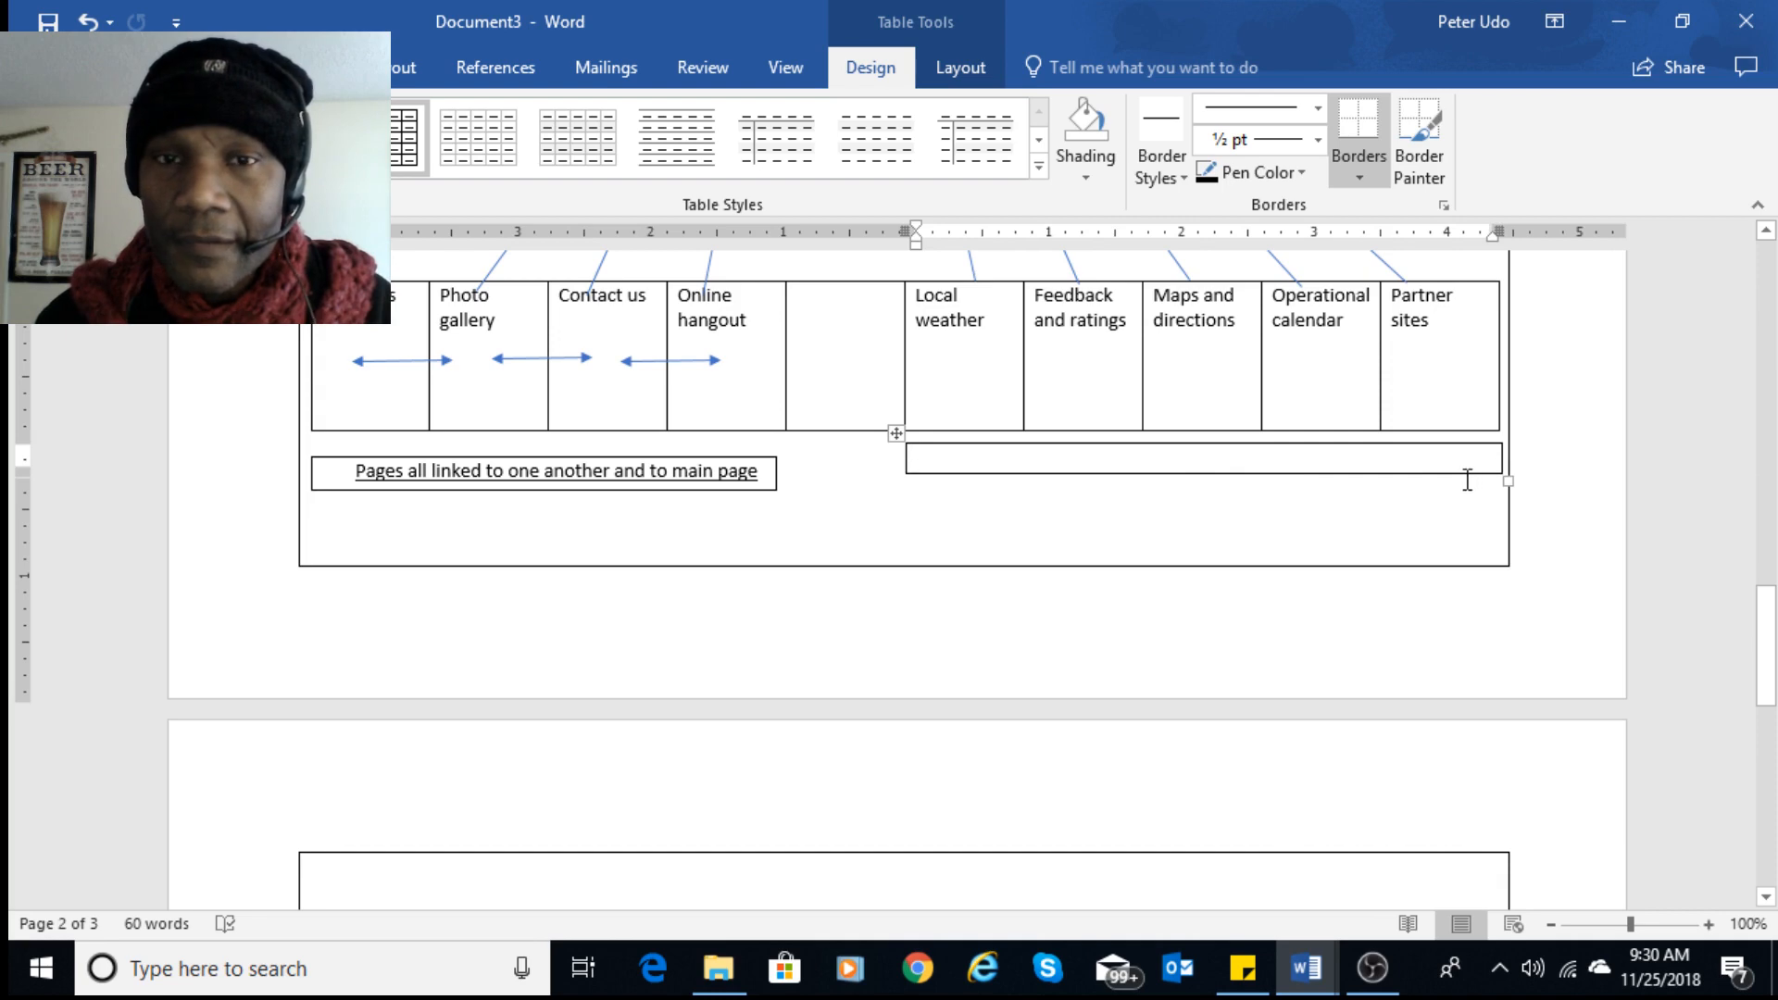
left_click(892, 472)
left_click(915, 454)
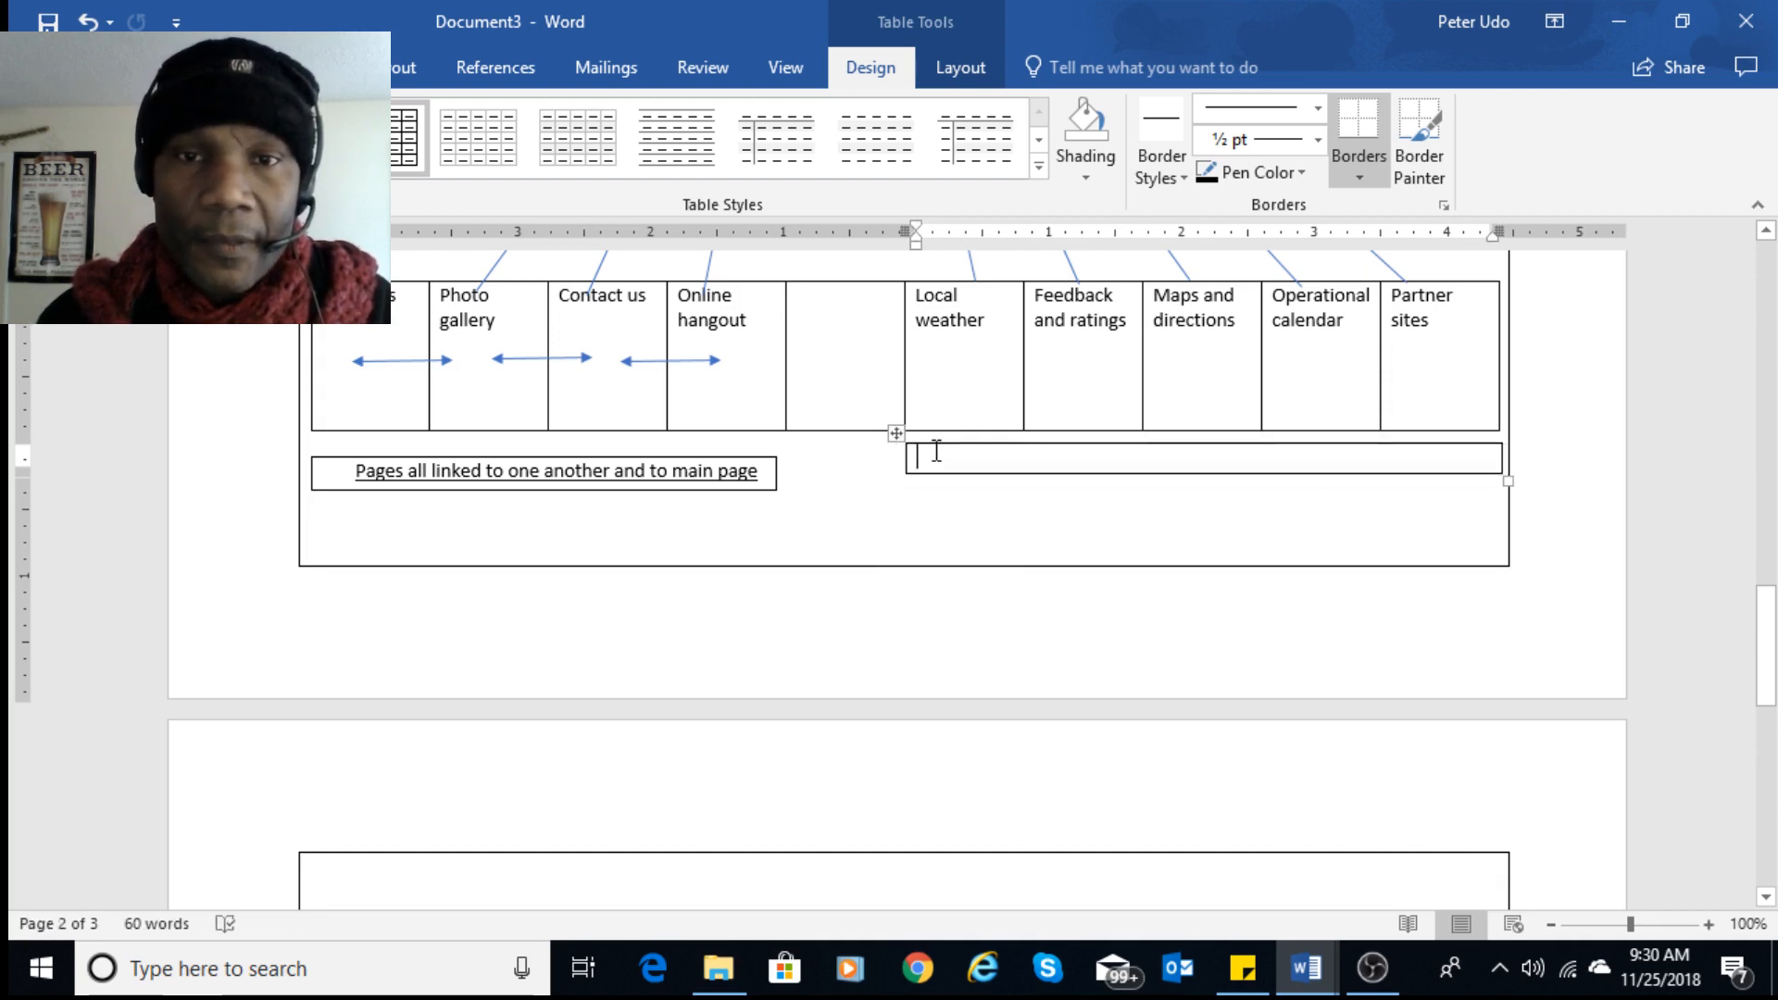
left_click(892, 467)
left_click(884, 450)
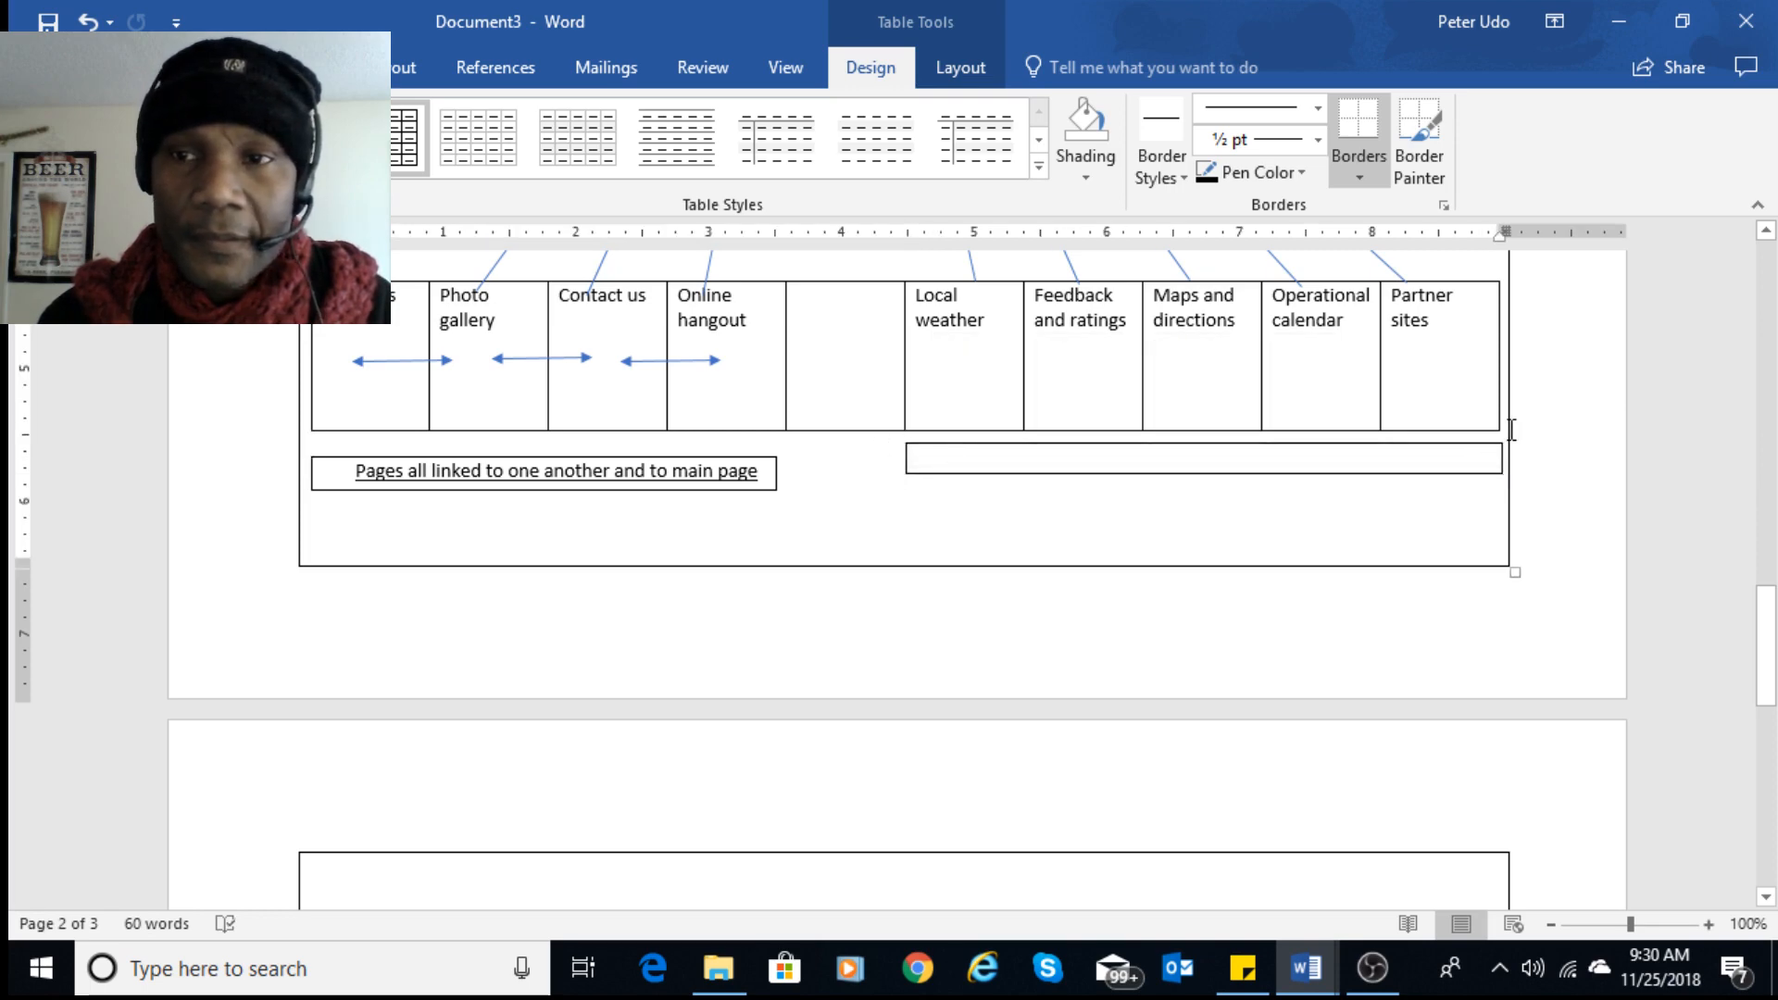
- Undo the stray edit and shift the empty table slightly down and left to line up with the neighbouring caption table
key("ctrl+z")
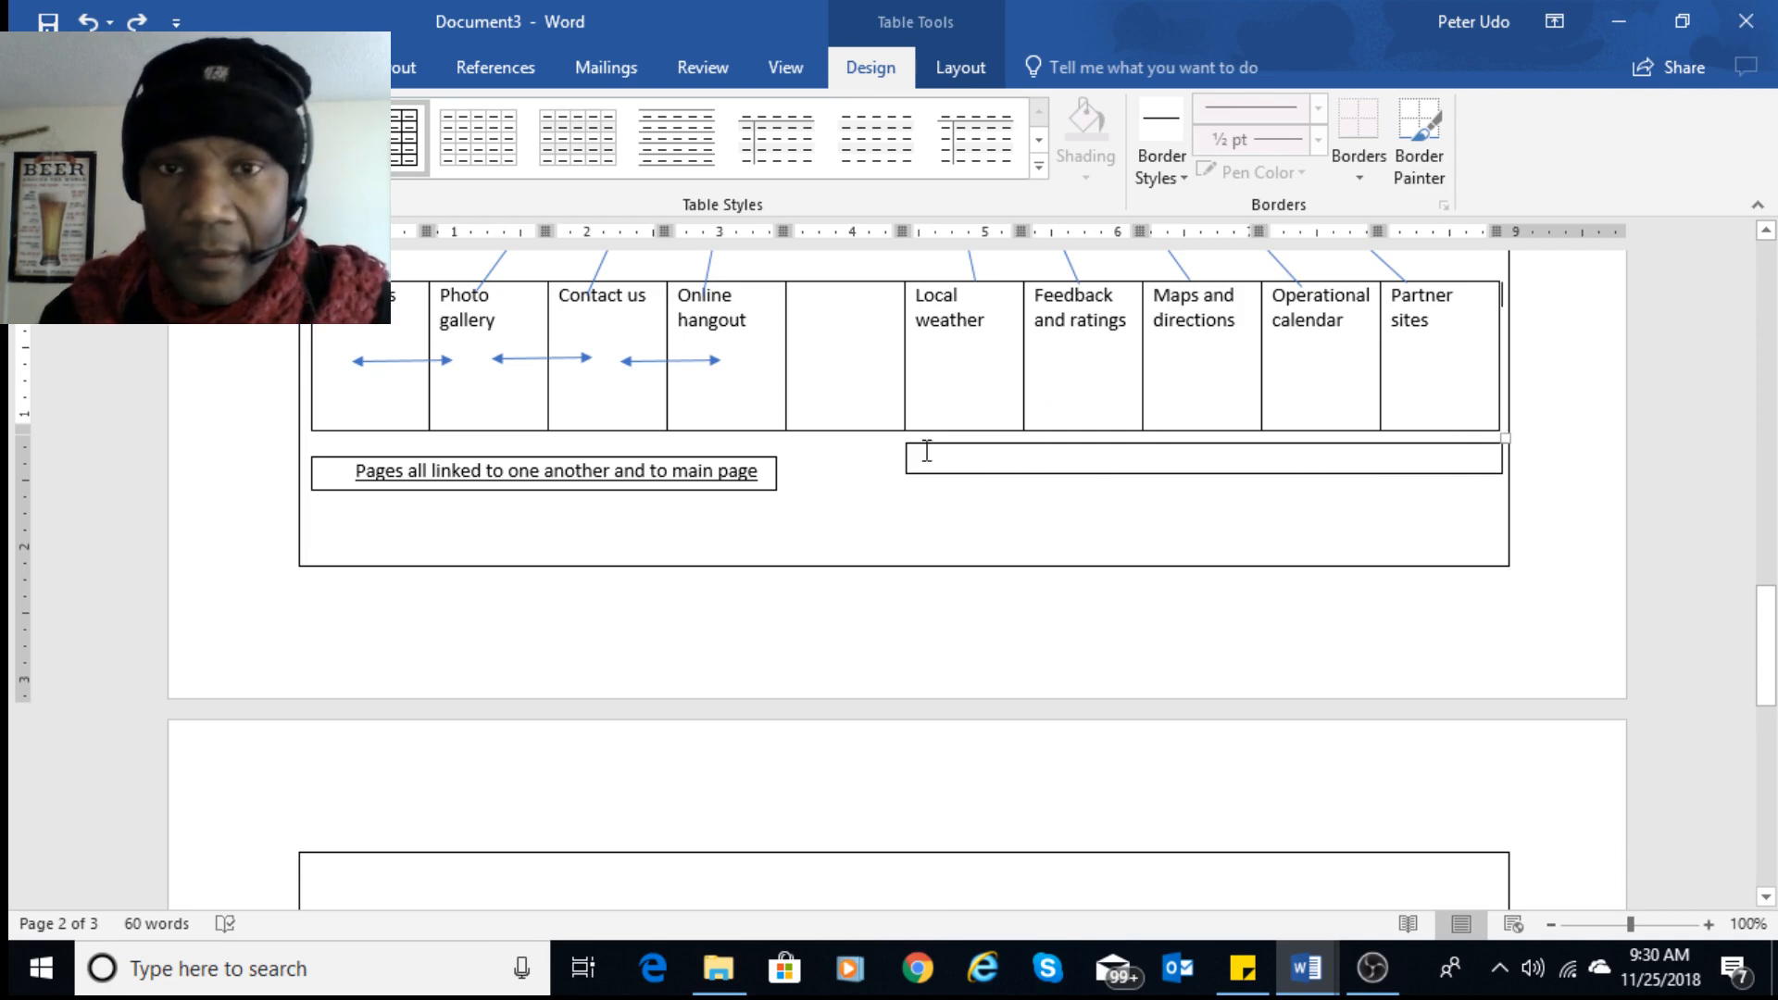
left_click(895, 462)
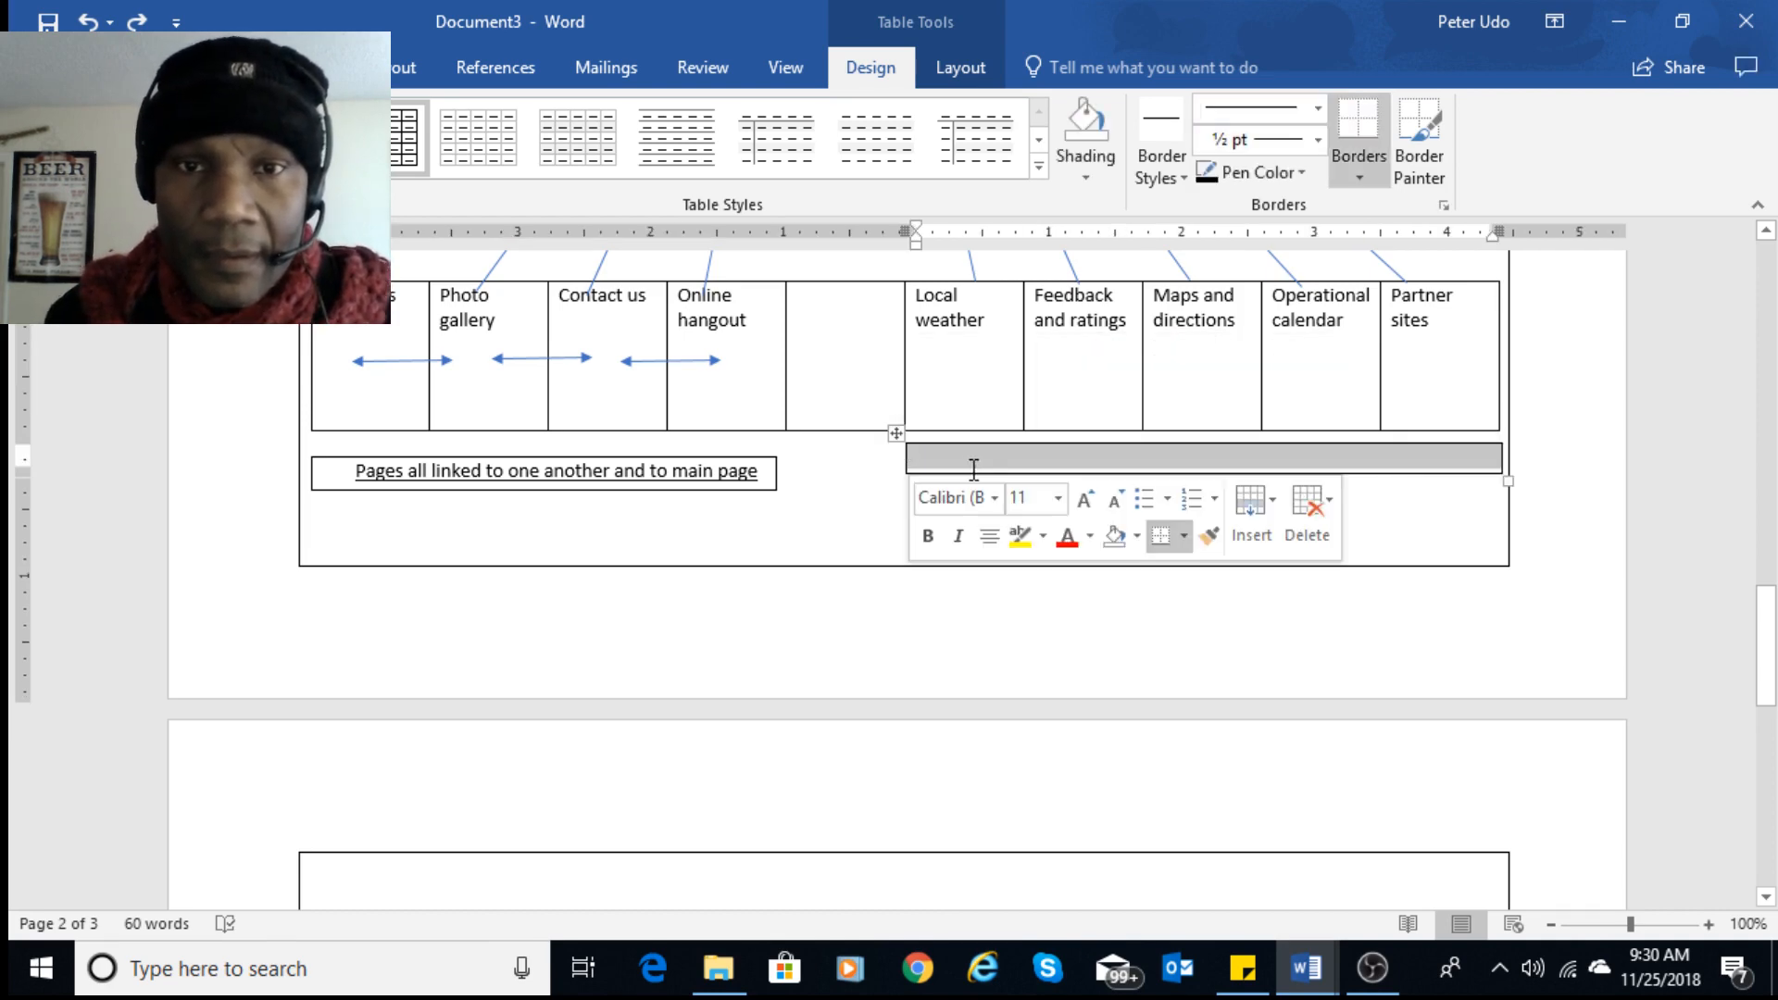
mouse_move(899, 435)
left_mouse_down()
mouse_move(901, 500)
mouse_move(894, 454)
left_mouse_up()
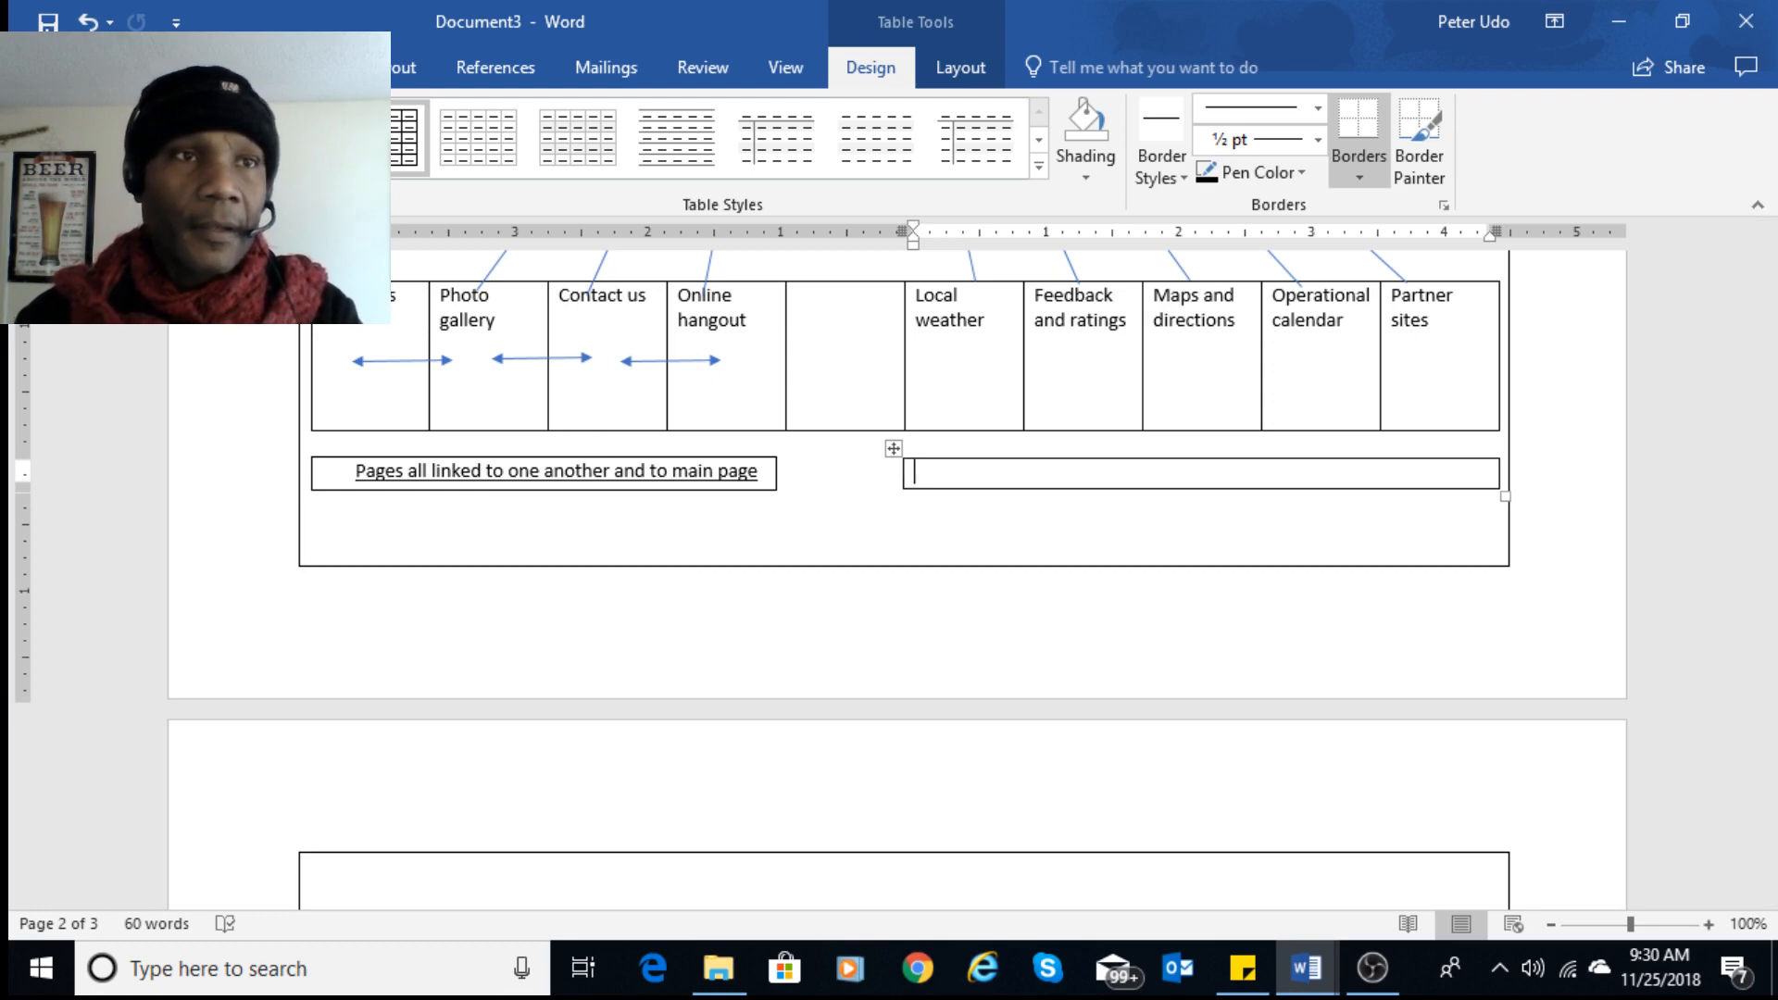
- Draw a short upward arrow about 0.18" tall from the "Pages all linked to one another and to main page" caption to the Photo gallery cell
left_click(215, 68)
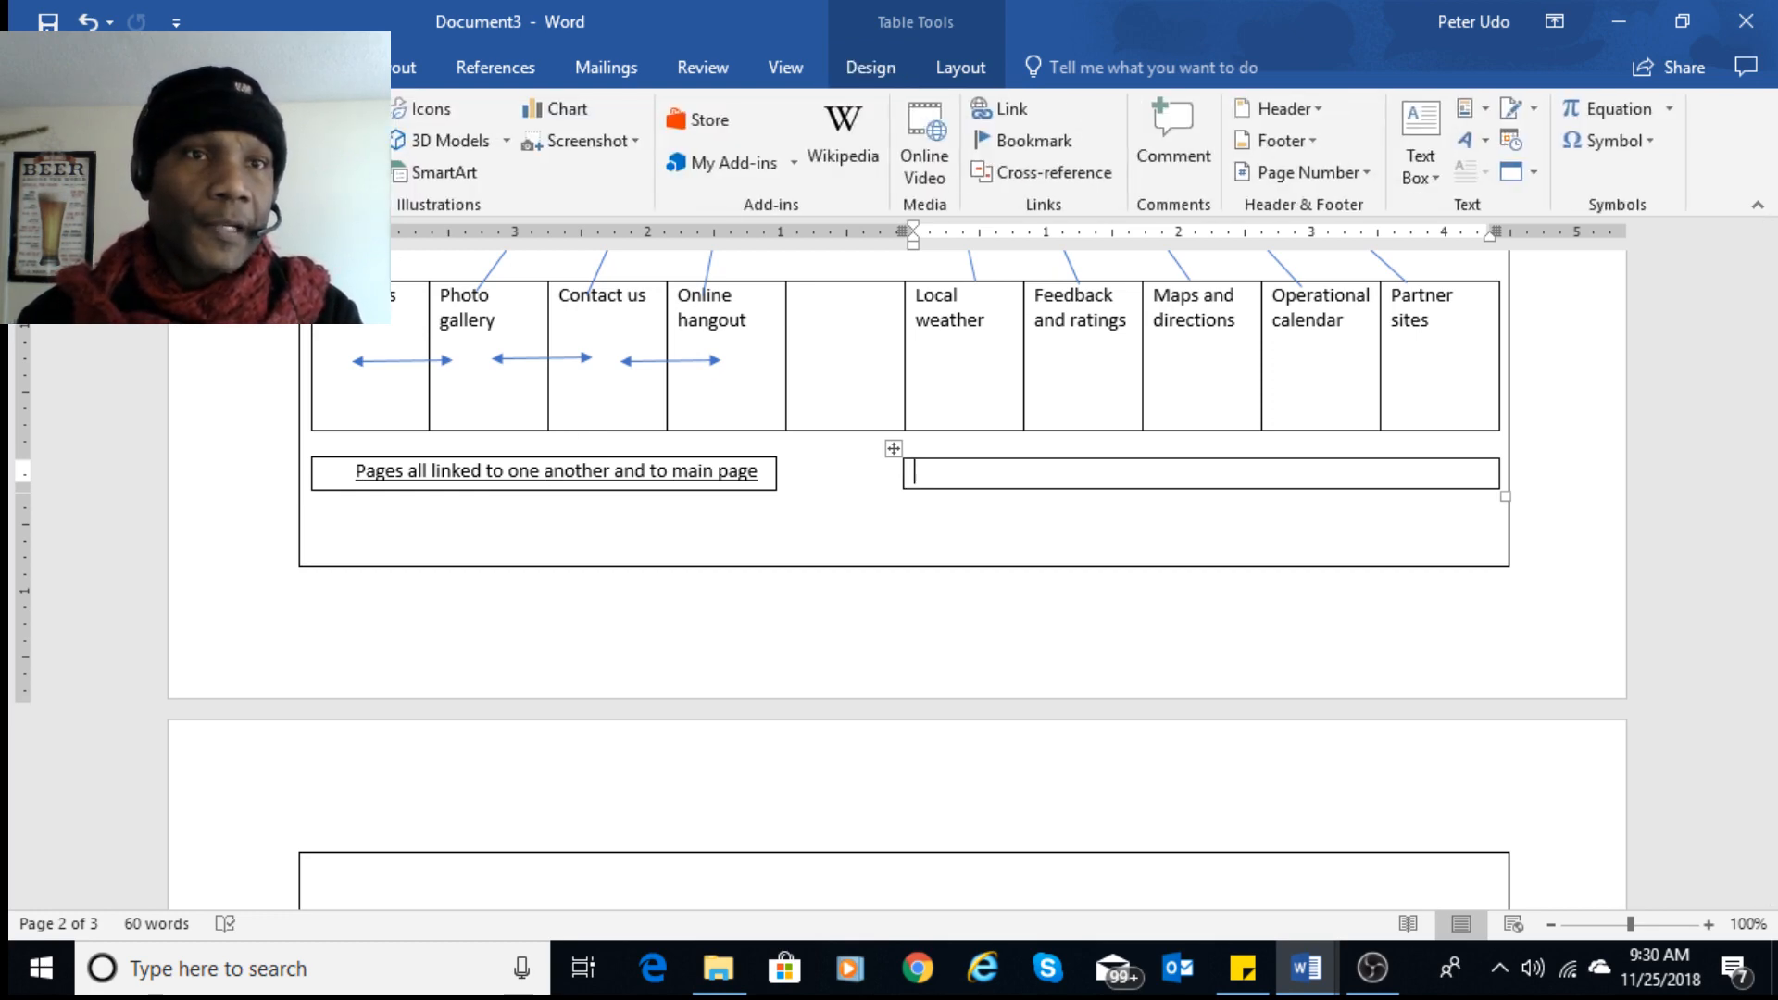
left_click(276, 173)
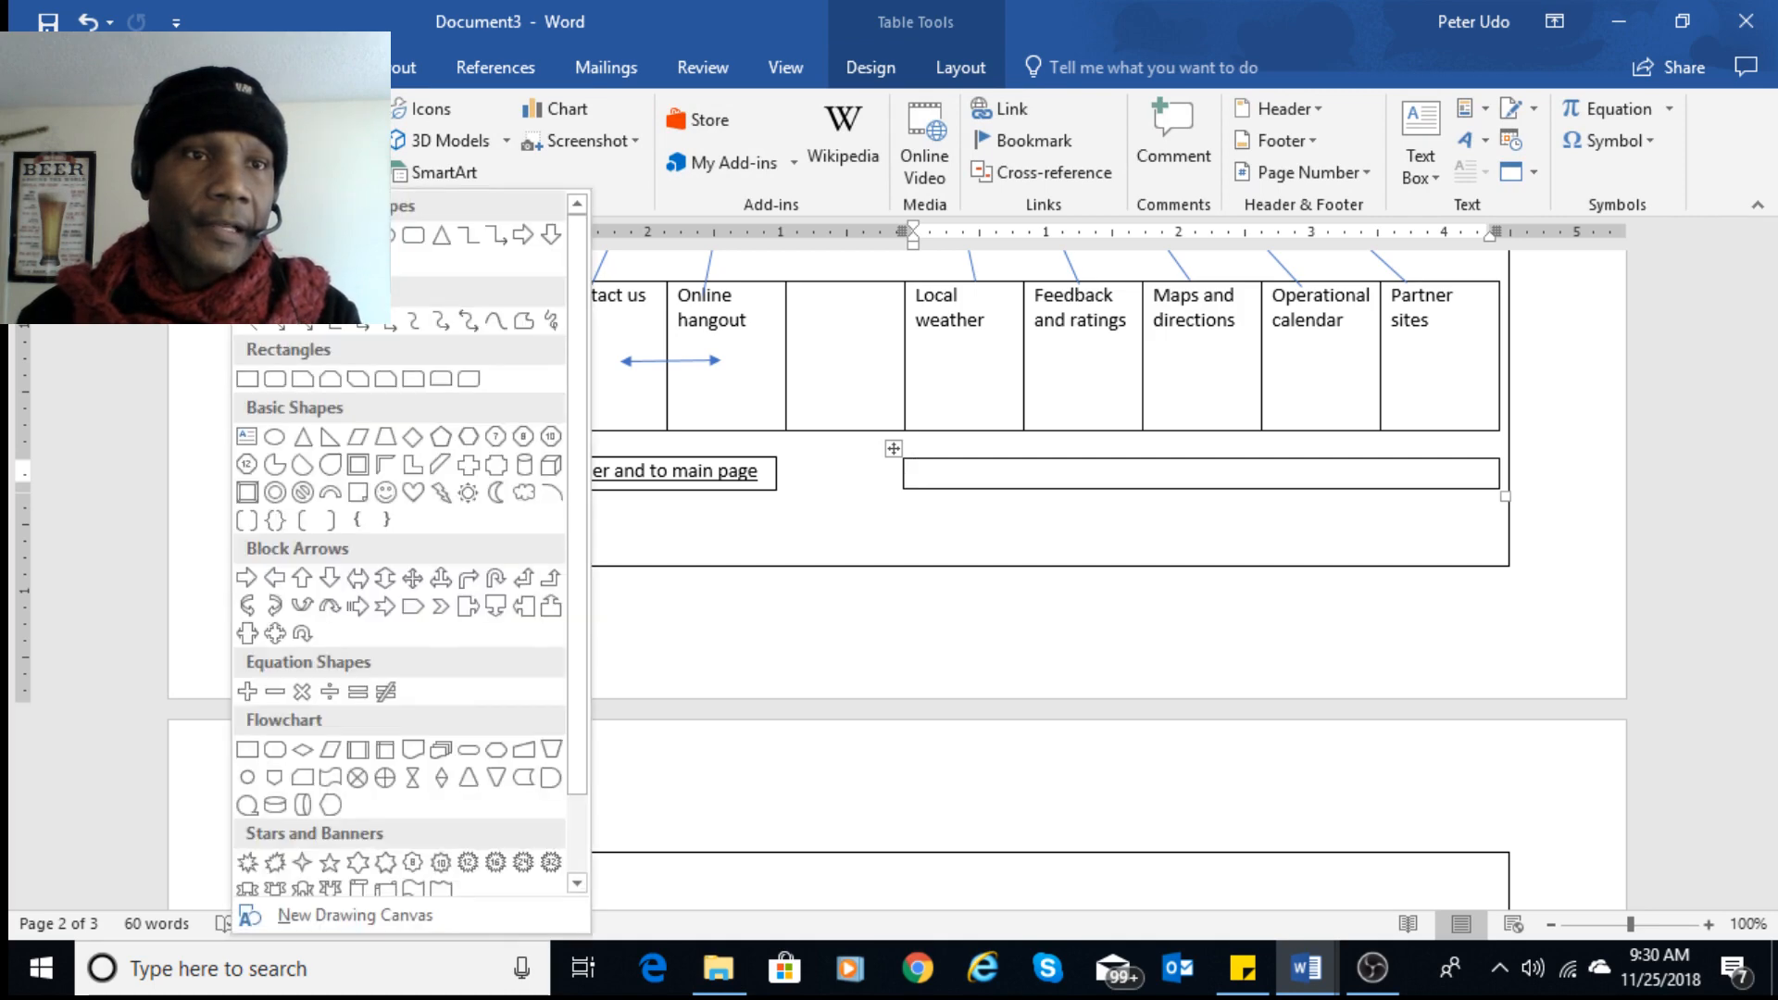
left_click(247, 235)
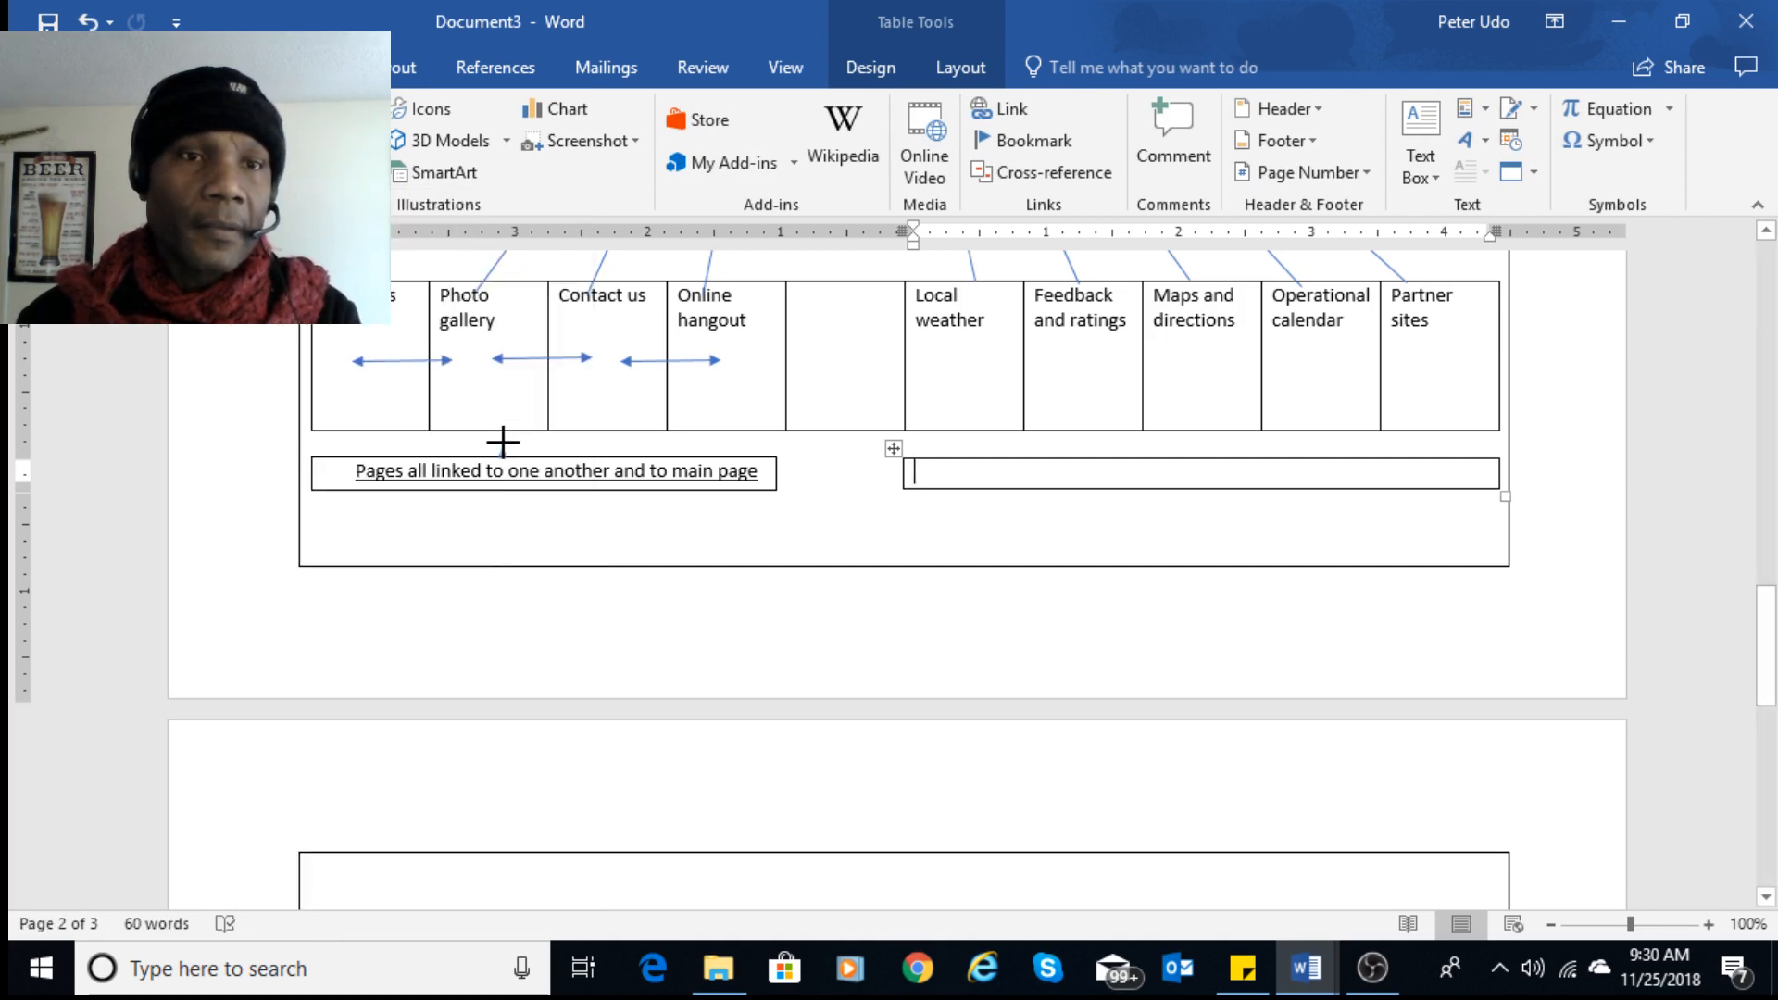
left_click_drag(503, 454, 503, 435)
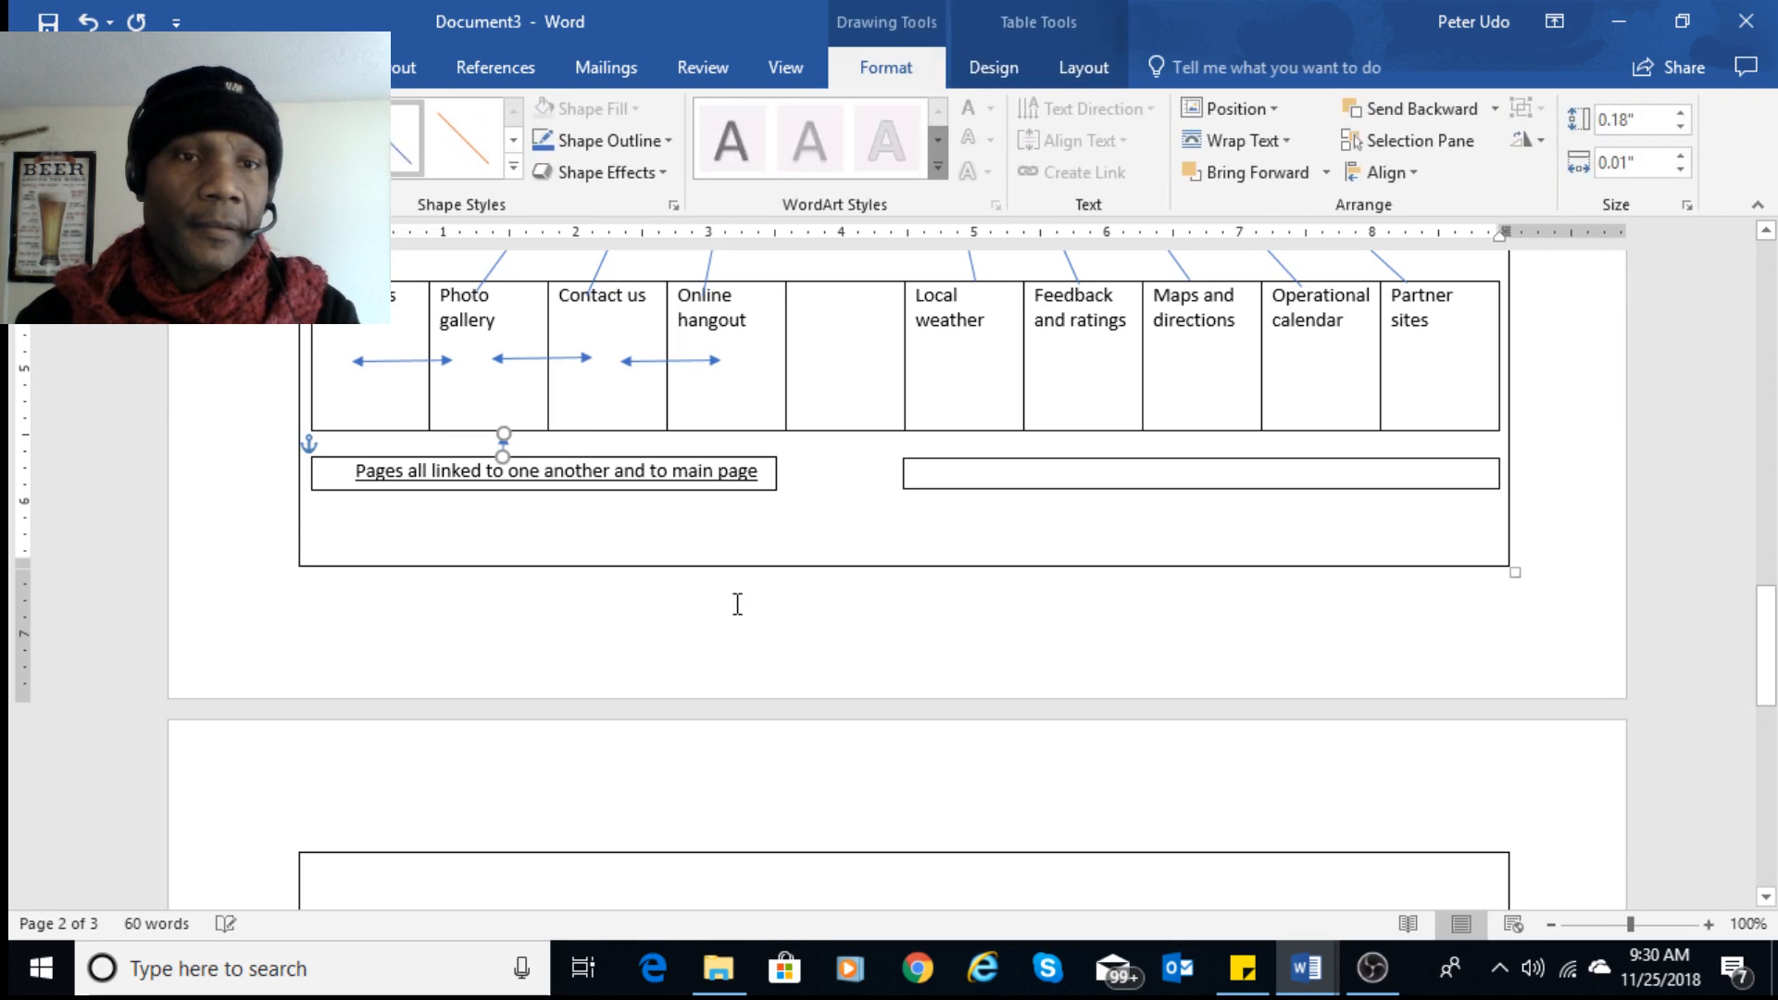
left_click(587, 516)
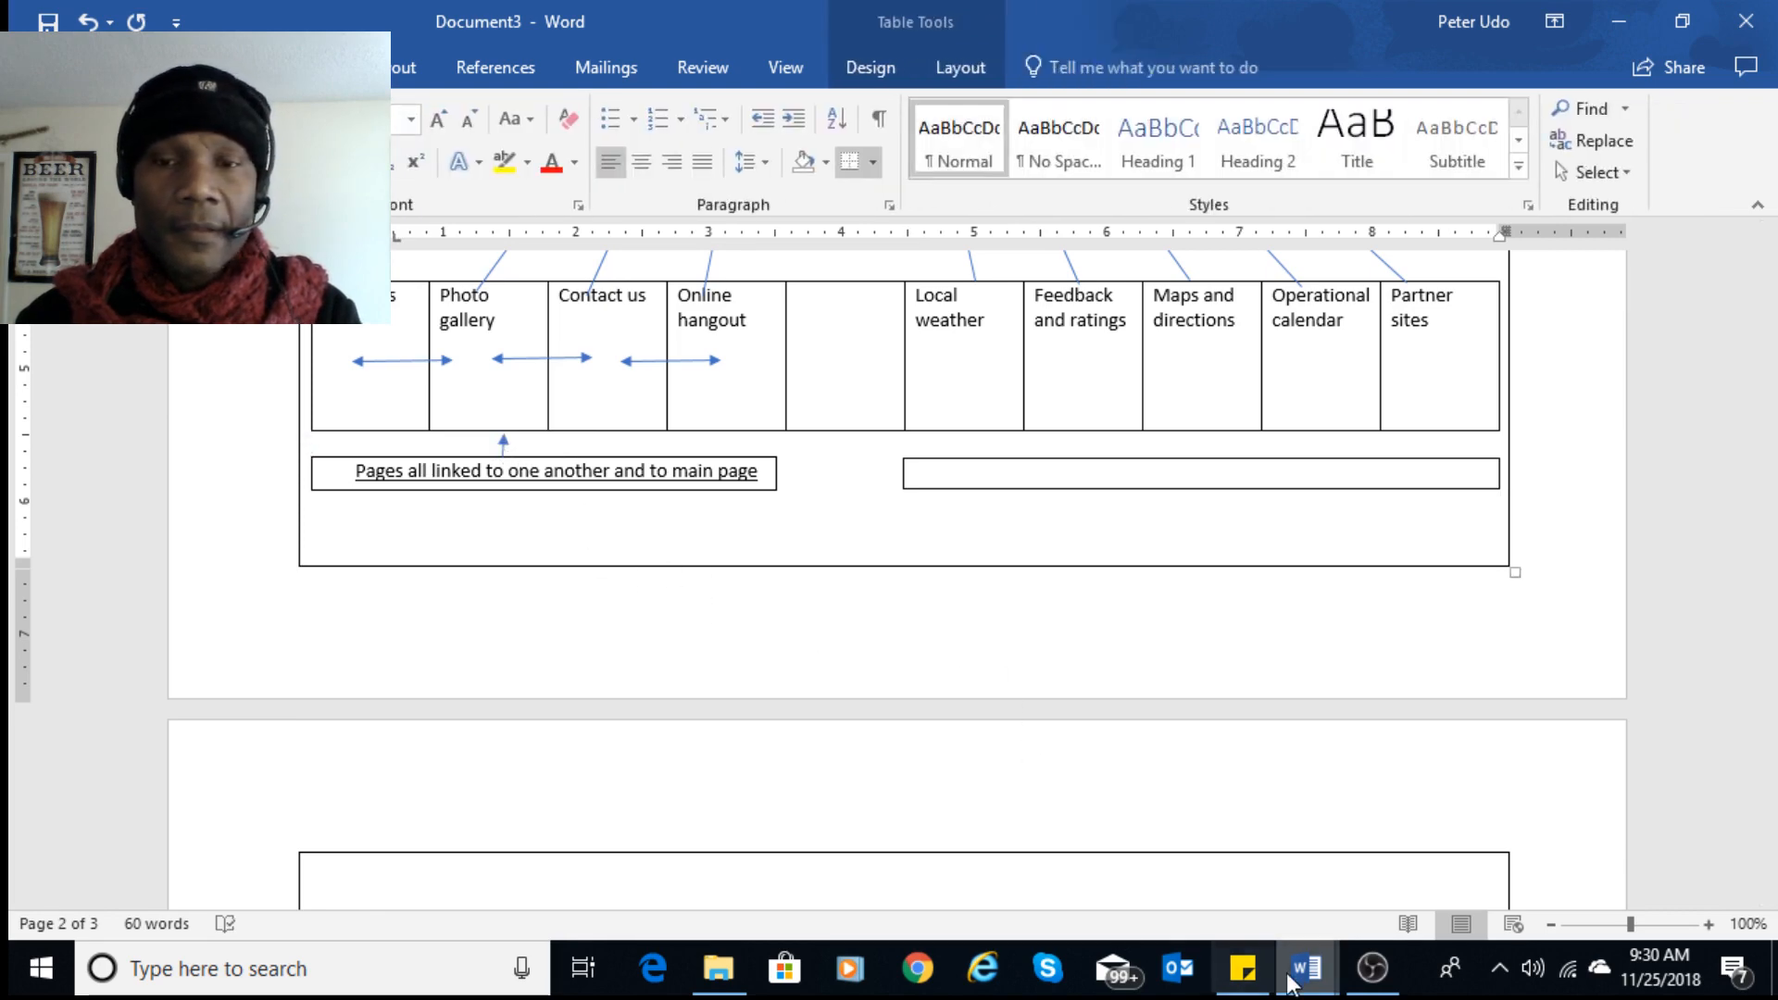
- Switch to the 7 Best Free Flowchart Tools for Windows_Short document and copy its "External Sites" heading
mouse_move(1305, 968)
left_click(1166, 852)
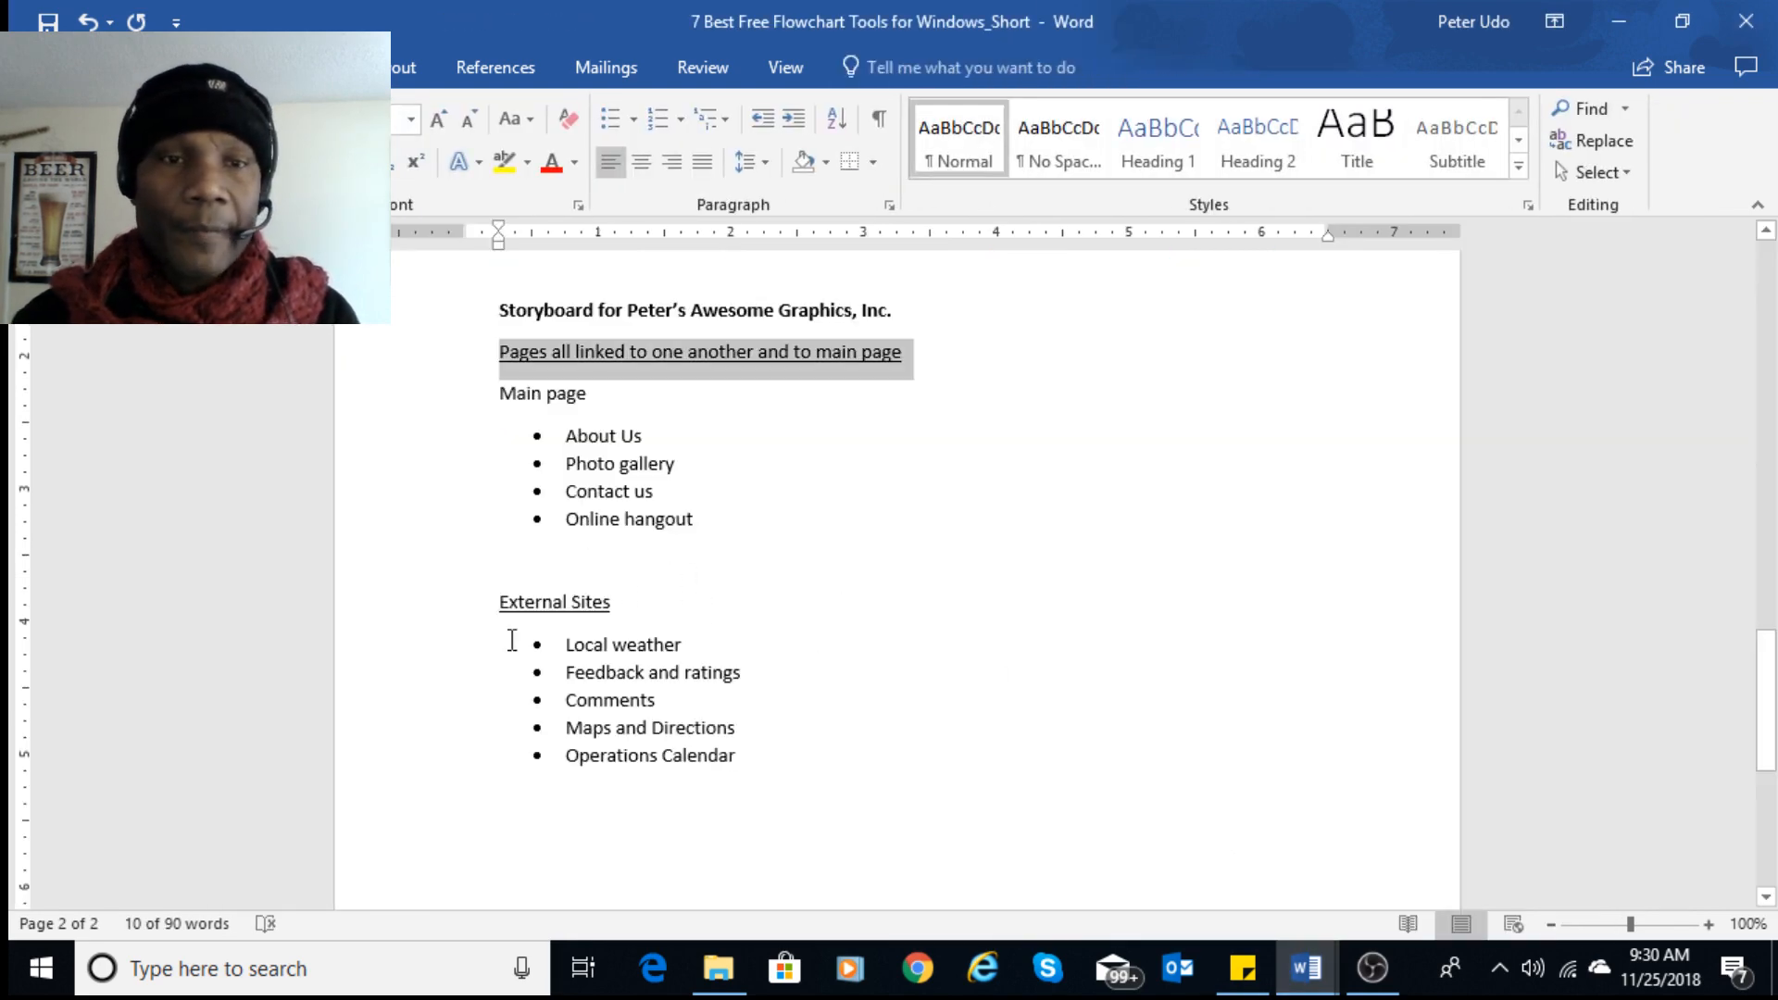
left_click(462, 609)
left_click(436, 620)
key("ctrl+c")
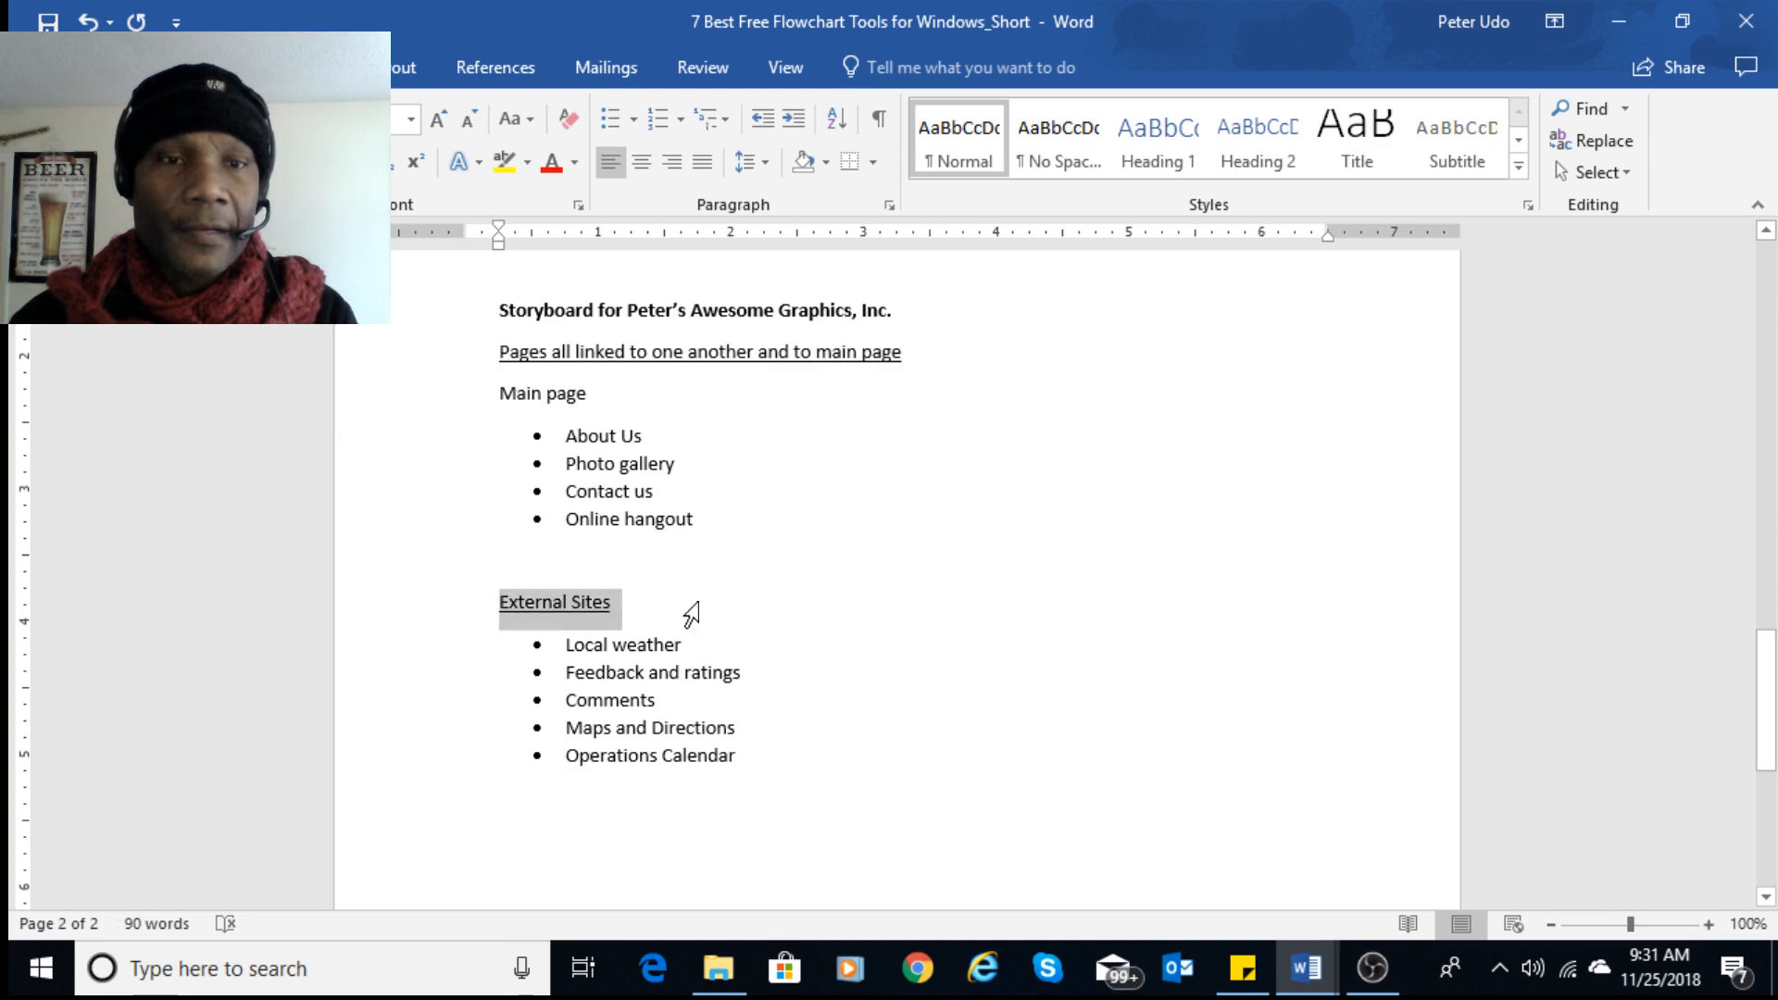
- Paste "External Sites" into Document3's empty caption table below the external site cells and narrow that table slightly
mouse_move(1306, 967)
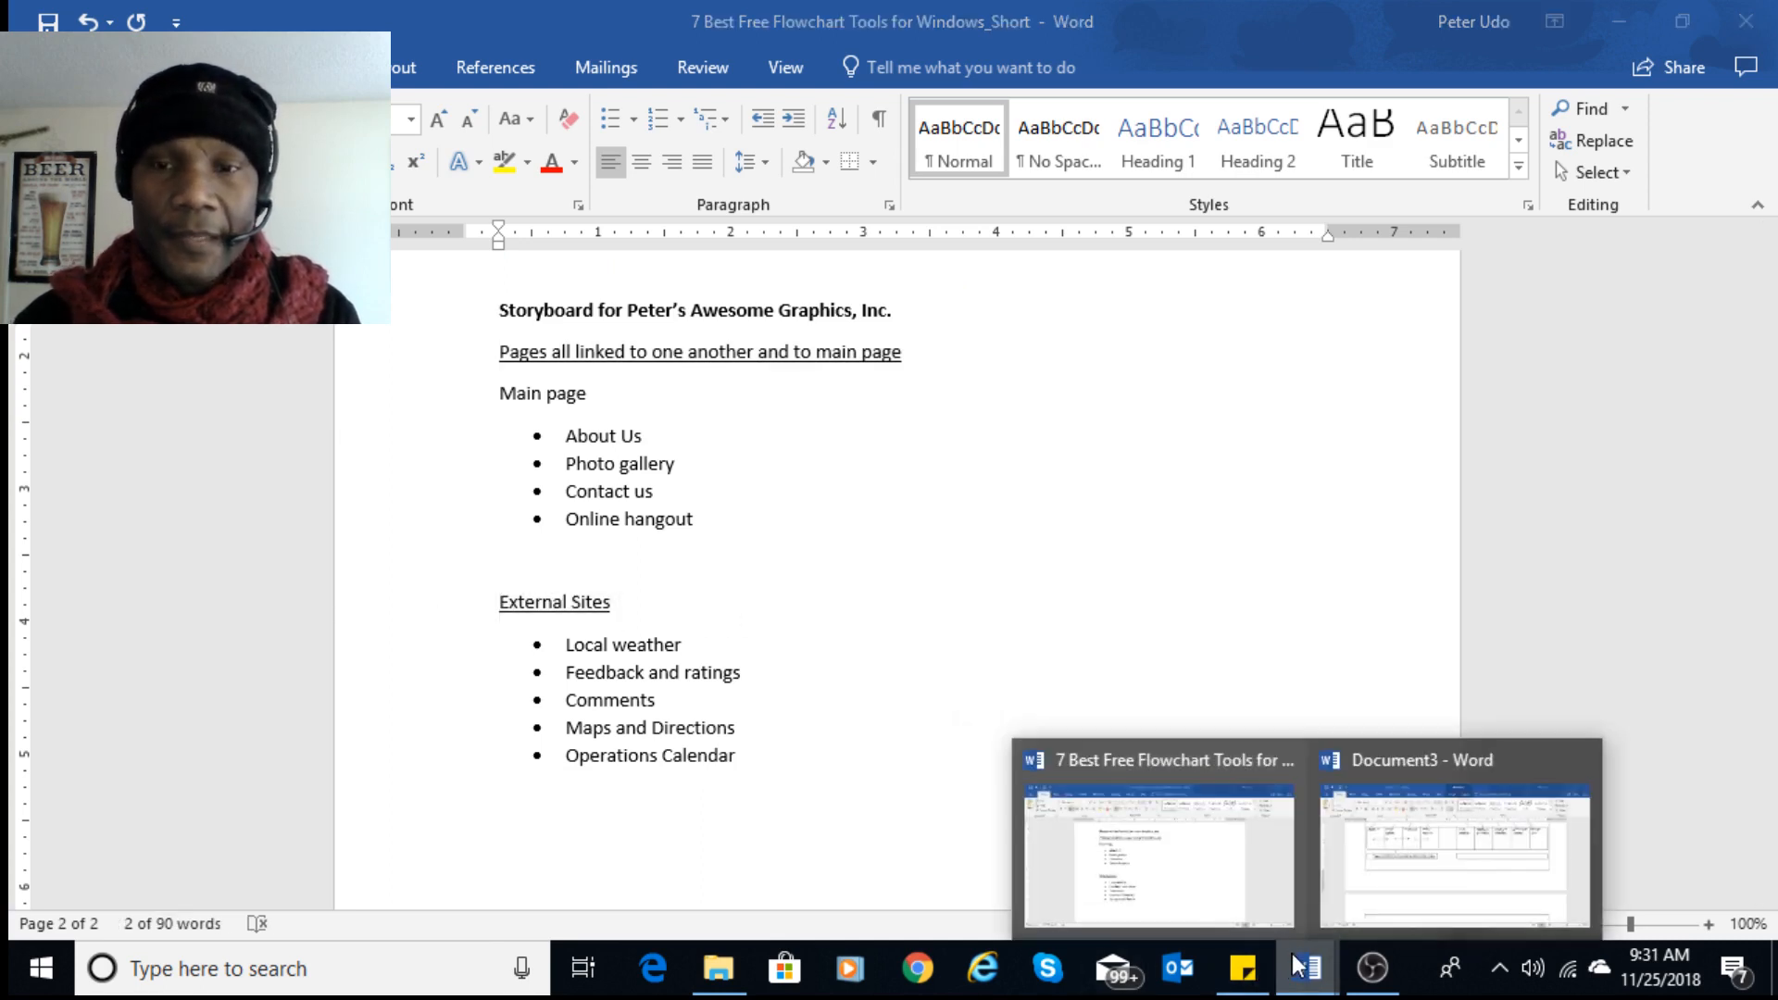
left_click(1415, 897)
left_click(1074, 470)
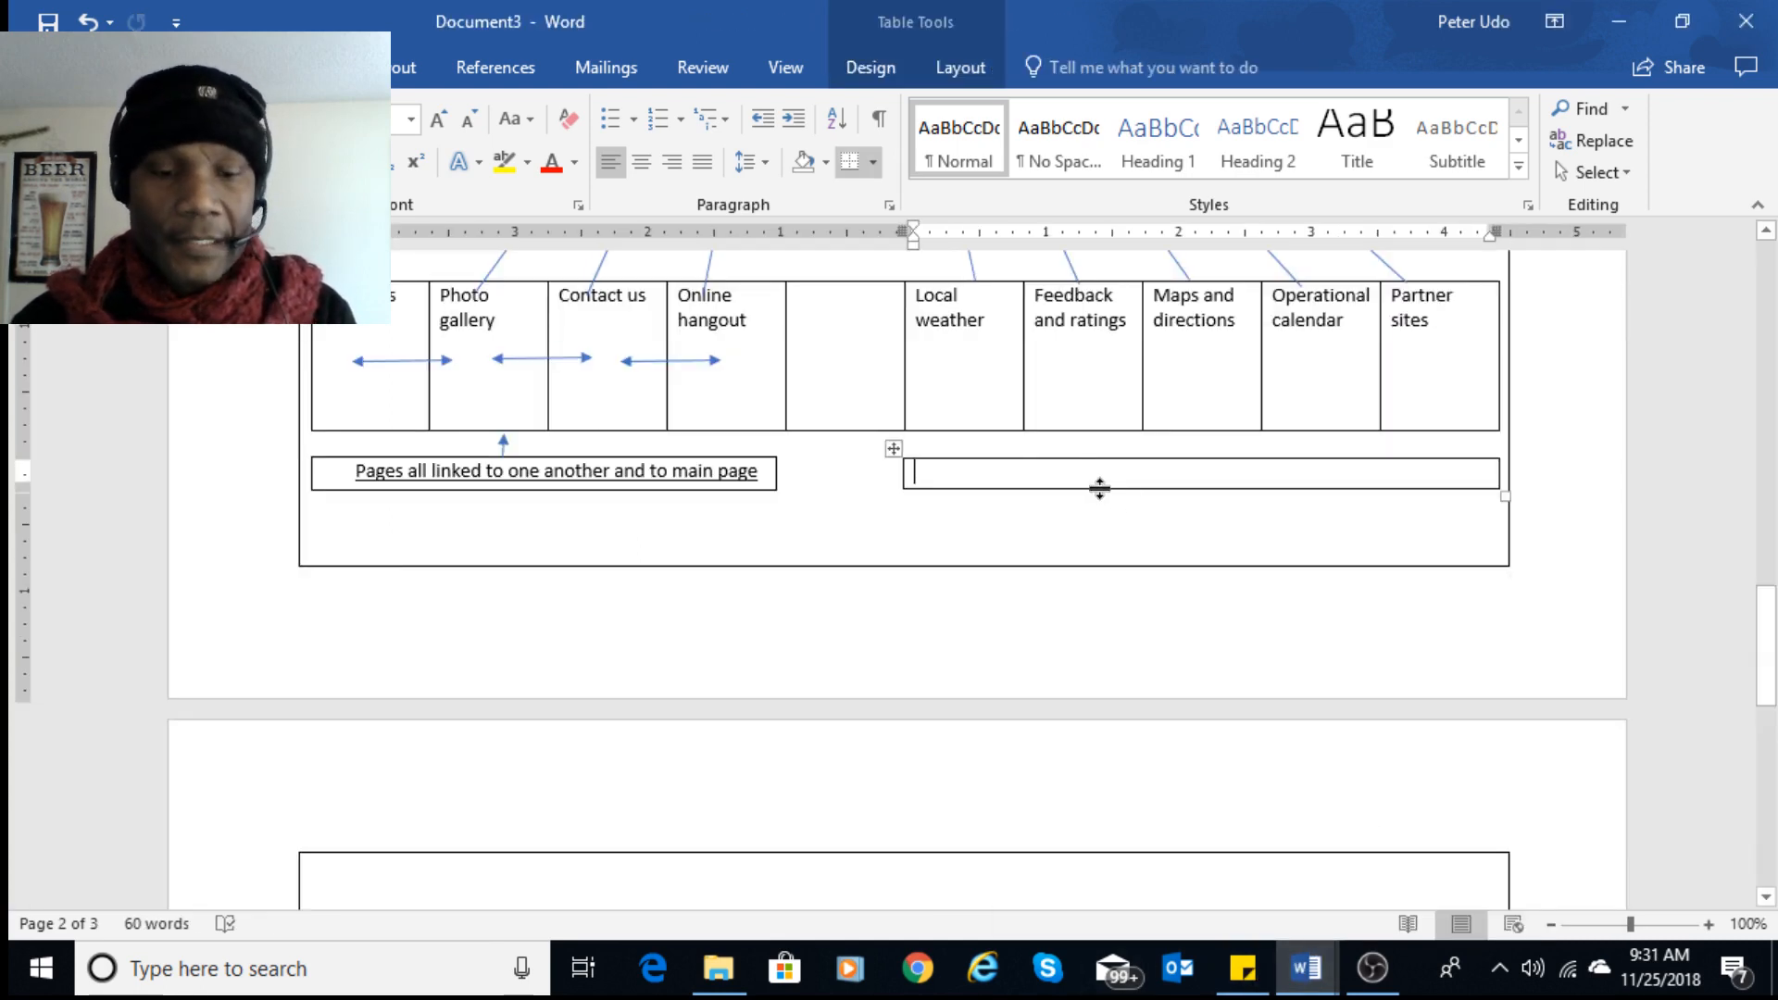
key("ctrl+v")
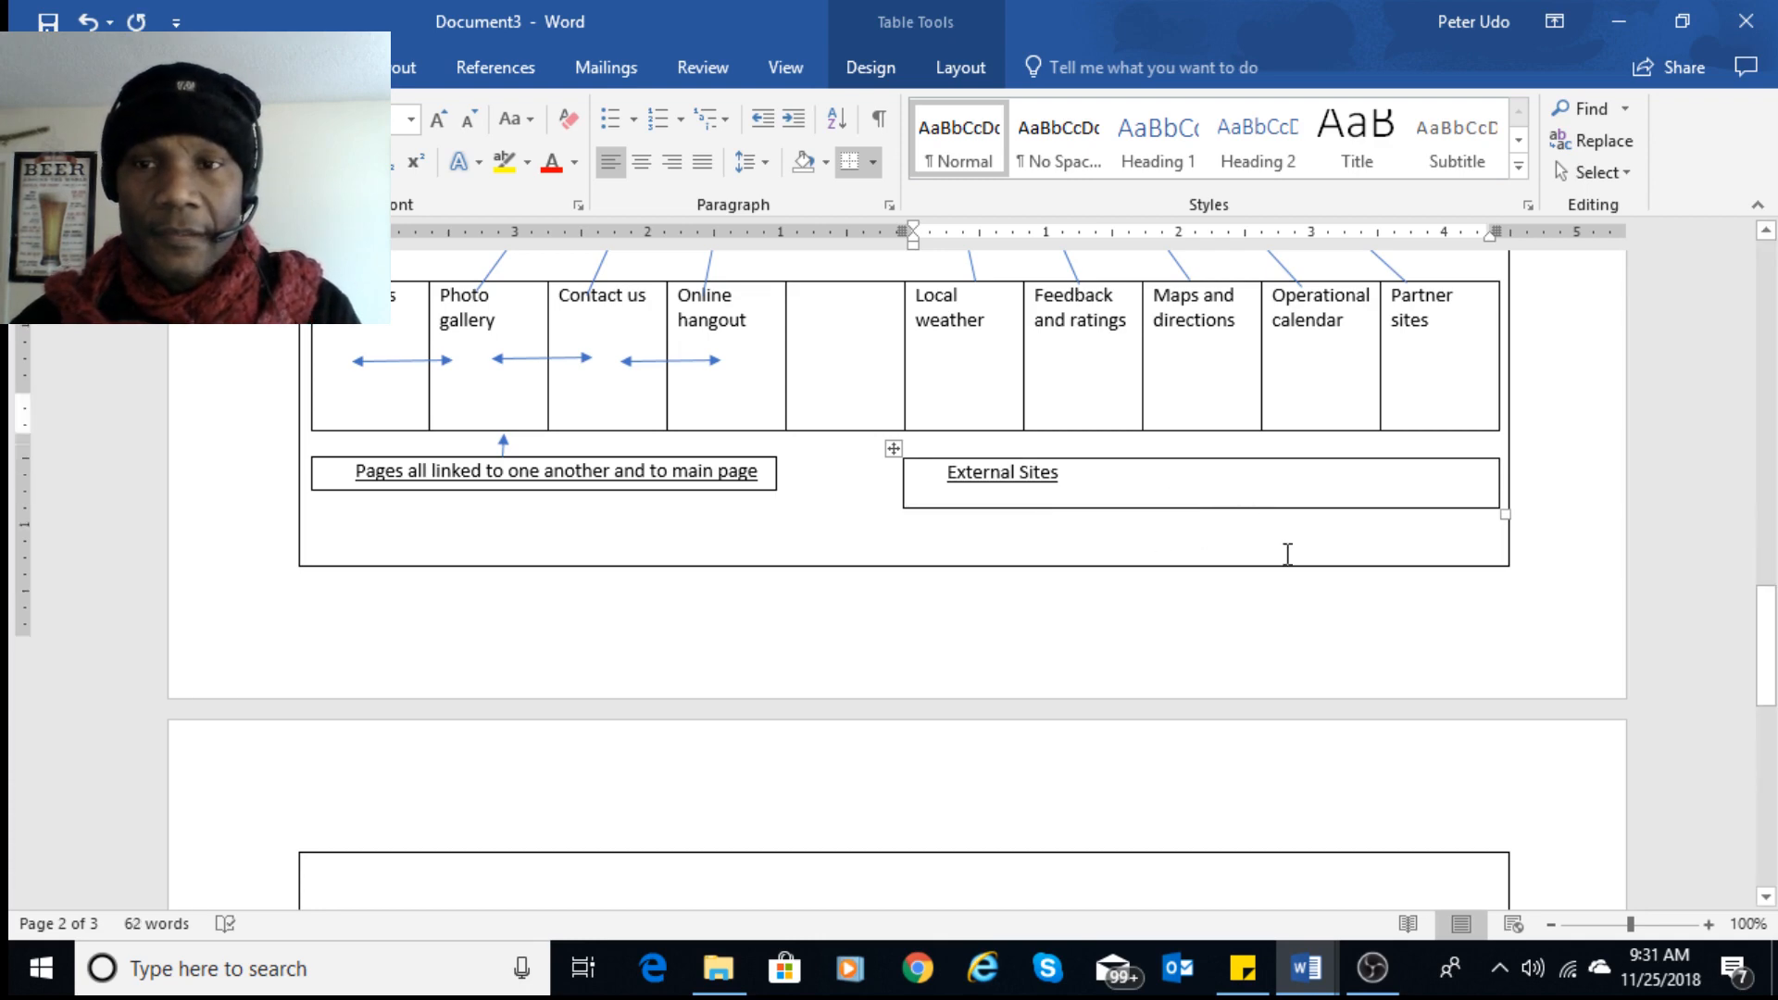
scroll(1296, 546, "down", 3)
scroll(1315, 531, "up", 3)
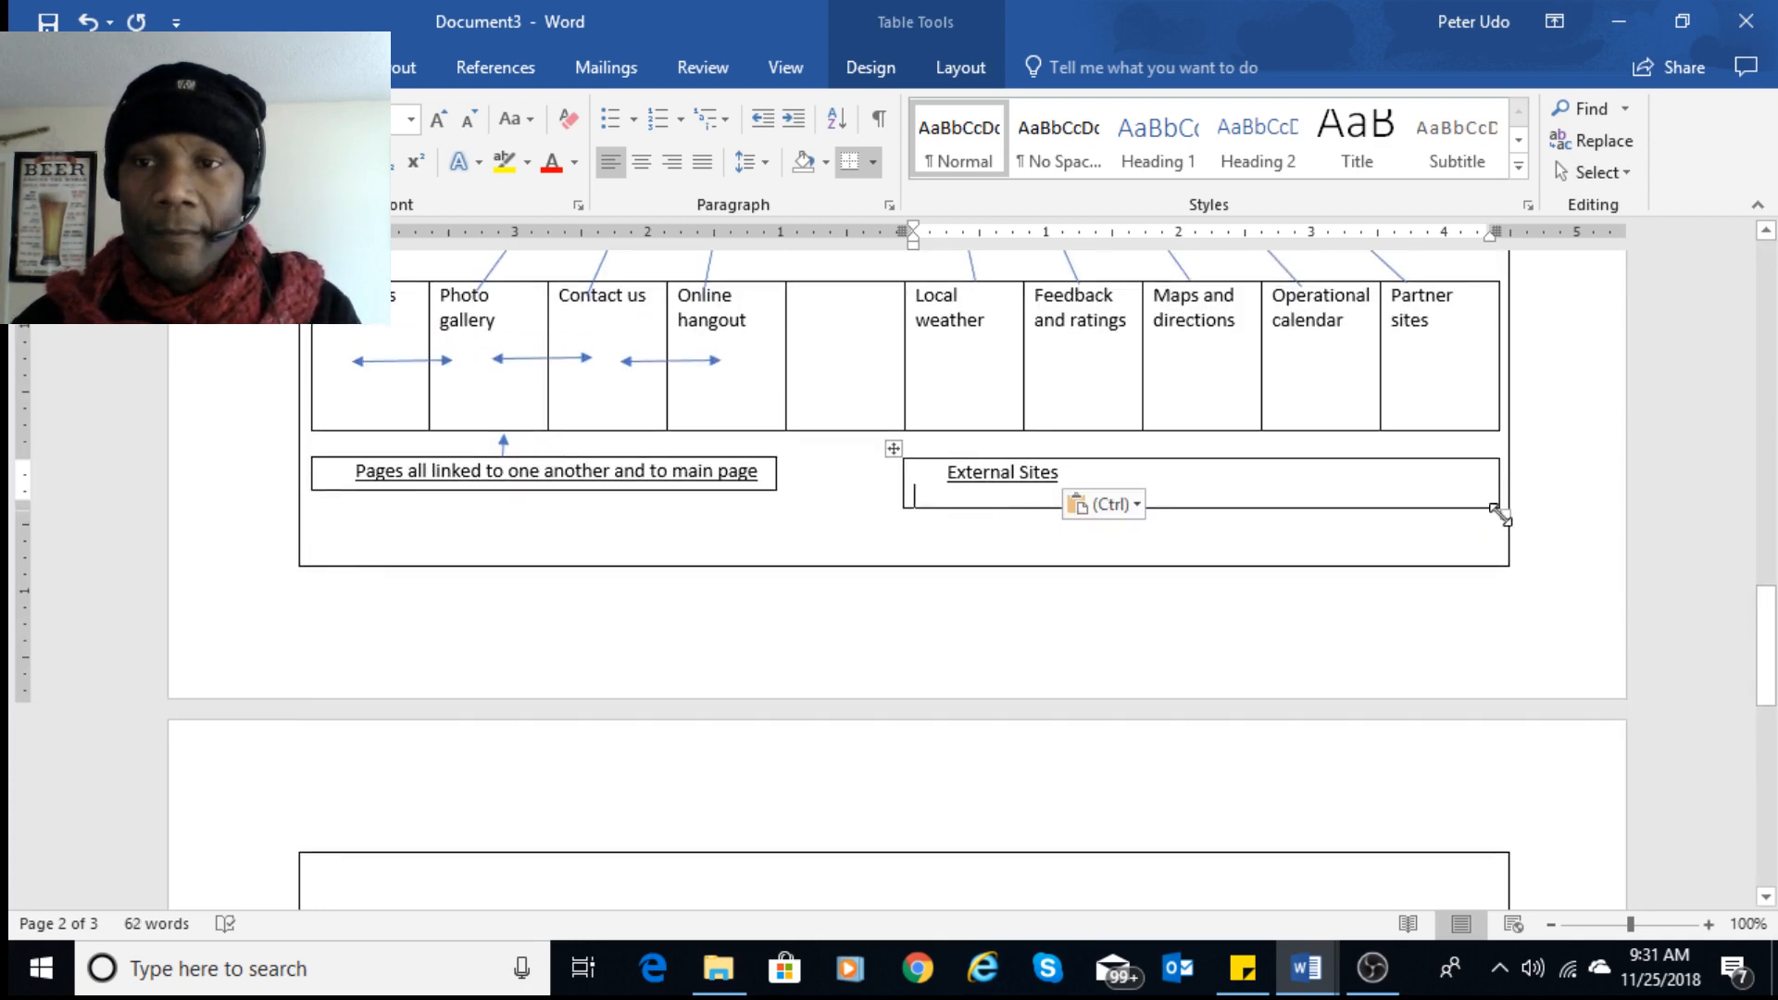
left_click_drag(1498, 514, 1490, 492)
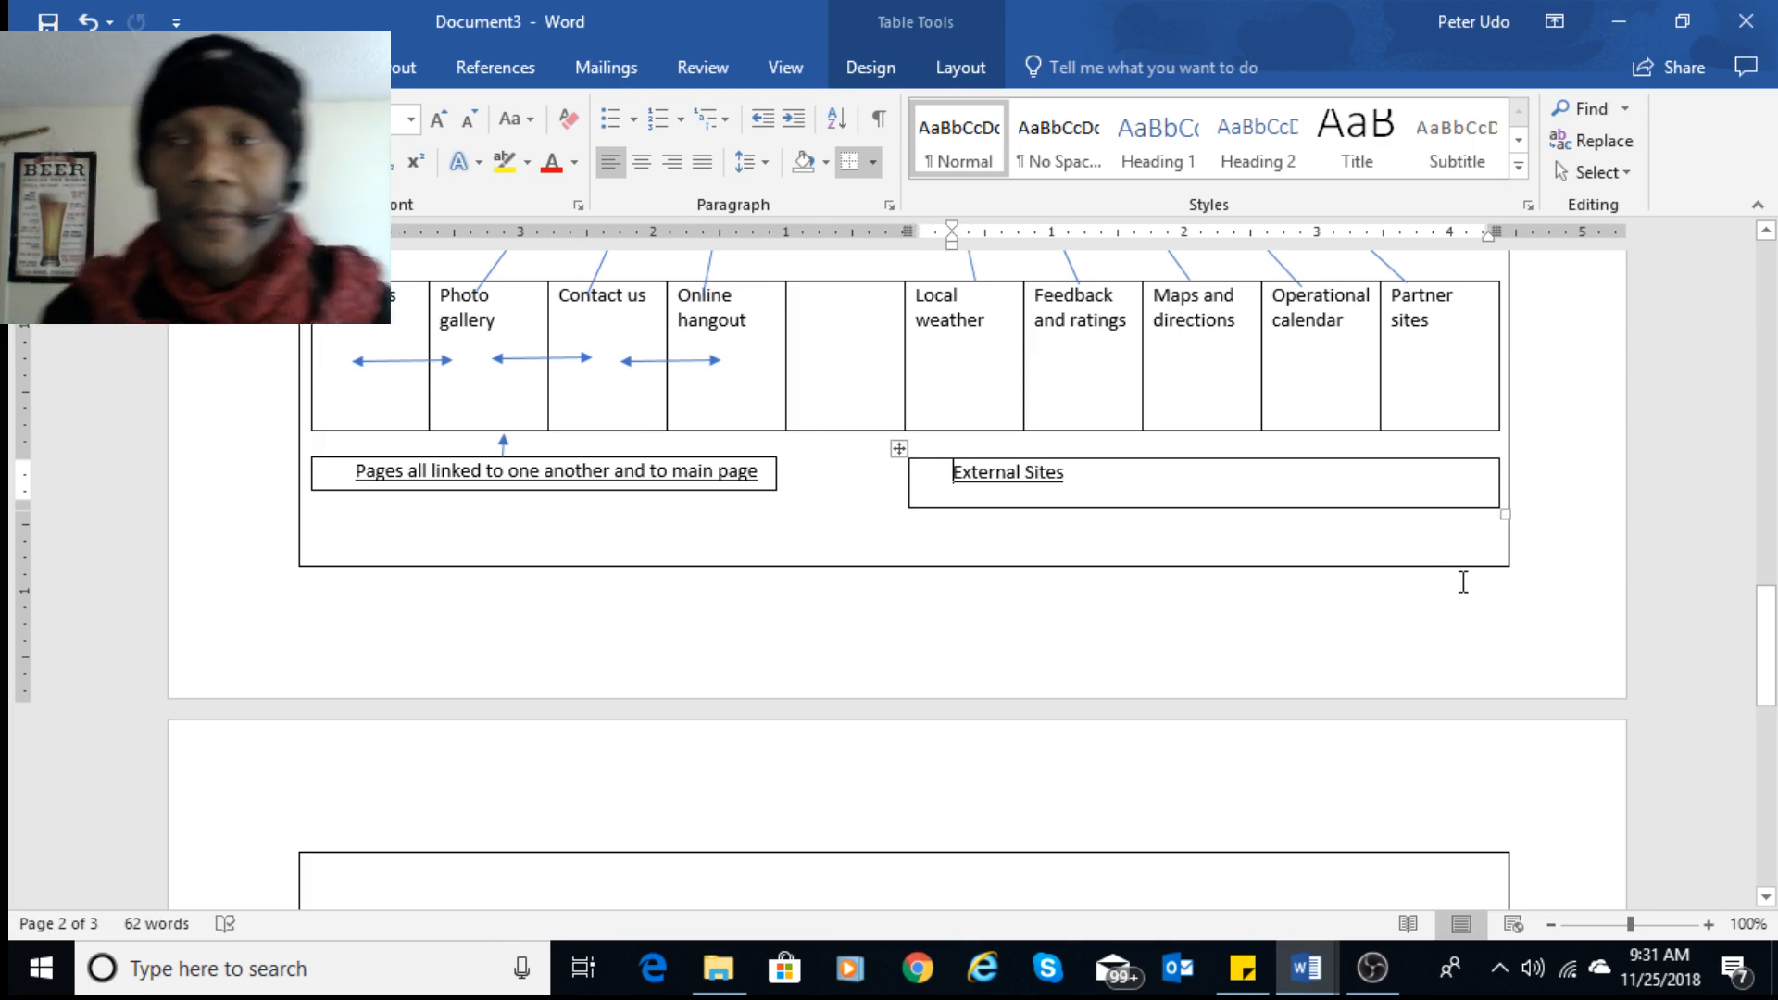
- Examine how the storyboard frame runs over from the second page onto the third page
scroll(1495, 611, "down", 3)
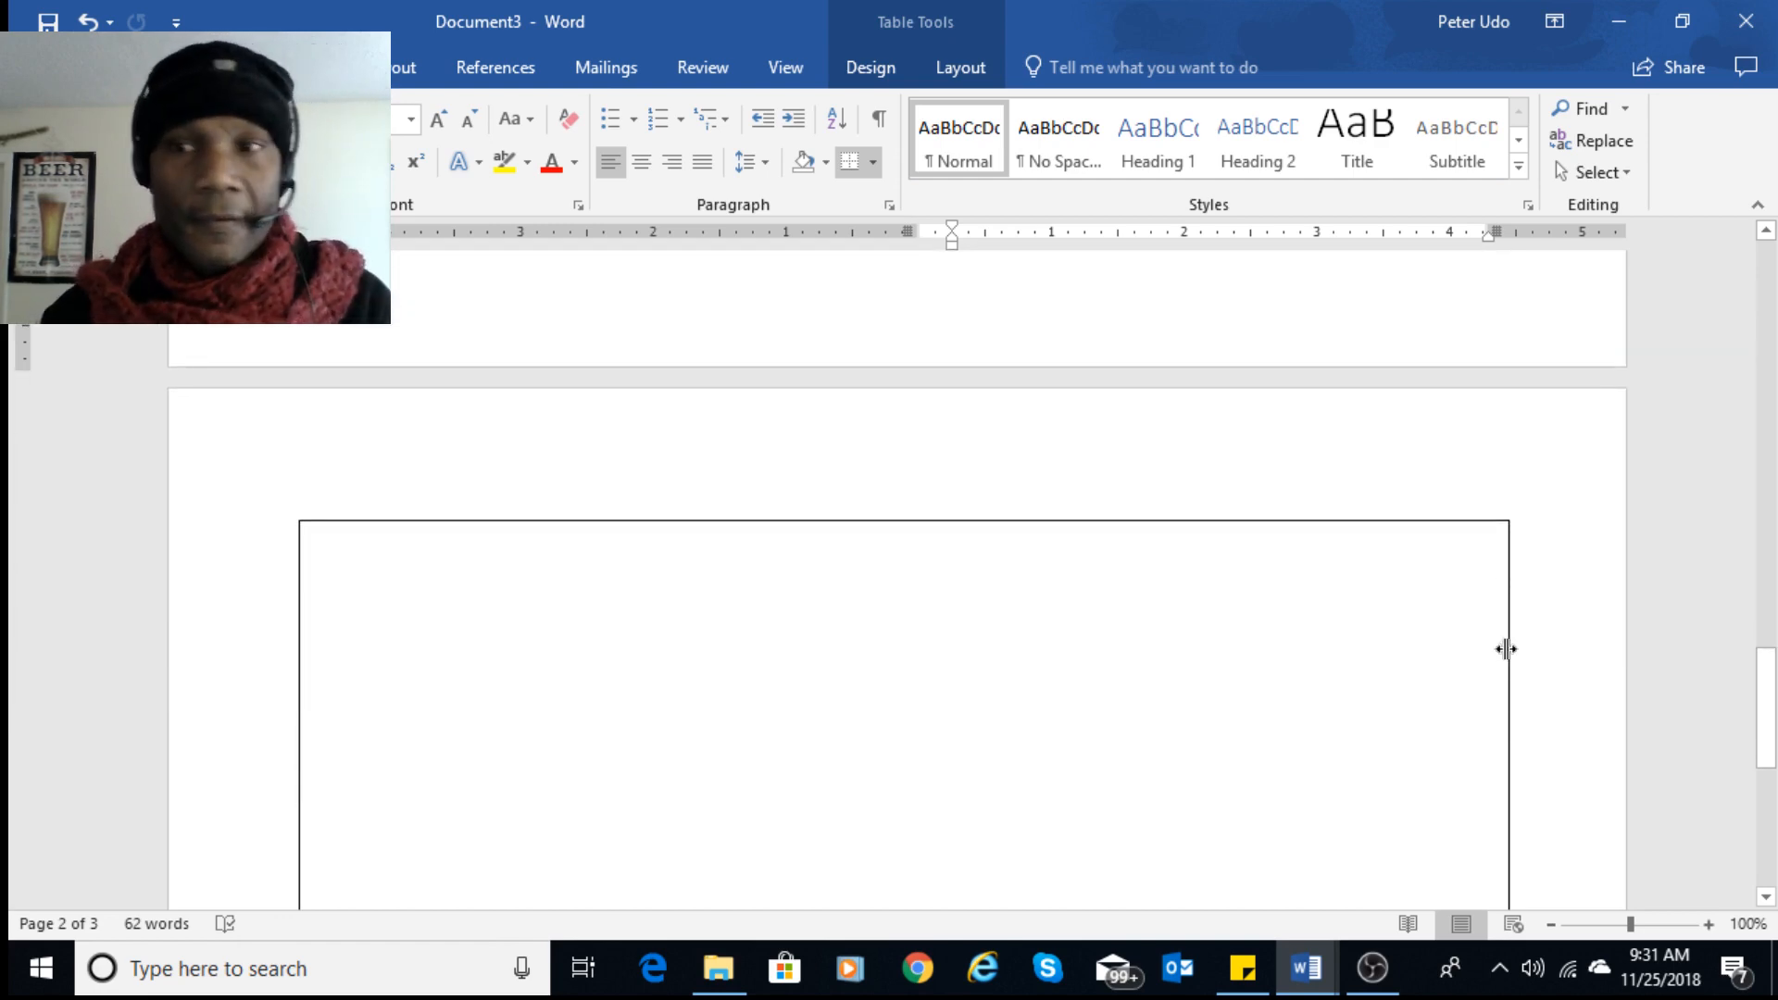
scroll(1505, 653, "down", 5)
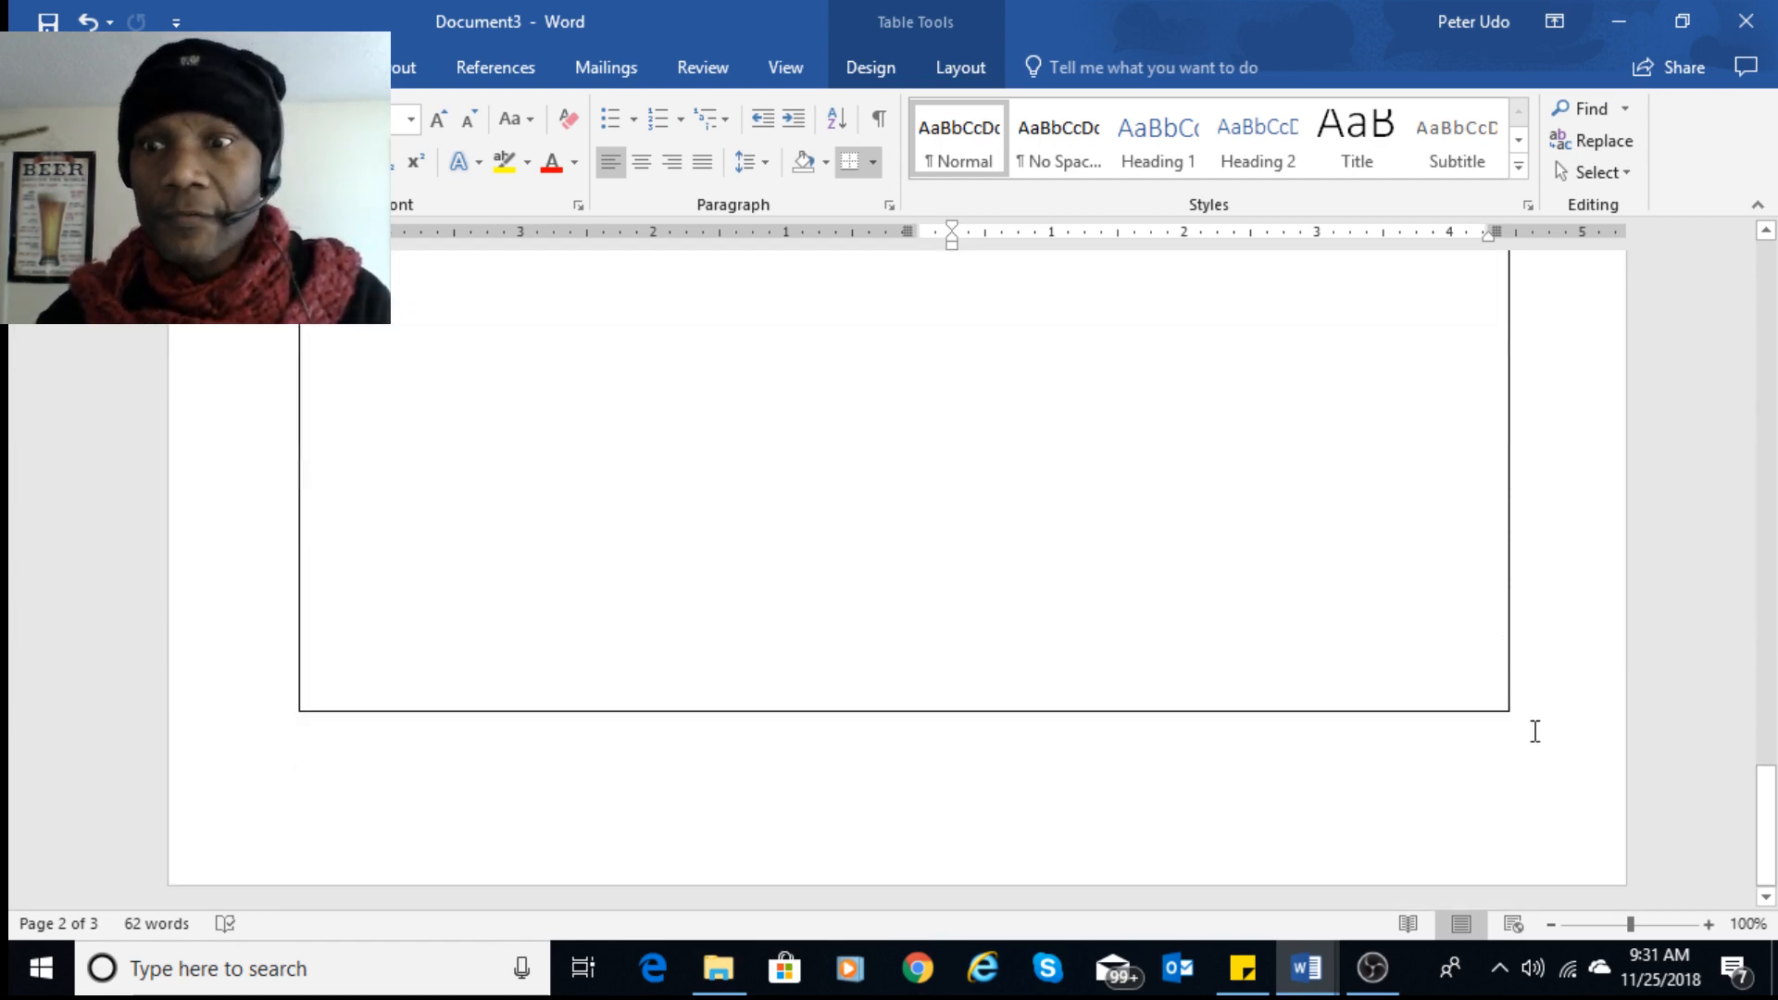
scroll(1532, 722, "up", 5)
scroll(1531, 718, "up", 4)
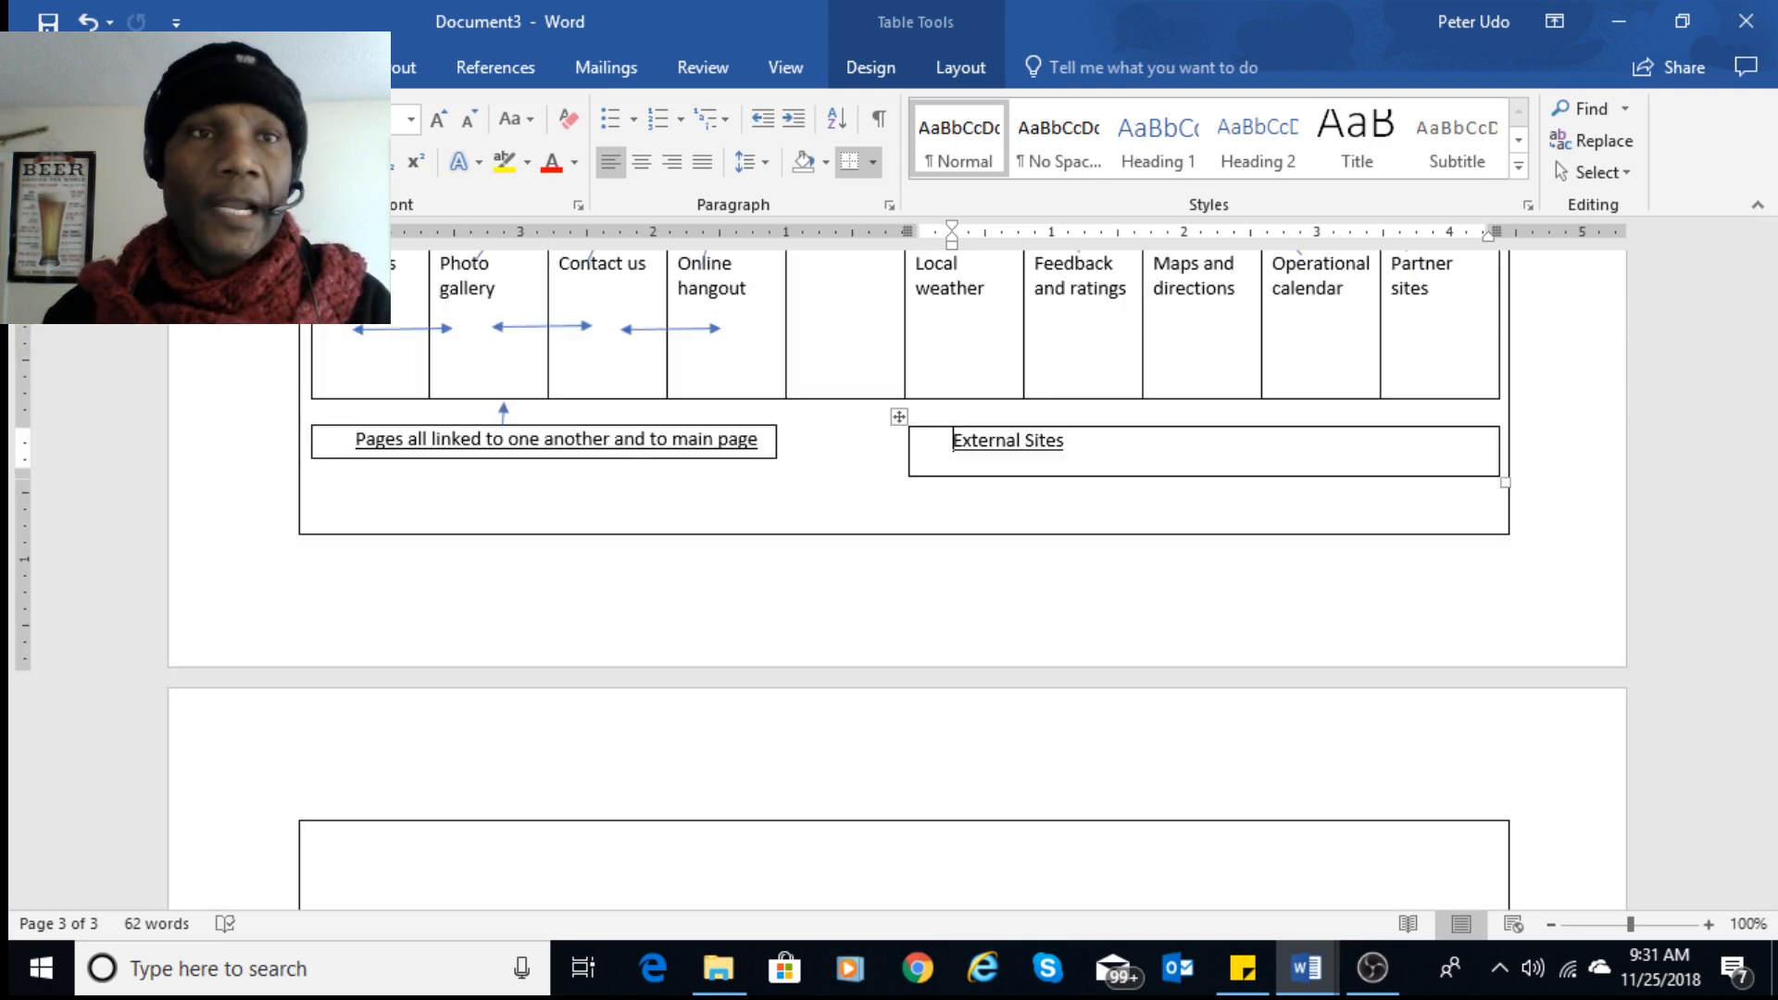
left_click(405, 69)
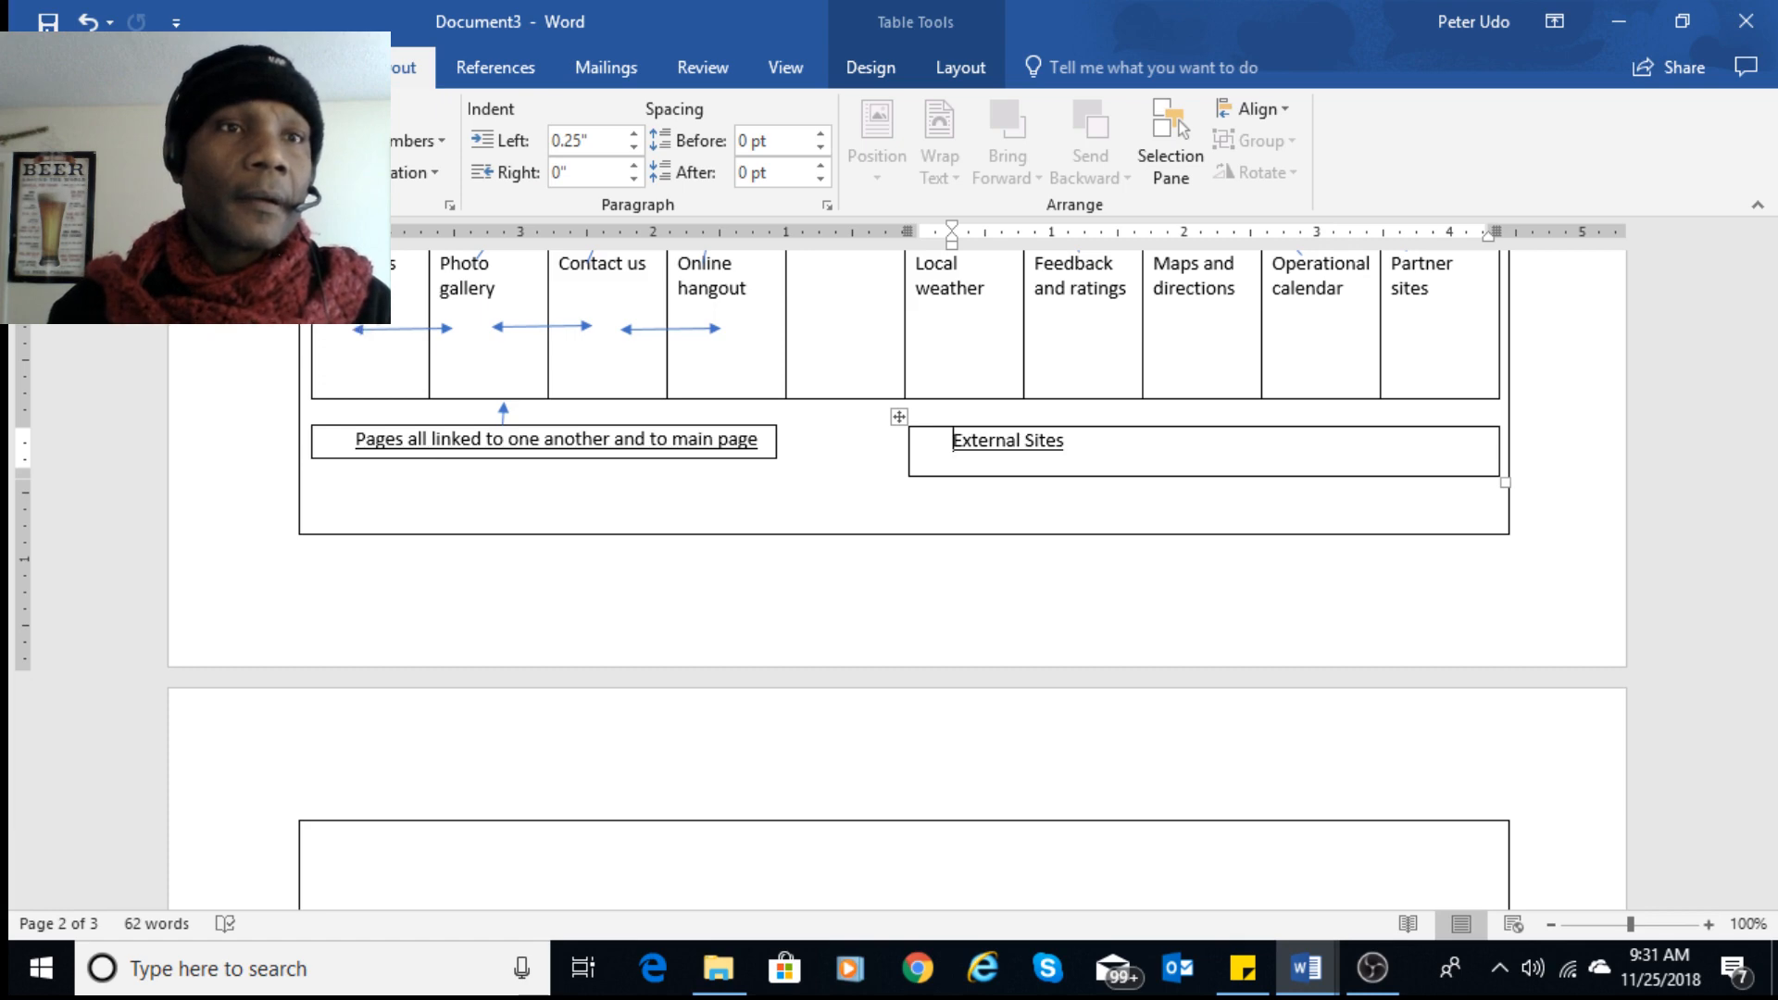
left_click(568, 587)
scroll(1071, 809, "down", 6)
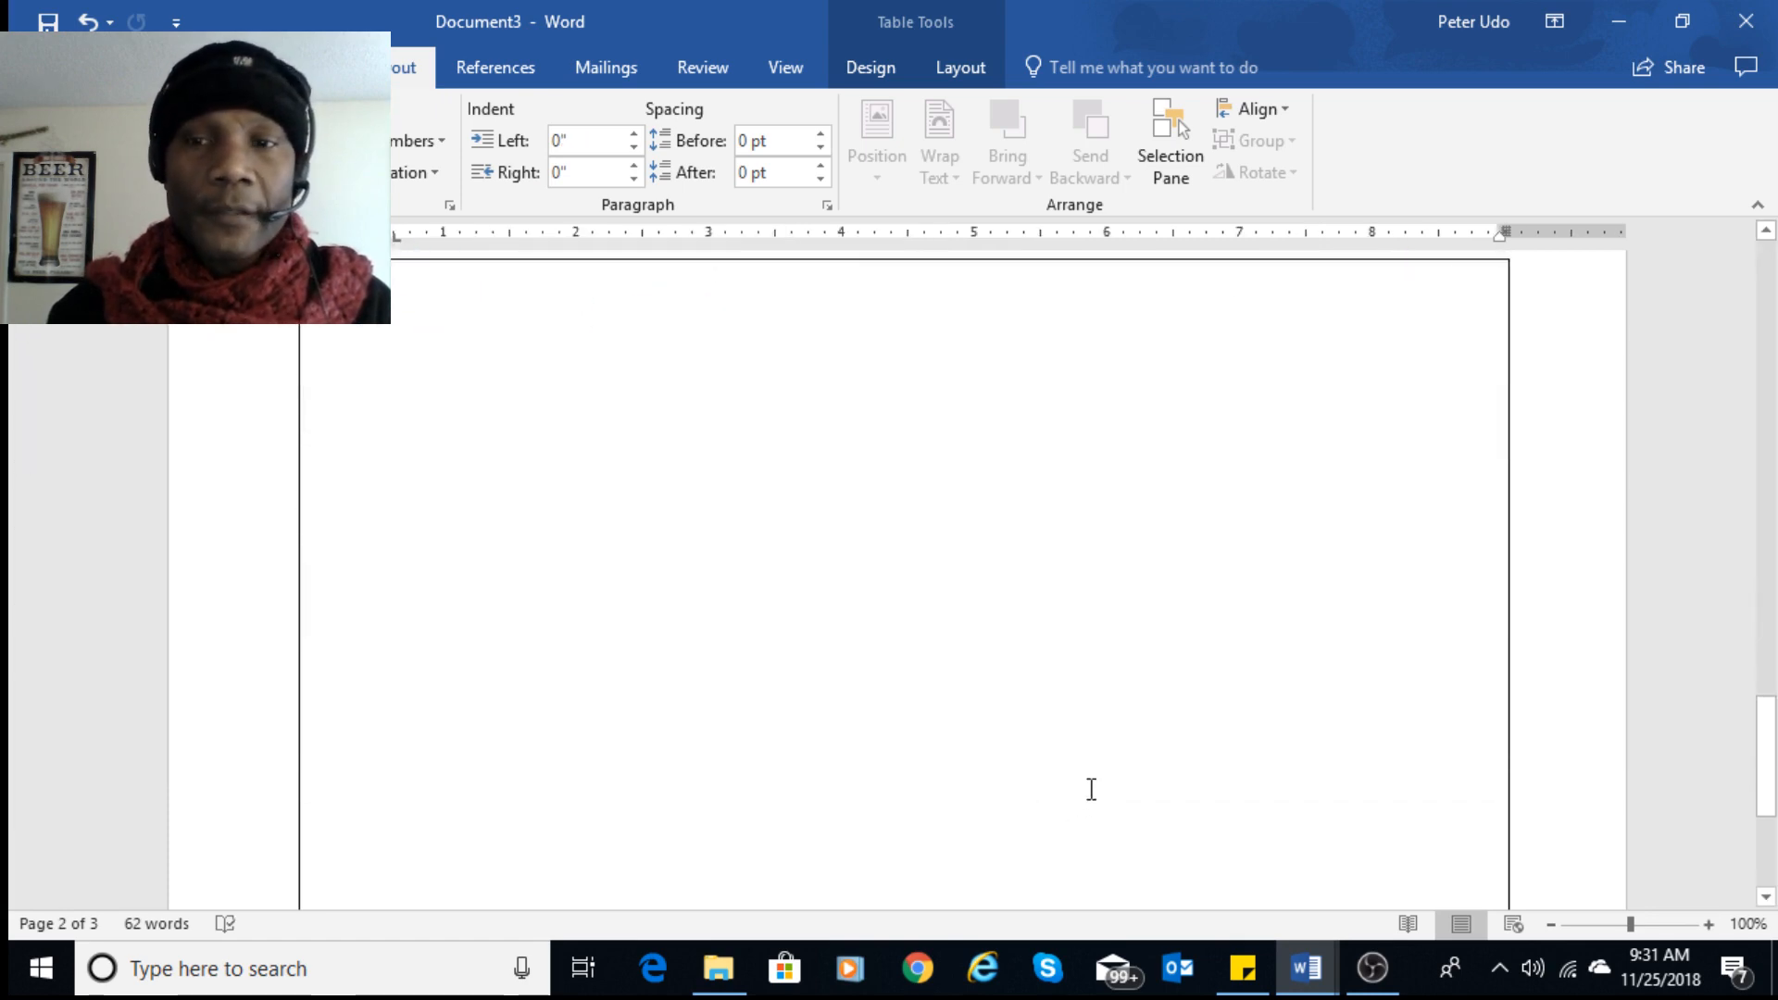
scroll(1091, 789, "down", 7)
left_click(1045, 716)
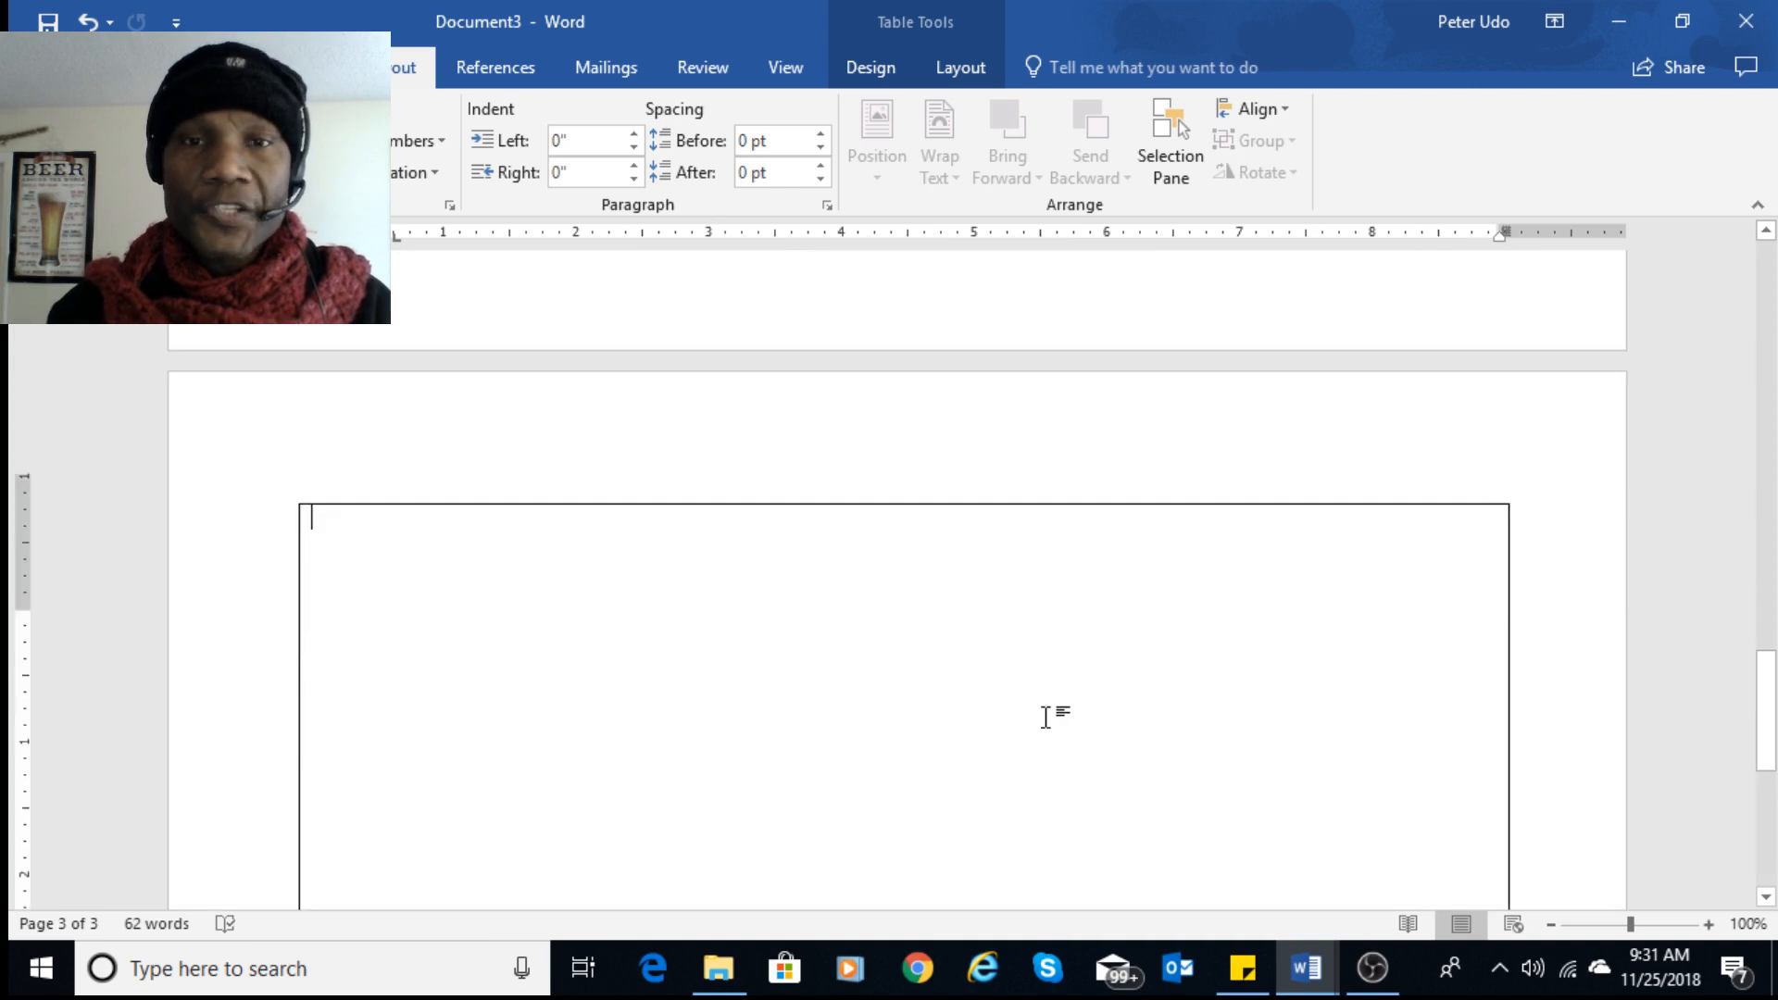
scroll(1046, 717, "up", 4)
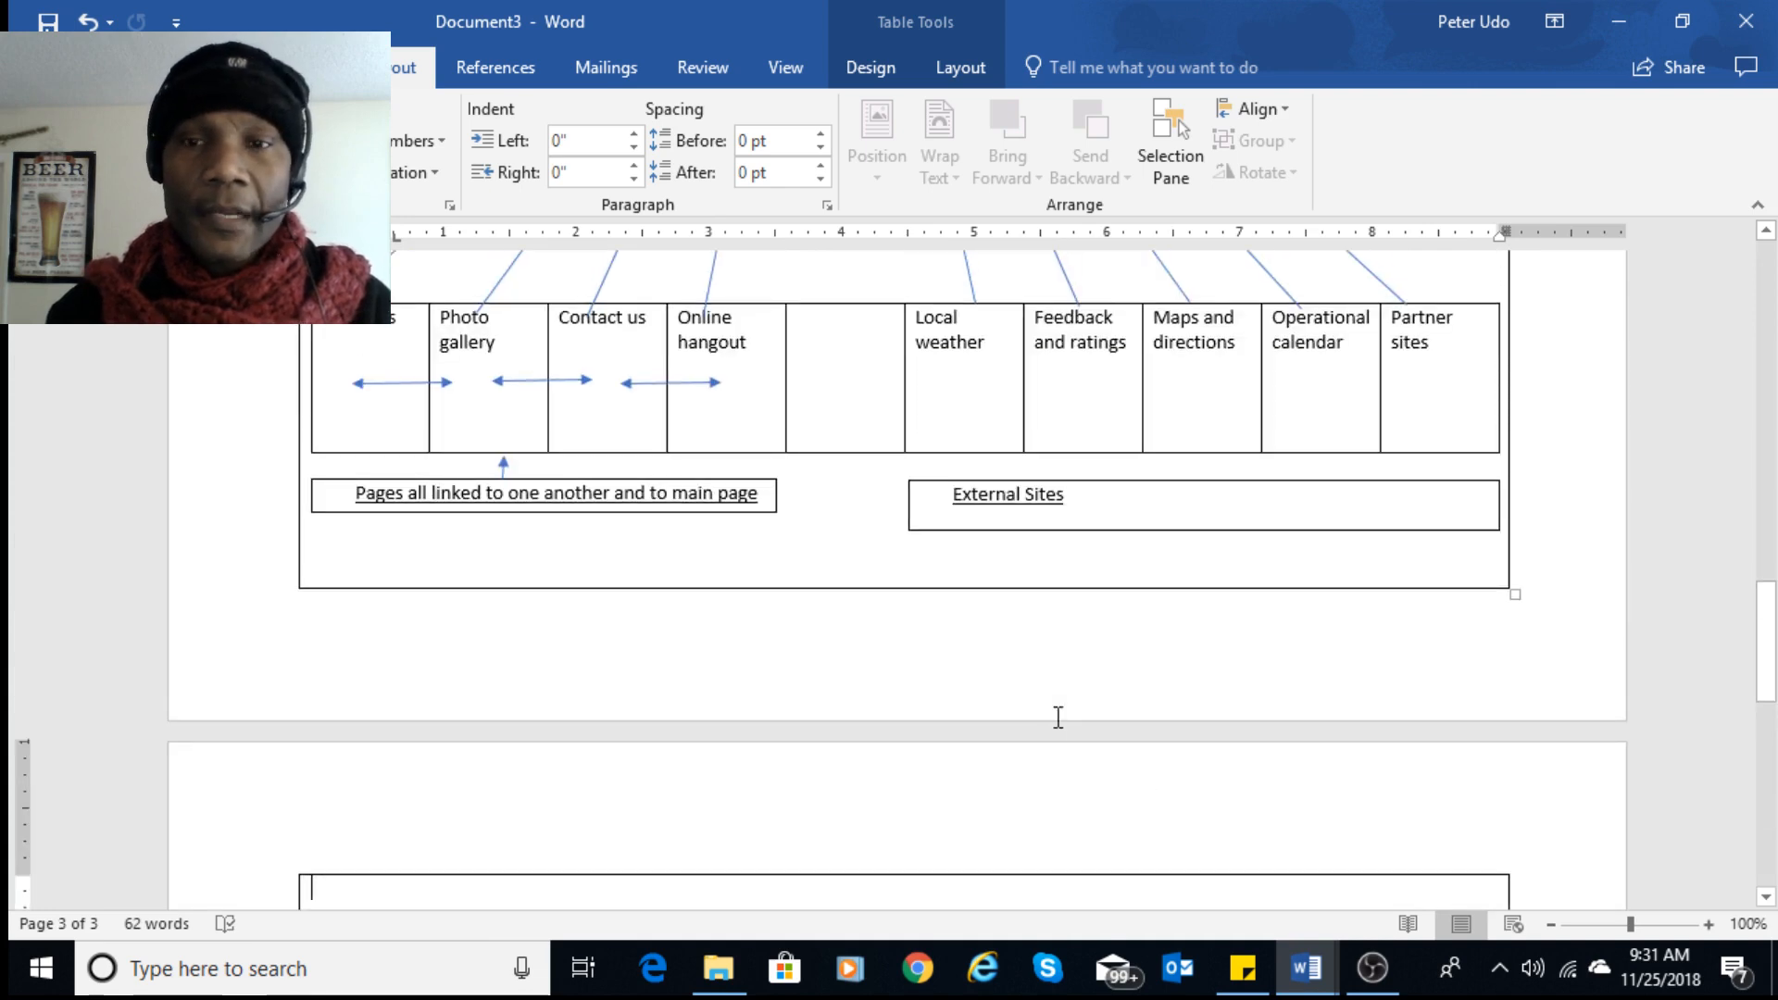
scroll(1056, 718, "up", 6)
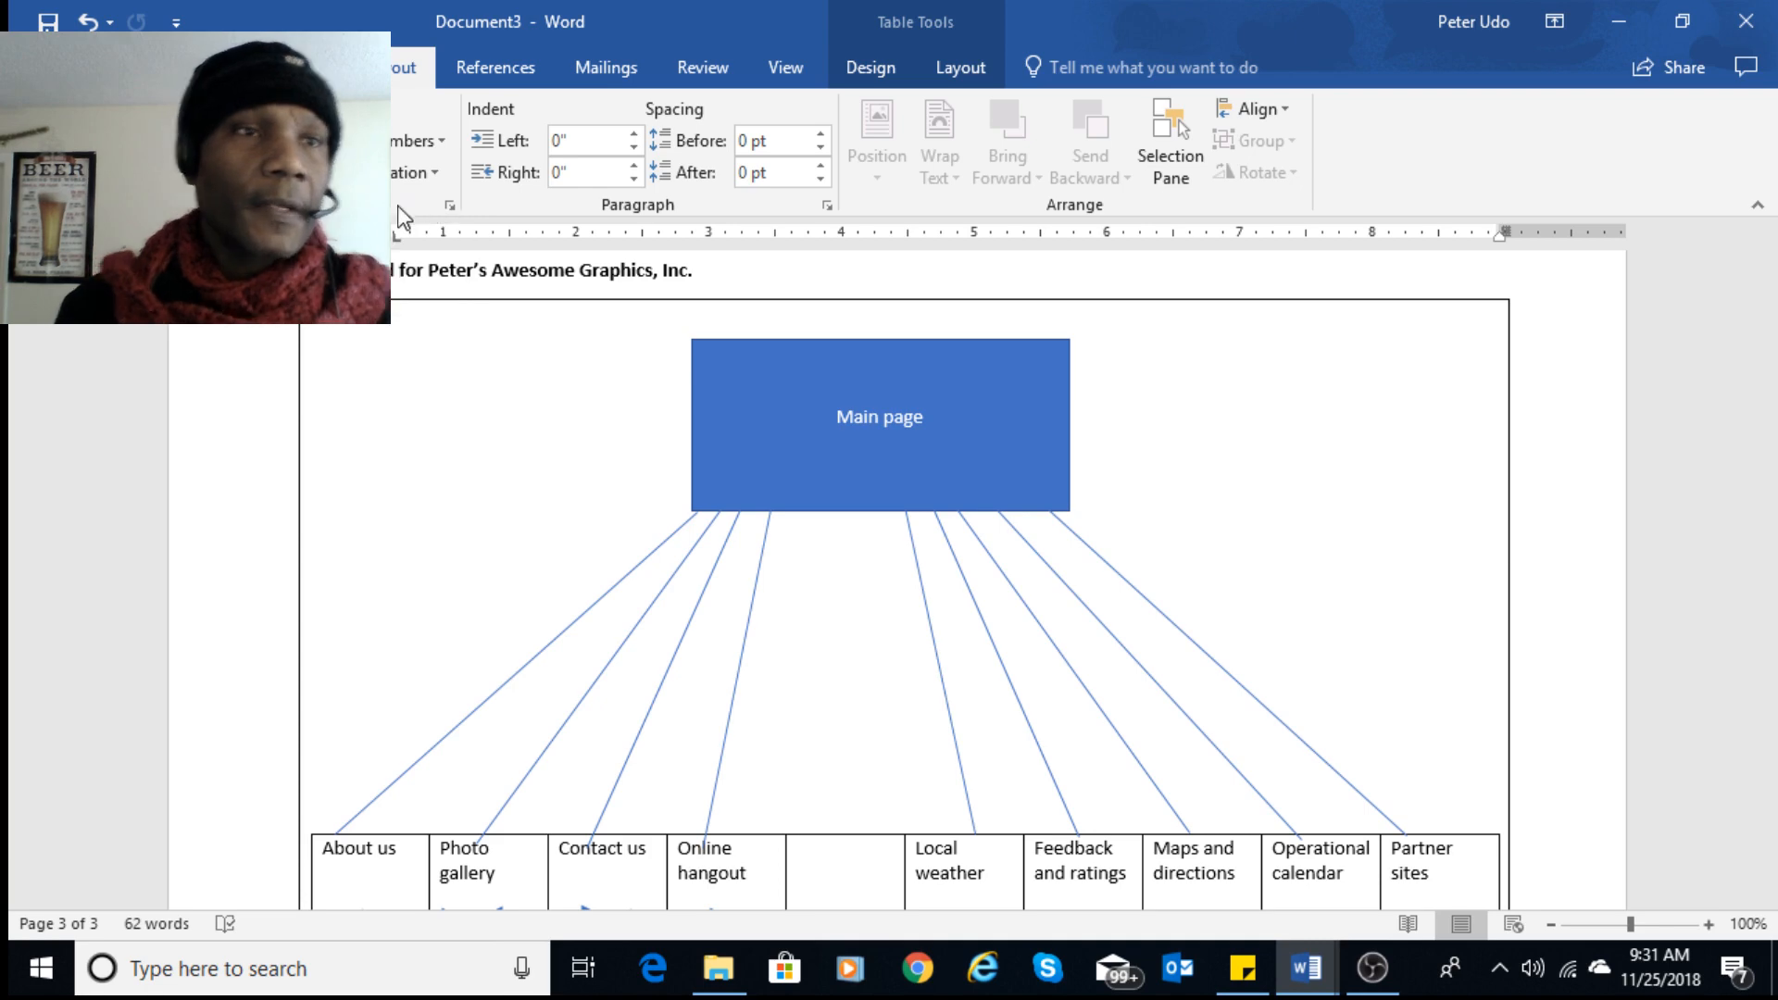
- Apply a page margin preset smaller than Narrow so the storyboard frame fits on a single page
left_click(44, 146)
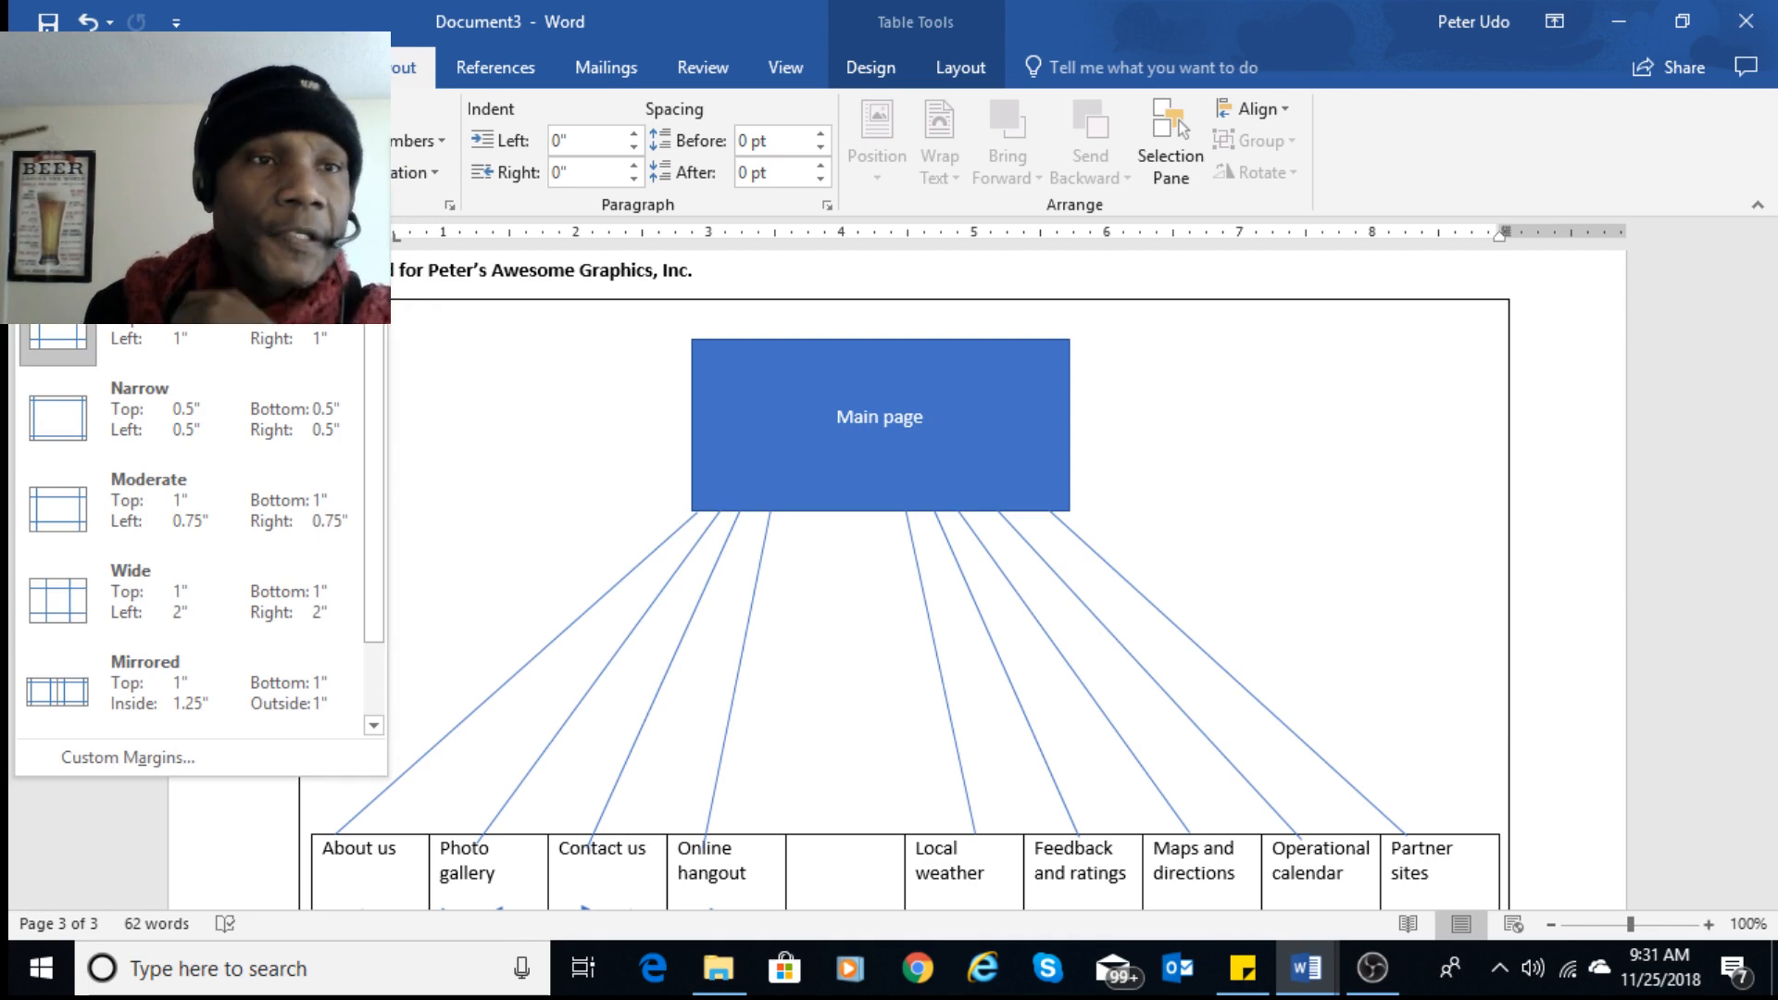
left_click(167, 236)
scroll(1000, 614, "down", 5)
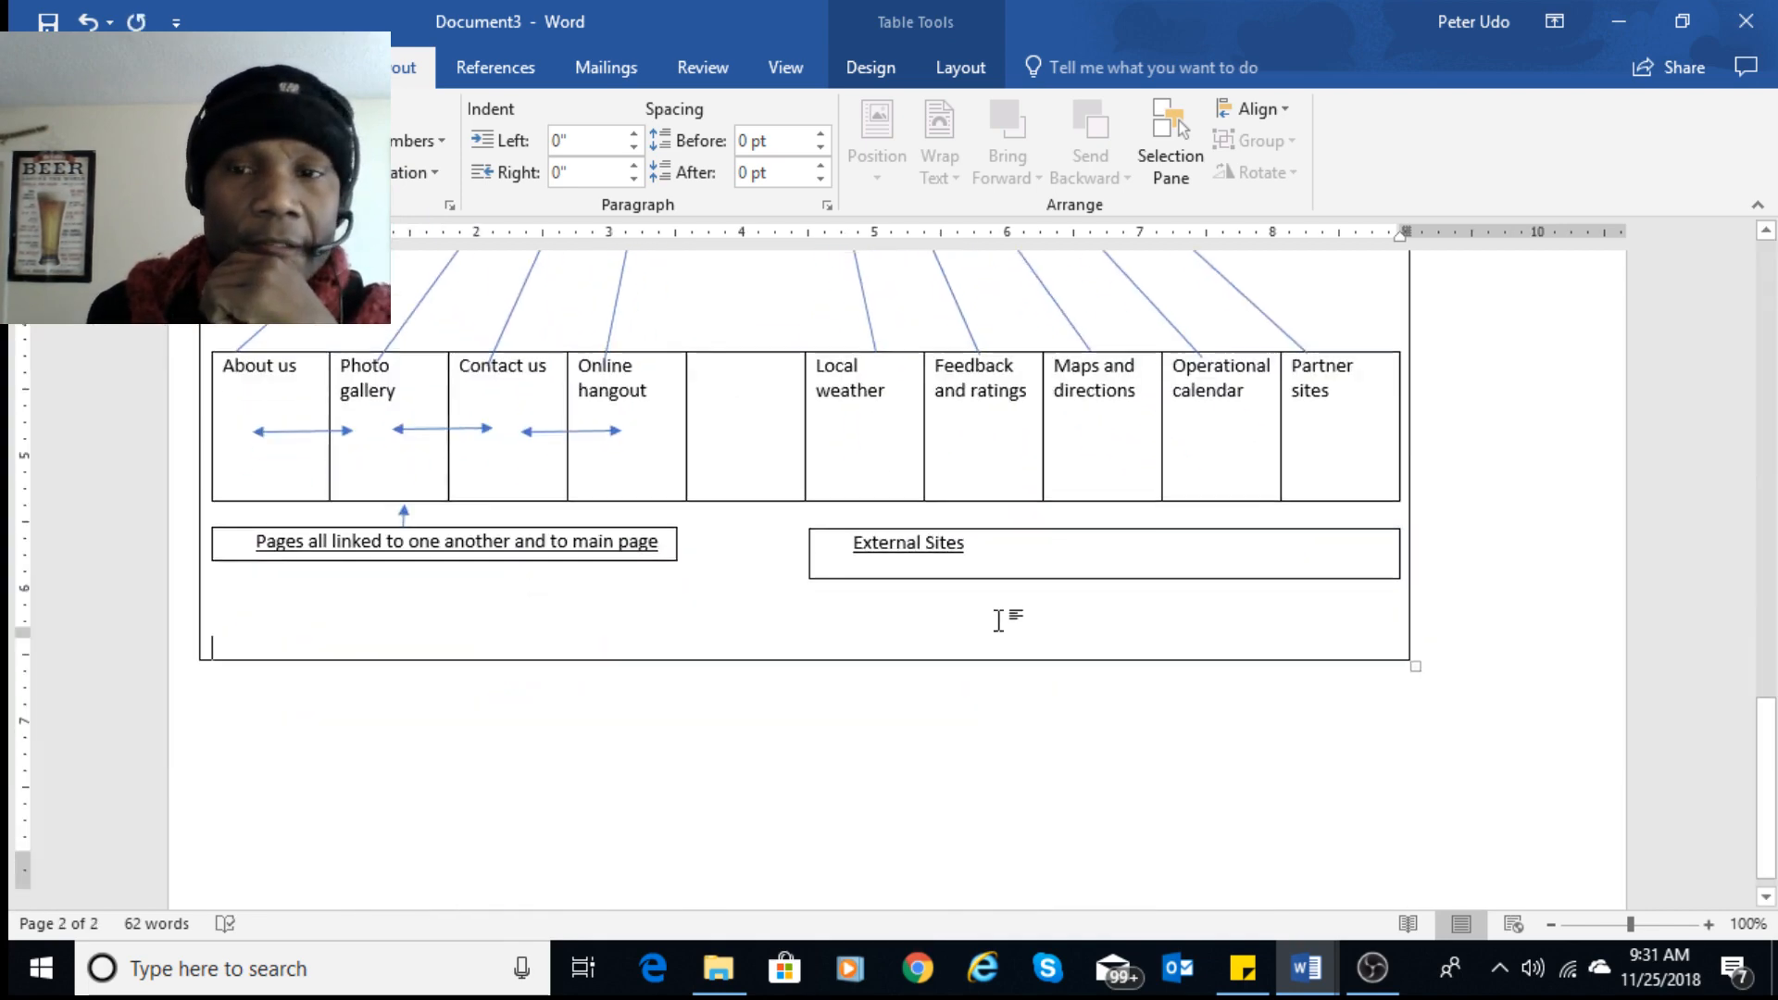
- Enlarge the wireframe's outer frame on the first page to about 9.8" wide and extend it further down the page
scroll(1000, 620, "up", 10)
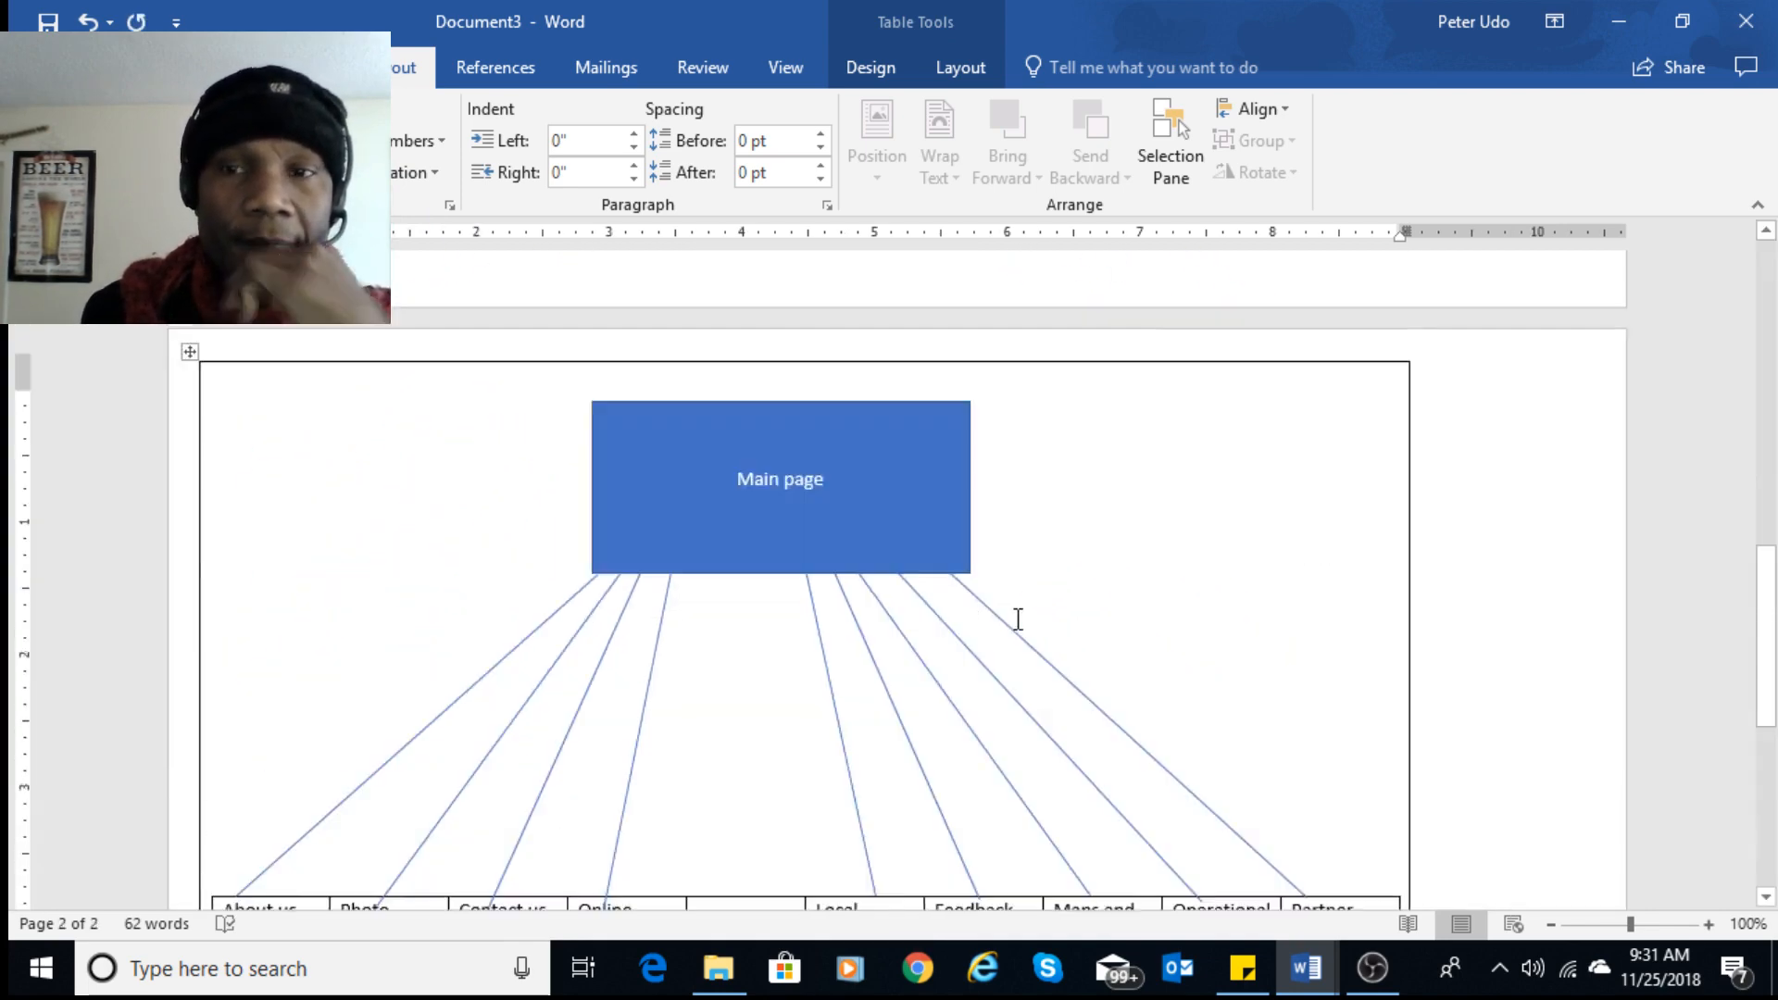
scroll(1040, 623, "up", 1)
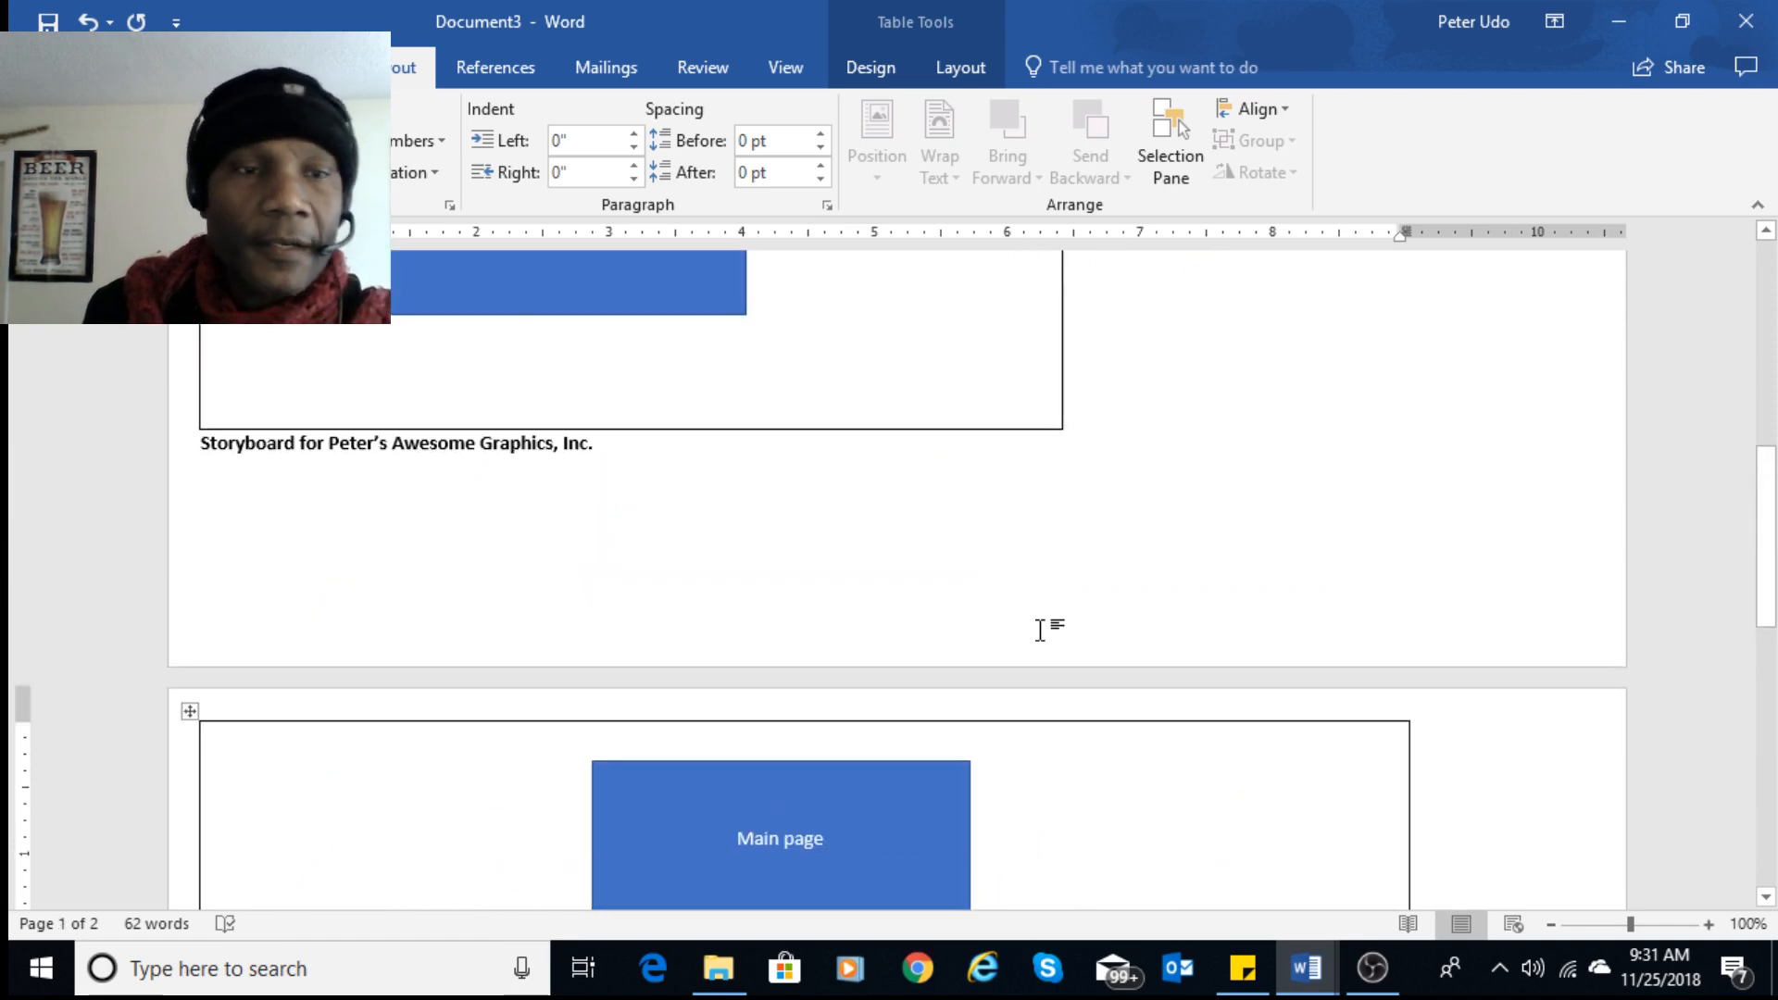
scroll(1040, 627, "up", 7)
scroll(1040, 627, "up", 5)
scroll(1040, 625, "down", 6)
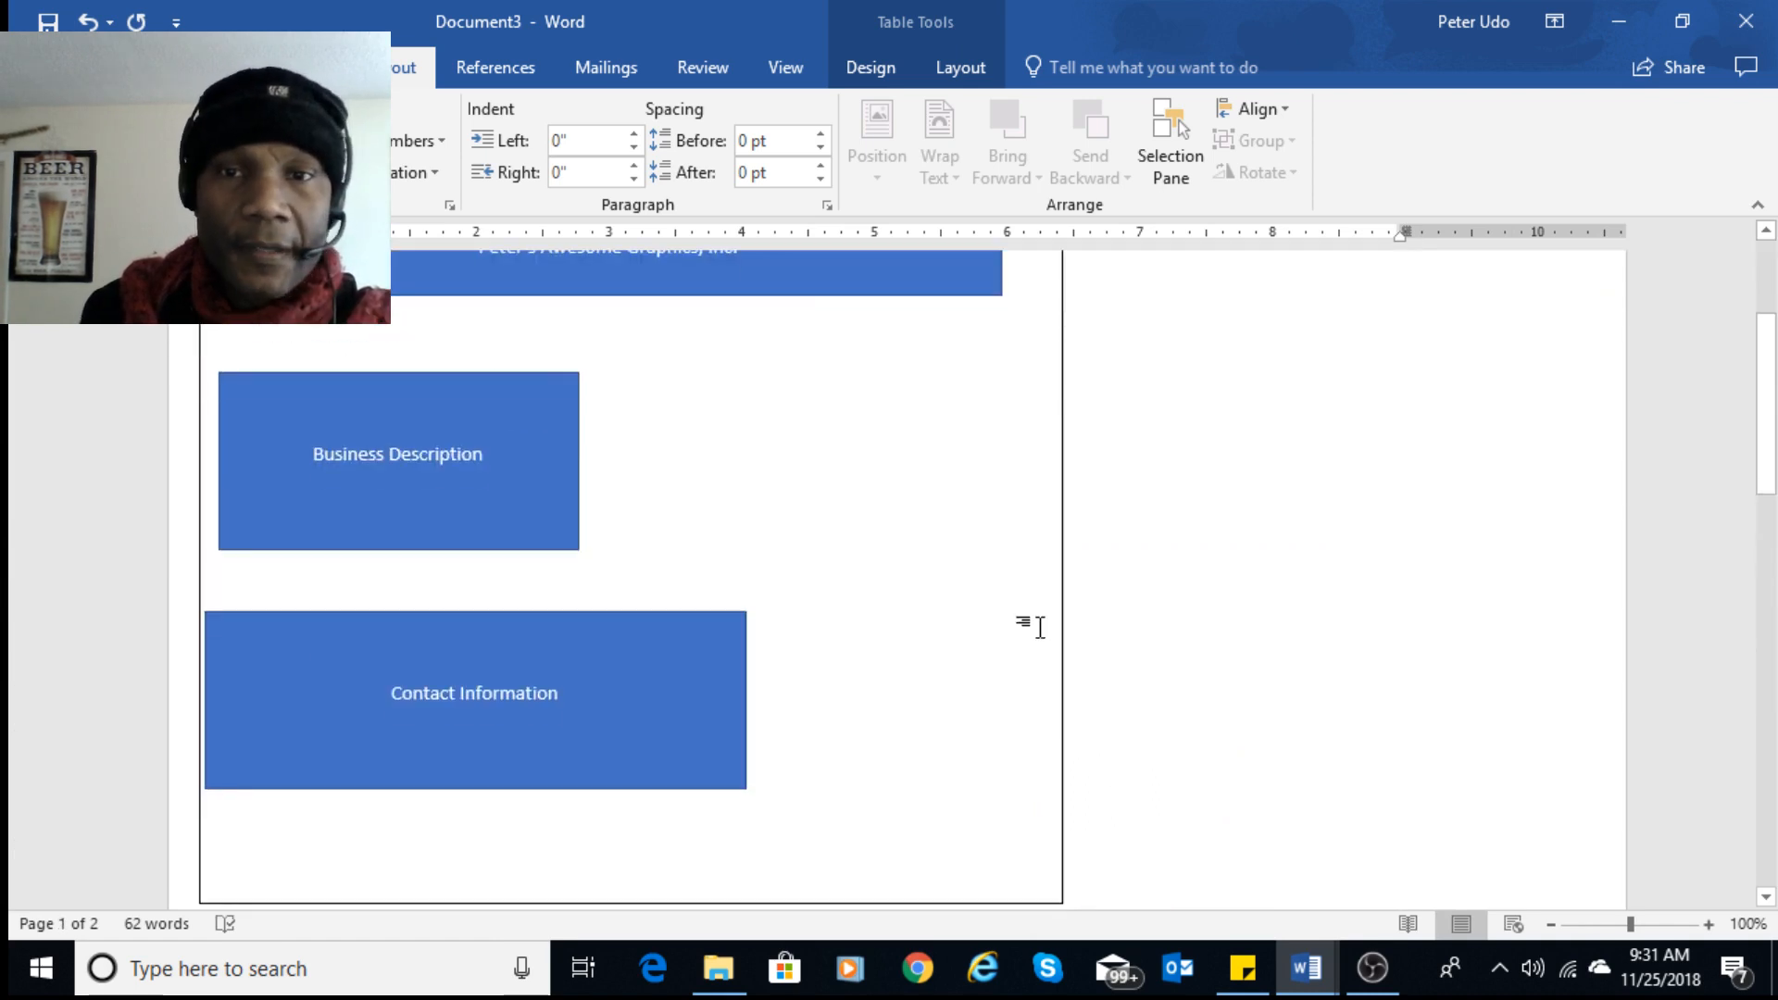
scroll(1040, 627, "up", 2)
scroll(1056, 657, "down", 2)
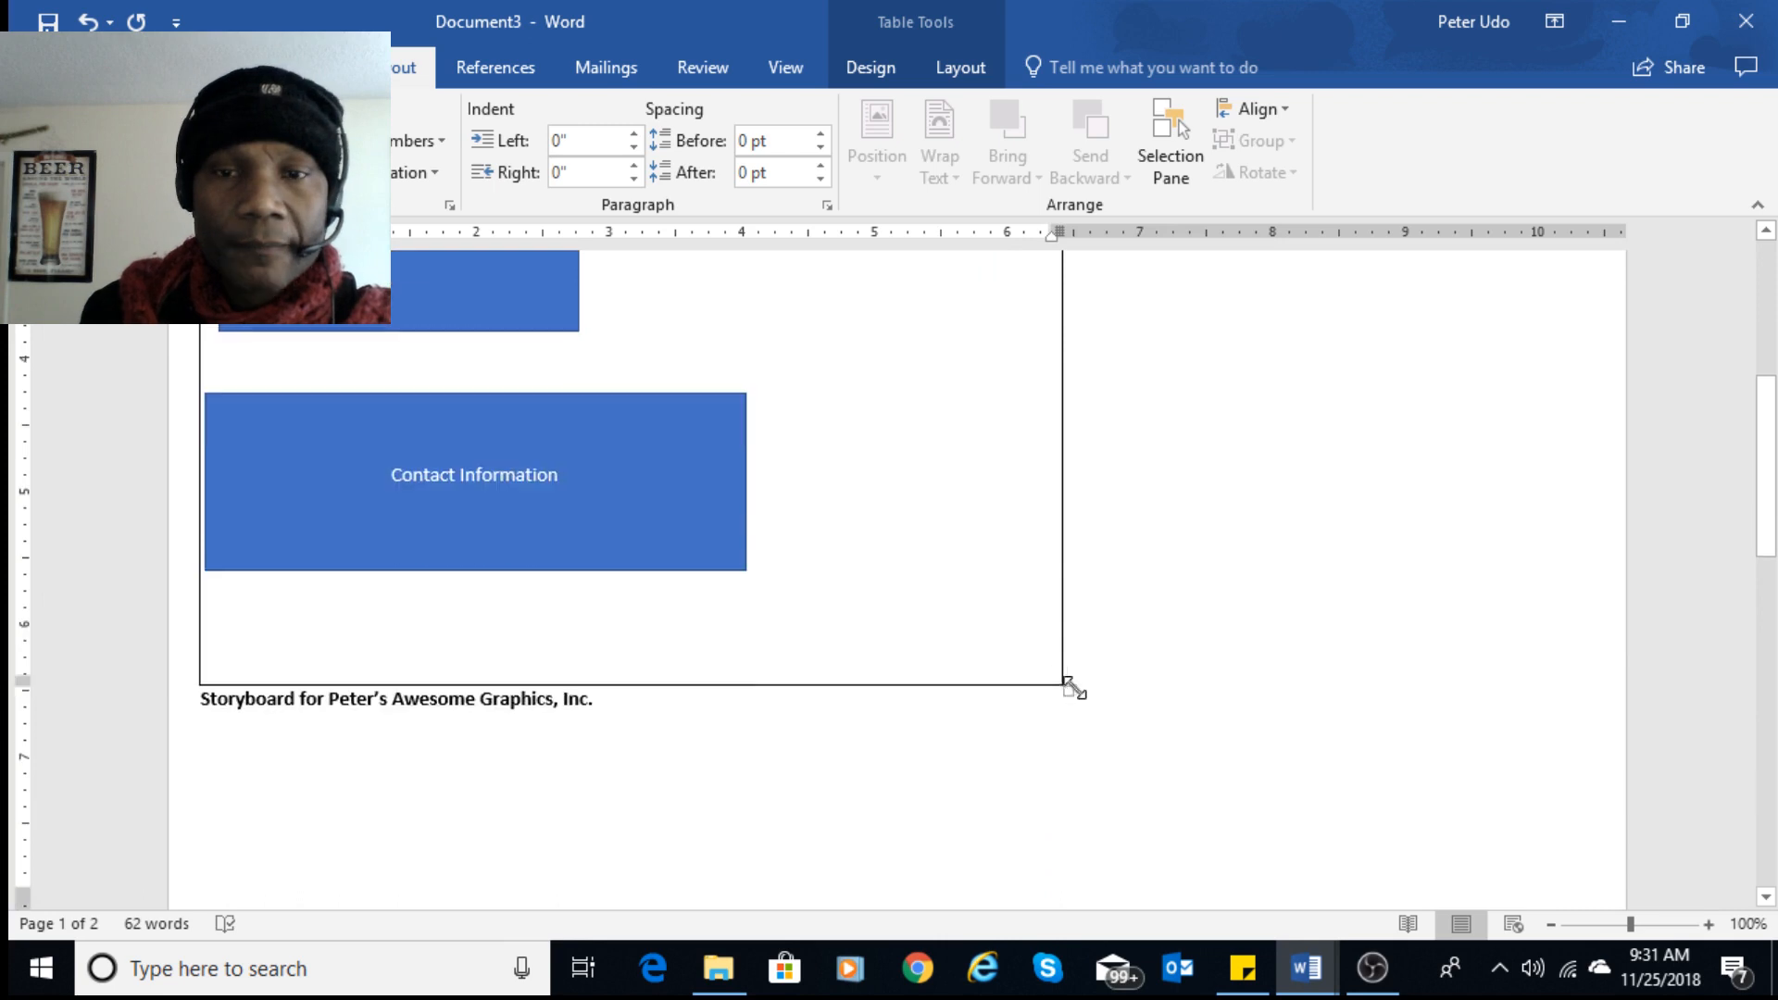
left_click_drag(1068, 685, 1500, 802)
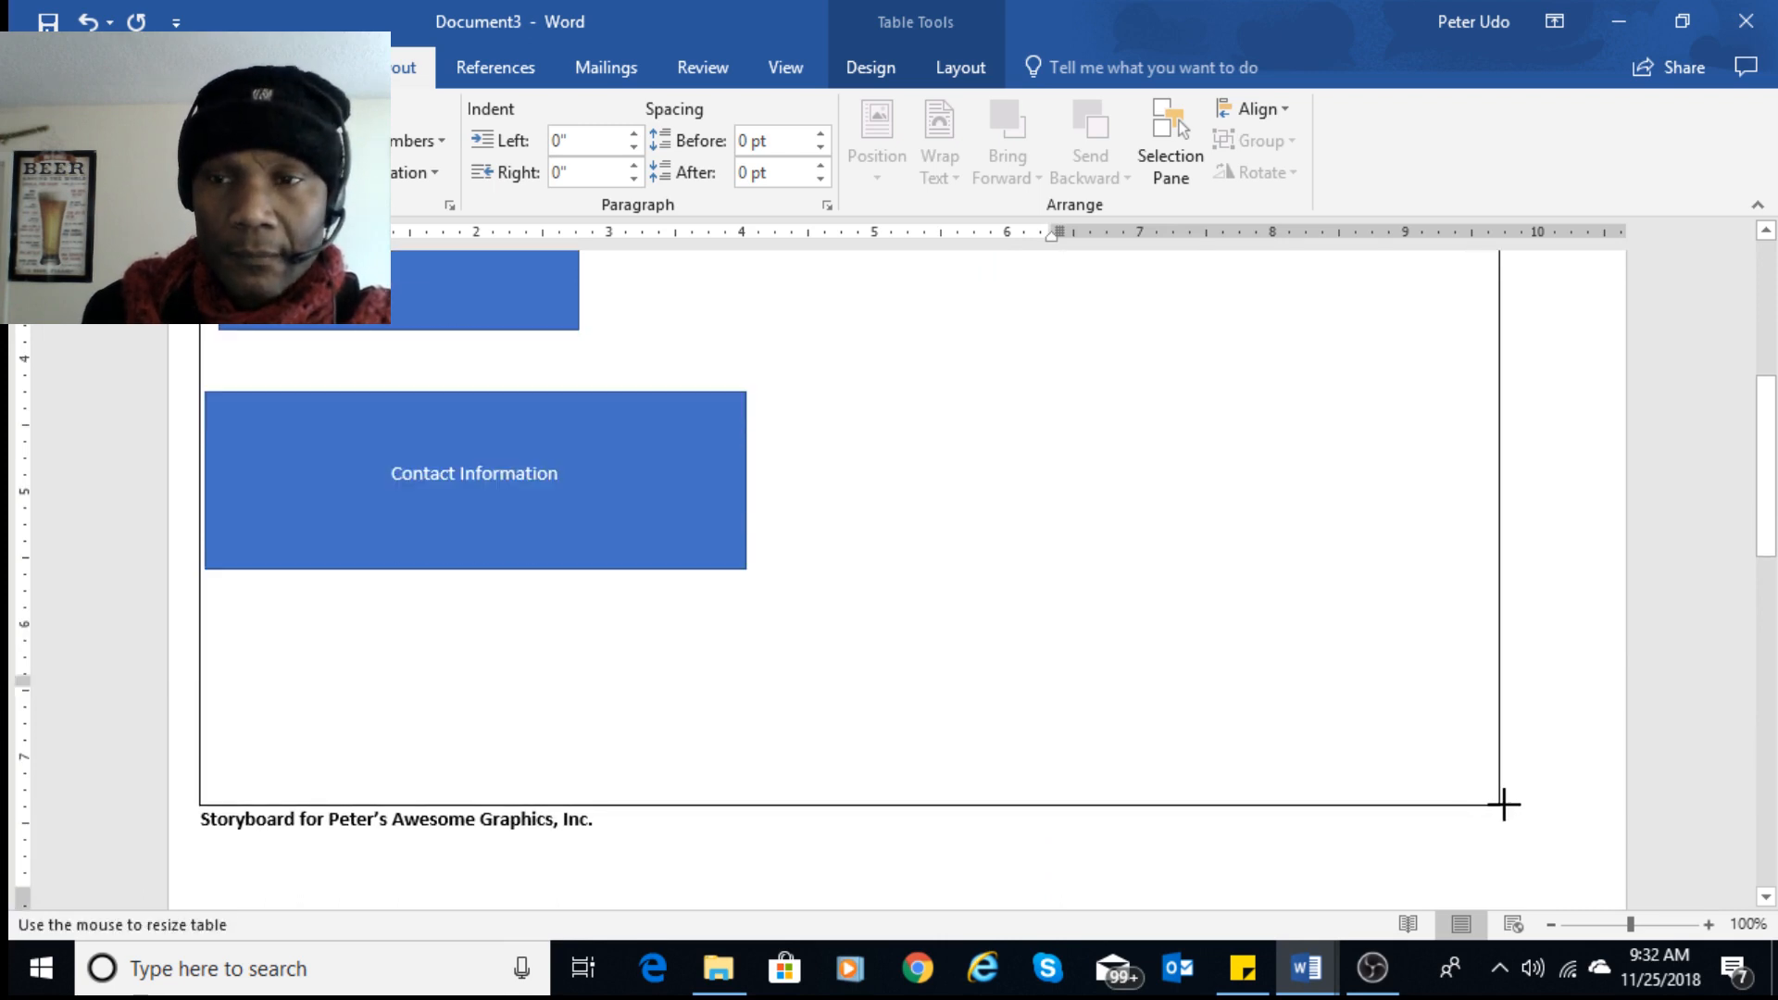
- Stretch the "Peter's Awesome Graphics, Inc." banner across almost the full width of the wireframe frame, making it slightly taller
scroll(1503, 802, "up", 5)
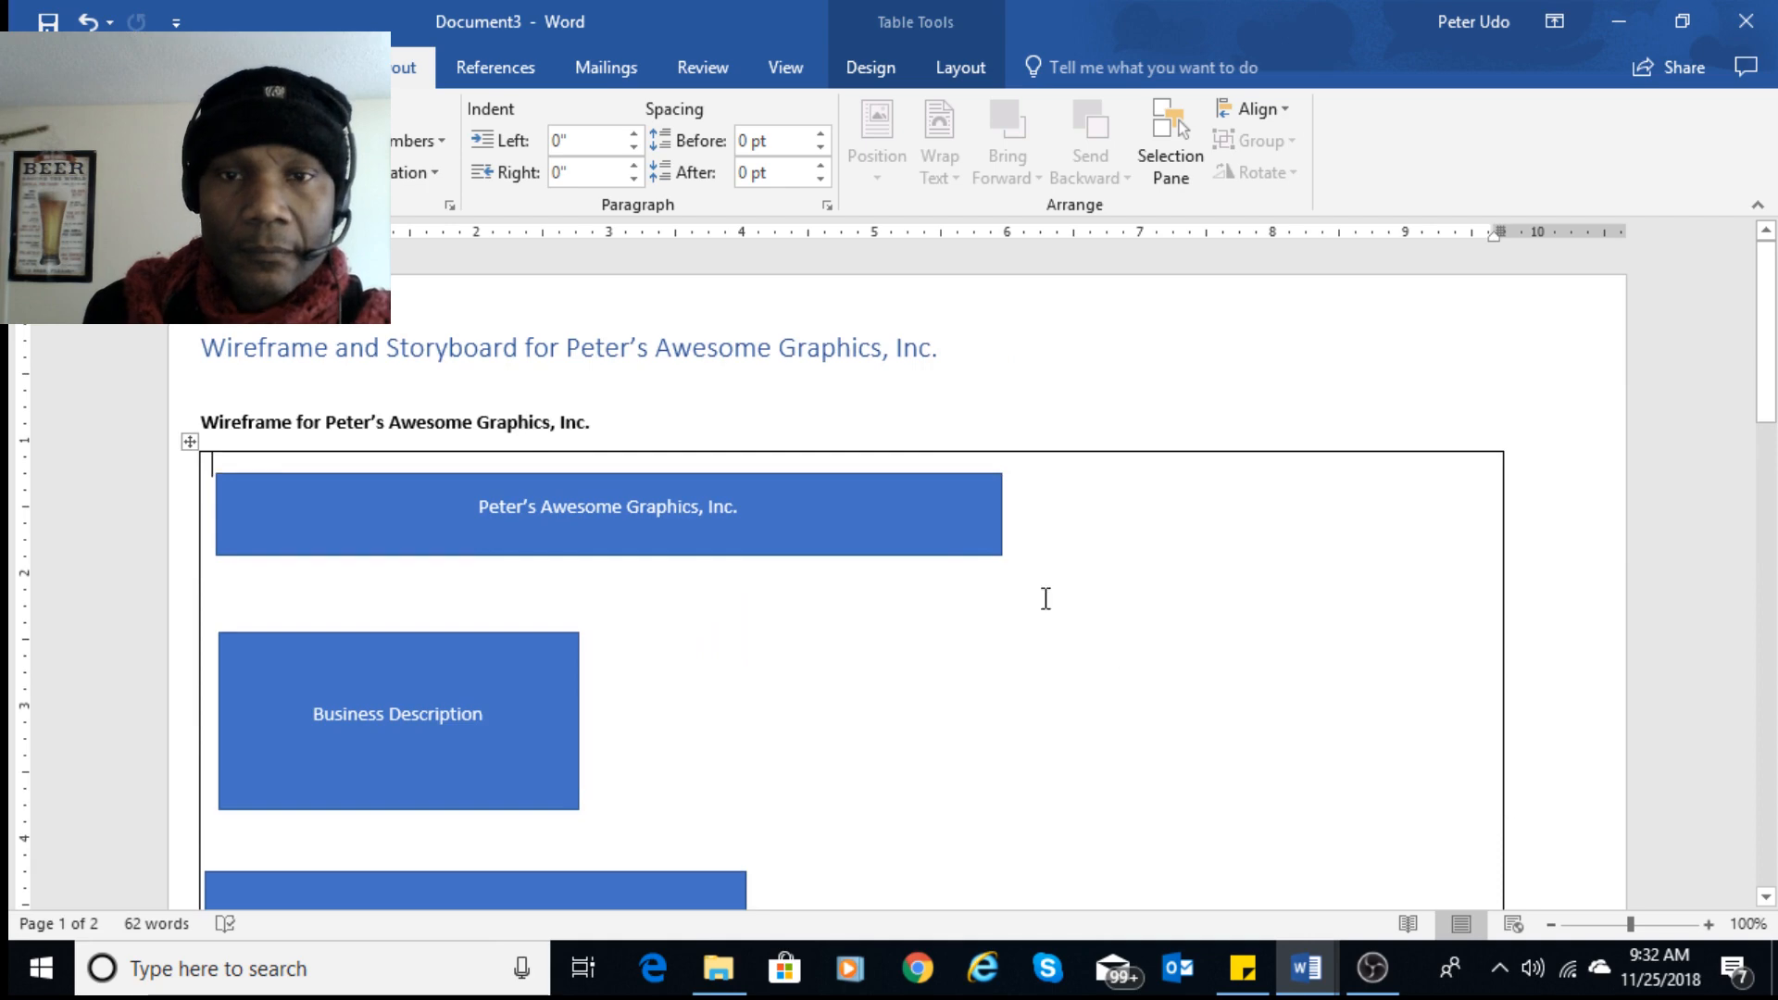
left_click(940, 552)
left_click_drag(1002, 555, 1456, 571)
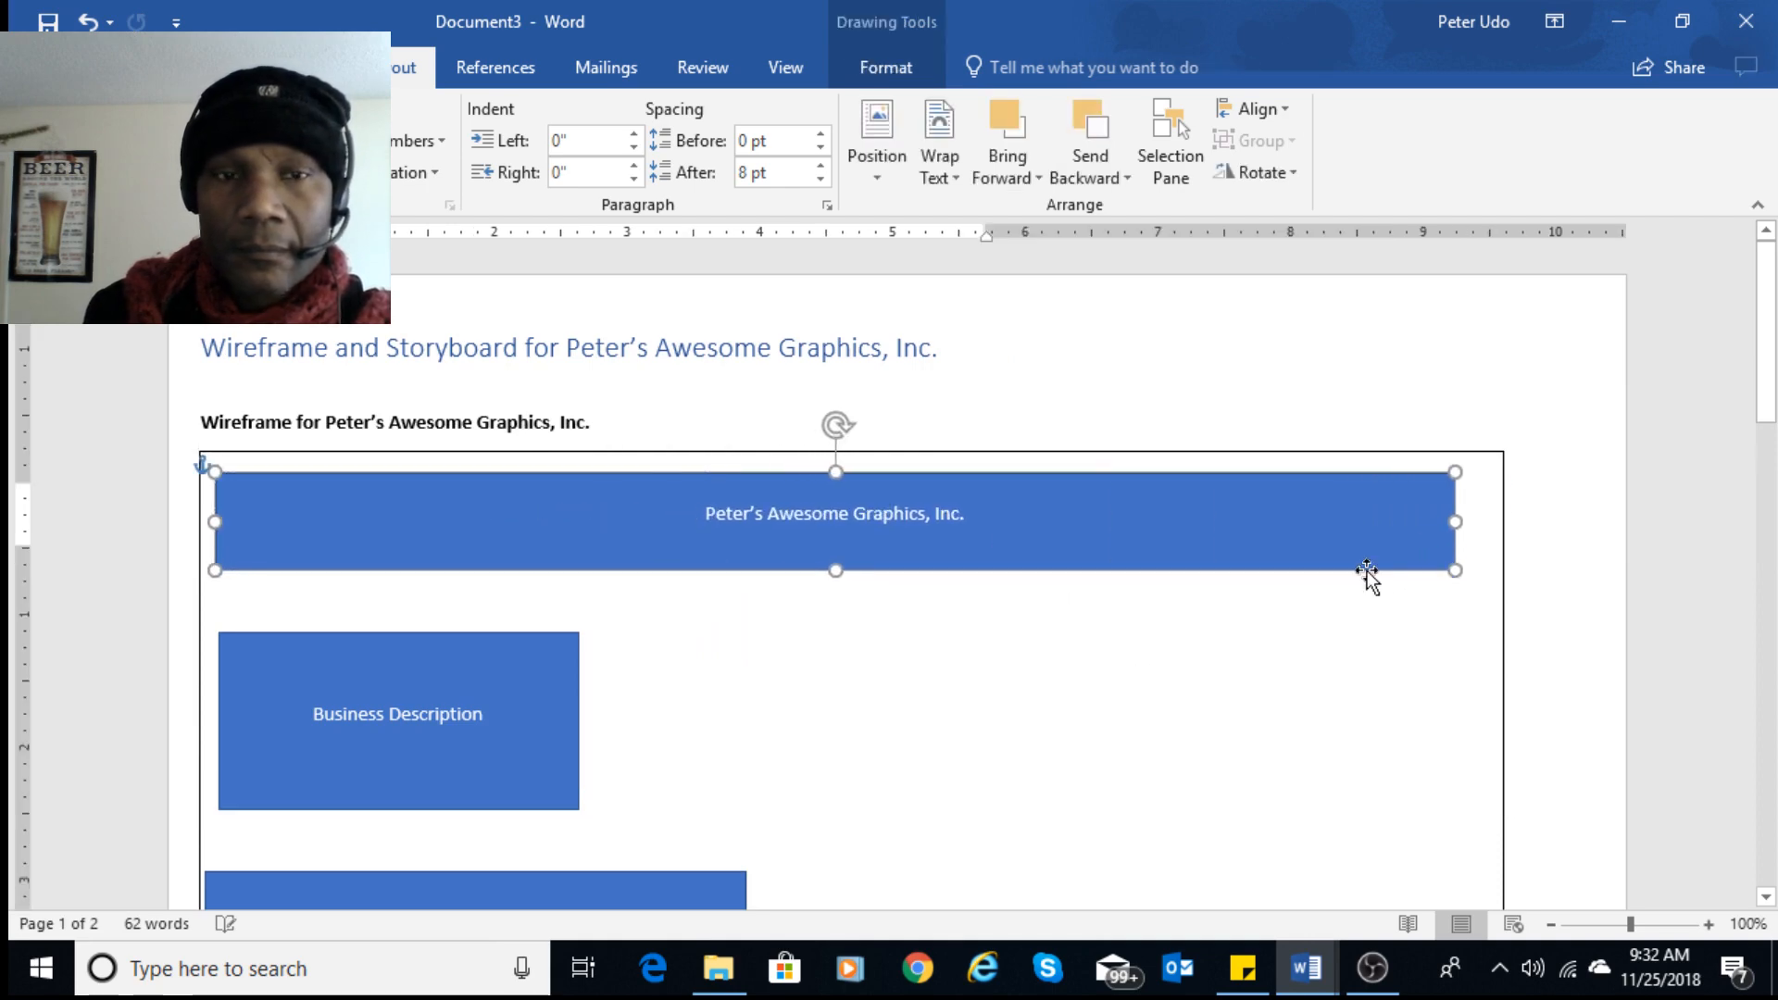
- Widen the Business Description box to nearly half the wireframe frame and the Contact Information box to about 7"
left_click(528, 719)
scroll(527, 648, "down", 2)
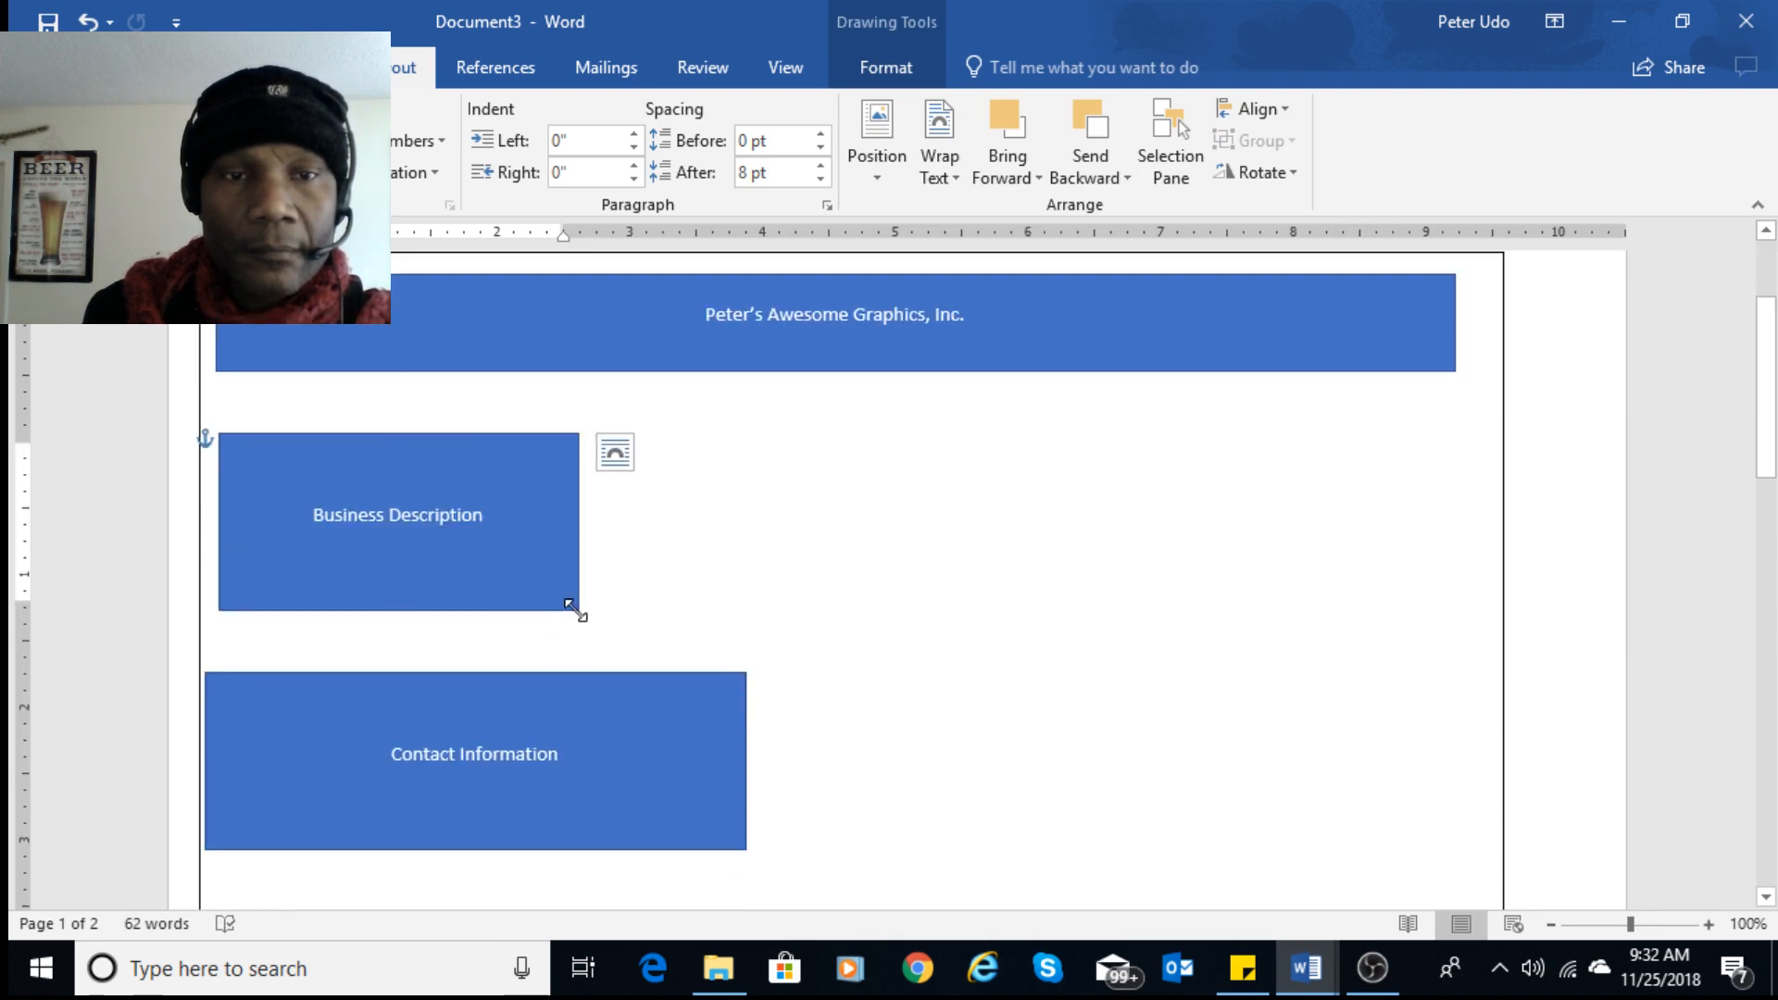
left_click_drag(574, 609, 758, 607)
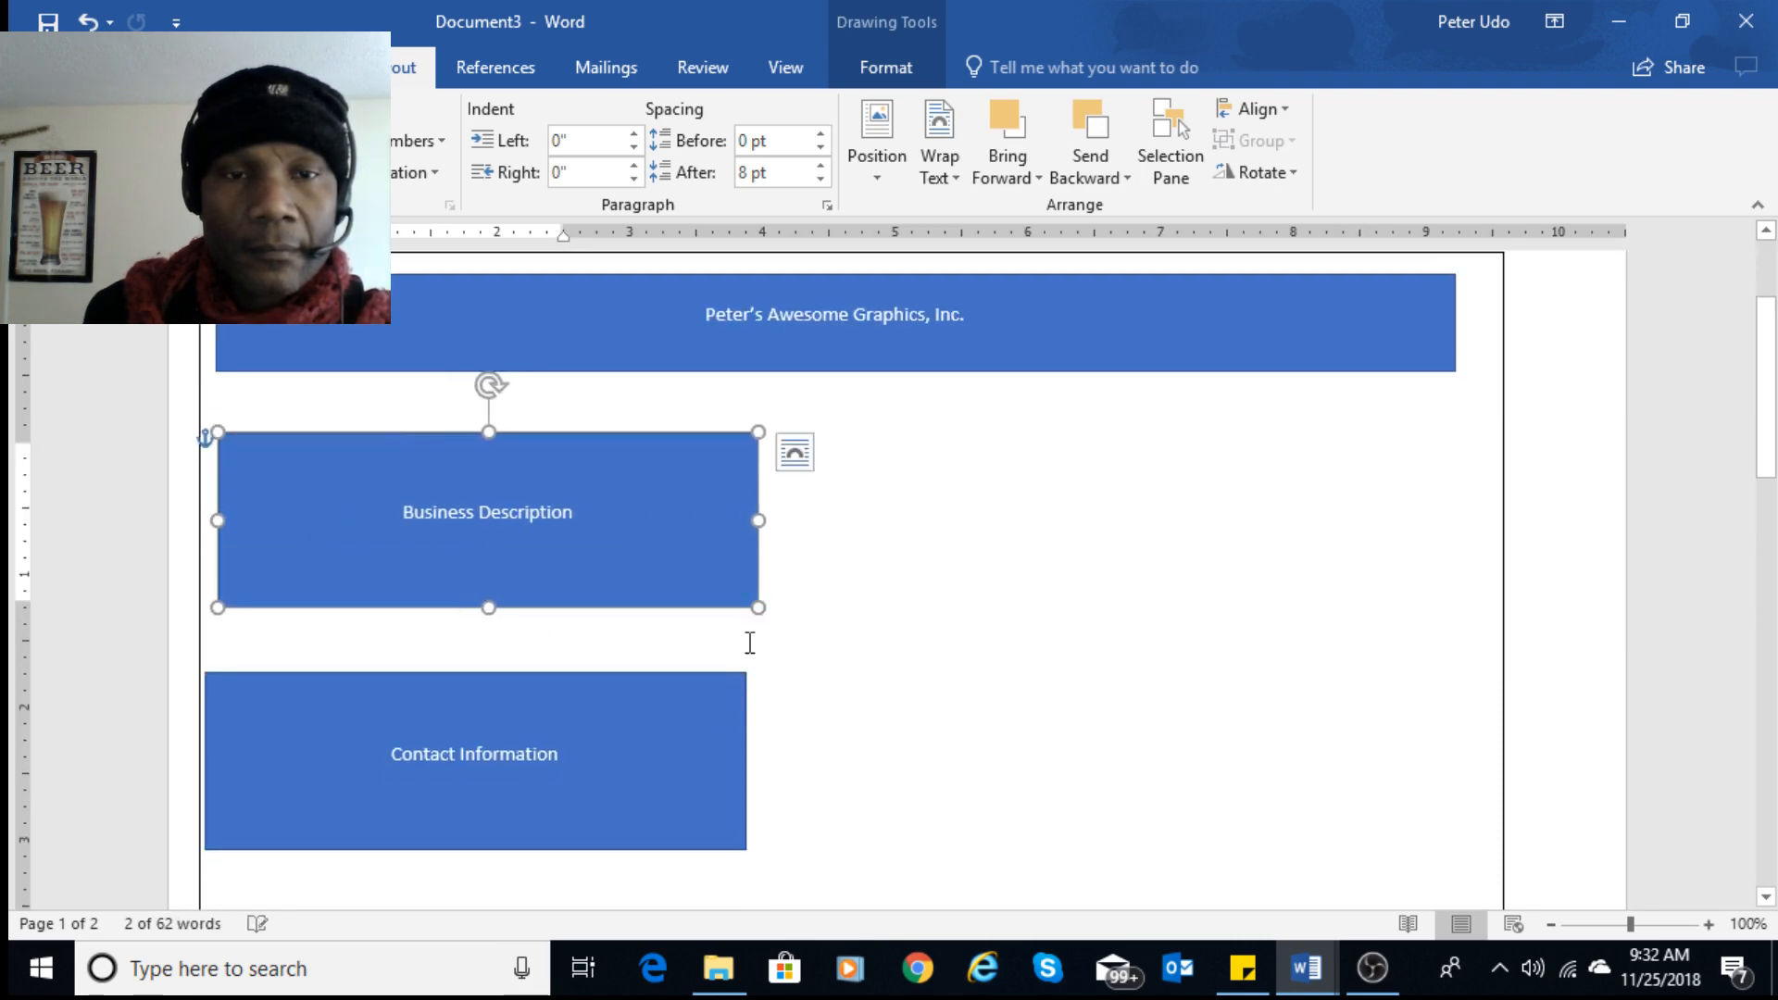
left_click(730, 751)
scroll(738, 747, "down", 1)
left_click_drag(747, 778, 1137, 783)
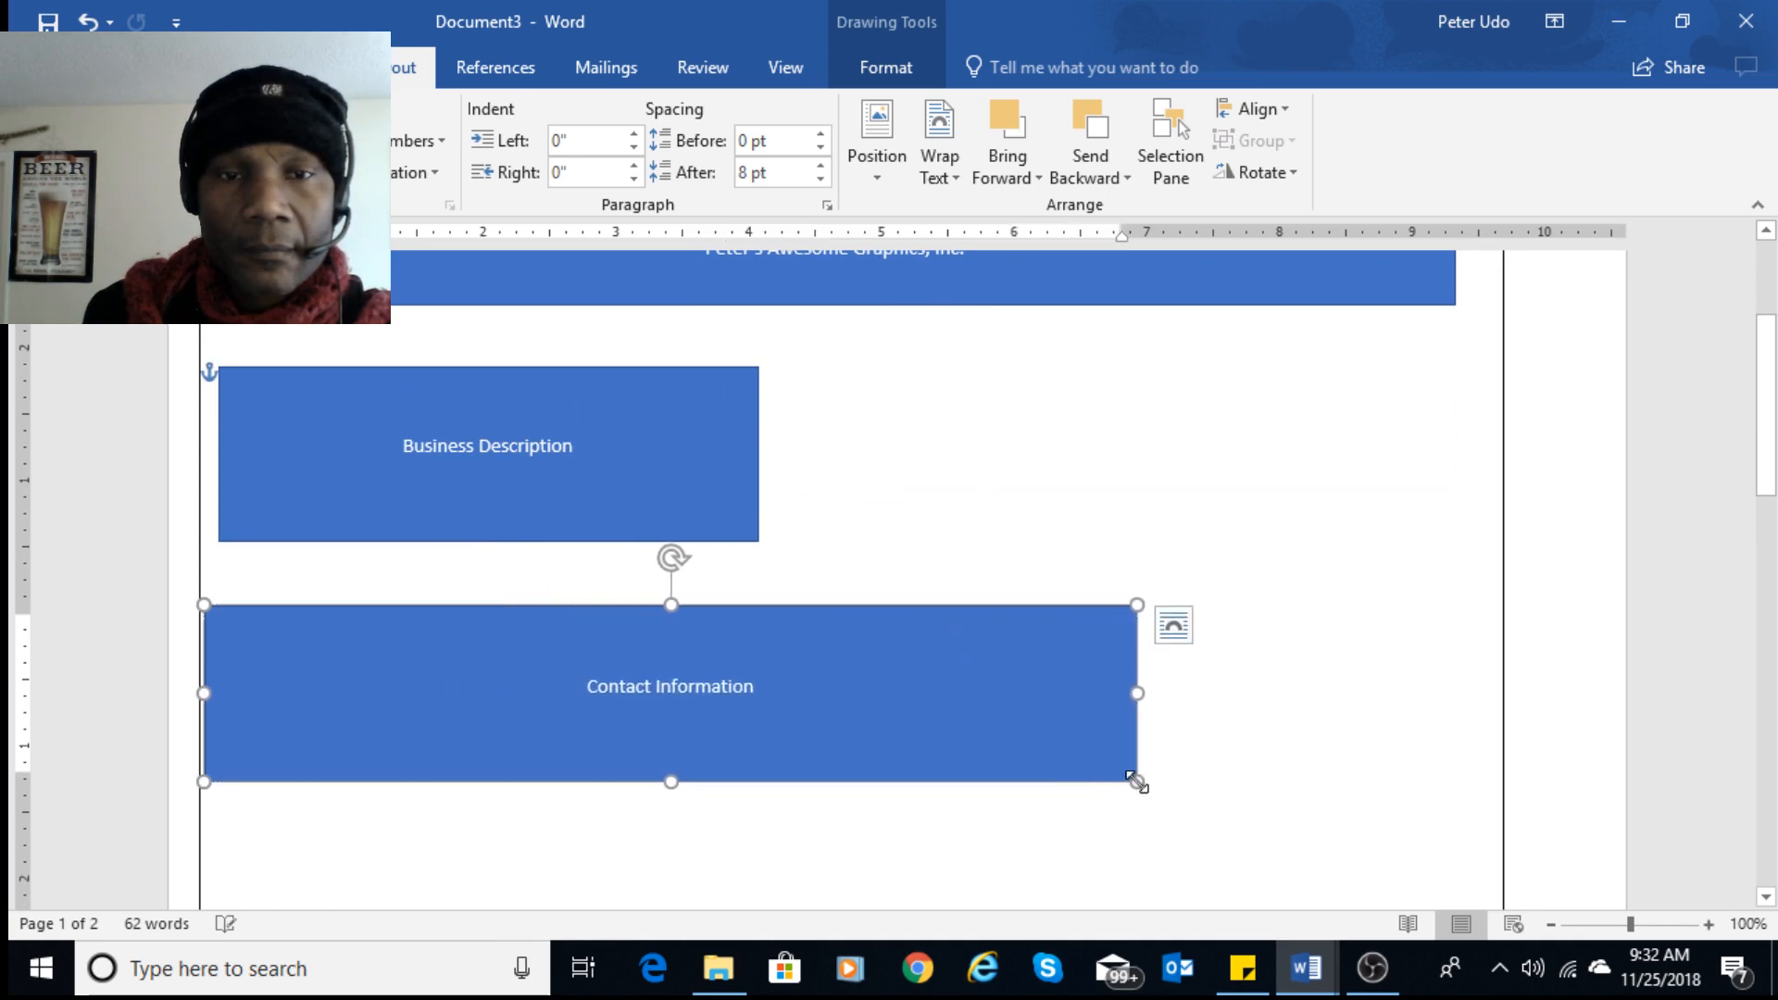
scroll(1043, 777, "down", 10)
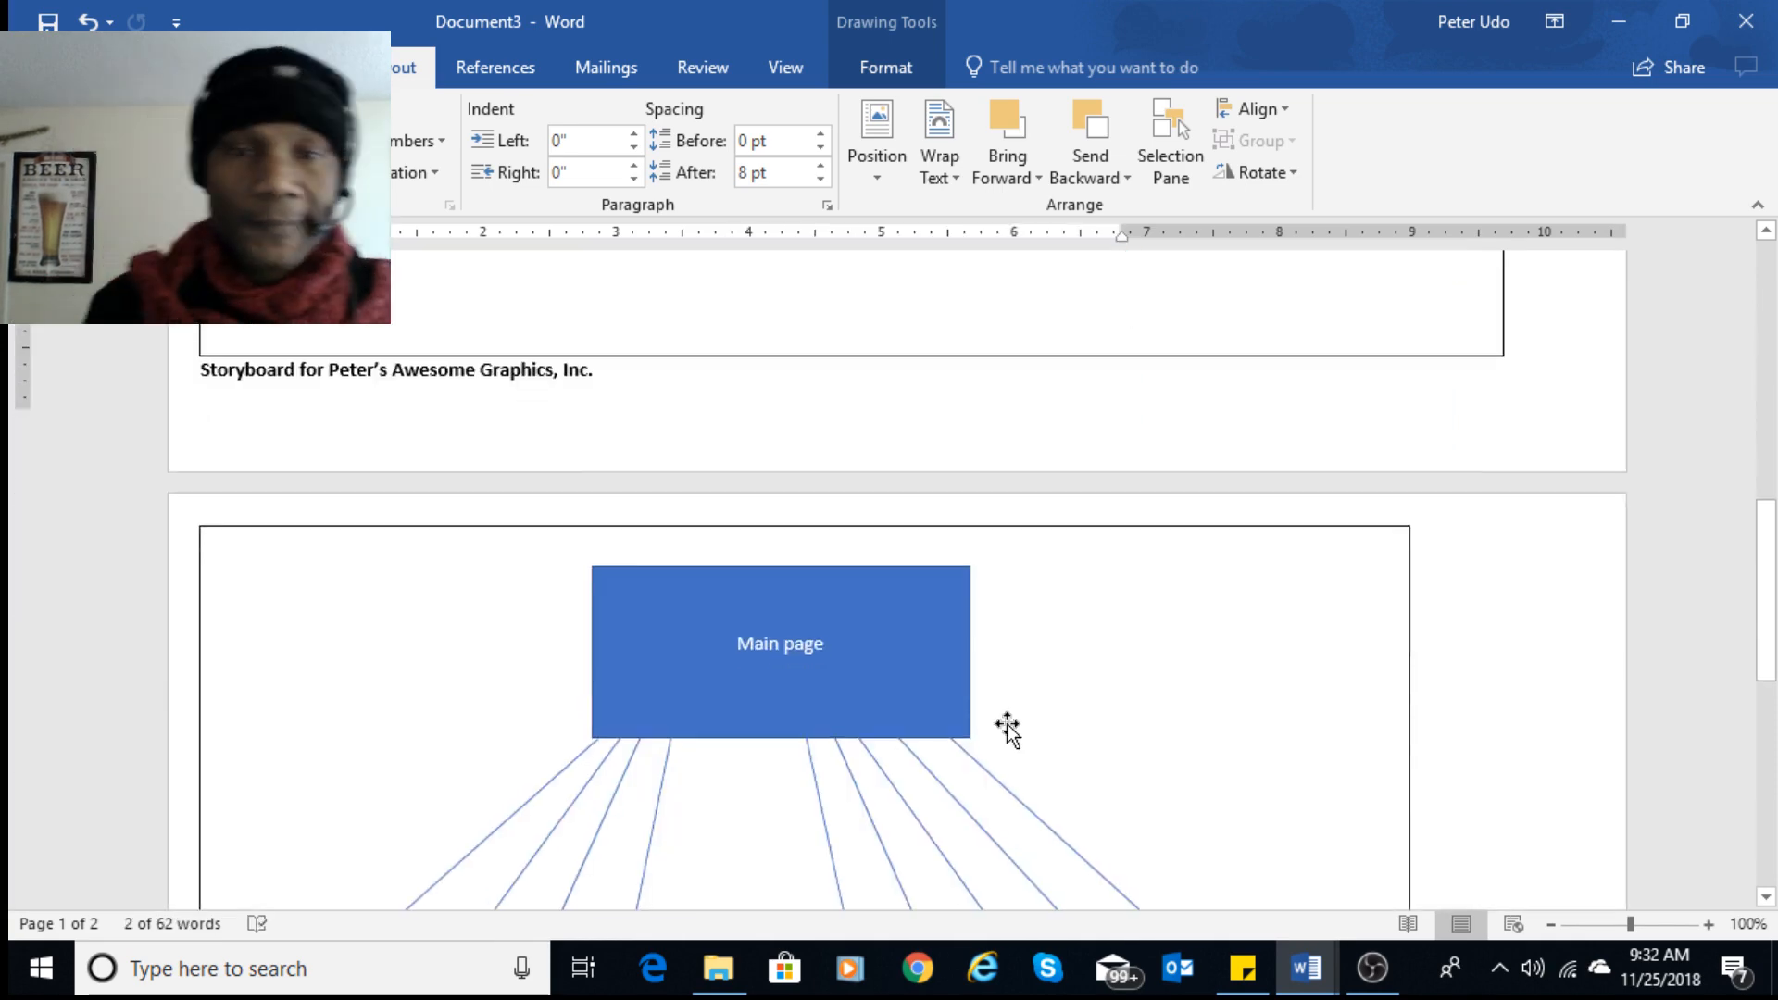
scroll(1019, 722, "down", 7)
scroll(1032, 721, "down", 1)
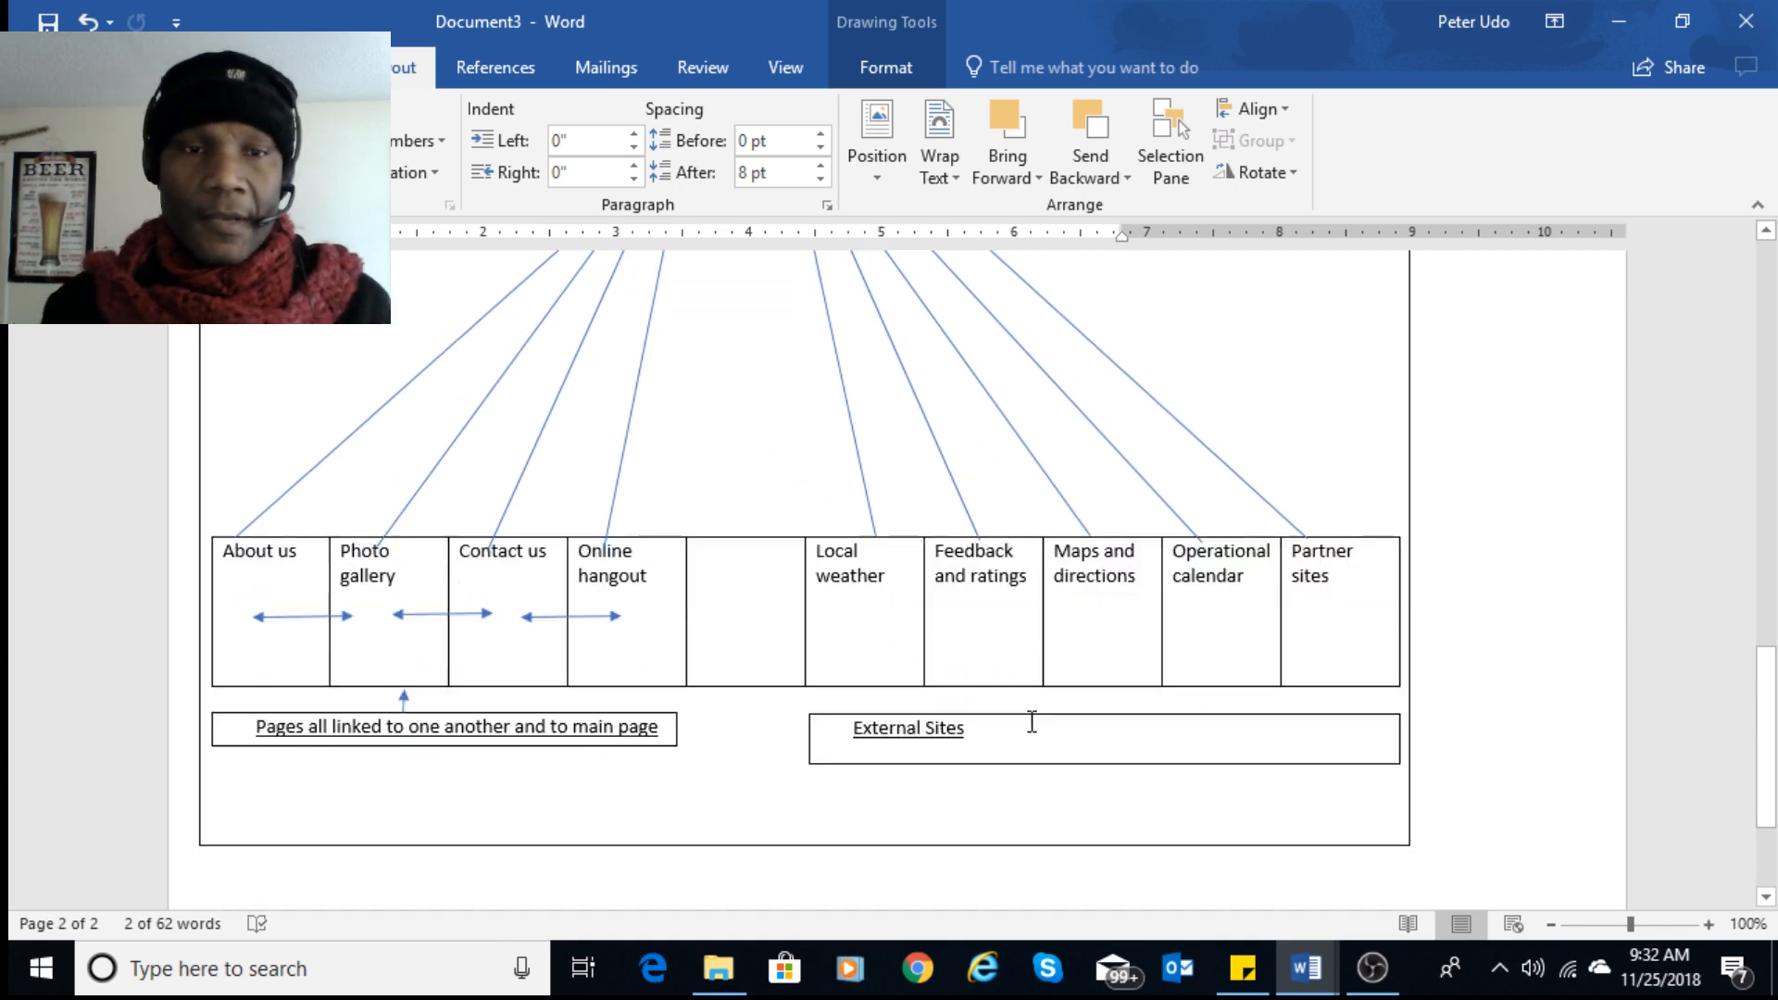
scroll(1031, 721, "down", 1)
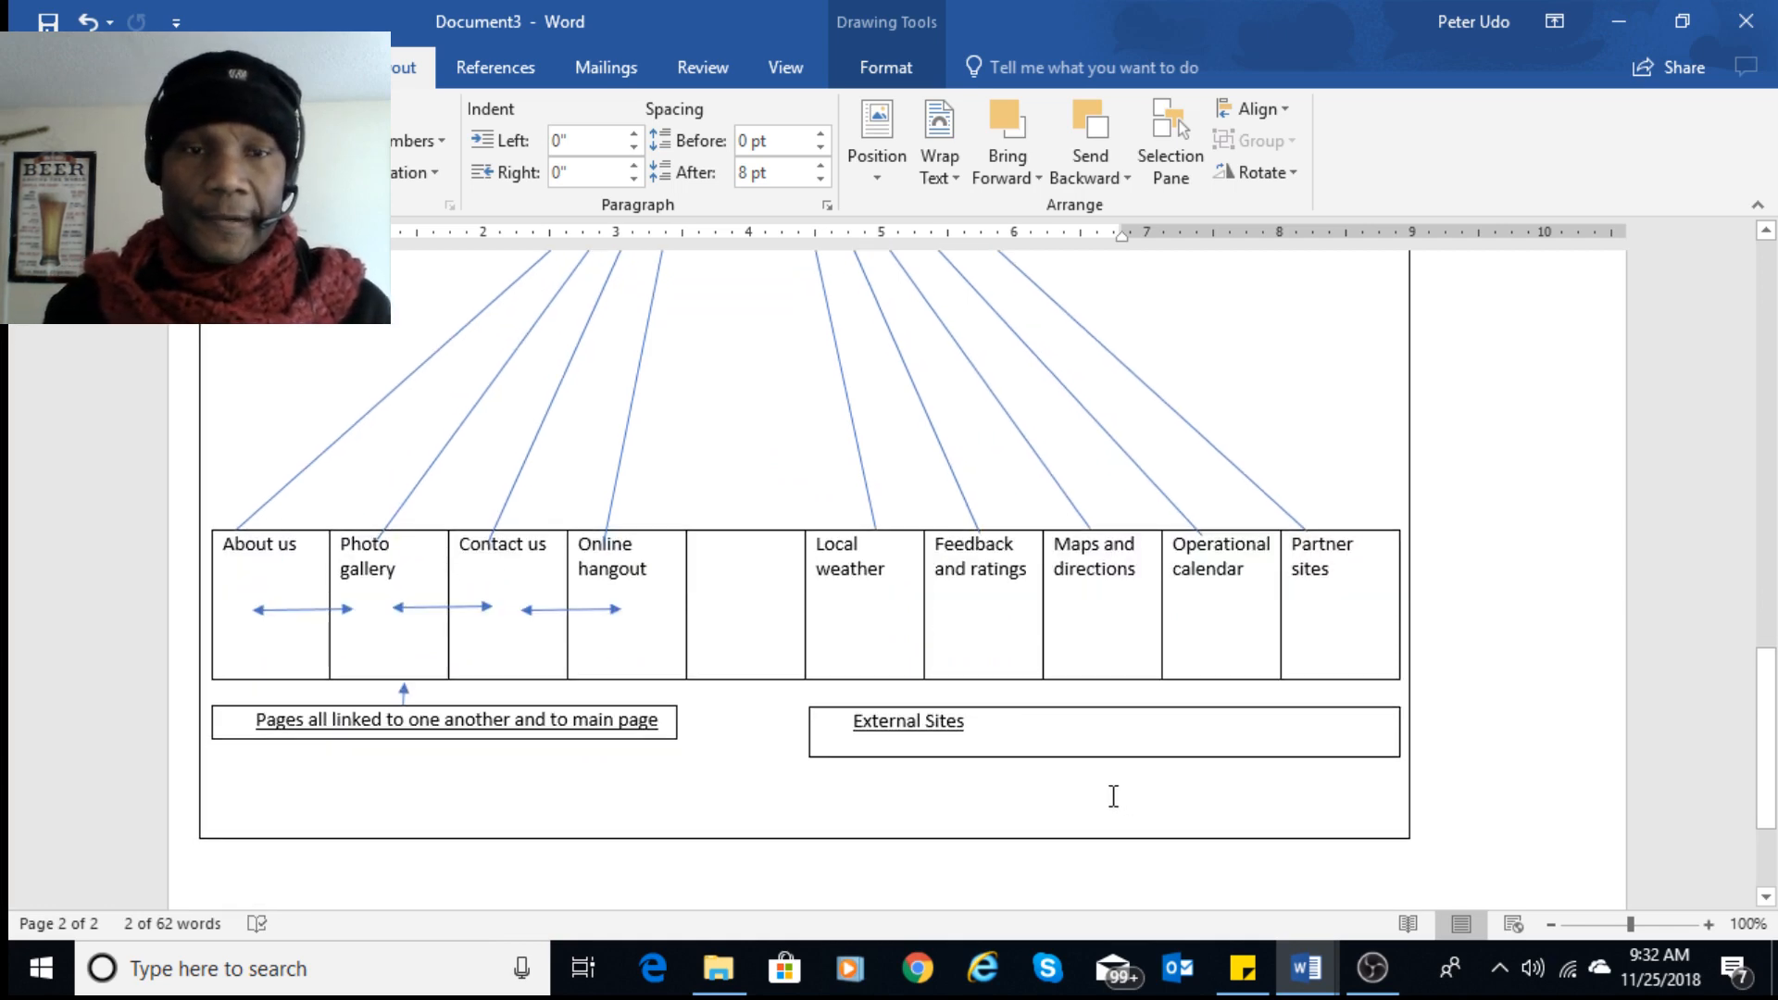
- Draw an arrow from the External Sites box up to the Maps and directions cell in the storyboard
left_click(1024, 721)
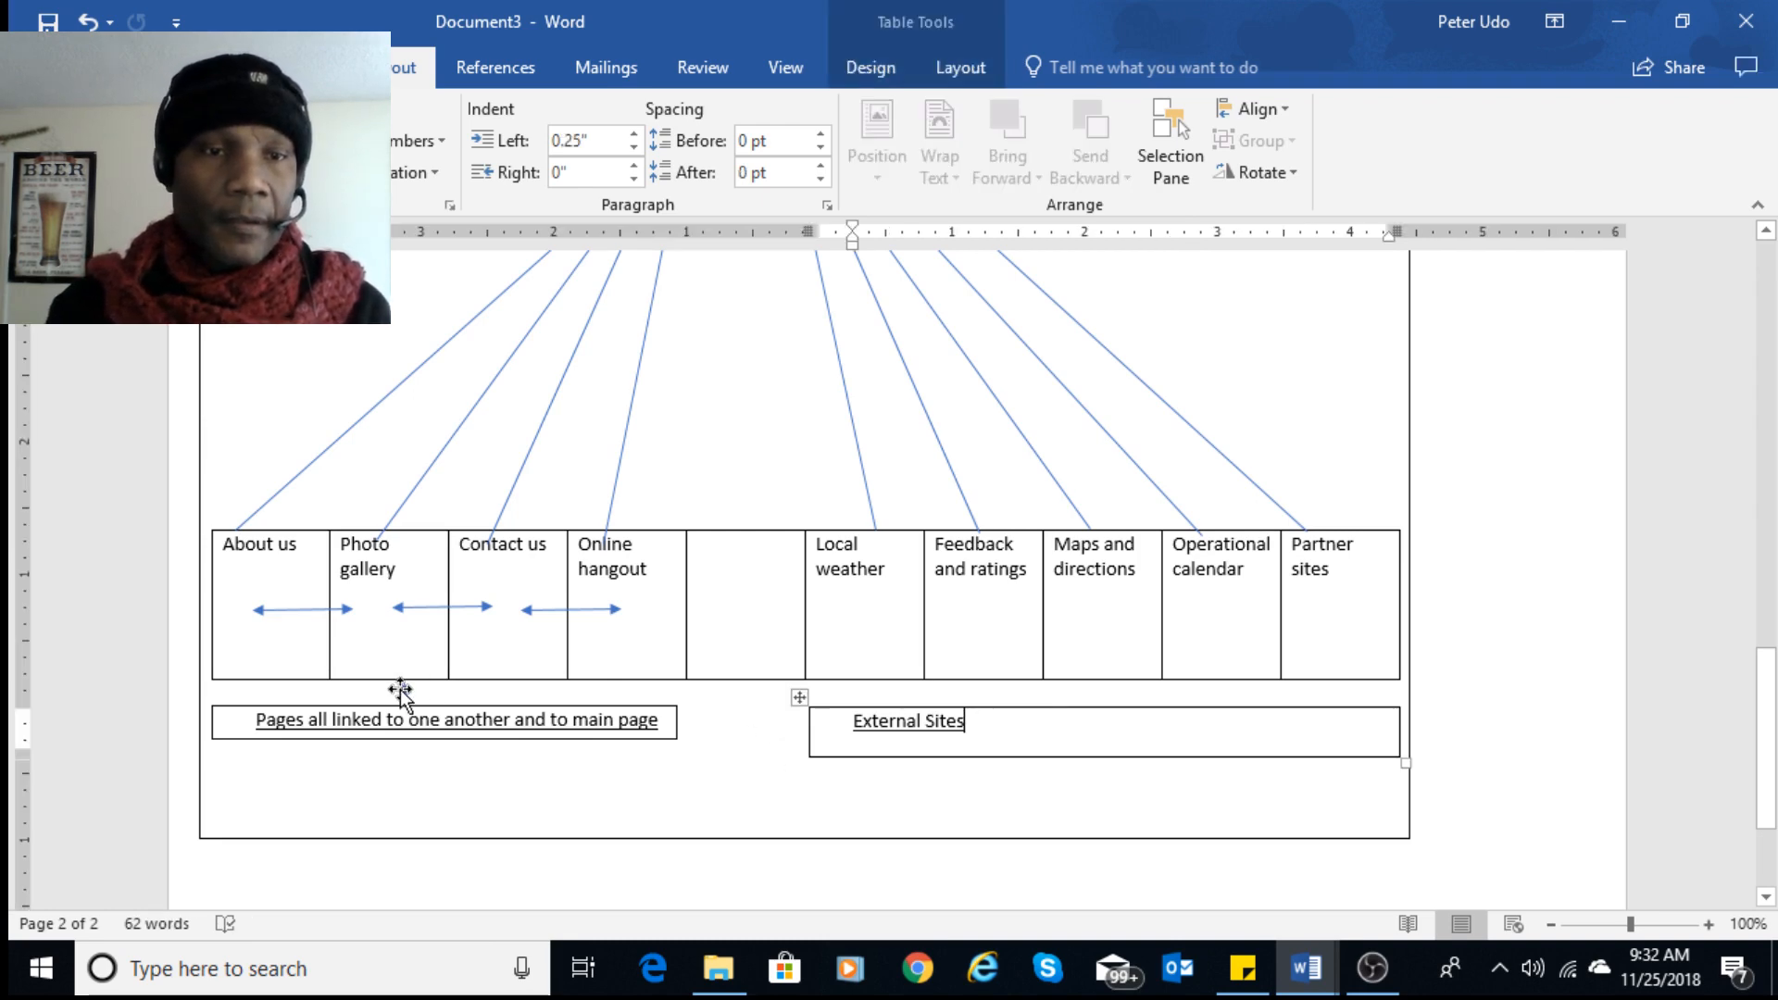
left_click(400, 689)
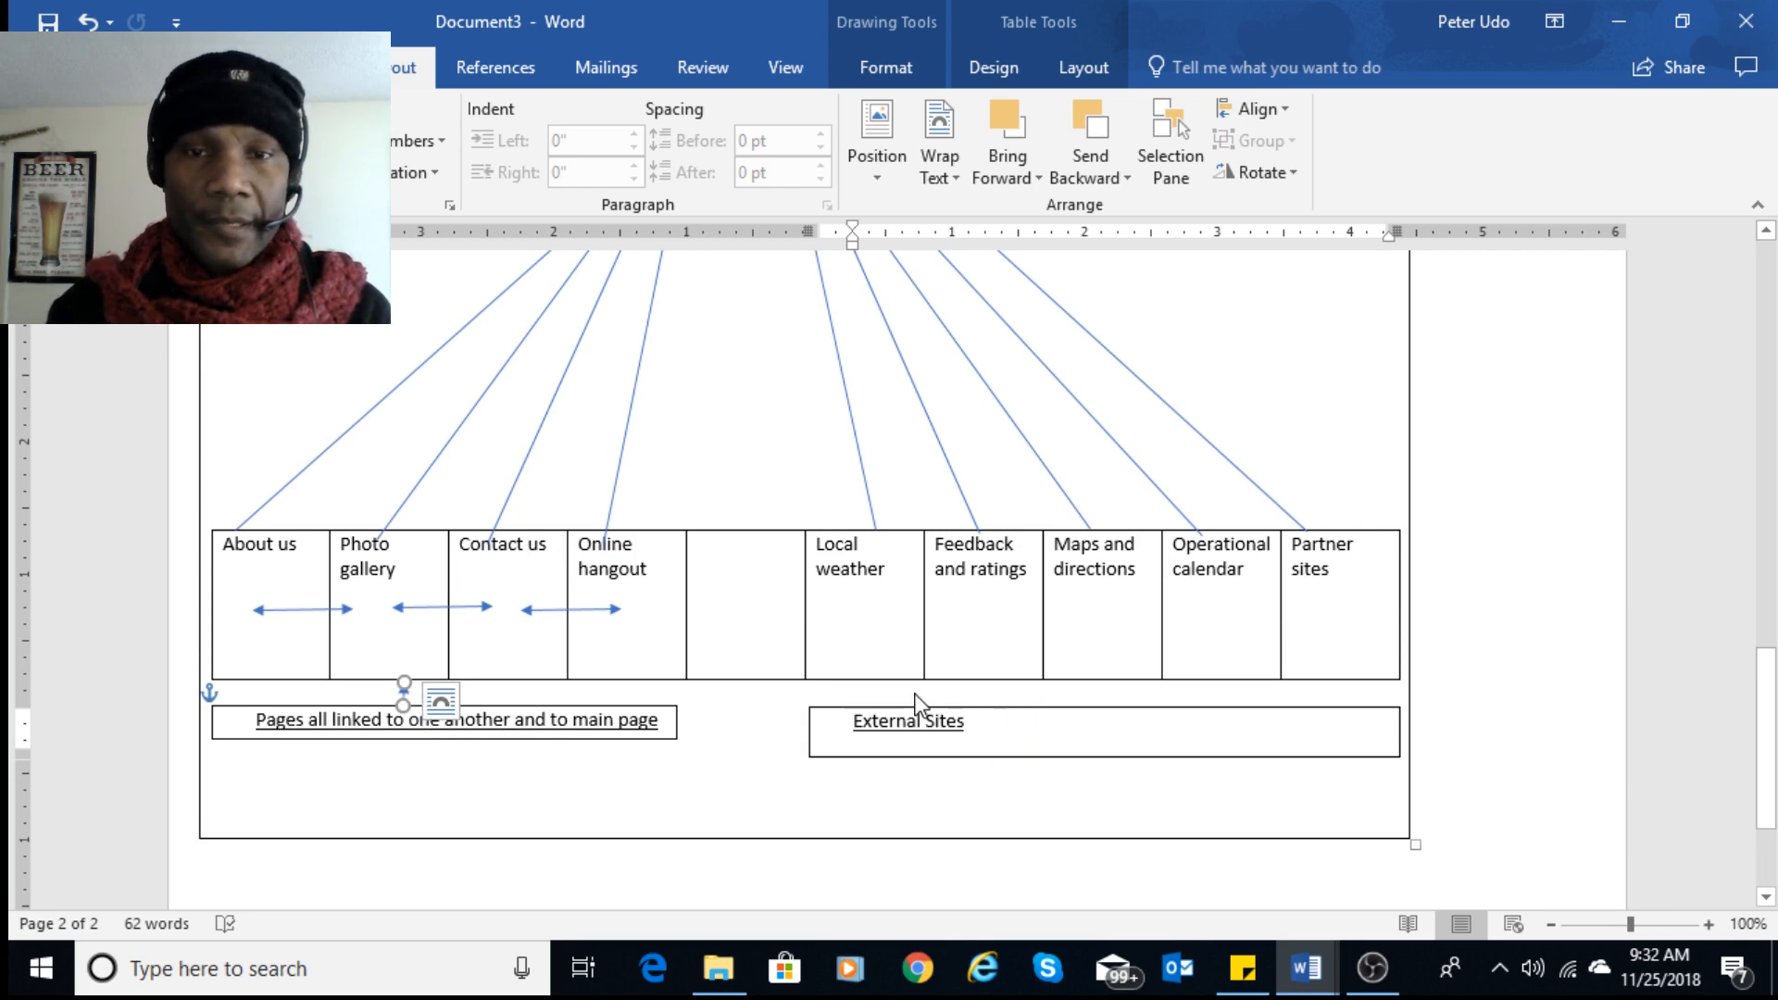
left_click(1010, 834)
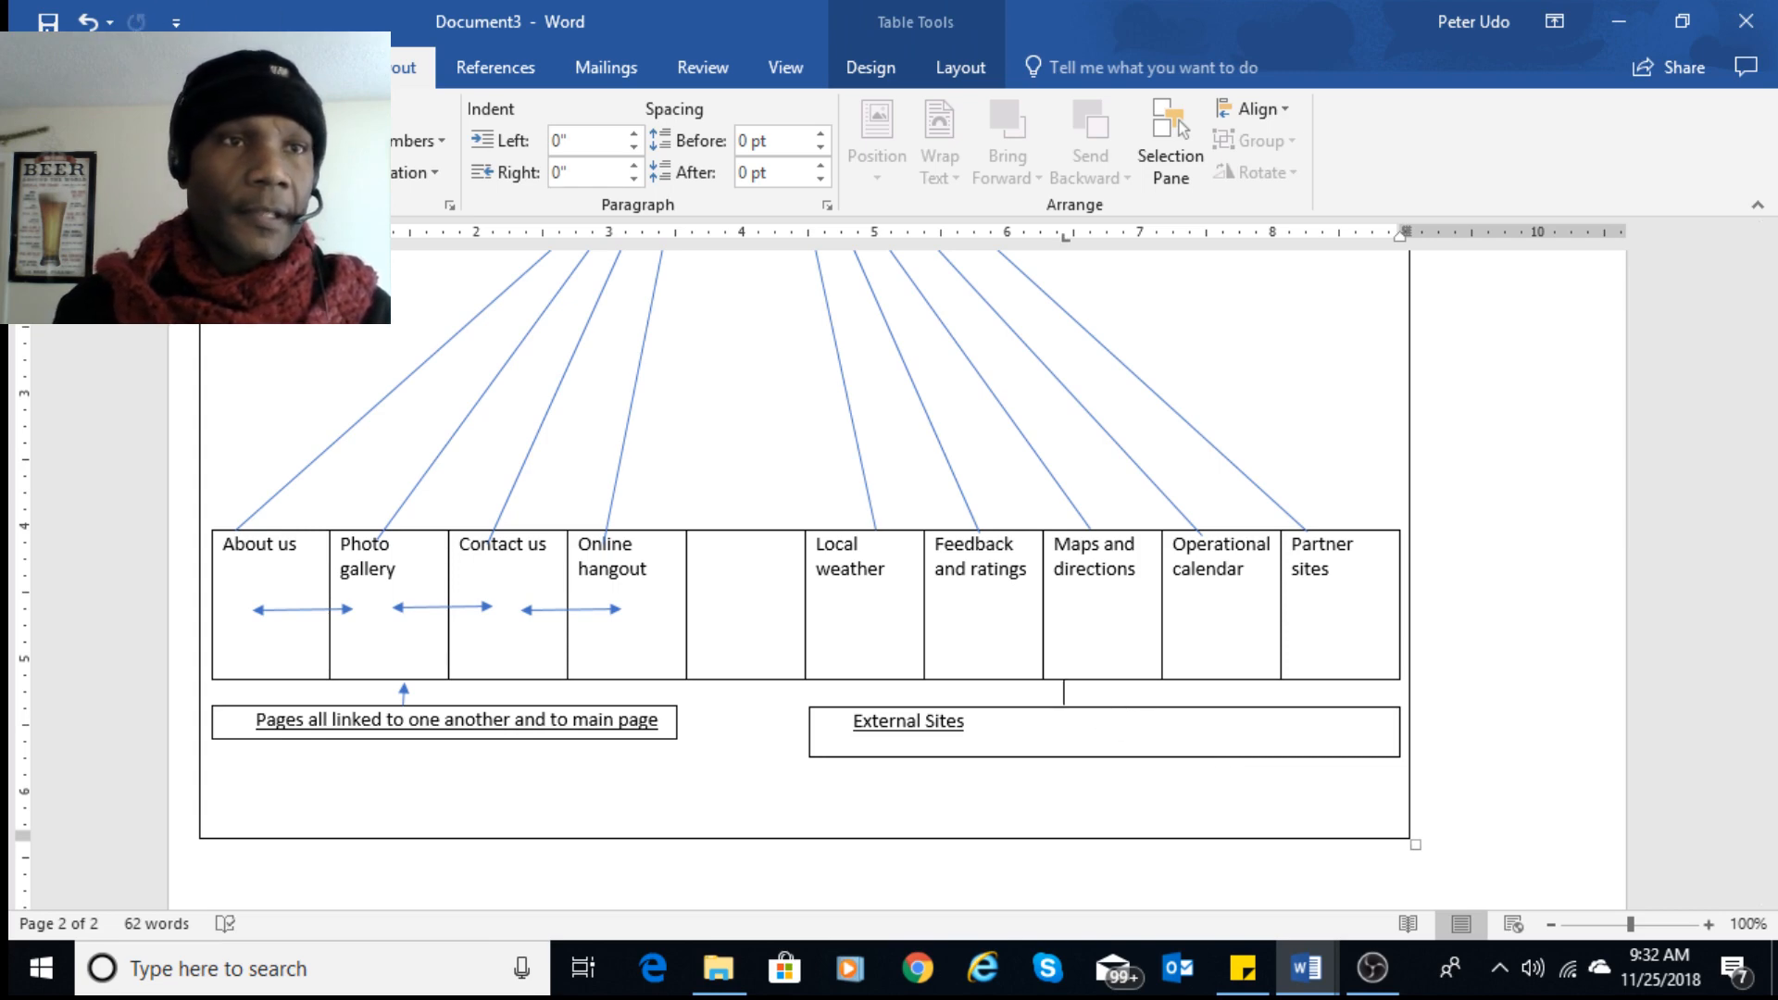
left_click(214, 68)
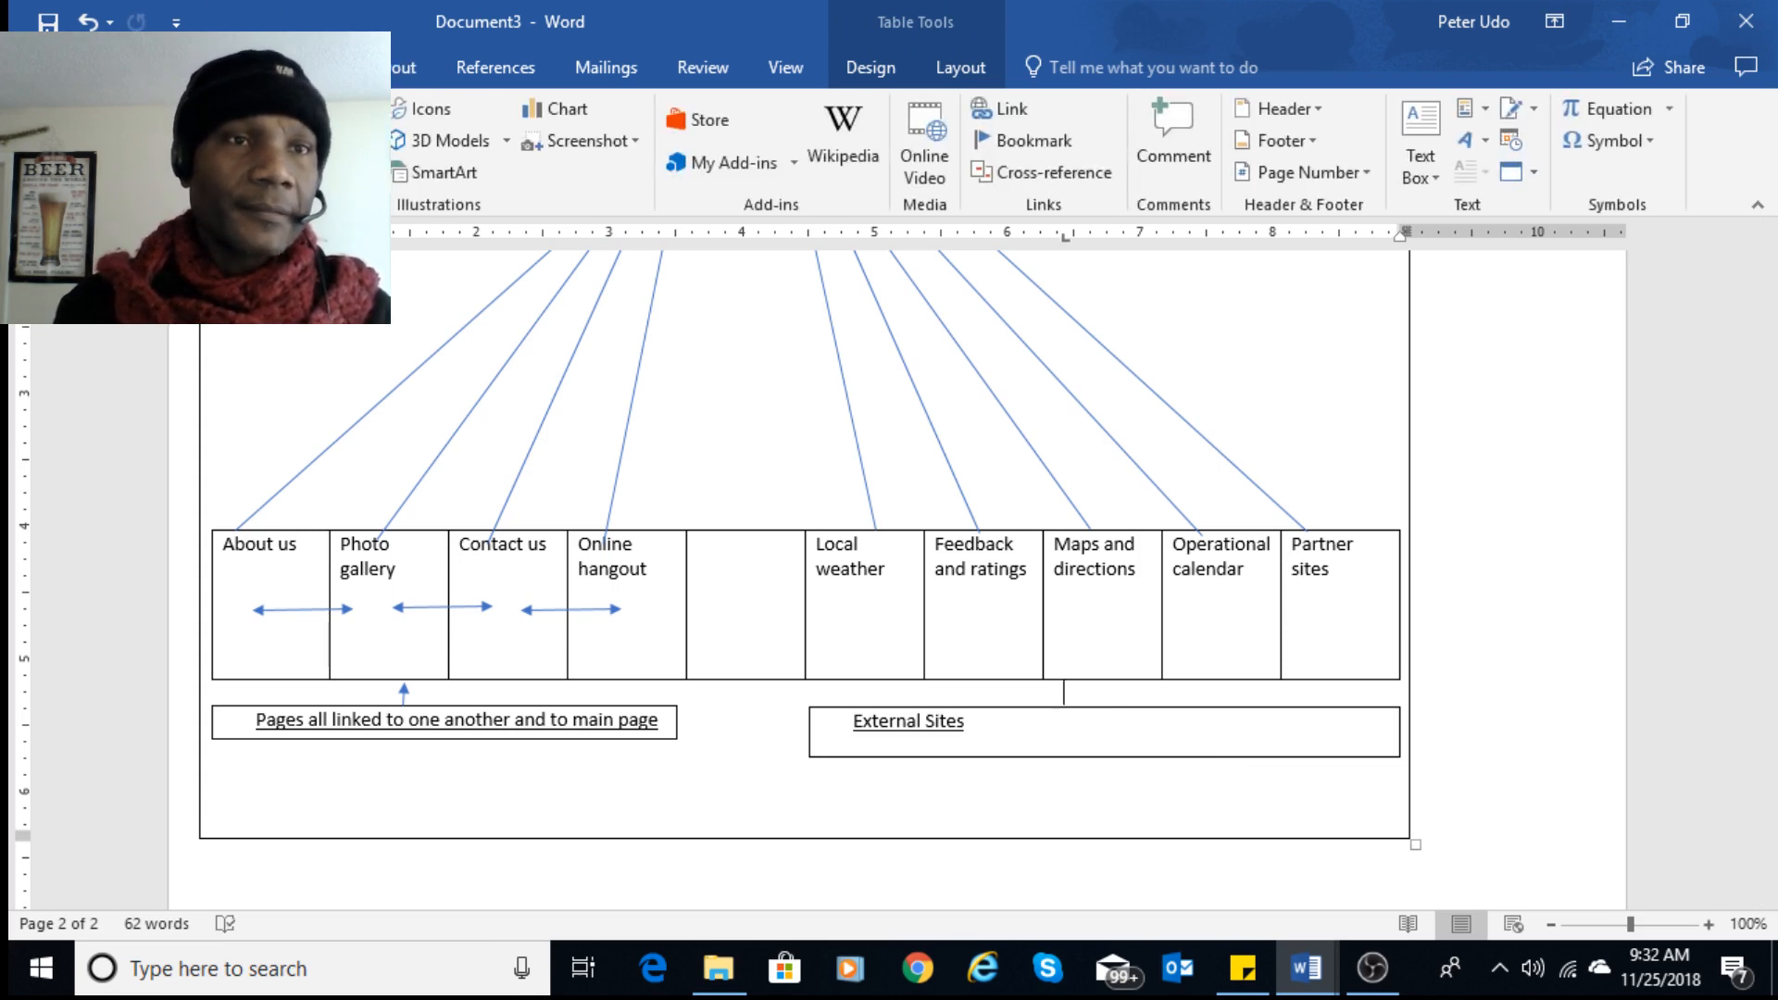
left_click(352, 149)
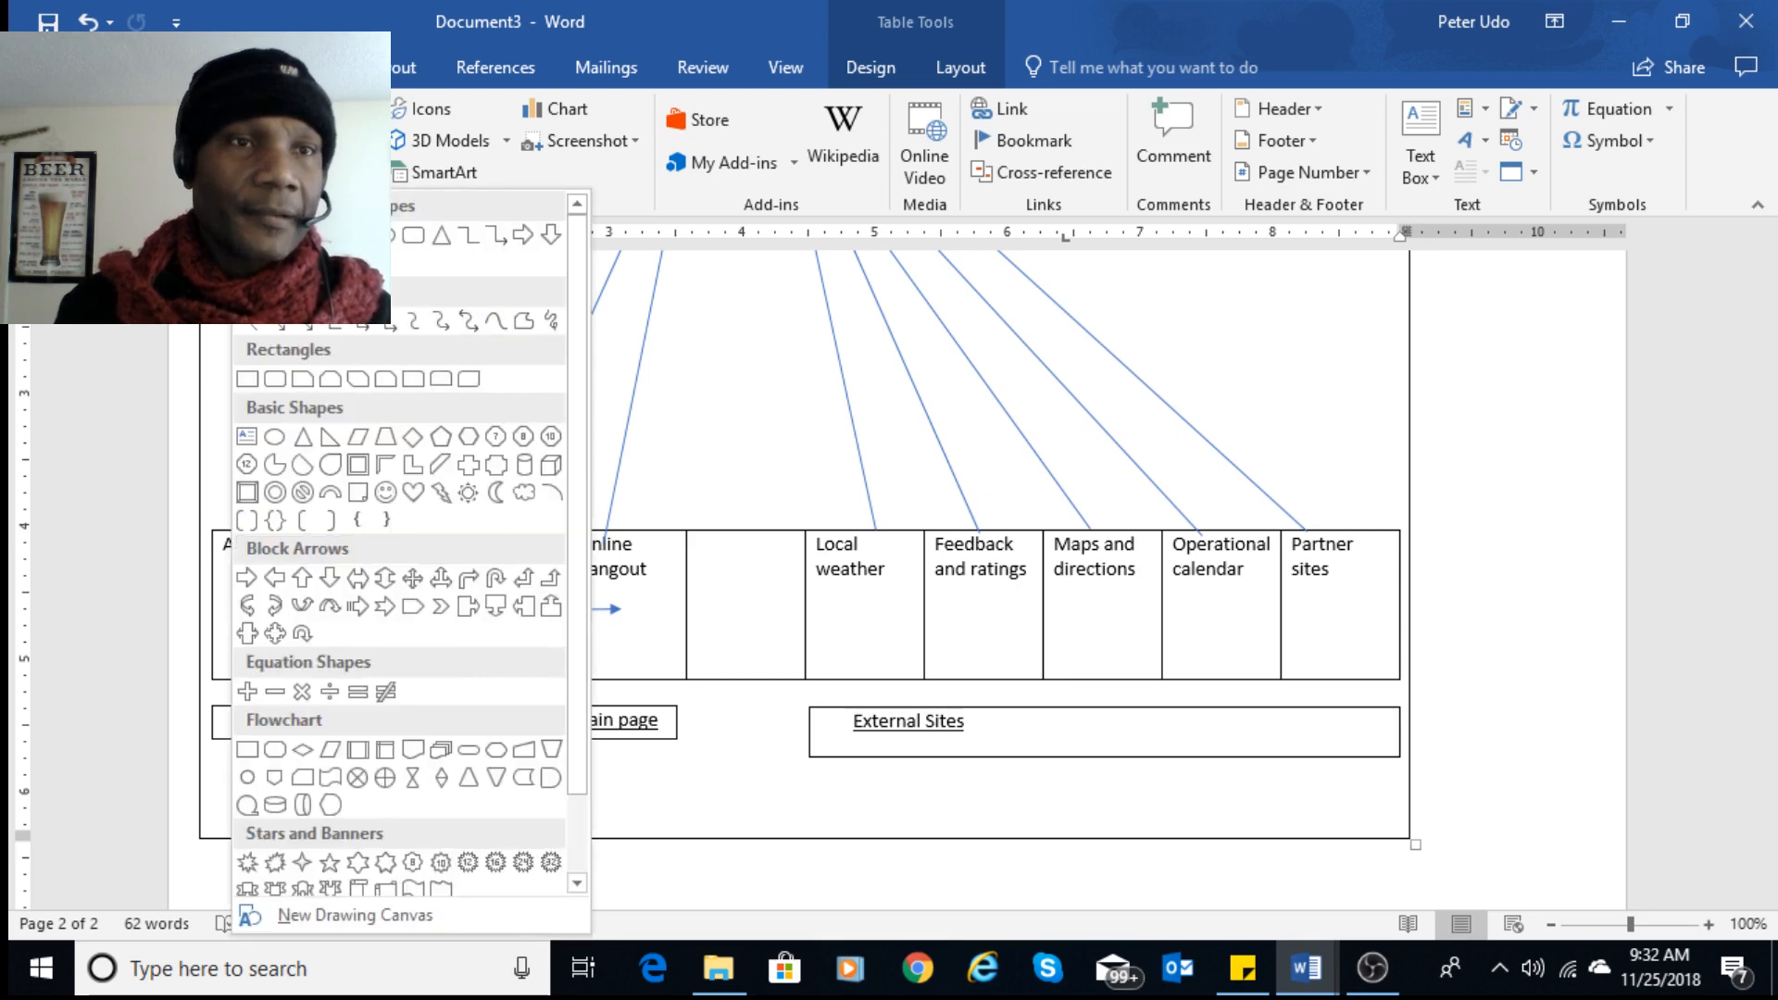
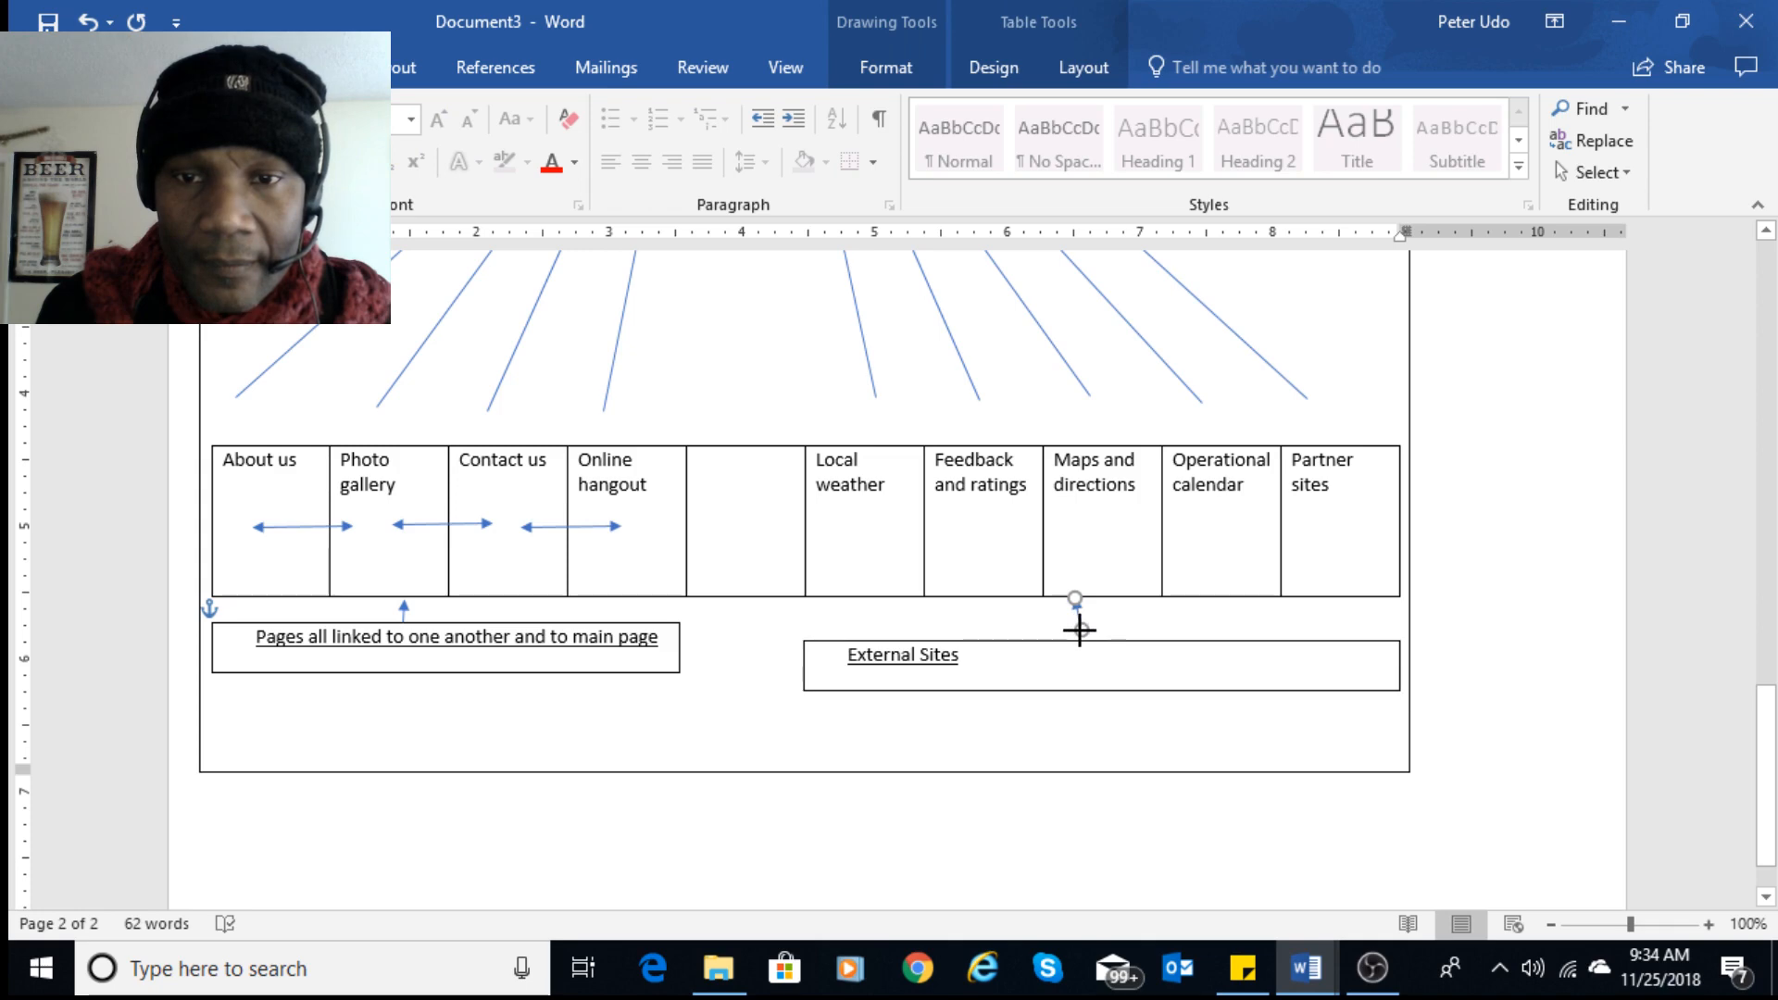
left_click_drag(1078, 631, 1080, 635)
- Narrow the External Sites box slightly and try to raise it by removing spacing above it
left_click(1199, 673)
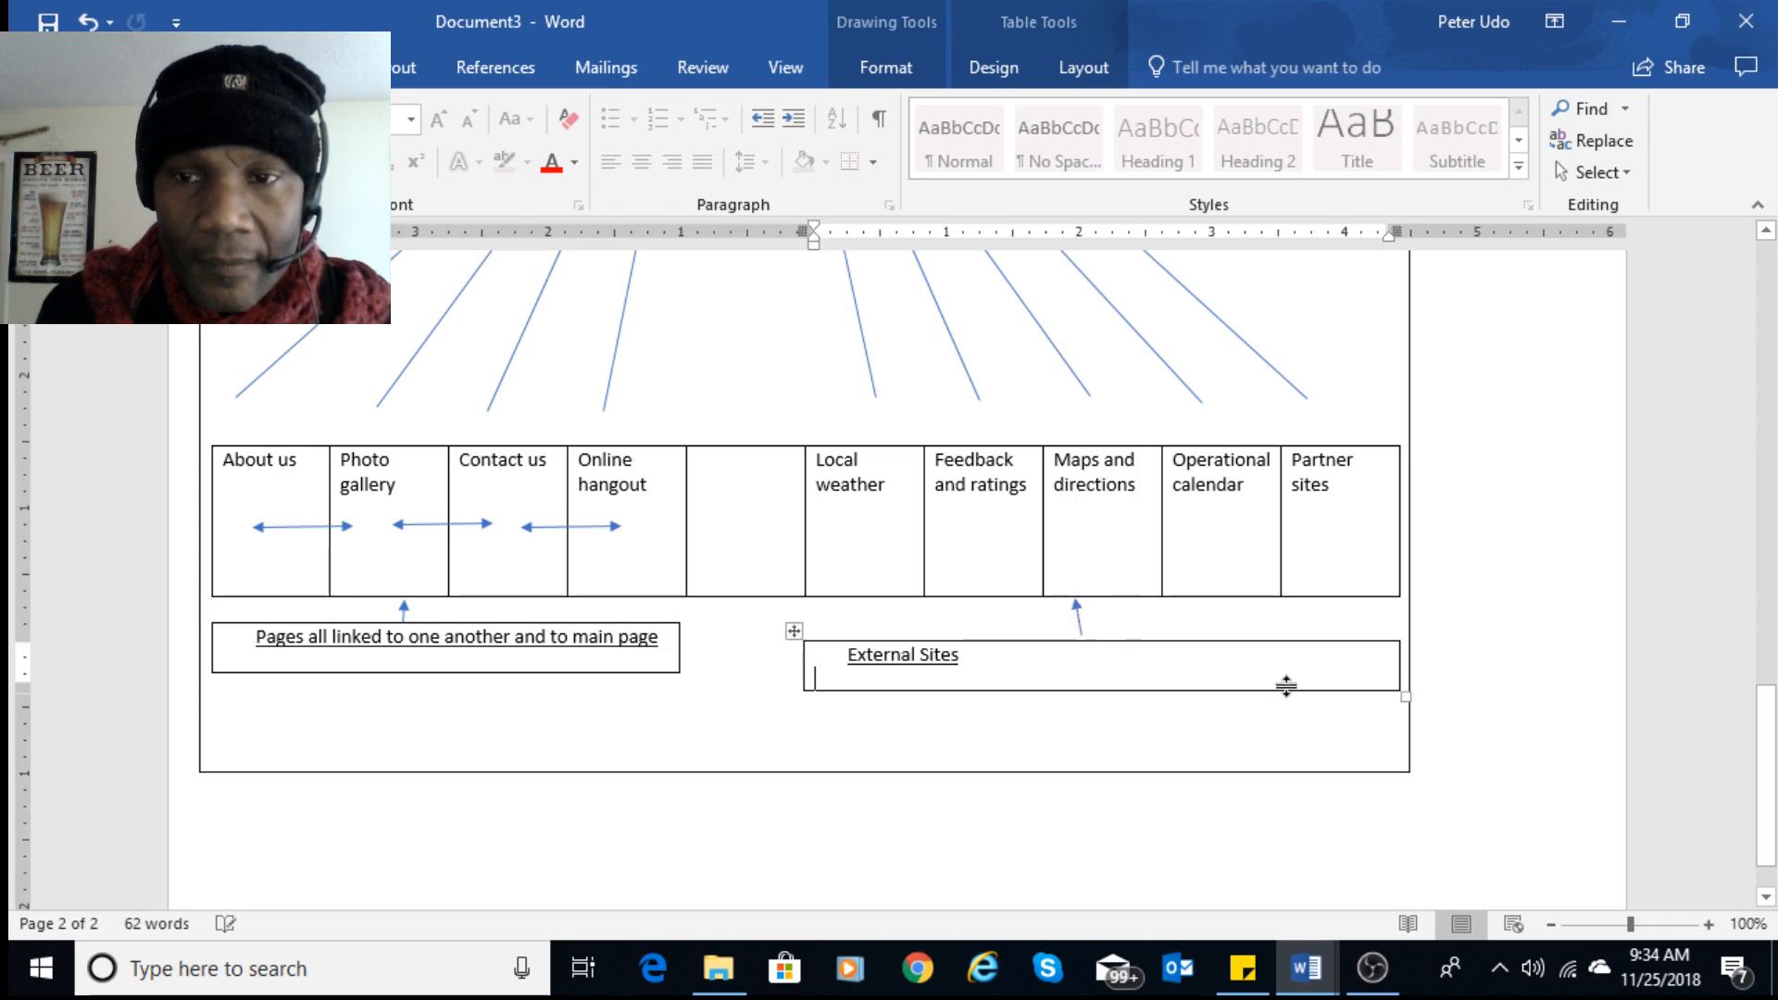
left_click_drag(1403, 696, 1385, 665)
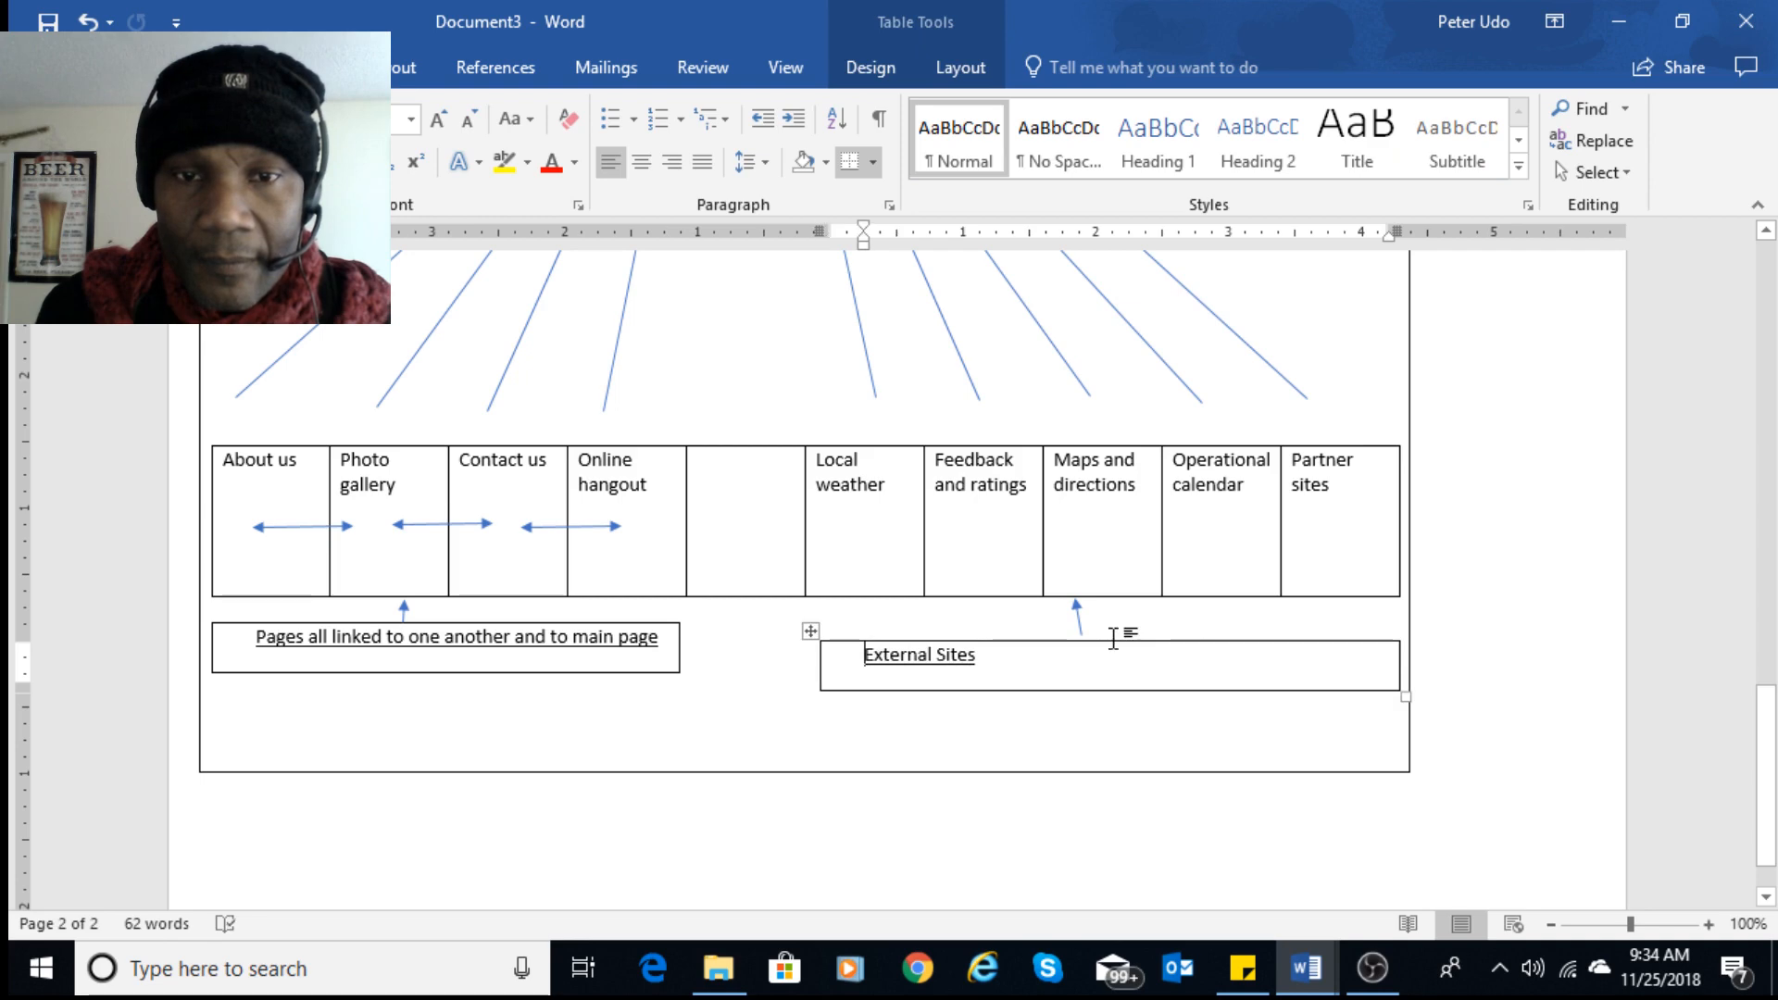
left_click(1114, 639)
left_click(873, 618)
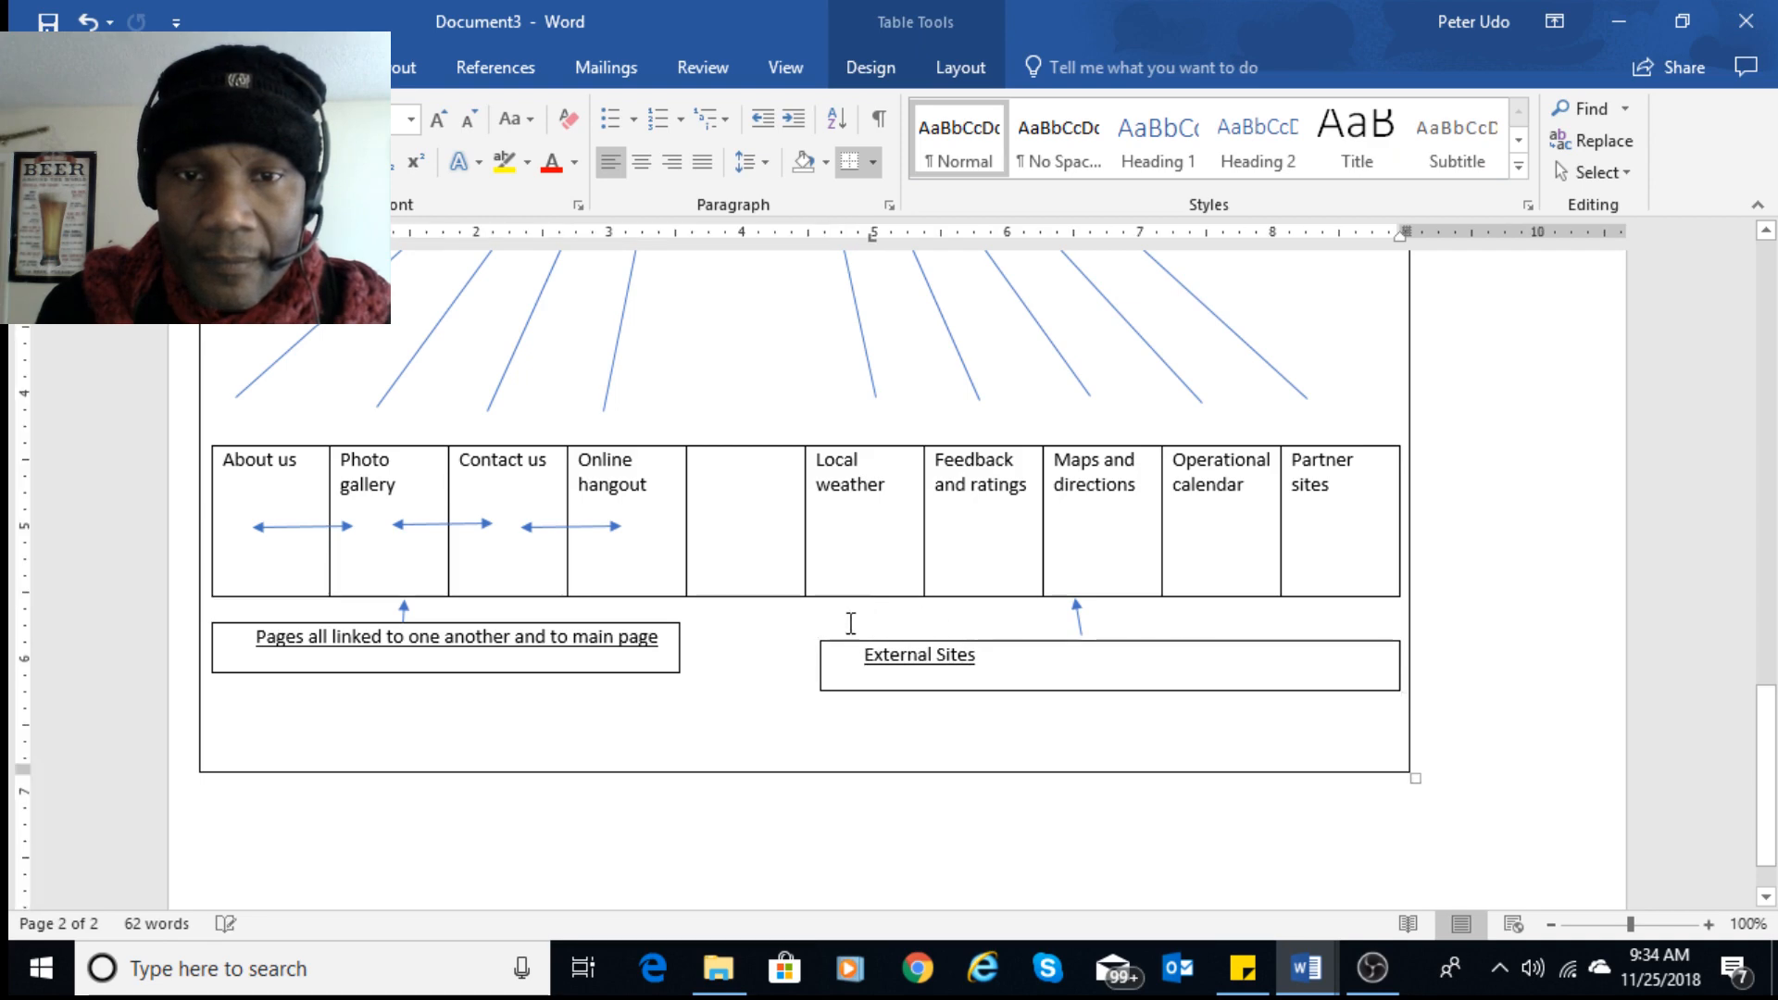
key("BackSpace")
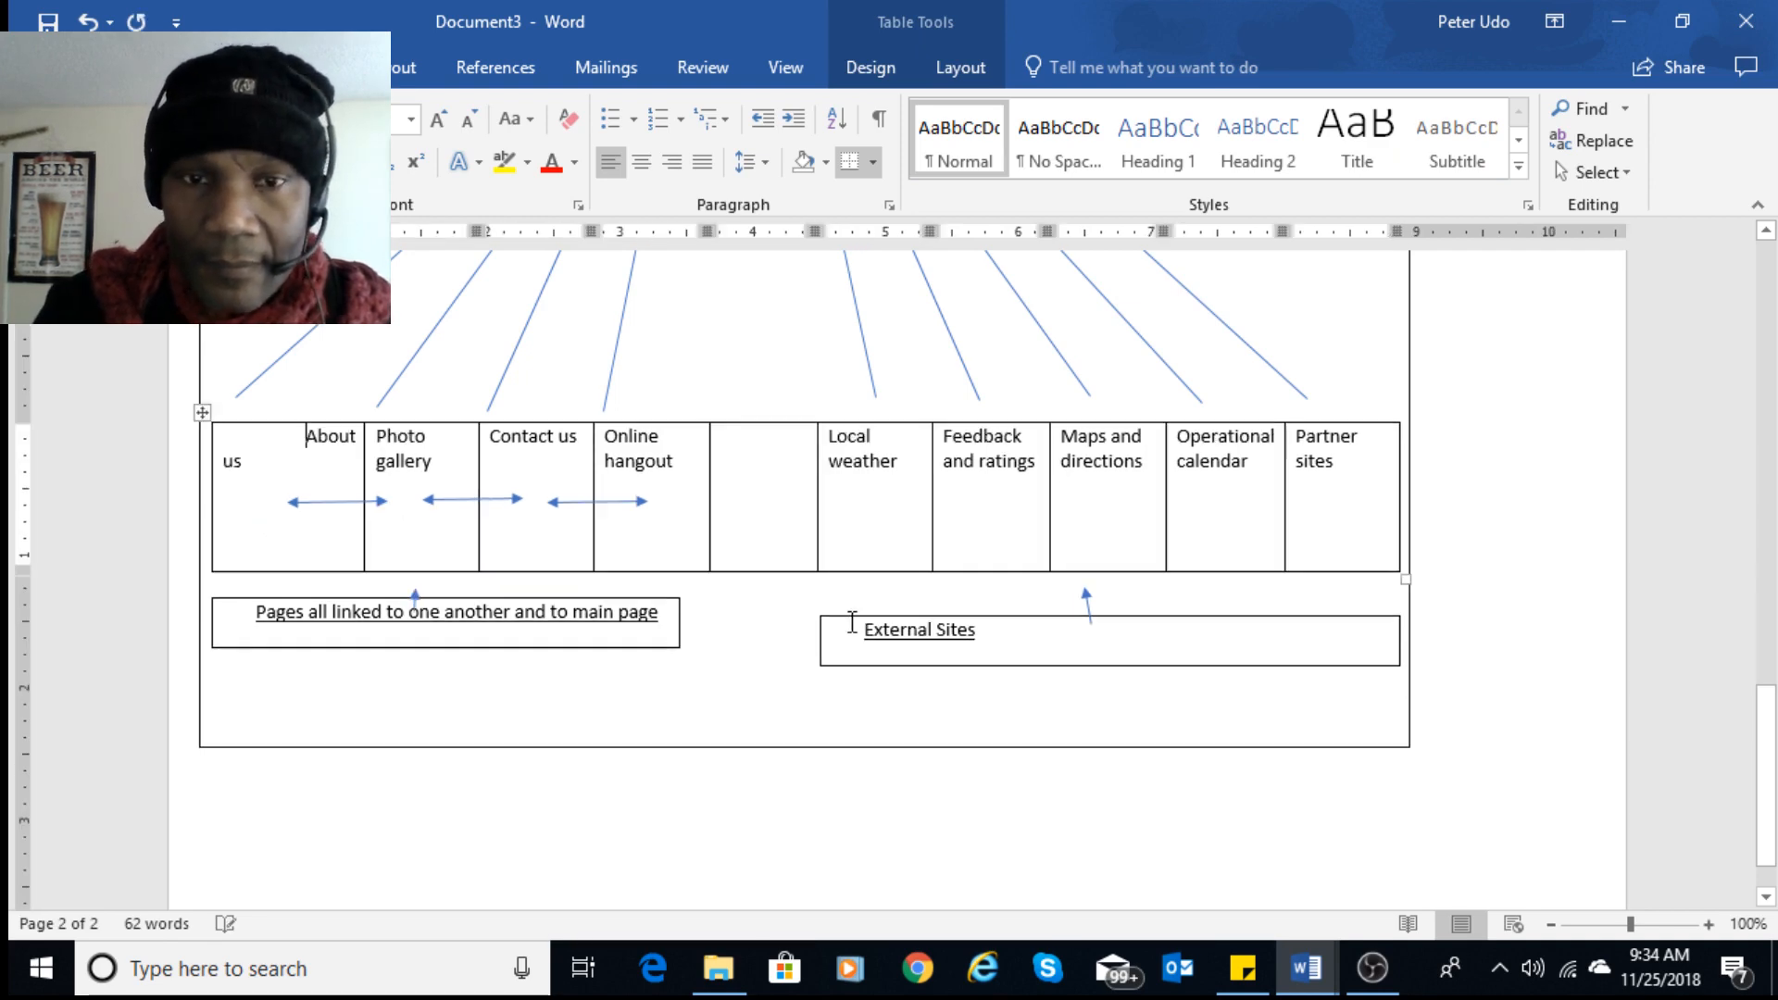
- Try to move the External Sites box up closer to the row of external page cells
left_click(896, 657)
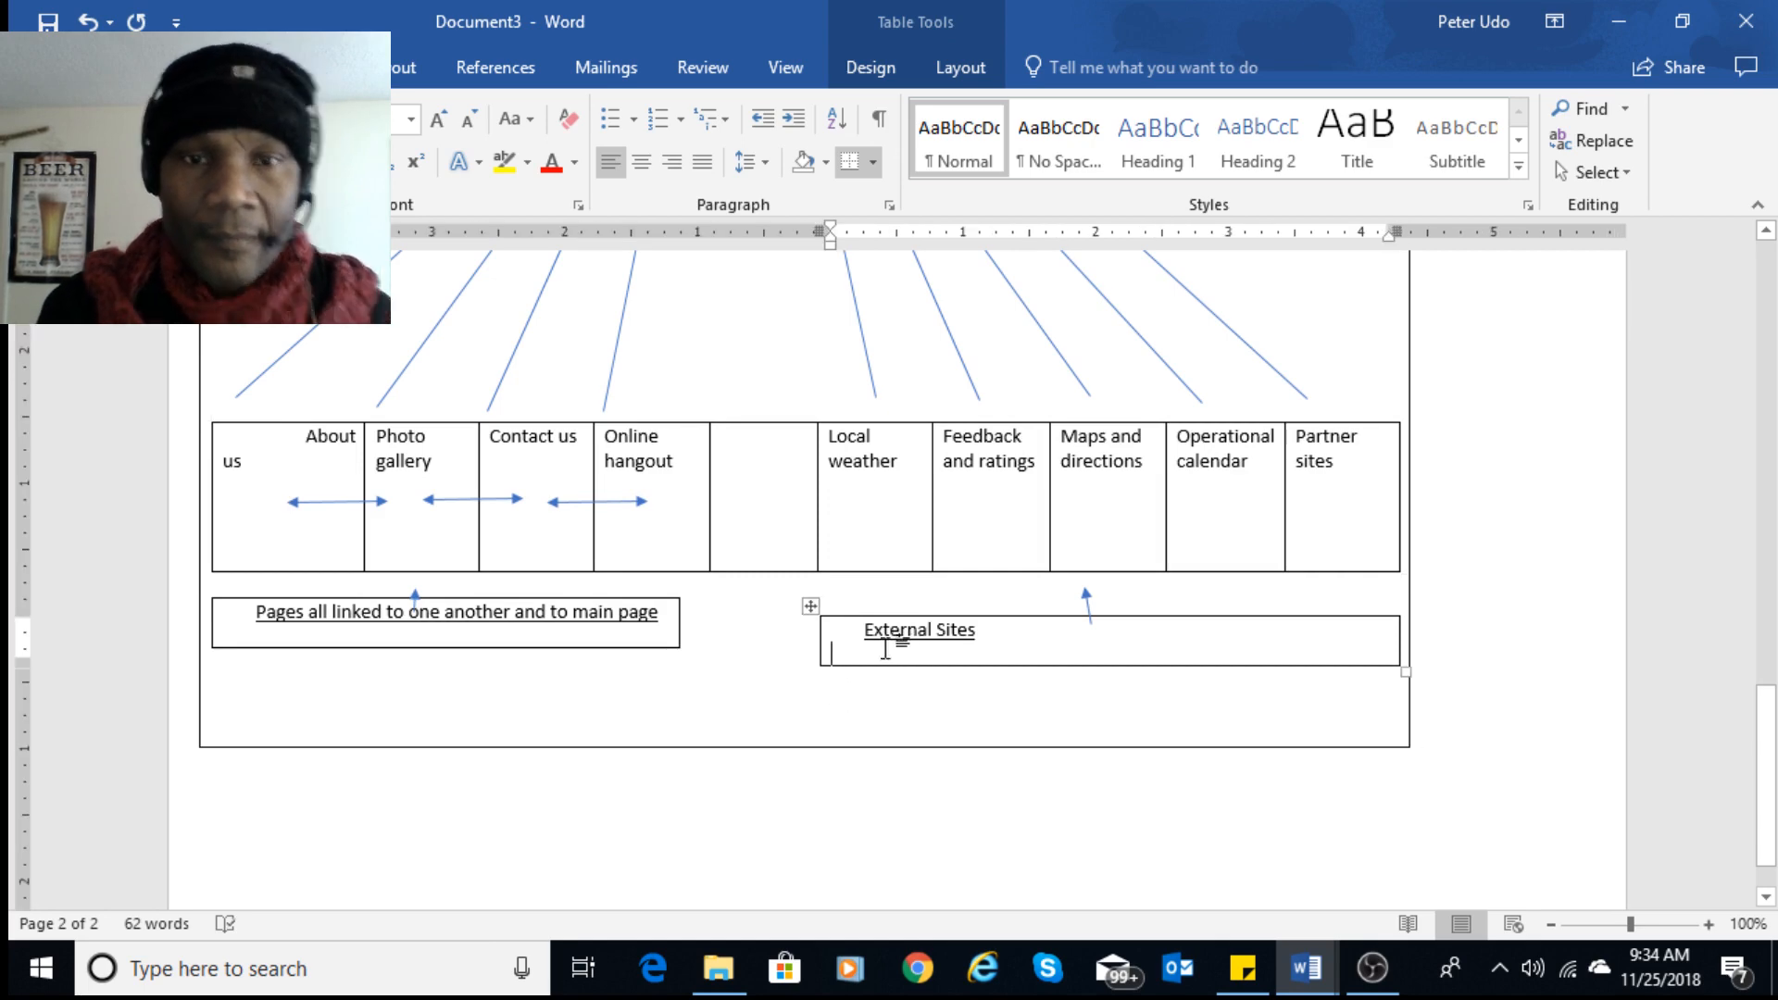
left_click(885, 614)
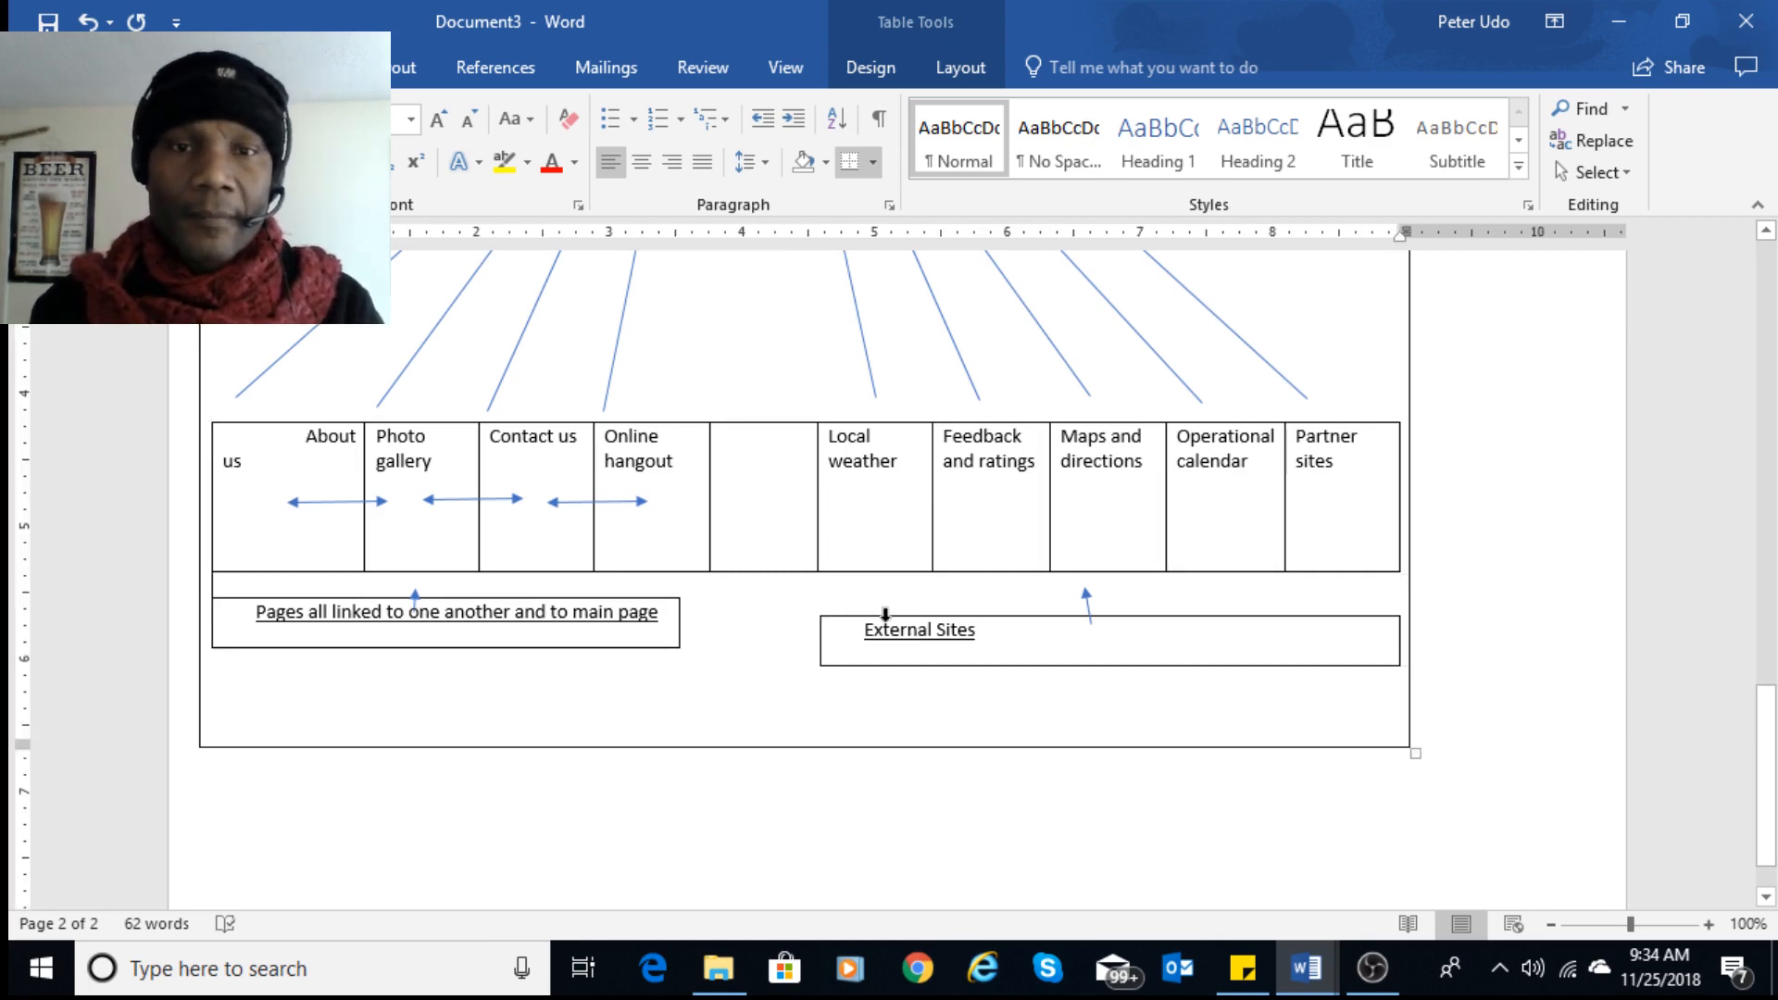
left_click(908, 630)
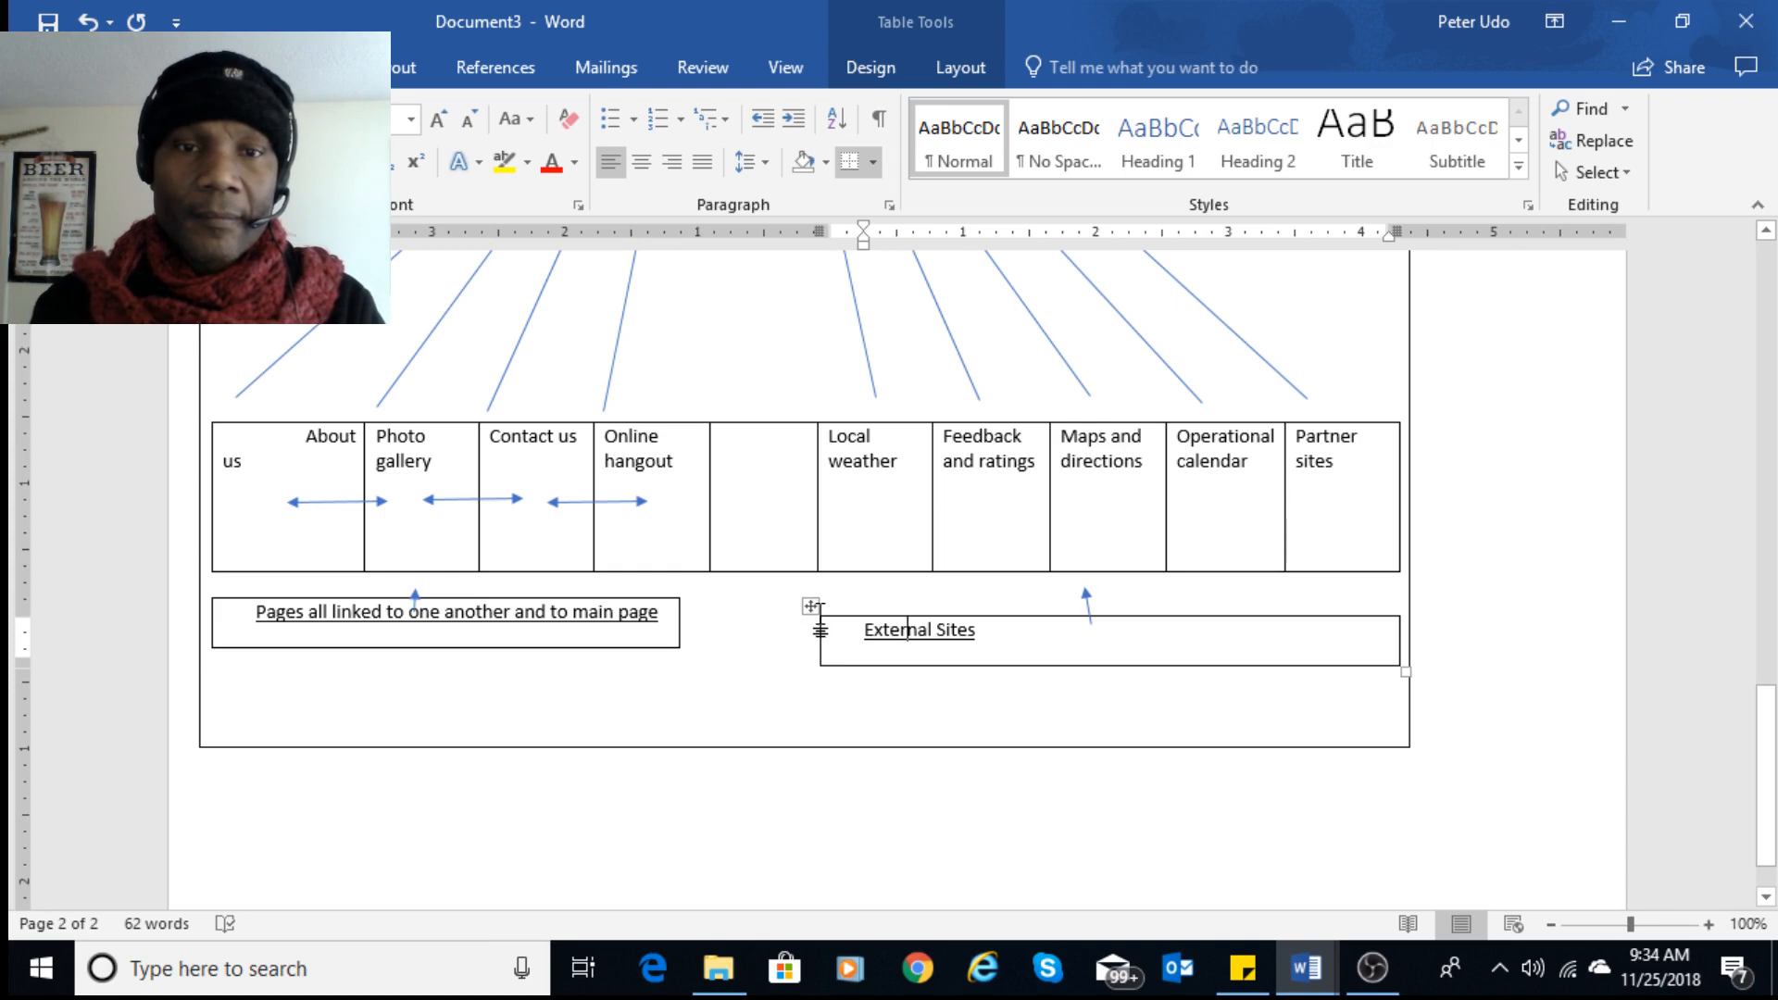
left_click_drag(812, 606, 814, 600)
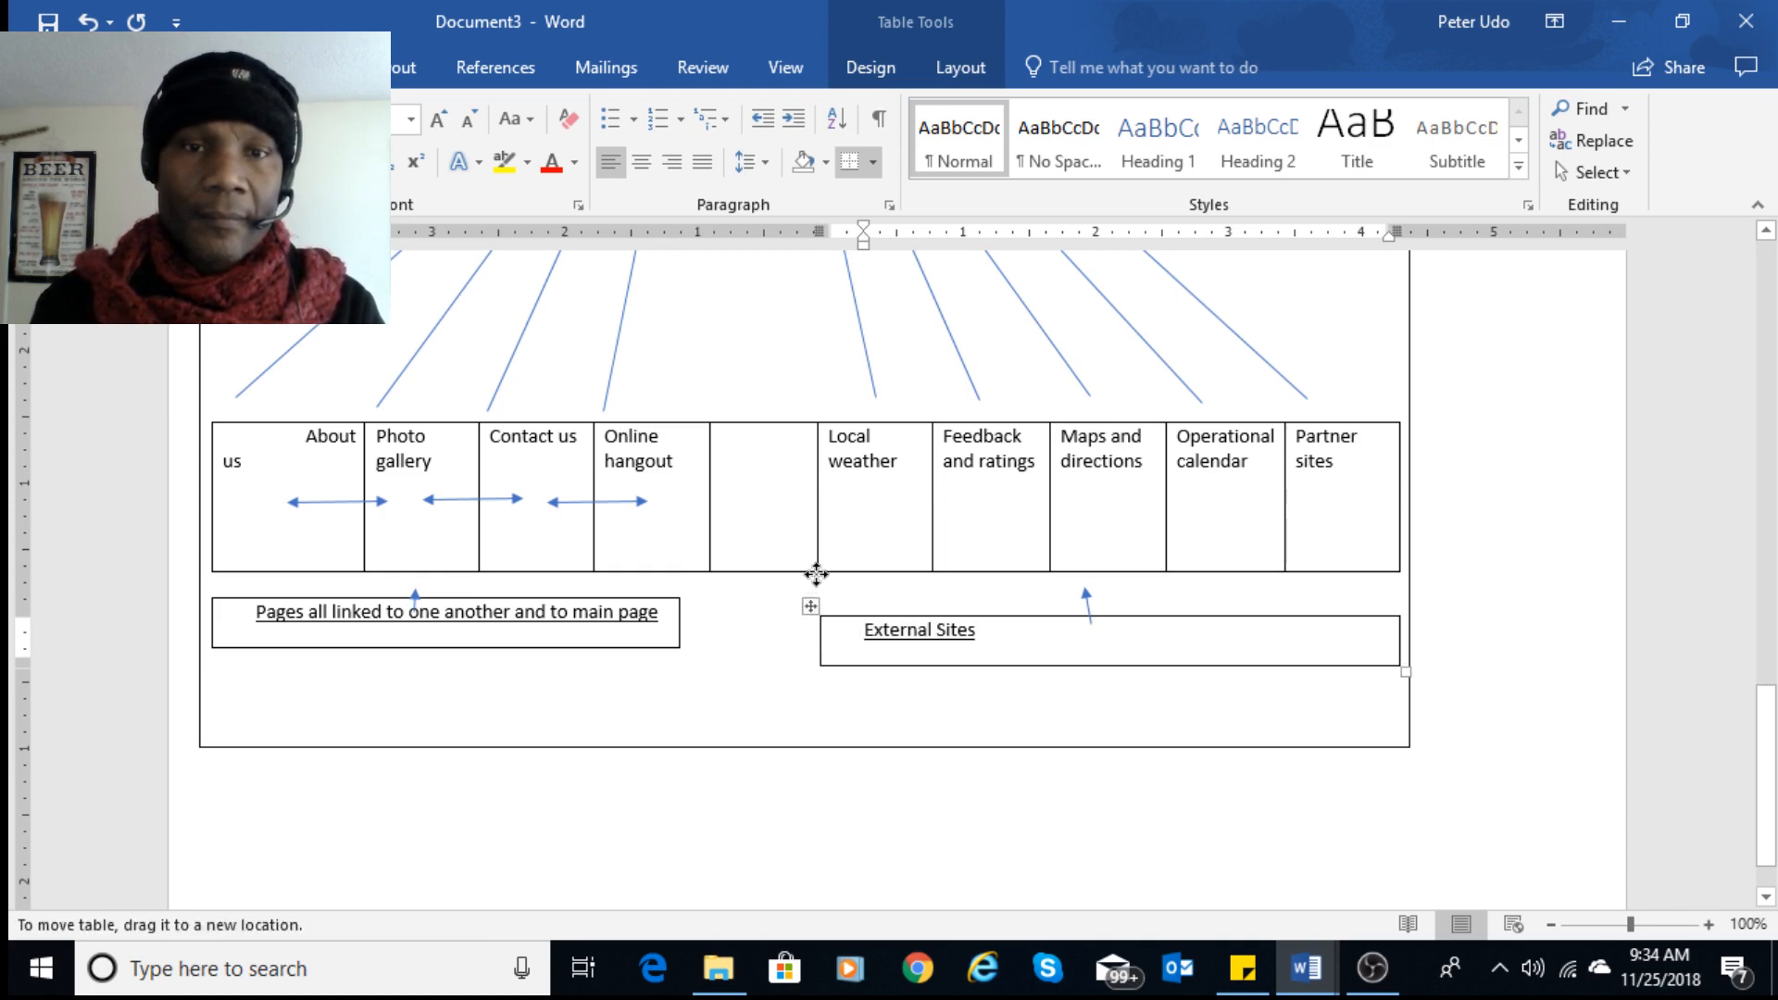
left_click(811, 606)
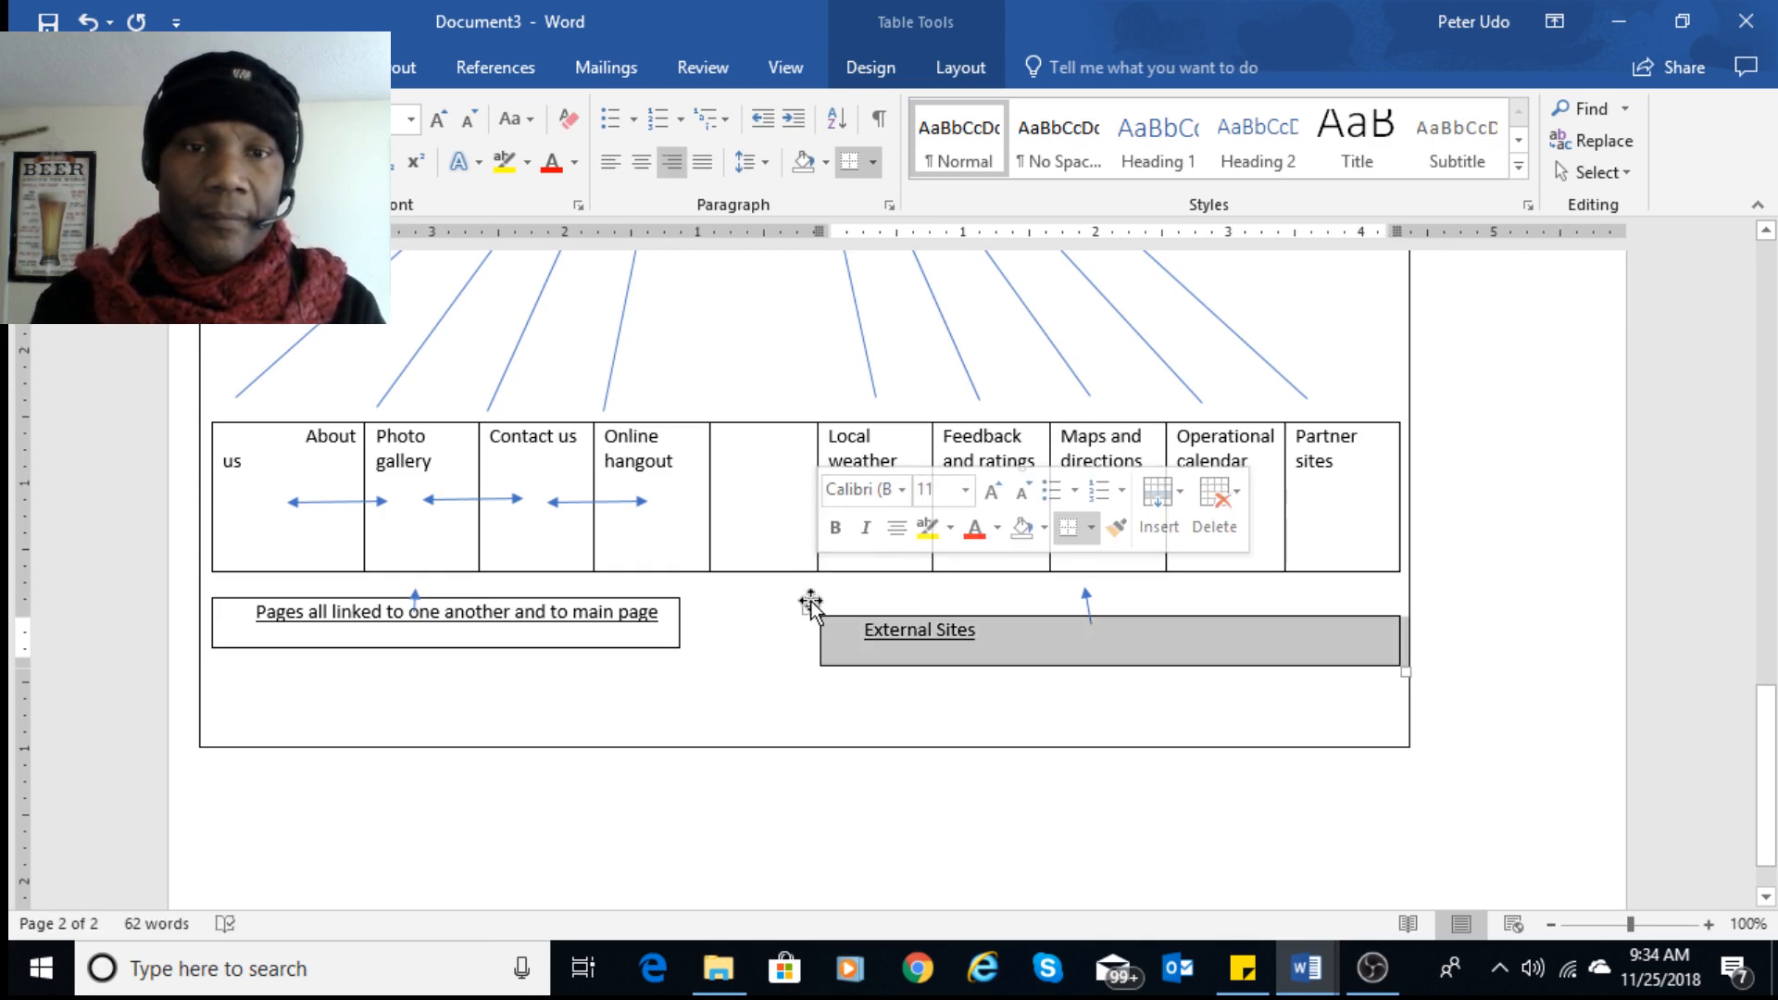
left_click(838, 648)
left_click(874, 603)
left_click(932, 651)
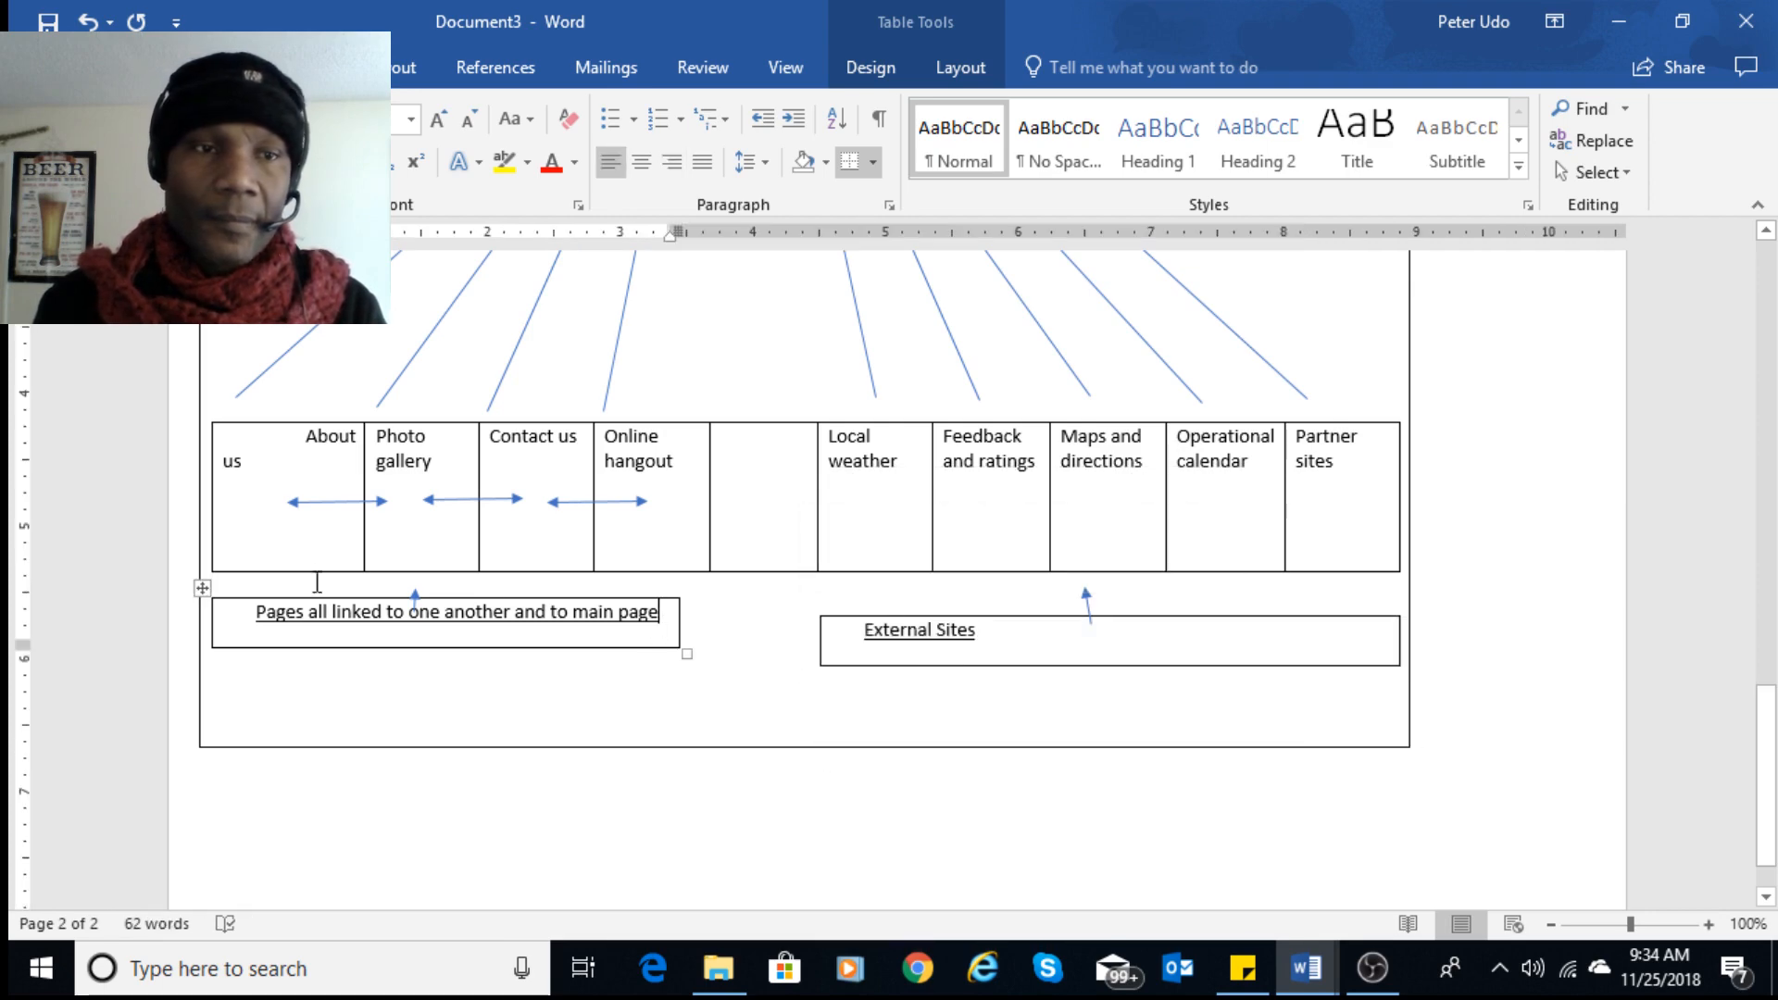
- Restore the blank line above the page row and remove the indent before About us
key("Return")
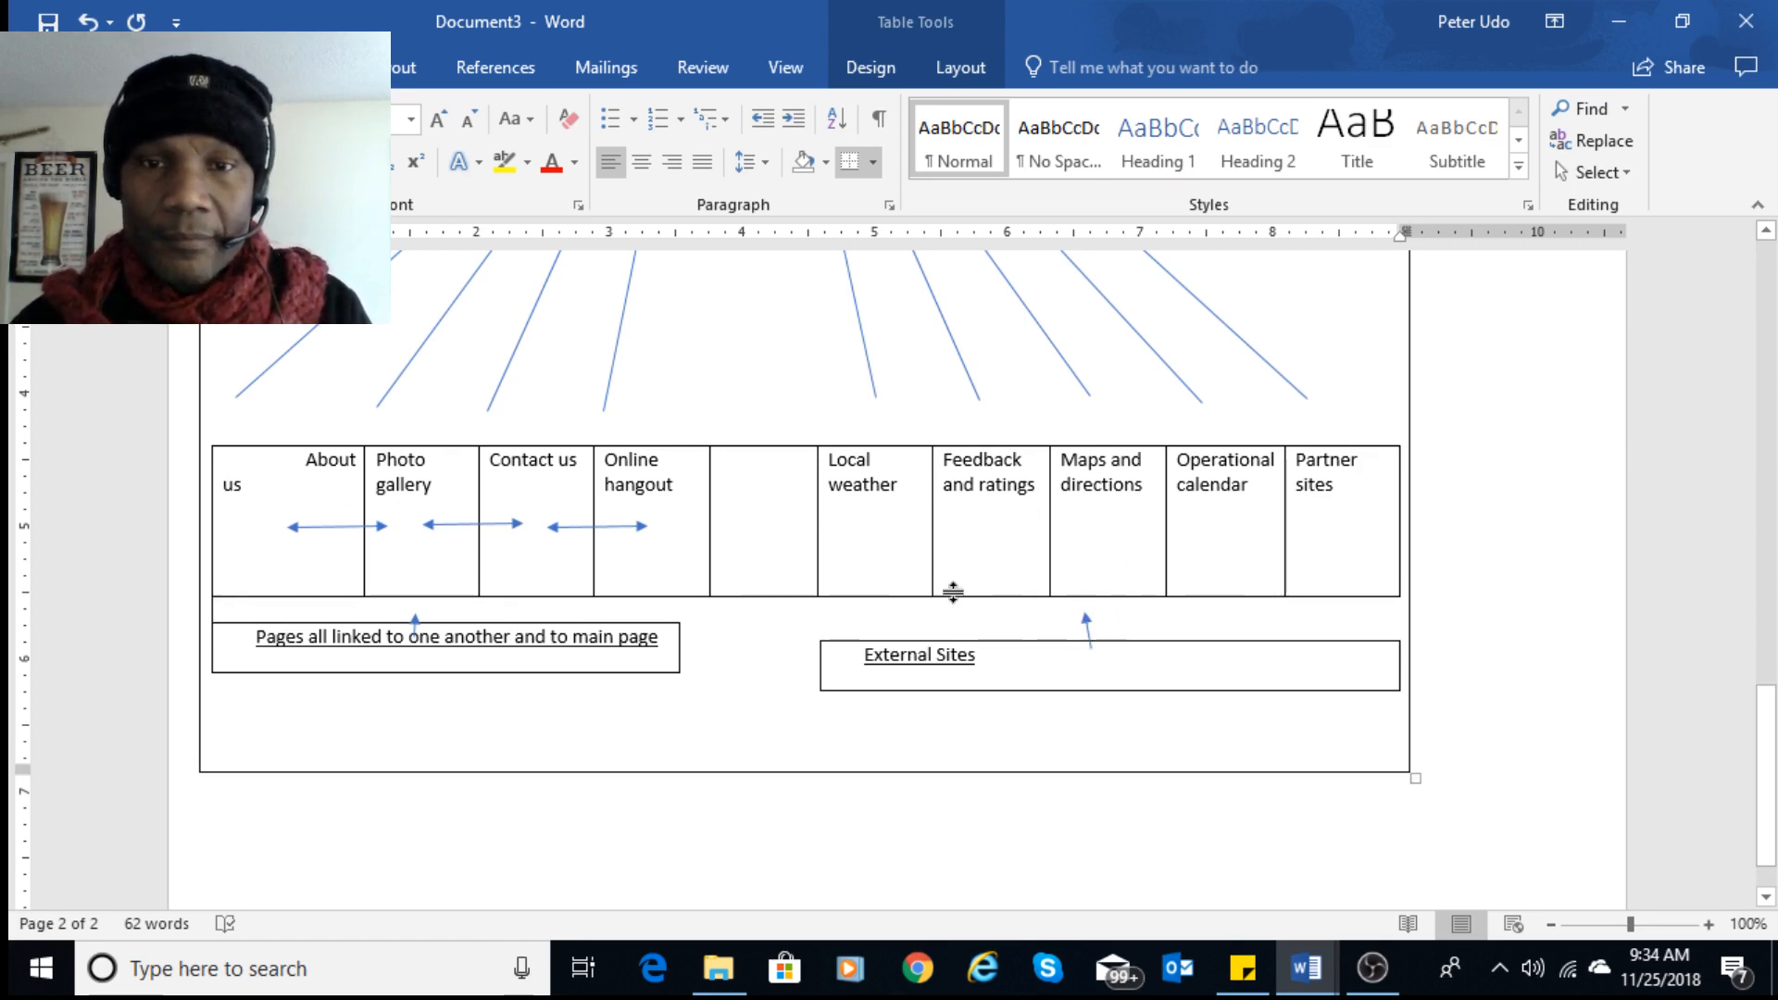
left_click(979, 661)
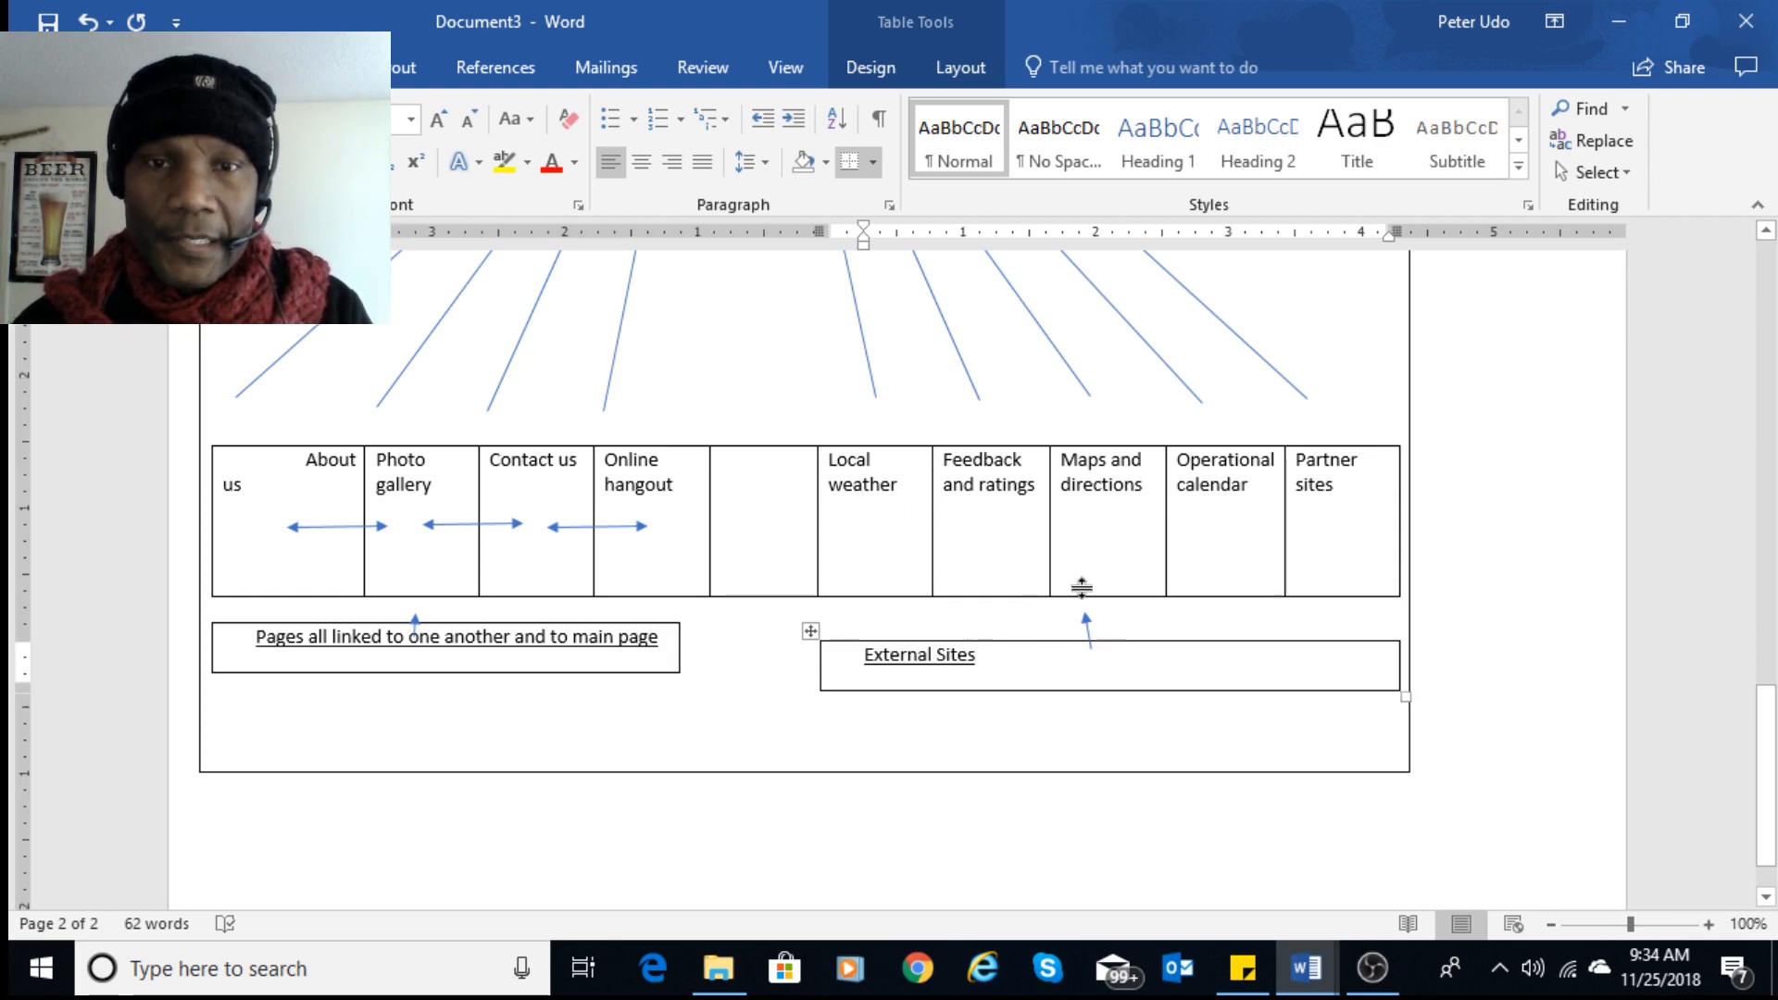
left_click(504, 651)
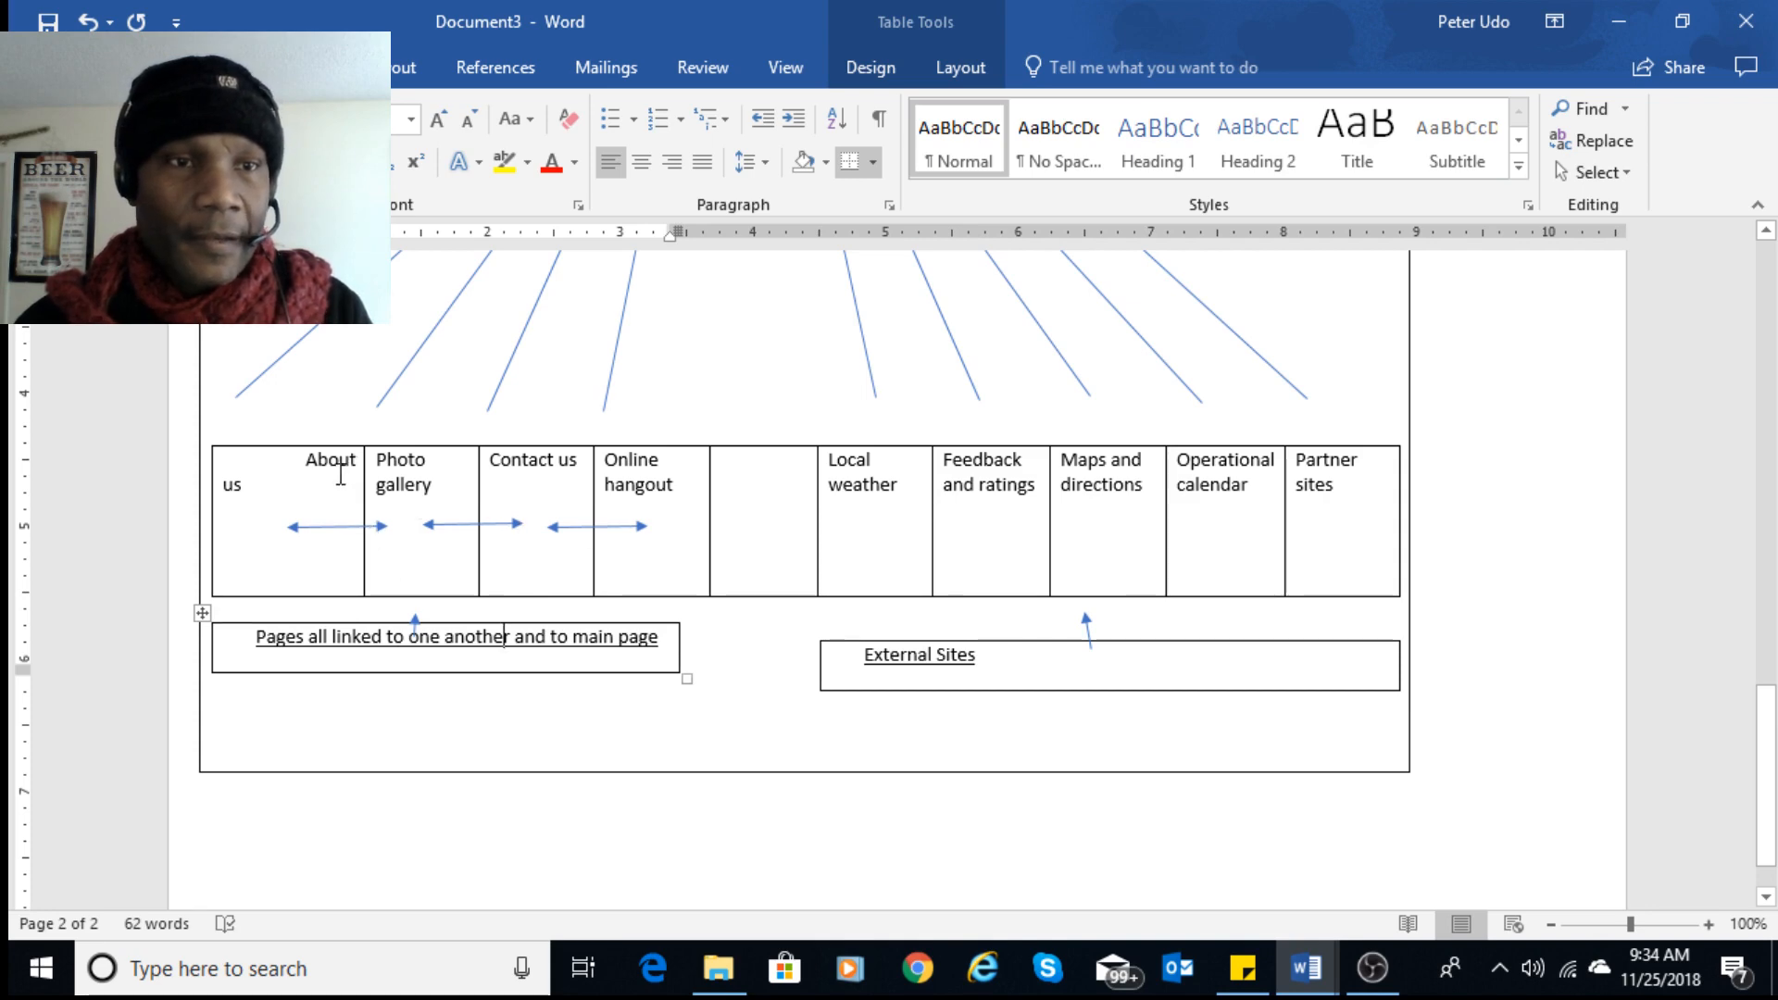
left_click_drag(312, 461, 243, 486)
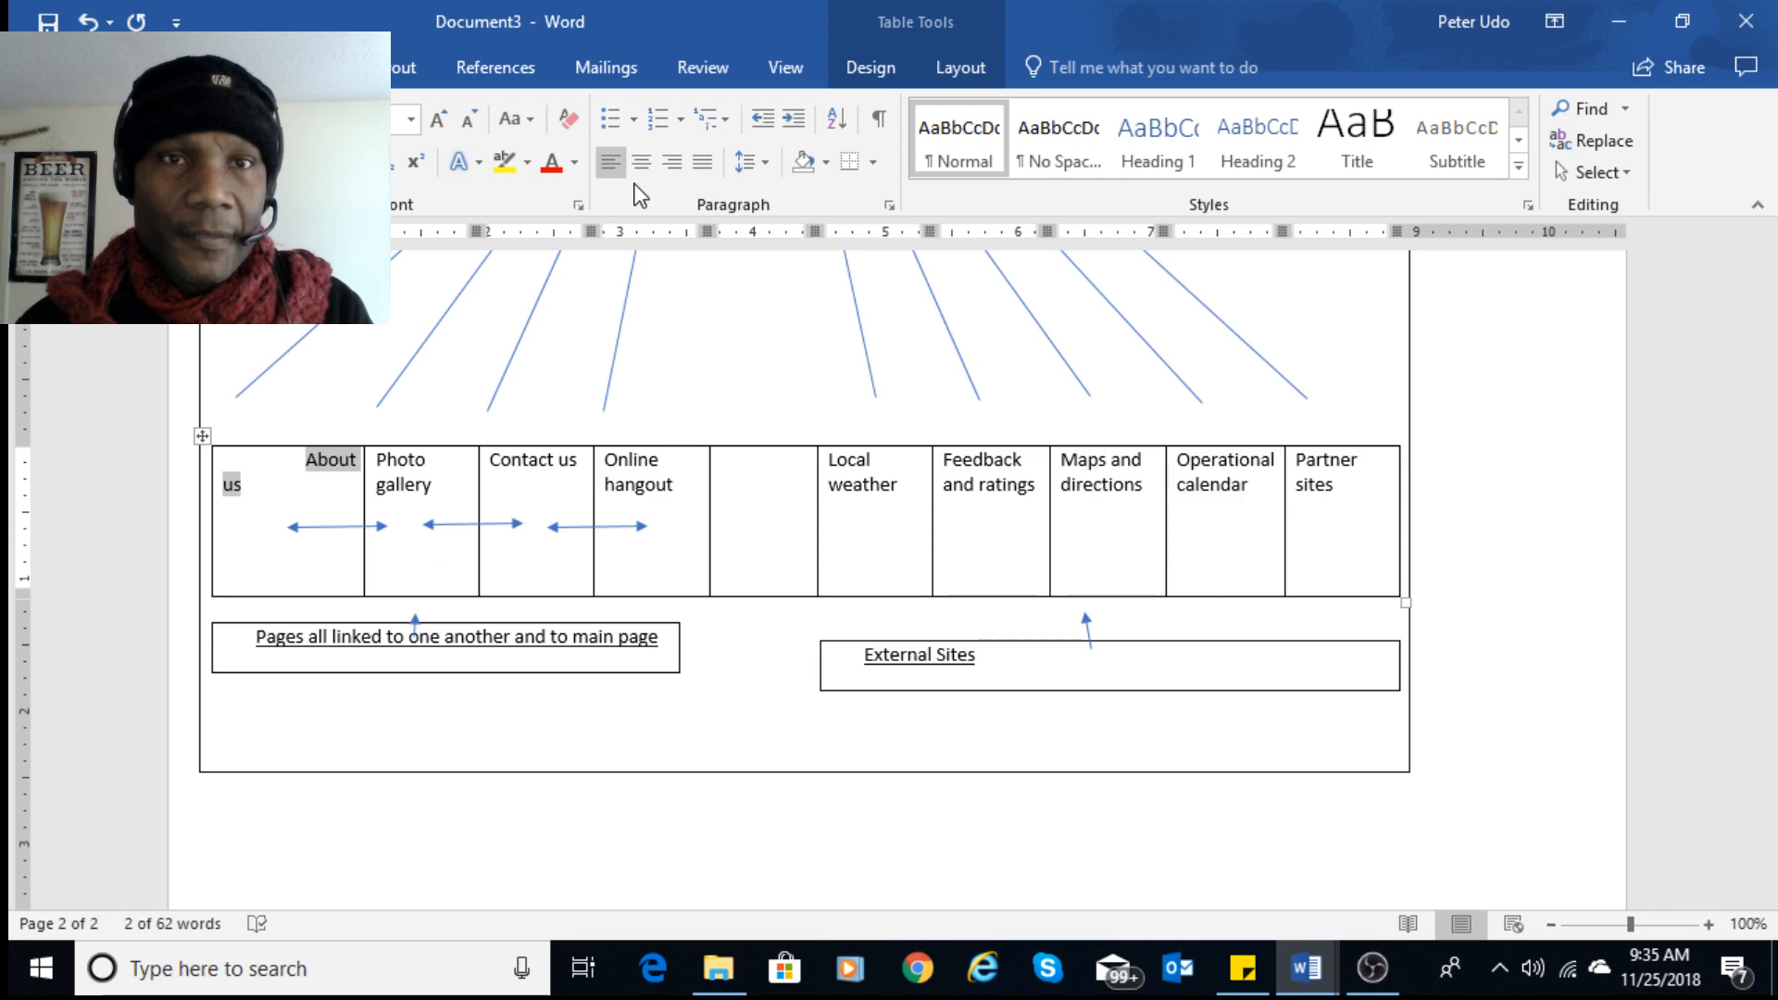
left_click(309, 458)
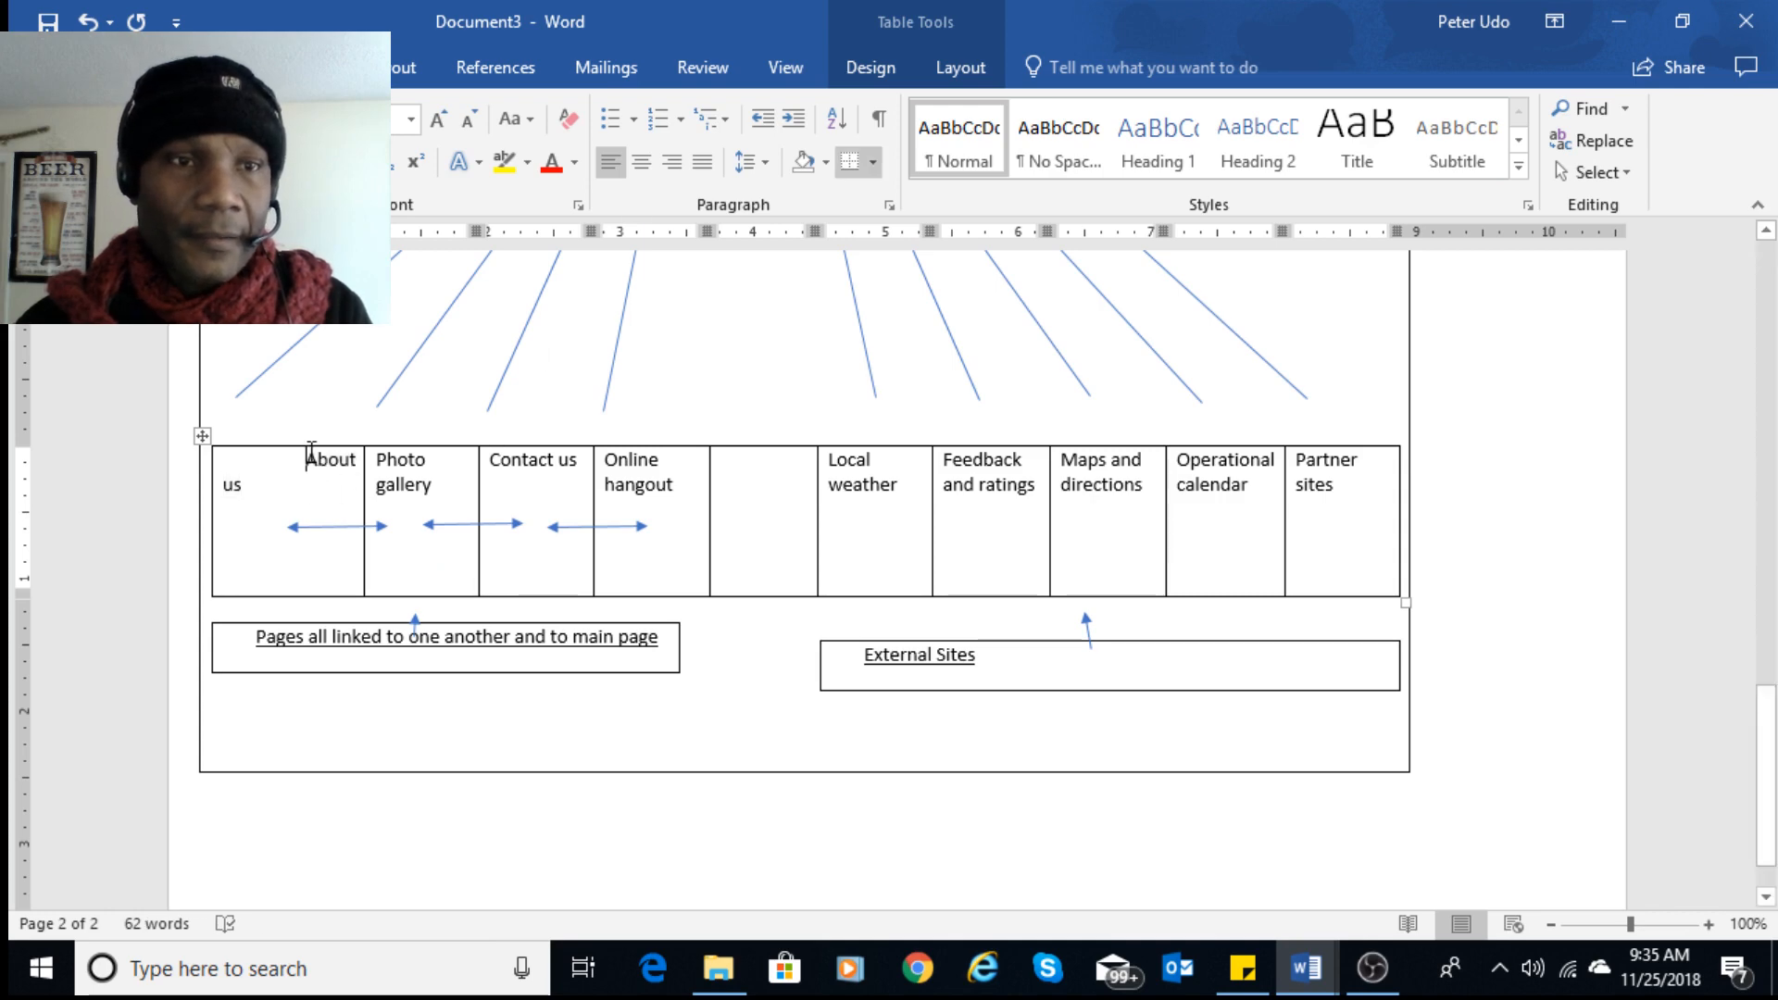
key("BackSpace")
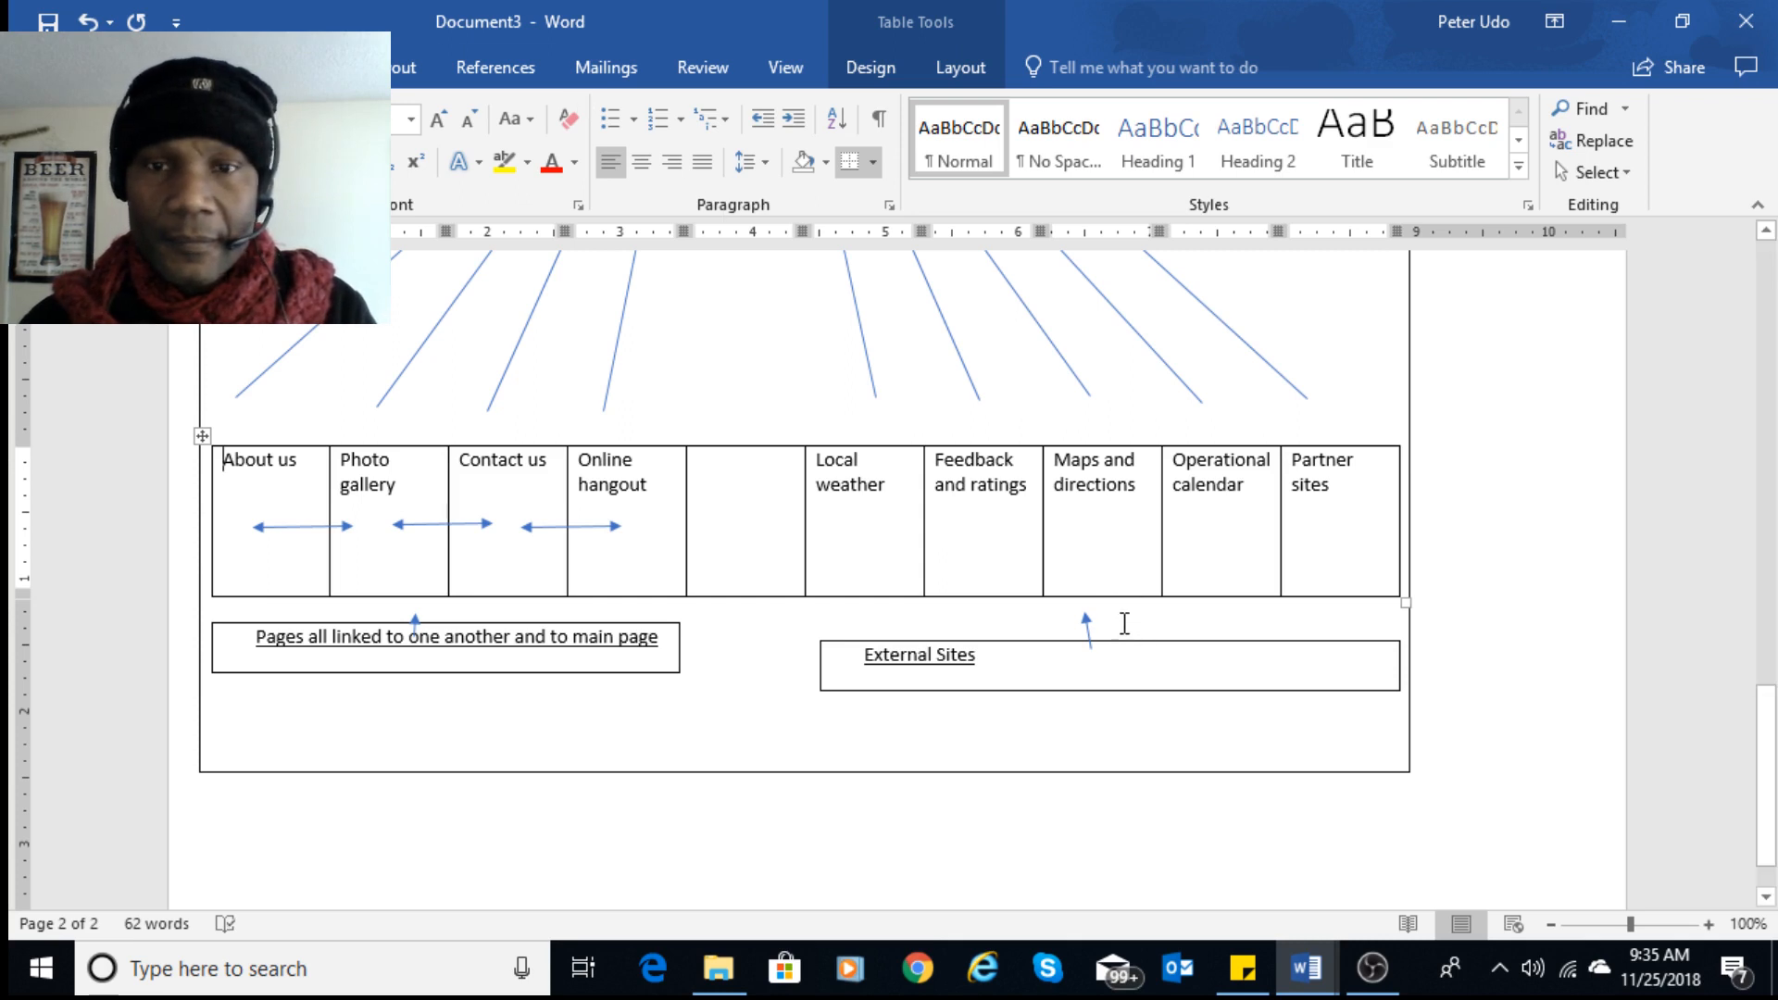
- Adjust the upper end of the arrow above the External Sites box, and delete that arrow
left_click(1086, 628)
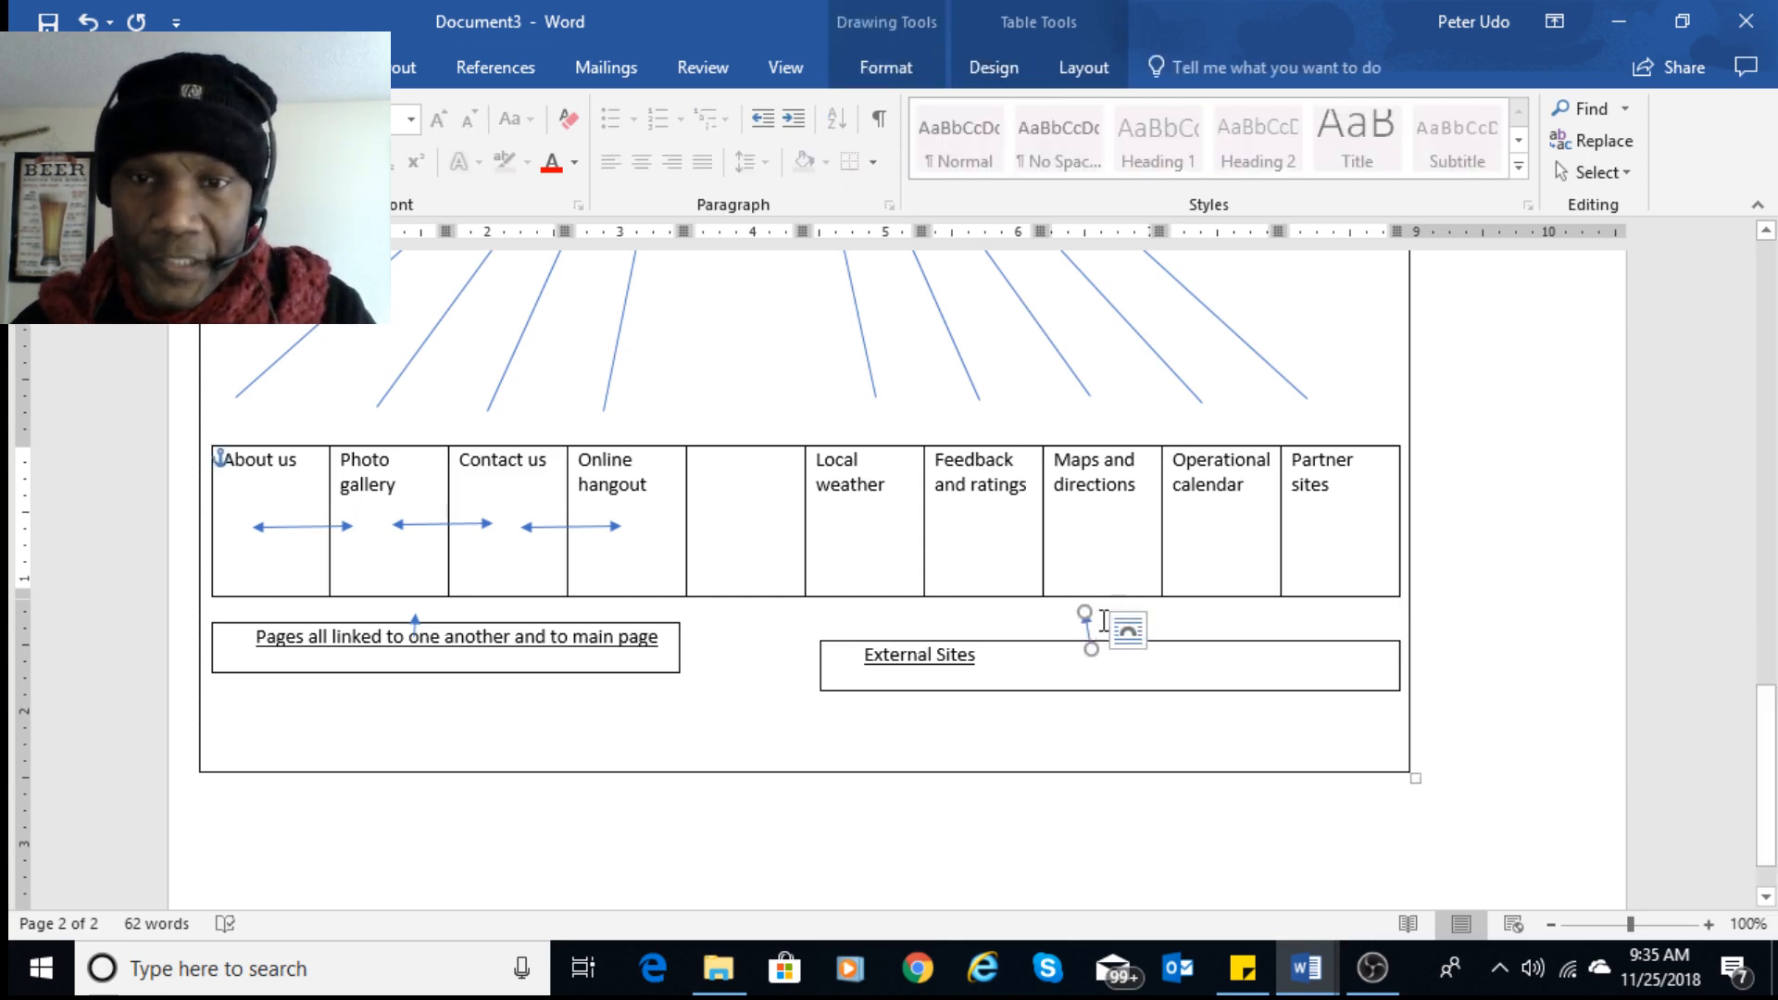
mouse_move(1088, 611)
left_mouse_down()
mouse_move(1115, 603)
mouse_move(1085, 604)
left_mouse_up()
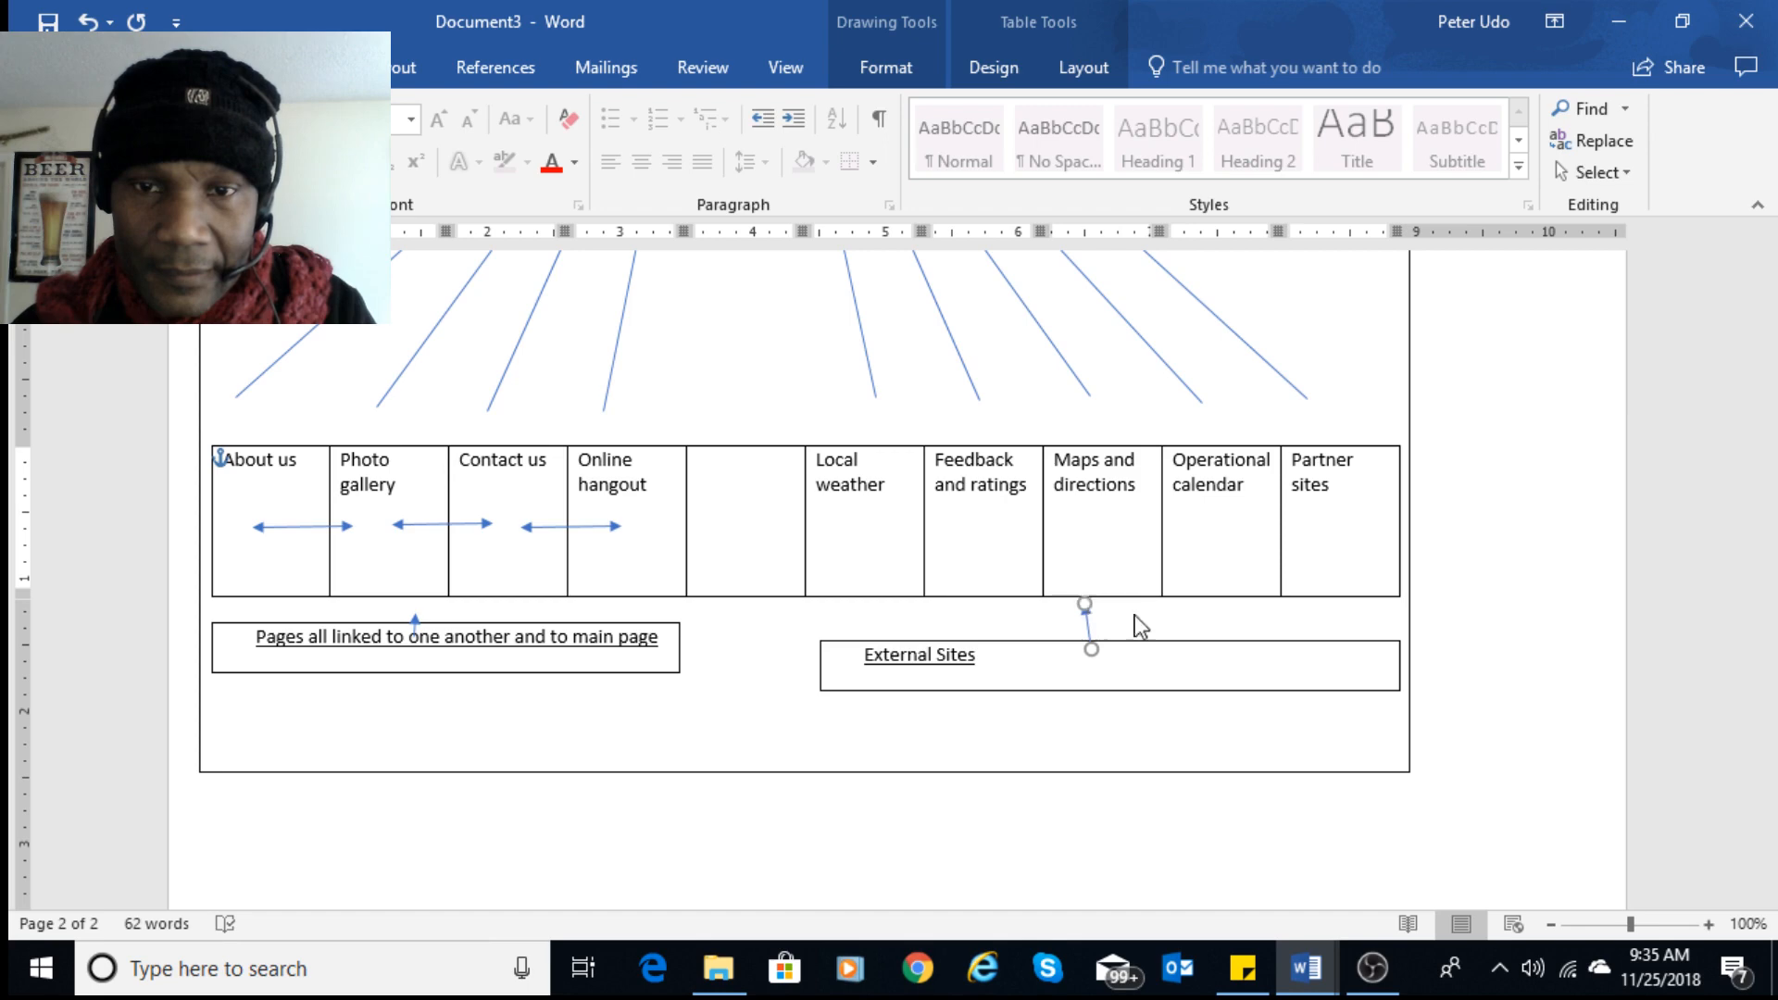
key("Escape")
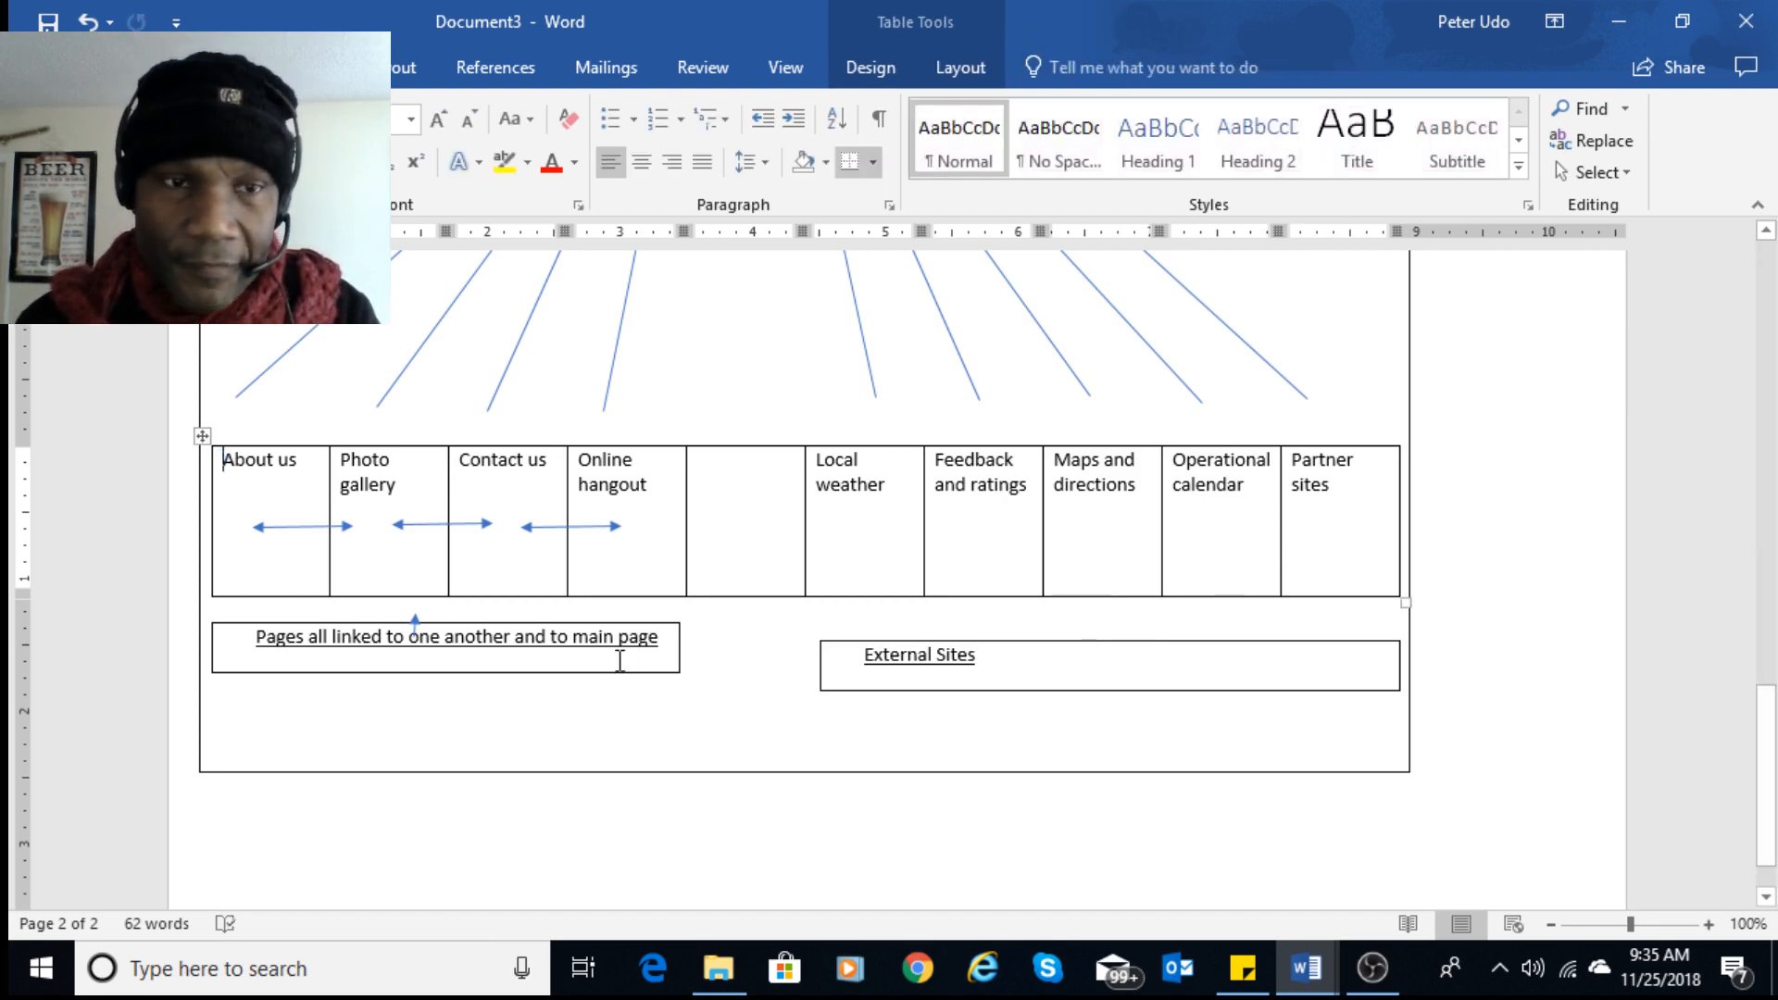
- Try to raise the External Sites box to line up with the caption box for the linked pages
left_click(926, 669)
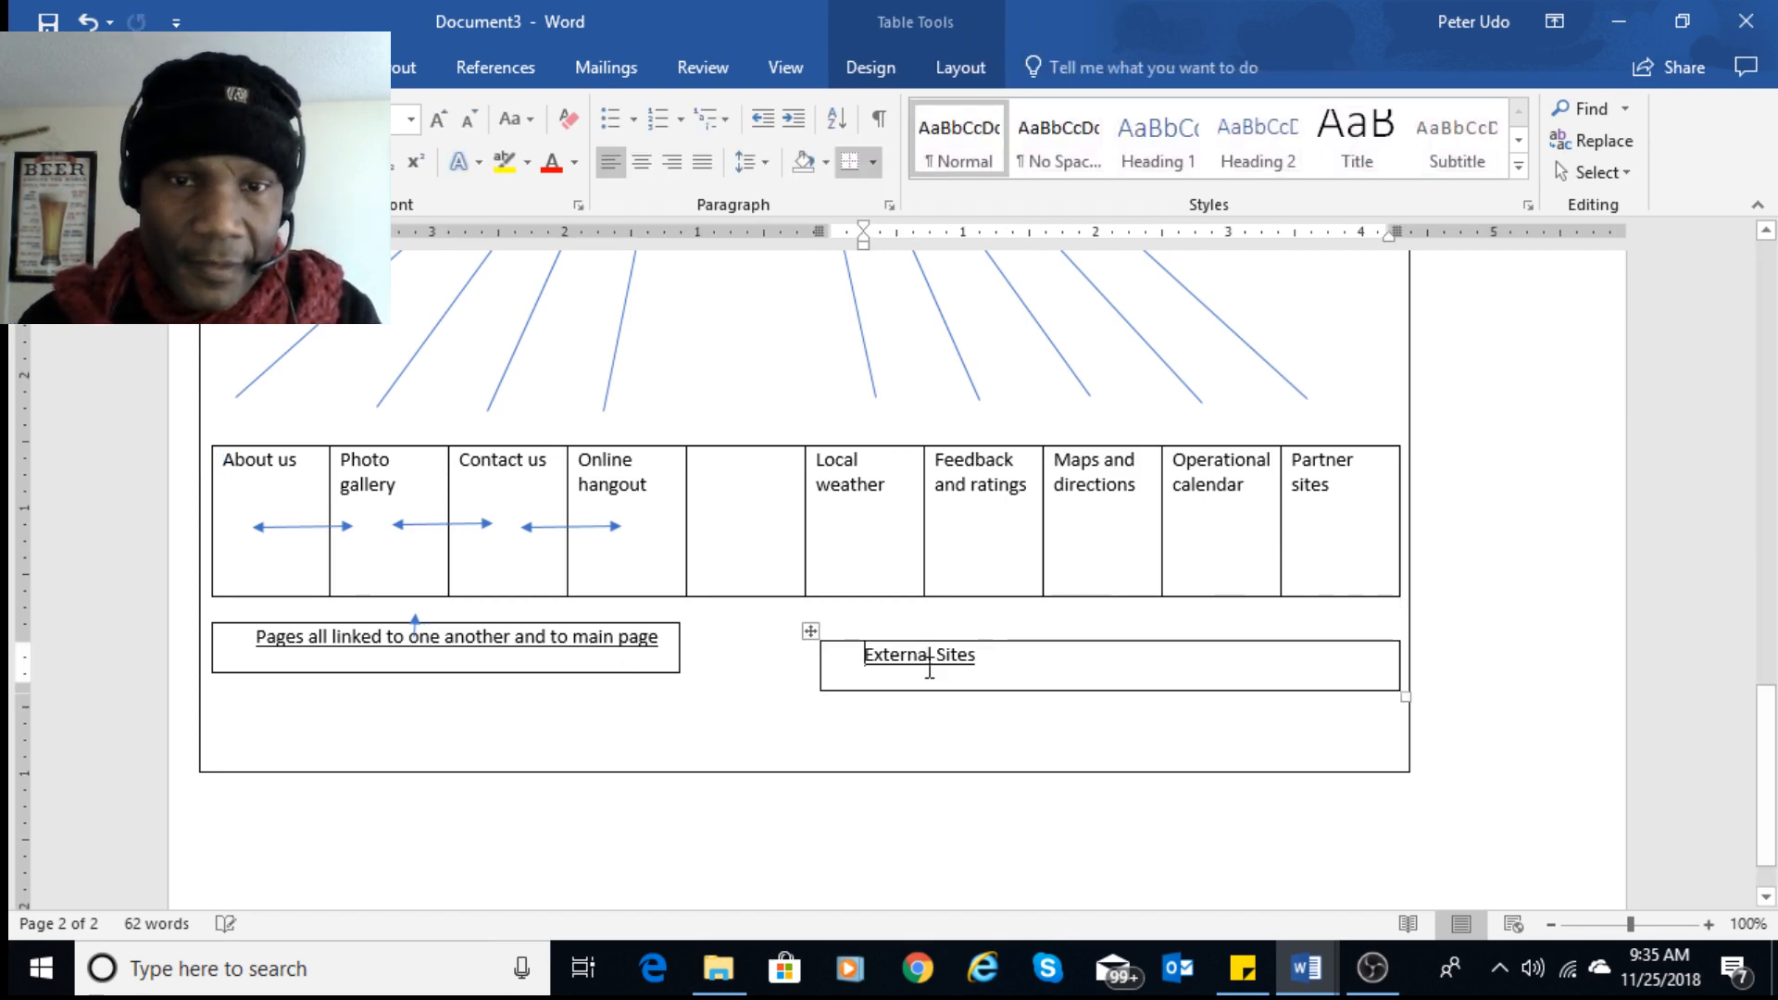
left_click(1408, 699)
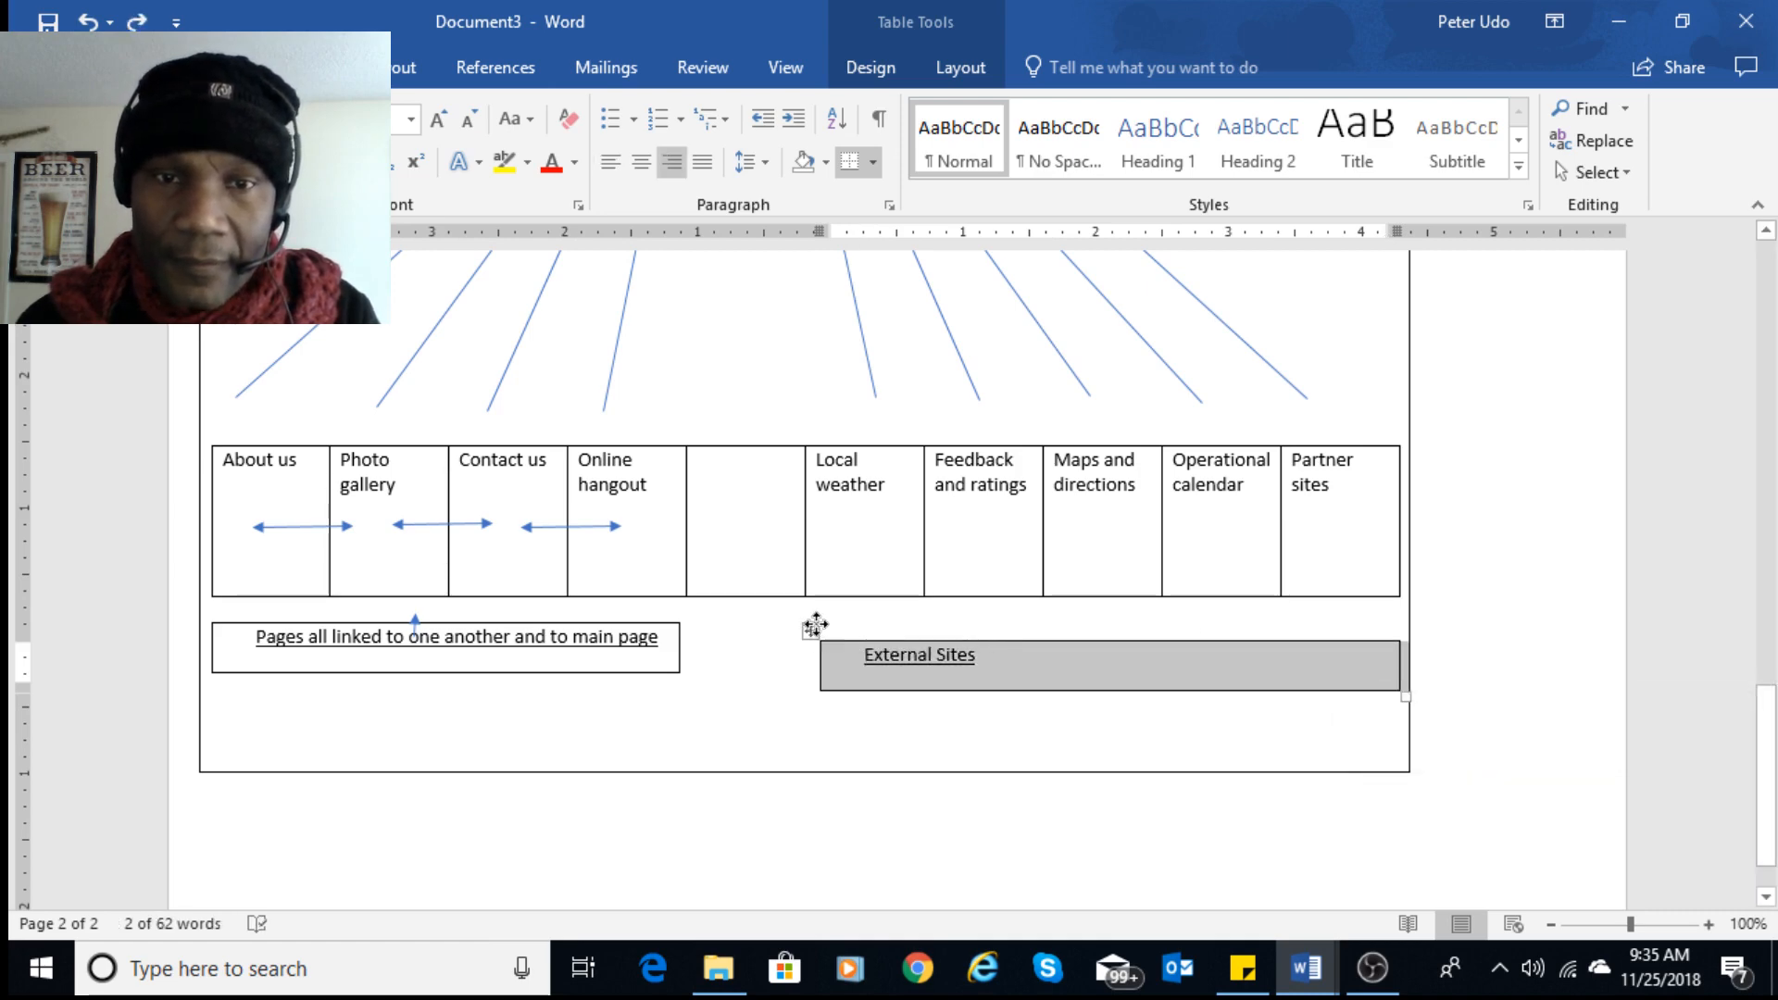
left_click_drag(815, 625, 820, 611)
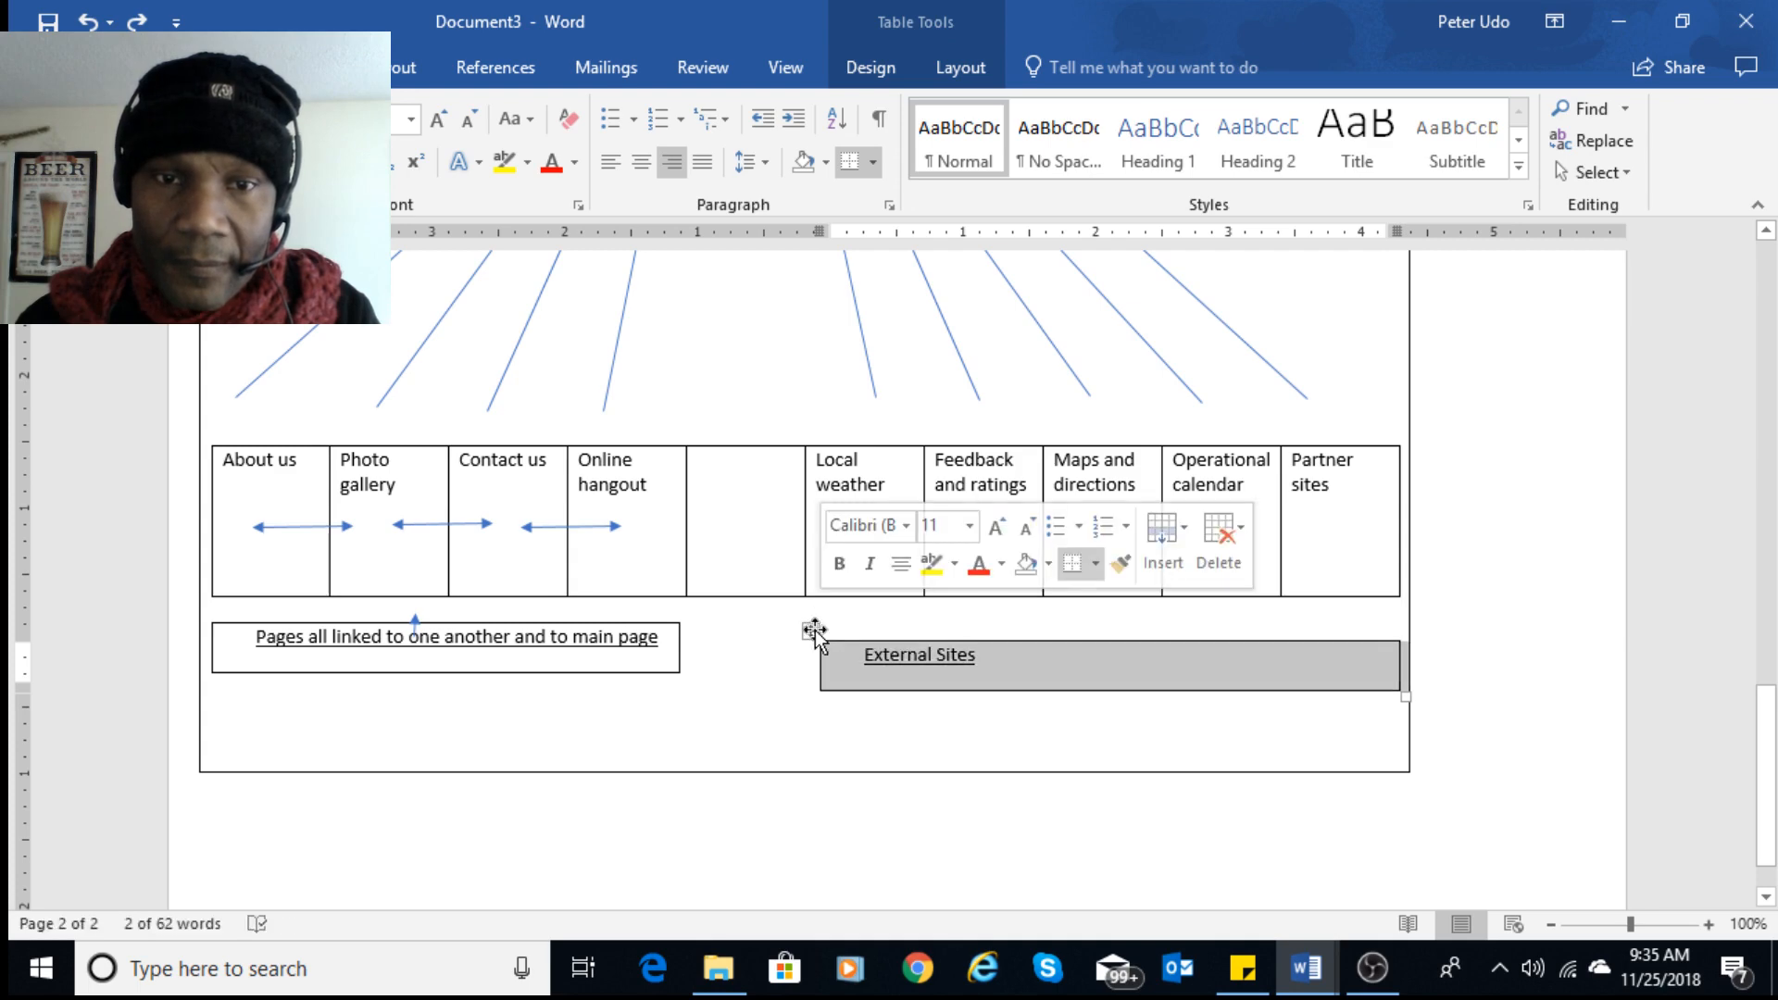
left_click(812, 632)
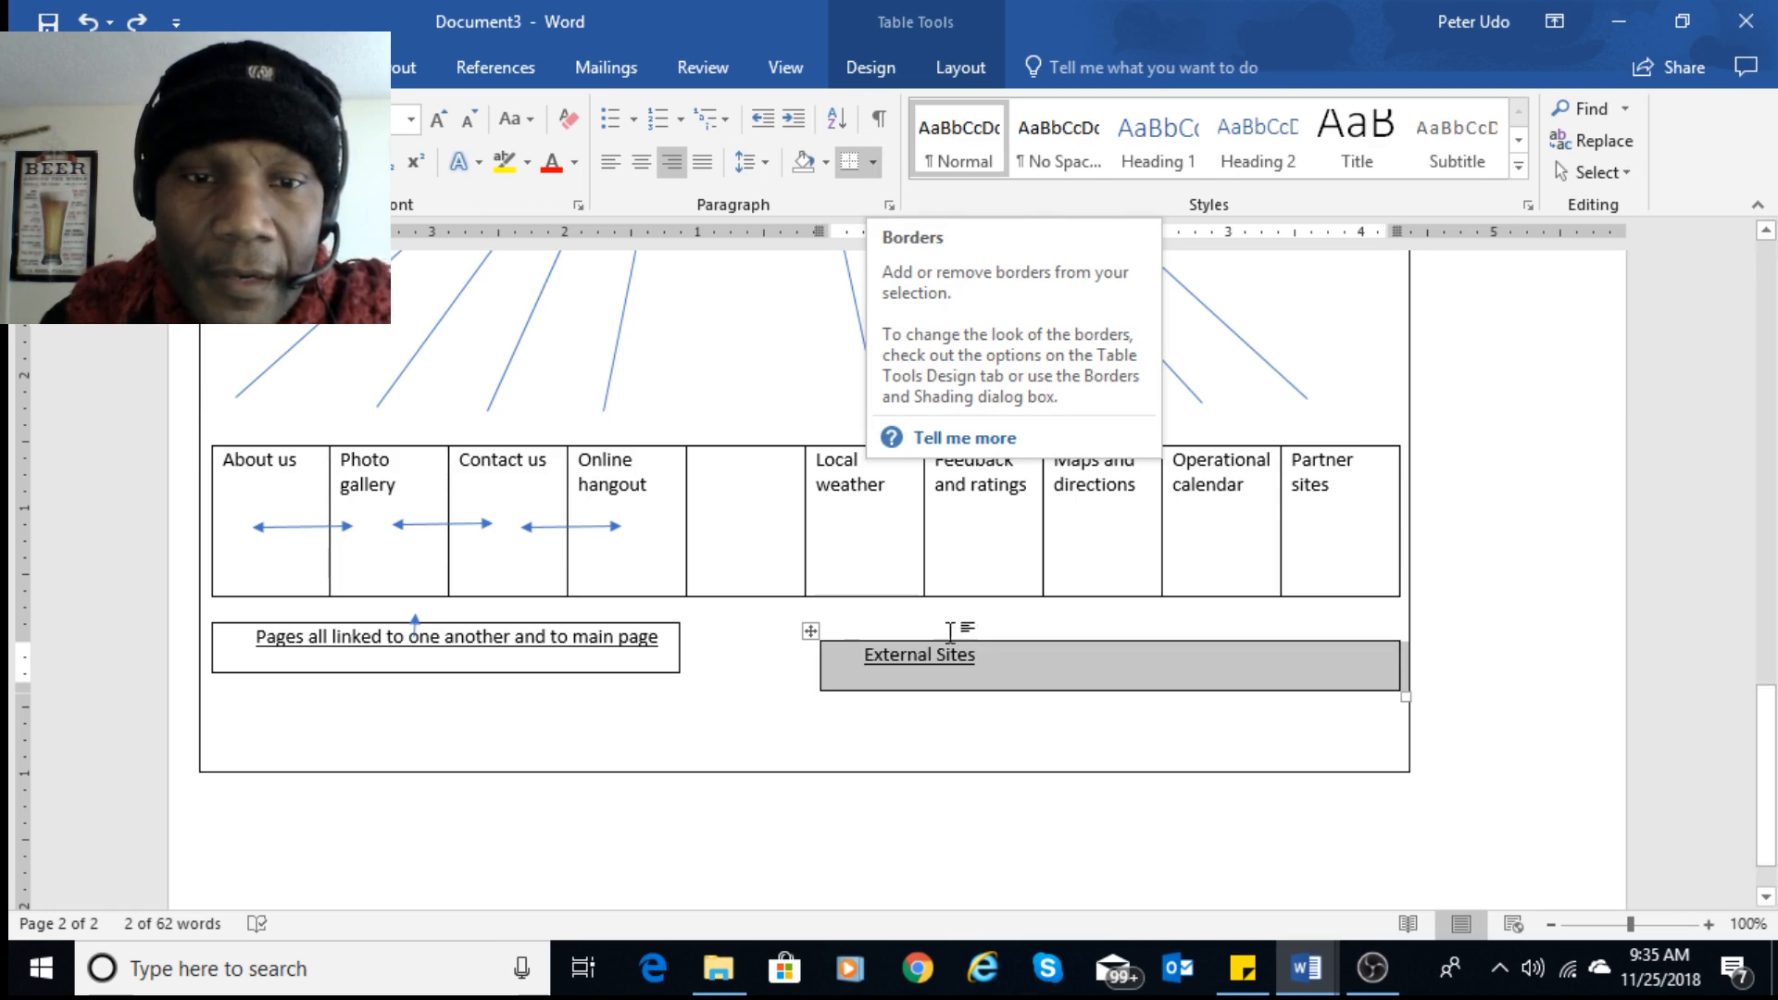
- Delete the External Sites box with its caption from below the page row
left_click(901, 679)
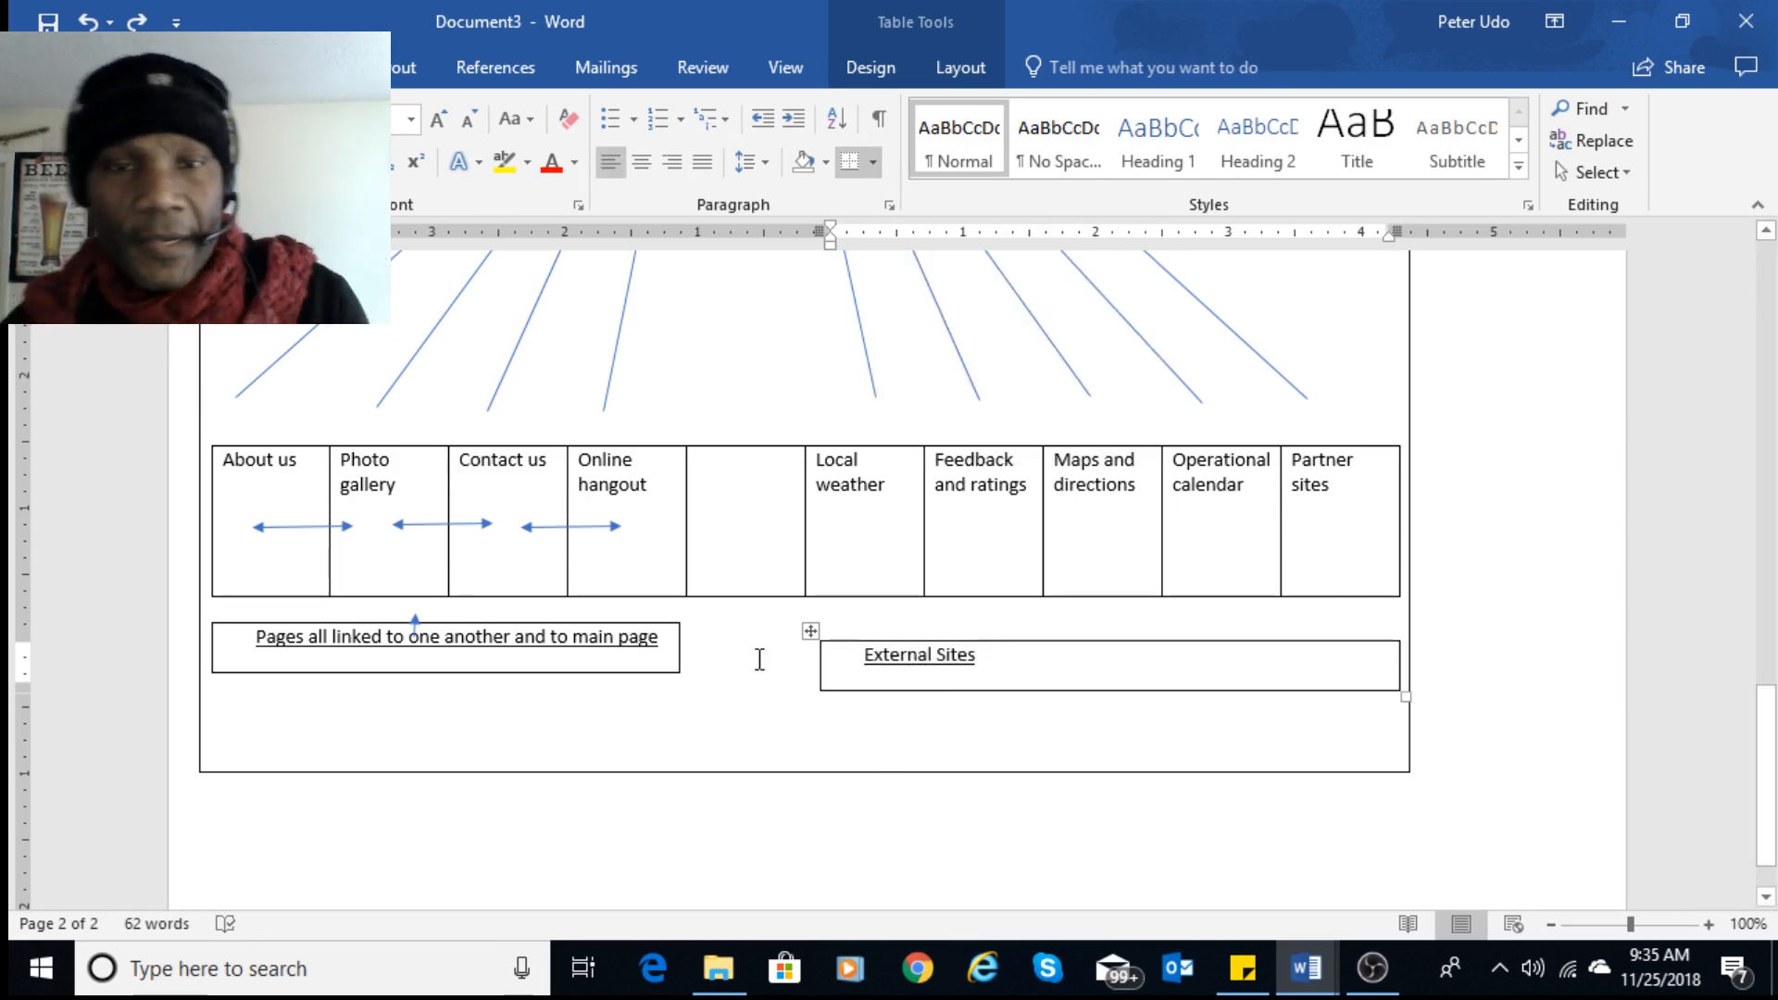
left_click(808, 629)
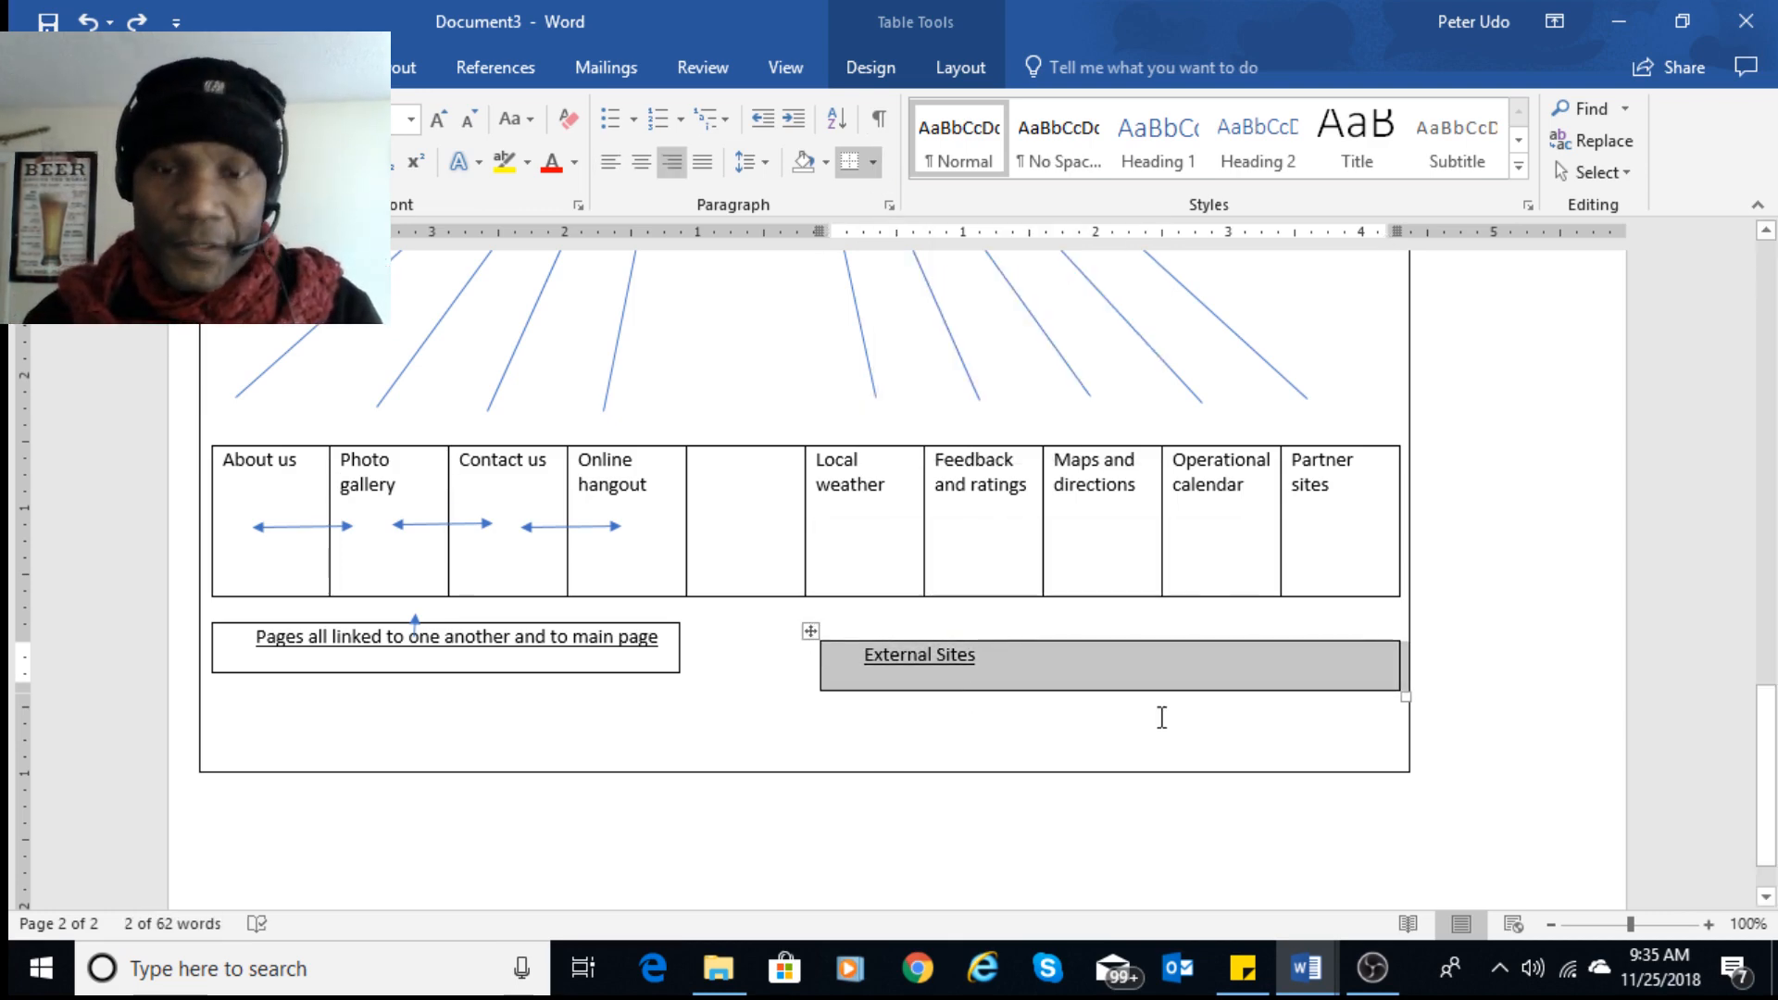
key("BackSpace")
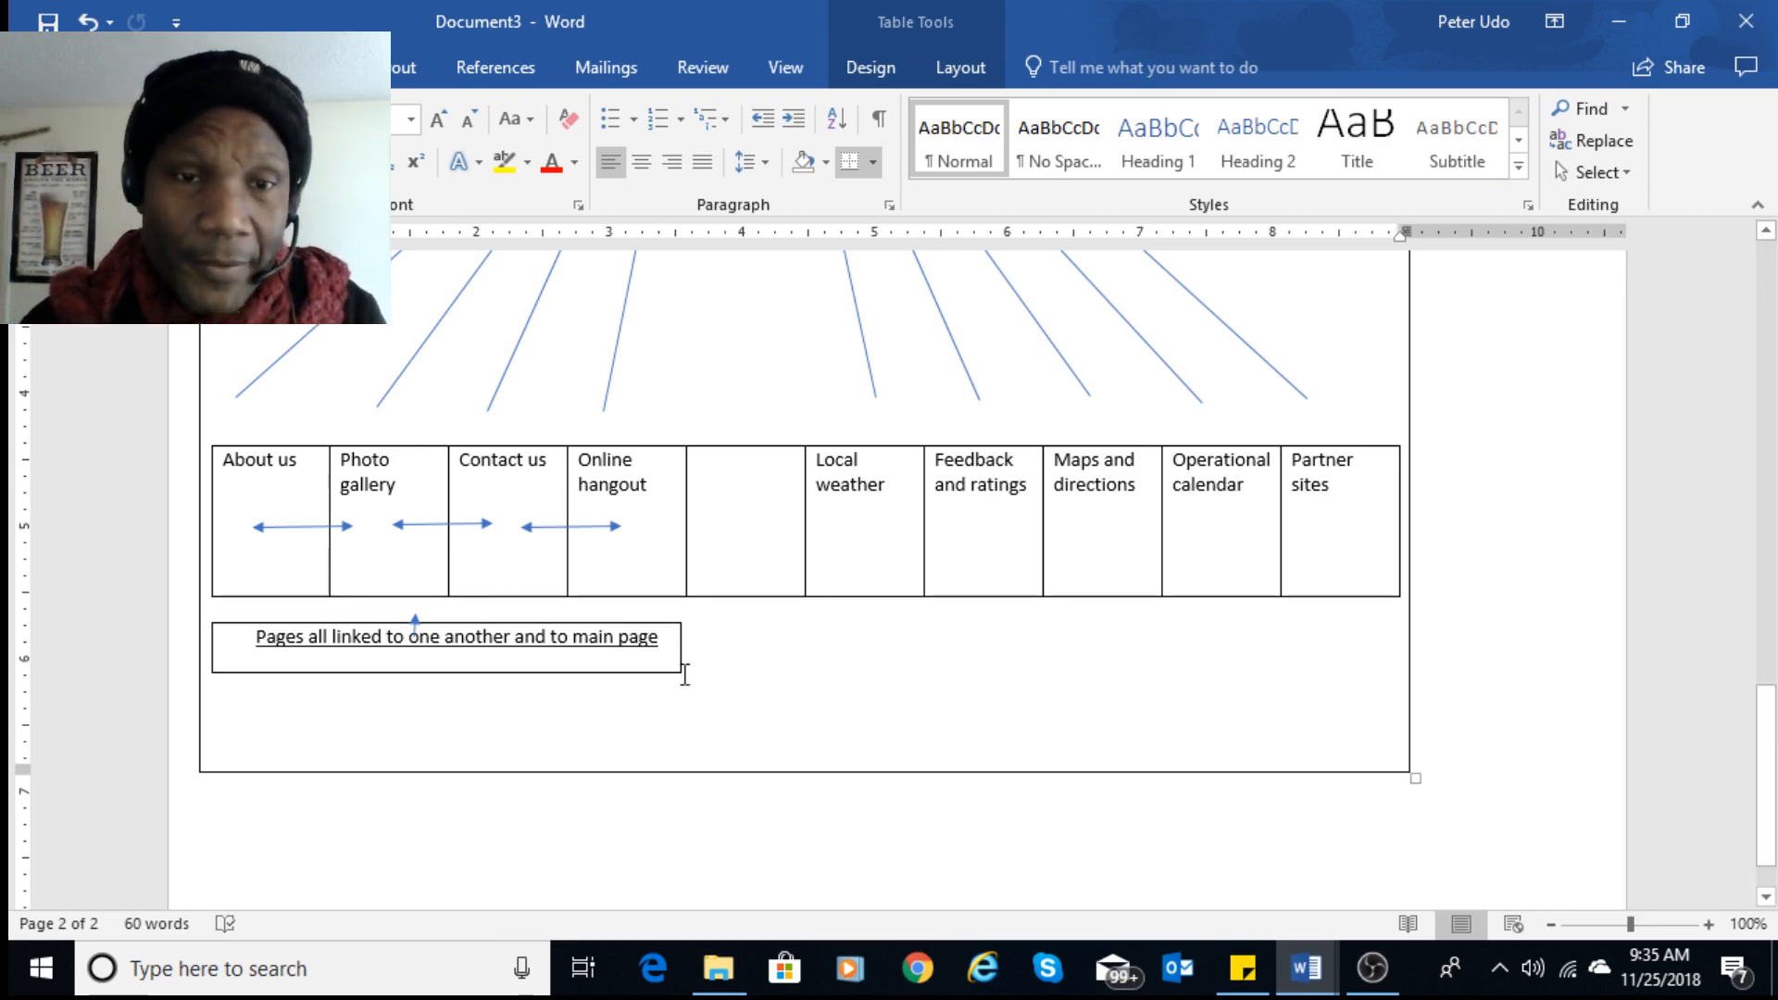
- Widen the "Pages all linked to one another and to main page" box to about 9" and place the cursor after its text
left_click(669, 643)
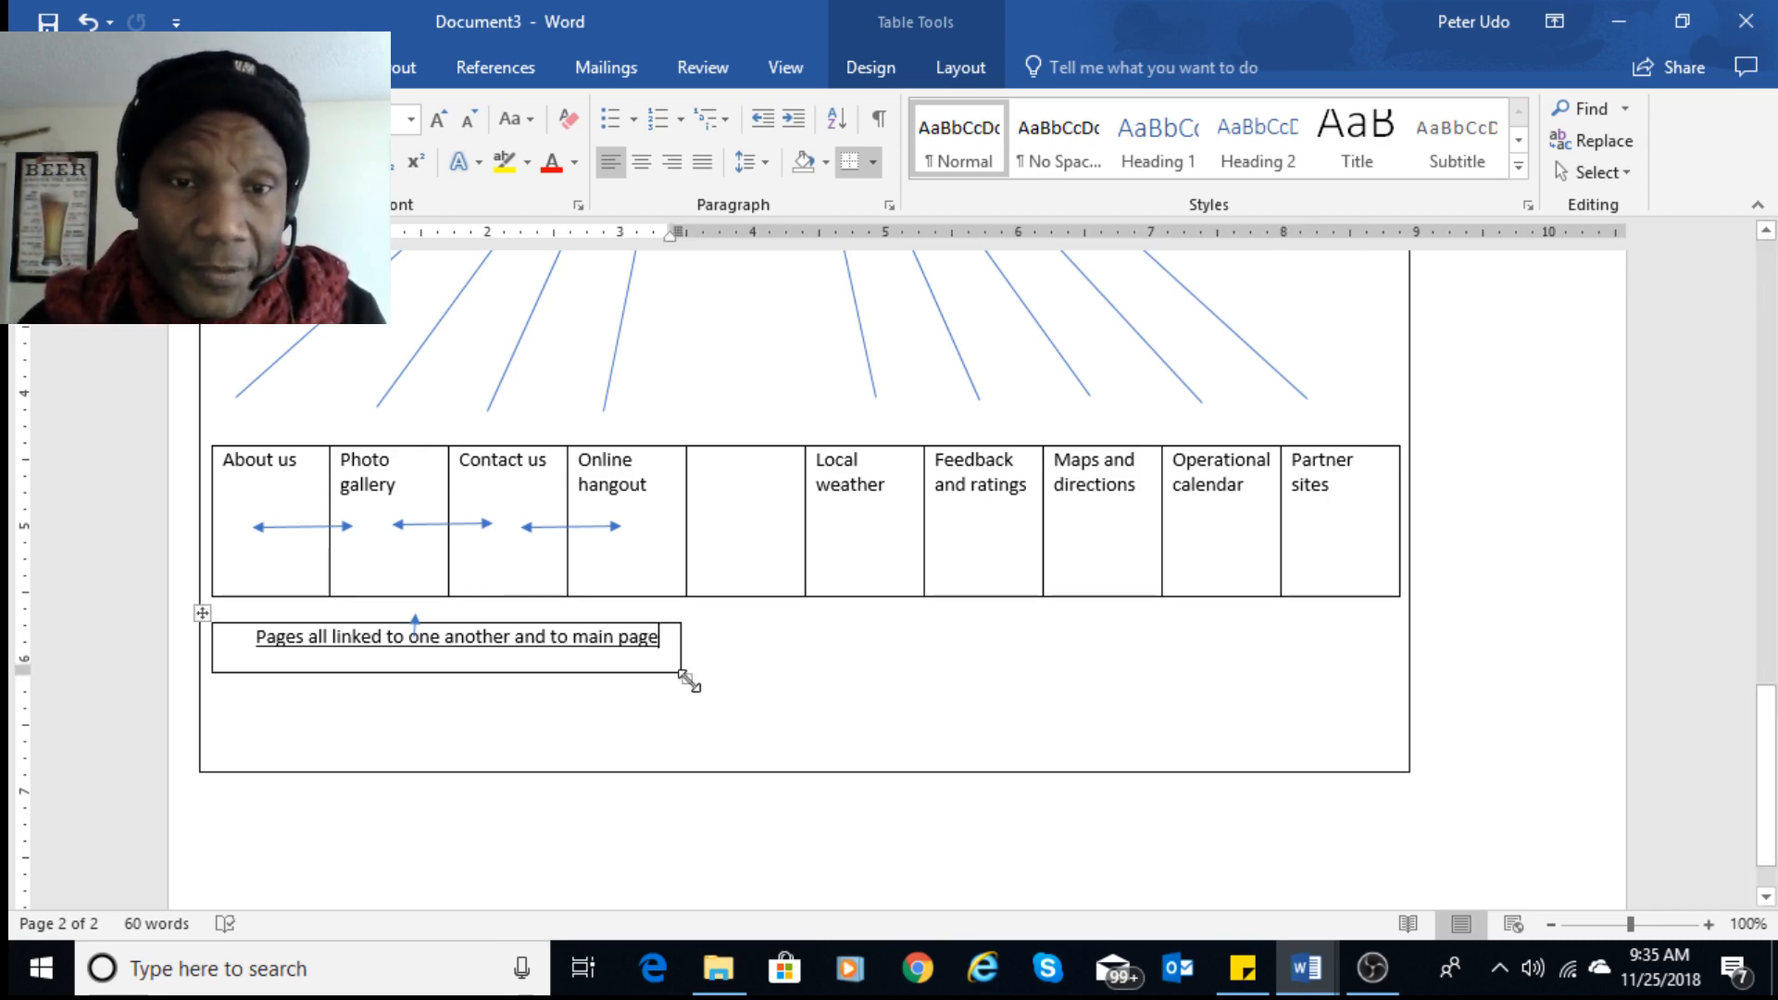
left_click_drag(686, 681, 1407, 689)
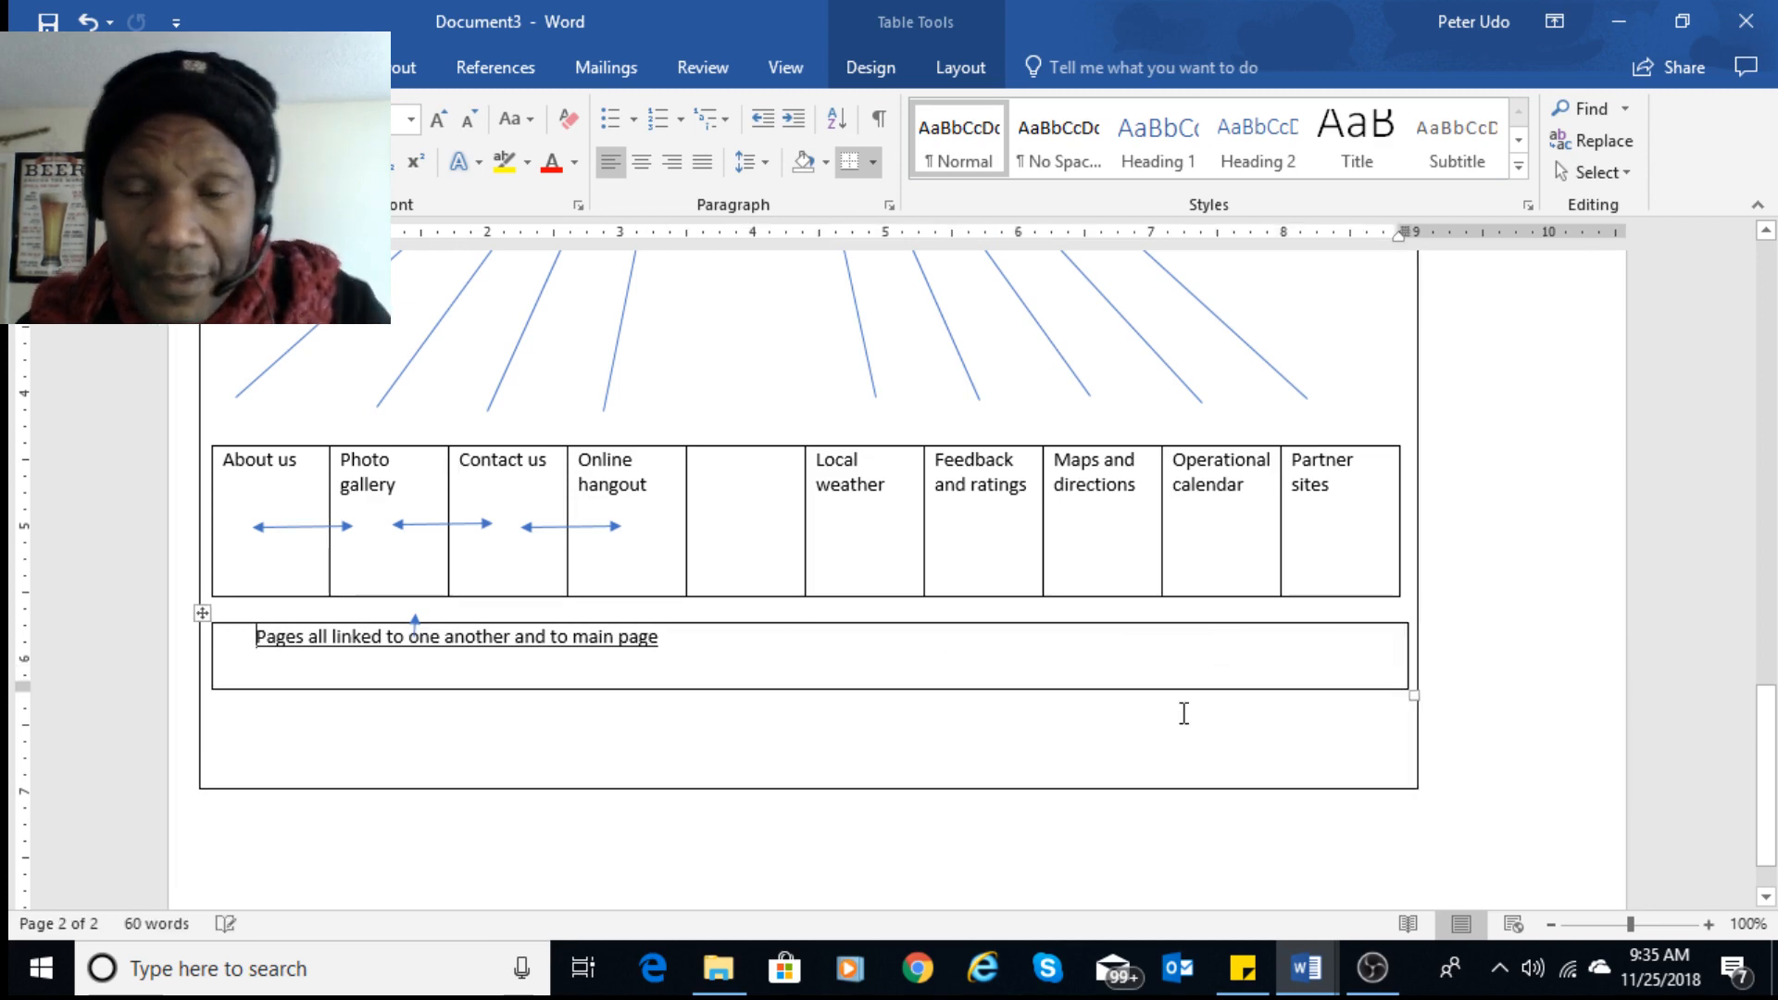
left_click(728, 652)
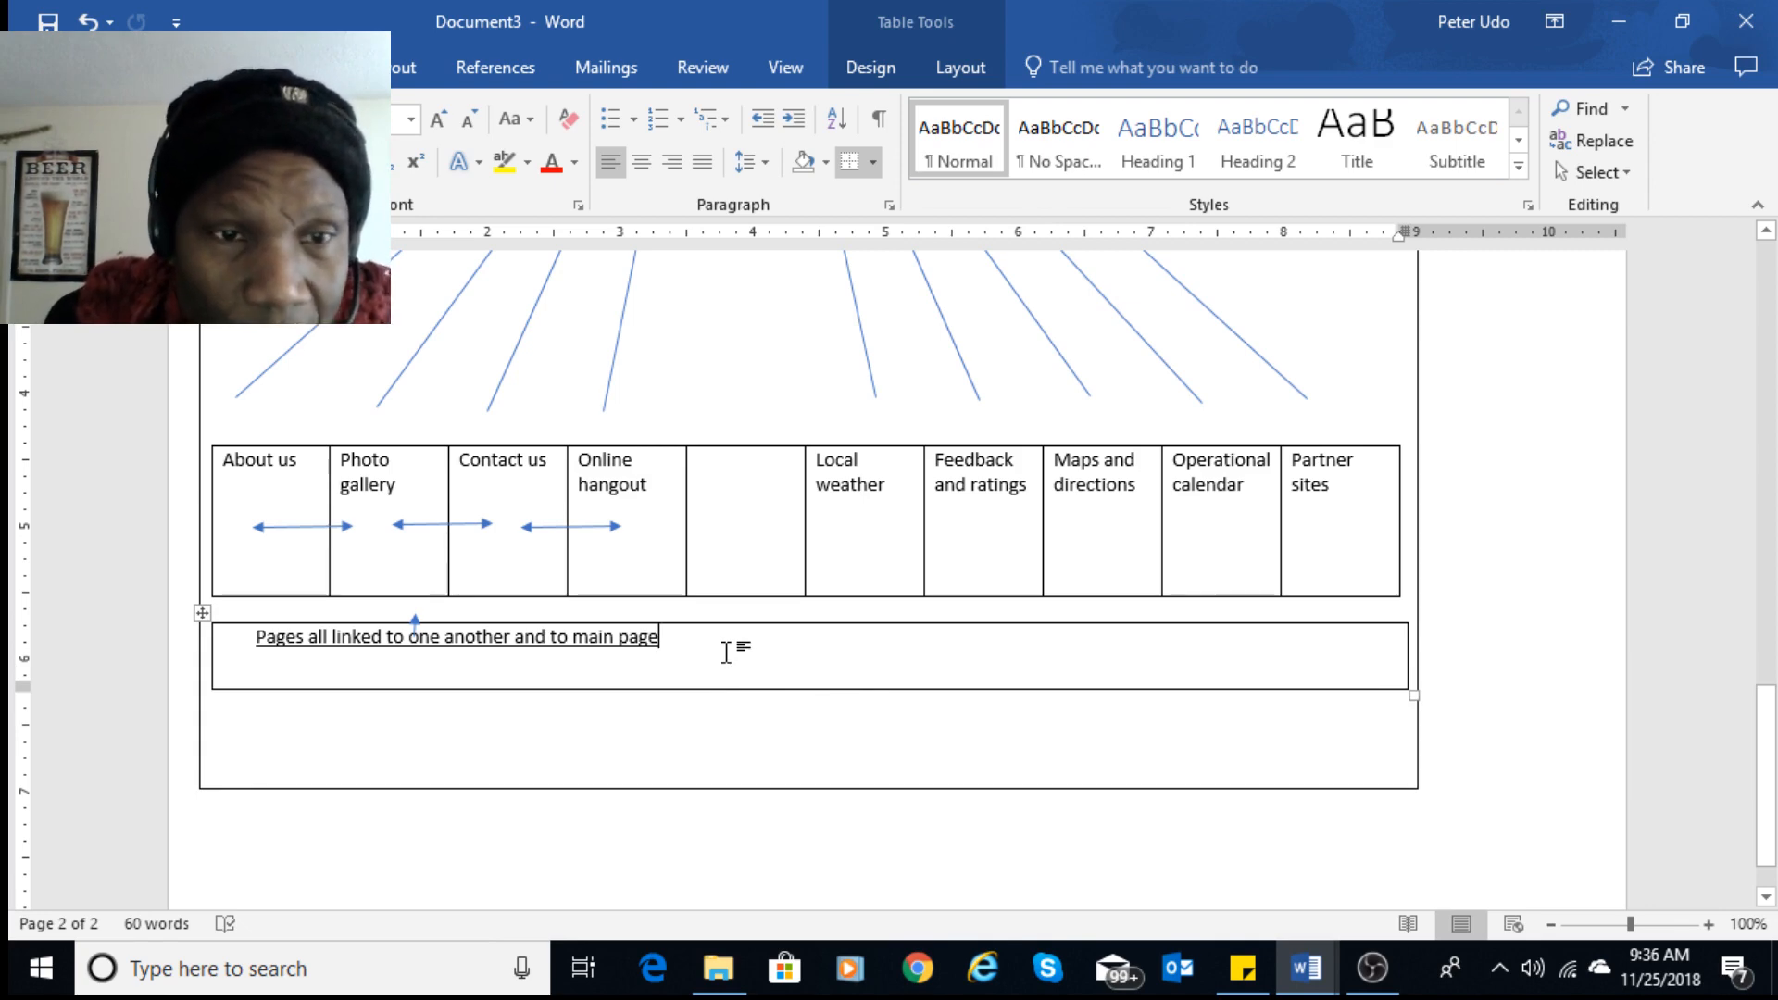
- Insert a column to the right of the linked-pages caption cell and split the new cell into 2 columns and 1 row
right_click(727, 653)
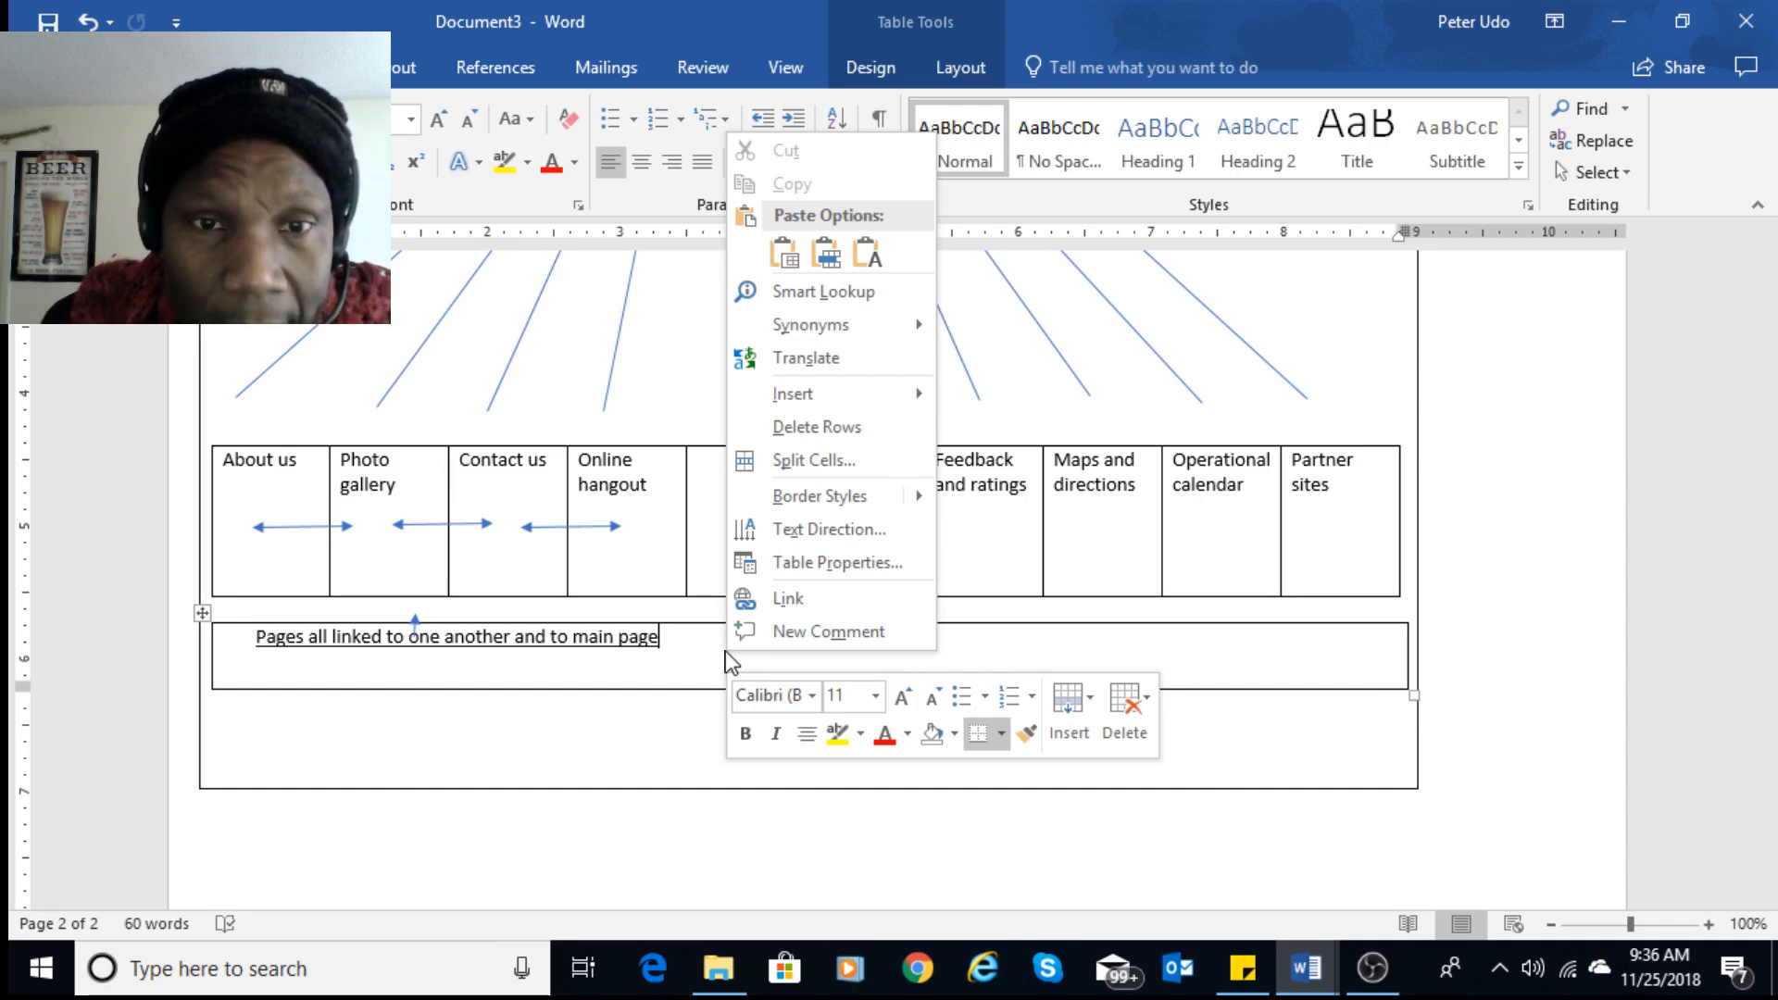
mouse_move(876, 389)
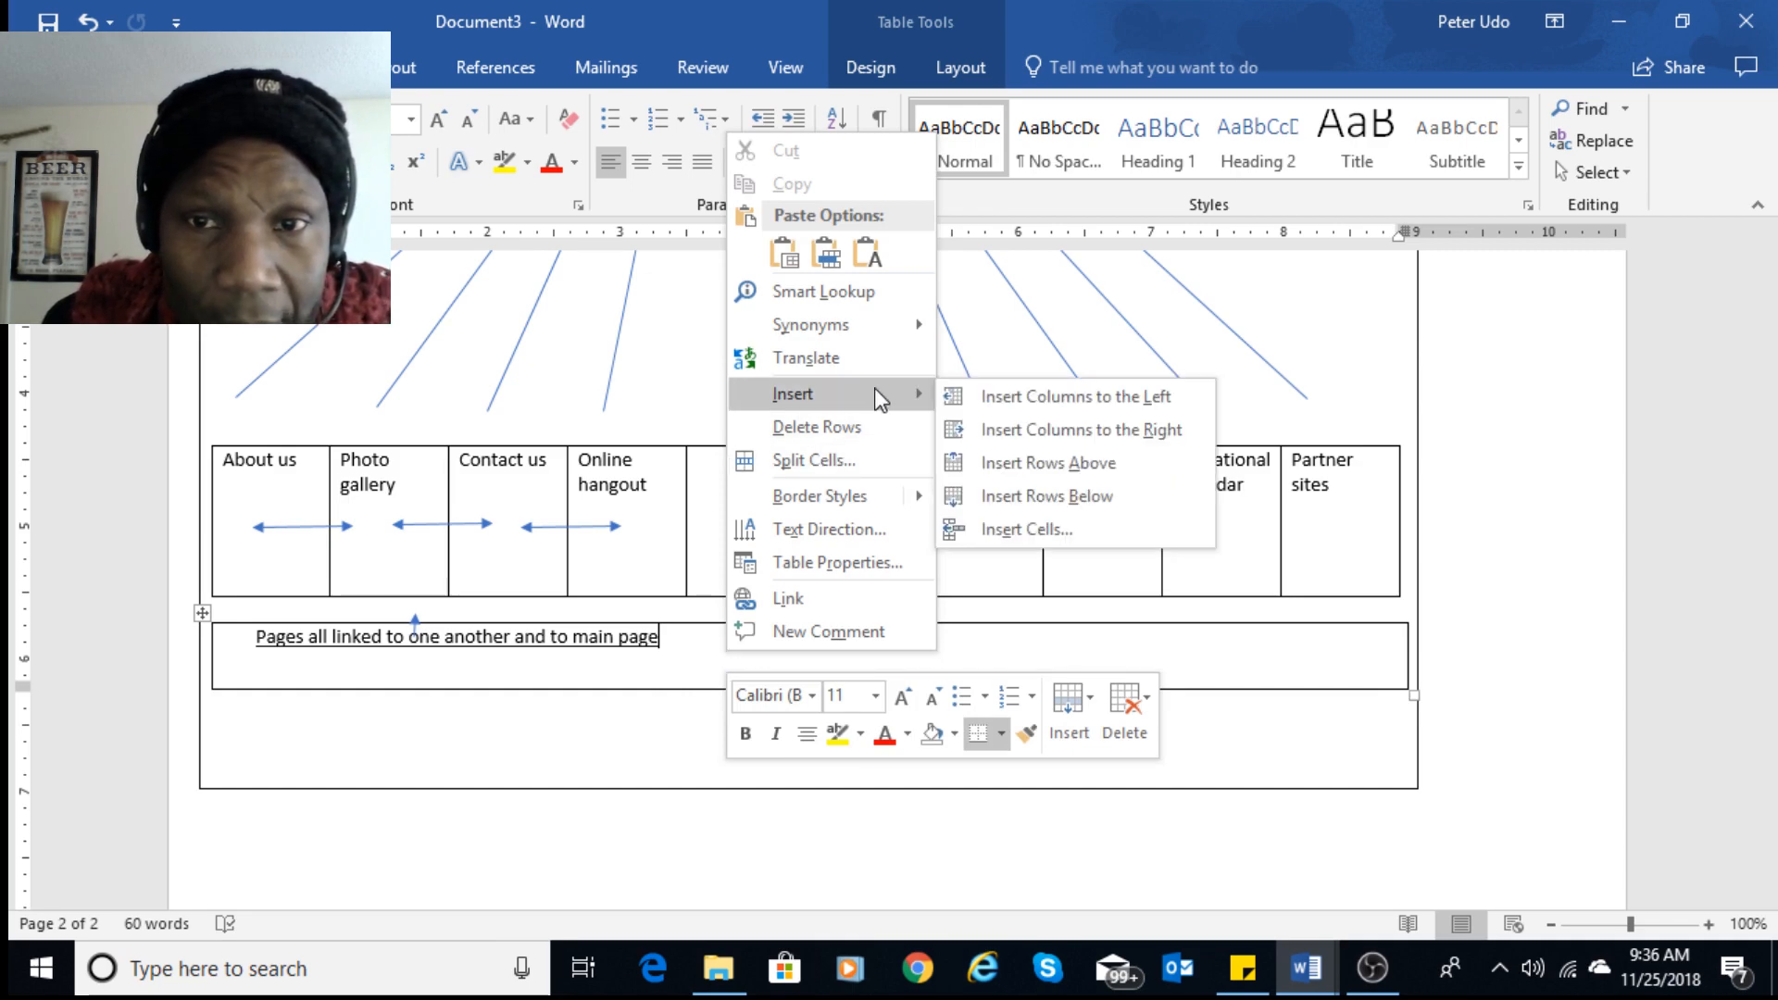
left_click(1076, 431)
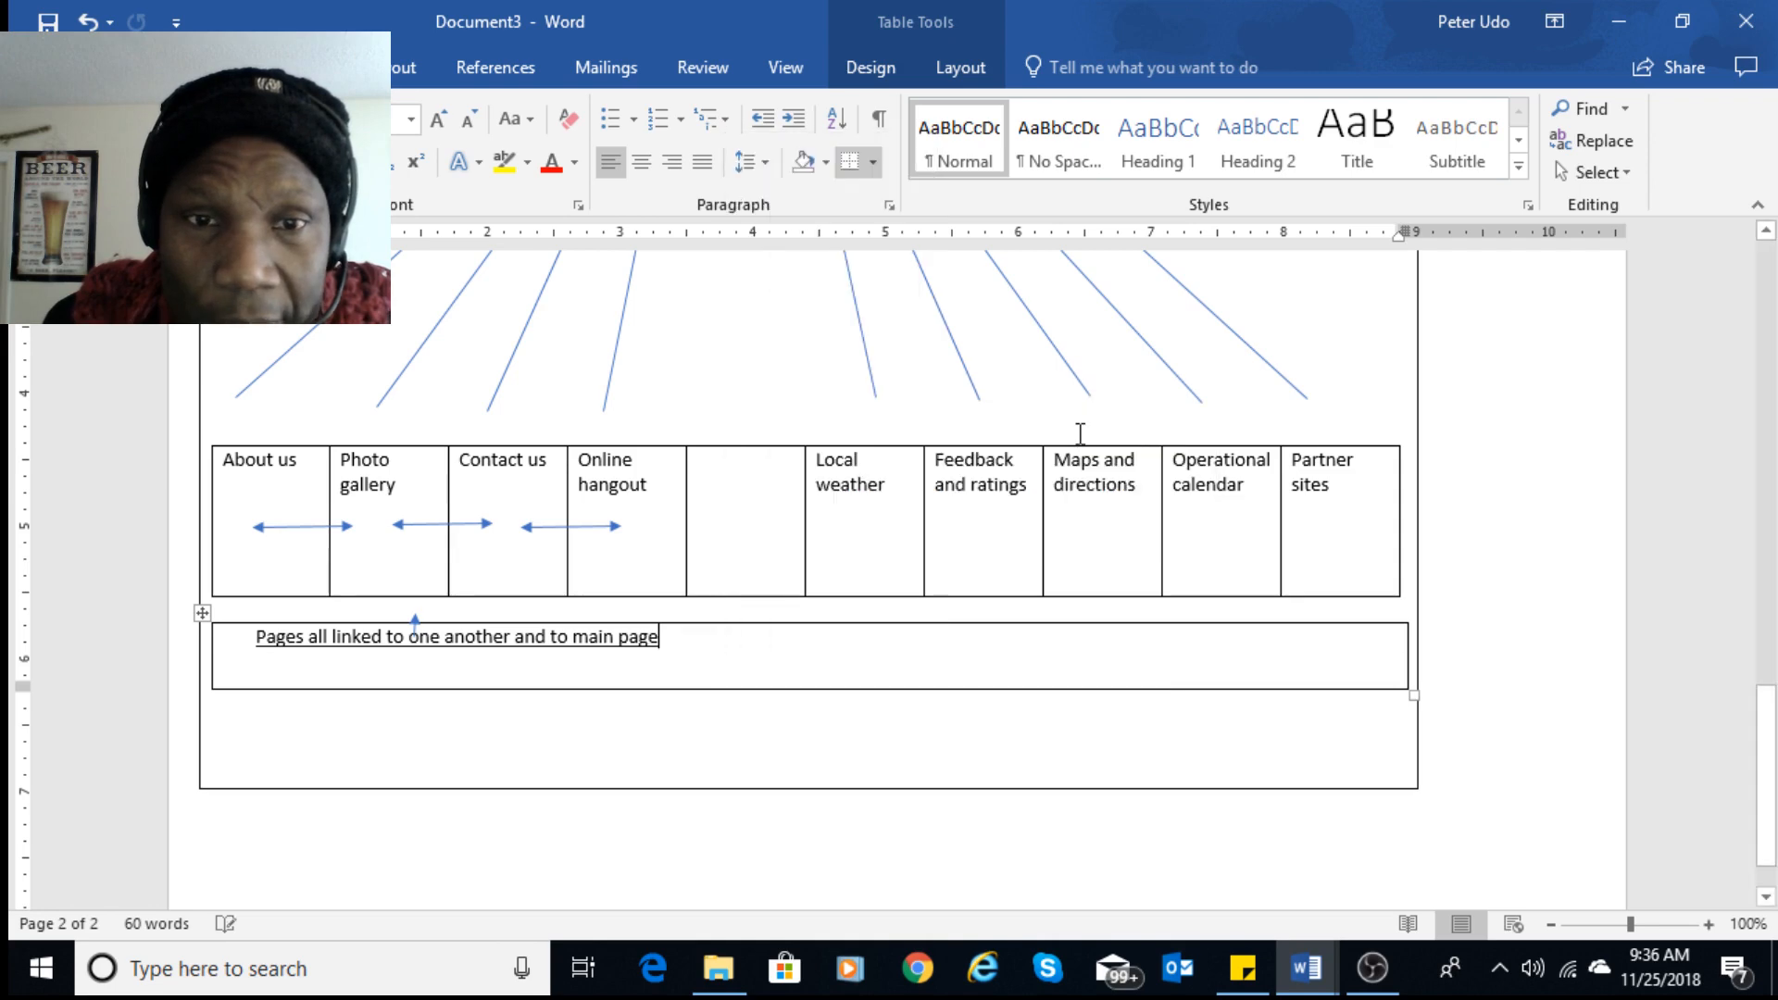
right_click(913, 645)
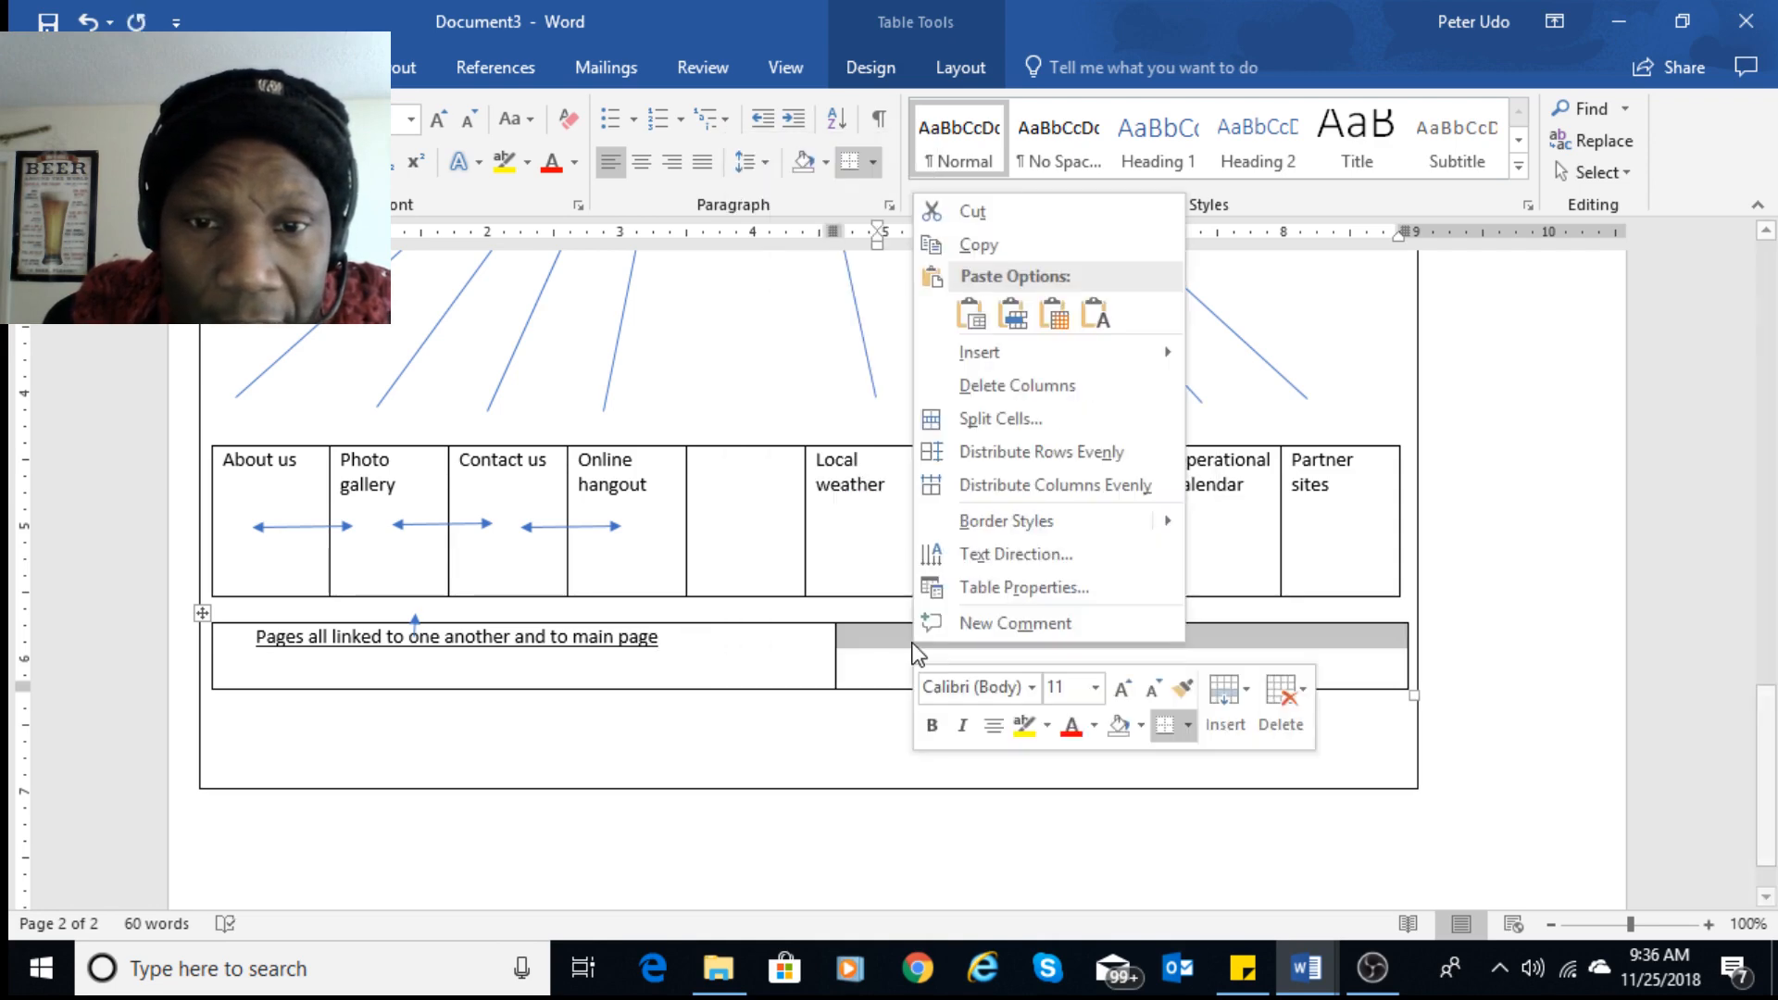
left_click(1063, 428)
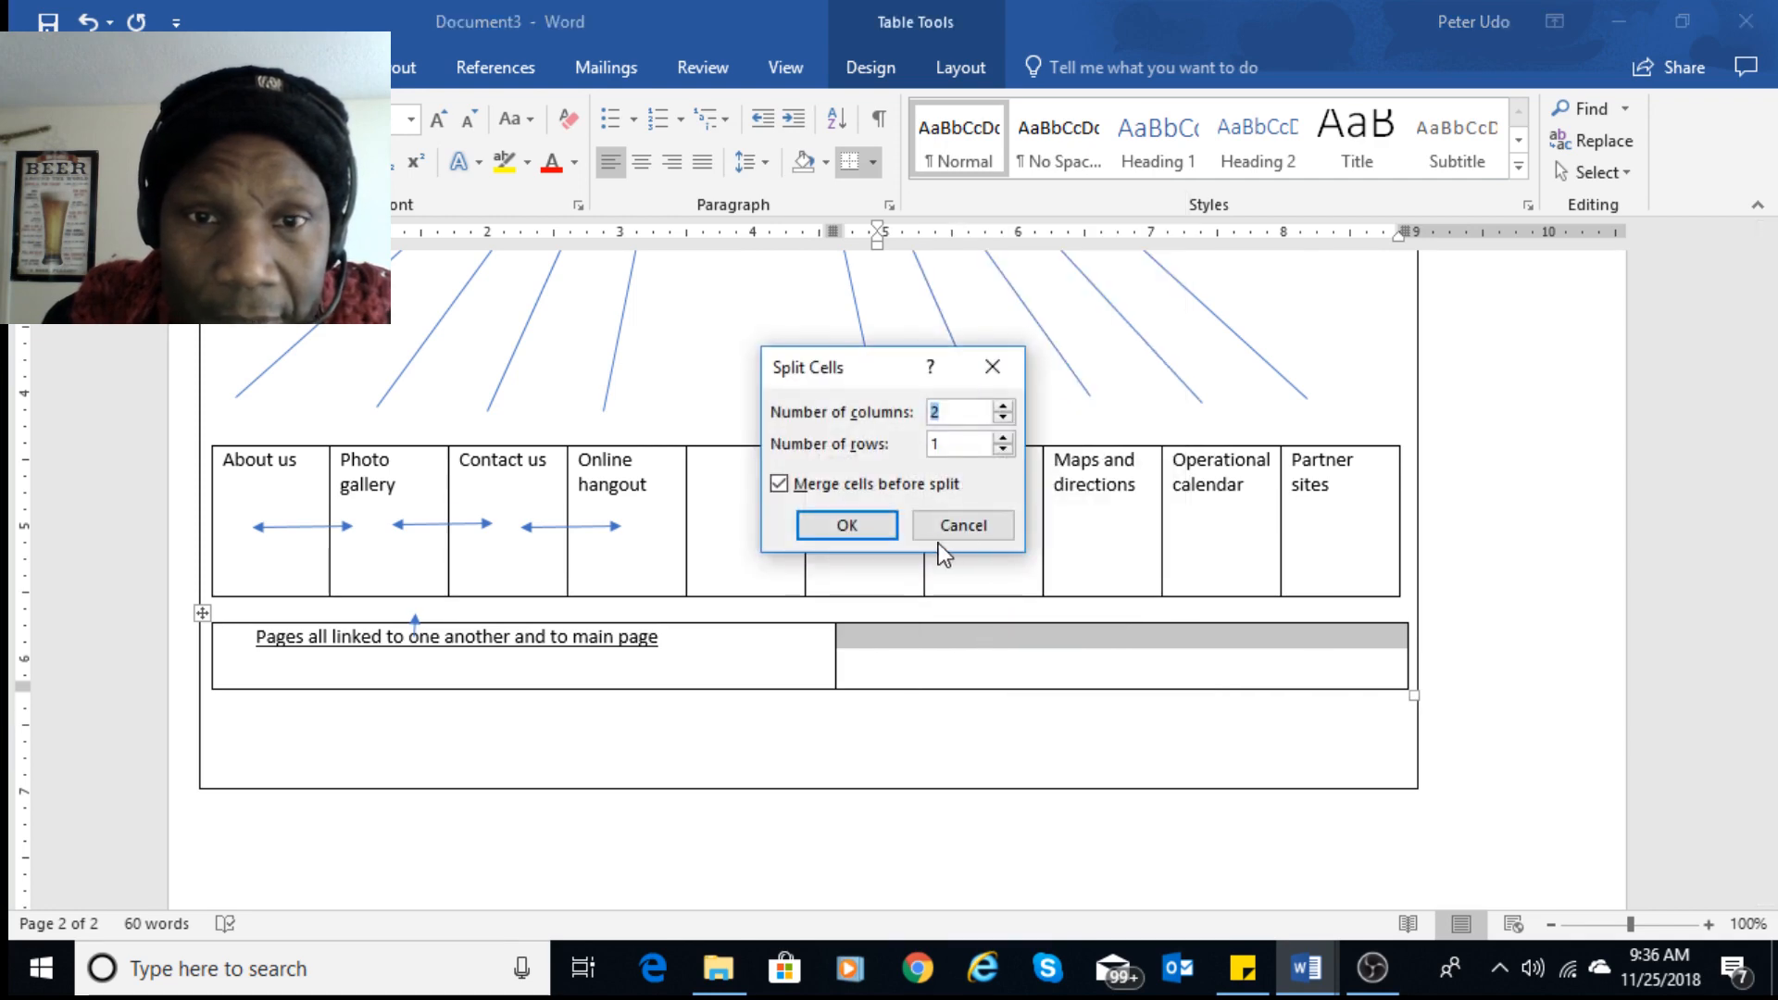
left_click(884, 529)
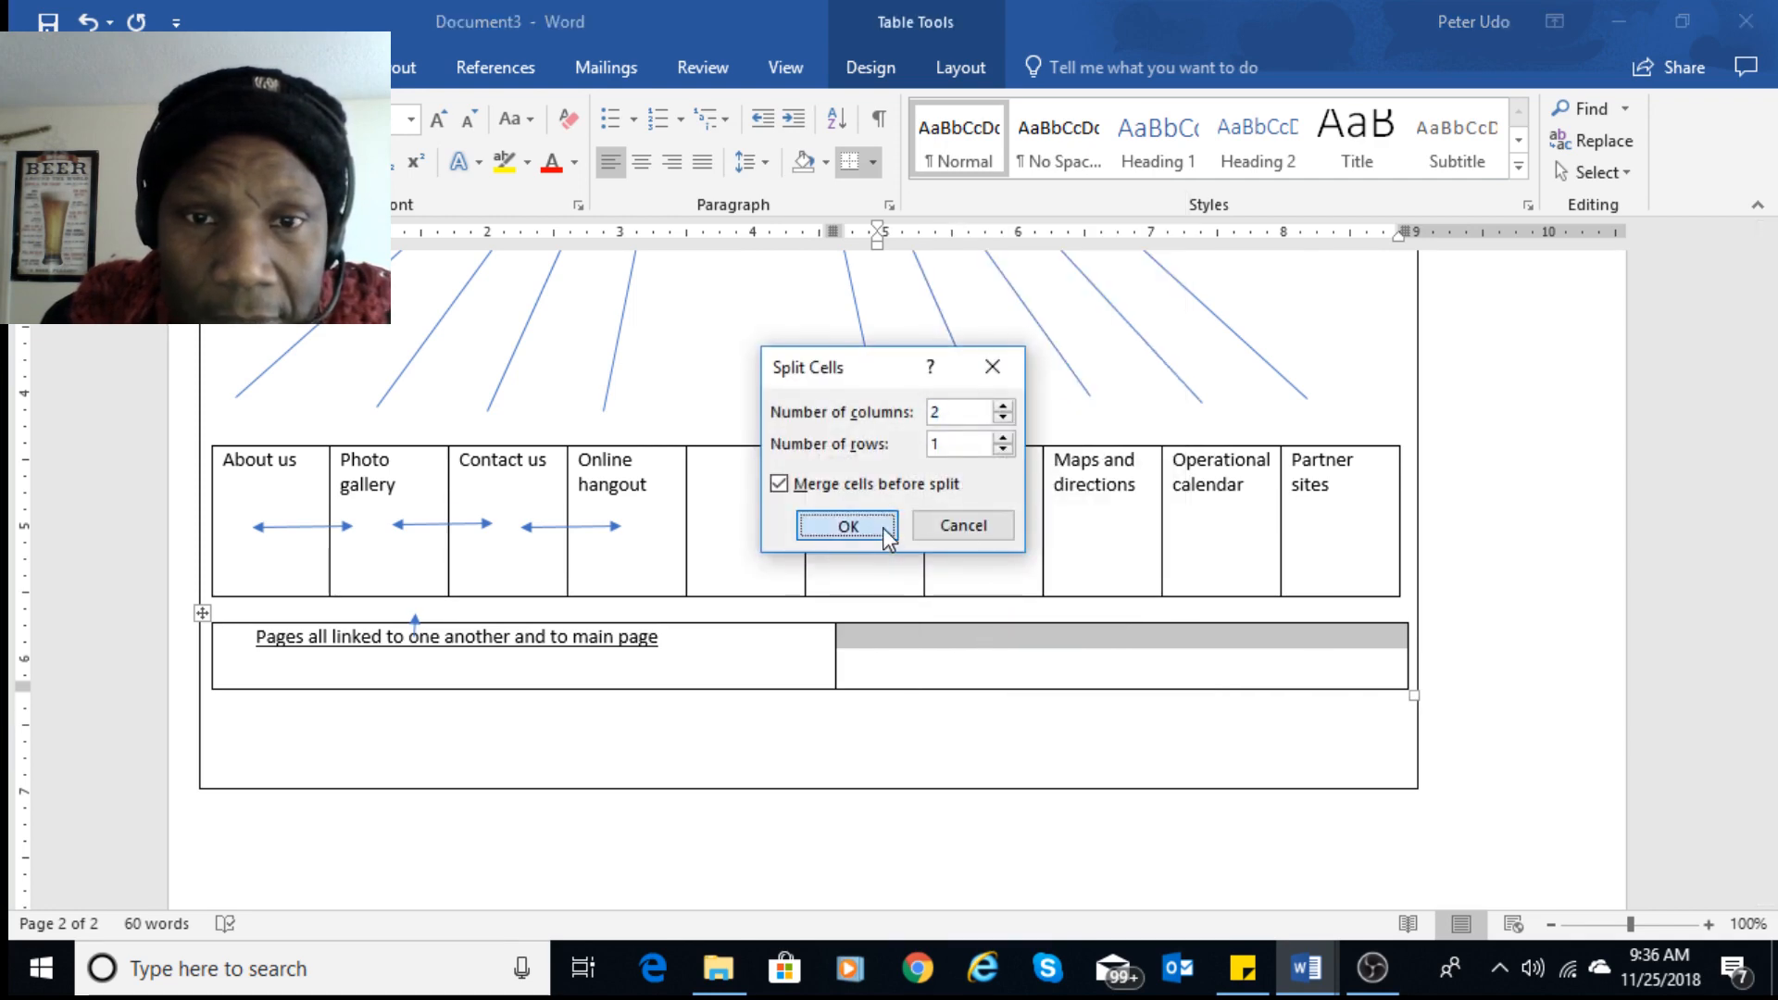
left_click(913, 668)
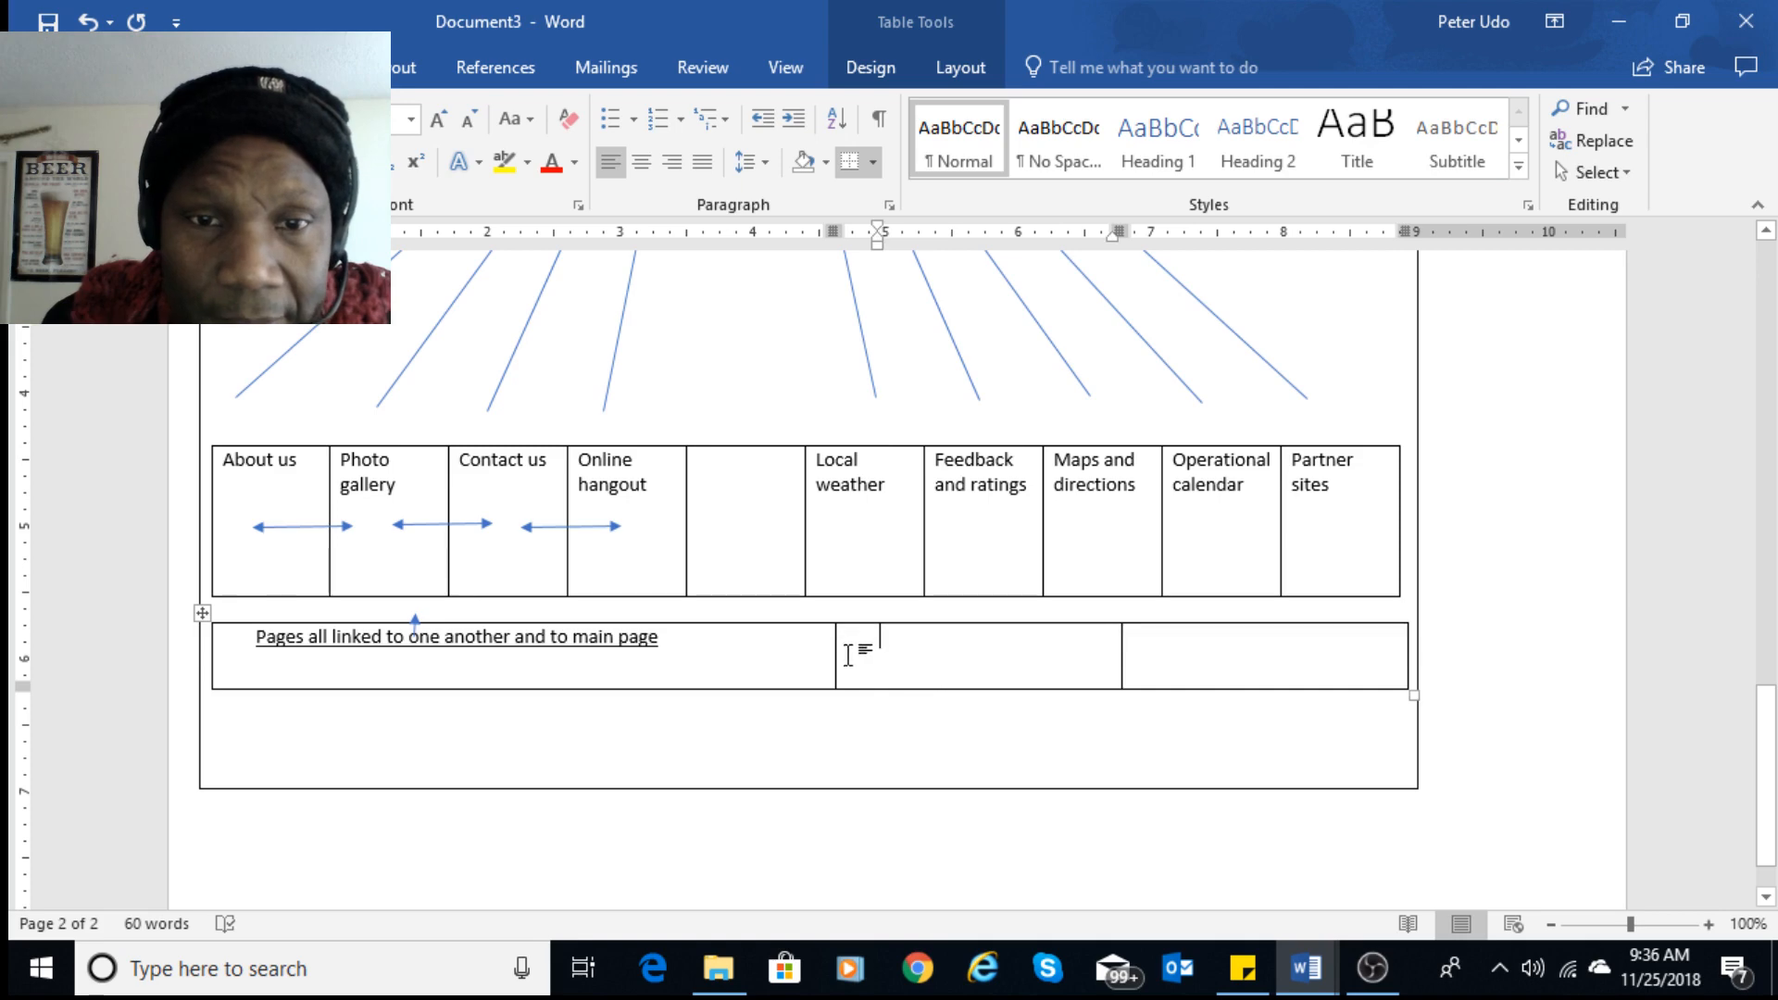
- Move the caption table's two inner column borders to line up with the edges of the blank cell in the page row
left_click_drag(835, 637, 689, 639)
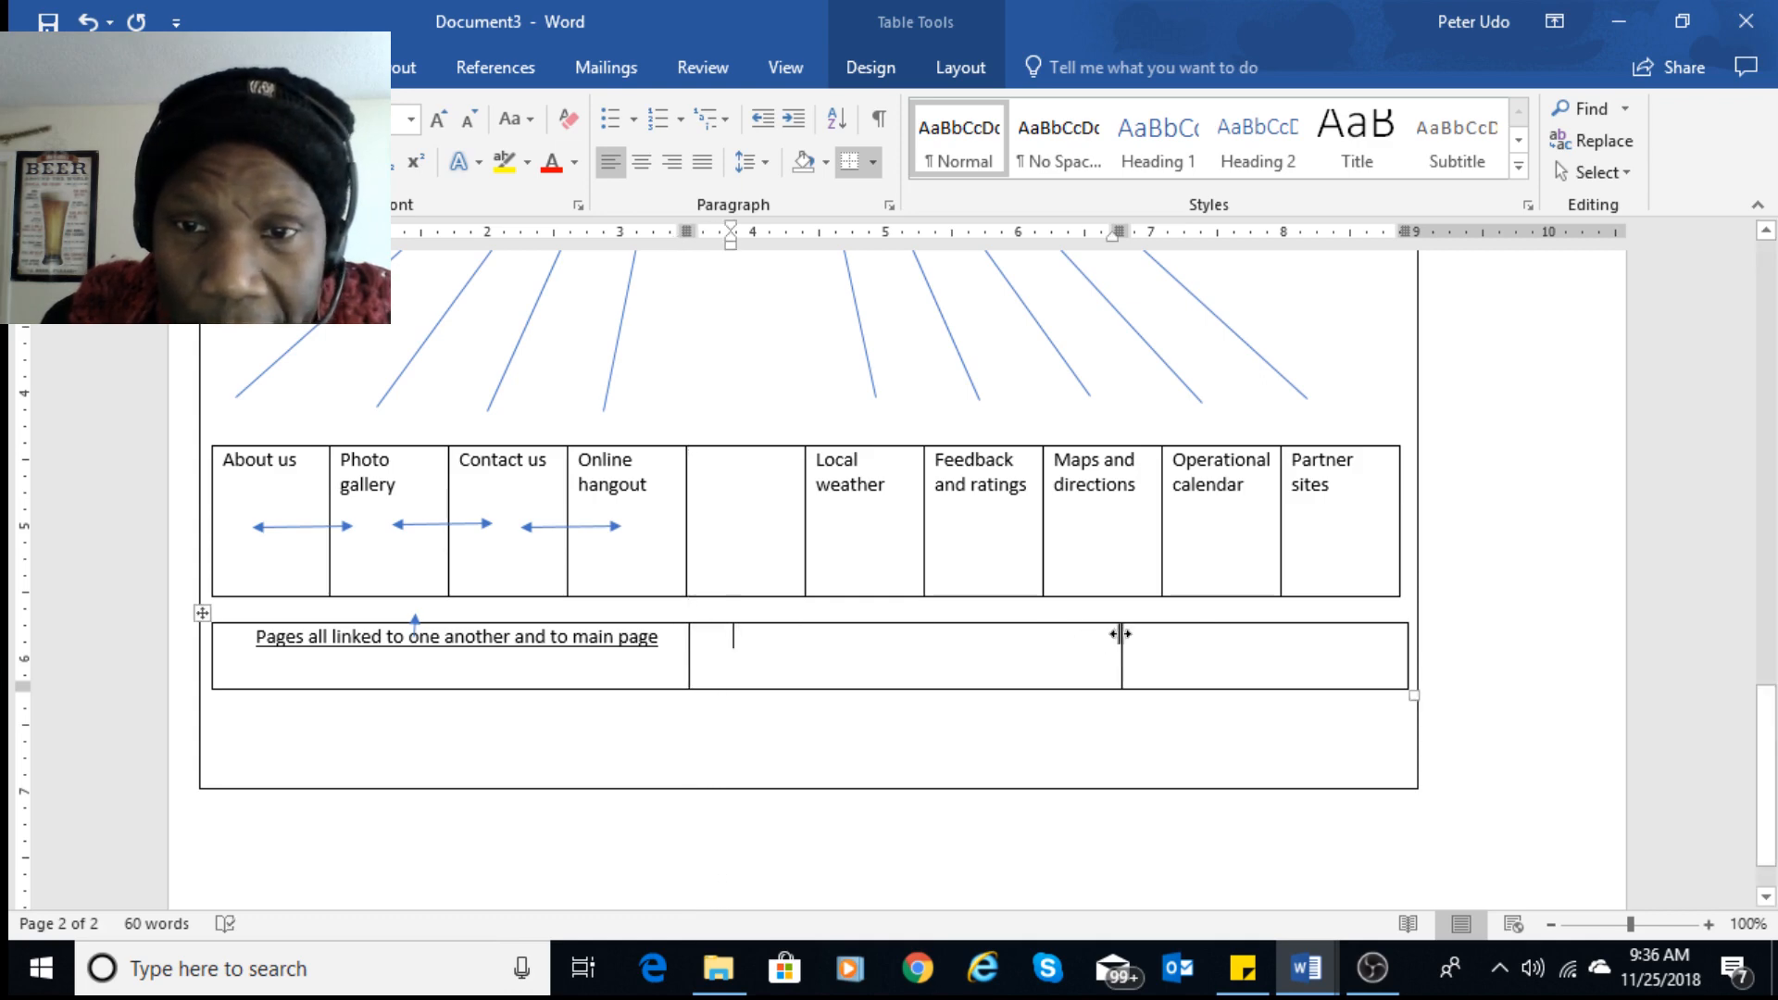
left_click_drag(1120, 633, 743, 687)
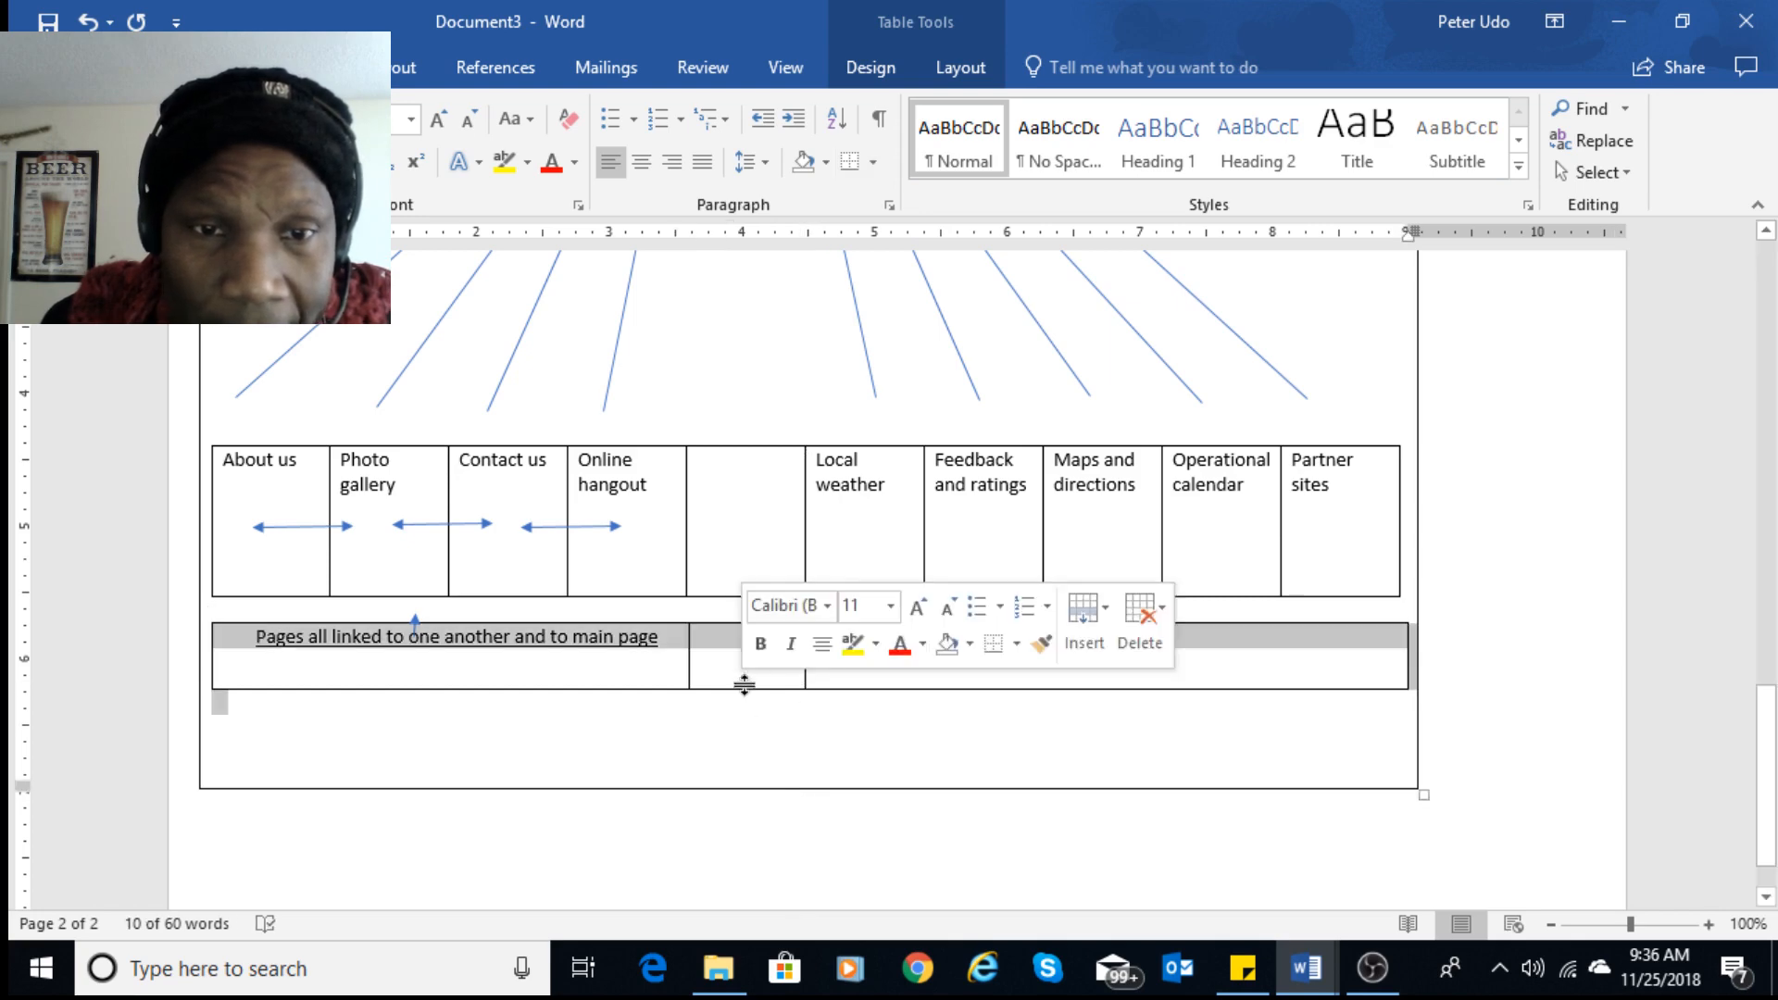
left_click(742, 674)
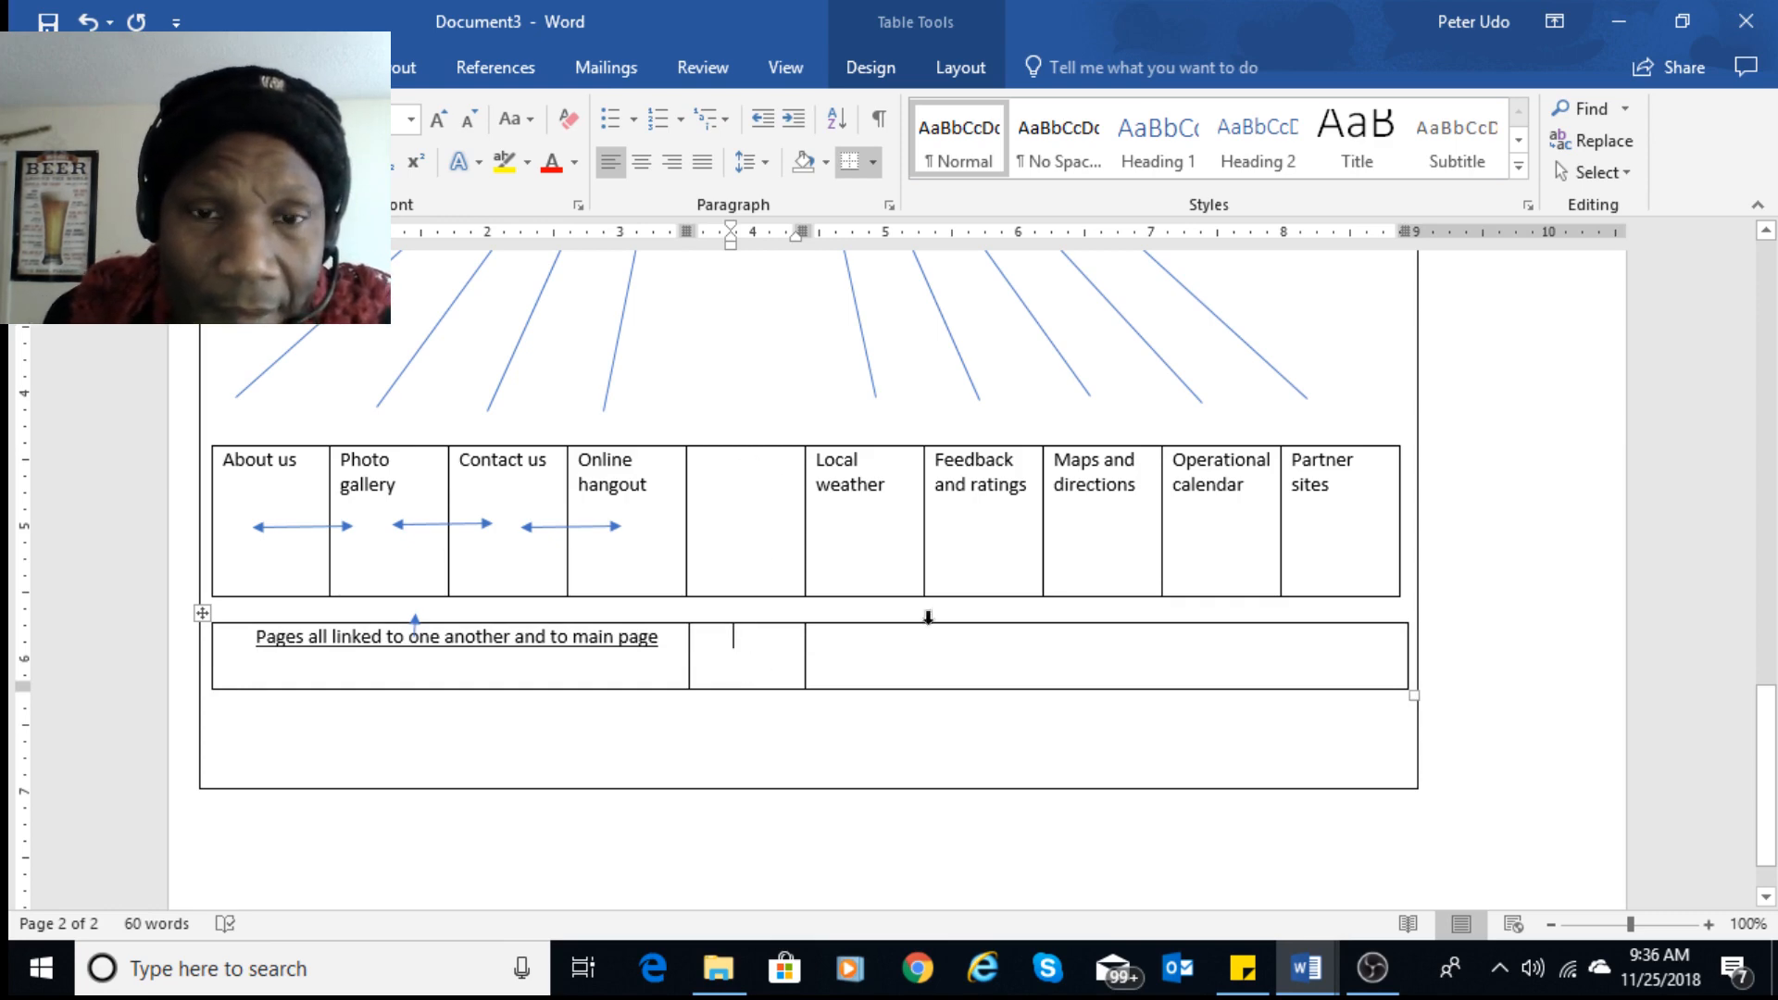
- Paste the External Sites heading from the 7 Best Free Flowchart Tools document into the wide caption cell below the external pages
left_click(908, 661)
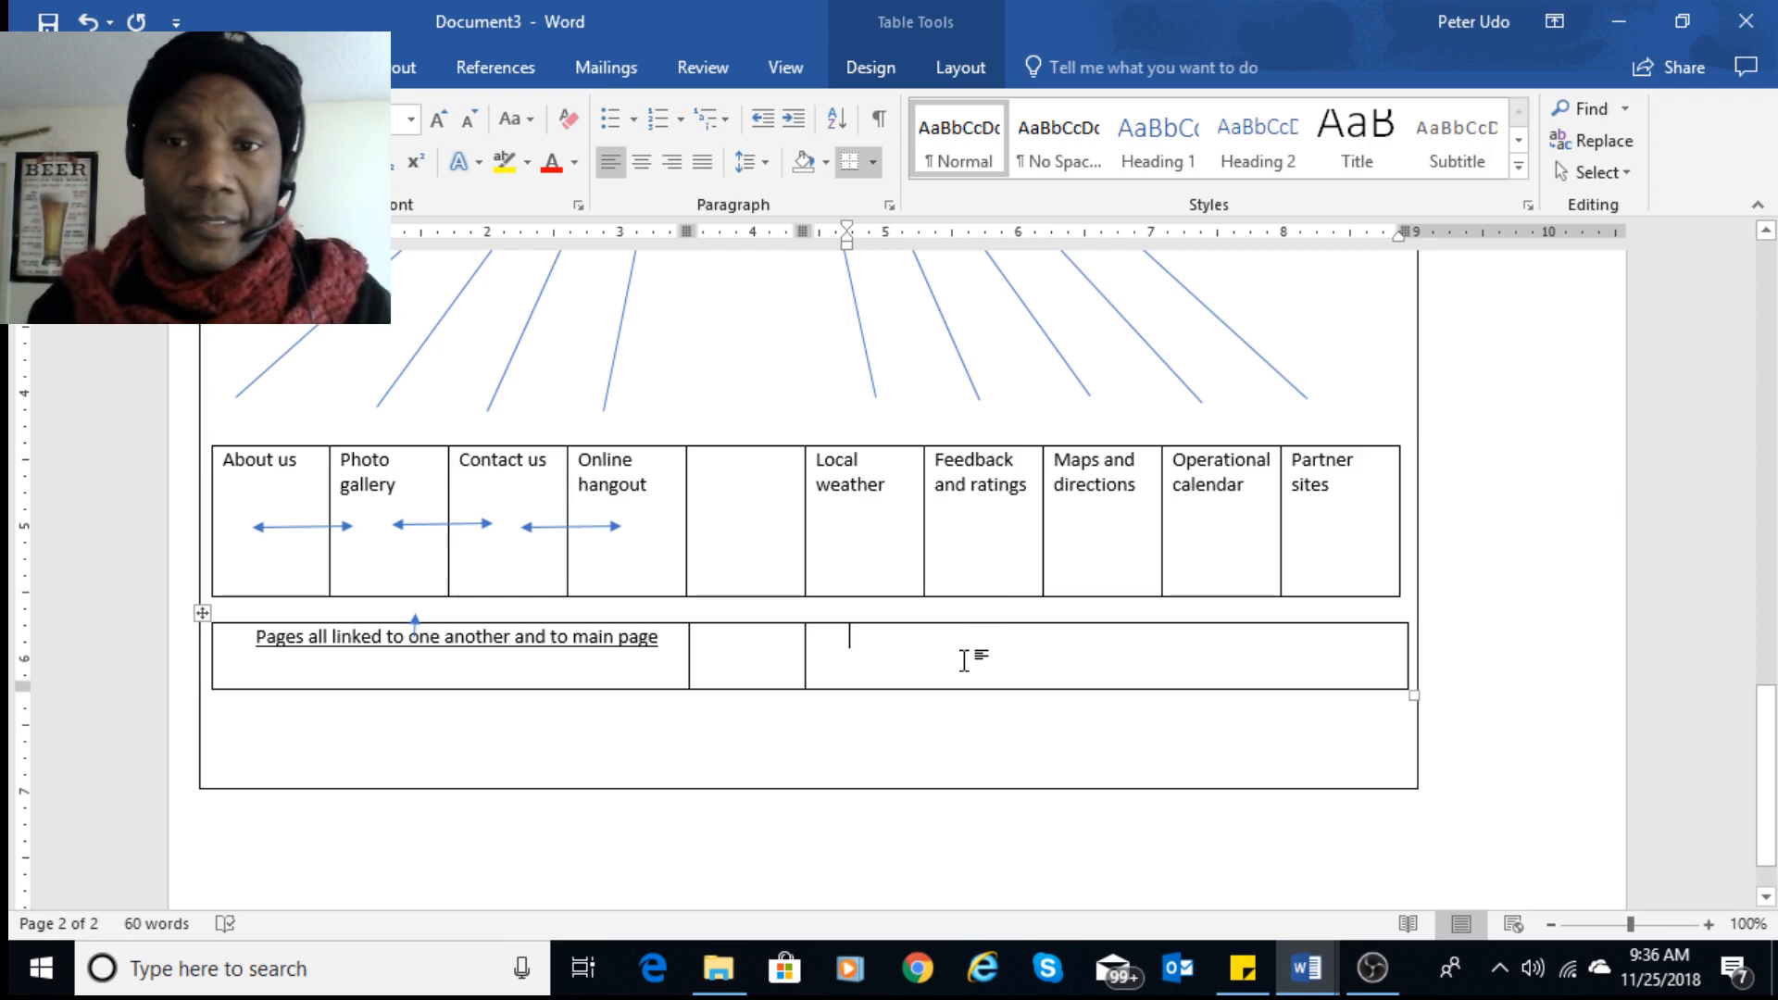
mouse_move(1307, 968)
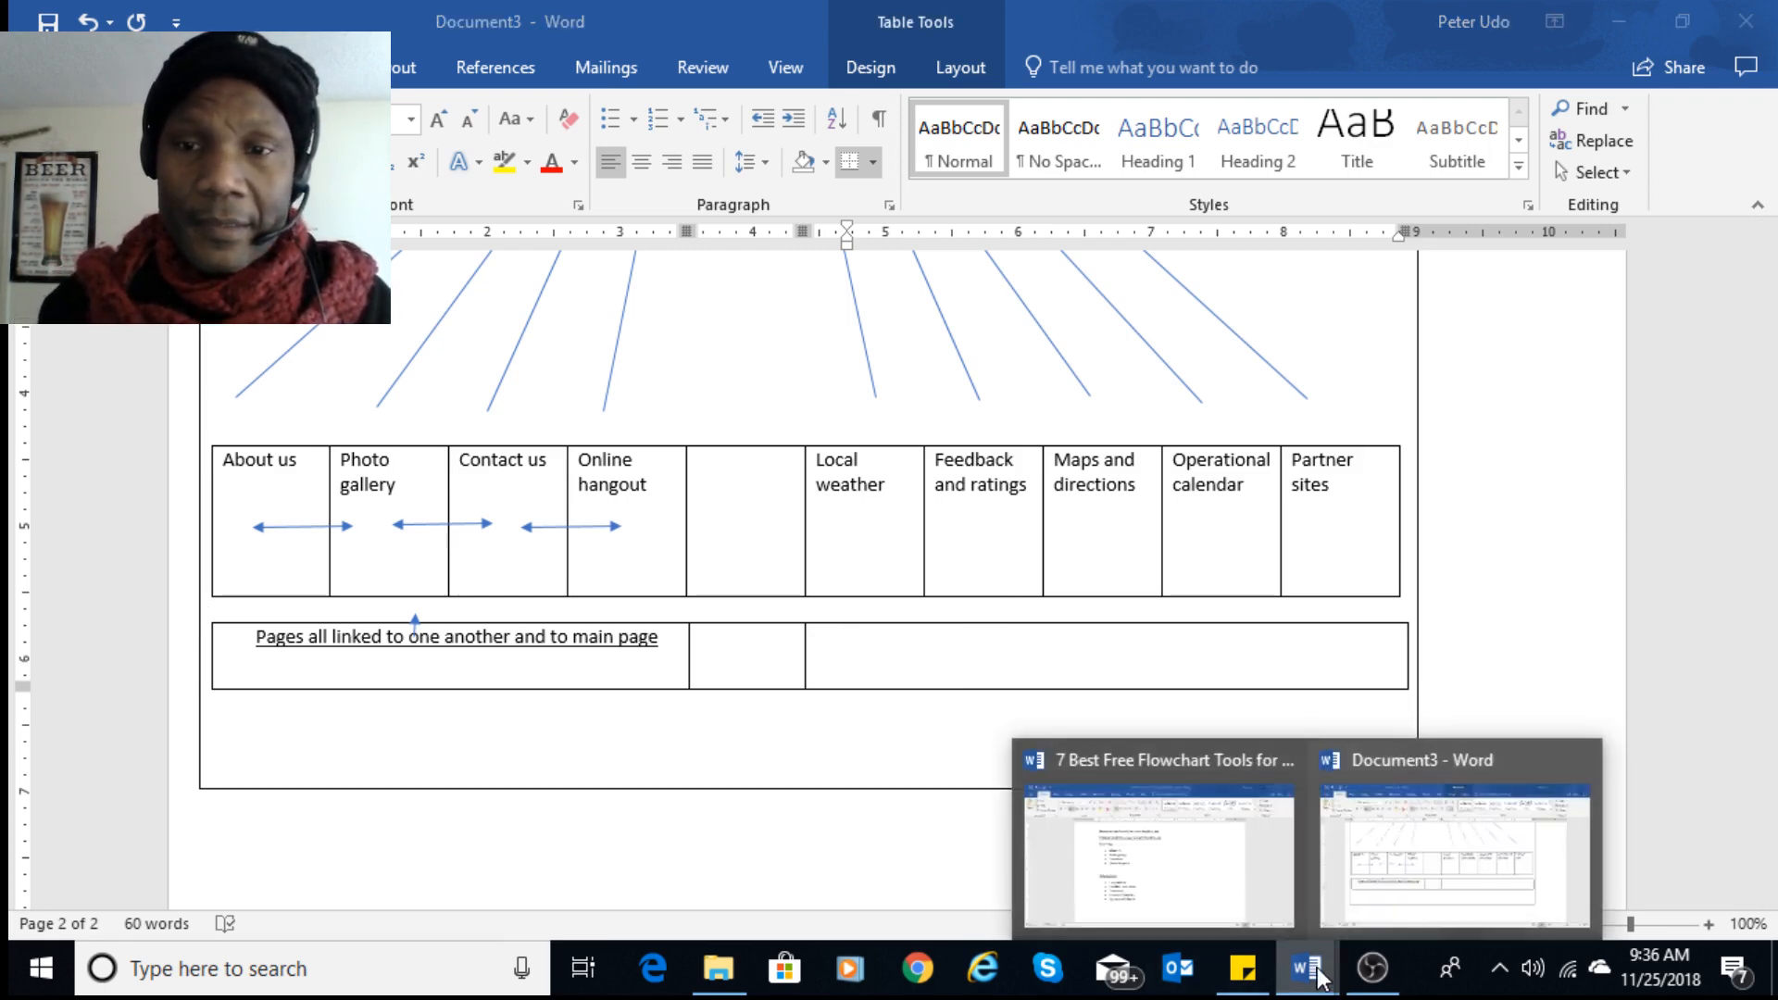
left_click(1204, 866)
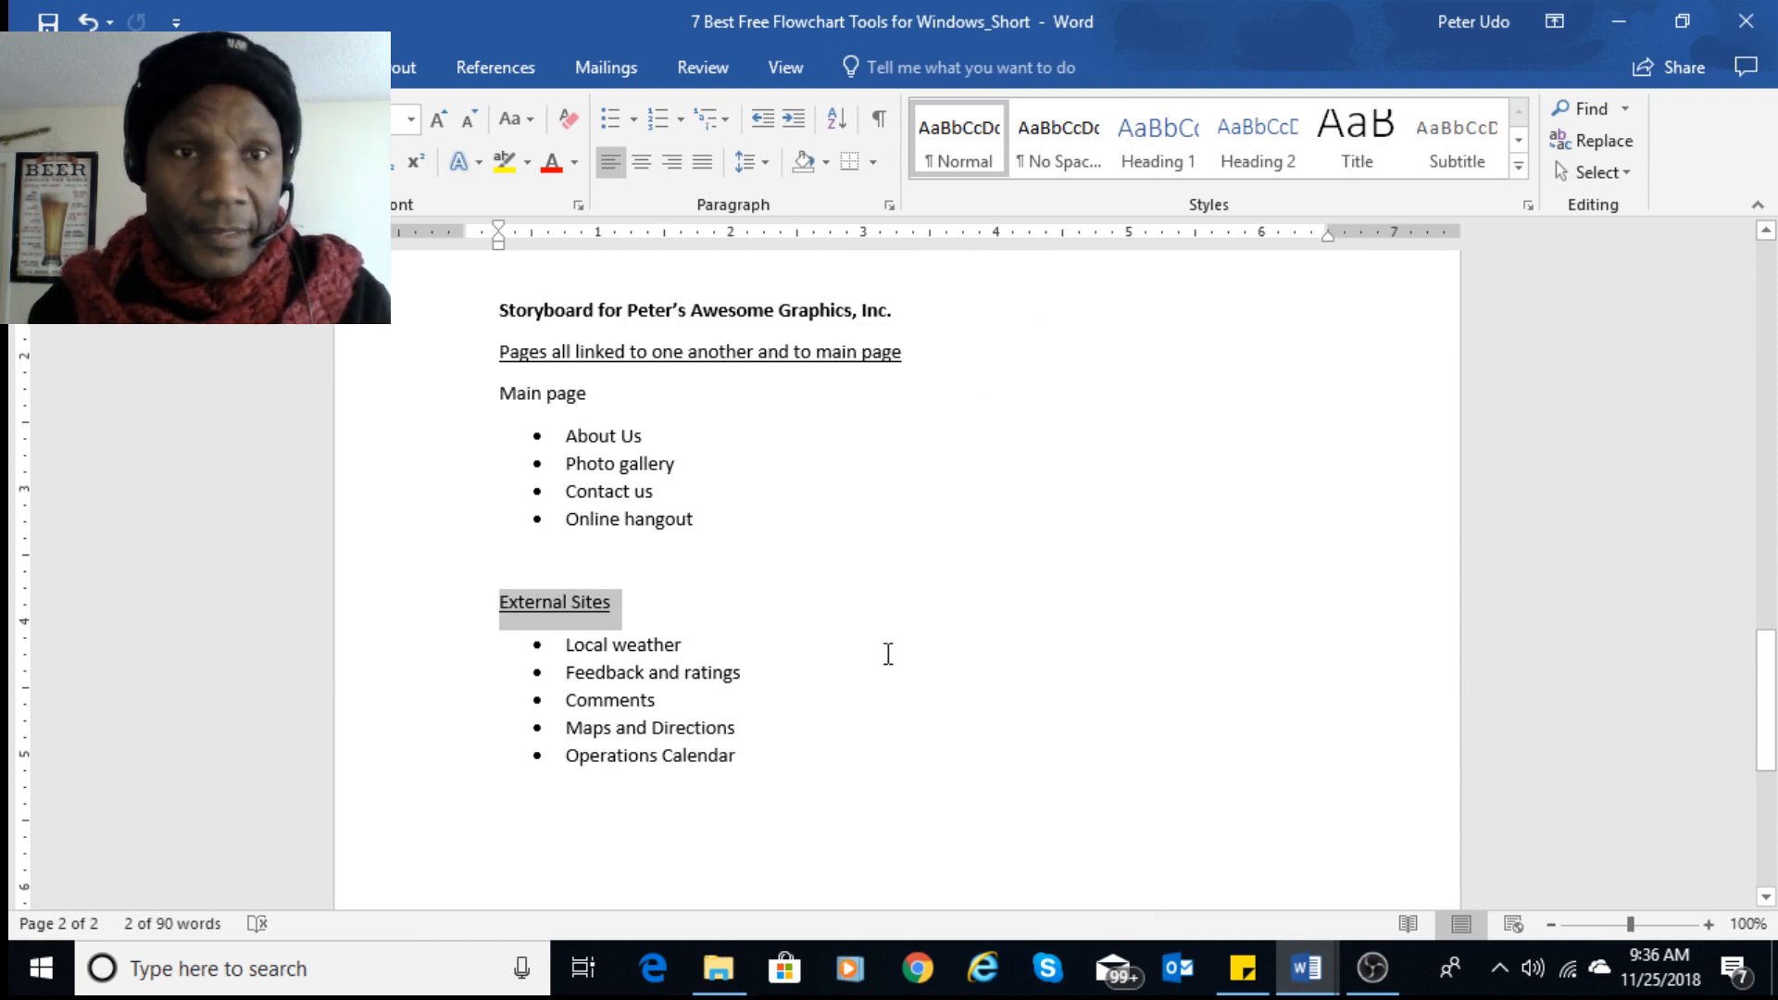
left_click(1305, 963)
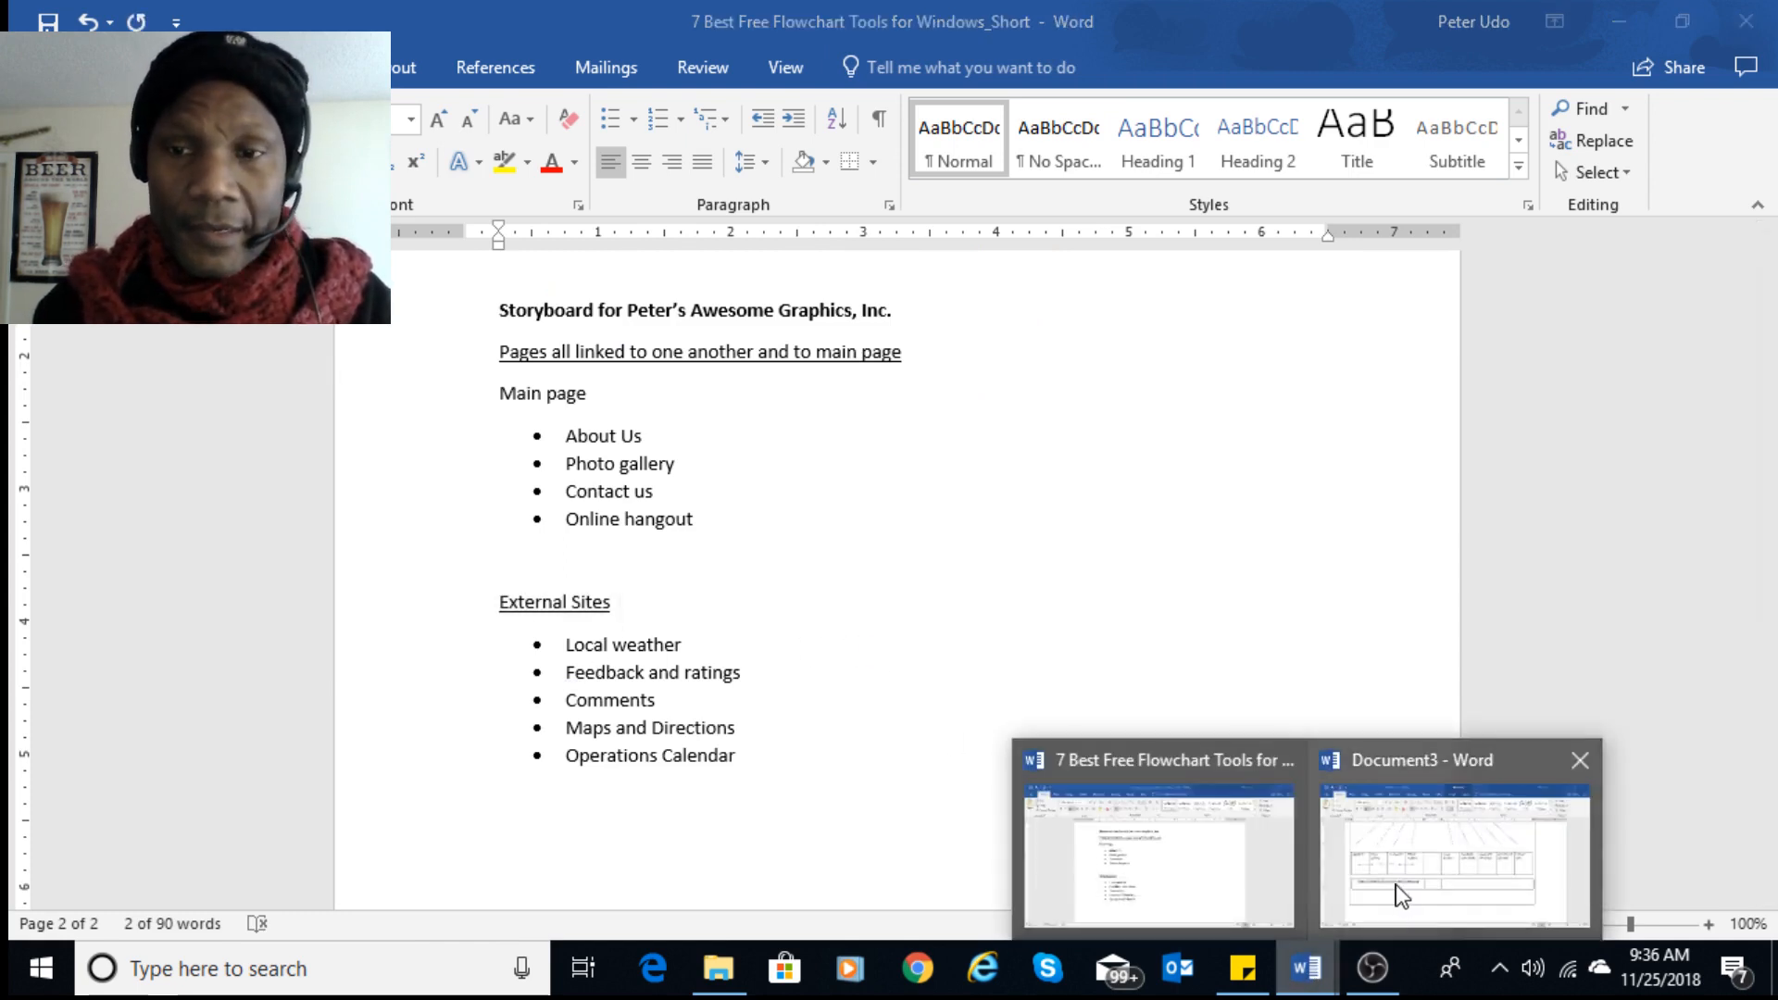
left_click(1354, 870)
type("External Sites")
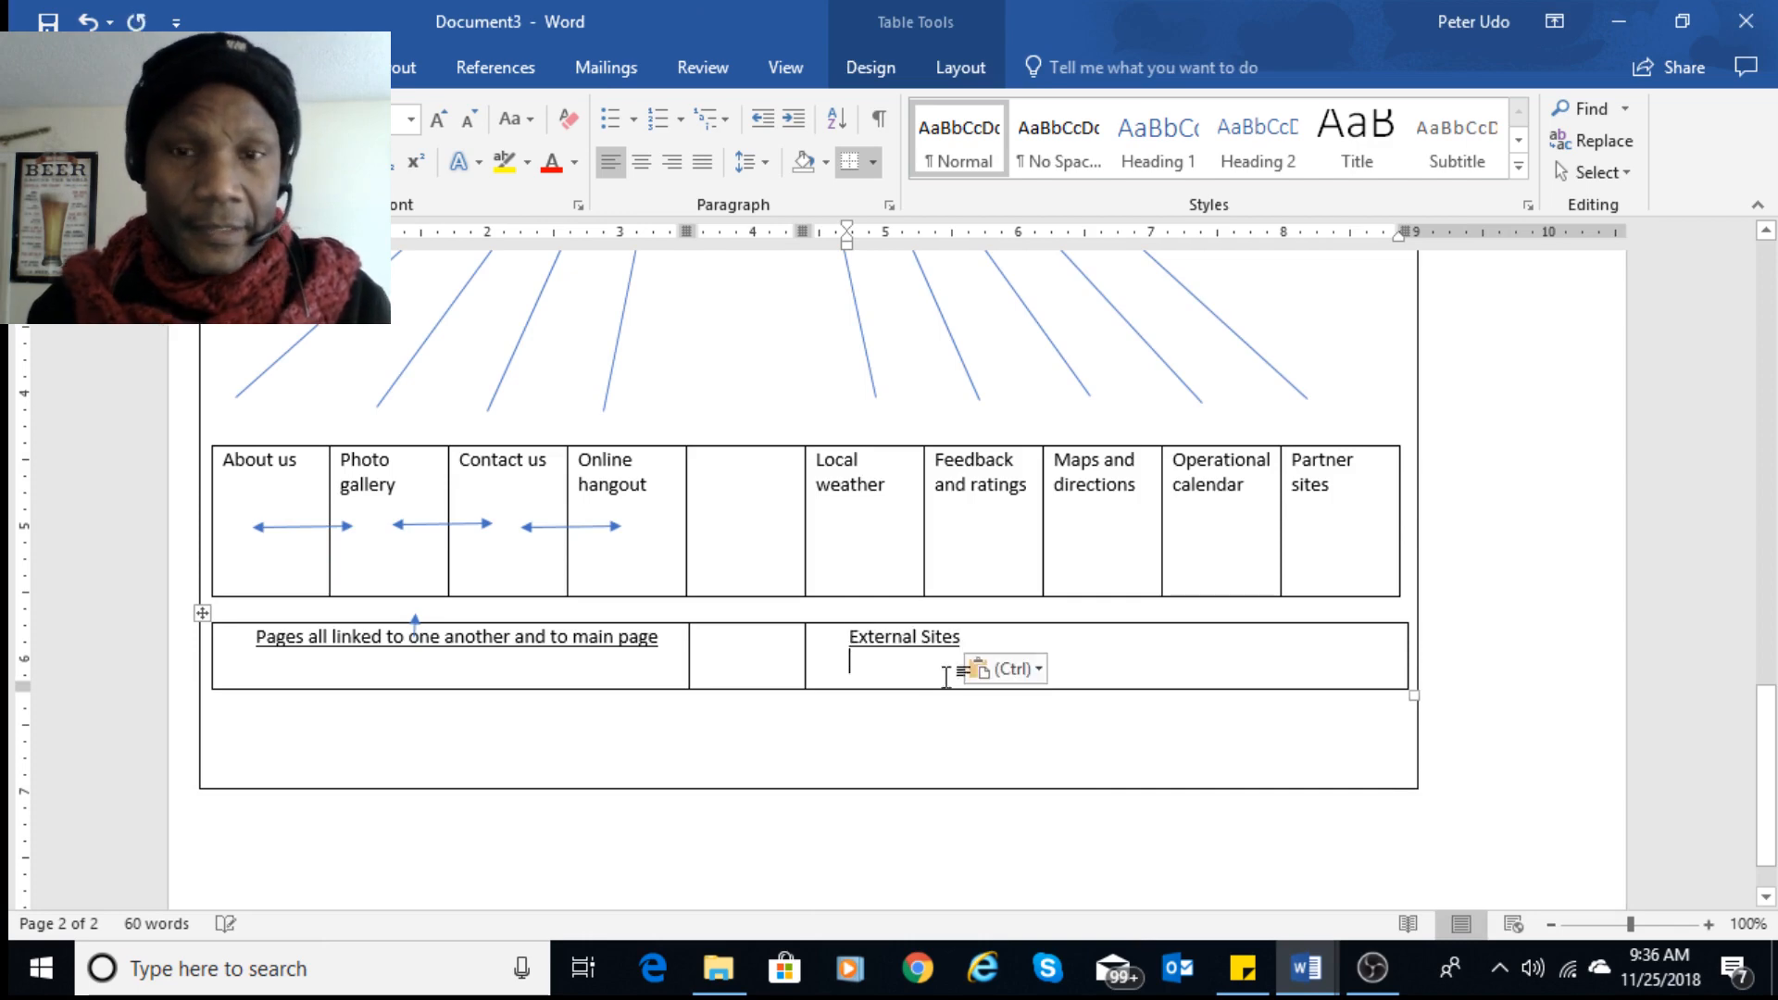
left_click(971, 741)
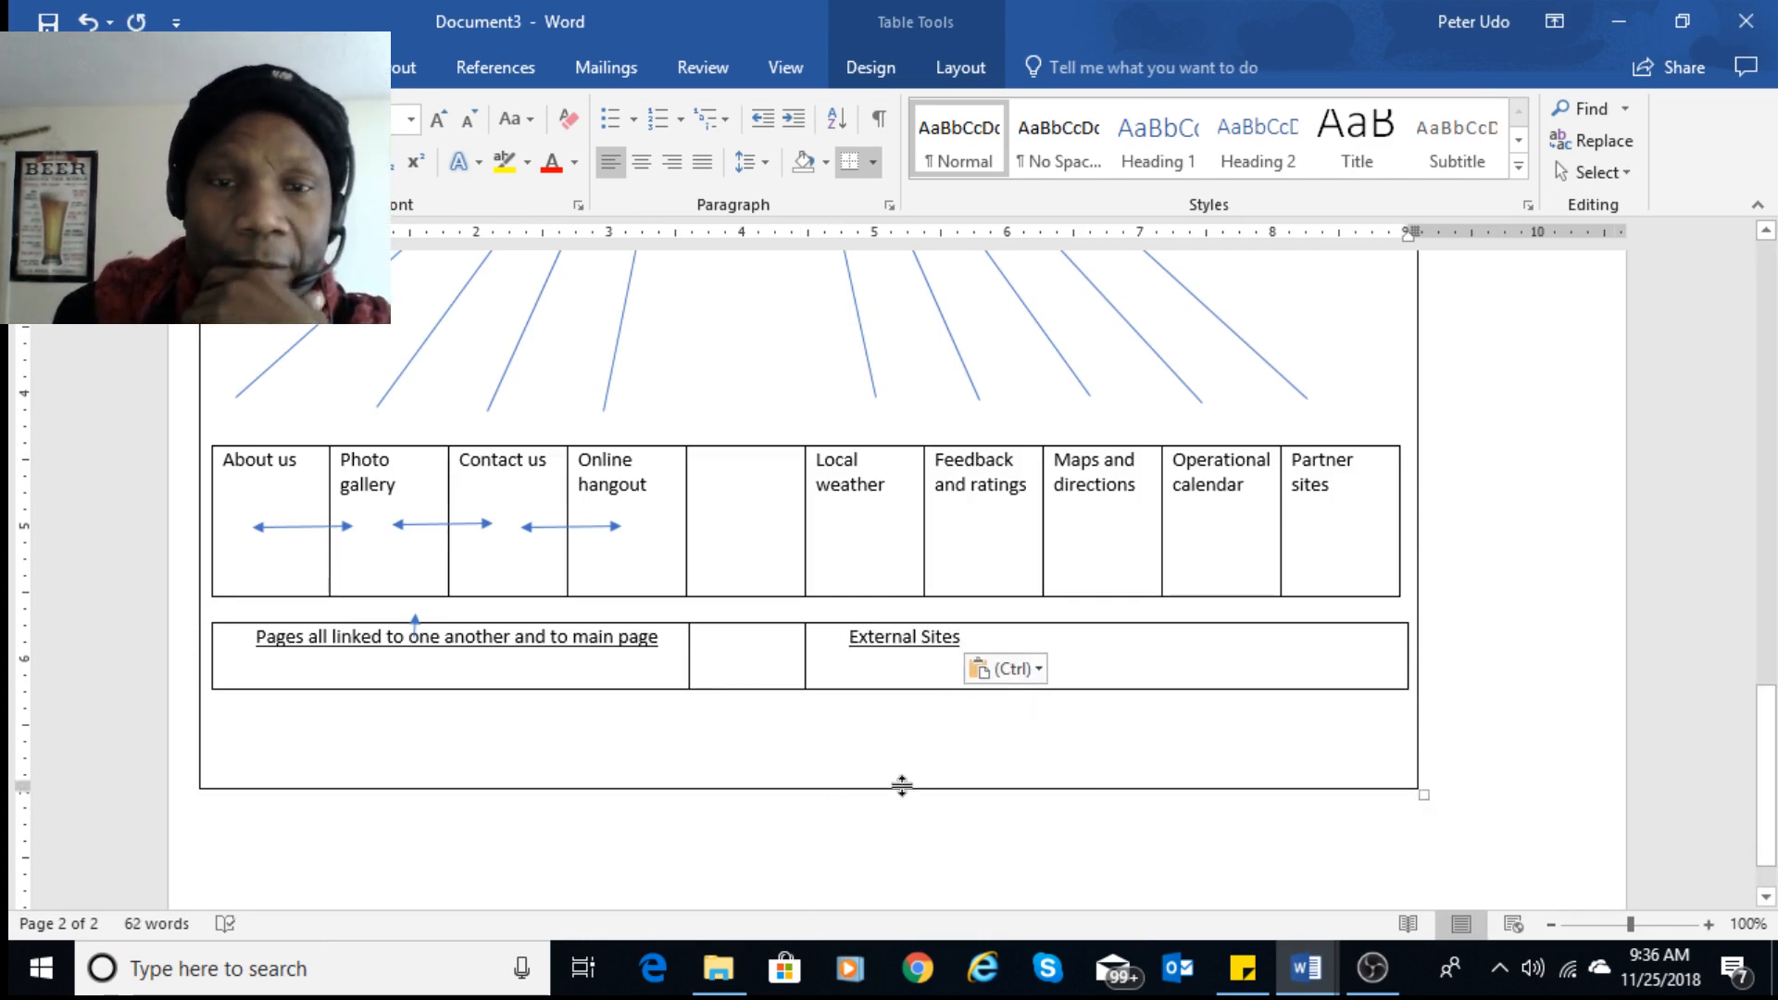
- Try removing all borders from the blank cell between Online hangout and Local weather, undo that, and remove only its top border
left_click(748, 423)
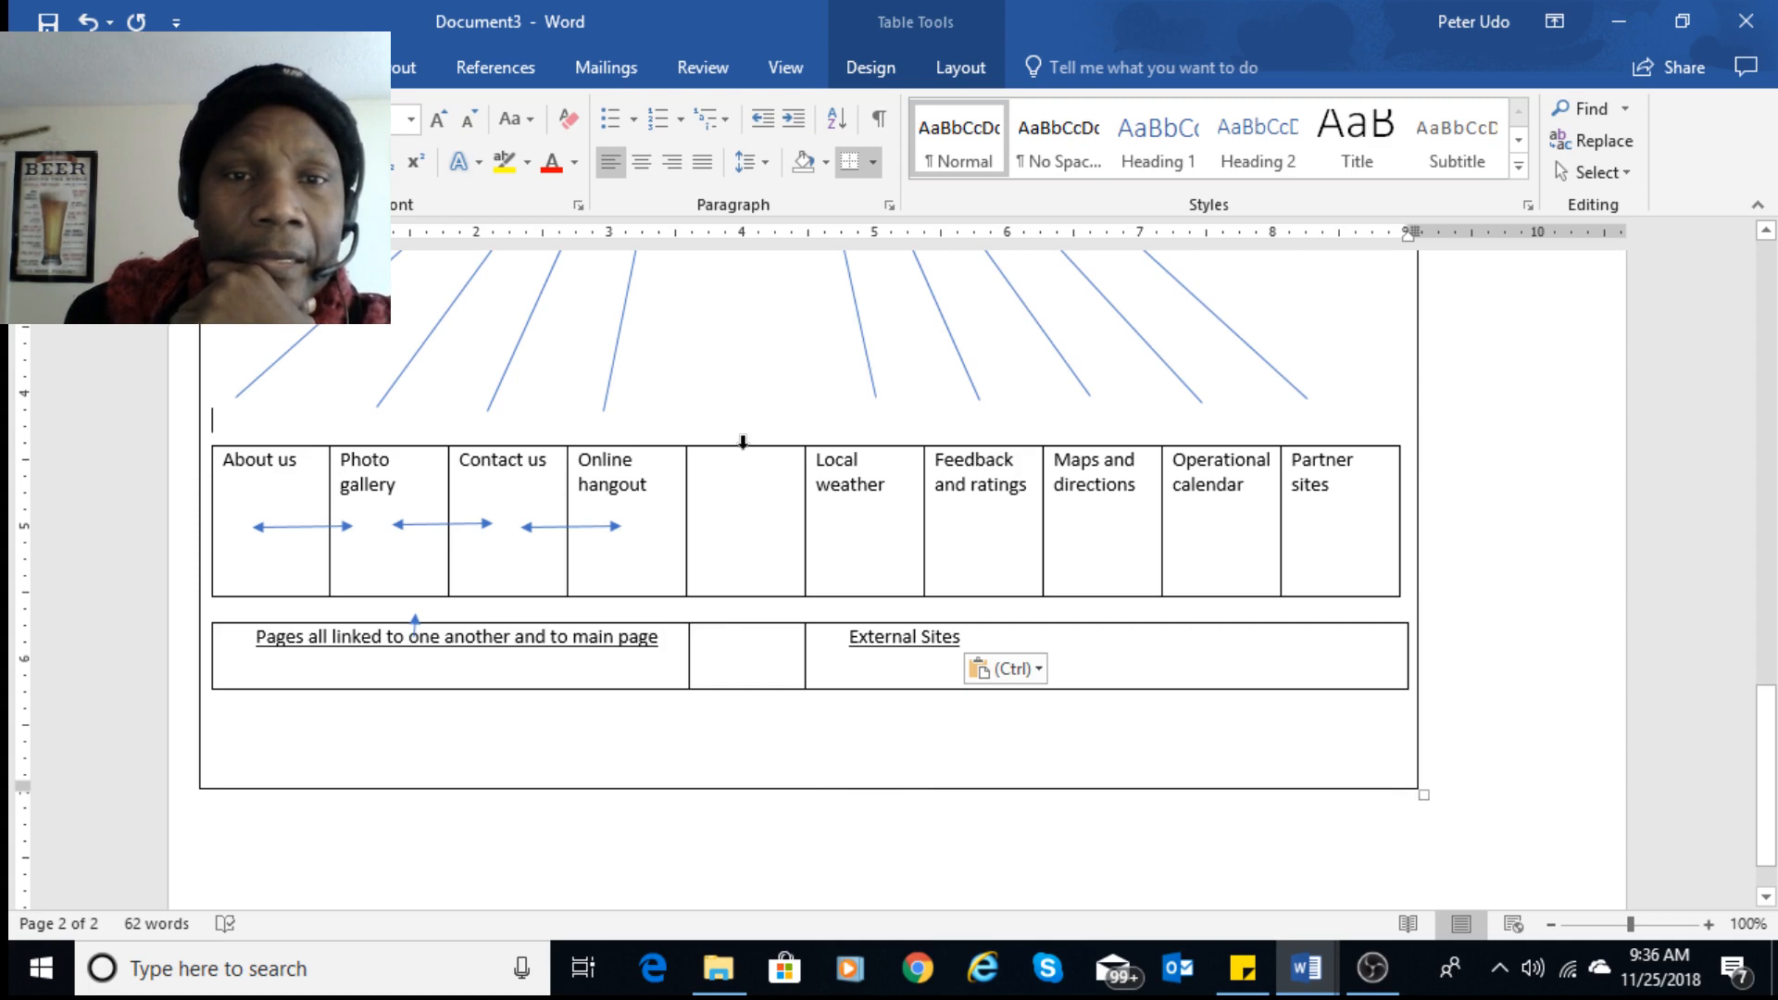
left_click(743, 441)
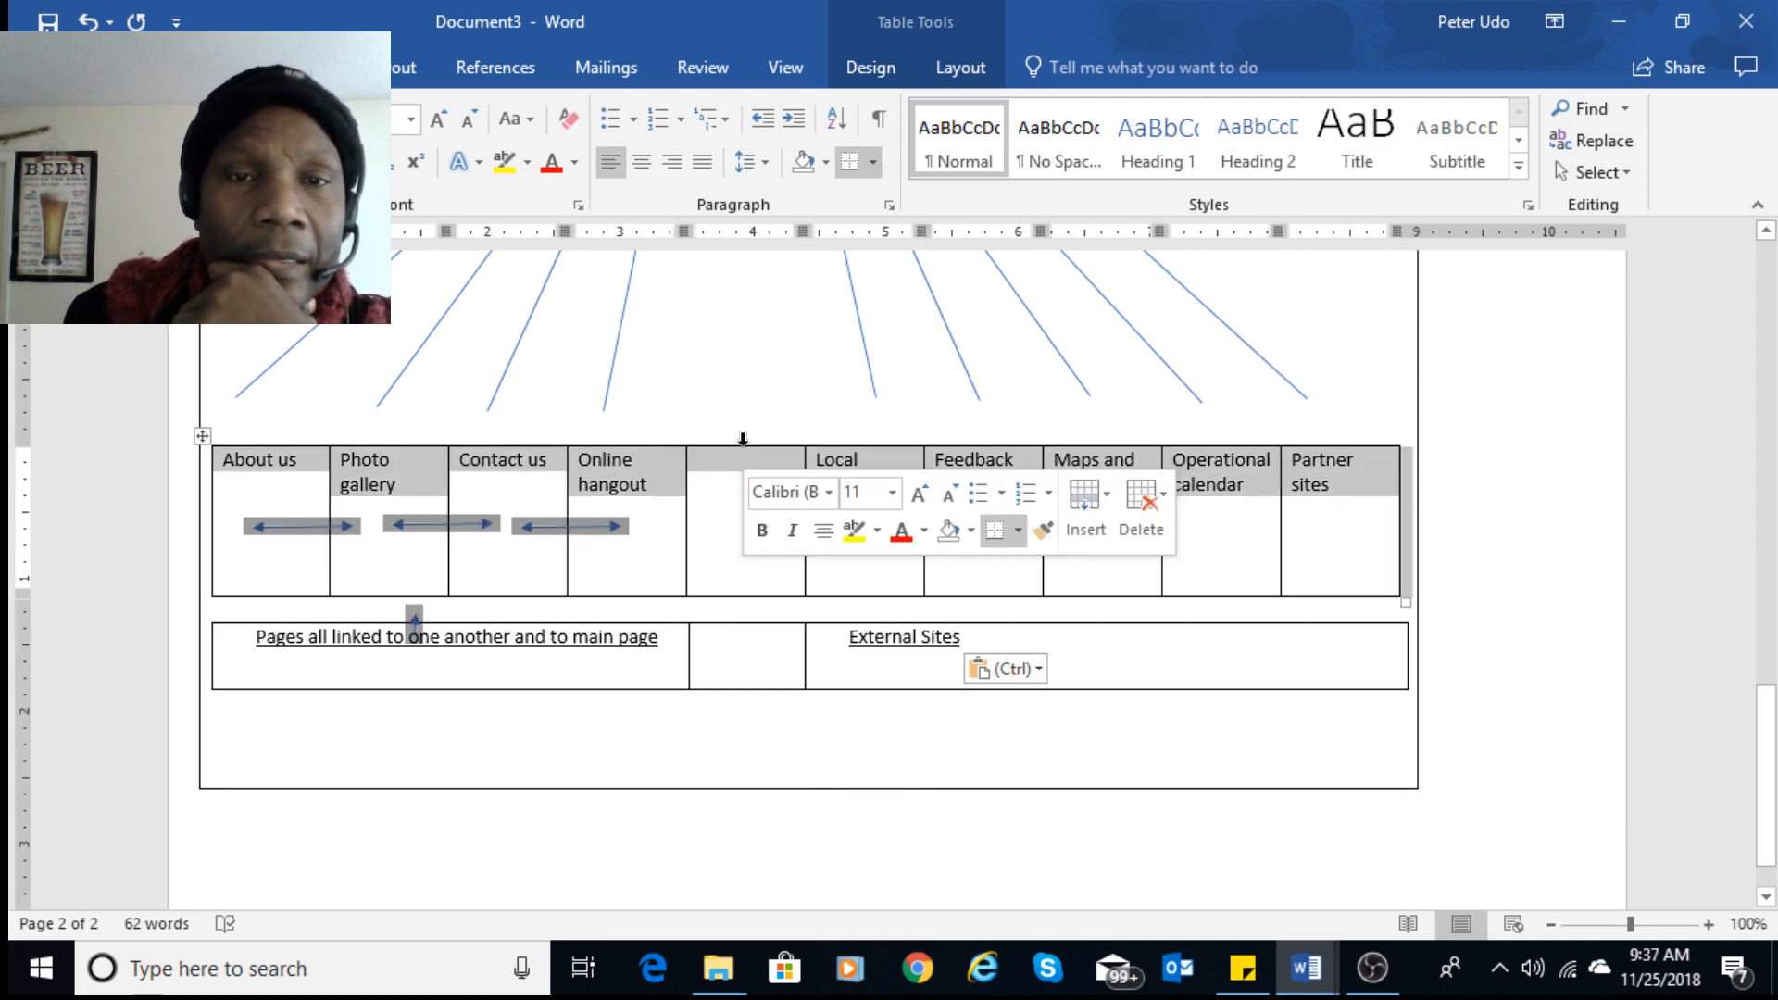
left_click(743, 439)
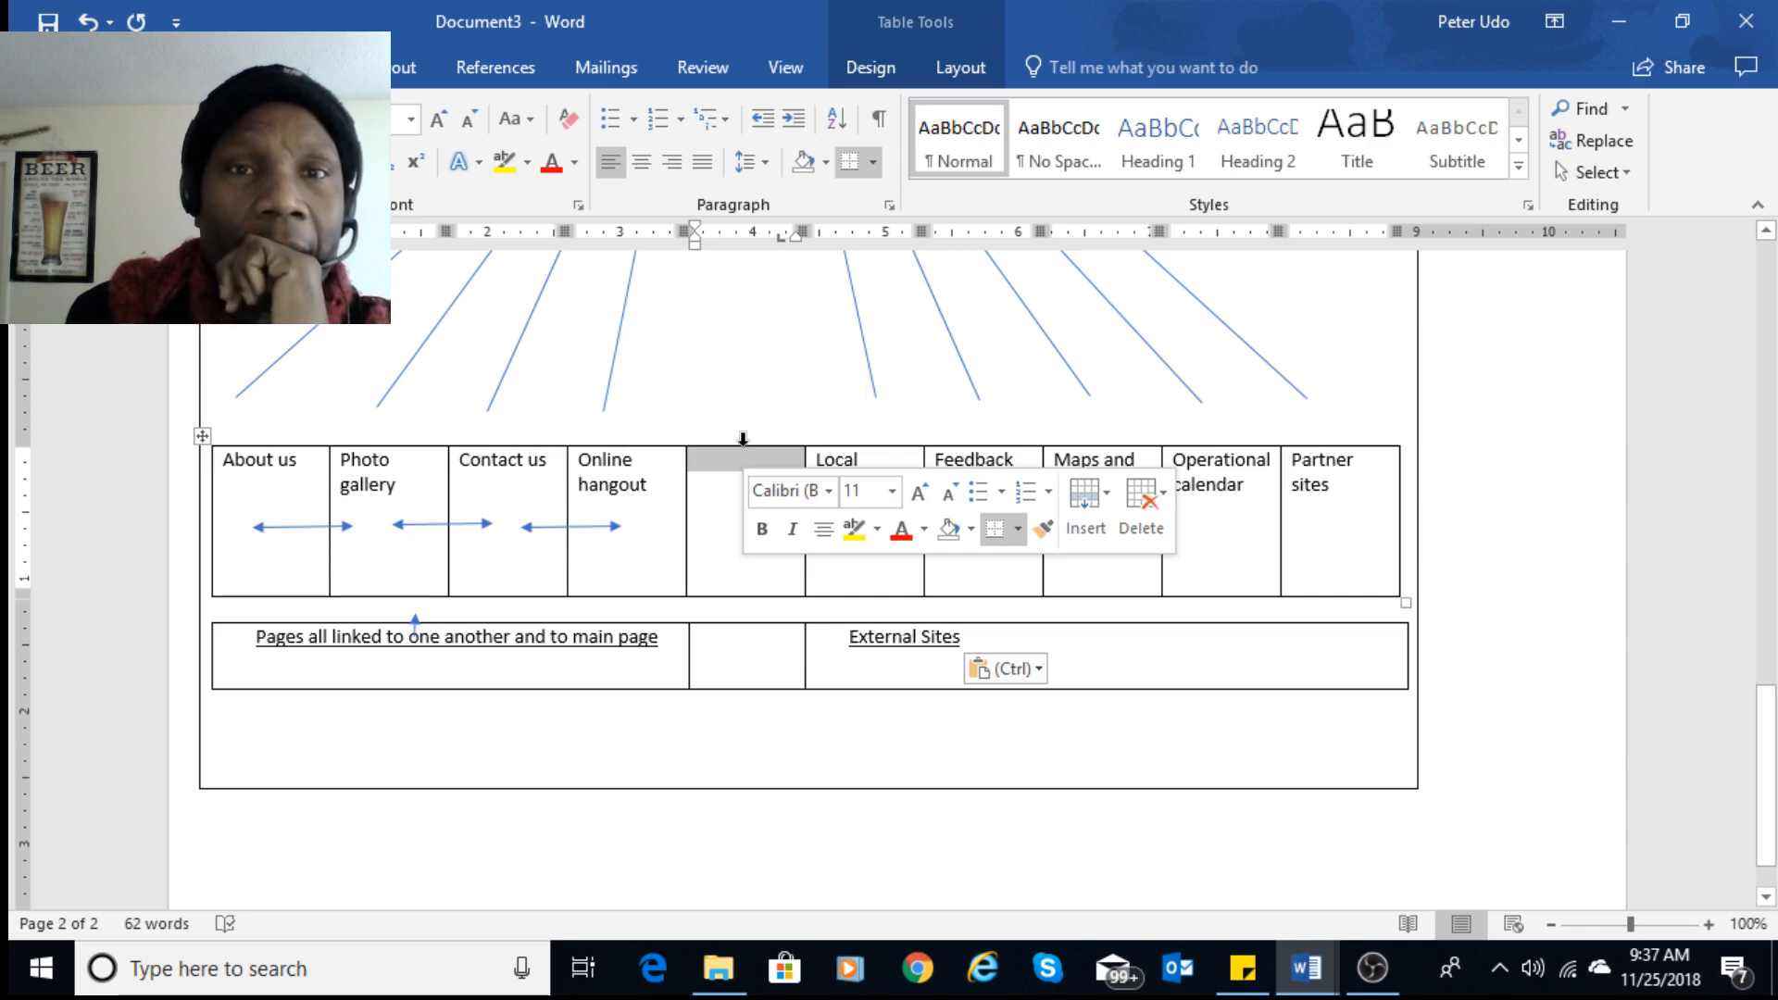
left_click(872, 163)
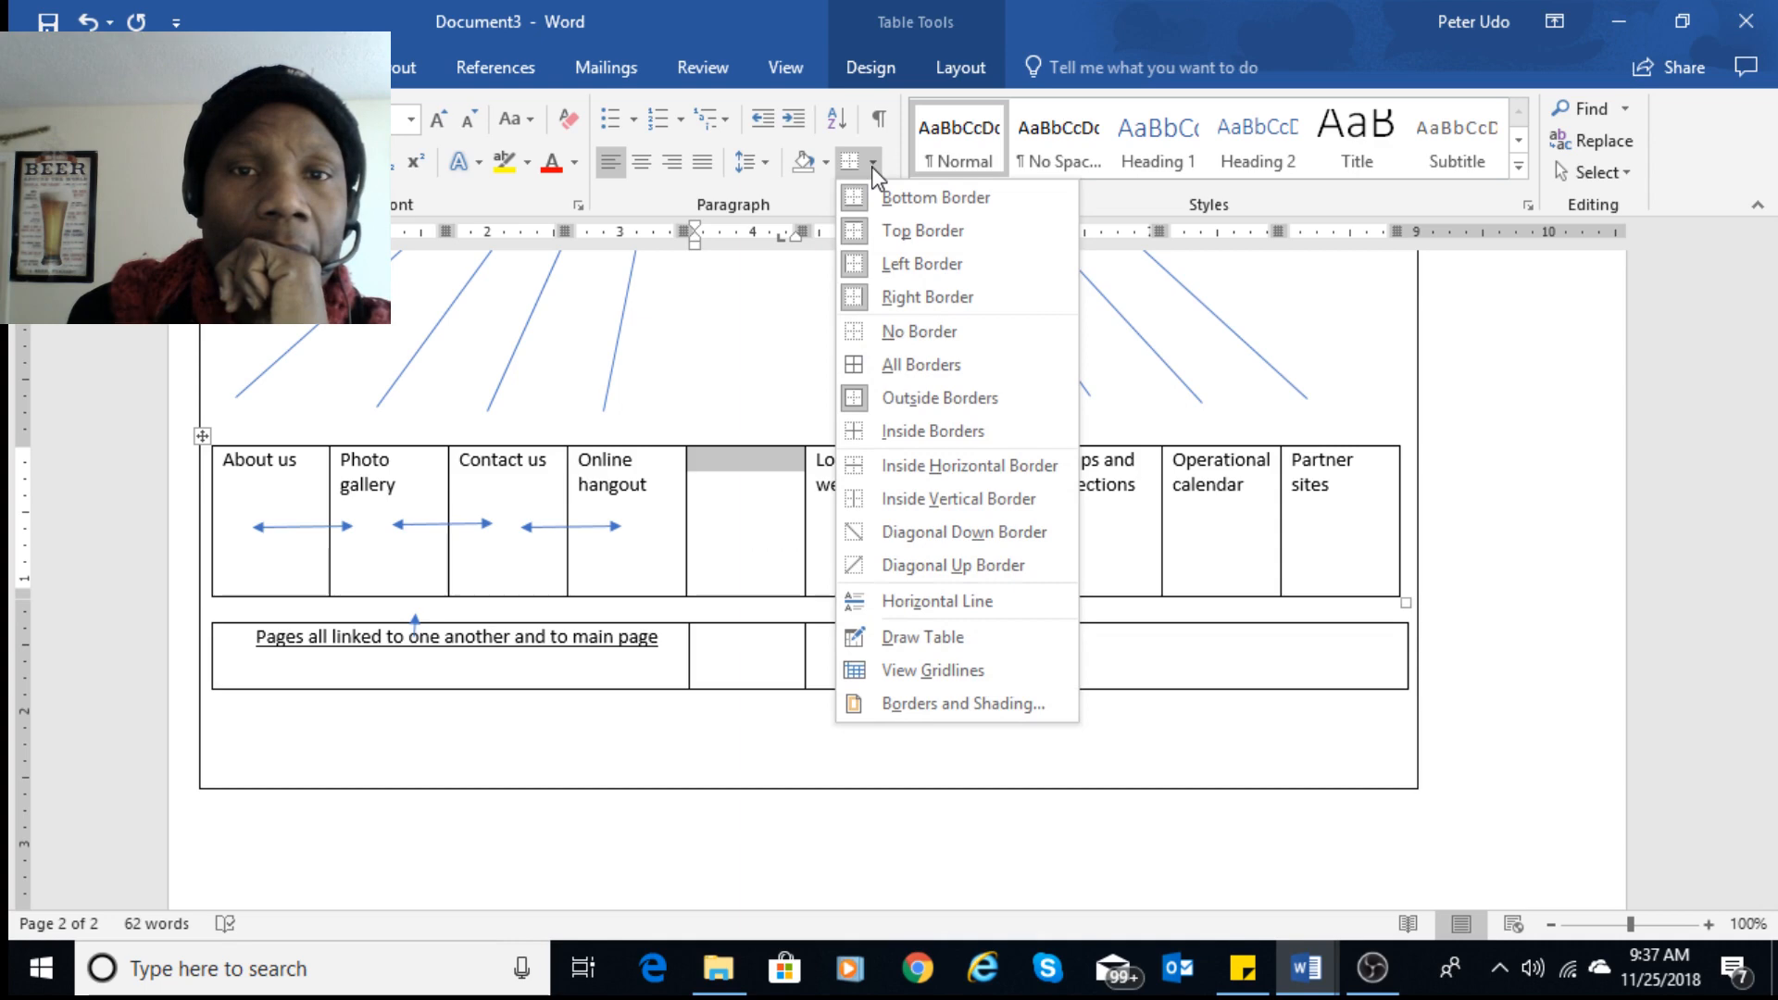
left_click(879, 331)
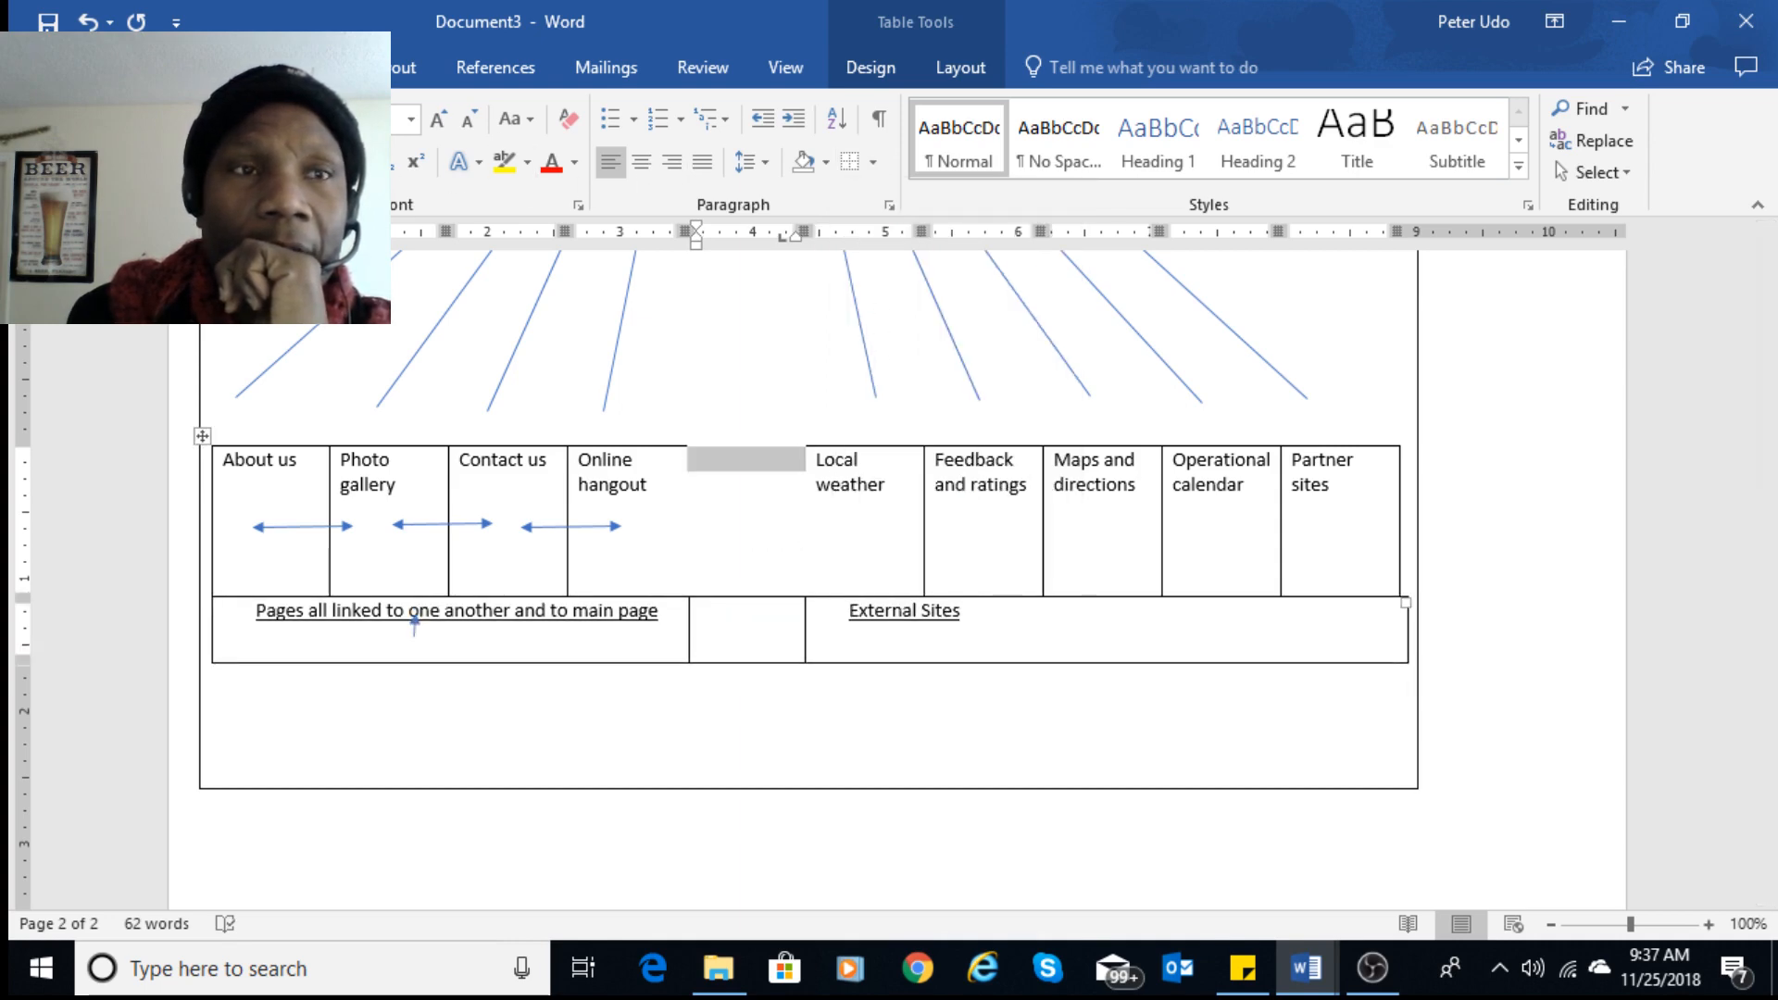
left_click(88, 21)
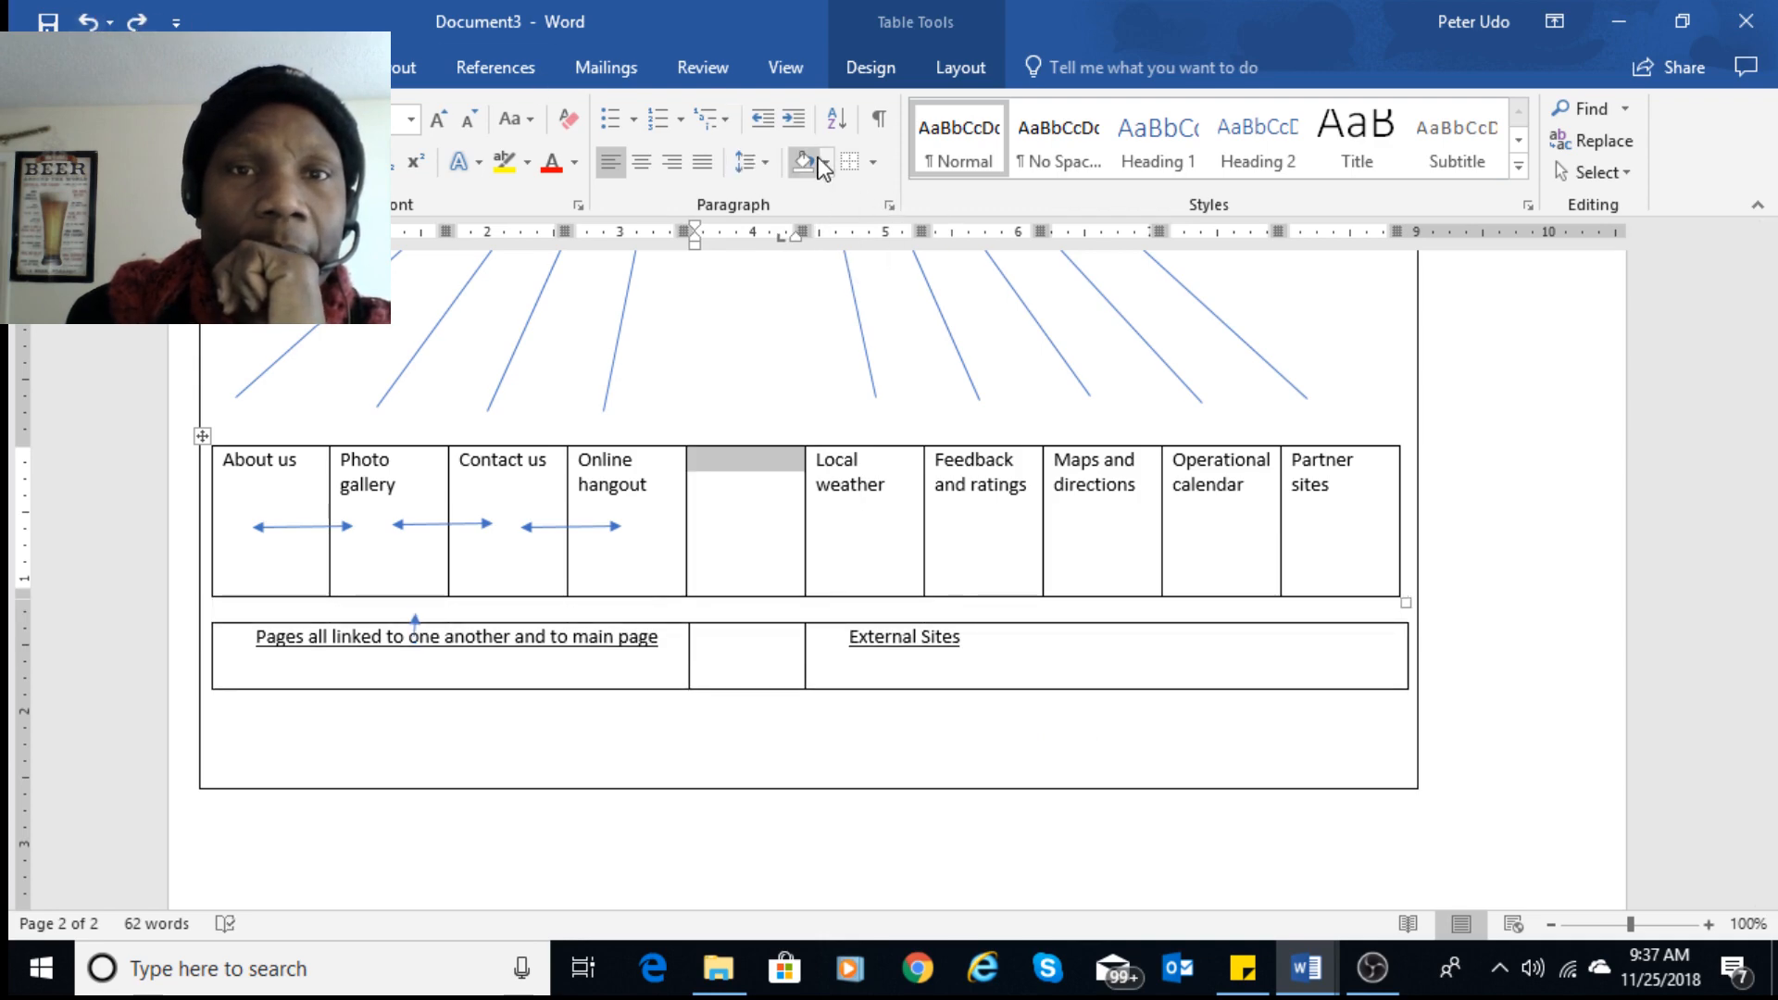
left_click(877, 163)
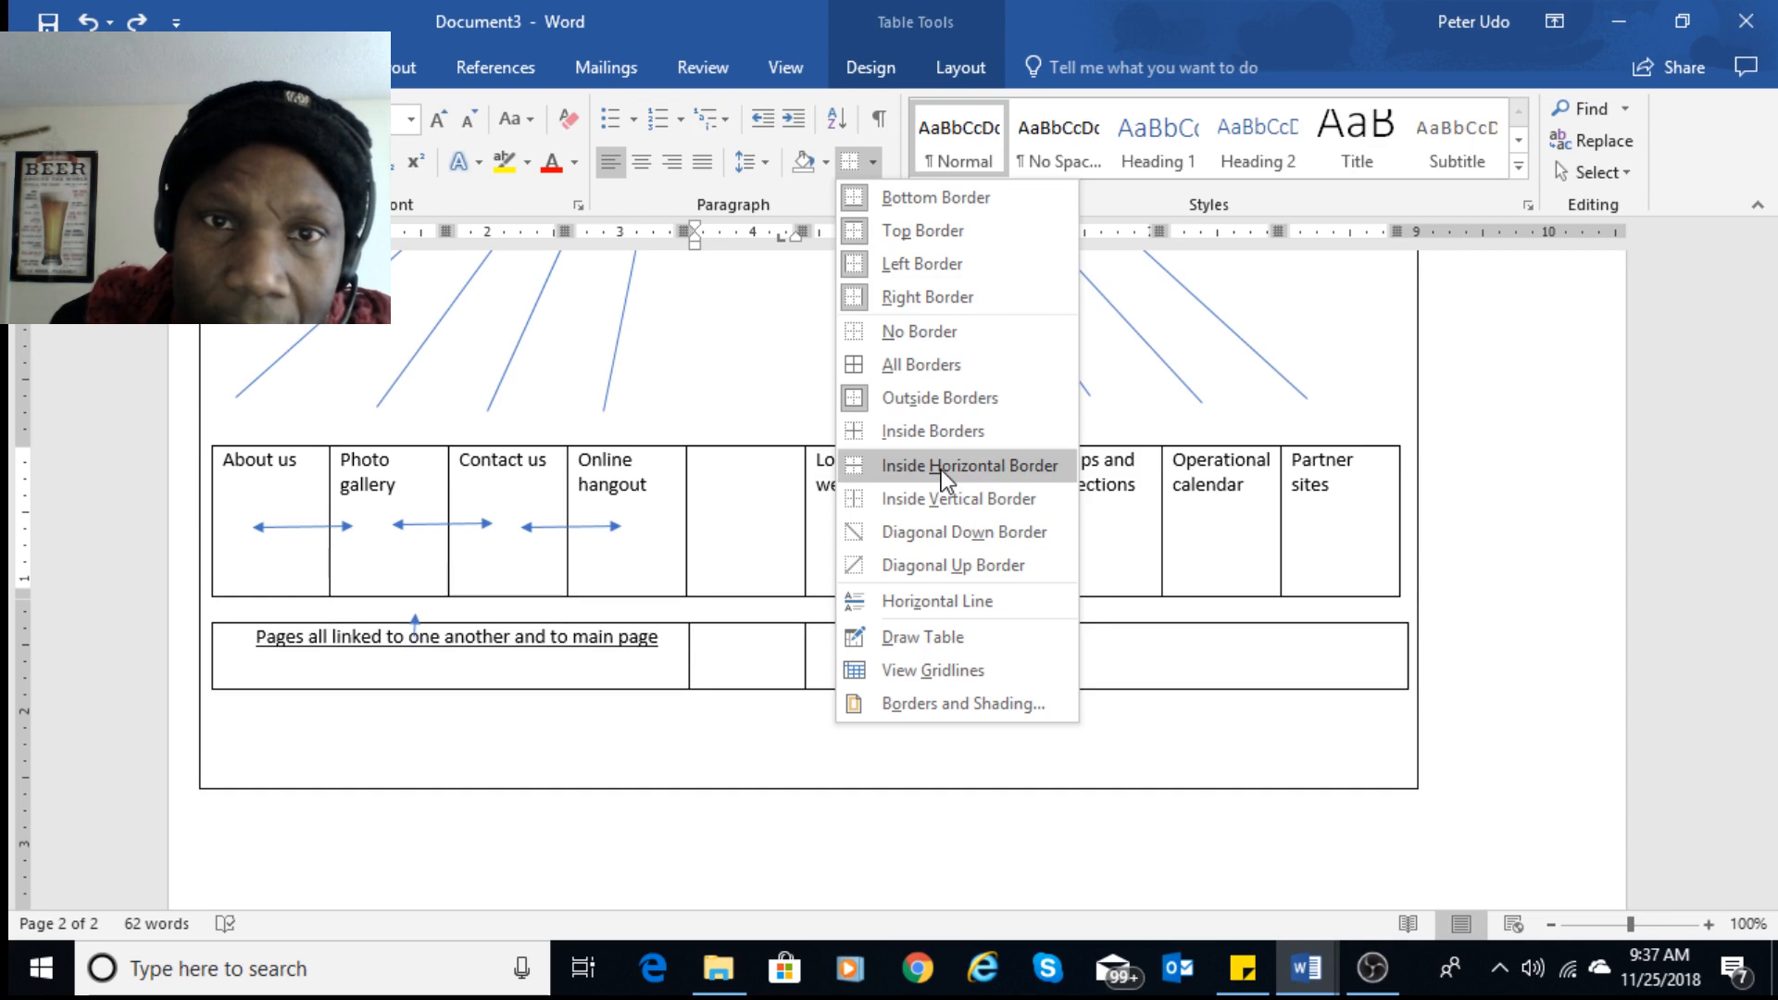
left_click(924, 229)
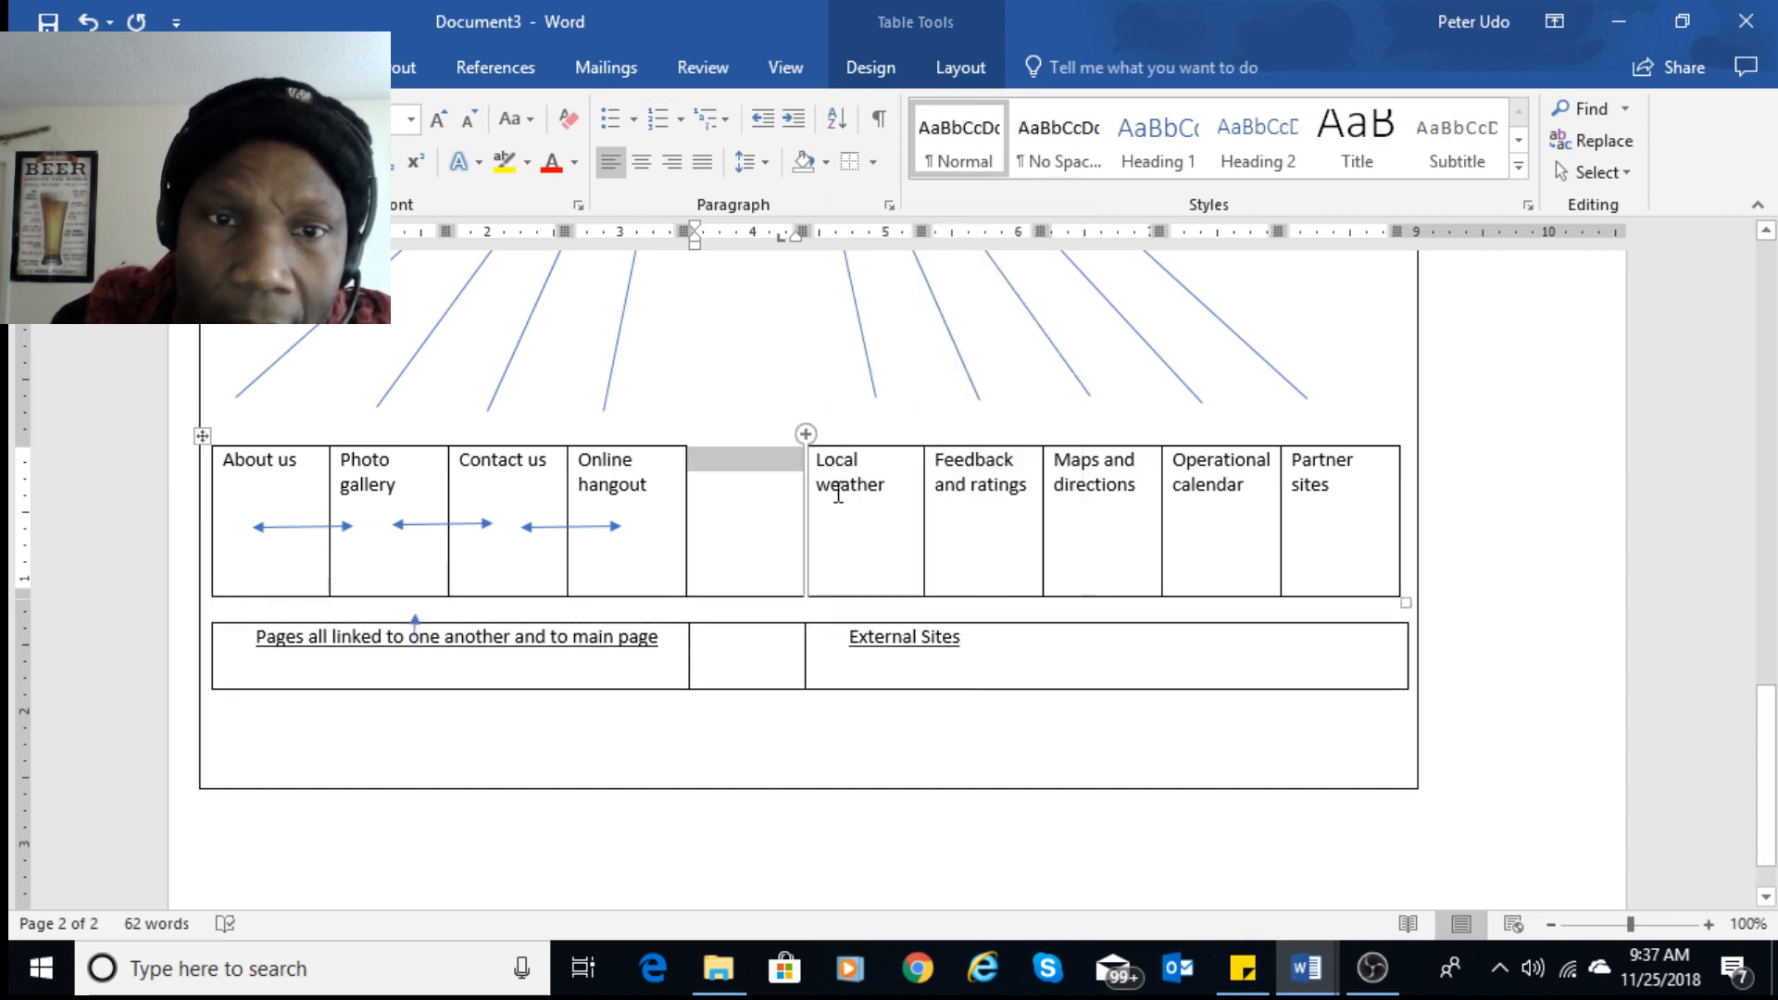
- Remove the bottom border of the blank cell between the linked-pages and External Sites captions
left_click(737, 667)
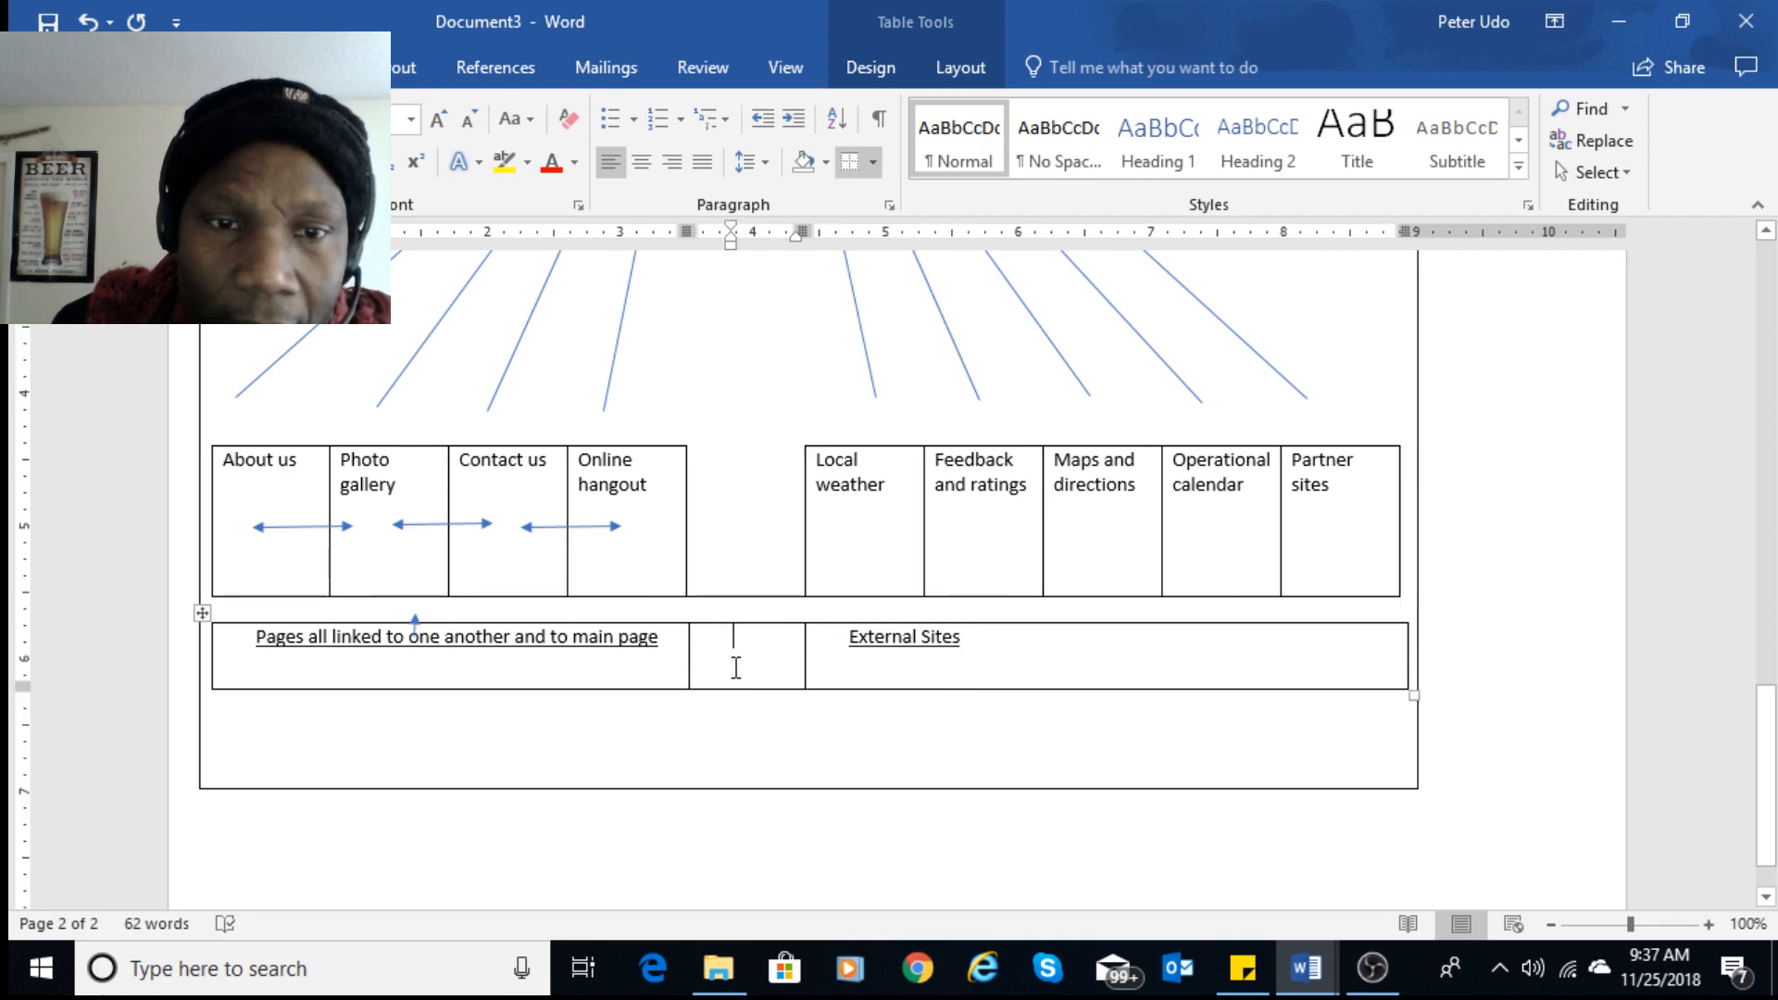
left_click(731, 616)
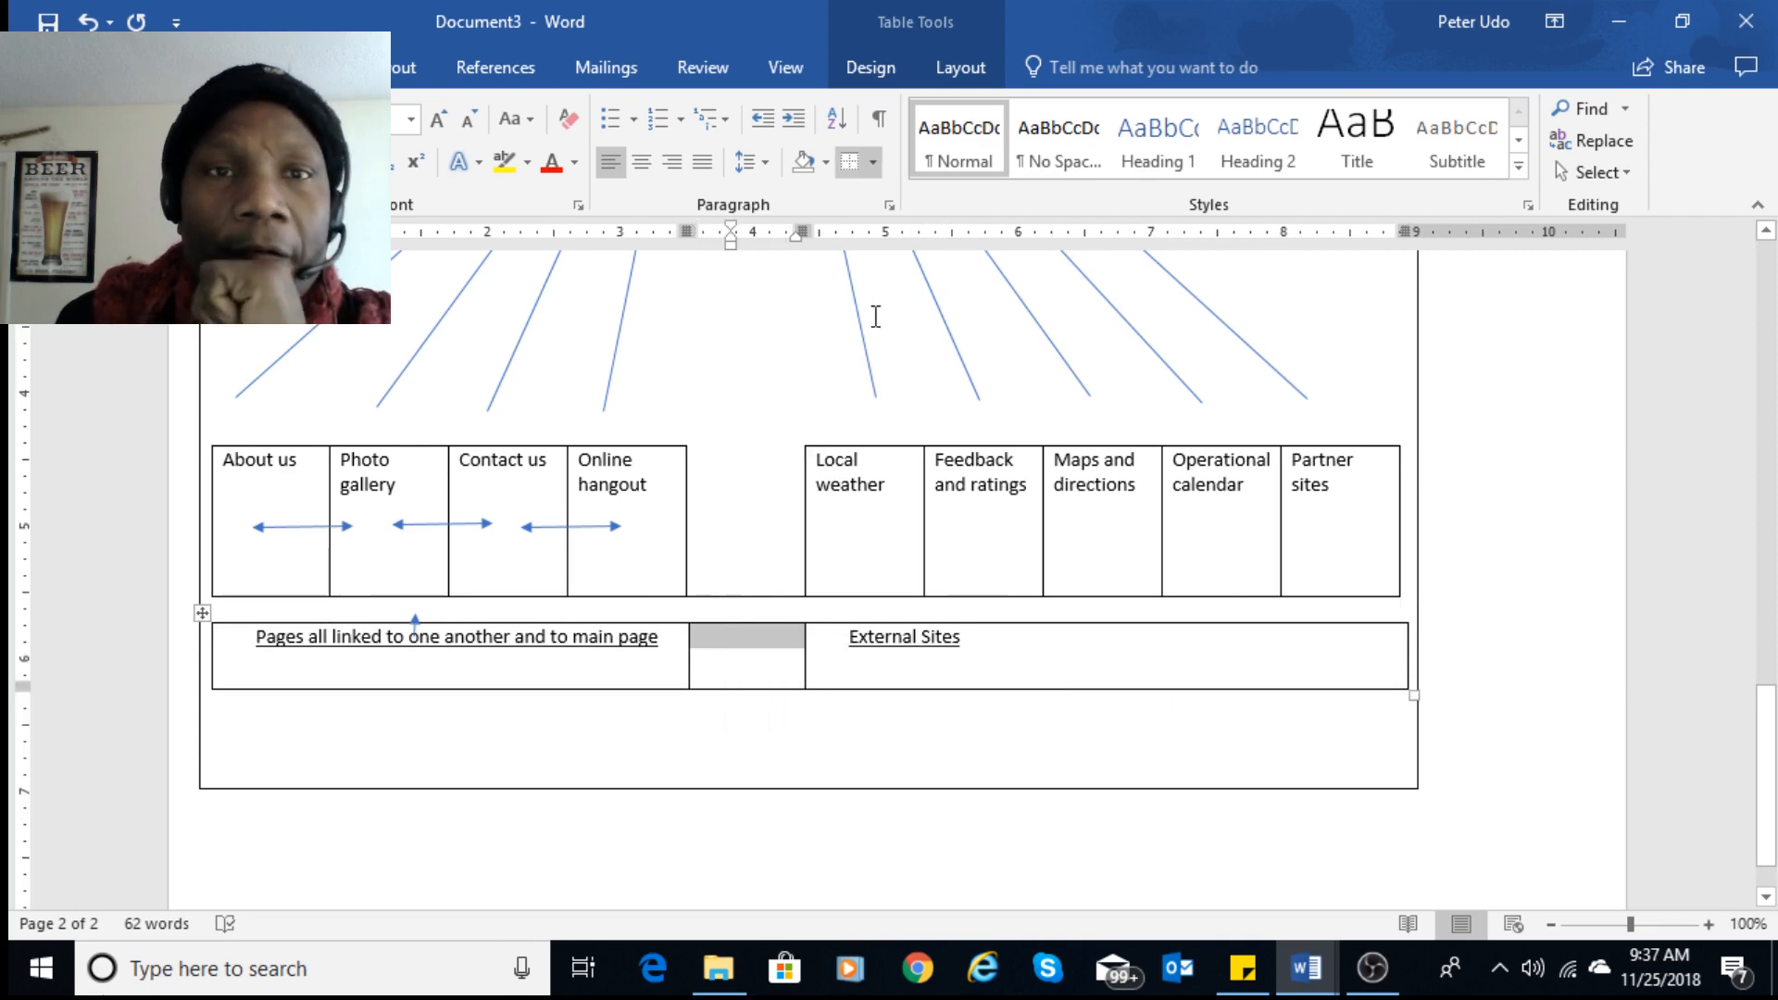
left_click(872, 163)
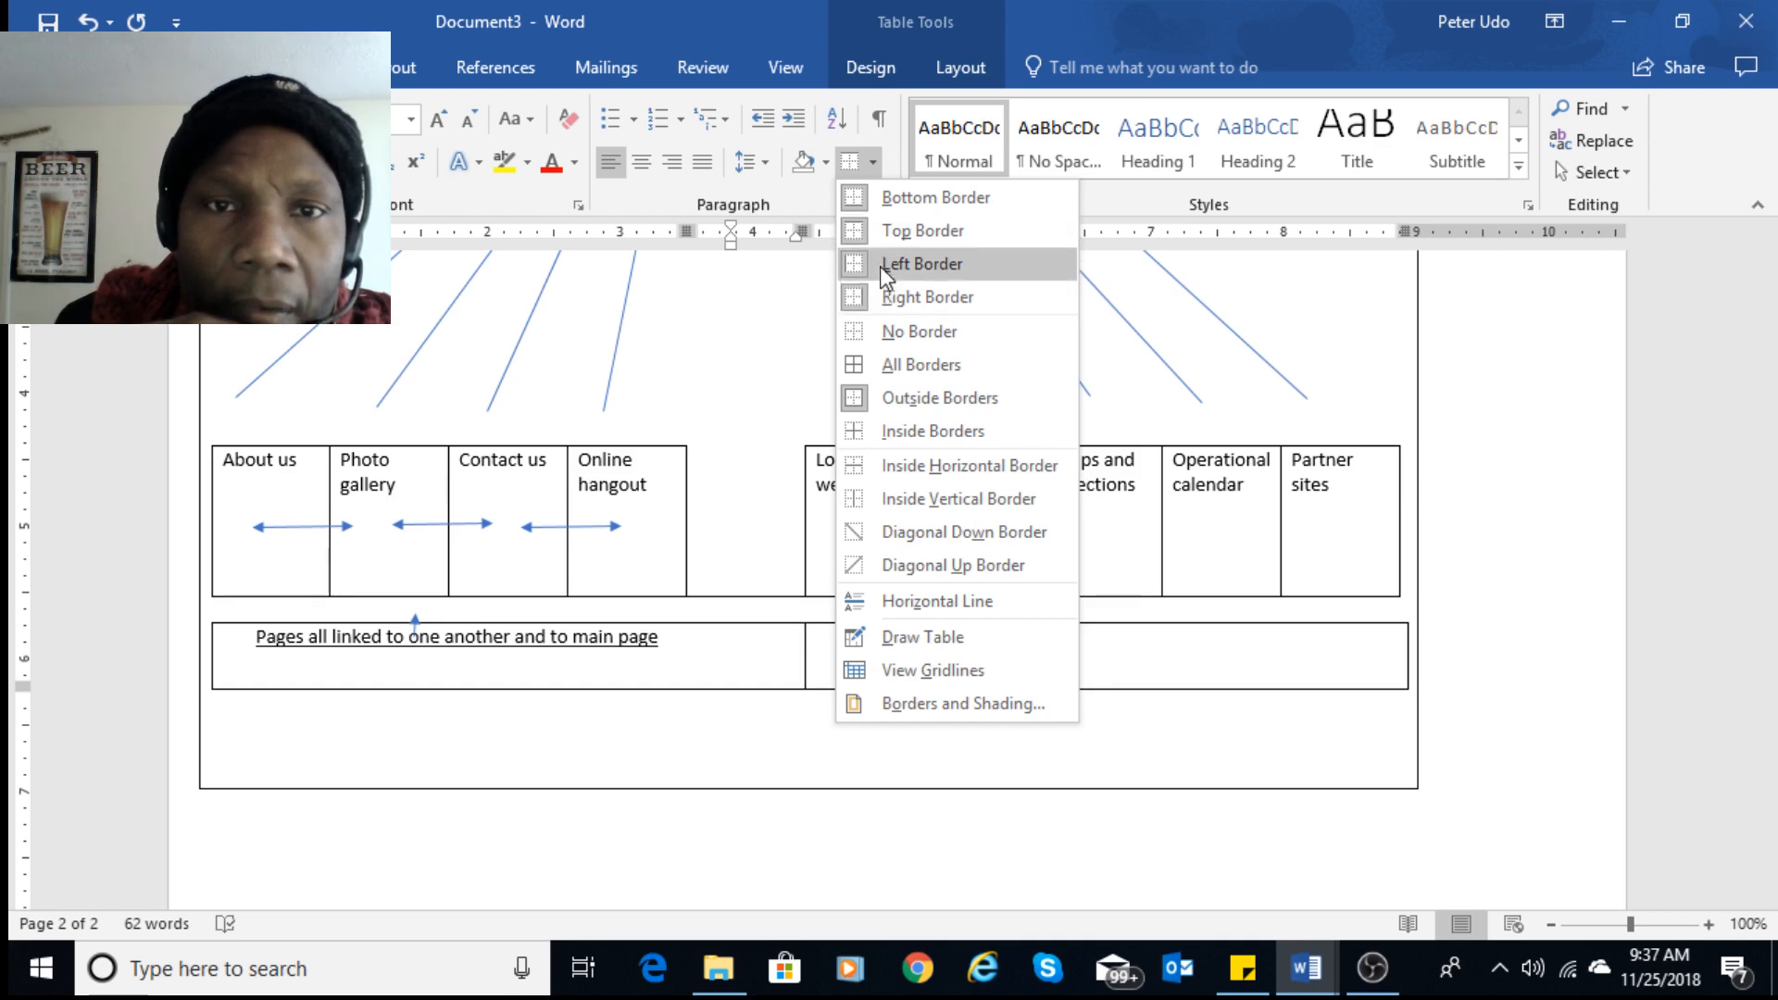
left_click(882, 198)
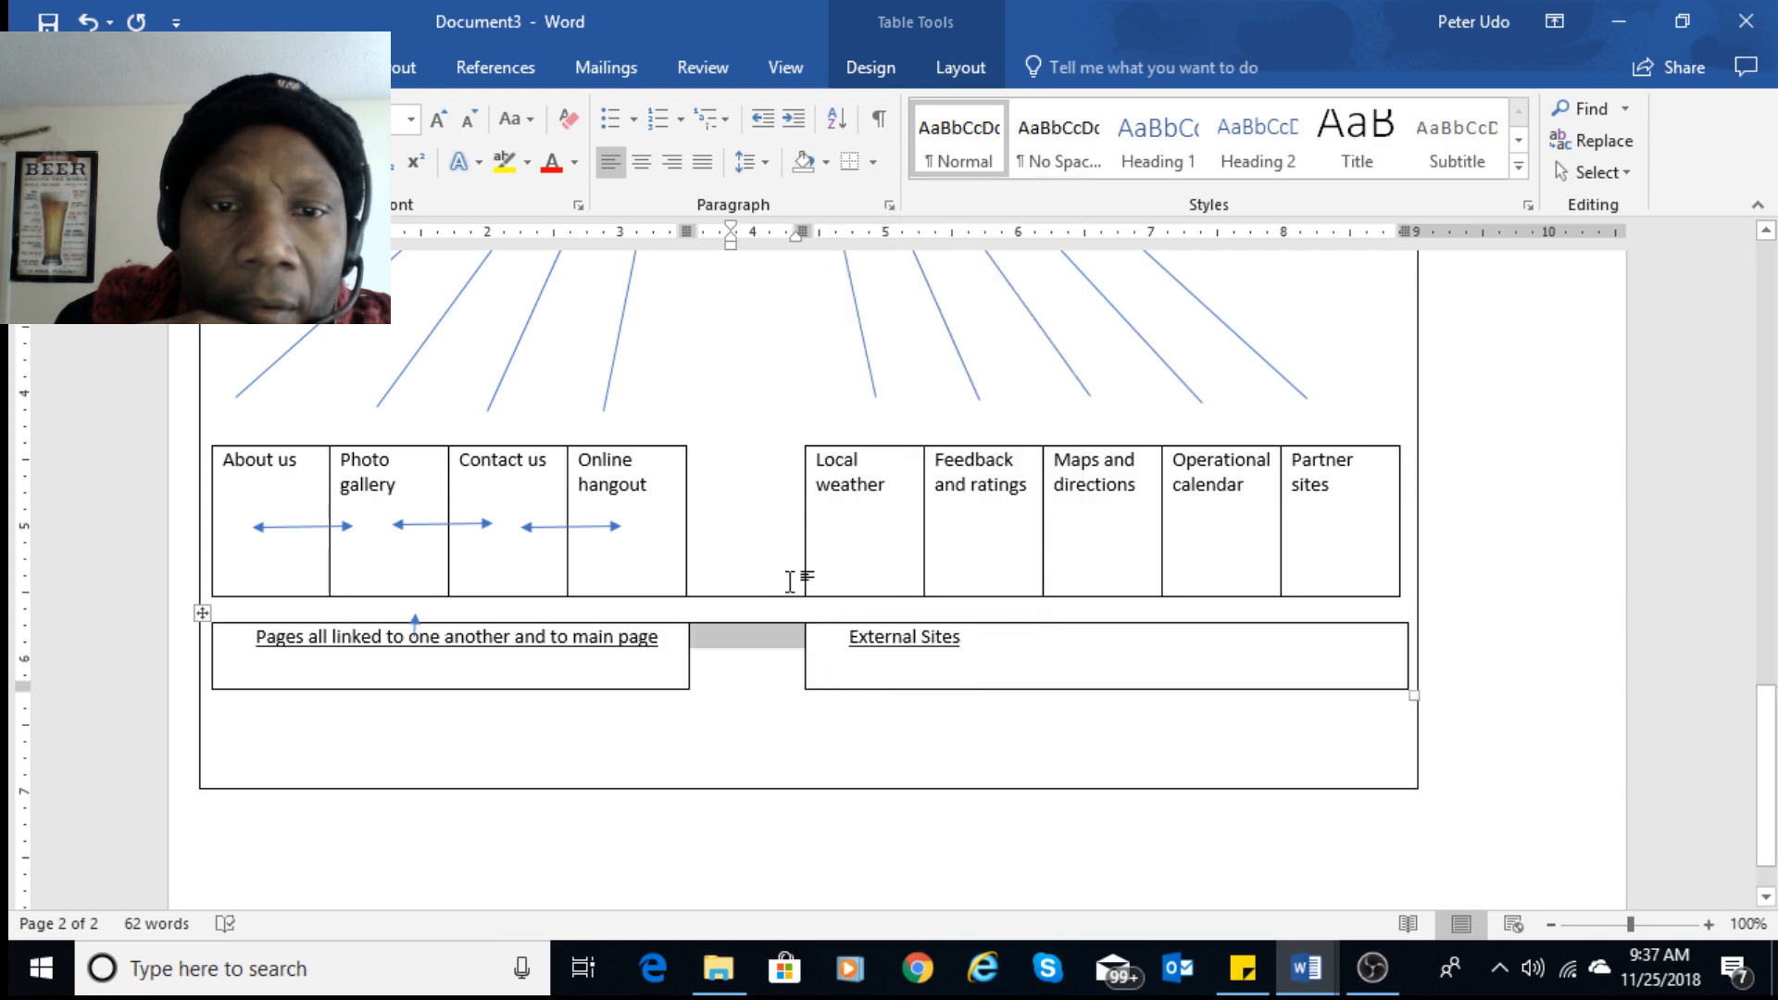
- Remove the top border of the blank cell between the two captions to separate their boxes
left_click(778, 616)
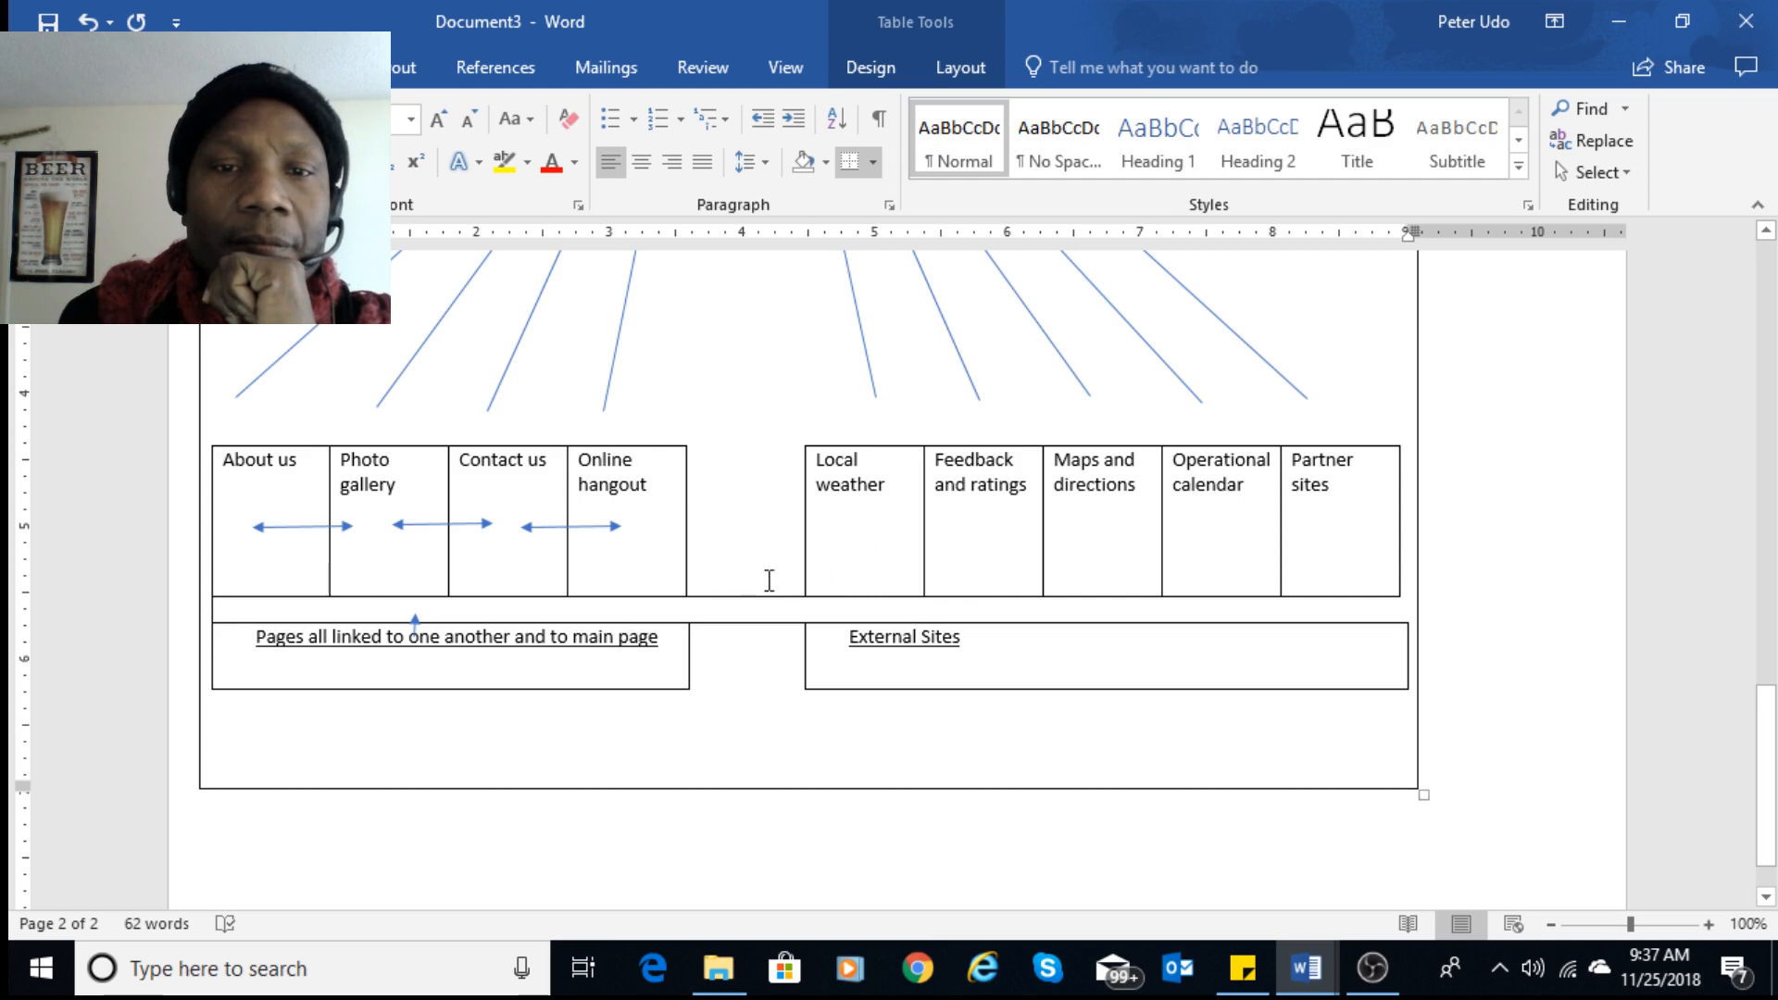
left_click(739, 590)
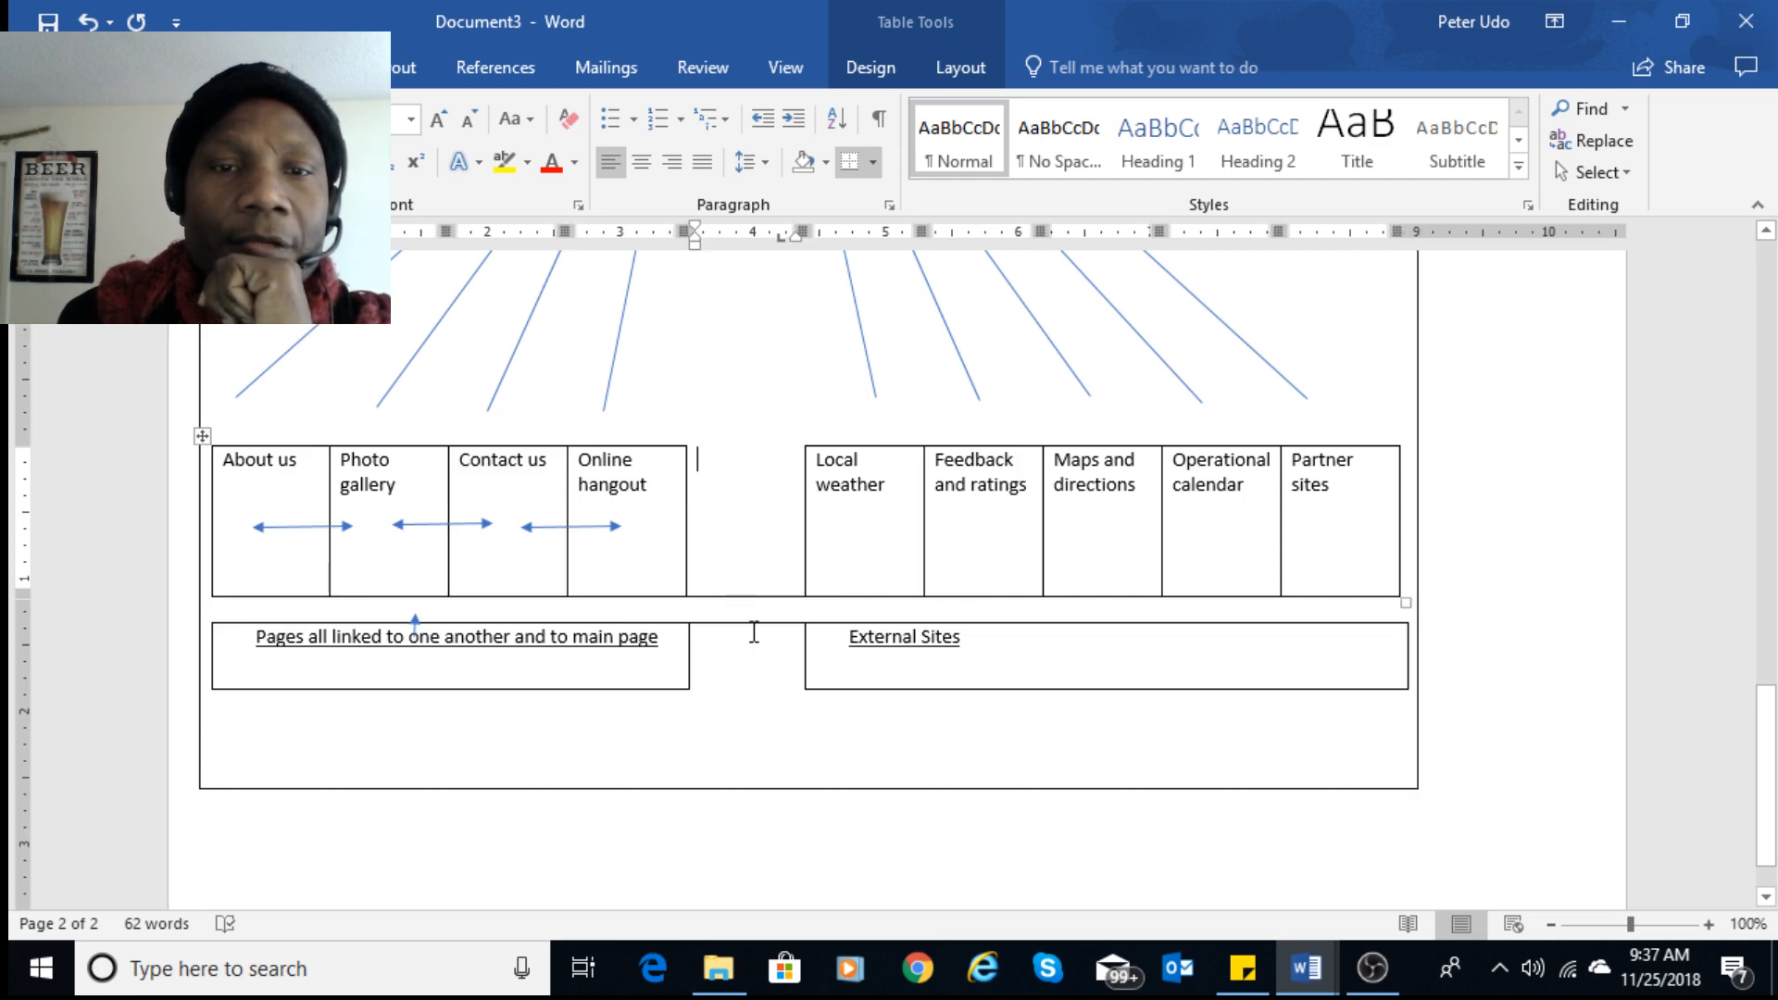
left_click(754, 619)
left_click(755, 621)
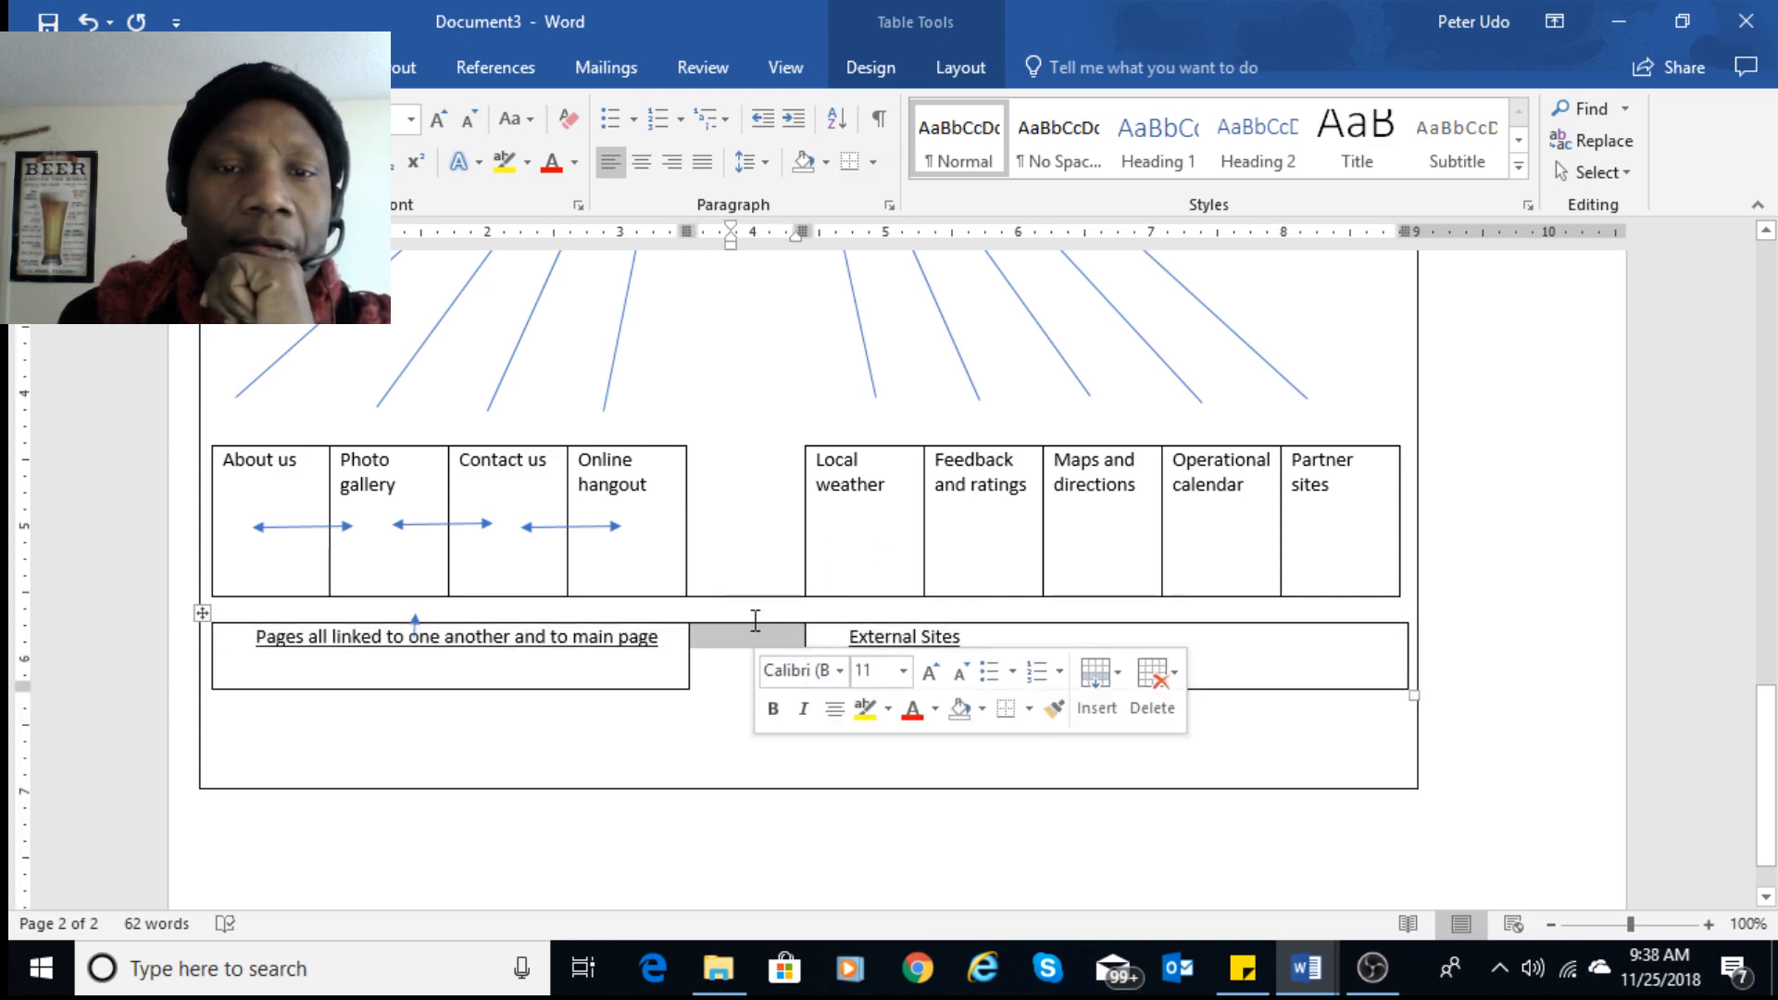
left_click(875, 162)
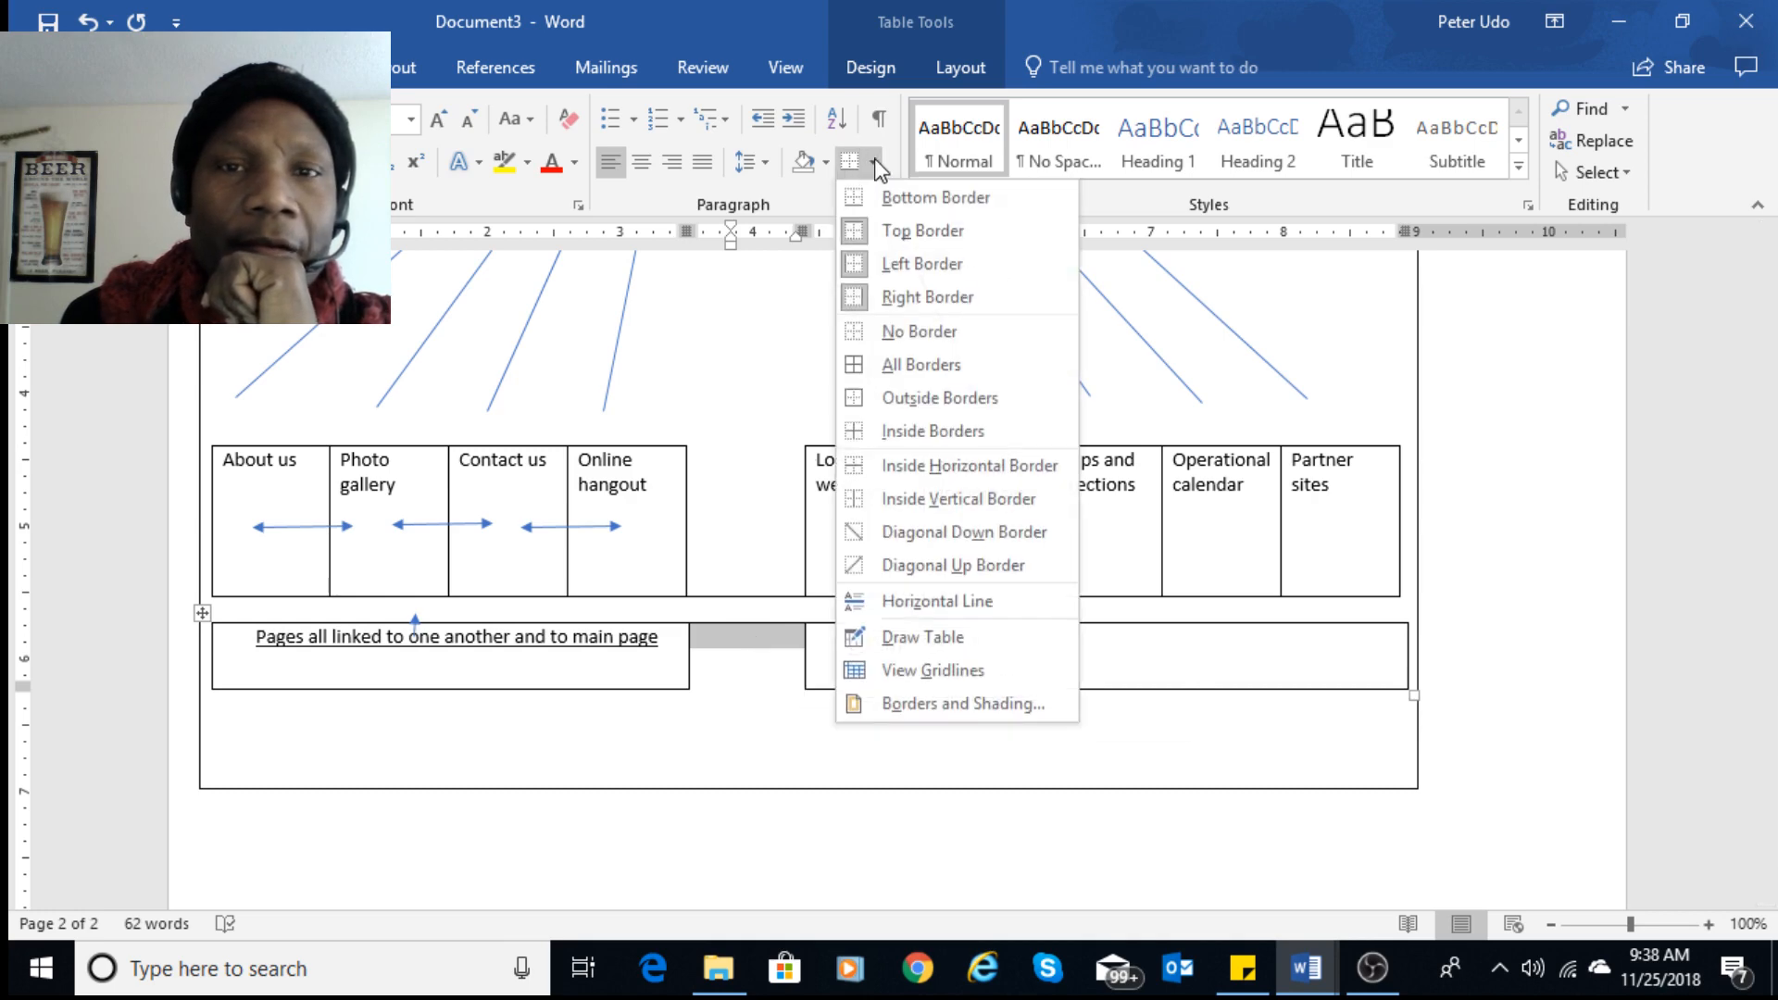
left_click(912, 223)
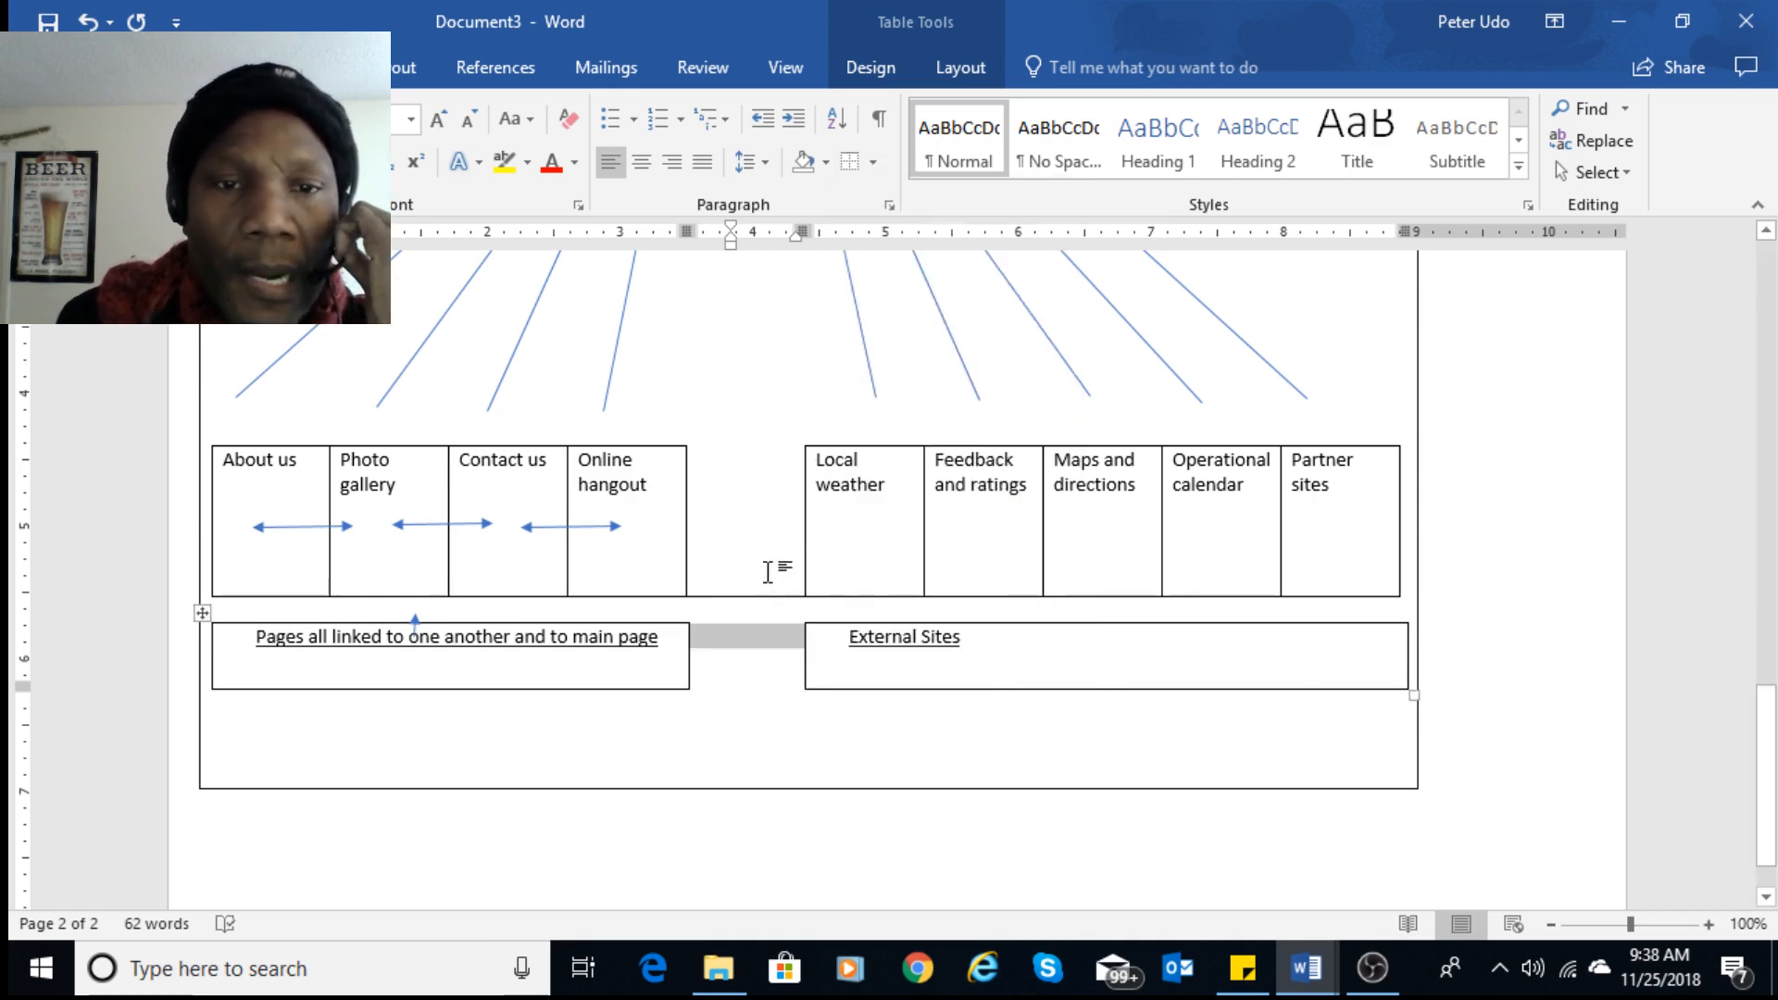
left_click(742, 590)
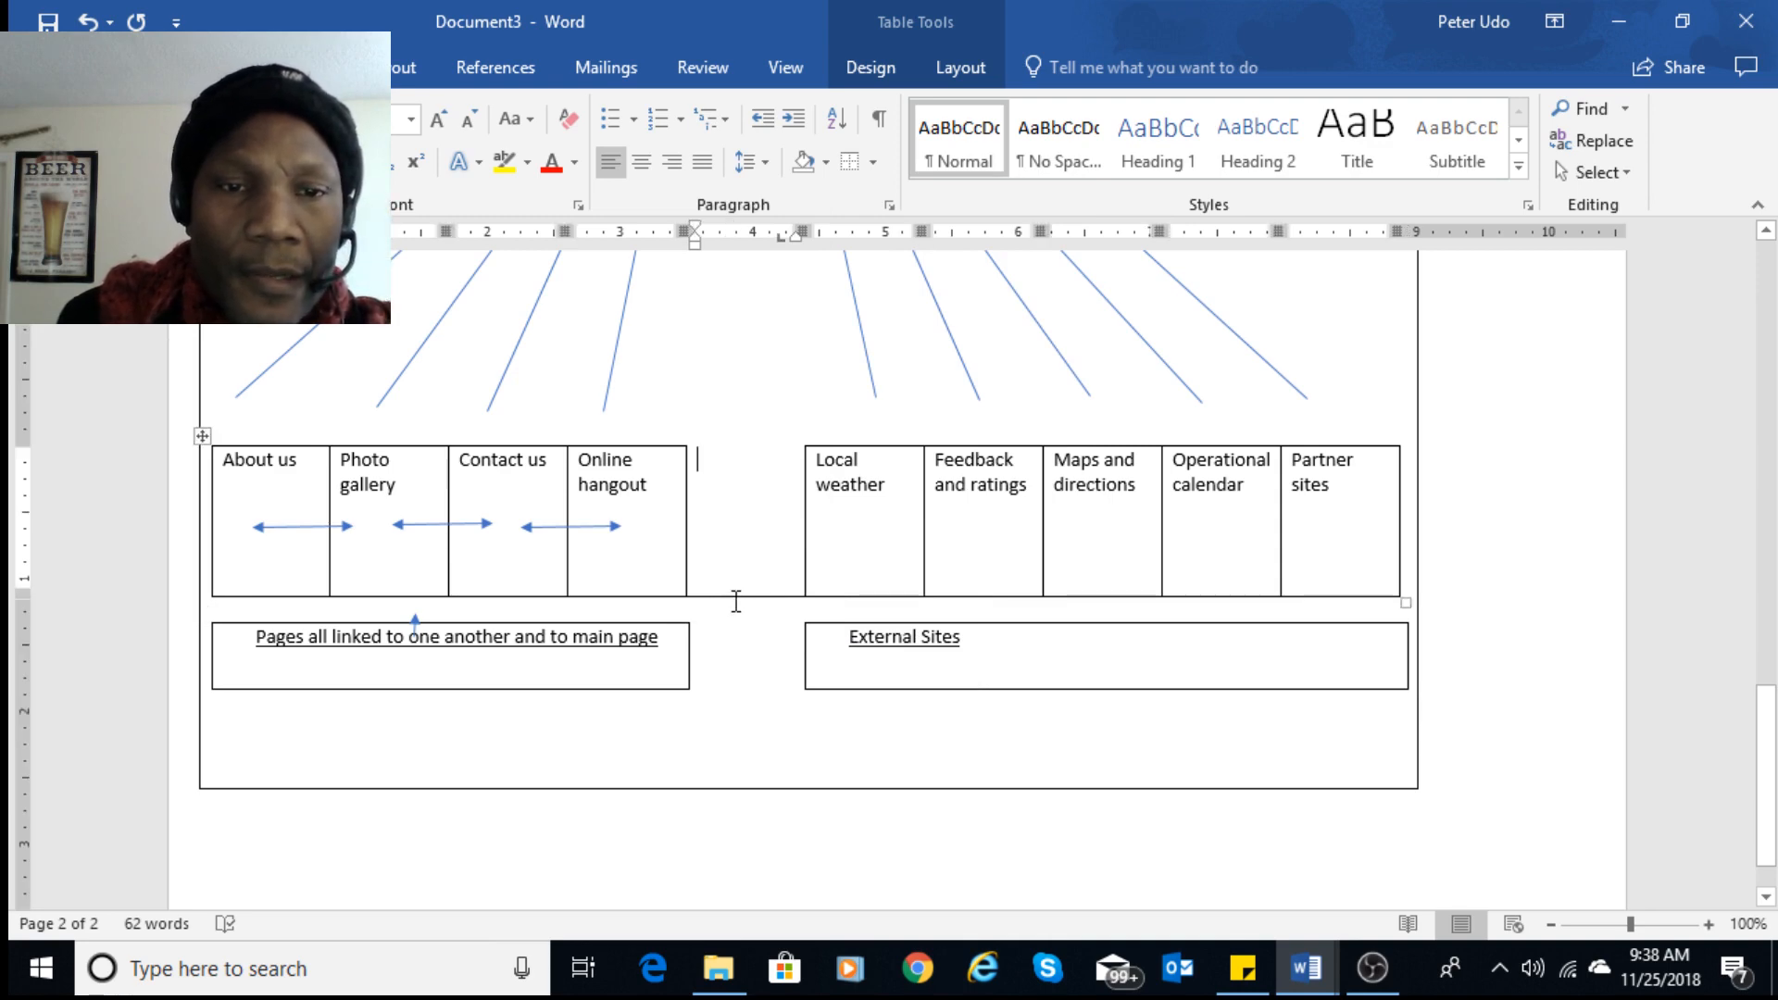
left_click(741, 597)
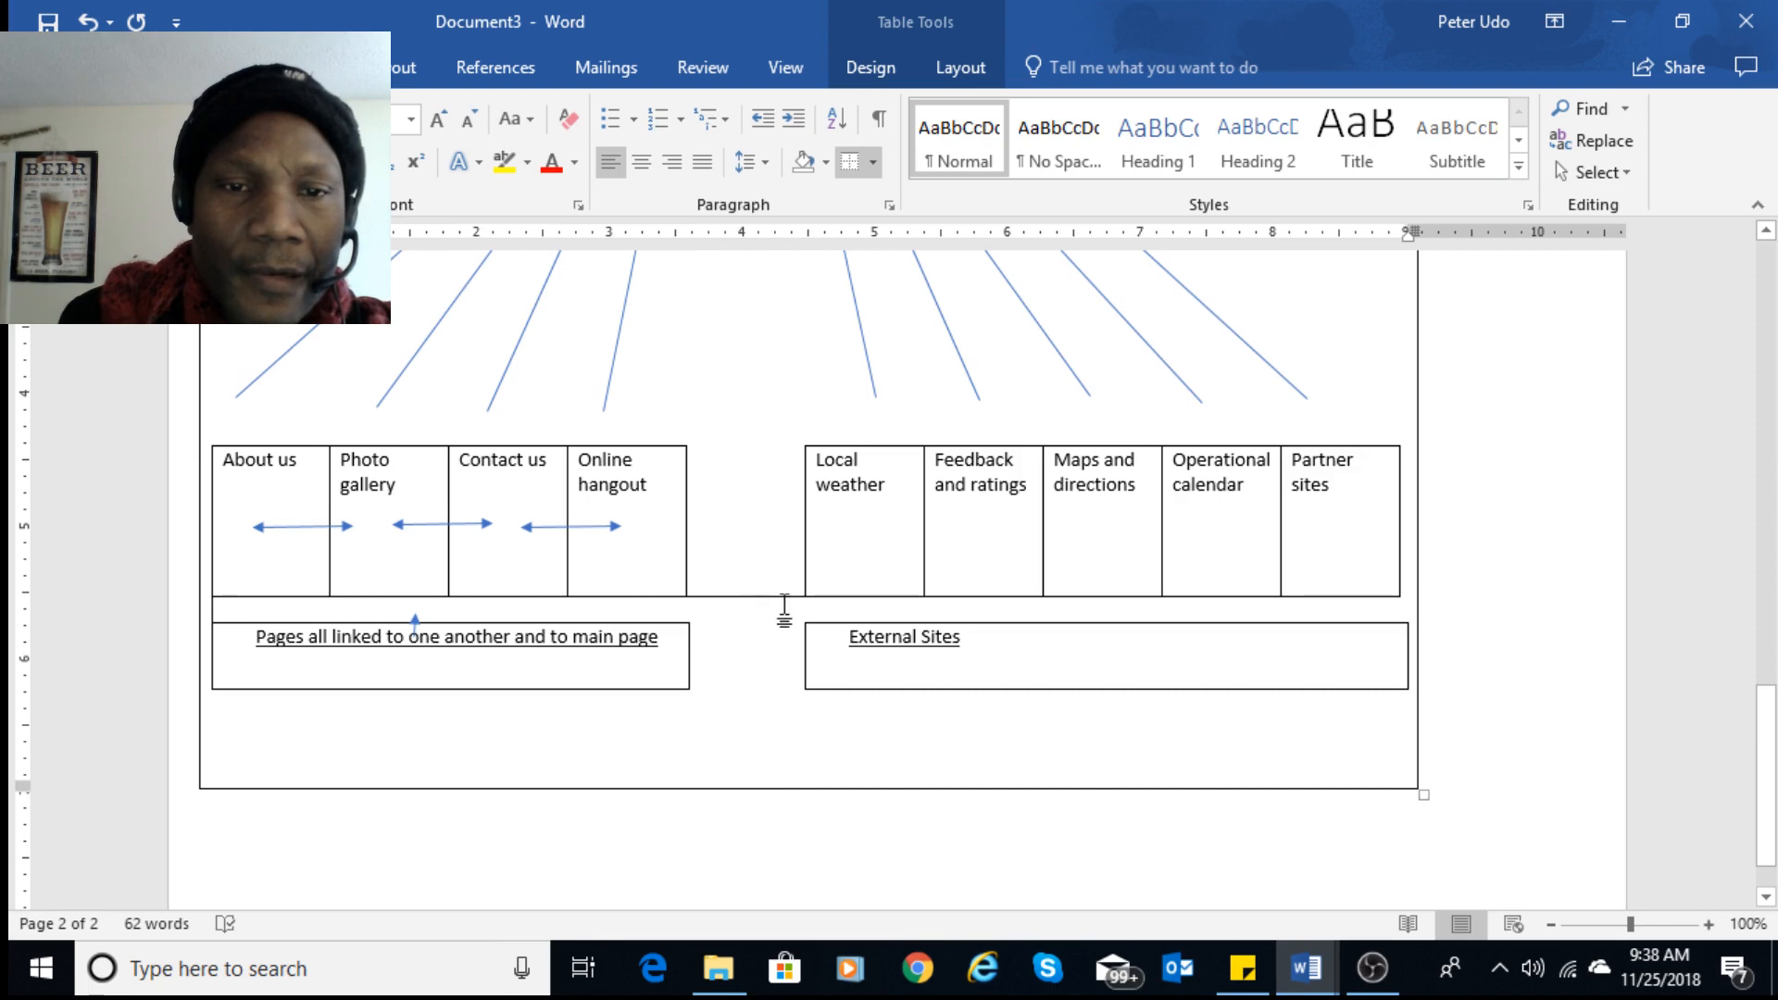
left_click(707, 589)
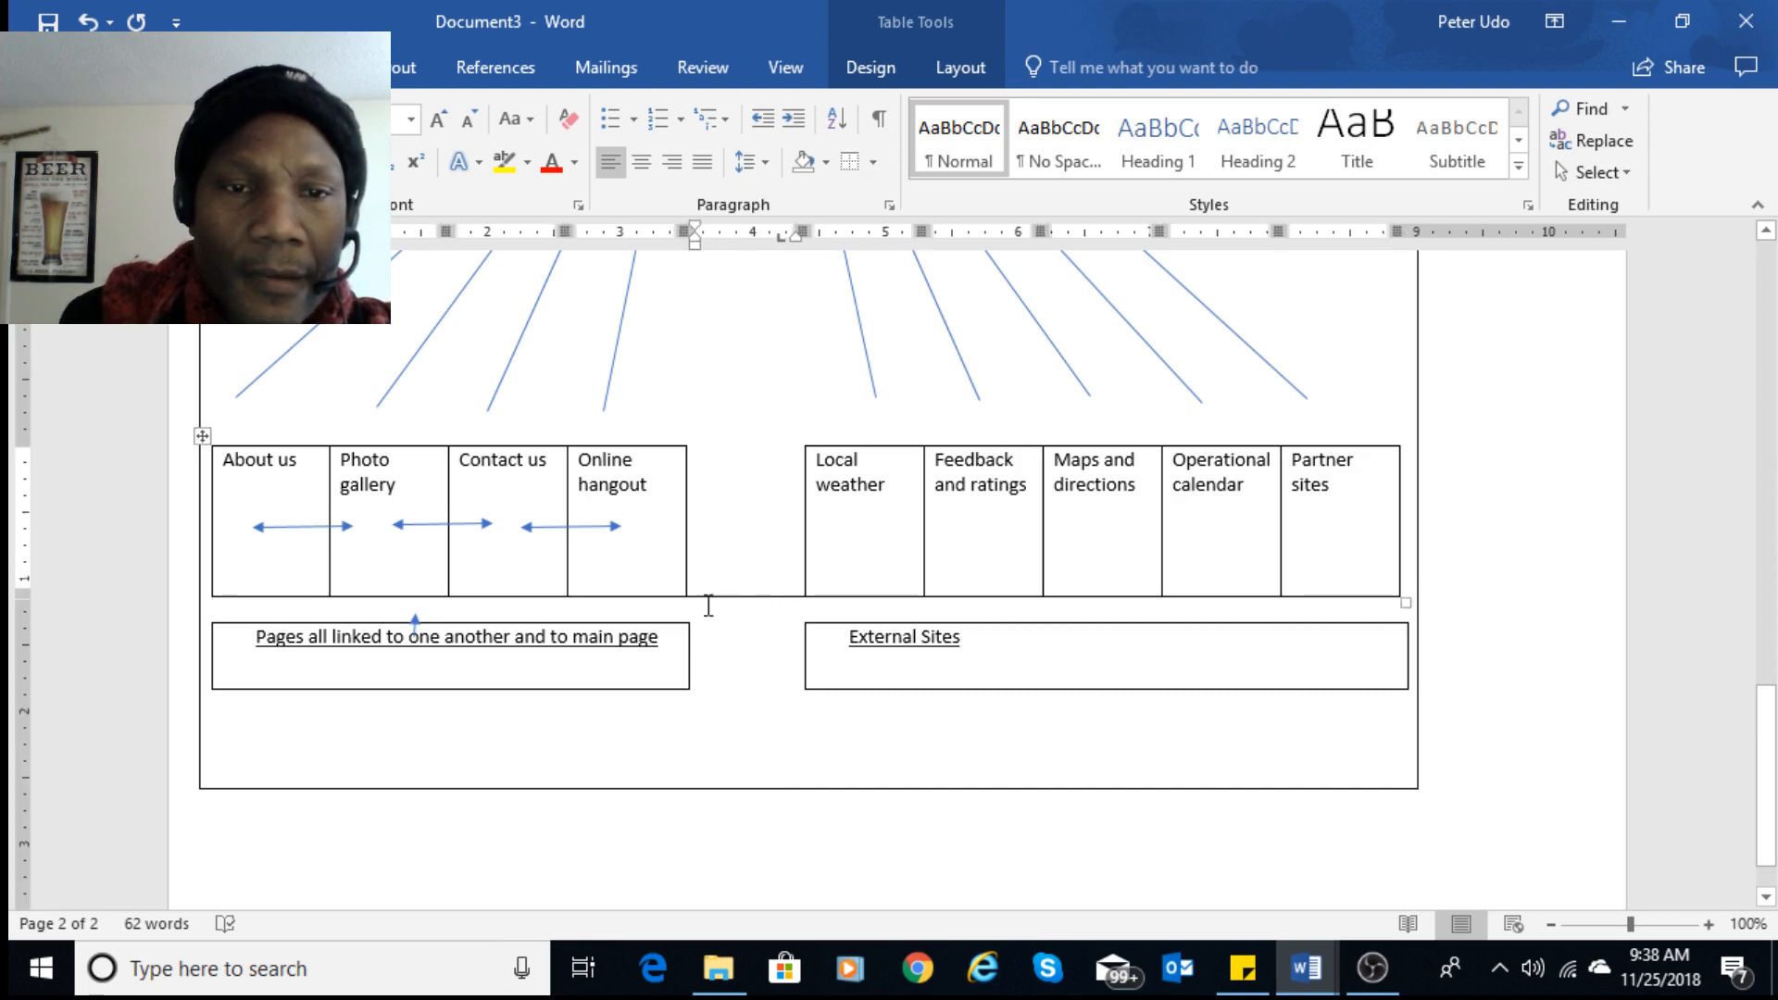
left_click(711, 600)
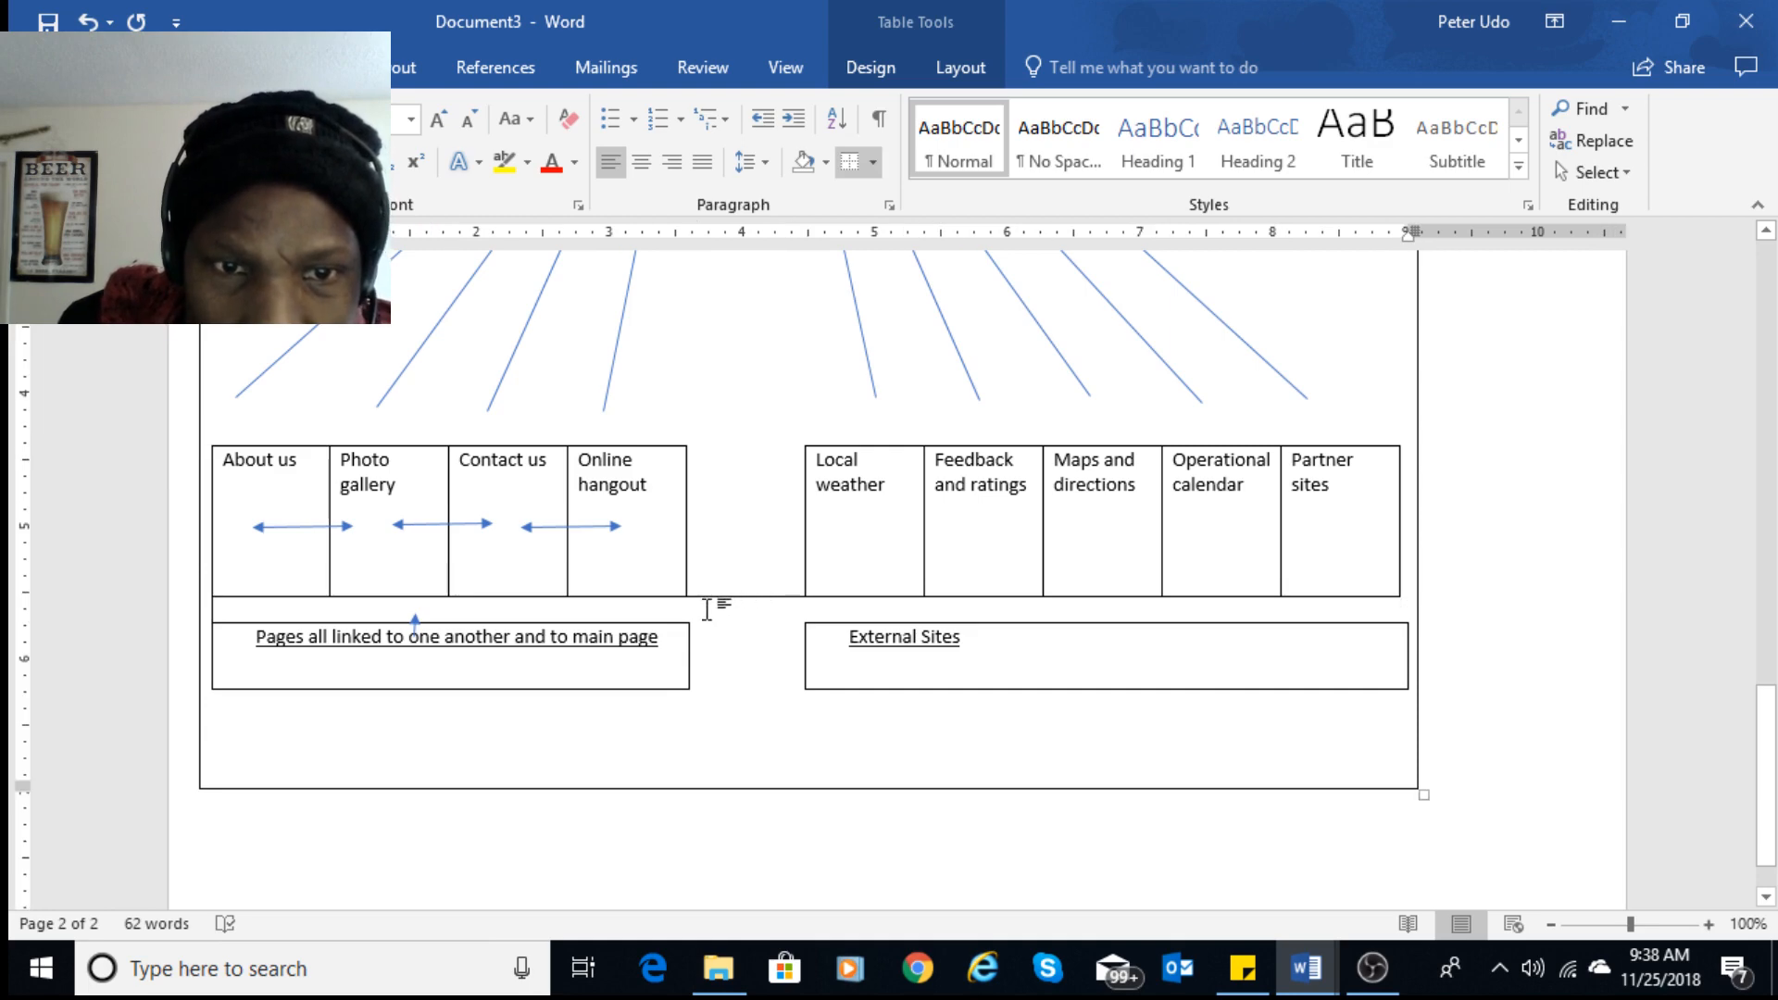
left_click(687, 560)
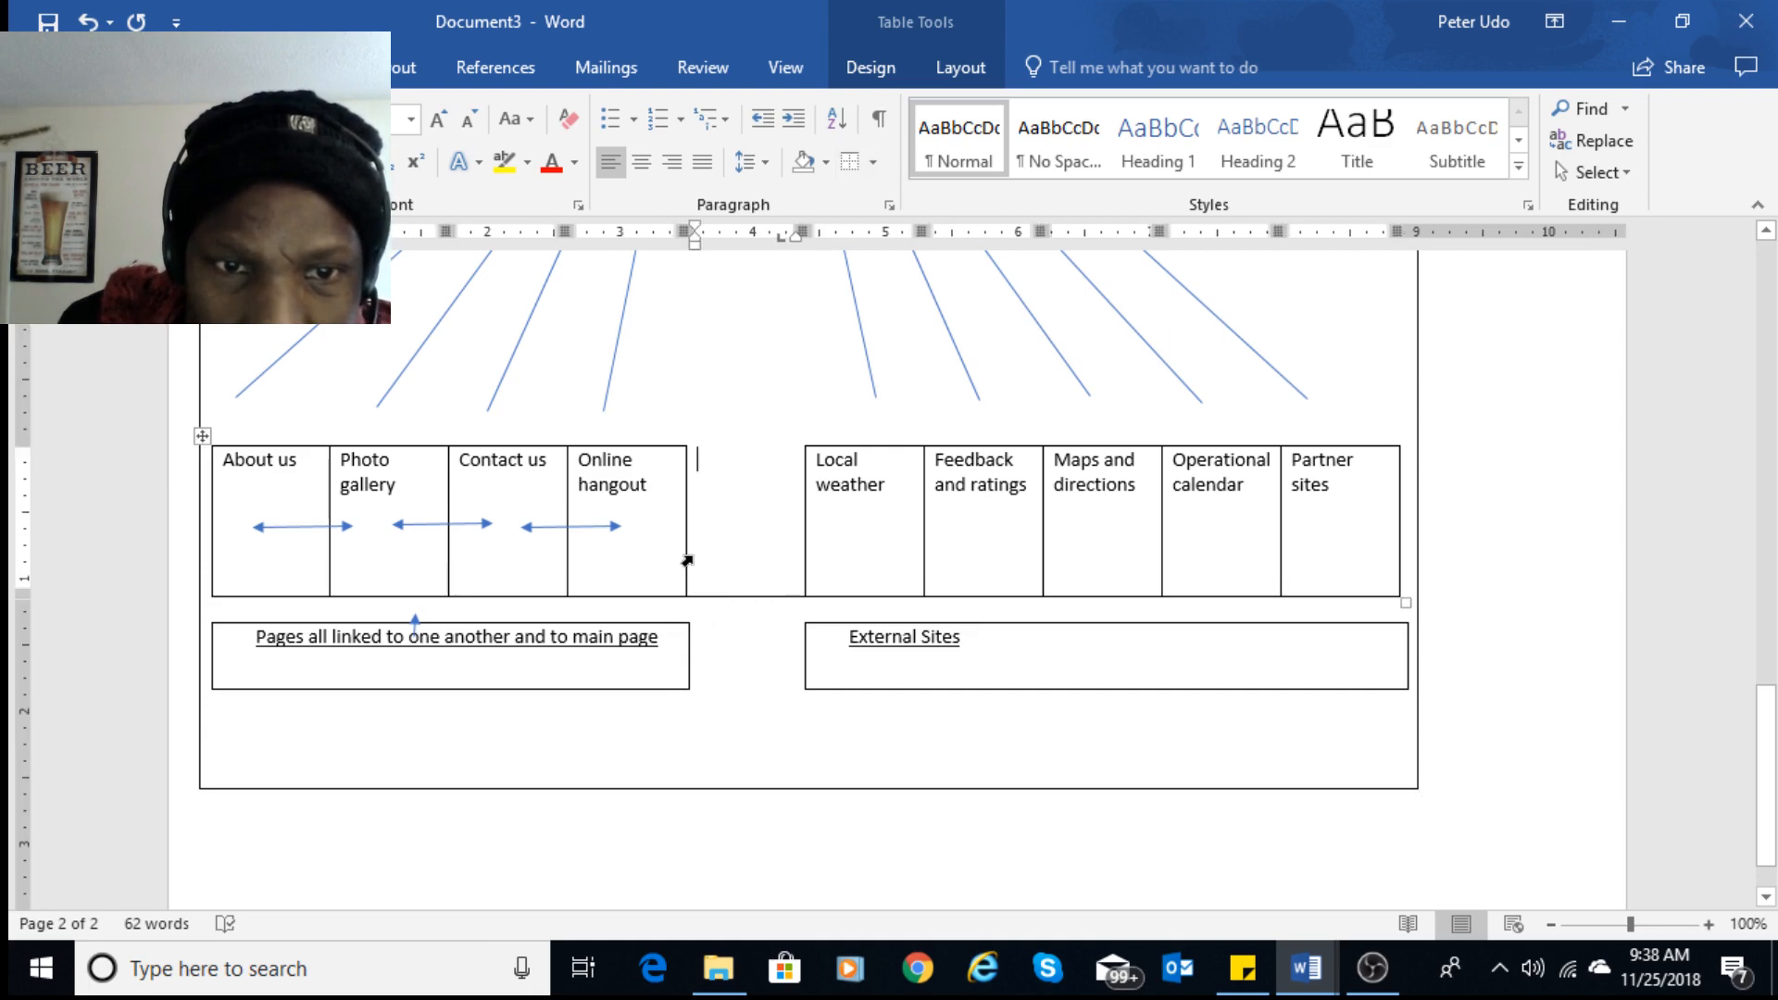
left_click(757, 611)
left_click_drag(732, 589, 741, 623)
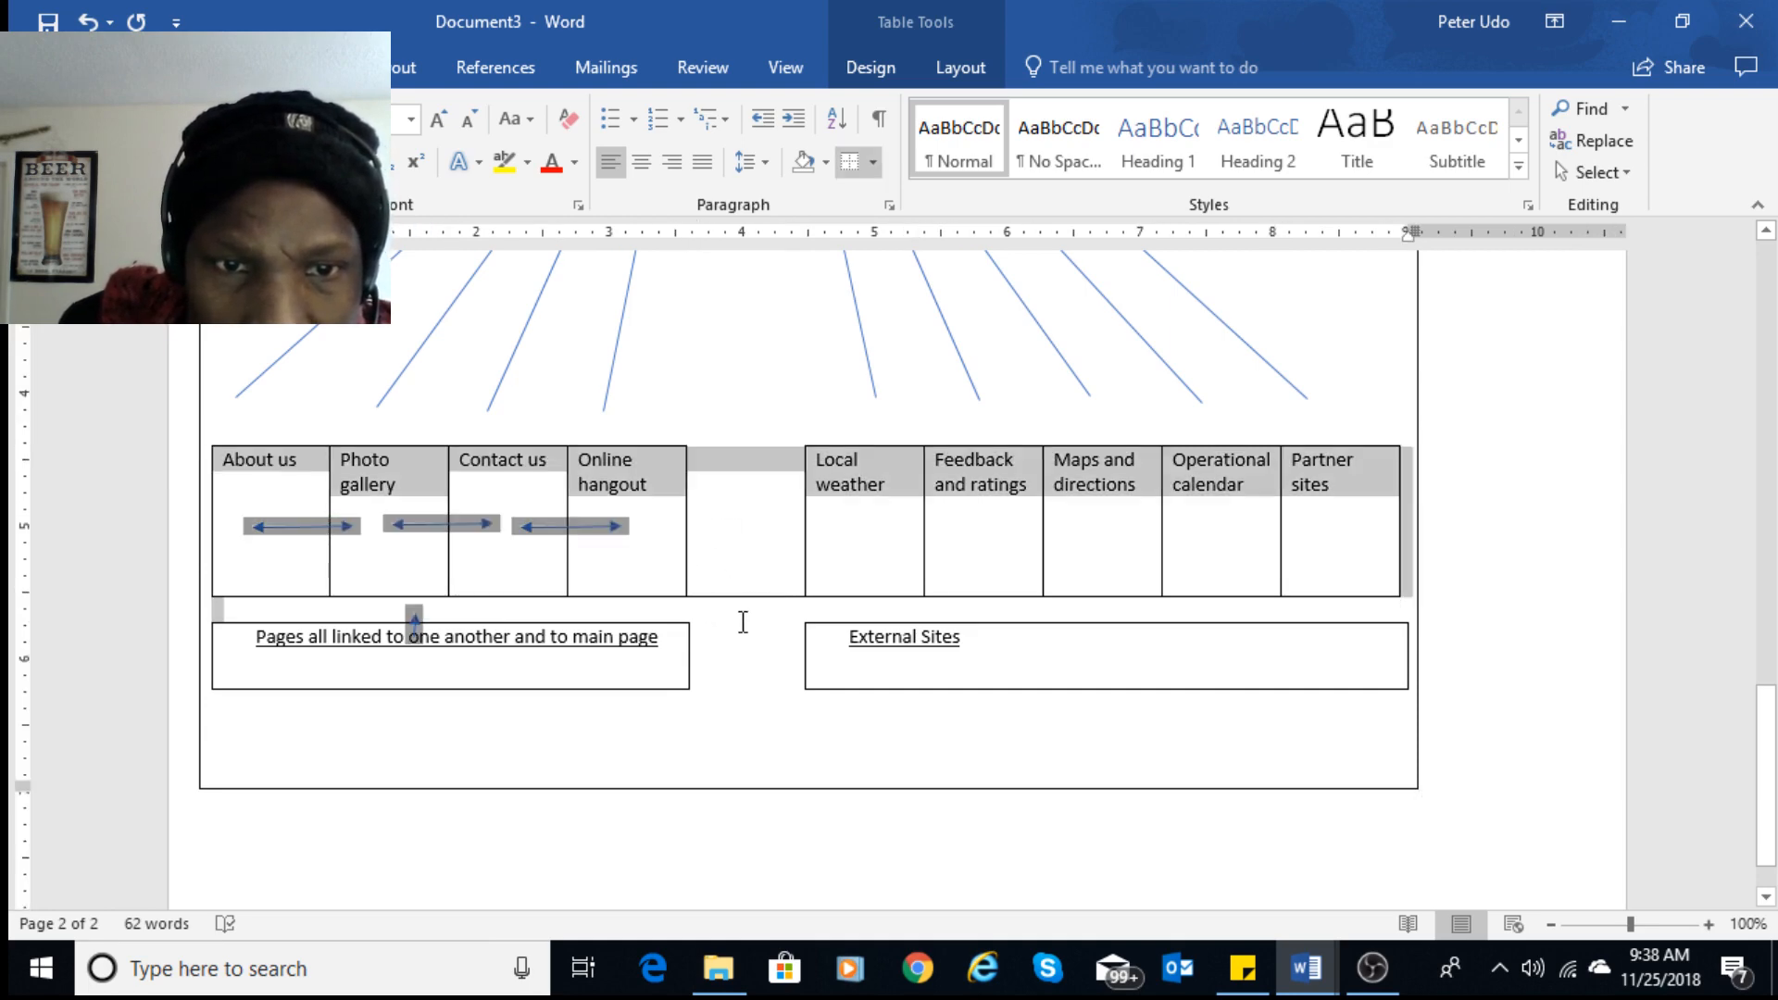
left_click(736, 601)
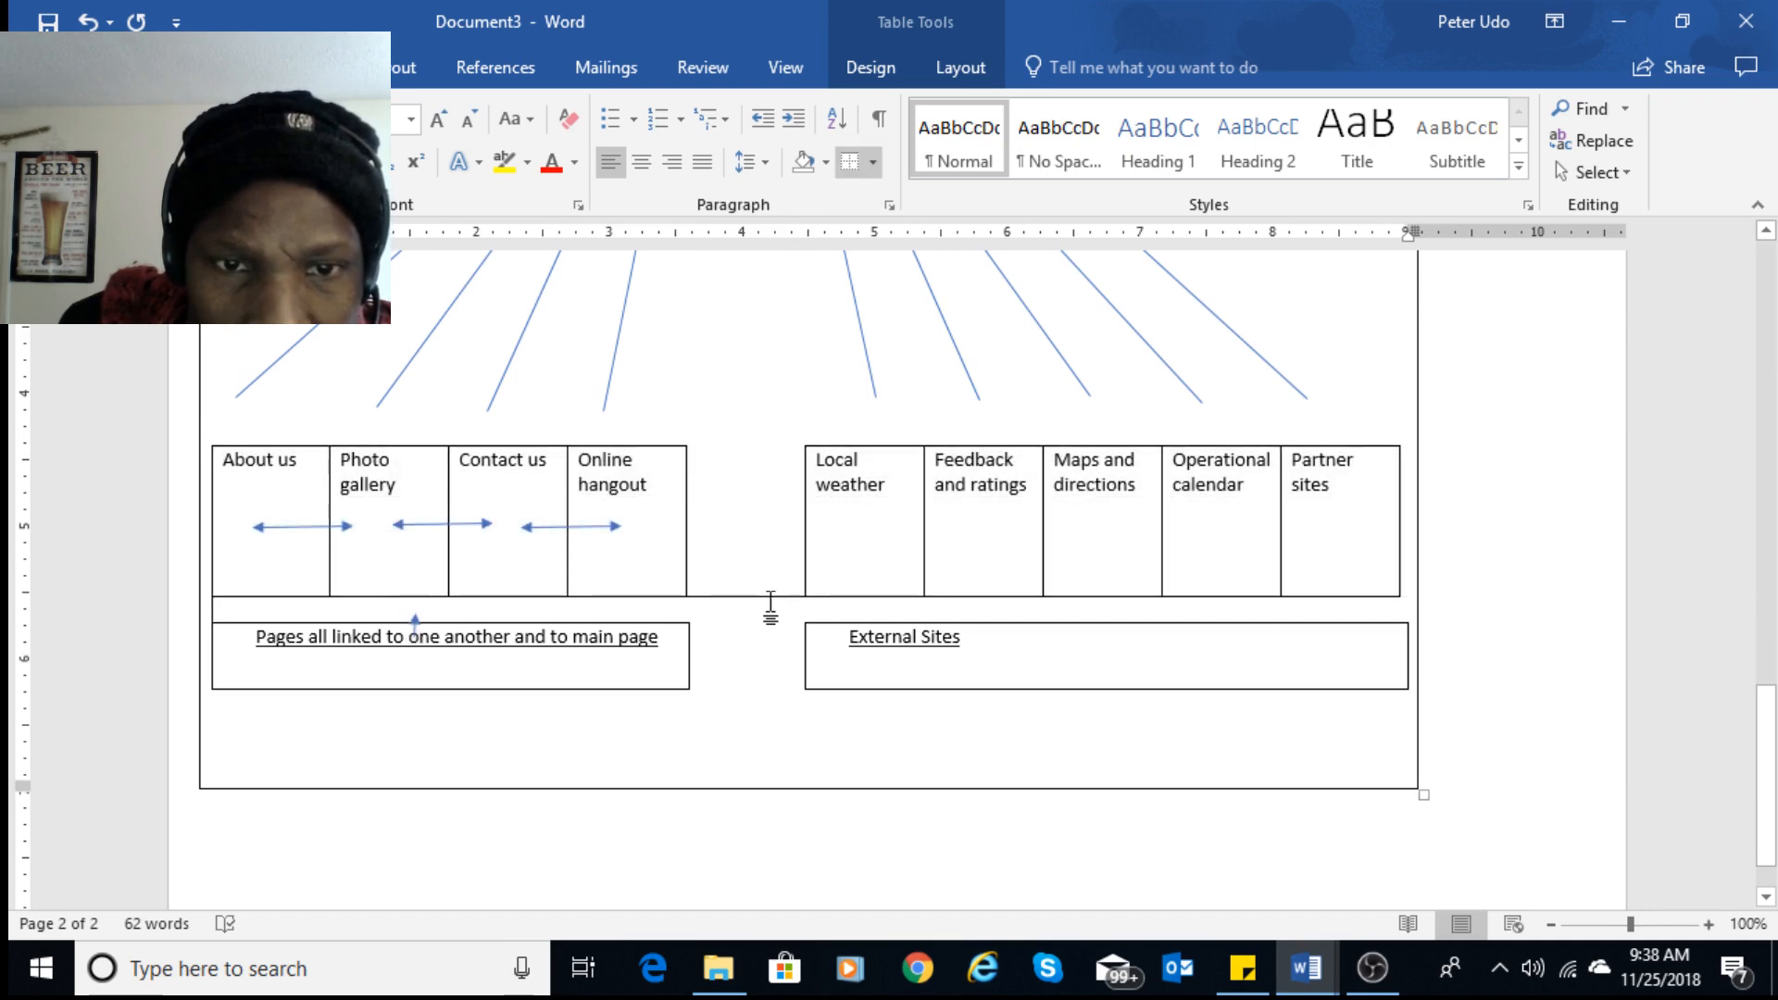
left_click(739, 680)
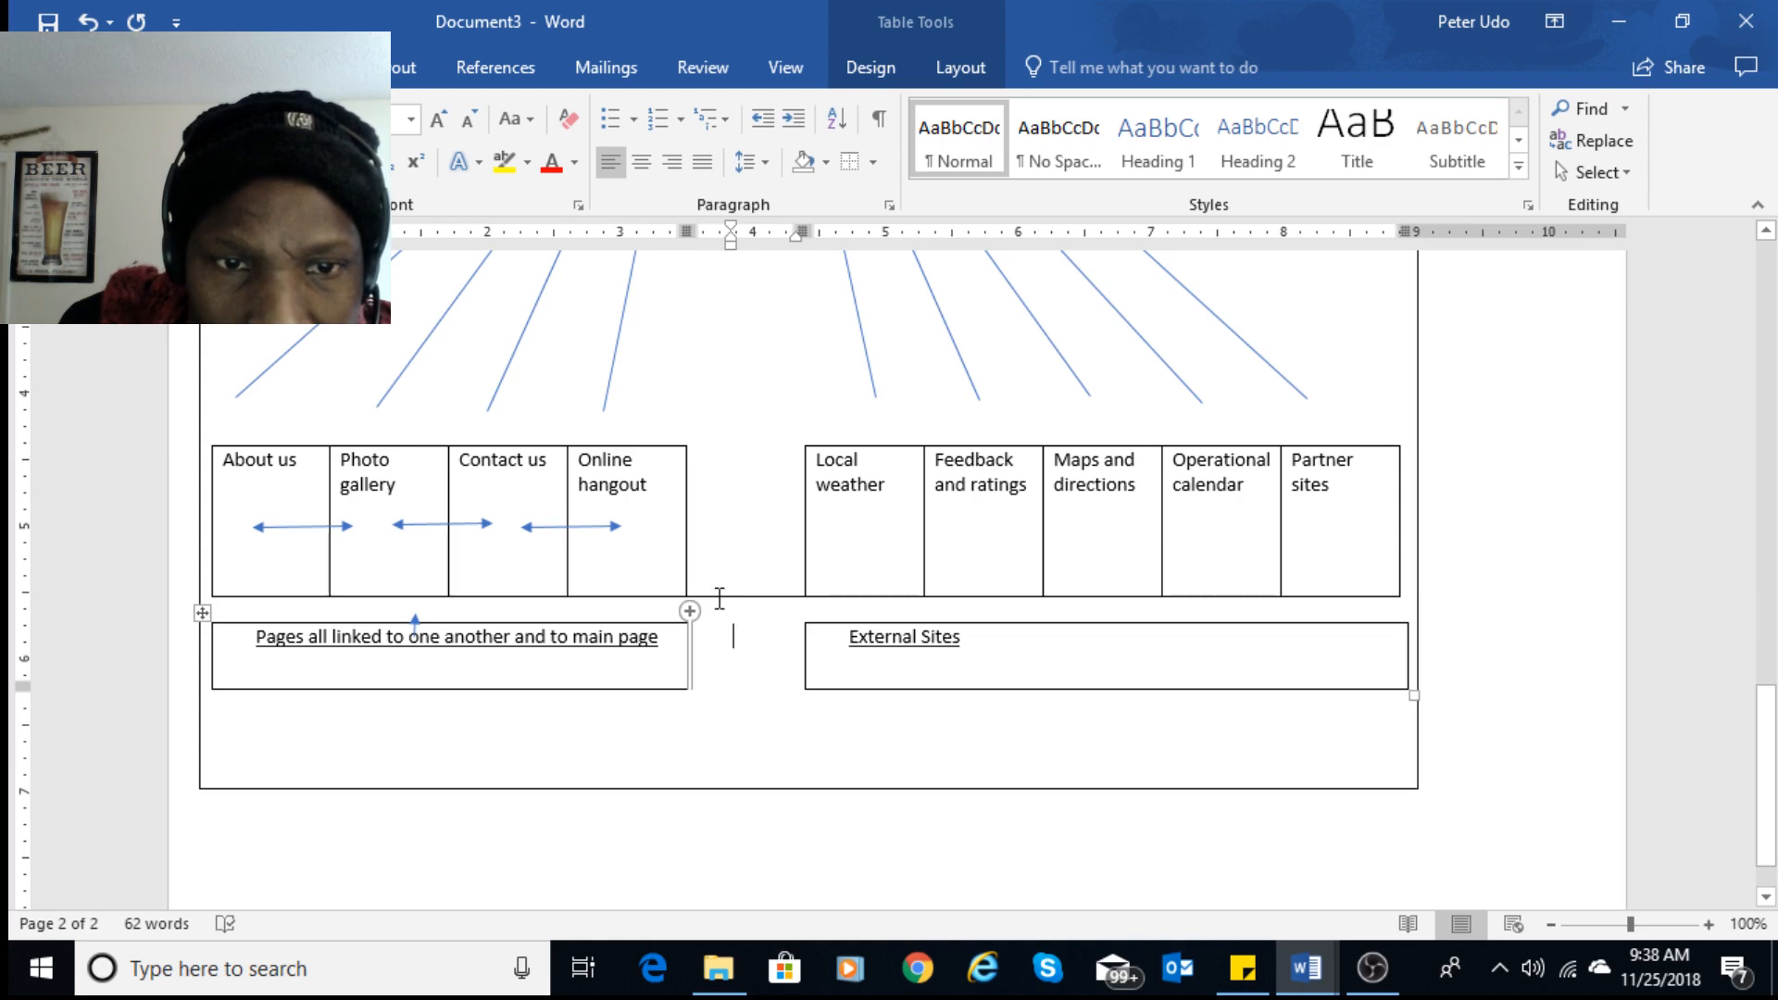
left_click(757, 597)
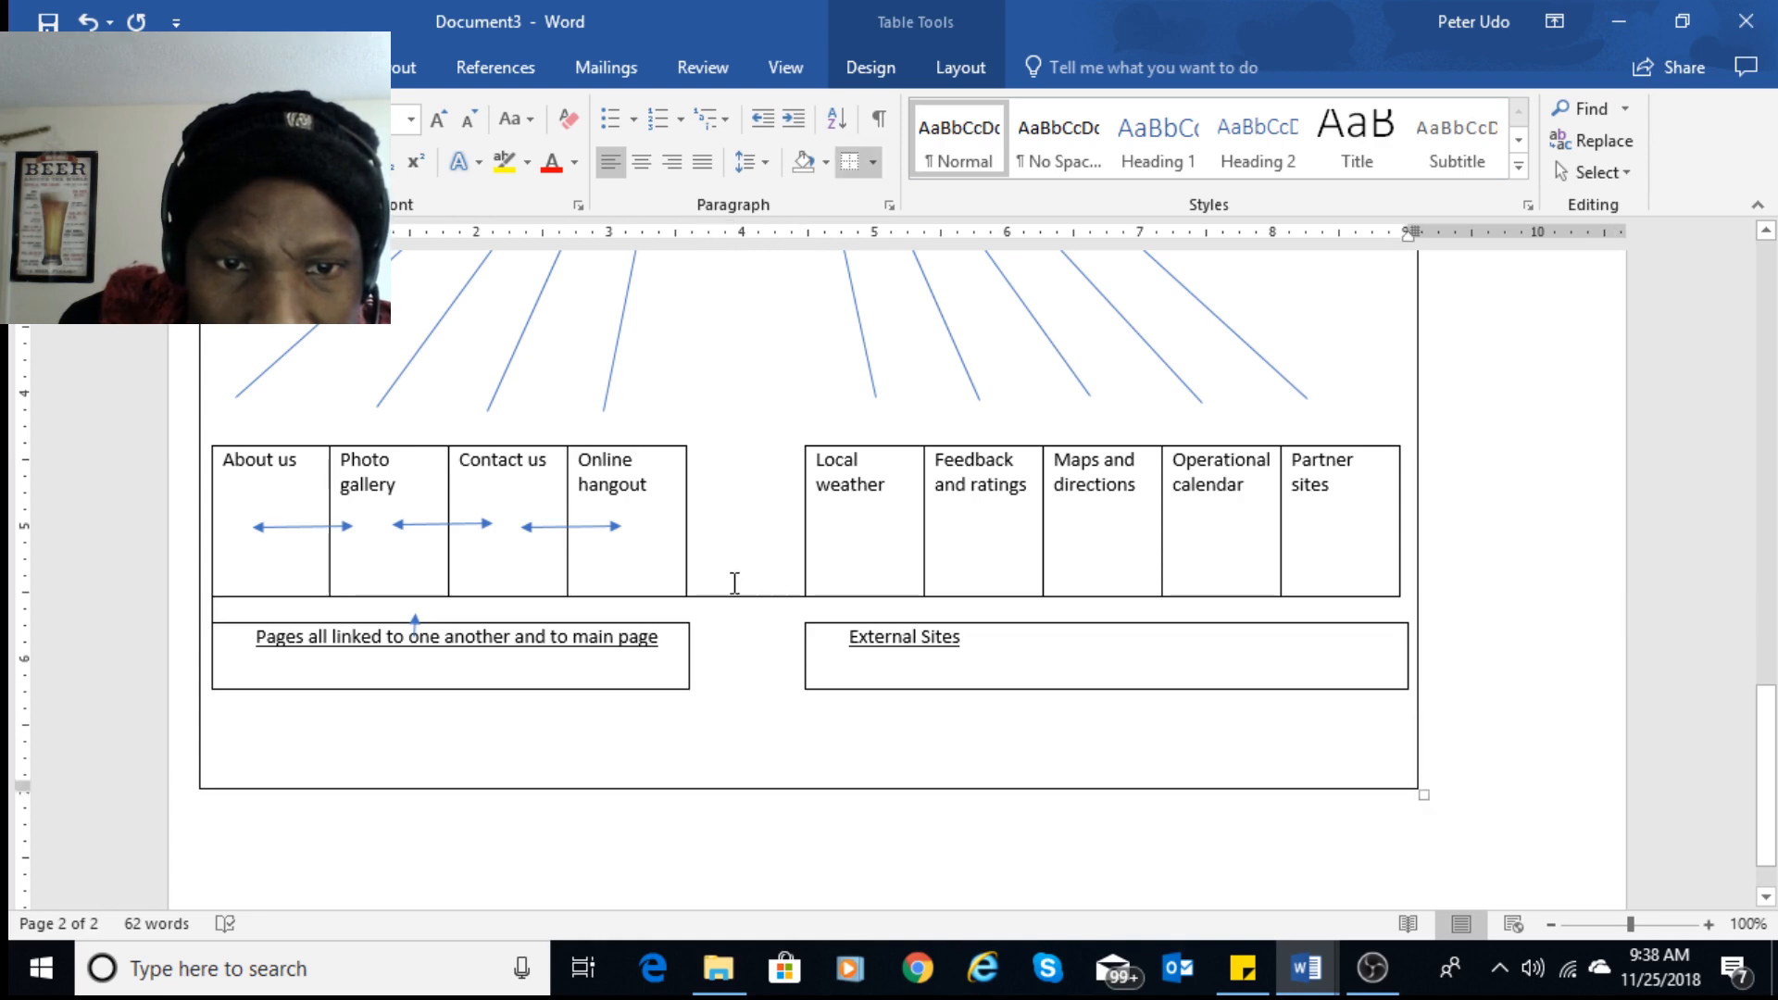
left_click_drag(734, 583, 746, 627)
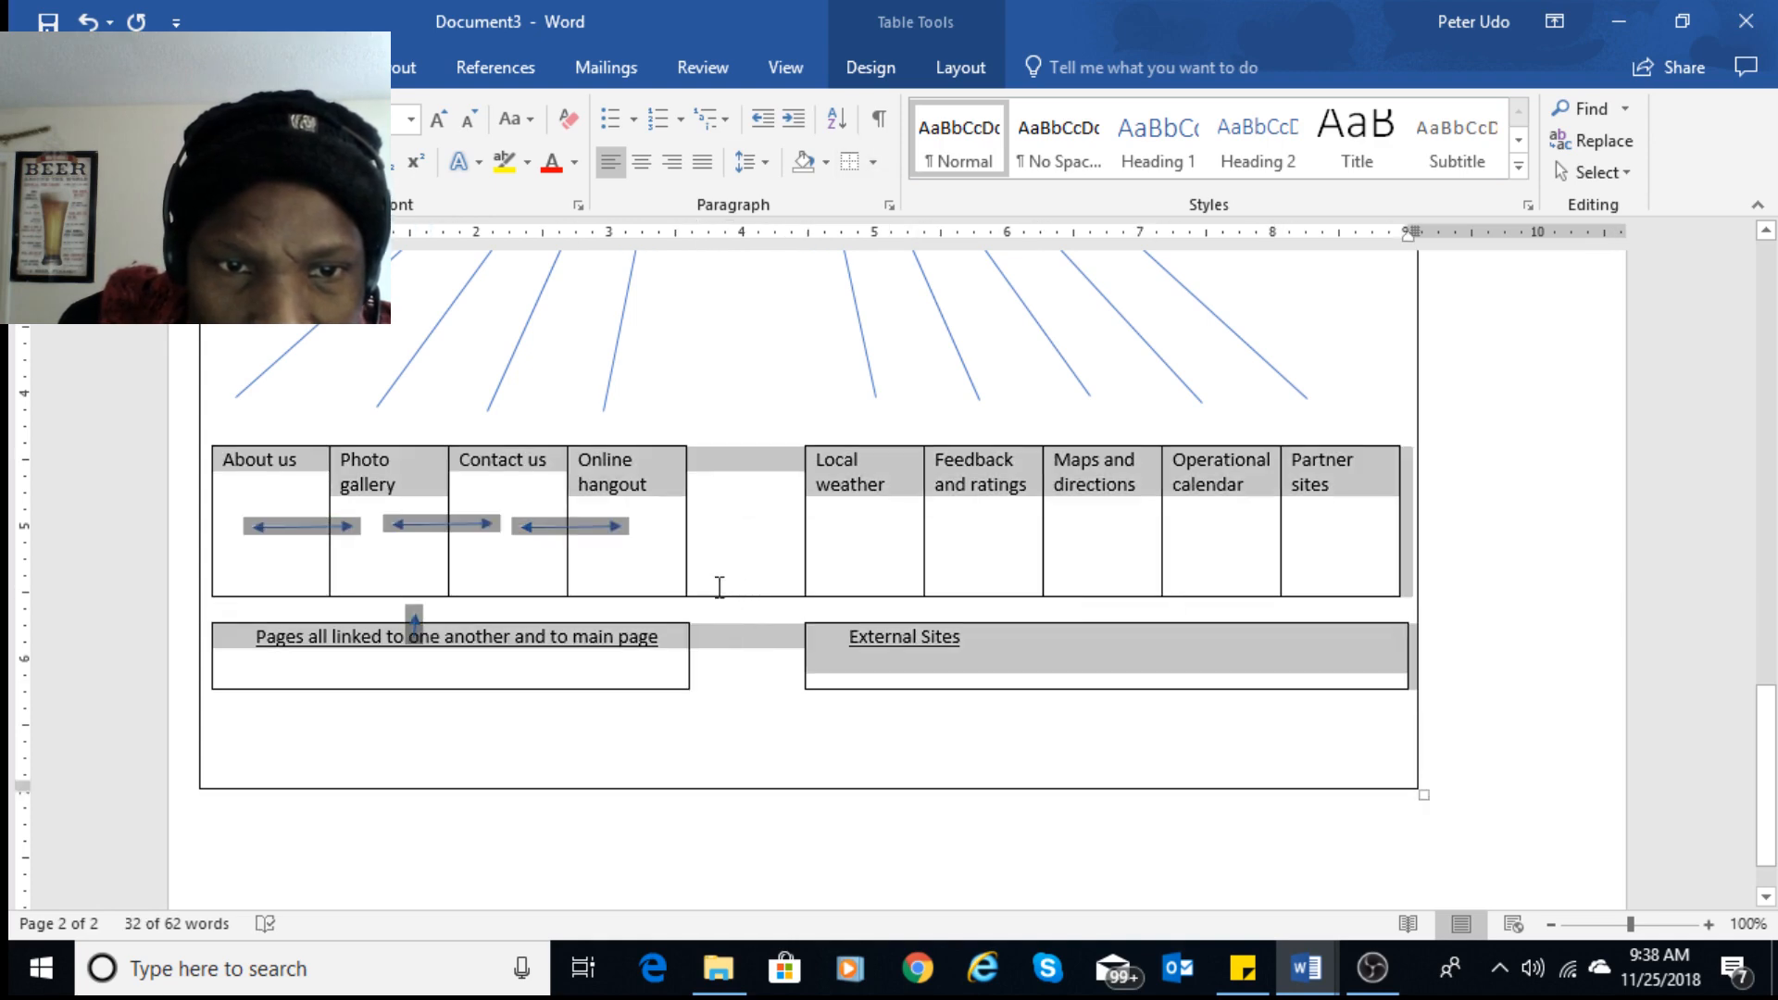
left_click(720, 587)
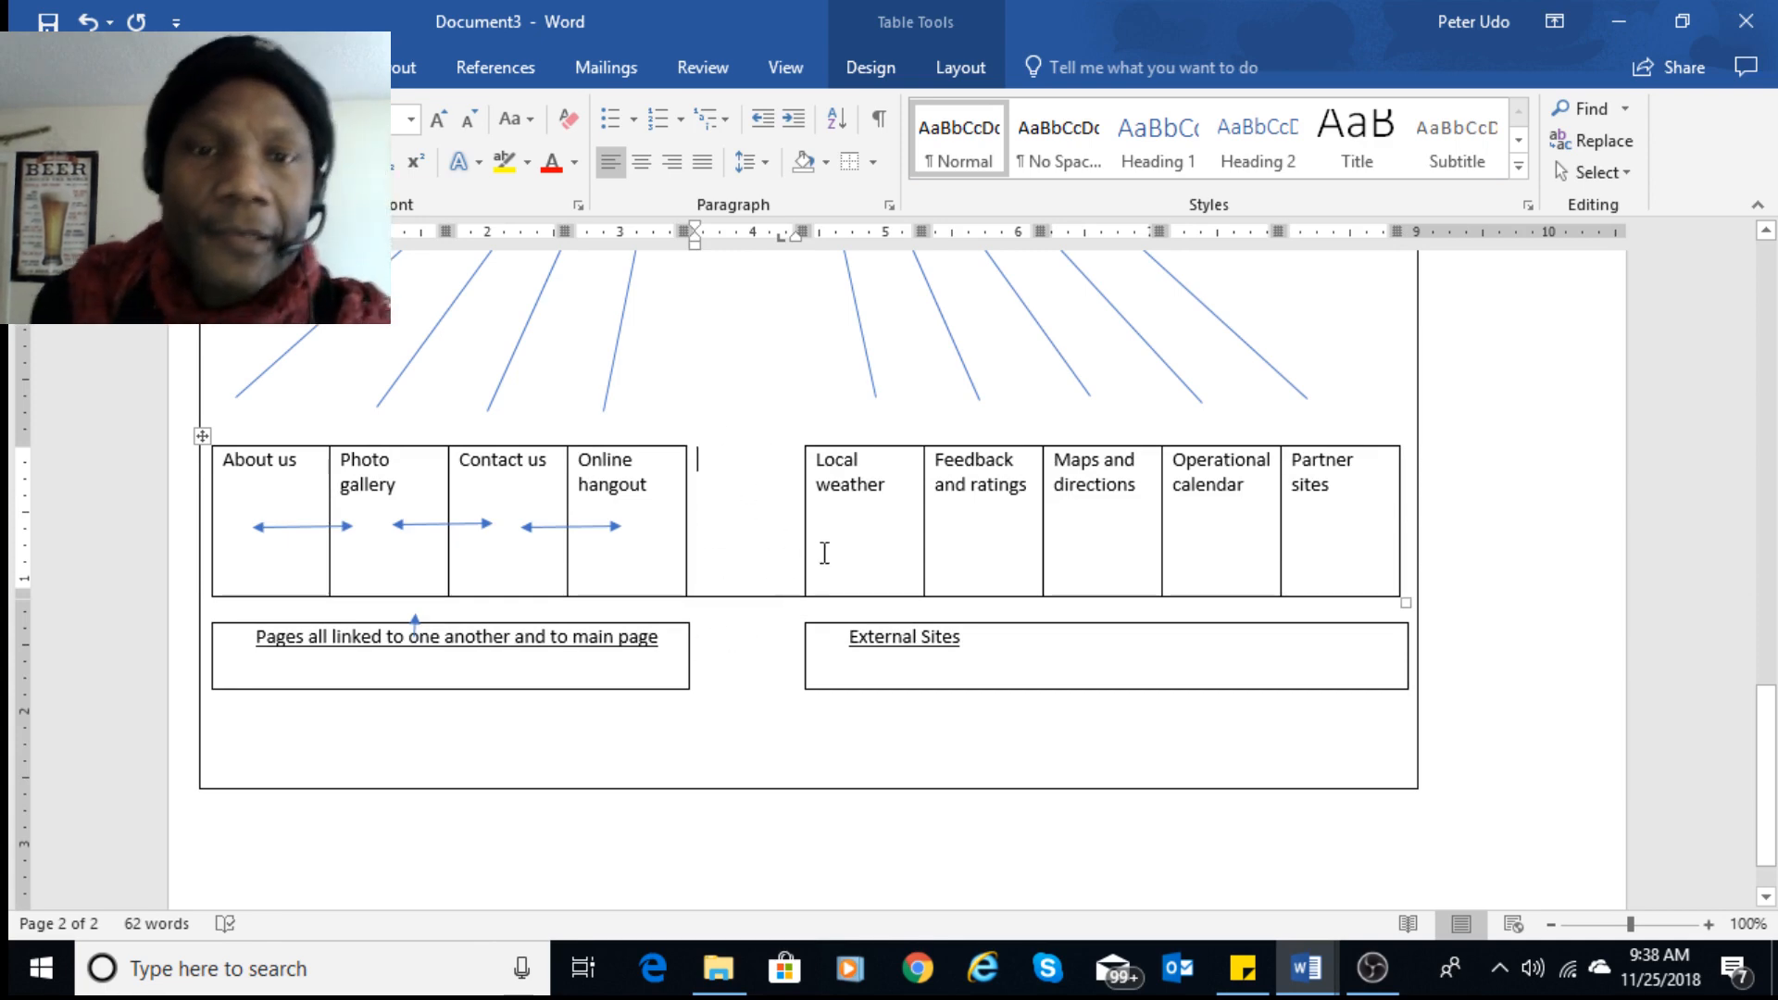
left_click_drag(742, 589, 742, 618)
left_click(745, 615)
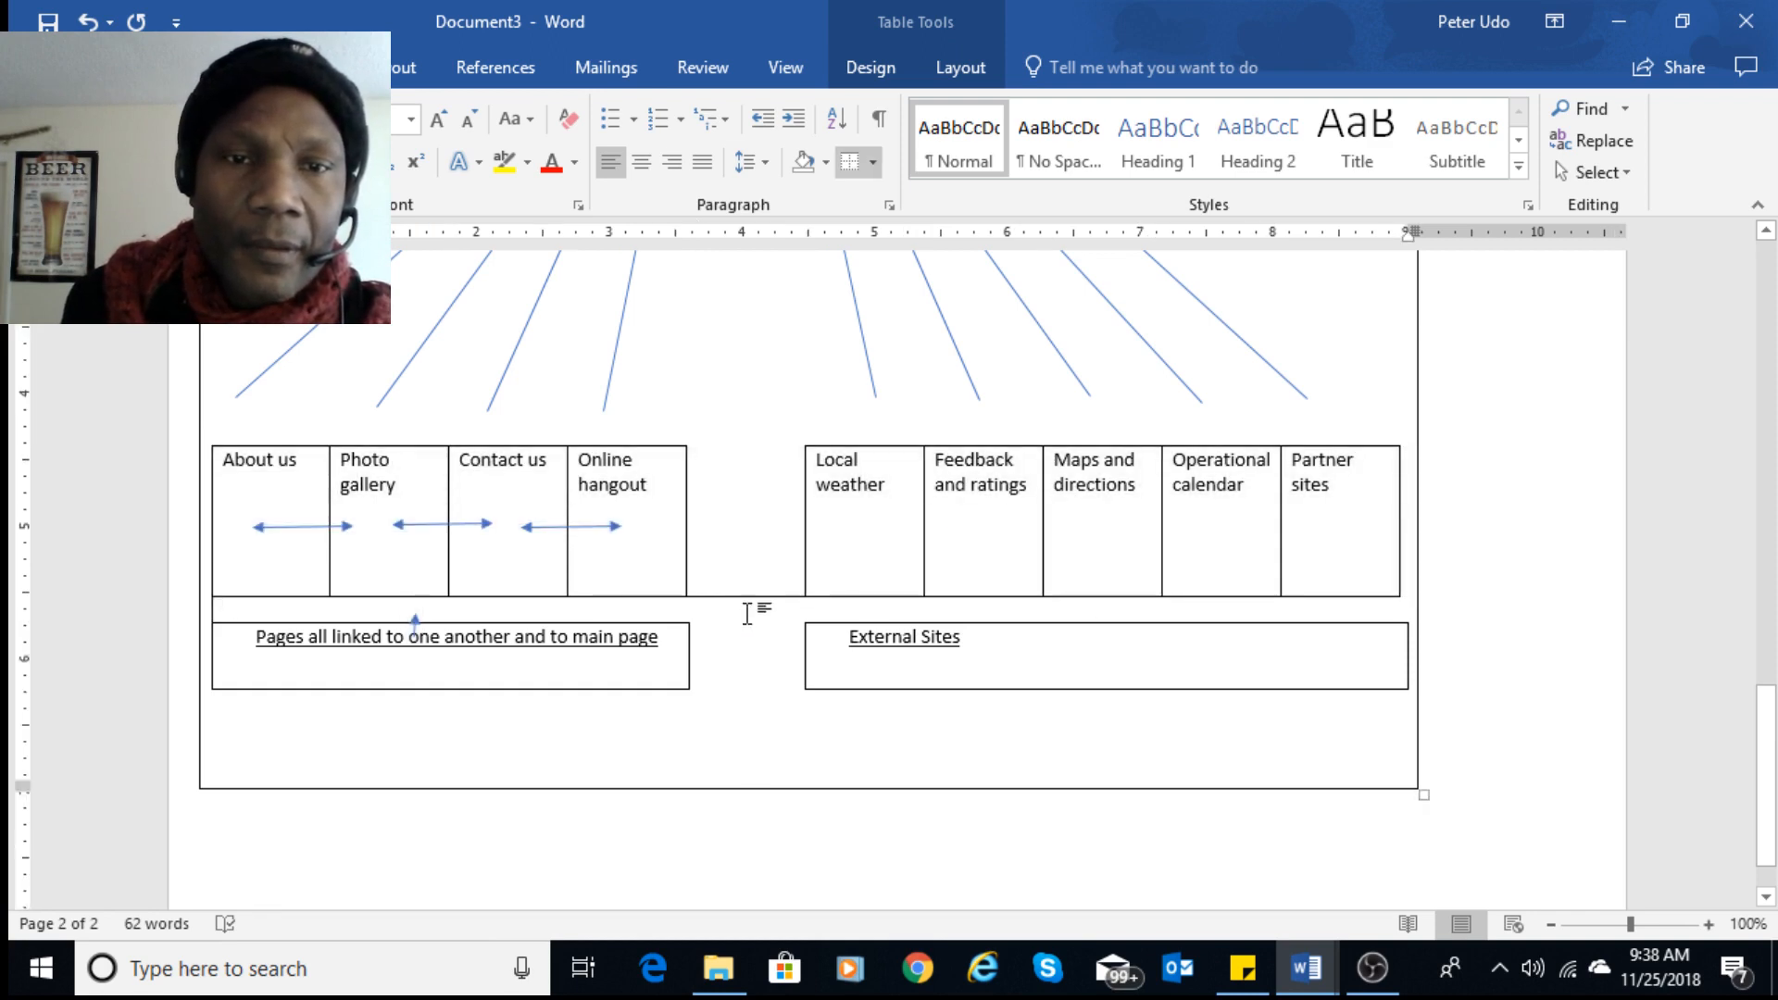
left_click(747, 587)
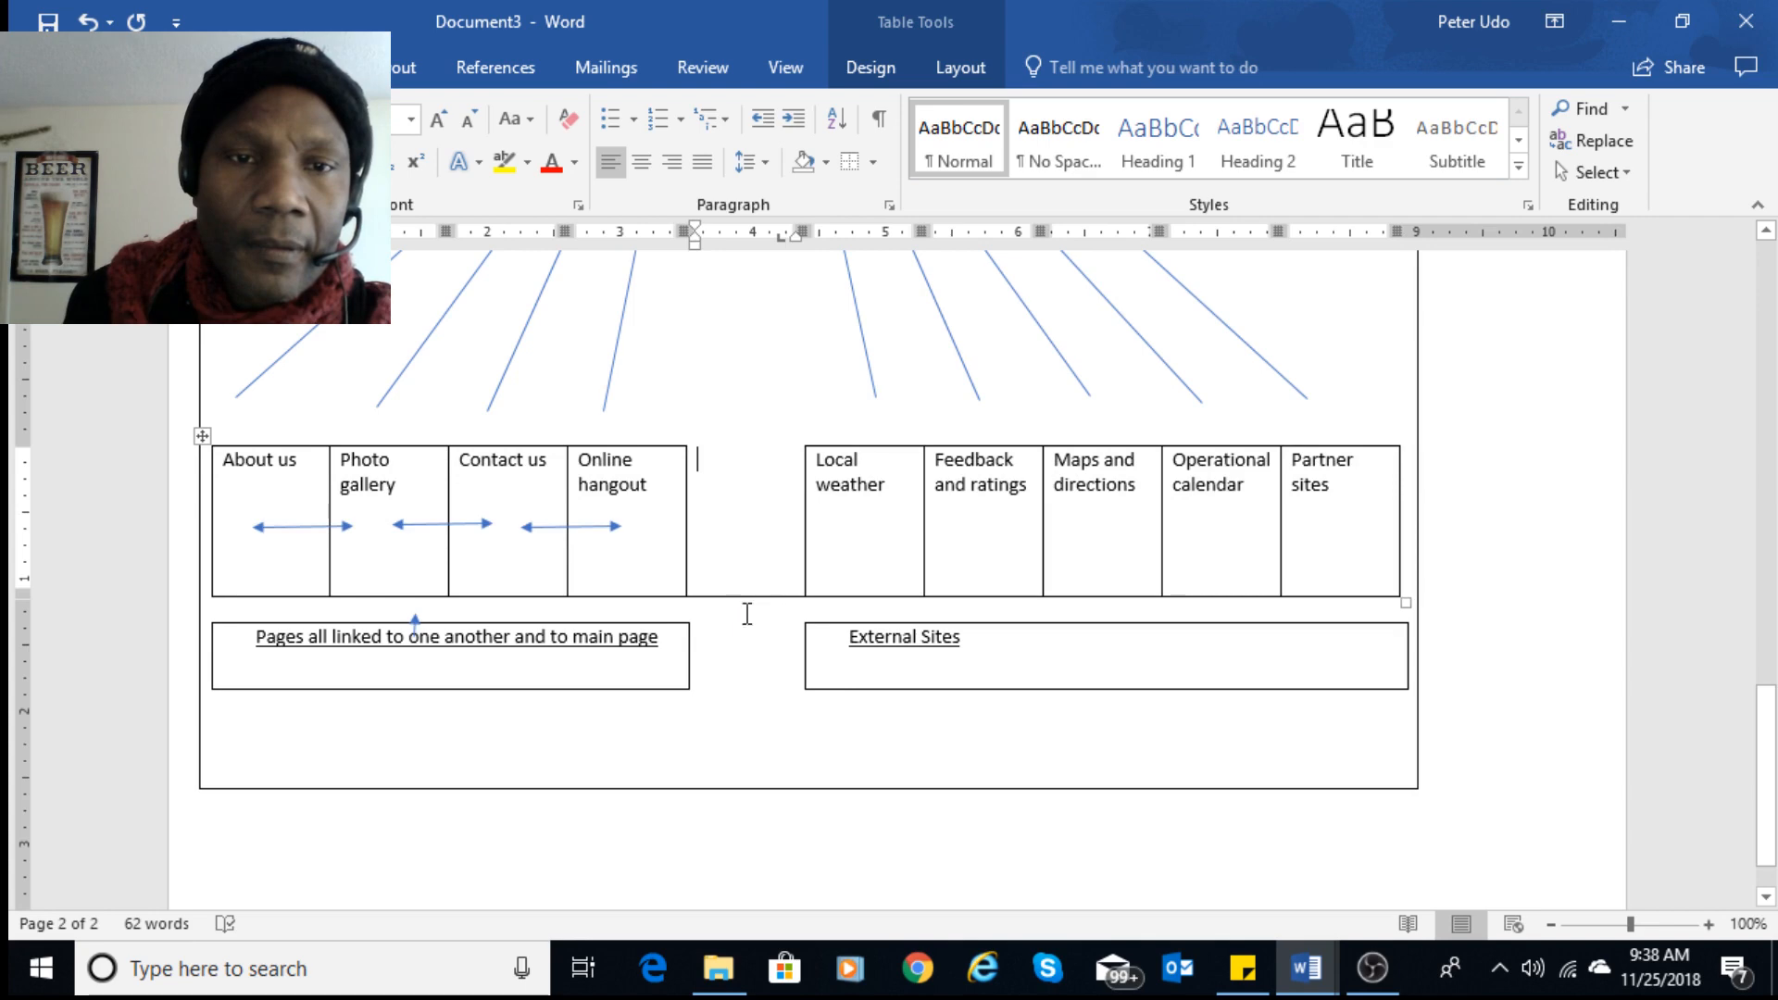
- Remove the bottom border of the blank cell between Online hangout and Local weather
left_click(732, 441)
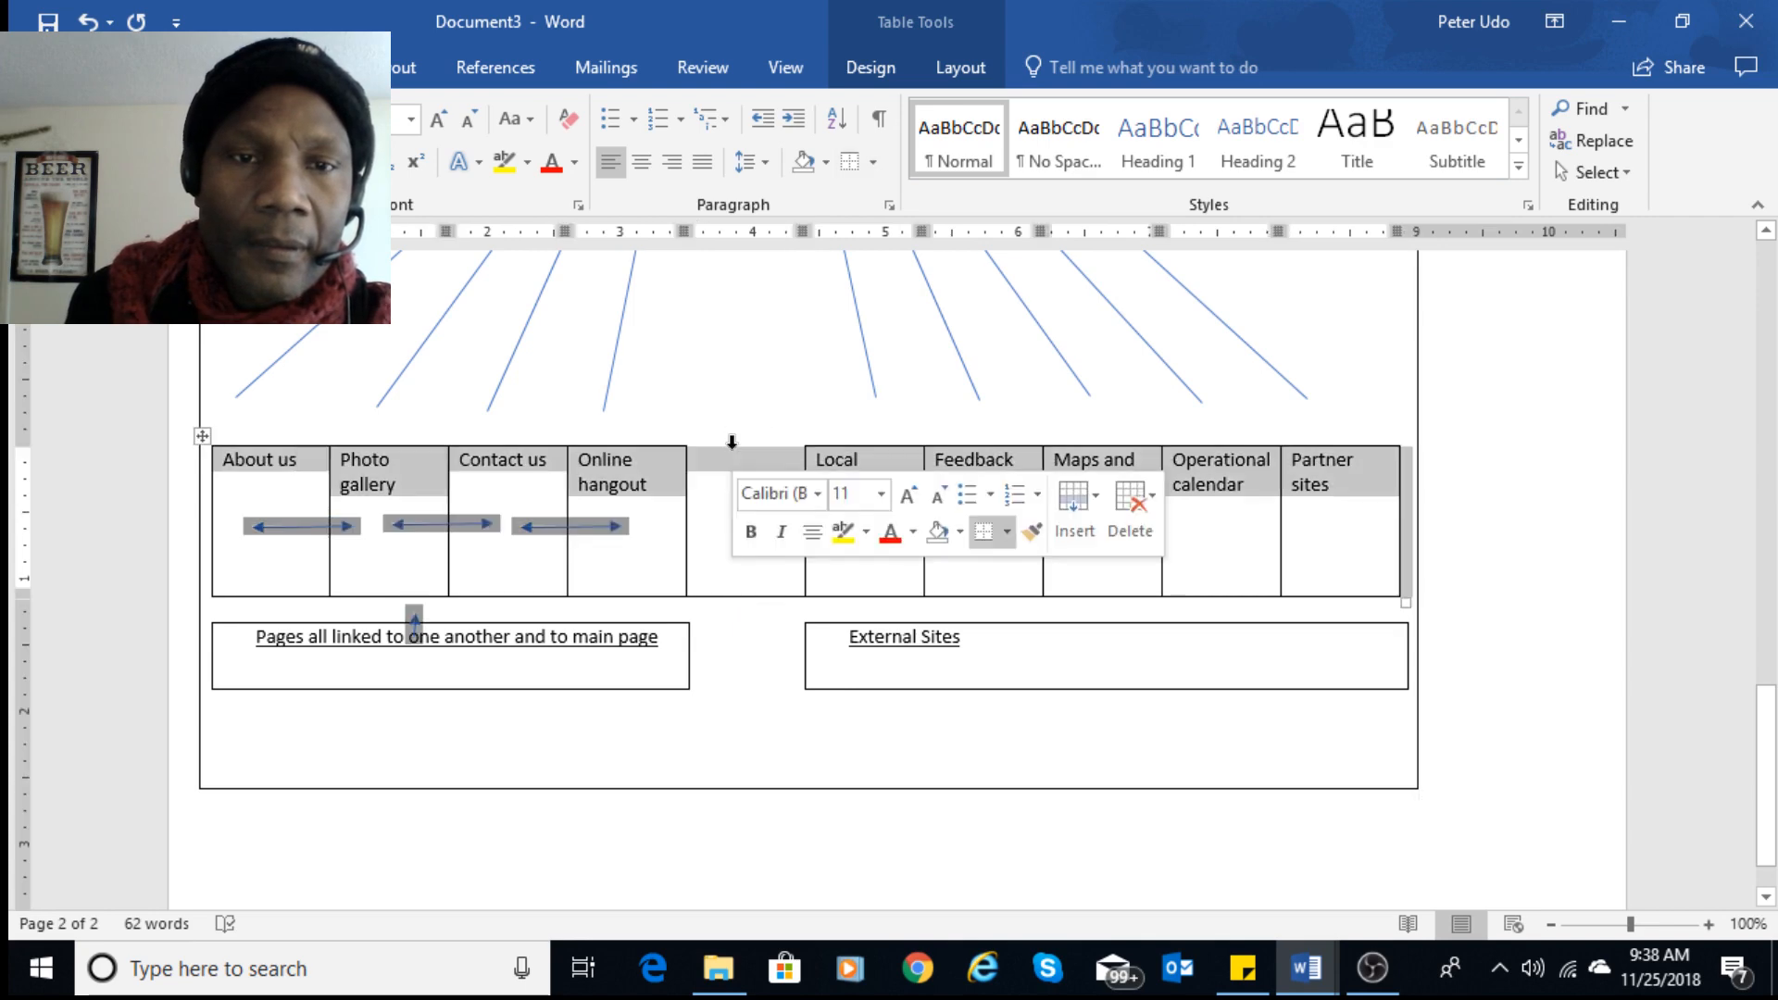
left_click(731, 442)
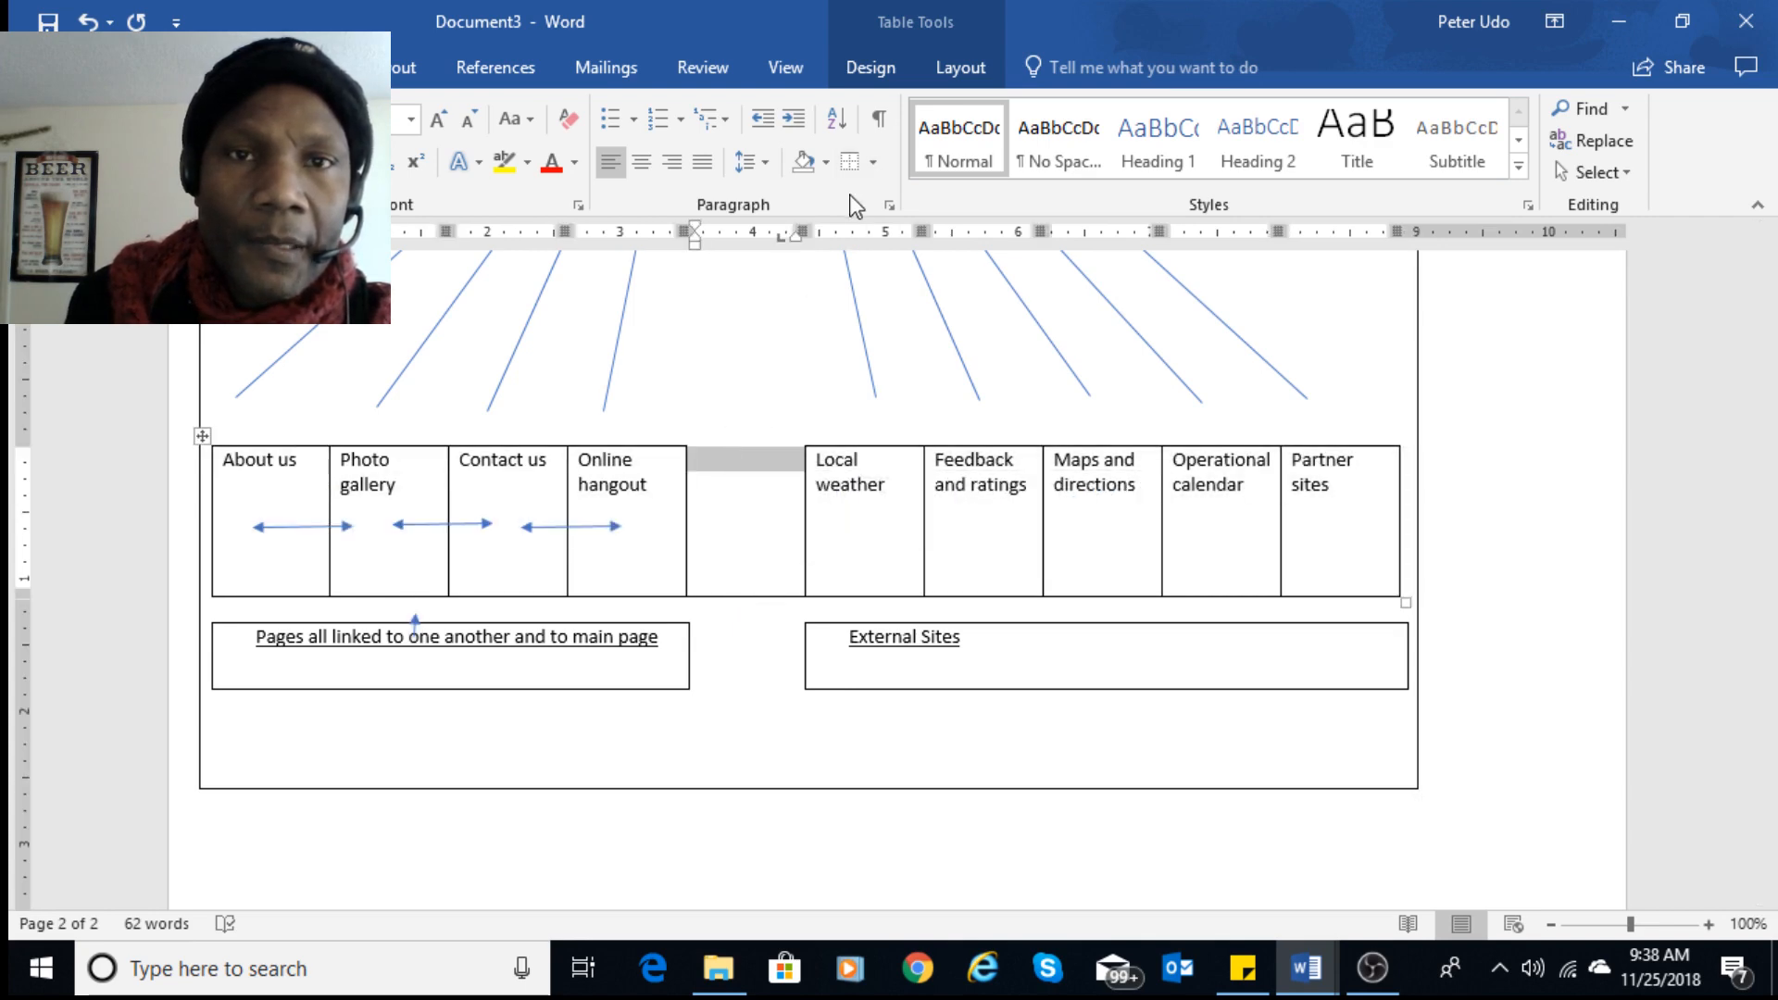
left_click(871, 167)
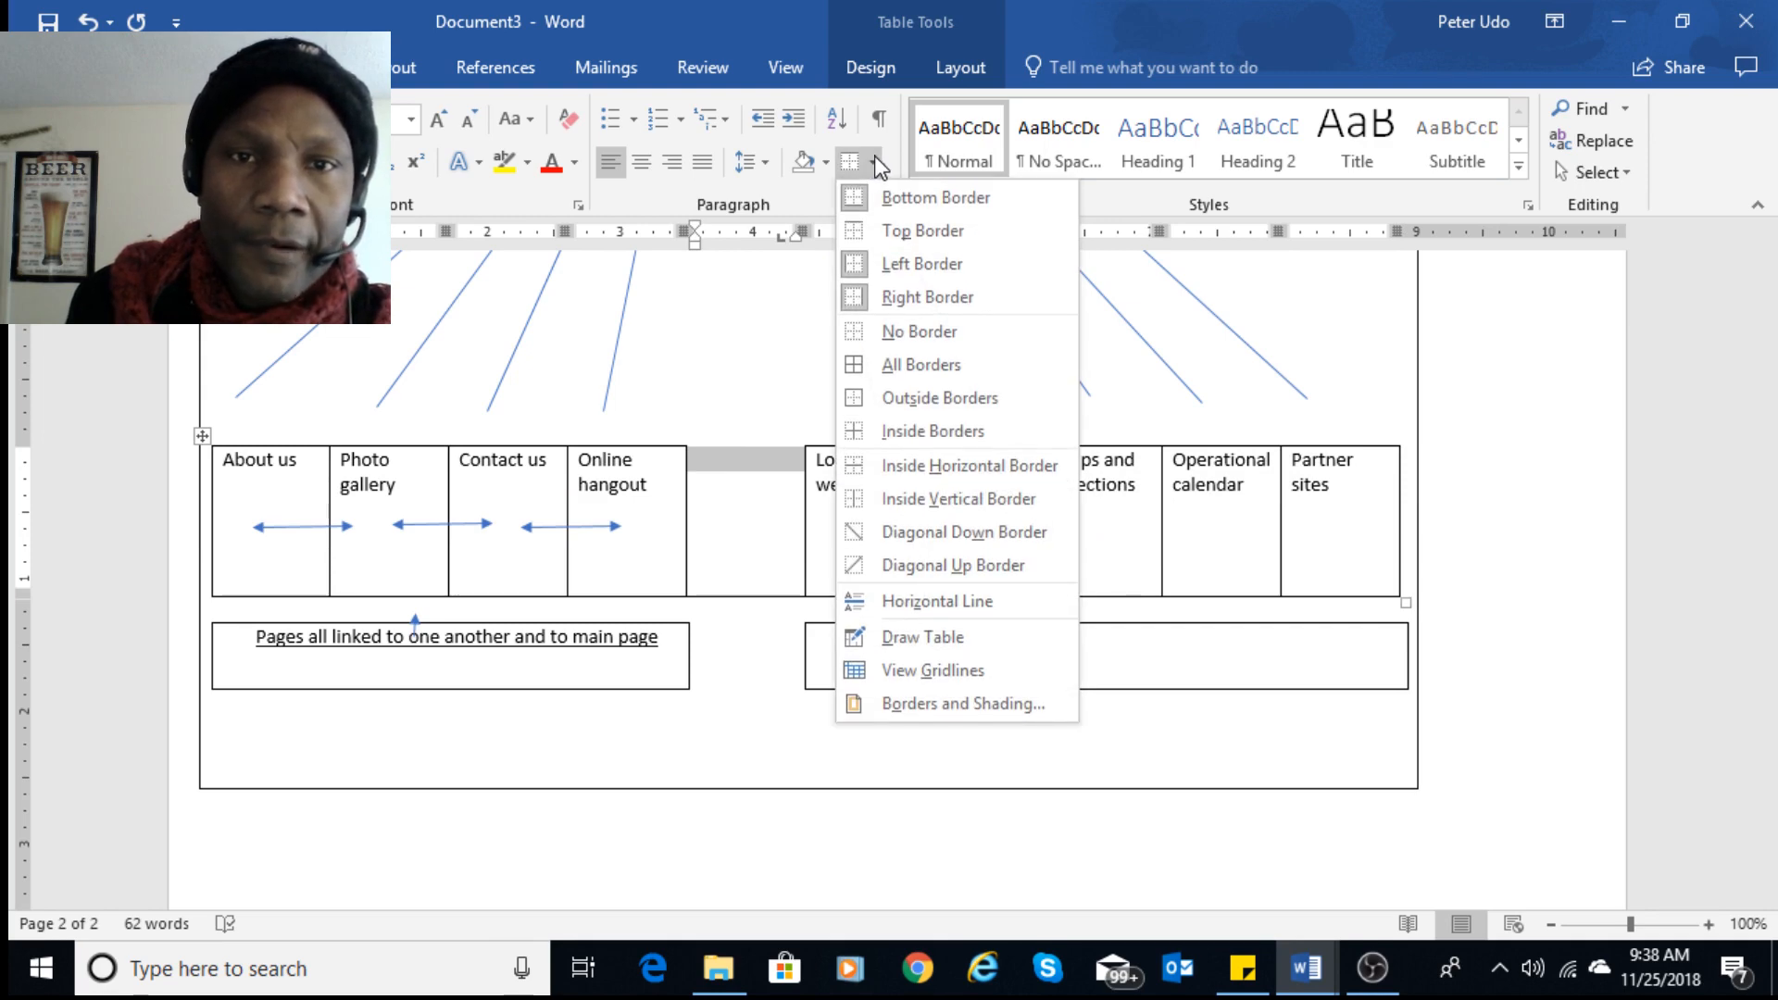
left_click(909, 200)
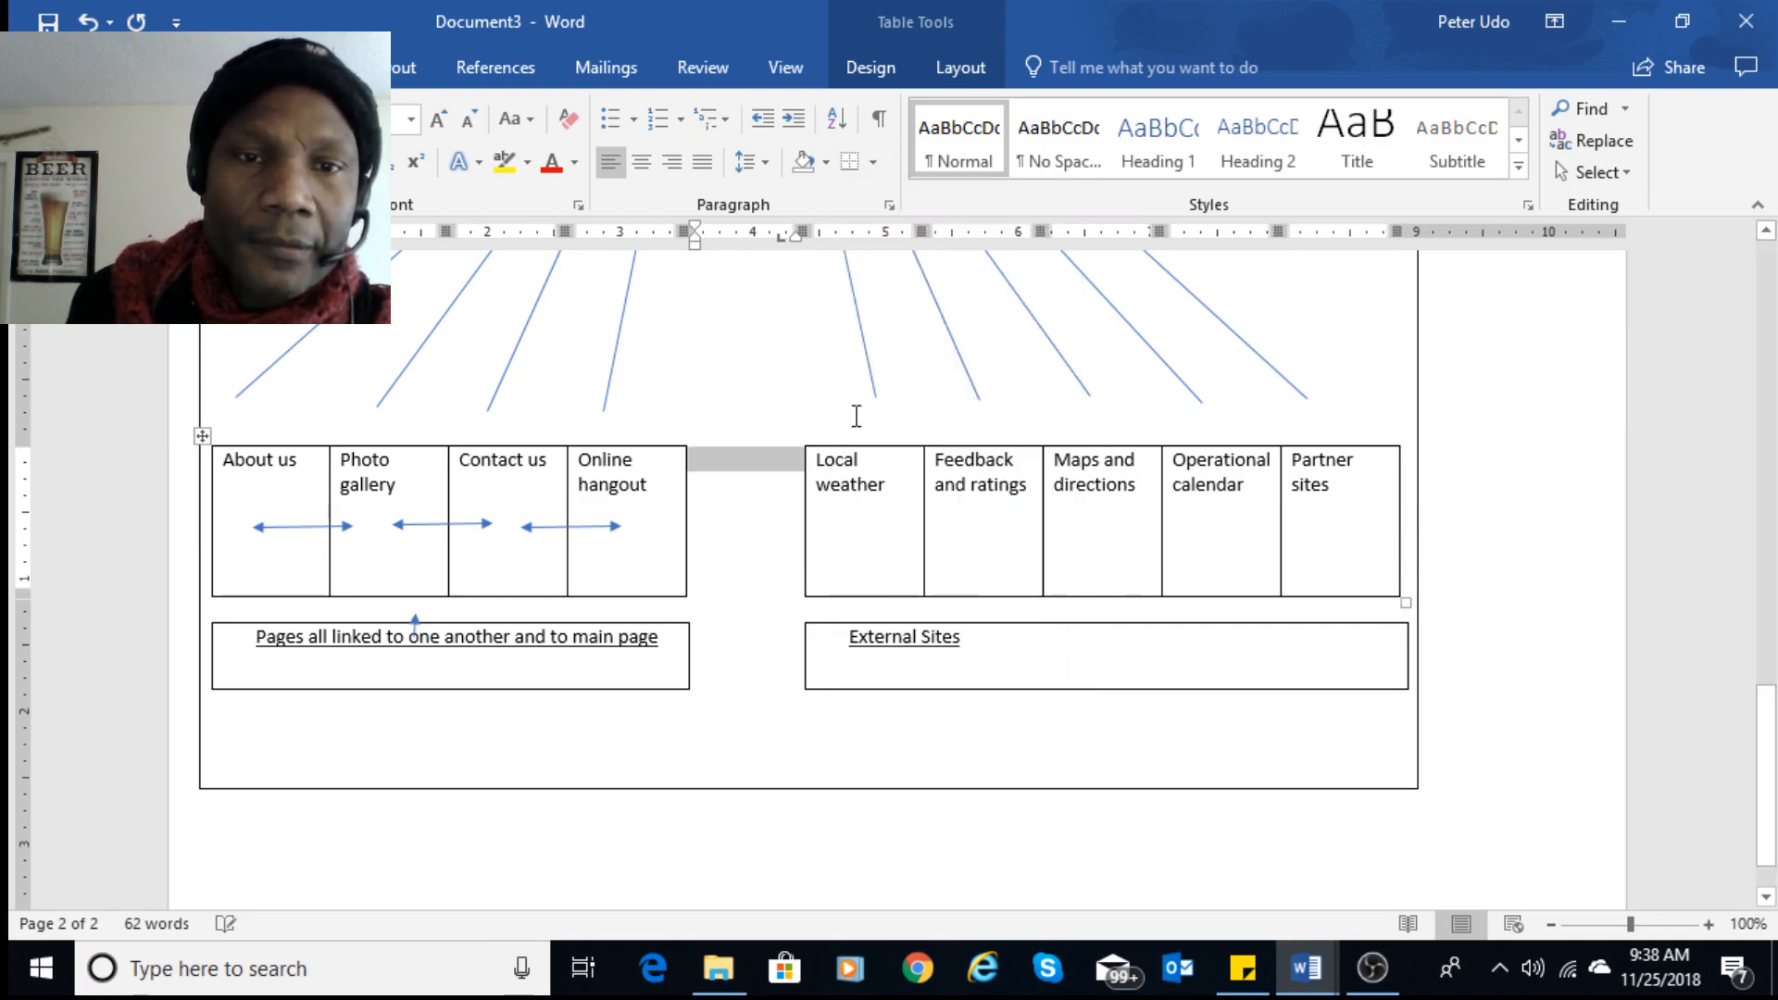
left_click(787, 663)
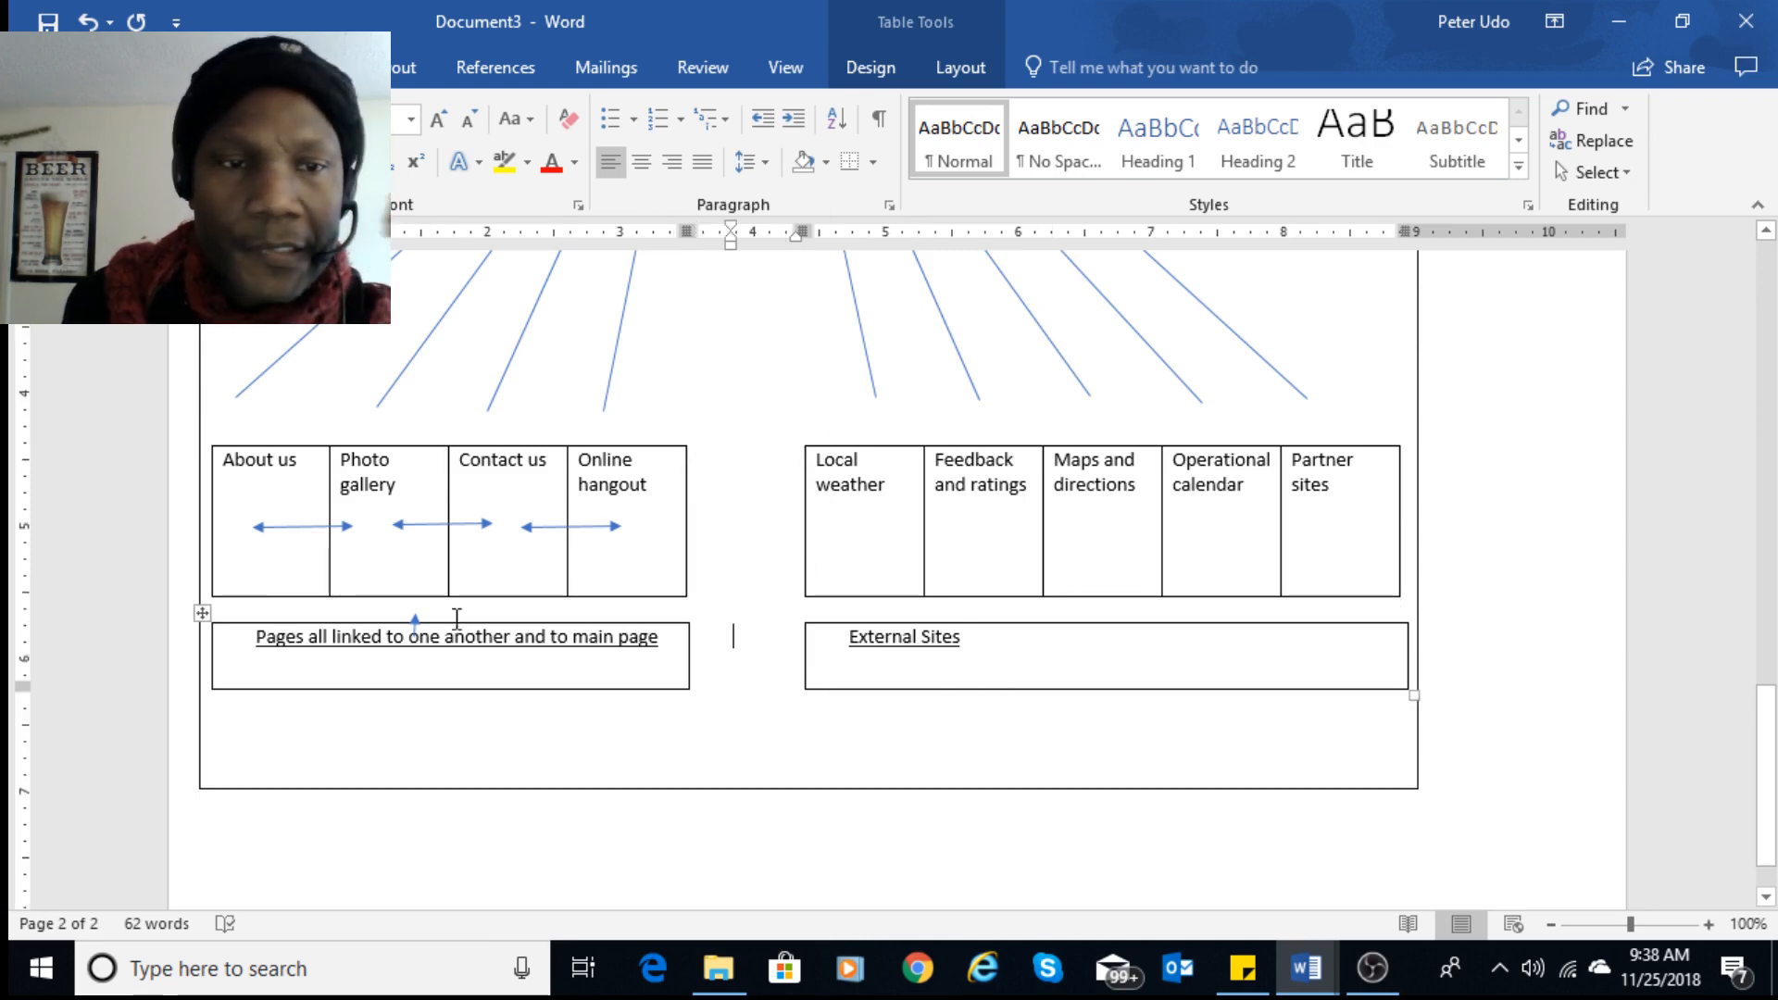
- Delete the thin arrow between the linked-pages caption and the Photo gallery cell
left_click(416, 625)
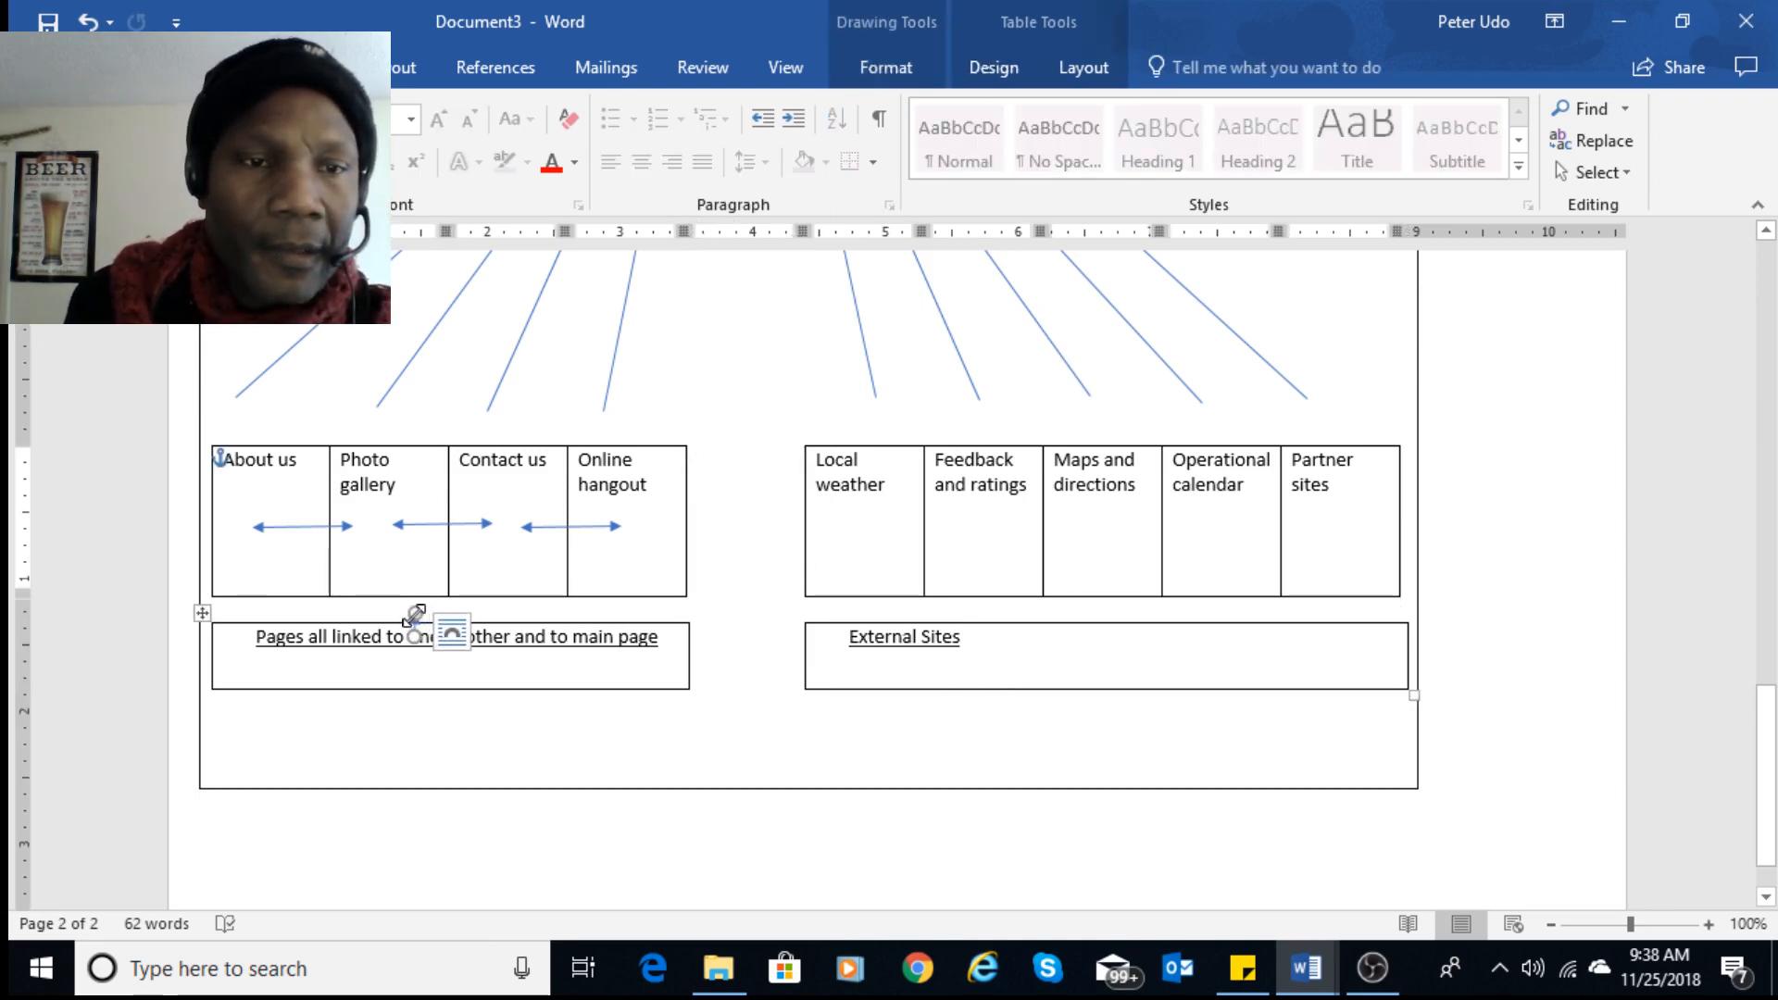
left_click_drag(413, 604, 408, 594)
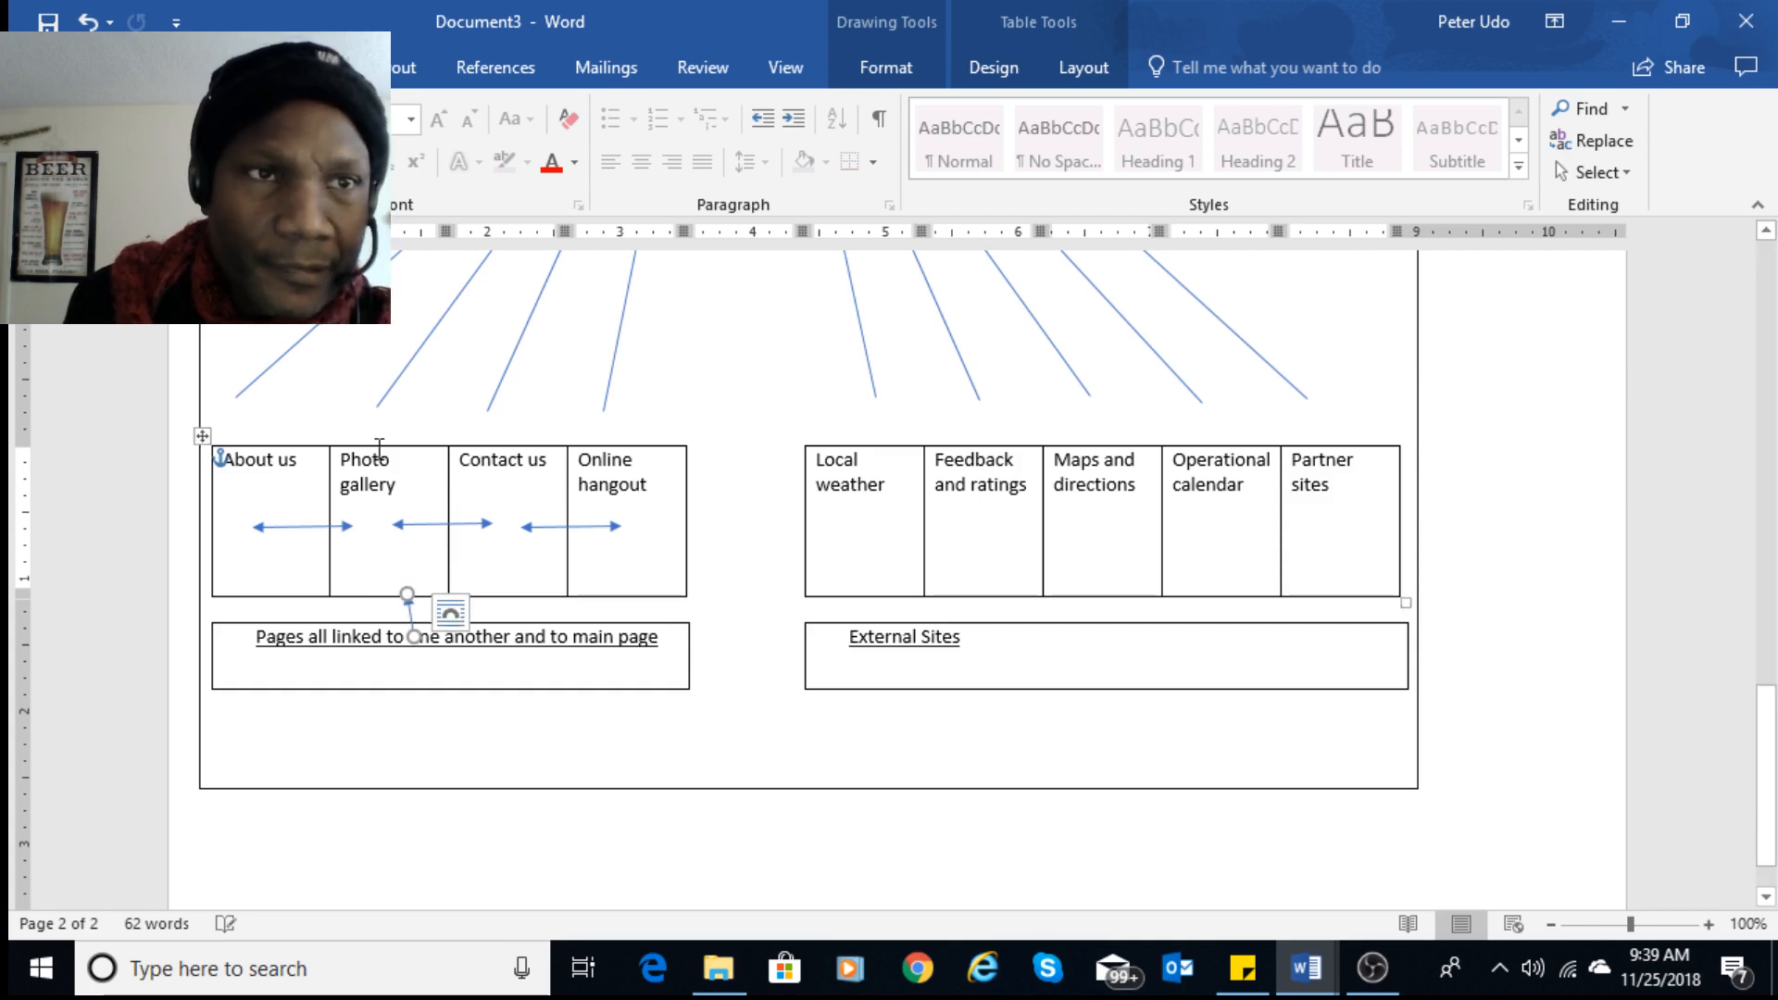
left_click(213, 68)
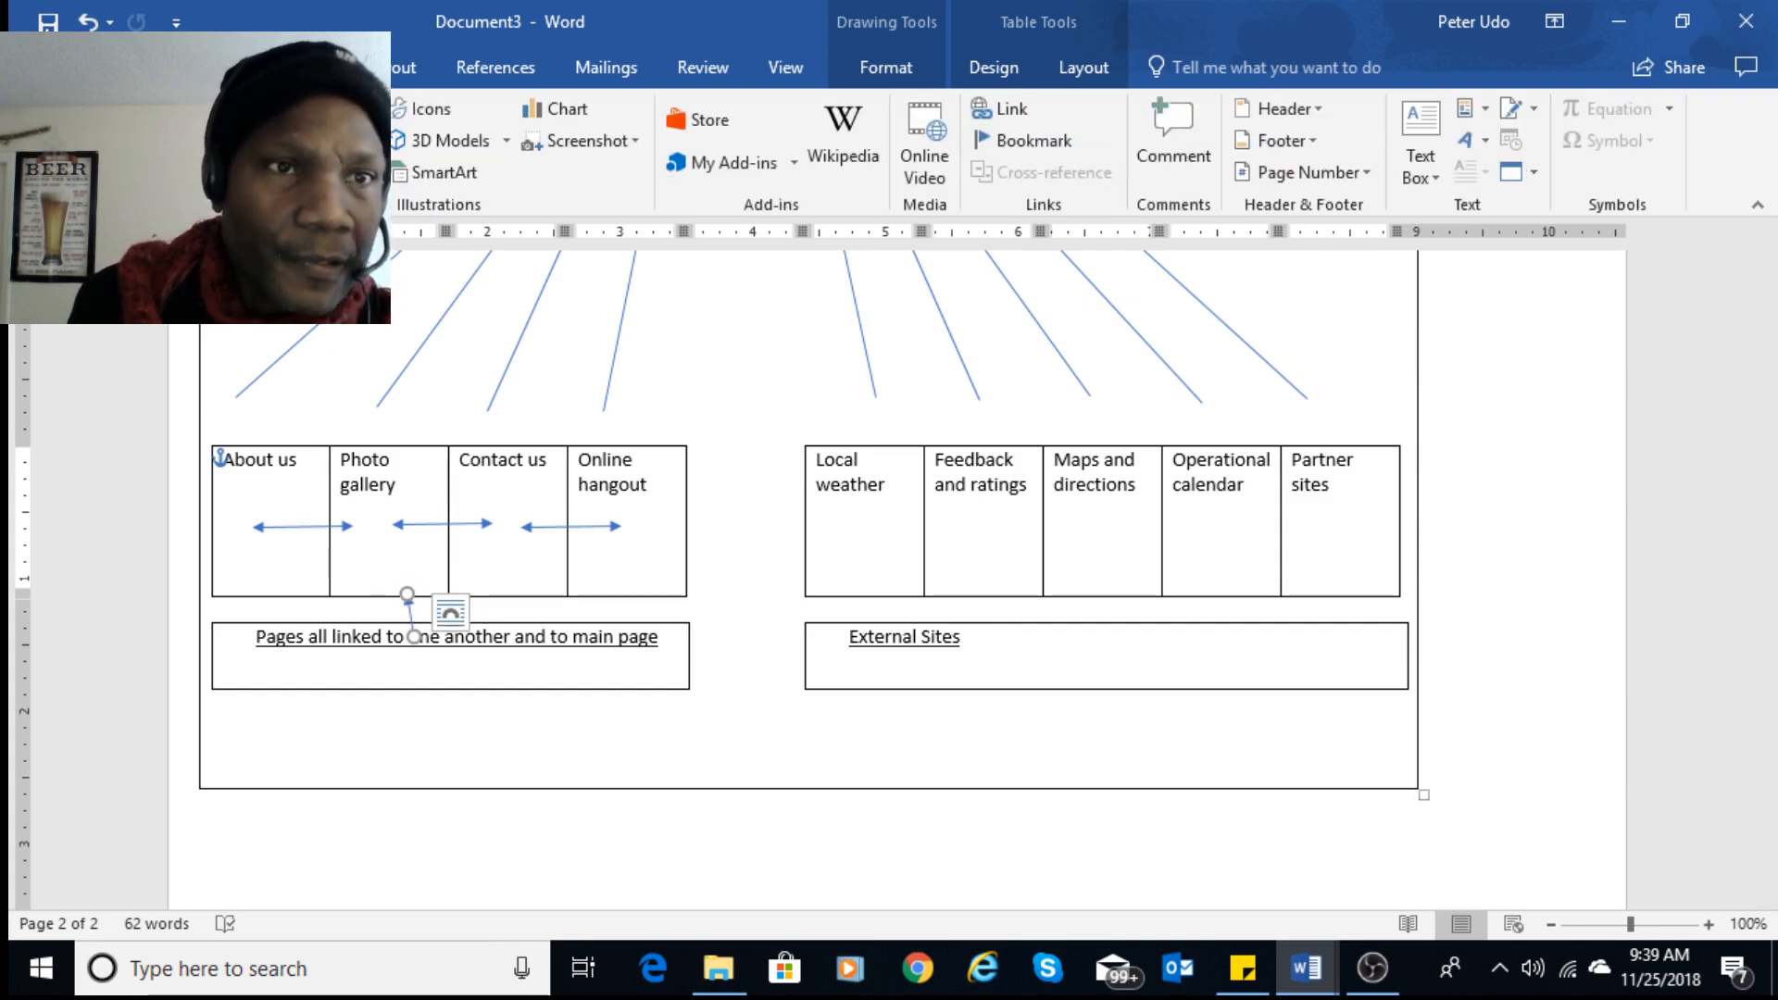
left_click(278, 174)
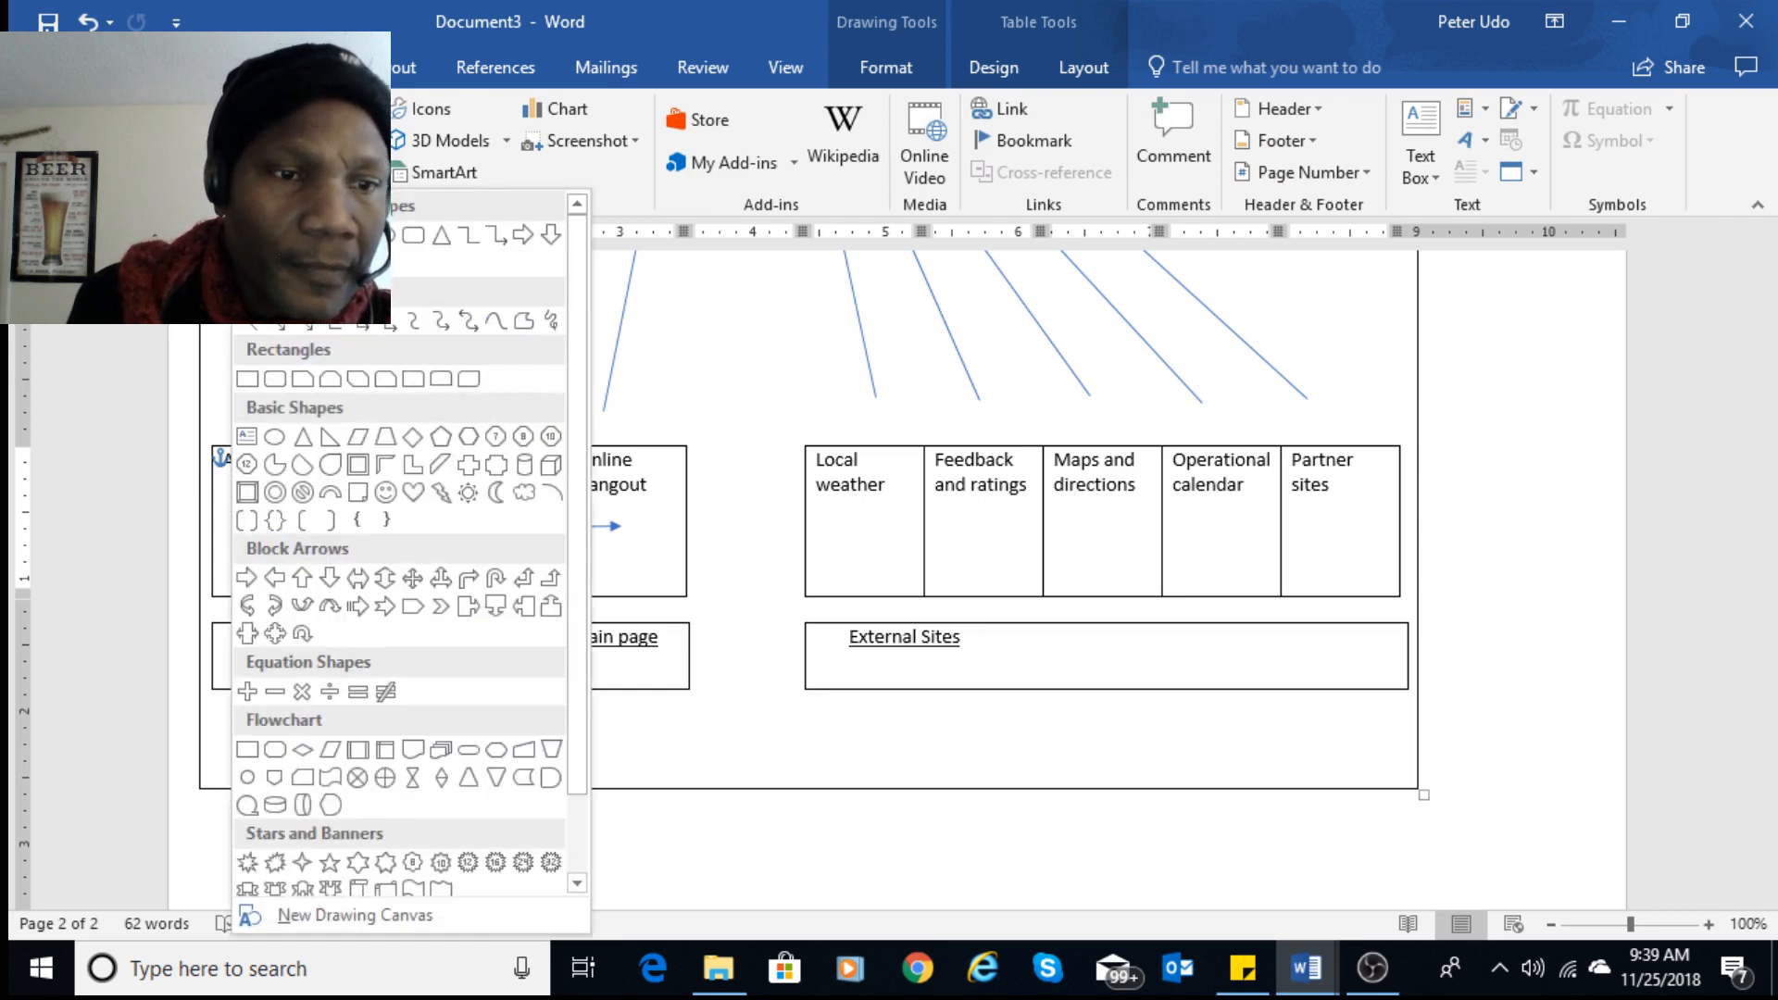
left_click(723, 749)
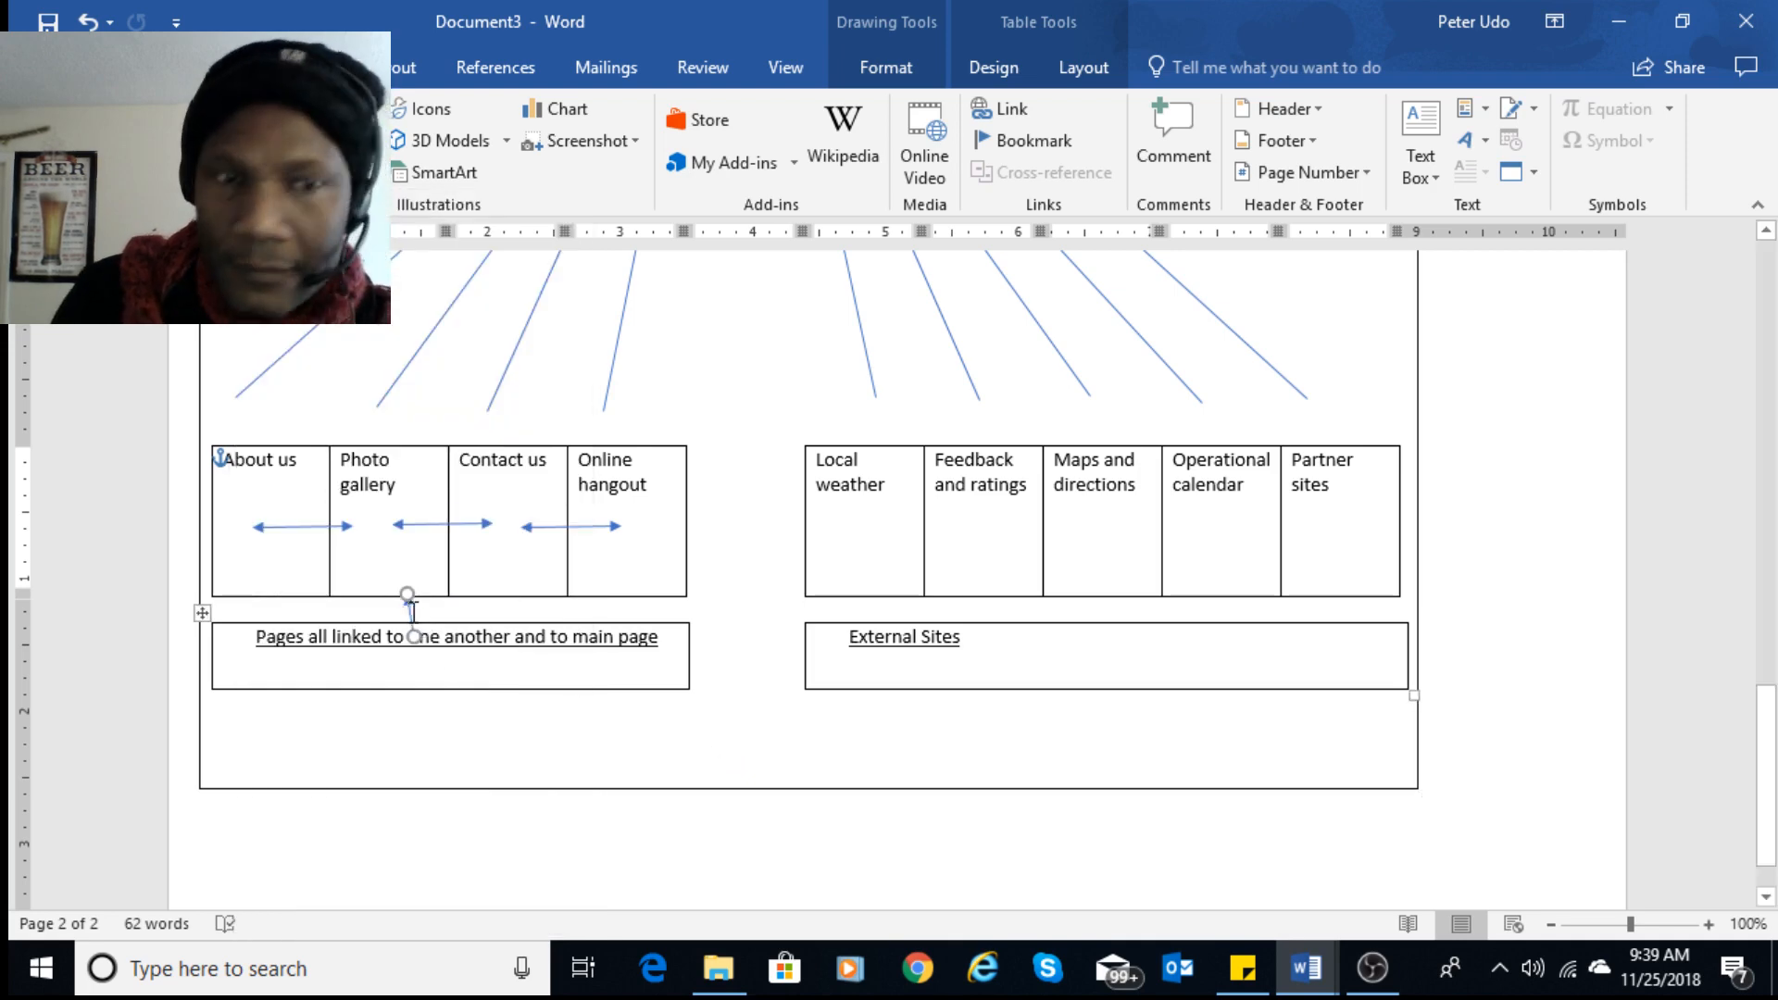
key("Delete")
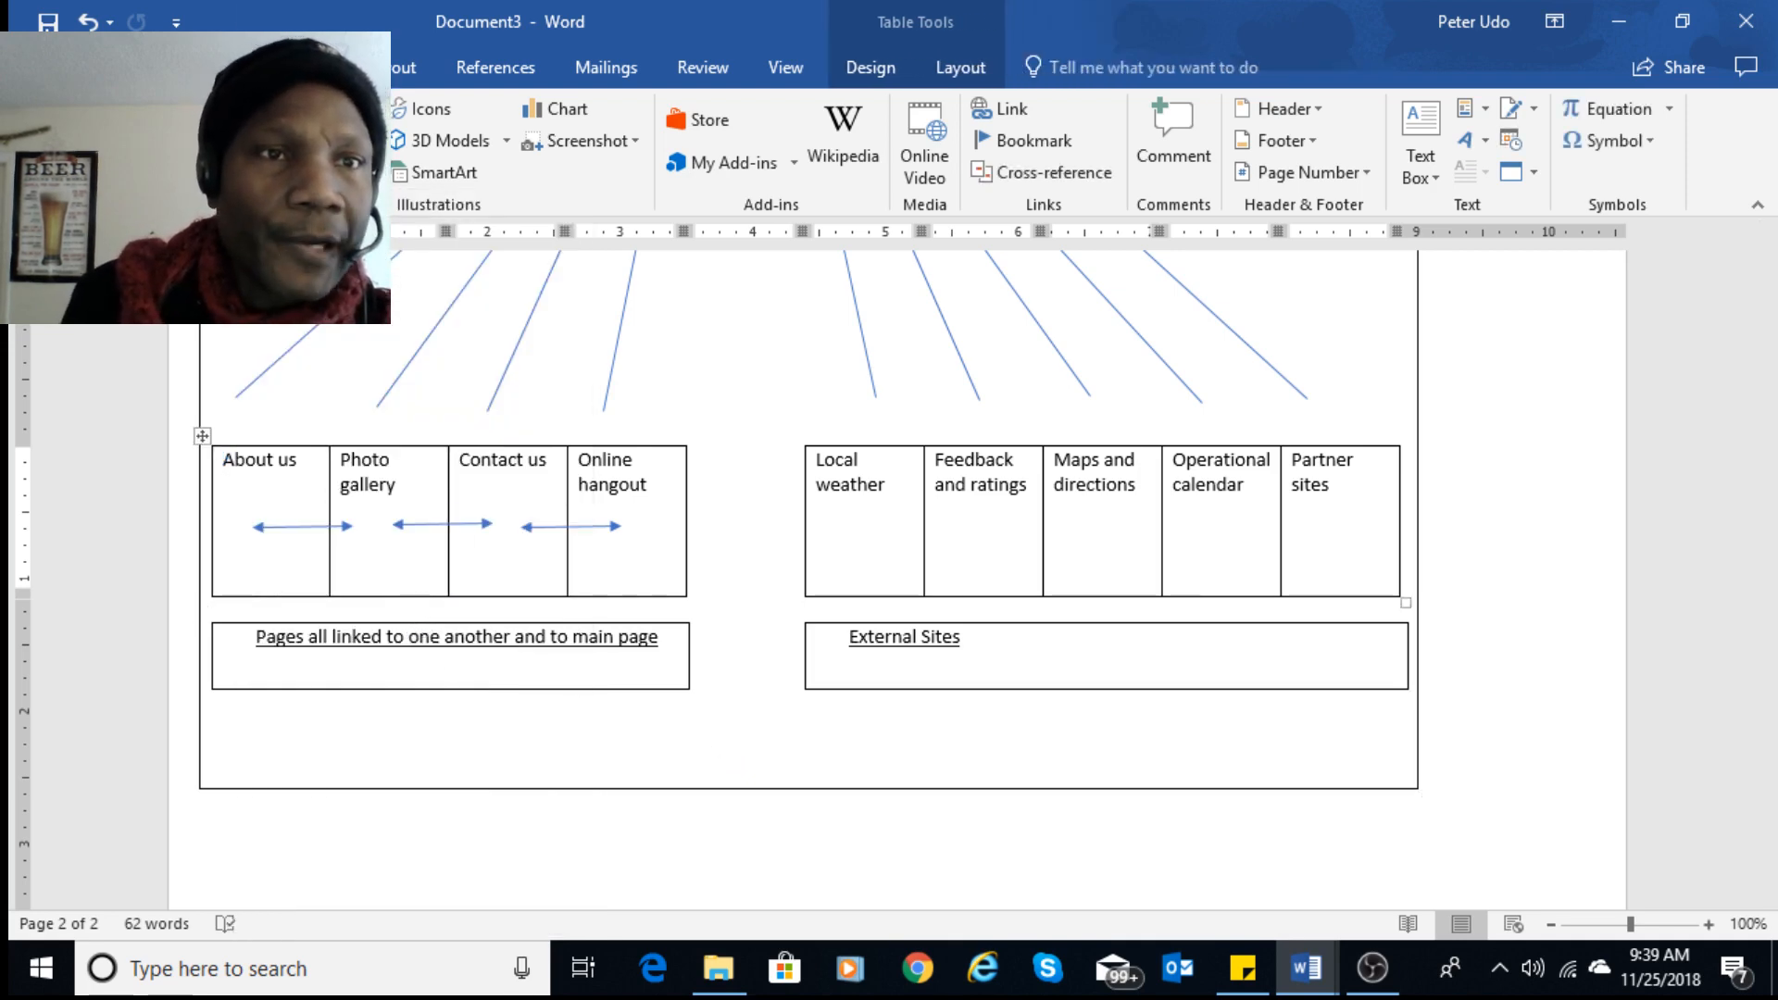
- Draw a small upward block arrow from the linked-pages caption box to the bottom of the Photo gallery cell
left_click(356, 139)
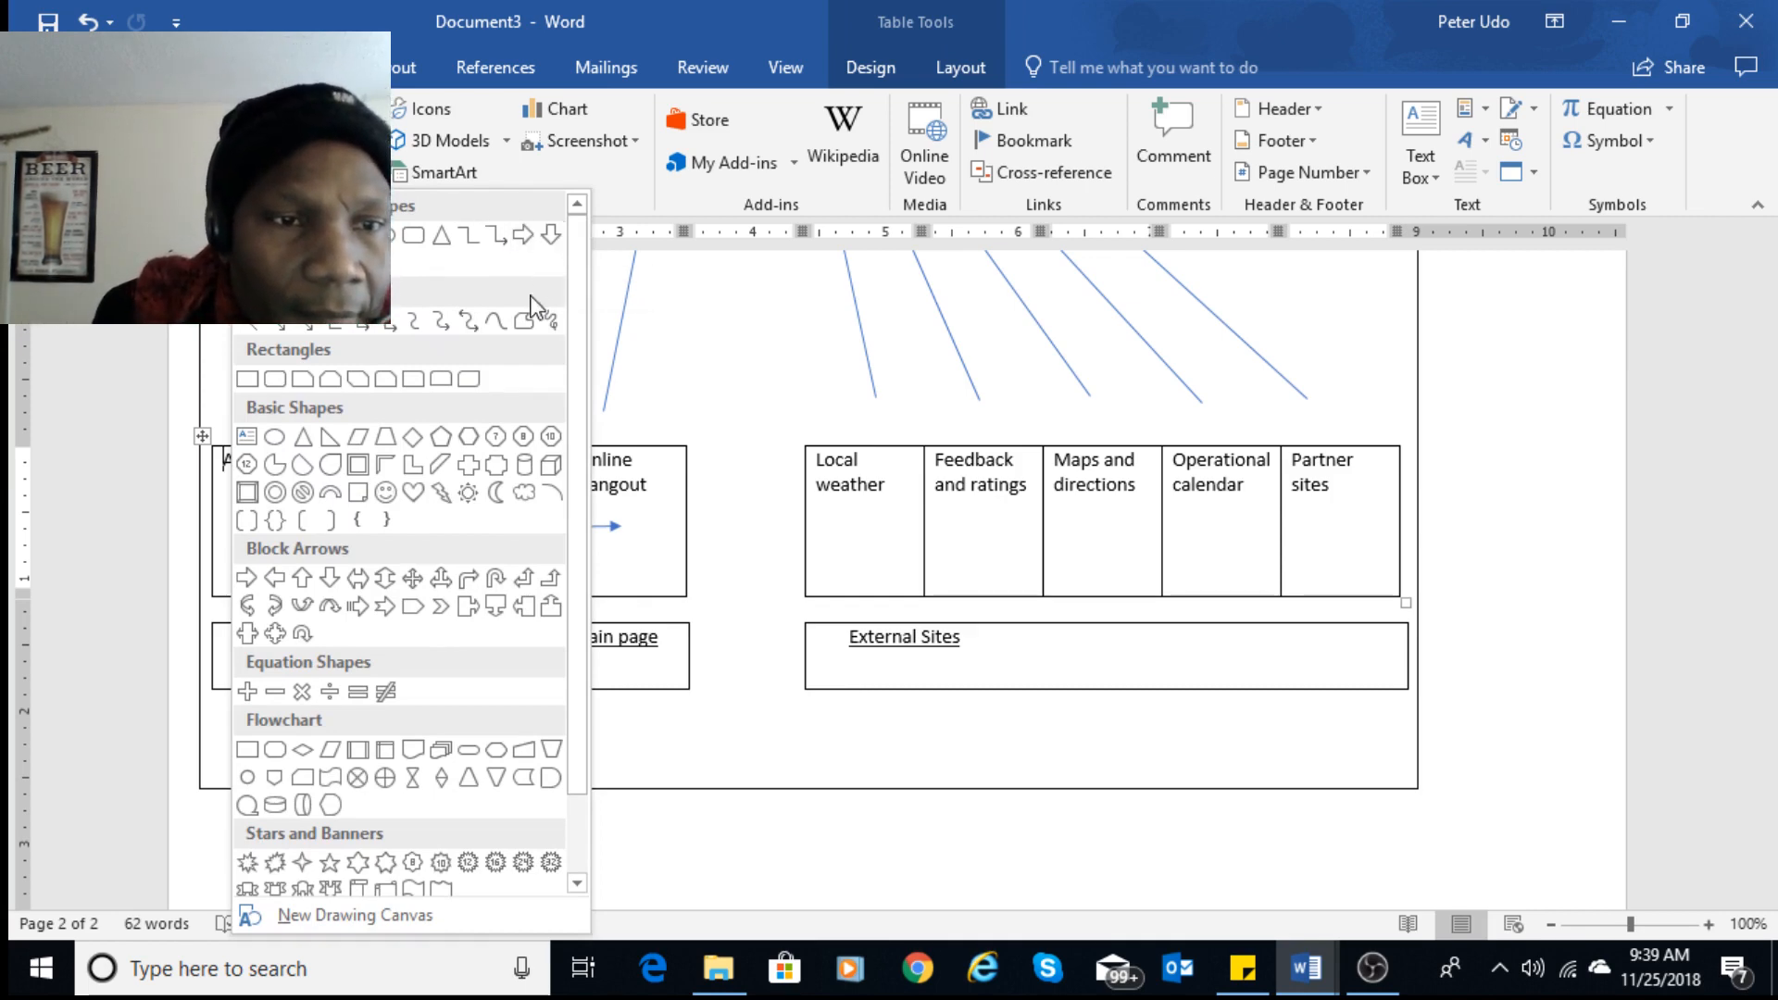
left_click(299, 583)
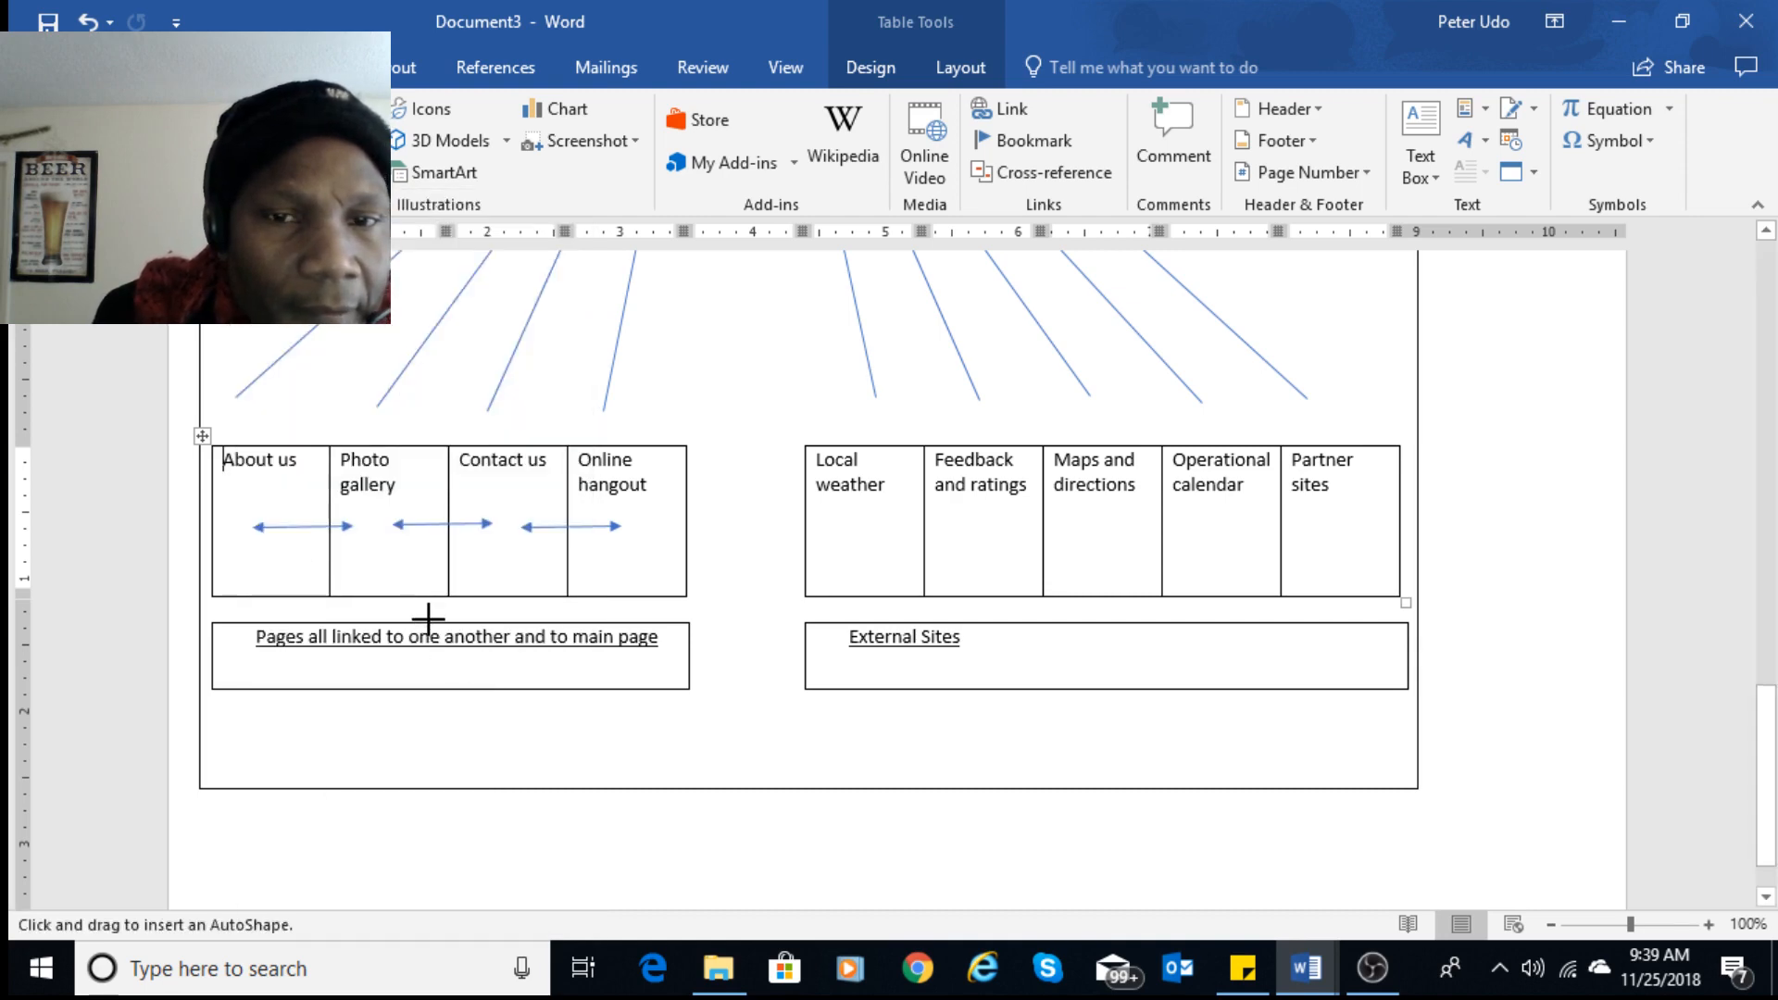
left_click_drag(428, 617, 426, 599)
left_click(627, 722)
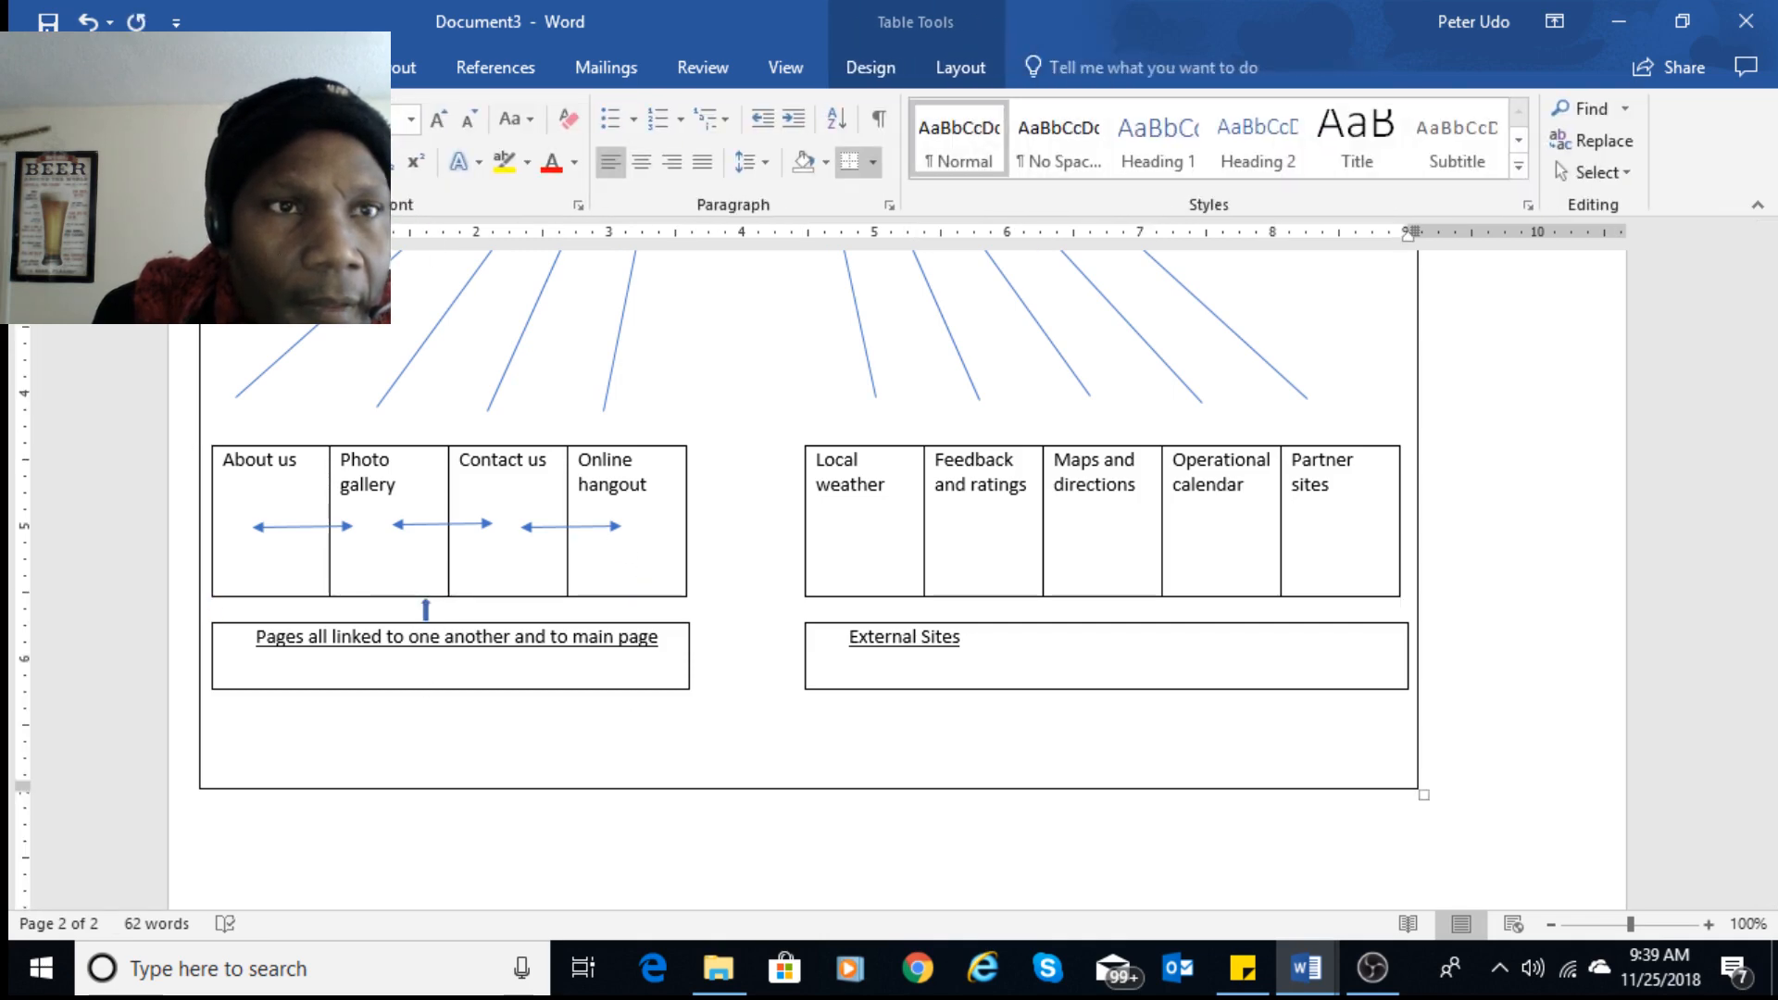
- Duplicate the small block arrow into the gap between the External Sites caption box and the Maps and directions cell
left_click(213, 67)
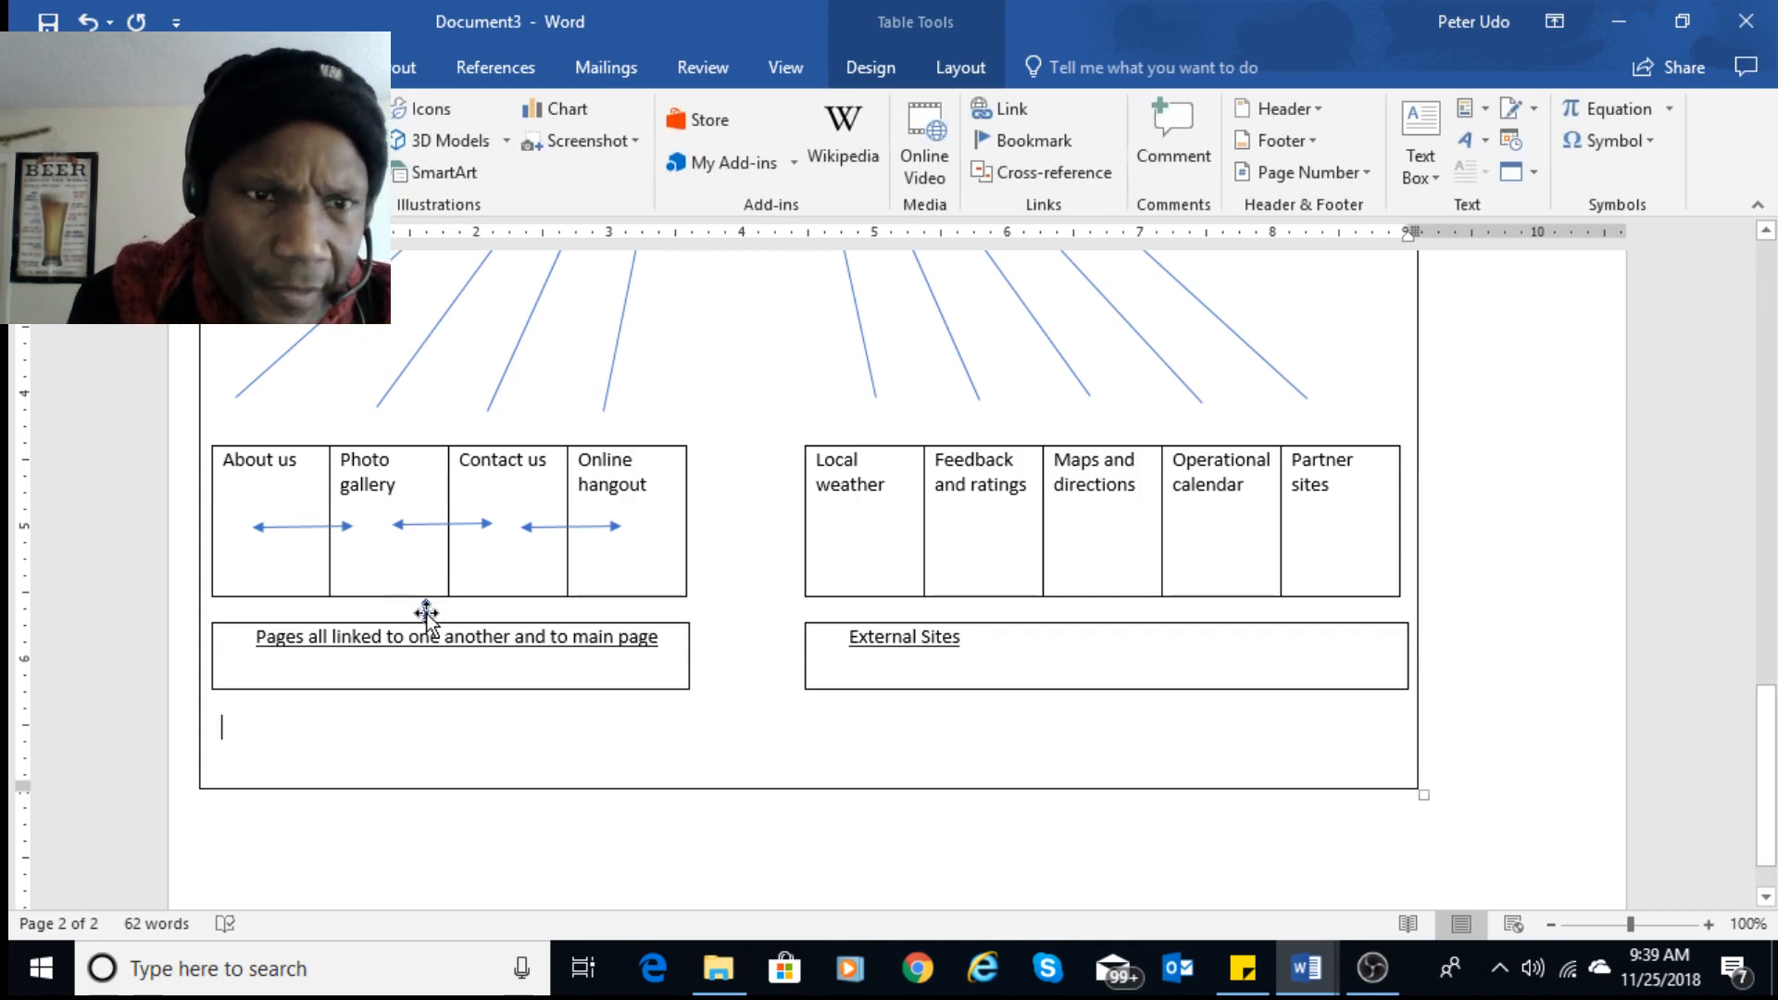
left_click_drag(433, 622, 1065, 616)
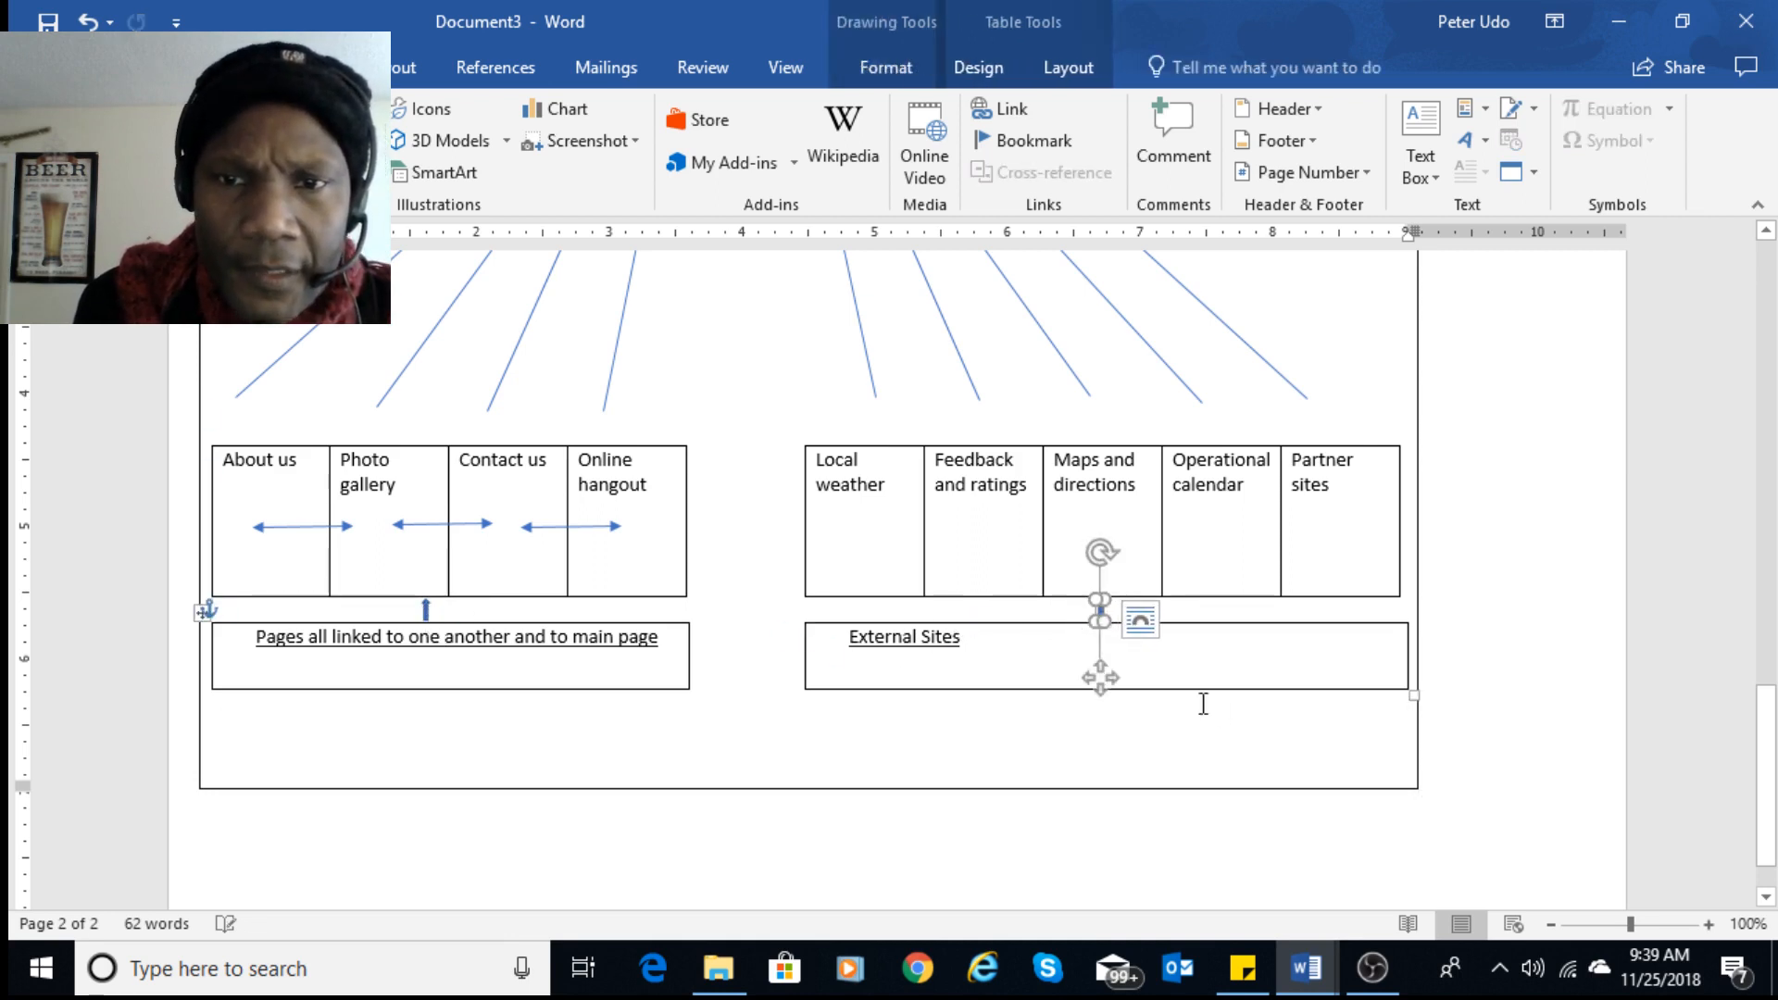
left_click(1210, 763)
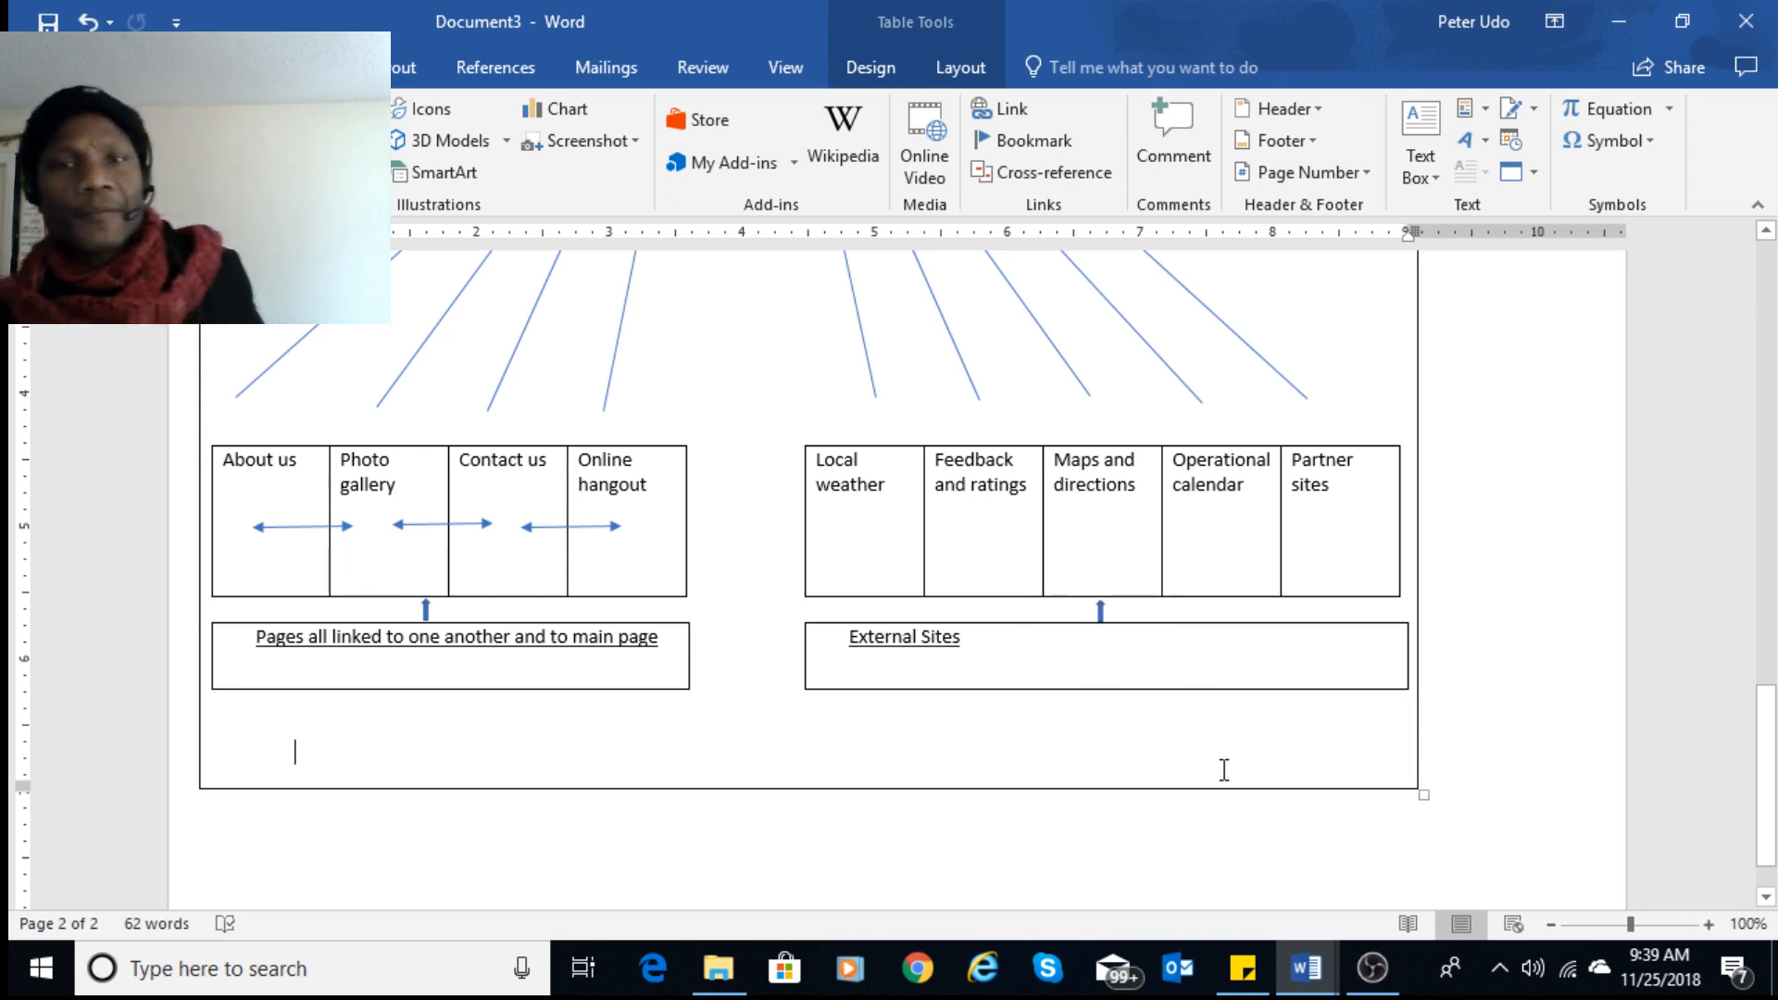
- Insert a blank column between the Local weather and Feedback and ratings cells
scroll(1221, 773, "down", 1)
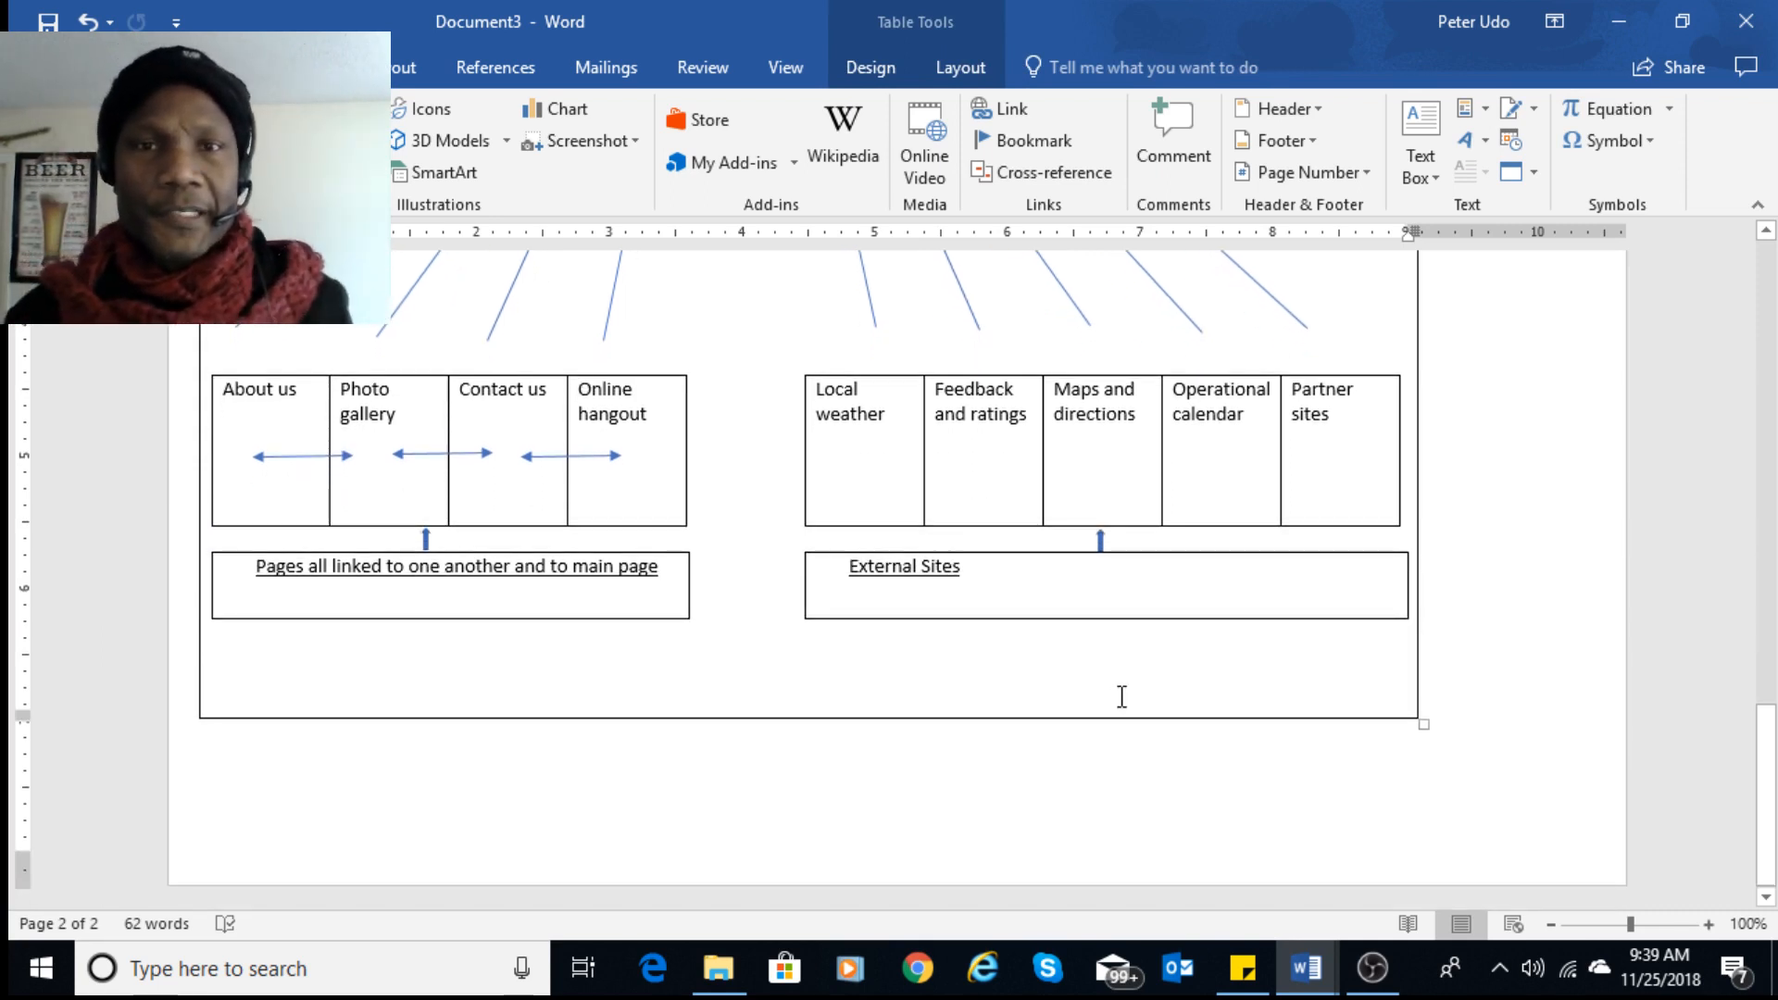
scroll(1119, 698, "up", 1)
left_click(1057, 538)
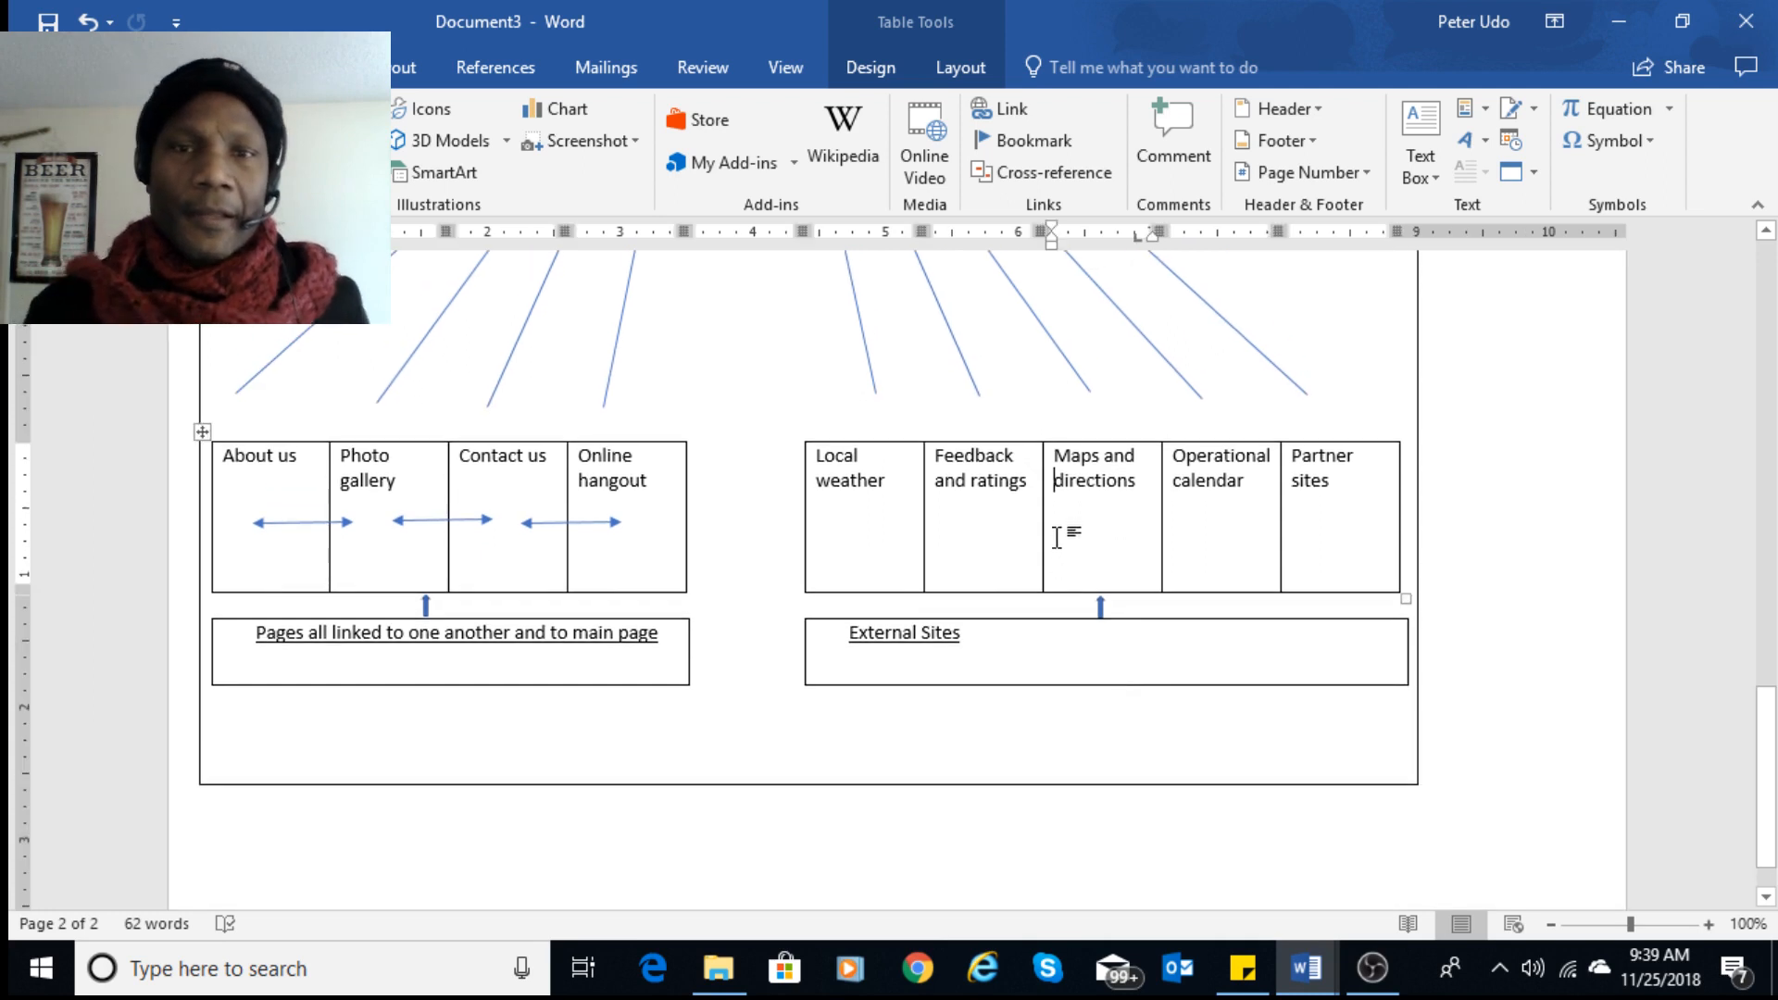
left_click(929, 457)
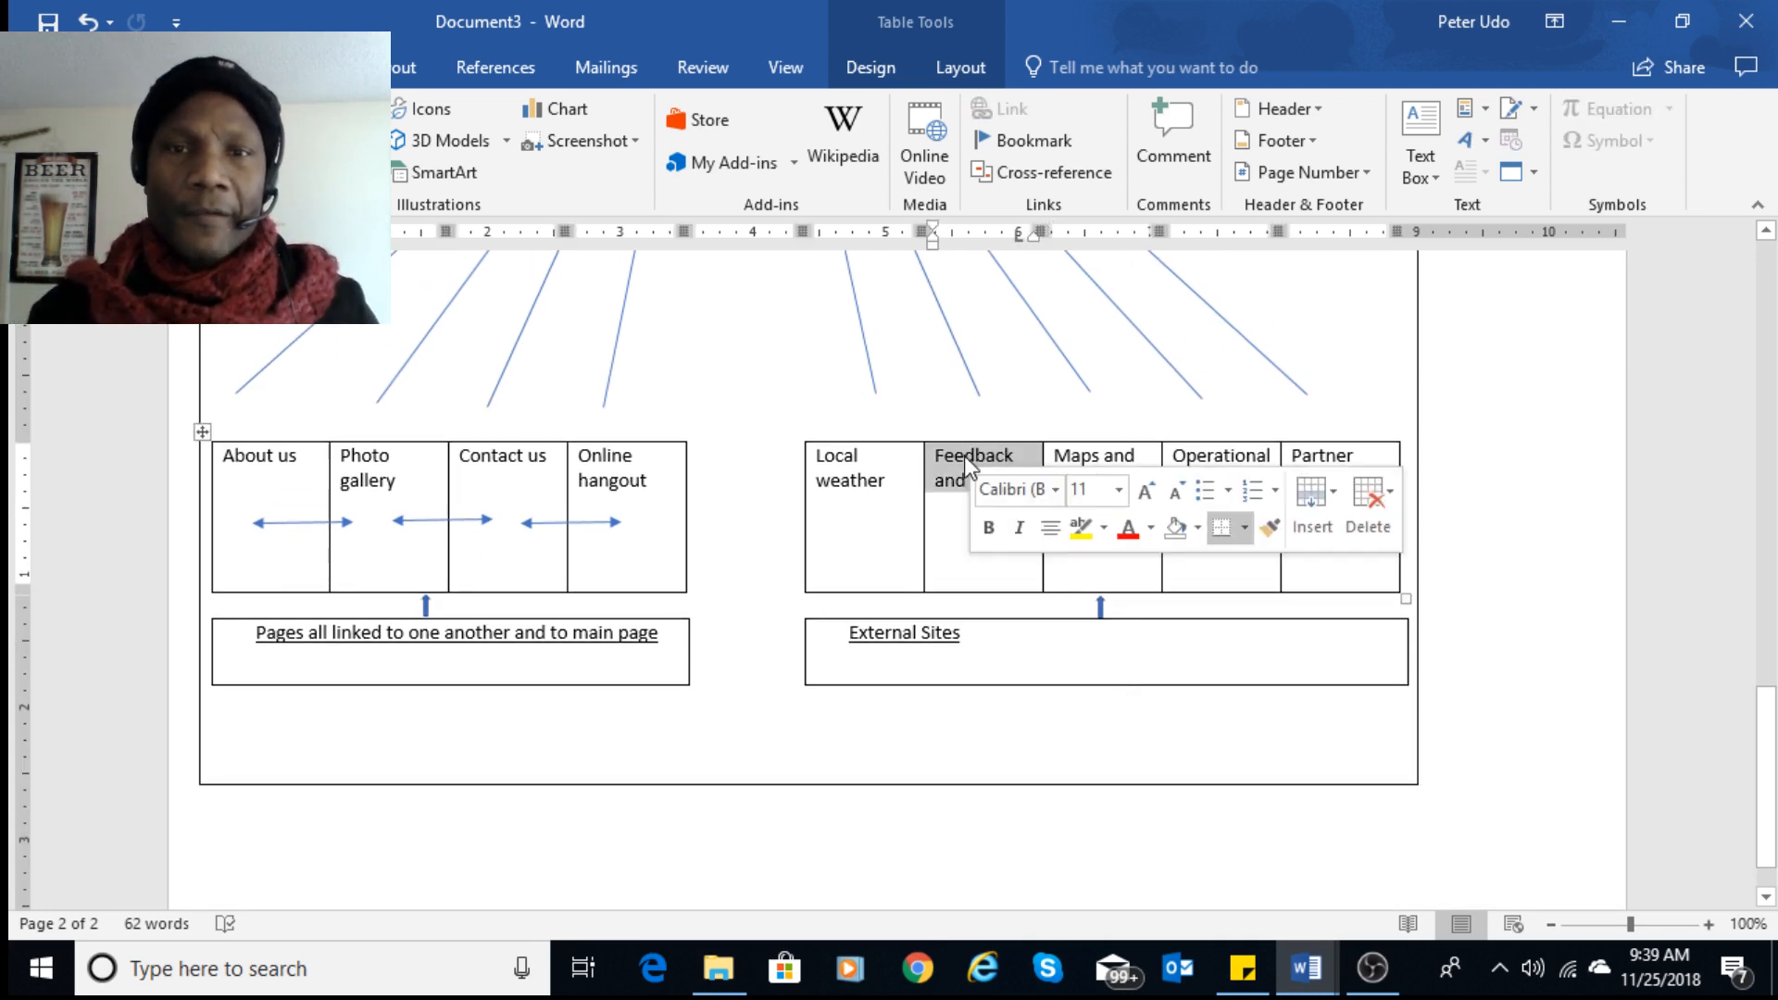
left_click(815, 478)
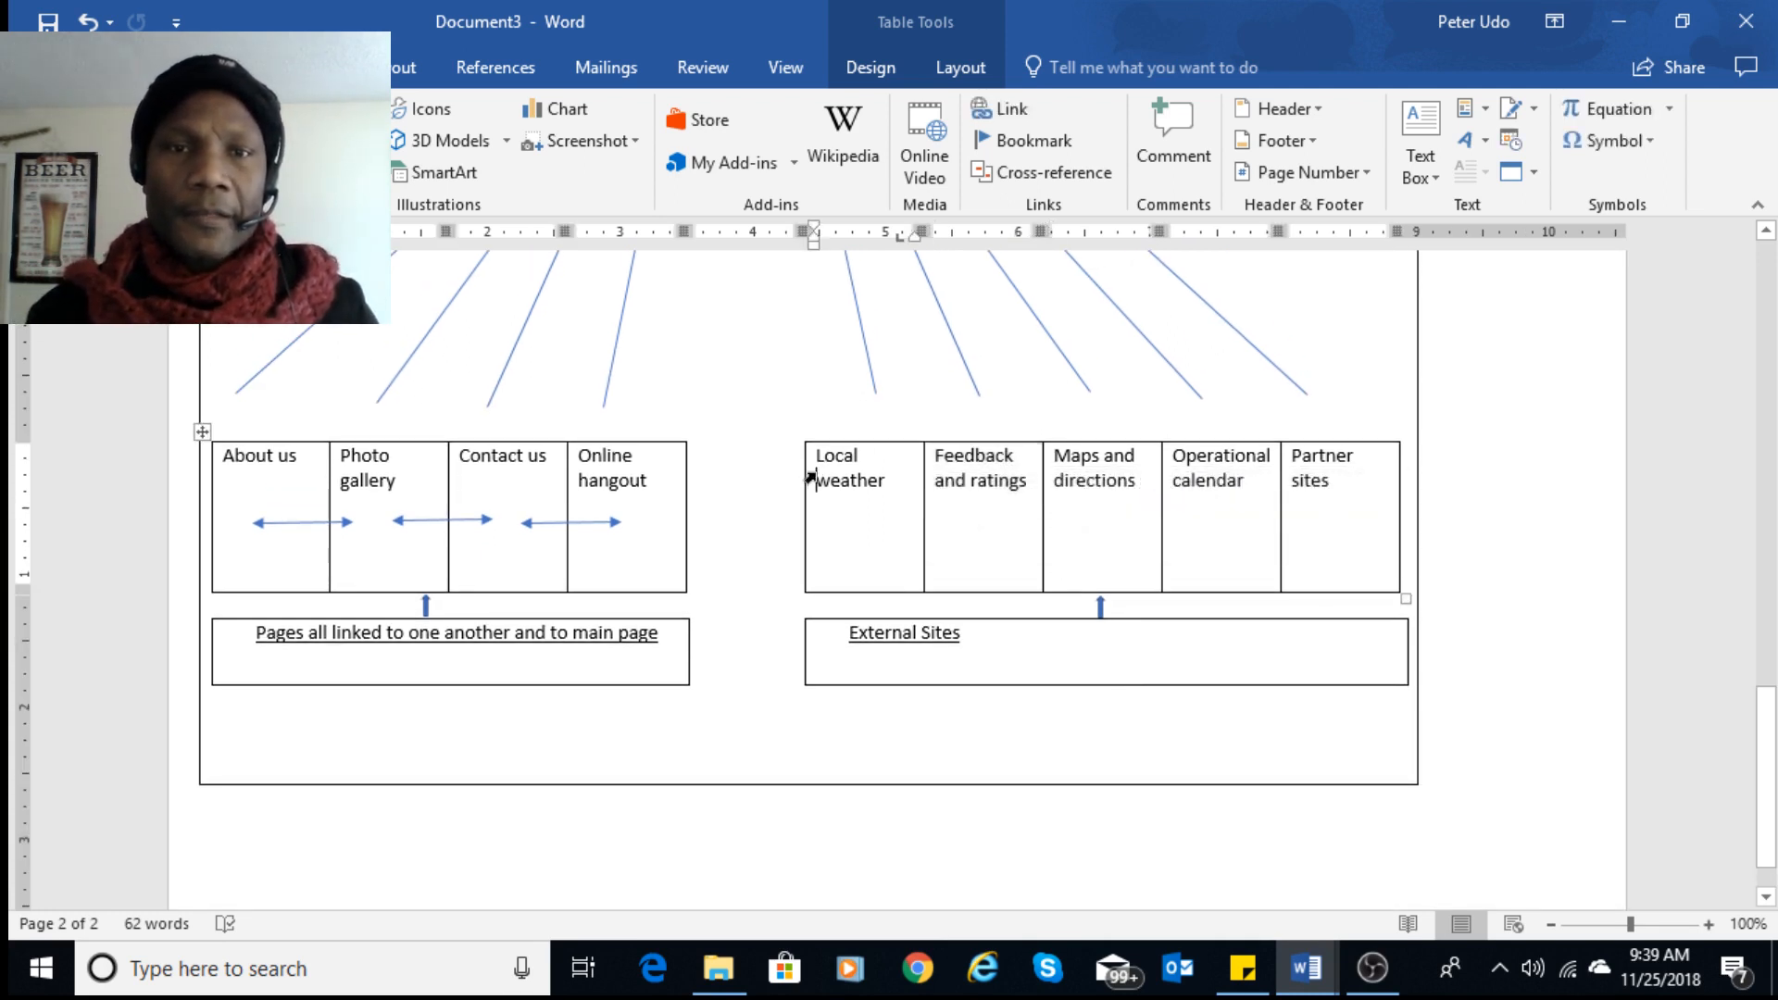
left_click(973, 528)
left_click(924, 428)
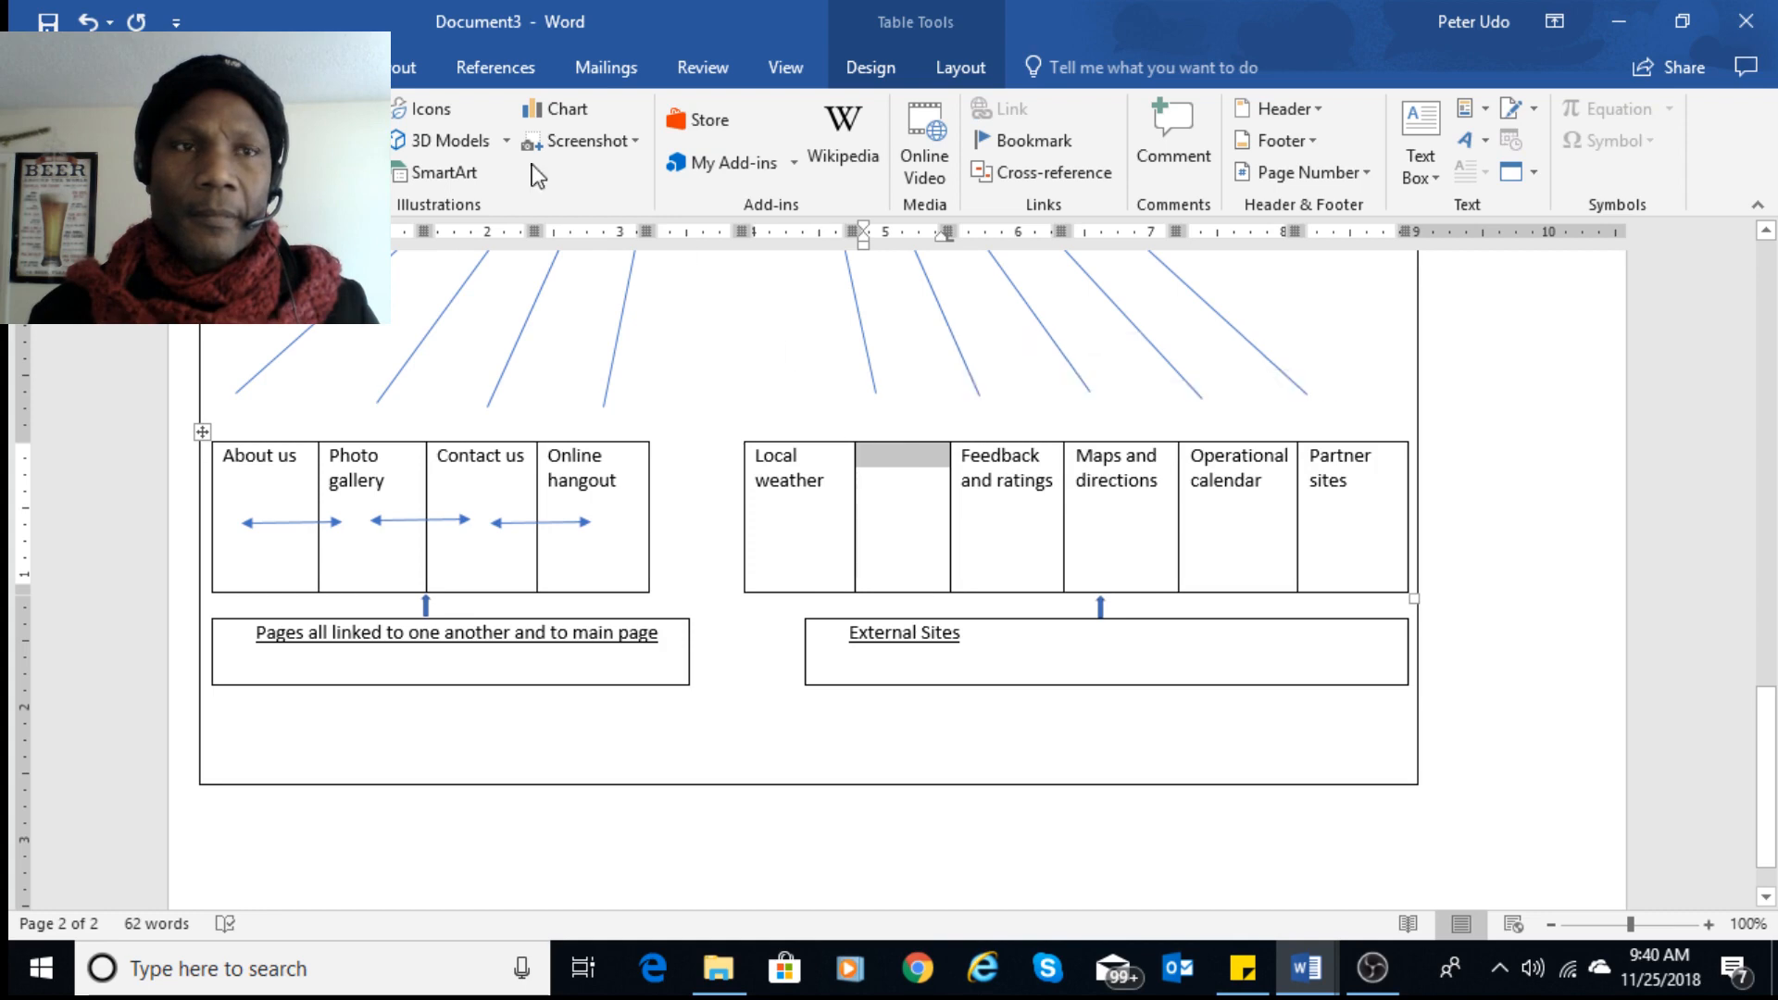
- Undo the blank column insertion between the Local weather and Feedback and ratings cells
left_click(88, 22)
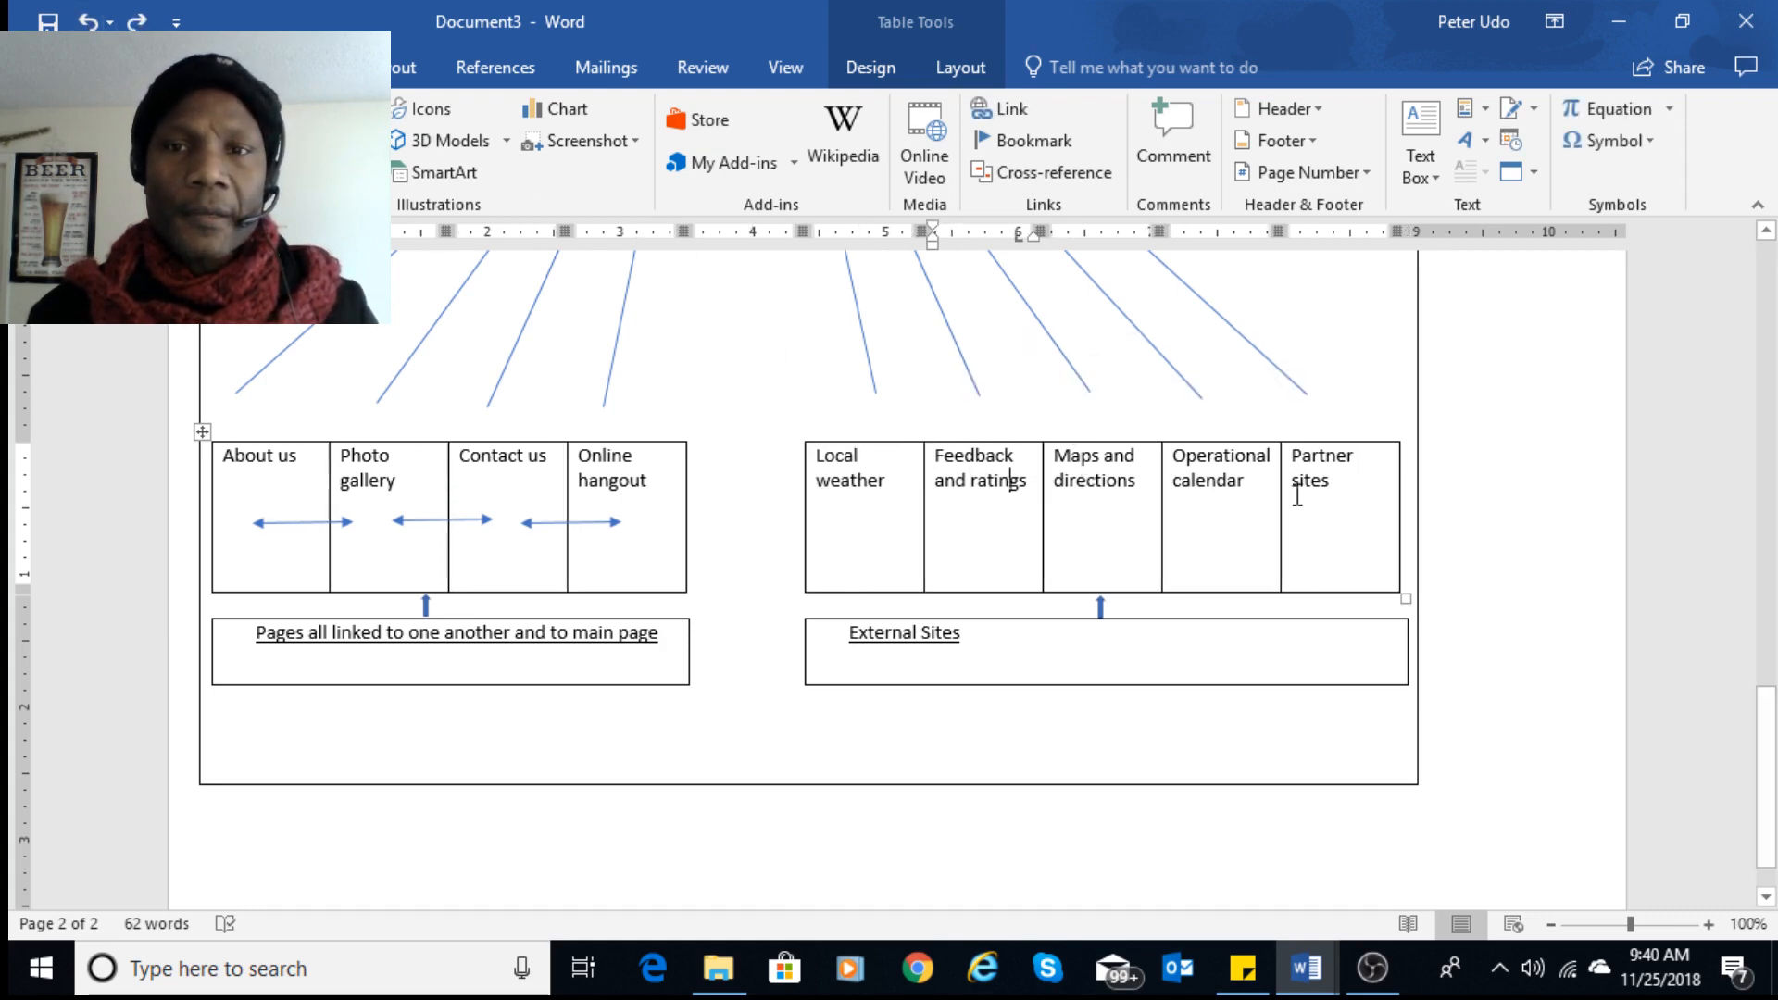
left_click(1407, 597)
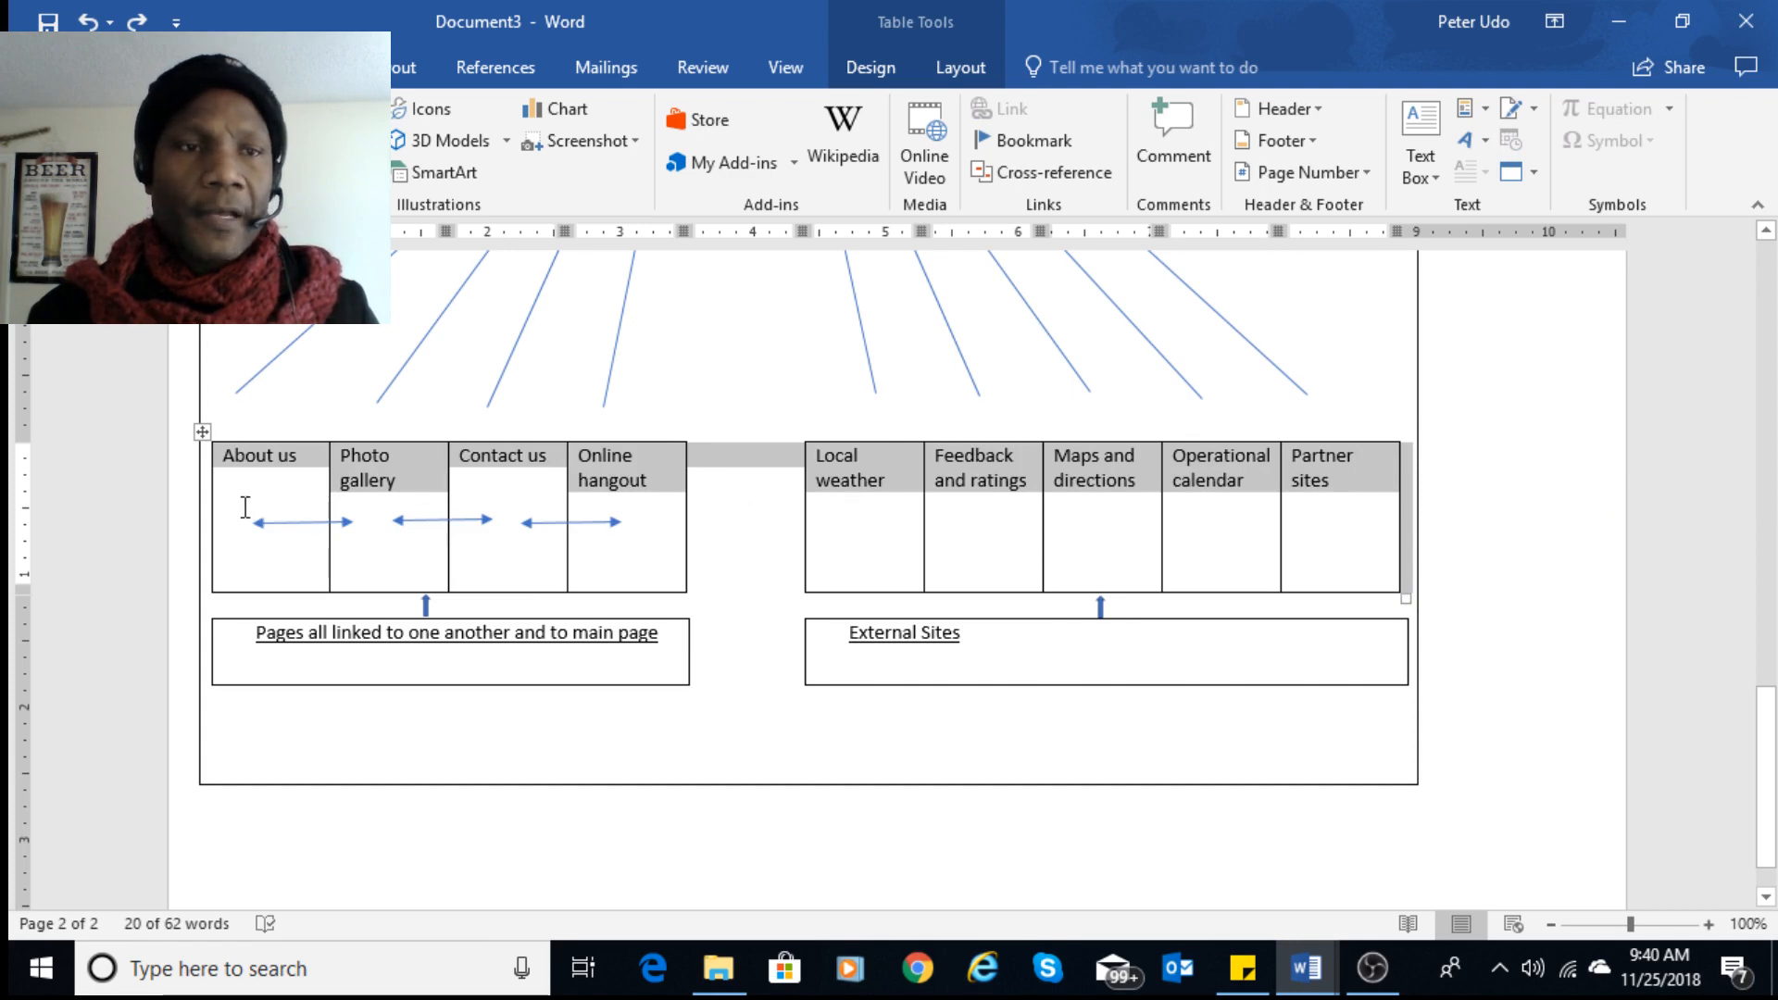
left_click(201, 429)
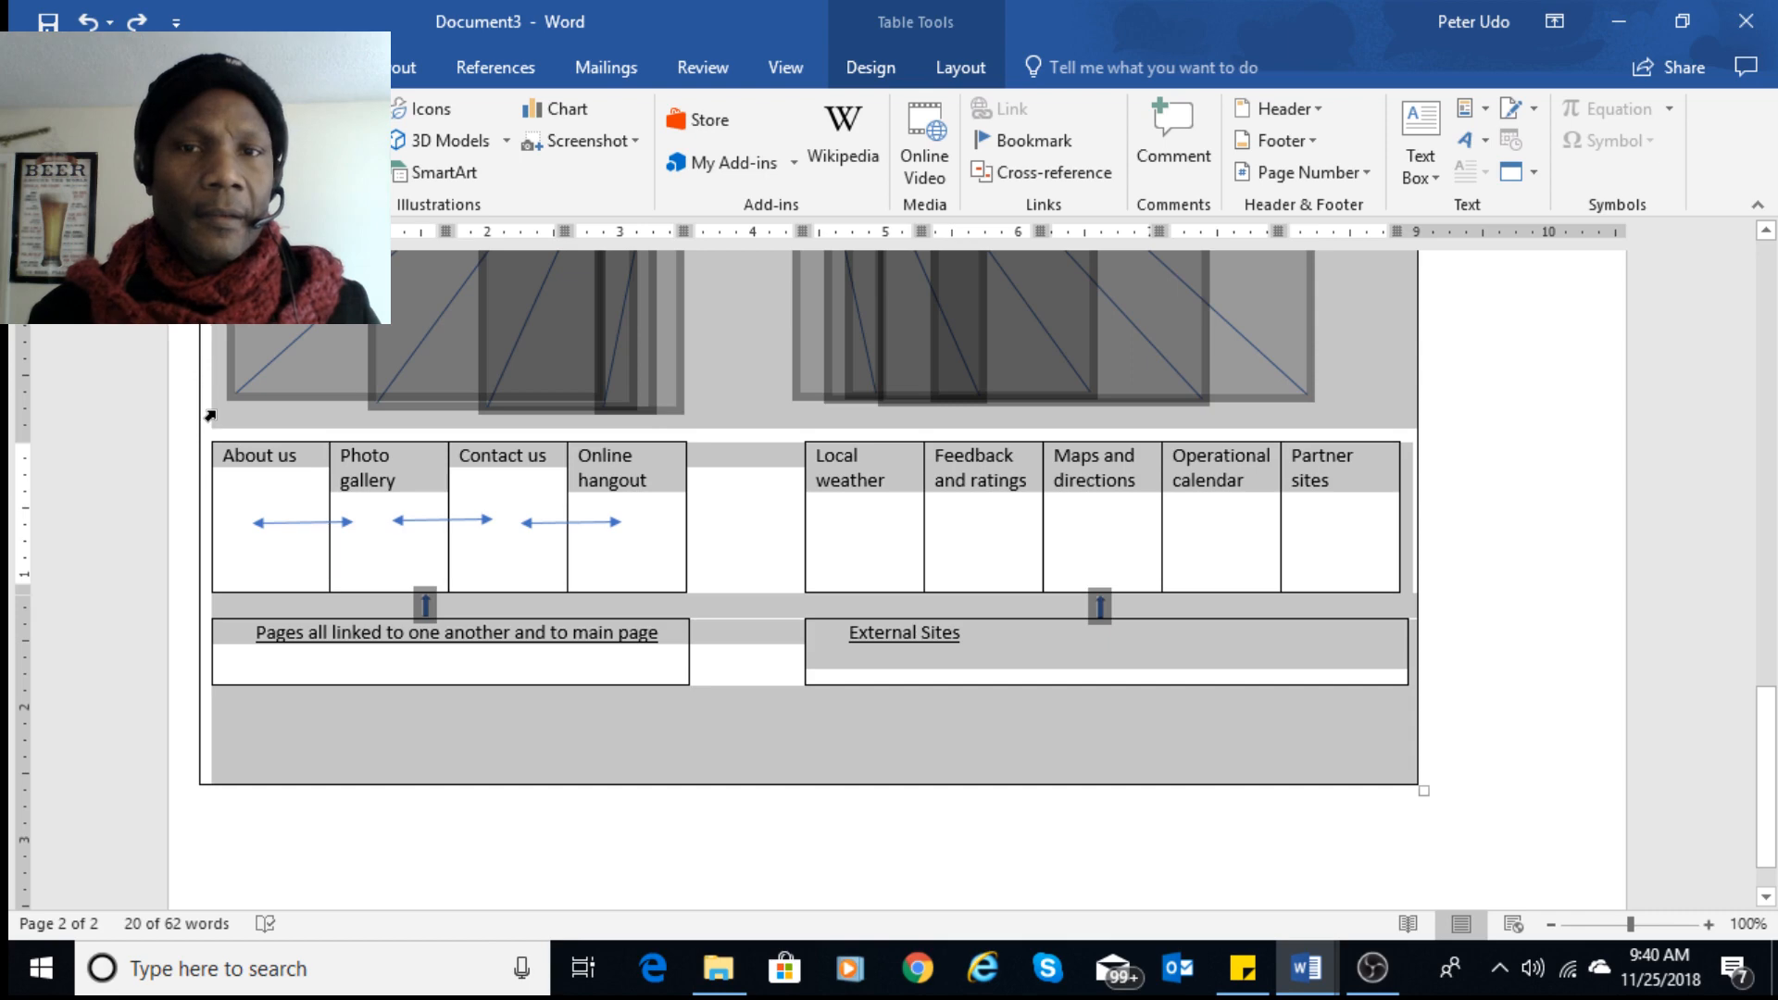
left_click(515, 456)
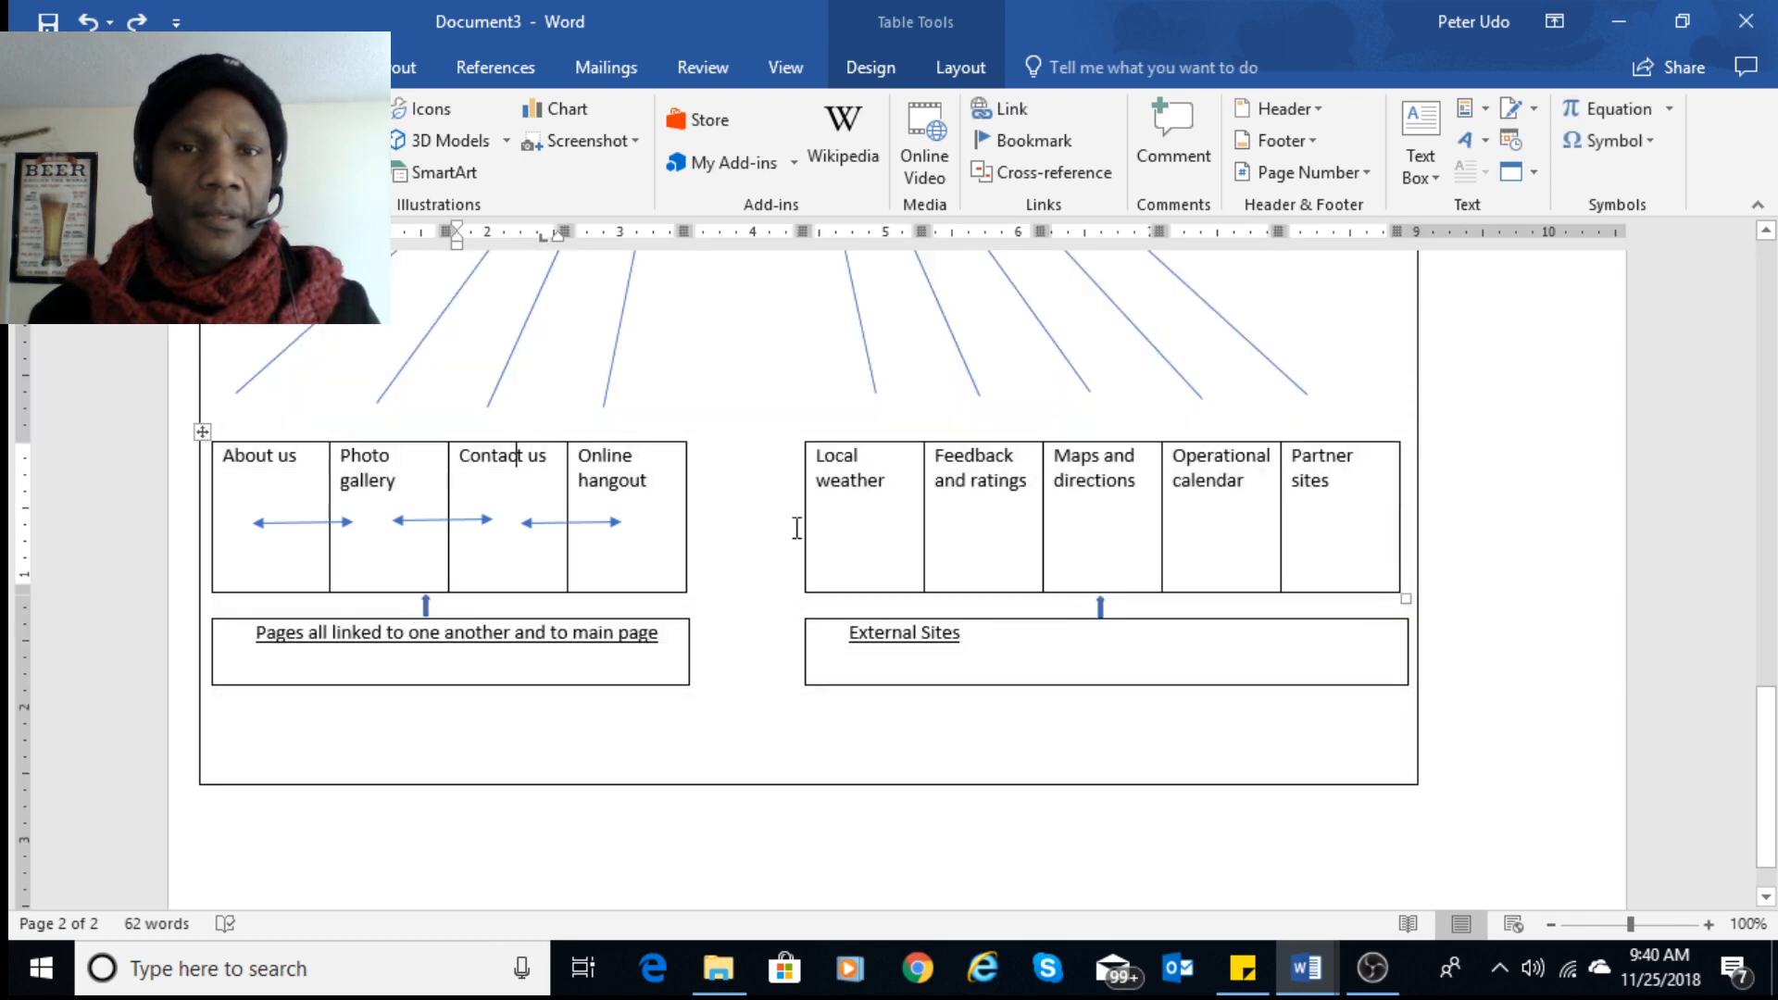
- Extend the connector lines from the Main page box down to the About us, Photo gallery, Contact us and Online hangout cells
scroll(837, 504, "down", 1)
scroll(853, 524, "up", 7)
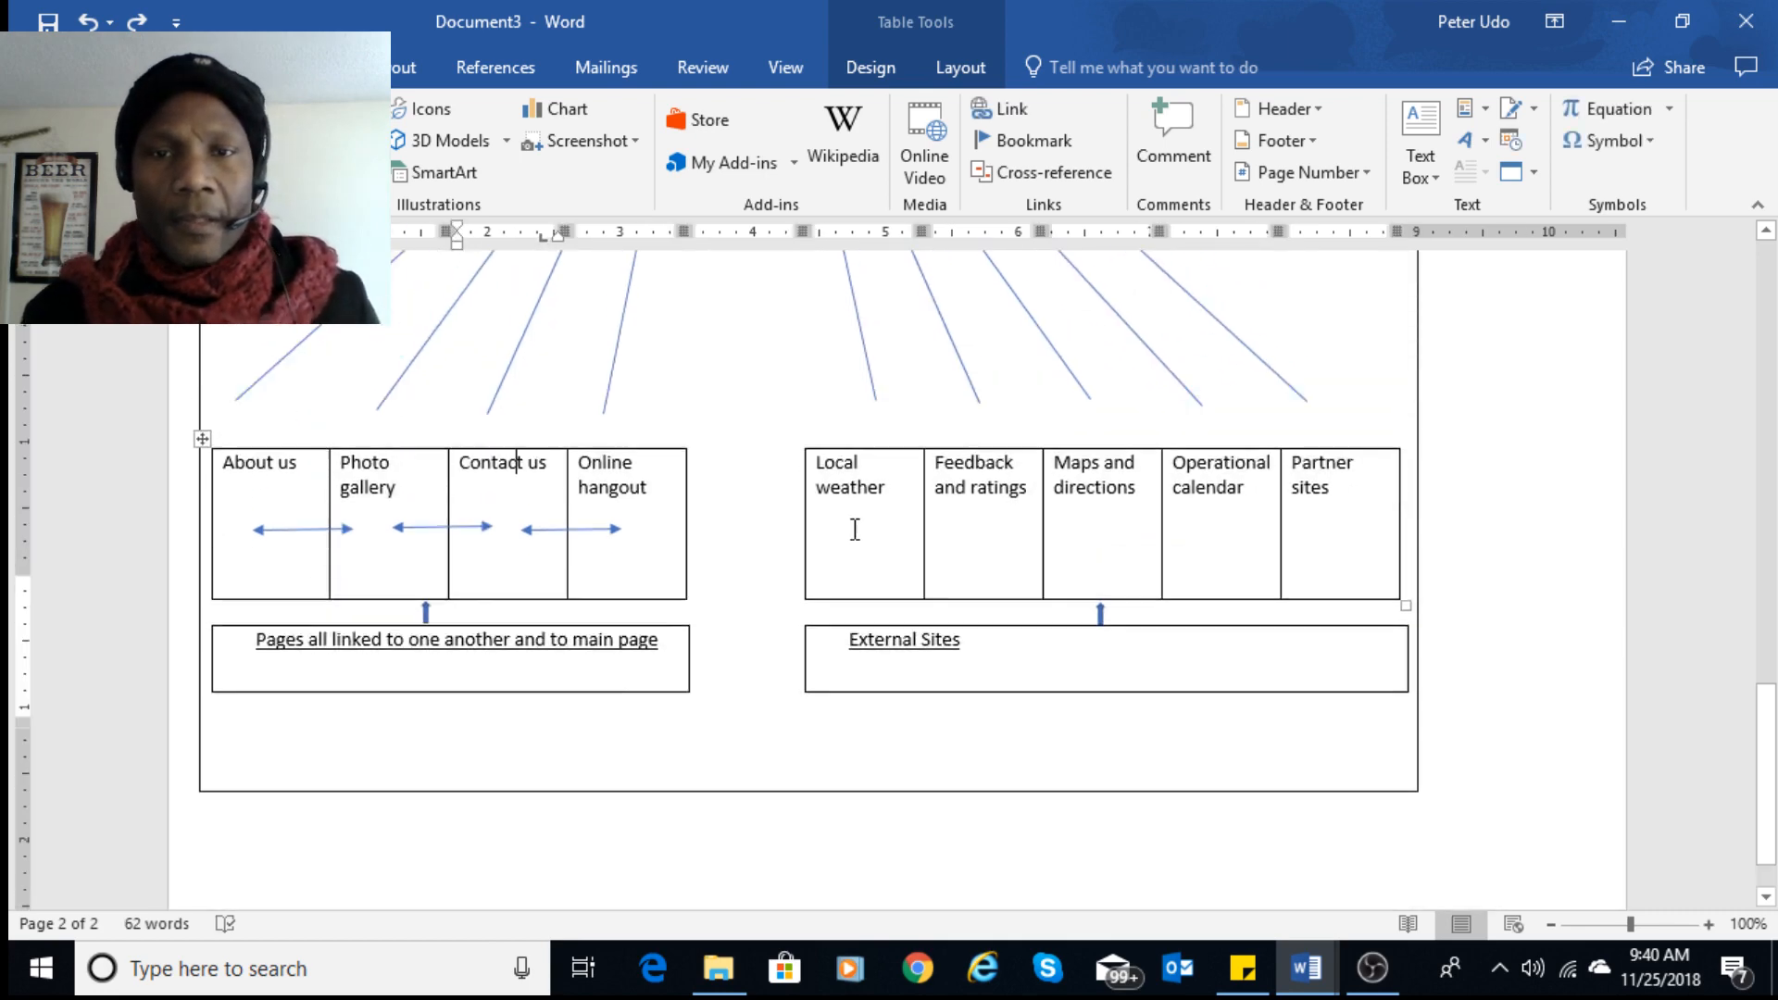
scroll(868, 530, "down", 2)
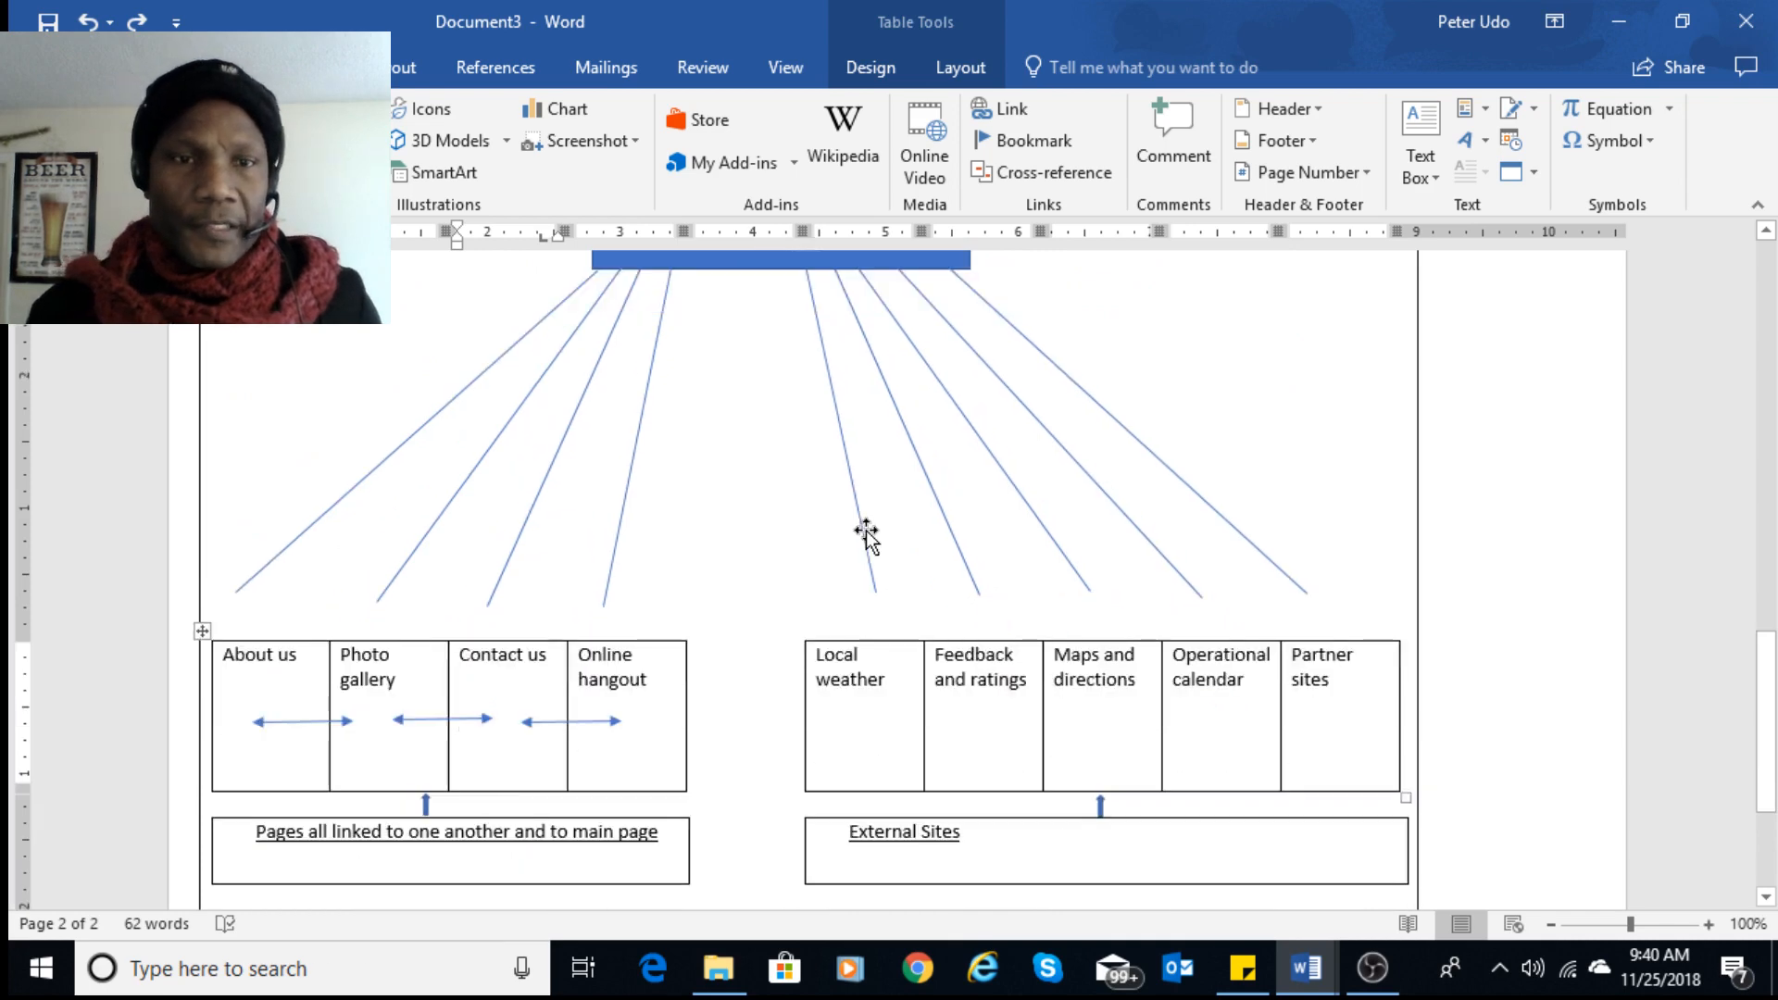
left_click(259, 571)
left_click_drag(238, 589, 245, 636)
left_click(380, 600)
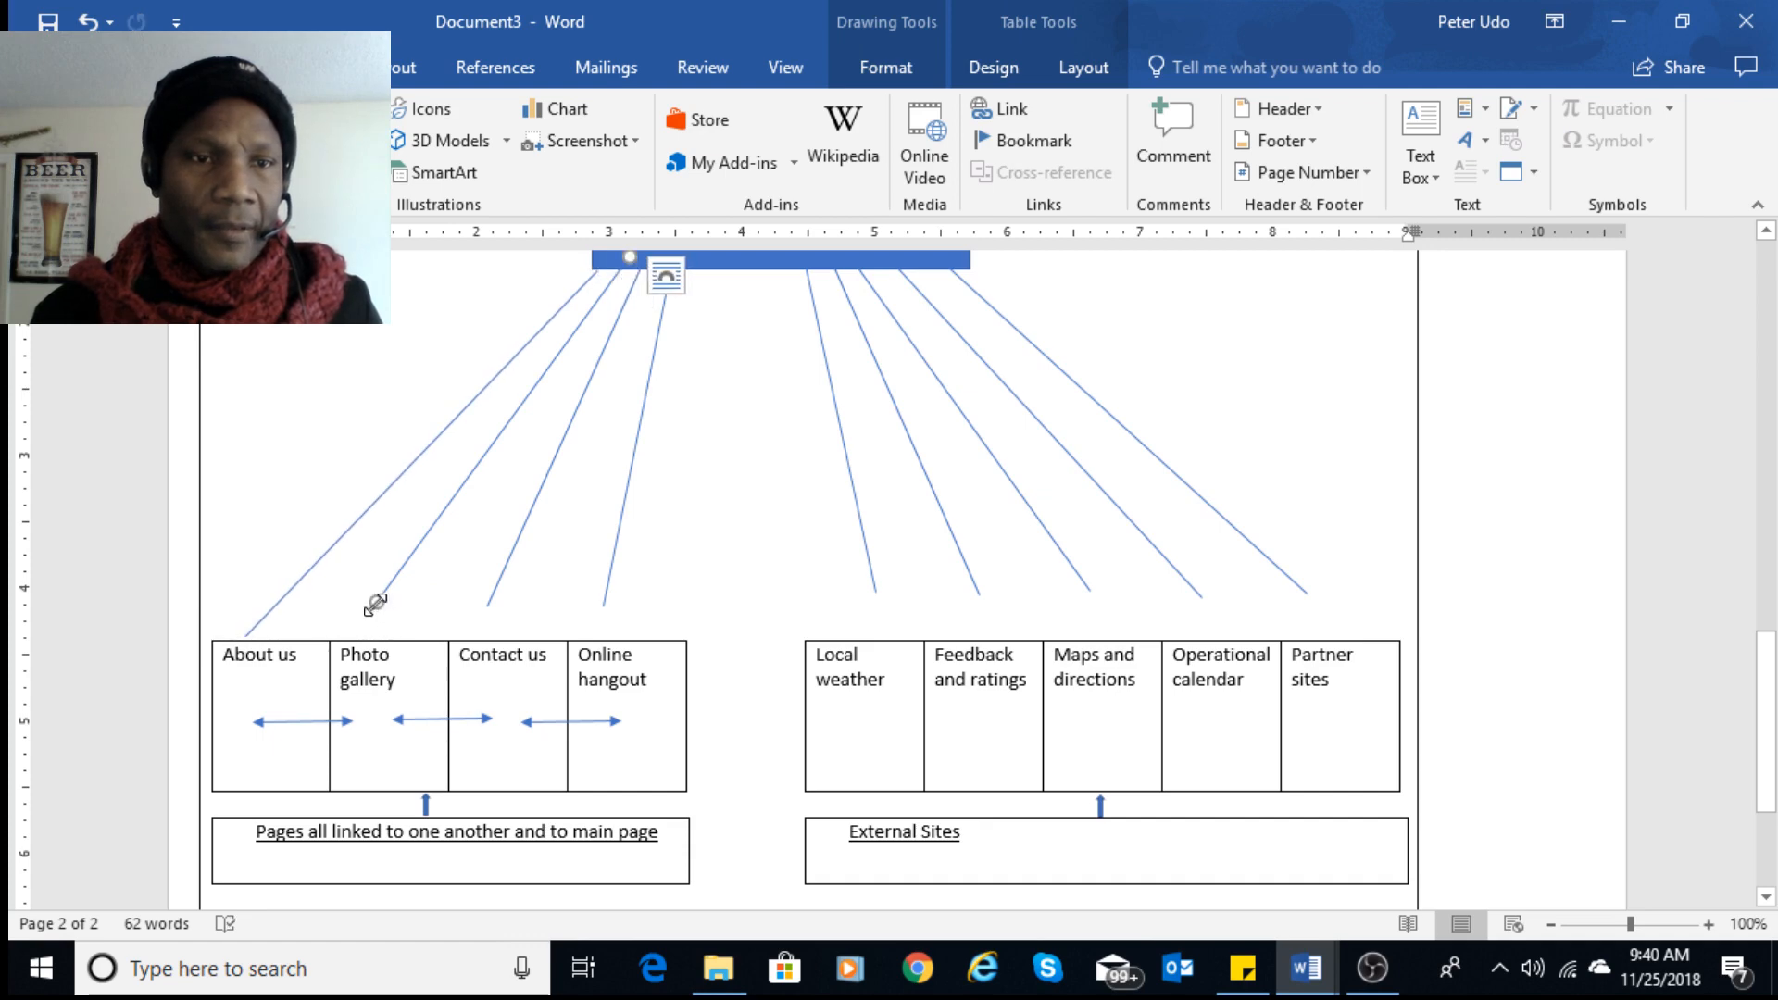
left_click_drag(380, 593, 370, 640)
left_click(489, 607)
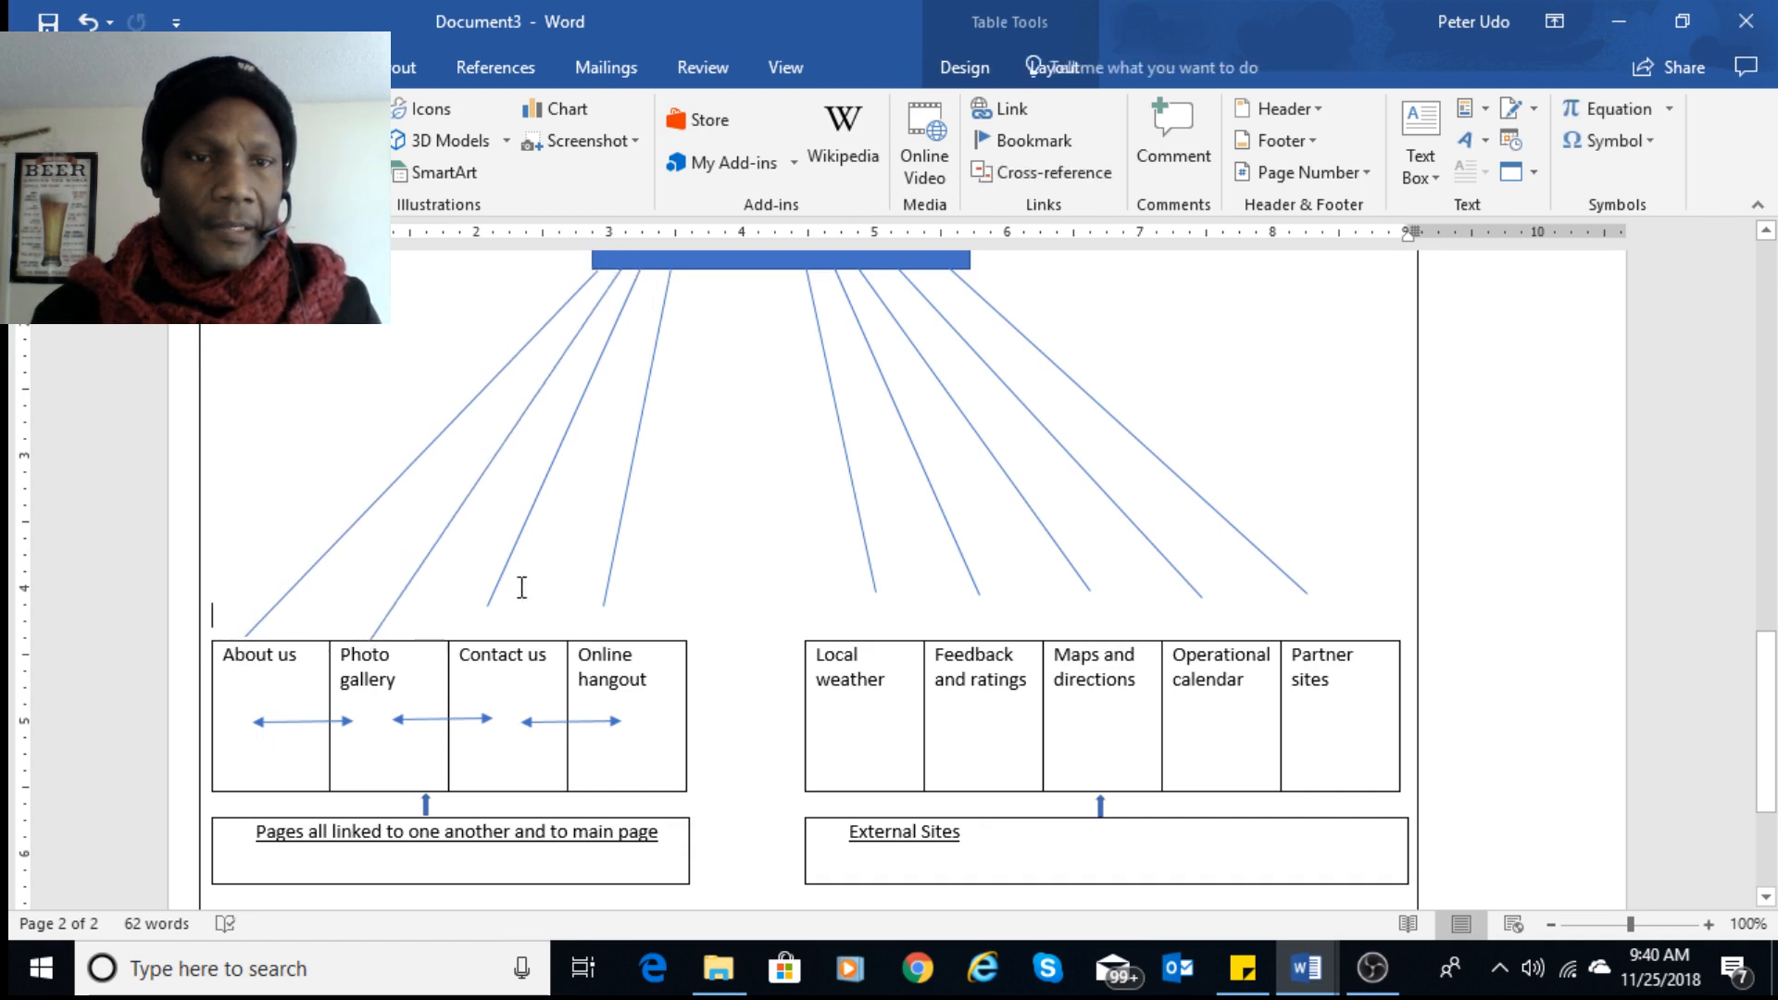
left_click(493, 590)
left_click_drag(494, 593, 487, 639)
left_click(602, 608)
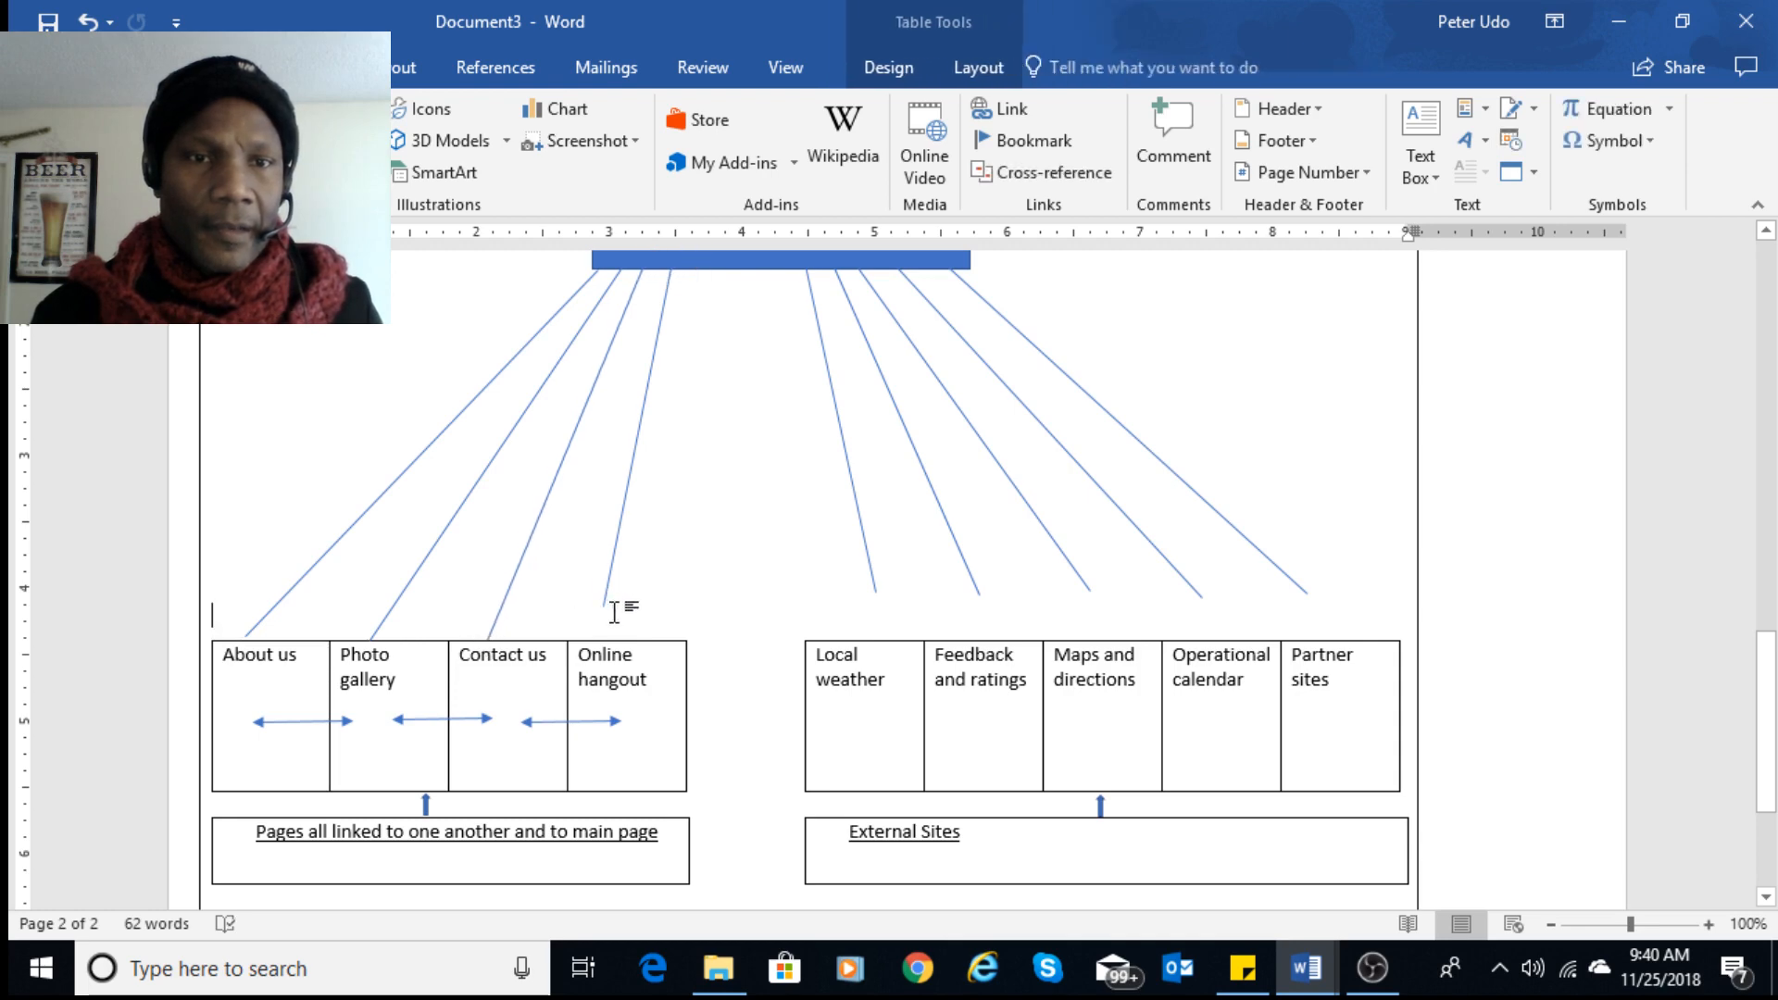
left_click(608, 601)
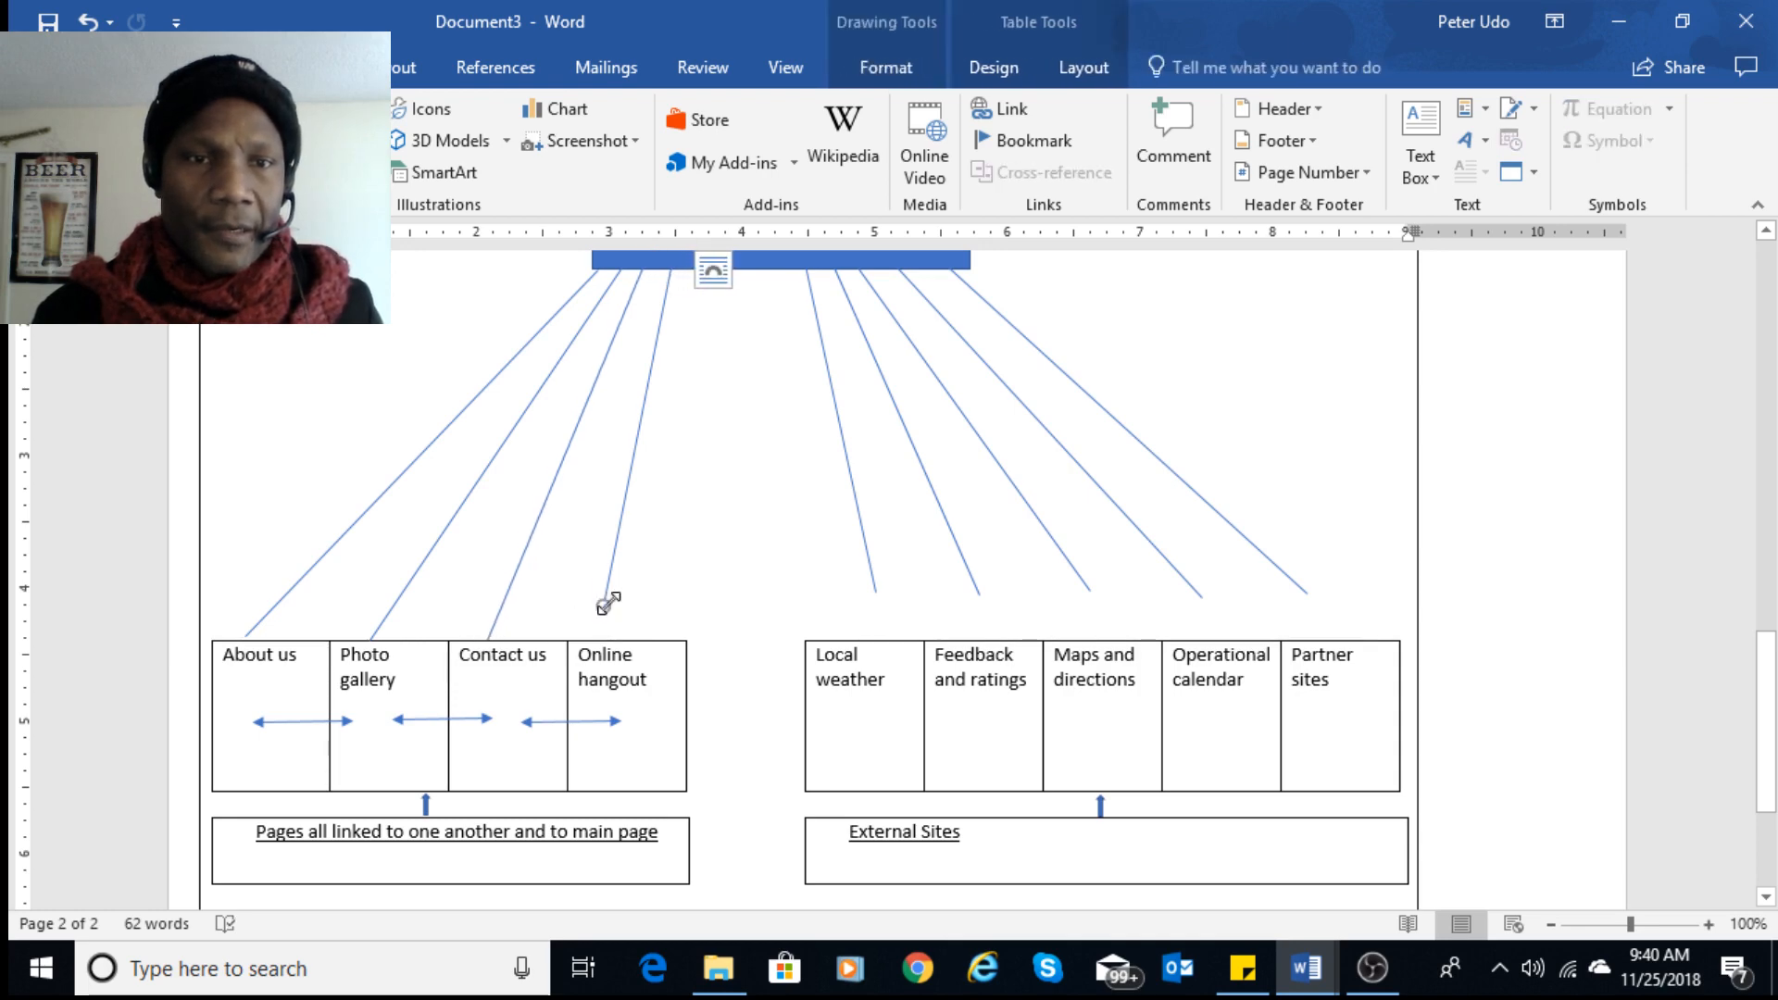
left_click_drag(608, 601, 609, 638)
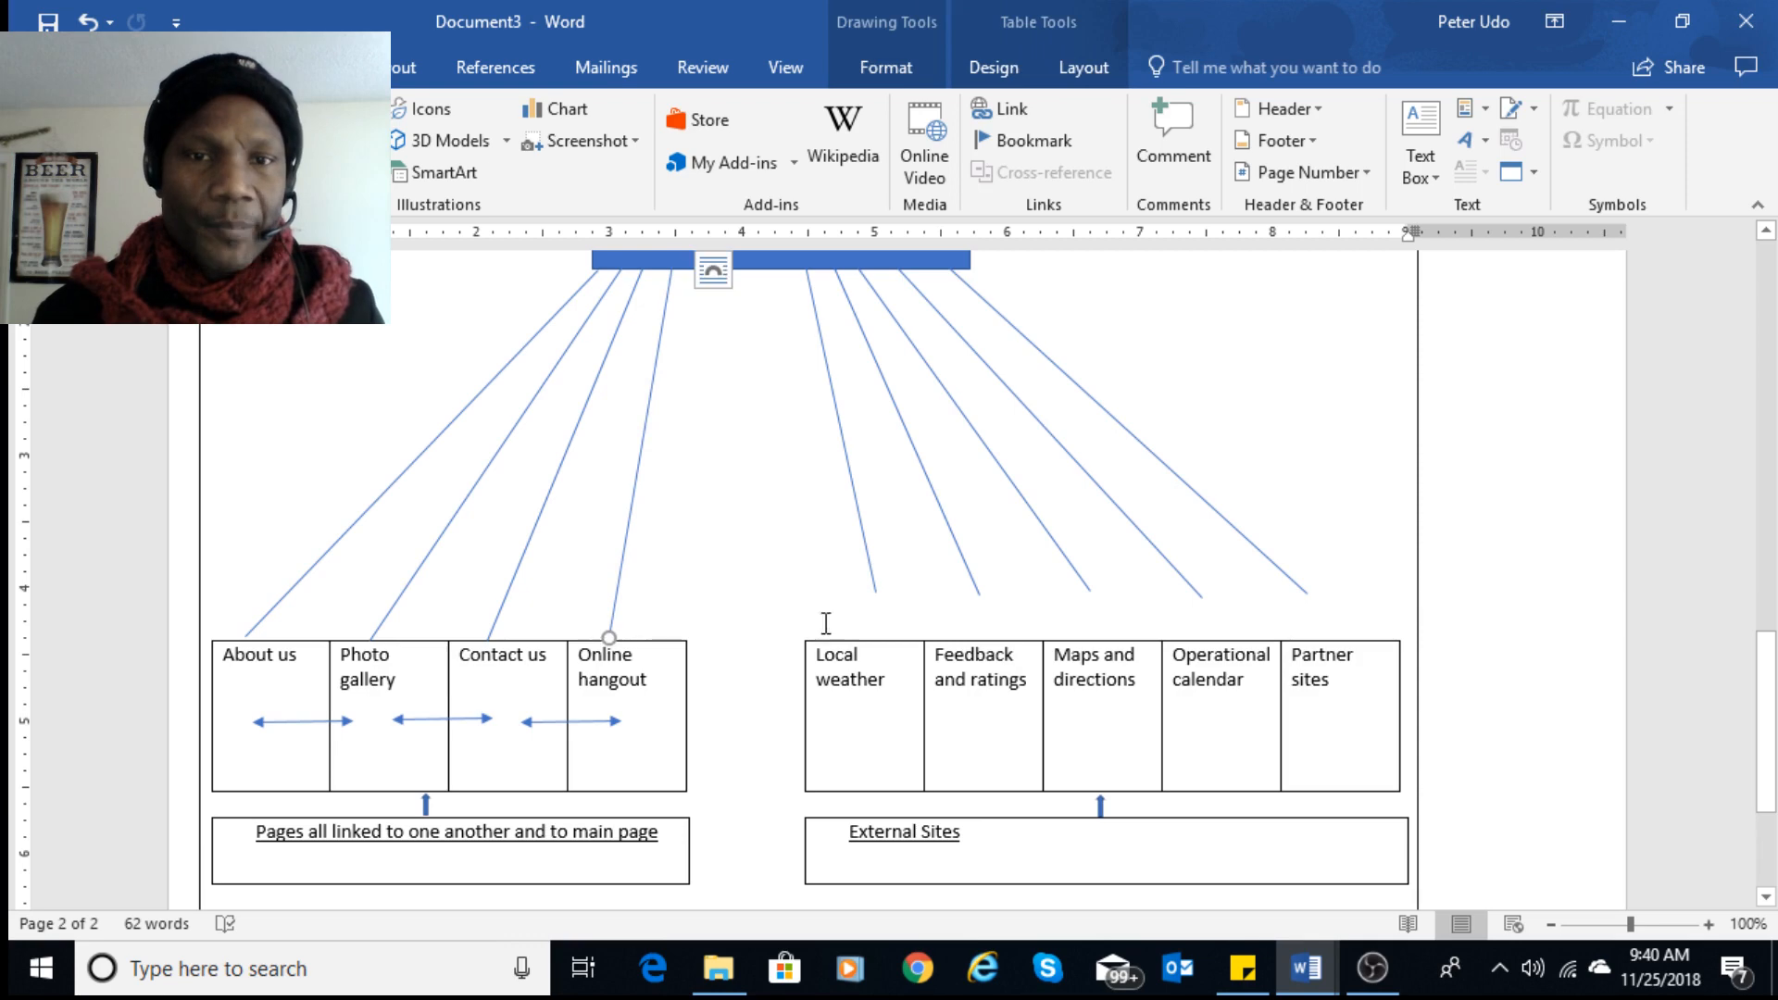
- Extend the five connector lines for the external pages down to the cells from Local weather through Partner sites
left_click(871, 594)
left_click_drag(873, 594, 972, 640)
left_click(972, 589)
left_click(1081, 590)
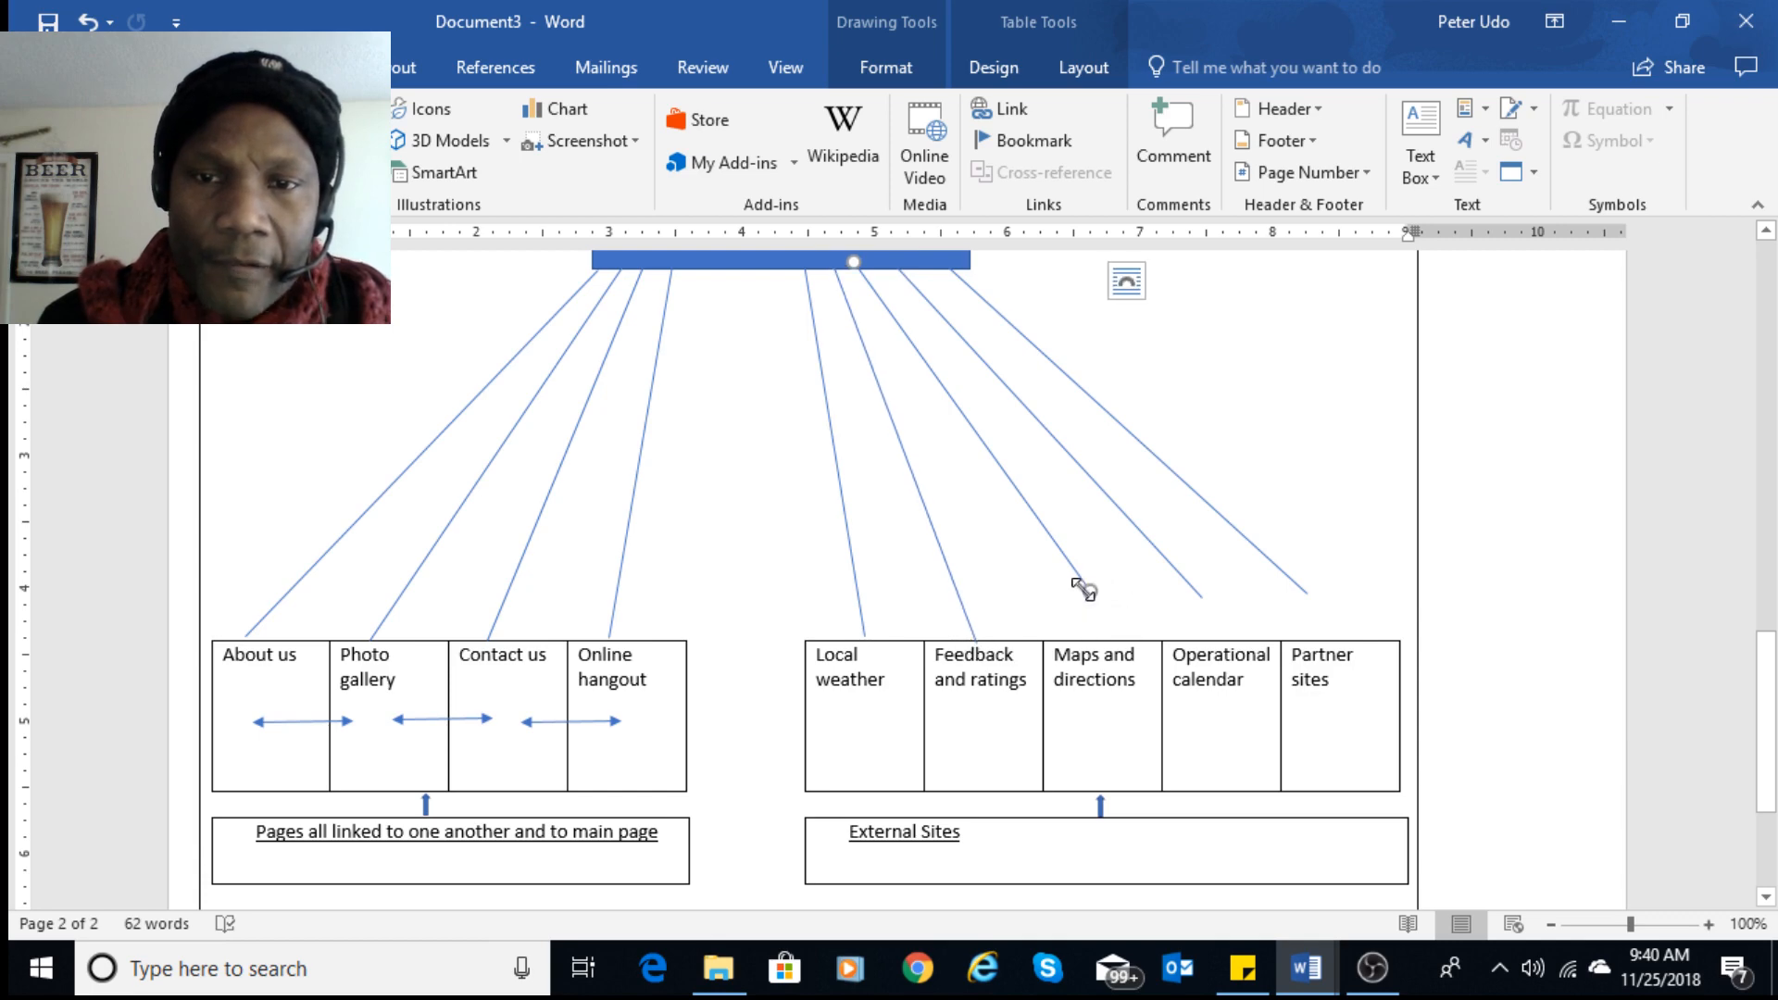
left_click_drag(1084, 589, 1095, 639)
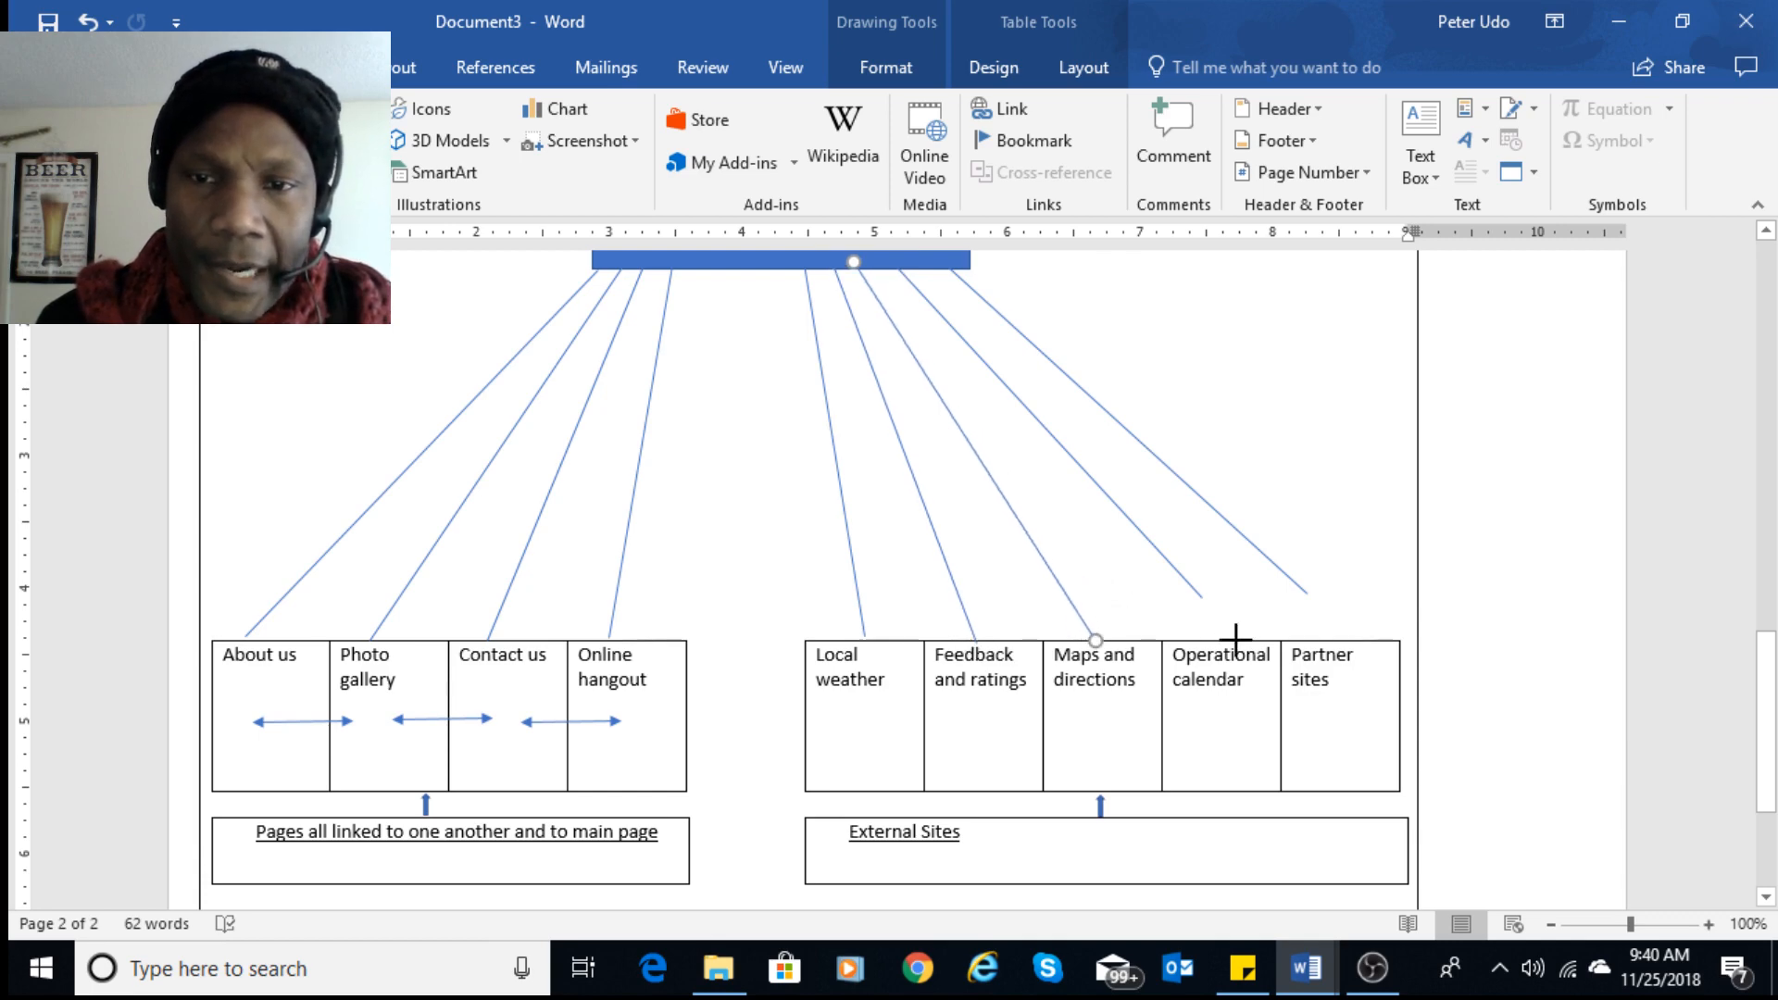
left_click(1198, 597)
left_click_drag(1199, 637, 1200, 639)
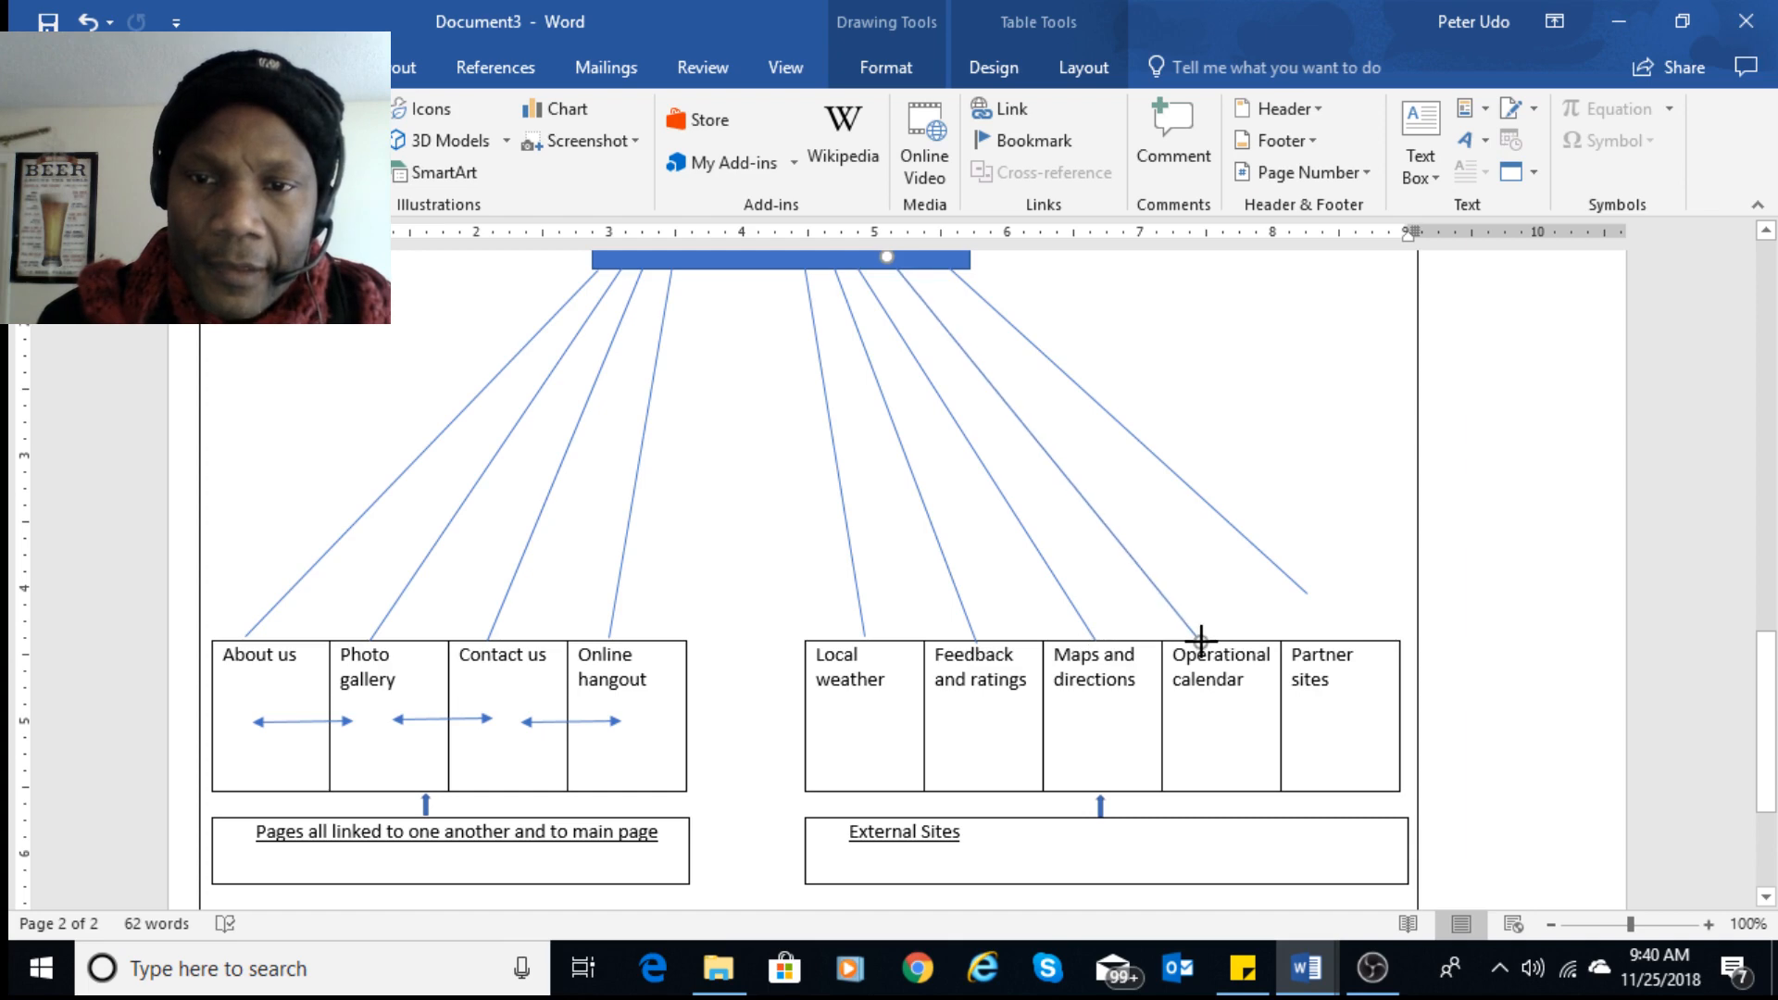
left_click(1304, 592)
left_click_drag(1313, 597, 1319, 635)
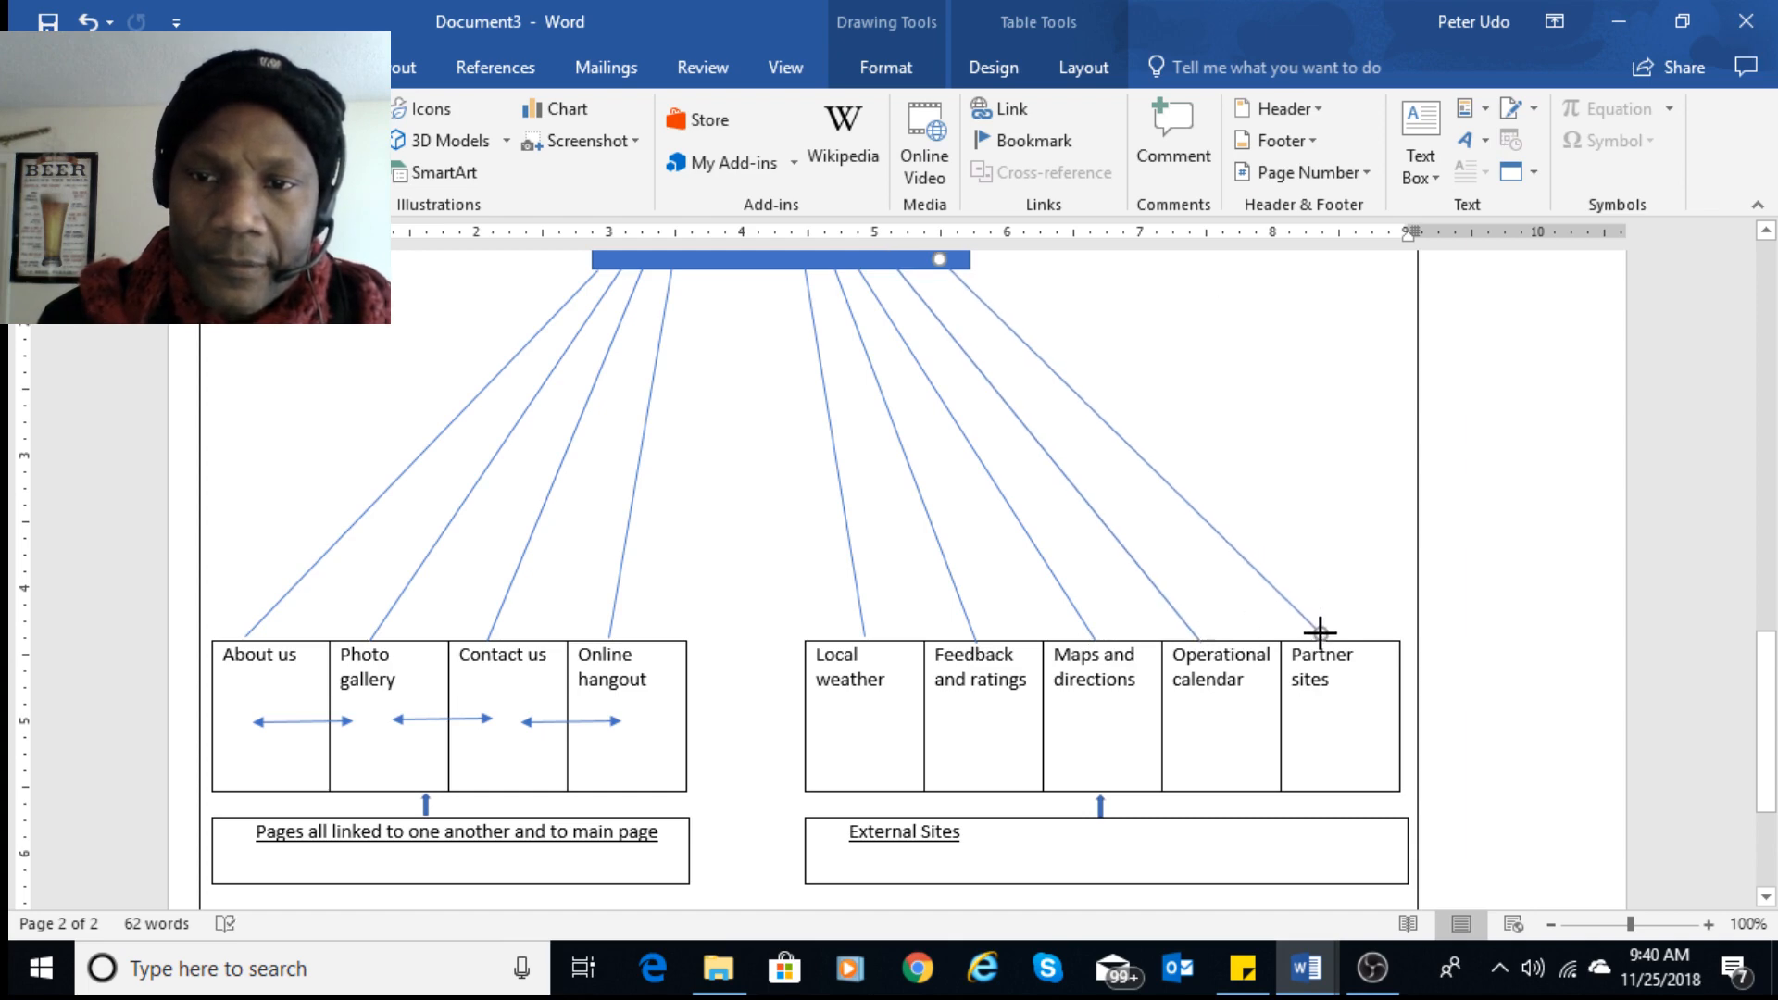
- Examine the whole storyboard from the Main page box down to the page cells and their caption boxes
scroll(1180, 567, "up", 3)
scroll(1189, 561, "up", 5)
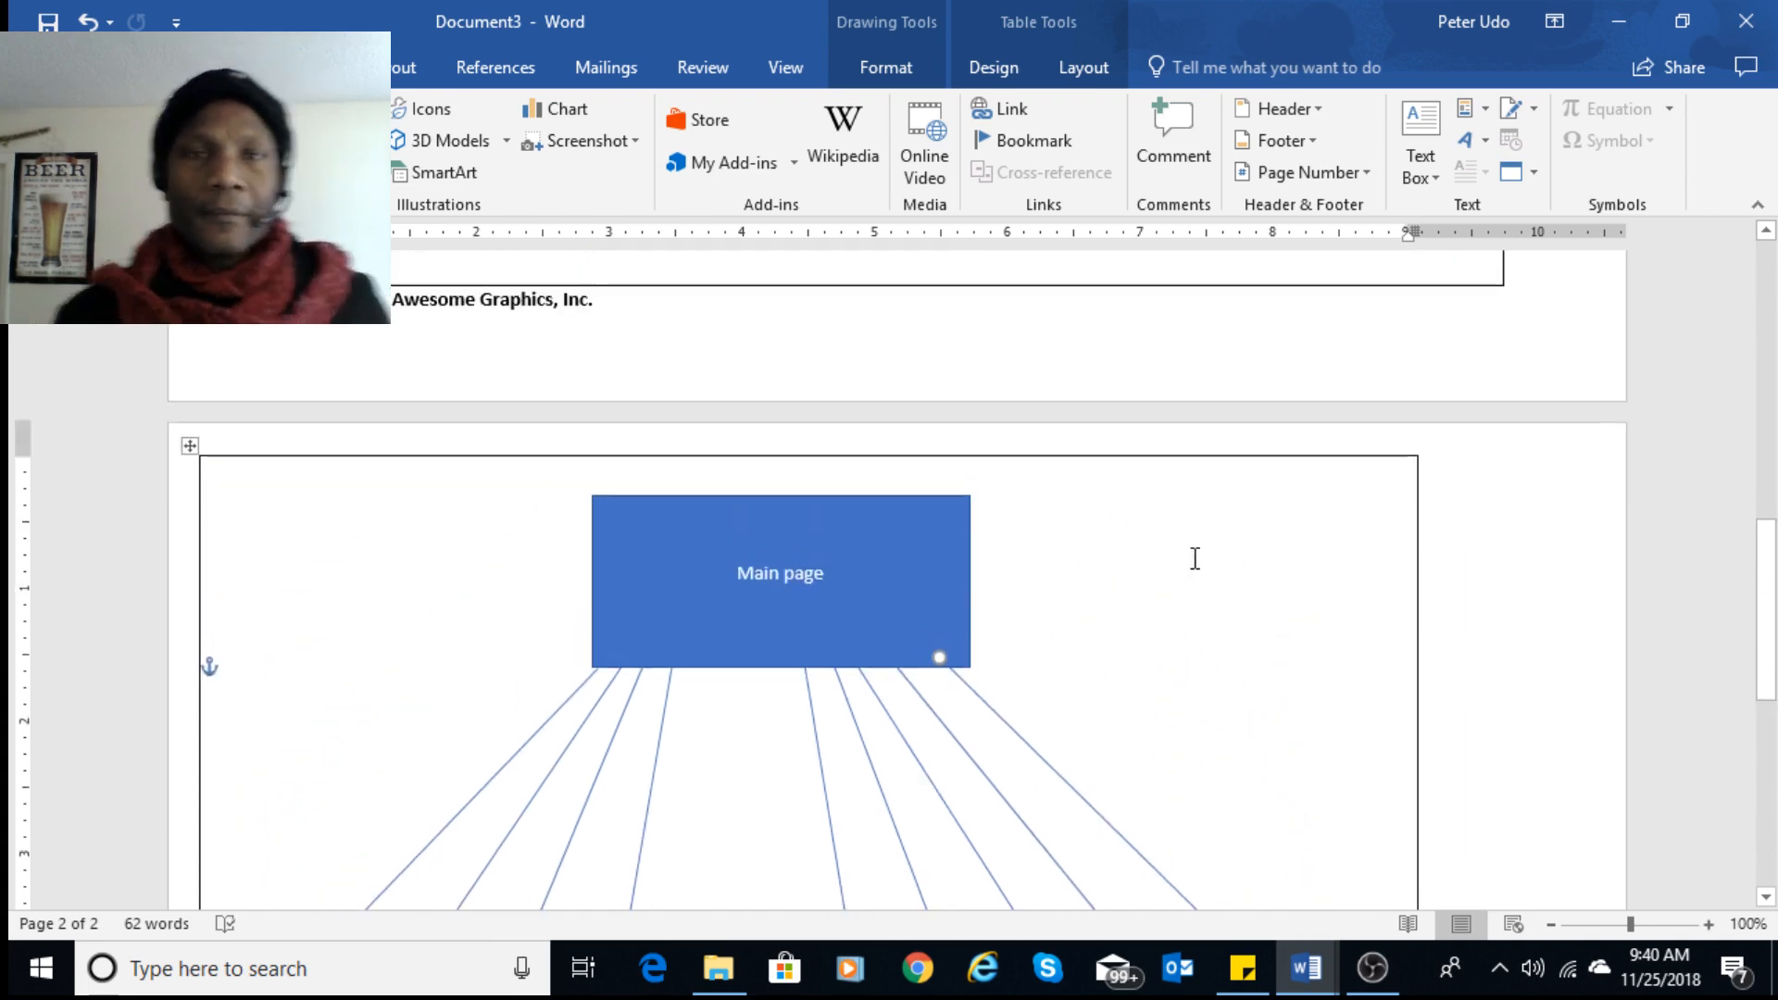
scroll(1199, 556, "down", 8)
scroll(1392, 667, "down", 2)
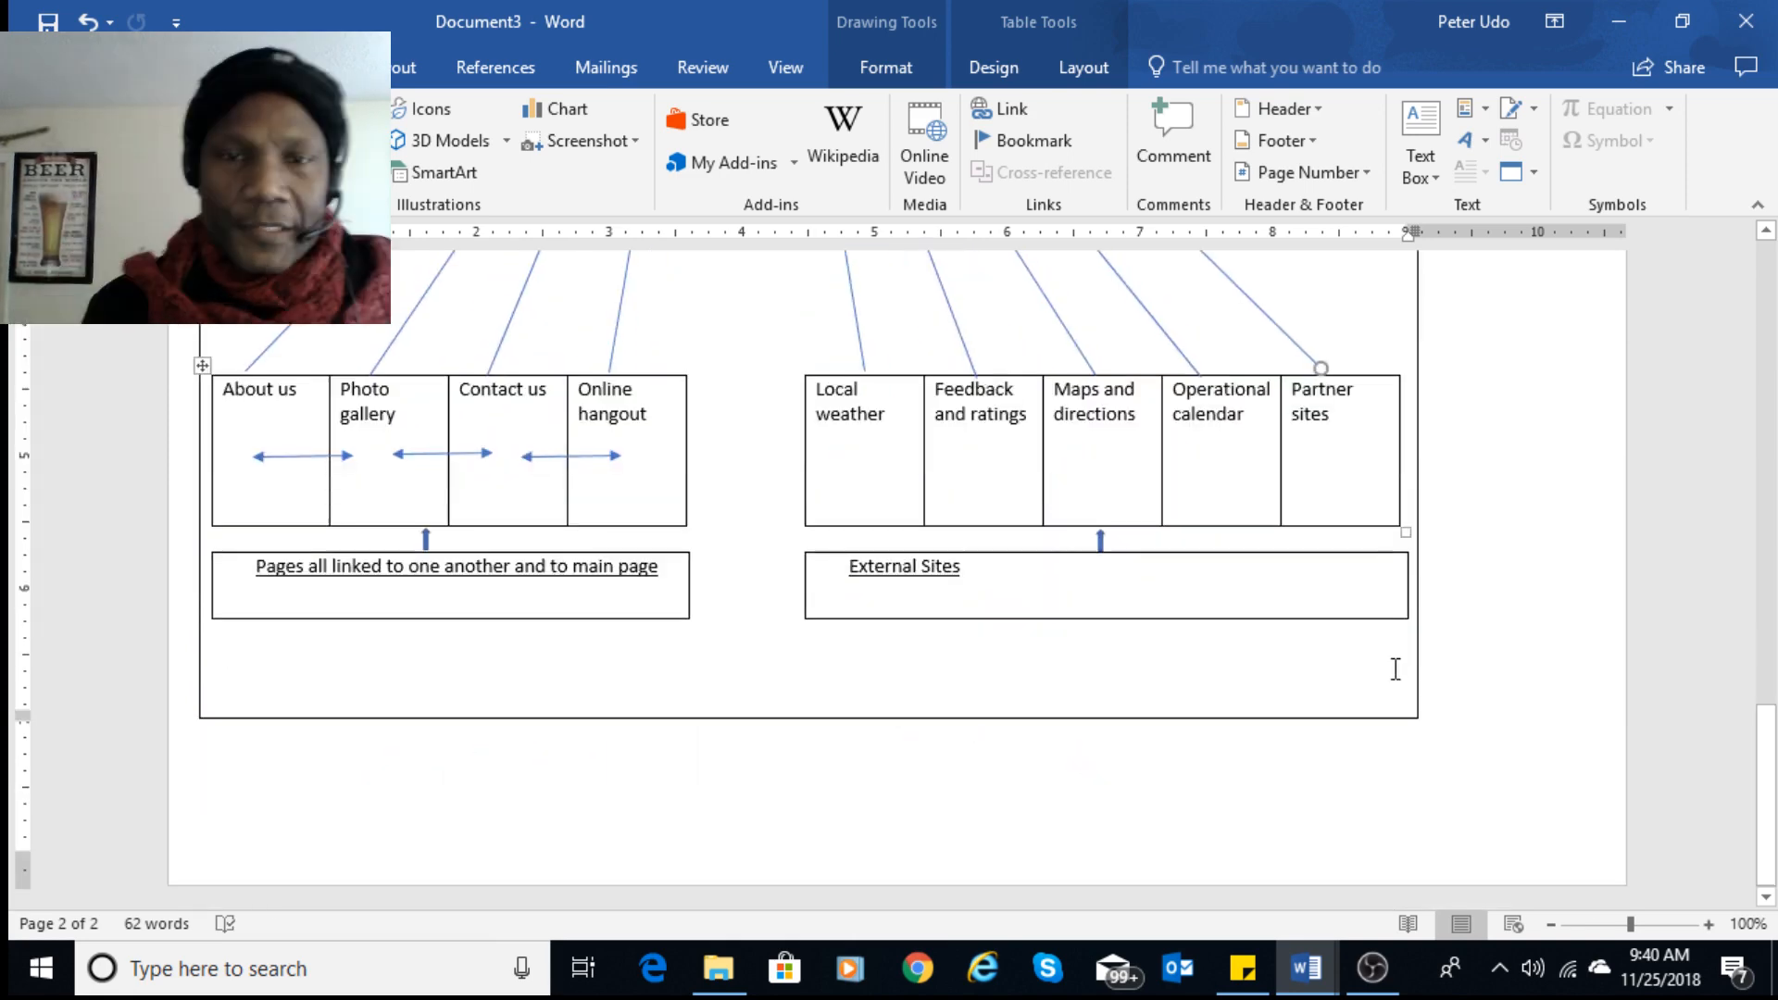
scroll(1393, 671, "up", 4)
scroll(1071, 682, "up", 1)
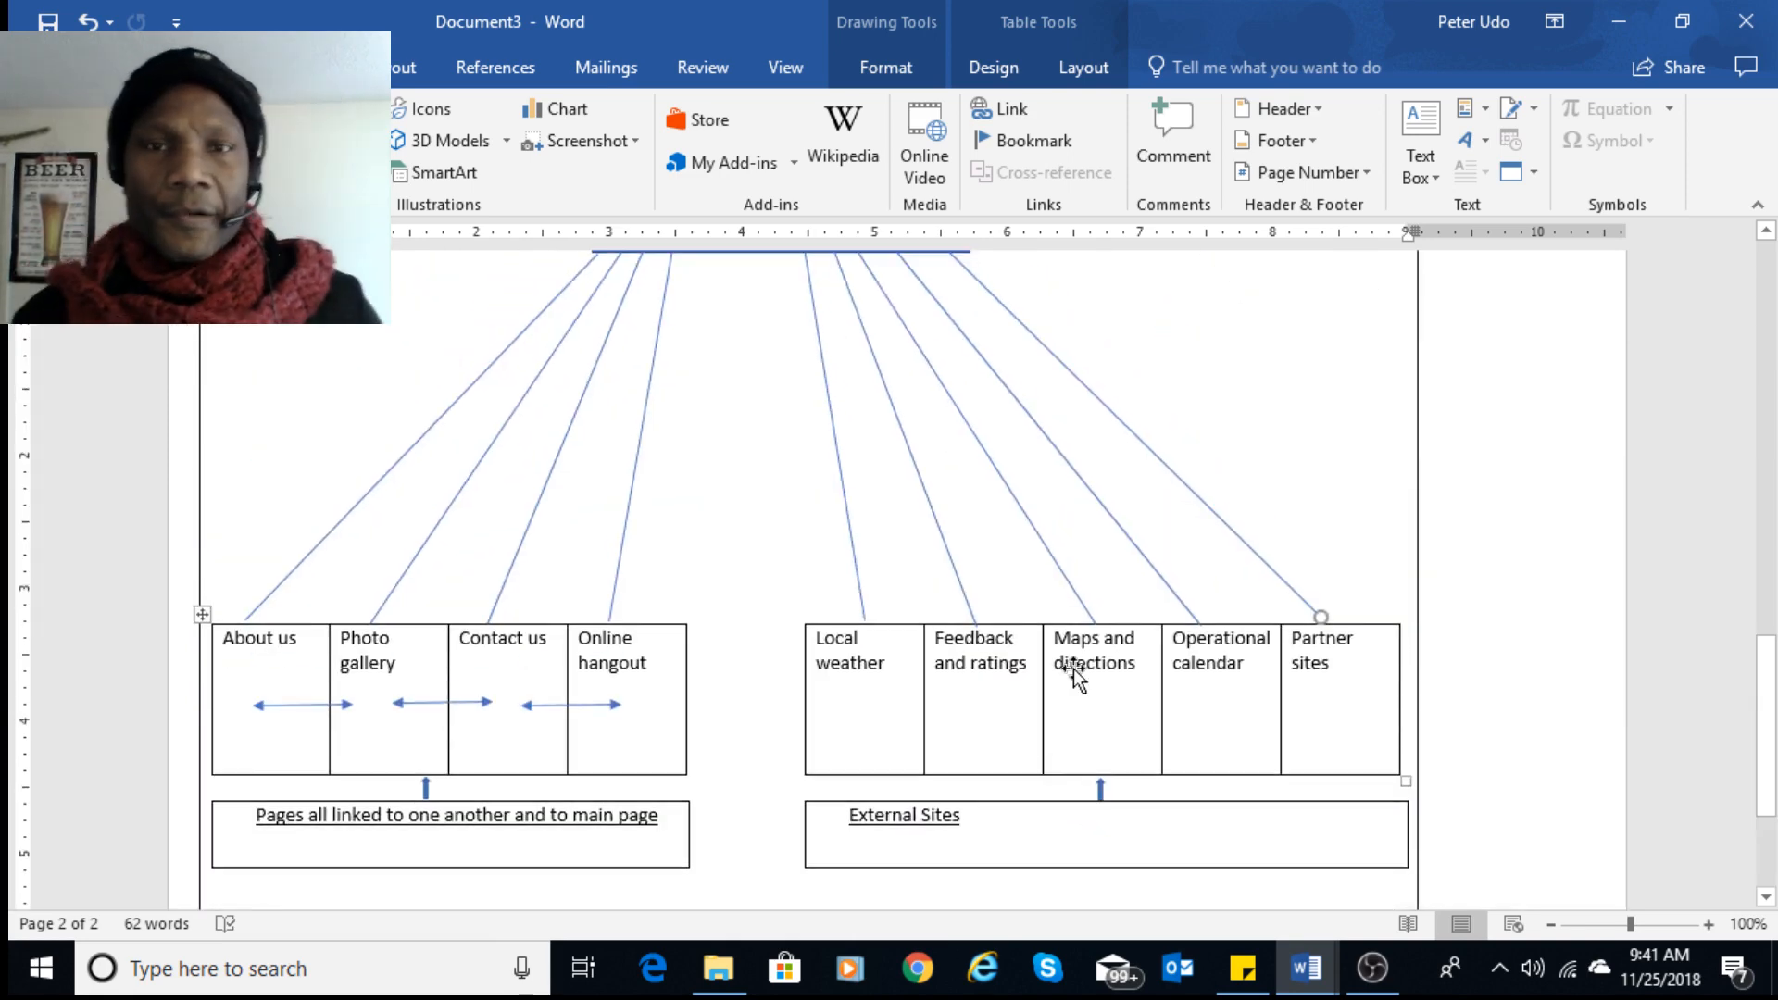
scroll(1071, 683, "up", 8)
left_click(866, 579)
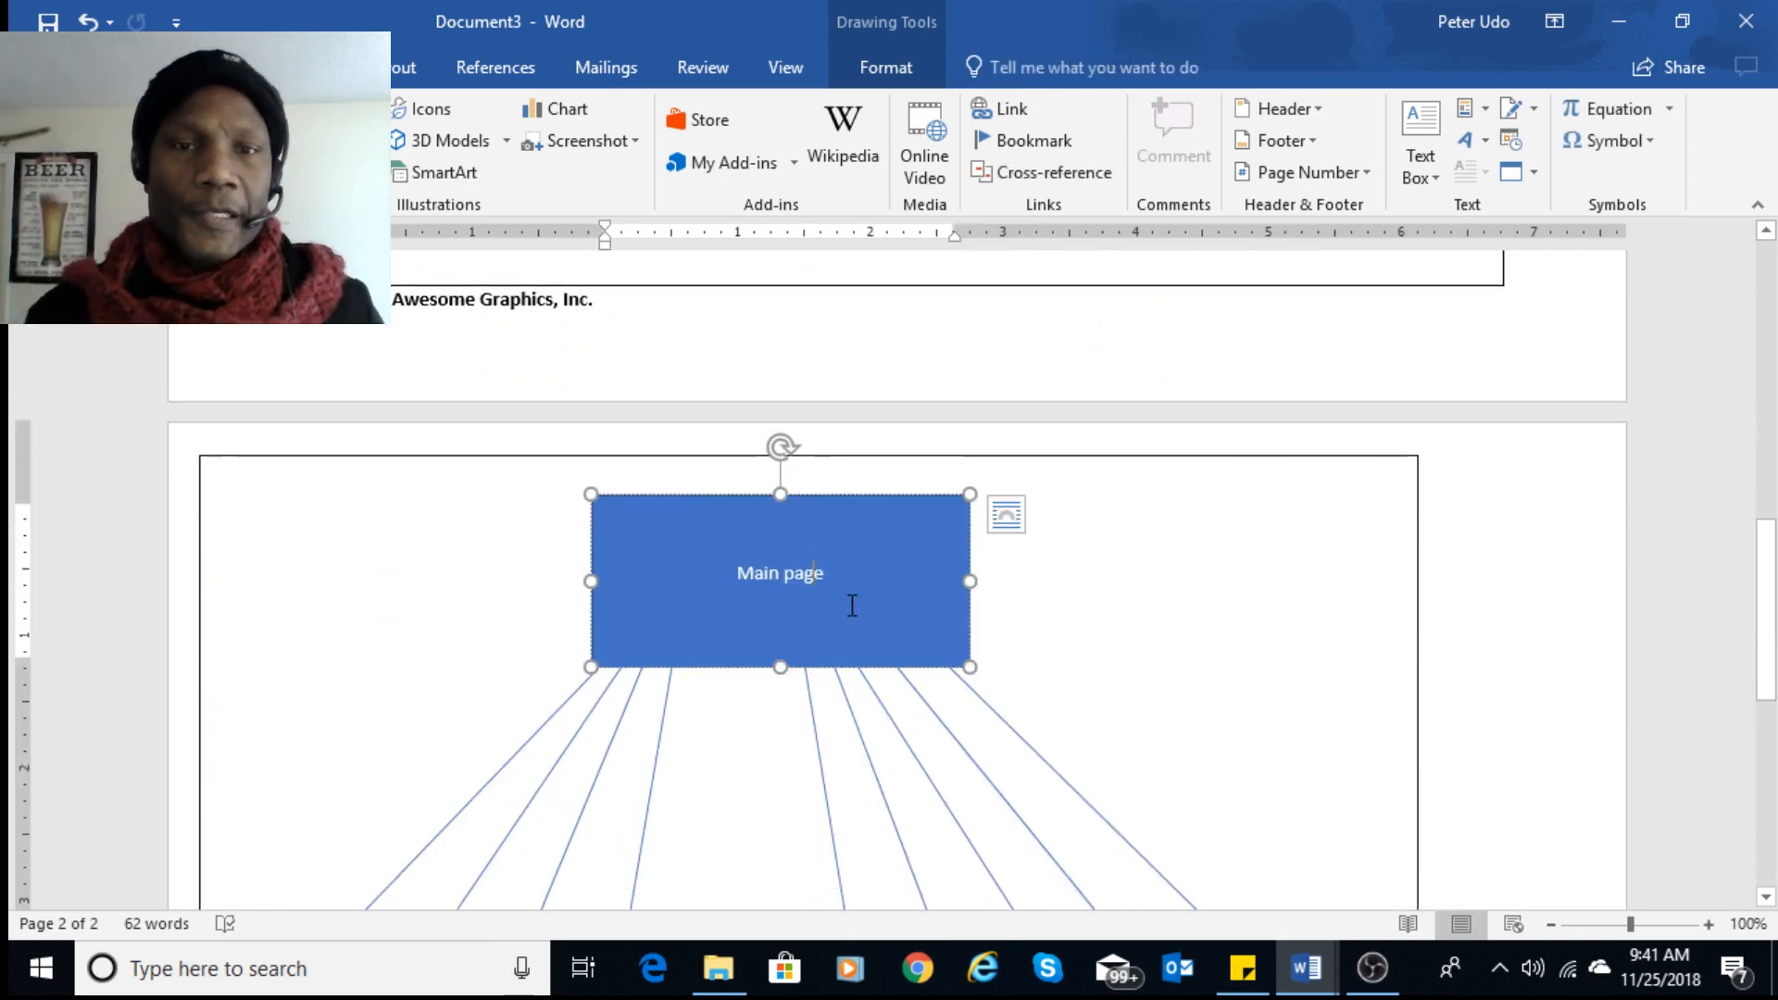
scroll(1043, 738, "down", 8)
left_click(995, 615)
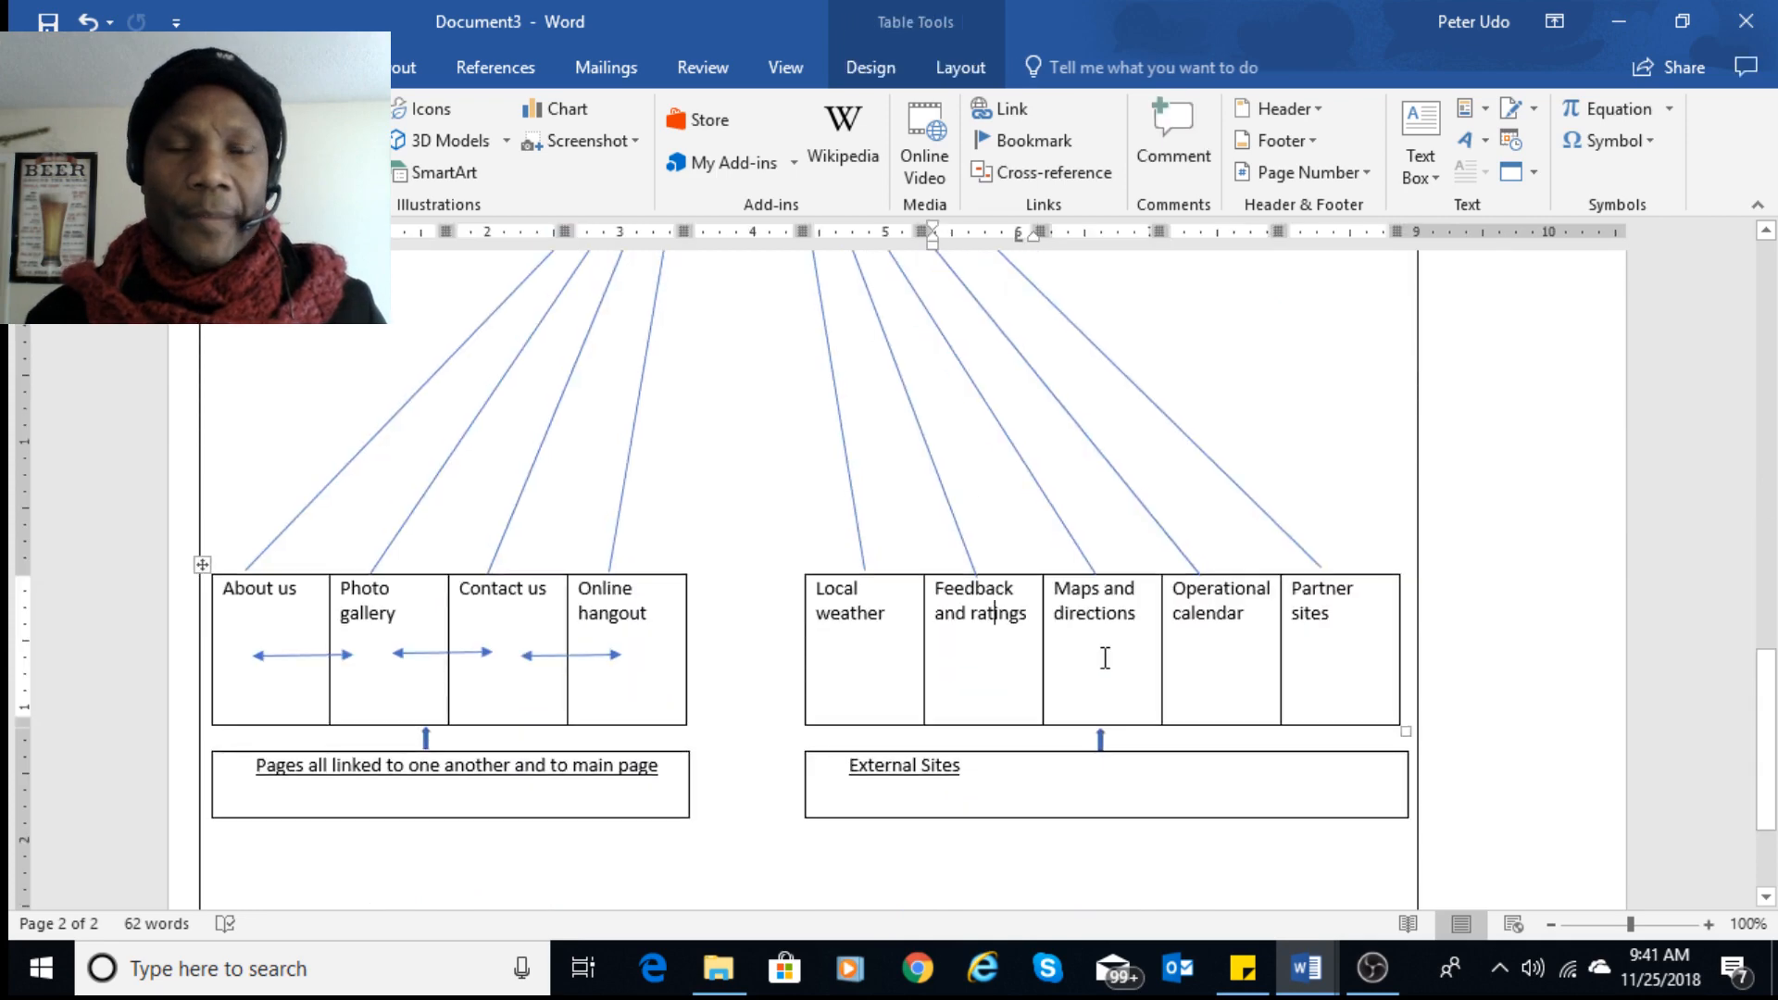
scroll(1026, 605, "up", 10)
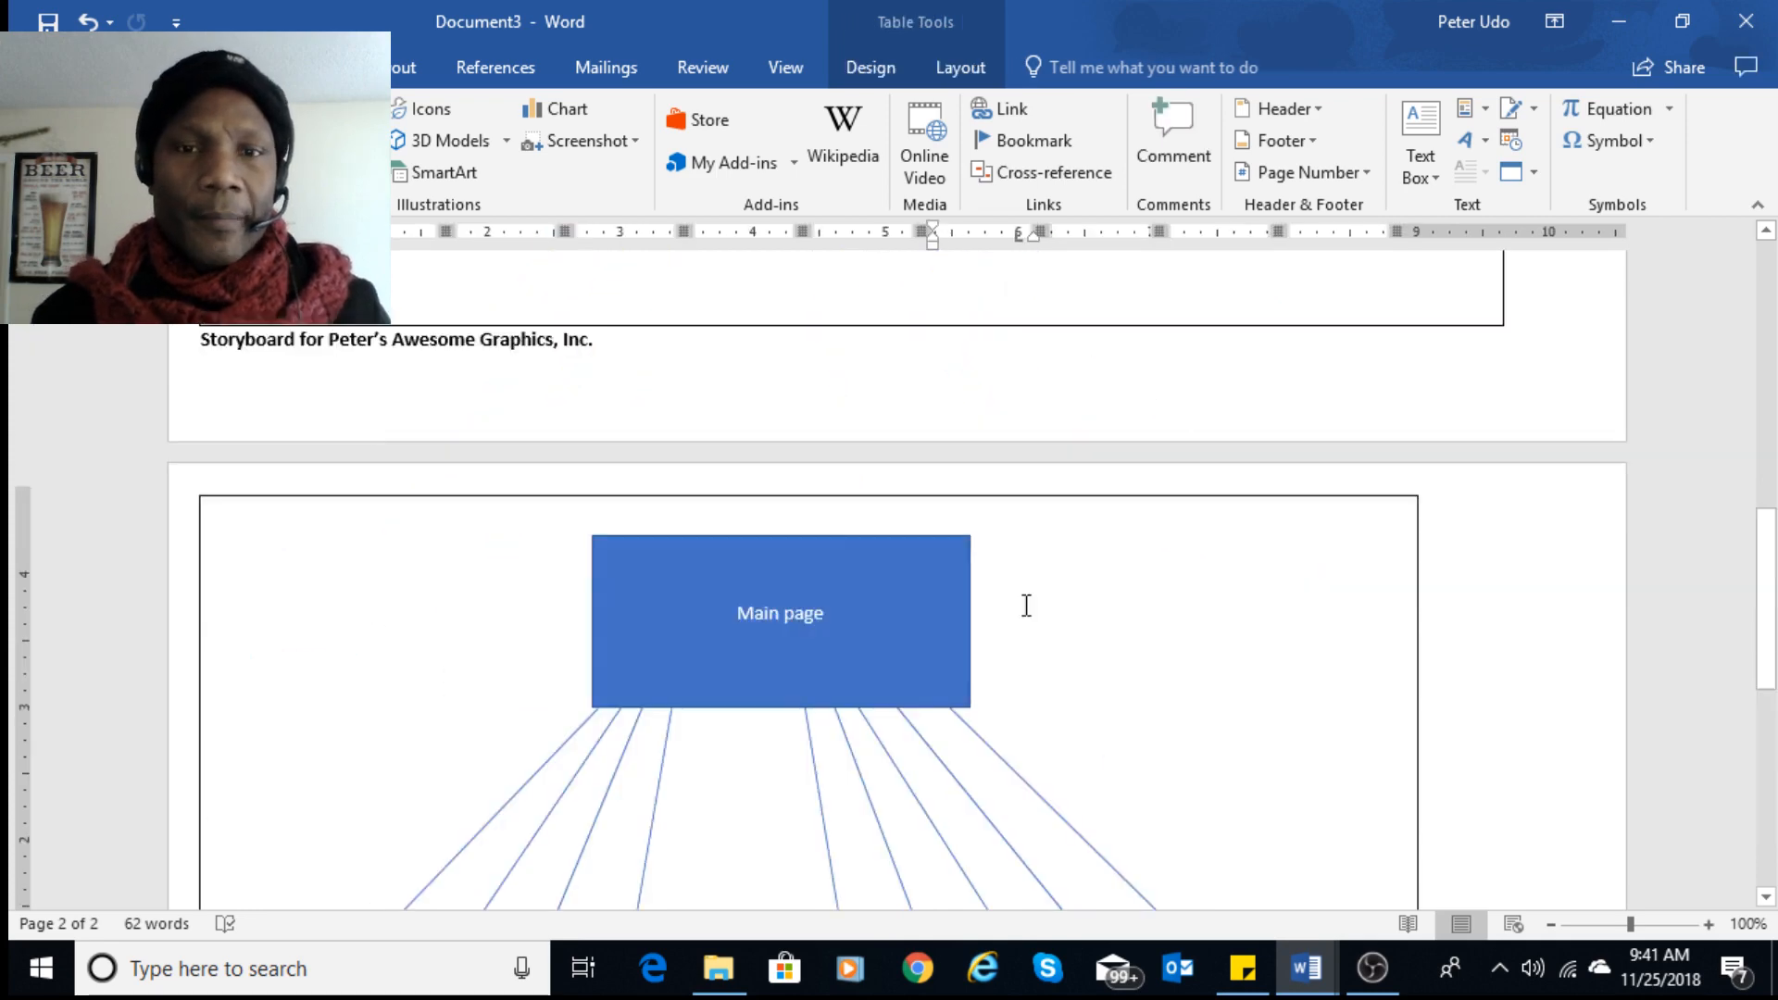
scroll(1026, 605, "down", 8)
scroll(1070, 630, "down", 1)
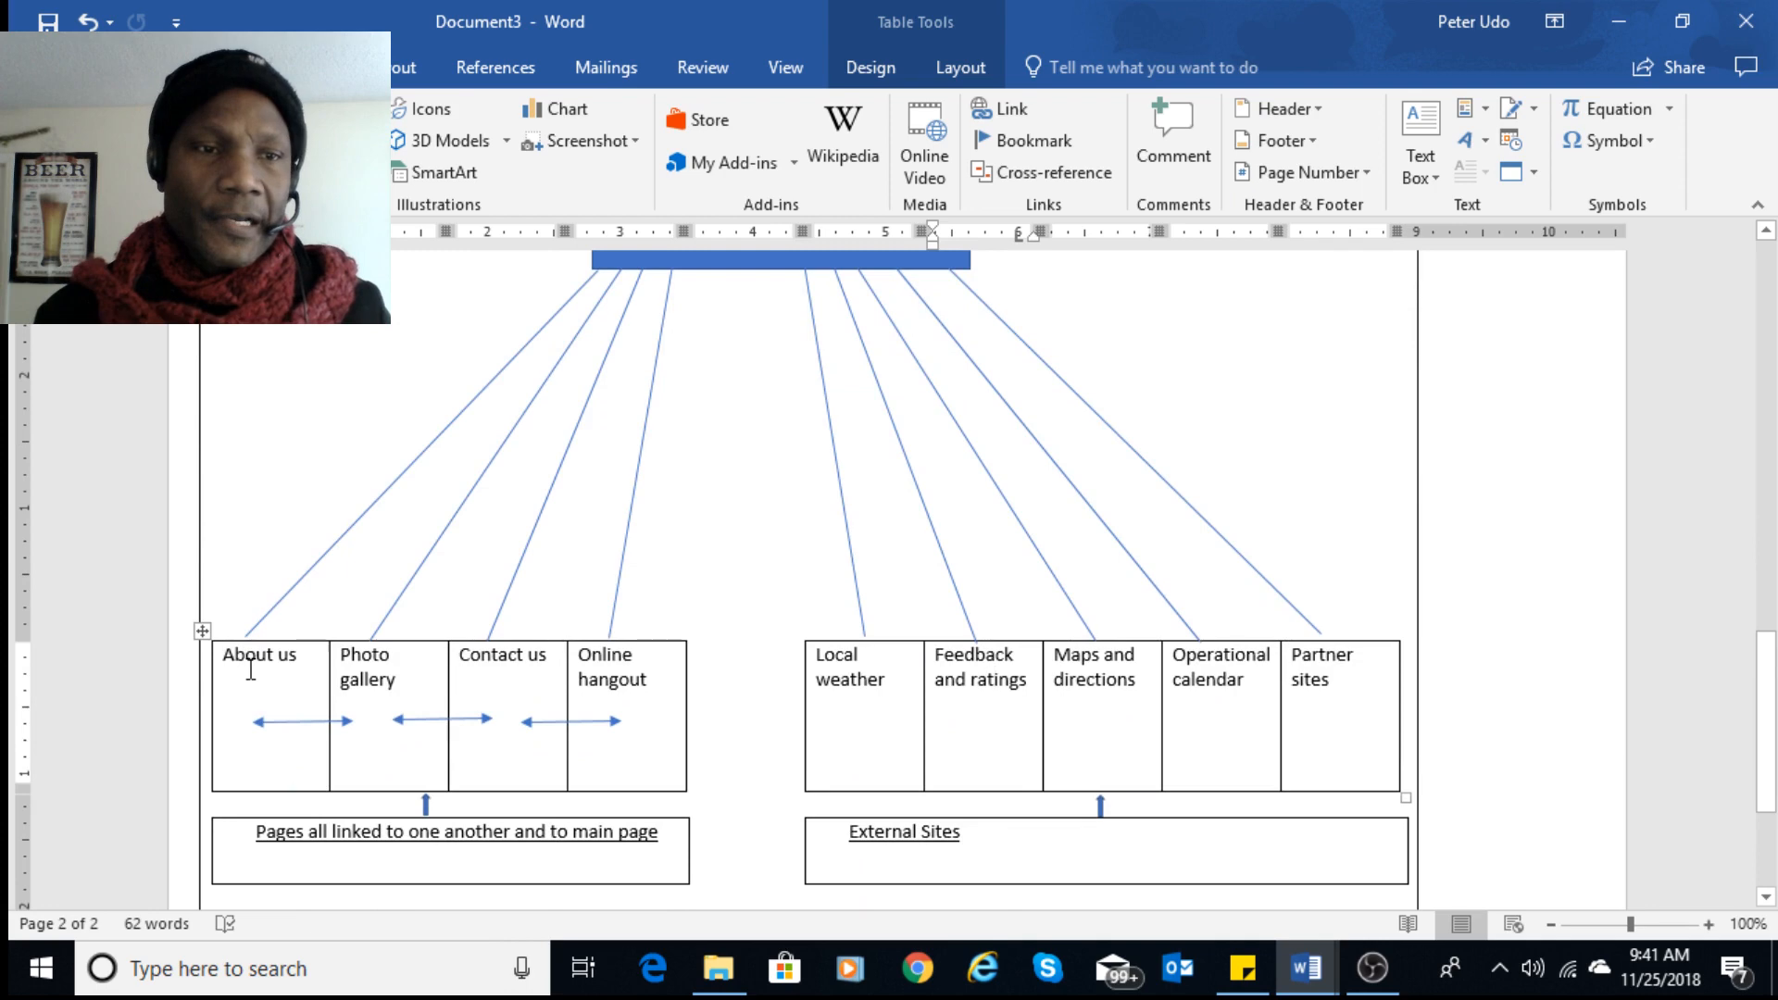
- Select the page cells with their caption boxes and look through the available table styles and layout options
left_click_drag(248, 670, 1042, 852)
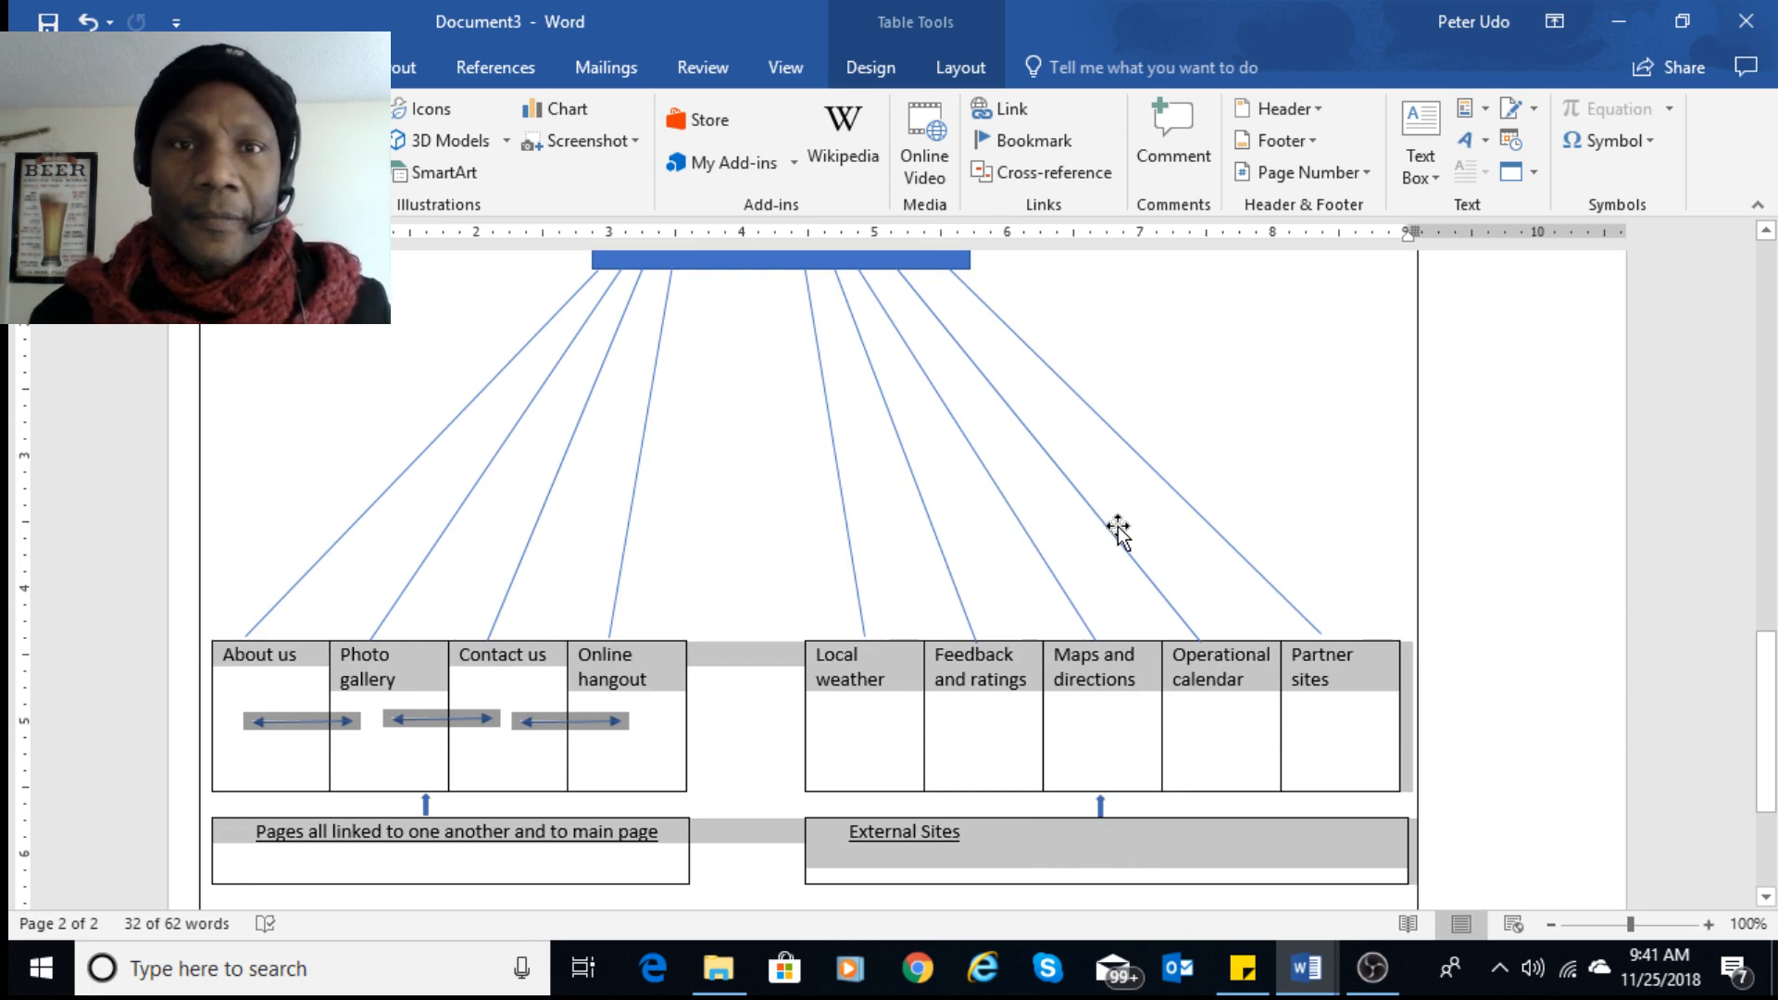
left_click(898, 72)
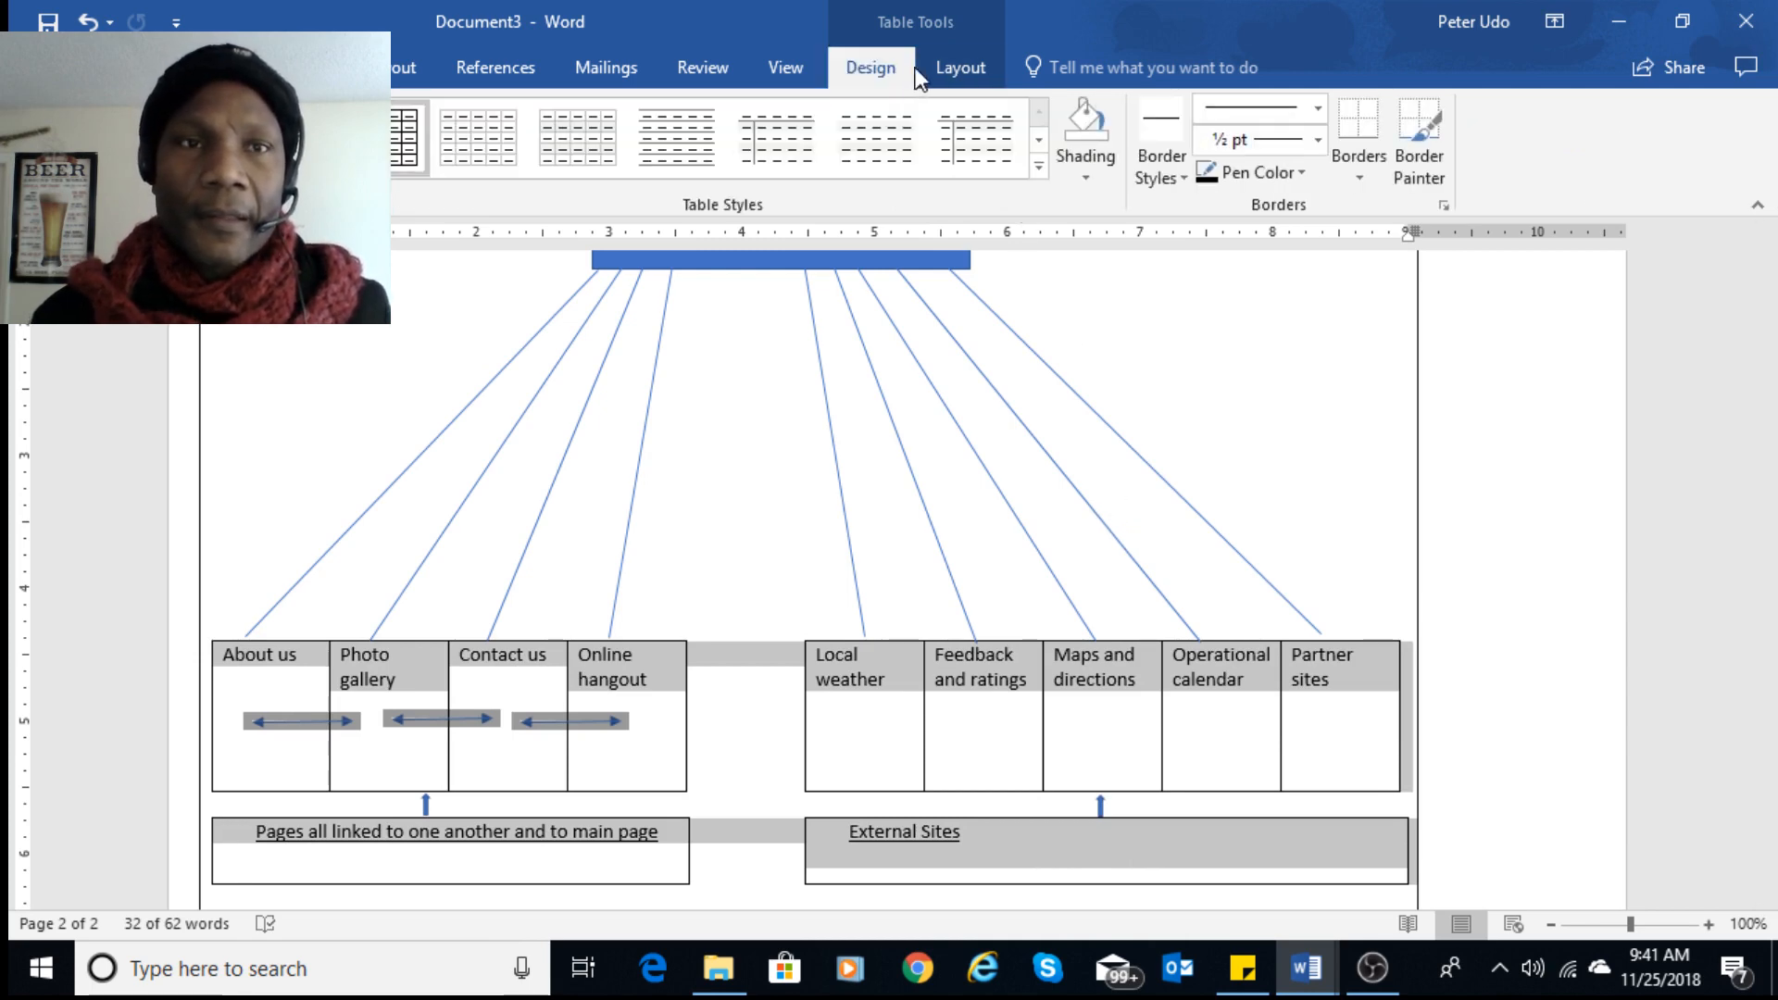
left_click(1038, 167)
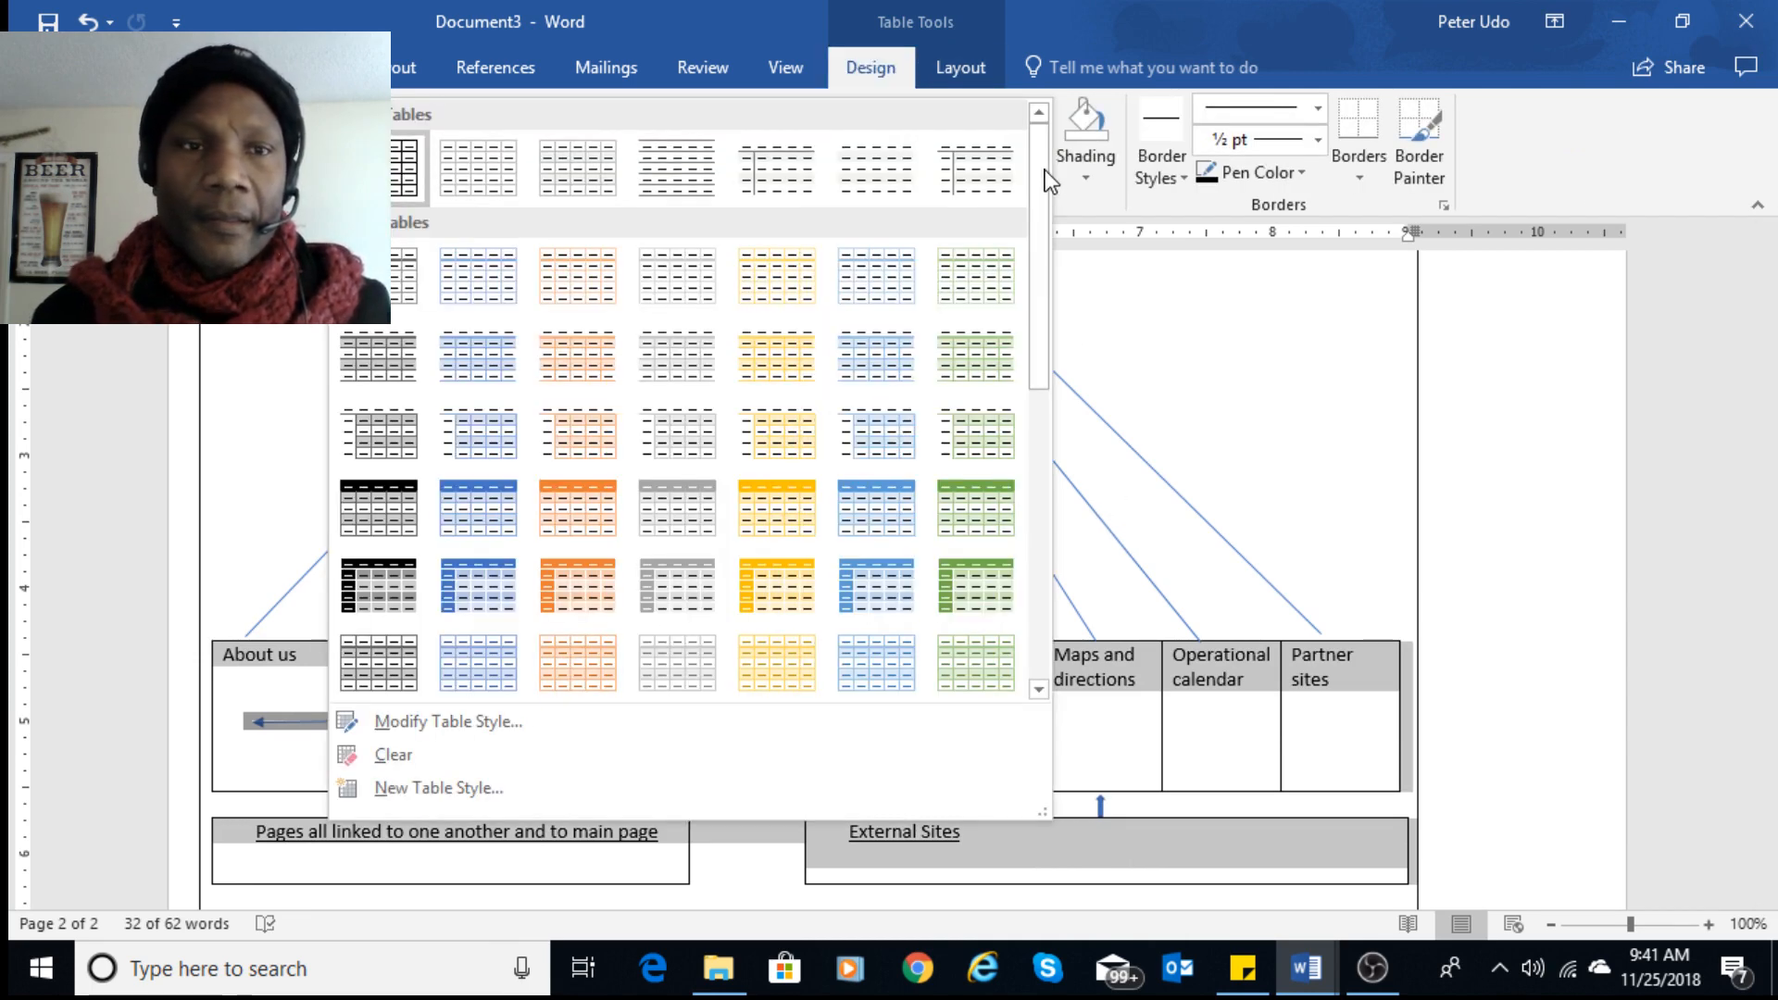
left_click_drag(1043, 278, 1067, 598)
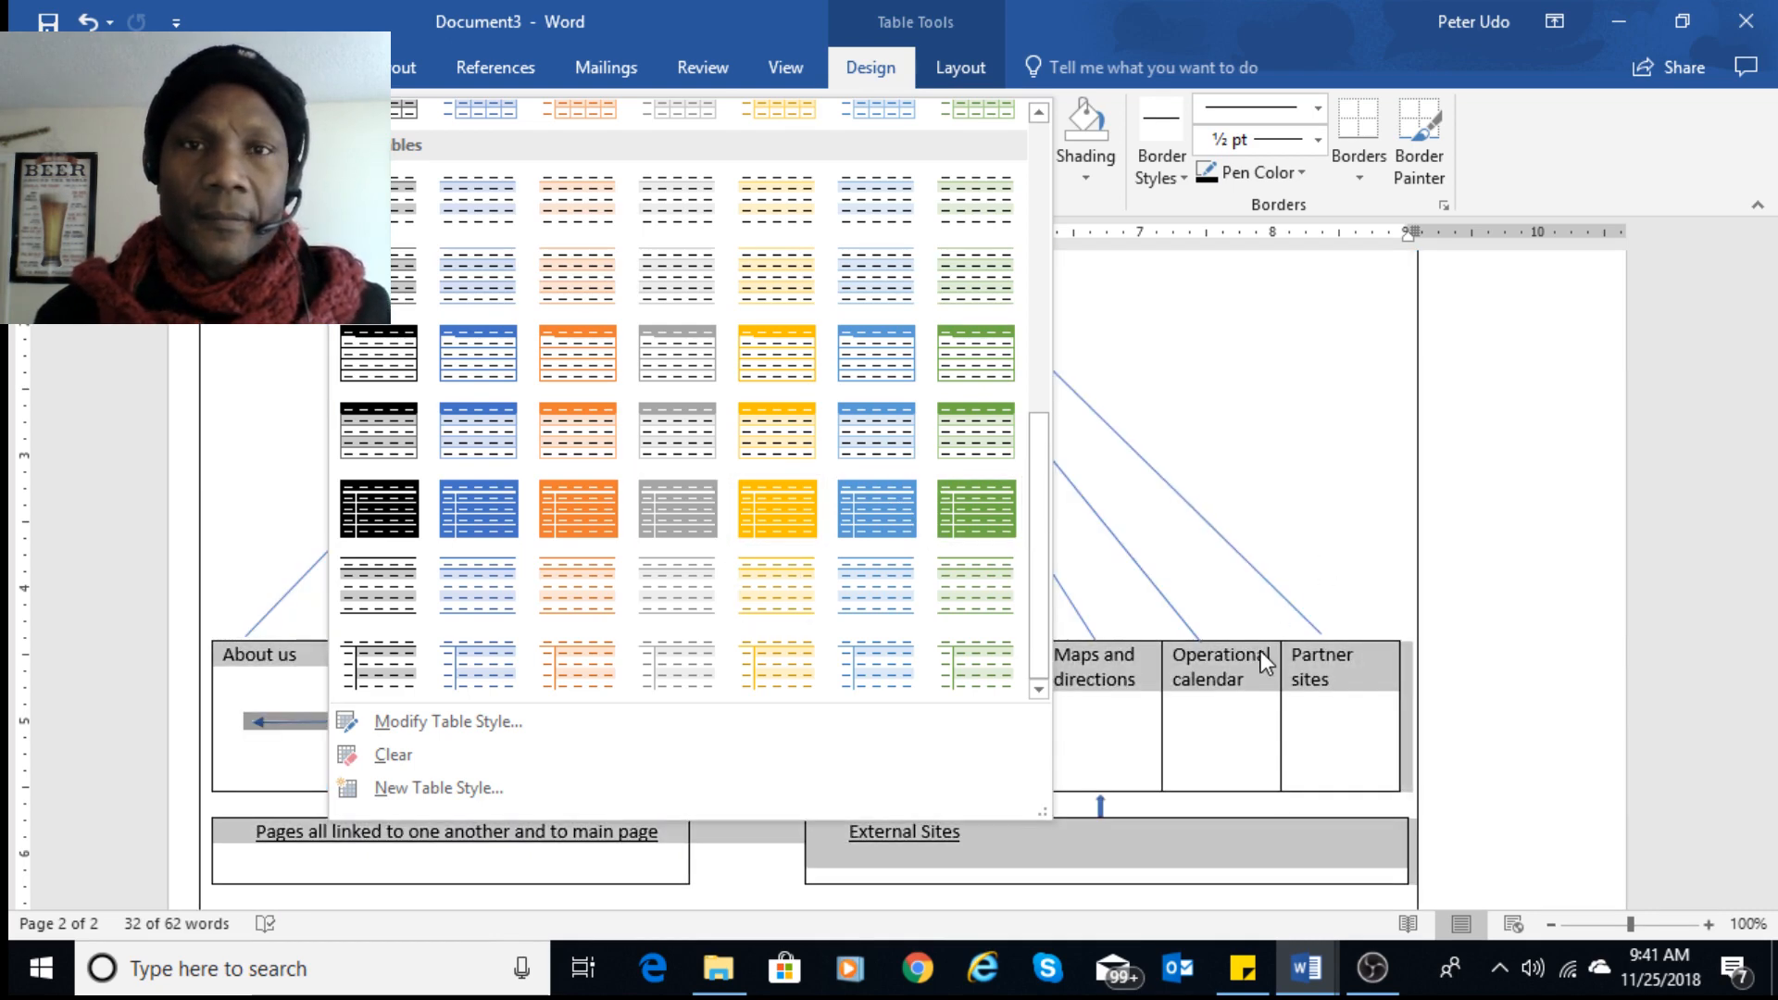
left_click(1259, 652)
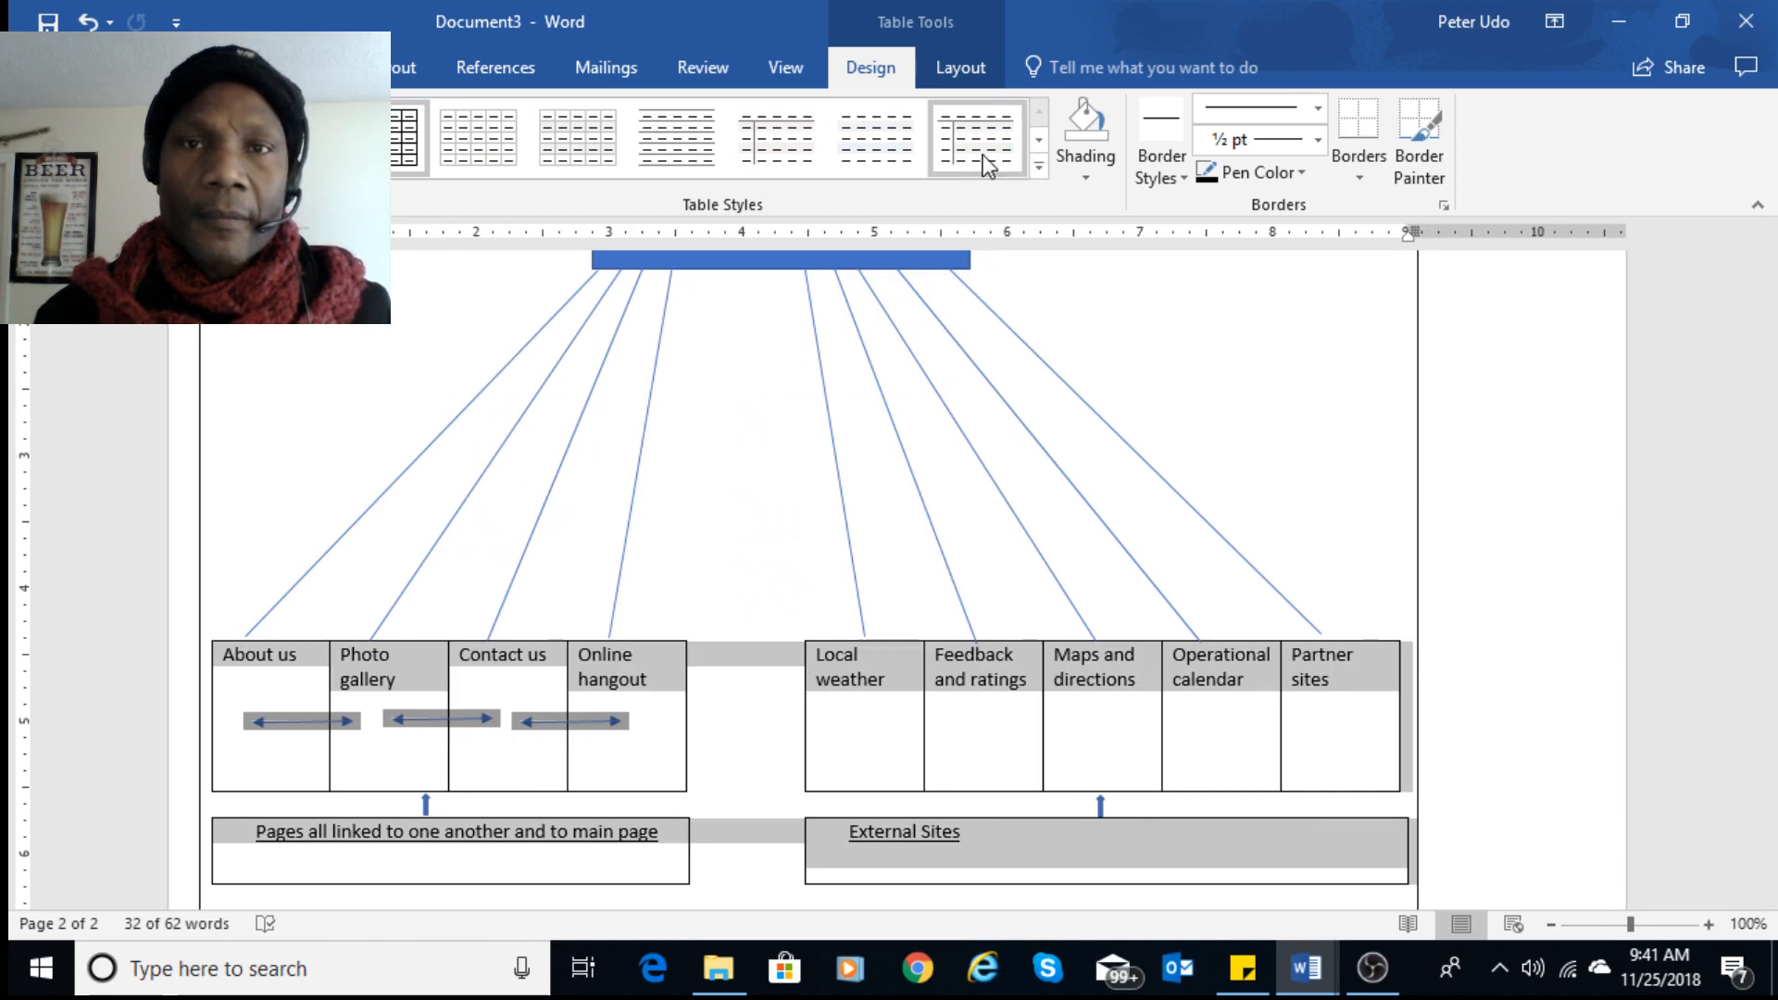
left_click(960, 68)
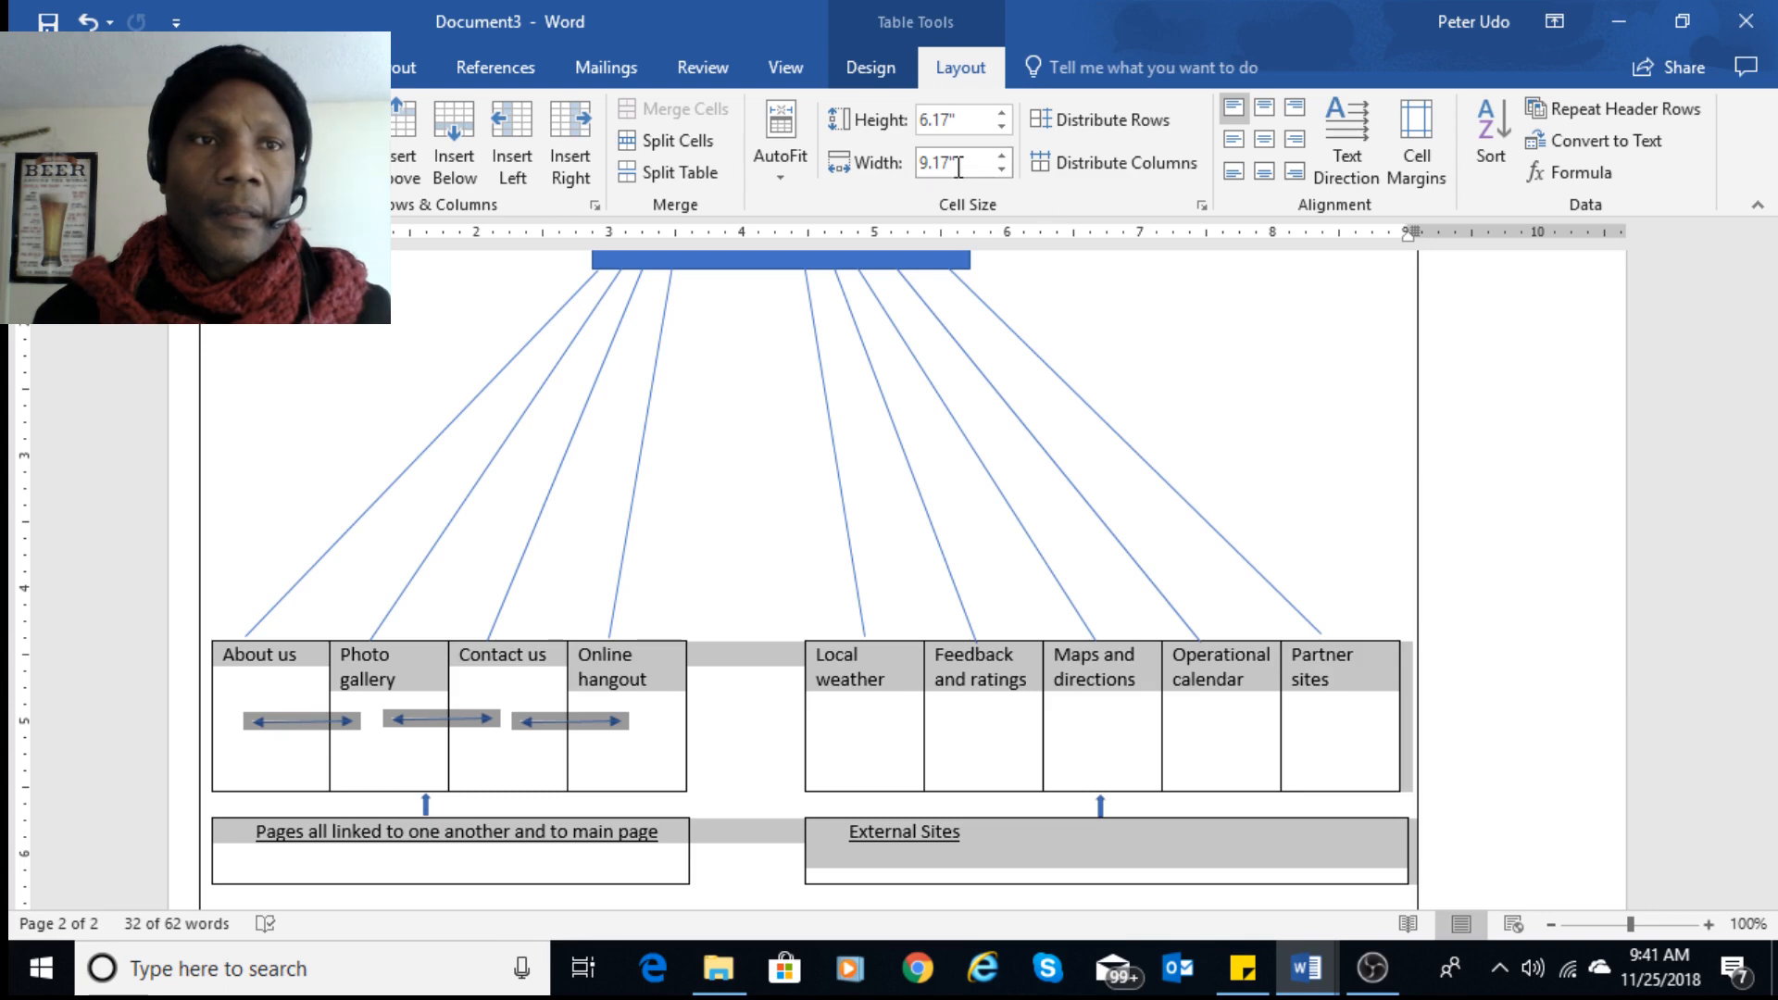
left_click(412, 69)
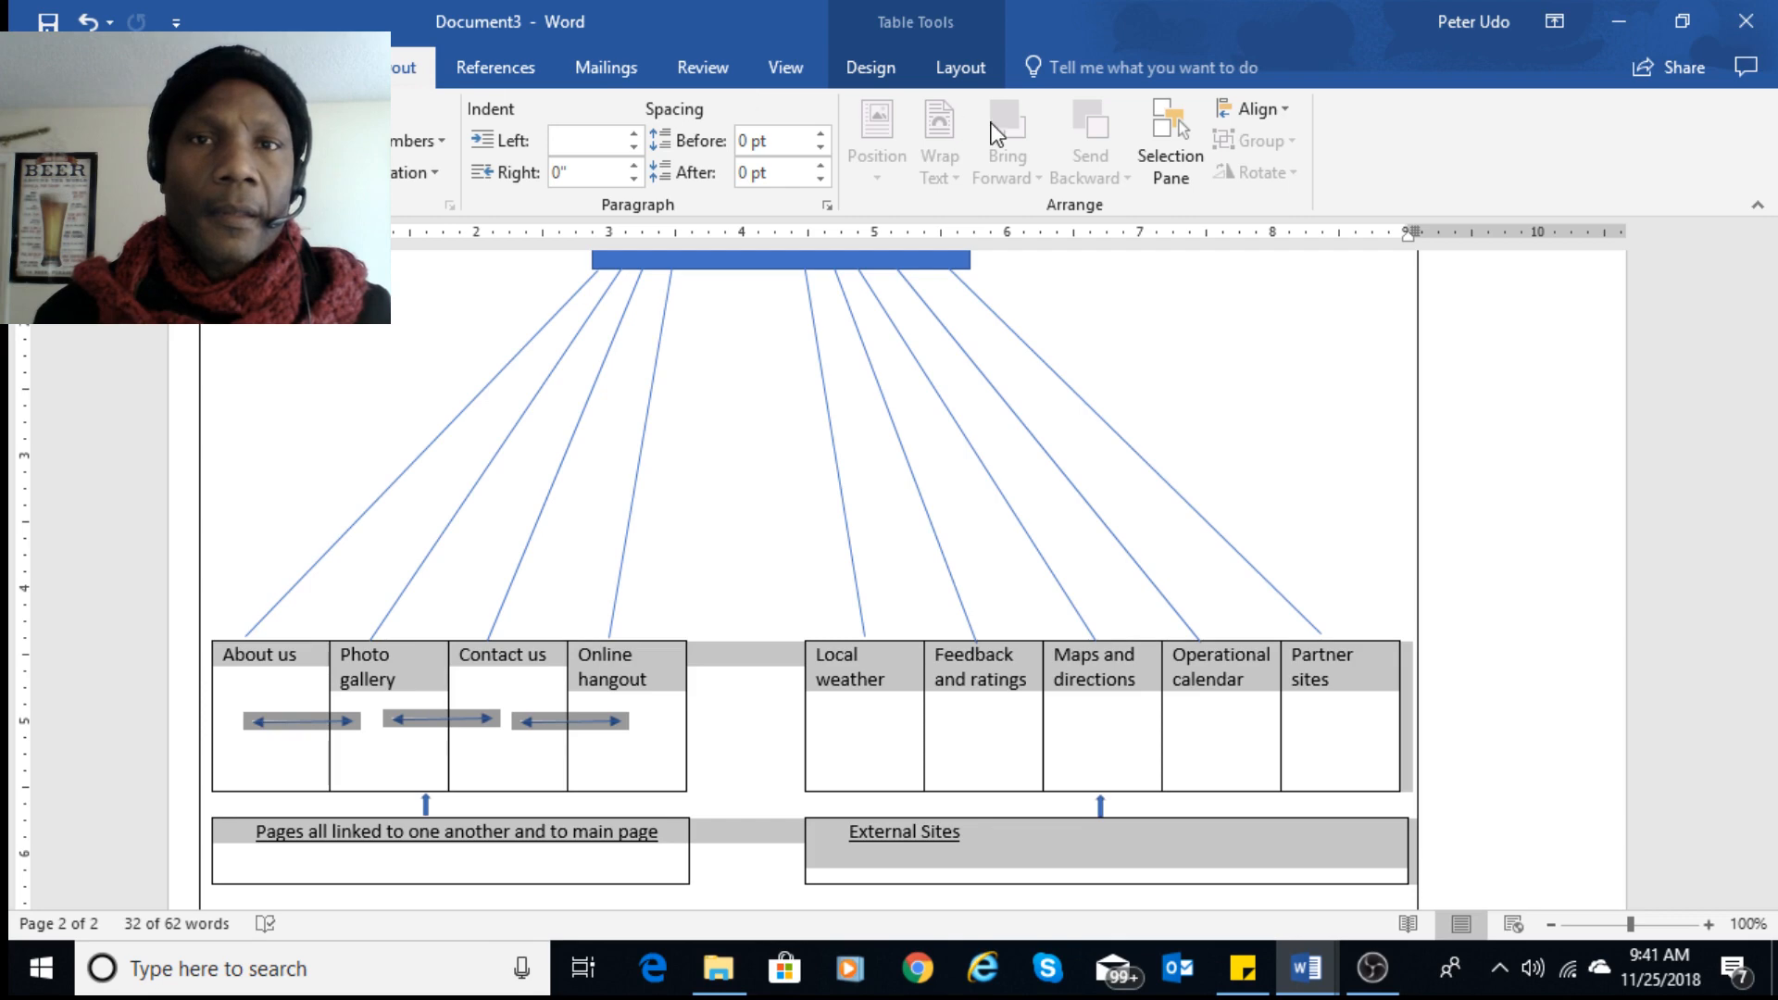
left_click(880, 76)
left_click(977, 72)
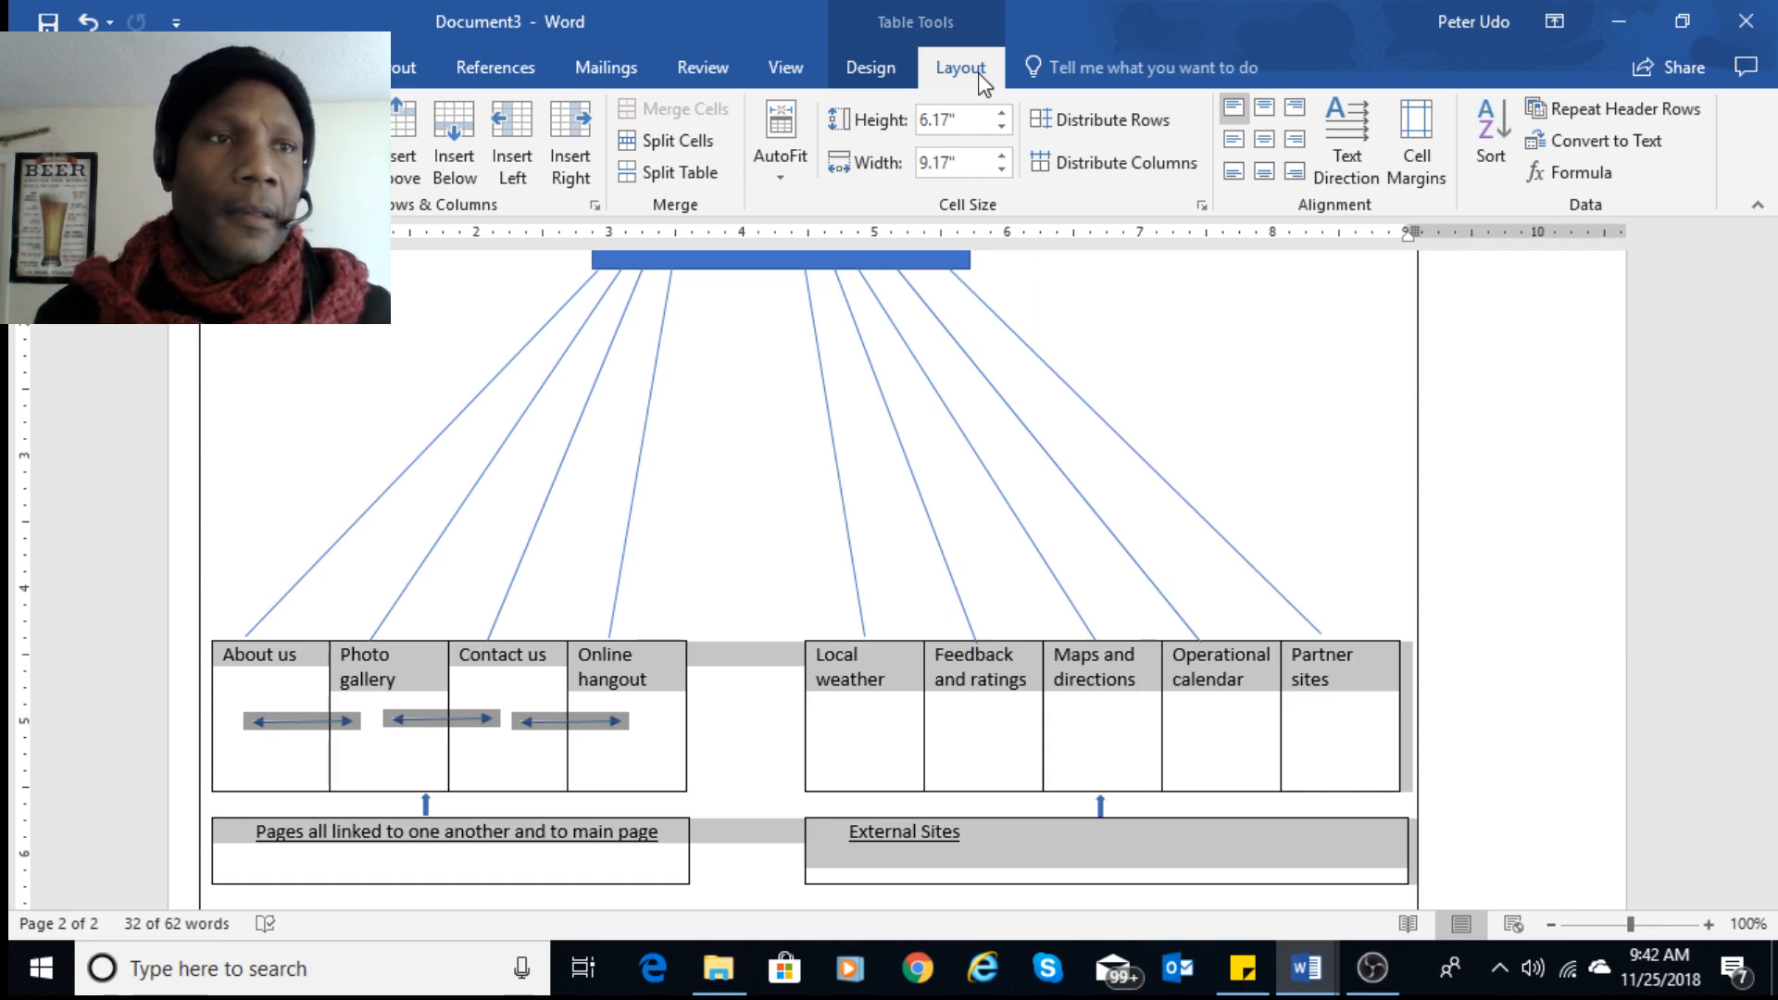
- Check the column, cell, alt text and row settings in the storyboard's Table Properties and close them without changes
right_click(981, 674)
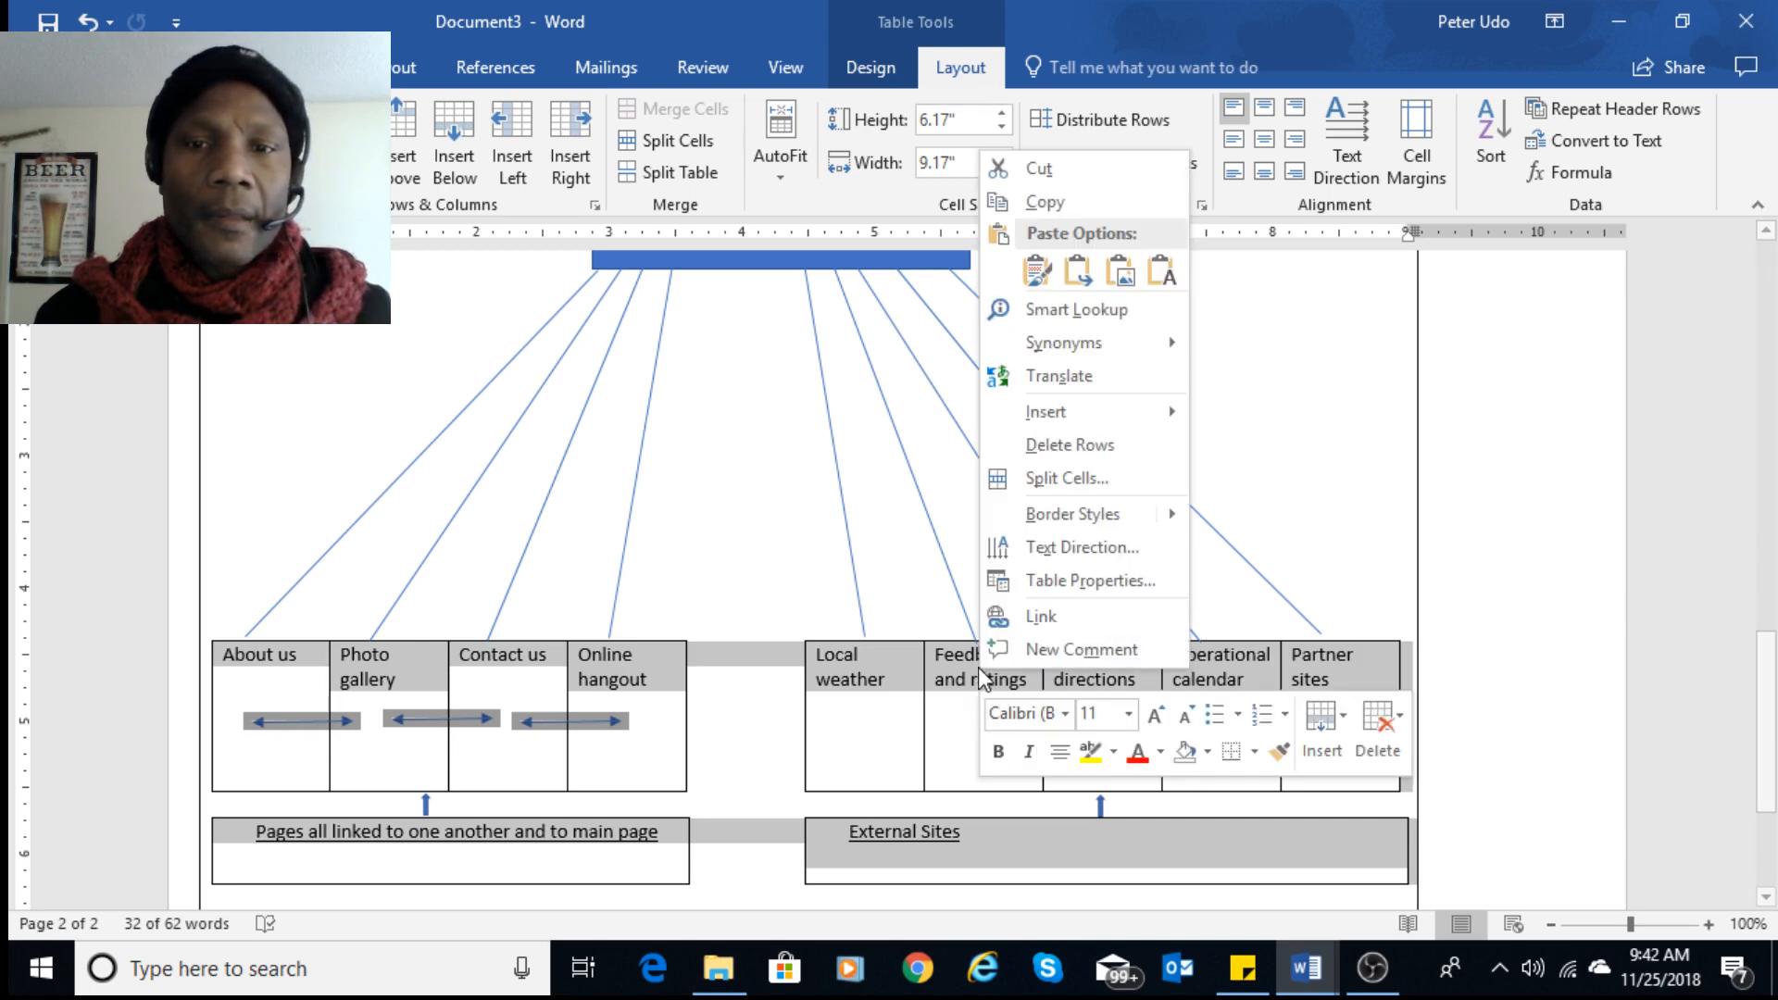
left_click(1124, 582)
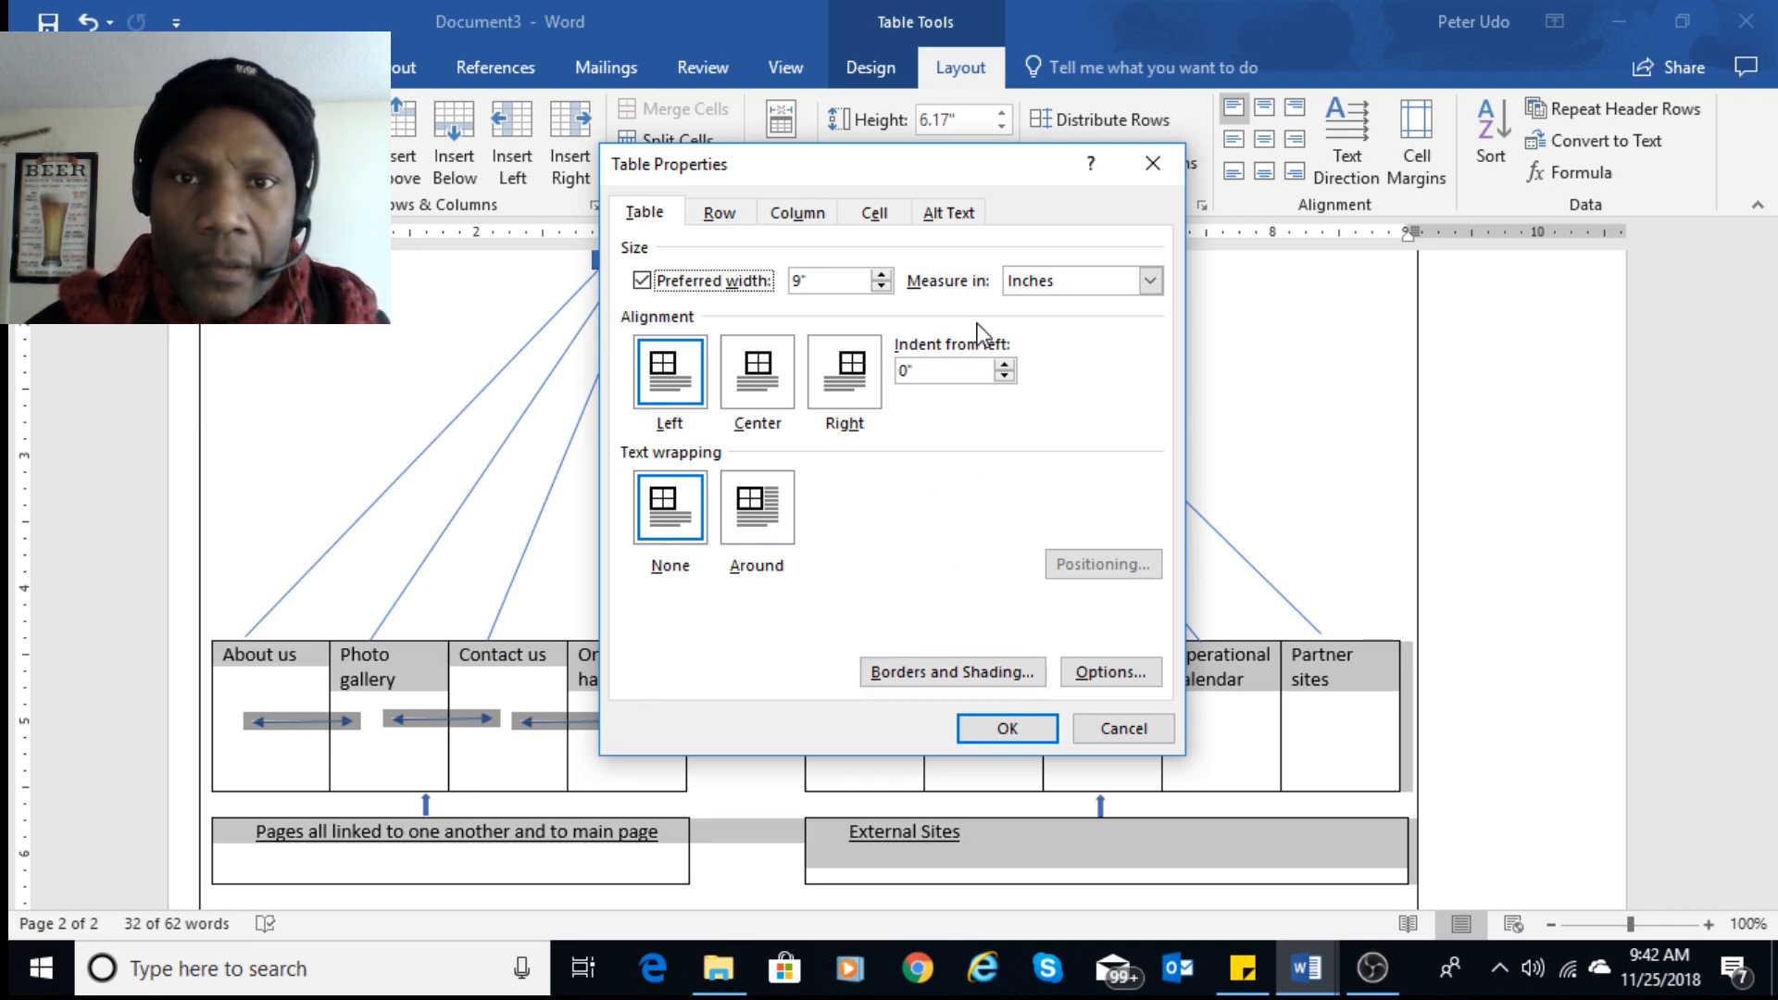
left_click(819, 220)
left_click(874, 213)
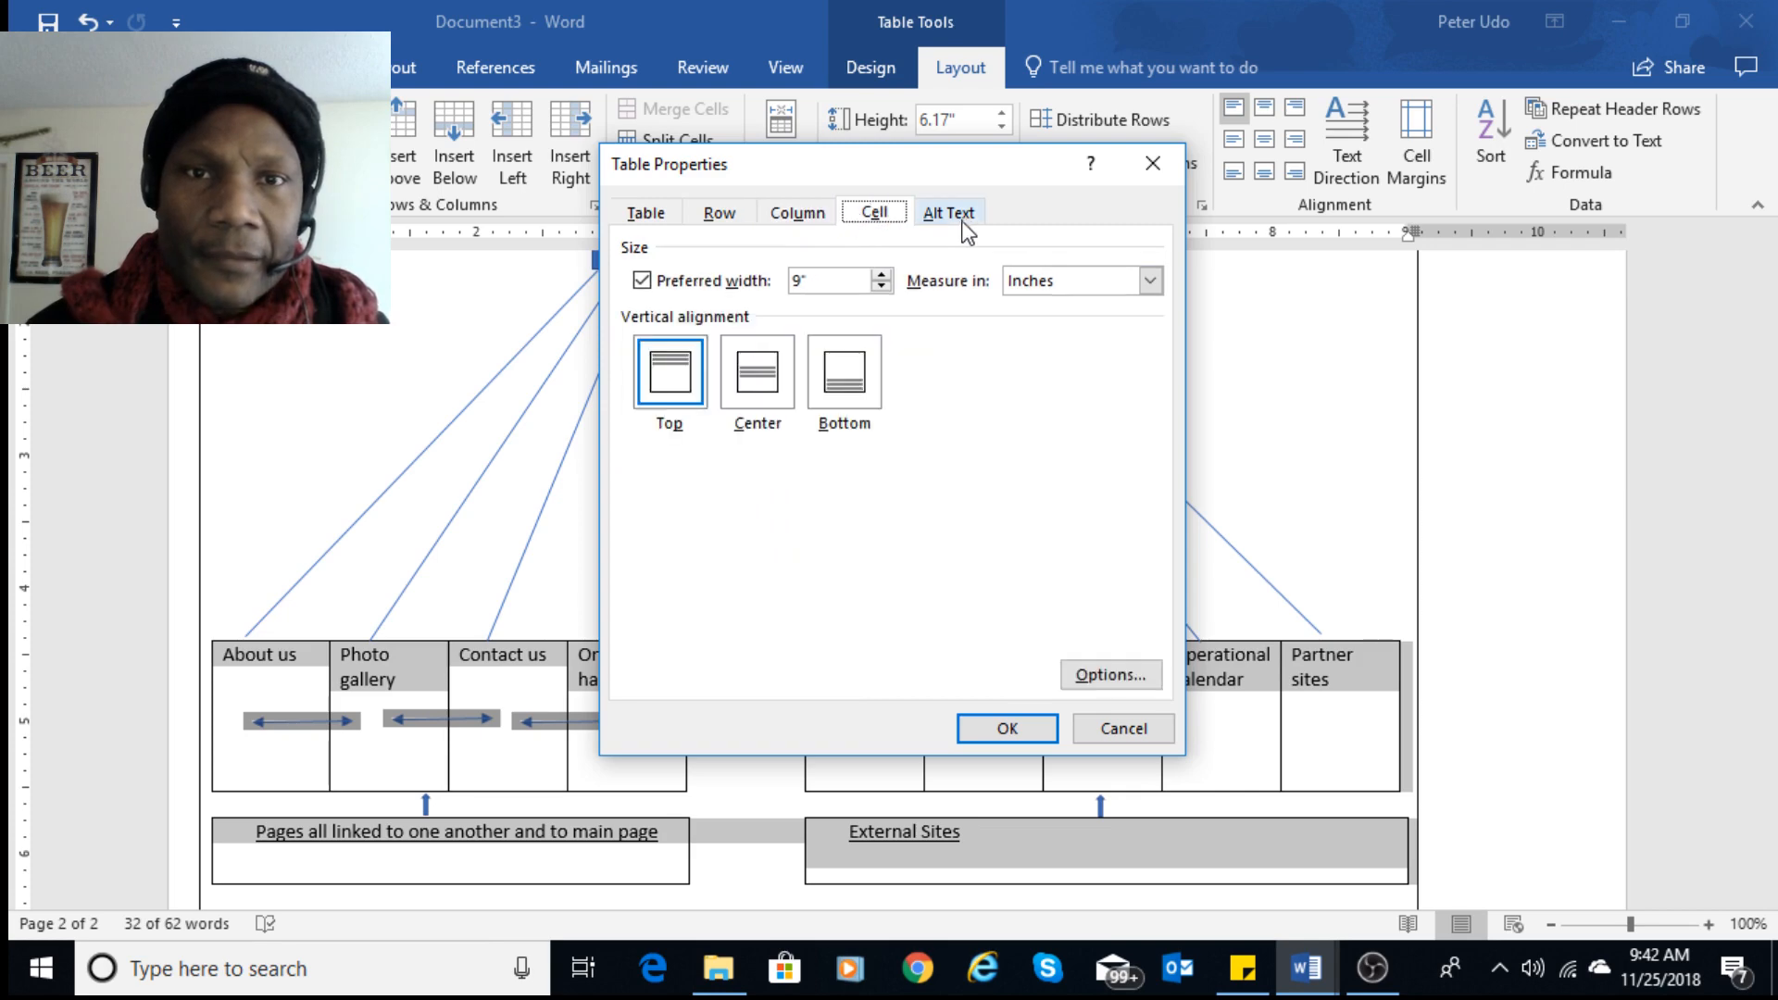
left_click(972, 218)
left_click(746, 220)
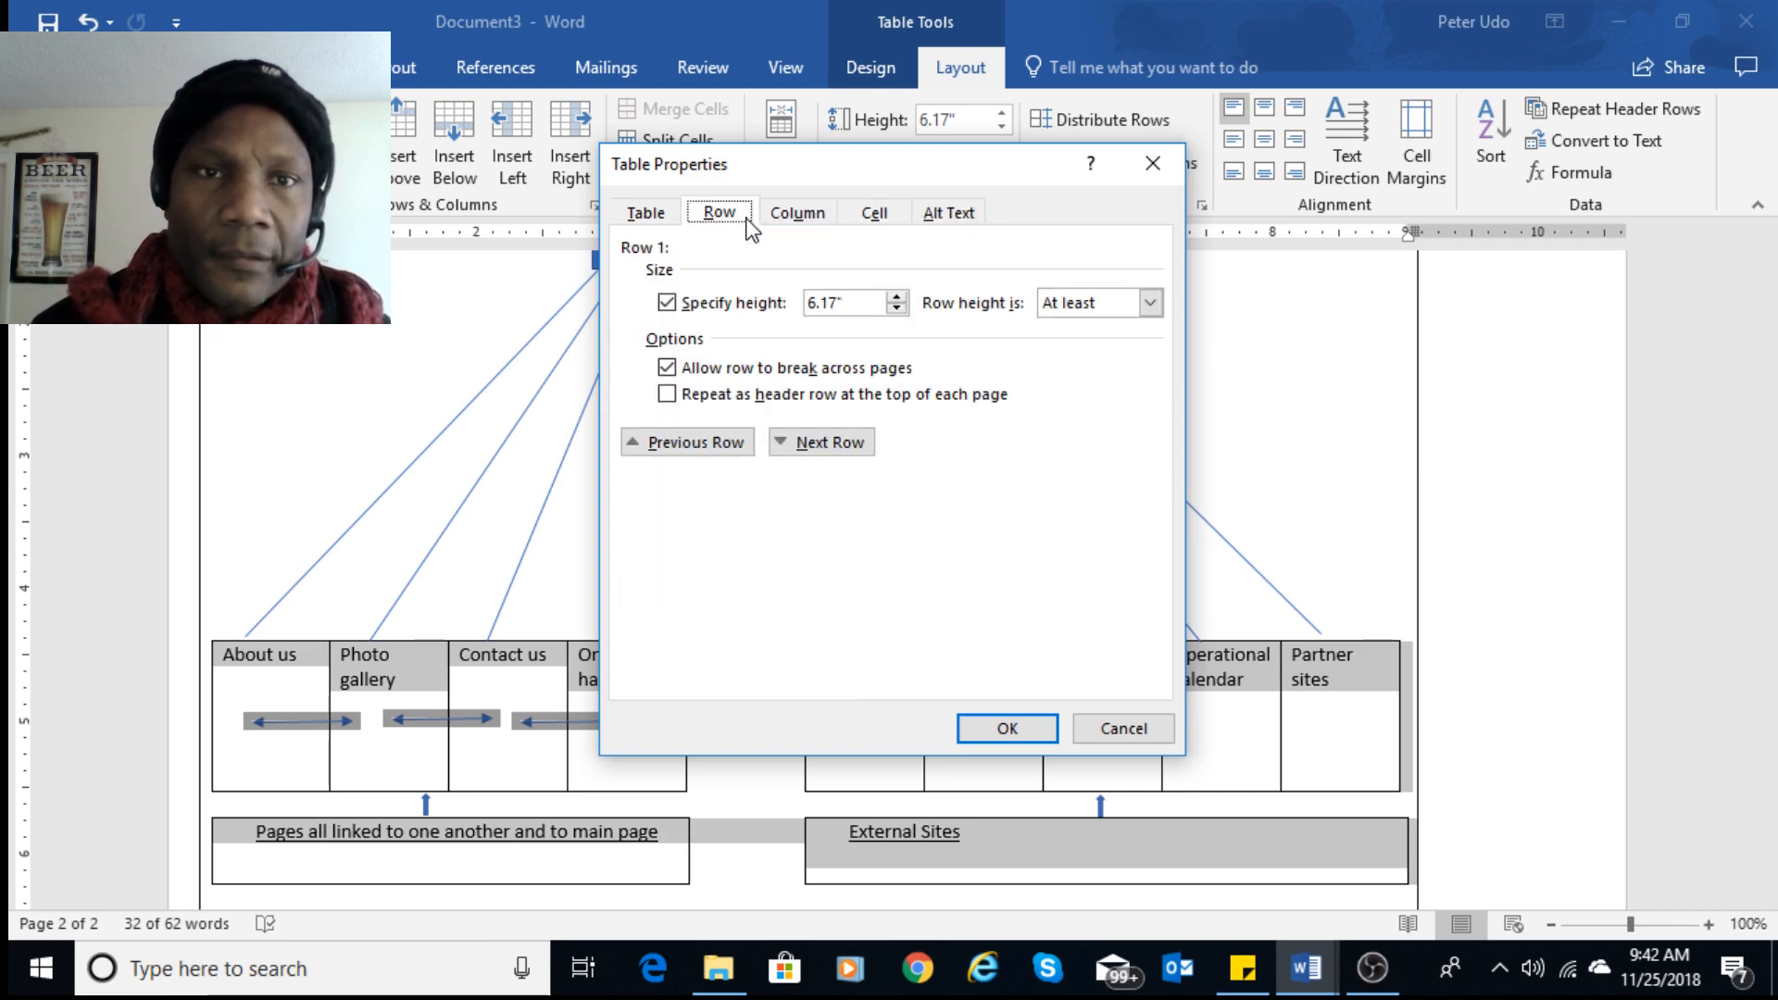
left_click(1126, 728)
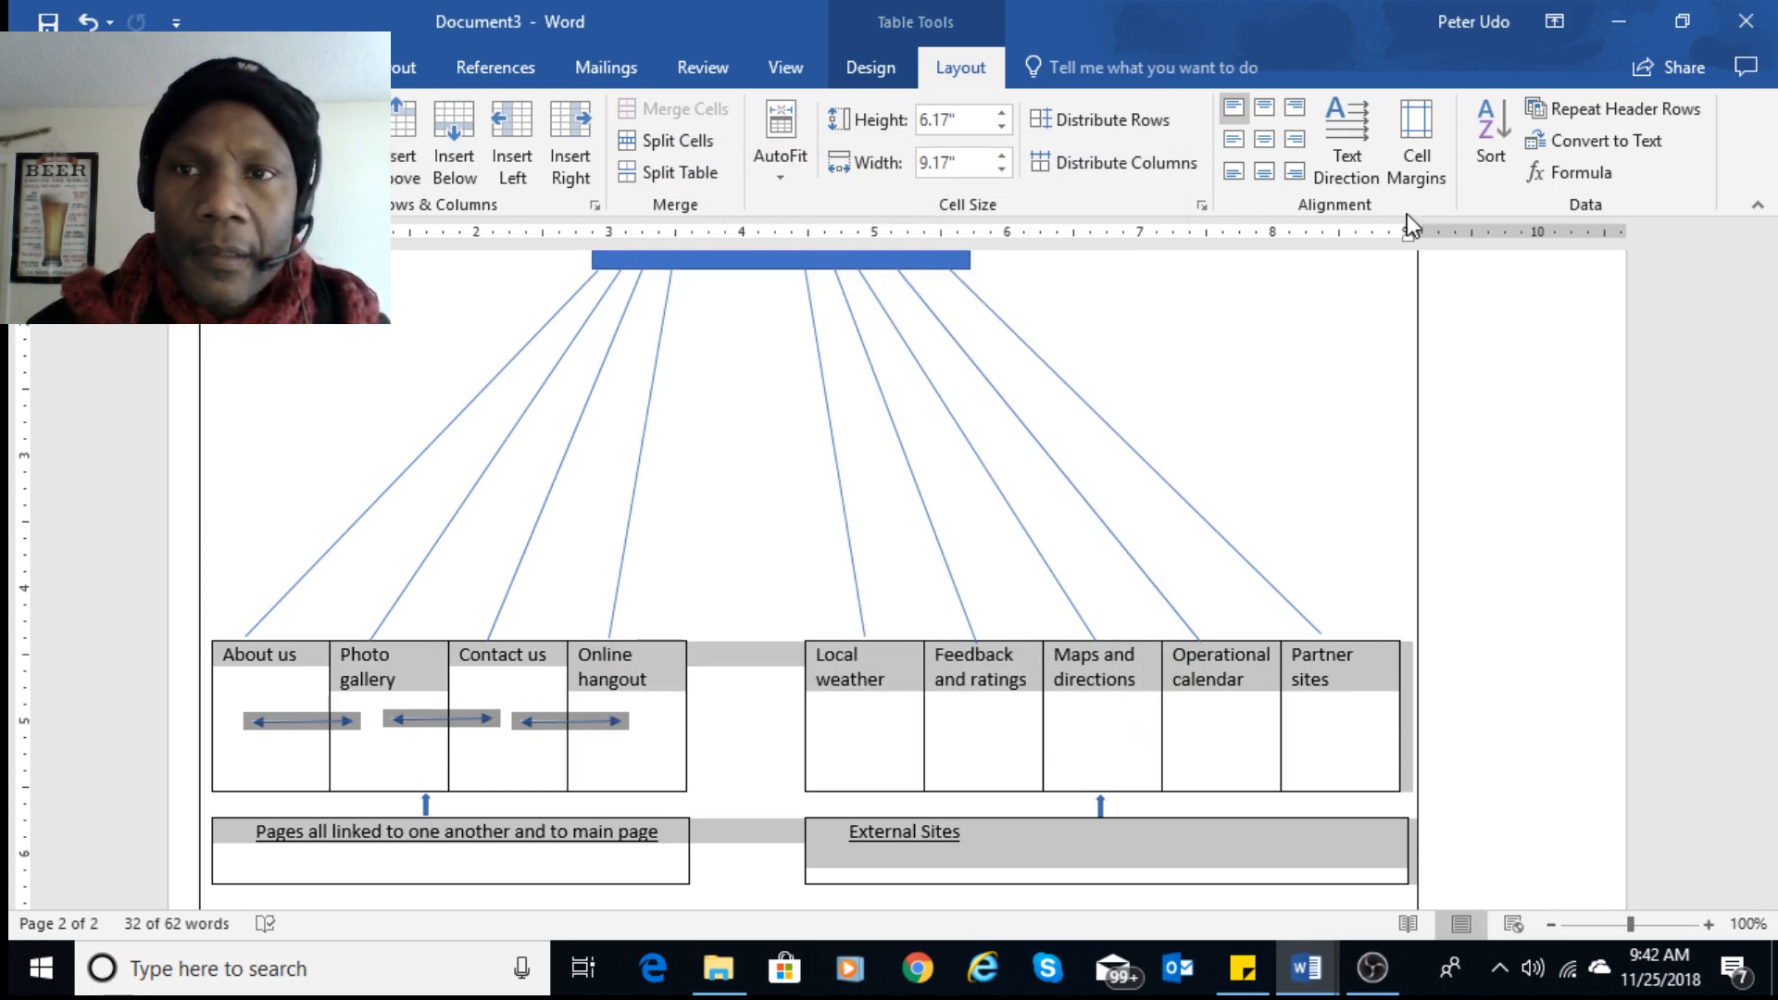
- Check the default cell margins, row settings and table options for the selected storyboard cells without changing them
left_click(1430, 152)
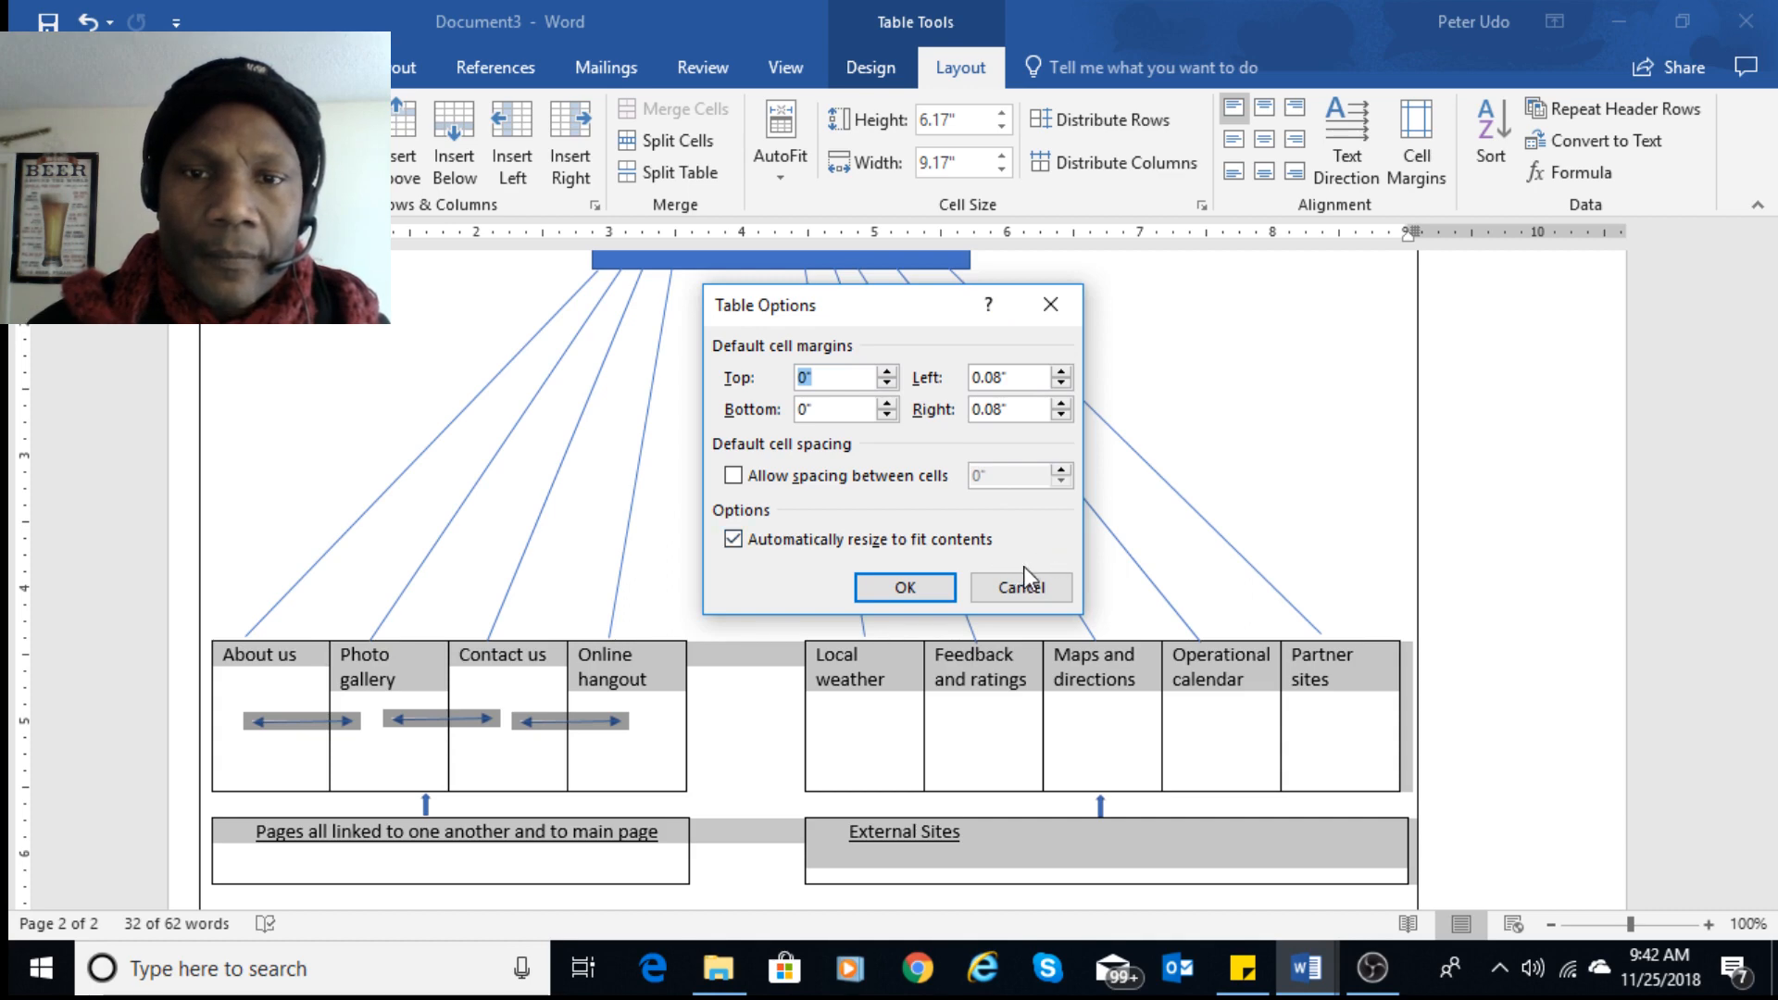
left_click(1030, 589)
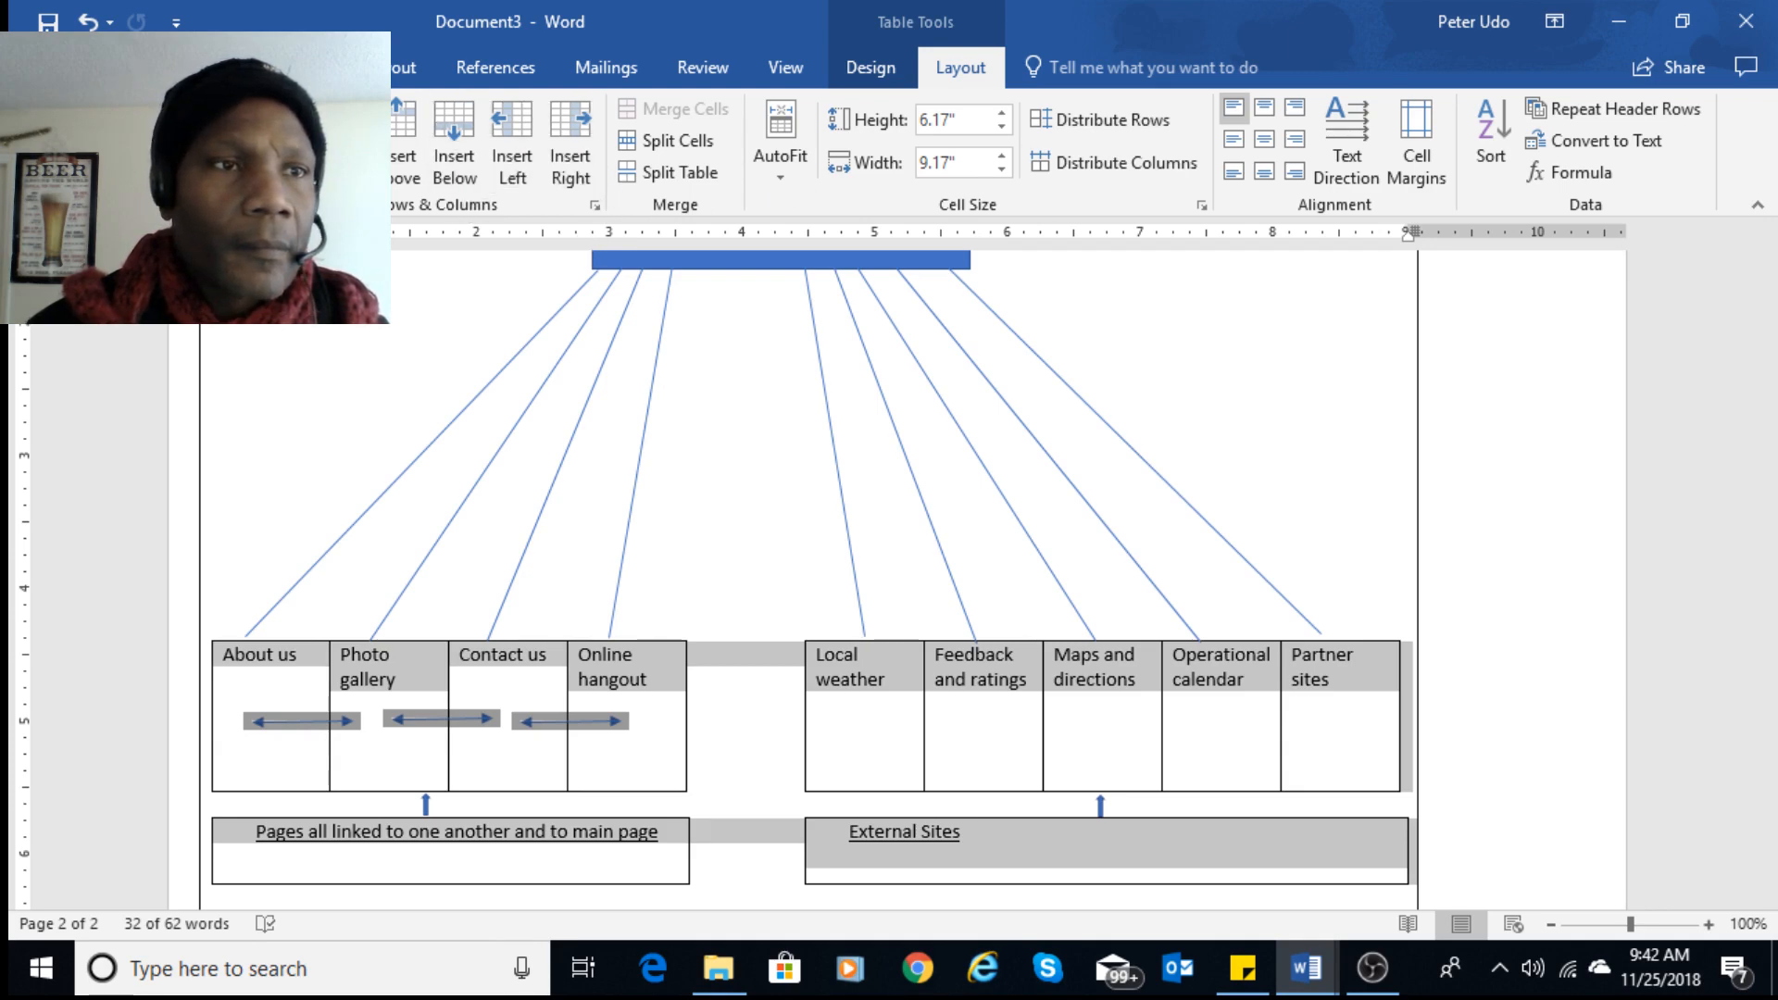
left_click(78, 172)
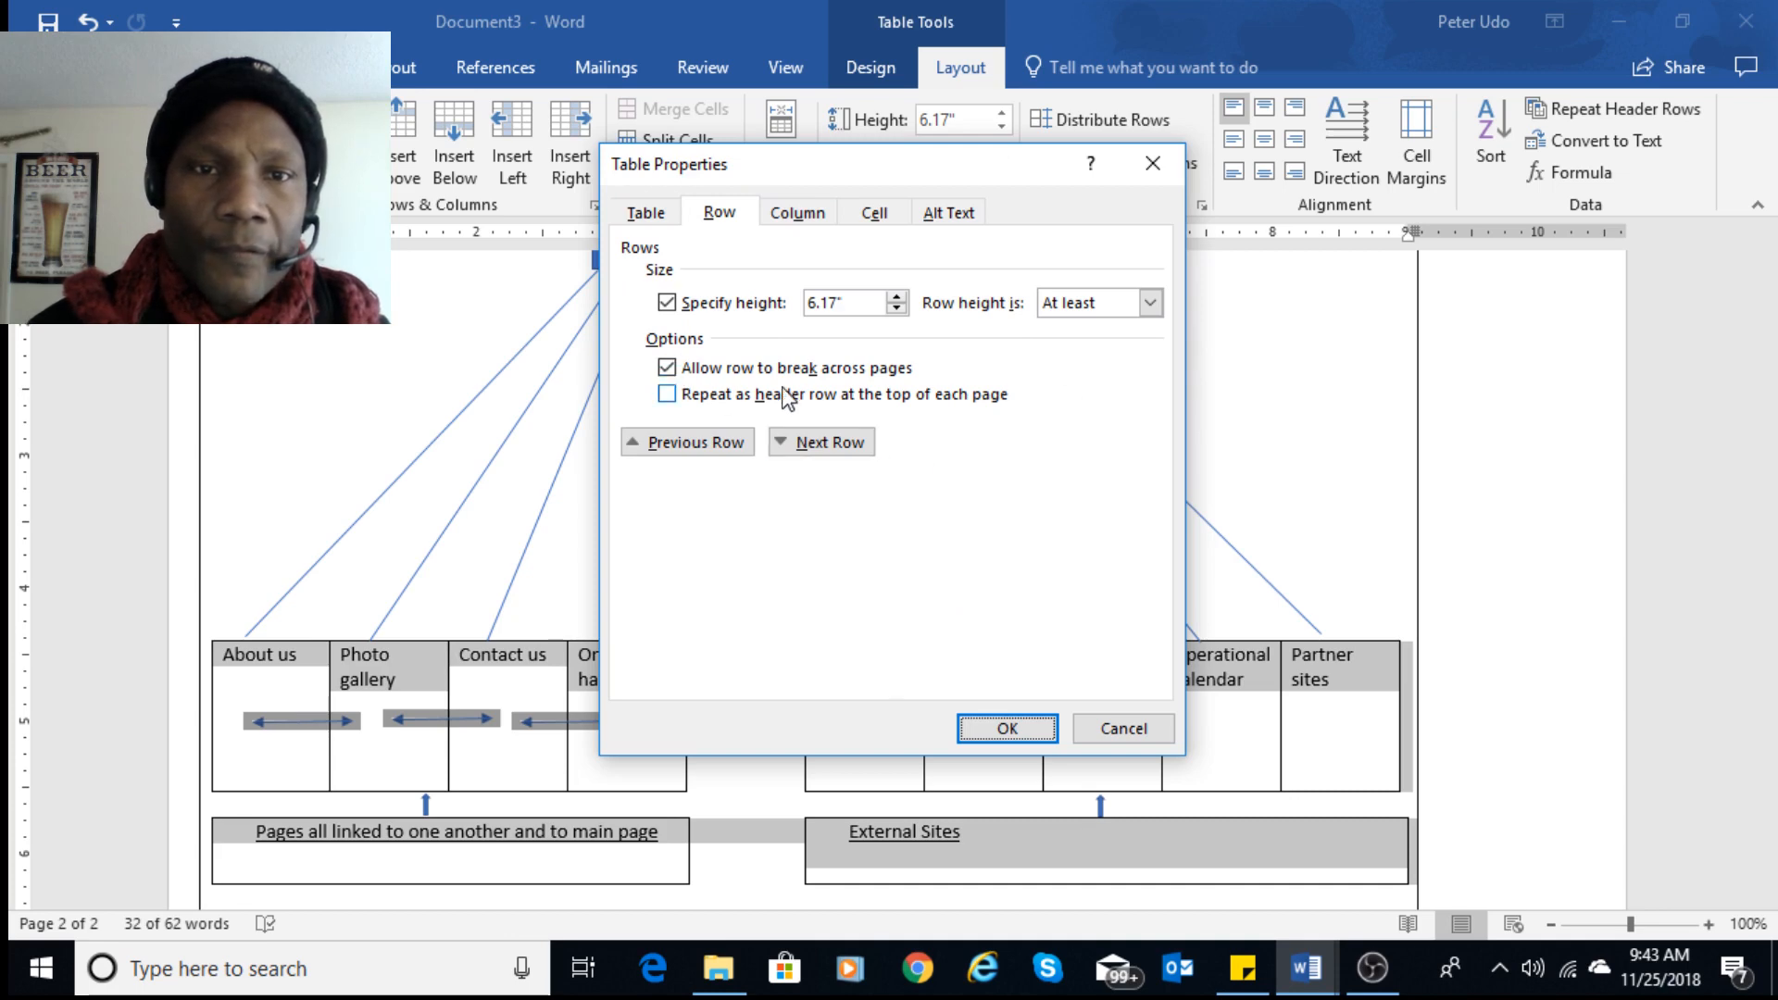
left_click(660, 215)
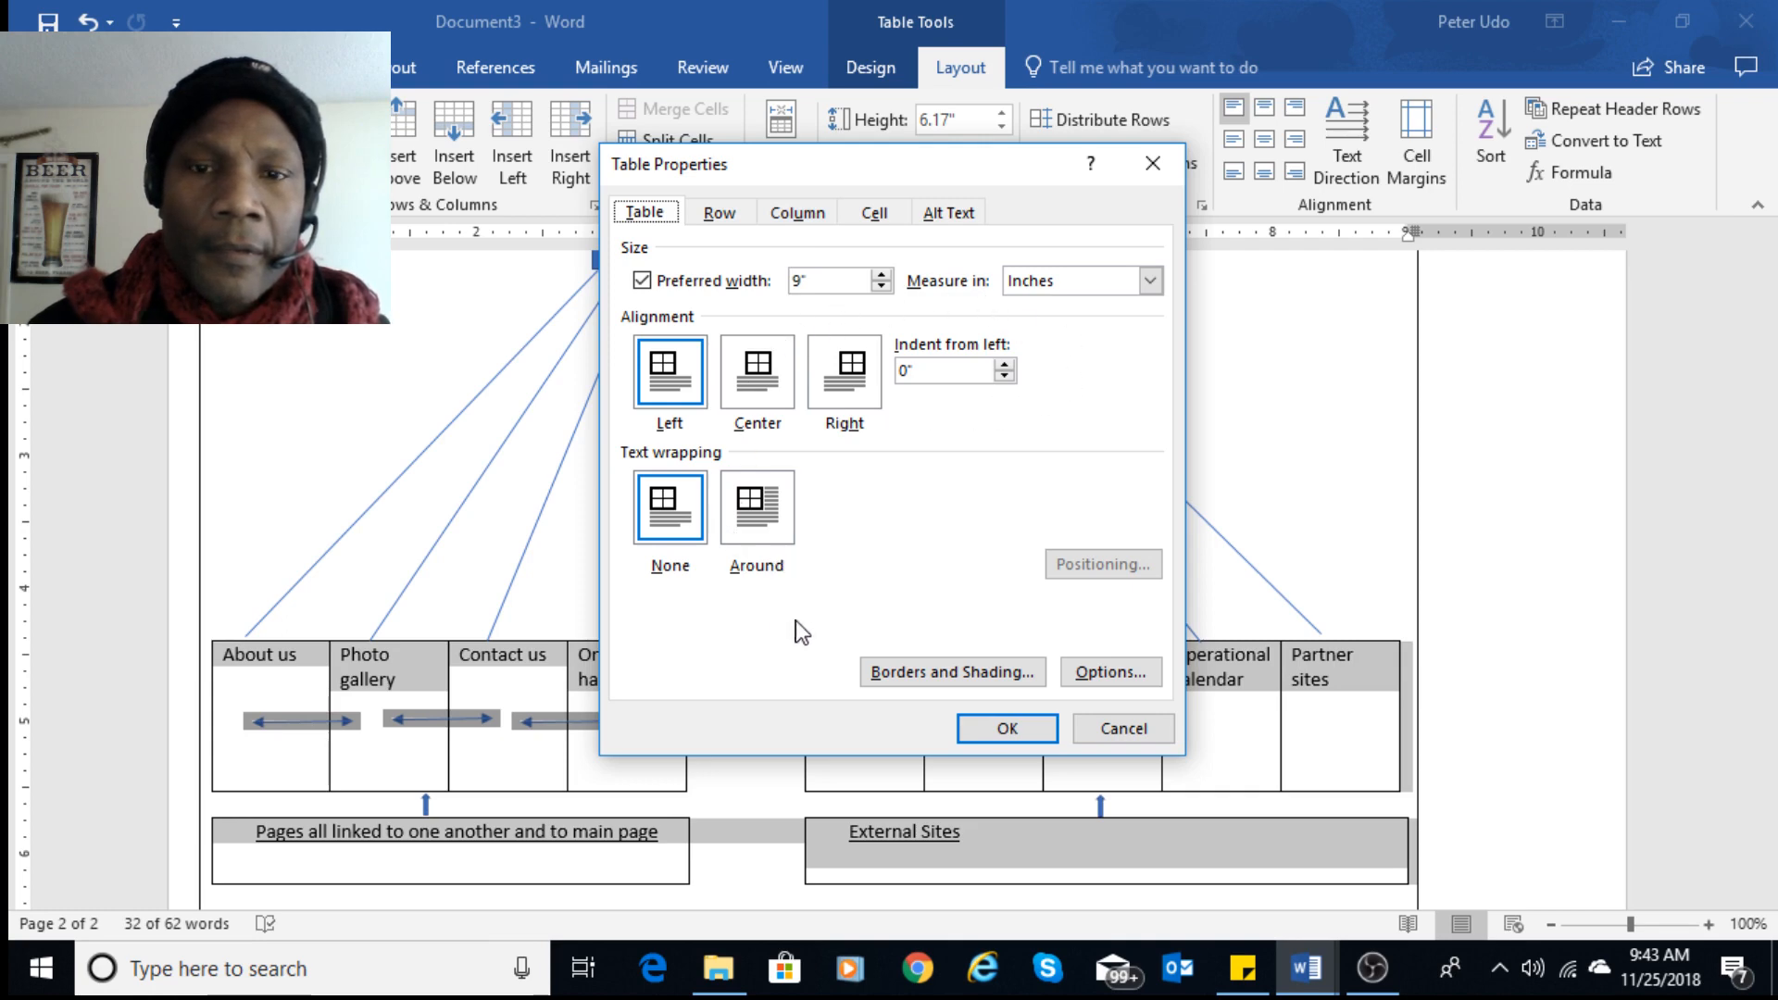
left_click(1121, 684)
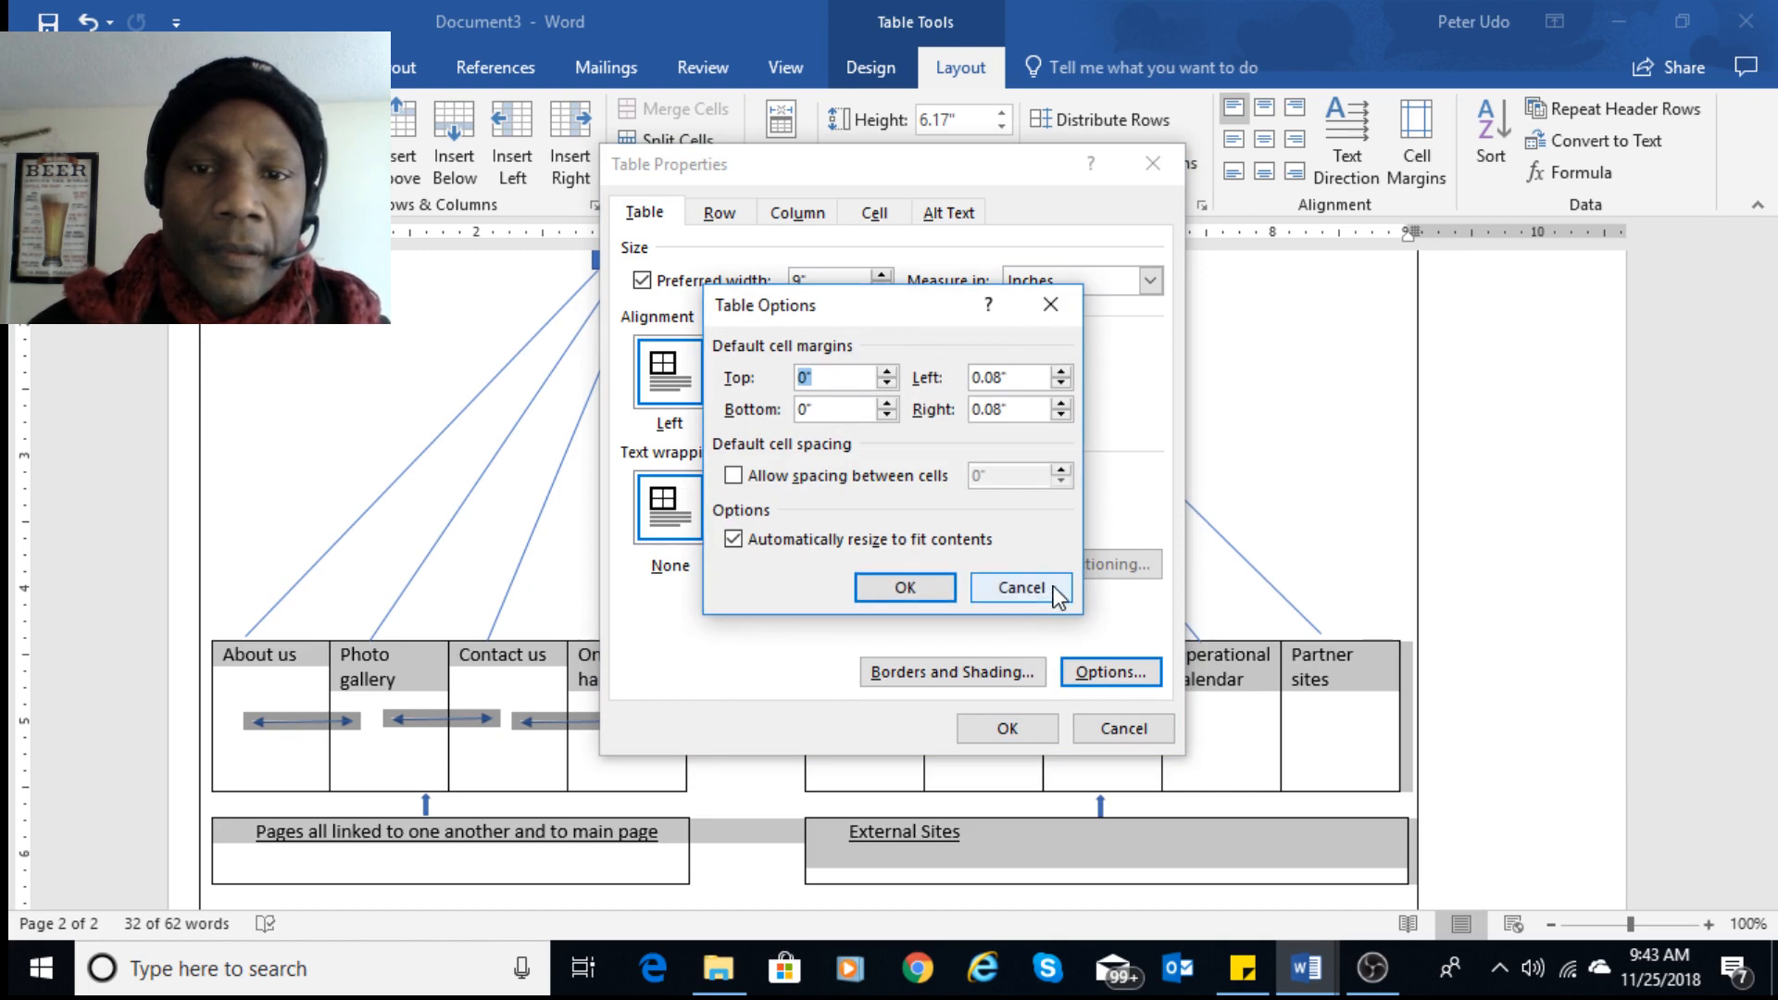
left_click(1020, 587)
- Apply a medium-dark blue paragraph shading fill to the text in the selected page cells and caption boxes
left_click(1020, 674)
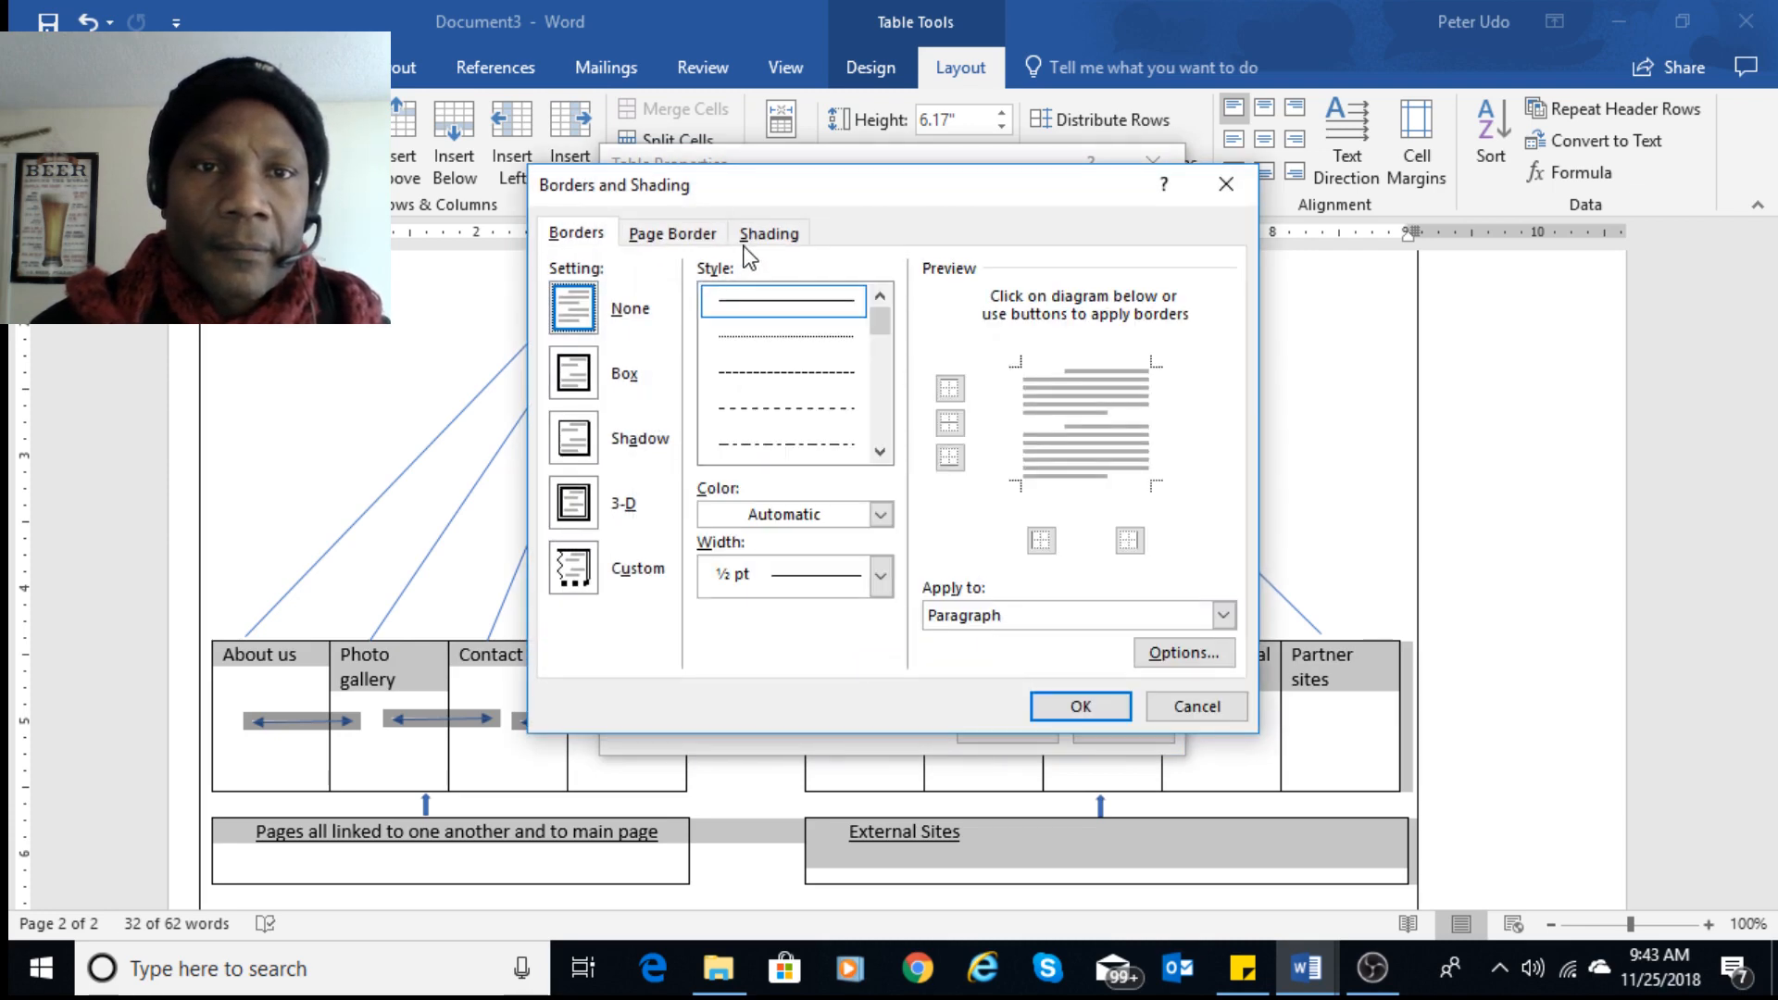
left_click(769, 236)
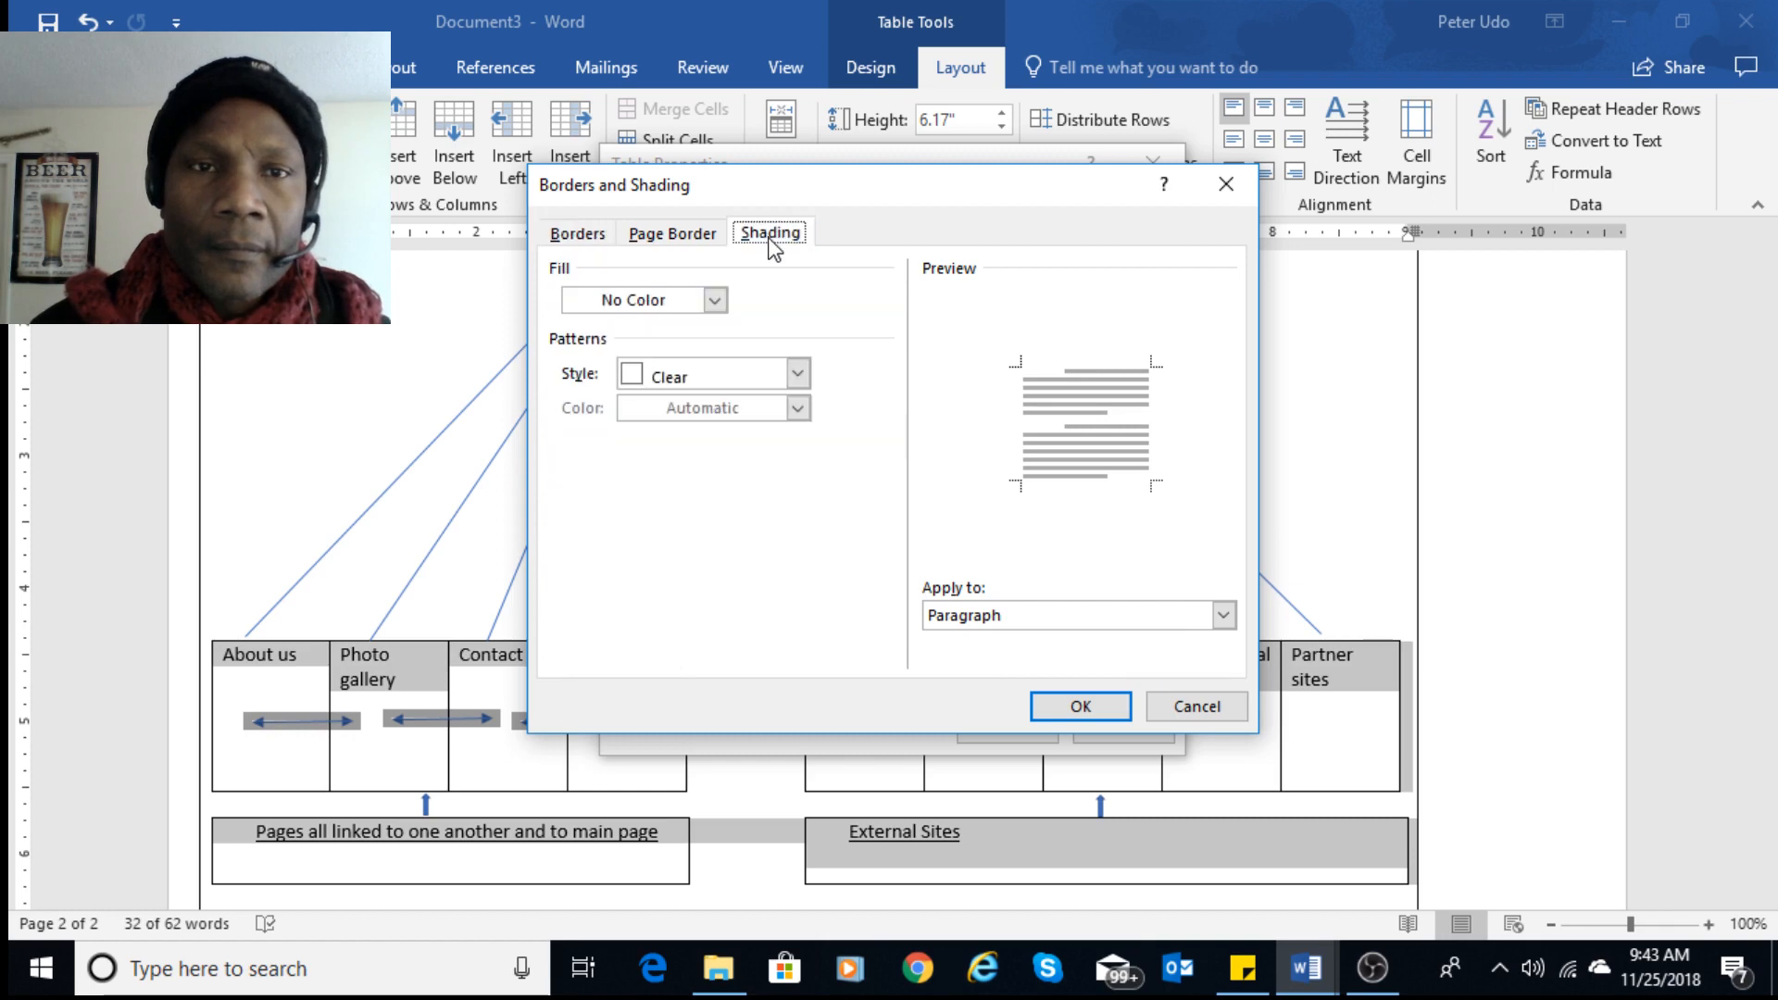
left_click(716, 301)
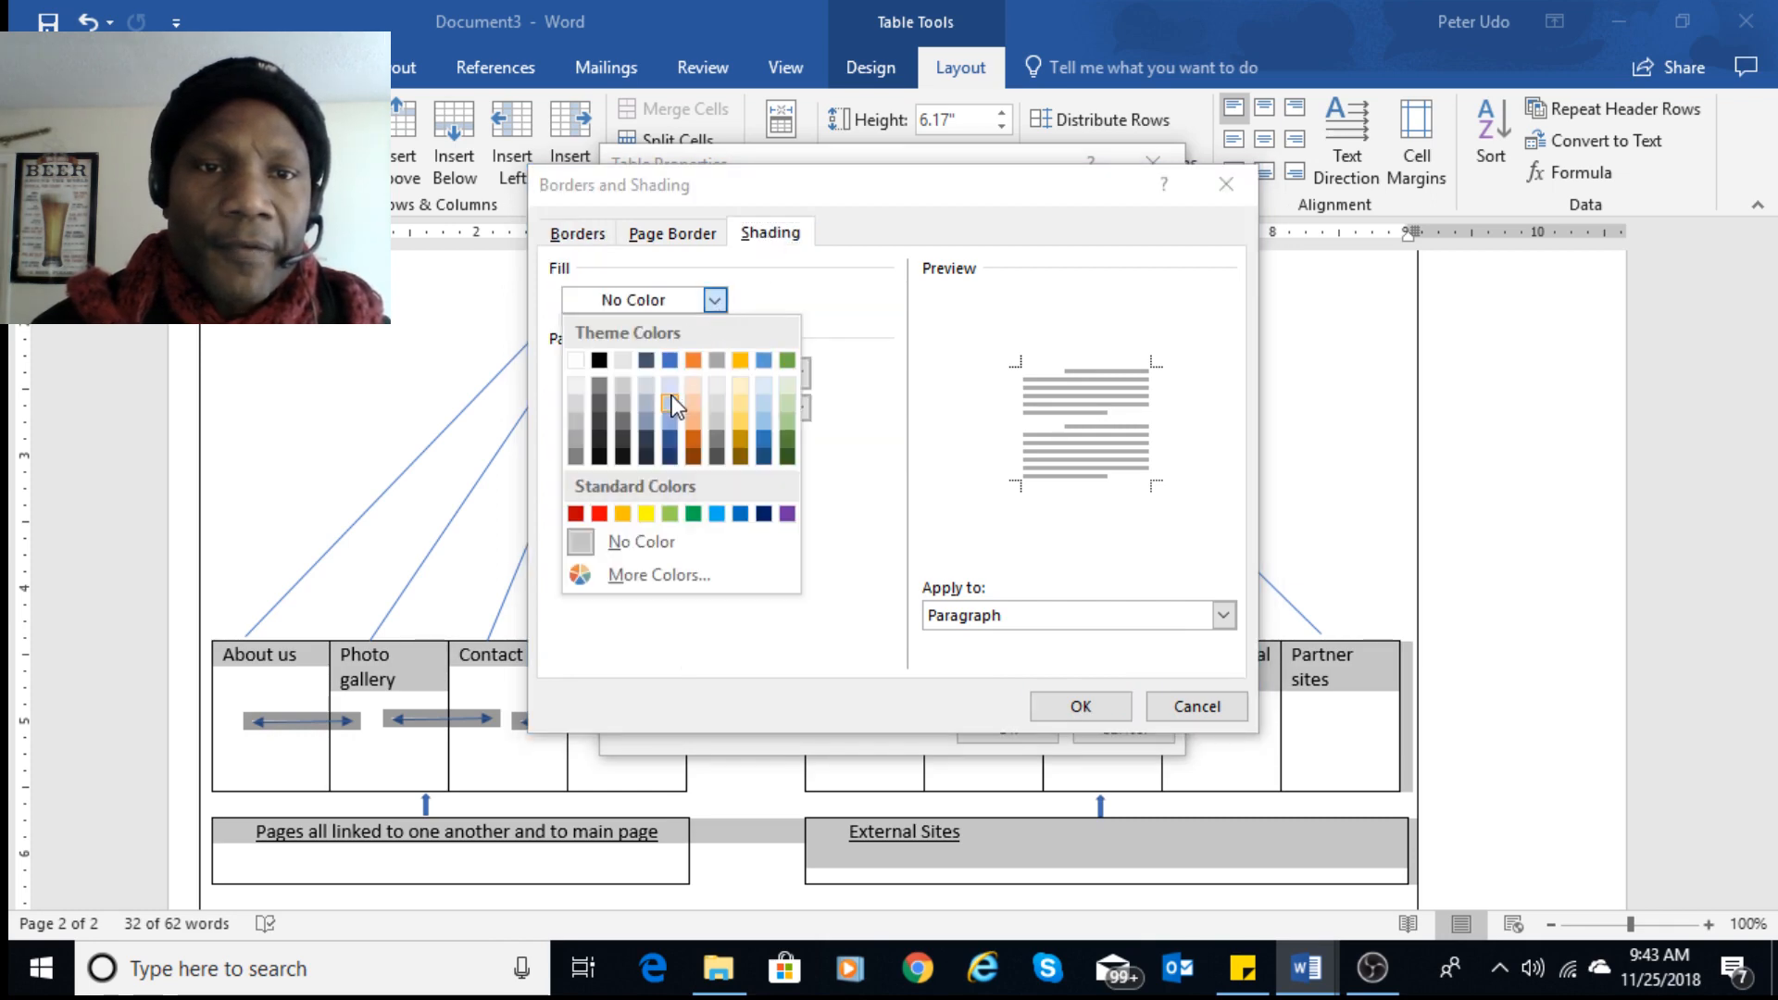
left_click(669, 418)
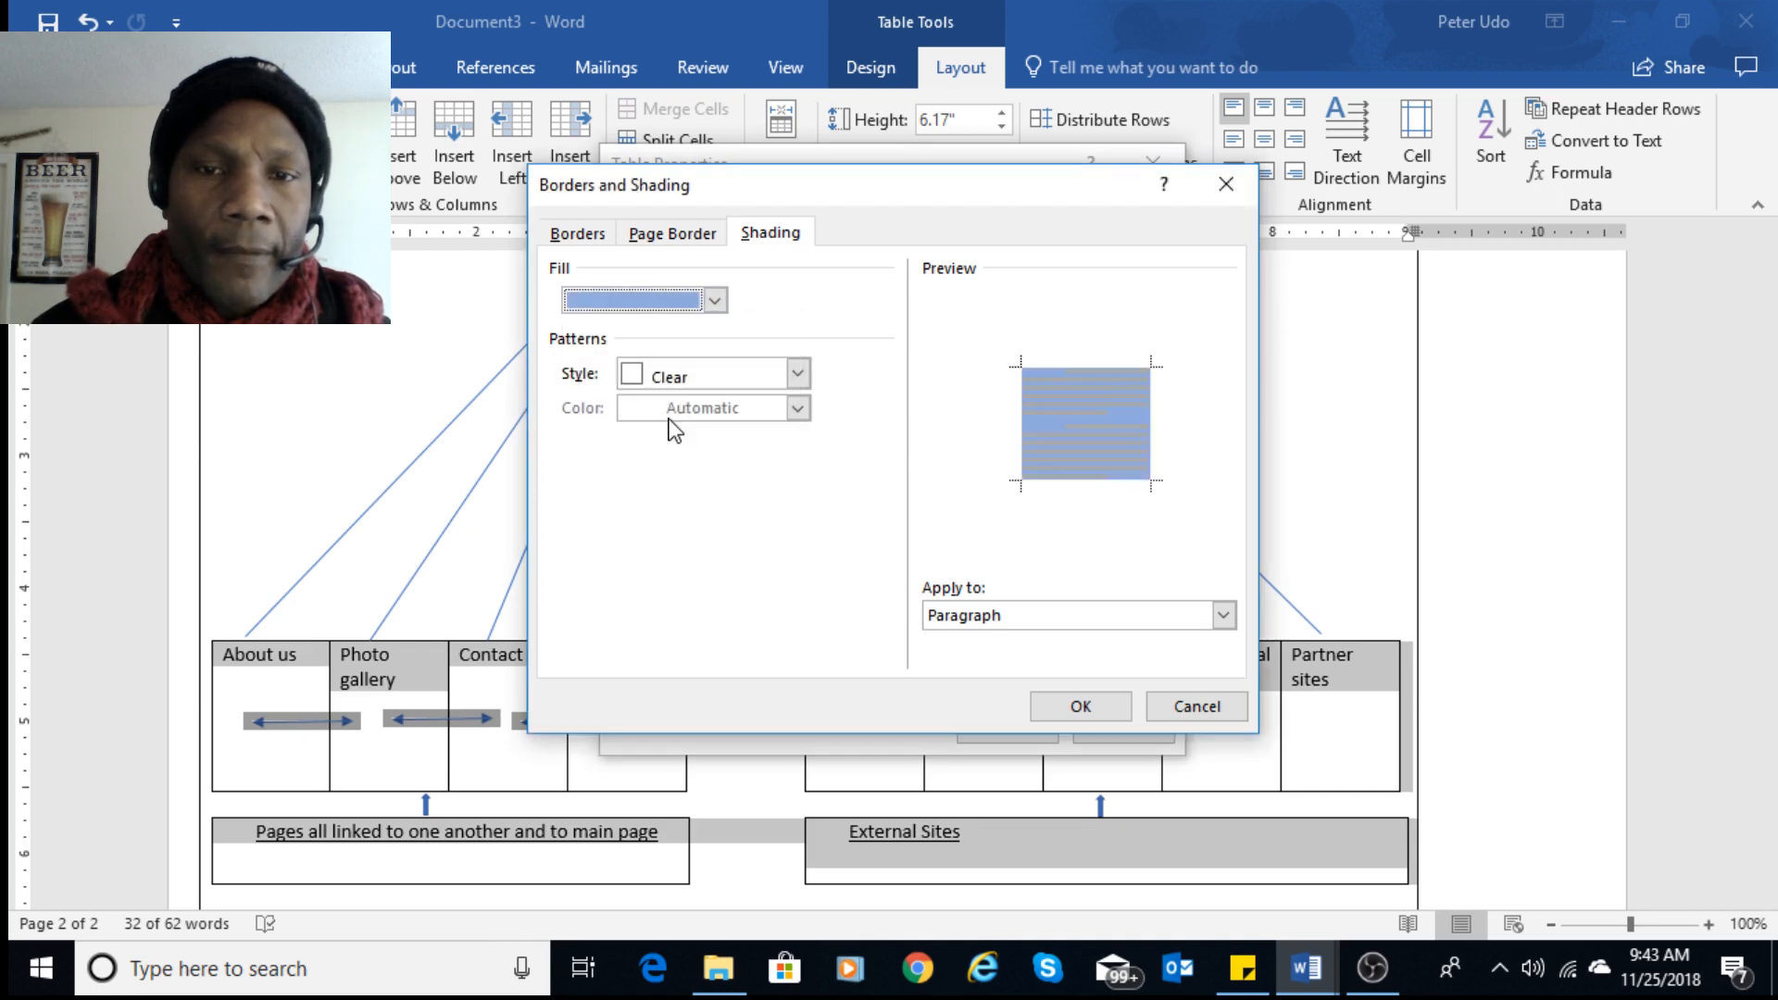
left_click(715, 300)
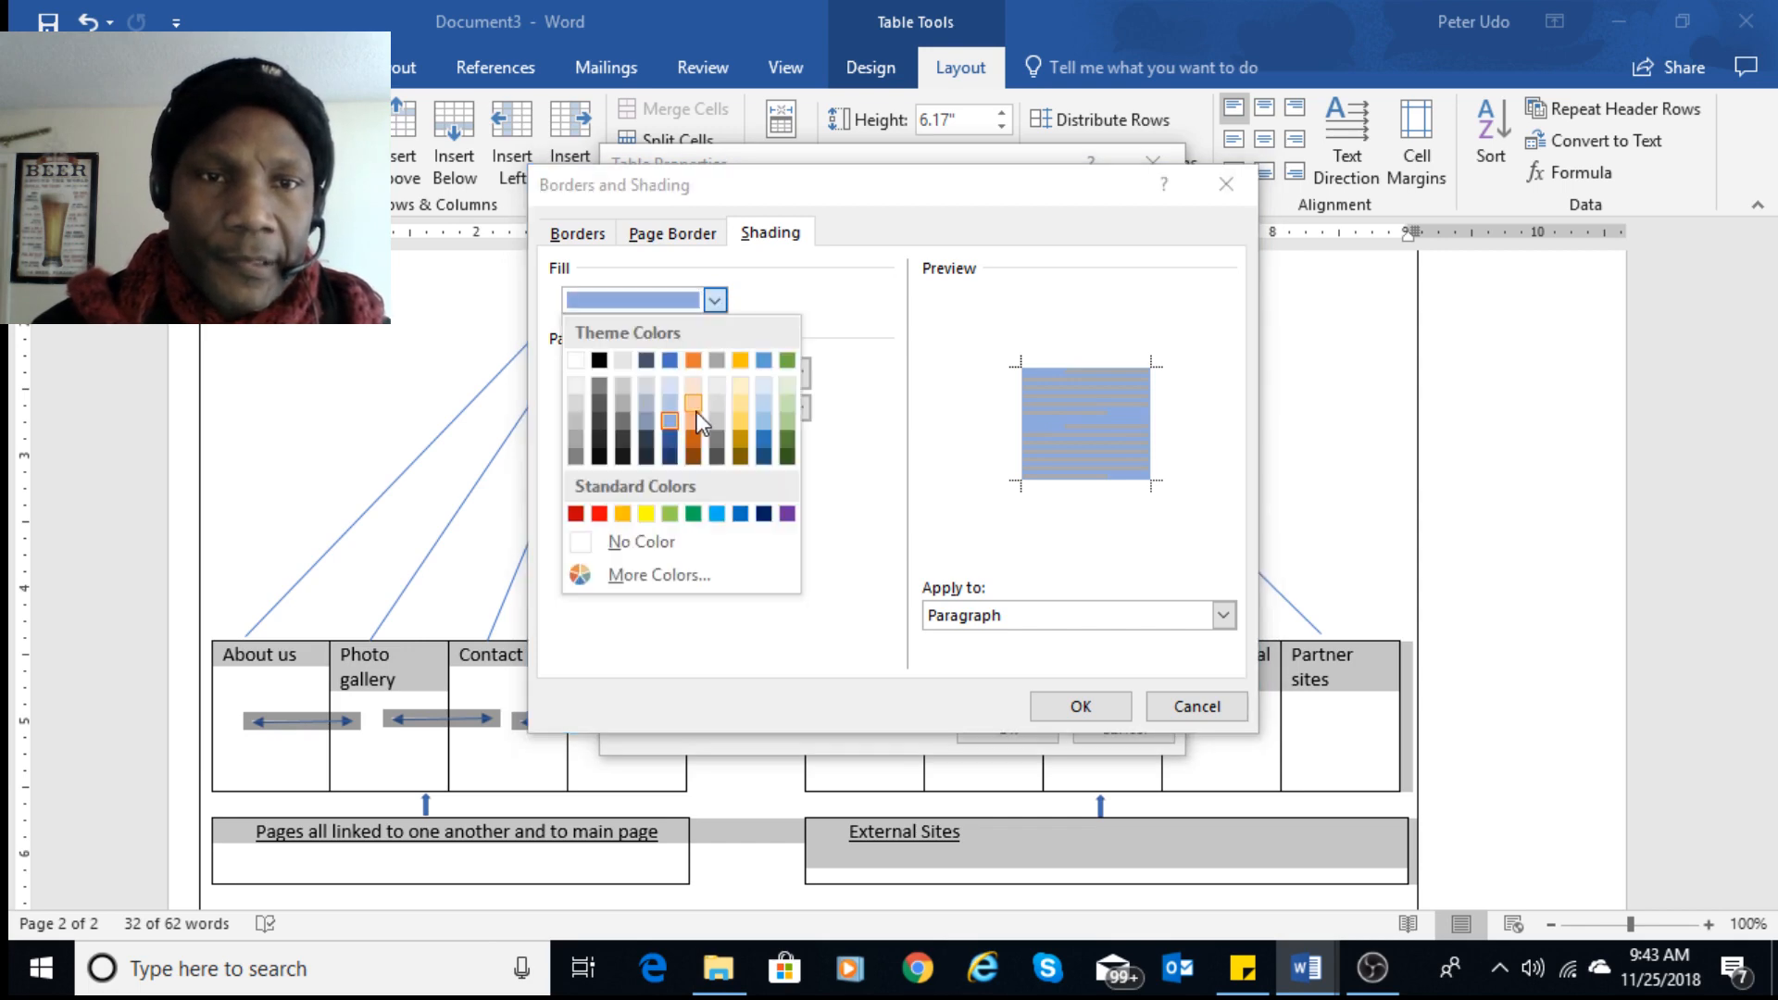
left_click(669, 443)
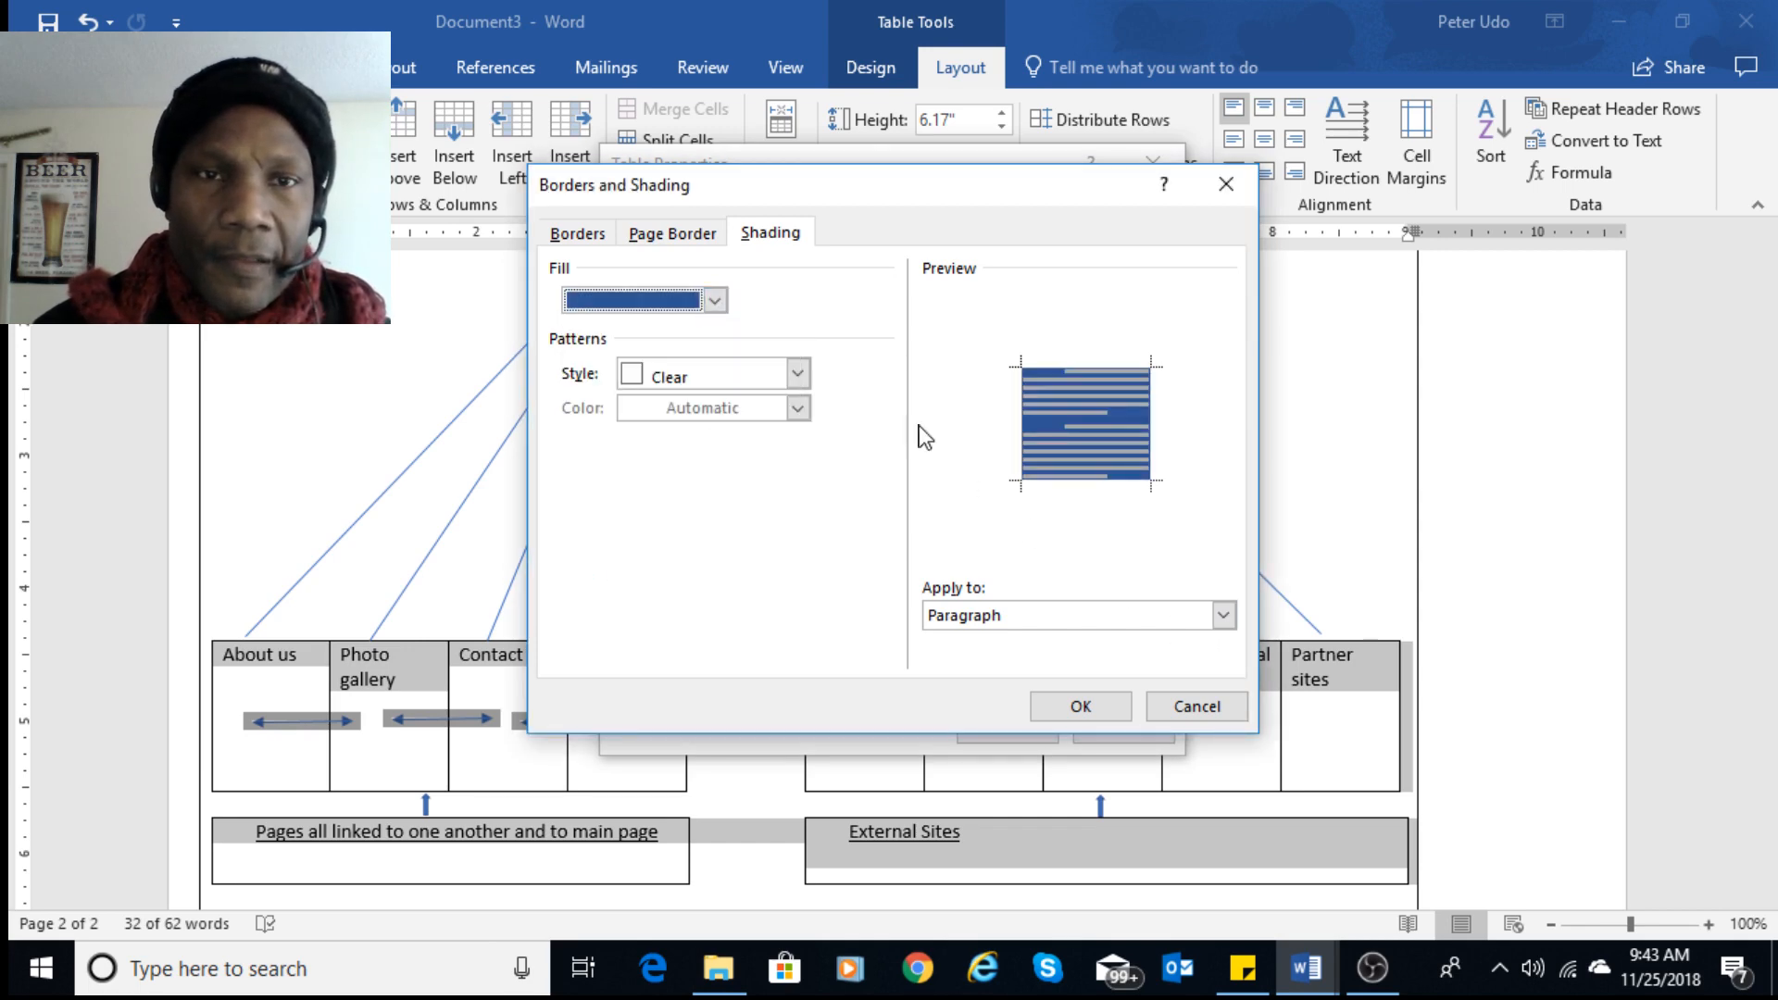
left_click(715, 300)
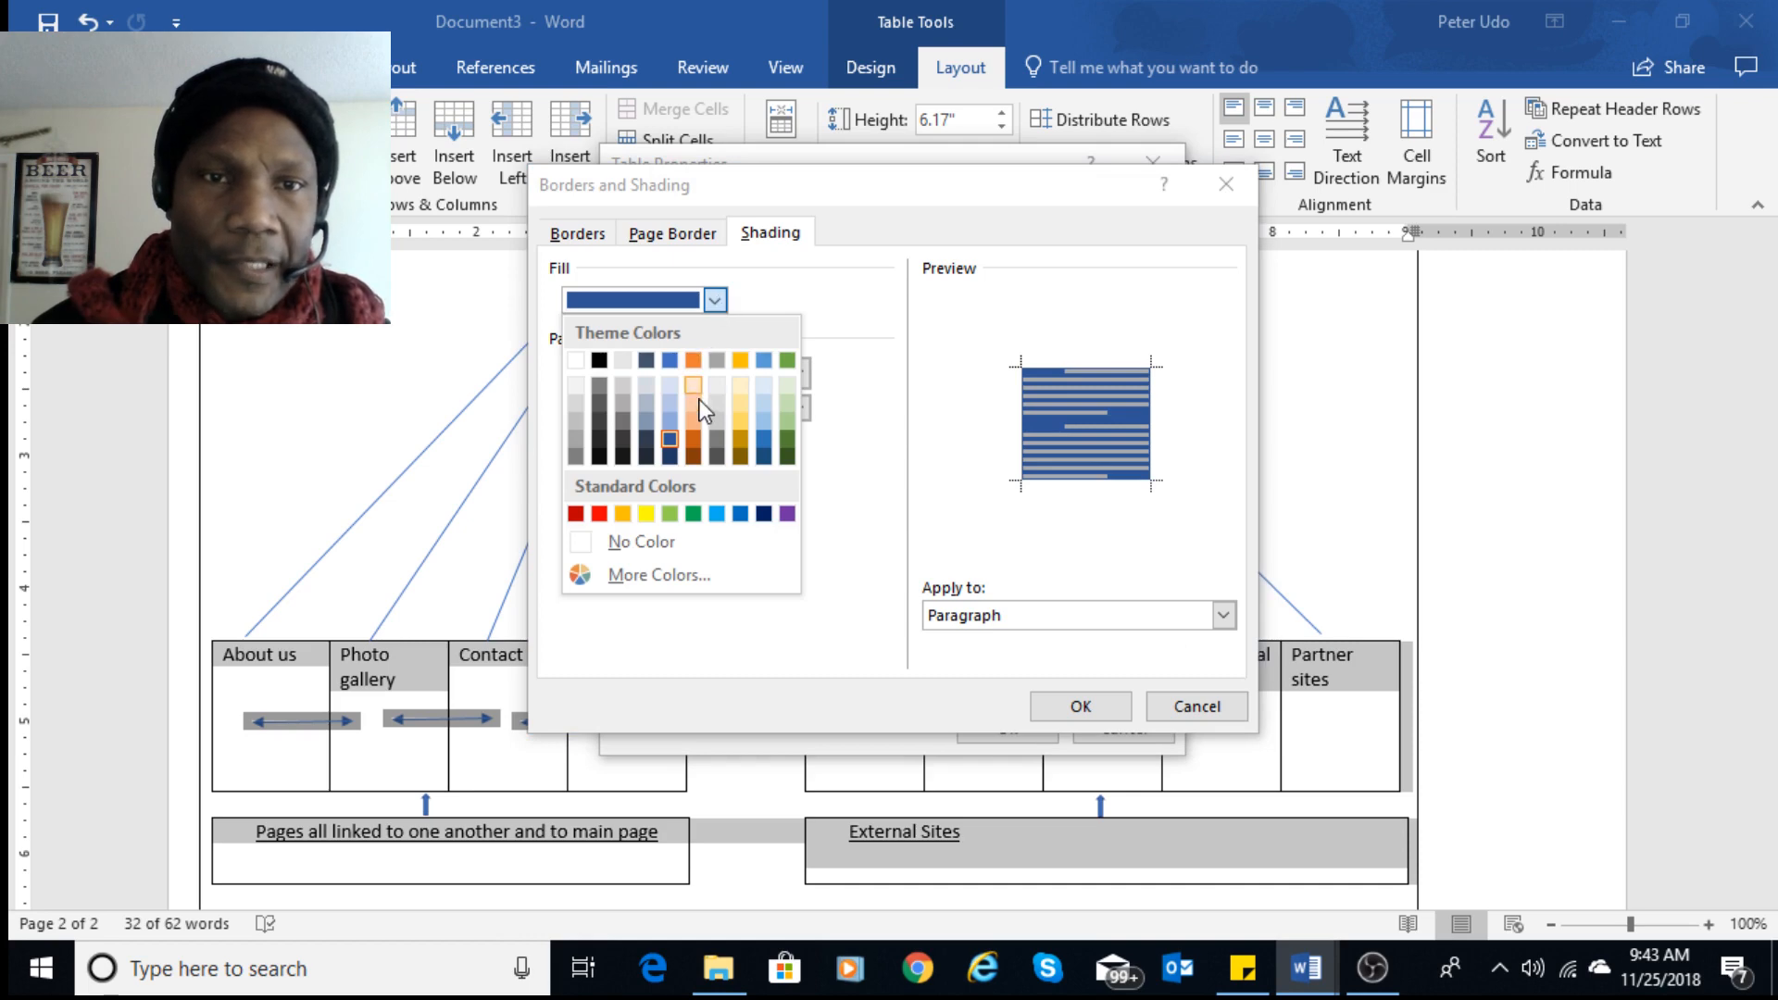
left_click(764, 441)
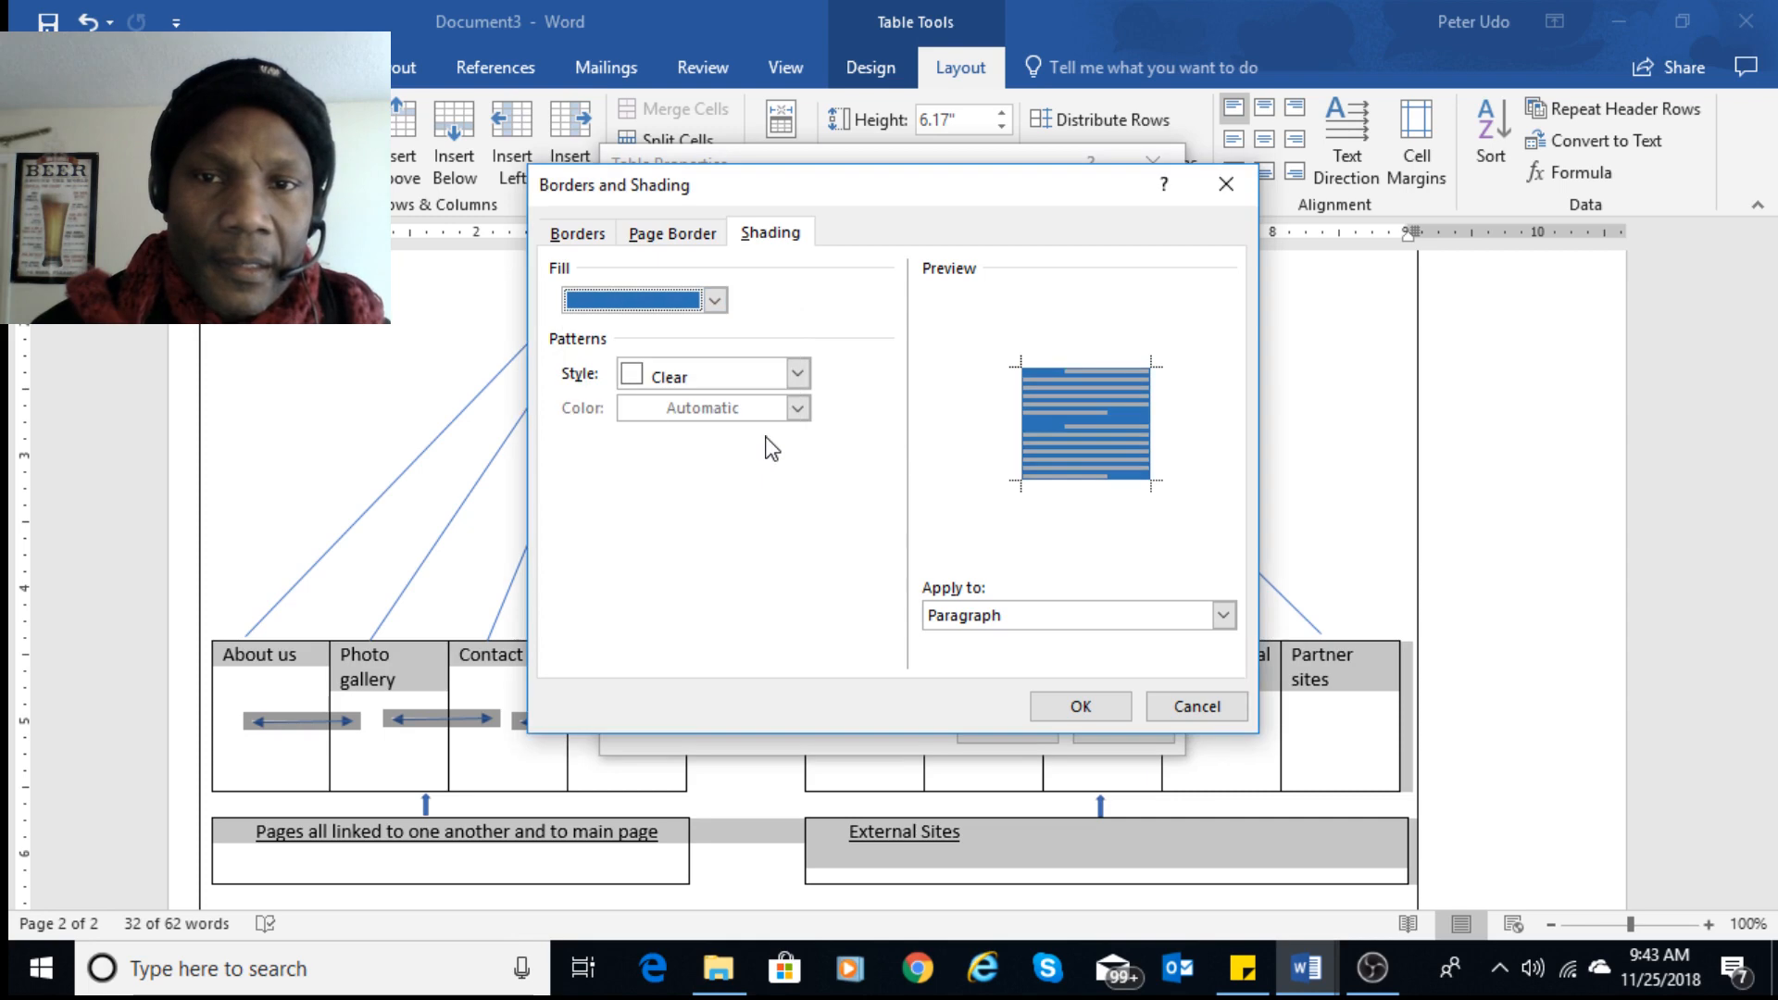
left_click(1080, 704)
left_click(1019, 727)
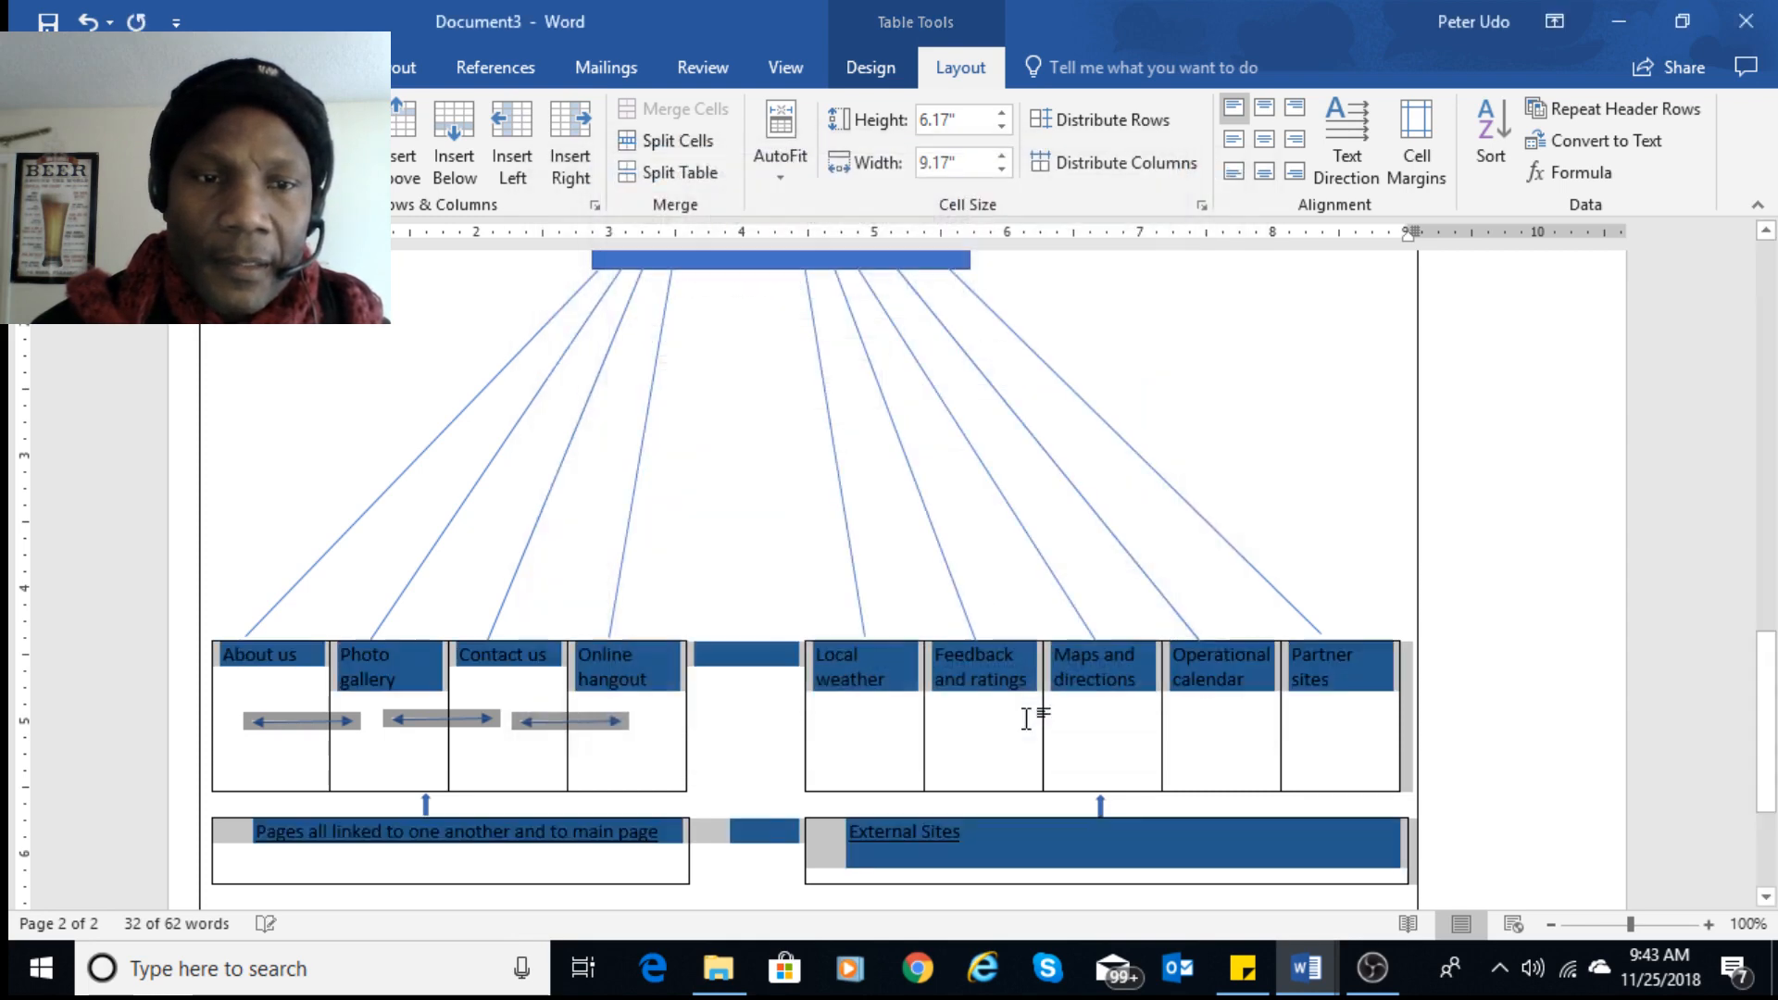
left_click(1021, 719)
- Examine the shaded page cells and caption boxes on the storyboard, comparing them with the Main page box and the wireframe boxes
scroll(1151, 588, "up", 3)
scroll(1167, 564, "down", 3)
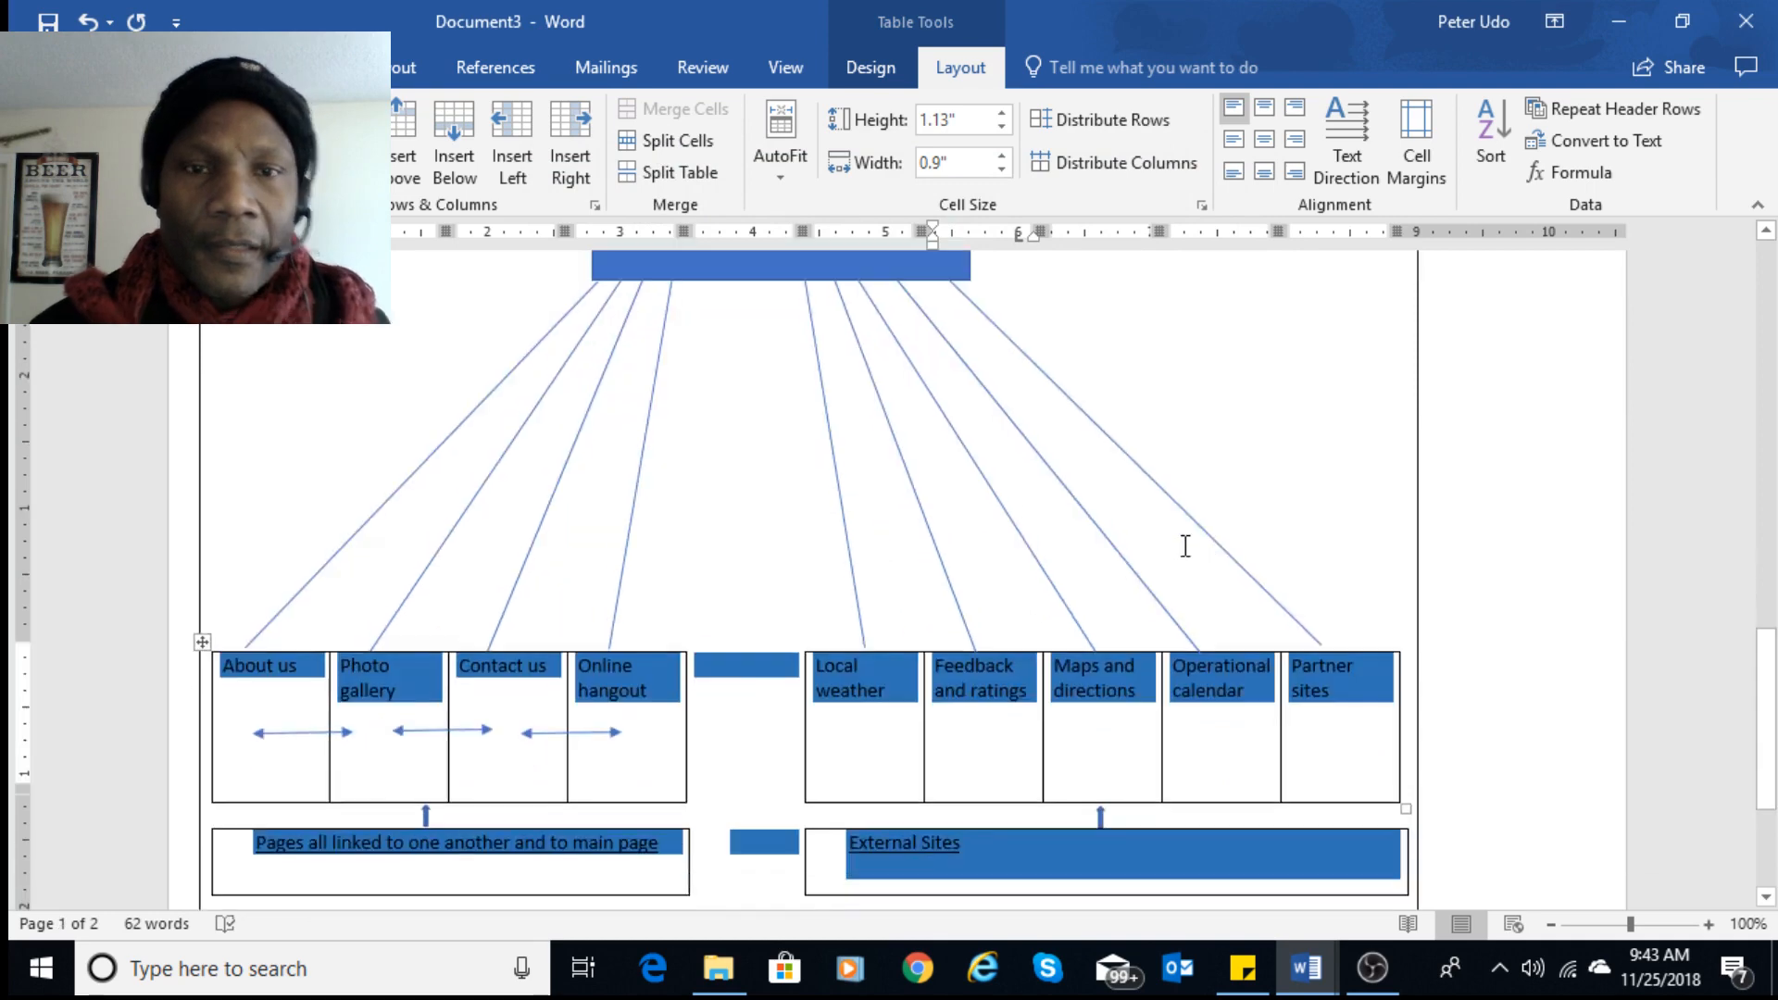
scroll(1187, 548, "up", 2)
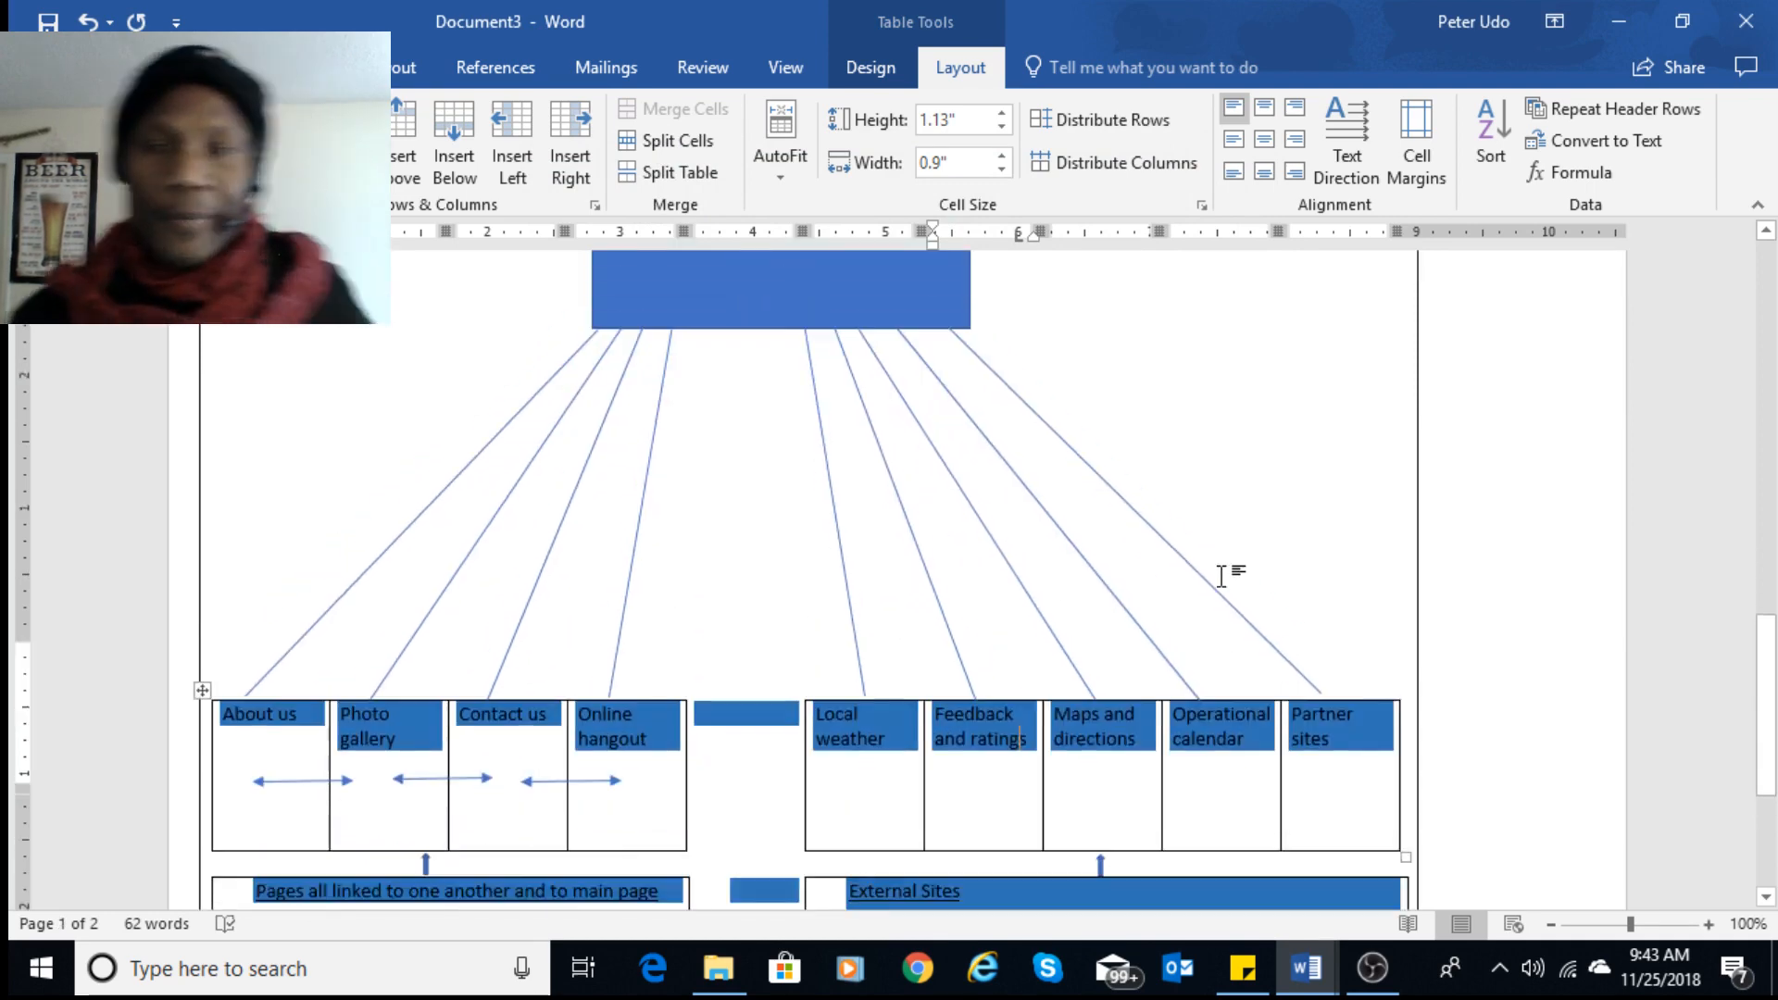
scroll(1222, 571, "down", 3)
scroll(1155, 682, "up", 3)
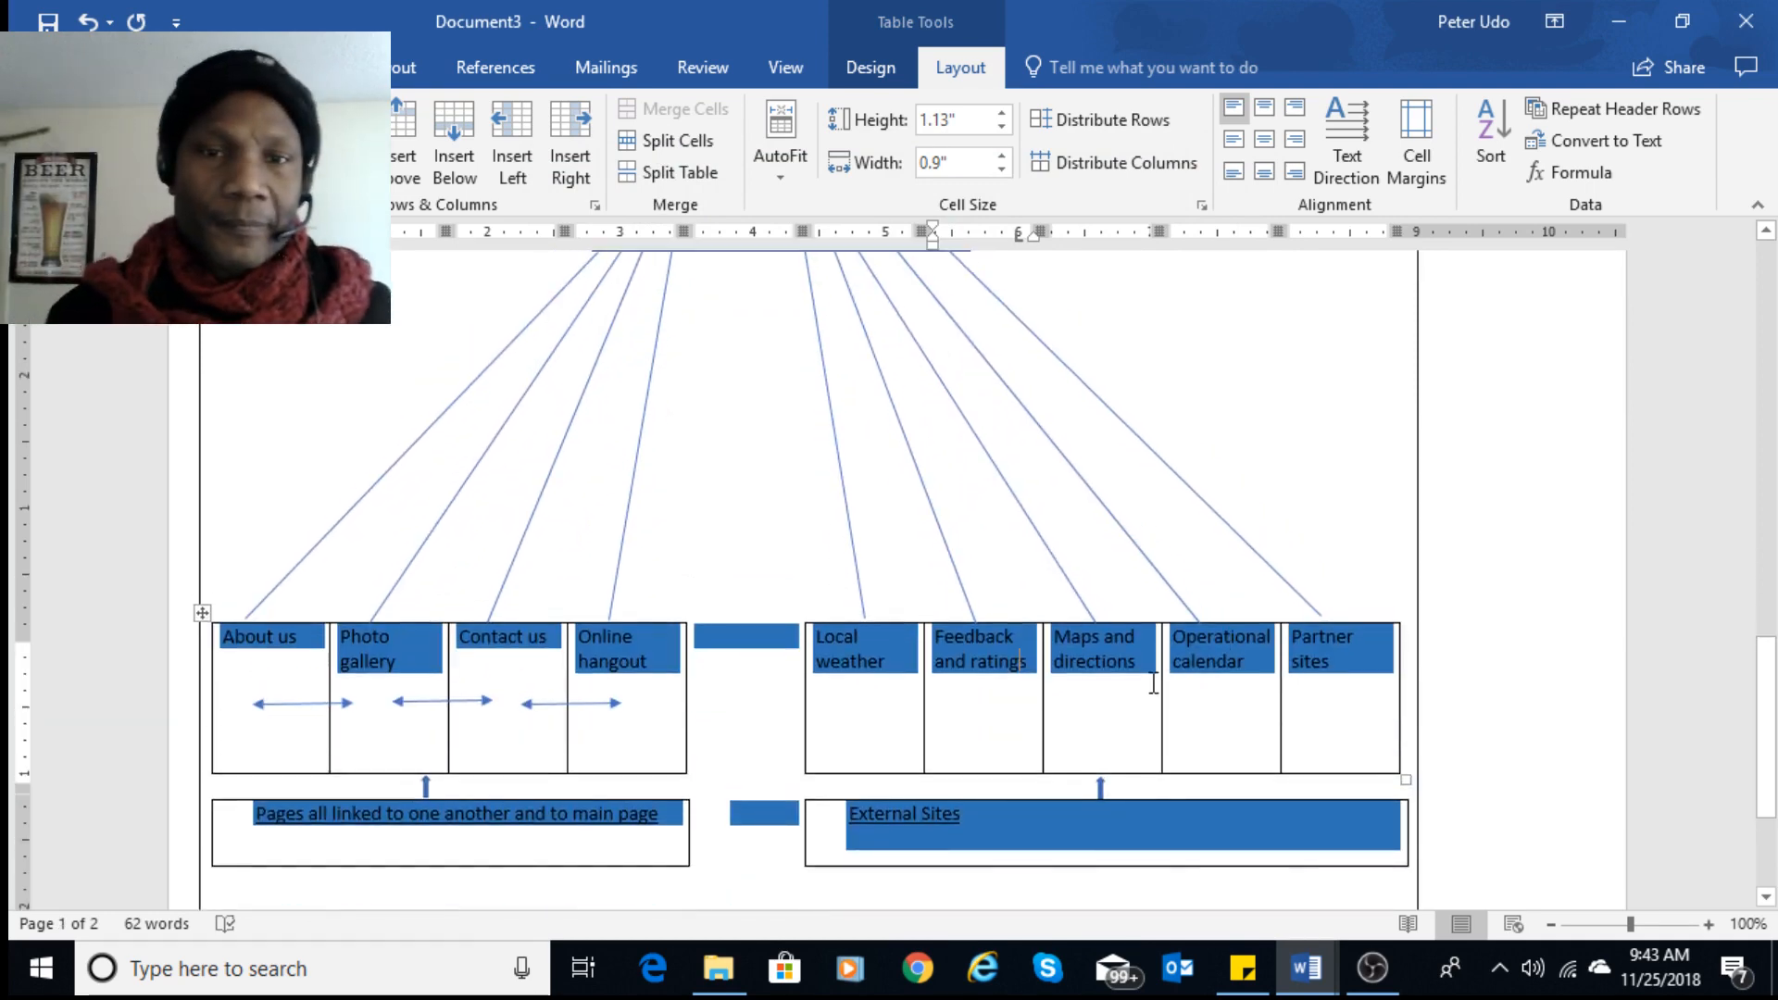
scroll(1171, 667, "down", 5)
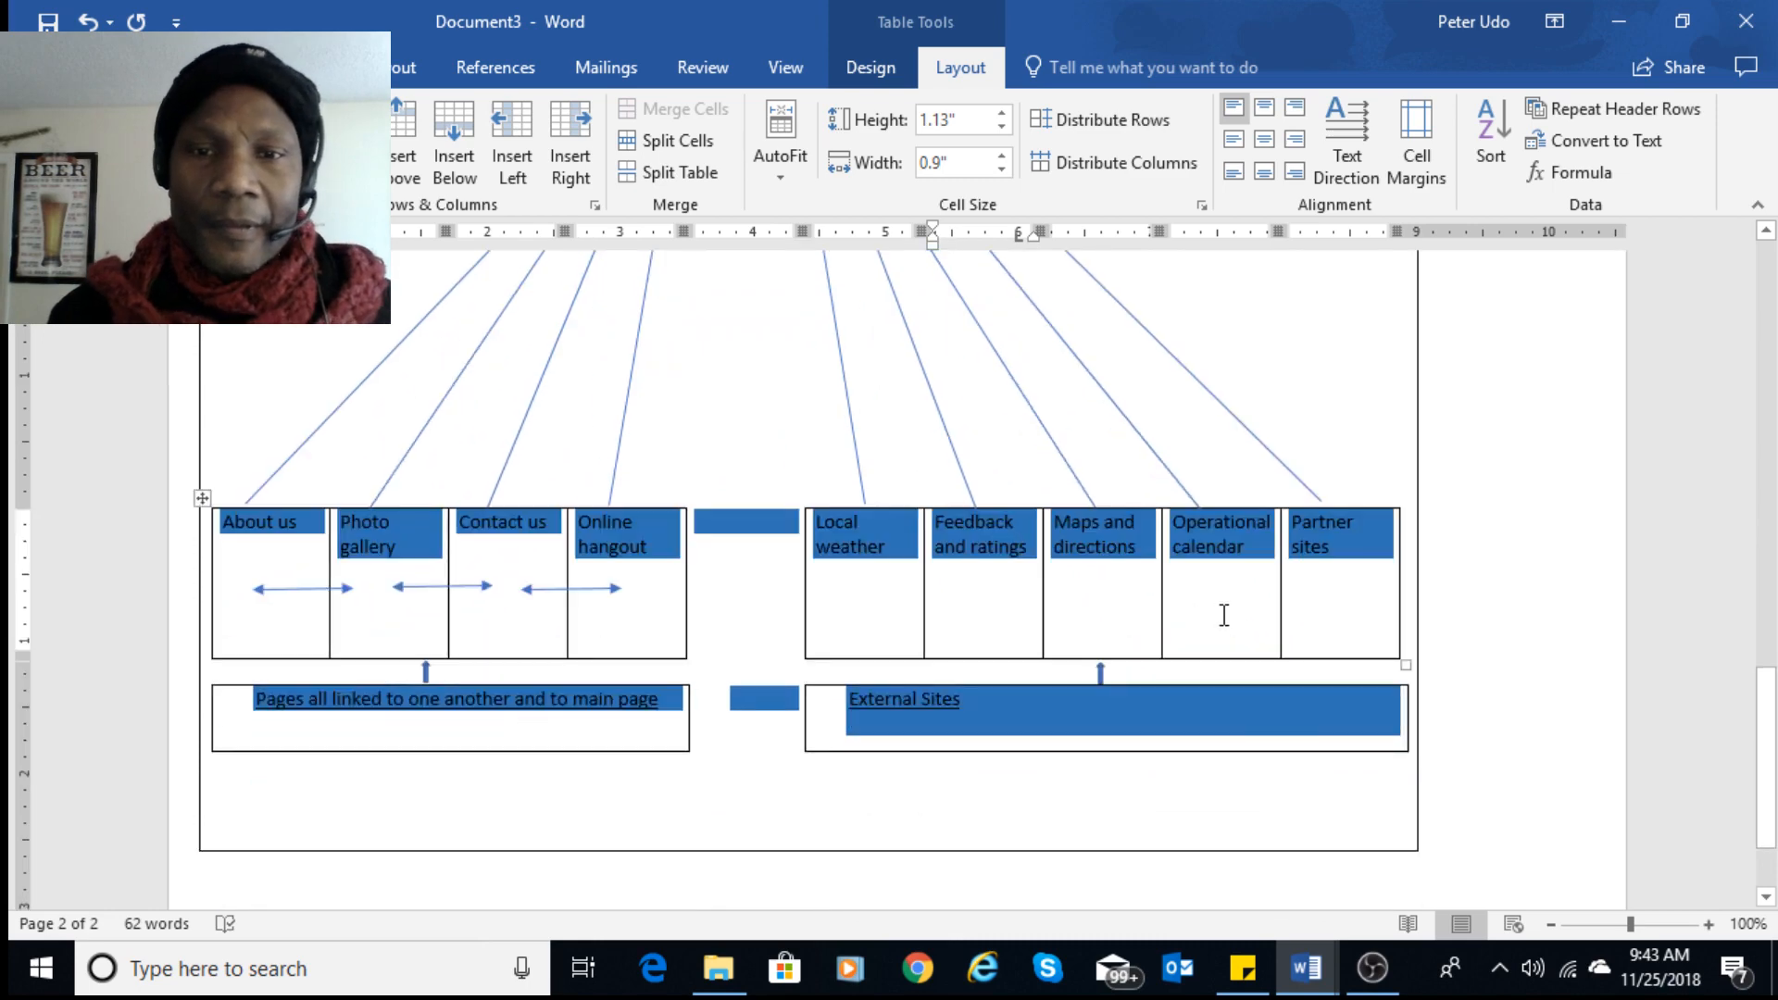
scroll(1240, 612, "up", 2)
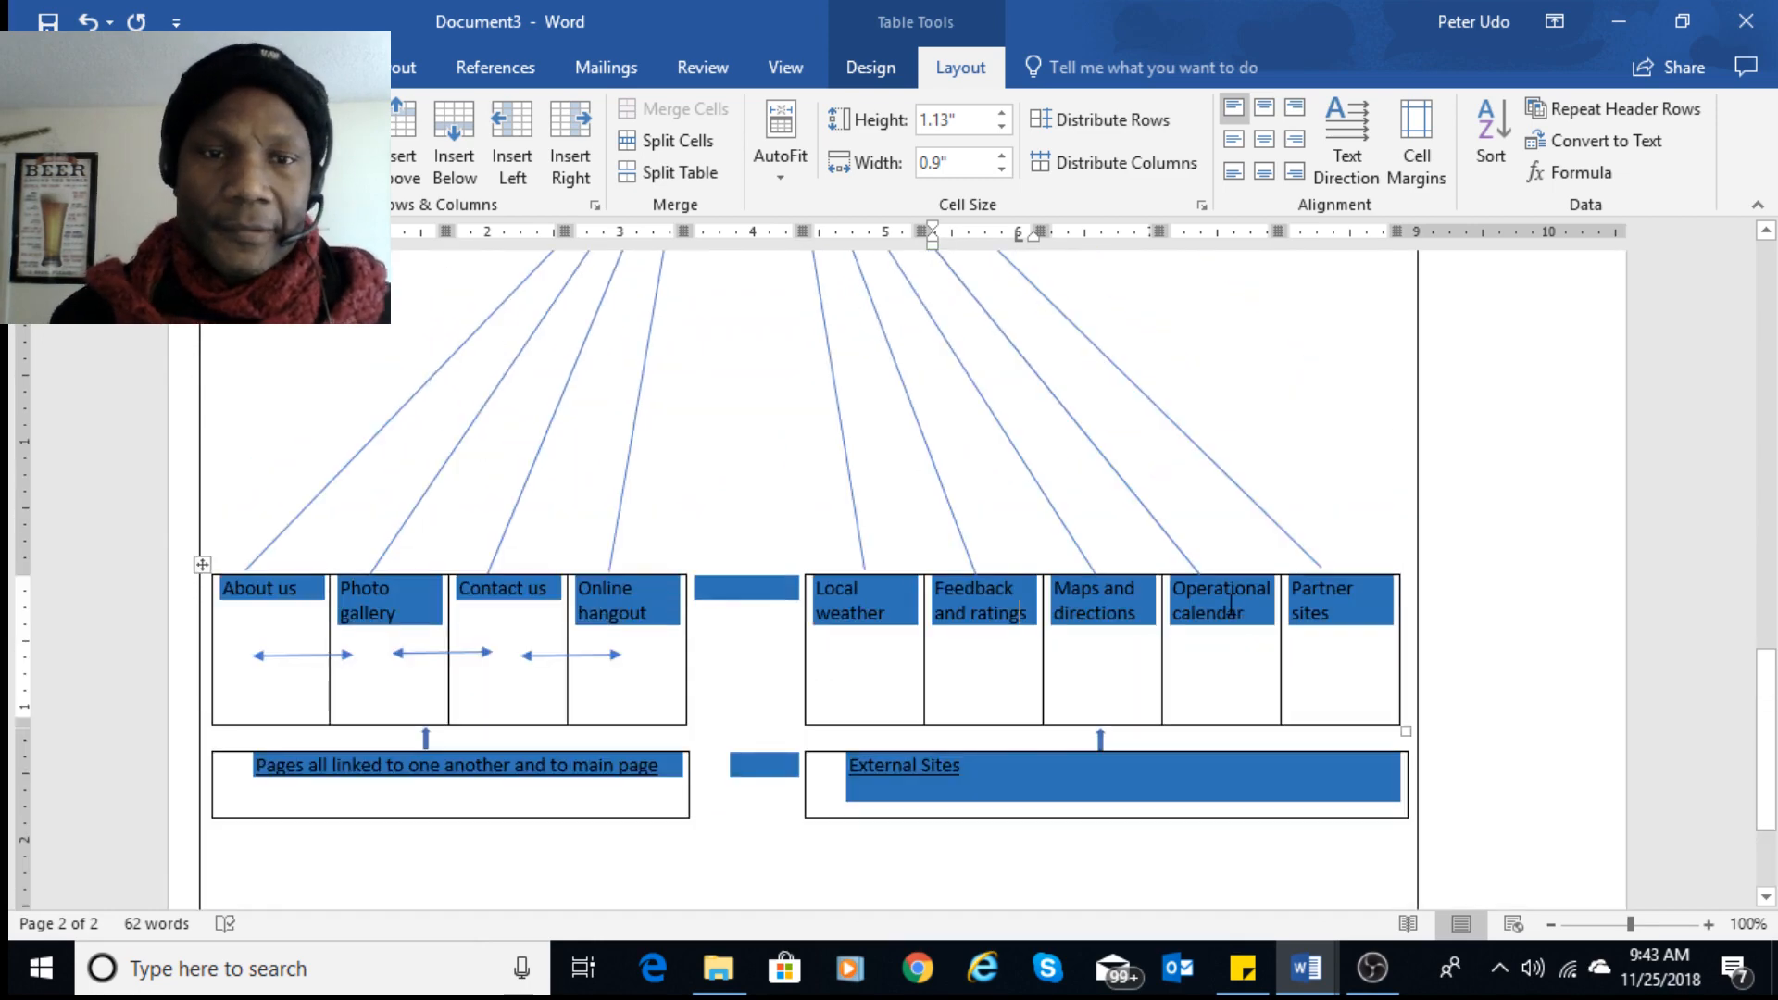
scroll(781, 630, "up", 6)
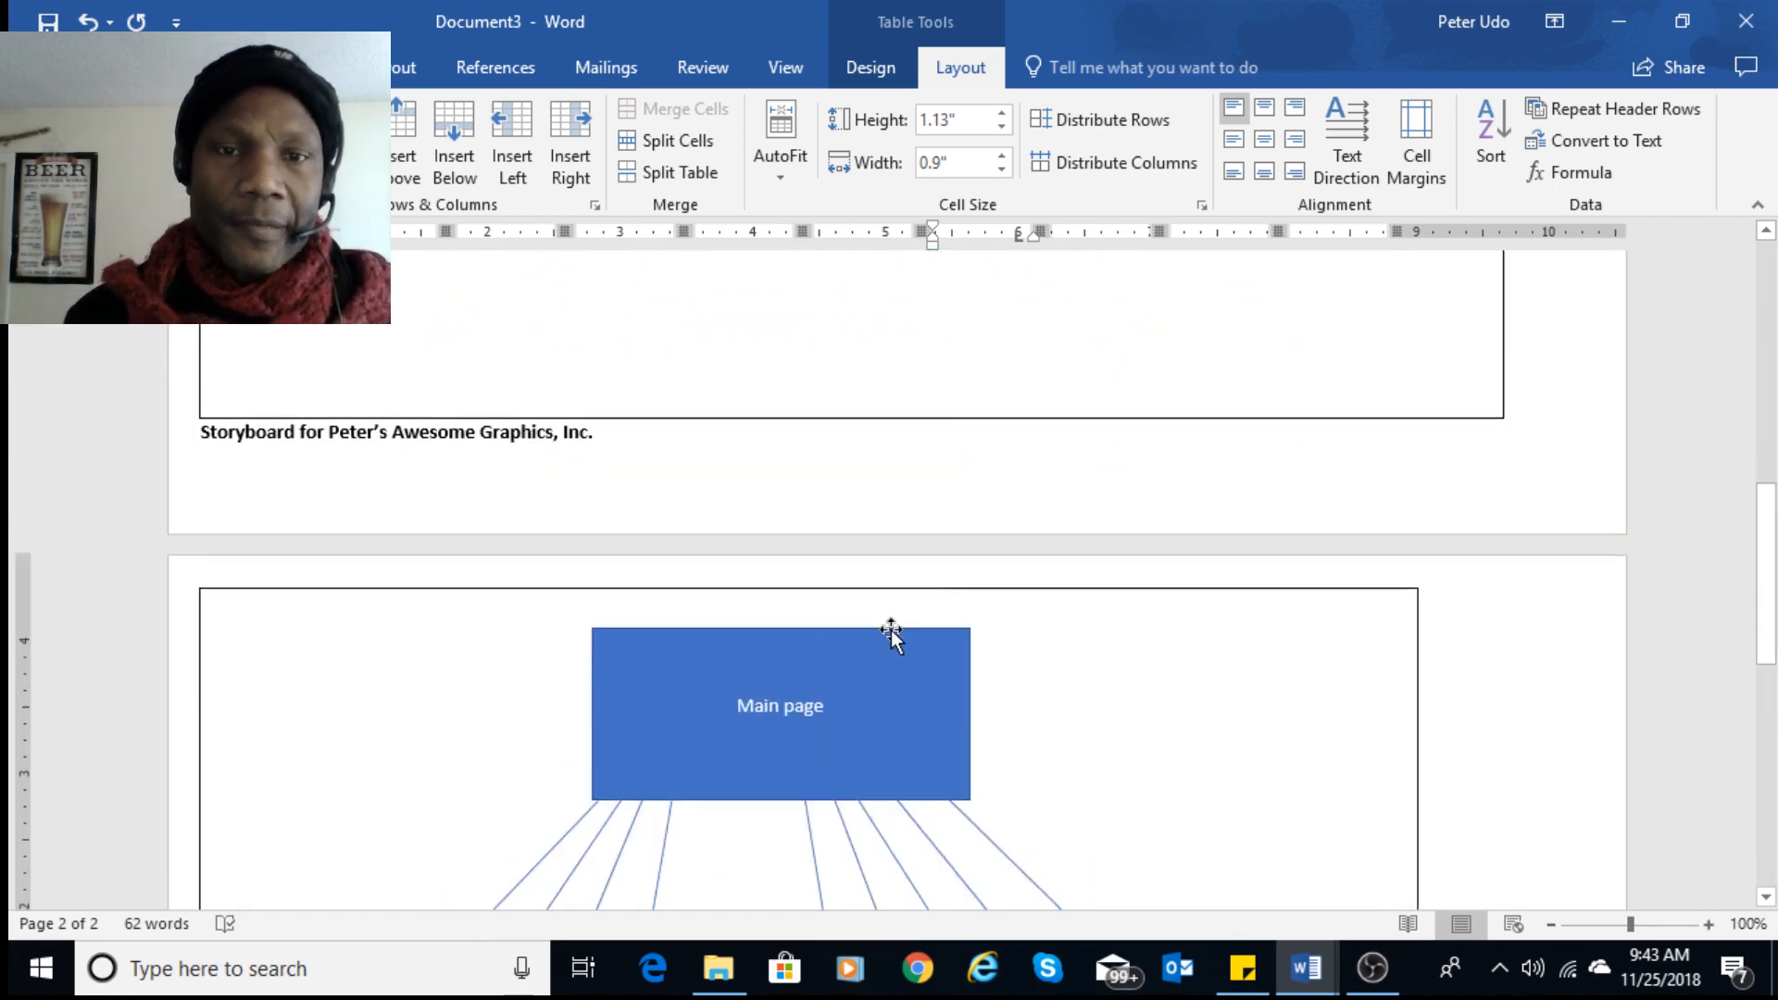
left_click(894, 646)
scroll(1000, 643, "up", 9)
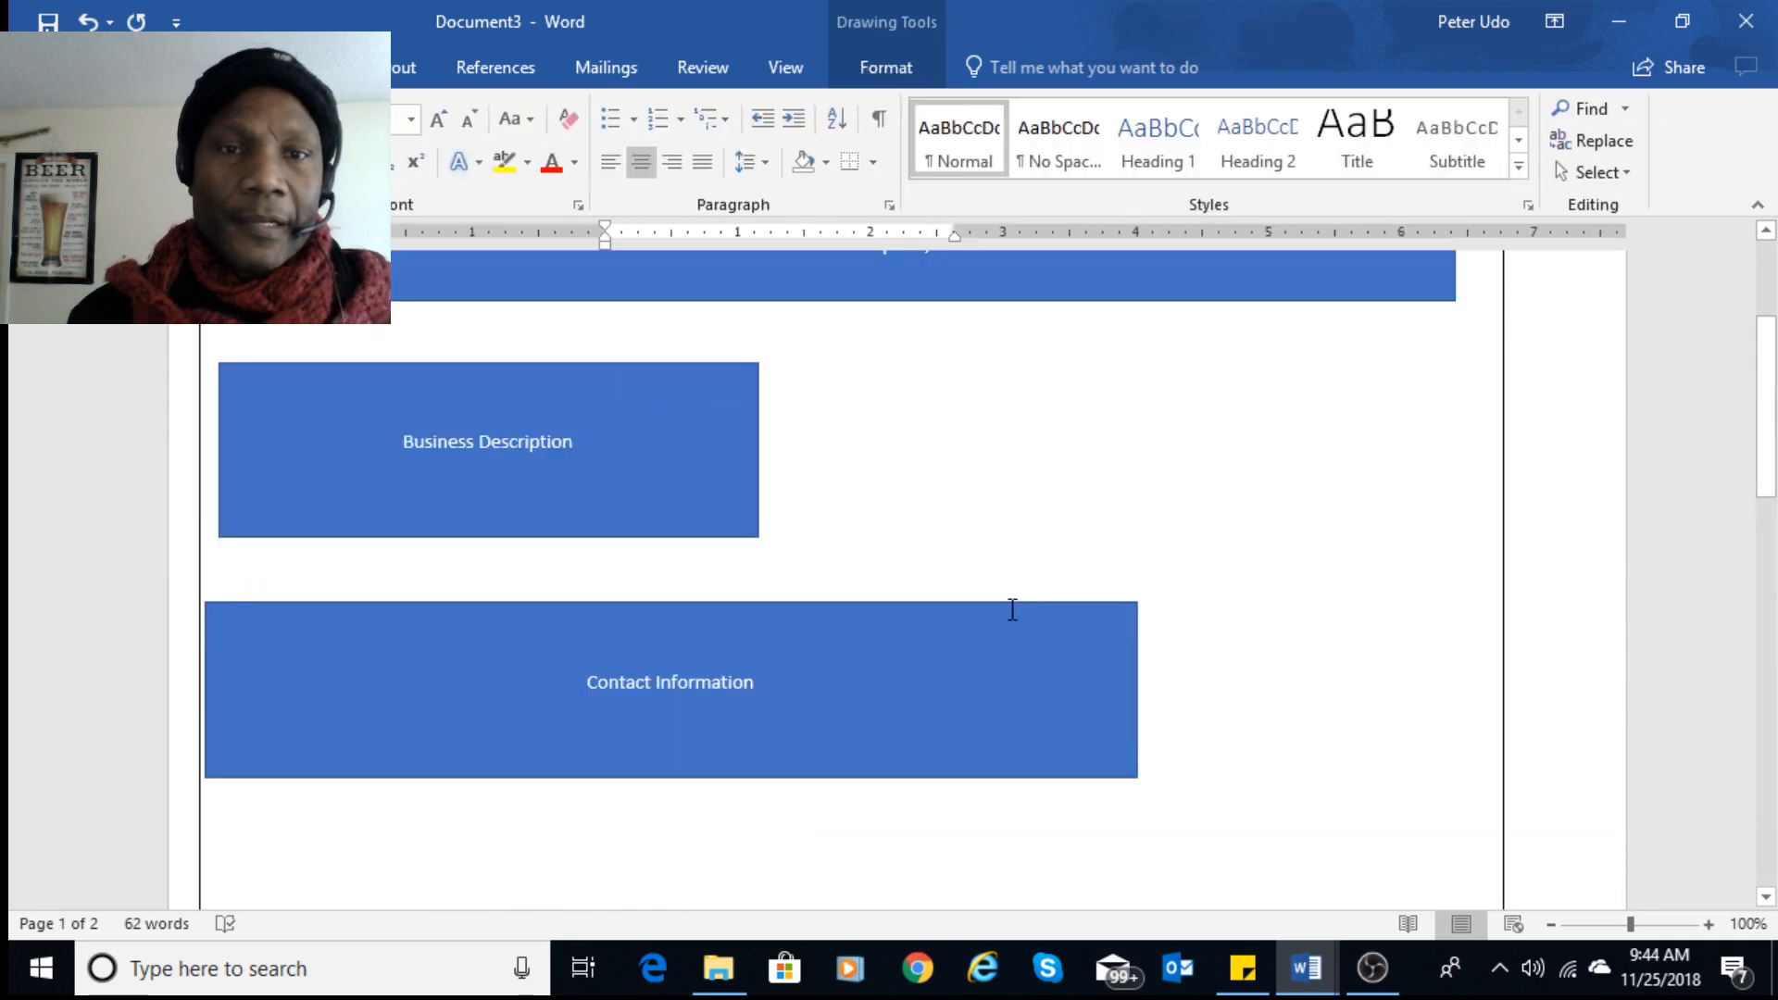
scroll(1018, 704, "down", 12)
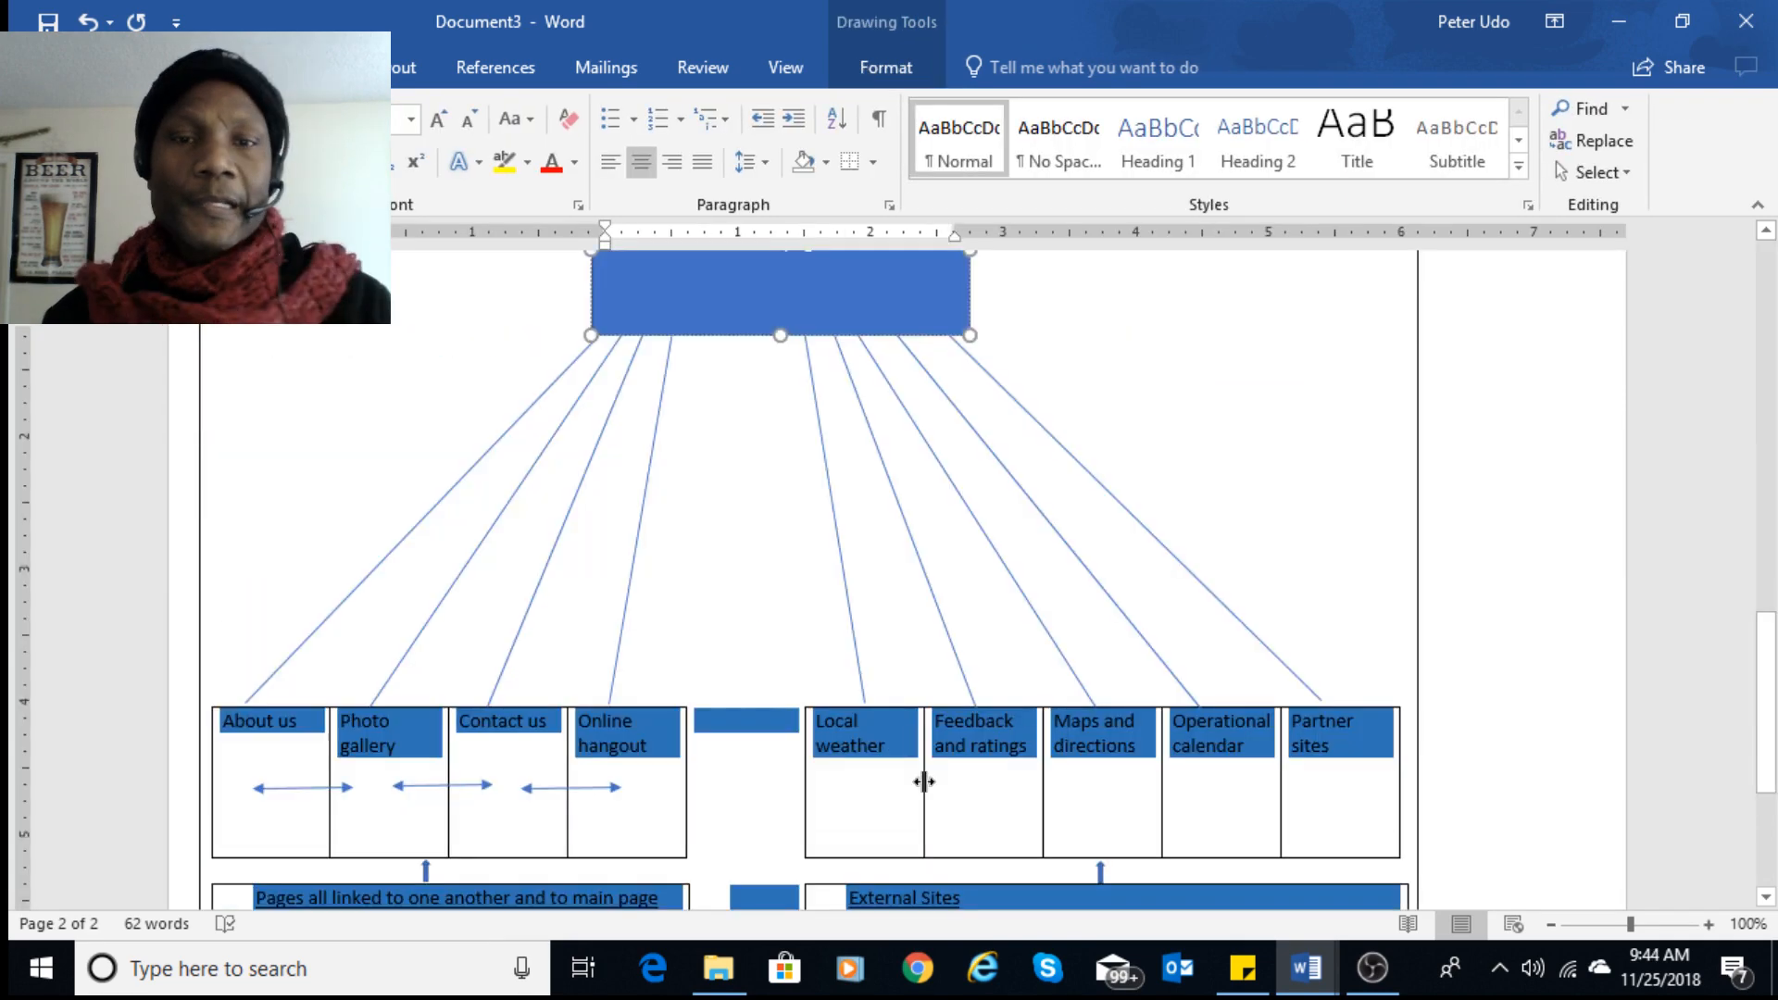
left_click(912, 736)
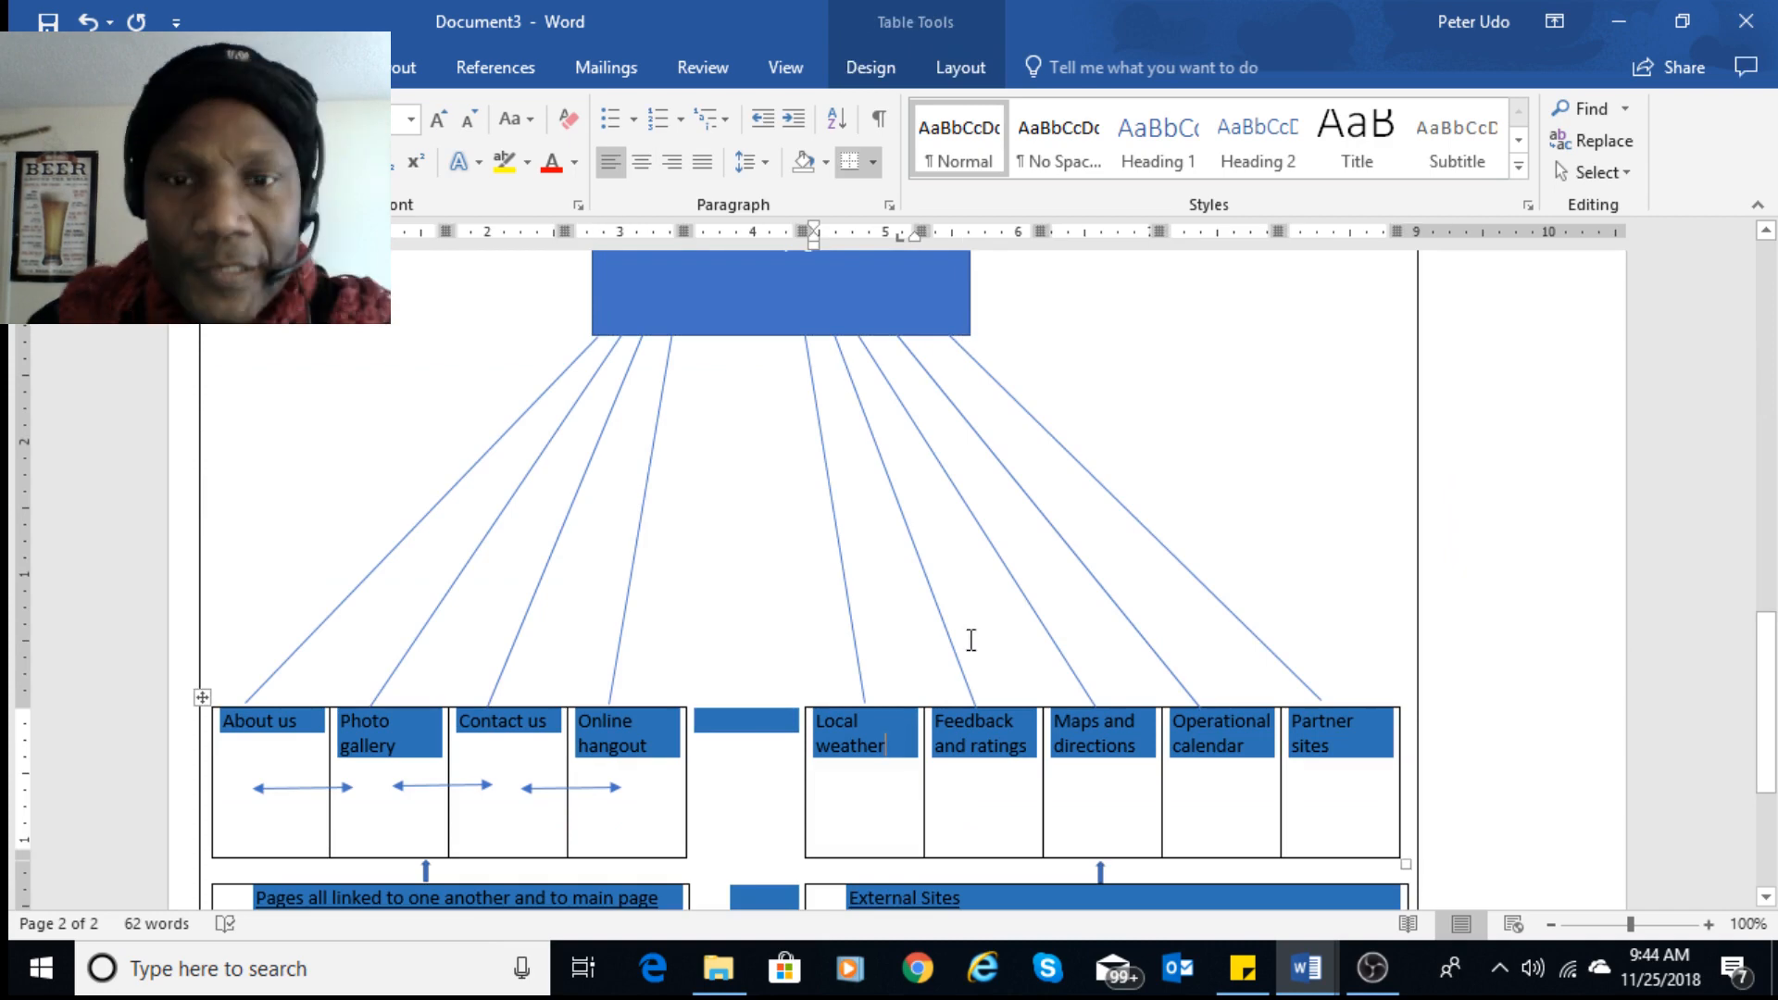
scroll(998, 806, "down", 2)
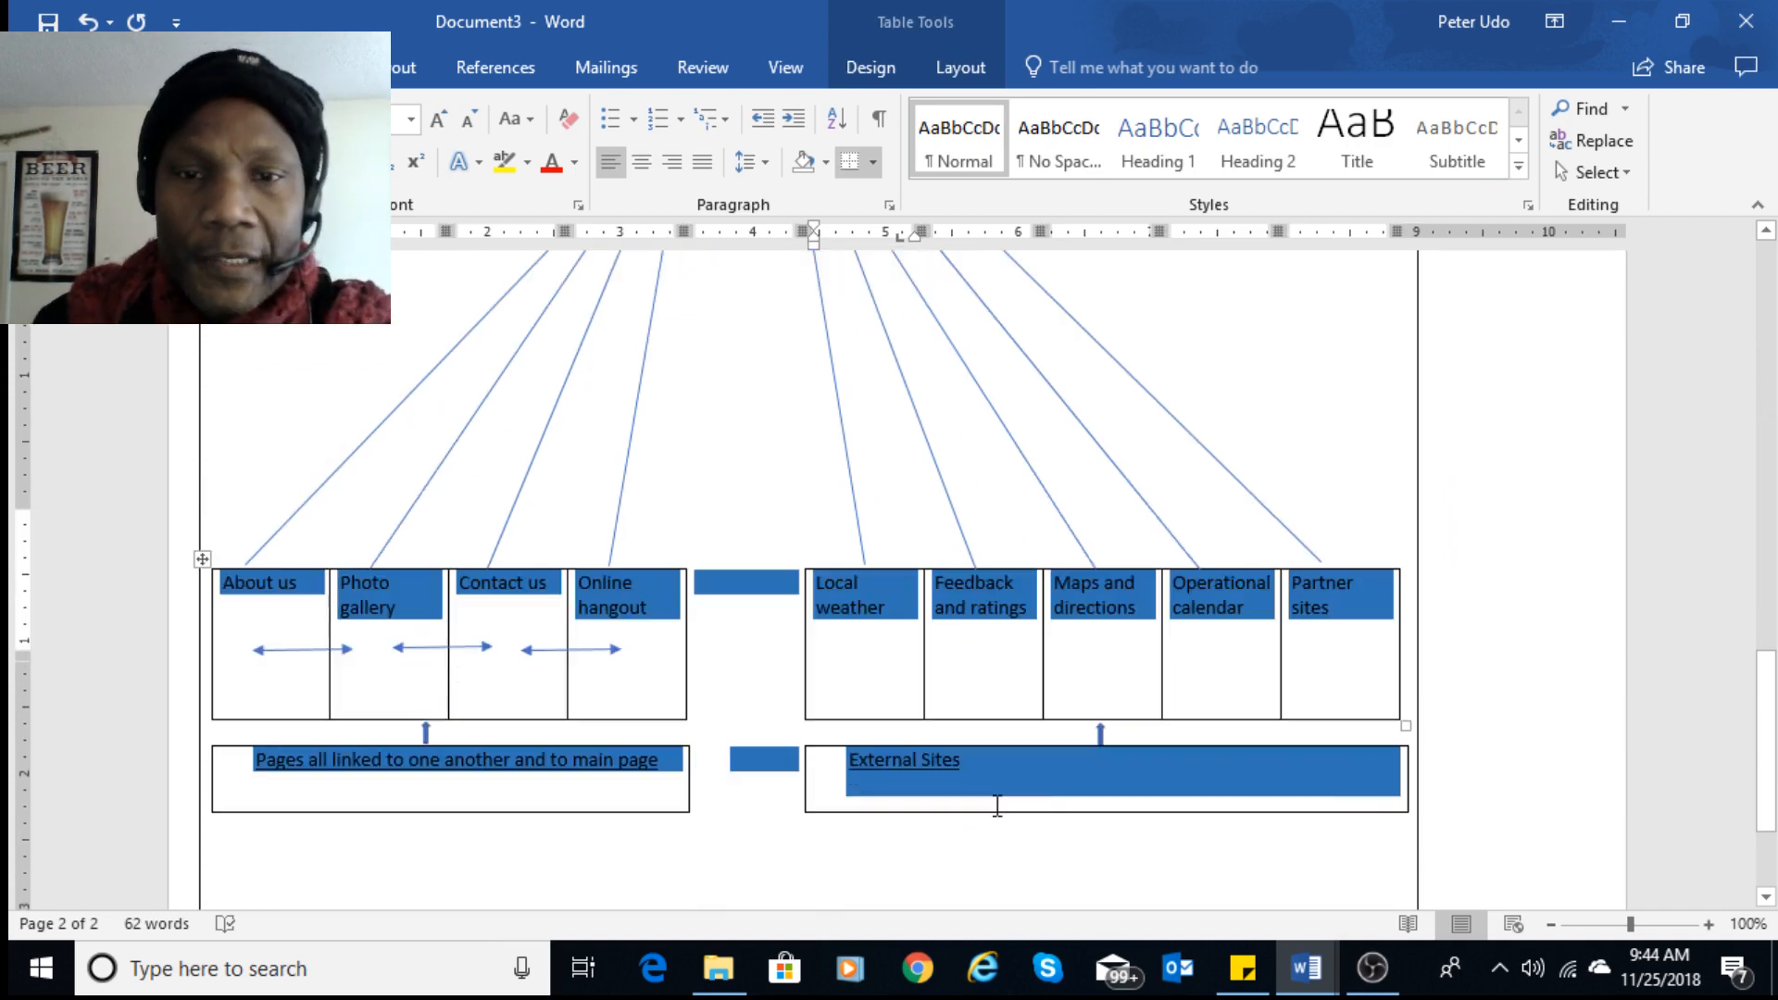
scroll(997, 806, "up", 2)
scroll(1102, 769, "down", 5)
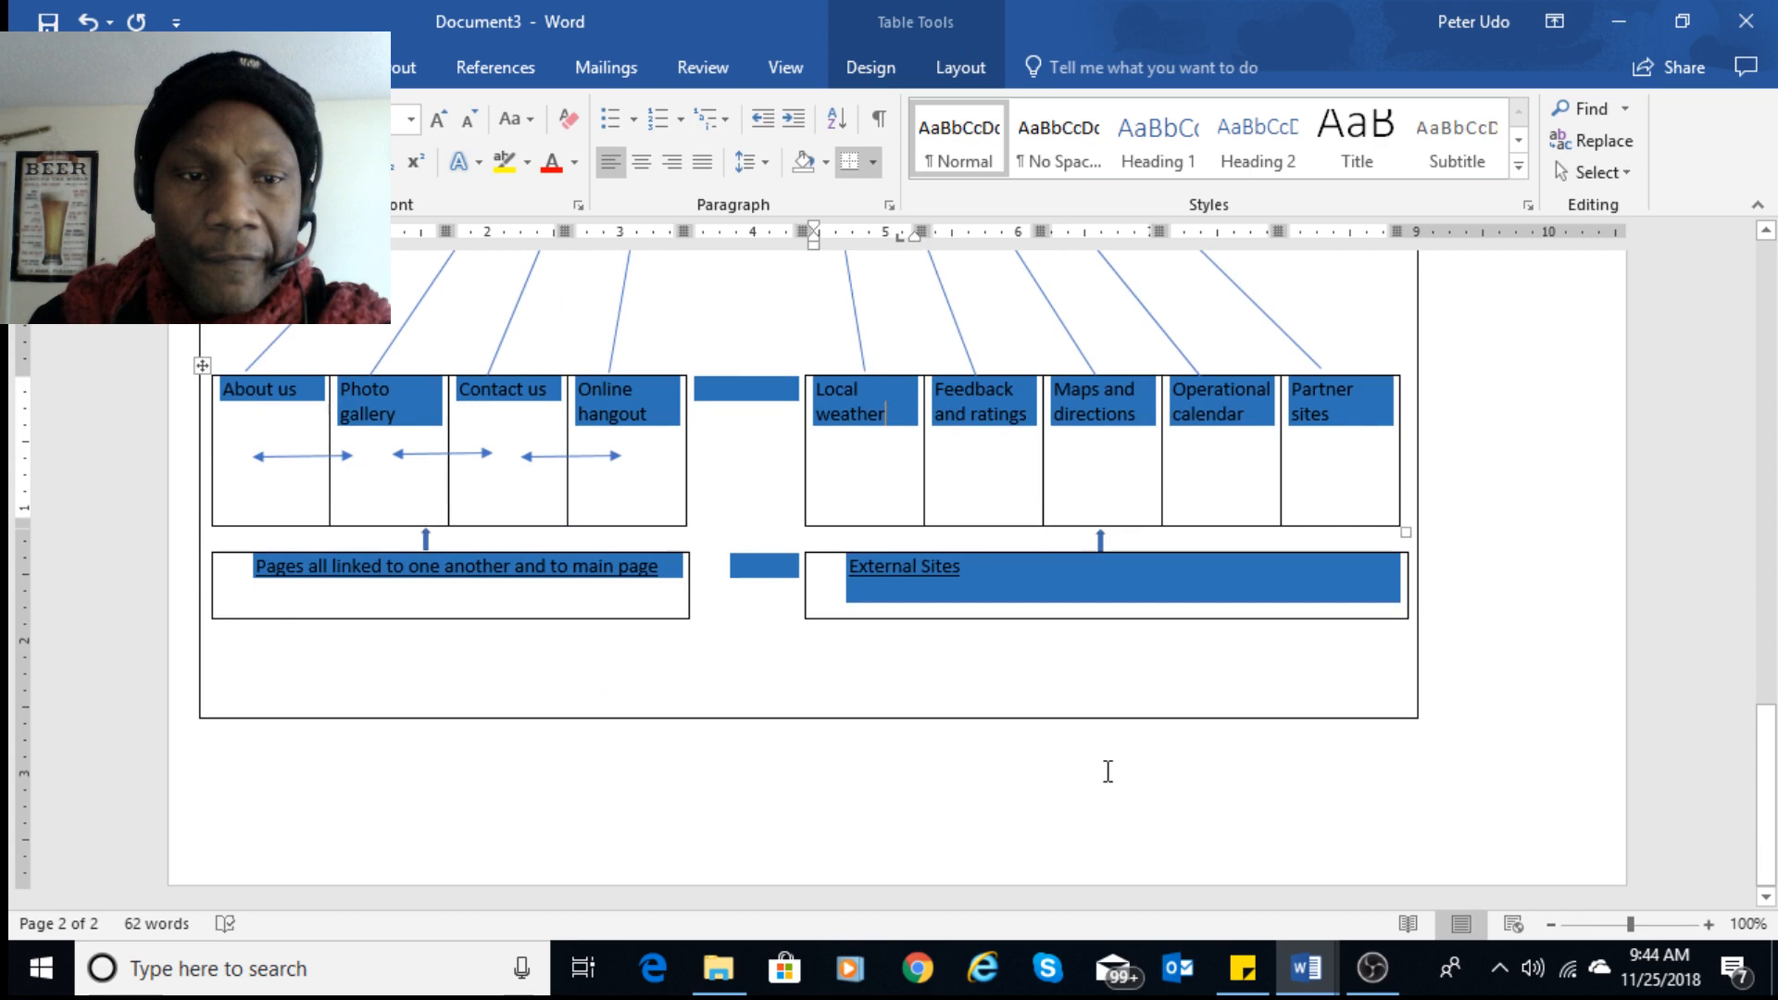
scroll(1494, 601, "up", 15)
- Review the wireframe from its heading through the company name, Business Description and Contact Information boxes to the storyboard heading
left_click(1488, 604)
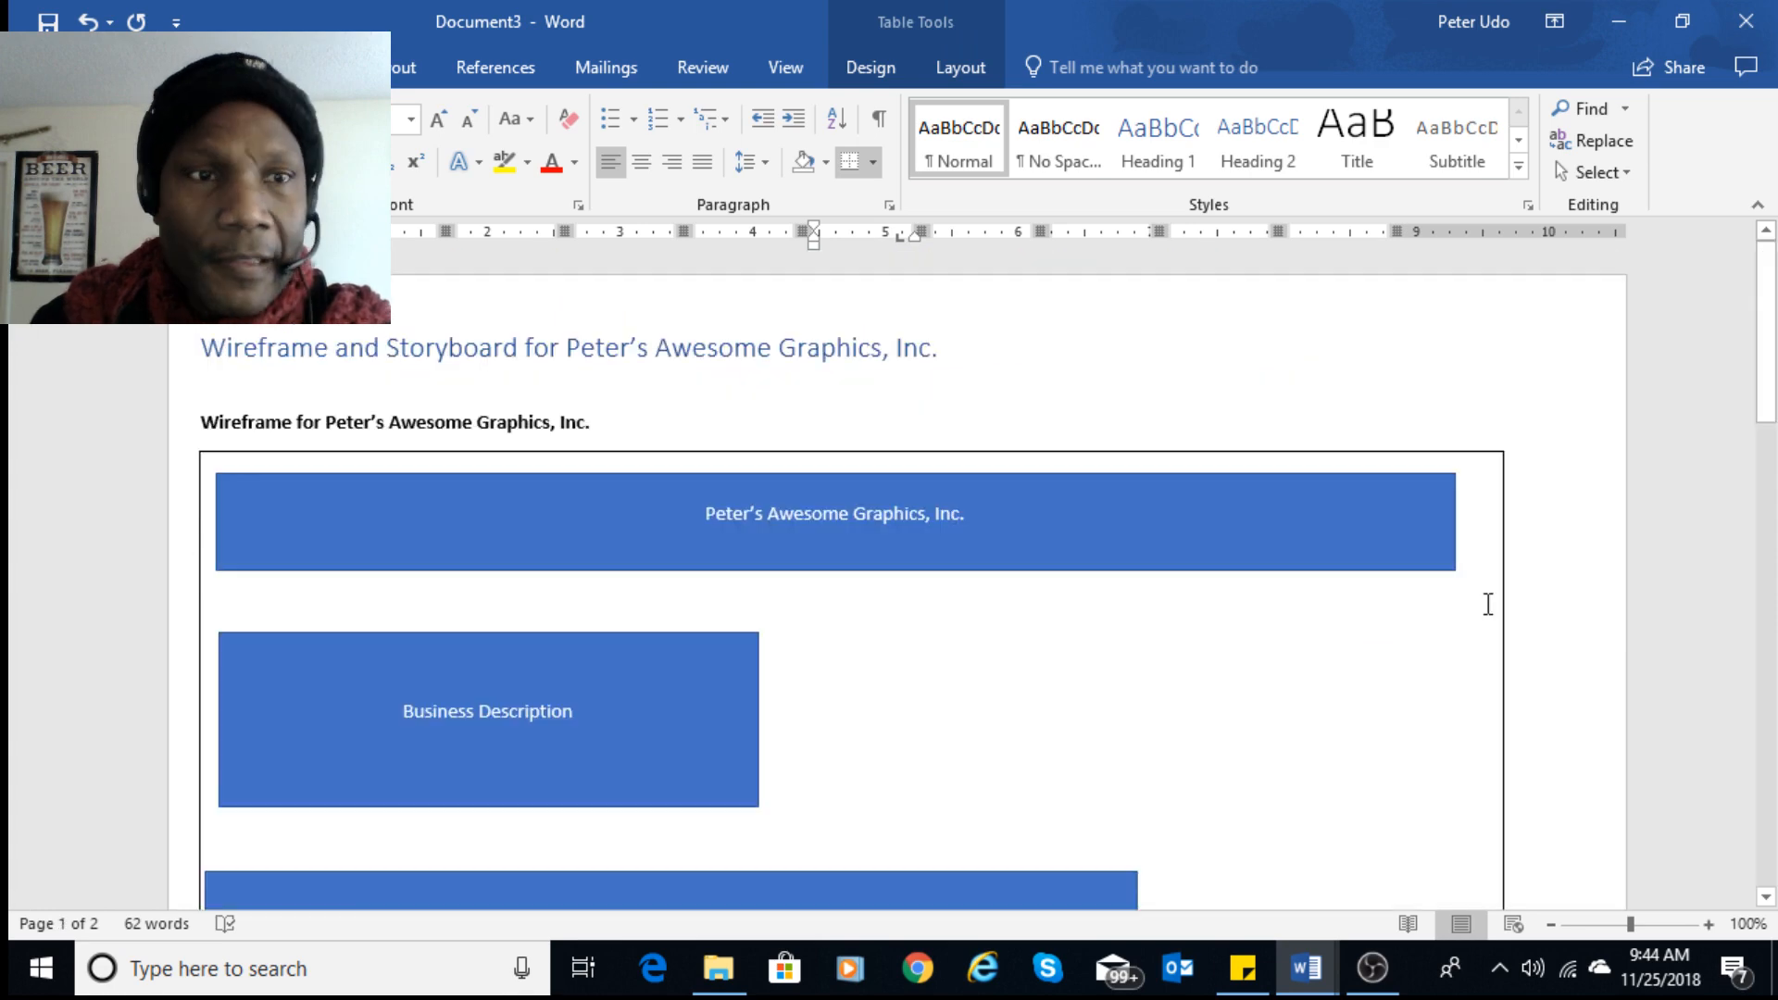
scroll(1413, 601, "down", 1)
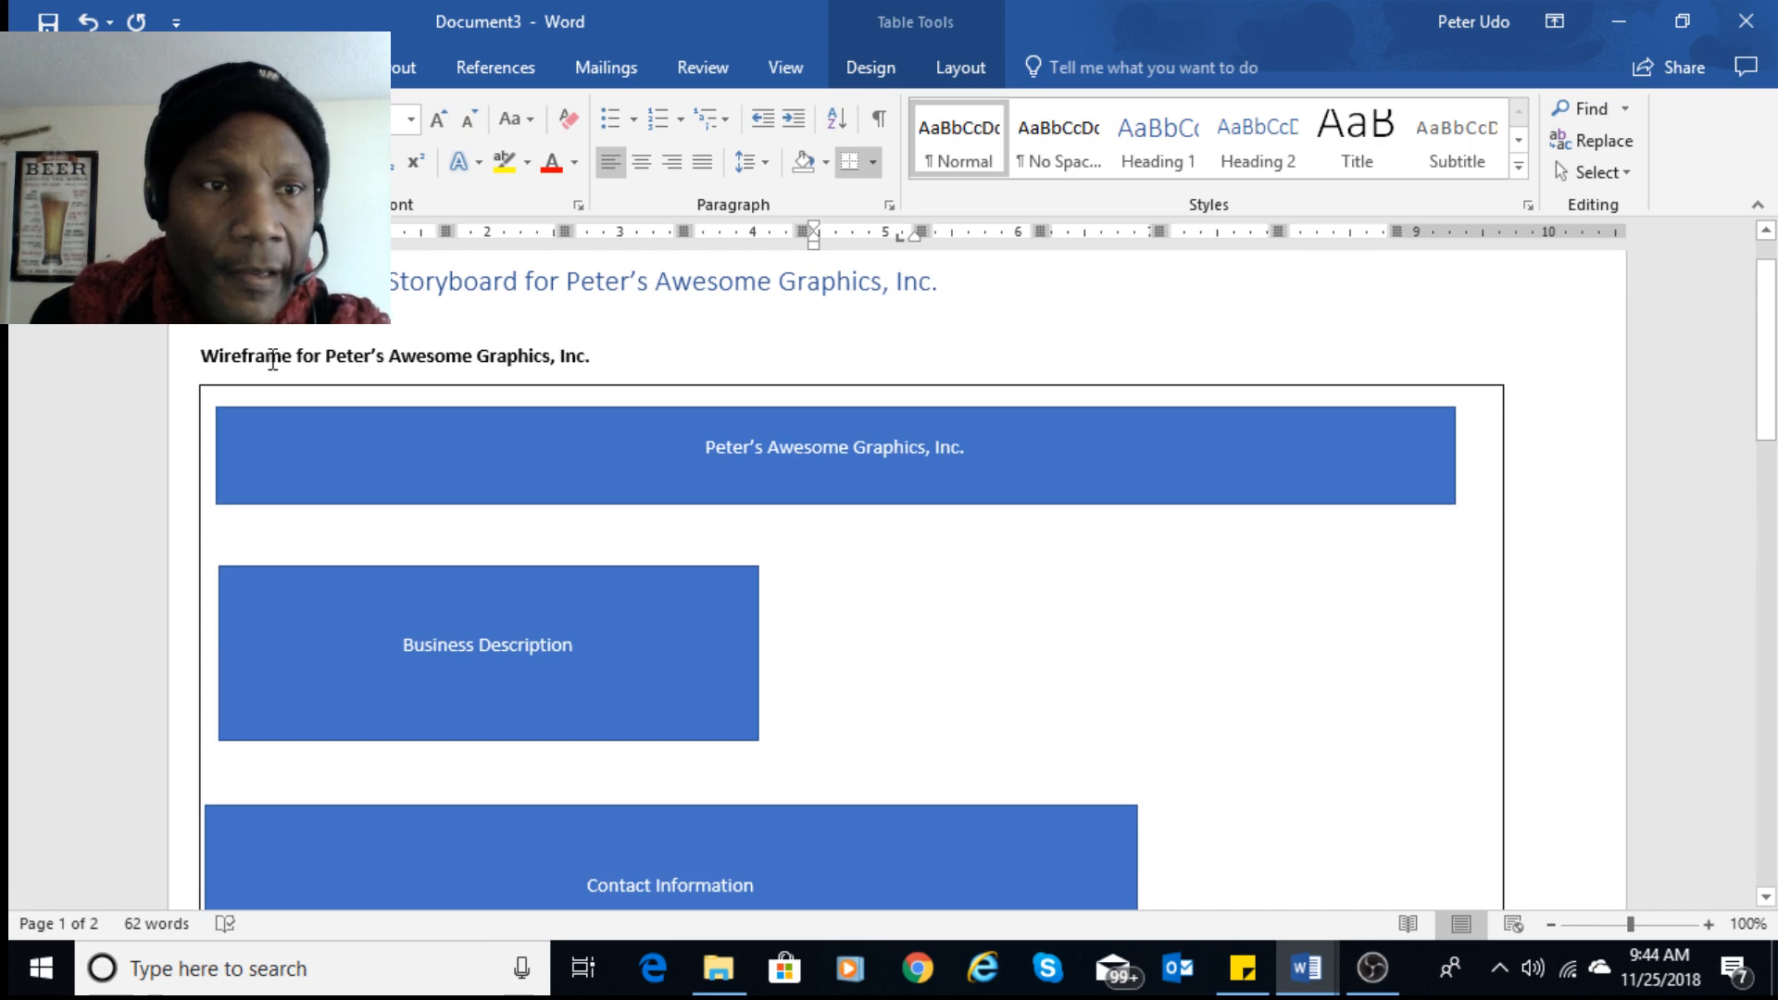
left_click_drag(273, 361, 608, 357)
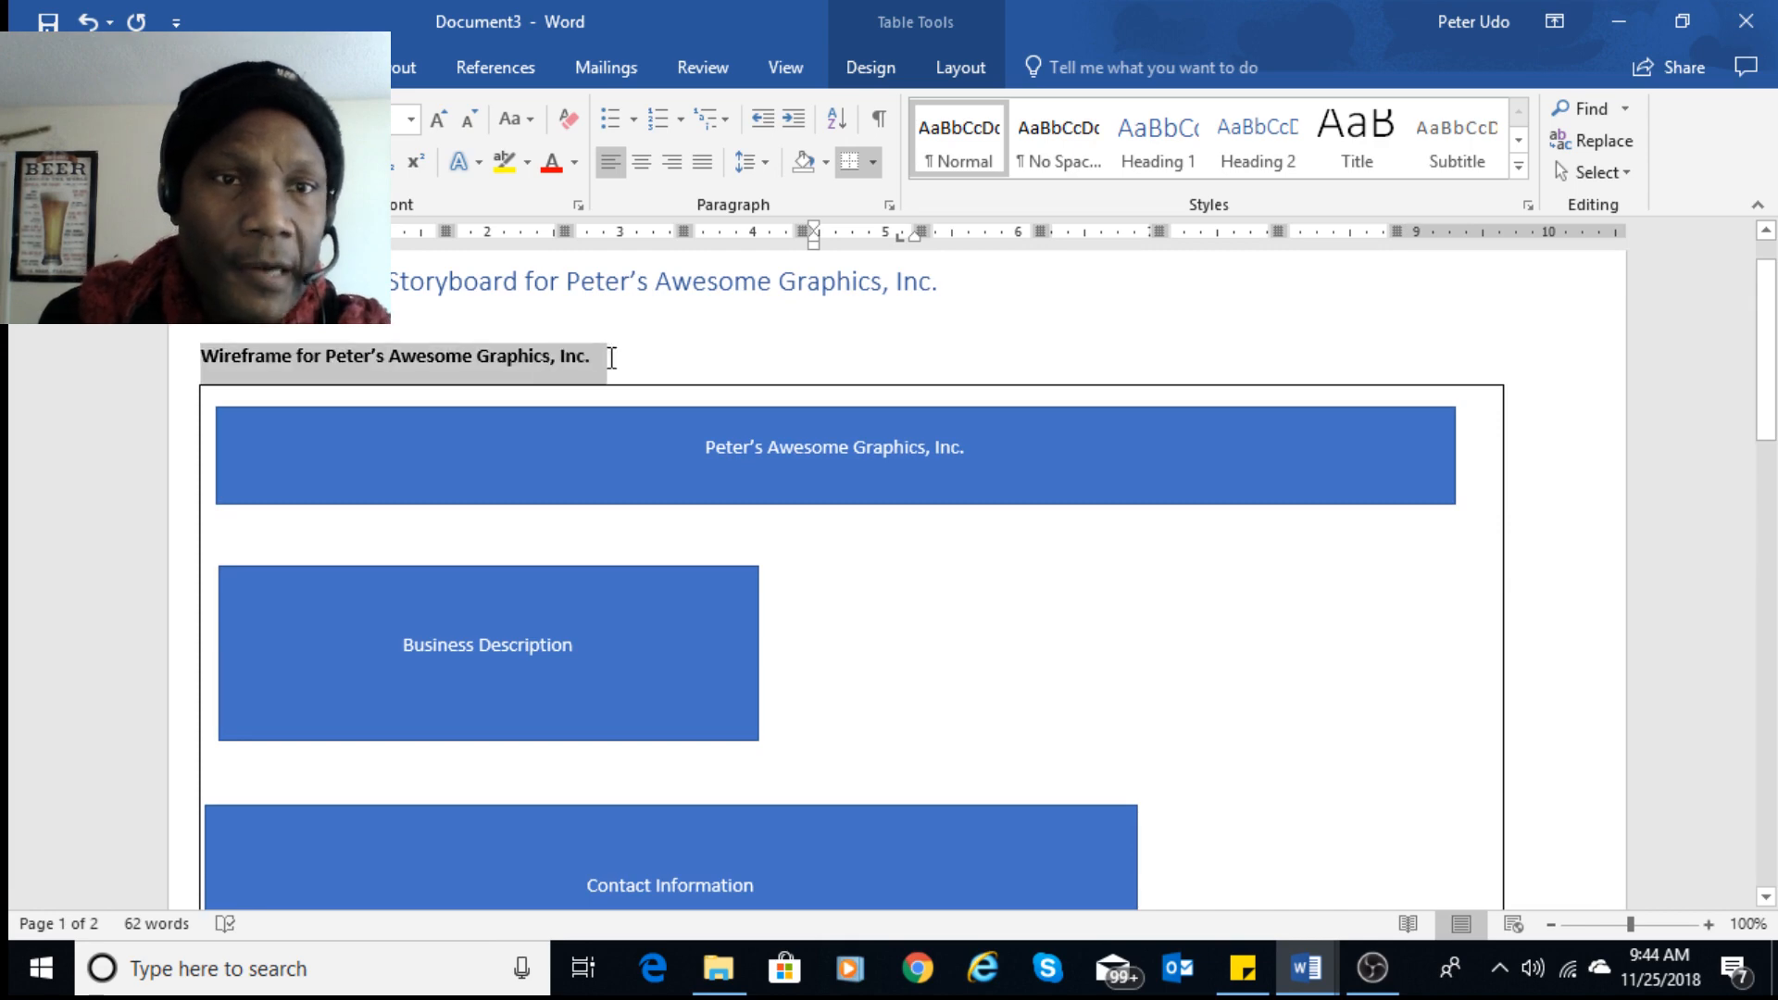
scroll(801, 546, "down", 1)
left_click(761, 383)
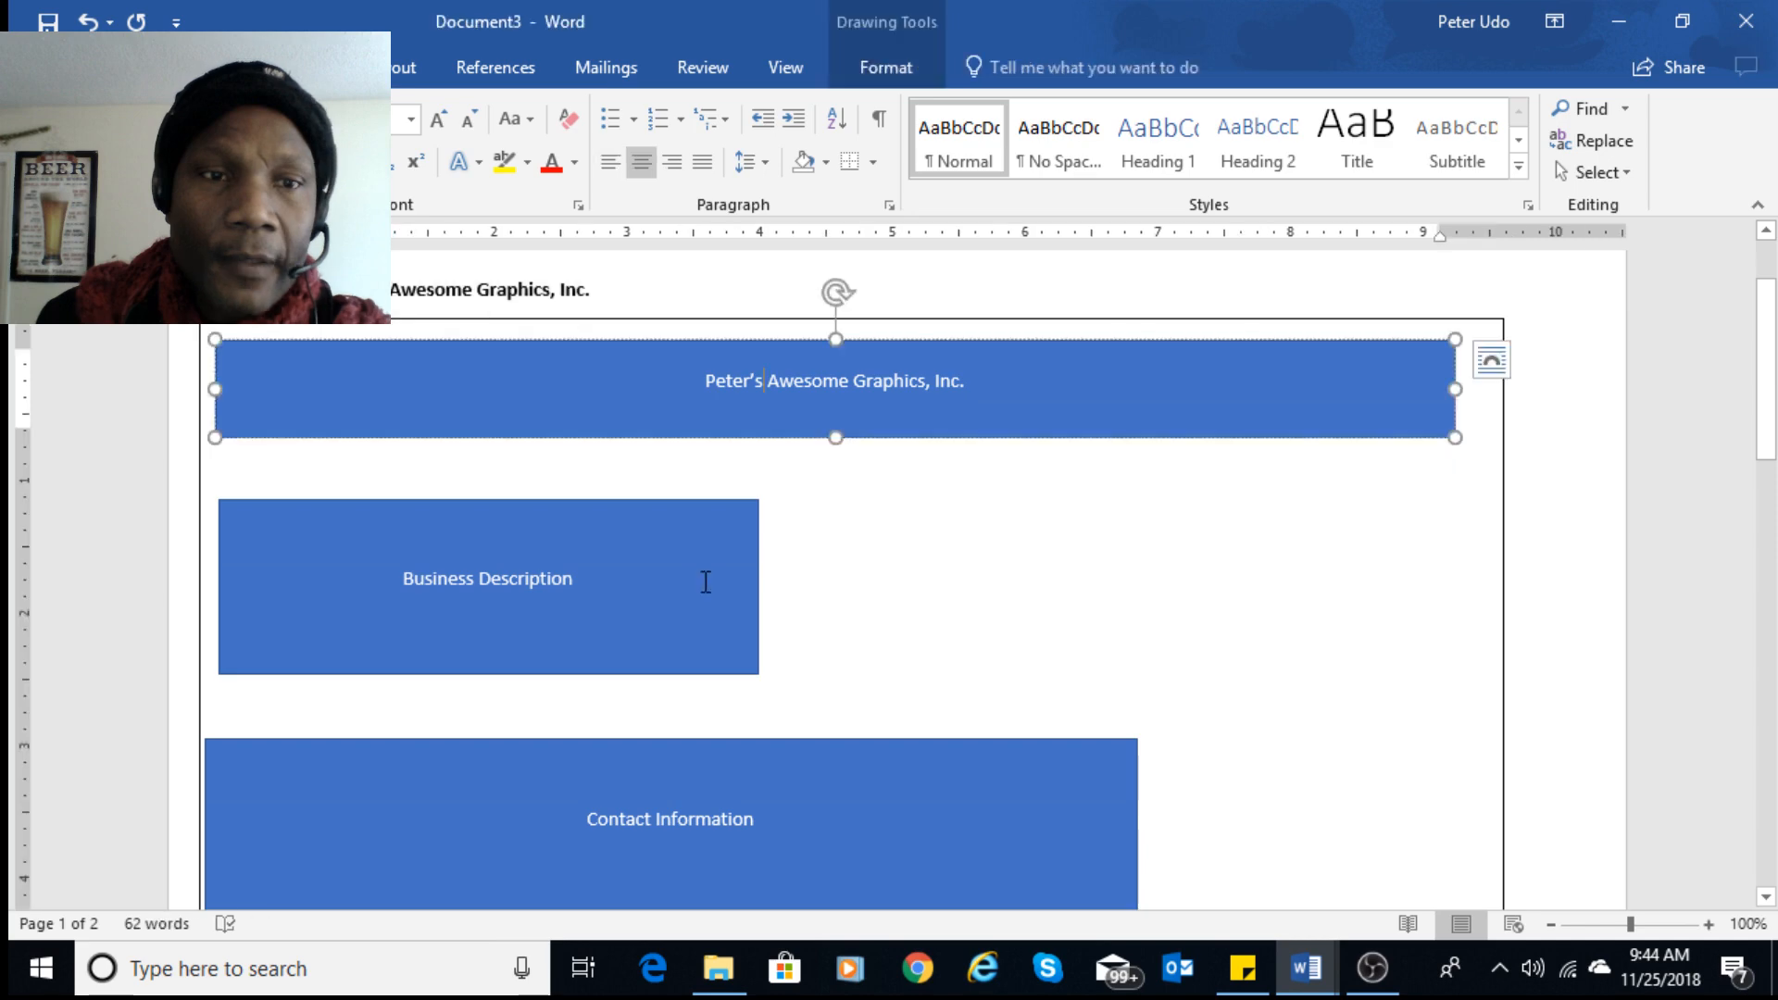
left_click(706, 581)
scroll(717, 597, "down", 2)
scroll(897, 352, "up", 2)
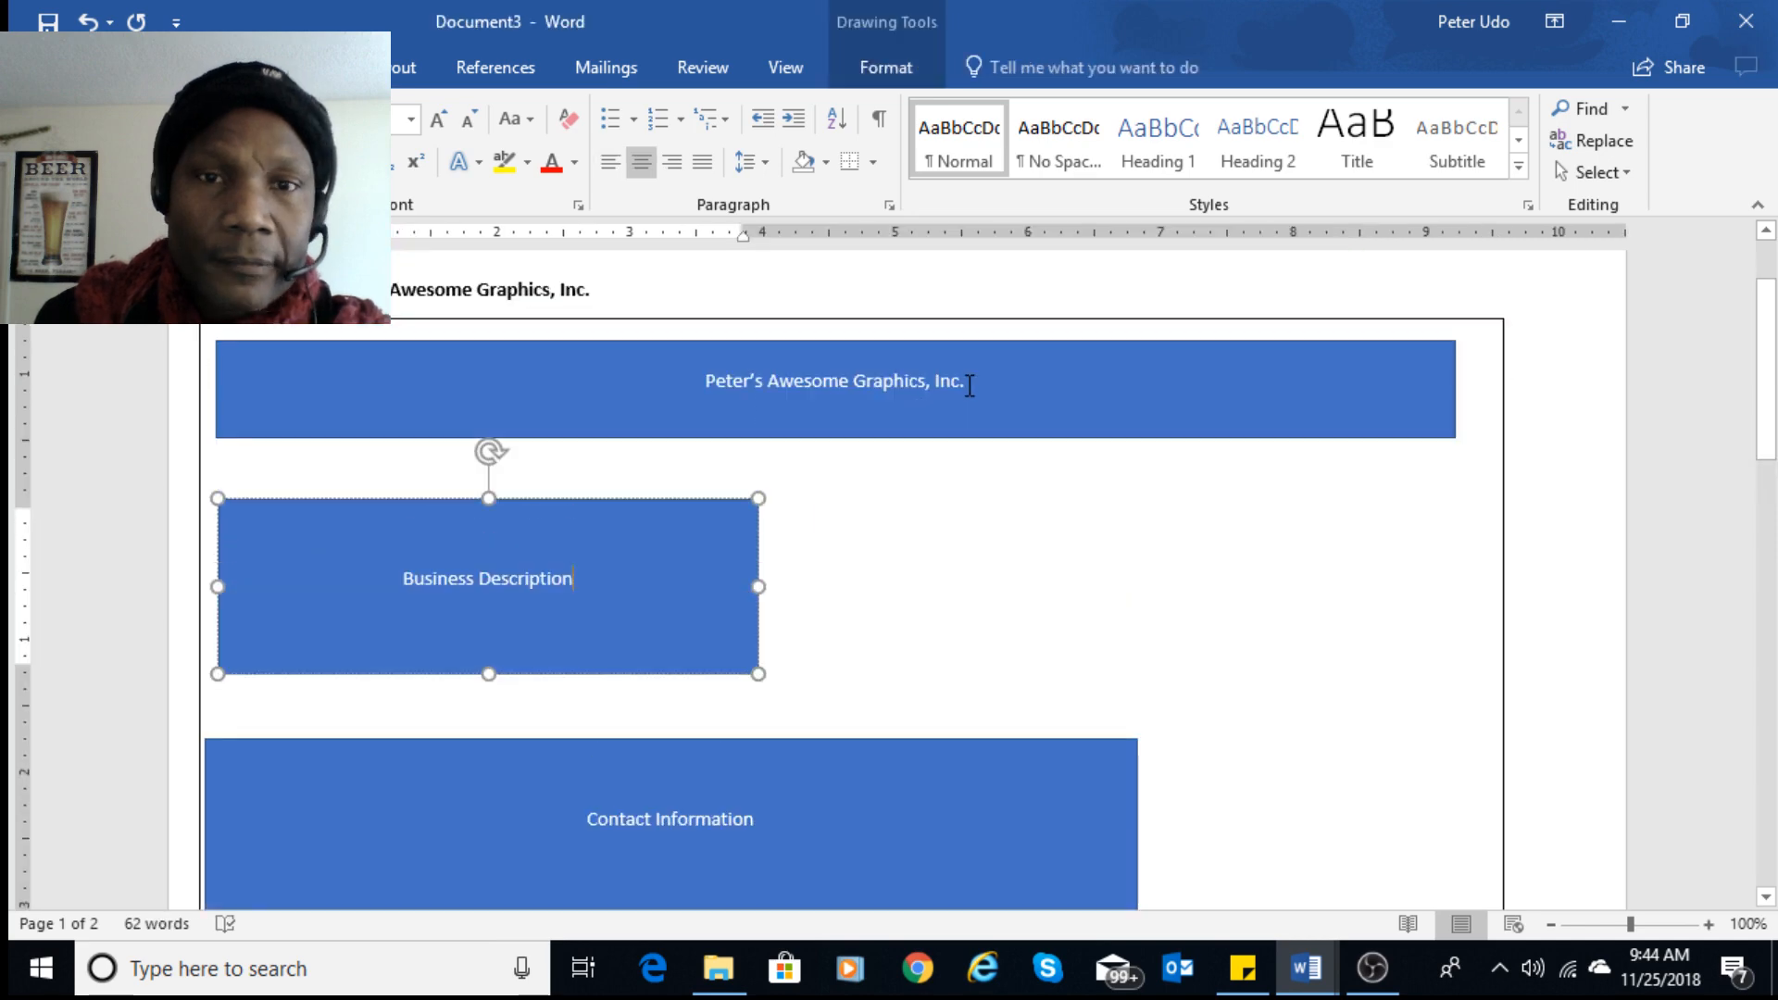
left_click(763, 383)
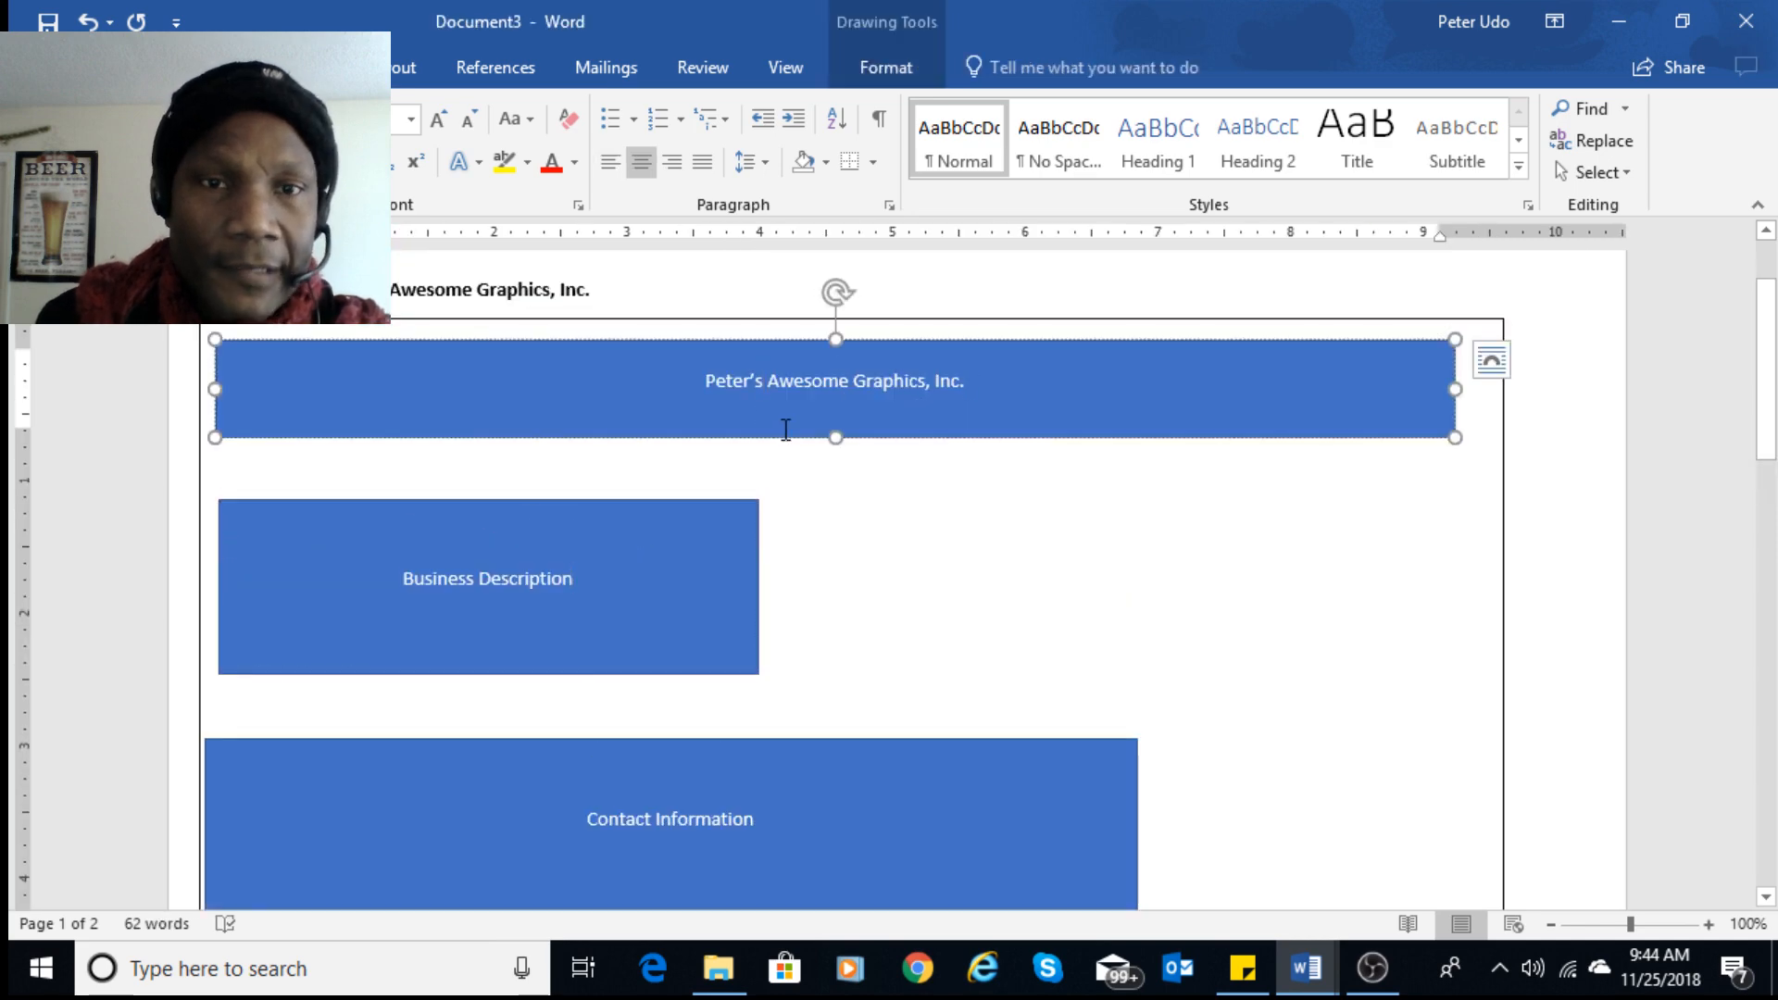
left_click(564, 579)
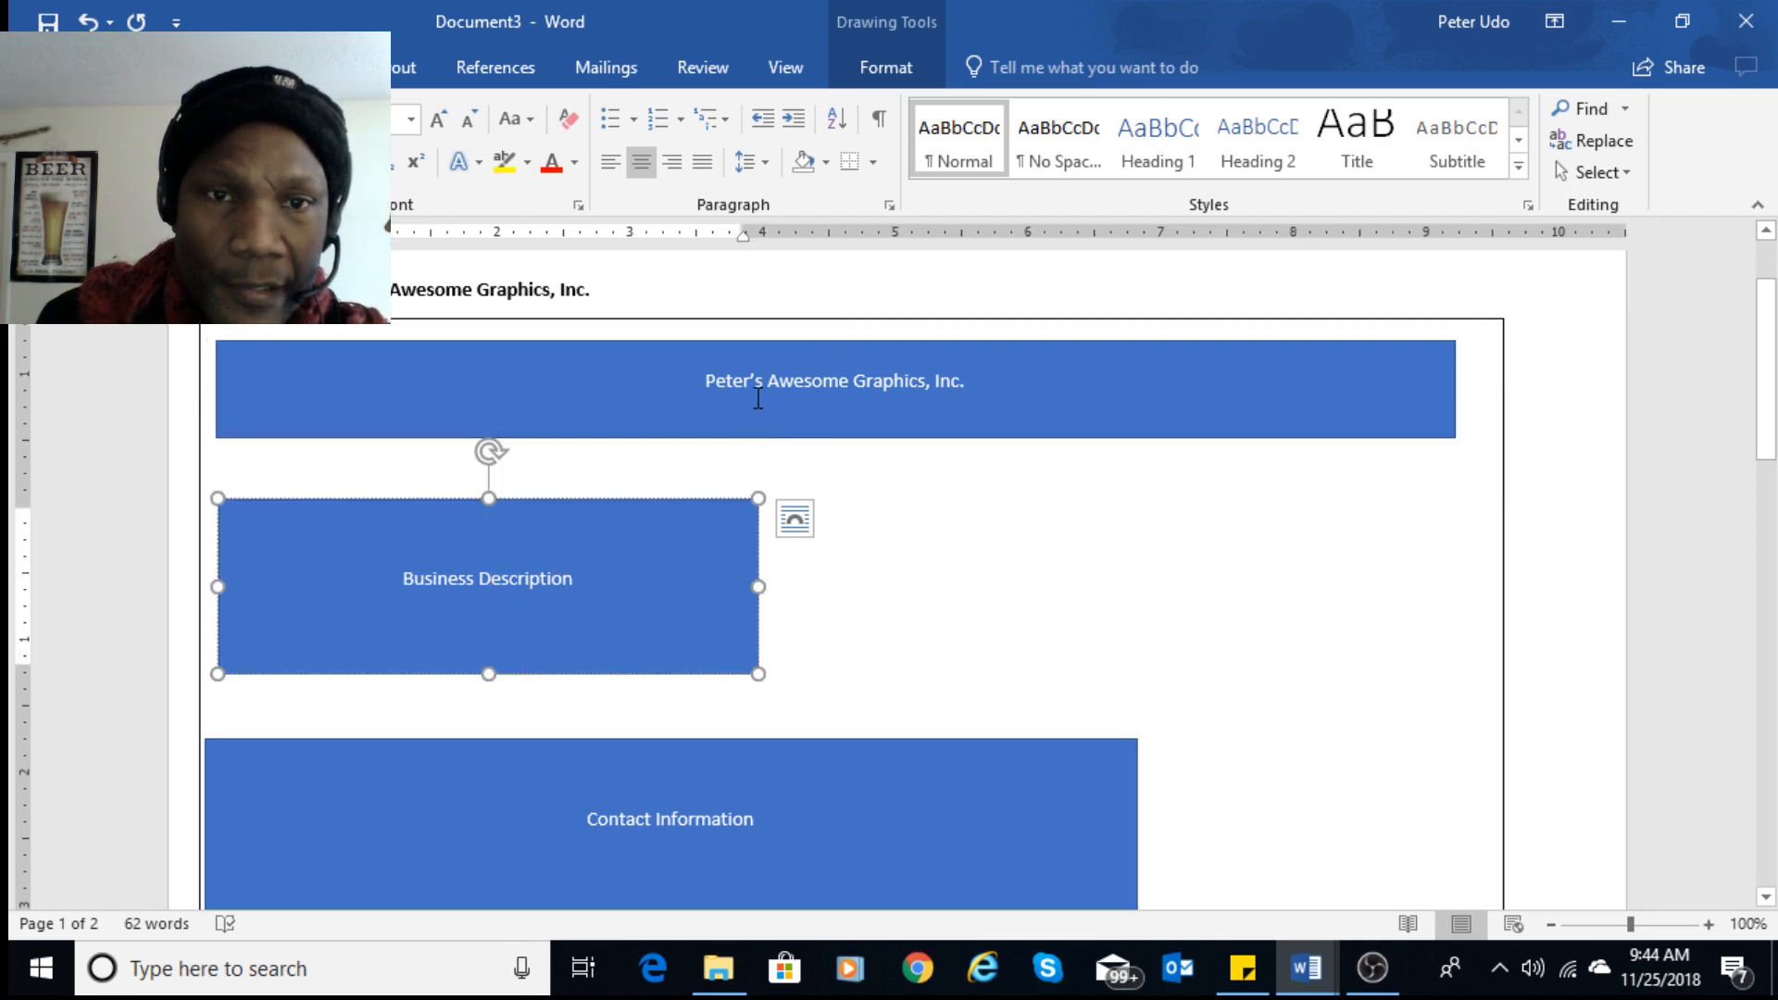
left_click_drag(755, 380, 914, 375)
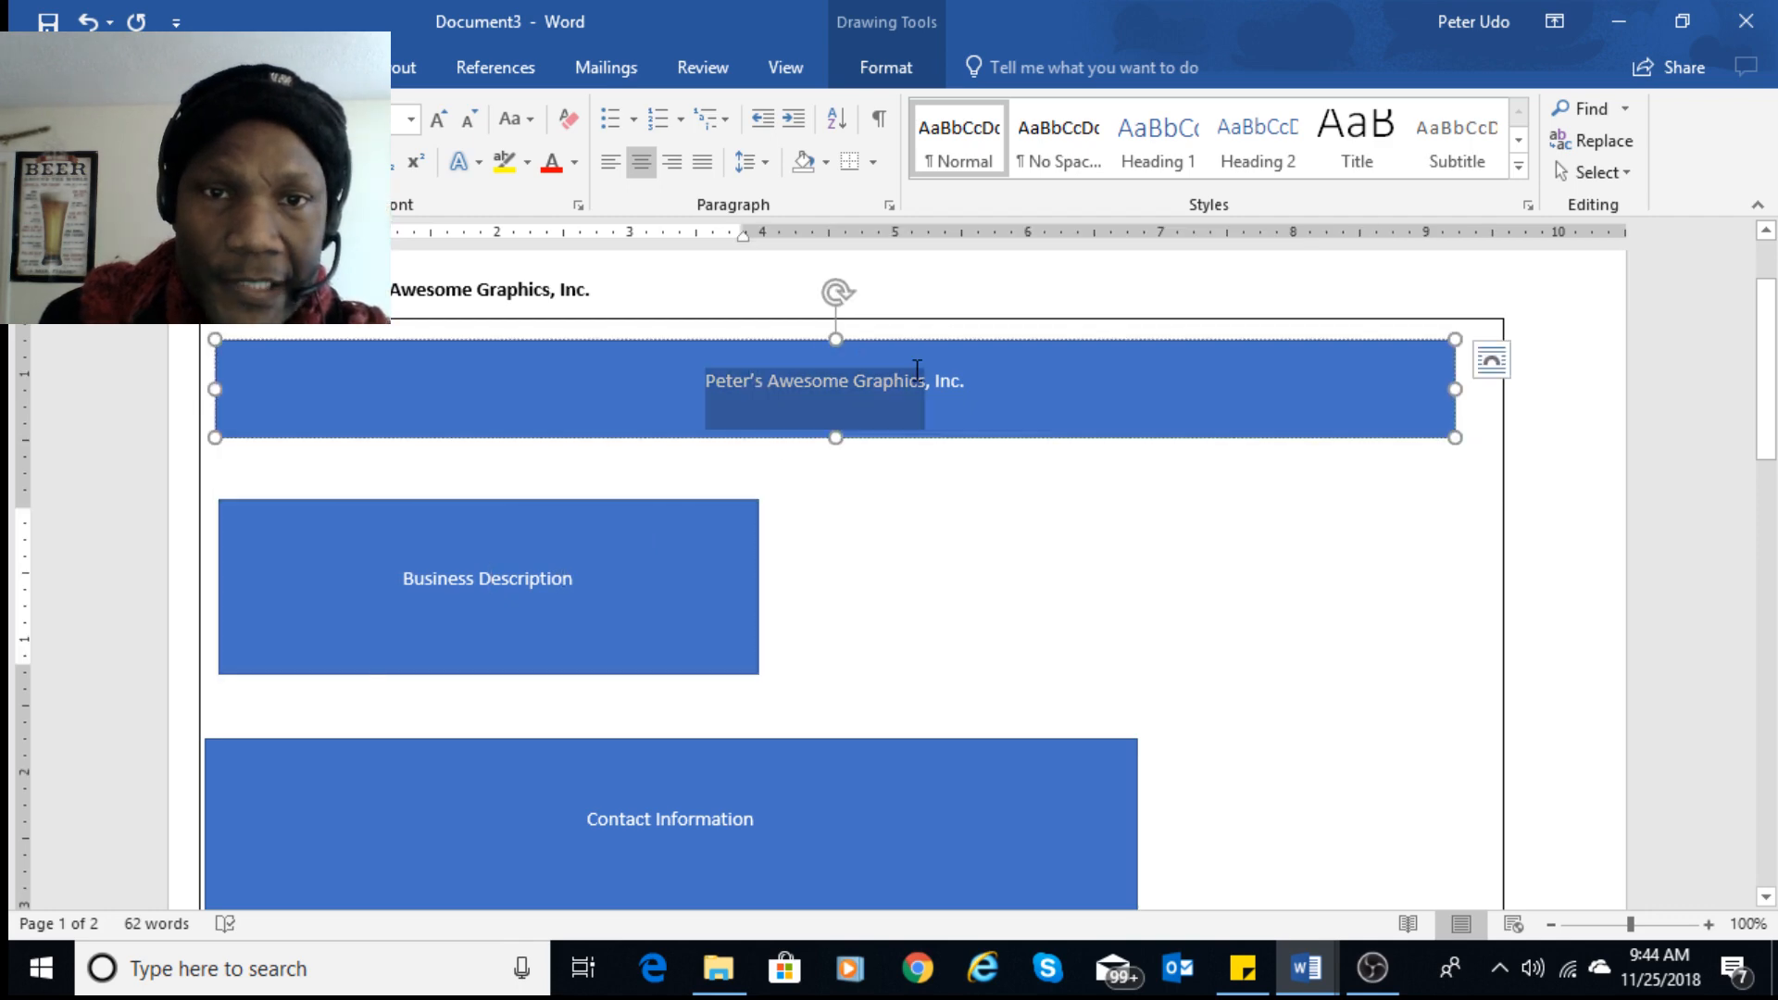
left_click(524, 582)
scroll(669, 608, "down", 3)
left_click_drag(574, 627, 824, 630)
scroll(861, 639, "down", 8)
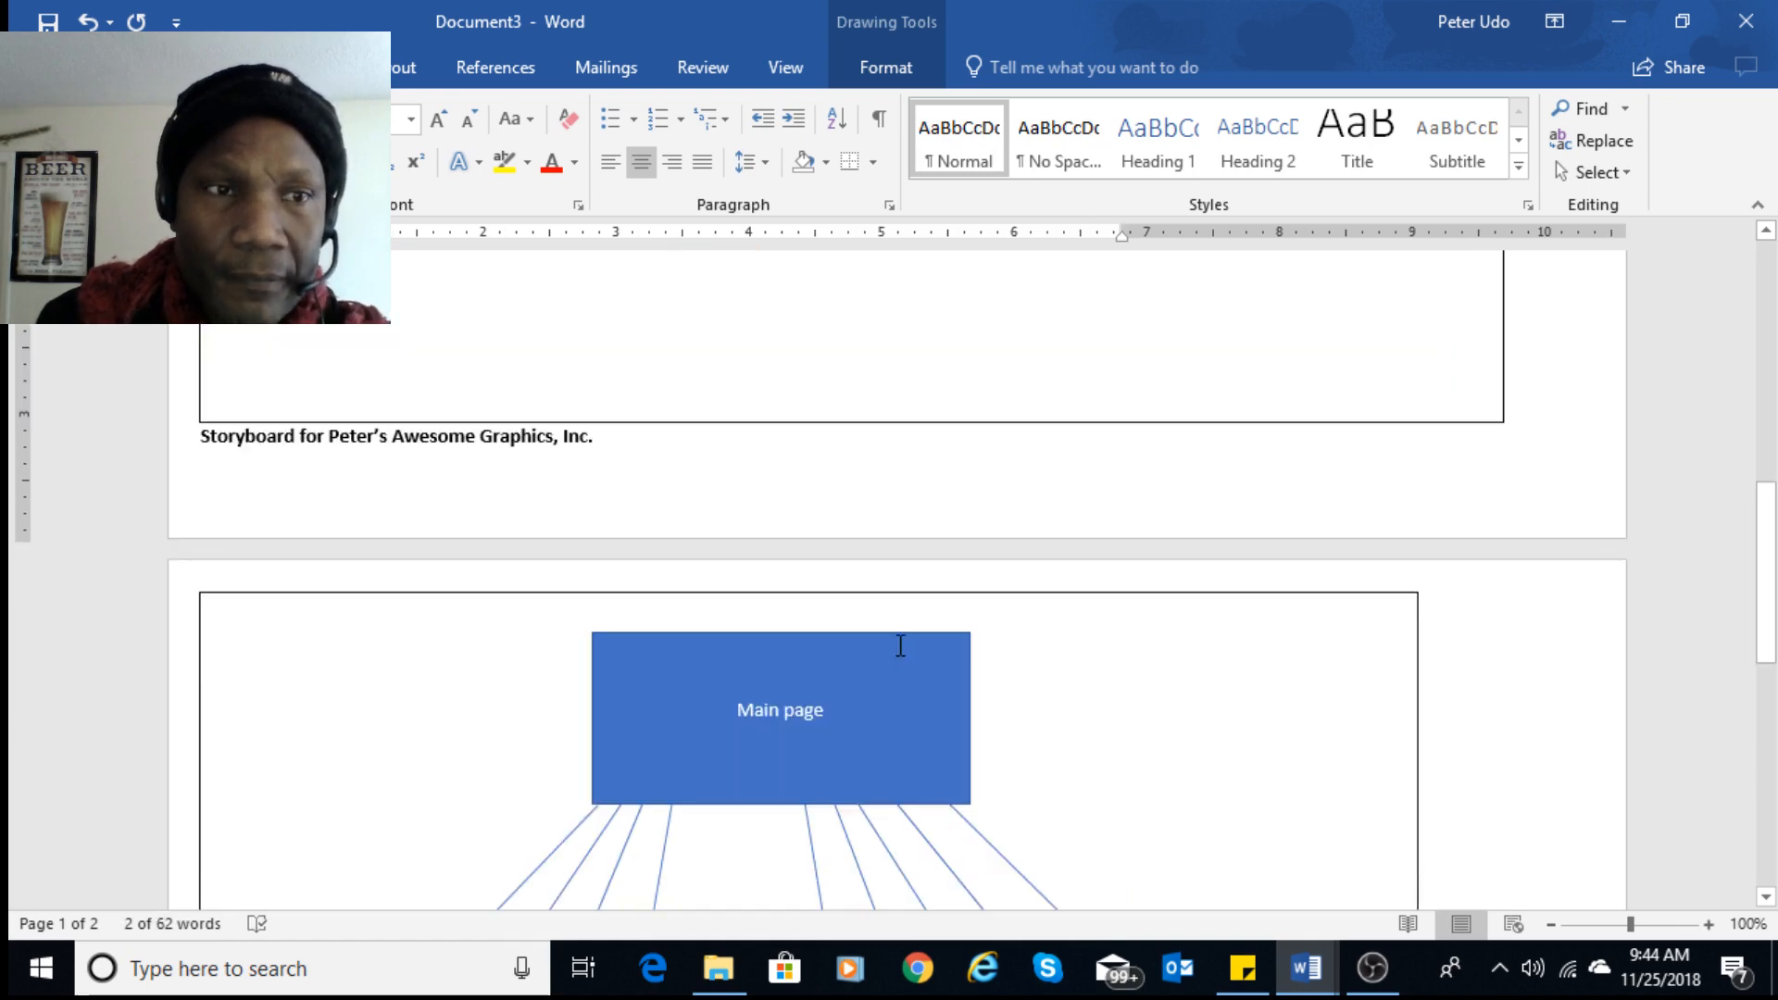
left_click(208, 446)
scroll(943, 505, "up", 15)
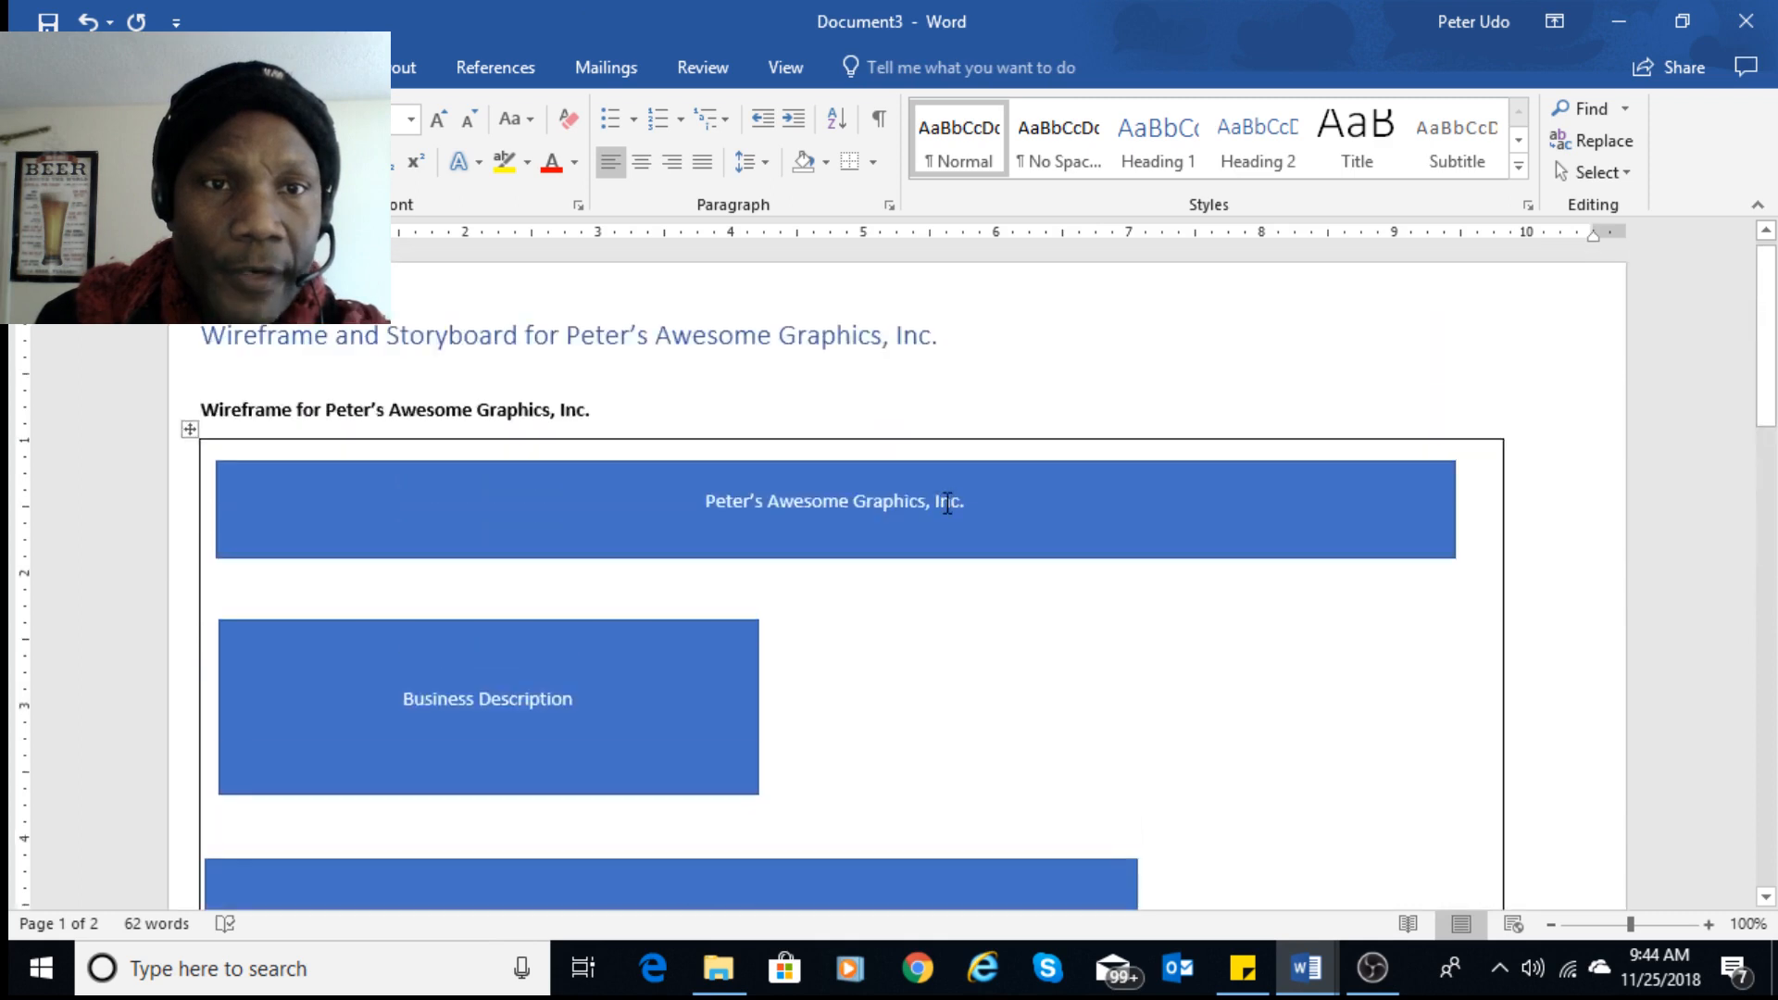
- Insert two blank lines above the storyboard heading to move it onto the second page with its diagram
scroll(947, 505, "down", 14)
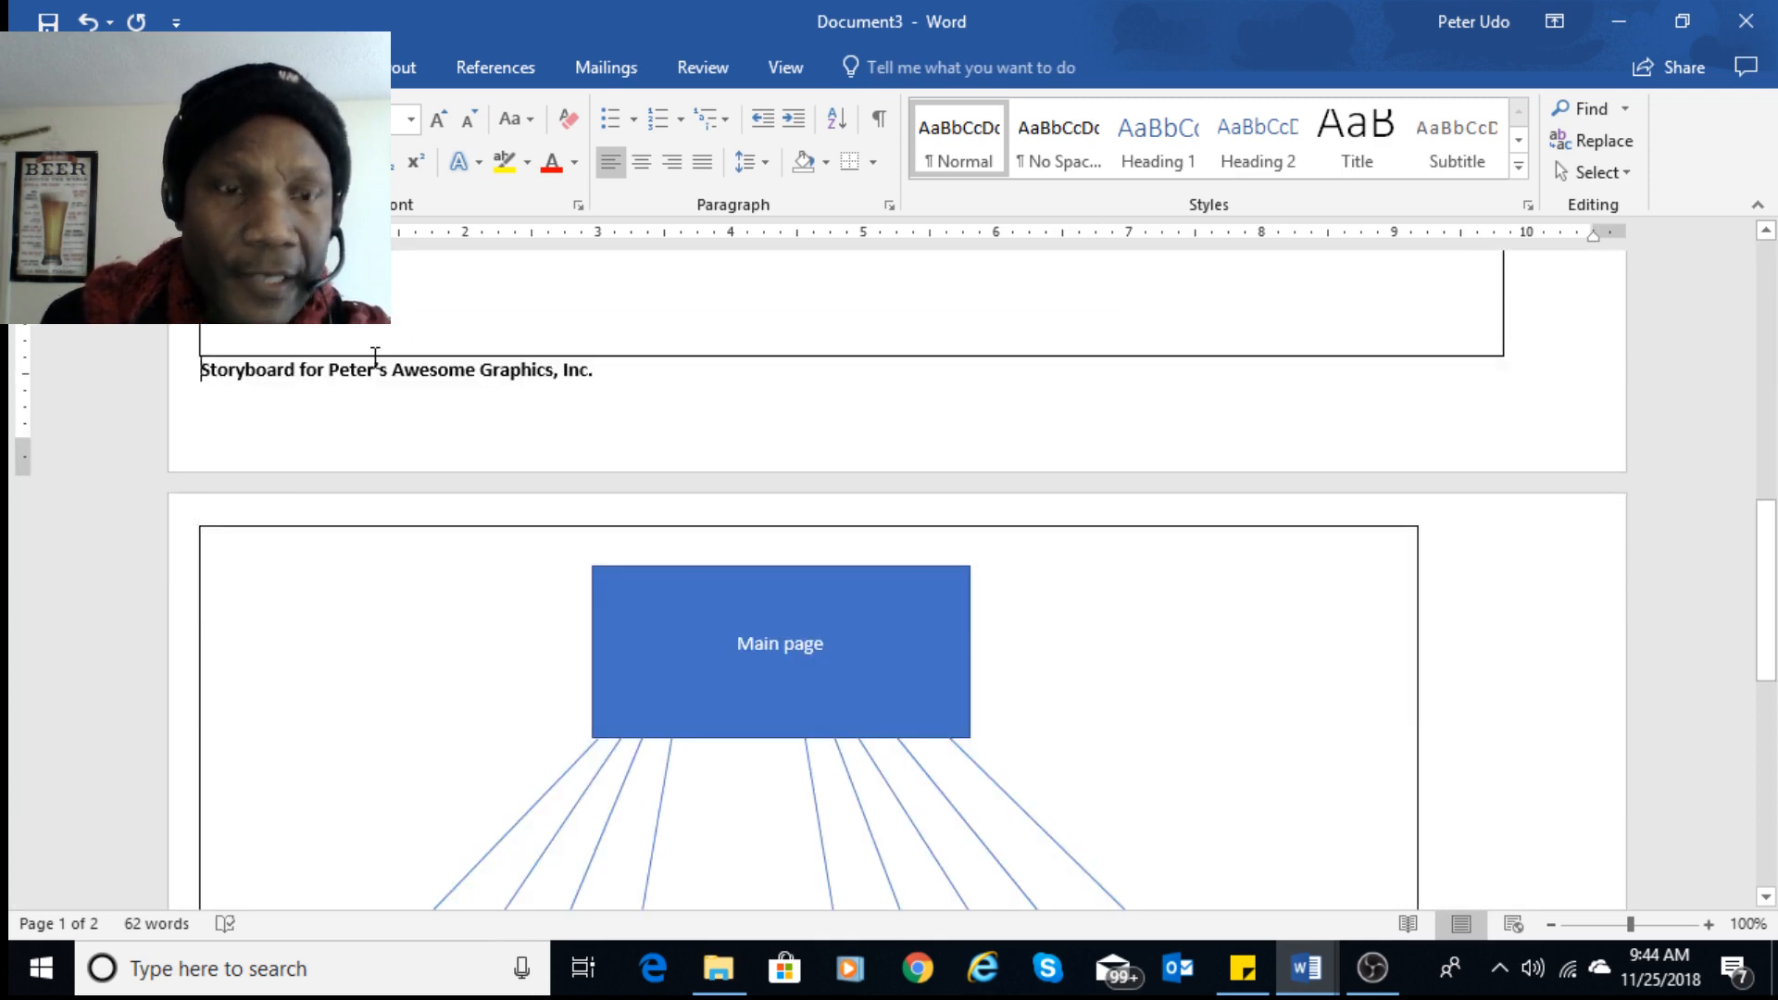
key("Return")
key("Return")
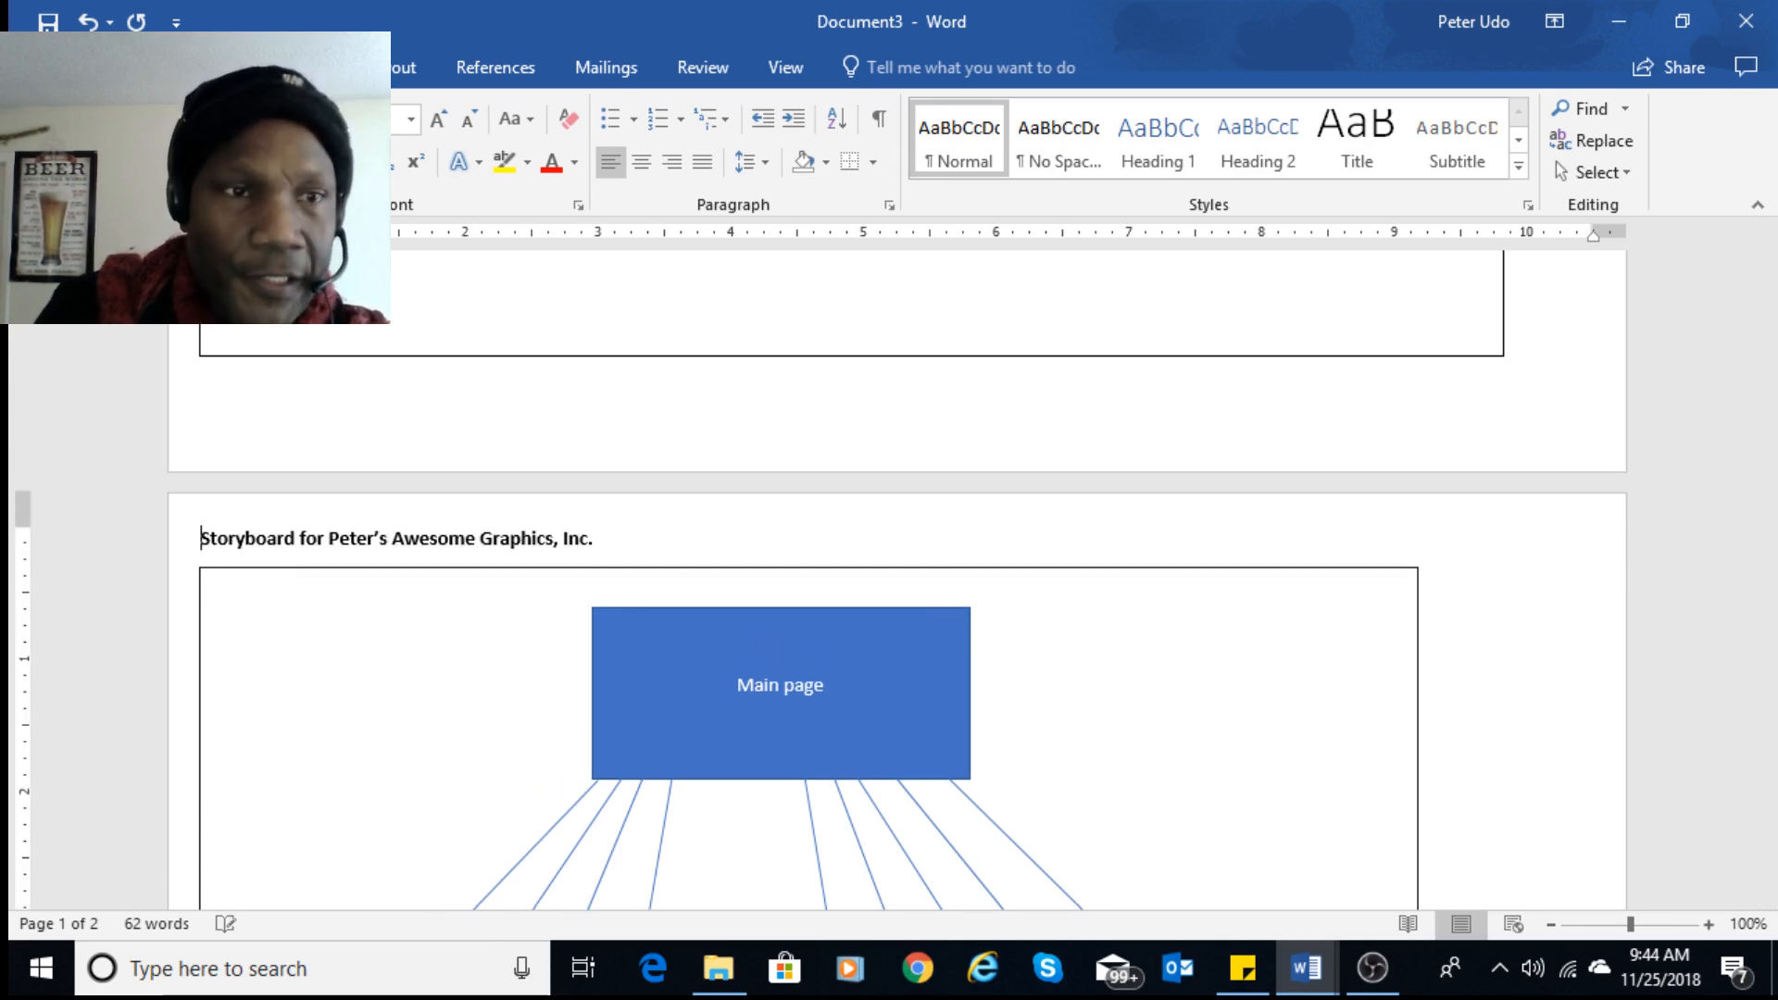
- Review the storyboard from its heading and Main page box down the connector lines to the linked and external page cells
scroll(892, 515, "down", 10)
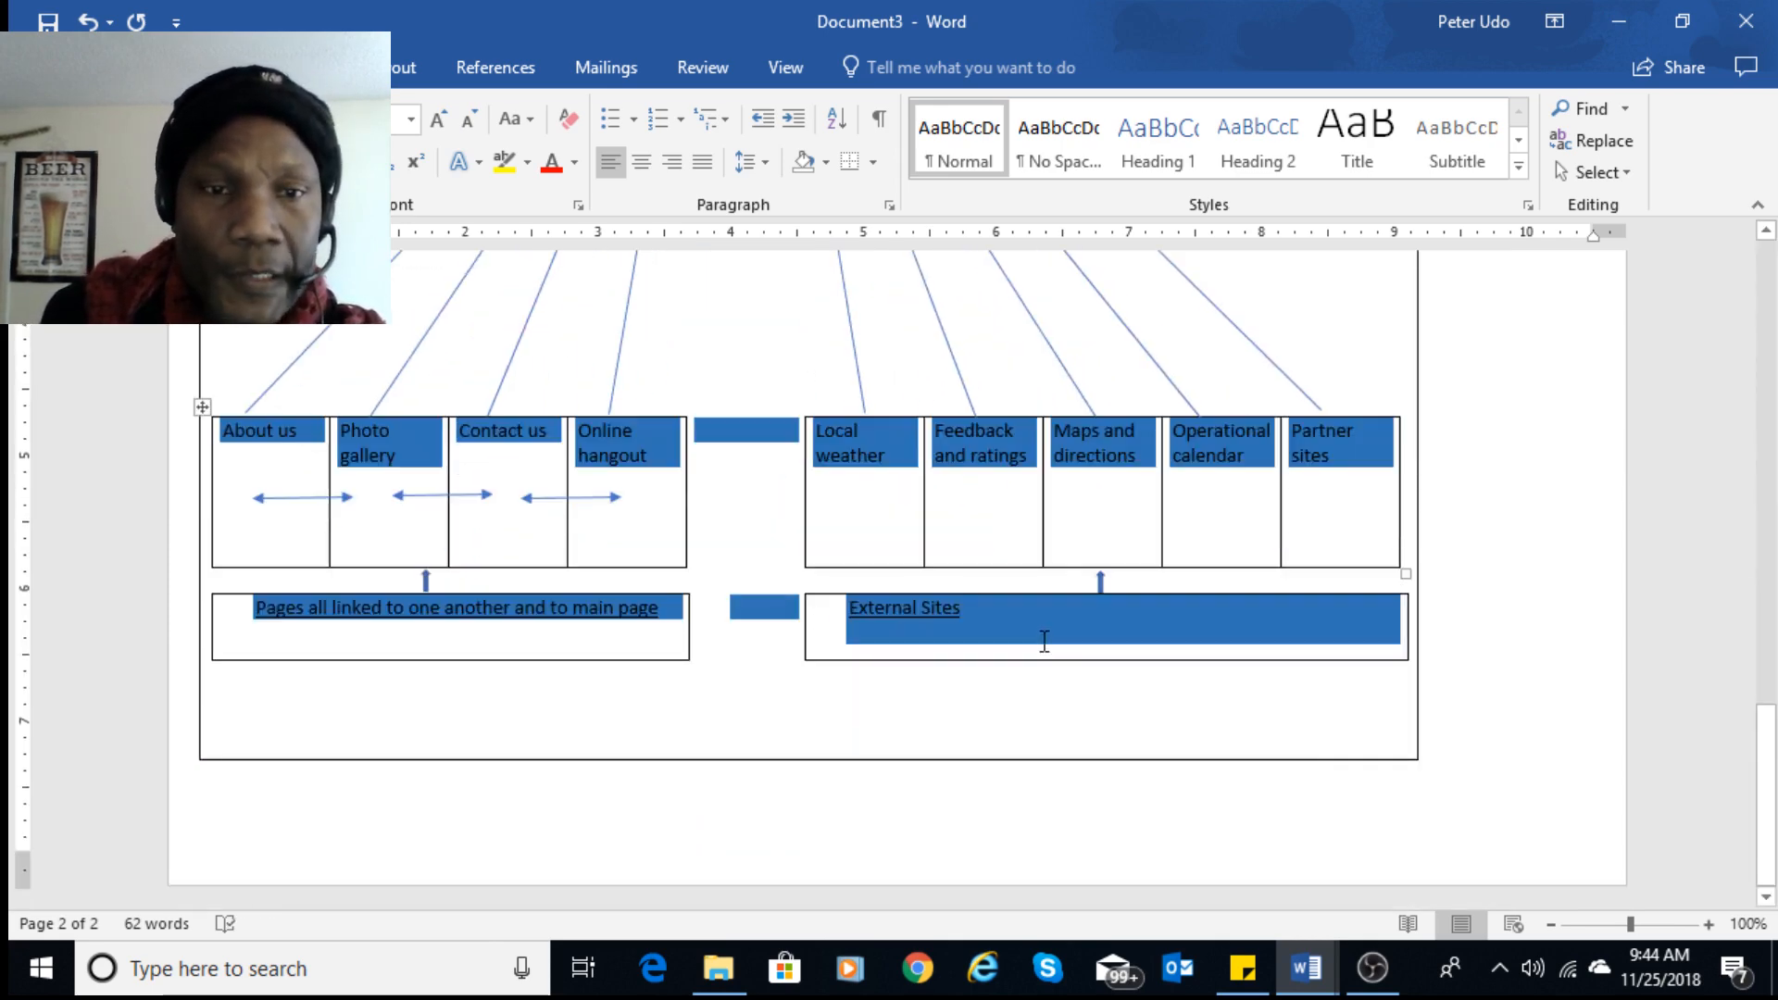
scroll(1018, 625, "up", 10)
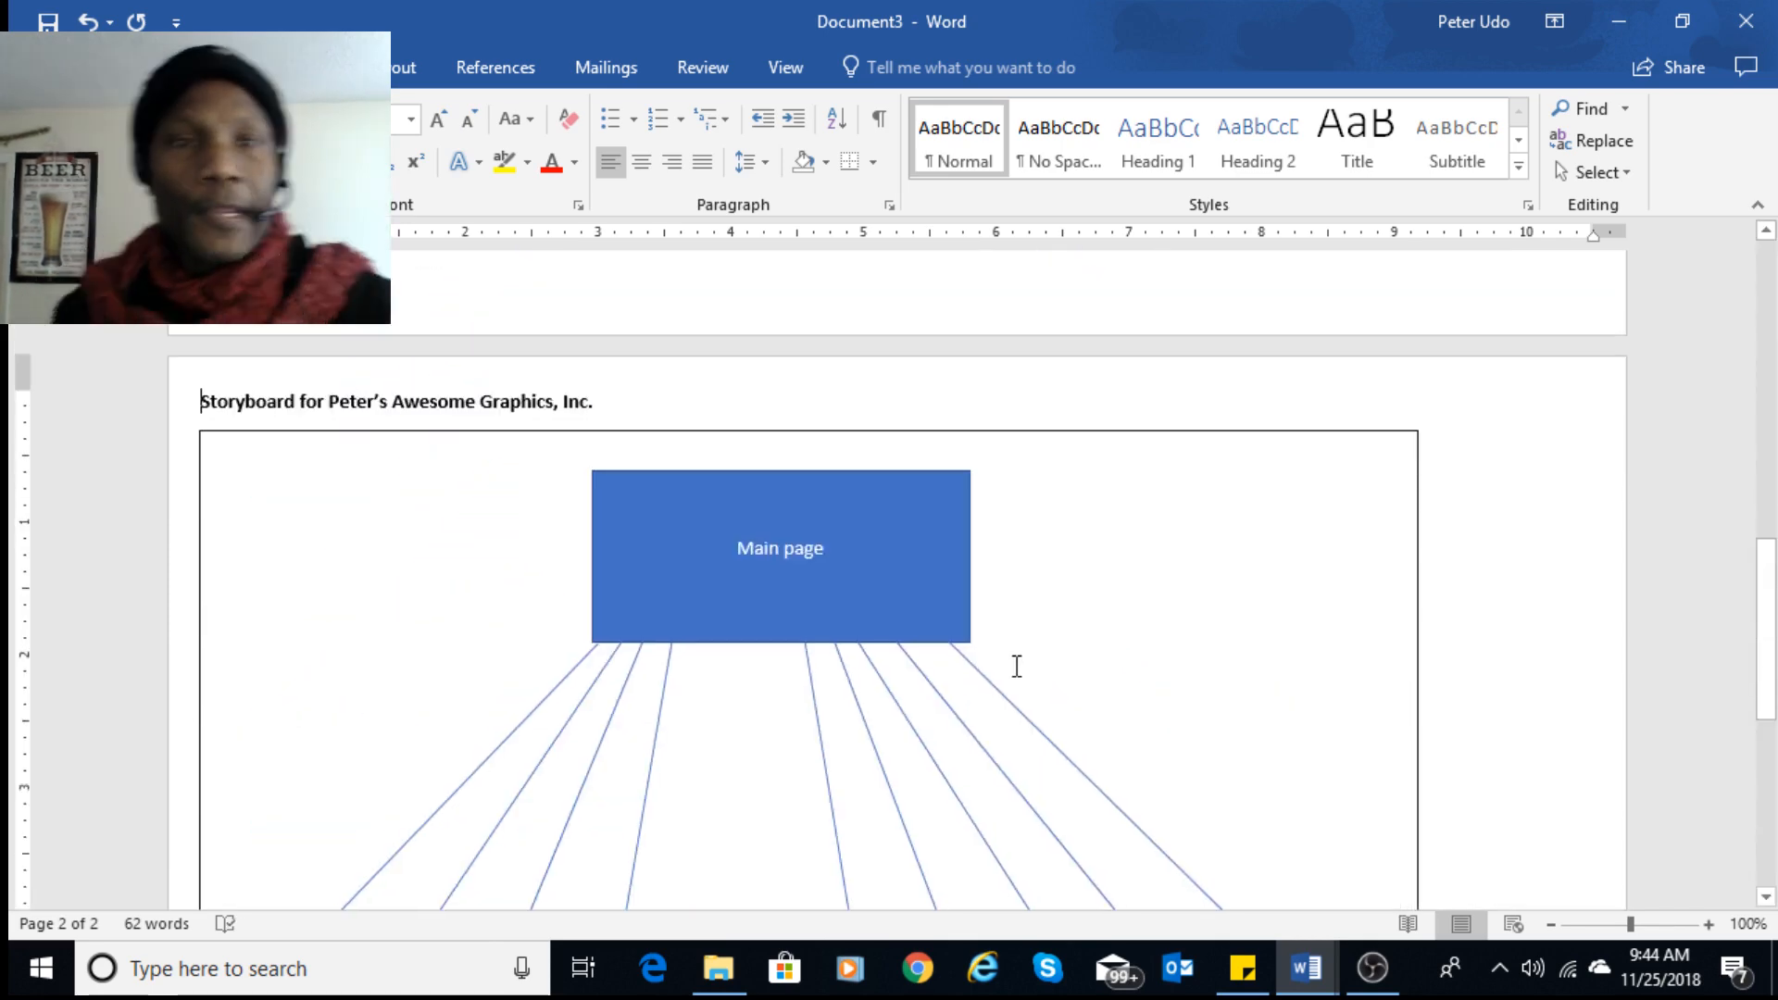
scroll(891, 675, "down", 5)
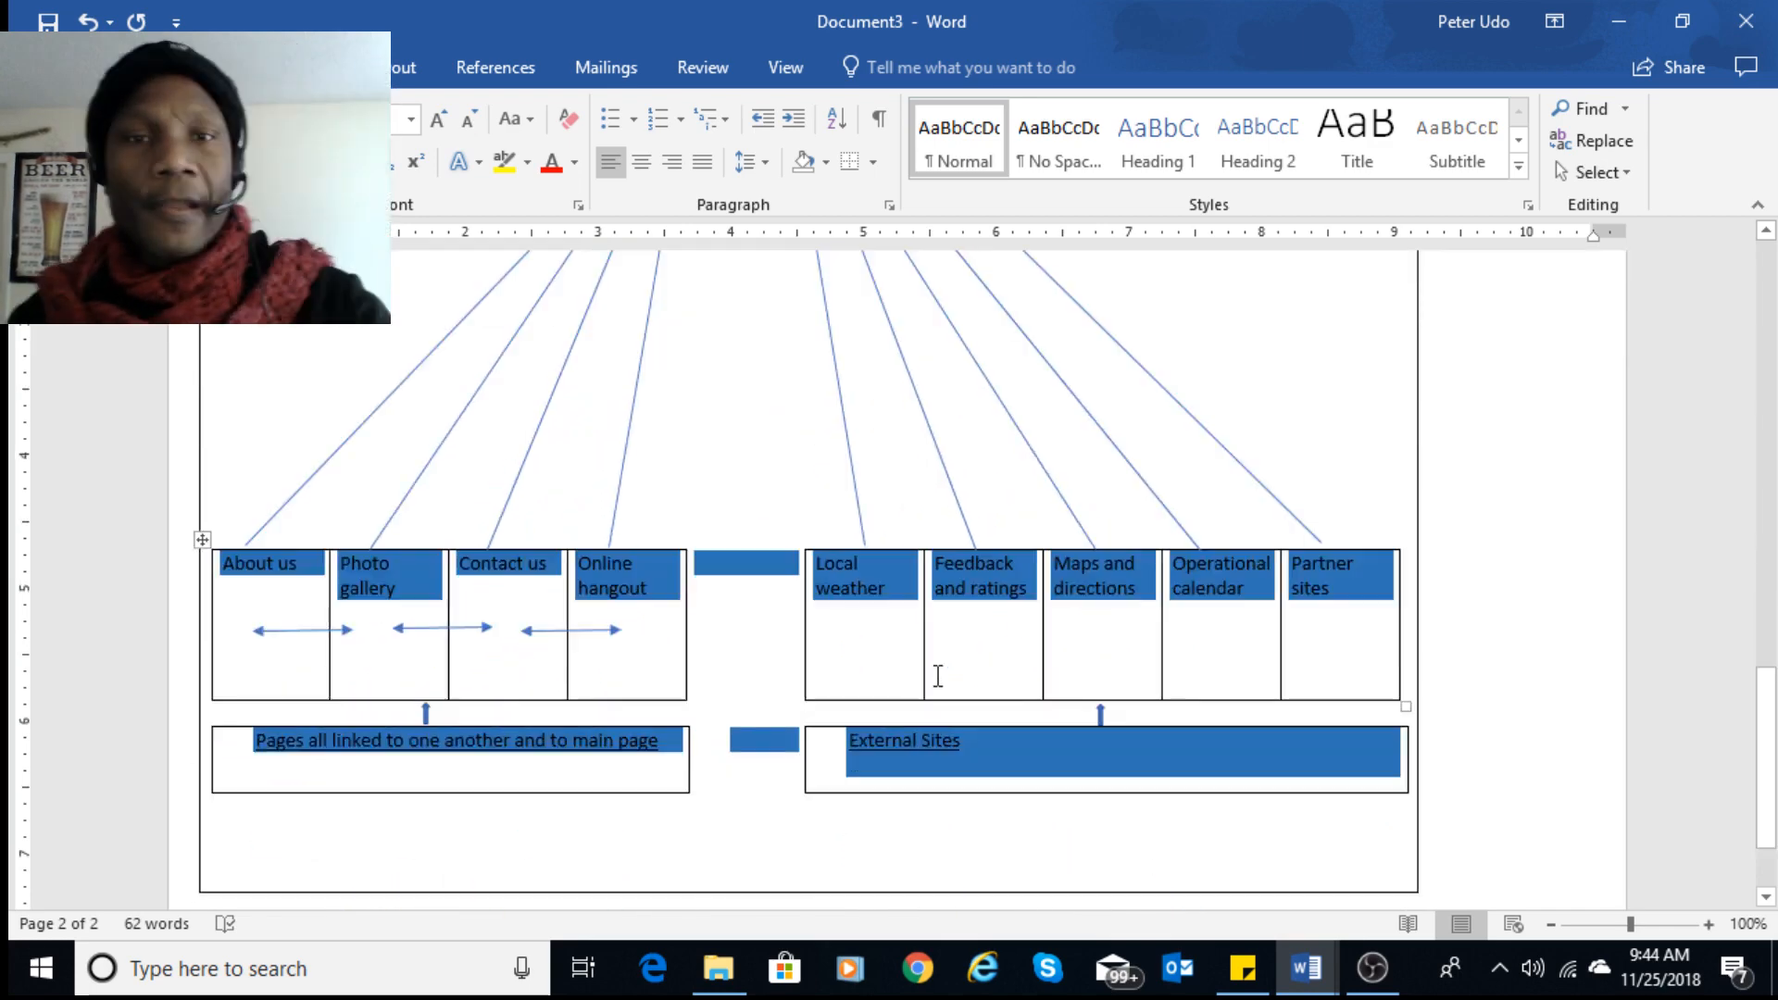
scroll(956, 666, "up", 2)
scroll(963, 658, "down", 5)
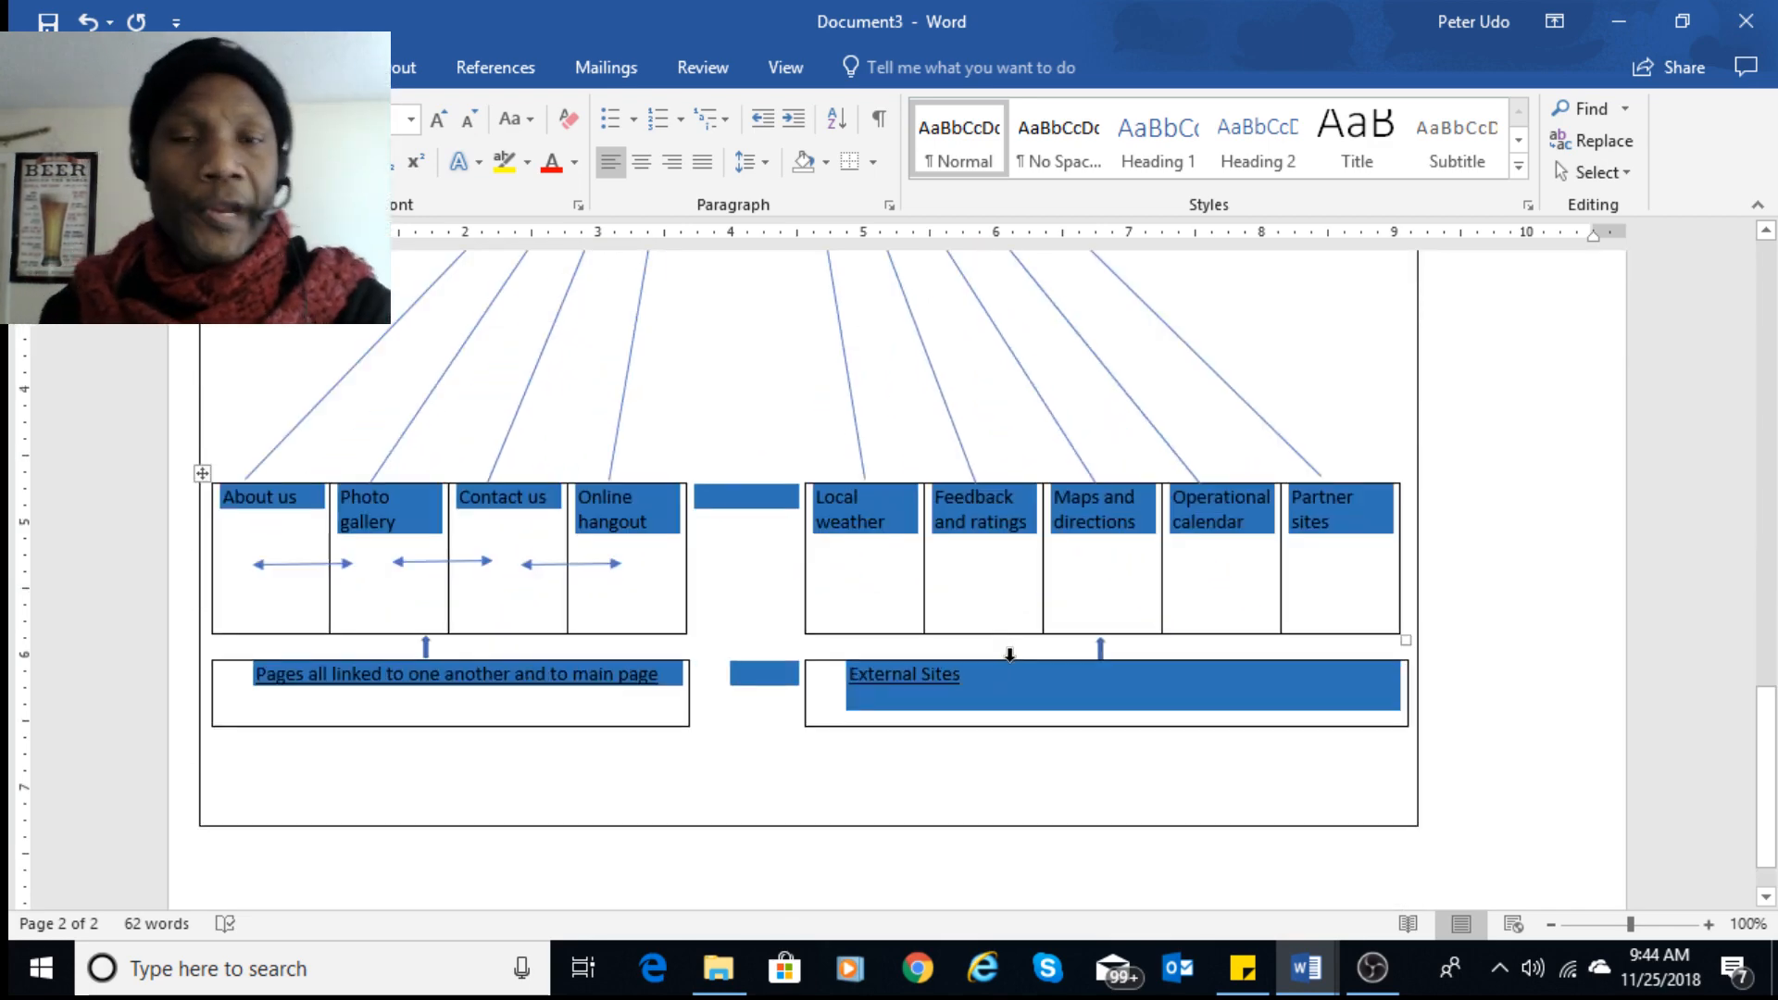
scroll(1010, 654, "up", 3)
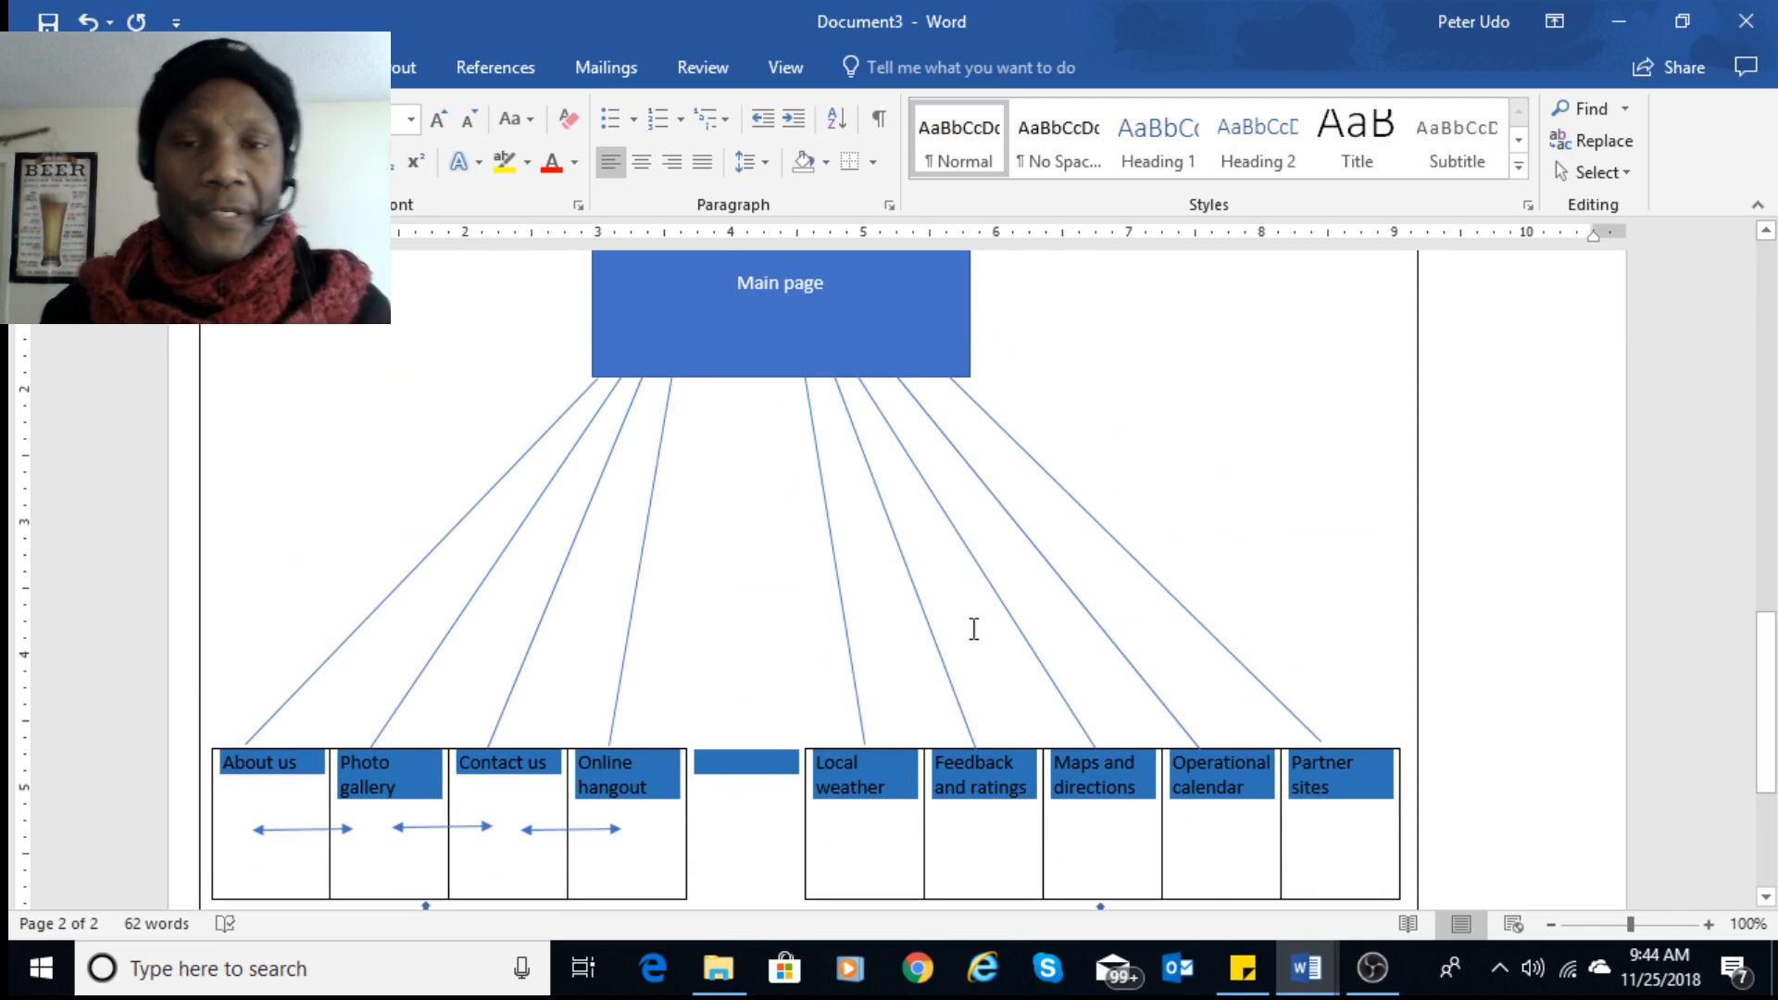
scroll(781, 698, "down", 3)
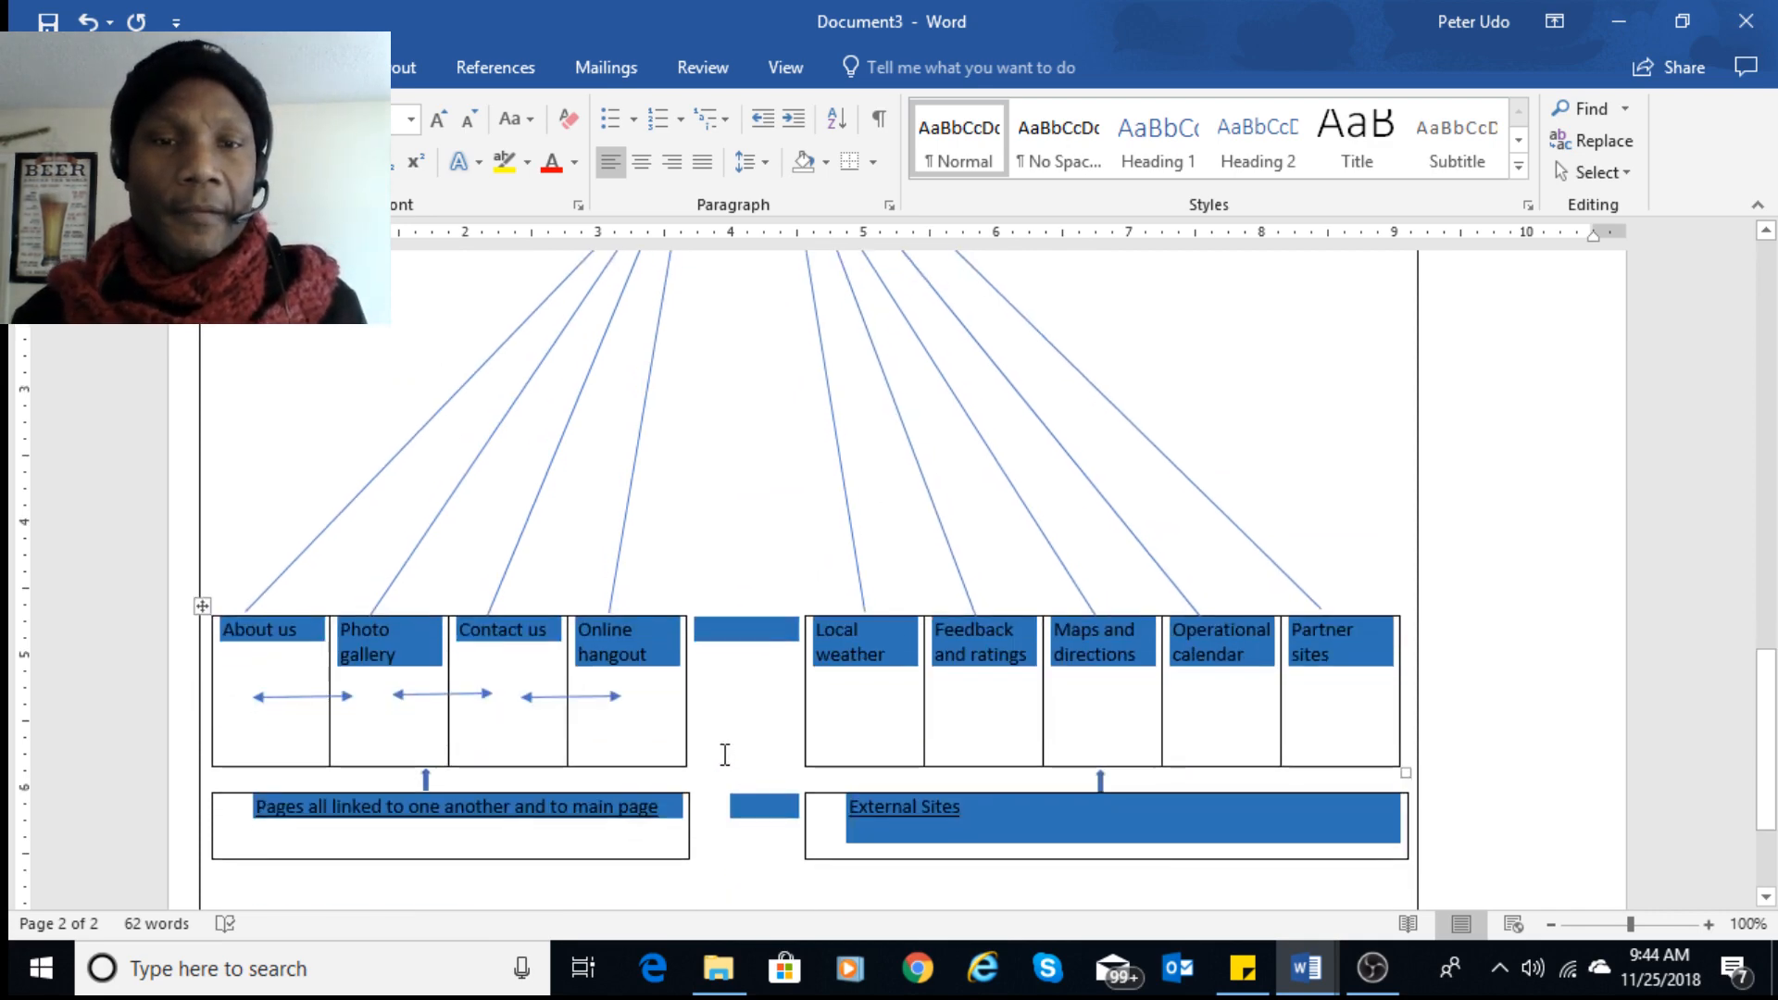
left_click(785, 710)
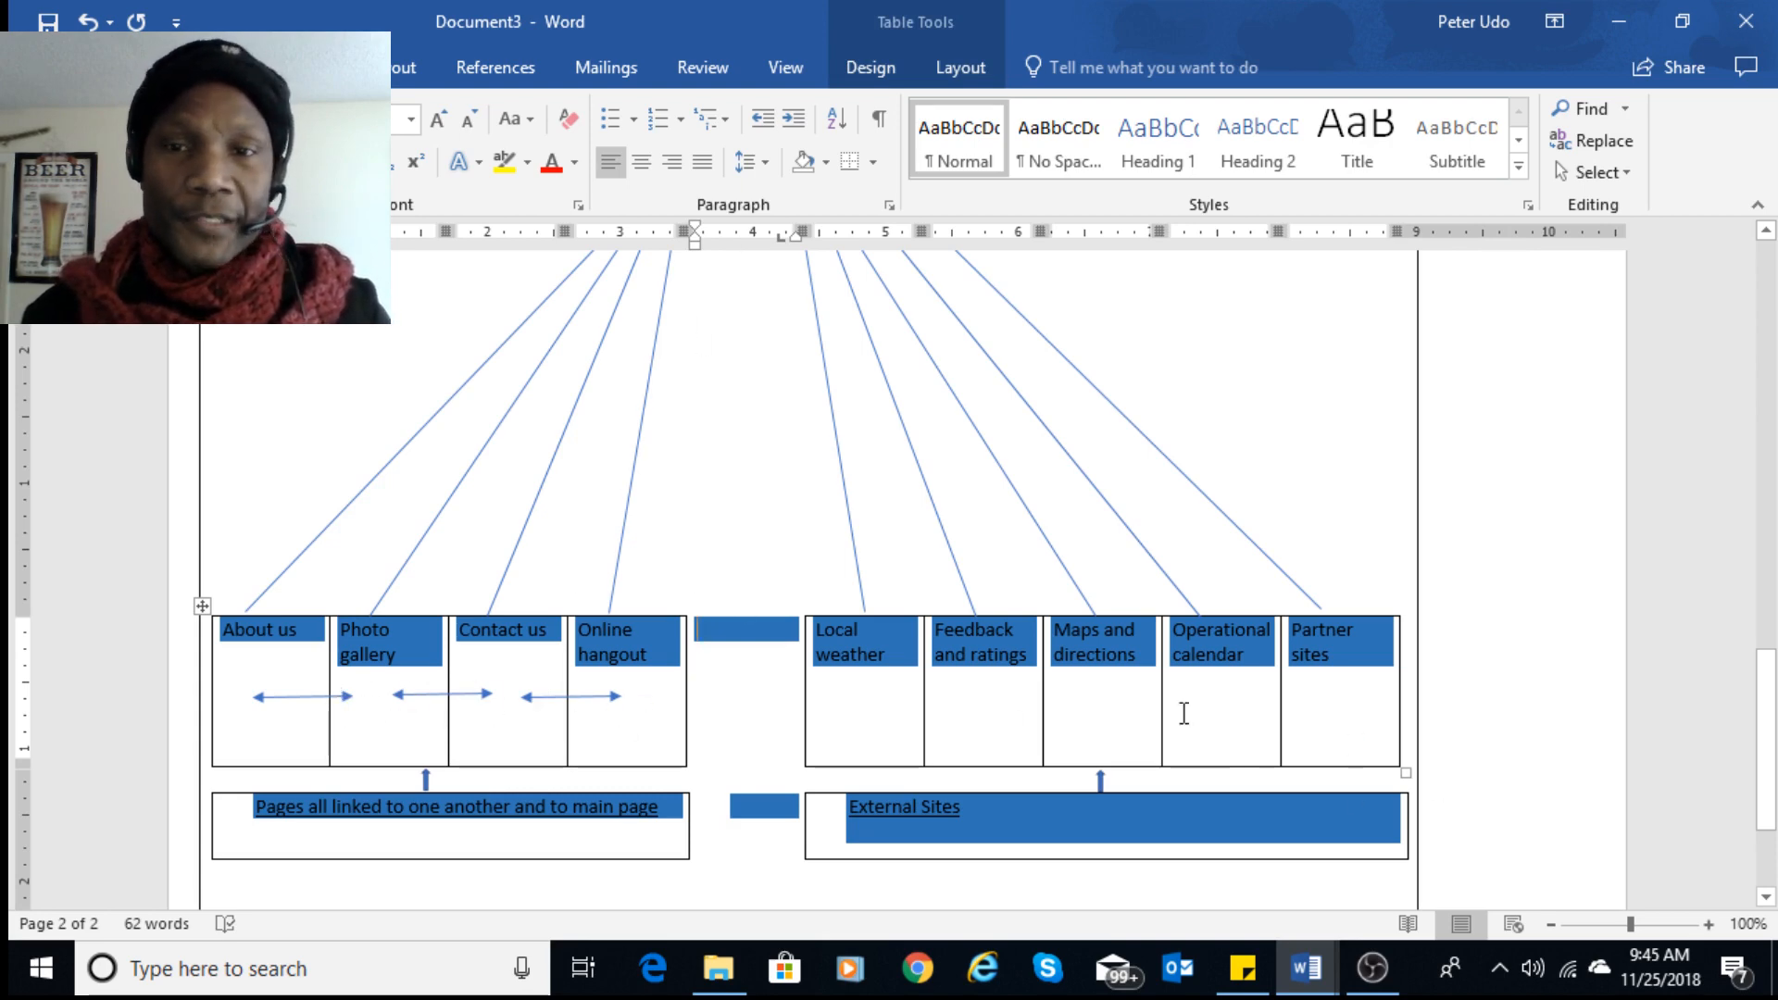
scroll(1181, 704, "up", 4)
scroll(1095, 580, "down", 4)
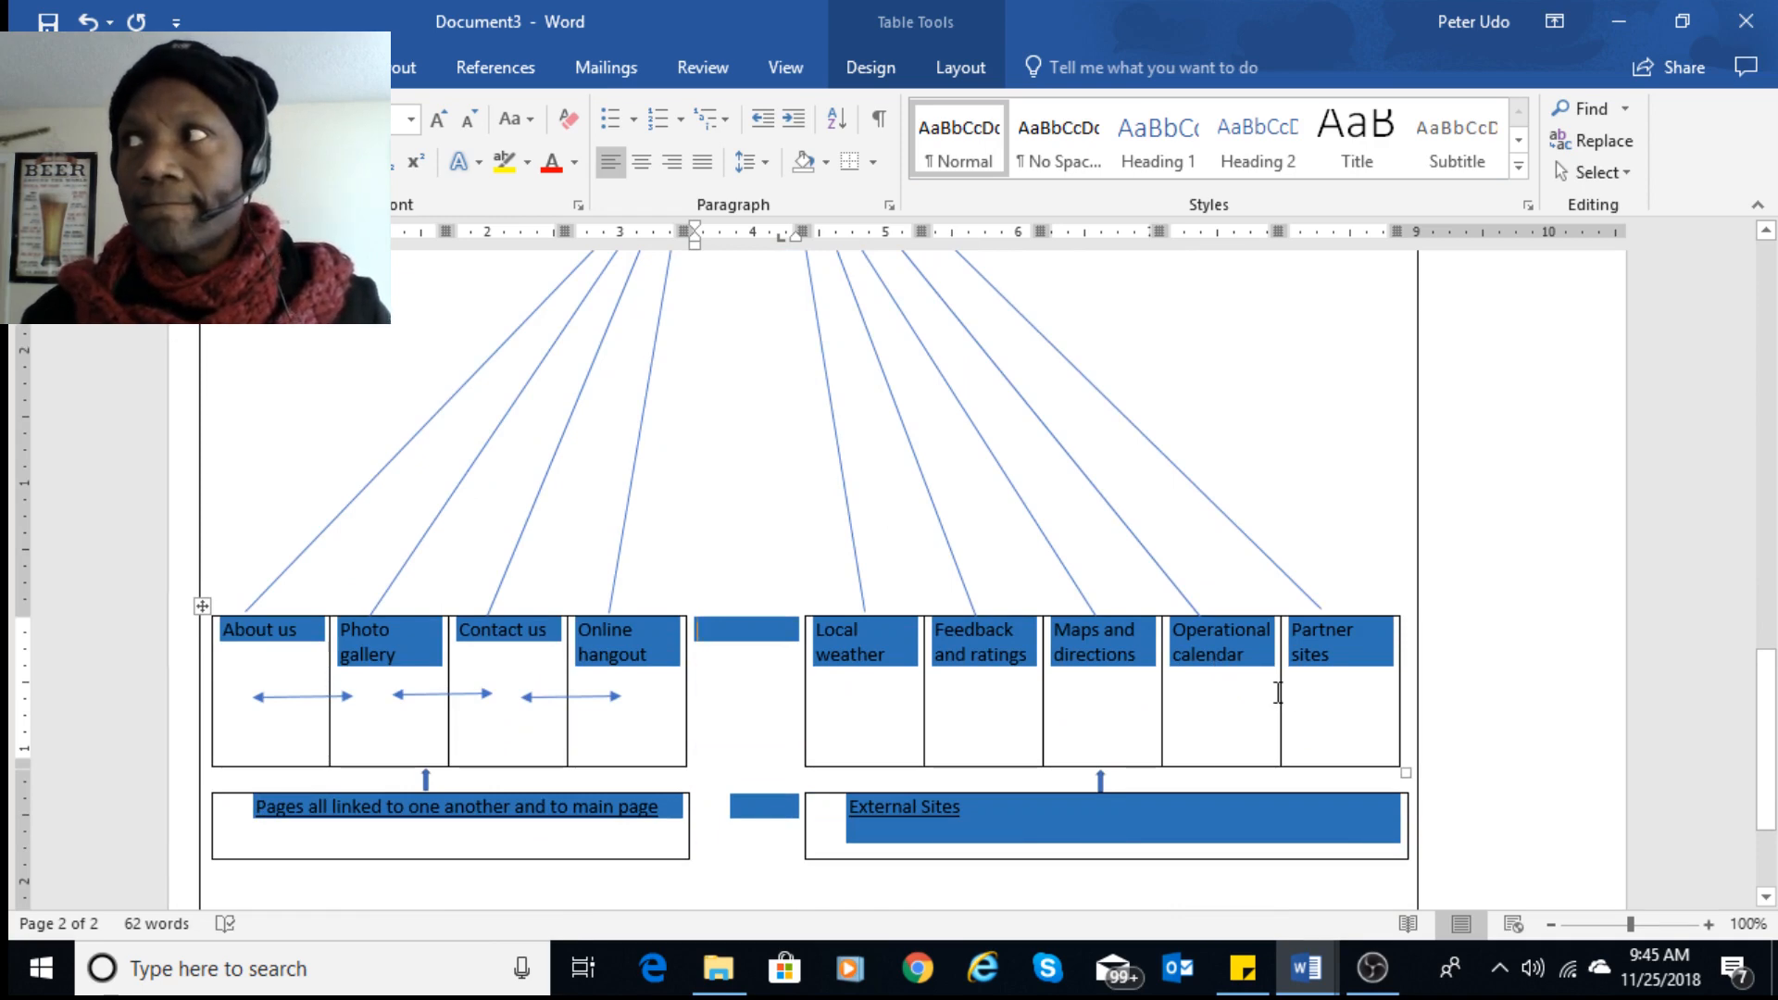
- Check the linked-pages and External Sites caption boxes, and look over the document from the wireframe title to the storyboard's end
scroll(1278, 693, "down", 3)
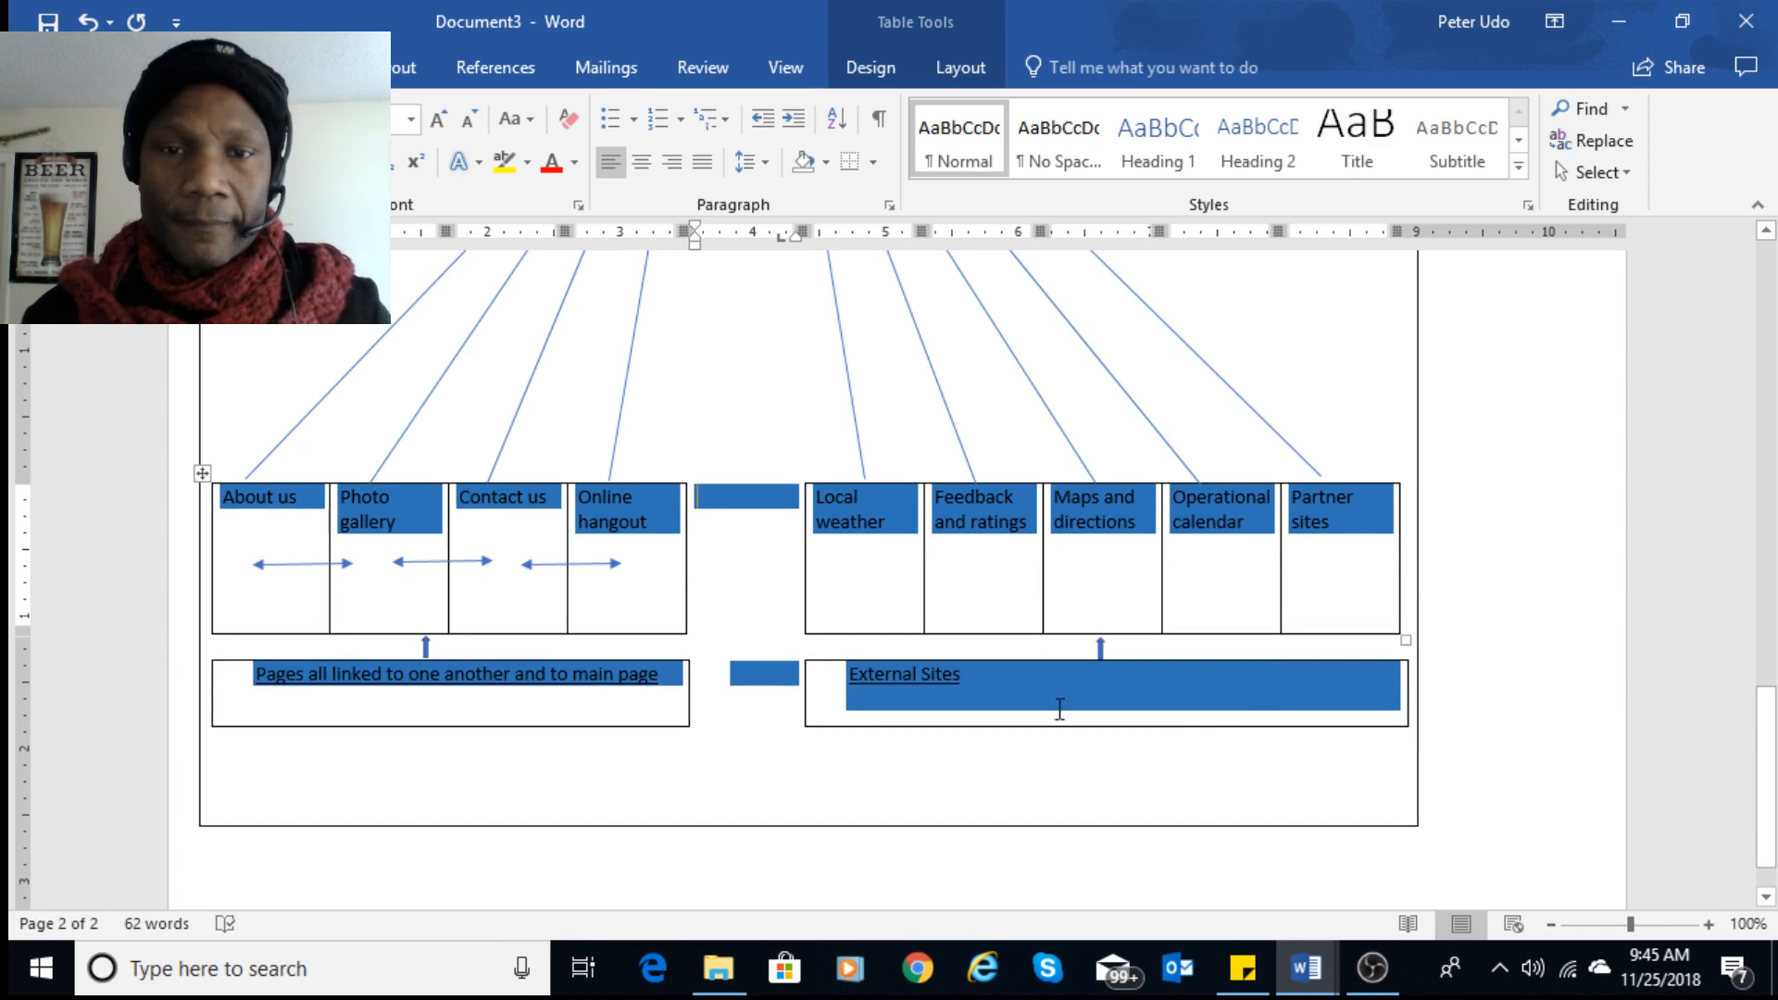
left_click(1004, 688)
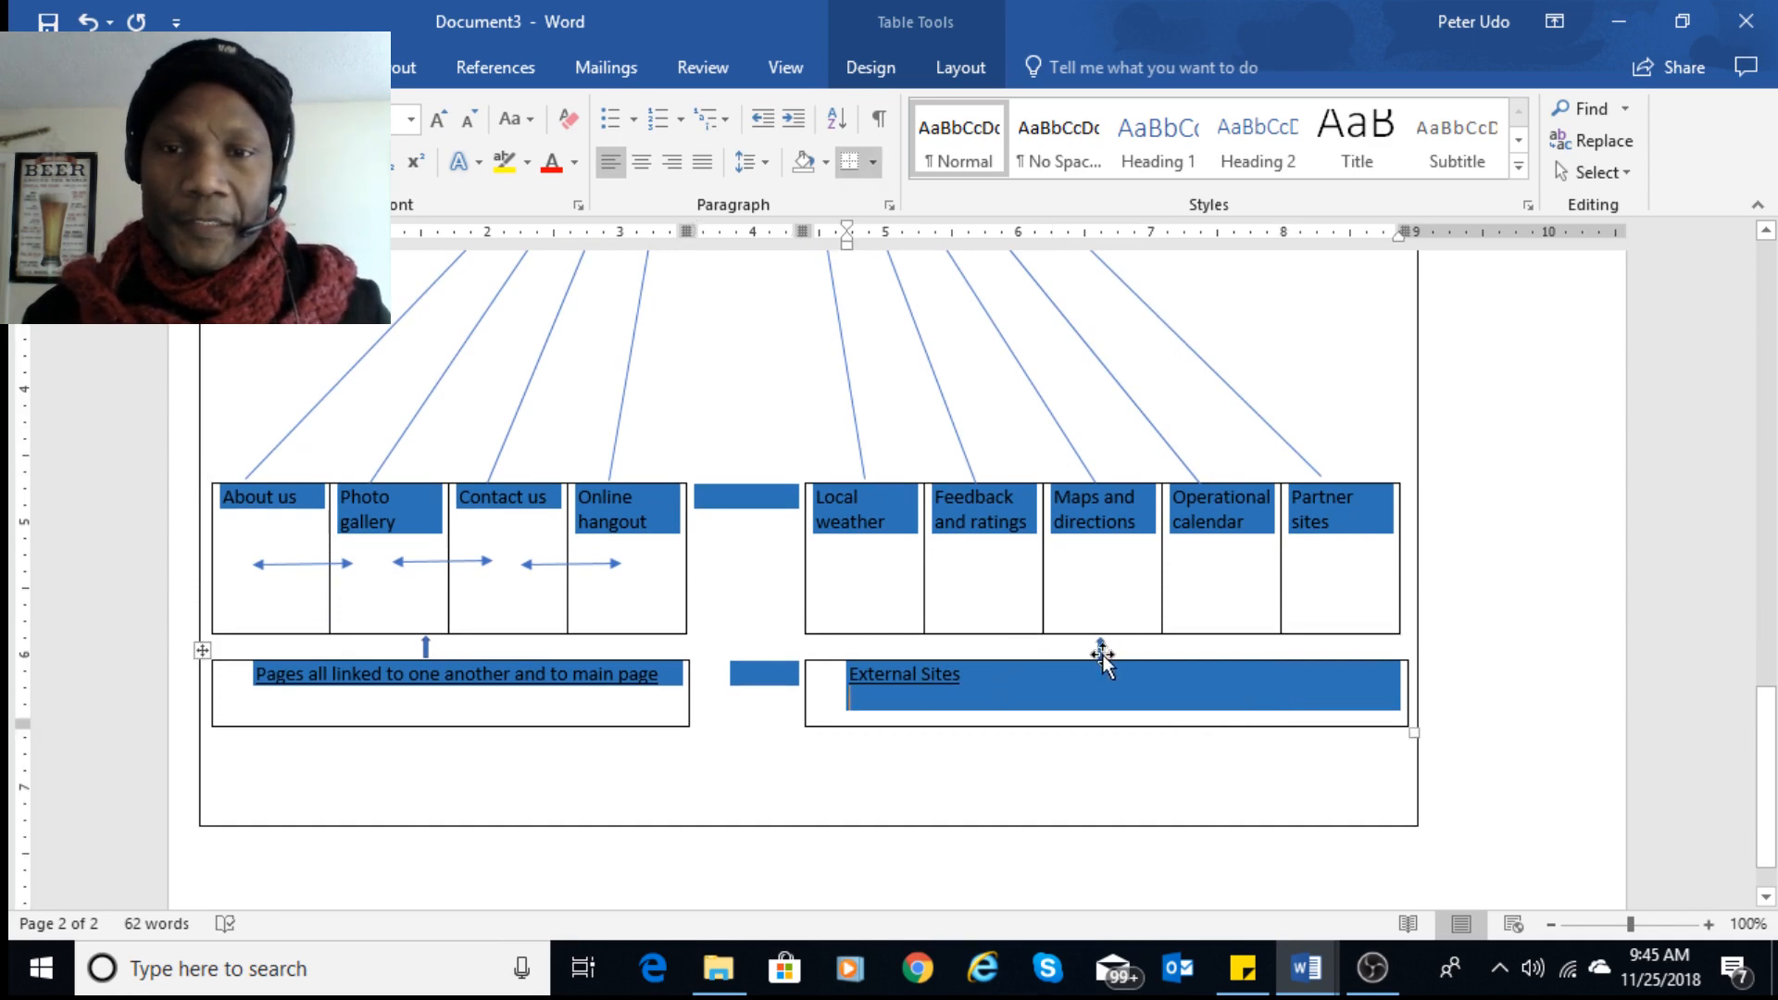
left_click(476, 695)
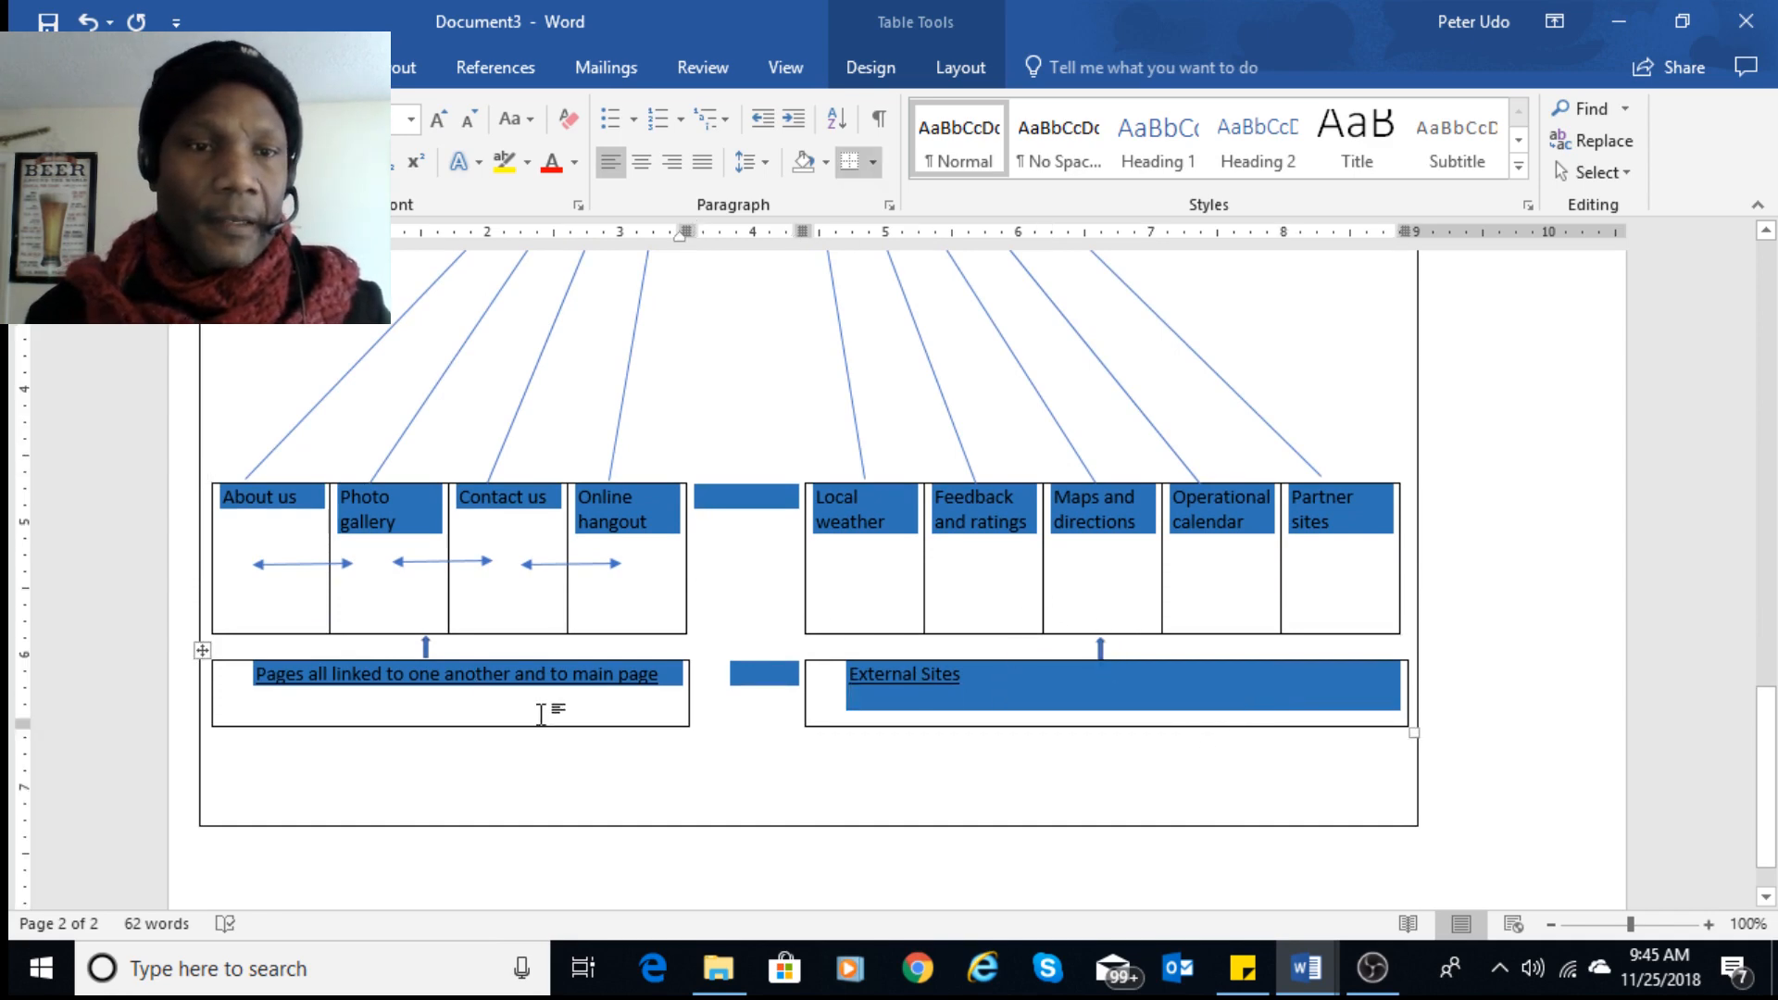
scroll(1115, 774, "down", 2)
scroll(1310, 702, "up", 20)
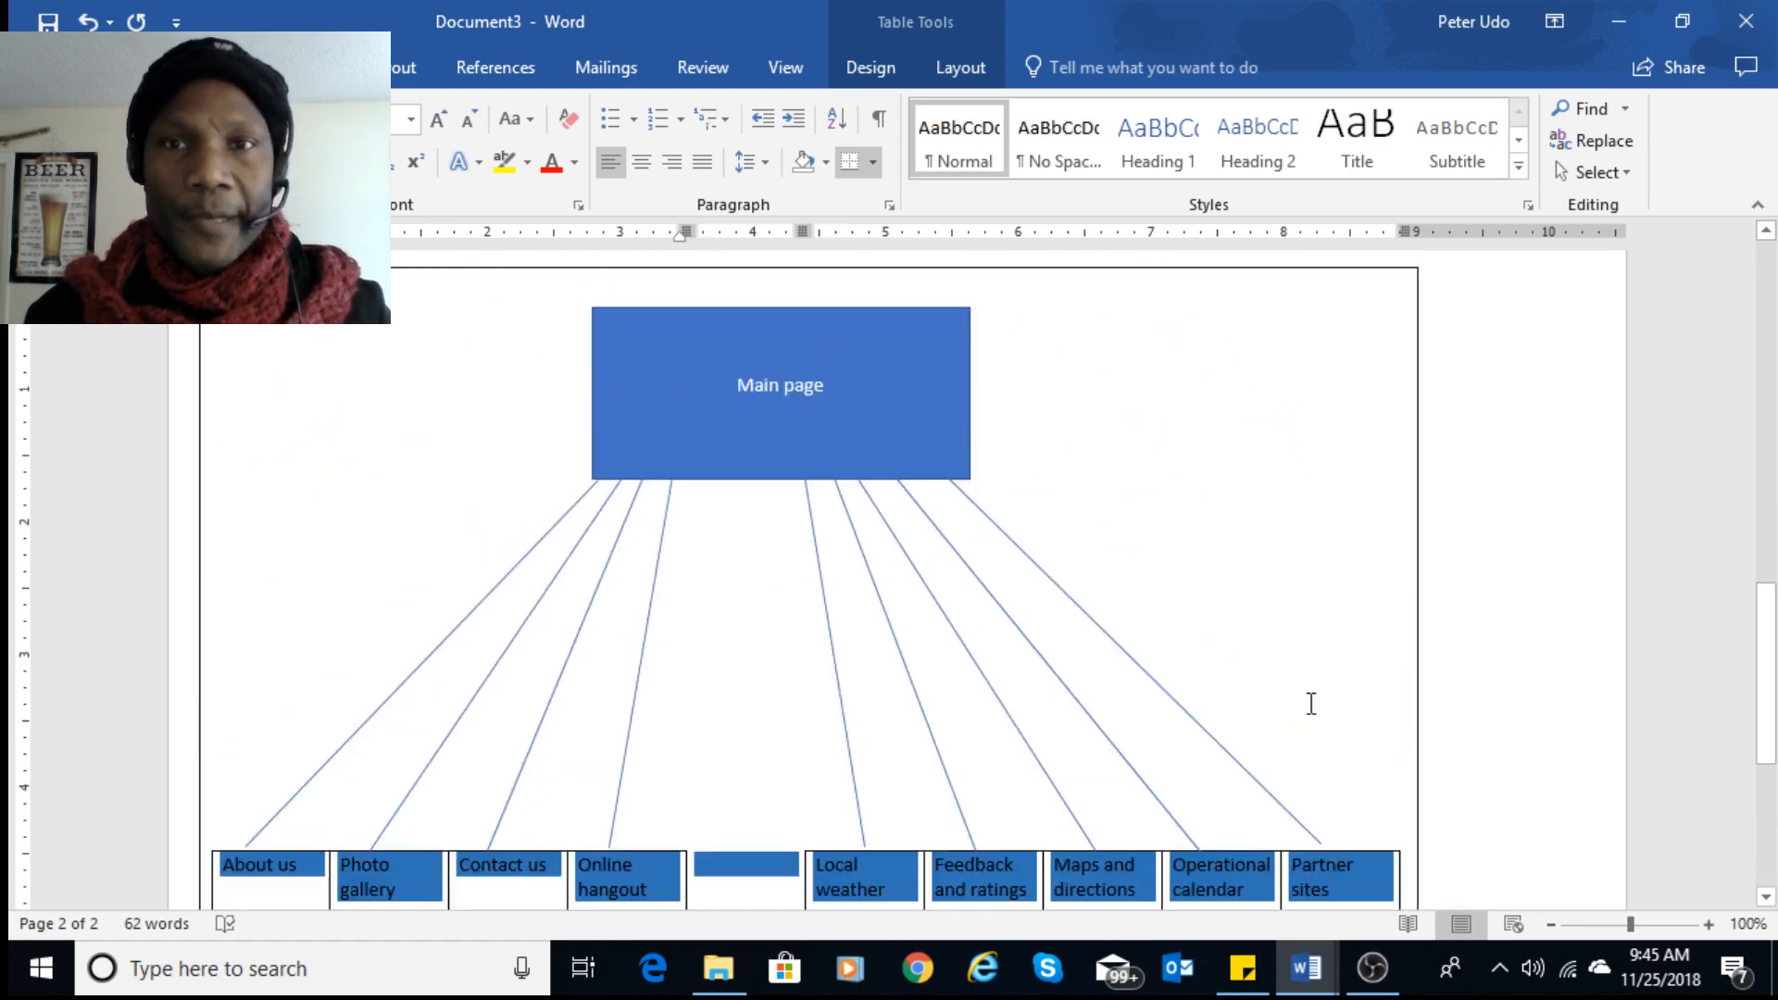
scroll(1356, 623, "up", 8)
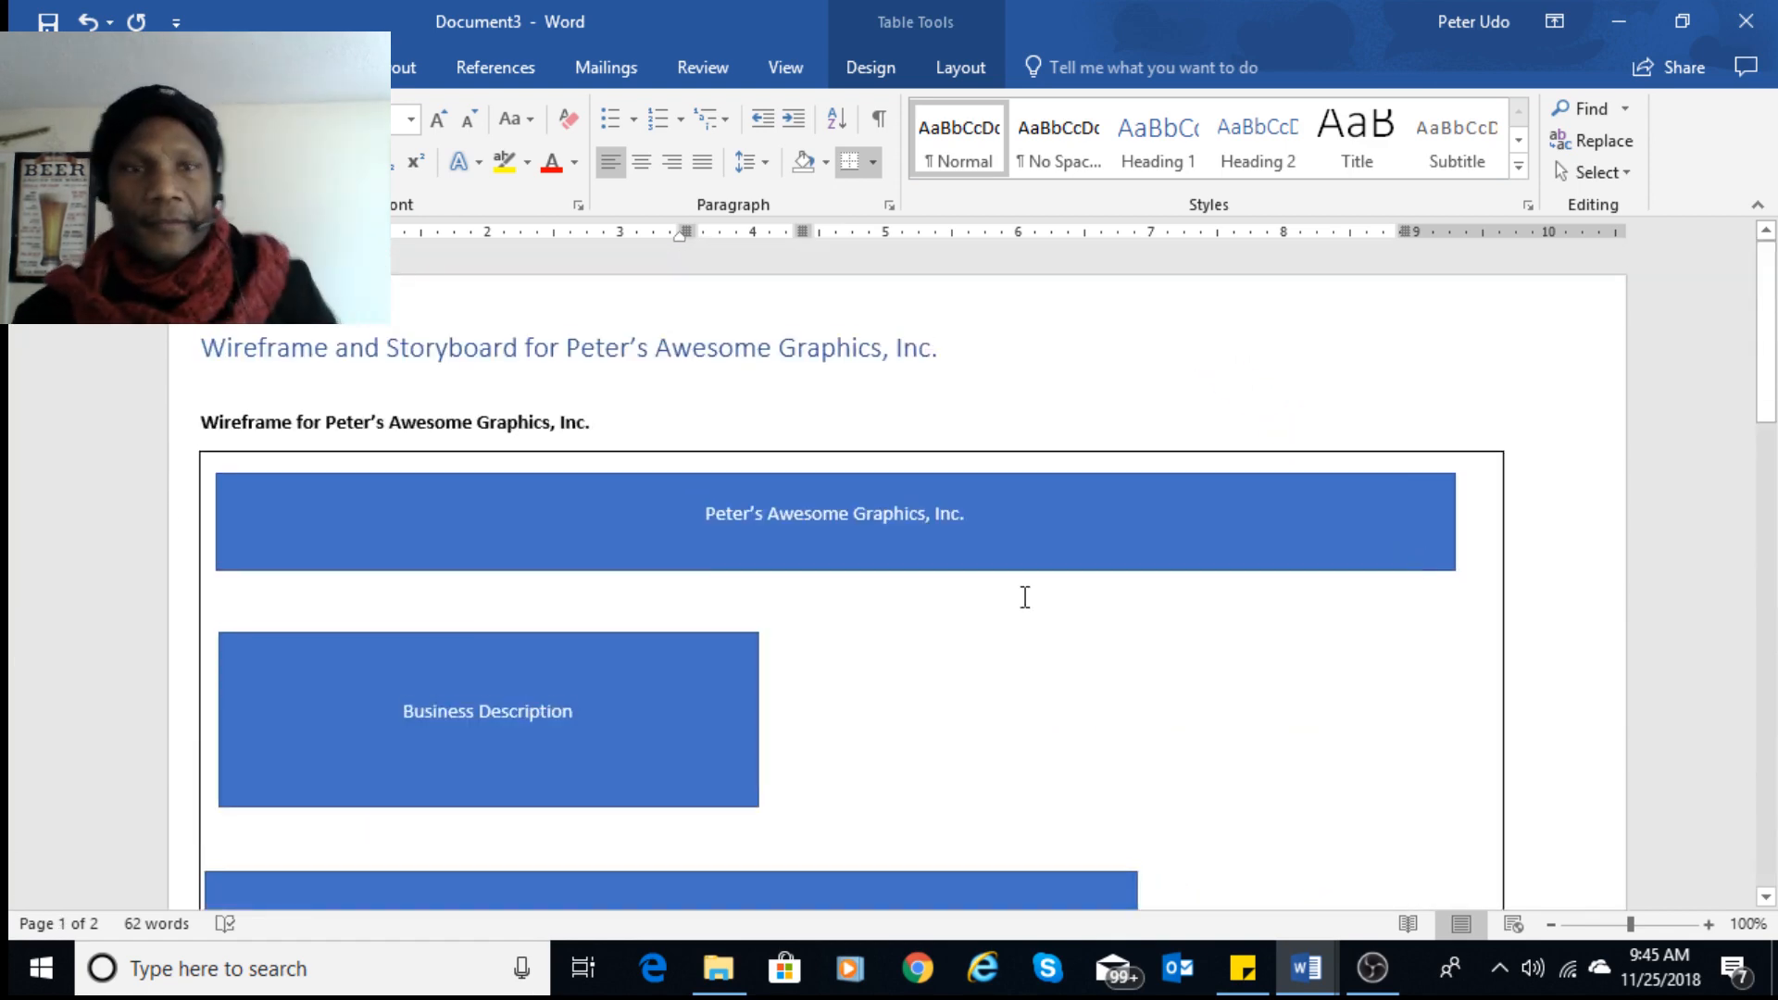
scroll(1254, 603, "down", 15)
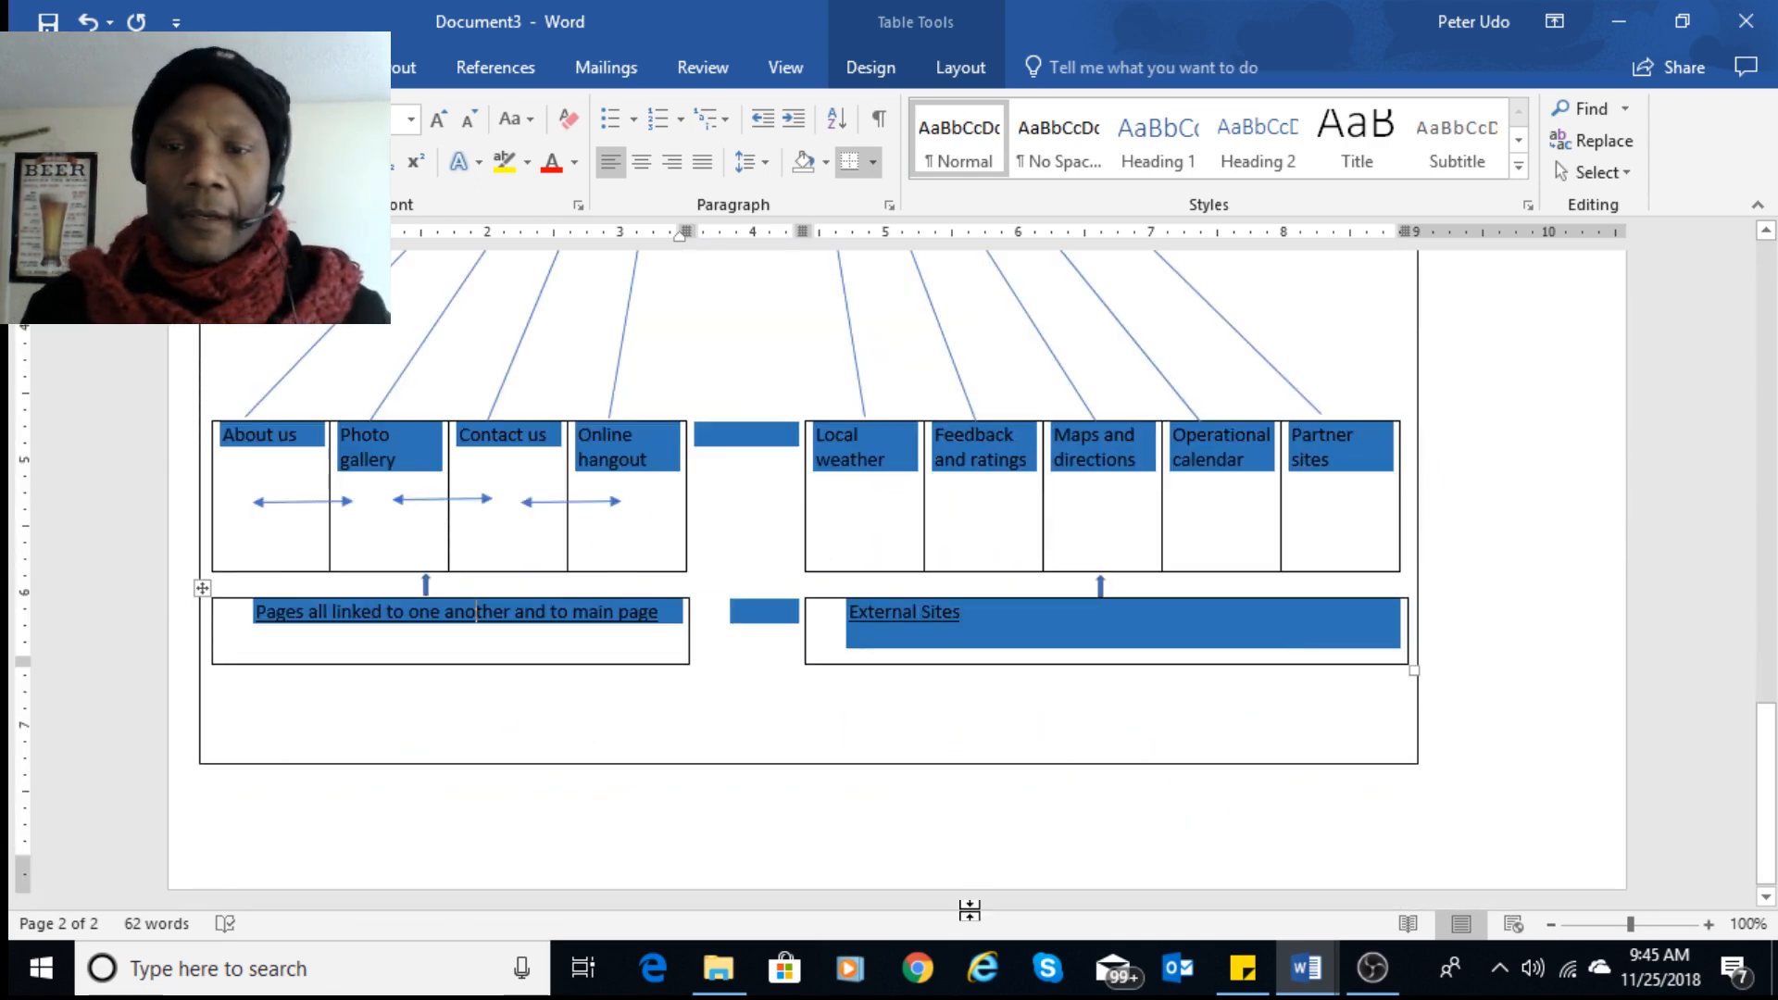
- Switch to the 7 Best Free Flowchart Tools for Windows_Short document and review its wireframe parts and storyboard outline
mouse_move(1304, 967)
left_click(1228, 878)
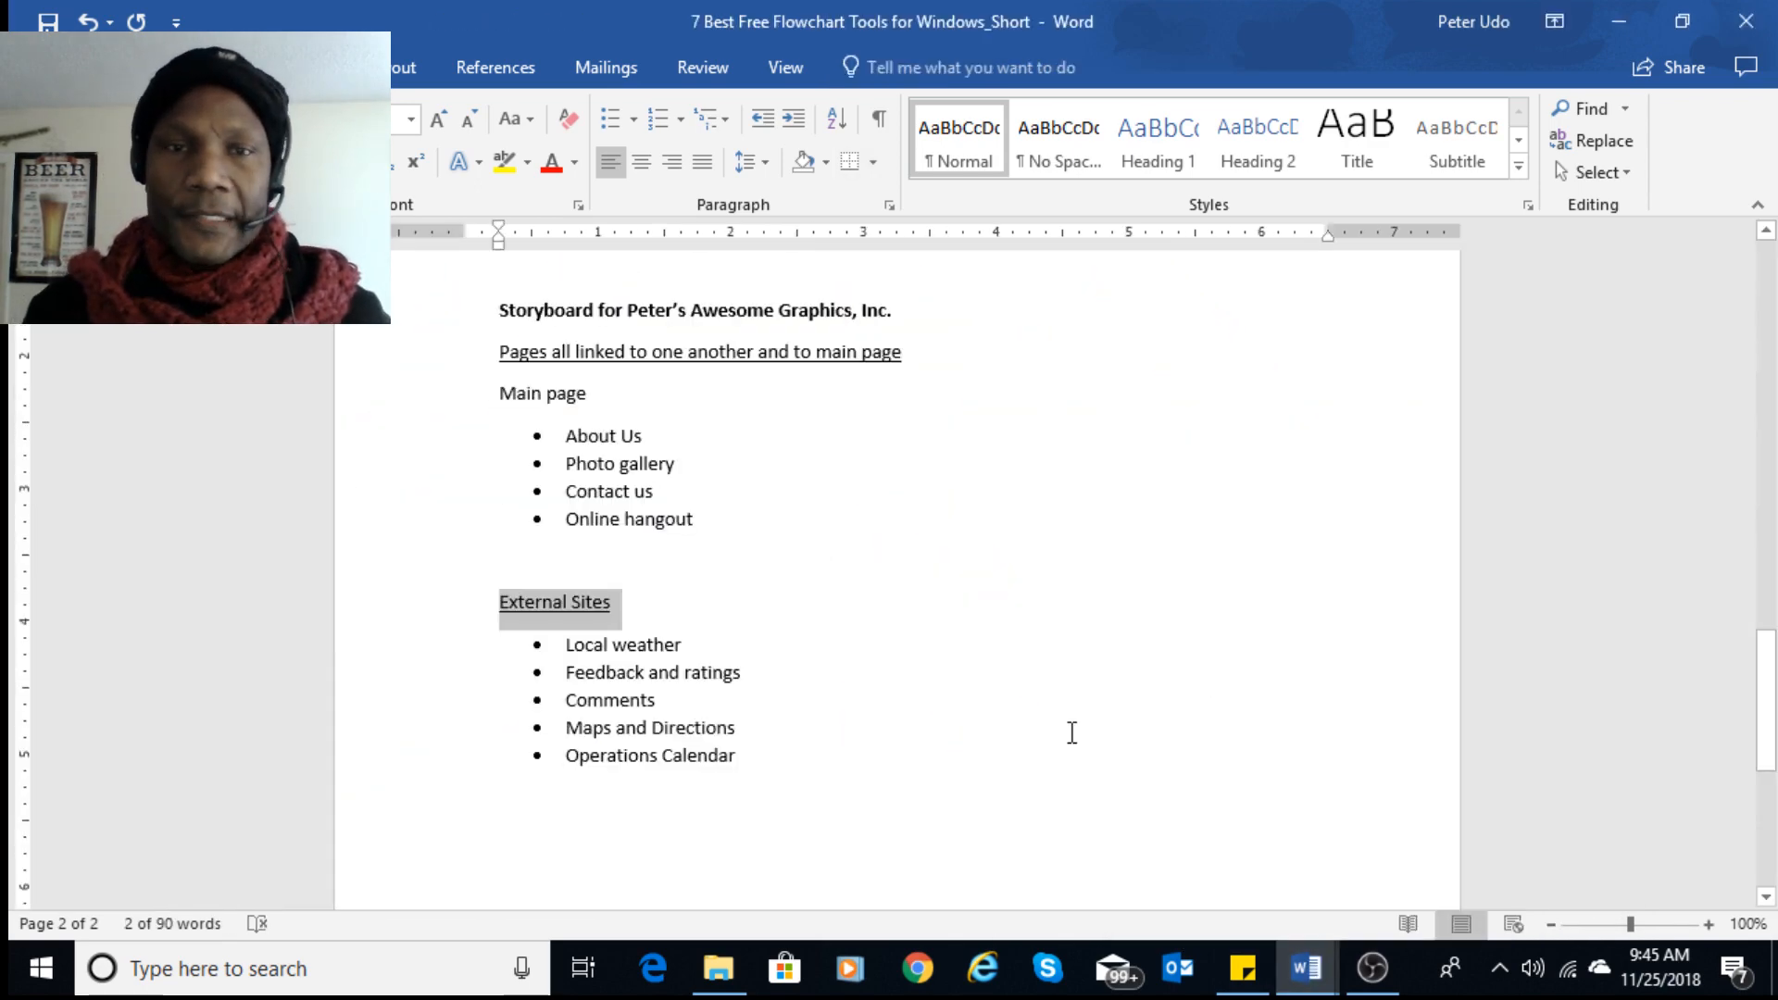
scroll(1071, 733, "up", 10)
scroll(1310, 802, "down", 8)
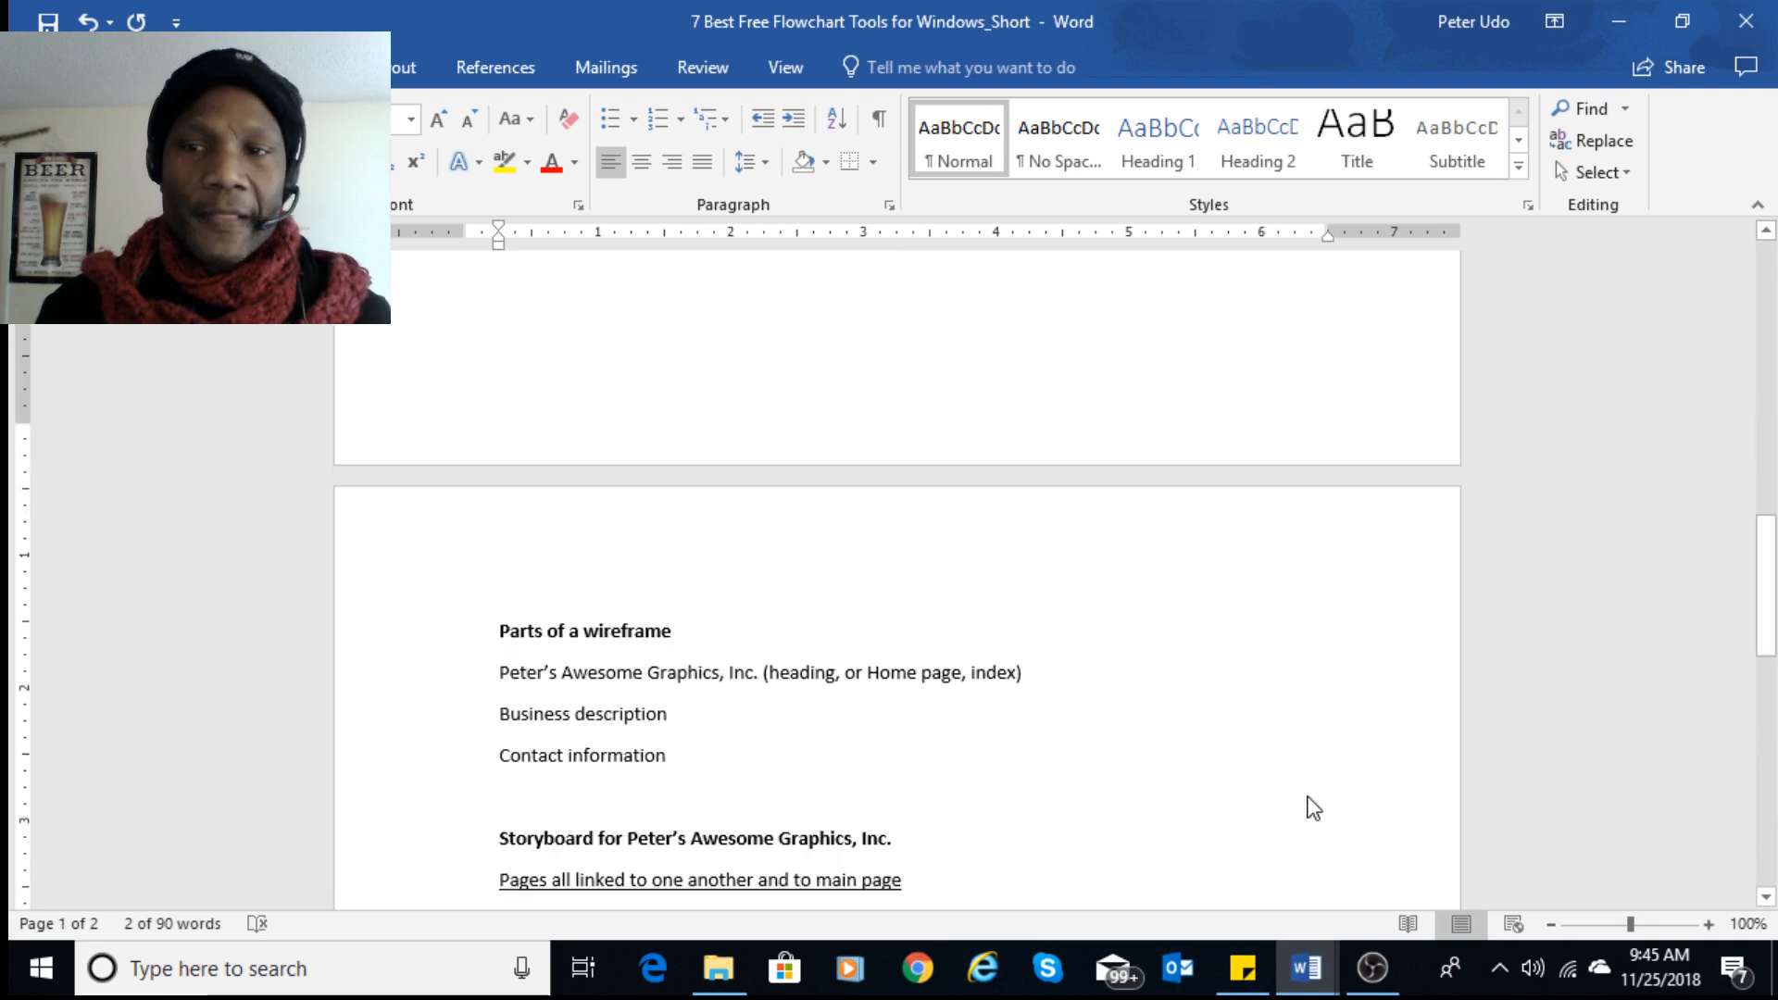
scroll(1327, 783, "up", 10)
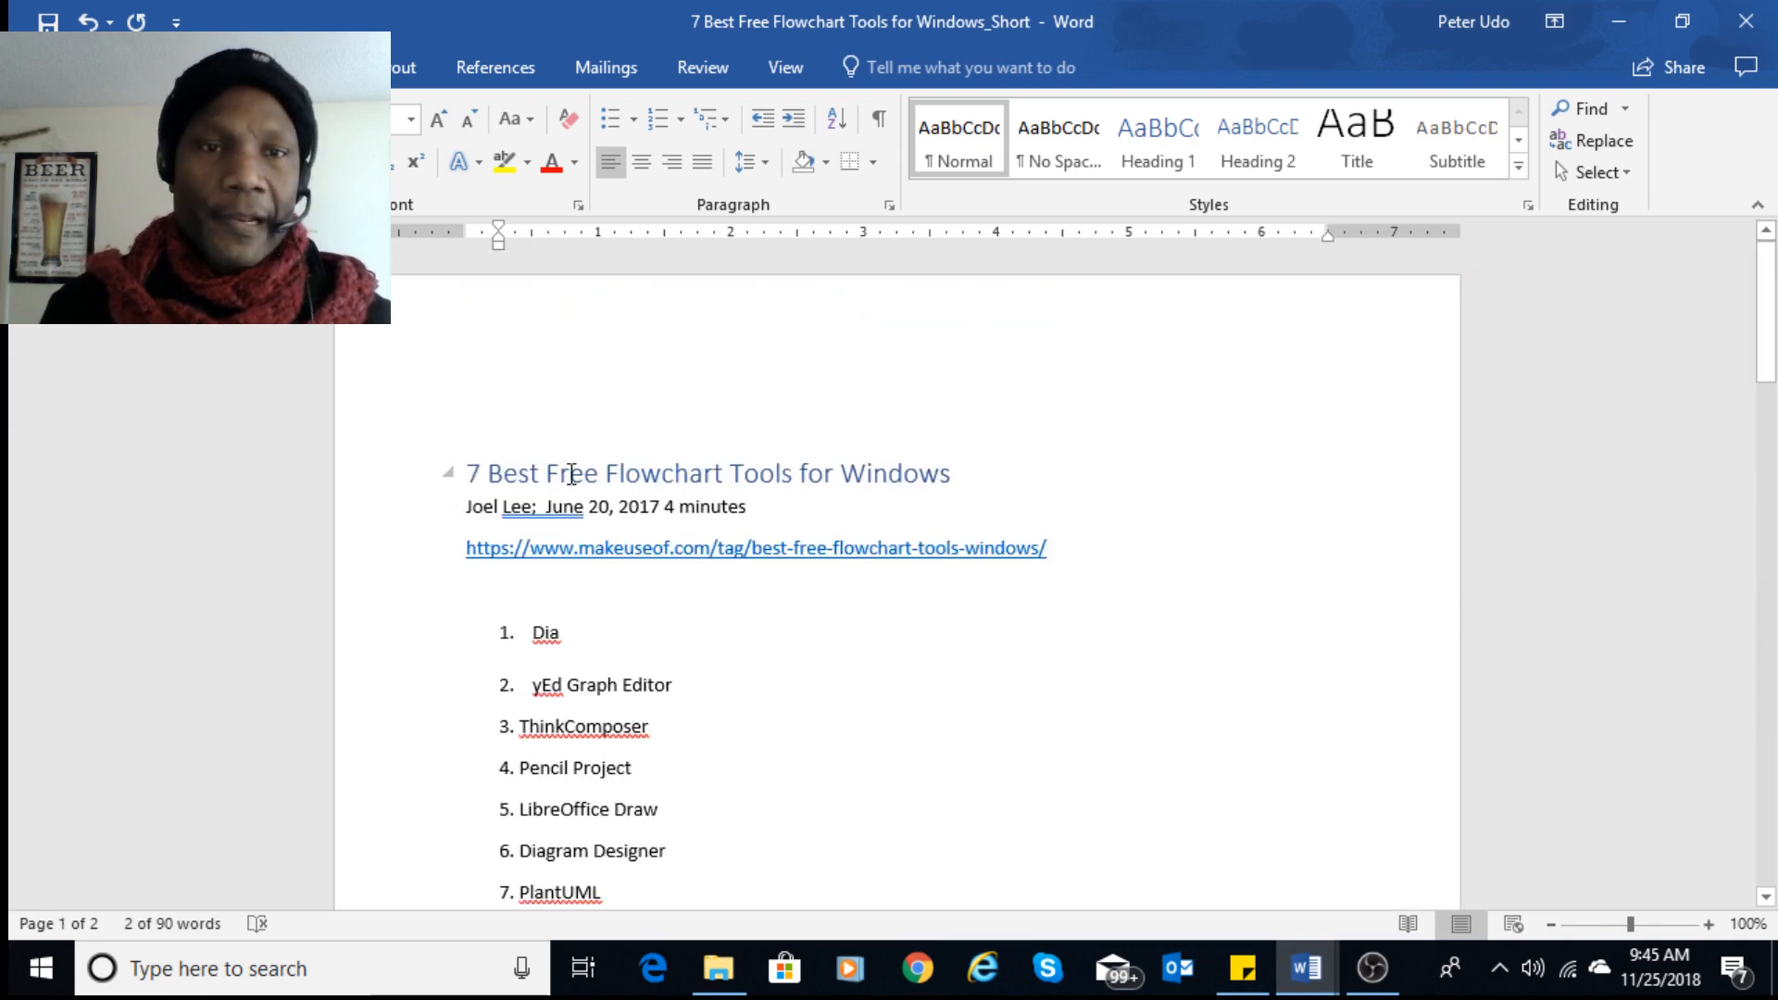
- Examine the free flowchart tools article heading and highlight the list of seven tools from Dia to PlantUML
left_click_drag(572, 473, 728, 475)
scroll(759, 556, "down", 3)
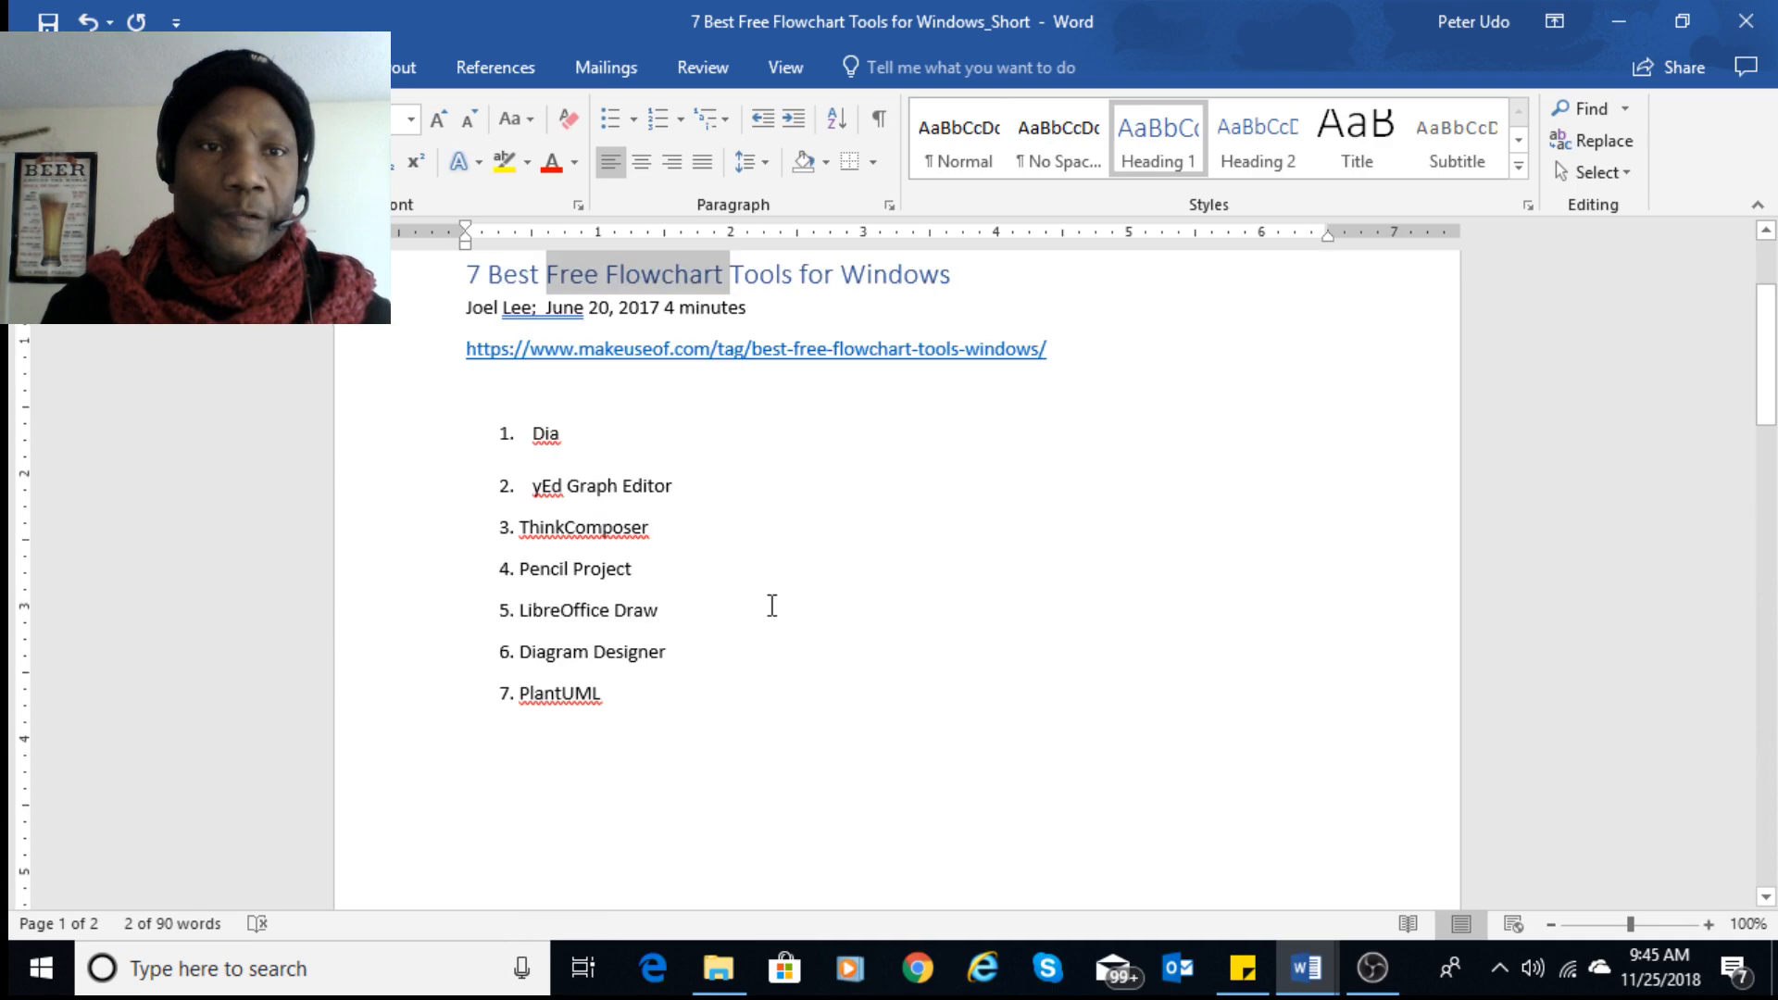
left_click(481, 308)
scroll(546, 354, "down", 1)
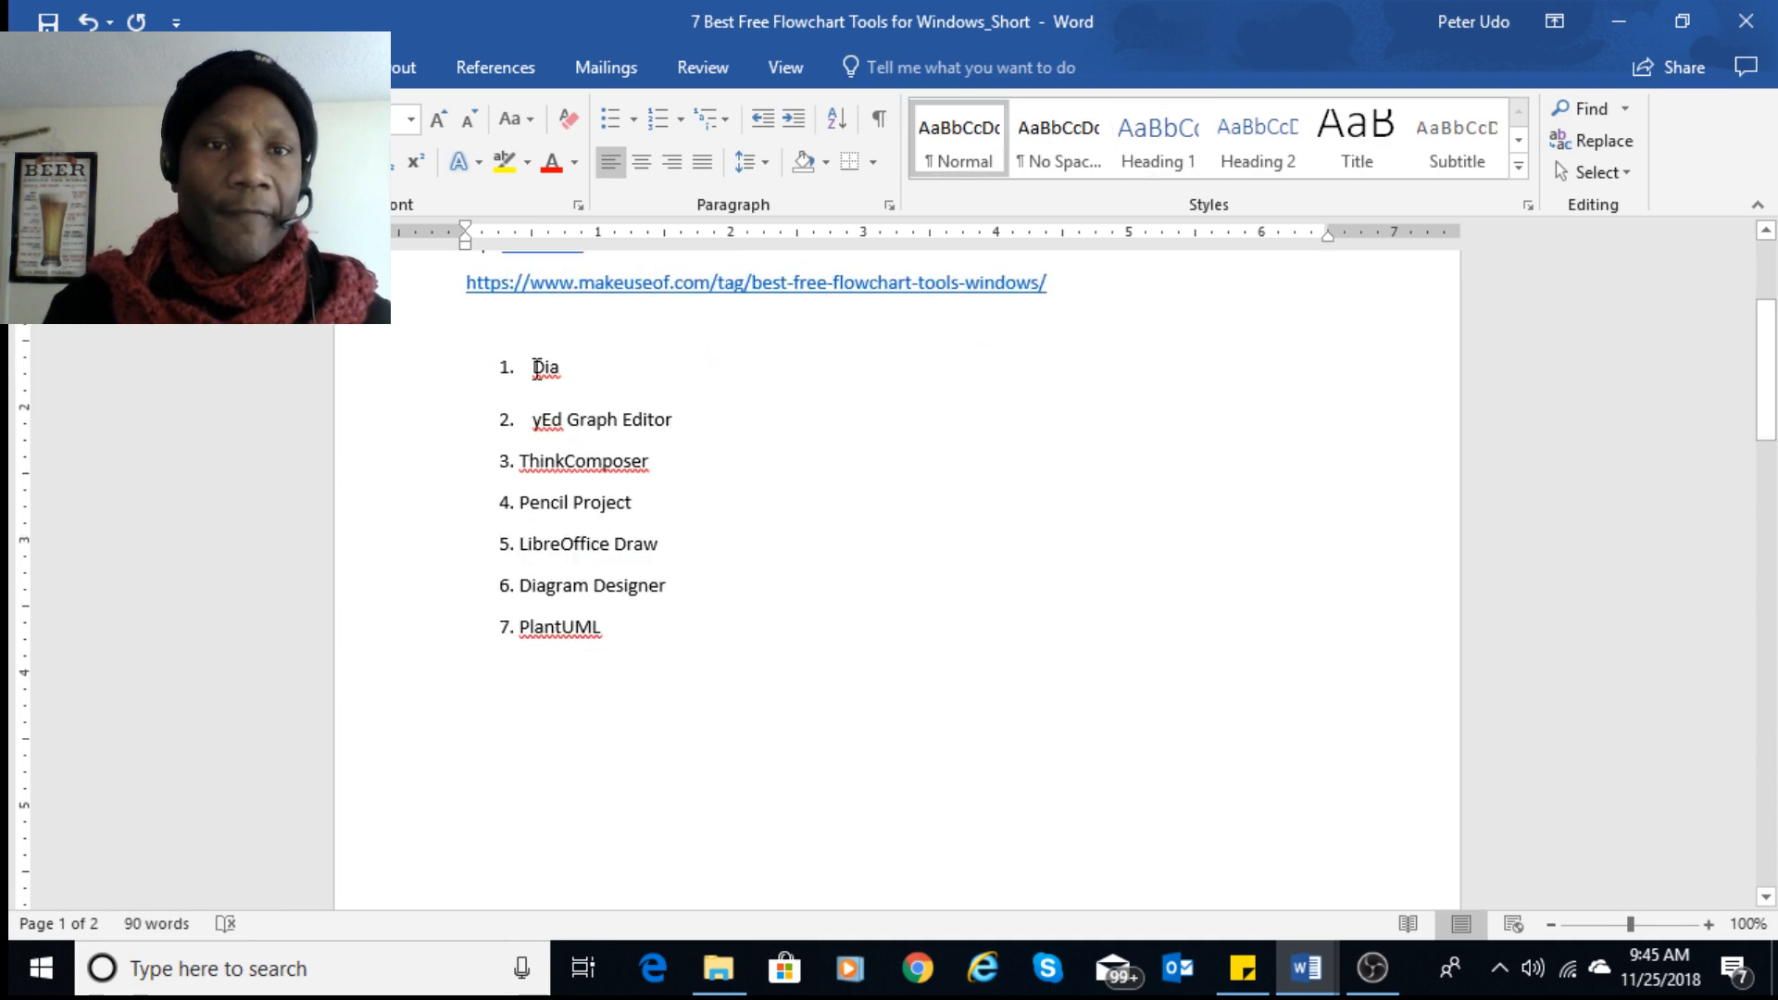
left_click_drag(537, 379, 627, 625)
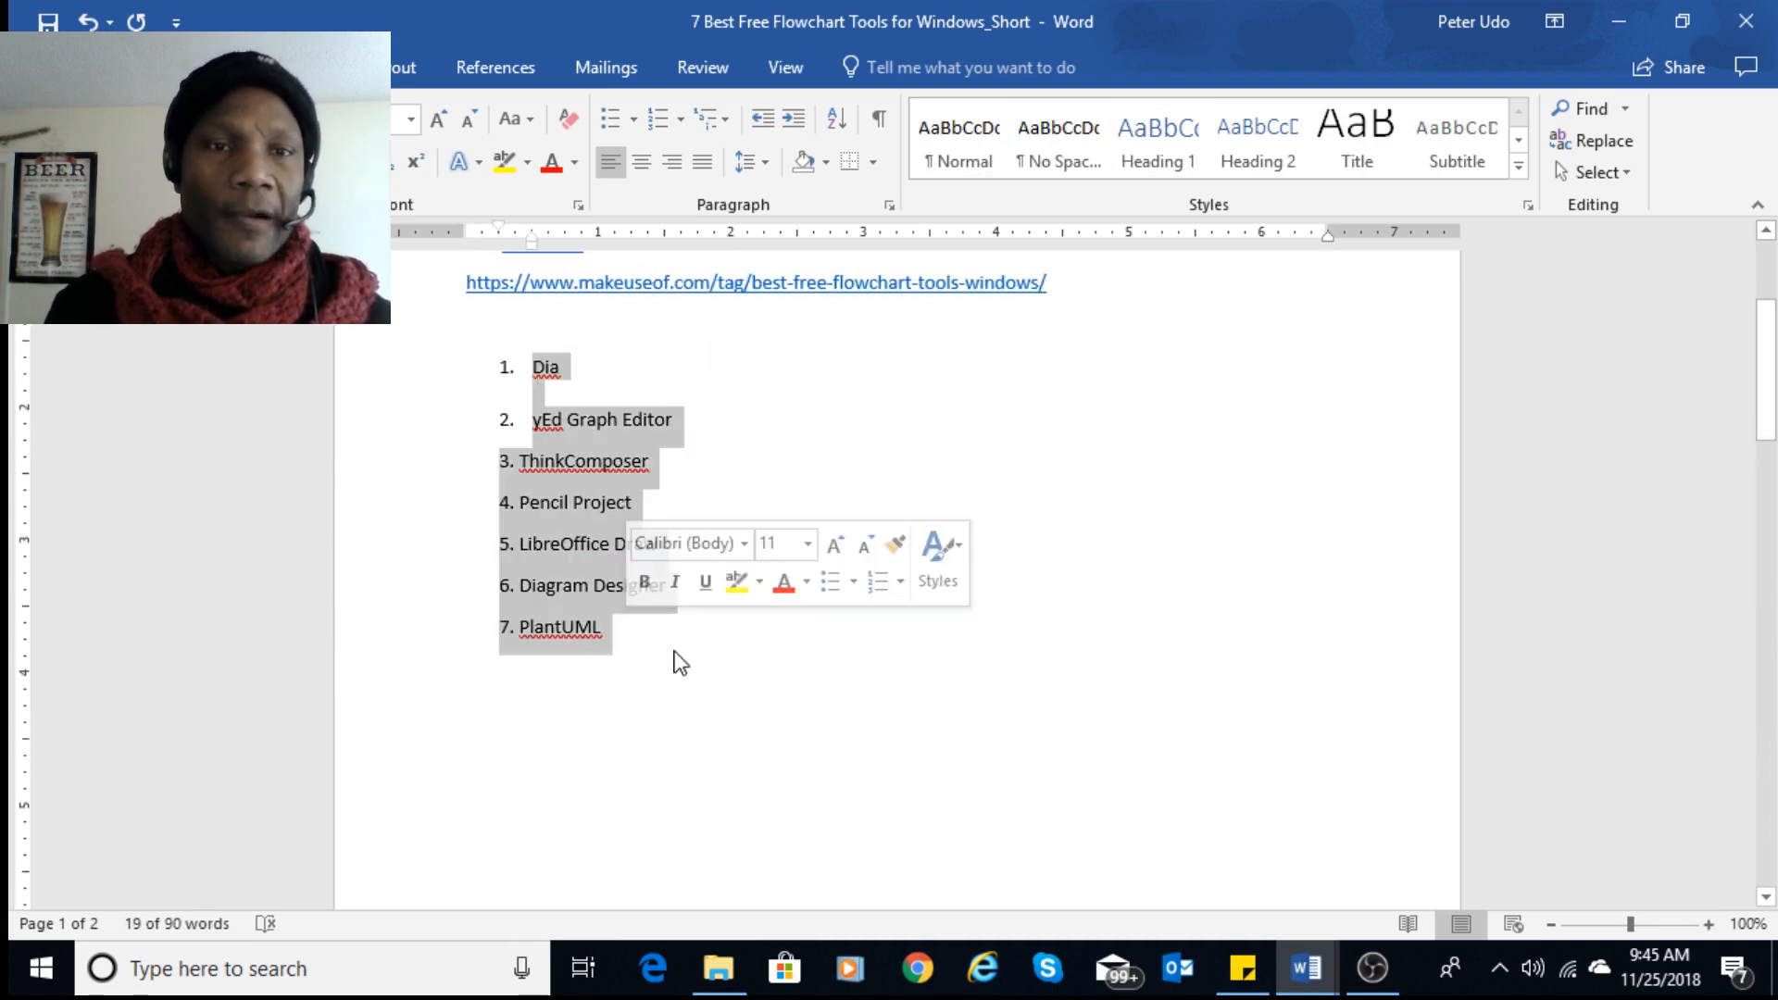
scroll(748, 662, "down", 3)
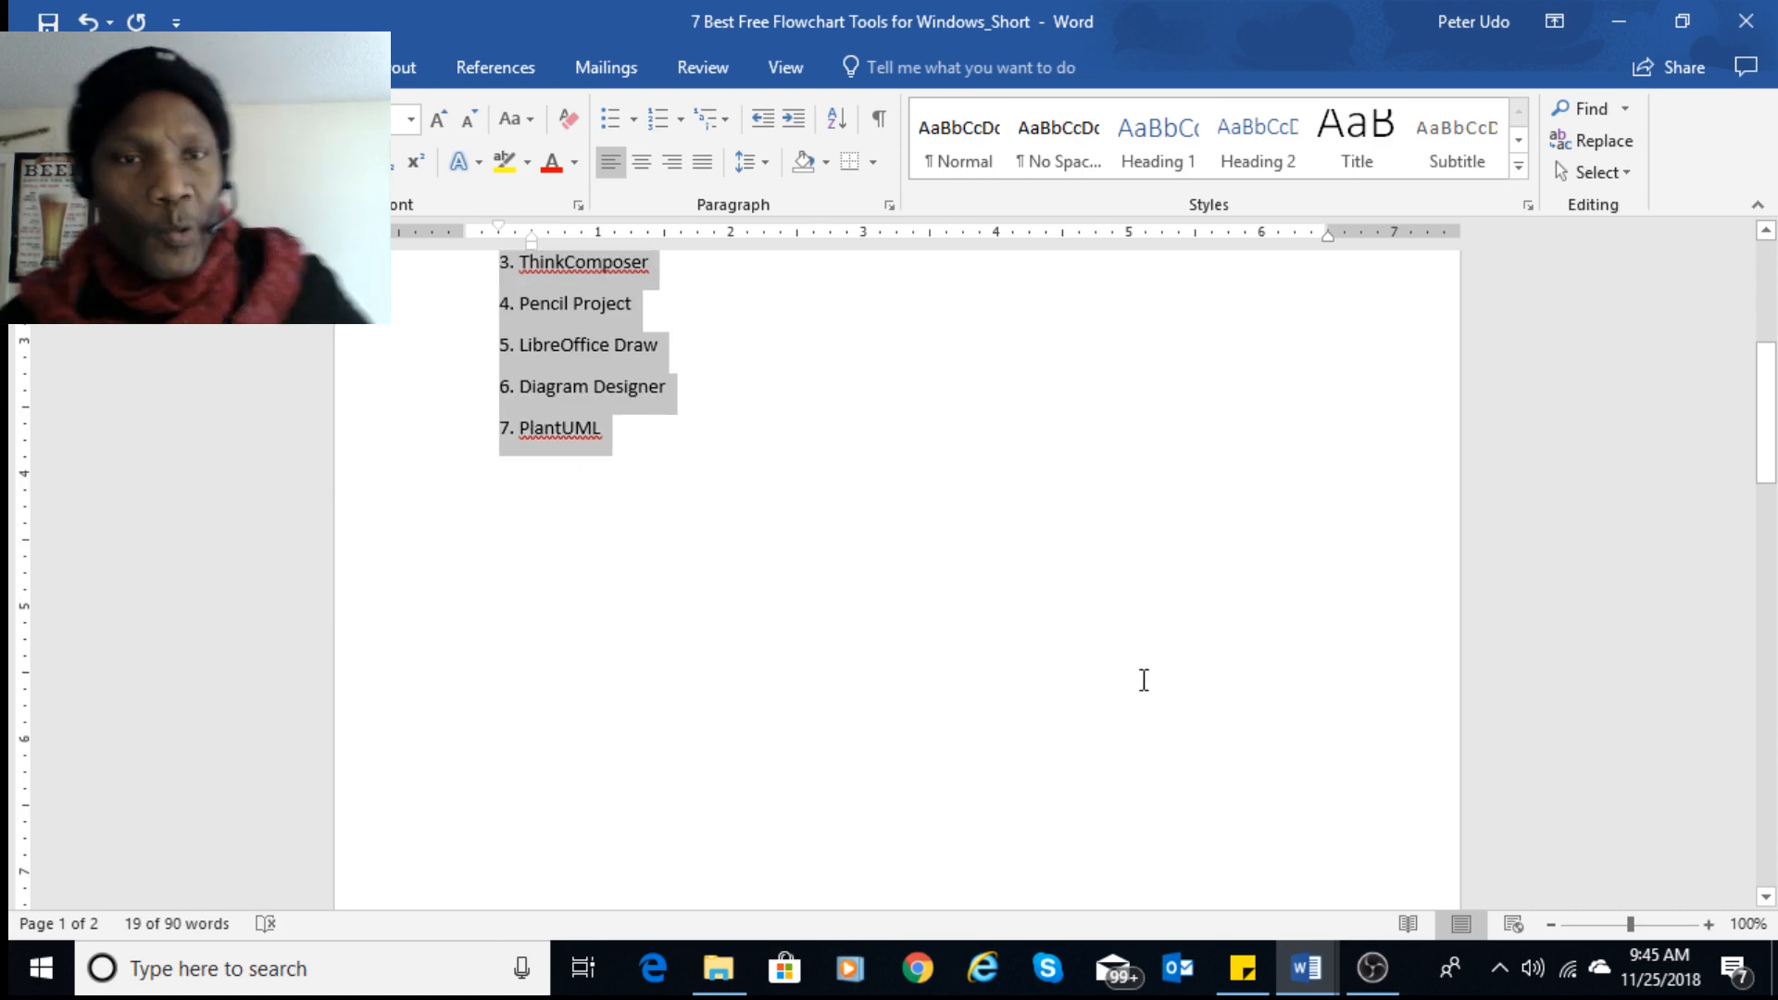
scroll(1115, 683, "down", 1)
scroll(1091, 685, "down", 2)
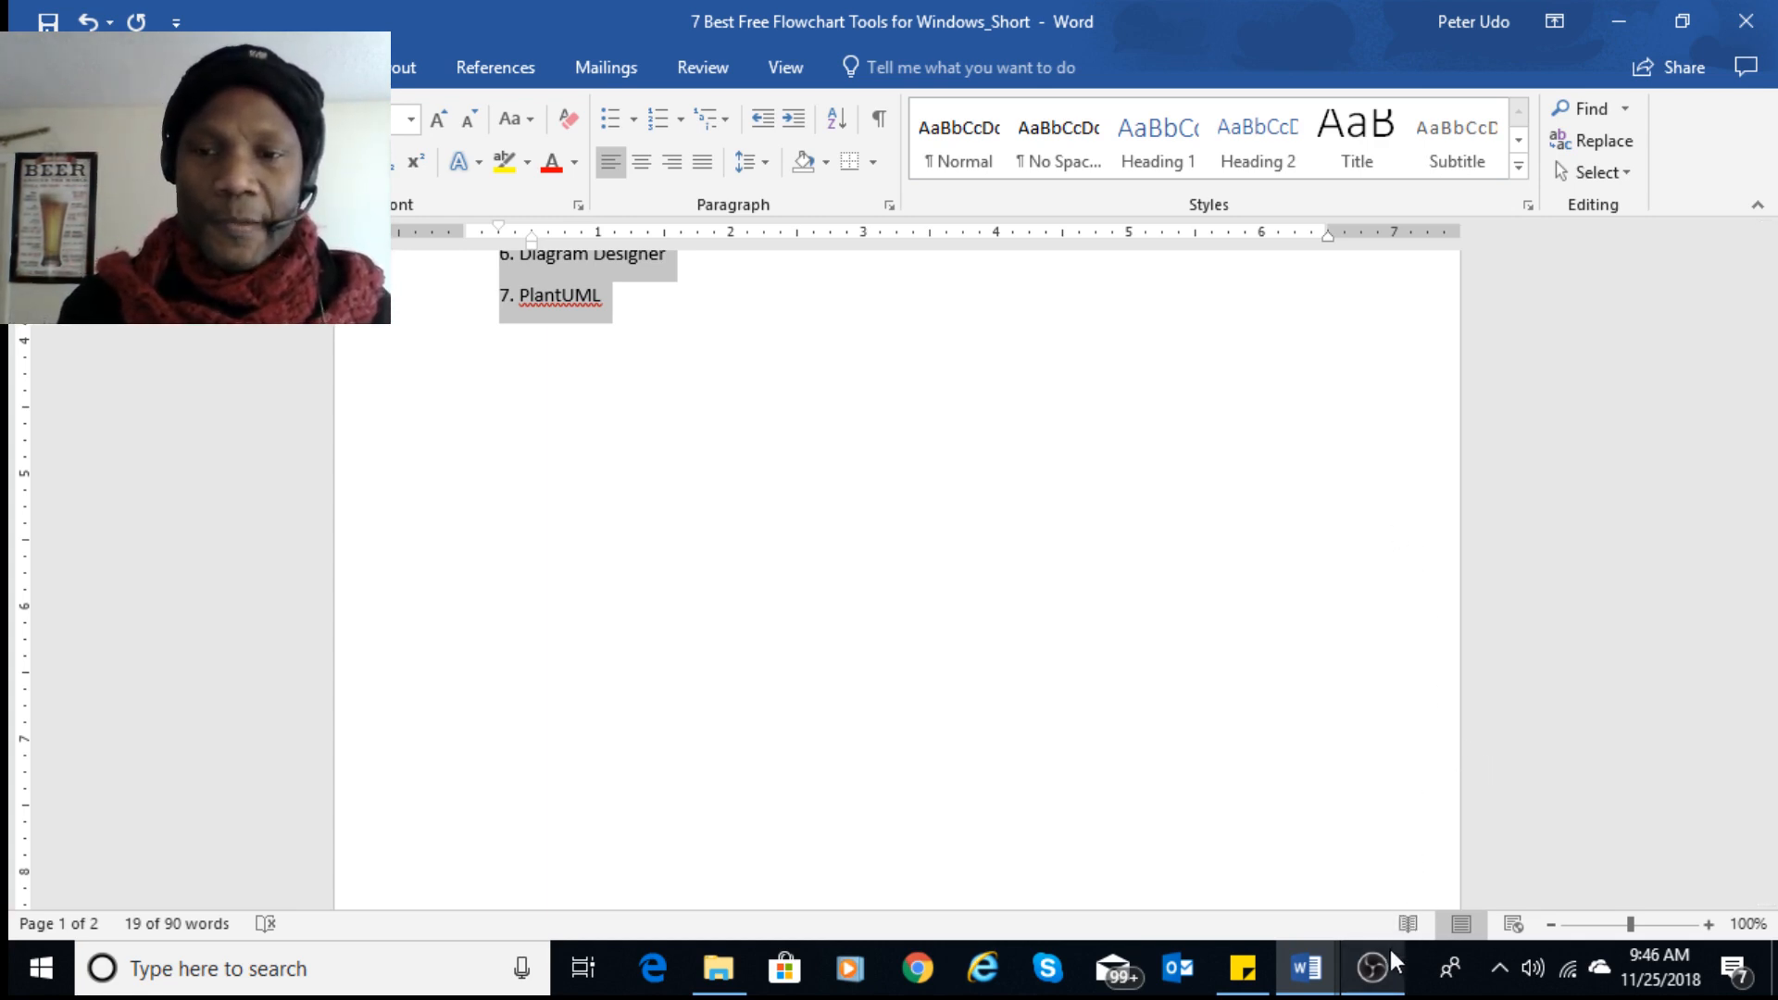
- Switch to the OBS window
left_click(1377, 970)
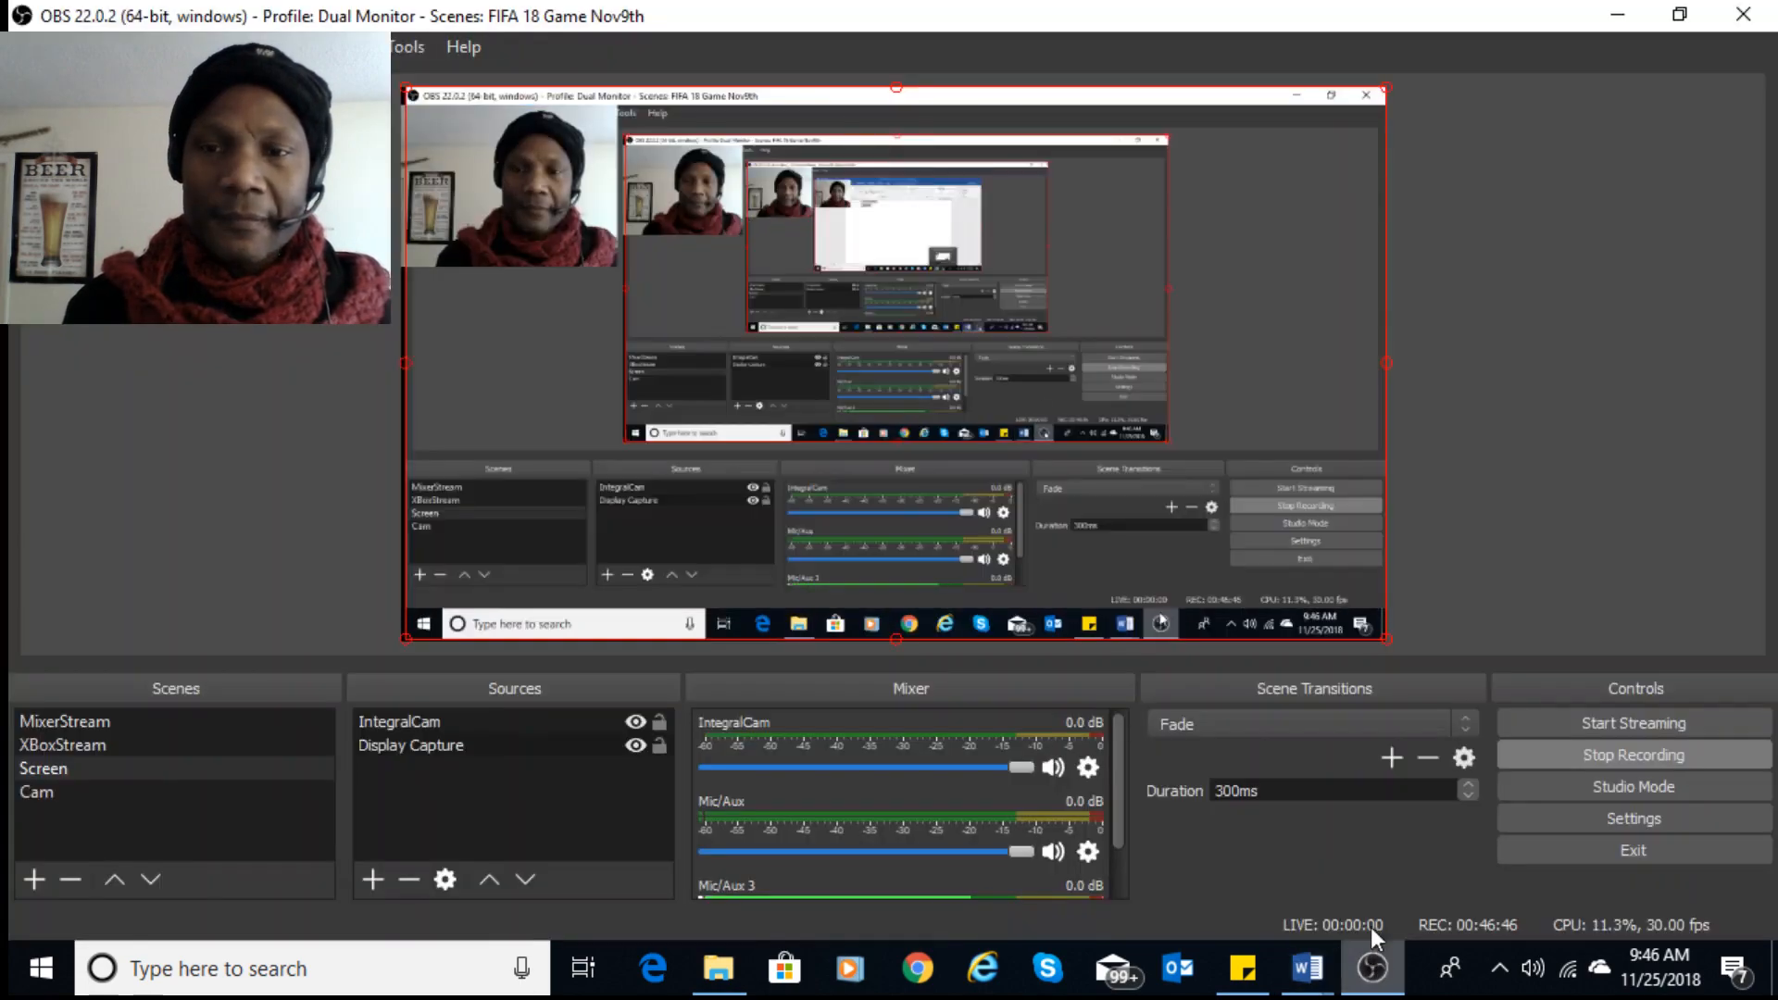